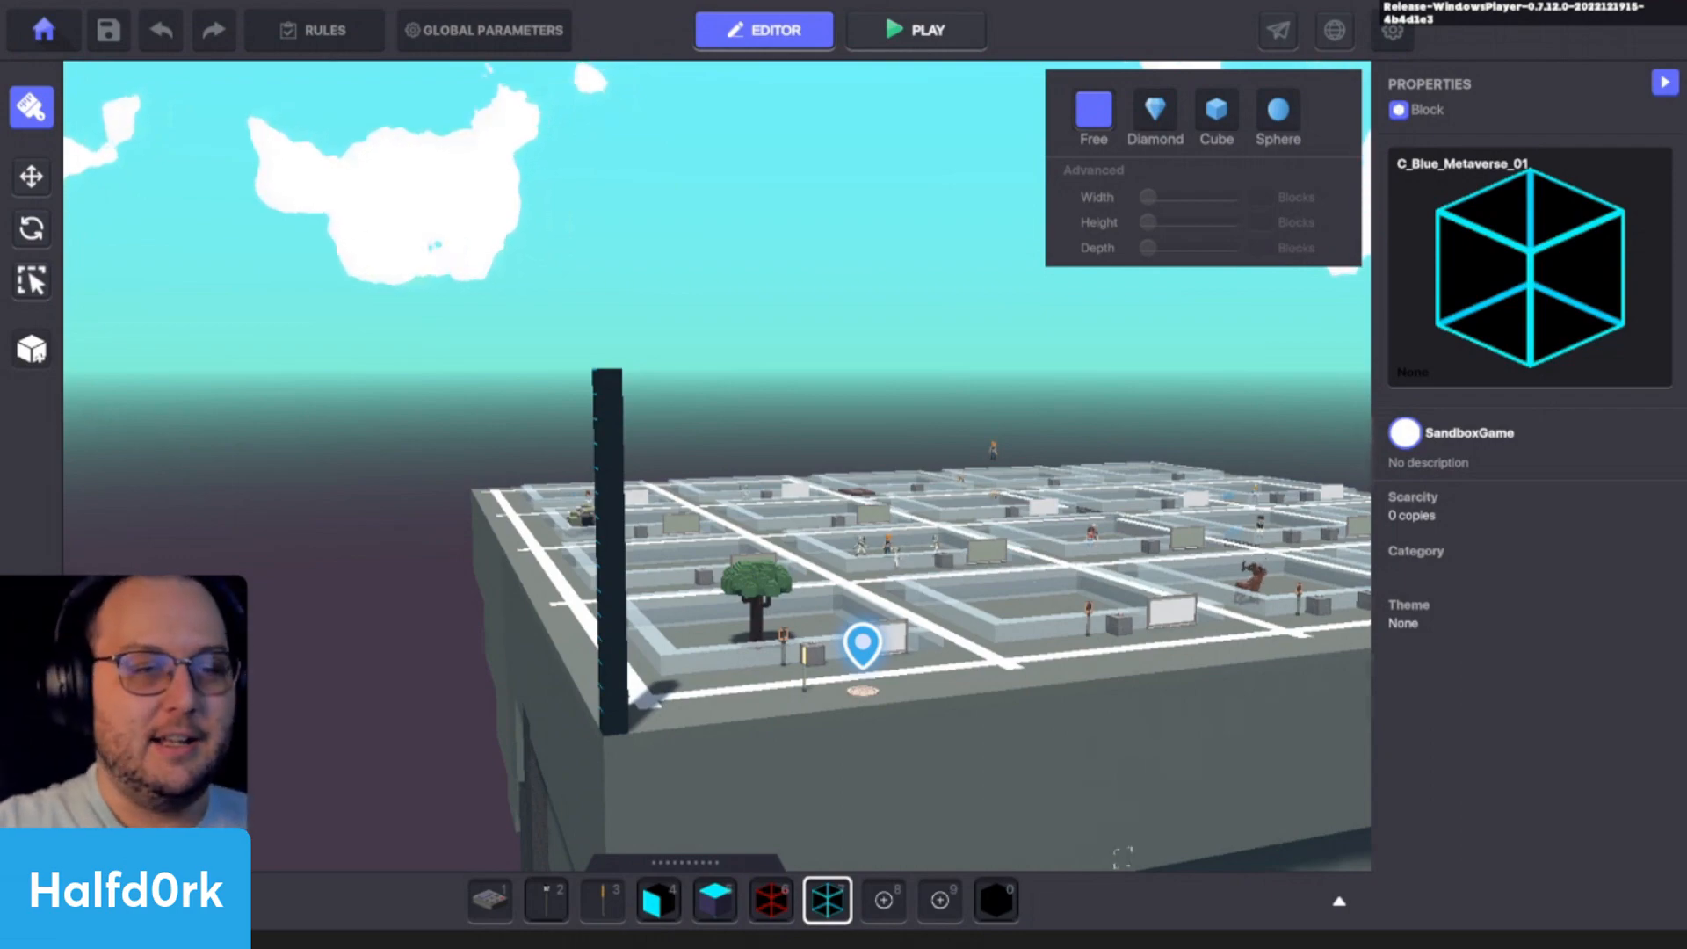
- Undo the tall column of blue wireframe blocks at the platform's near corner
scroll(1115, 743, "up", 5)
right_click_drag(1089, 652, 1010, 636)
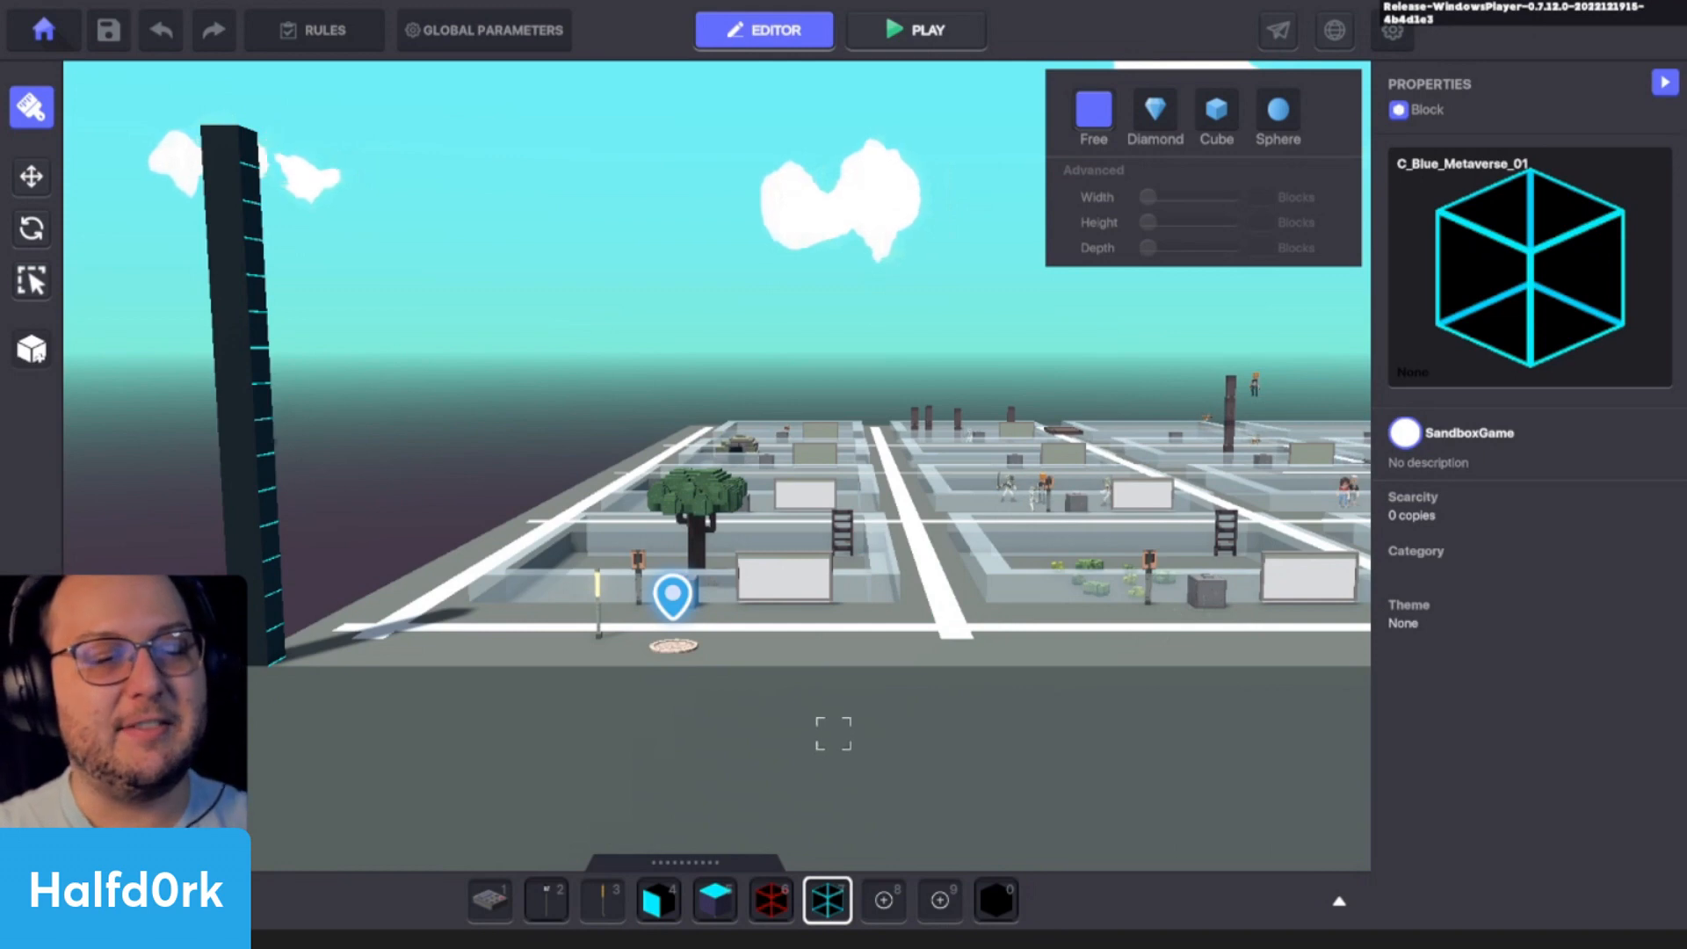
right_click_drag(940, 528, 789, 635)
key("w")
key("a")
key("d")
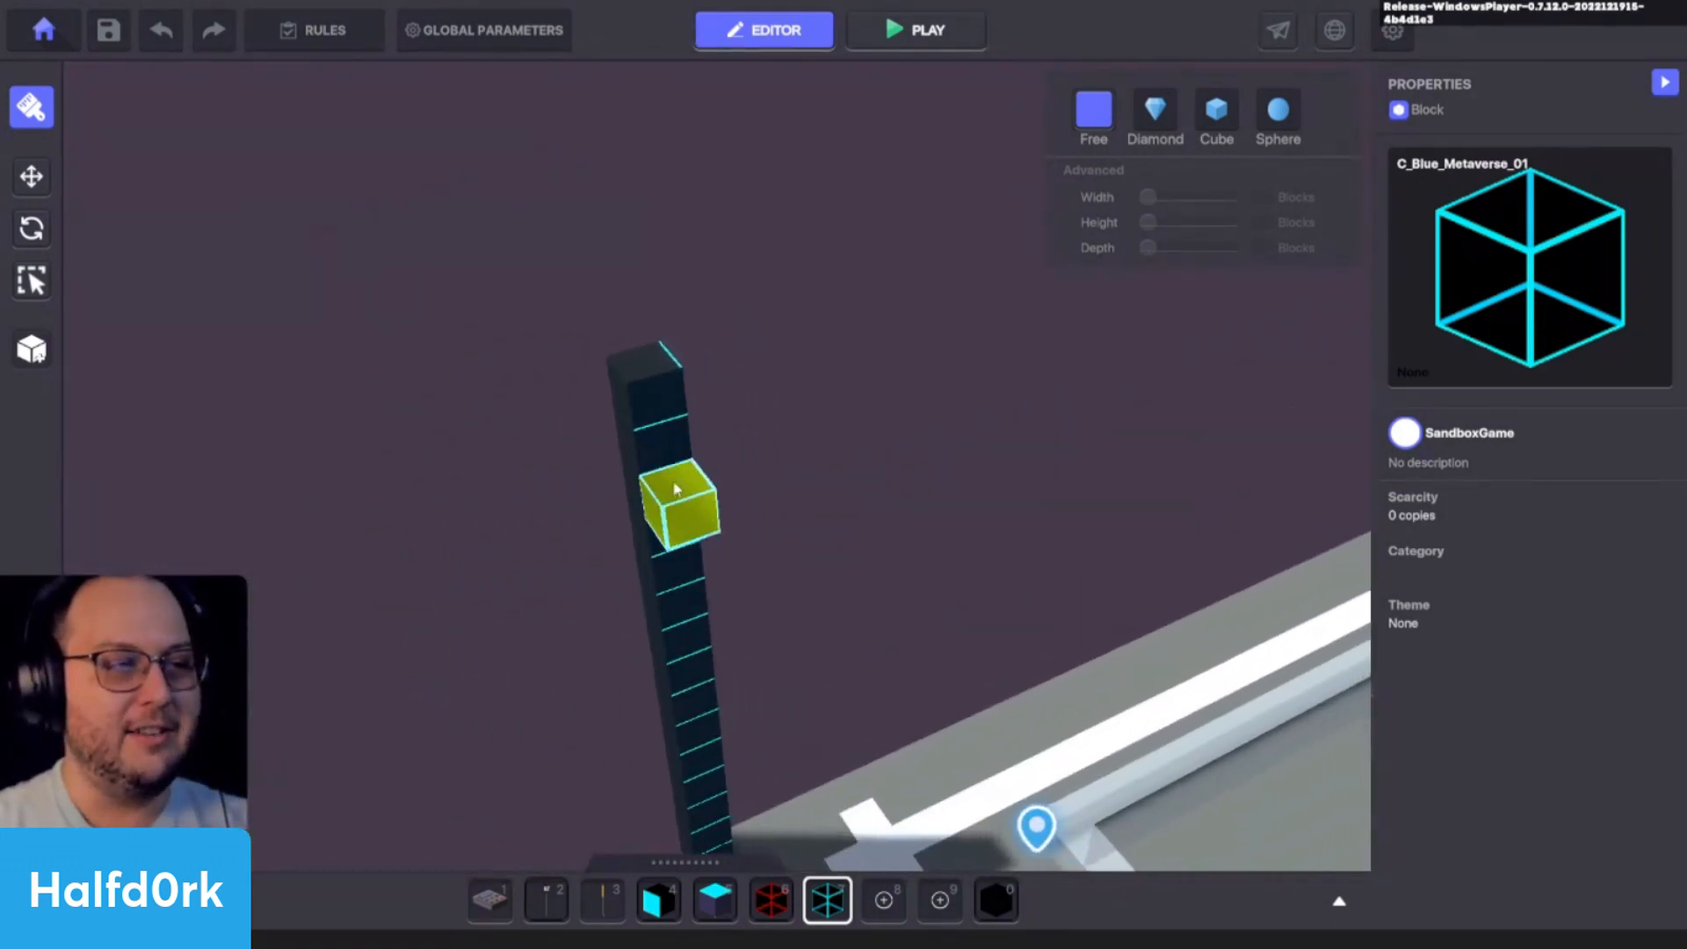
key("s")
right_click_drag(727, 471, 922, 373)
key("s")
right_click_drag(711, 321, 726, 365)
key("s")
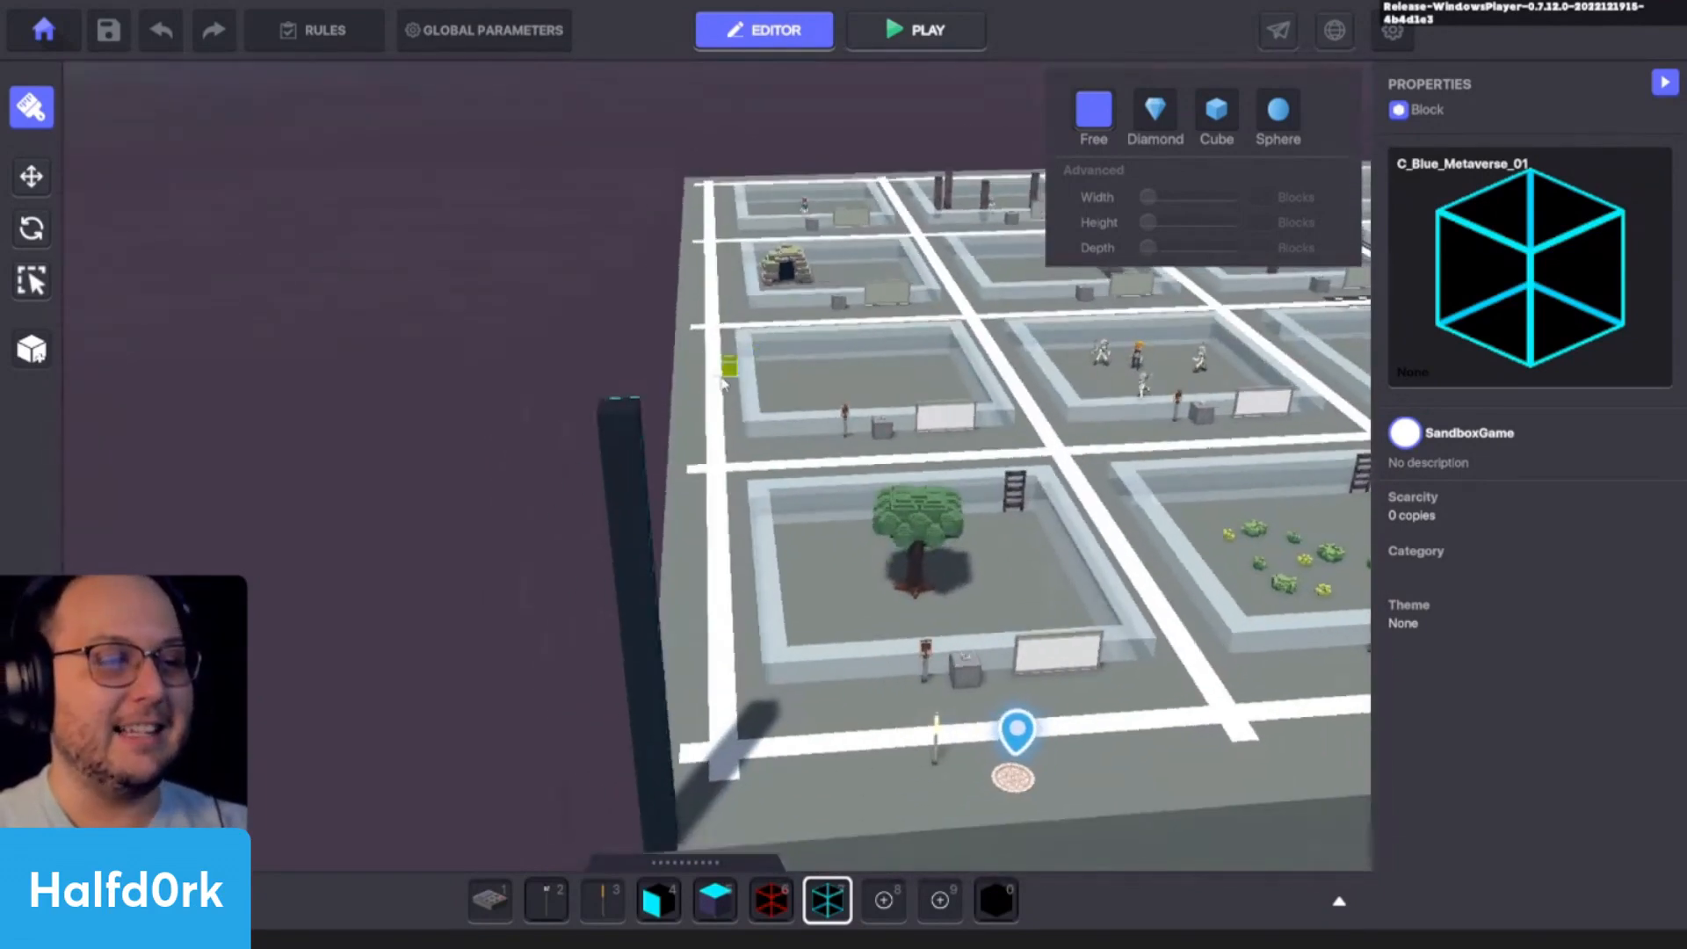
key("ctrl+z")
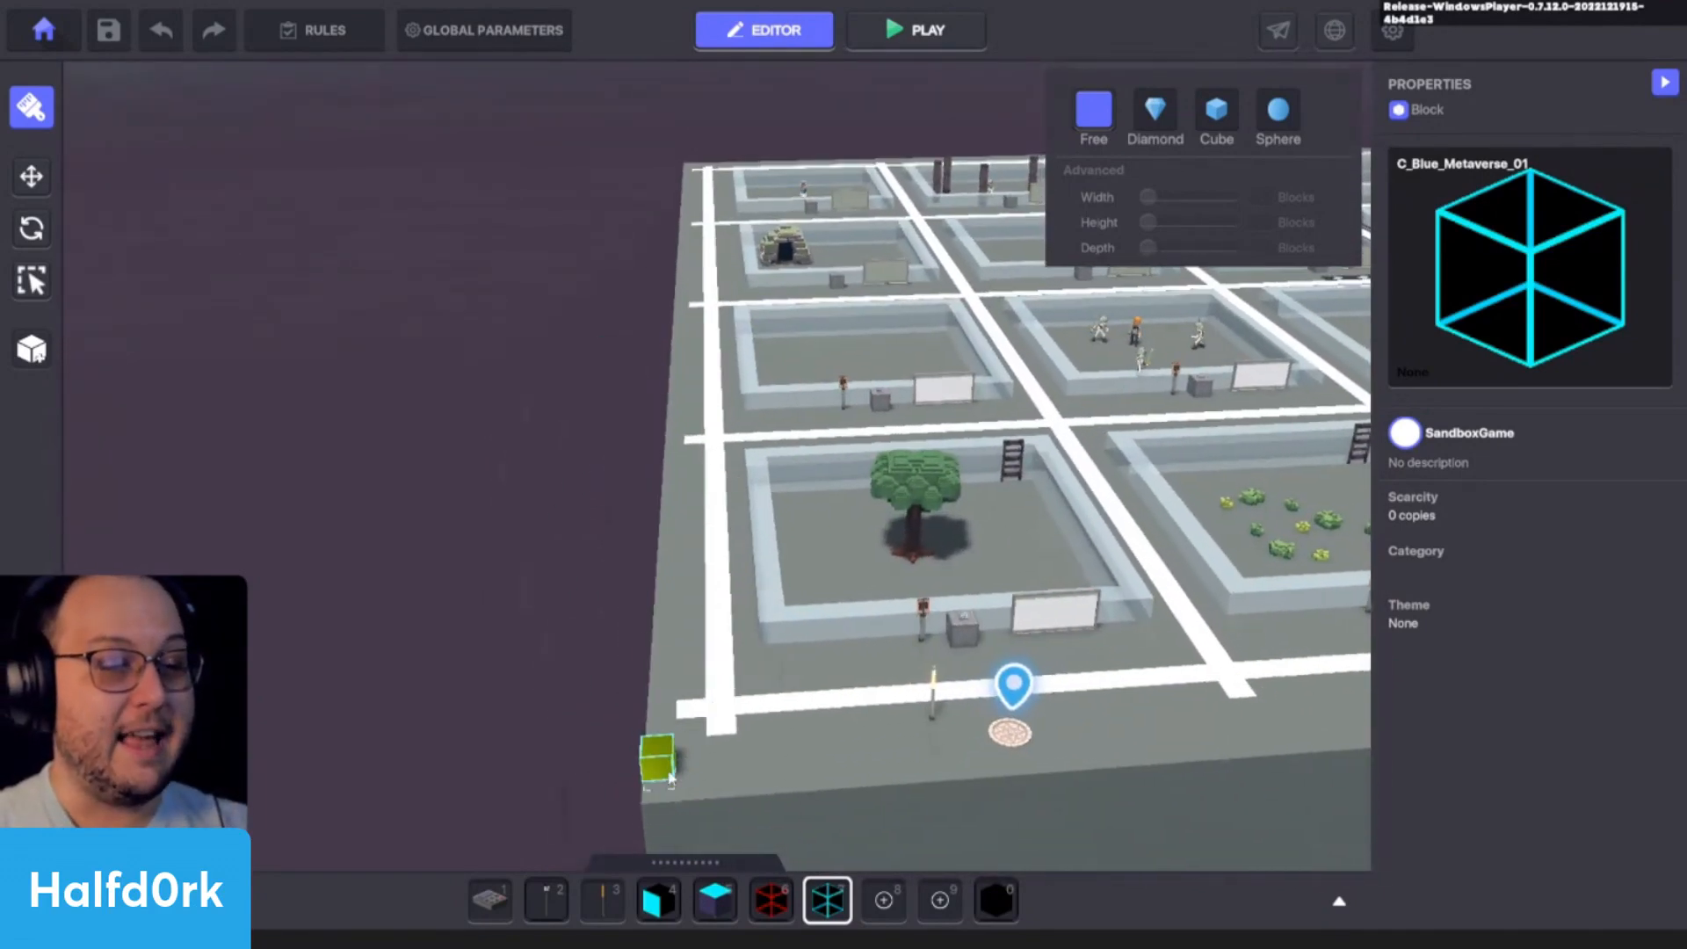
- Build a tall vertical column of C_Blue_Metaverse_01 blocks on the platform's outer corner
key("d")
key("w")
key("a")
key("q")
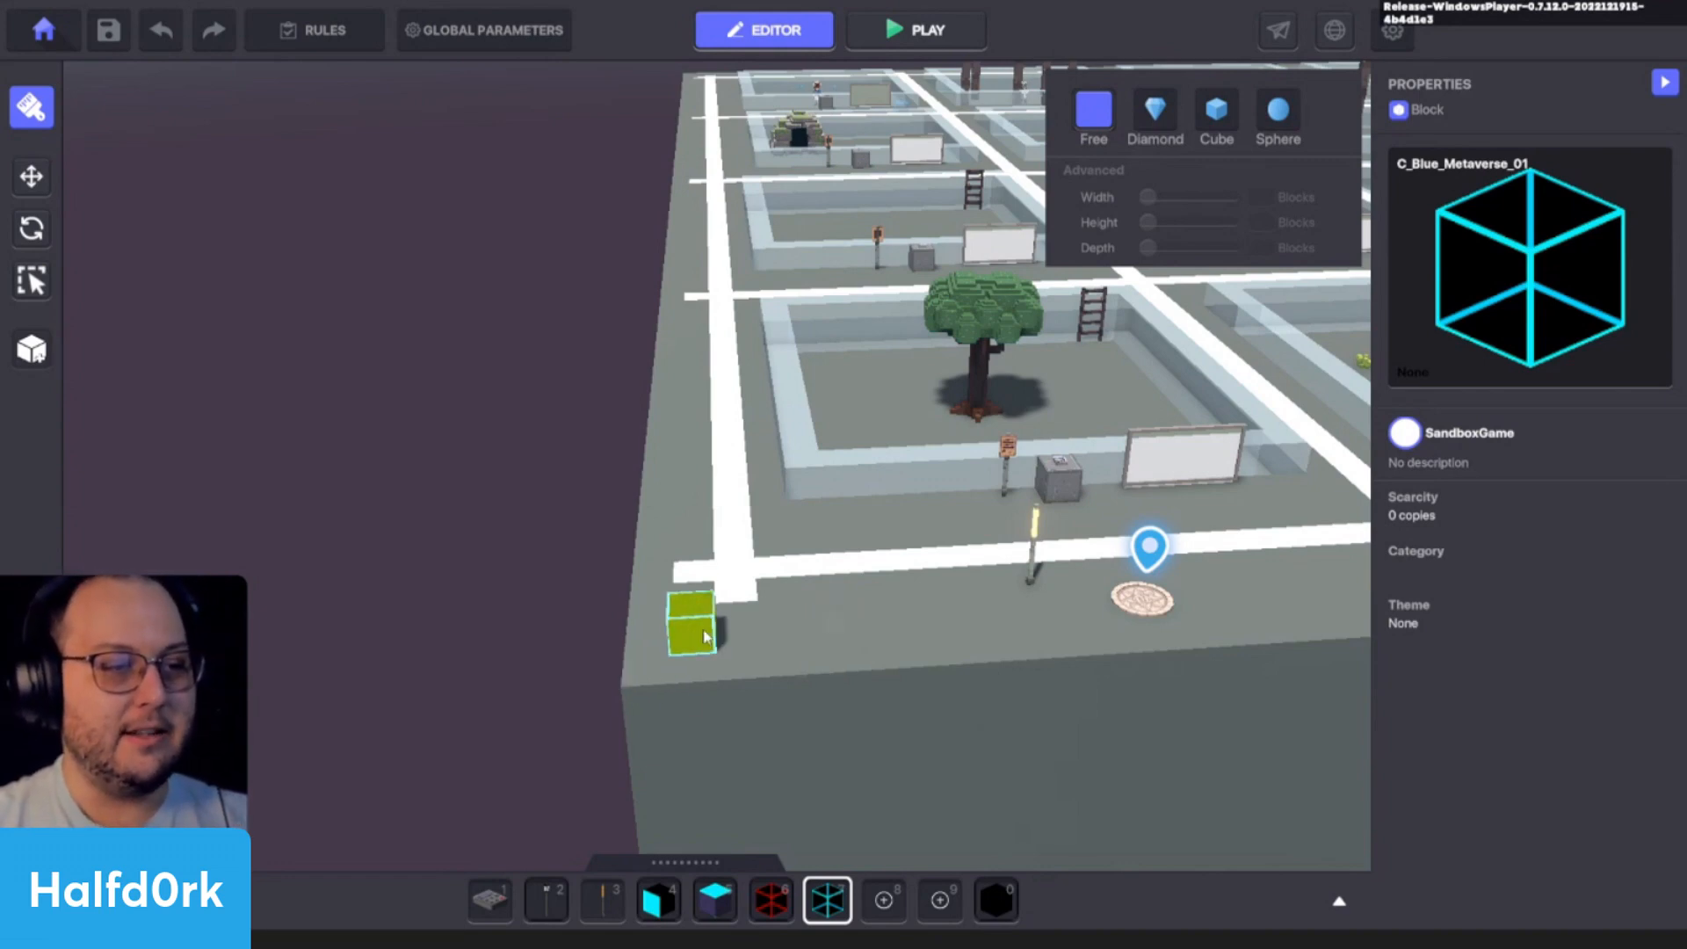
scroll(707, 634, "down", 2)
key("d")
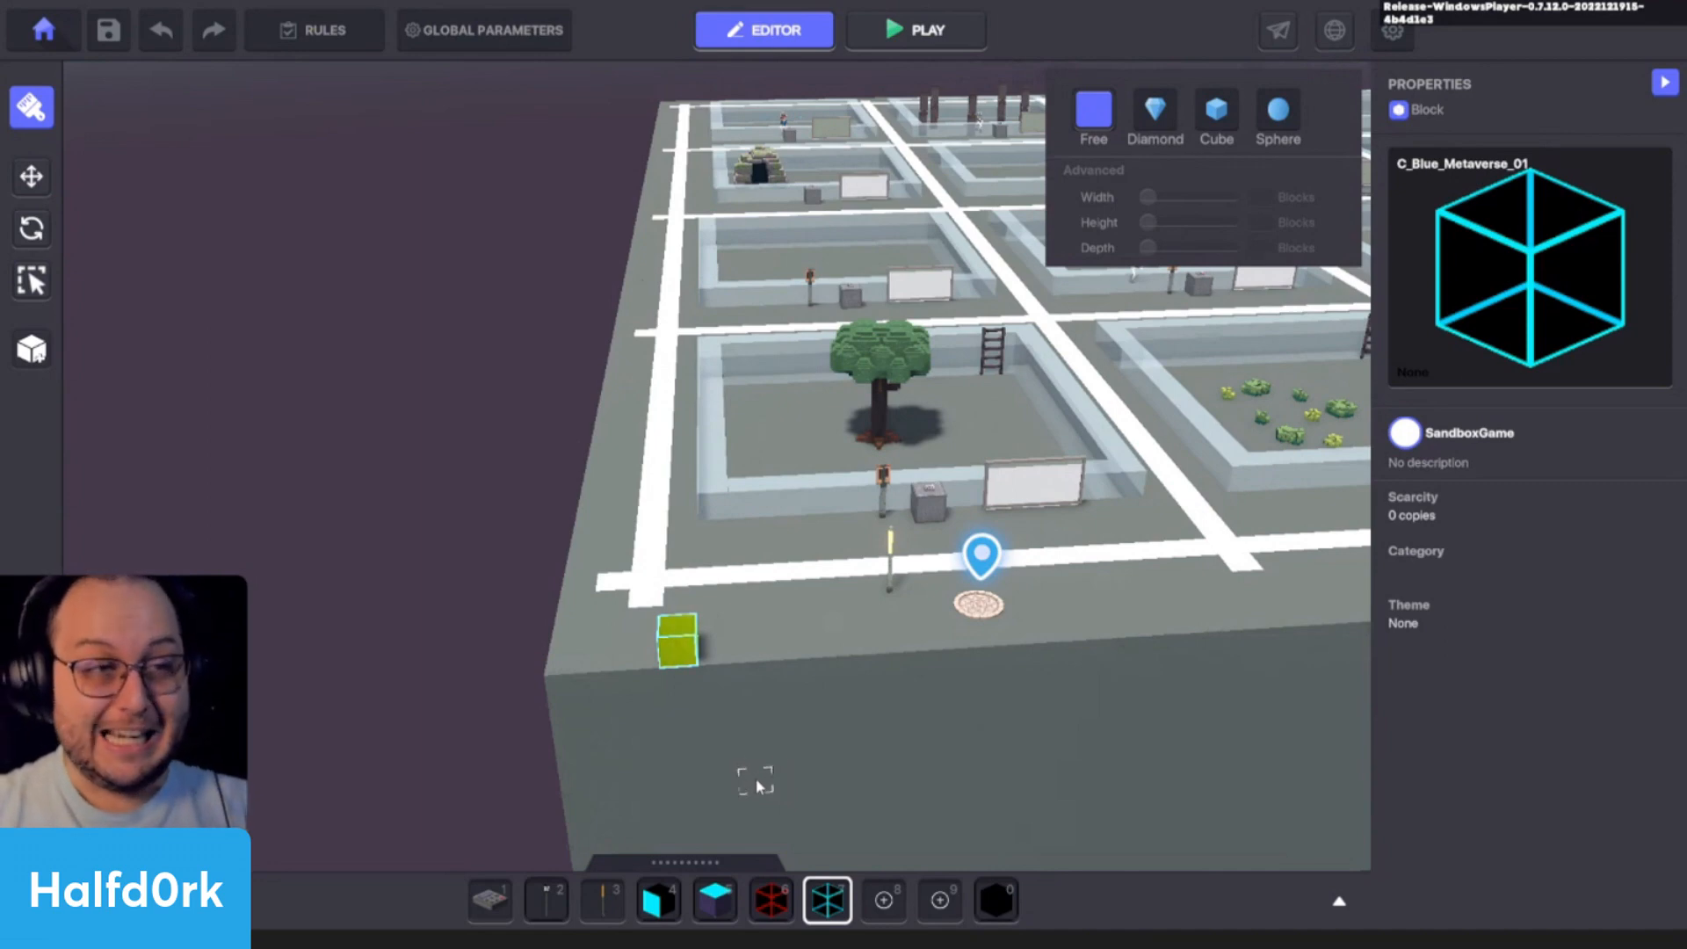
left_click_drag(565, 649, 523, 254)
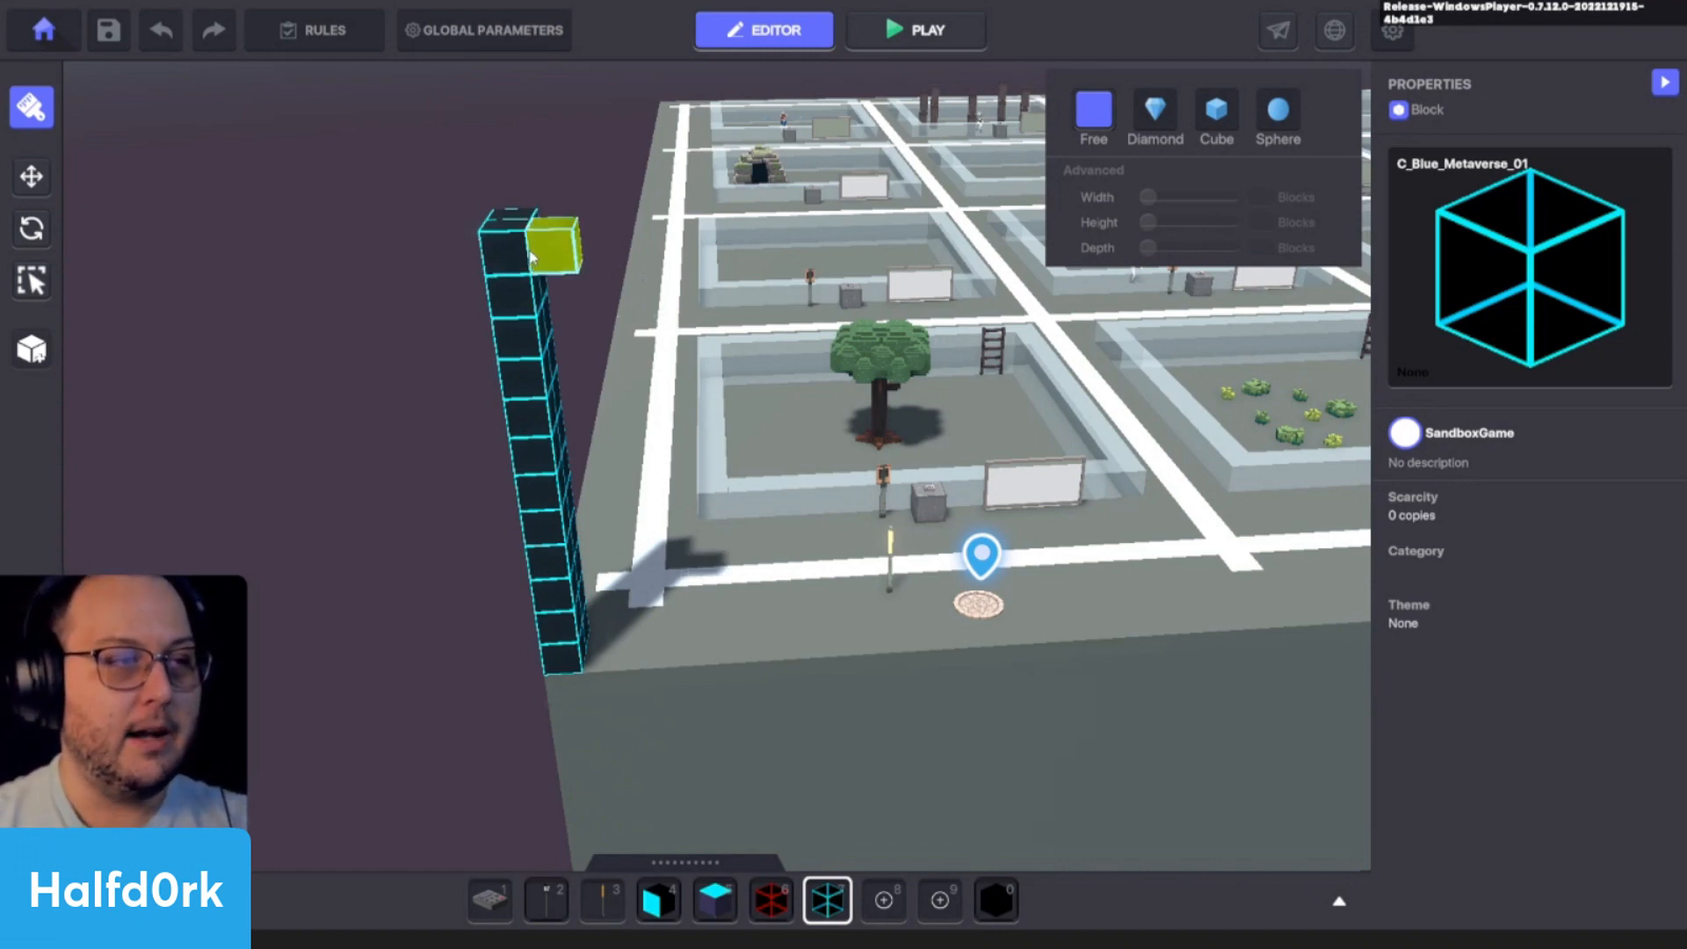
- Fill a full roof layer of C_Blue_Metaverse_01 blocks over the platform, starting at the column's topmost block, and inspect it from below
left_click(536, 250, "shift")
scroll(758, 234, "down", 3)
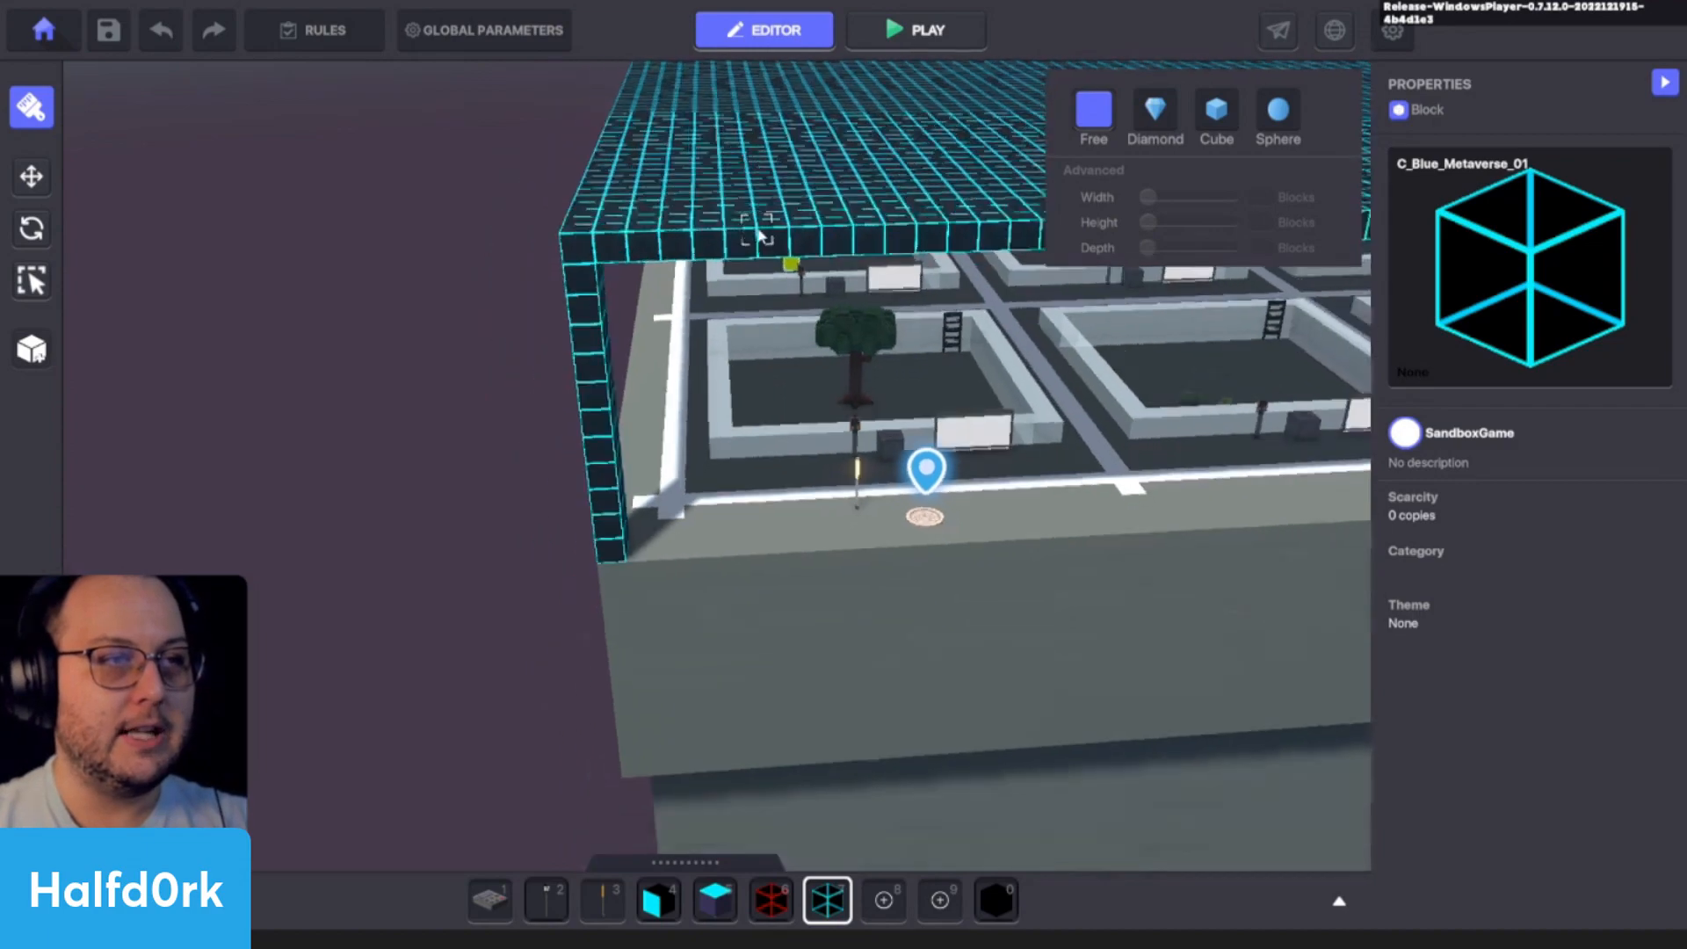
right_click_drag(757, 234, 830, 235)
right_click_drag(603, 271, 779, 429)
scroll(760, 444, "up", 4)
scroll(617, 450, "up", 2)
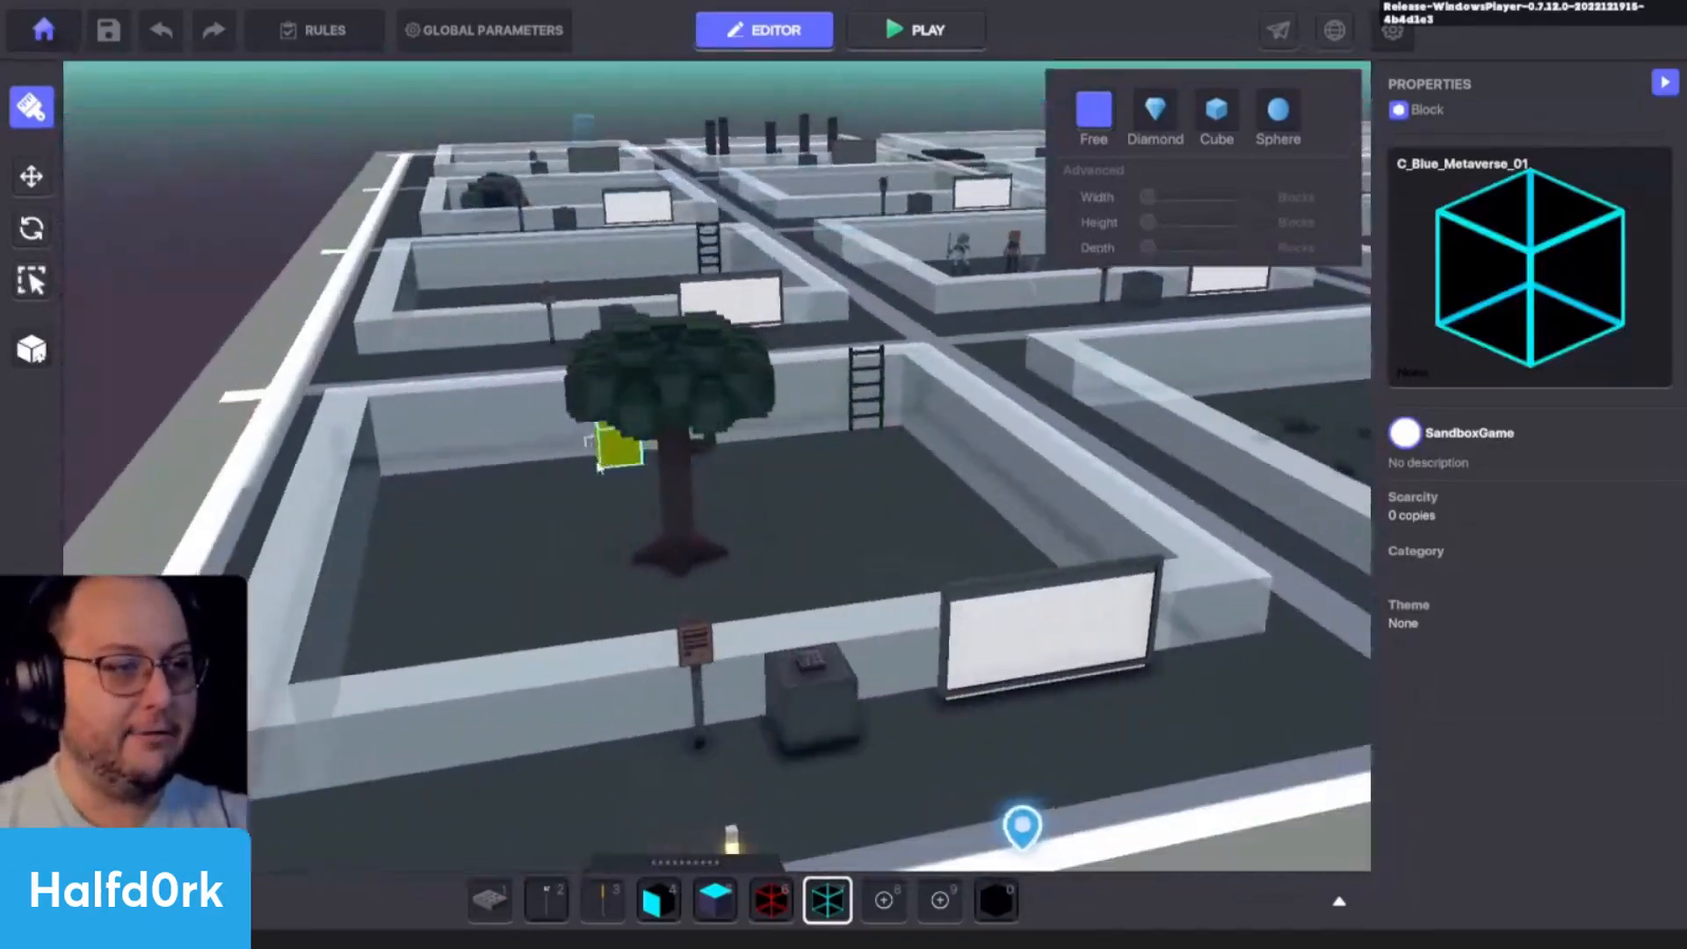
- Fill the floor of the tree enclosure with C_Blue_Metaverse_01 blocks and undo that fill
right_click_drag(616, 446, 557, 467)
scroll(545, 461, "up", 1)
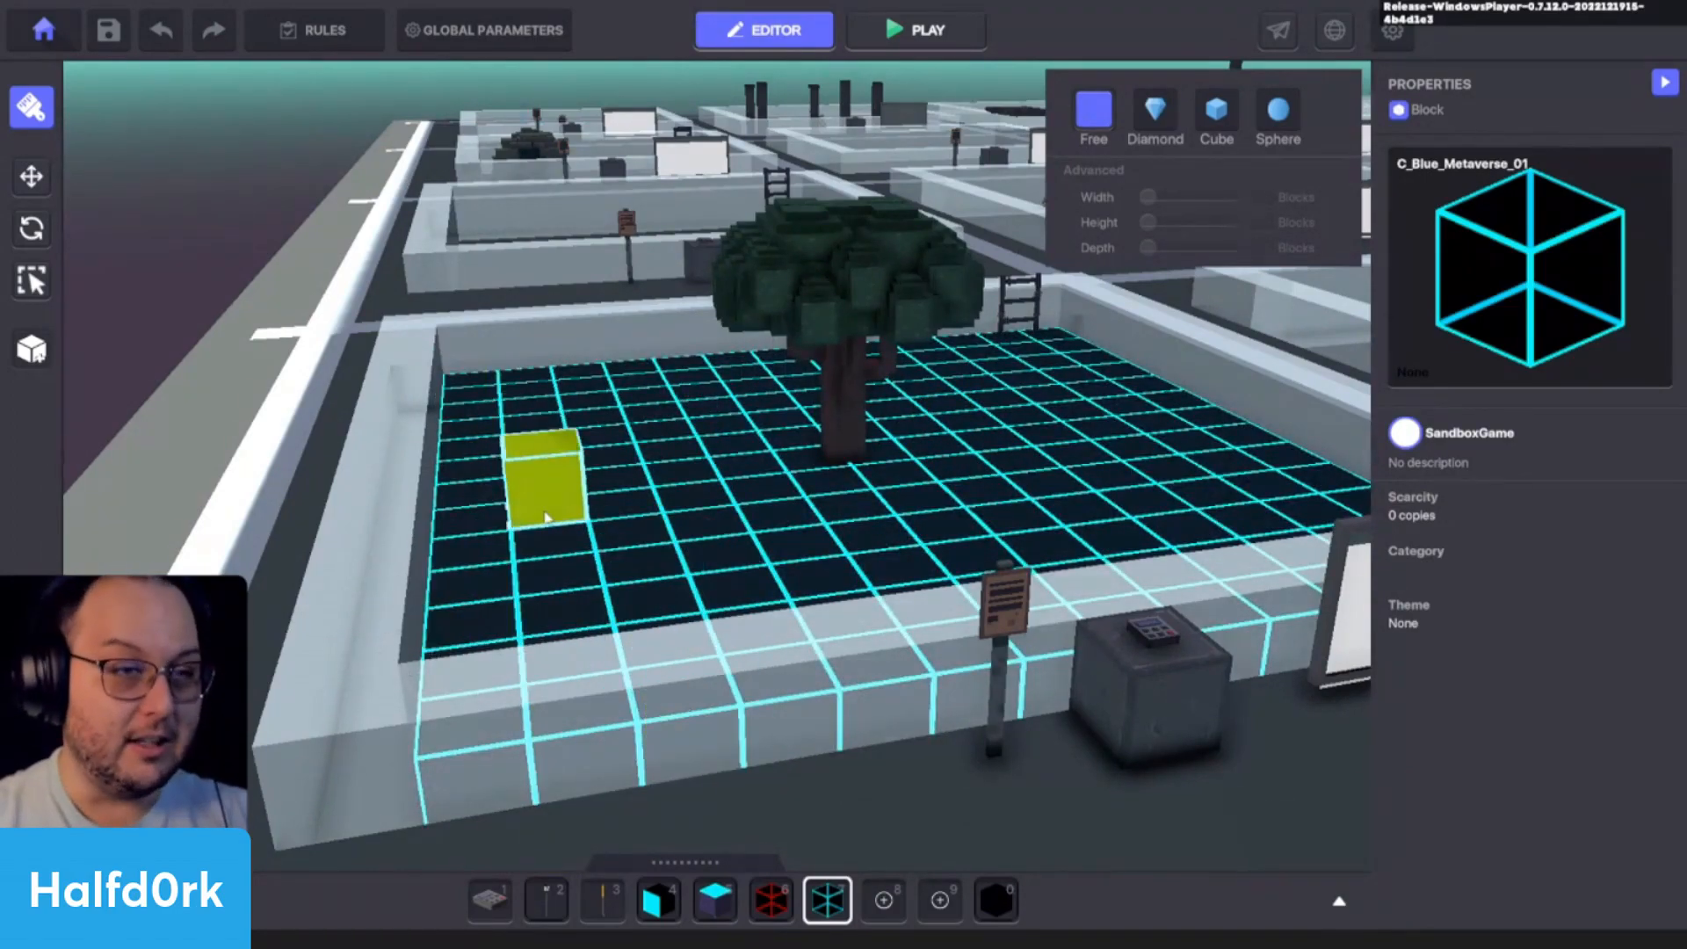
right_click_drag(549, 518, 773, 497)
key("ctrl+z")
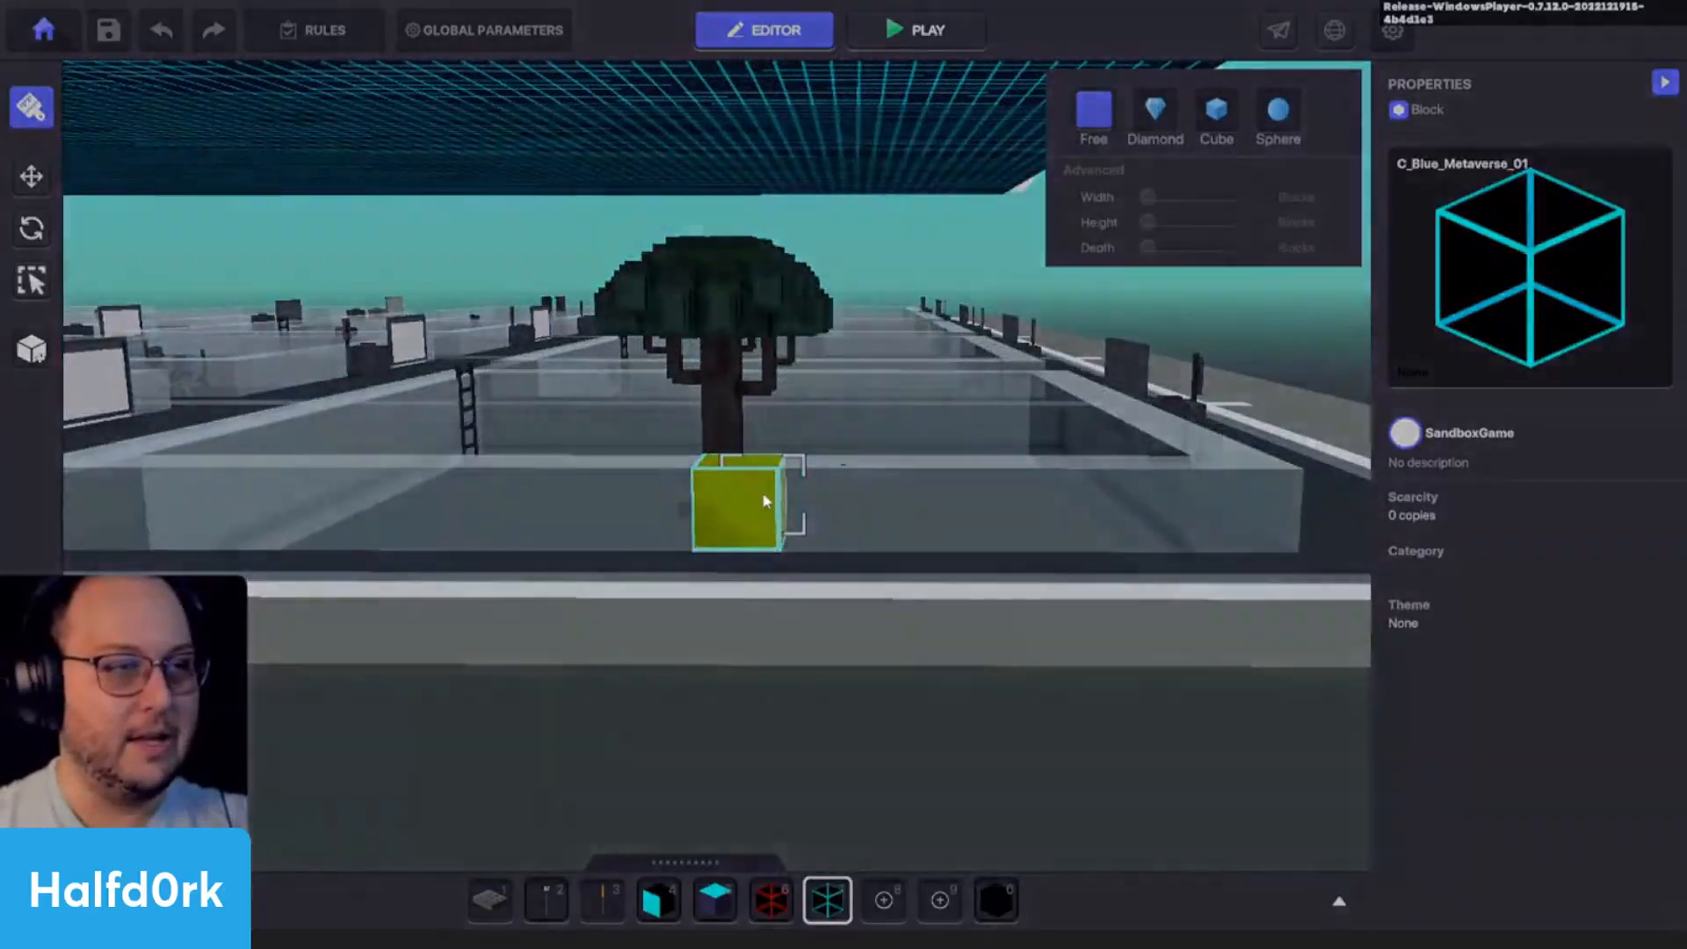
- Save the project
key("ctrl+s")
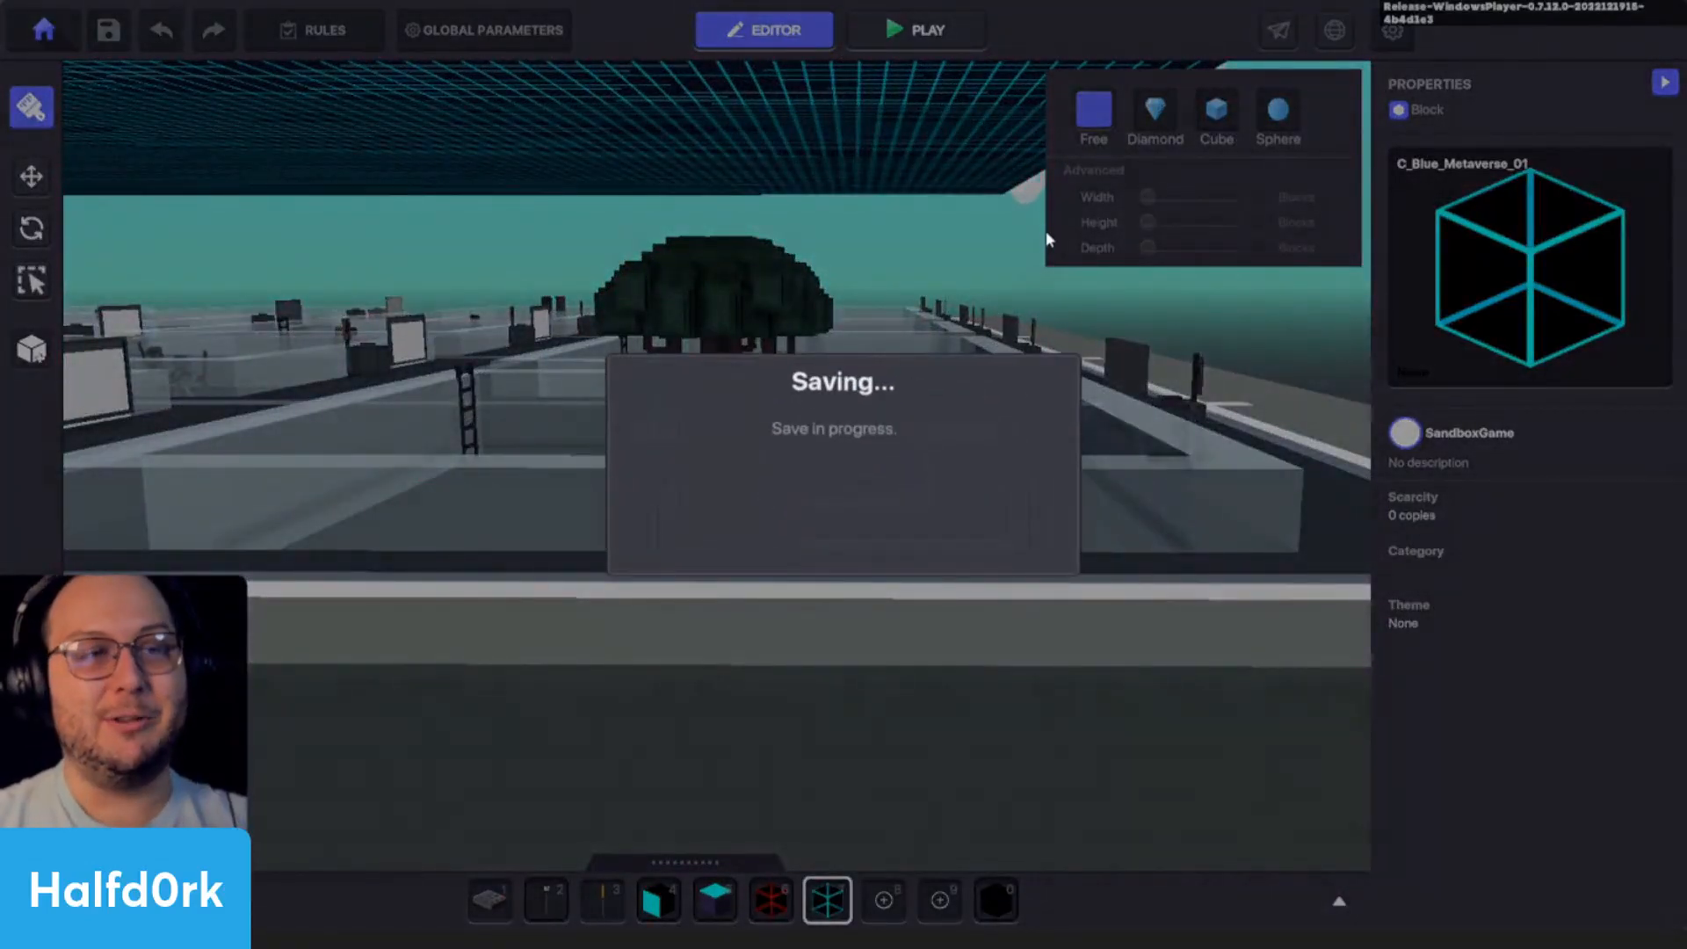
left_click(867, 529)
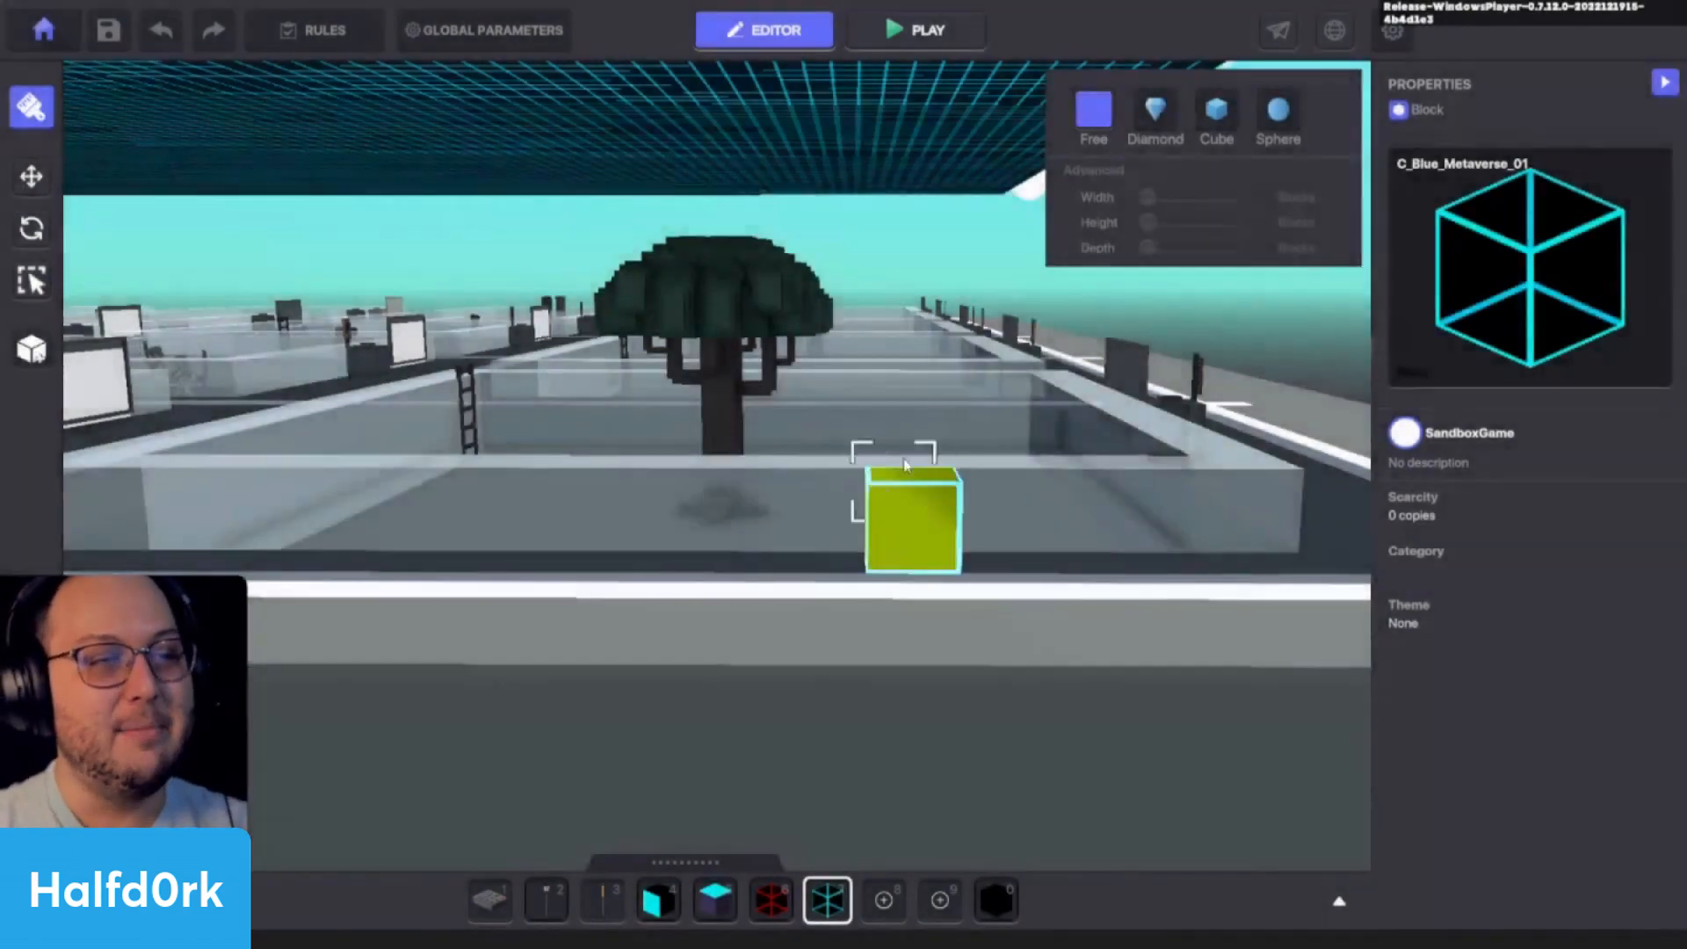
- Undo the blue roof layer above the platform, keeping the corner column
mouse_move(893, 479)
right_mouse_down()
mouse_move(703, 427)
mouse_move(865, 383)
right_mouse_up()
key("e")
key("s")
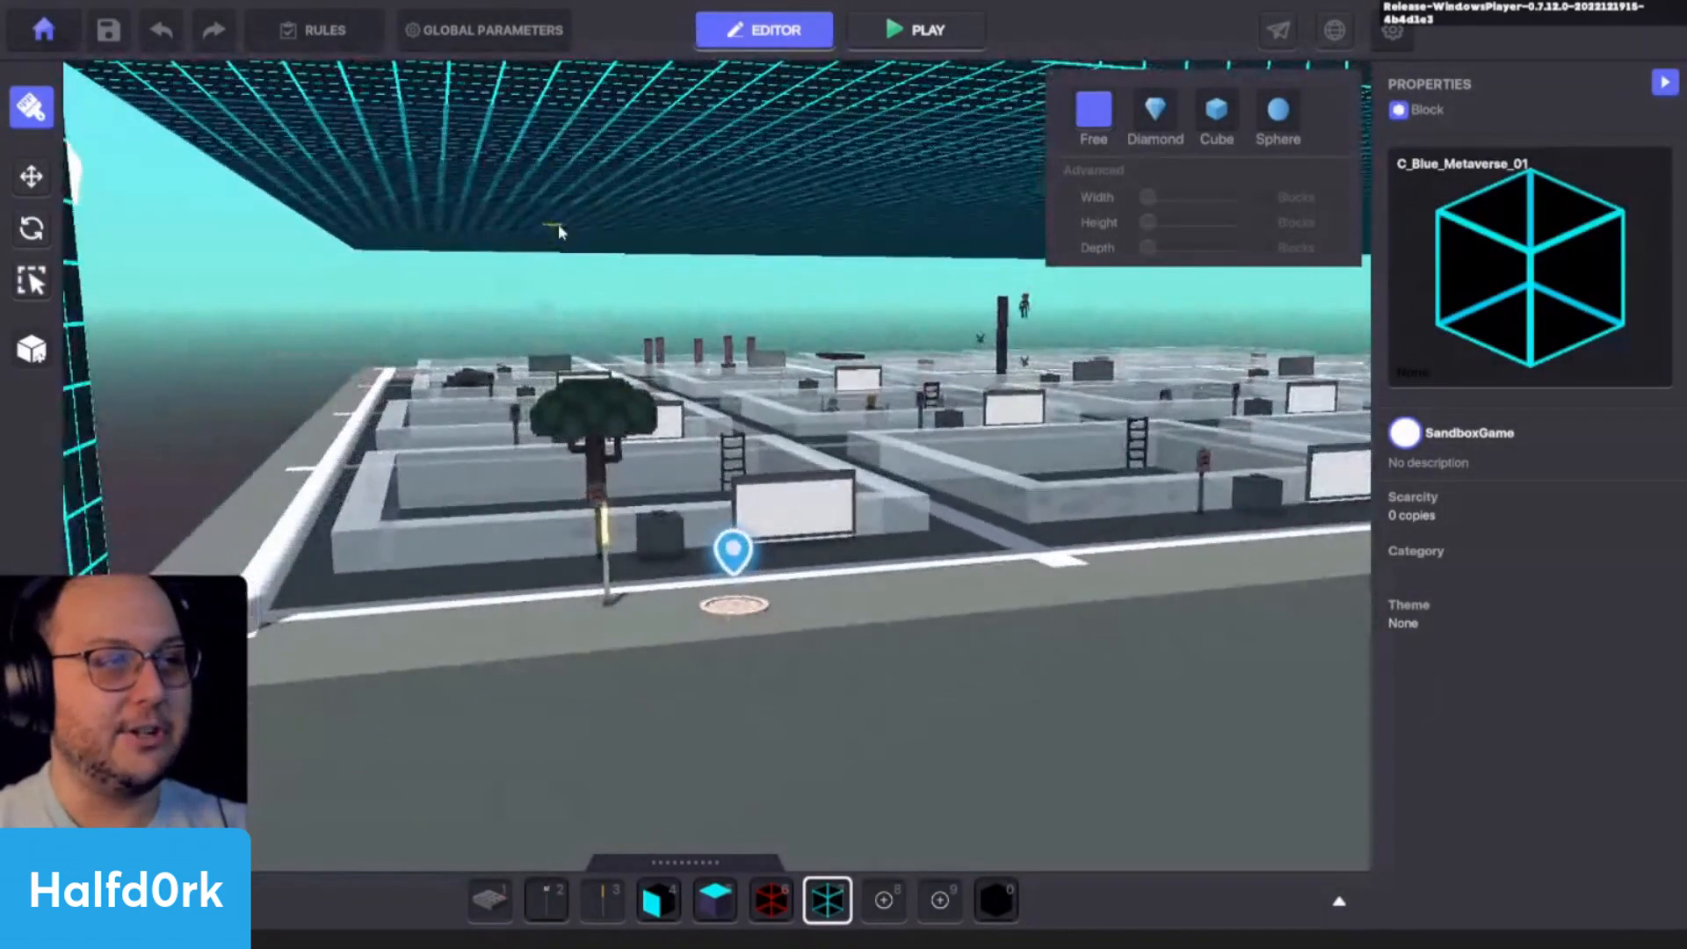
key("ctrl+z")
key("s")
key("e")
right_click_drag(891, 442, 478, 505)
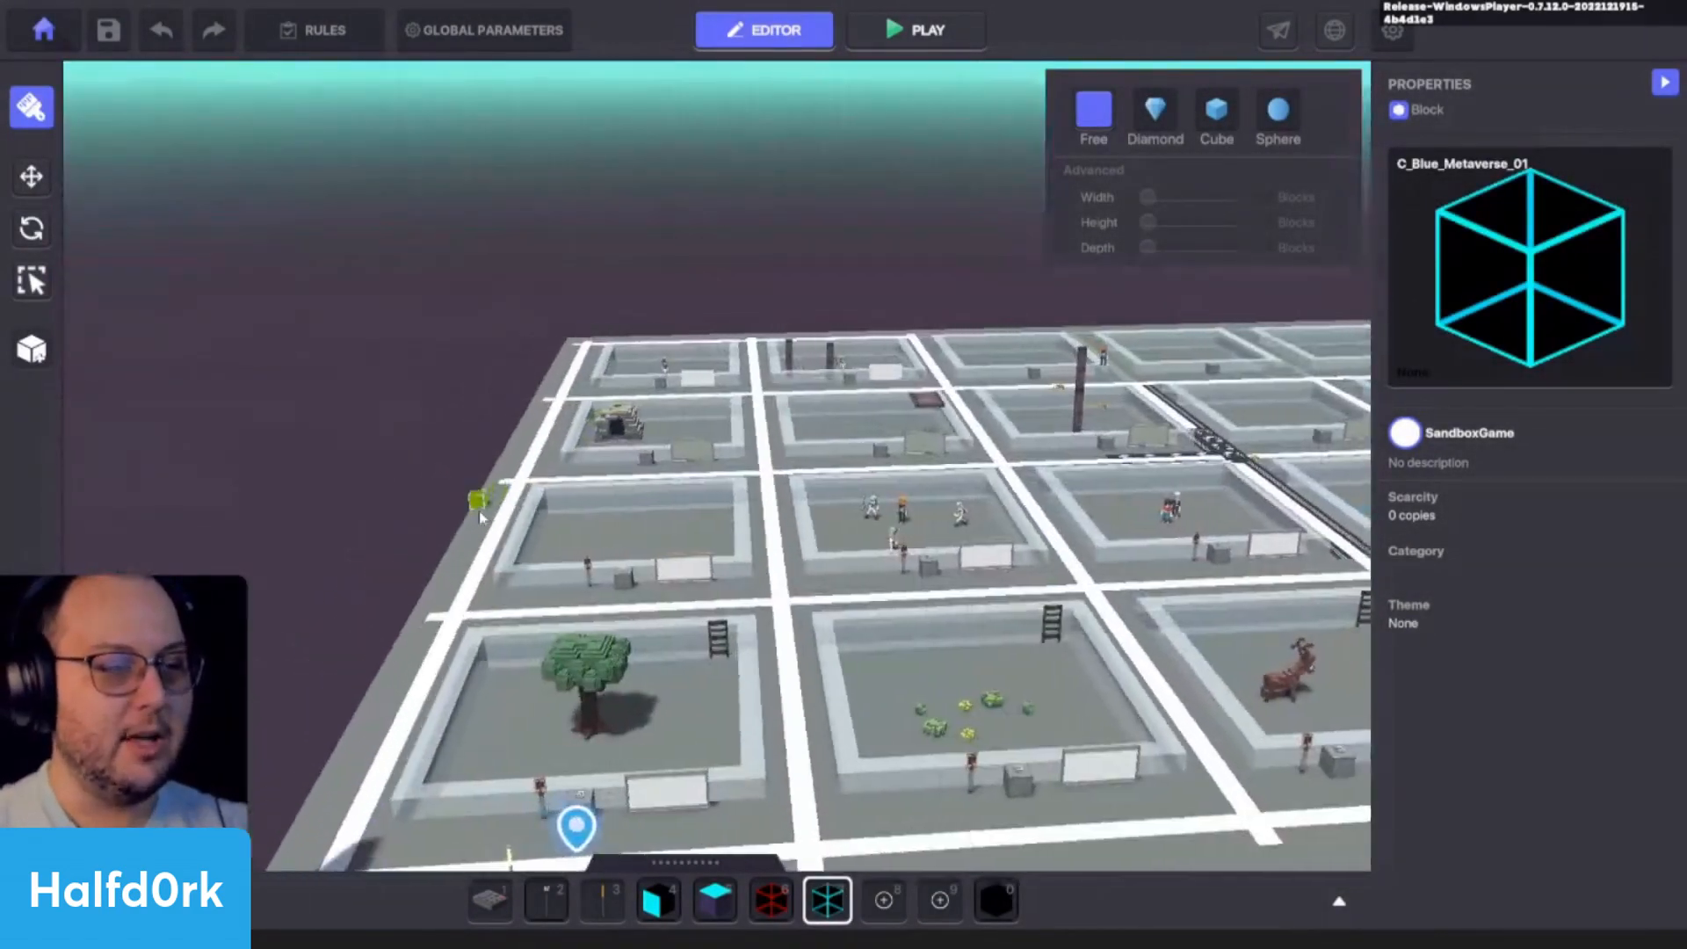
key("a")
key("d")
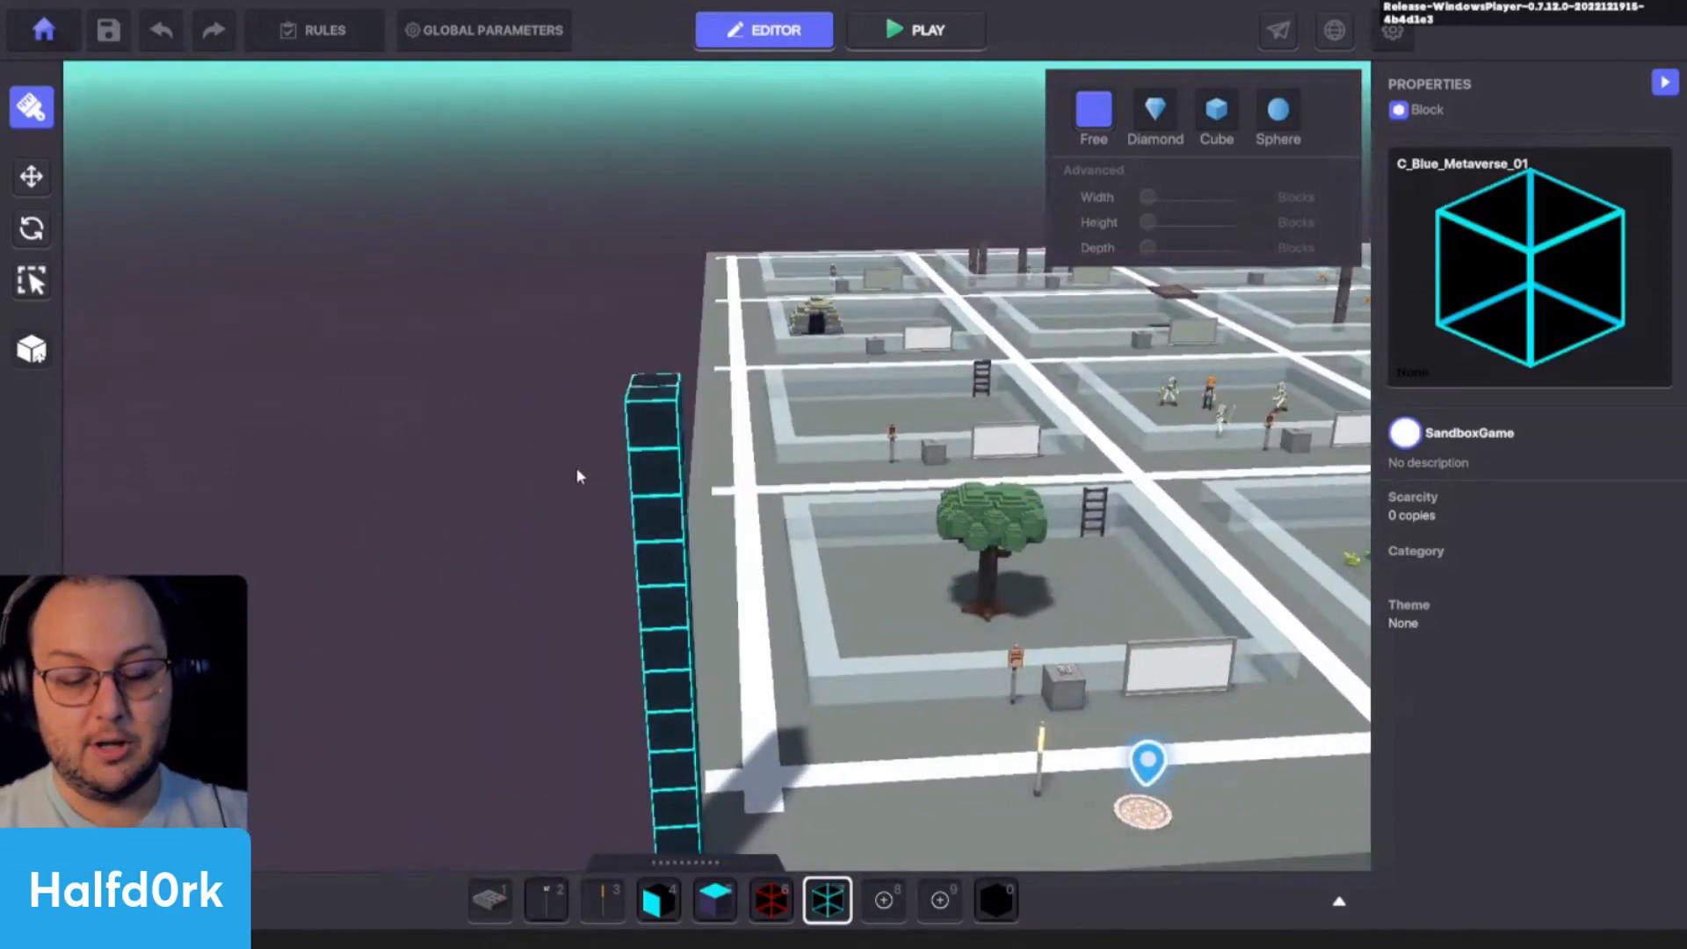
middle_click_drag(652, 447, 628, 431)
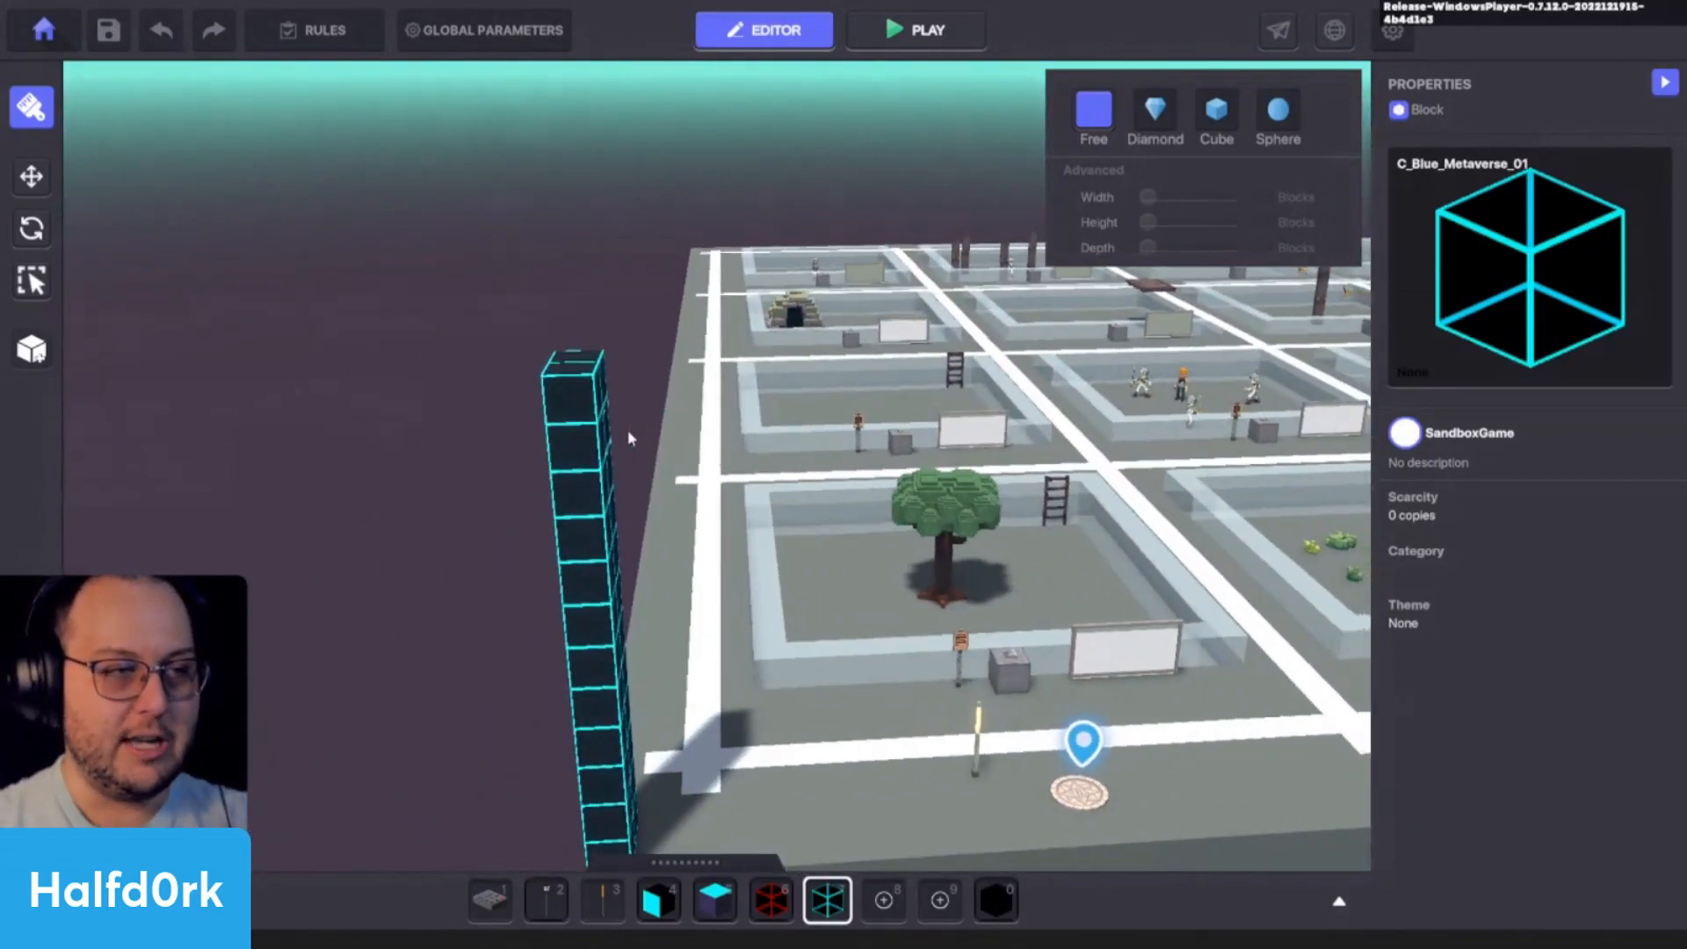
- Cover the platform's ground around the enclosures with a layer of C_Red_Metaverse_01 blocks and undo the fill
key("6")
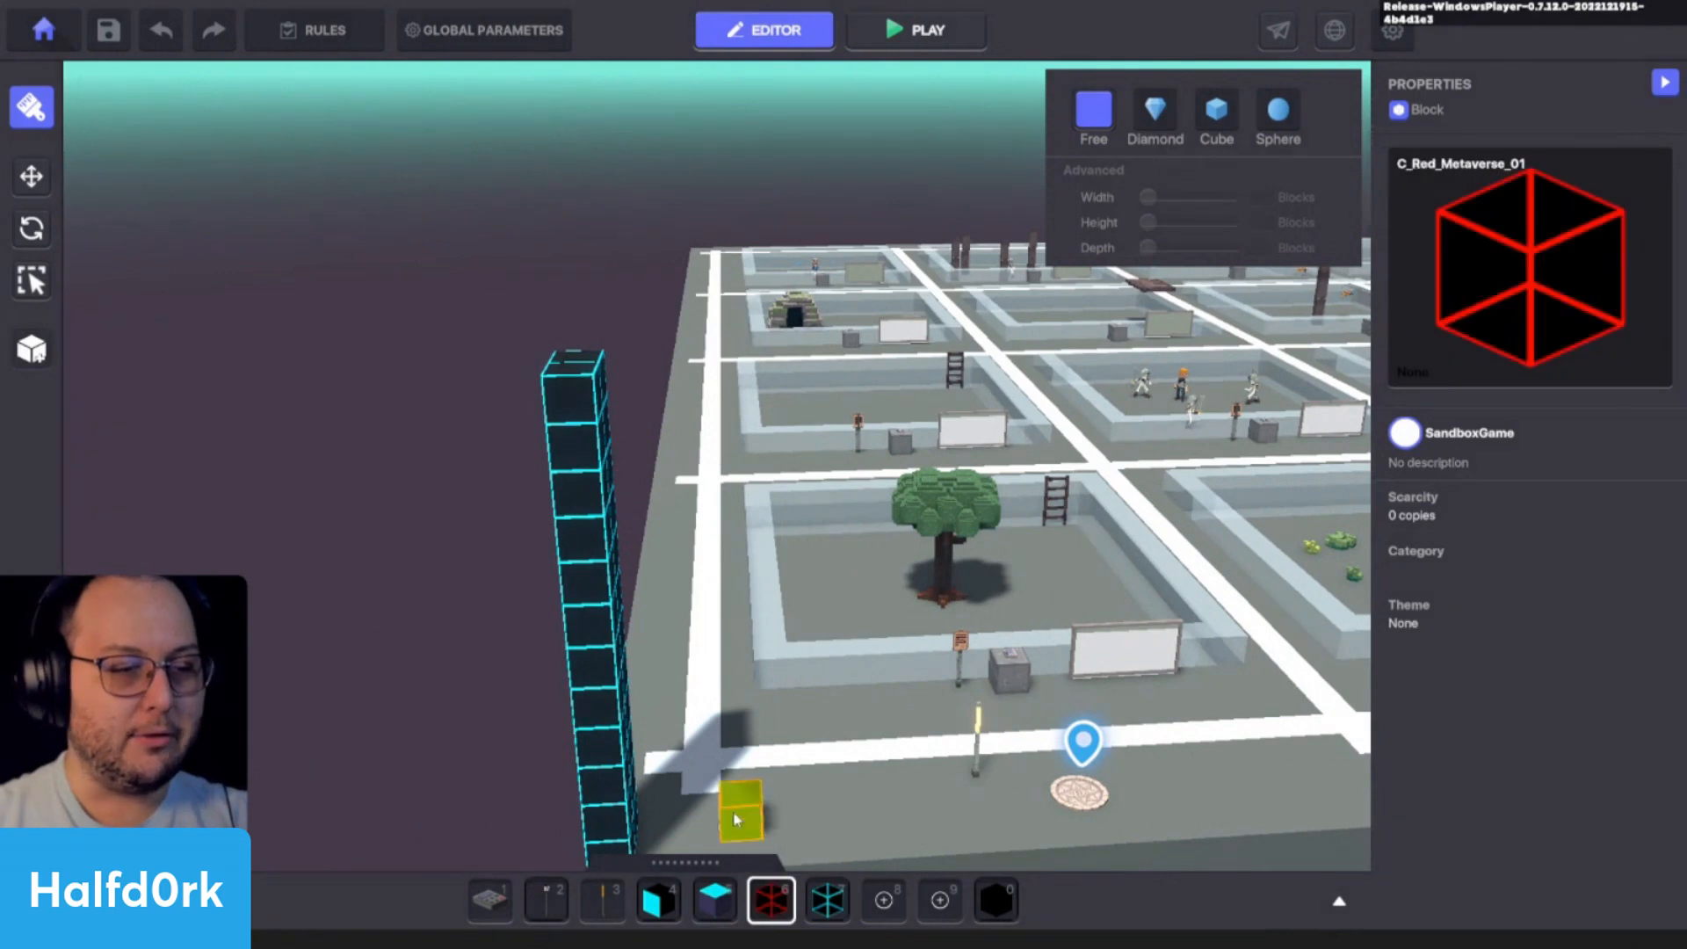
double_click(685, 799)
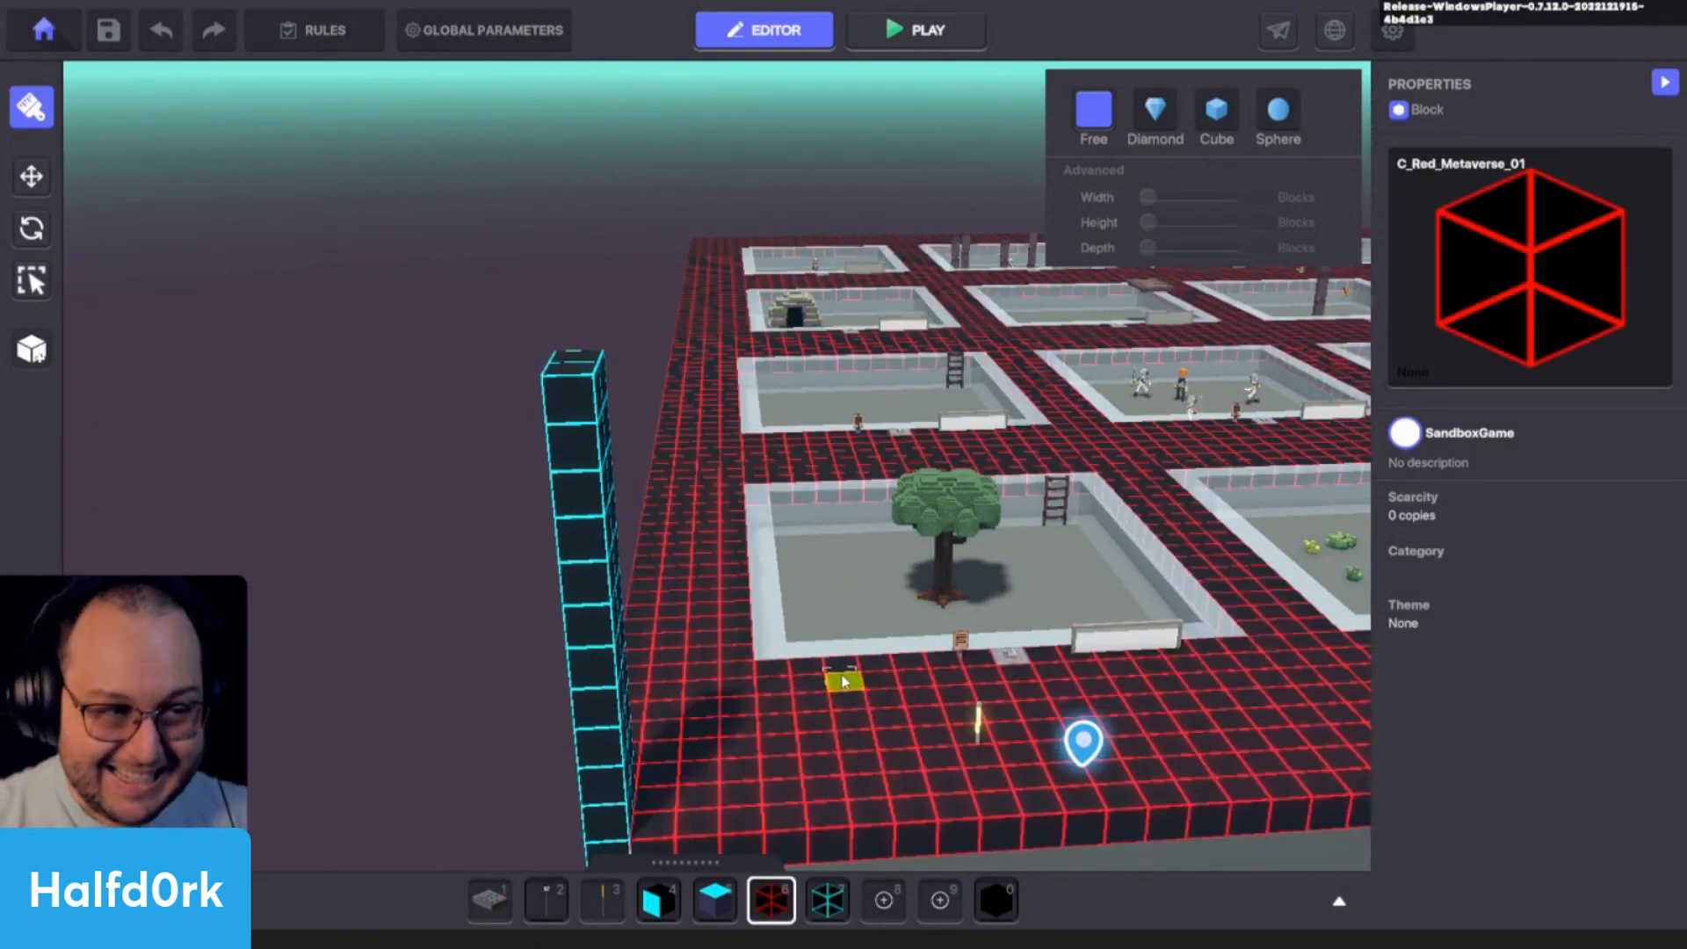
key("ctrl+z")
- Bring back the red ground layer to view it beside the column's base, and undo it again
scroll(817, 672, "up", 3)
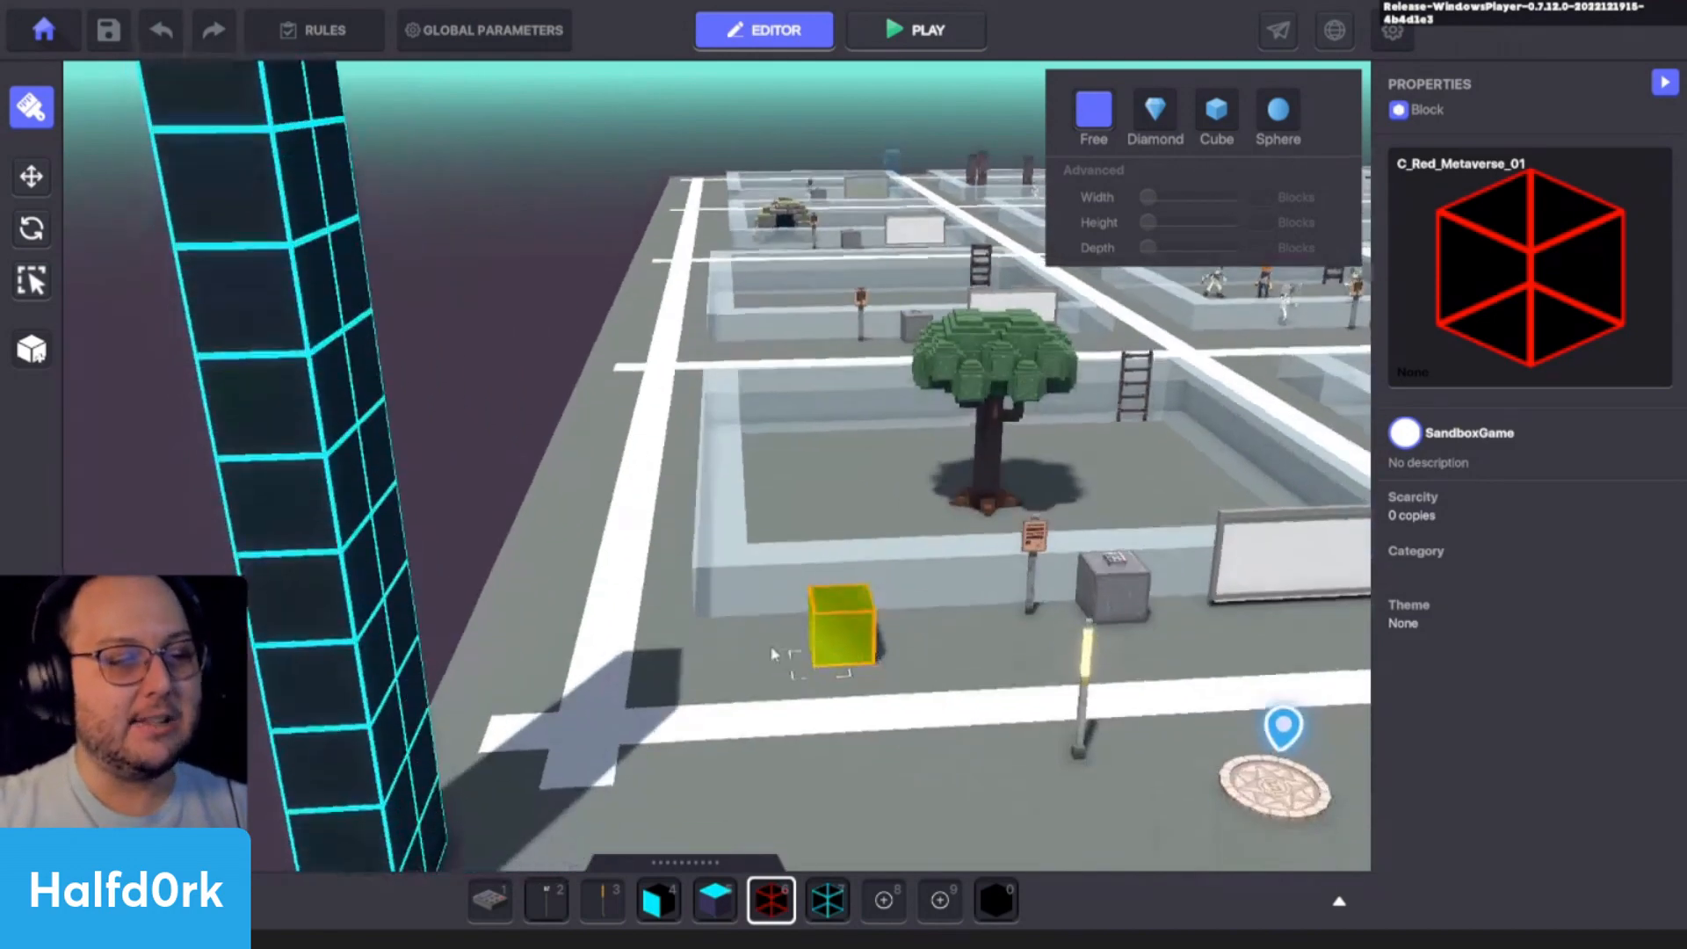
key("q")
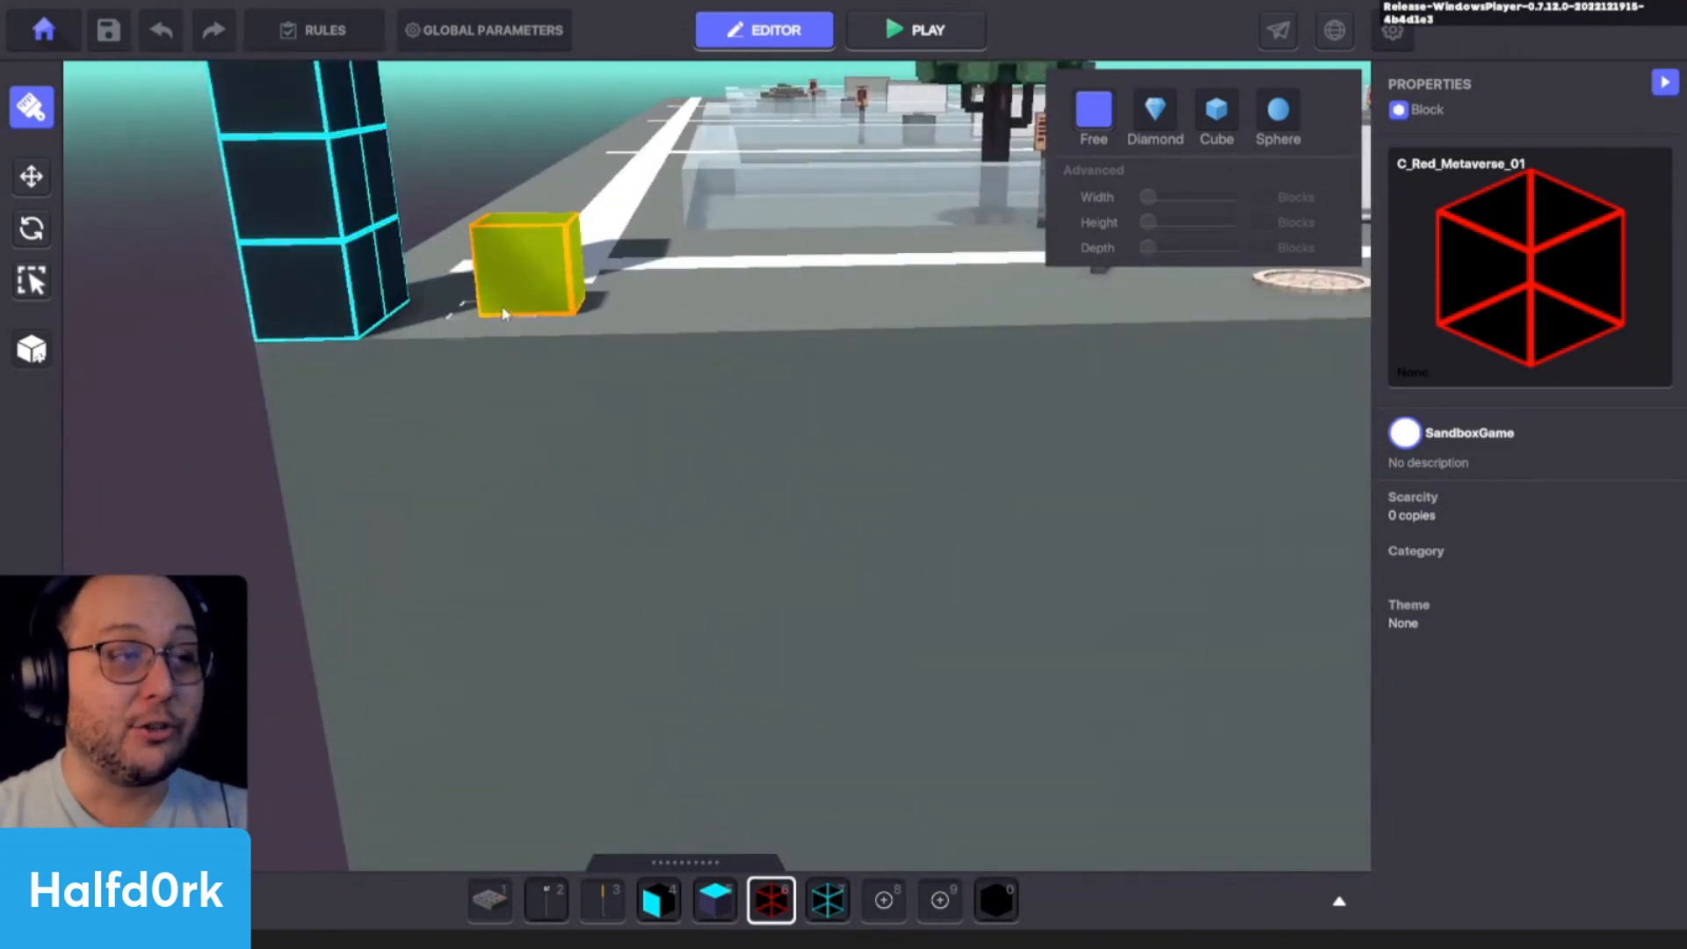
key("ctrl+y")
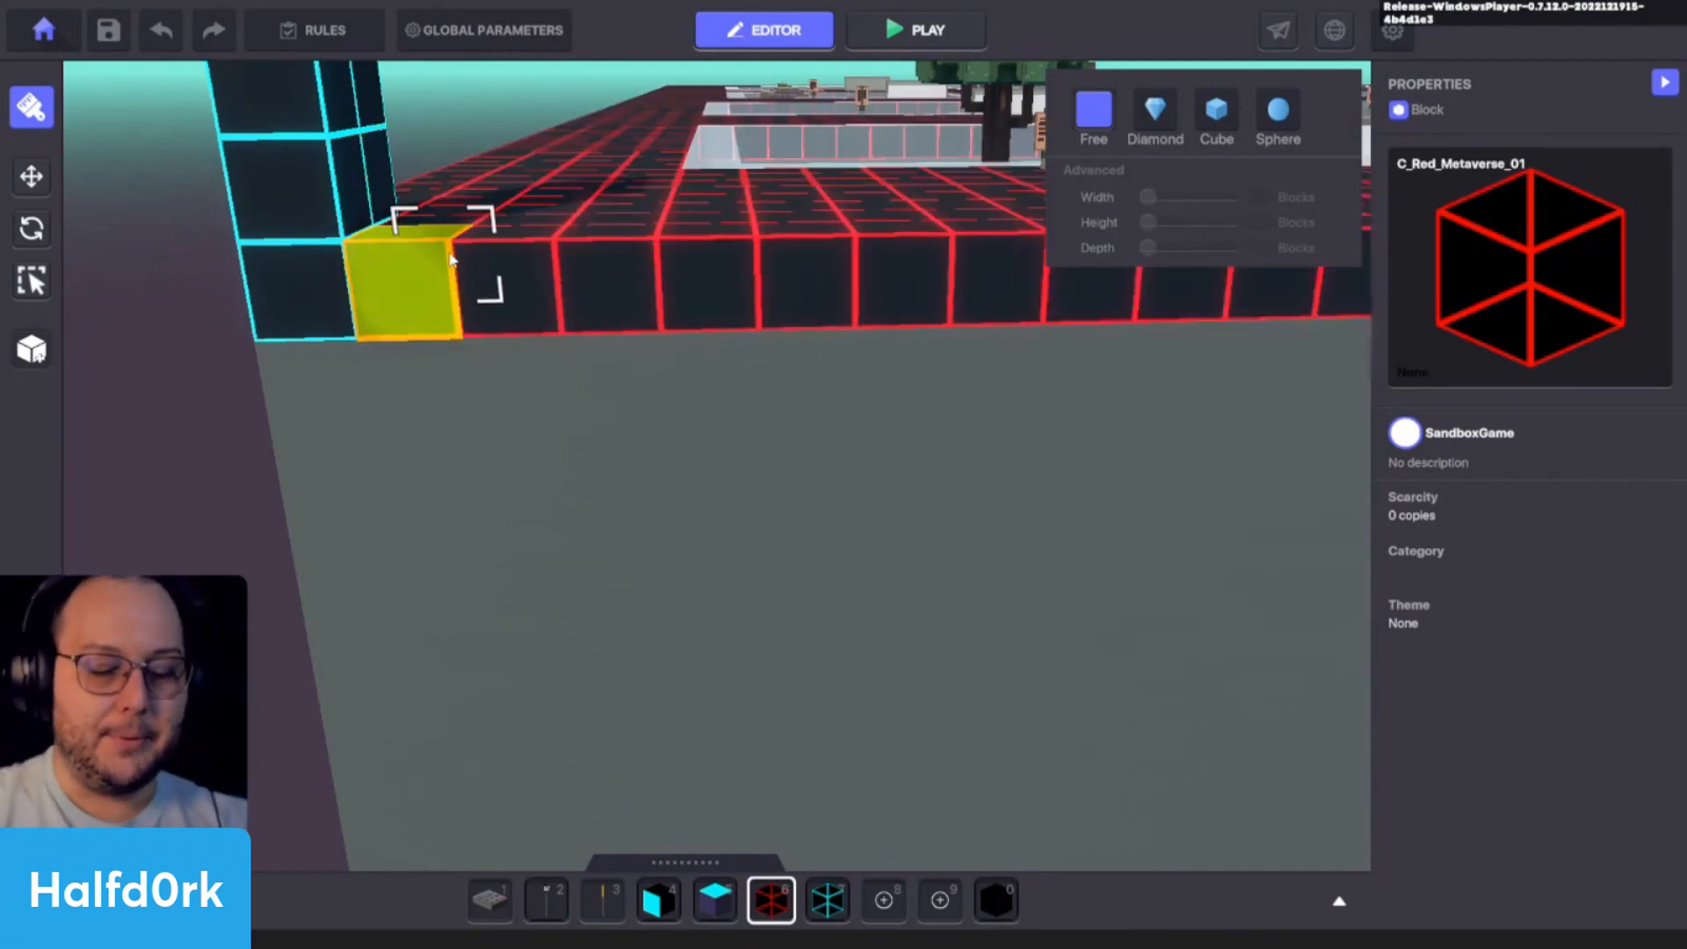
key("ctrl+z")
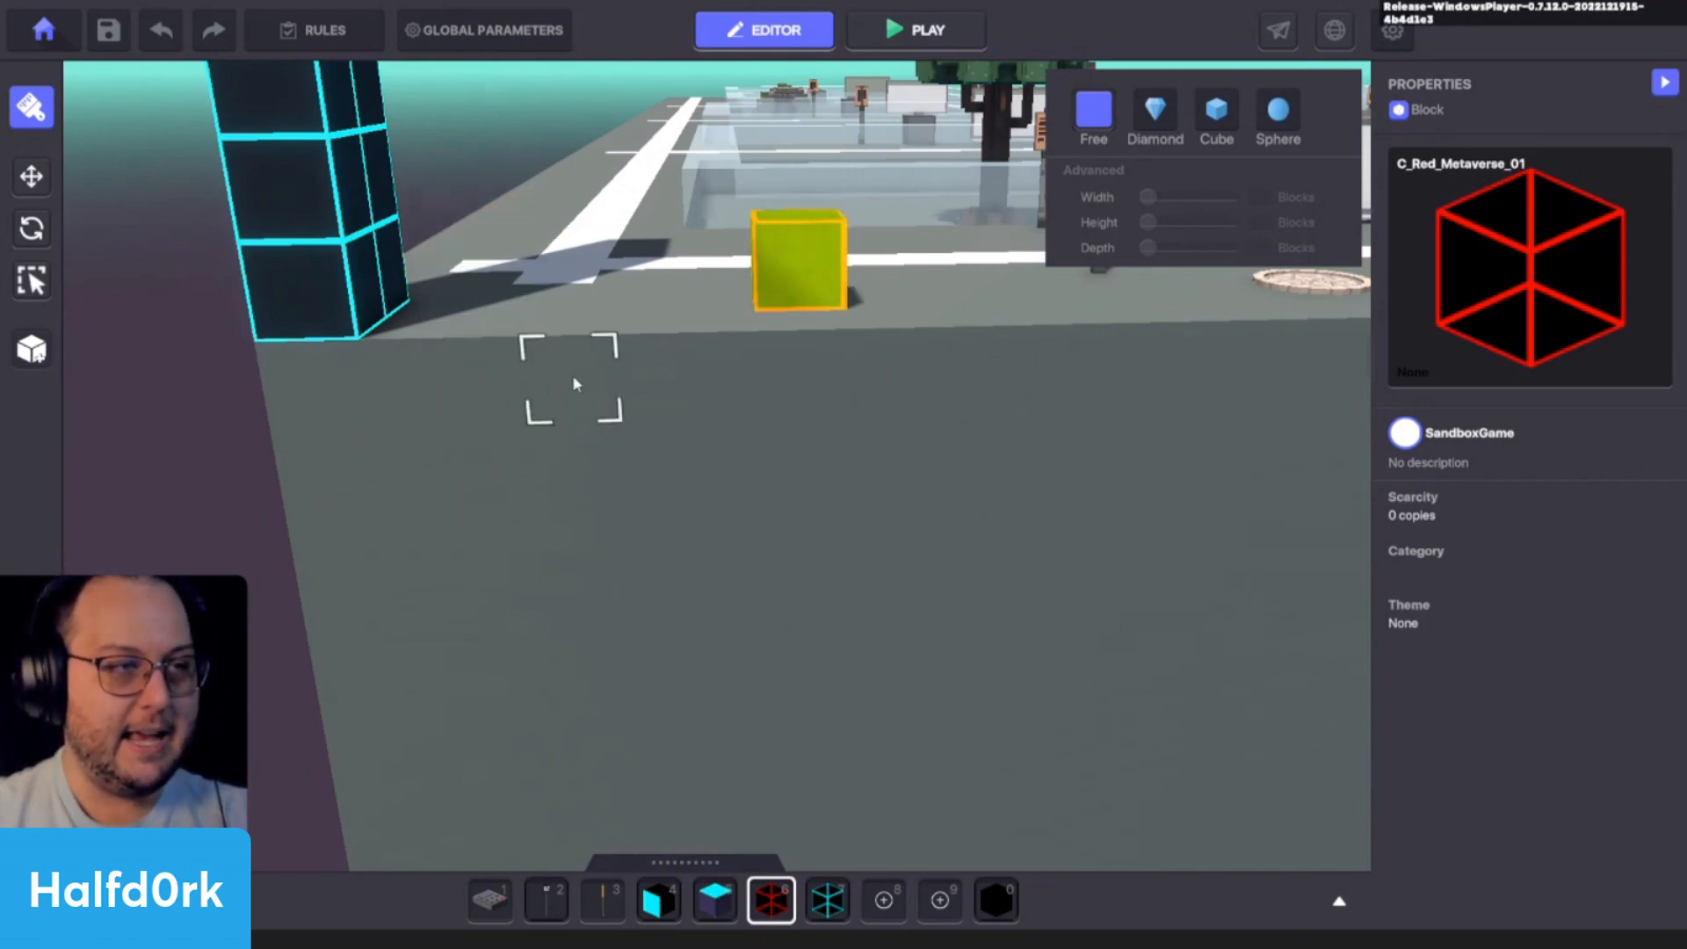
- Paint a red slab about six blocks wide beside the column's base with the Free brush shape and undo it
scroll(633, 340, "down", 5)
left_click(1278, 112)
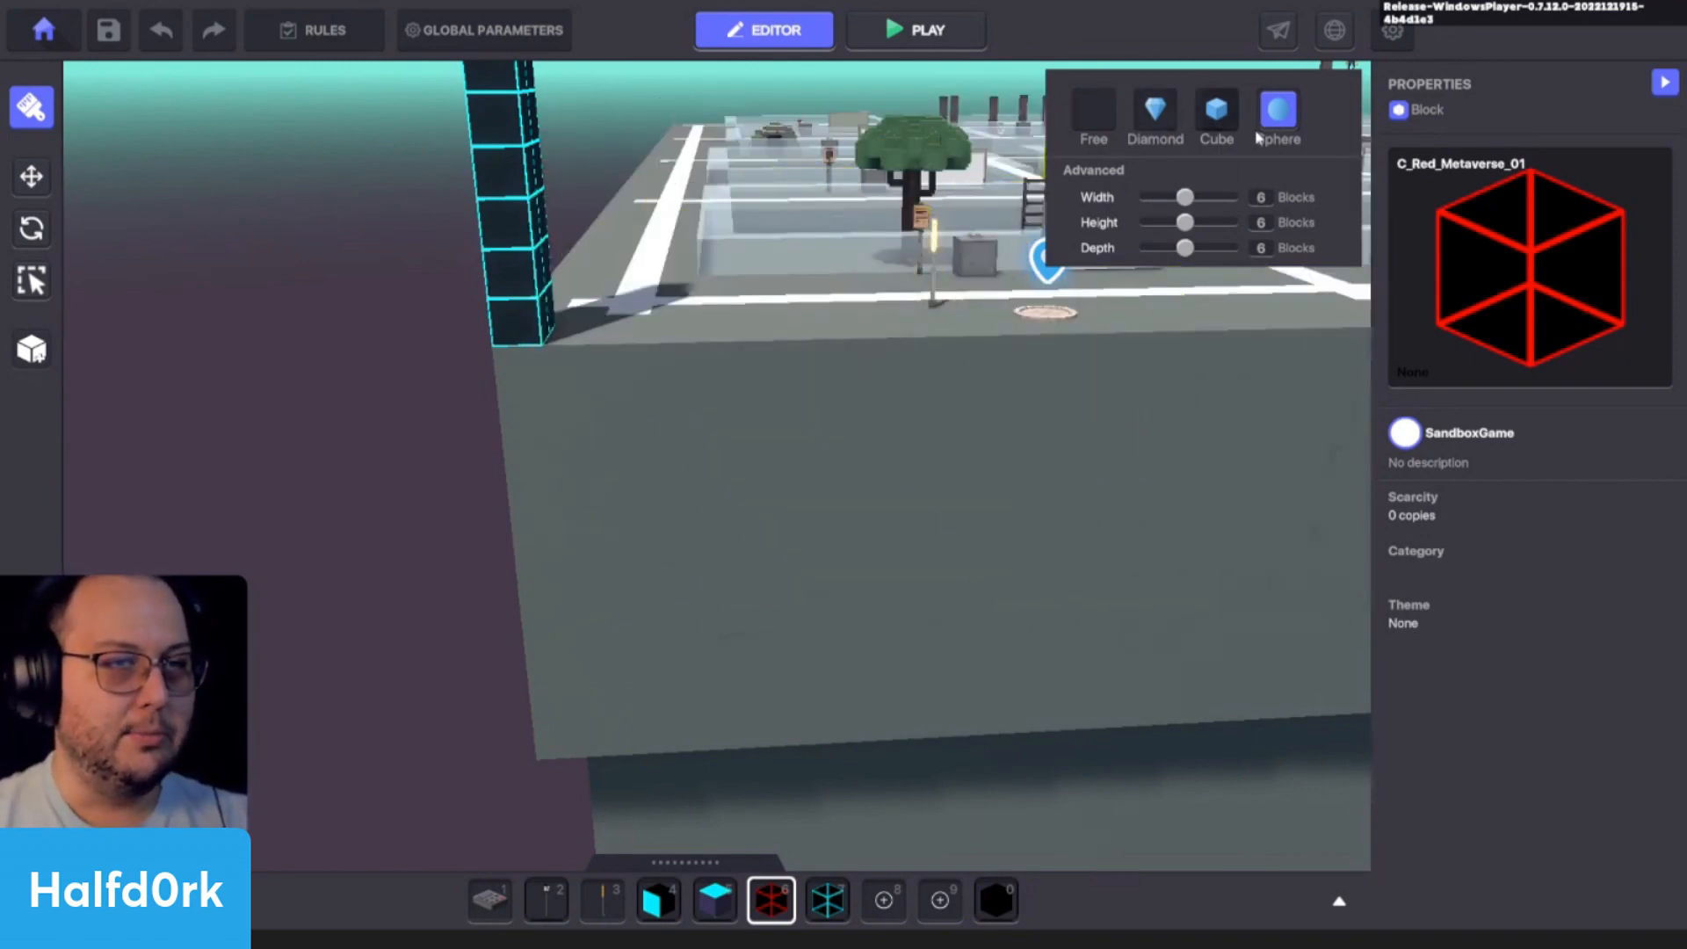
left_click(1090, 113)
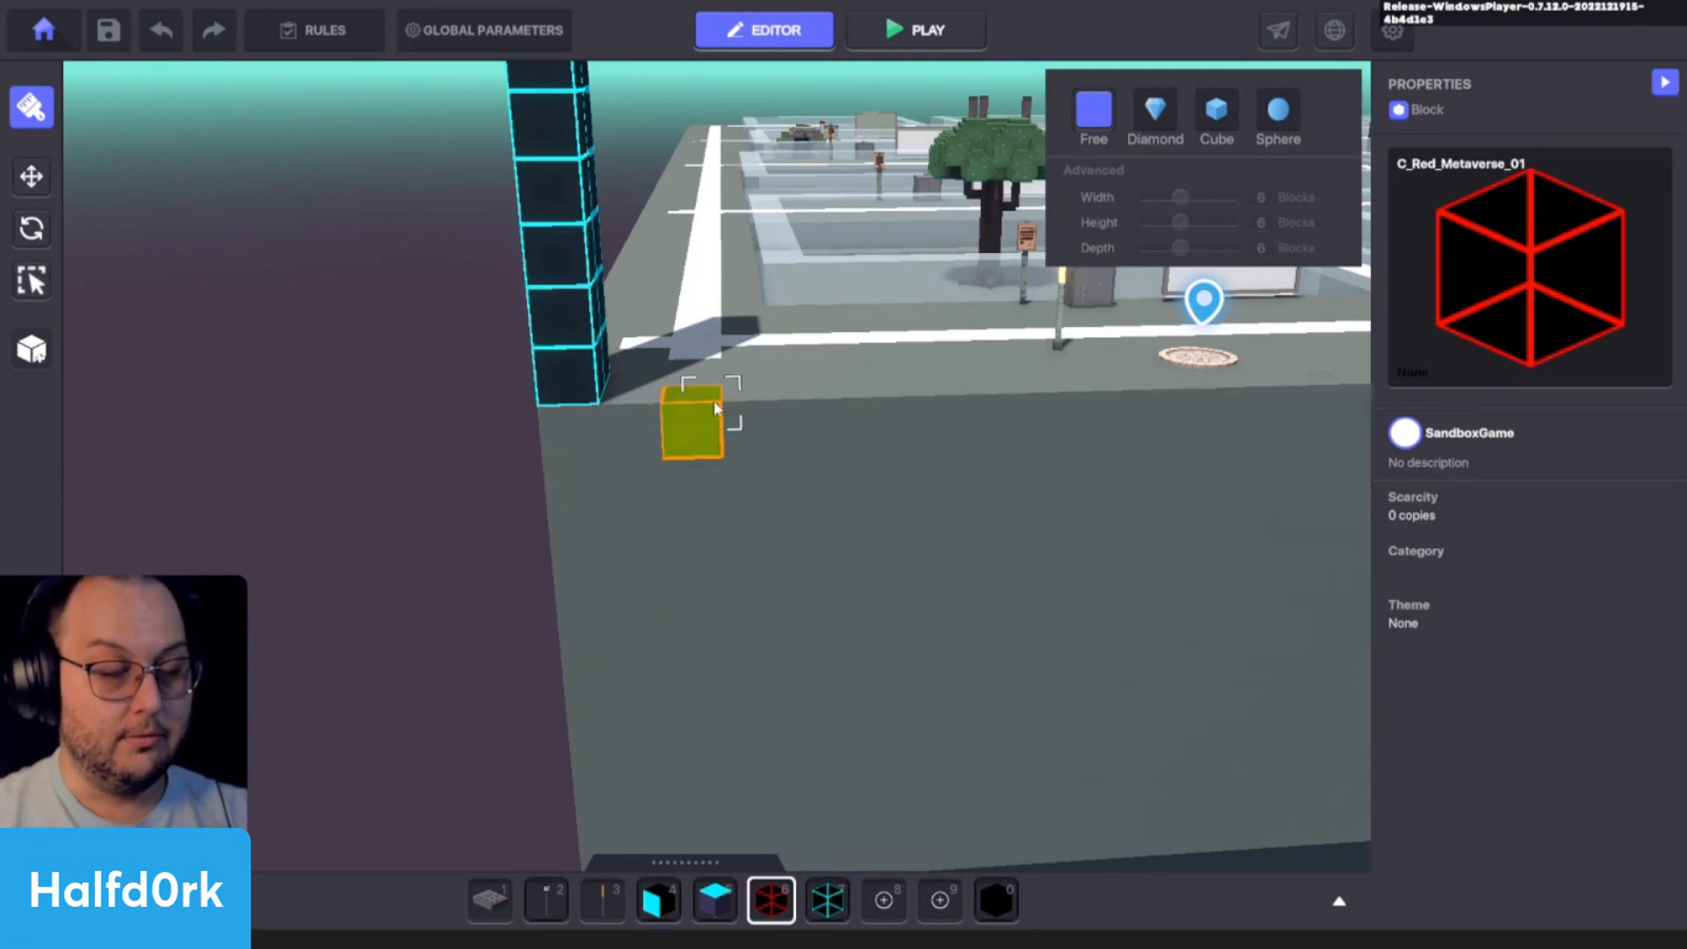
left_click_drag(613, 452, 868, 309)
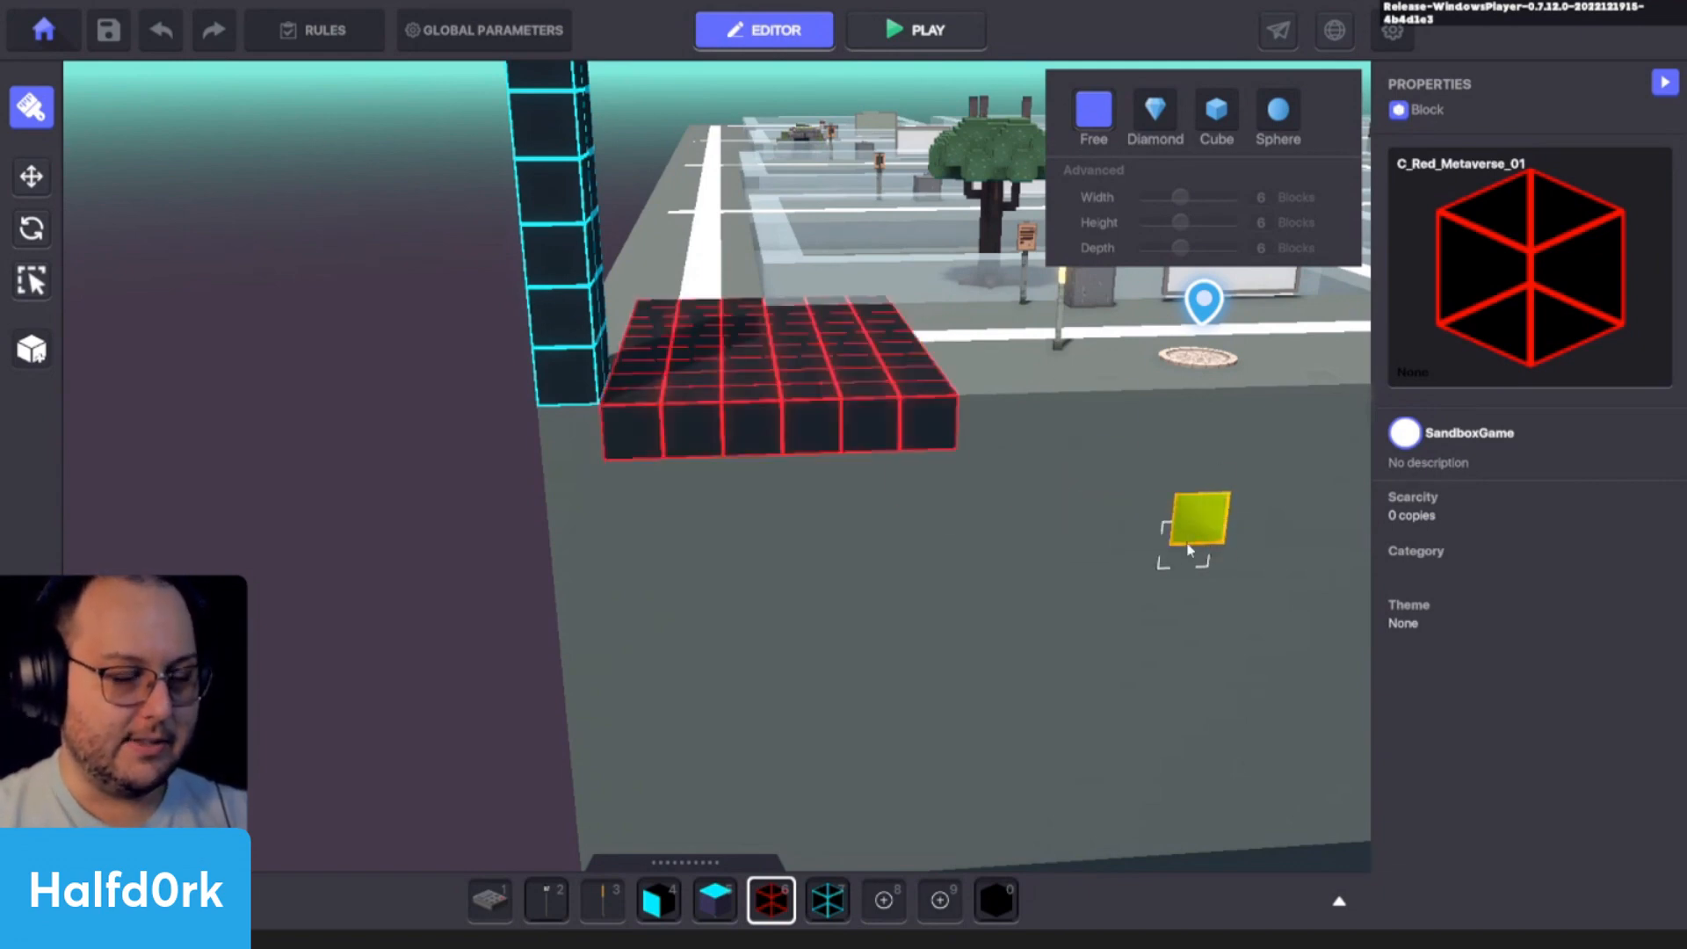
key("ctrl+z")
- Fill a red layer over the whole platform from the column's second block, one block above the ground, and undo it
key("e")
right_click_drag(772, 463, 718, 473)
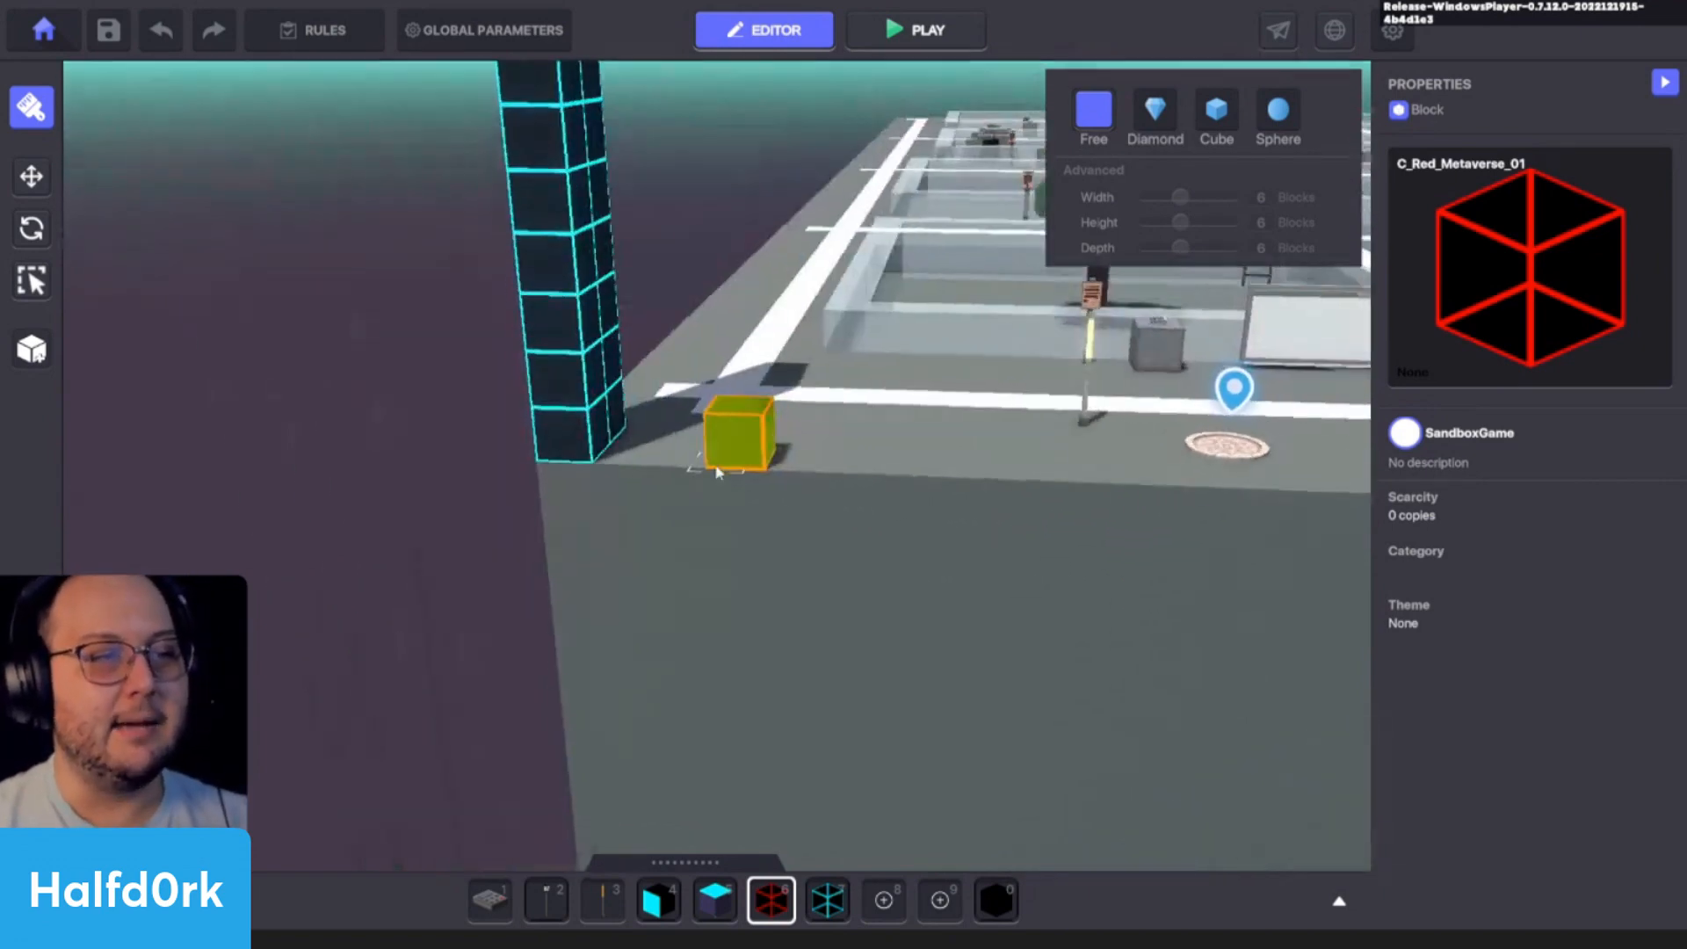
key("s")
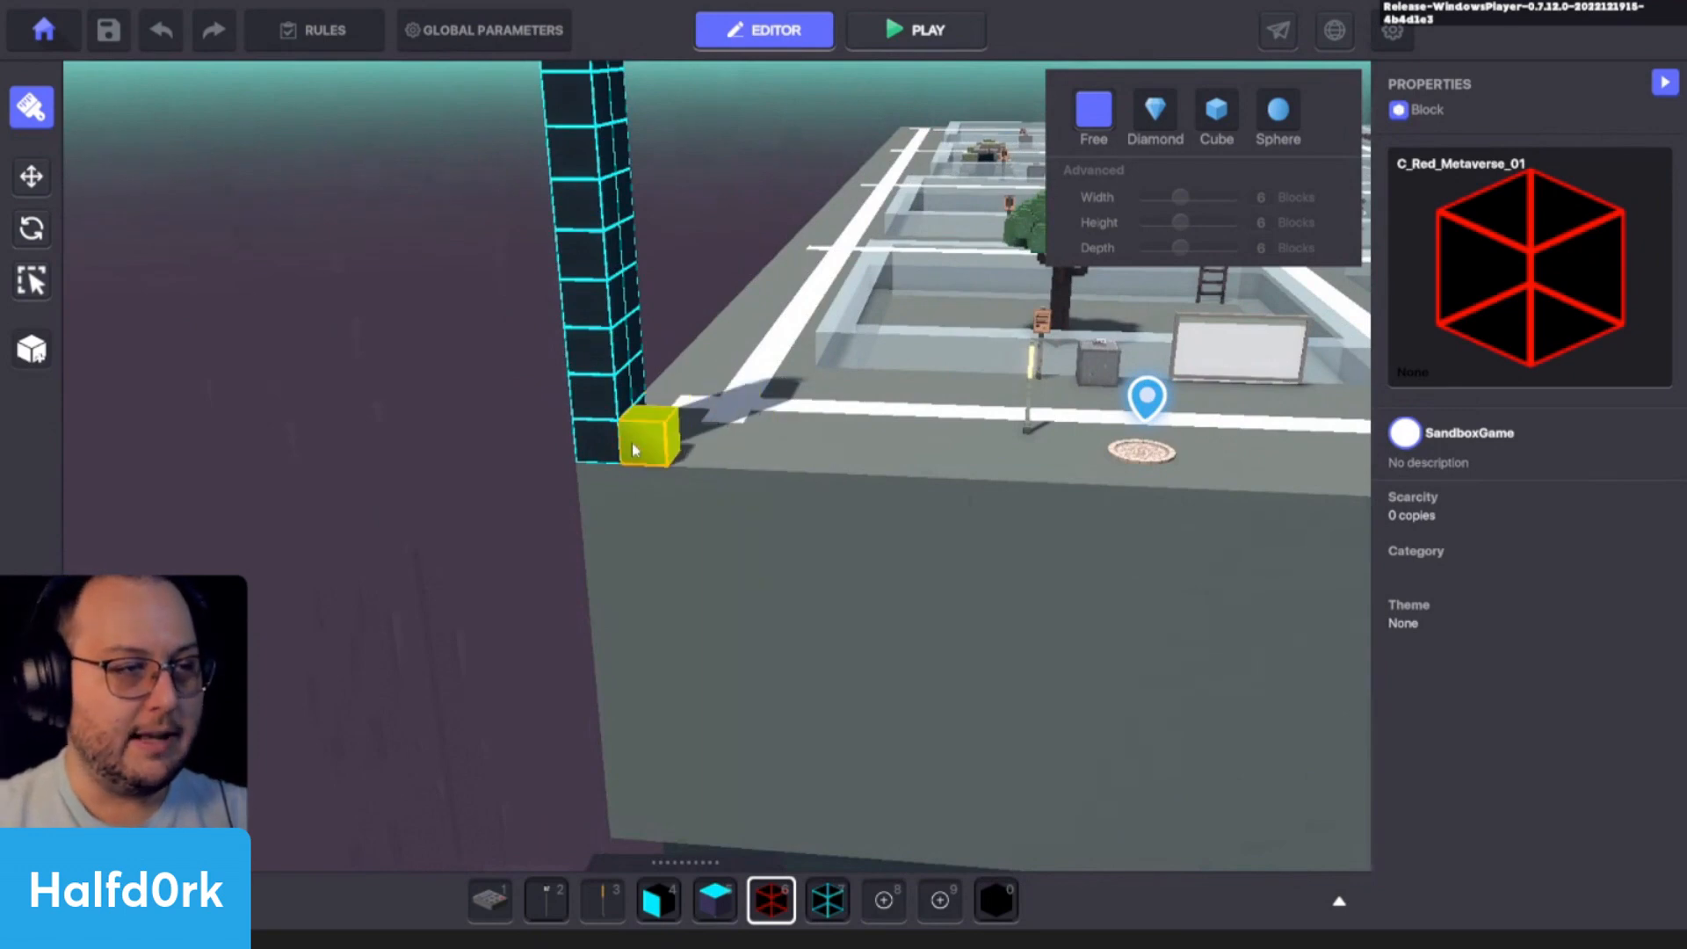
key("ctrl+y")
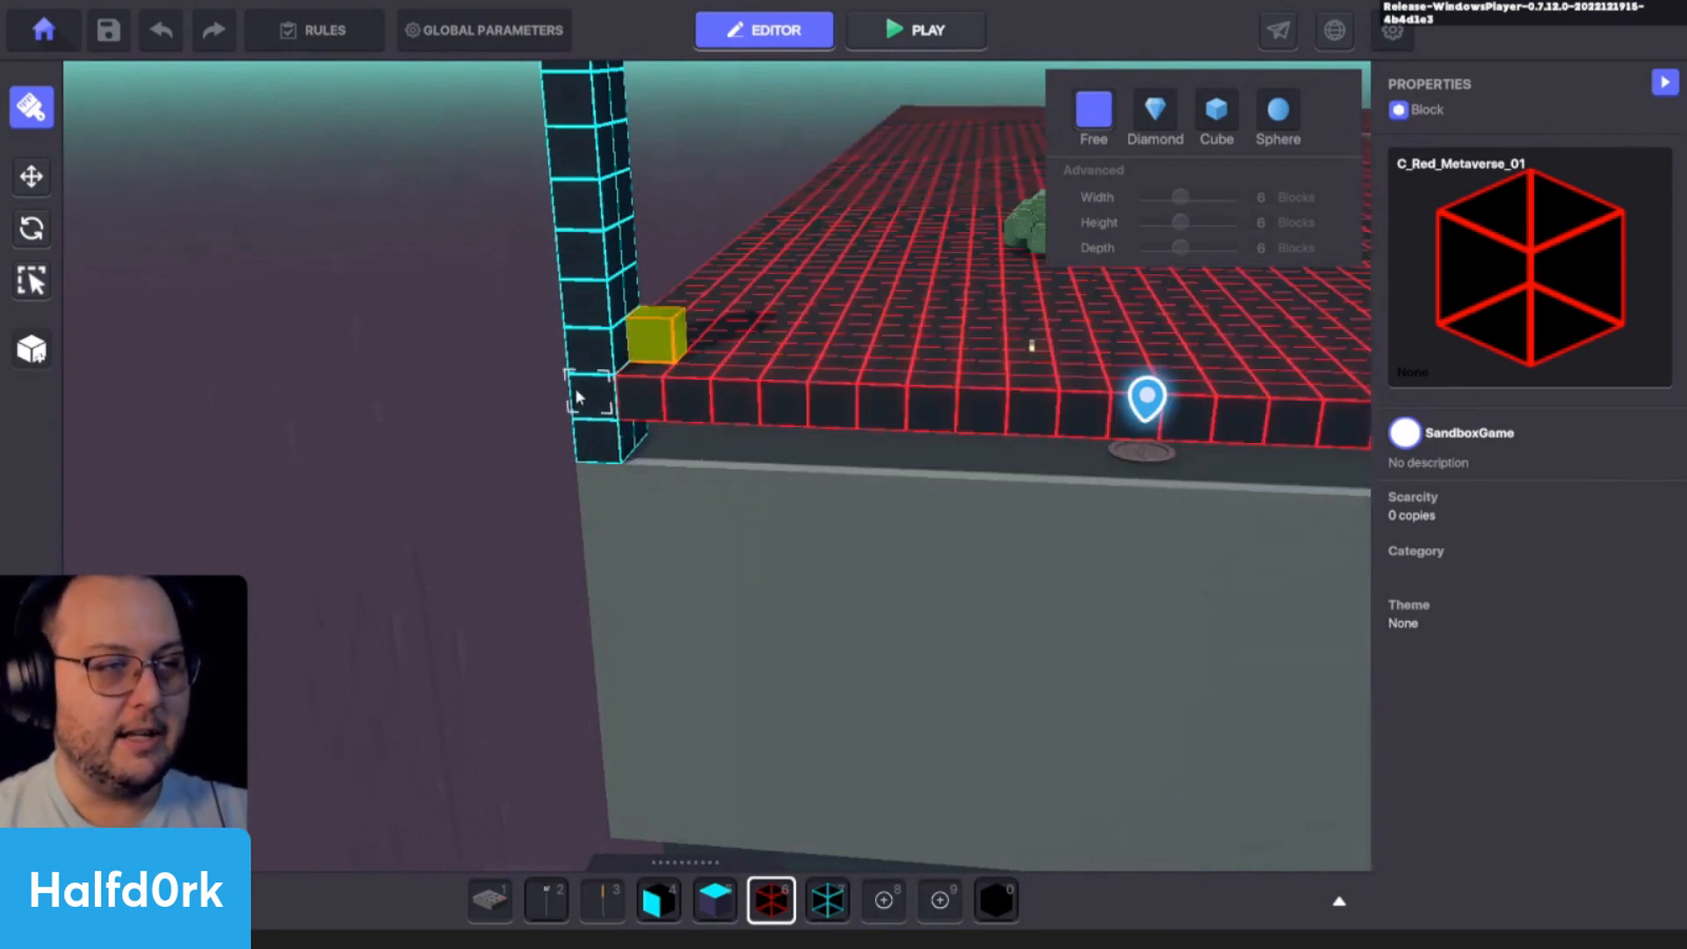
key("ctrl+z")
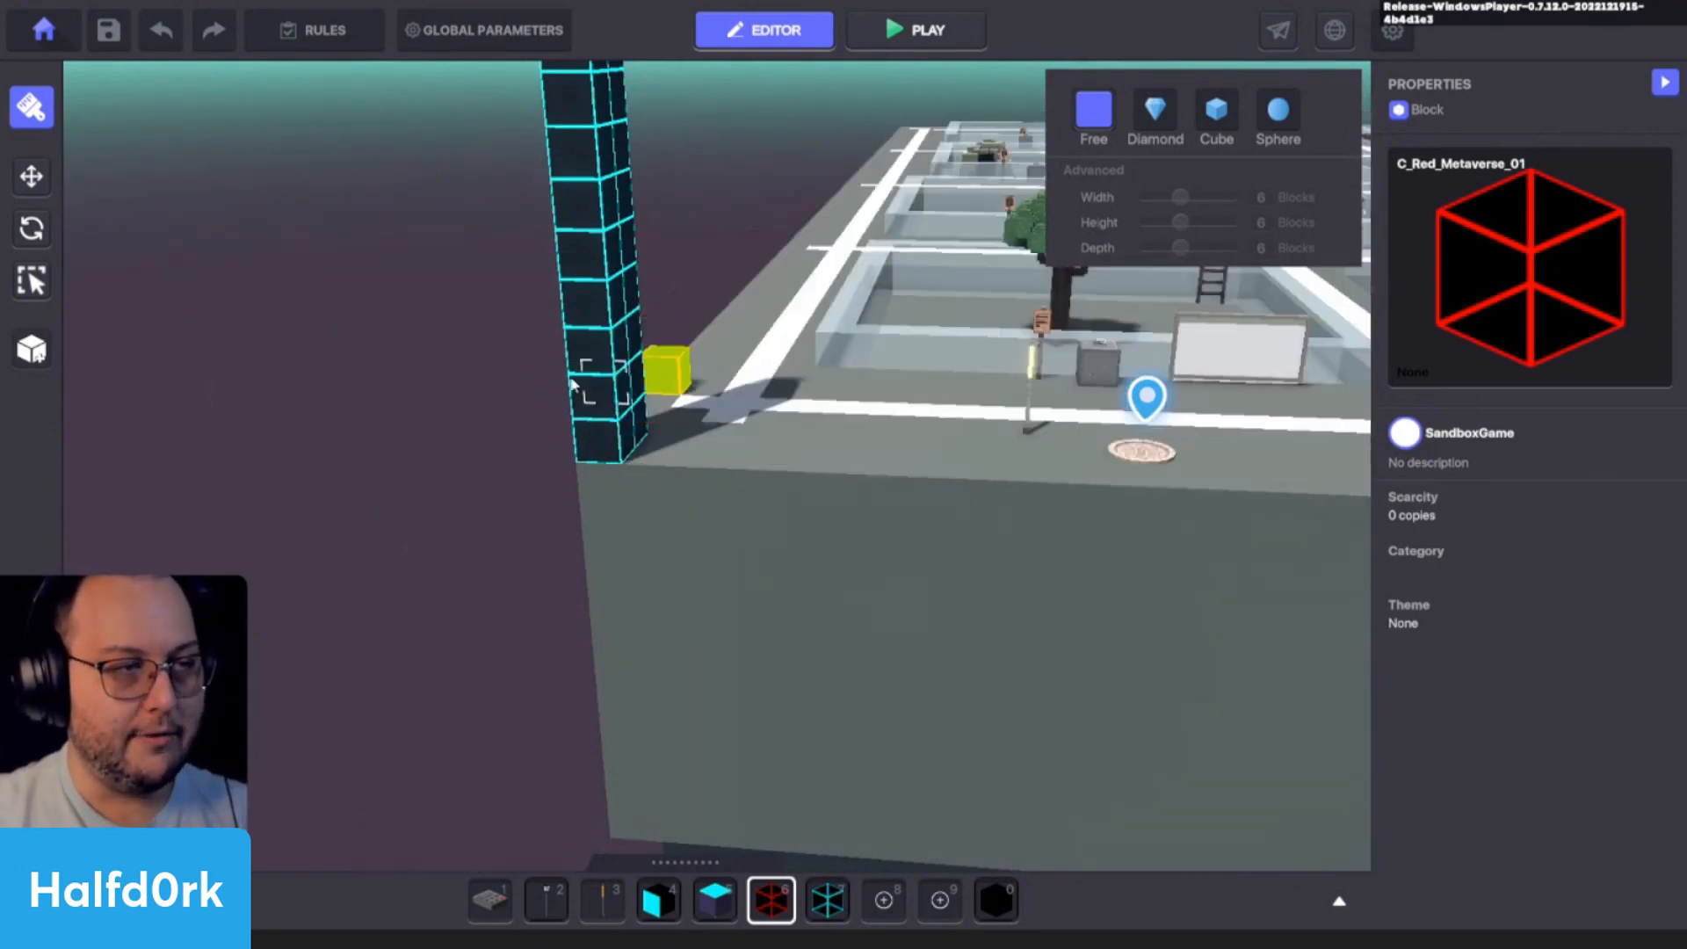
- Paint a row of C_Red_Metaverse_01 blocks along the platform's edge, running from beneath the blue corner column
right_click_drag(648, 484, 777, 459)
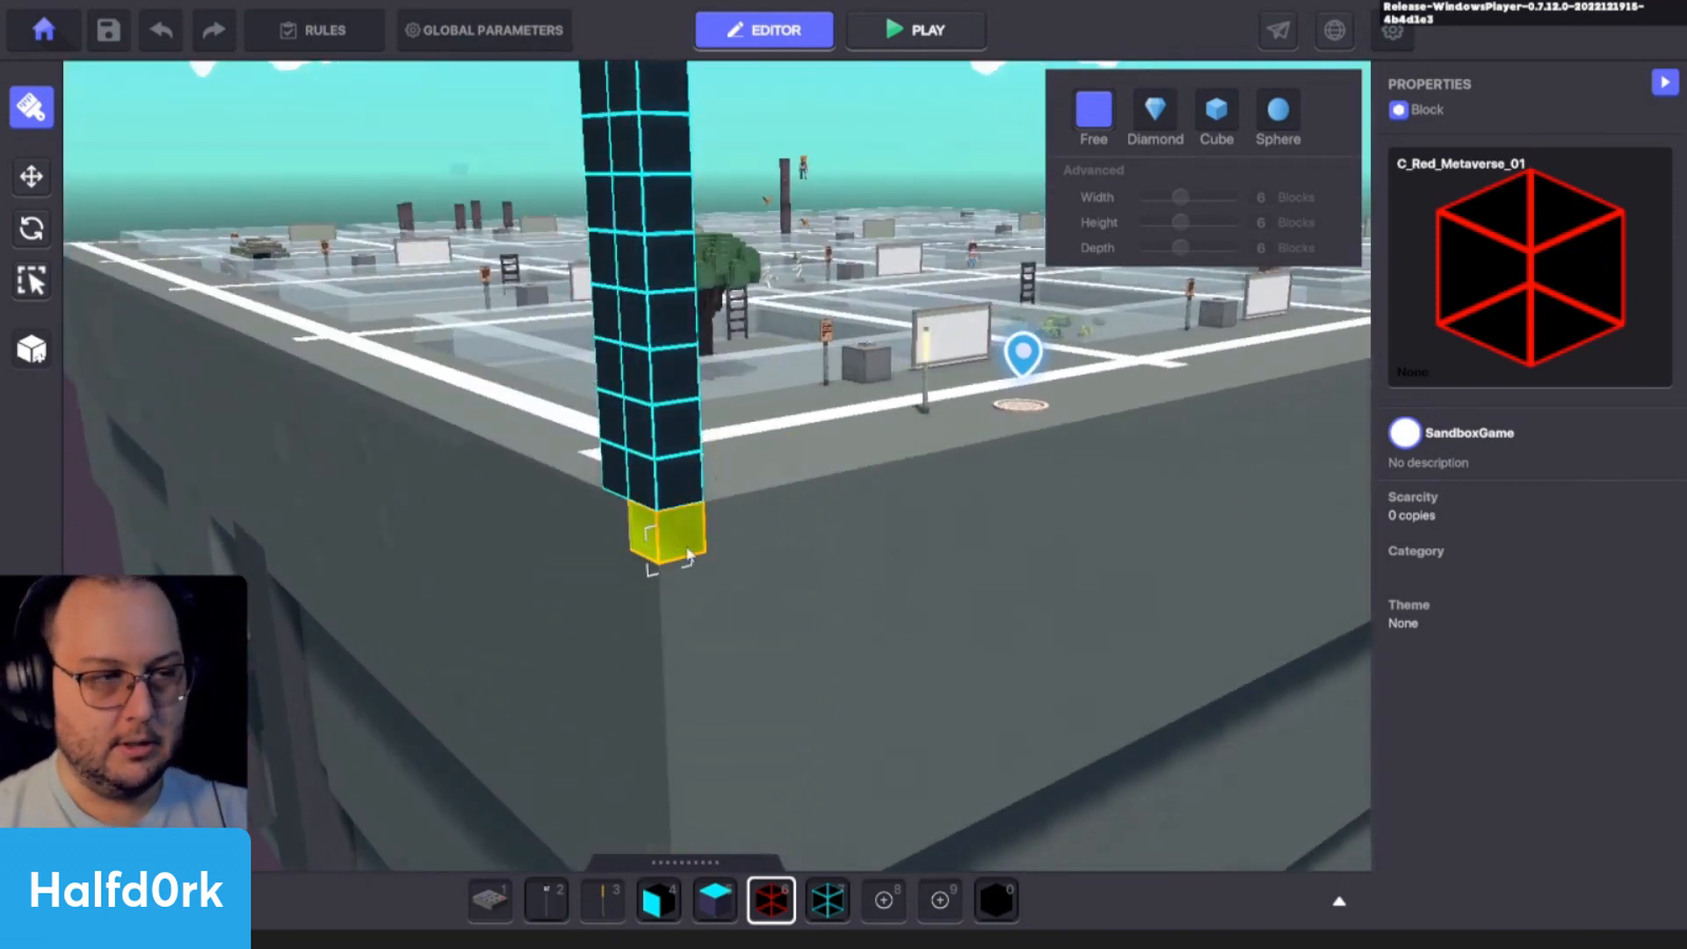
mouse_move(695, 549)
left_mouse_down()
mouse_move(388, 409)
mouse_move(674, 566)
left_mouse_up()
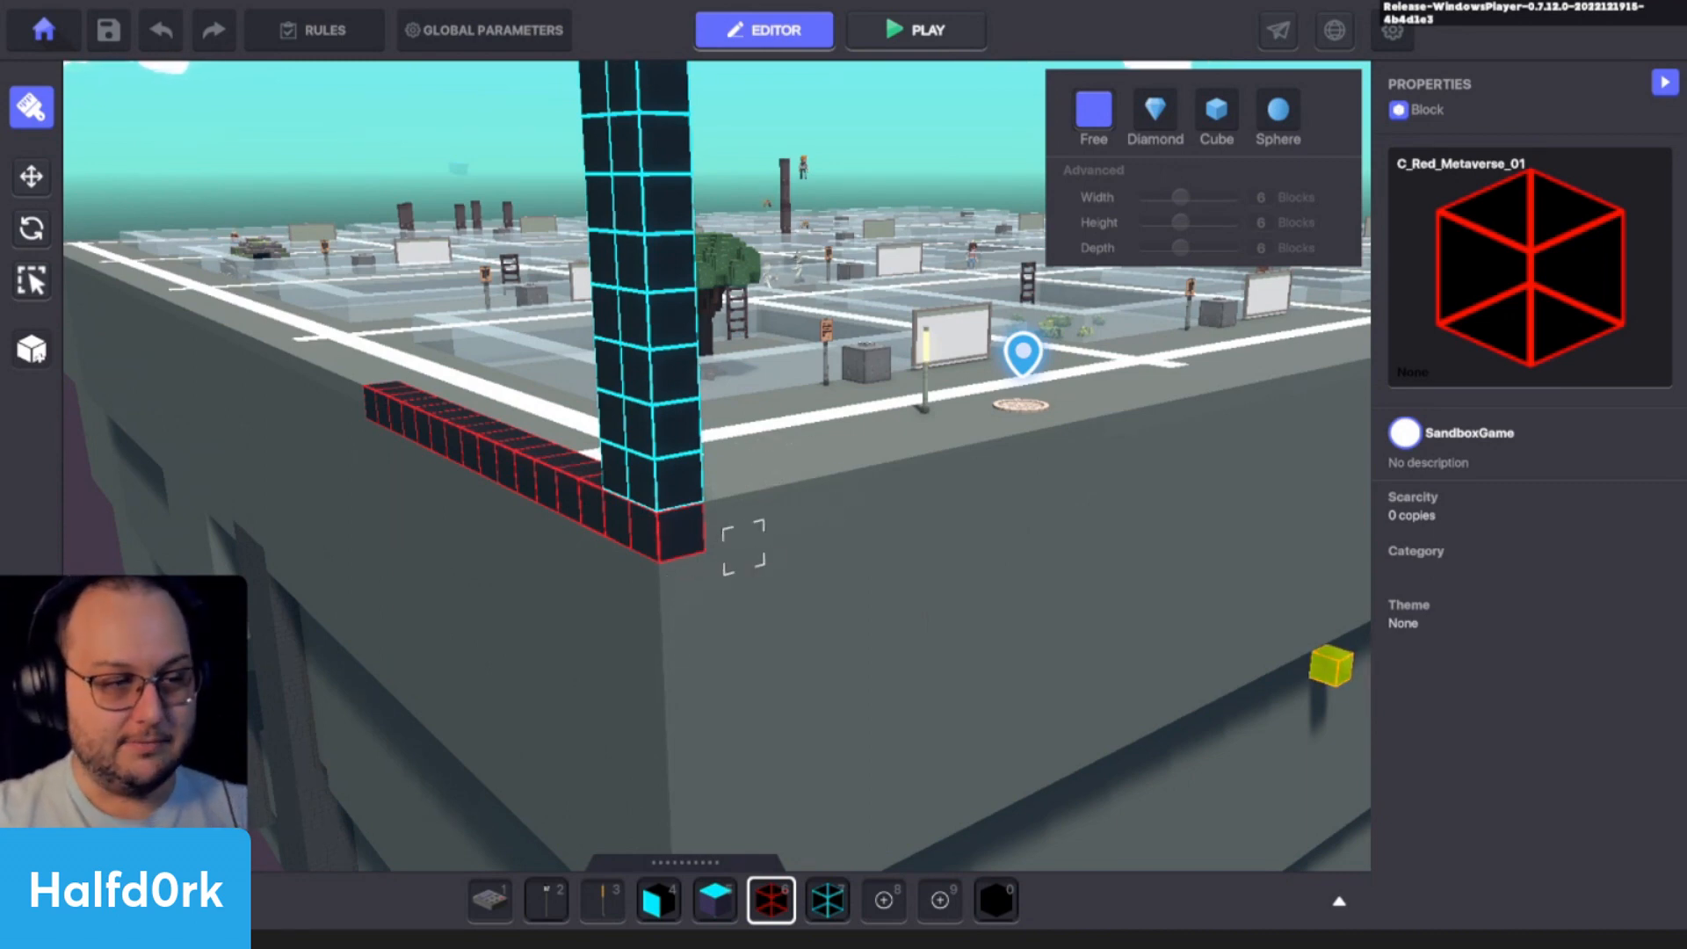
key("Escape")
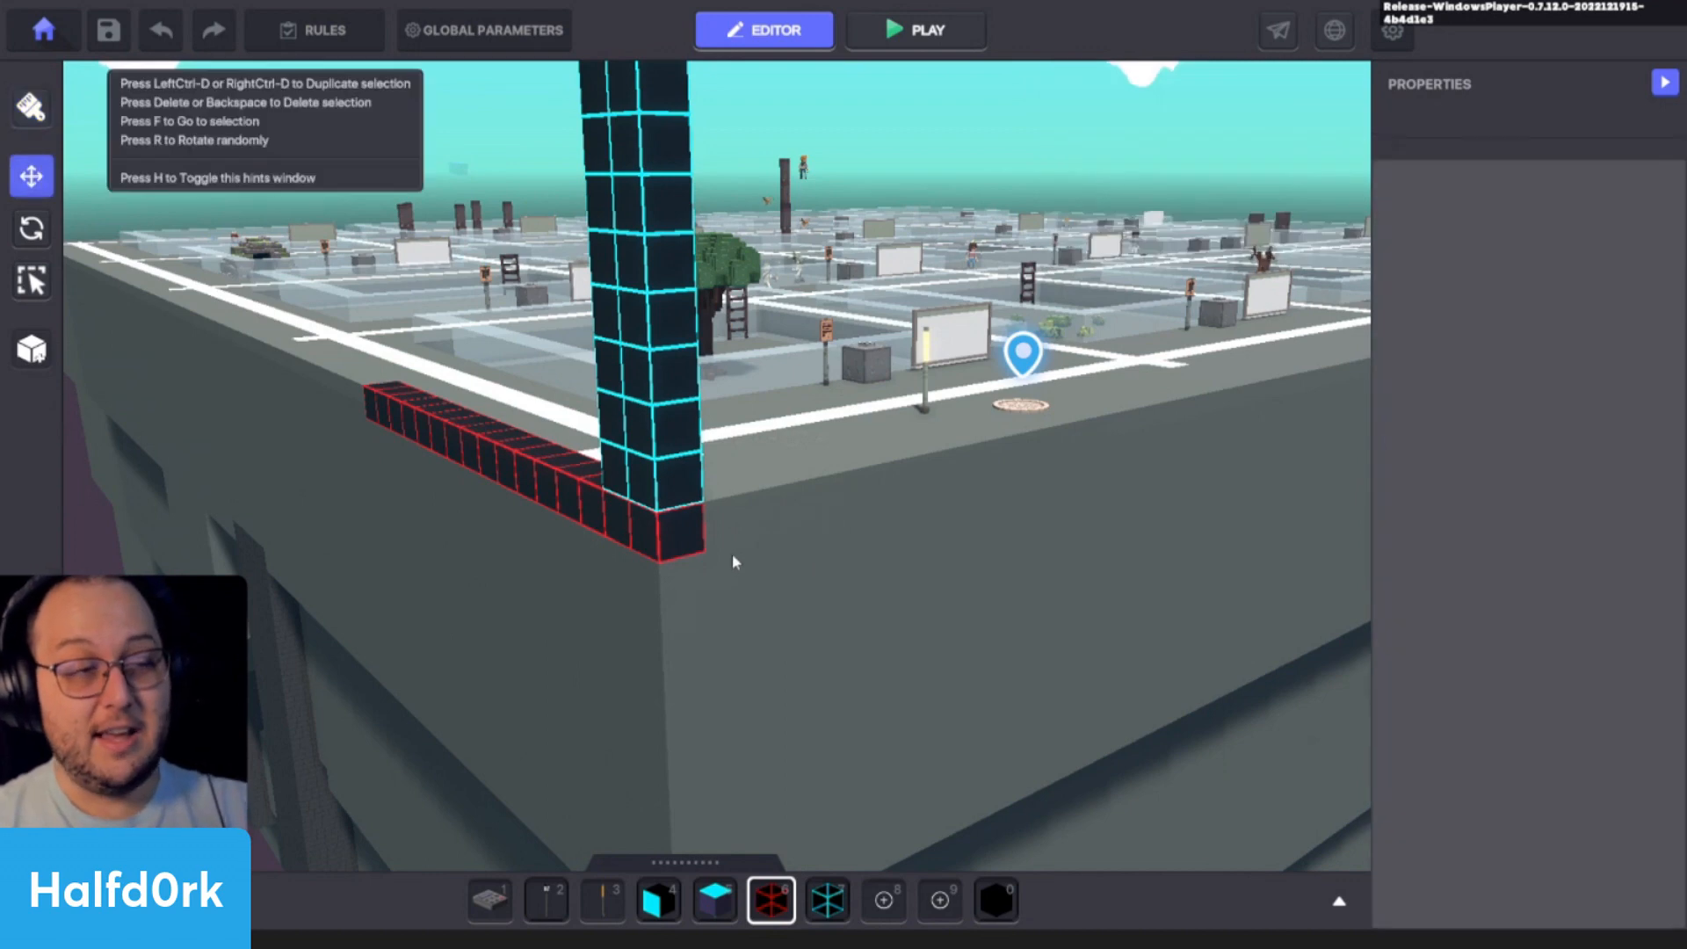
- Remove the row of red blocks from the platform's edge and choose the NumPad Switch asset
left_click(715, 896)
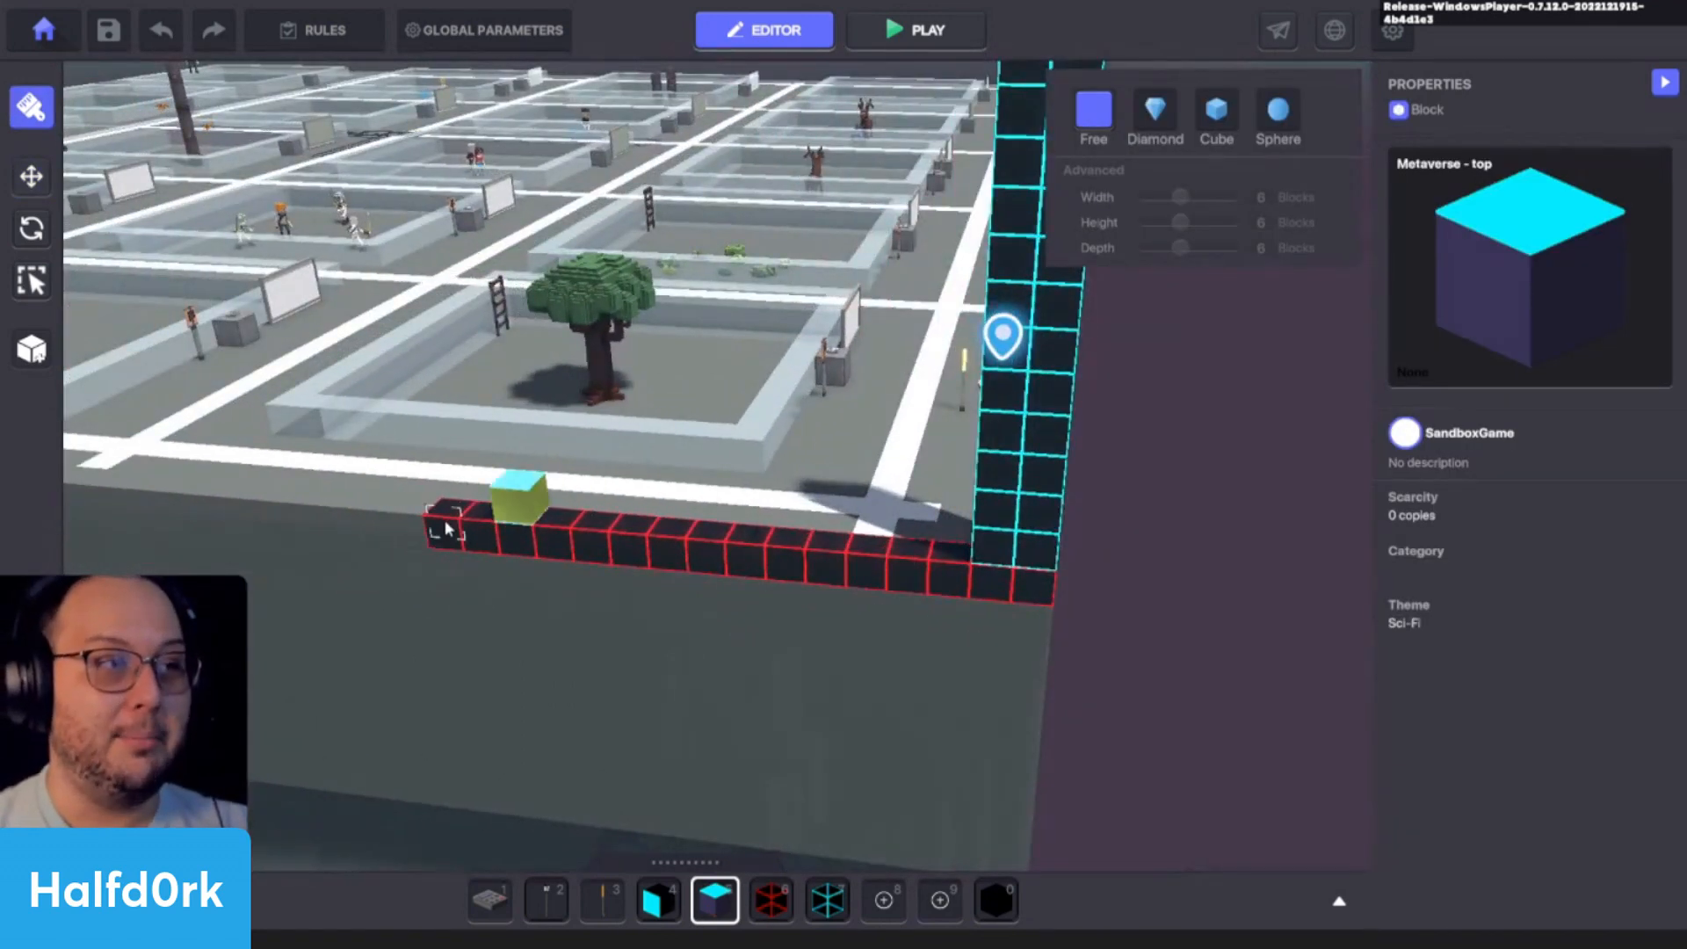
left_click_drag(448, 529, 984, 576, "shift")
scroll(915, 572, "up", 2)
key("1")
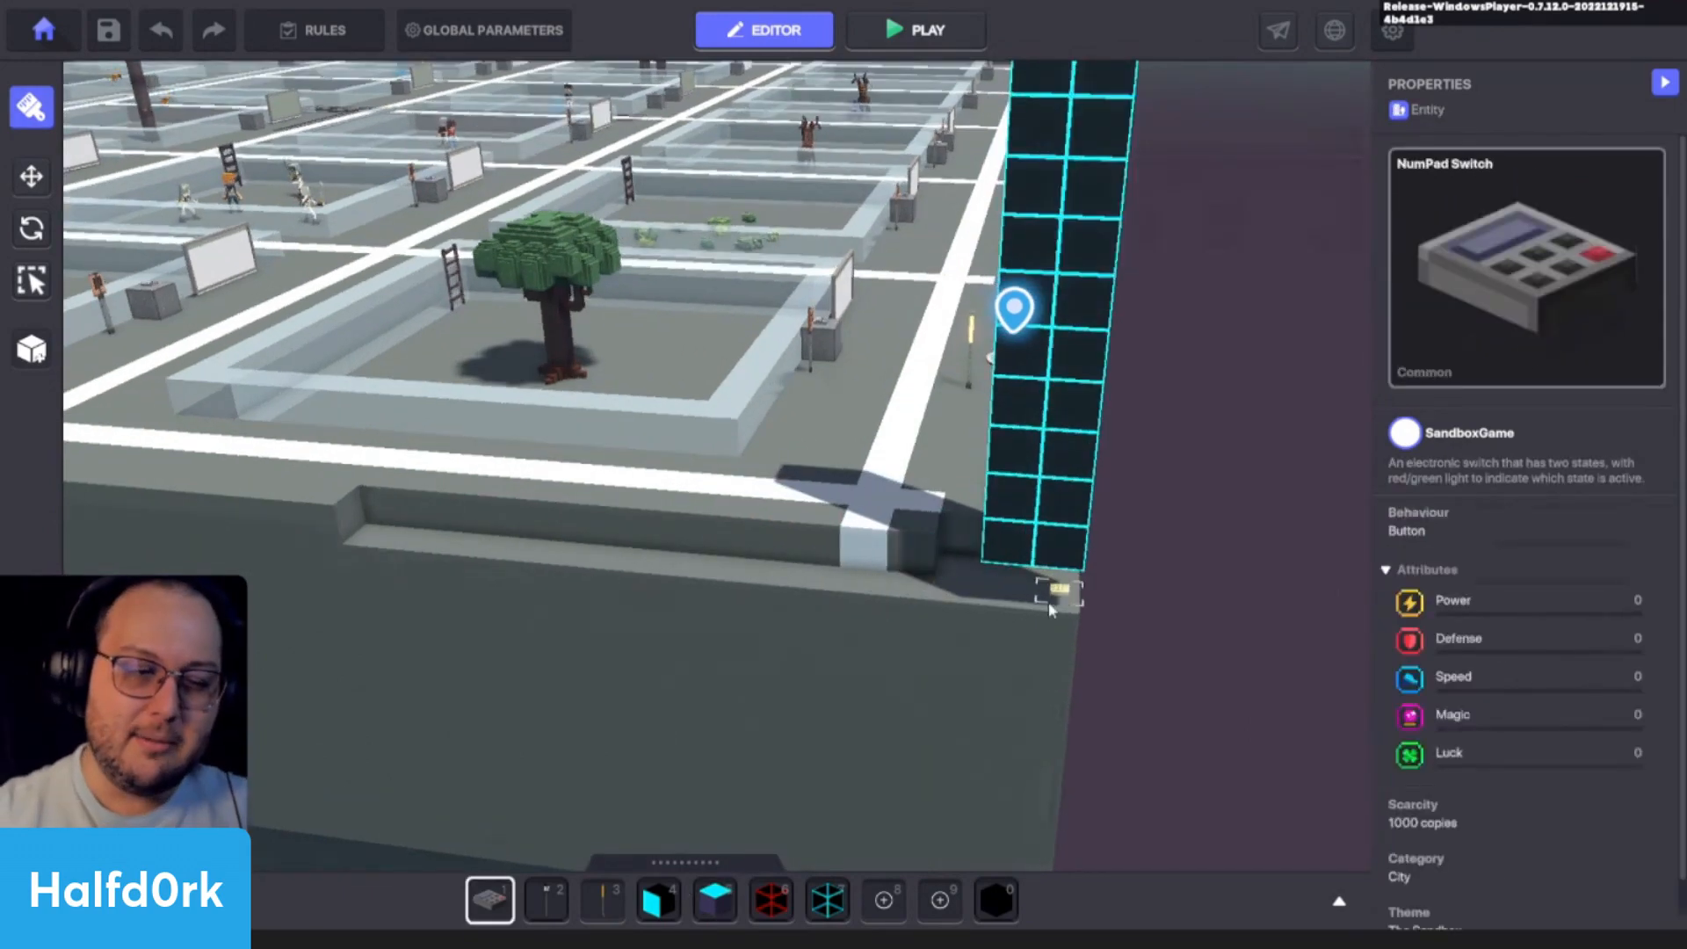
- Search the asset library for "tree" and place a Cypress Tree at the white line crossing near the platform's edge
key("3")
key("Tab")
key("Tab")
middle_click_drag(462, 456, 916, 504)
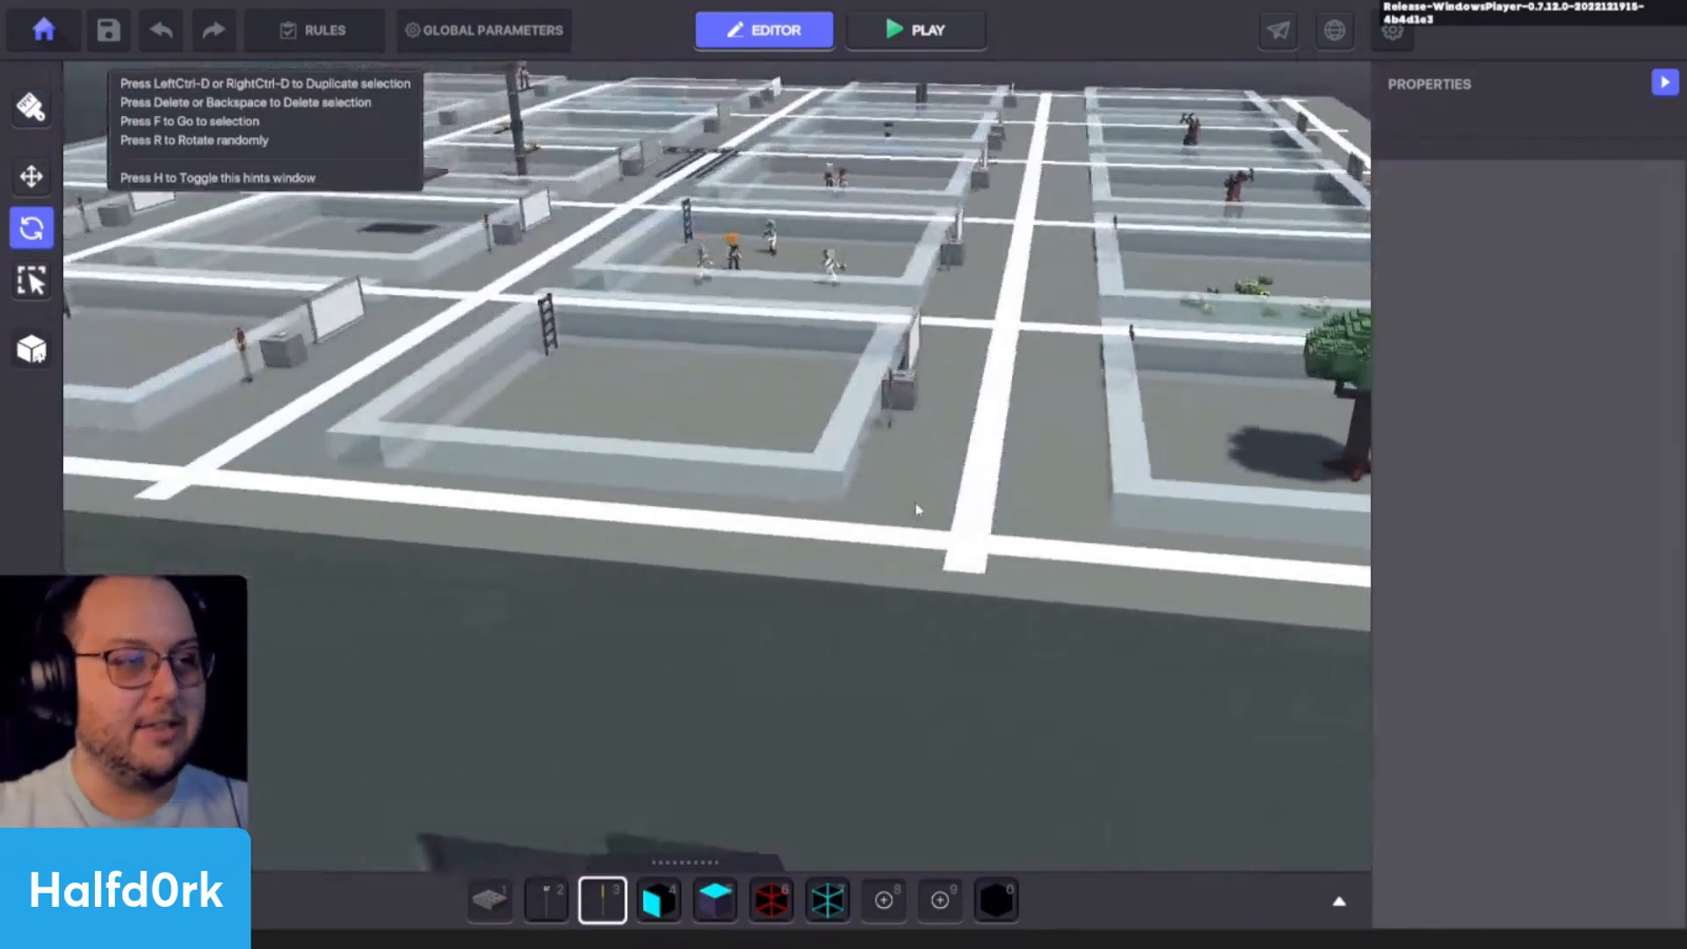
scroll(994, 504, "up", 2)
key("w")
scroll(991, 503, "up", 2)
key("Tab")
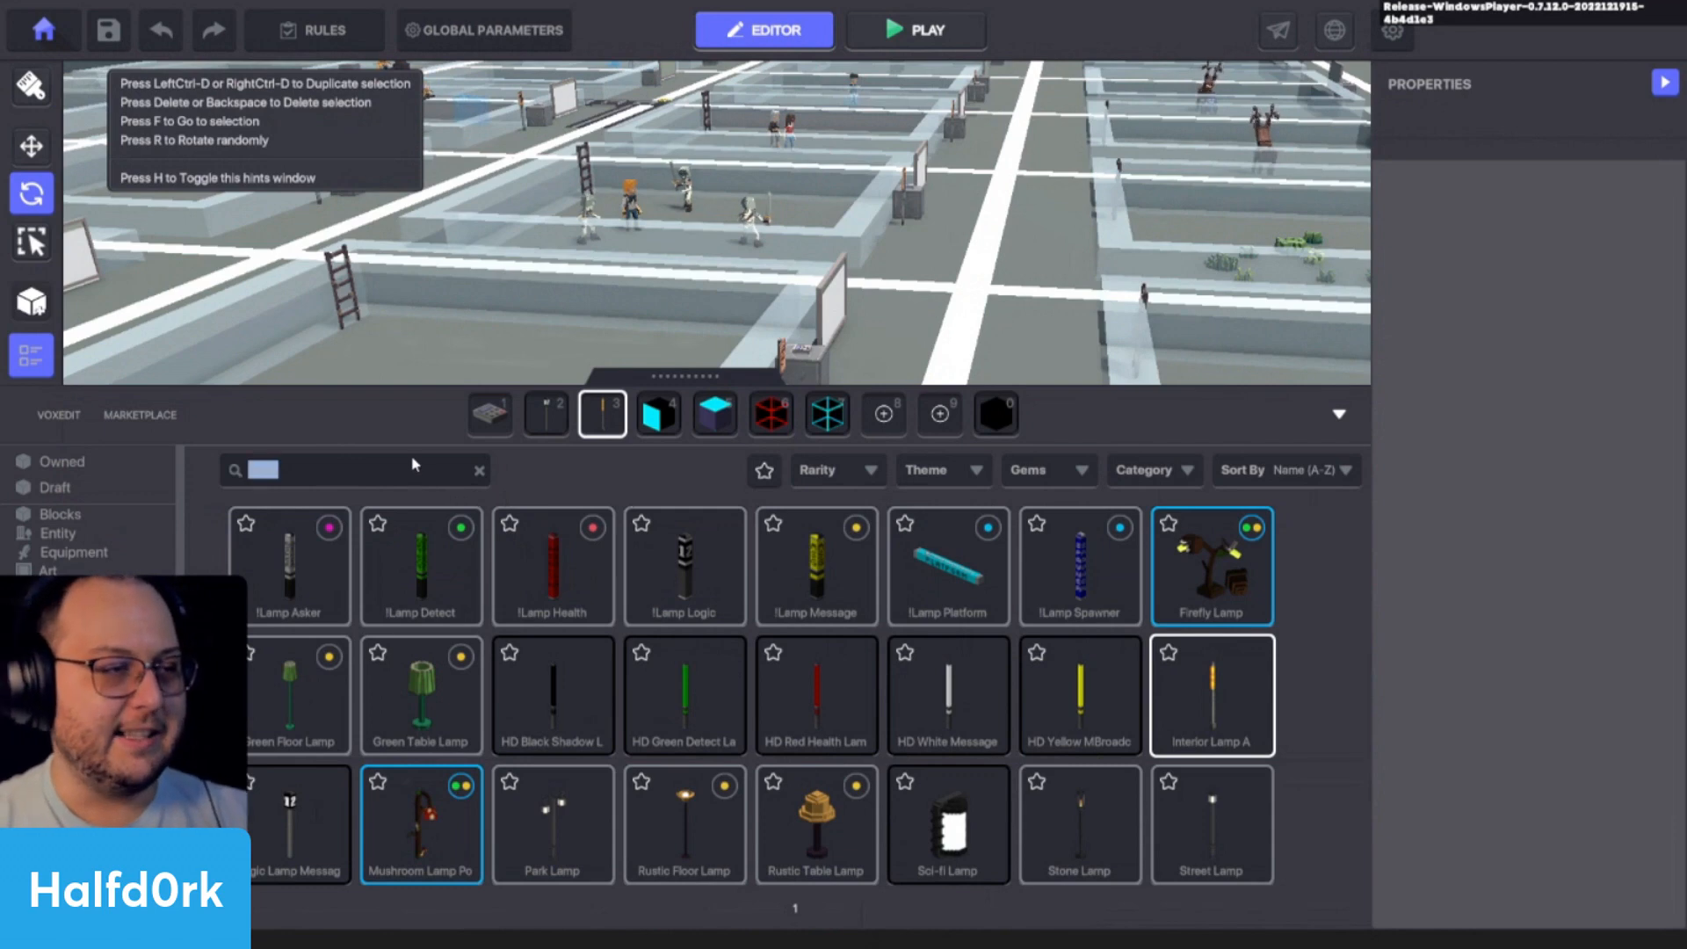
type("ee")
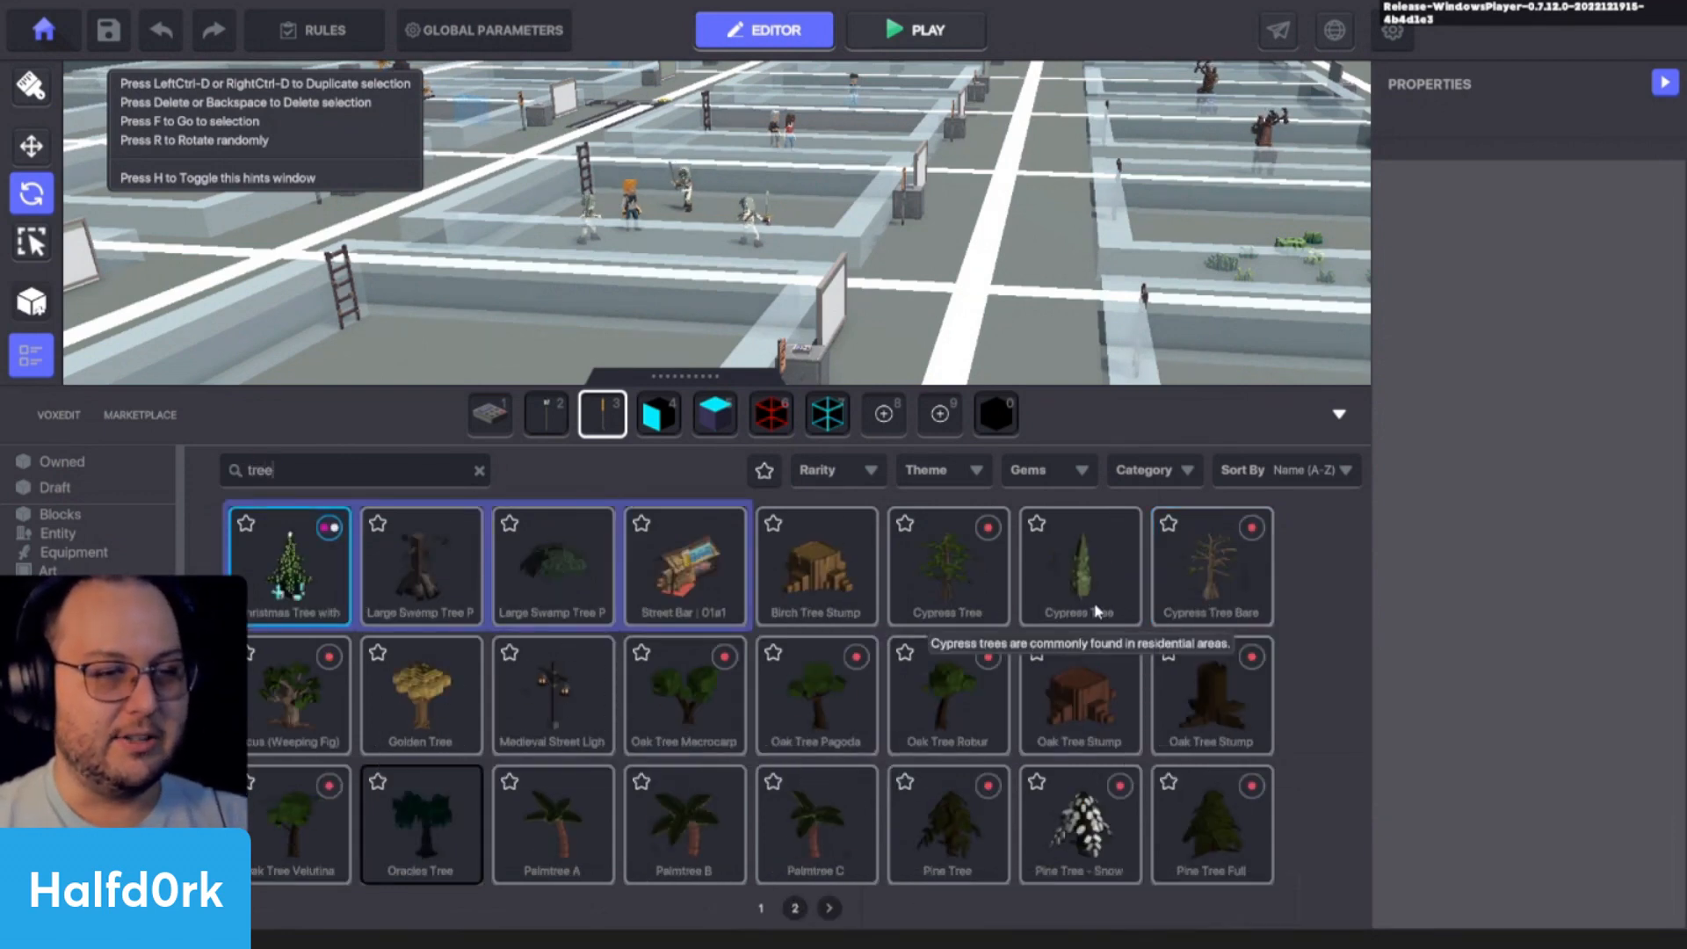
left_click(1079, 566)
left_click(826, 577)
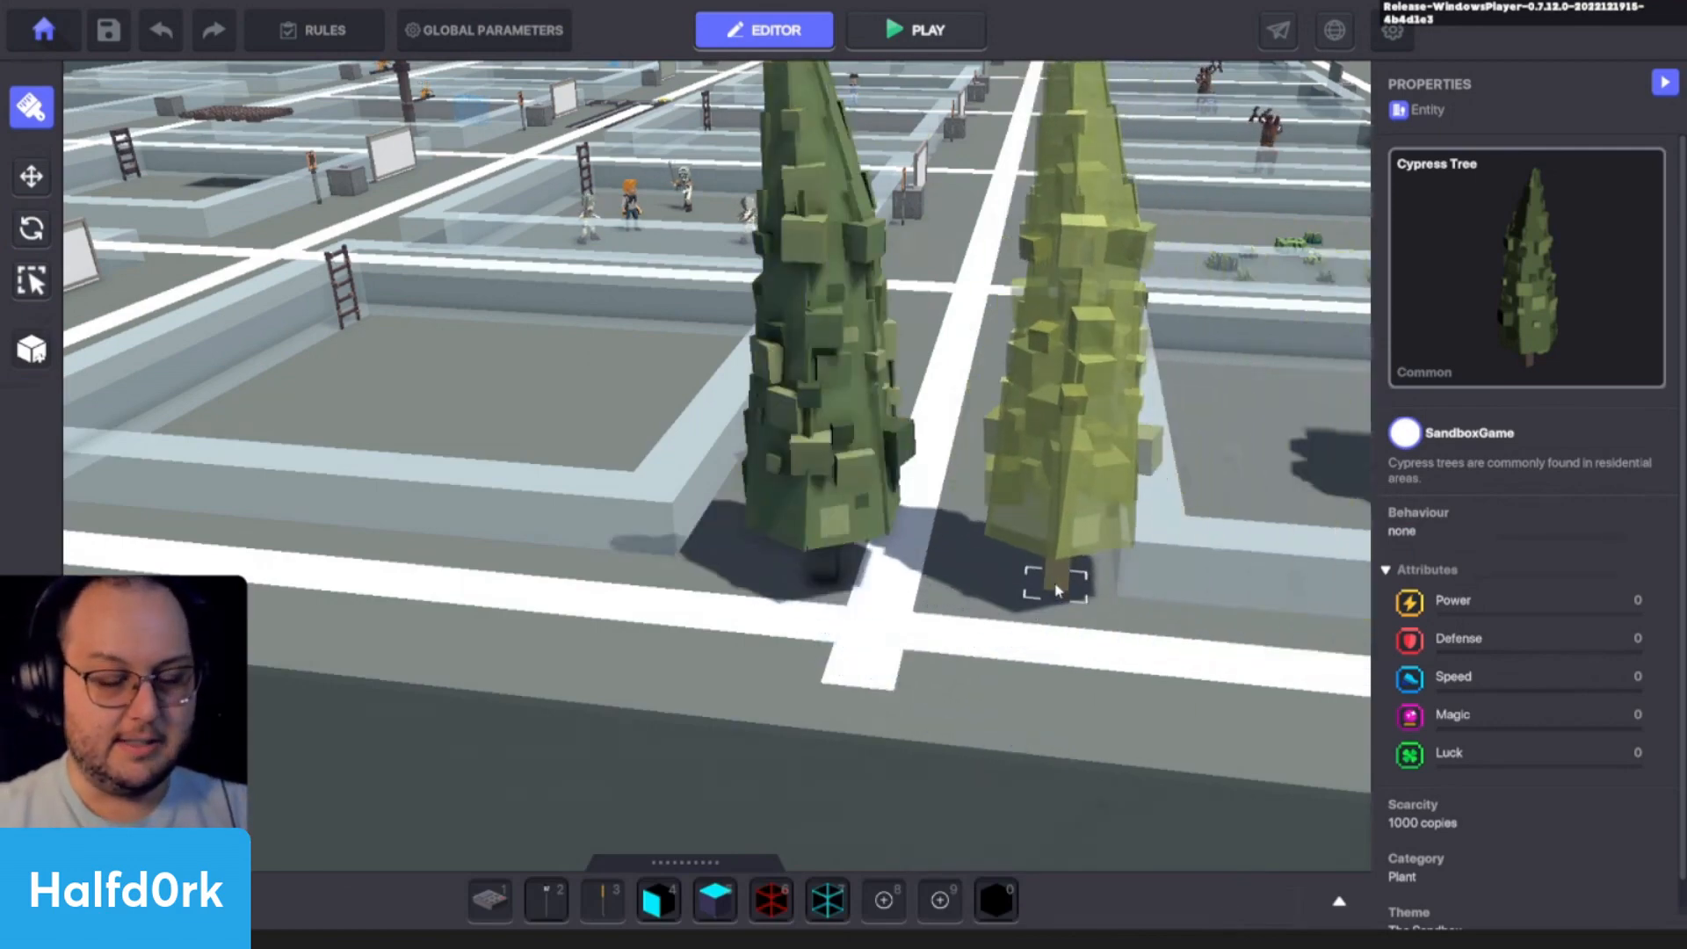
- Leave the brush, select the placed cypress and move it along the white line to X 3.50, Z 25.00
key("Escape")
left_click(848, 475)
left_click_drag(964, 590, 1059, 604)
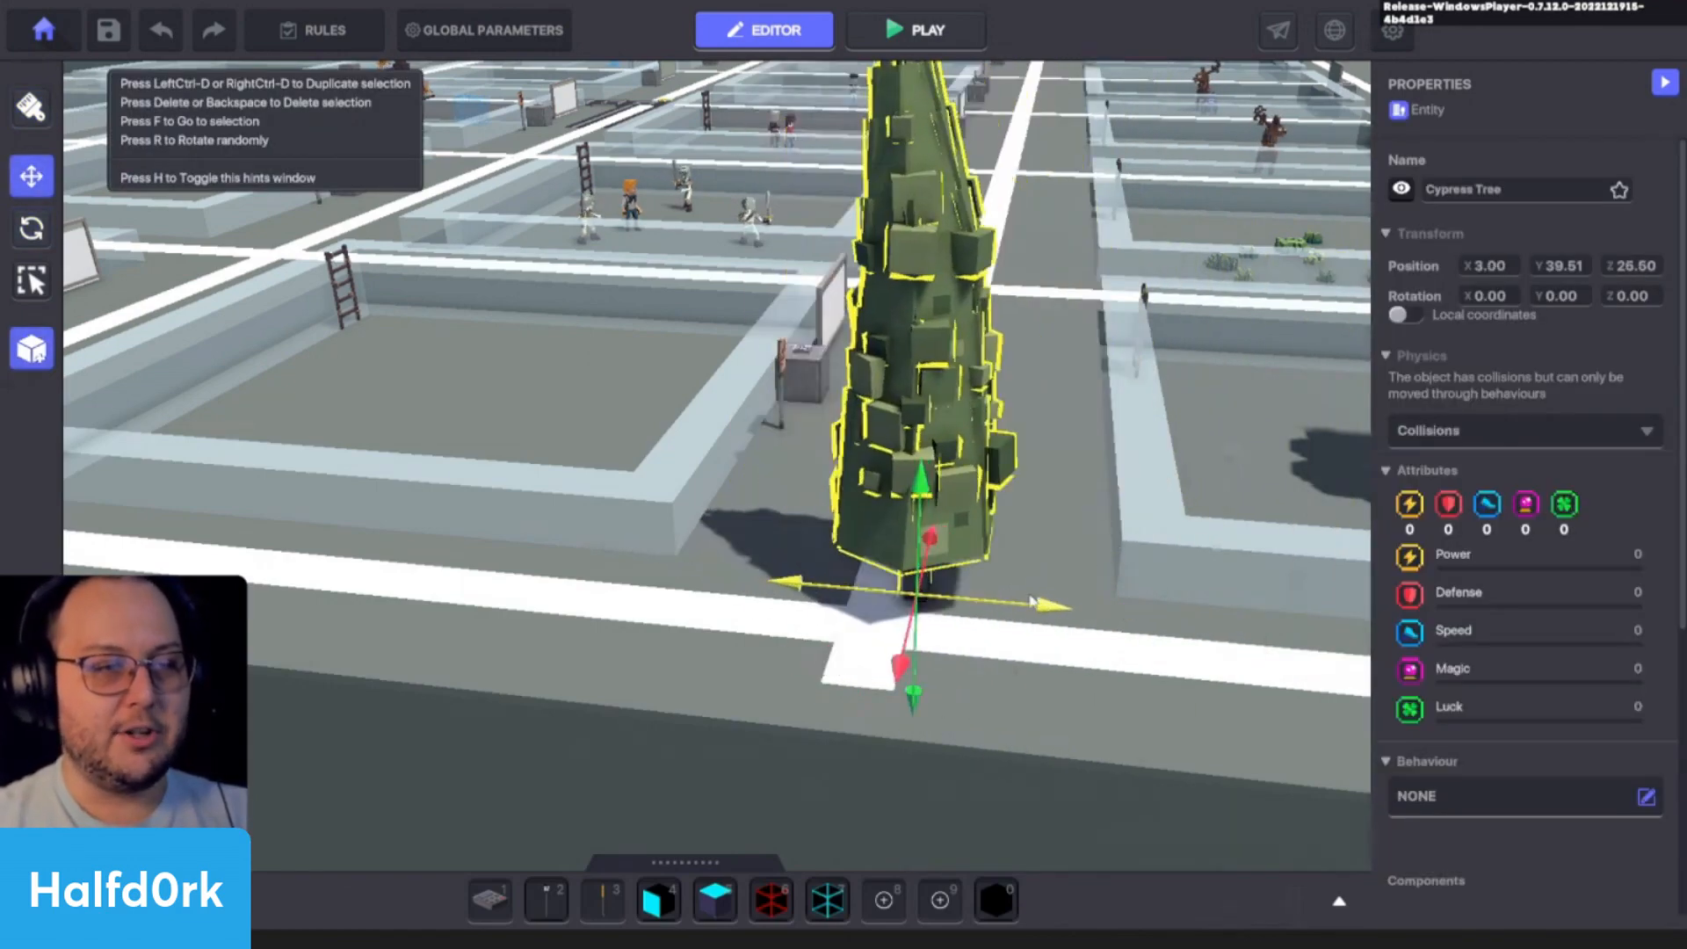
right_click_drag(1058, 604, 890, 629)
left_click_drag(887, 627, 905, 587)
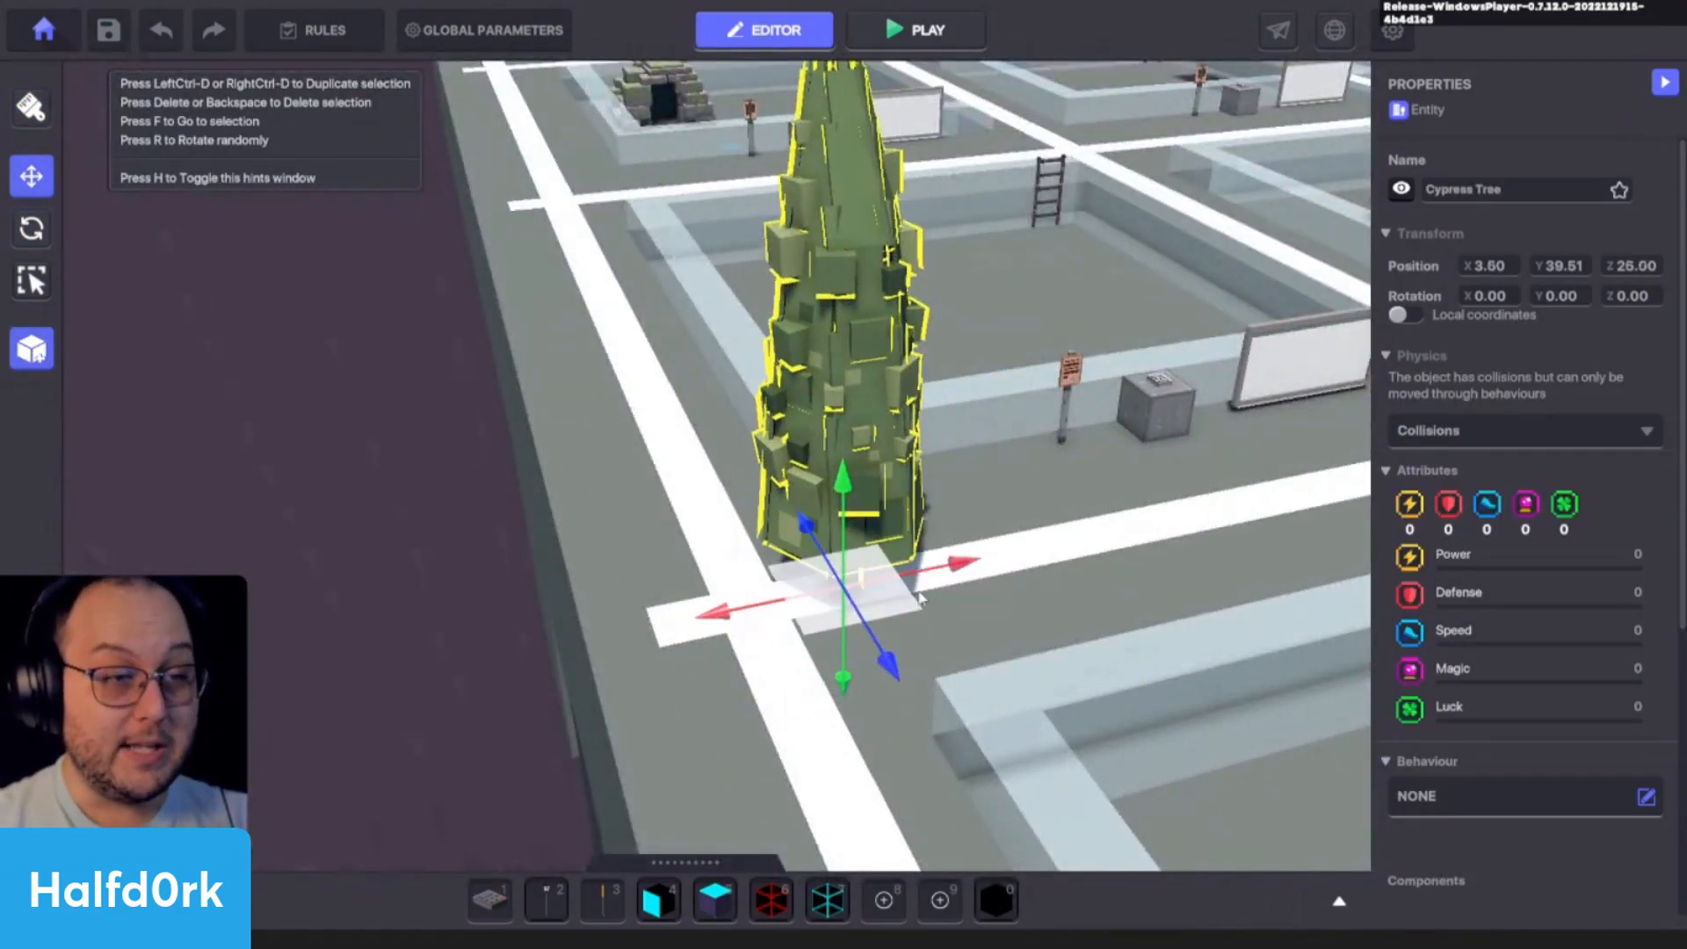
right_click_drag(953, 645, 1337, 571)
- Assign the Bird behaviour to the Cypress Tree
scroll(1613, 583, "down", 4)
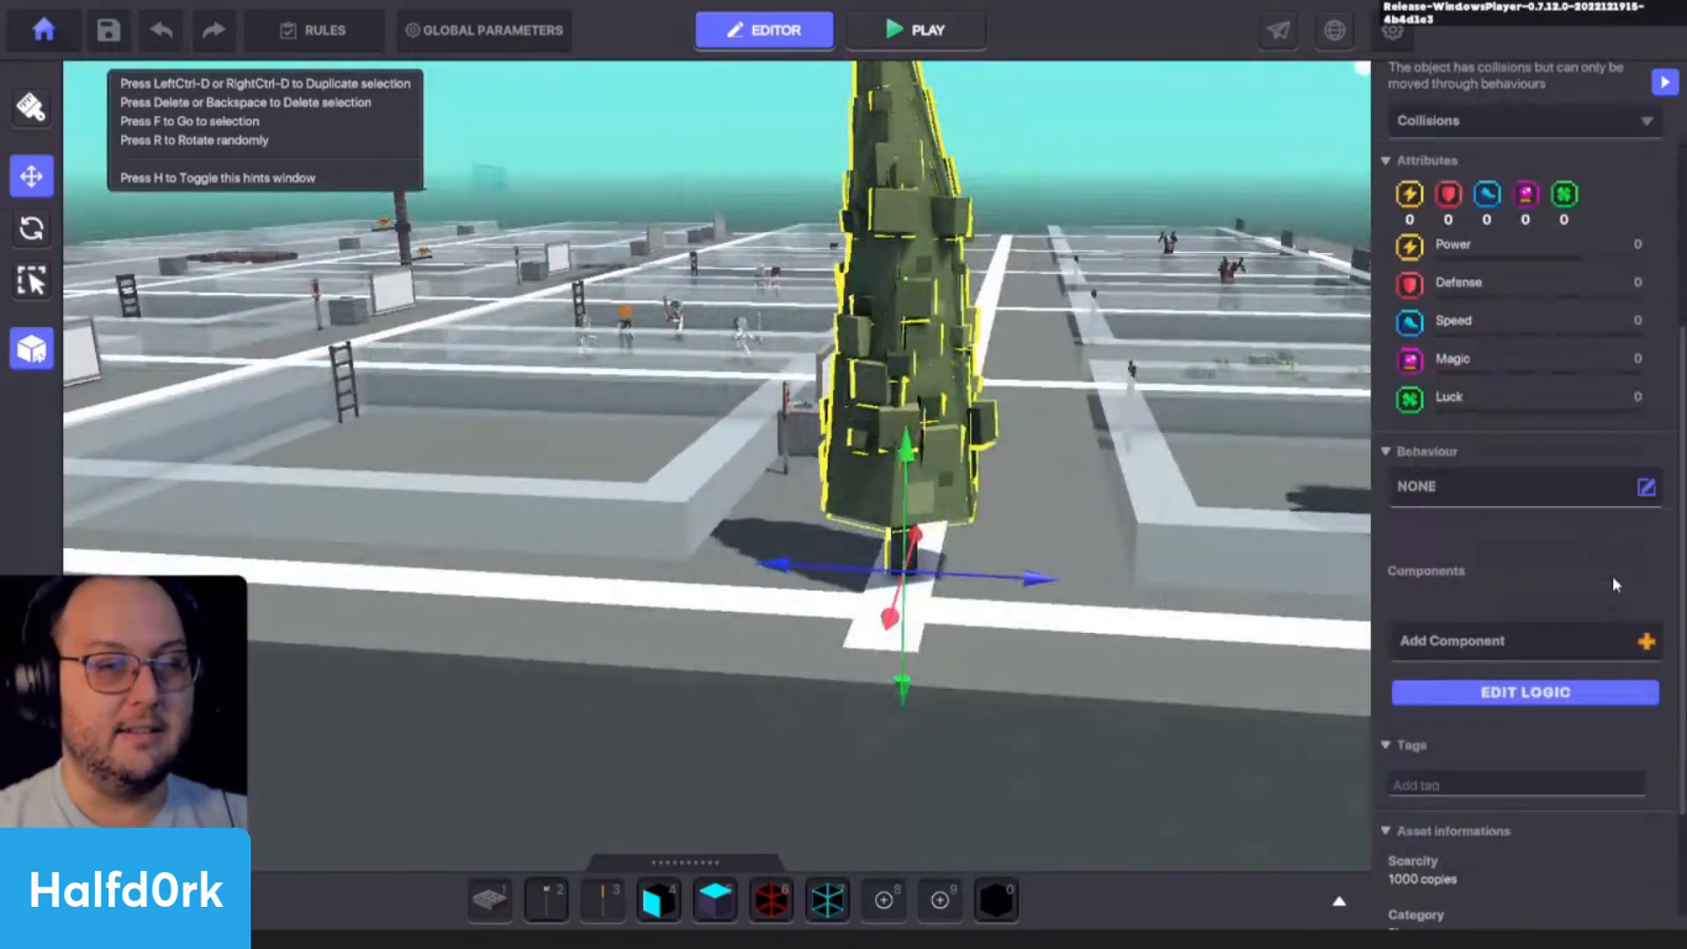
left_click(1561, 486)
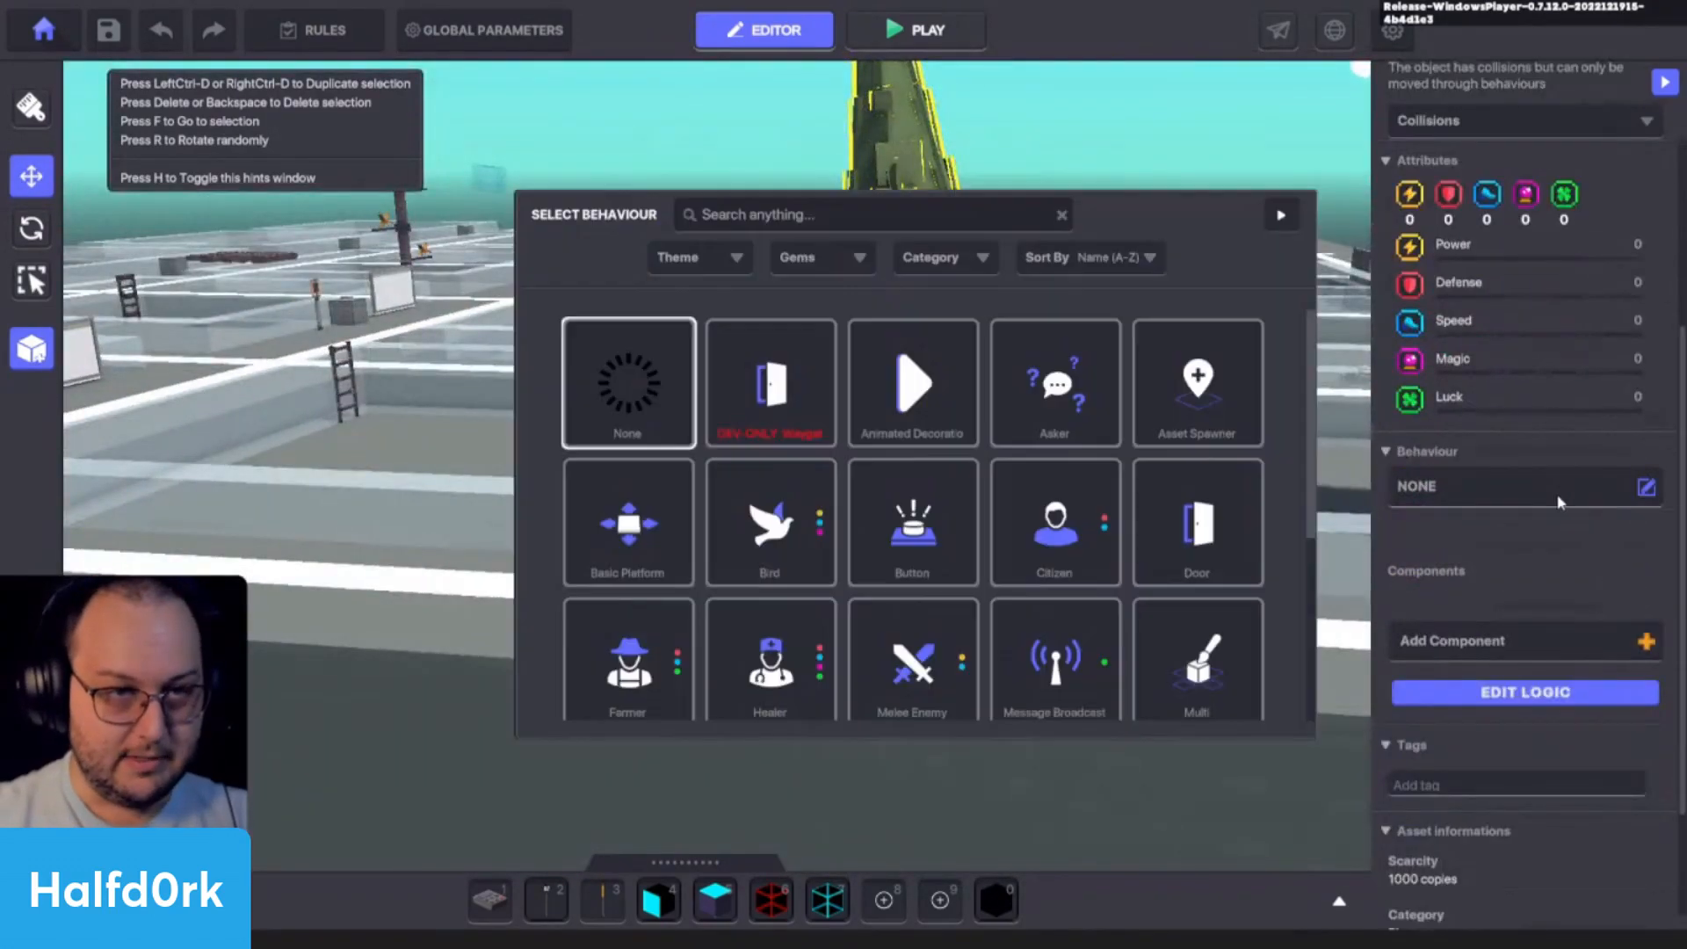
left_click(766, 525)
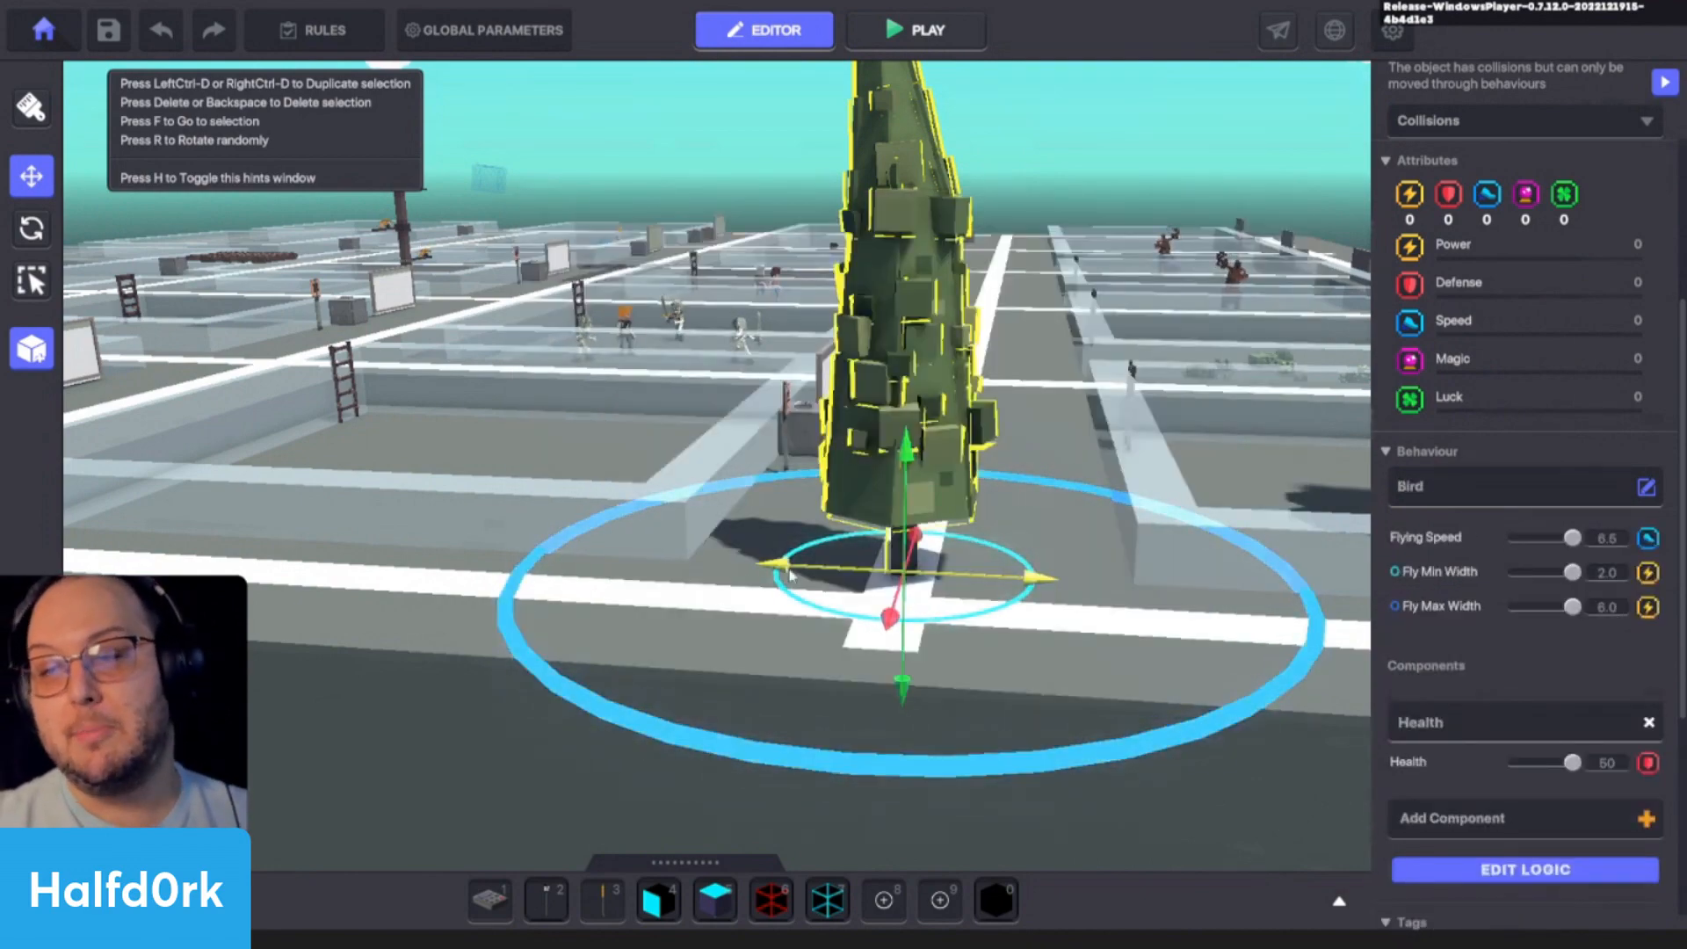
- Move the Cypress Tree along the platform's edge to X 17.00, Z 5.50, near the spawn point
scroll(791, 577, "up", 3)
scroll(941, 553, "down", 3)
middle_click_drag(1300, 549, 939, 523)
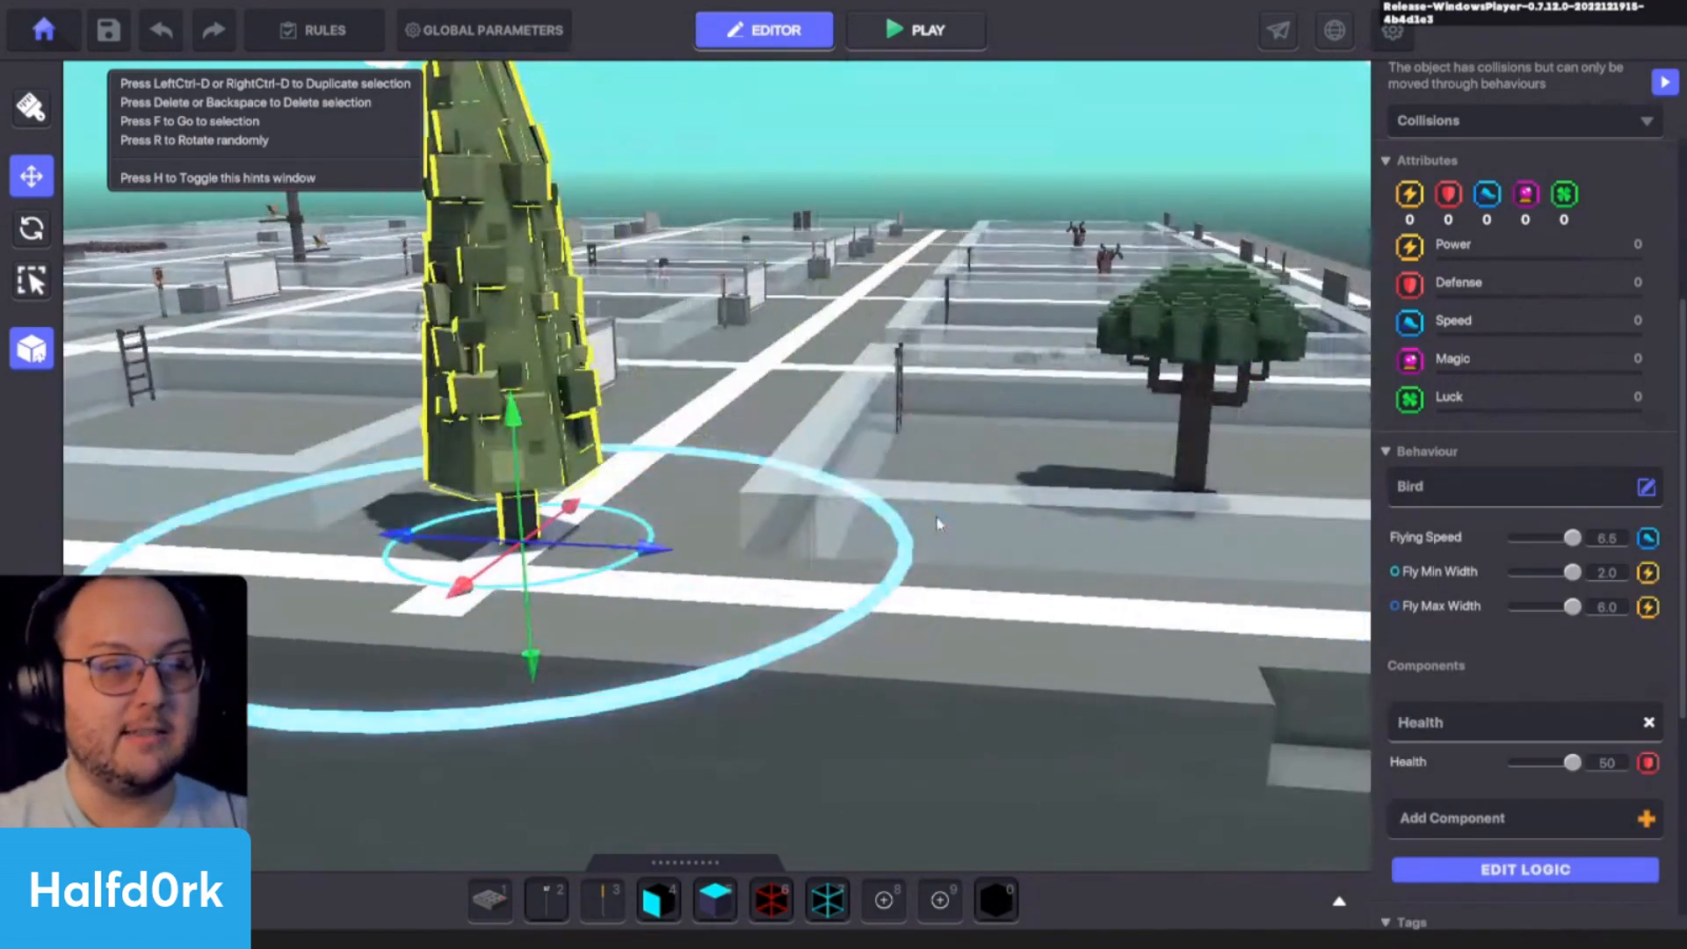
key("d")
left_click_drag(556, 546, 964, 411)
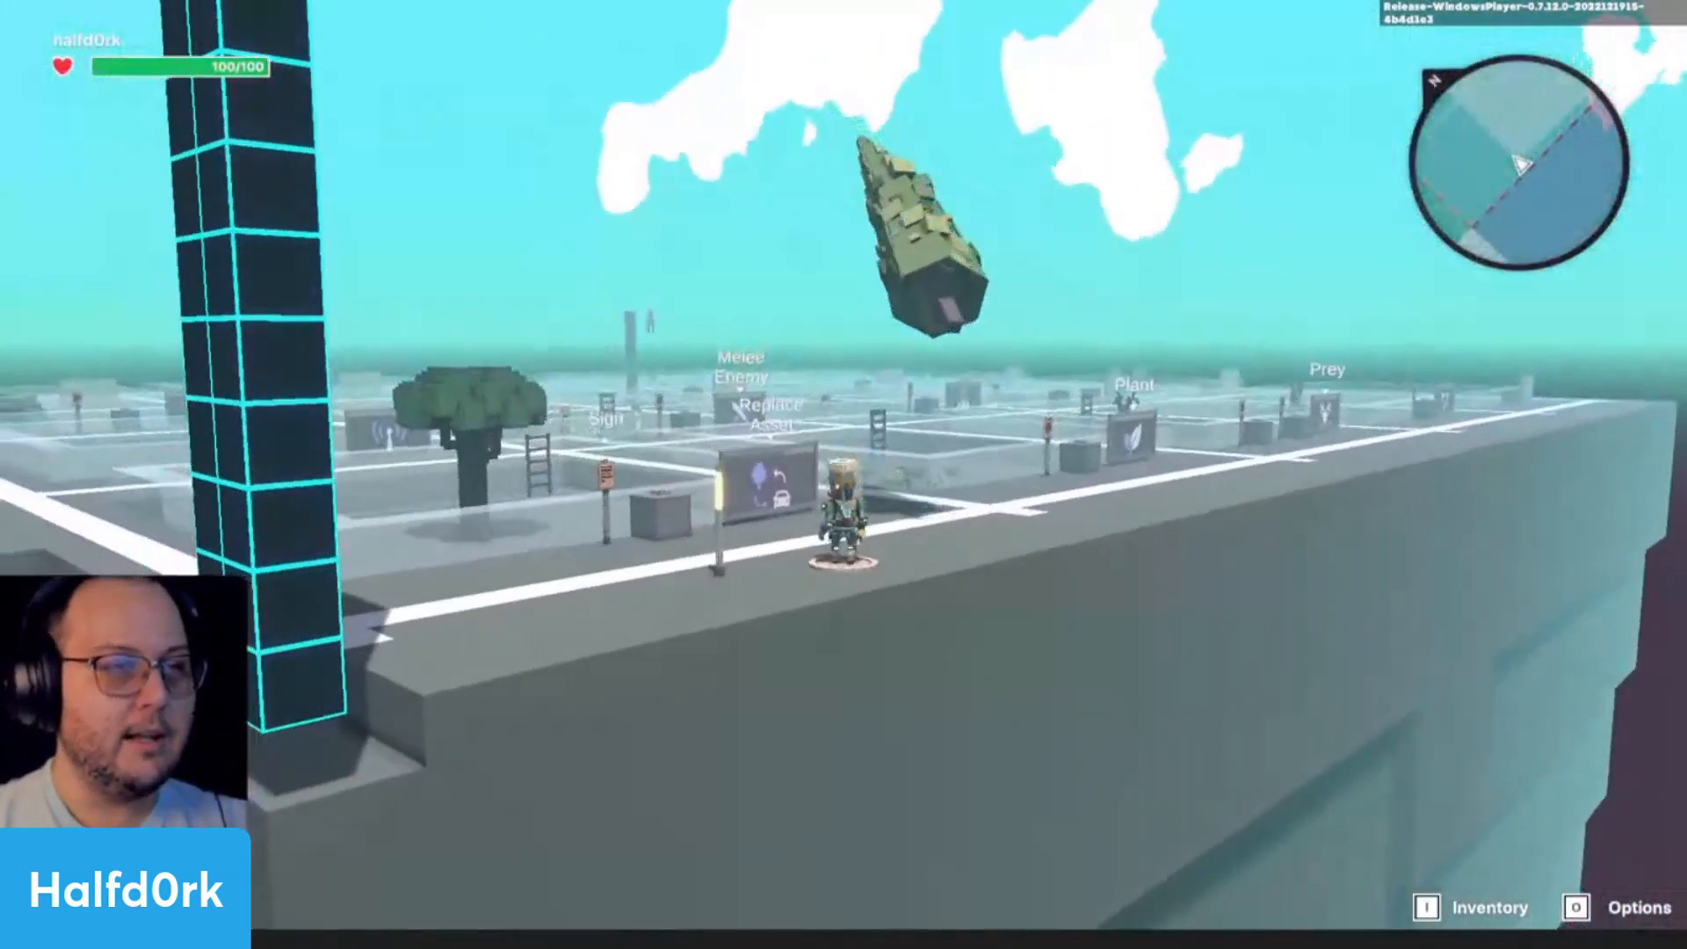
- Playtest the scene, walk the avatar under the flying cypress to examine its flight, and return to the editor
key("d")
key("w")
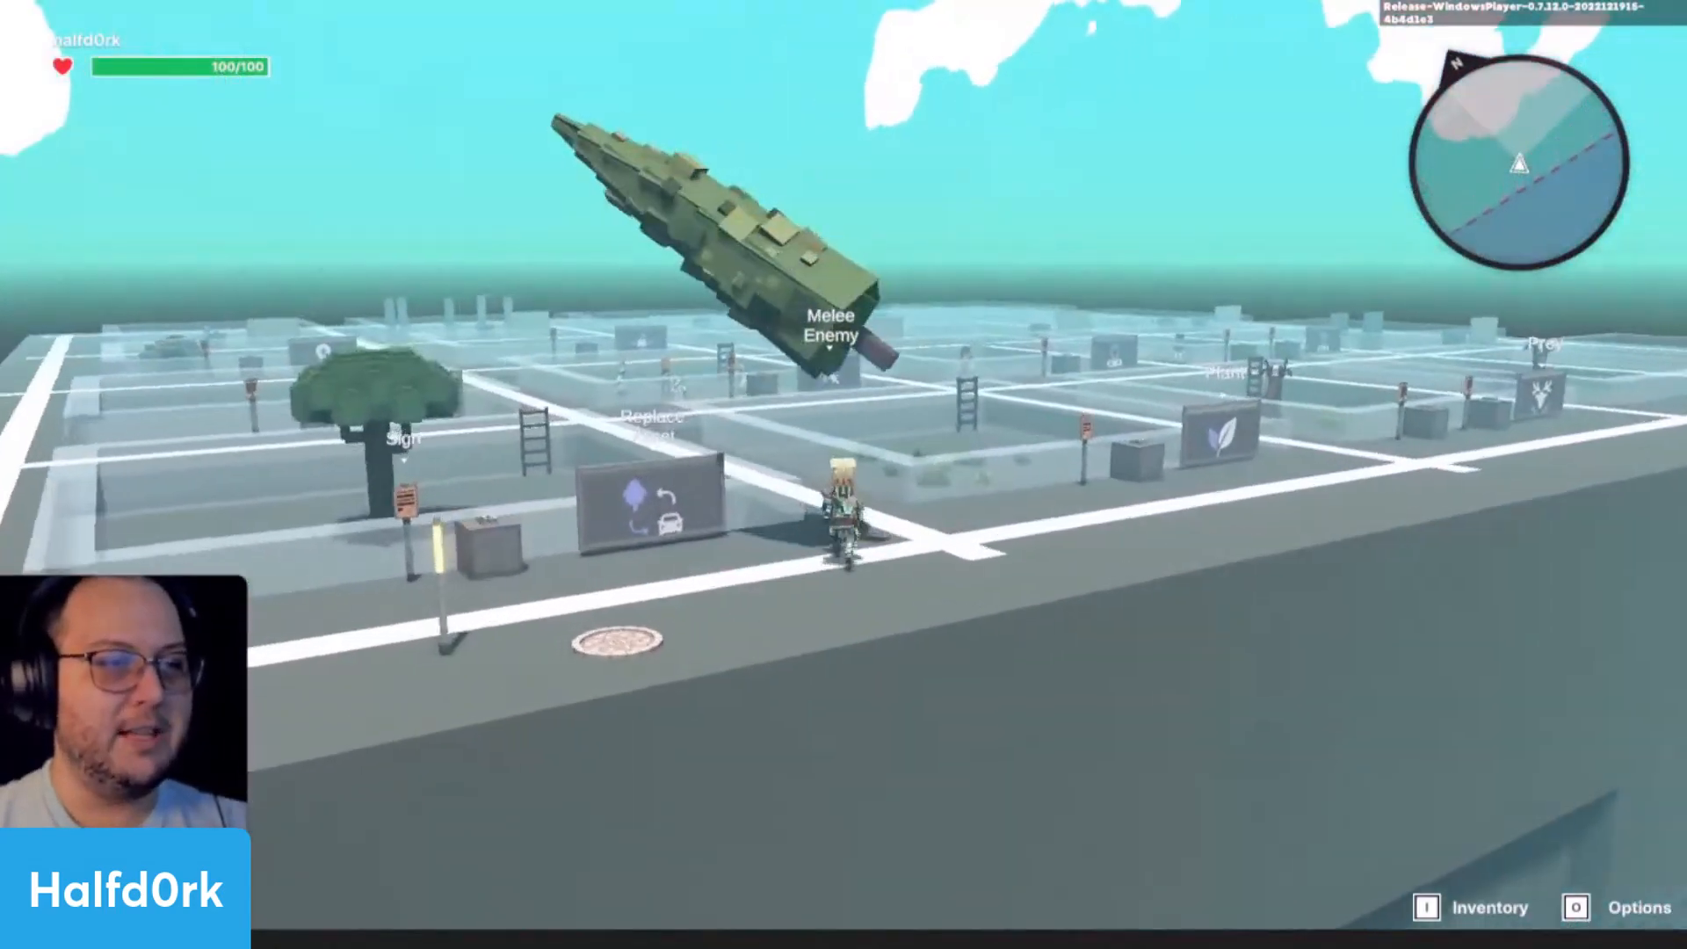
key("w")
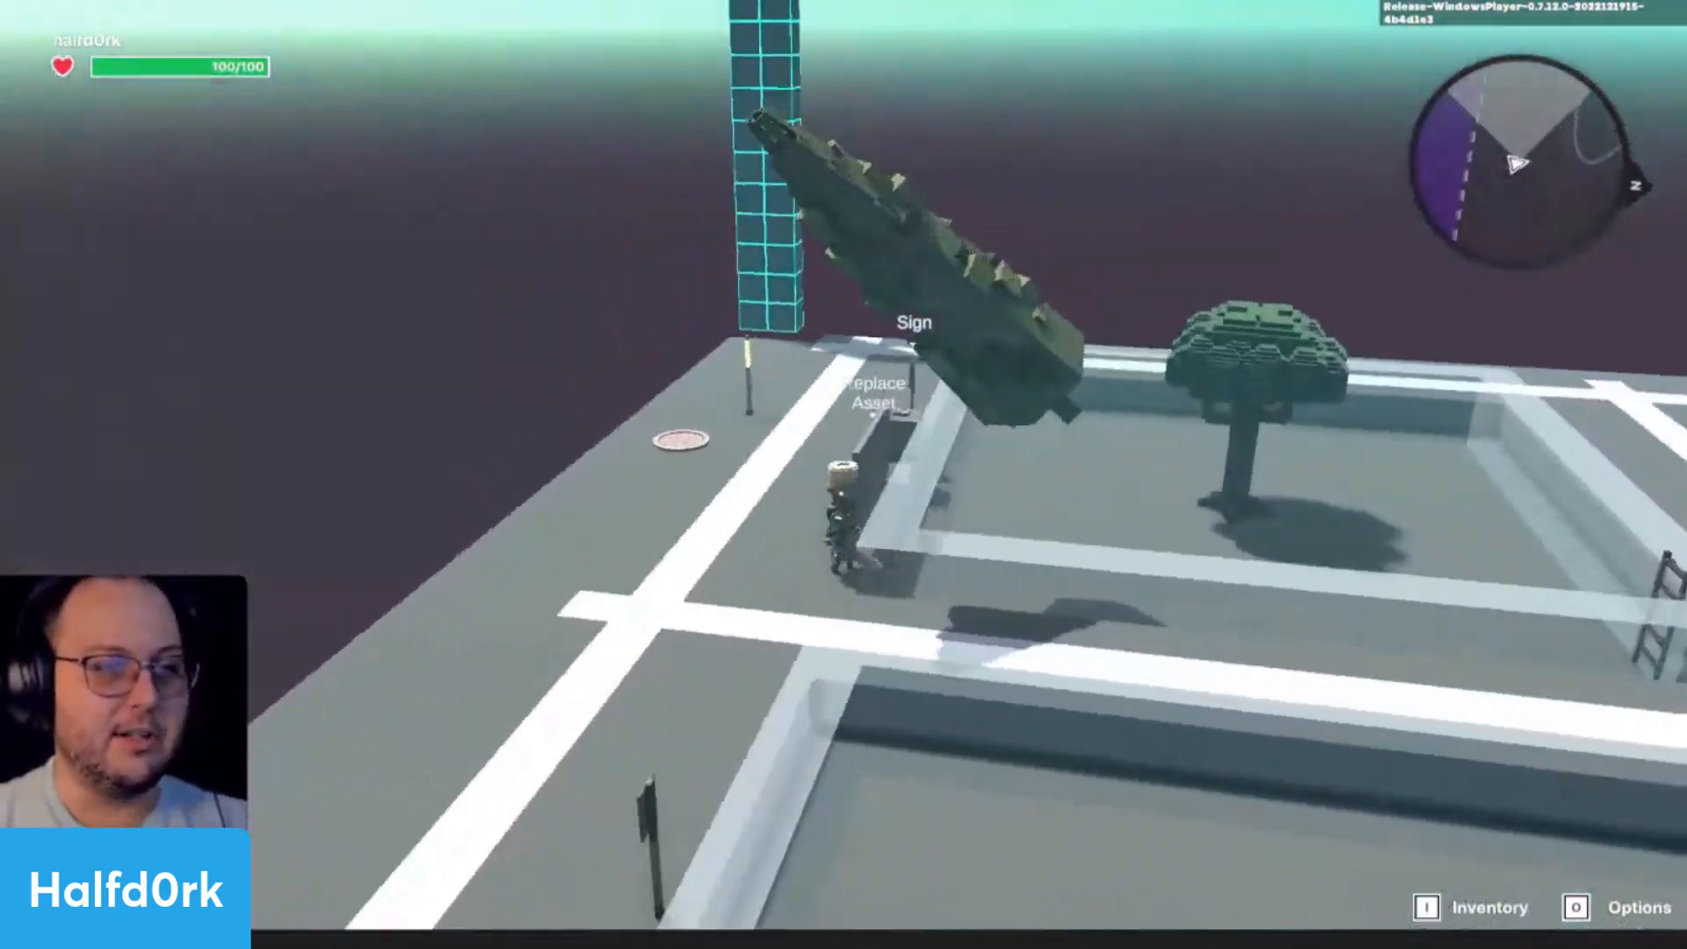
key("s")
key("w")
key("space")
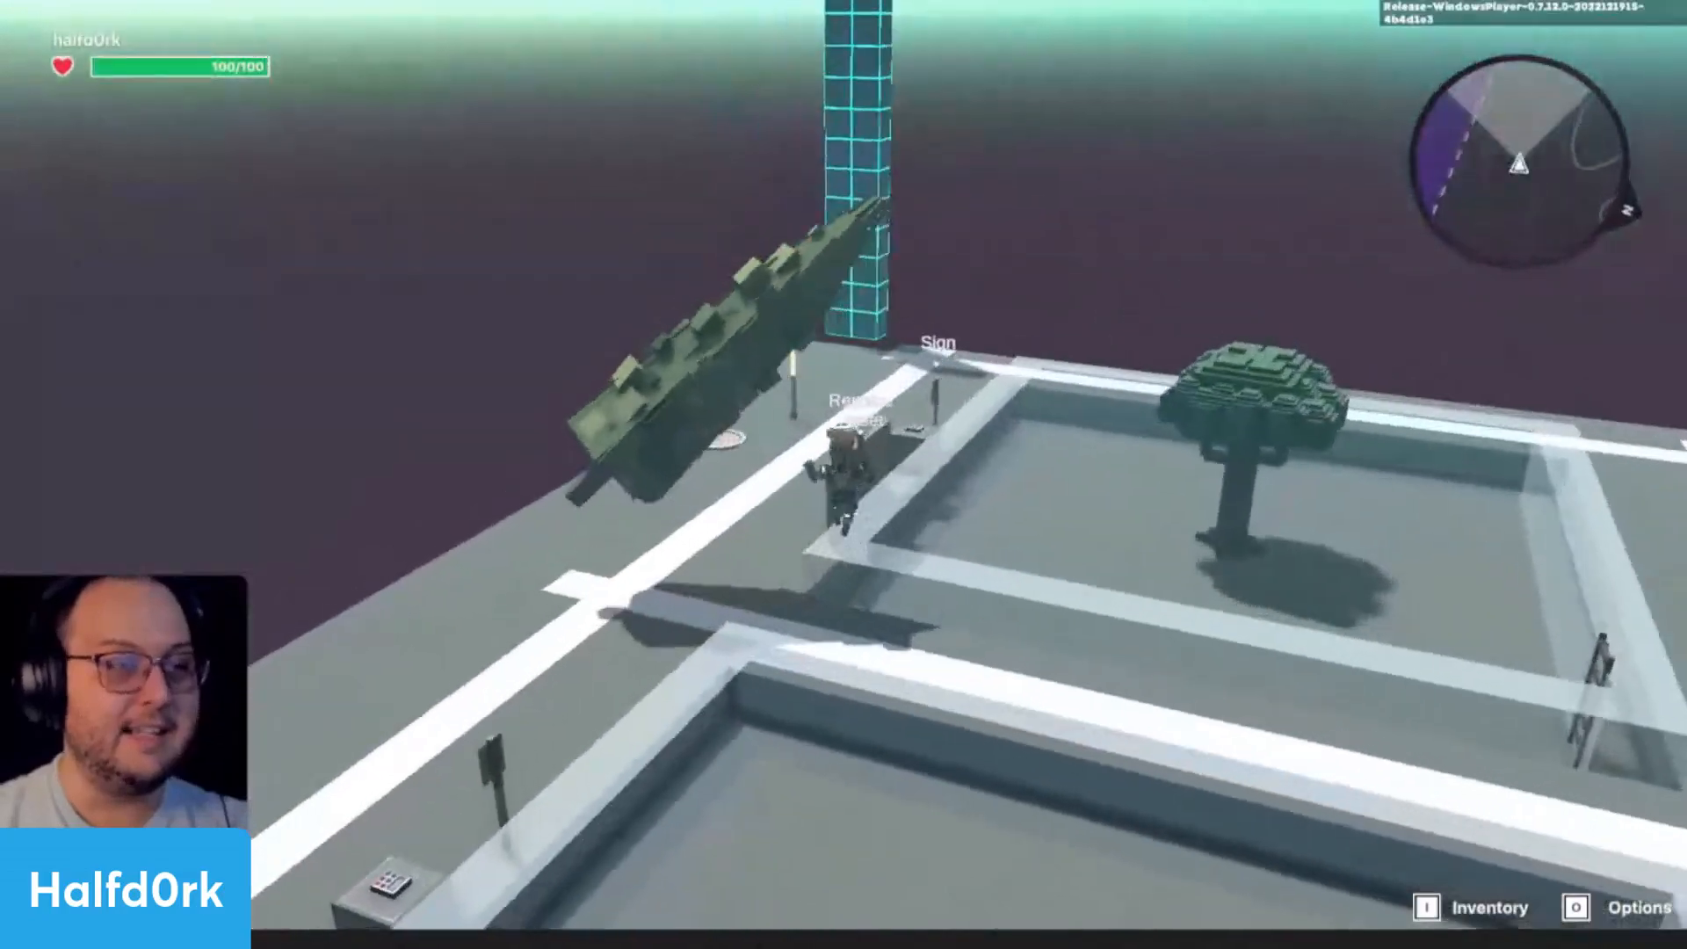
key("Escape")
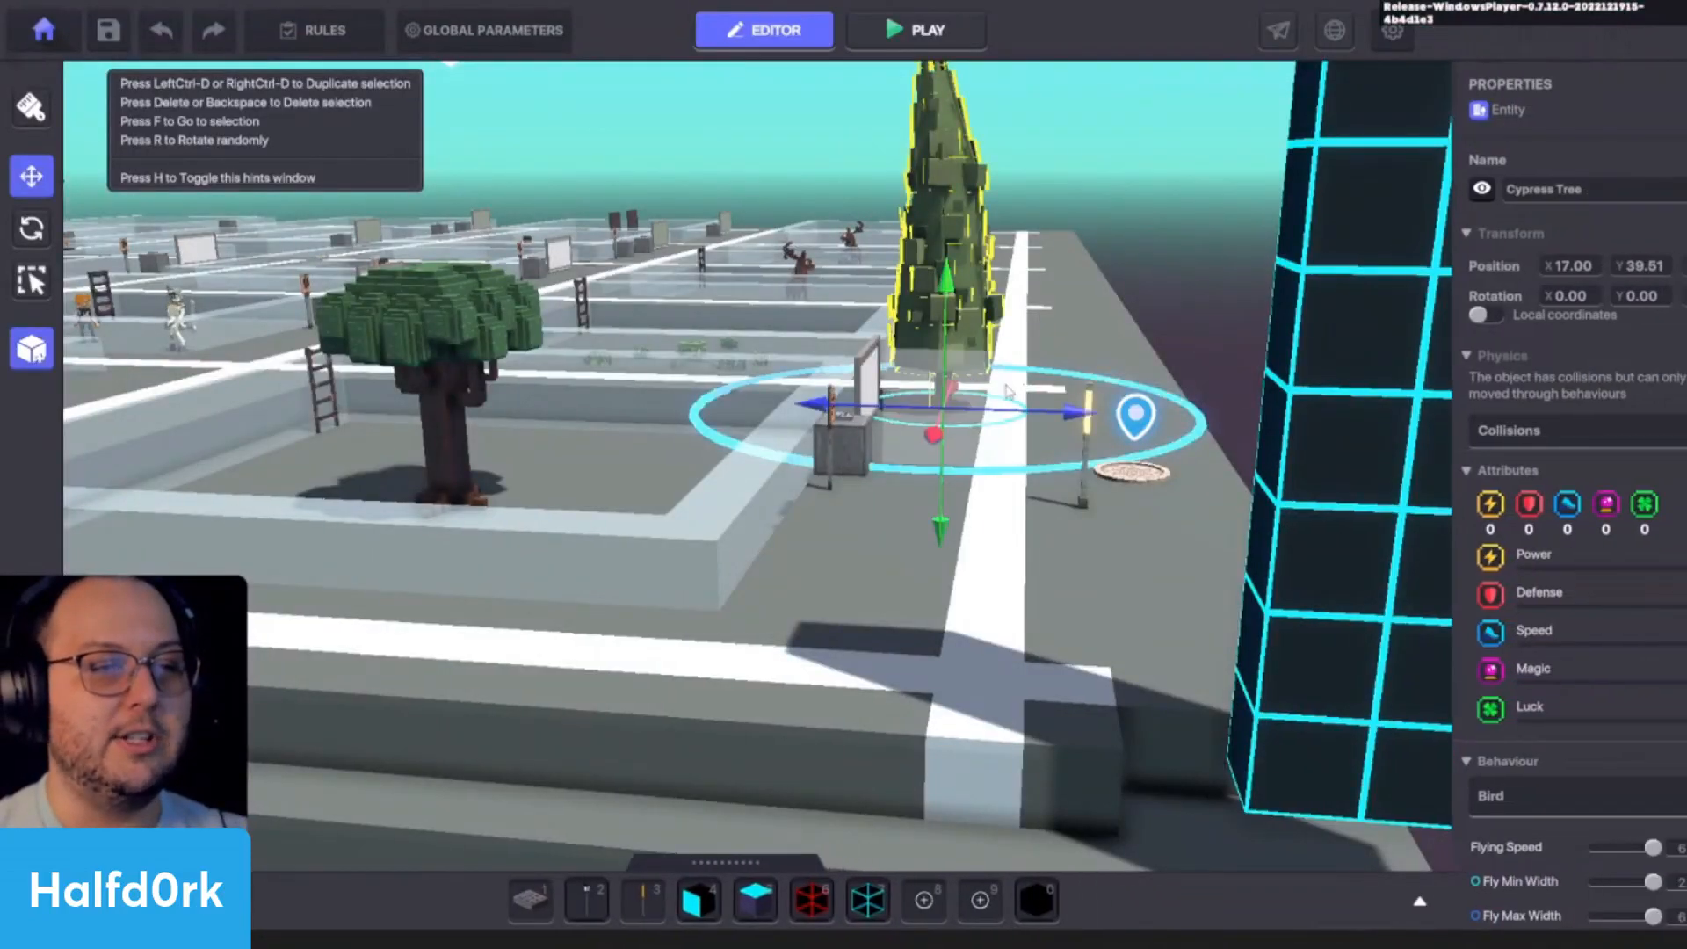
- Open the Cypress Tree's logic and remove its Health component
scroll(1472, 610, "down", 5)
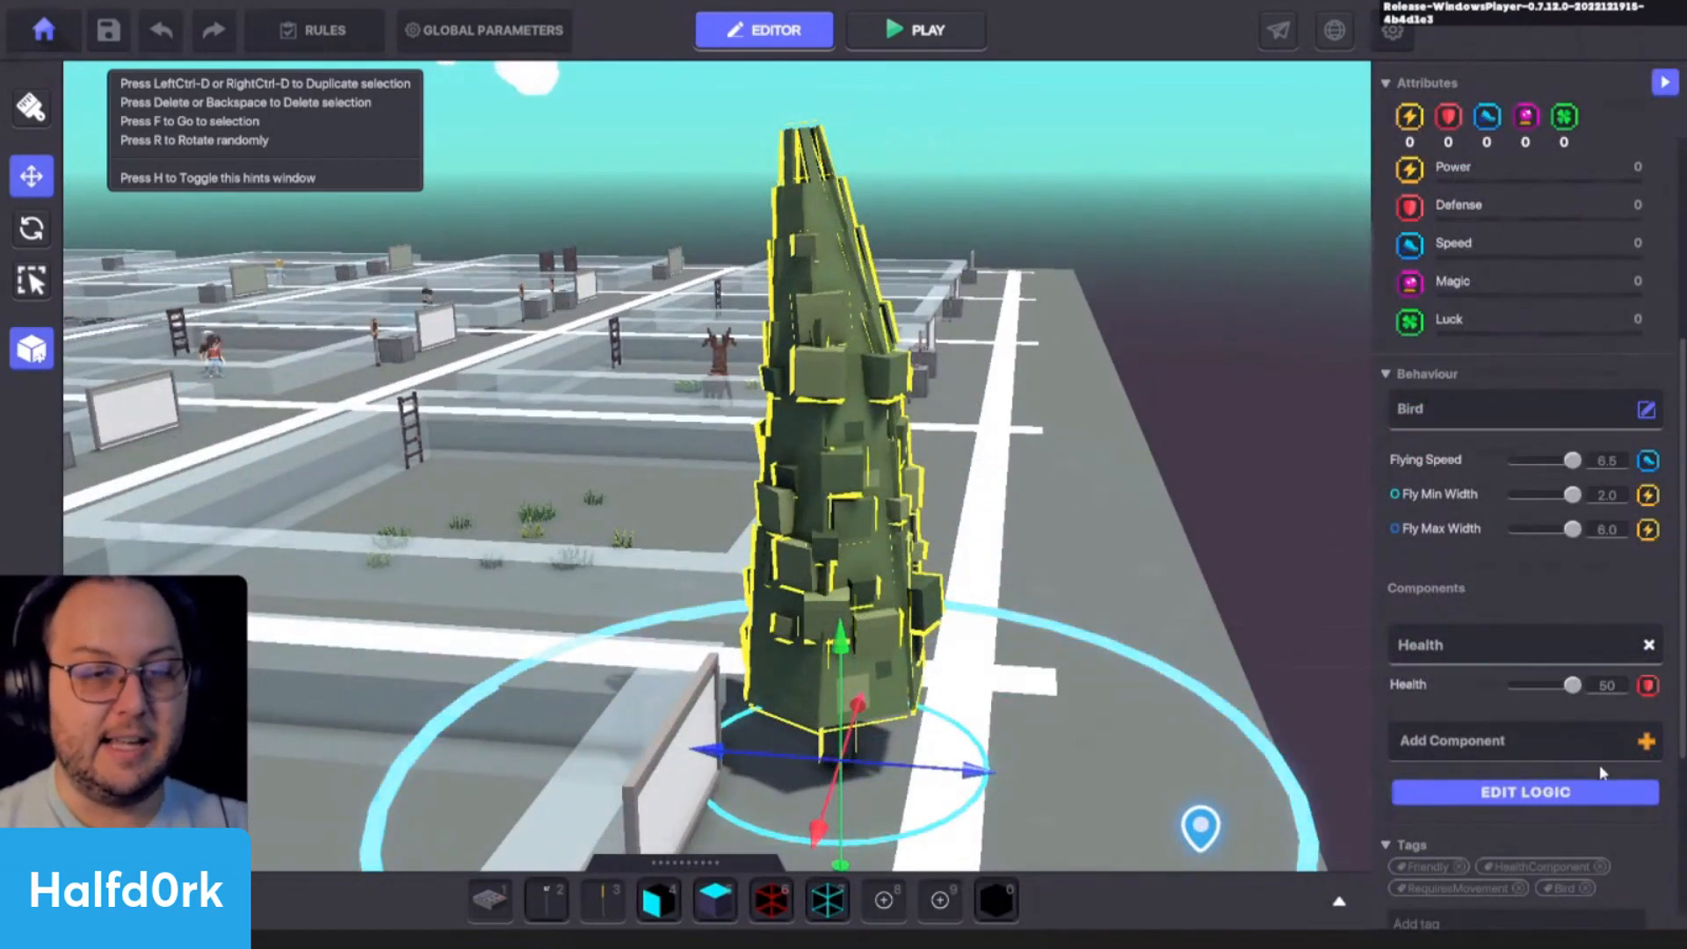
left_click(1613, 792)
scroll(1618, 683, "down", 5)
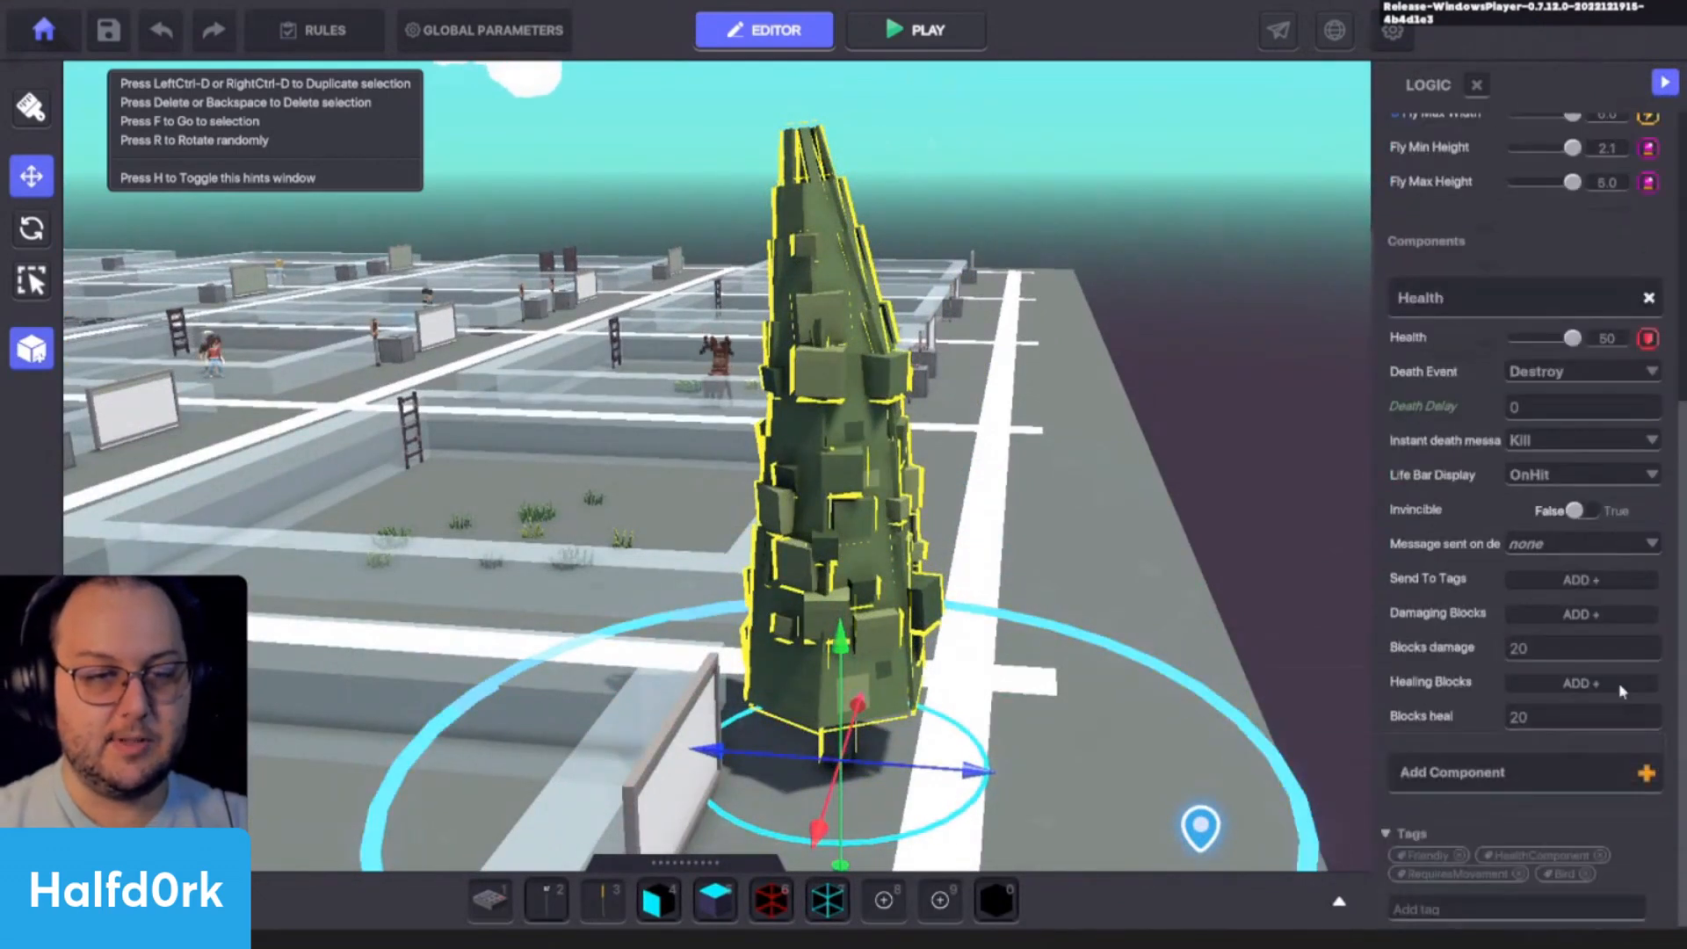
left_click(1648, 299)
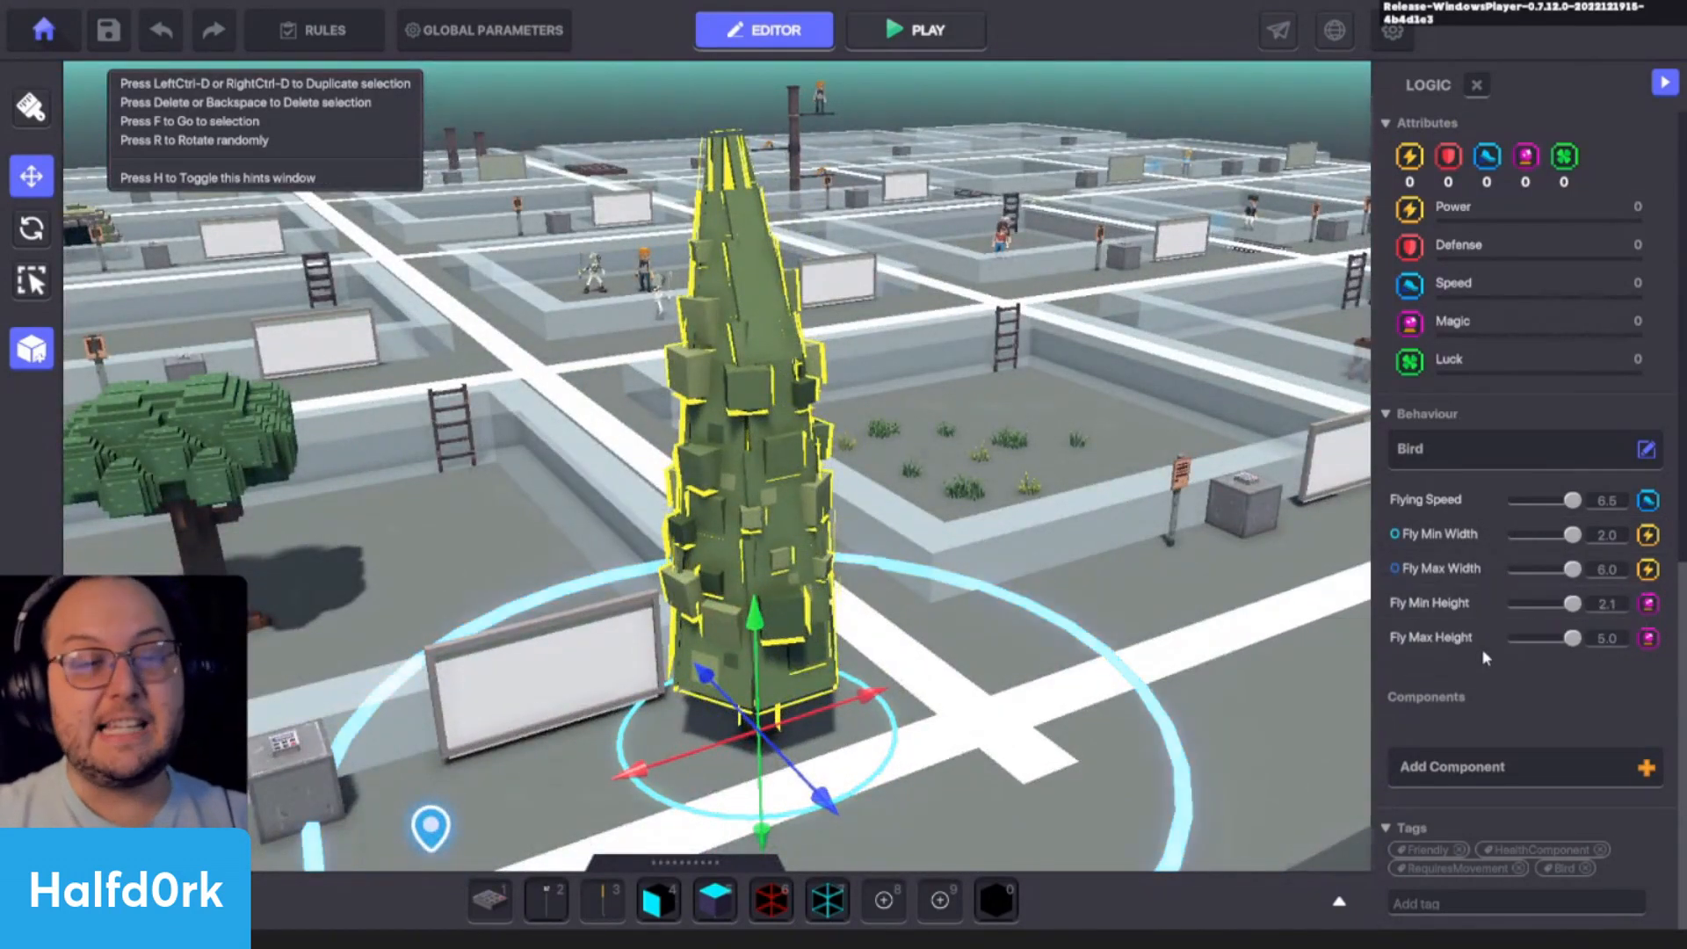
- Set the Bird behaviour's Flying Speed to 4 and its Fly Max Width to 2
left_click(1614, 506)
type("4")
key("Return")
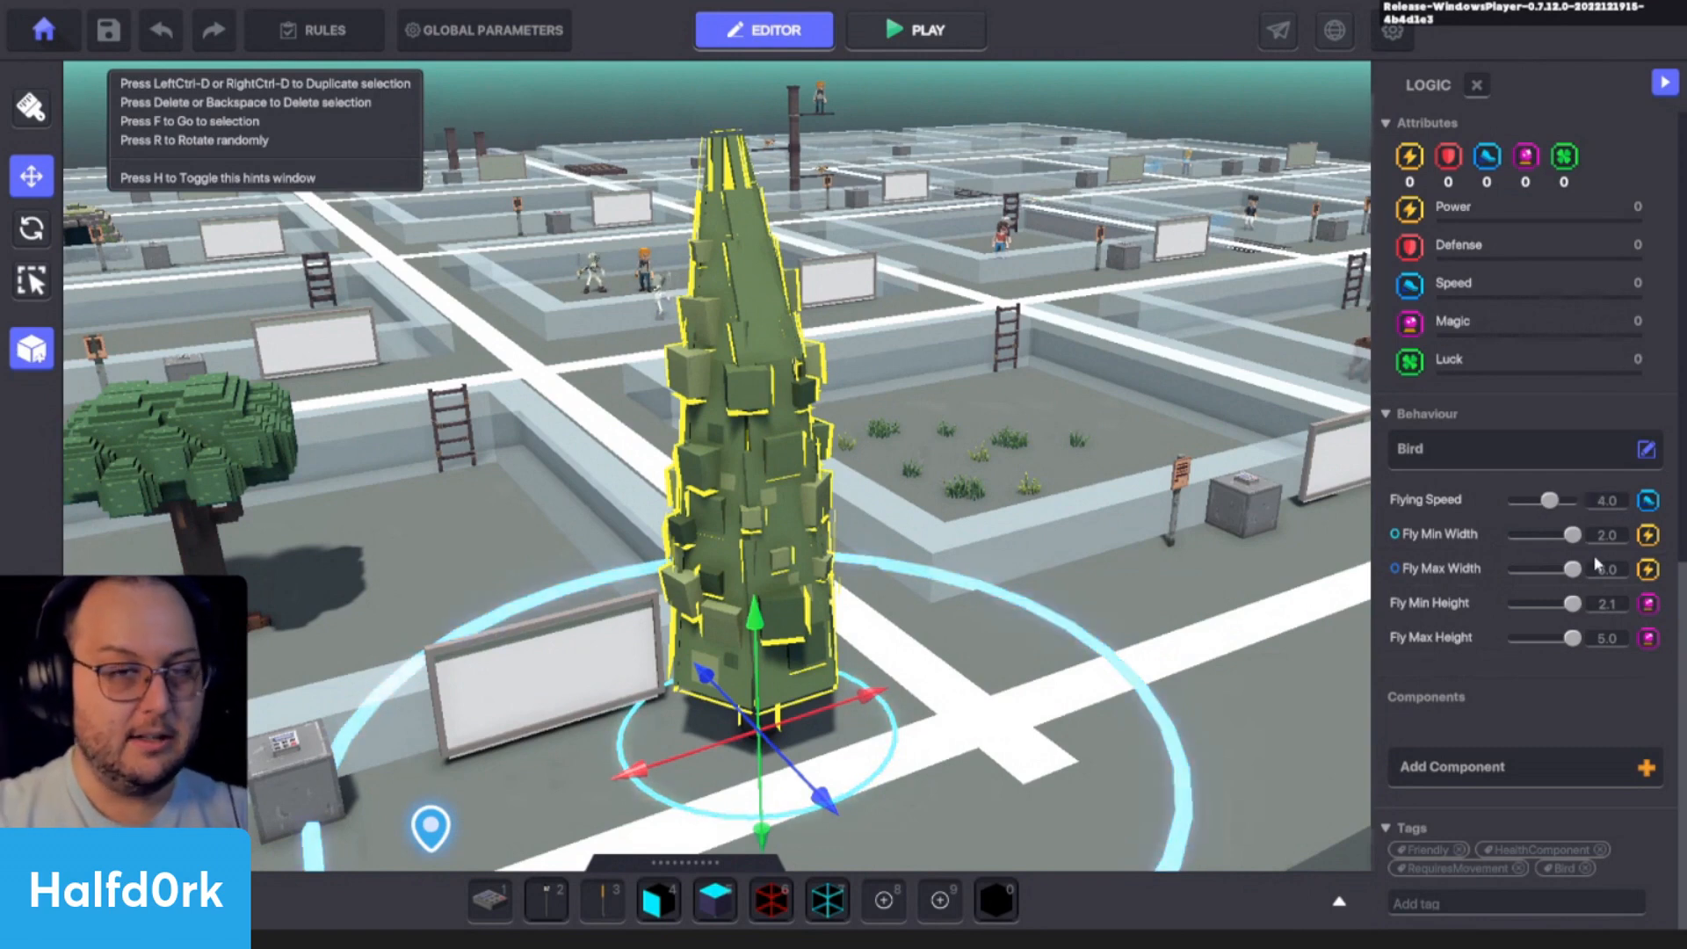
left_click(1604, 535)
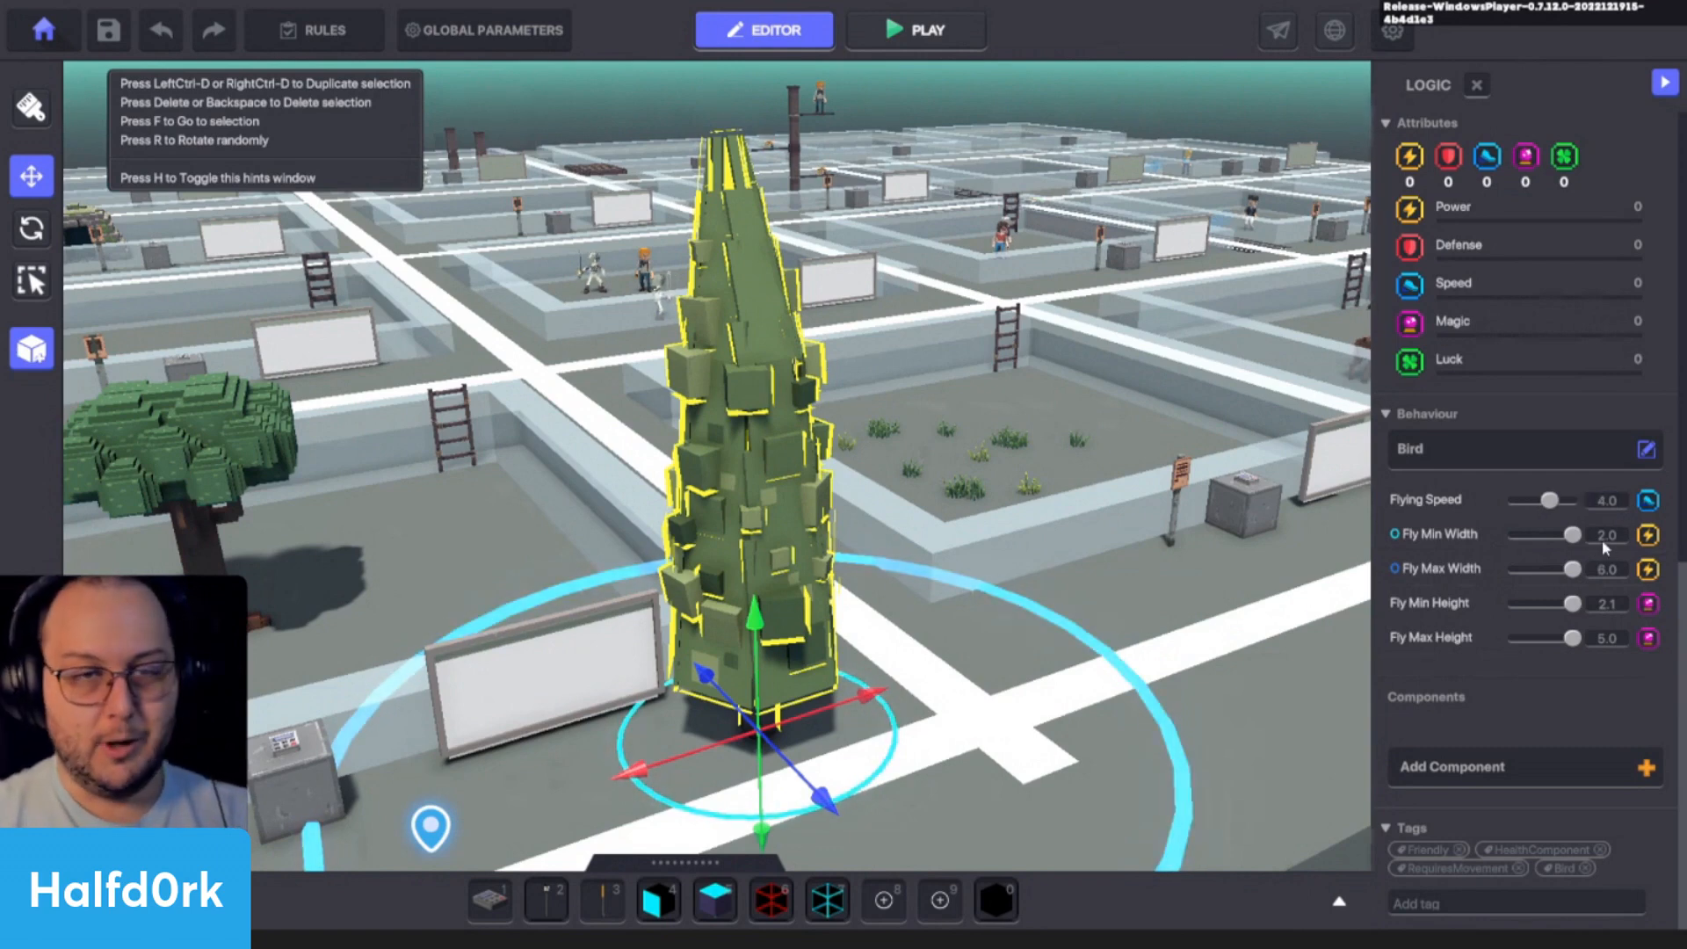
left_click(1459, 573)
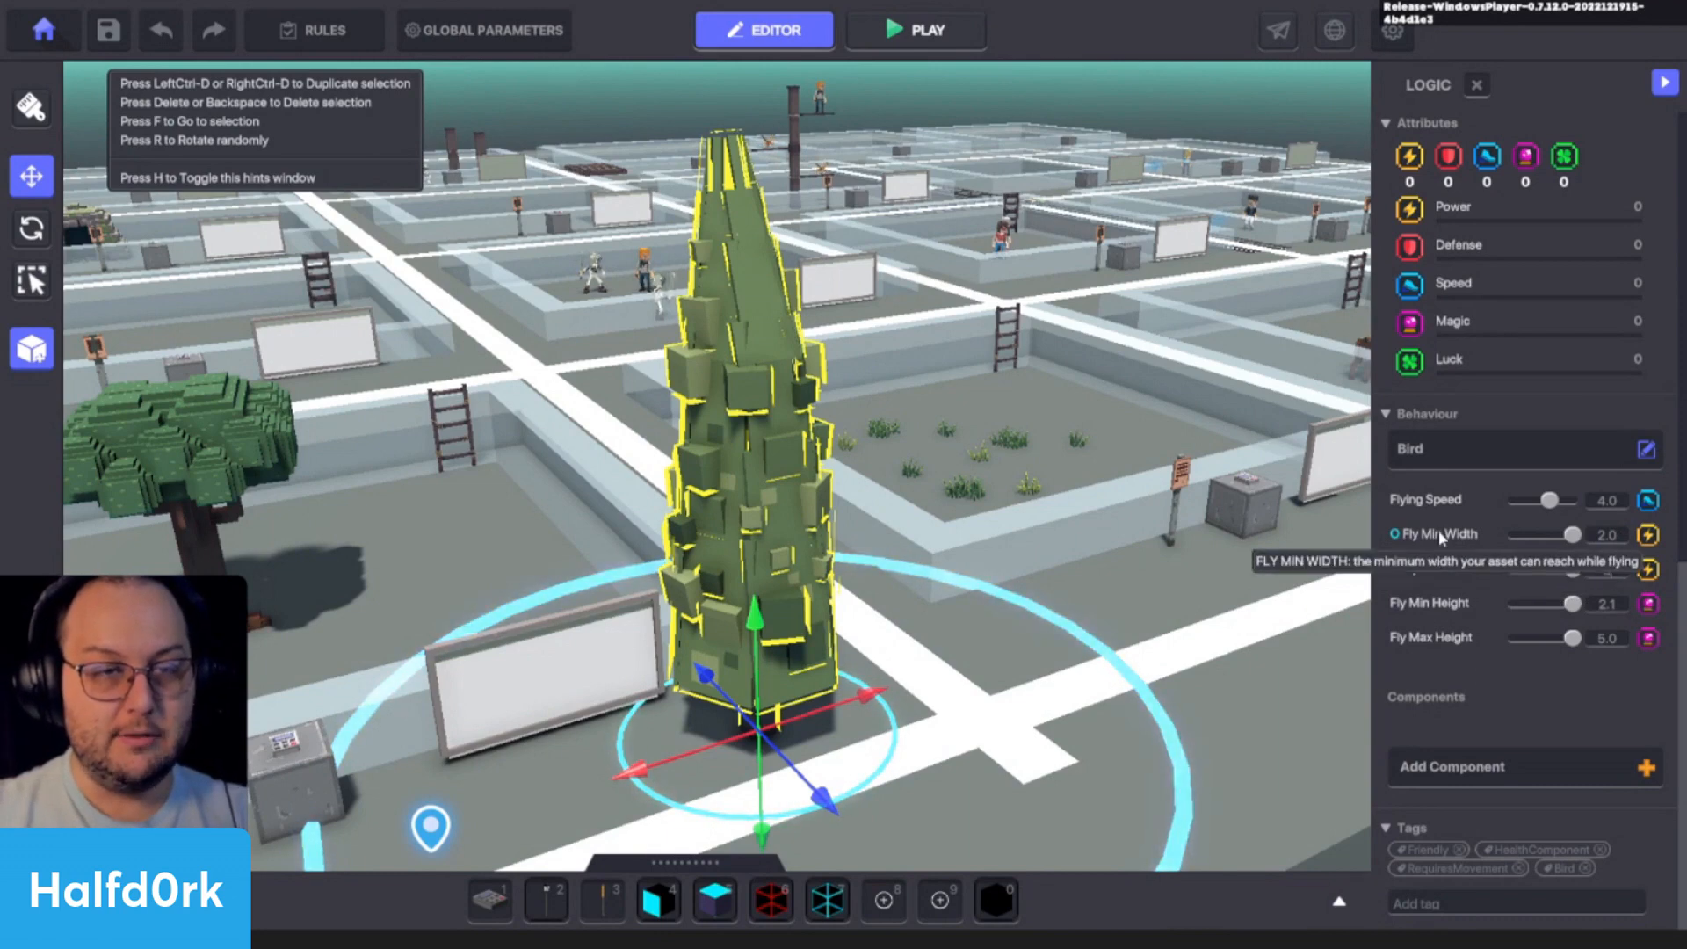
key("Return")
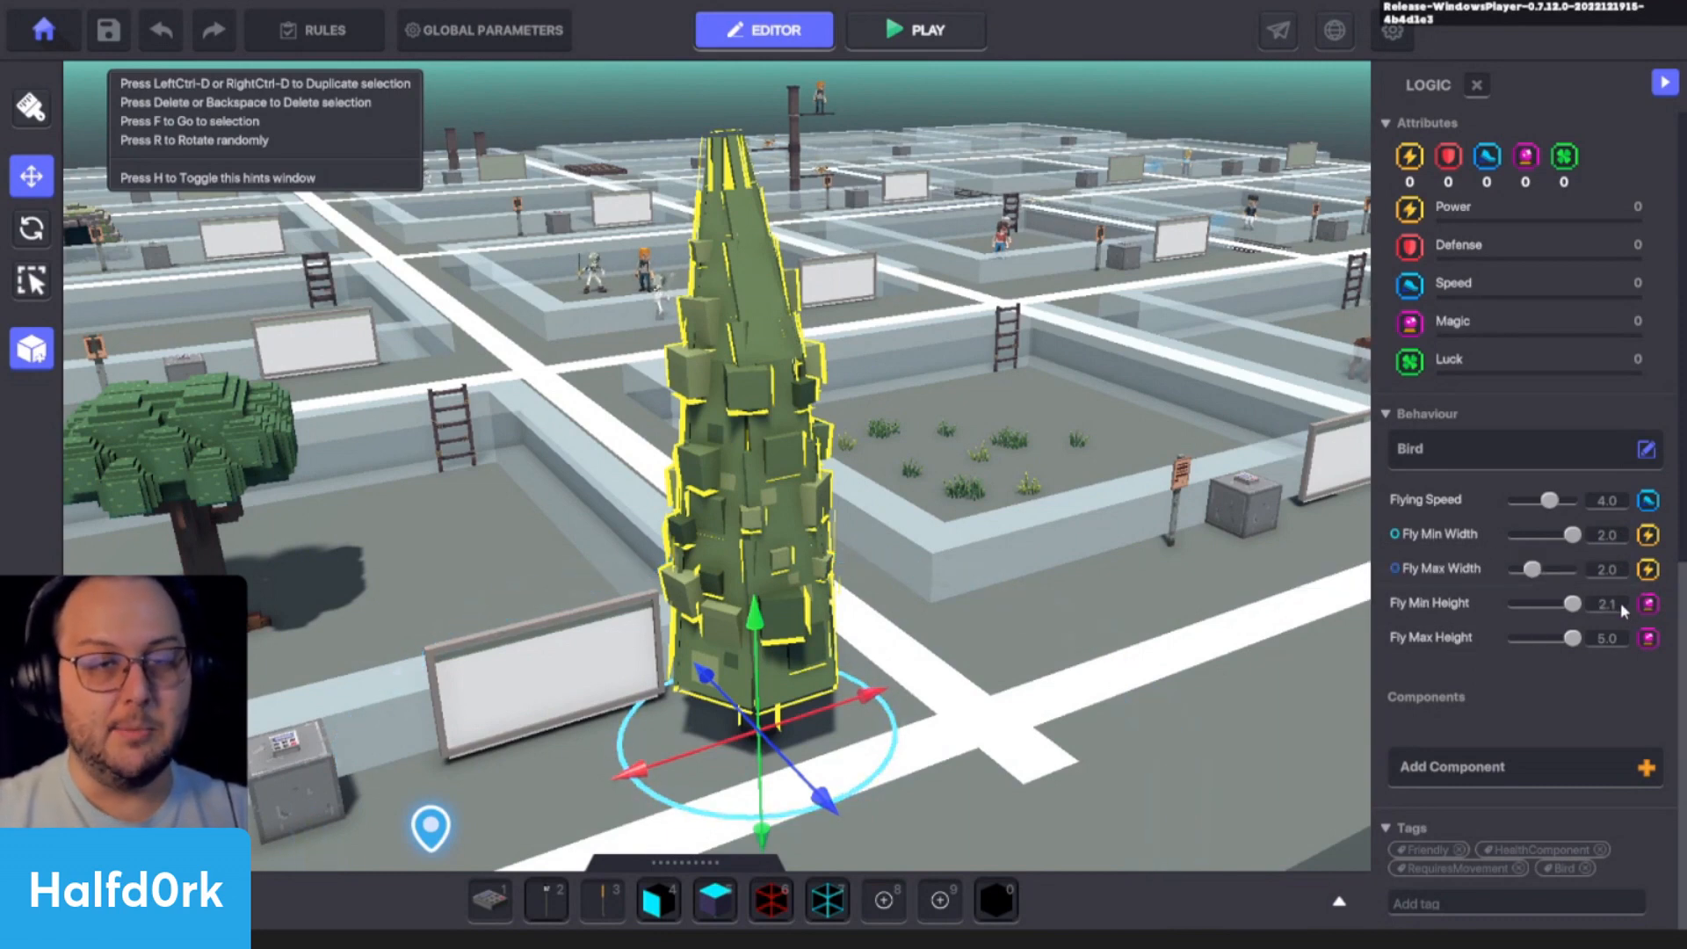
left_click(1617, 605)
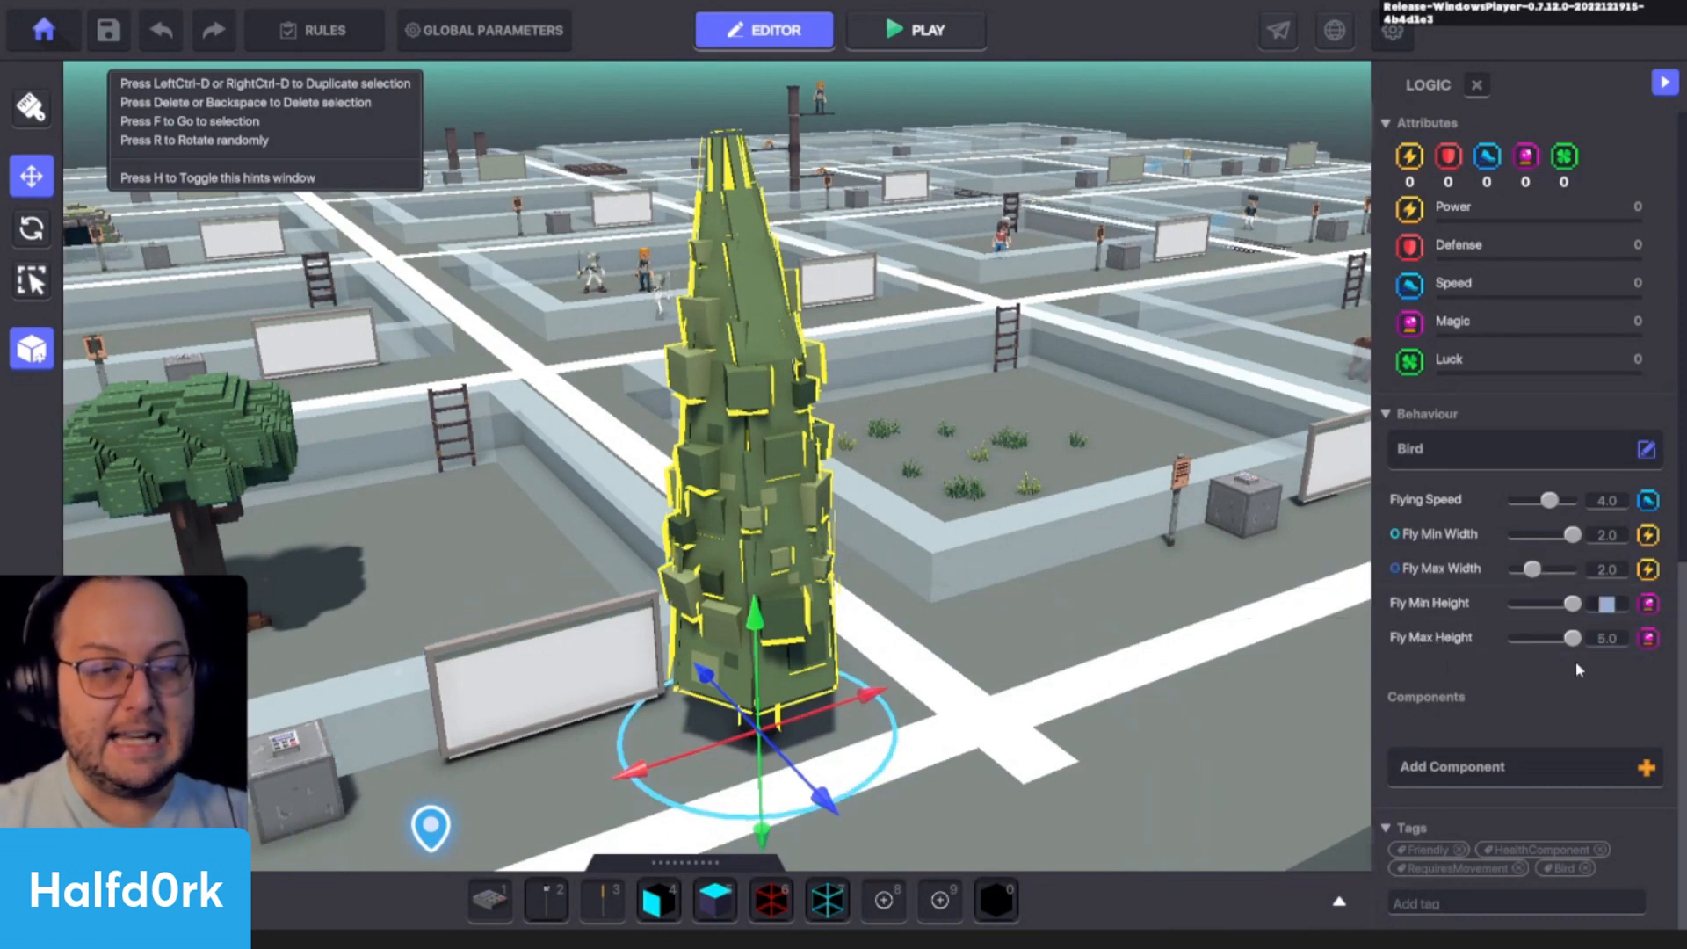
- Playtest the scene again and walk around the cypress to examine its flight with the new speed and width
key("ctrl+p")
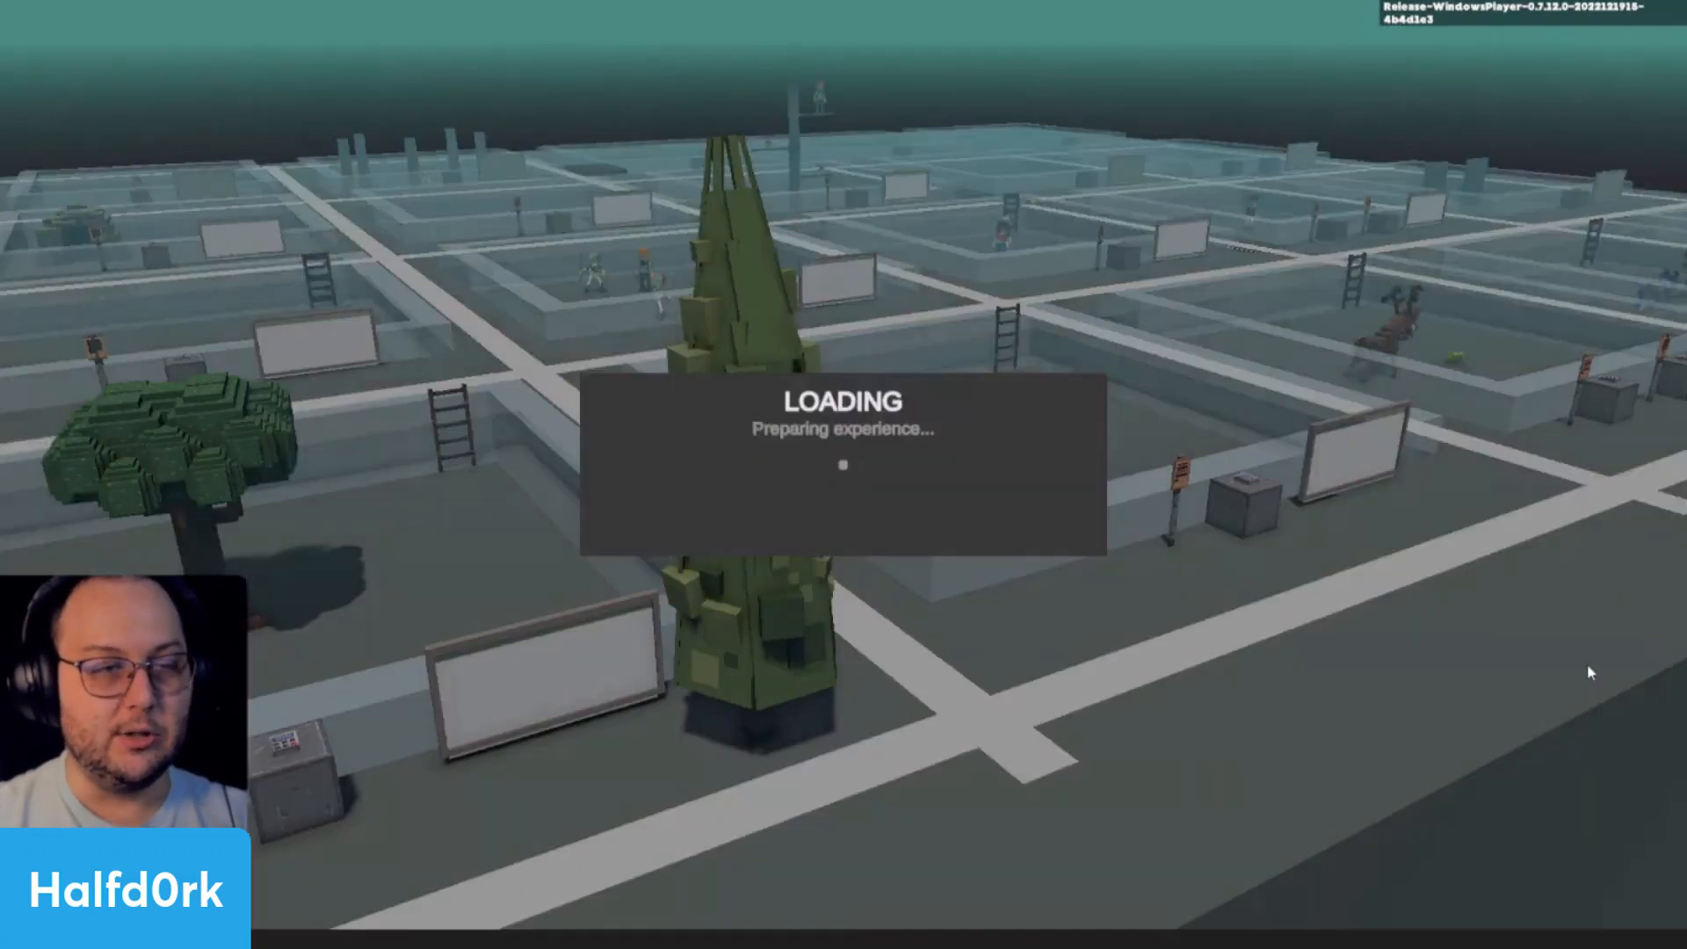
key("d")
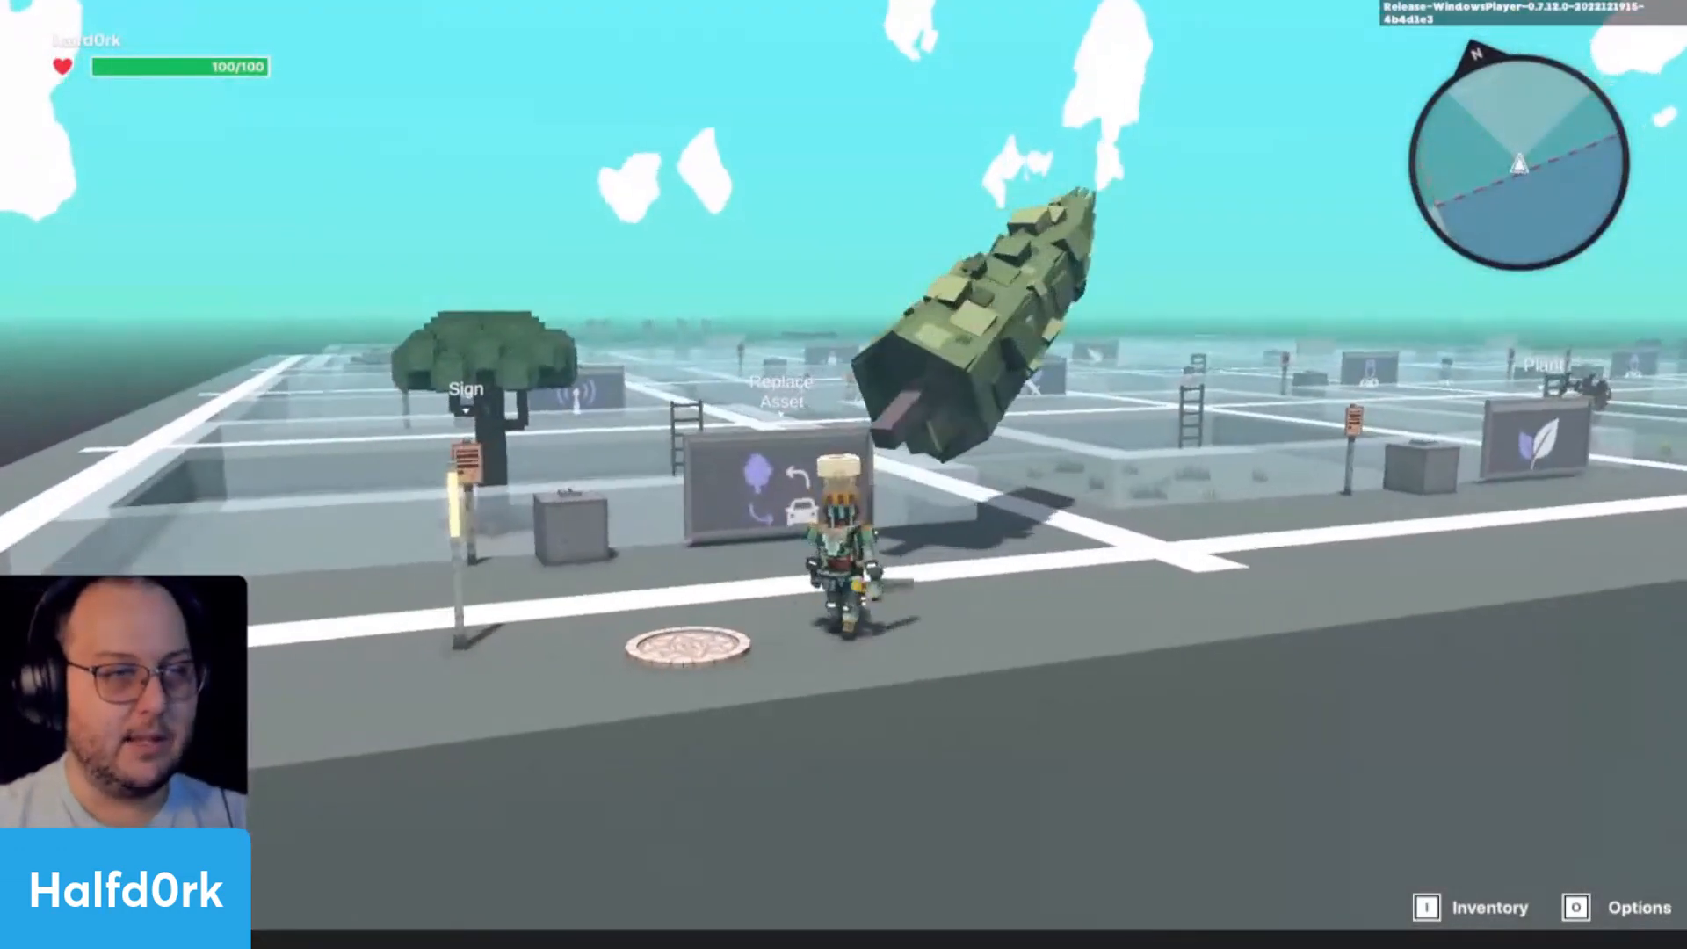
key("d")
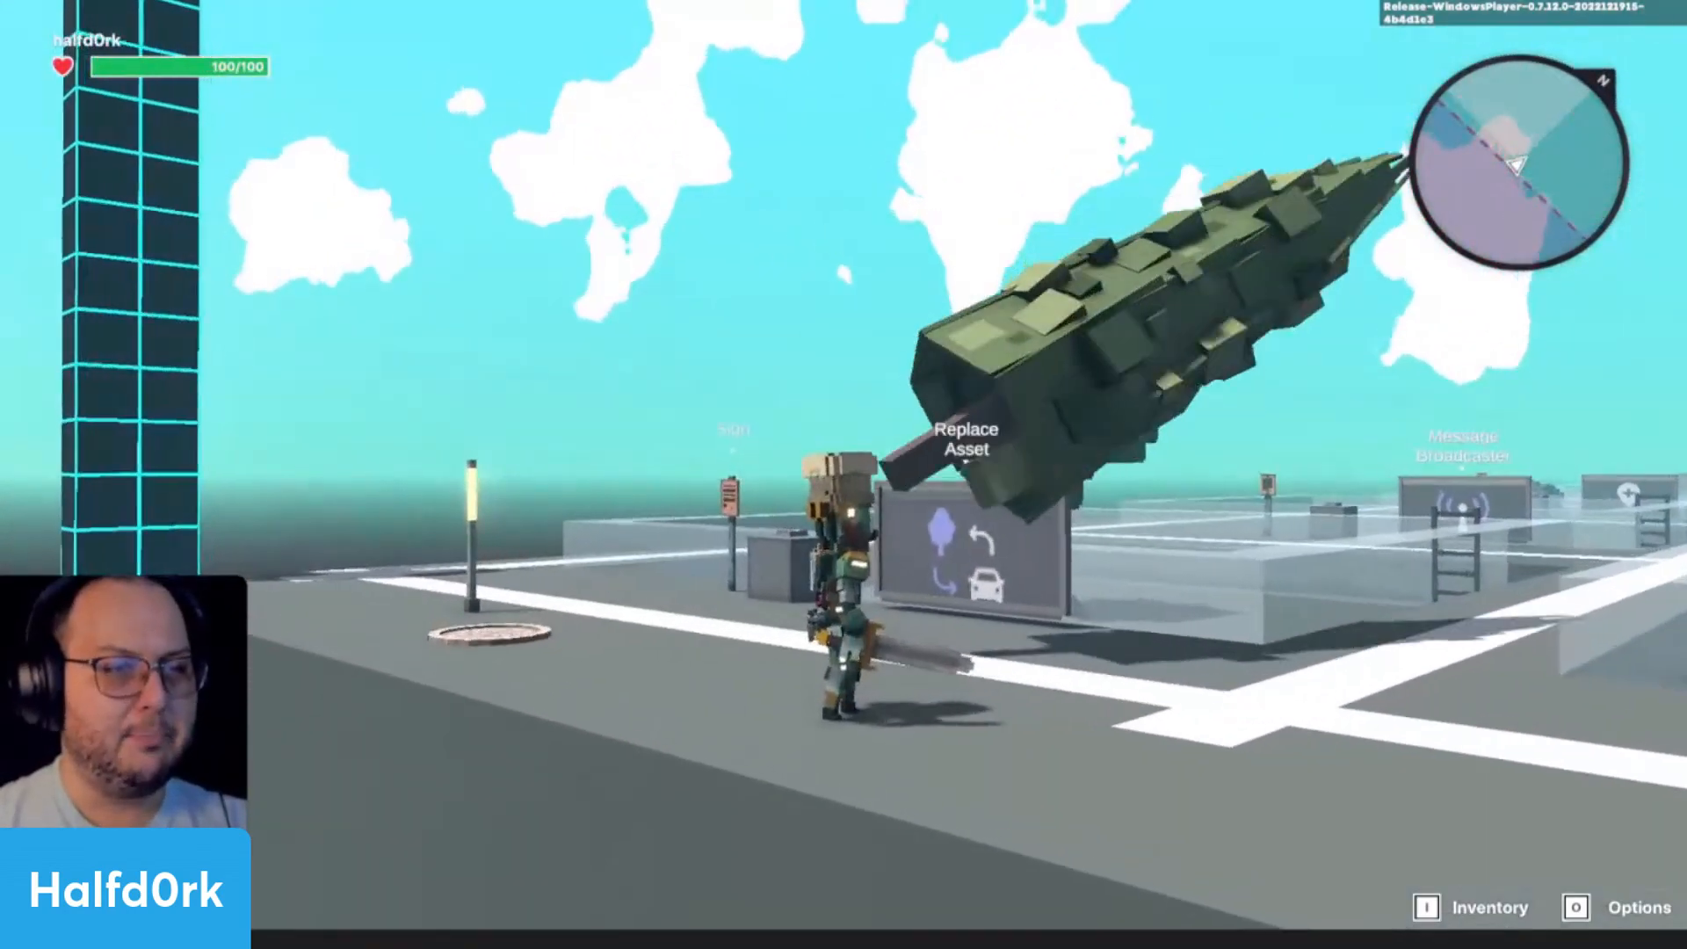
key("w")
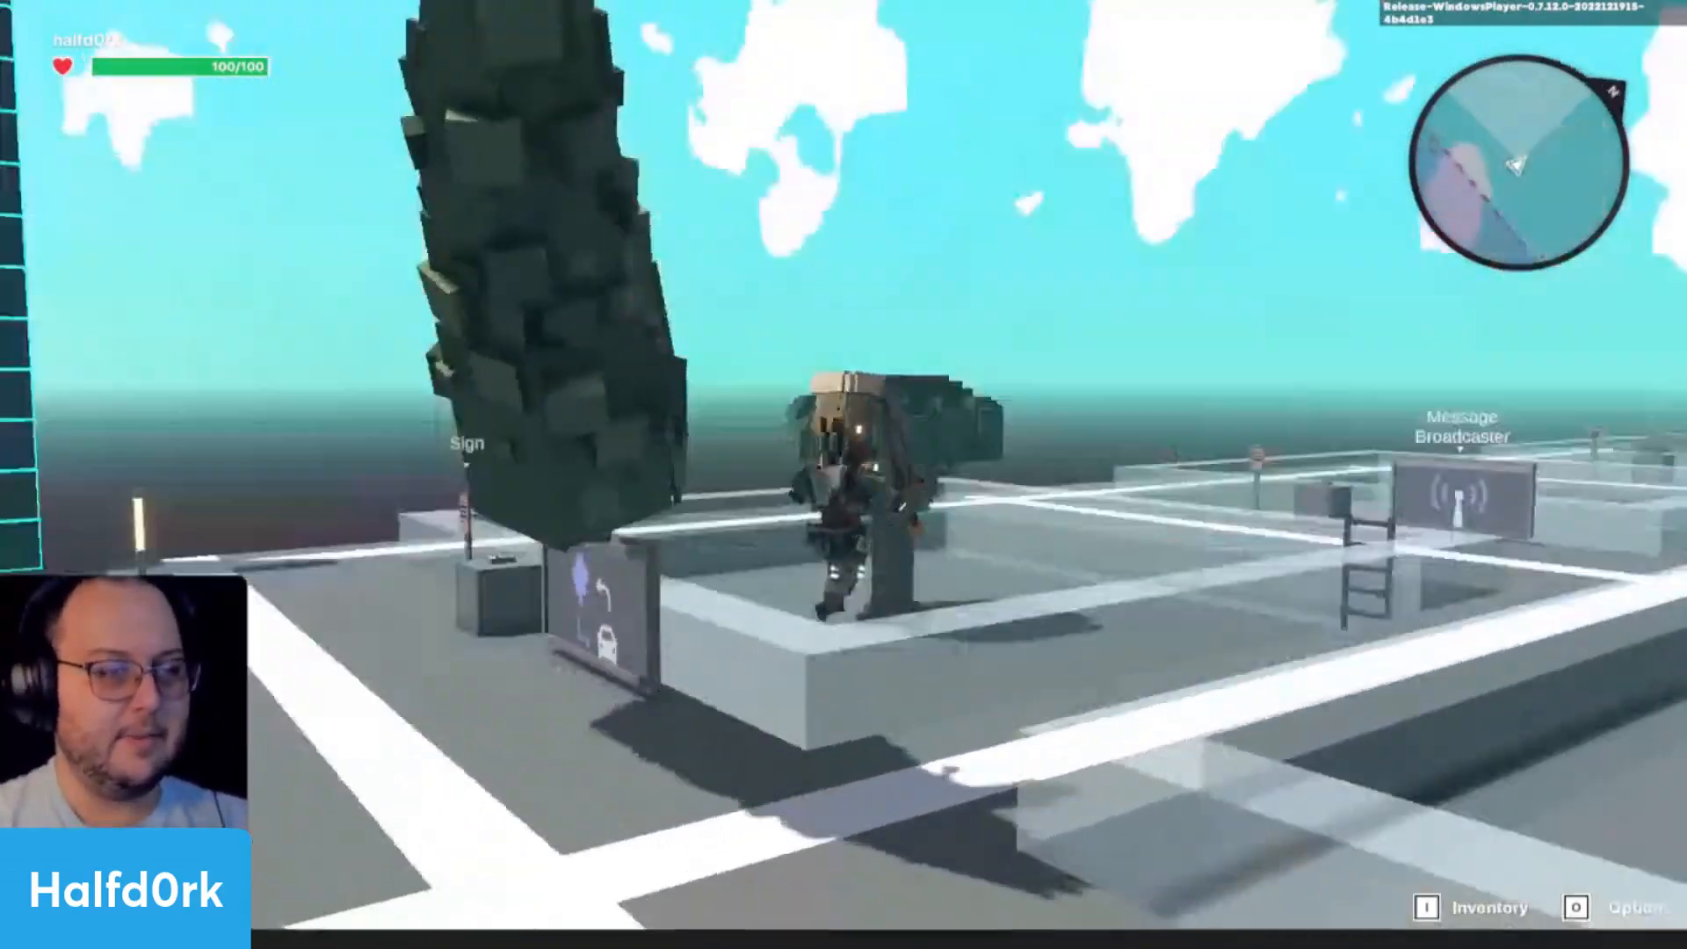
- Climb the Replace Asset board, jump onto the flying cypress to test riding it, and return to the editor
key("w")
key("space")
key("space")
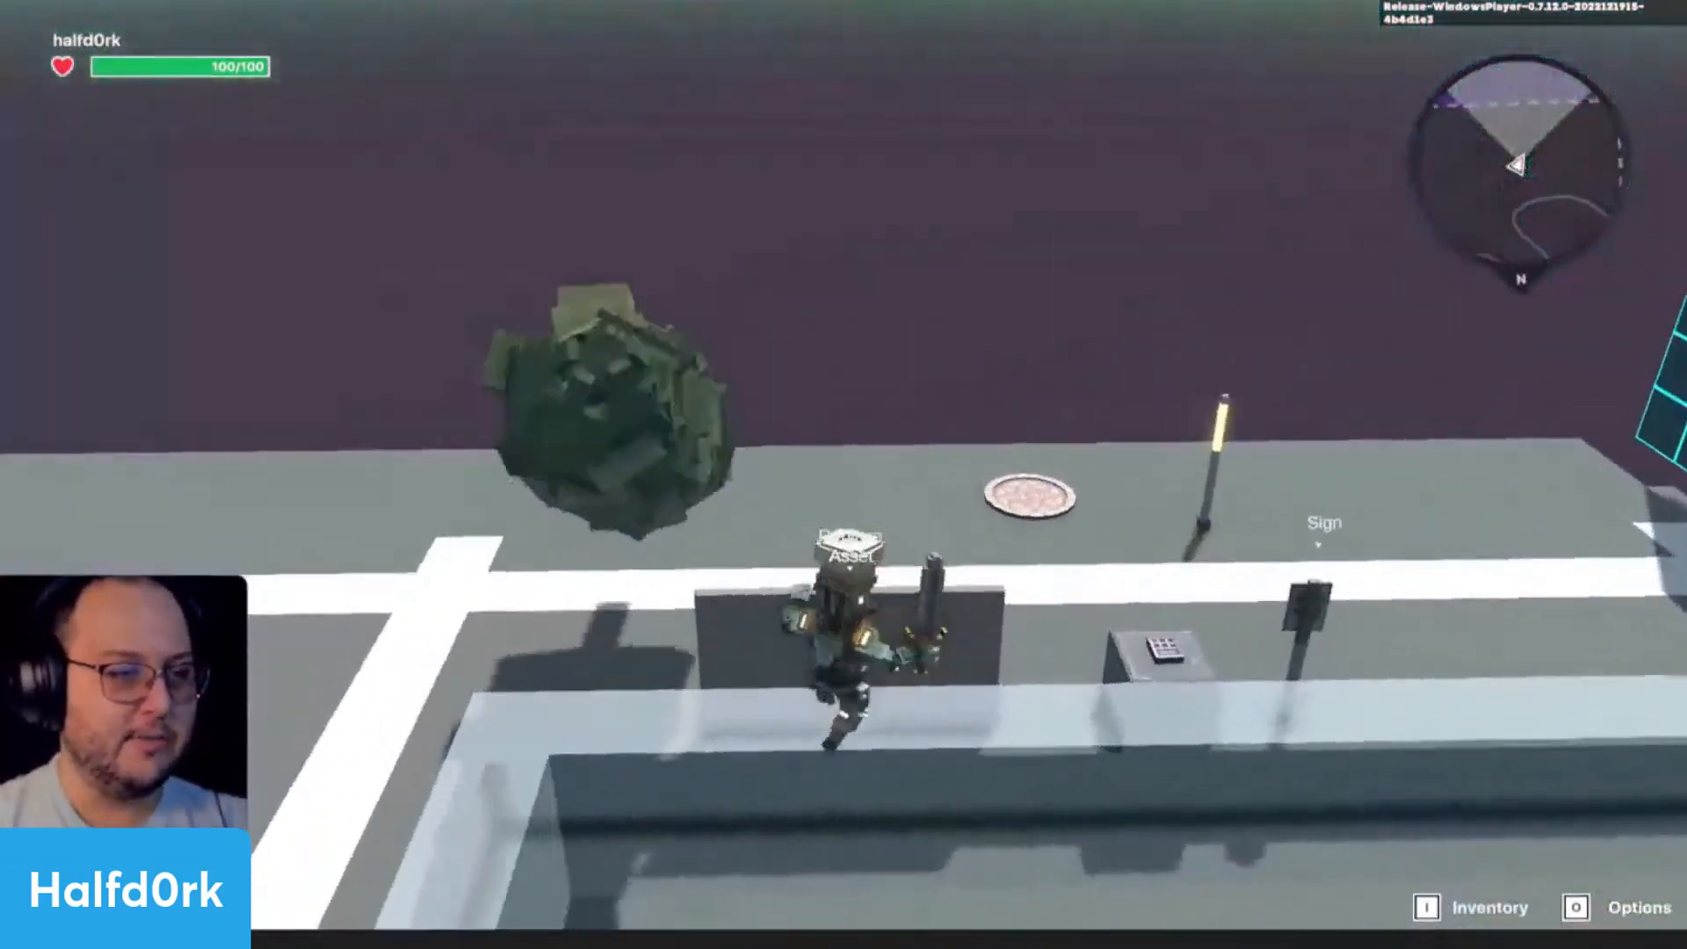
key("w")
key("space")
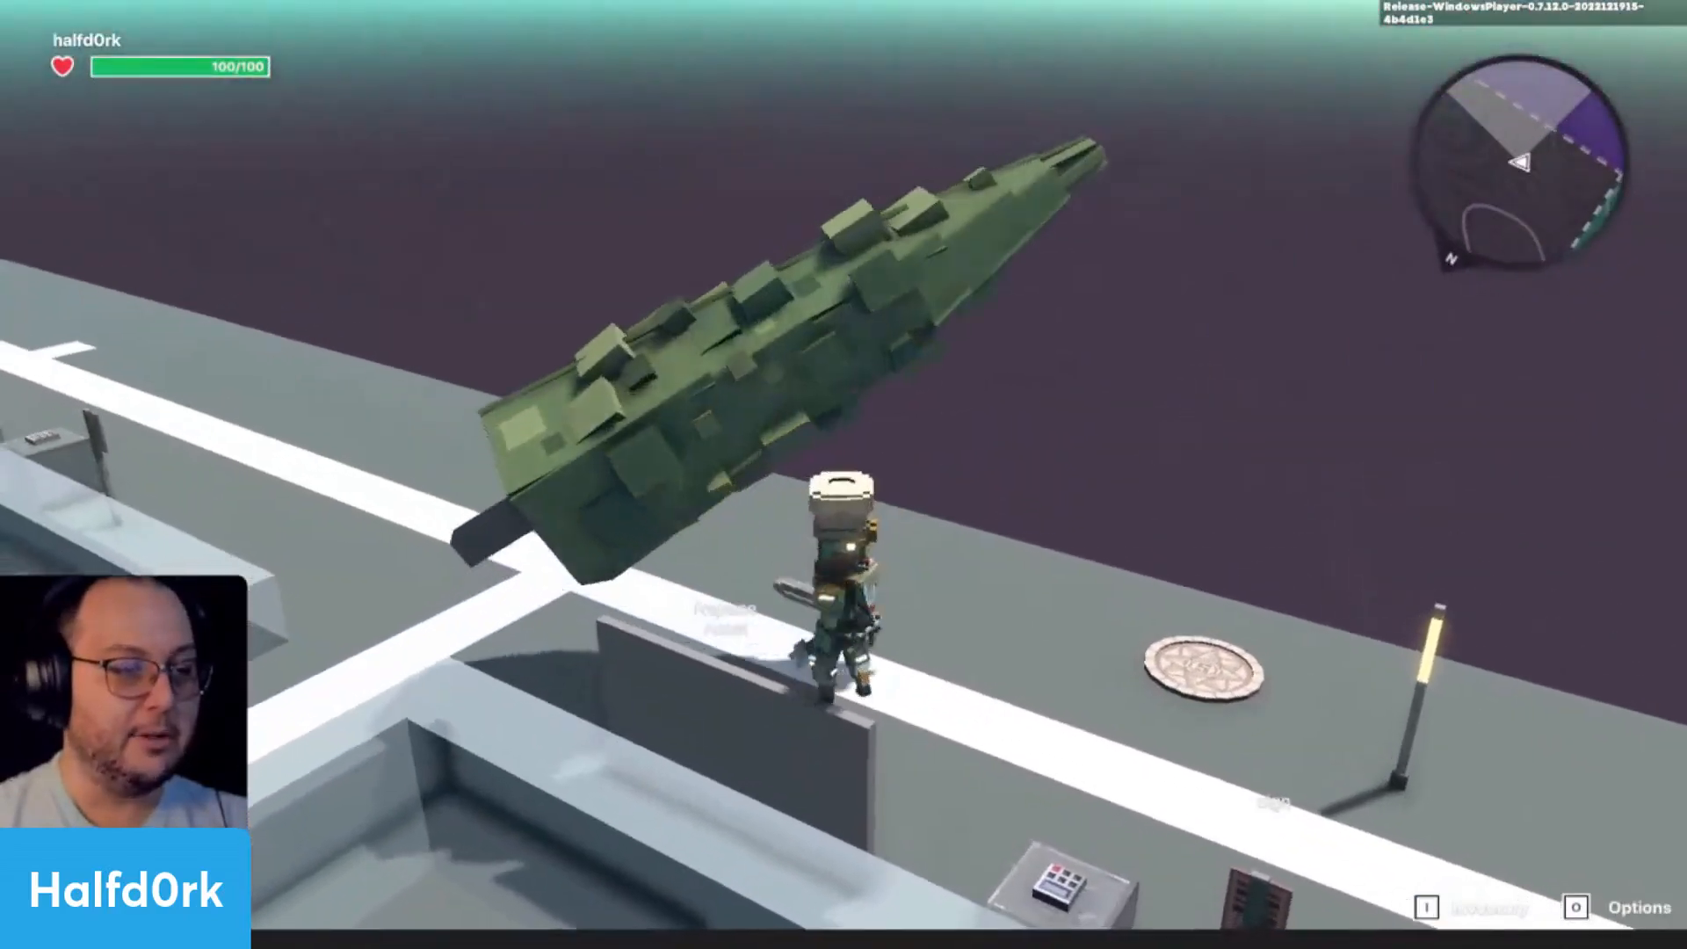
key("w")
key("space")
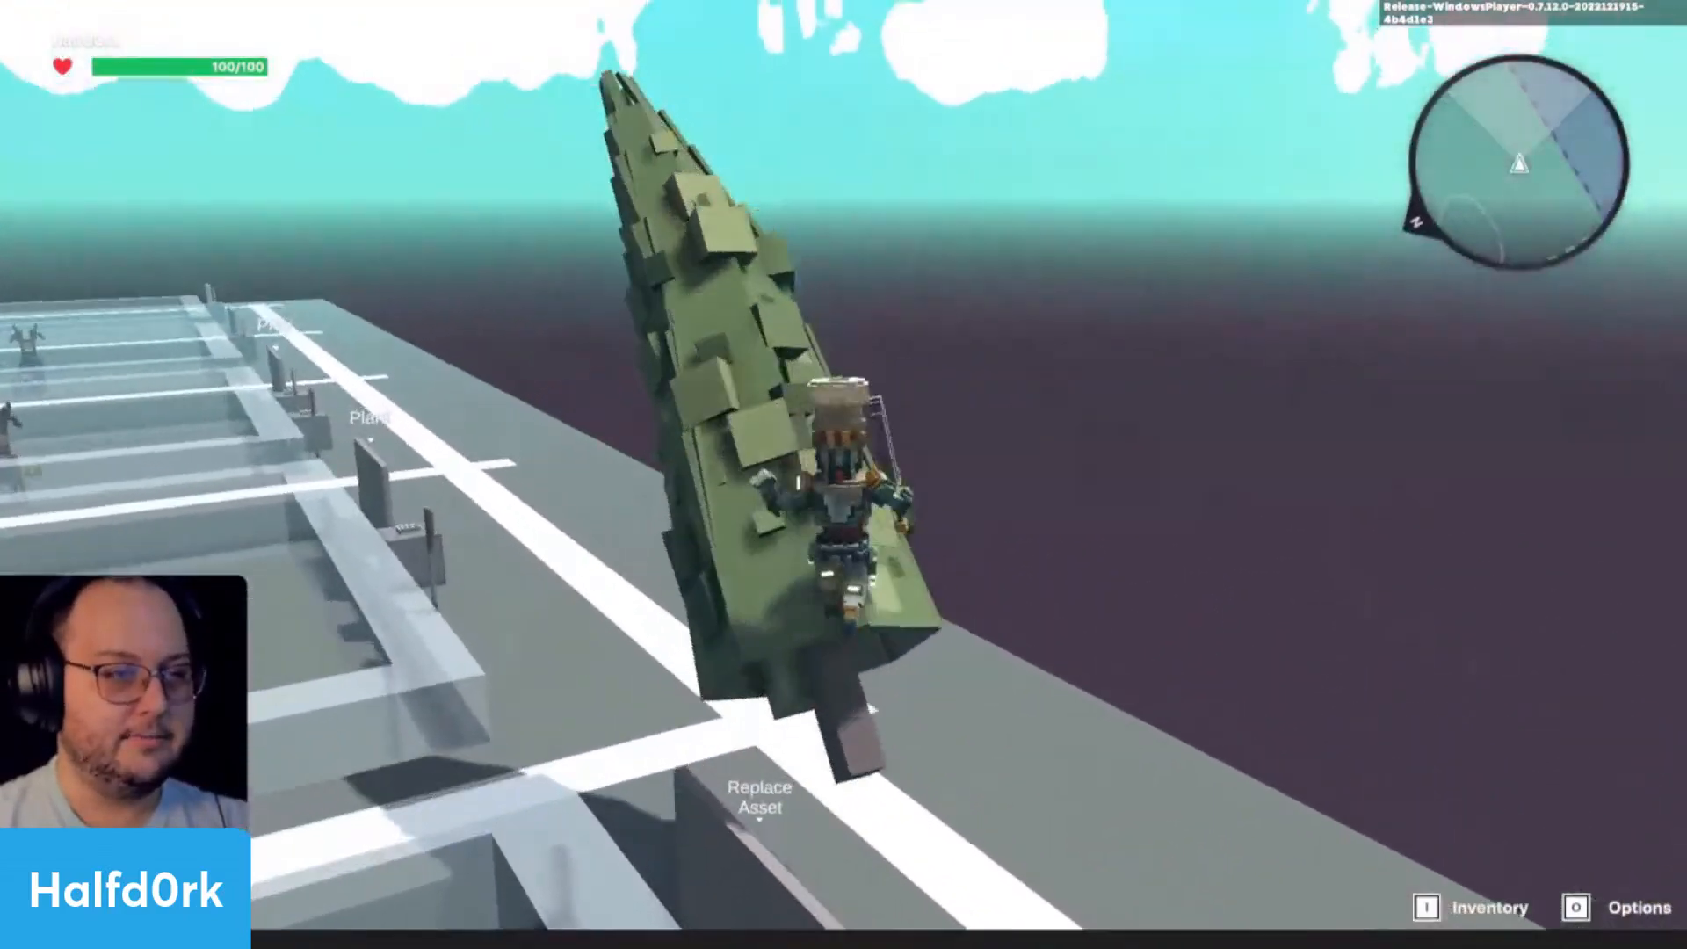
key("w")
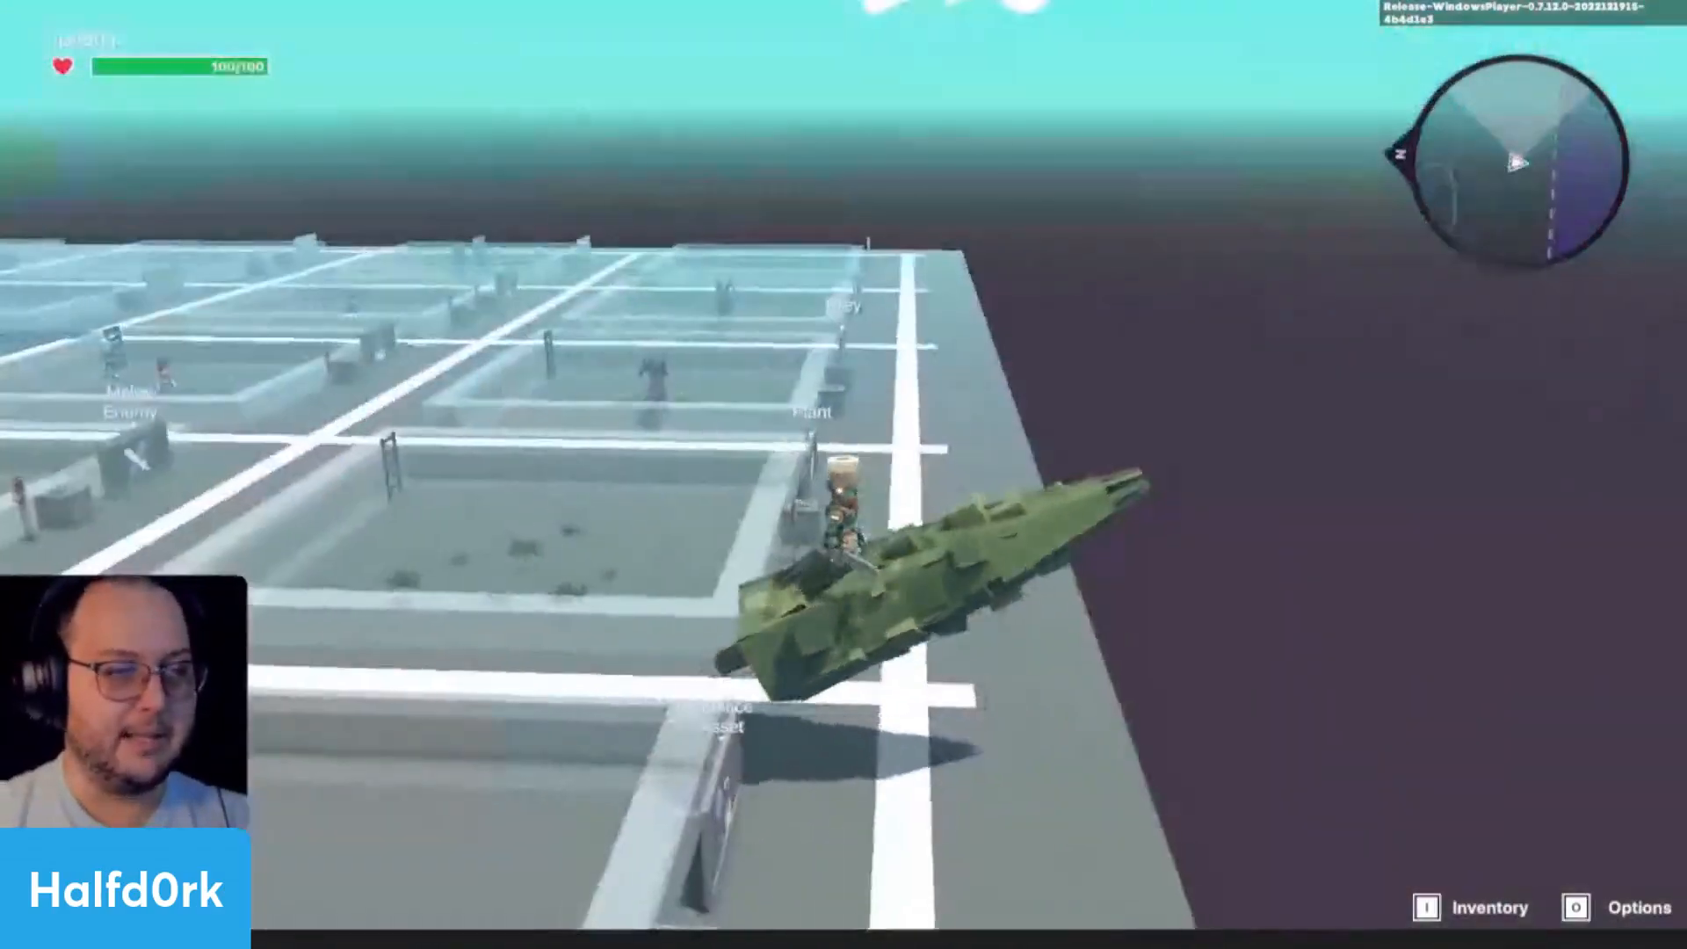
key("Escape")
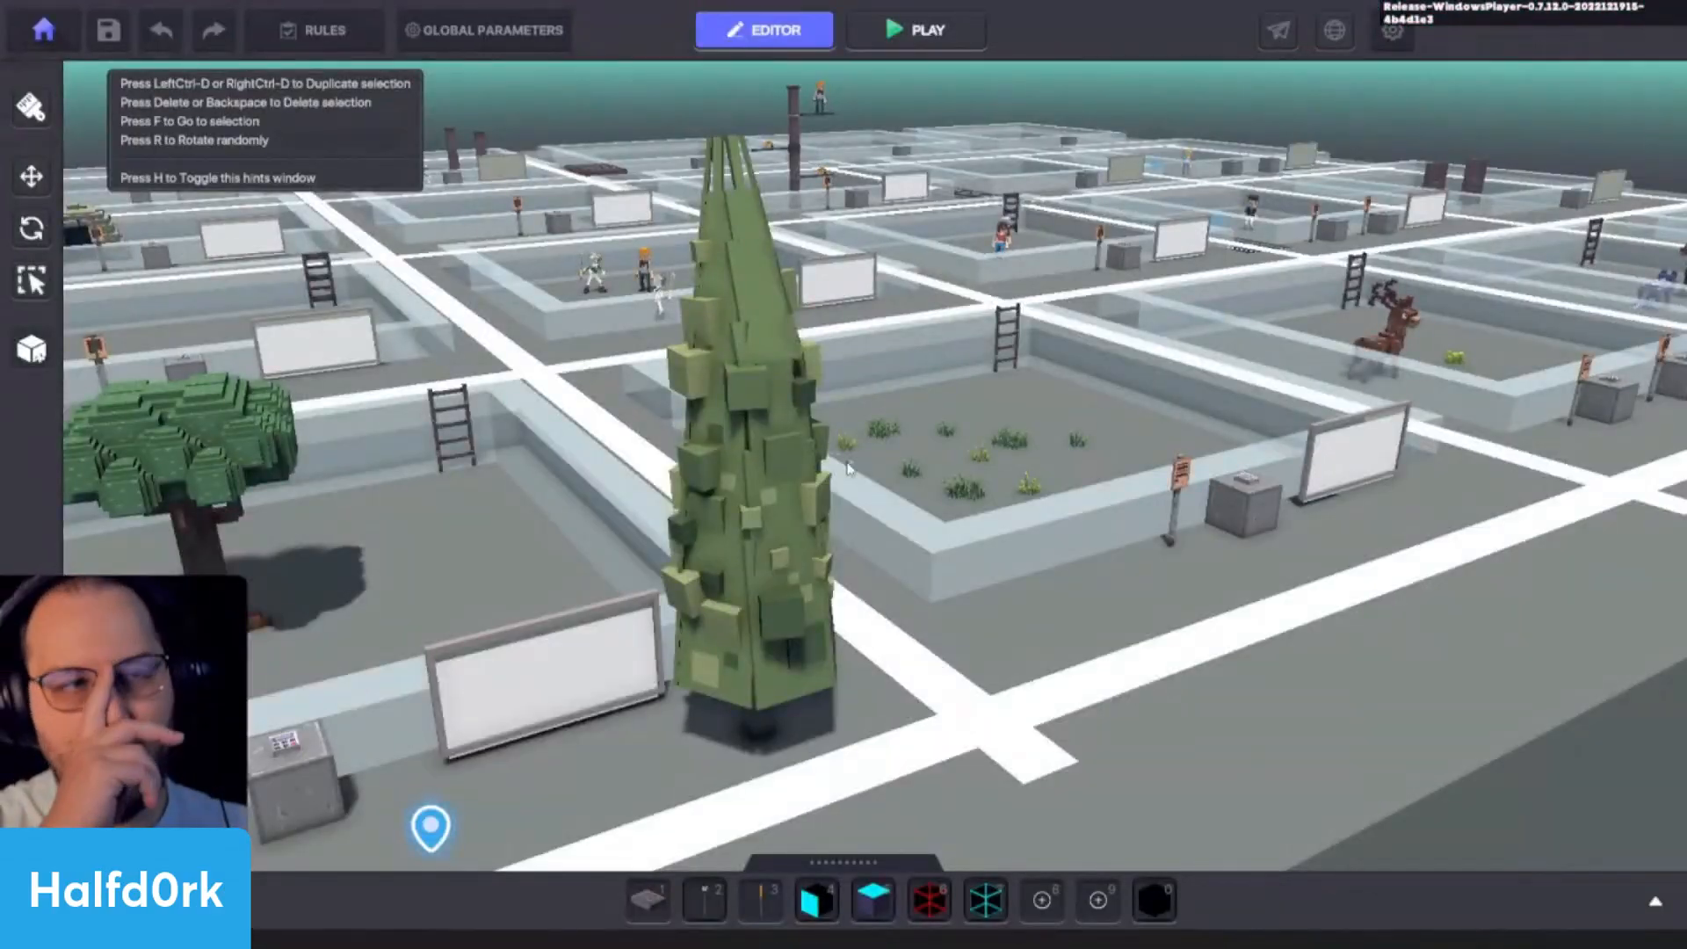
- Select the Cypress Tree and move it onto the white line crossing at X 19.50, Z 4.50
left_click(698, 534)
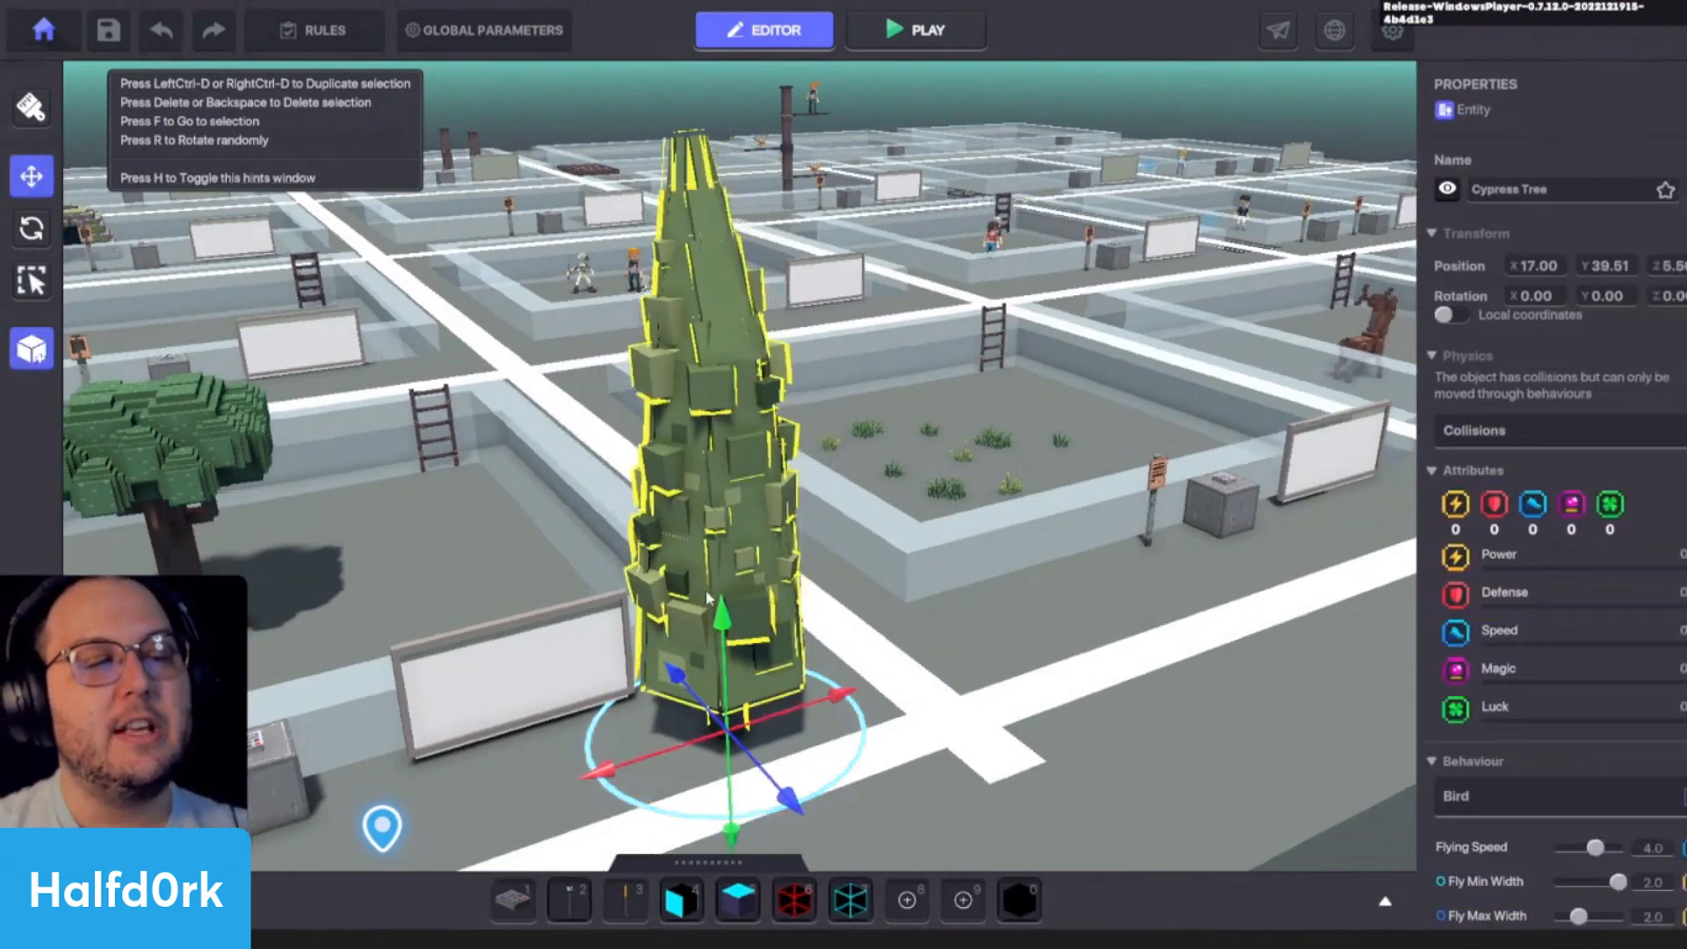
left_click_drag(873, 612, 920, 613)
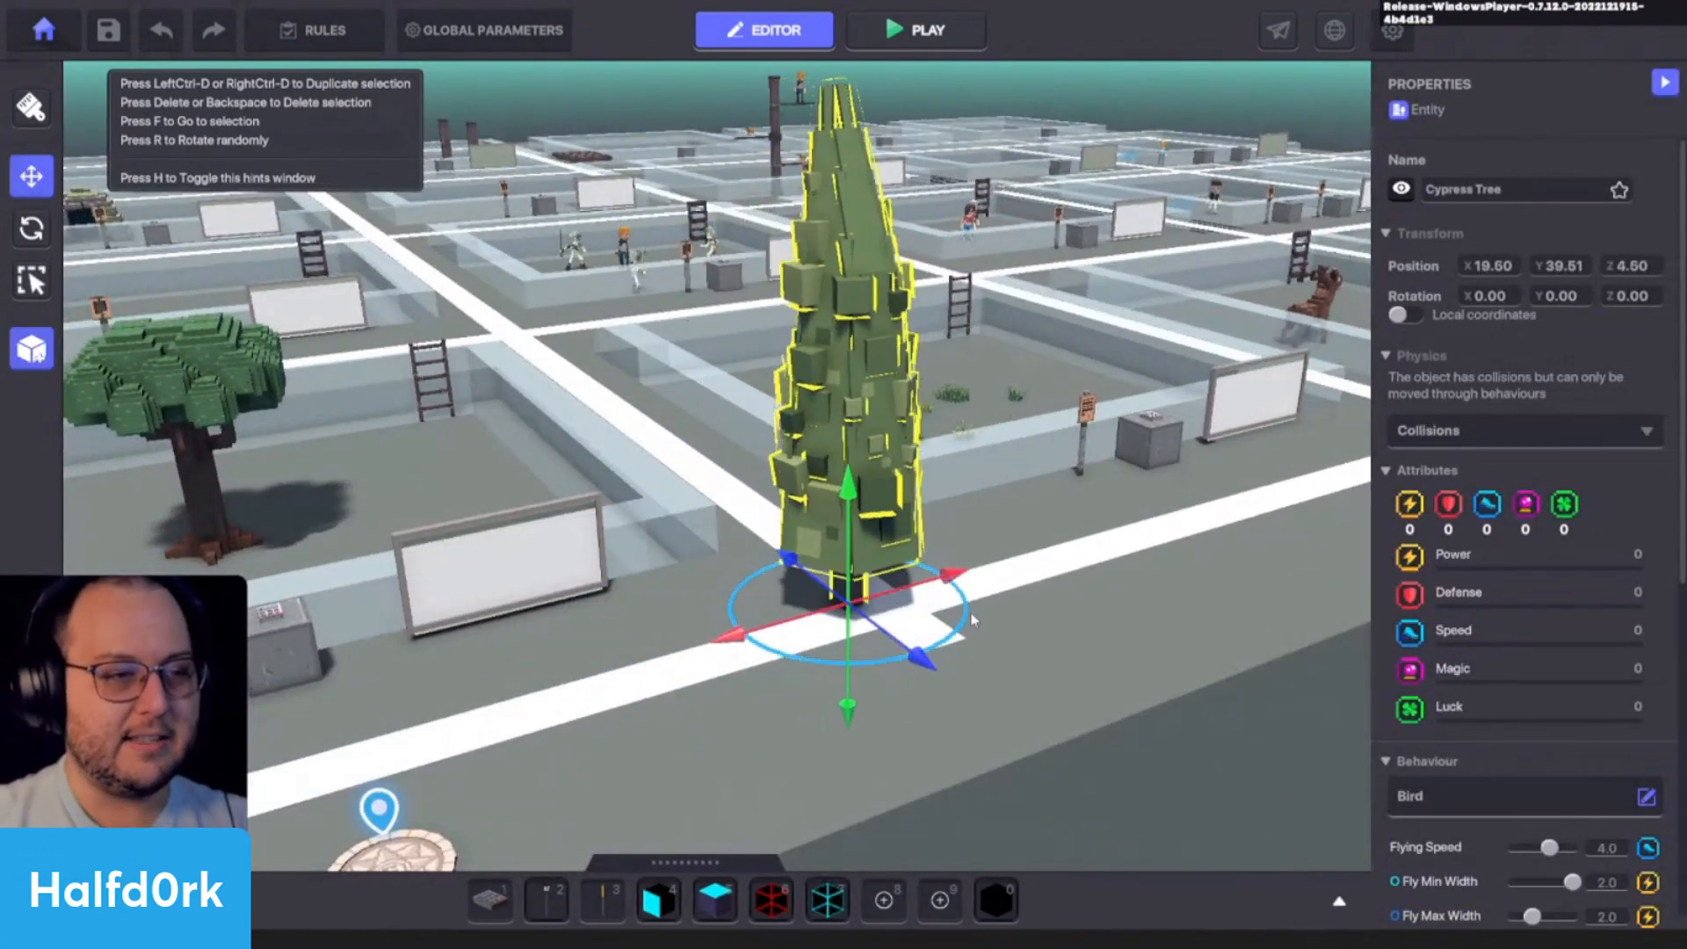
key("w")
right_click_drag(920, 613, 855, 620)
key("s")
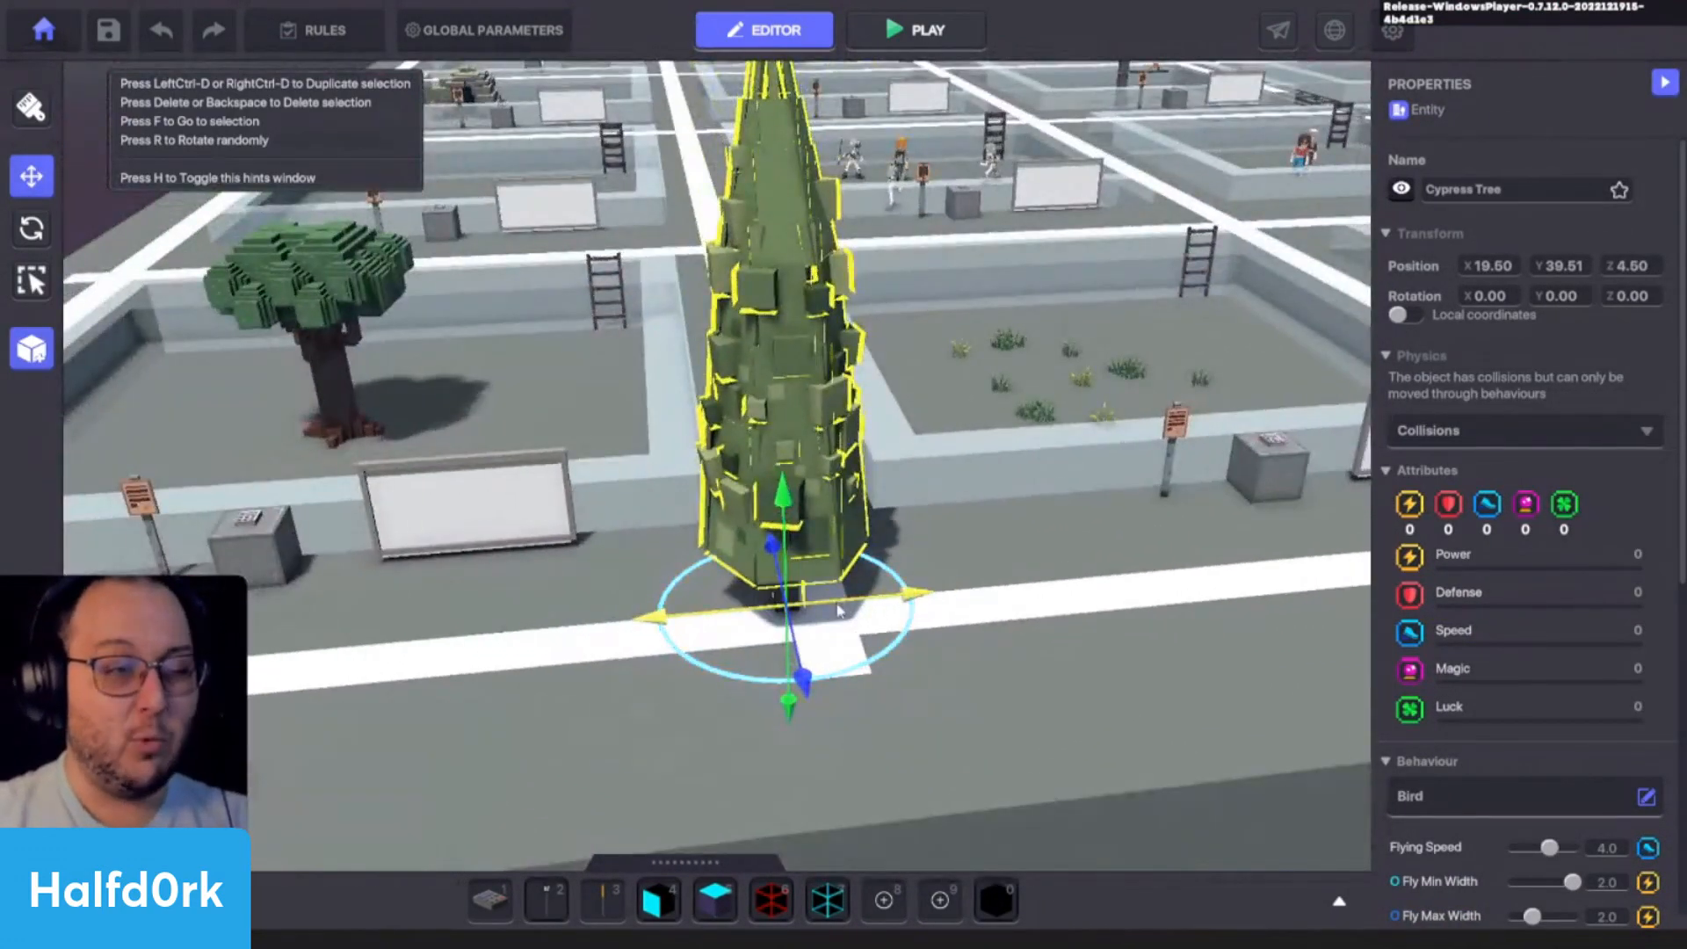
- Move the Cypress Tree along the white line to X 20.00, keeping it at Z 4.50
left_click_drag(837, 611, 870, 612)
right_click_drag(918, 645, 1017, 627)
scroll(1065, 604, "up", 3)
scroll(1066, 606, "down", 3)
- Place an Interior Lamp A beside the cypress at X 20.00, Z 2.00, and select it
key("Tab")
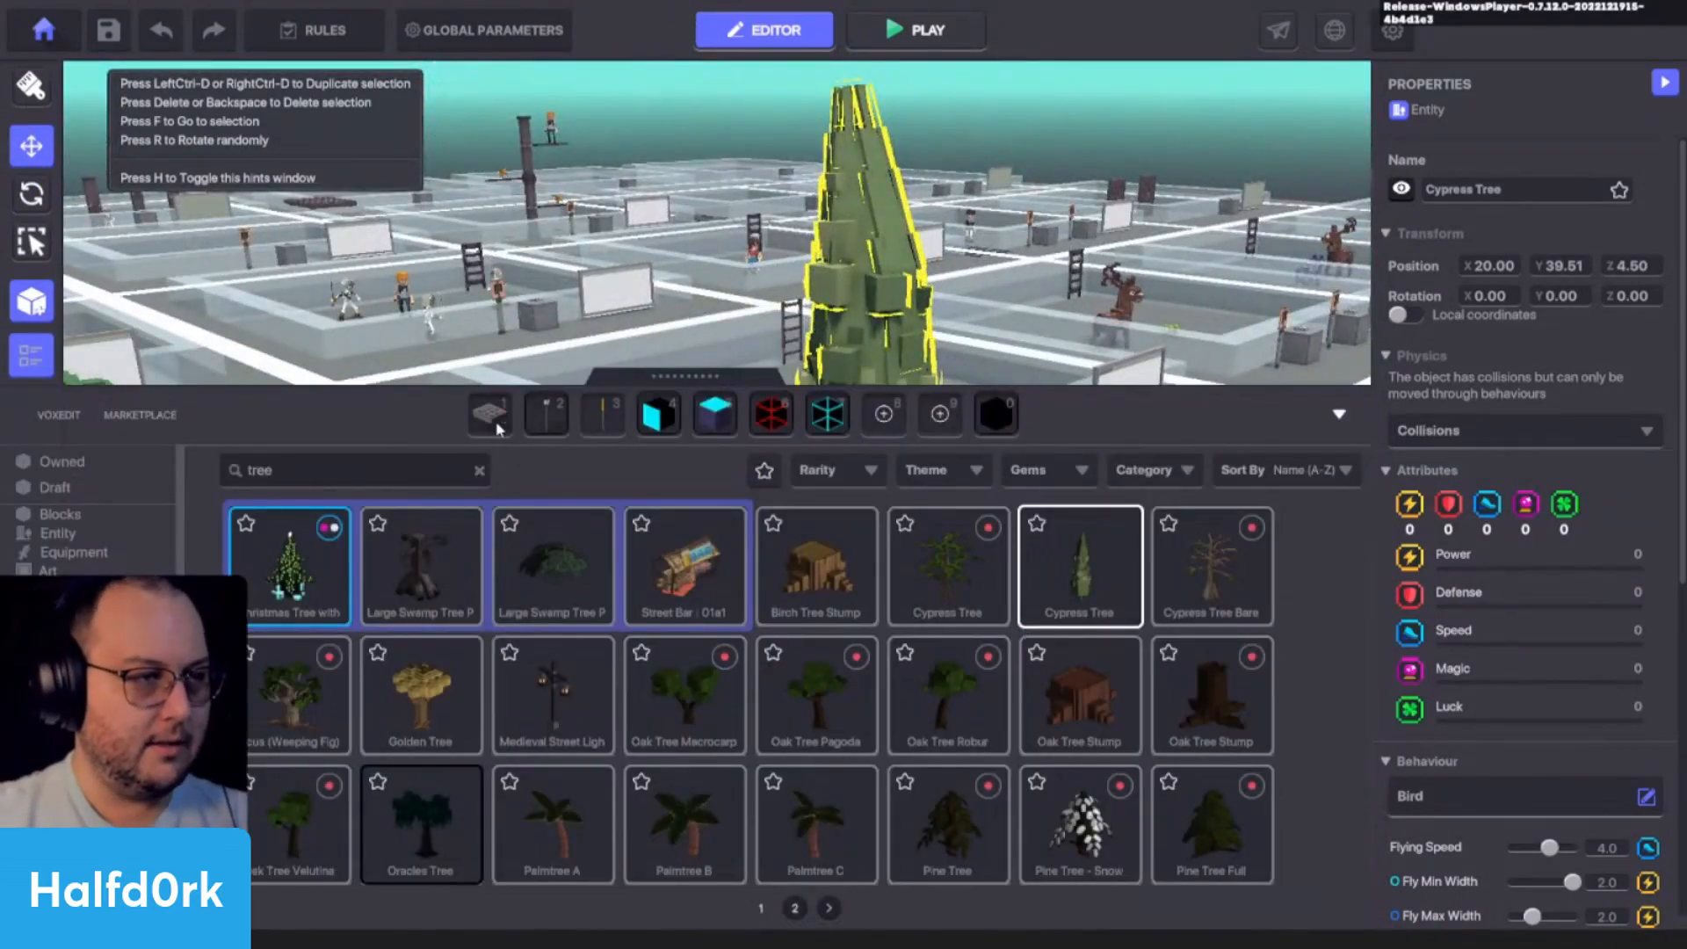
left_click(590, 414)
key("Tab")
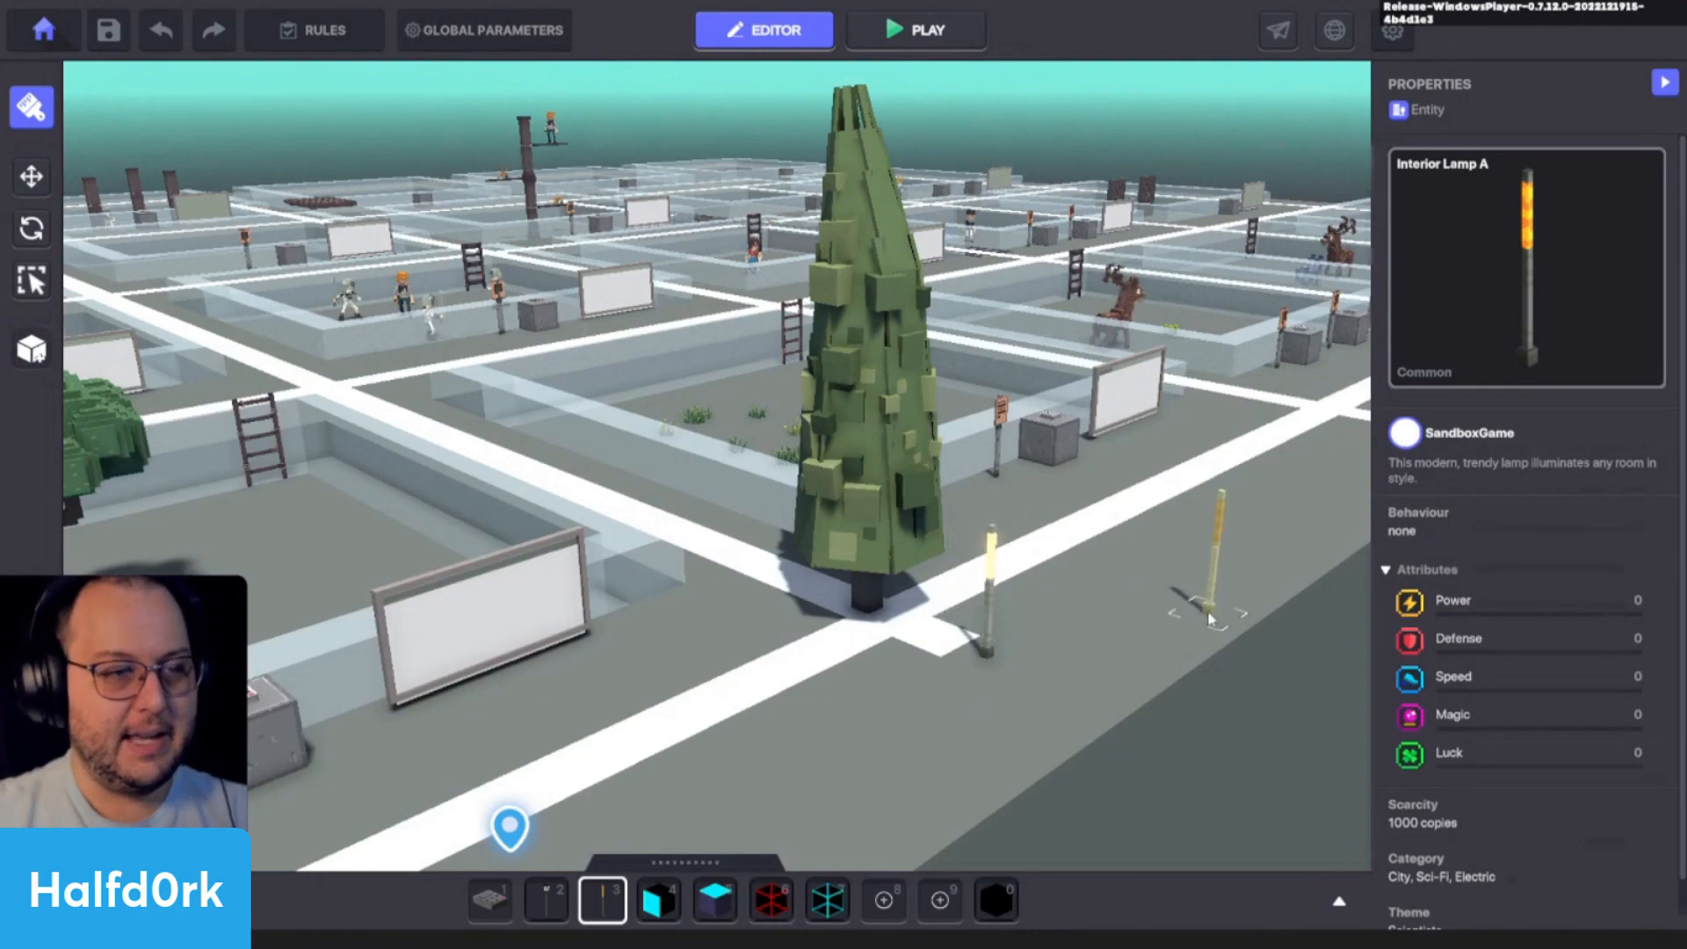
key("Escape")
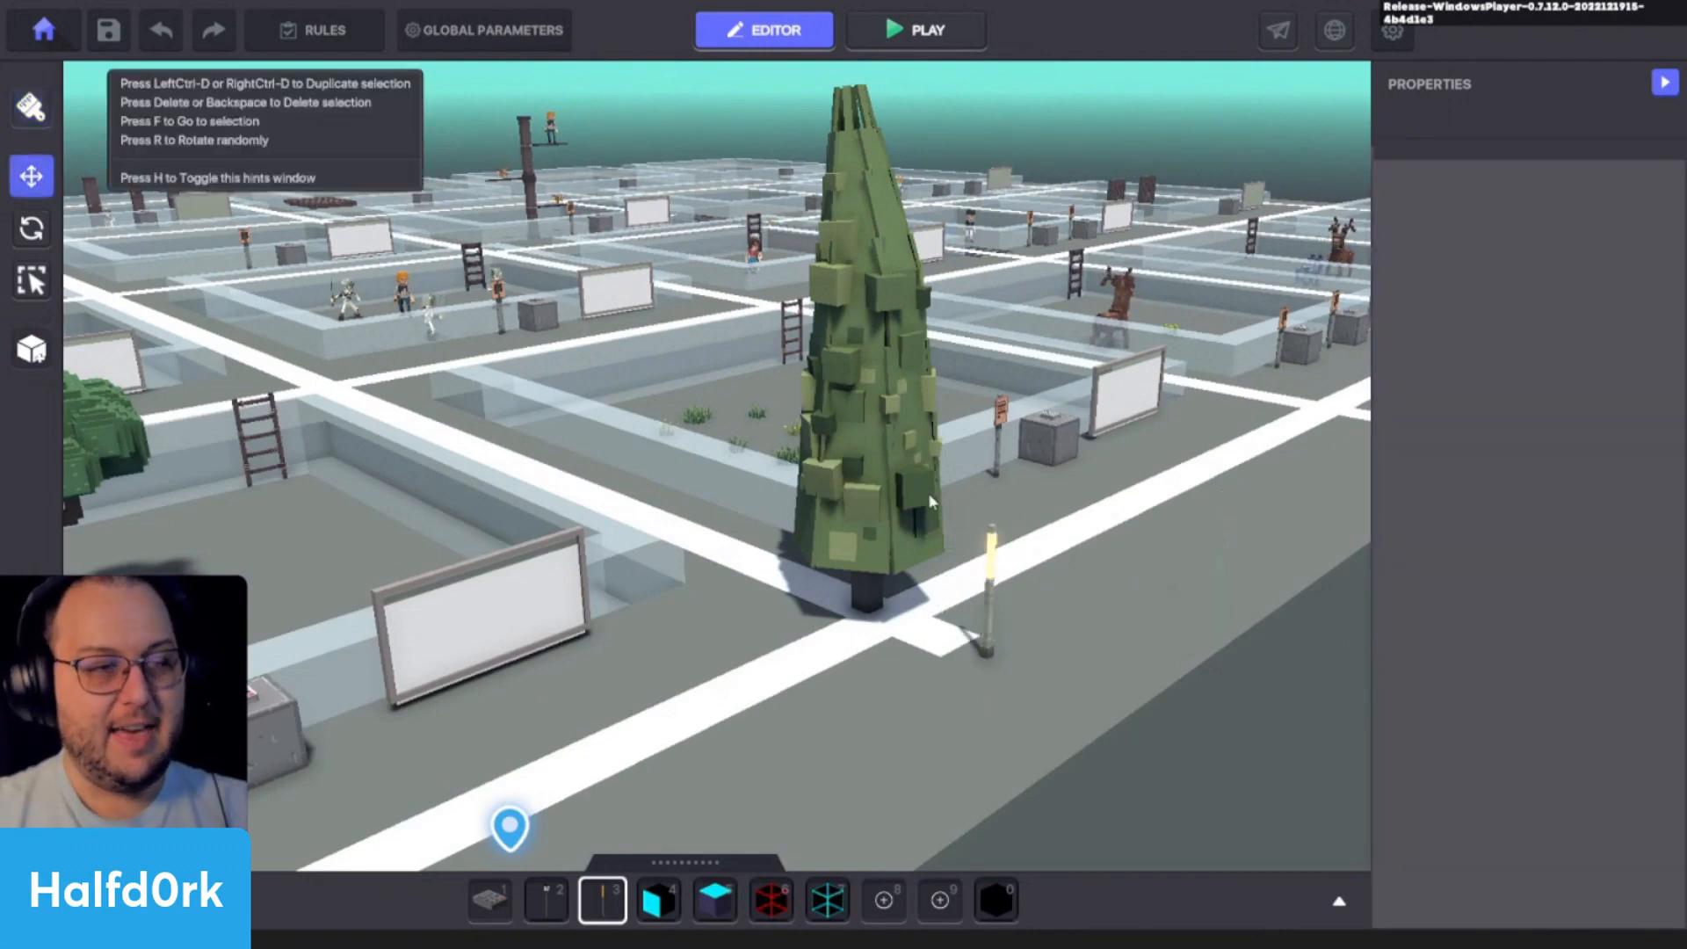
left_click(991, 641)
right_click_drag(991, 641, 1255, 532)
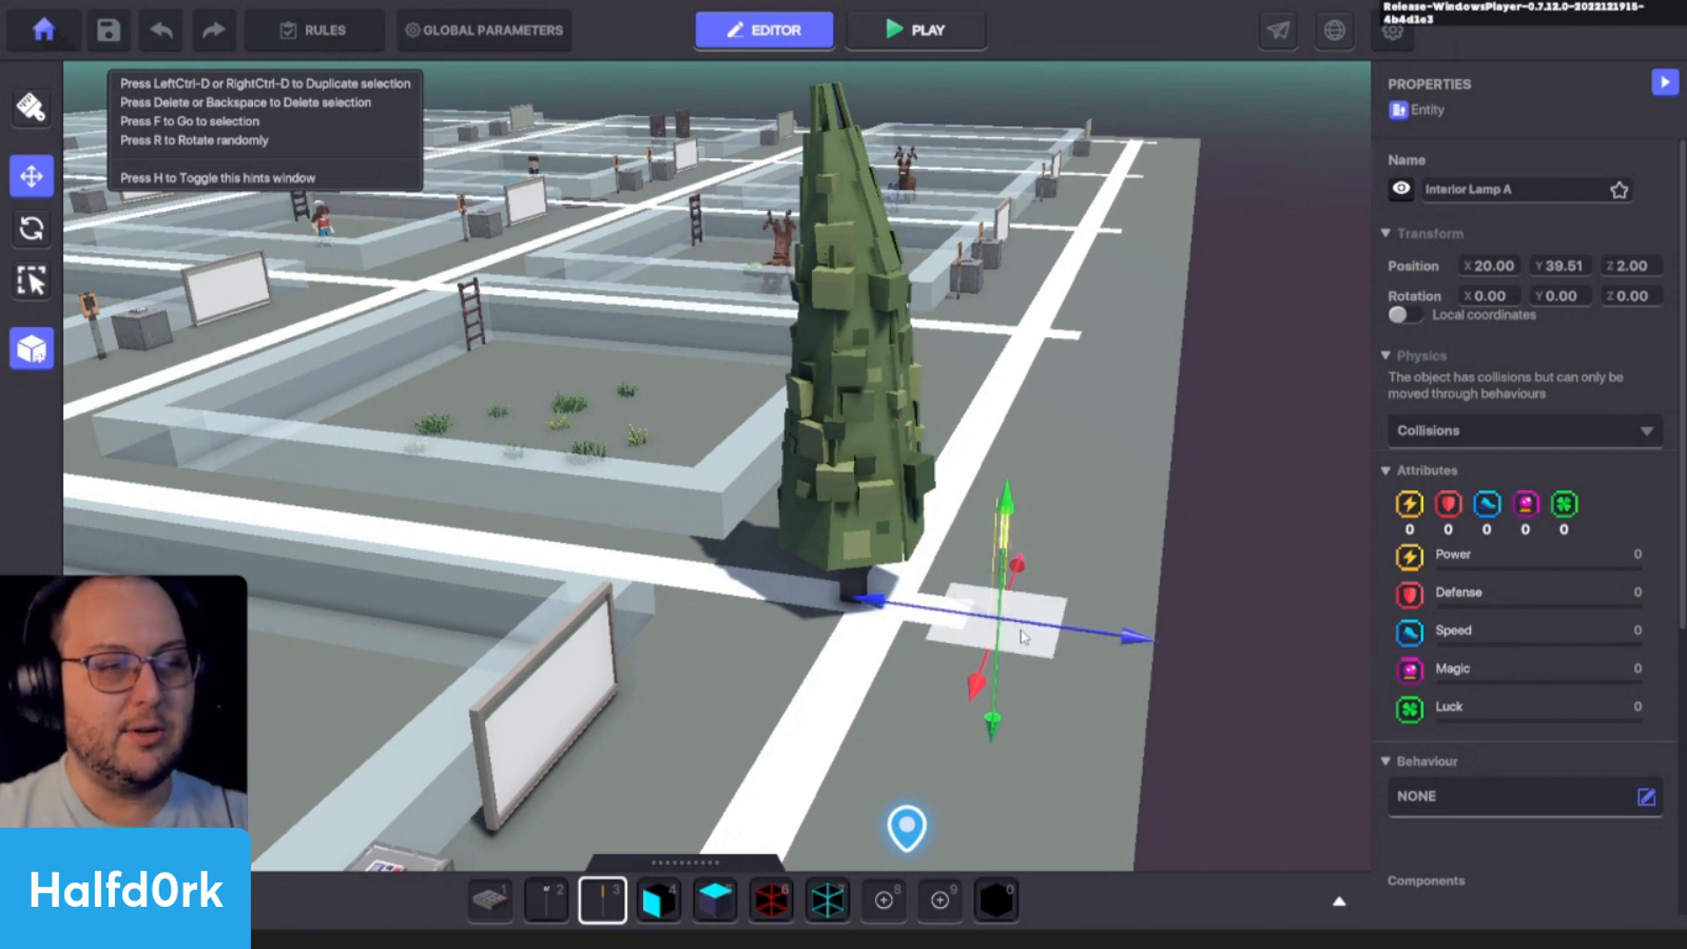
scroll(1083, 598, "up", 3)
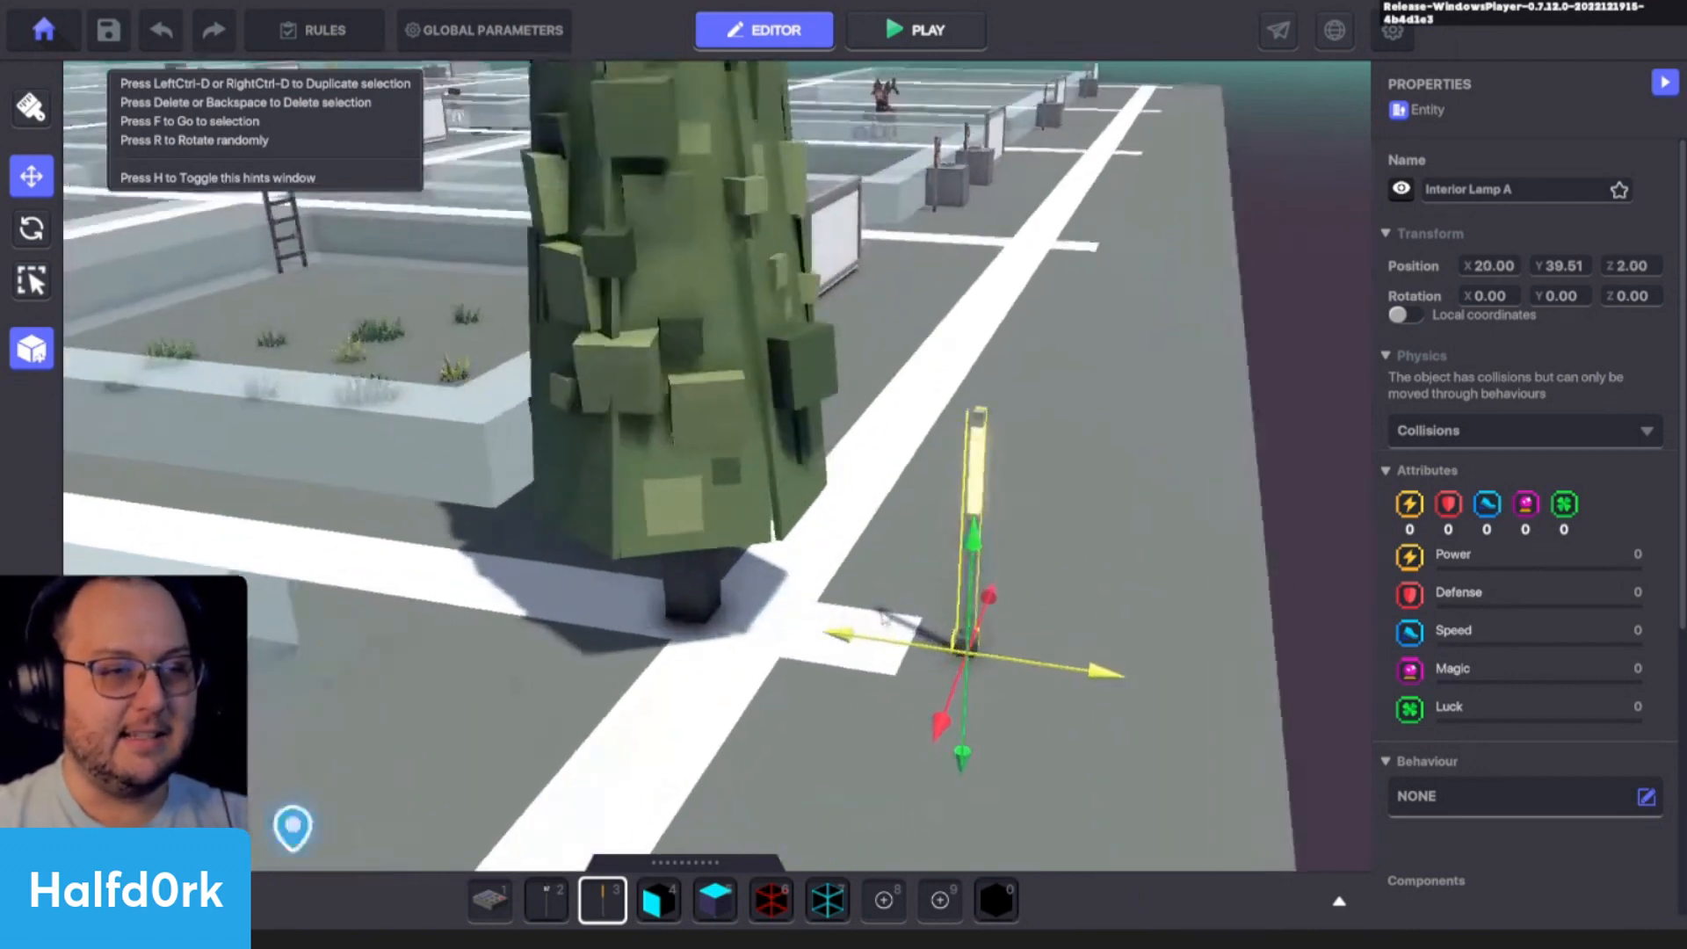
- Add the cypress to the selection and move both objects together, bringing the lamp to X 20.50, Z 3.00
left_click(683, 520, "shift")
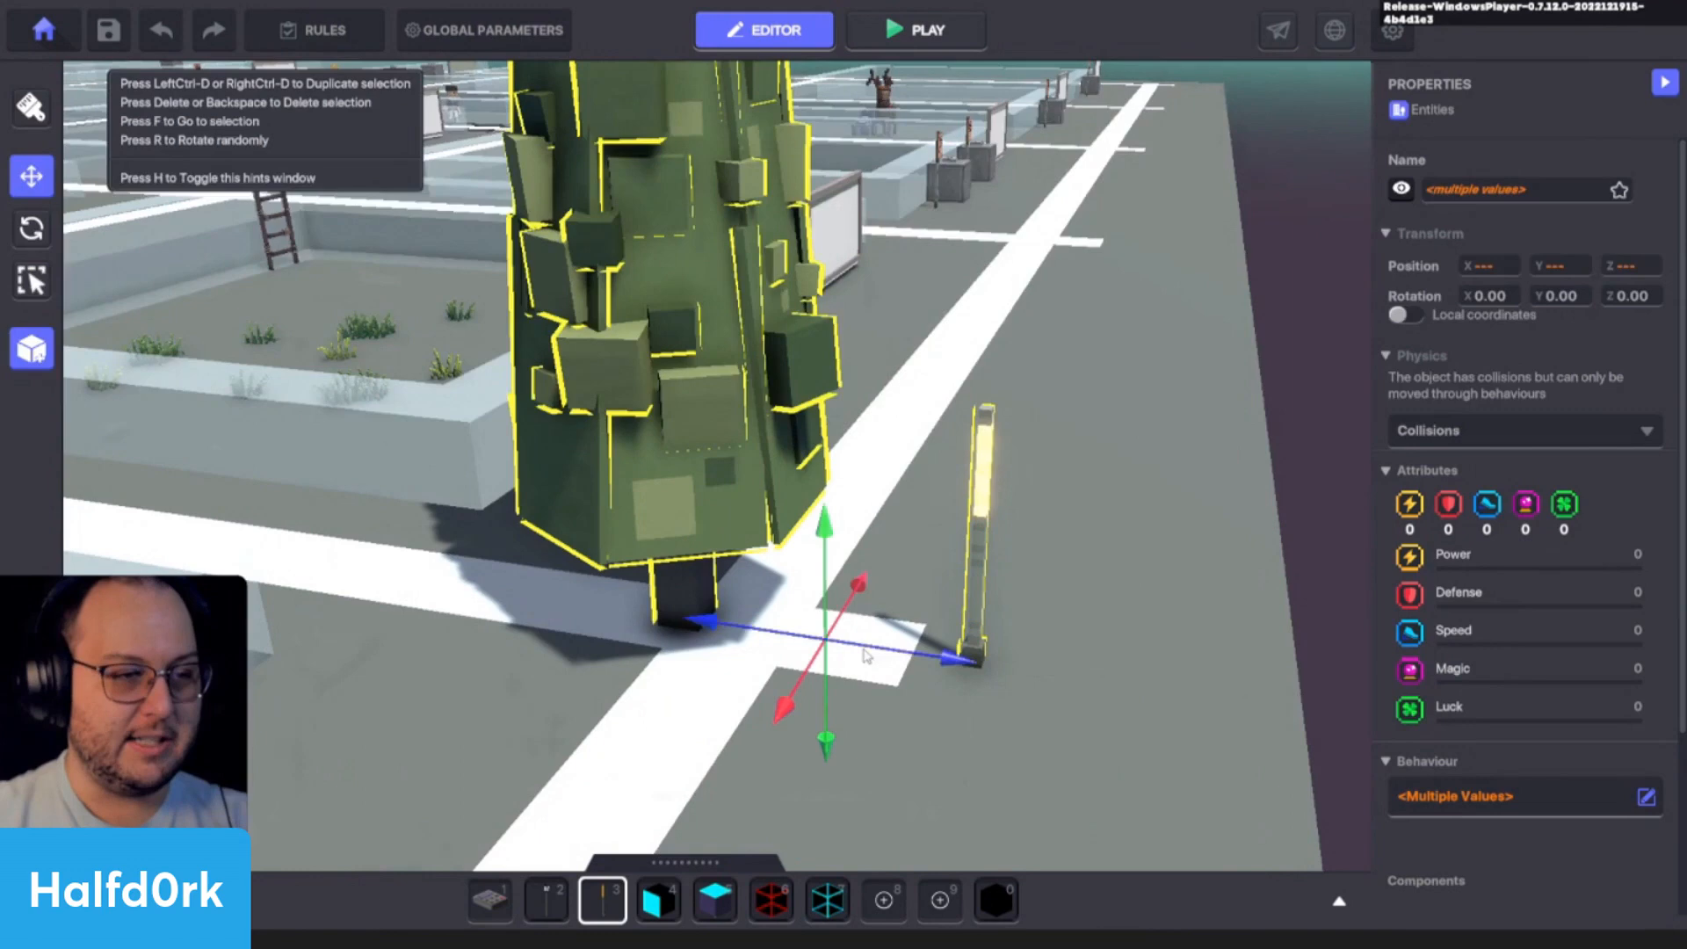
left_click_drag(865, 654, 780, 609)
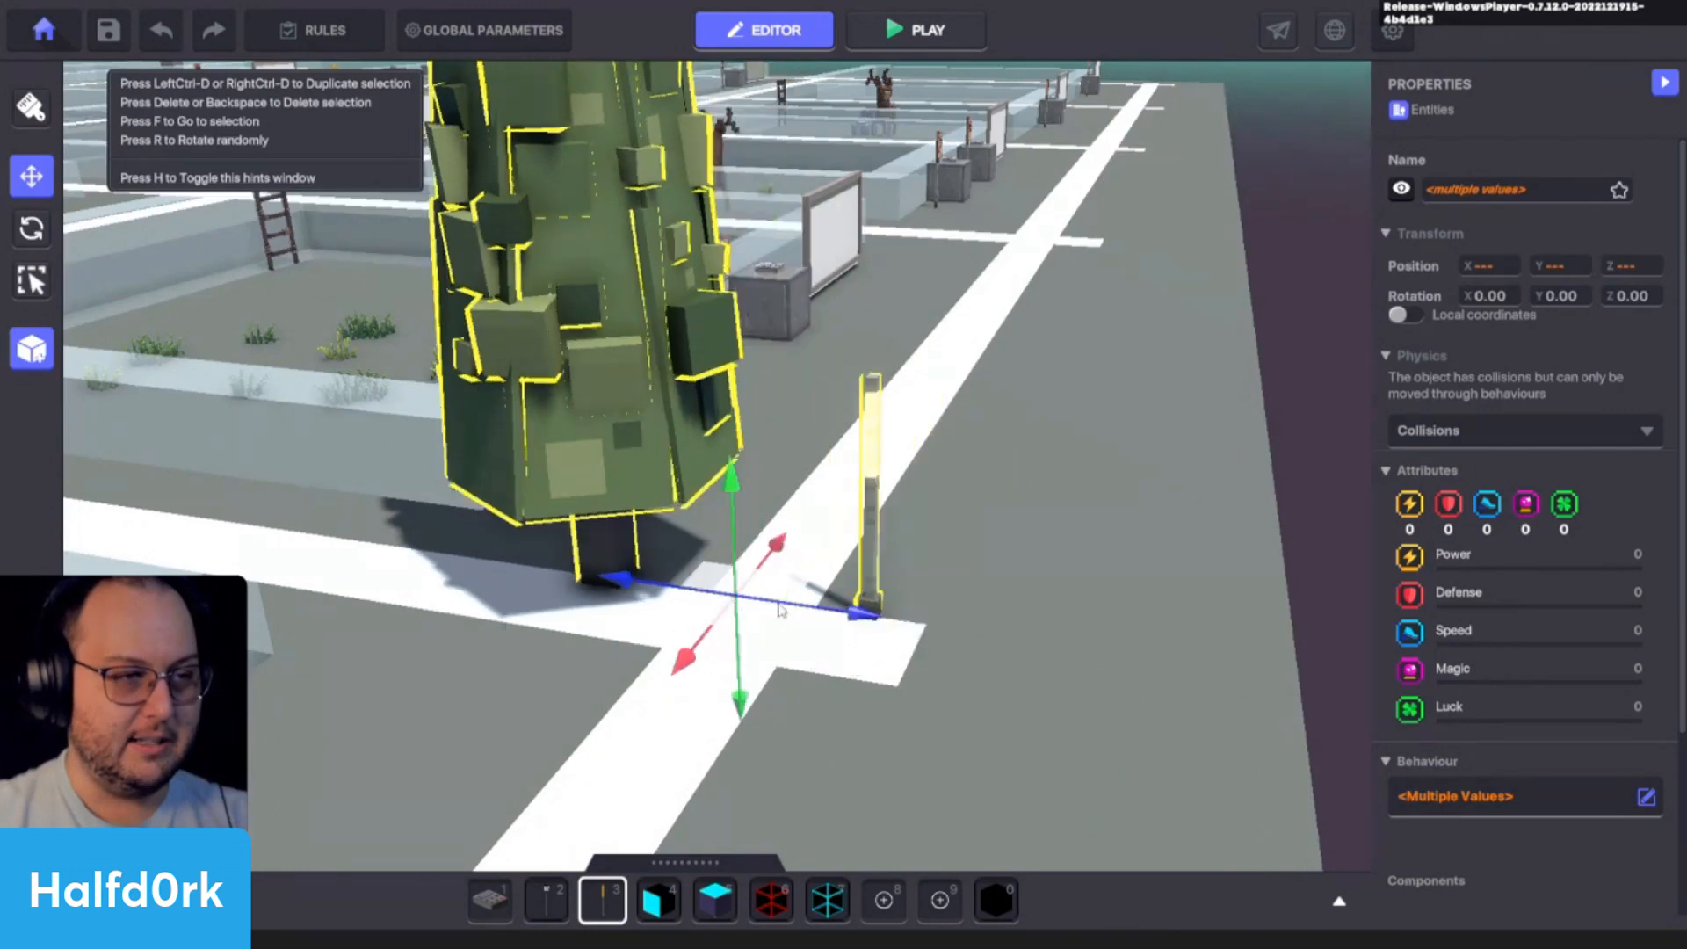
left_click(1070, 609)
scroll(1070, 609, "down", 3)
- Add a Speaker component to the lamp and set its display condition to DetectEntity
left_click(878, 532)
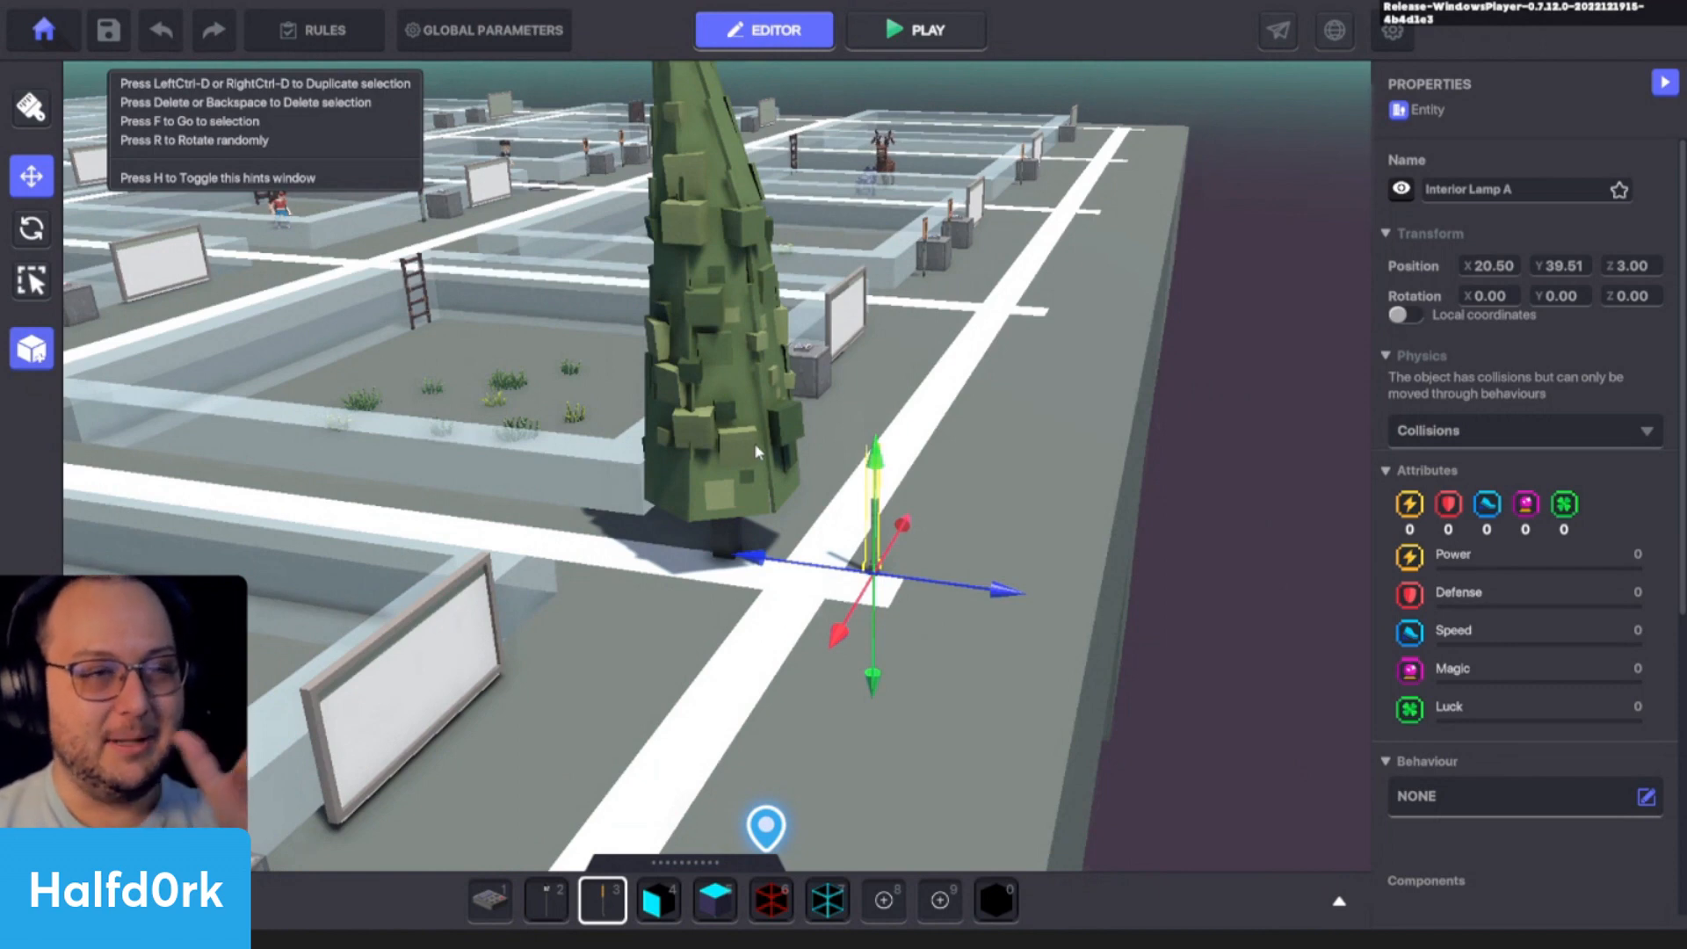
scroll(1611, 633, "down", 6)
left_click(1485, 437)
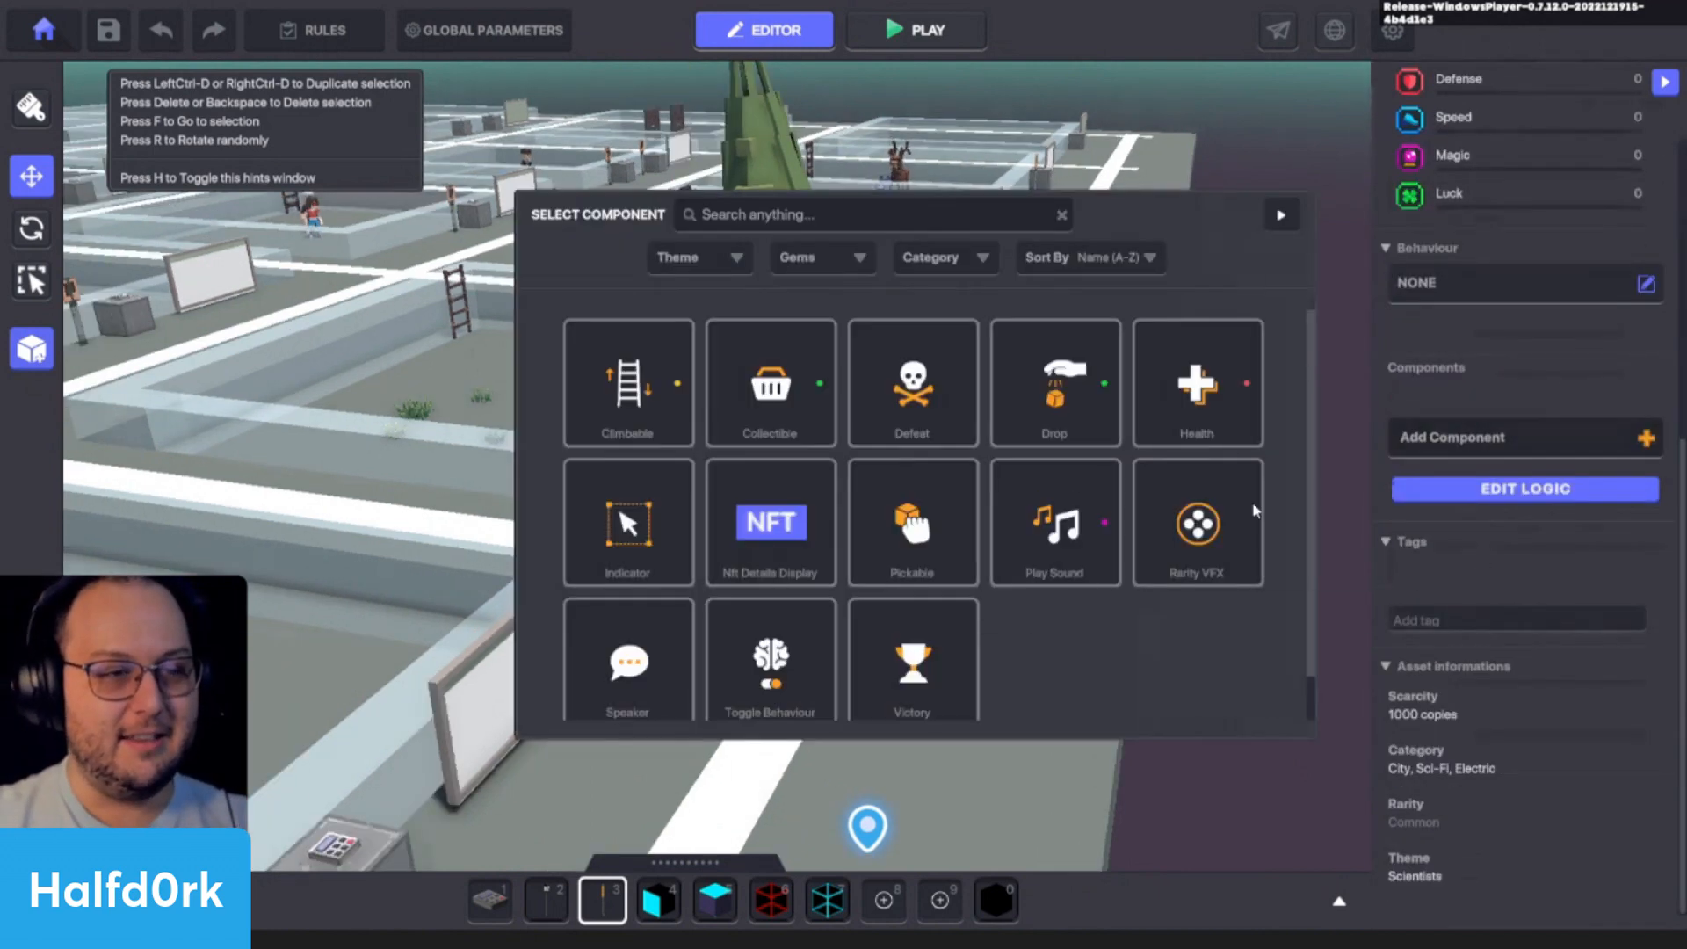
left_click(646, 676)
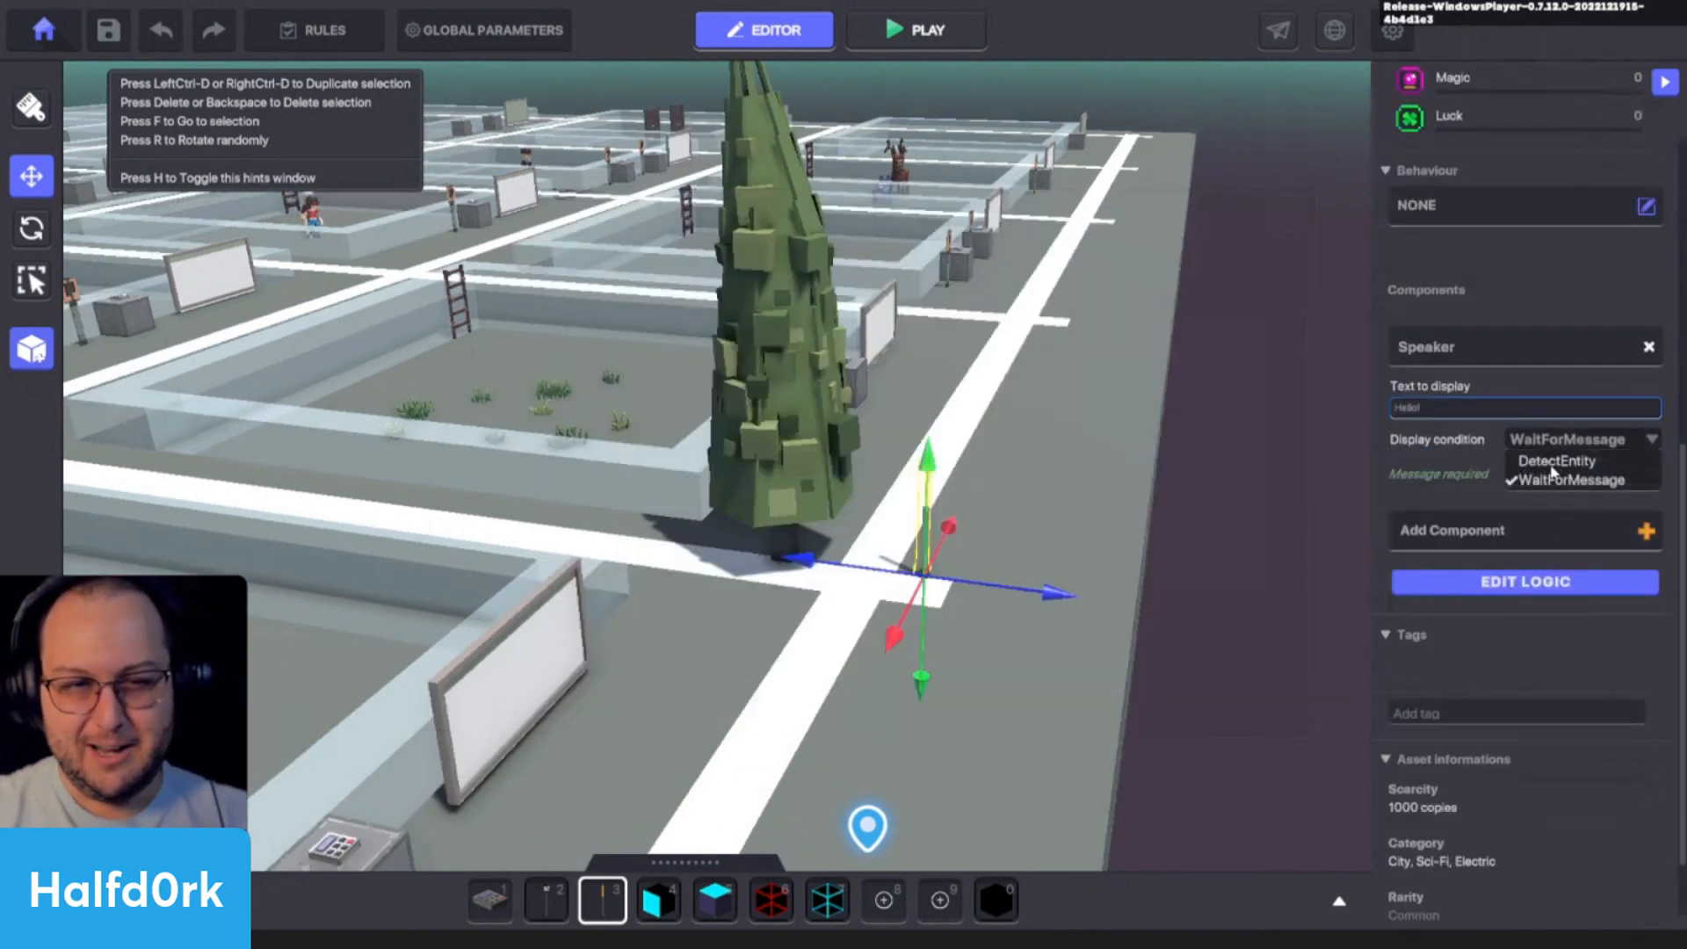
left_click(1555, 461)
- Clear the Speaker's display text, set its target tag to "tree", and open the lamp's full logic settings
left_click(1497, 406)
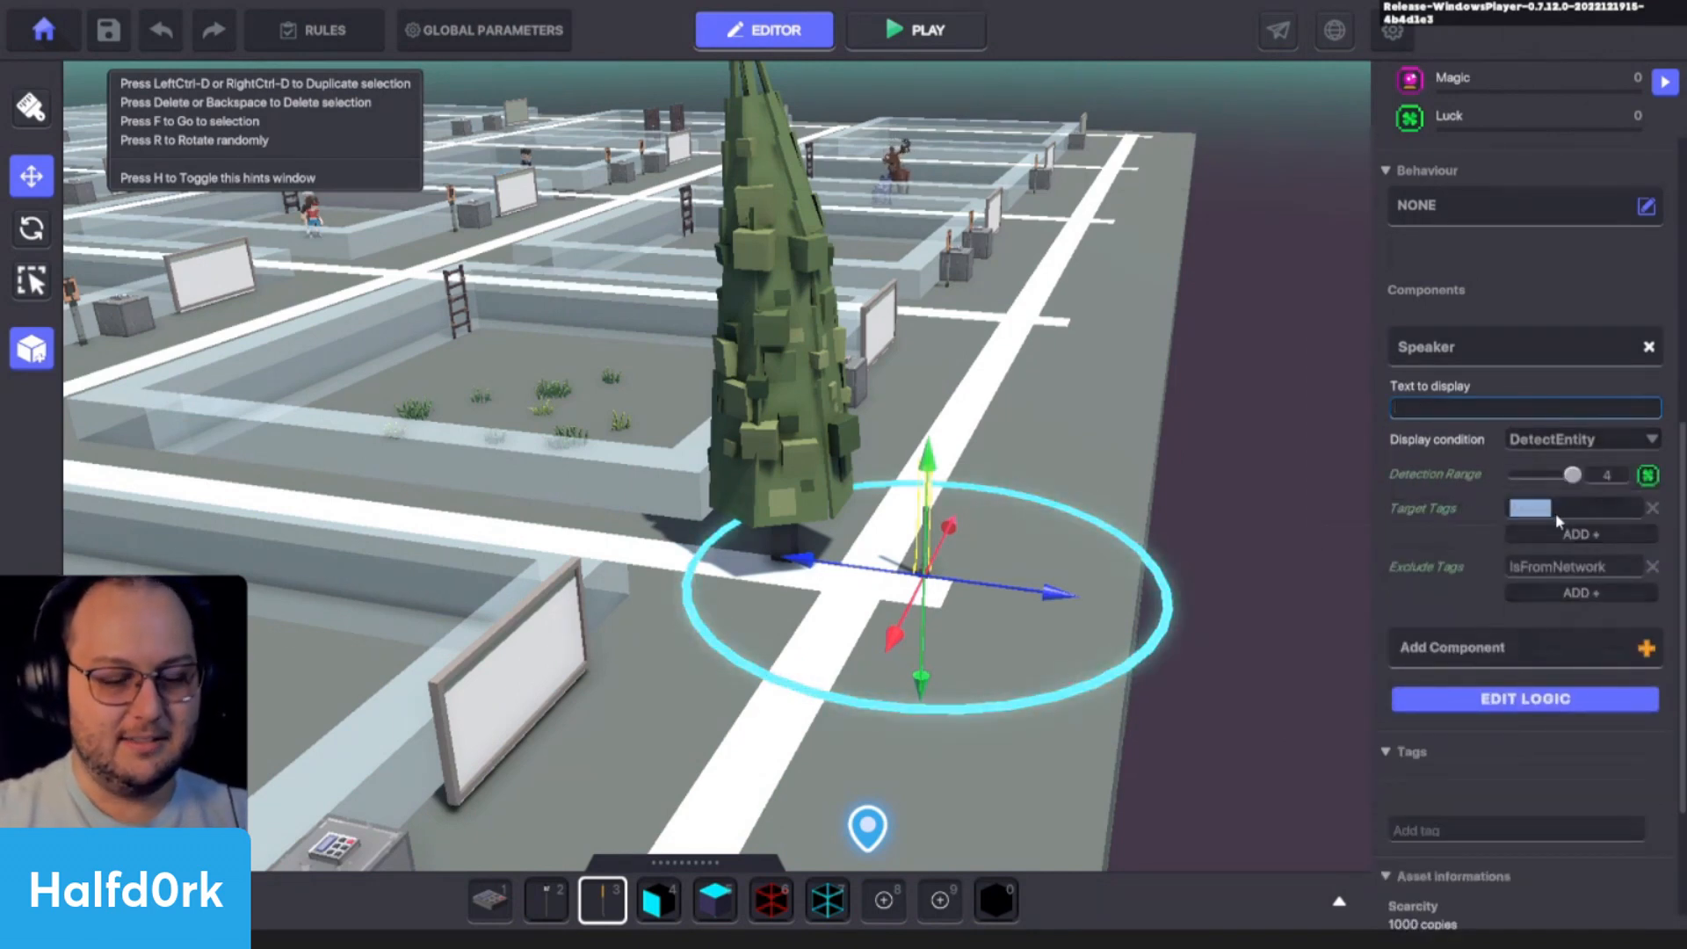
type("tree")
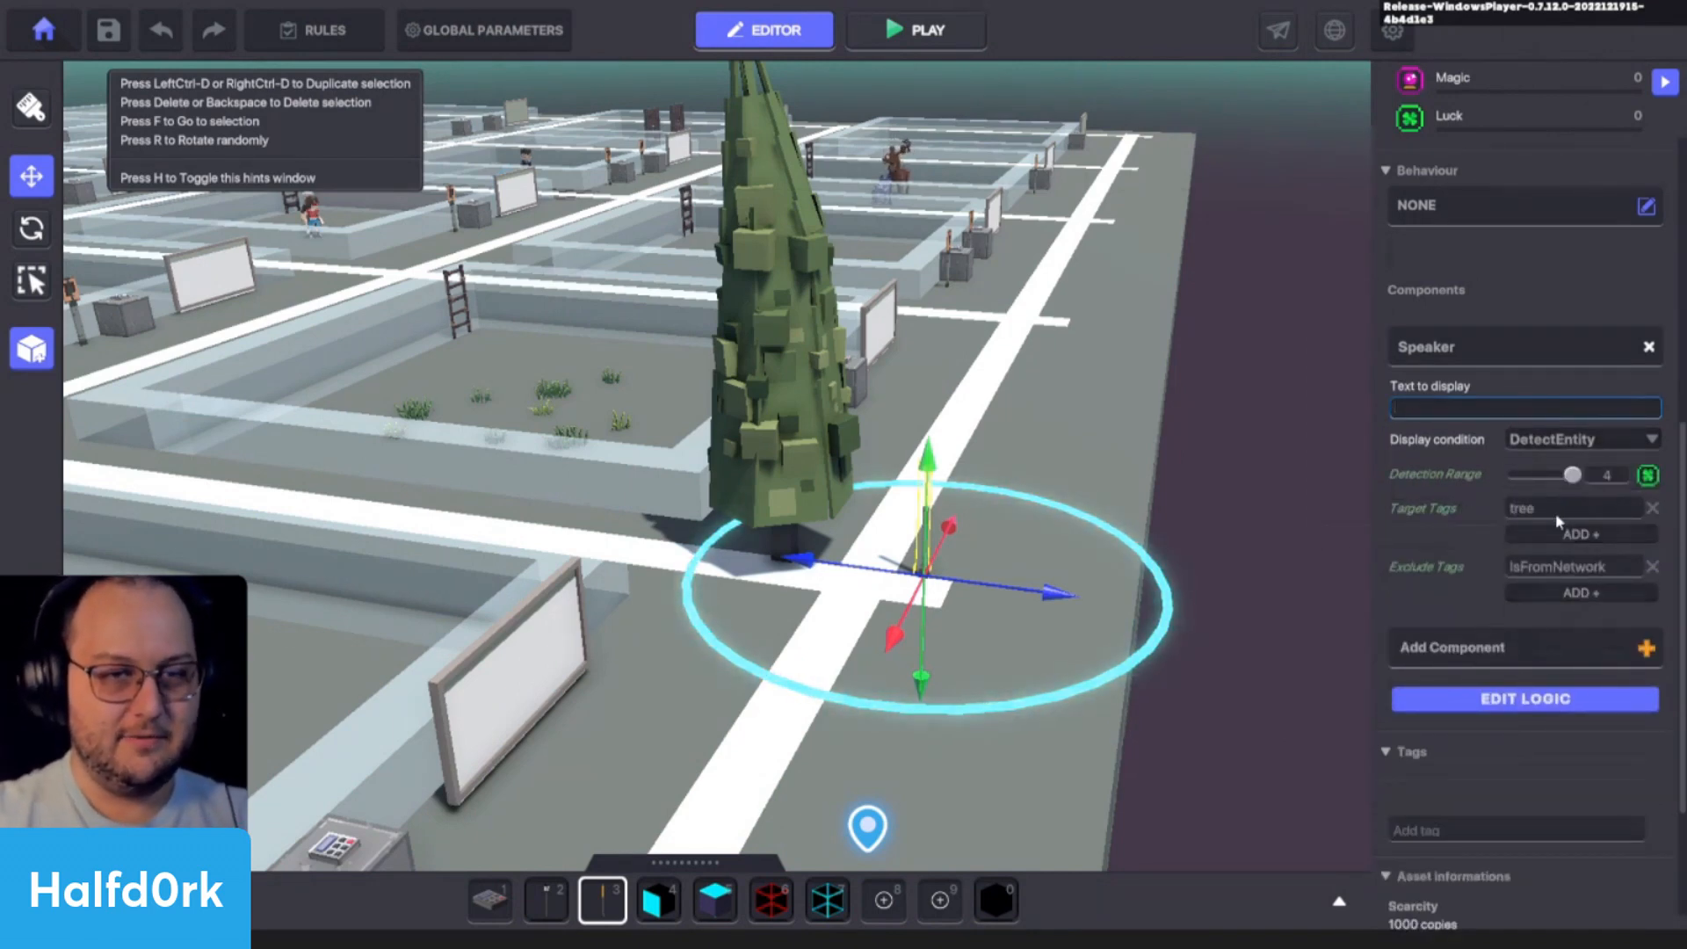
left_click(1570, 698)
scroll(1569, 692, "down", 3)
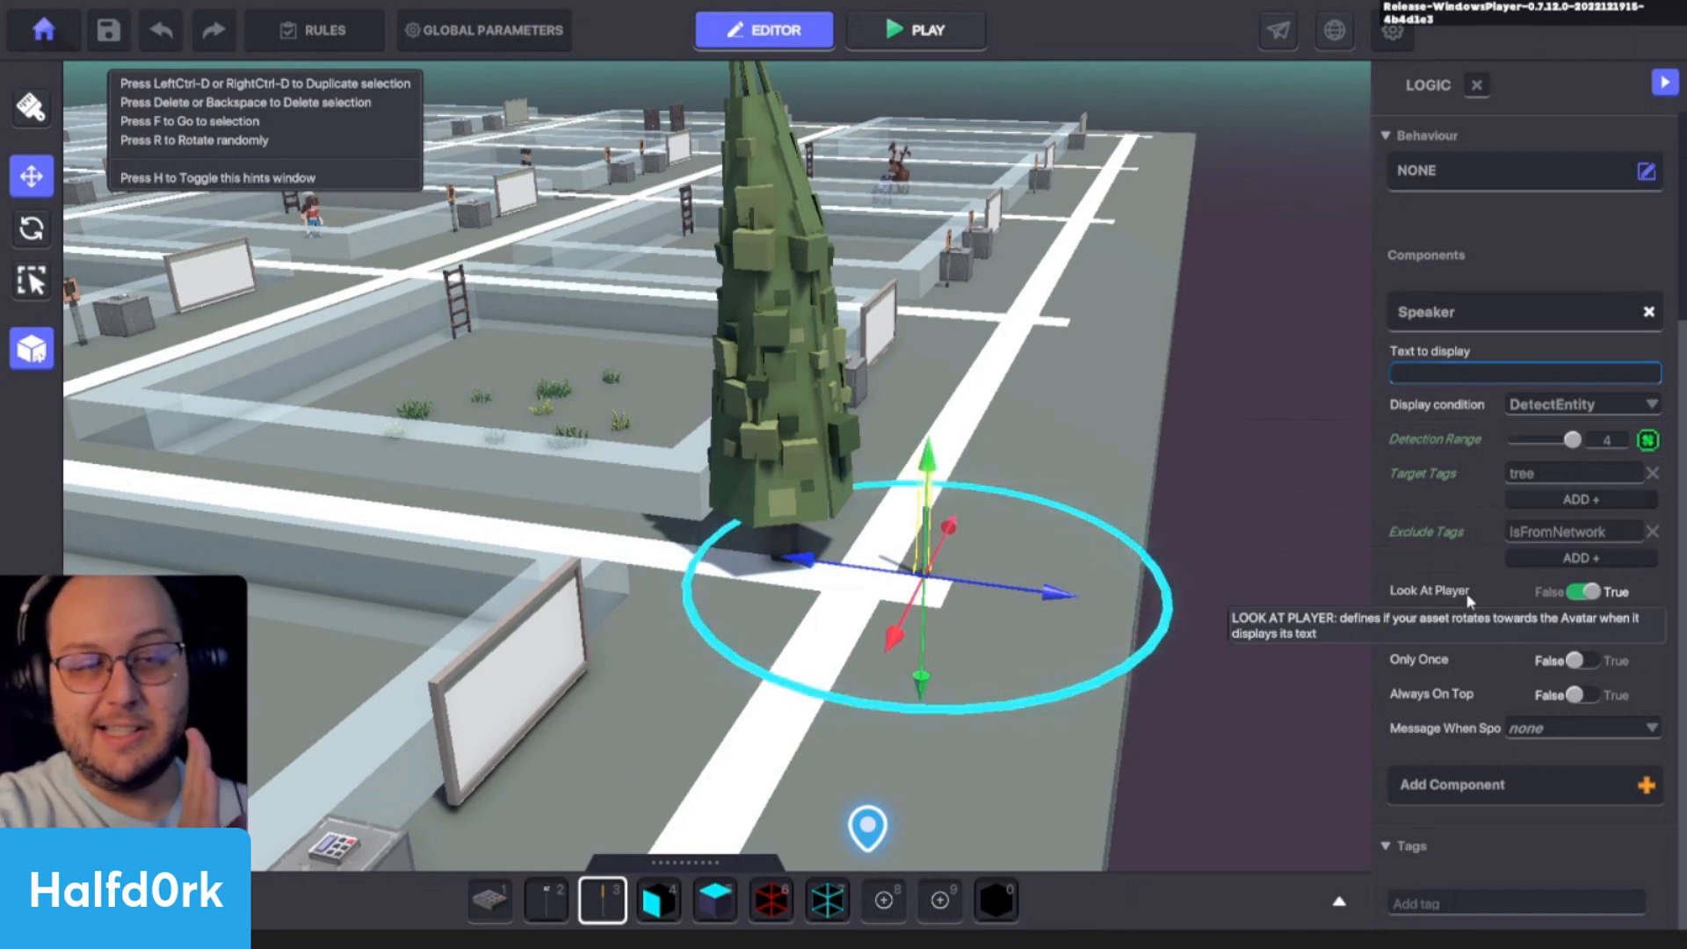
left_click(1585, 464)
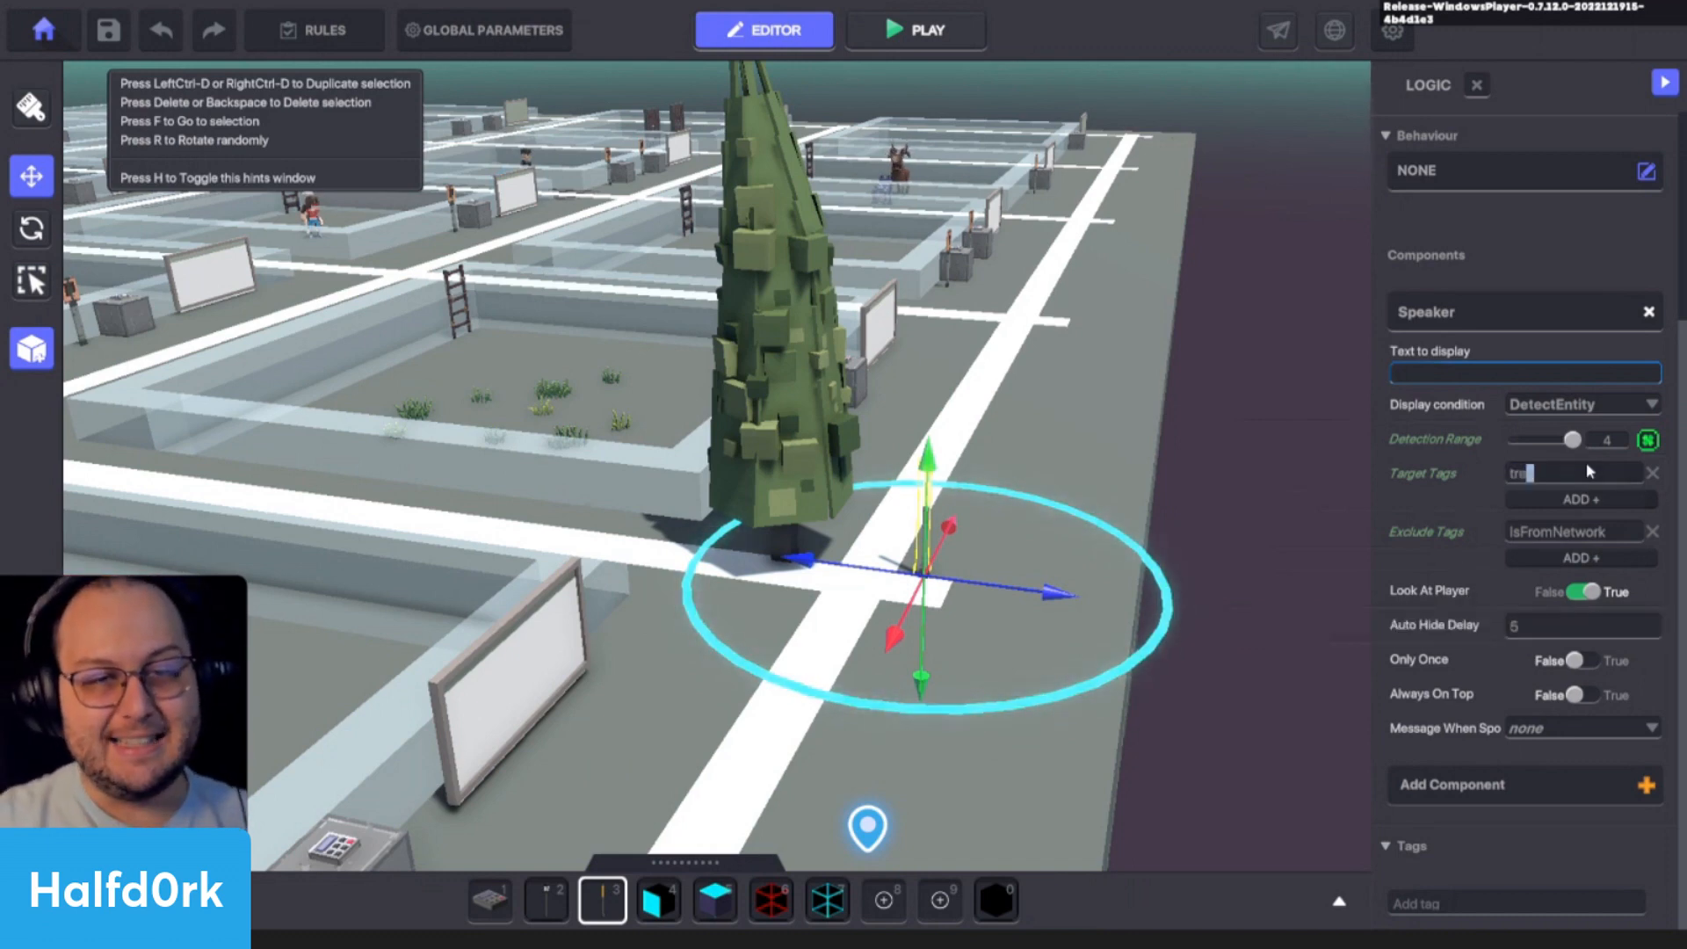
- Add the tag "tree" to the Cypress Tree and move it to X 20.52, Z 4.83 near the lamp
left_click(831, 409)
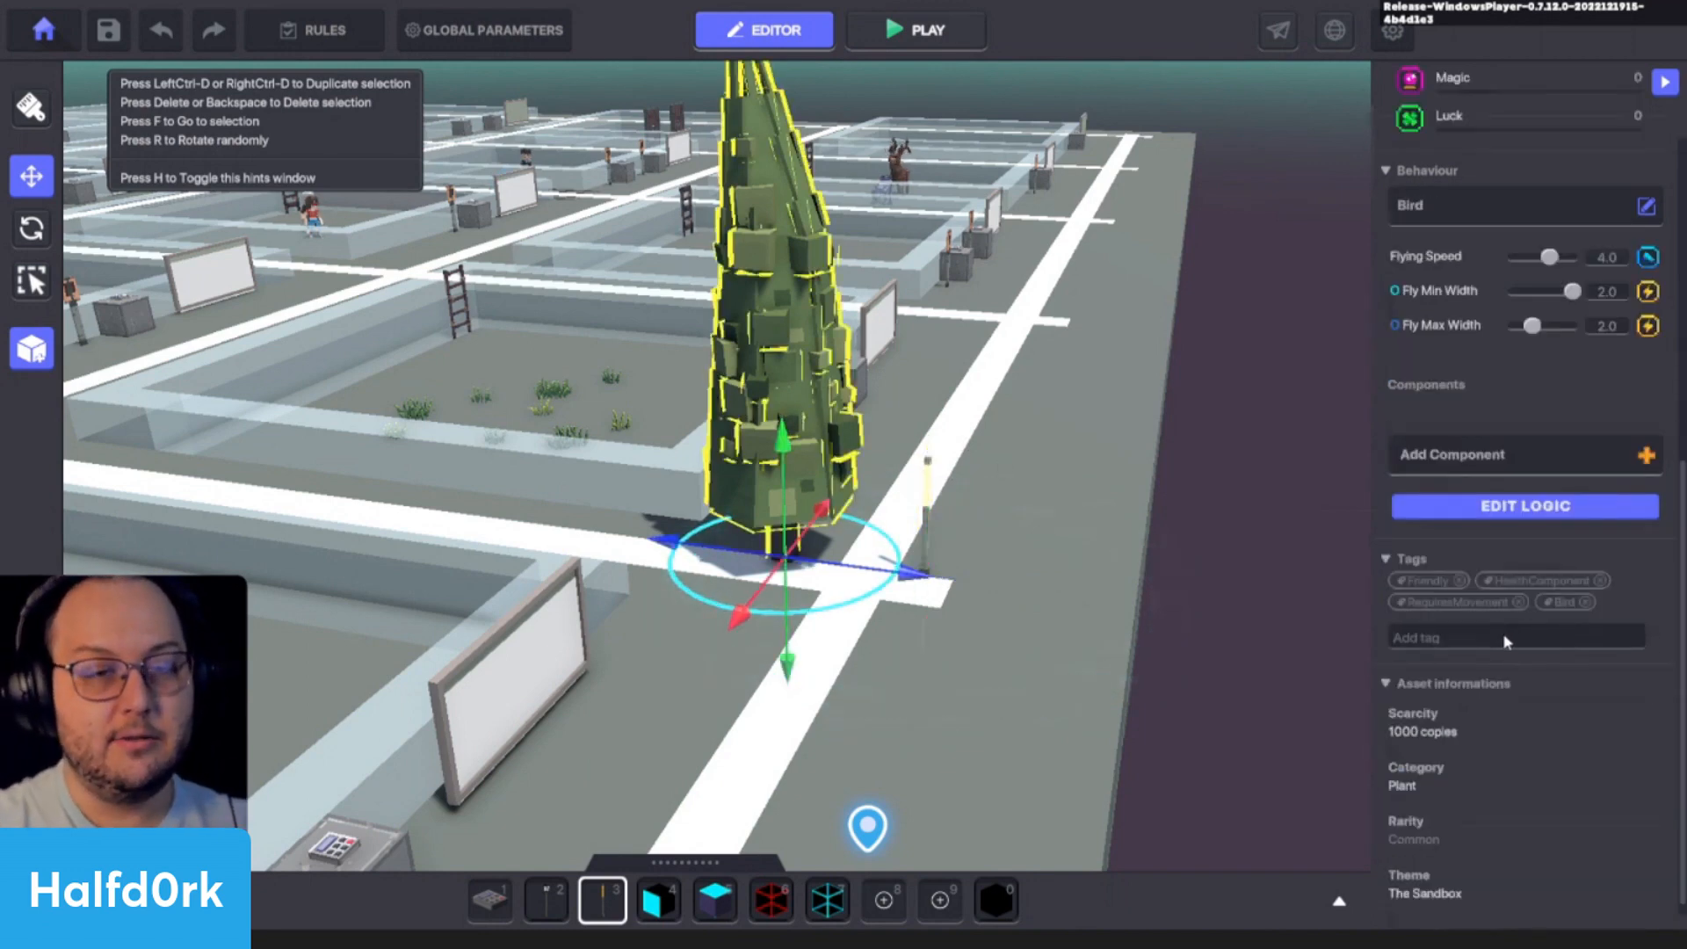
type("tree")
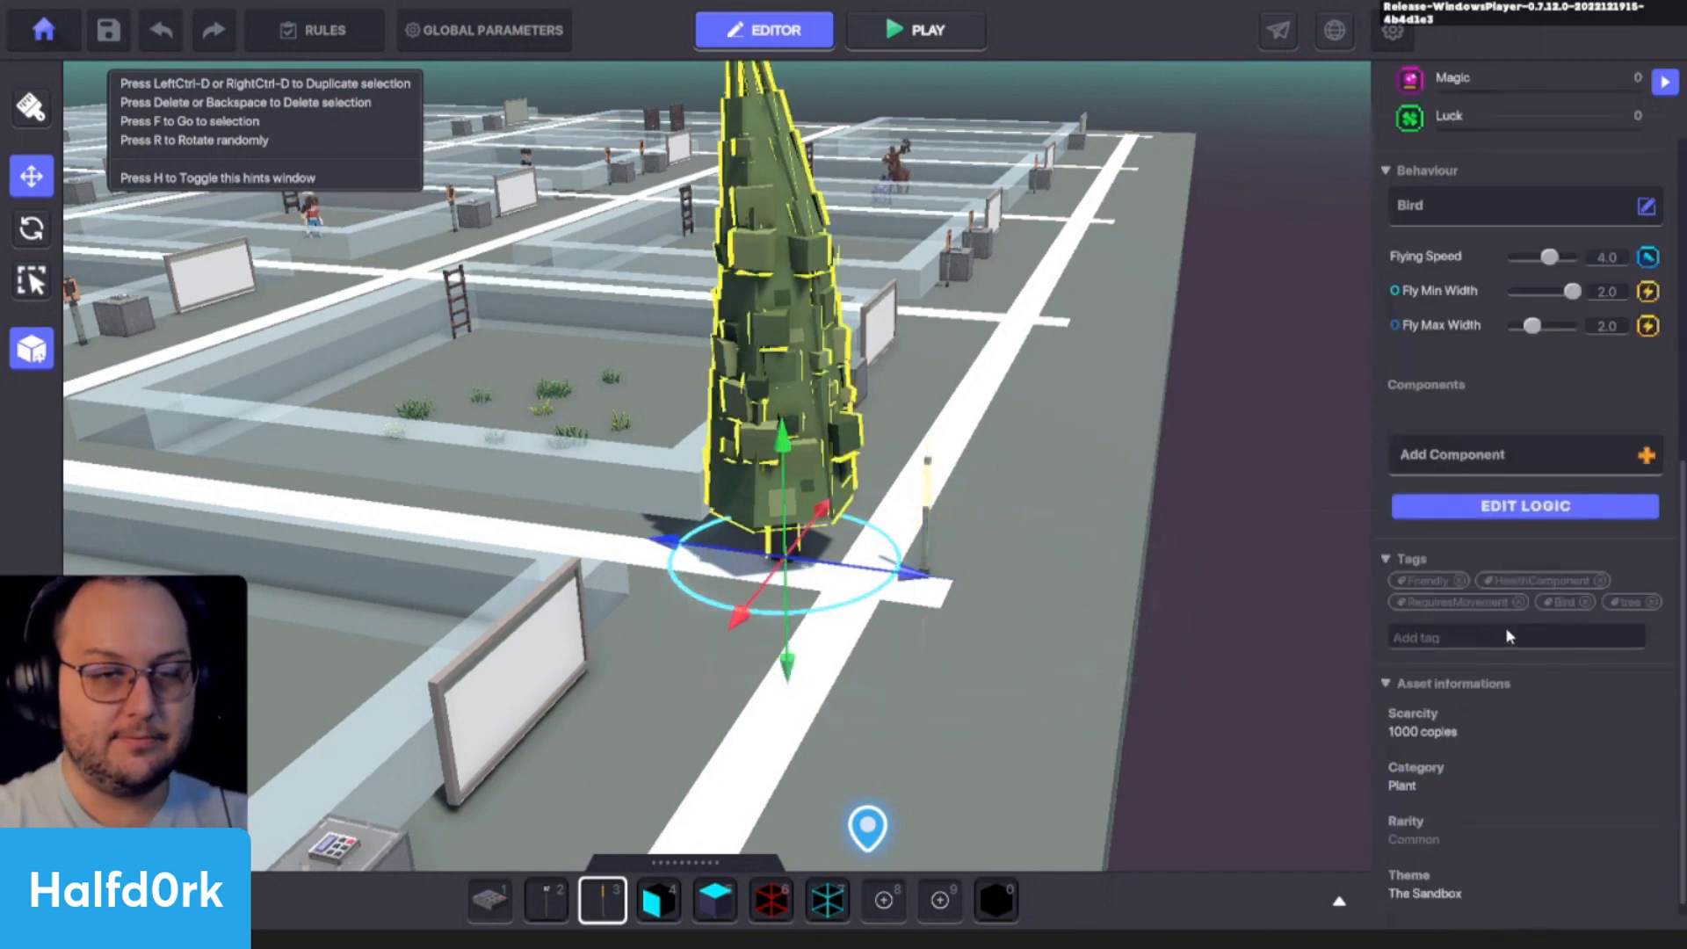
key("Return")
key("f")
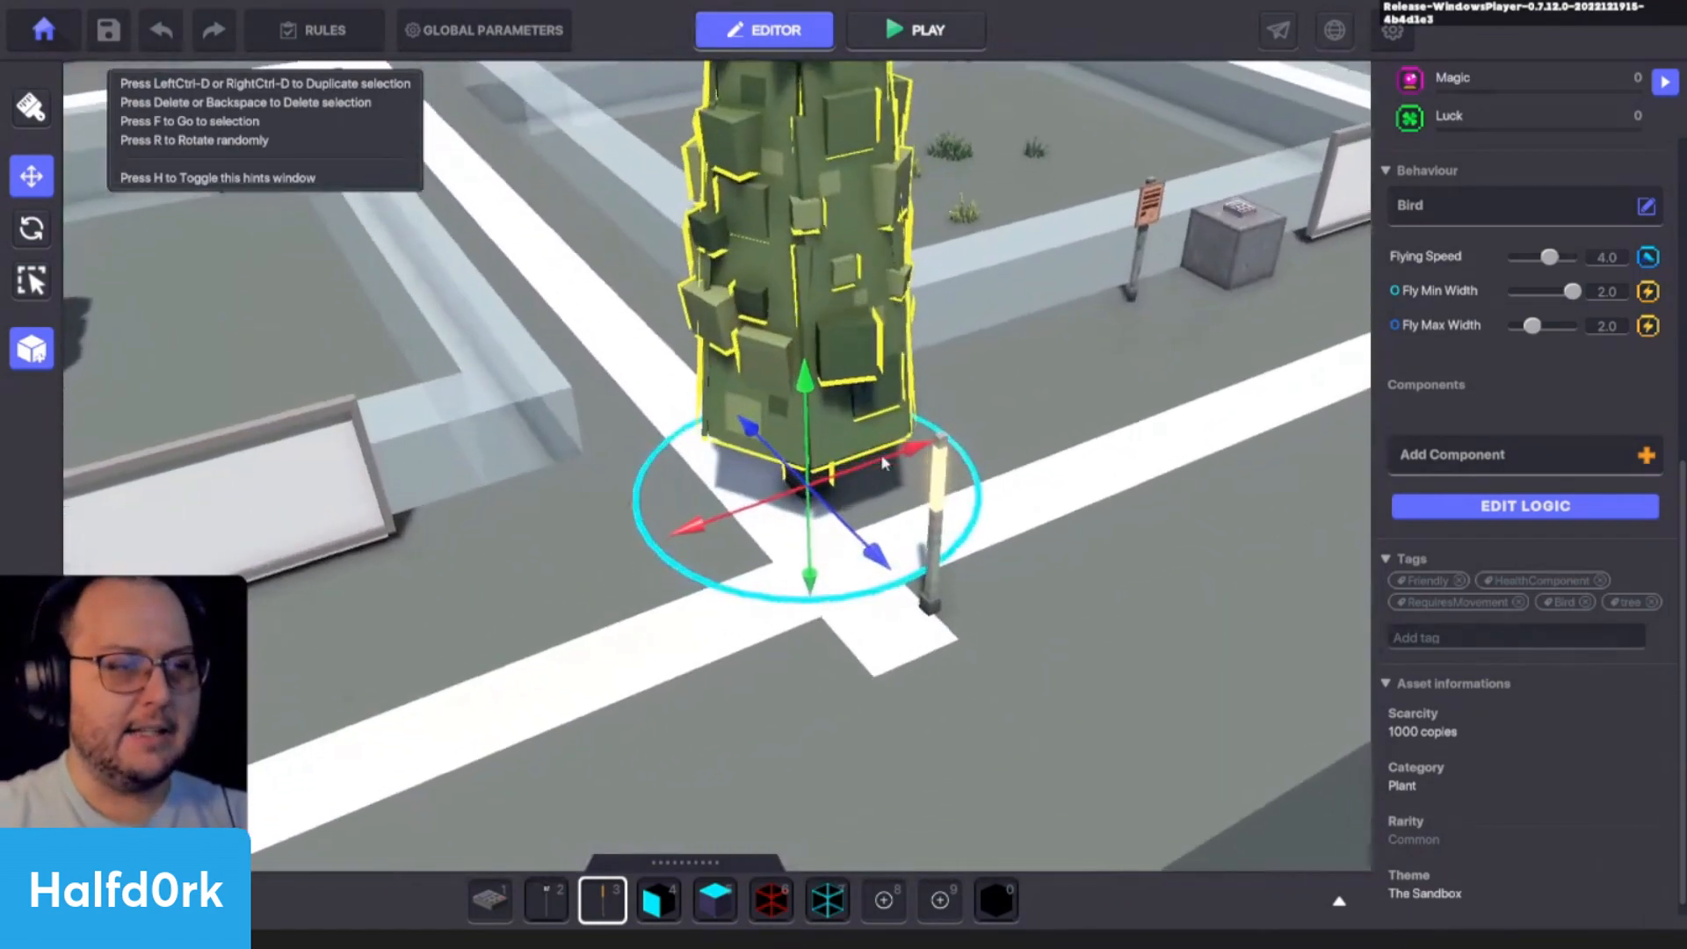
mouse_move(889, 464)
left_mouse_down()
mouse_move(891, 518)
mouse_move(910, 521)
left_mouse_up()
- Examine the lamp's Speaker settings, the cypress's tags and the list of behaviours available for the cypress
left_click(936, 564)
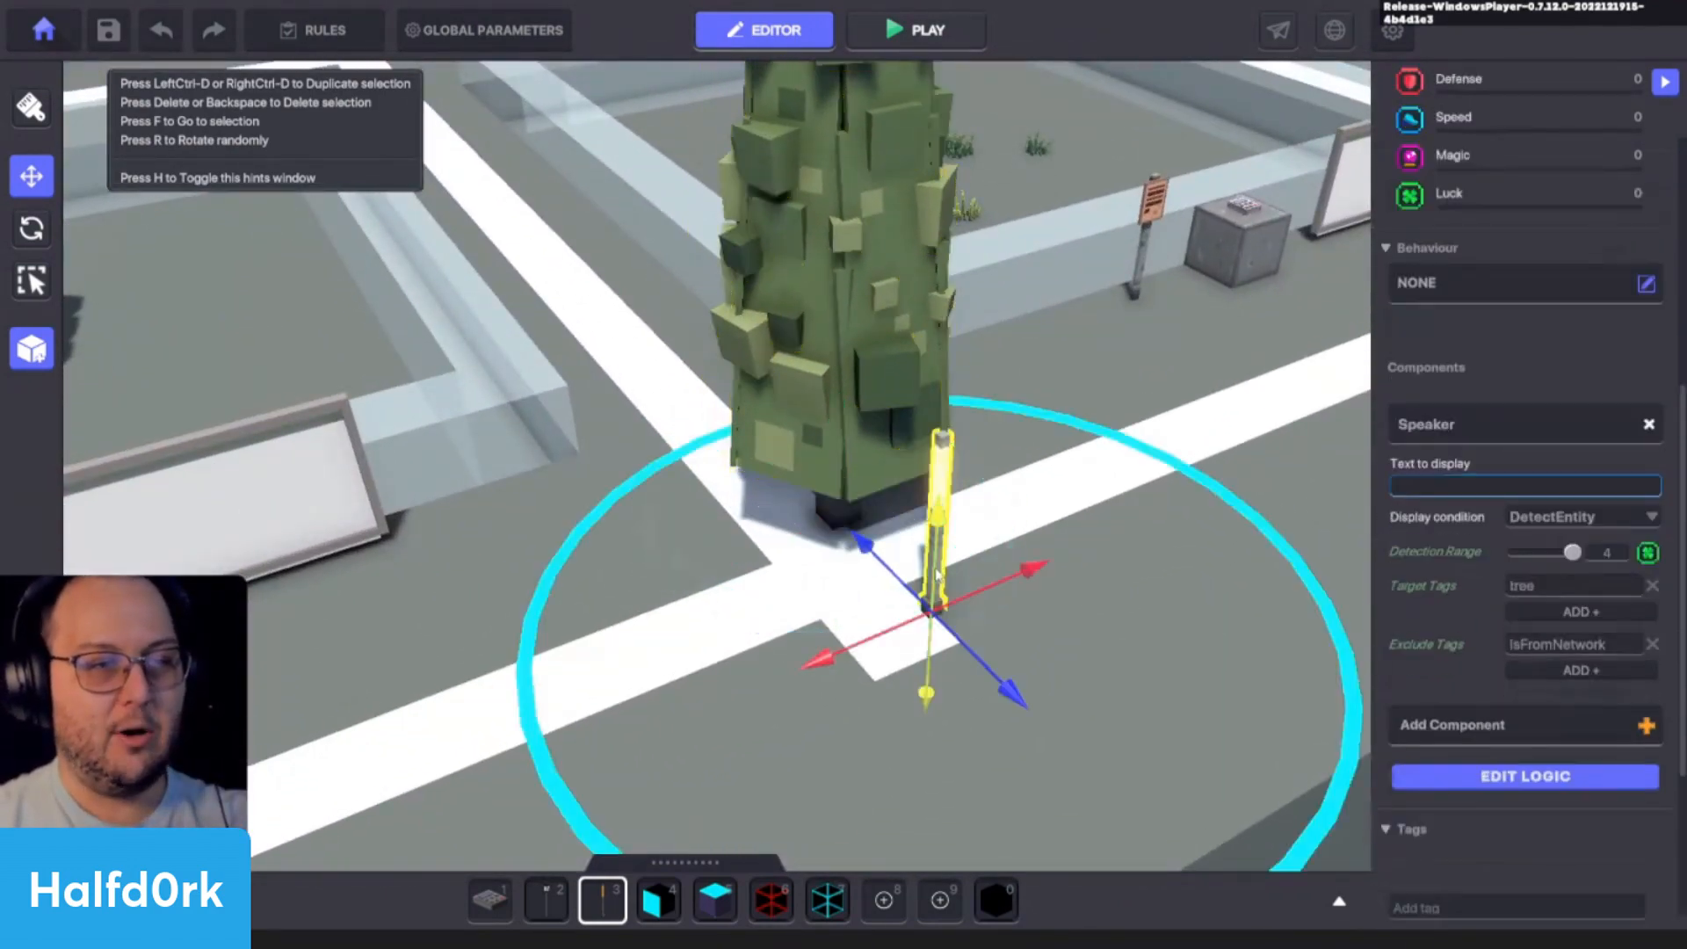
left_click(905, 425)
key("f")
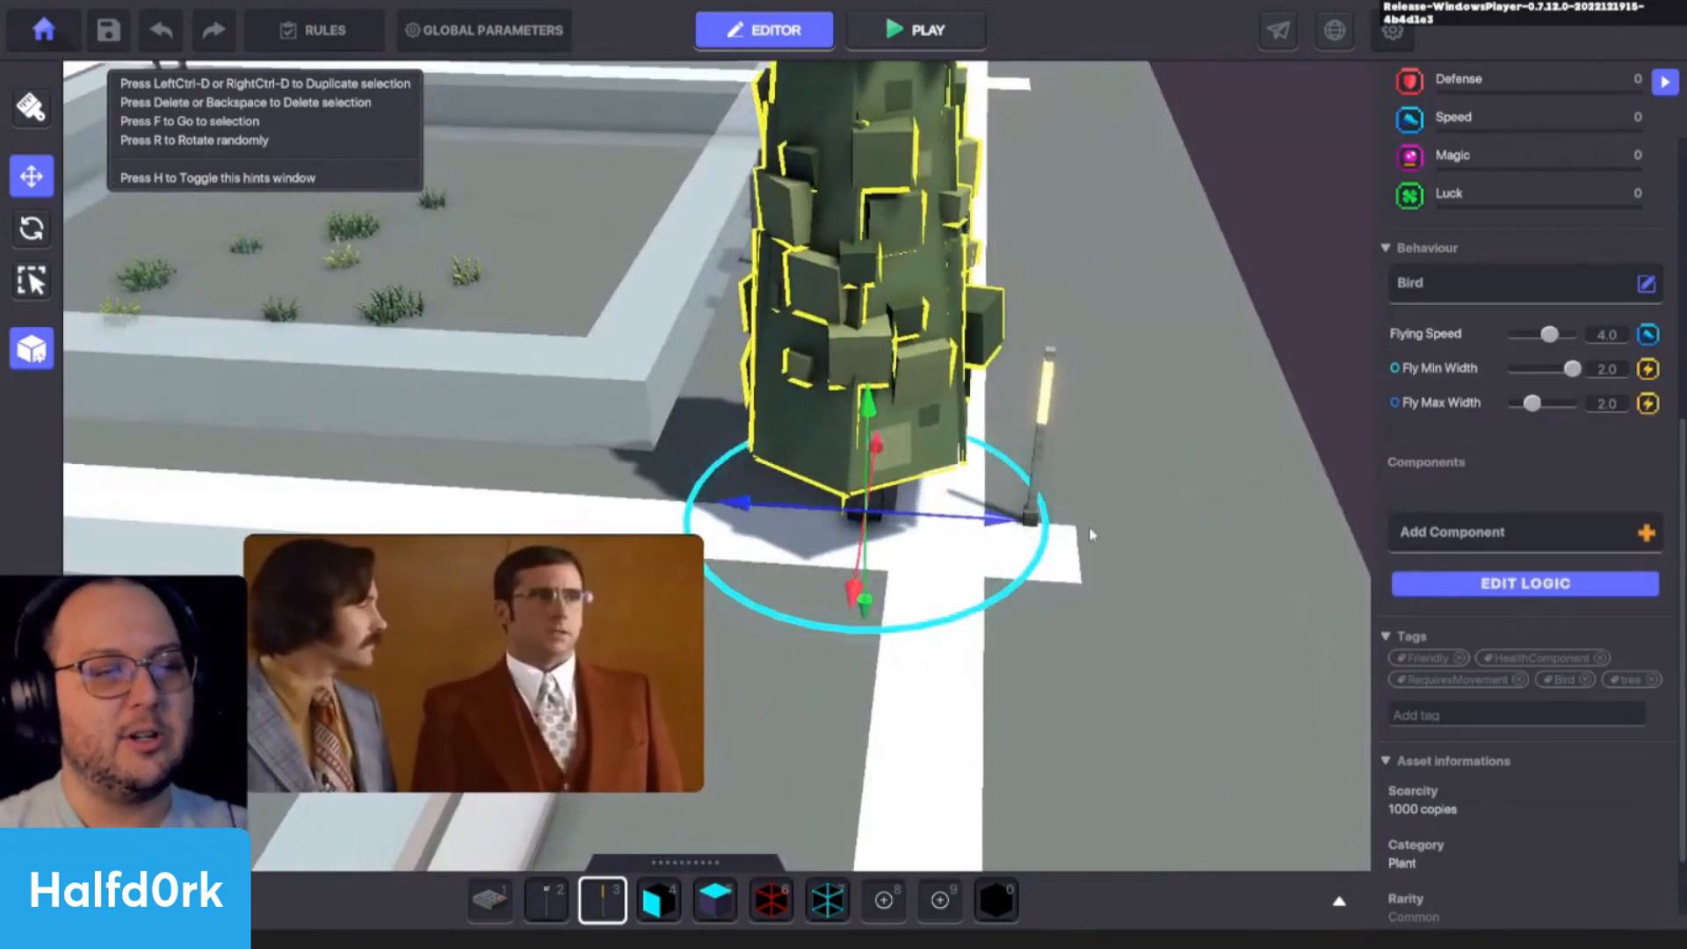
left_click(1509, 274)
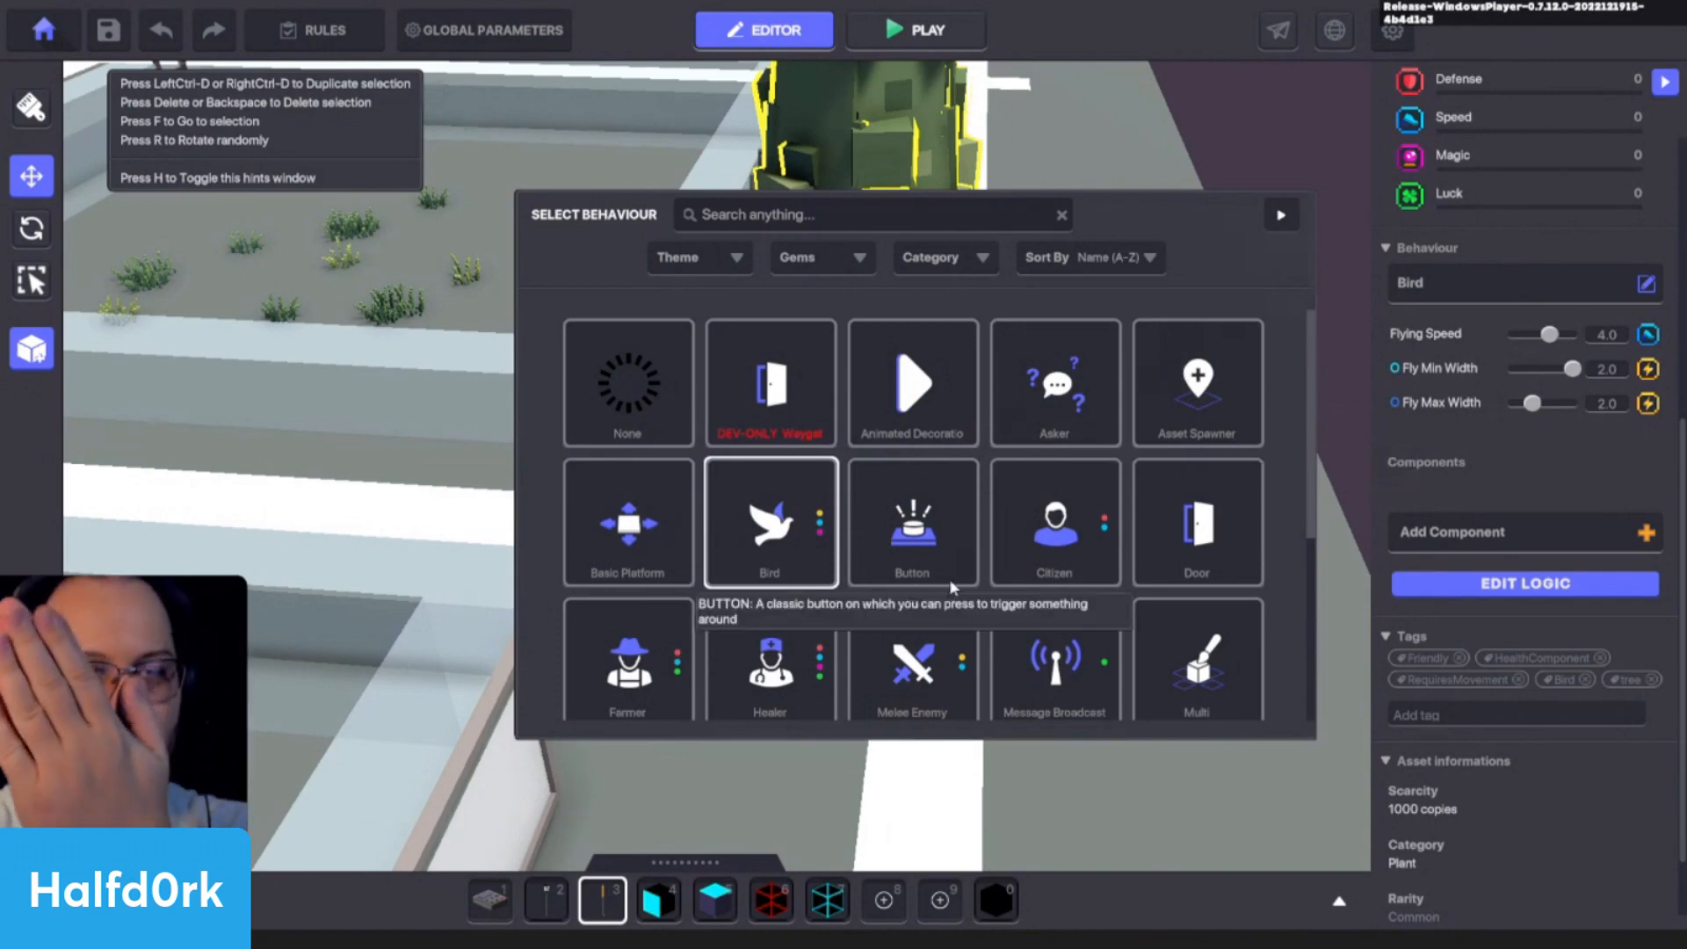
scroll(948, 578, "down", 5)
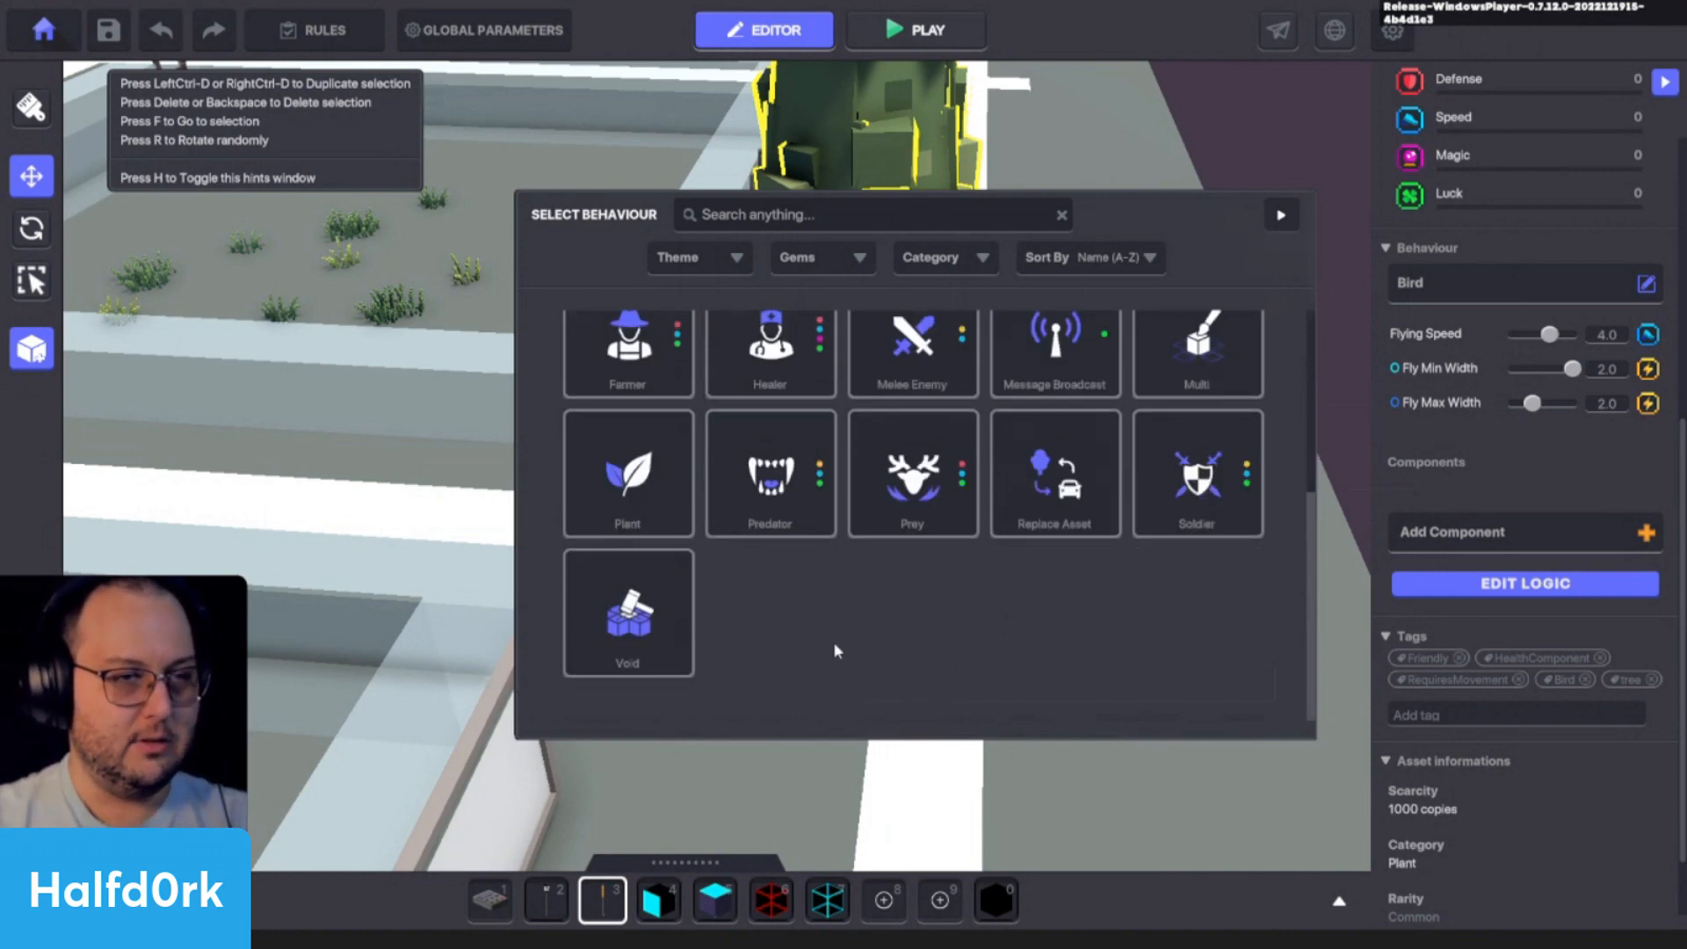
scroll(832, 641, "up", 5)
left_click(1279, 217)
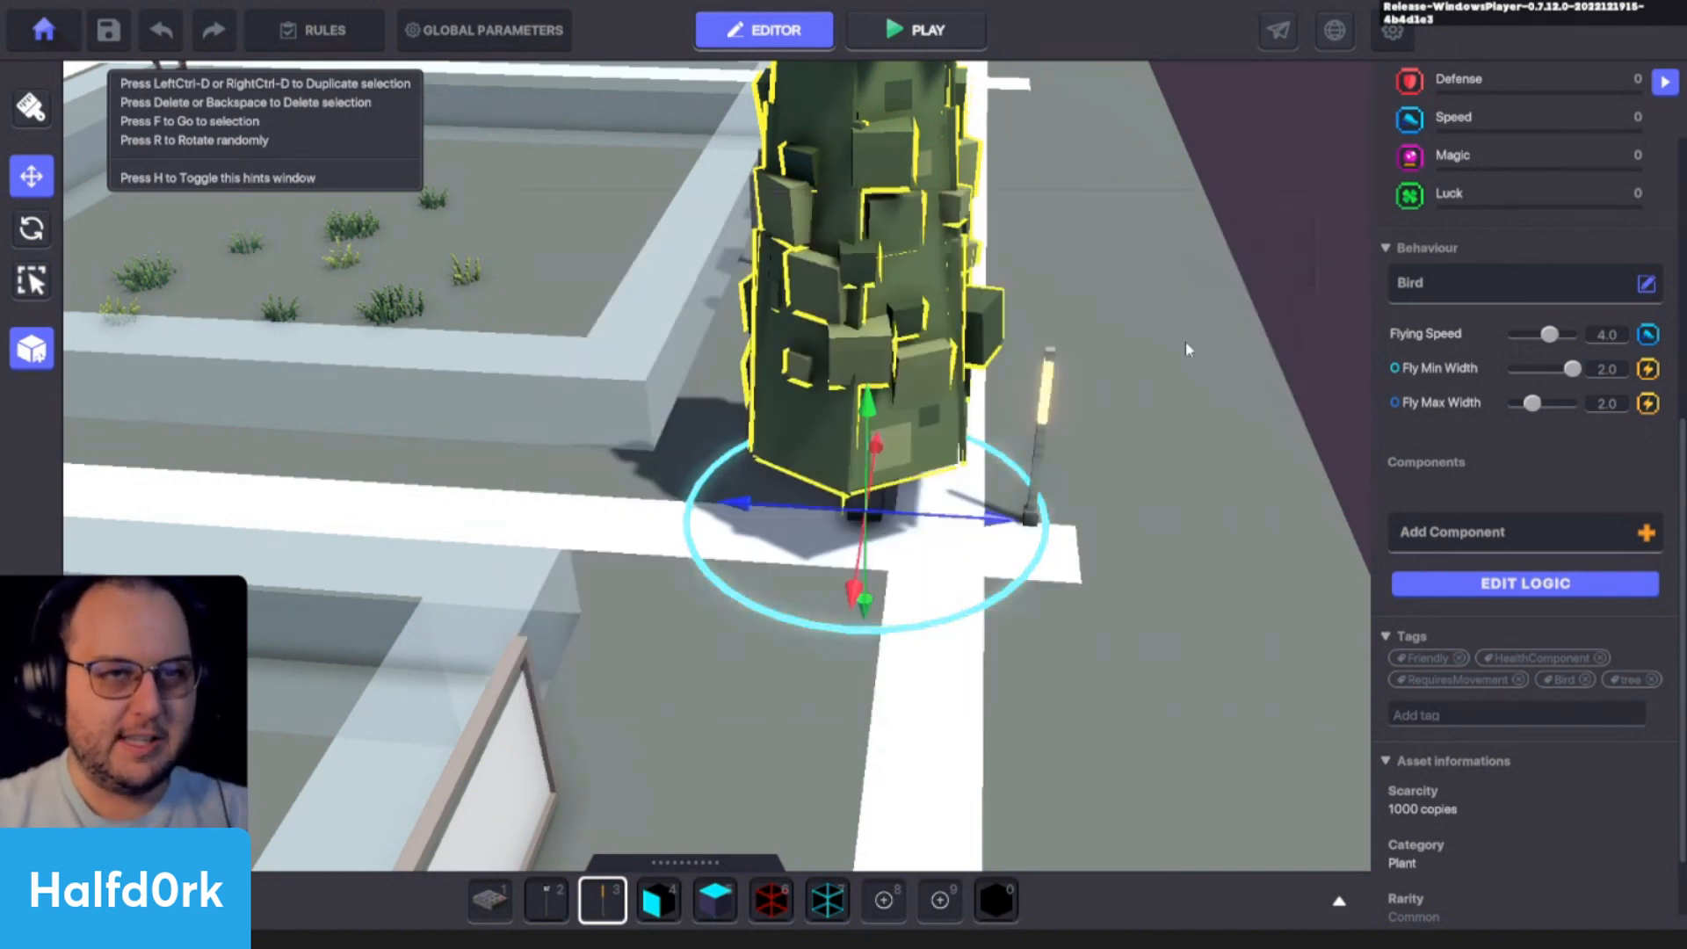
left_click(1047, 422)
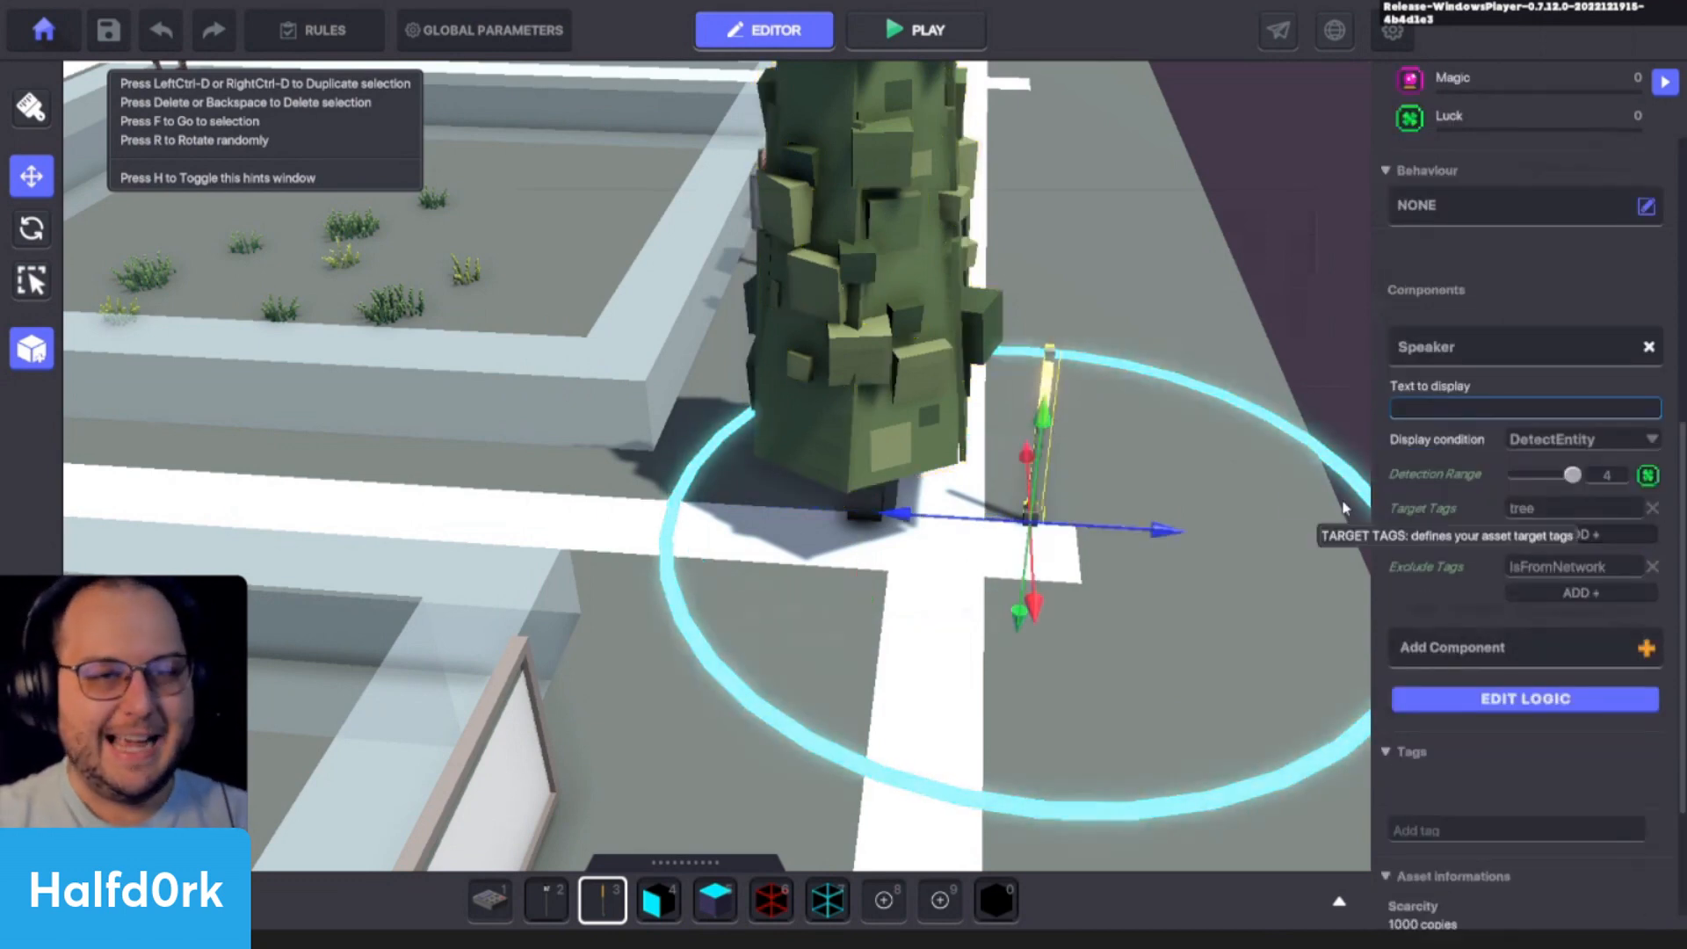
left_click(846, 381)
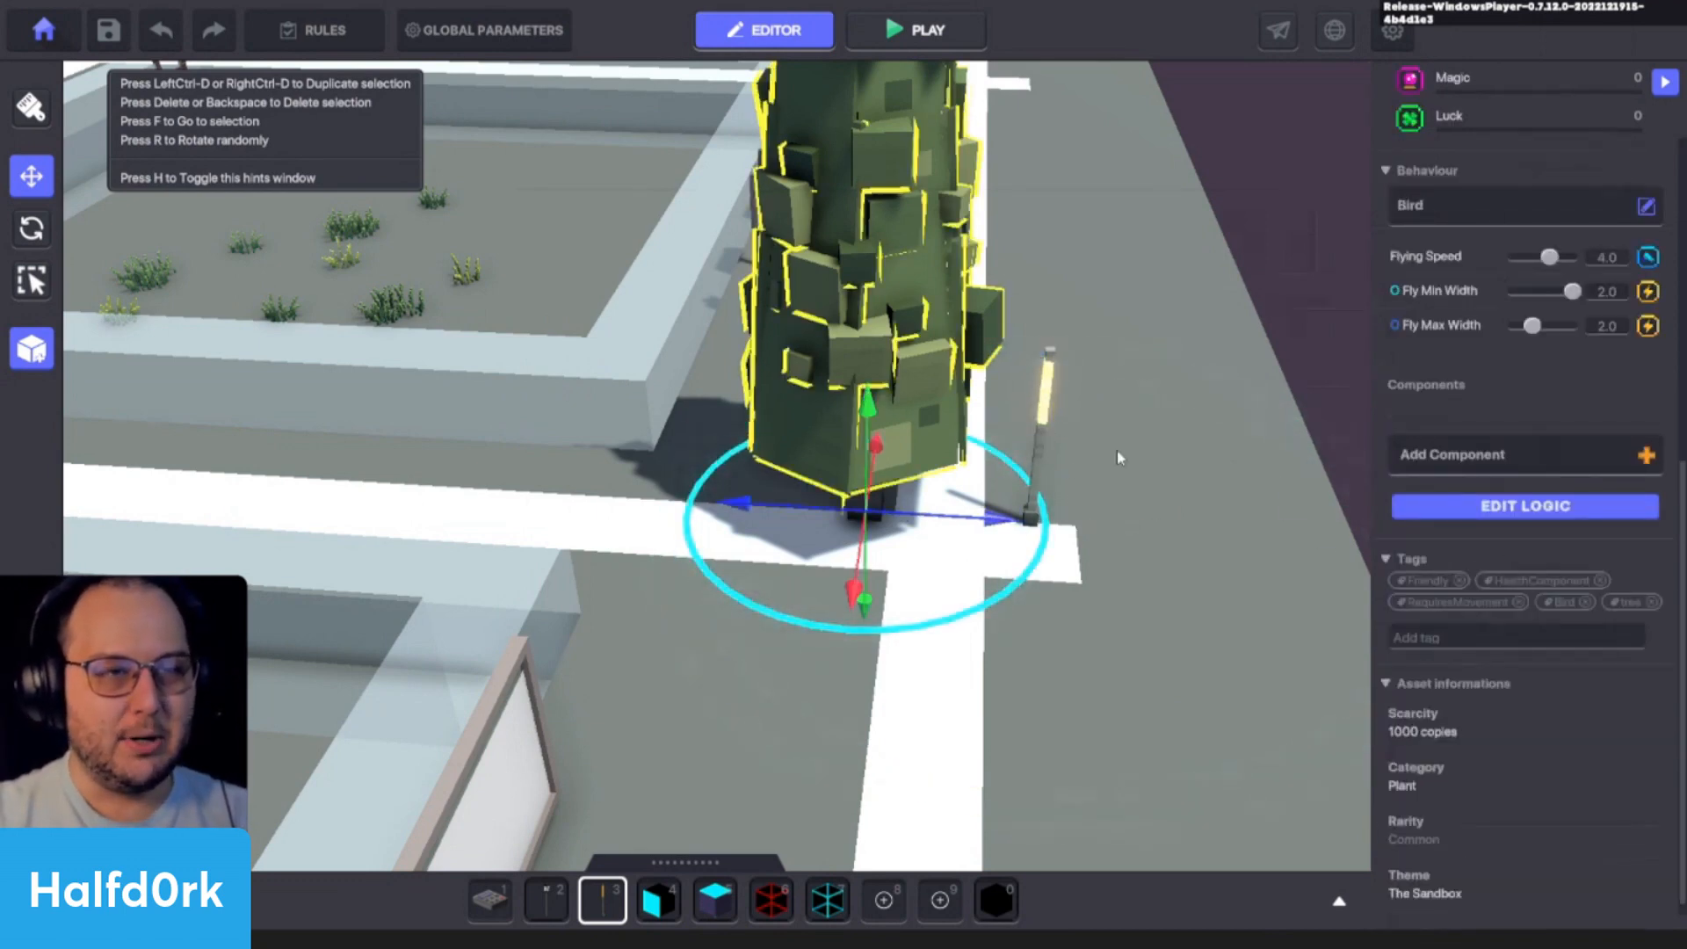
- Rename the Interior Lamp A entity to "tree anchor"
left_click(1045, 413)
left_click(1513, 146)
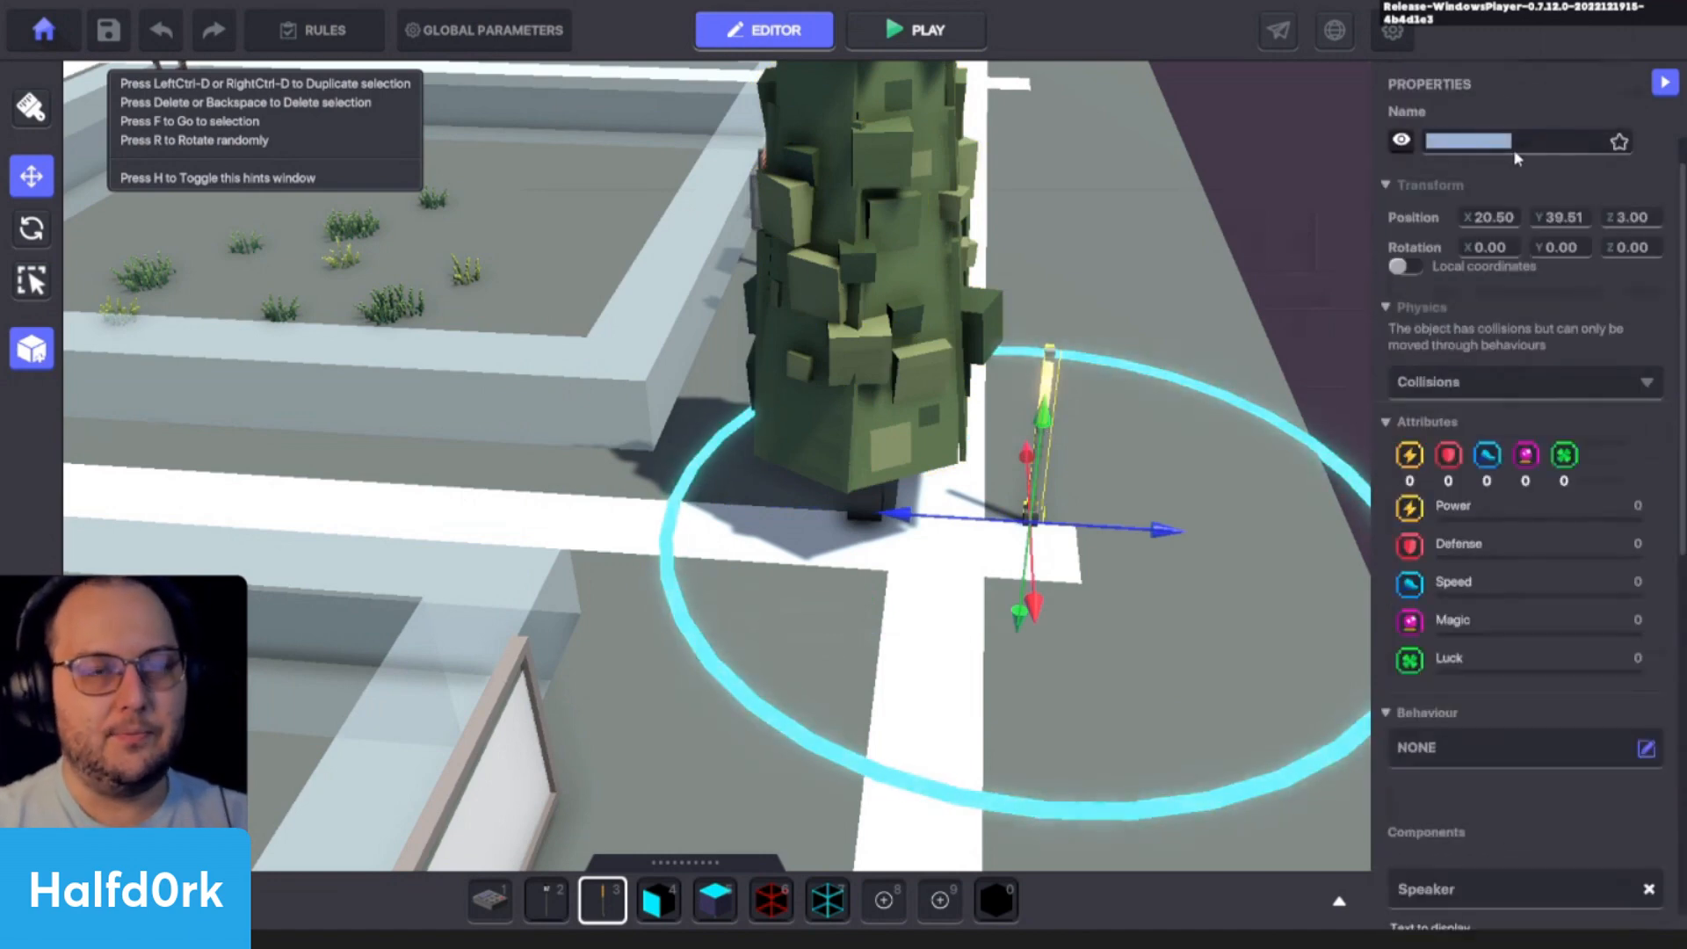
type("tree anchor")
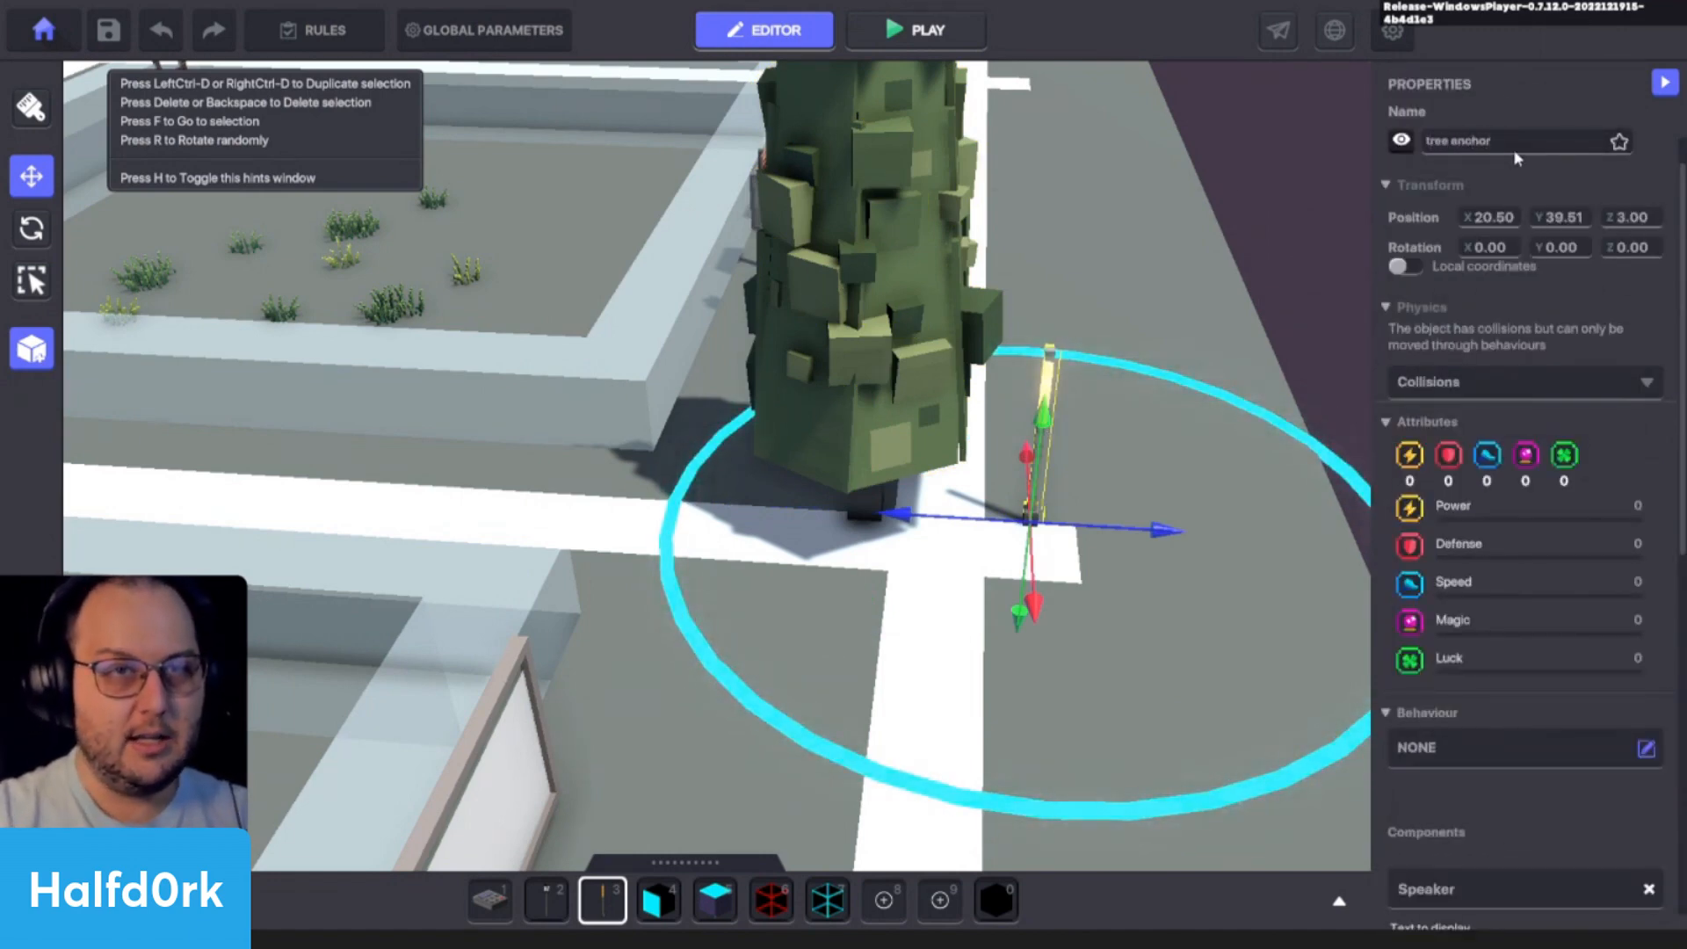
- Rename the Cypress Tree entity to "tree baby"
left_click(918, 356)
left_click(1504, 141)
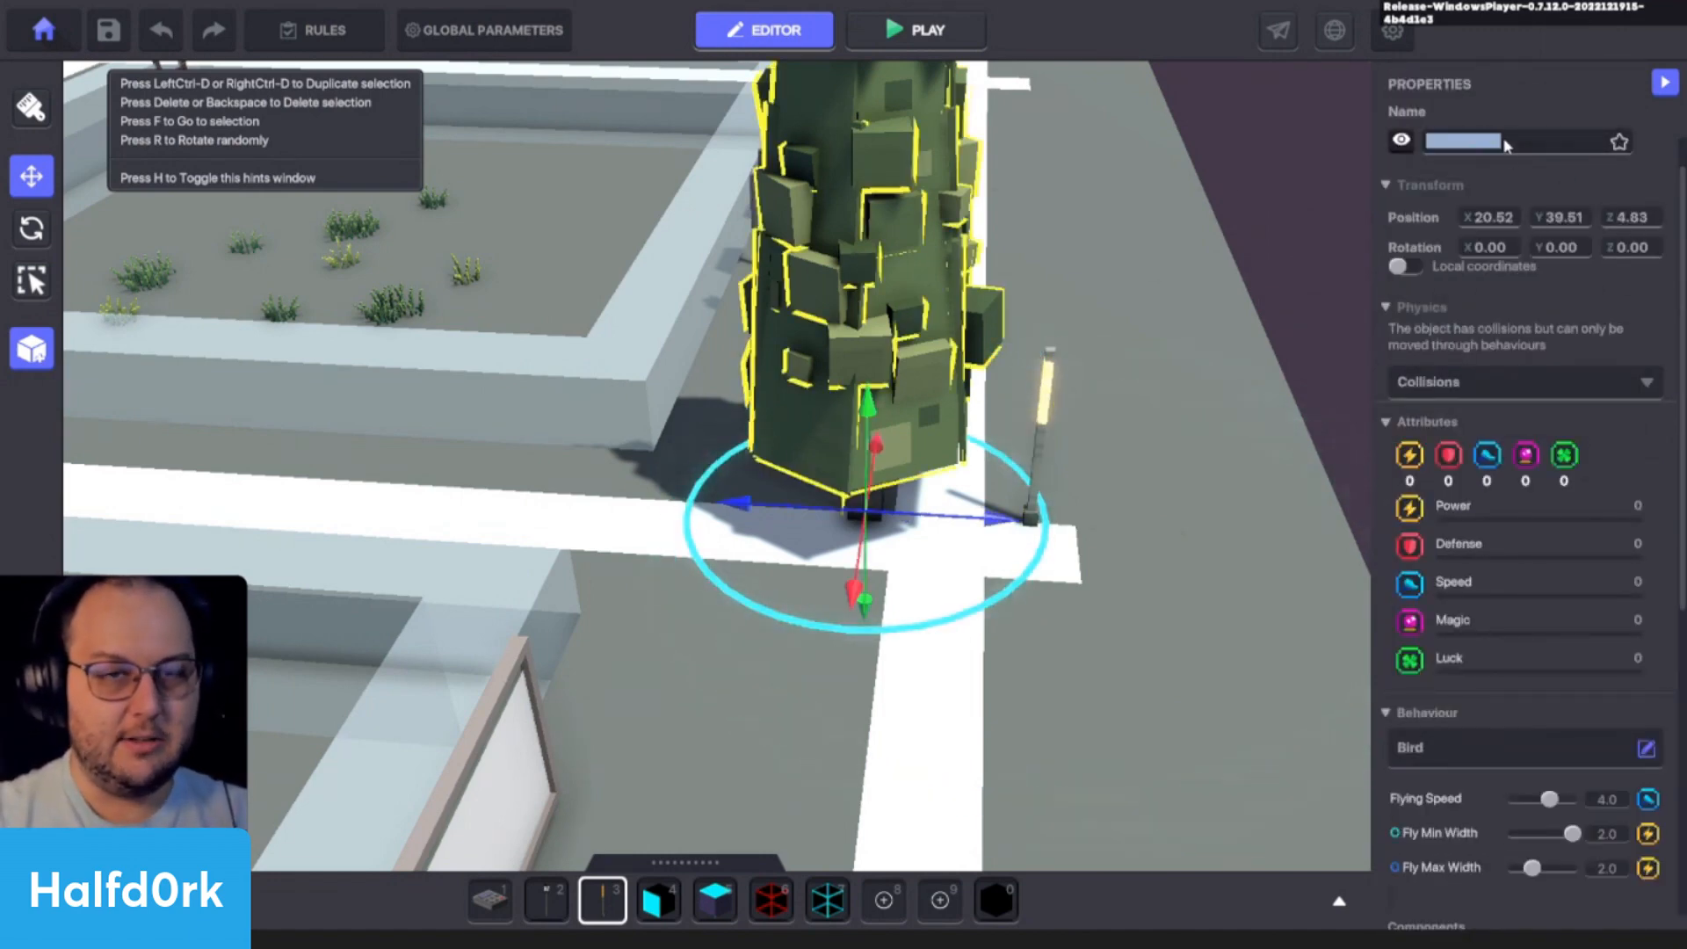
type("tree baby")
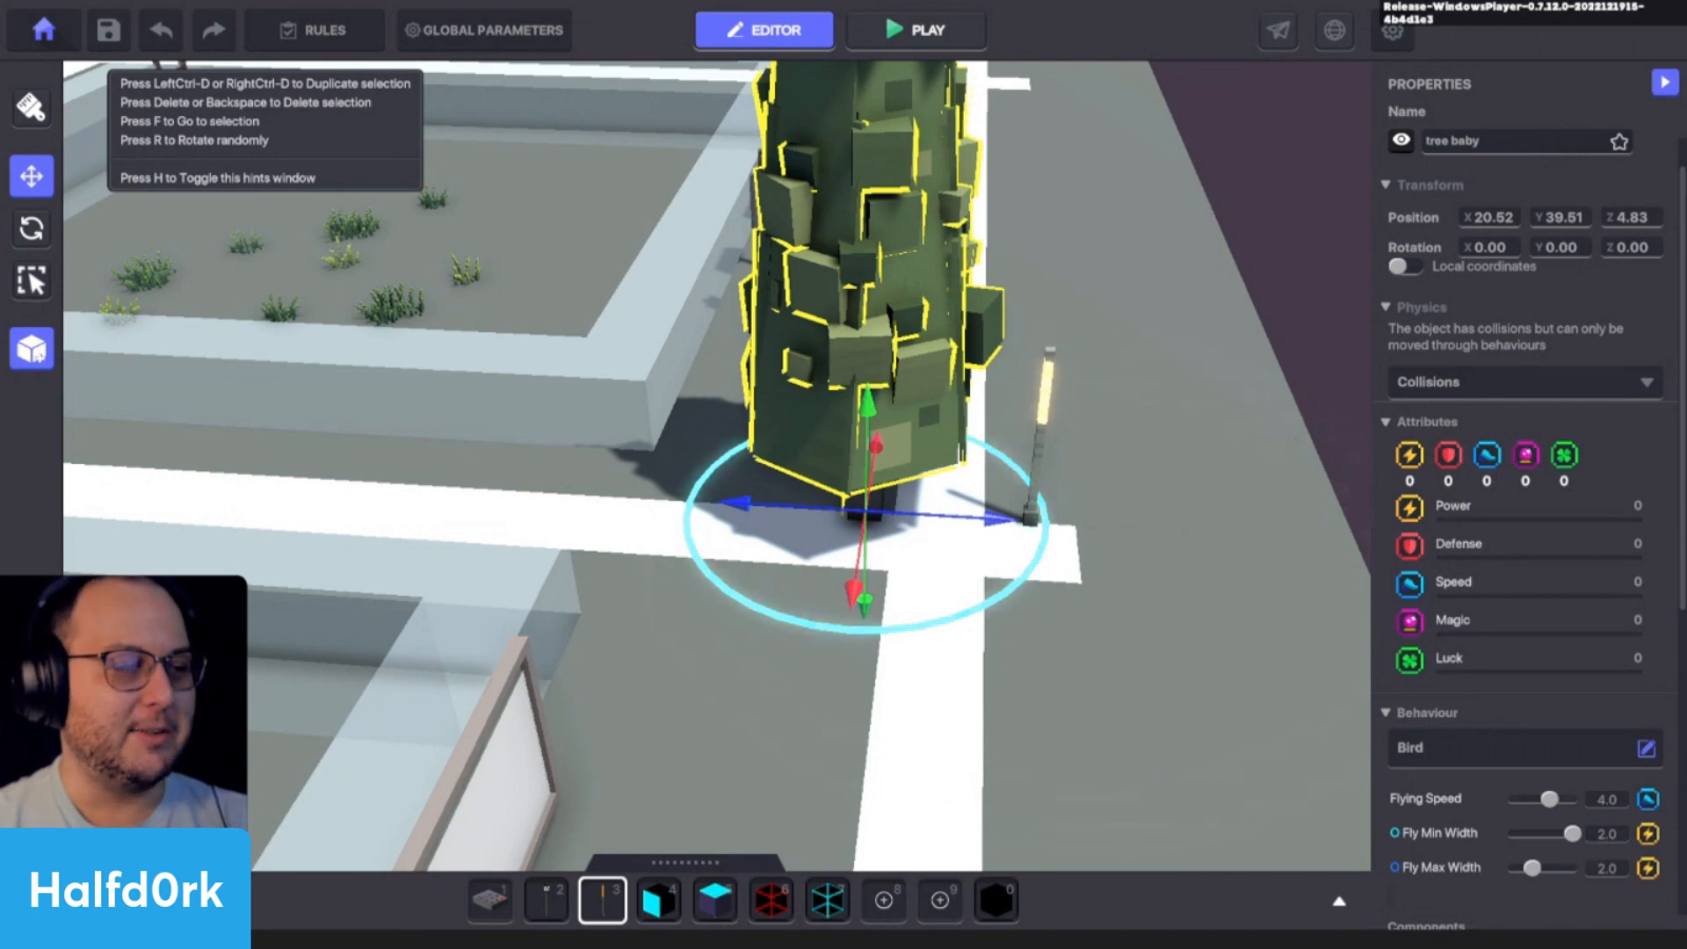
- Search the hierarchy for "tree" and make tree baby a child of tree anchor
key("Tab")
type("tree")
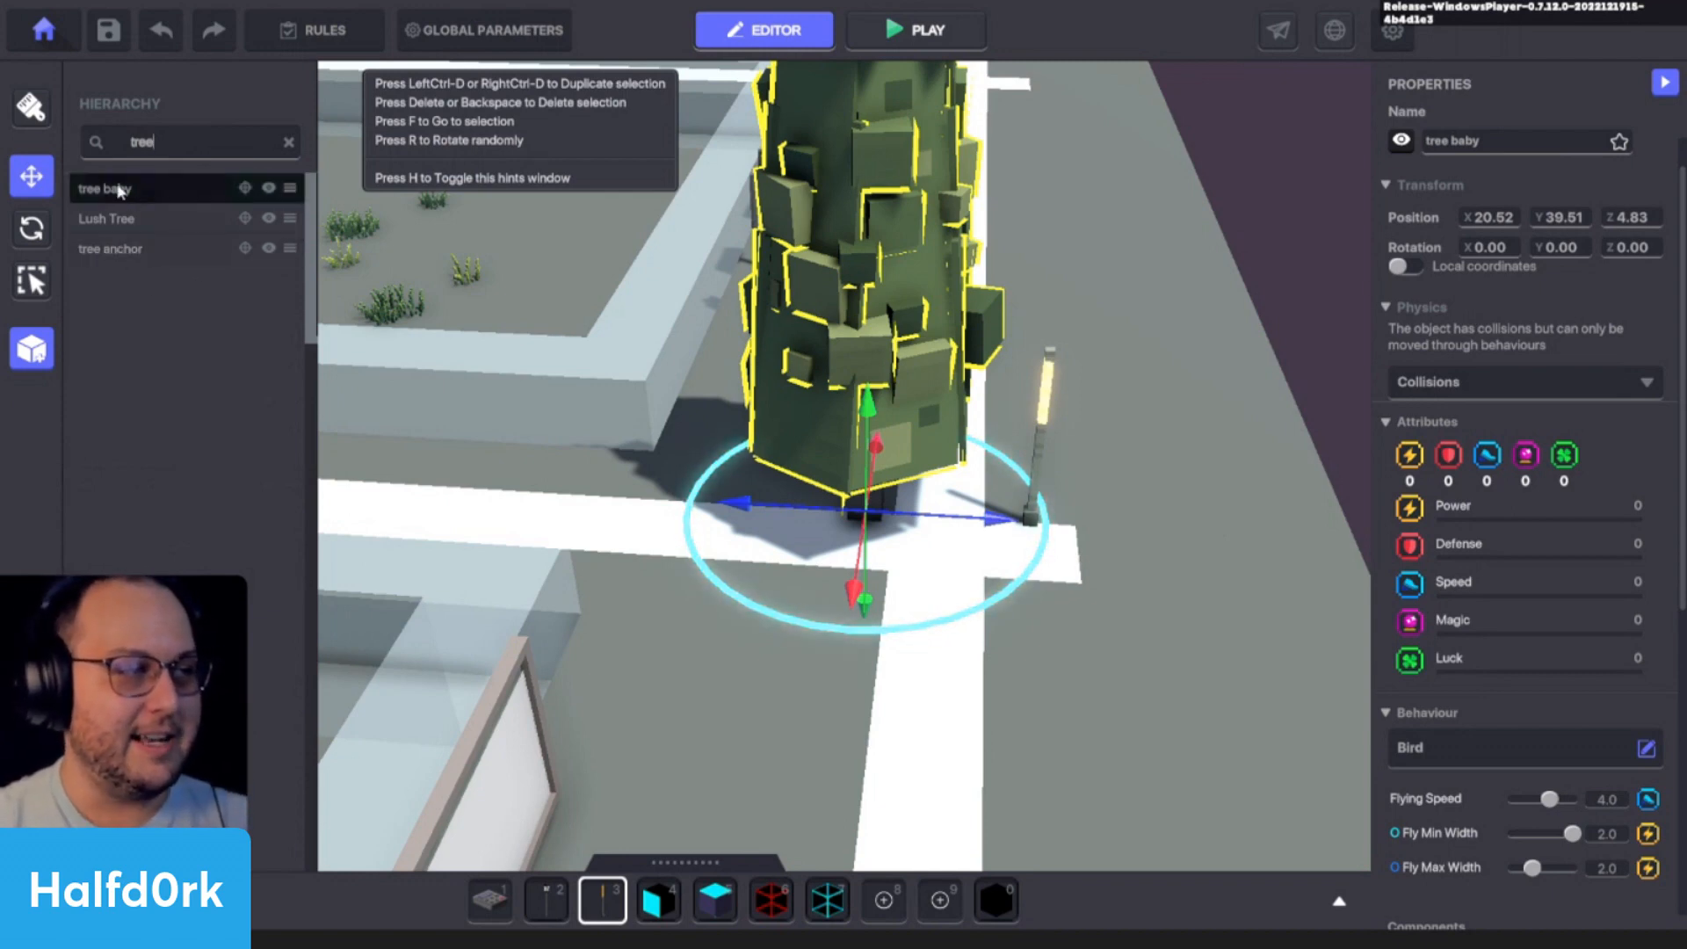
left_click_drag(120, 190, 140, 251)
left_click(127, 218)
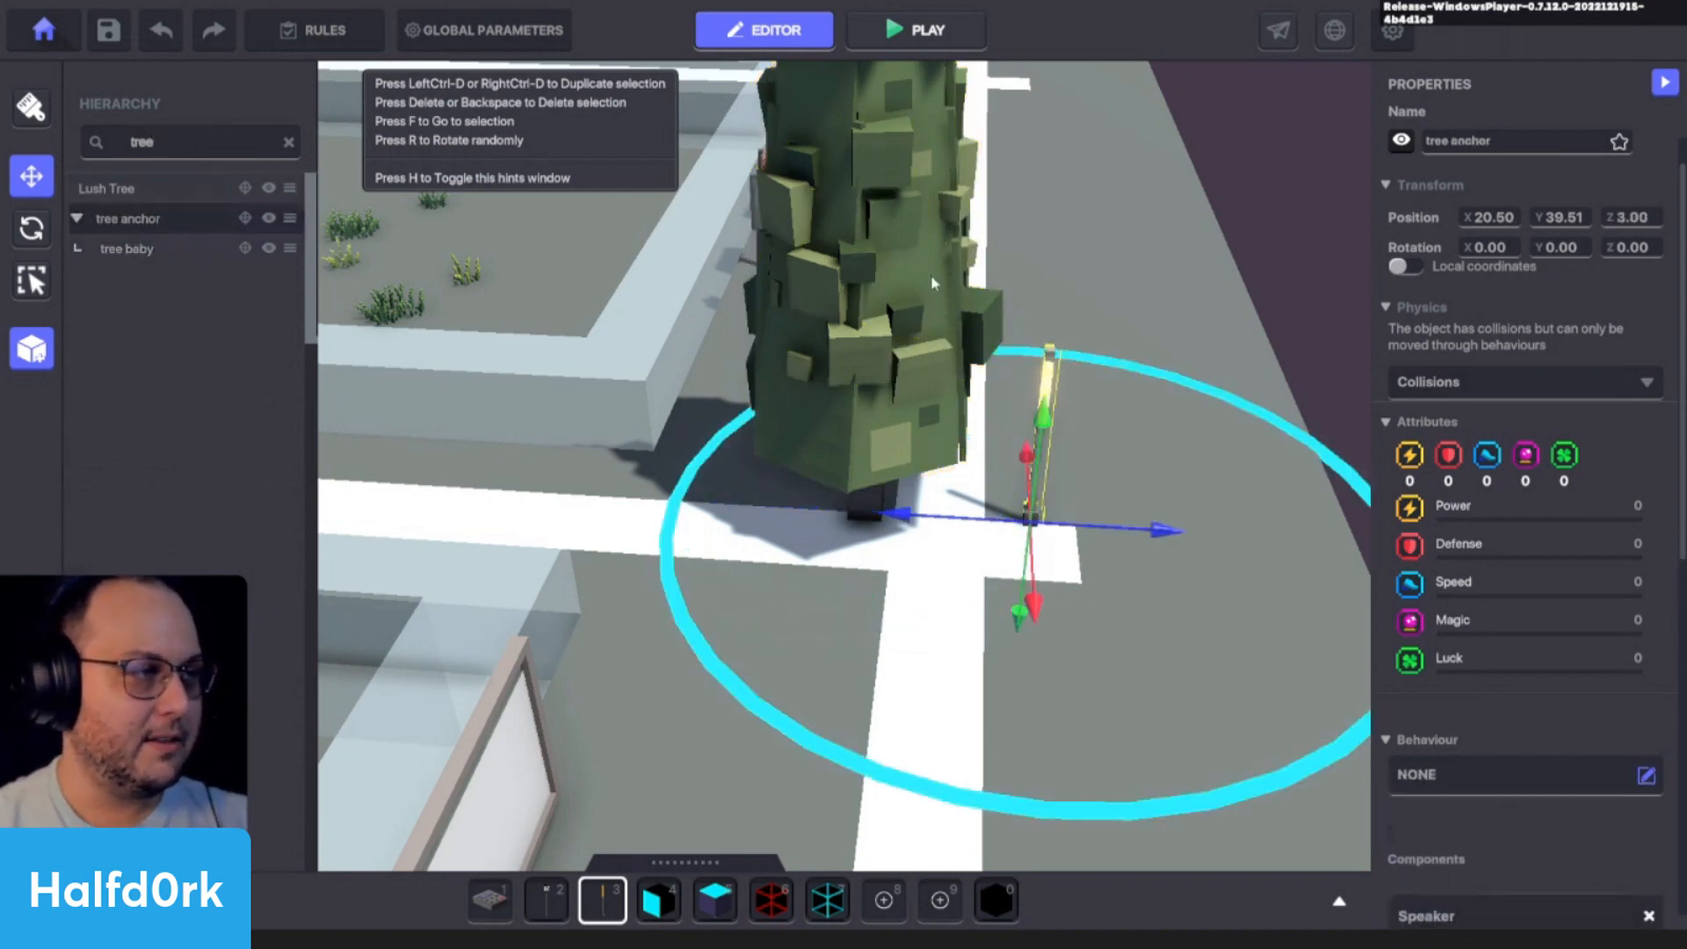
- Playtest the scene, walk up to the lamp to examine the parented tree's flight, and return to the editor
right_click_drag(1089, 365, 1047, 370)
key("ctrl+p")
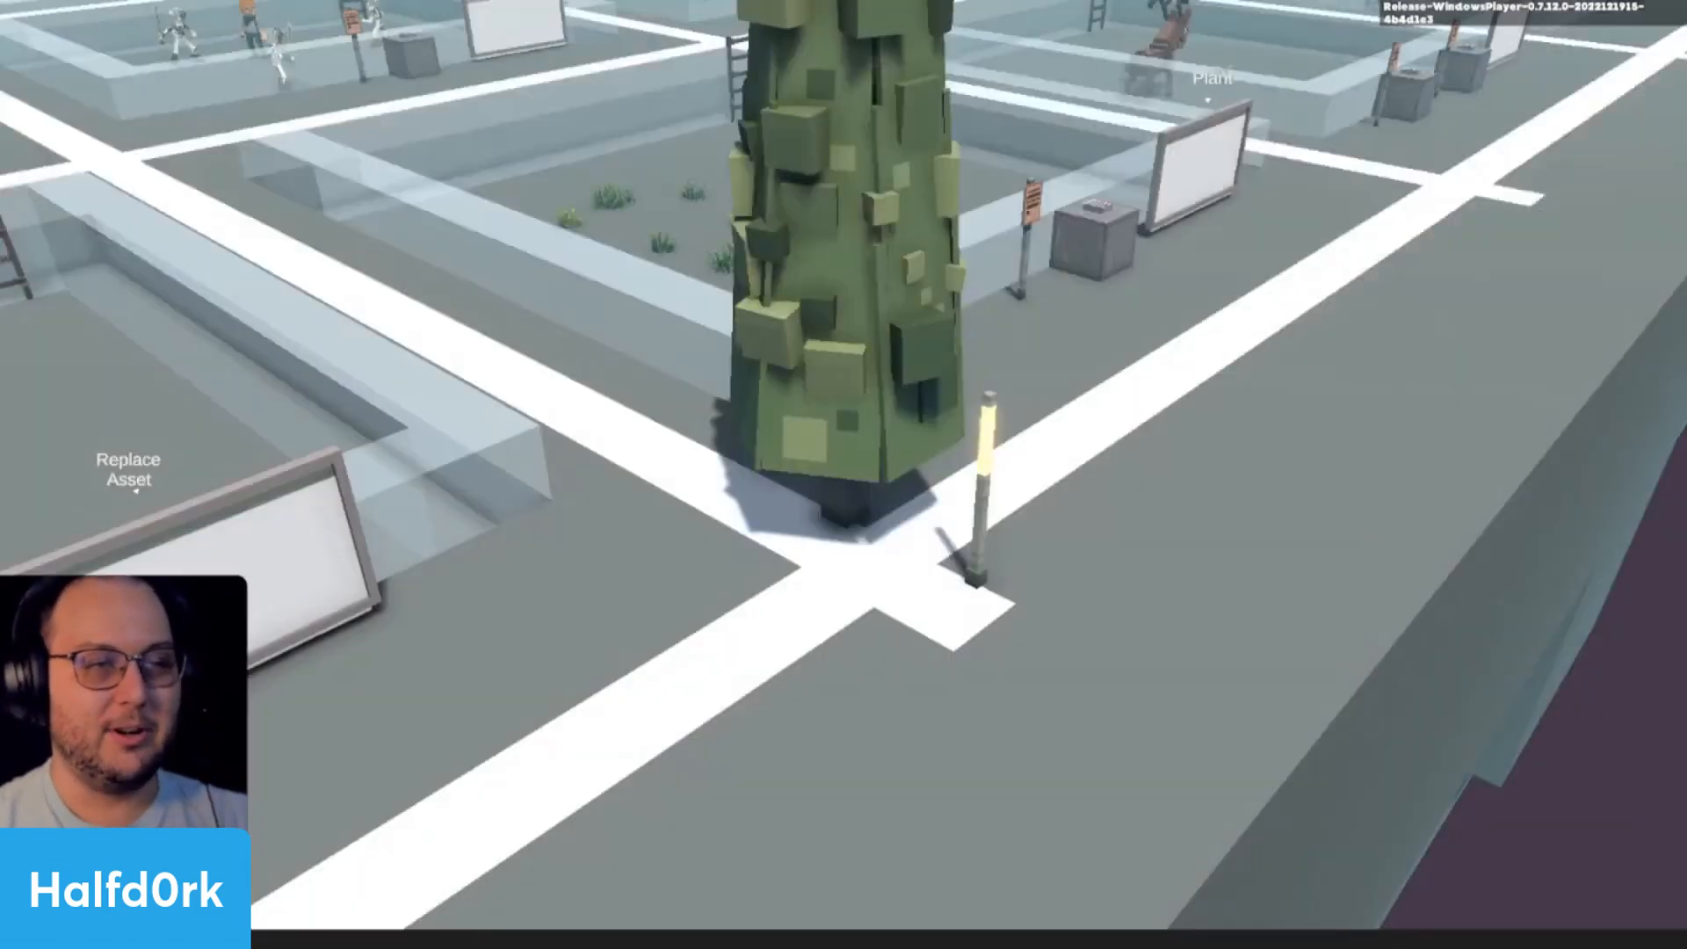
key("w")
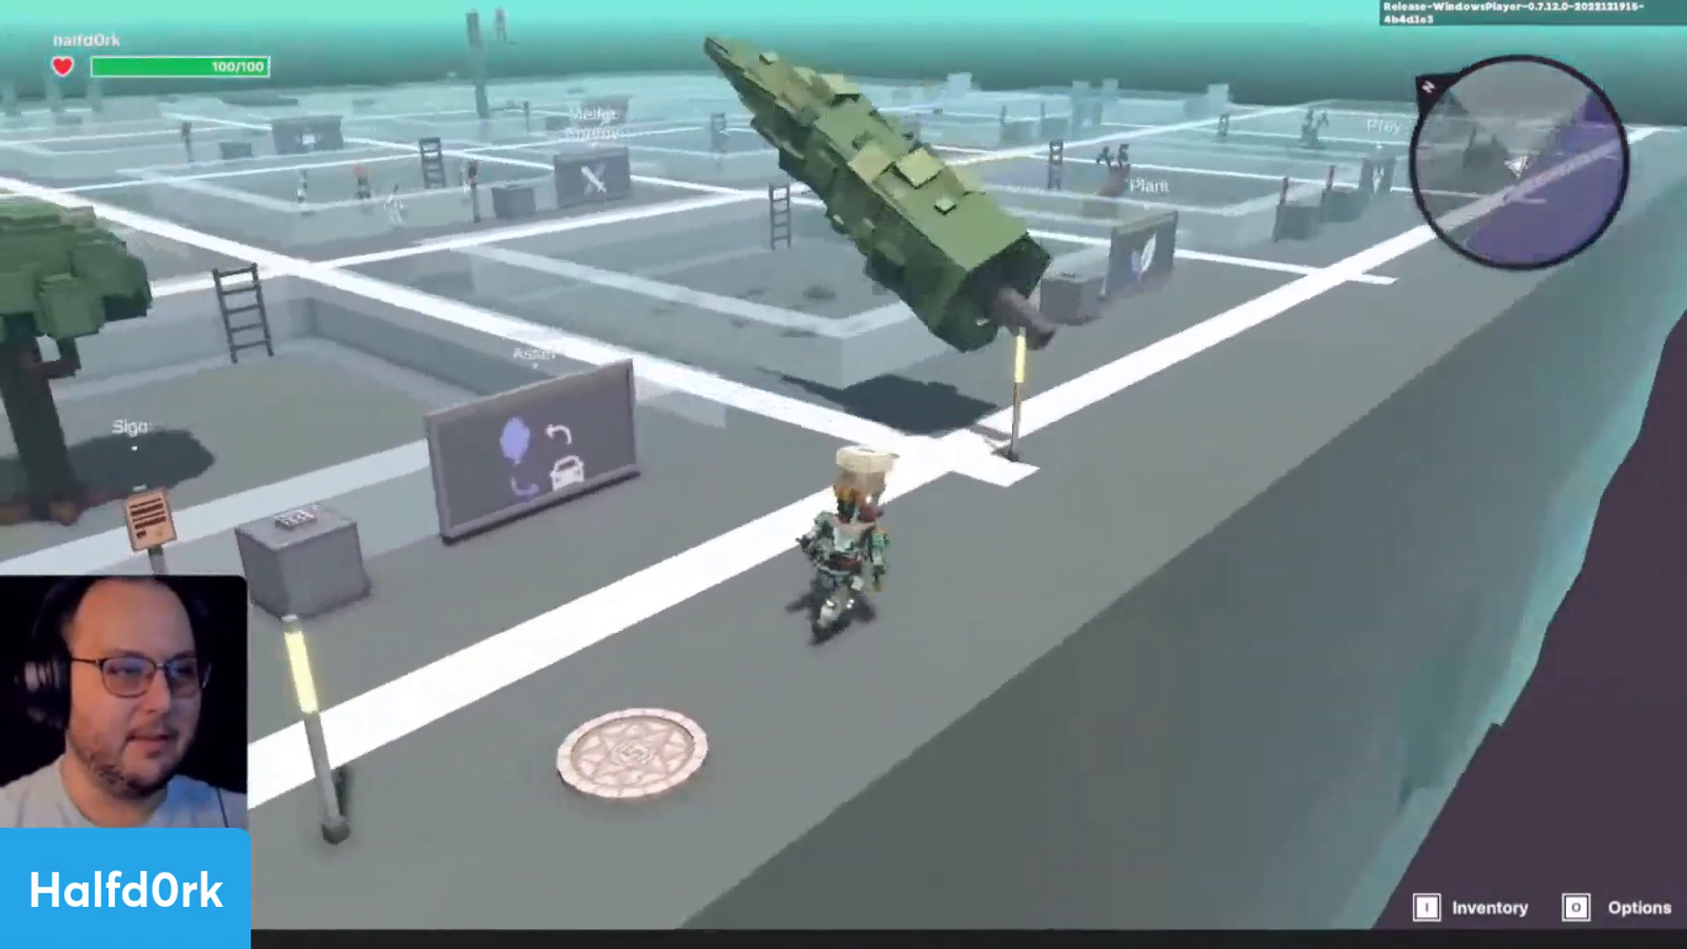
key("w")
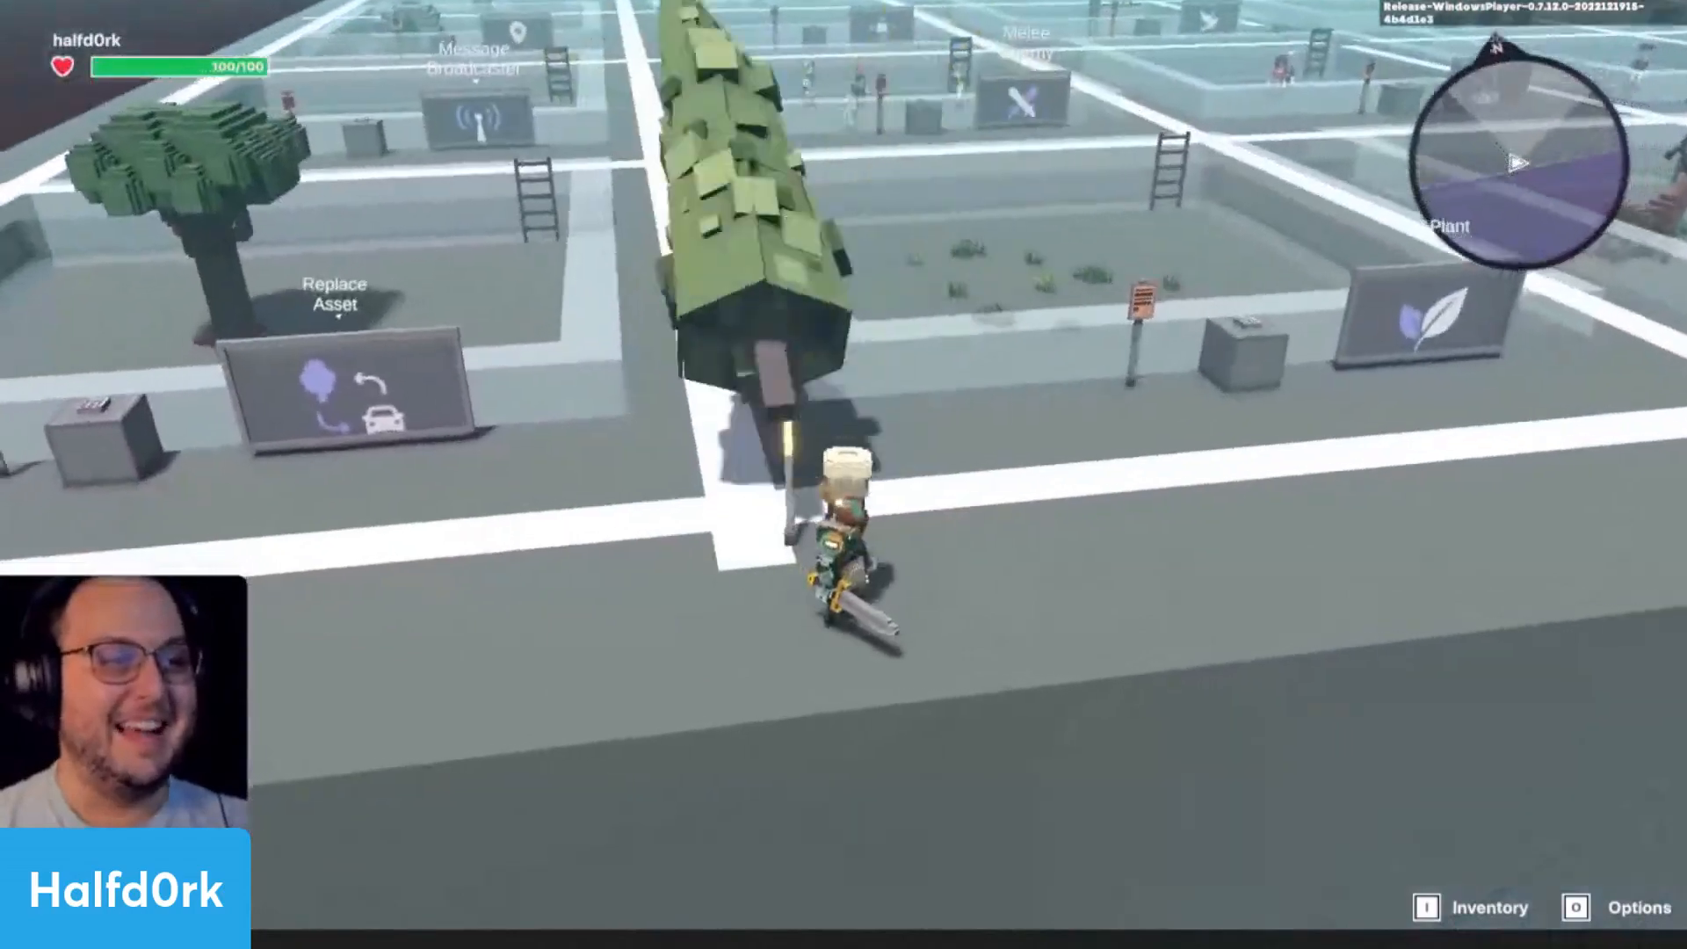
key("w")
scroll(843, 474, "up", 5)
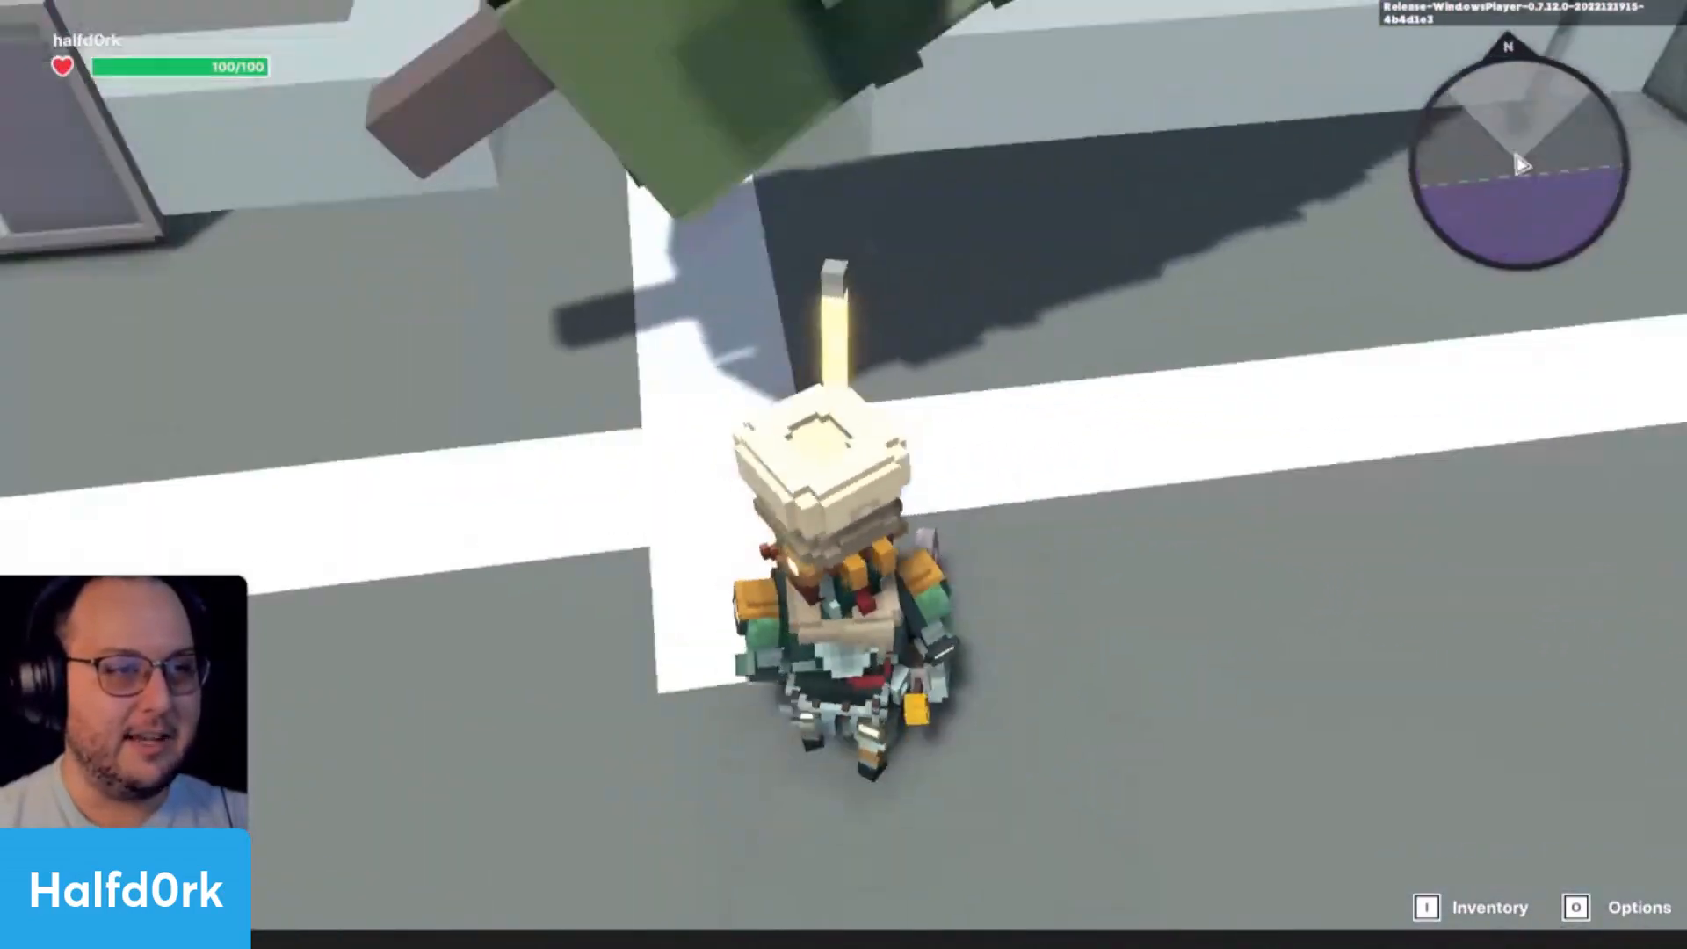
scroll(843, 474, "down", 5)
key("Escape")
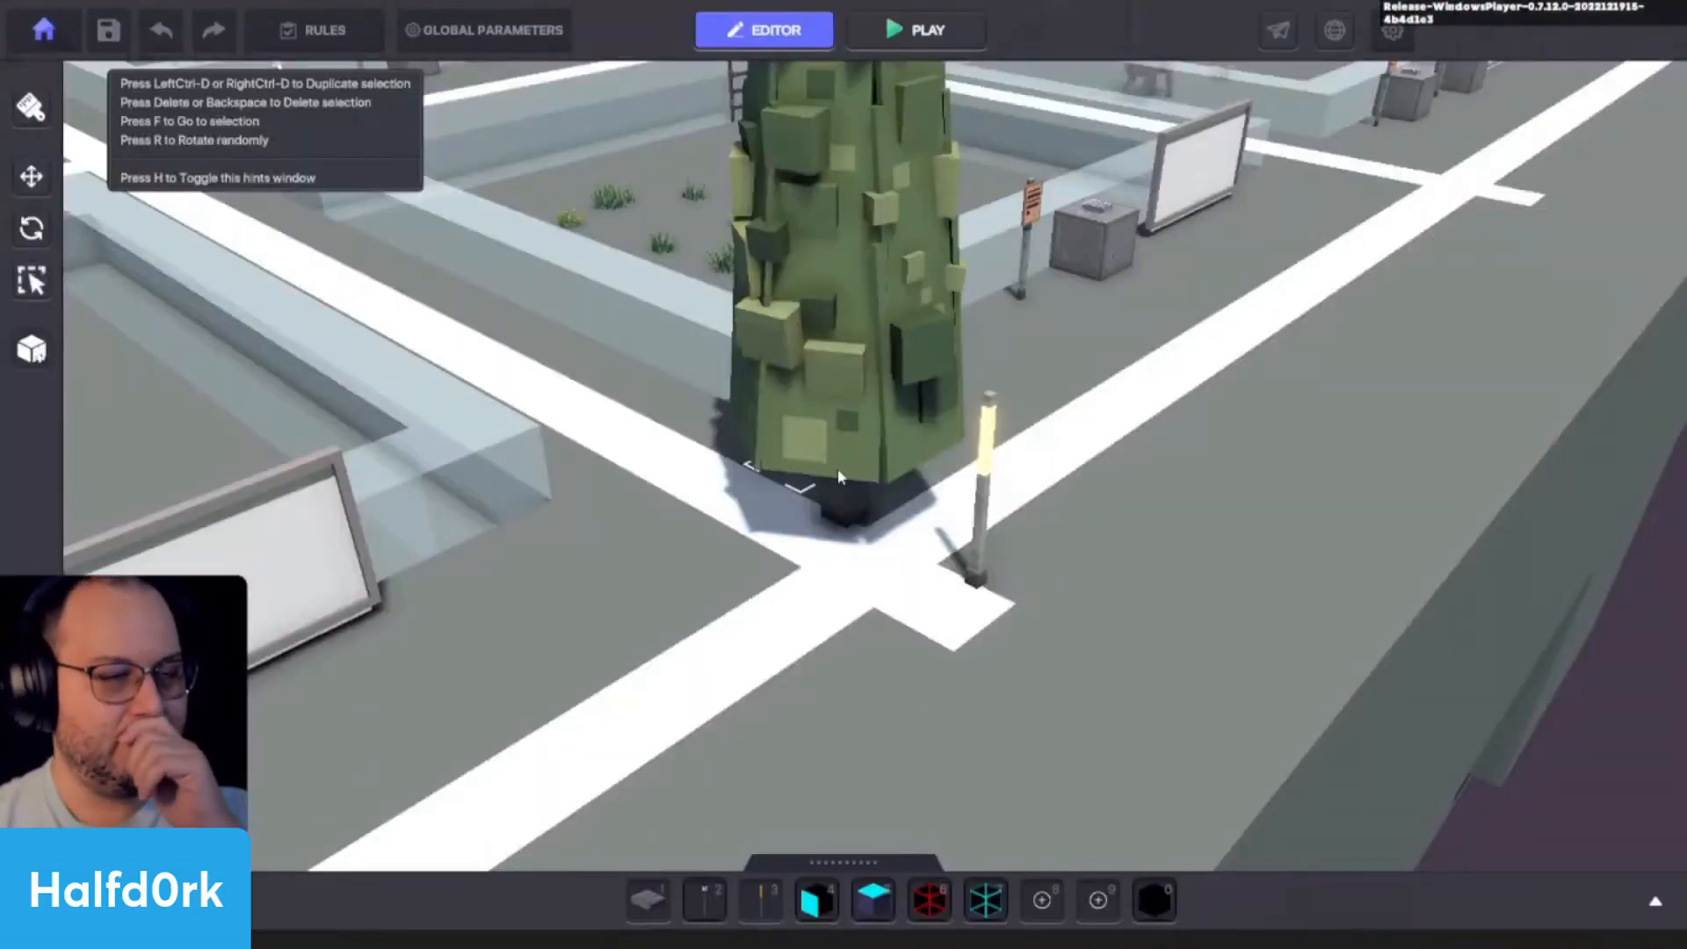
- Remove the Bird behaviour from the tree baby entity by setting its behaviour to None
left_click(838, 475)
scroll(1450, 422, "down", 5)
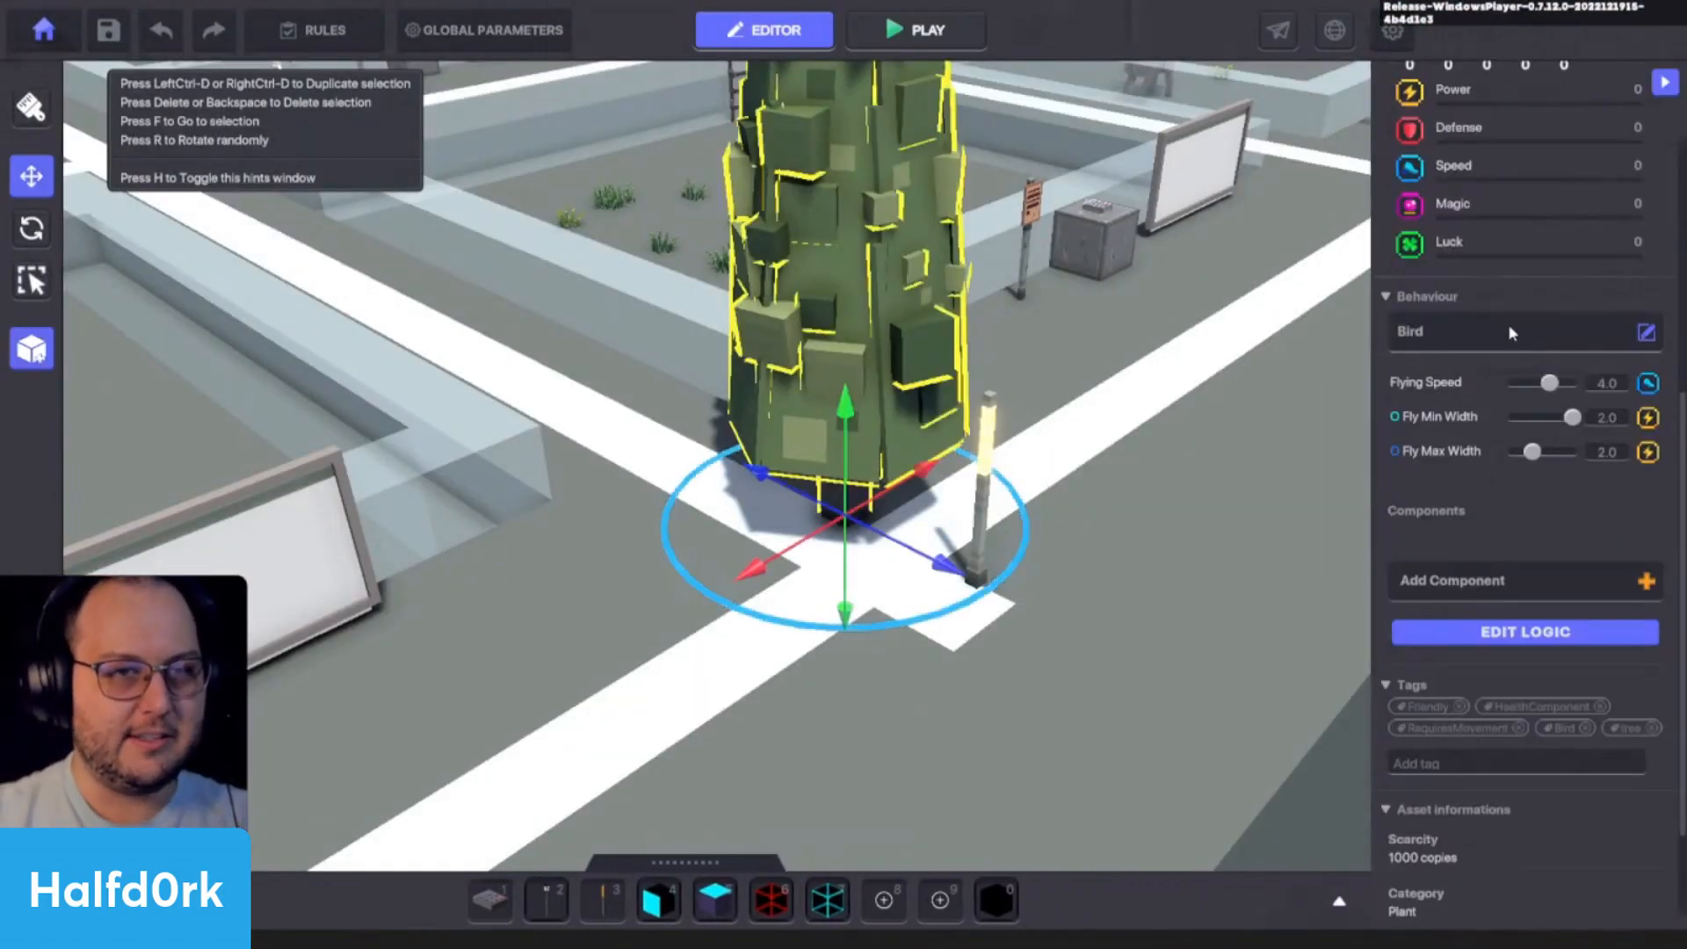
left_click(1509, 331)
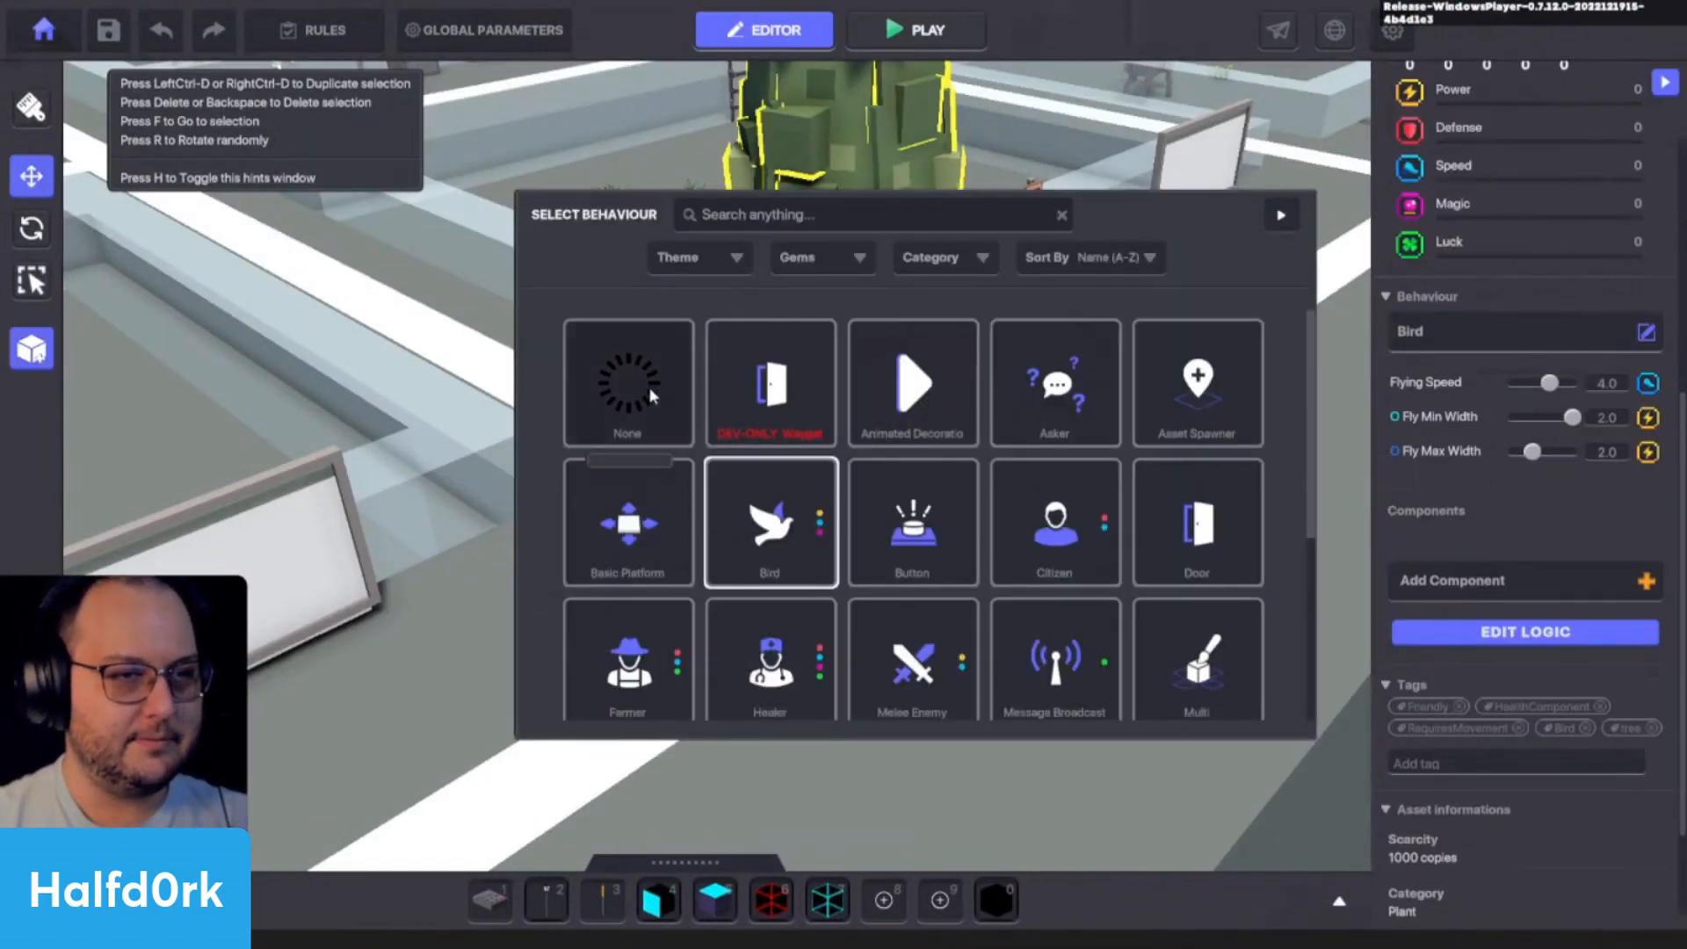
left_click(649, 387)
- Compare the properties of the tree anchor lamp and the tree baby, including the lamp's Speaker settings
left_click(976, 486)
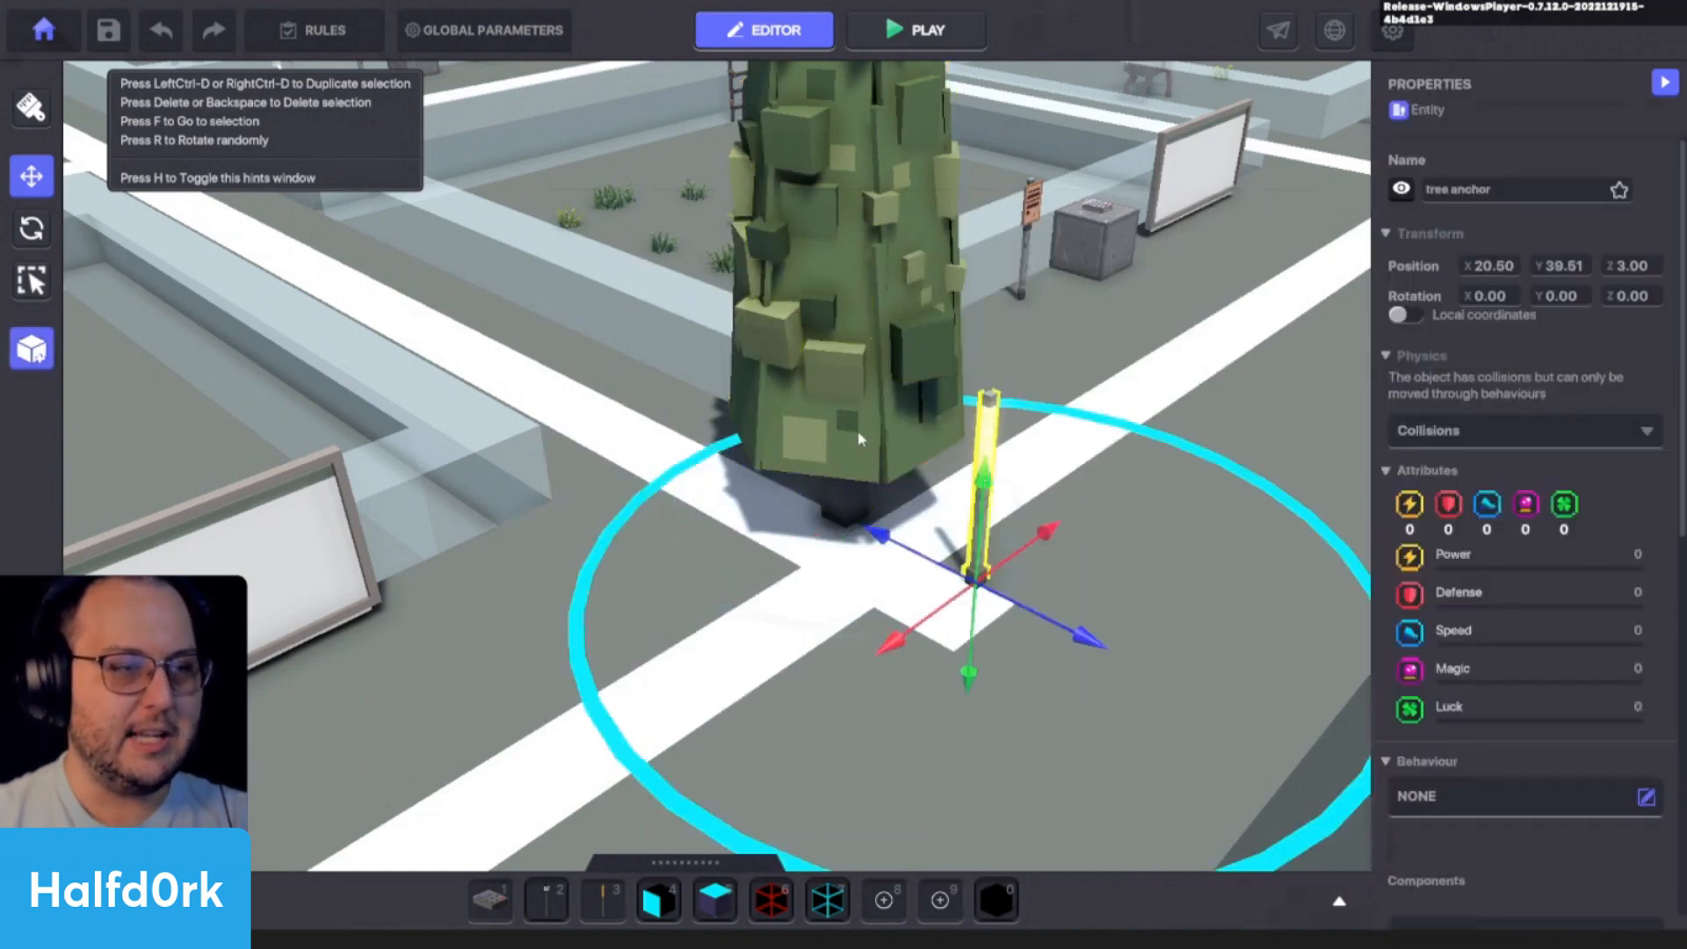
right_click_drag(1129, 549, 975, 466)
left_click(971, 439)
key("d")
key("a")
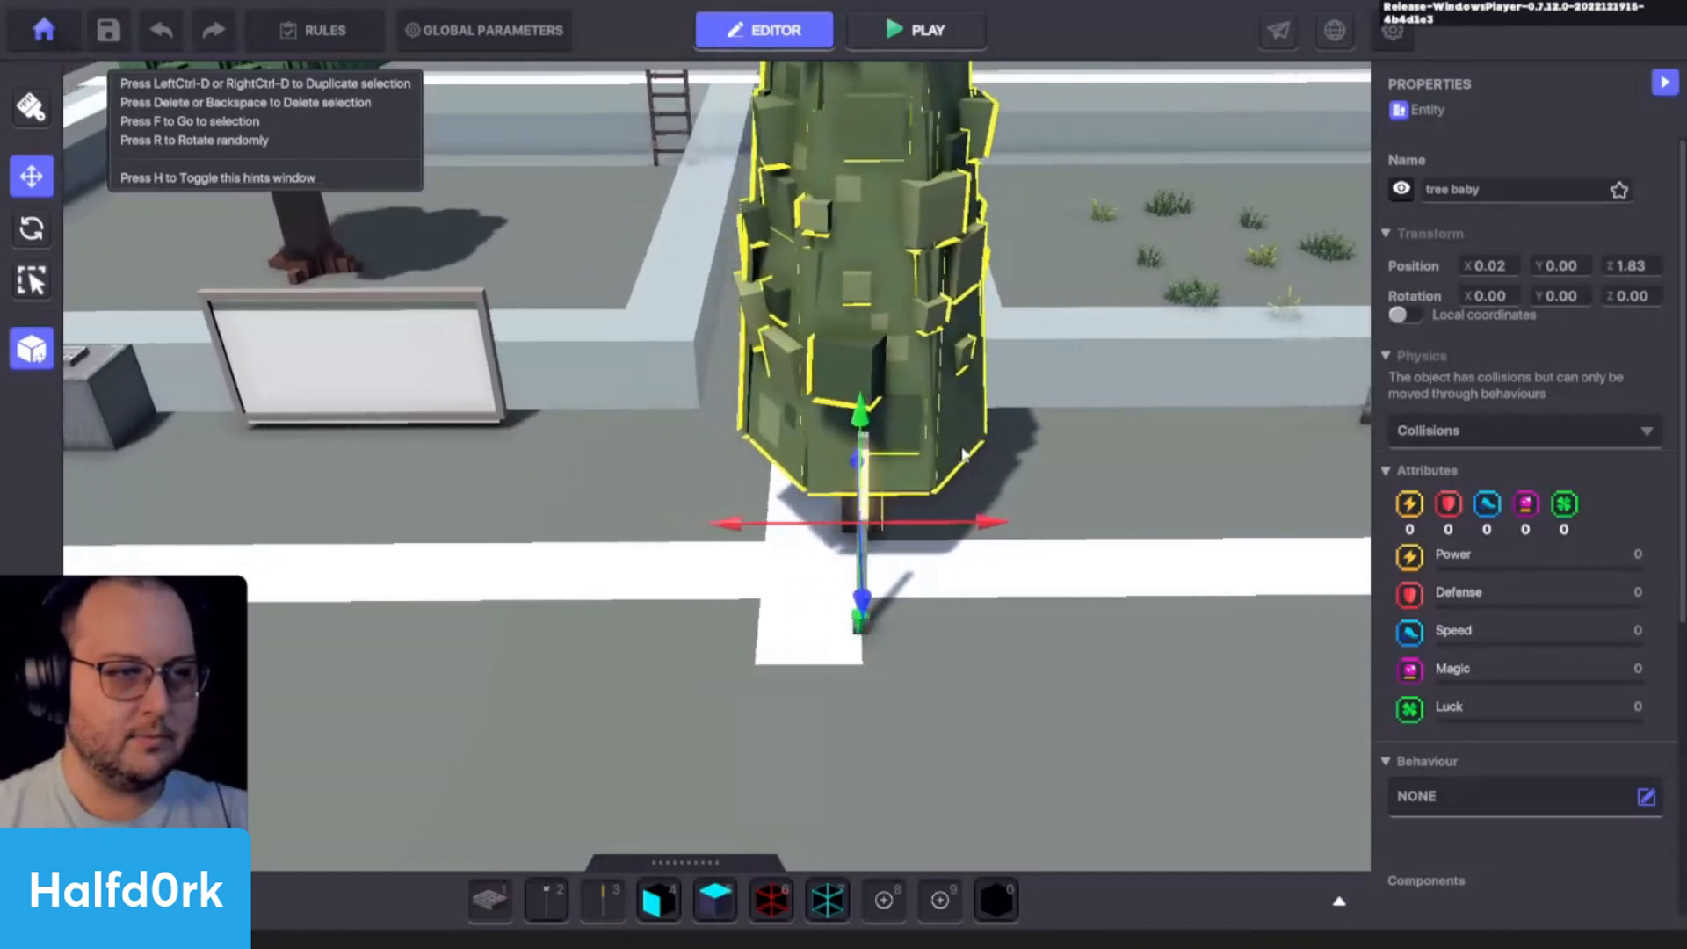
key("d")
left_click(909, 547)
left_click(909, 547)
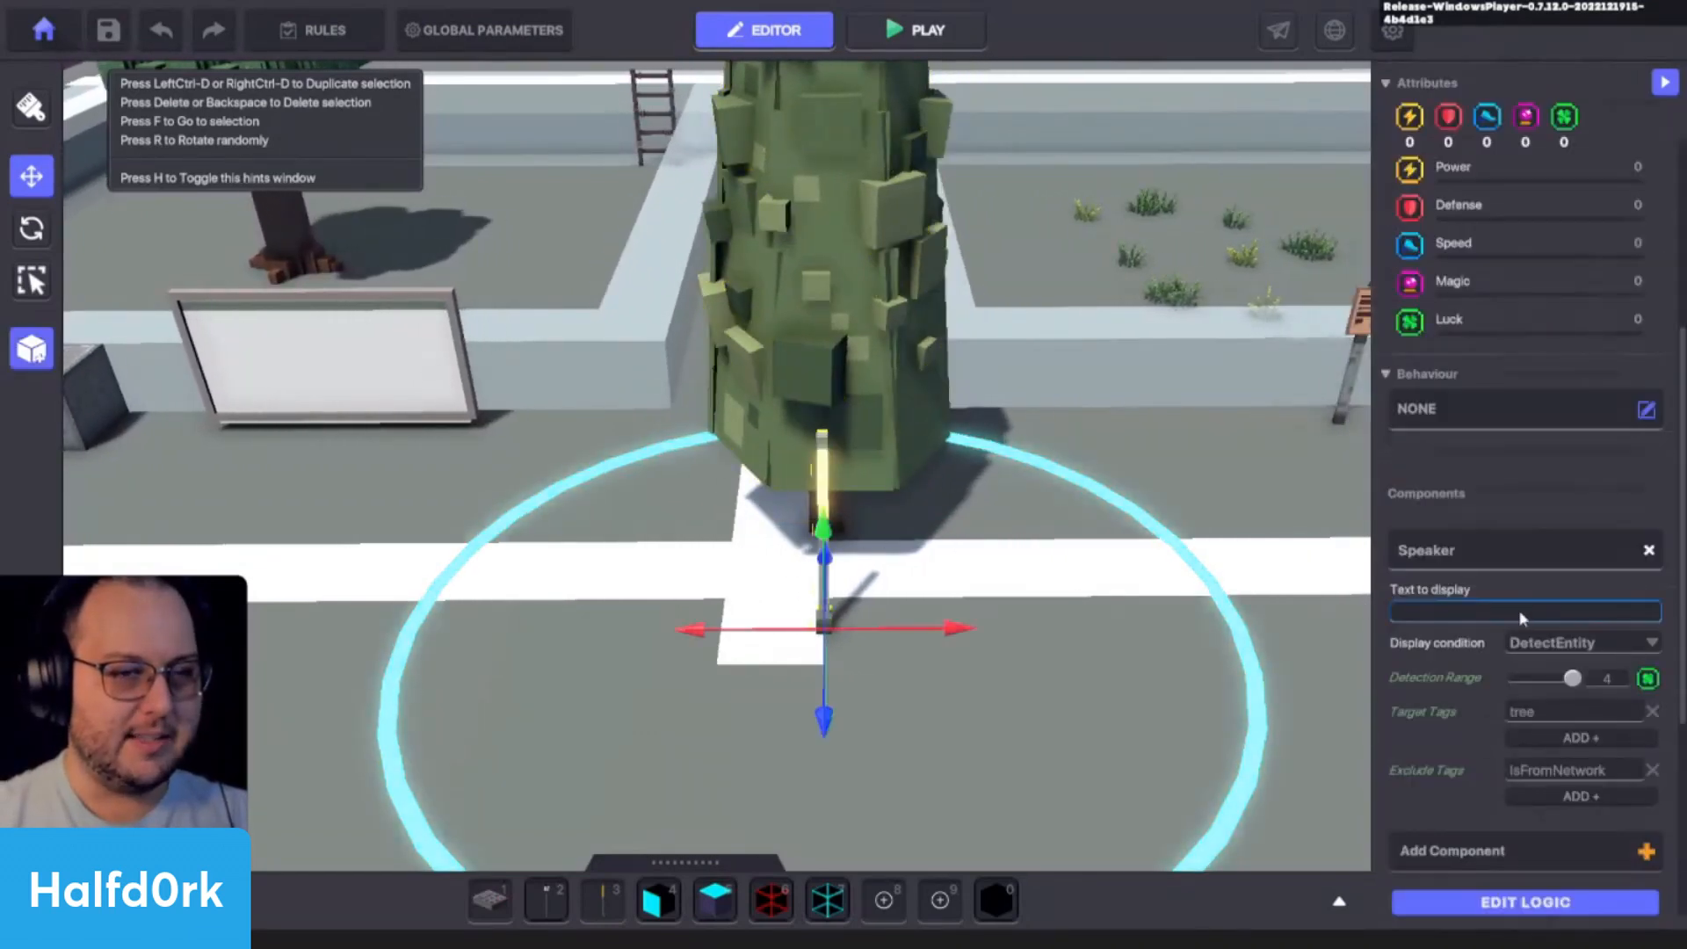
left_click(874, 422)
scroll(1491, 682, "down", 2)
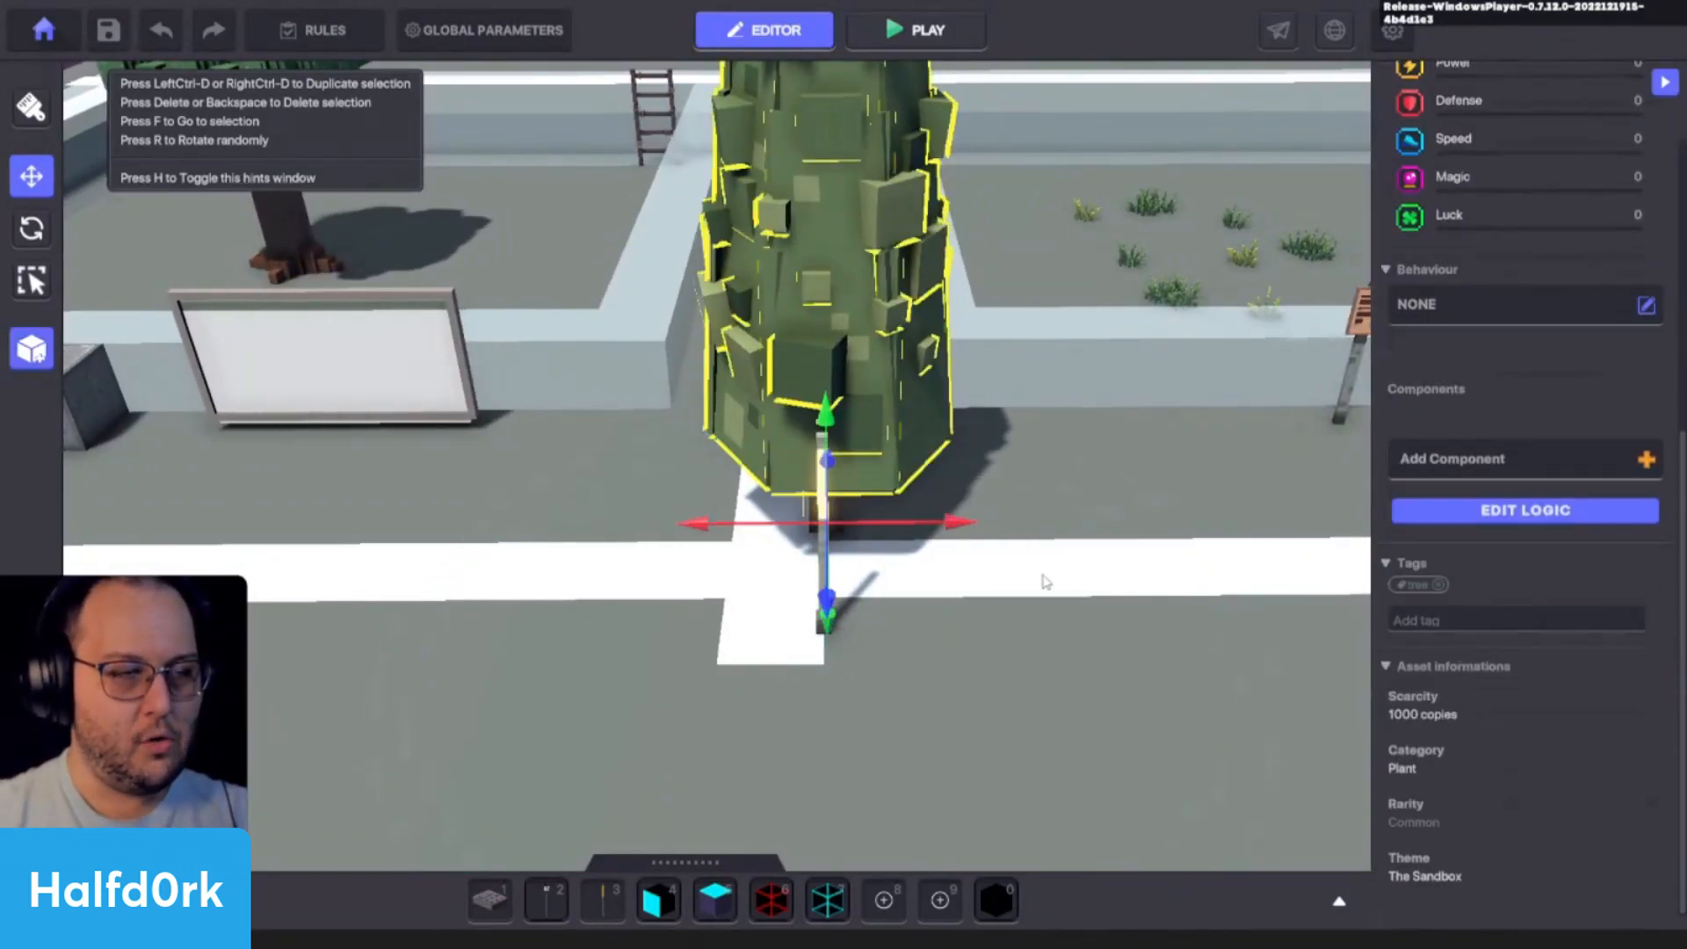
- Give the tree baby the Basic Platform behaviour with move offset 0, 0, 1 and platform speed 1
right_click_drag(1024, 590, 1103, 554)
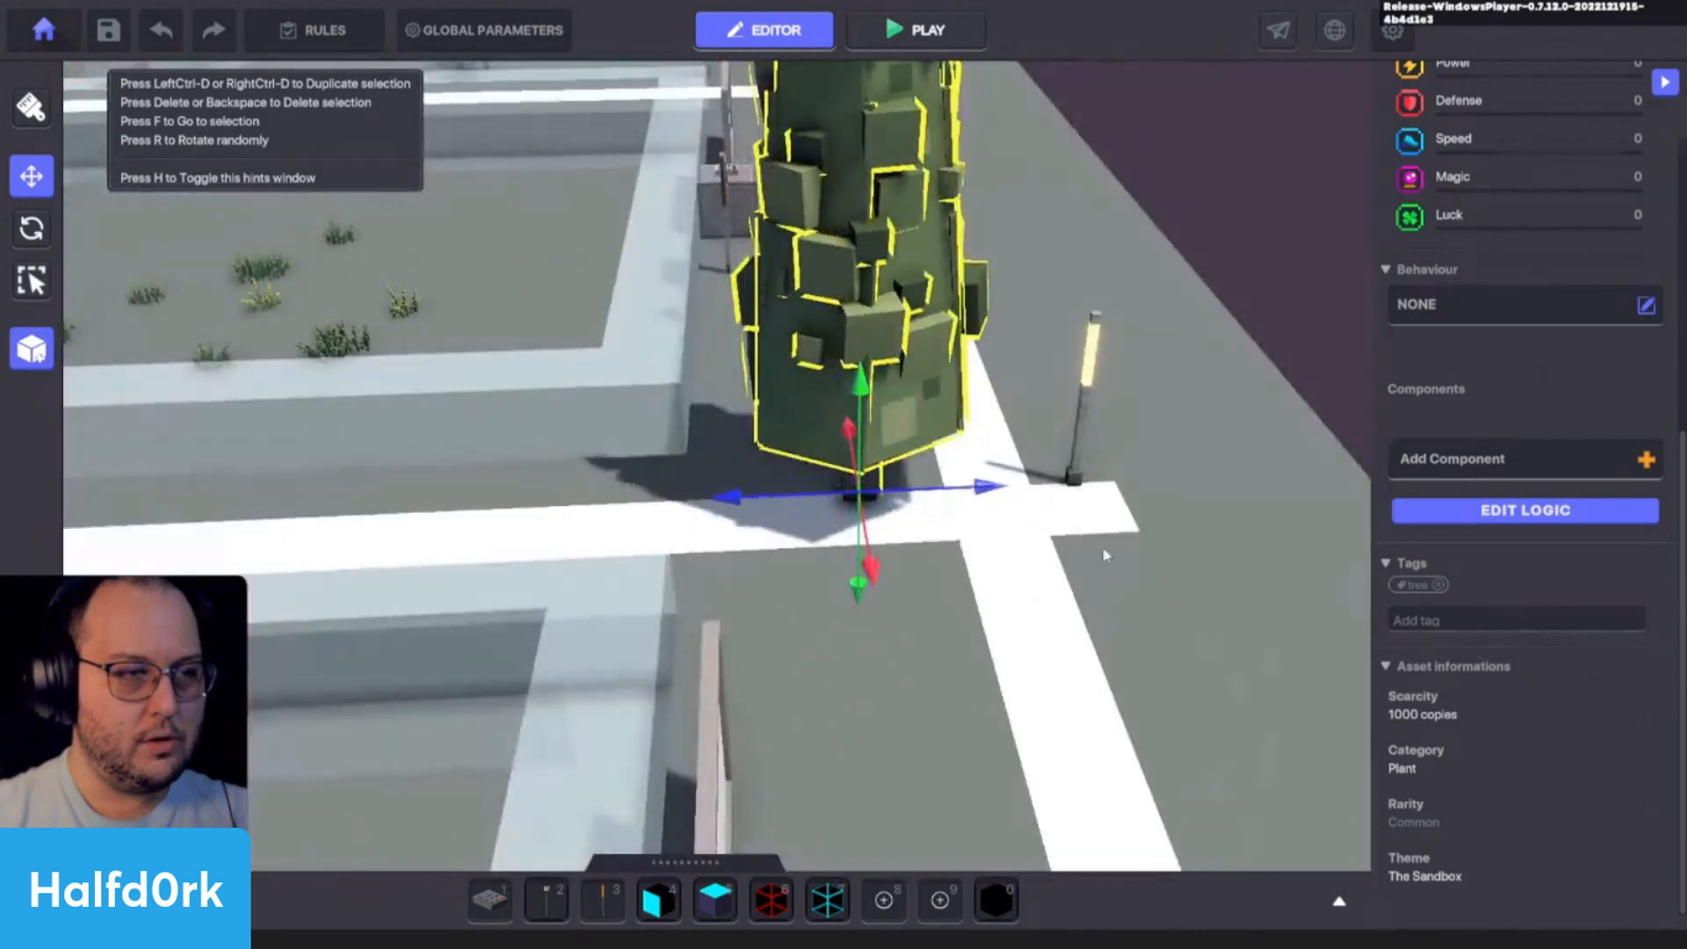
left_click(1412, 304)
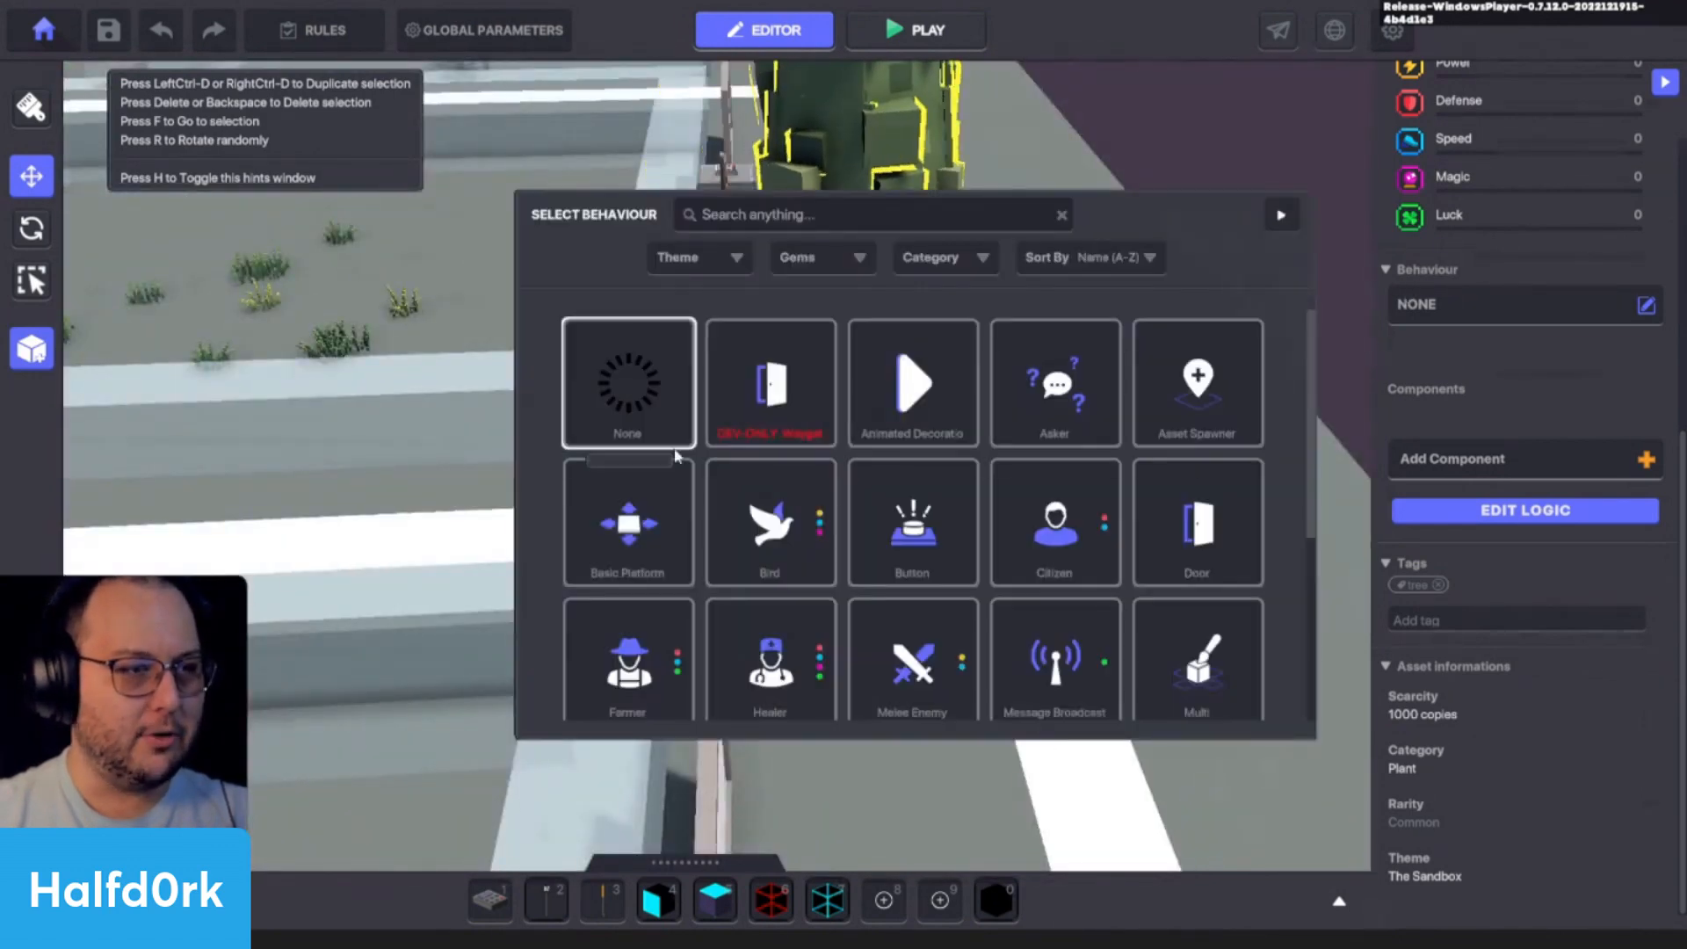
left_click(764, 422)
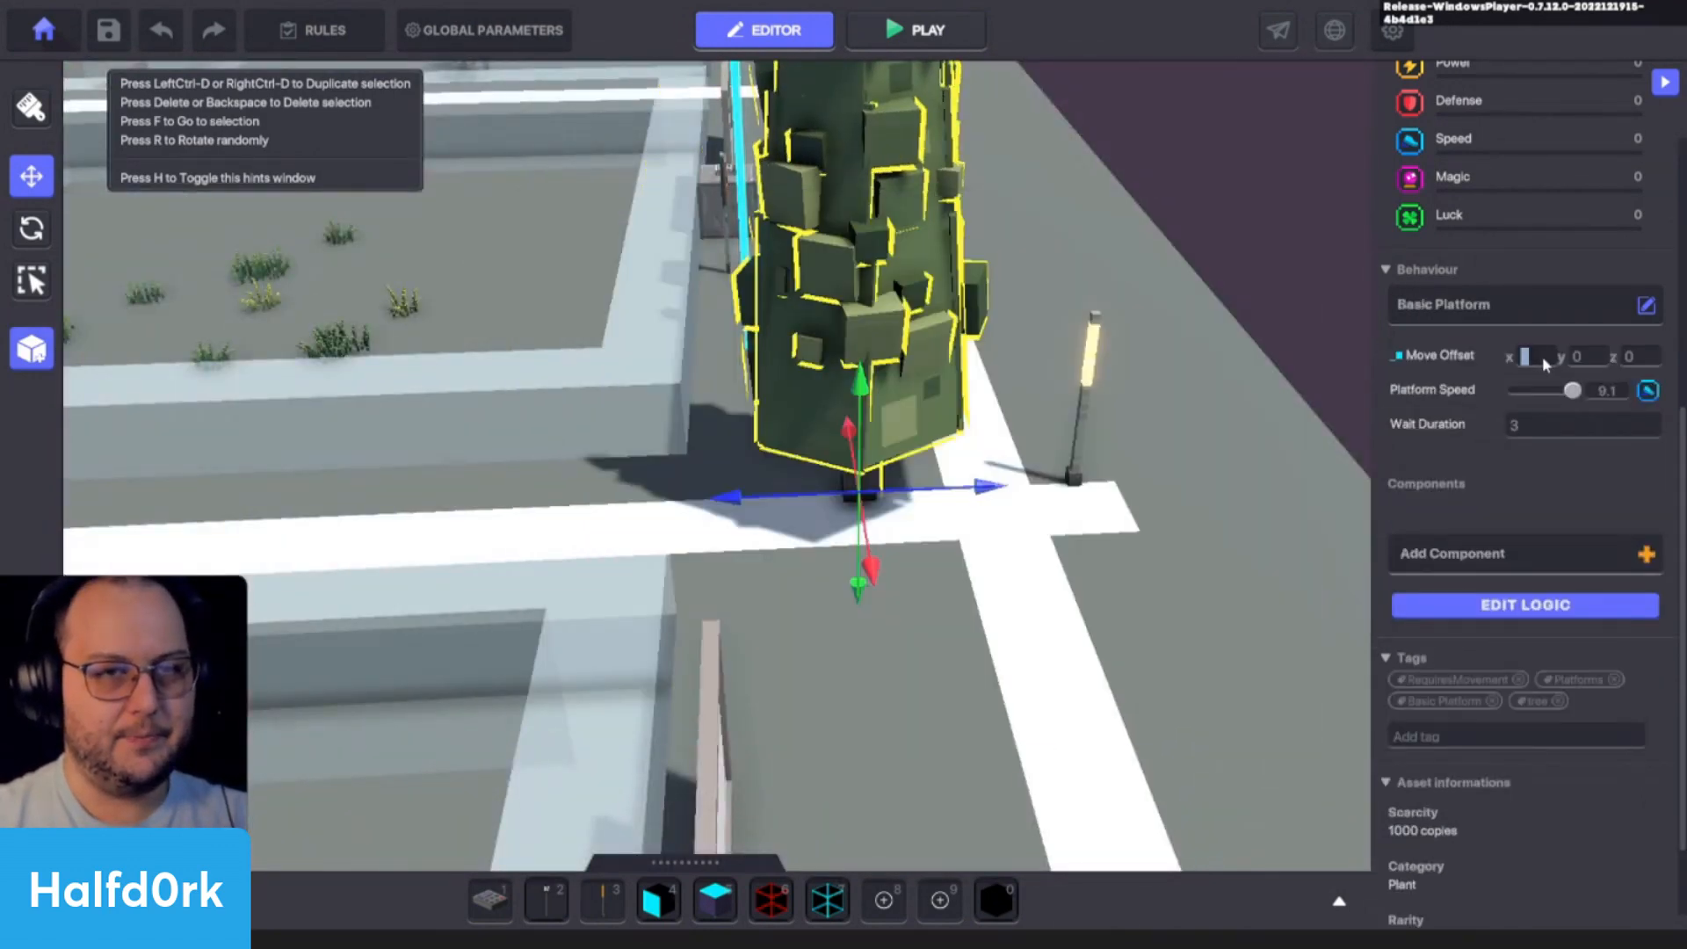
type("0")
left_click(1655, 363)
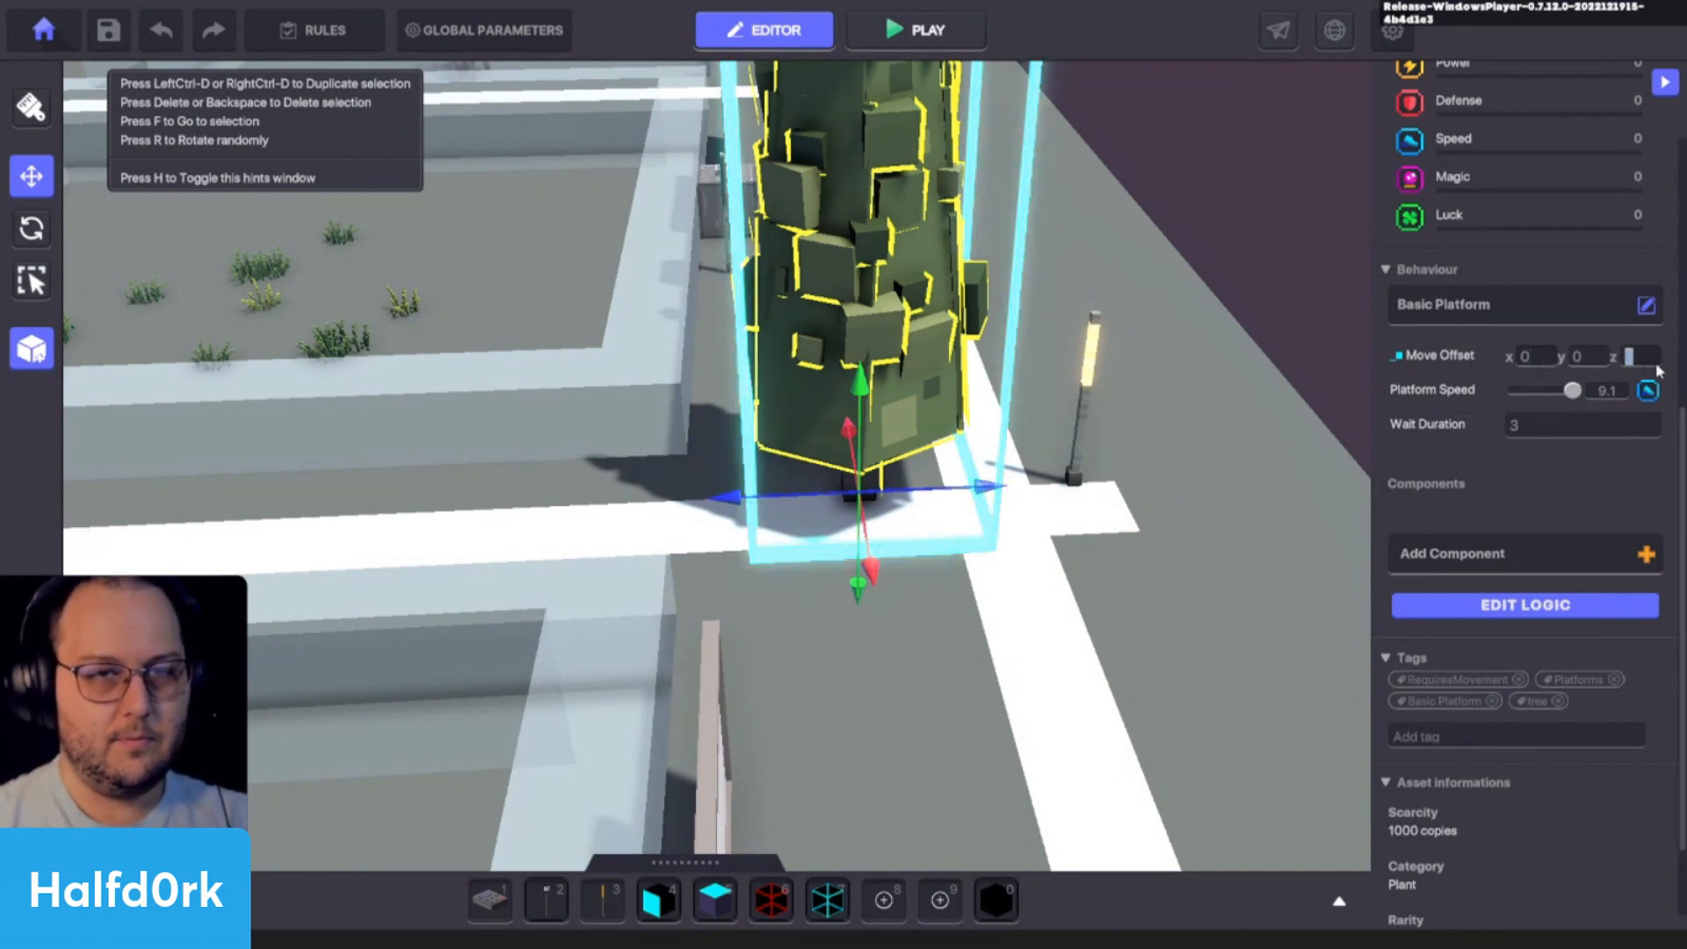
type("1")
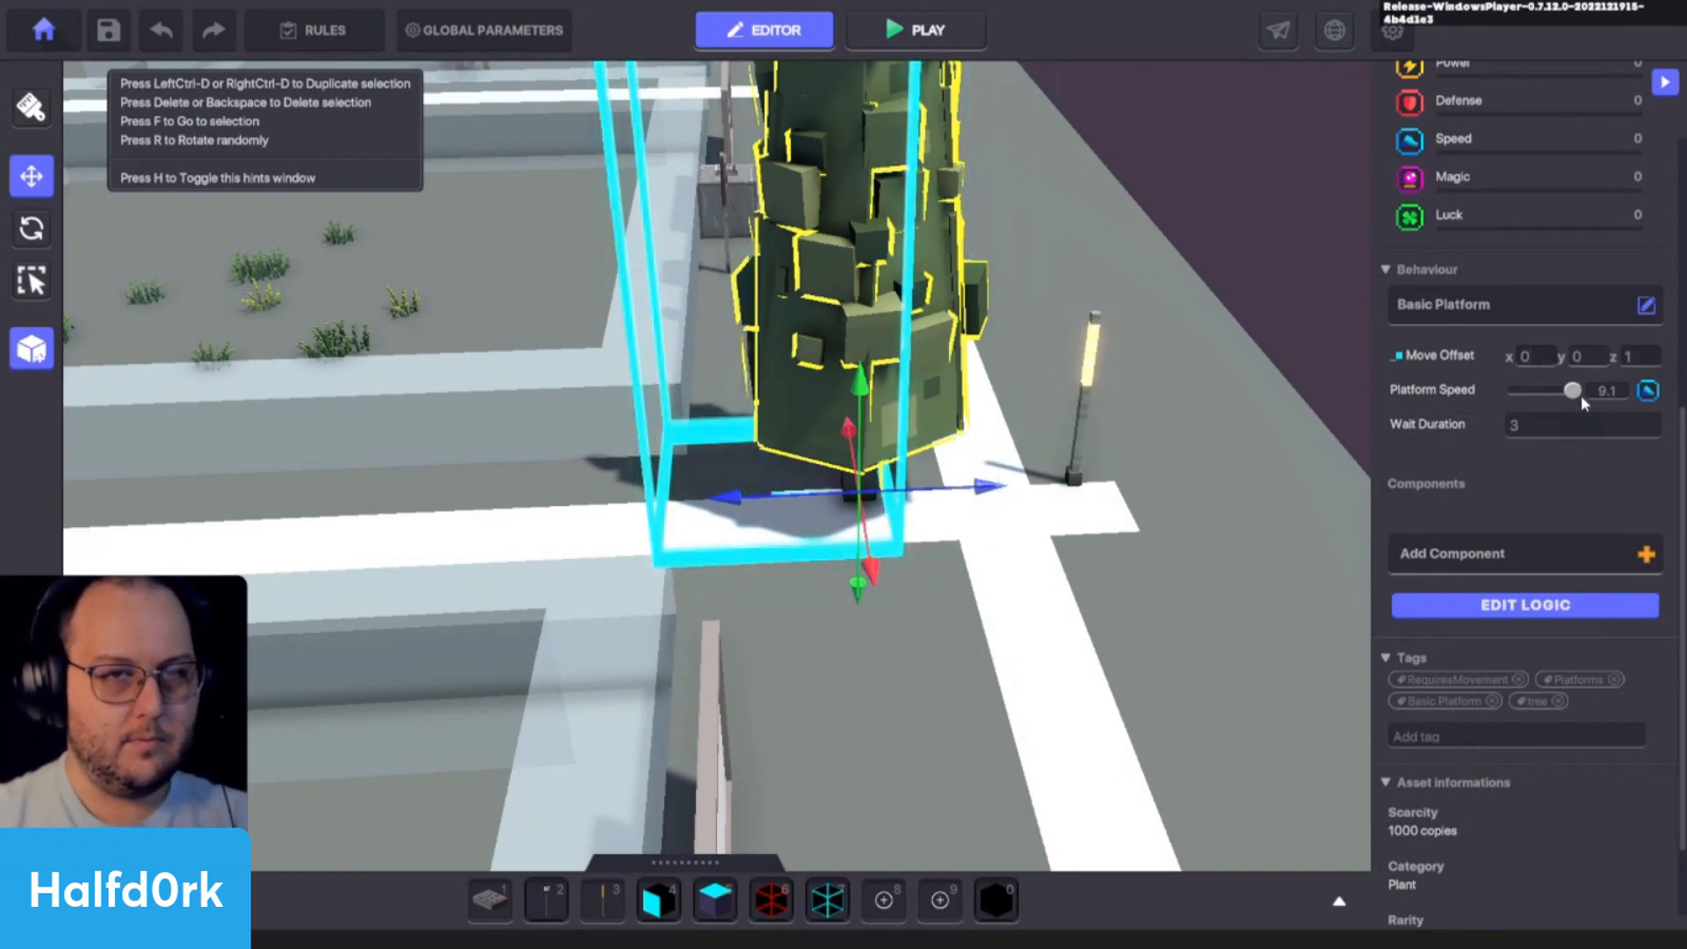
left_click(1607, 397)
type("1")
left_click(1560, 483)
- Playtest the scene, walk towards the lamp to examine the tree's platform movement, and return to the editor
key("ctrl+p")
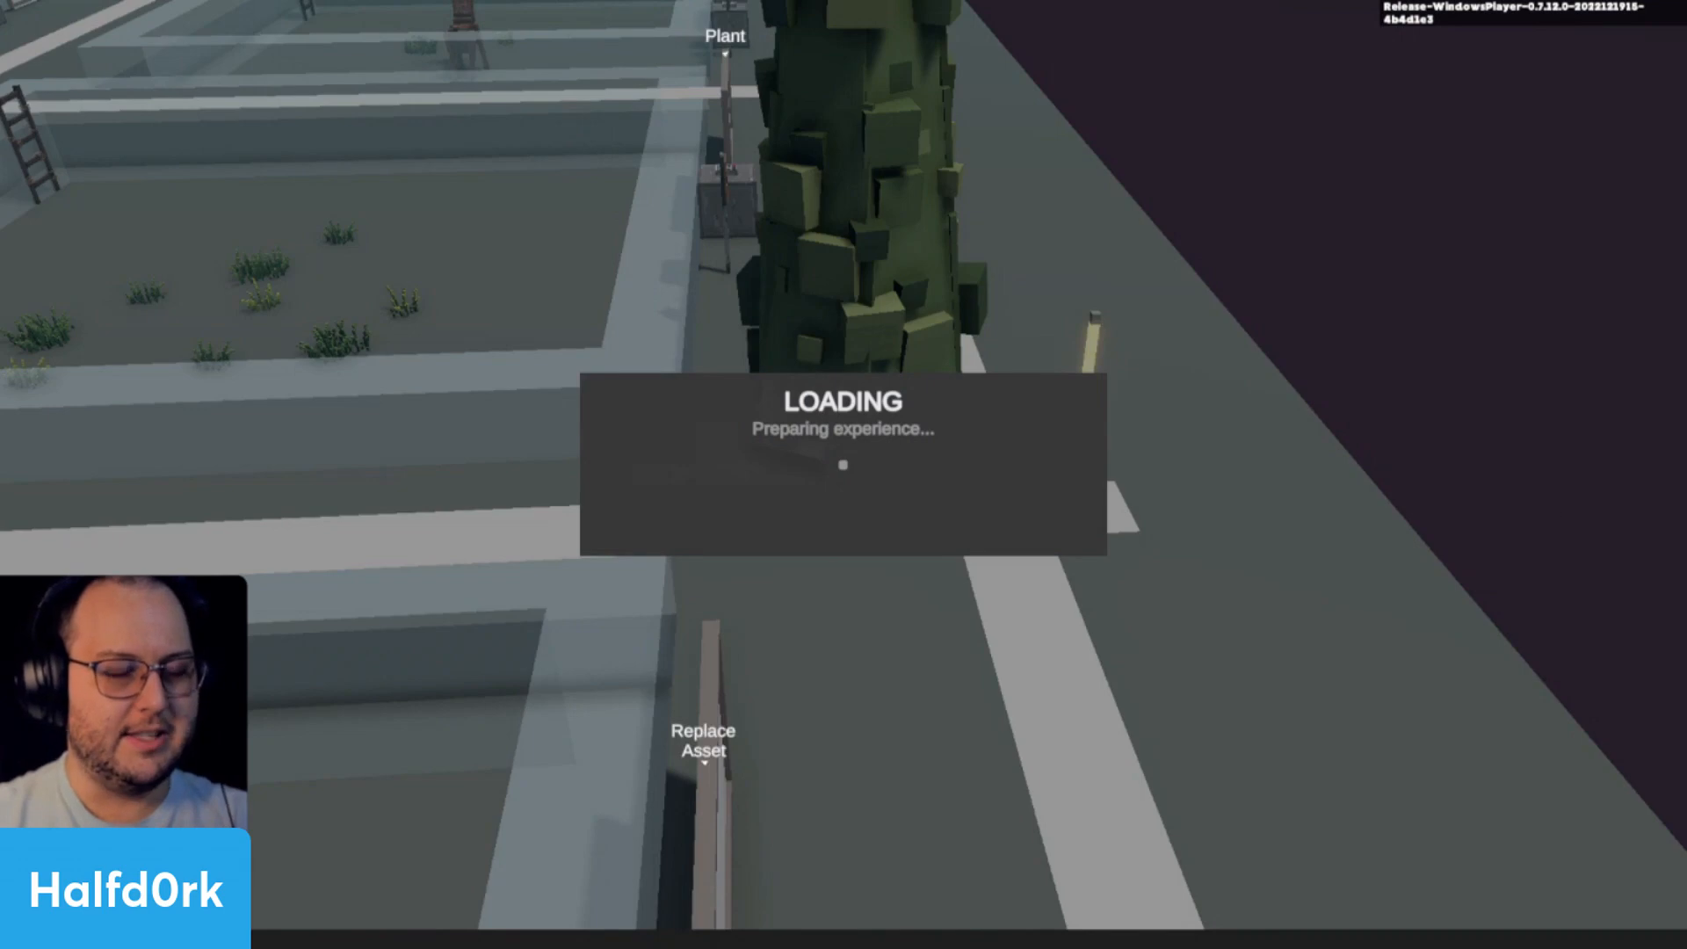
key("w")
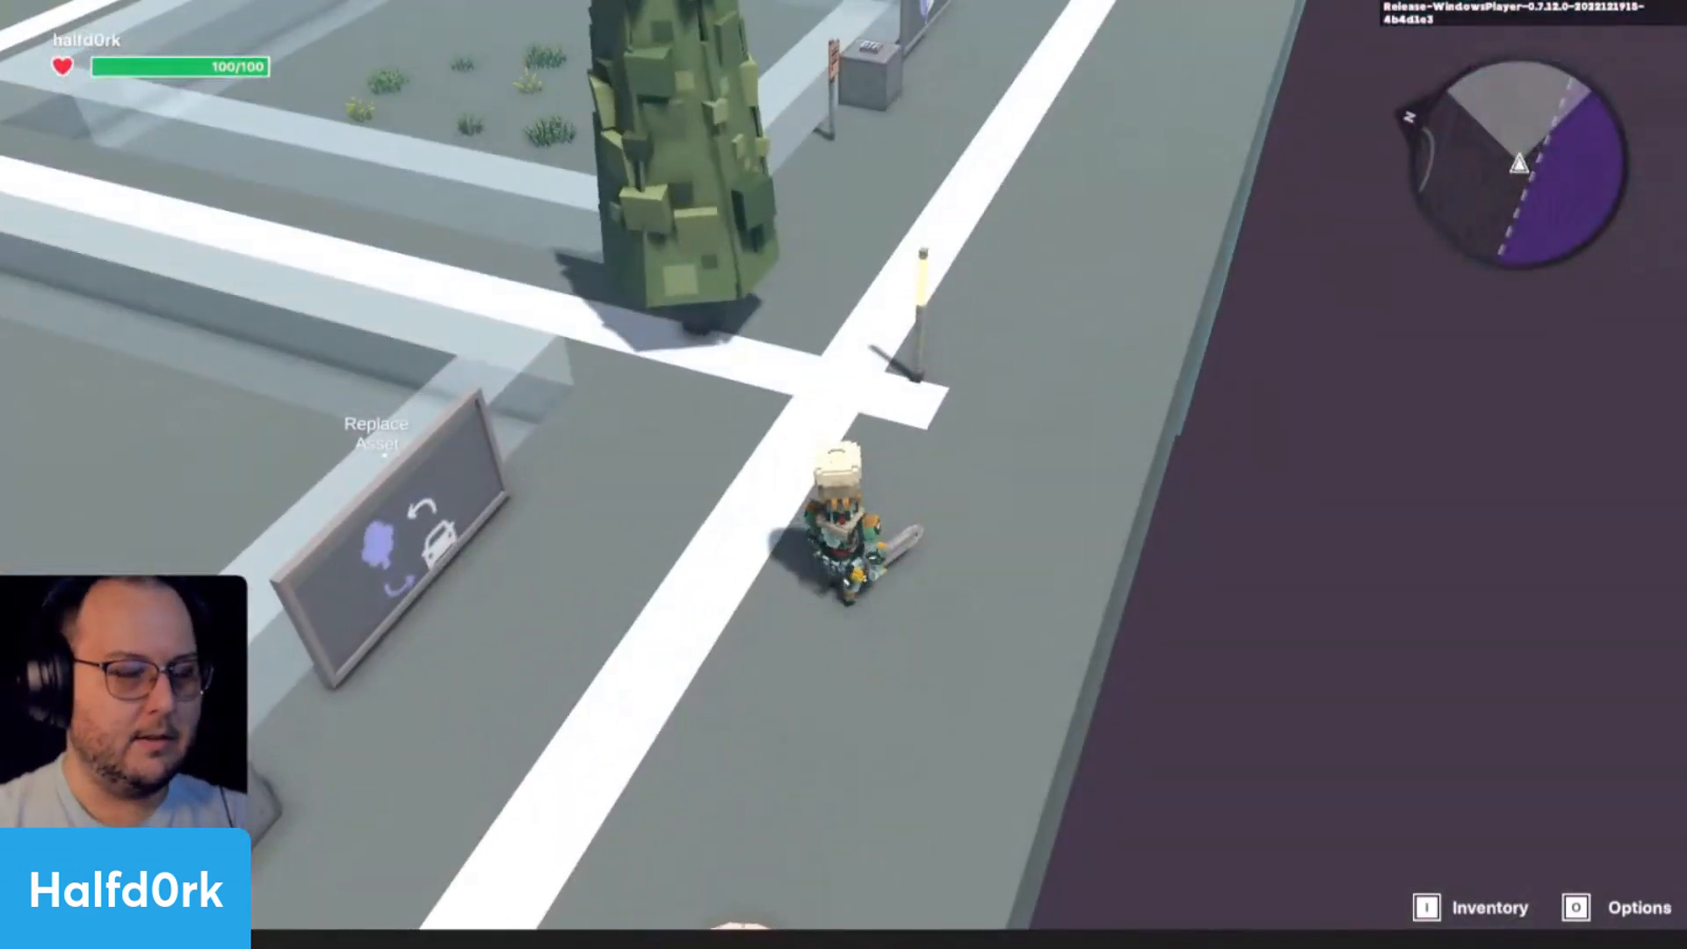
key("w")
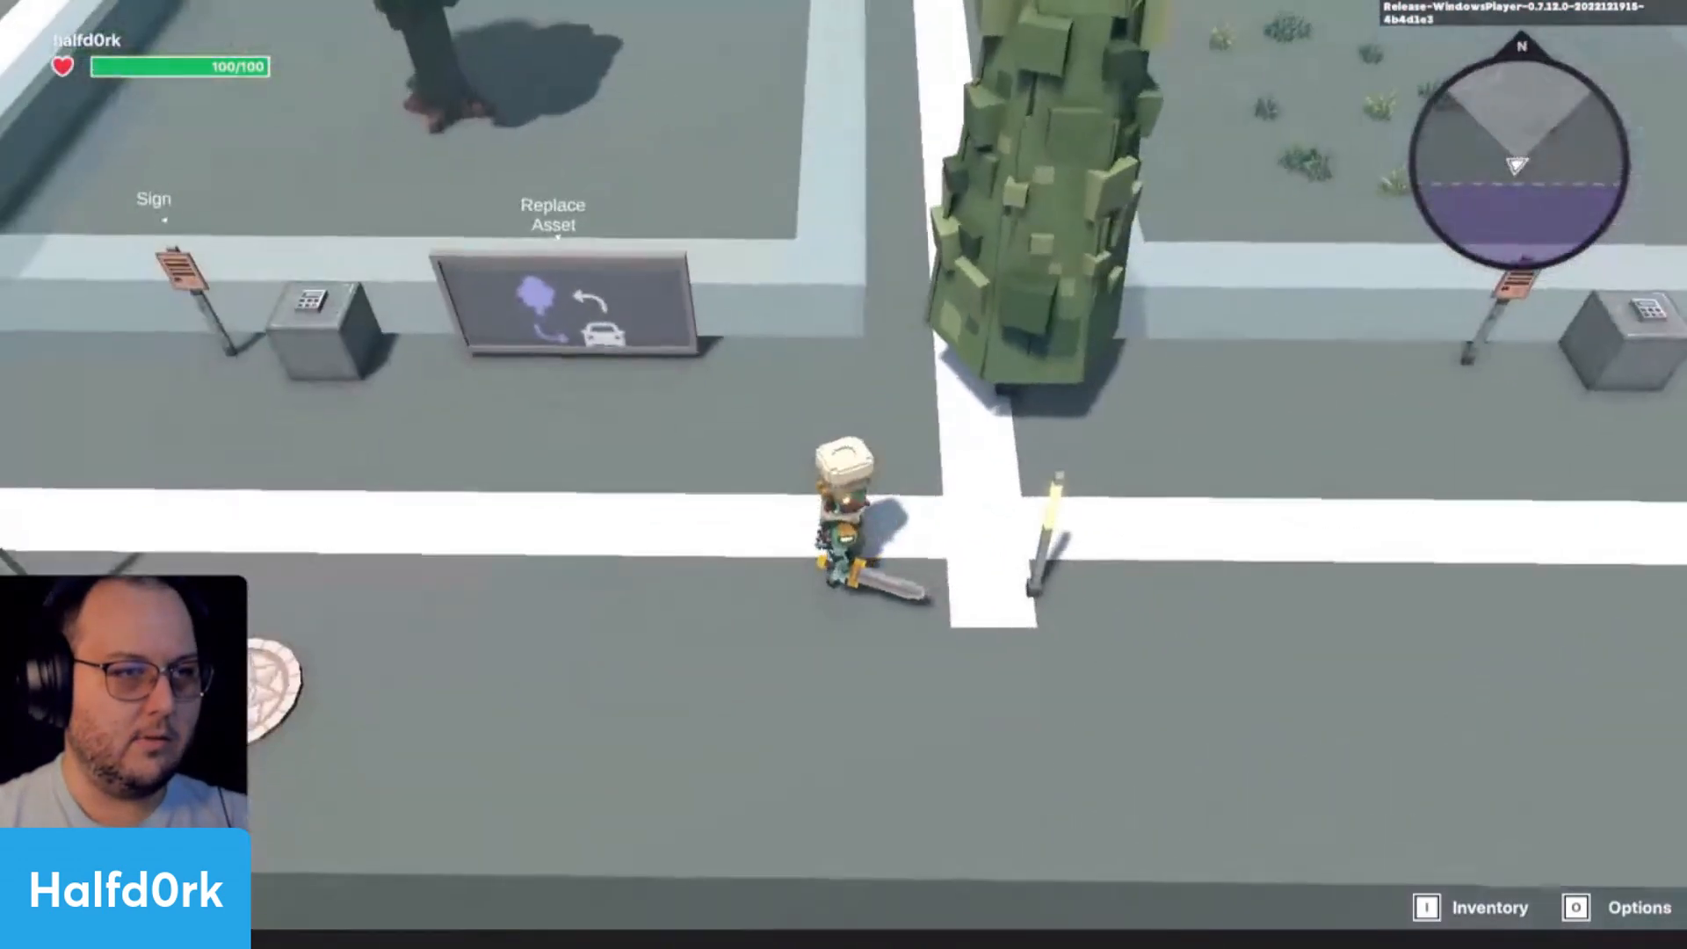
key("ctrl+p")
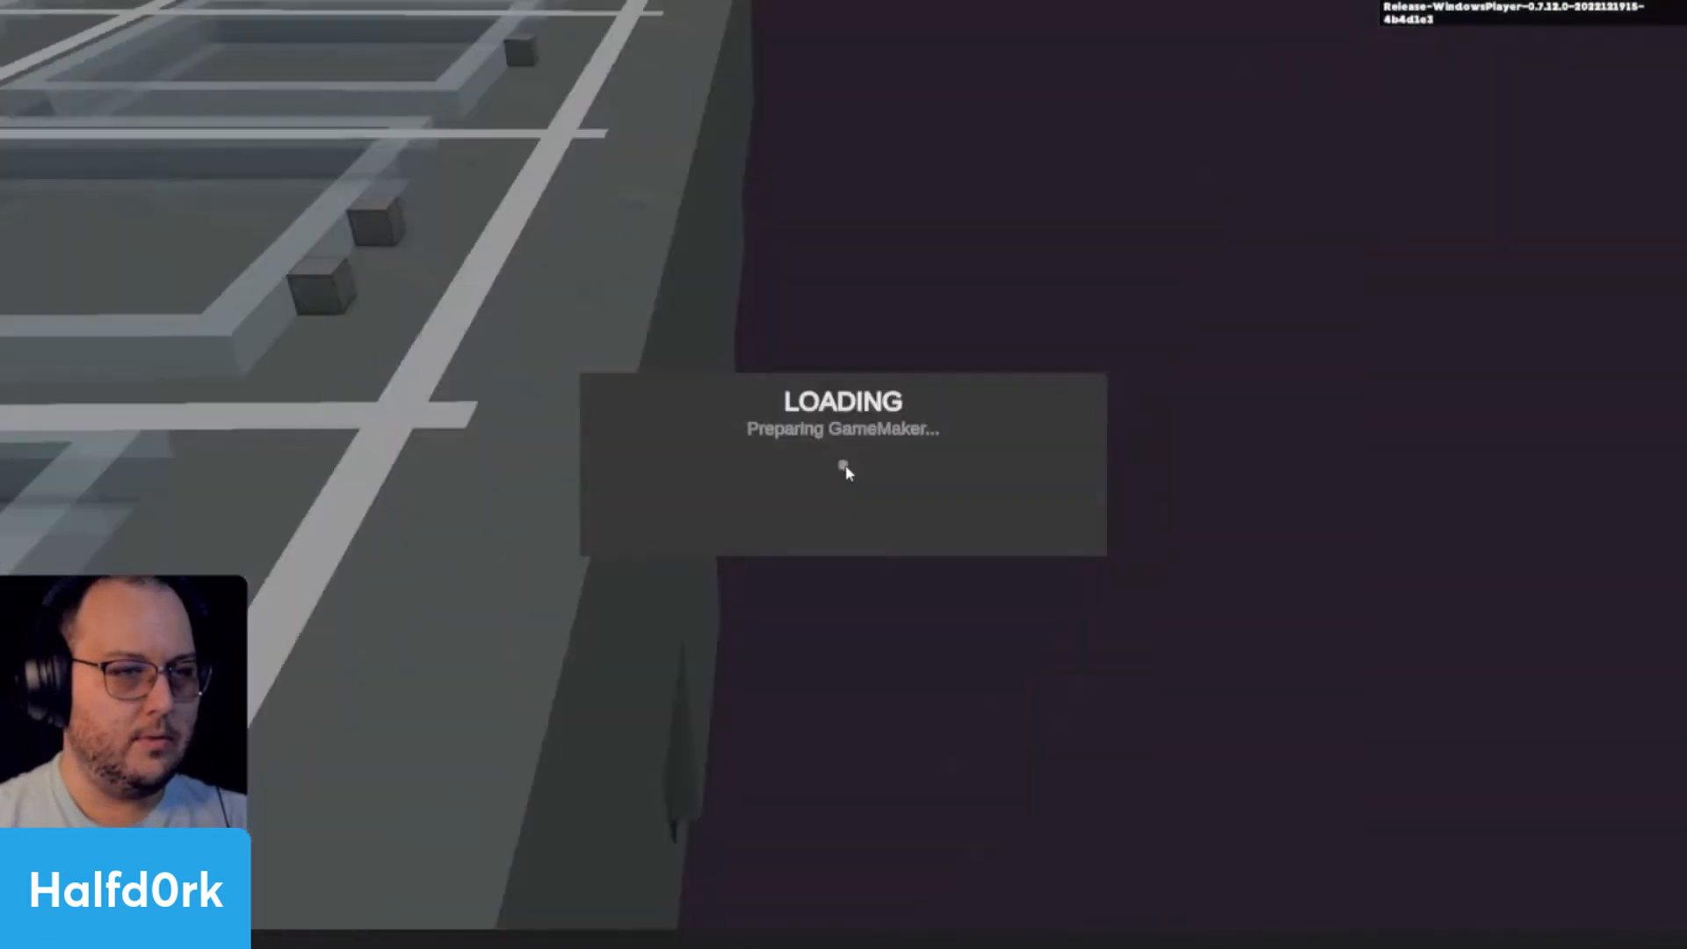
- Set the tree baby's platform move offset X to 1 and its wait duration to 1
left_click(827, 344)
scroll(1484, 674, "down", 3)
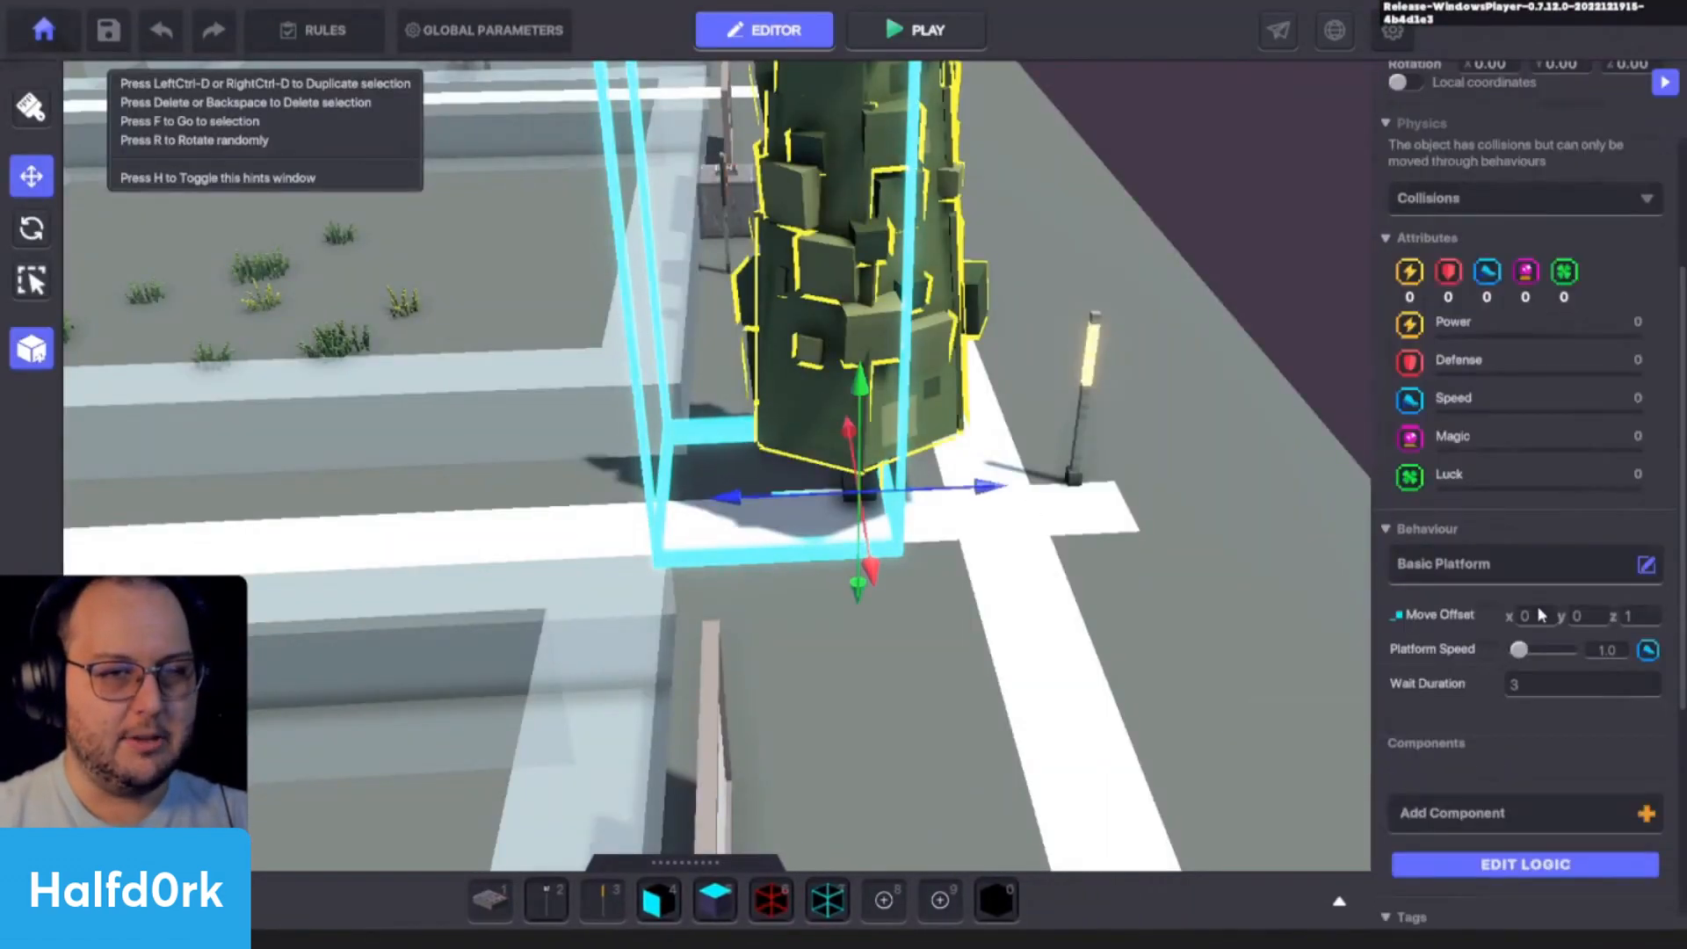
left_click(1546, 685)
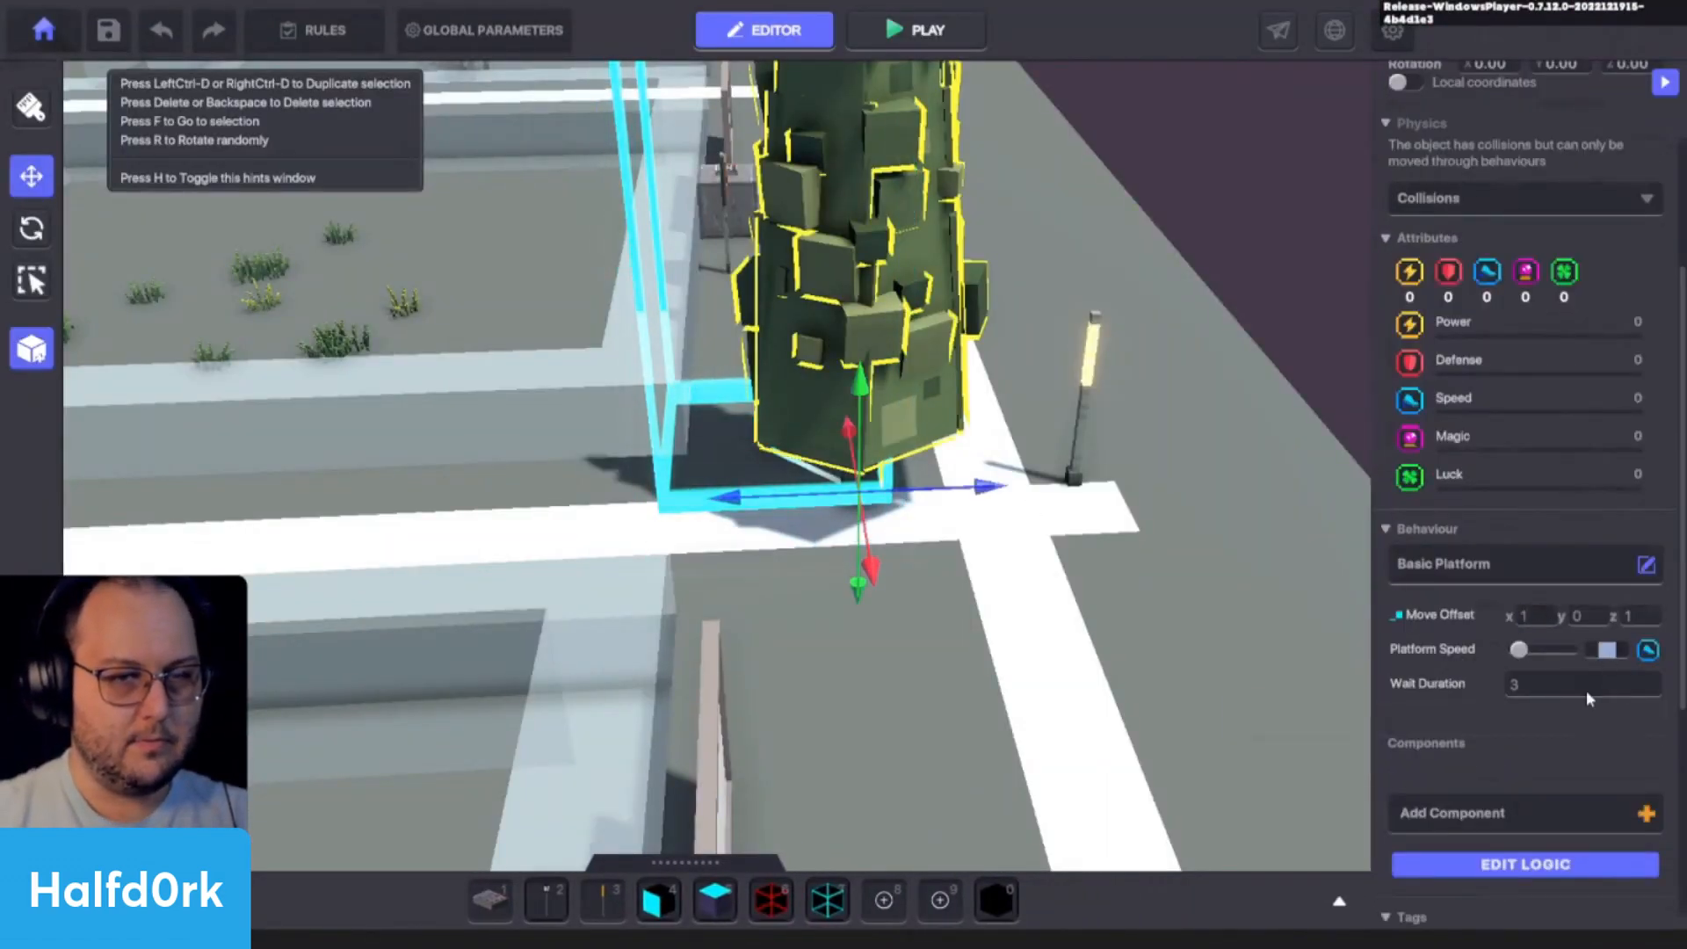
- Playtest again, walk up beside the lamp to examine the tree's diagonal movement, and return to the editor
key("ctrl+p")
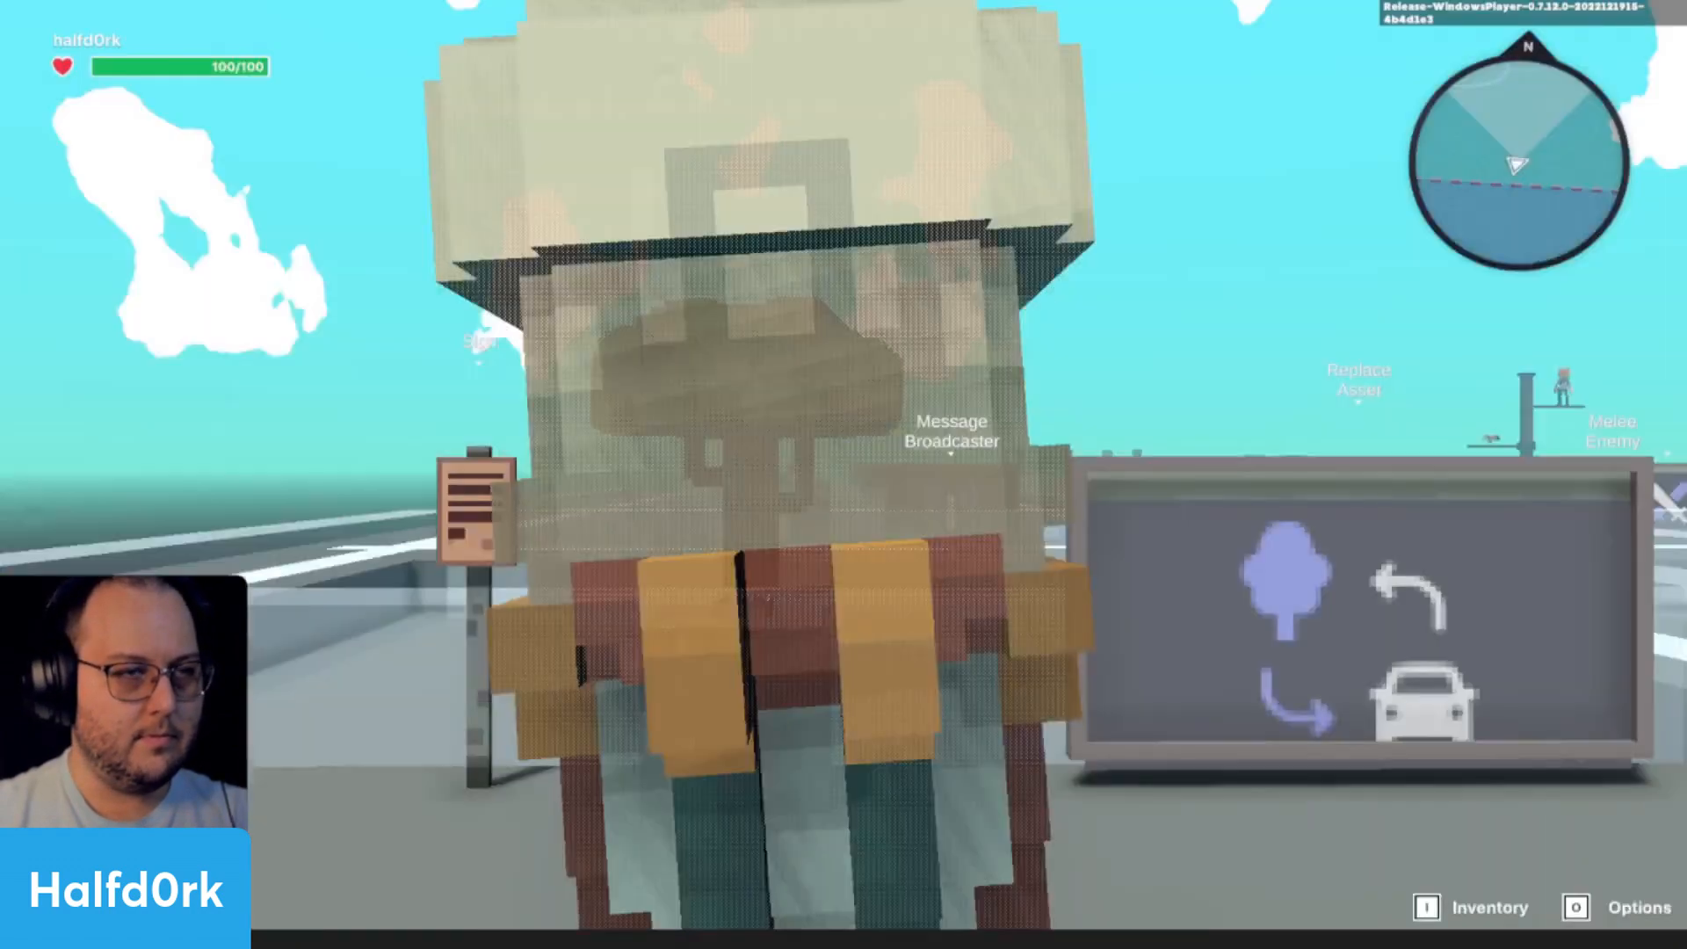
key("w")
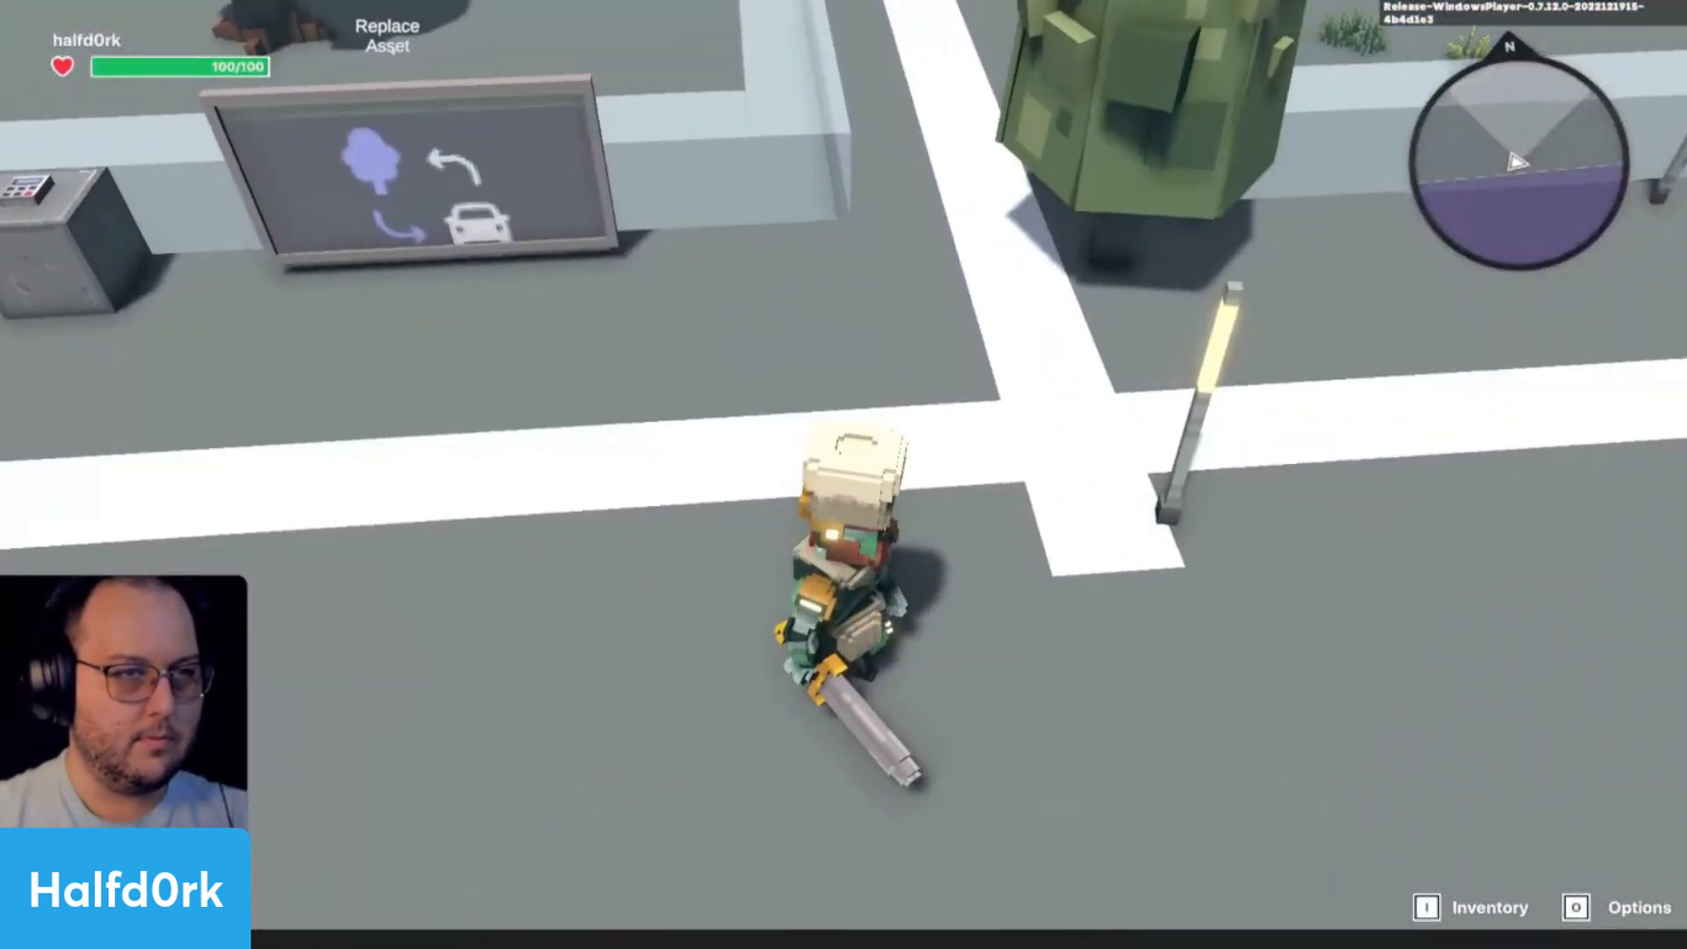
key("d")
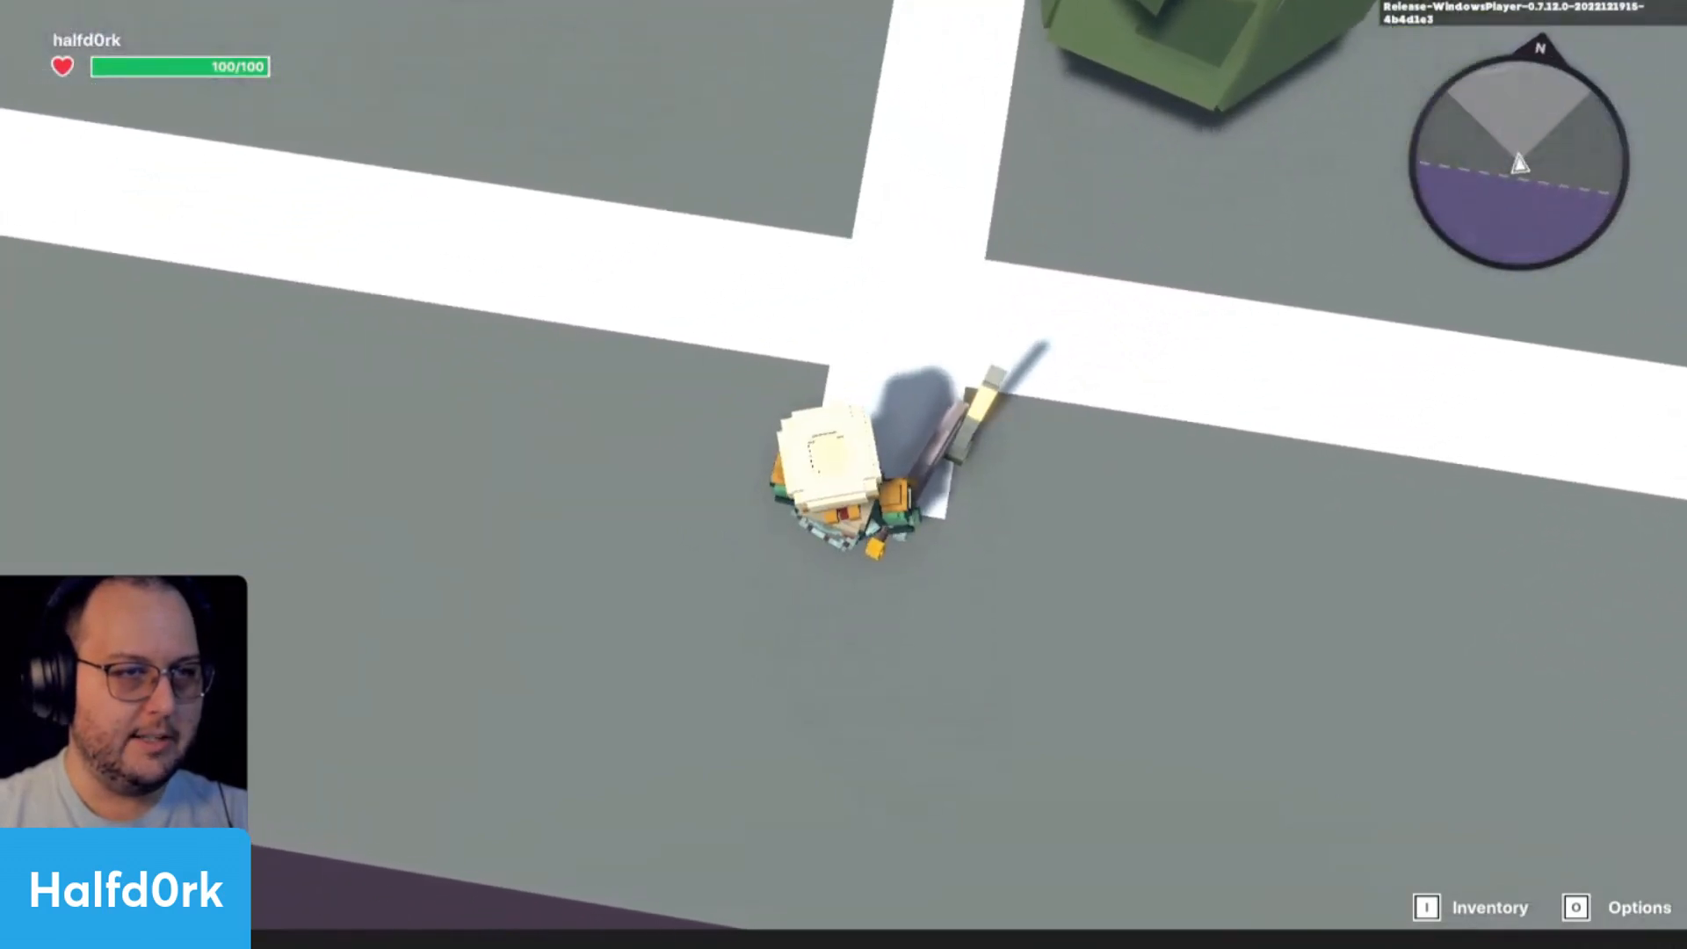
key("Escape")
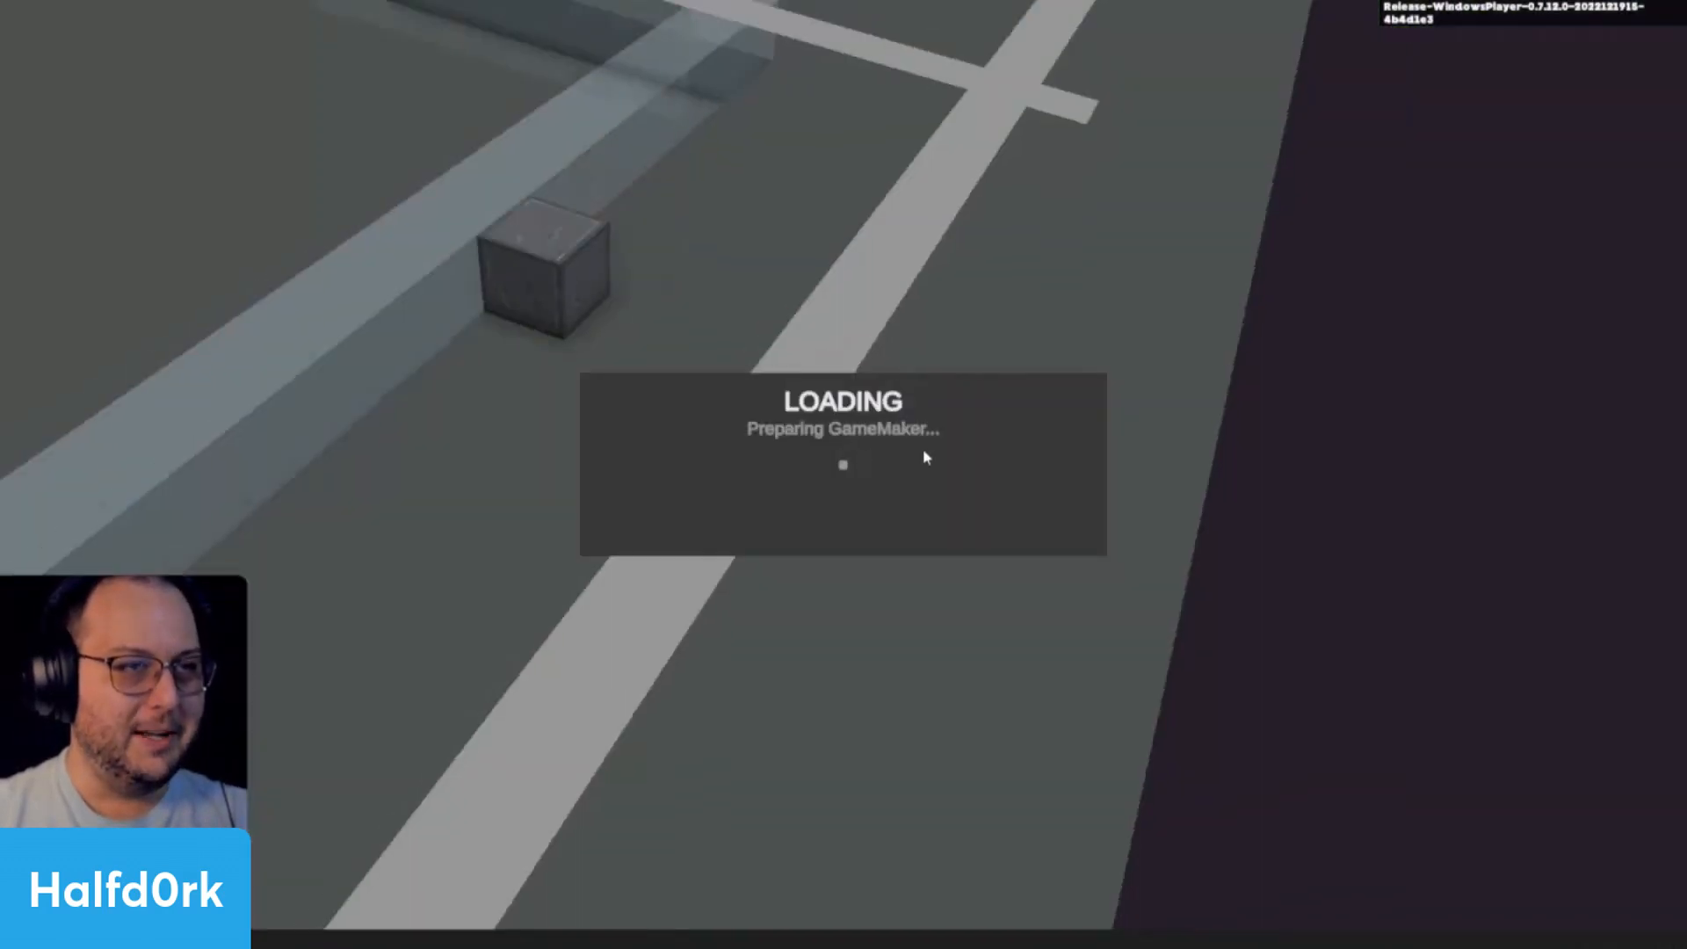
- Set the tree baby's platform move offset Z to 0
left_click(825, 349)
scroll(1548, 788, "down", 5)
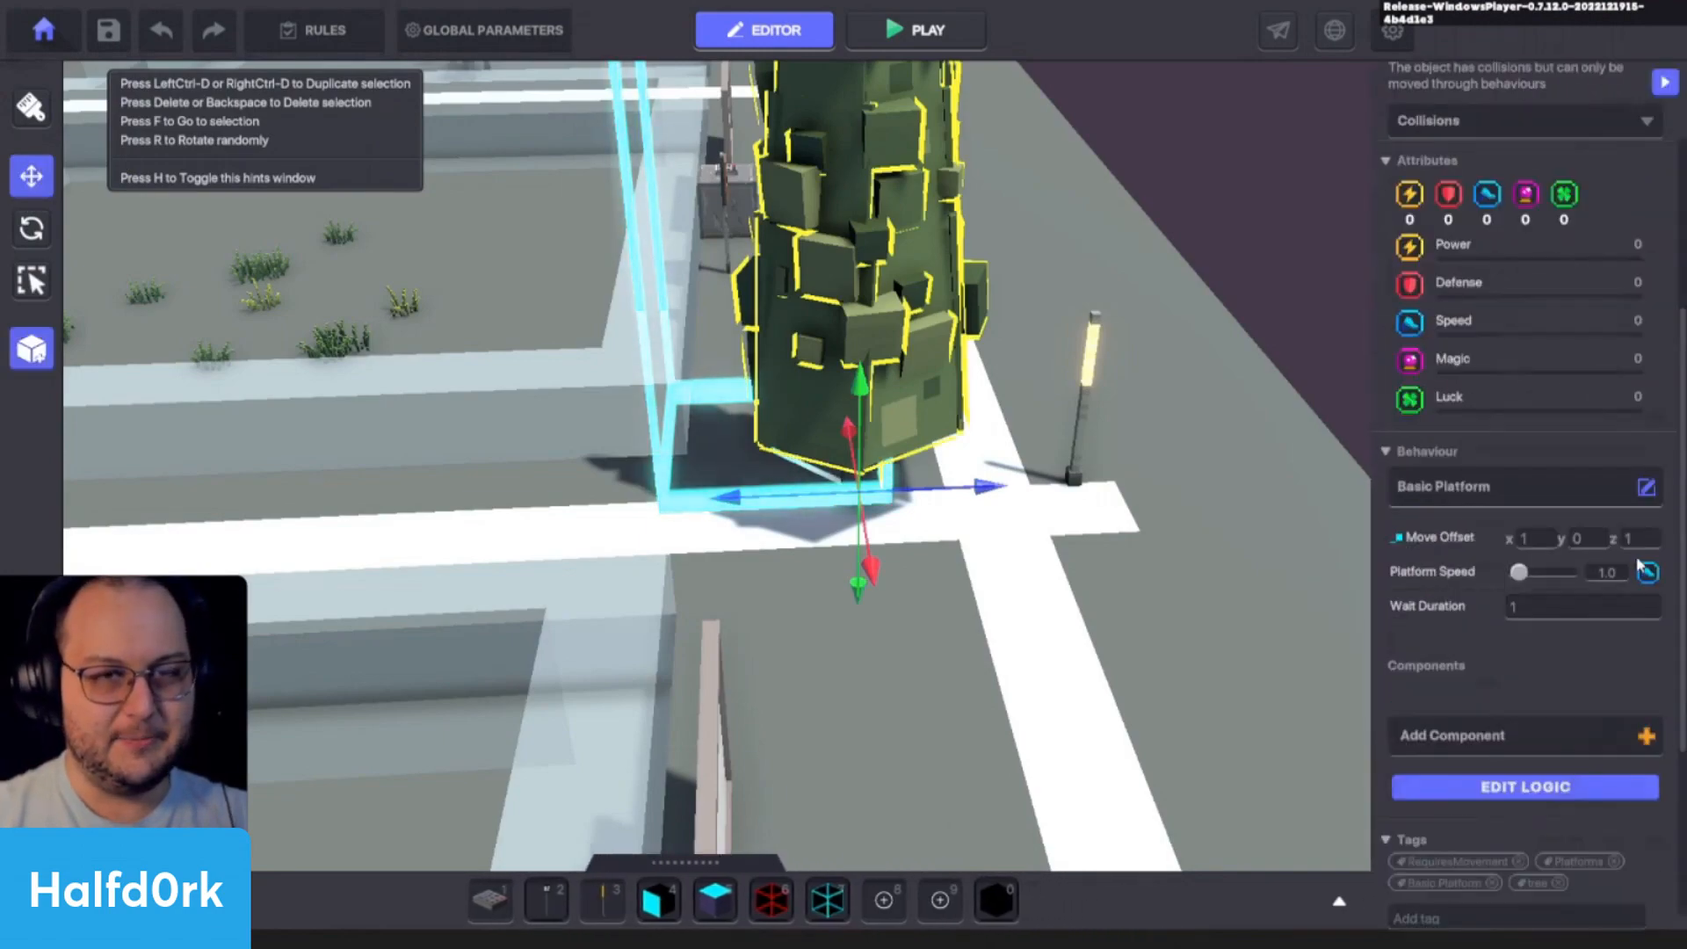
type("0")
- Playtest the X-only platform movement near the lamp and return to the editor
key("ctrl+p")
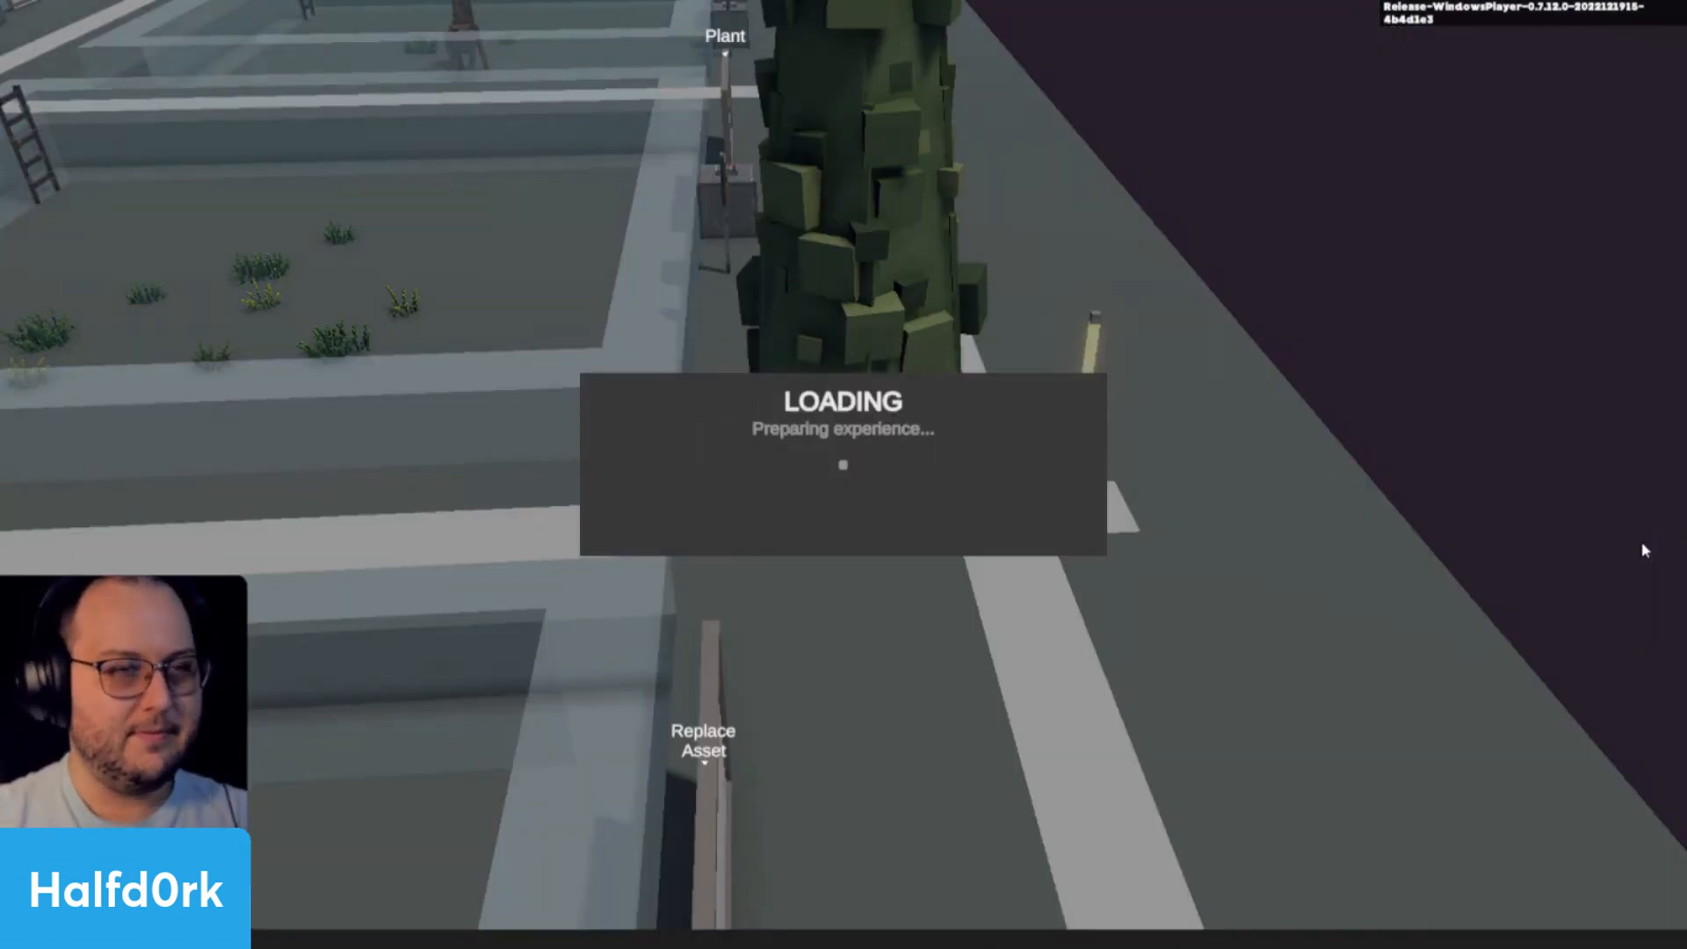
key("w")
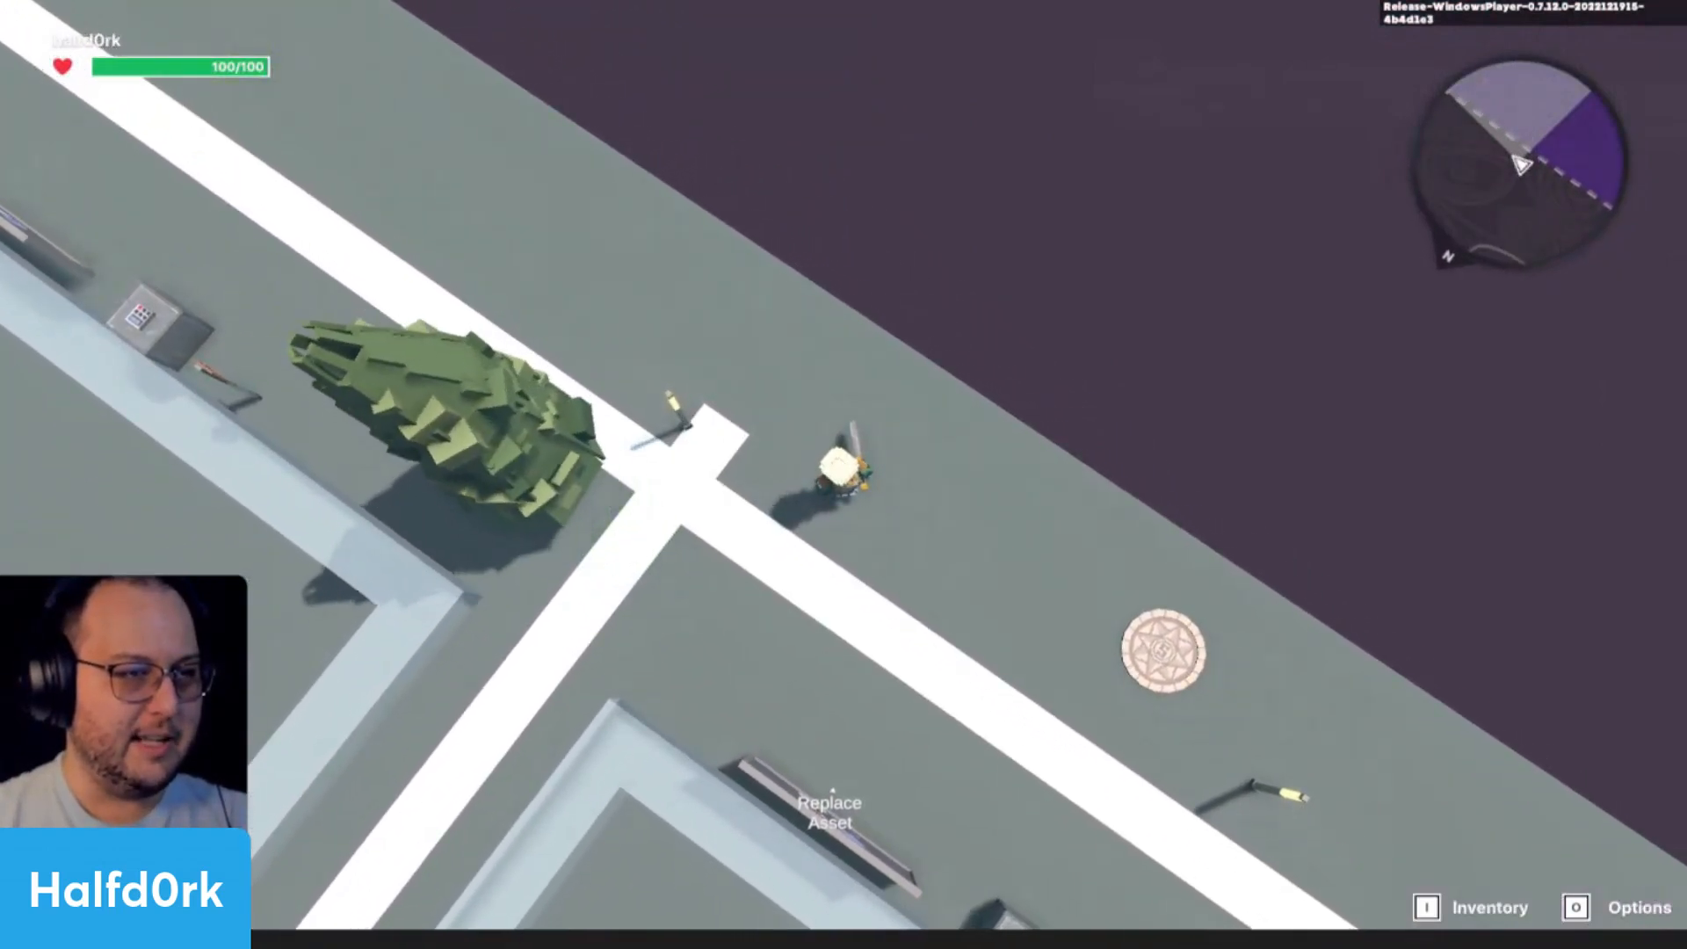
key("Escape")
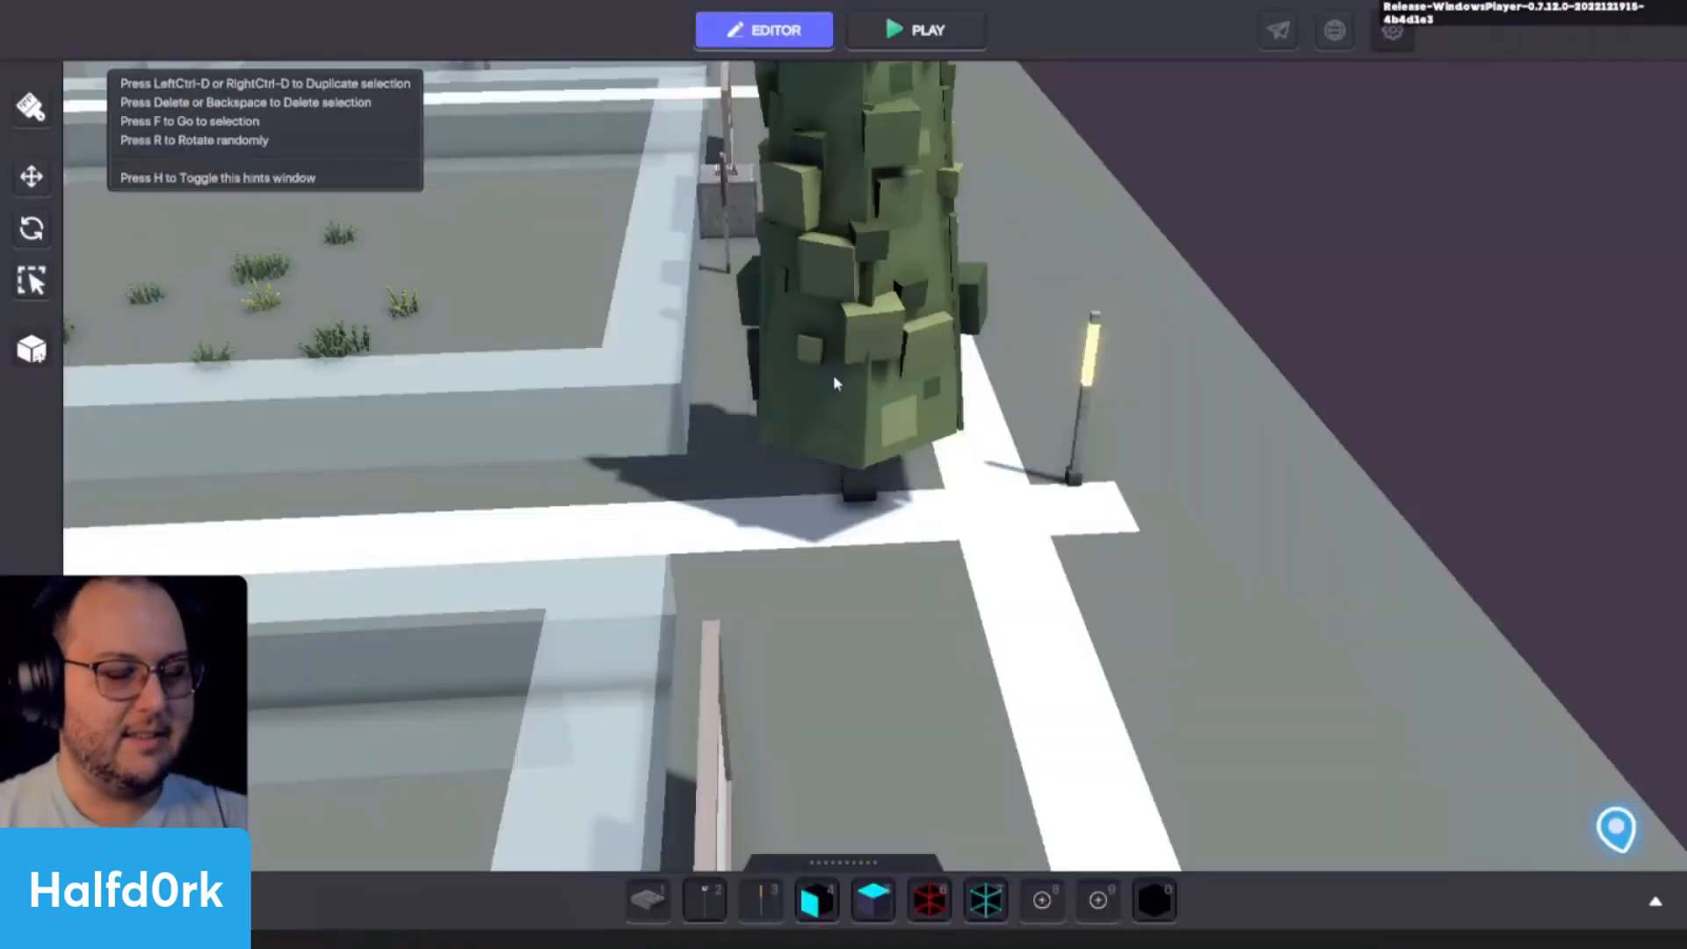
- Examine the anchor lamp's Speaker component settings and its detection range around the tree
left_click(833, 376)
left_click(1090, 359)
scroll(1559, 684, "down", 4)
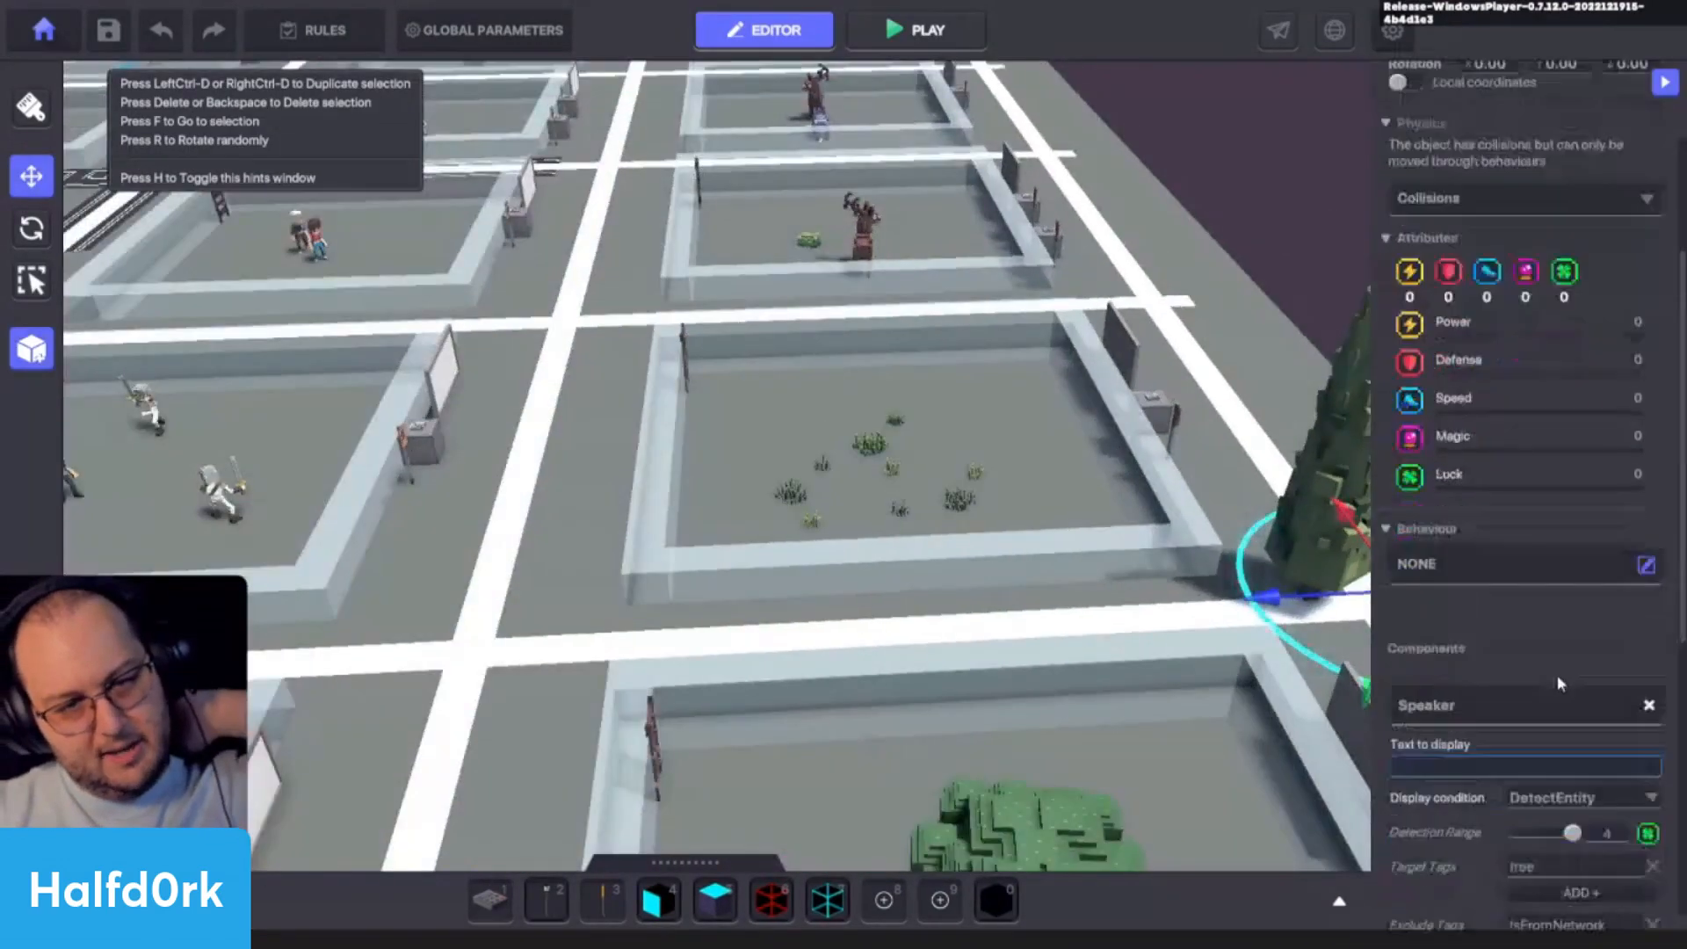
scroll(1557, 674, "down", 2)
key("f")
scroll(1591, 635, "down", 2)
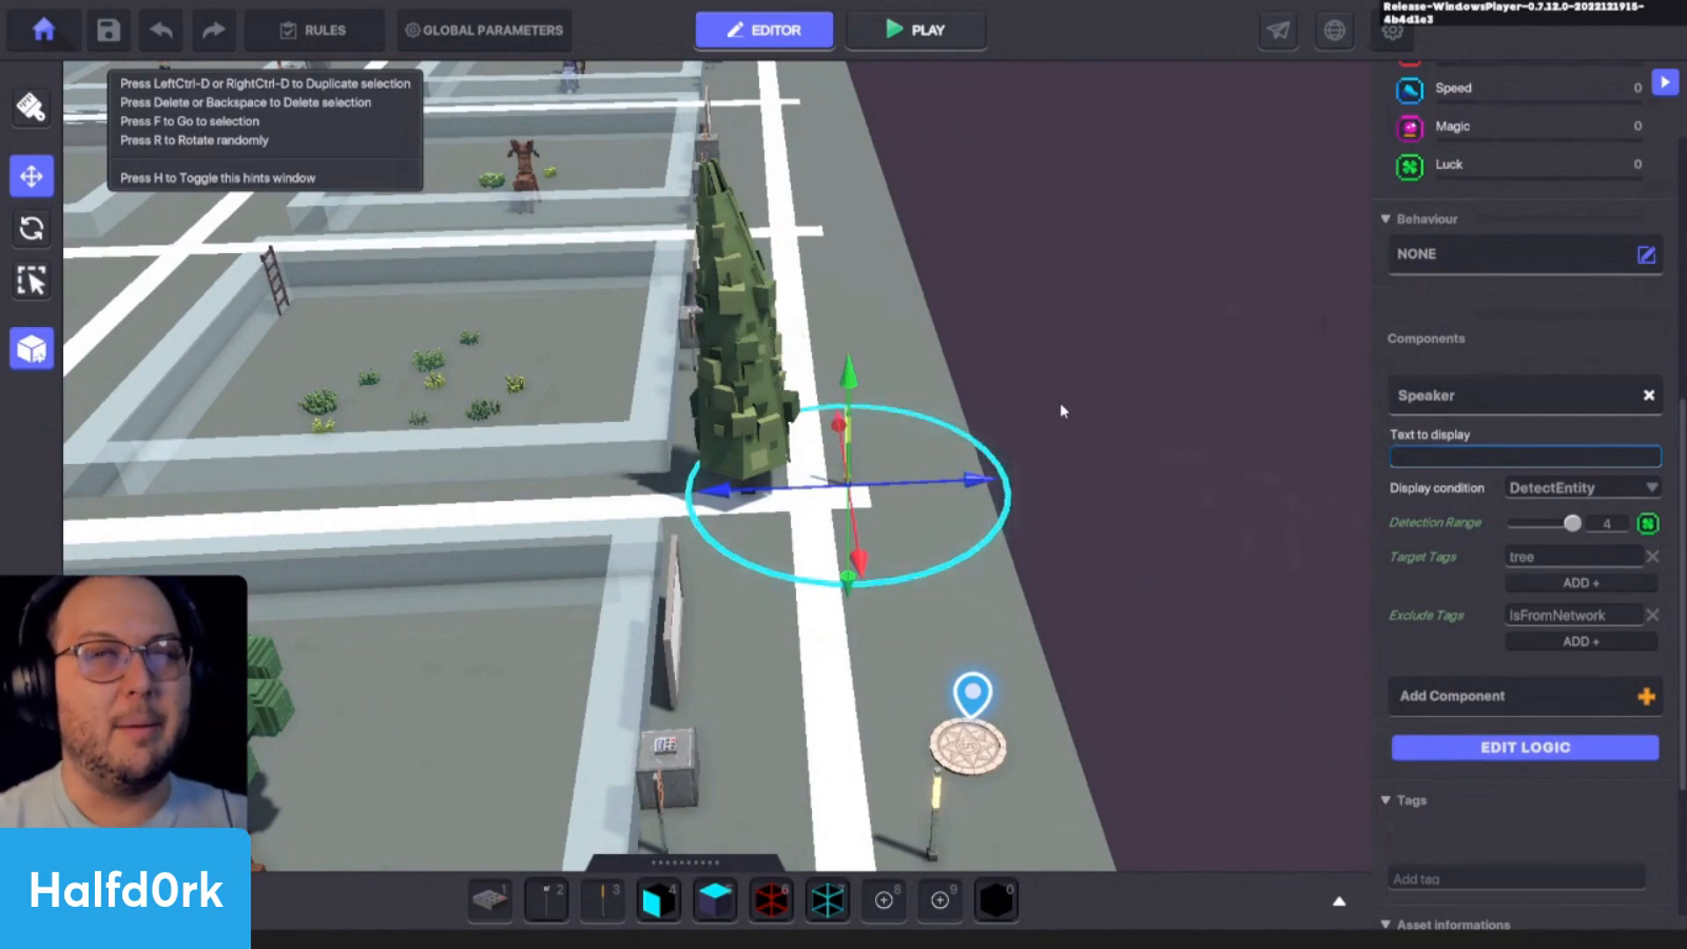
scroll(1059, 403, "up", 3)
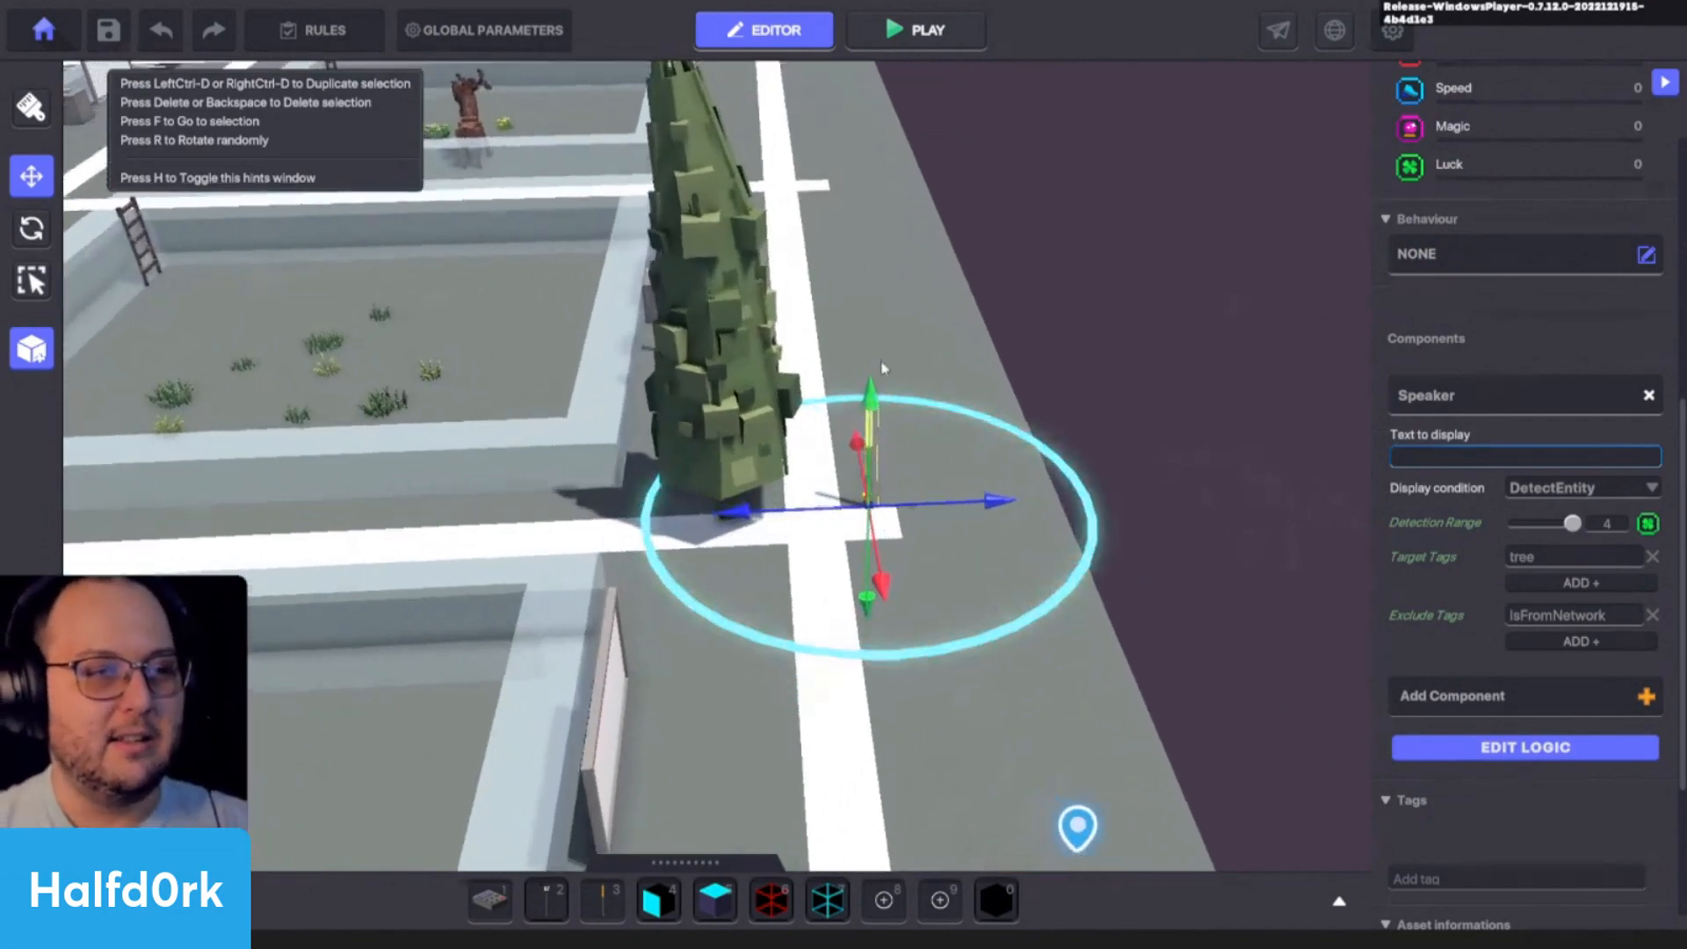
- Look through the behaviours available for the tree baby and close the list without choosing one
left_click(724, 411)
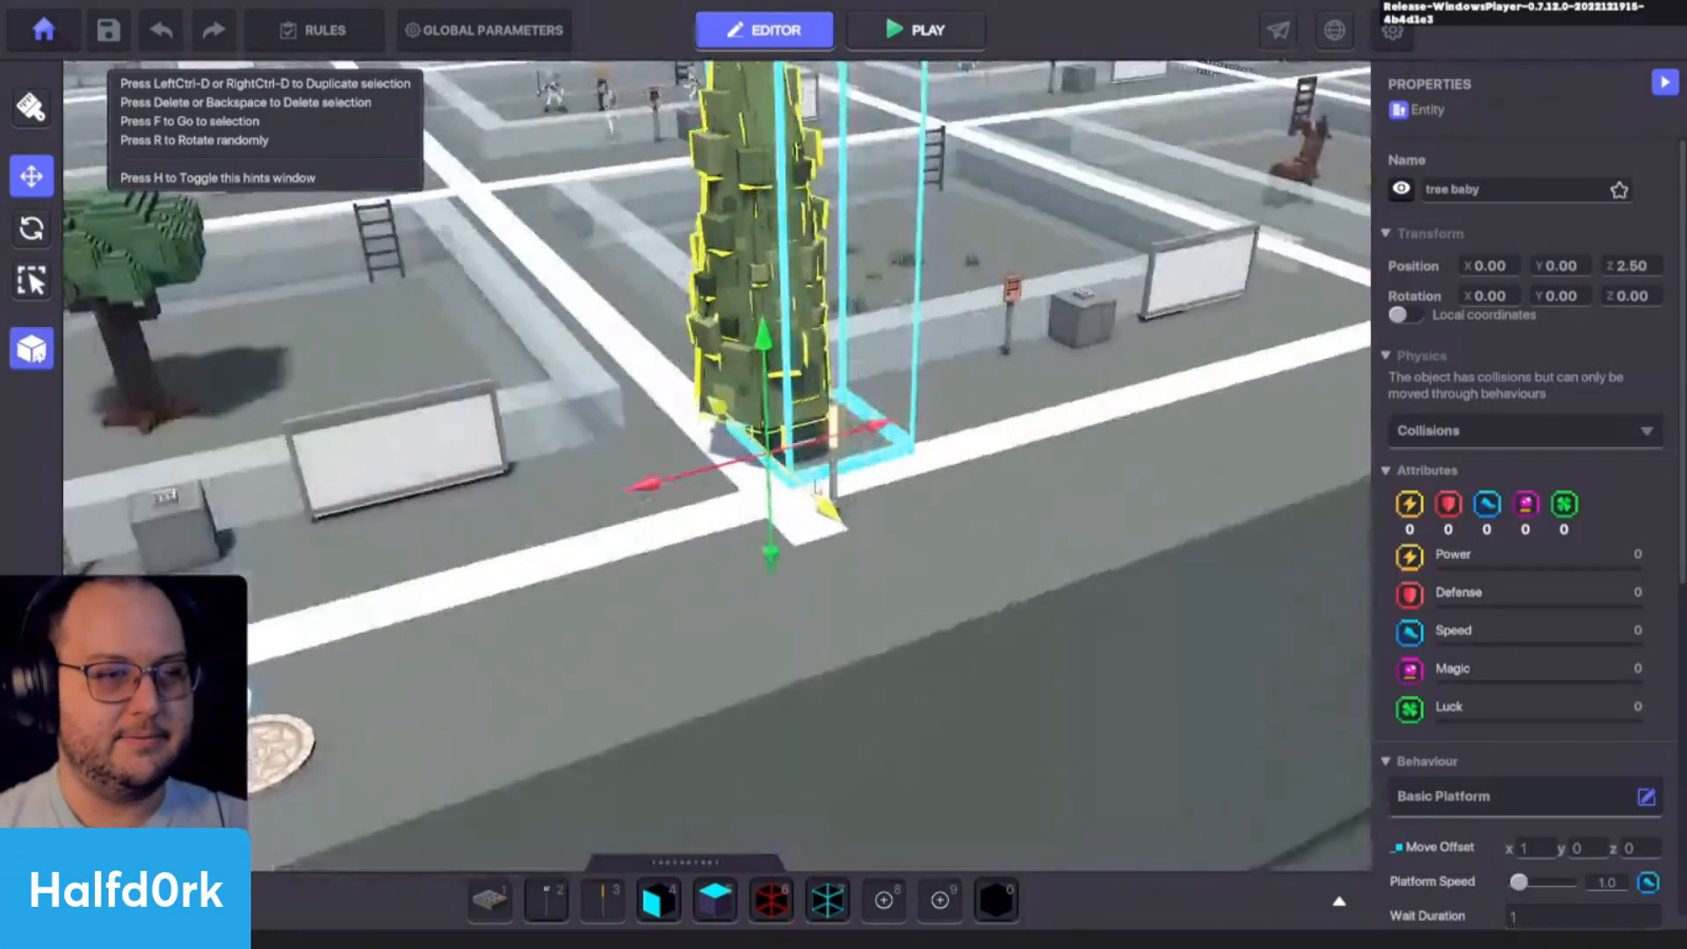
scroll(1520, 351, "down", 5)
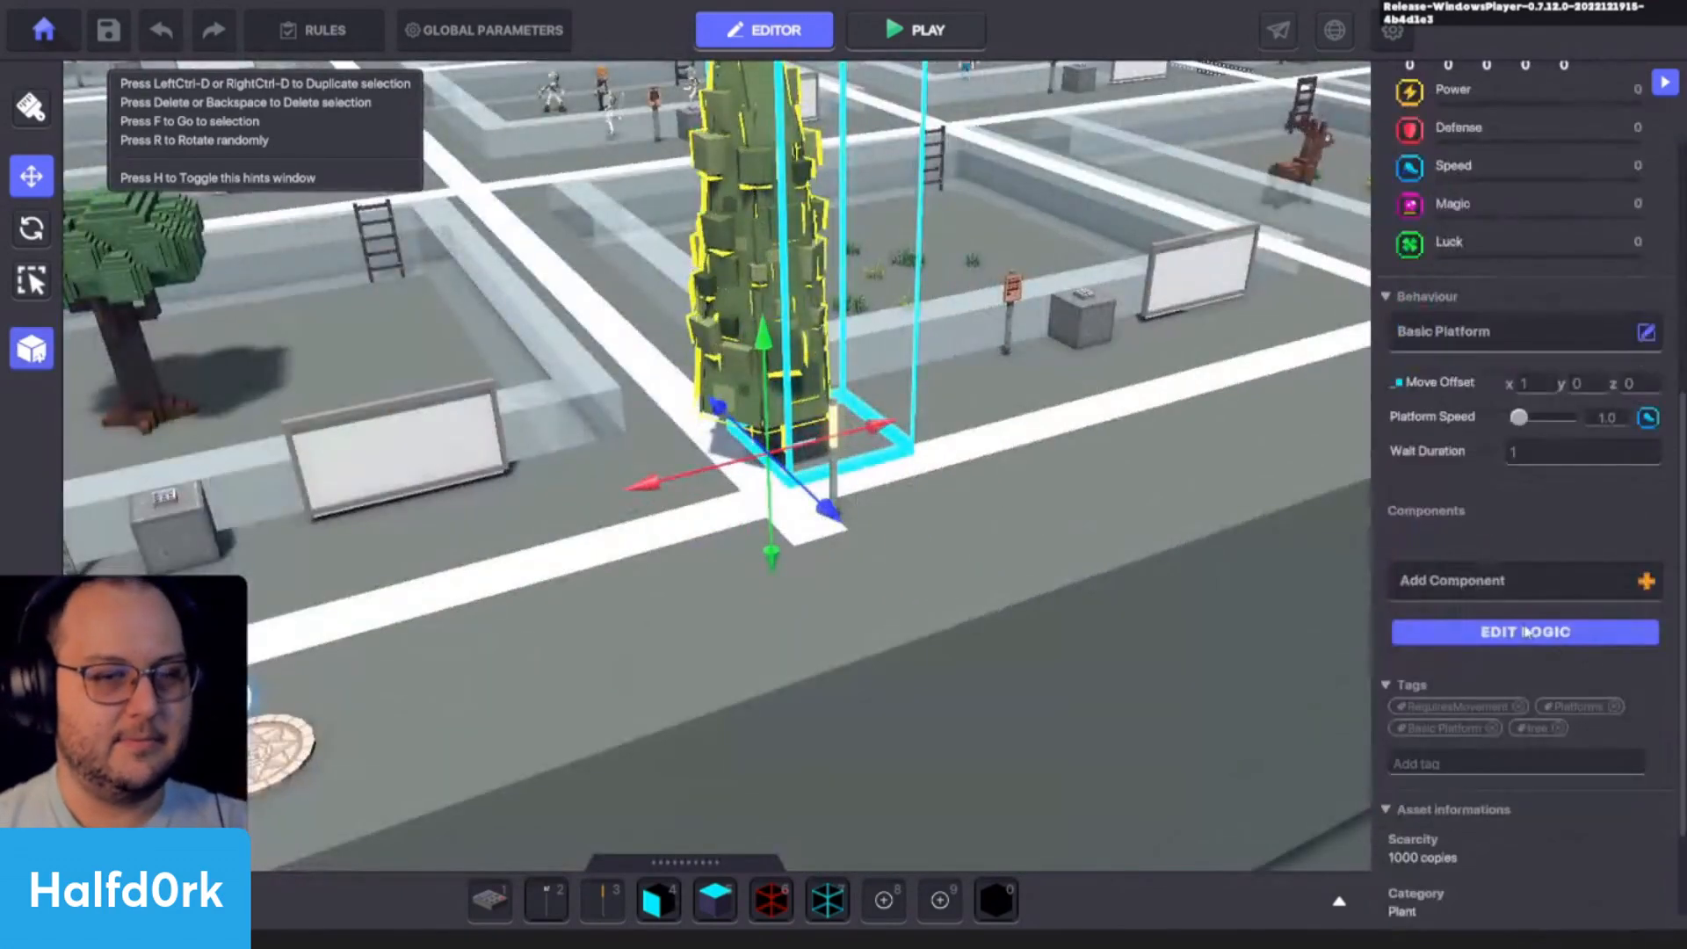
left_click(1521, 330)
scroll(1054, 527, "down", 3)
scroll(1004, 631, "up", 2)
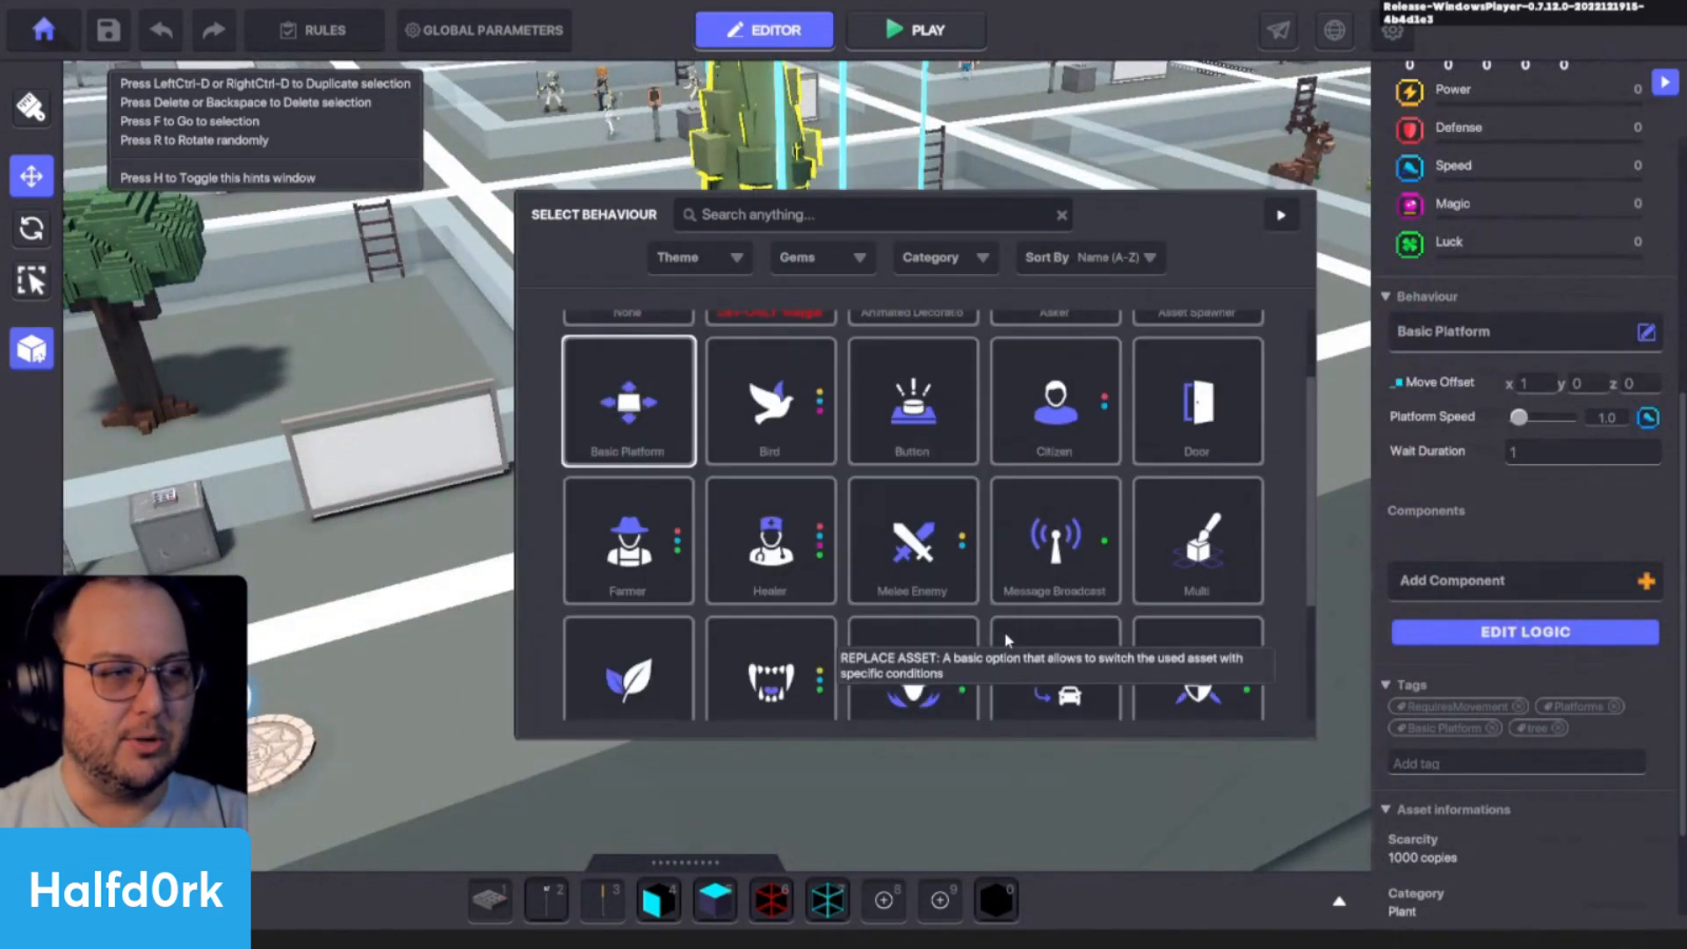
scroll(982, 623, "down", 2)
scroll(981, 628, "up", 2)
scroll(981, 630, "up", 1)
scroll(1078, 550, "down", 2)
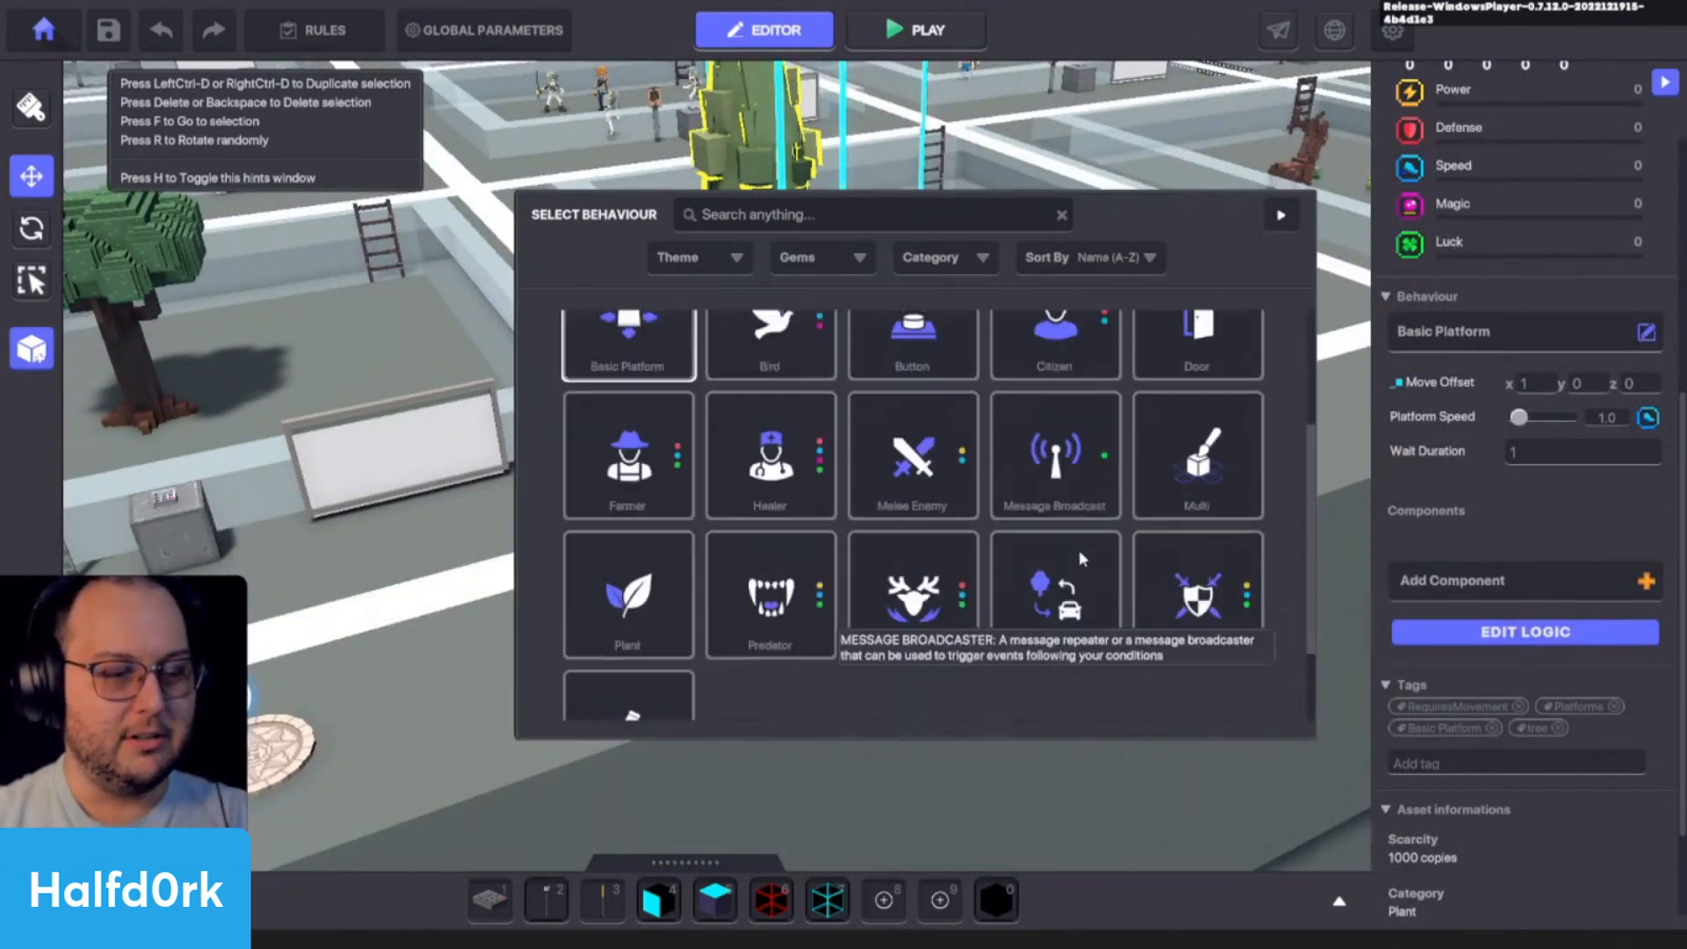
scroll(829, 487, "down", 2)
scroll(829, 487, "up", 4)
left_click(1276, 212)
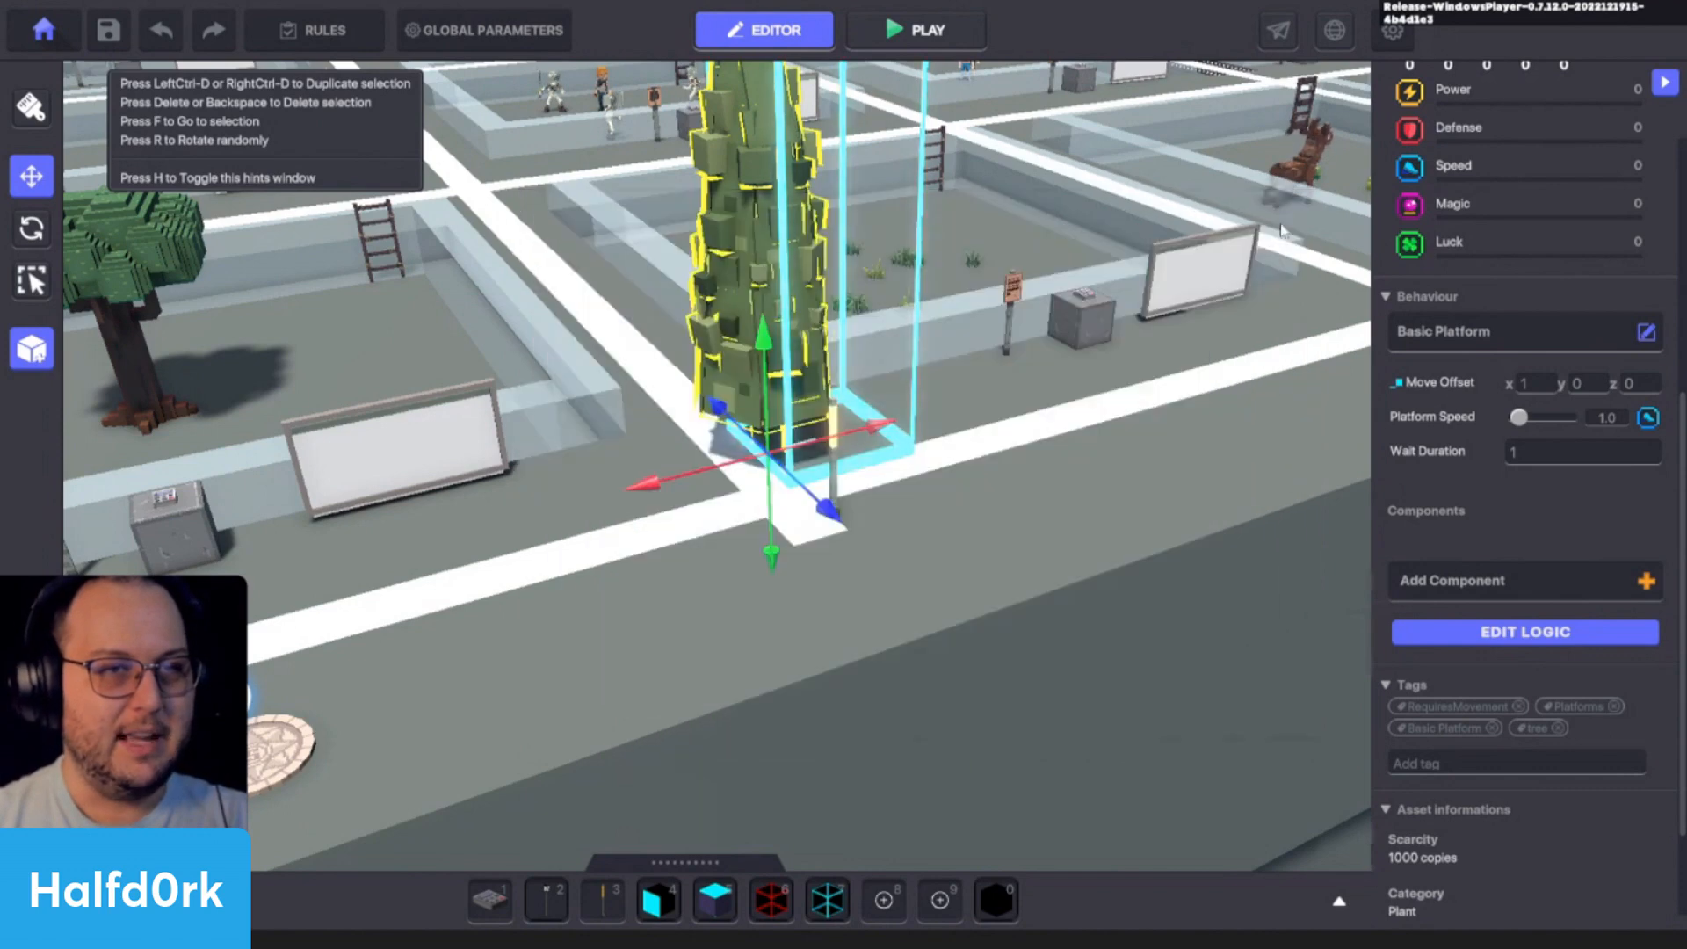
- Delete the cypress tree and its anchor lamp from the scene
left_click(1127, 318)
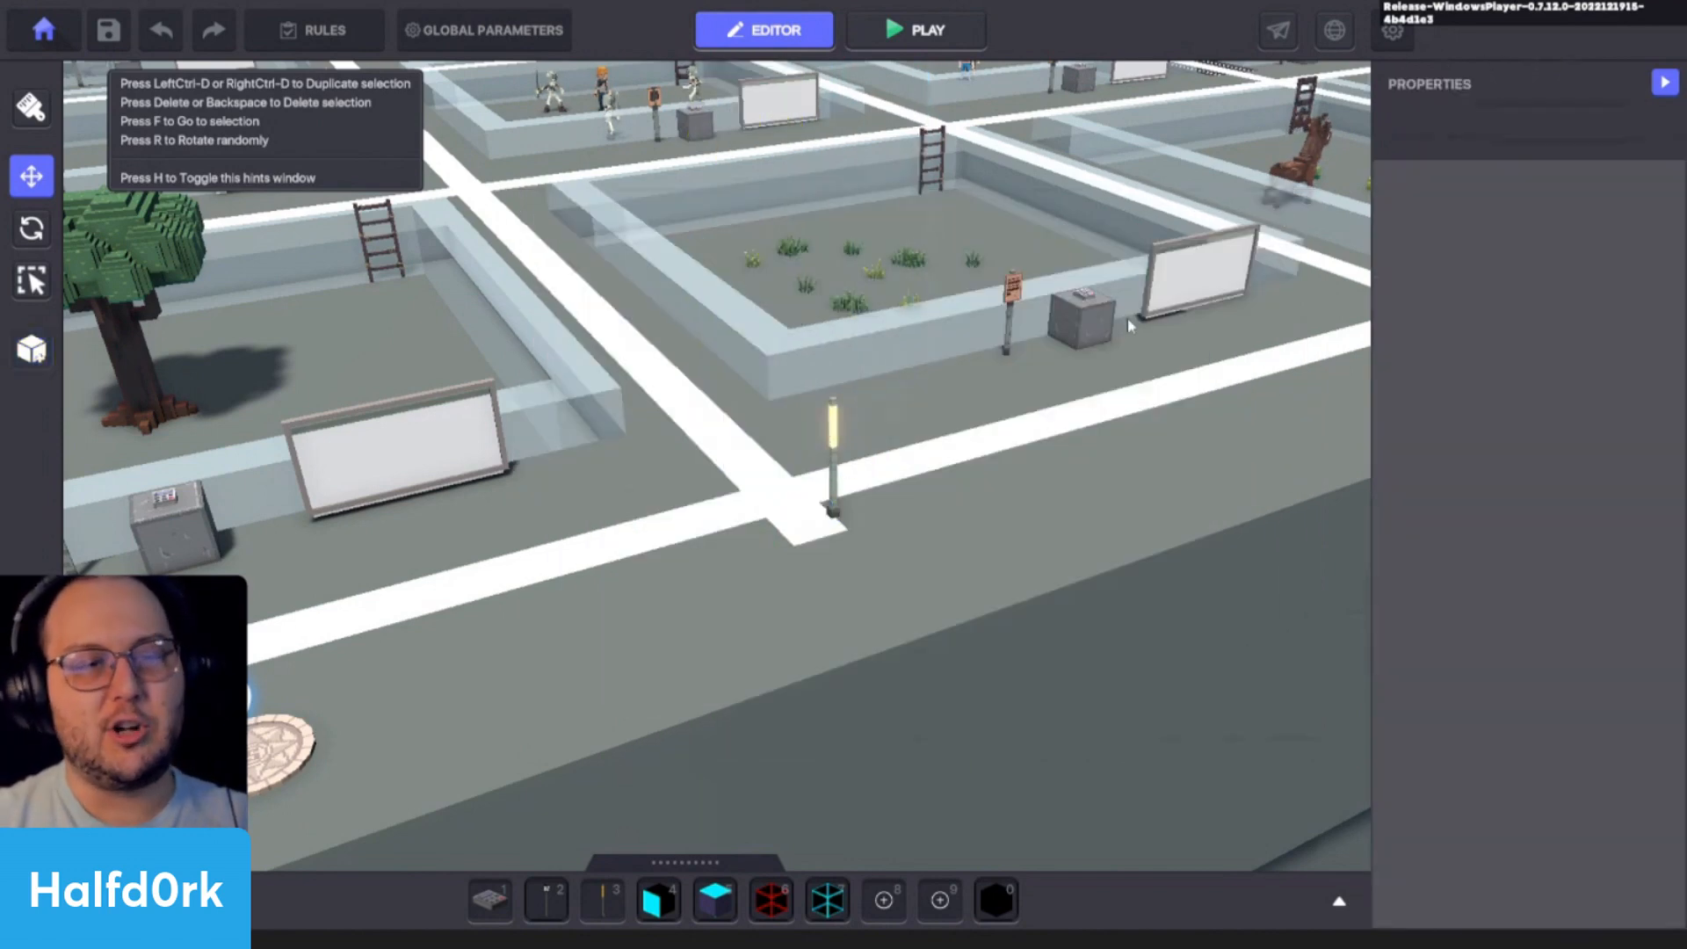
left_click(832, 465)
key("Delete")
middle_click_drag(920, 518, 983, 500)
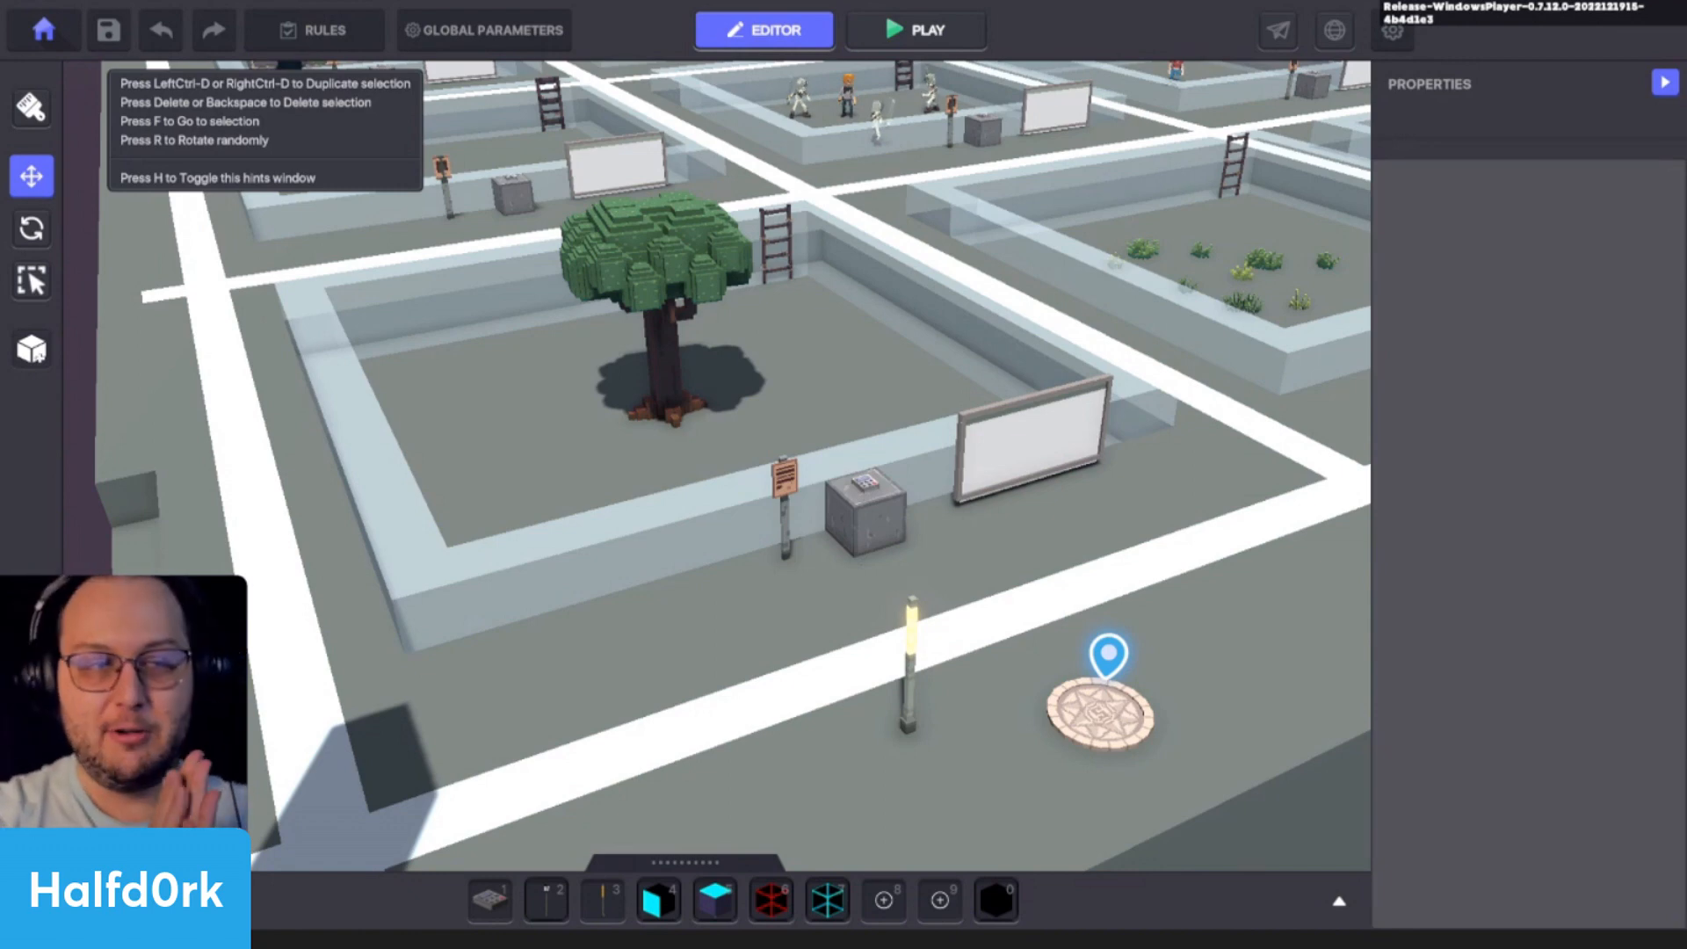
scroll(1108, 495, "down", 4)
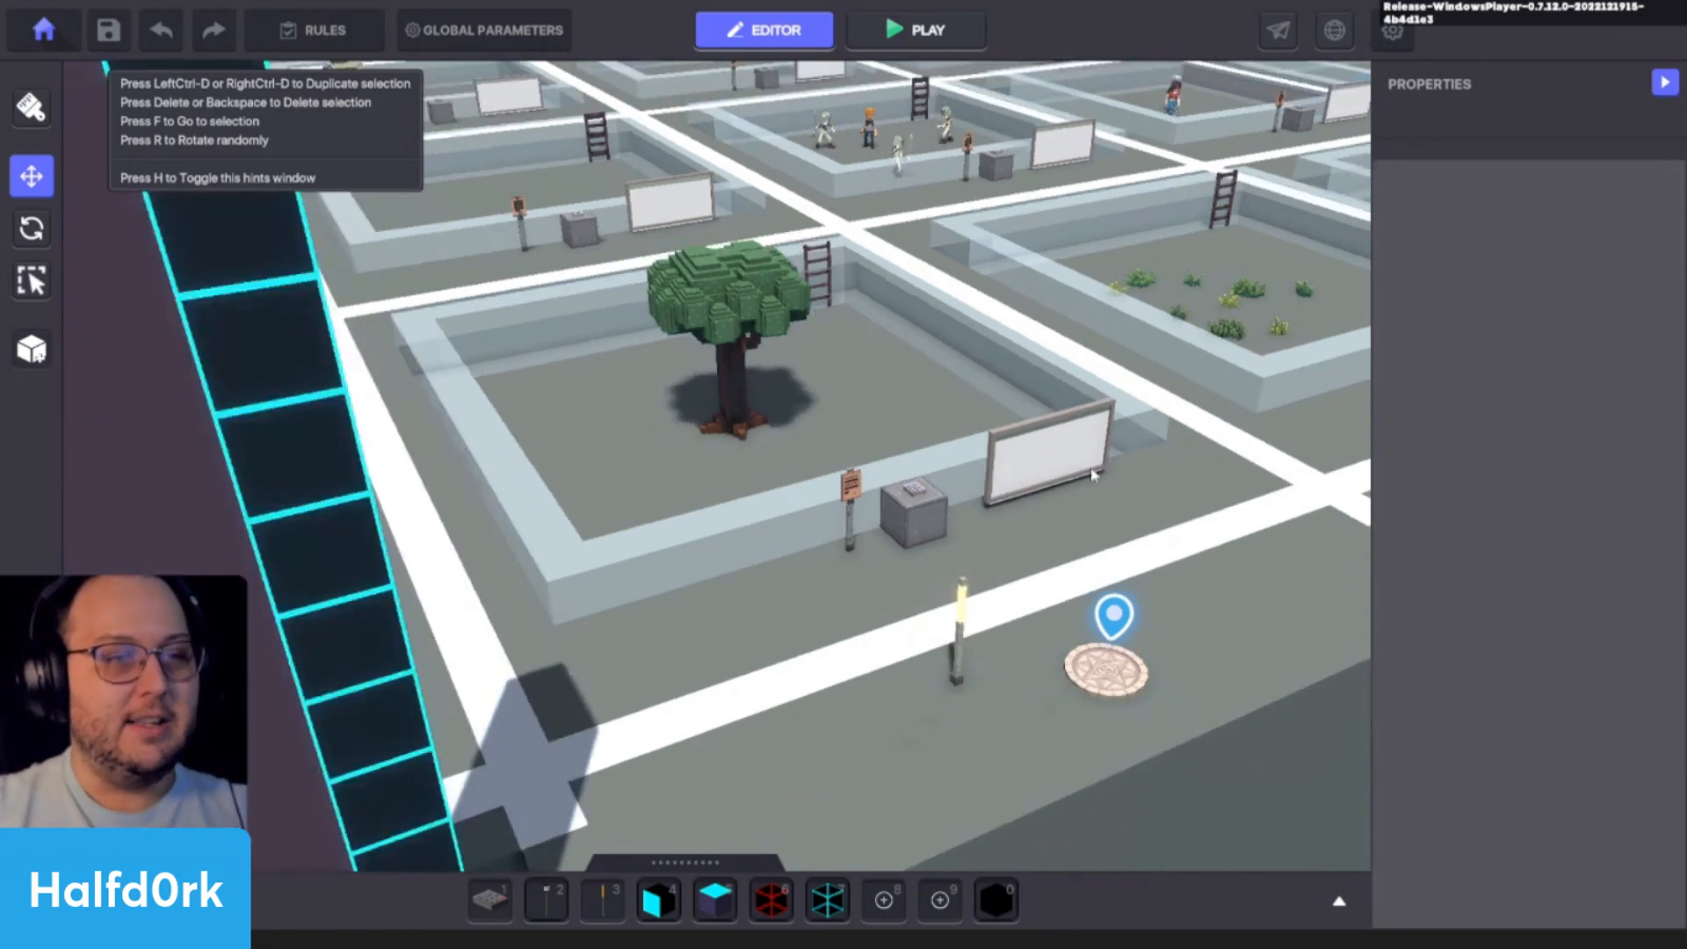
- Find the Adventurer Jet asset with the search term "jet" and place one in front of the billboard near the tree
left_click(1055, 427)
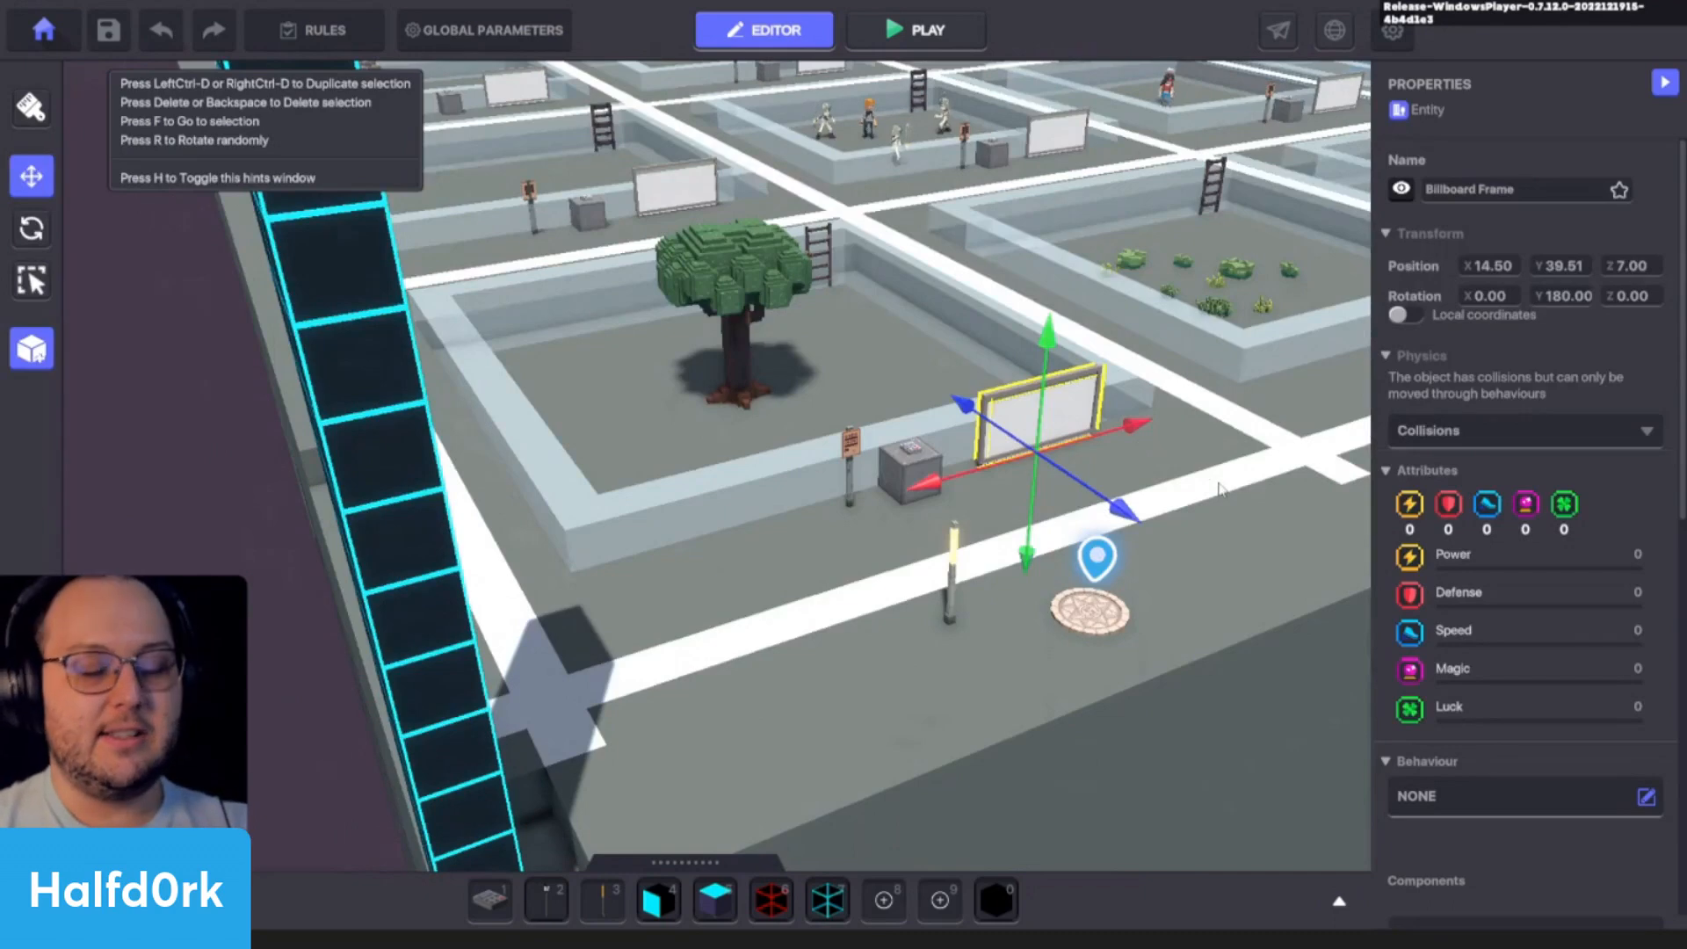
key("f")
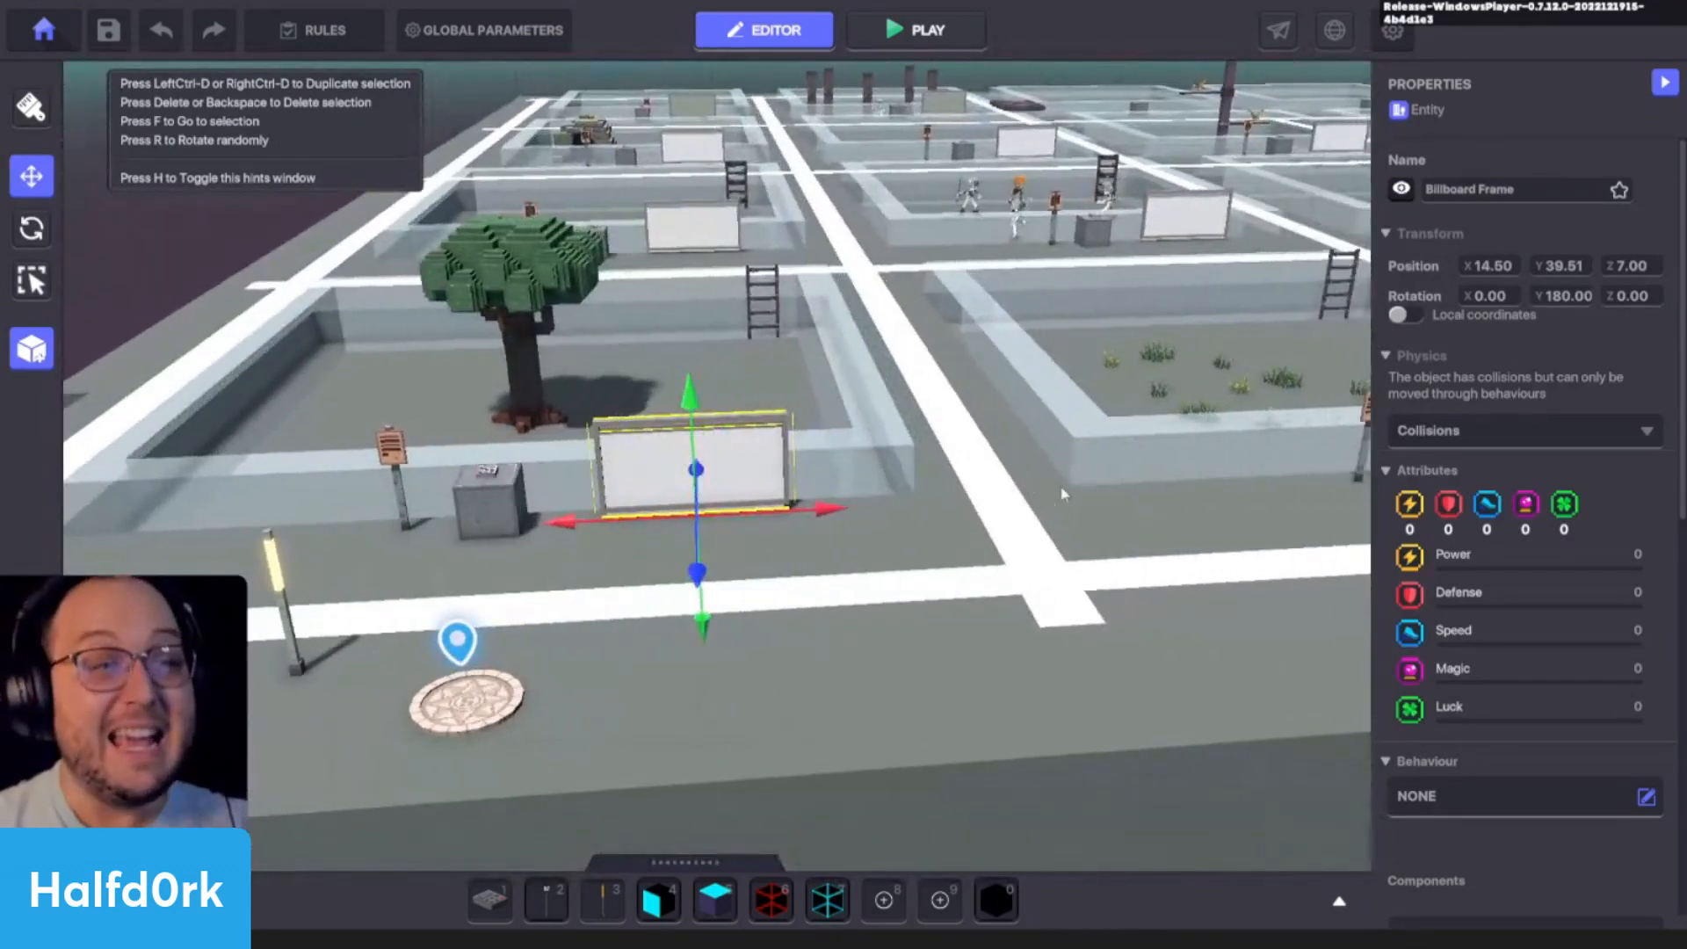
middle_click_drag(1061, 495, 1065, 497)
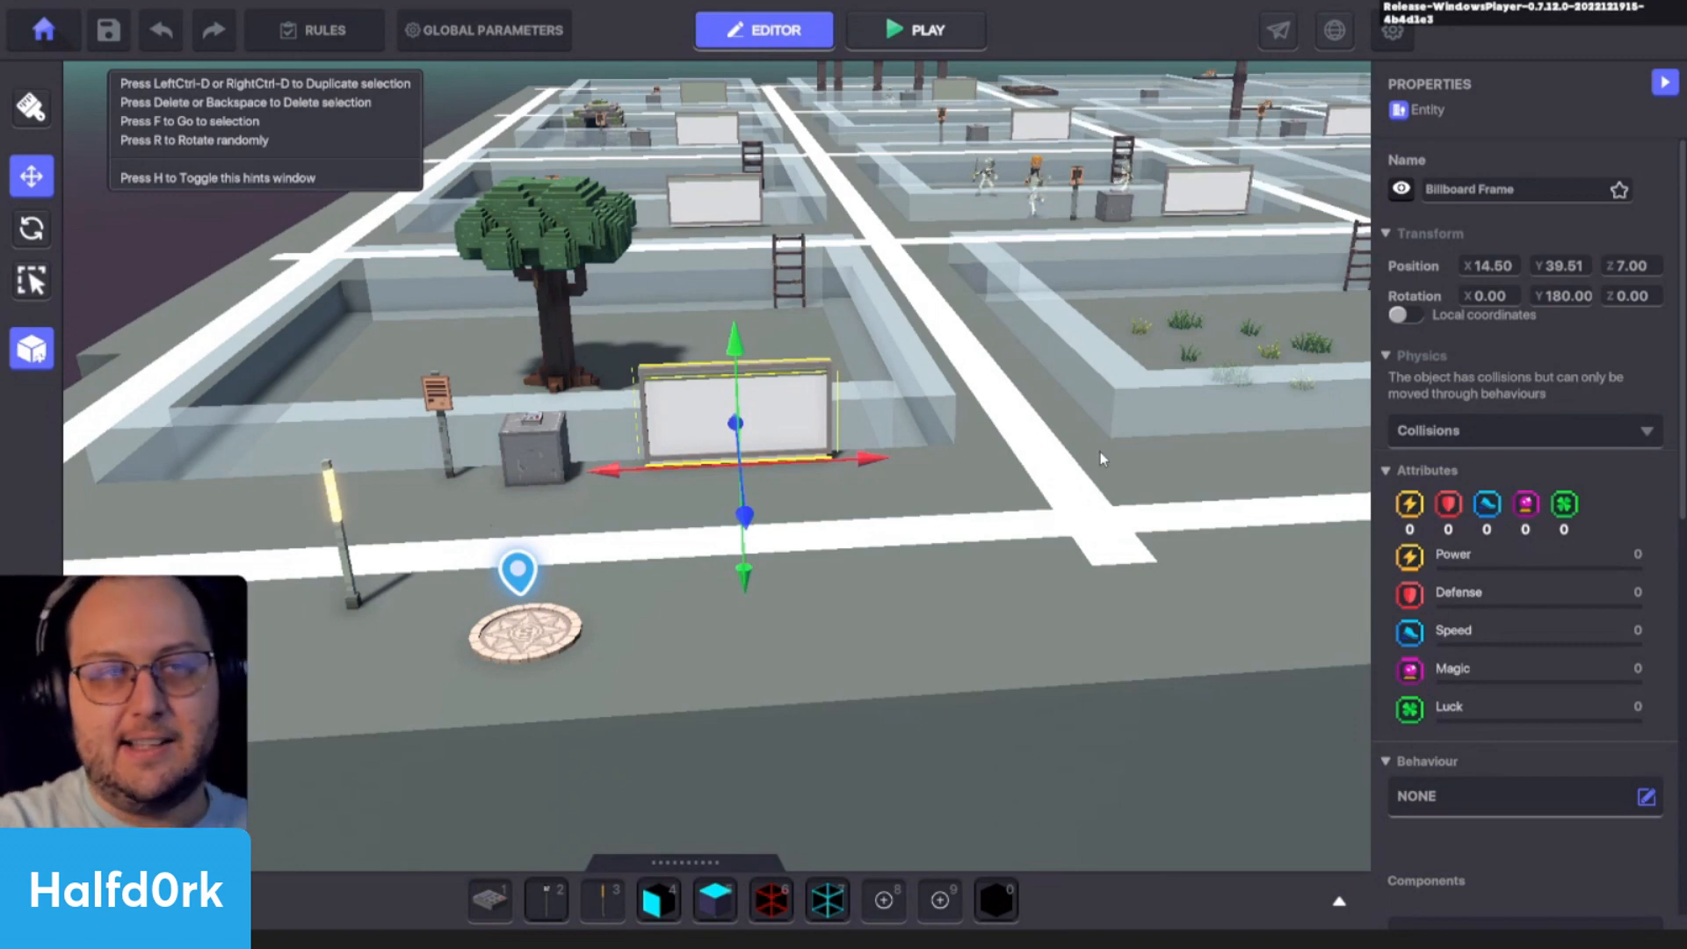
left_click(941, 543)
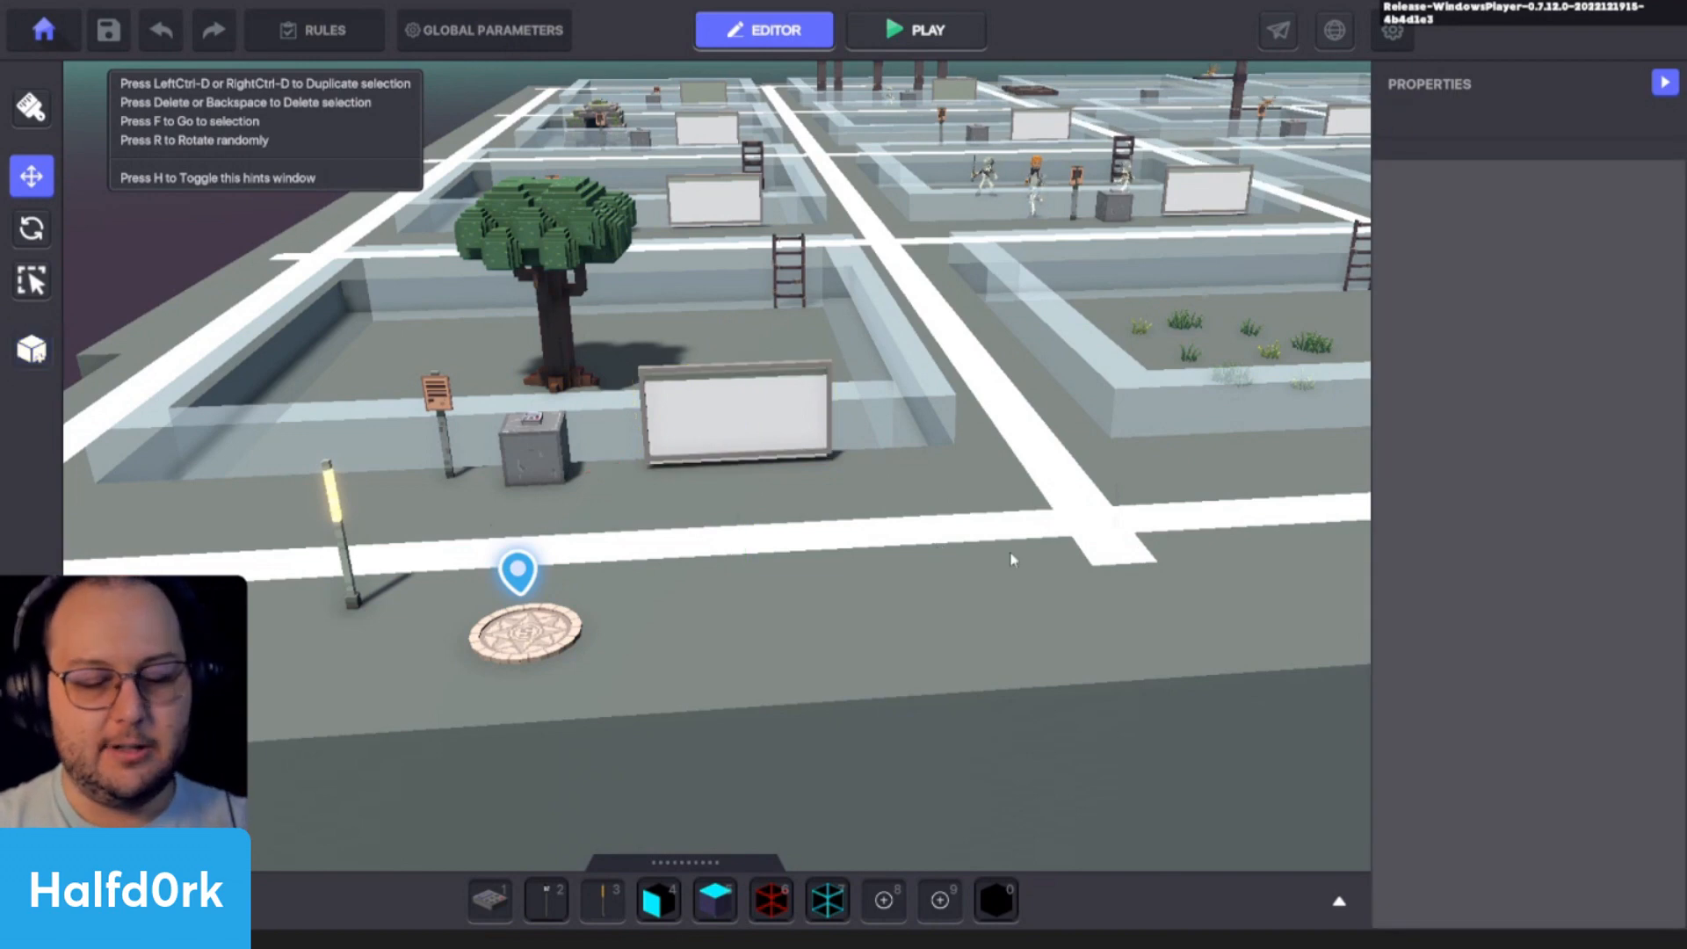
key("Tab")
type("jet")
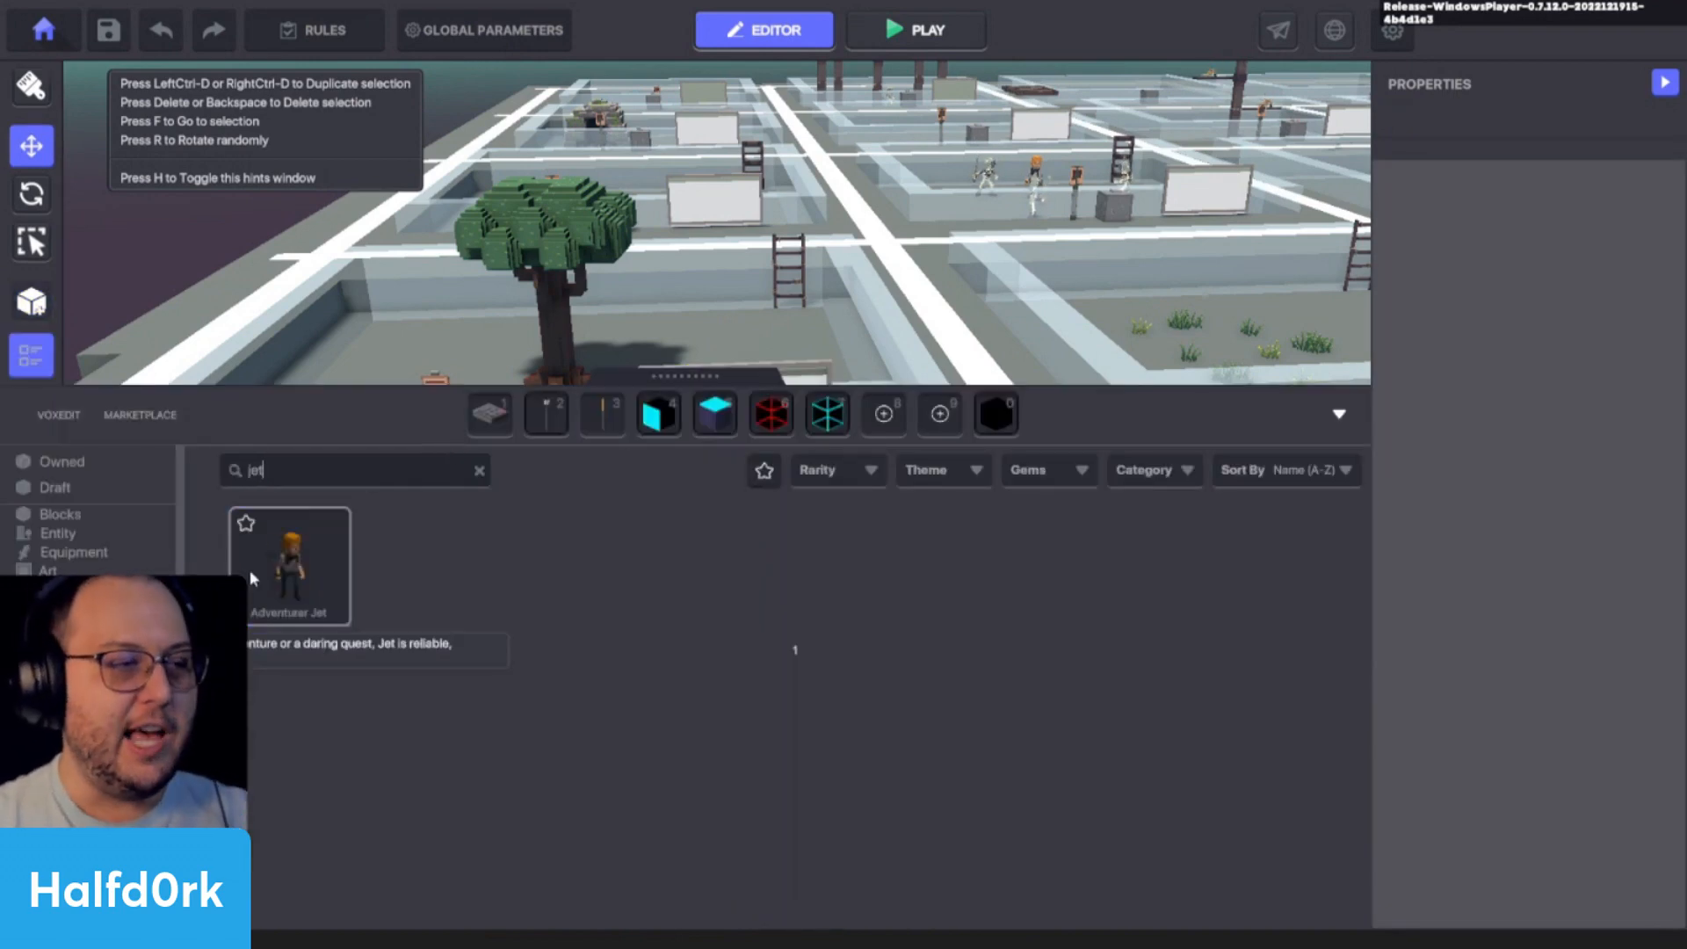
left_click(290, 562)
key("Tab")
left_click(789, 542)
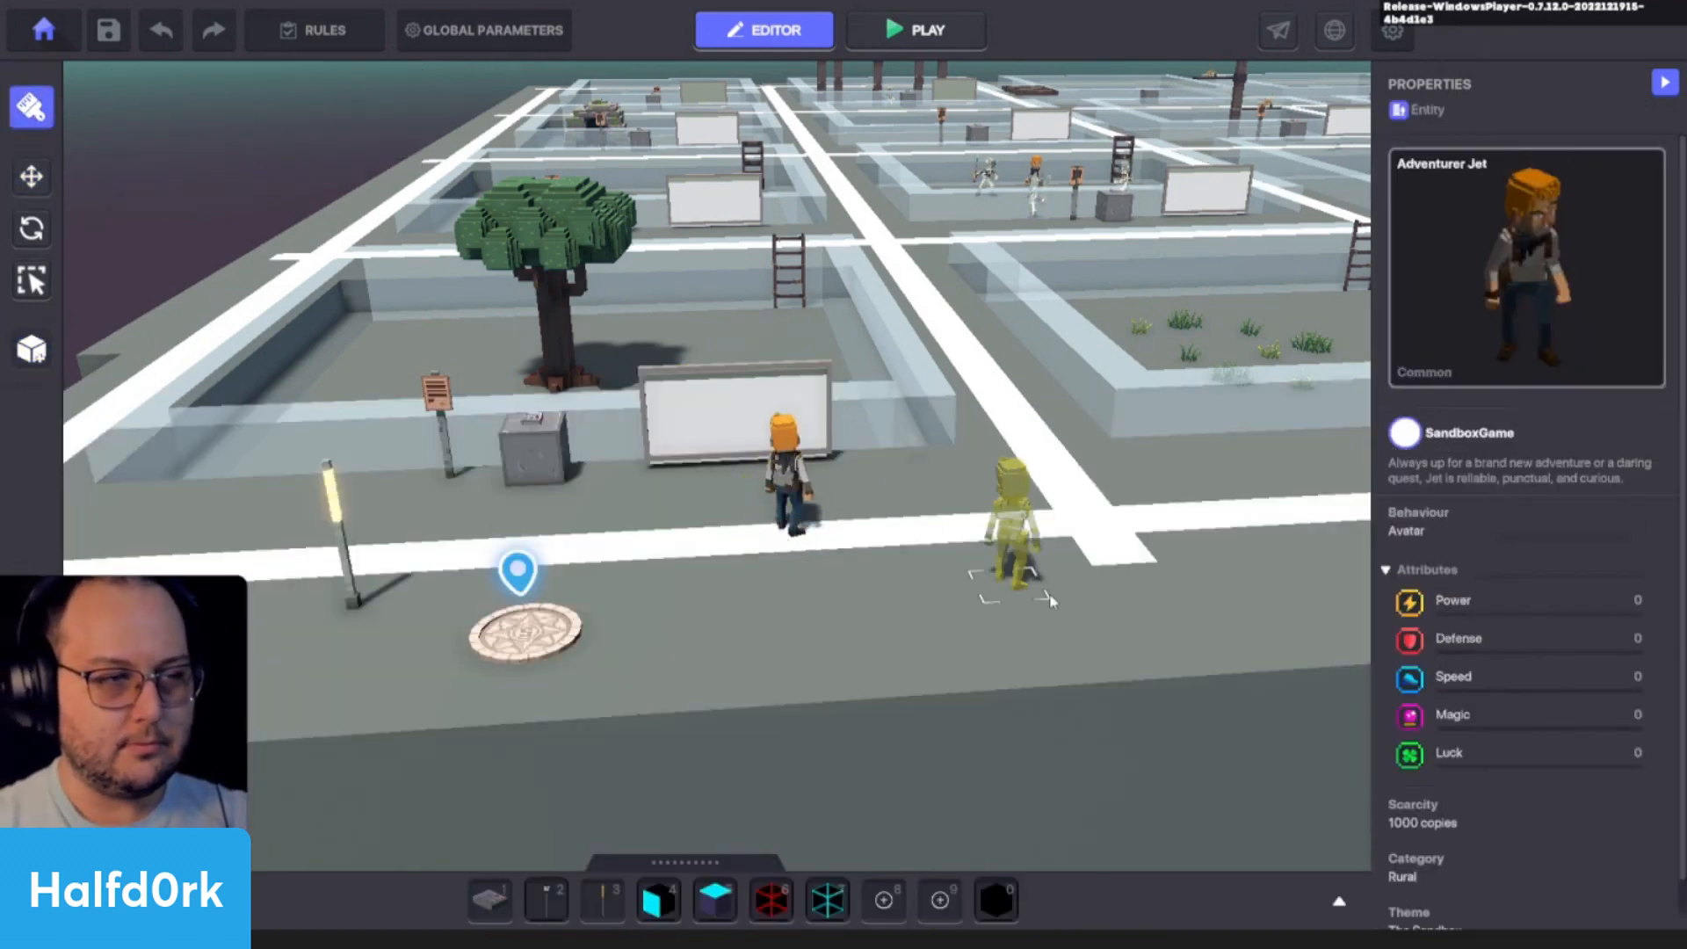
key("Escape")
- Rotate the placed Adventurer Jet about its vertical axis to a Y rotation of 225
left_click(779, 515)
key("e")
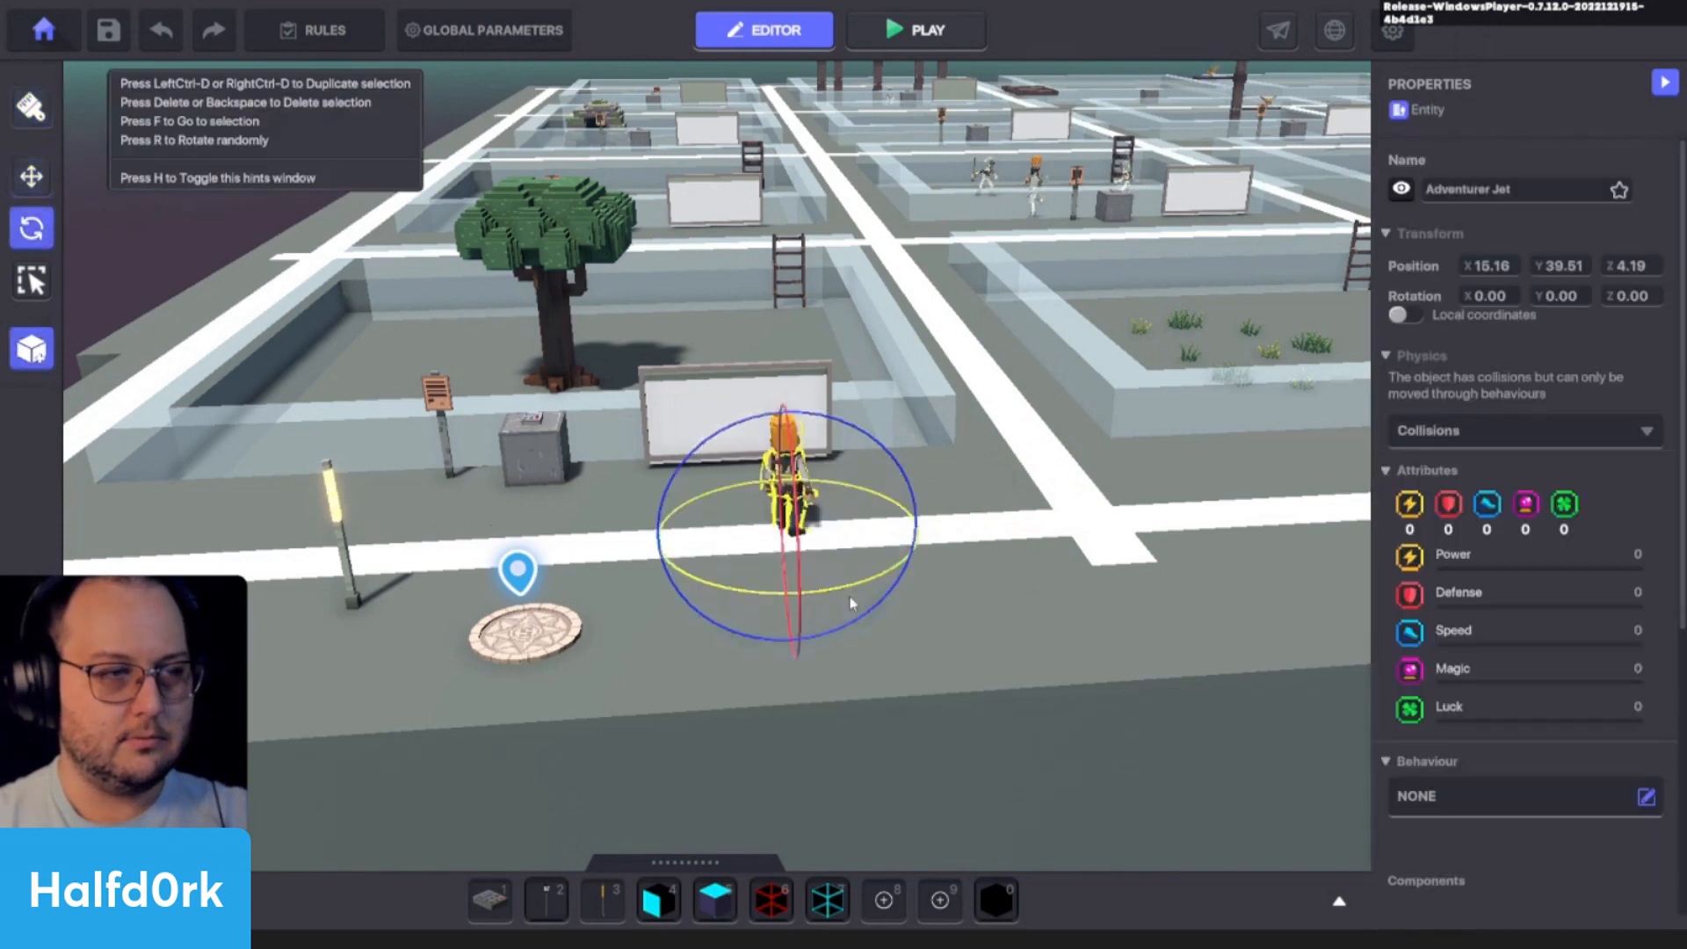
left_click_drag(851, 597, 1370, 529)
scroll(1547, 483, "down", 5)
key("f")
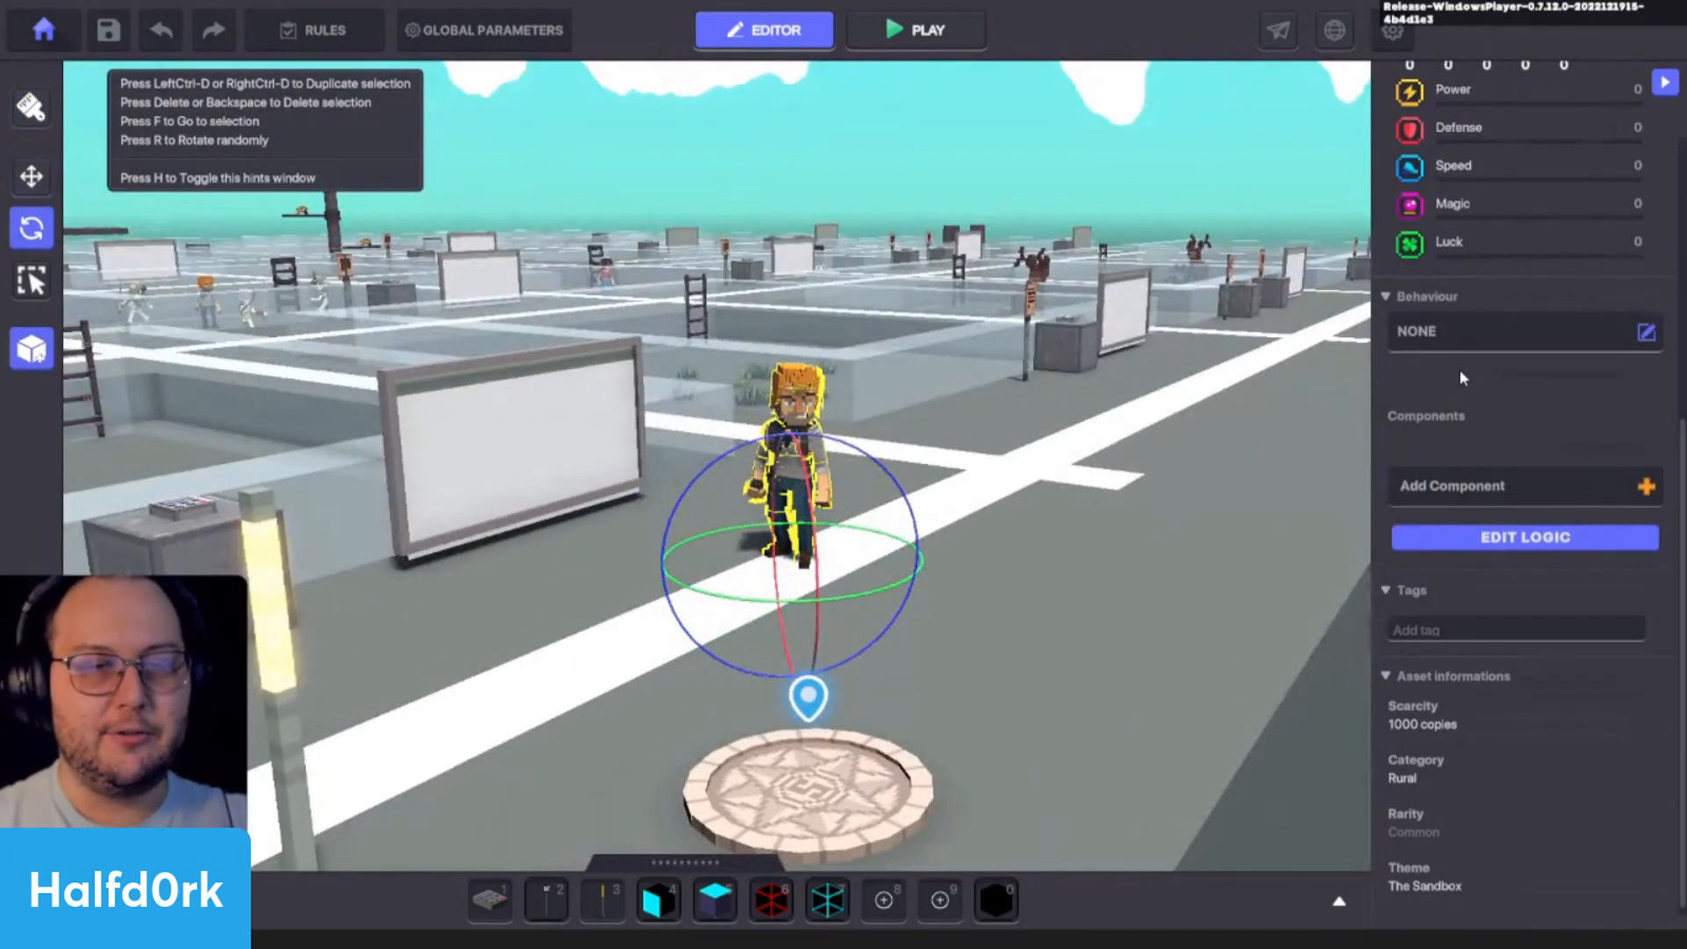
- Open the logic settings of Adventurer Jet and assign the Animated Decoration behaviour
left_click(1495, 539)
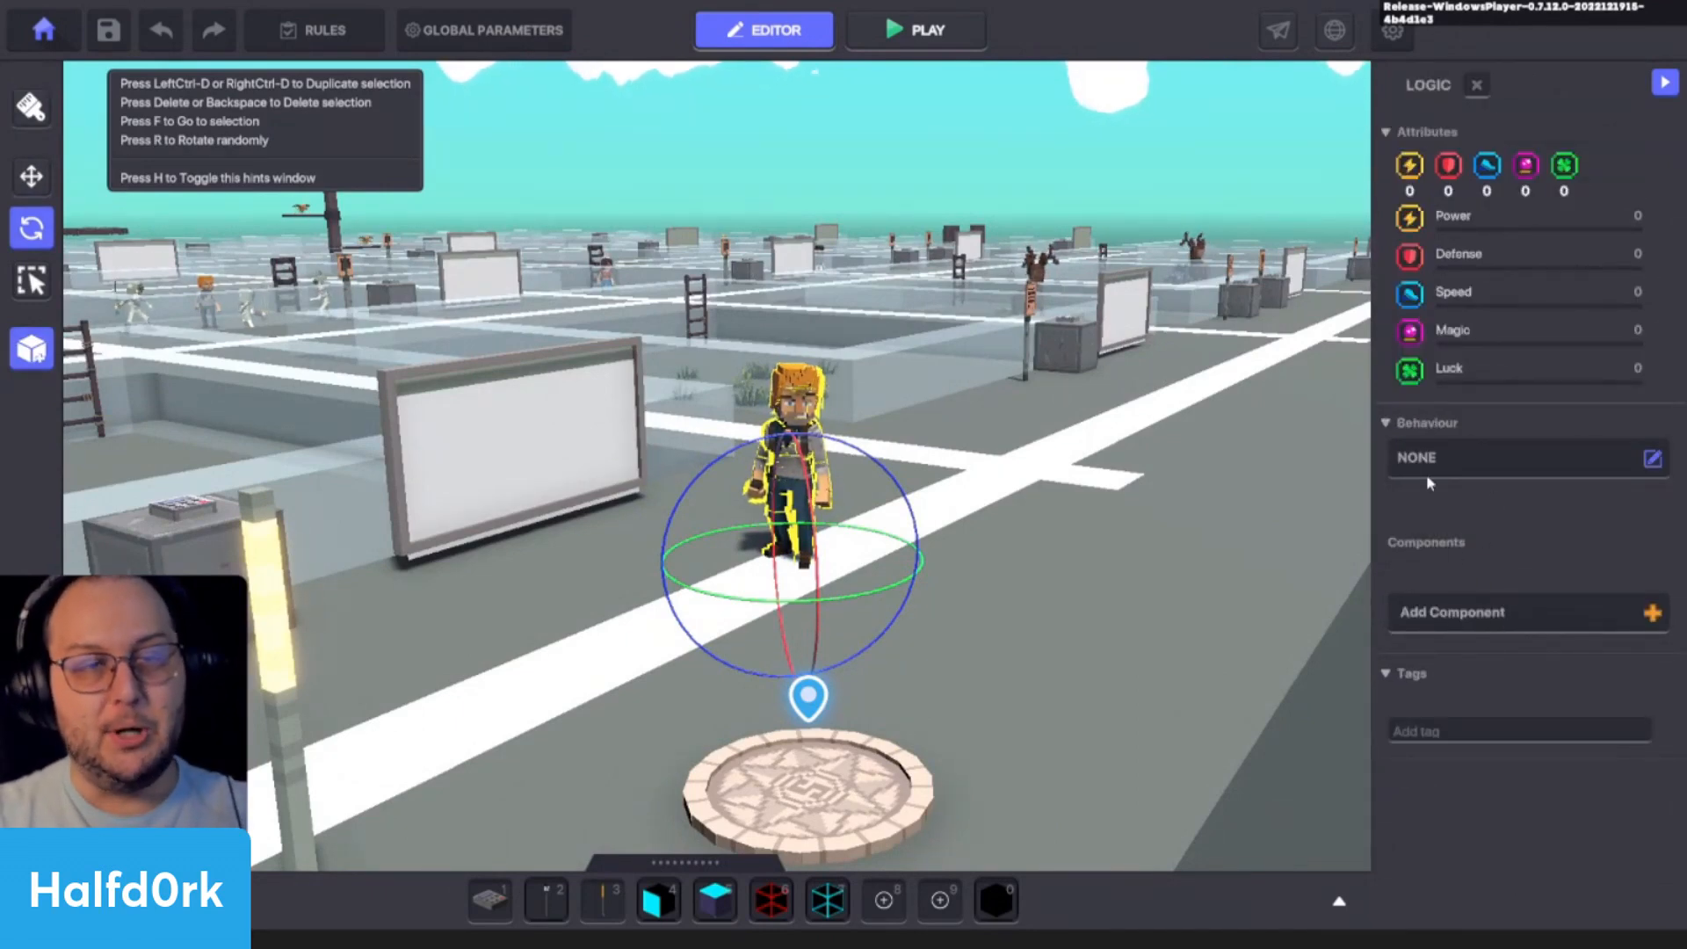
left_click(1495, 472)
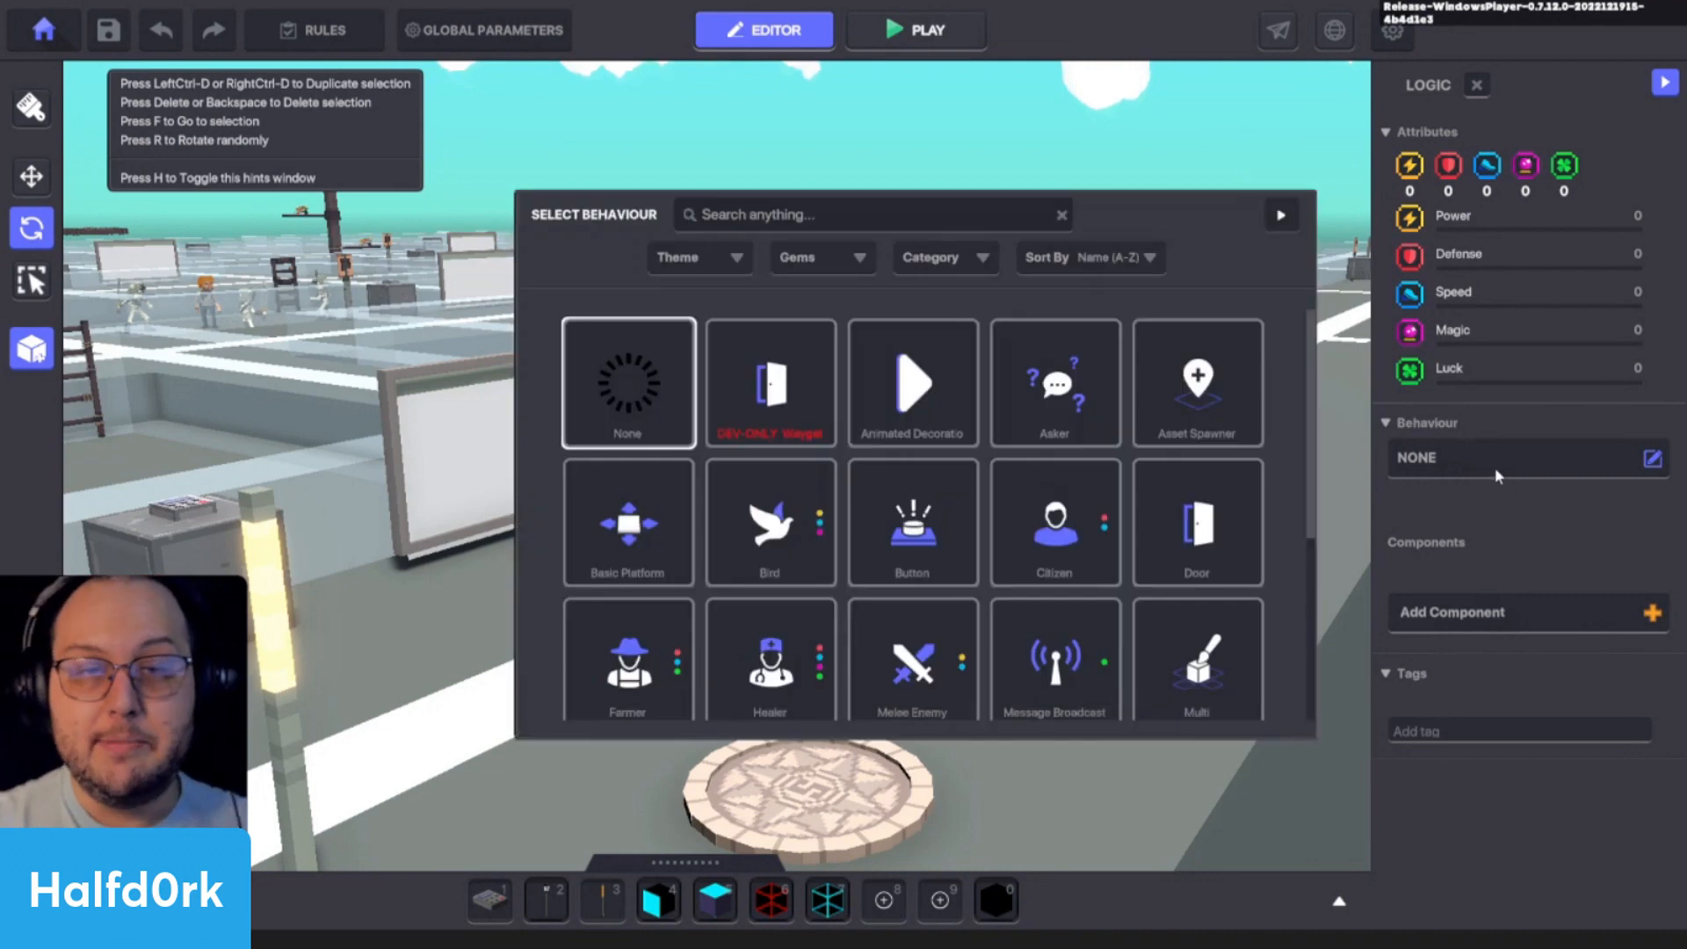
scroll(1300, 520, "down", 3)
scroll(1309, 512, "up", 3)
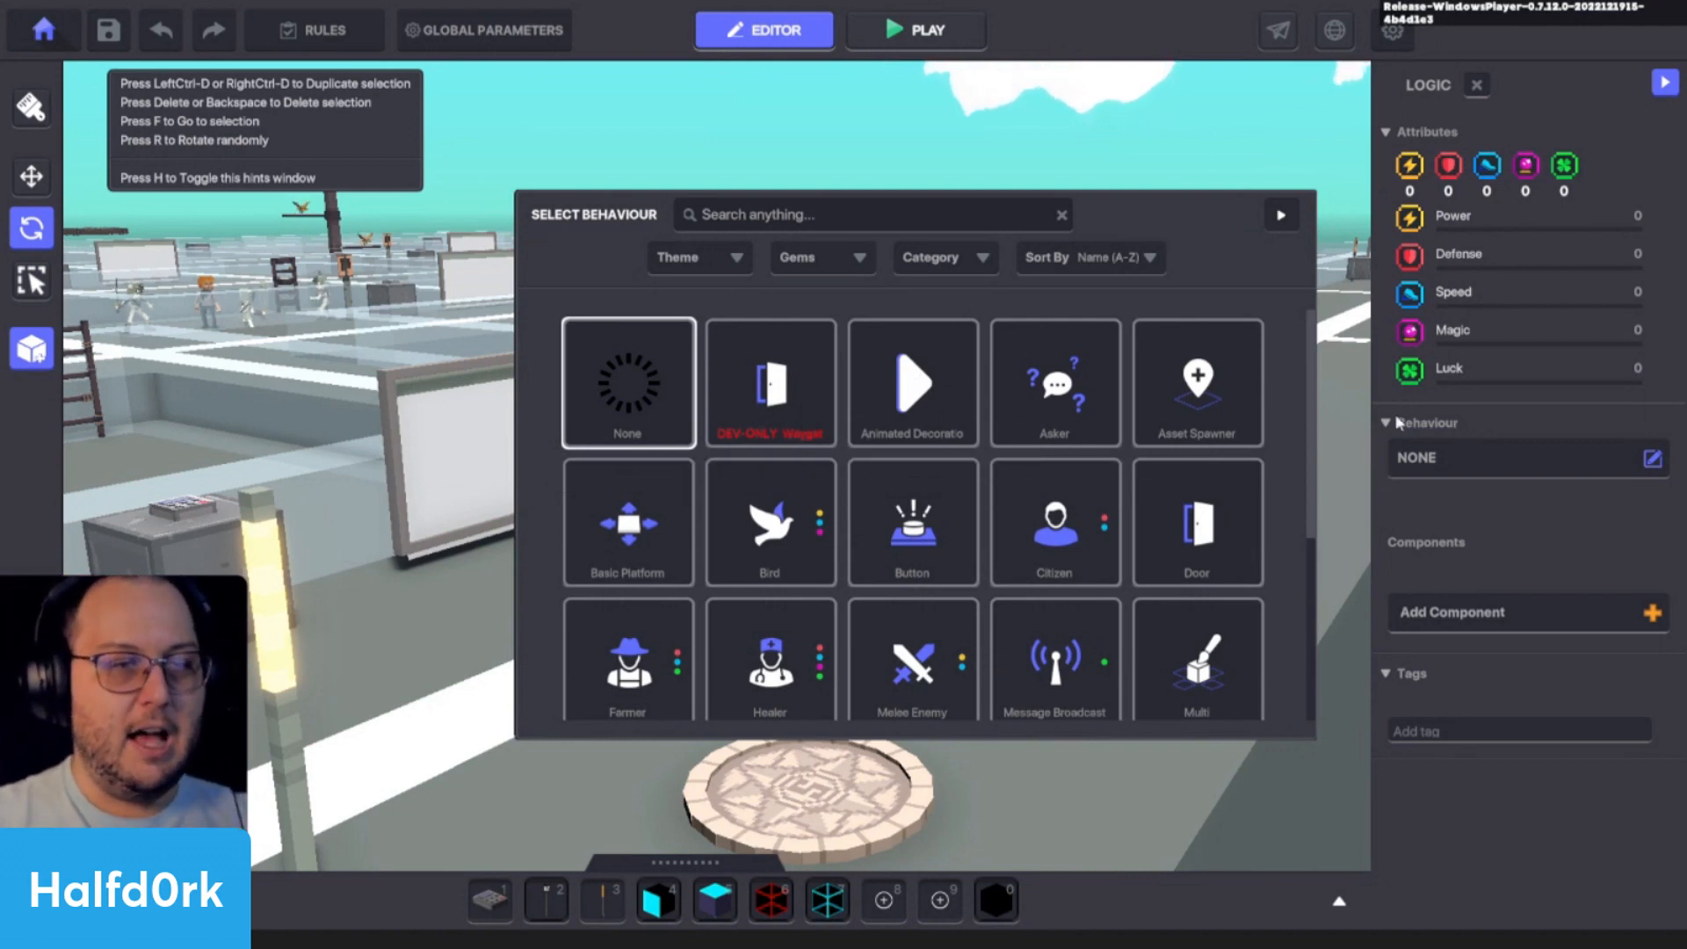
scroll(1122, 430, "down", 2)
scroll(1120, 433, "up", 2)
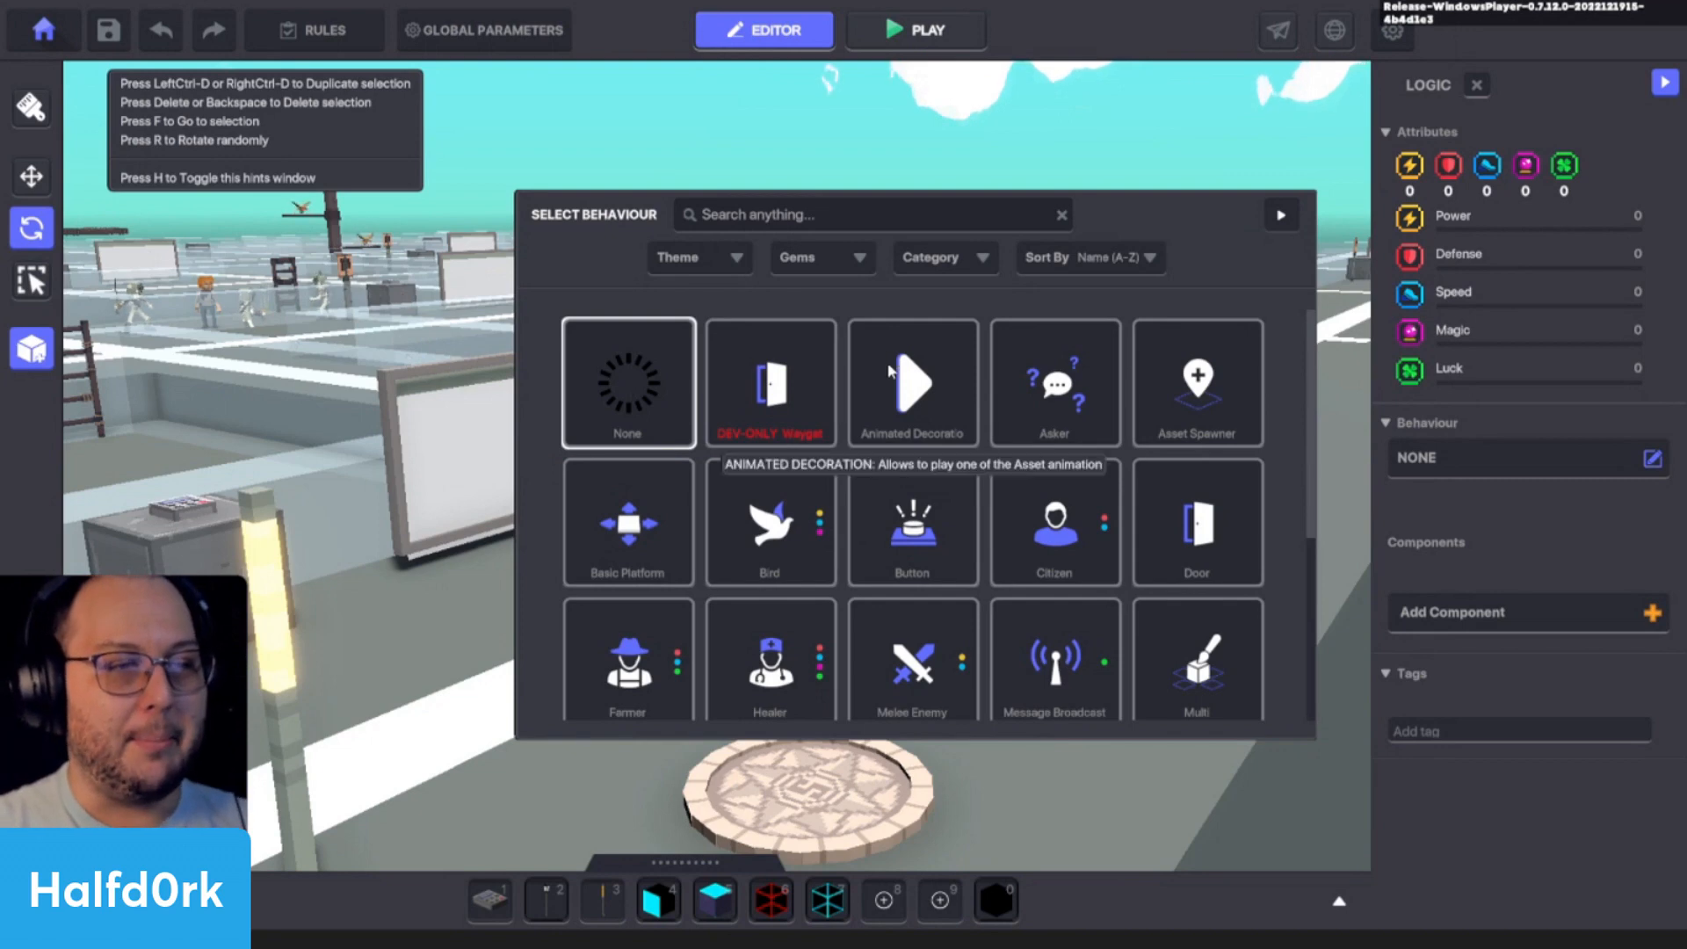
left_click(909, 393)
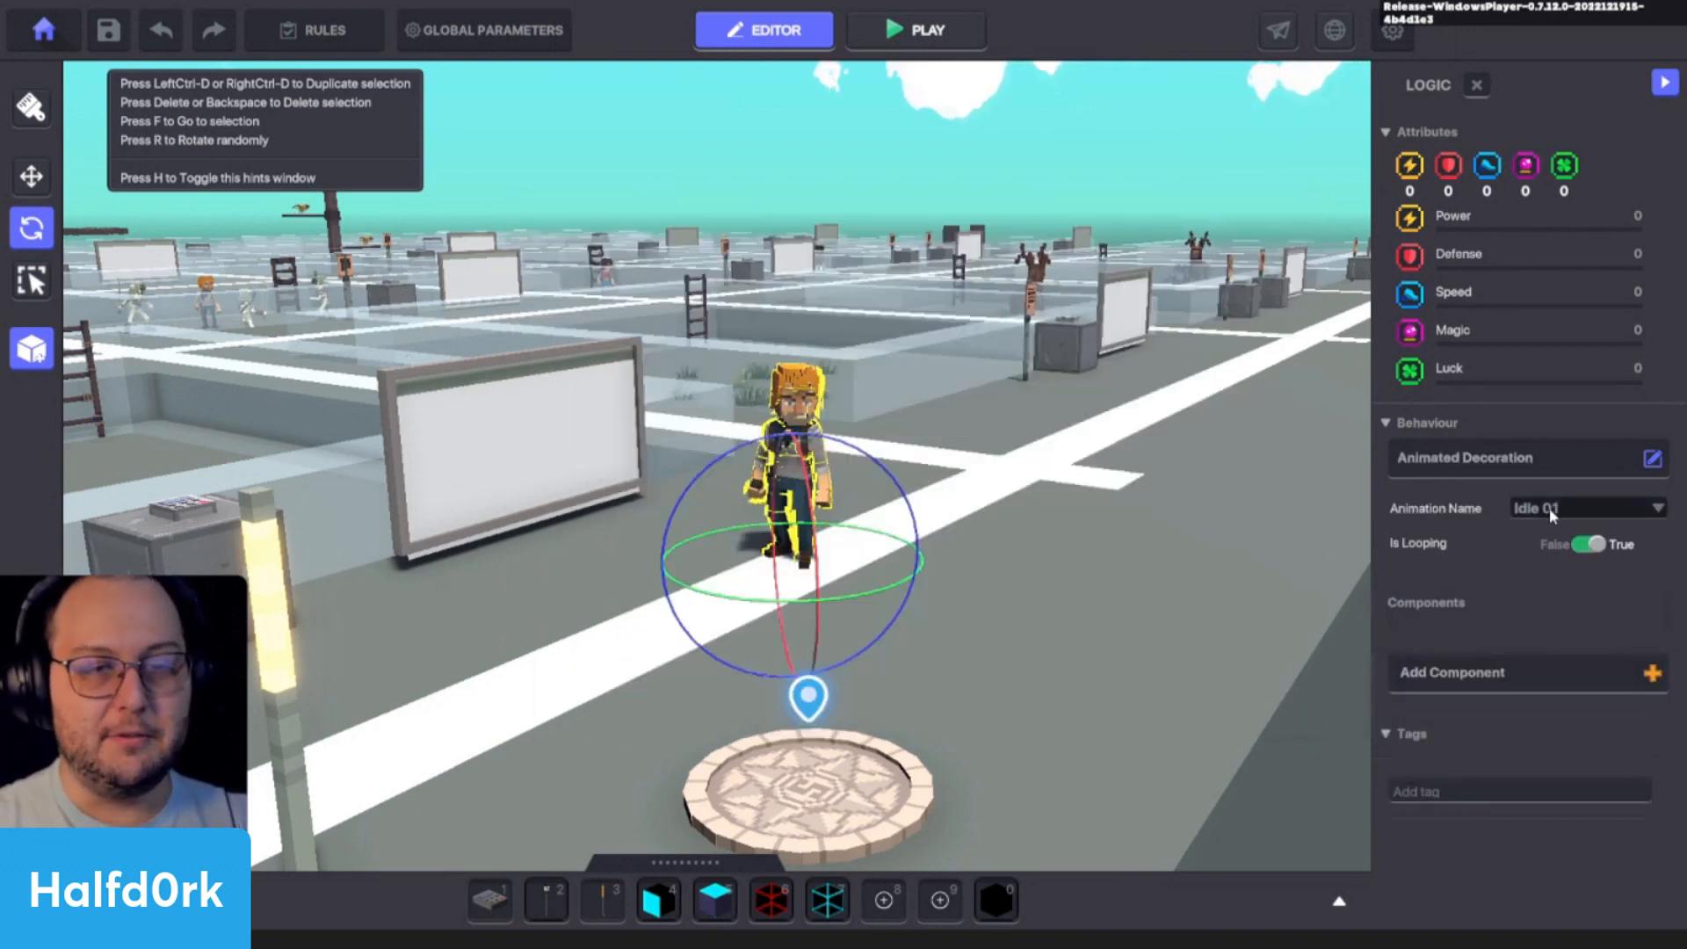
- Set Adventurer Jet's animation to Dance C-Walk 01
left_click(1585, 508)
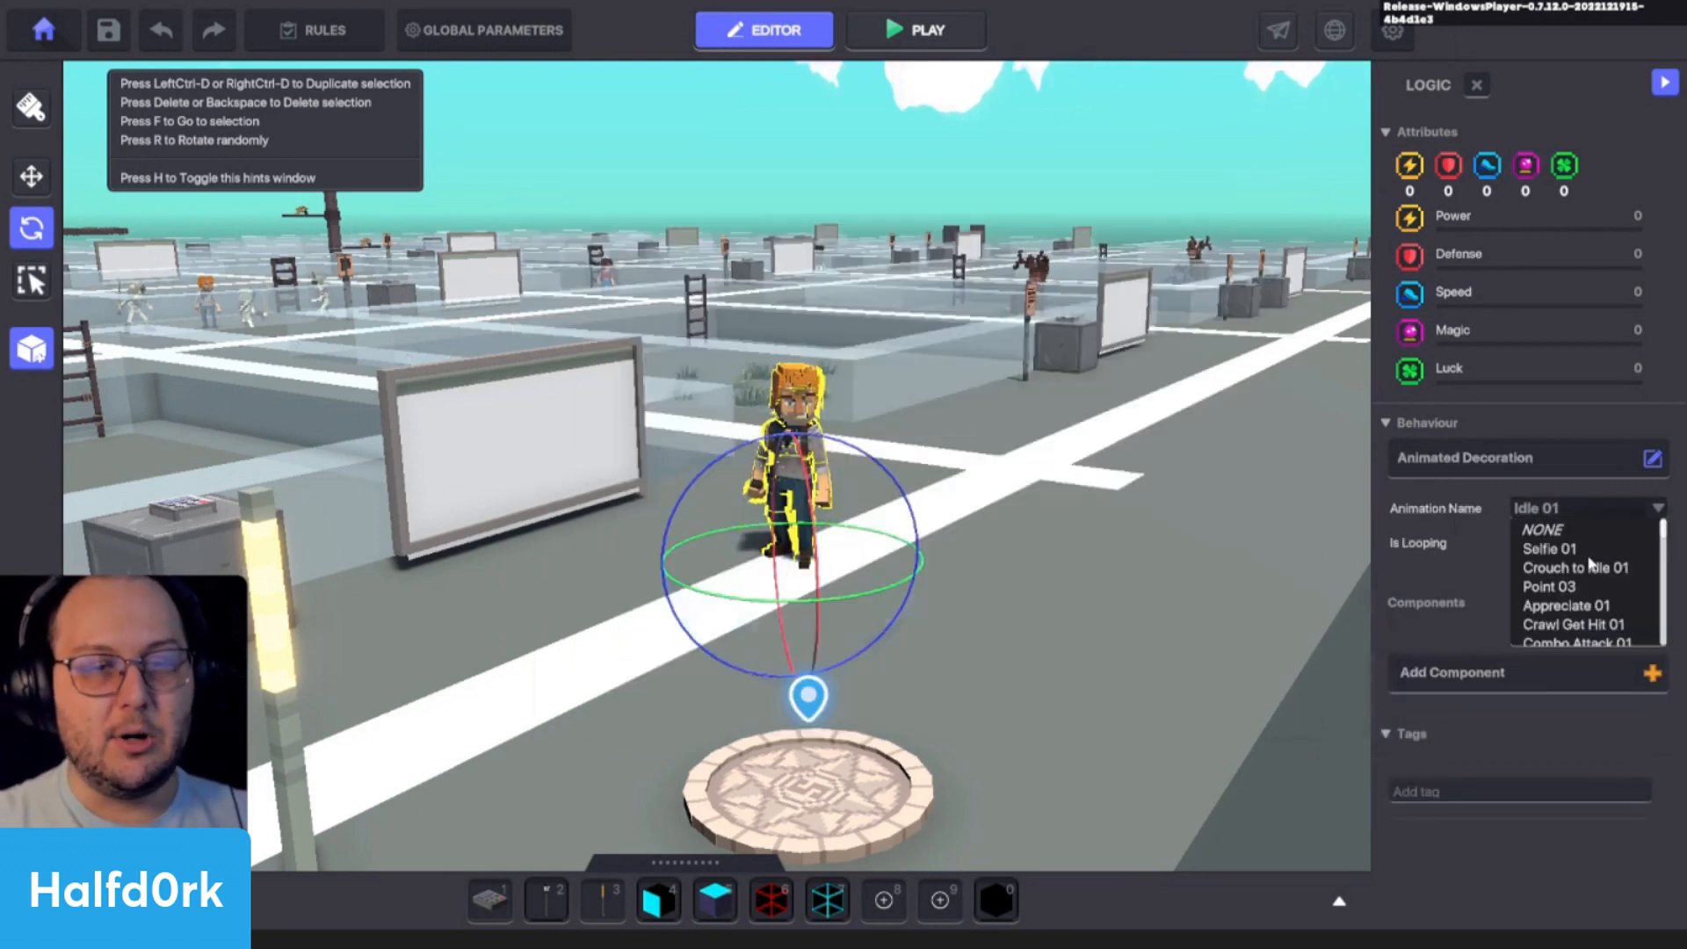
scroll(1590, 557, "down", 2)
scroll(1589, 592, "down", 3)
scroll(1589, 597, "up", 3)
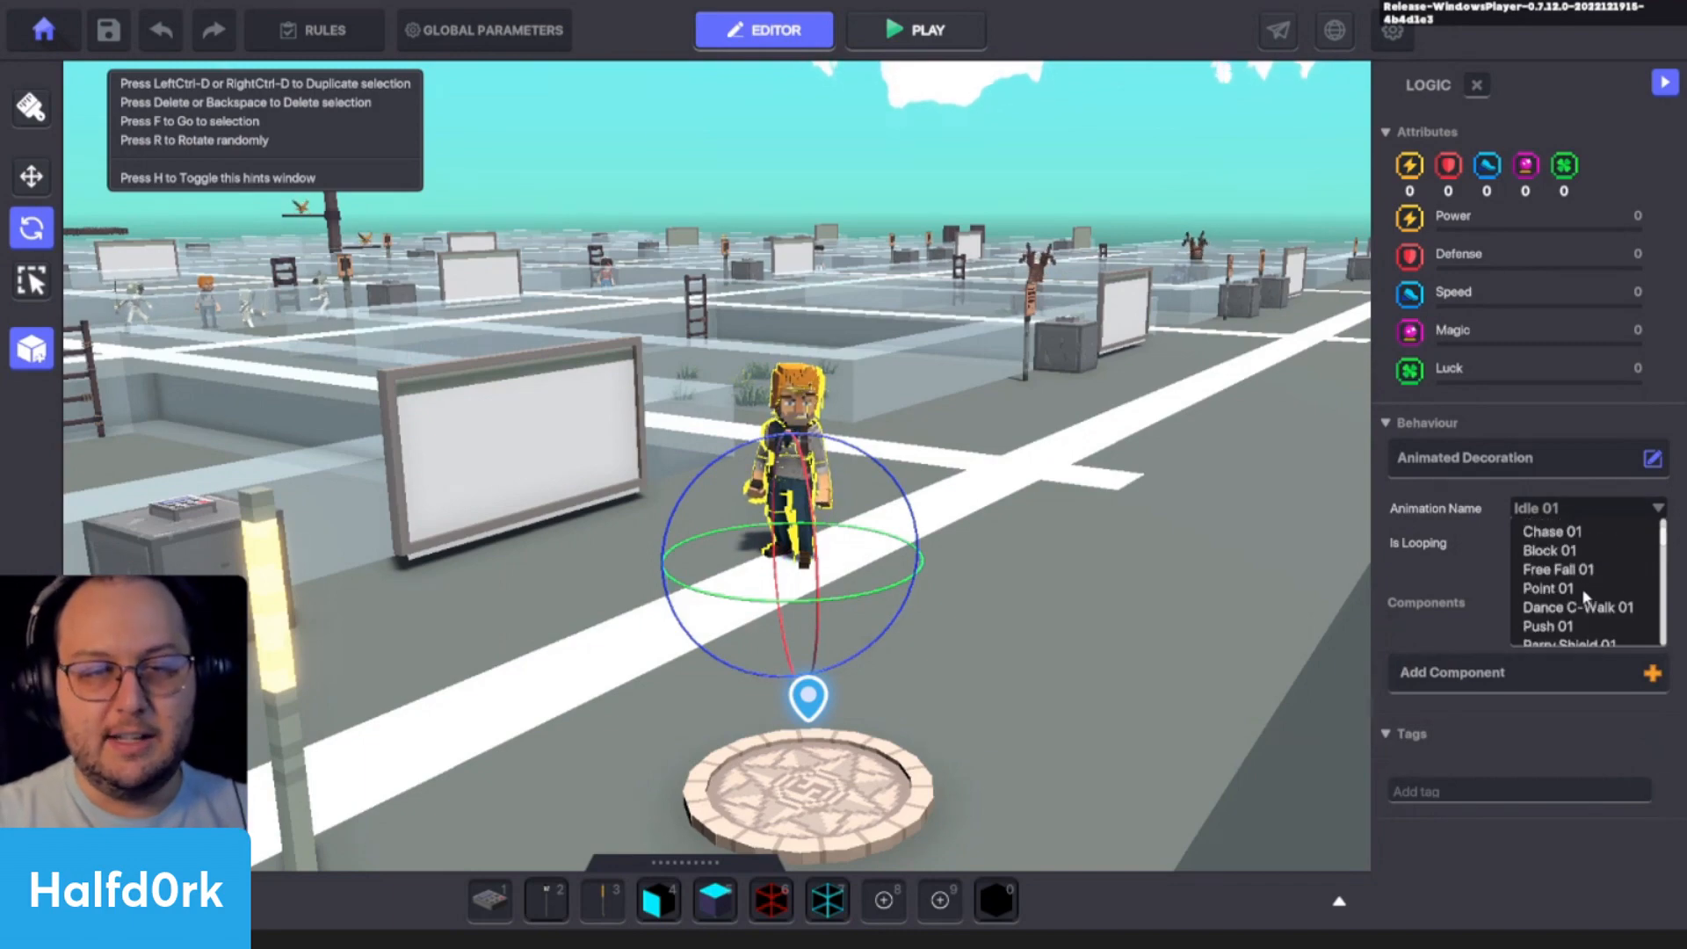
left_click(1585, 607)
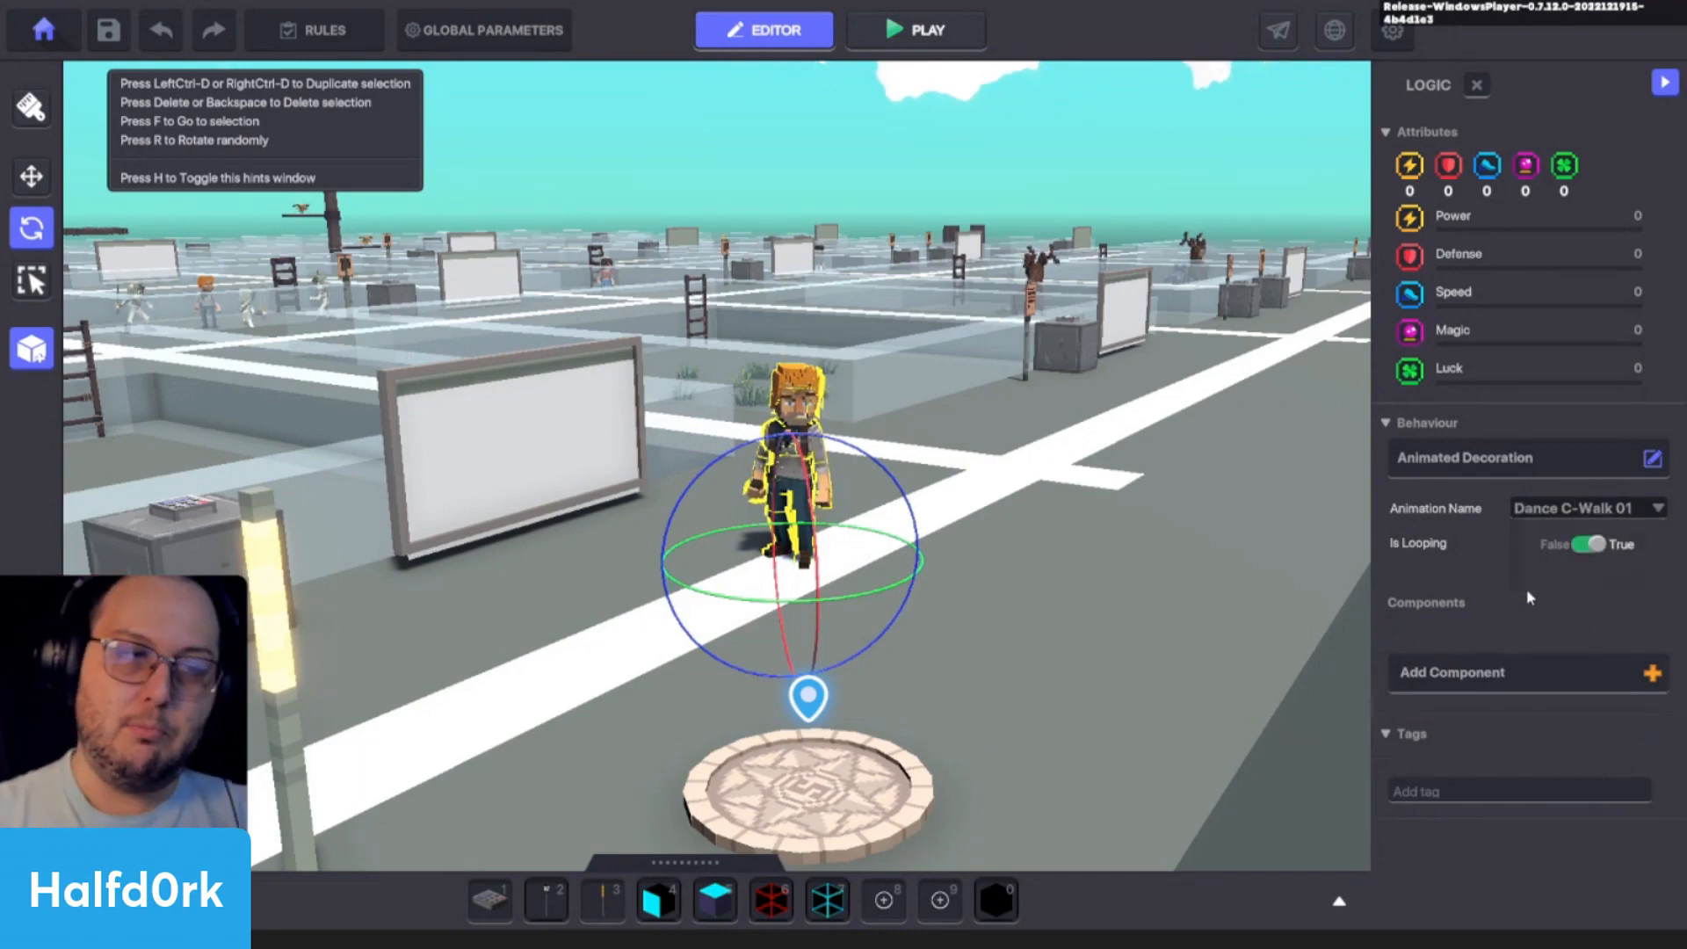
- Playtest the scene, walk up to Adventurer Jet to watch the dance animation, and return to the editor
key("ctrl+p")
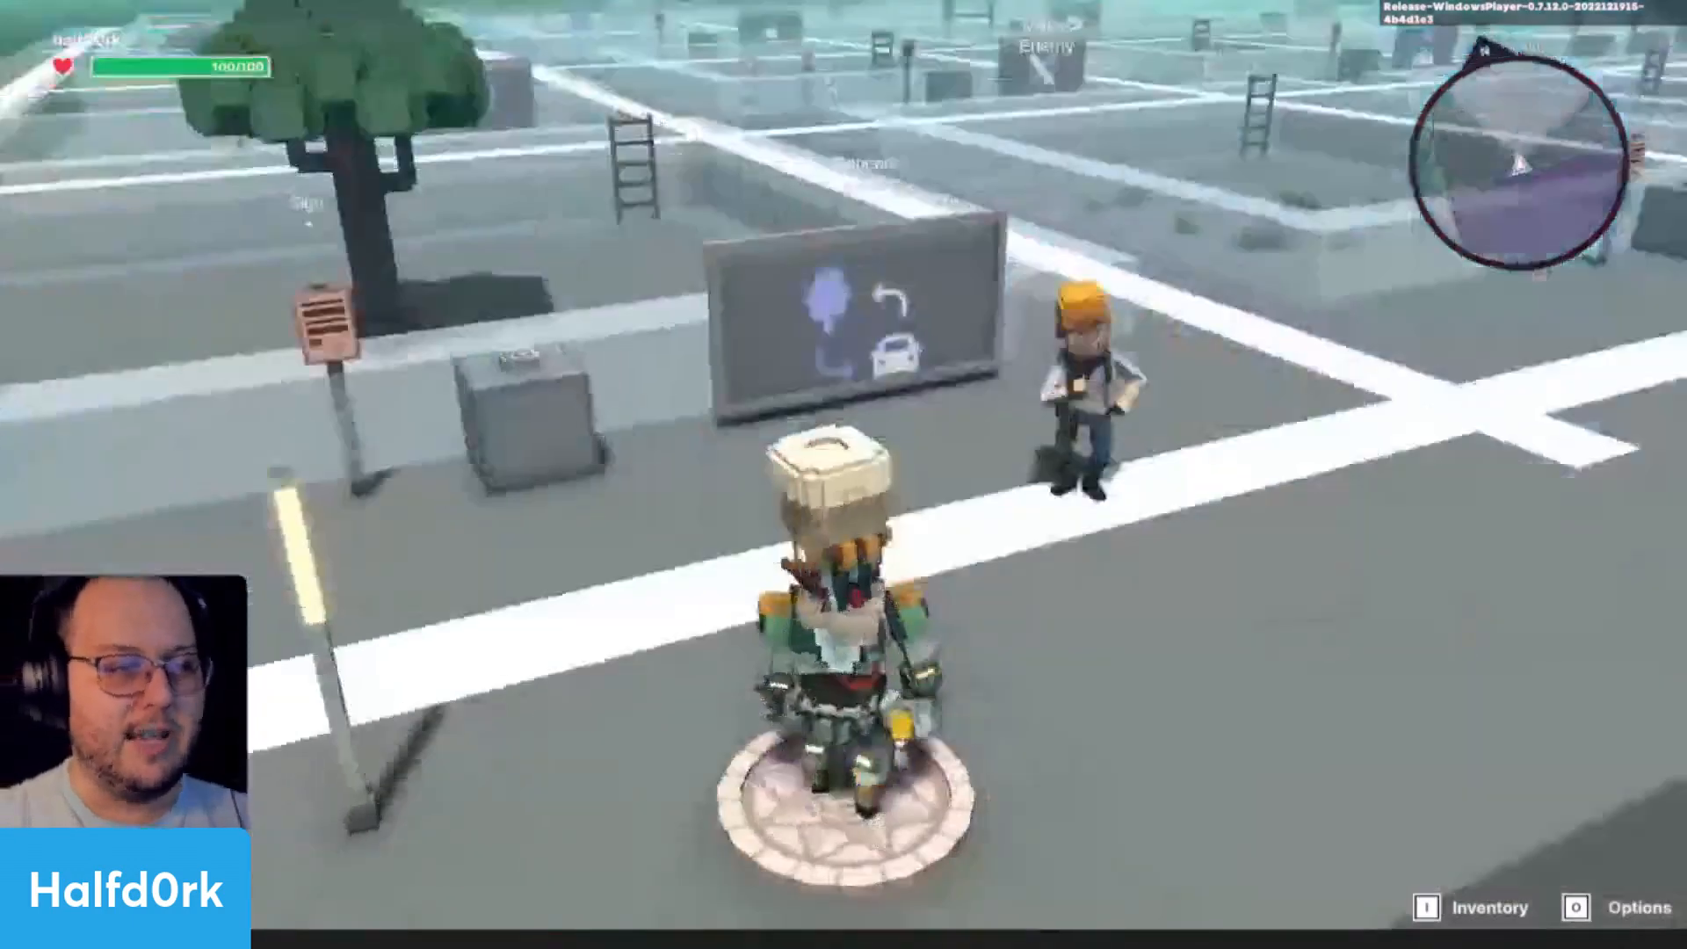
scroll(843, 474, "down", 5)
key("w")
scroll(844, 474, "up", 6)
key("d")
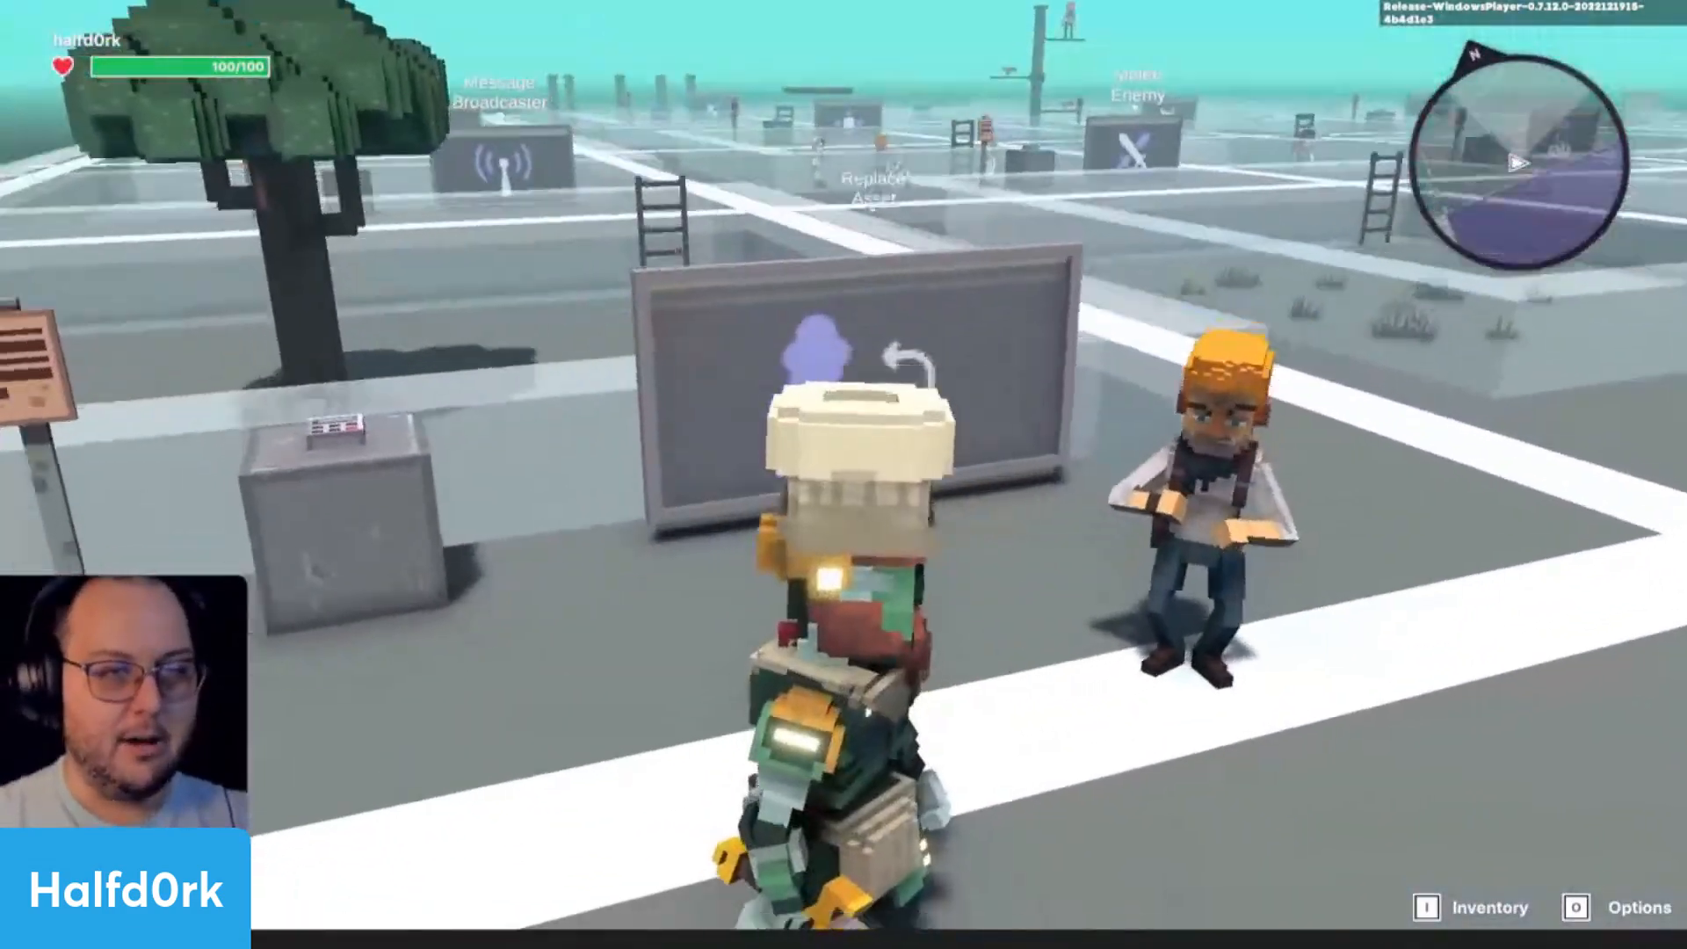
scroll(843, 474, "down", 5)
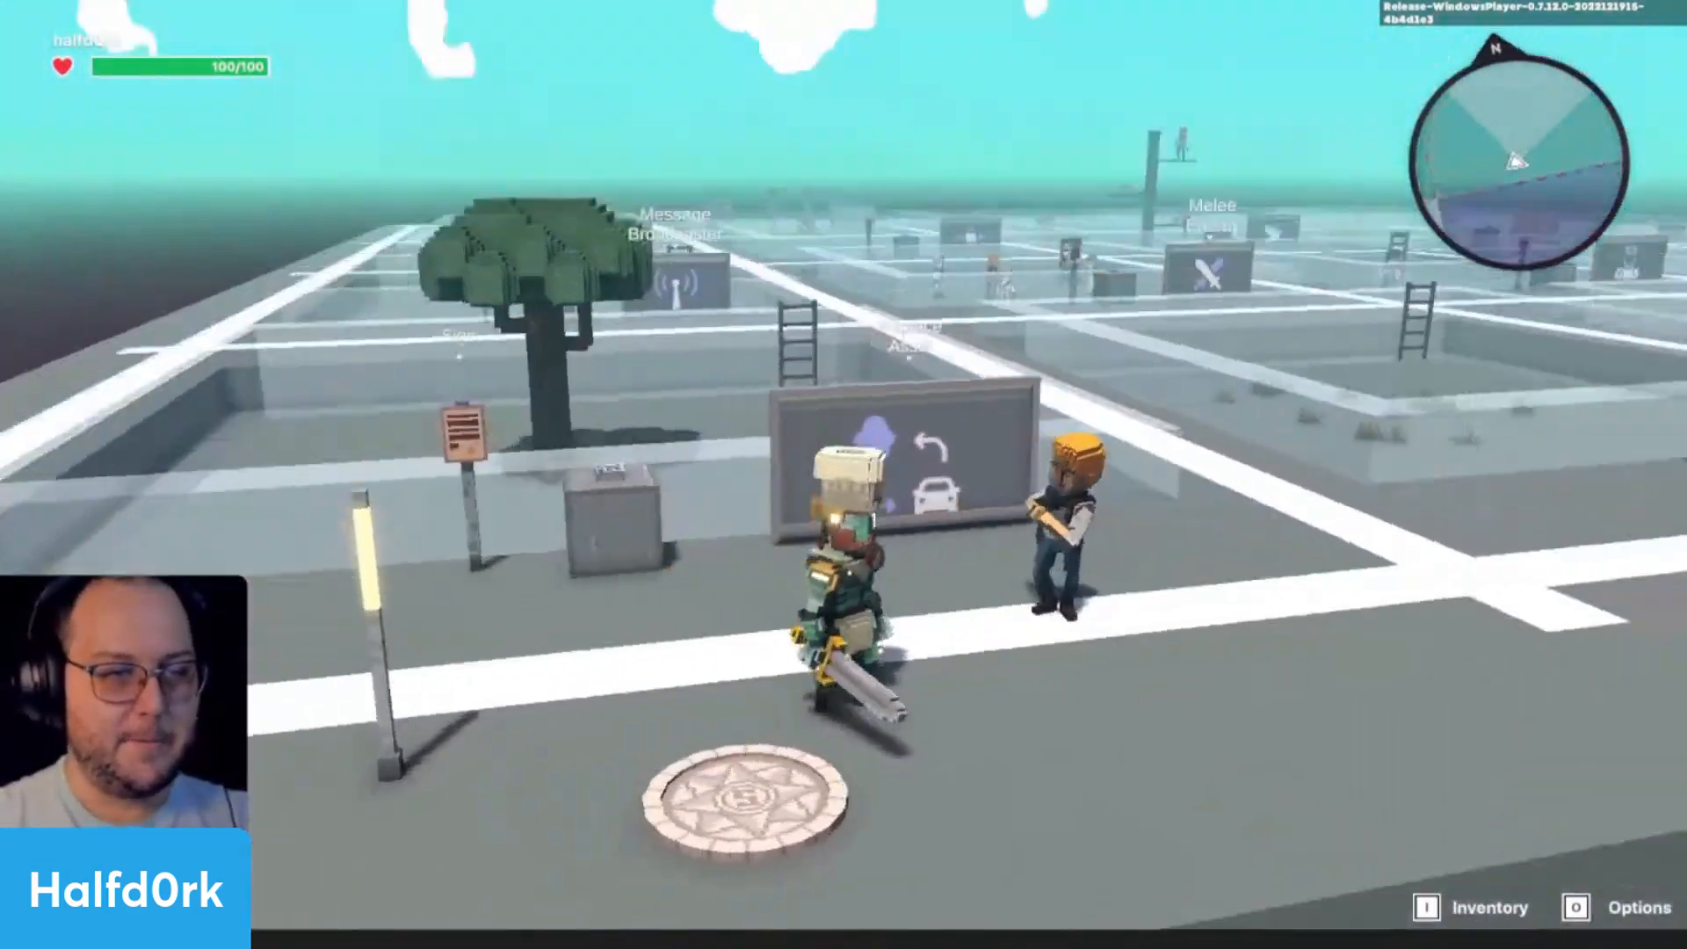
key("ctrl+p")
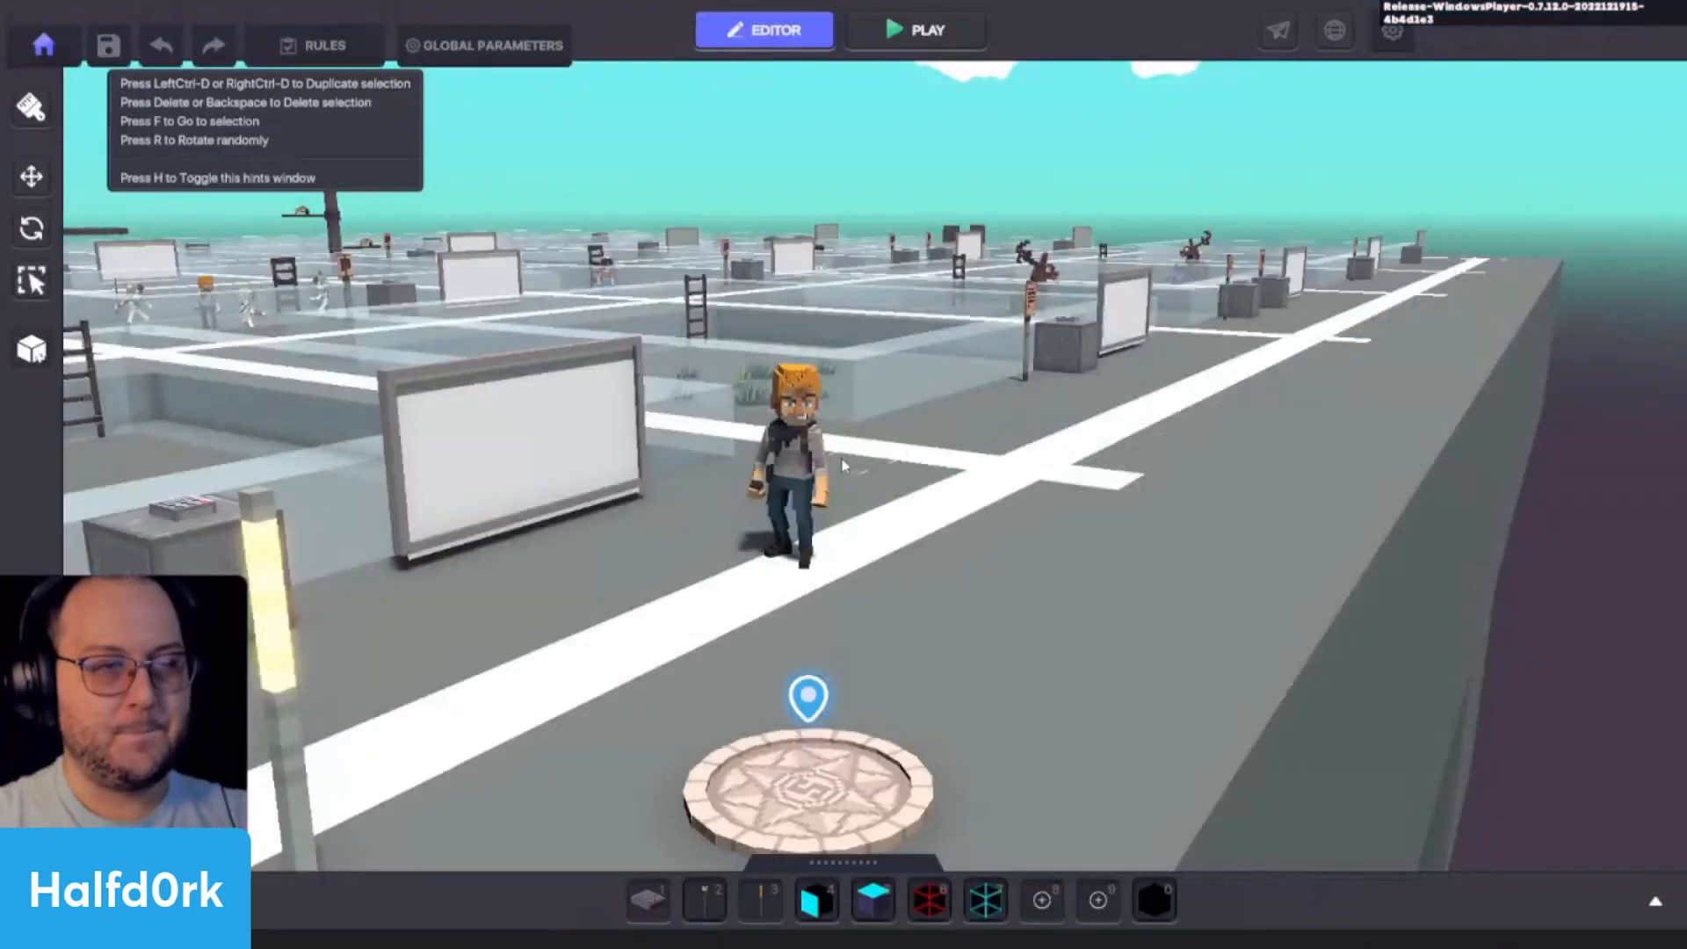
- Read through the behaviours available for Adventurer Jet and their descriptions, then close the list keeping Animated Decoration
left_click(831, 459)
scroll(1527, 571, "down", 5)
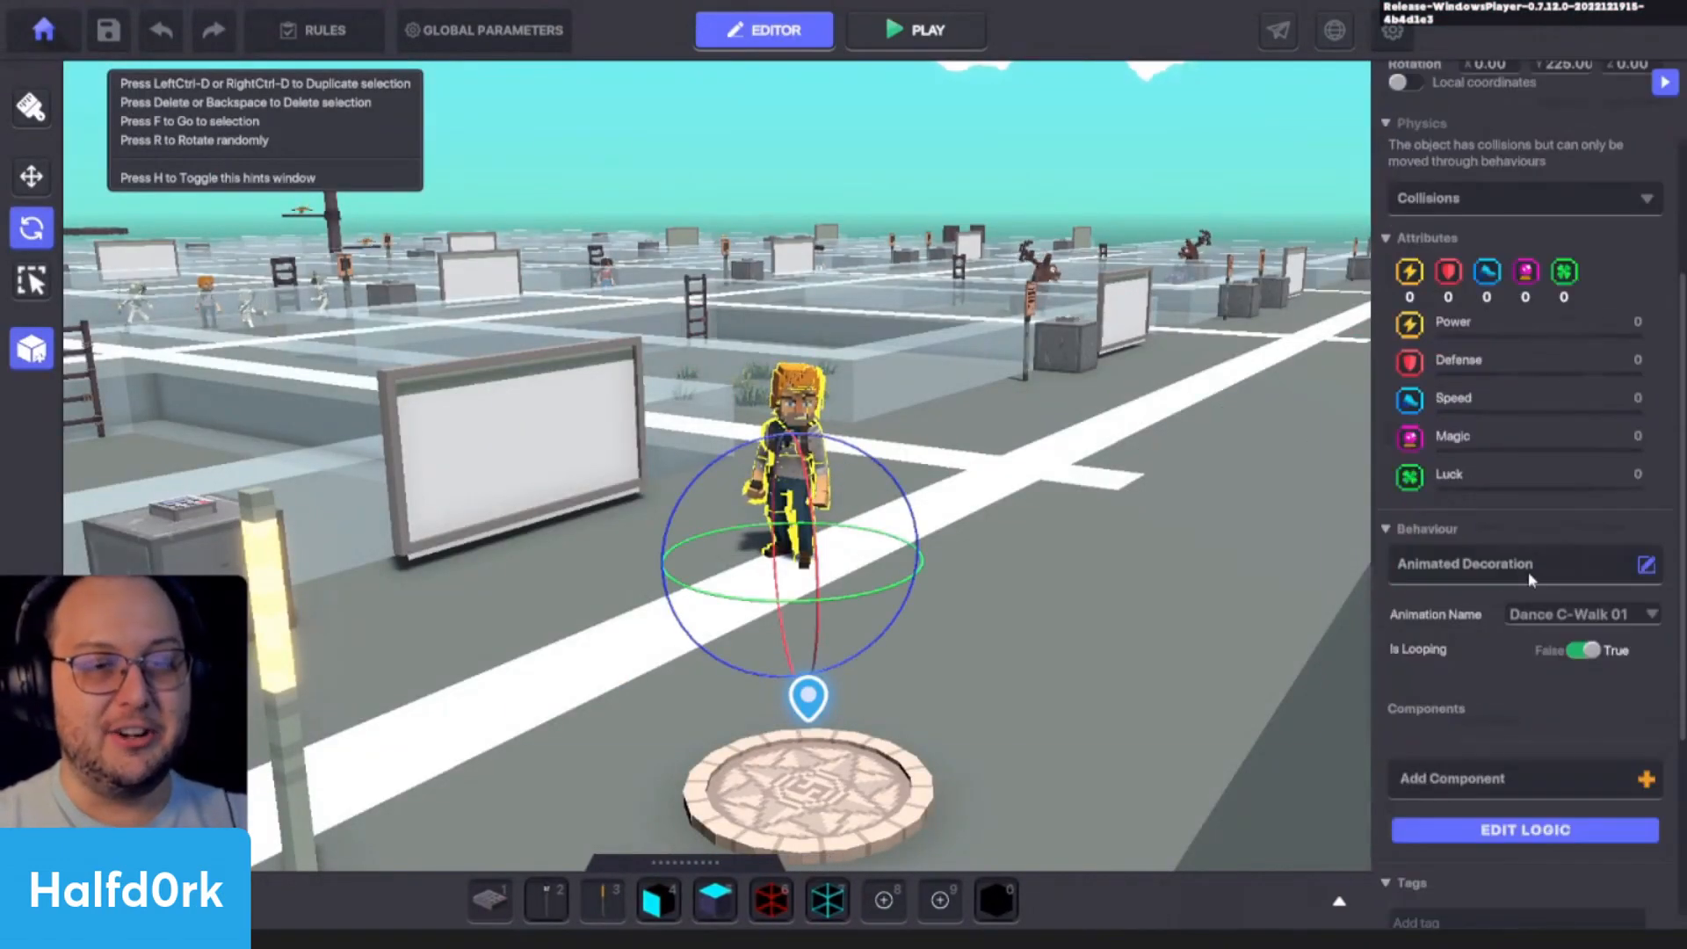
left_click(1527, 571)
scroll(1068, 400, "down", 5)
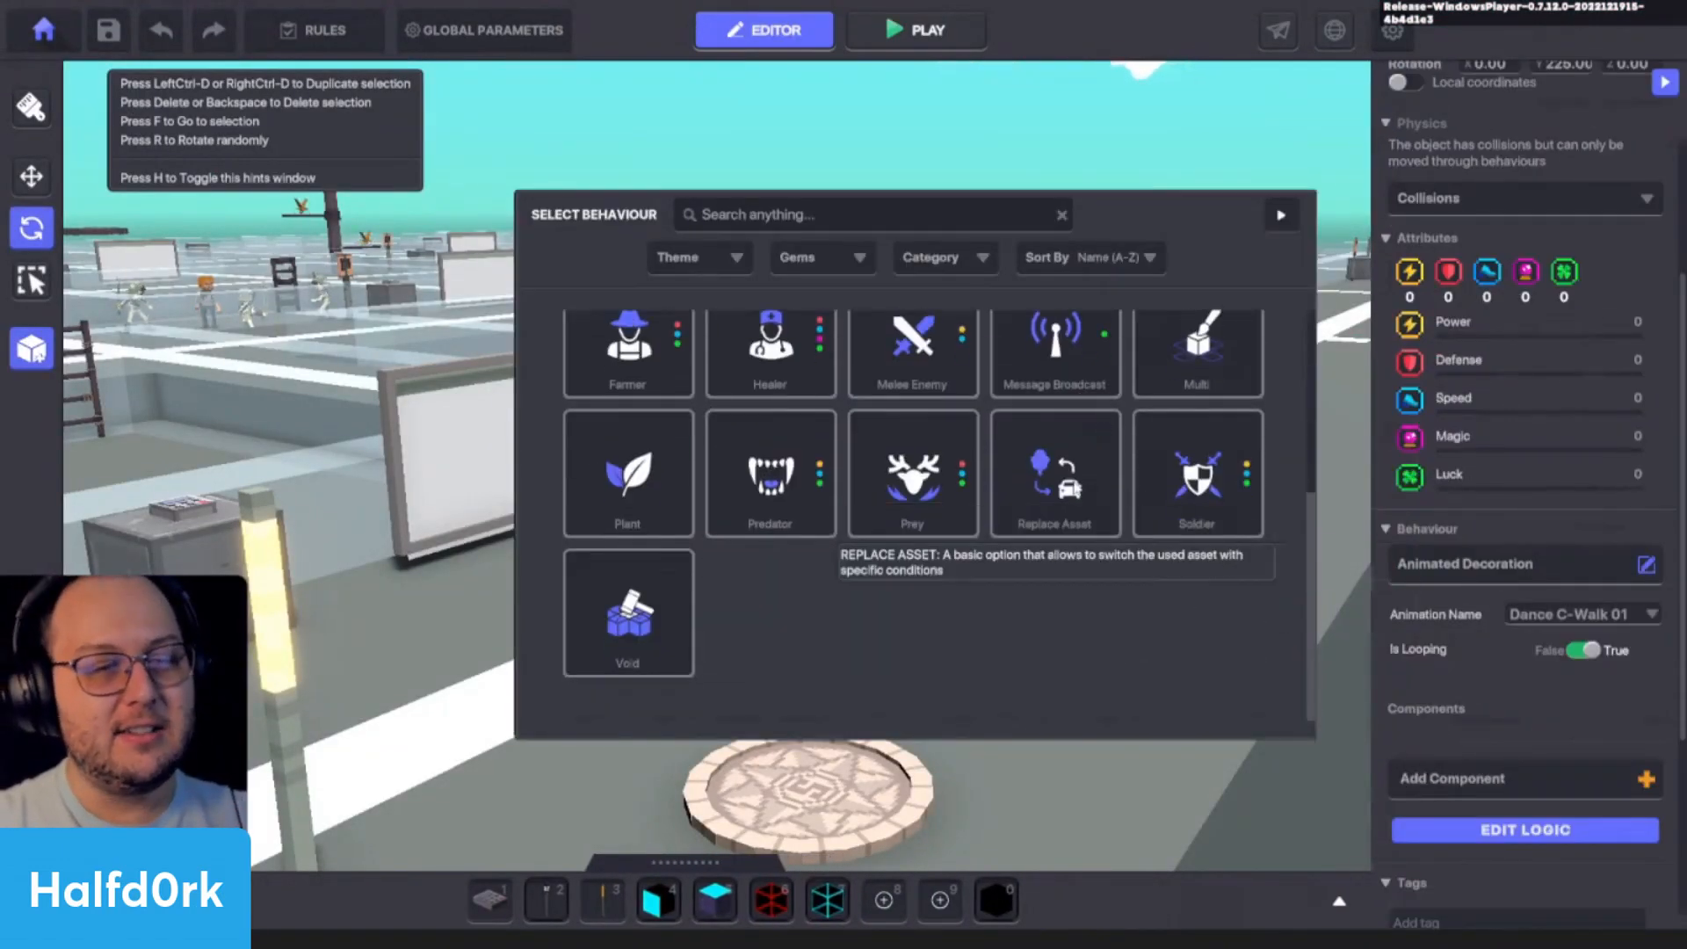
scroll(1012, 346, "up", 5)
scroll(1012, 346, "down", 4)
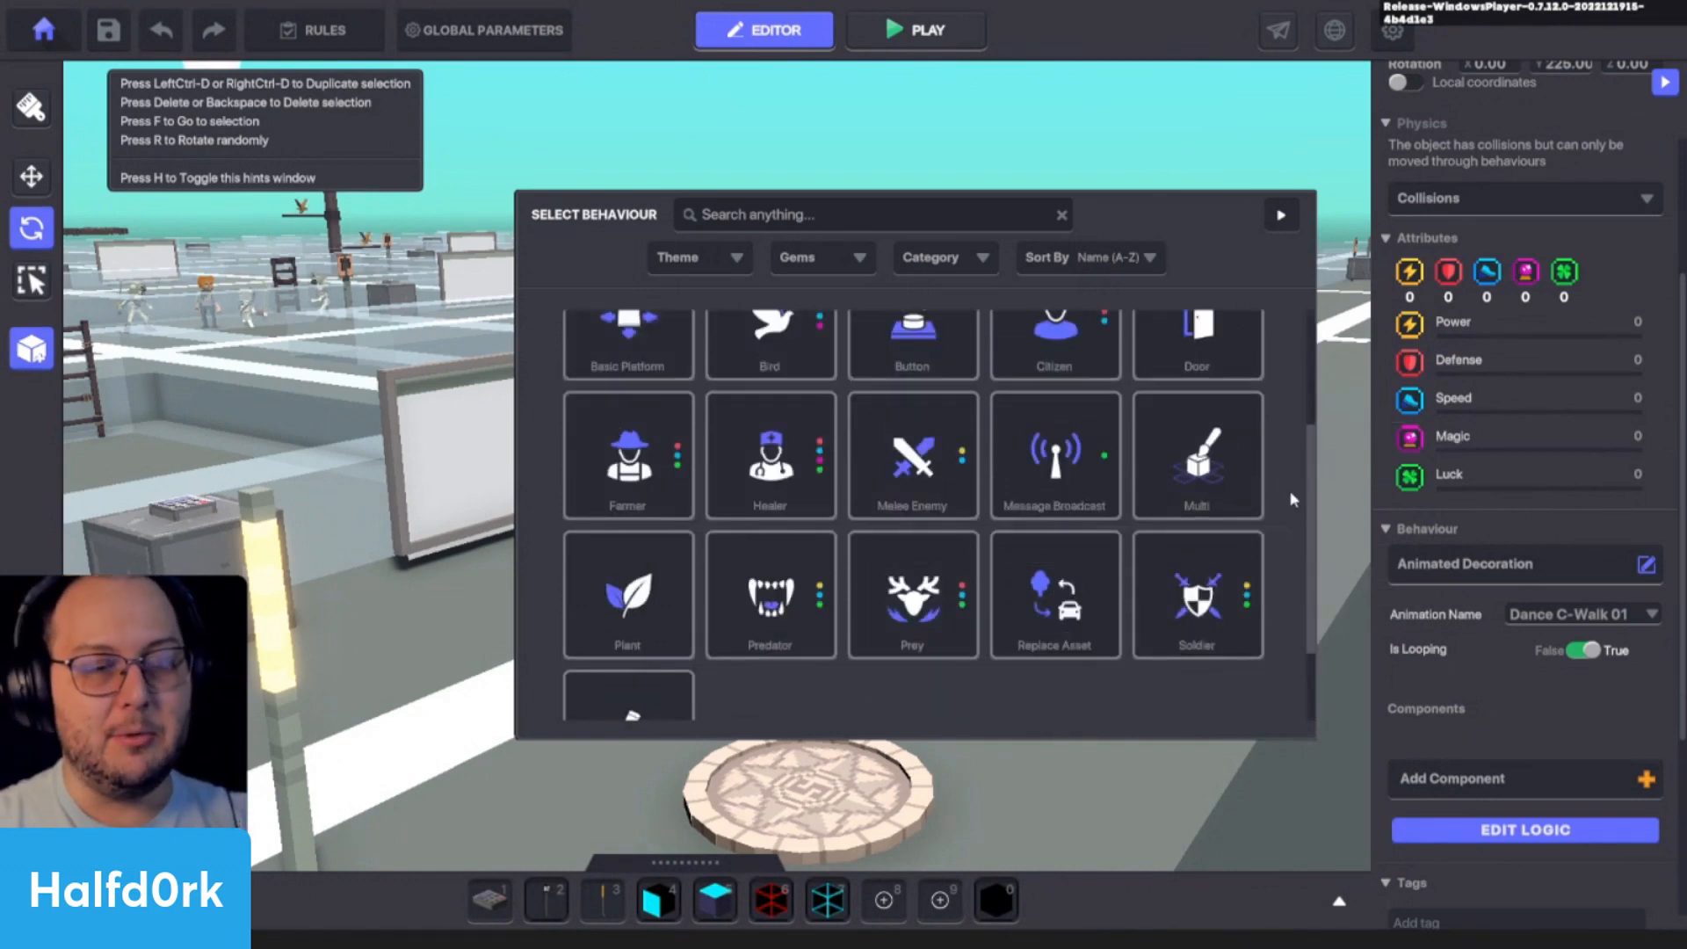
scroll(1293, 404, "up", 4)
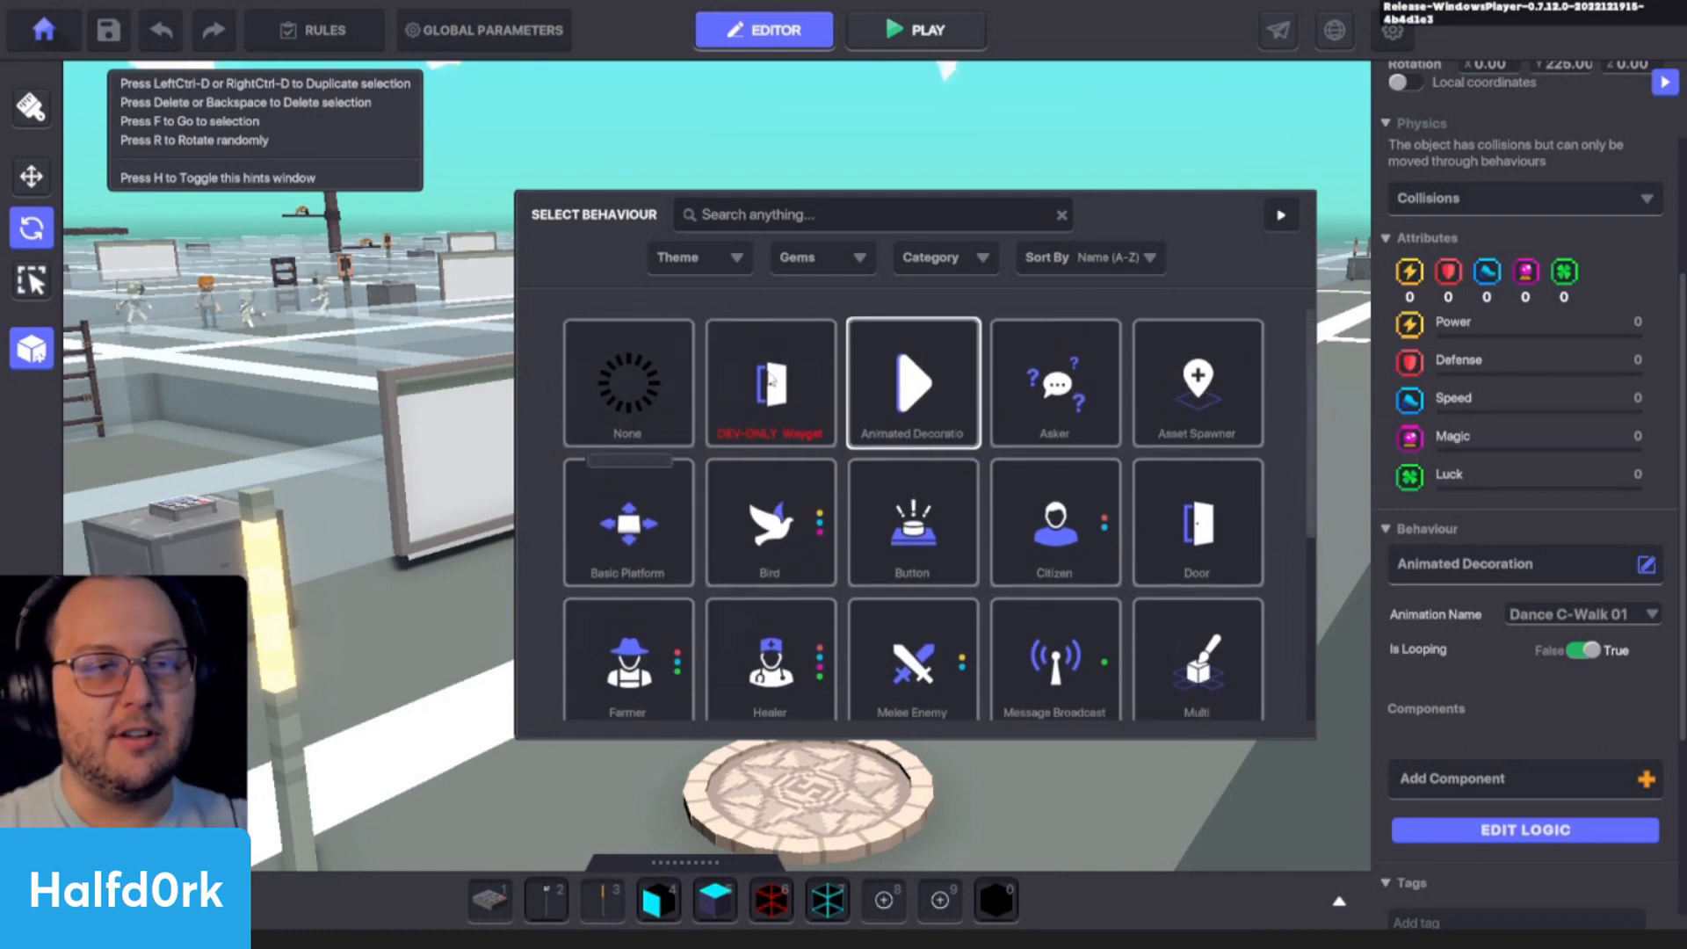
scroll(1128, 380, "down", 1)
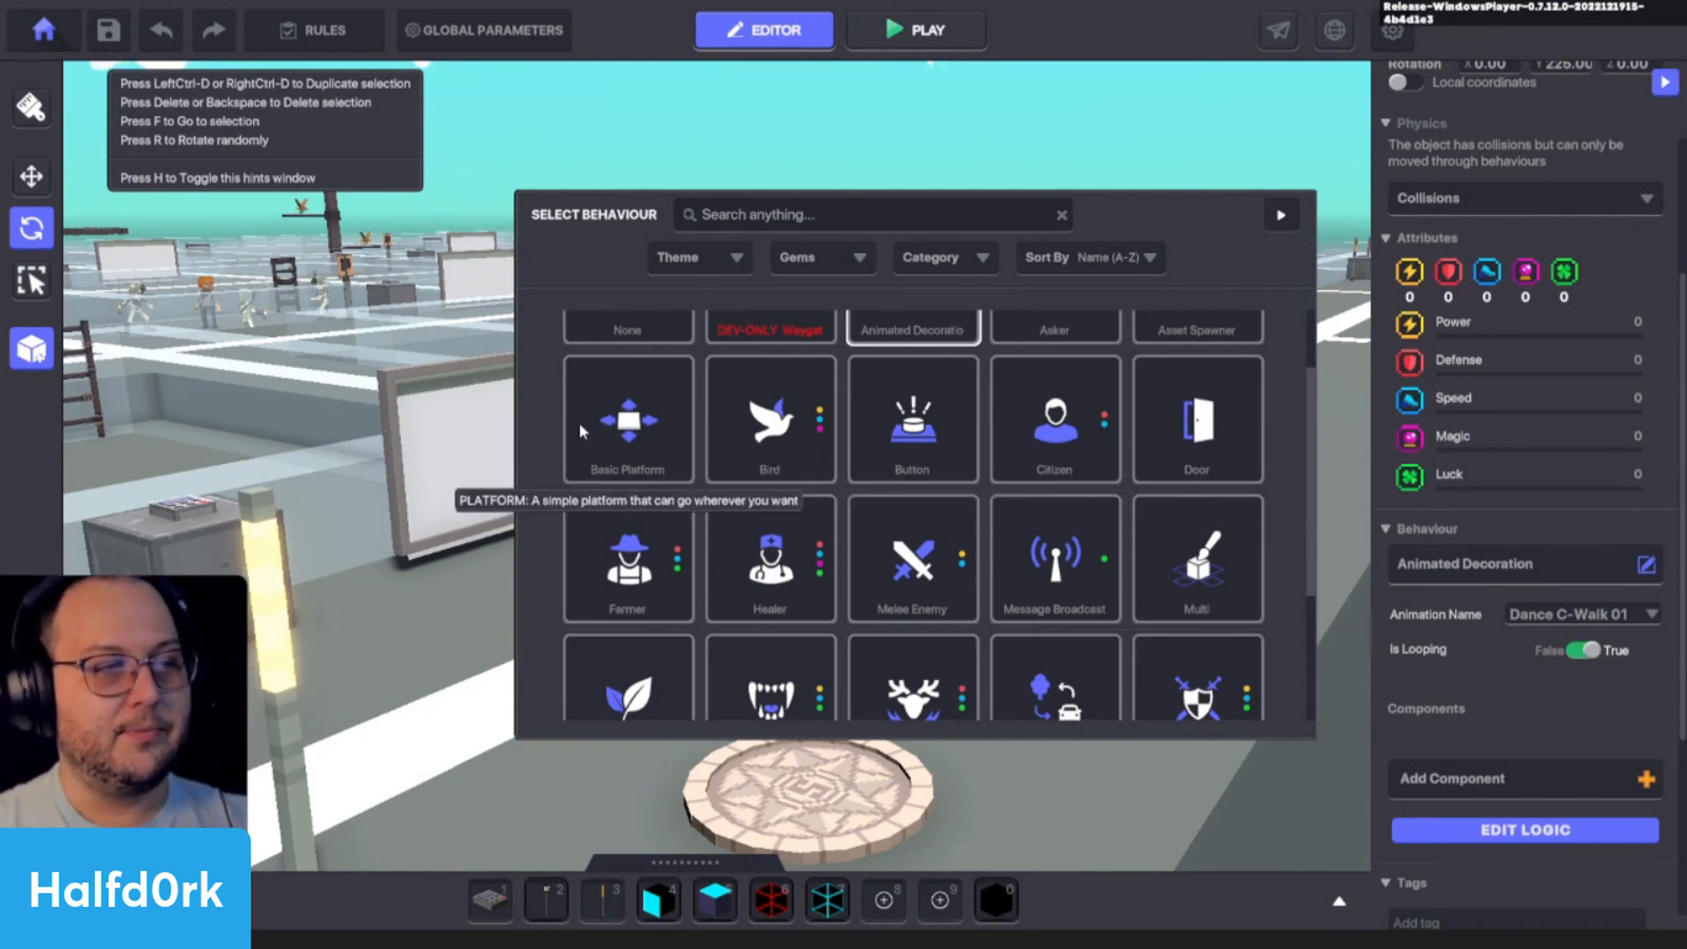
scroll(1125, 415, "up", 1)
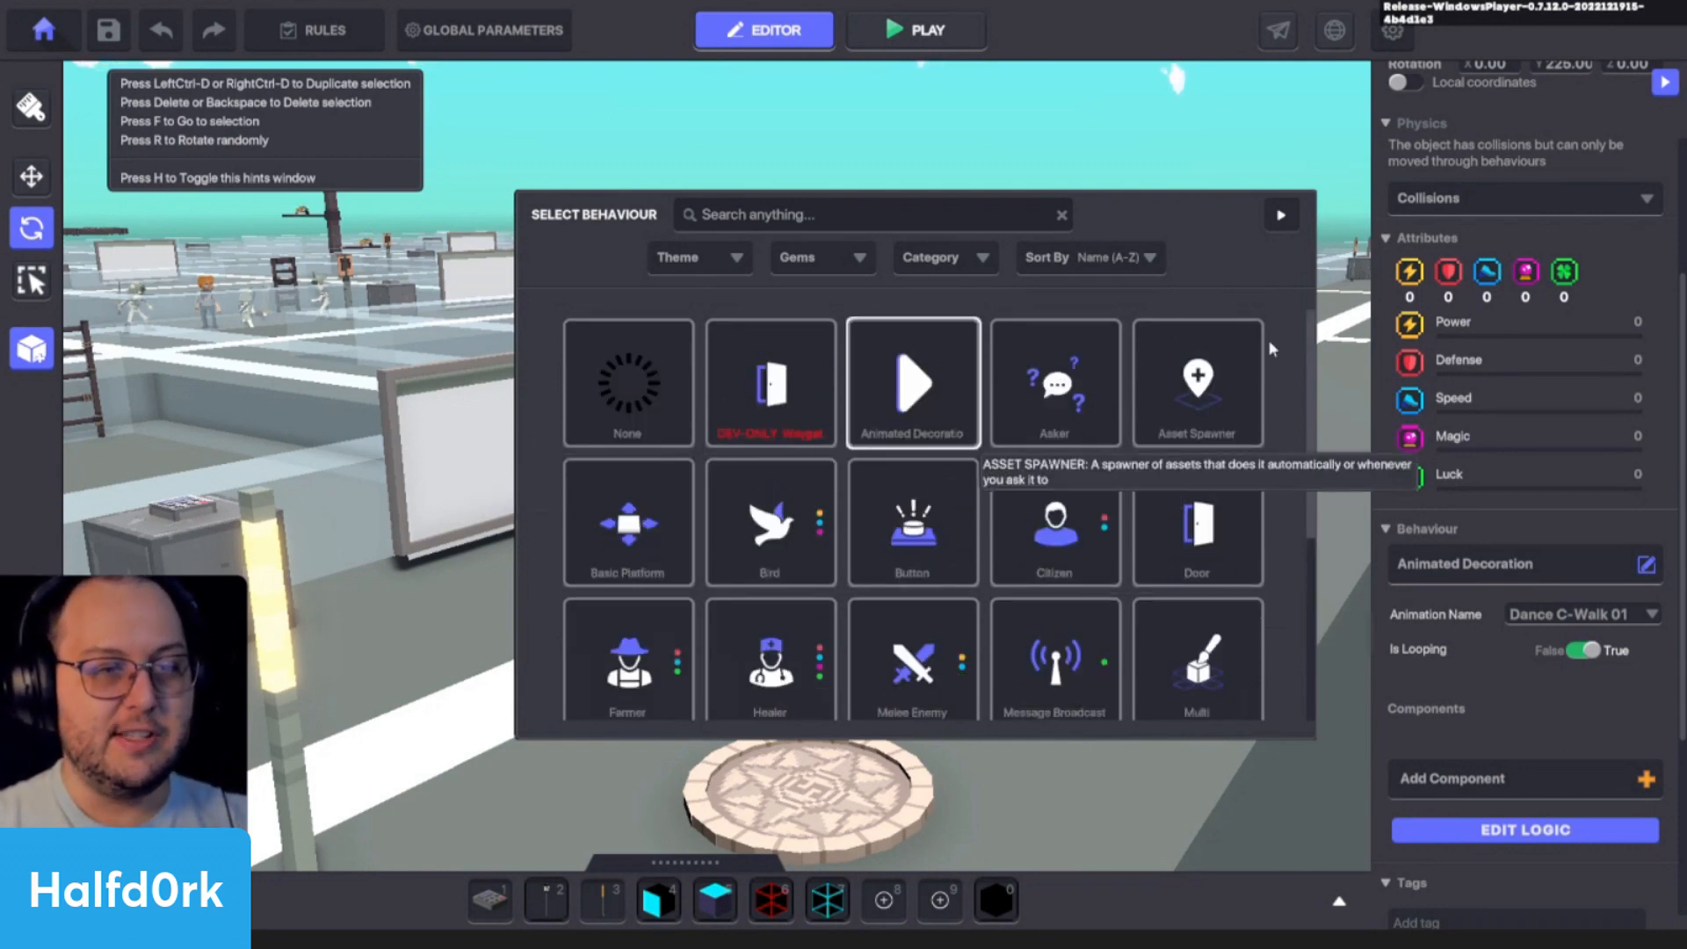
scroll(603, 497, "down", 1)
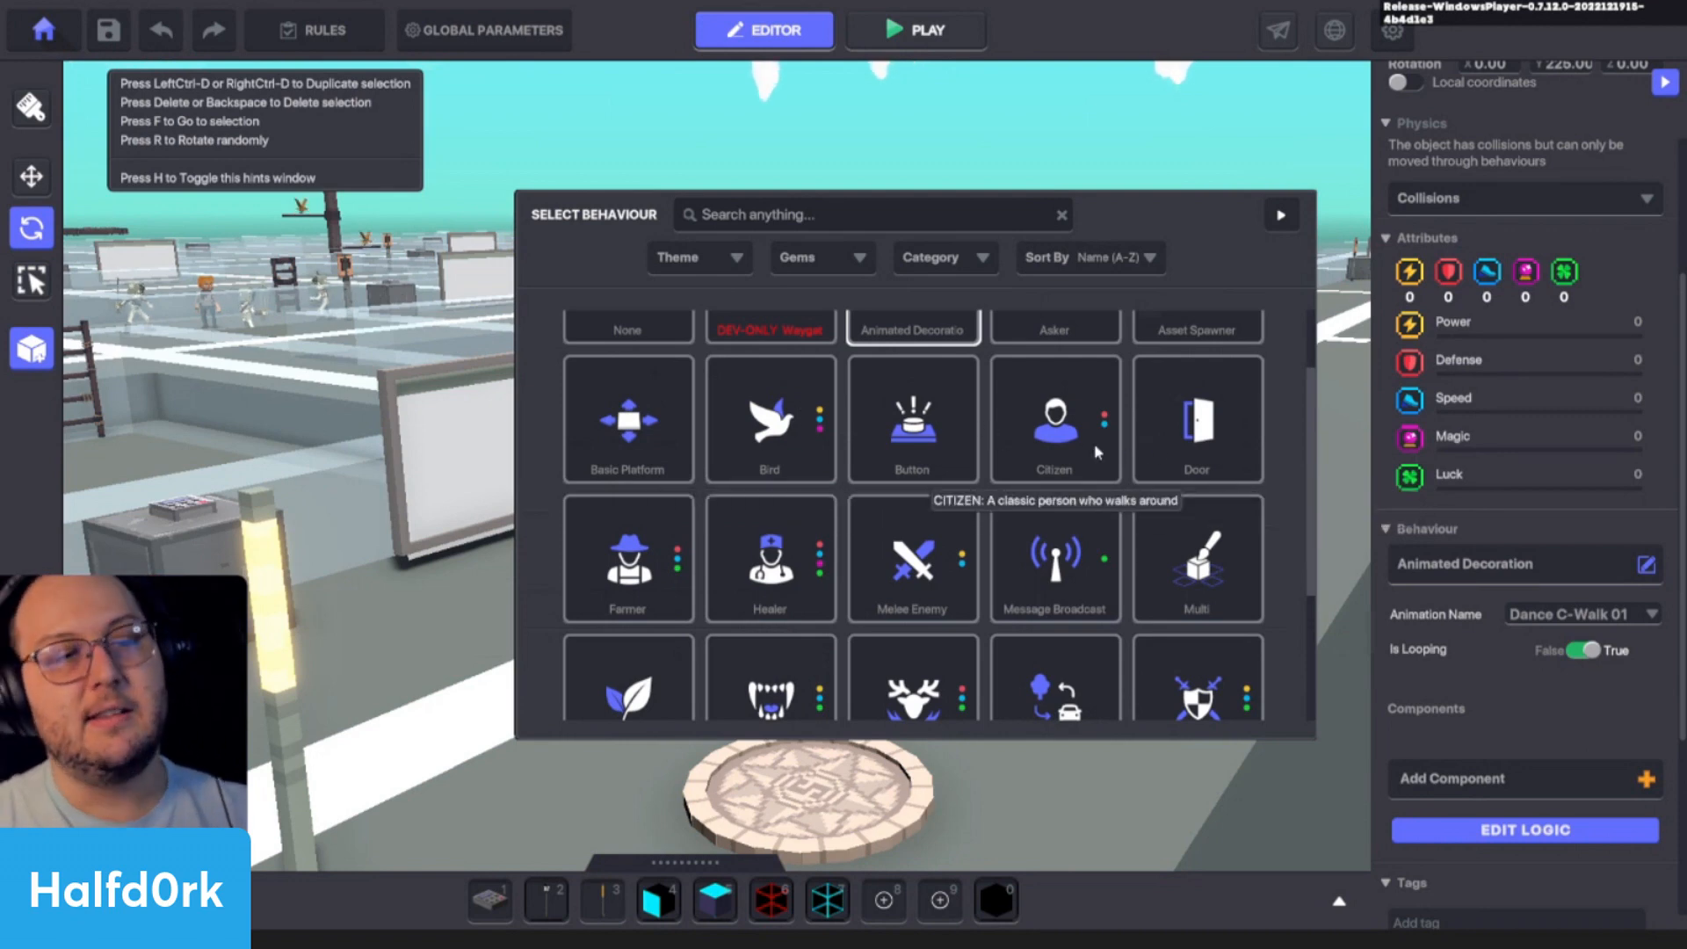
scroll(1092, 440, "down", 1)
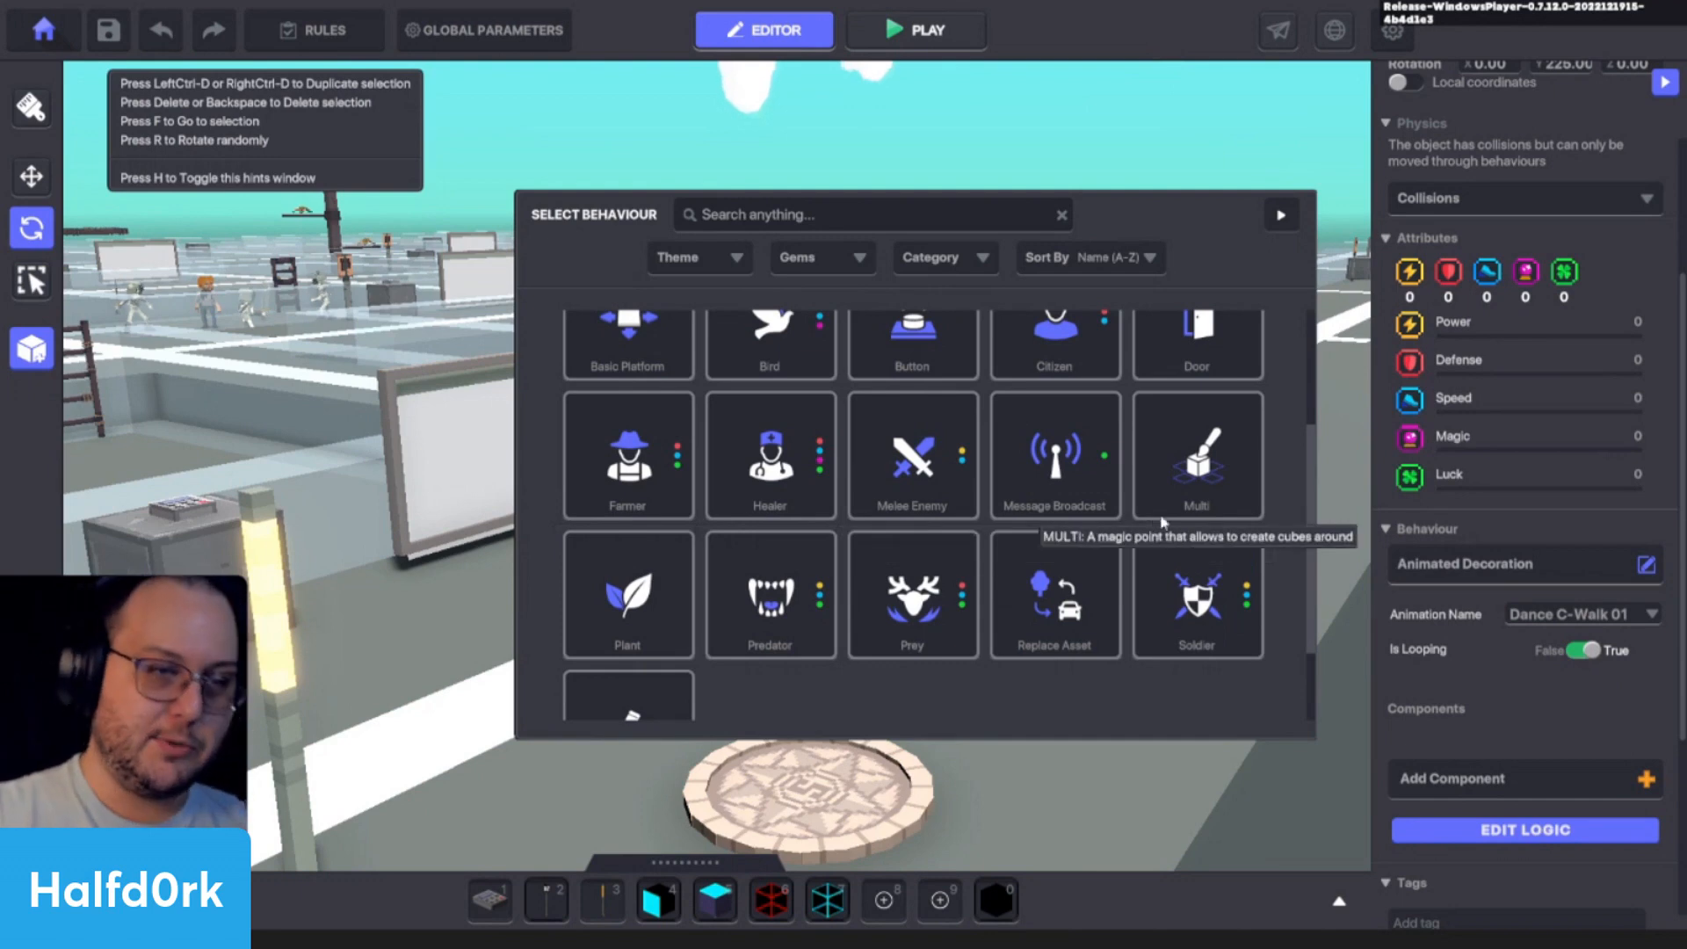
scroll(1230, 465, "down", 1)
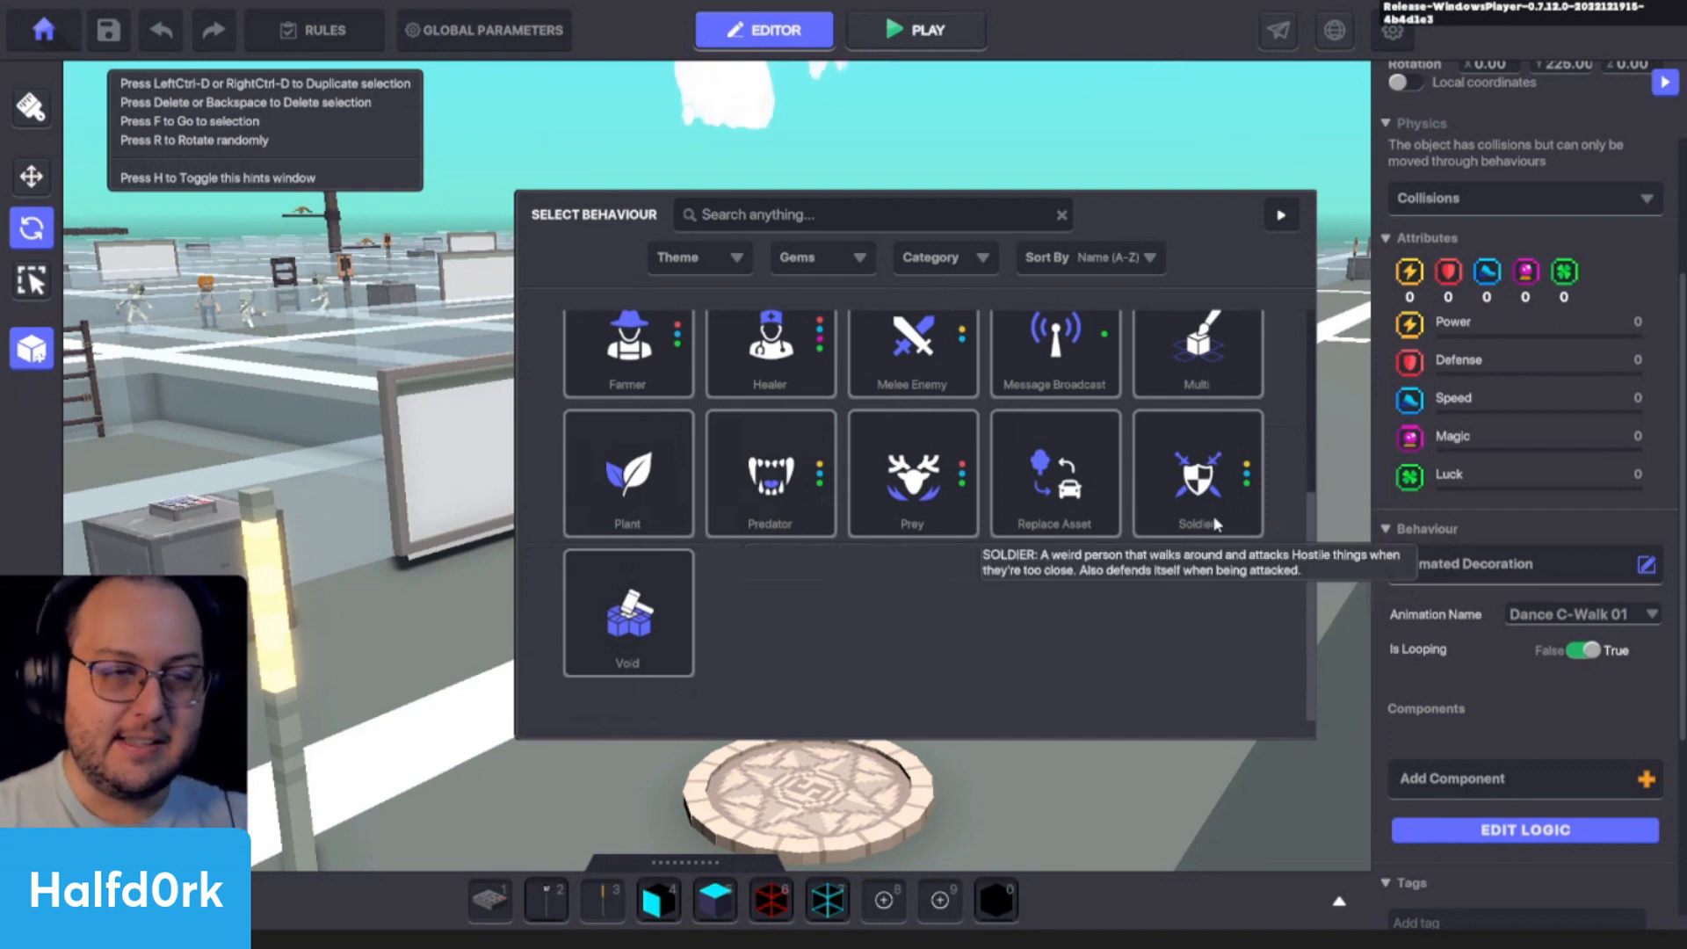
scroll(915, 640, "up", 4)
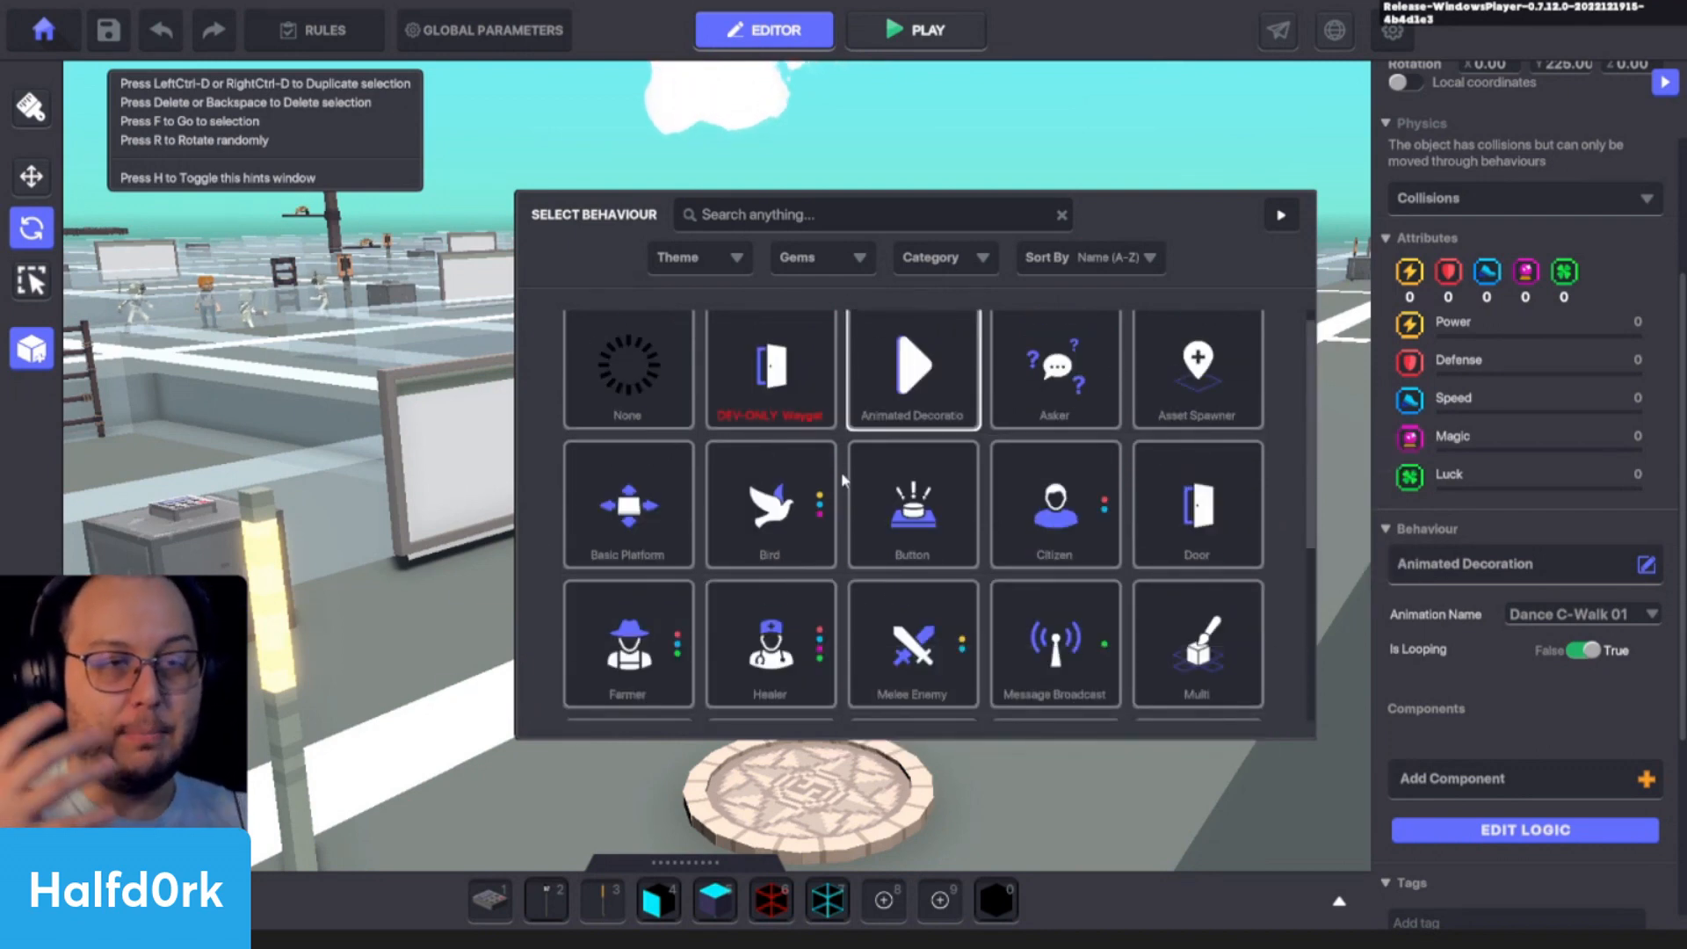
left_click(1295, 207)
- Read through the components available for Adventurer Jet and add the Climbable component
scroll(1476, 555, "down", 3)
left_click(1485, 475)
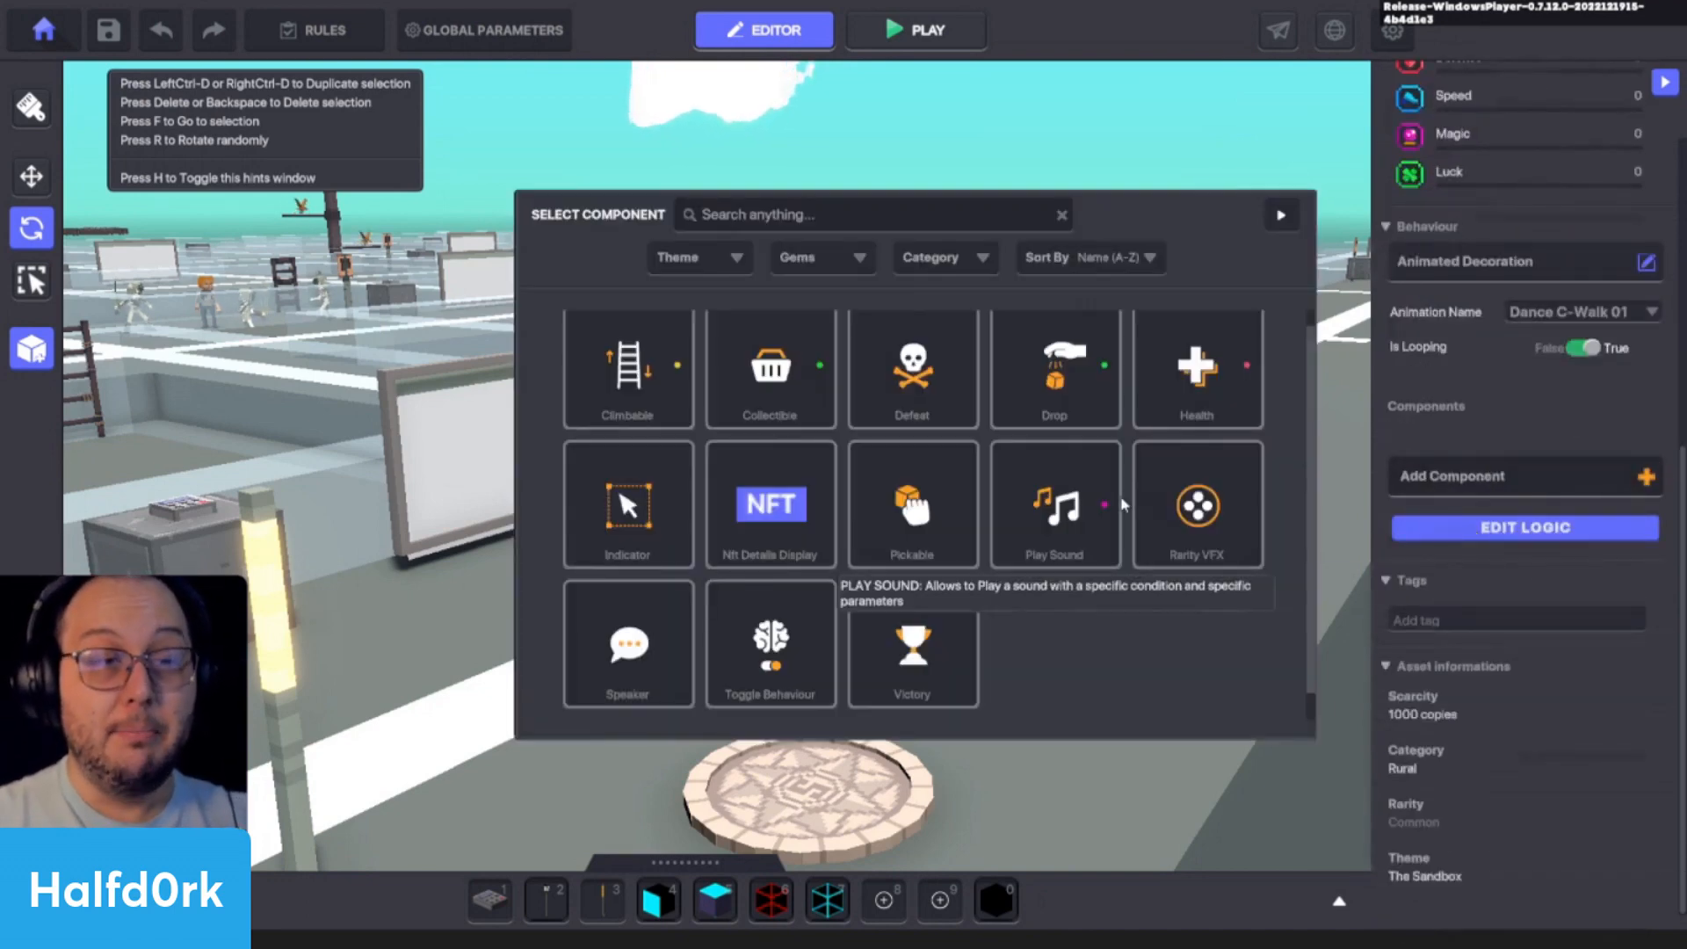
scroll(1133, 514, "down", 1)
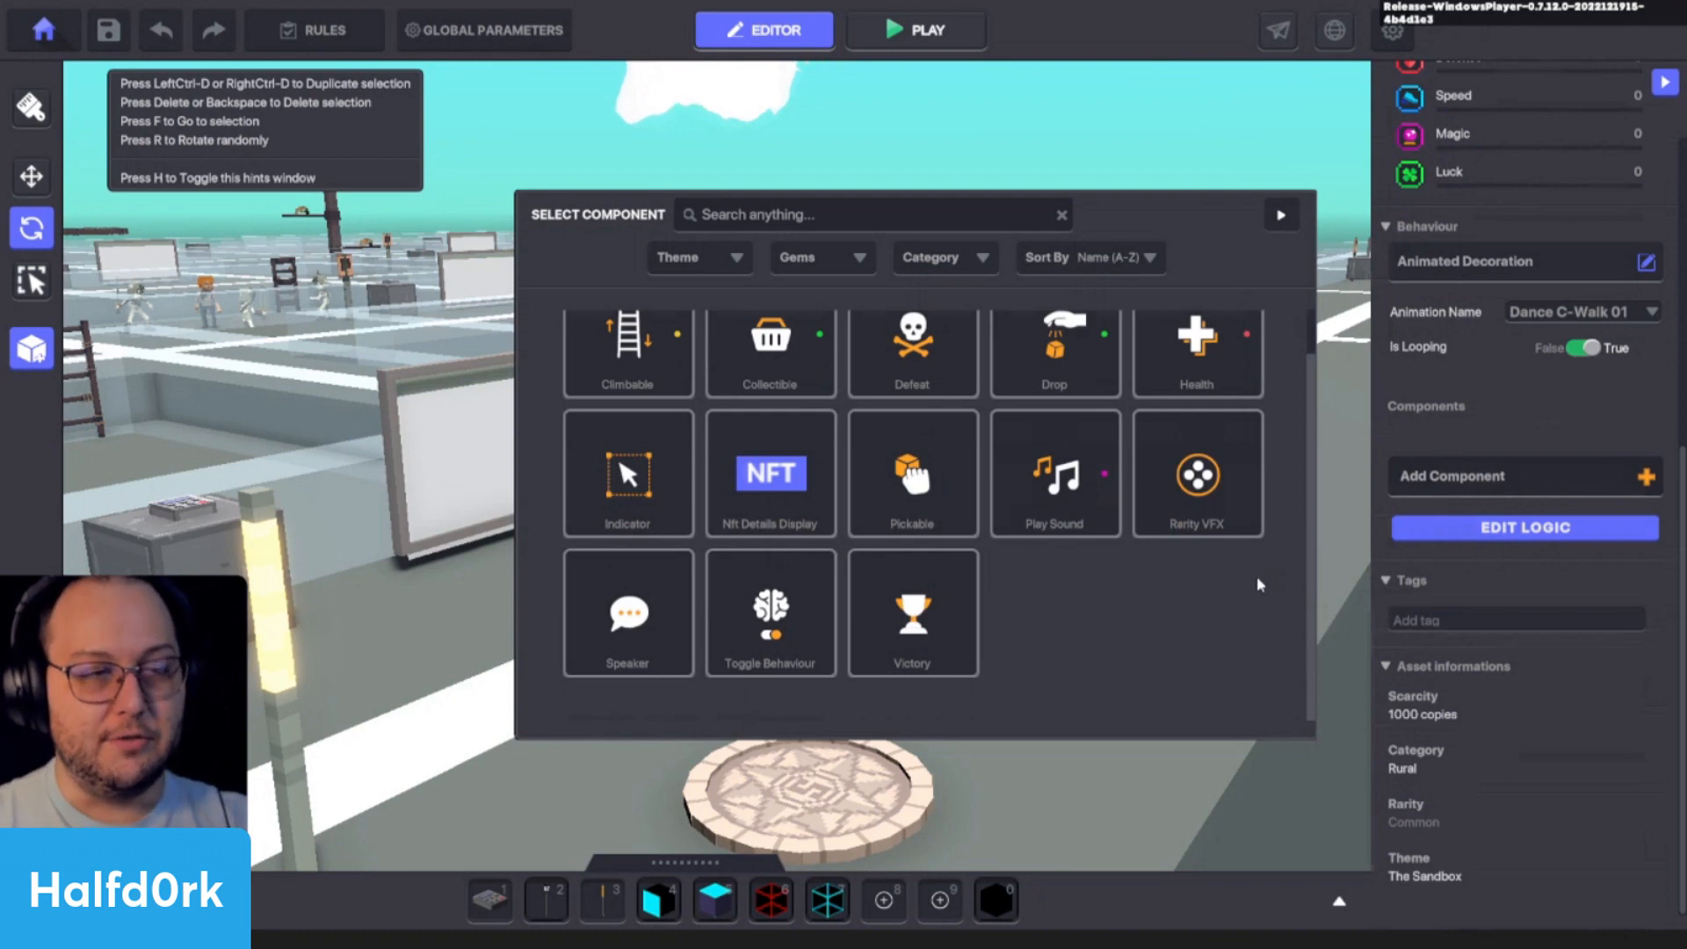
scroll(1198, 592, "up", 2)
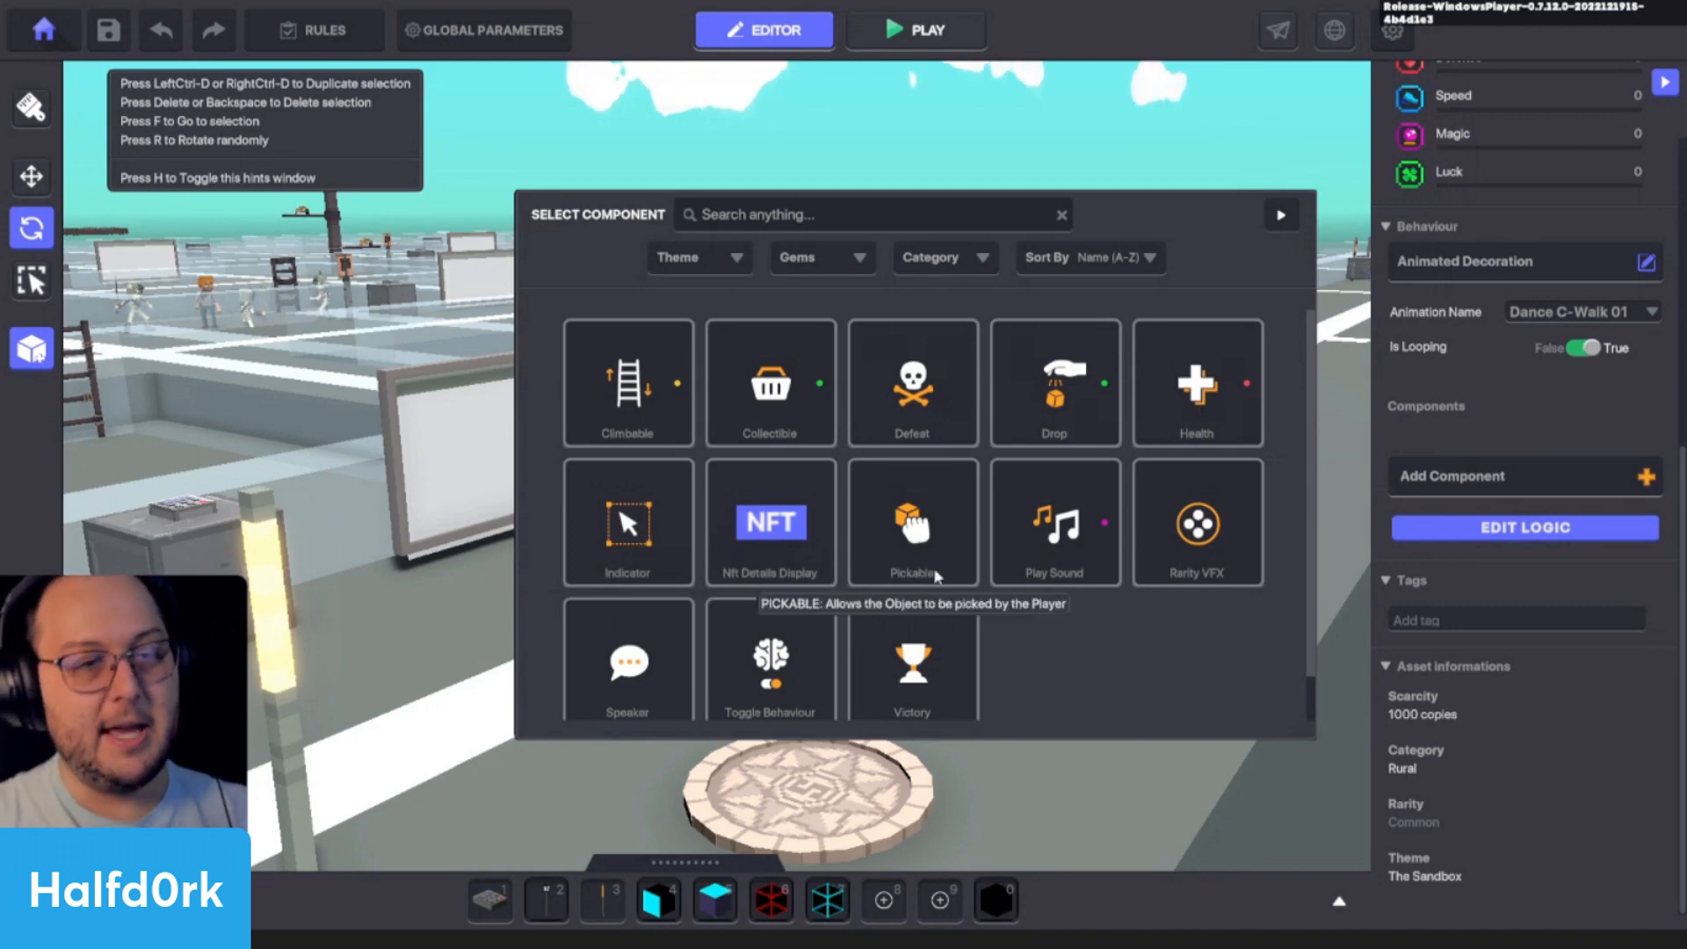
scroll(1227, 575, "down", 2)
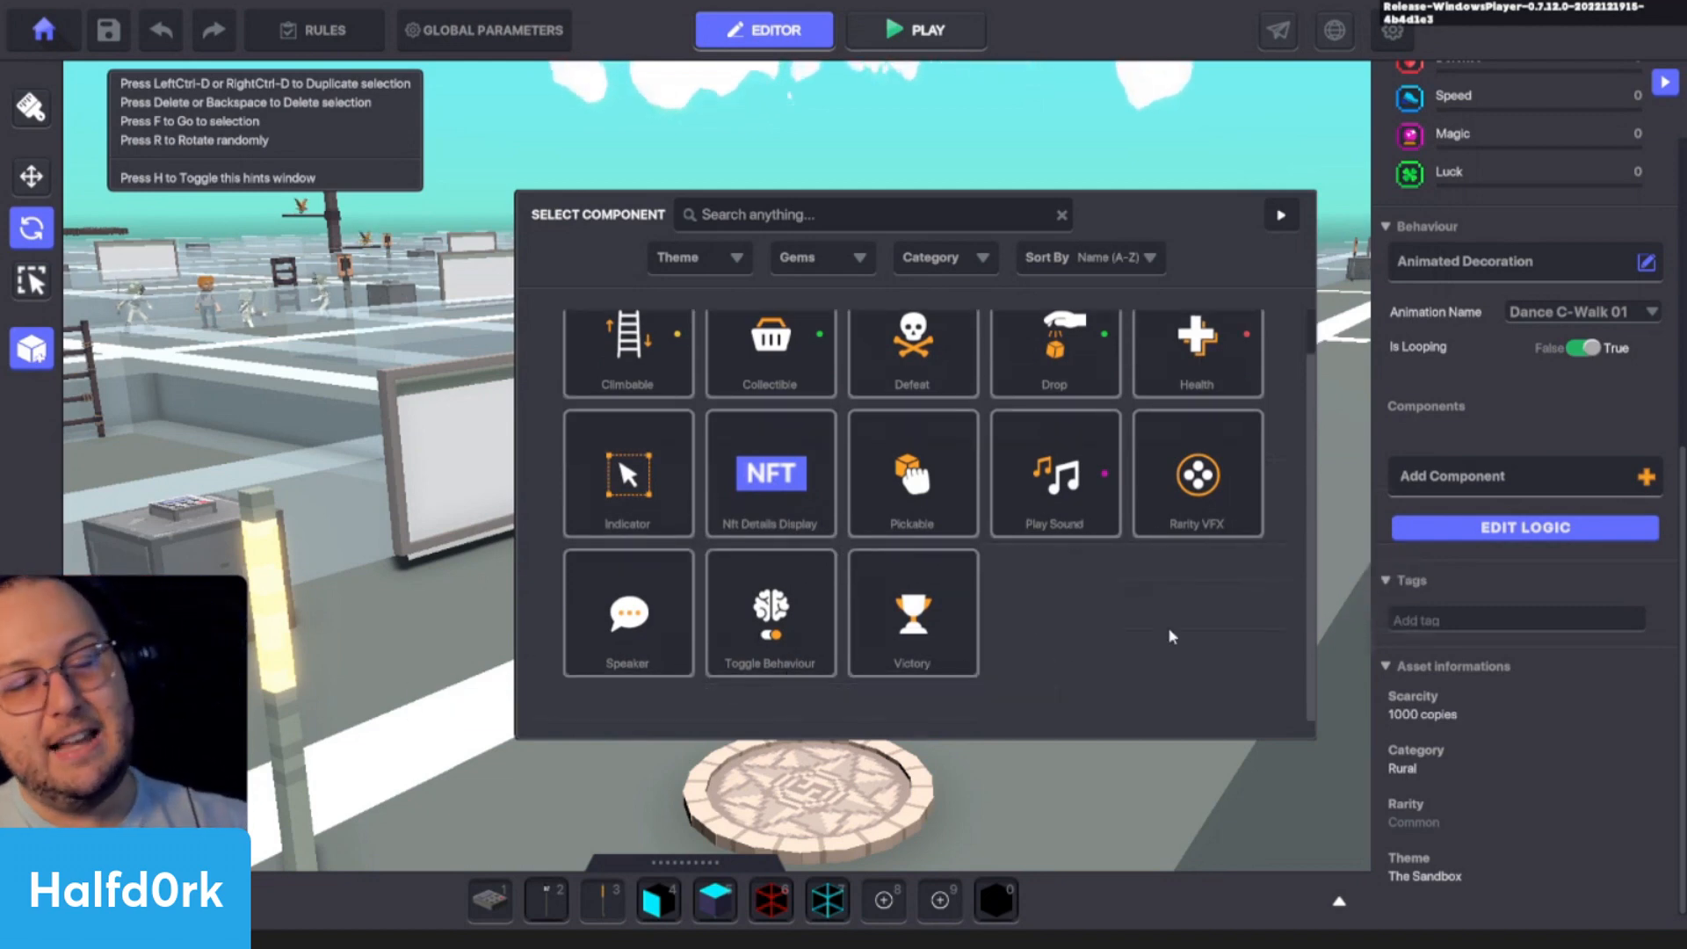
scroll(1142, 652, "up", 2)
scroll(1308, 500, "down", 2)
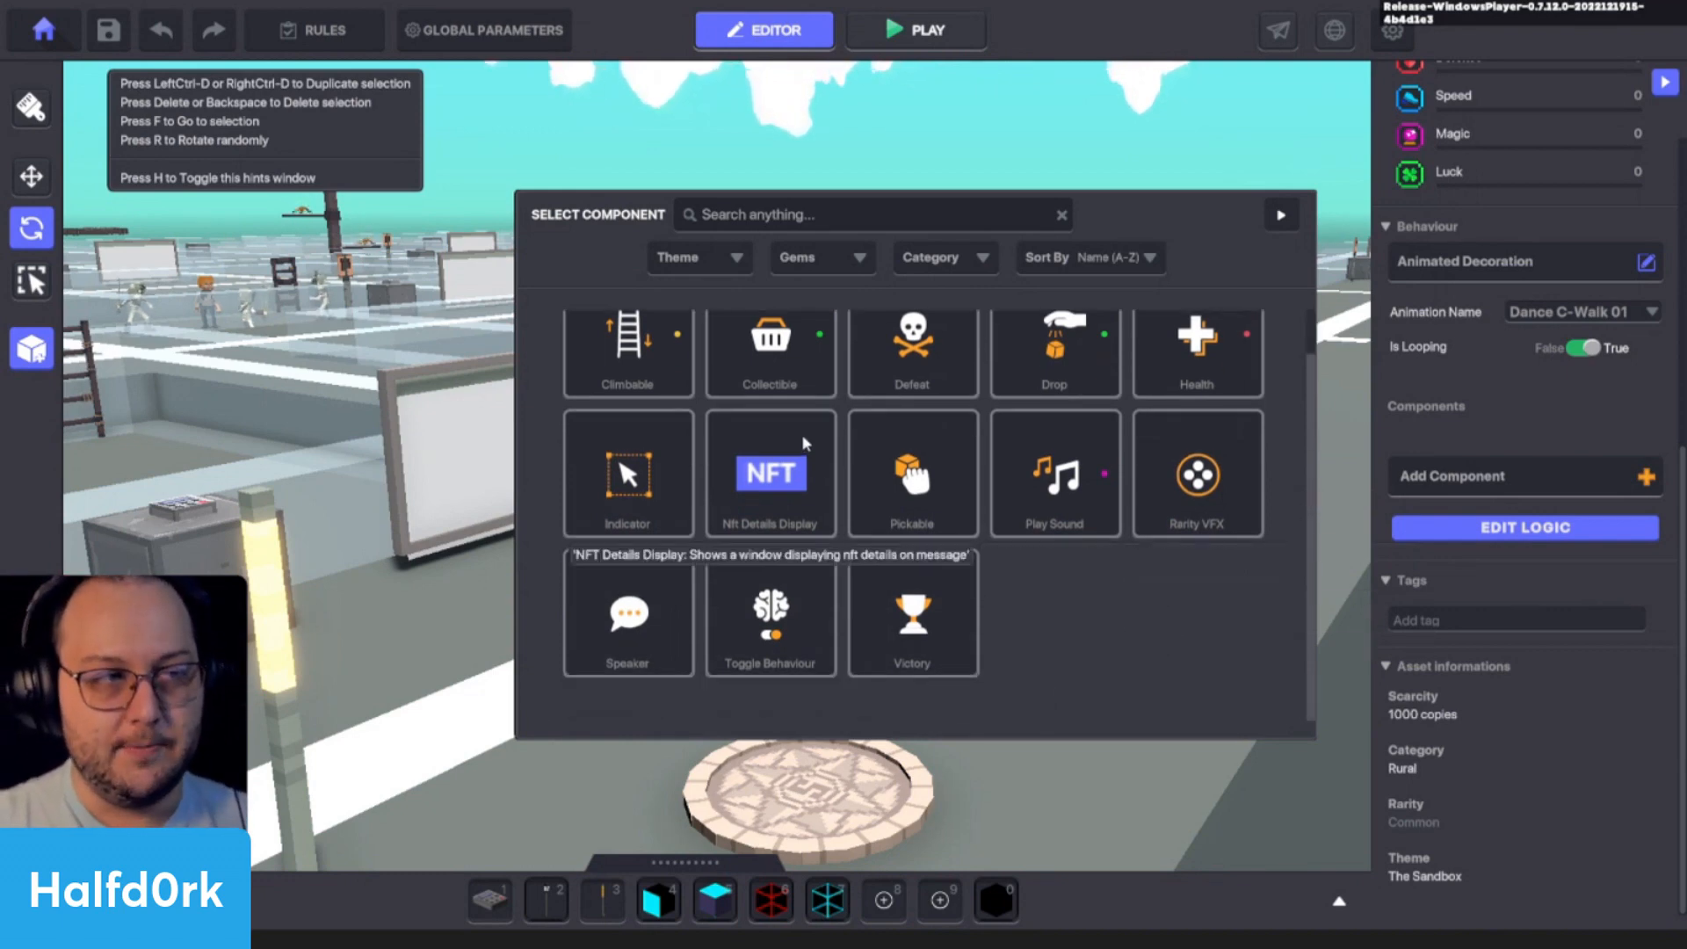
scroll(618, 429, "up", 2)
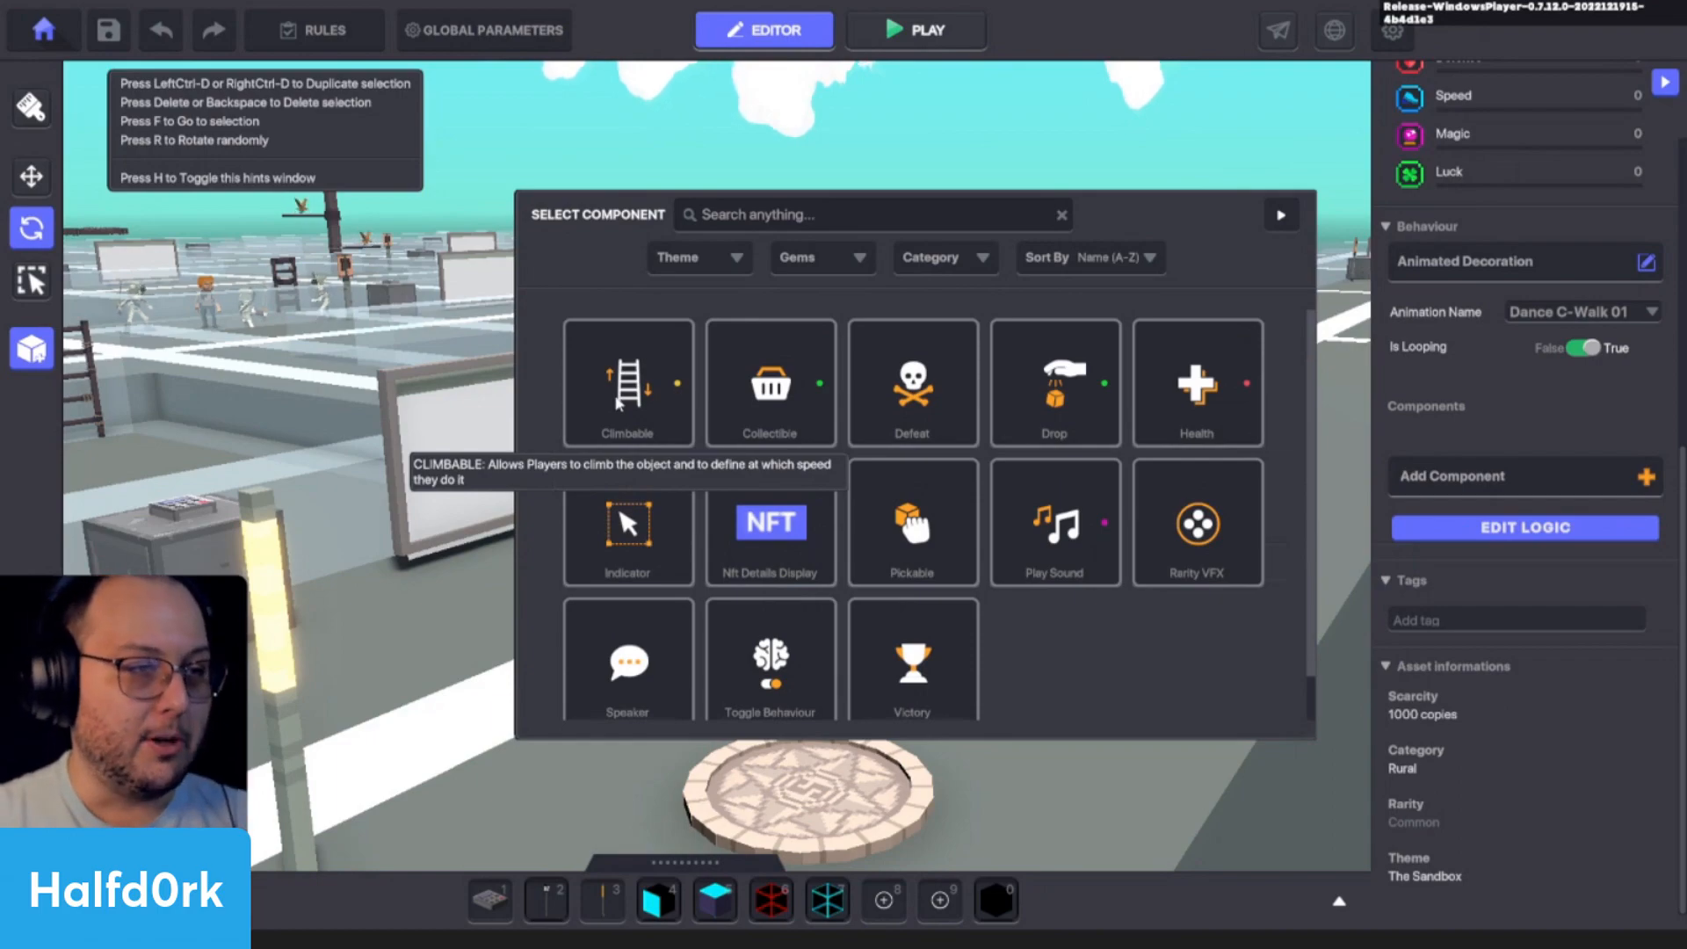
left_click(616, 403)
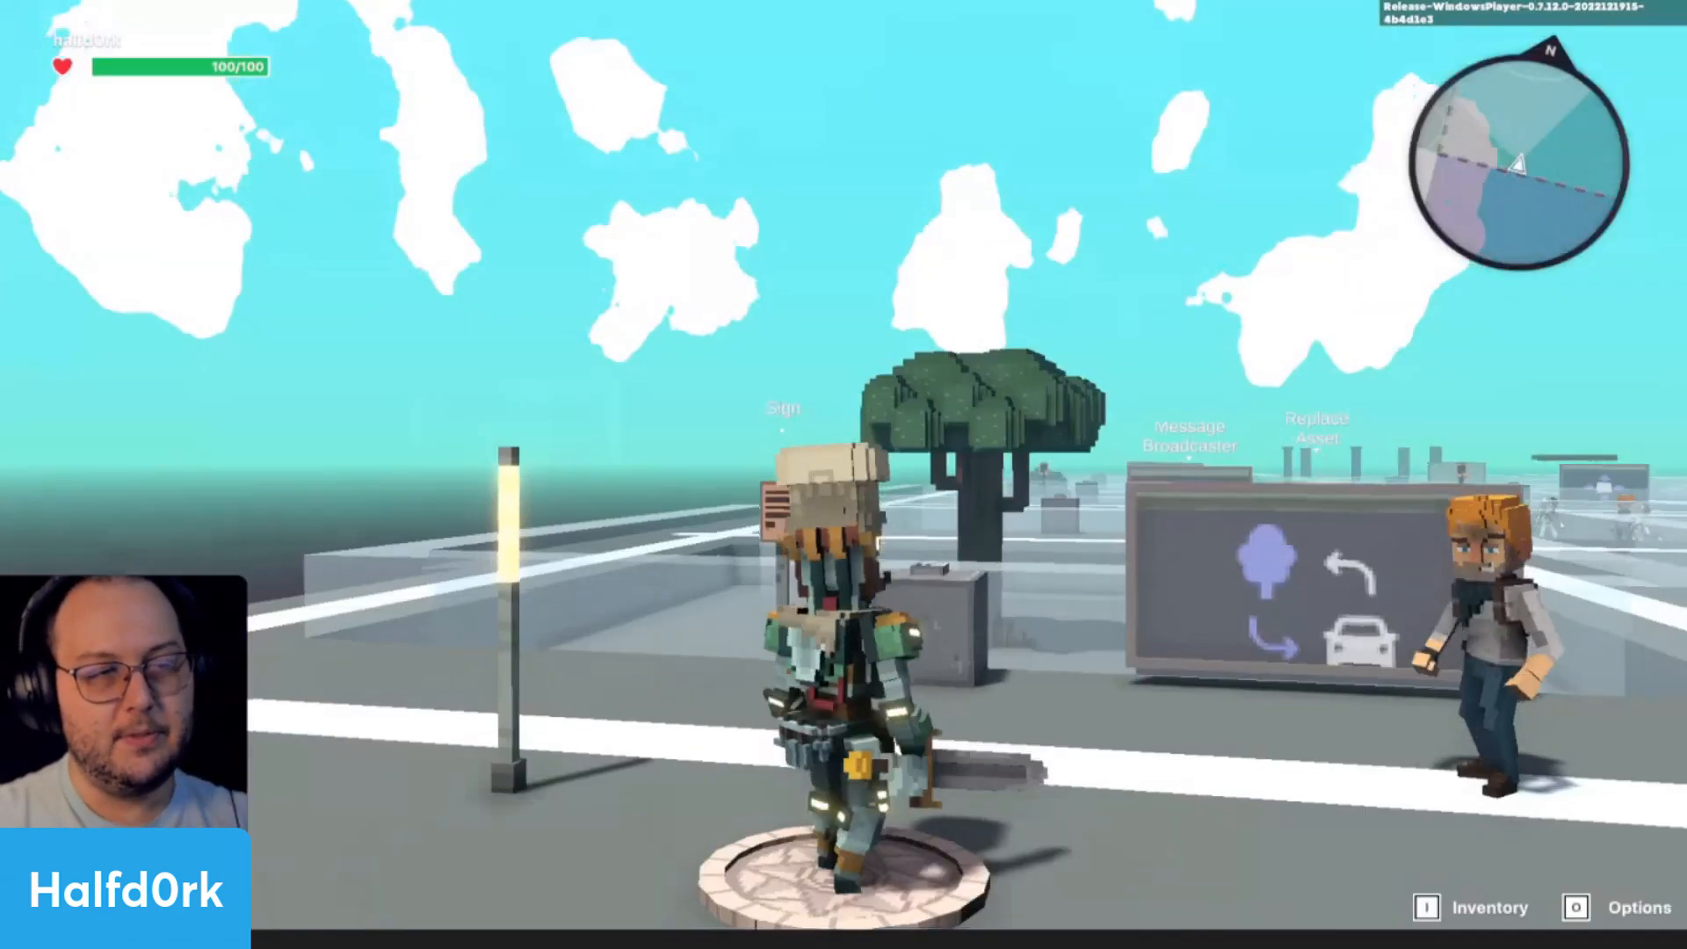
- Playtest the scene by climbing onto Adventurer Jet, and return to the editor
key("w")
key("space")
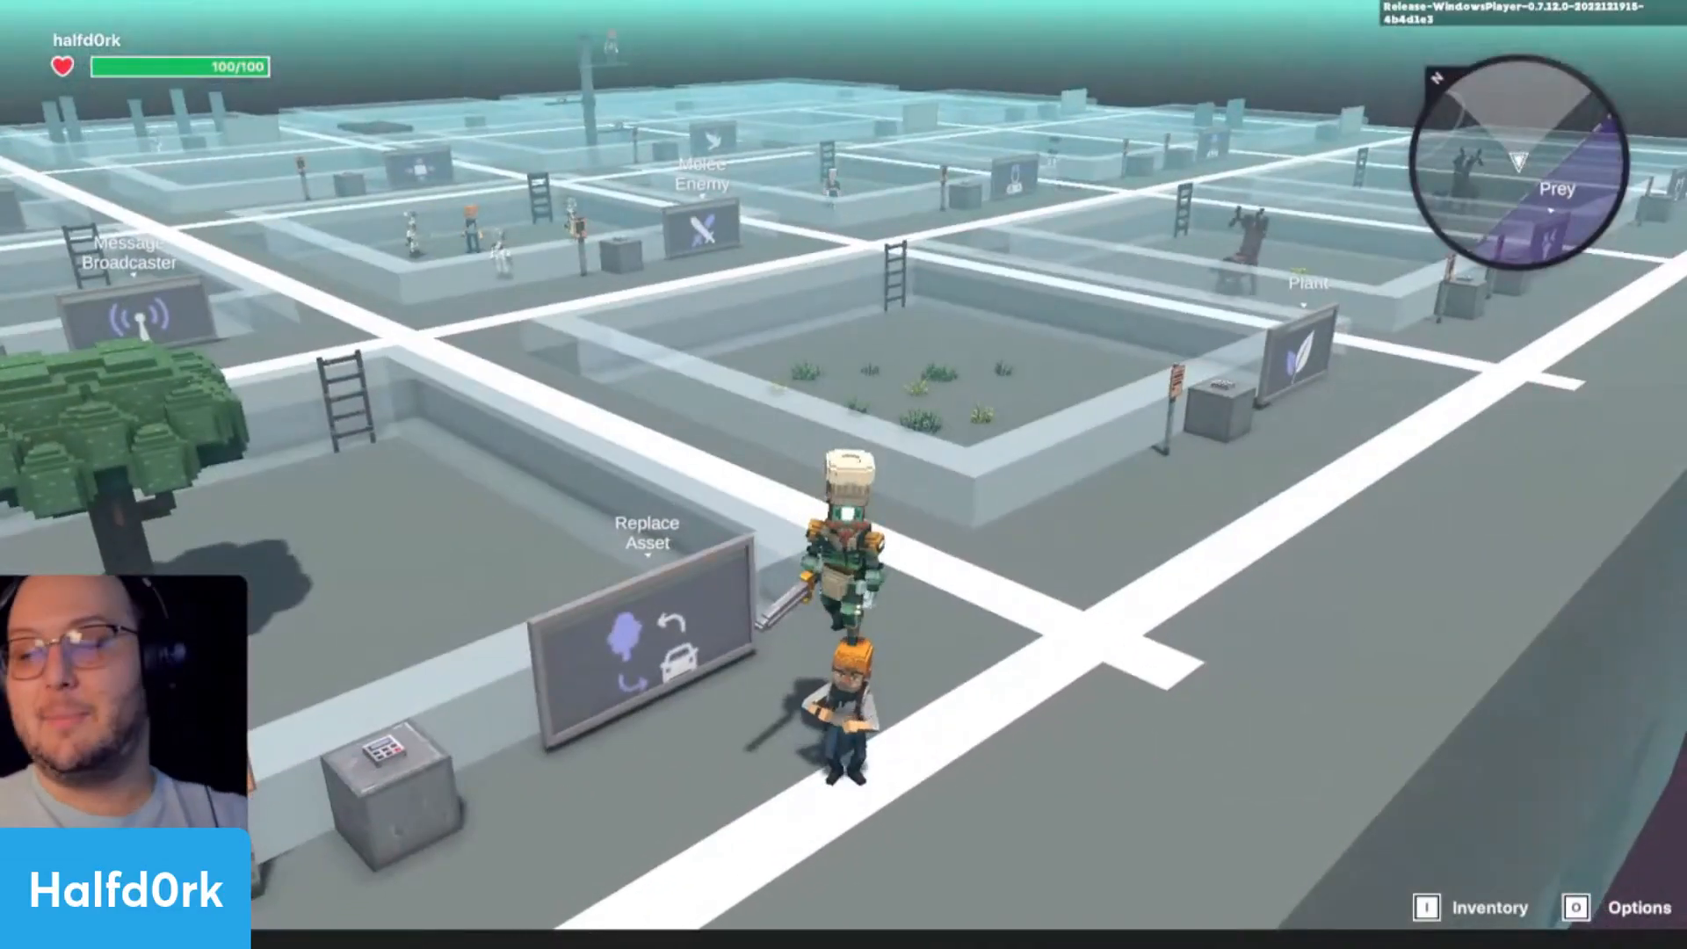
key("Escape")
- View Adventurer Jet from above, playtest again from there by running around the character, and return to the editor
scroll(817, 499, "down", 3)
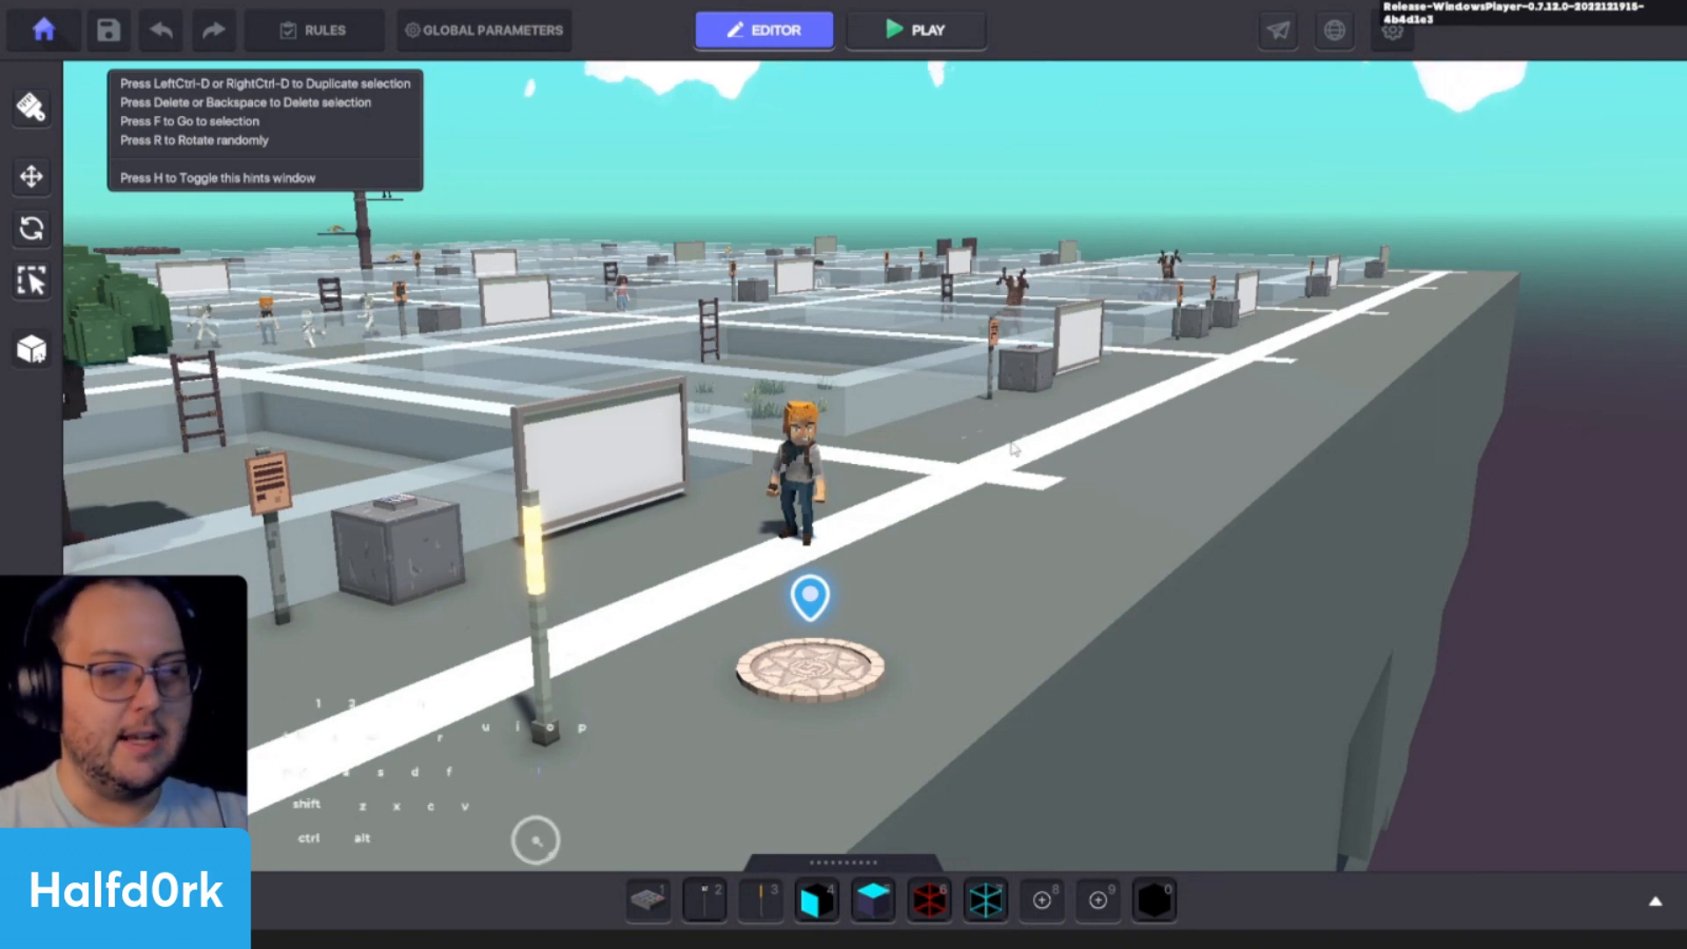
key("a")
left_click_drag(854, 477, 693, 584, "alt")
key("a")
key("ctrl+p")
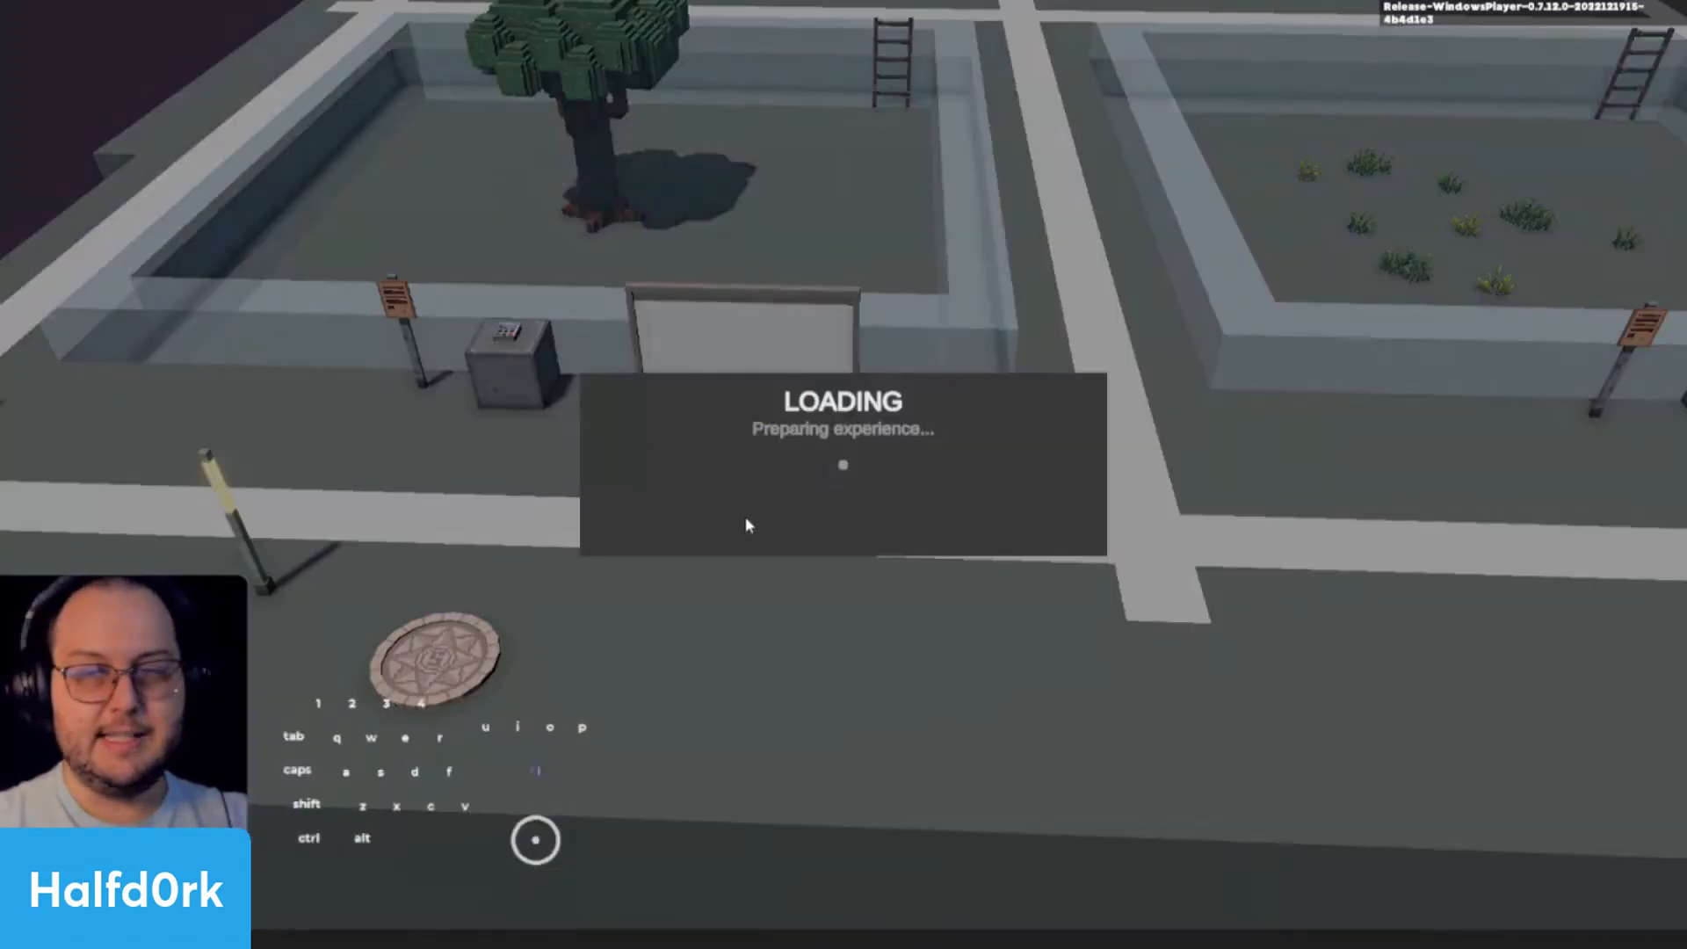
key("w")
key("d")
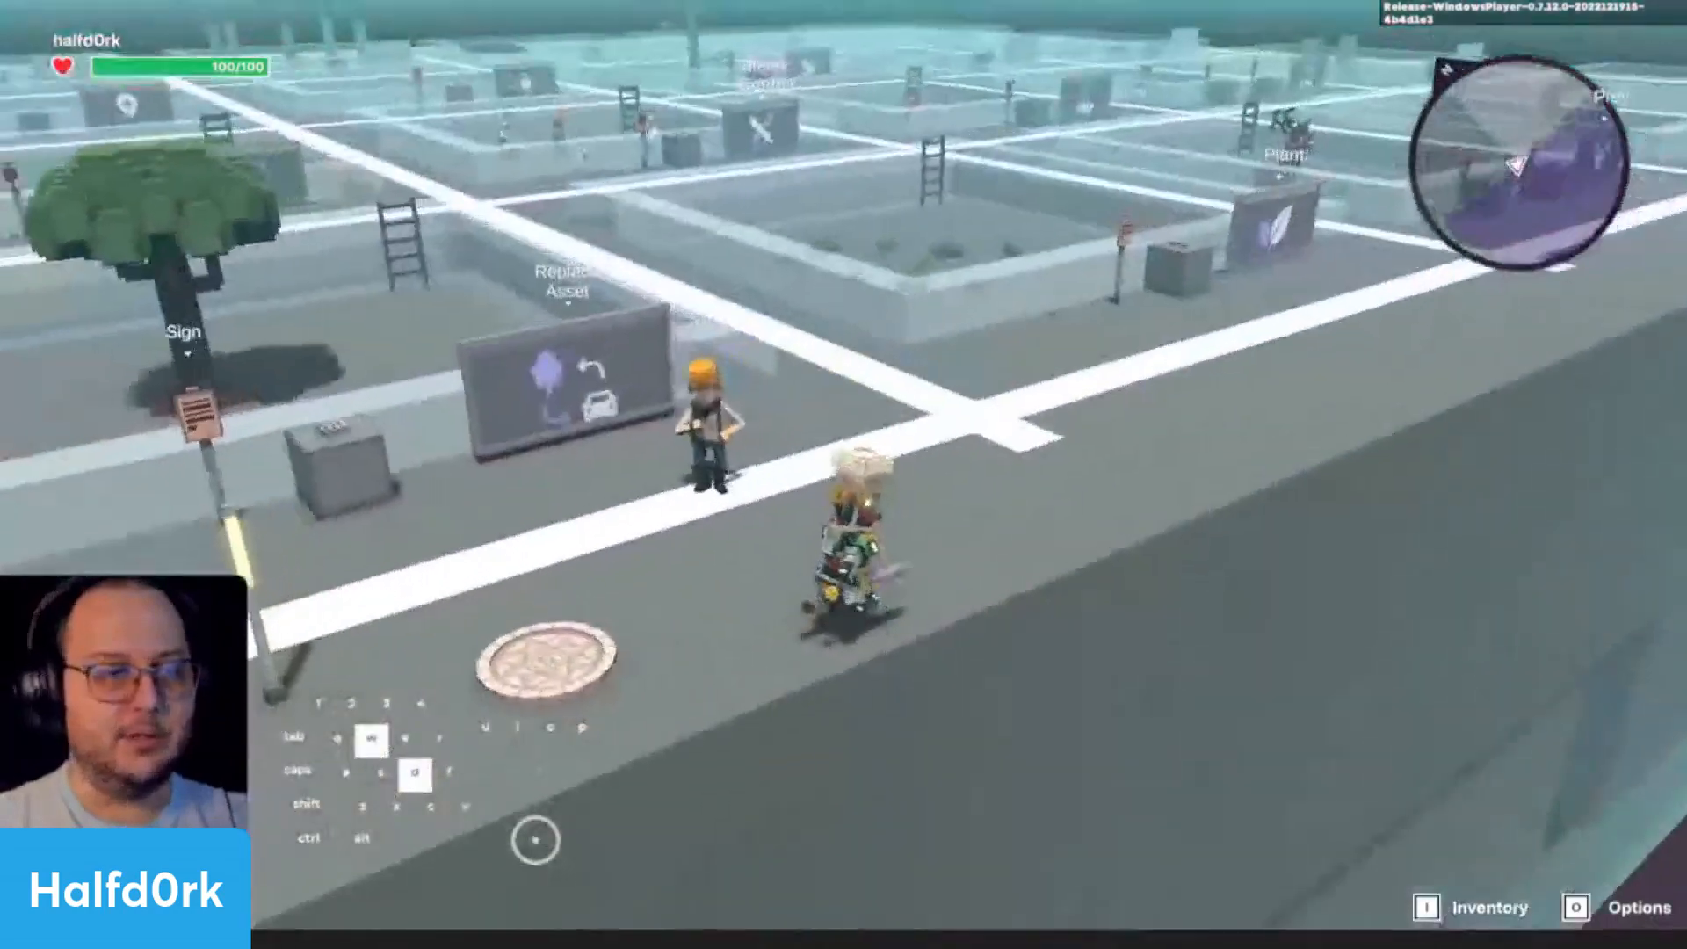
key("a")
key("d")
key("a")
key("d")
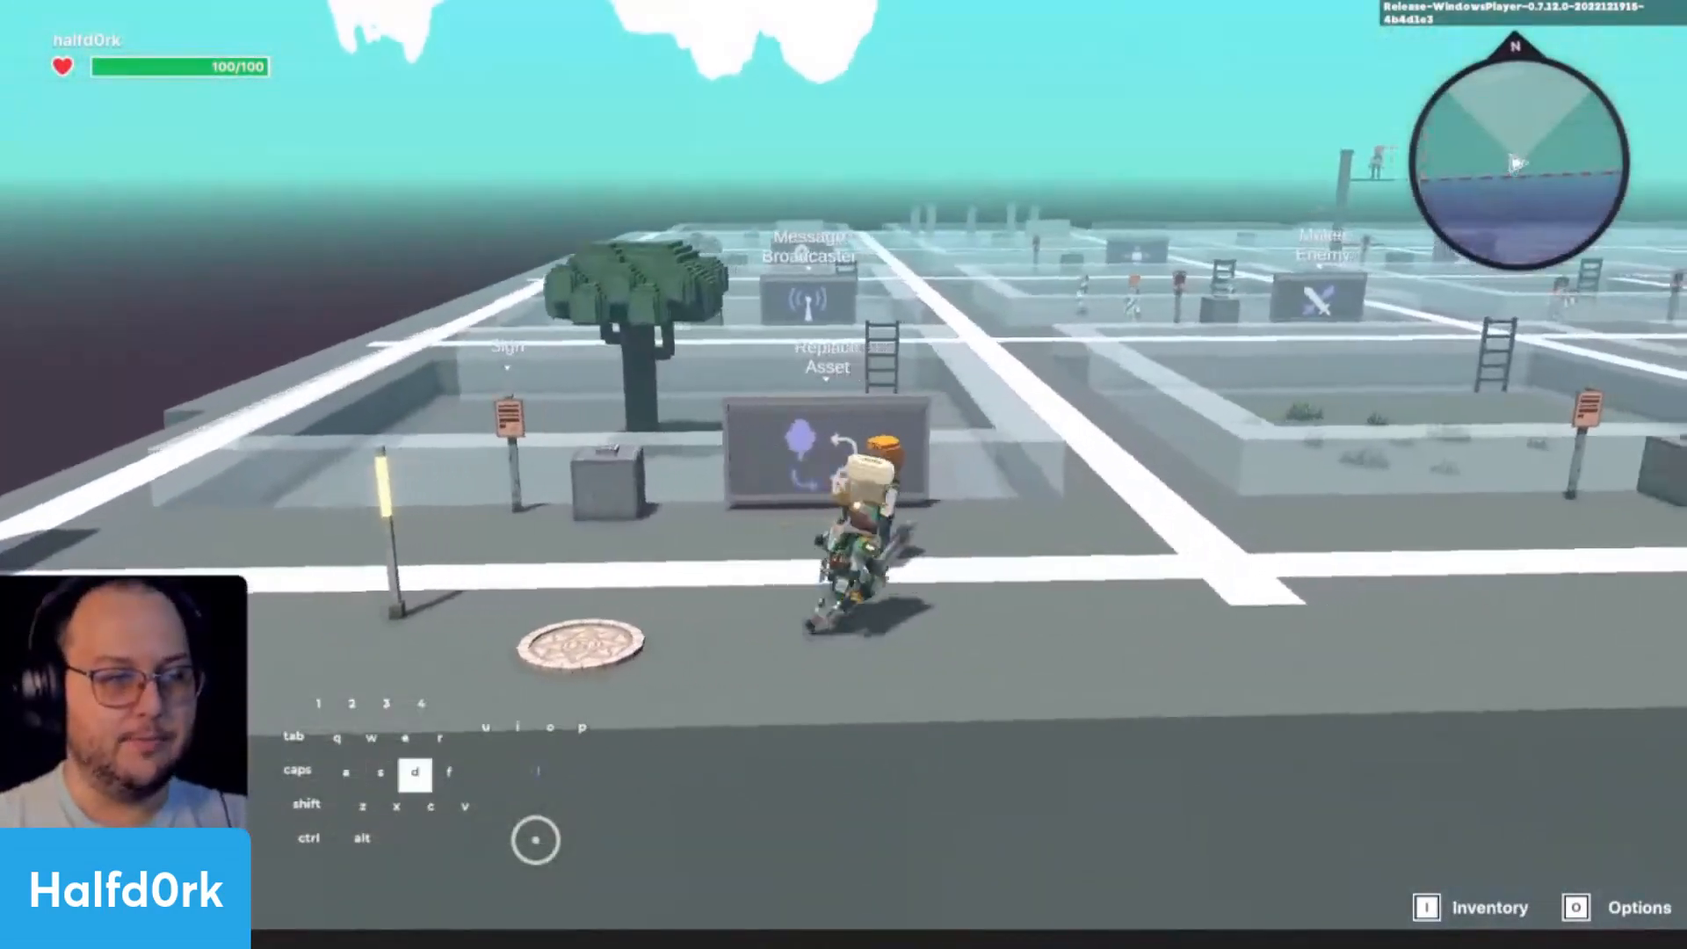
key("ctrl+p")
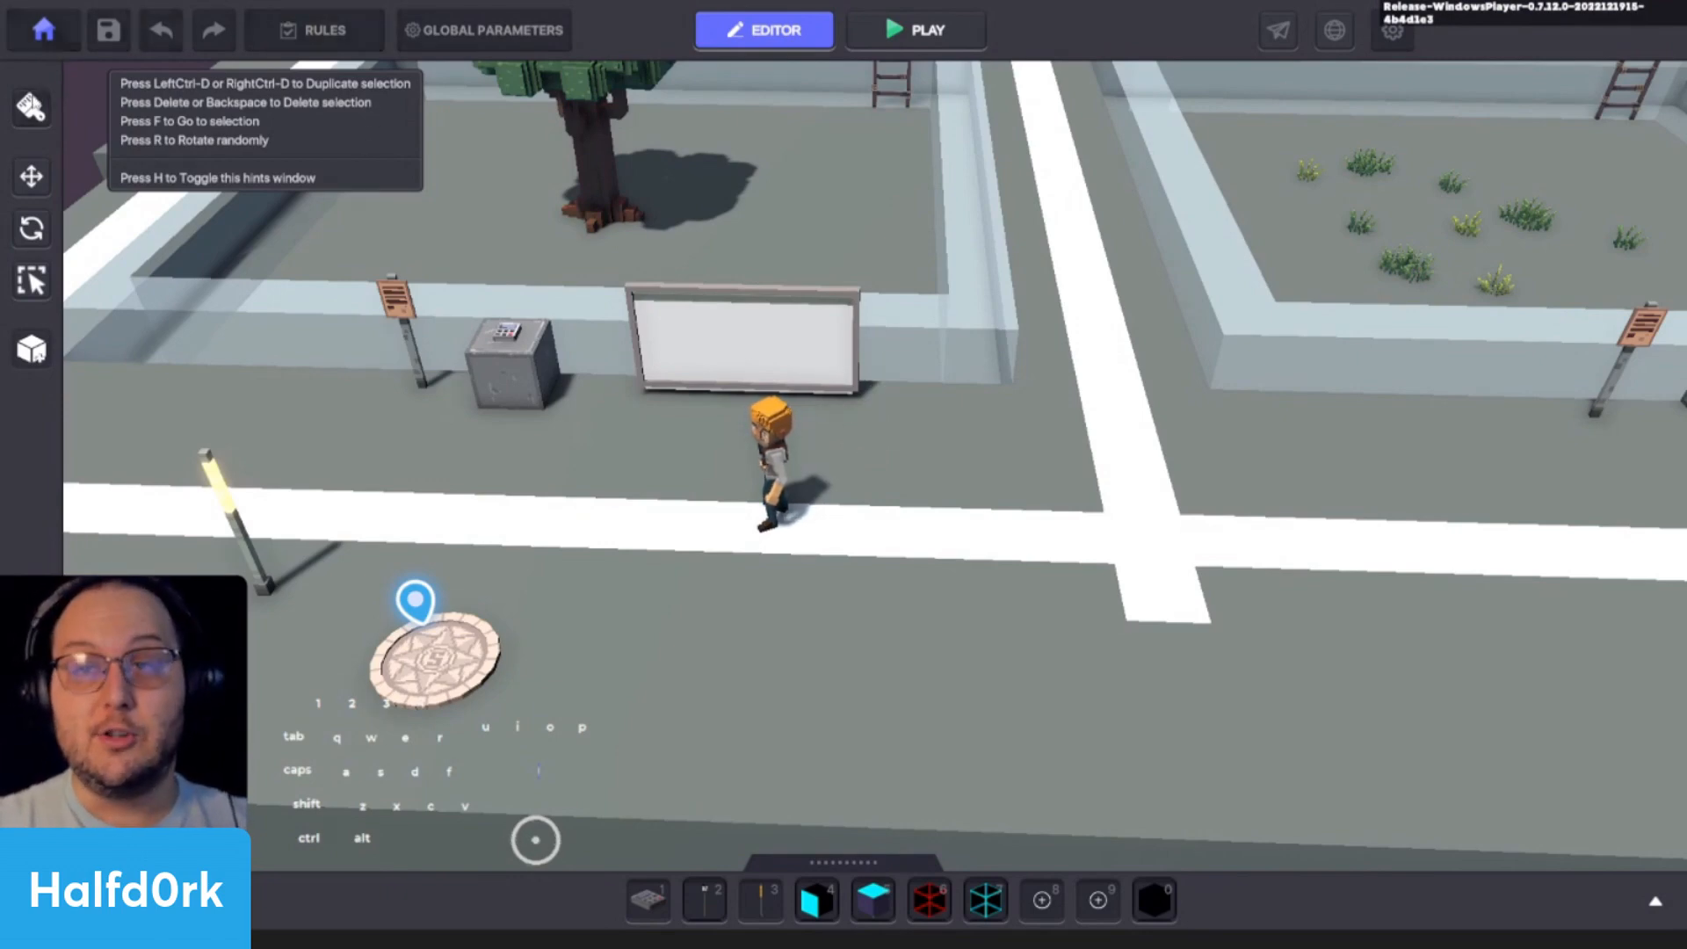
- Try painting Metaverse - front blocks on the ground beside Adventurer Jet and undo the brush stroke
left_click(34, 114)
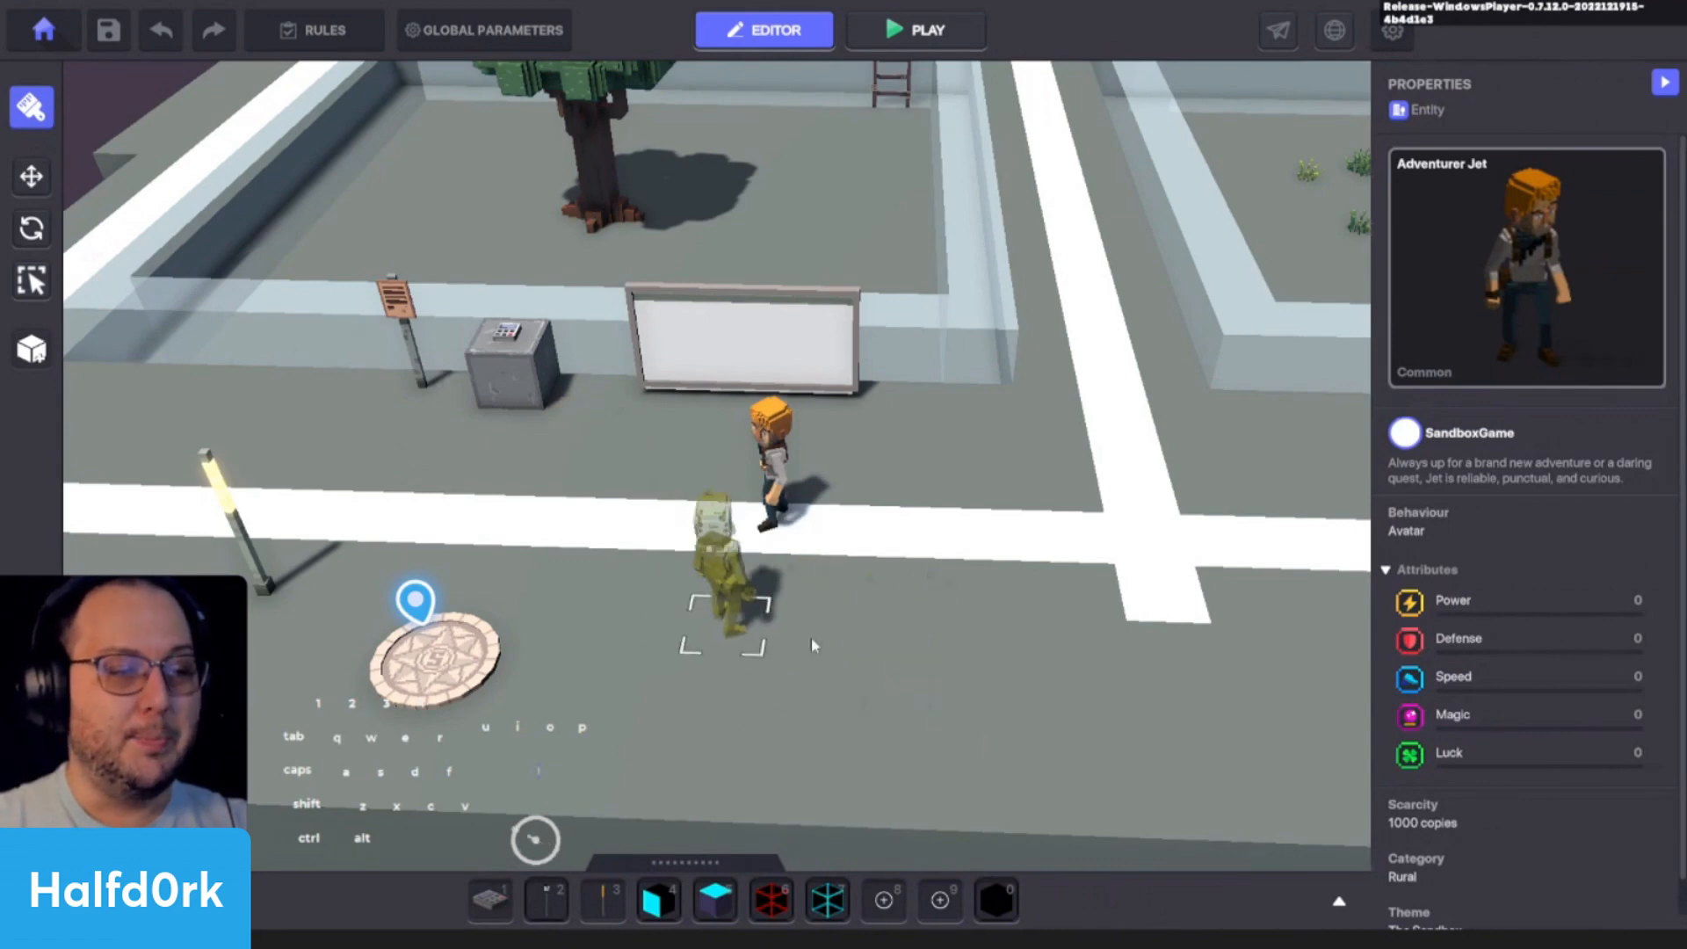
left_click(658, 899)
left_click_drag(667, 570, 421, 519)
key("ctrl+z")
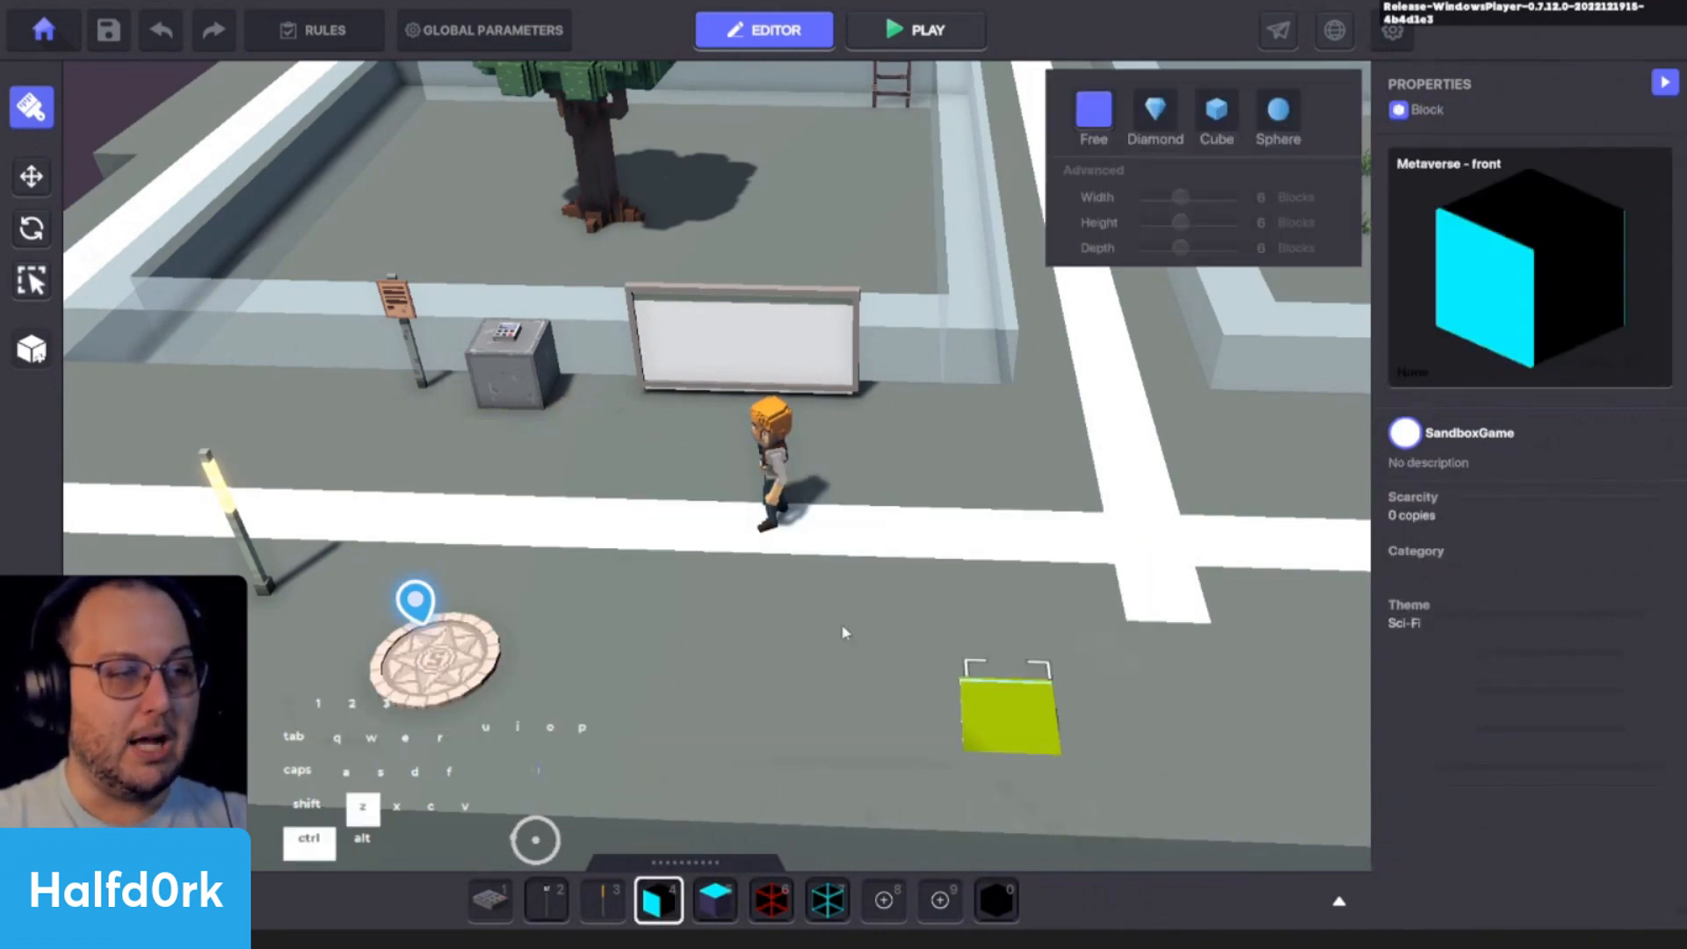
- Select Adventurer Jet, try rotating it around one axis and freely, and undo the rotations
left_click(32, 177)
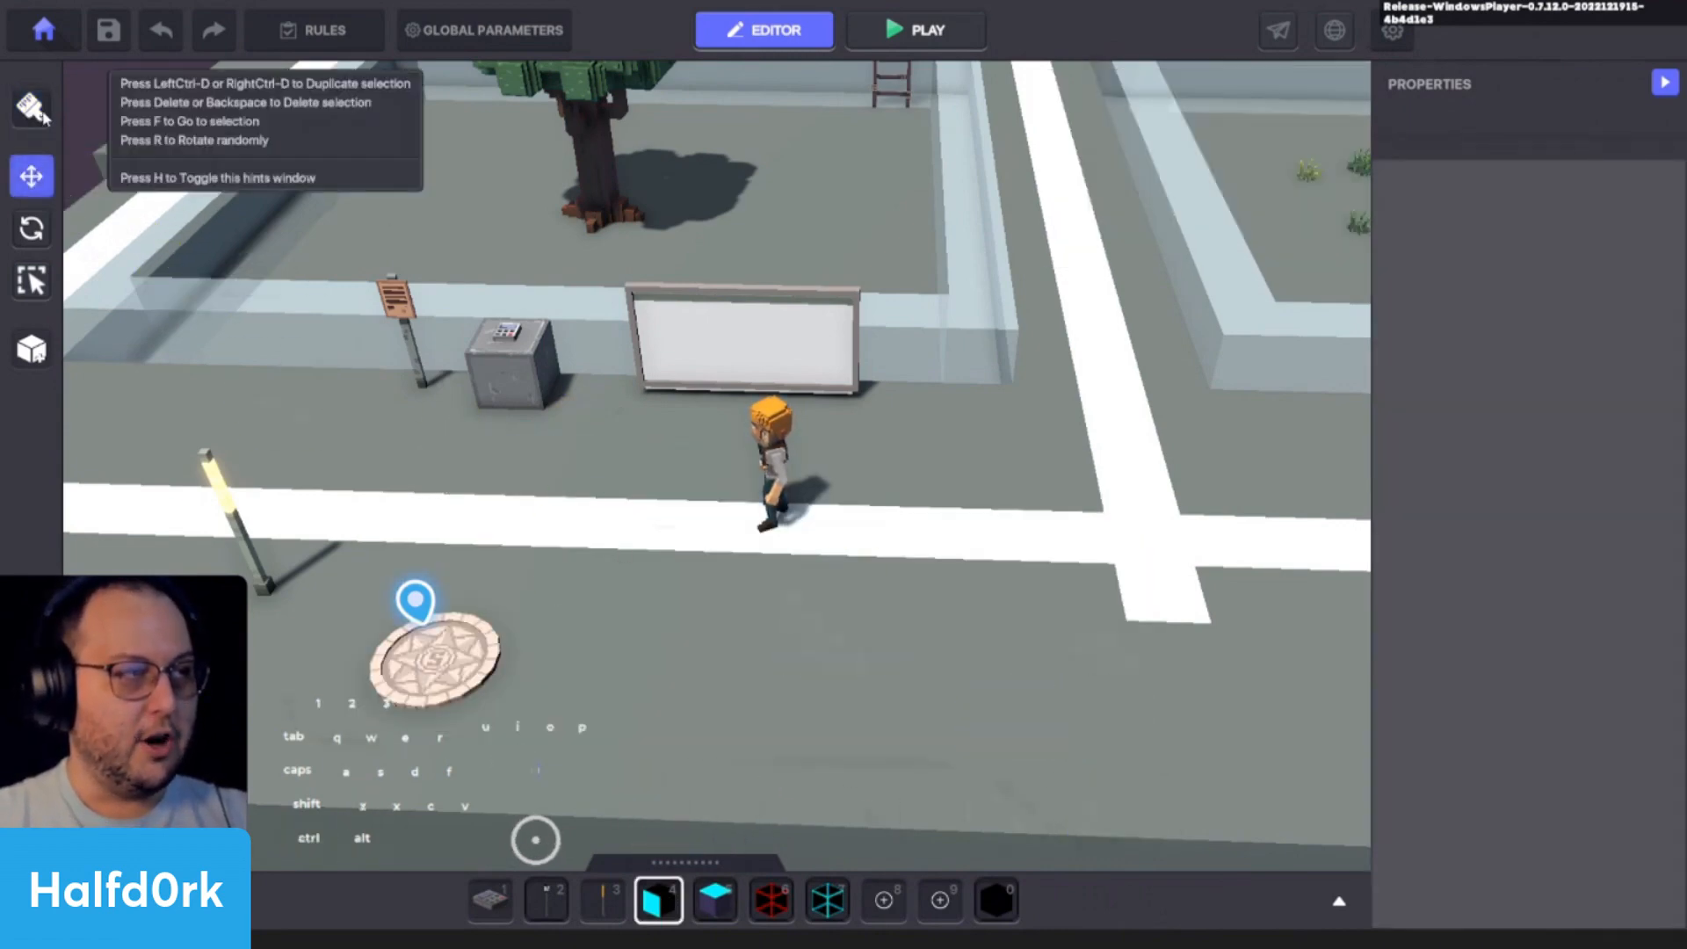
left_click(771, 443)
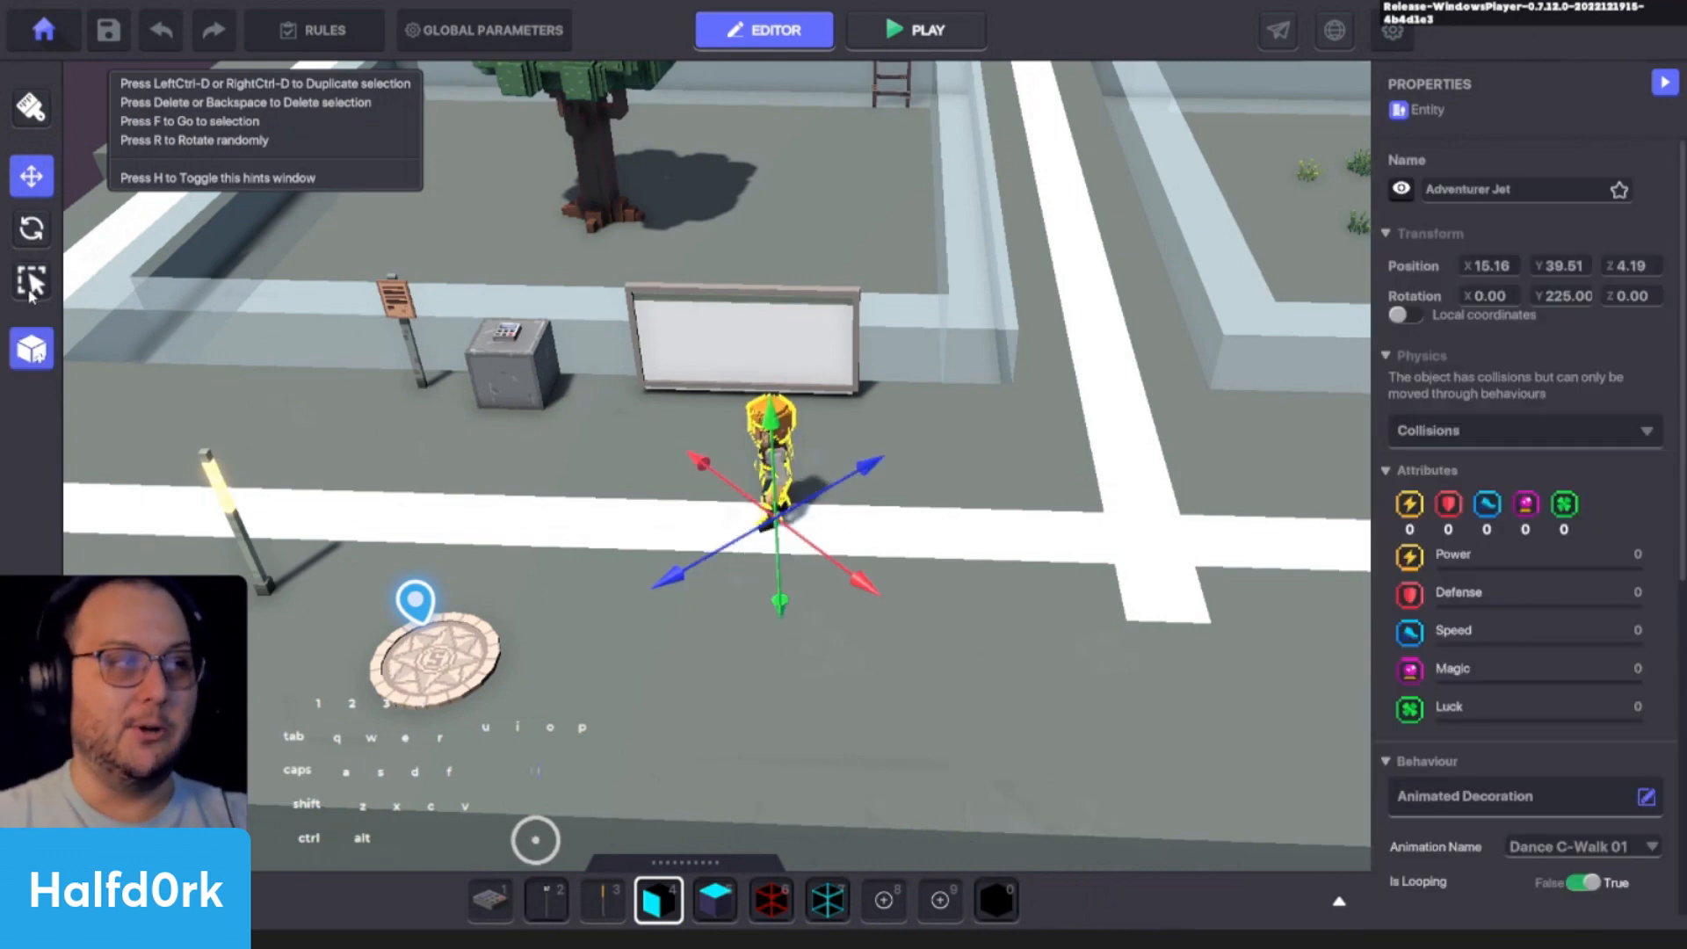
left_click(44, 232)
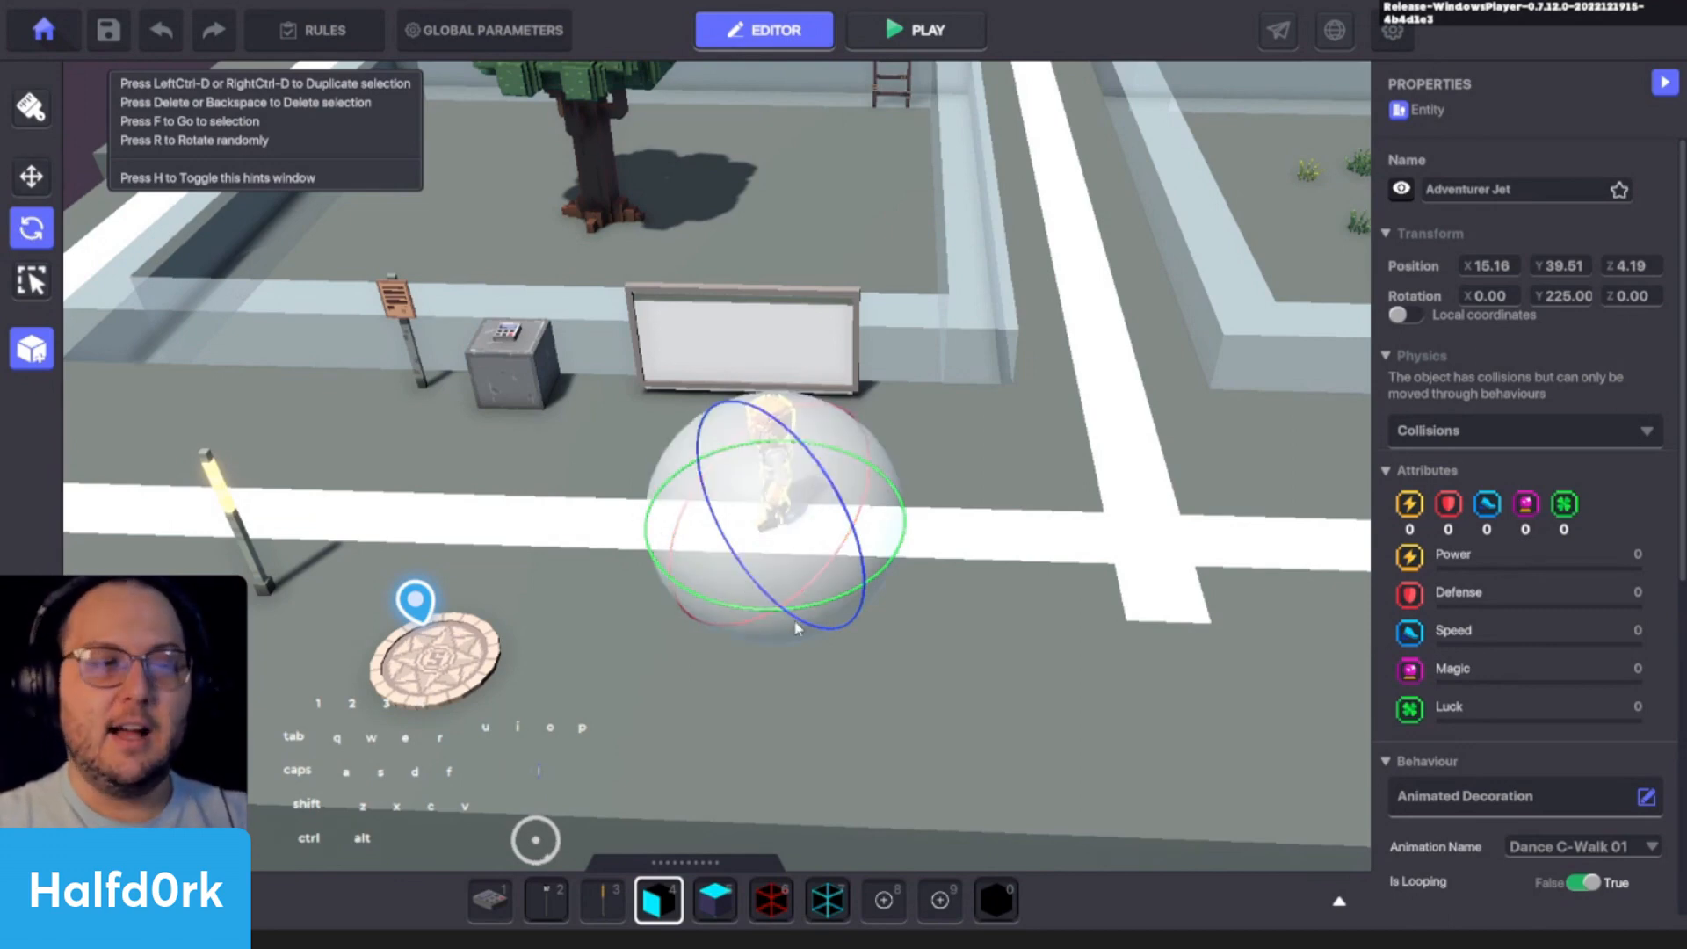
left_click_drag(830, 615, 841, 469)
key("ctrl+z")
key("ctrl+z")
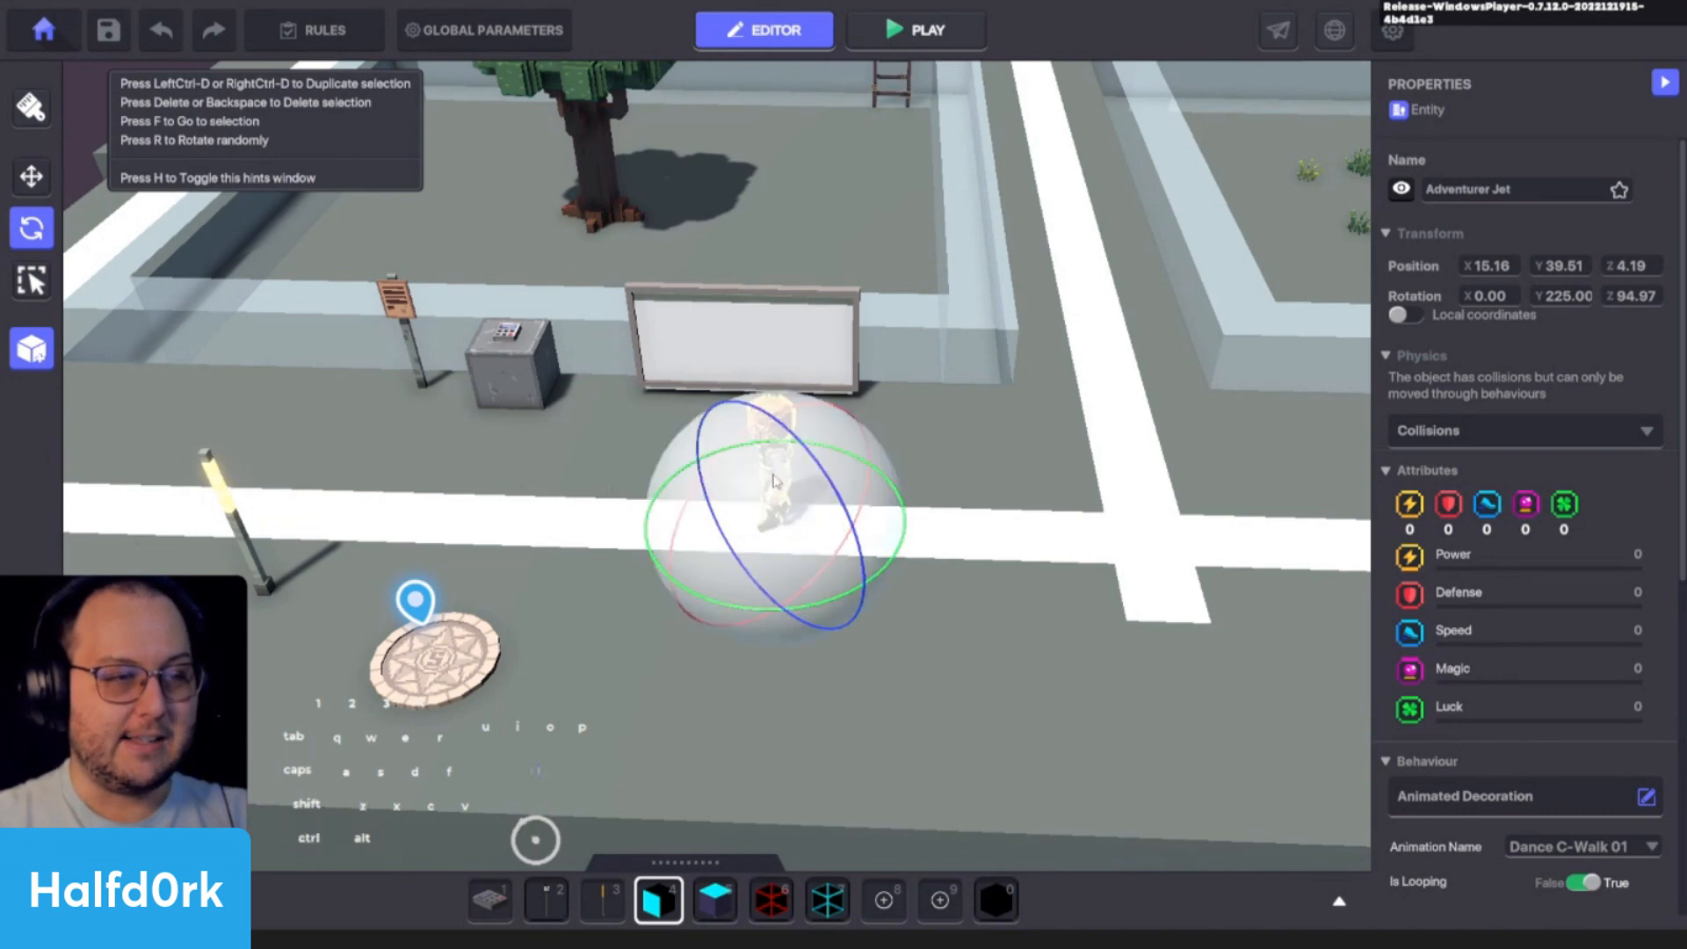
left_click_drag(787, 518, 958, 615)
key("ctrl+z")
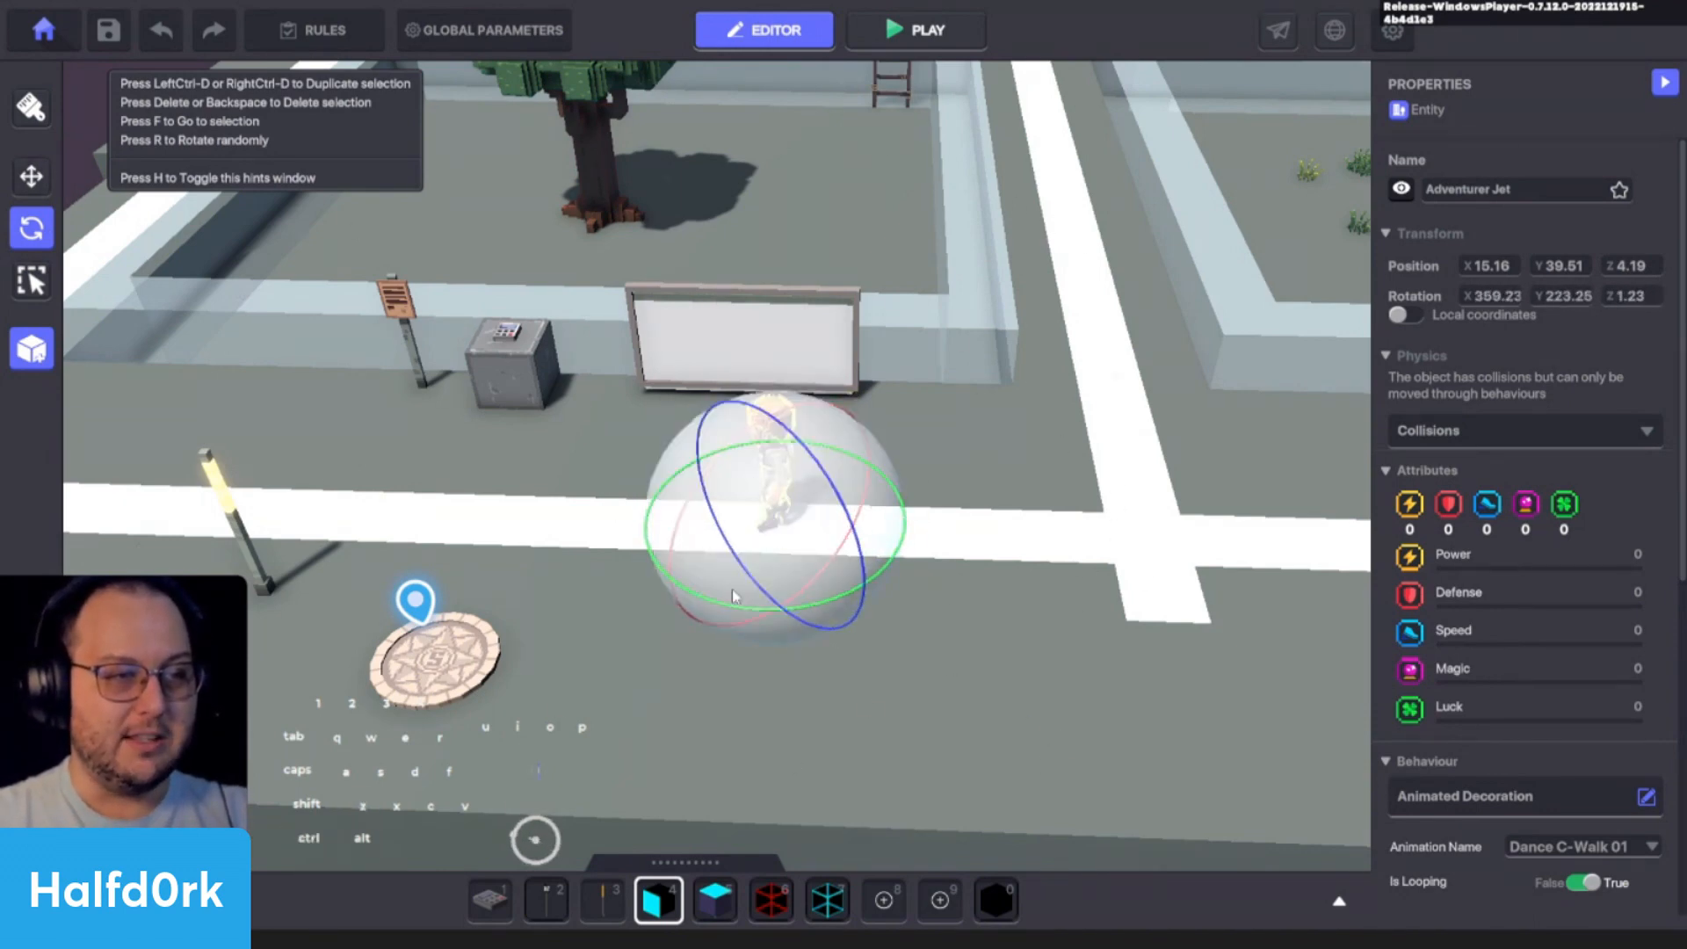
- Select the Billboard Frame and Adventurer Jet in turn to examine their behaviours and components
left_click(30, 280)
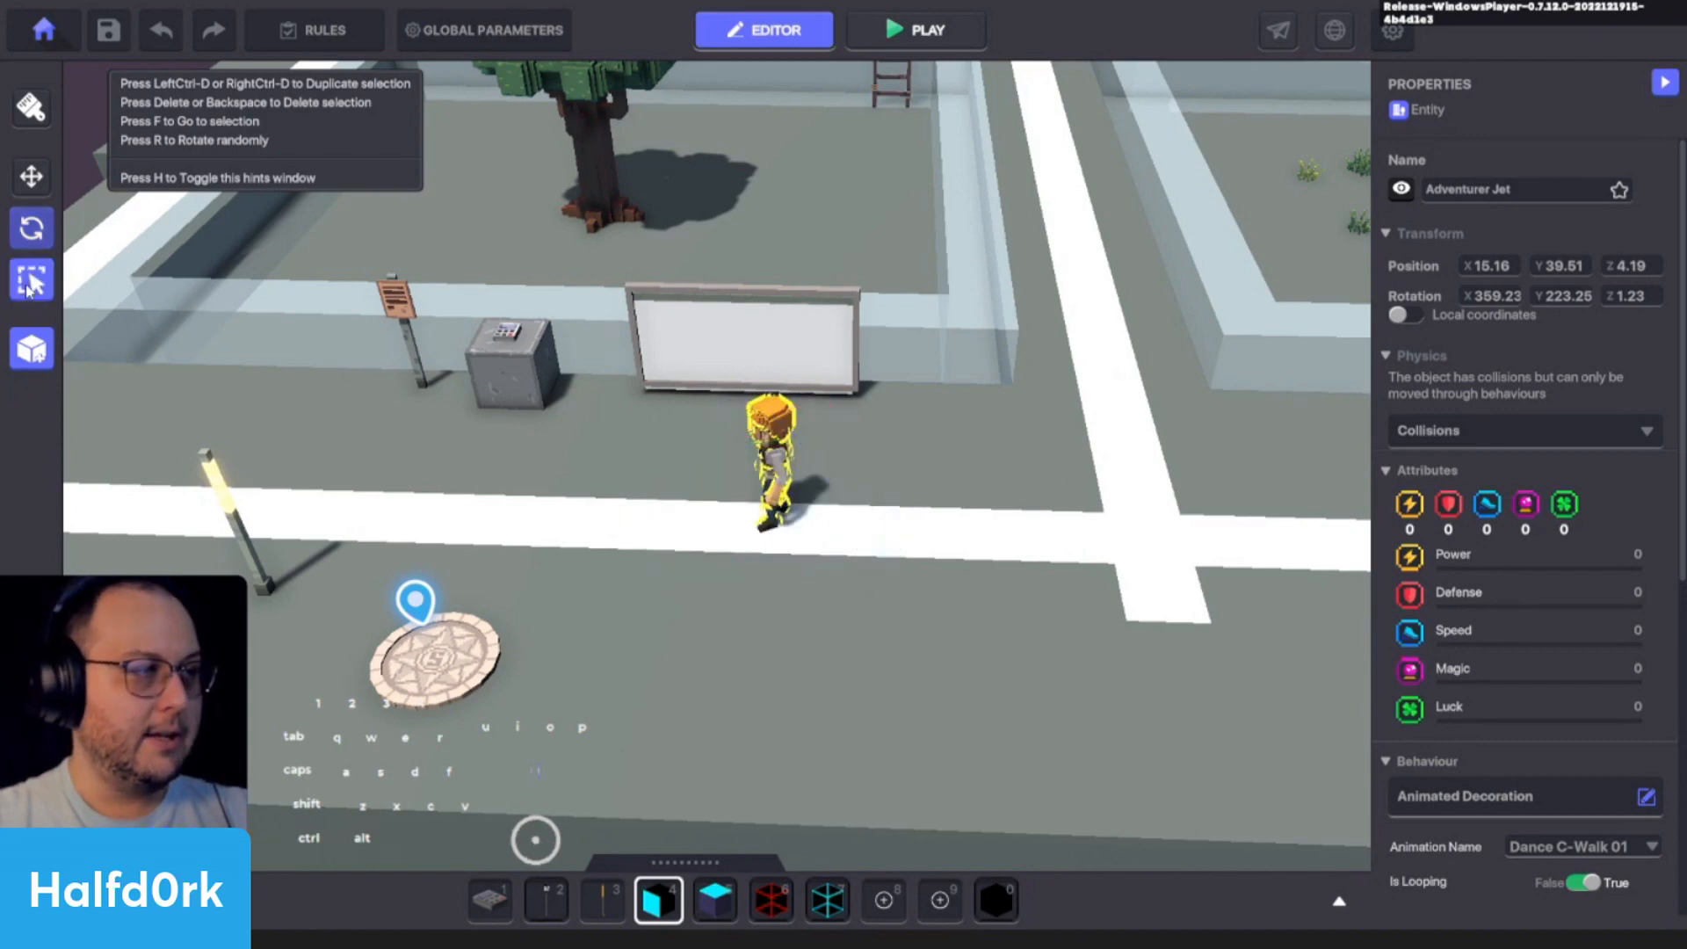
left_click(715, 356)
left_click(508, 332)
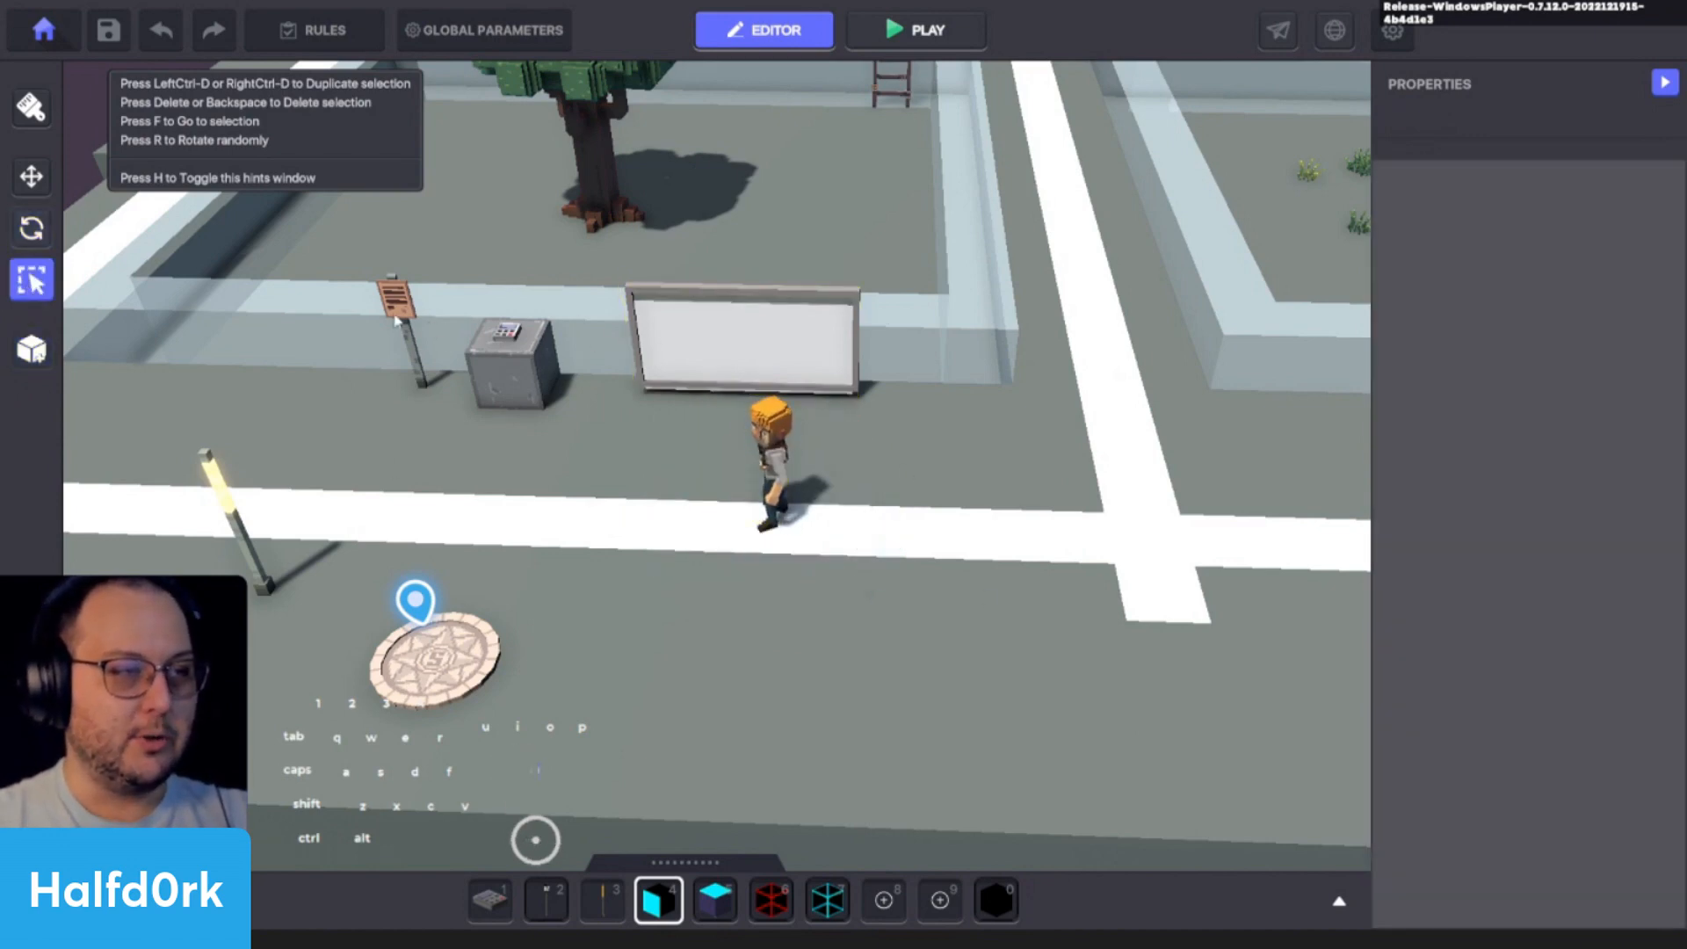
left_click(767, 354)
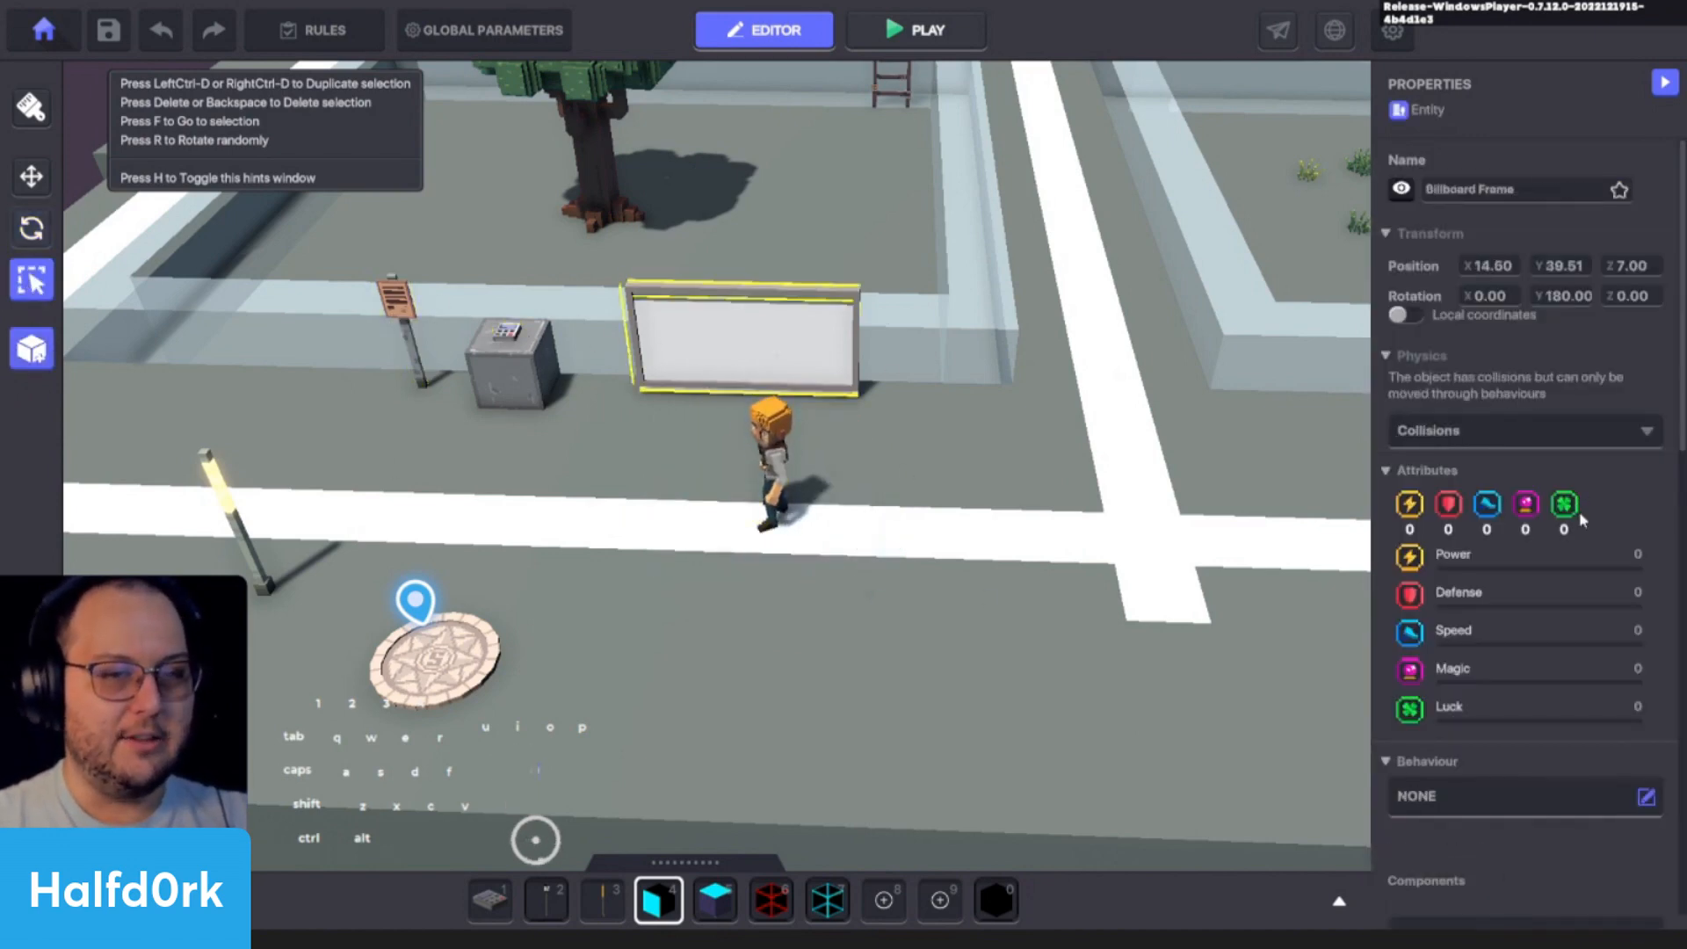
scroll(1444, 213, "down", 5)
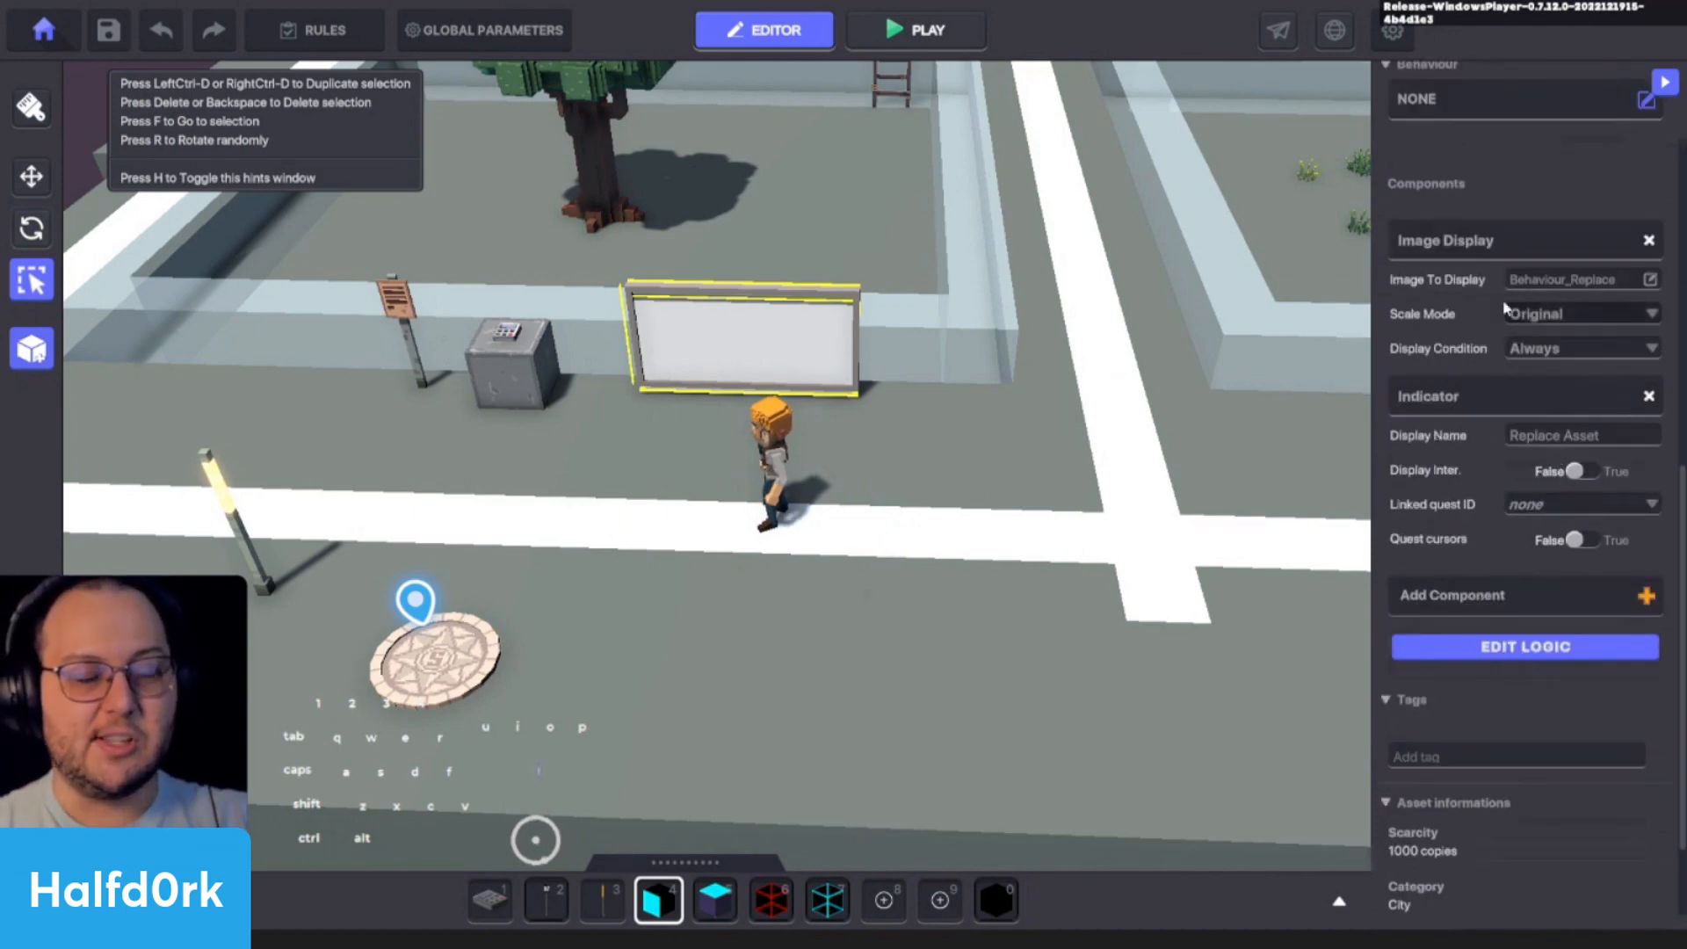
left_click(789, 445)
scroll(1440, 465, "down", 5)
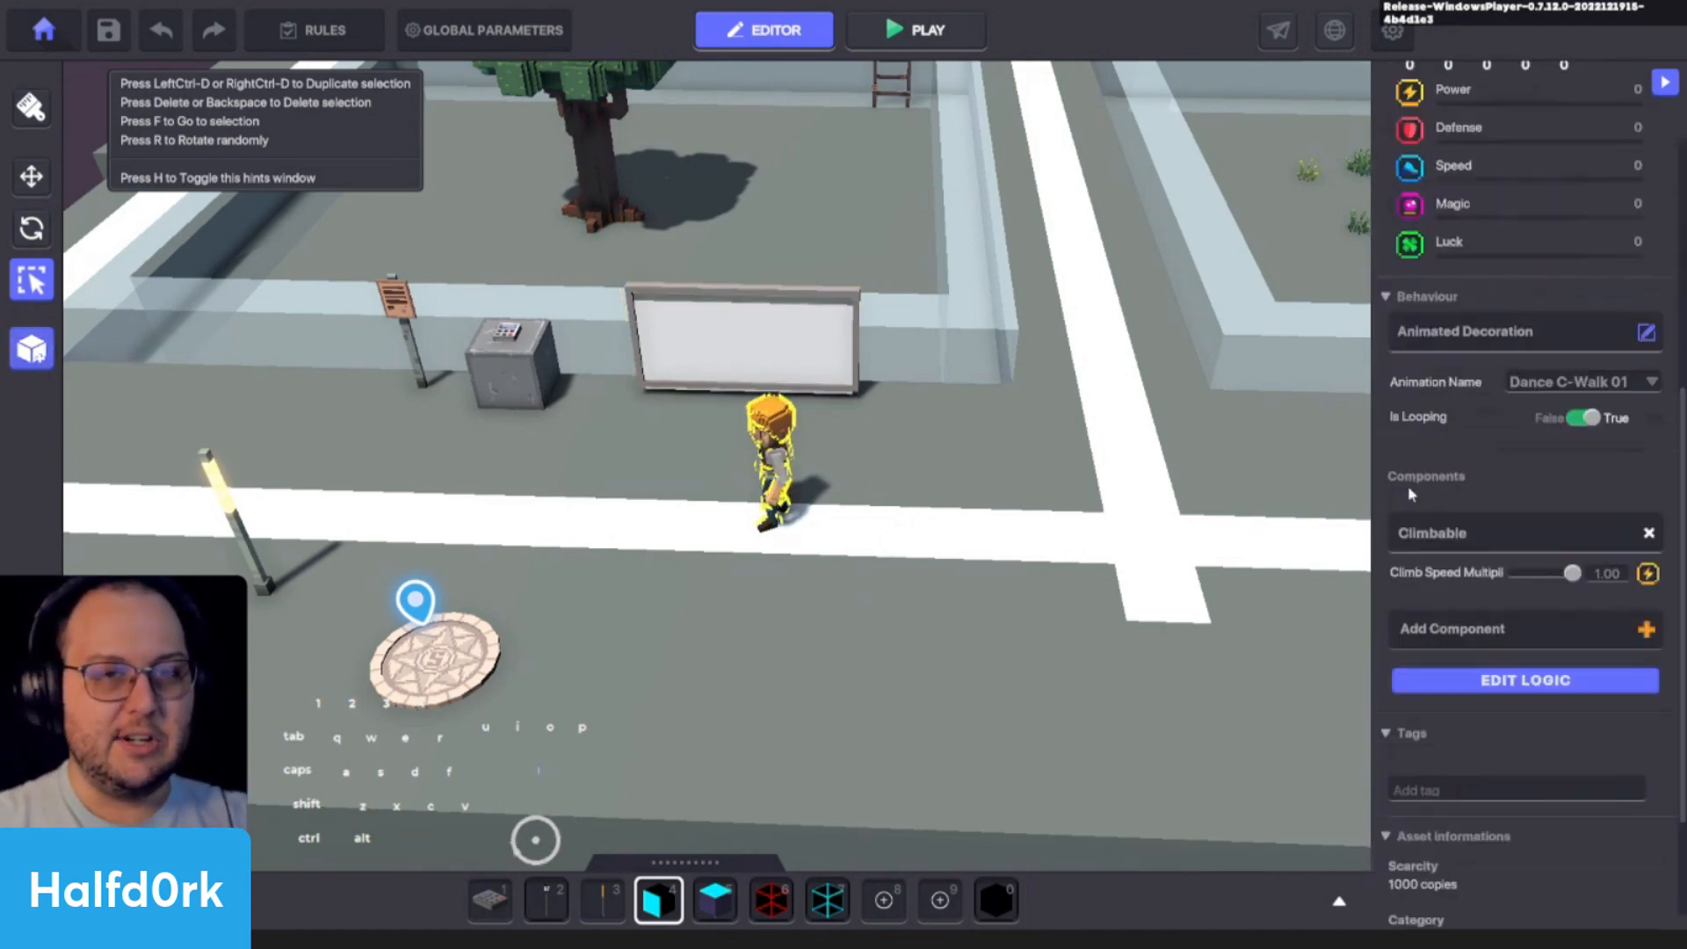
- Focus the view on Adventurer Jet, try moving it away from its spot, and undo the move
middle_click_drag(904, 470, 970, 251)
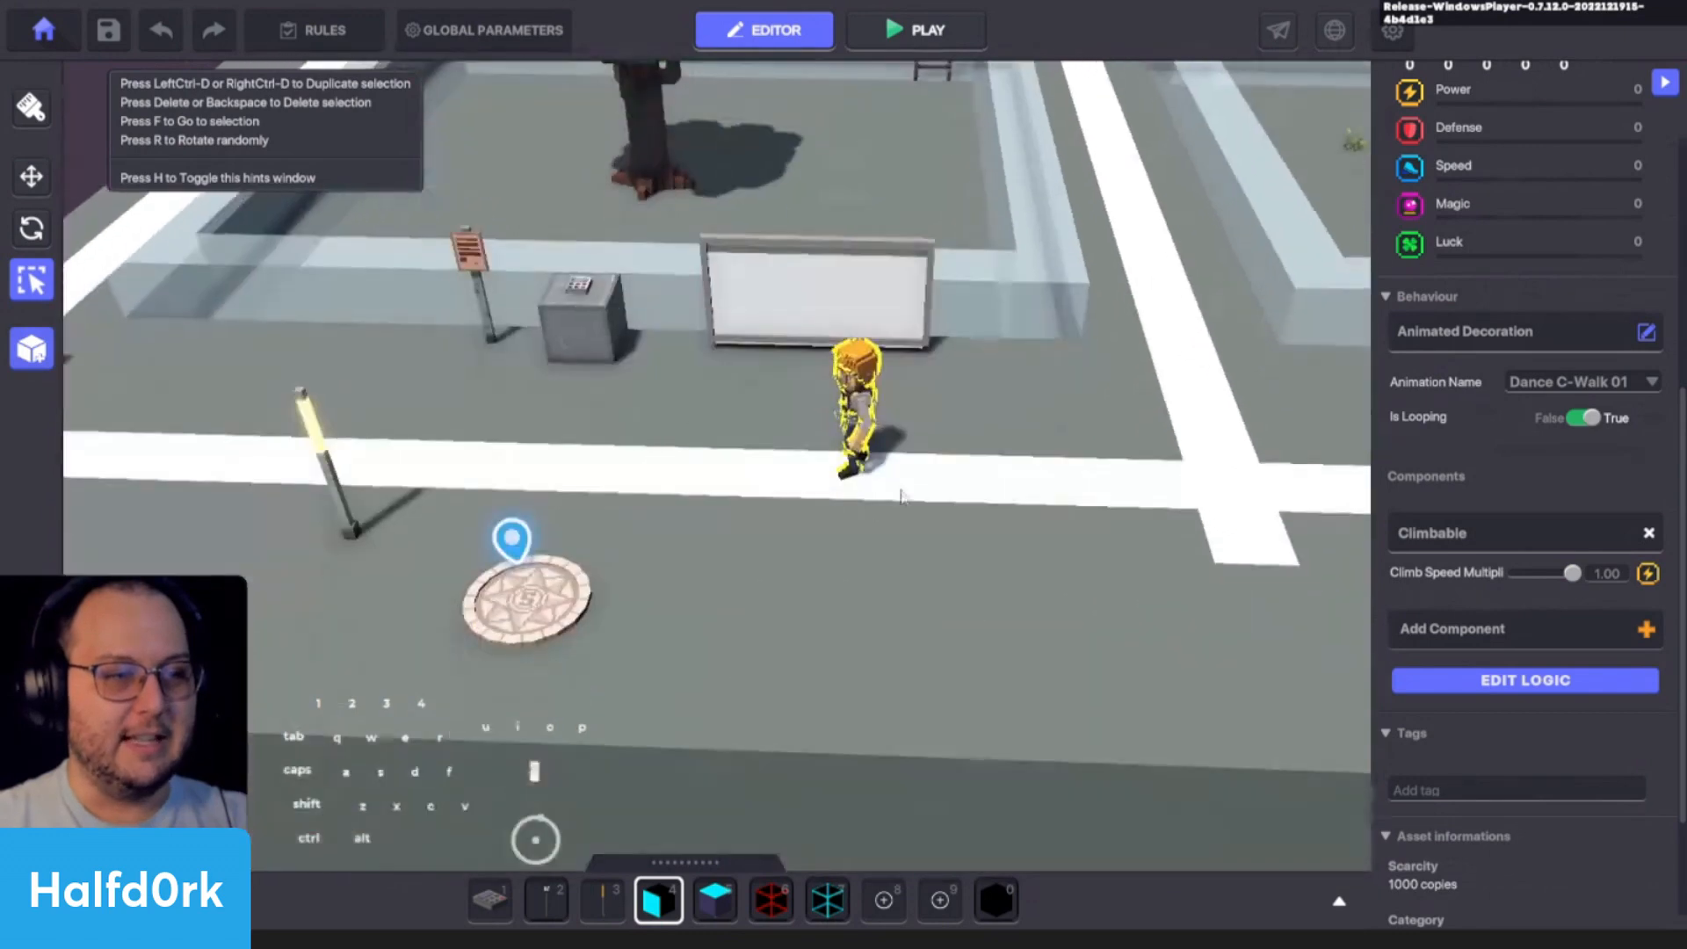
key("f")
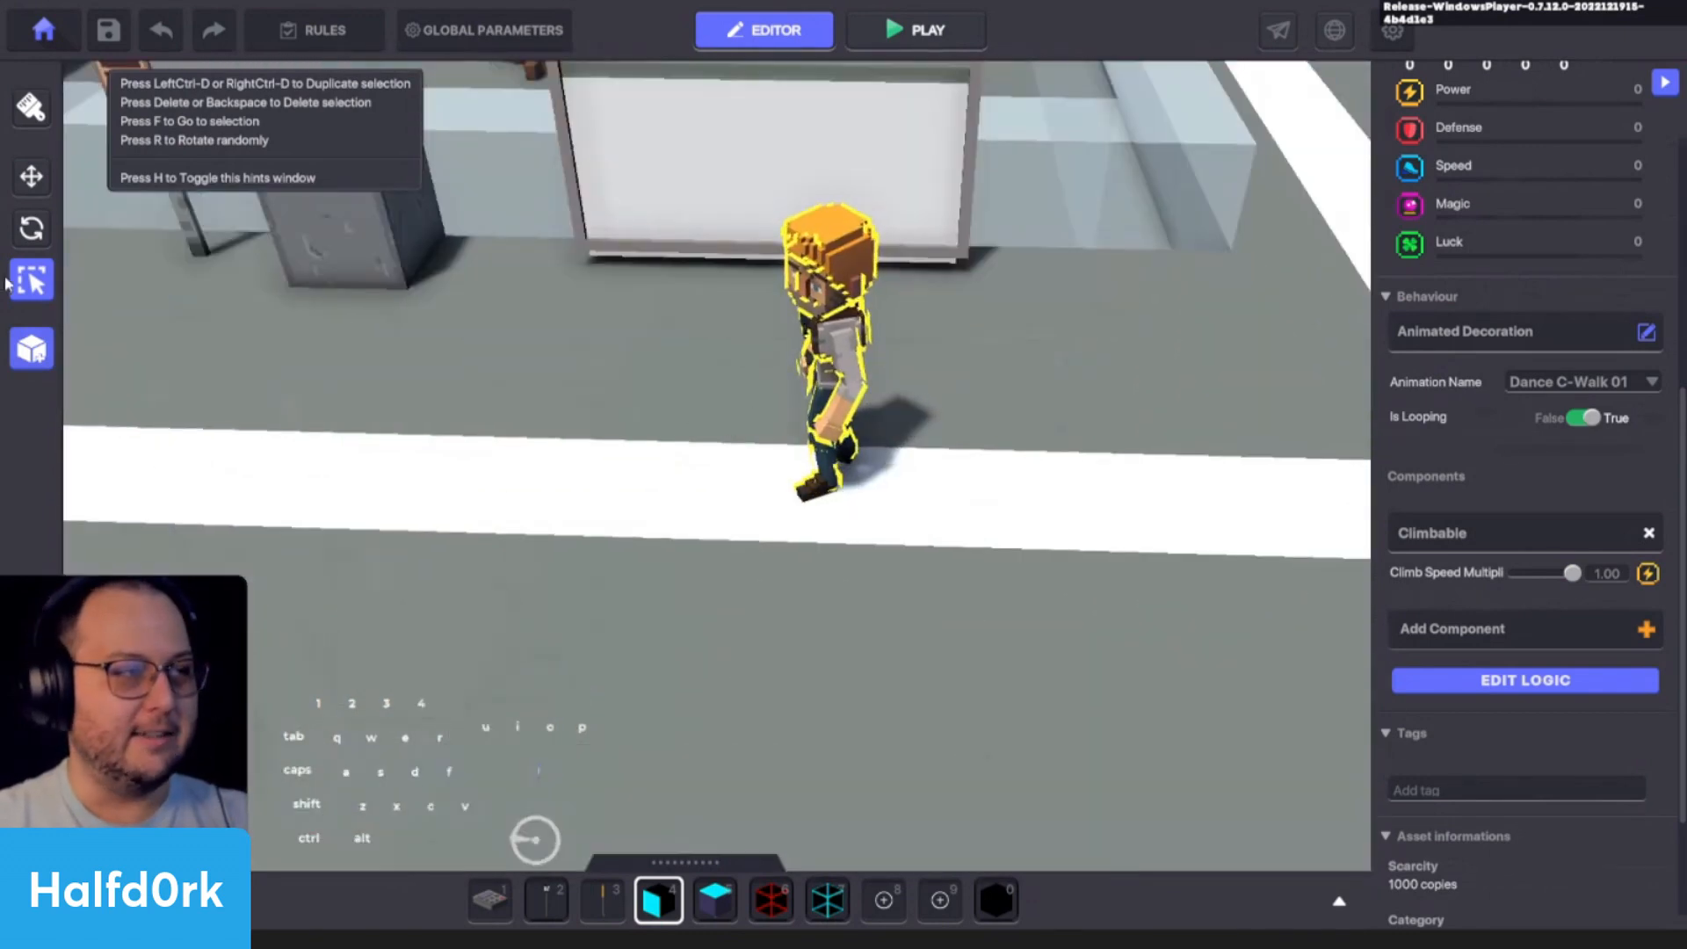
left_click(31, 176)
left_click_drag(880, 469, 1272, 448)
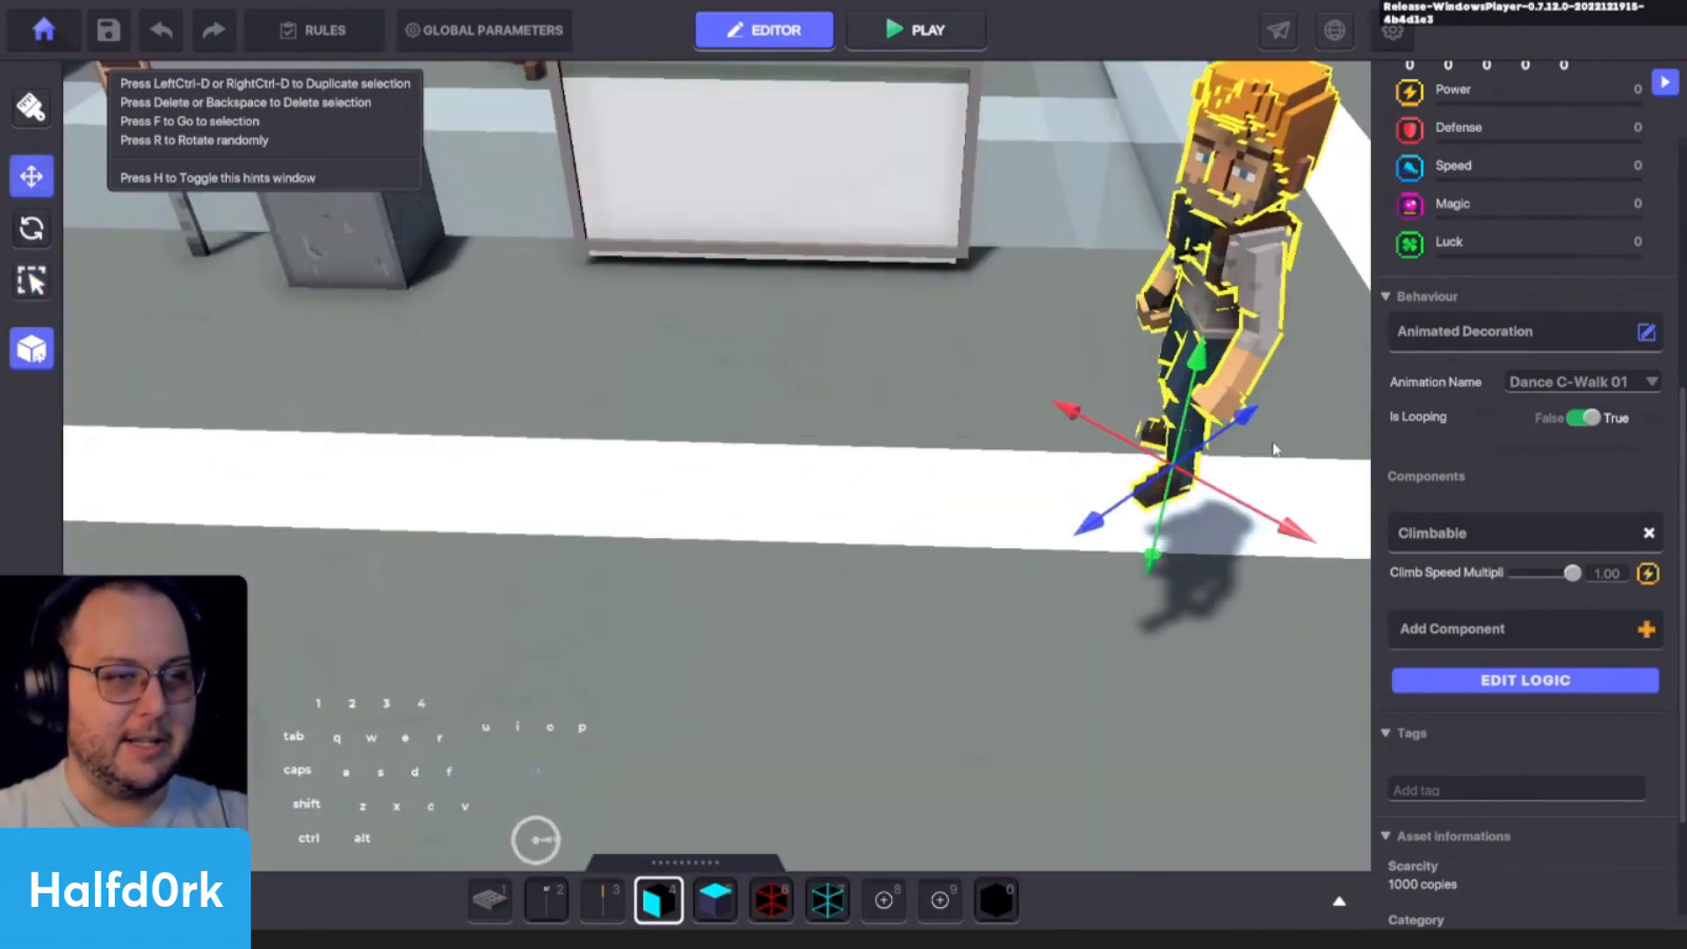
key("ctrl+z")
scroll(1009, 464, "down", 3)
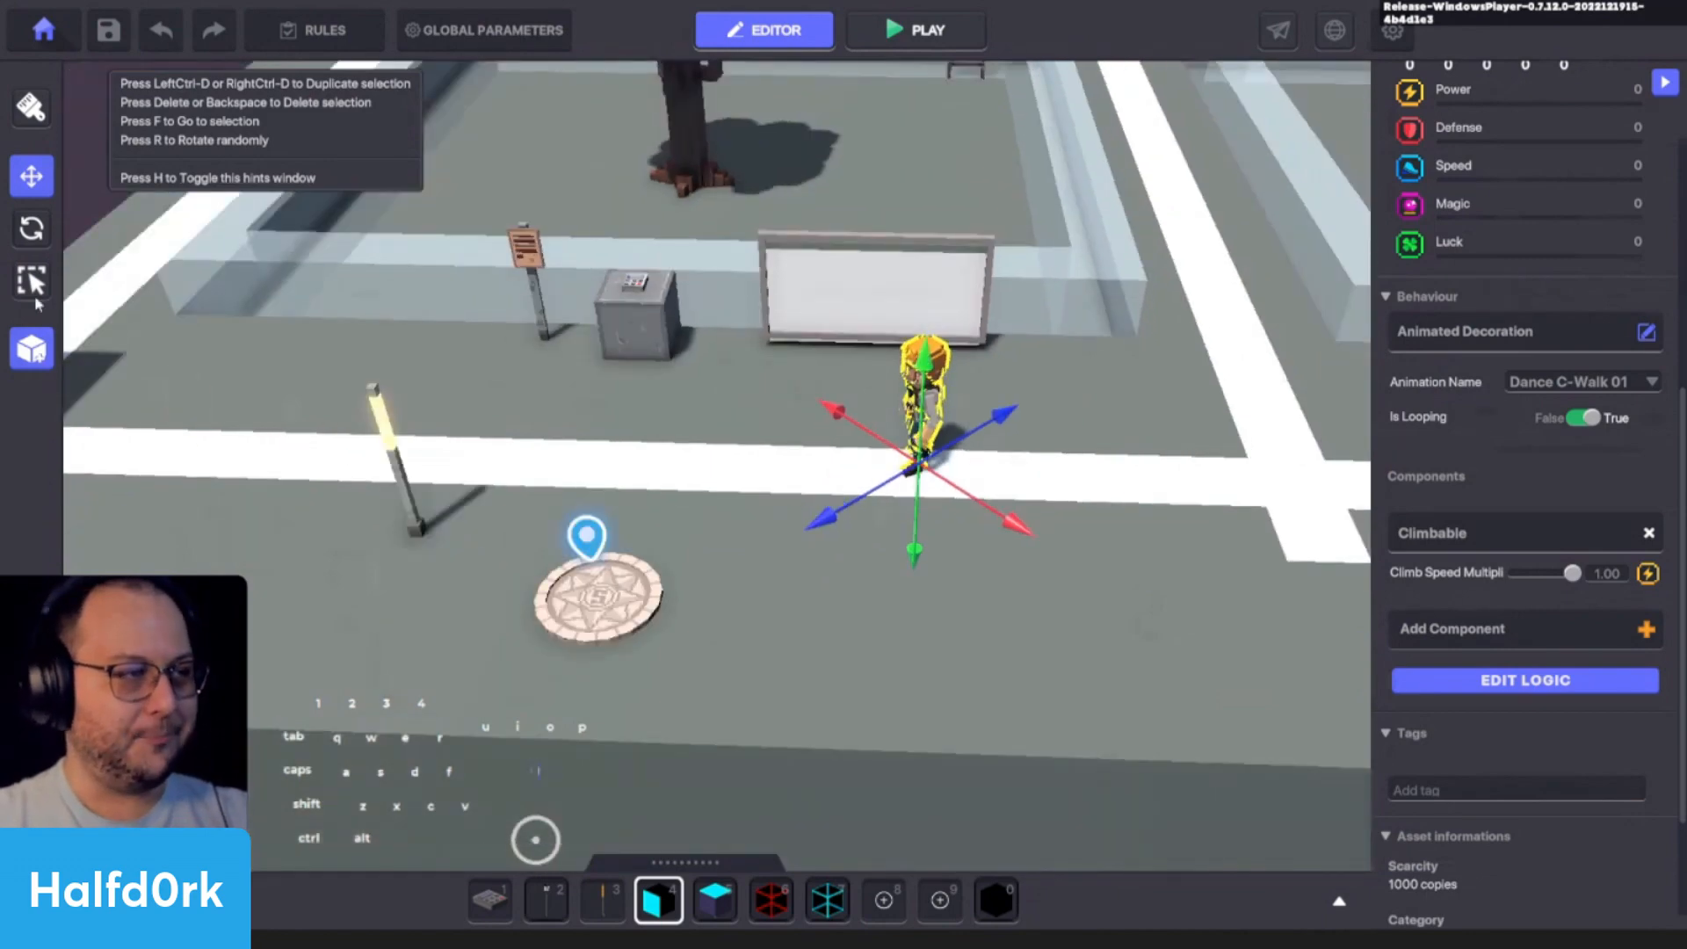
- Return to the selection tool, open the preset selection to view it, and close it without creating a preset
key("q")
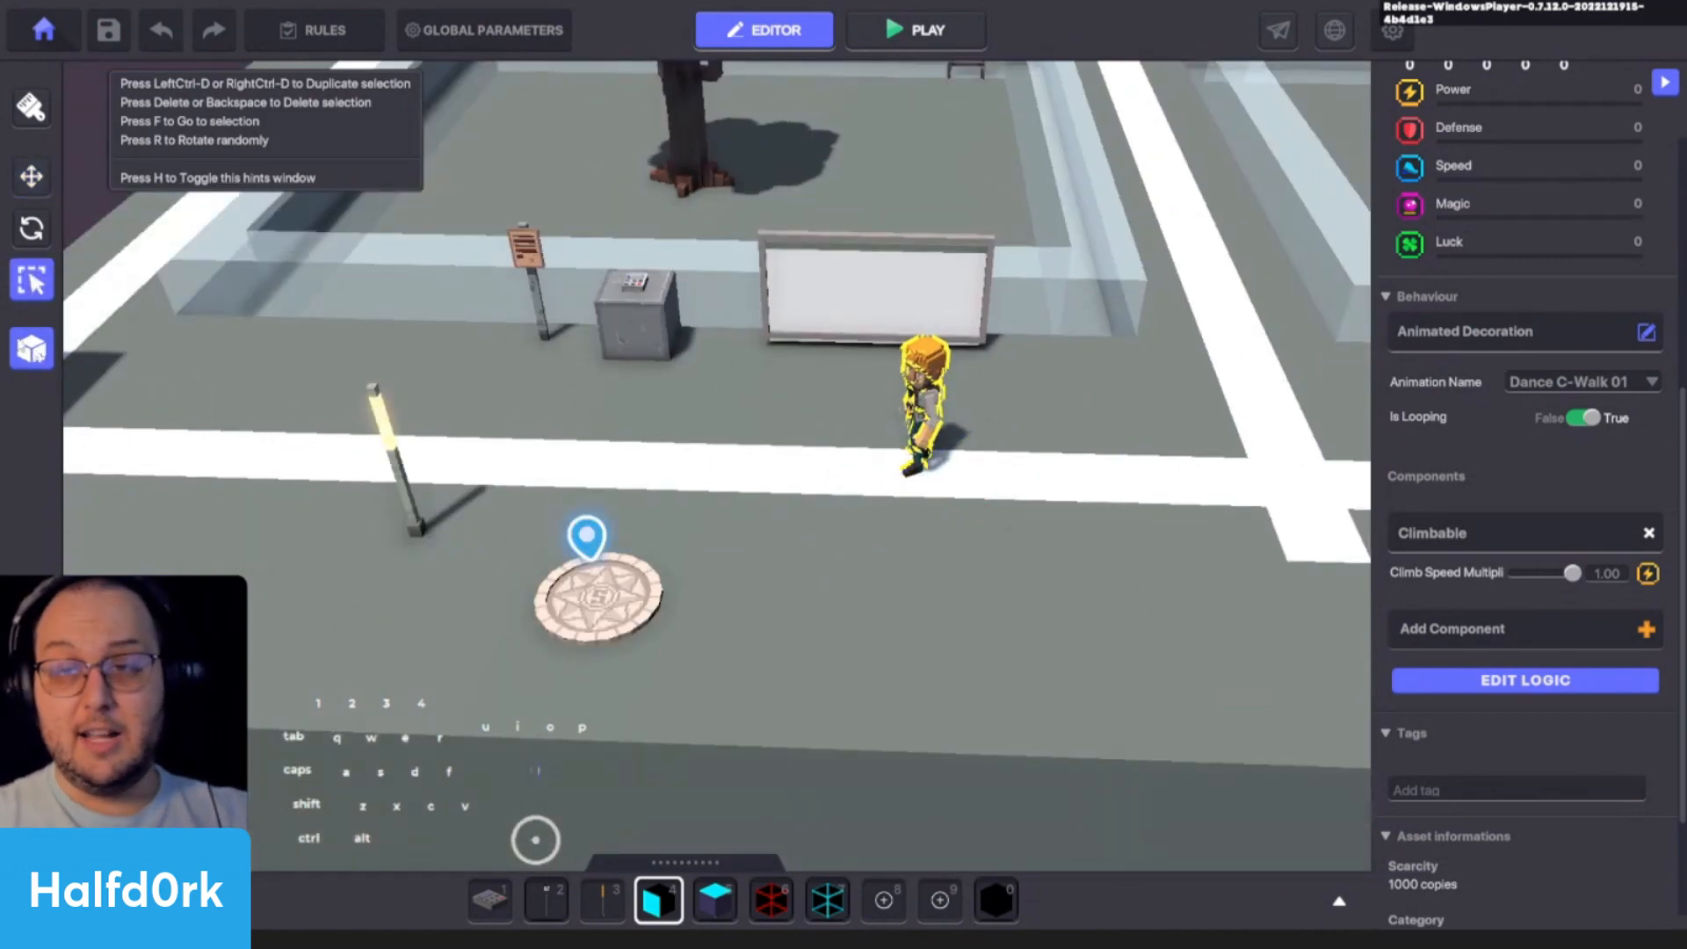
left_click(34, 360)
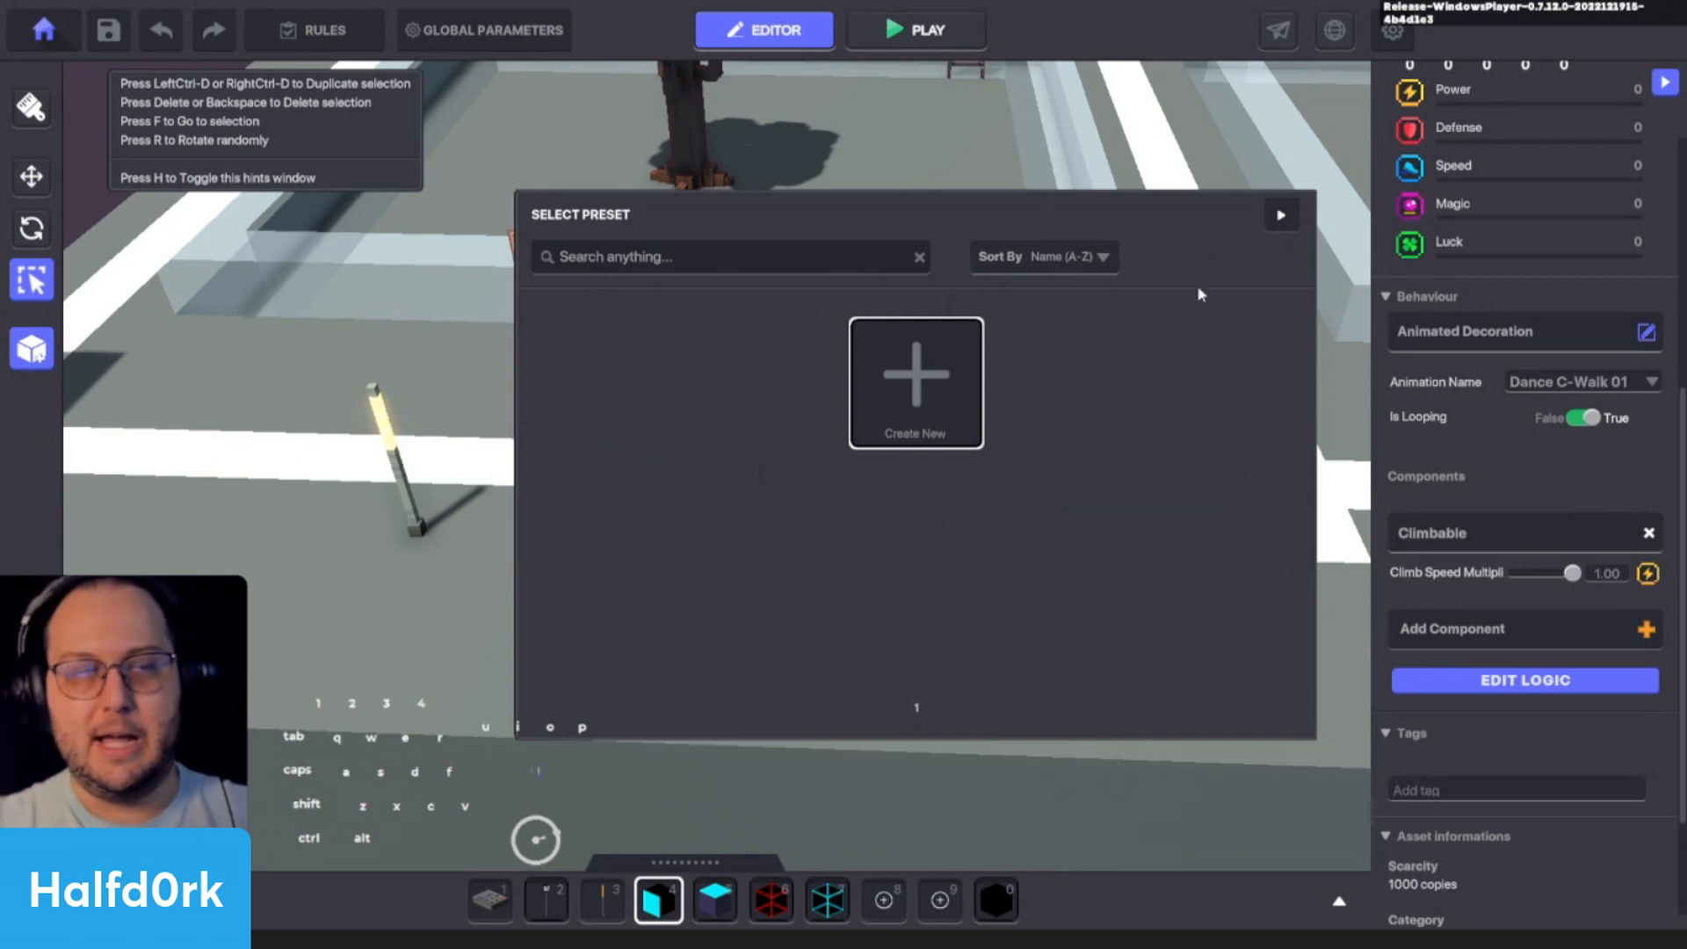
left_click(1281, 216)
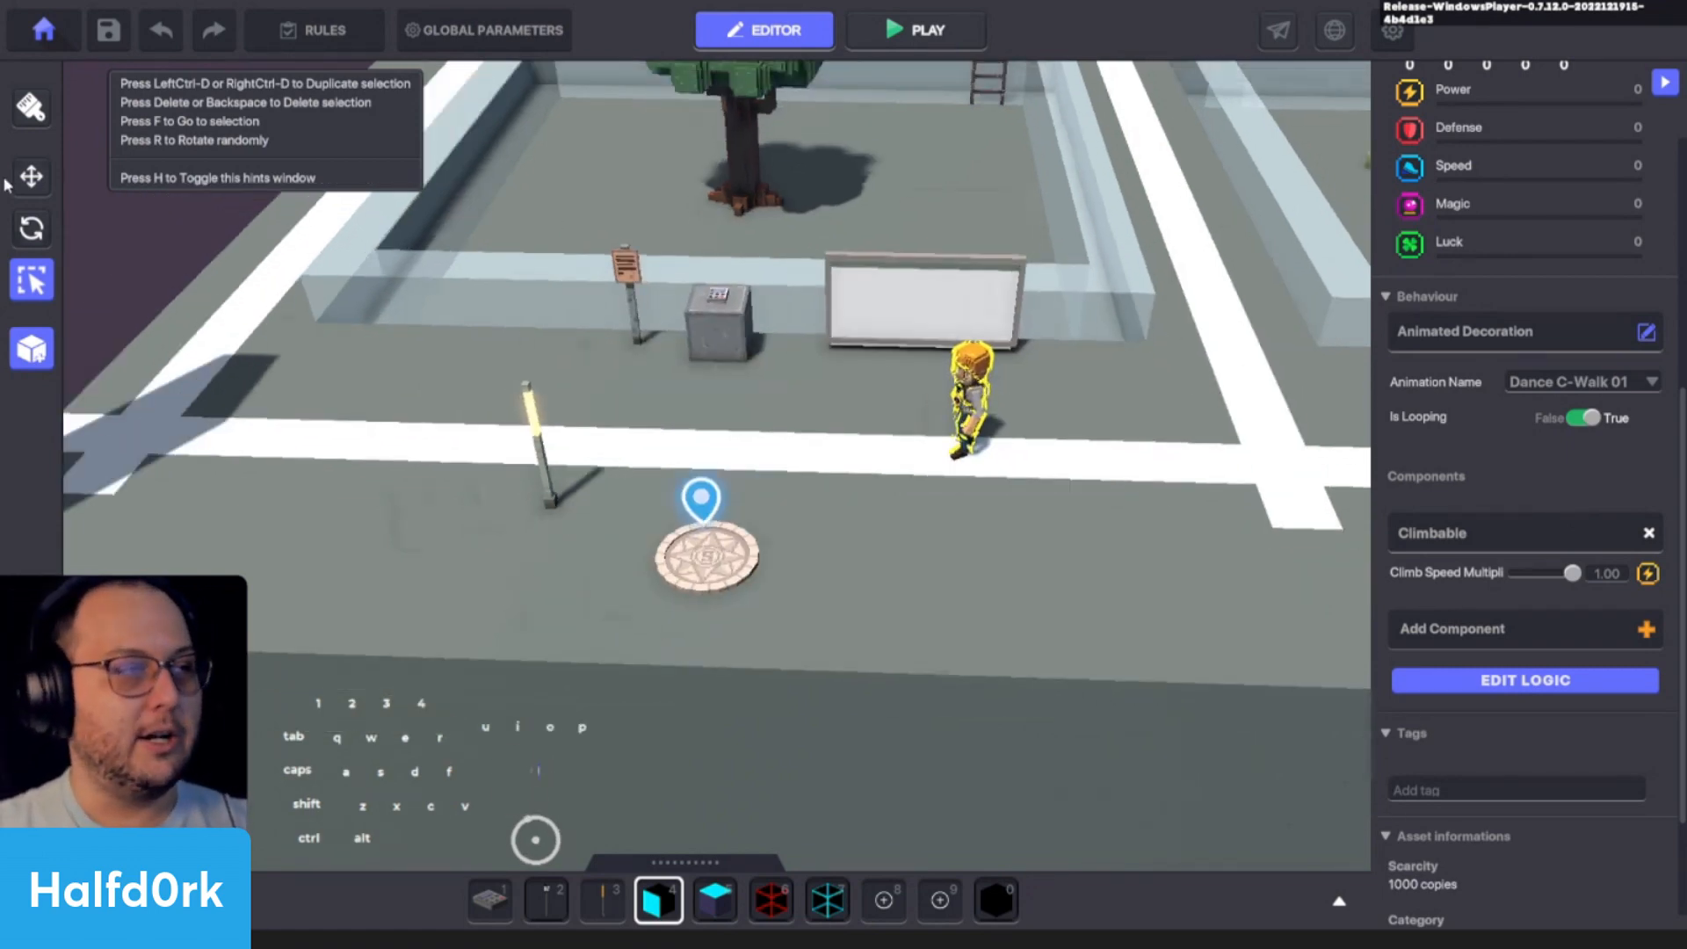
- Switch to the move tool and save the experience, staying in the editor
key("w")
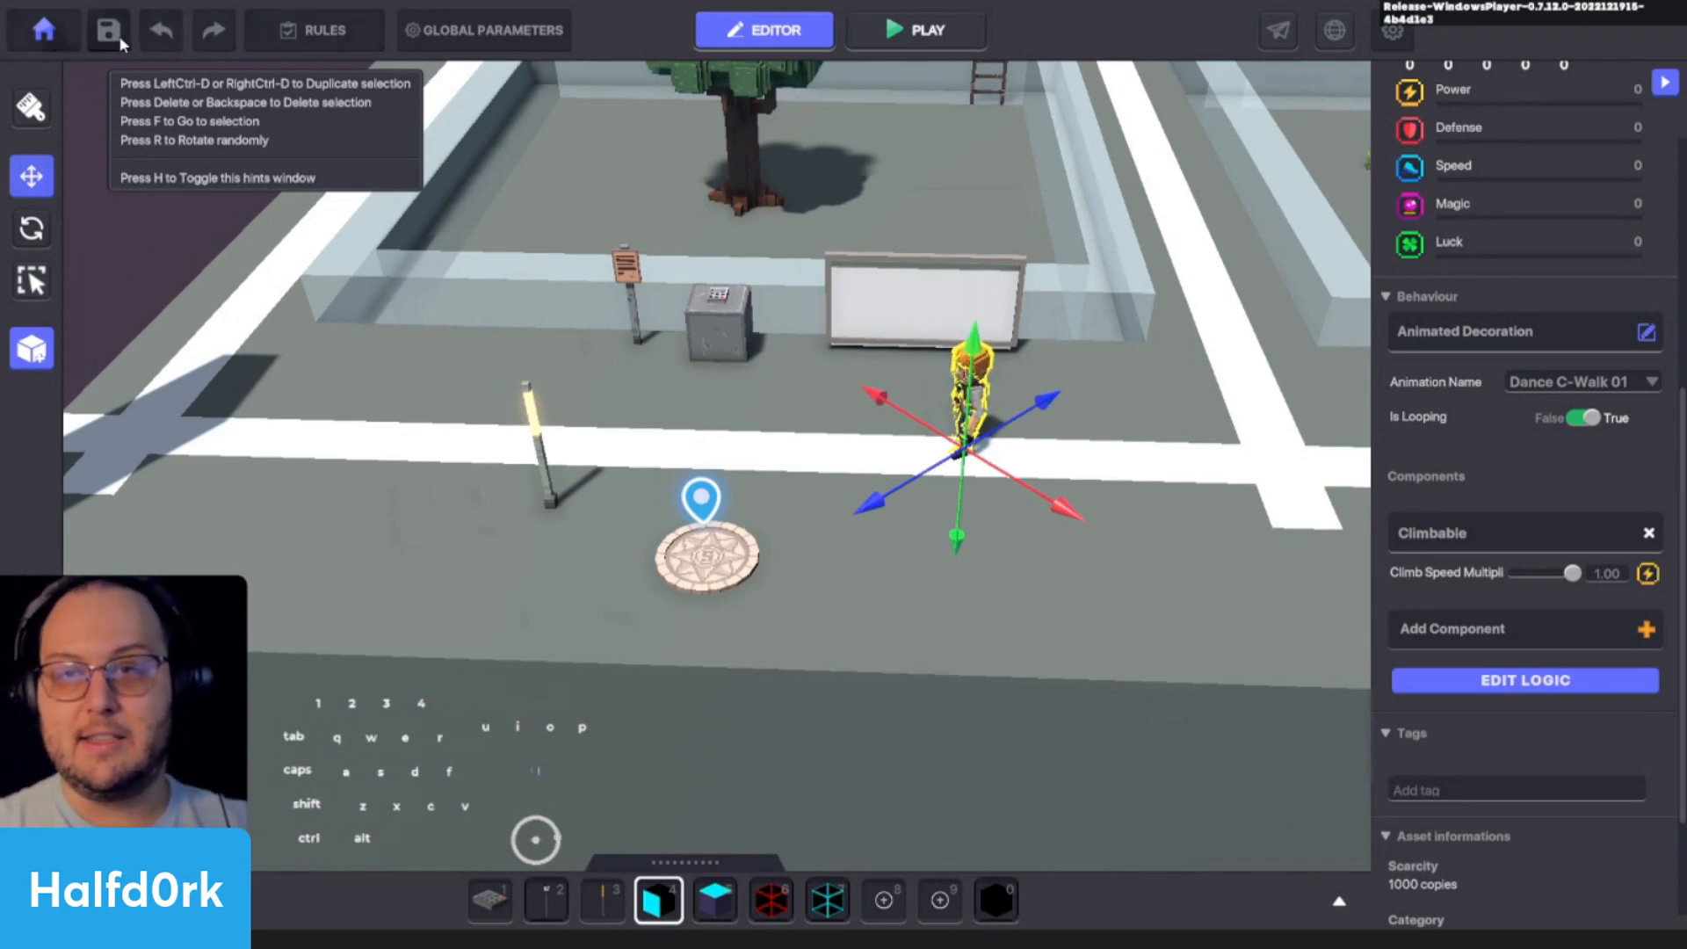
left_click(42, 37)
left_click(722, 395)
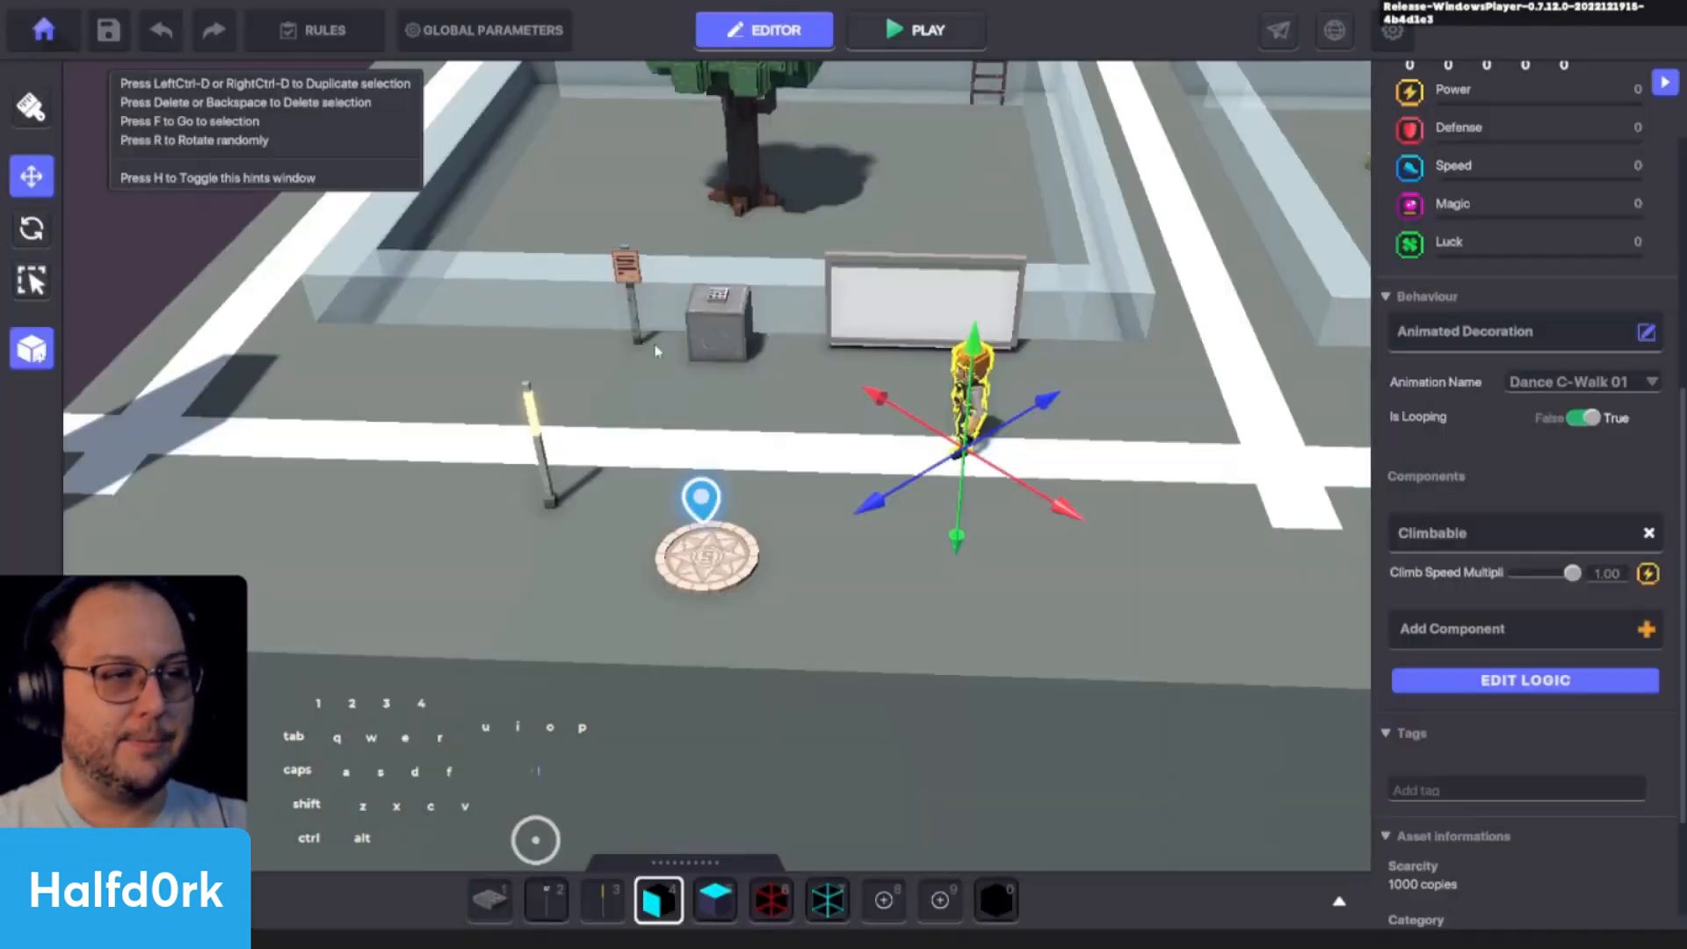
left_click(108, 32)
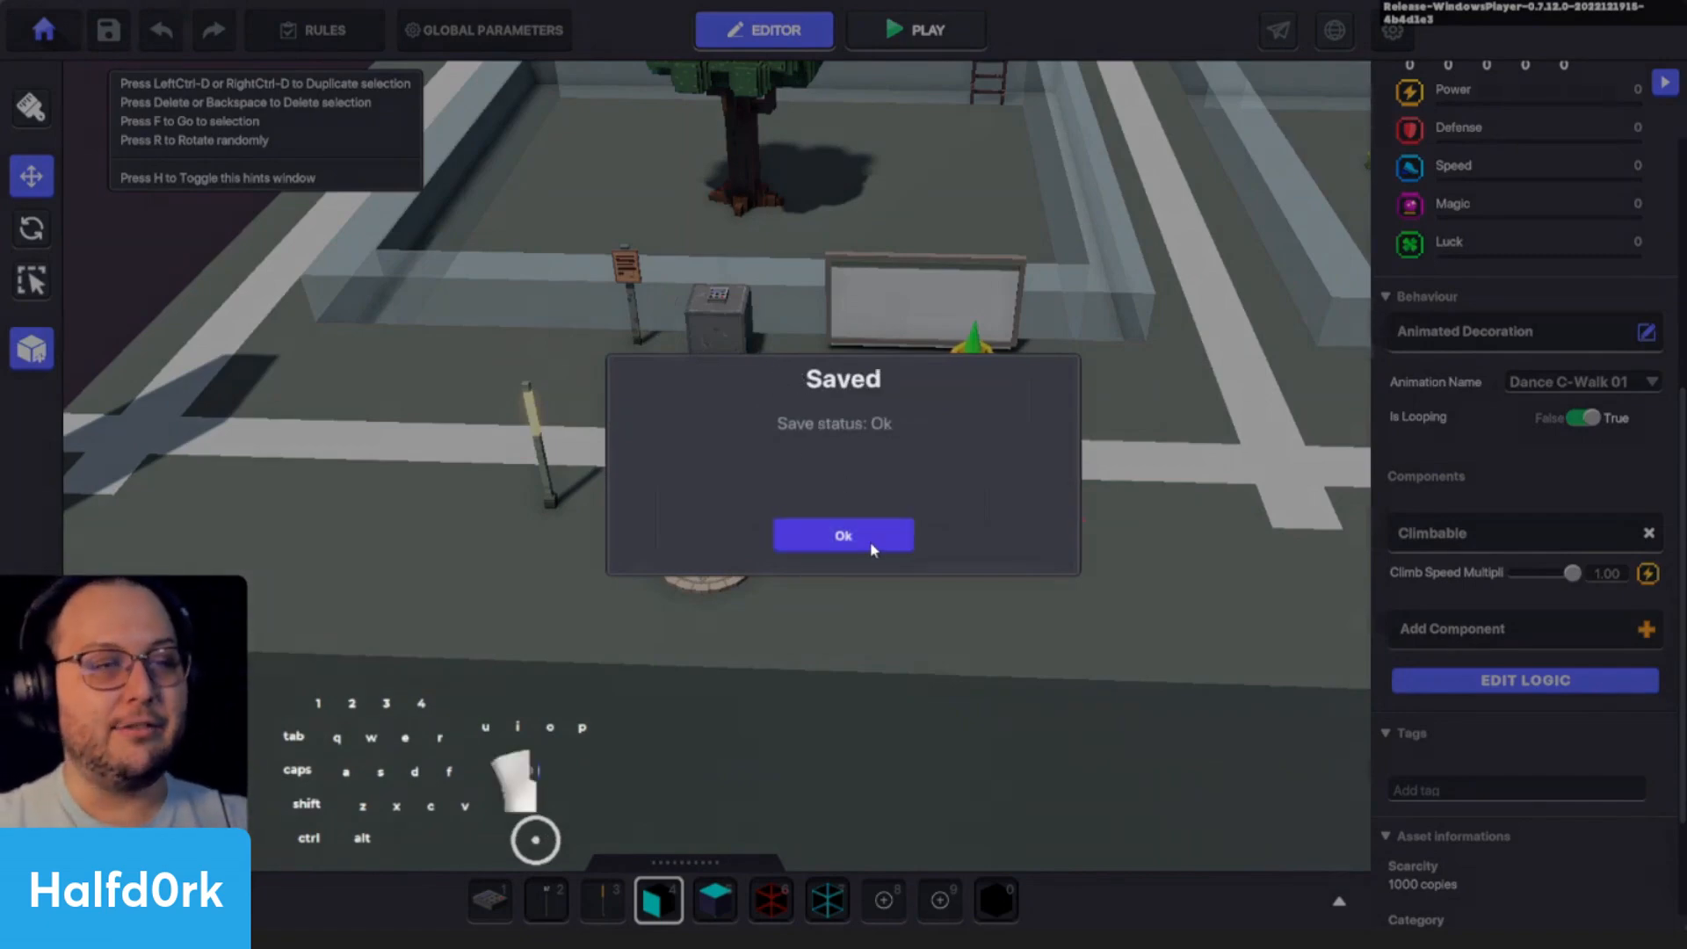
- Dismiss the save confirmation, try moving Adventurer Jet over to the lamp post, and undo the move
left_click(866, 538)
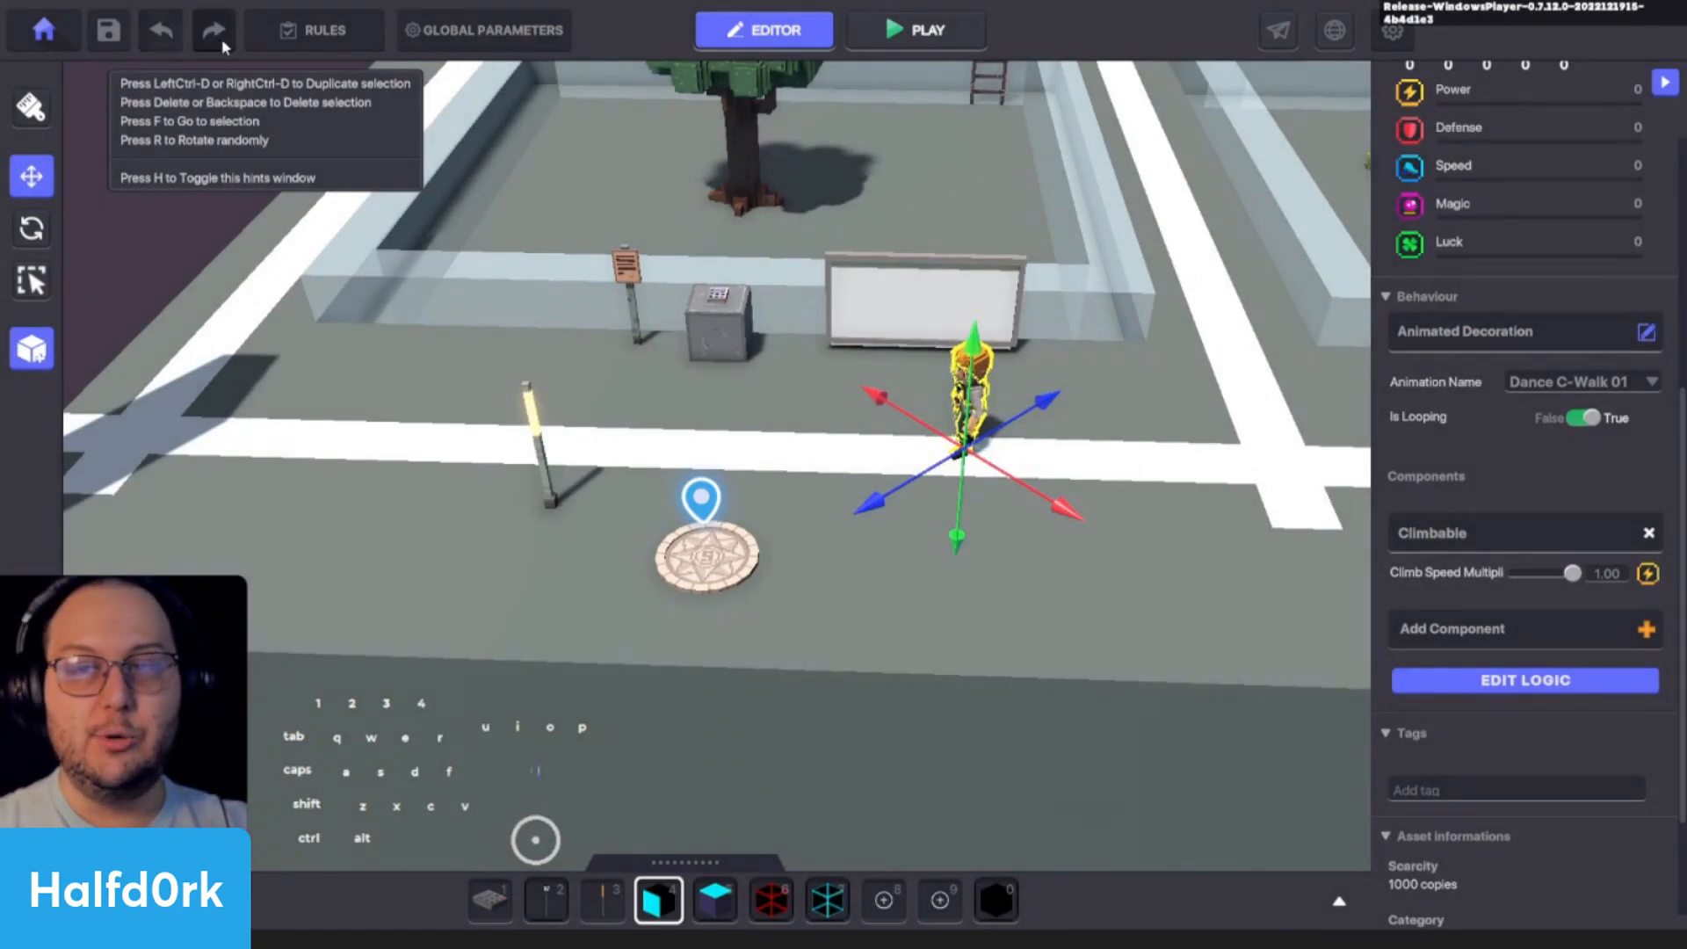
left_click_drag(986, 536, 756, 519)
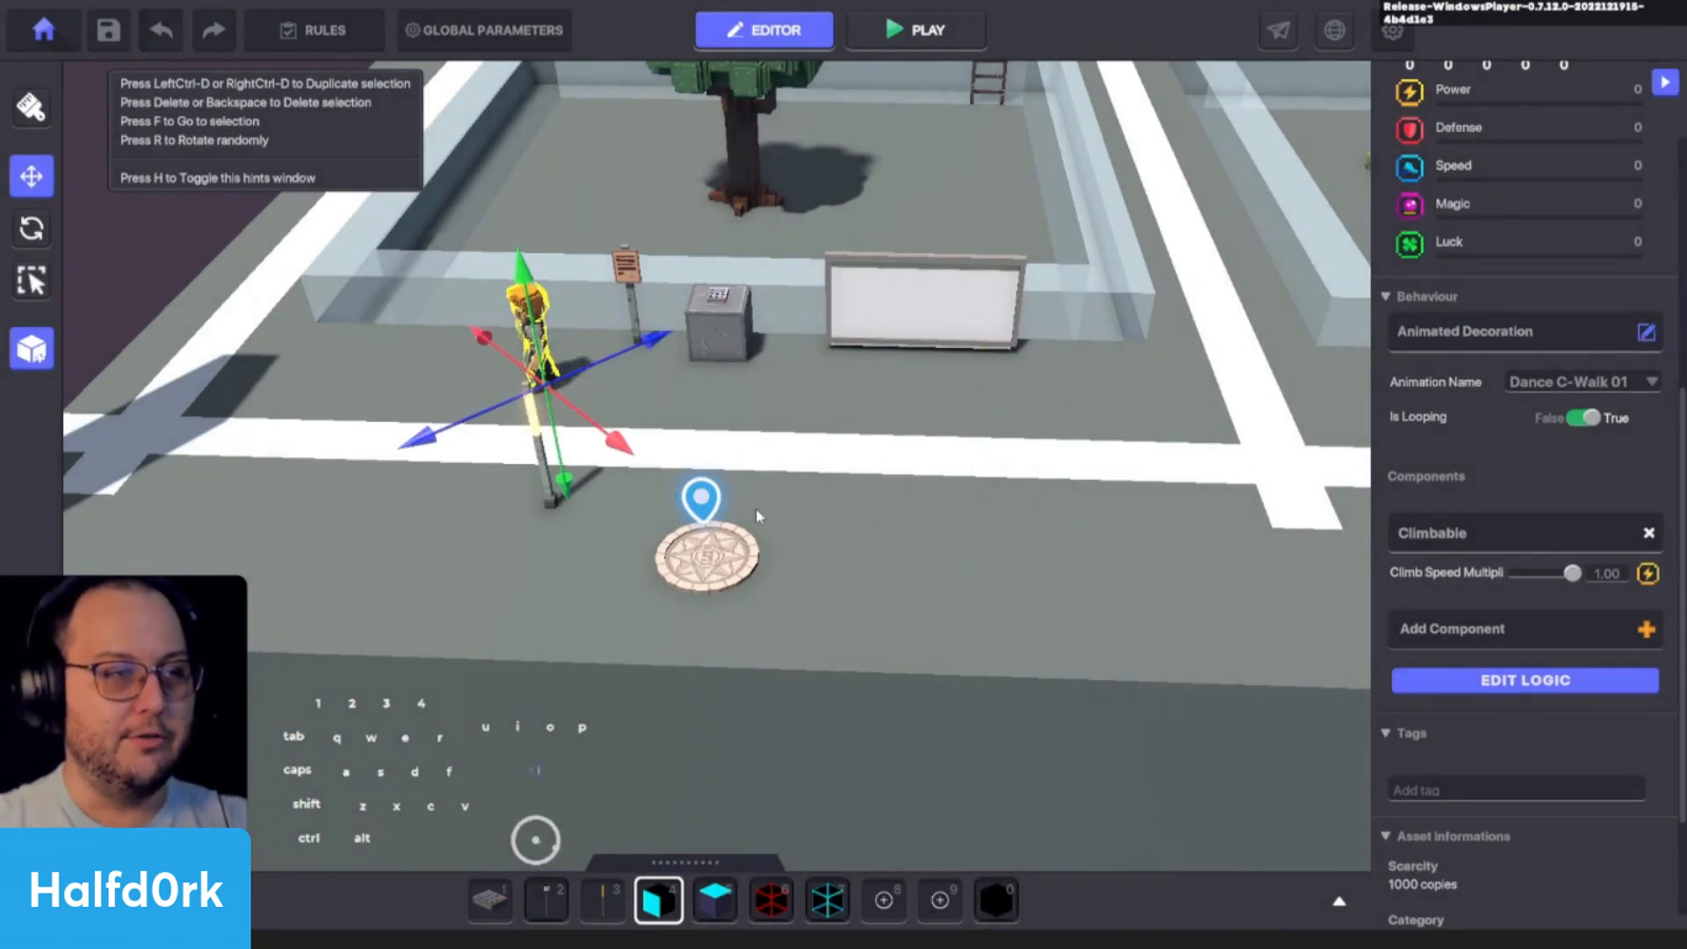
left_click(174, 36)
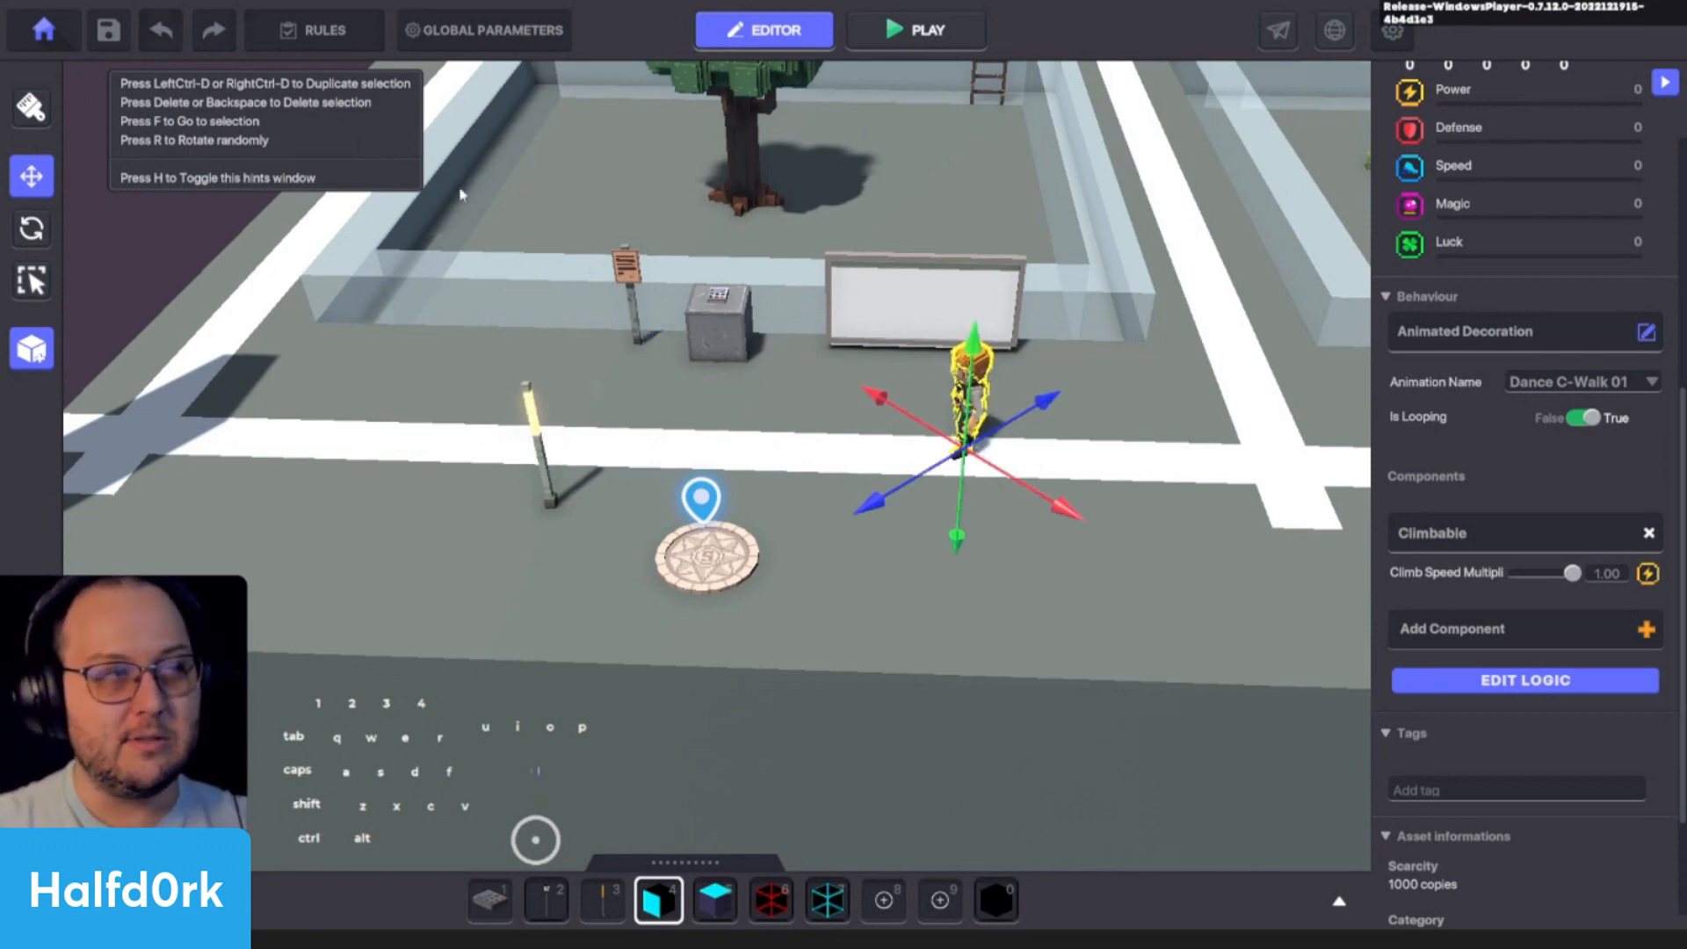
scroll(1196, 337, "down", 5)
key("d")
scroll(1061, 415, "up", 6)
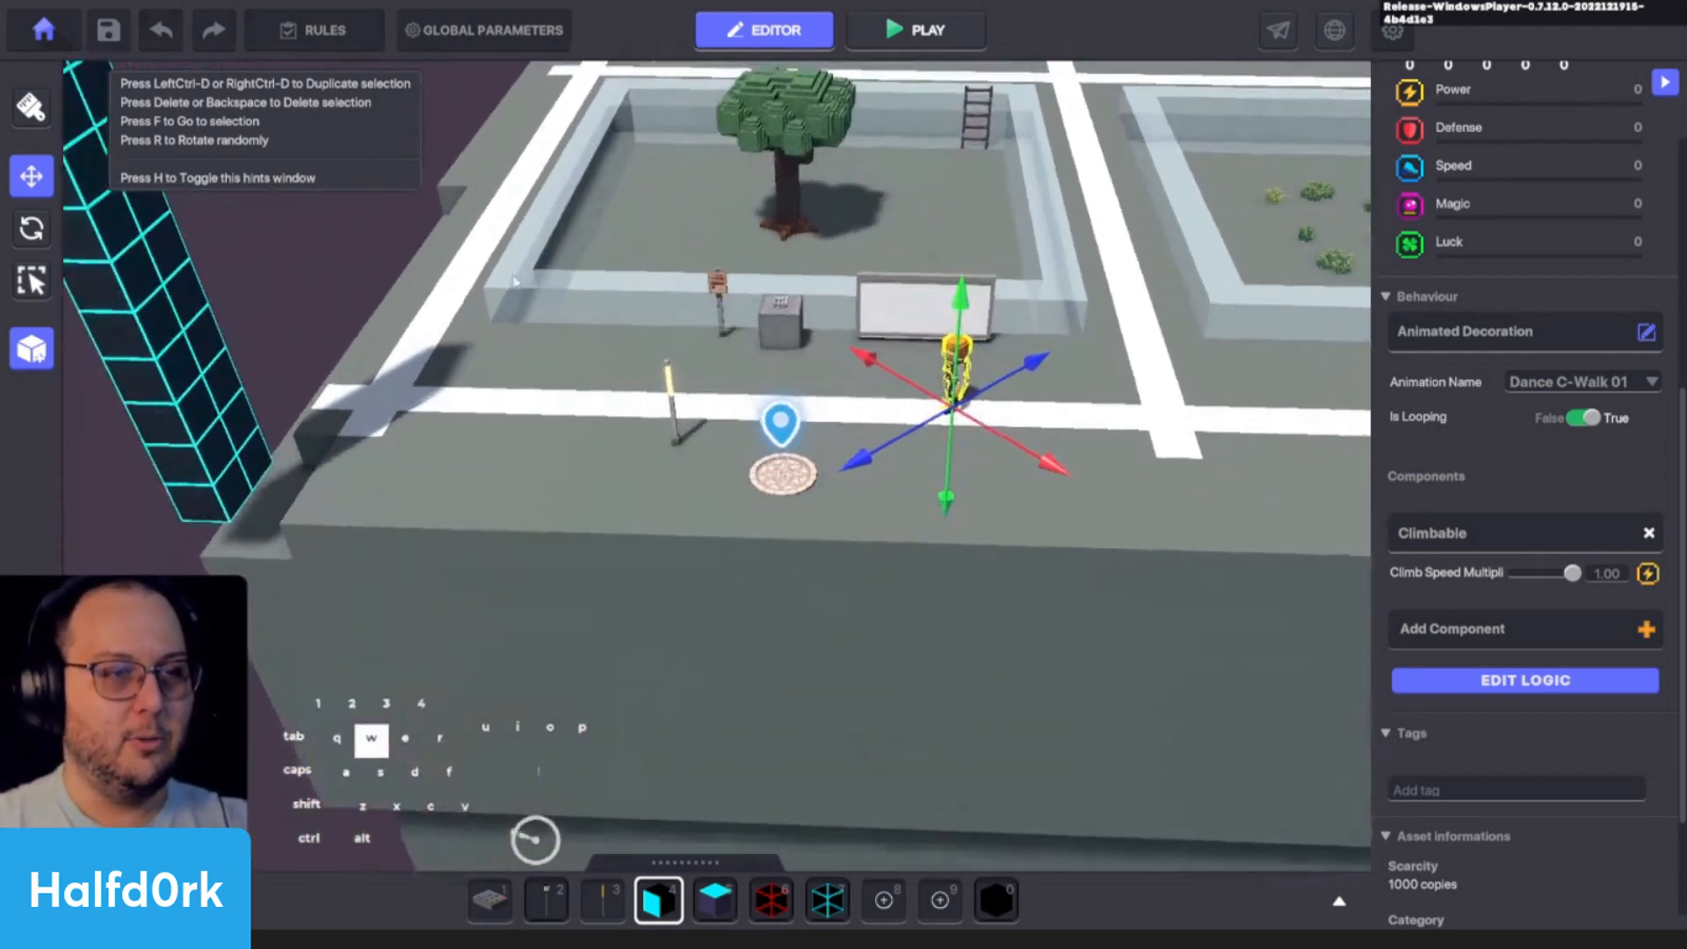
key("w")
key("a")
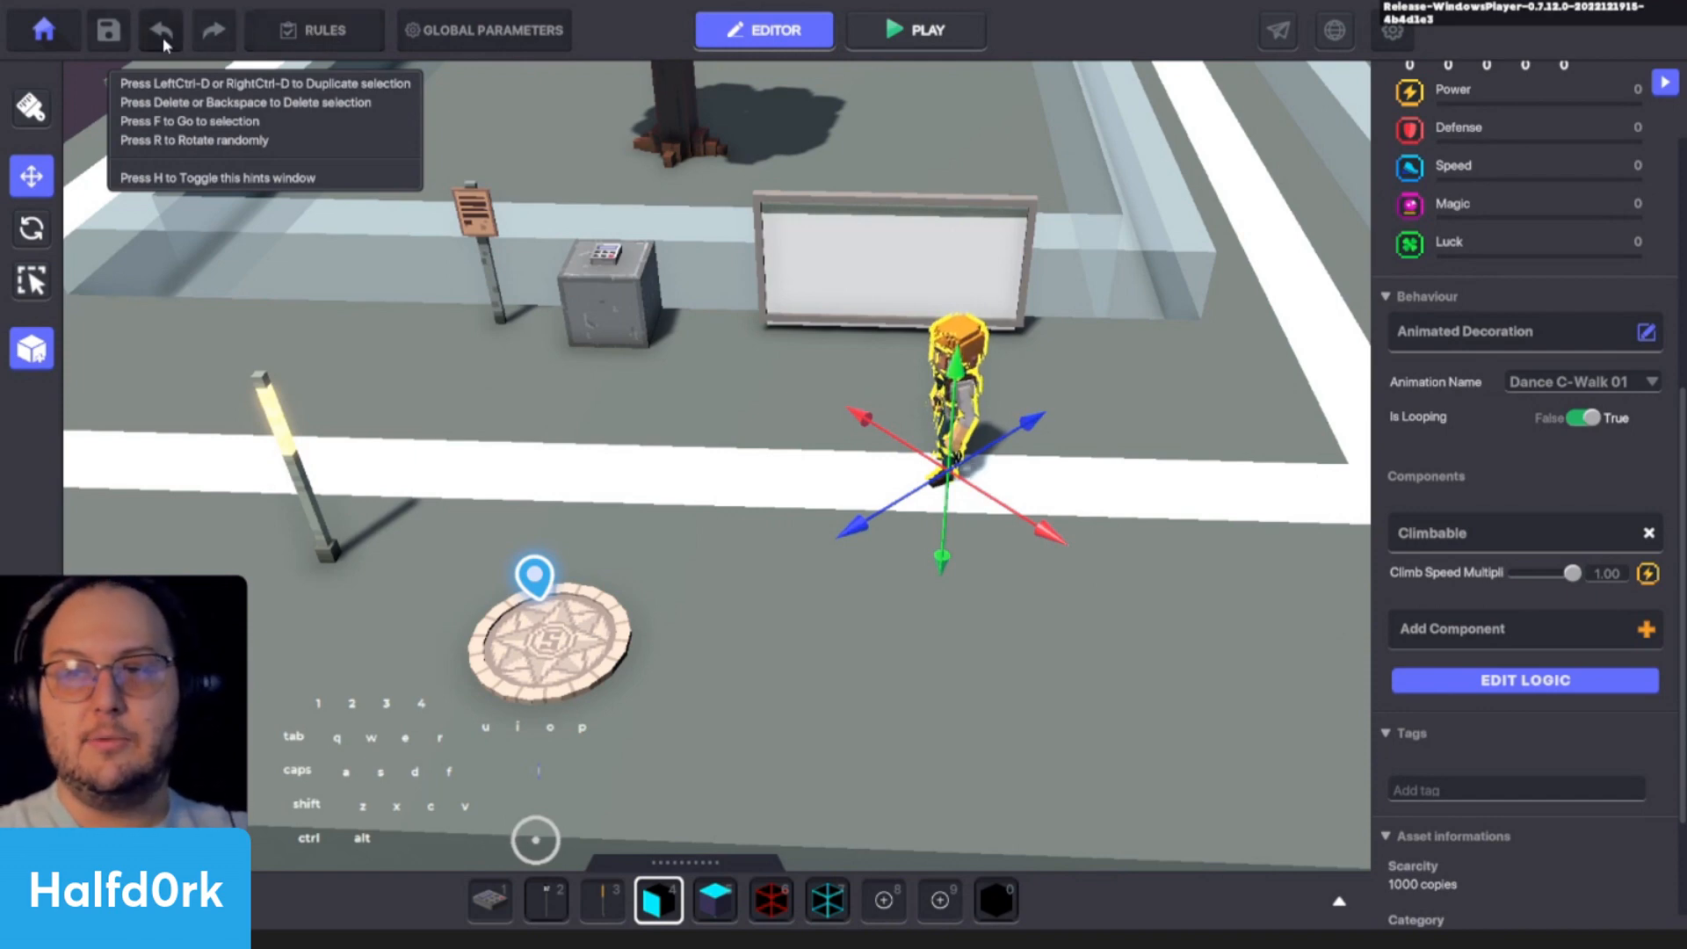
- Open the experience rules, enable Welcoming Players, and review its camera, level info and music settings
left_click(342, 31)
scroll(395, 288, "down", 3)
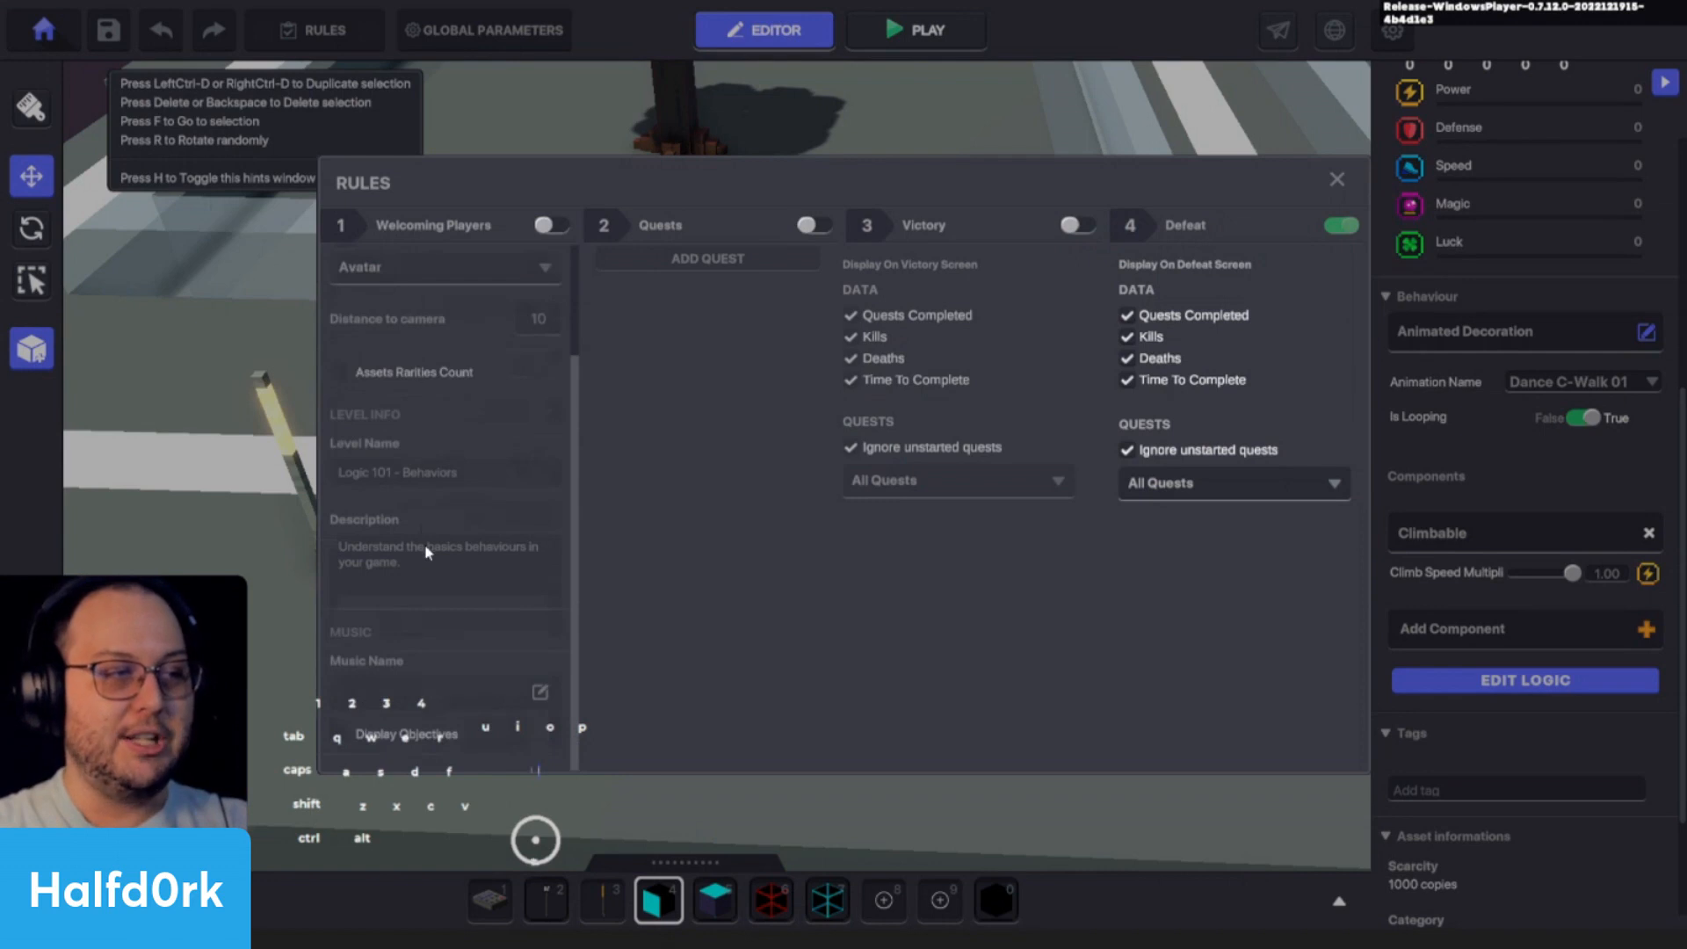
scroll(504, 385, "up", 3)
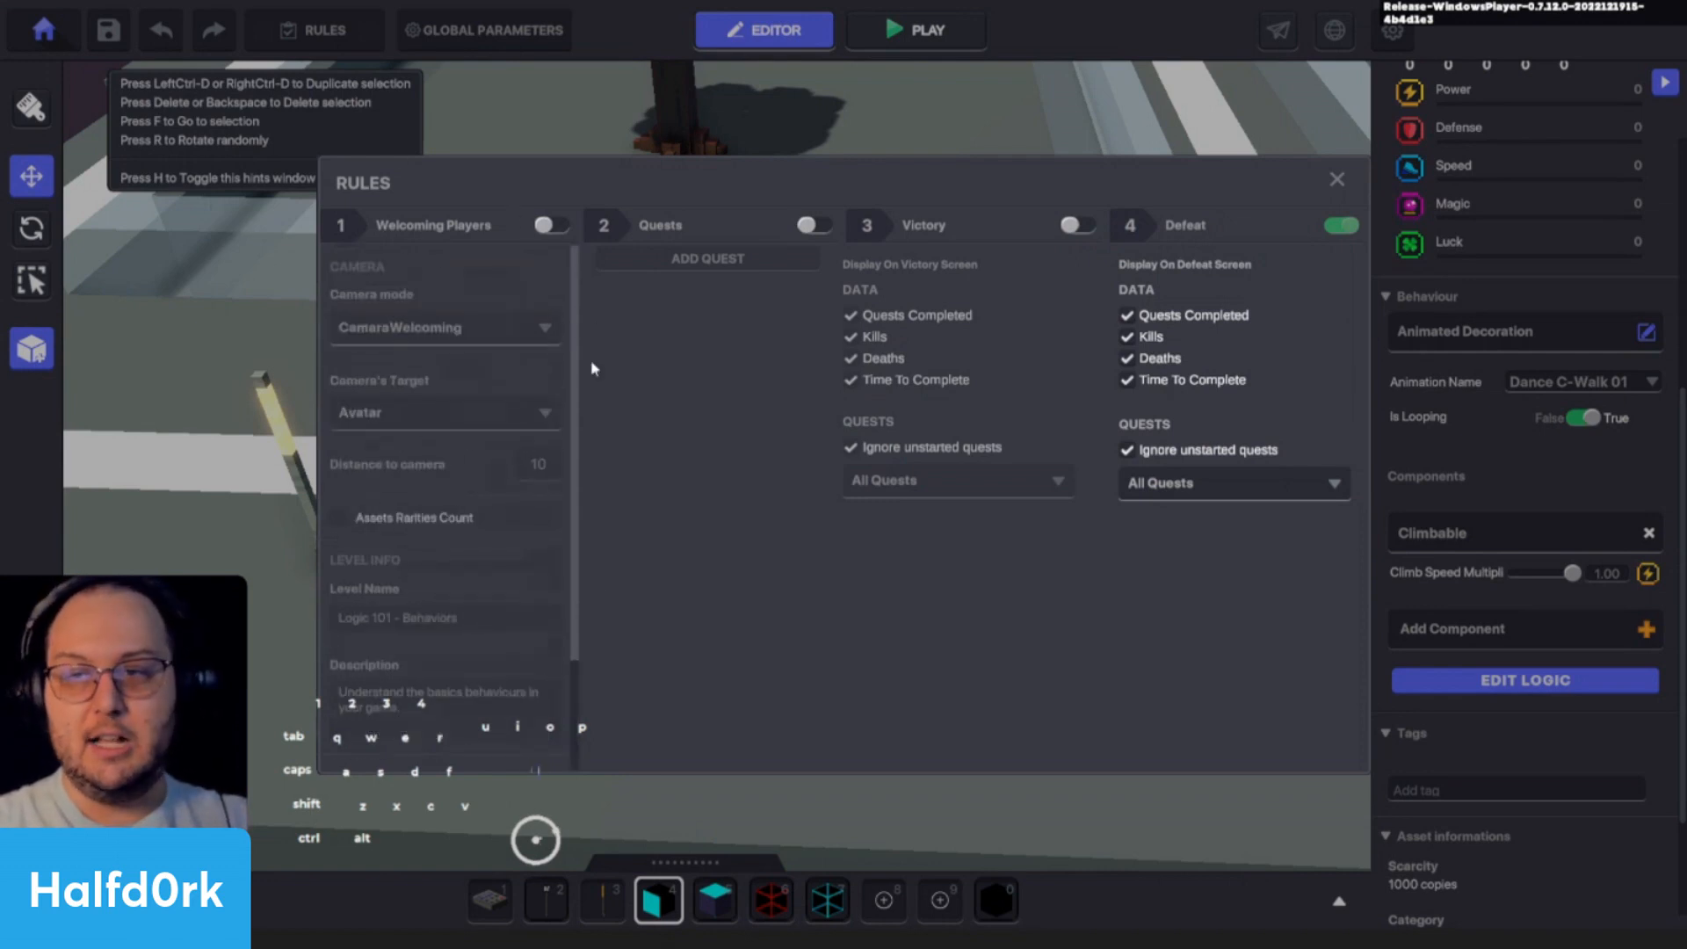
left_click(550, 225)
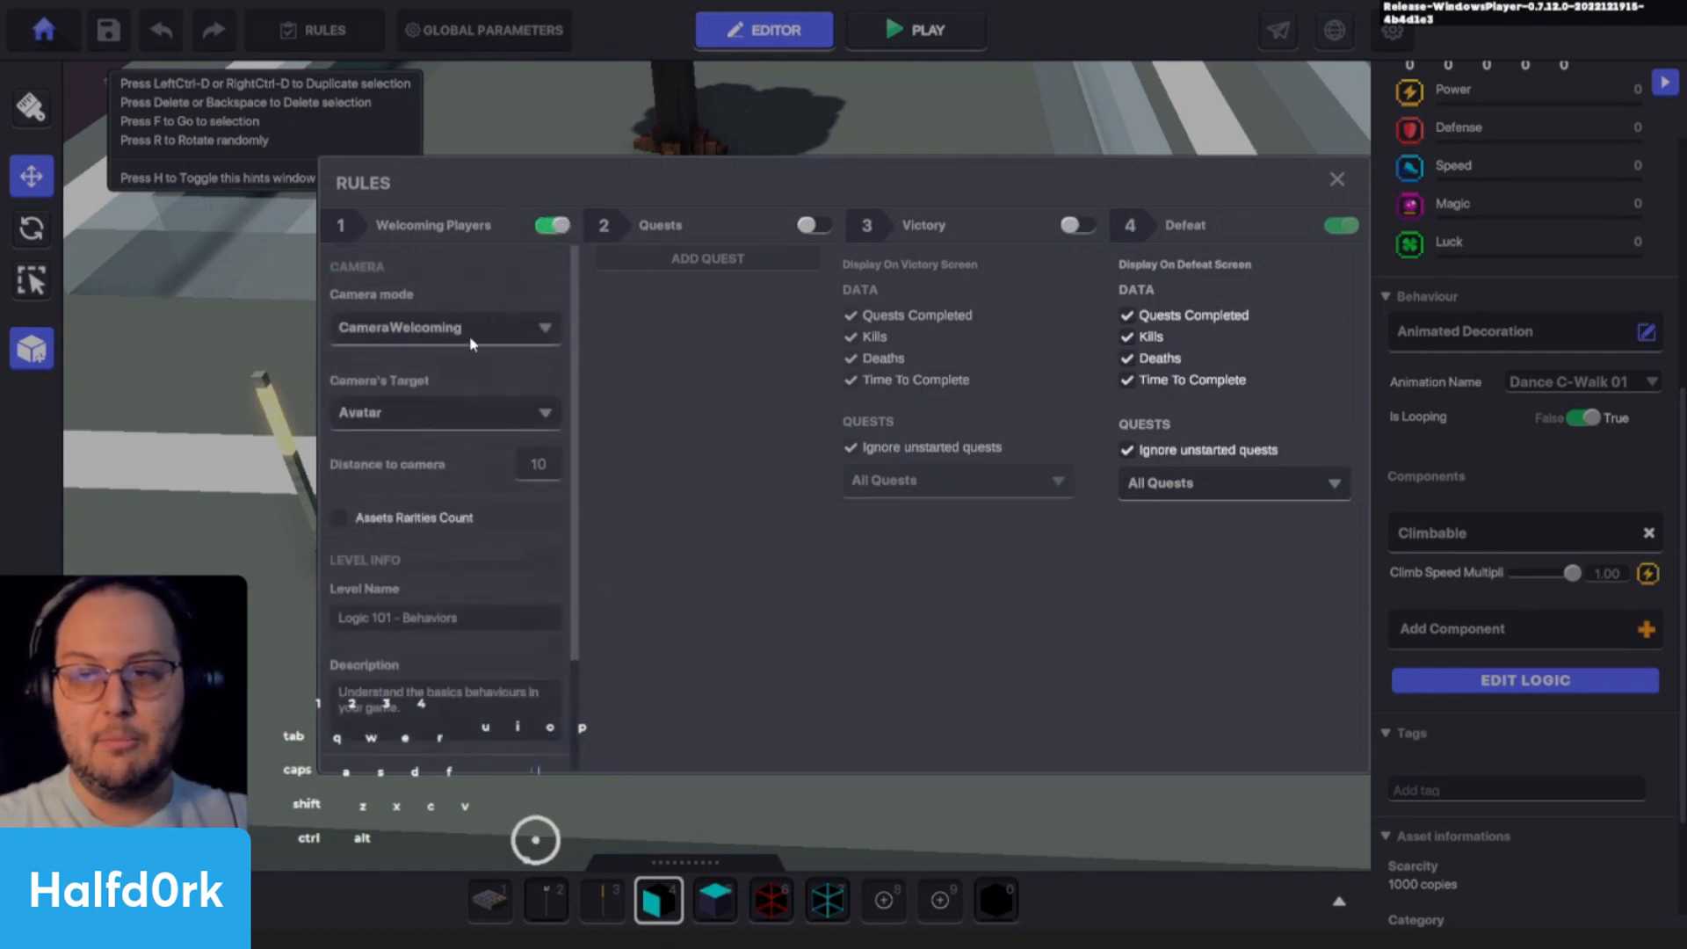
scroll(438, 658, "down", 2)
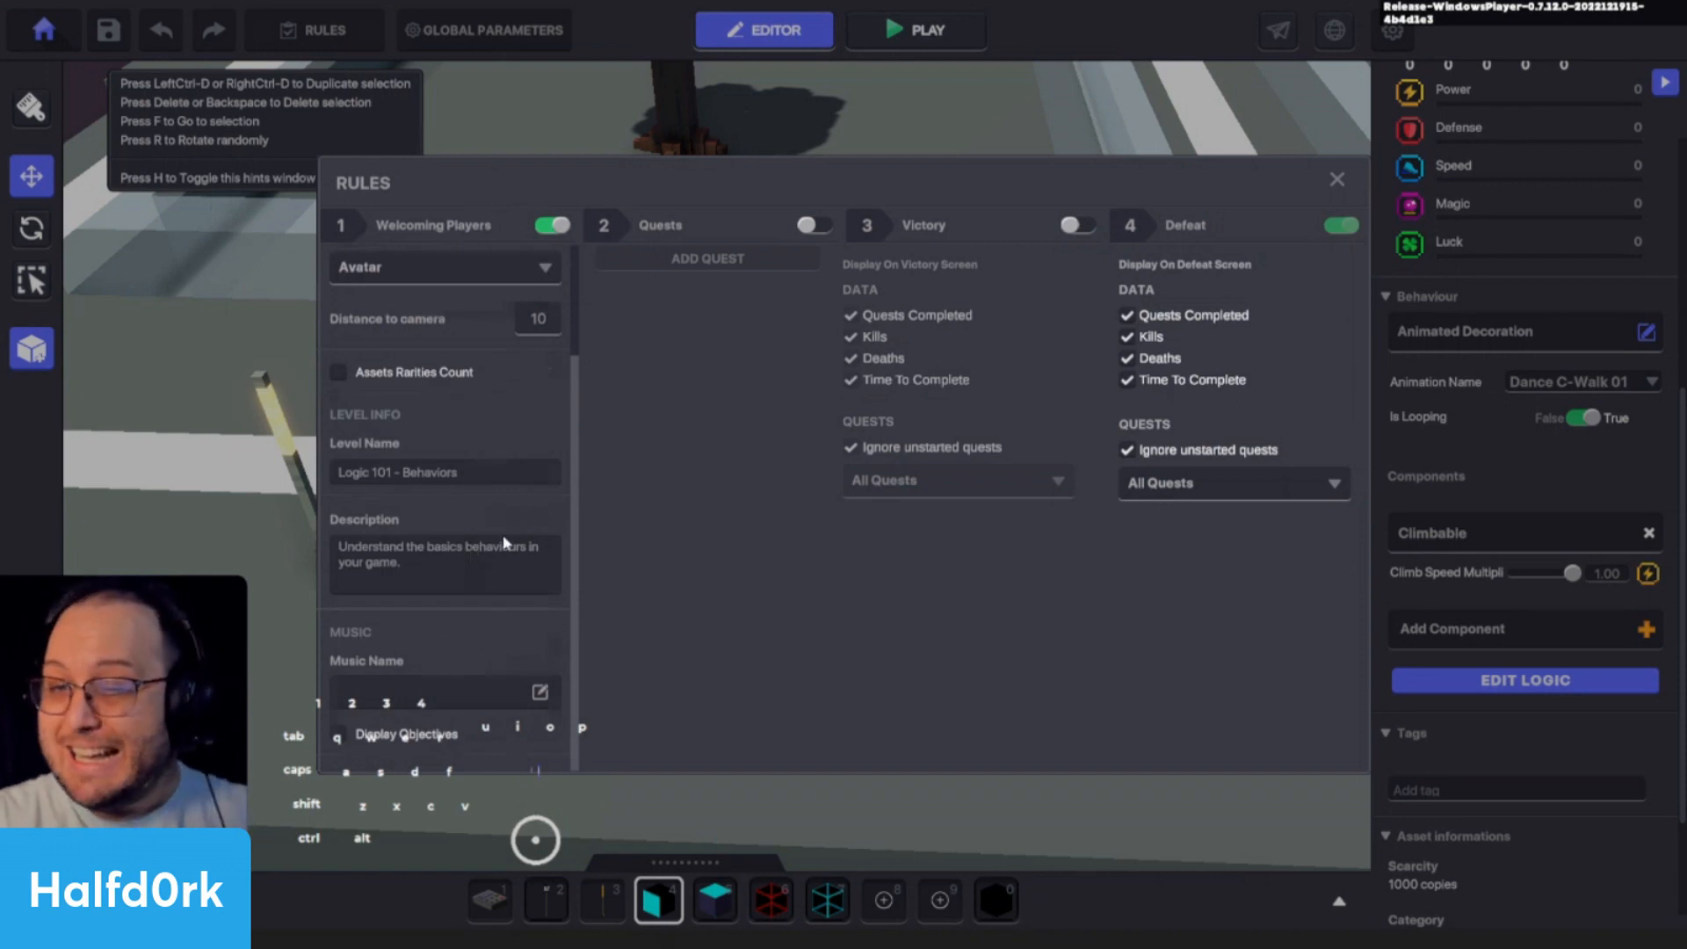
scroll(504, 542, "up", 2)
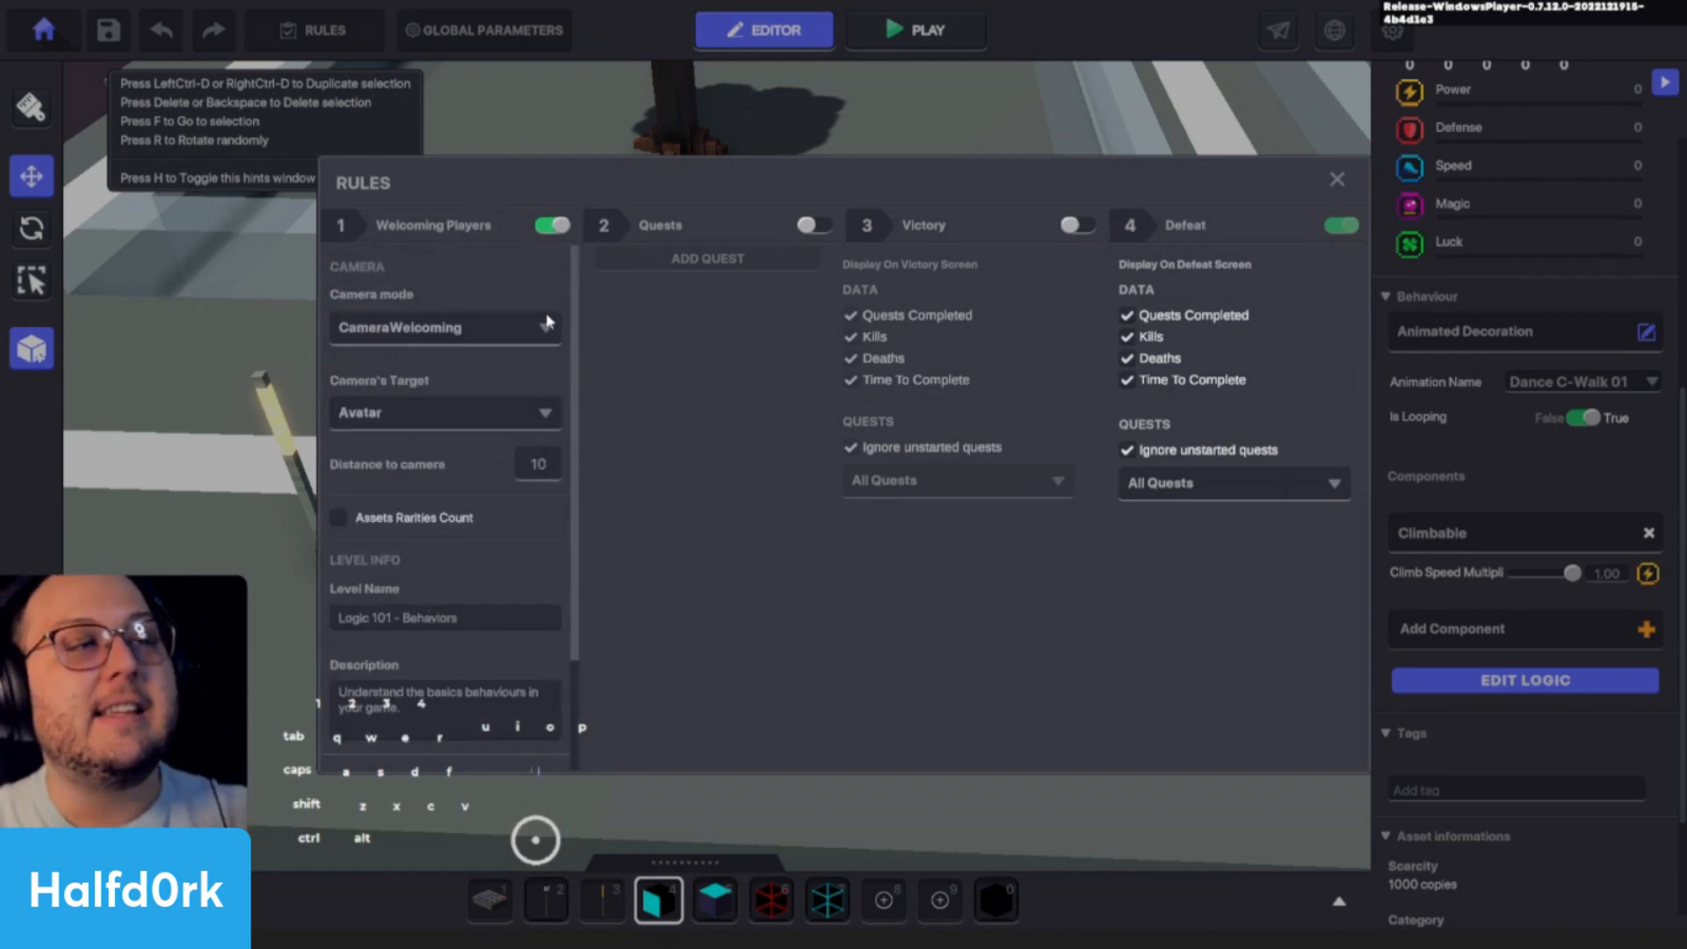
- Playtest the experience with Welcoming Players enabled, return to the editor, and turn that rule off again
left_click(1336, 180)
left_click(971, 43)
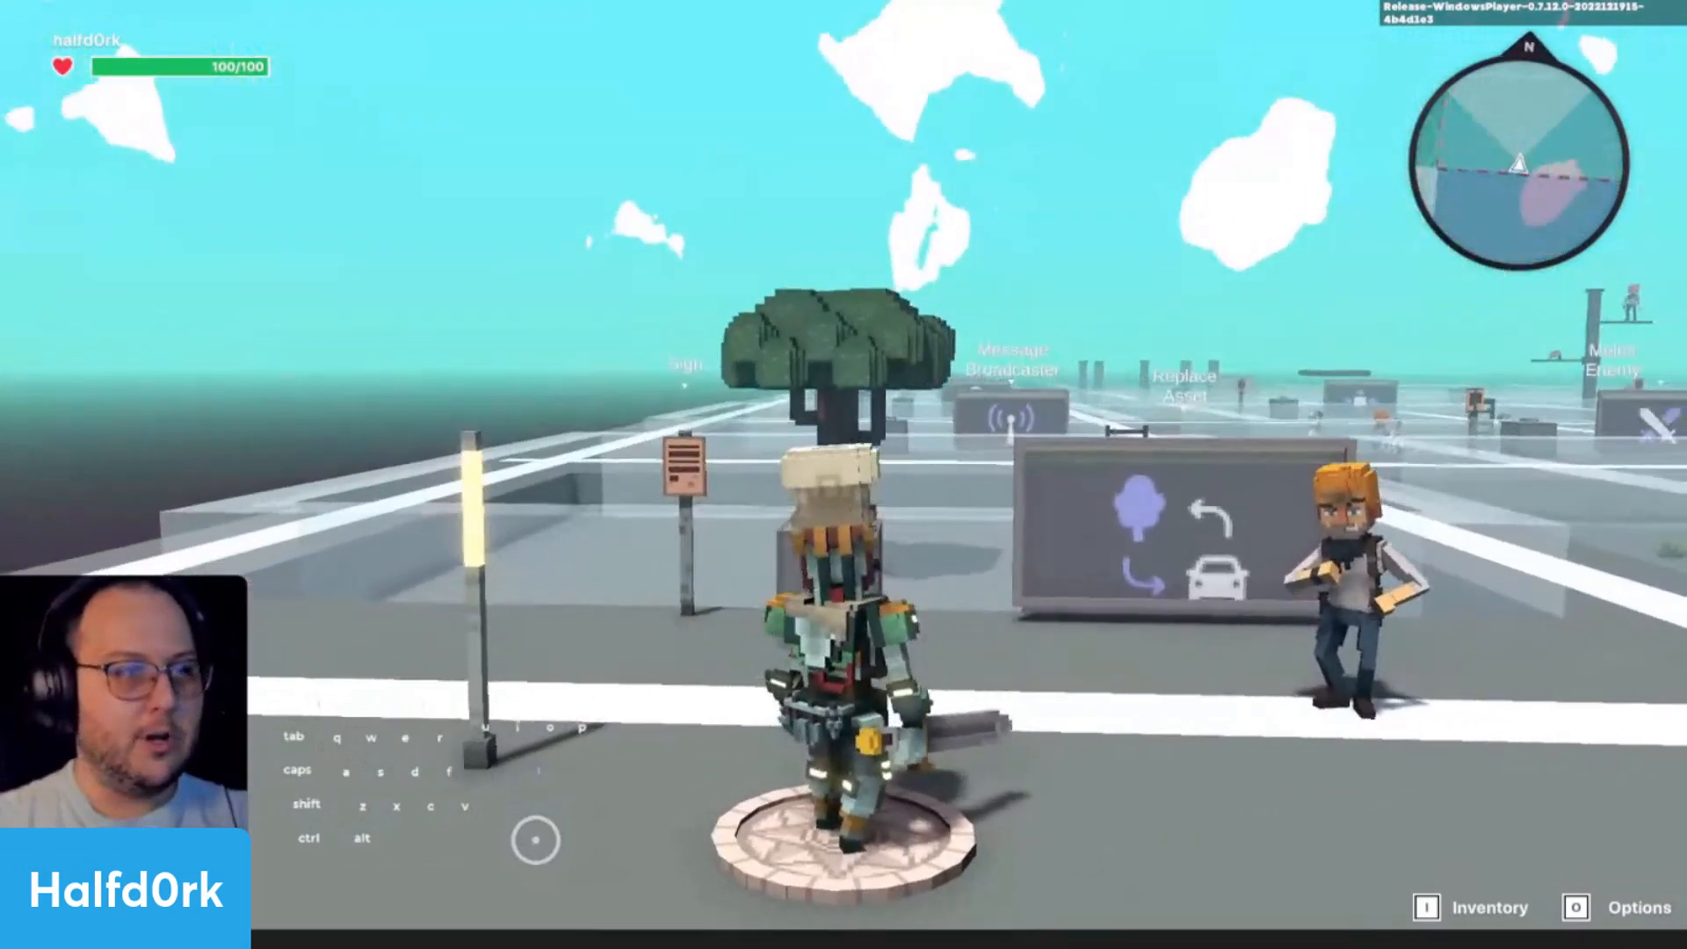
key("Escape")
left_click(329, 35)
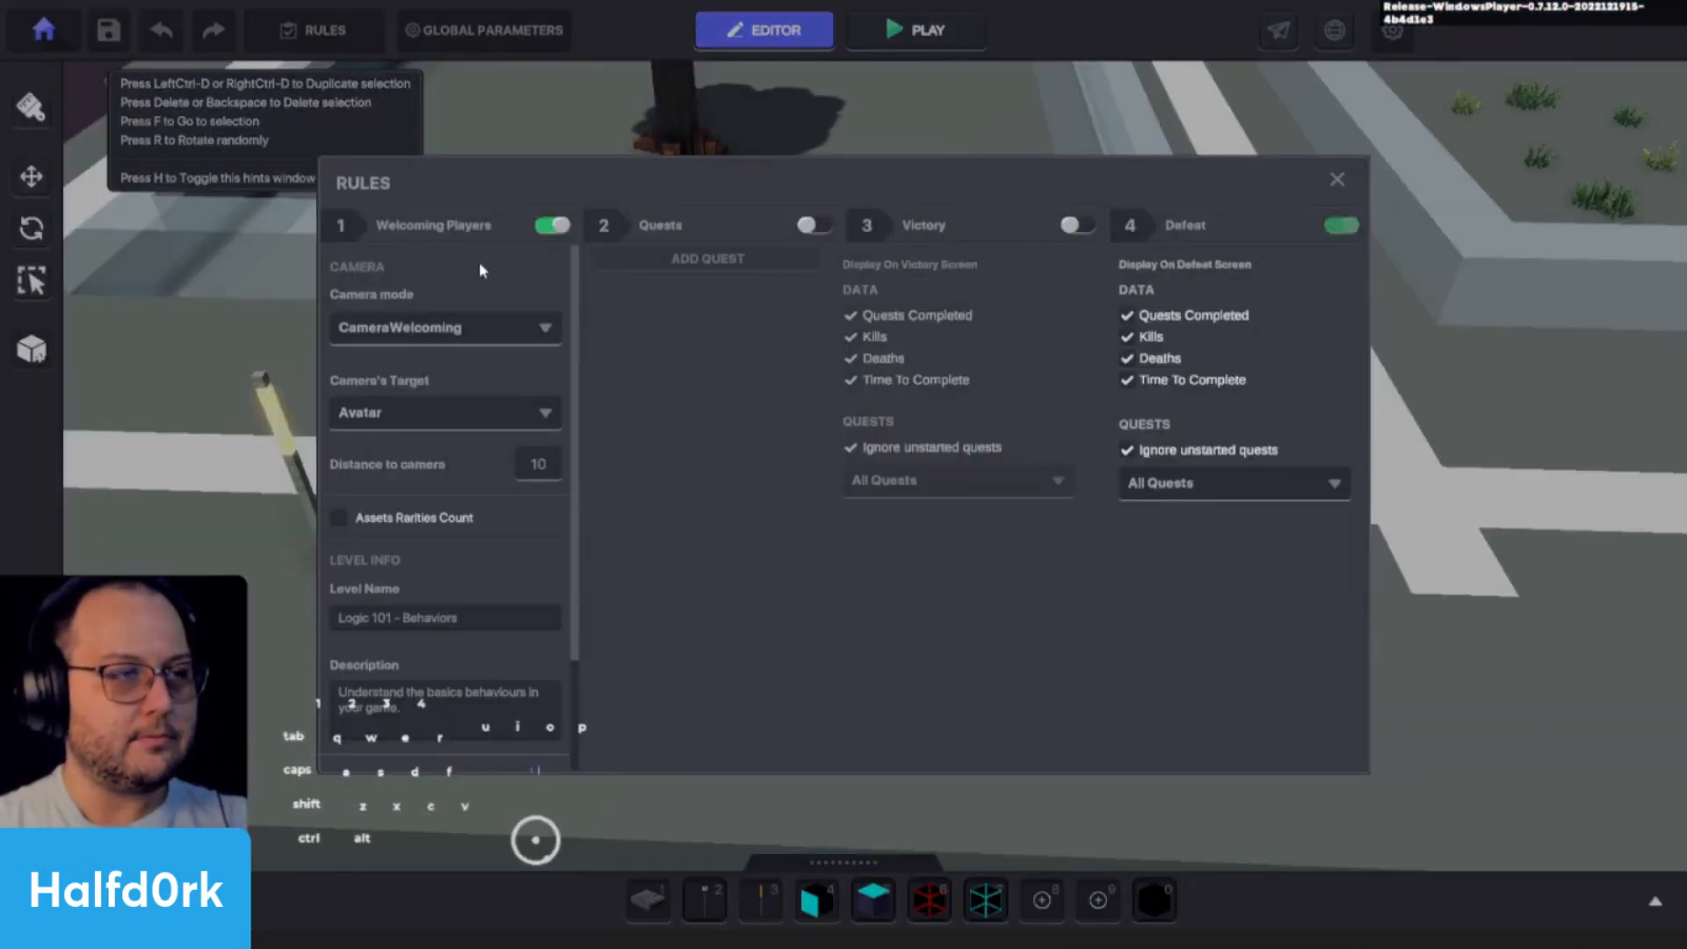
left_click(549, 226)
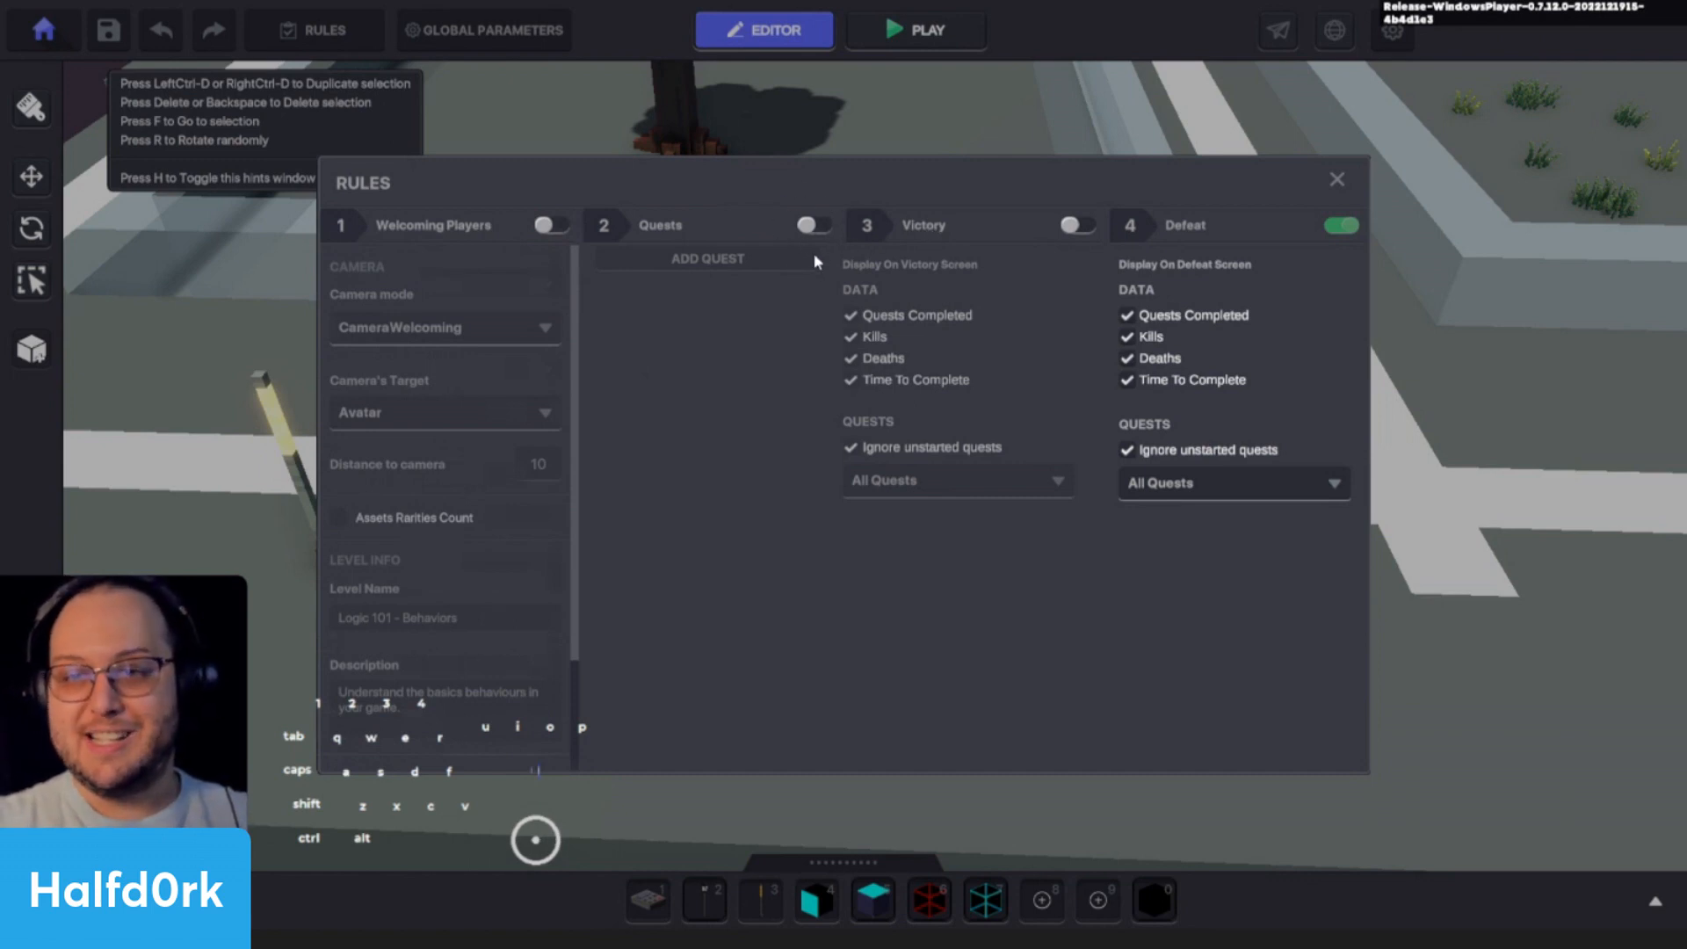
- Enable Quests, try adding a default quest and remove it, and switch Quests back off
left_click(815, 226)
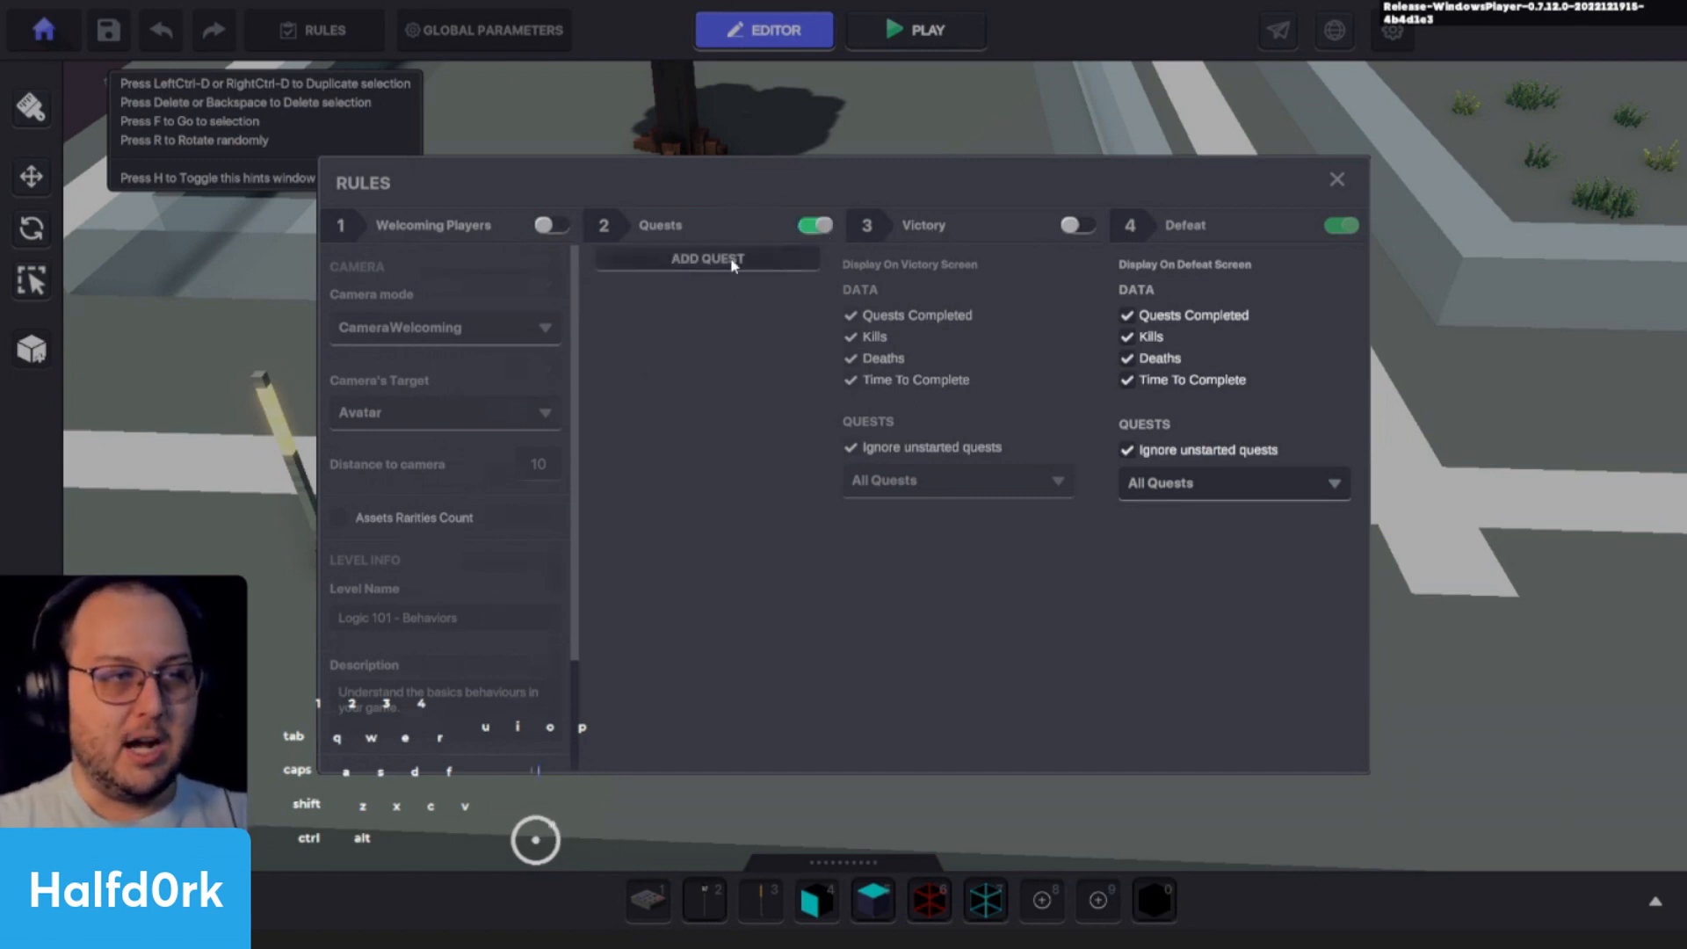
left_click(729, 260)
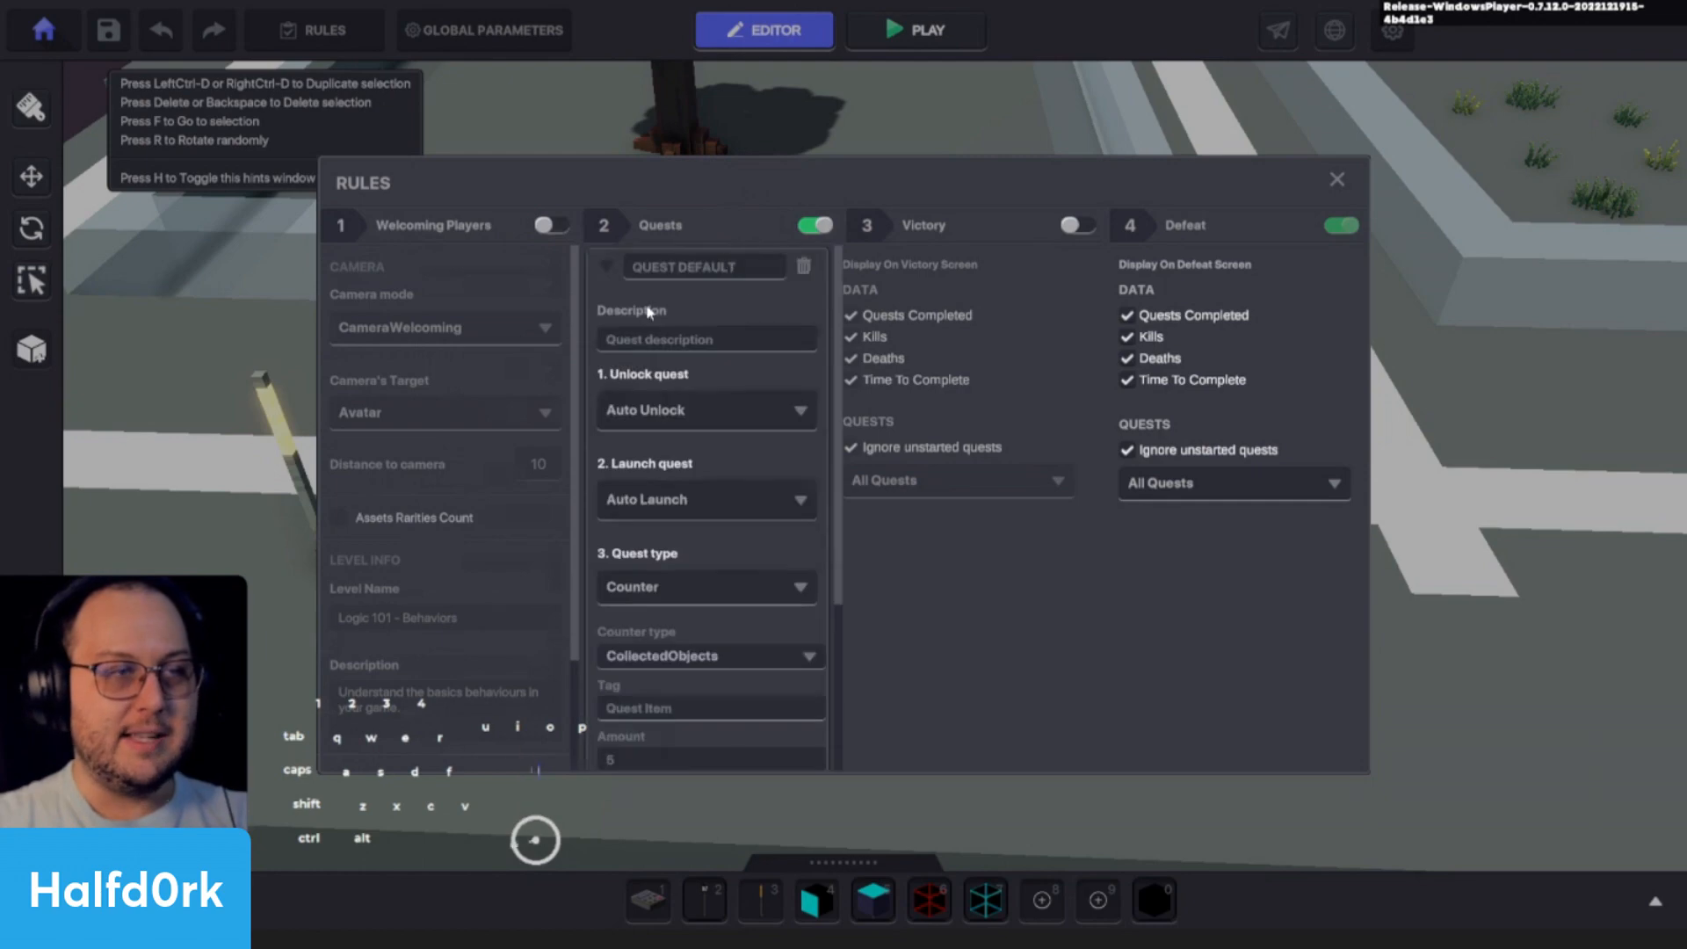
left_click(803, 266)
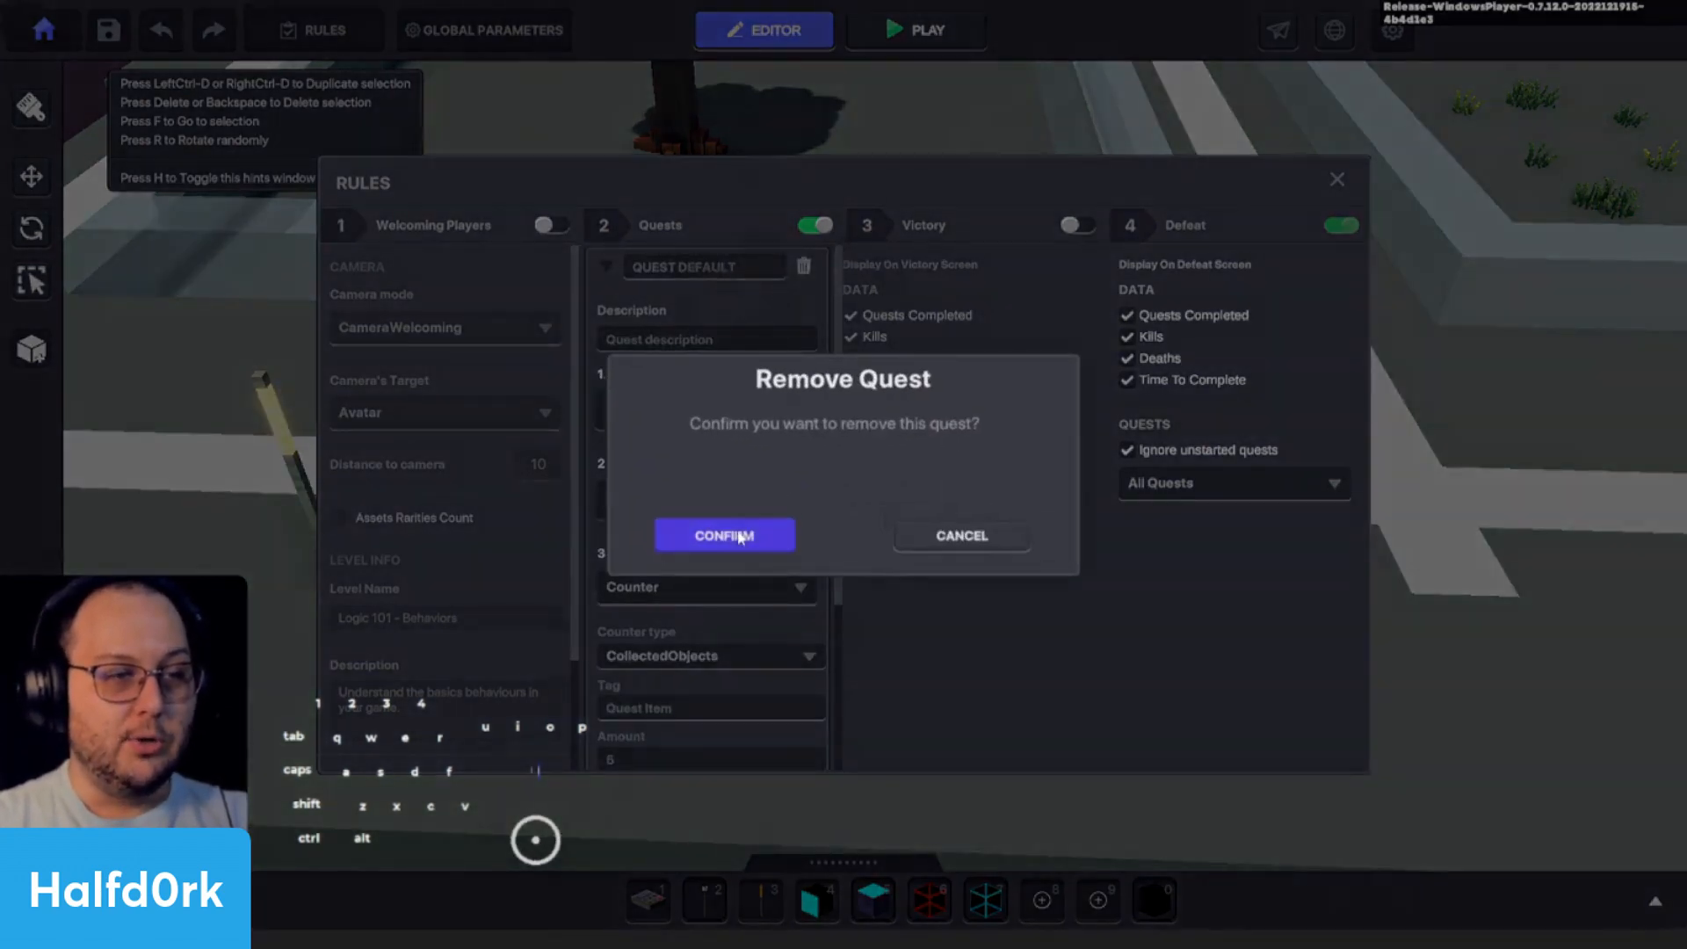
left_click(739, 536)
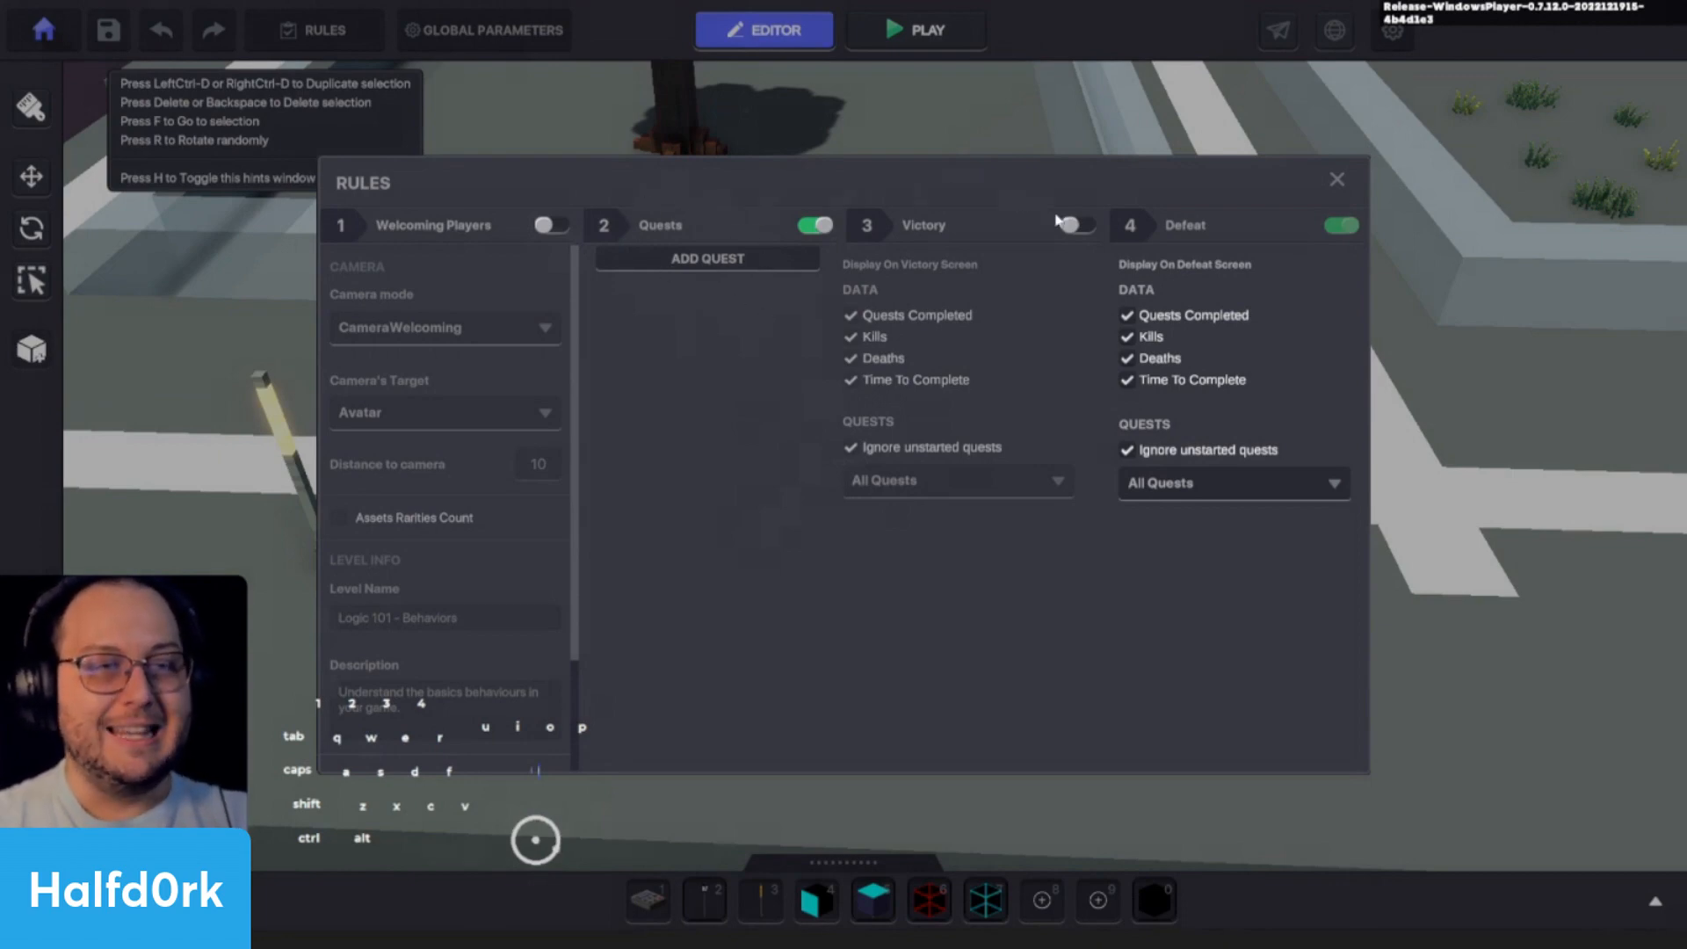
left_click(820, 225)
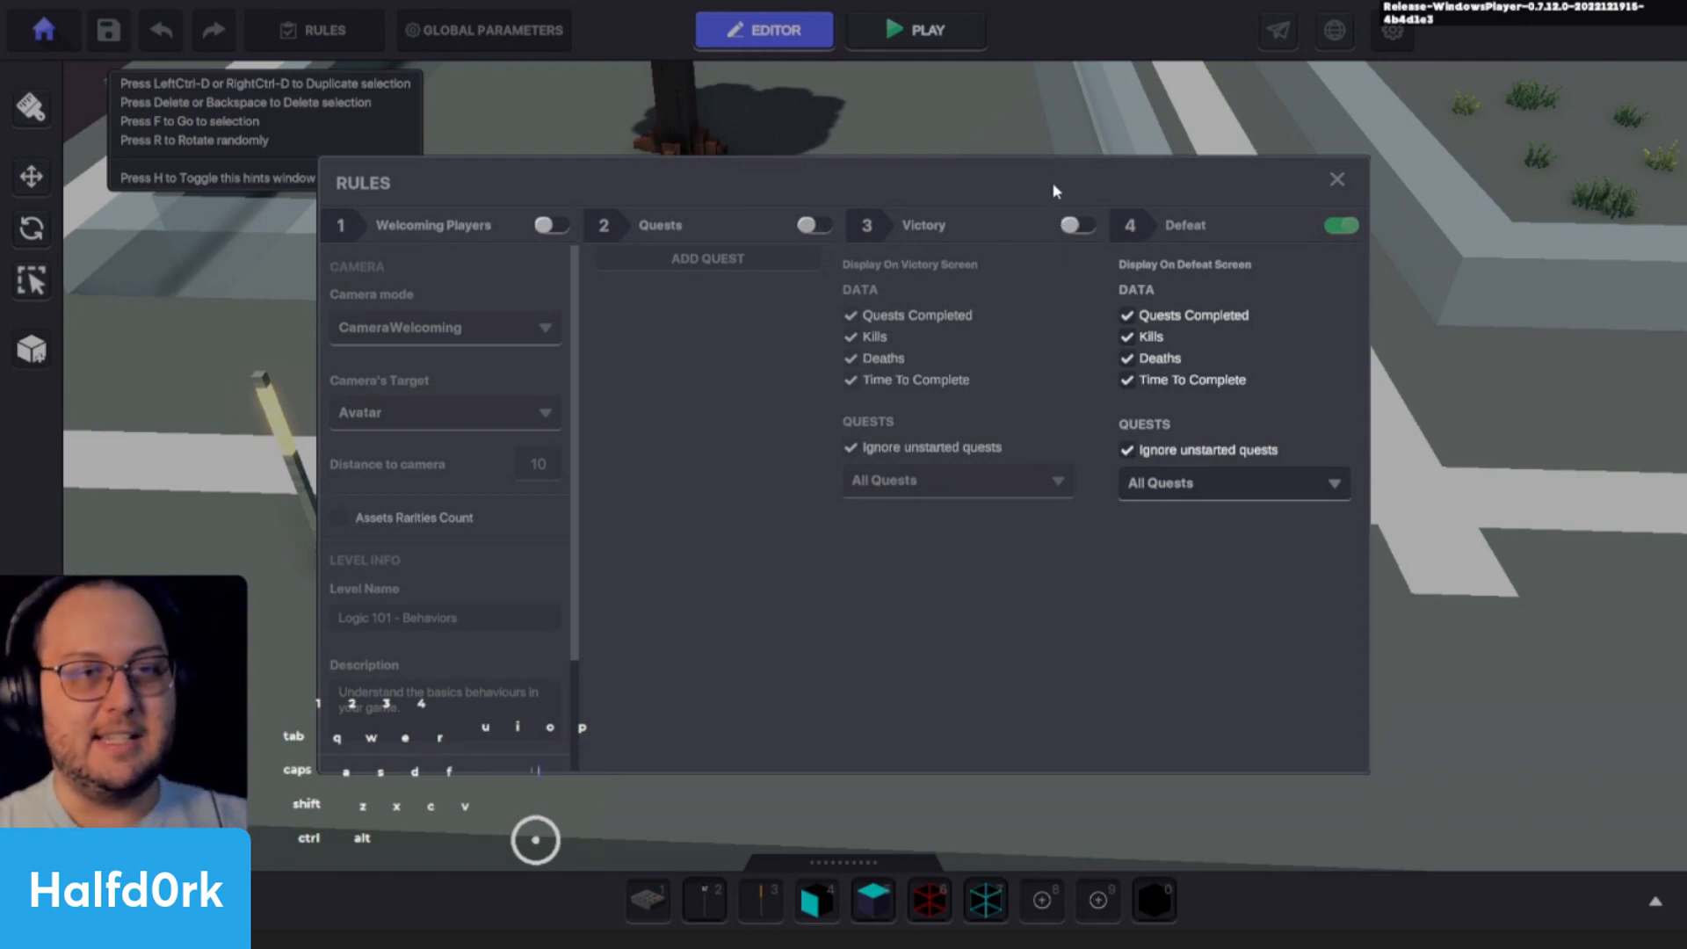
- Toggle the Victory rule to demonstrate it, leave it enabled, and close the rules
left_click(1075, 226)
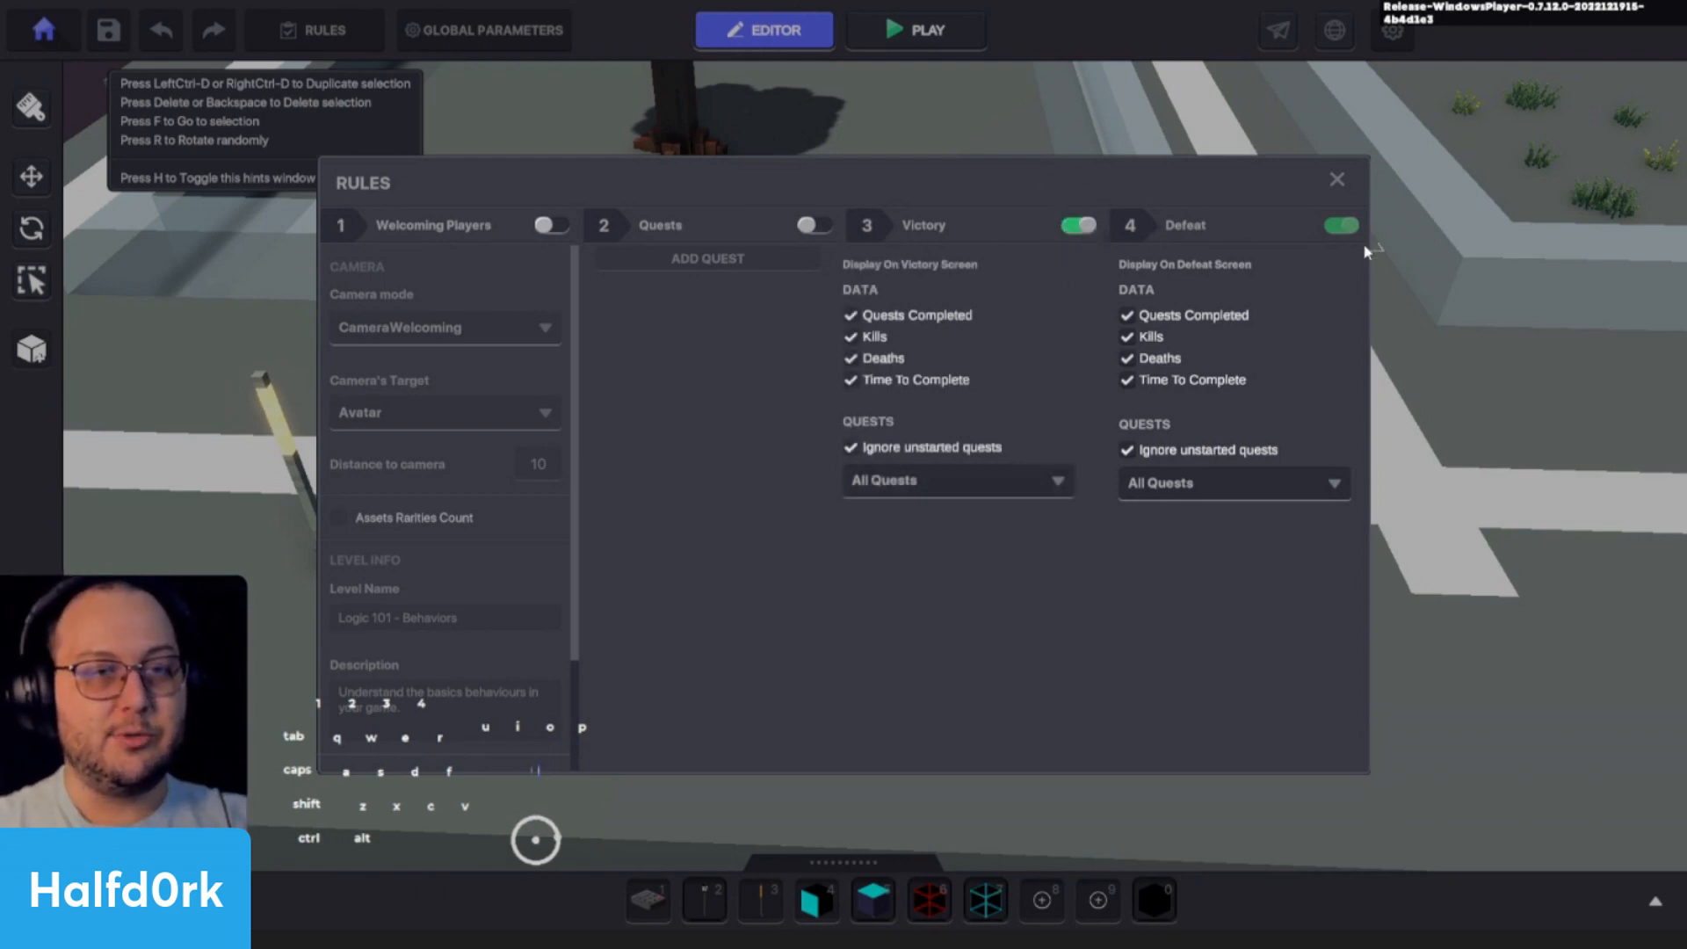
left_click(1077, 228)
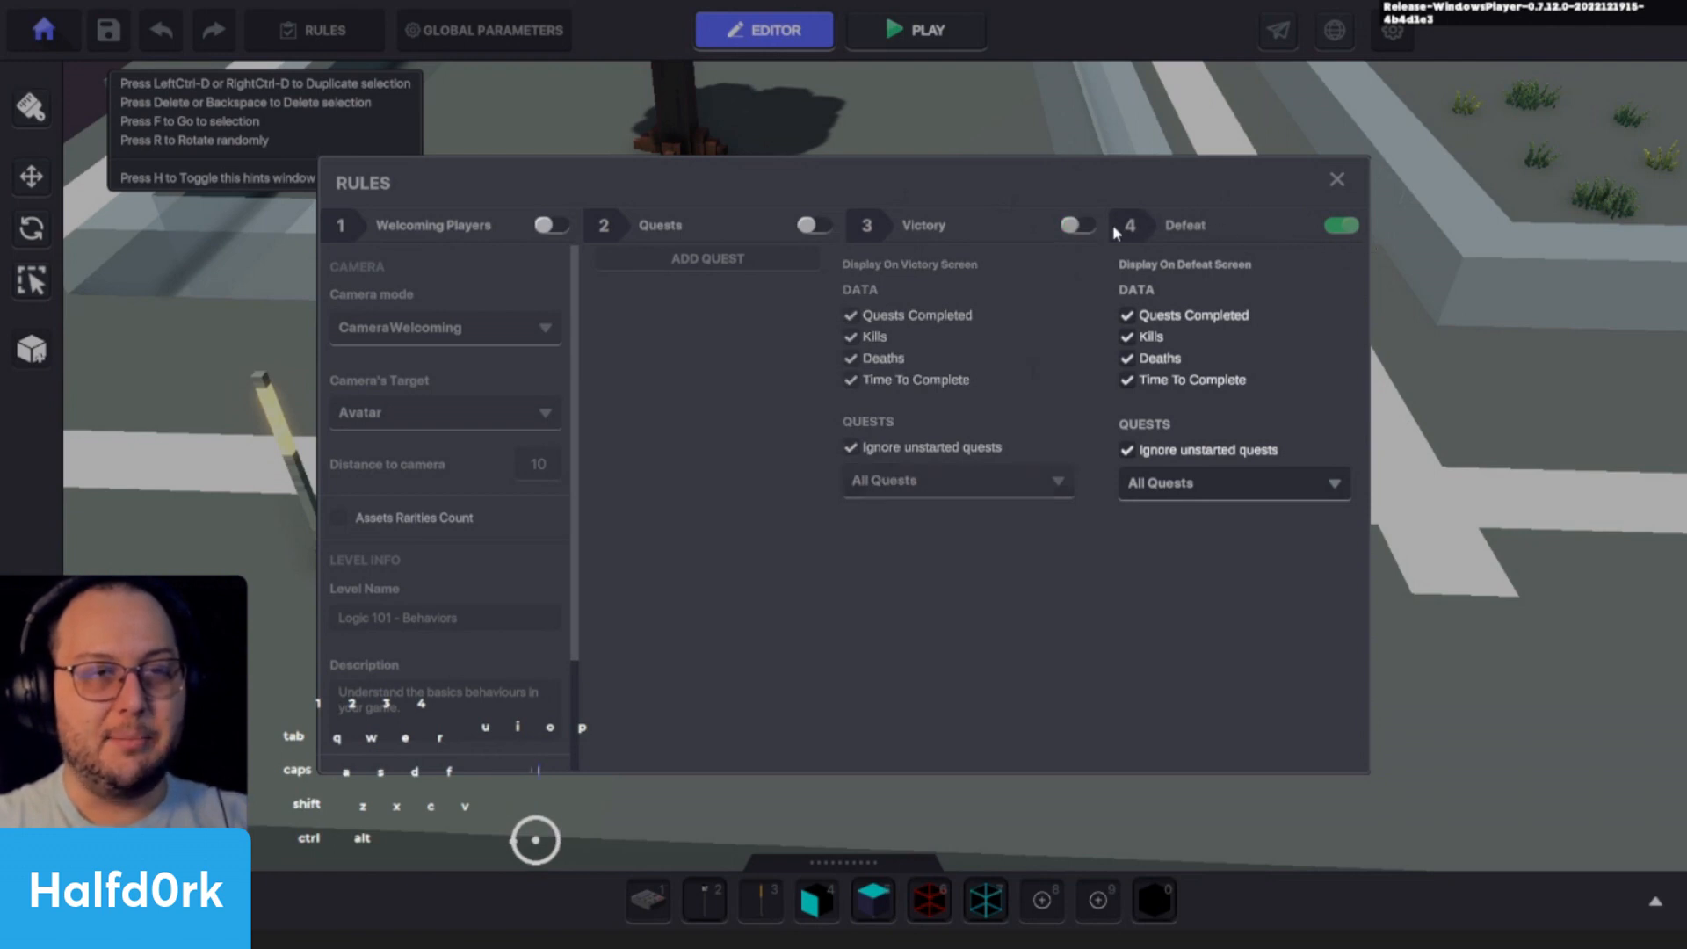
left_click(1077, 226)
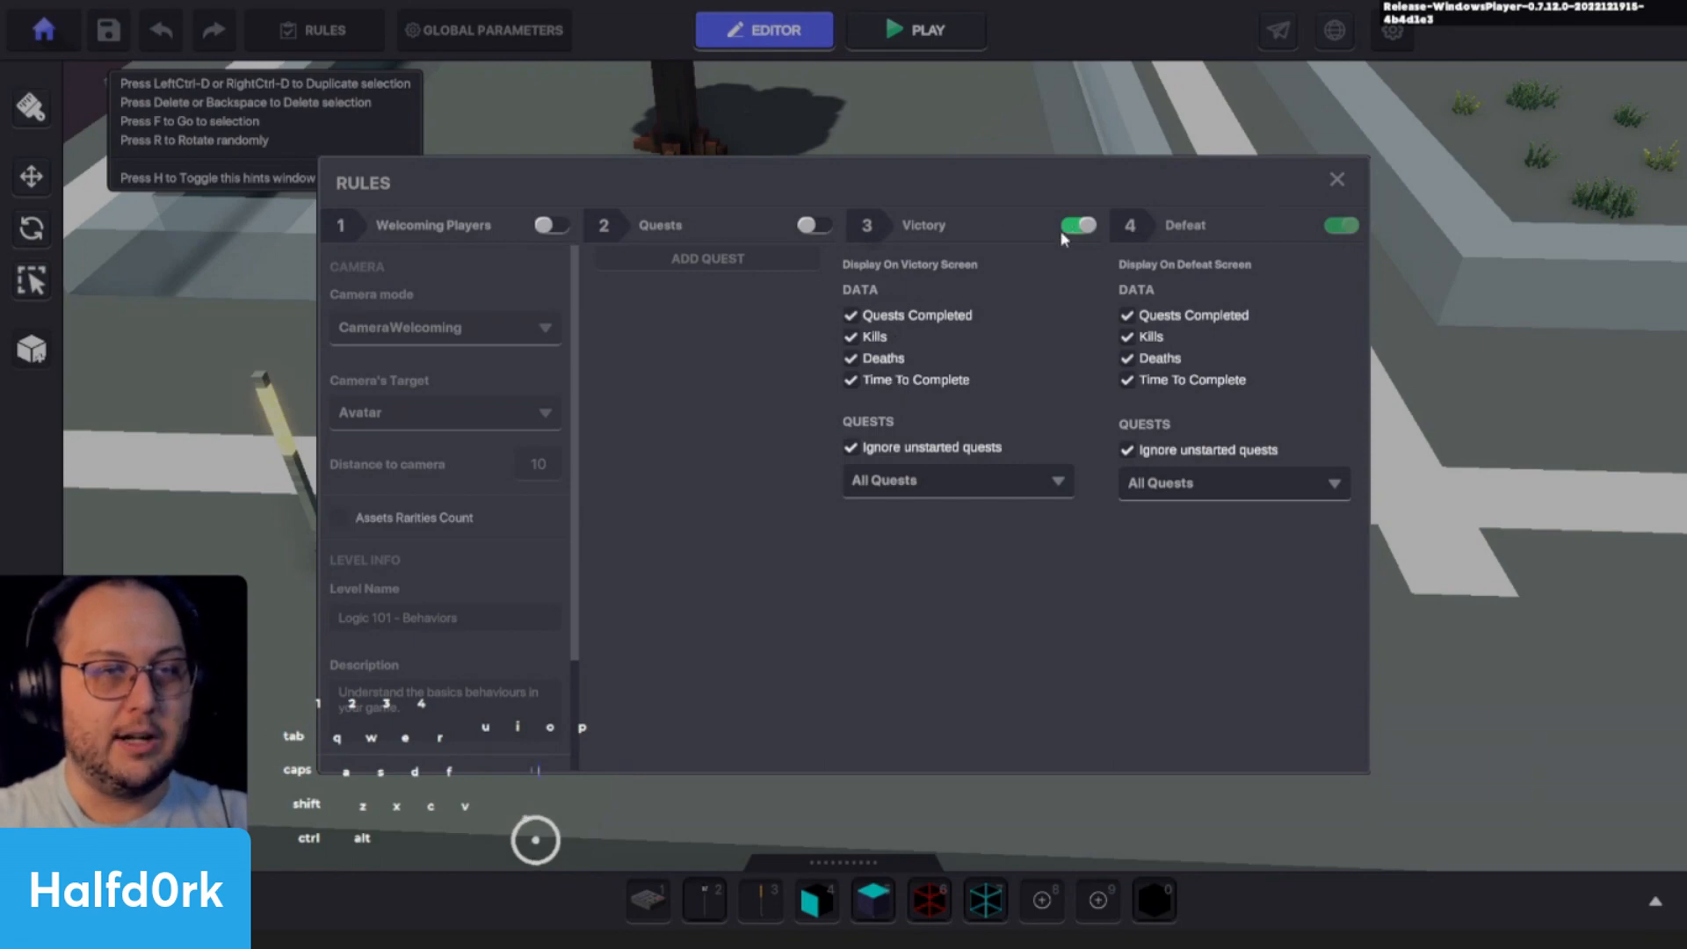
left_click(1337, 179)
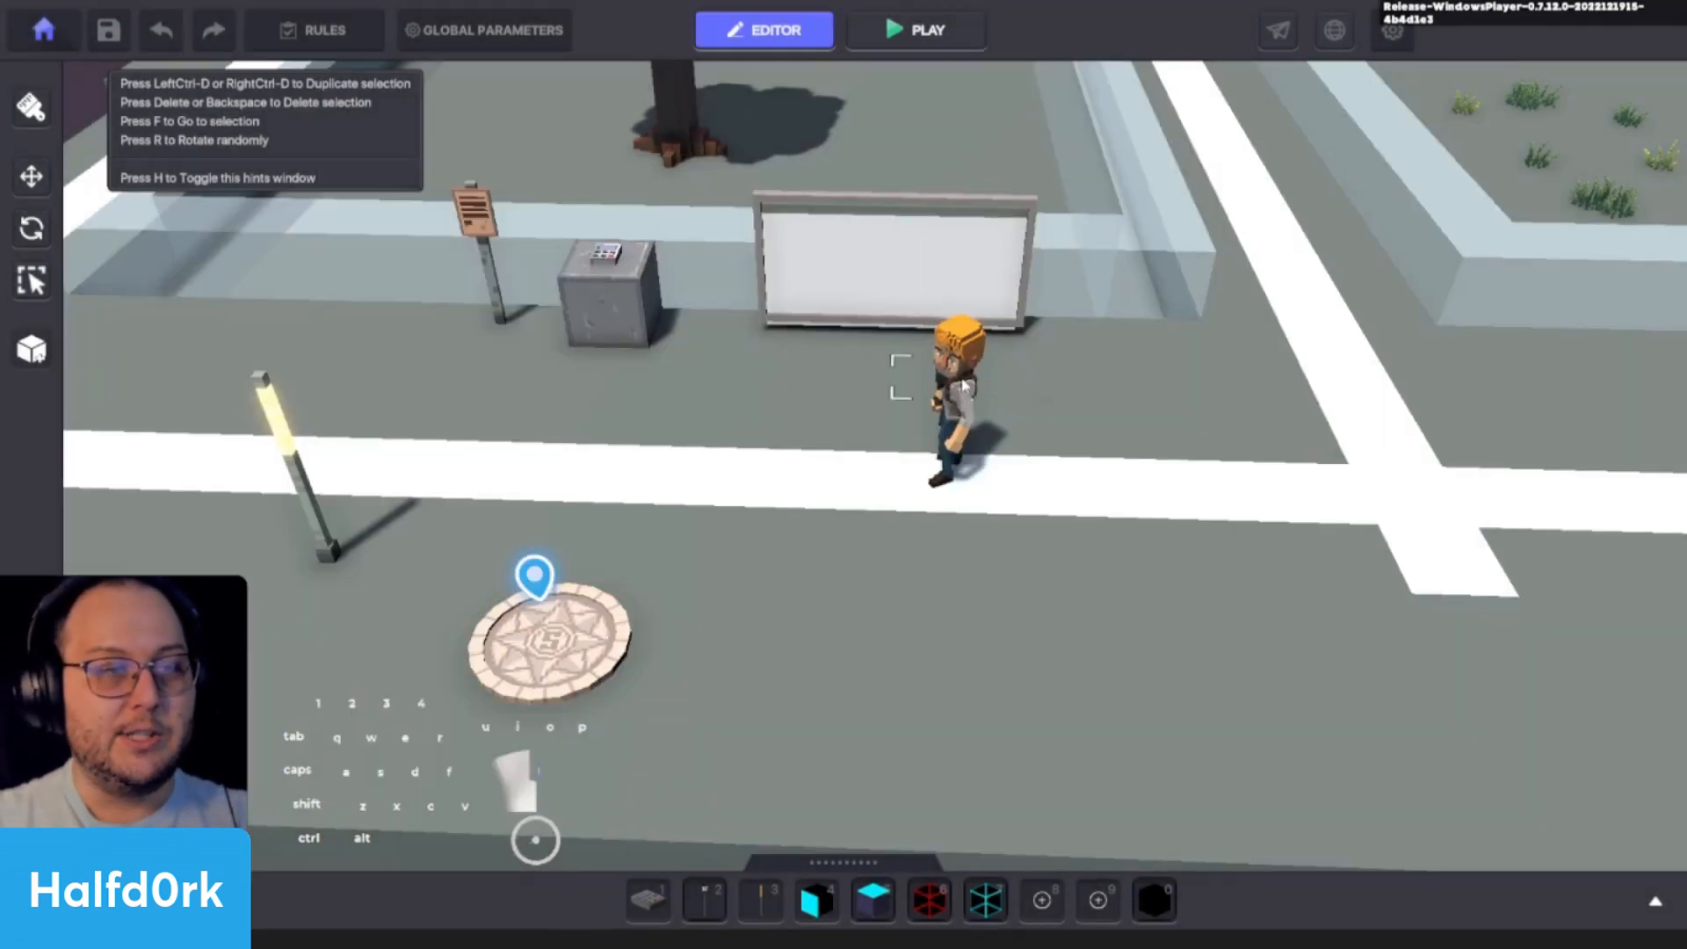
- Add a Victory component to Adventurer Jet and set its victory condition to OnDeath
left_click(956, 352)
scroll(1524, 493, "down", 6)
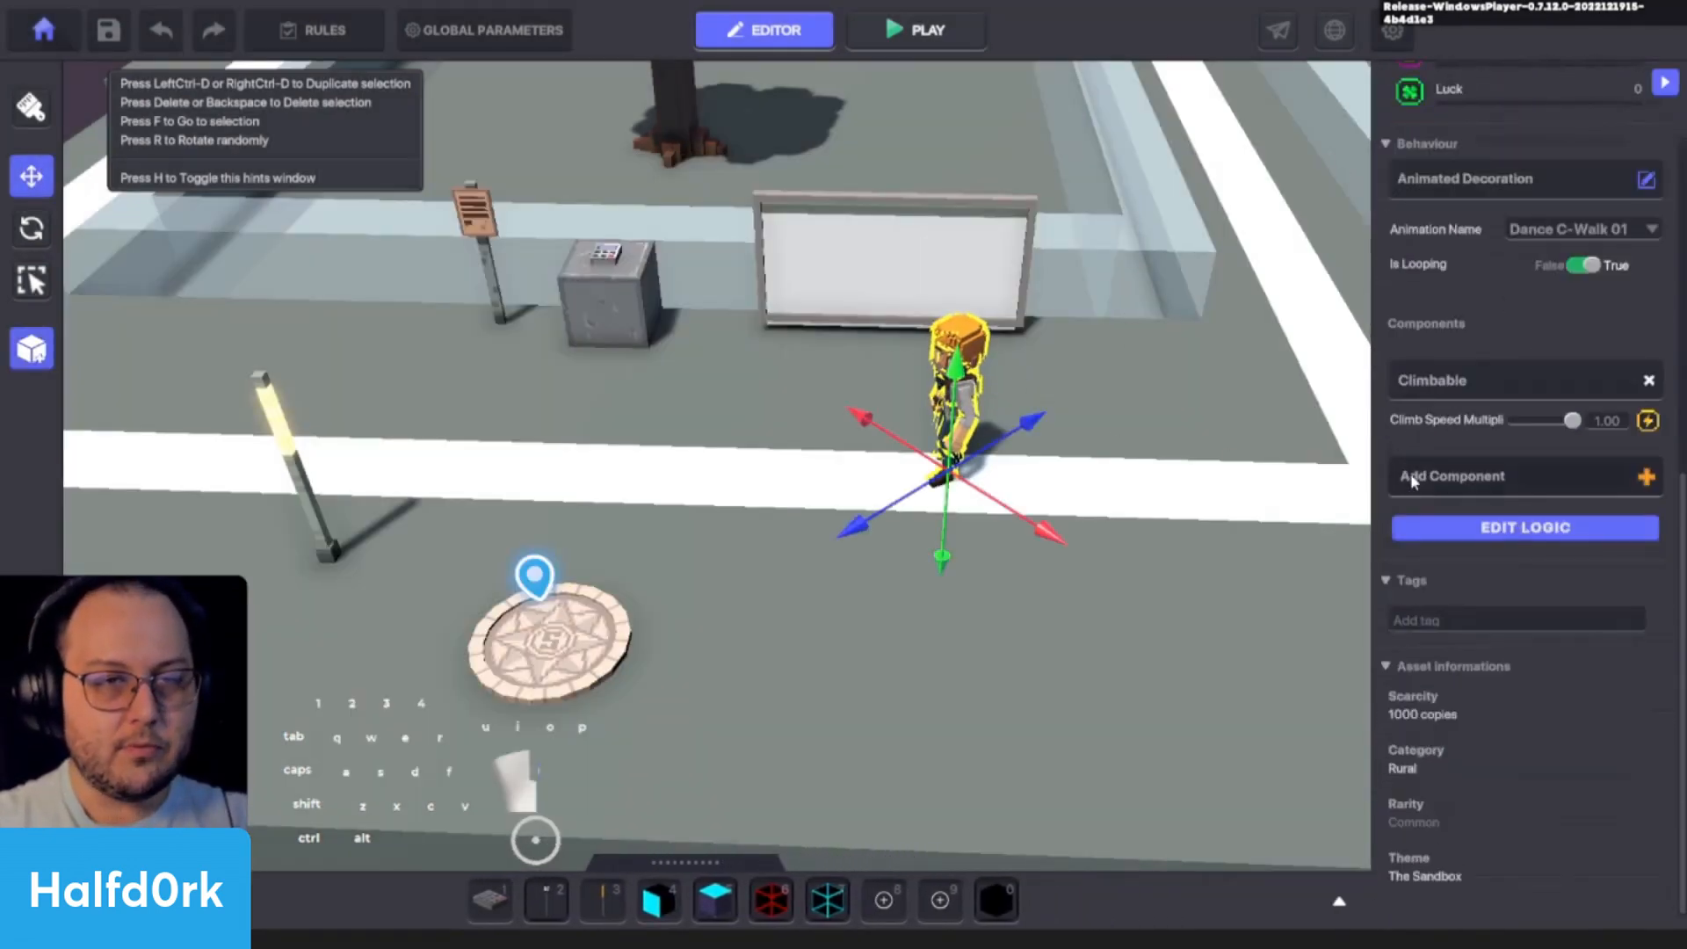
left_click(1408, 477)
scroll(775, 594, "down", 1)
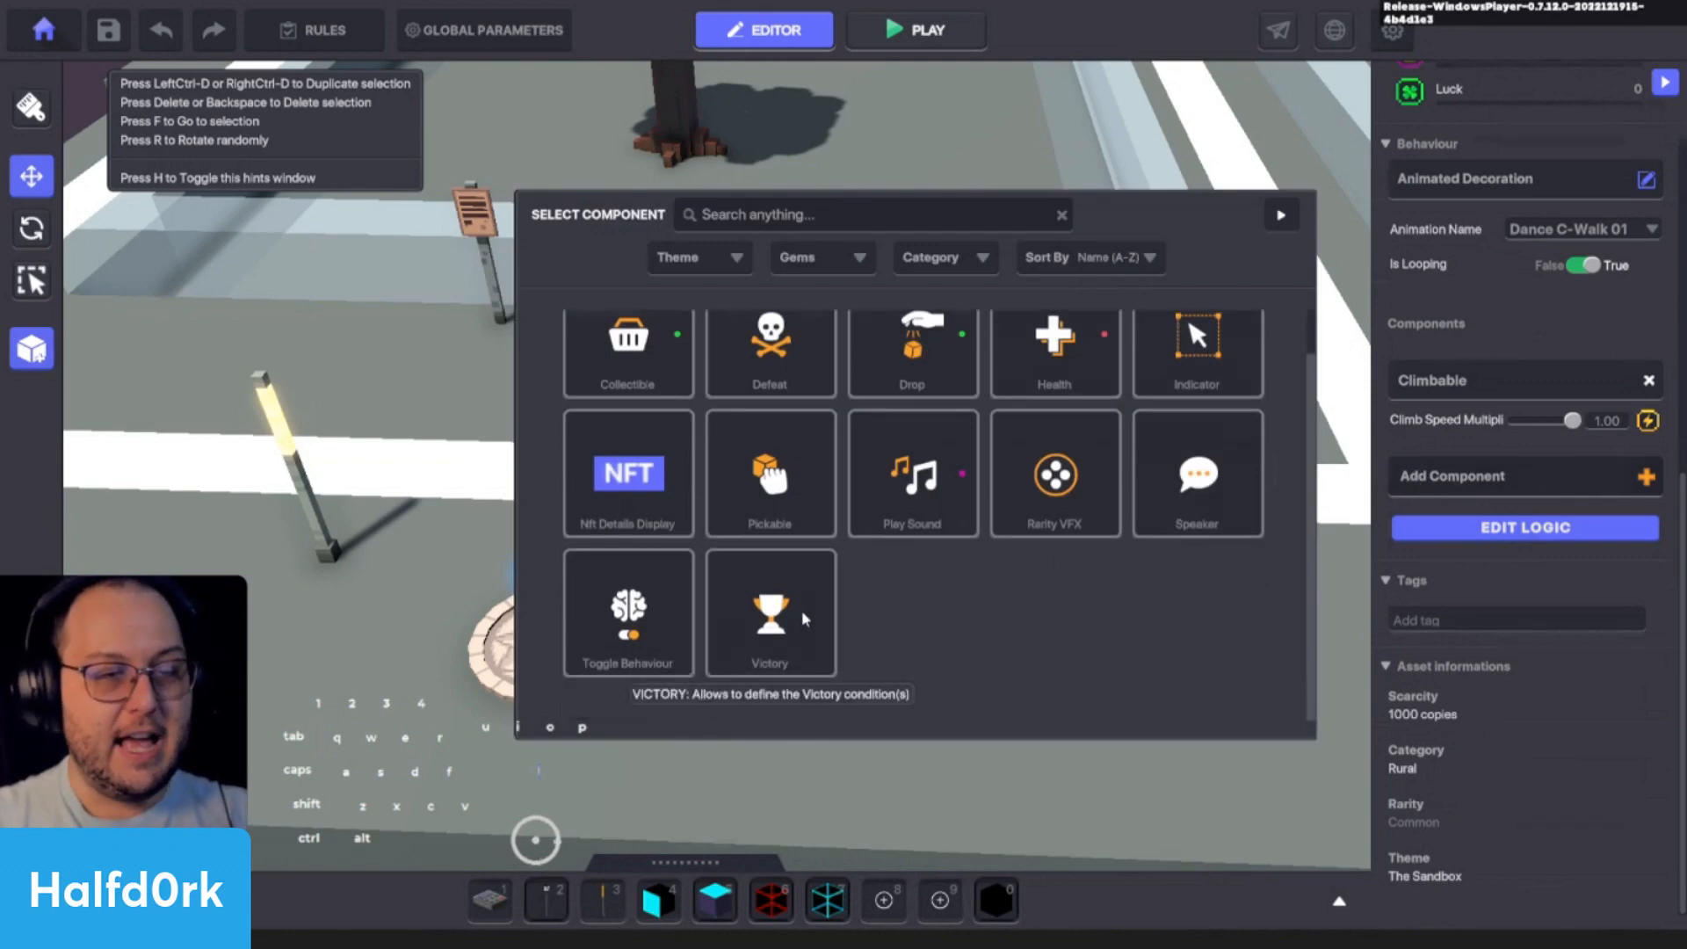
left_click(771, 615)
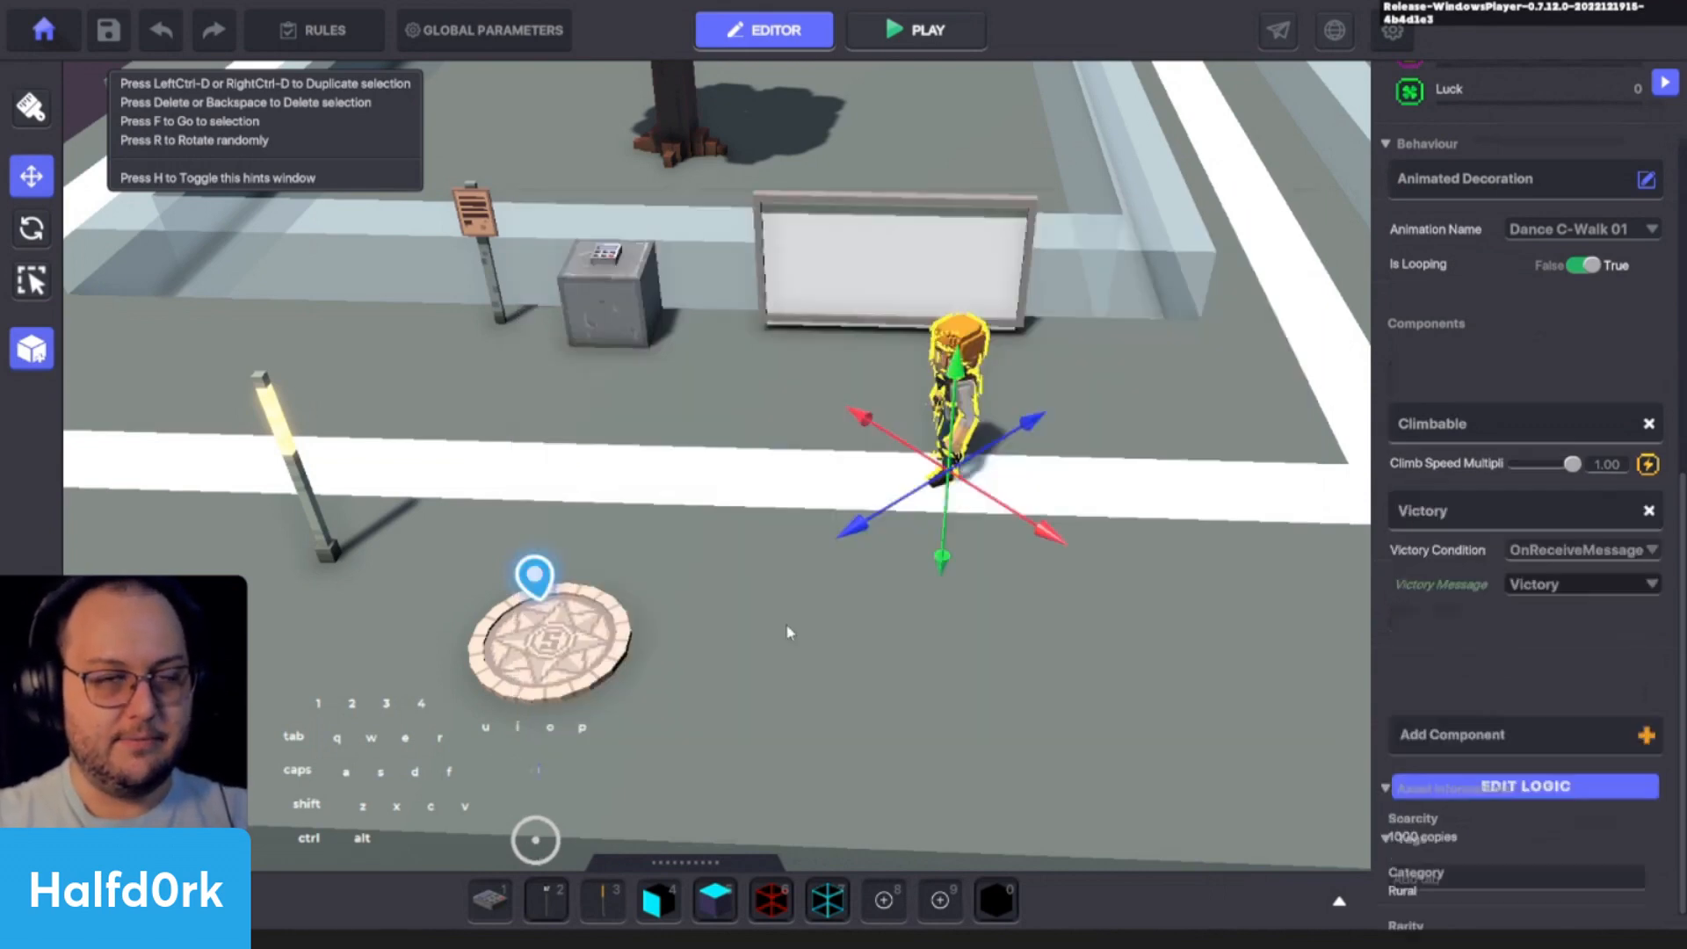
left_click(1555, 506)
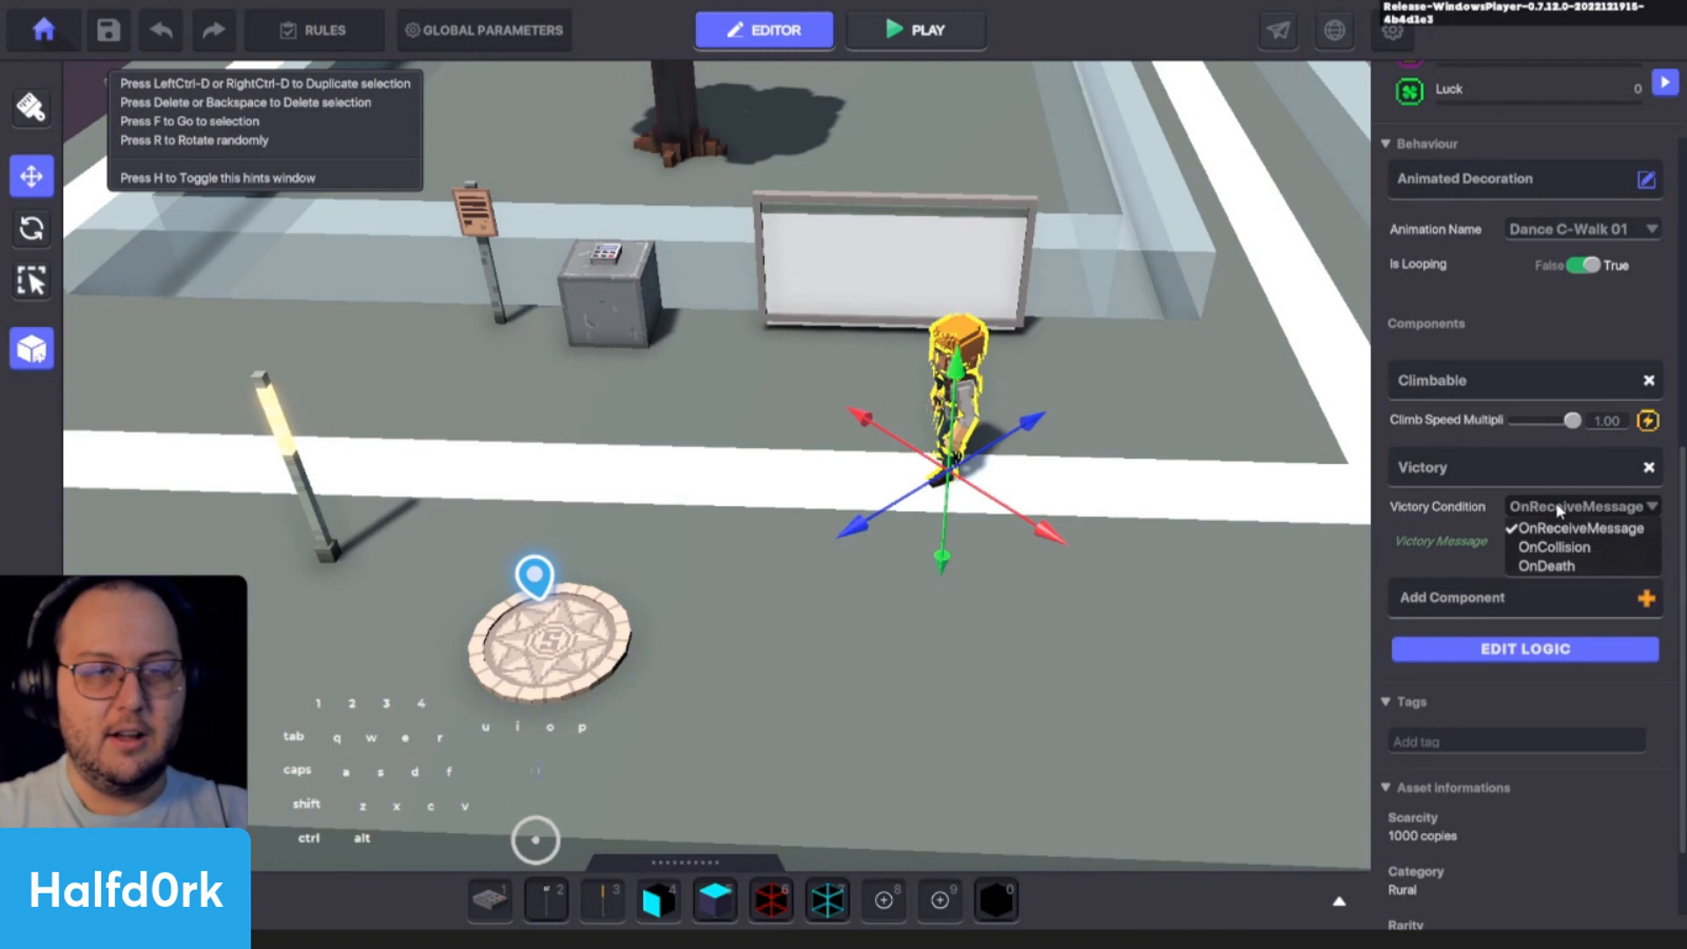
left_click(1546, 566)
- Remove Adventurer Jet's Climbable component and add a Health component with health set to 1
scroll(1519, 635, "up", 3)
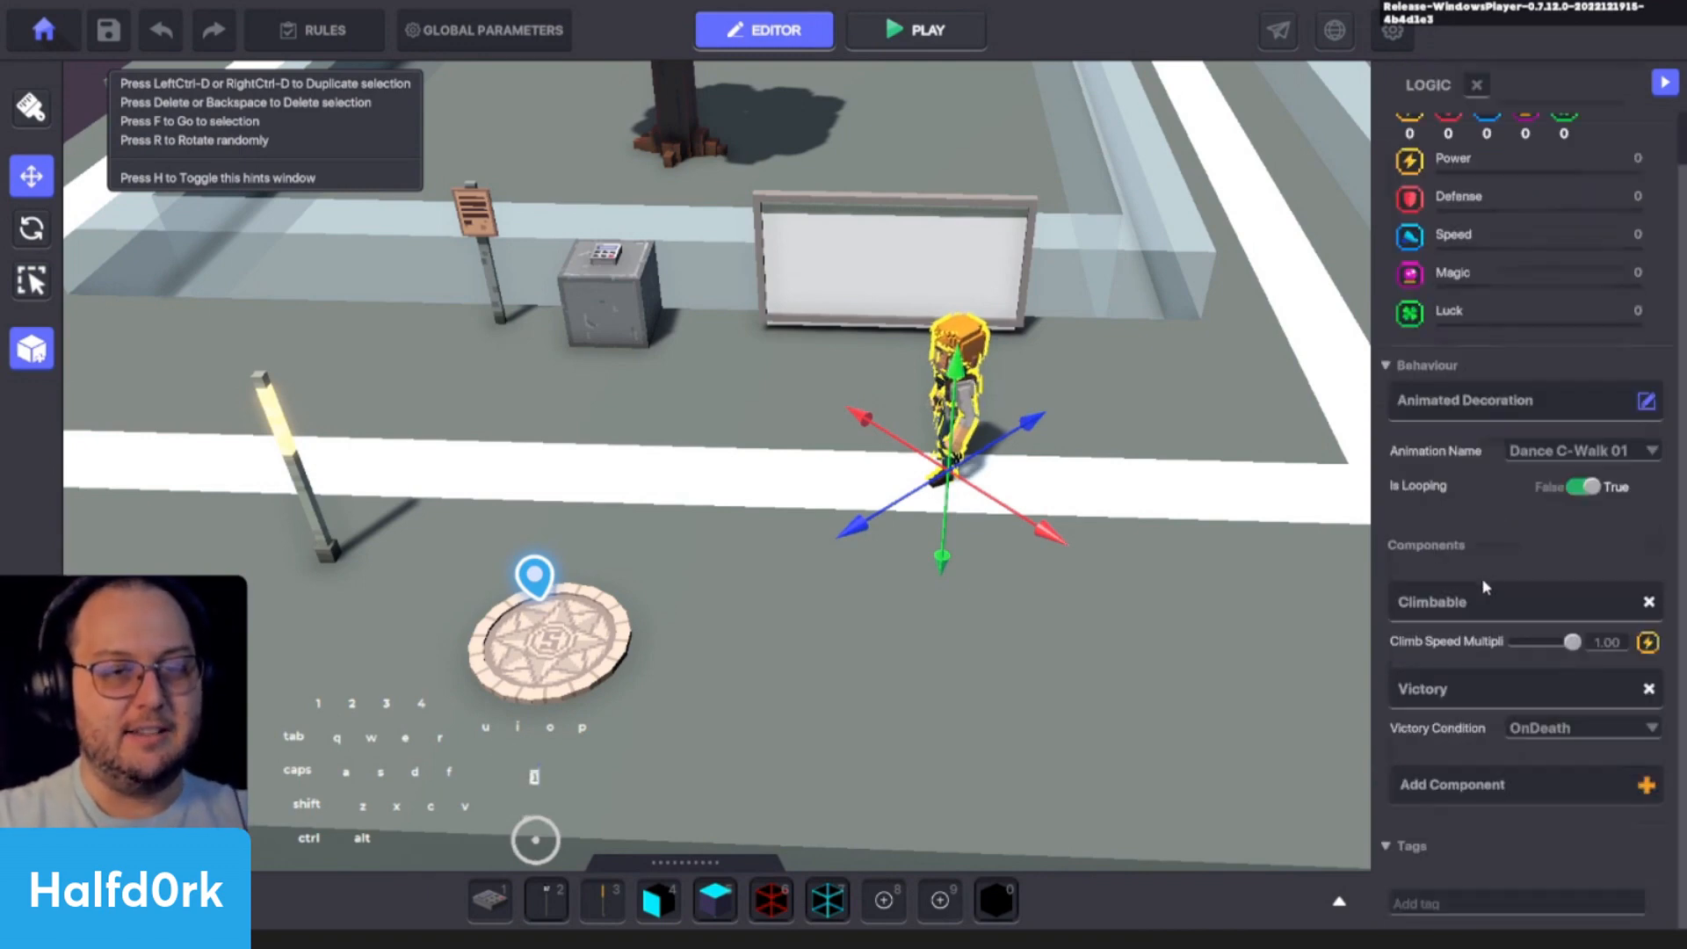
left_click(1648, 659)
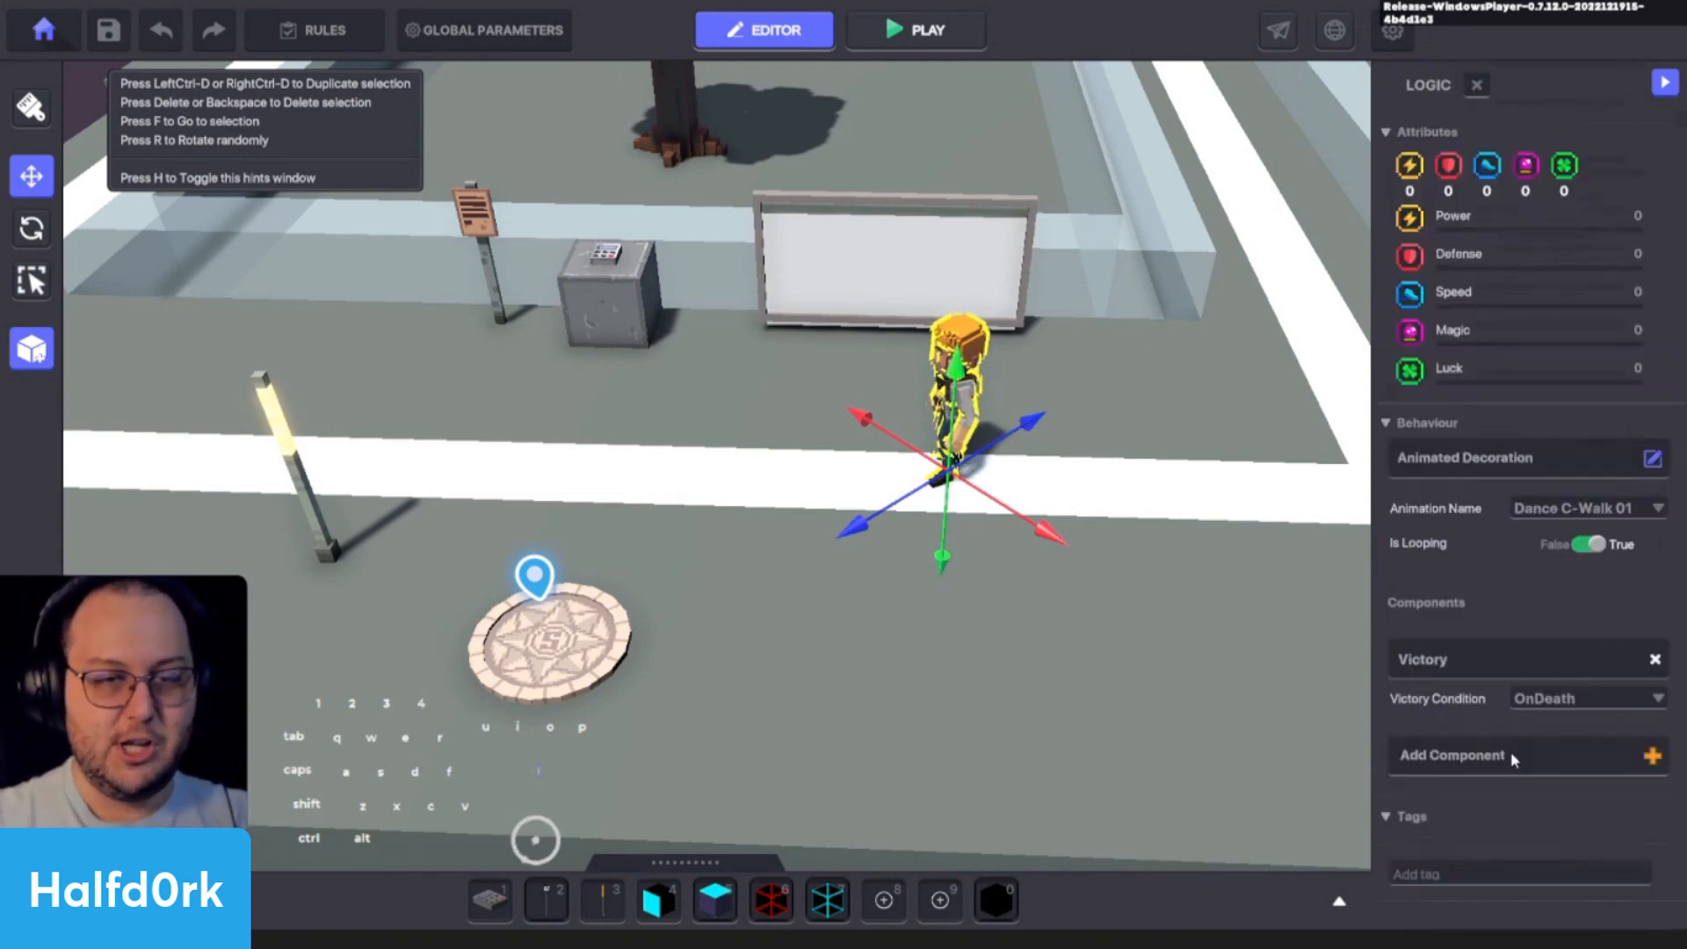
left_click(1532, 746)
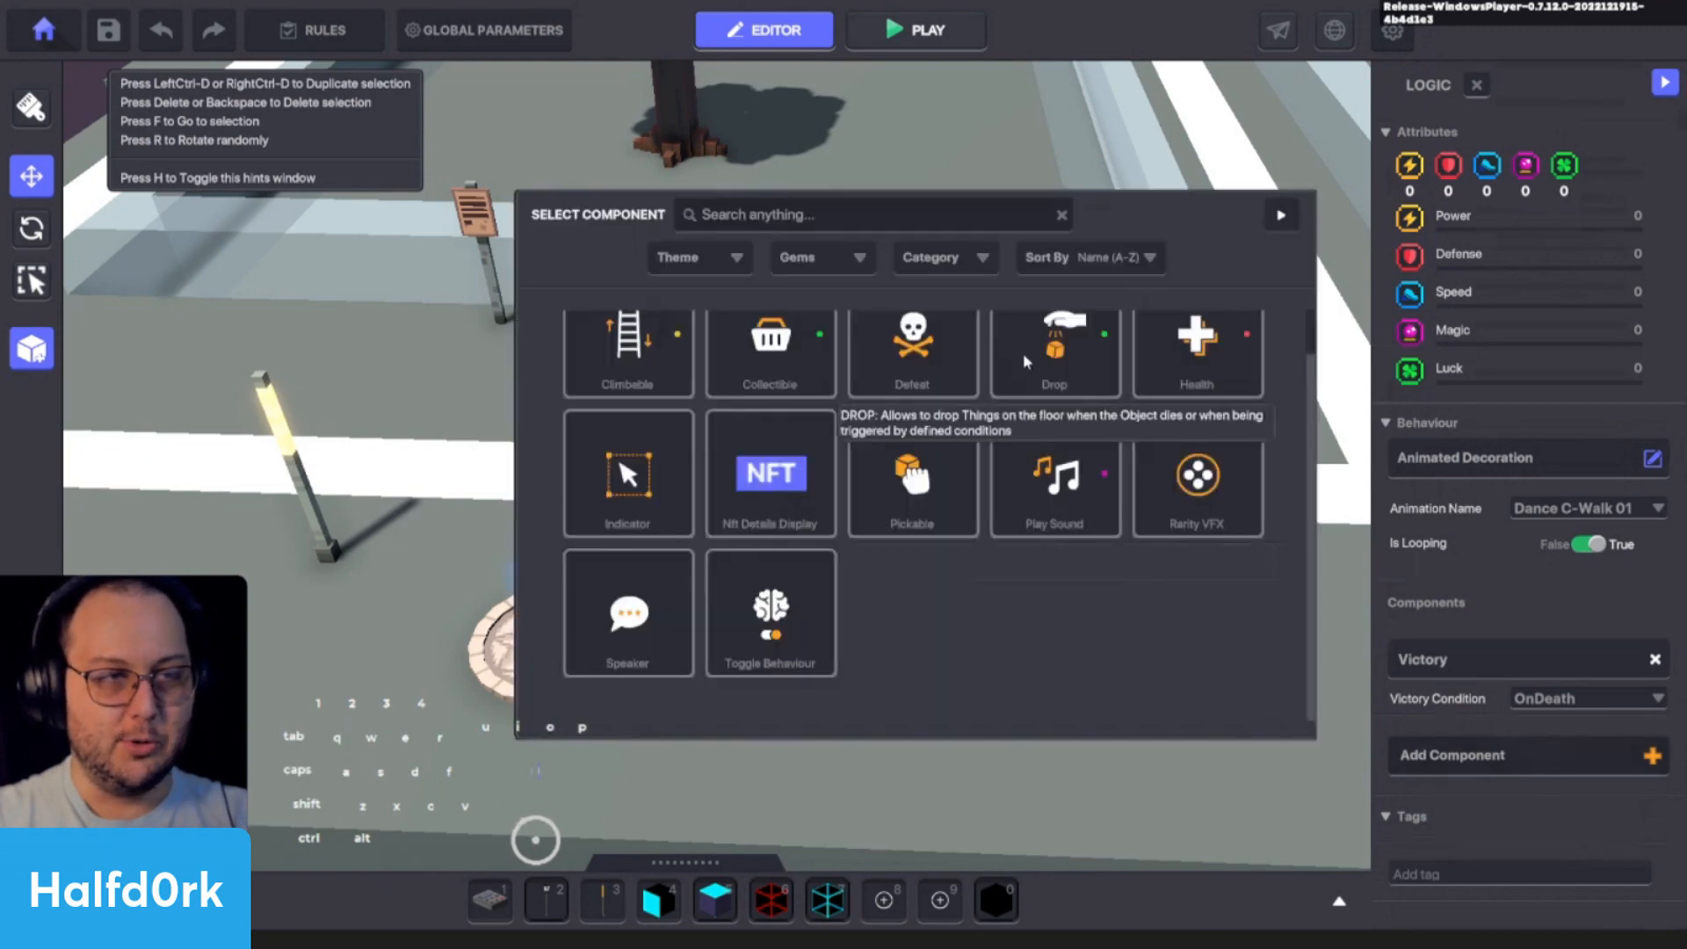
left_click(1196, 351)
scroll(1581, 729, "down", 4)
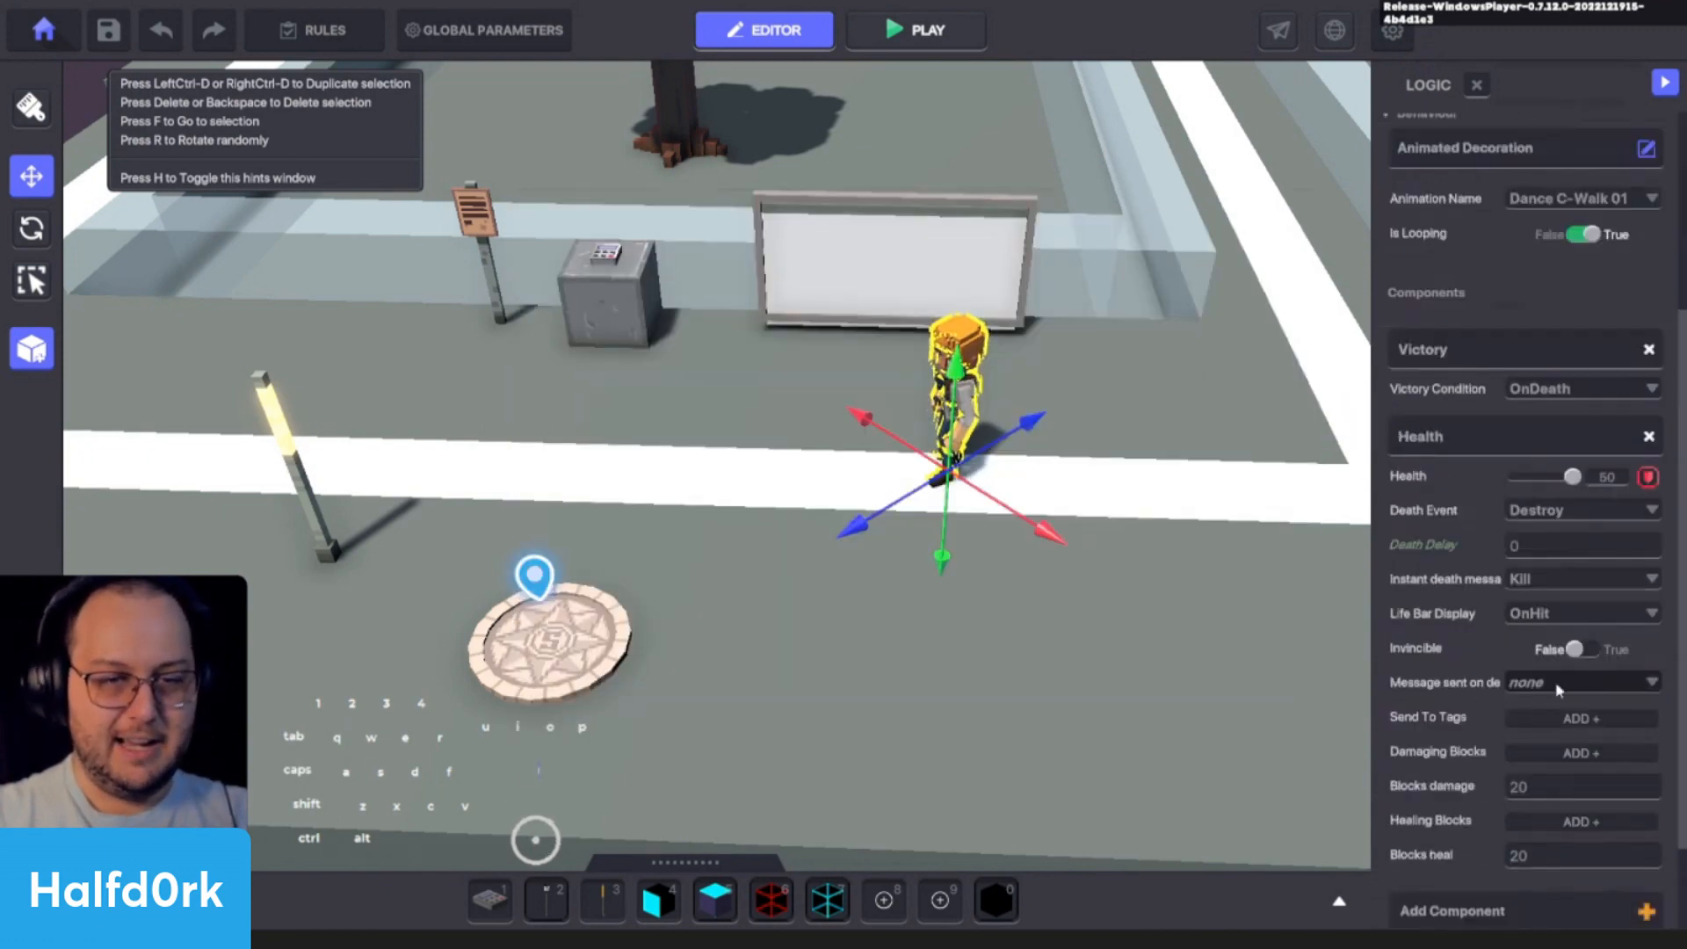
left_click(1615, 479)
type("1")
left_click(1458, 615)
scroll(1454, 615, "down", 3)
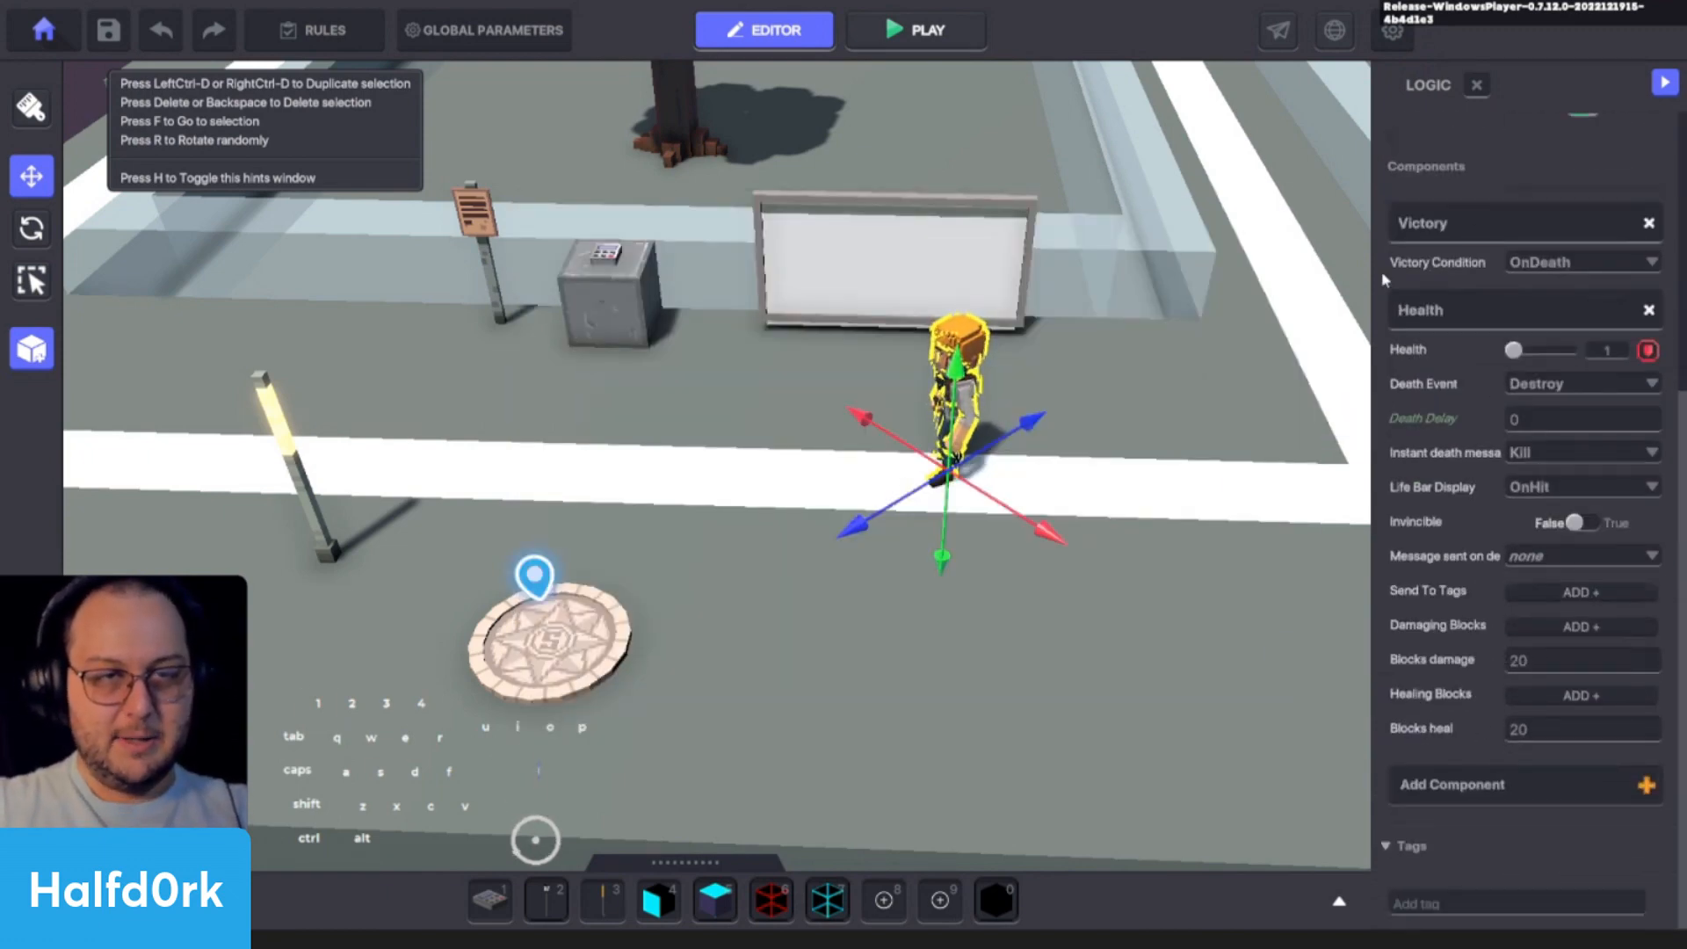
- Playtest the experience, attack Adventurer Jet to trigger the victory, and return to edit mode
key("ctrl+p")
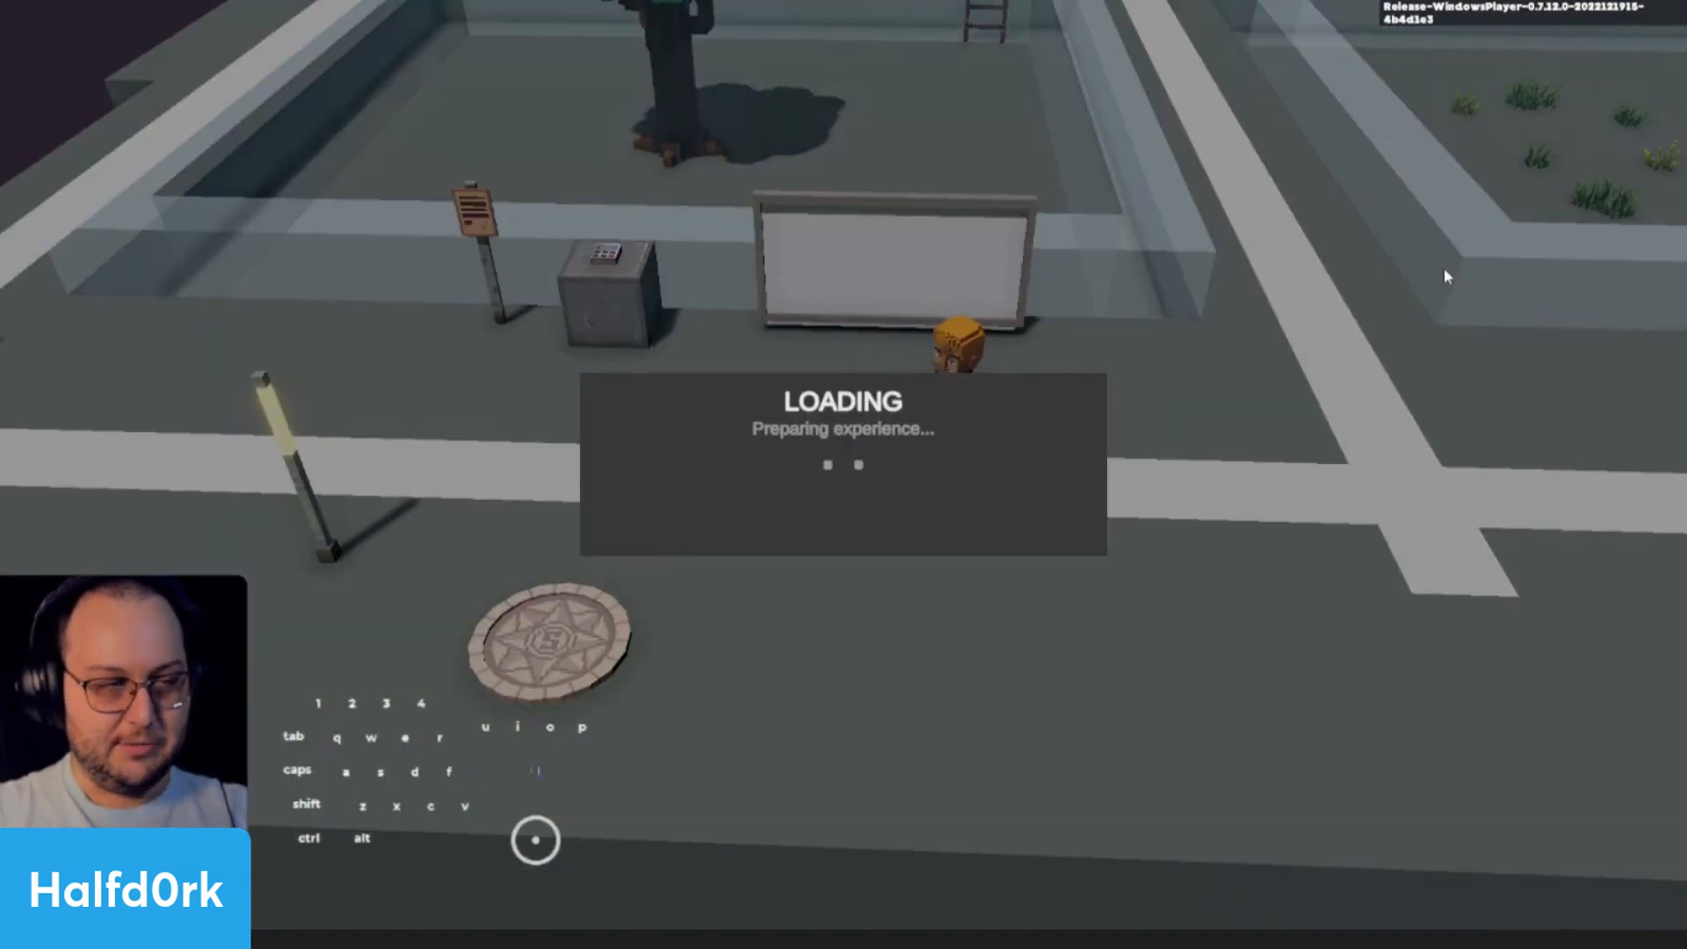
key("w")
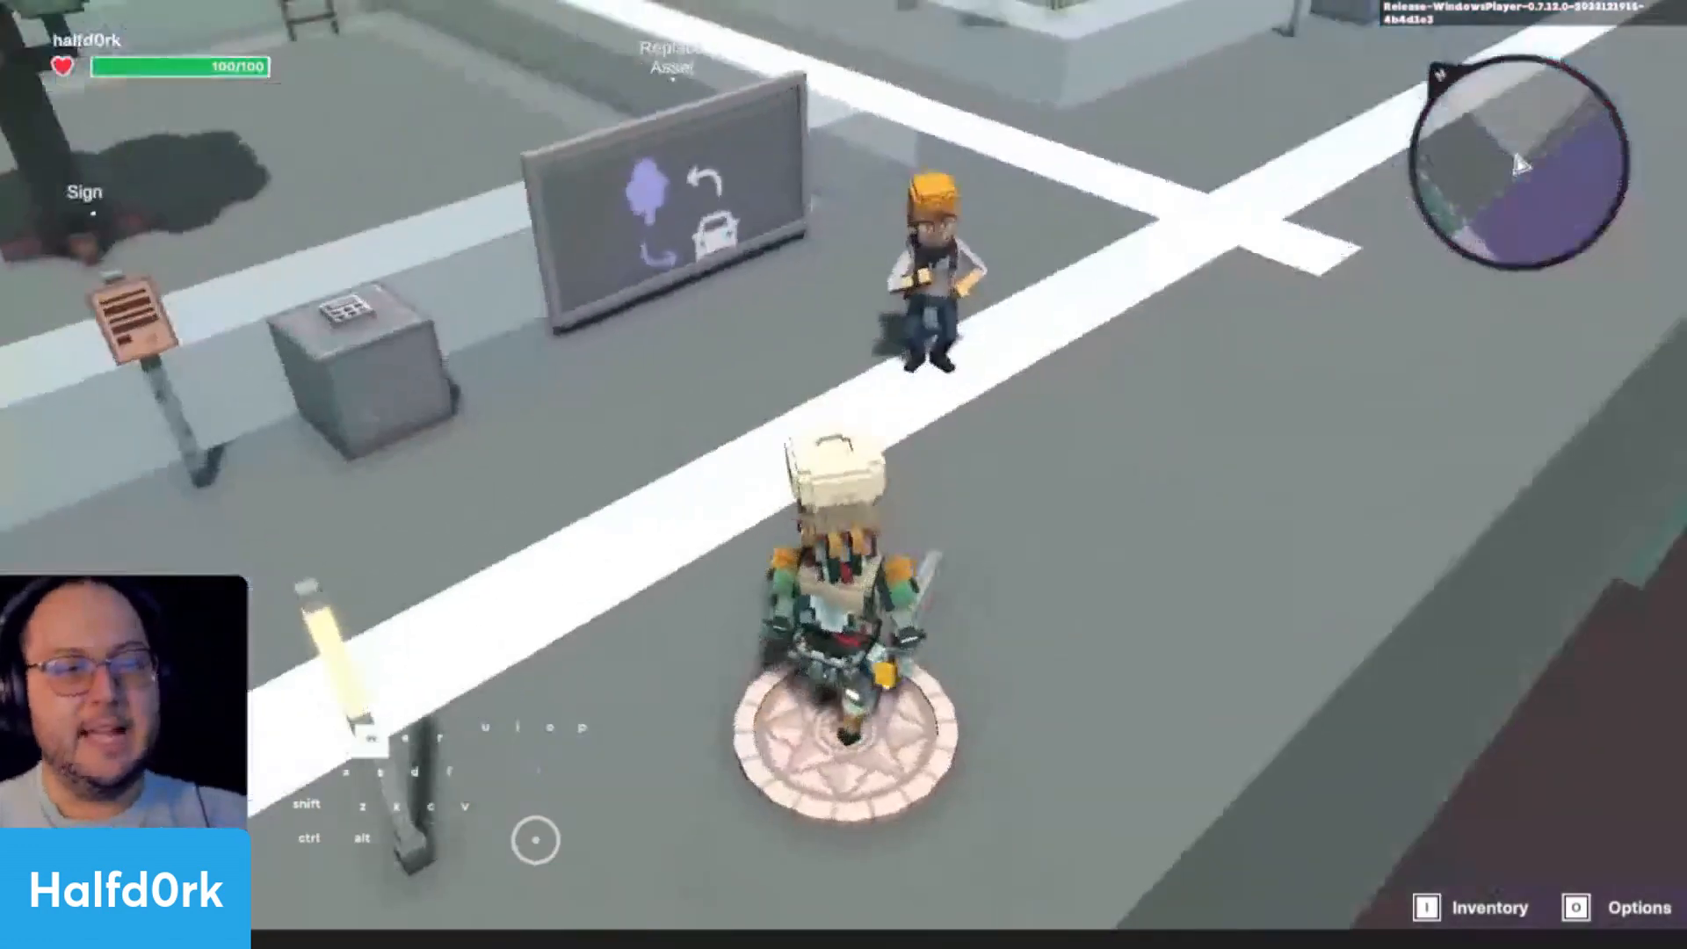
left_click(843, 475)
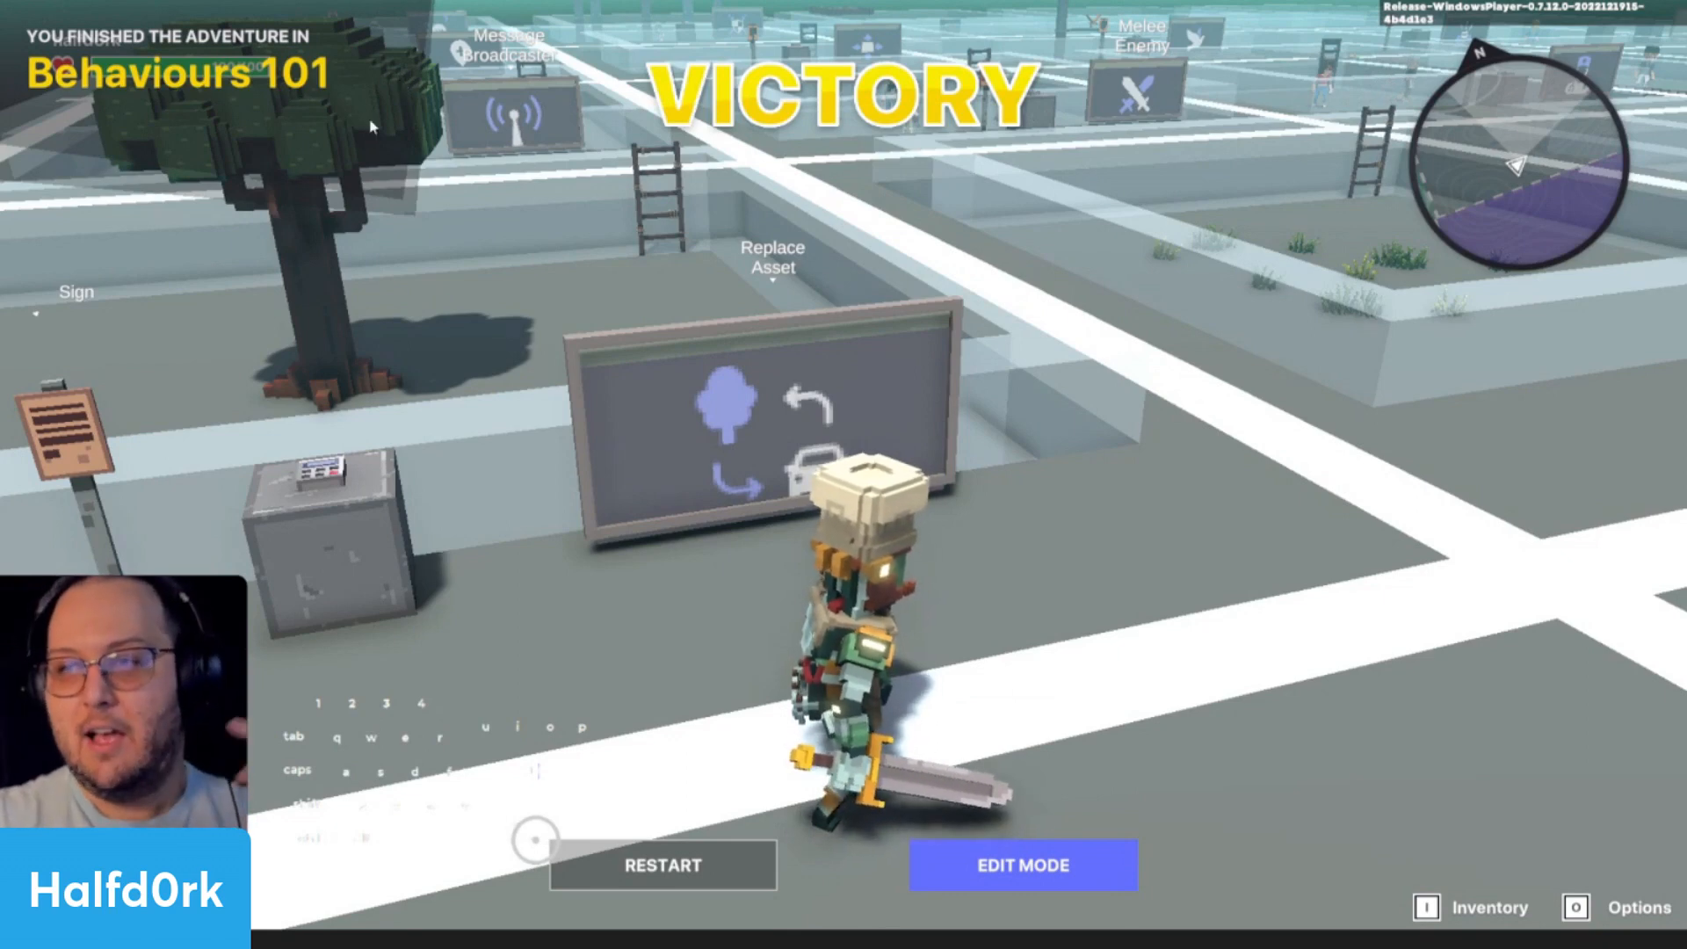
left_click(935, 871)
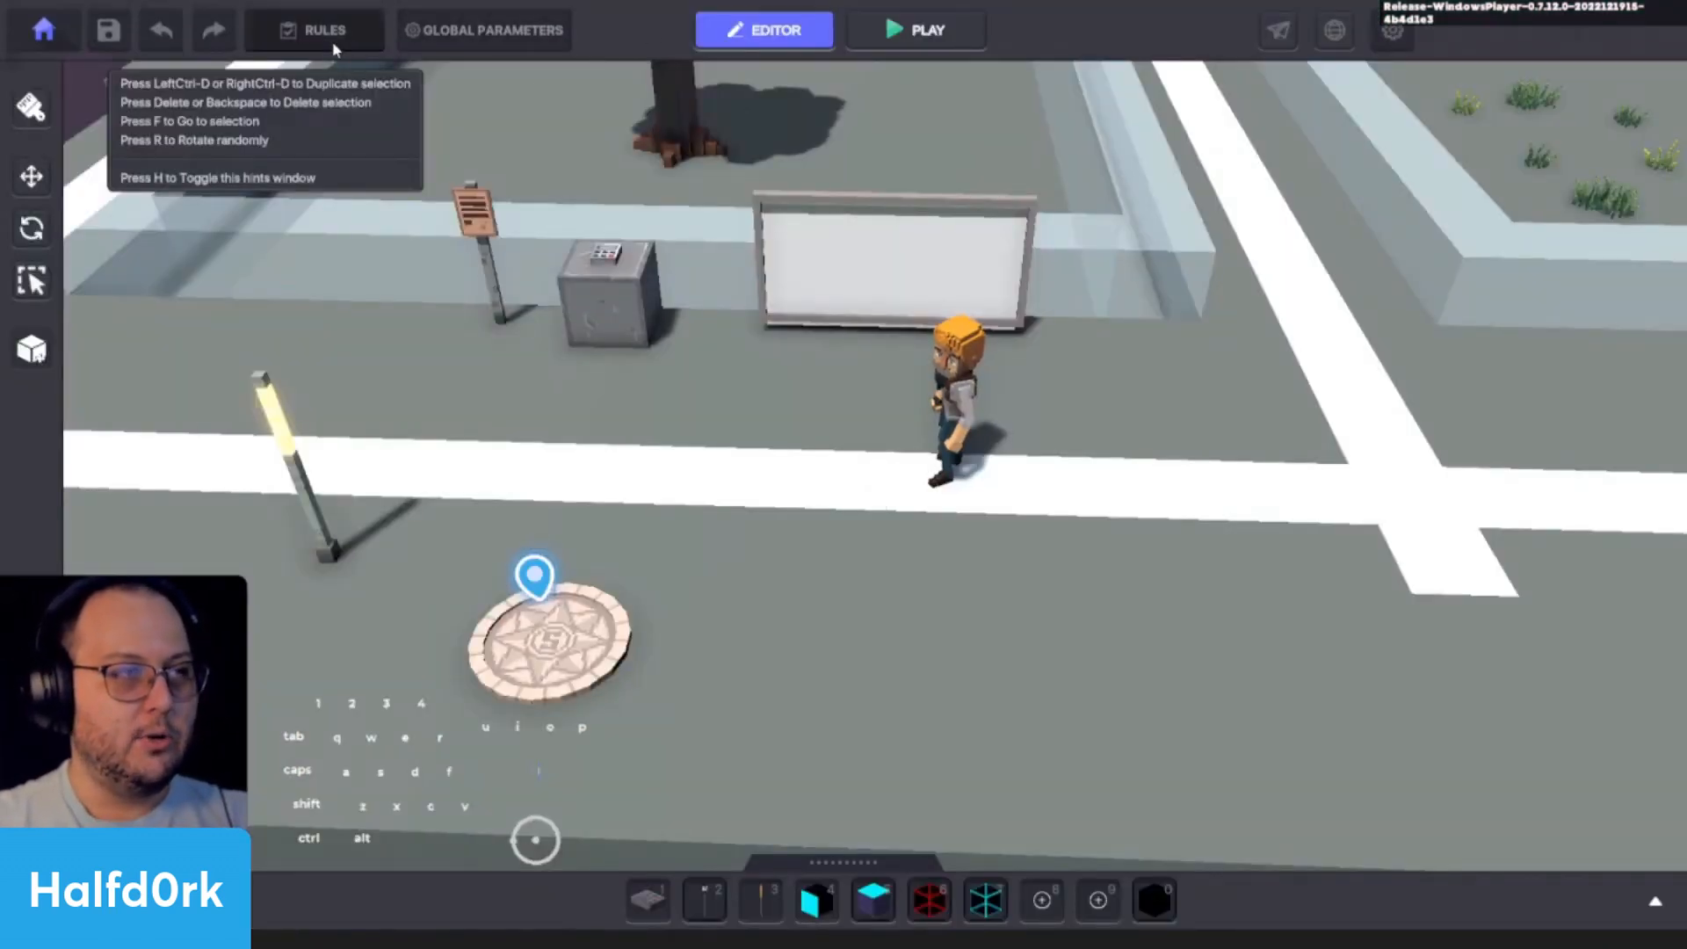
- Review the game rules, close them, and look through the avatar settings and equipment in Global Parameters
left_click(332, 41)
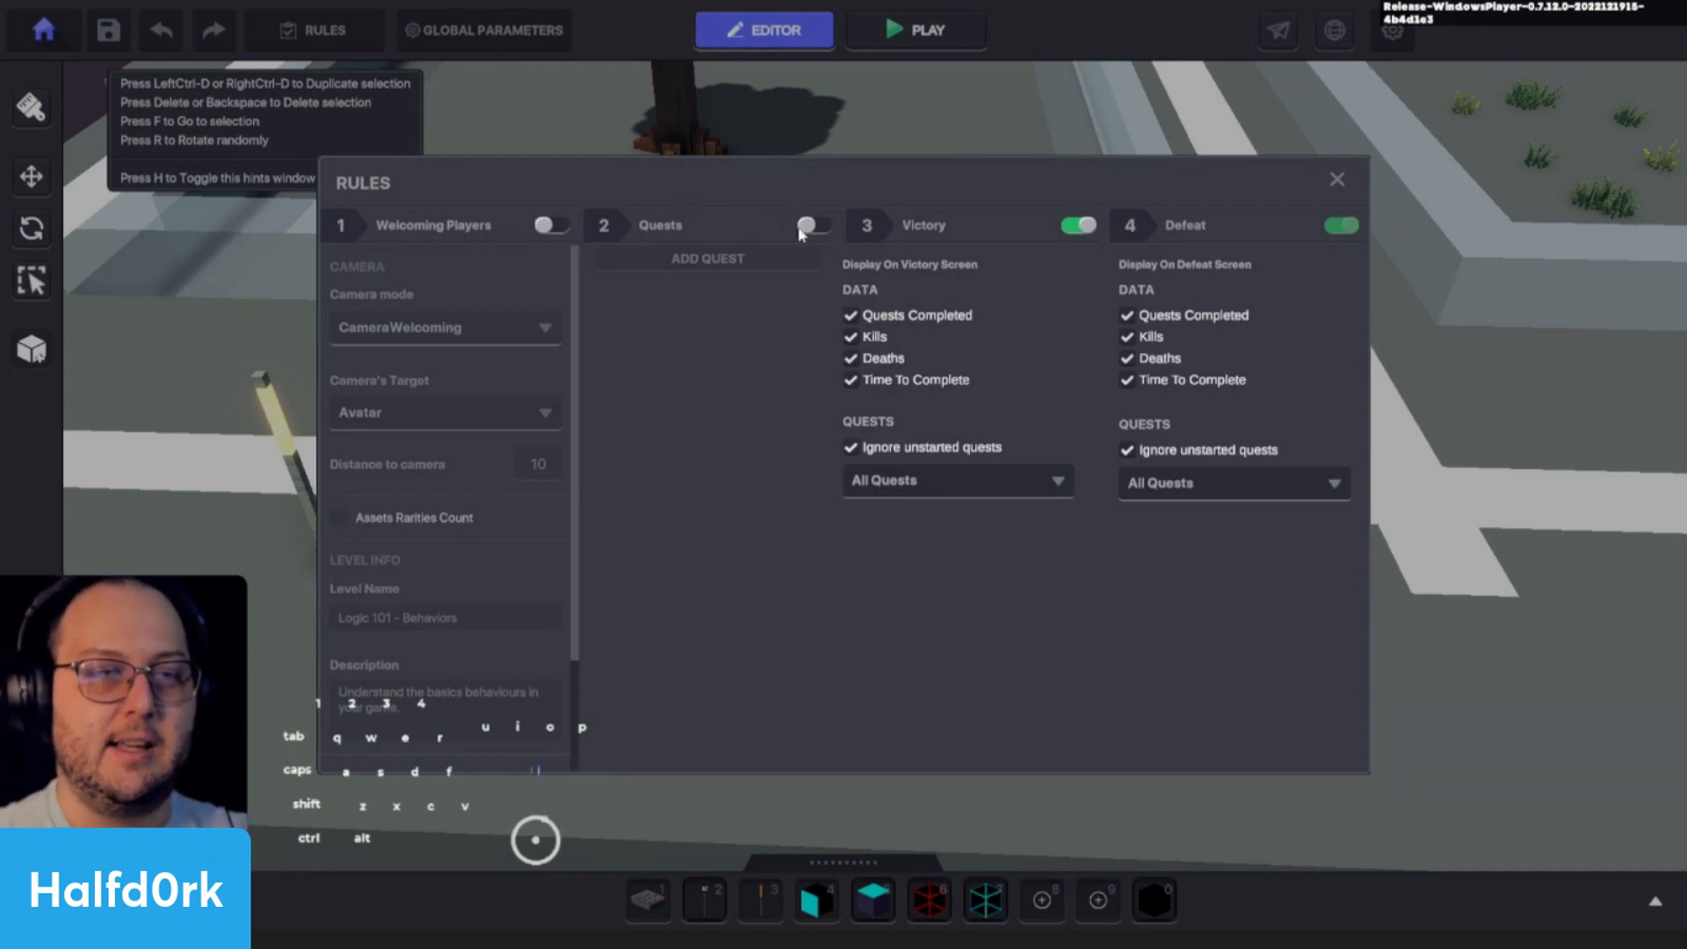
left_click(1336, 180)
left_click(456, 38)
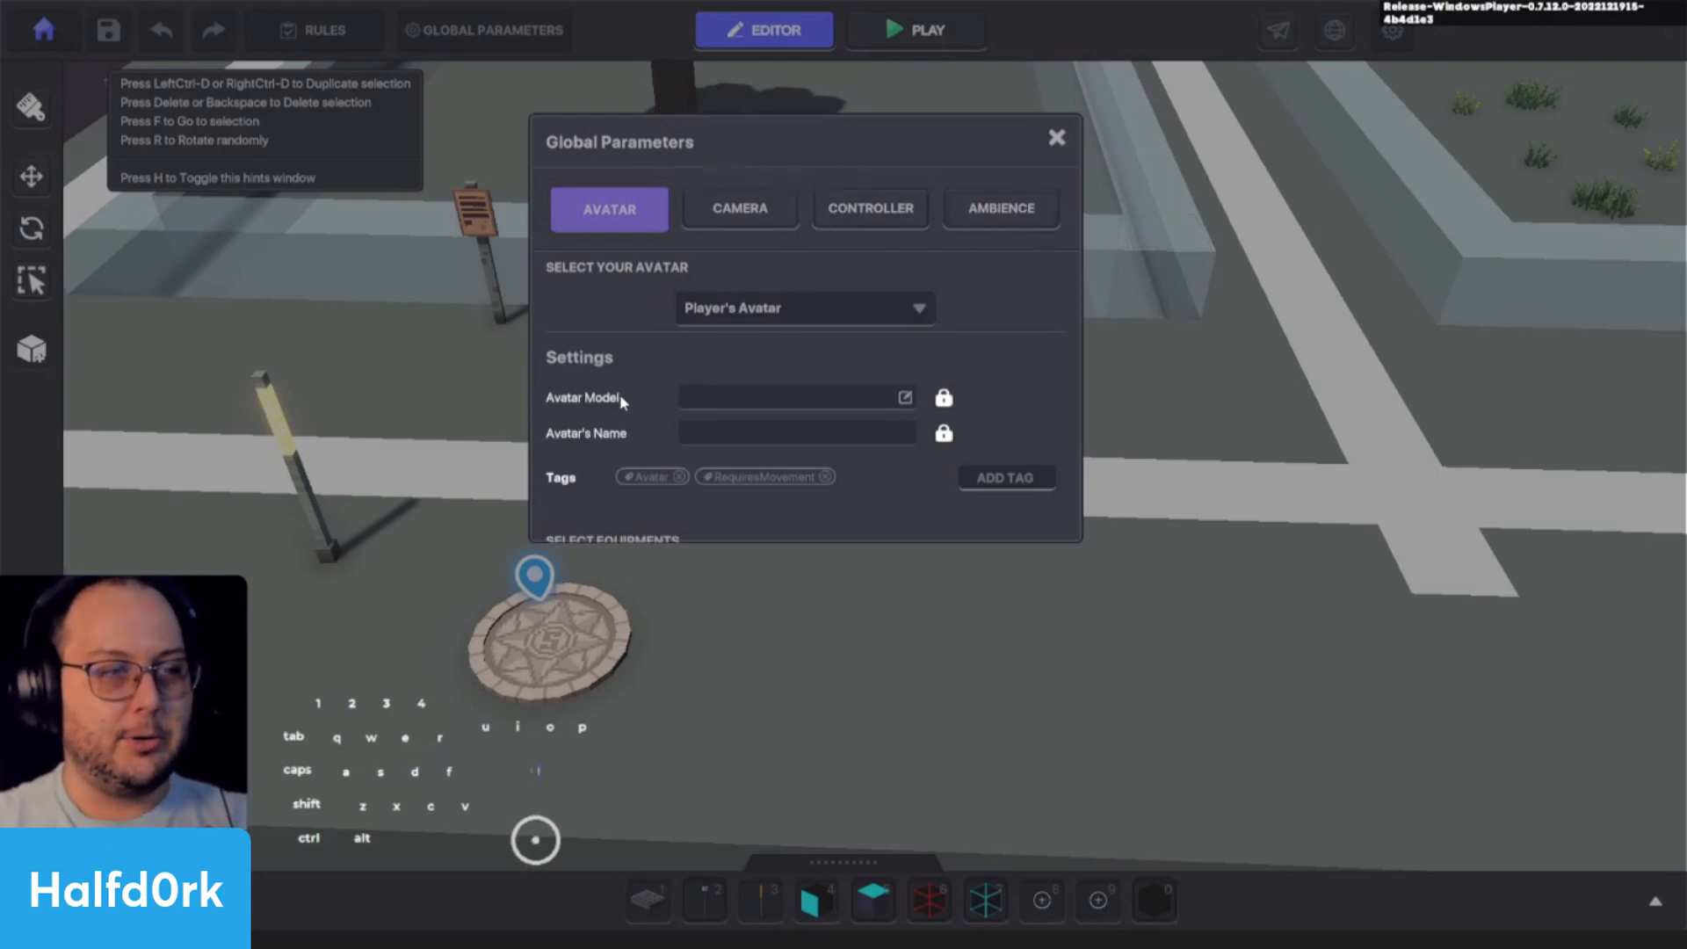
scroll(620, 394, "down", 3)
scroll(620, 337, "up", 3)
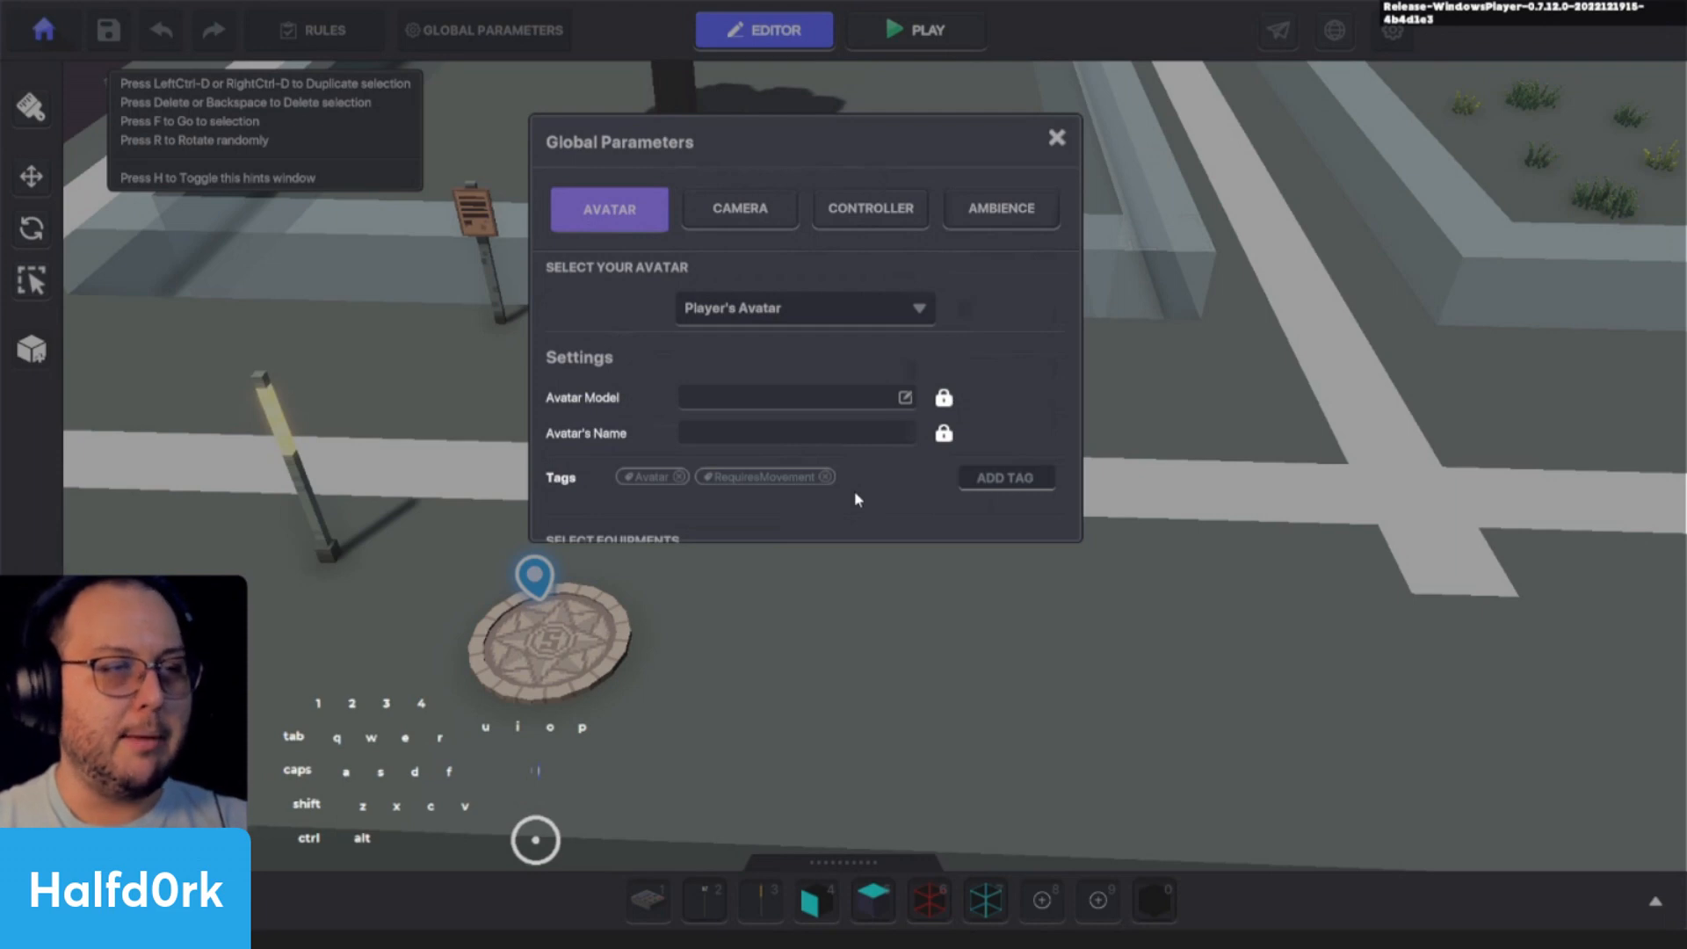
scroll(855, 476, "down", 2)
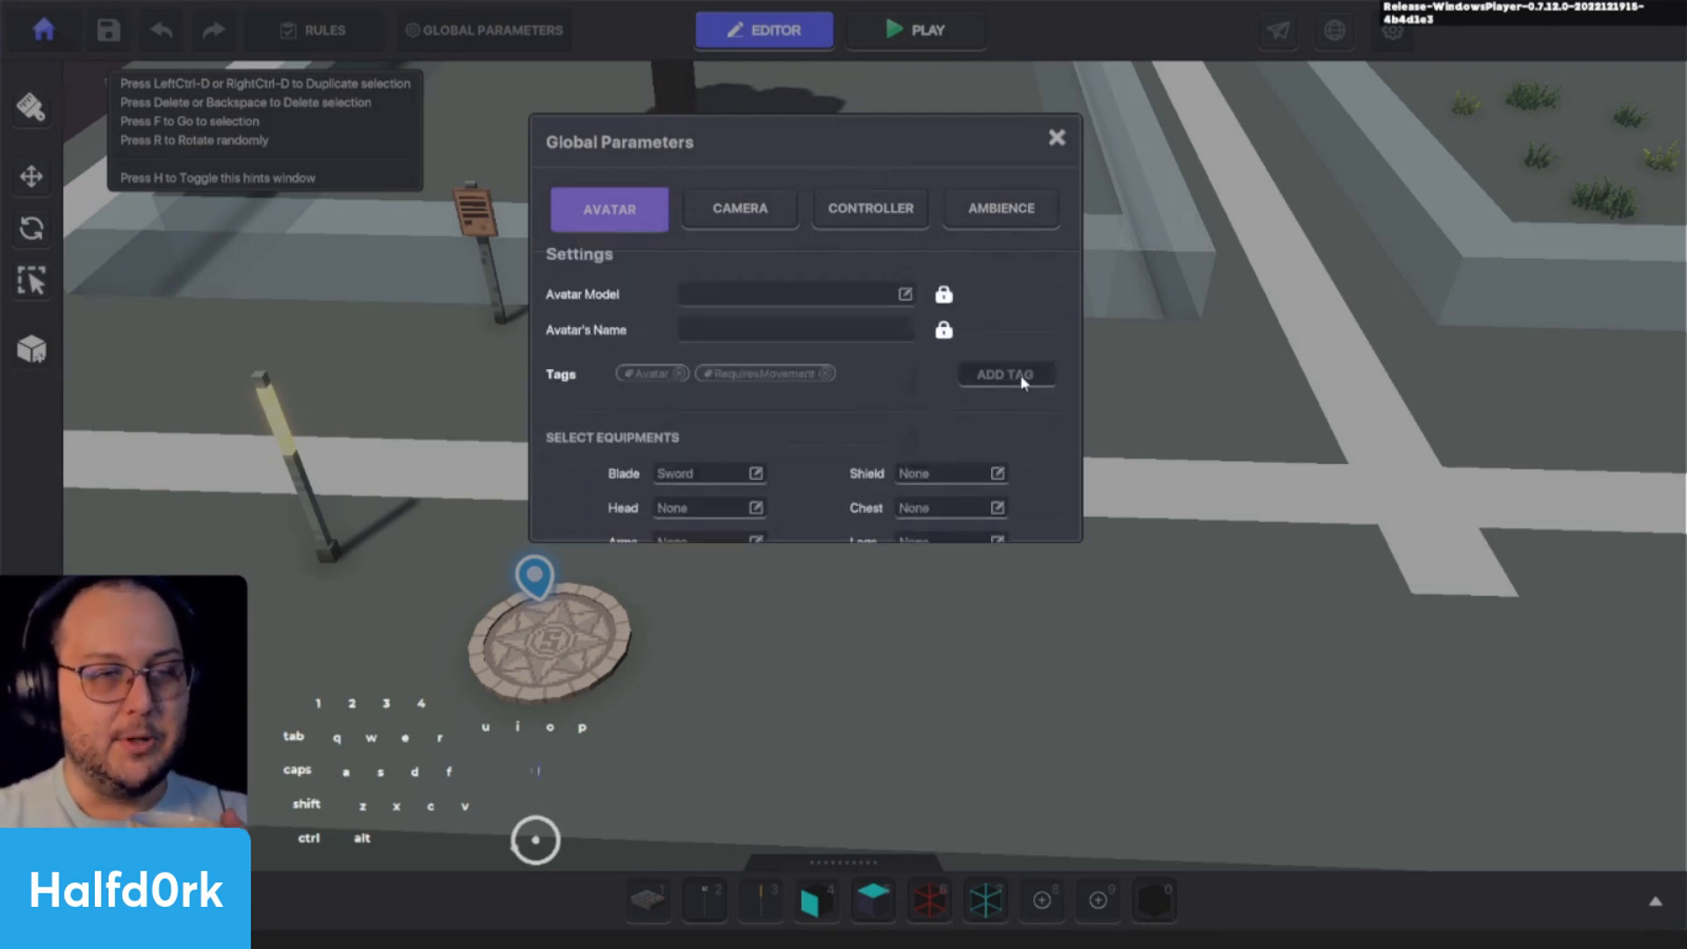
scroll(966, 412, "up", 2)
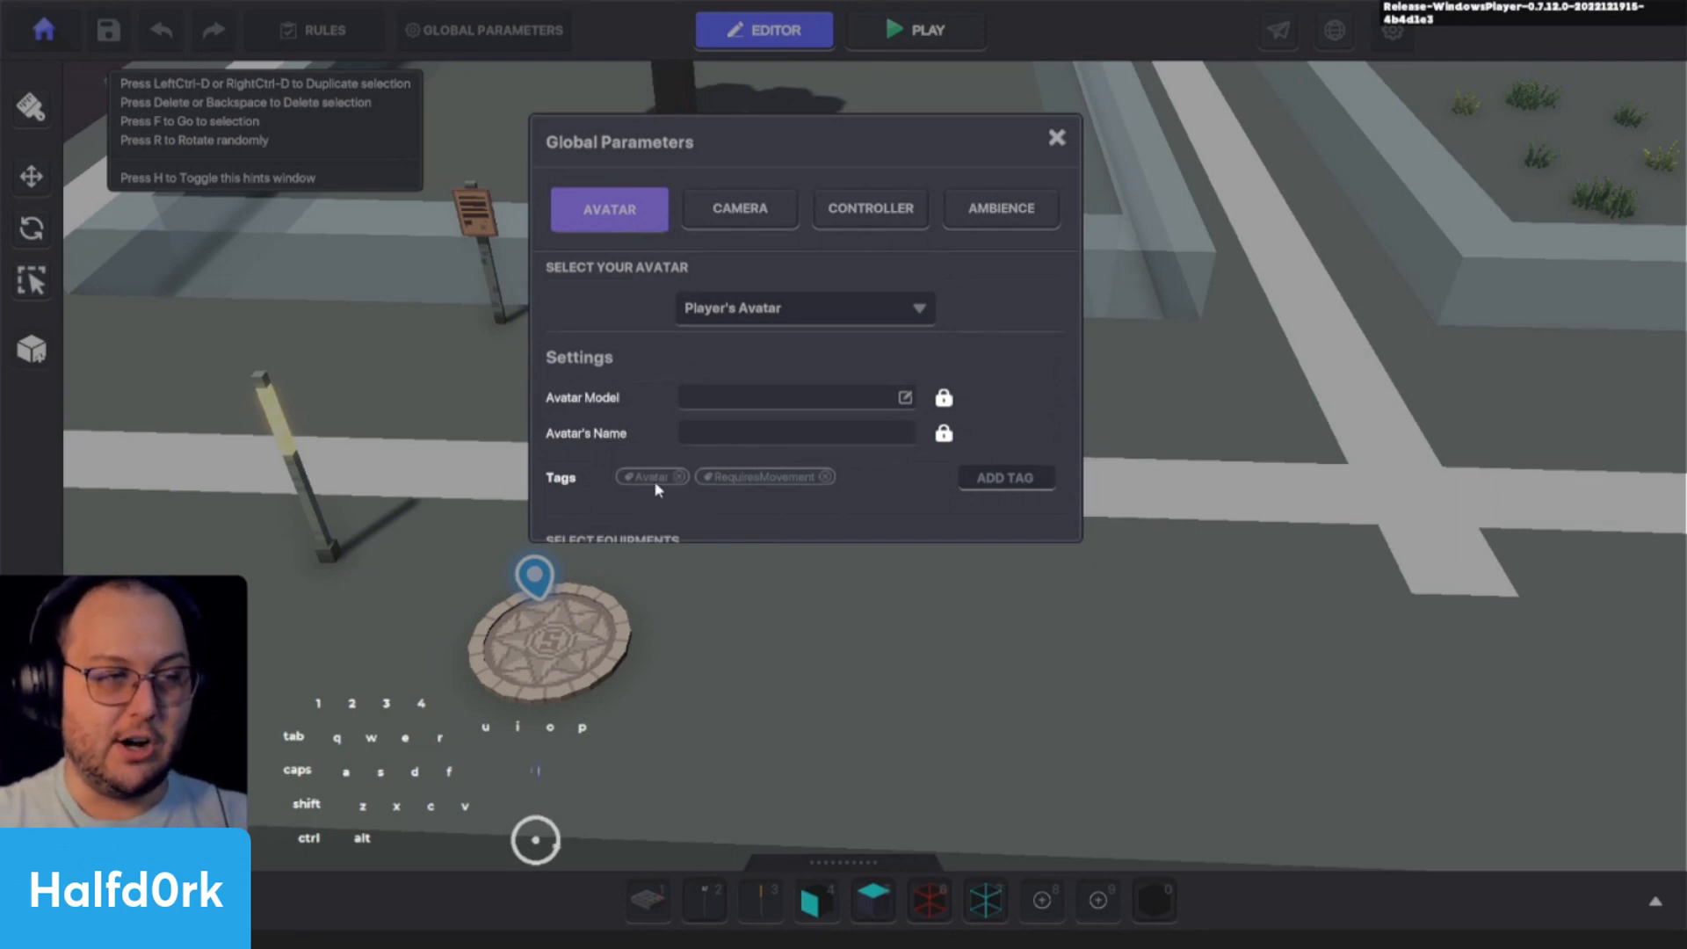
- Add the tag "human" to the player's avatar and close Global Parameters
left_click(1031, 481)
type("human")
key("Return")
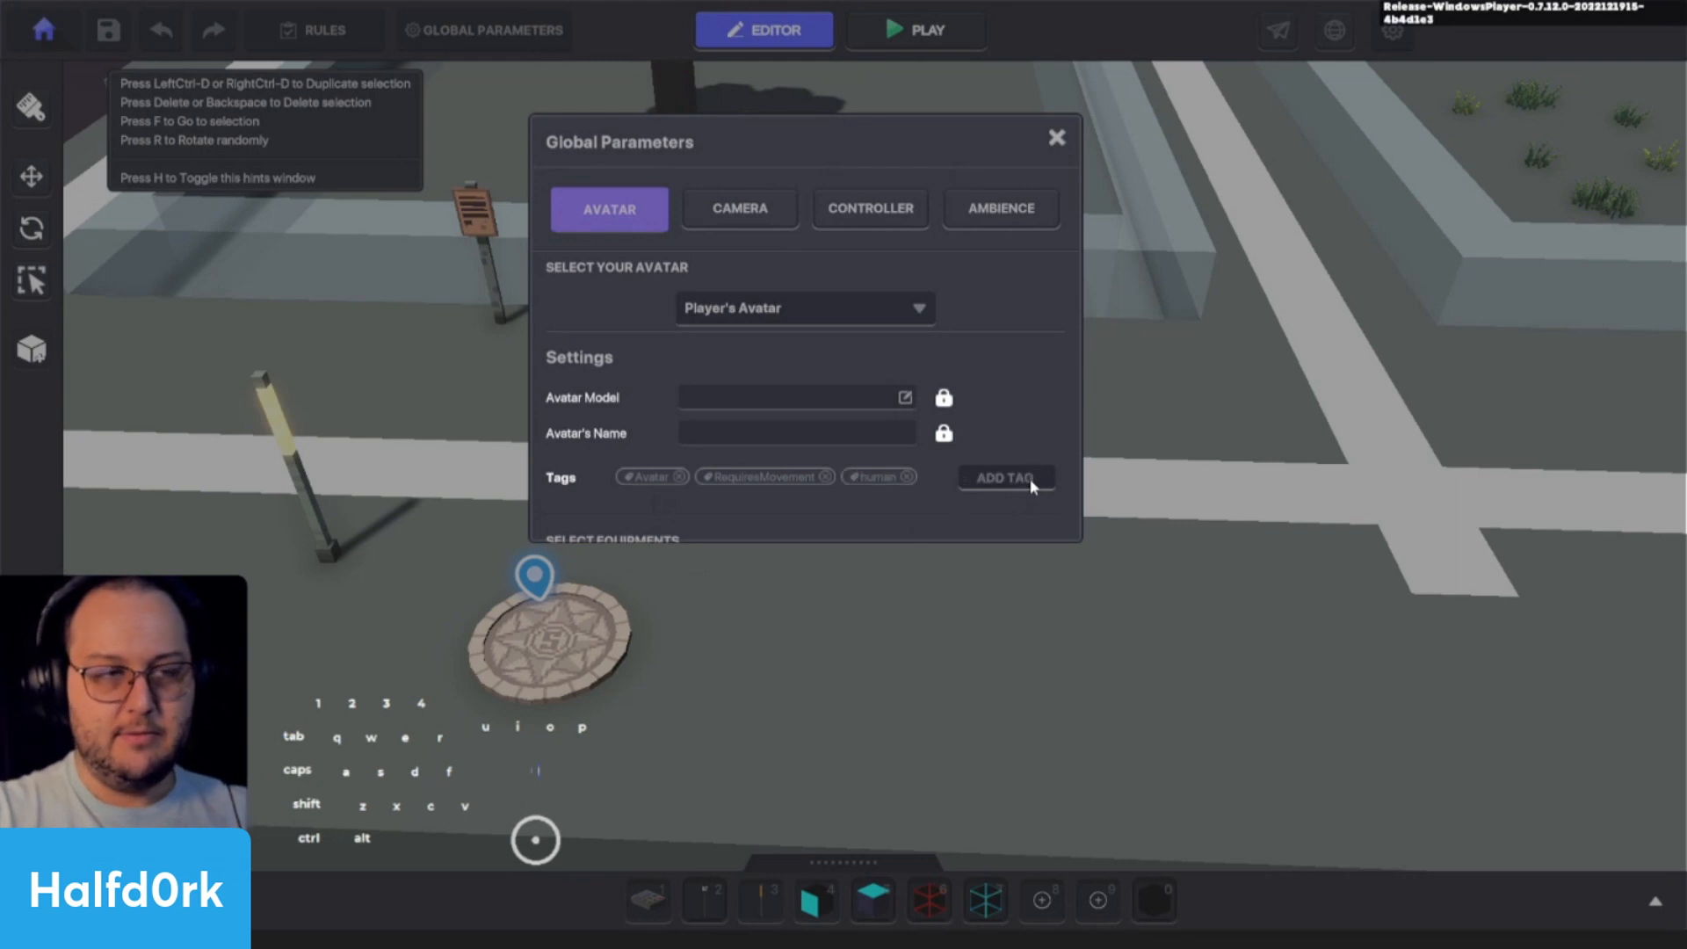
left_click(1056, 137)
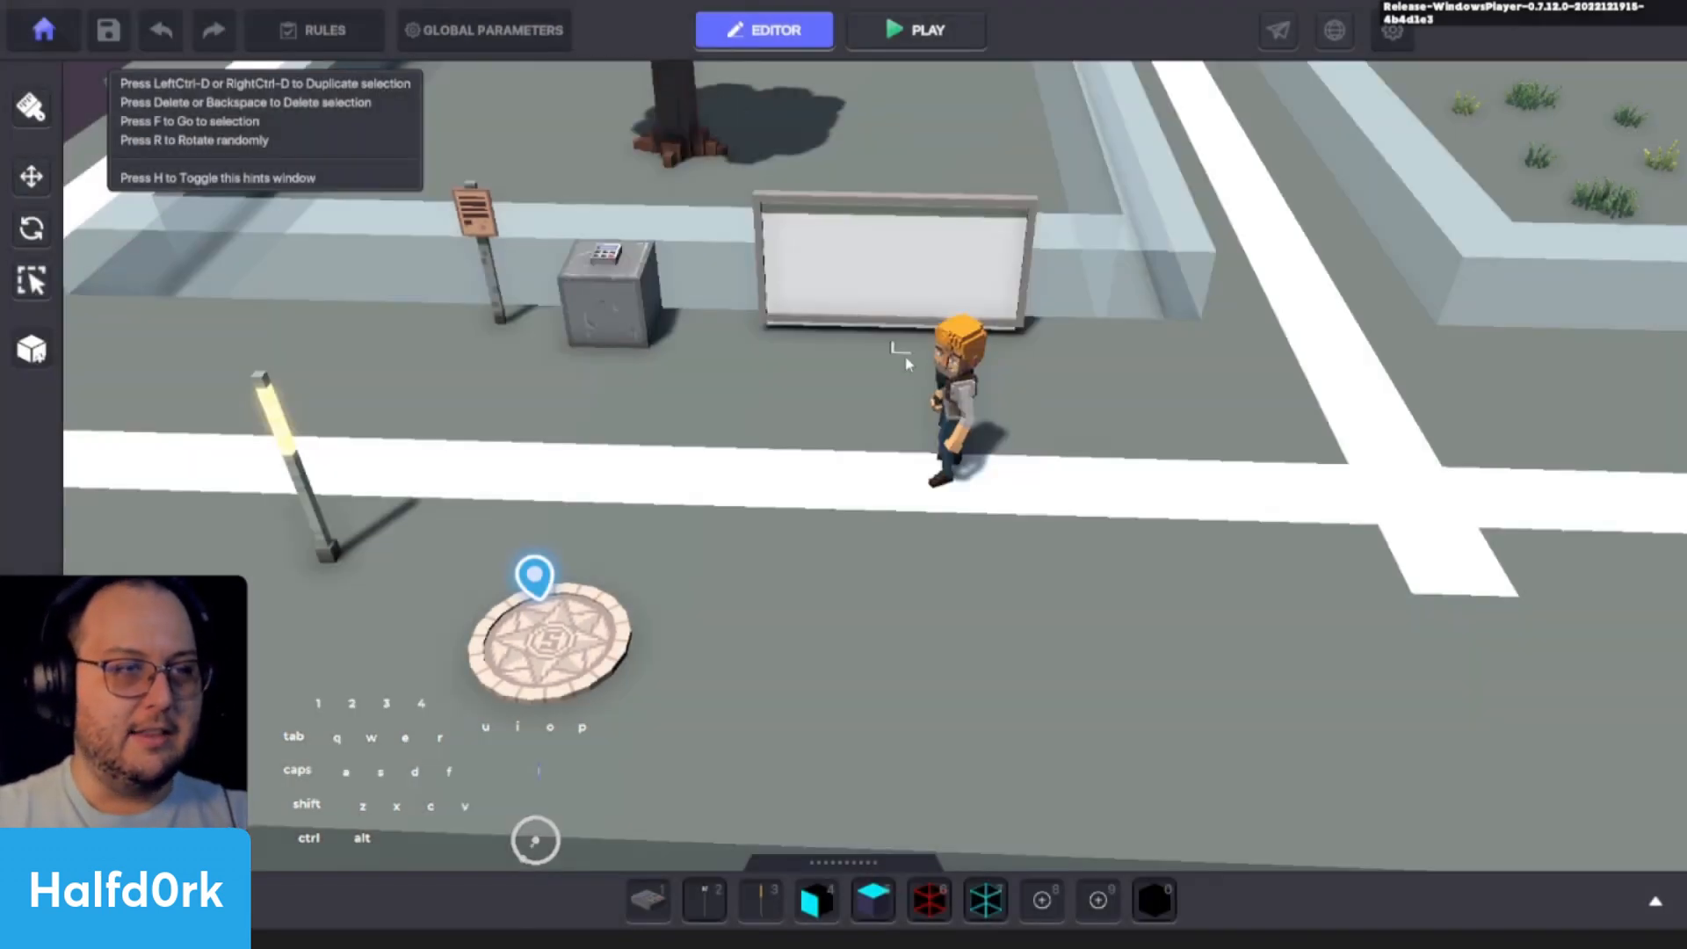
- Select Adventurer Jet and add the tag "human" to it
left_click(997, 376)
scroll(1460, 674, "down", 8)
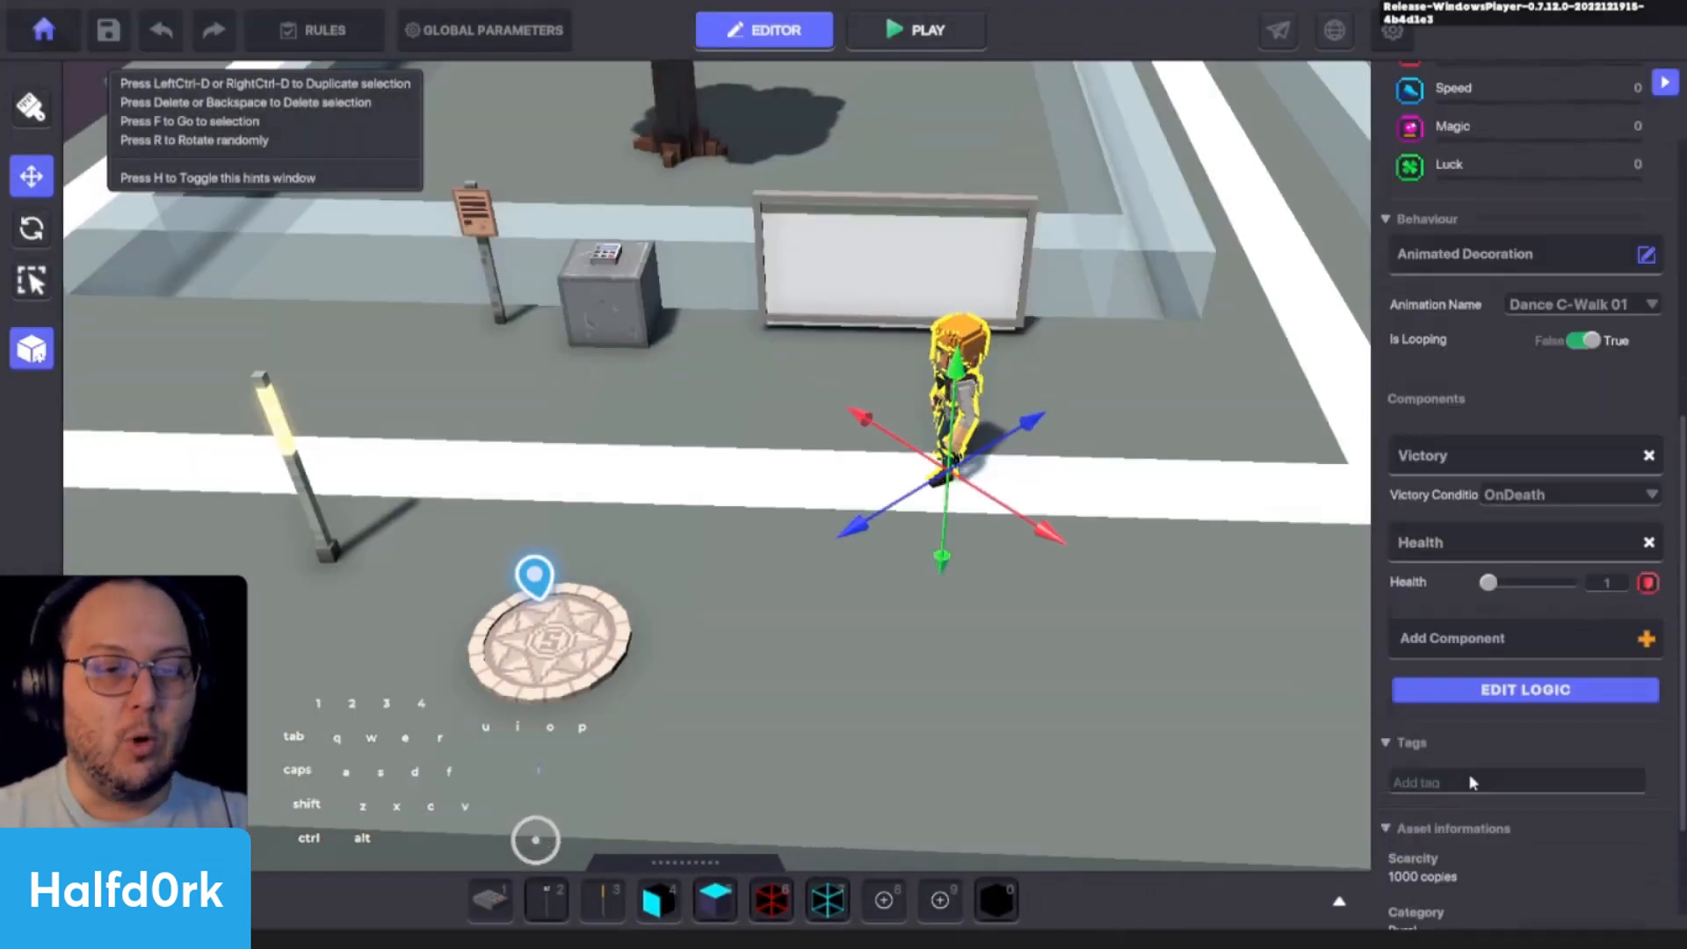
left_click(1443, 617)
type("human")
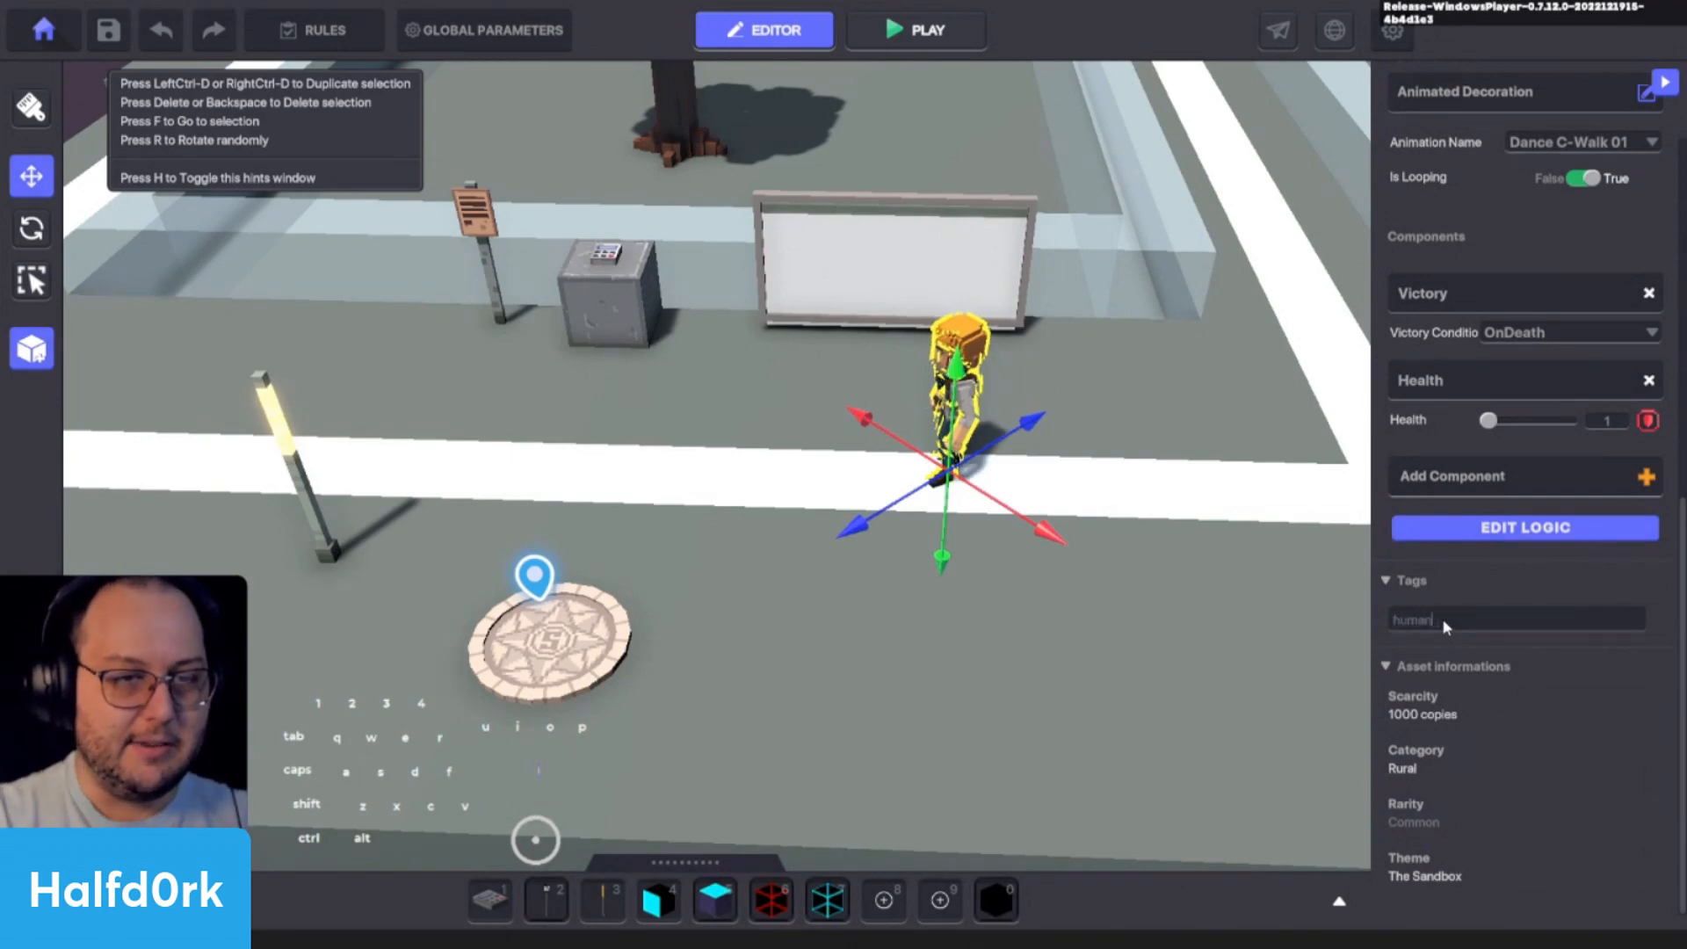
key("Return")
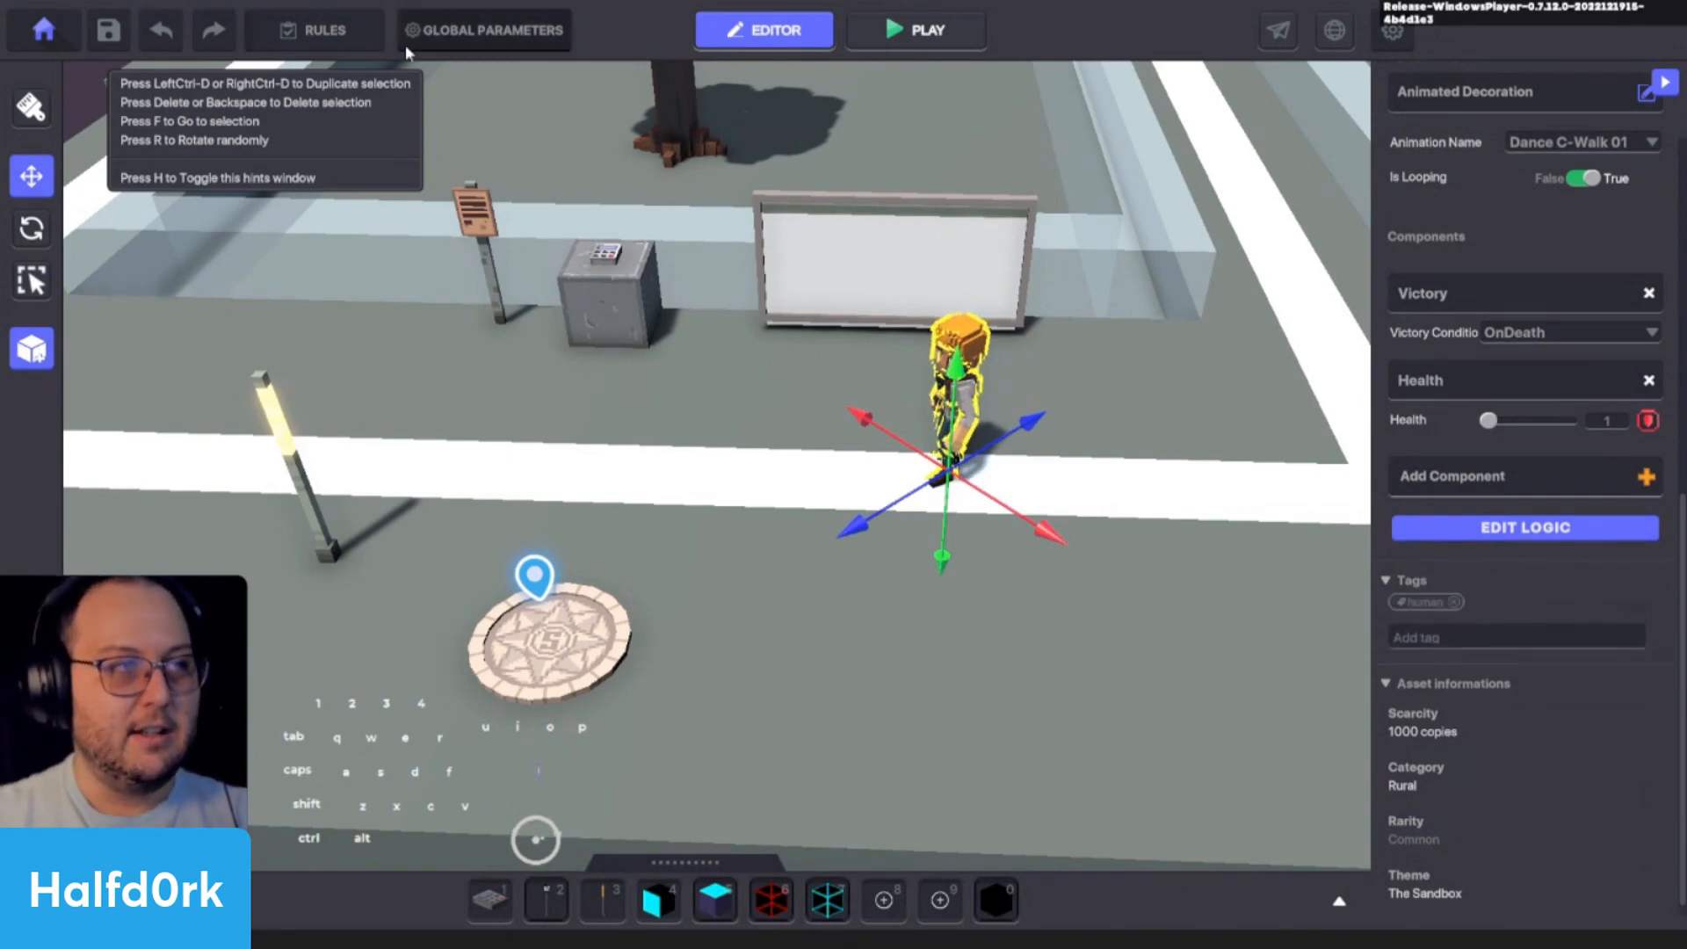
- Check the player avatar's tags in Global Parameters, and replace Adventurer Jet's "human" tag with "Avatar"
left_click(442, 39)
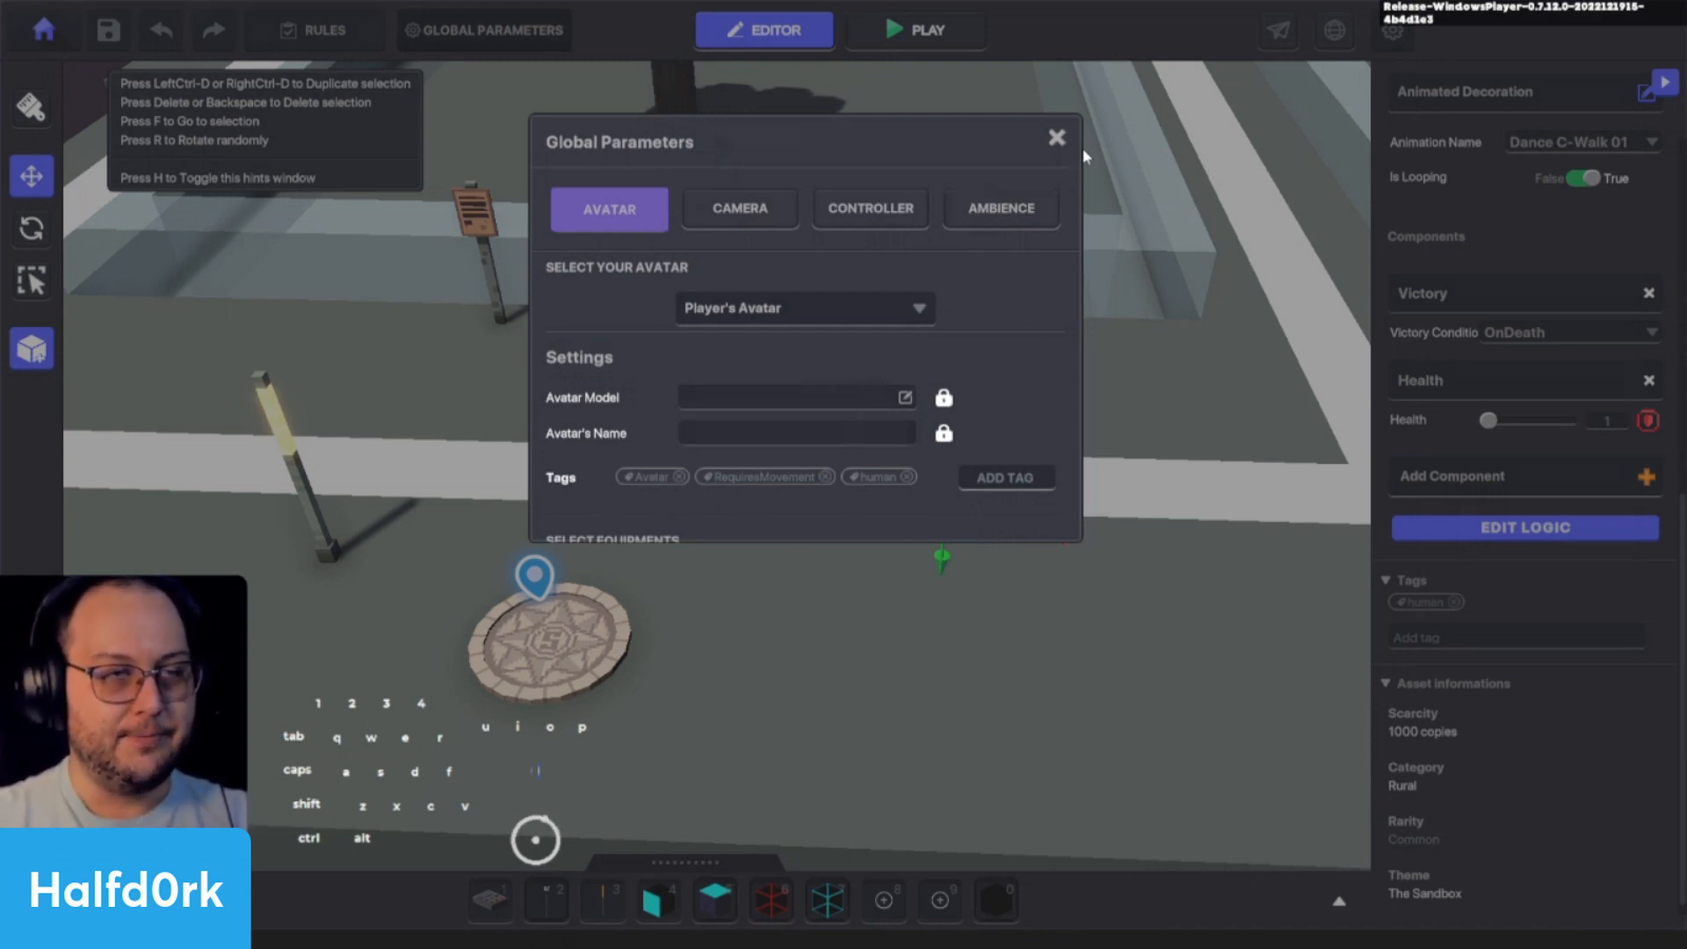
left_click(1057, 138)
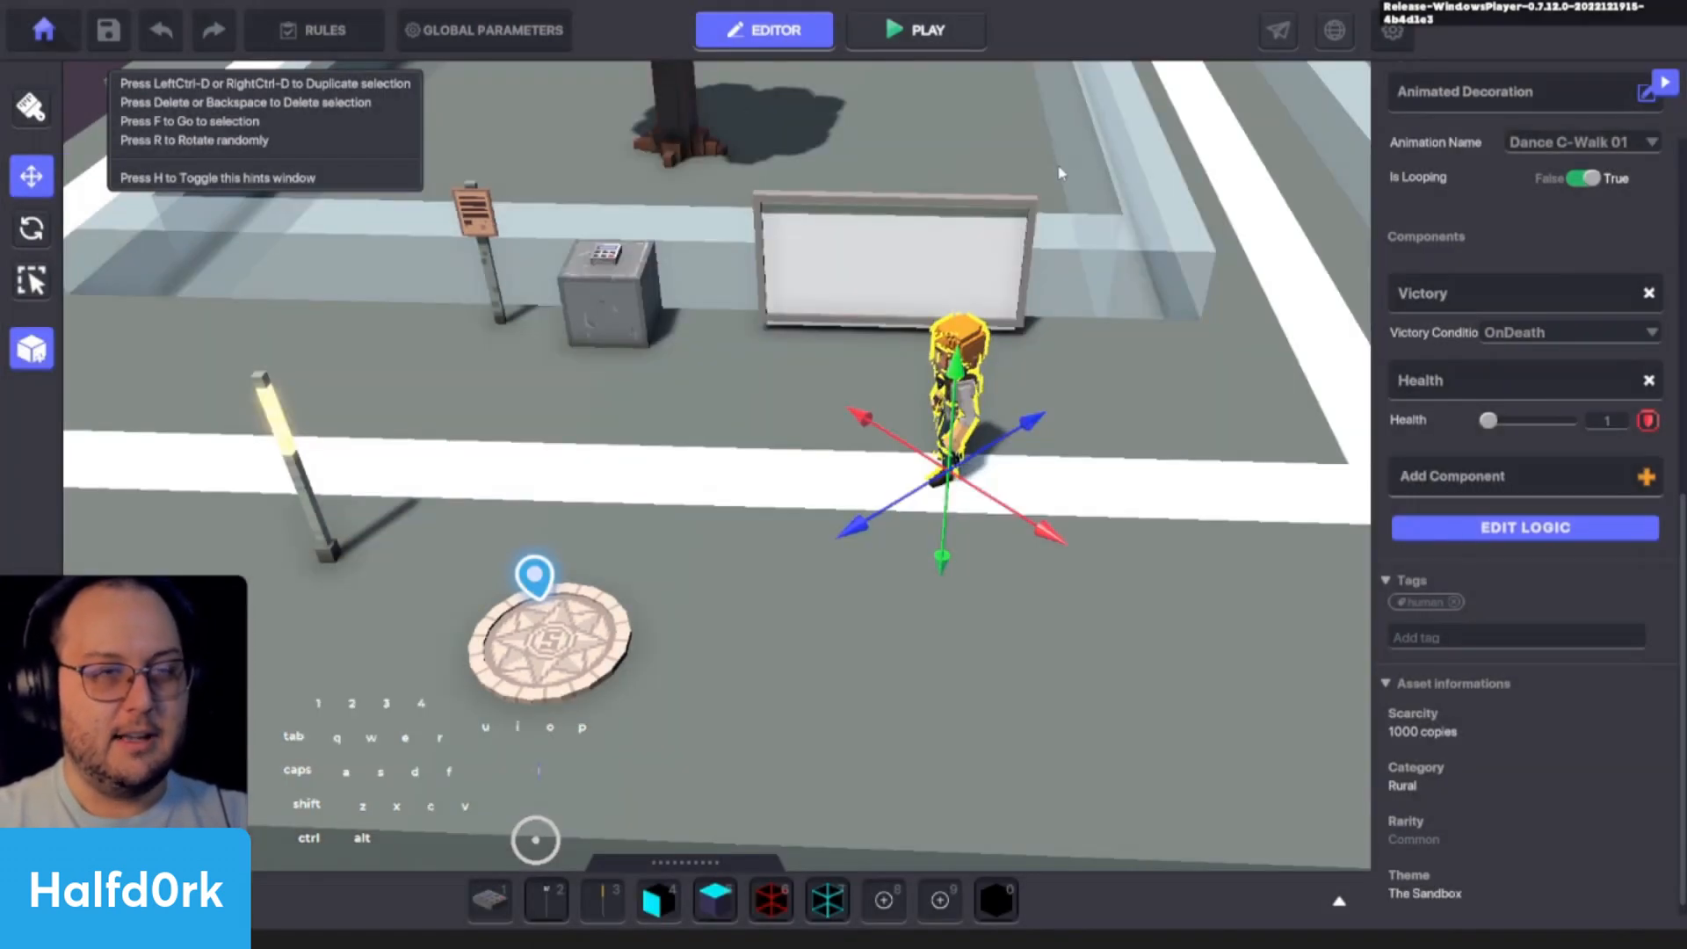
left_click(1513, 640)
type("Avatar")
key("Return")
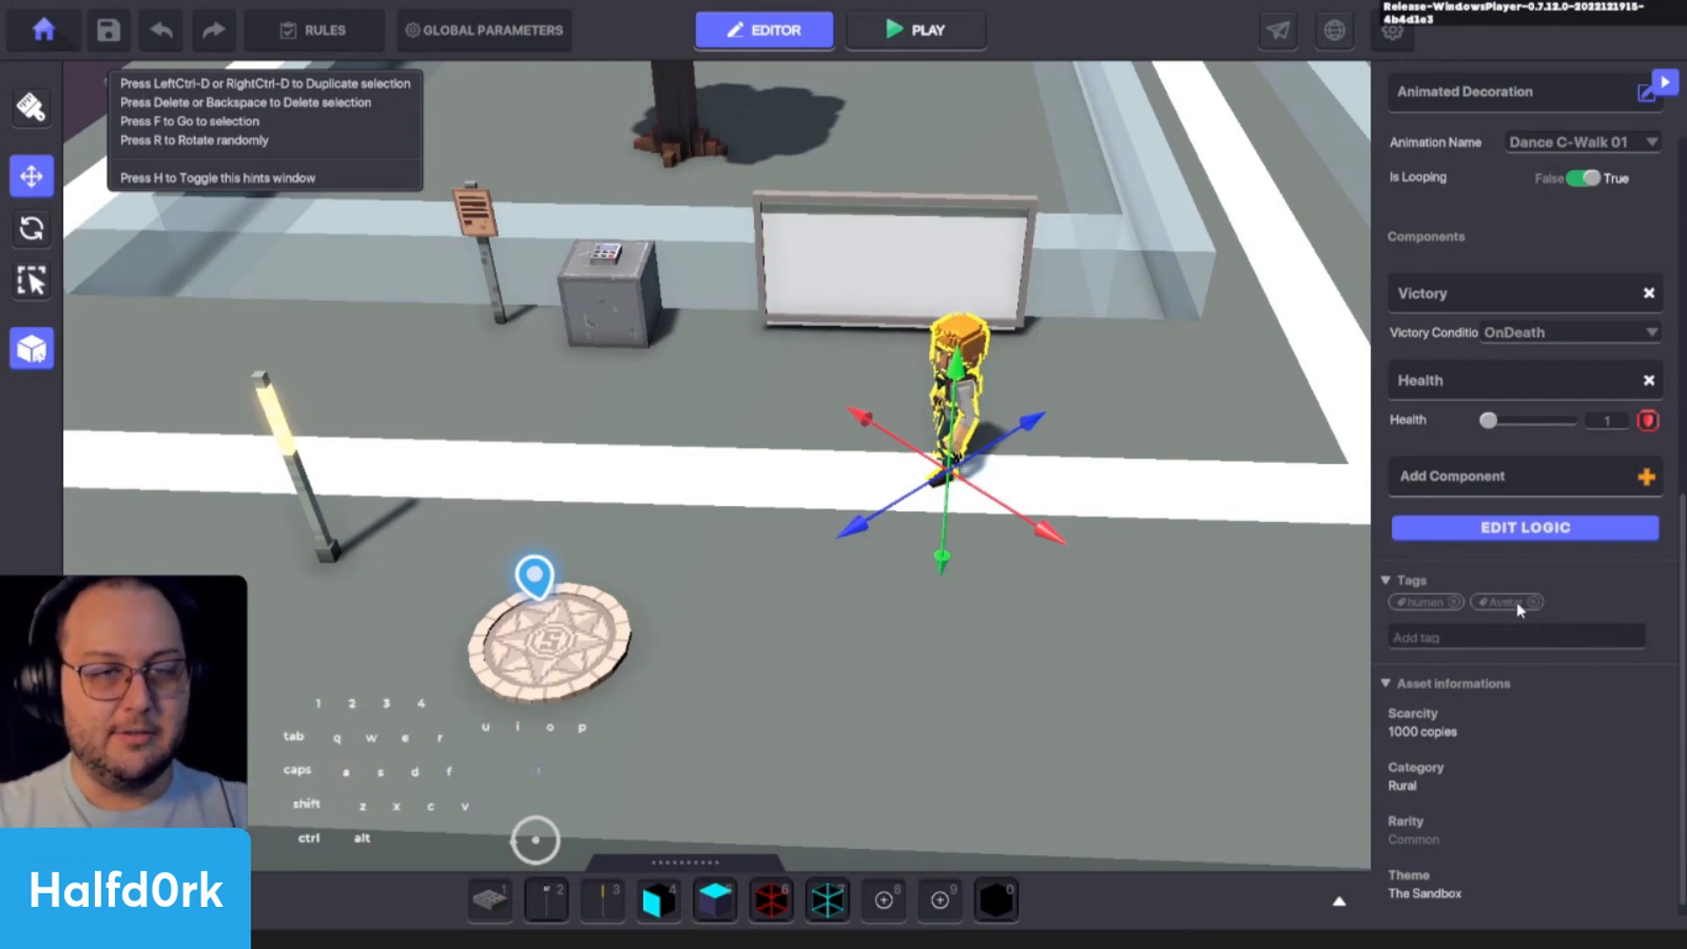
left_click(1454, 602)
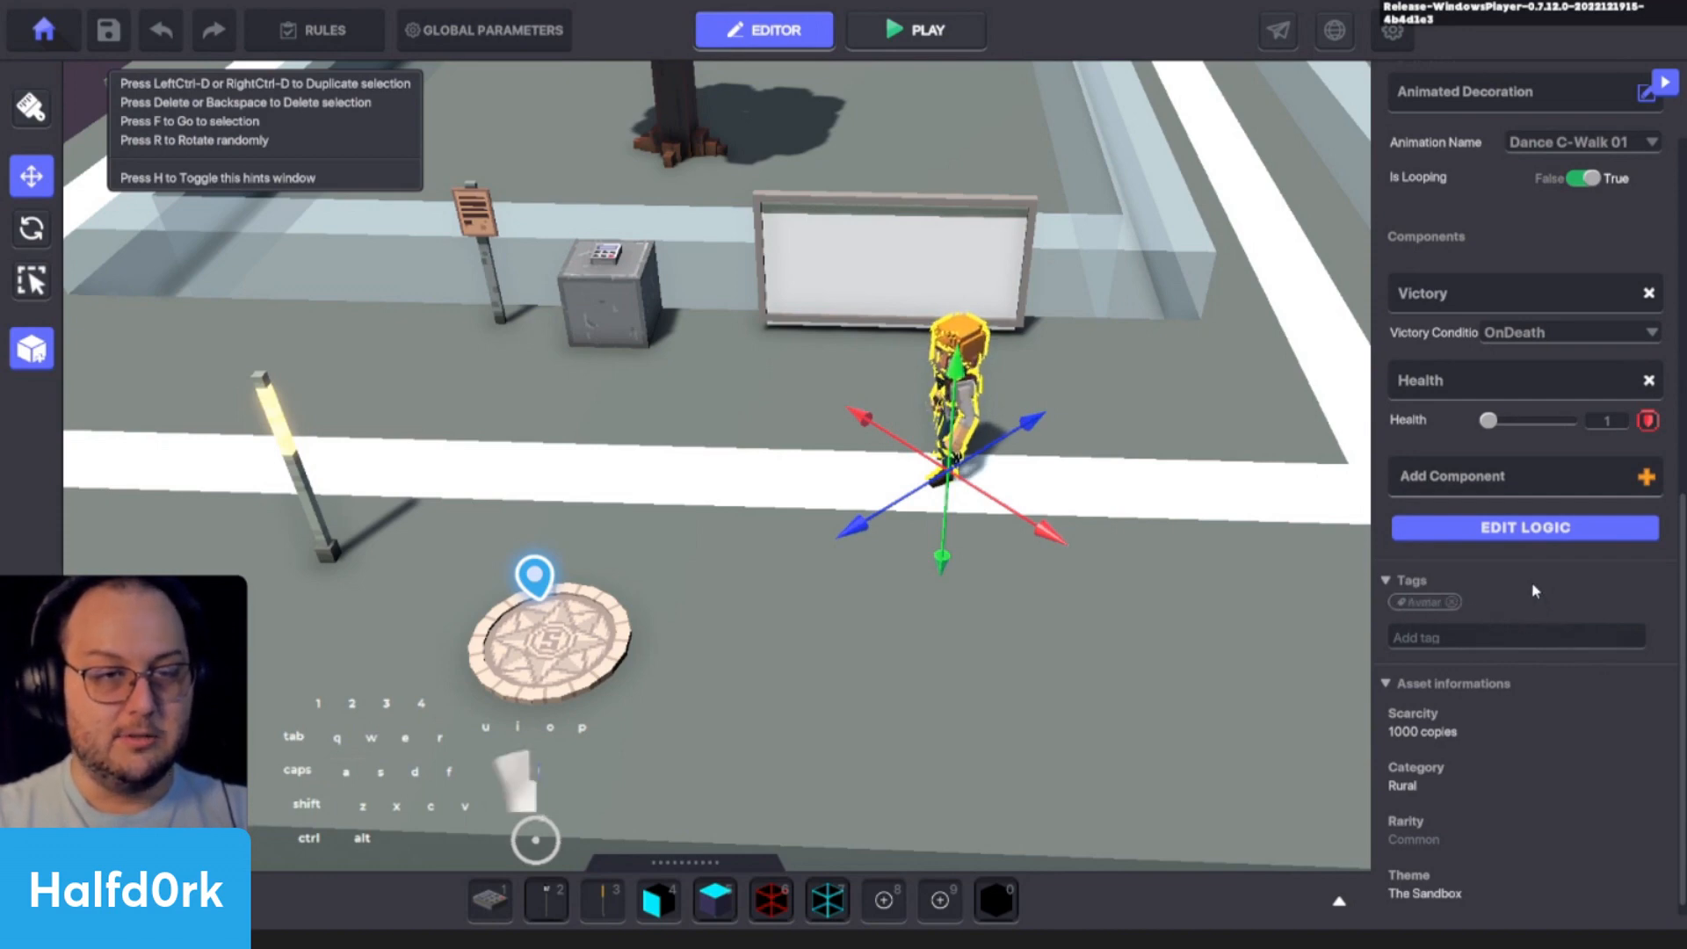
- Review Adventurer Jet's detailed component settings in the logic editor and delete Adventurer Jet from the scene
left_click(1525, 527)
scroll(1402, 589, "down", 5)
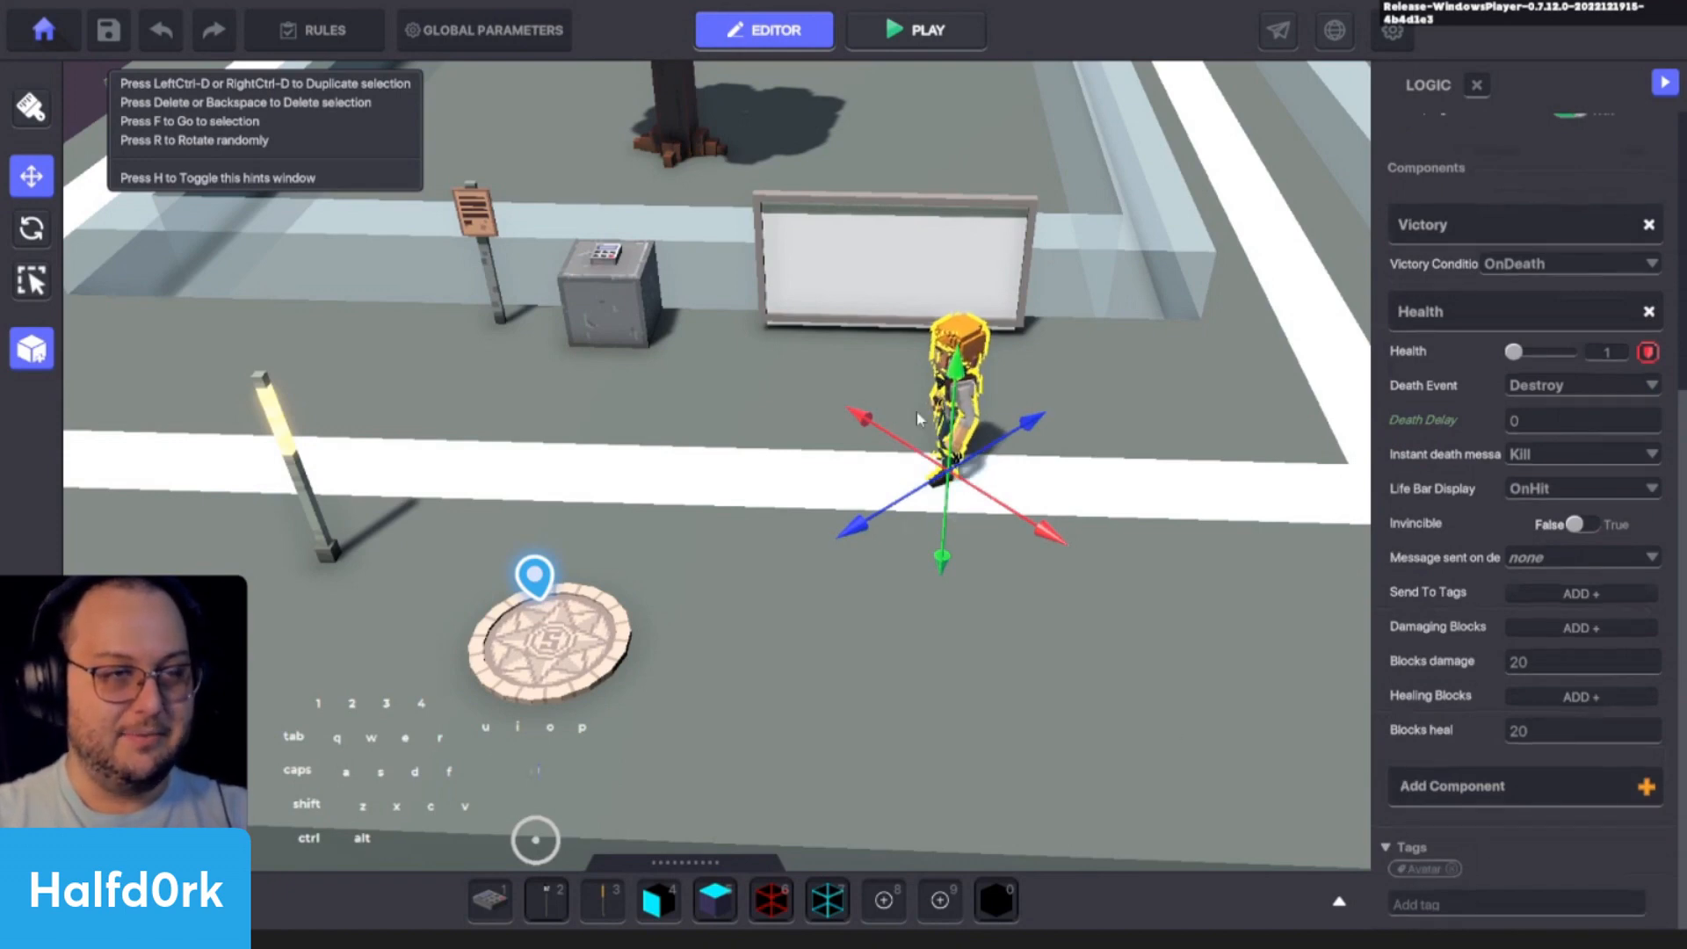
key("Delete")
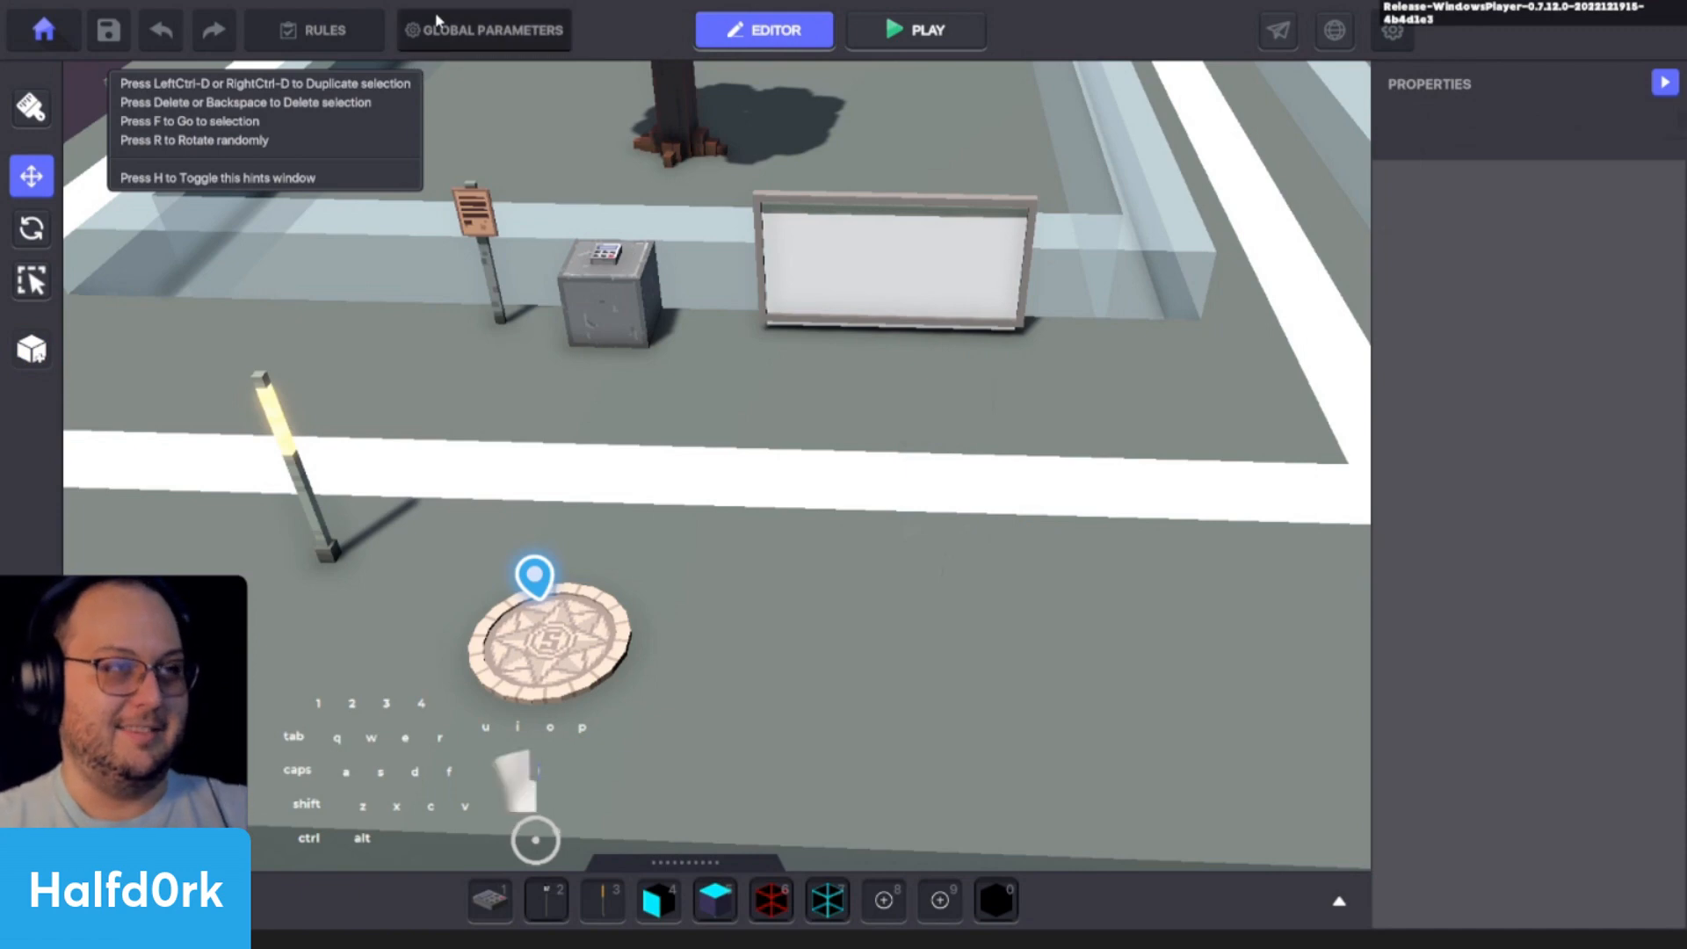
- Change the avatar type to Custom Avatar, choose Adventurer PandaPops as its model, and review its equipment slots
left_click(488, 30)
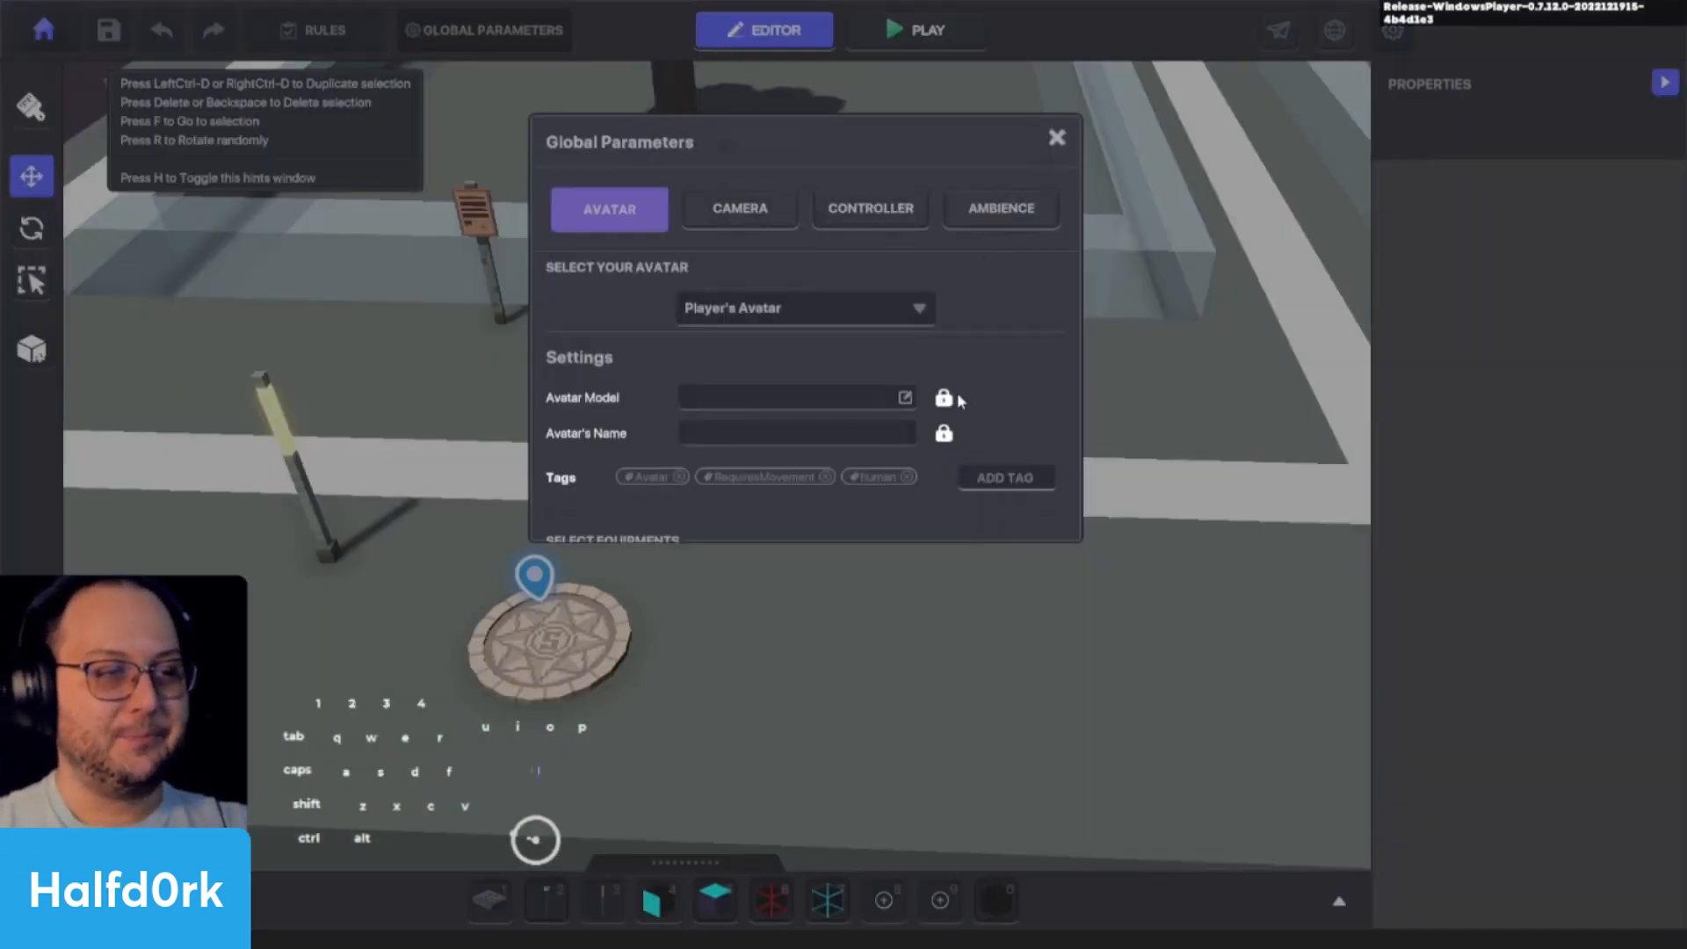
scroll(957, 389, "down", 3)
scroll(880, 332, "up", 3)
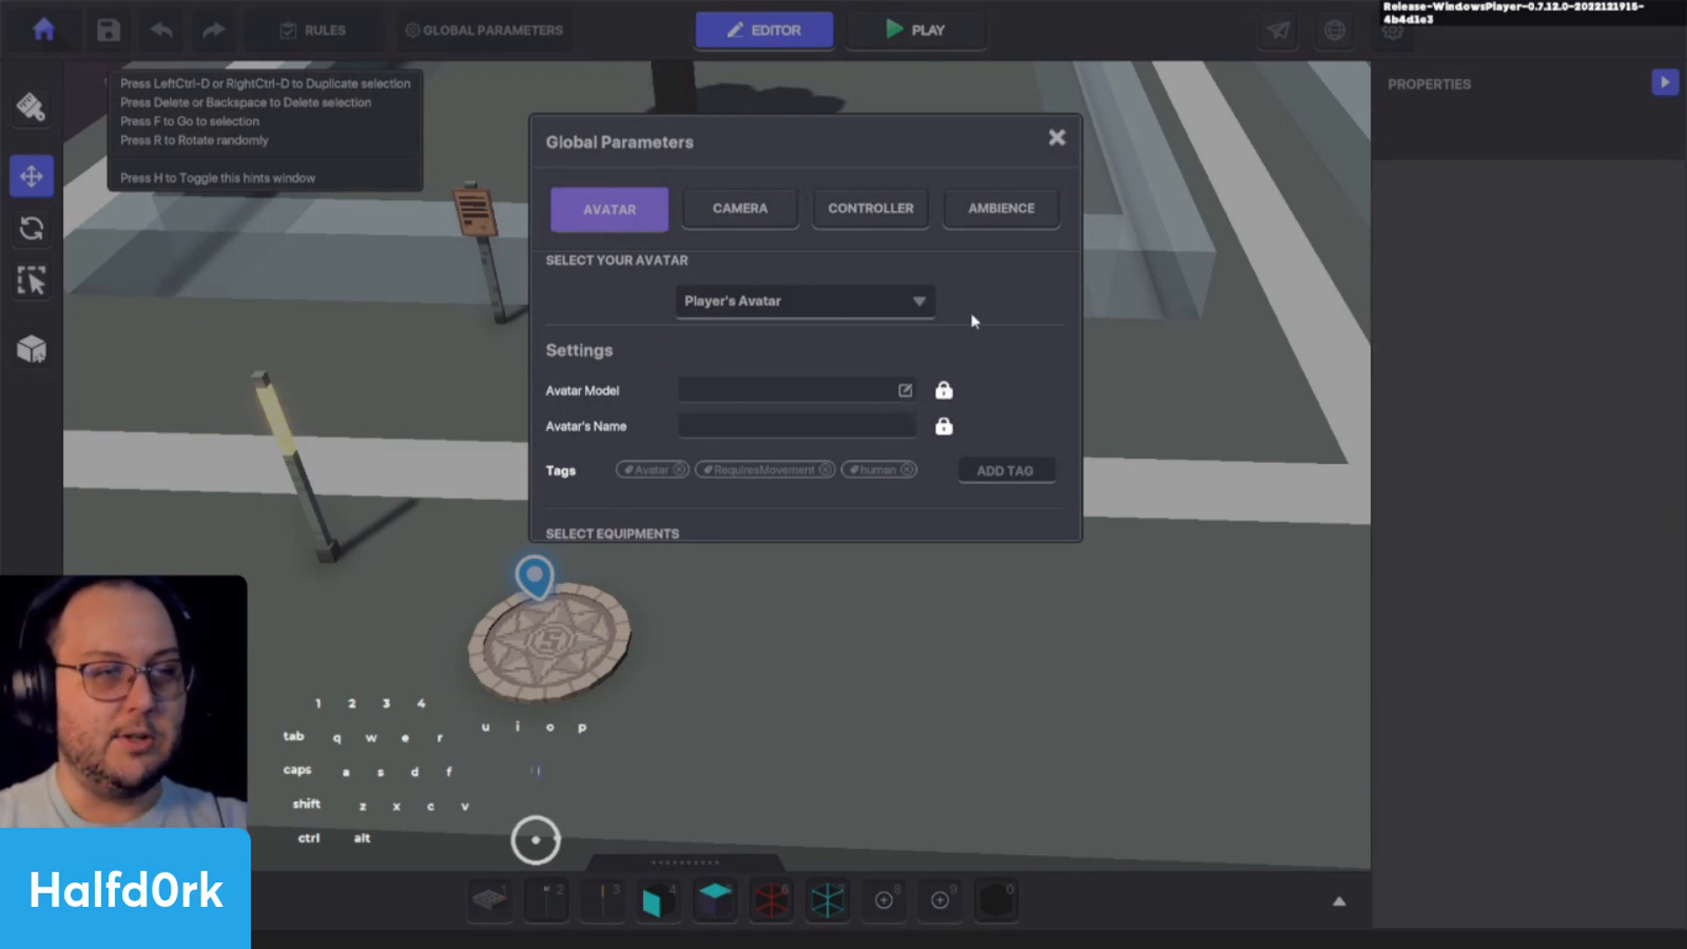
left_click(910, 308)
left_click(754, 350)
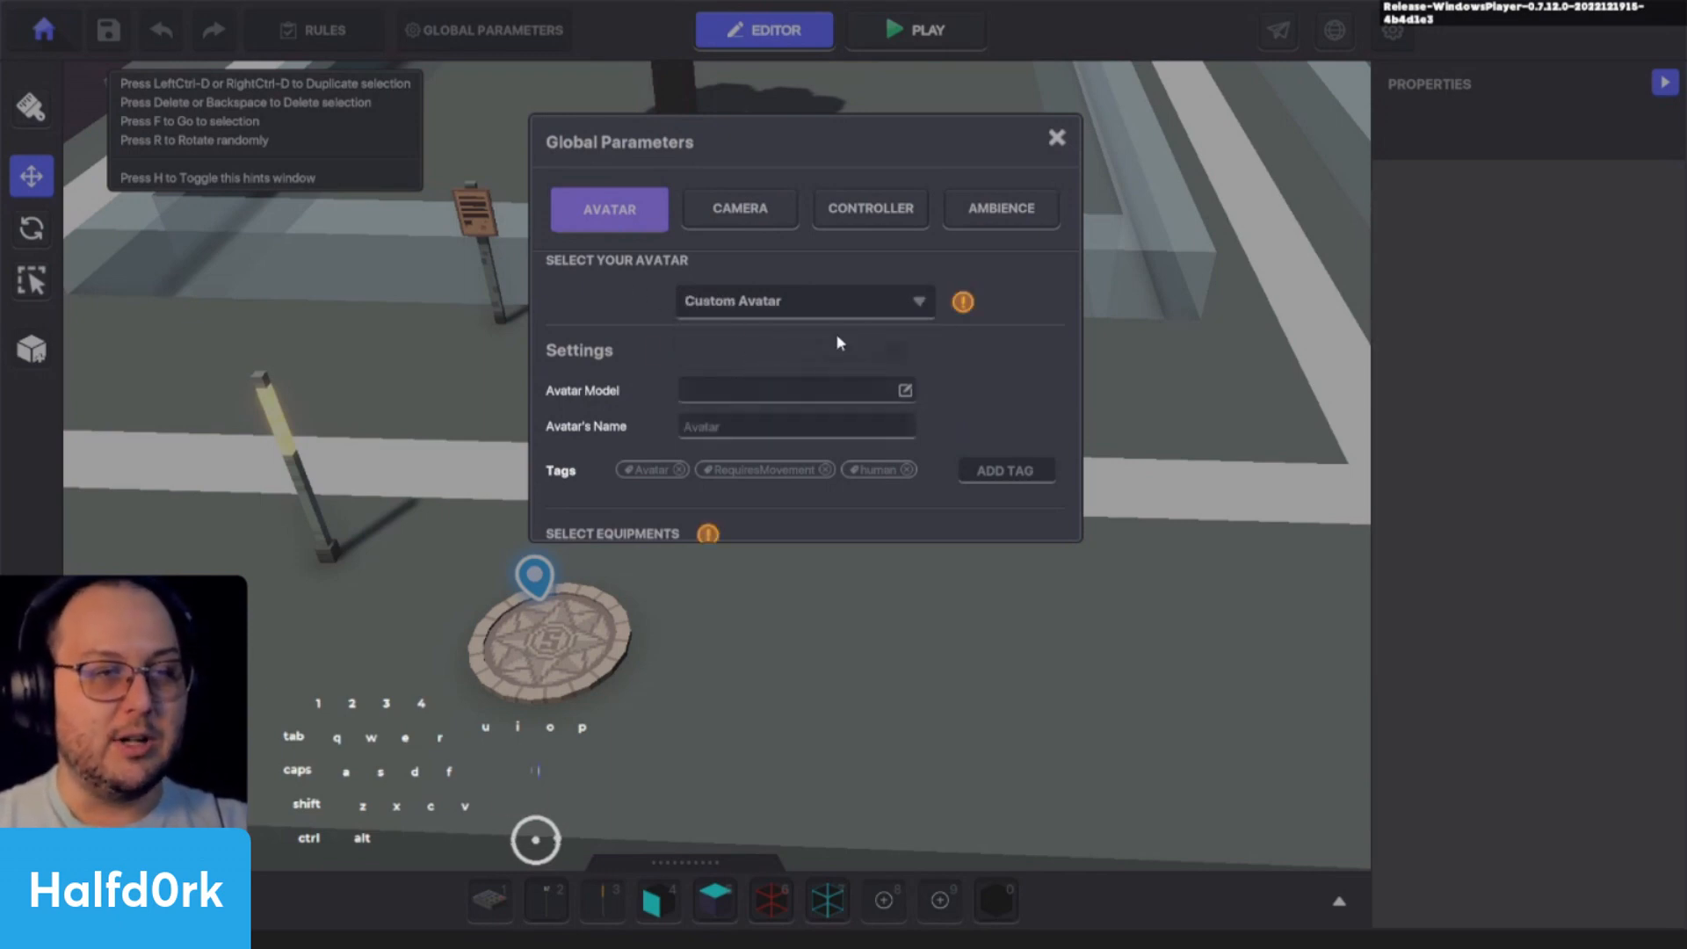
left_click(885, 392)
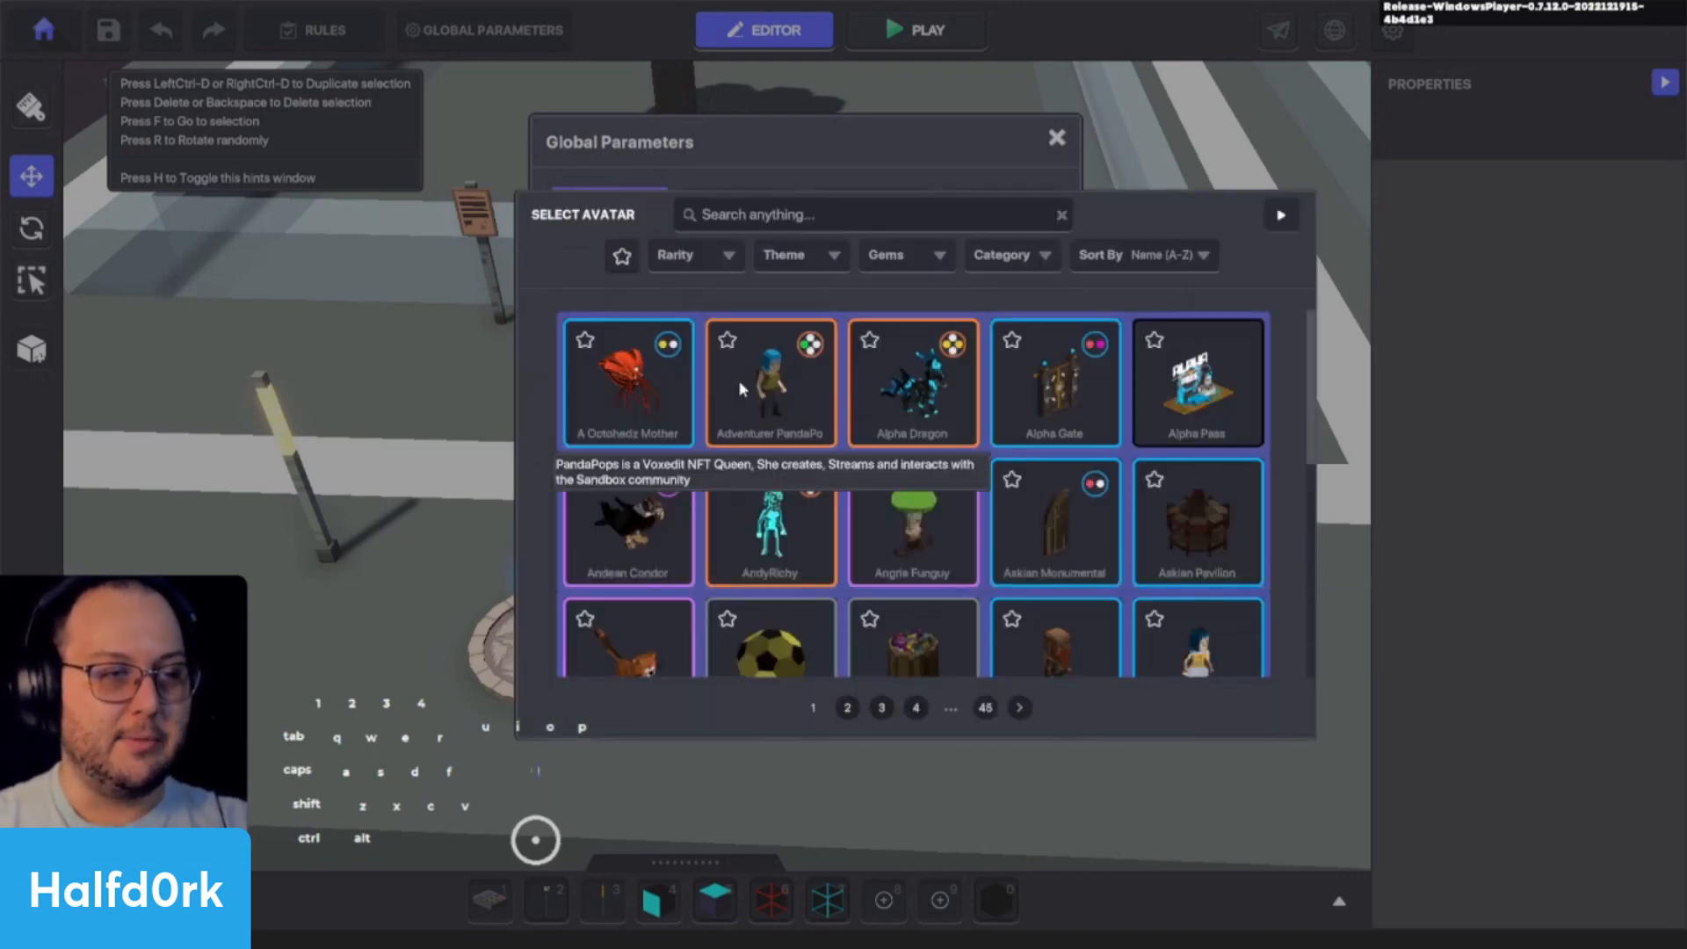
left_click(738, 382)
scroll(600, 435, "down", 3)
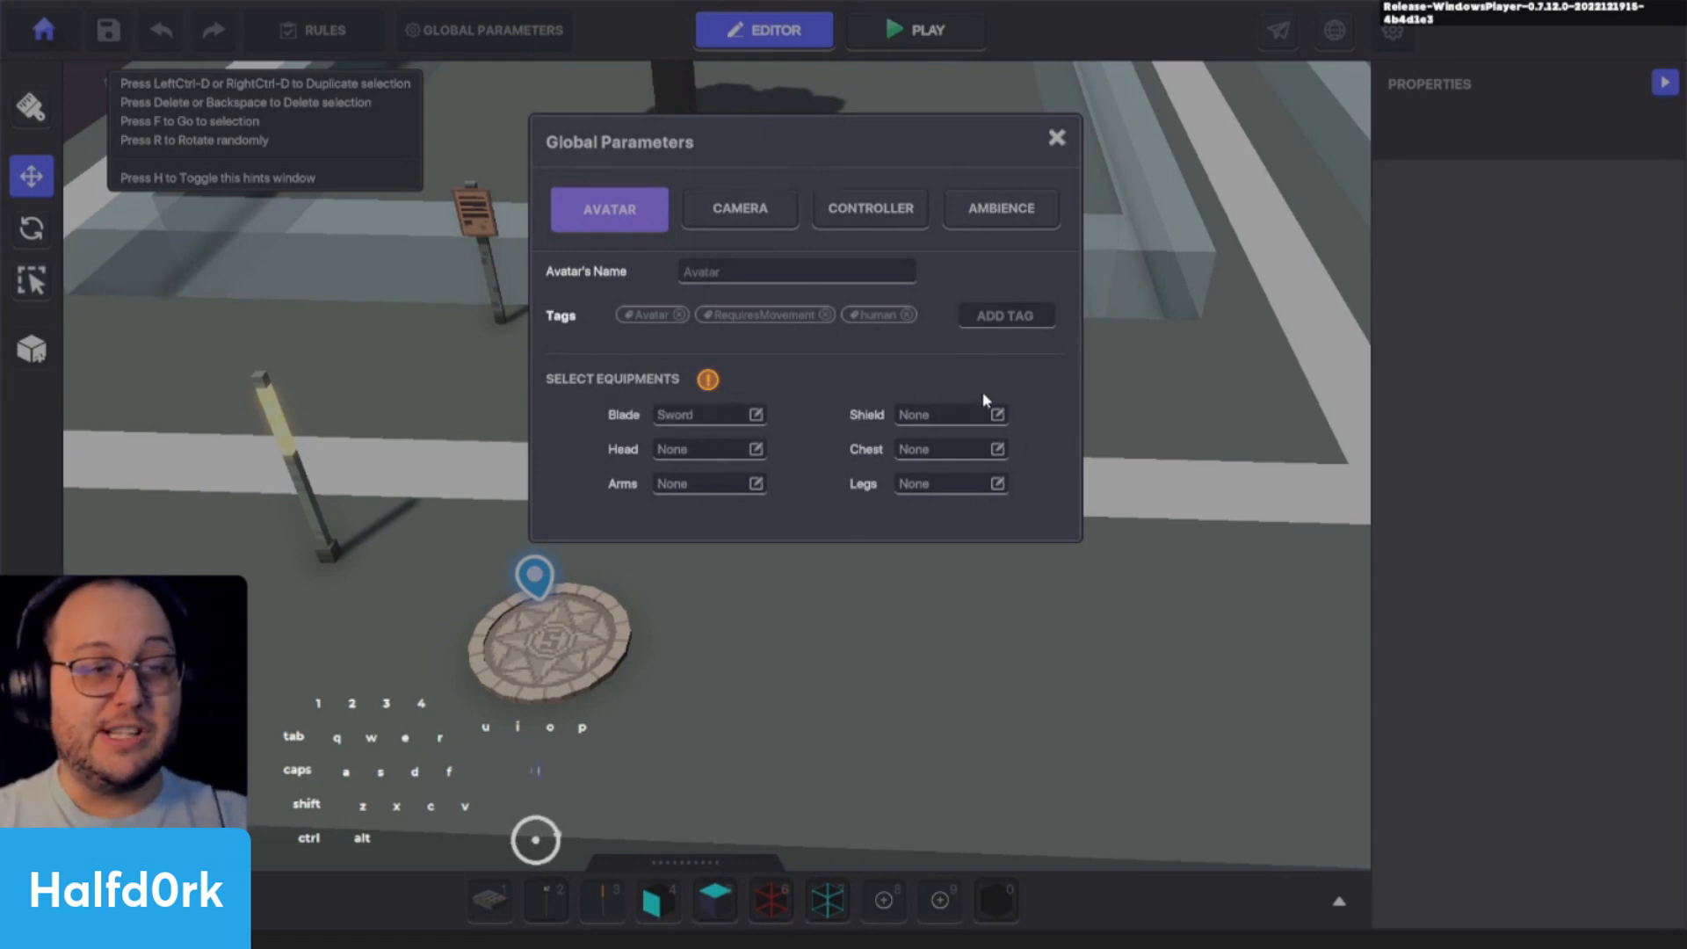
scroll(860, 405, "up", 1)
scroll(827, 427, "up", 1)
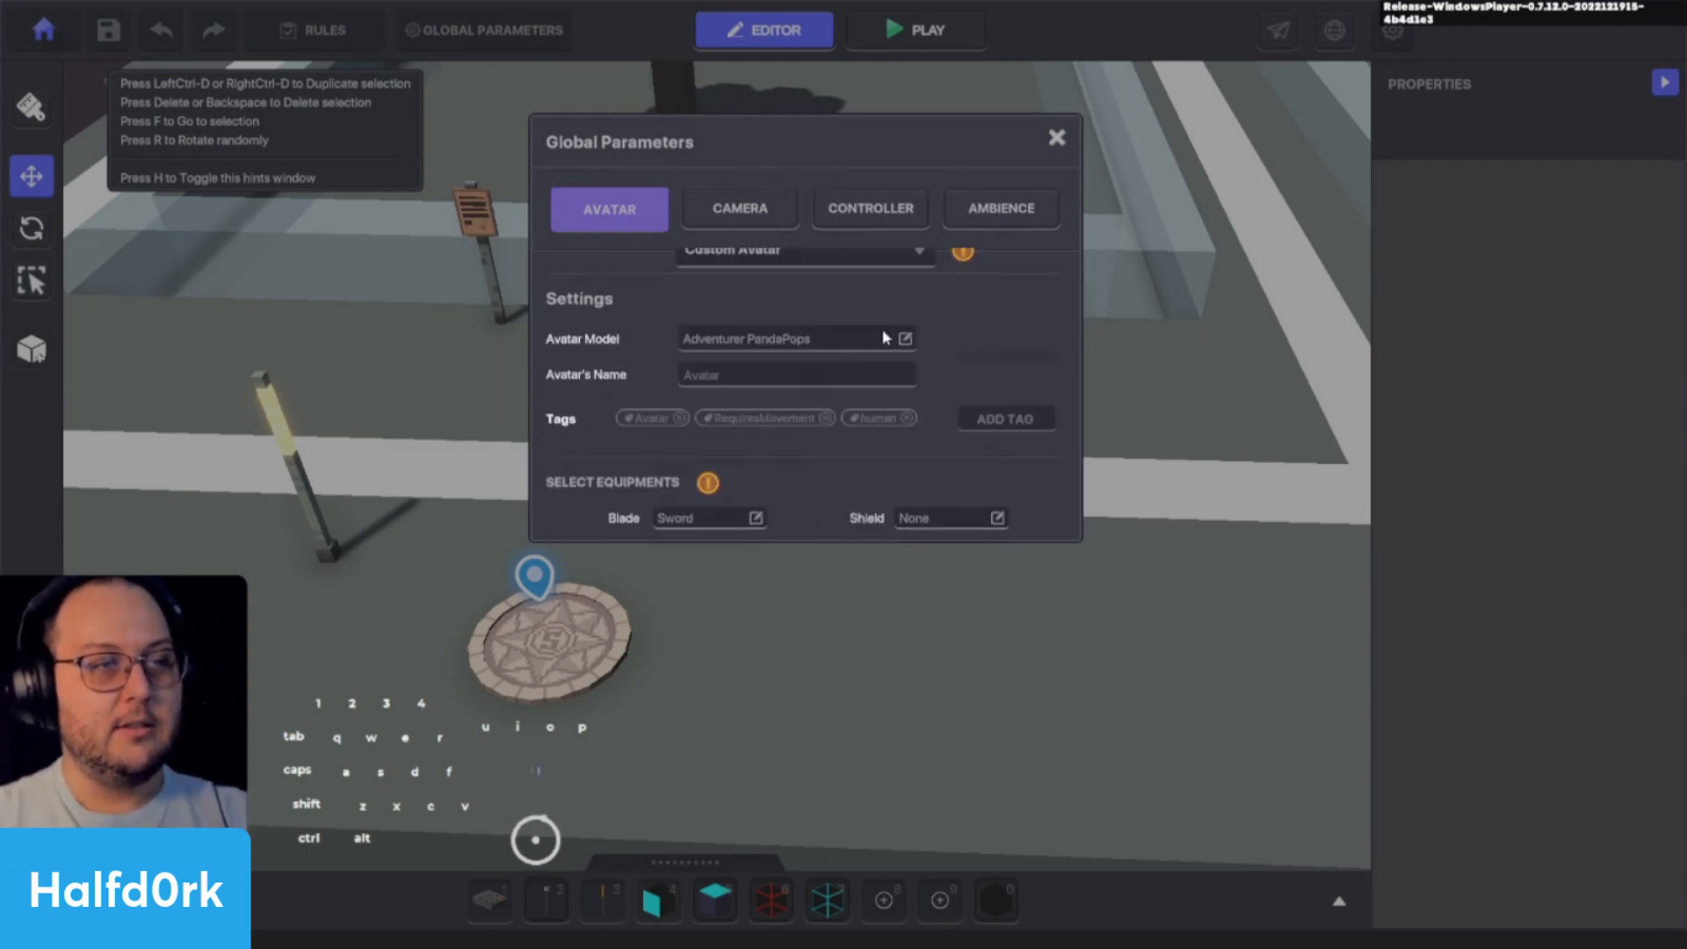
scroll(986, 272, "up", 1)
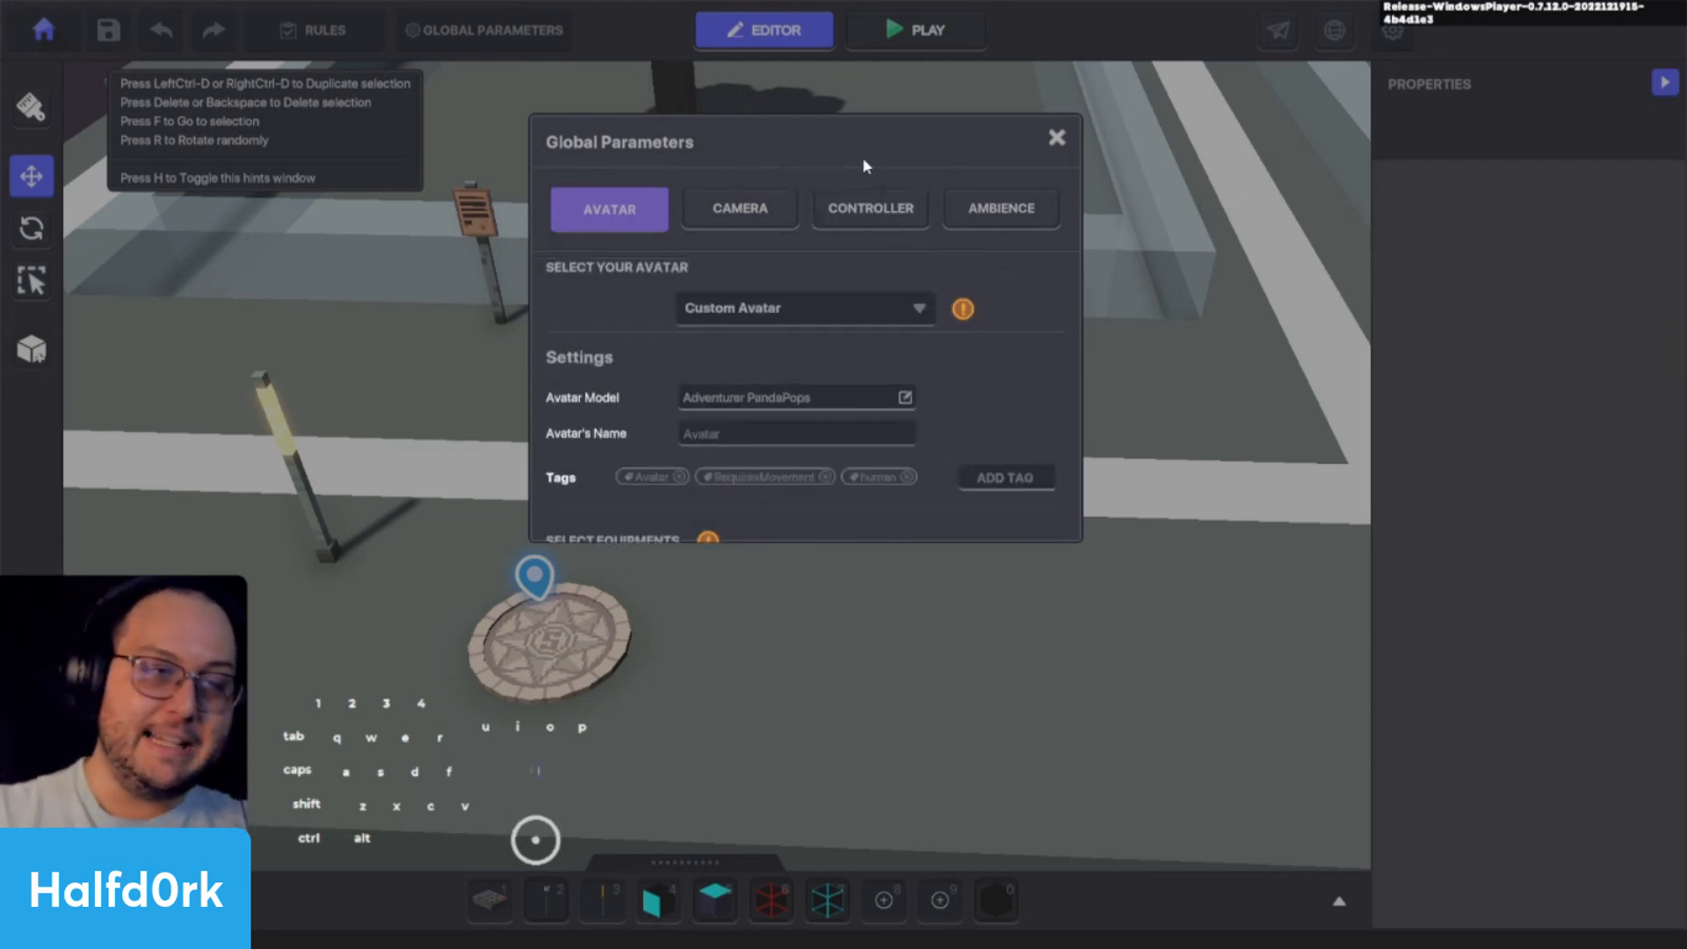
- Try the Angled camera in Global Parameters, and switch to TopDown with Camera Locked set to True
left_click(781, 223)
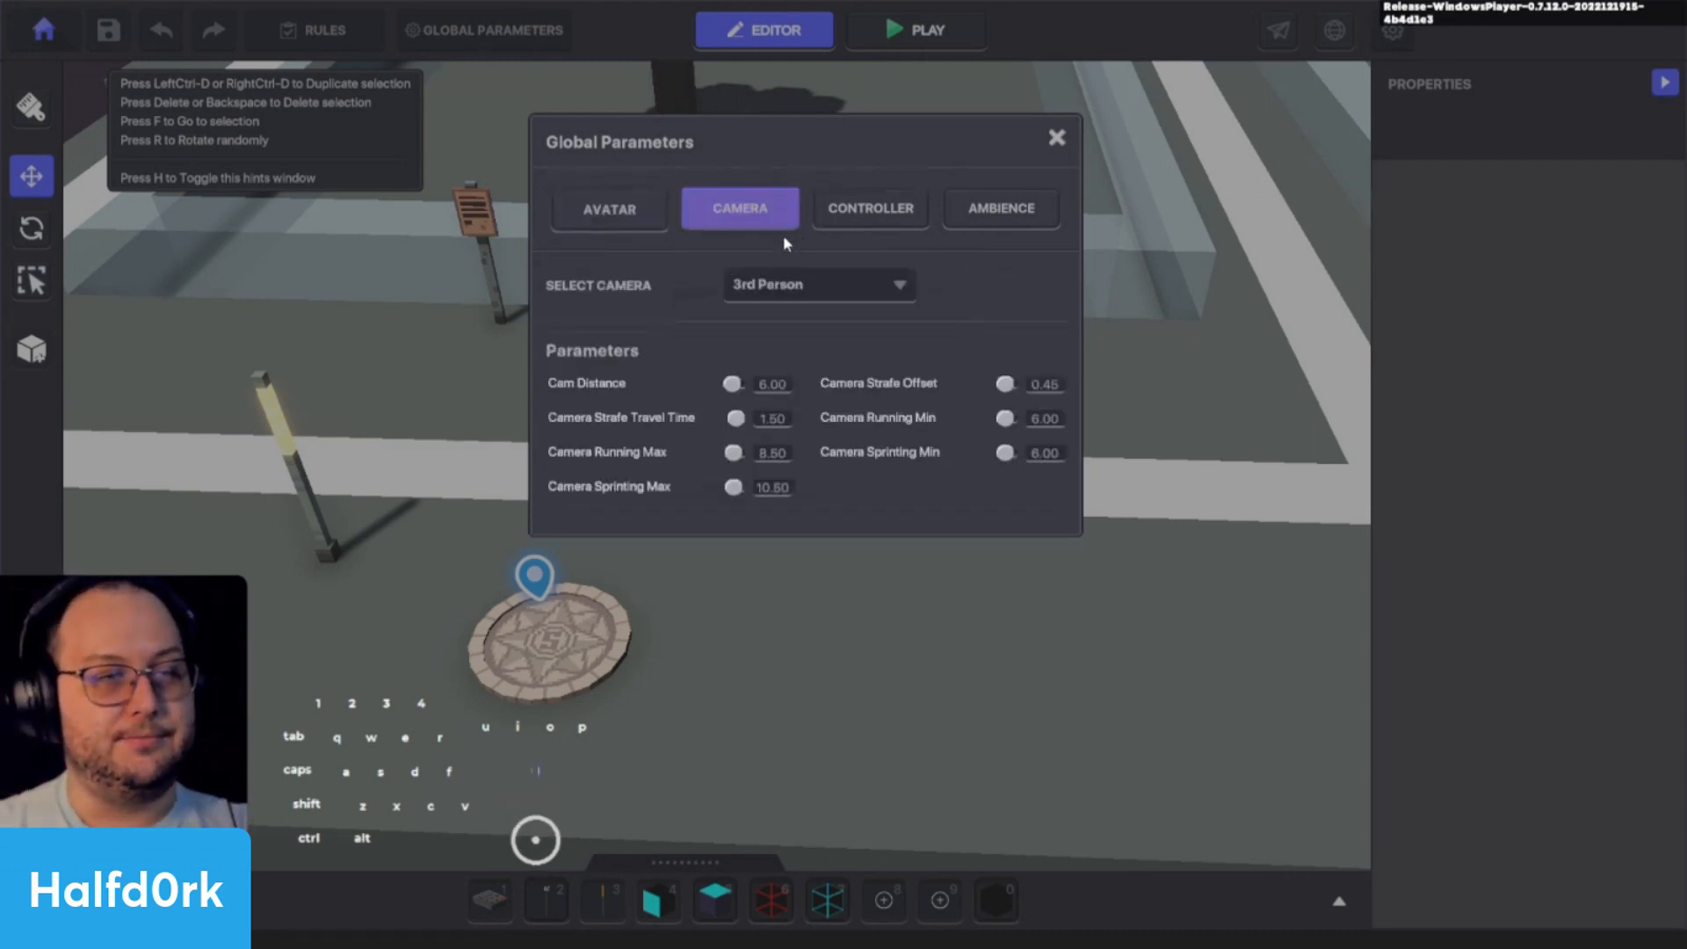
left_click(887, 293)
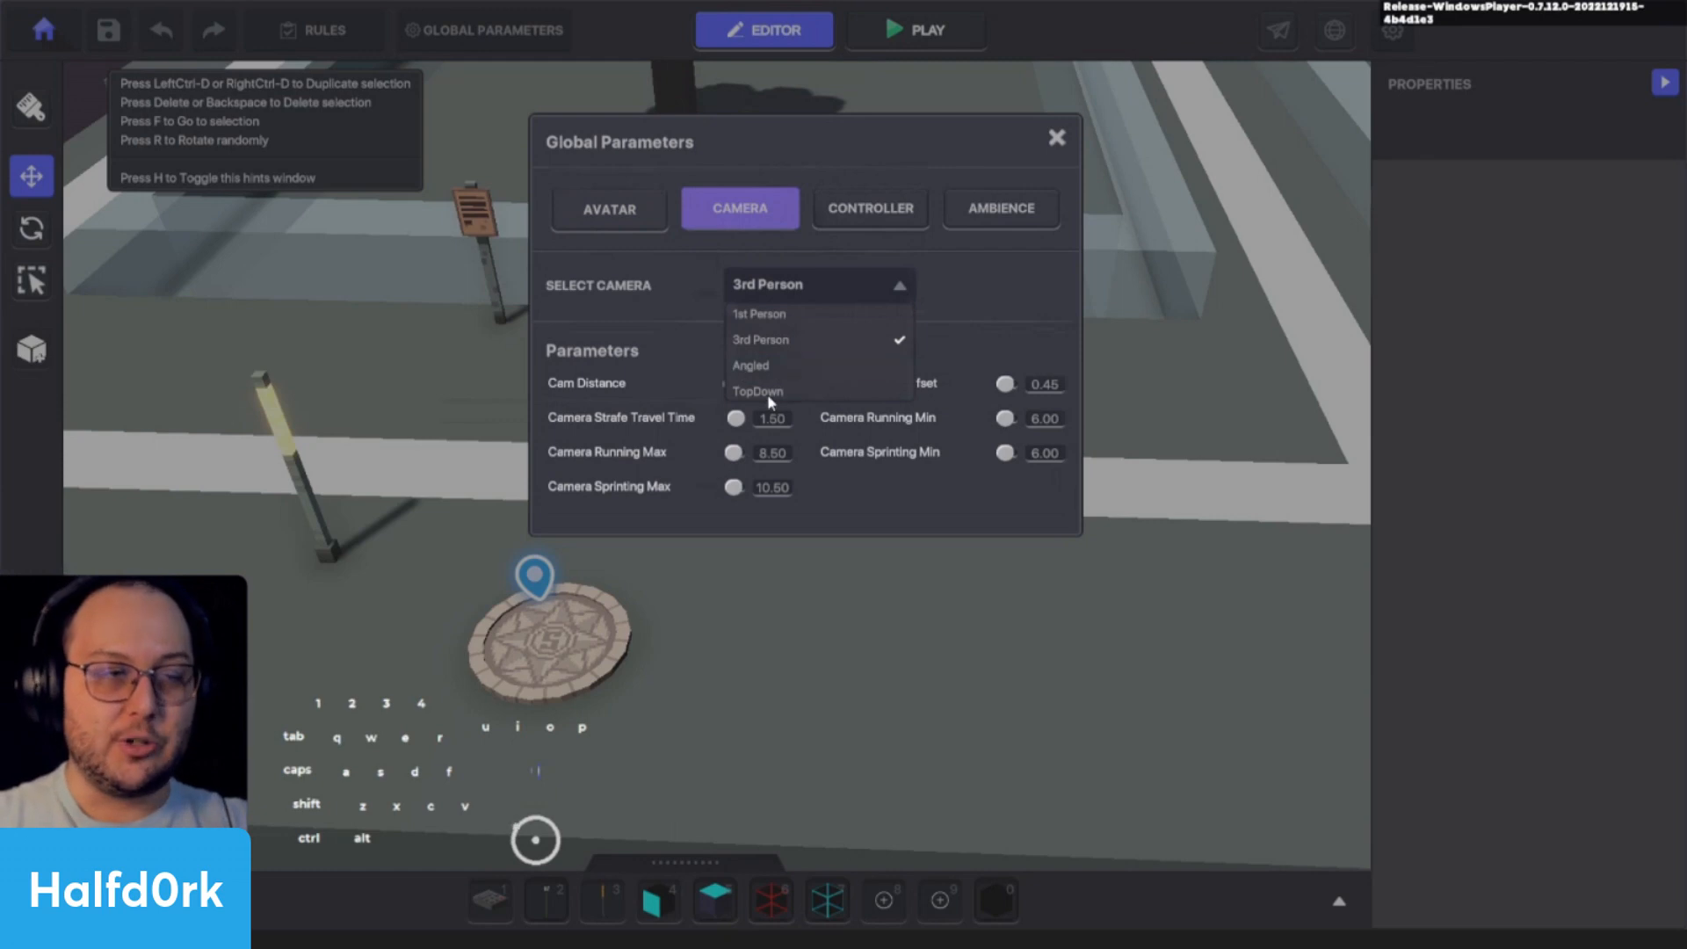
left_click(752, 366)
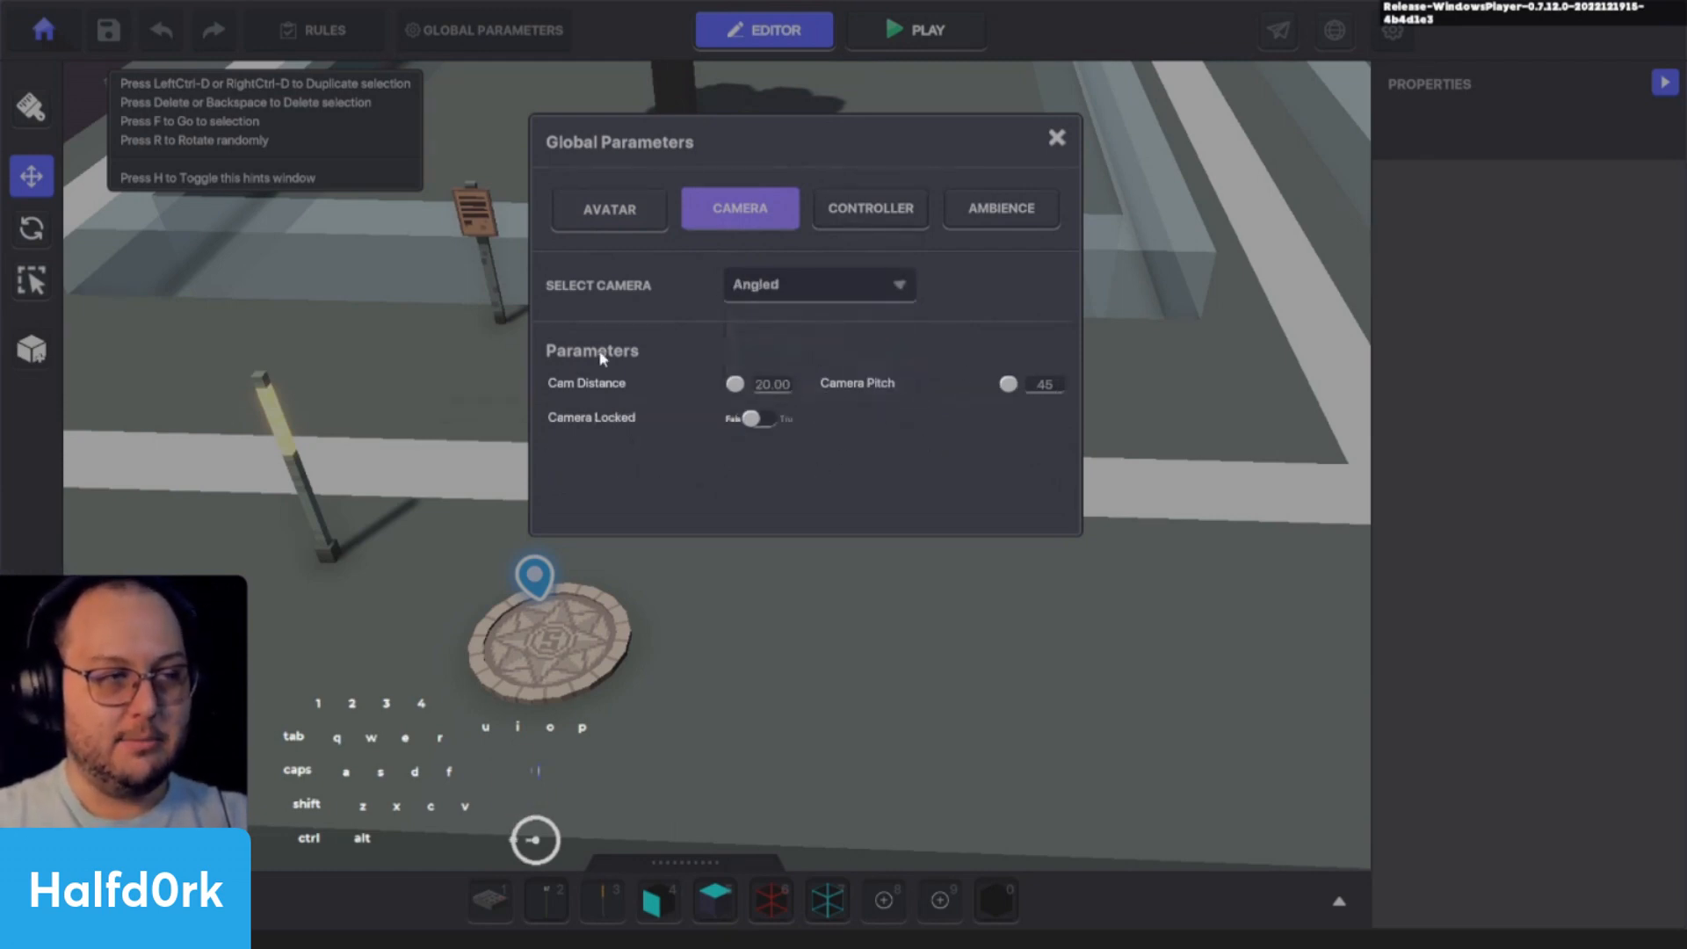
left_click(888, 295)
left_click(887, 392)
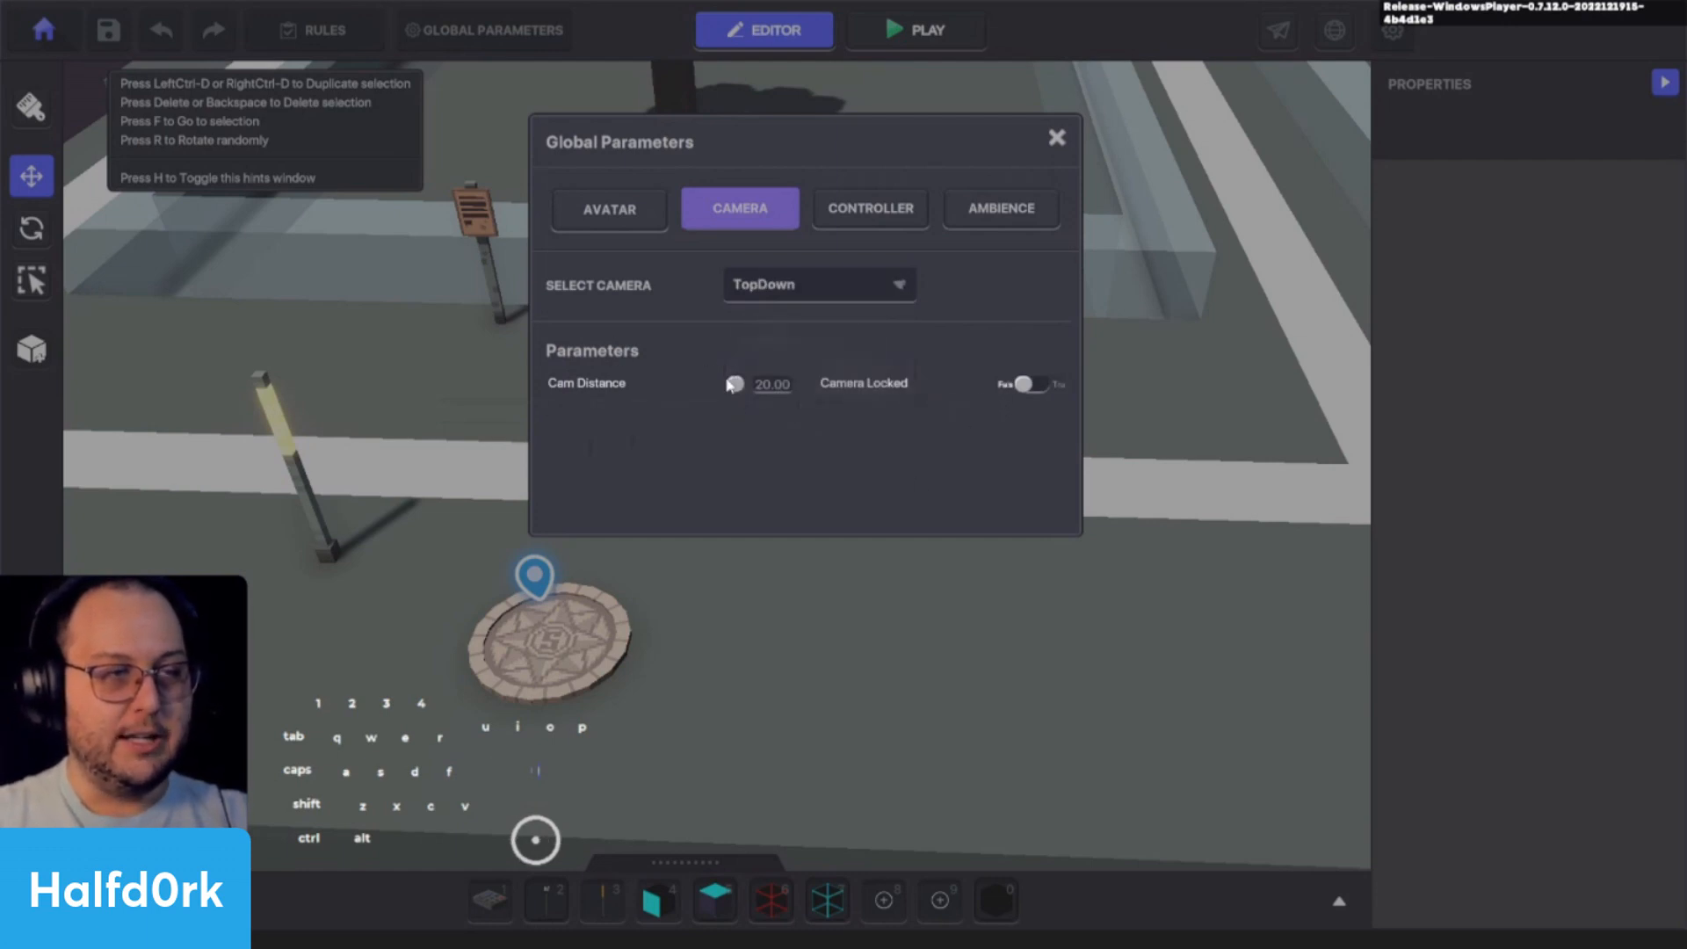
left_click(1027, 384)
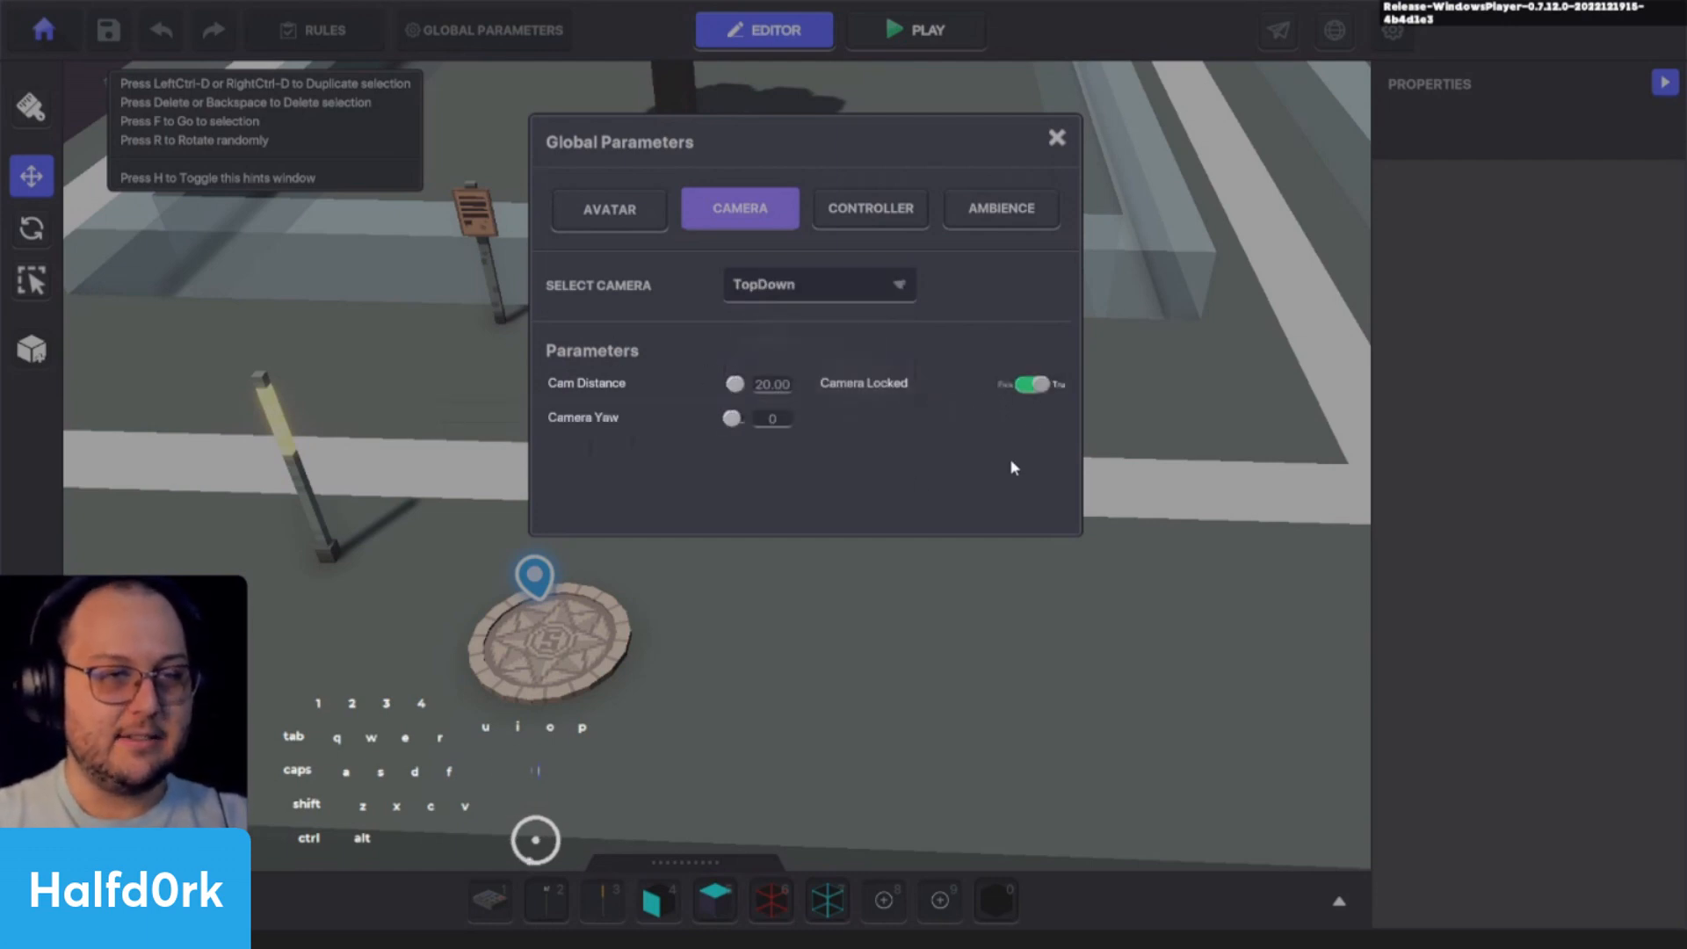
- Show the Angled camera's parameters with the lock enabled, set the camera to 3rd Person, and close Global Parameters
left_click(821, 287)
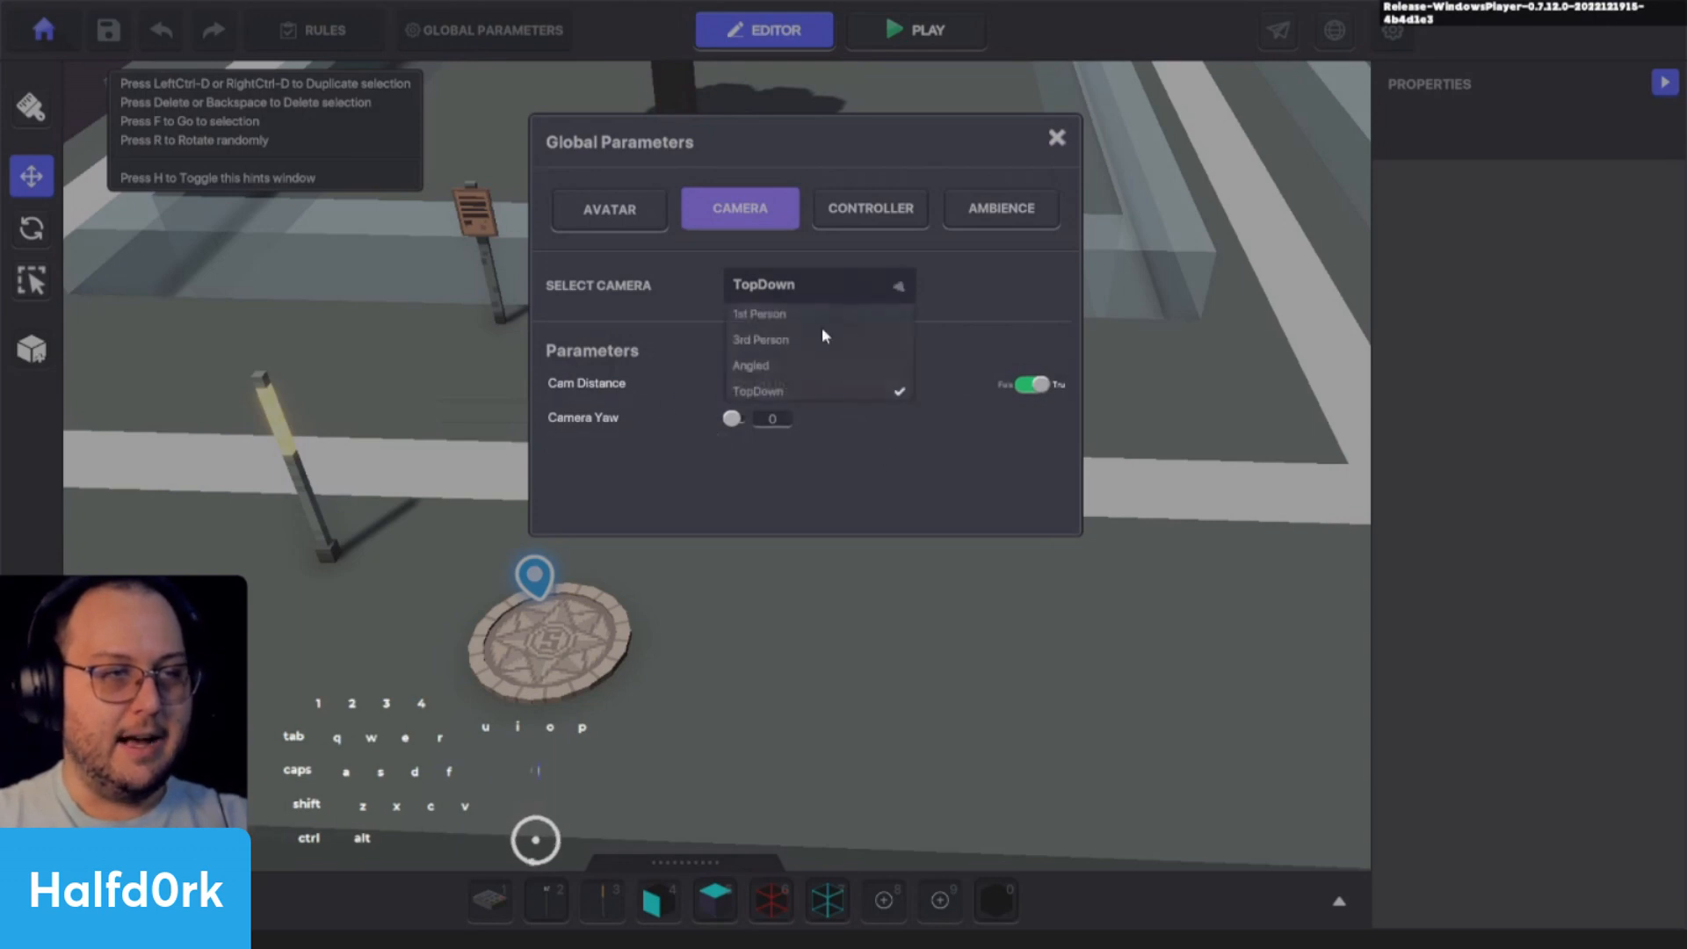
left_click(764, 365)
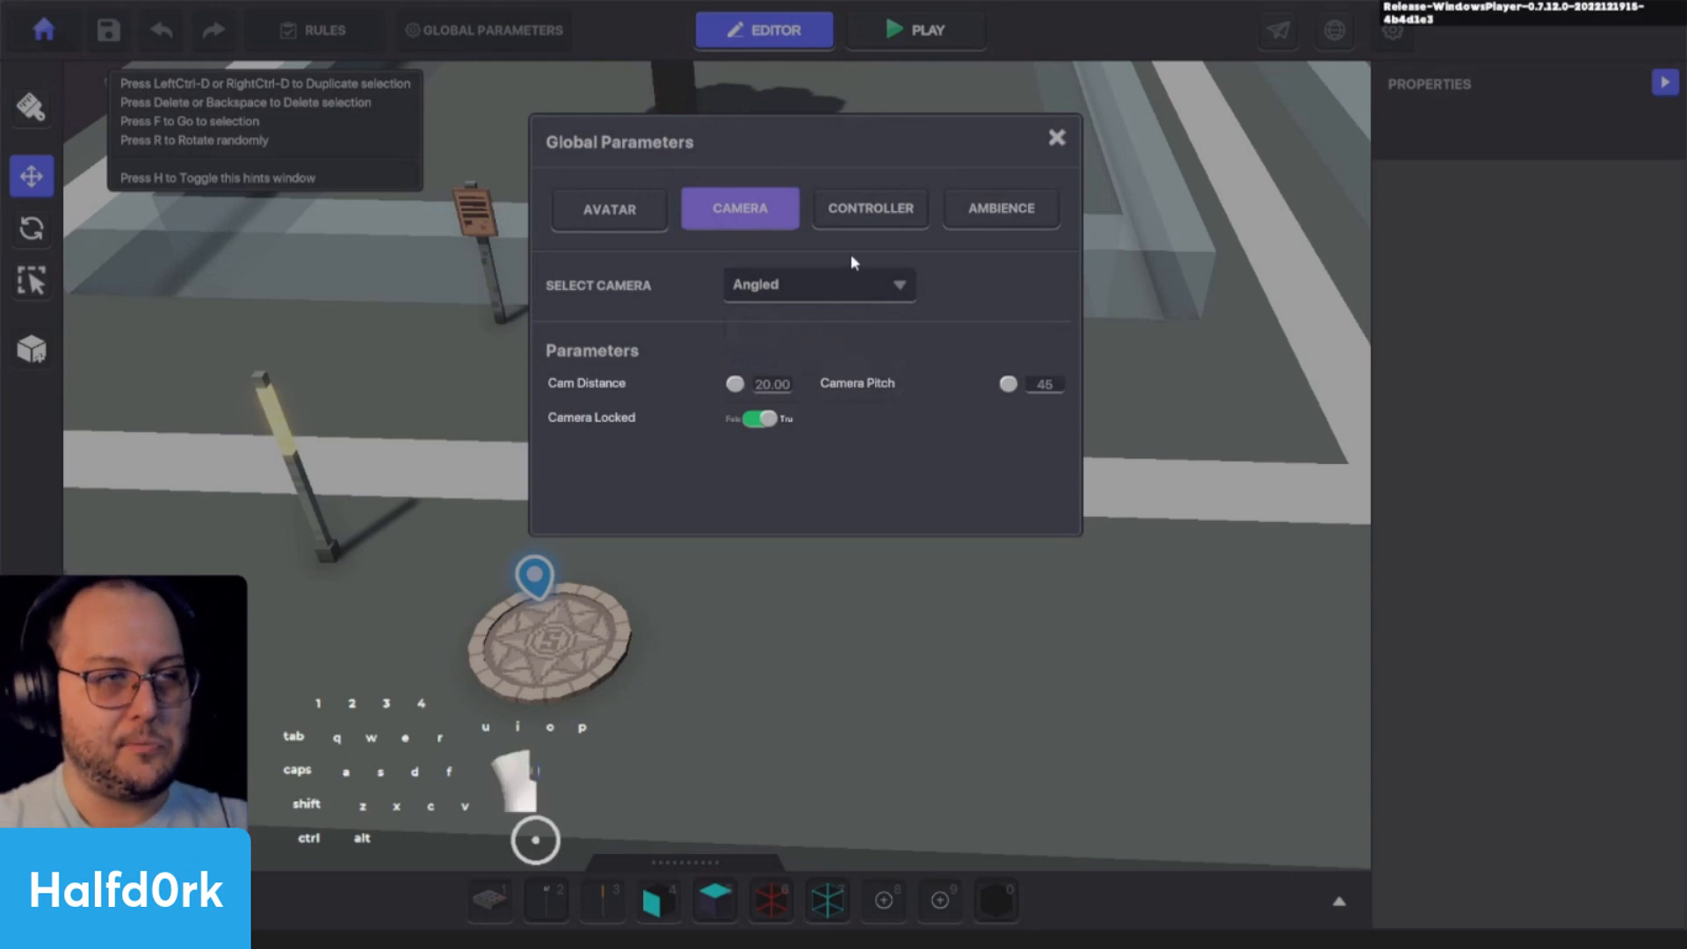
left_click(826, 290)
left_click(760, 340)
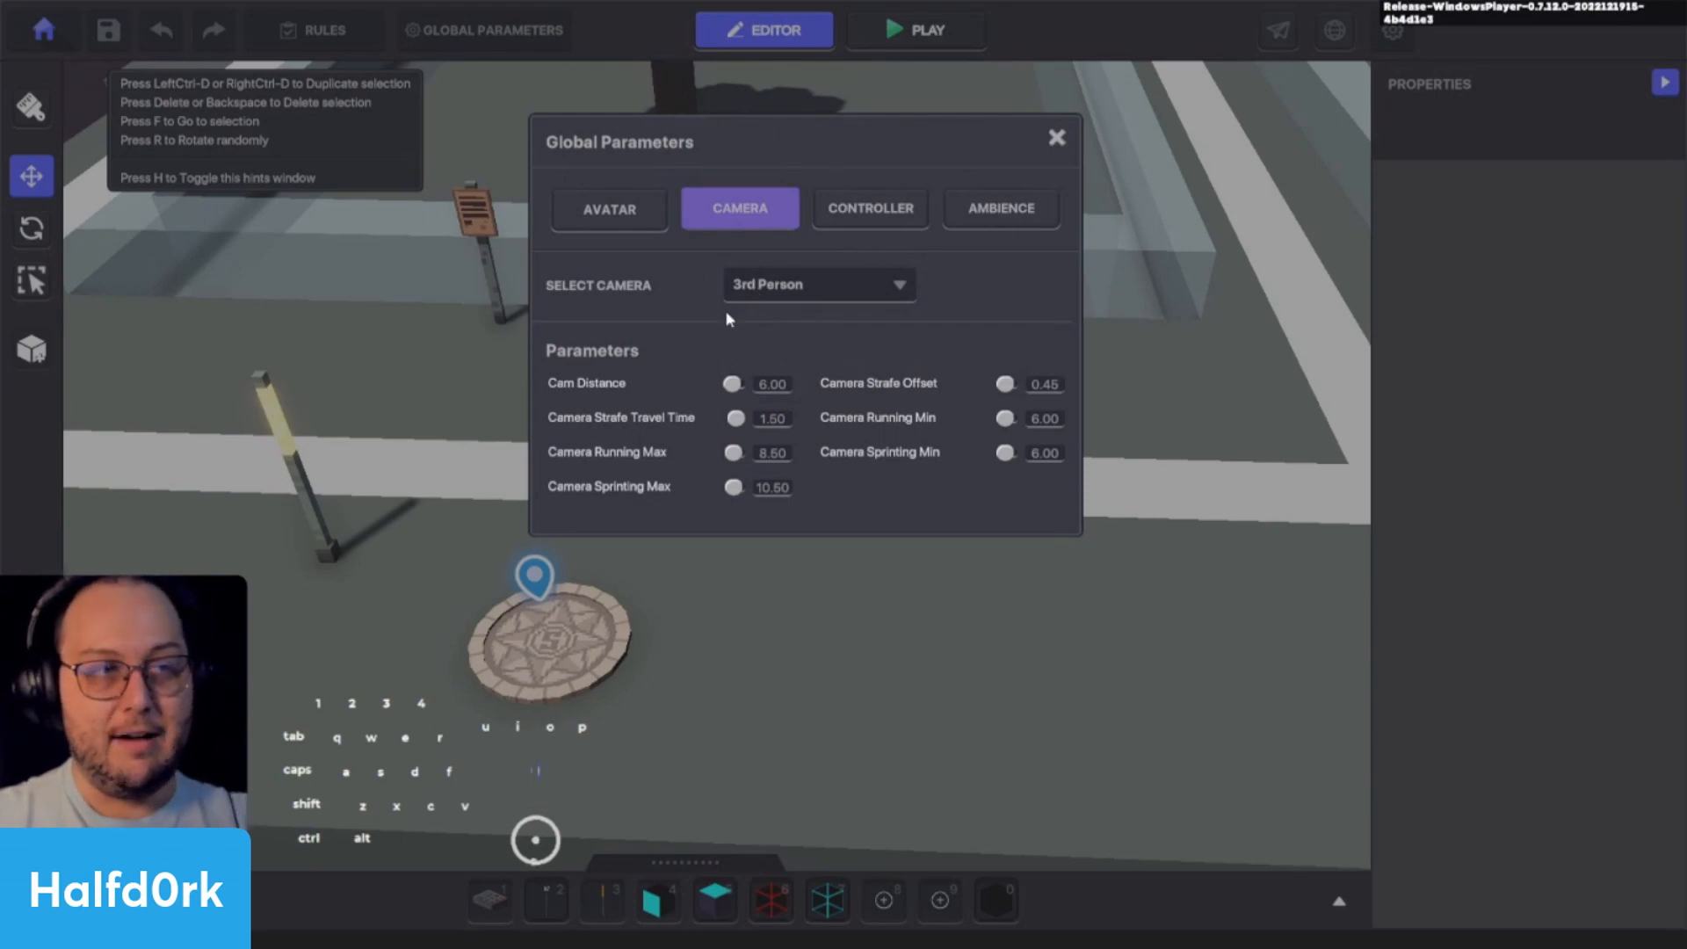
left_click(1057, 137)
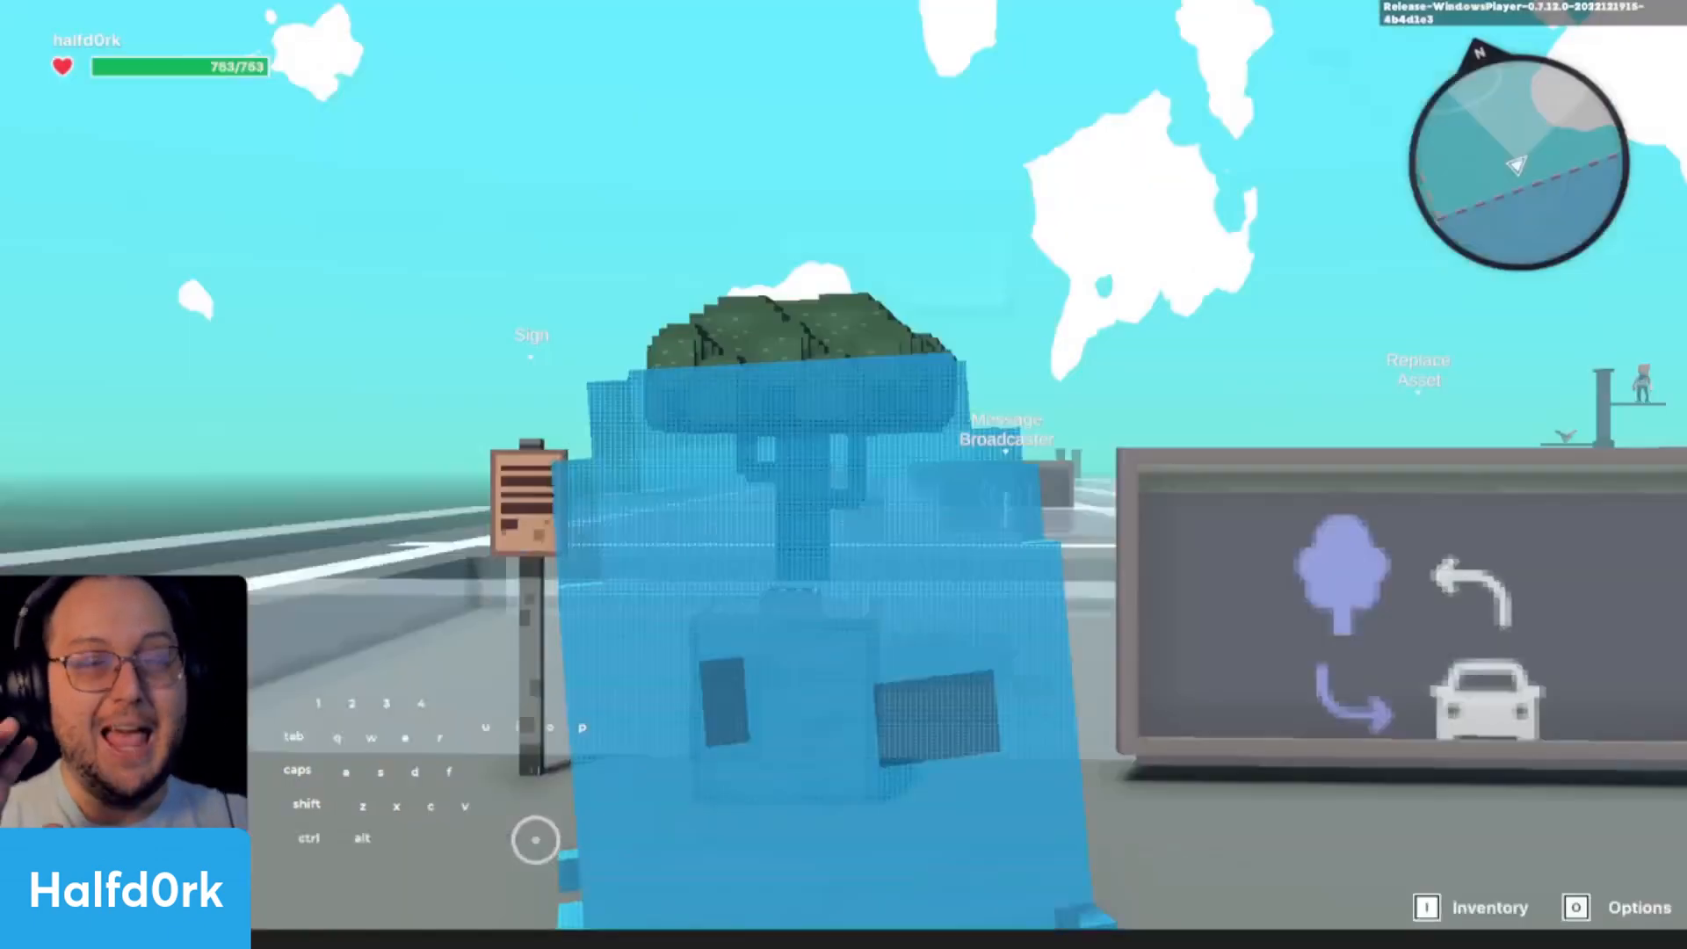
- Playtest the 3rd Person camera by running and jumping around the level, and return to the editor
key("w")
key("d")
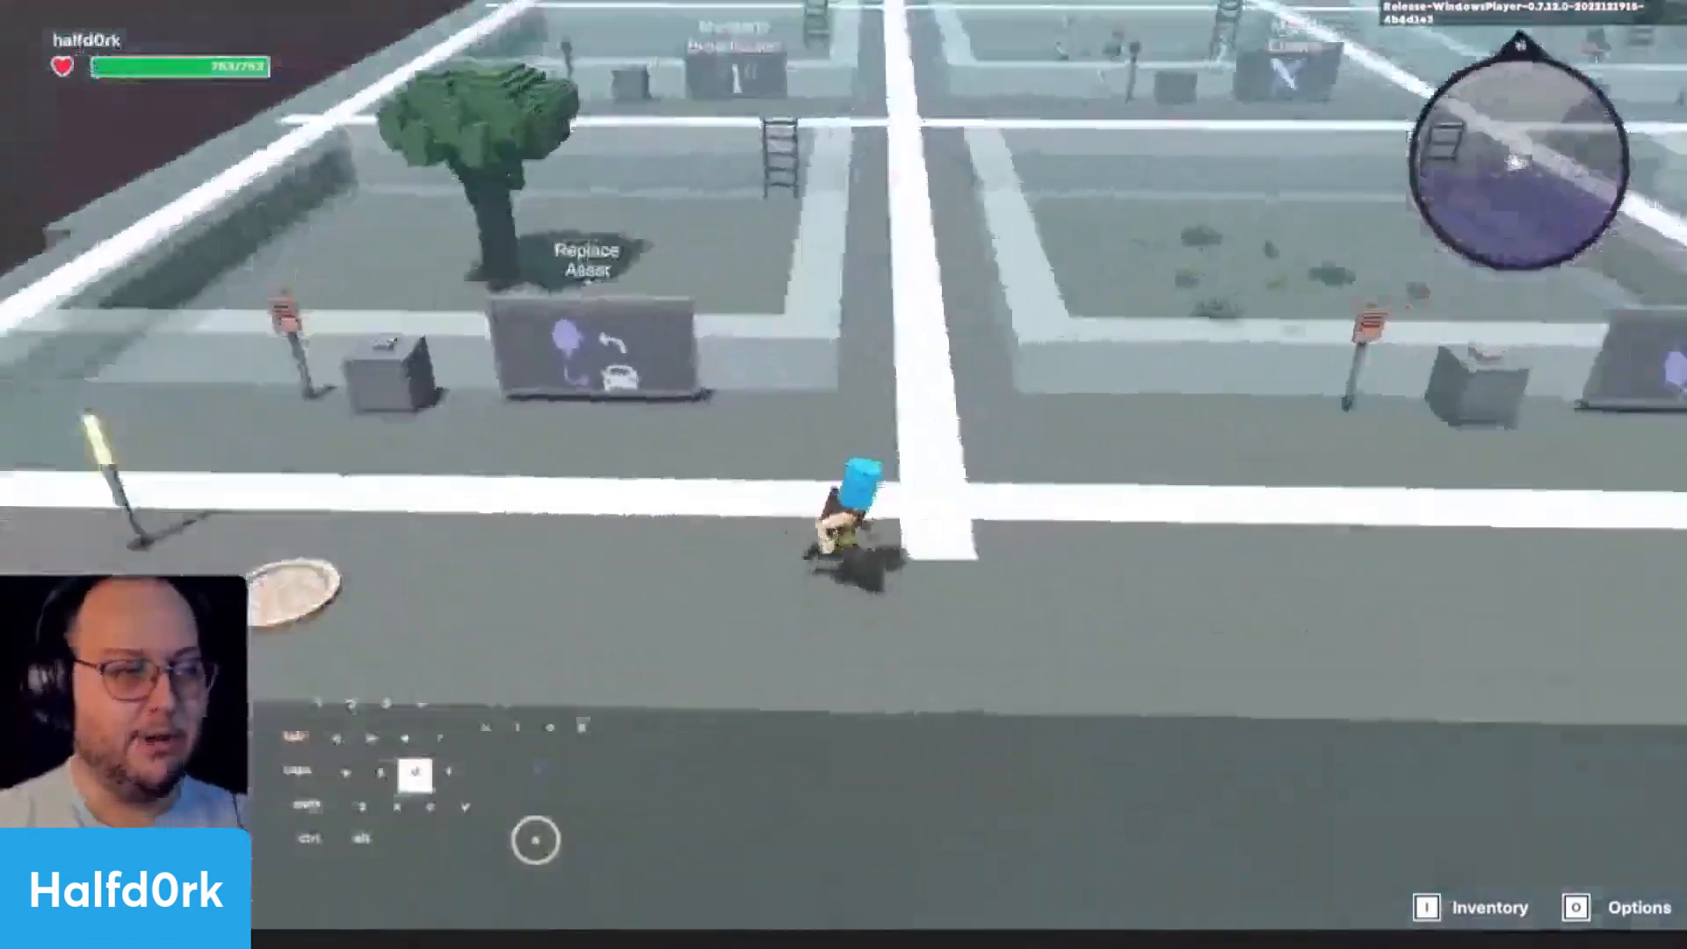
key("w")
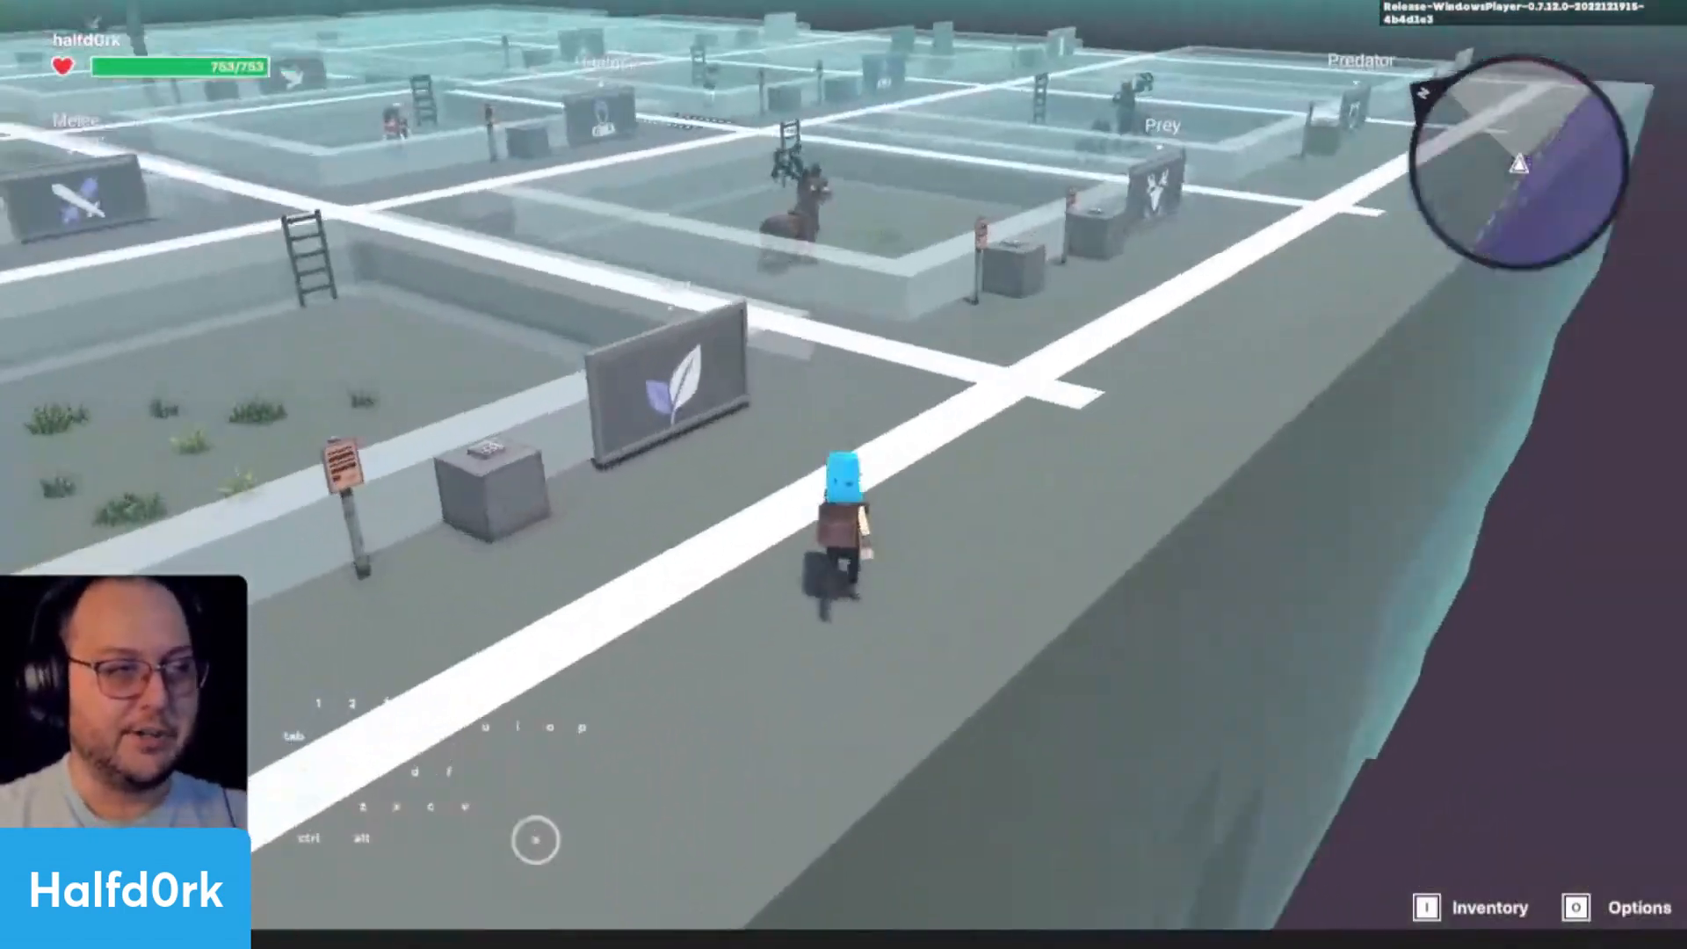
key("w")
key("d")
key("space")
key("space")
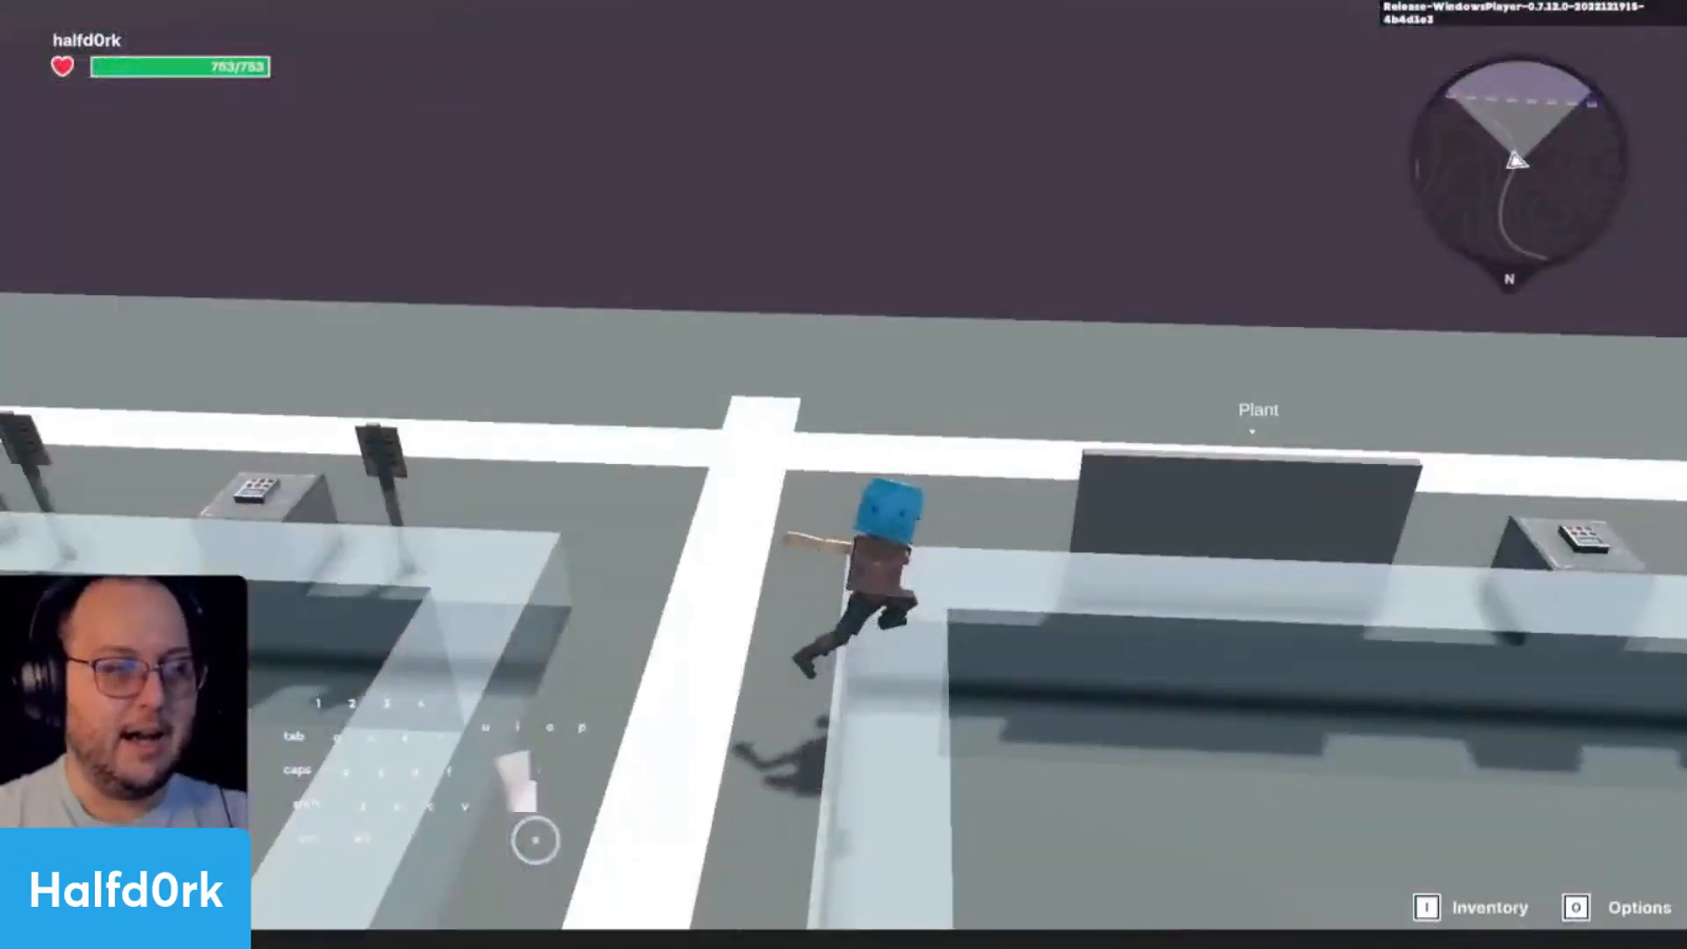
key("w")
key("Tab")
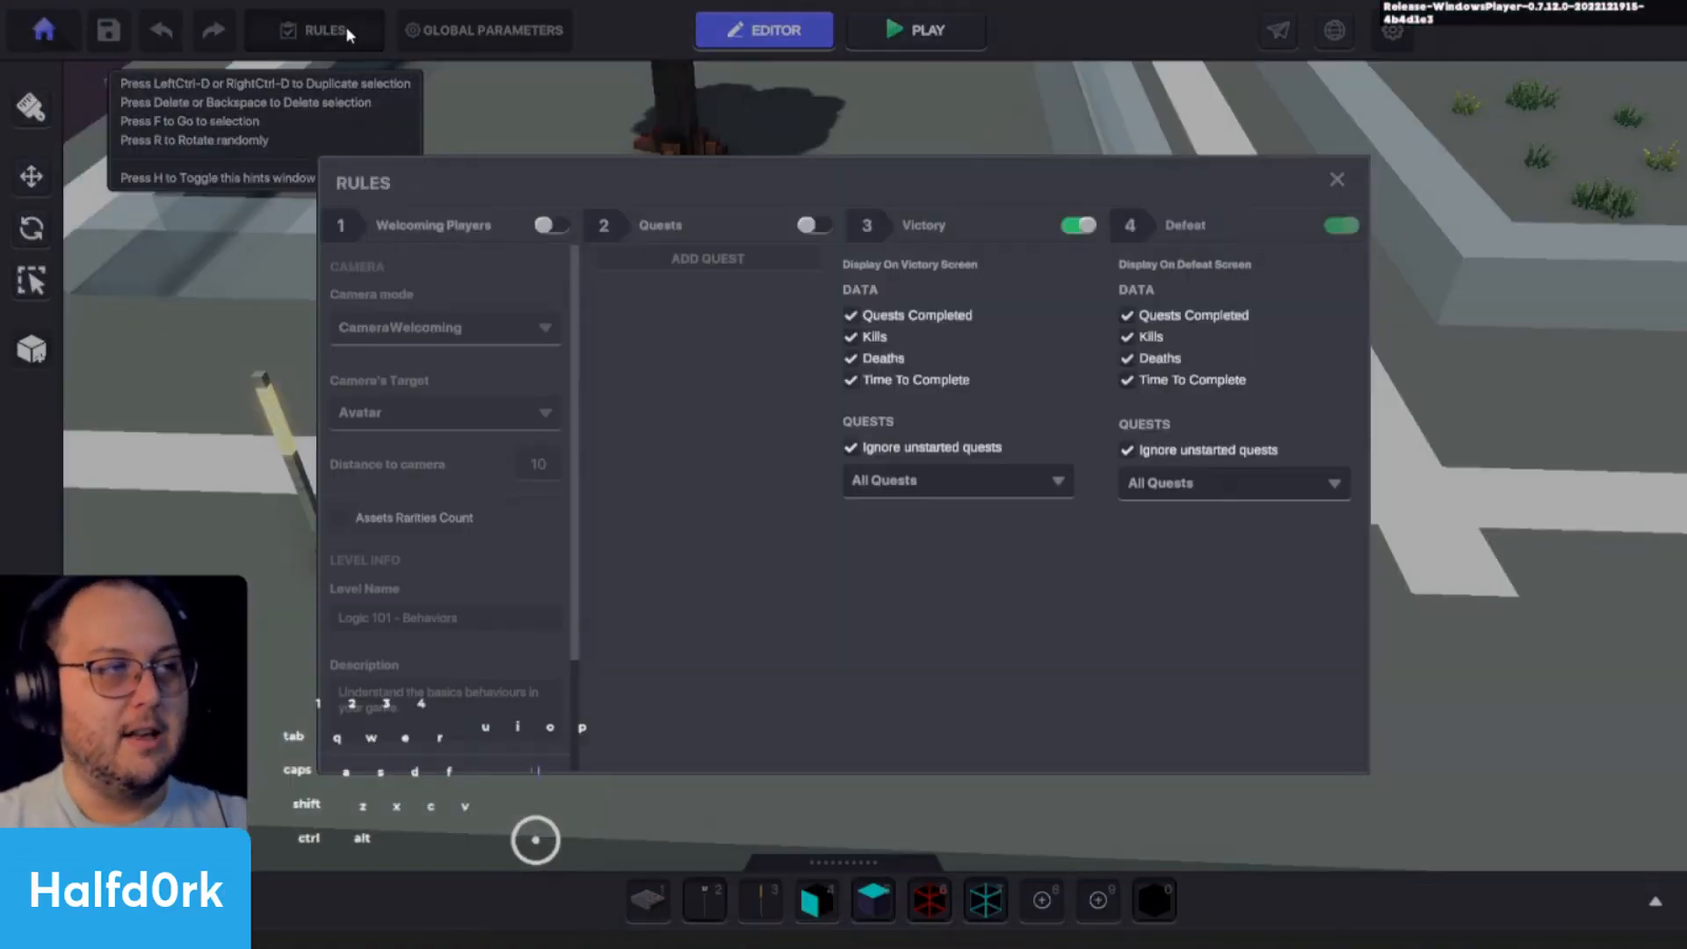
- Look over the game rules and the camera types available in Global Parameters
left_click(369, 30)
left_click(1334, 176)
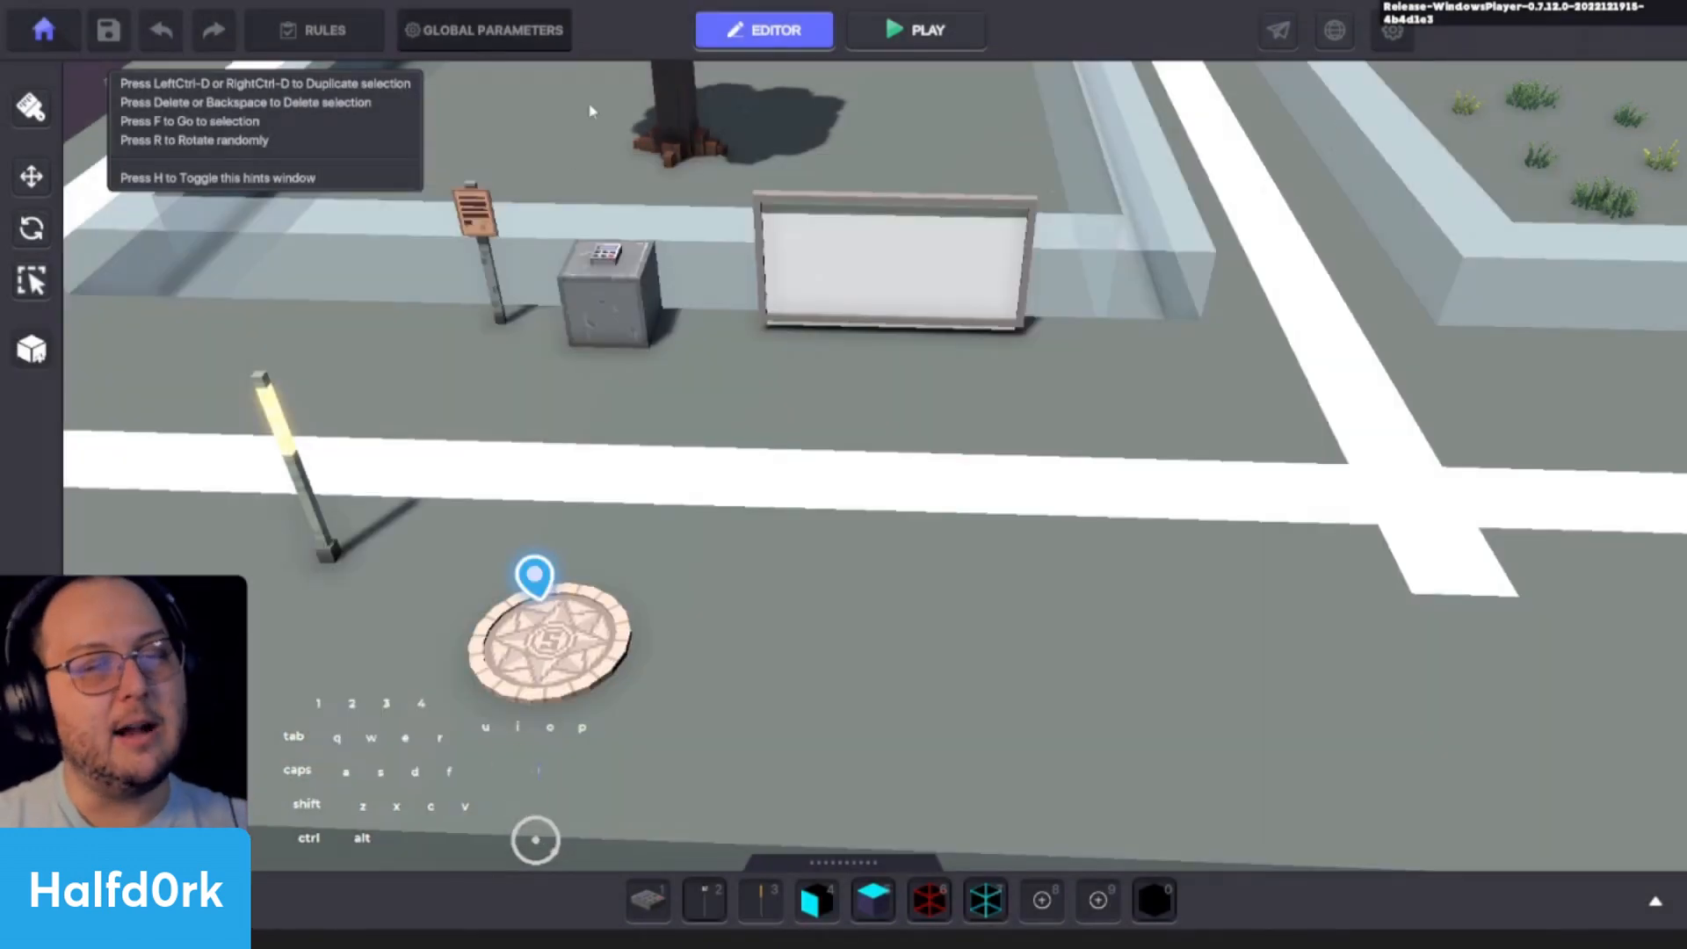
left_click(485, 30)
left_click(746, 216)
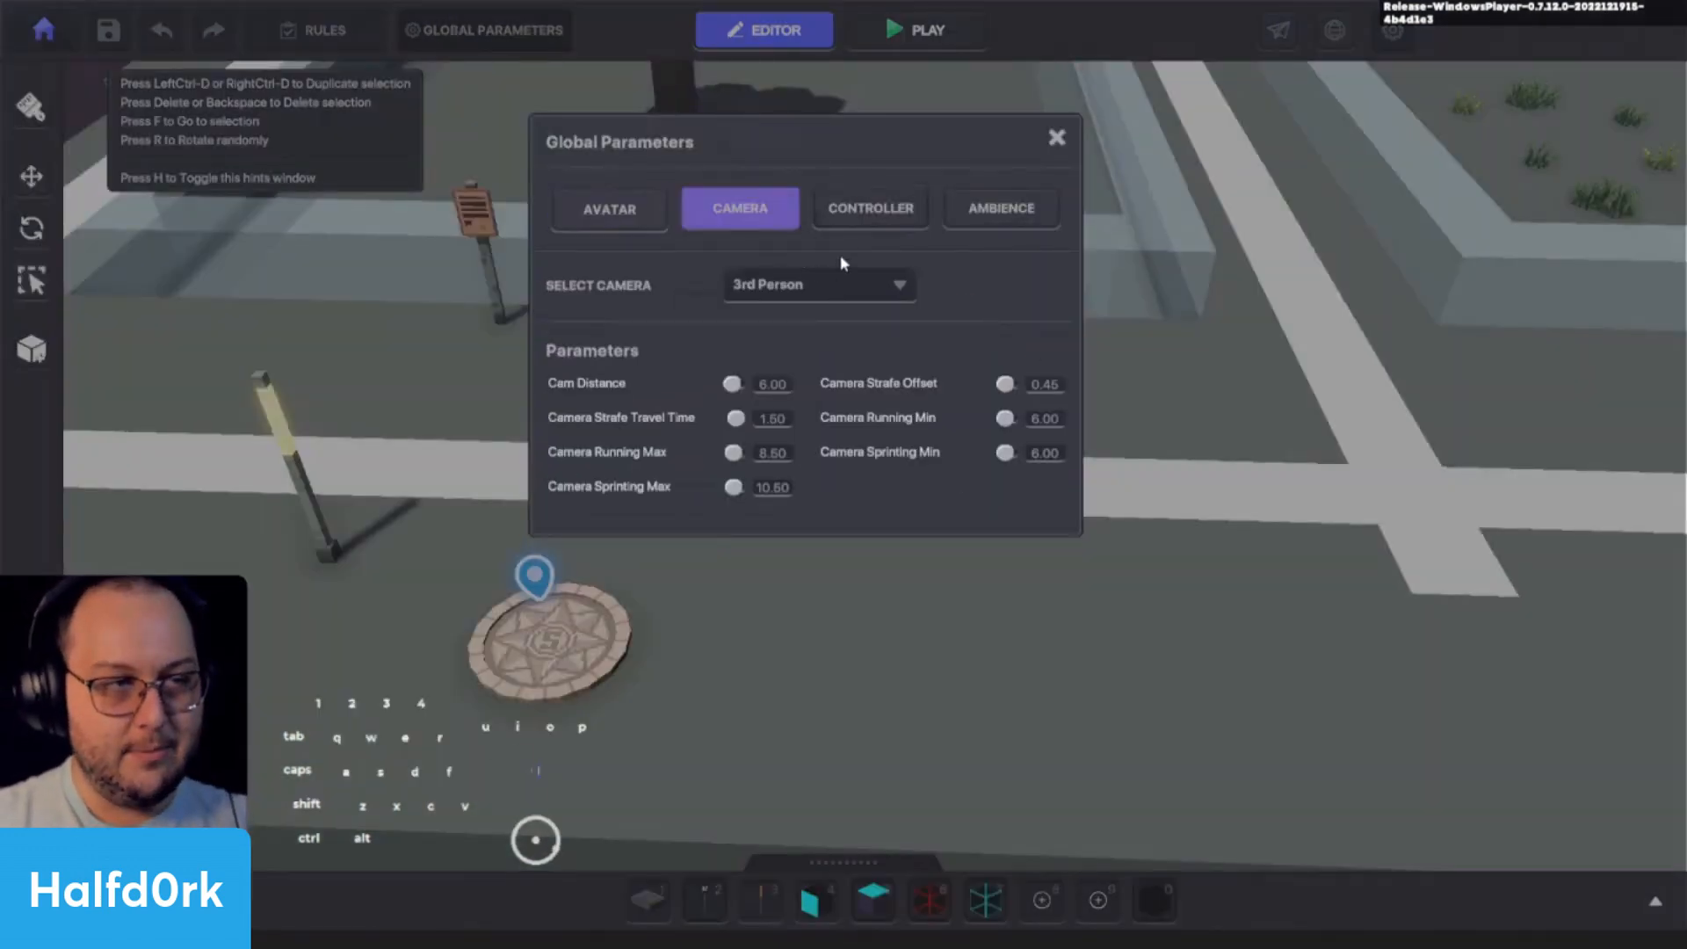
left_click(795, 285)
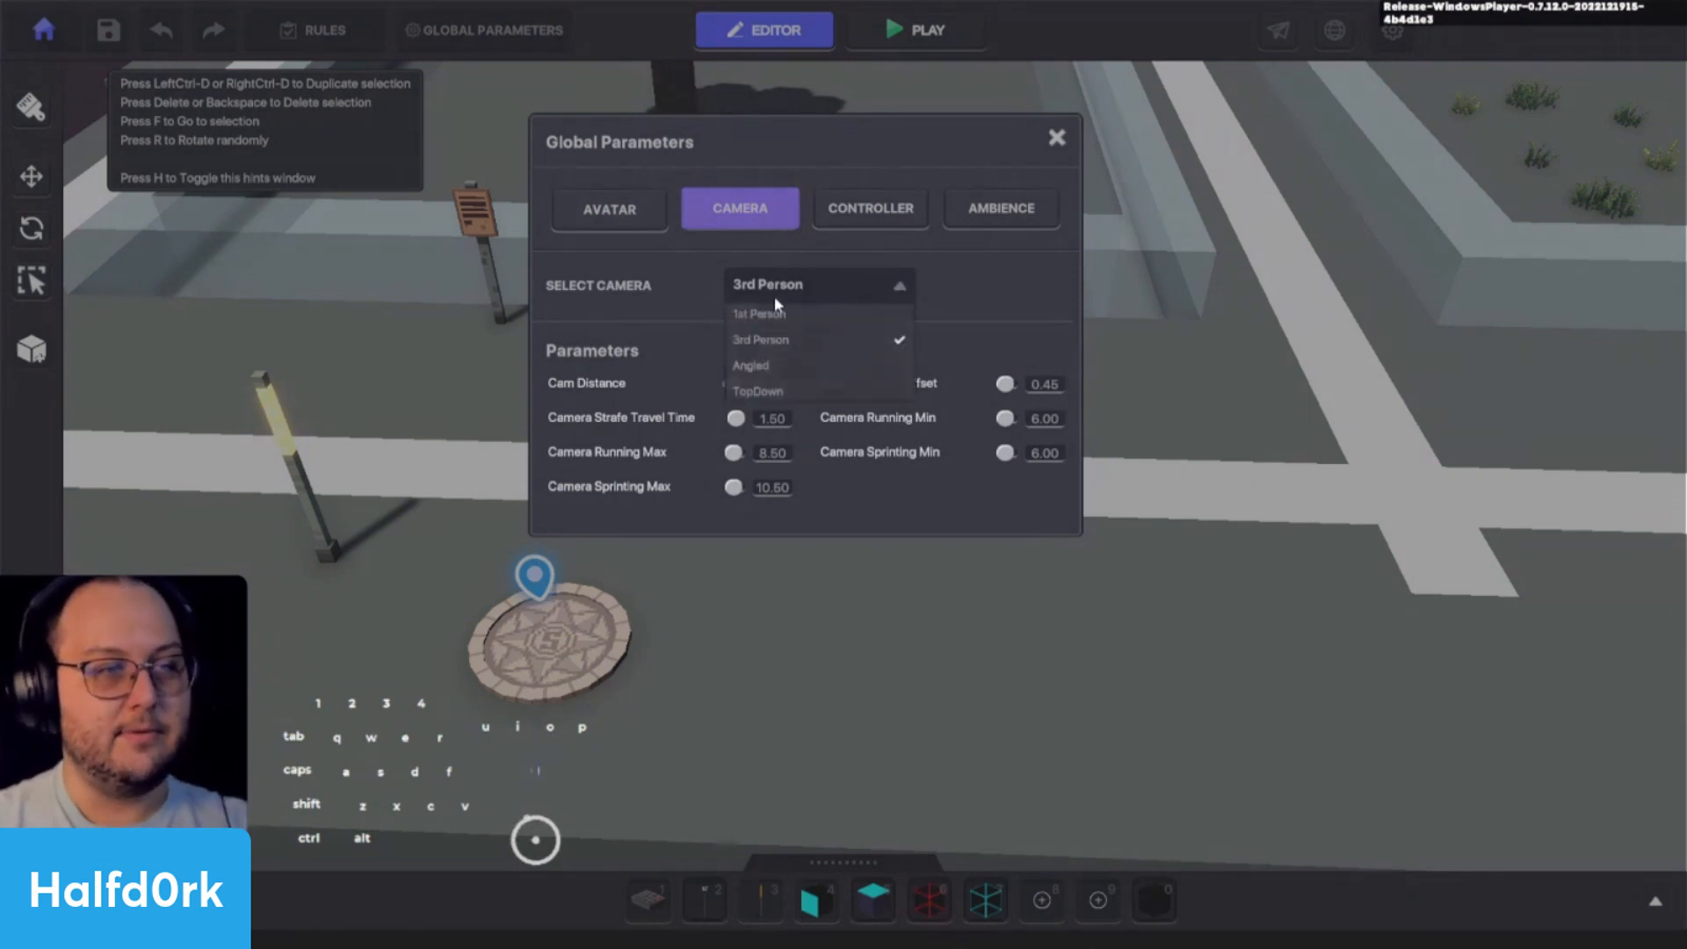
- Review the player controller's components and its movement and jump behaviour settings in Global Parameters
left_click(869, 216)
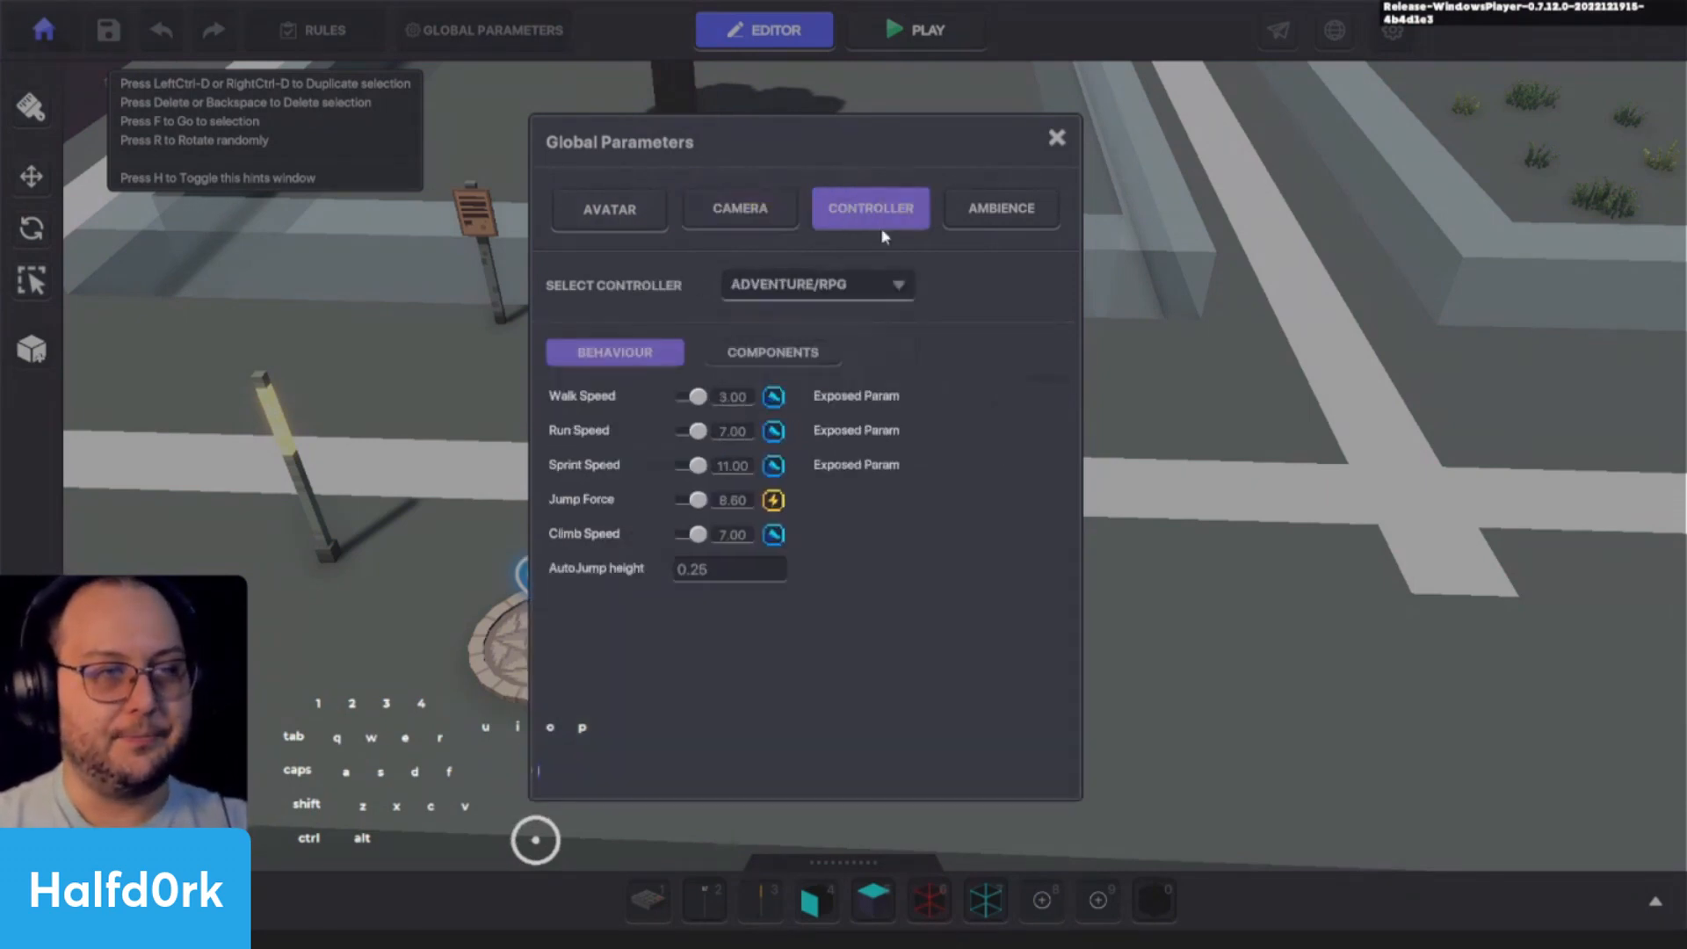
left_click(790, 351)
left_click(622, 356)
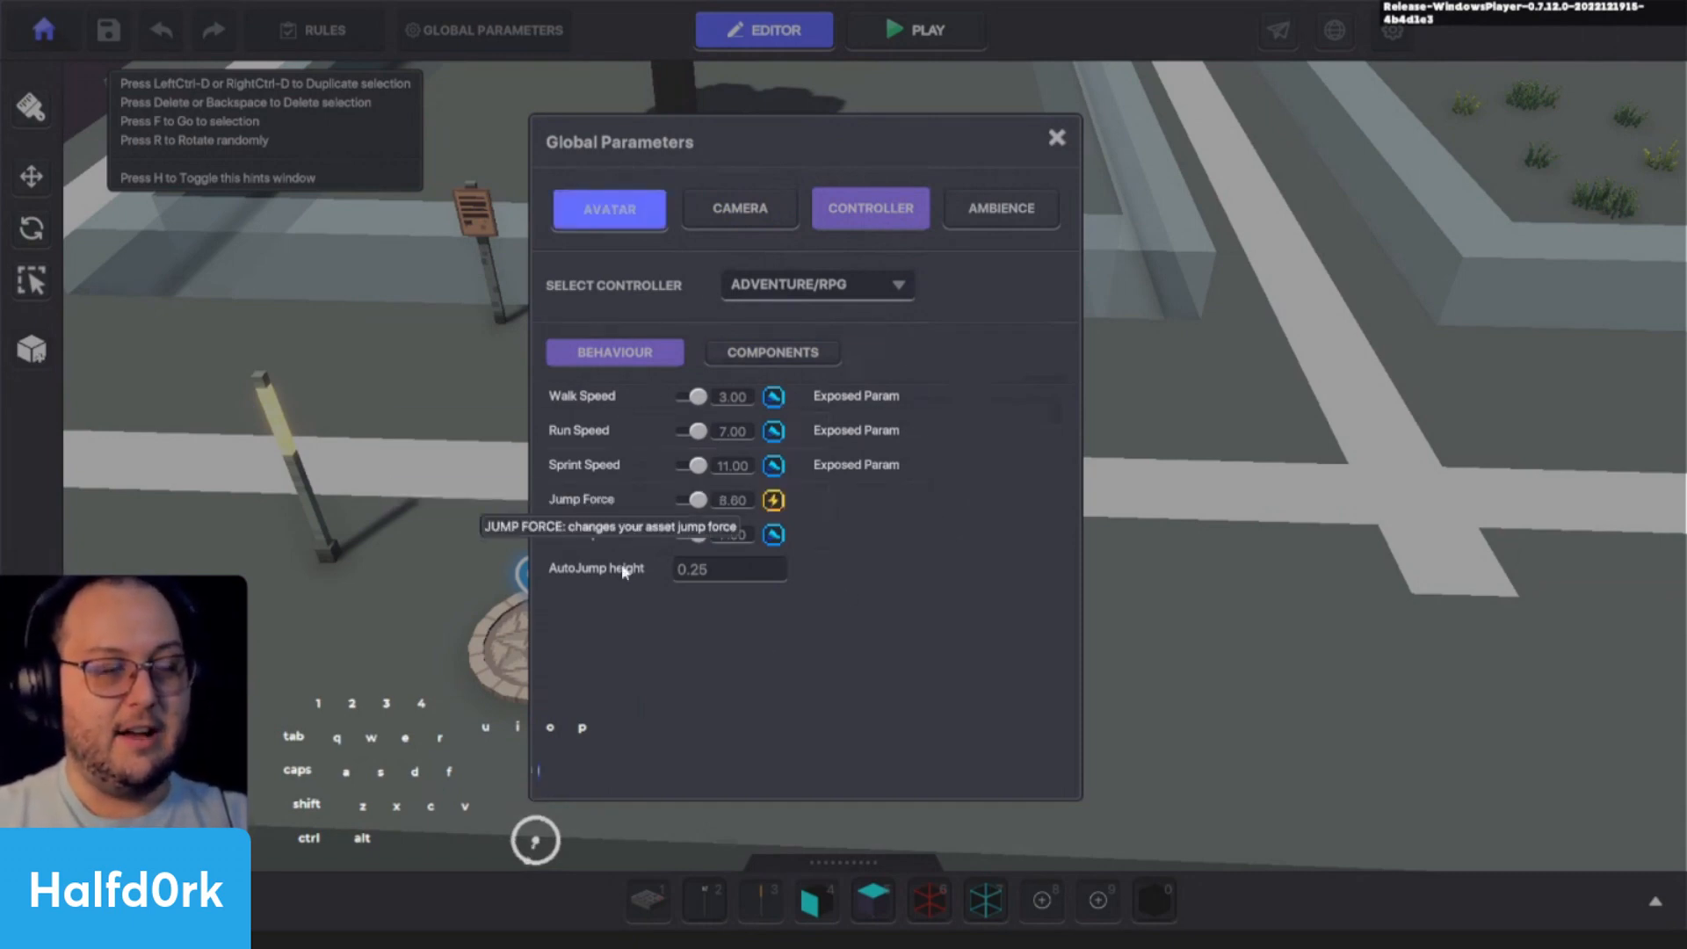
- Change the avatar type in Global Parameters from Custom Avatar to Player's Avatar
left_click(638, 225)
left_click(847, 309)
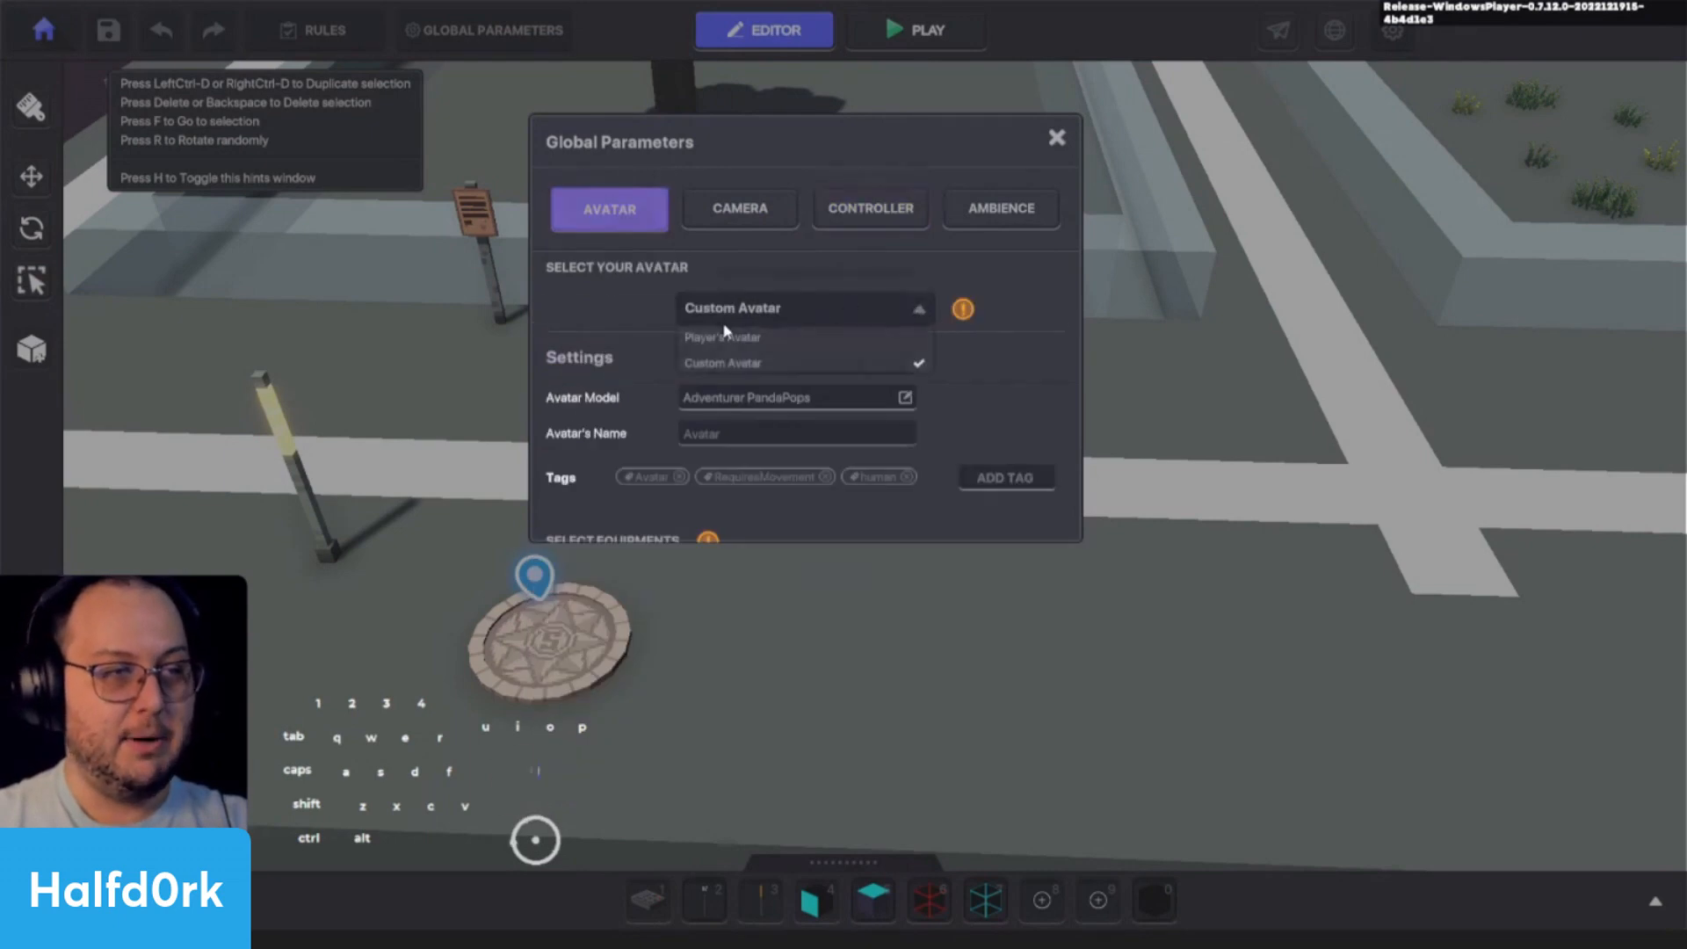
left_click(714, 342)
- Check the controller's component and behaviour pages and the list of selectable controller types
left_click(819, 209)
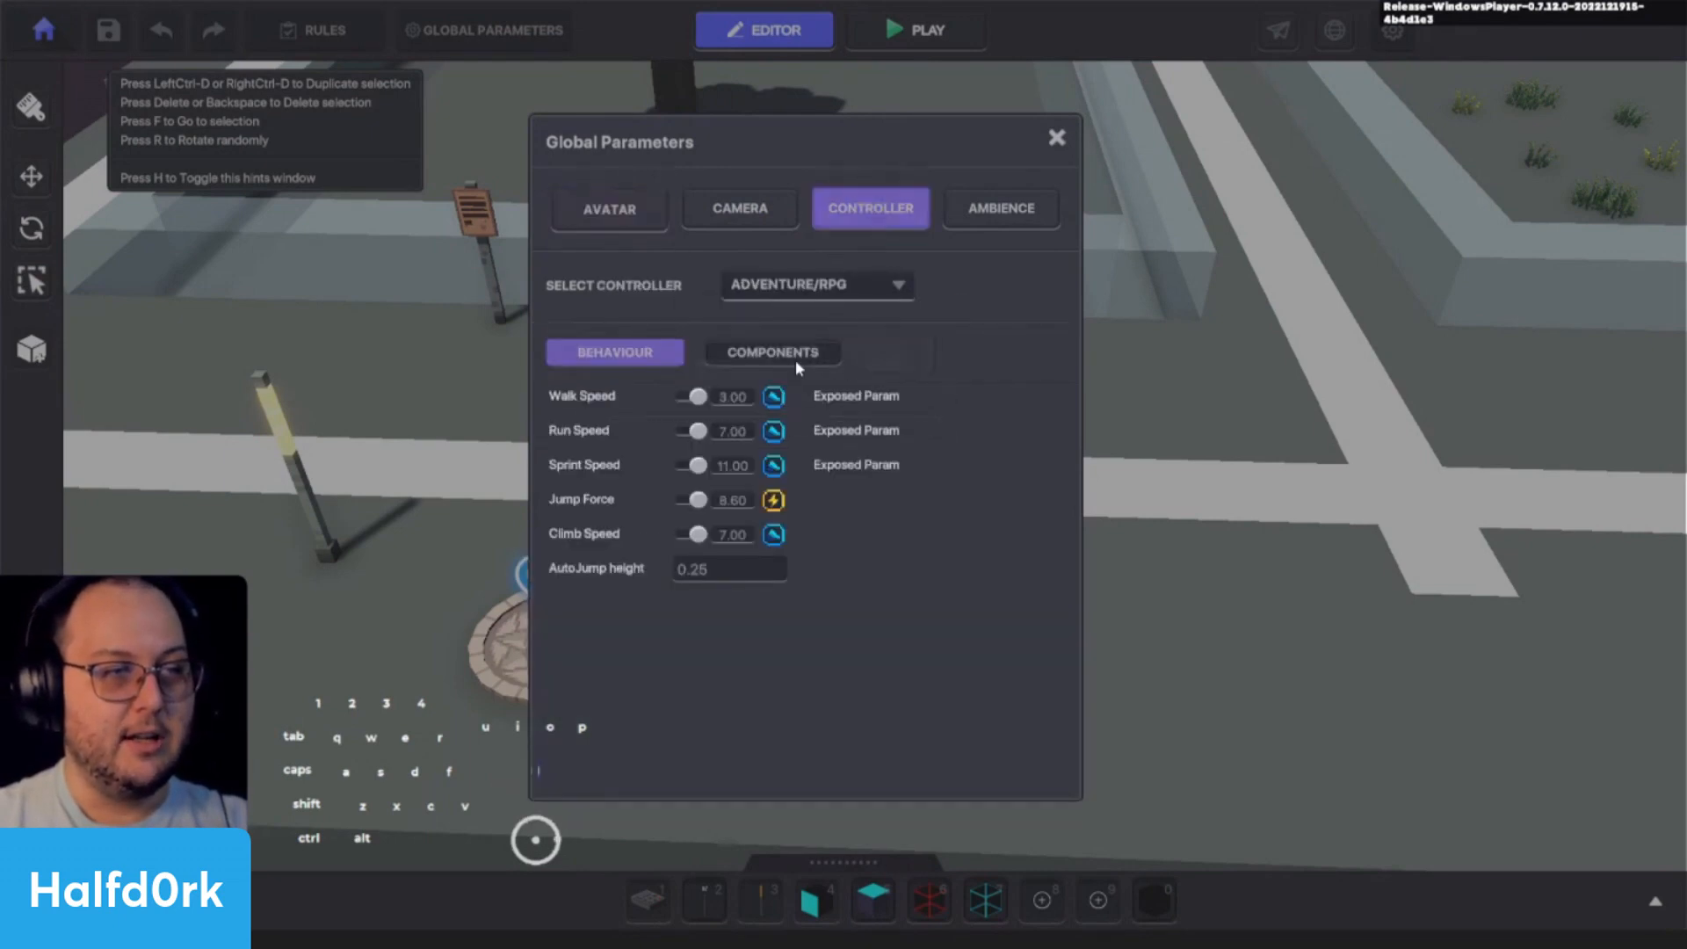
left_click(794, 360)
left_click(639, 357)
left_click(899, 285)
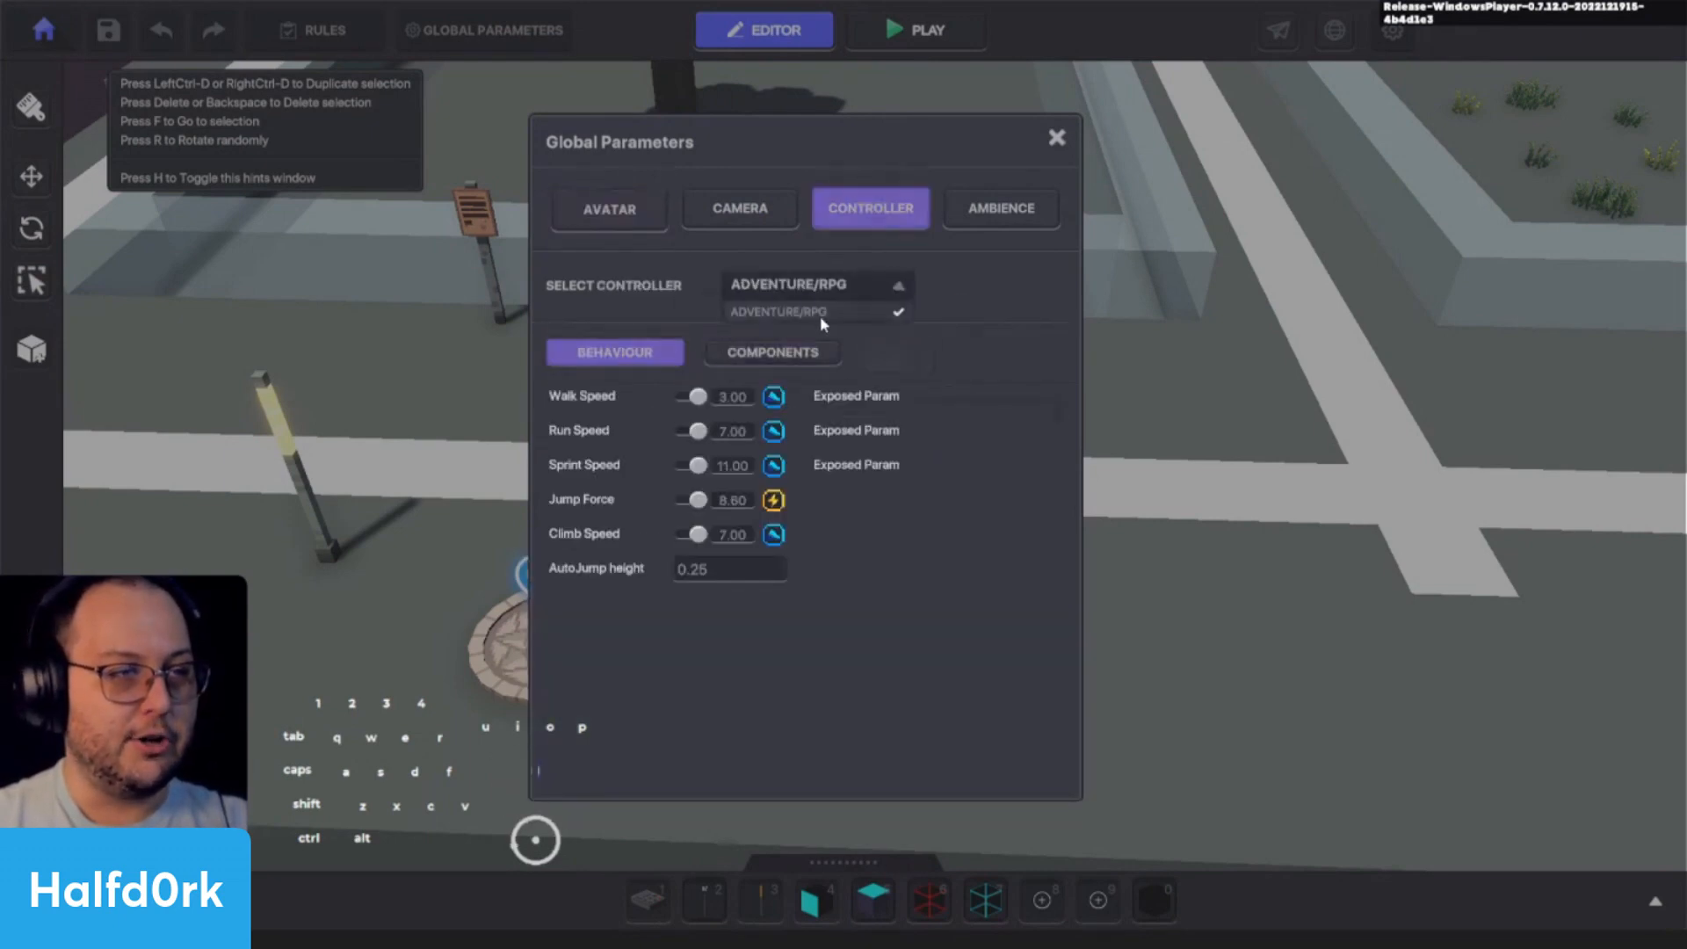
left_click(980, 312)
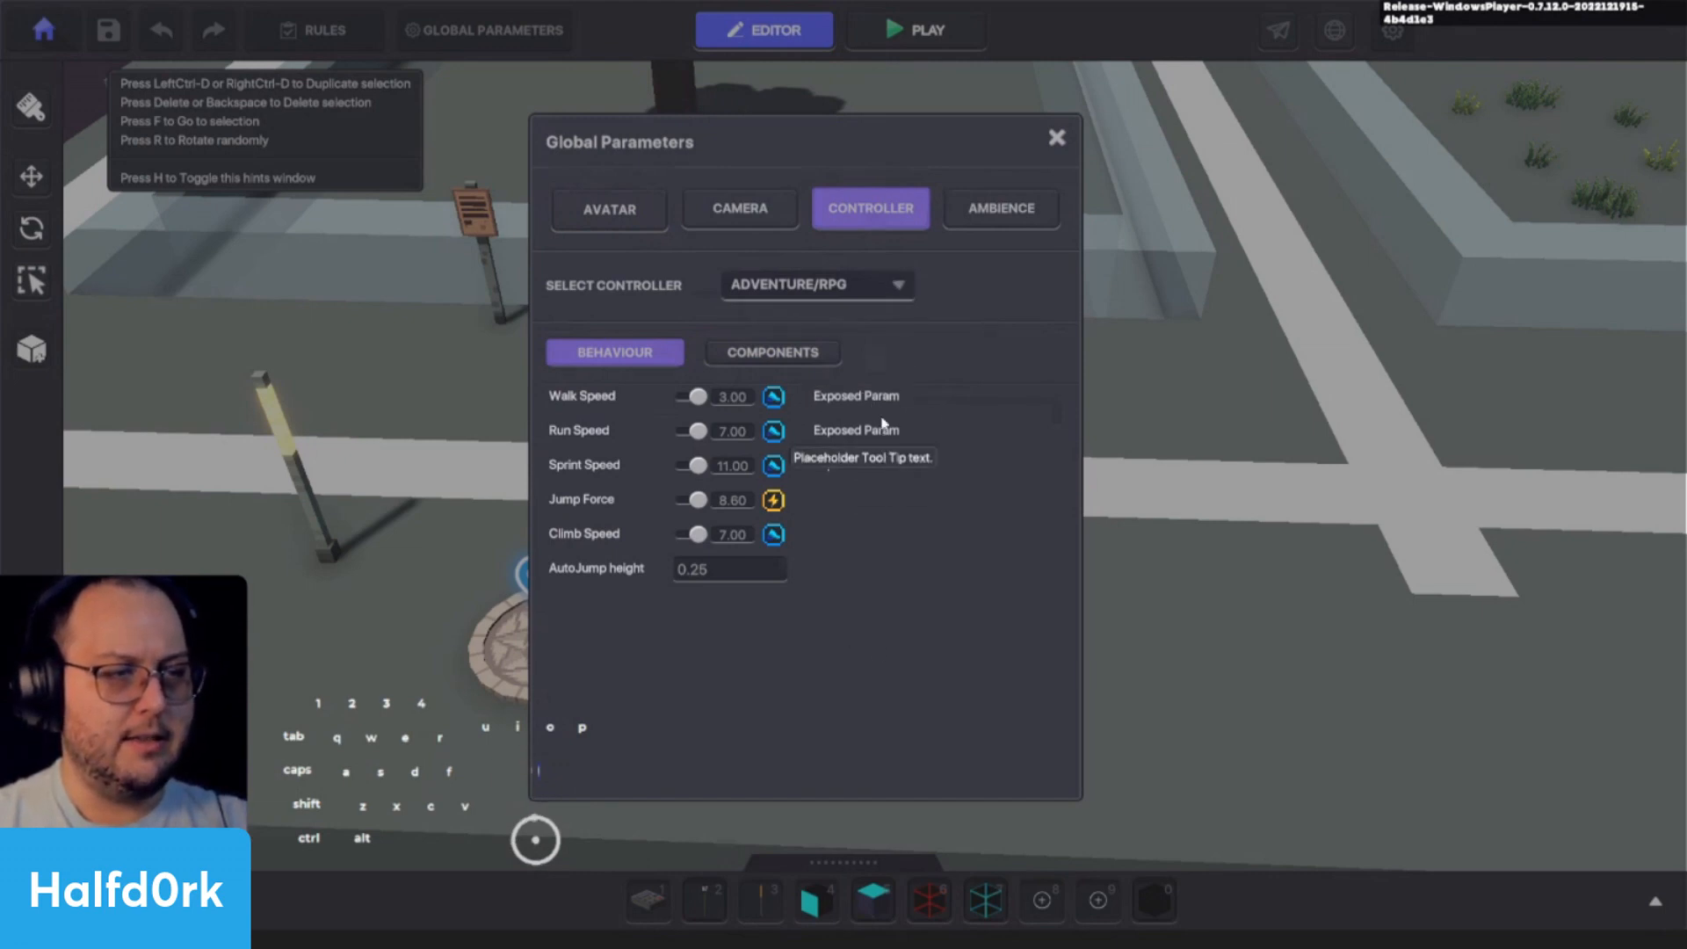
- Examine the ADVENTURE/RPG controller's component section and its option for adding components, and compare it with the behaviour settings
left_click(781, 361)
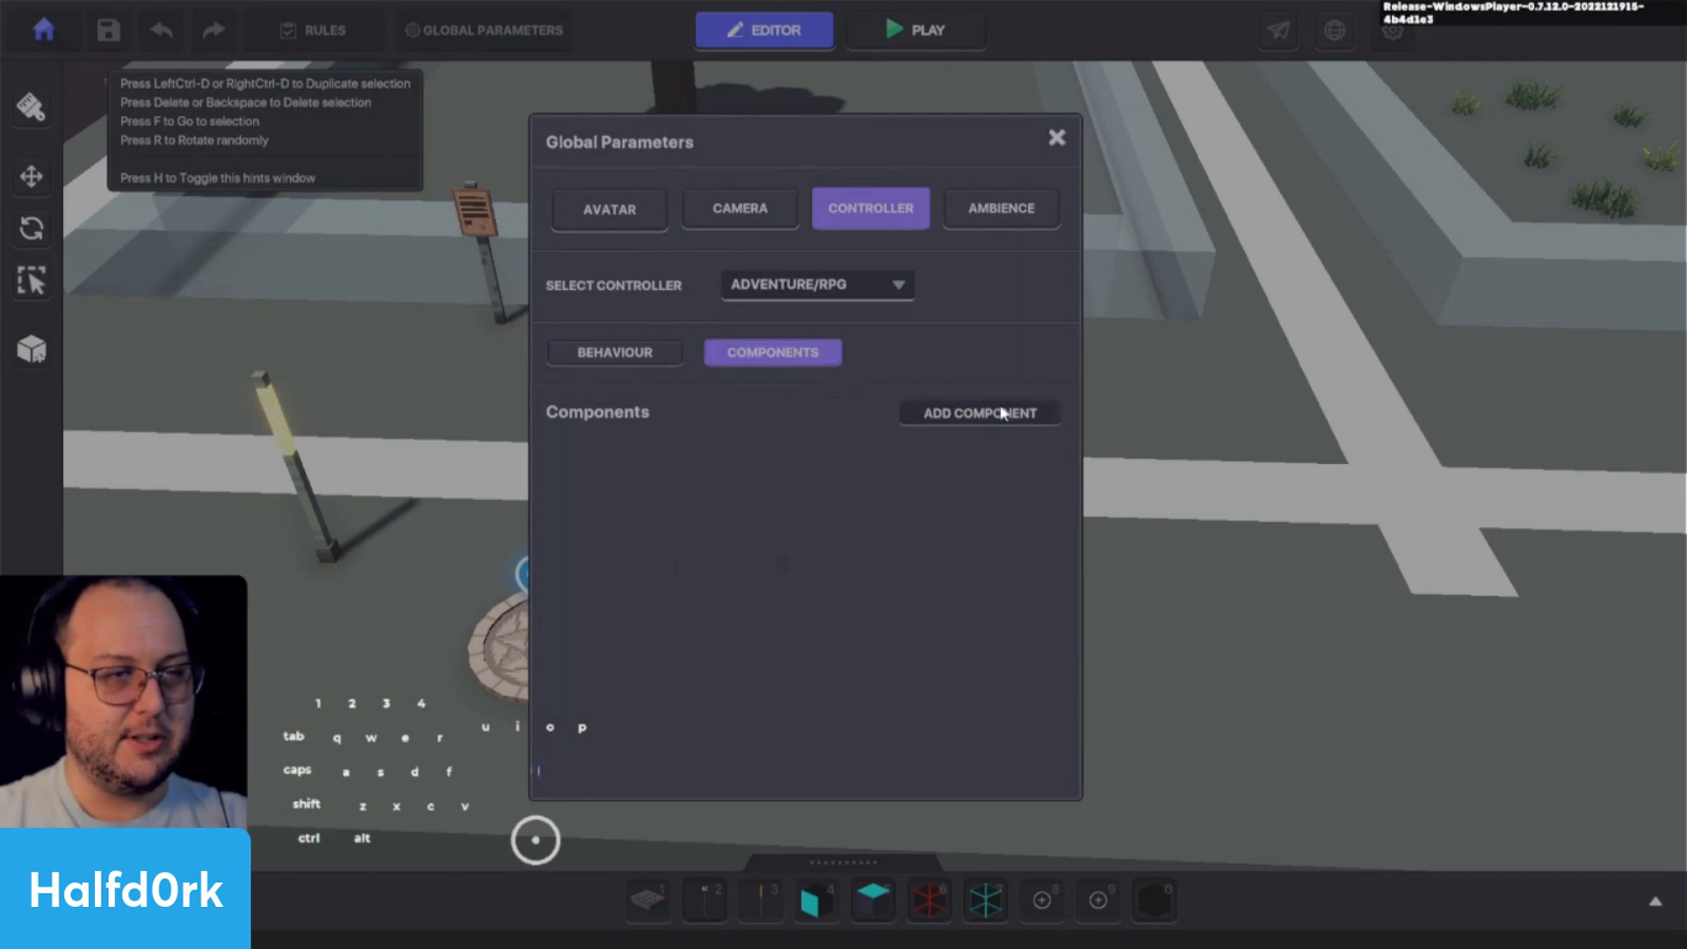
left_click(742, 224)
left_click(896, 213)
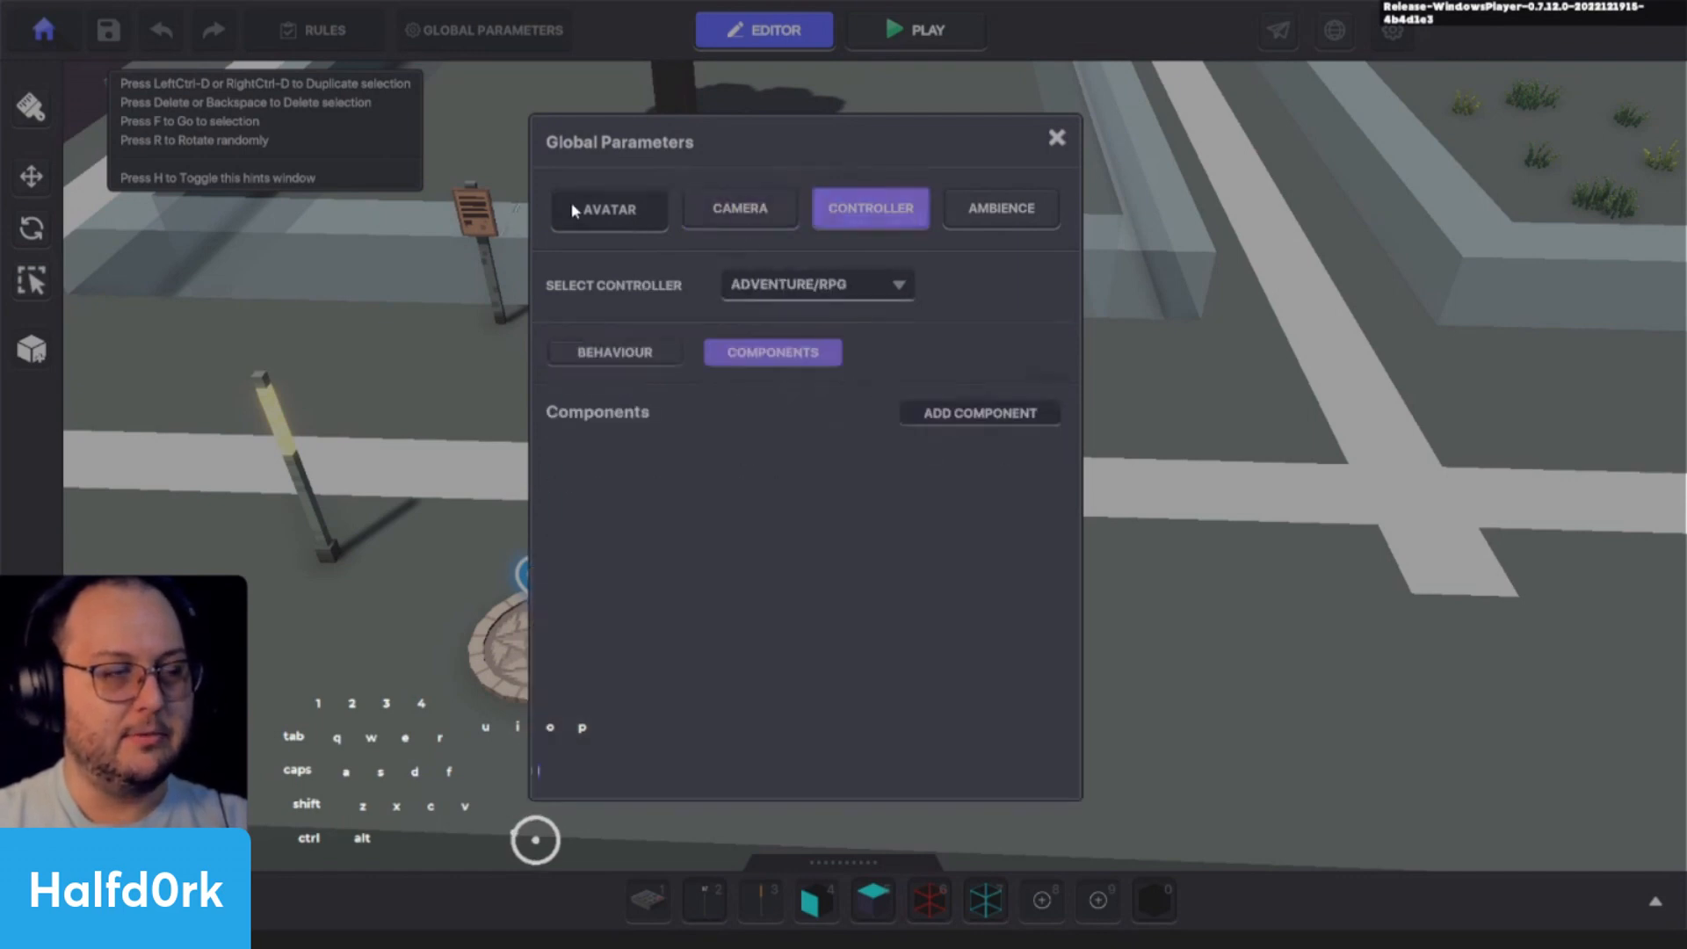
left_click(978, 418)
left_click(646, 357)
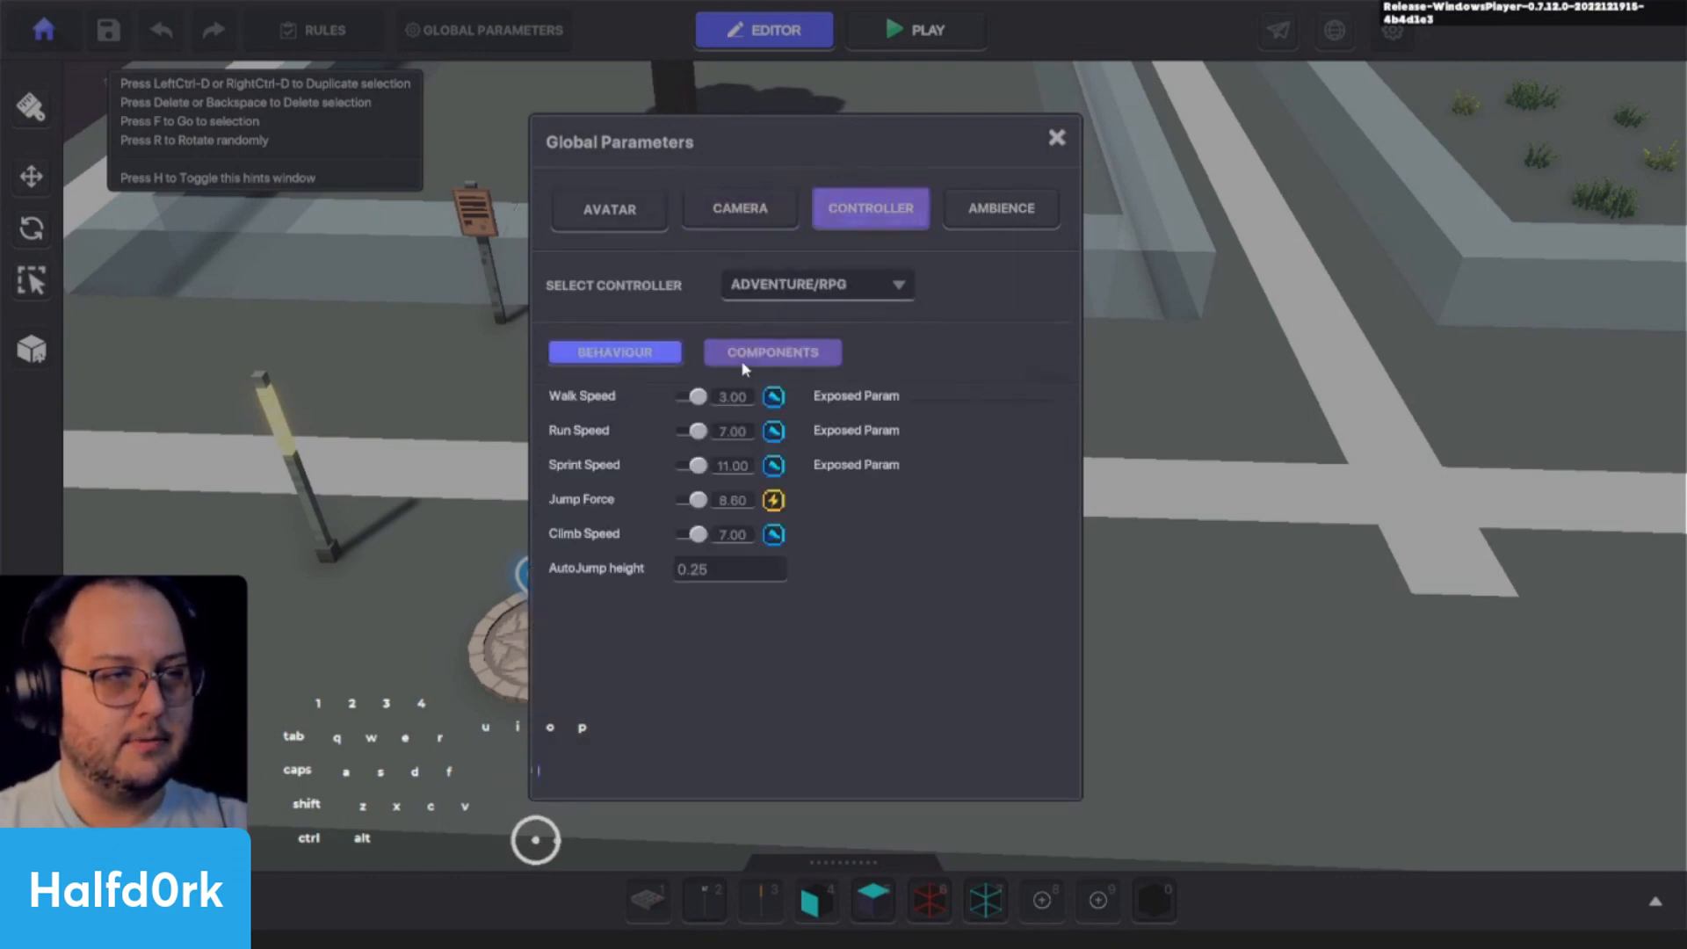
left_click(747, 360)
left_click(613, 360)
- Review the Camera, Controller and Ambience sections of Global Parameters
left_click(773, 218)
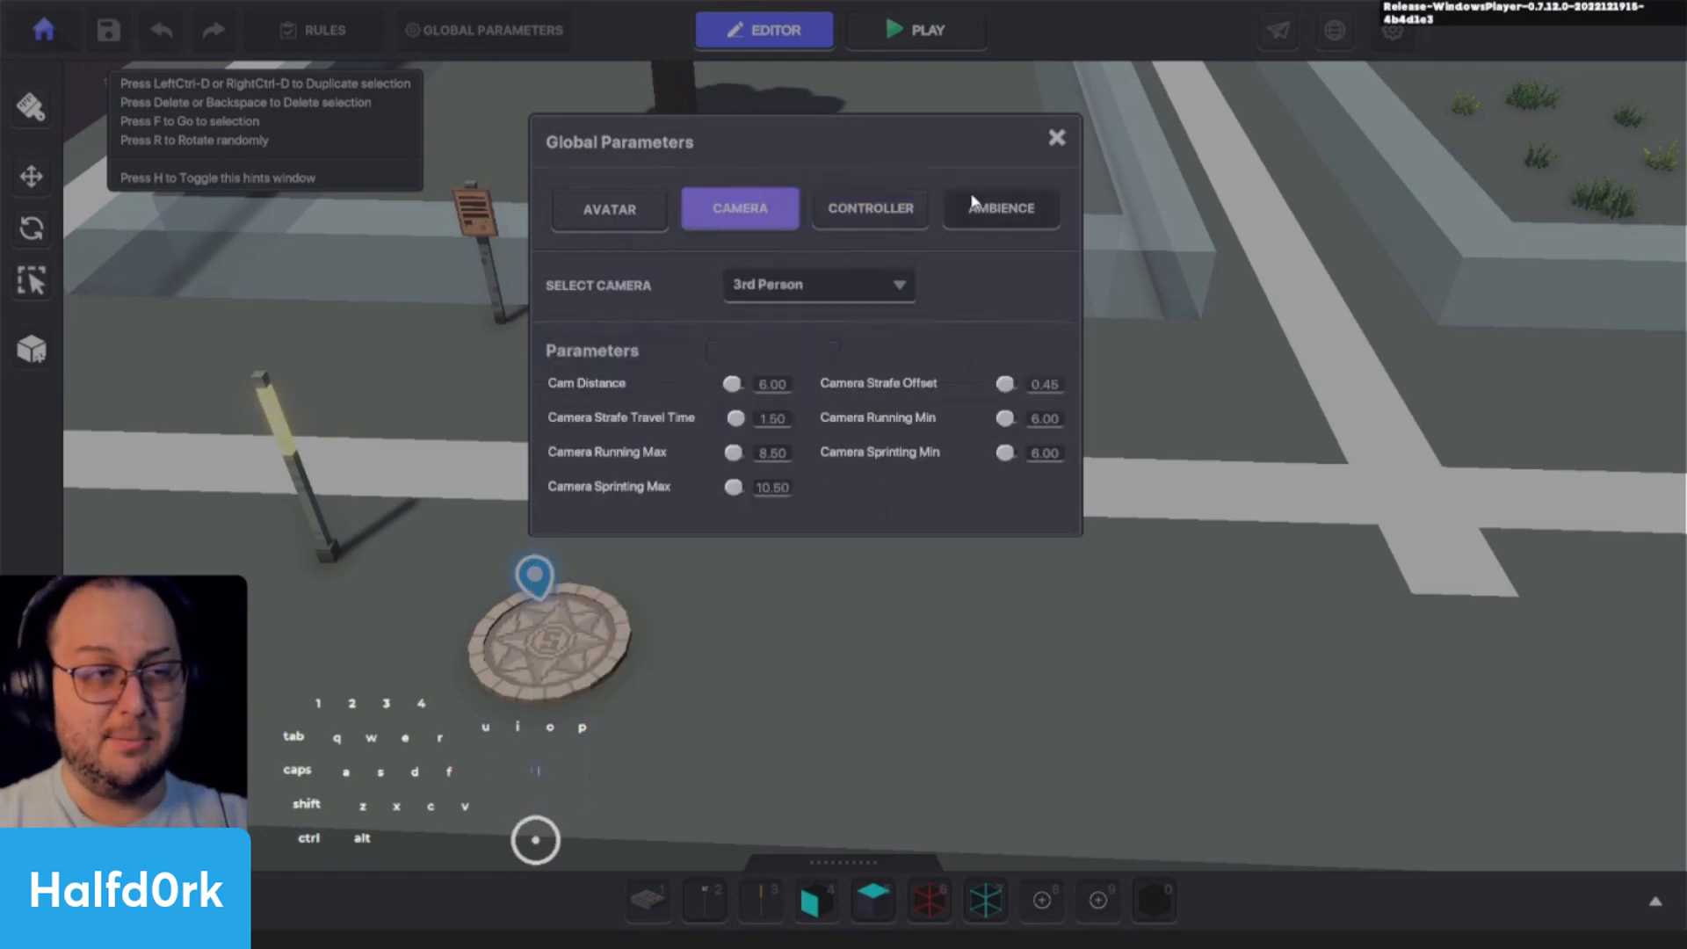
left_click(869, 211)
left_click(1010, 211)
left_click(847, 222)
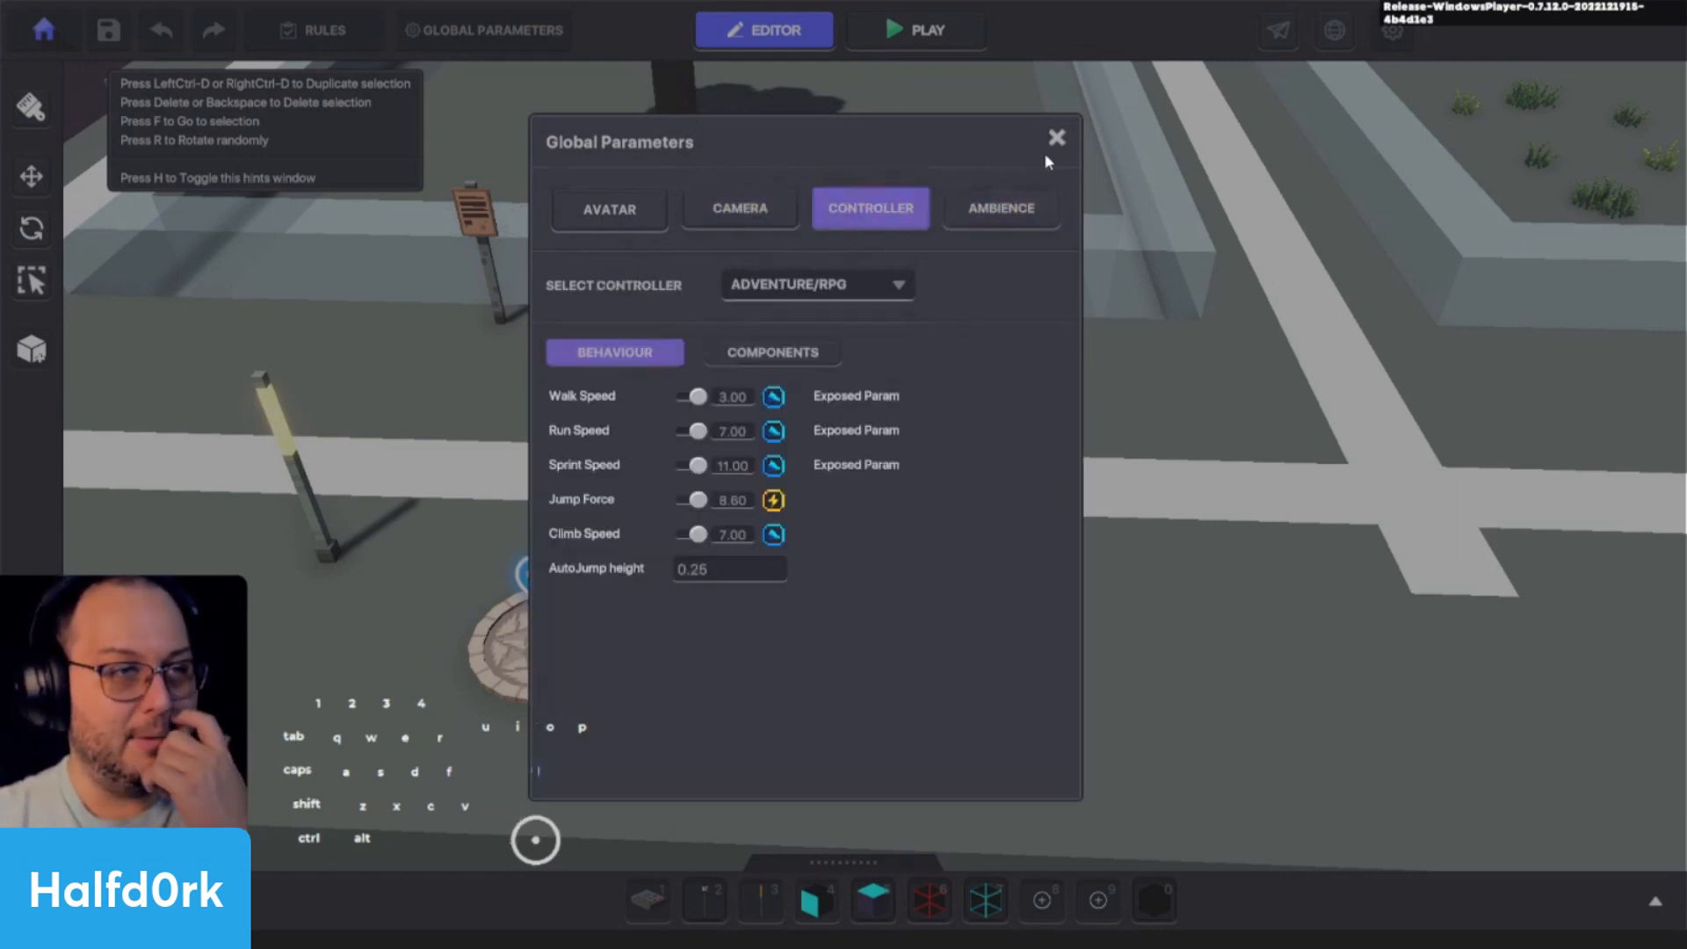
left_click(992, 580)
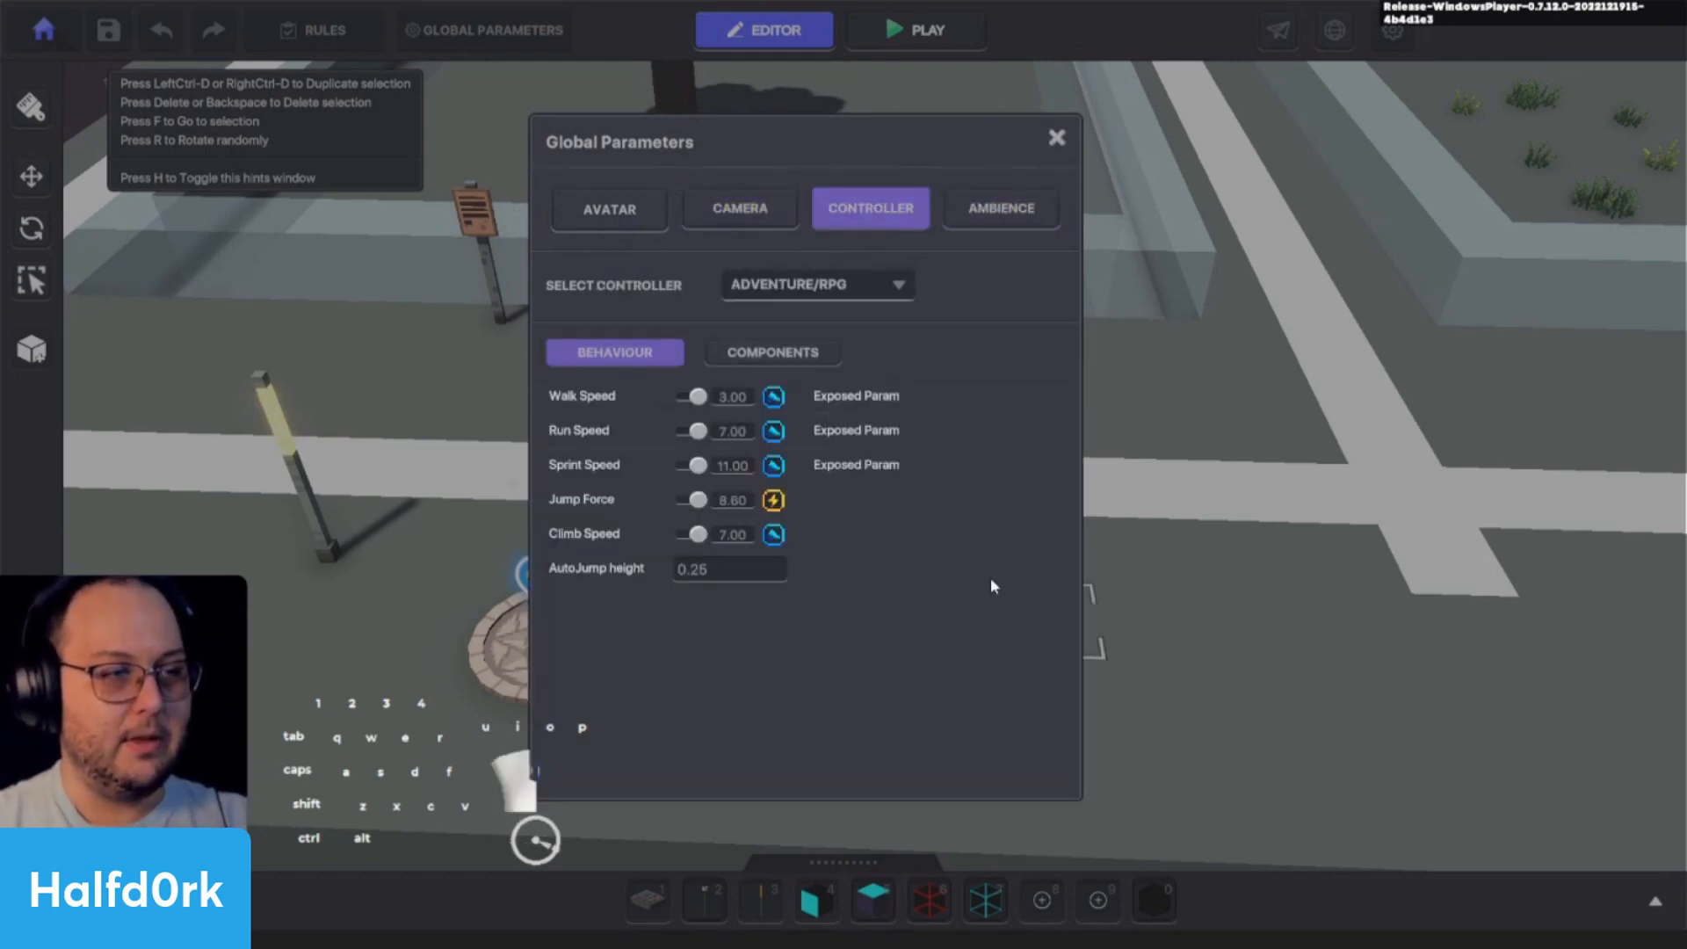
left_click(812, 360)
left_click(715, 219)
- Review the Player's Avatar settings and equipment slots, and remove the human tag from the avatar
left_click(640, 210)
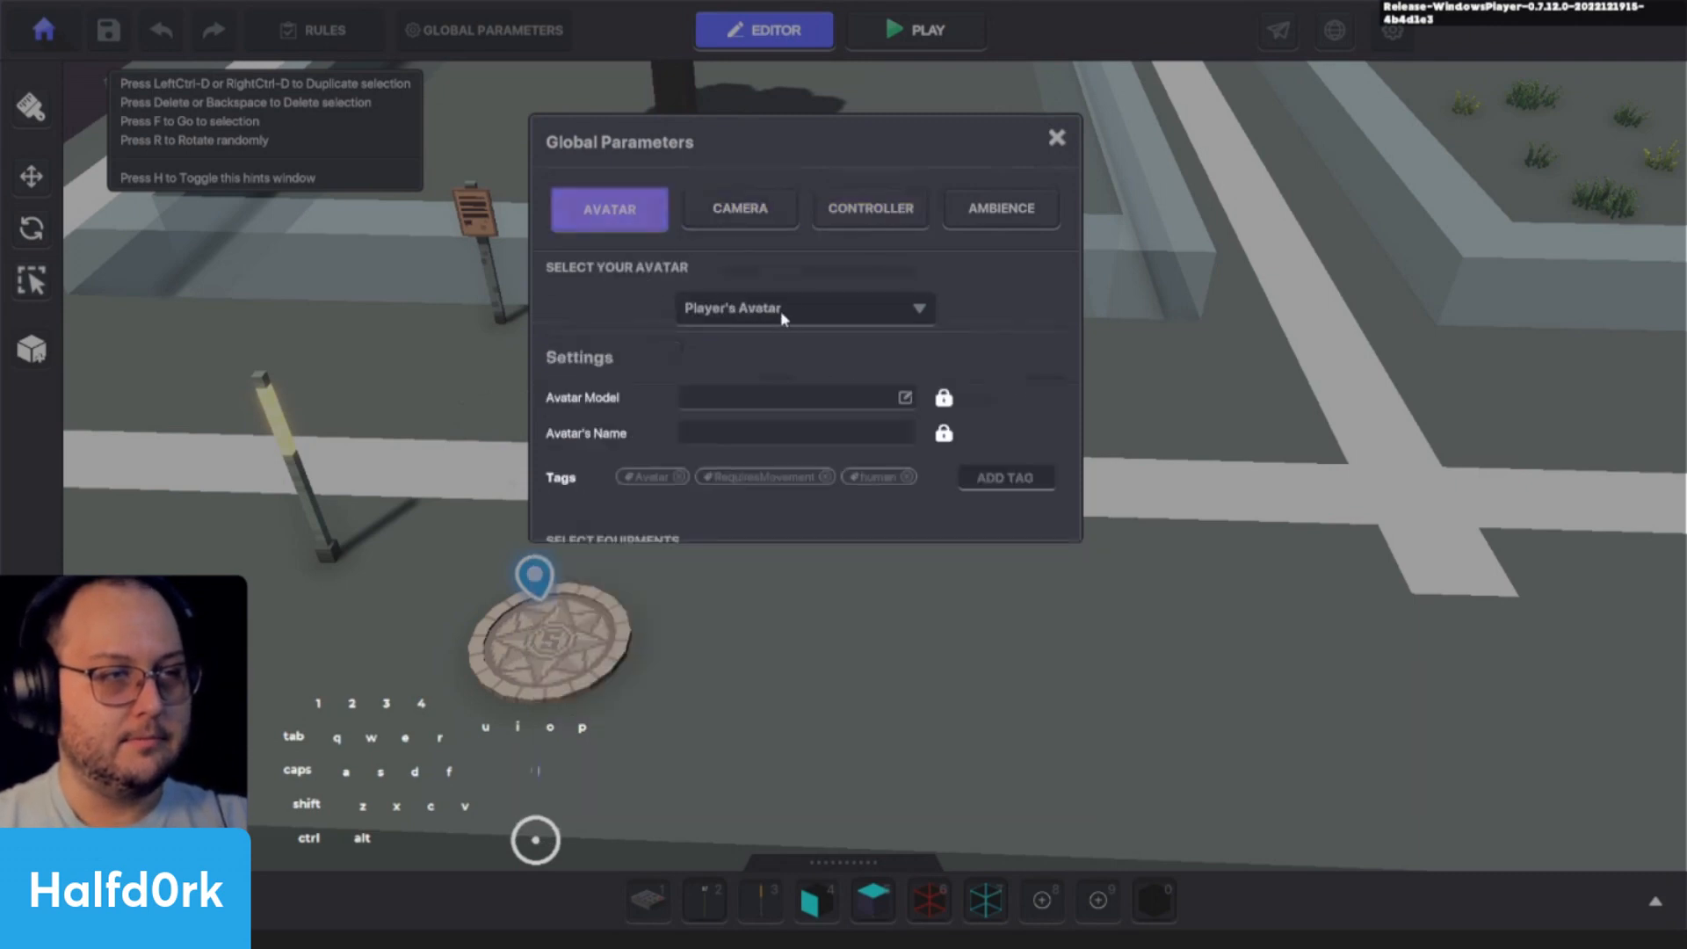
scroll(1020, 463, "down", 3)
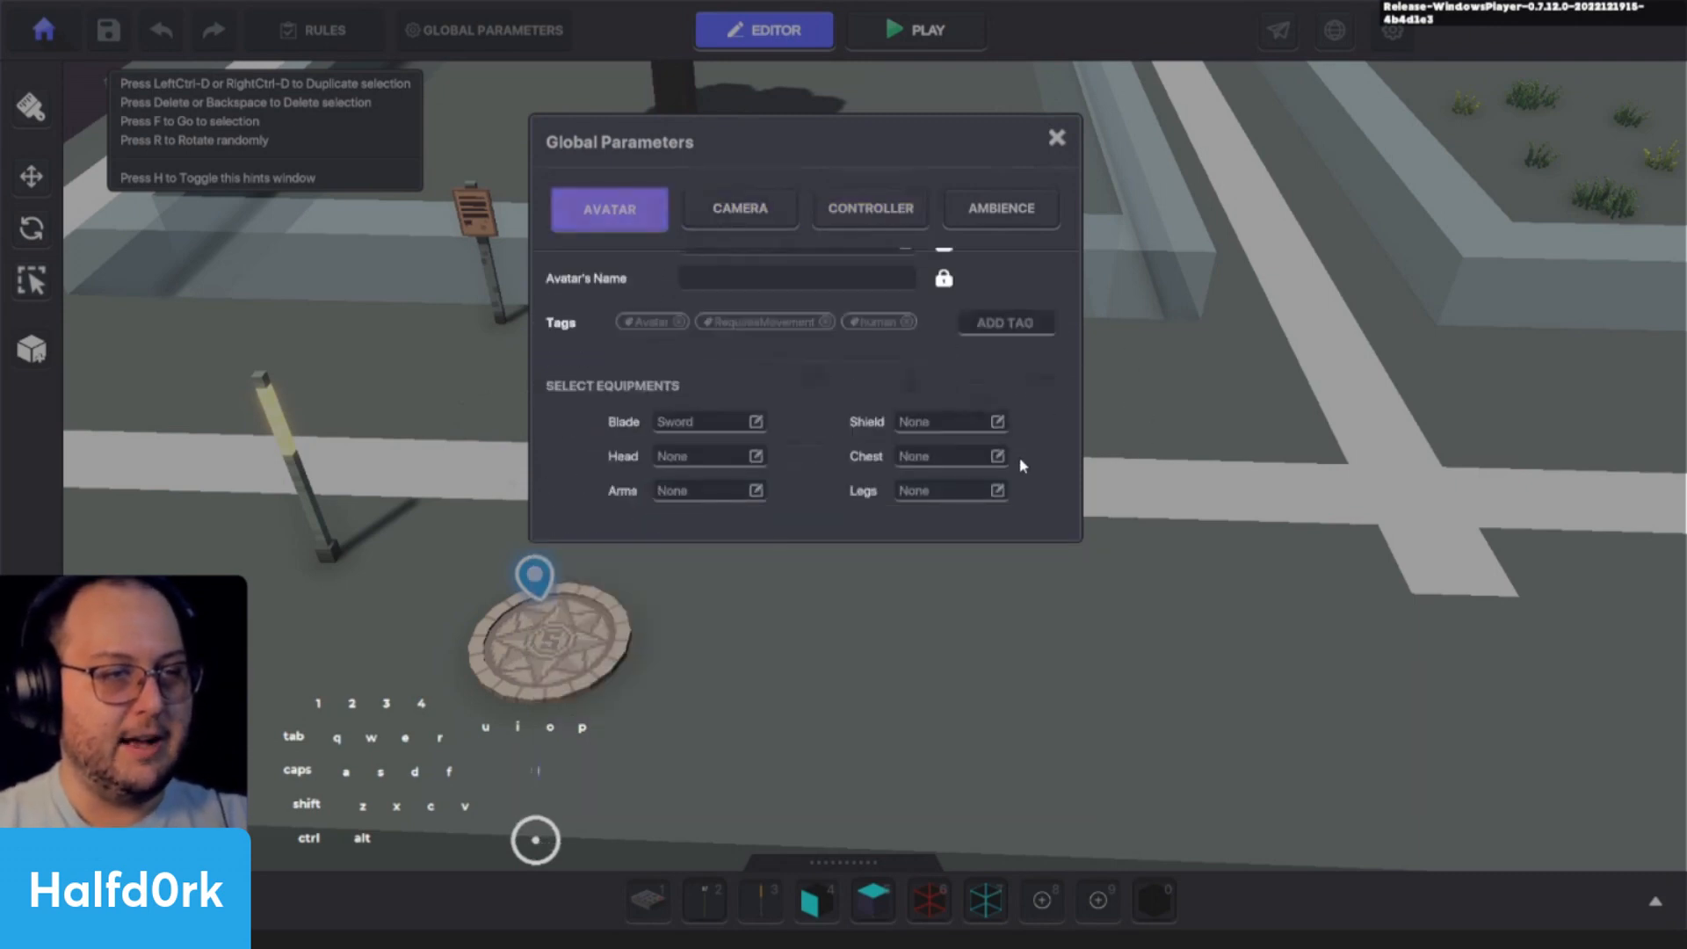
left_click(907, 321)
scroll(798, 386, "up", 1)
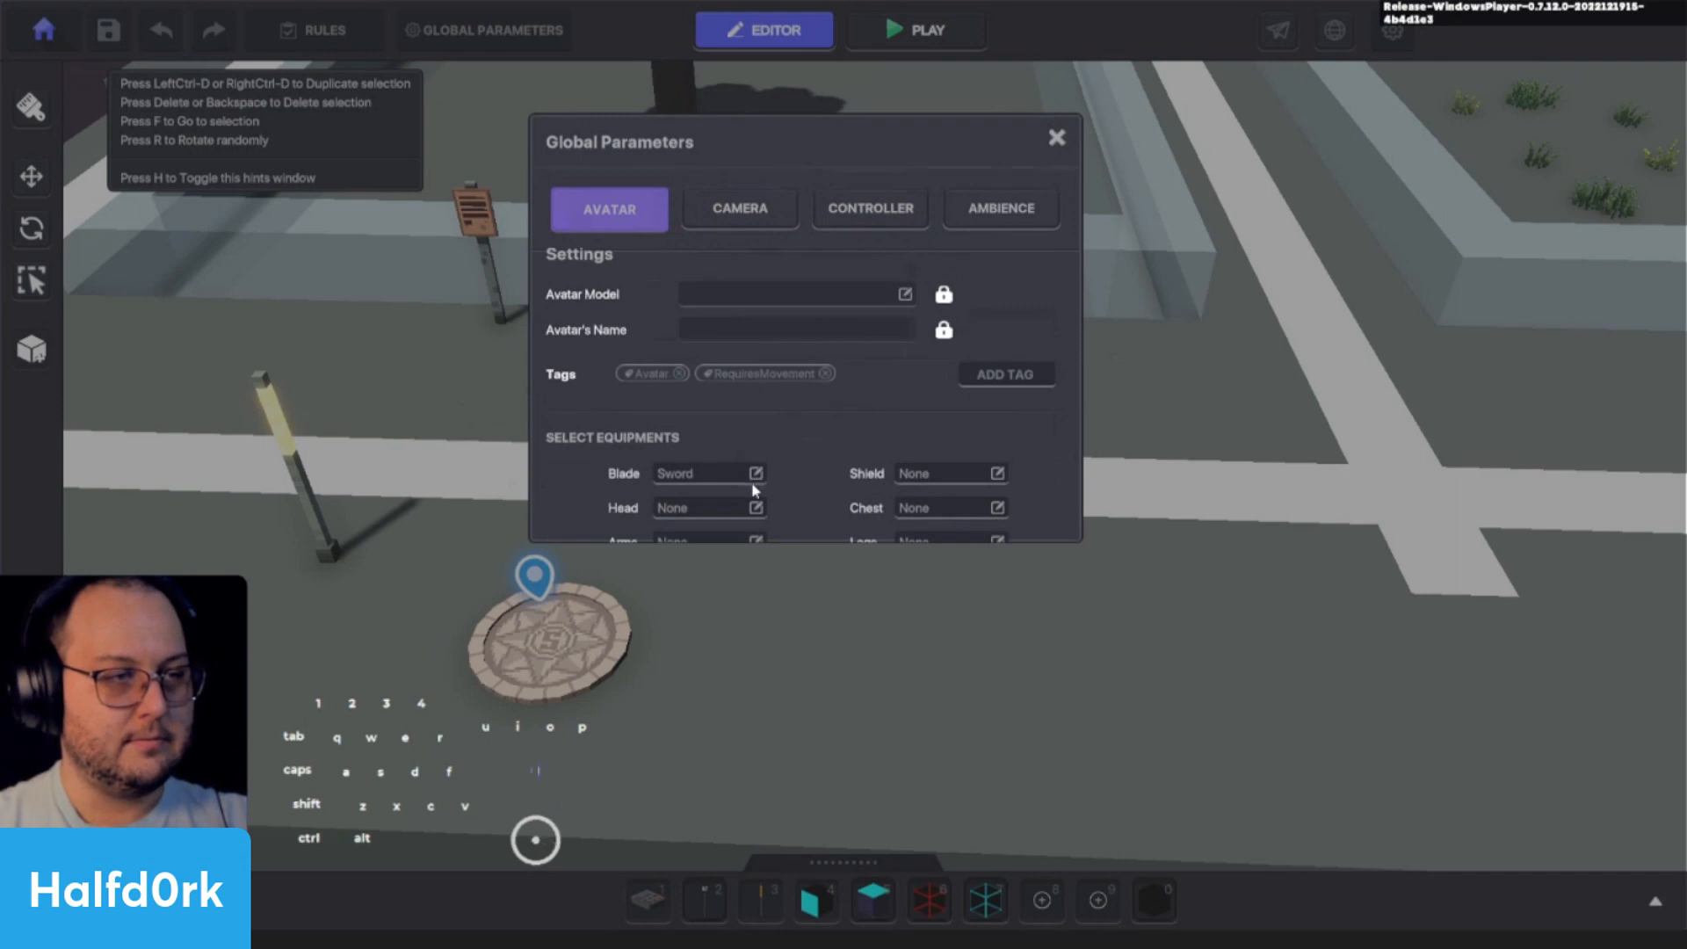
- Inspect the controller's empty components section and its walk, run, sprint, jump and climb parameters
left_click(871, 208)
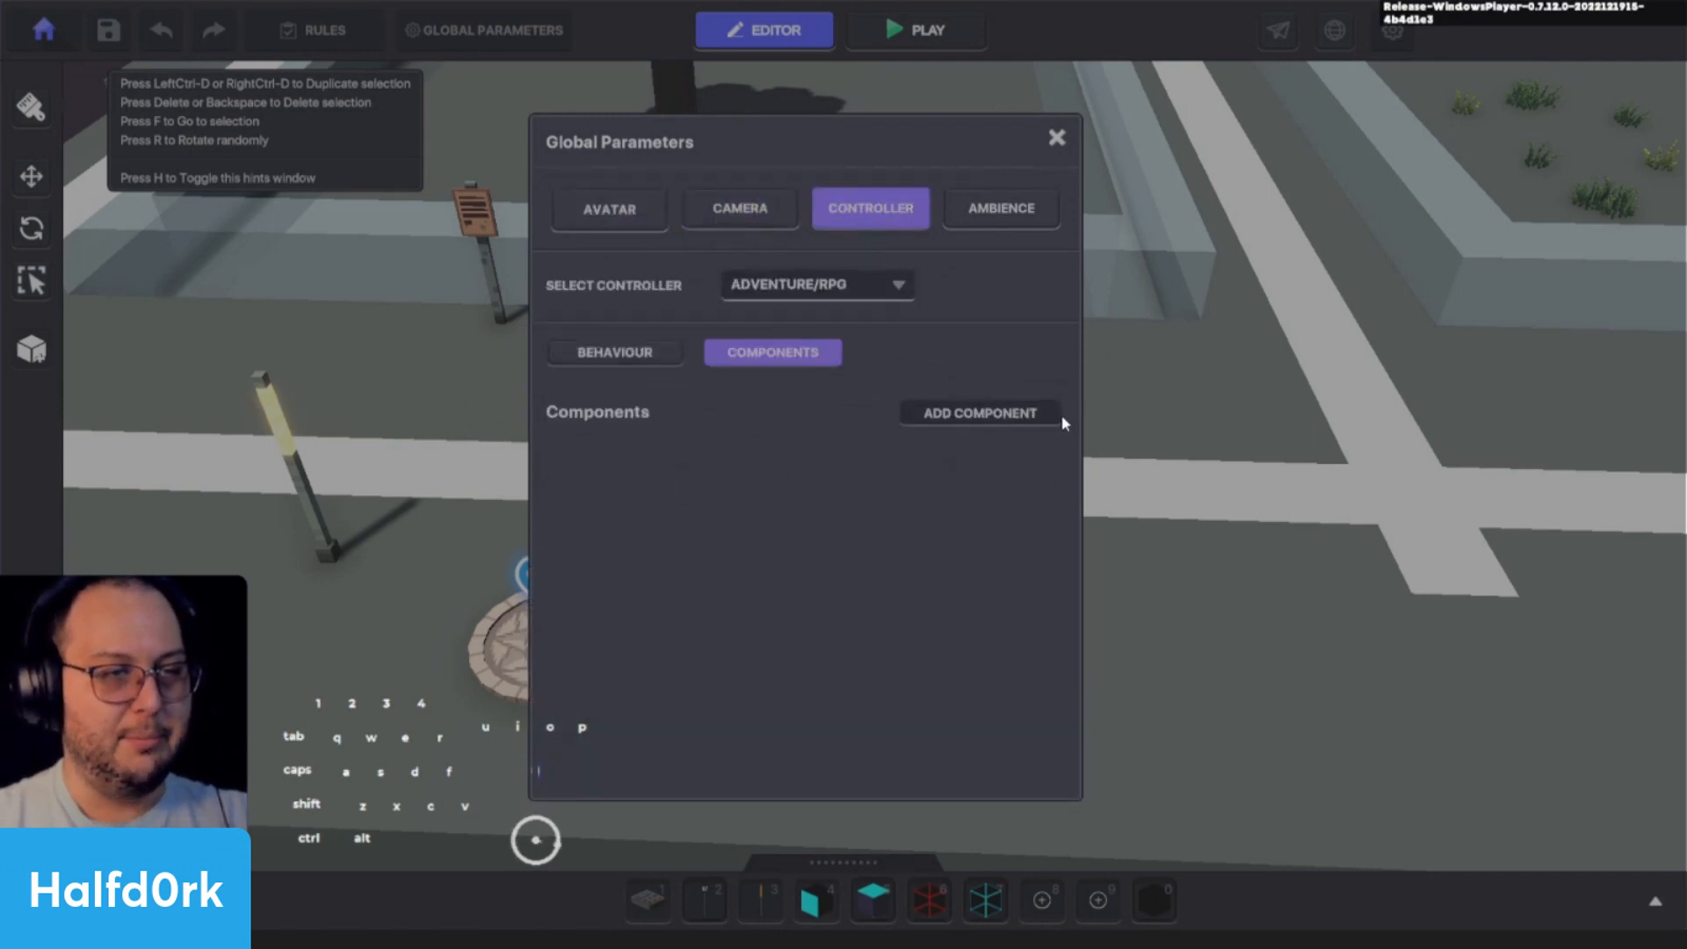
left_click(662, 347)
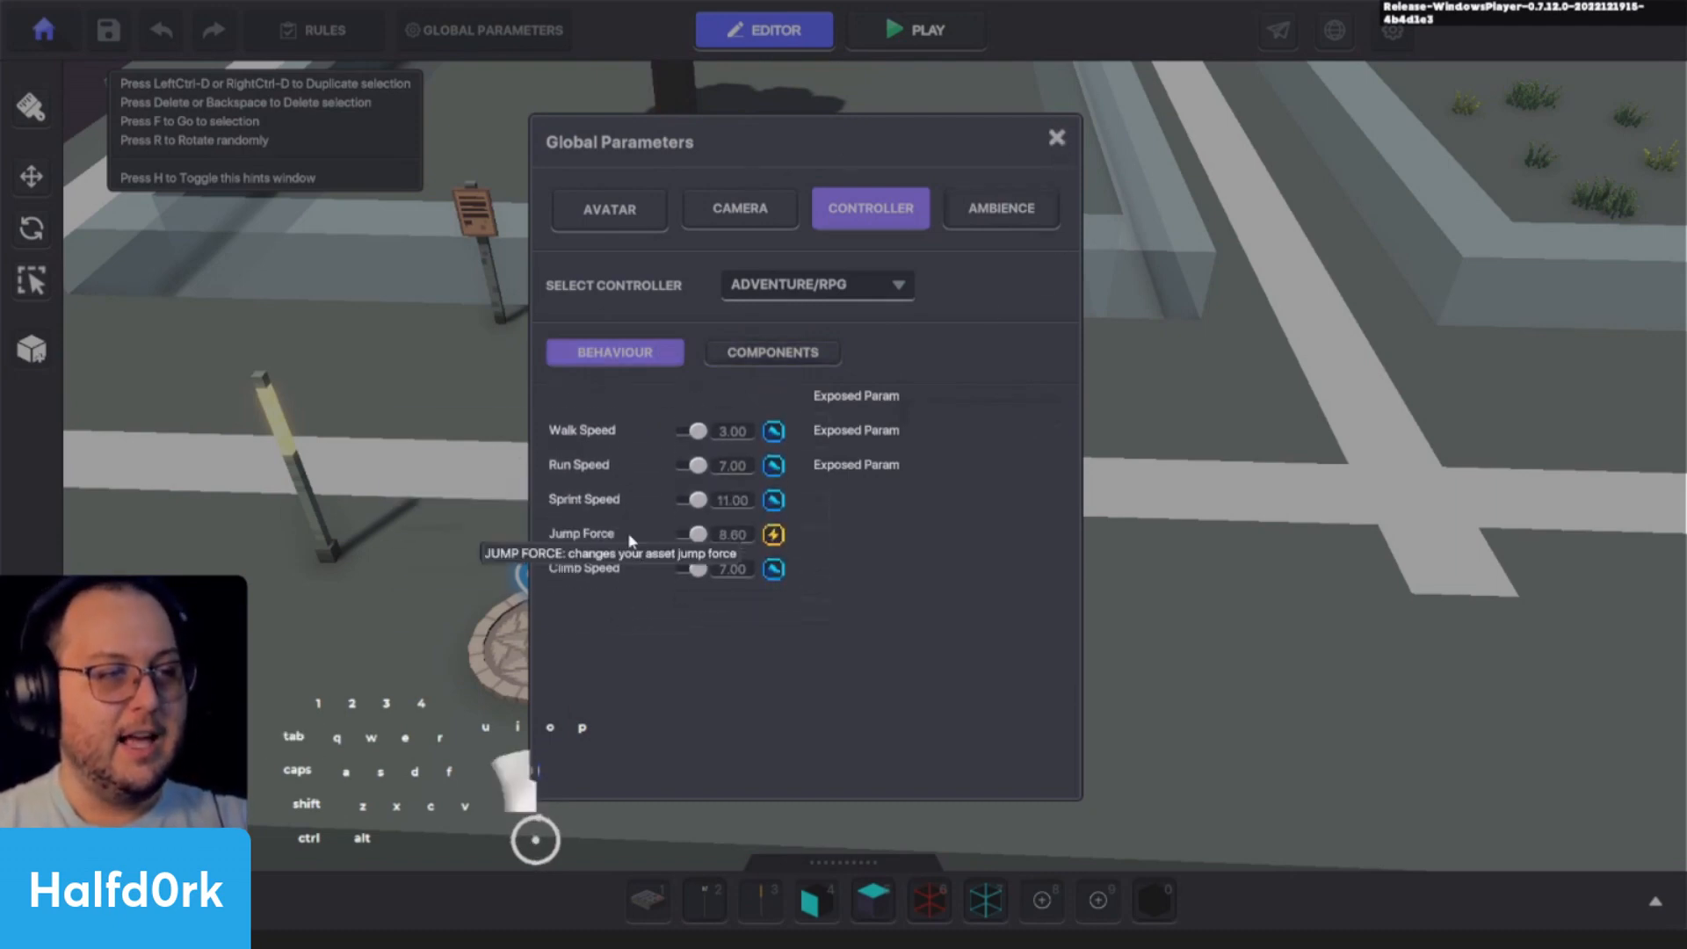
left_click(773, 353)
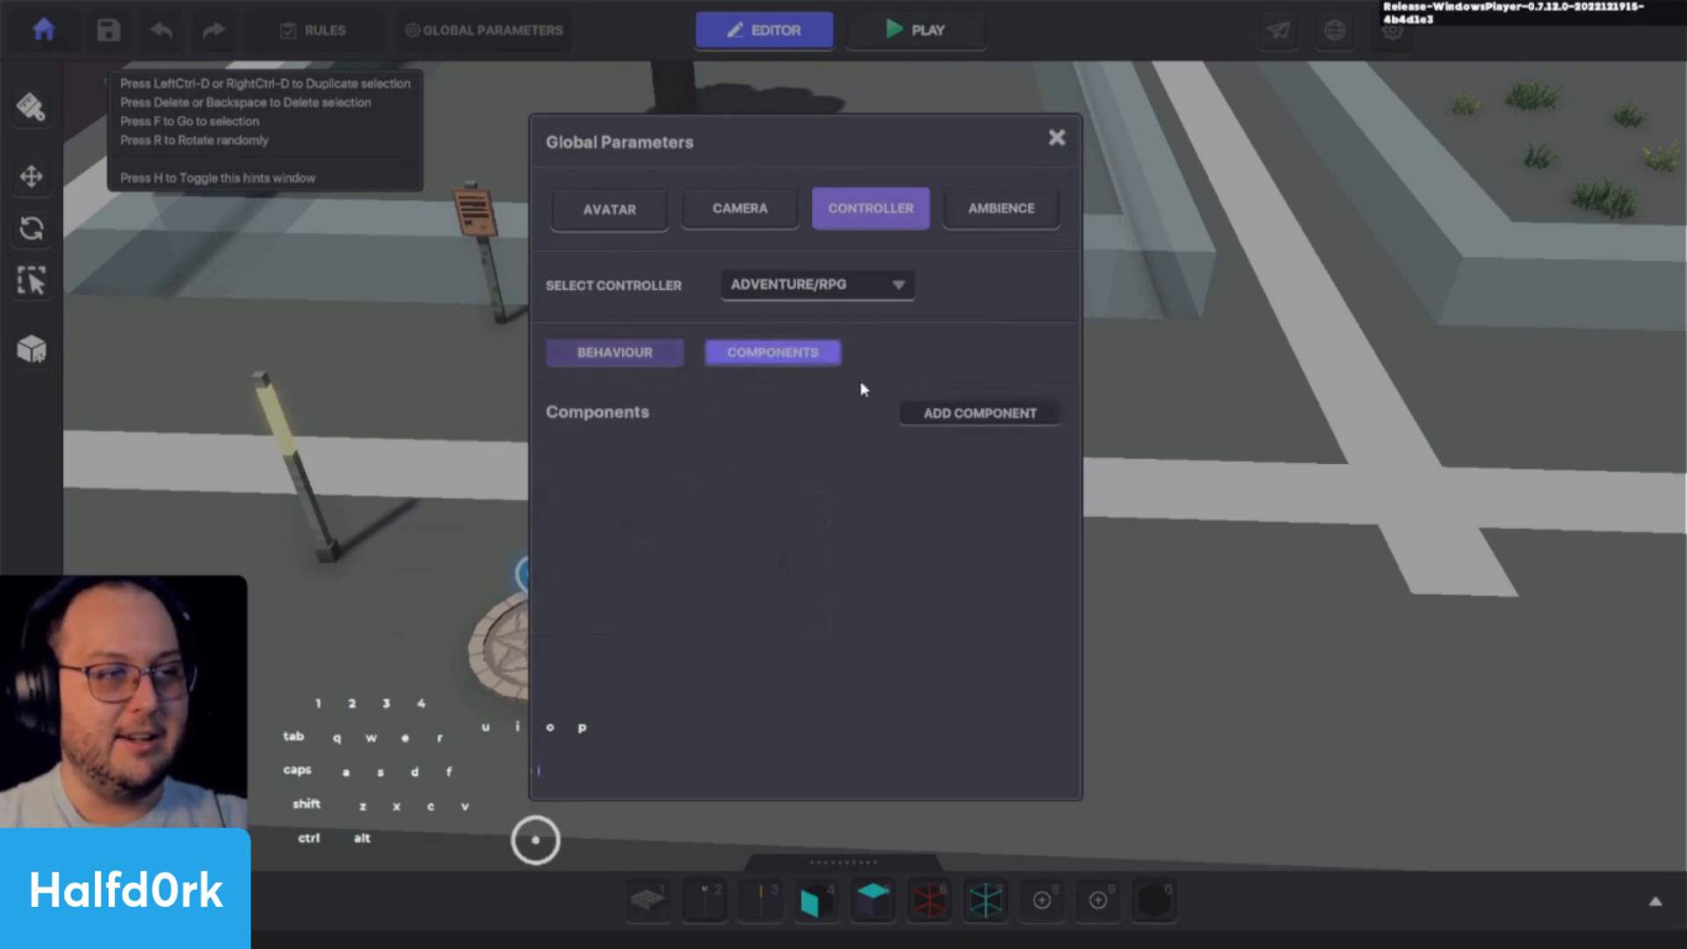
left_click(661, 367)
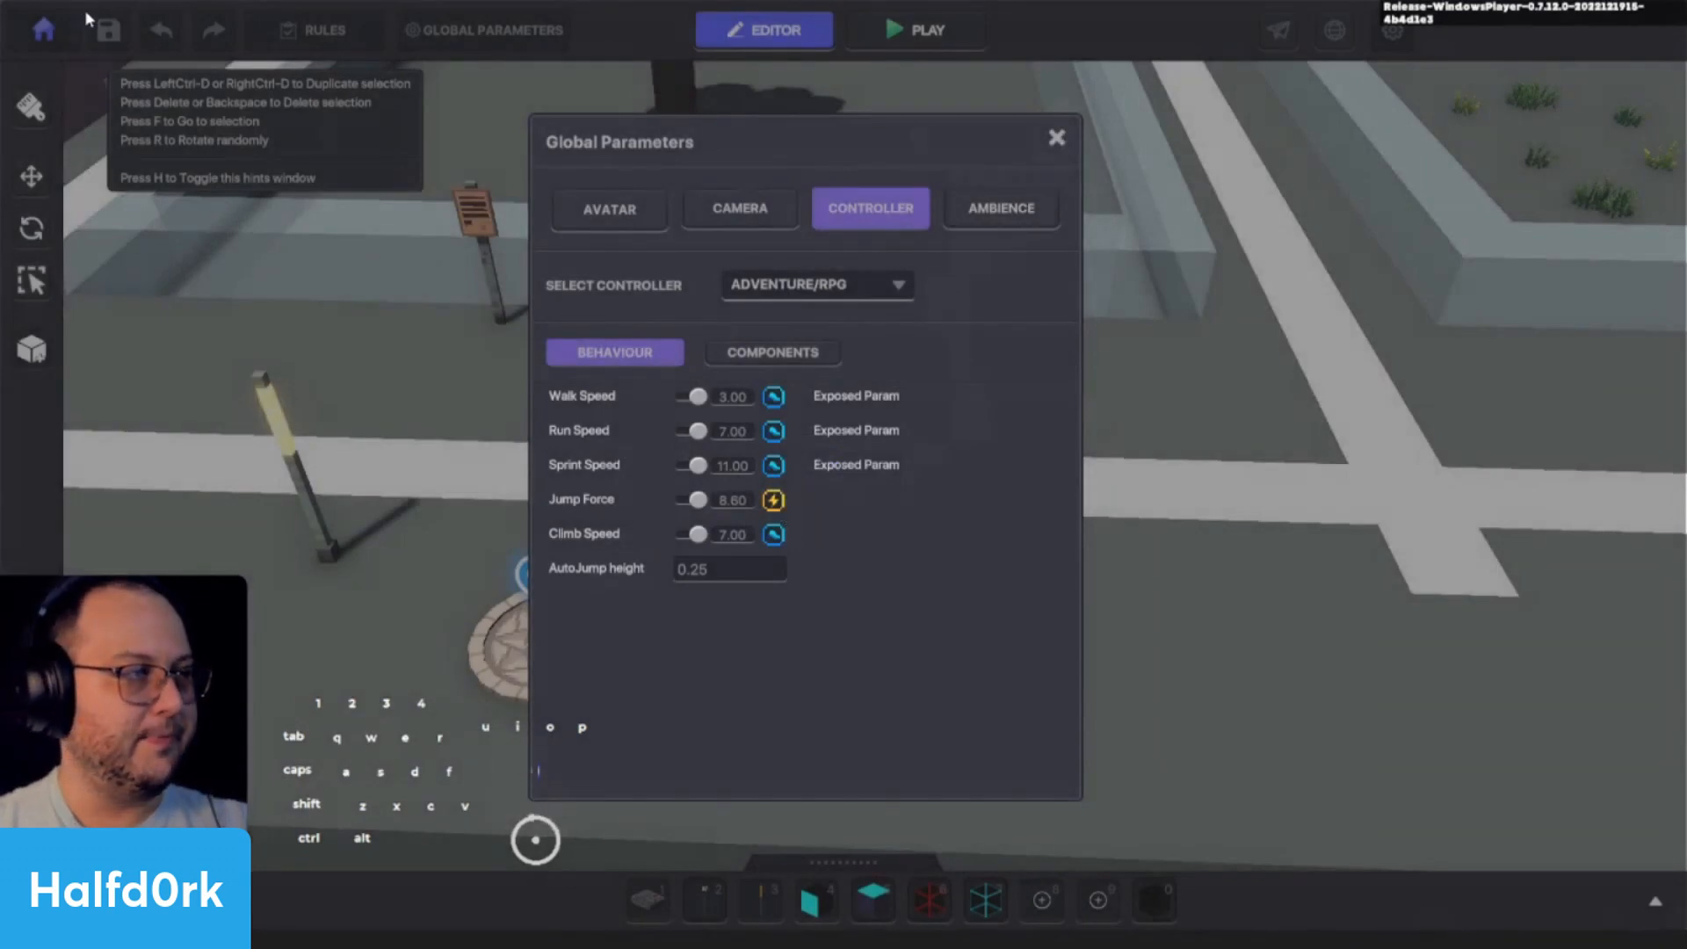
- Quit the application and confirm the exit
key("alt+F4")
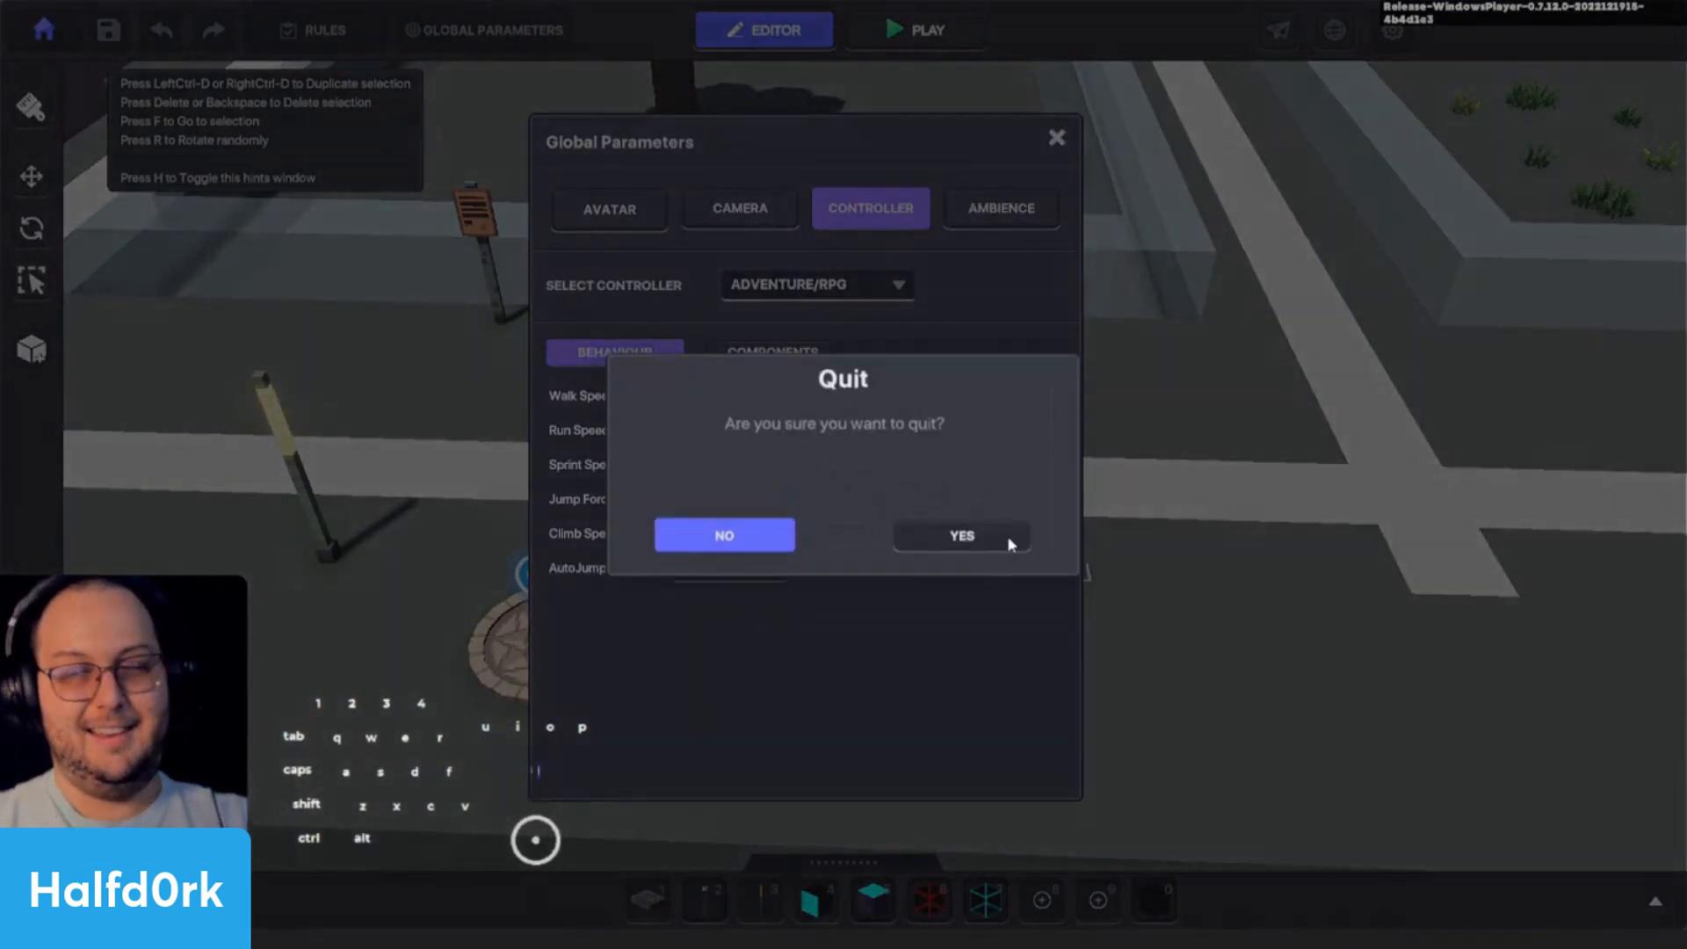
left_click(1002, 536)
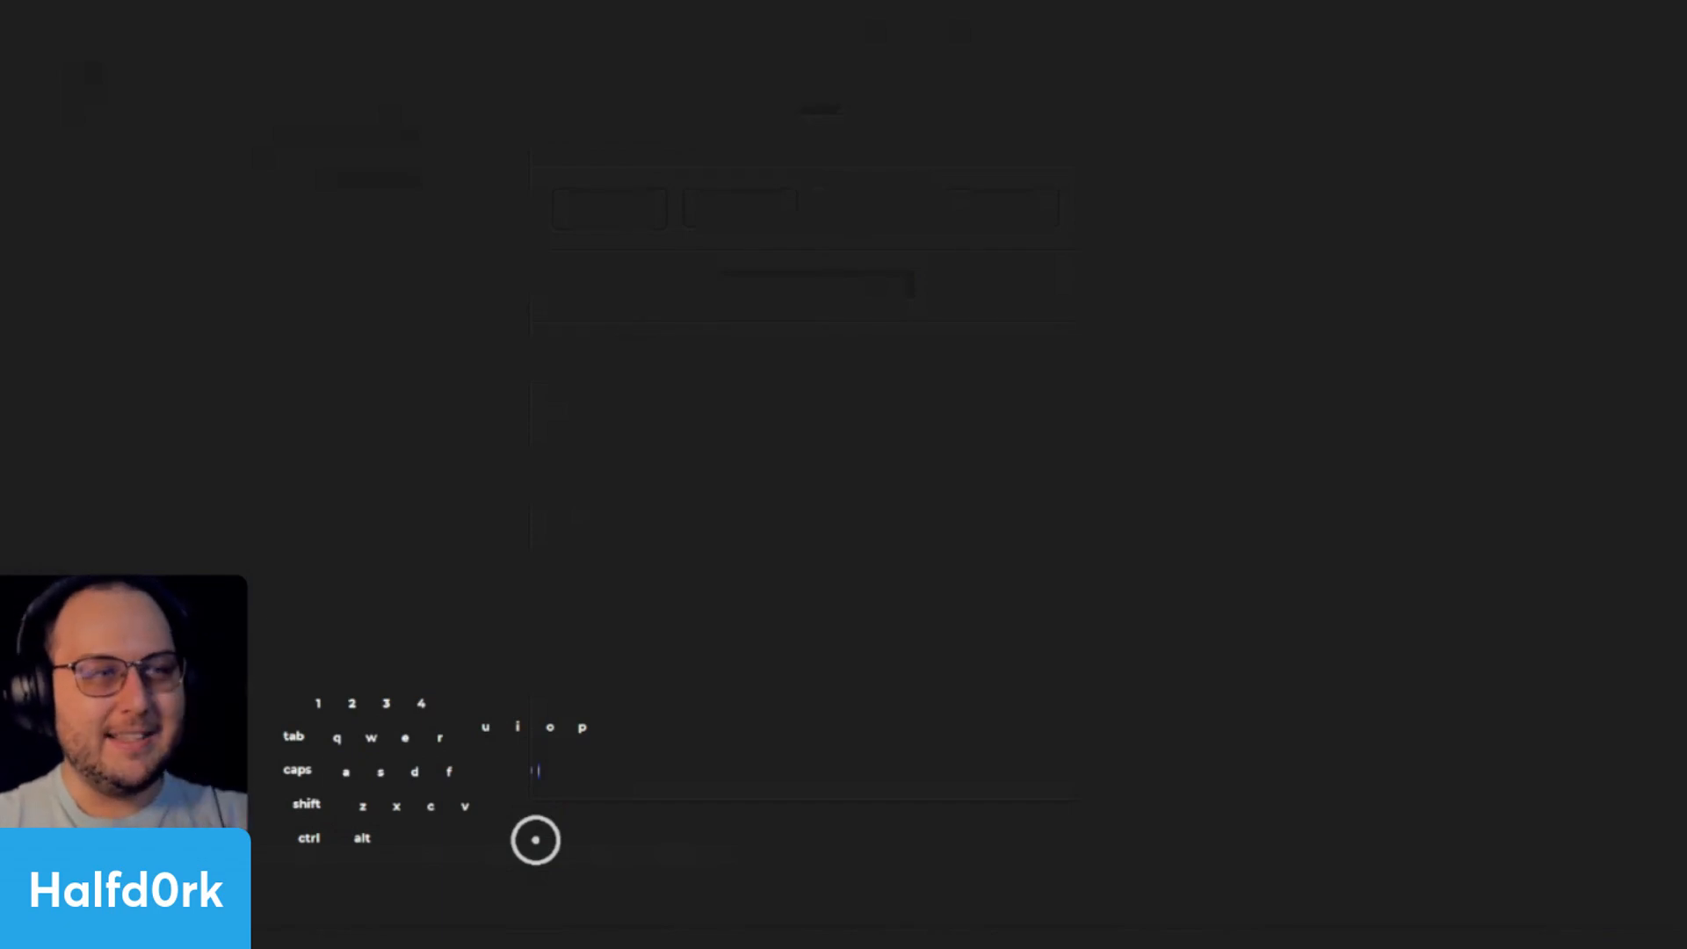
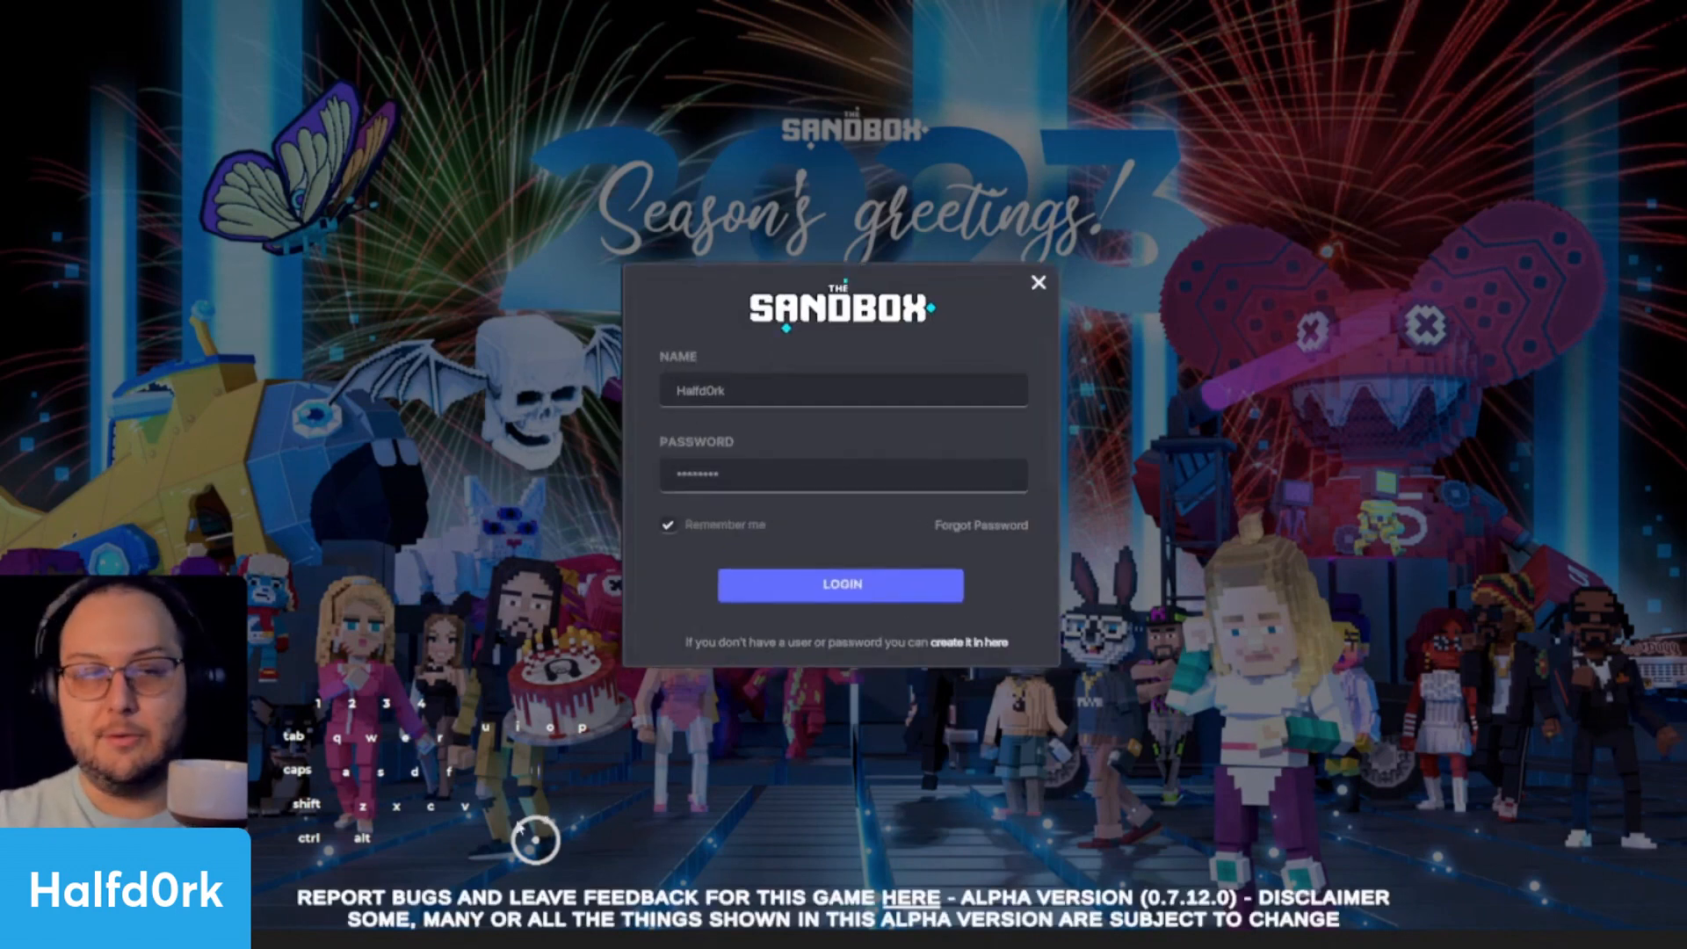
- Log in with the saved credentials and open the Behaviours 101 draft for editing
left_click(775, 597)
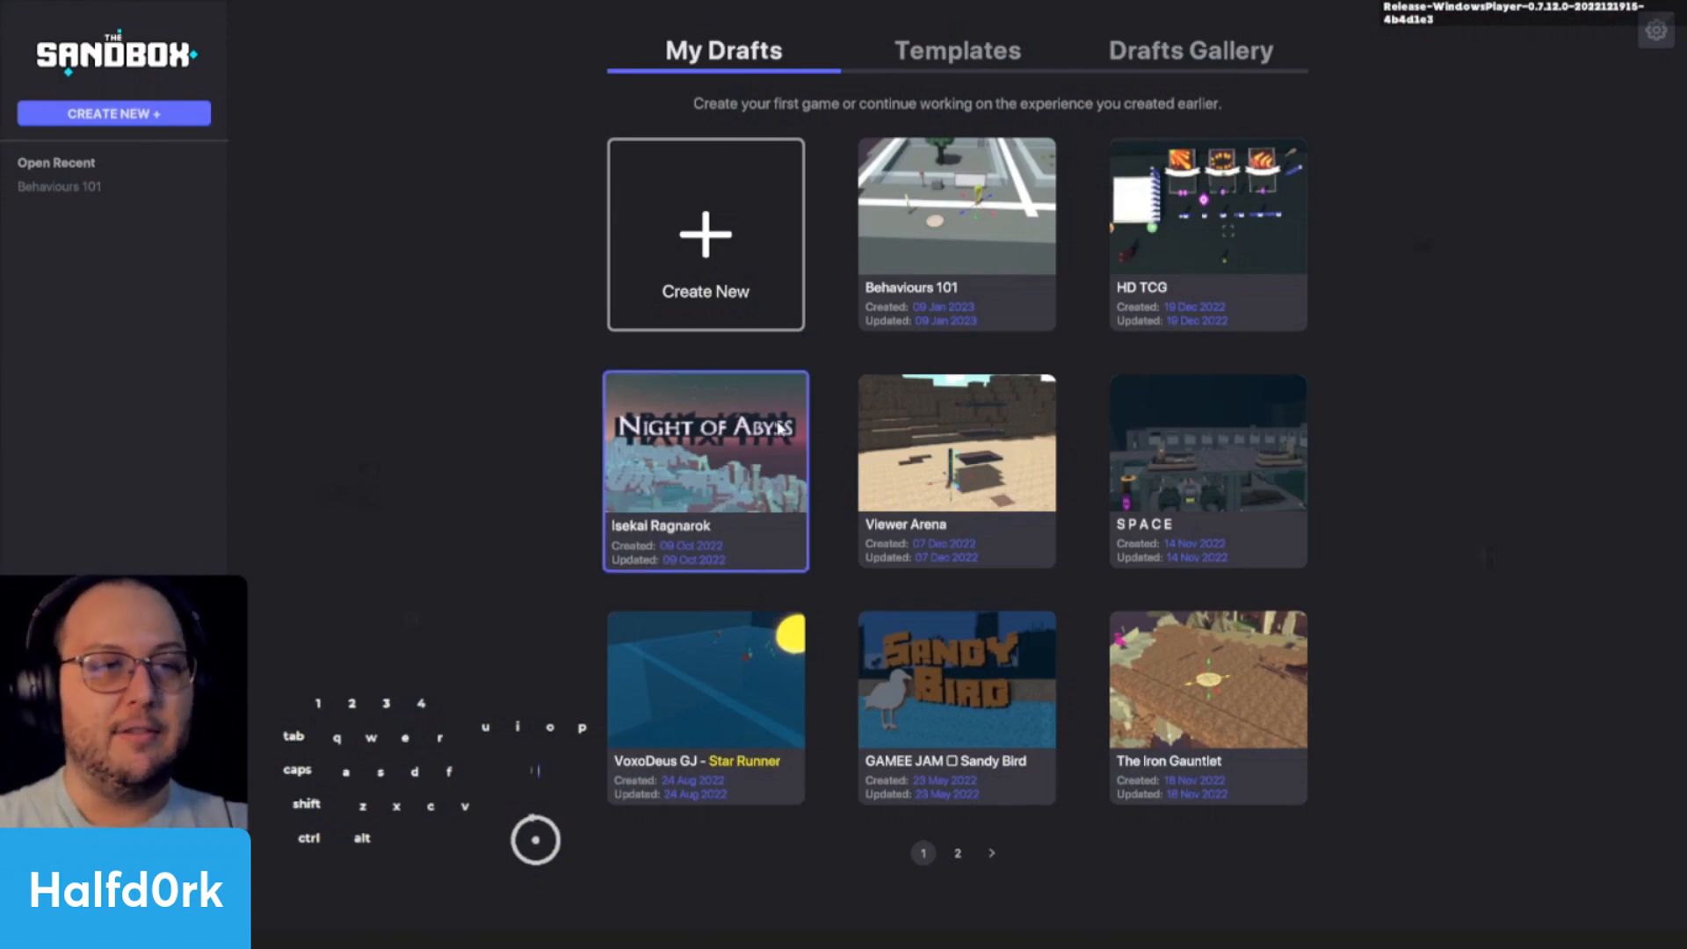
left_click(1045, 210)
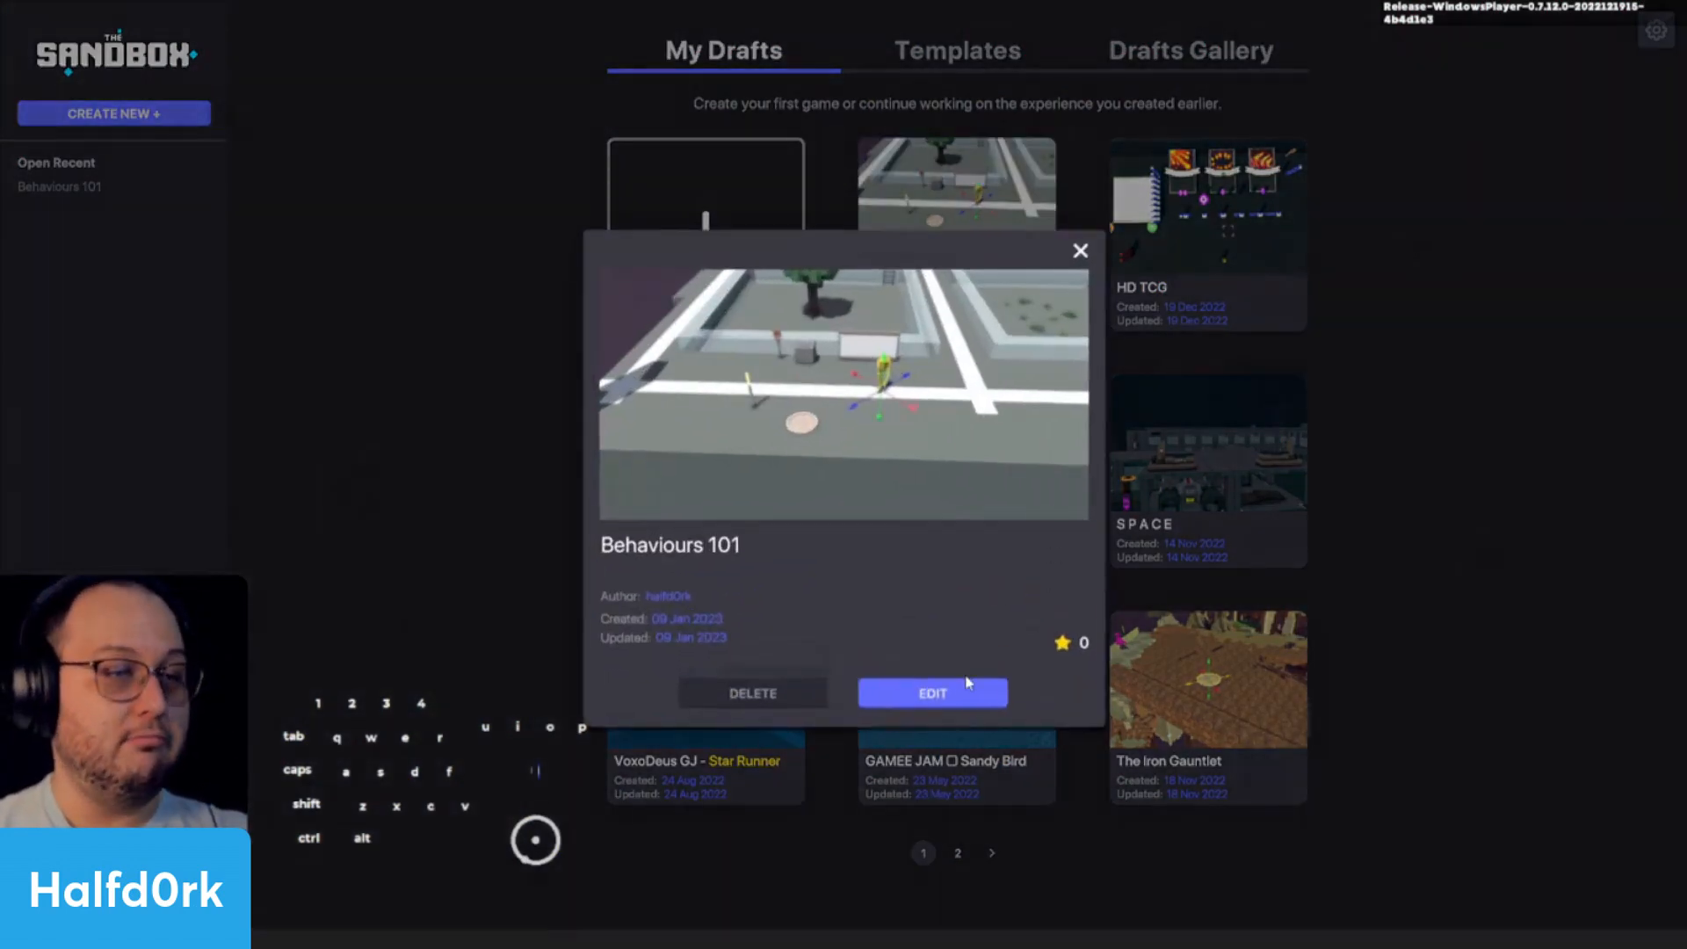
left_click(966, 696)
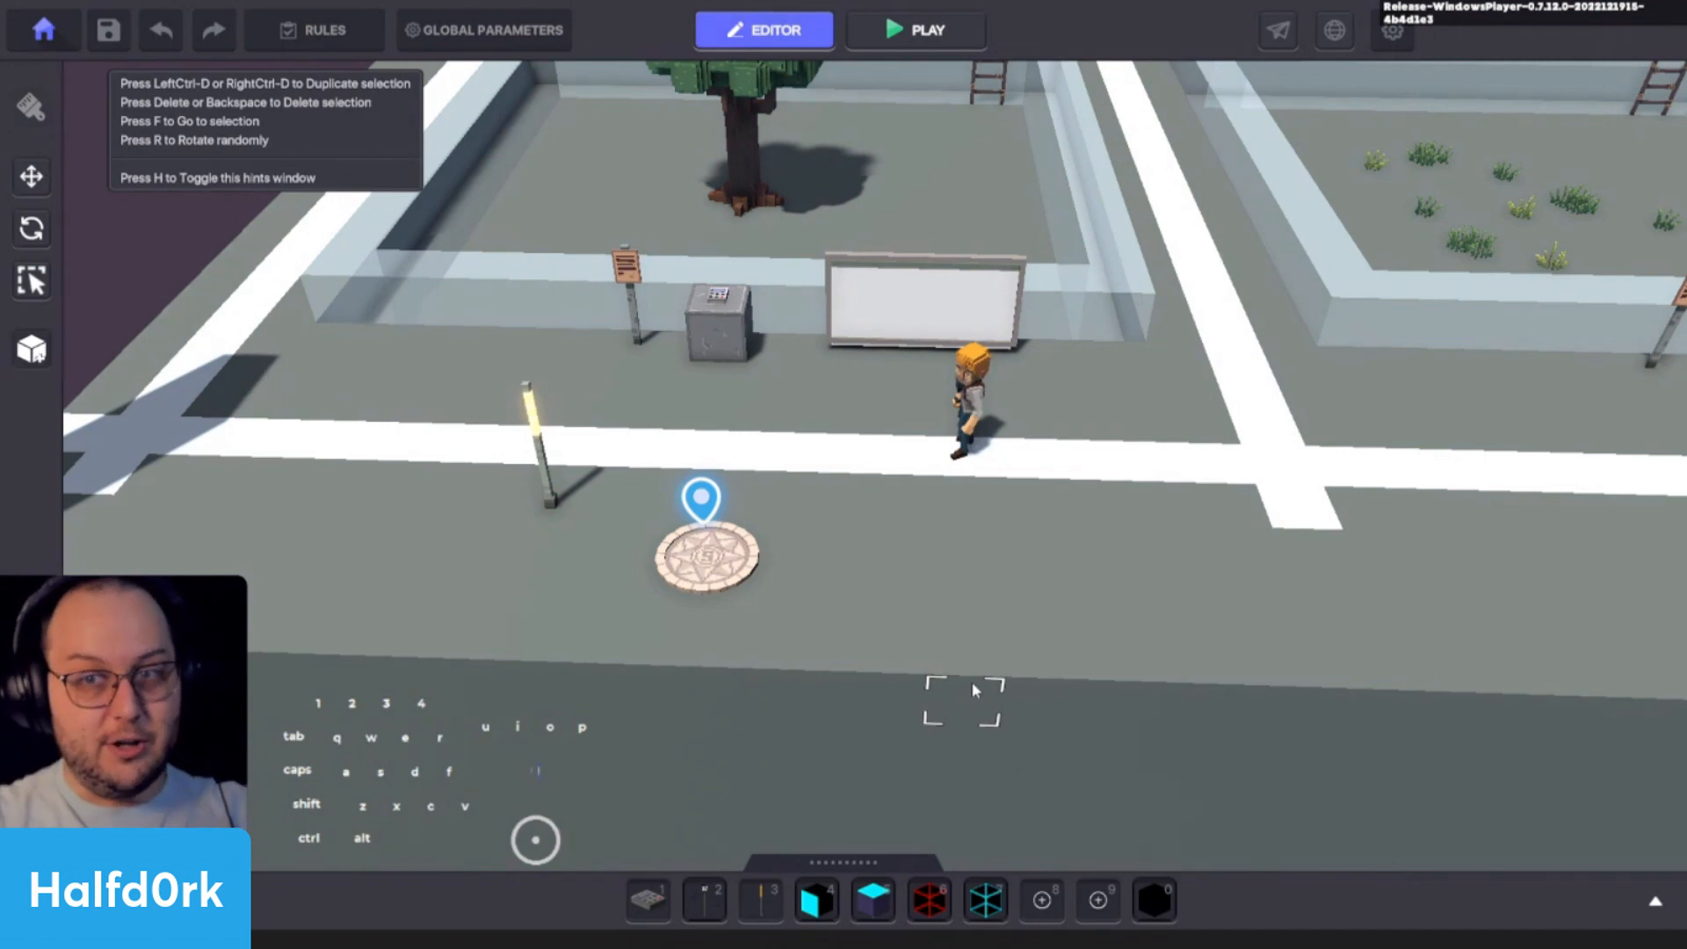
- Search the asset library for "ask" and place one !Lamp Asker on the ground beside the round spawn point
scroll(1007, 683, "up", 3)
scroll(1010, 579, "down", 2)
key("Tab")
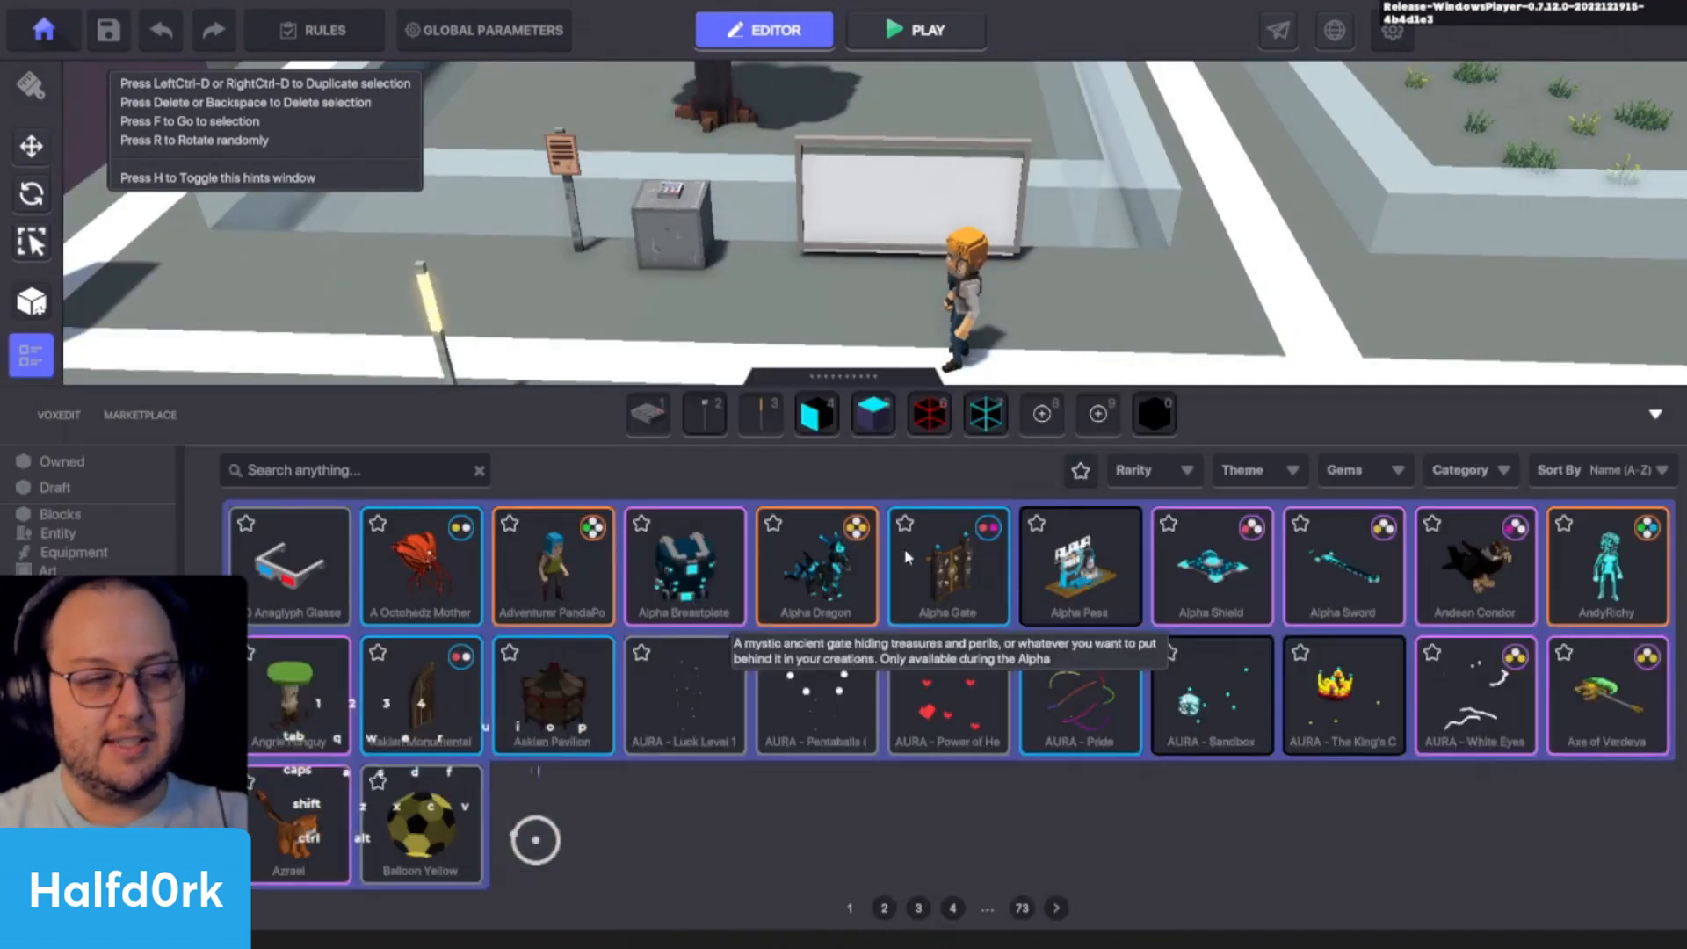
left_click(375, 484)
type("ask")
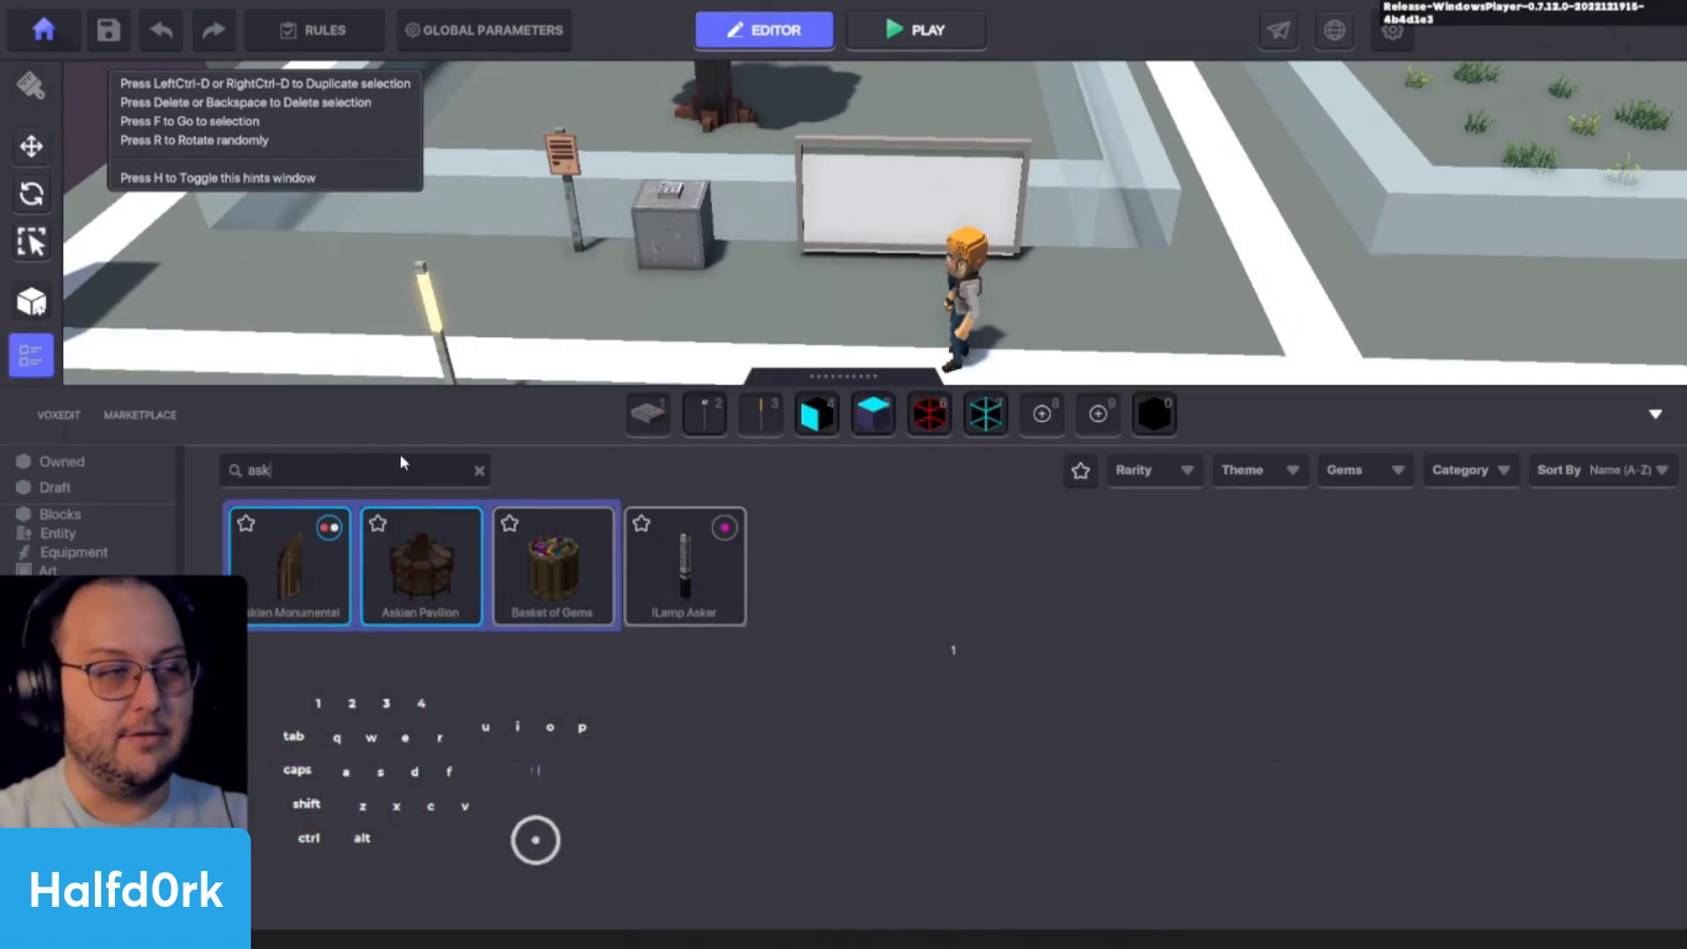
left_click(685, 571)
key("Tab")
left_click(850, 519)
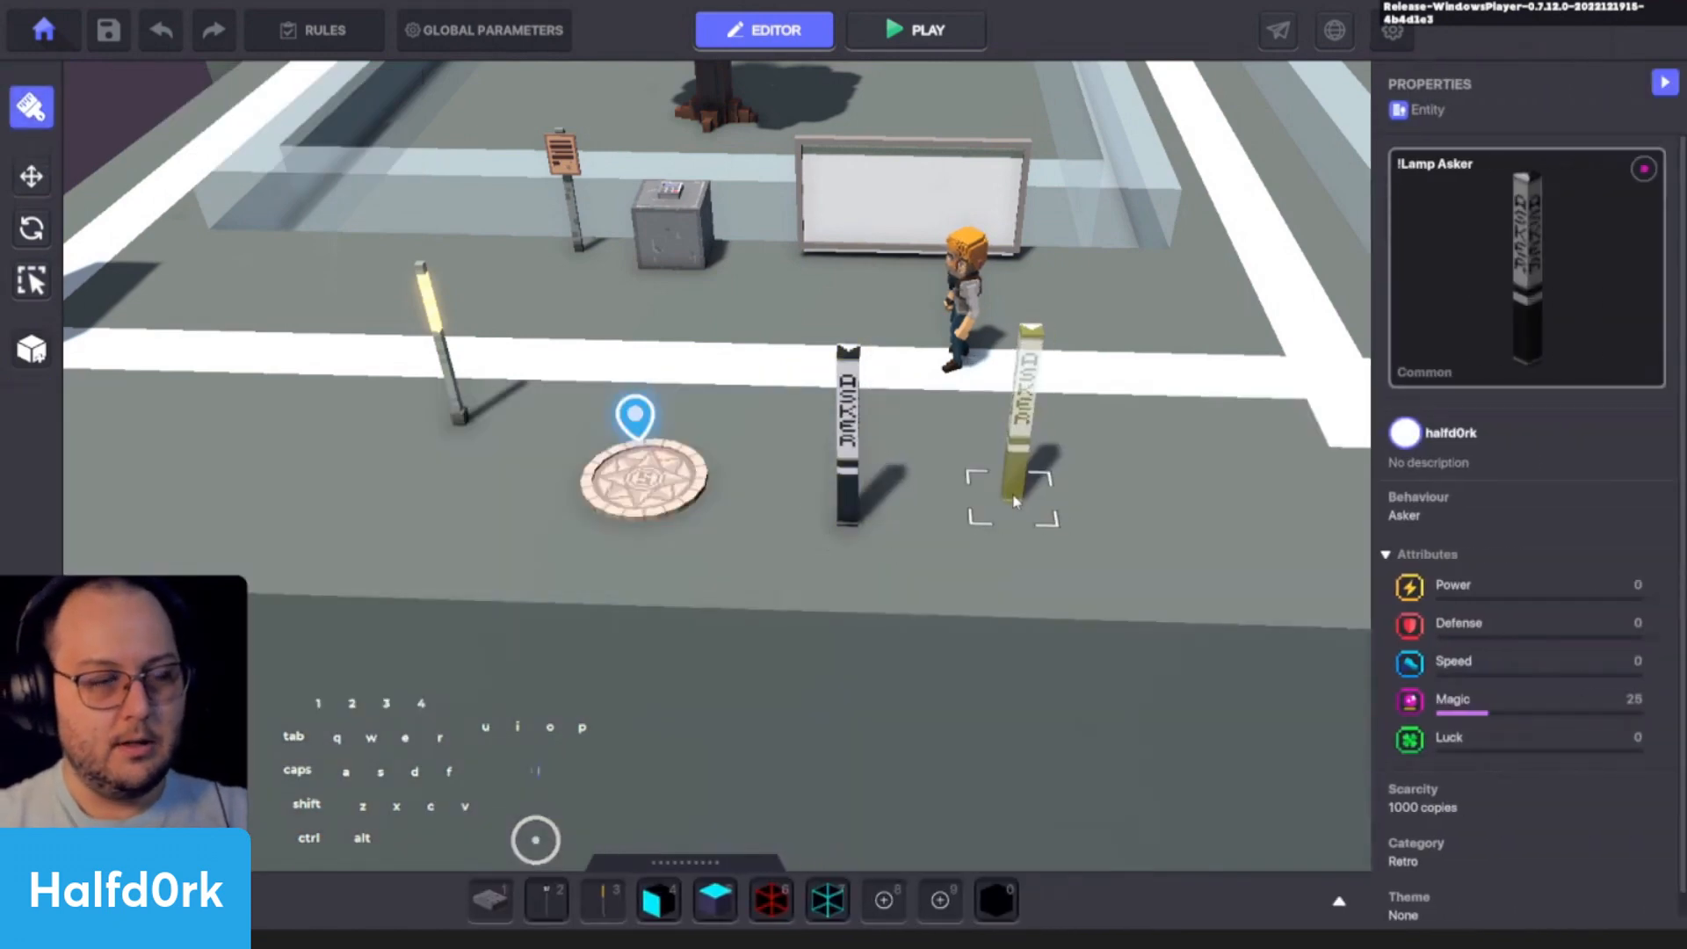
scroll(1011, 499, "up", 1)
key("Escape")
- Assign the Asker behaviour to the placed lamp and open its logic settings
scroll(818, 437, "up", 3)
left_click(780, 202)
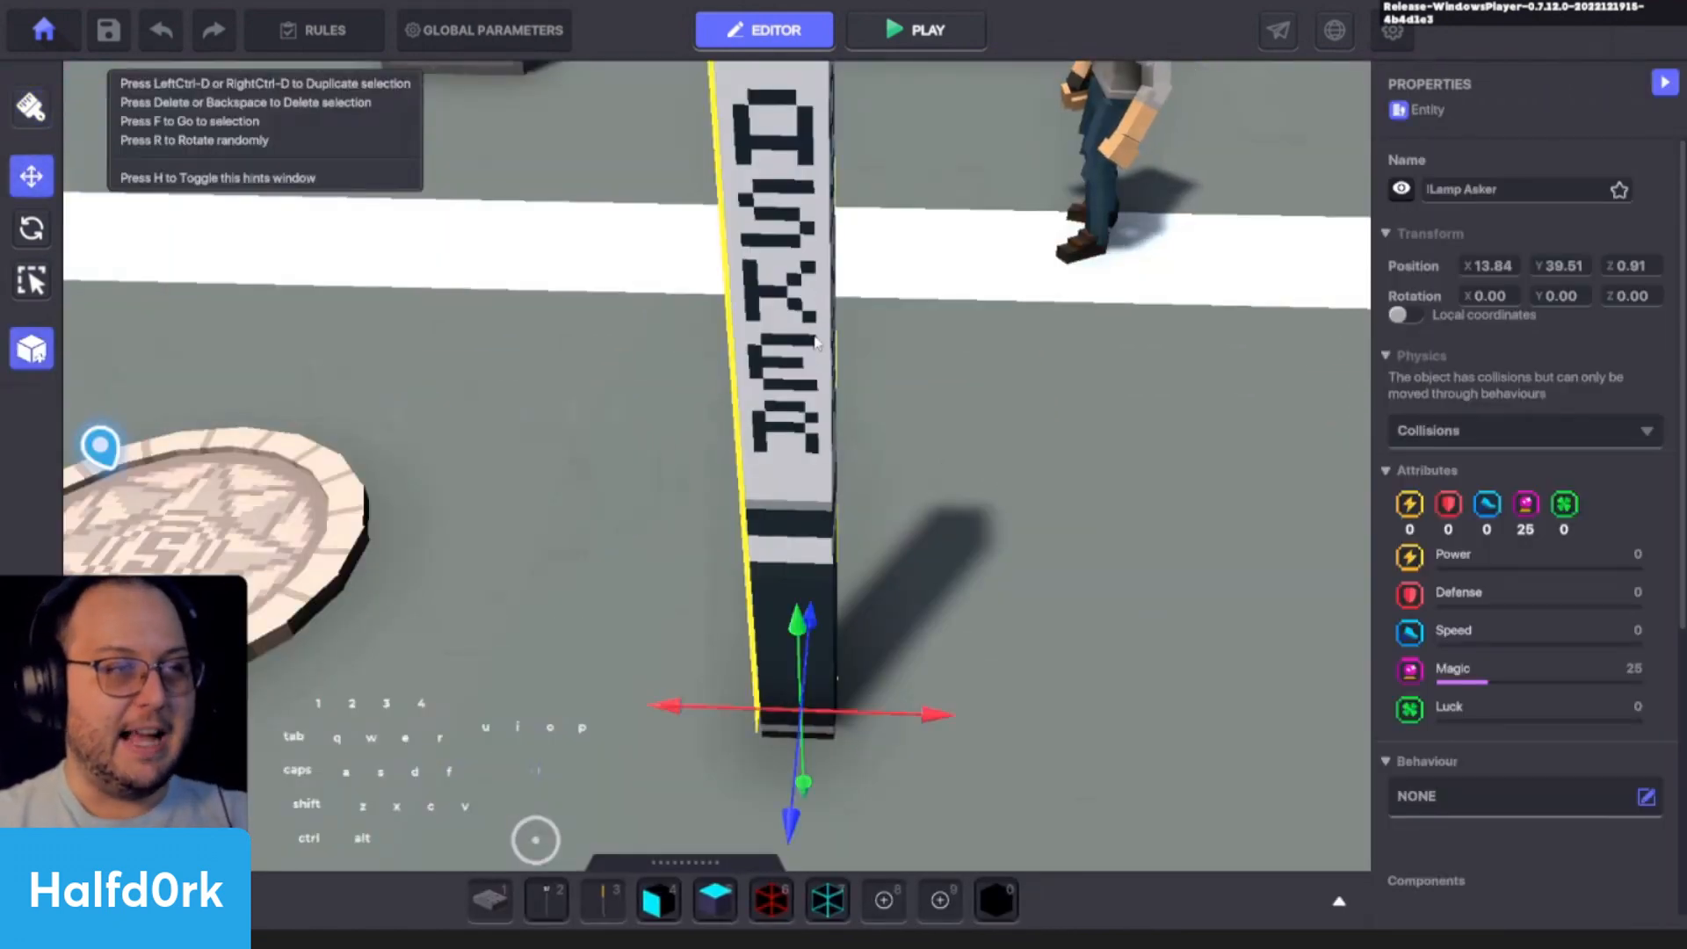
key("f")
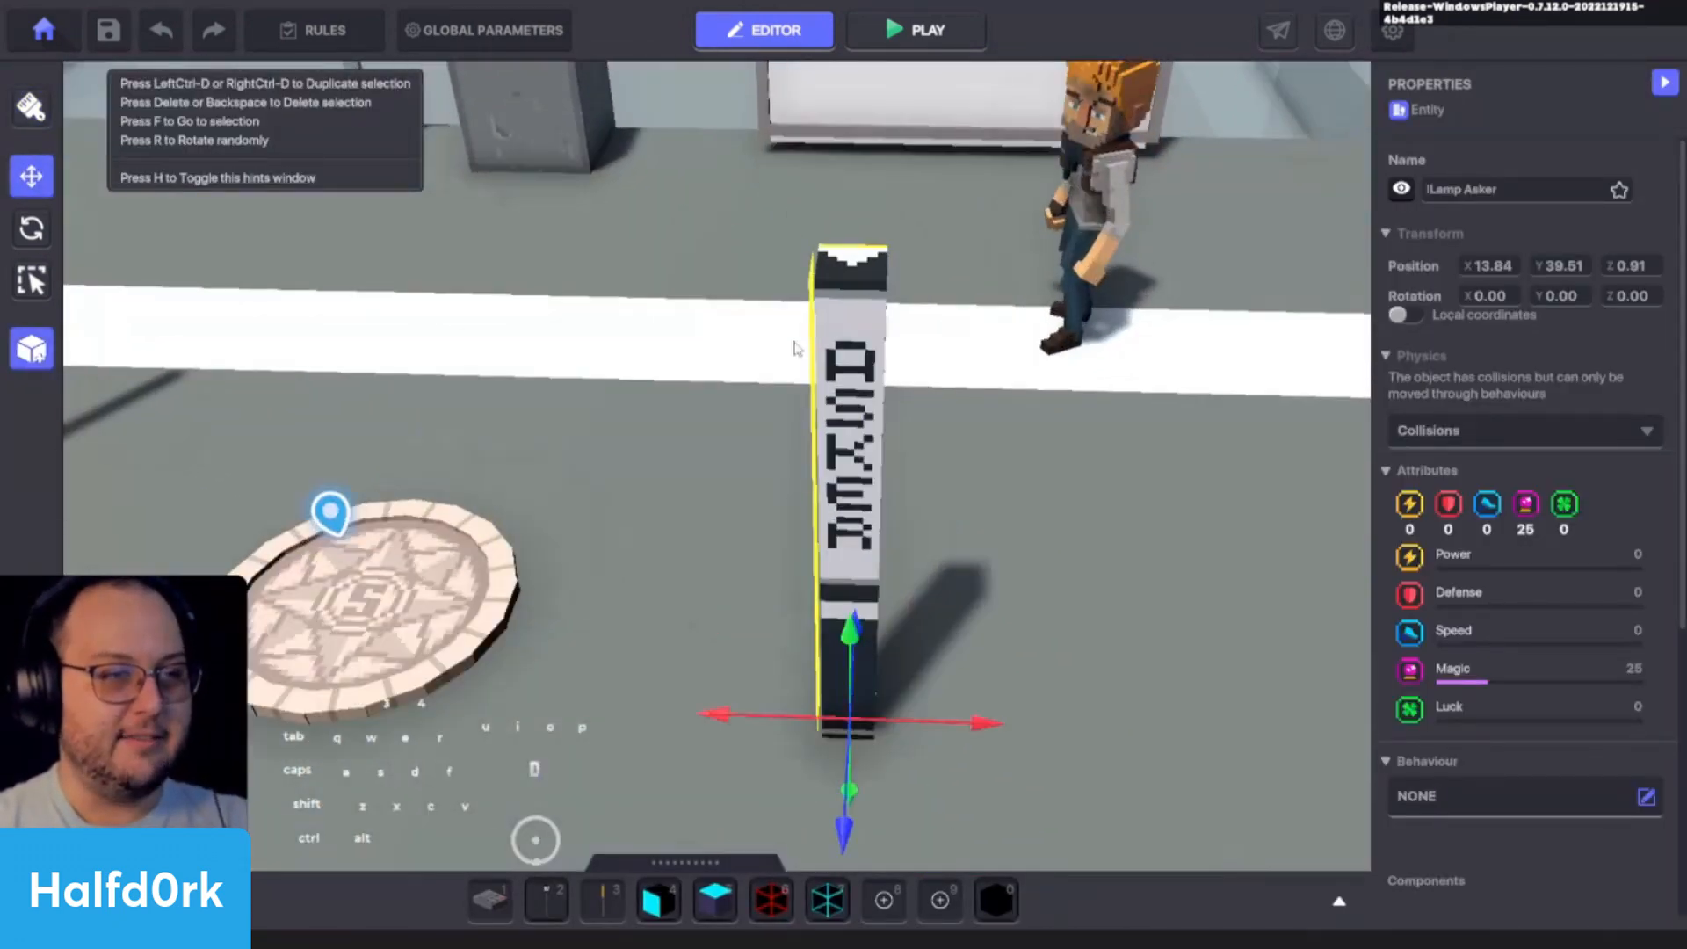
scroll(1432, 637, "down", 3)
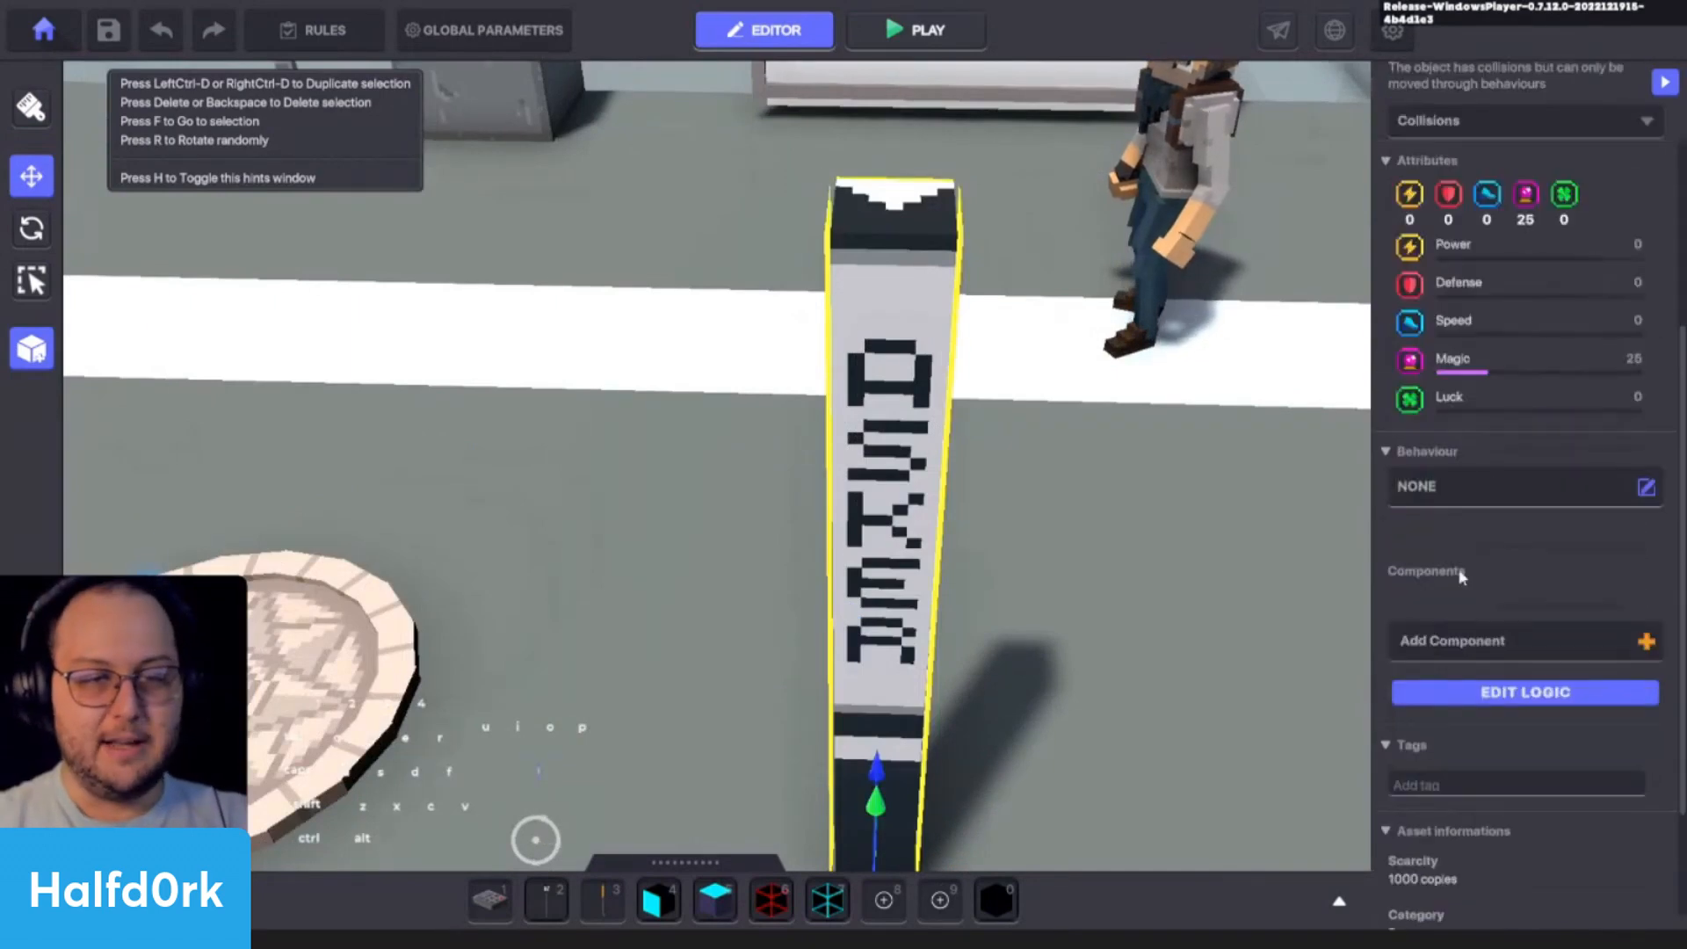
left_click(1494, 486)
left_click(1055, 361)
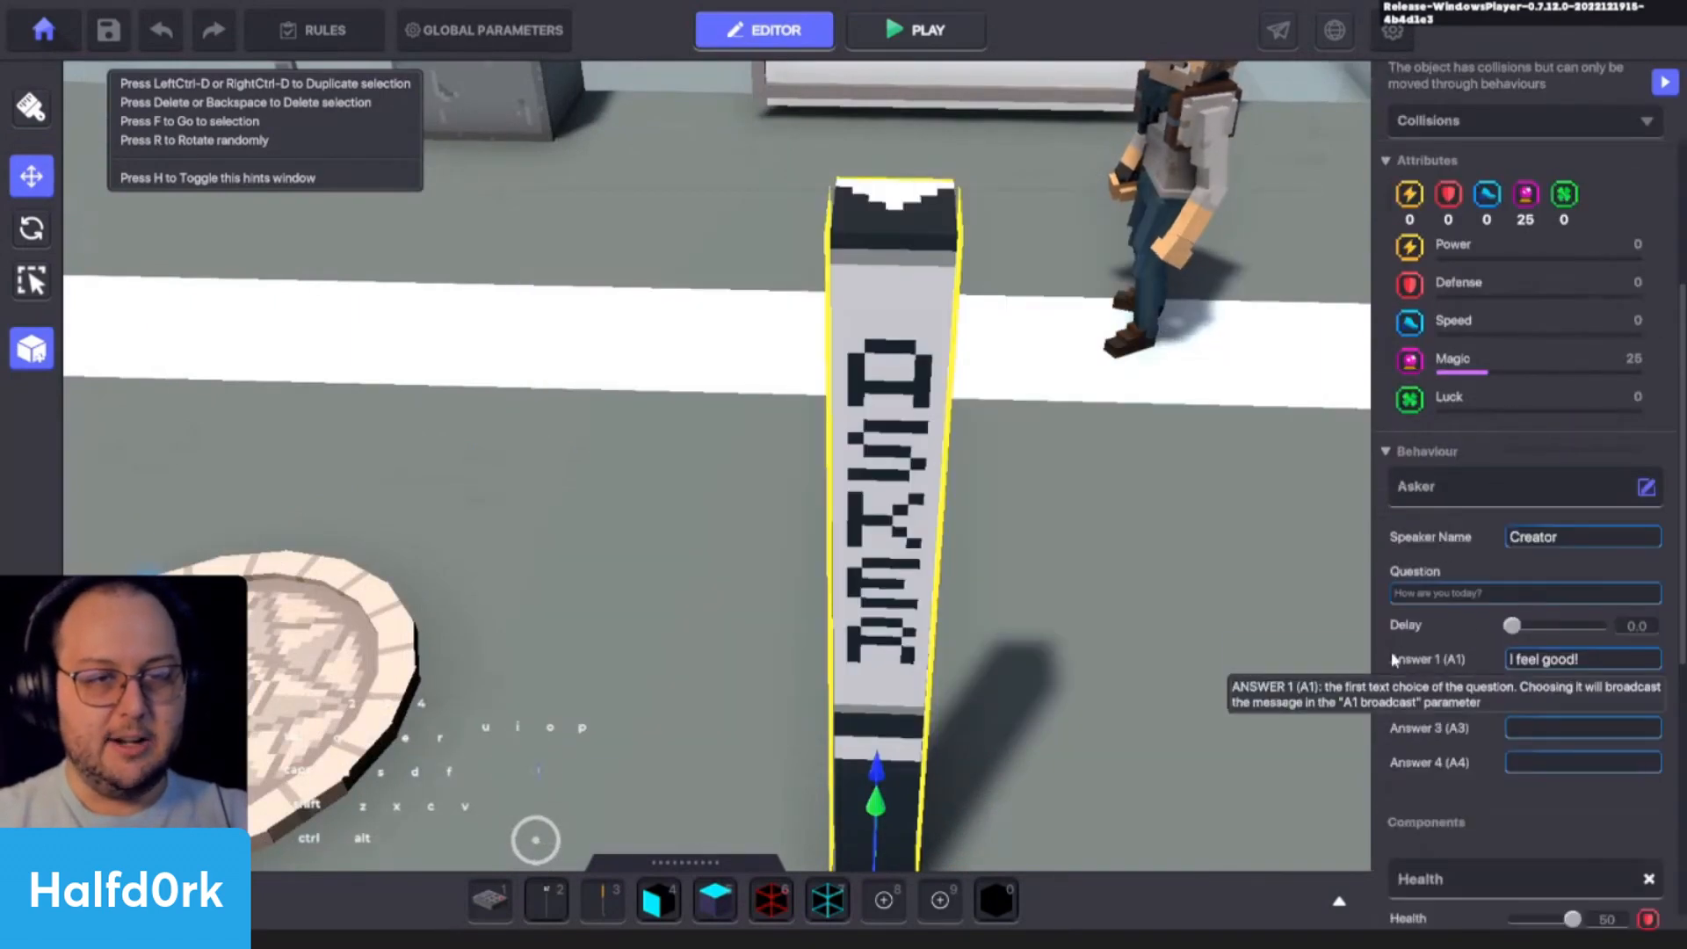
scroll(1404, 779, "down", 3)
left_click(1404, 779)
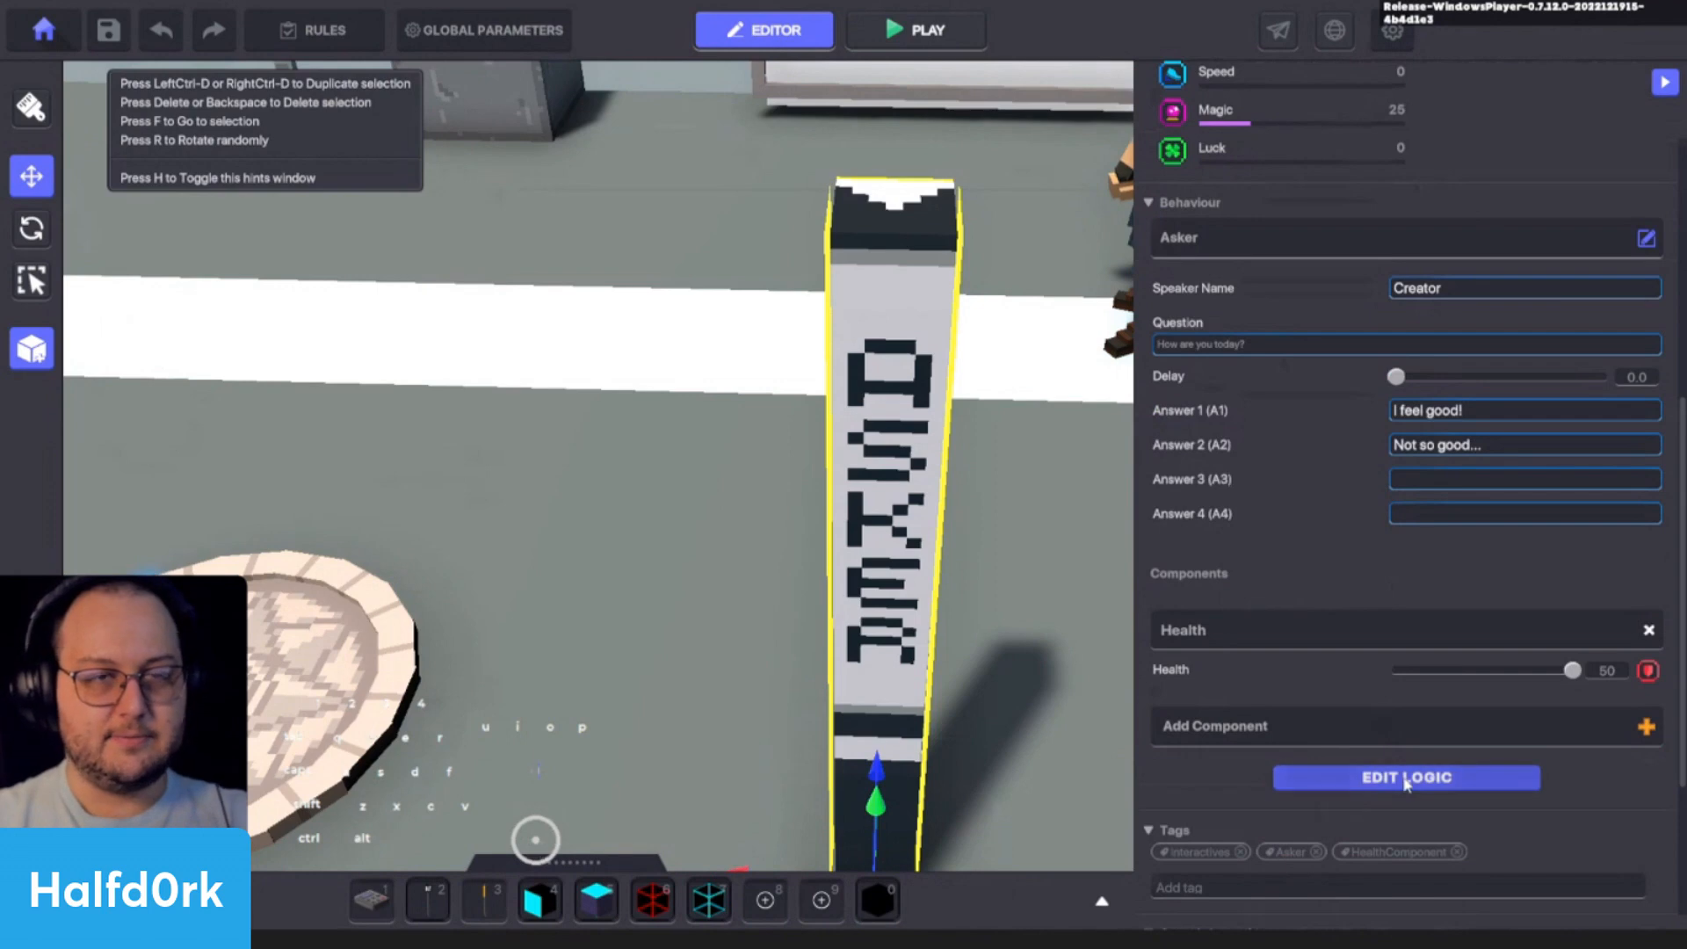
scroll(1404, 784, "down", 2)
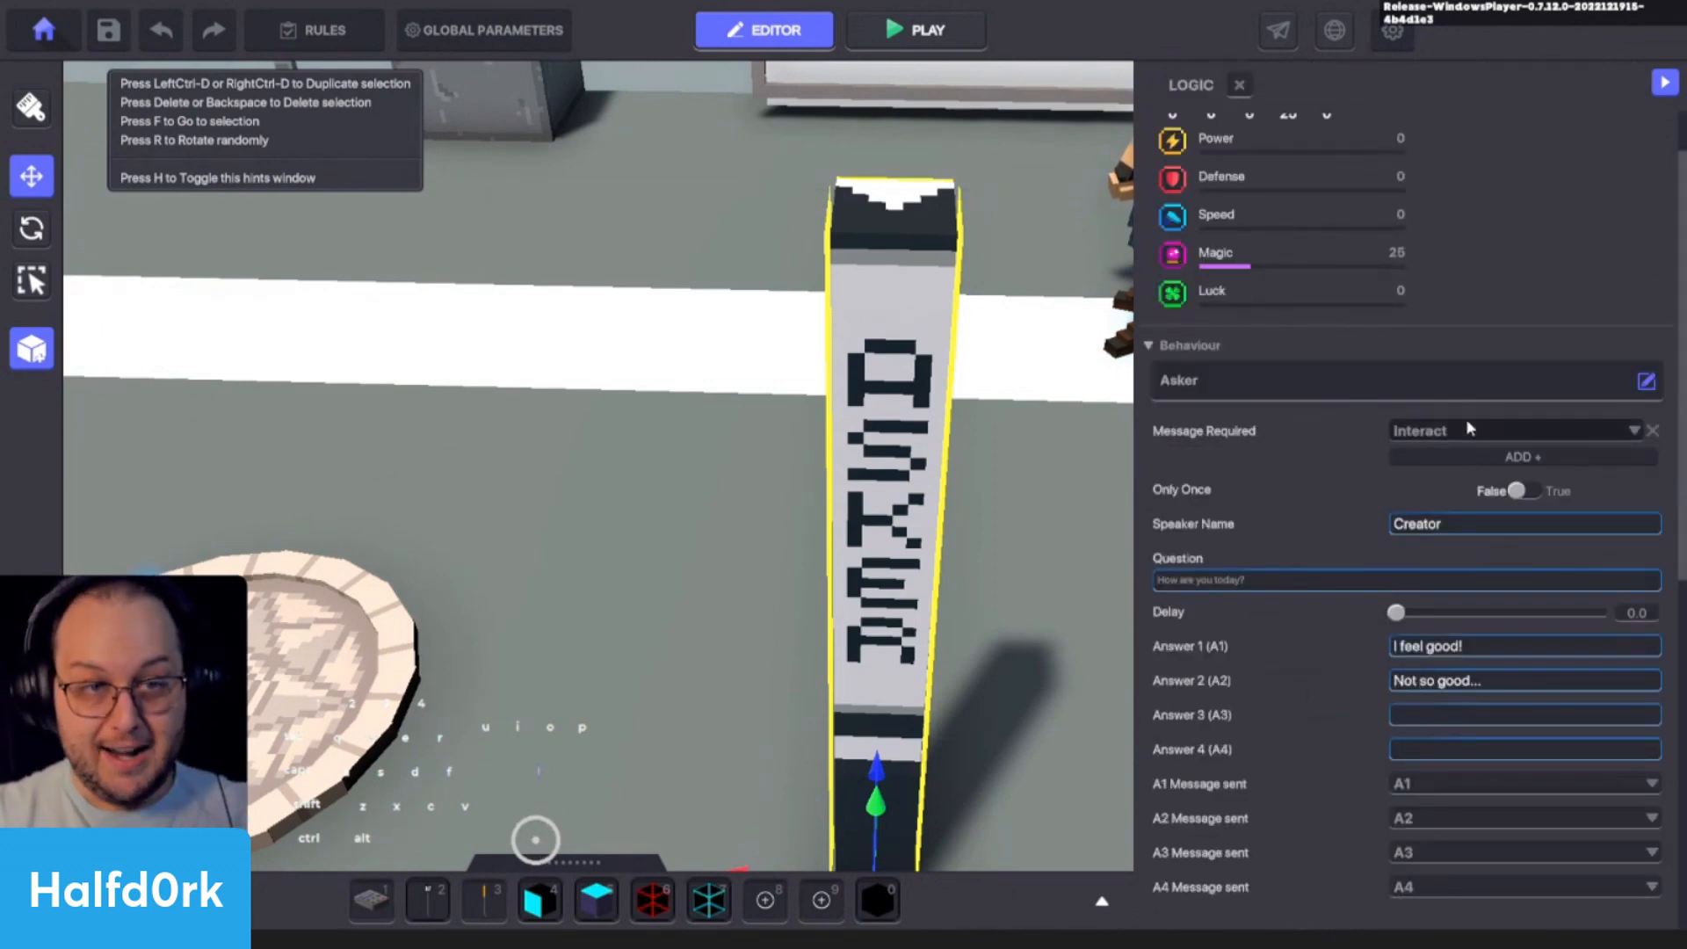
- Set the Asker's speaker name to BOOK and its question to "You are currently reading page 1!"
left_click(1474, 527)
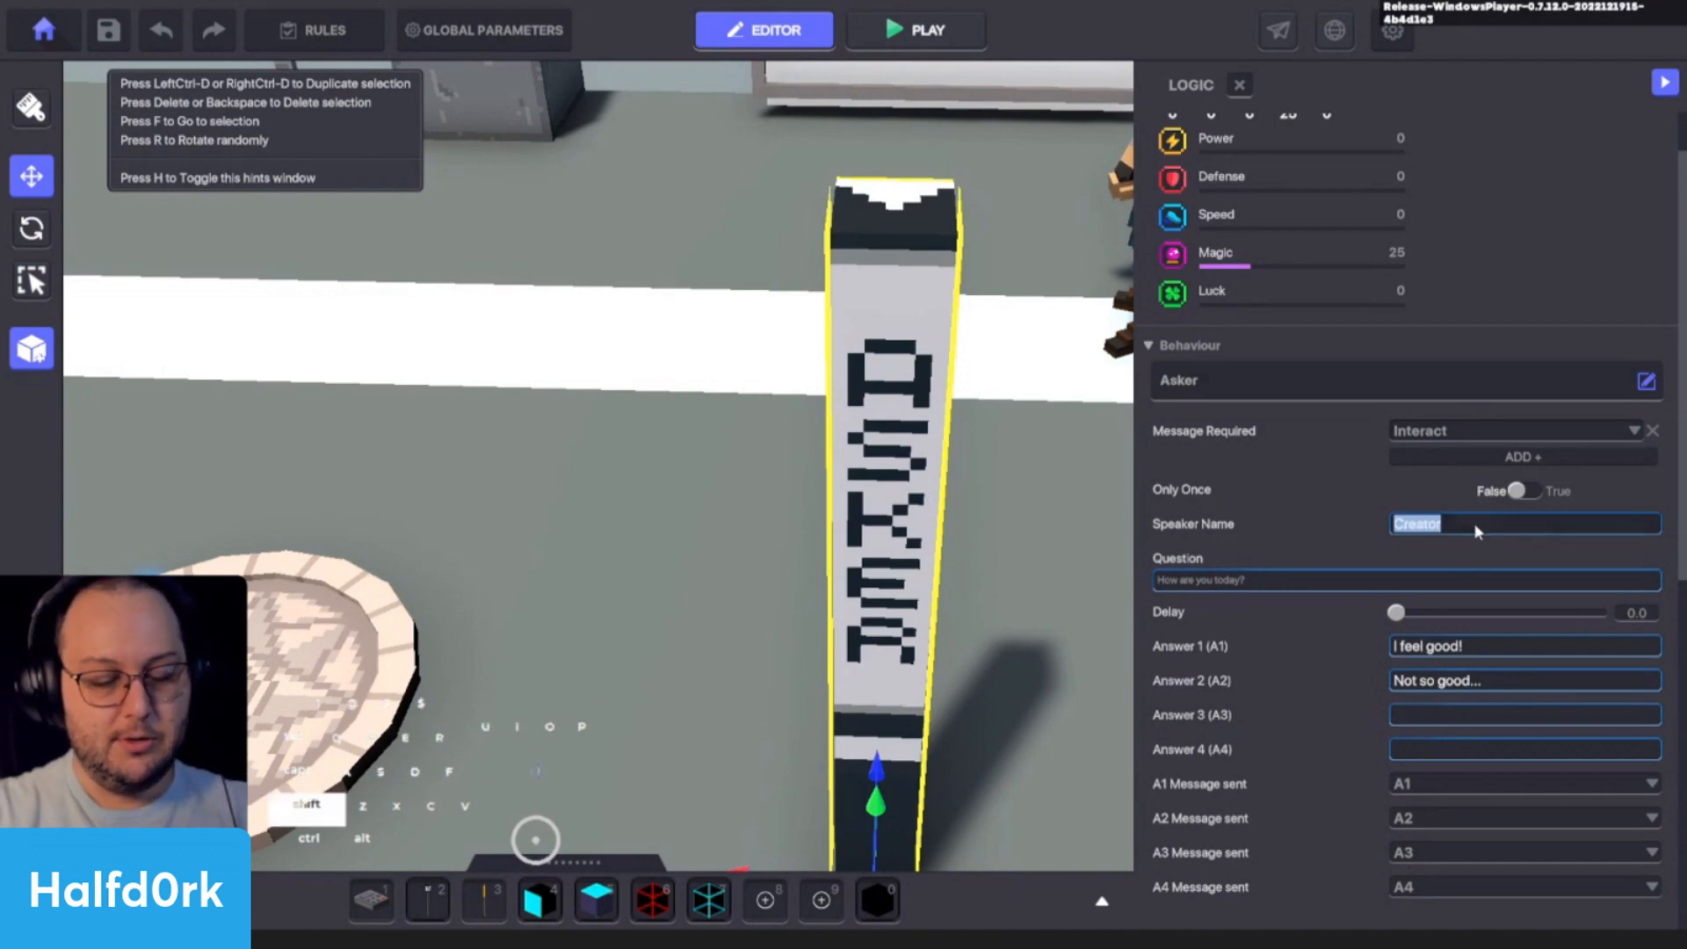
type("BOOK")
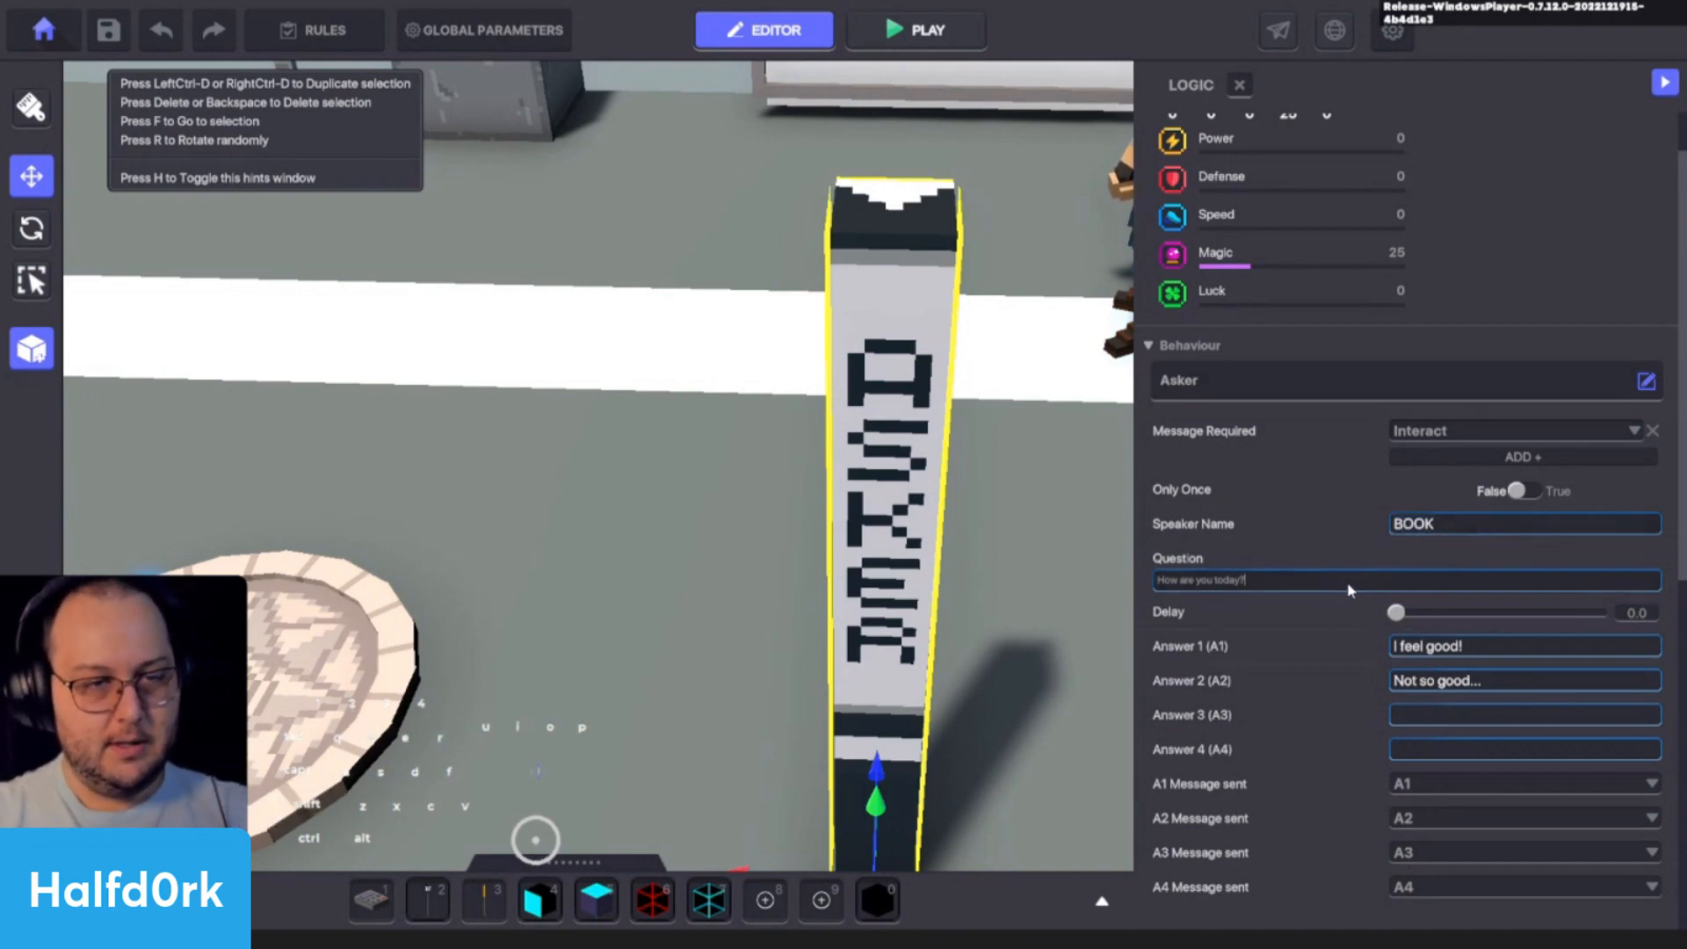
left_click(1344, 581)
type("You a")
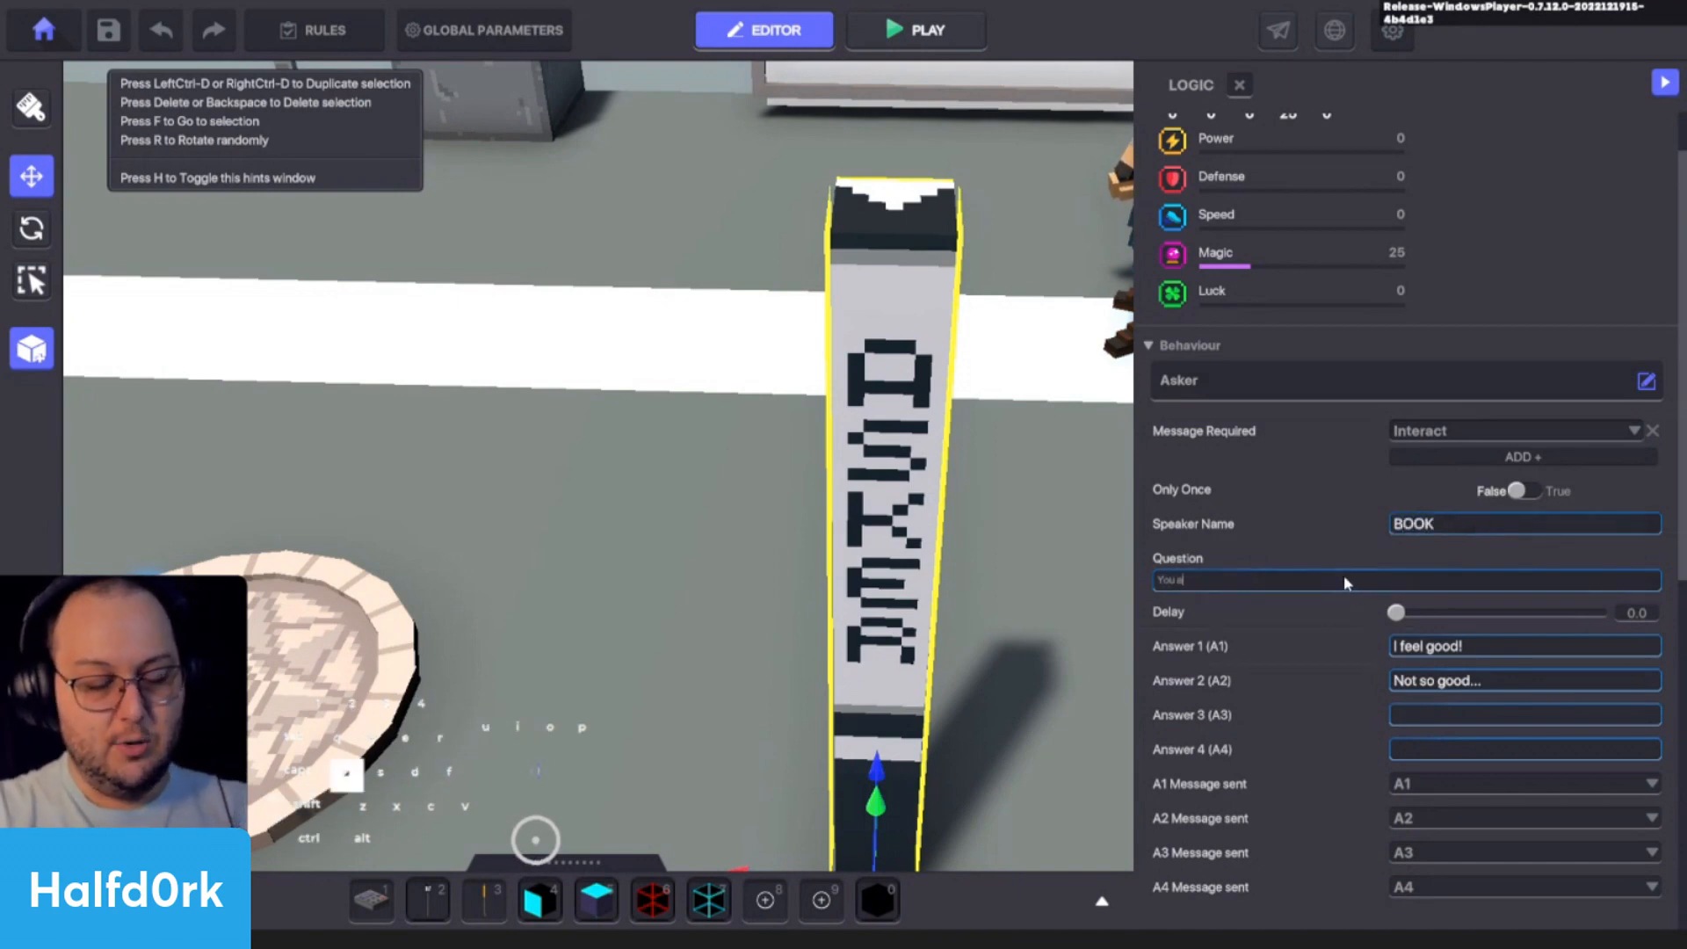
type("r3e")
key("BackSpace")
key("BackSpace")
key("BackSpace")
type("e cur")
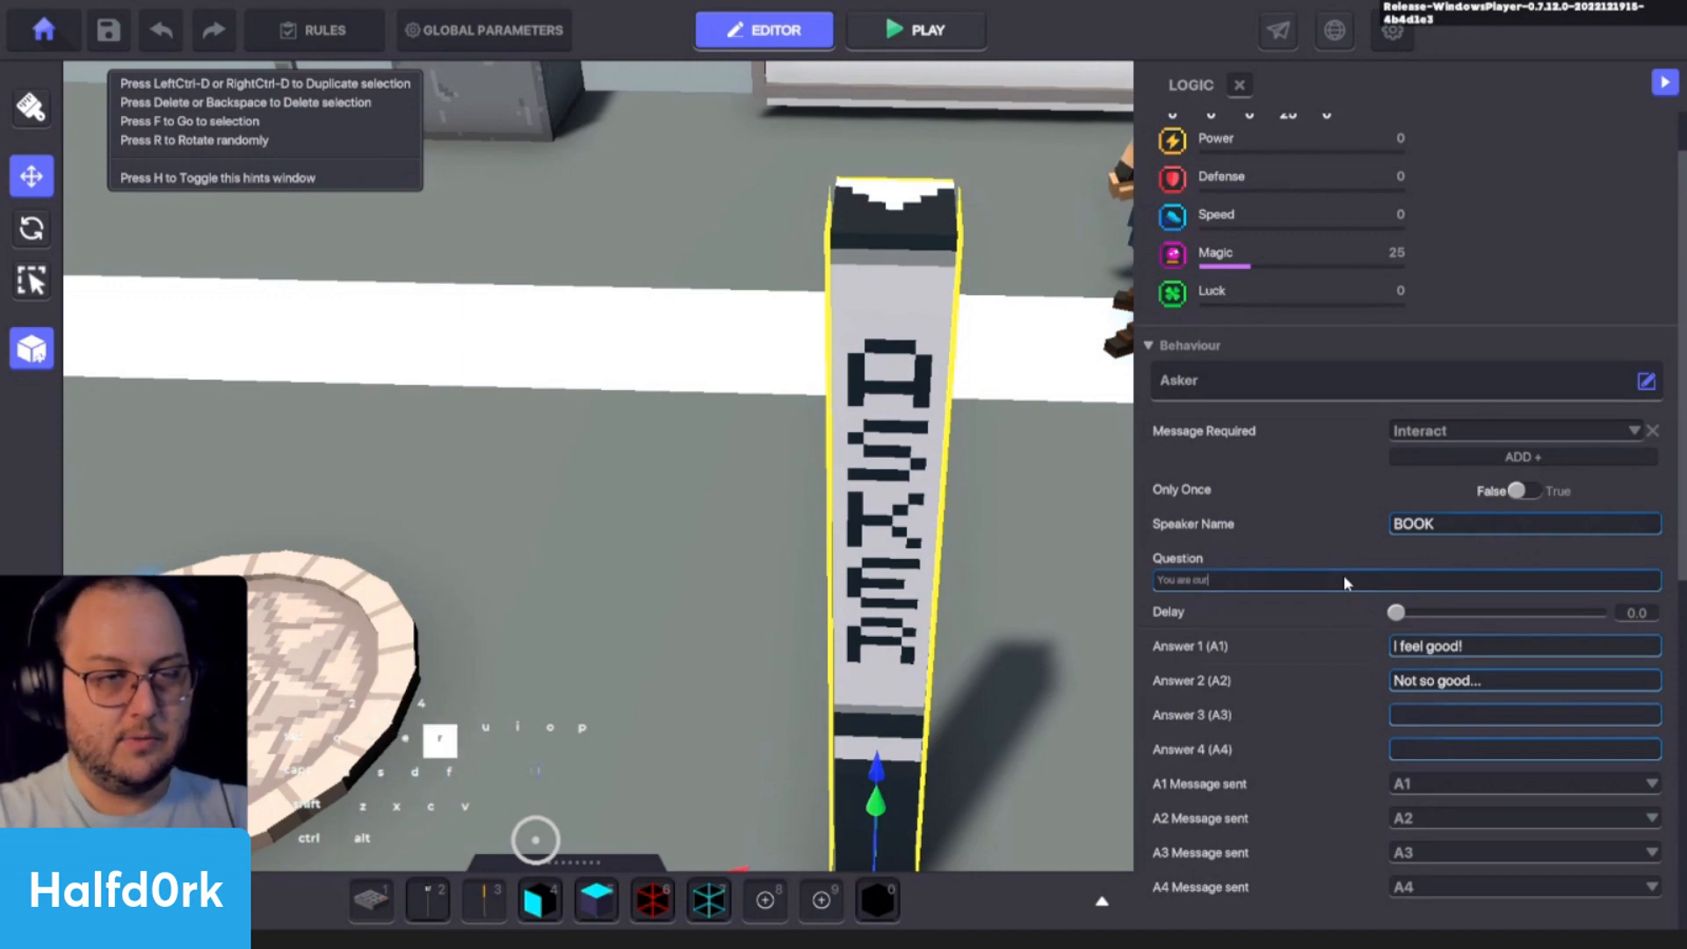
type("rently reading page 1")
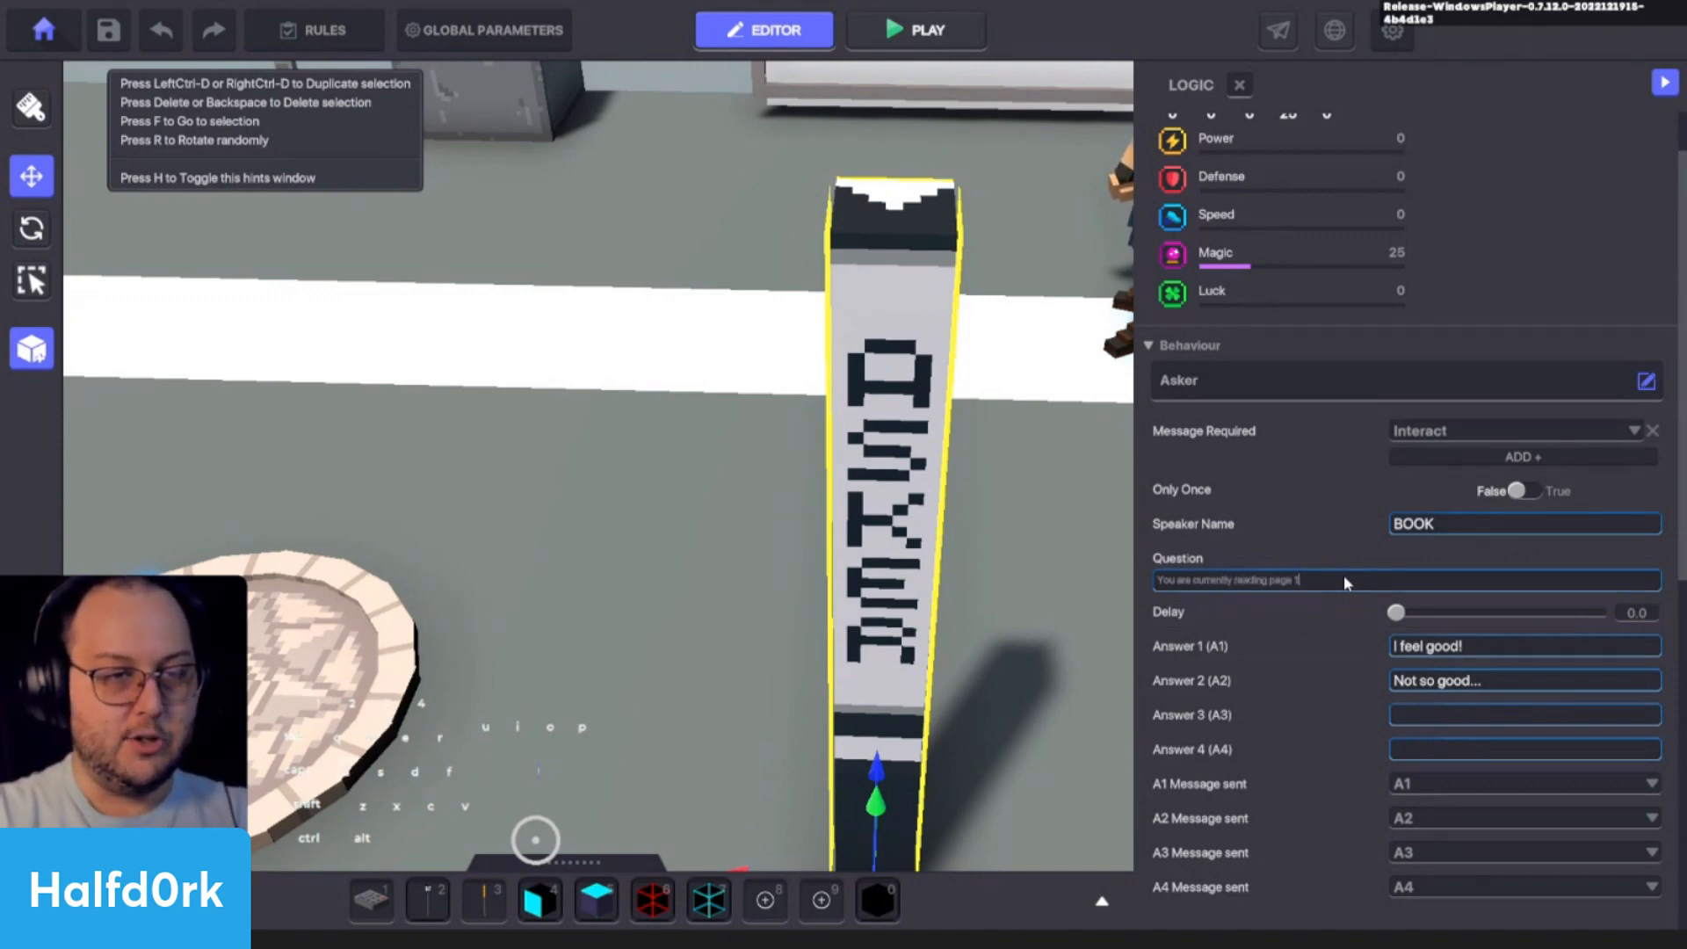
key("Return")
key("BackSpace")
type("!")
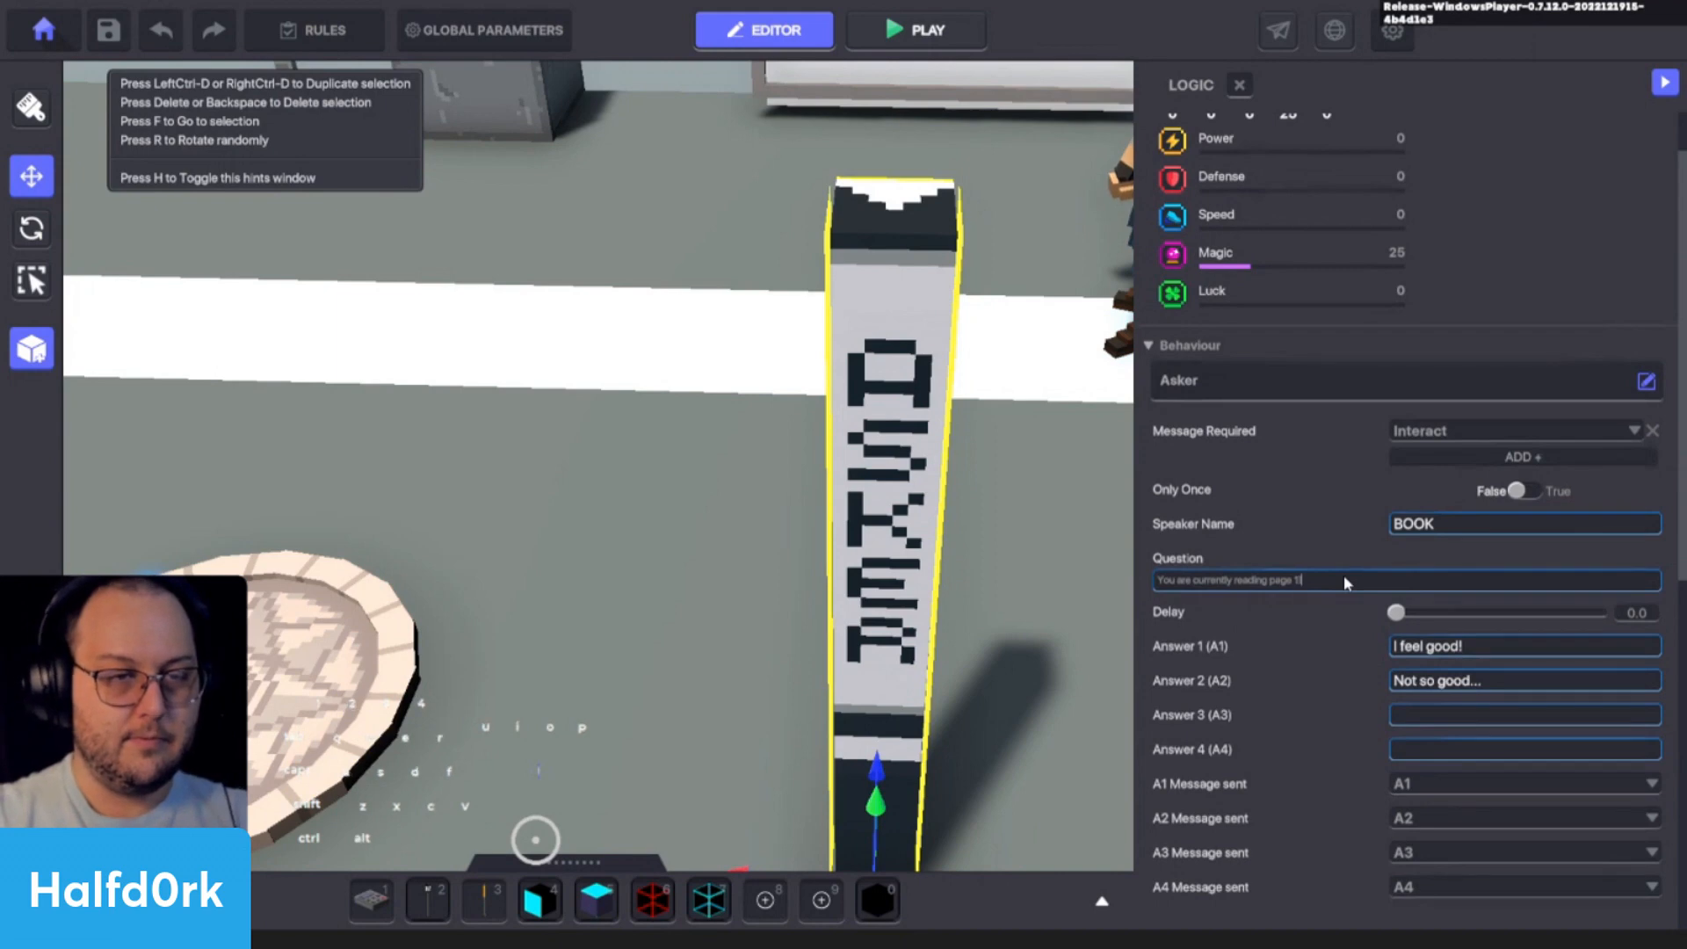
- Add a new message talk.to.jet as the Asker's required message in place of Interact
scroll(1033, 768, "down", 5)
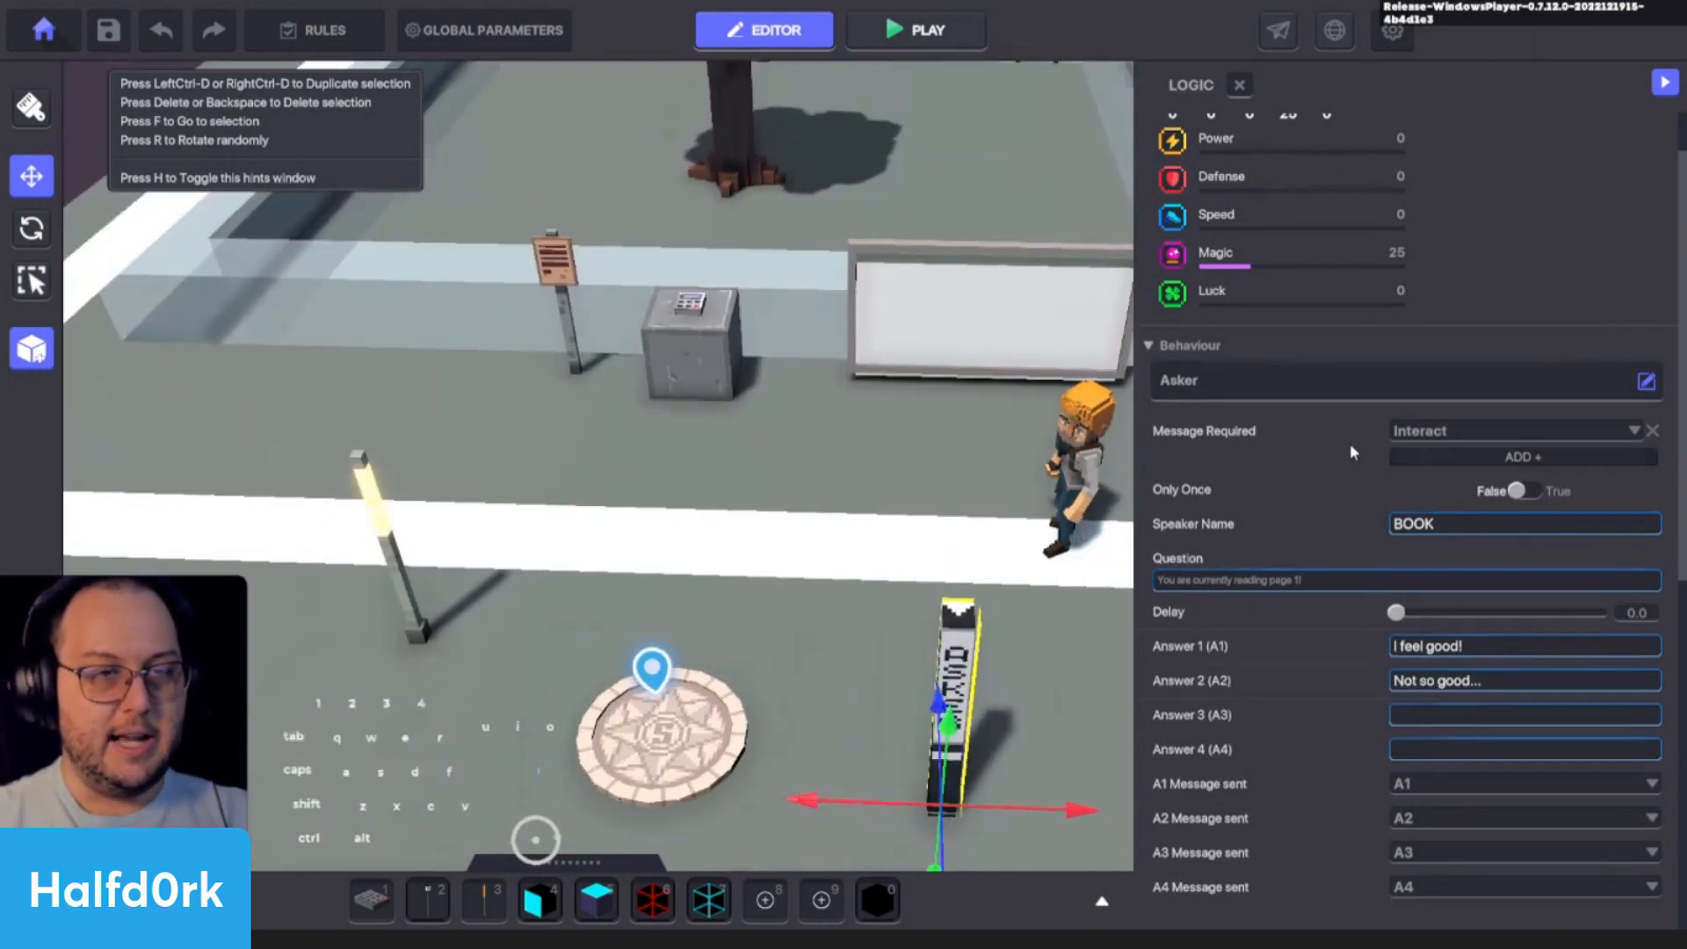
left_click(1460, 432)
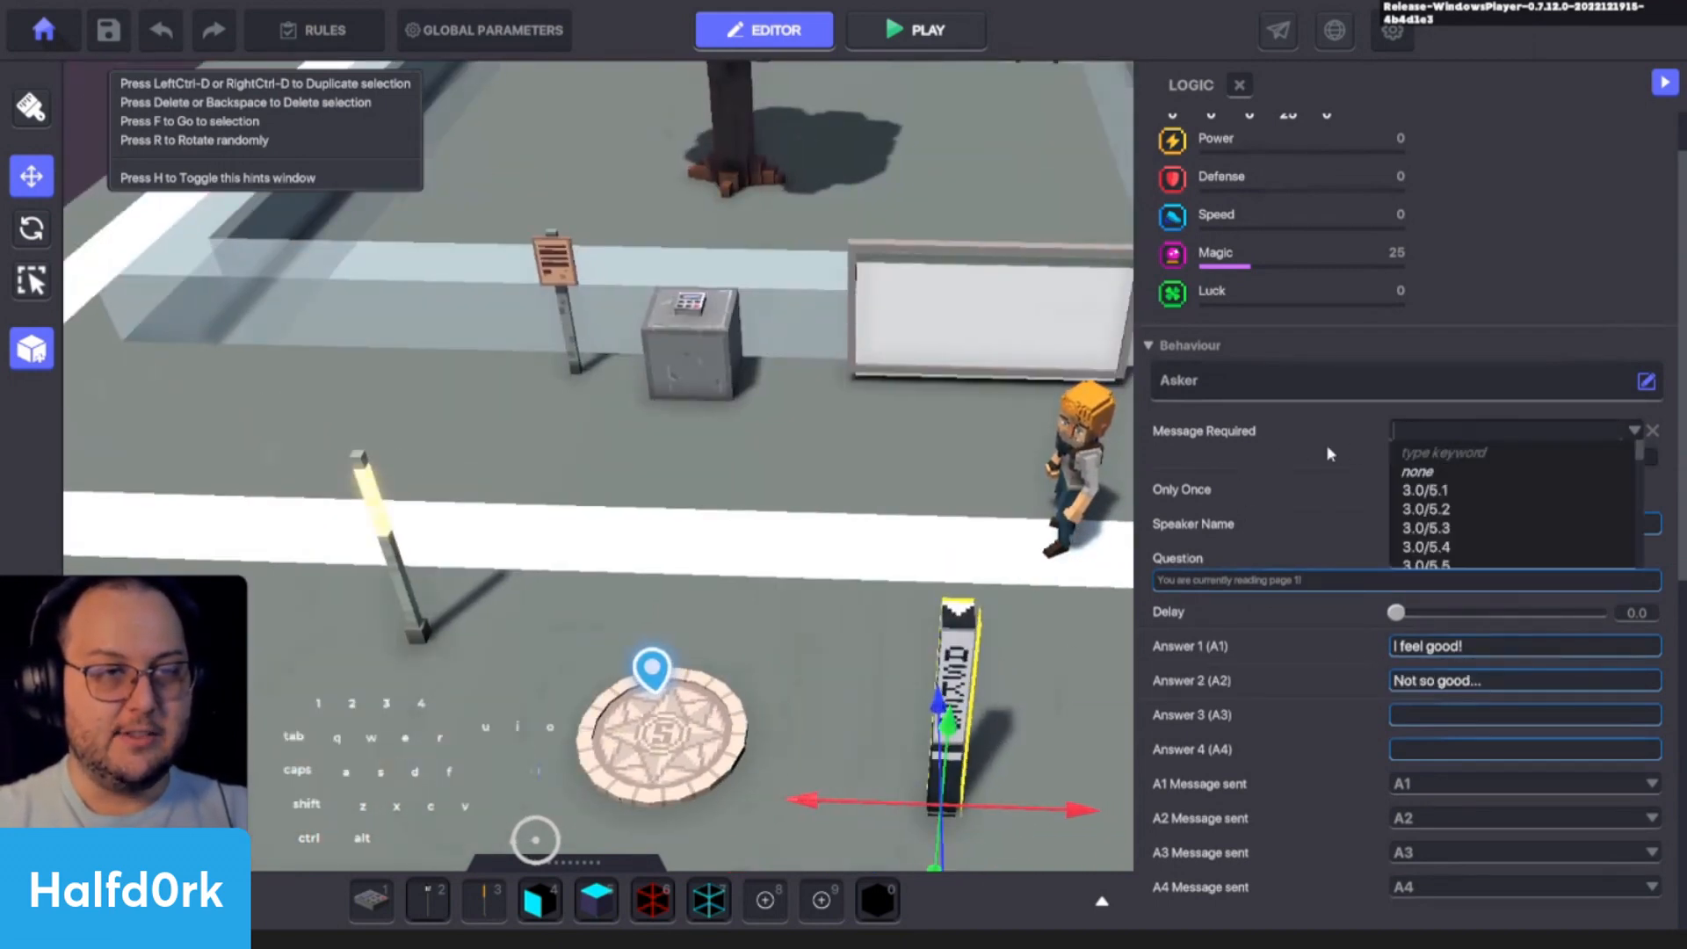
type("talk.")
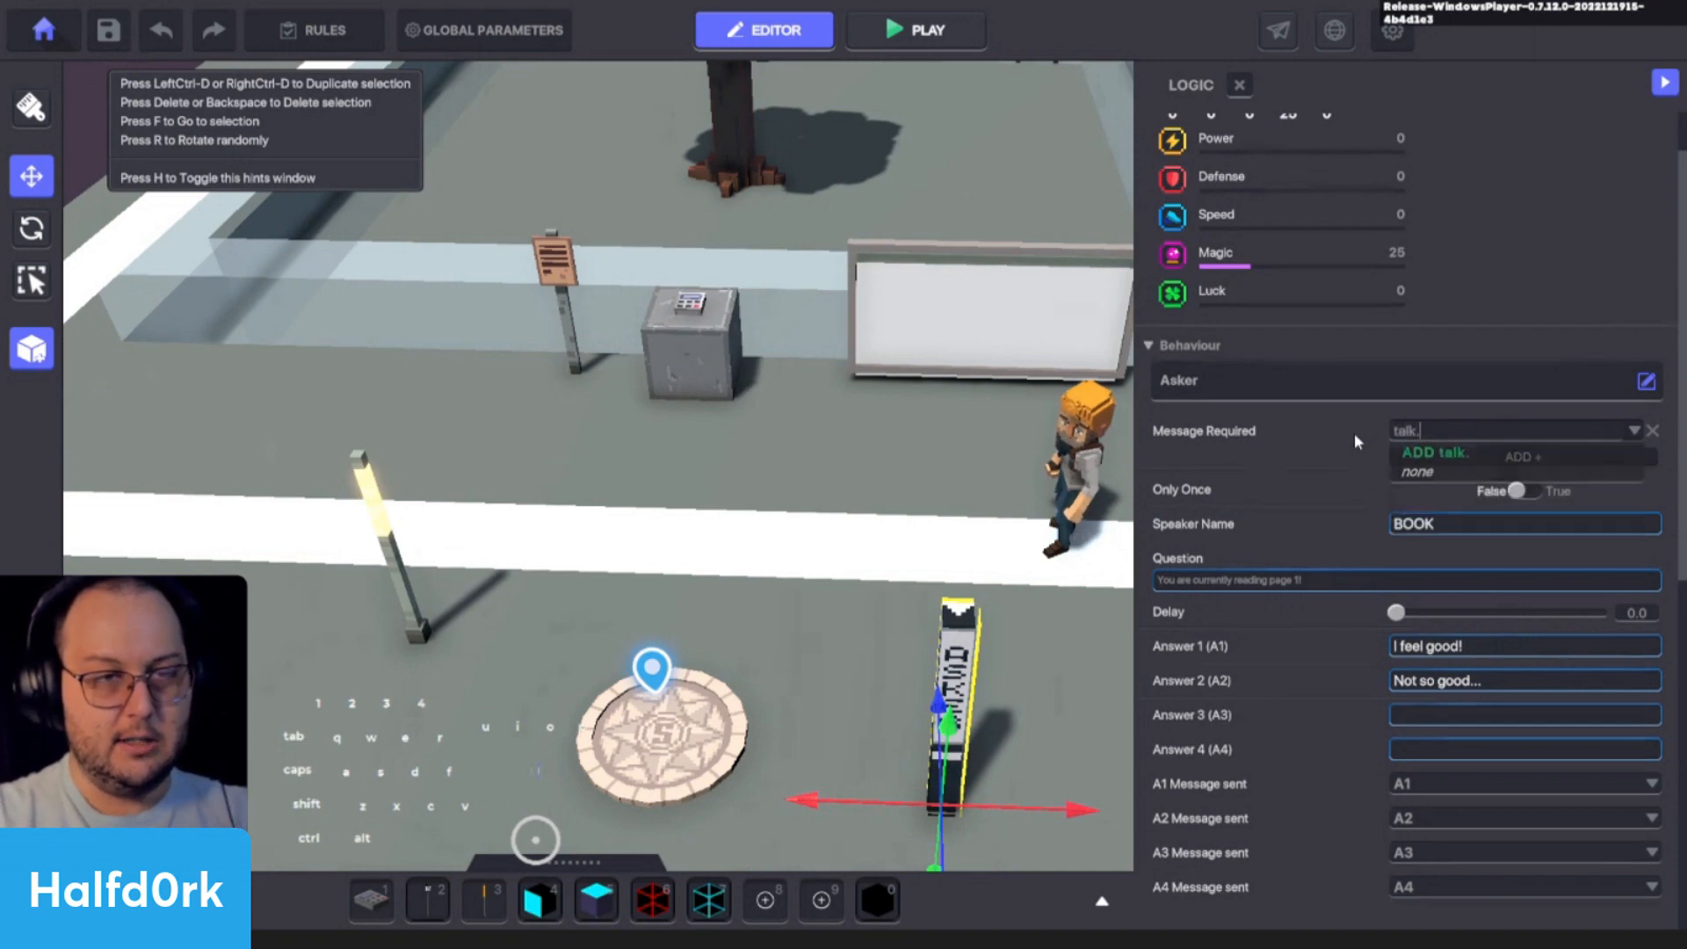
type("to.jet")
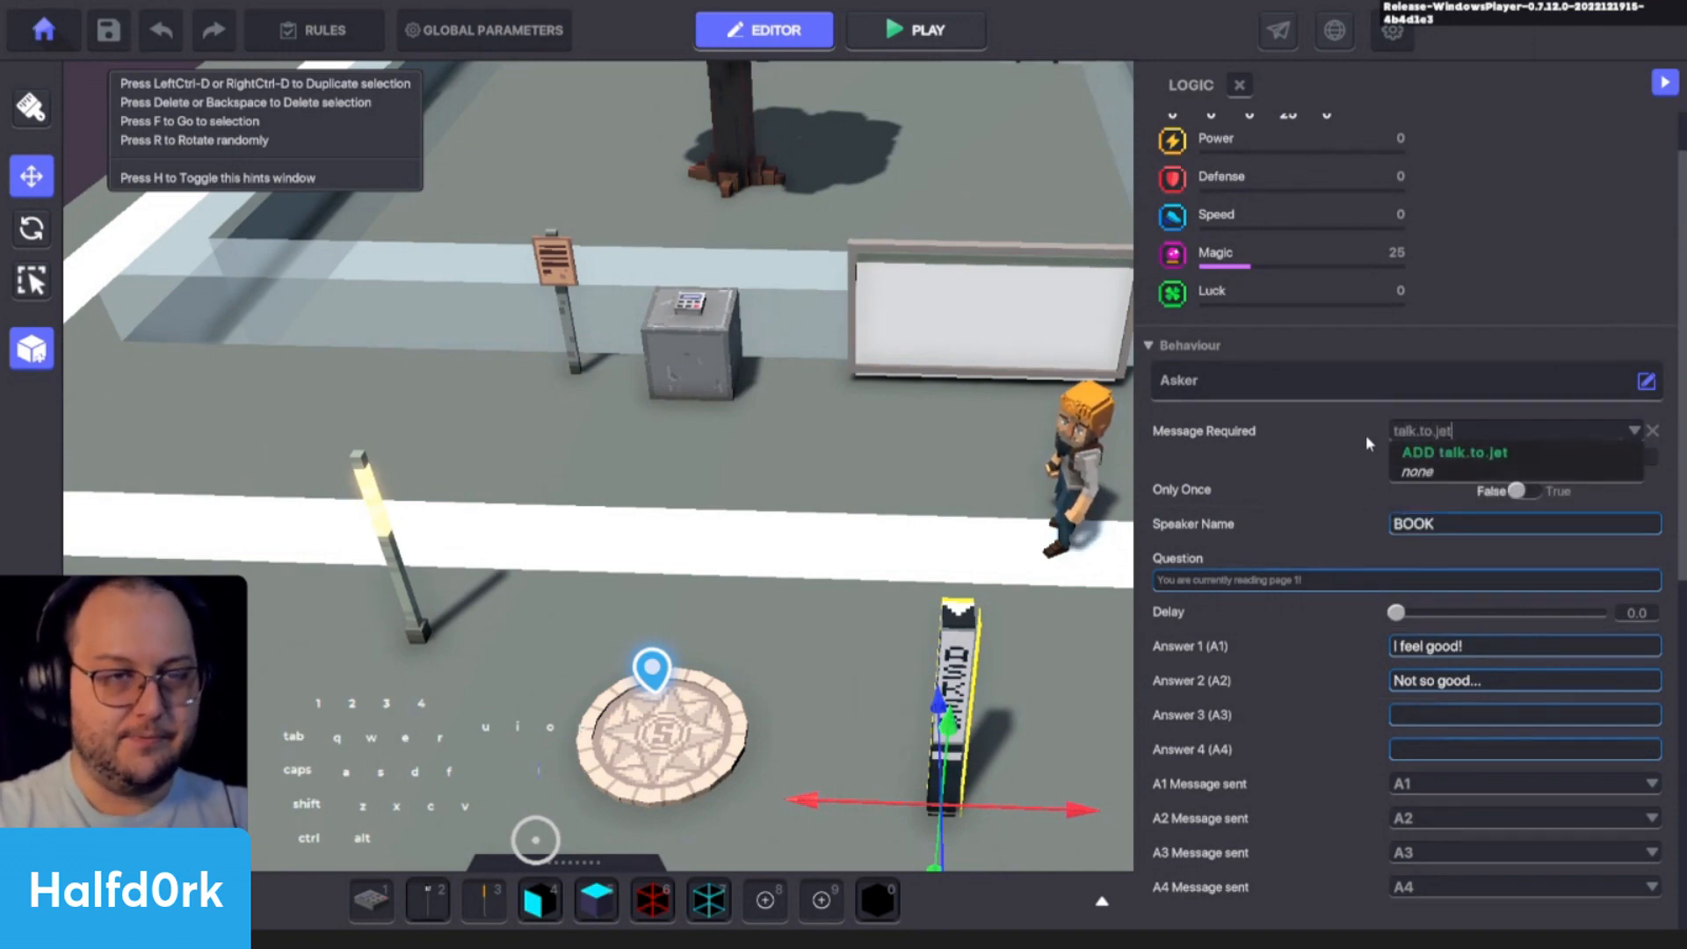
left_click(1423, 451)
- Move the Asker lamp right beside the orange-haired character and set its speaker name to Jet
left_click_drag(860, 828, 1085, 575, "shift")
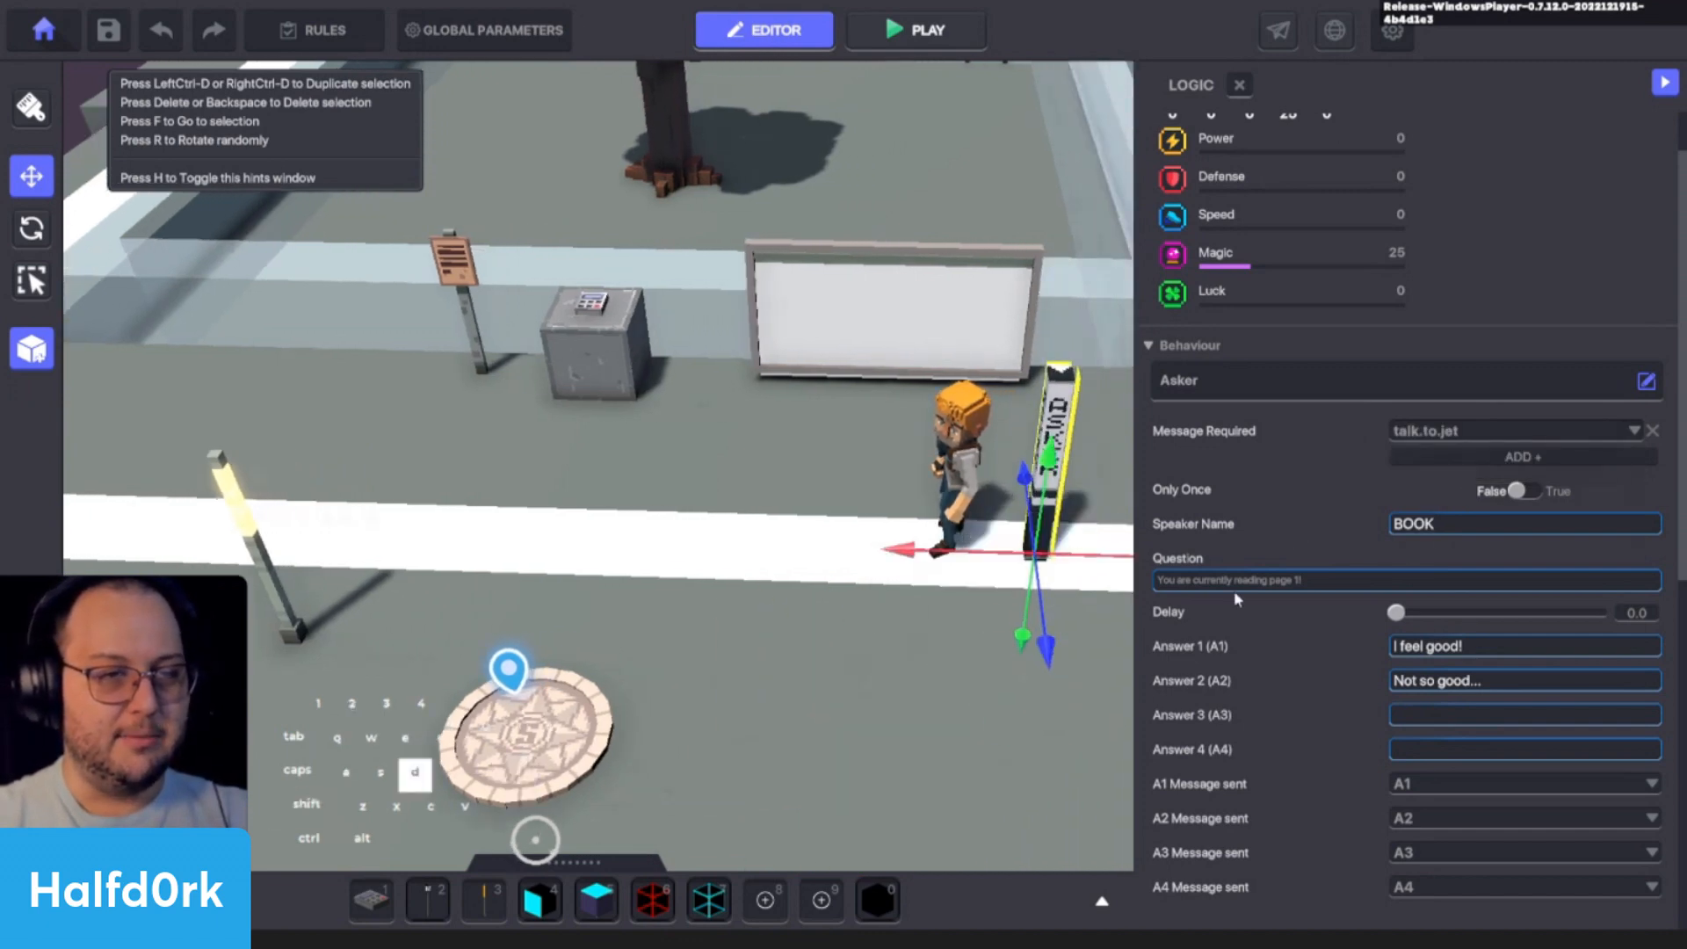
left_click(1469, 525)
type("Jet")
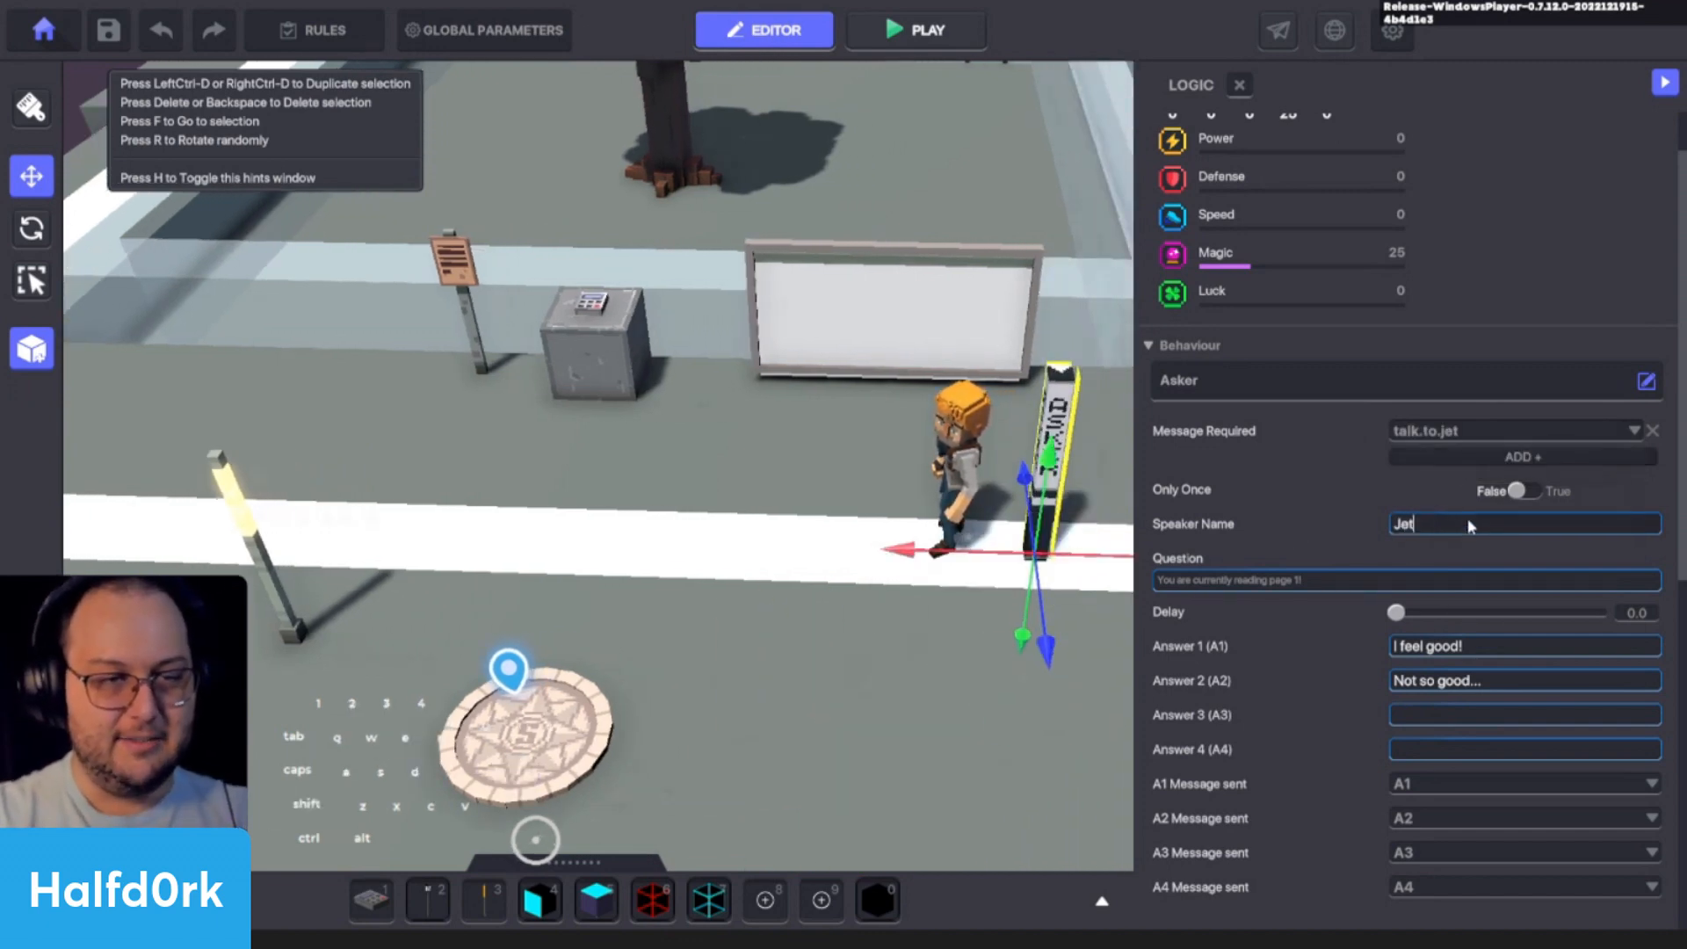
type("f")
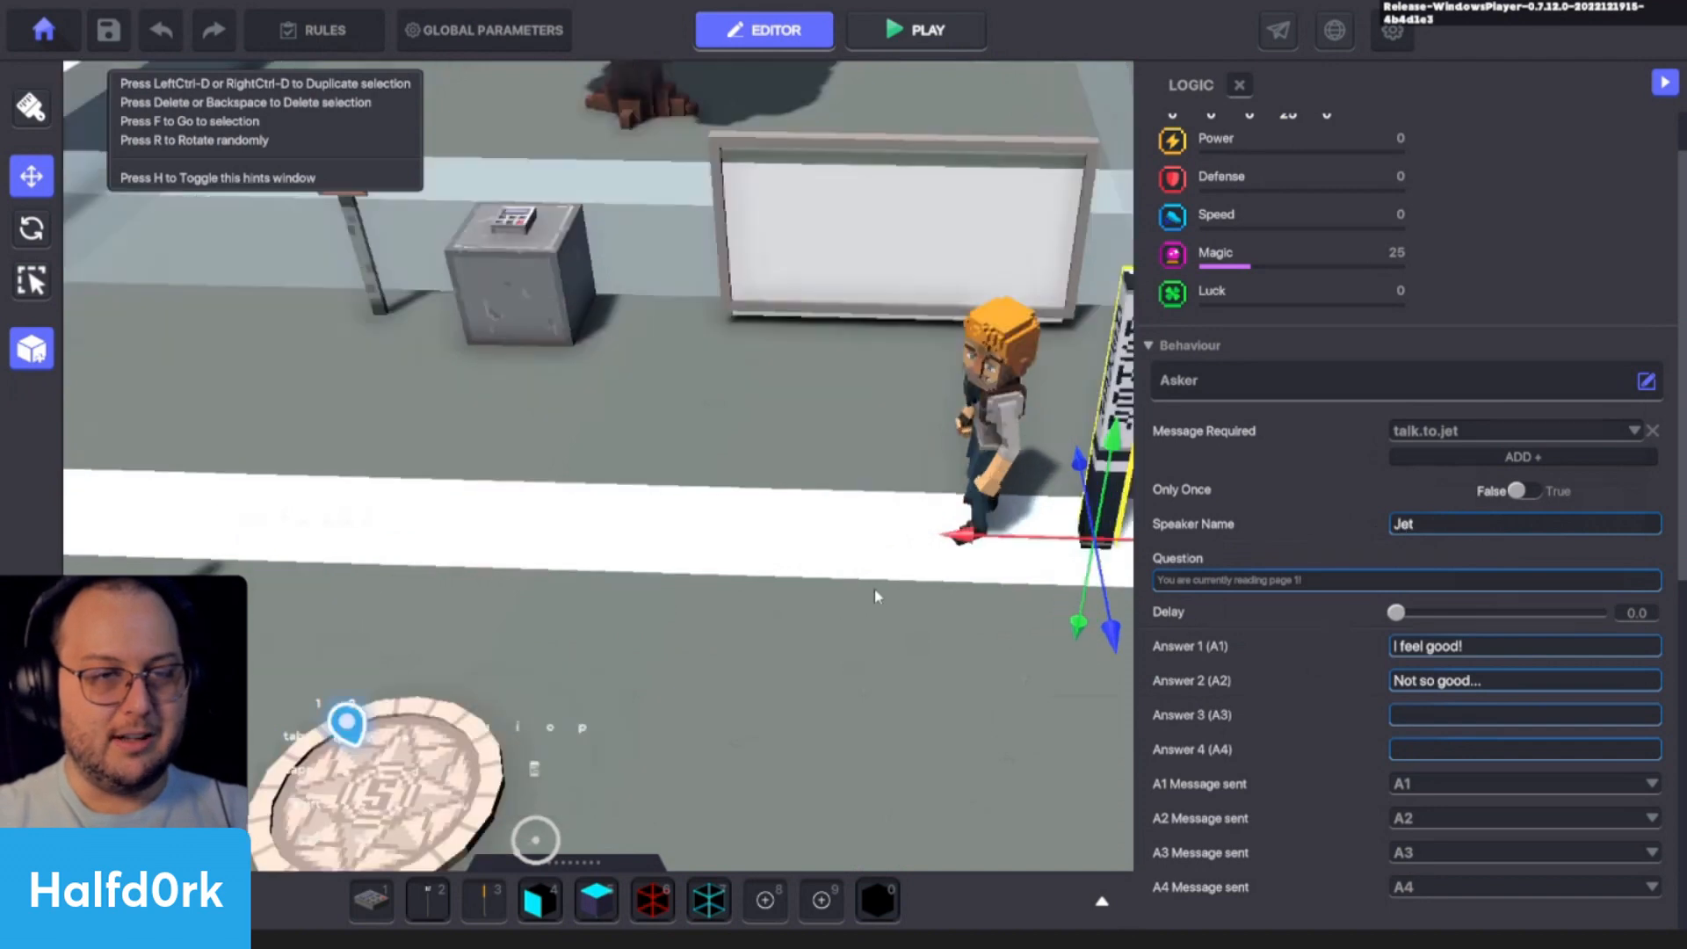
- Add a Speaker component to the orange-haired character next to the Asker lamp
left_click(729, 379)
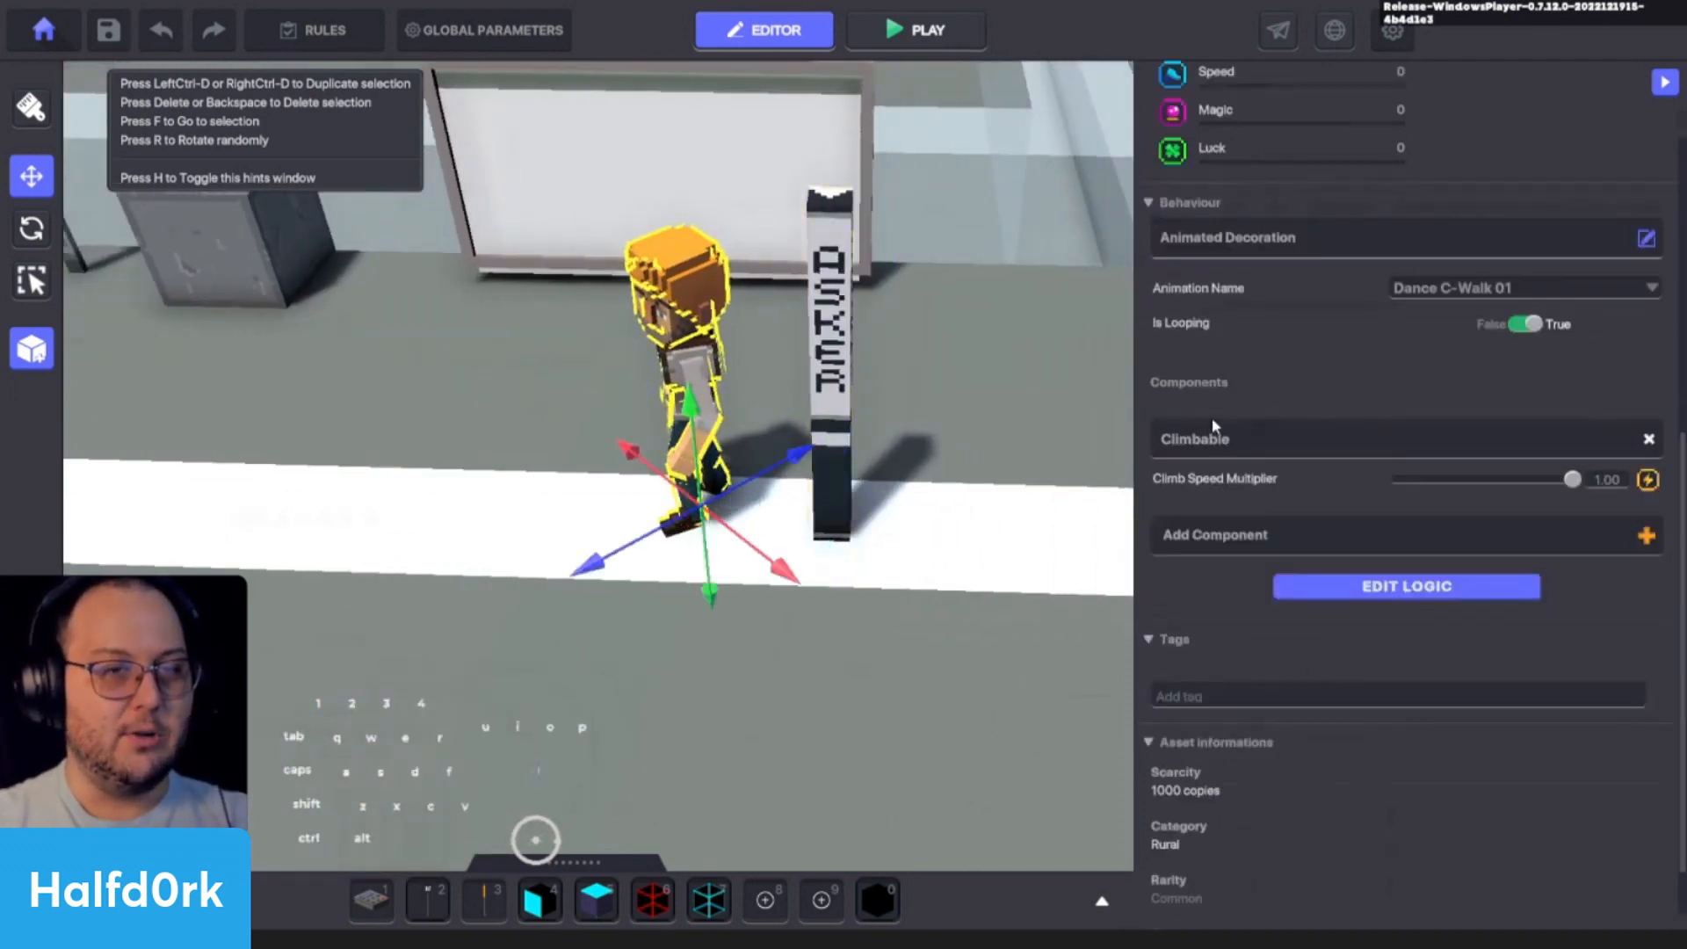
left_click(1280, 539)
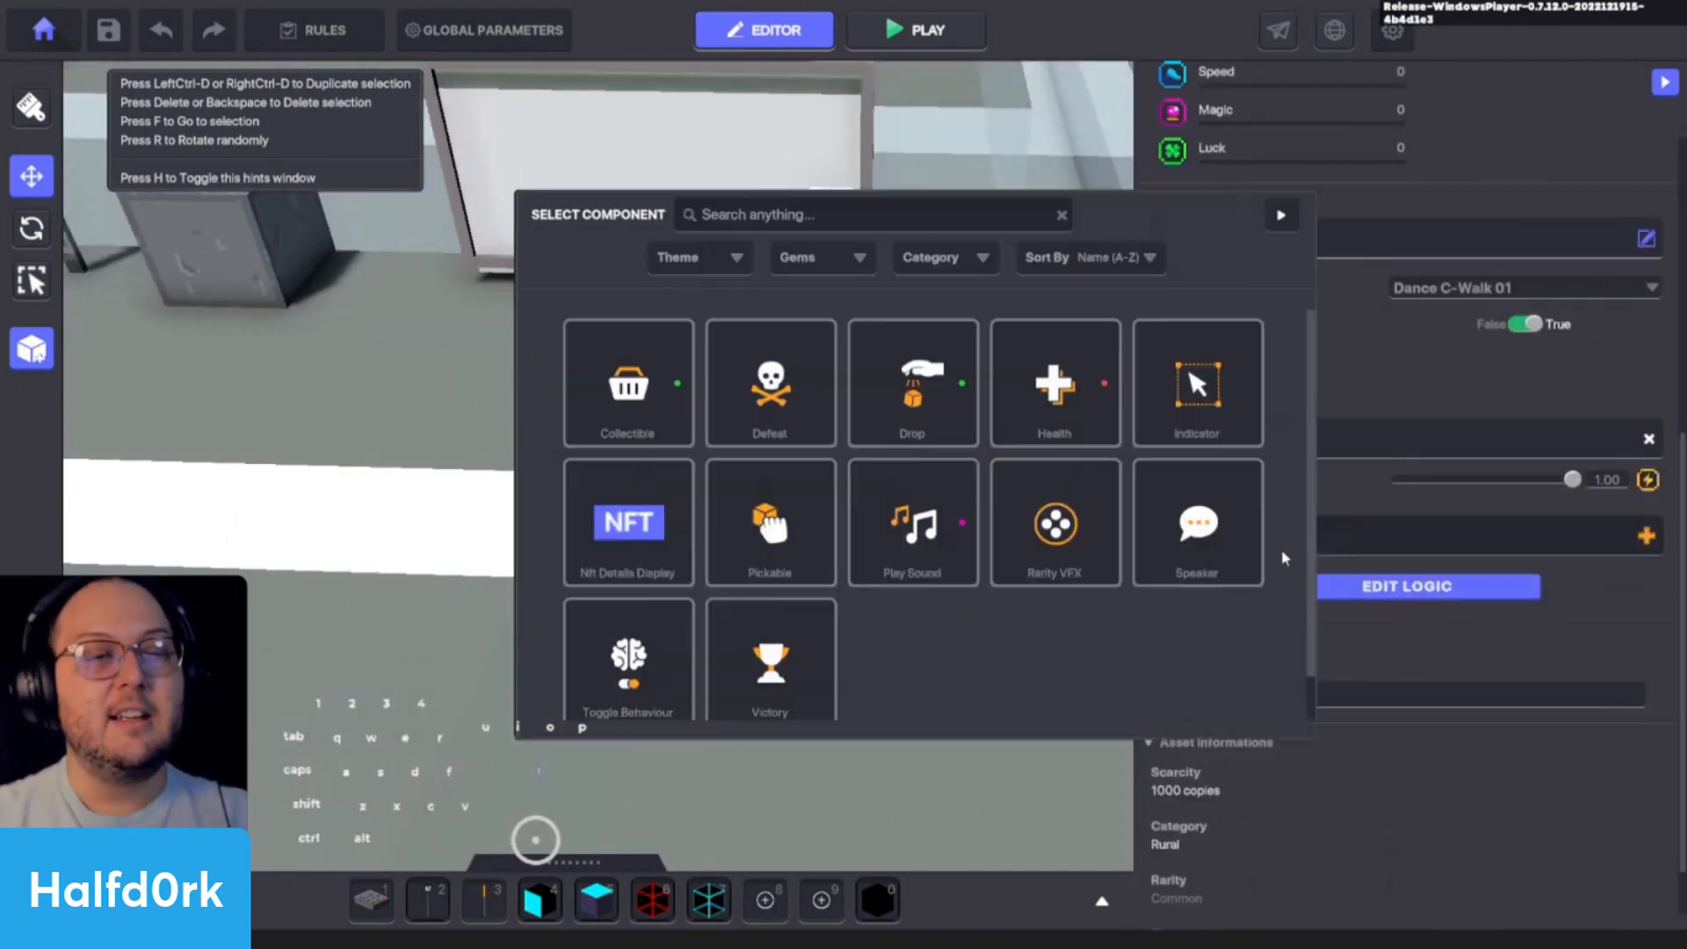
left_click(1198, 527)
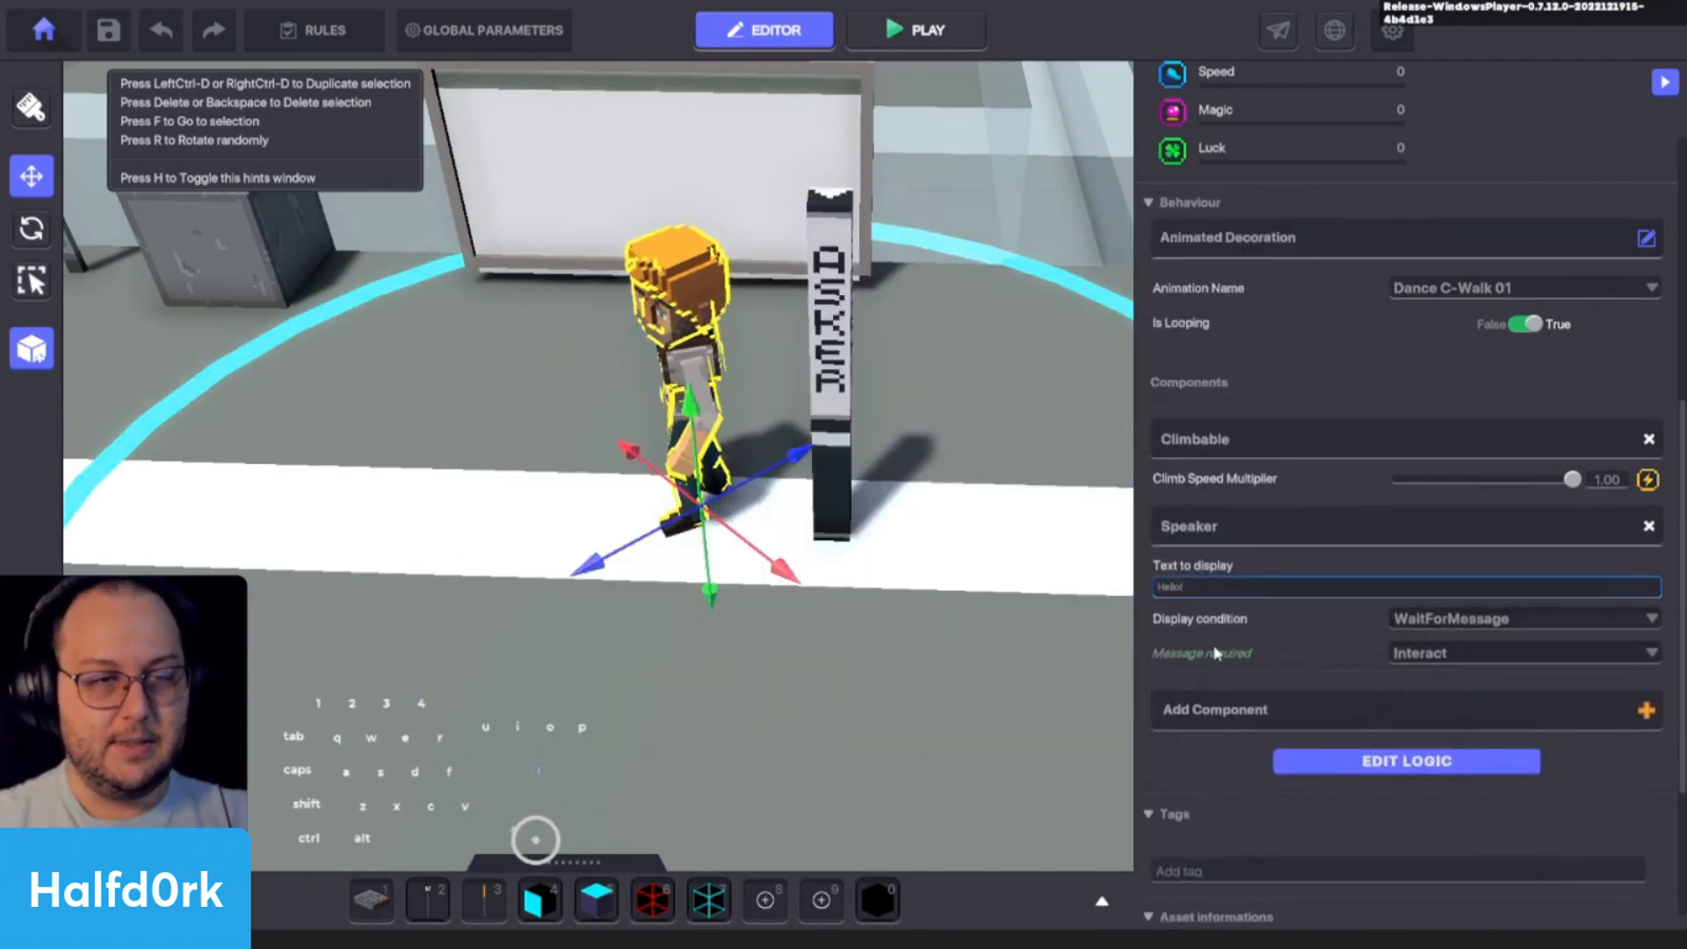
- In the character's logic, set the Speaker's Message When Spoken to talk.to.jet
left_click(1276, 762)
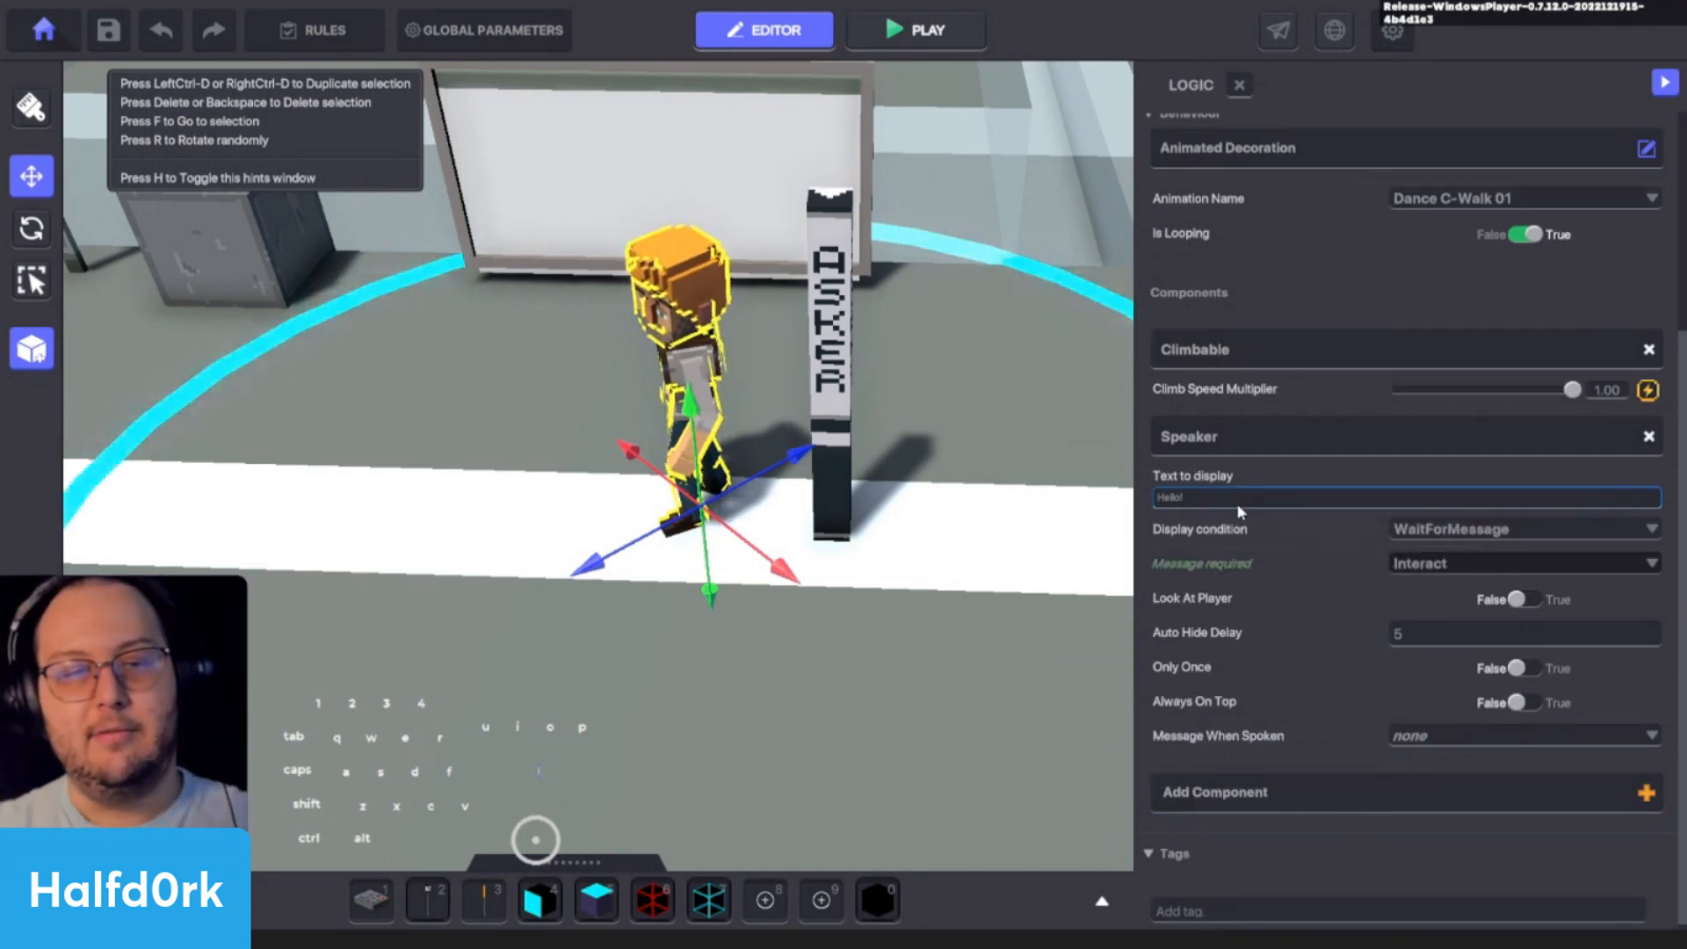
left_click(1418, 736)
type("talk.")
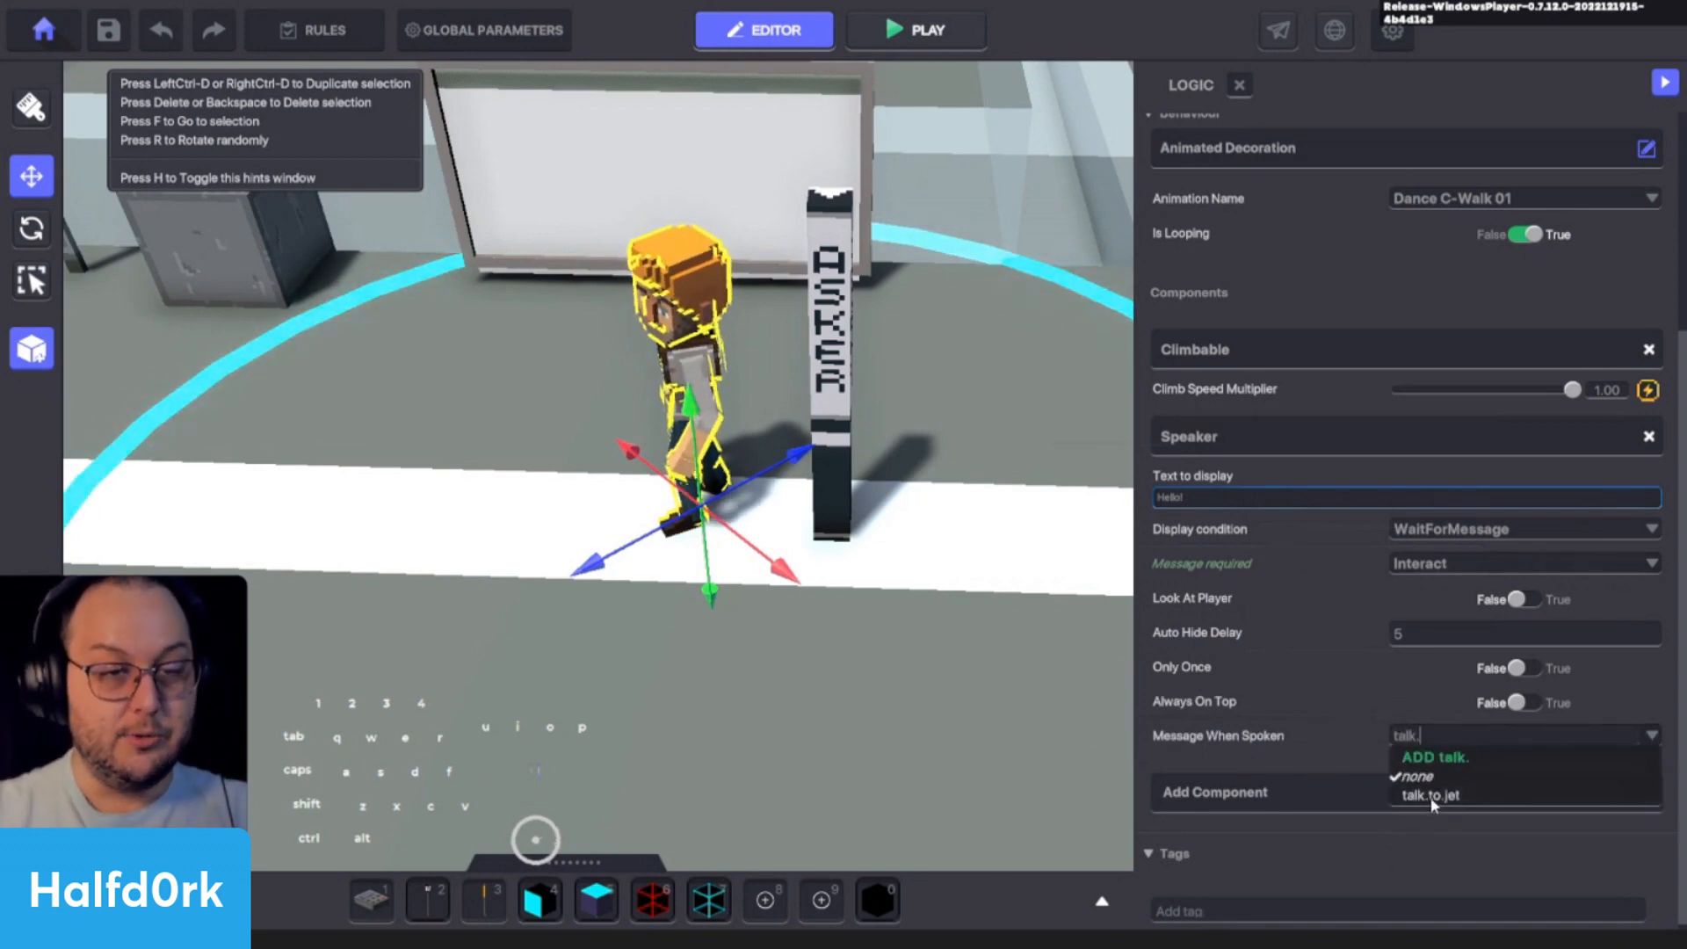
left_click(1430, 796)
- Open the Asker lamp's full logic settings and set its Delay to 1.0
left_click(817, 350)
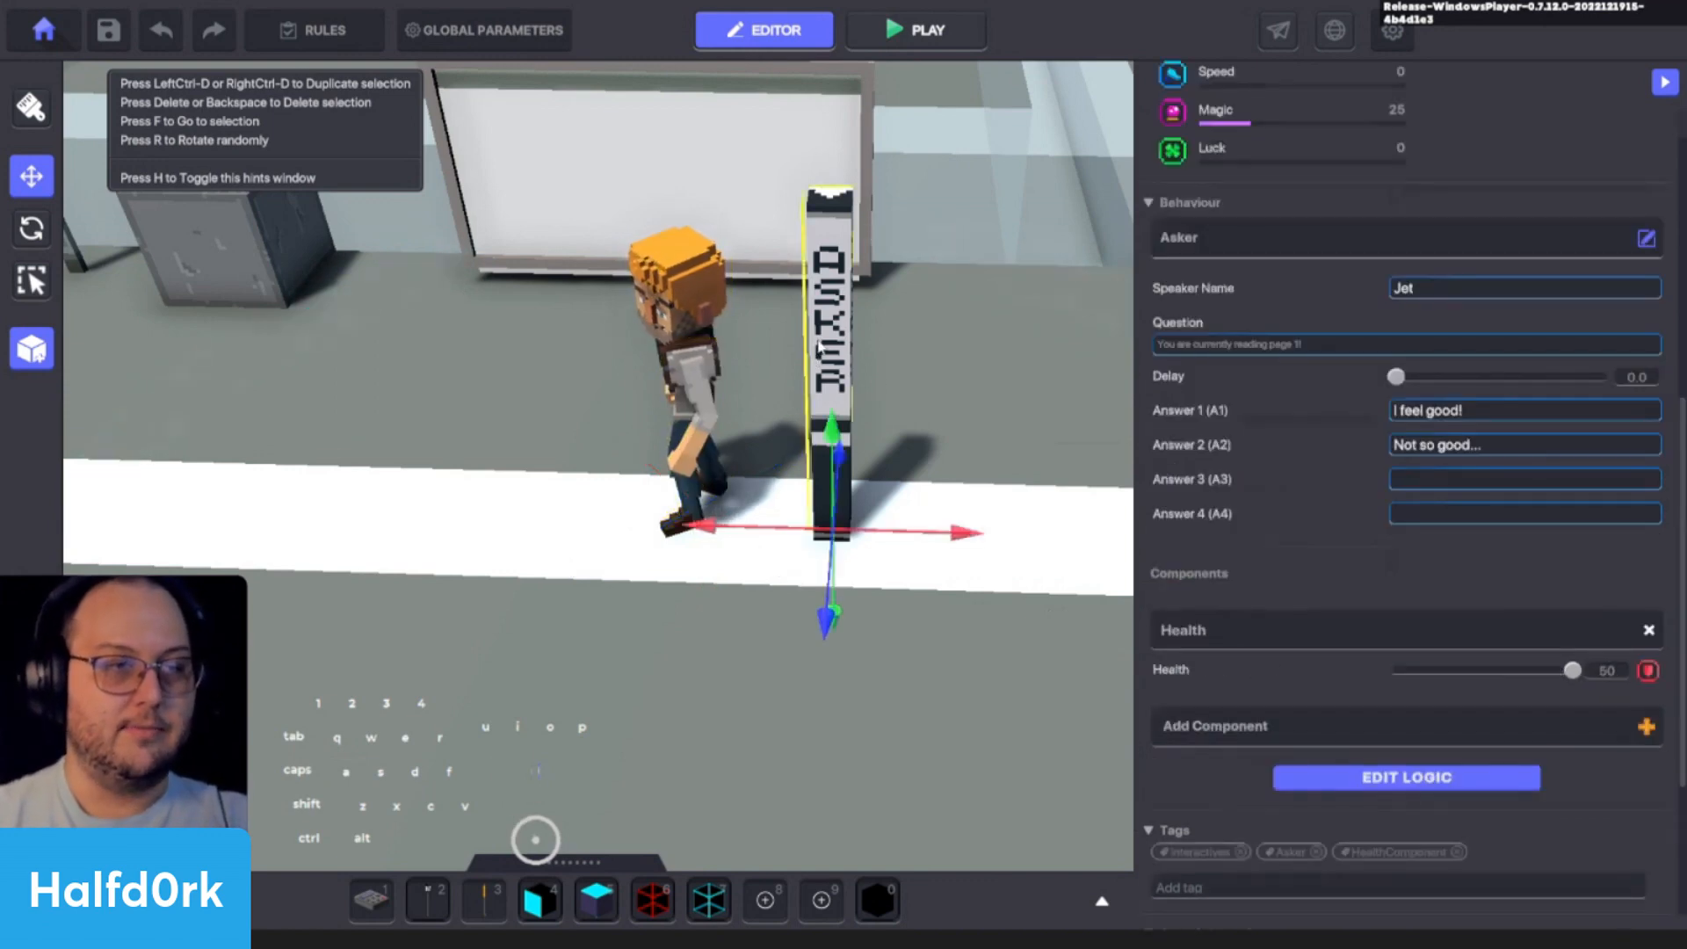
left_click(1417, 779)
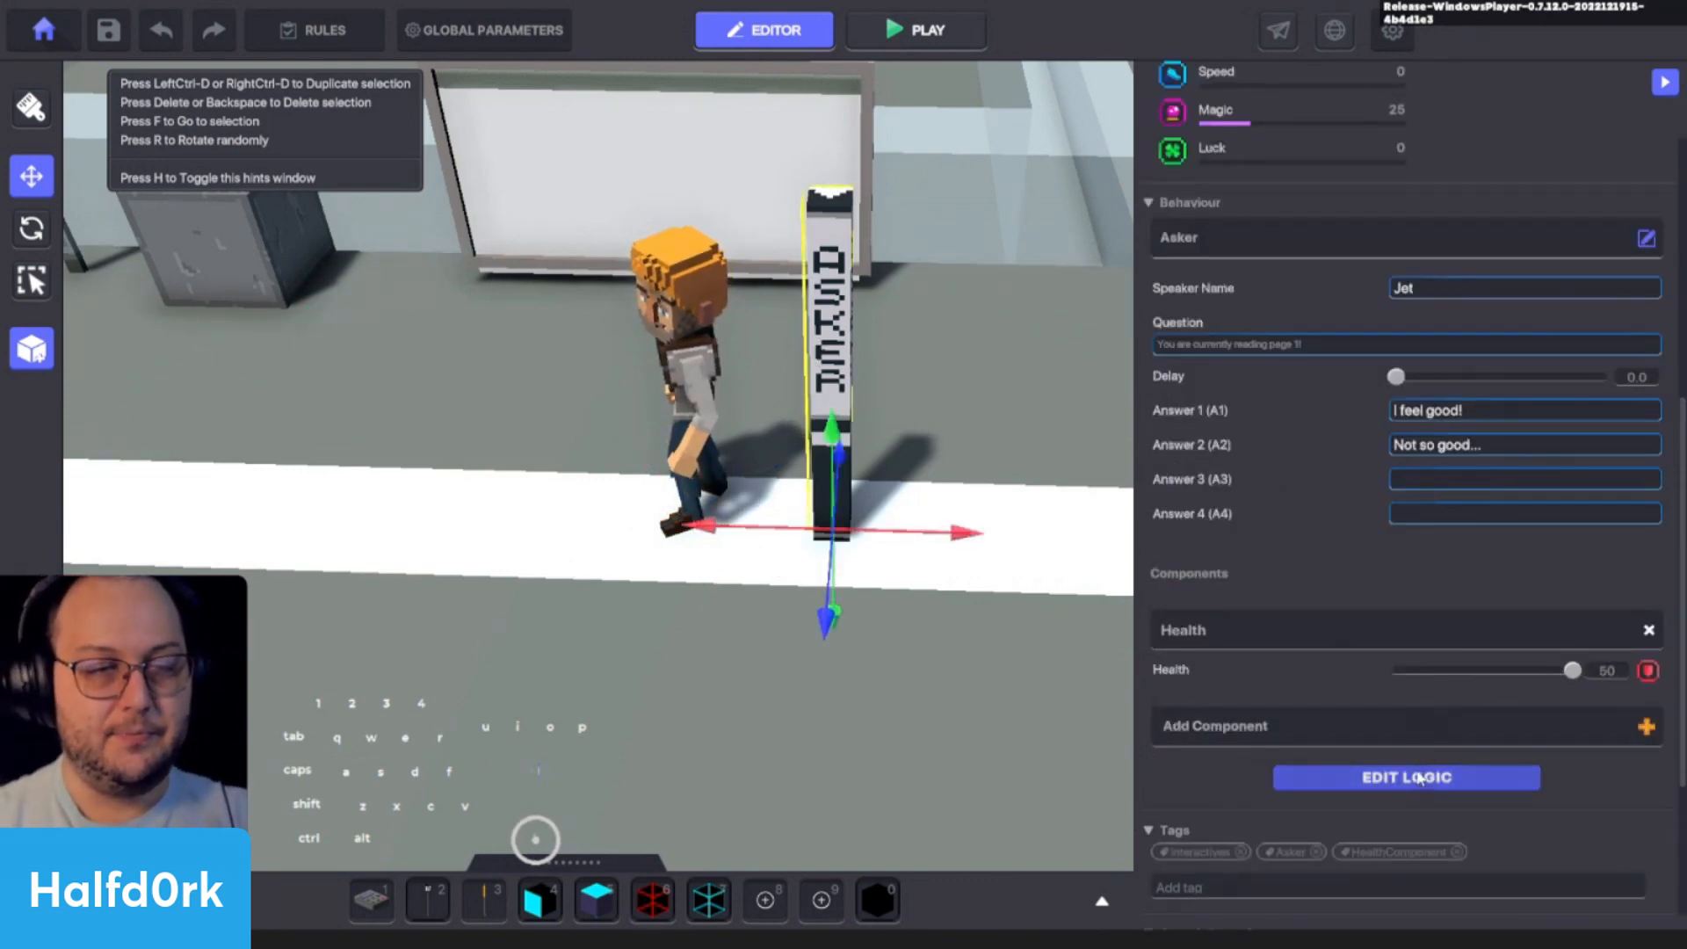
scroll(1322, 641, "down", 2)
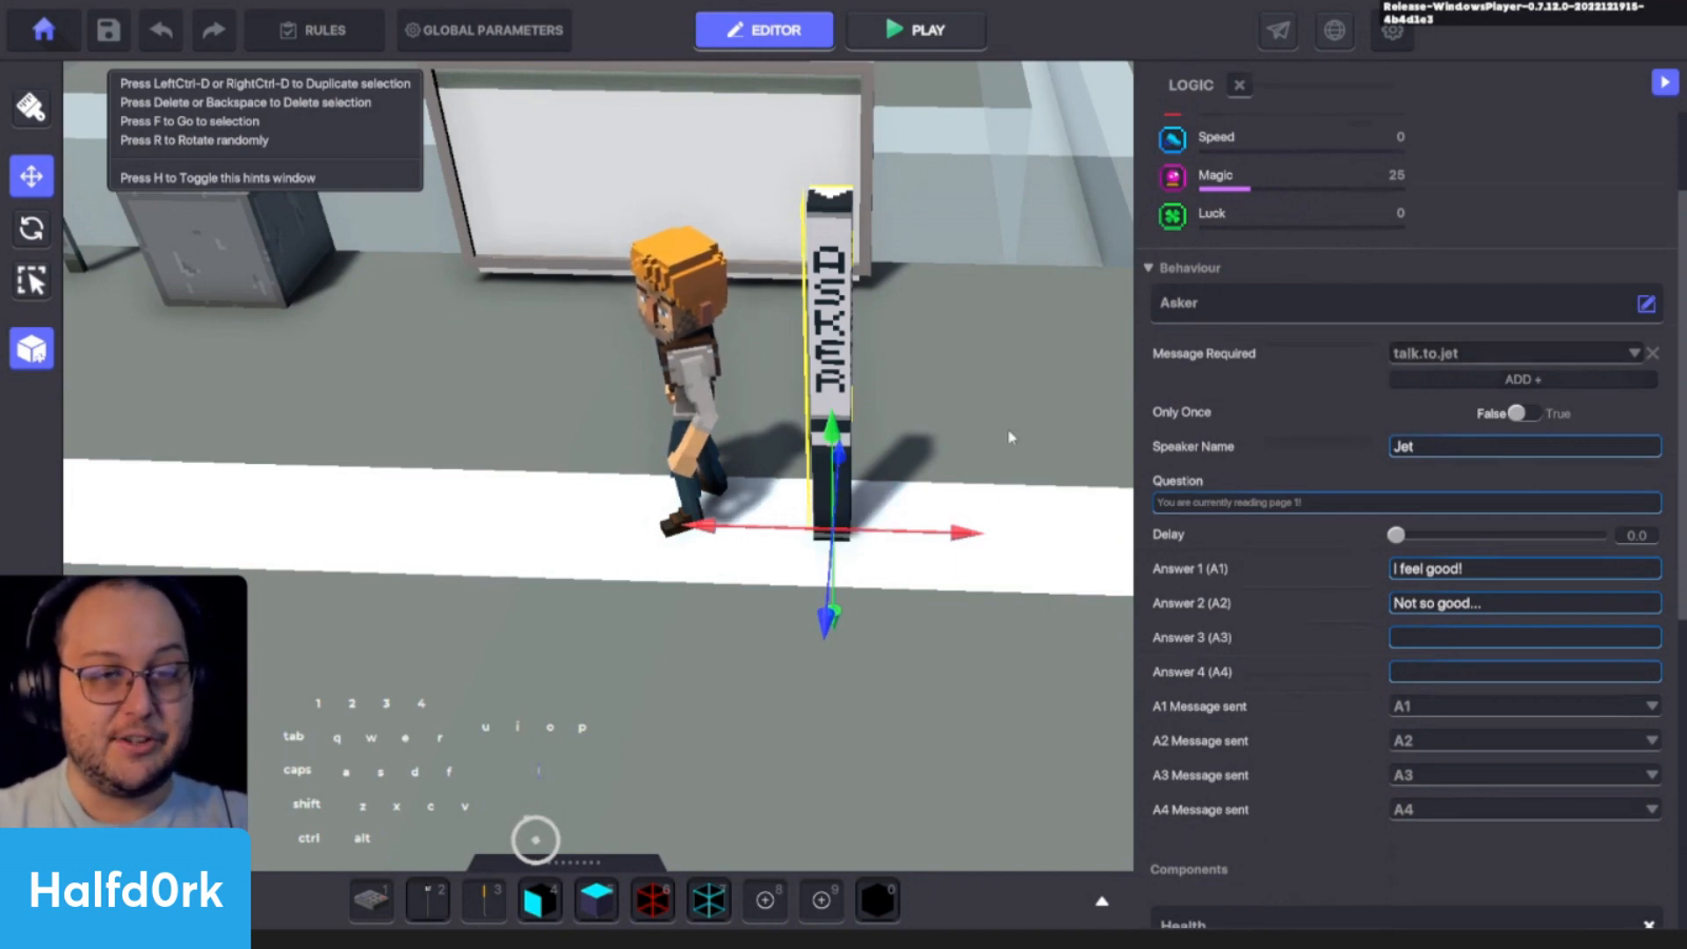
left_click_drag(1395, 535, 1604, 535)
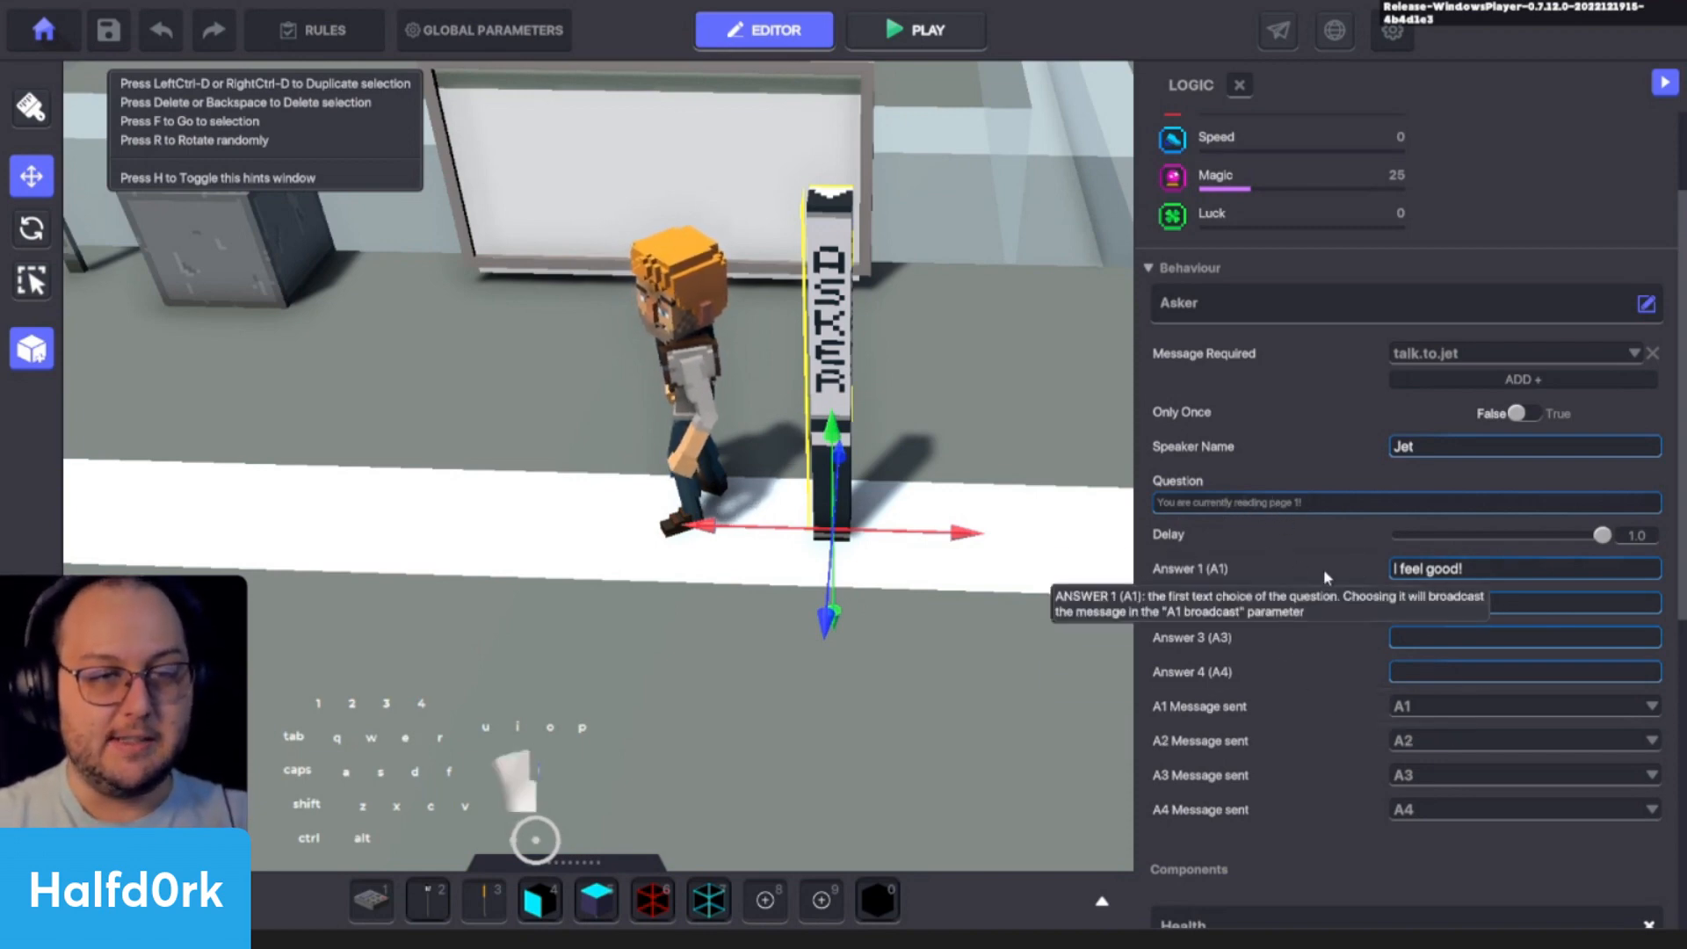
- Set the Asker's Answer 1 to "I want to talk more!" and Answer 2 to "Sorry I have to go..."
left_click(1432, 571)
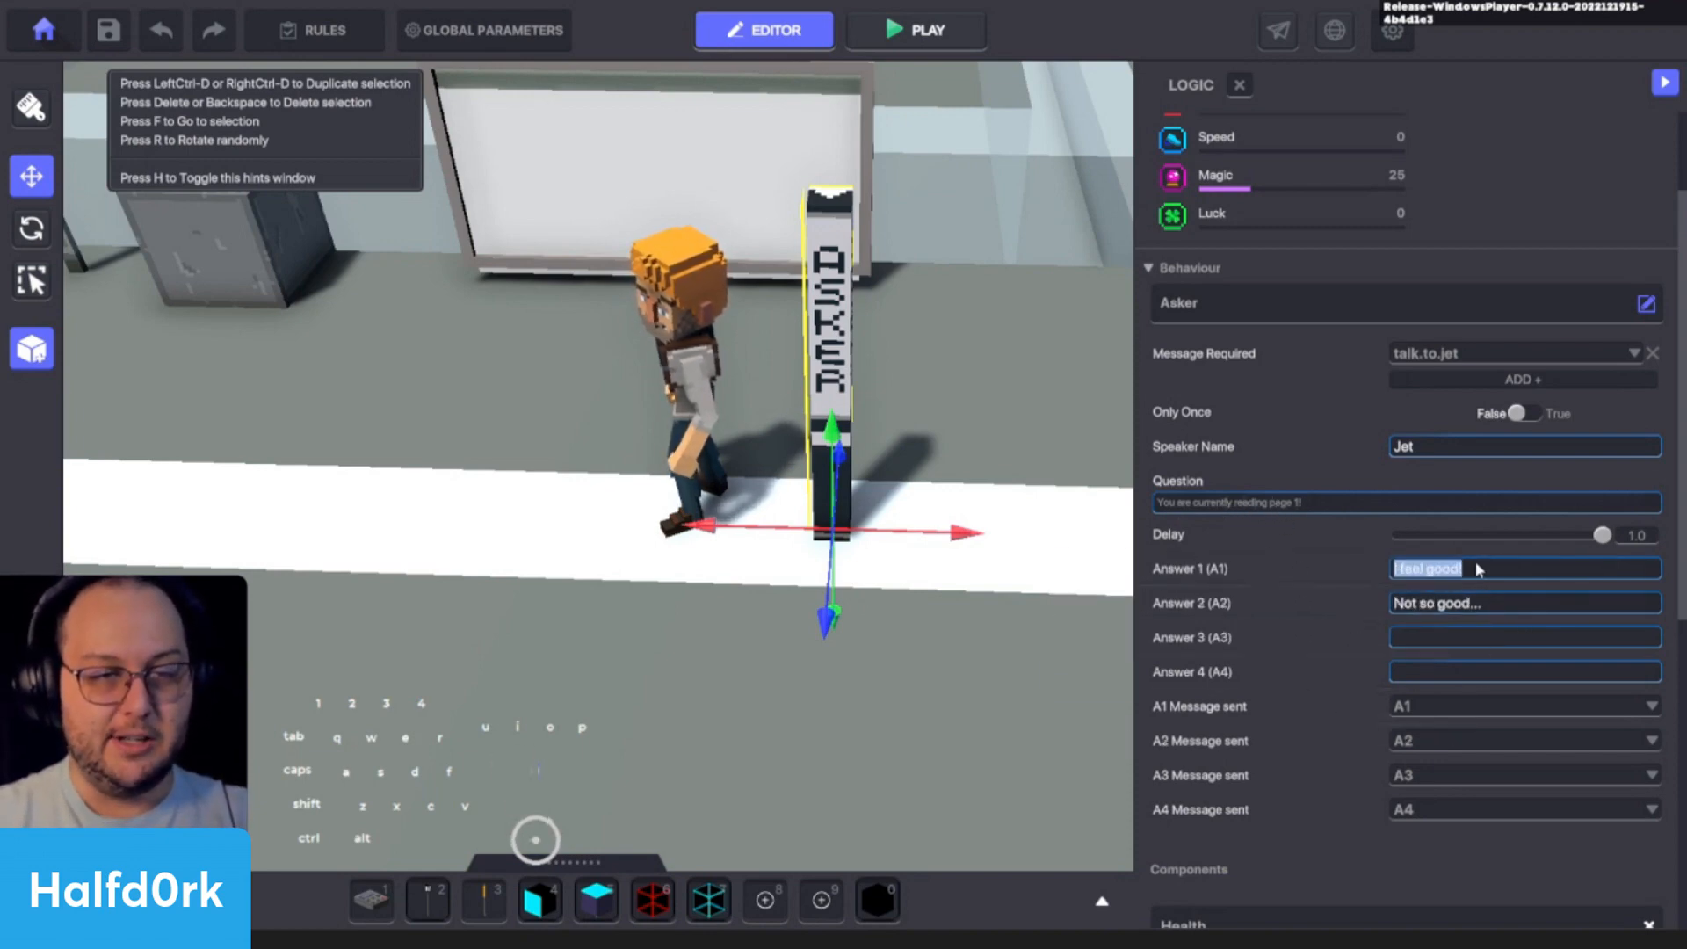
type("I wa")
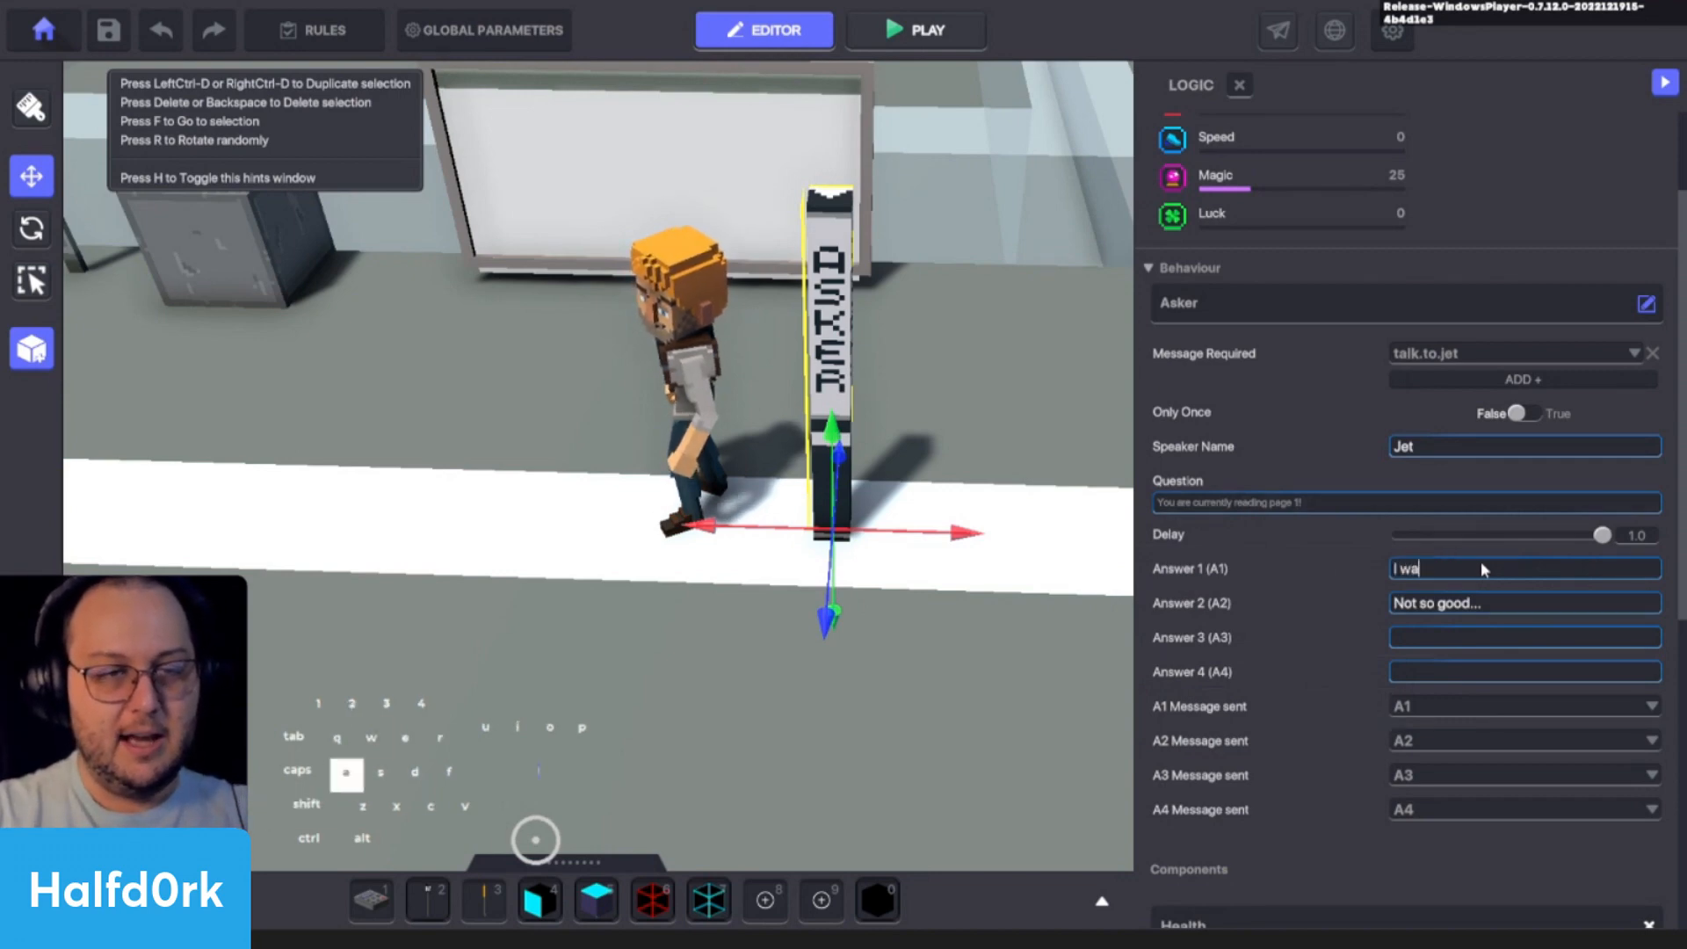
type("nt to talk more!")
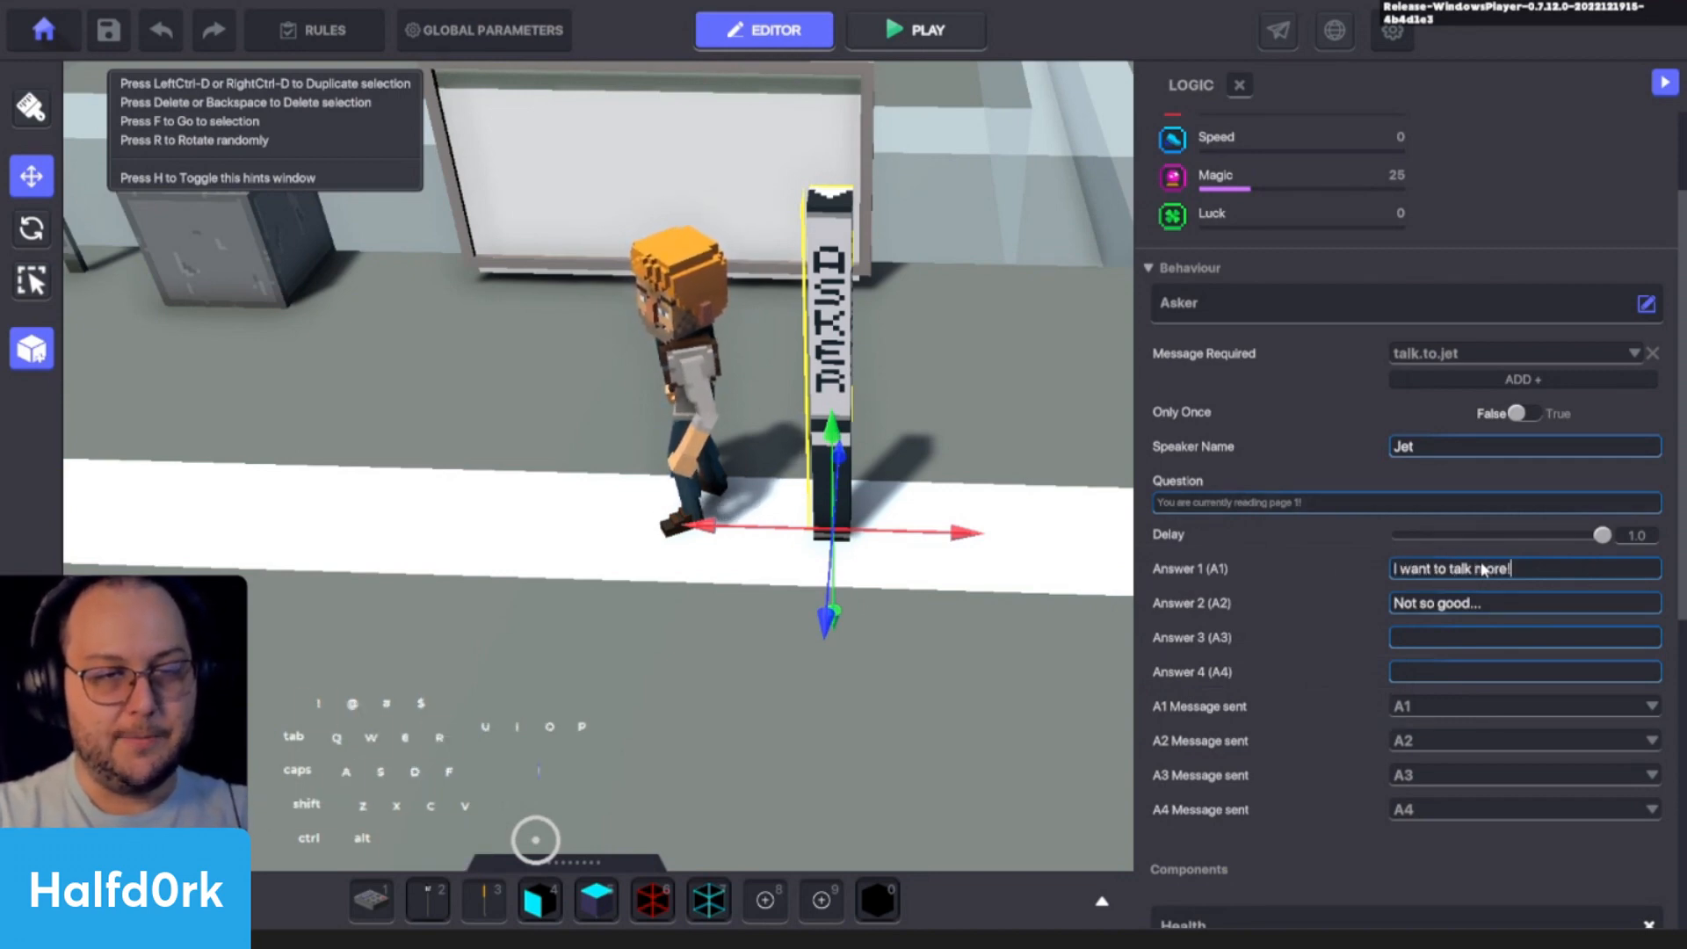
left_click(1448, 604)
type("So")
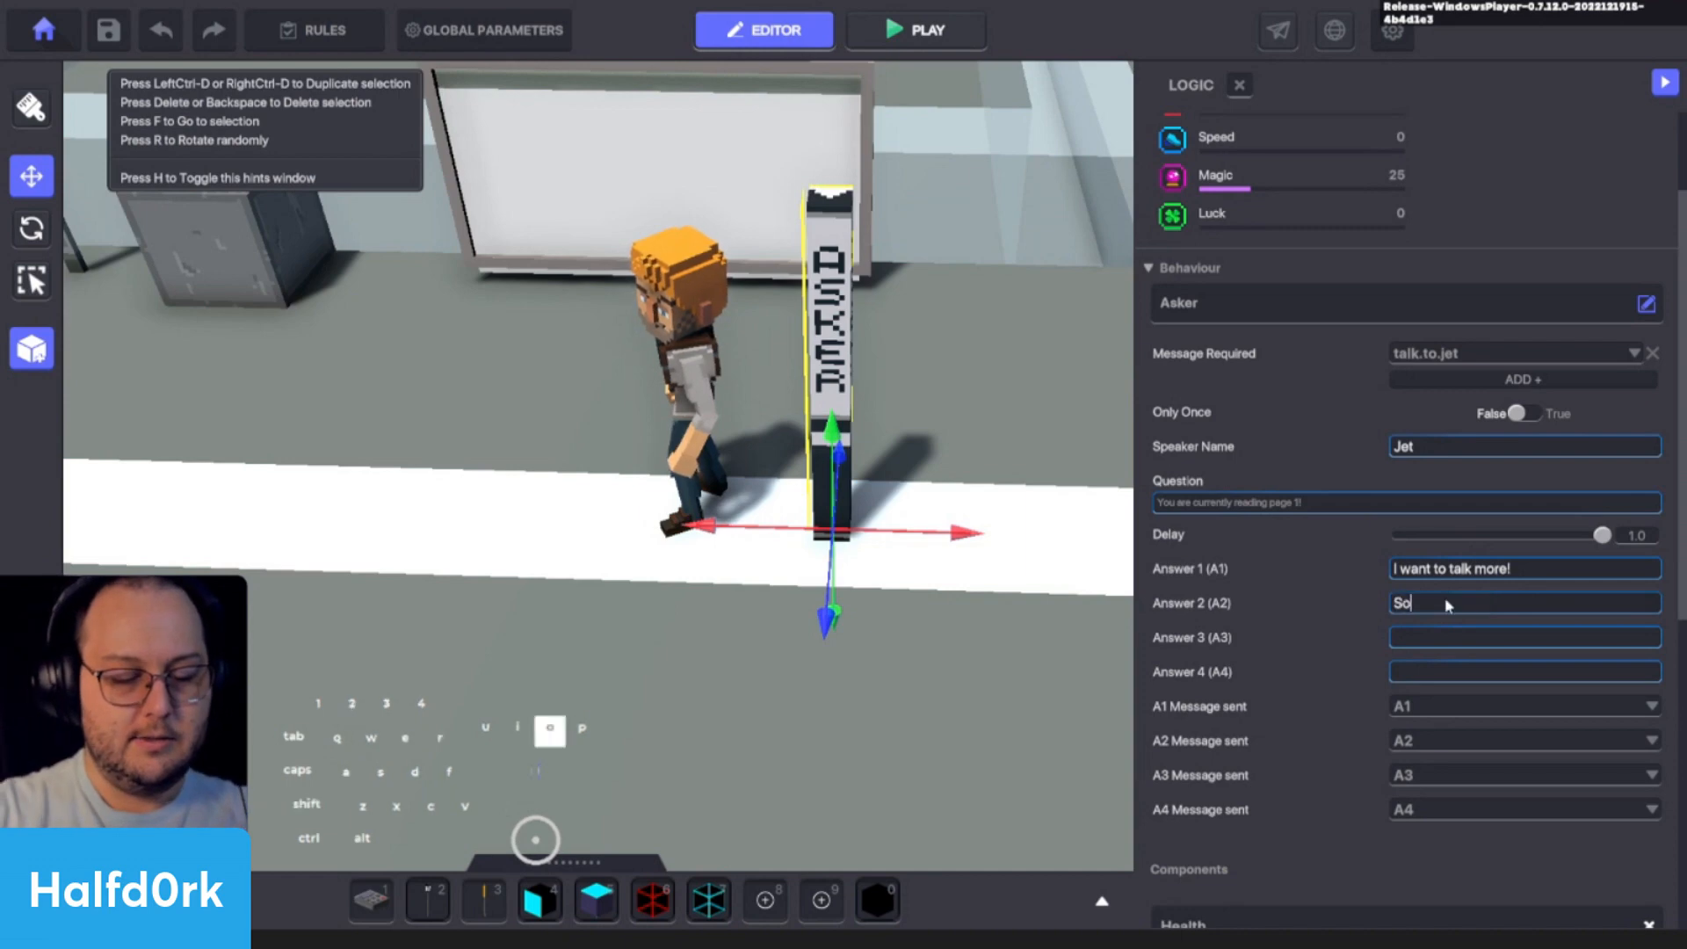
type("rry I have to go...")
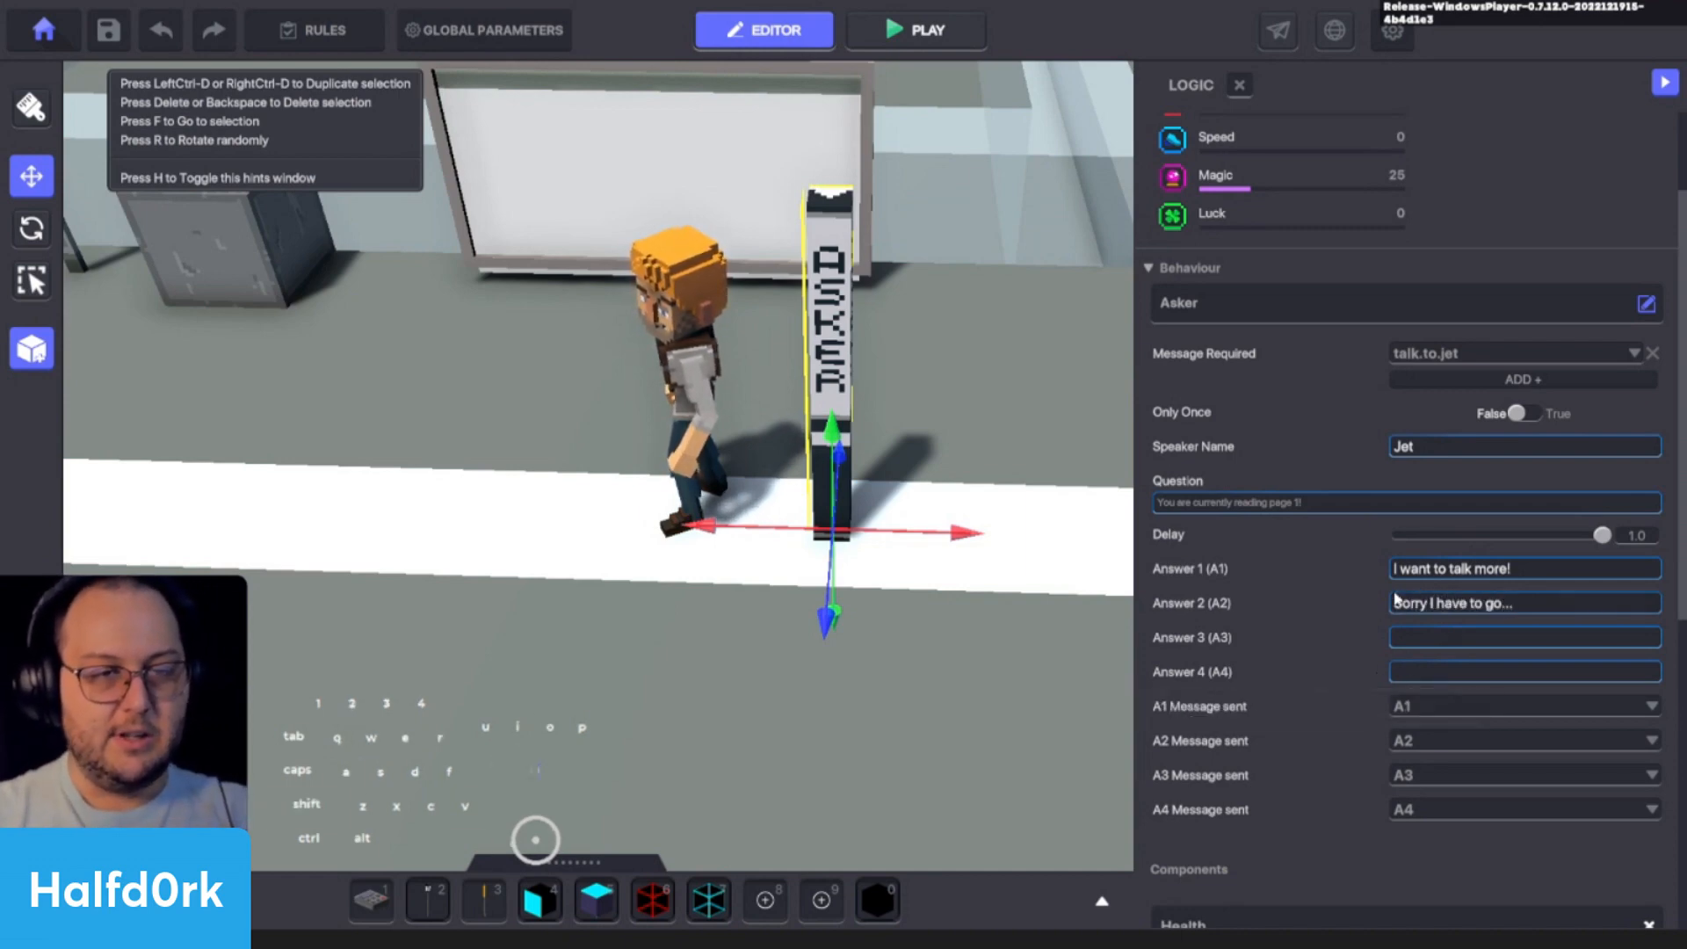
- Add a new message jet.page.2 as the Asker's A1 Message sent
left_click(1522, 569)
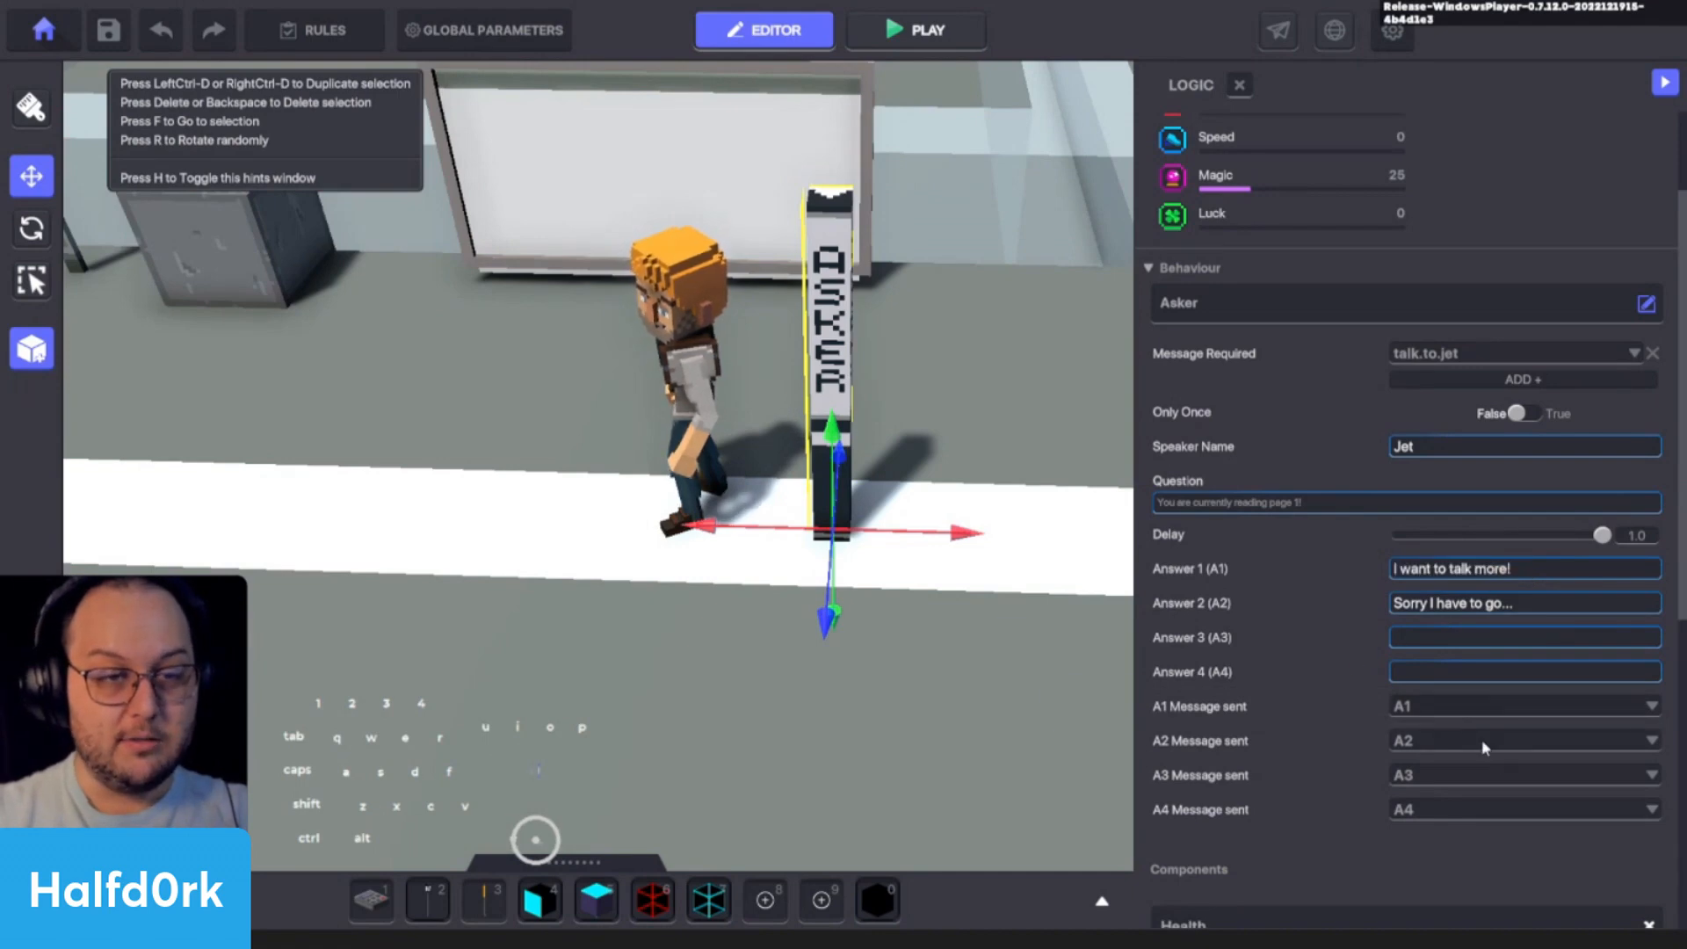
left_click(1452, 704)
type("jet")
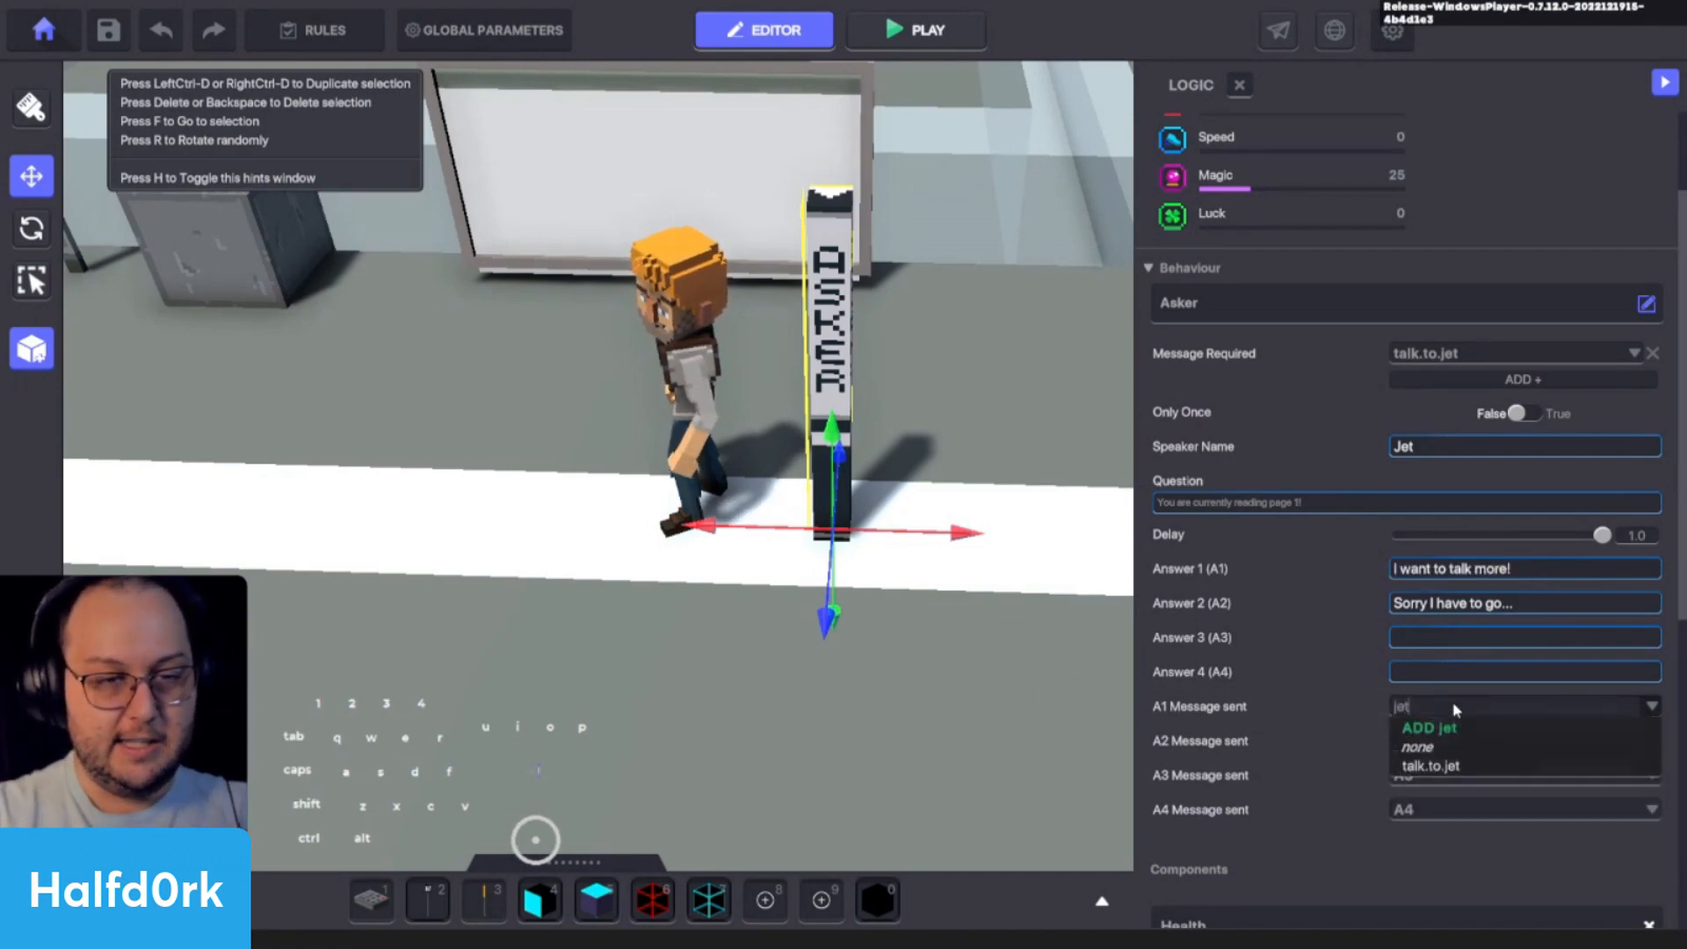
type(".page.2")
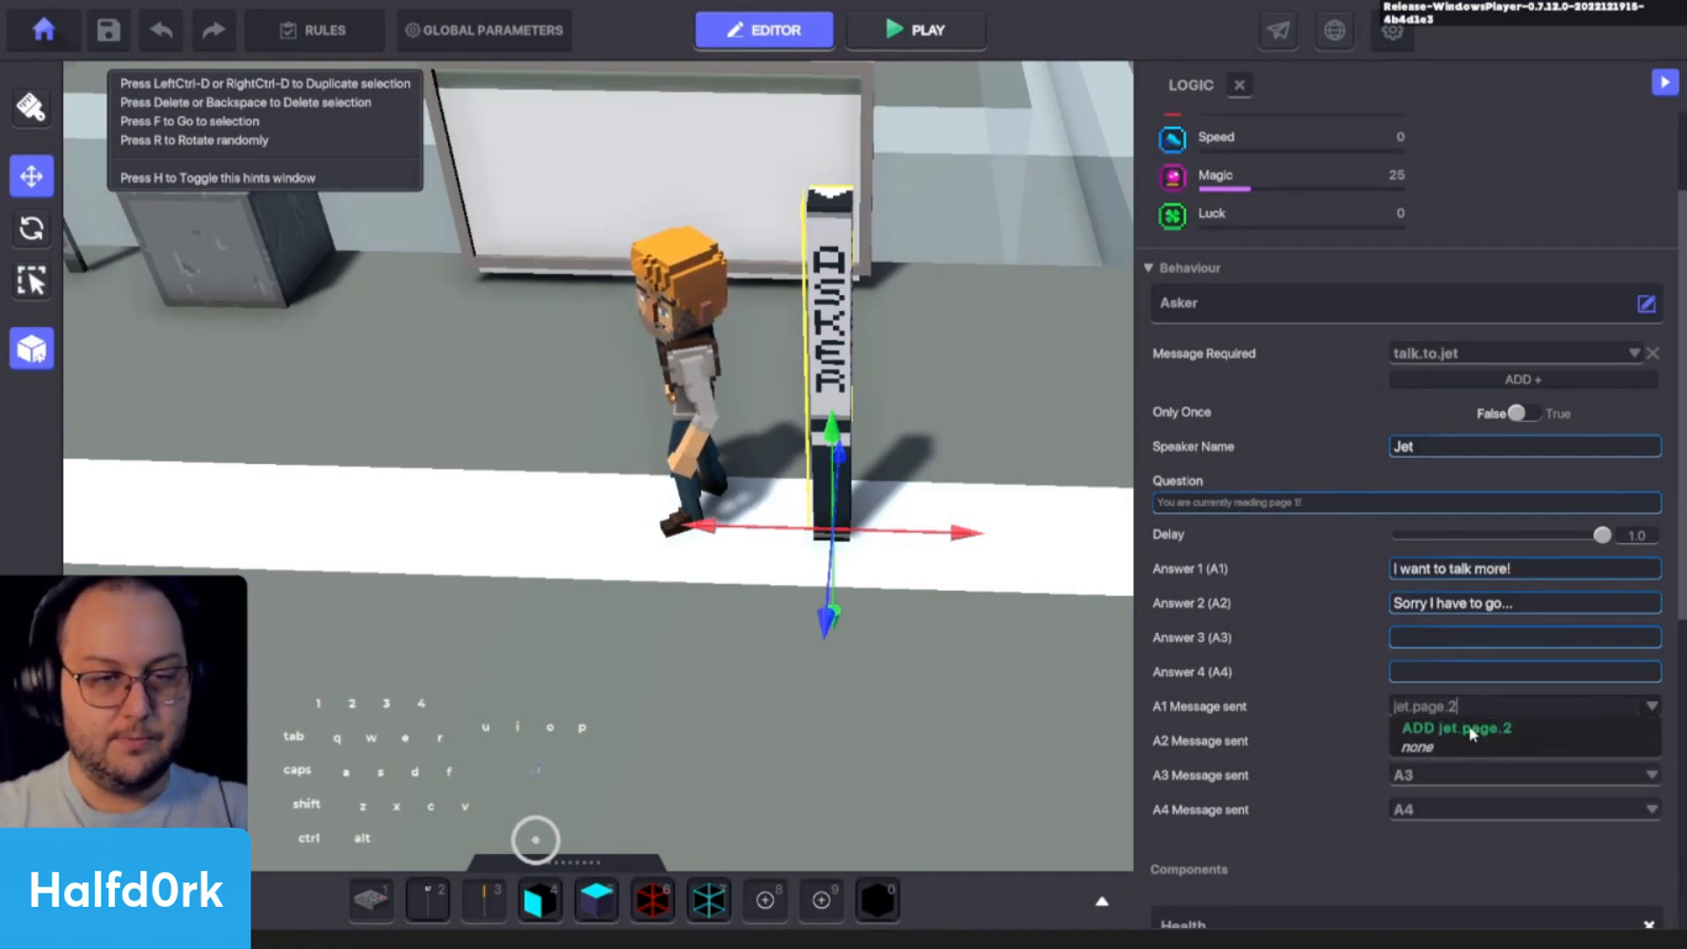
left_click(1467, 728)
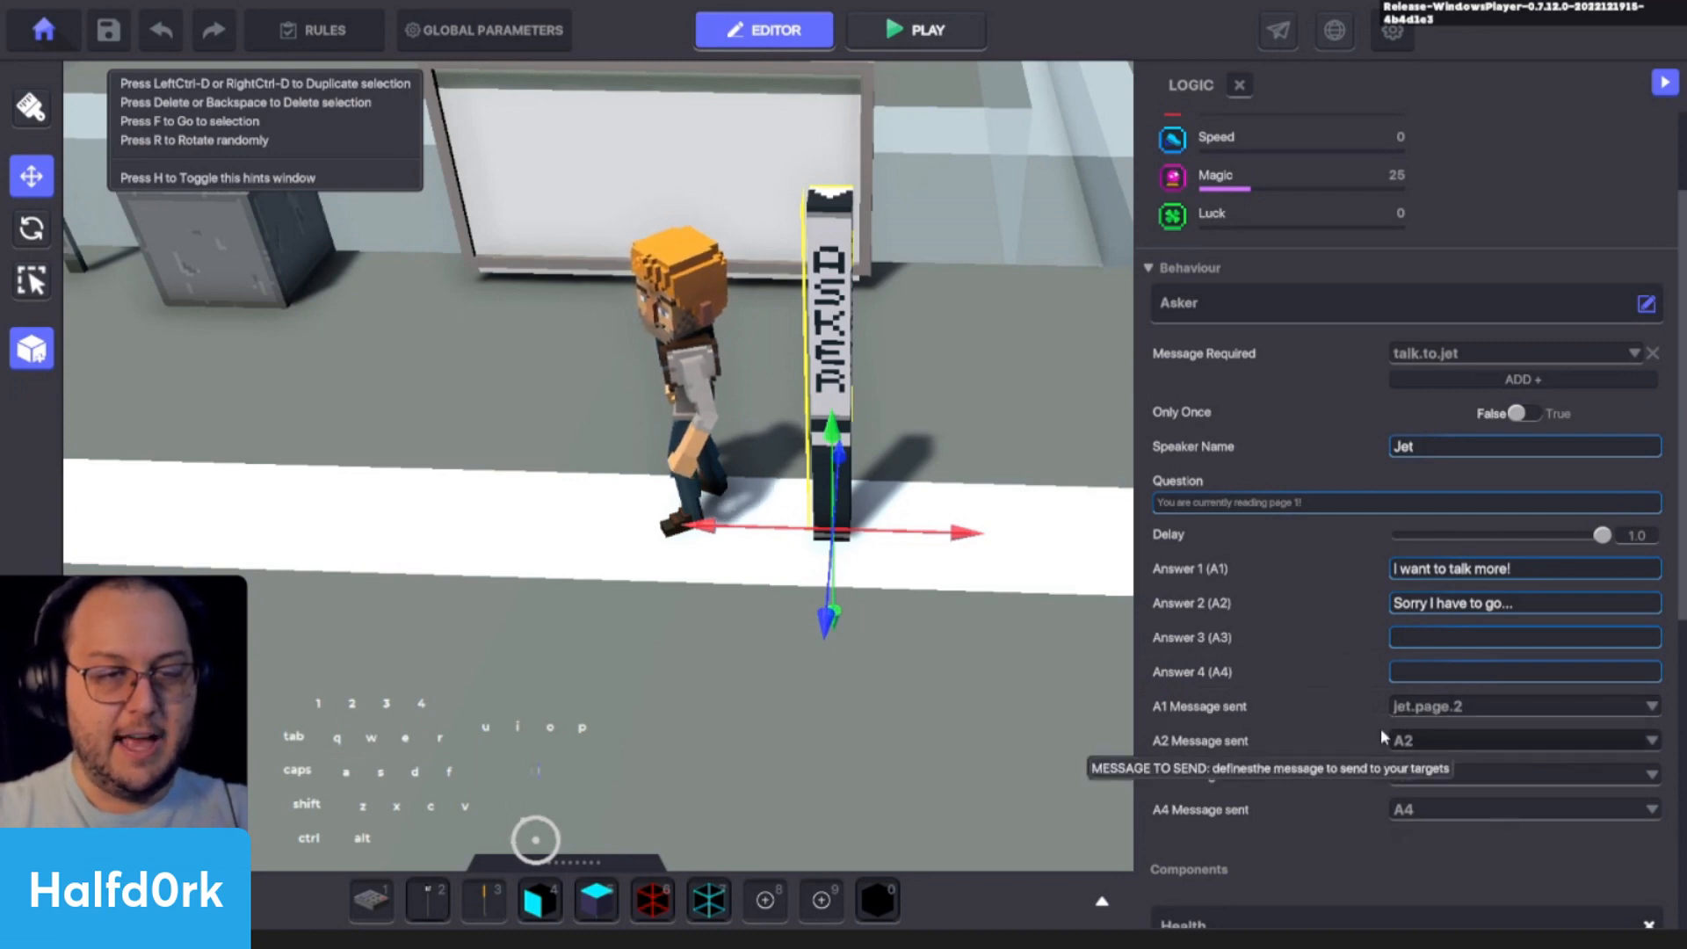
left_click(1411, 739)
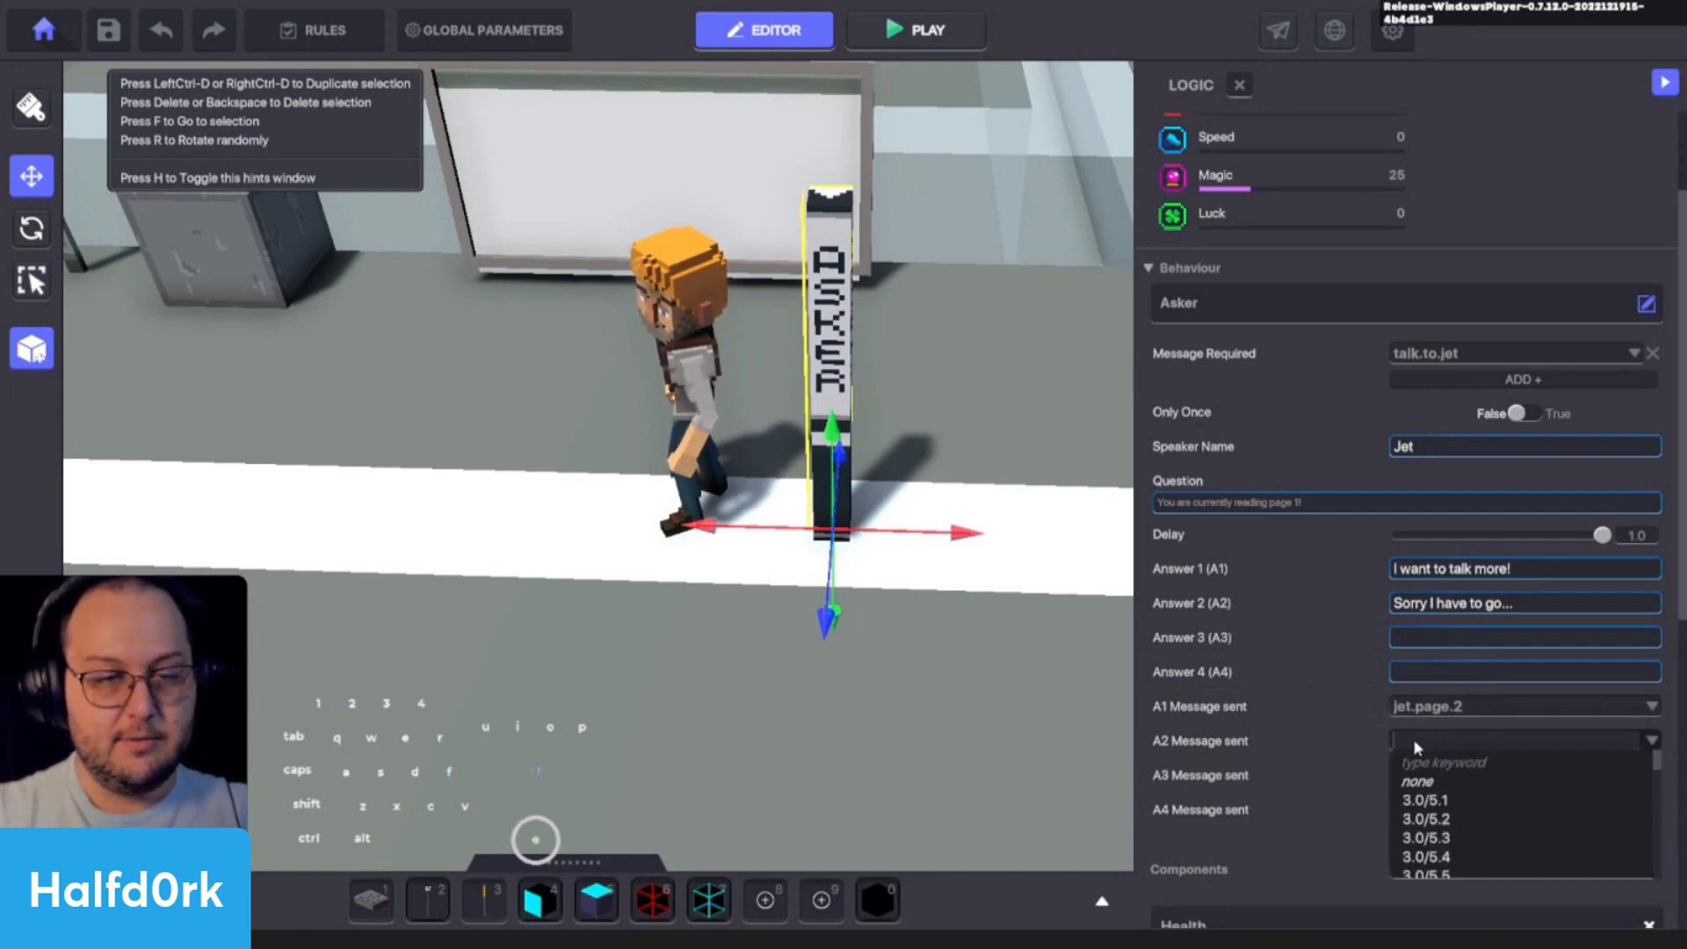
left_click(1296, 732)
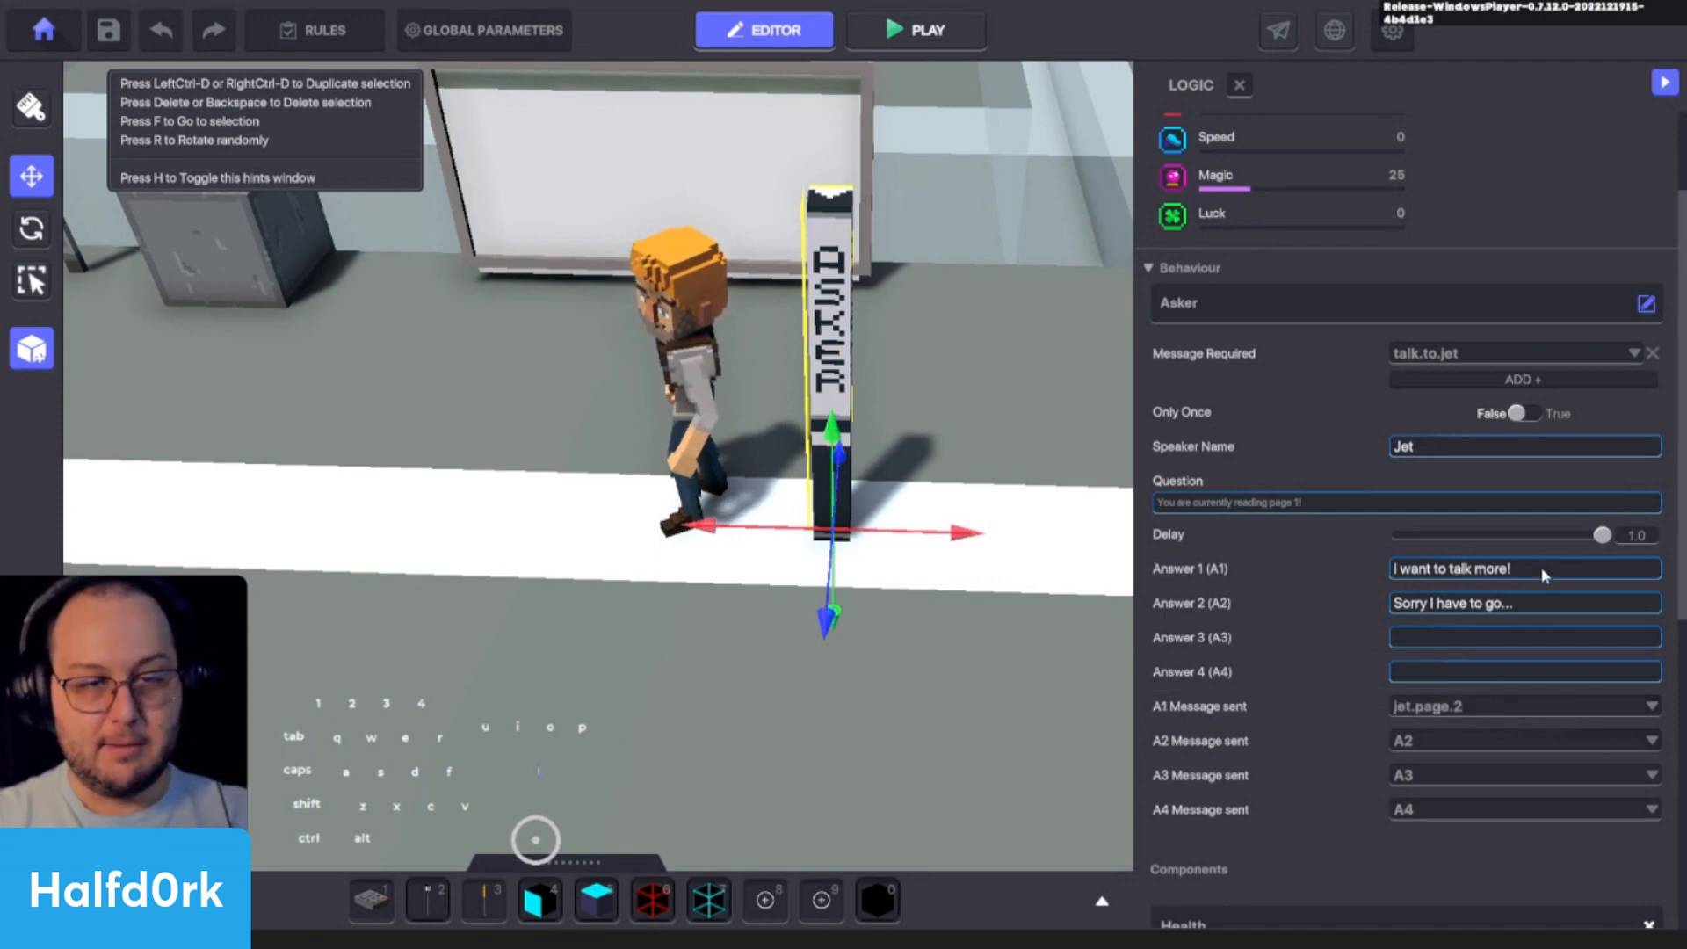
- Duplicate the Asker lamp beside the original and remove the copy's required message
key("d")
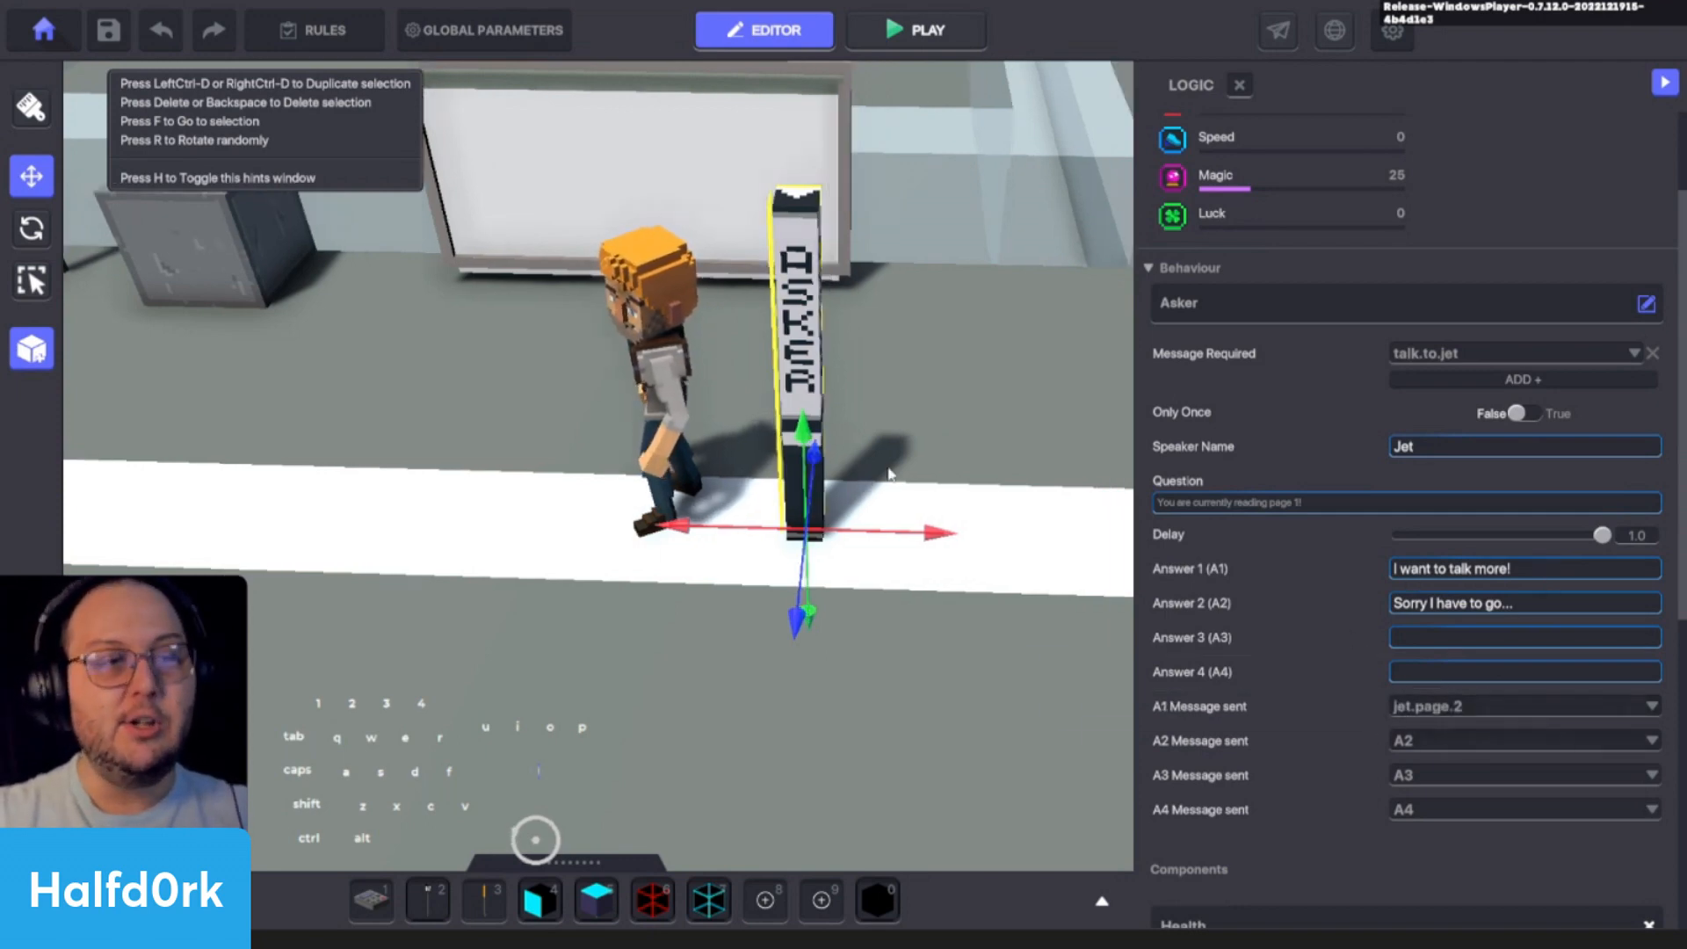
key("ctrl+d")
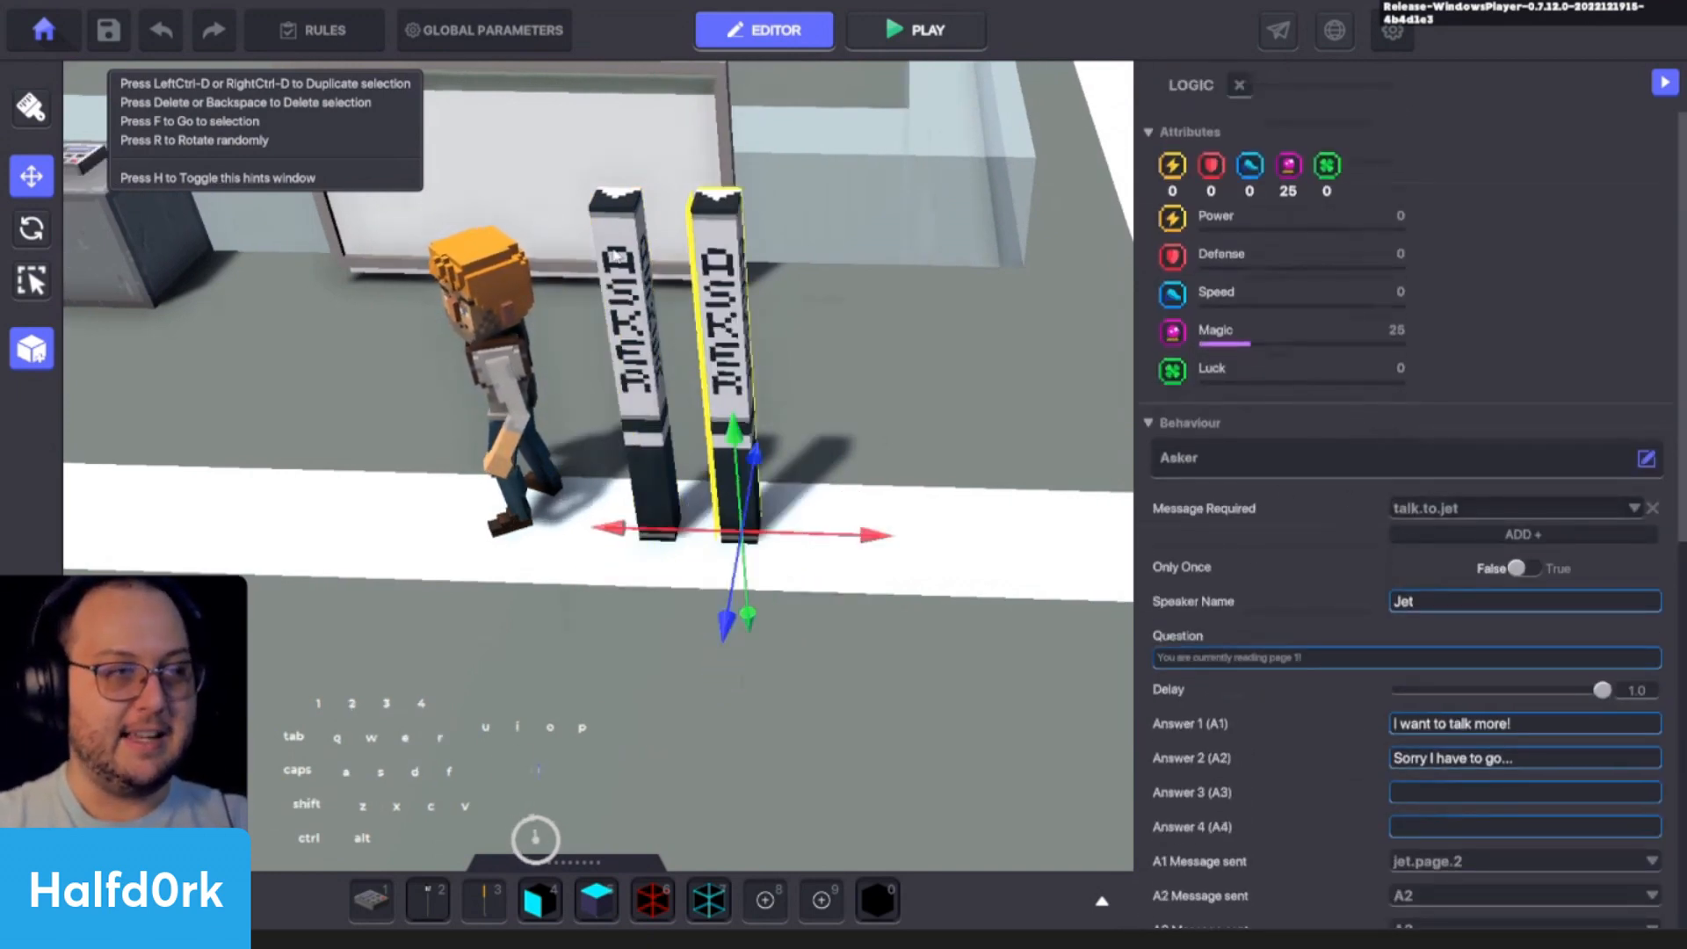
left_click(1652, 508)
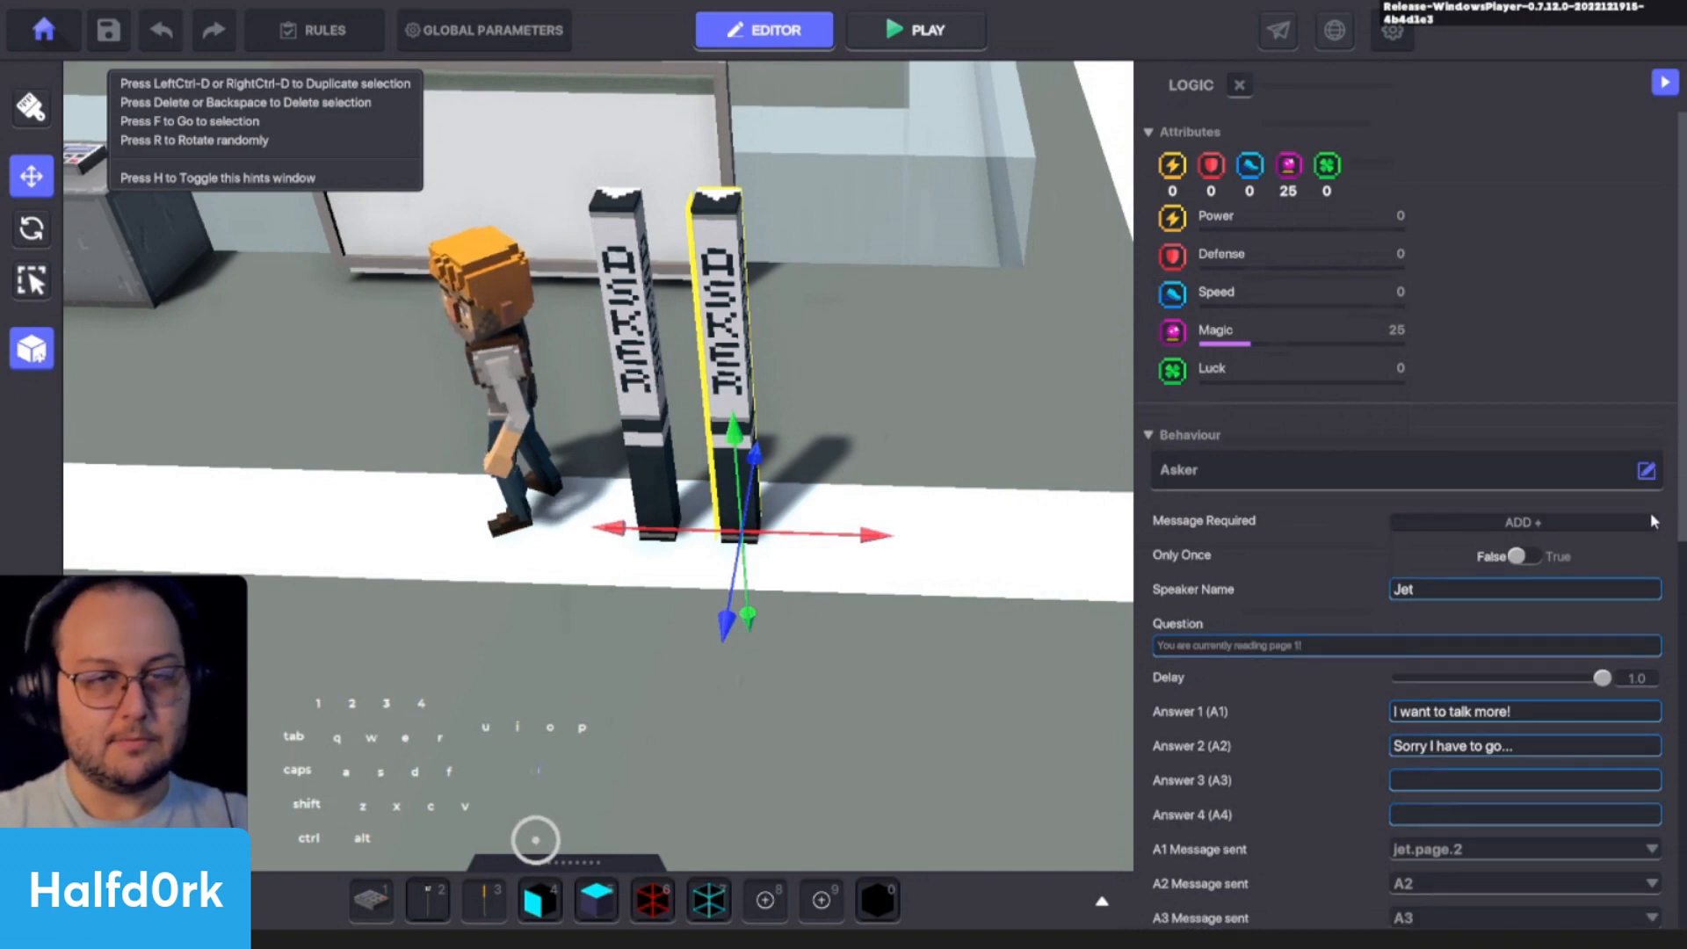
middle_click_drag(694, 397, 889, 436)
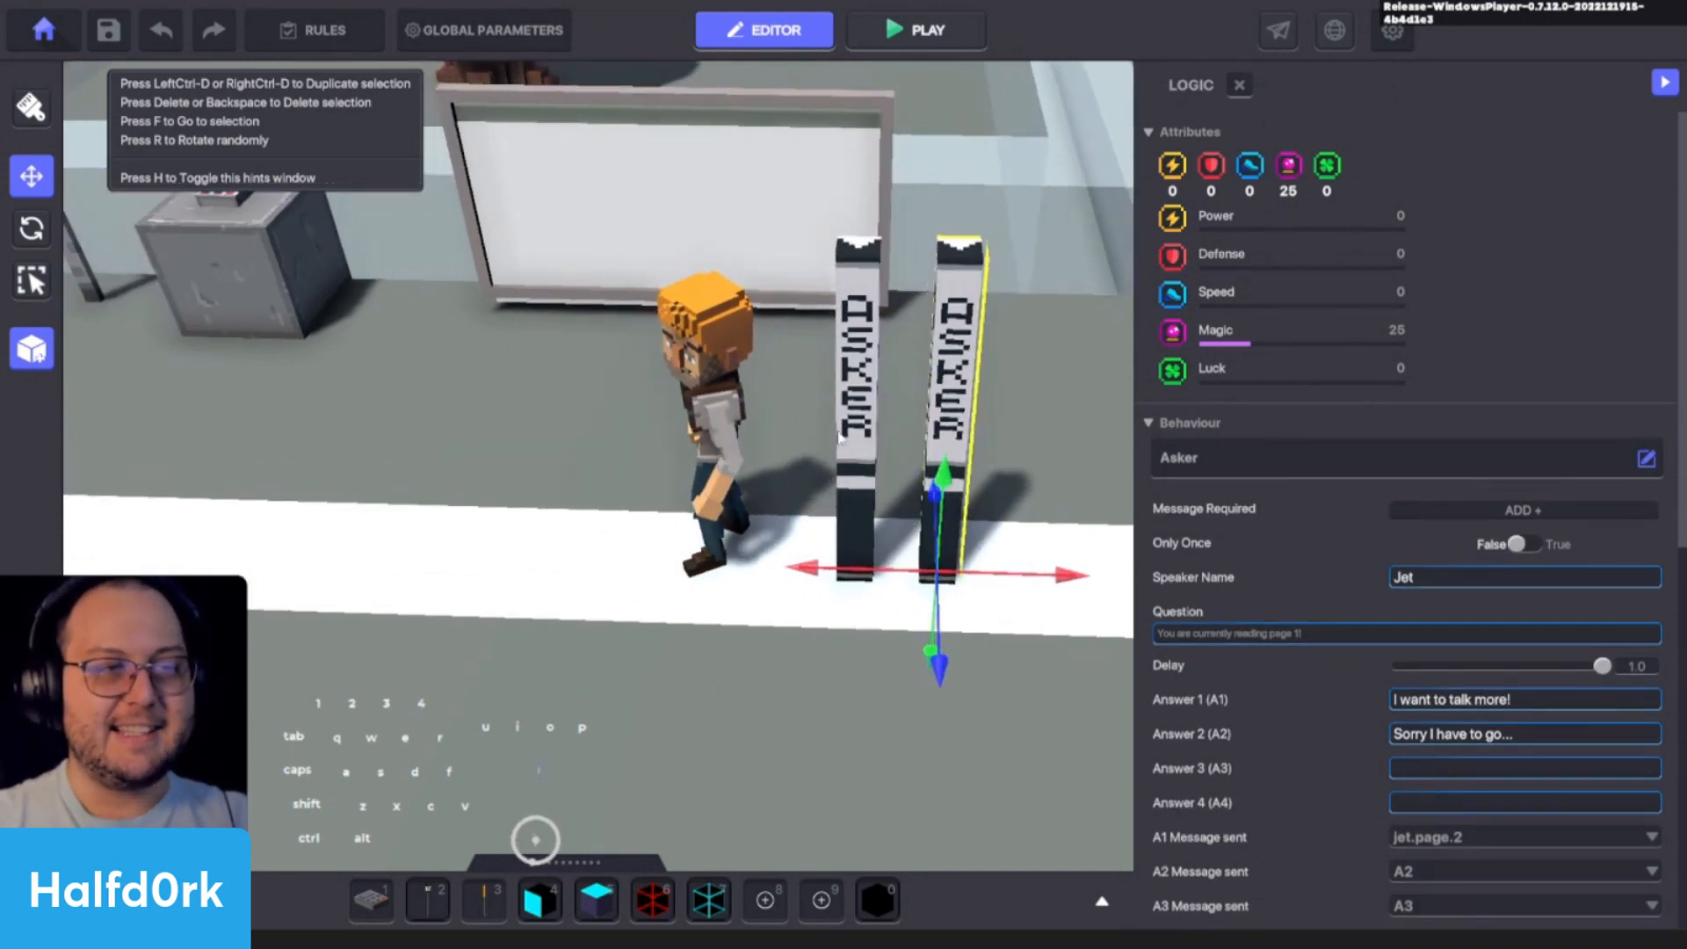
scroll(633, 290, "up", 5)
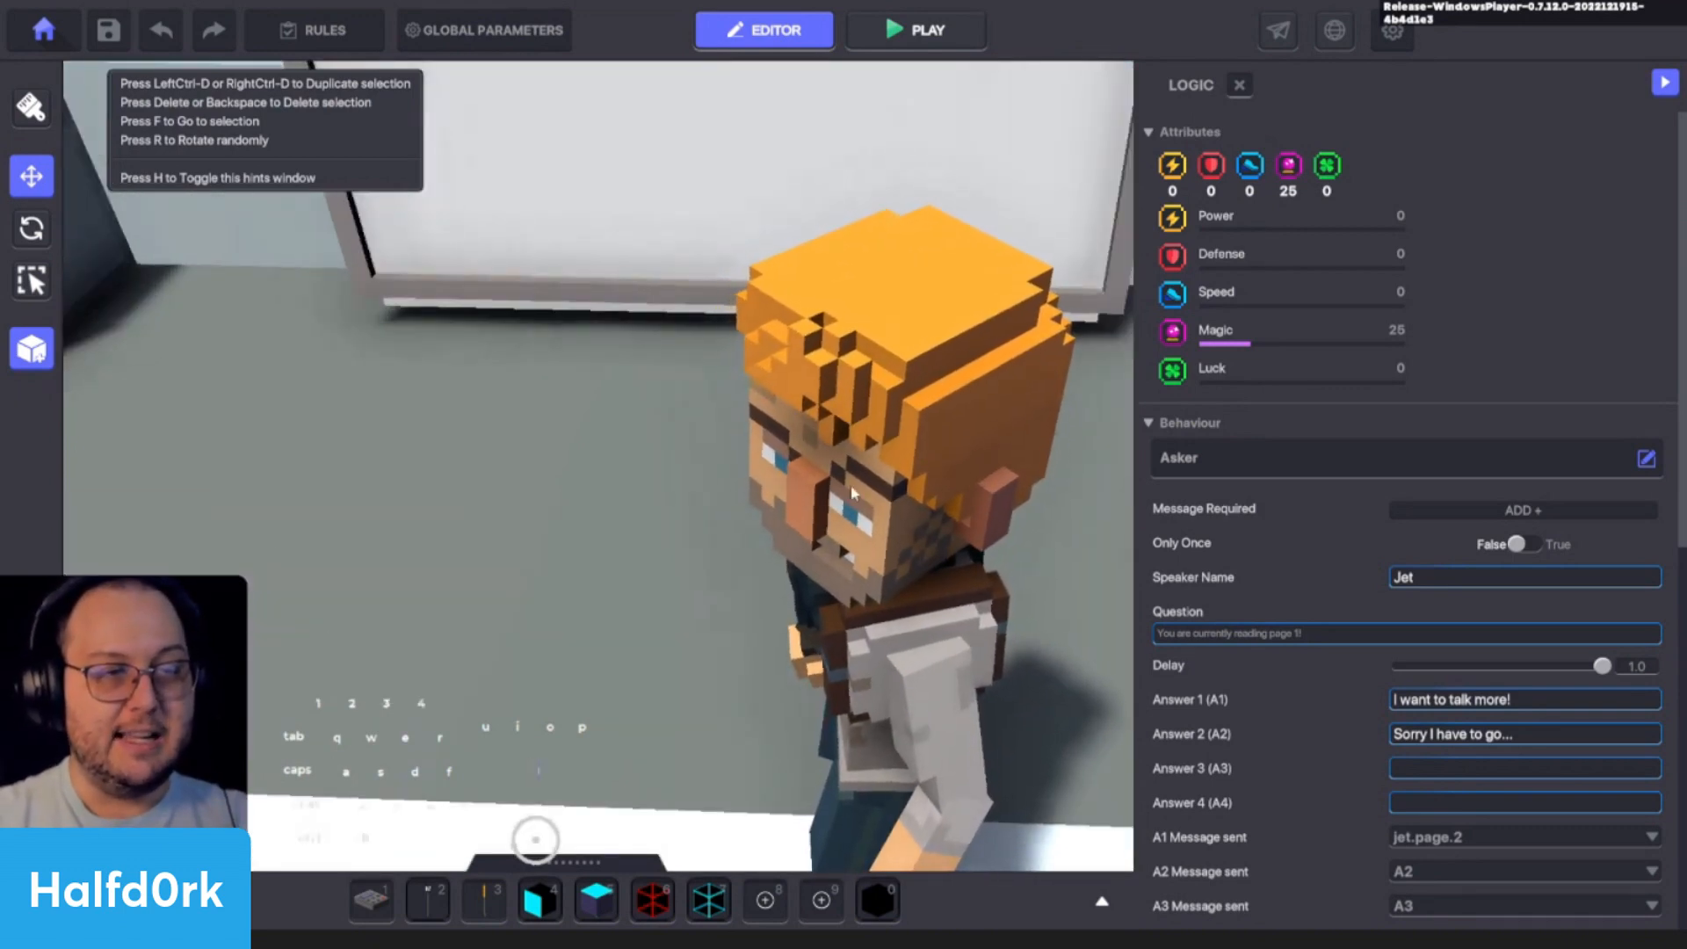
middle_click_drag(852, 488, 848, 376)
middle_click_drag(787, 174, 791, 239)
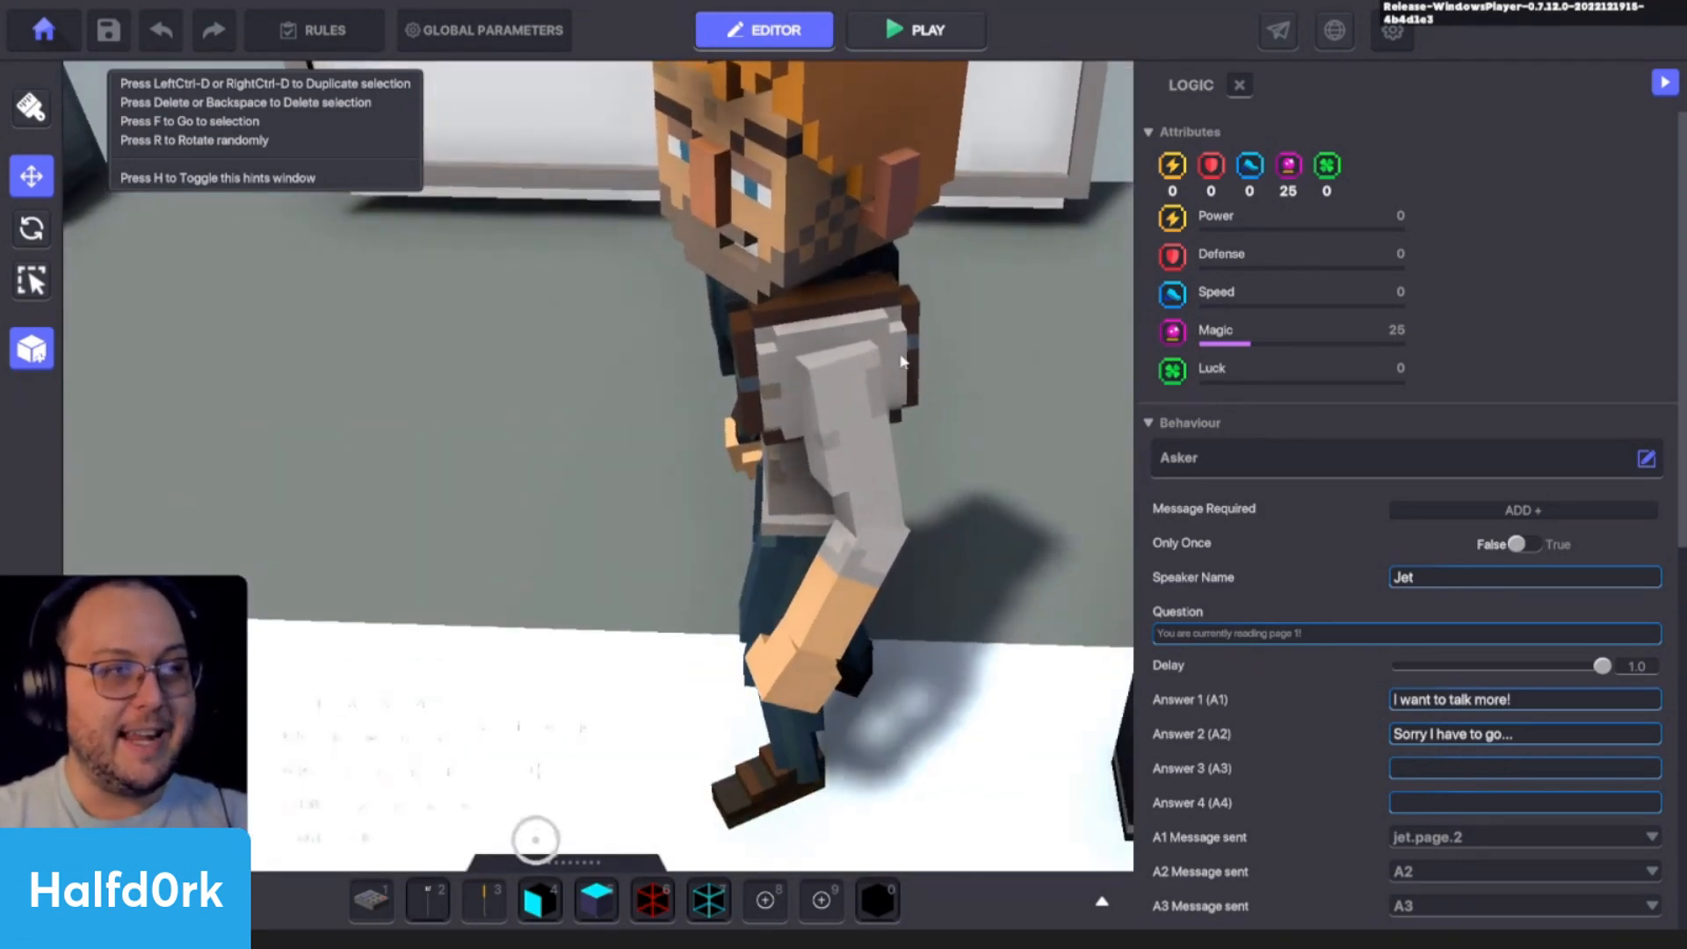
key("f")
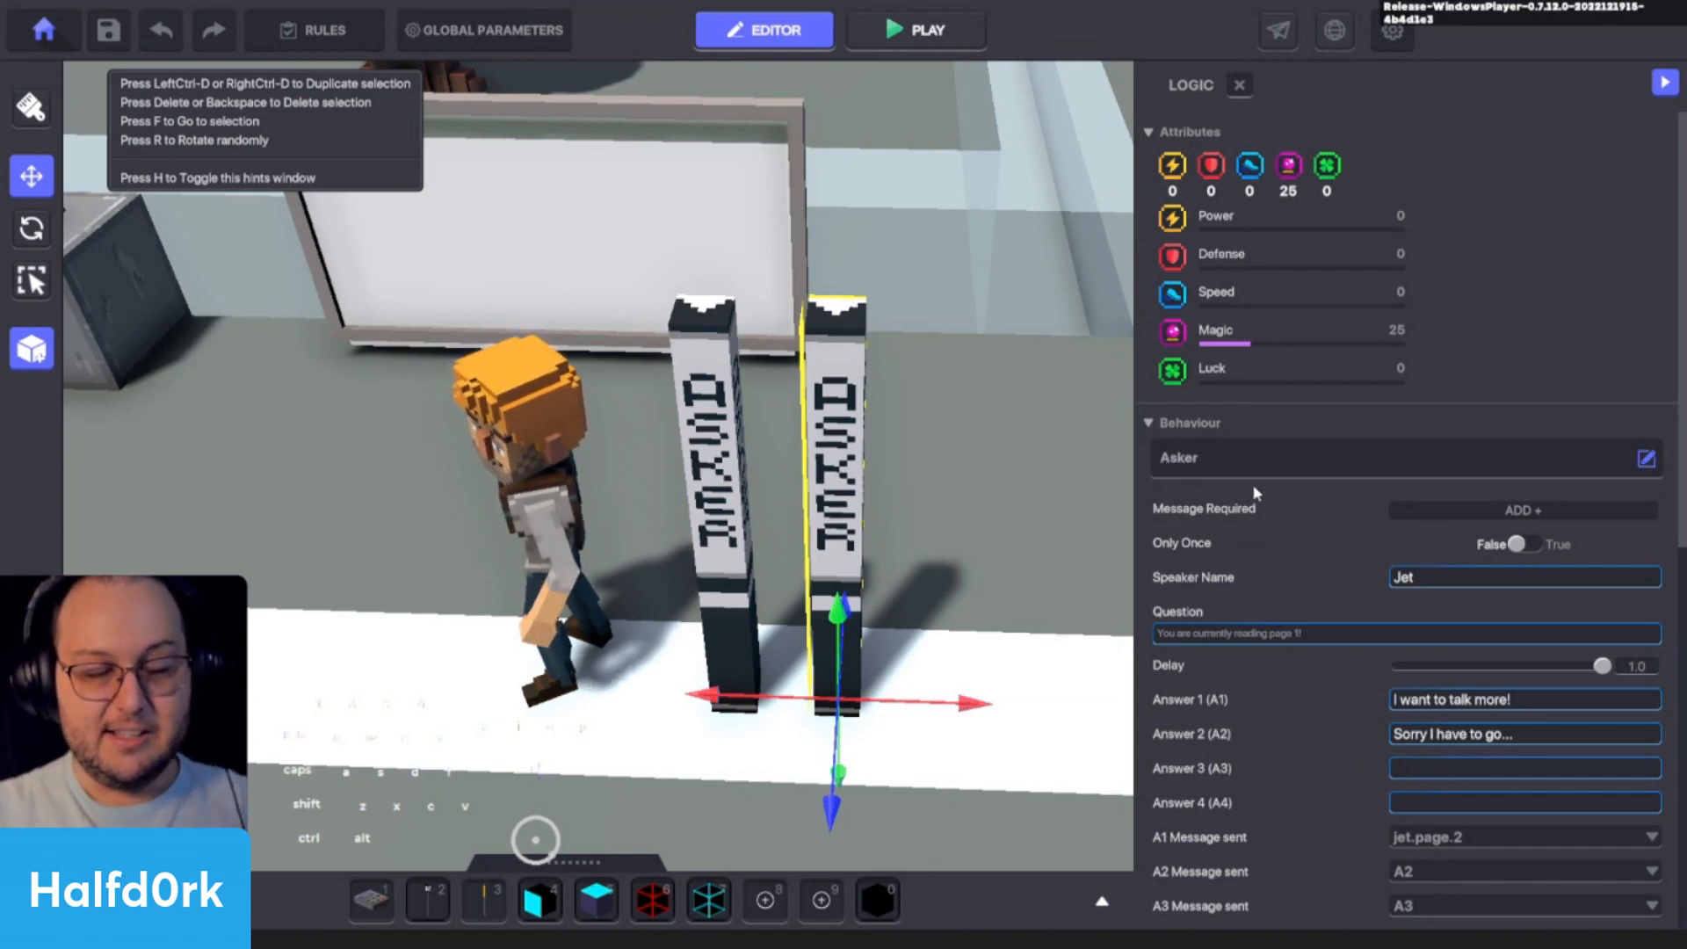
scroll(1255, 493, "down", 1)
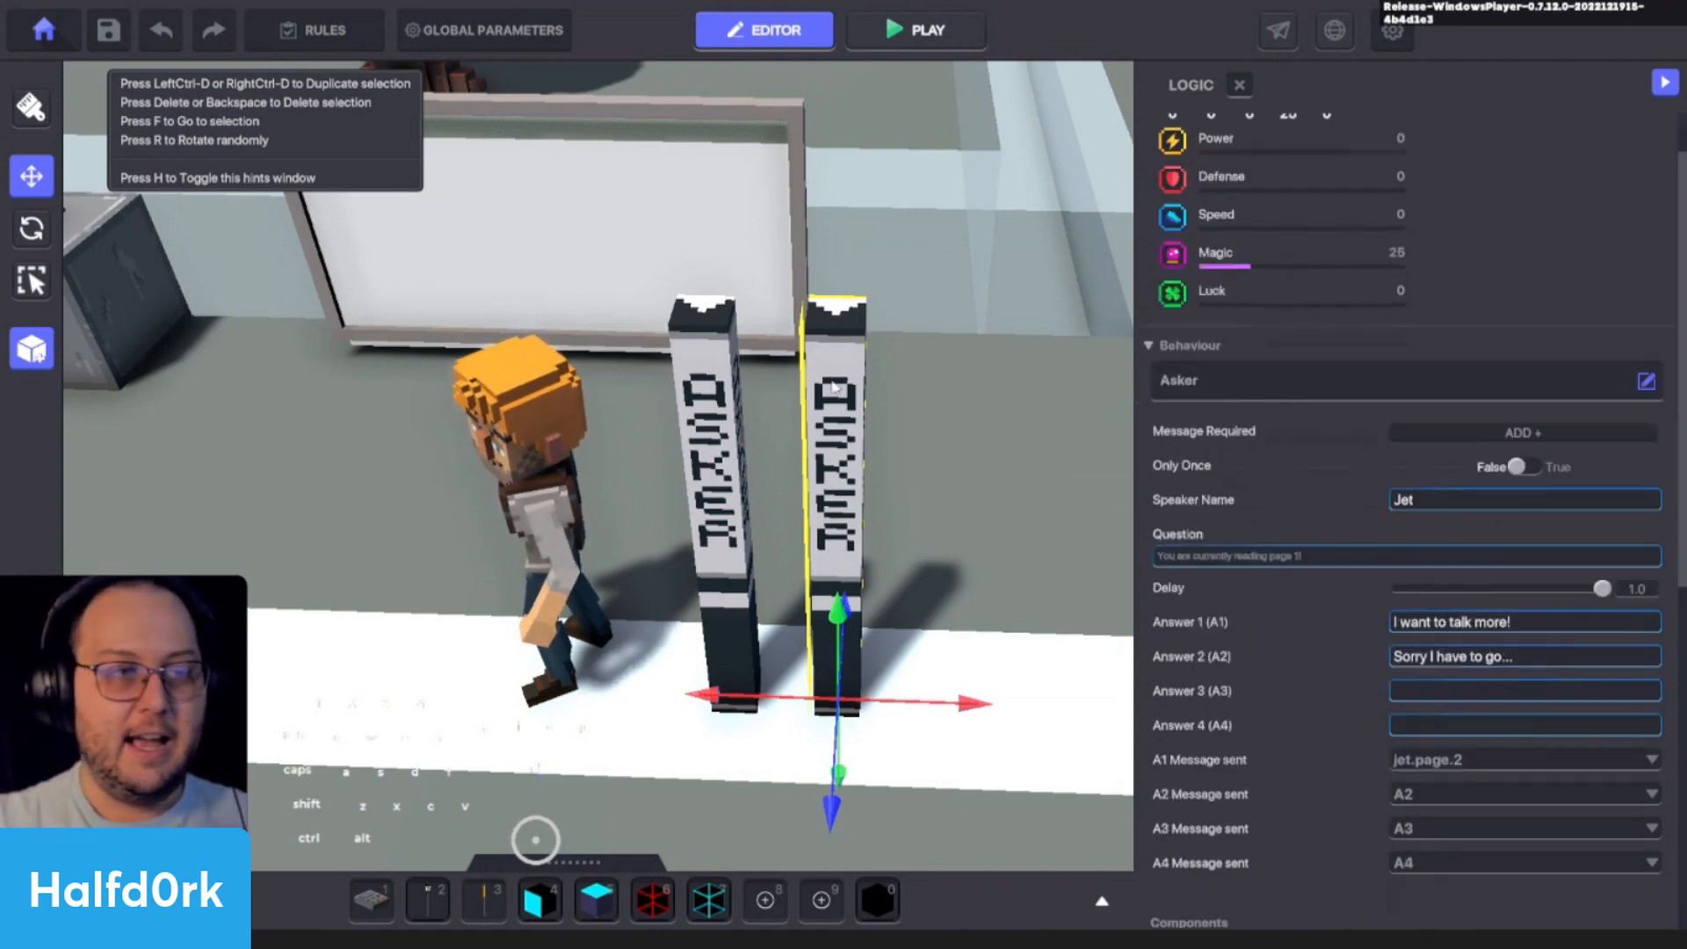
left_click_drag(835, 387, 520, 425, "alt")
key("w")
right_click_drag(520, 425, 735, 366)
key("s")
key("s")
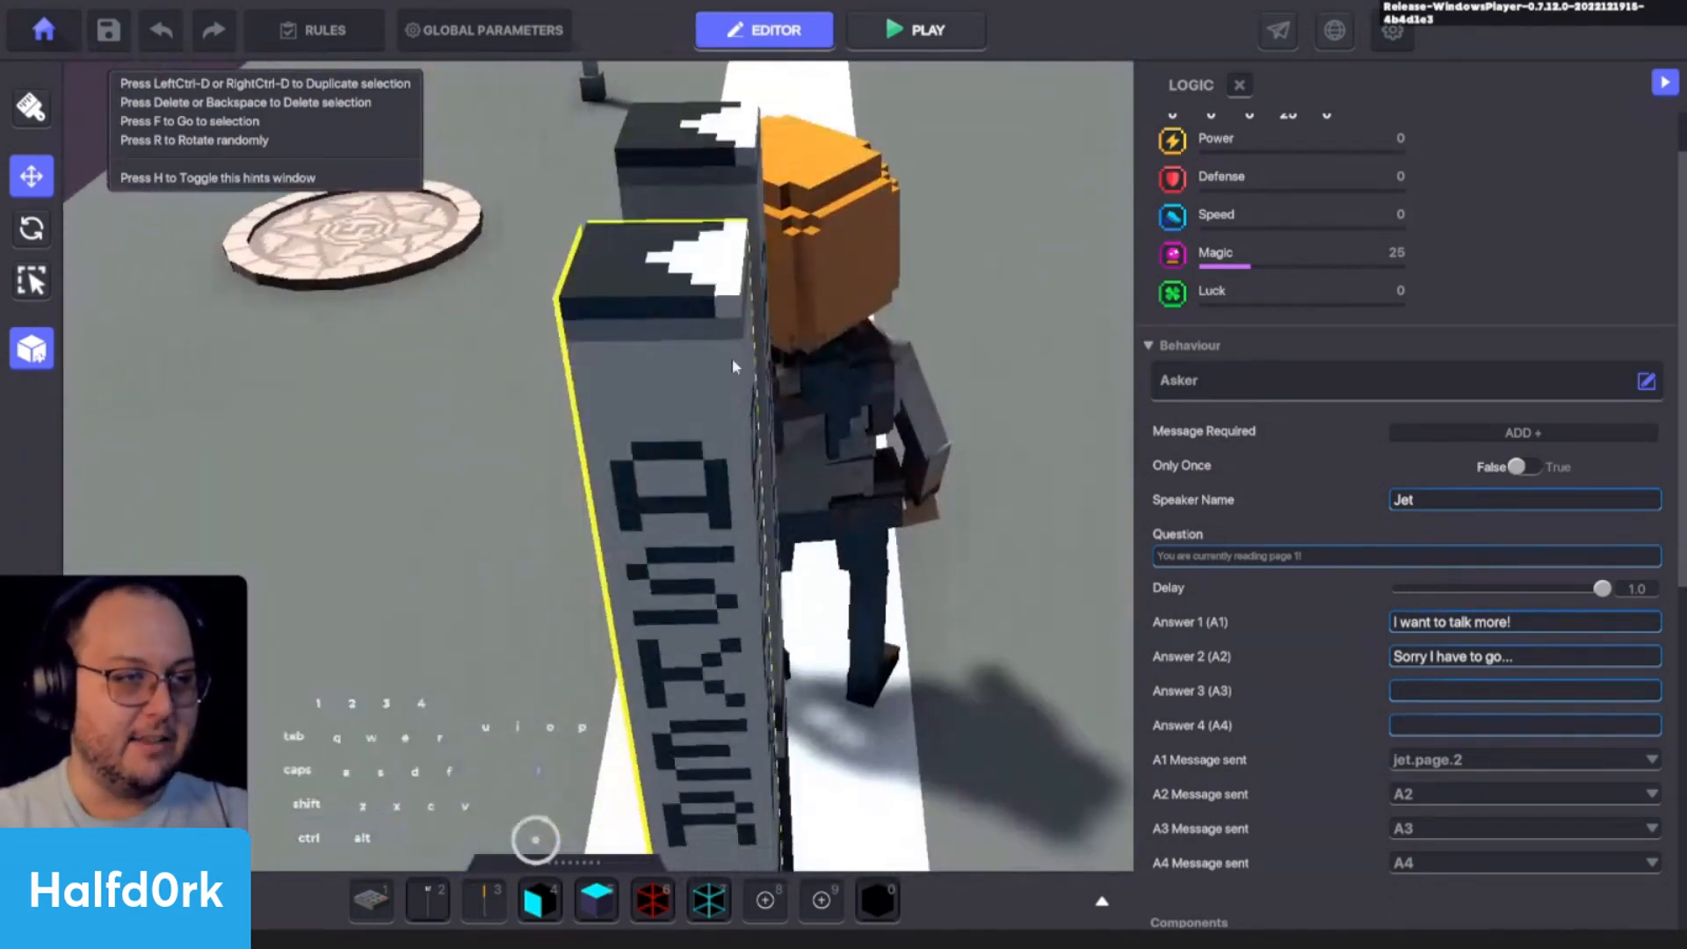
mouse_move(749, 437)
left_mouse_down("alt")
mouse_move(937, 464)
mouse_move(1043, 432)
left_mouse_up("alt")
- Set the duplicated Asker's required message to jet.page.2 and its question to "You are currently reading page 2! Nice talking with you!"
scroll(937, 463, "down", 4)
scroll(1411, 498, "down", 3)
left_click(1437, 200)
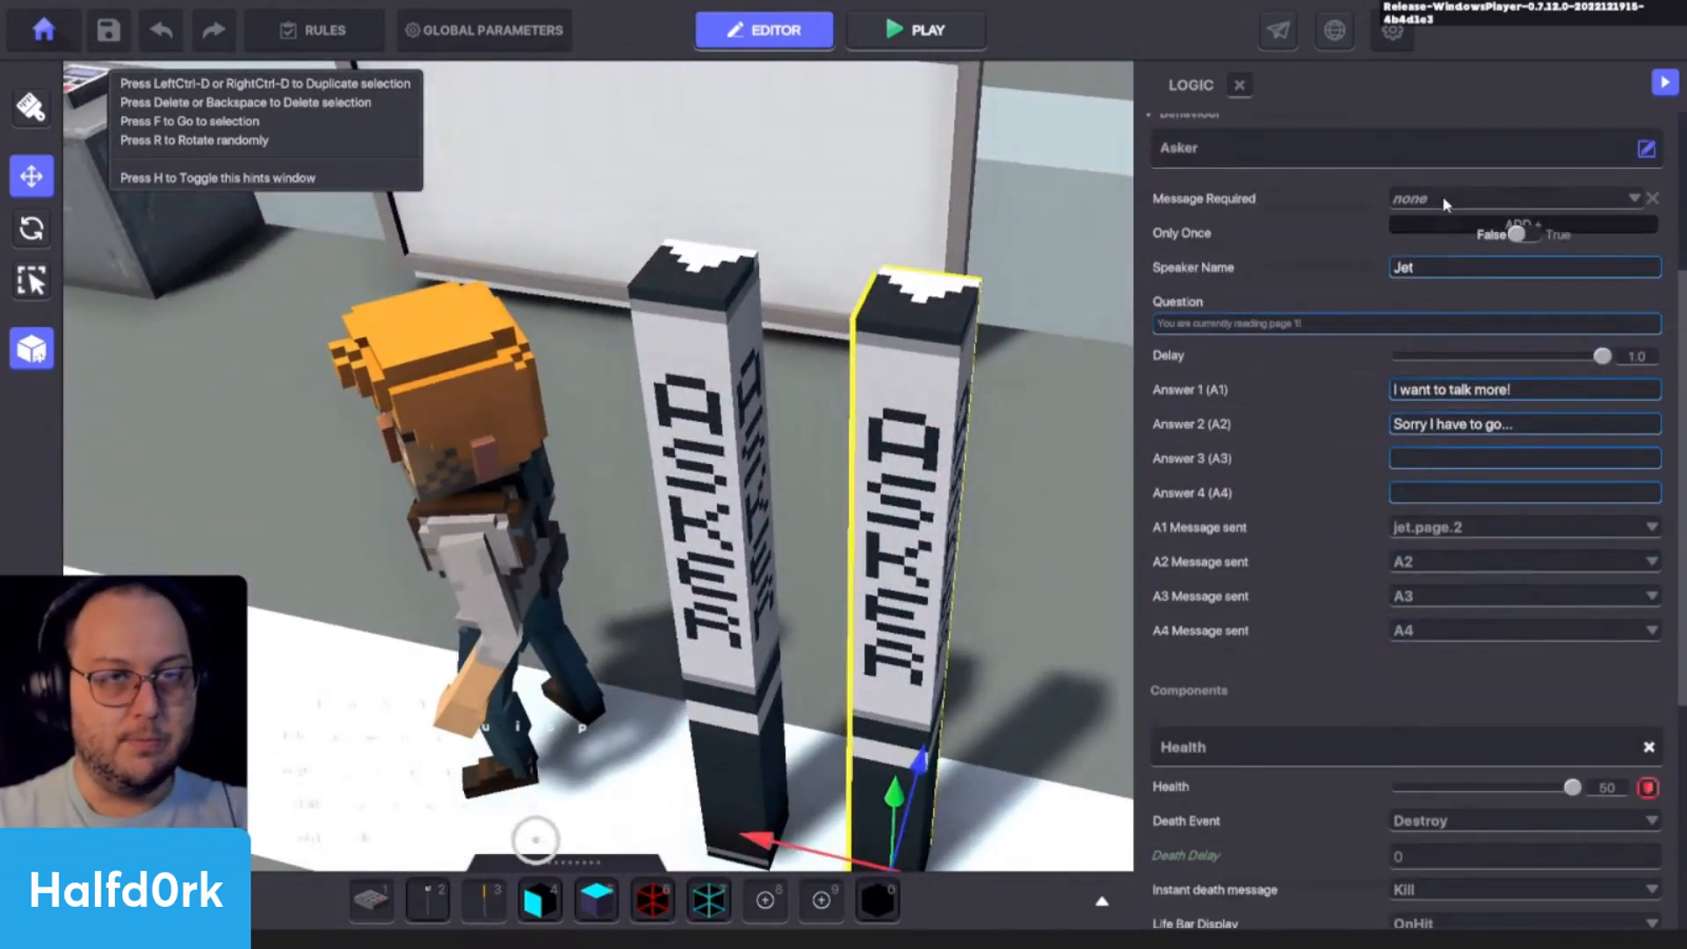
left_click(1447, 197)
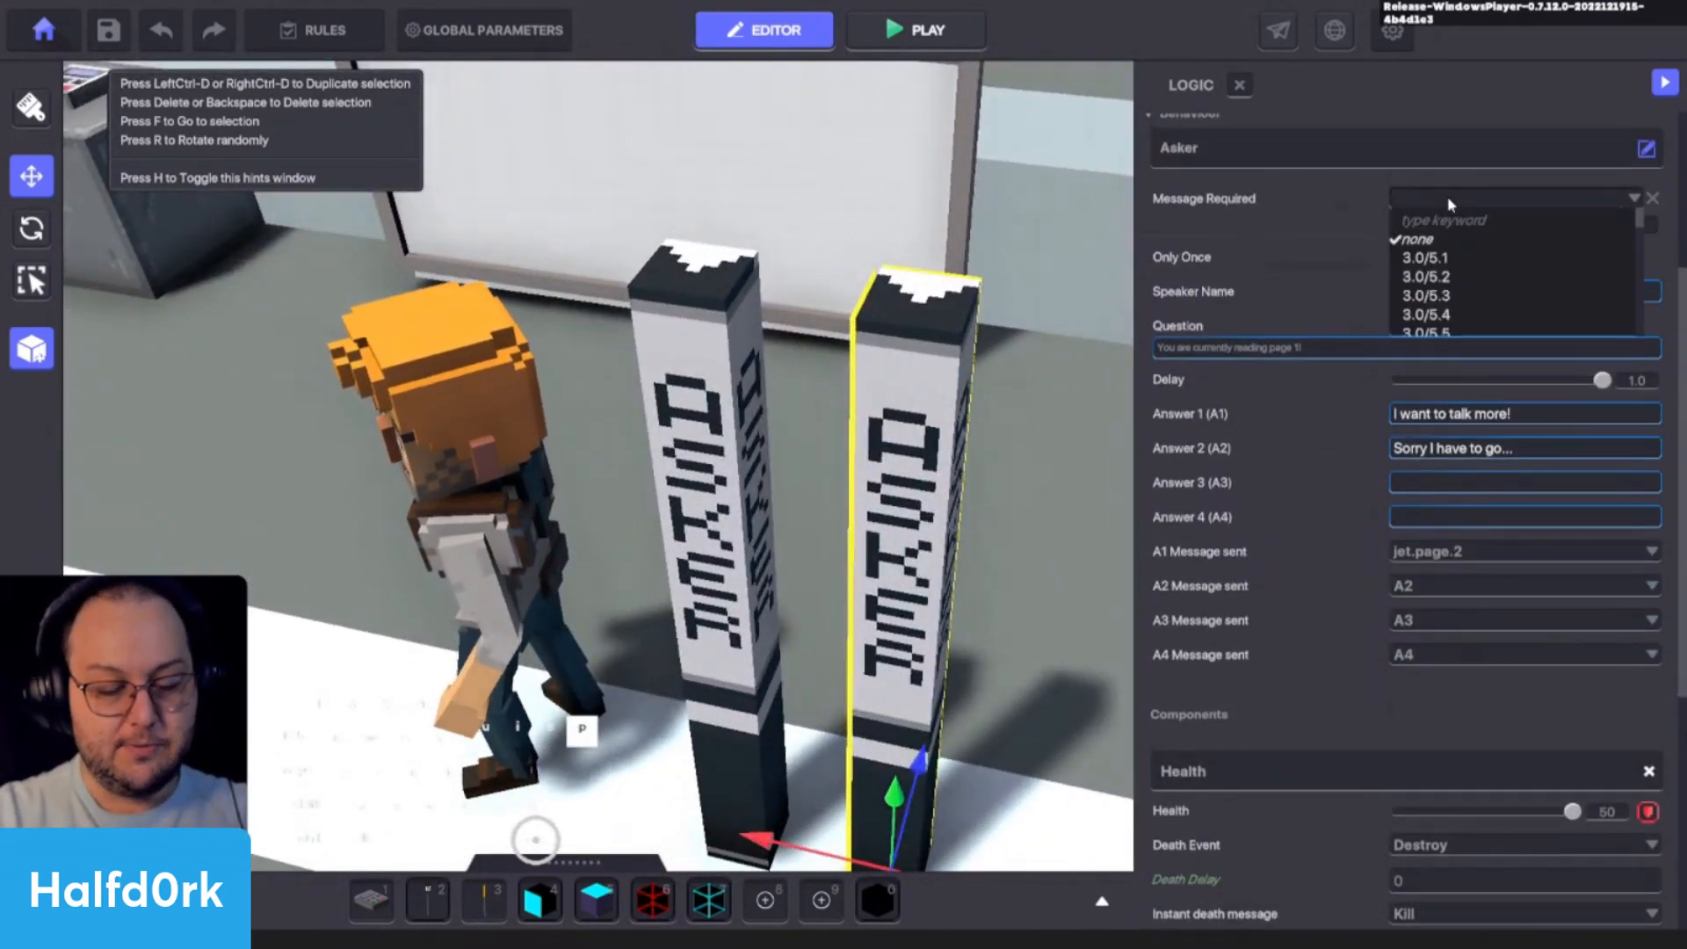
type("page.")
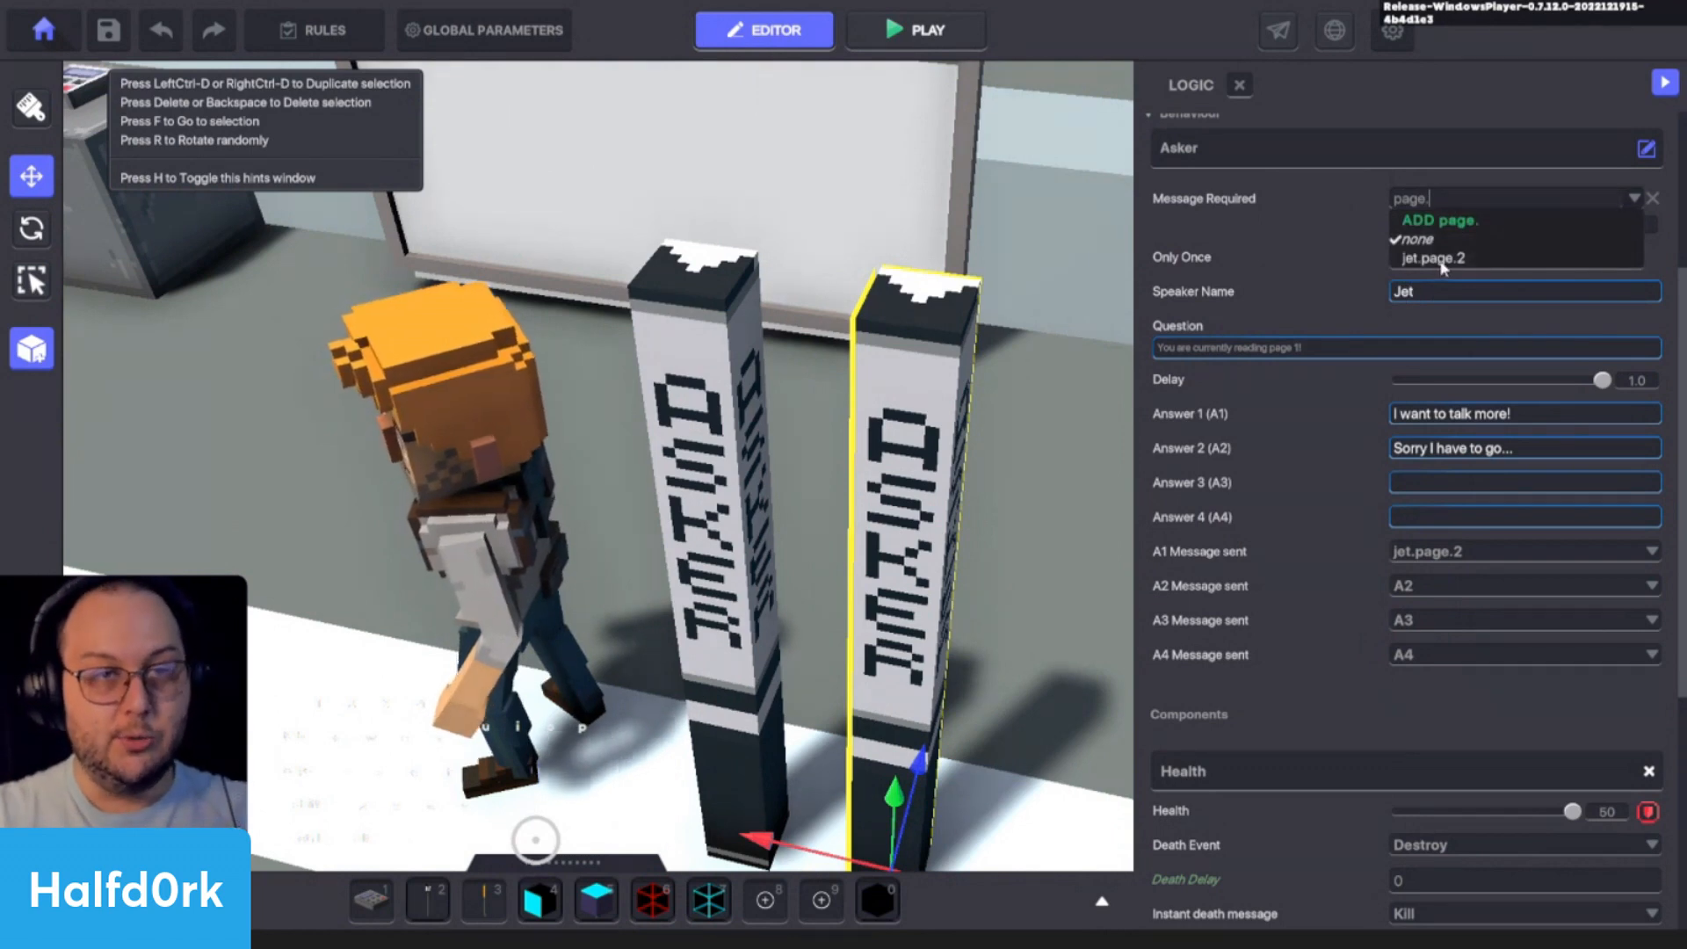
left_click(1441, 260)
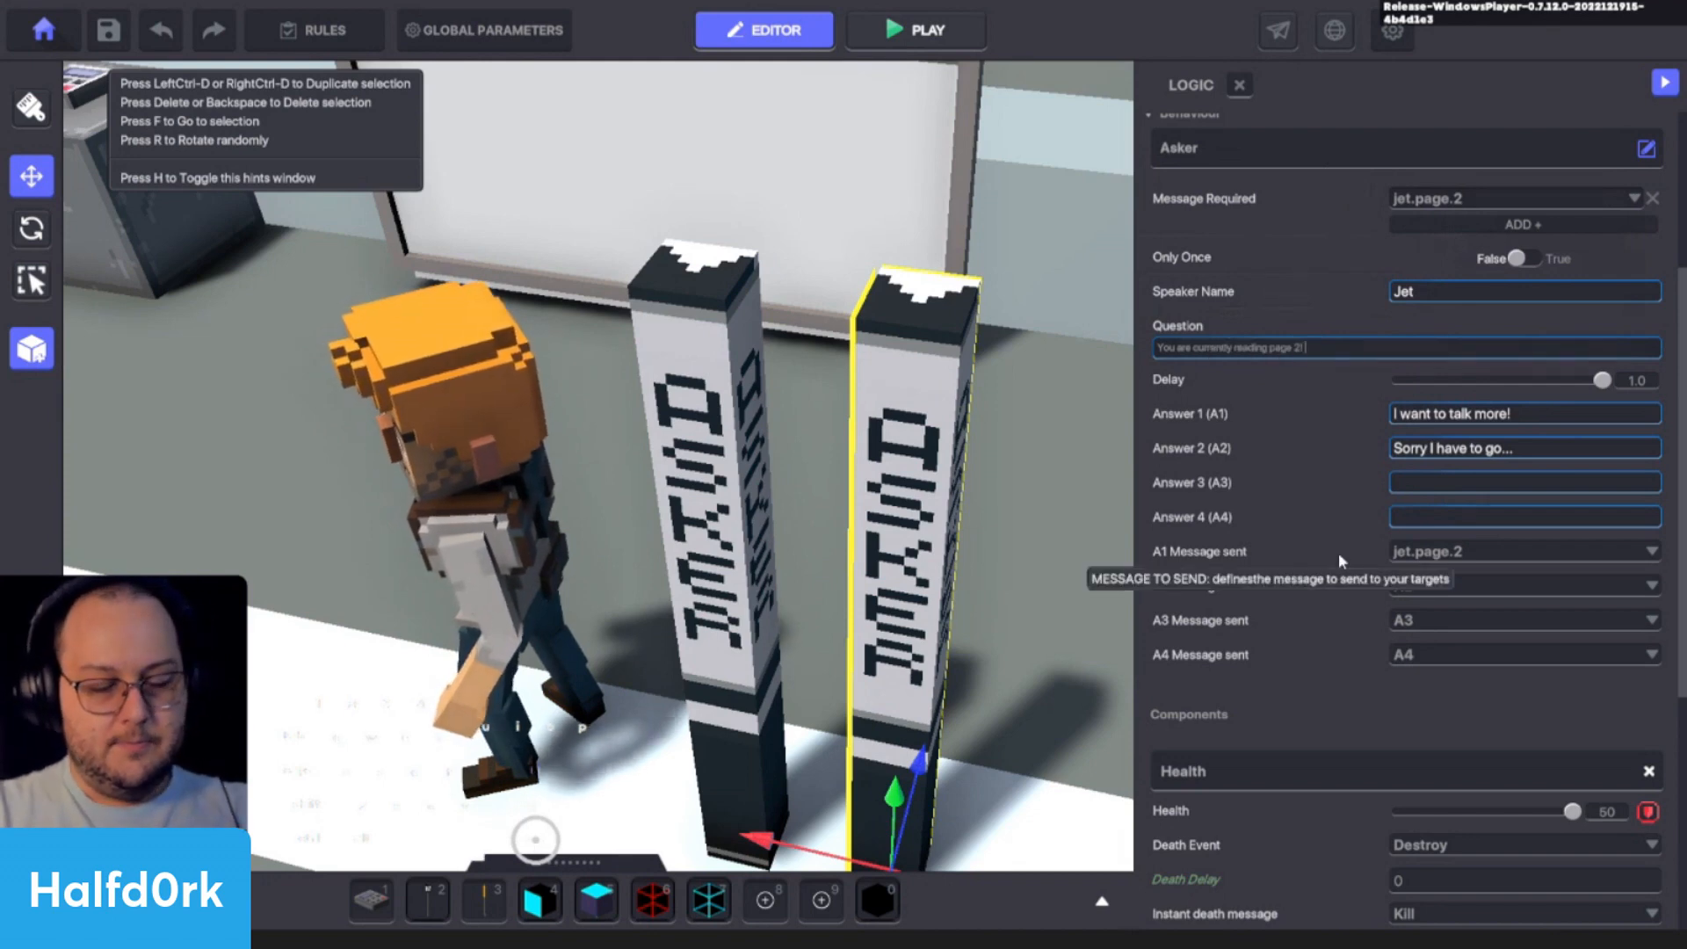
type("Nice t")
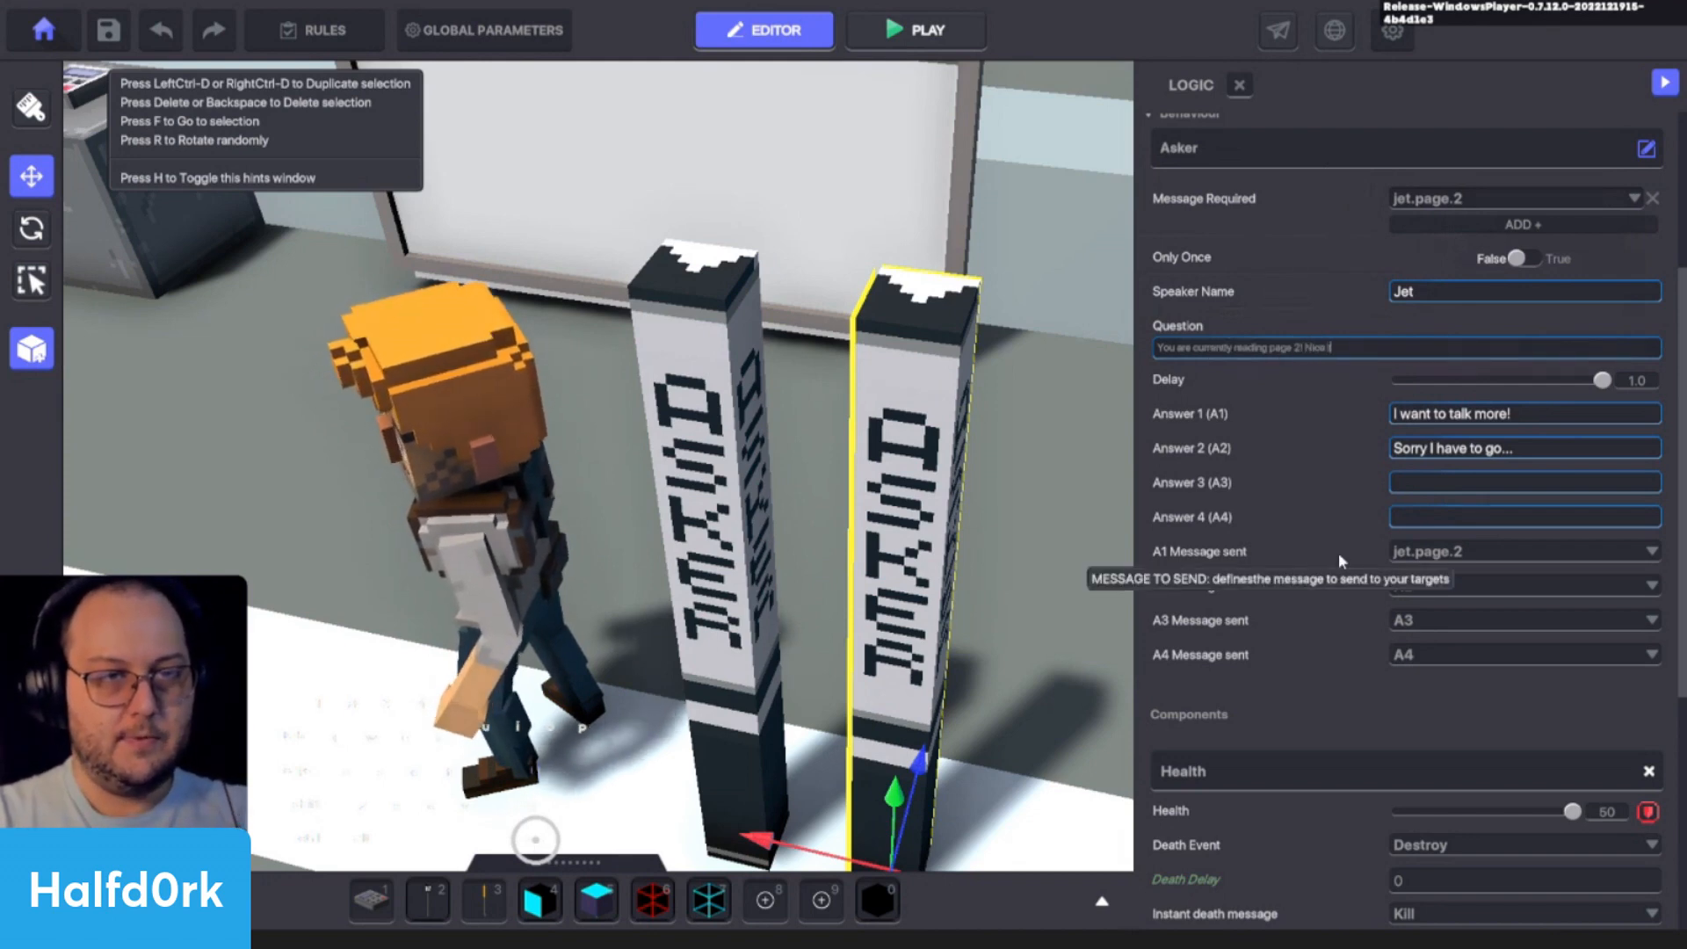
type("alking with you!")
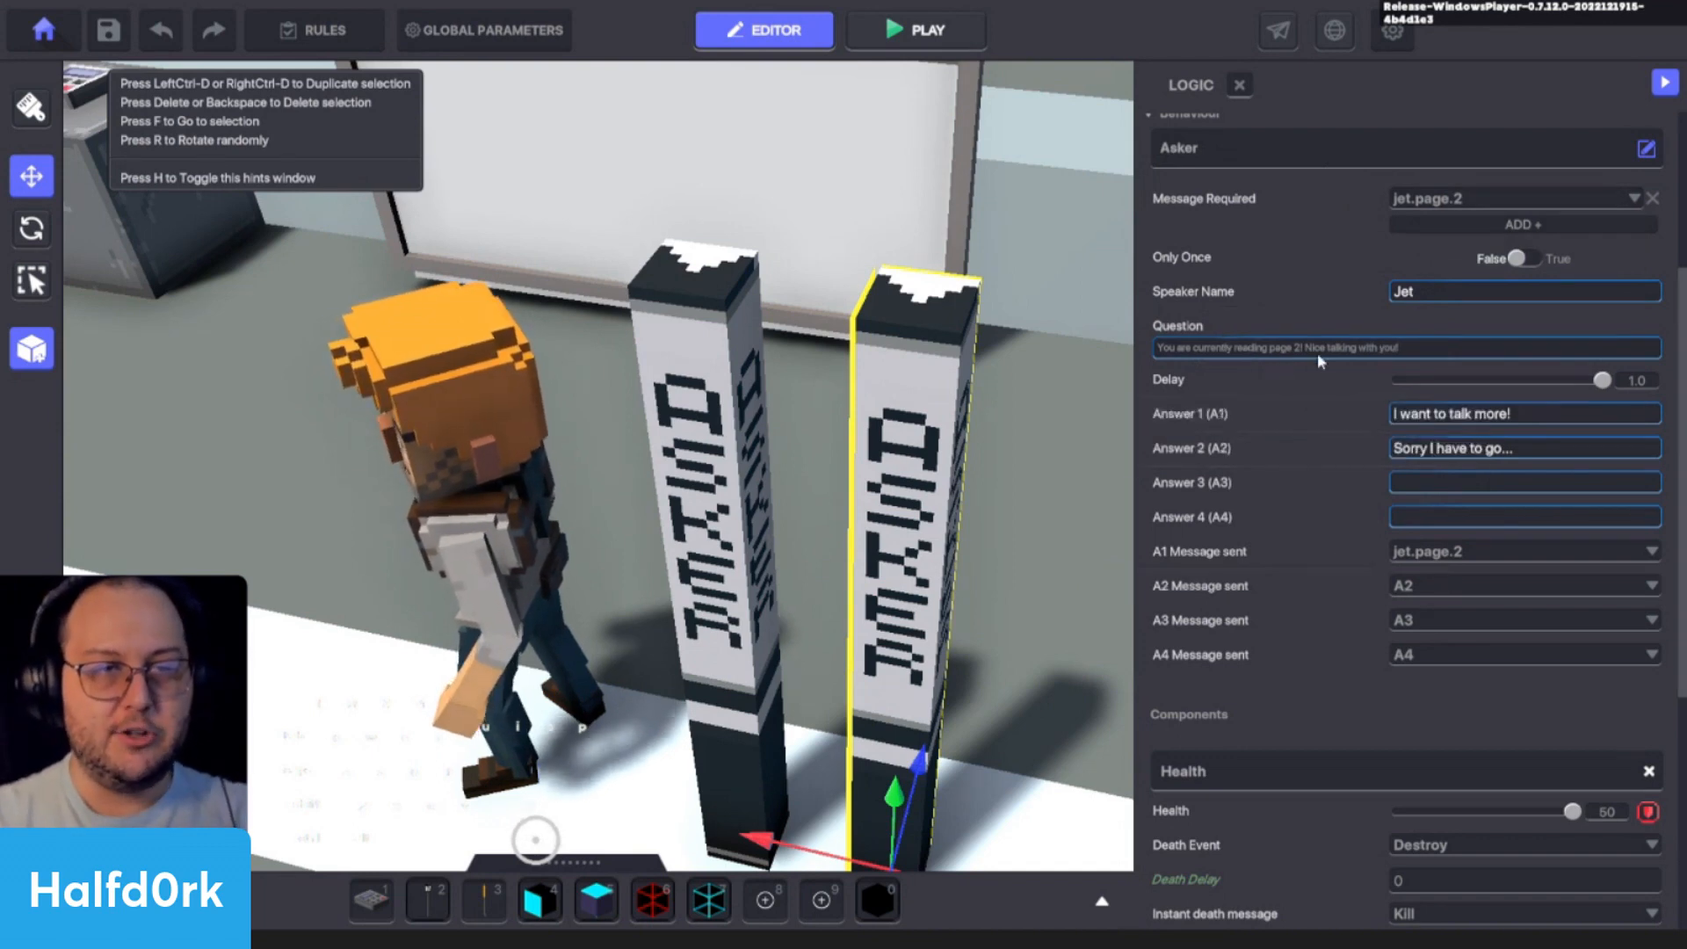
- Set the duplicated Asker's A1 message to none and move "Sorry I have to go..." from Answer 2 into Answer 1, replacing its text
left_click(1410, 551)
left_click(1417, 595)
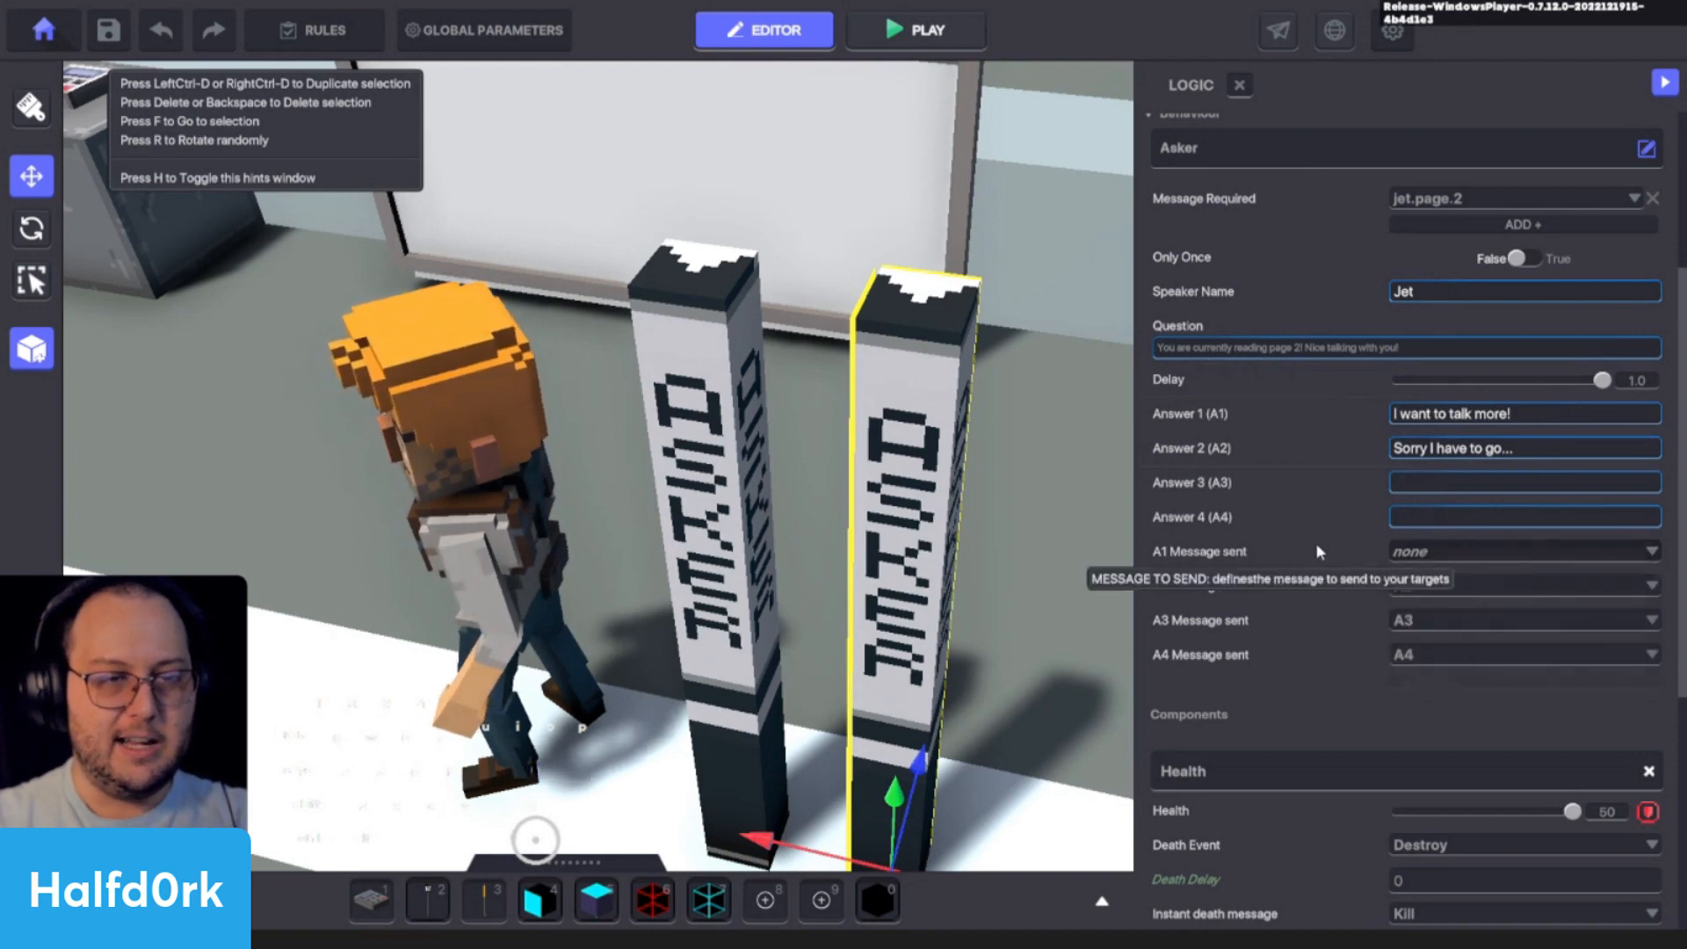
left_click(1456, 450)
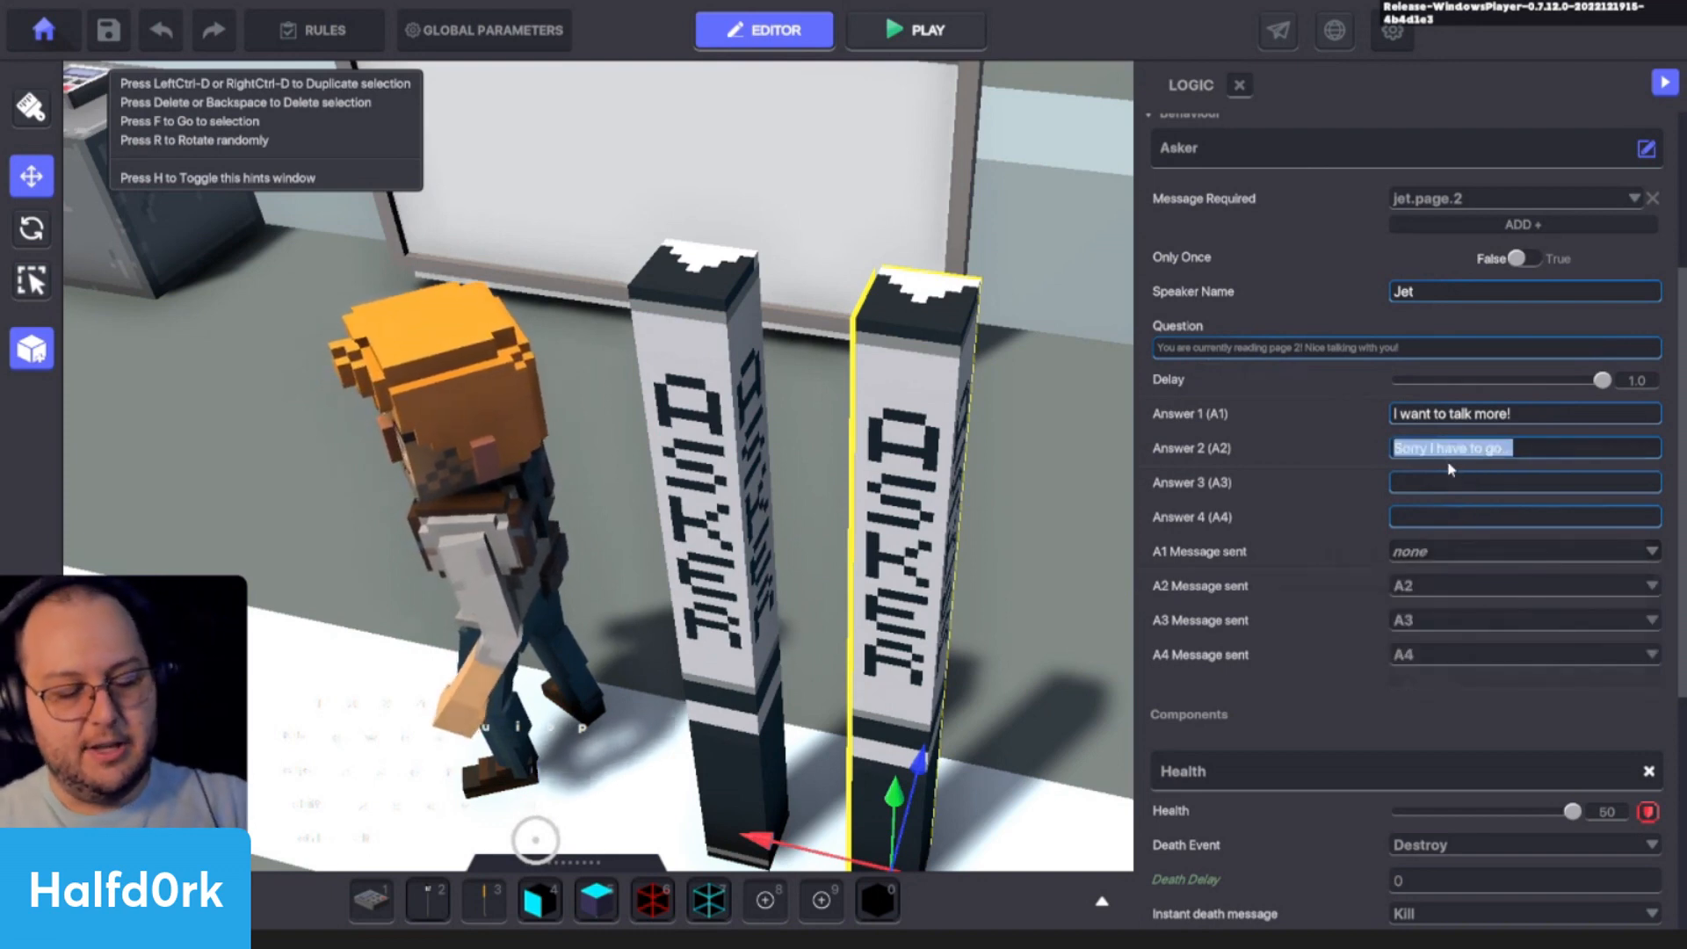
key("ctrl+x")
key("shift+Tab")
key("ctrl+v")
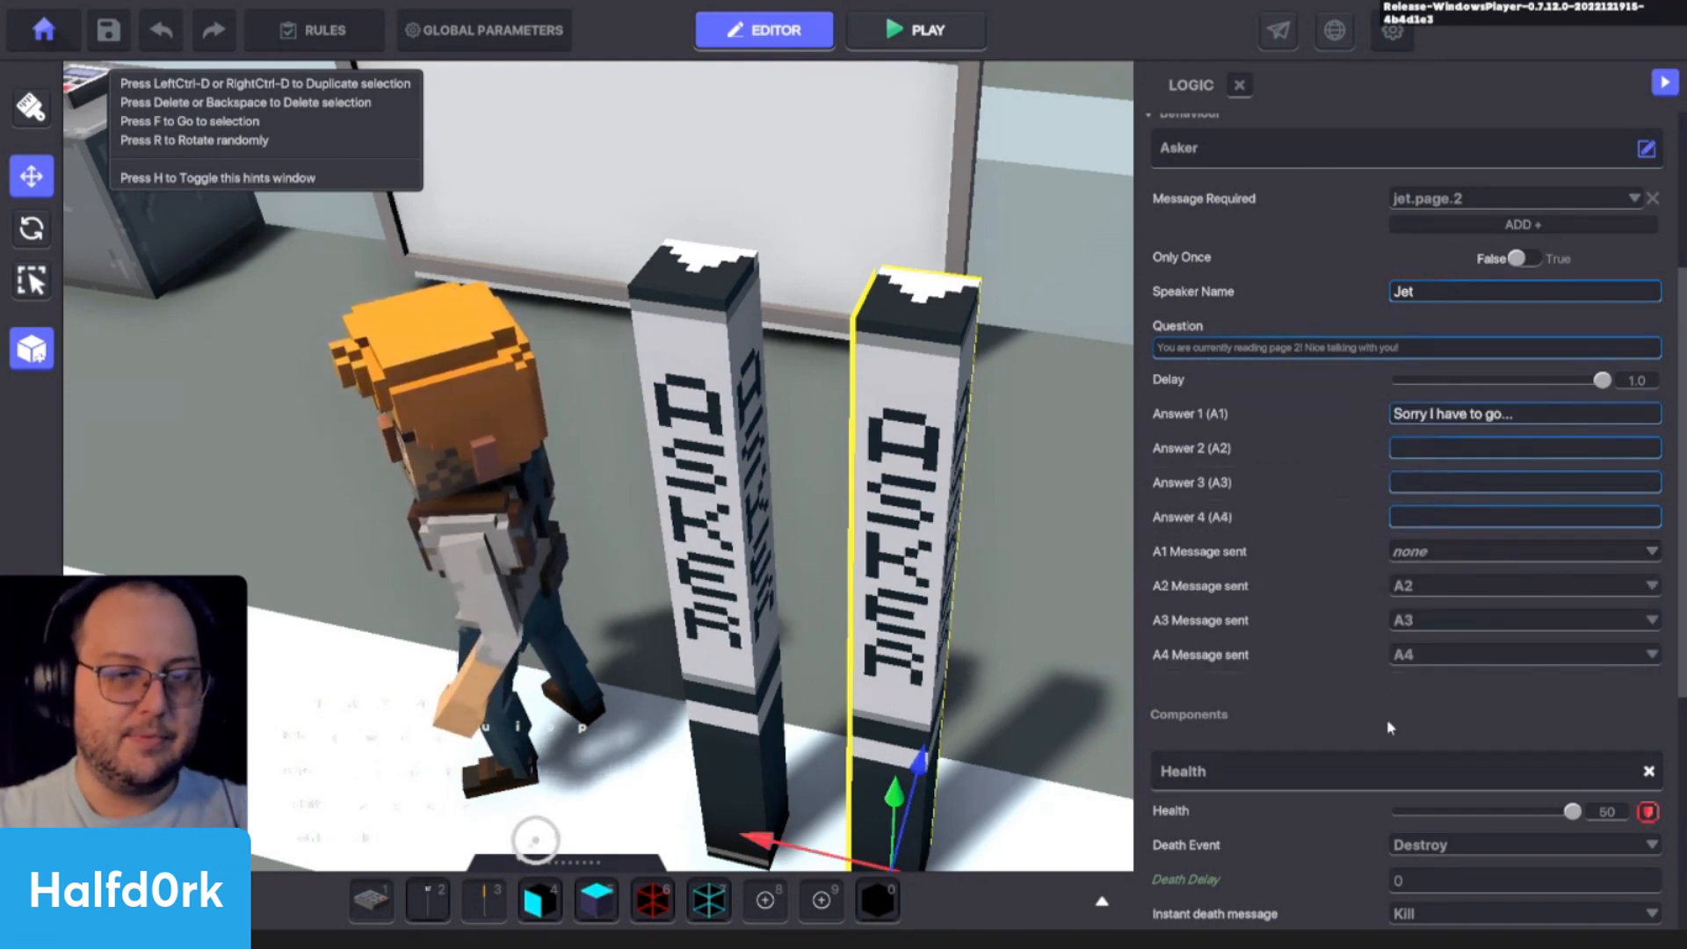
- Check the duplicated Asker's remaining settings and start a playtest of the scene
scroll(1216, 685, "down", 3)
scroll(1217, 685, "up", 4)
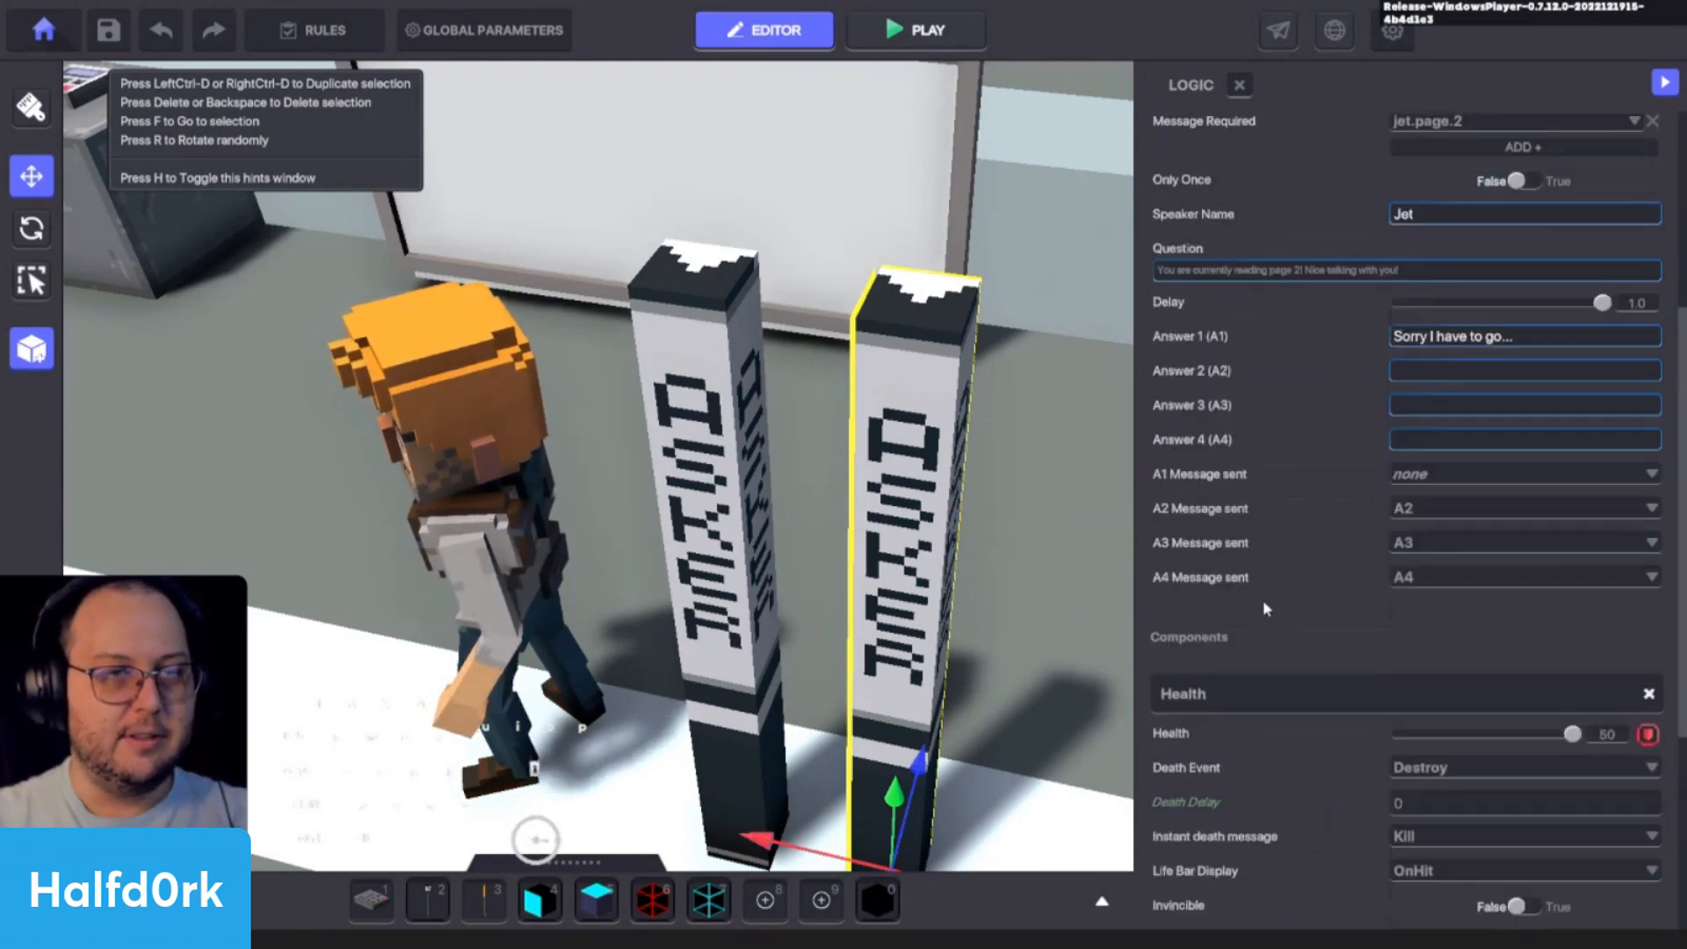
scroll(969, 529, "down", 5)
key("ctrl+p")
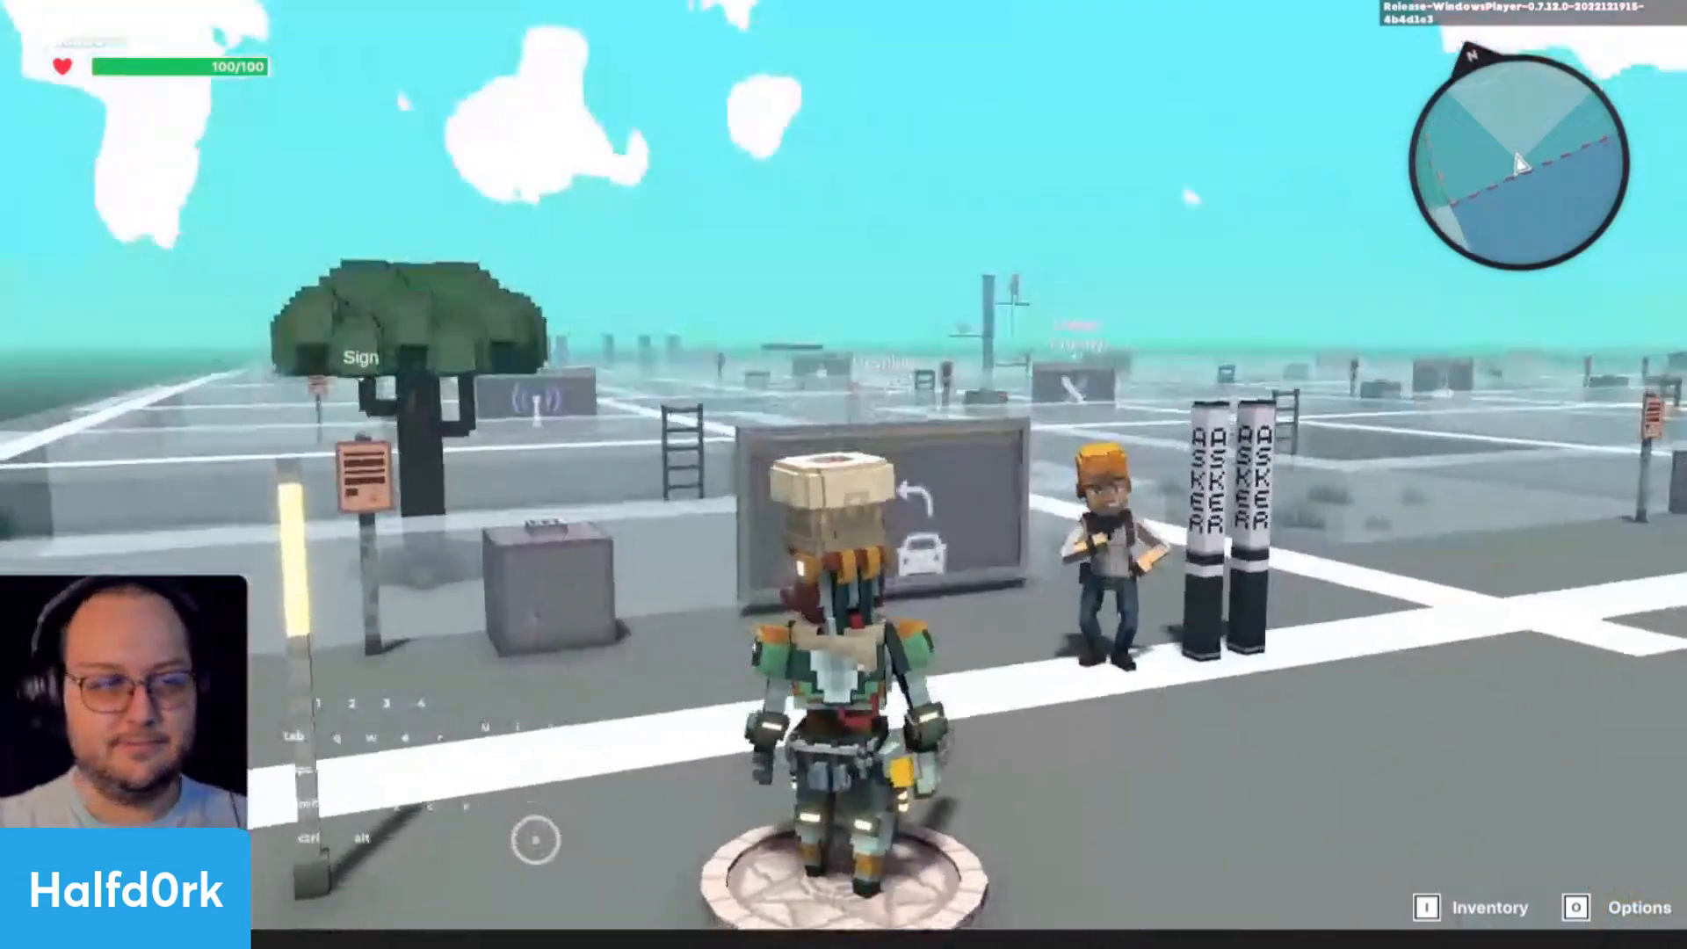
- Approach Jet in the playtest, interact with the character and answer page 1 with "Sorry I have to go..."
key("w")
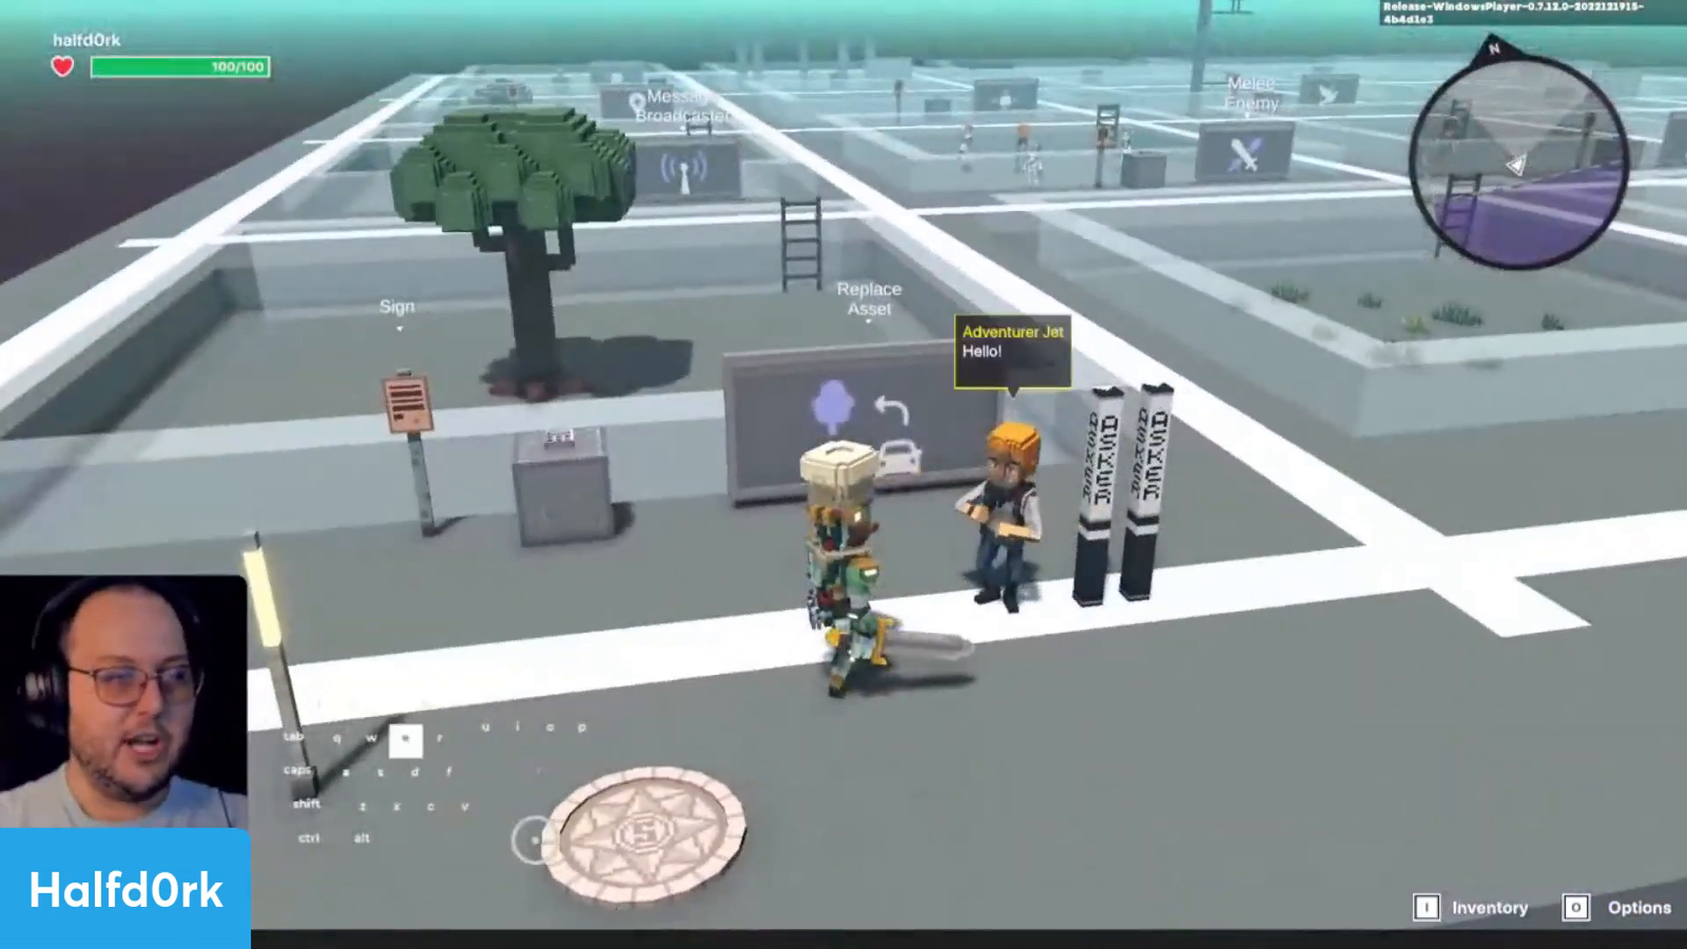
key("e")
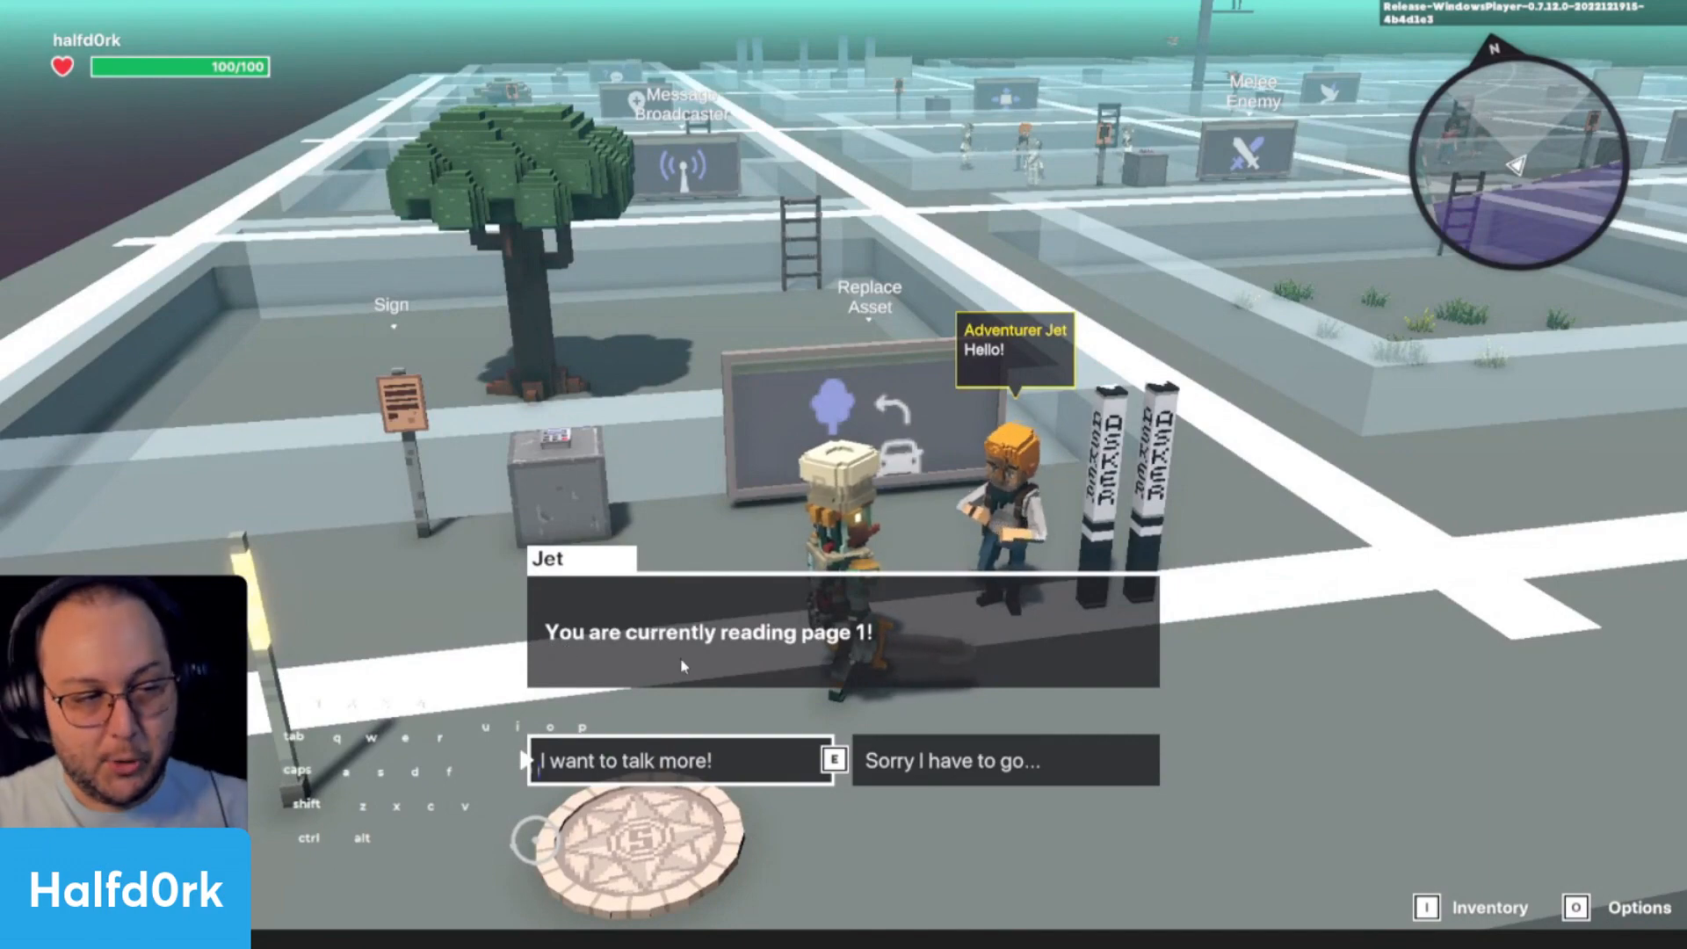
left_click(919, 776)
- Talk to Jet again, answer page 1 with "I want to talk more!" and close page 2 with "Sorry I have to go..."
key("s")
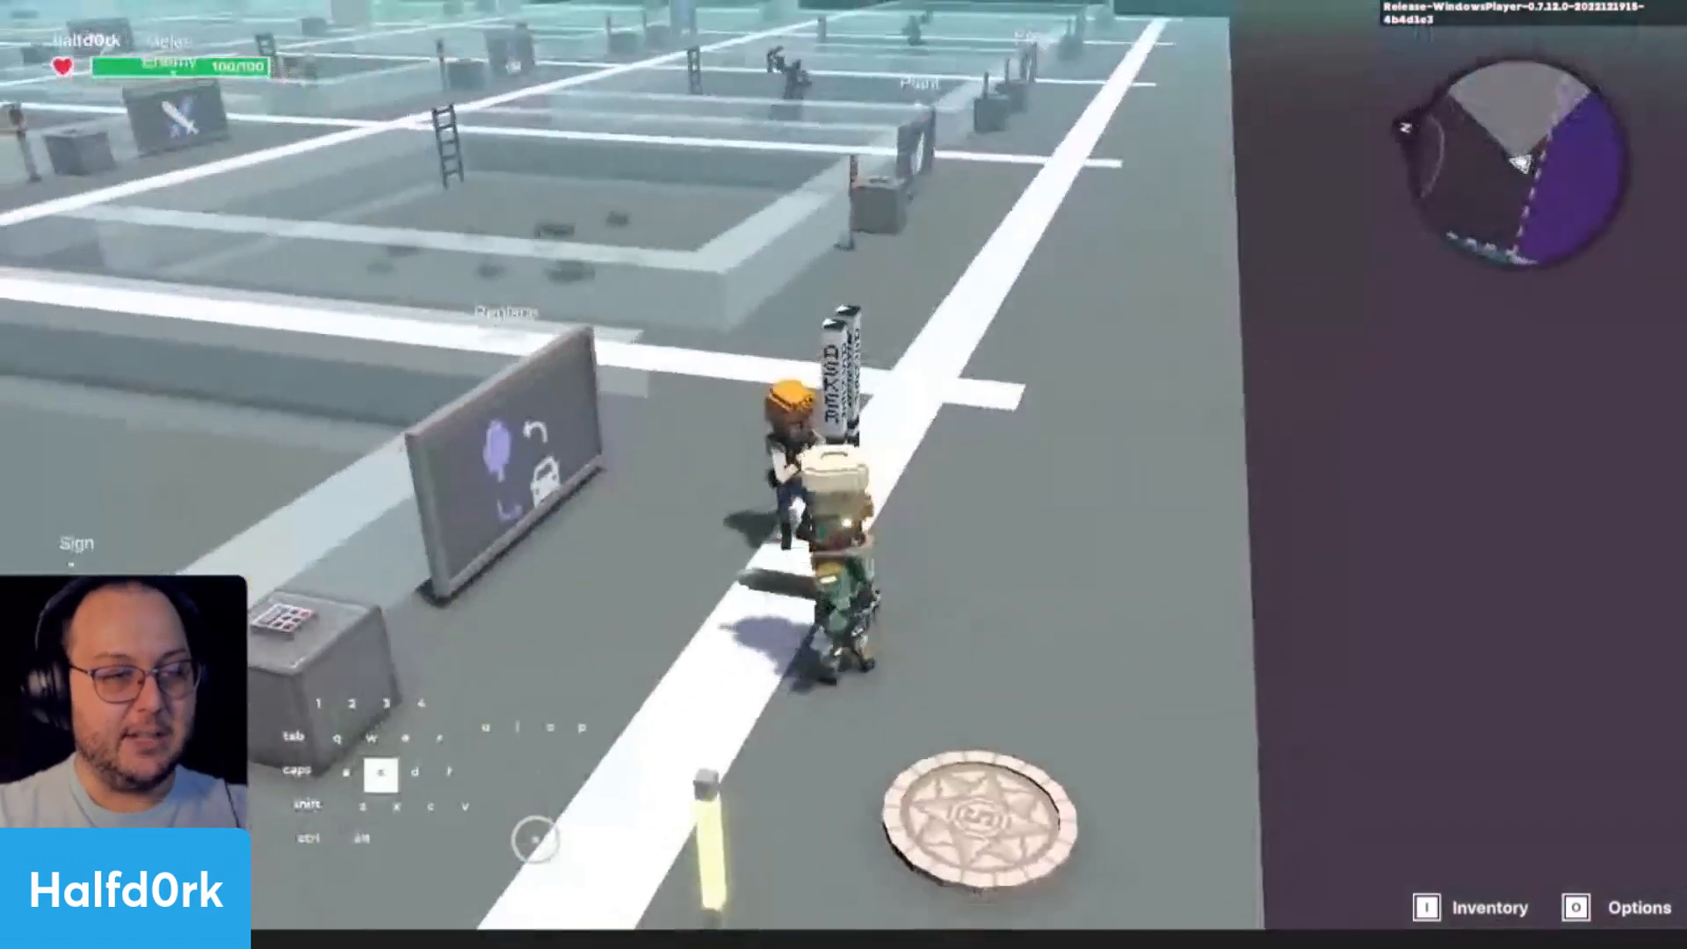
key("a")
key("w")
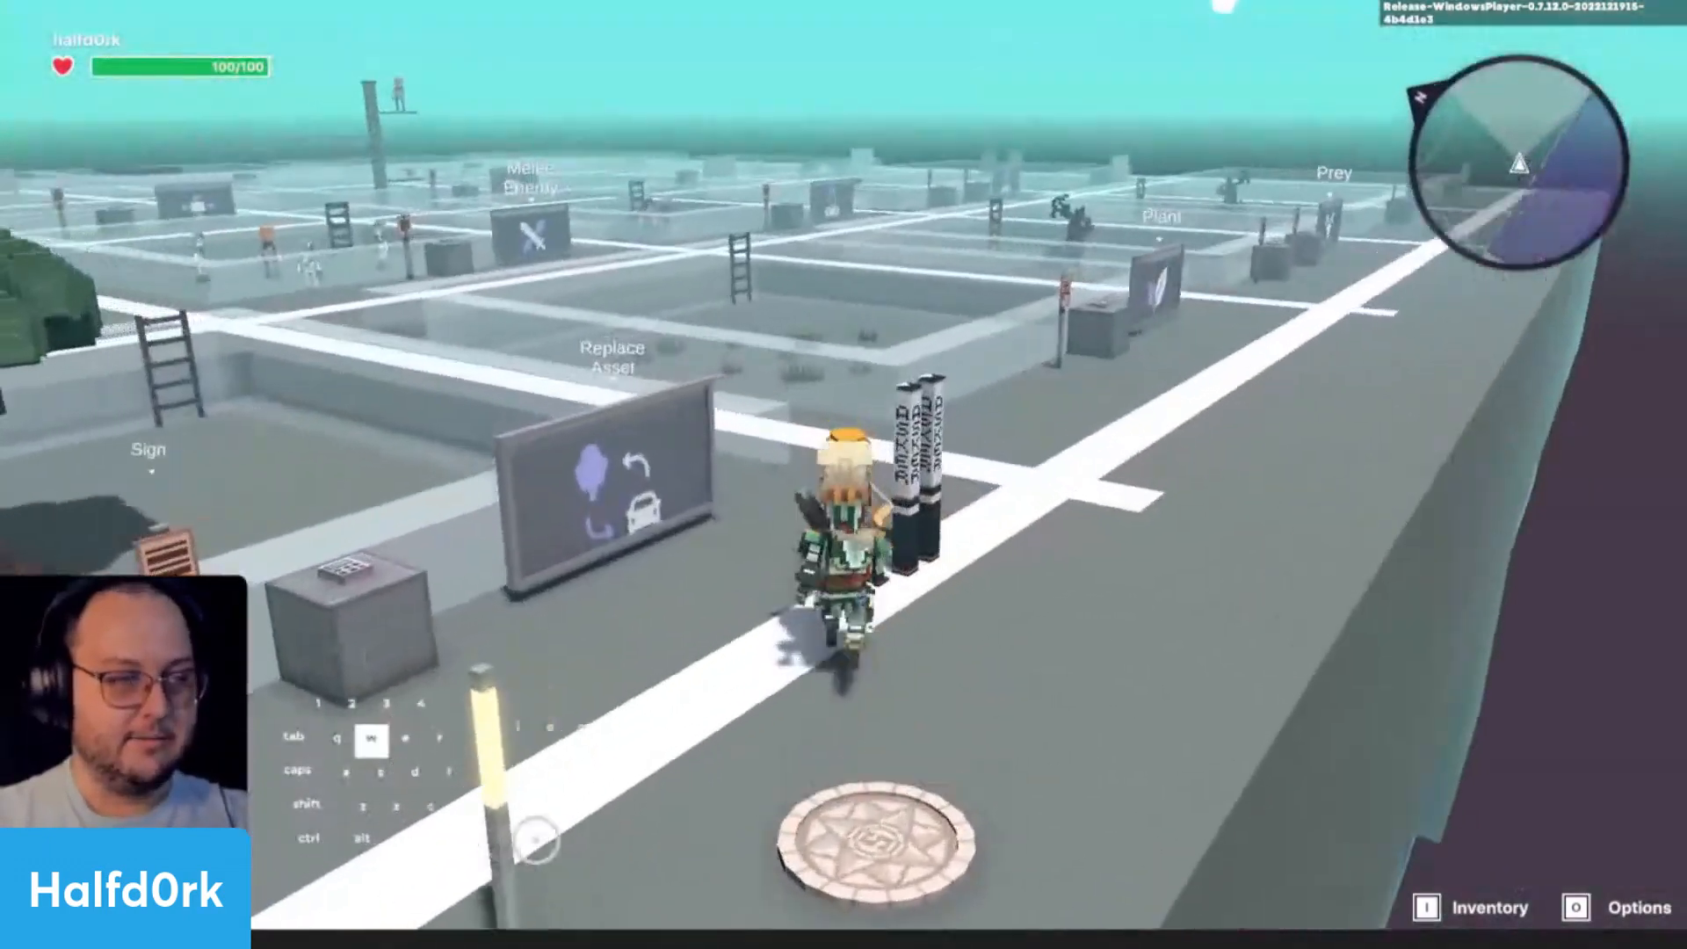
key("e")
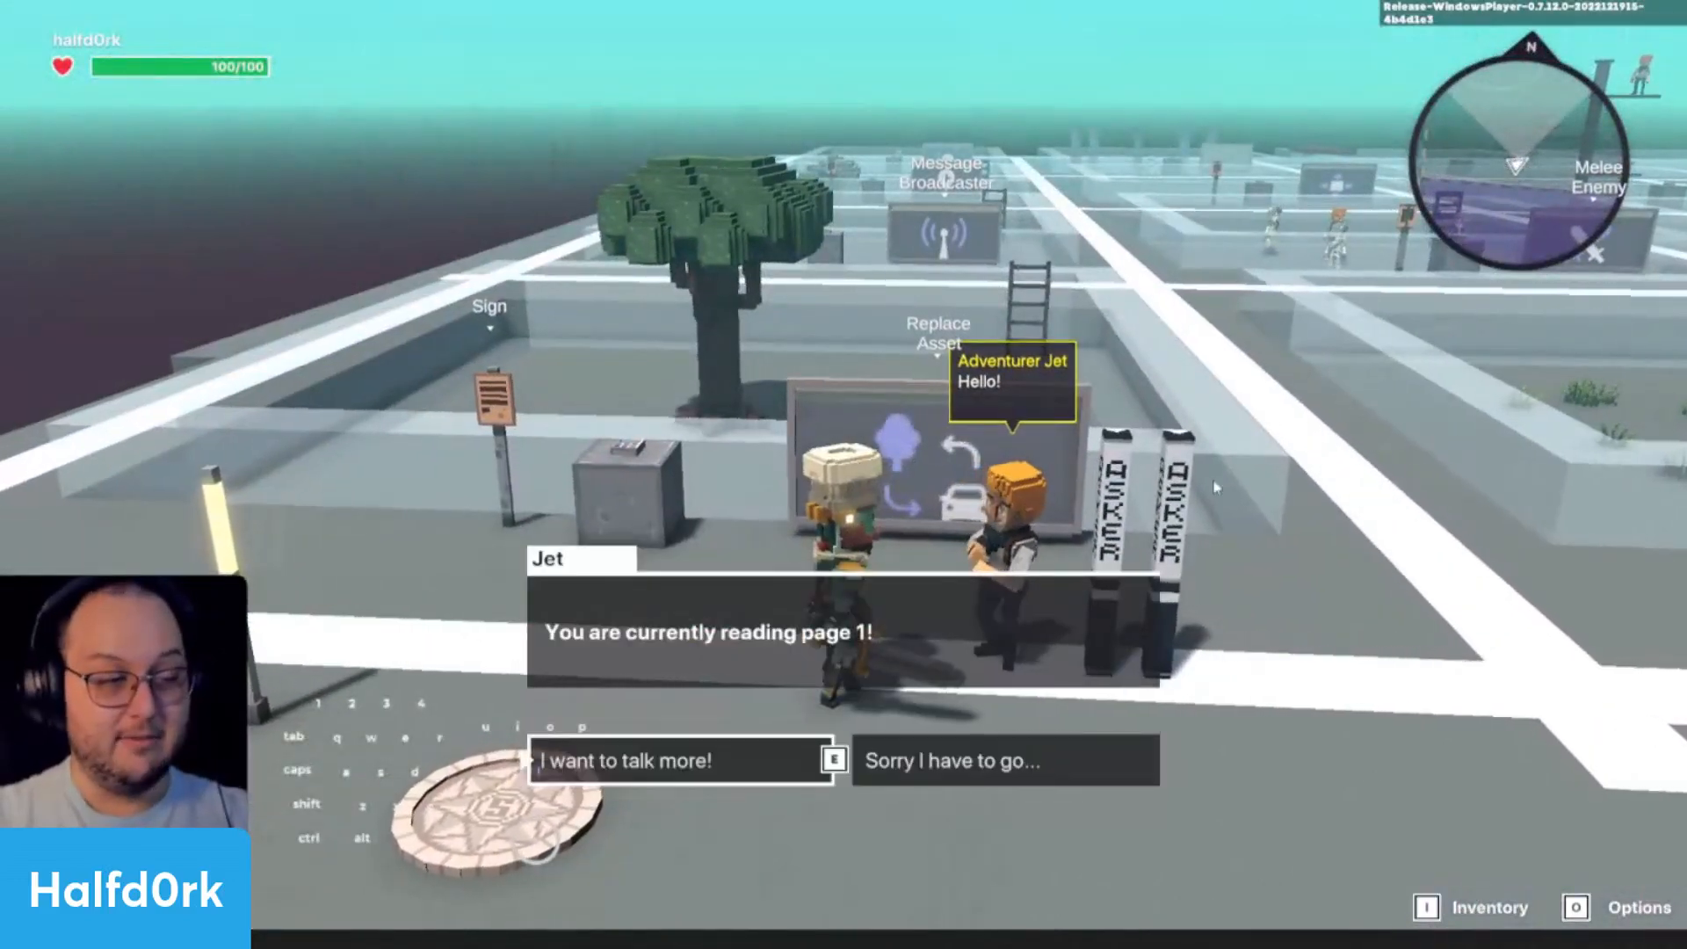
left_click(626, 761)
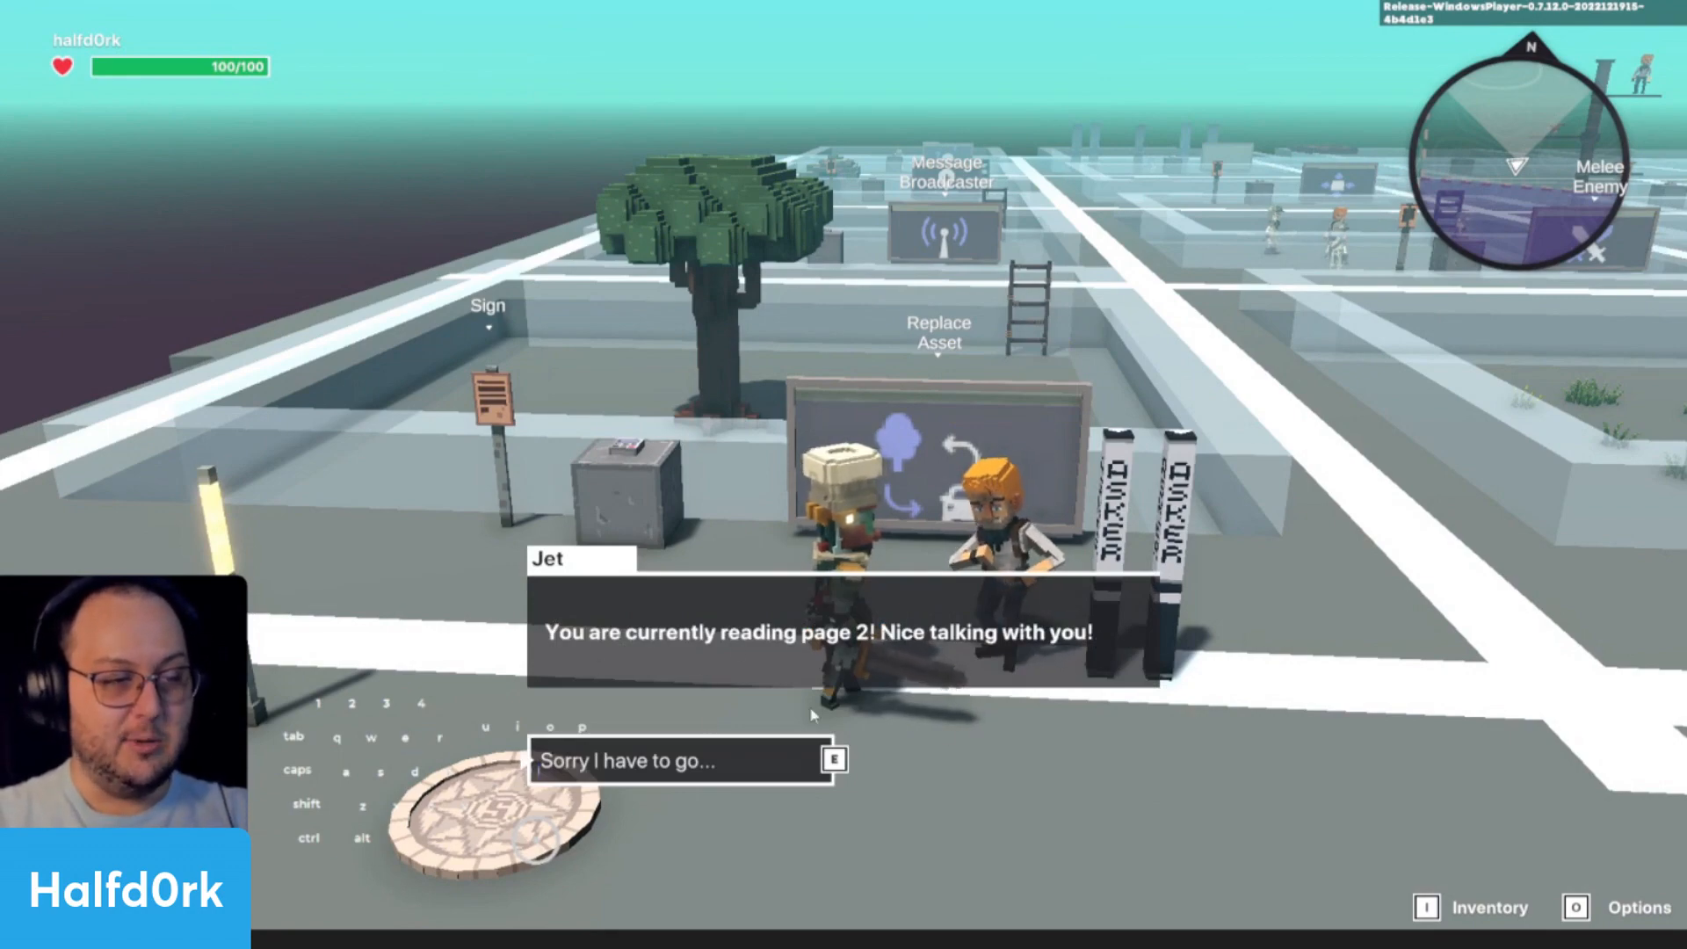
left_click(597, 761)
- Walk around the sign and Asker lamps, then end the playtest and return to editing
key("a")
key("w")
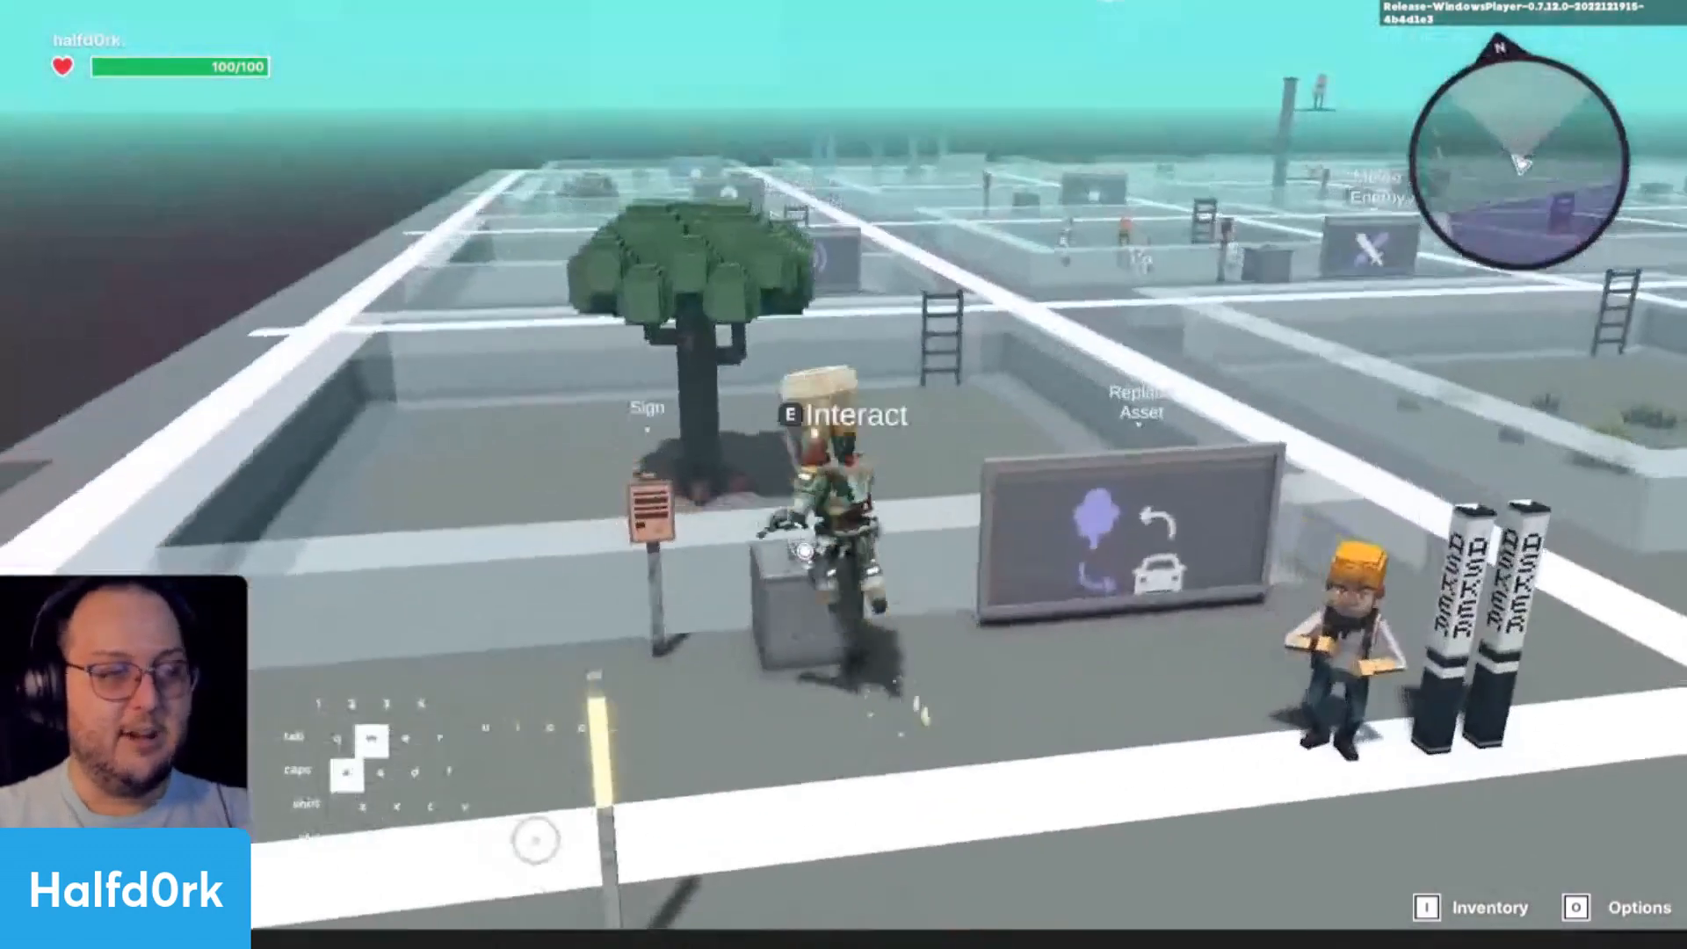
key("d")
key("s")
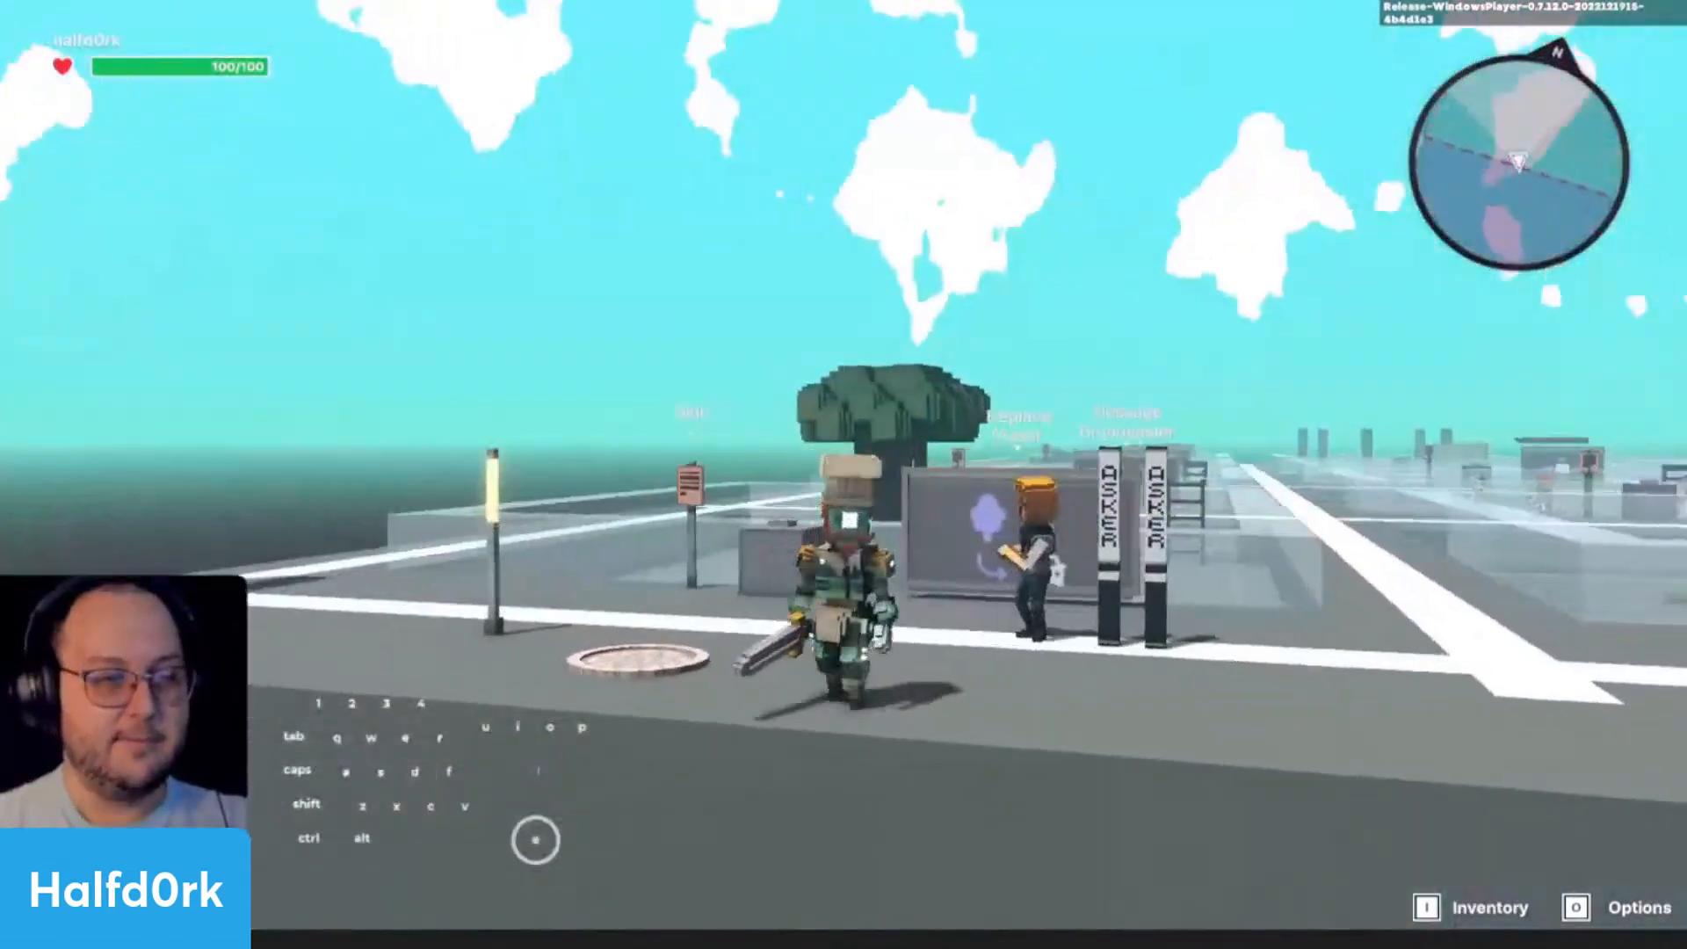
scroll(843, 474, "up", 5)
scroll(844, 474, "down", 5)
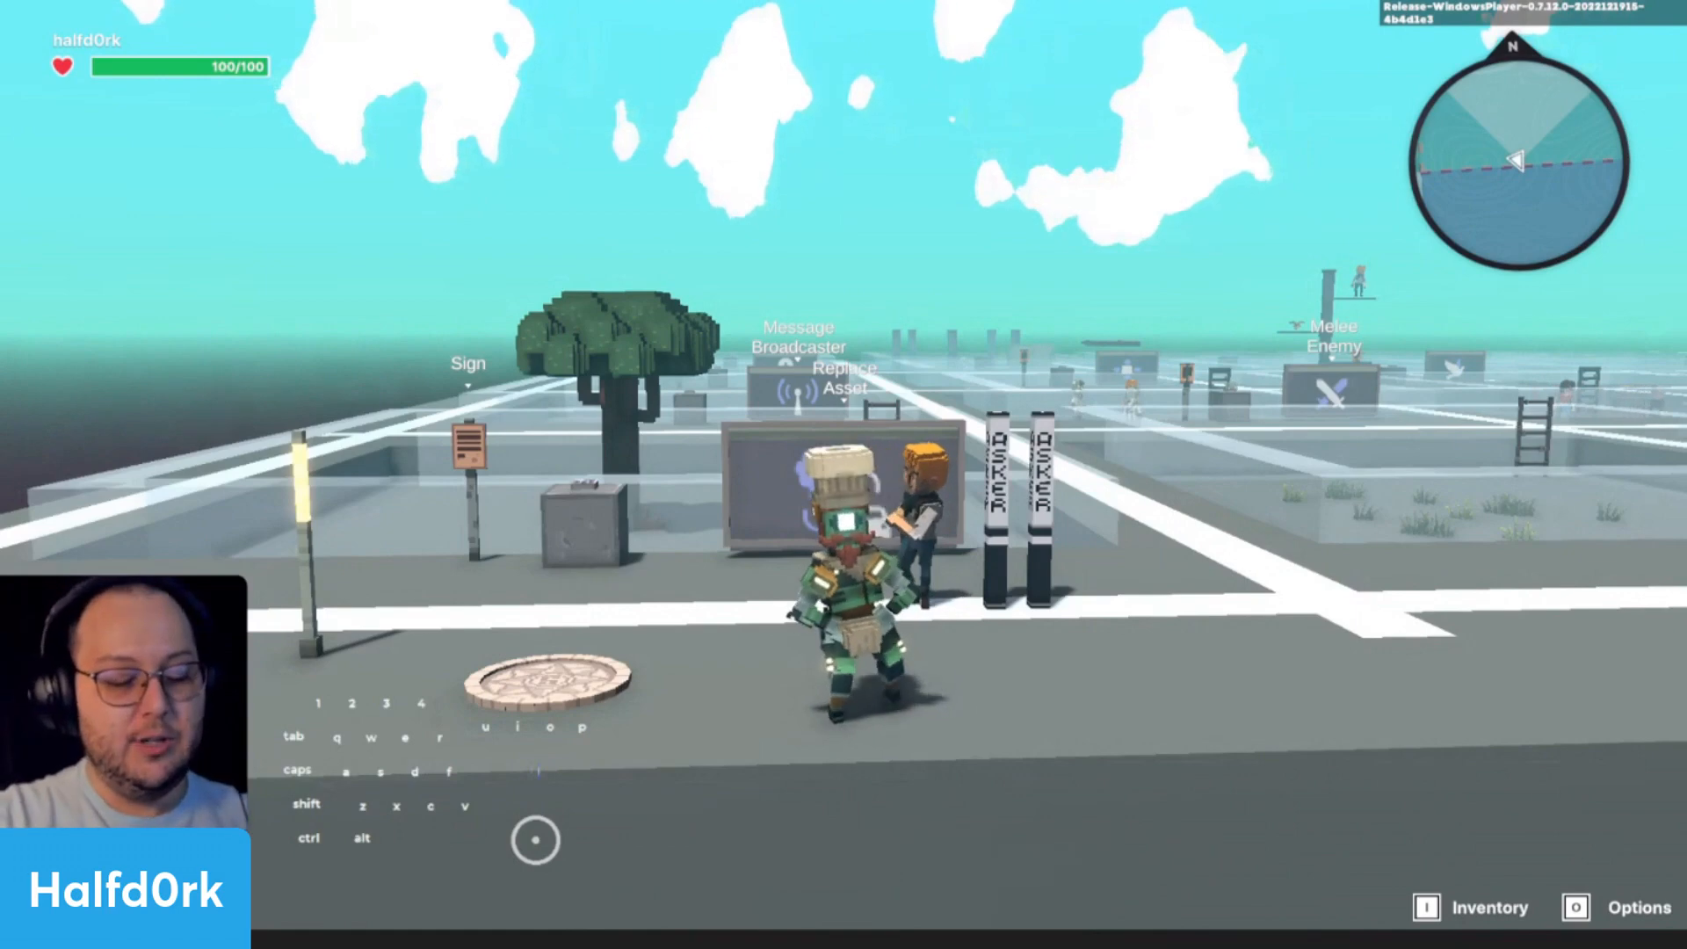
key("Escape")
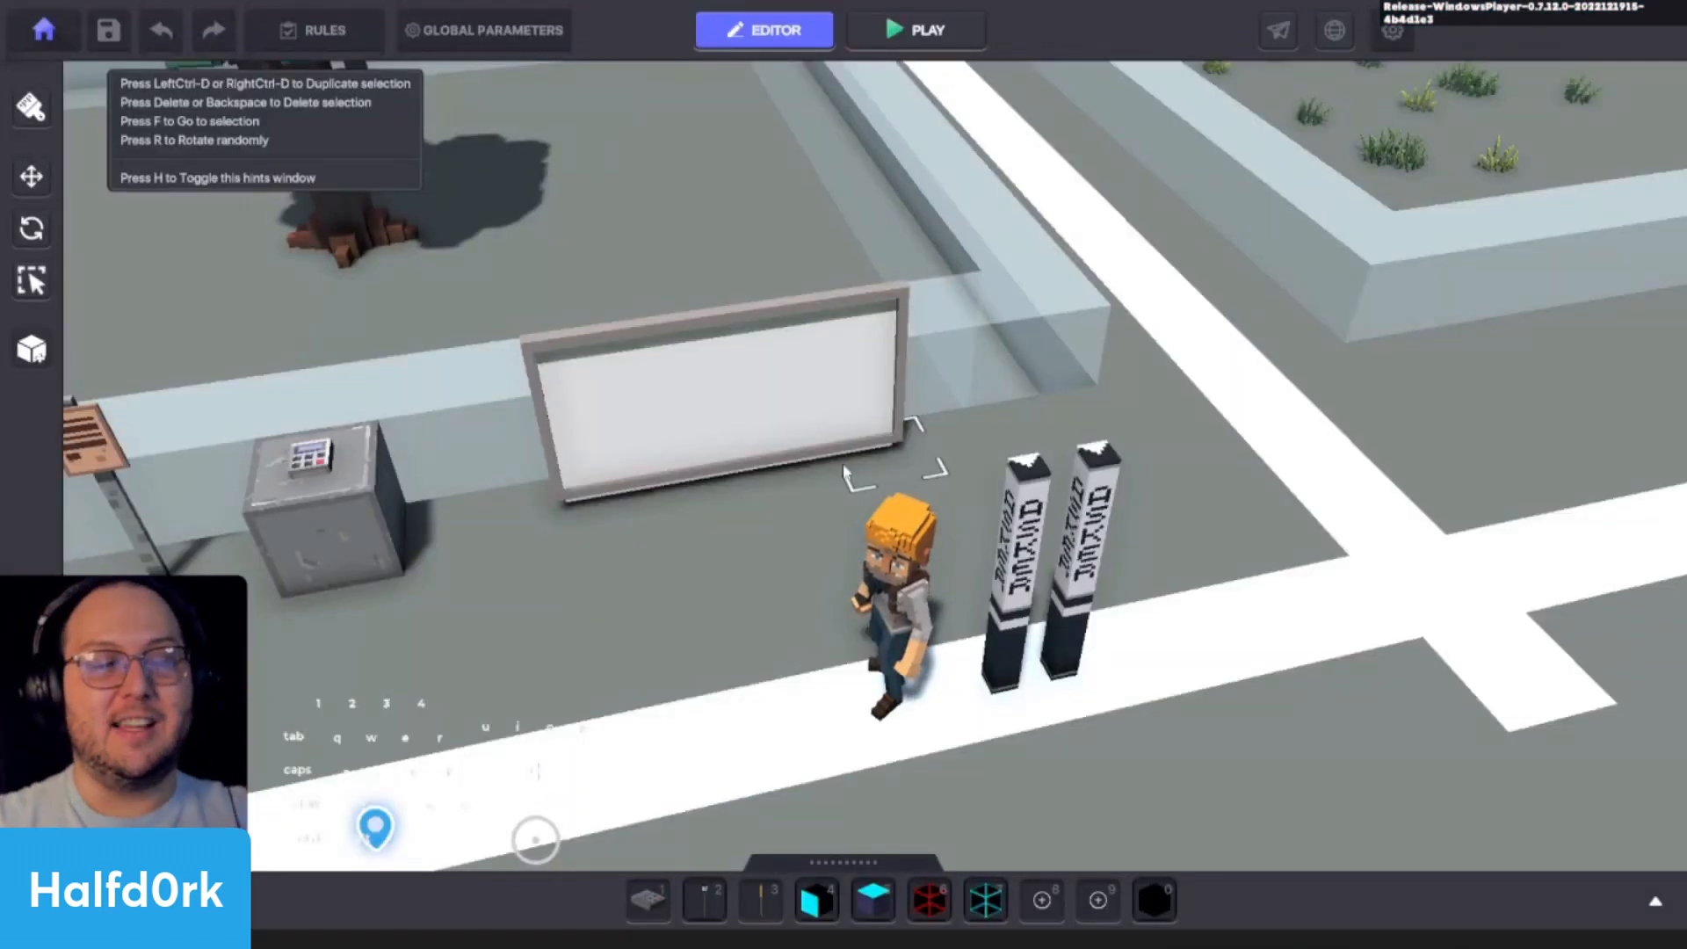
- Select the Asker lamp nearest Jet and examine the lettering on both Asker lamps from several sides
left_click(1025, 529)
scroll(1060, 531, "up", 5)
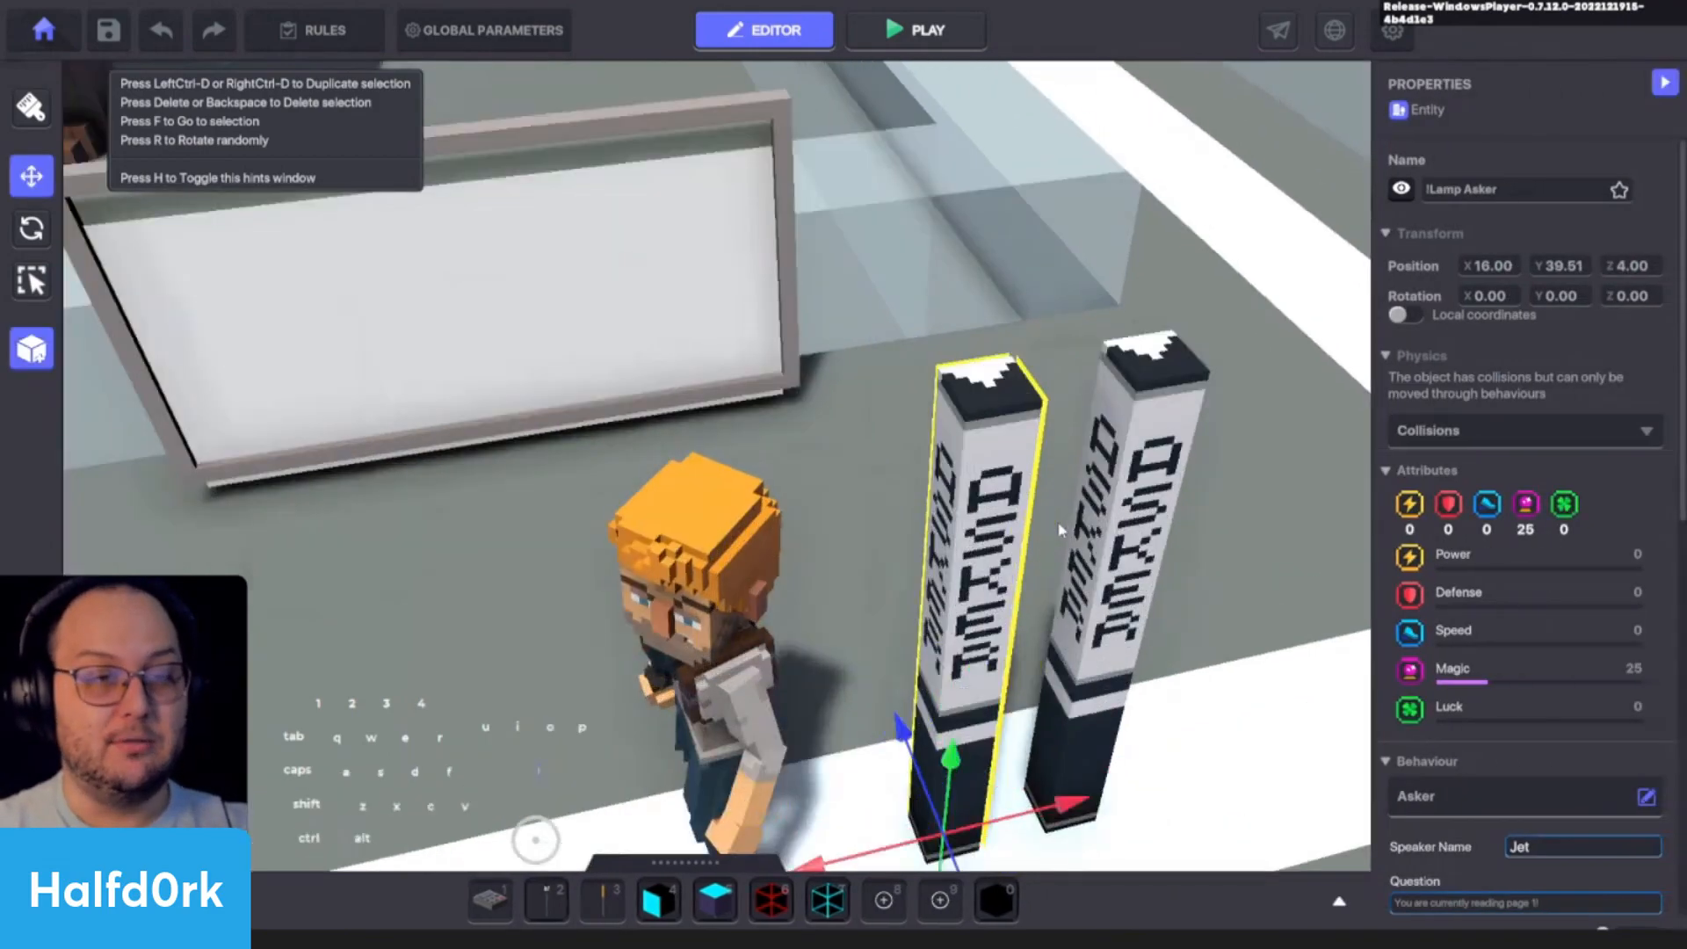
key("w")
left_click_drag(1059, 531, 1262, 353, "alt")
key("w")
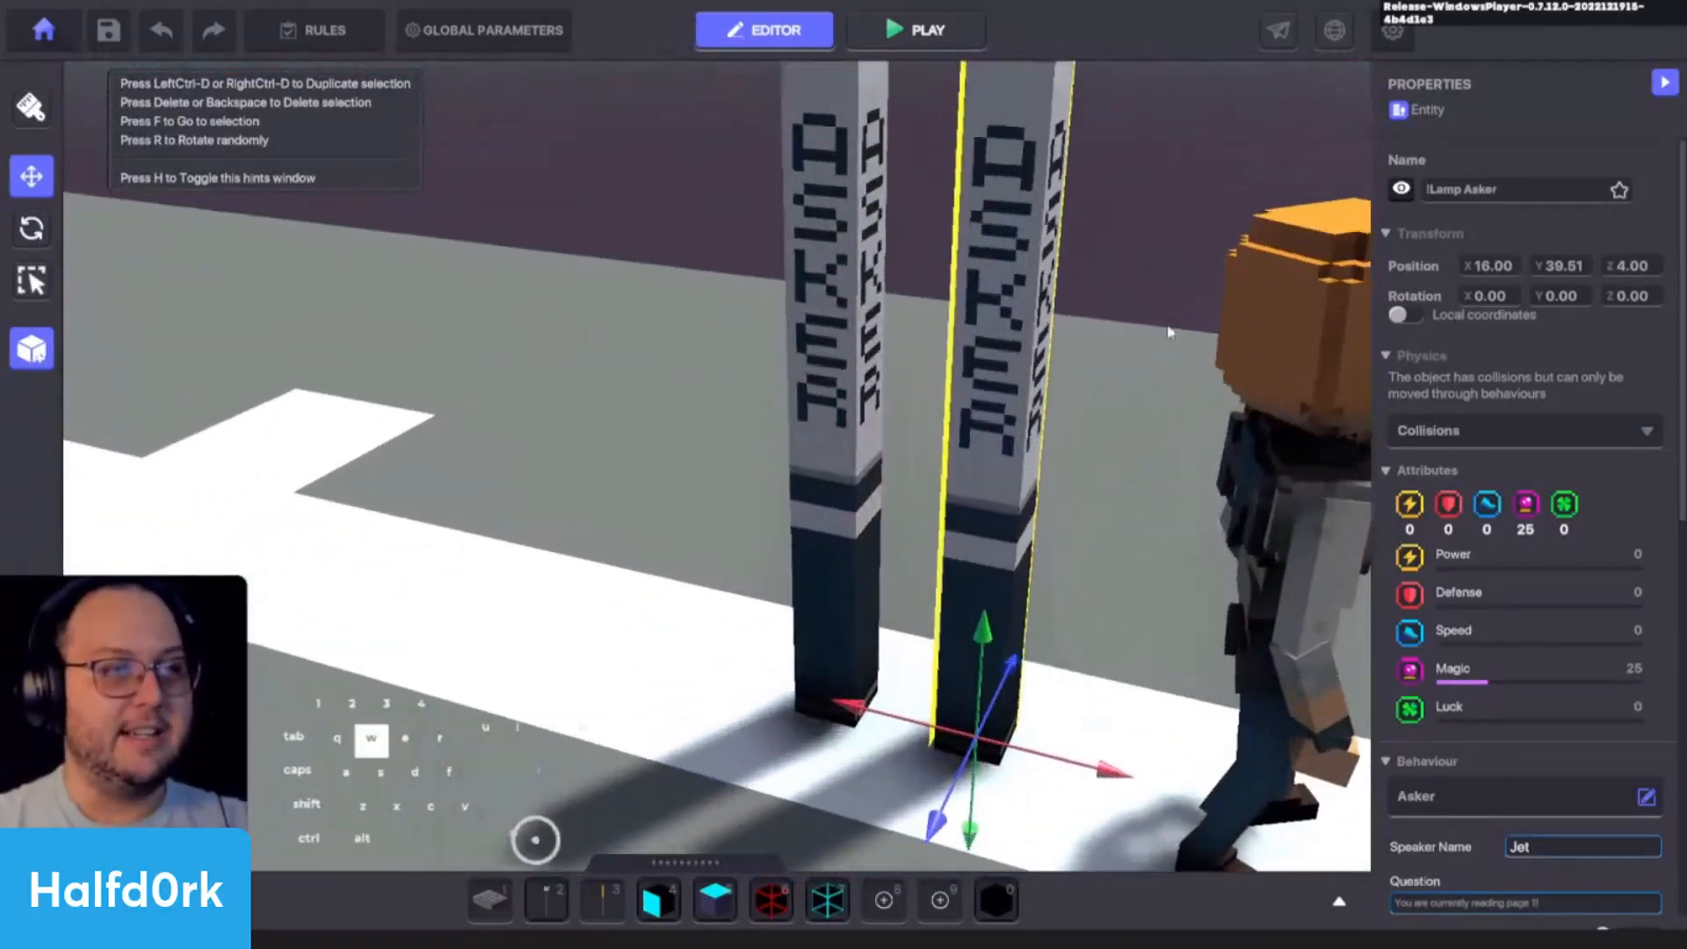
right_click_drag(1168, 332, 980, 440)
key("d")
right_click_drag(542, 440, 944, 432)
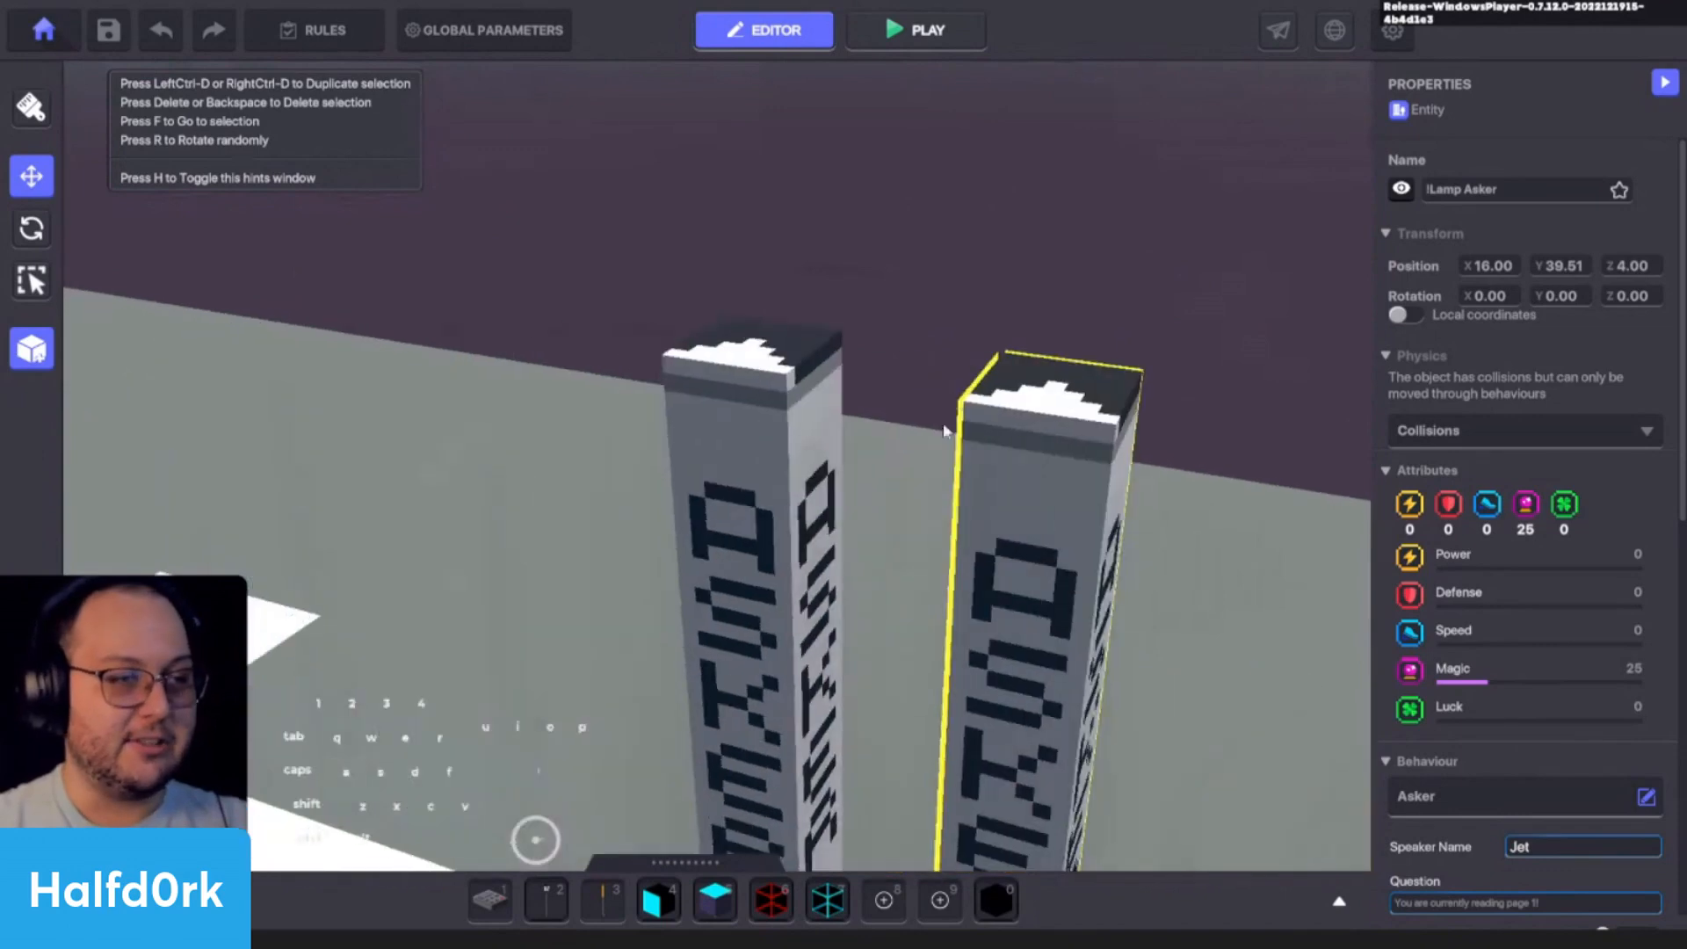
left_click_drag(1036, 700, 995, 329, "alt")
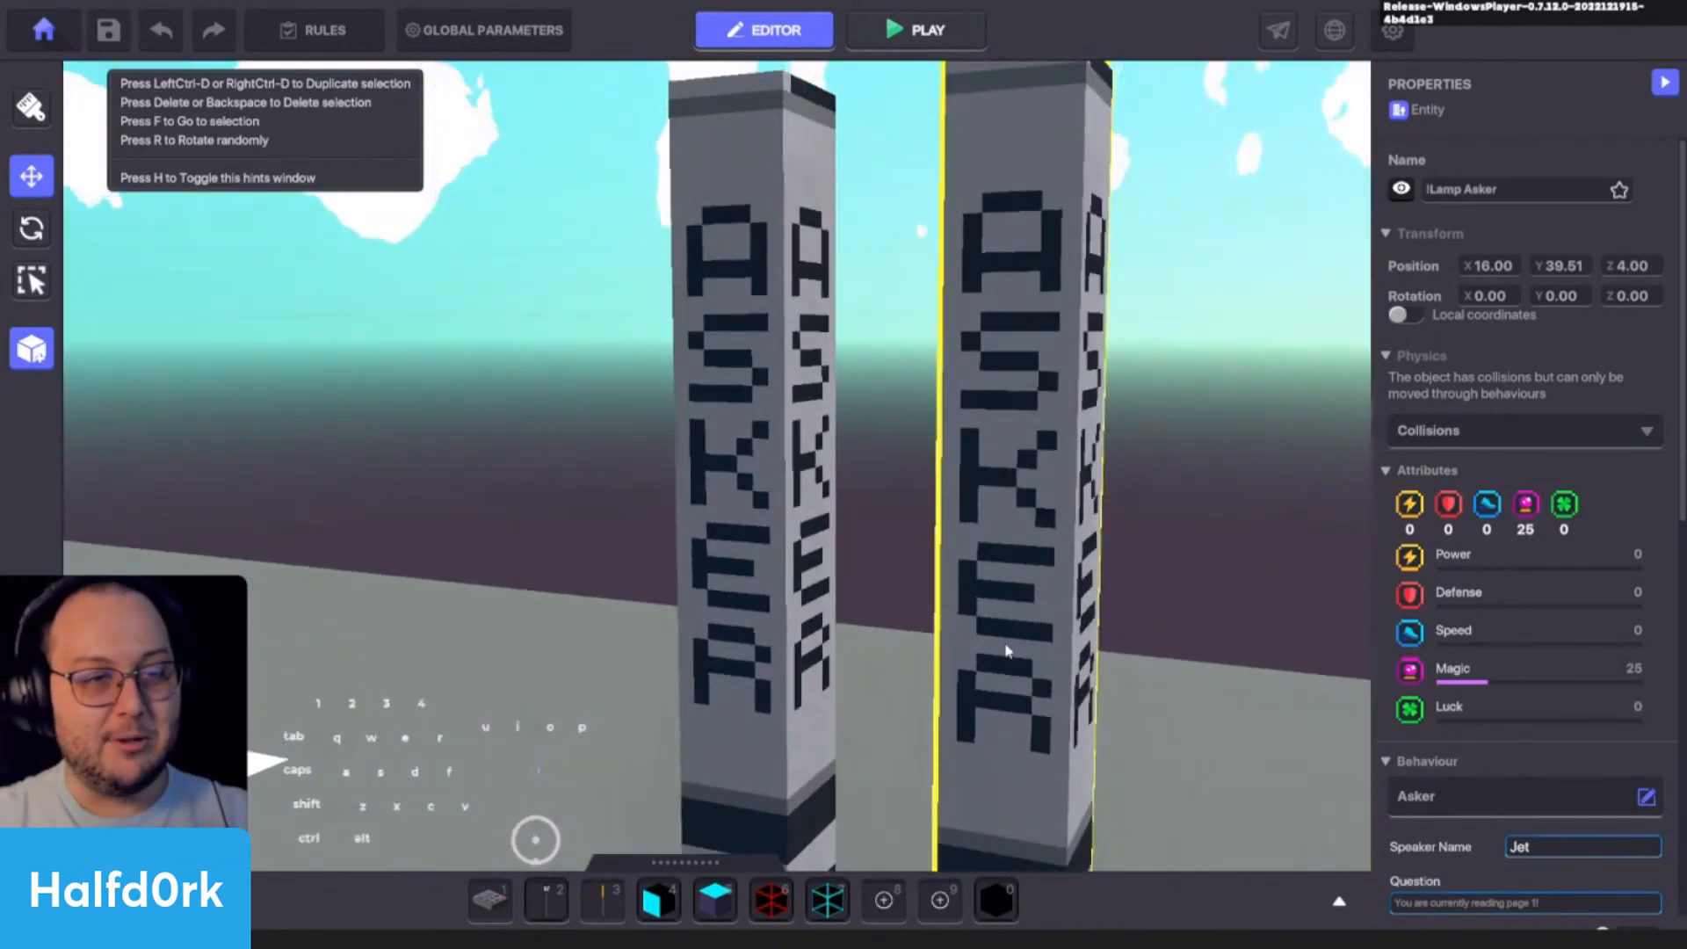
left_click_drag(1146, 375, 847, 474, "alt")
scroll(887, 480, "down", 4)
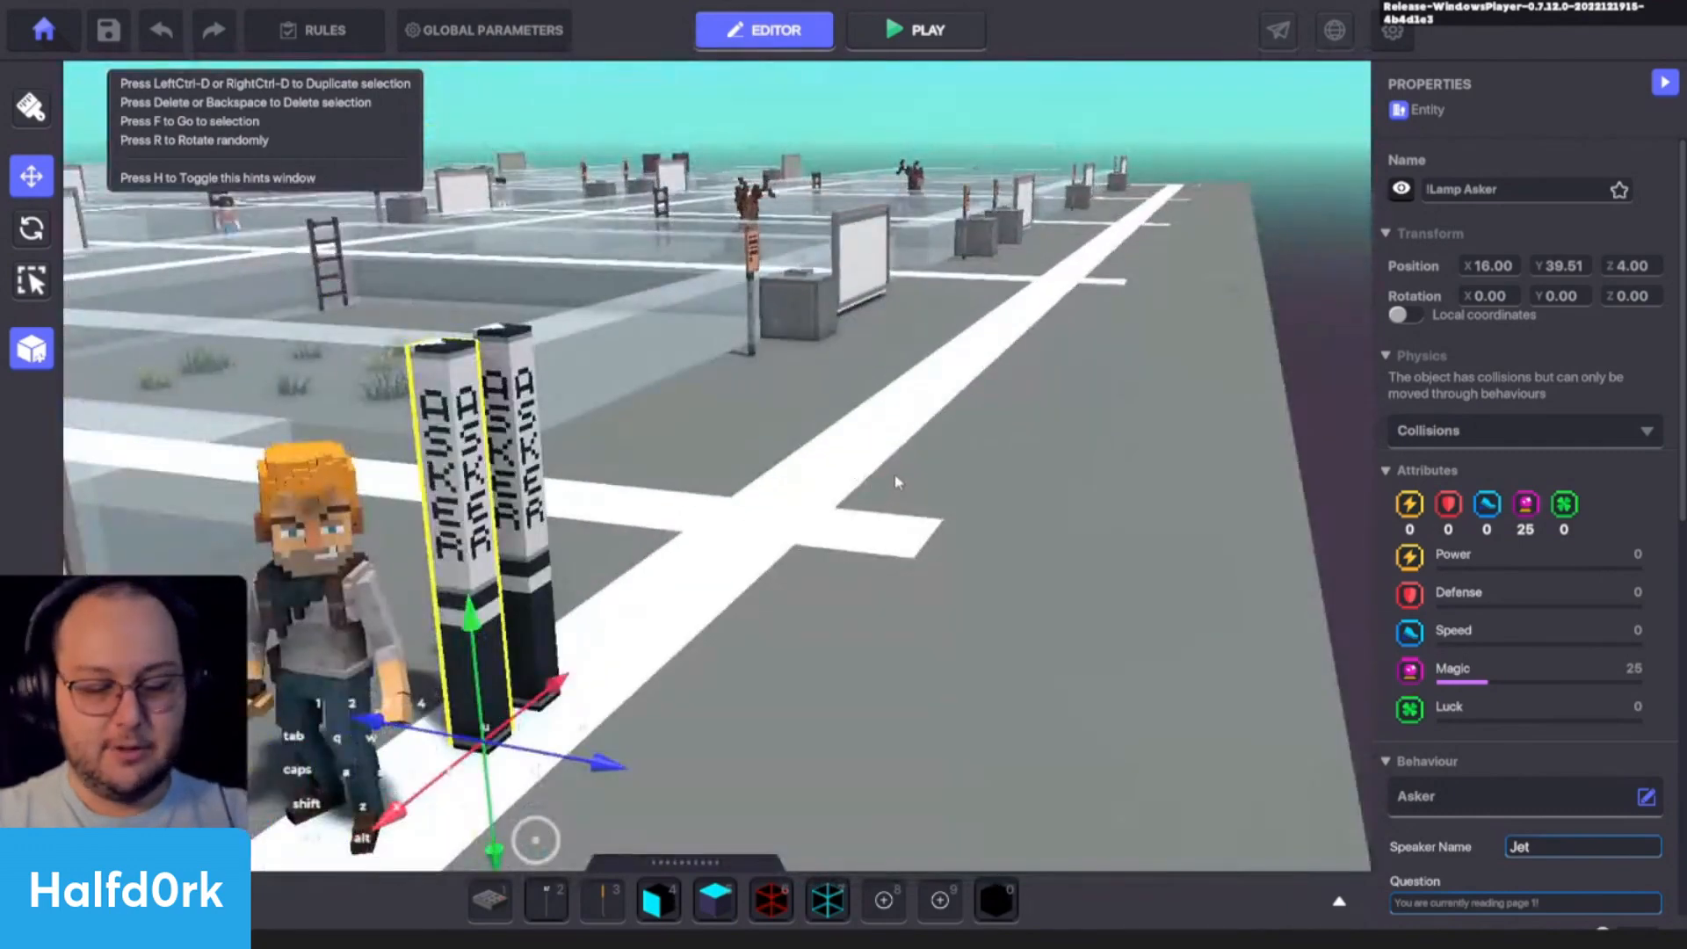
- Search the asset library for "log" and pick the !Lamp Logic entity for placement
key("Tab")
left_click(333, 458)
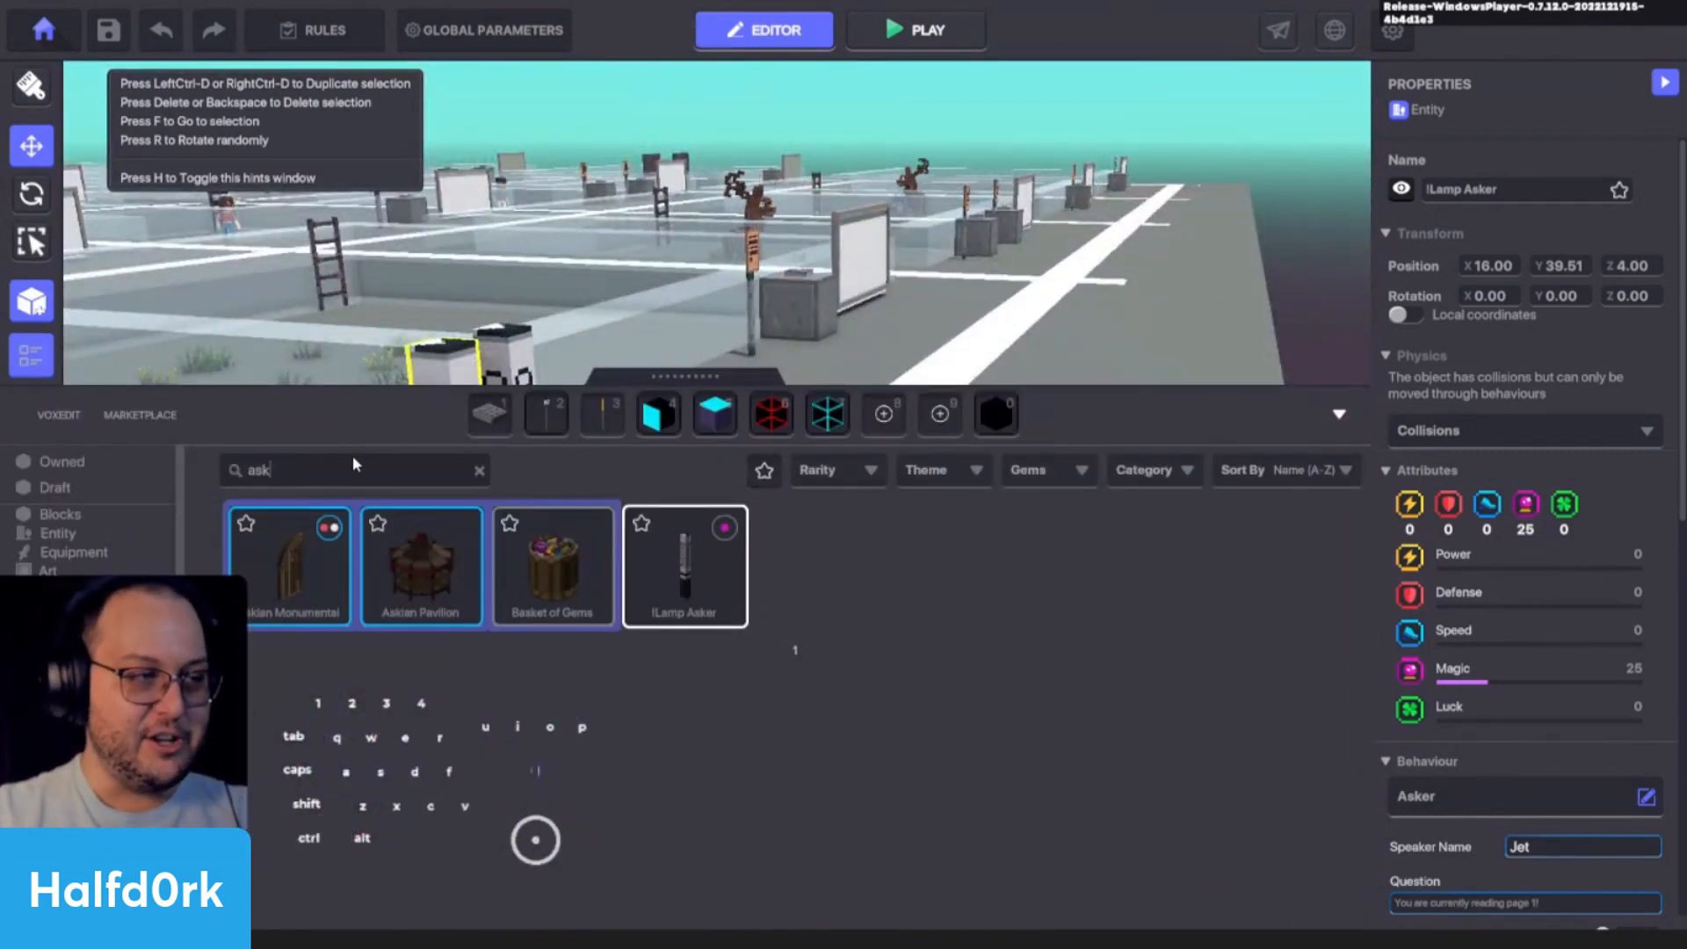
key("BackSpace")
key("BackSpace")
key("BackSpace")
type("log")
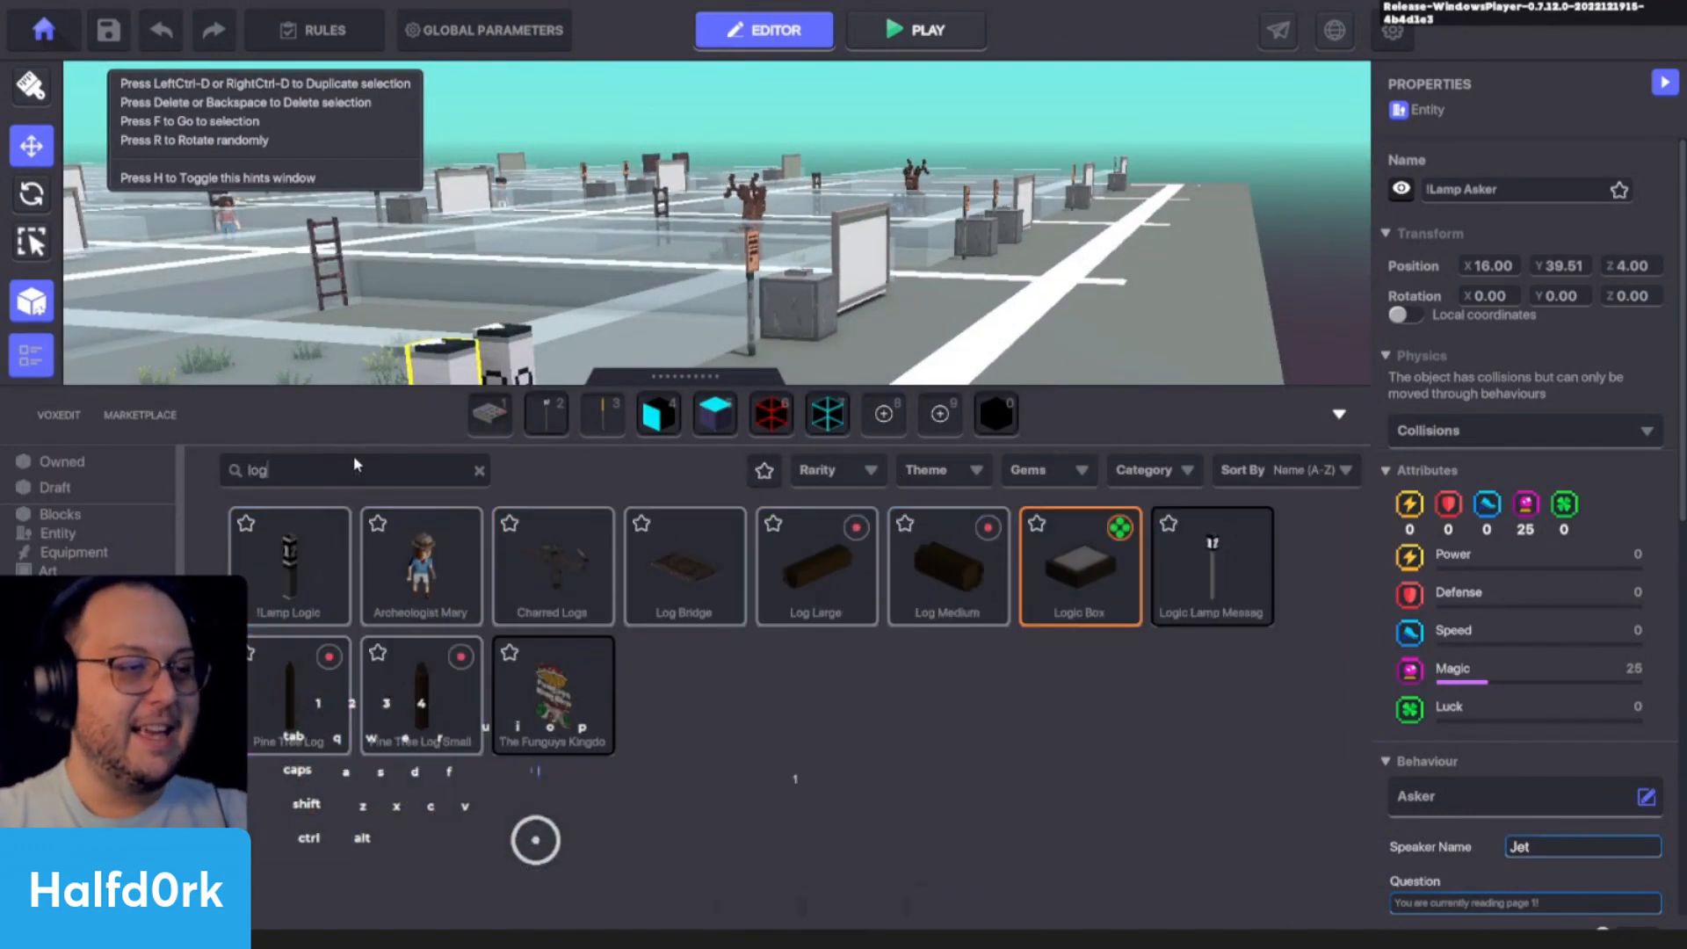
left_click(308, 591)
key("Tab")
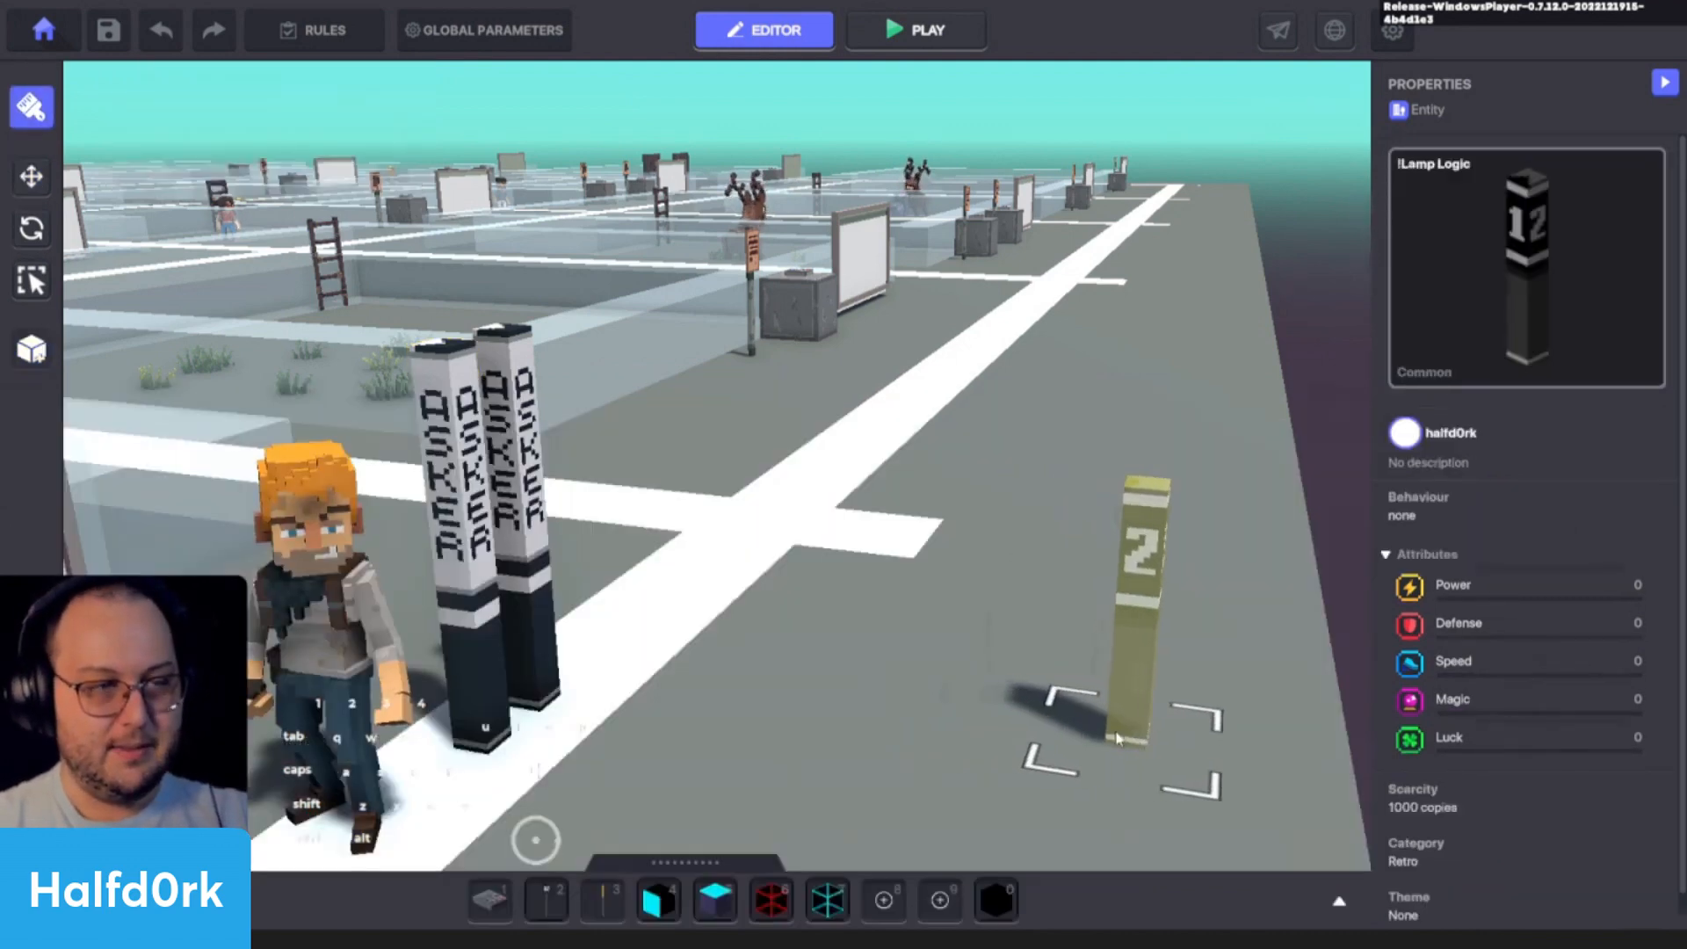
- Place a !Lamp Logic entity on the ground near the Asker lamps at about X 17.2, Z 1.8 and compare them
left_click(920, 713)
scroll(1089, 701, "up", 4)
key("c")
left_click(610, 567)
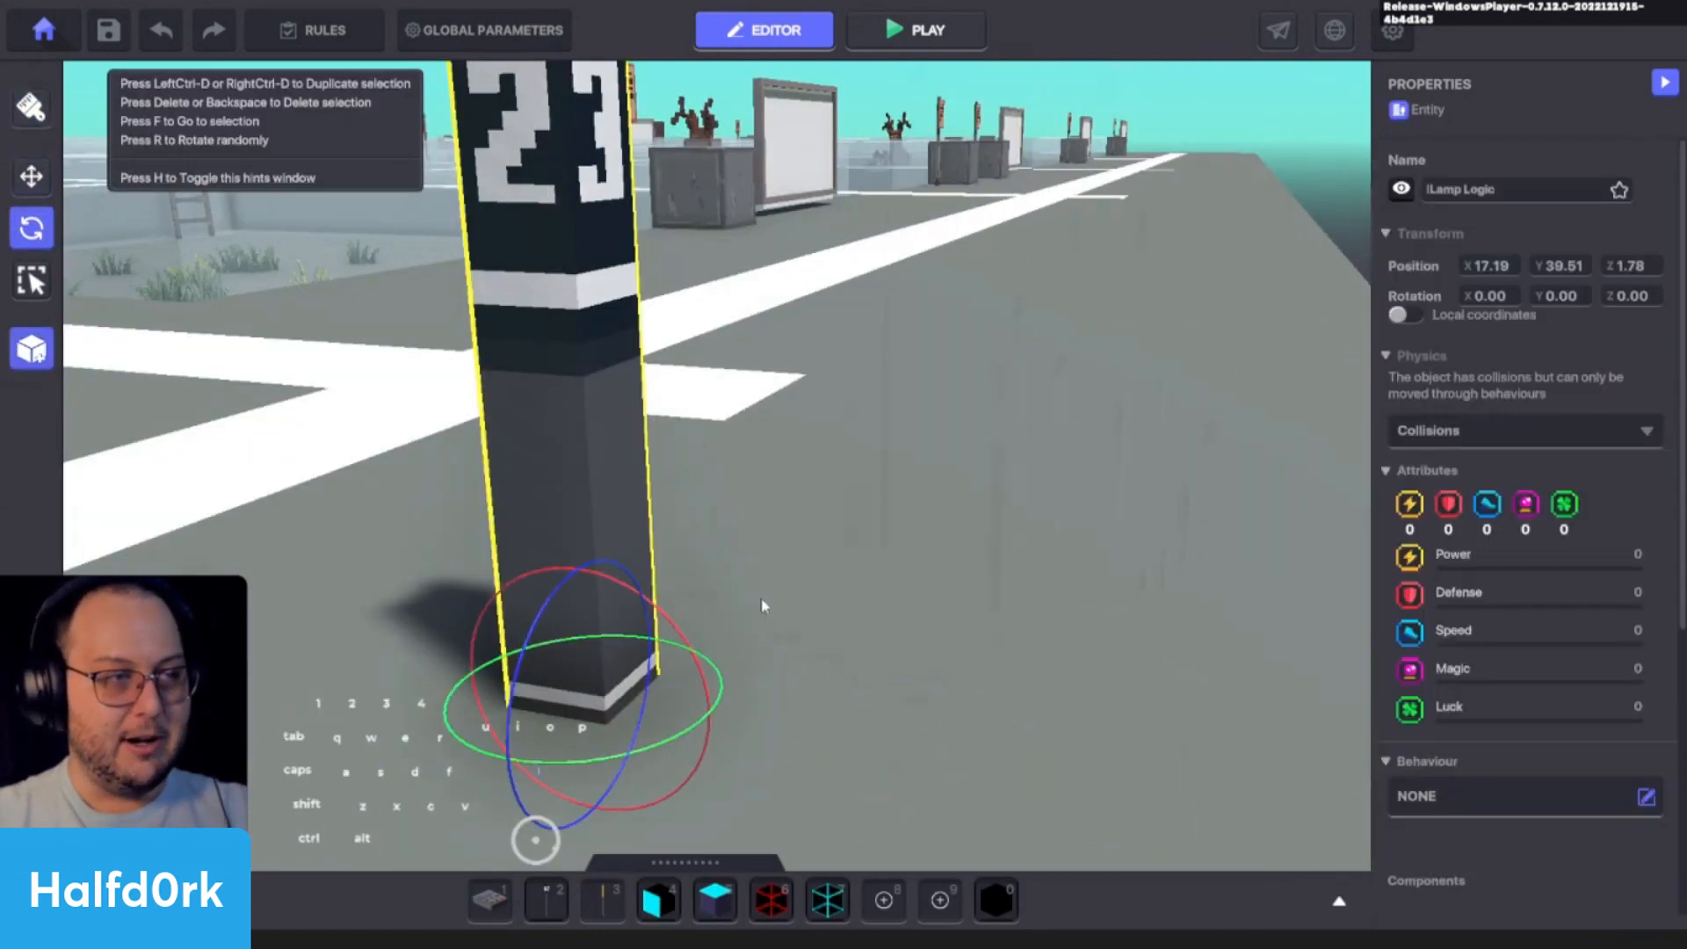
mouse_move(764, 606)
left_mouse_down("alt")
mouse_move(1136, 671)
mouse_move(1035, 779)
mouse_move(694, 720)
mouse_move(606, 624)
left_mouse_up("alt")
key("space")
key("a")
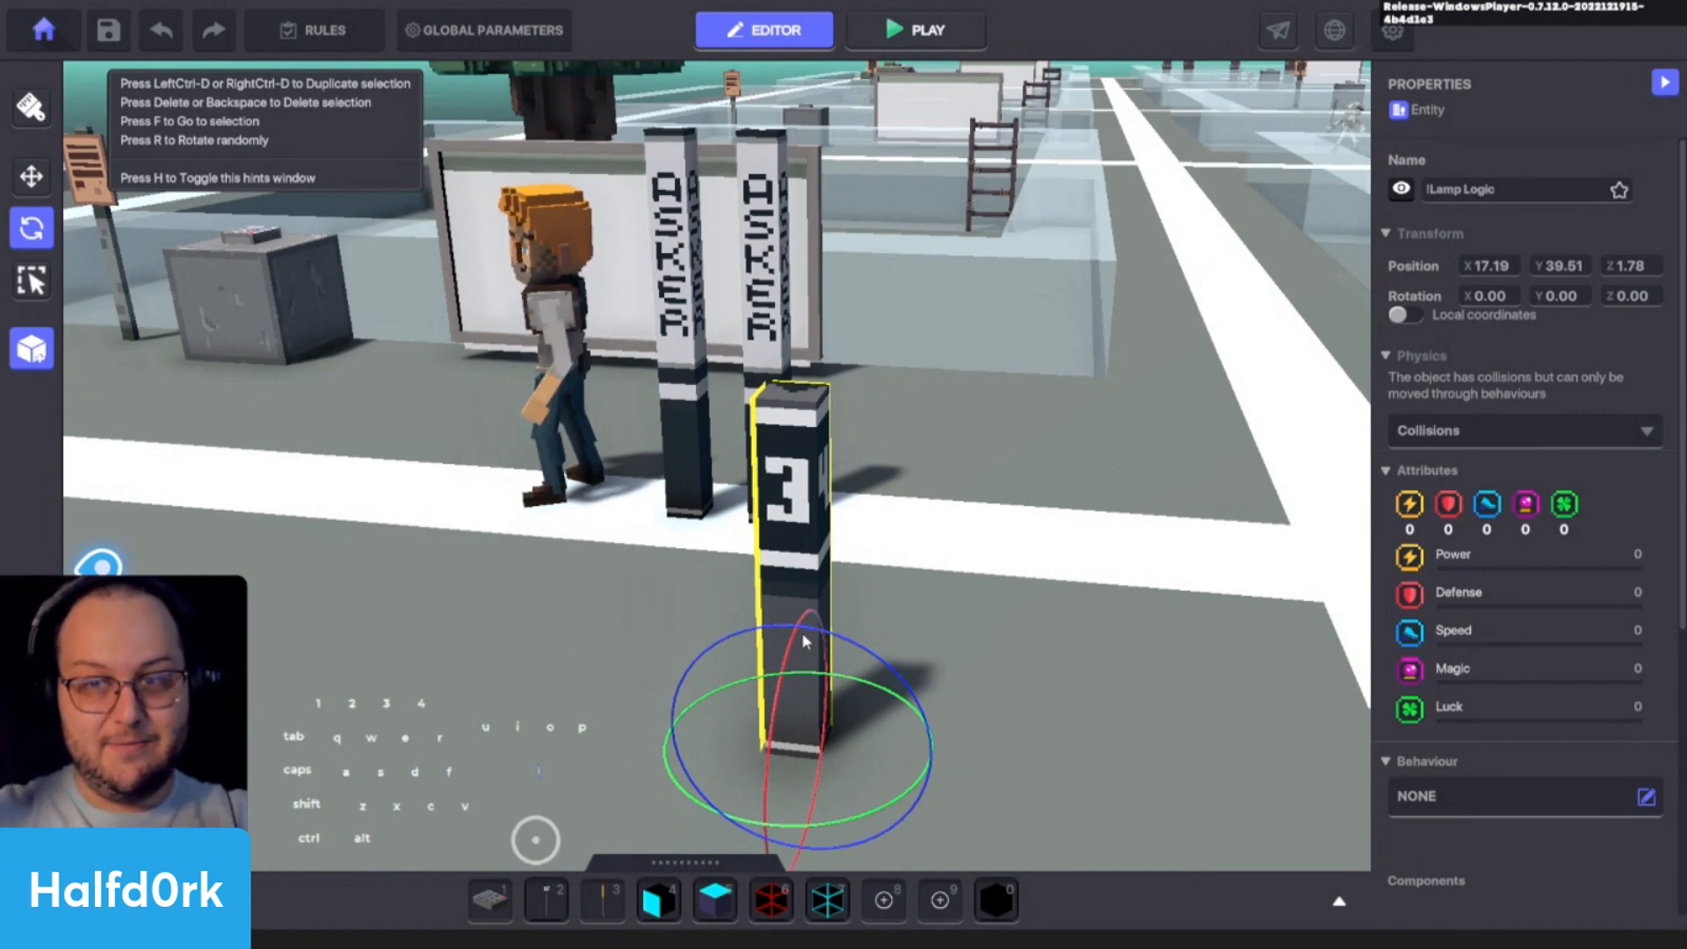
- Turn off the visibility of both !Lamp Asker entities beside Jet
left_click(680, 277)
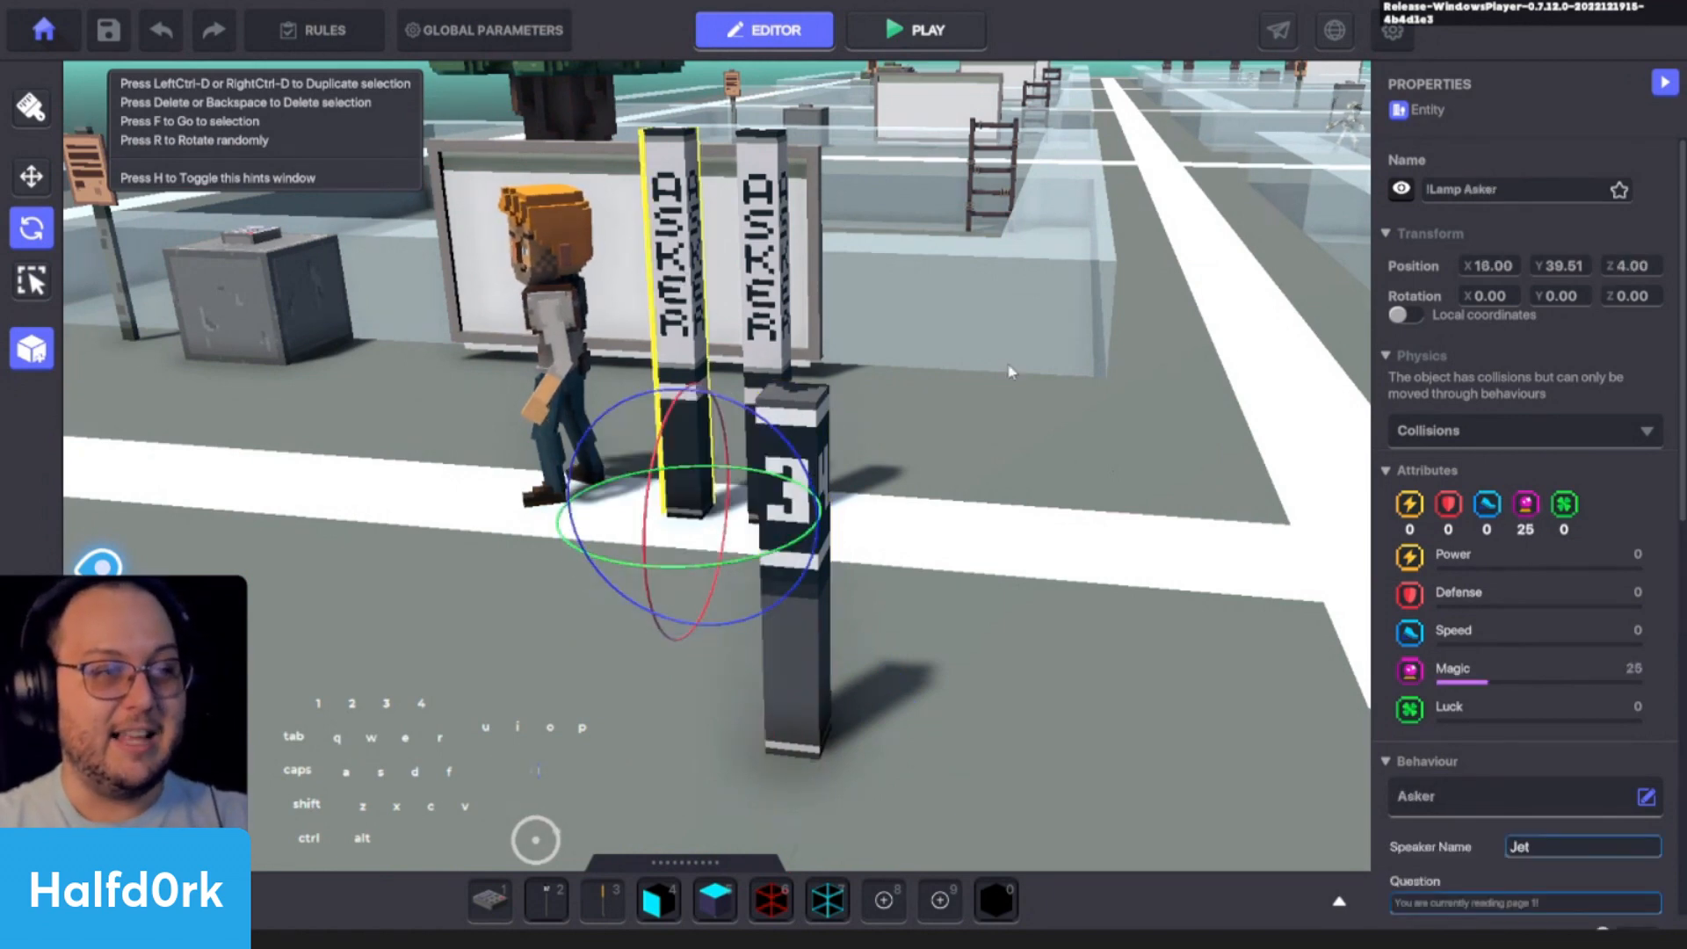
left_click(1401, 189)
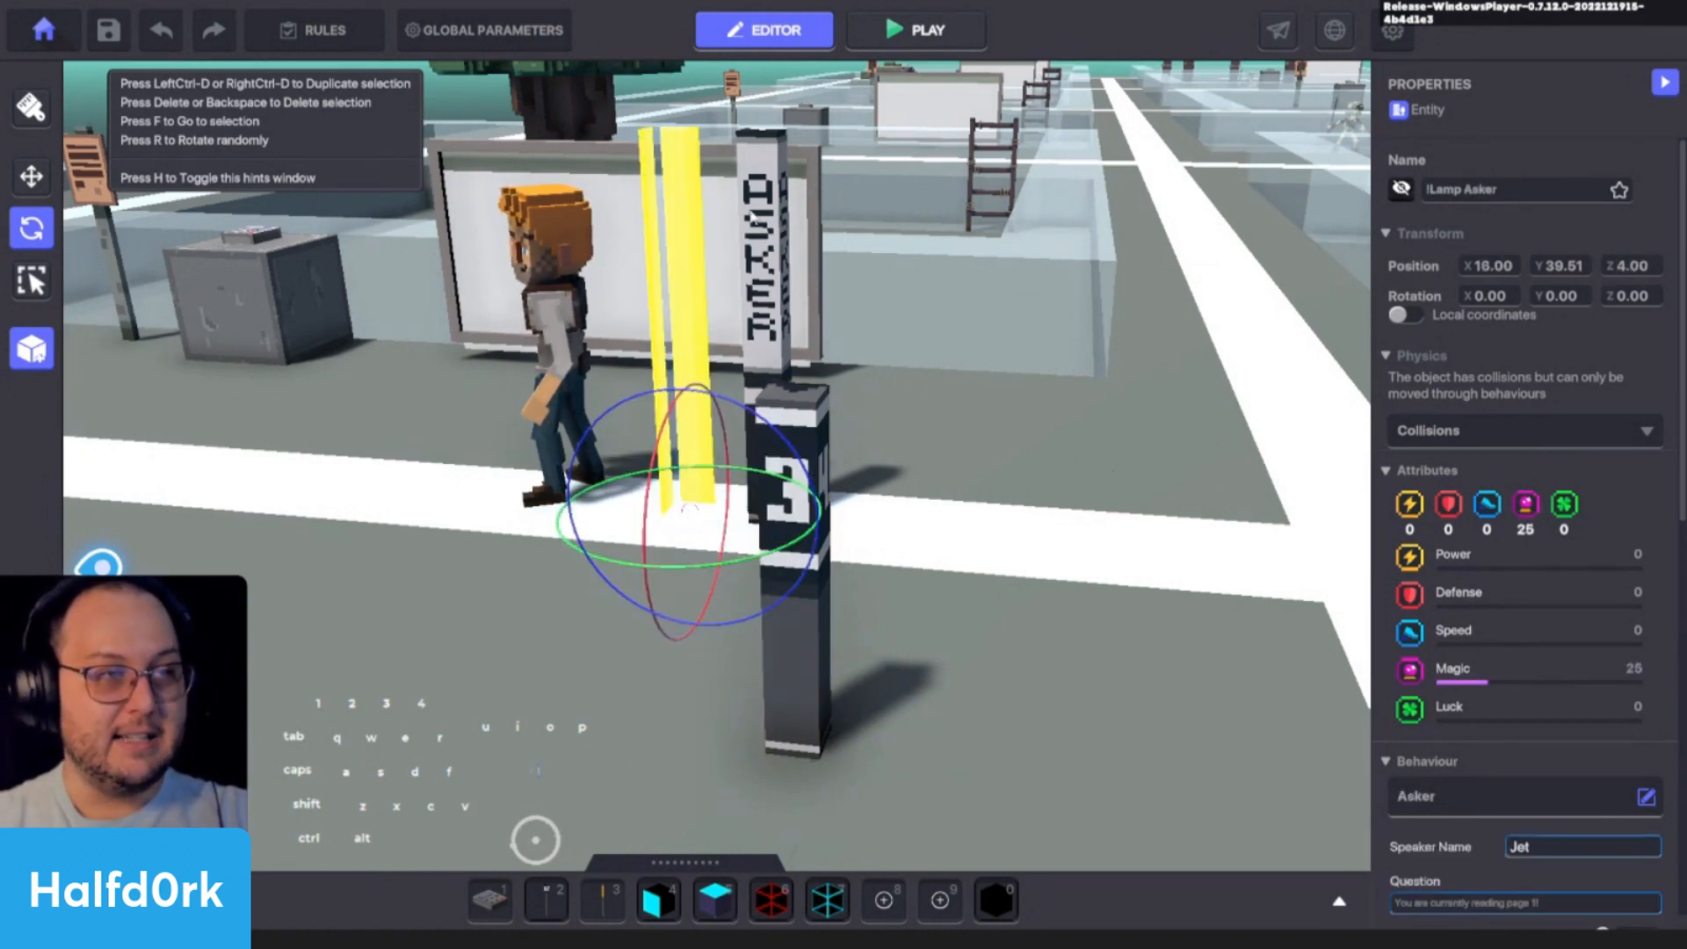
left_click(753, 217)
left_click(1400, 189)
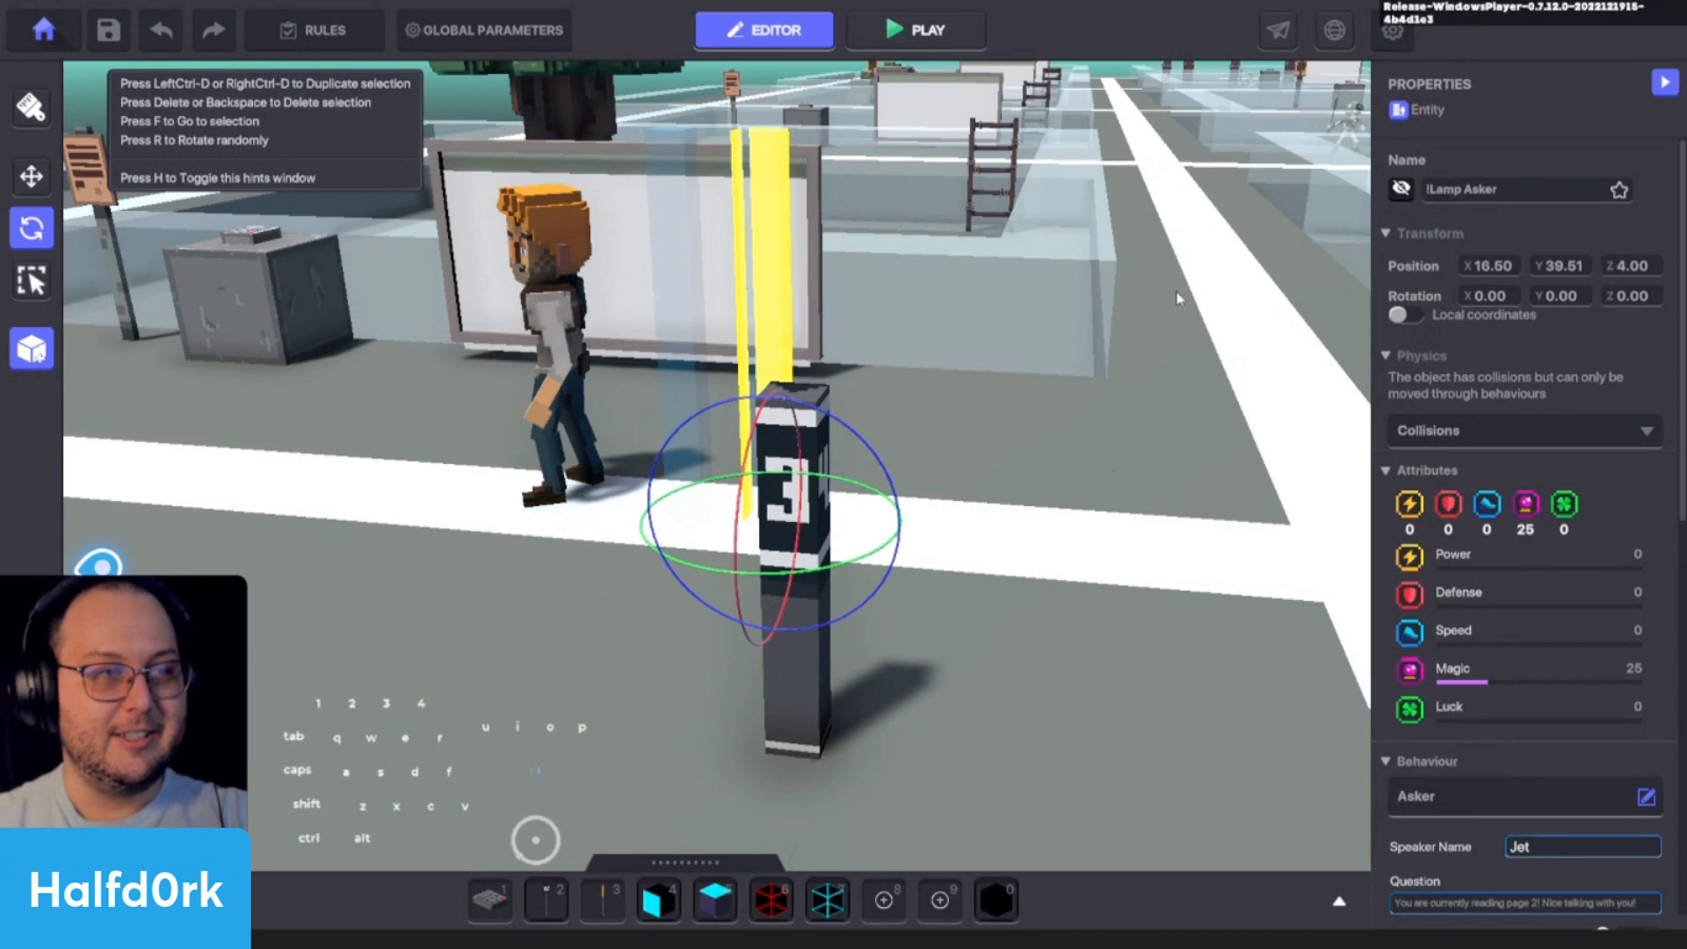
- Delete the !Lamp Logic entity standing in front of the Asker lamps
left_click(664, 165)
left_click(809, 680)
key("Delete")
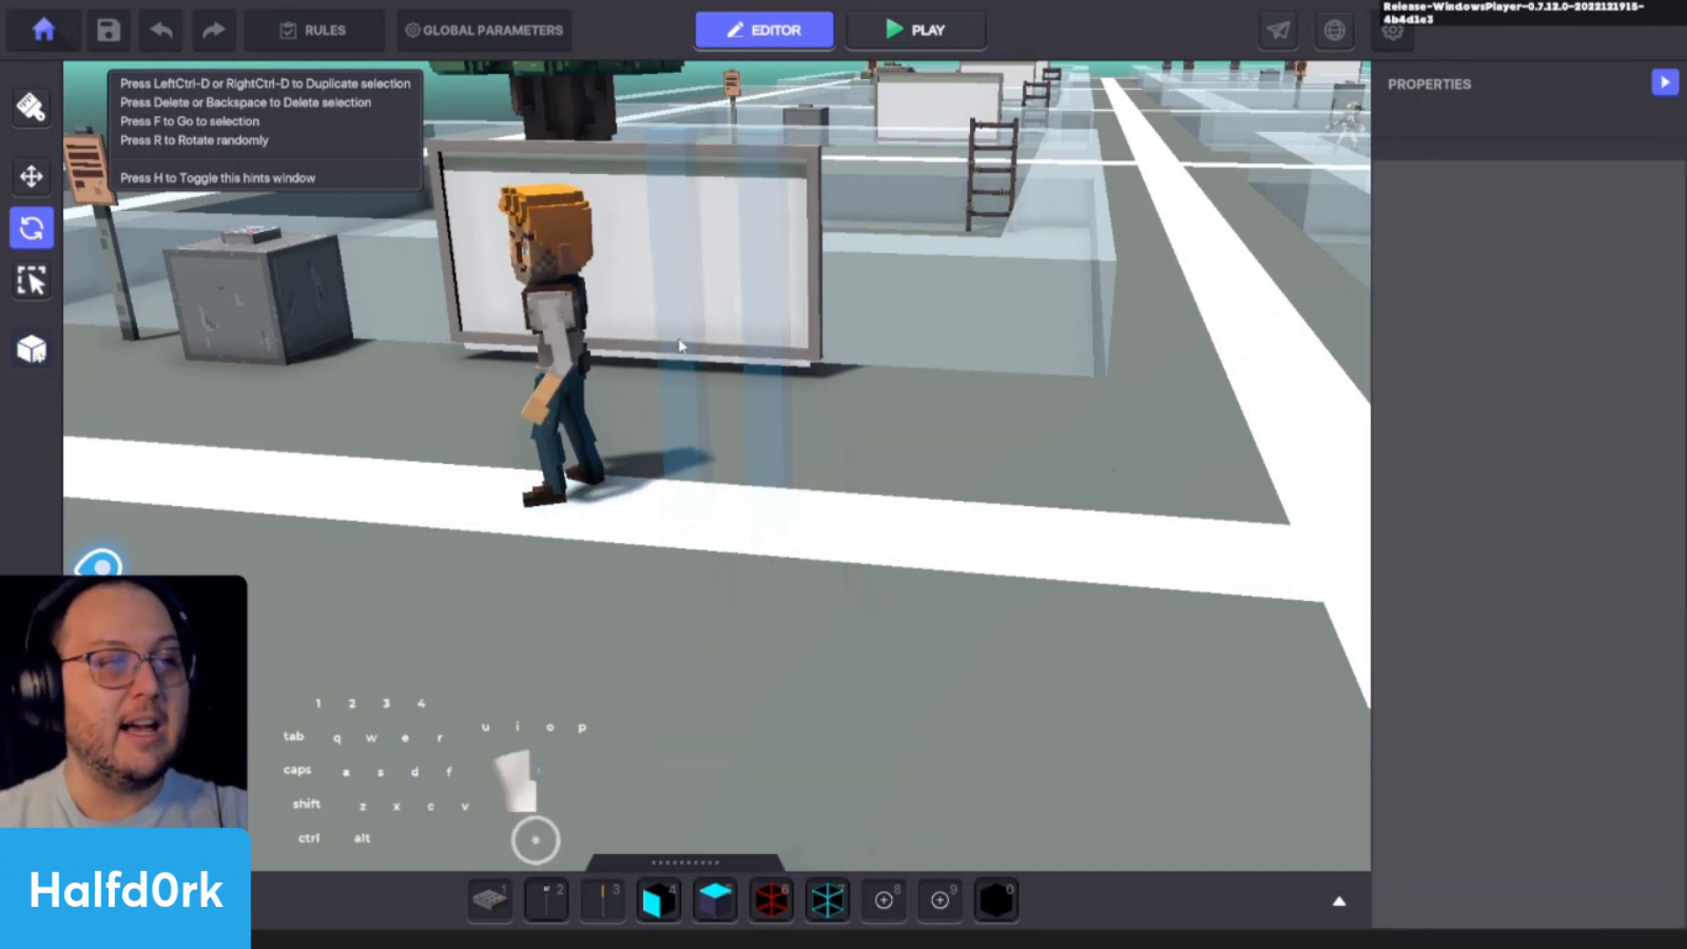
- Turn the visibility of both !Lamp Asker entities back on
left_click(680, 341)
left_click(1402, 190)
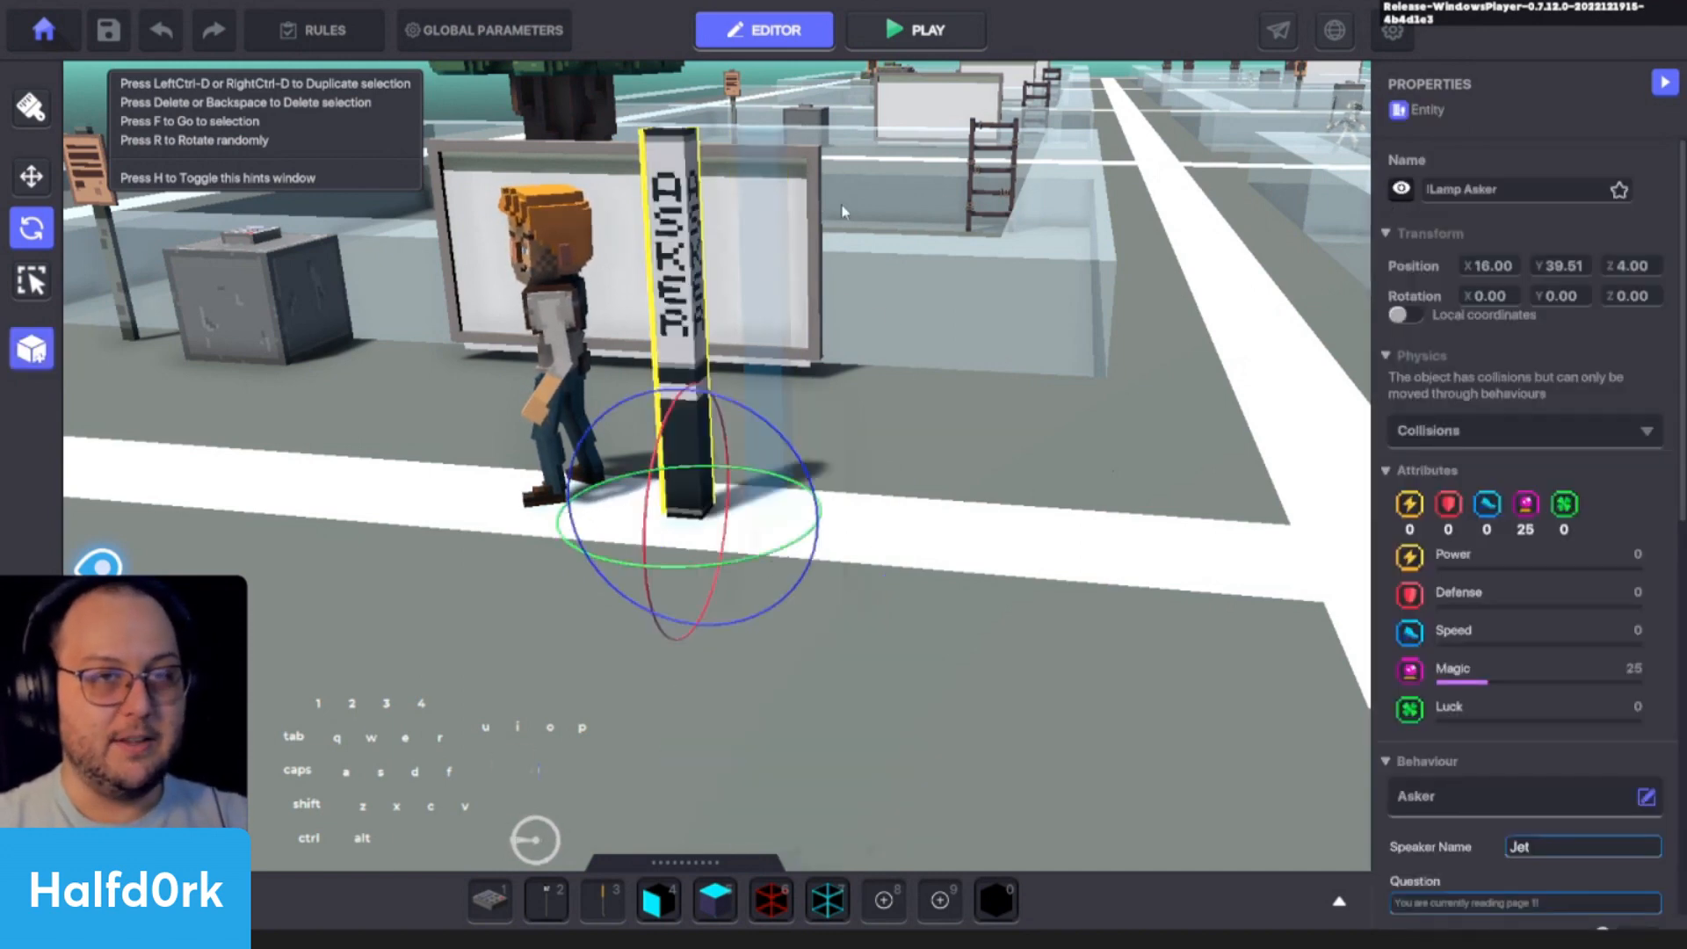
left_click(790, 220)
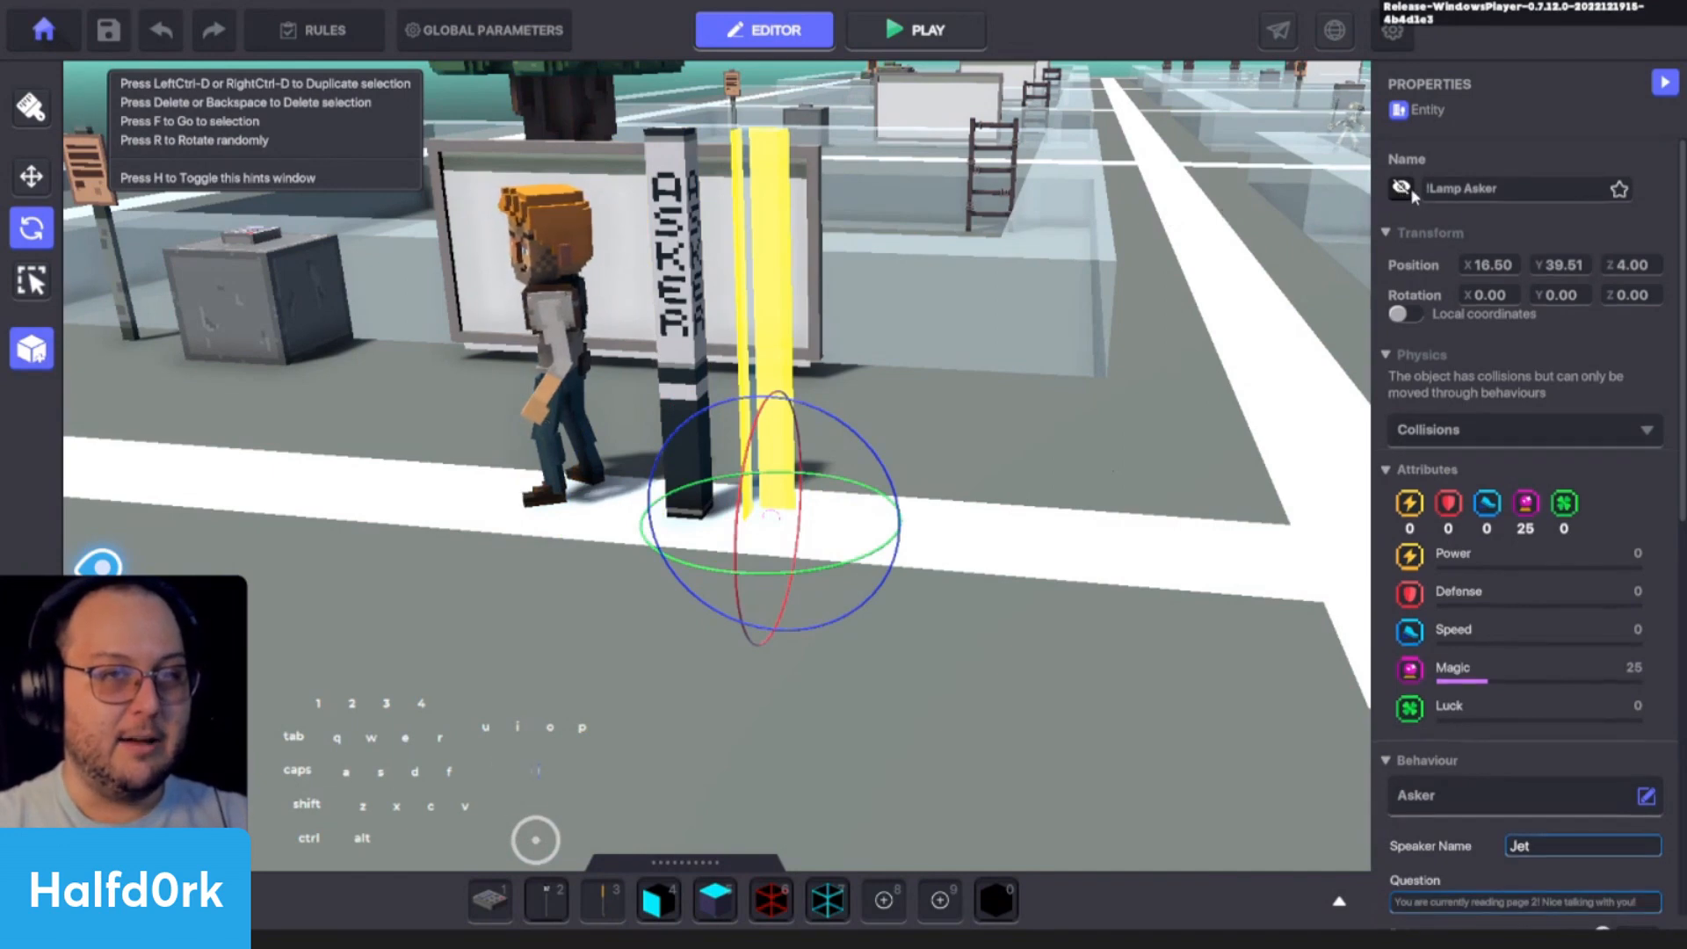
left_click(1402, 189)
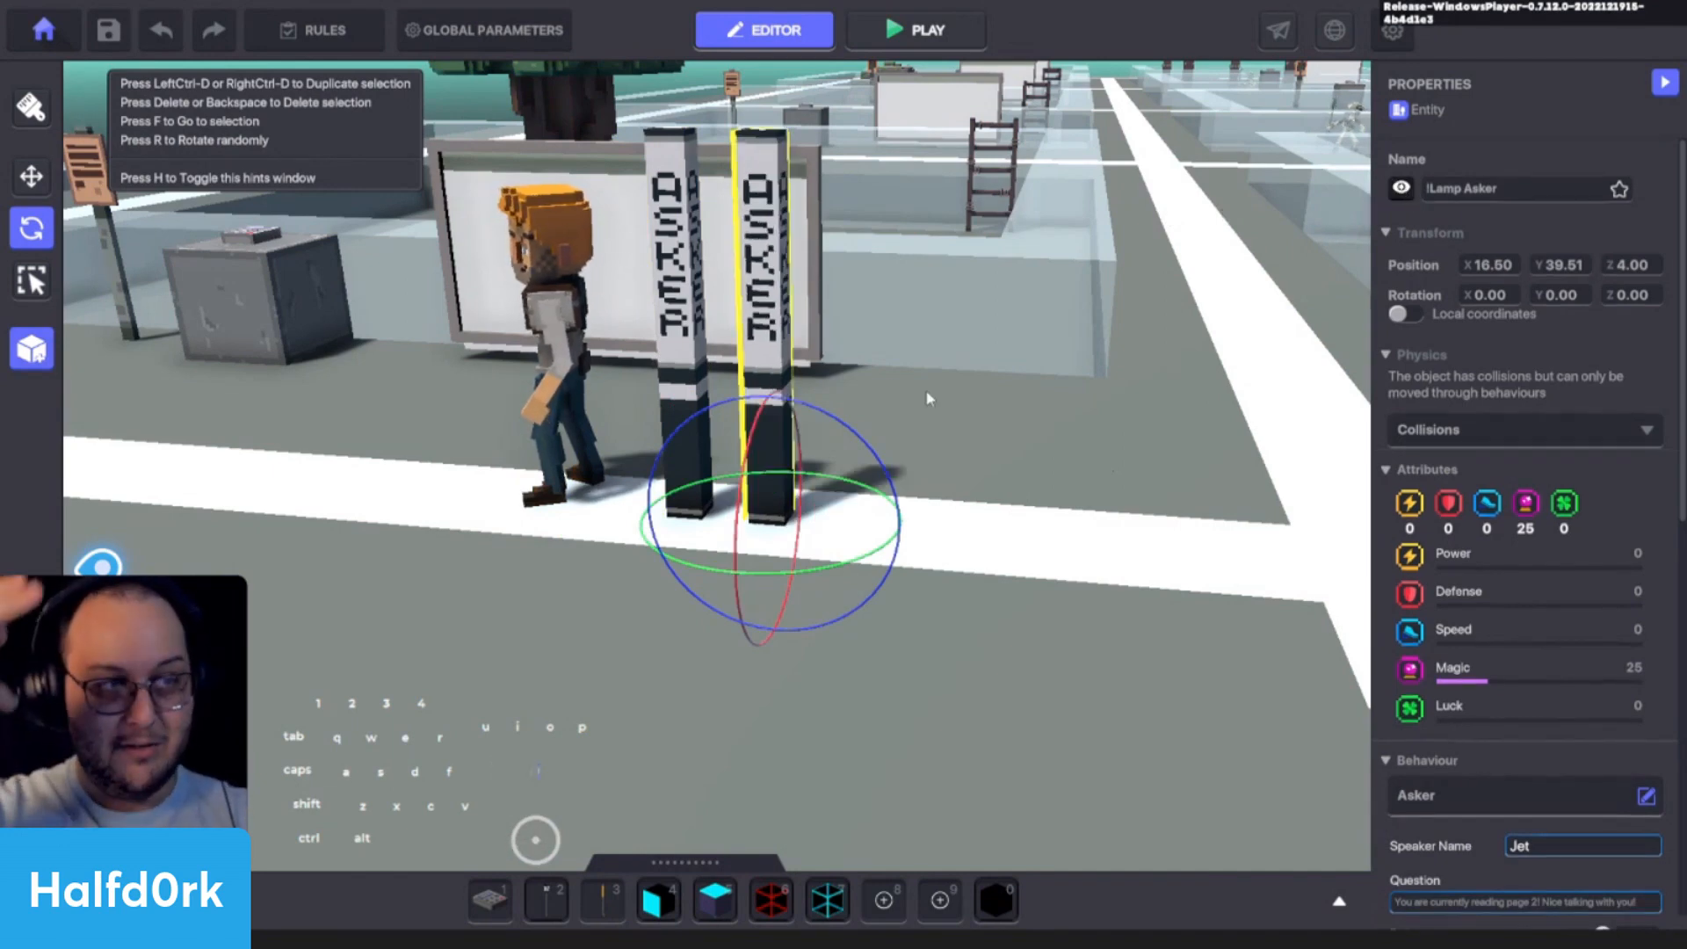
- Review the question and answer settings of both Asker lamps and remove the Health component from each
scroll(1487, 365, "down", 3)
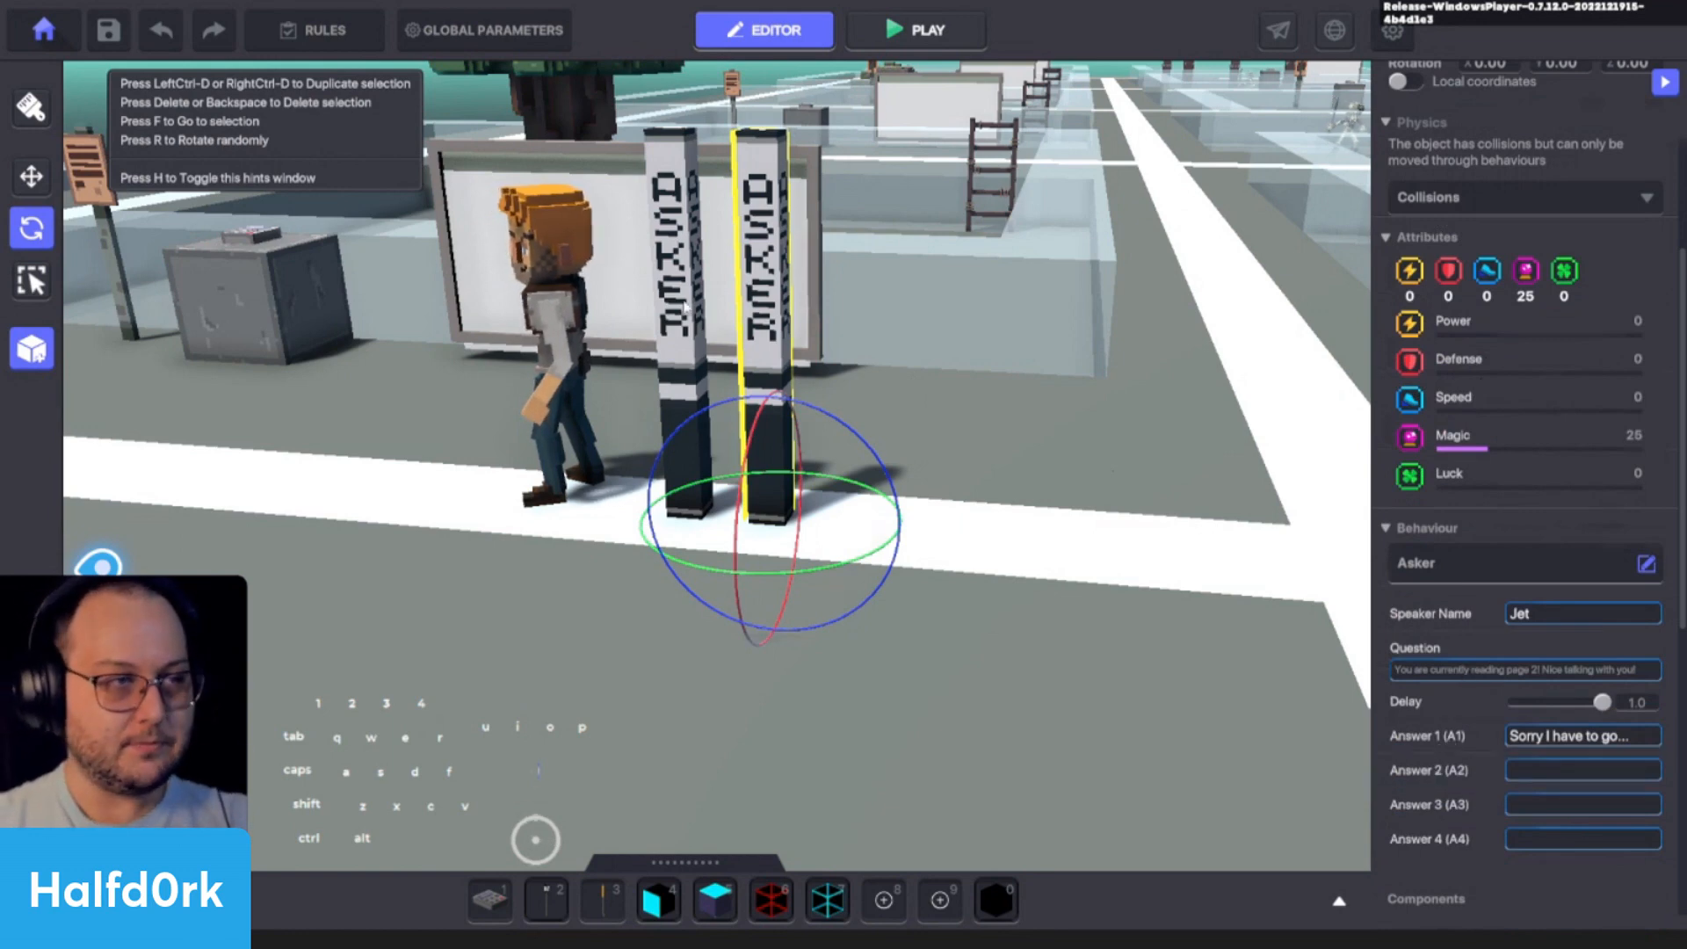
left_click(681, 351)
scroll(1498, 727, "down", 1)
scroll(1498, 730, "down", 3)
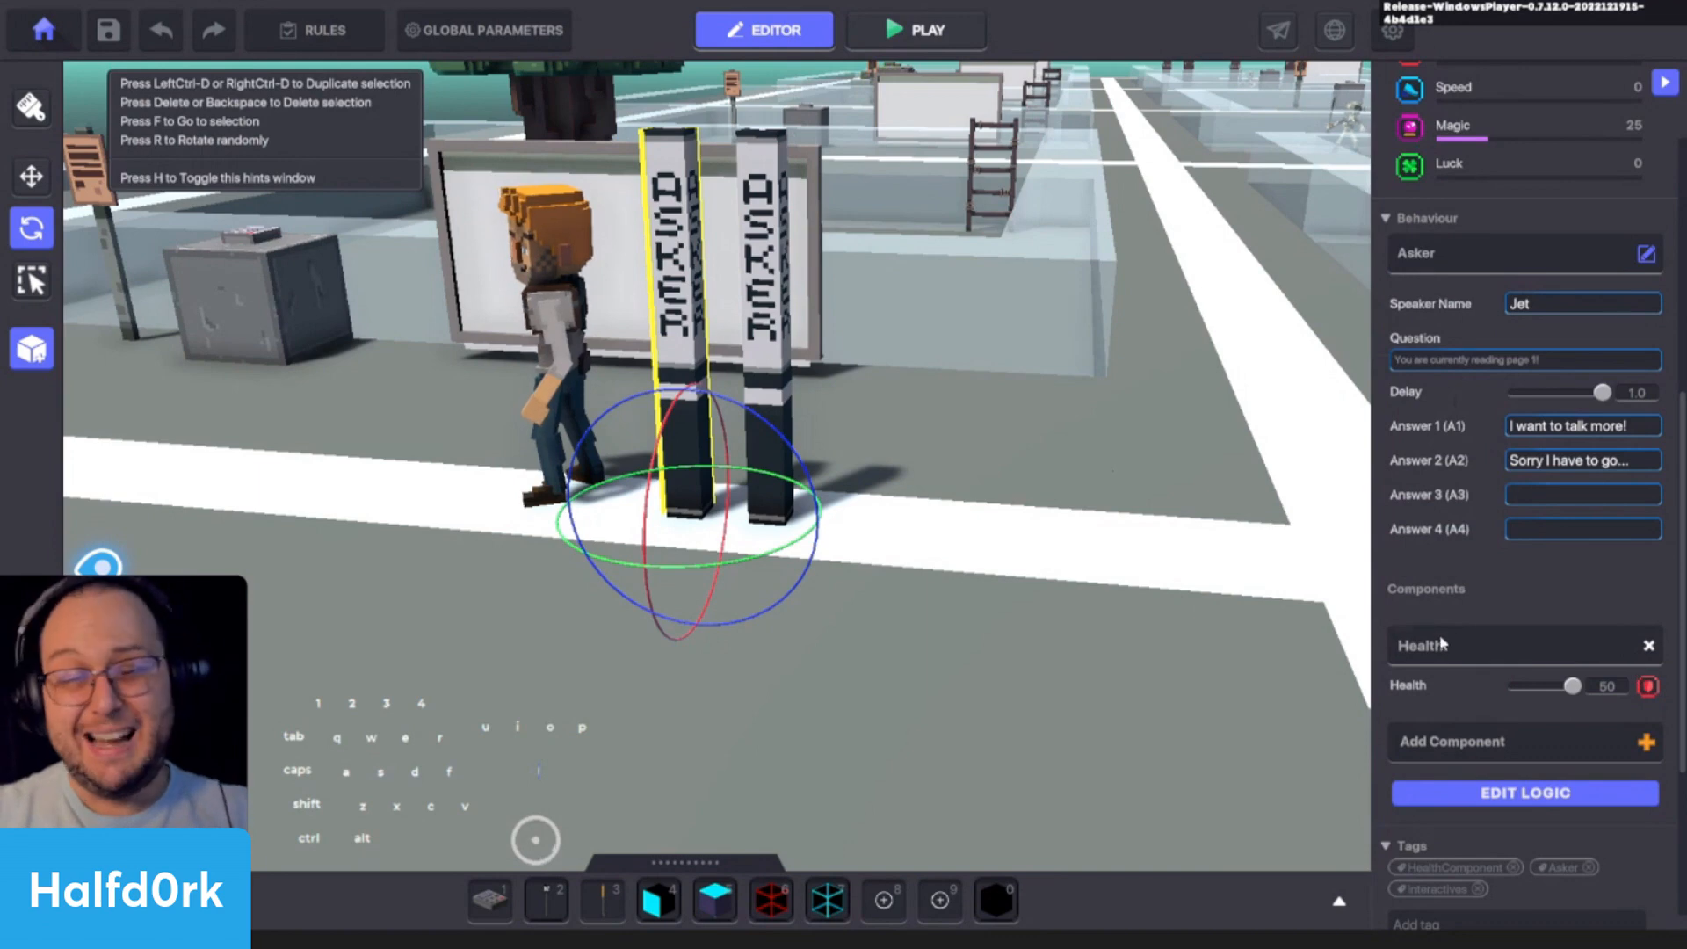
left_click(1648, 648)
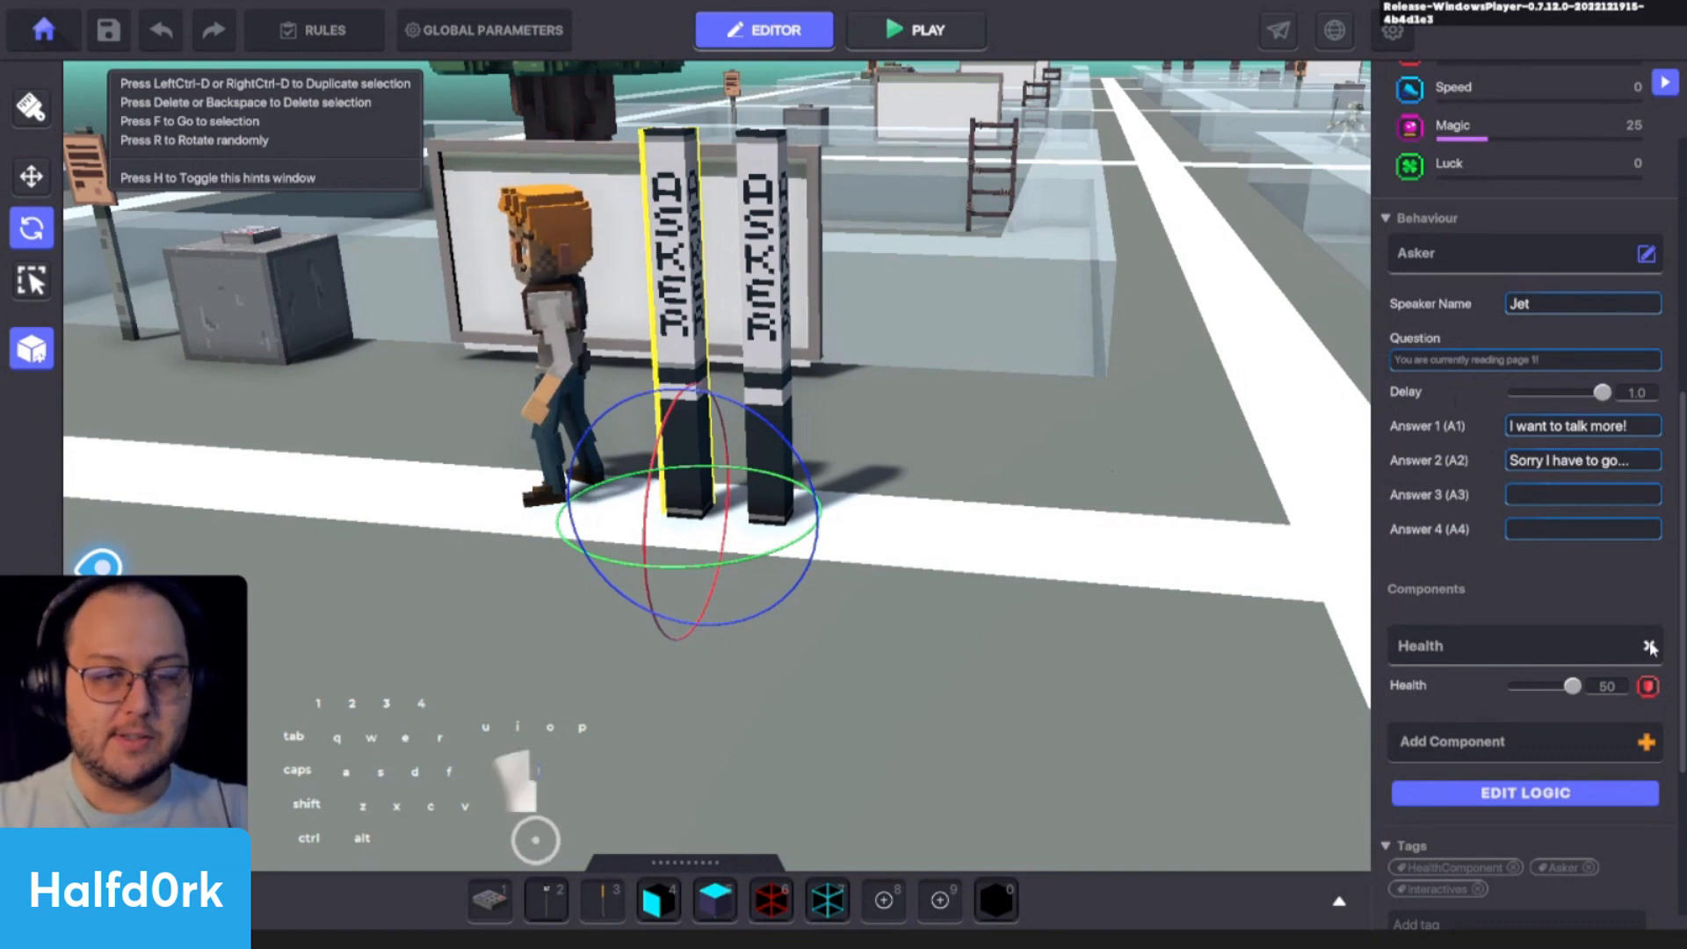
left_click(771, 274)
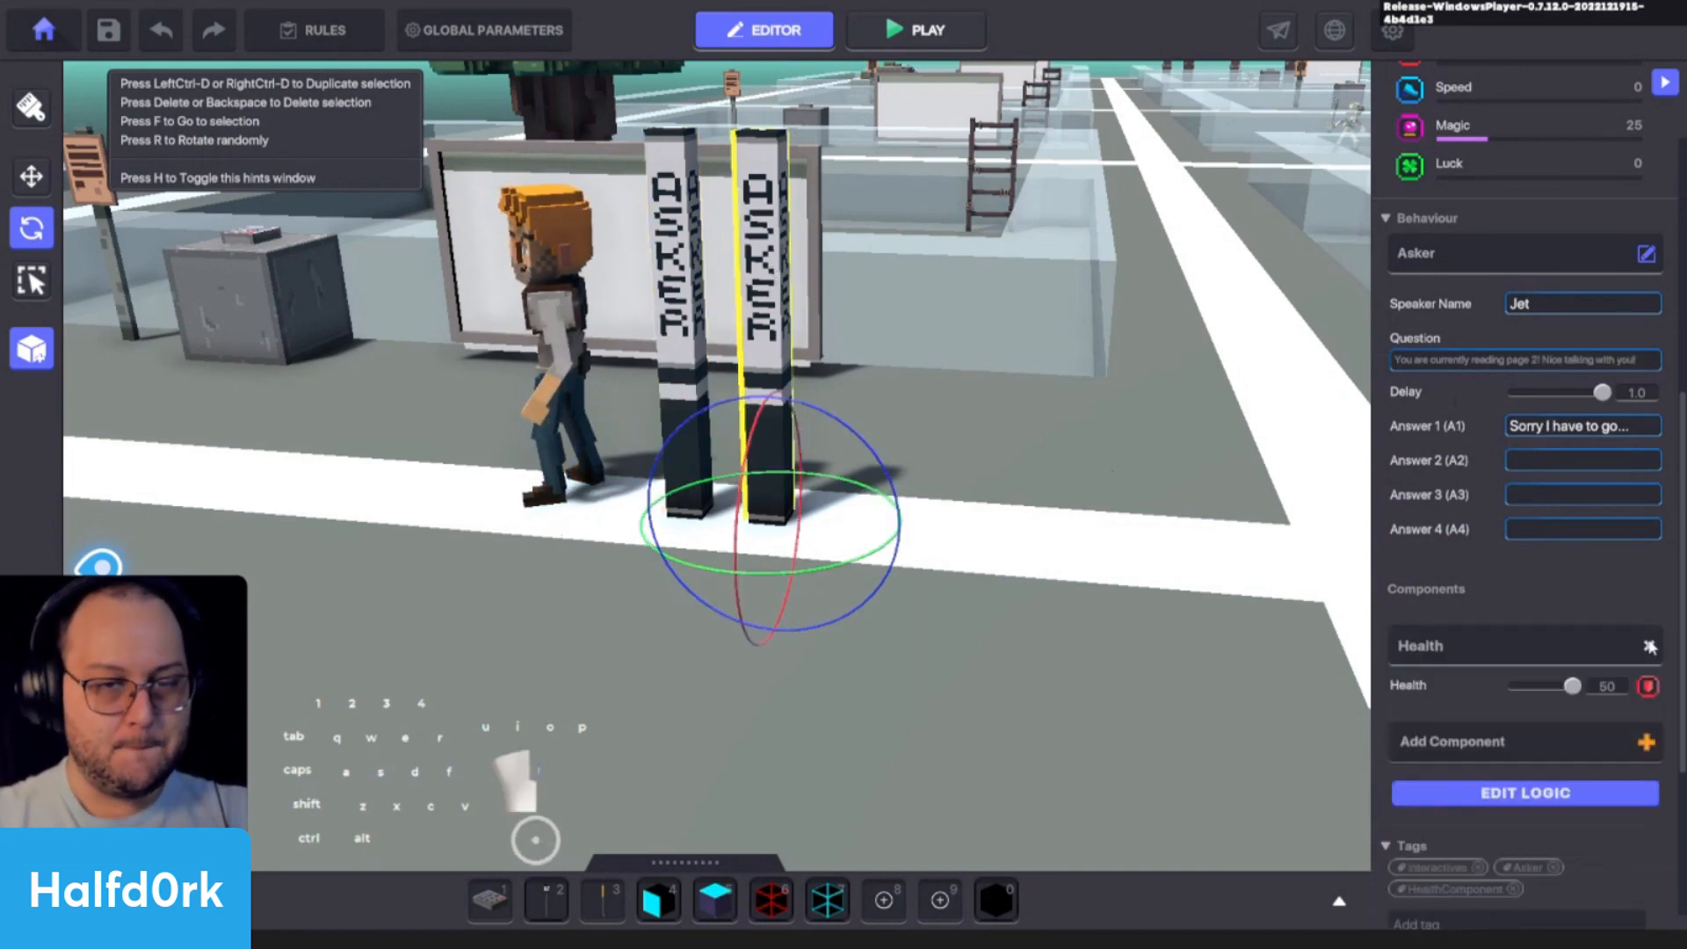
left_click(1649, 641)
- Select Jet, focus on the character and examine its Animated Decoration behaviour and its Climbable and Speaker components
left_click(558, 351)
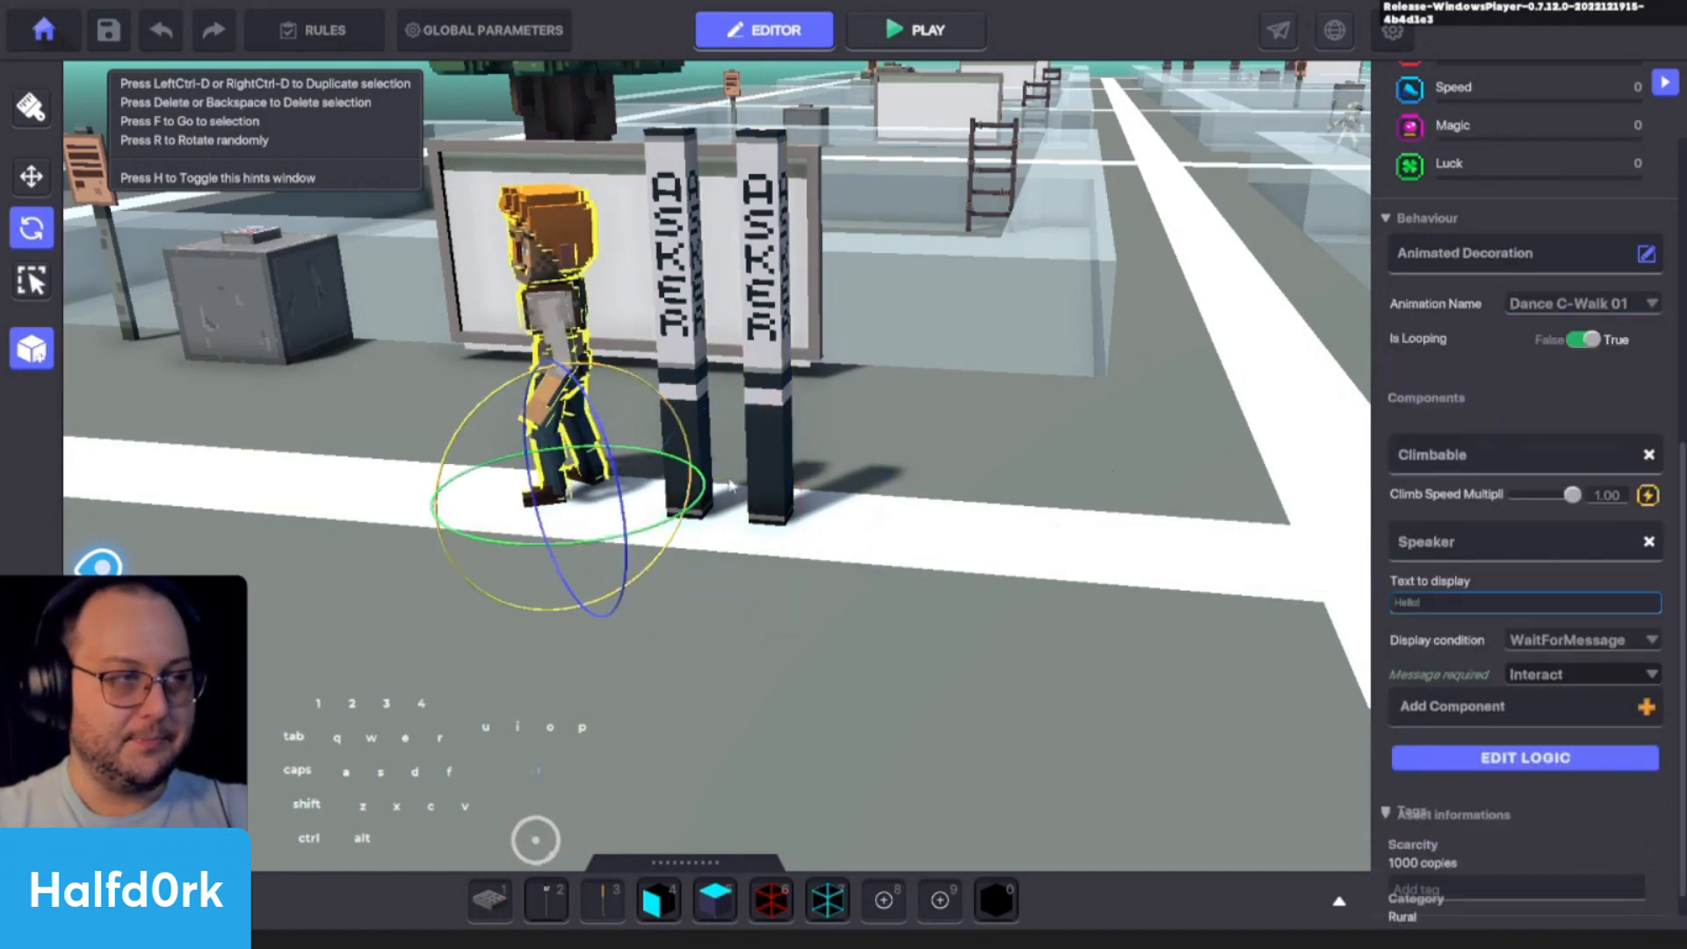
key("f")
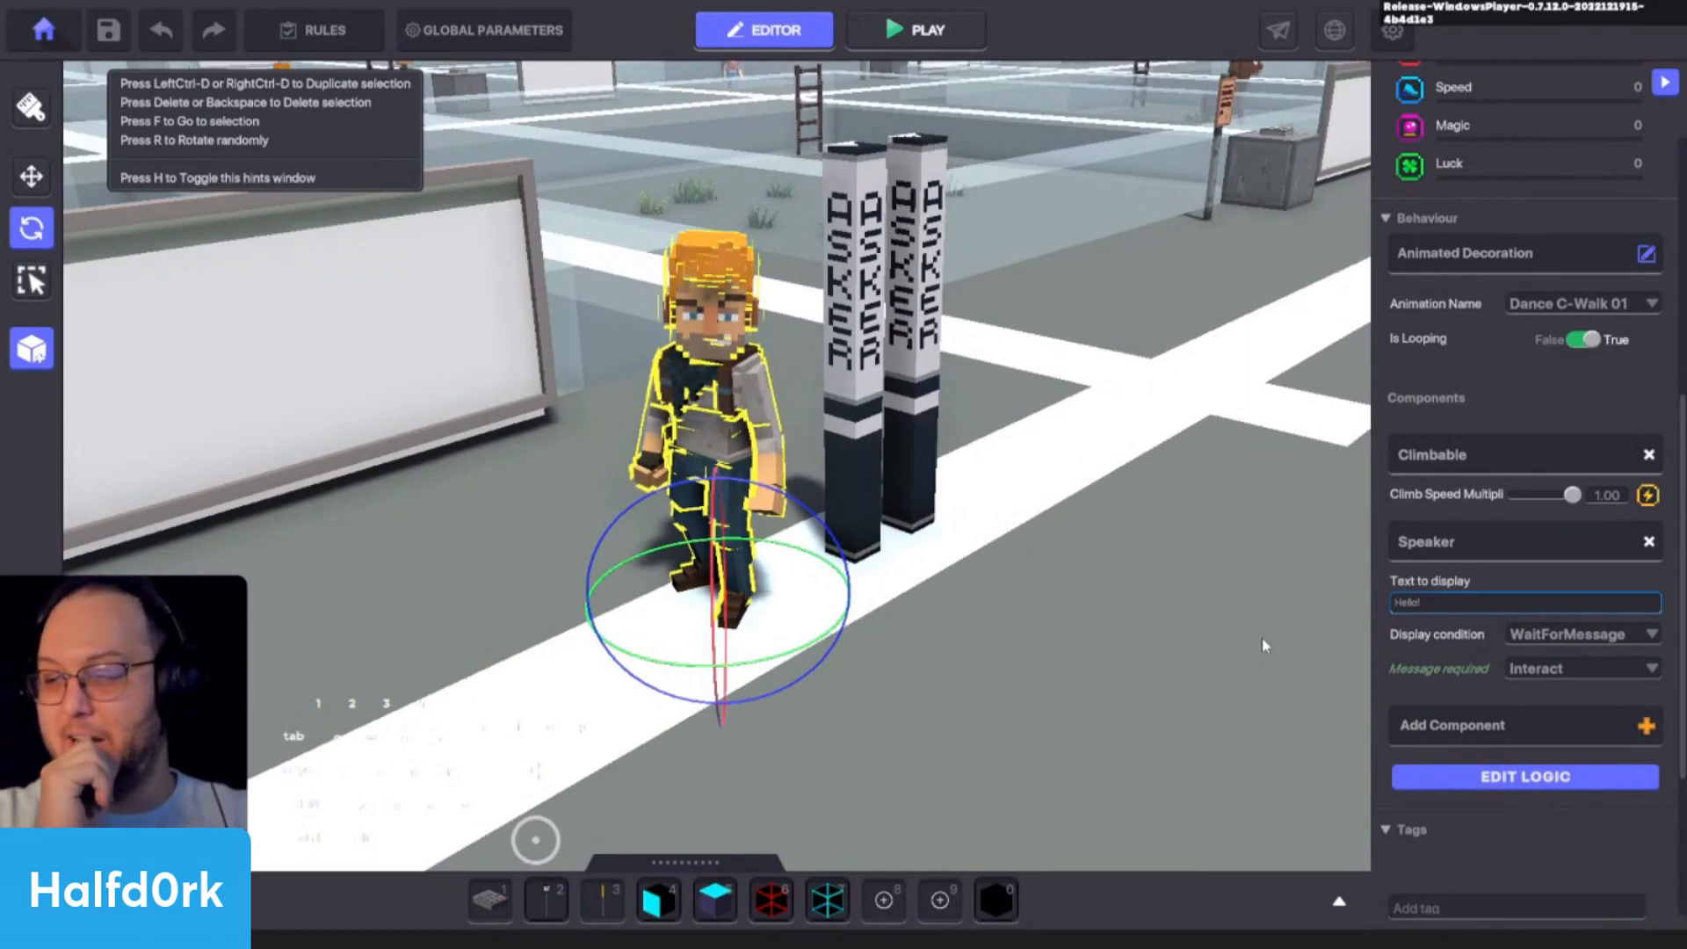
scroll(1580, 647, "down", 2)
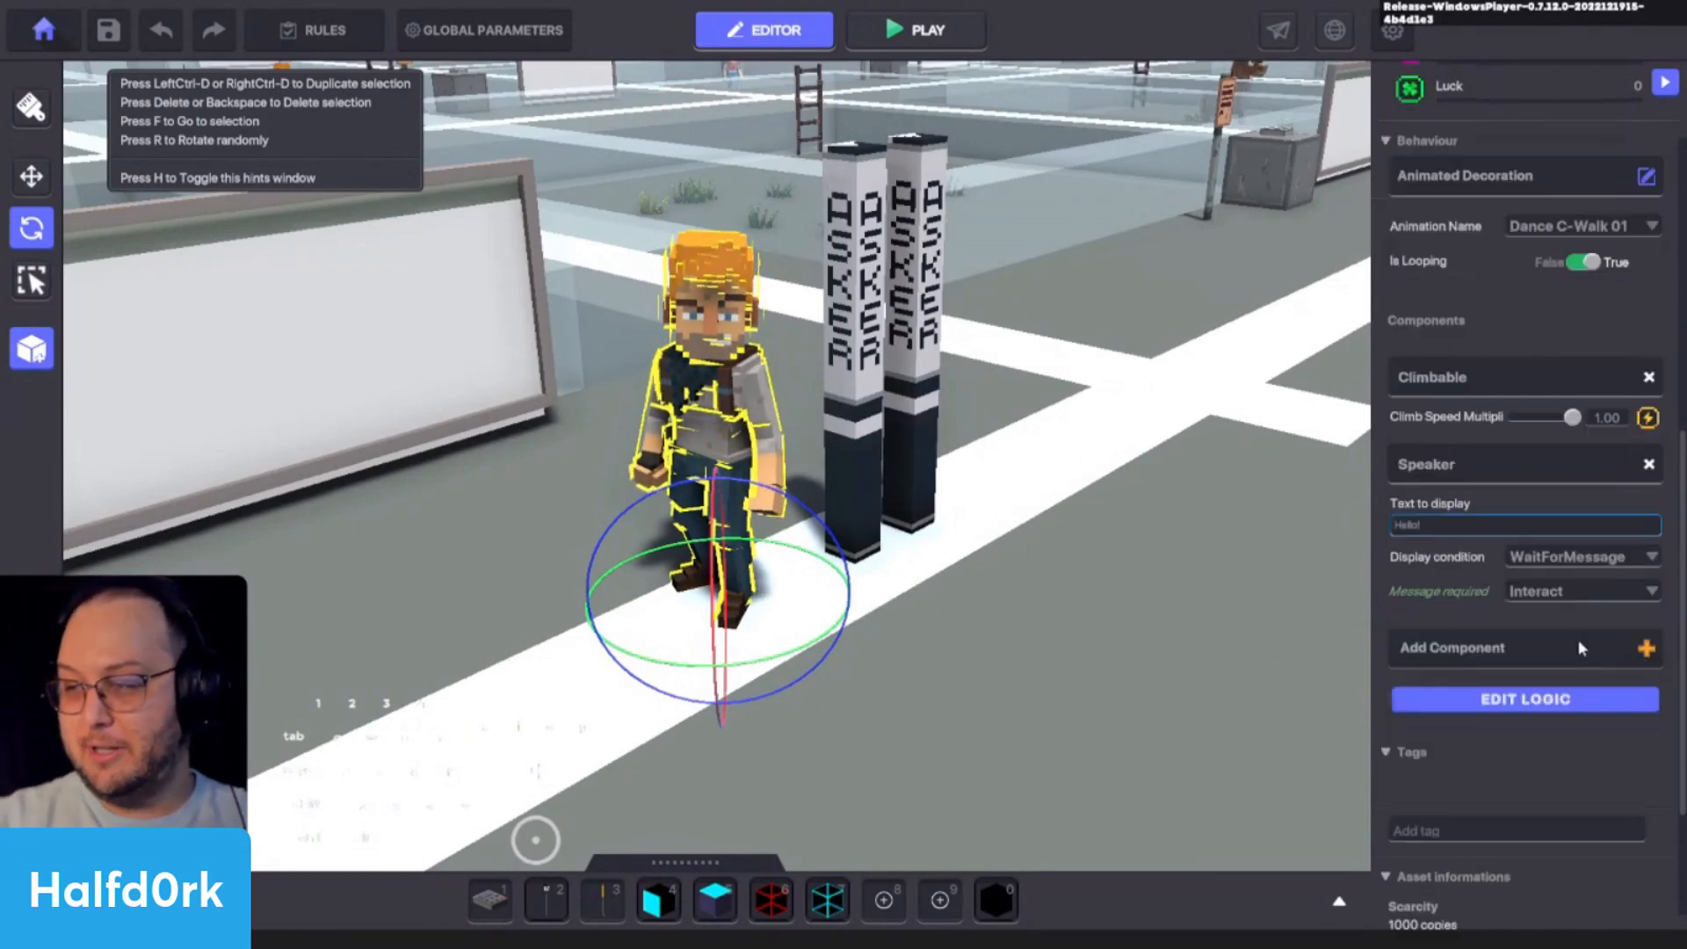
scroll(562, 588, "down", 2)
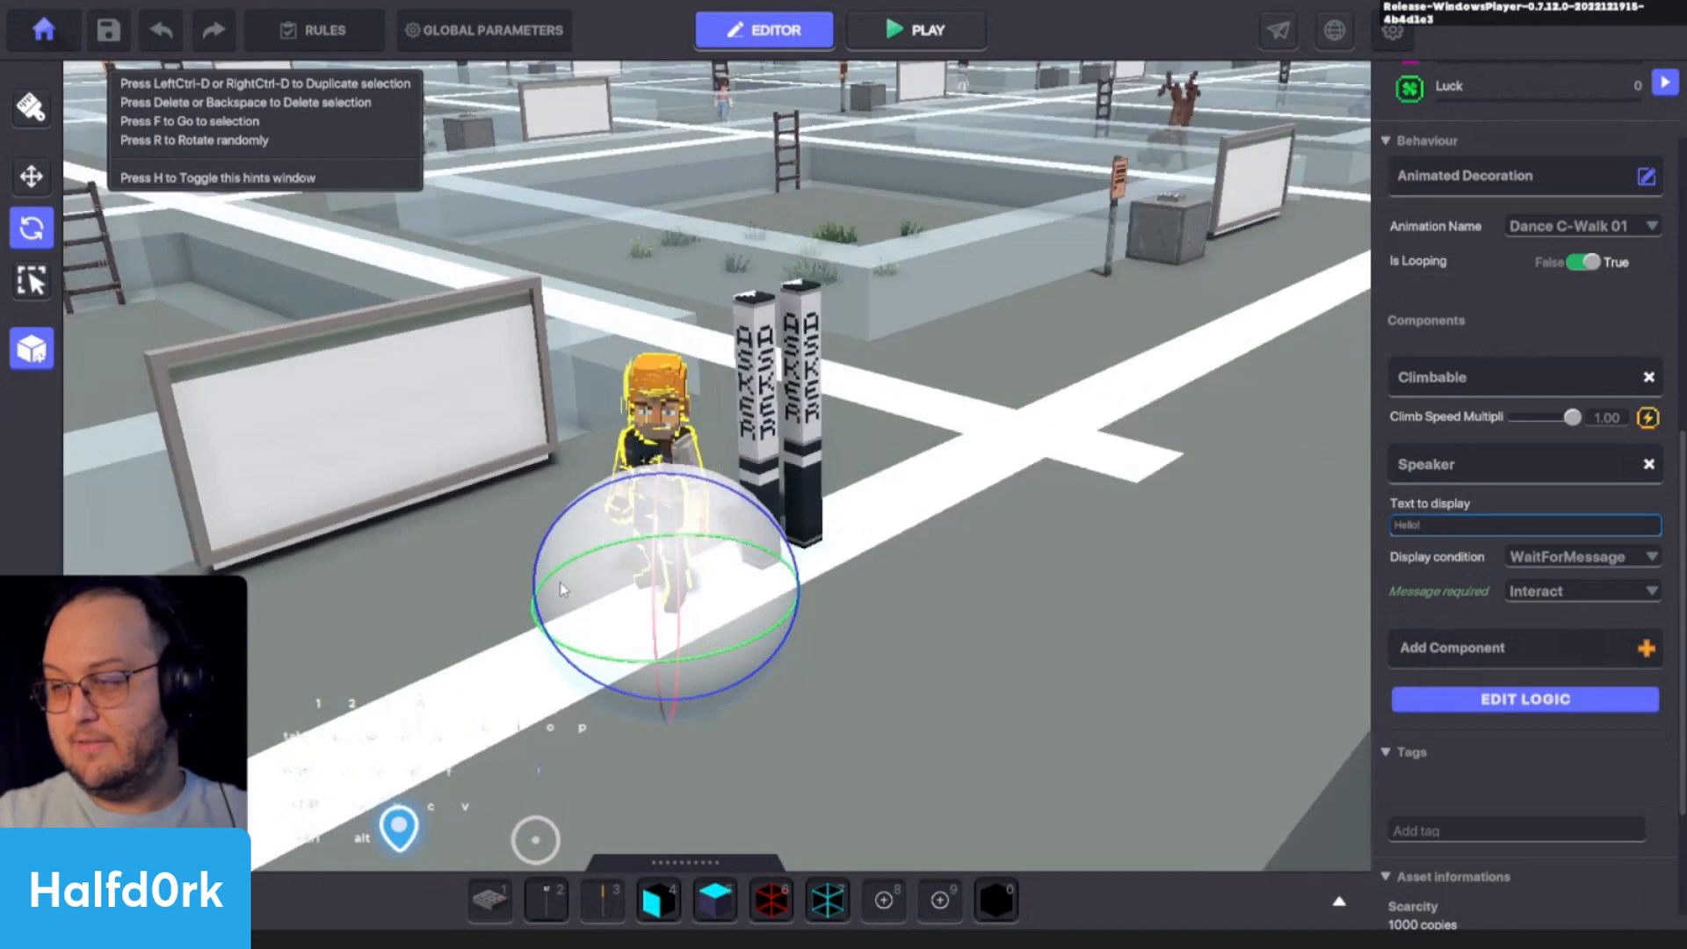
key("a")
key("d")
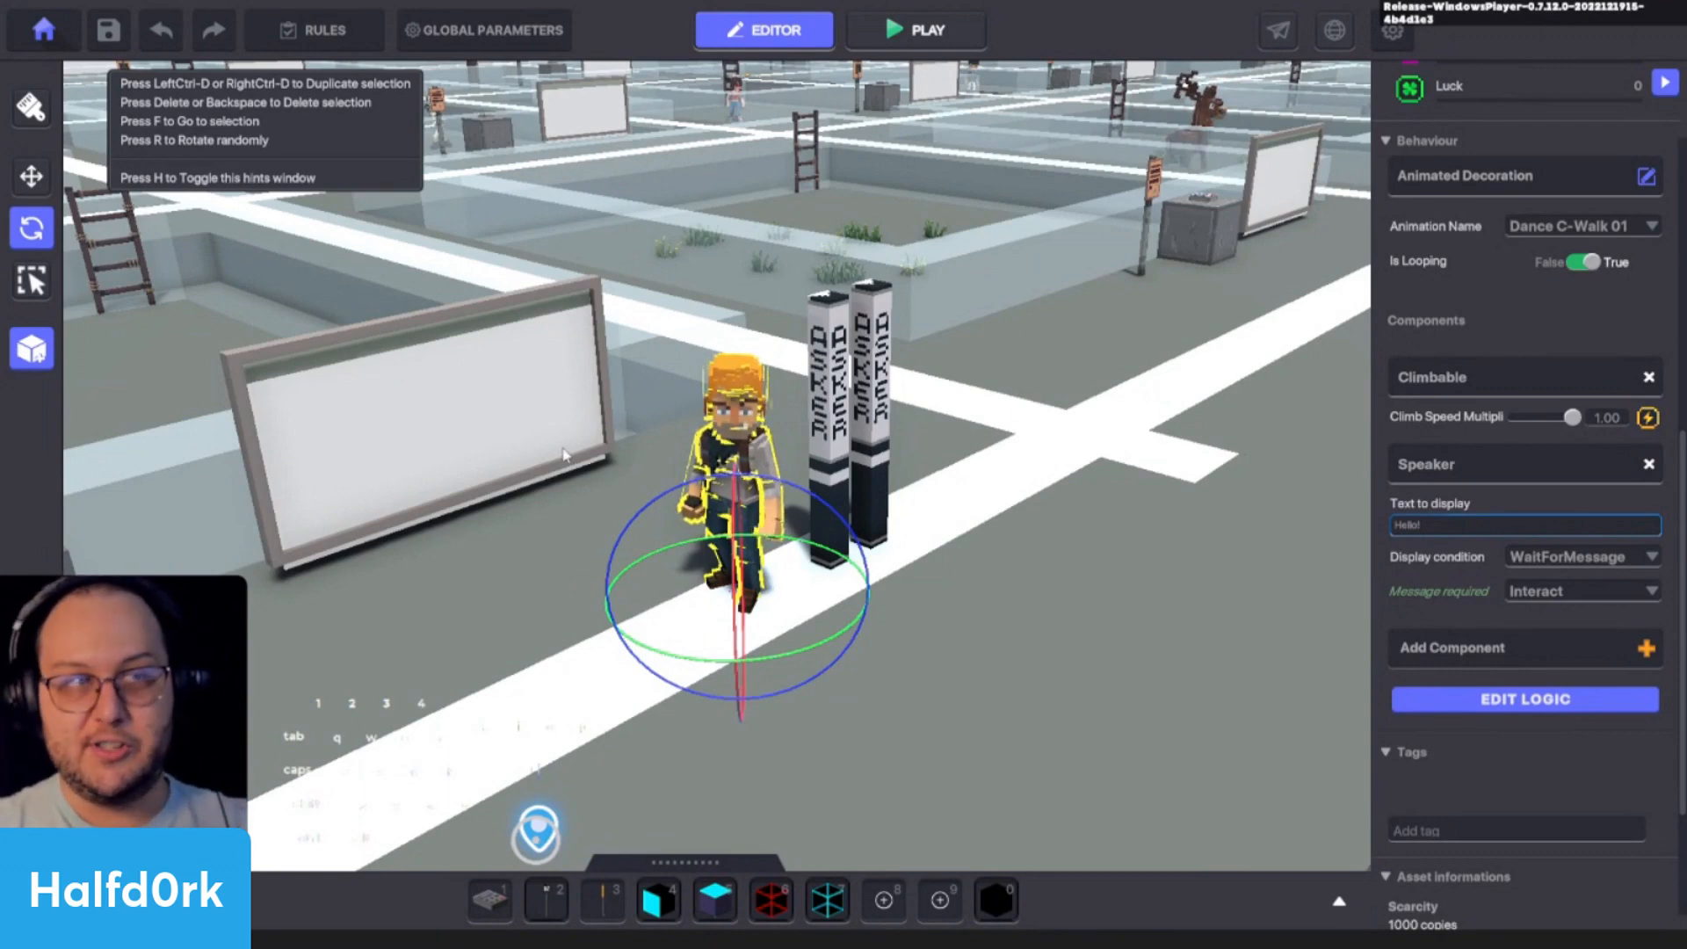
key("a")
key("w")
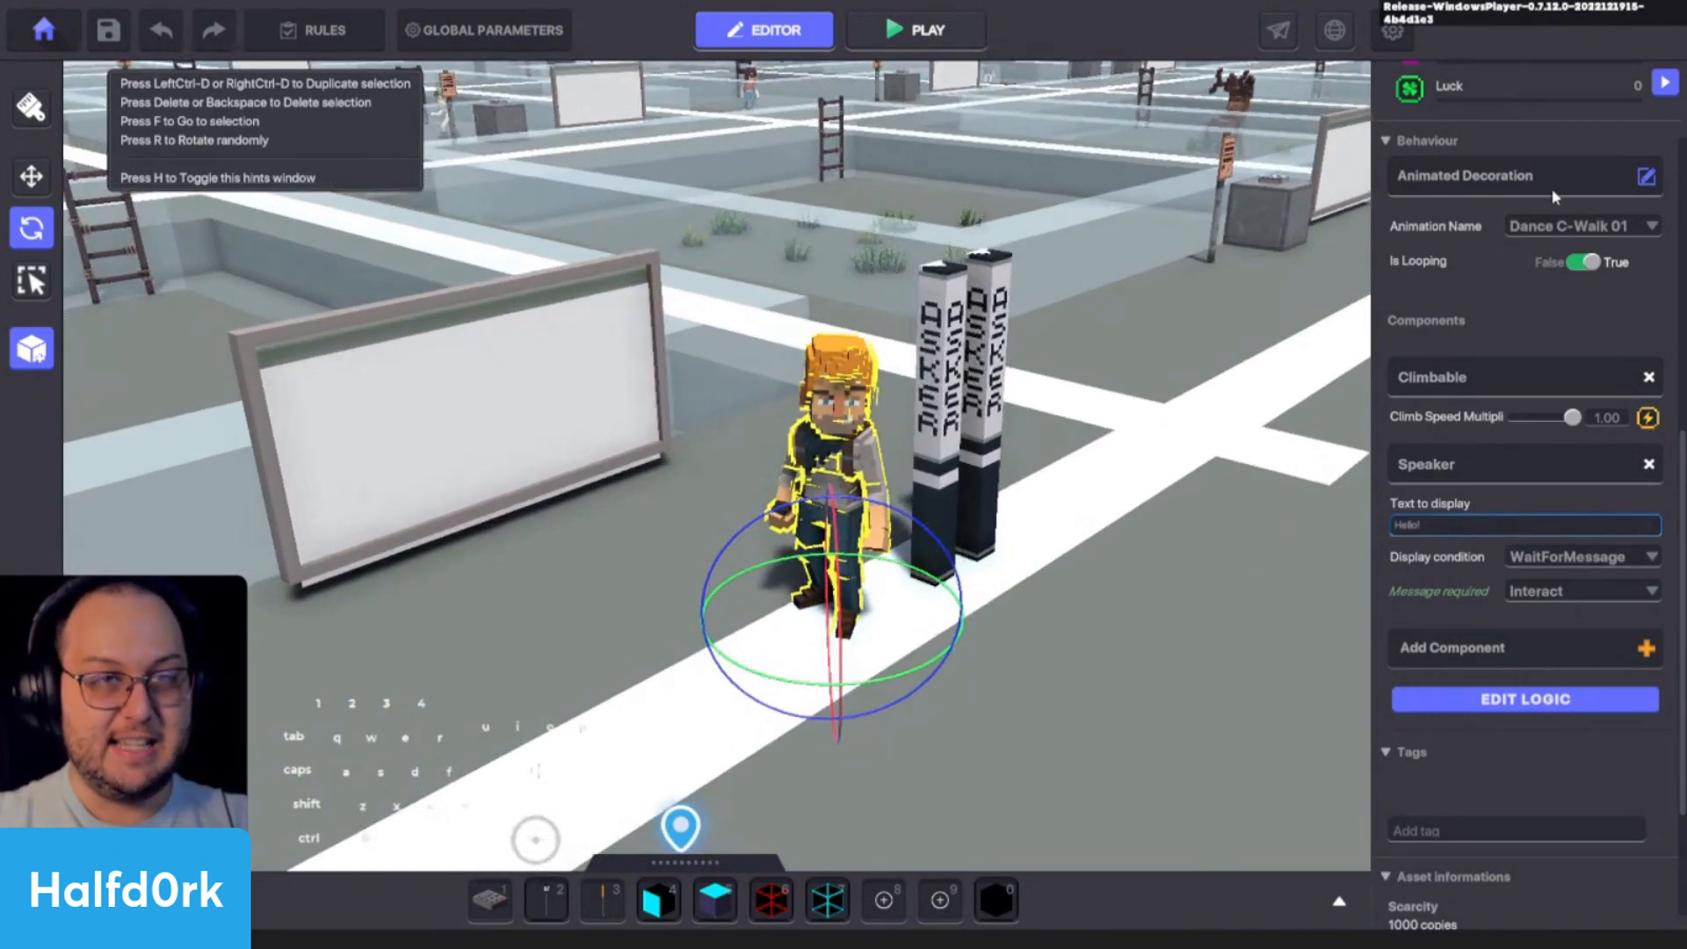
- Turn on quests in the game rules and add a new quest
left_click(321, 30)
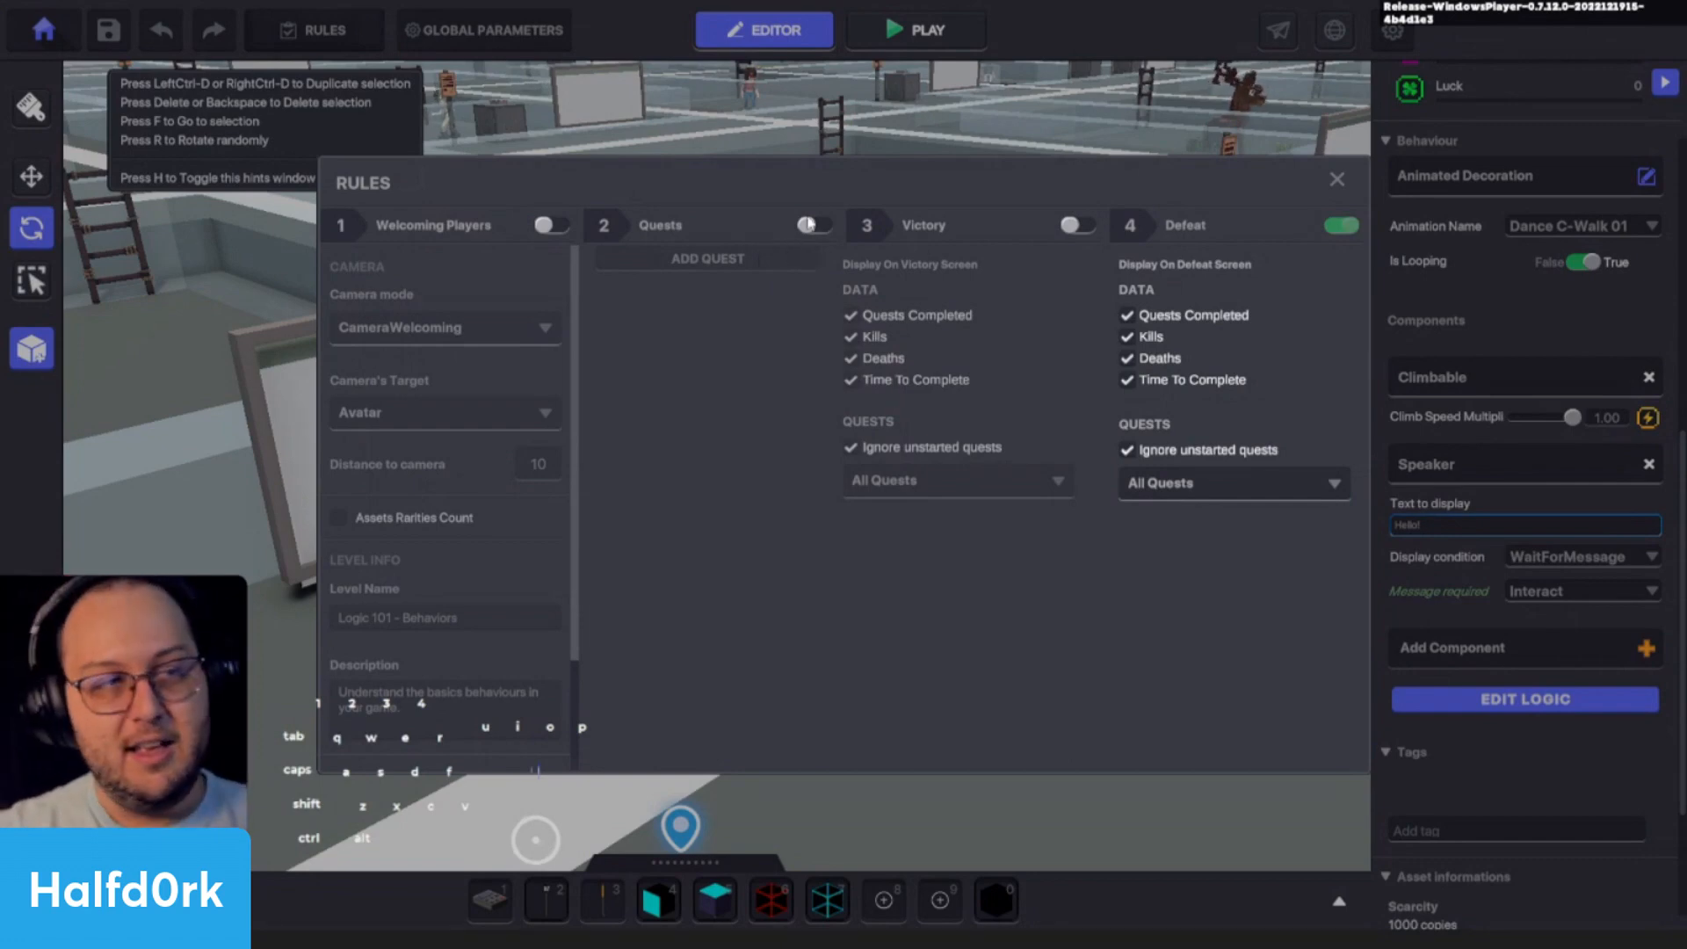
left_click(813, 225)
left_click(785, 256)
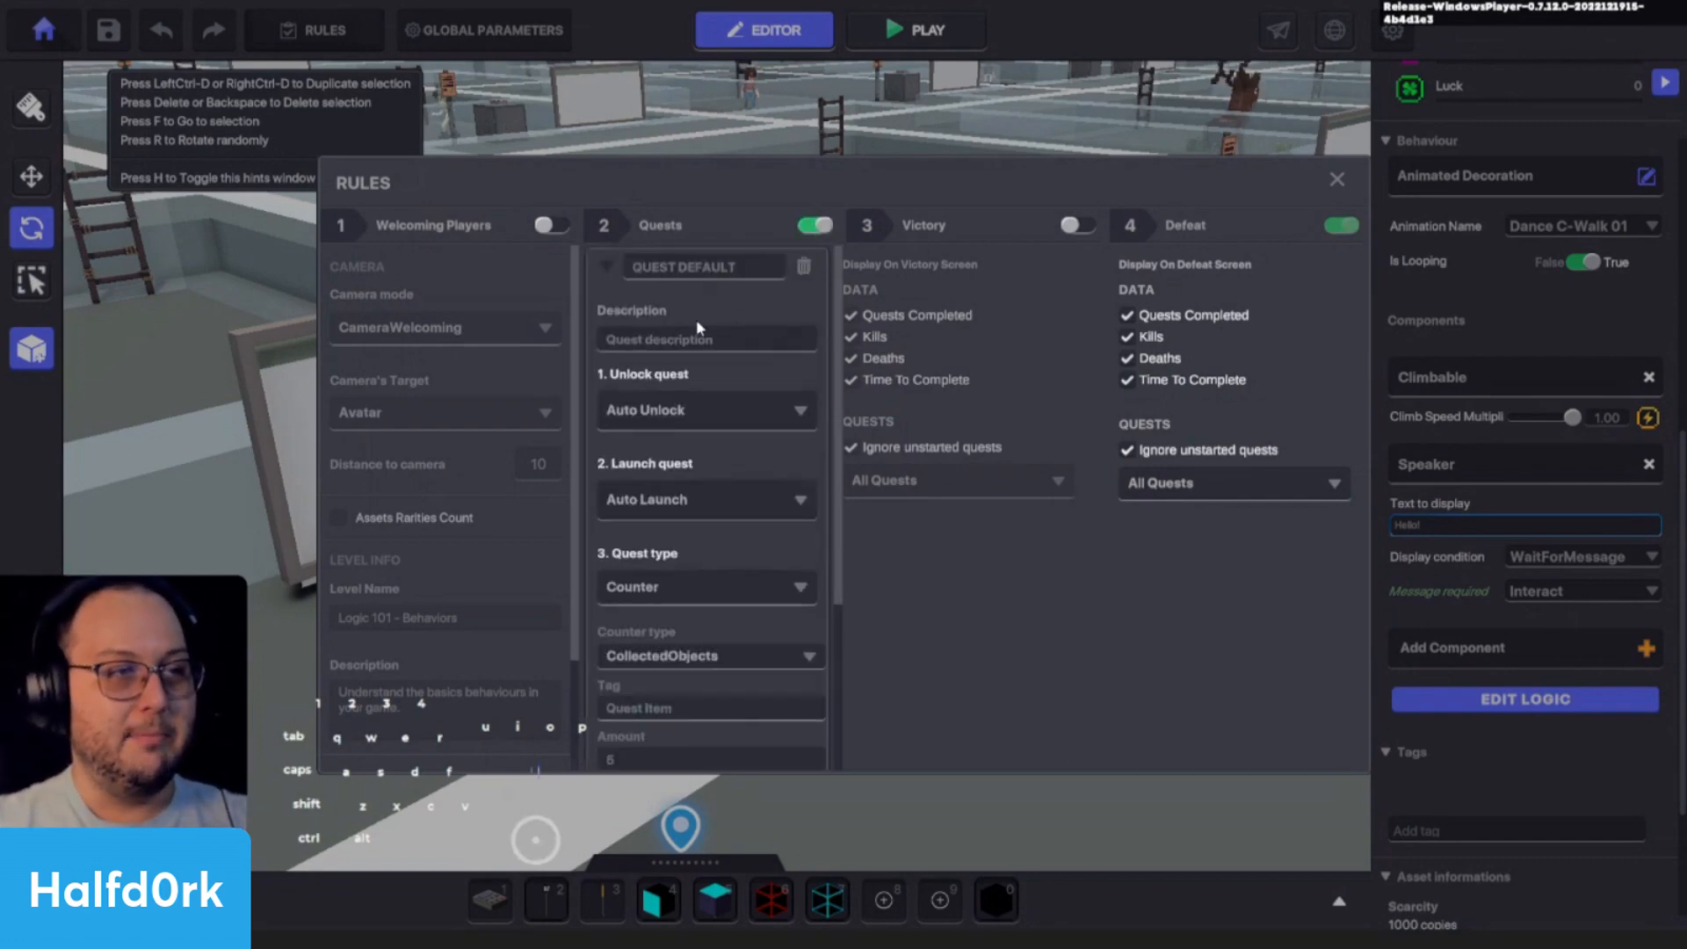
- Name the new quest "Jet's Quest", clear its description text and close the rules
key("ctrl+a")
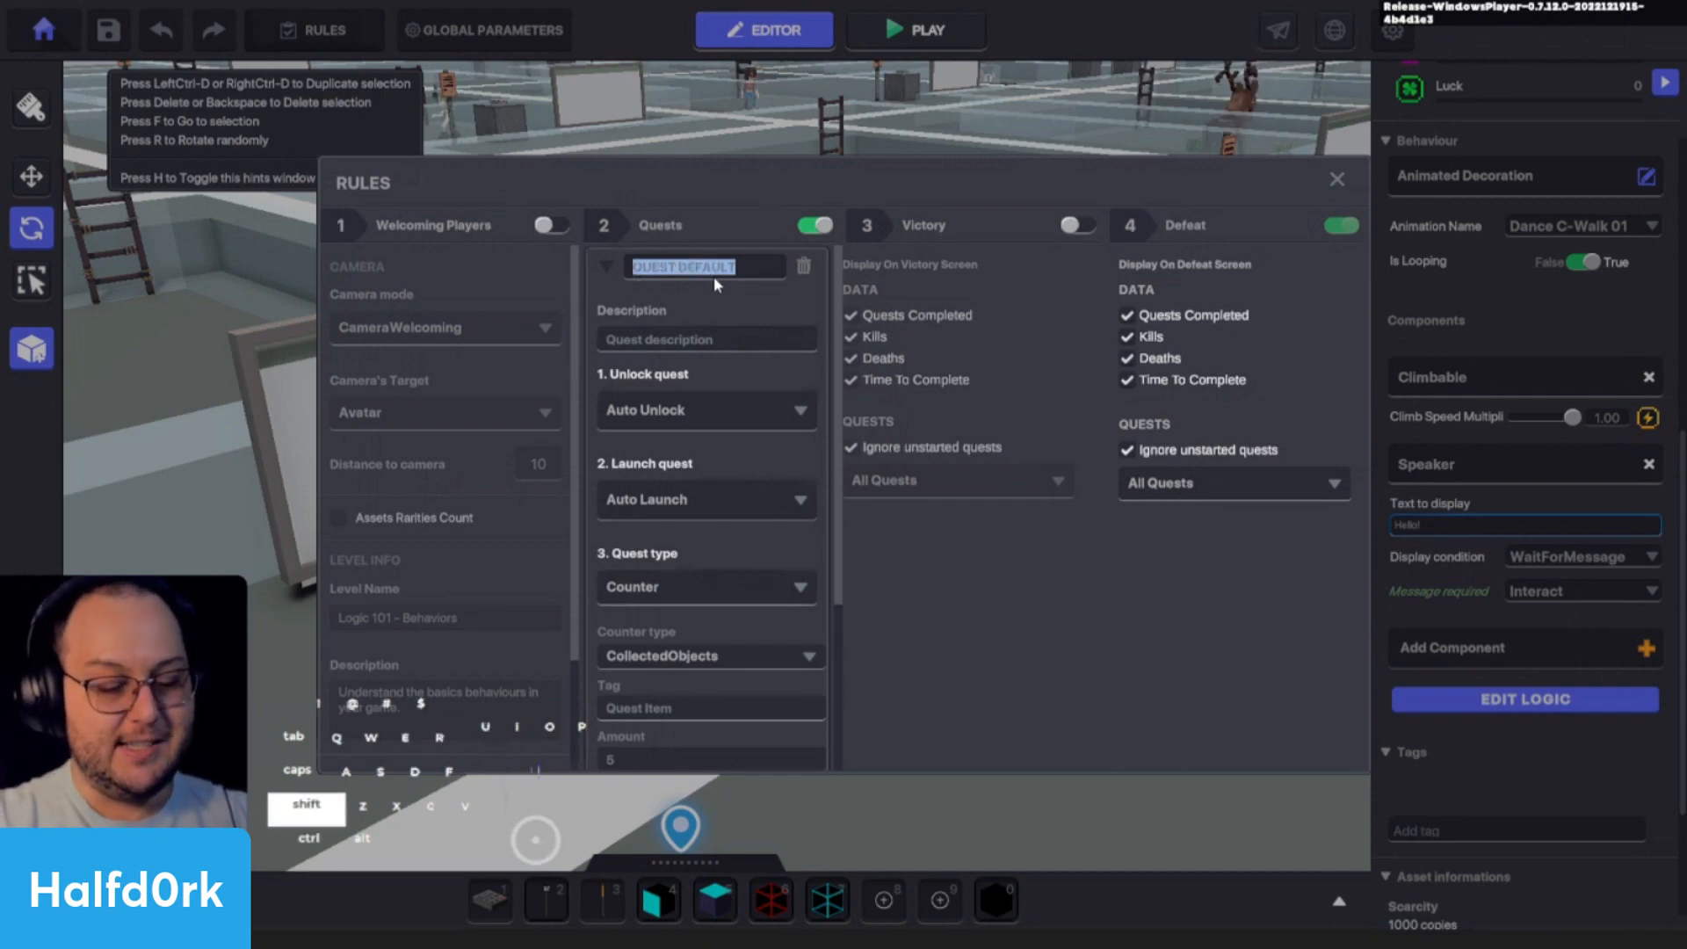
type("Jet's Quest")
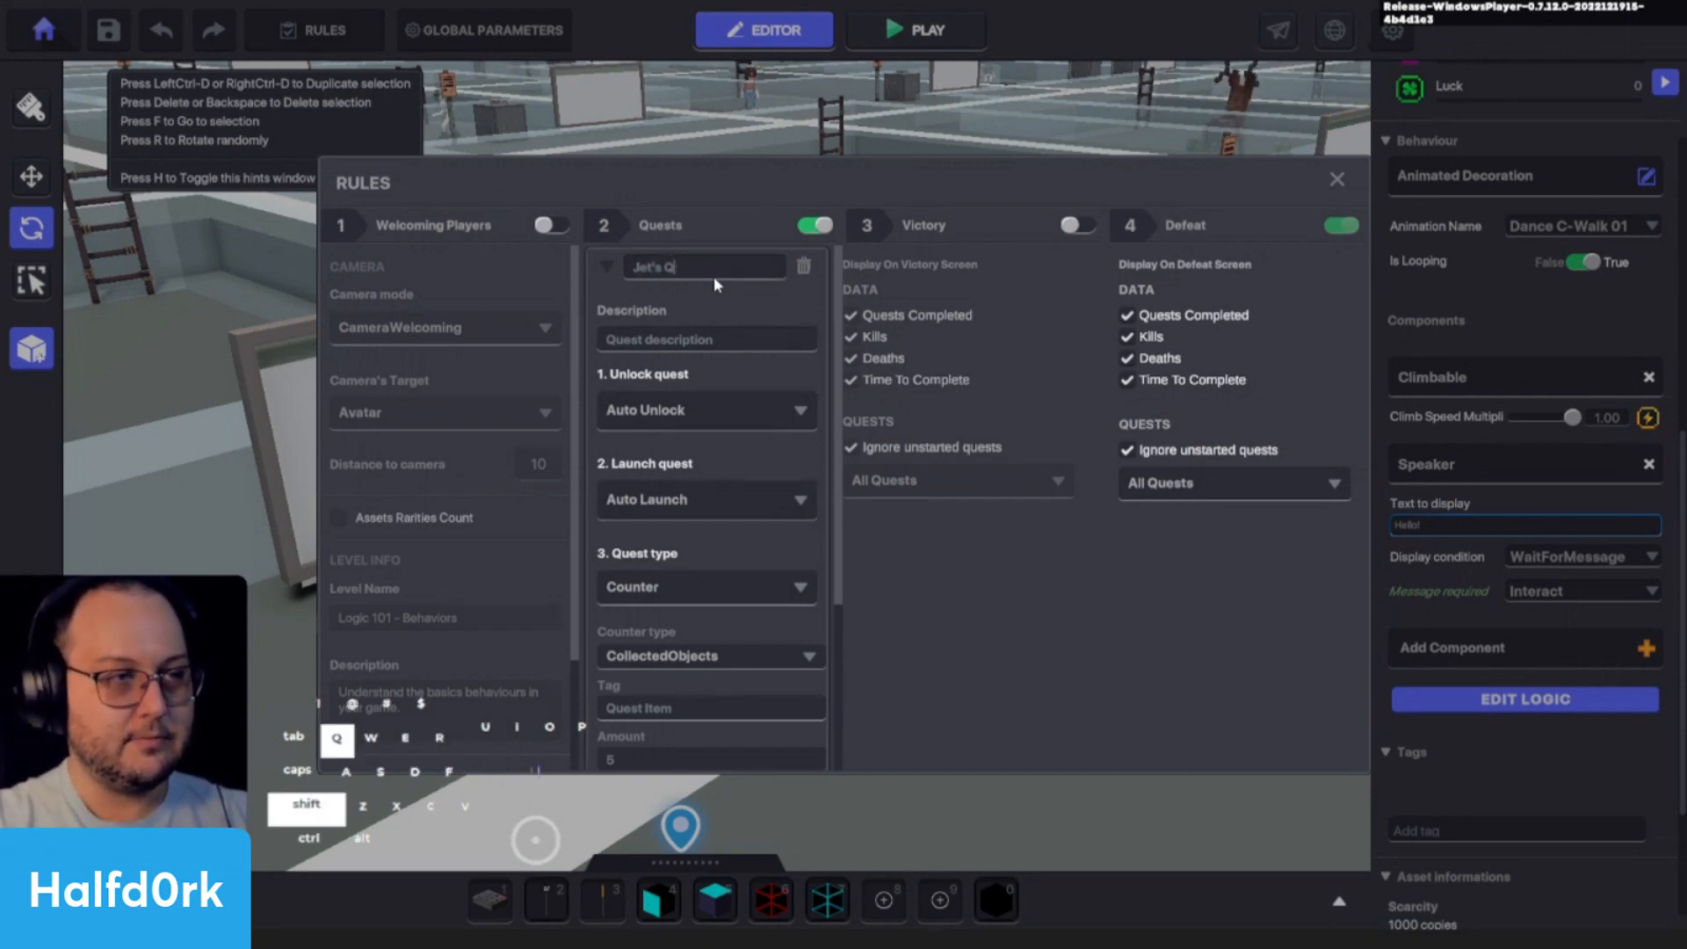
key("Tab")
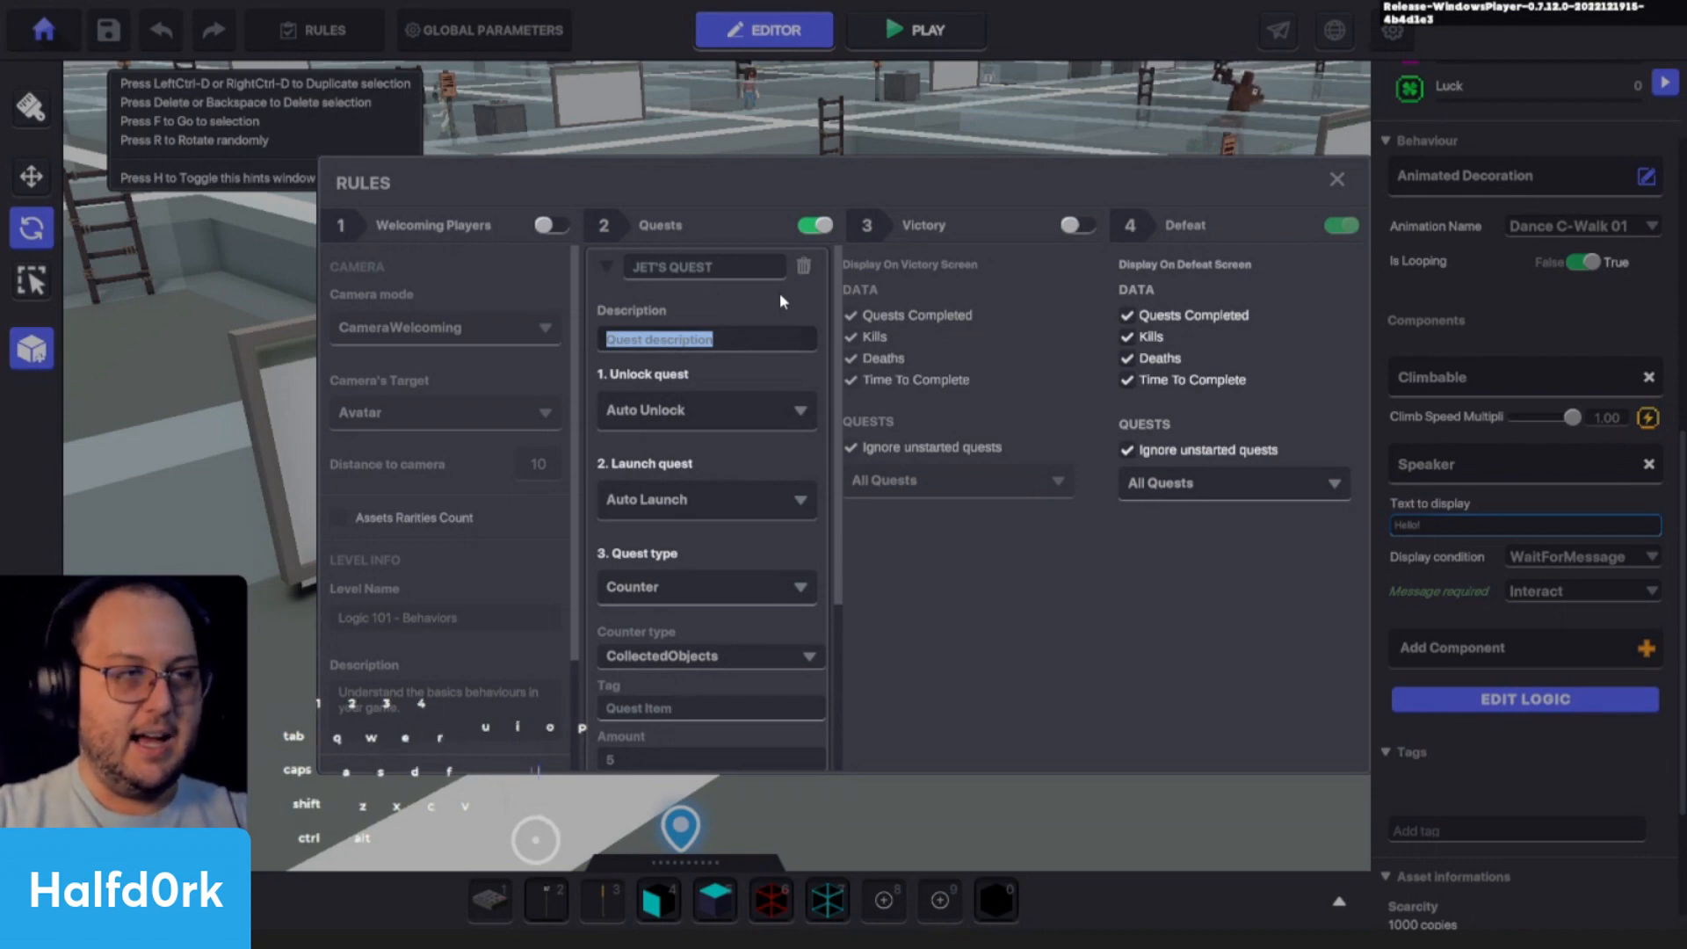
key("BackSpace")
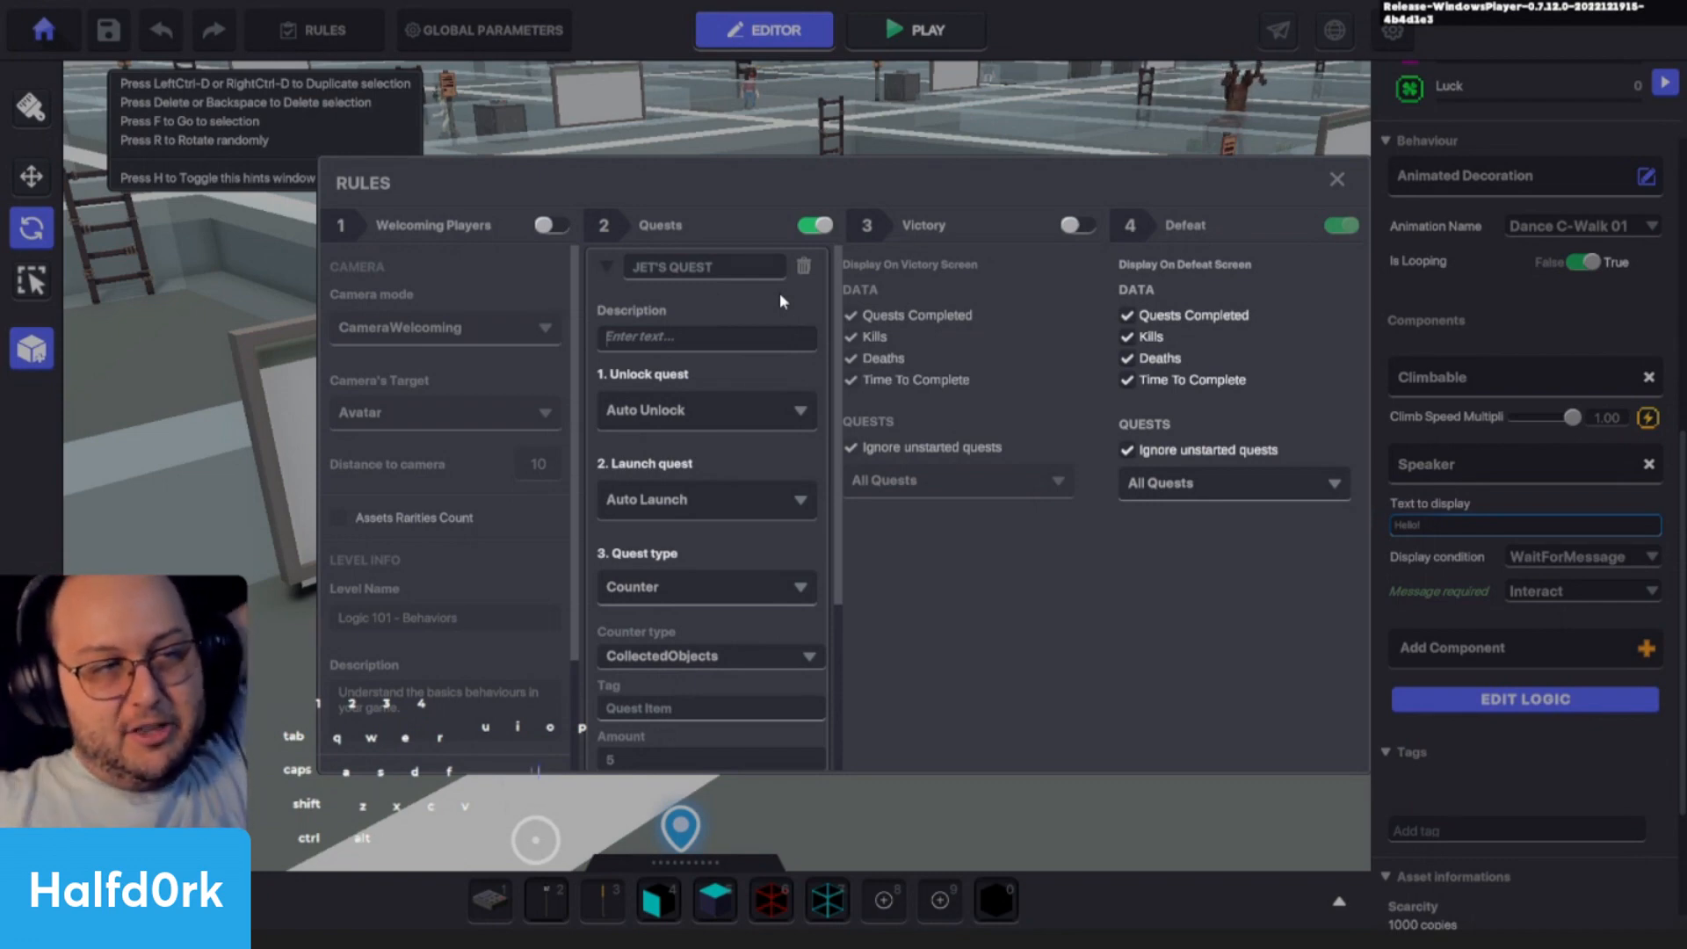
left_click(1335, 181)
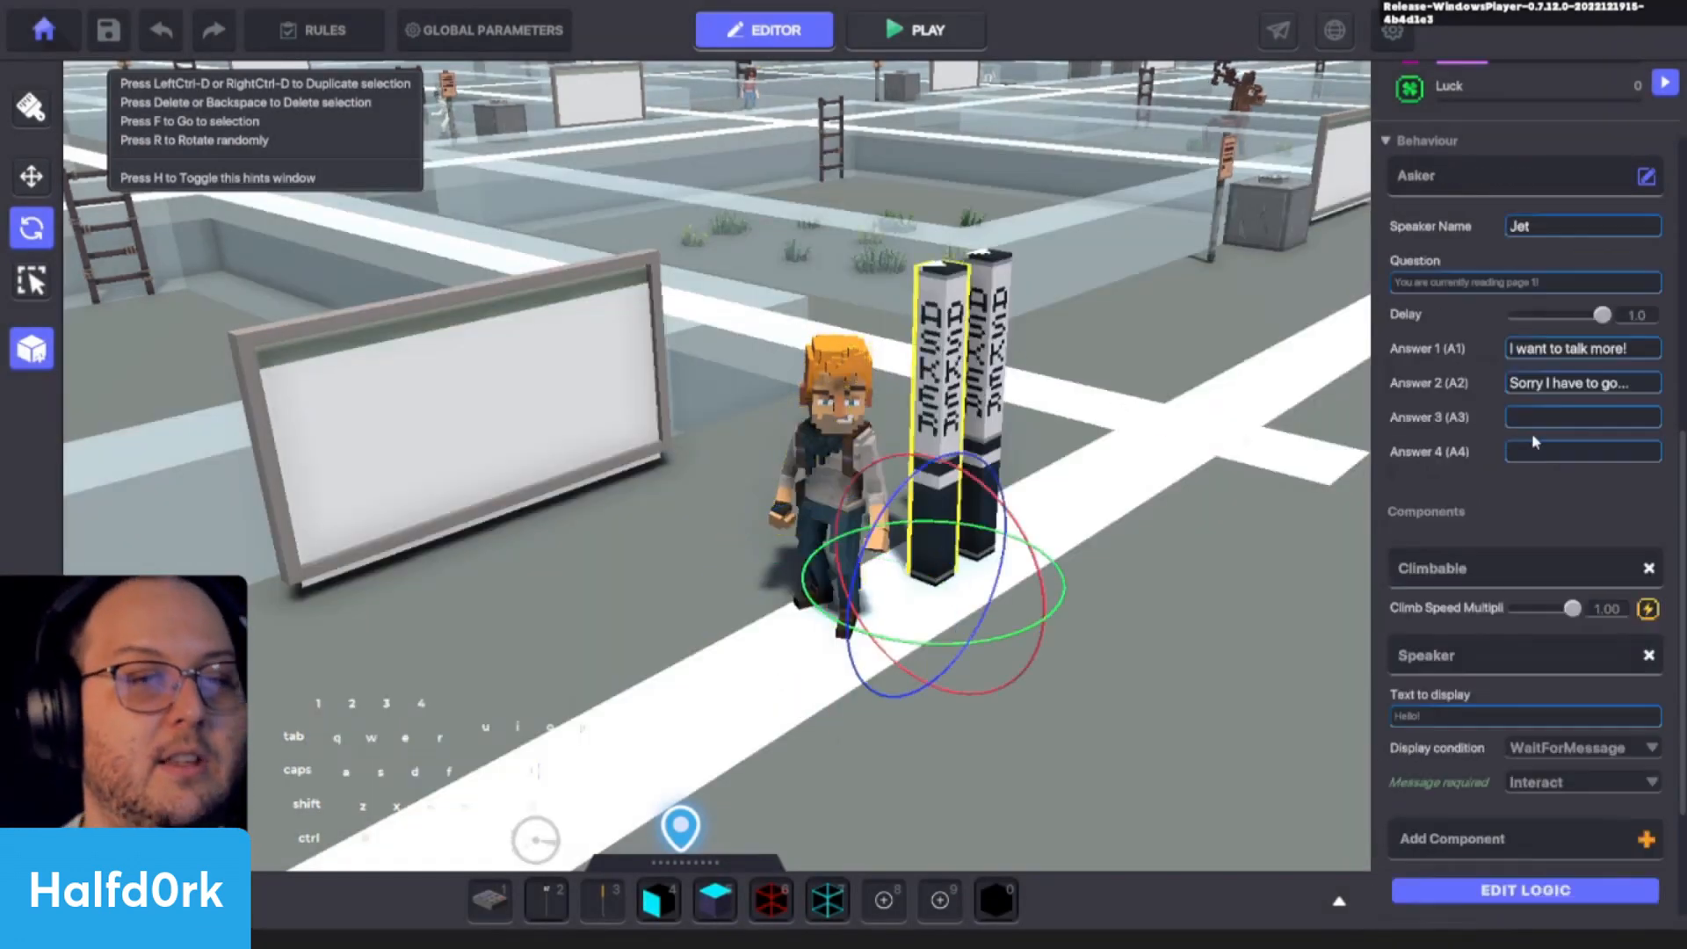
- Set the question of the Asker lamp nearest Jet to "Oh my goodness, I need the help of an adventurer!!!"
scroll(1017, 365, "up", 3)
left_click_drag(1016, 366, 914, 411, "alt")
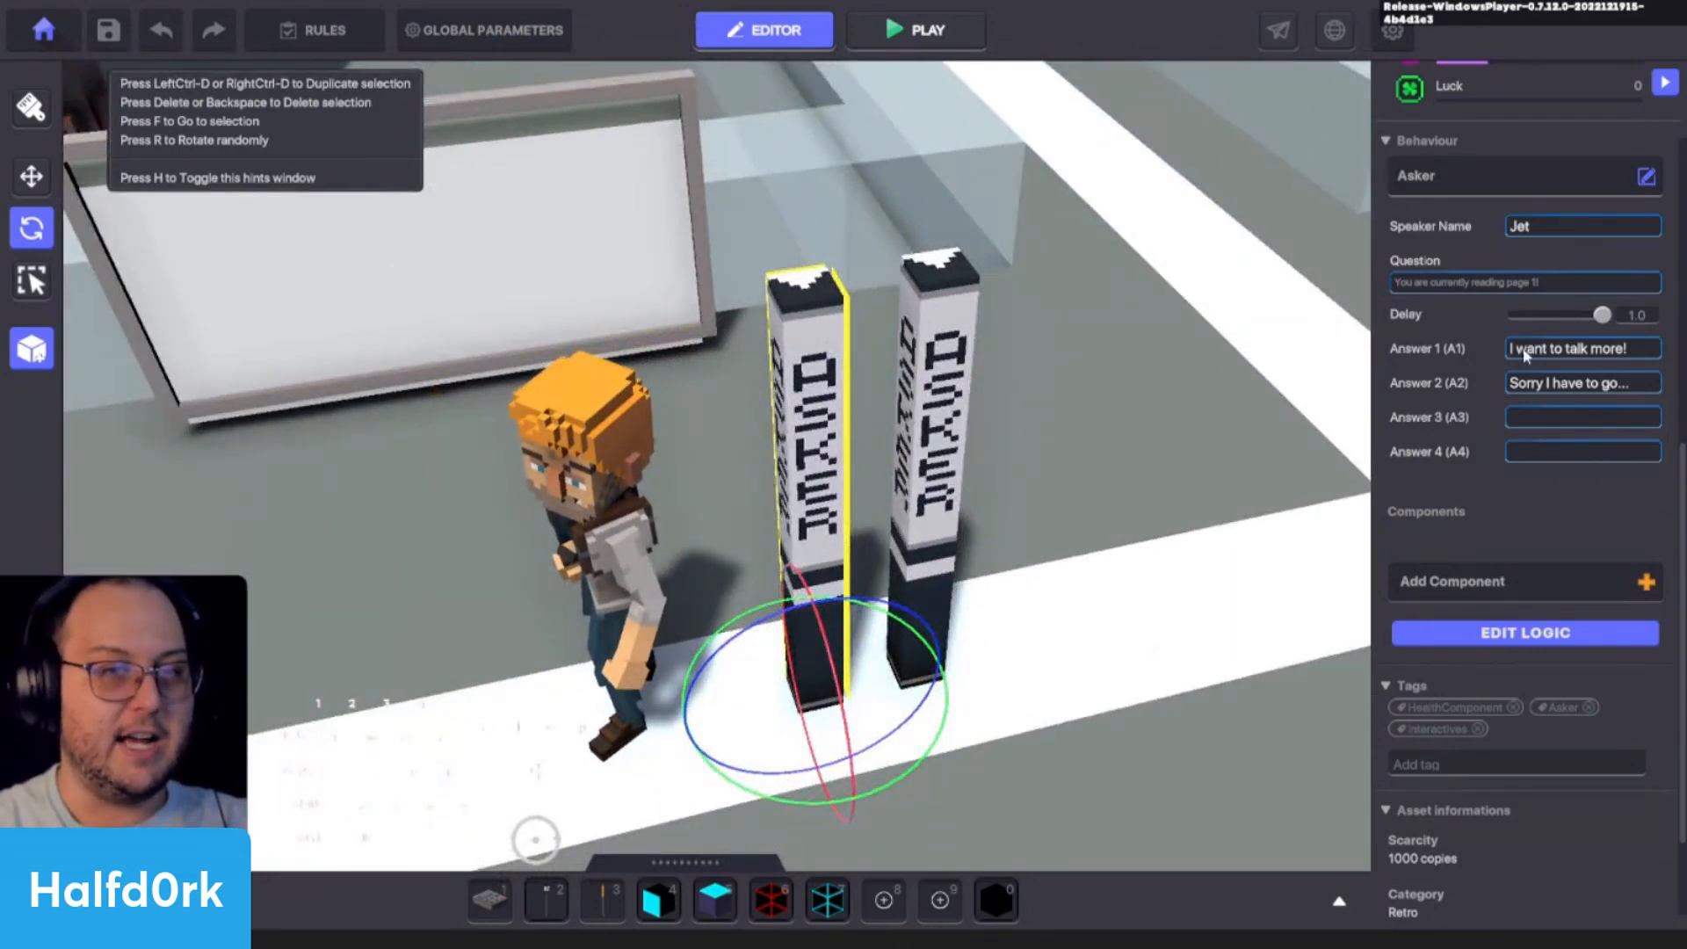
left_click(1529, 283)
type("D")
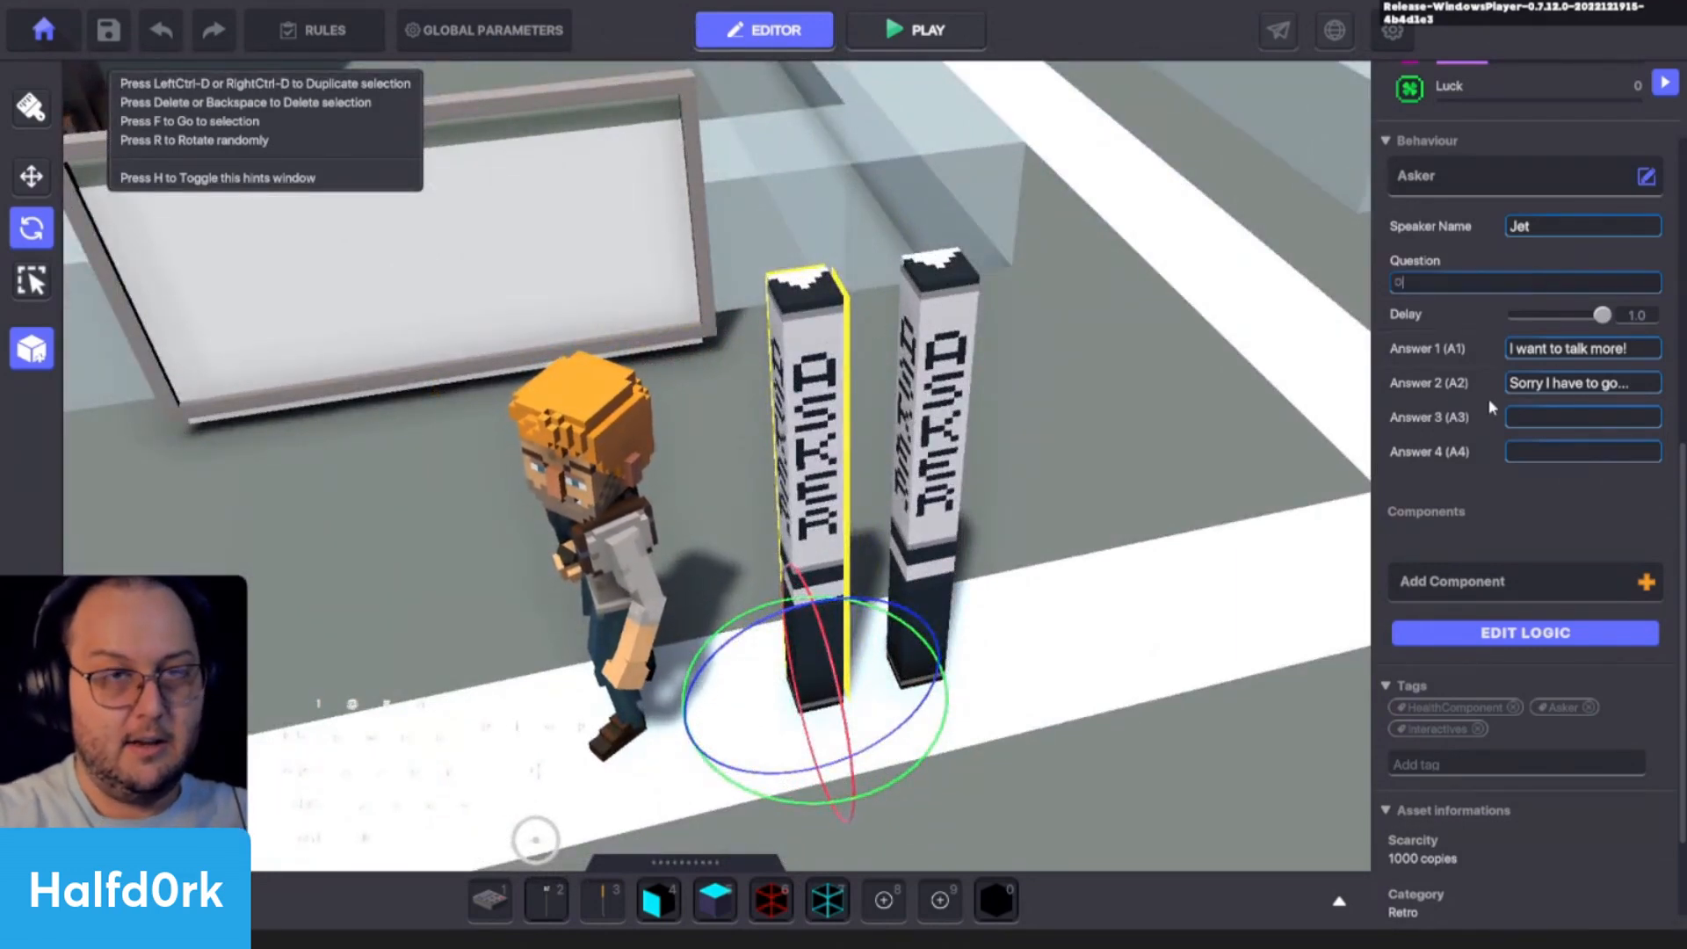
type("h my goo")
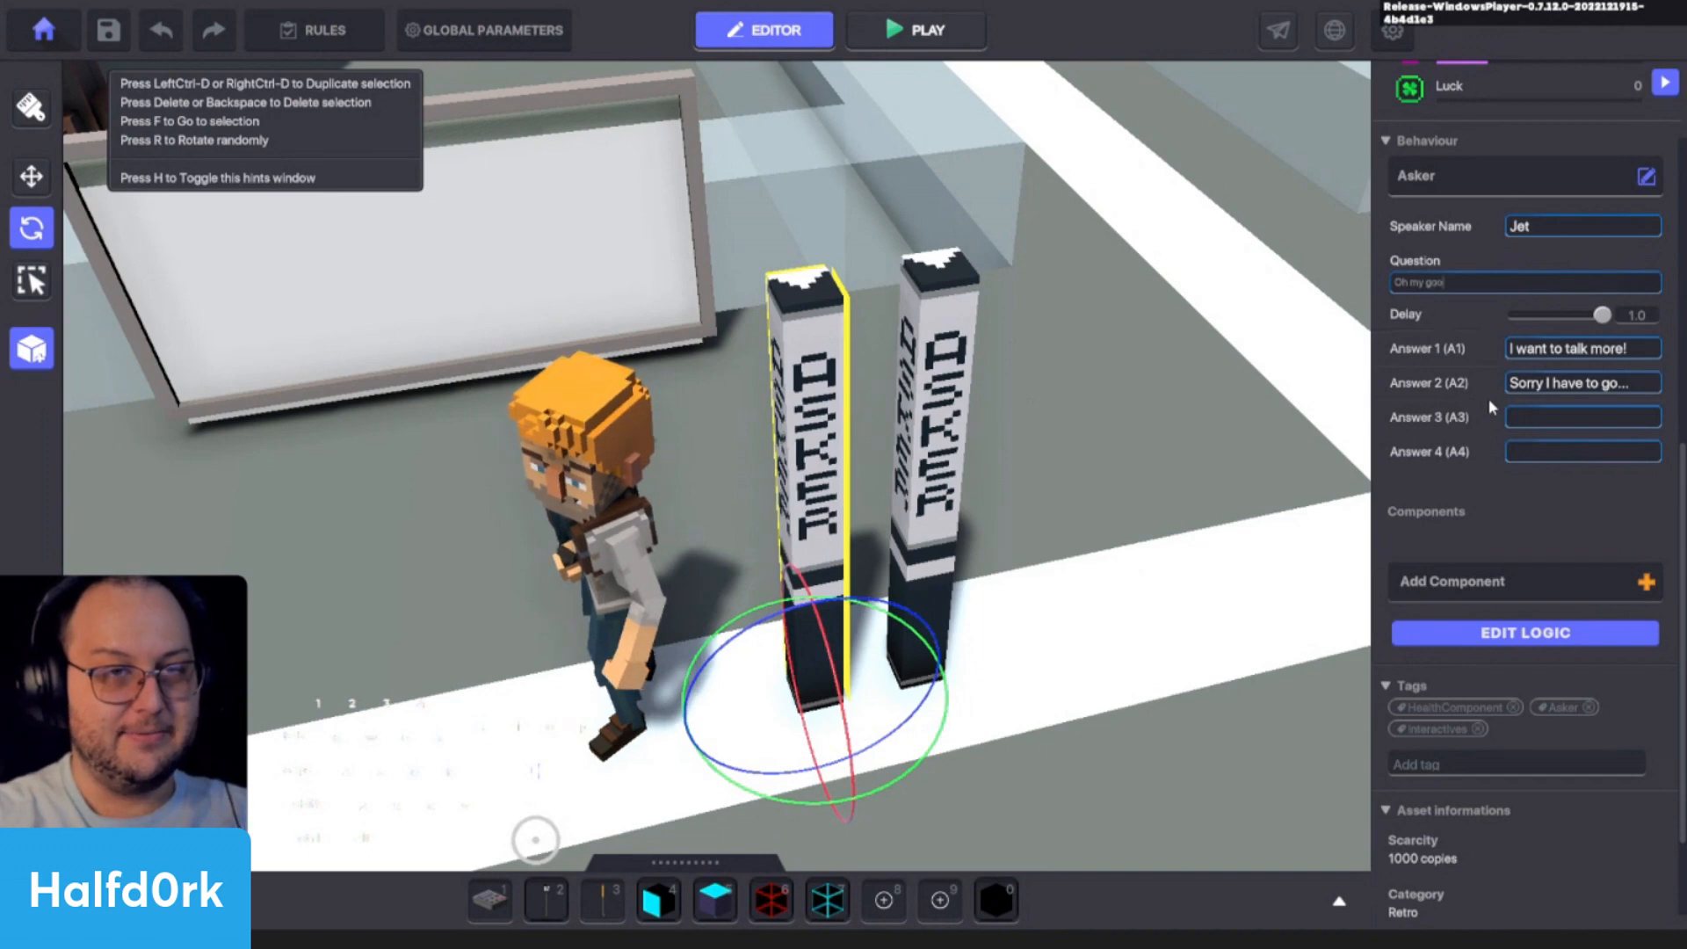
type("dness, I need ")
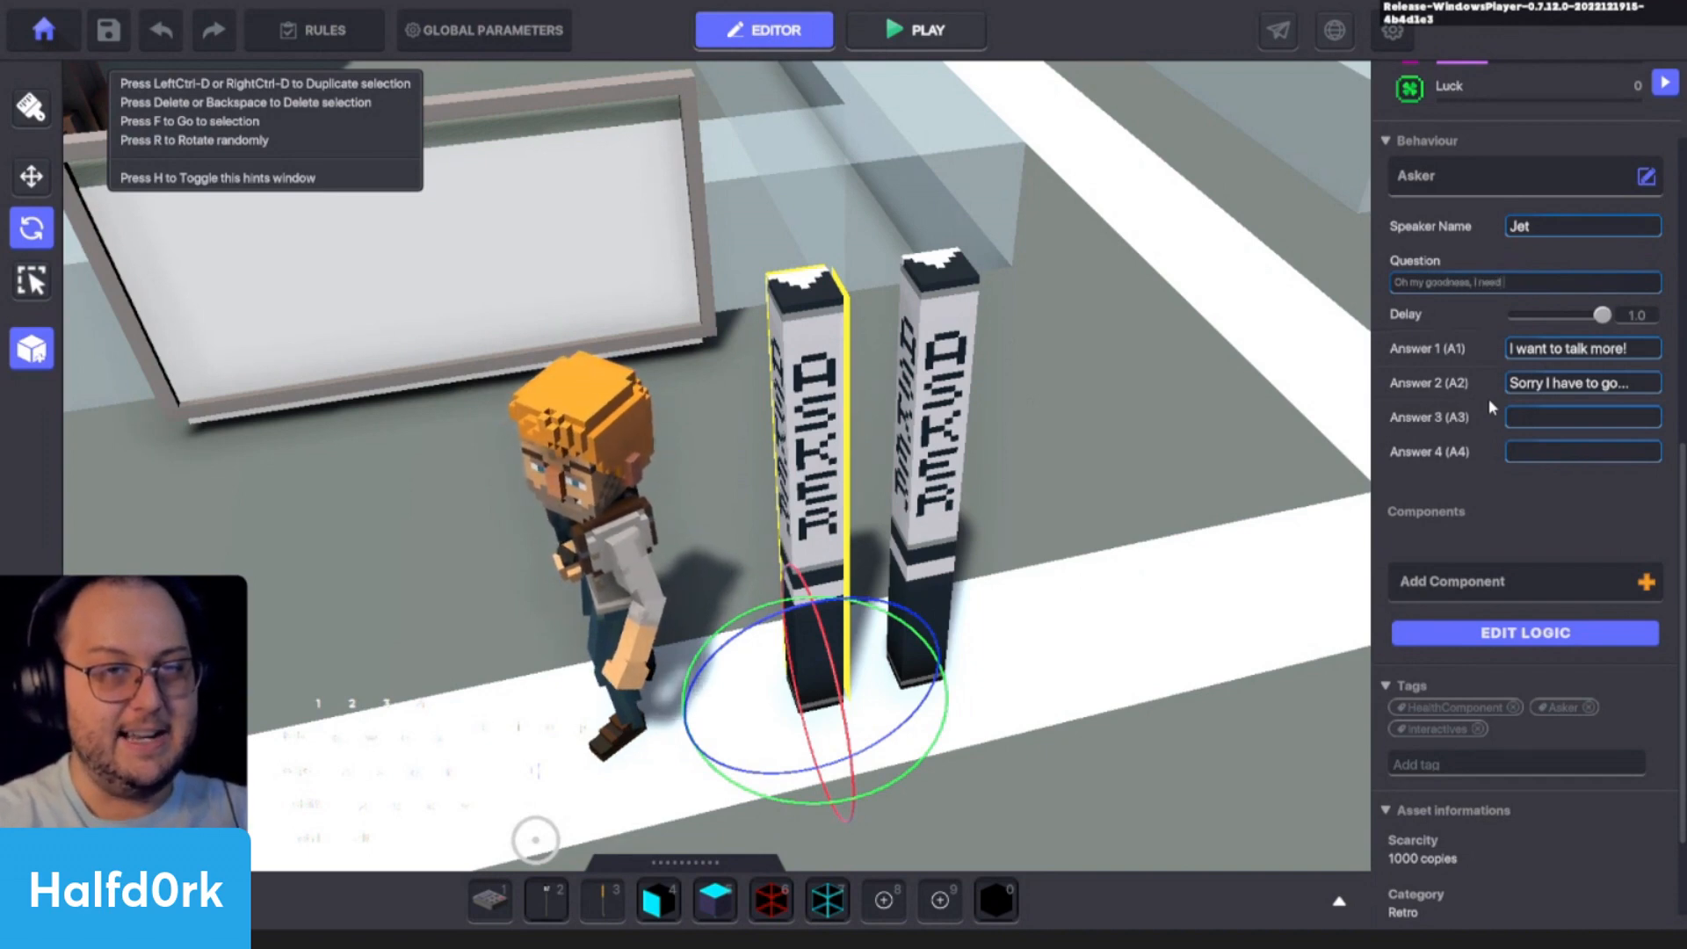
type("the help of an")
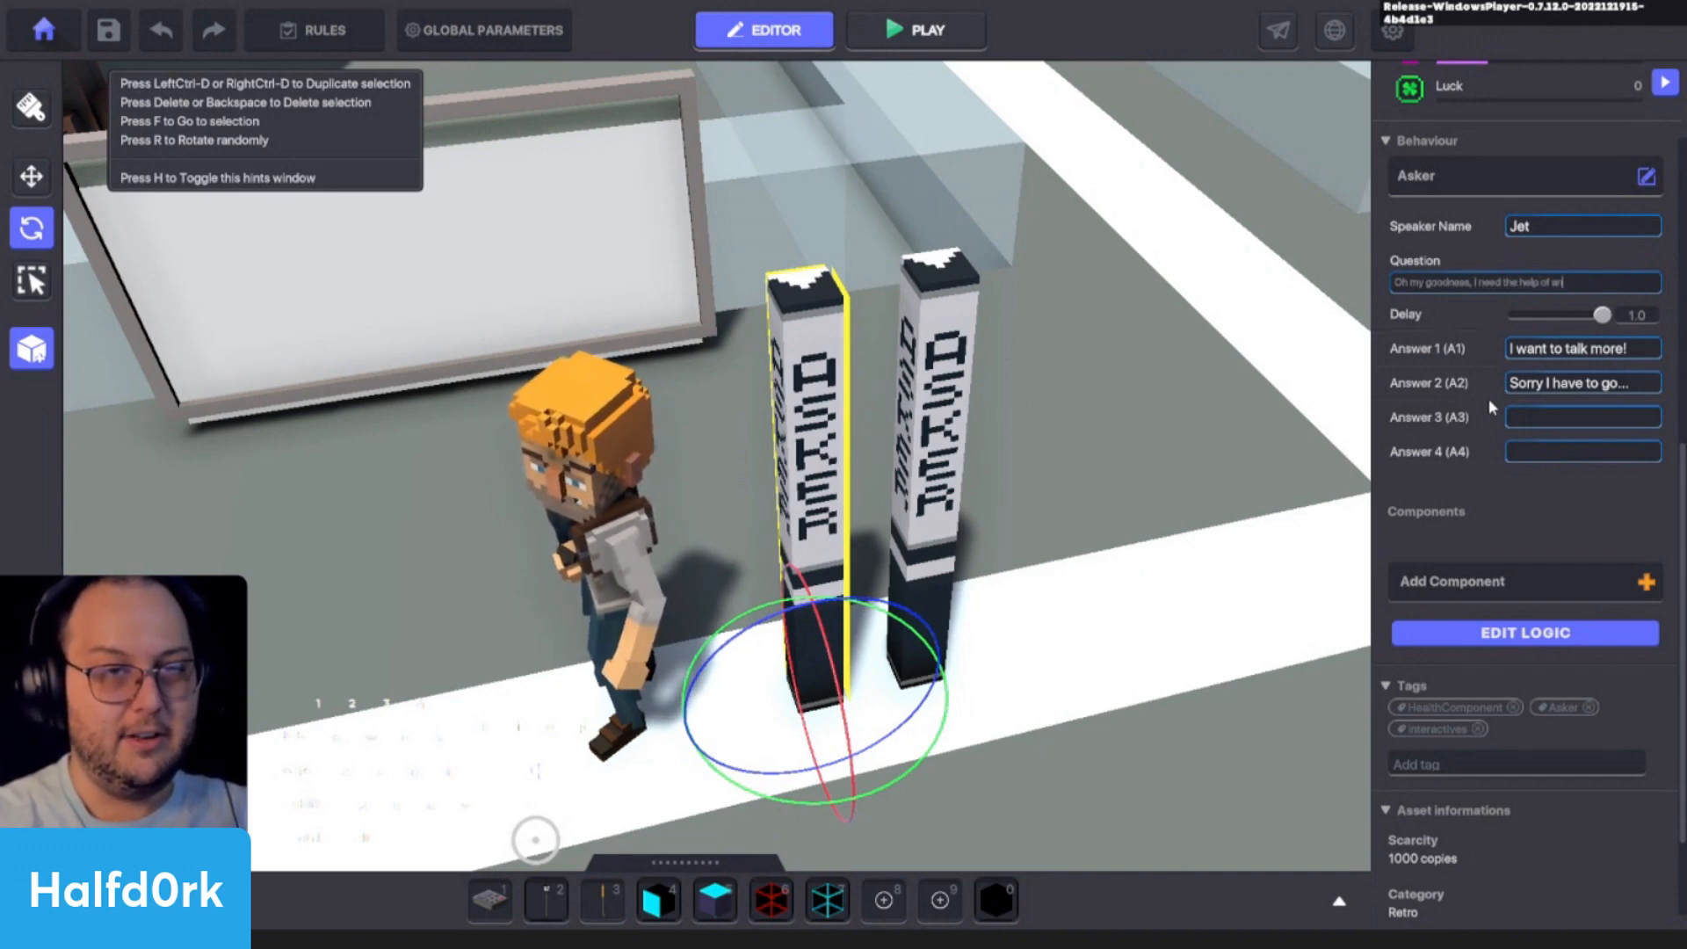
type(" adventurer")
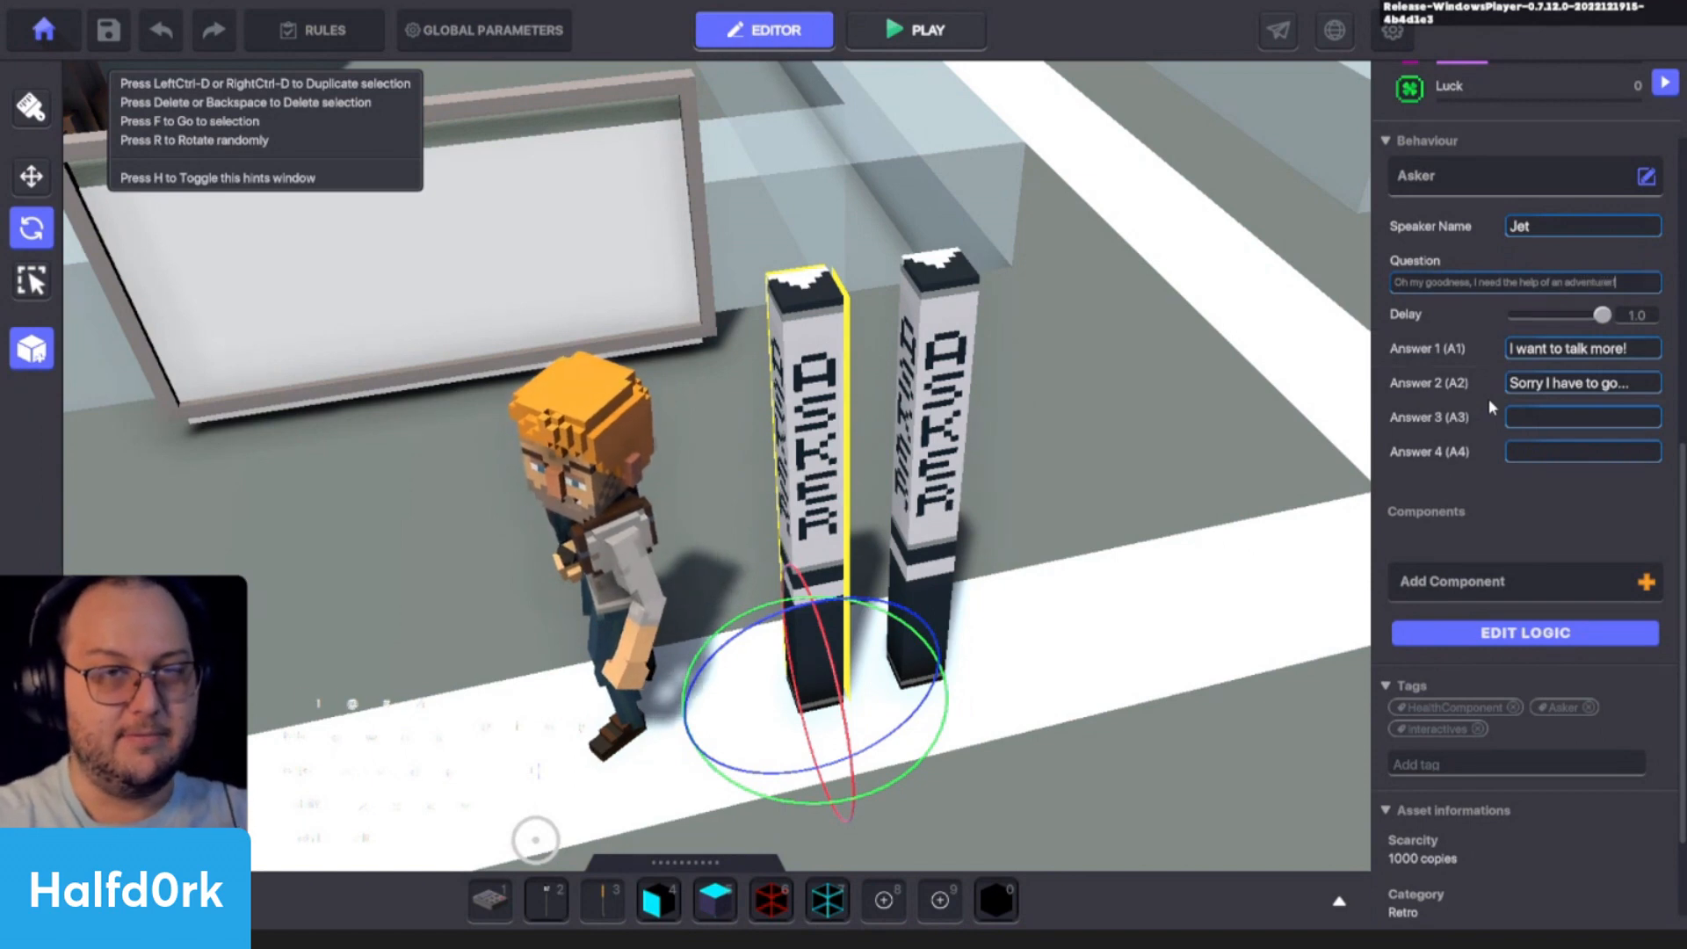
type("!!!")
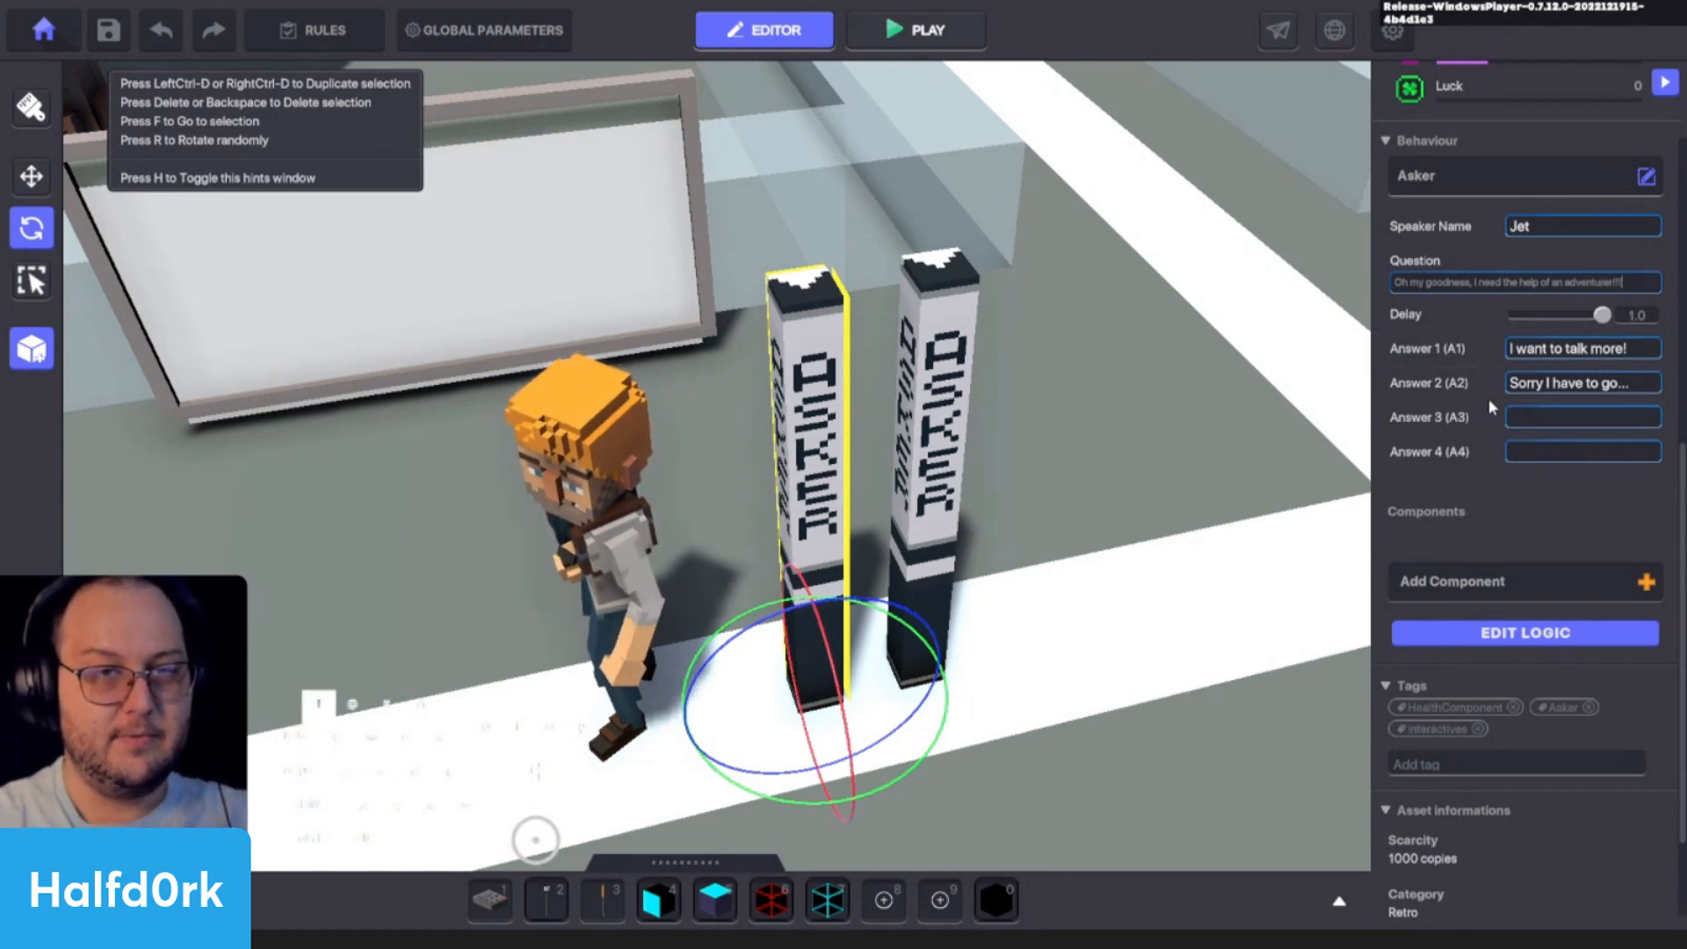
- Change the first answer of the Asker lamp nearest Jet to "Hmmm, how can I help you?"
left_click(1573, 350)
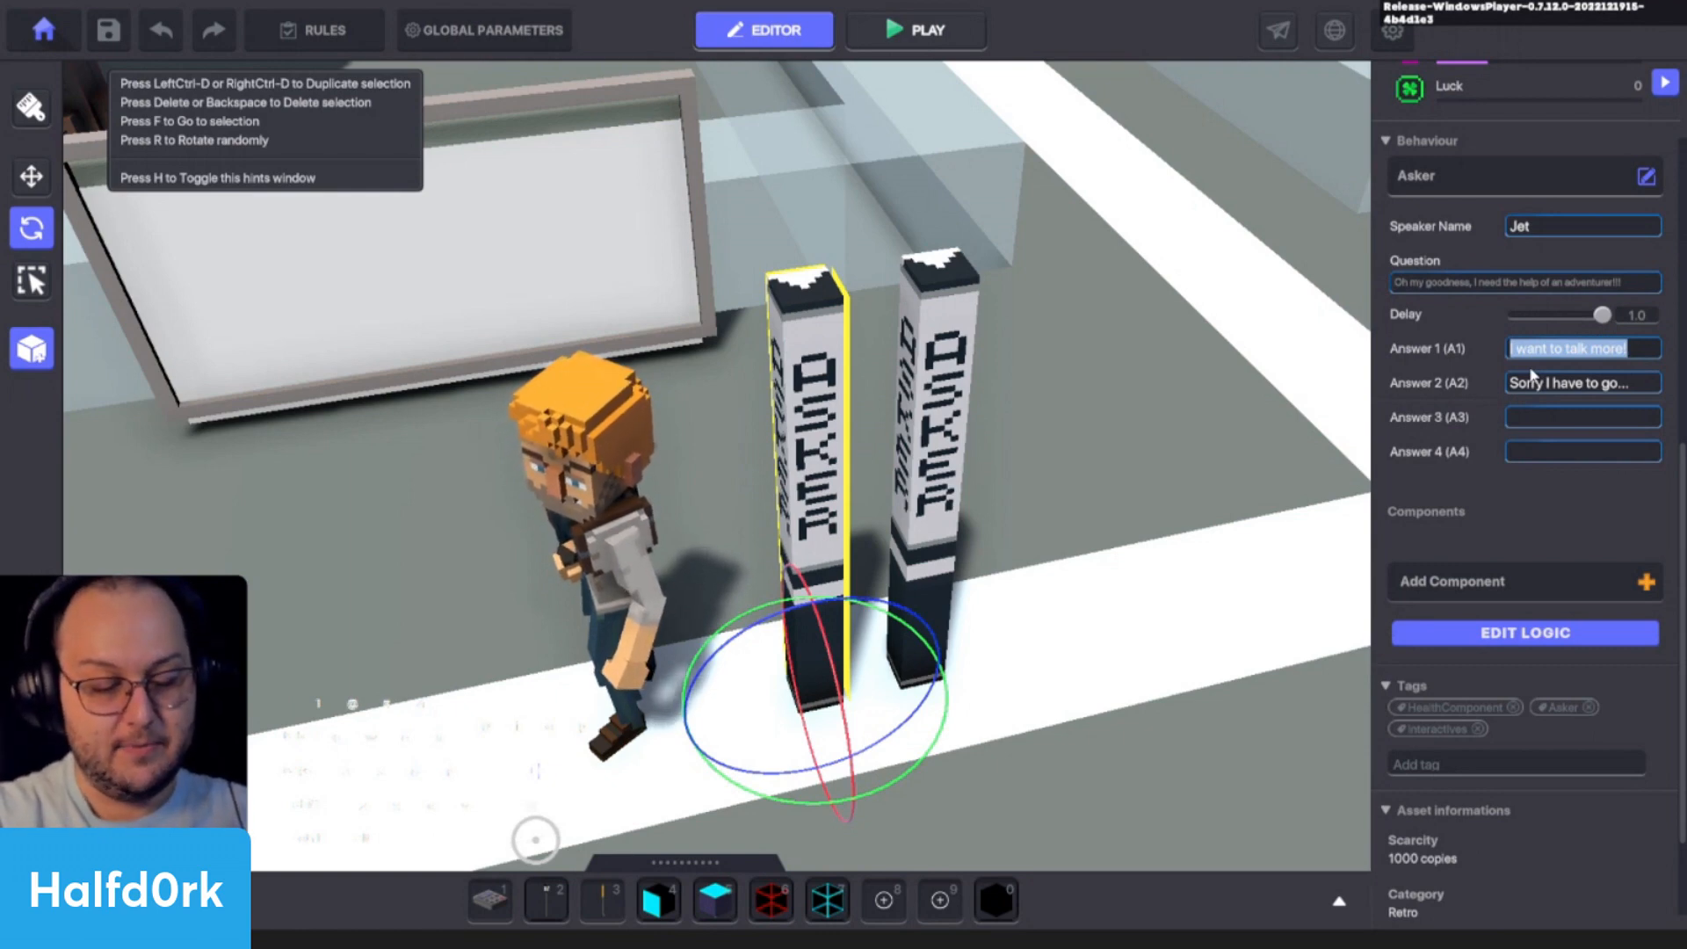
type("Hmmm, h")
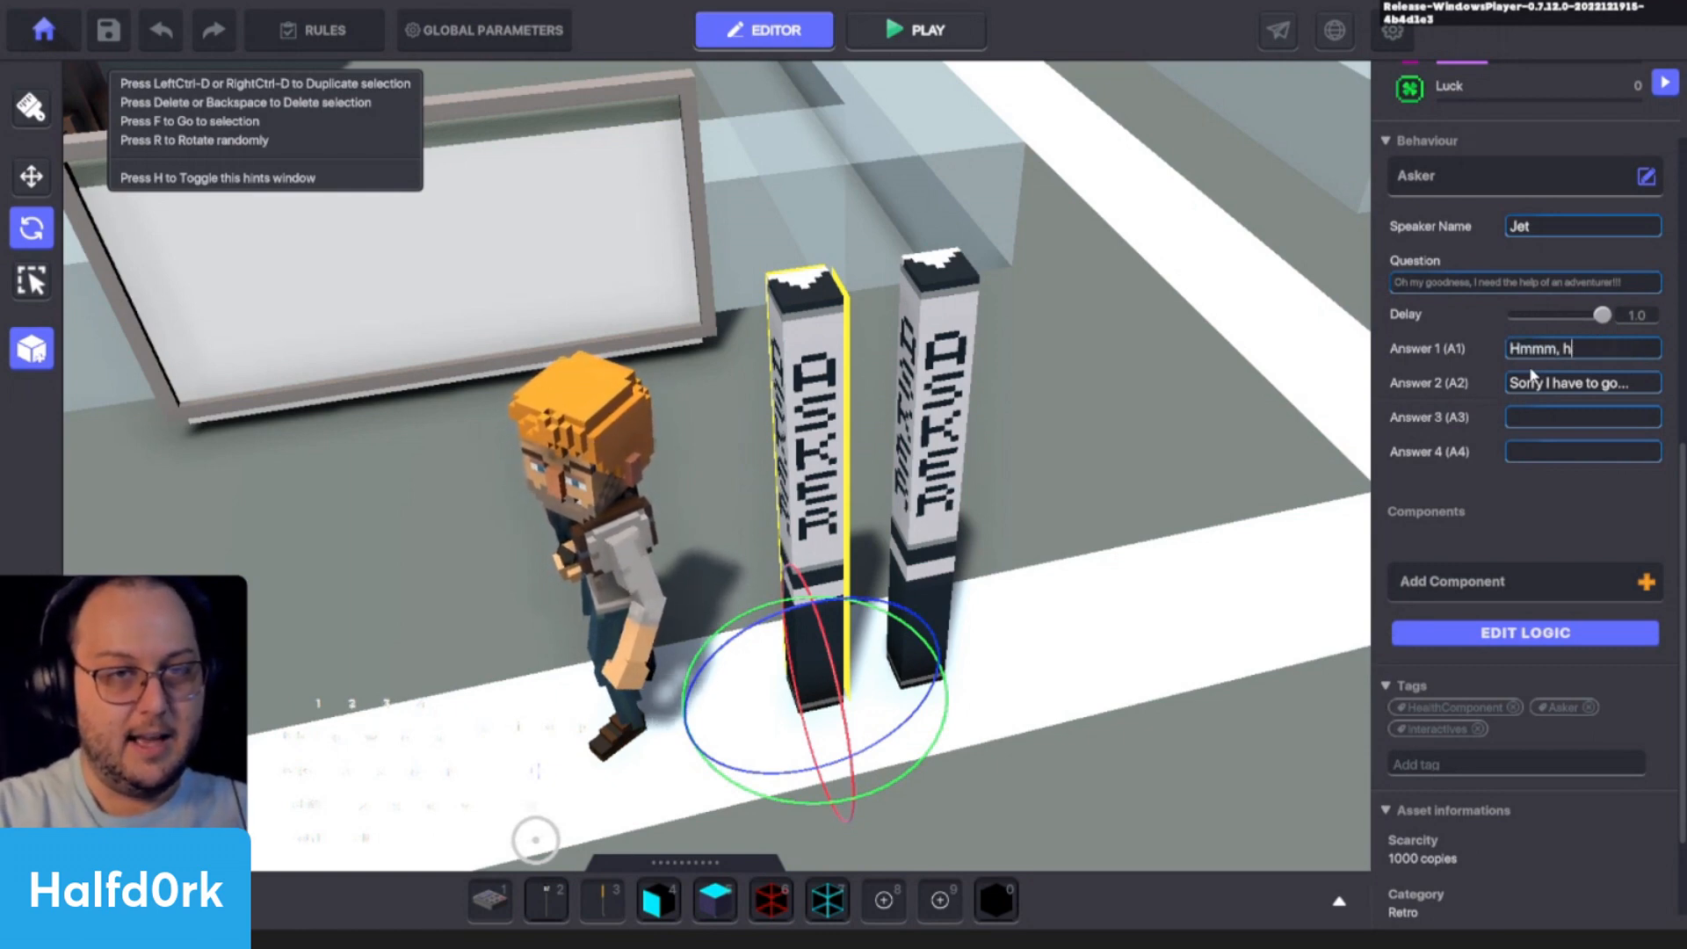
type("ow can I hel")
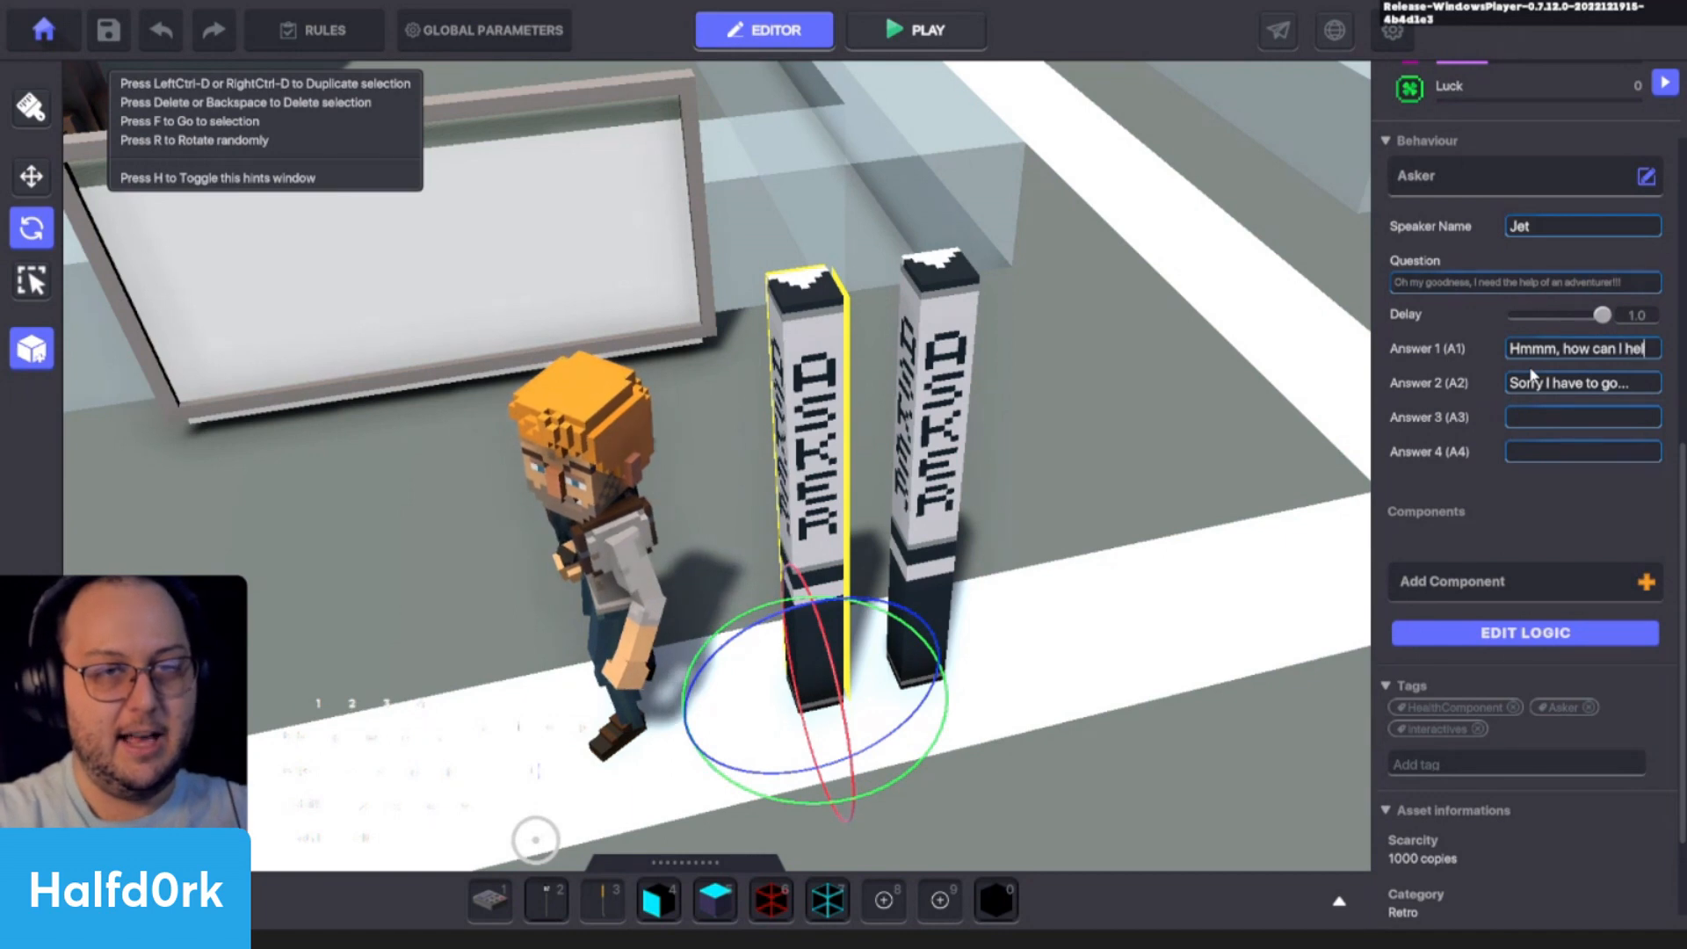
type("p you?")
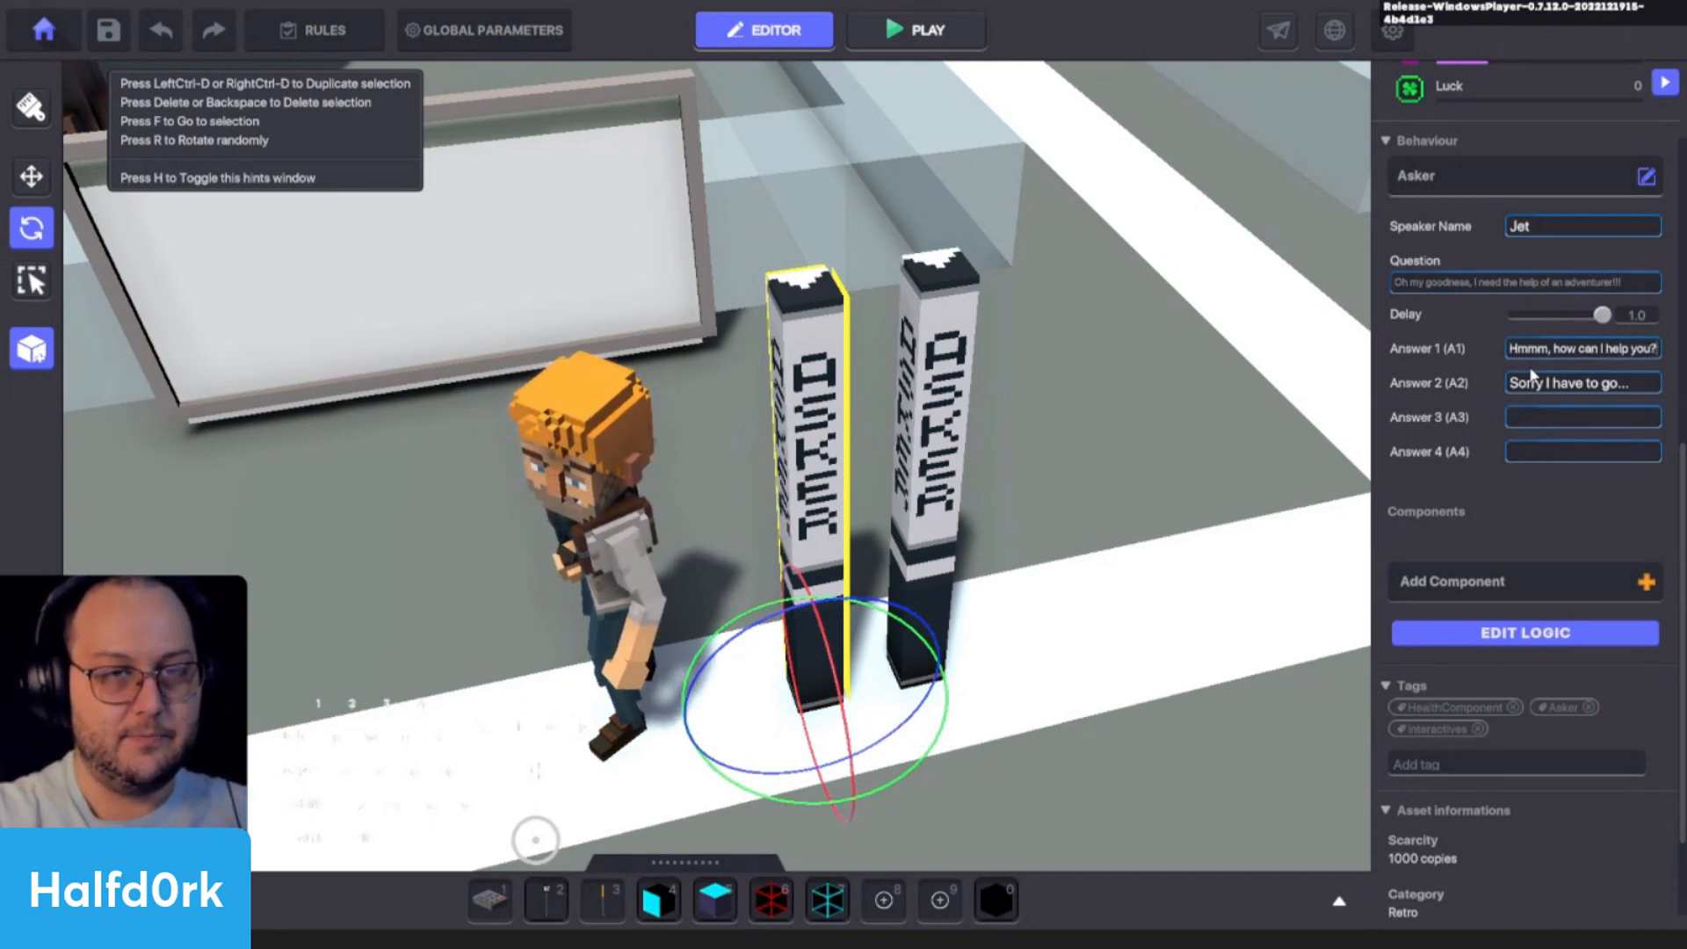
left_click(1539, 388)
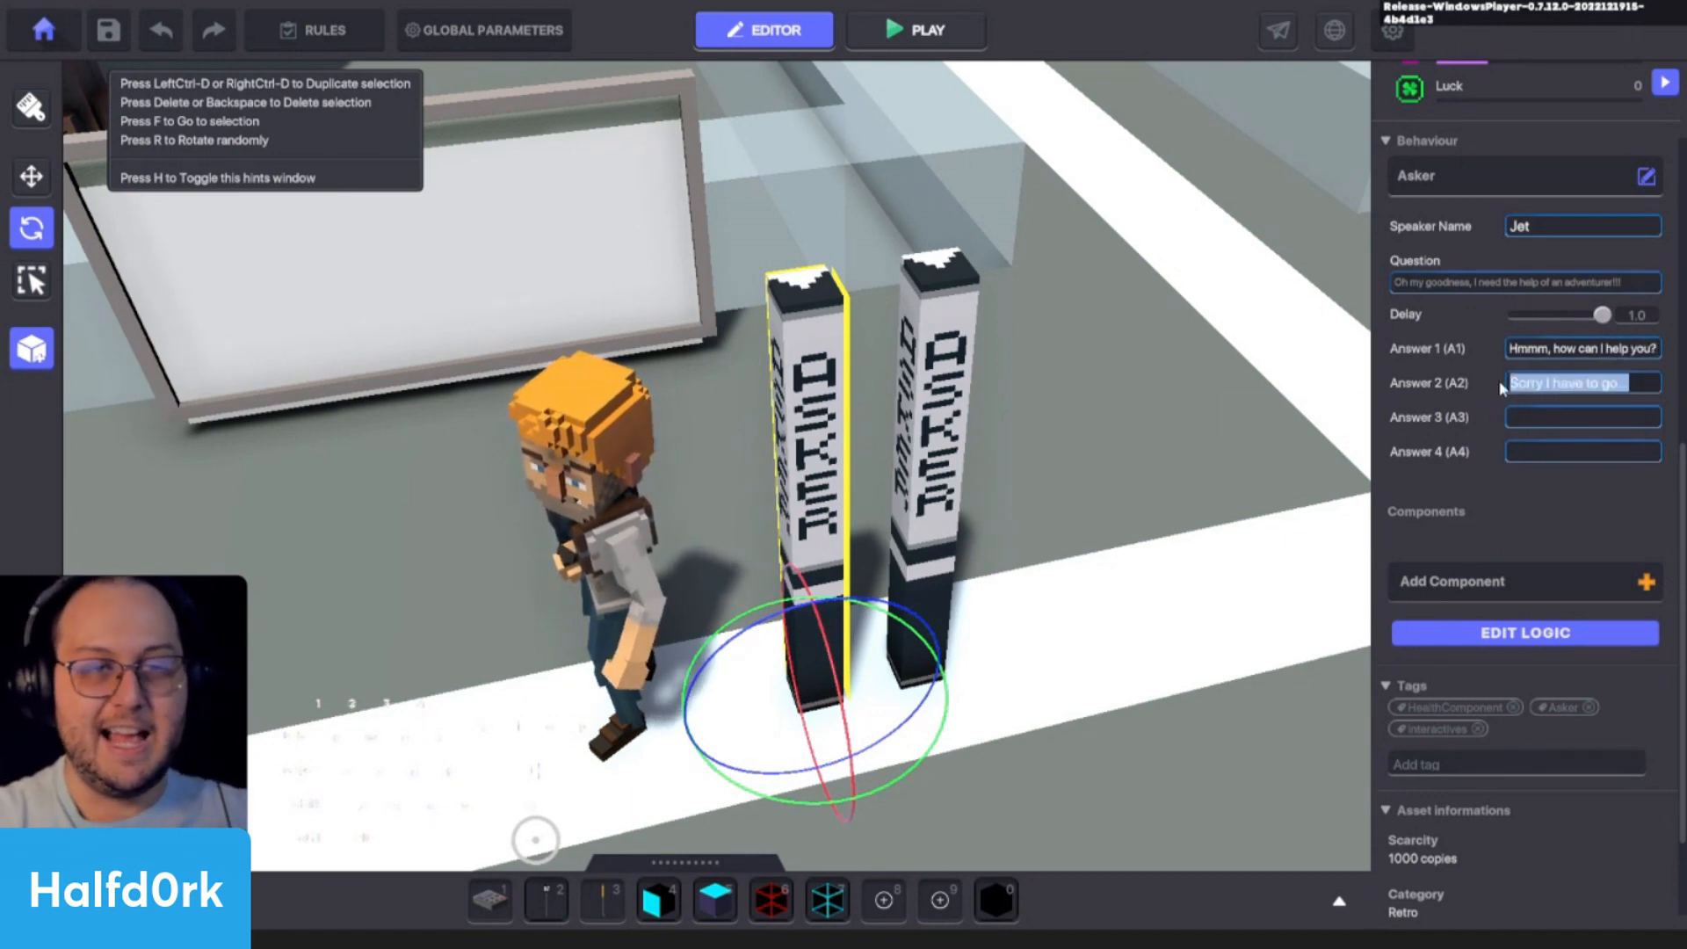
left_click(1560, 362)
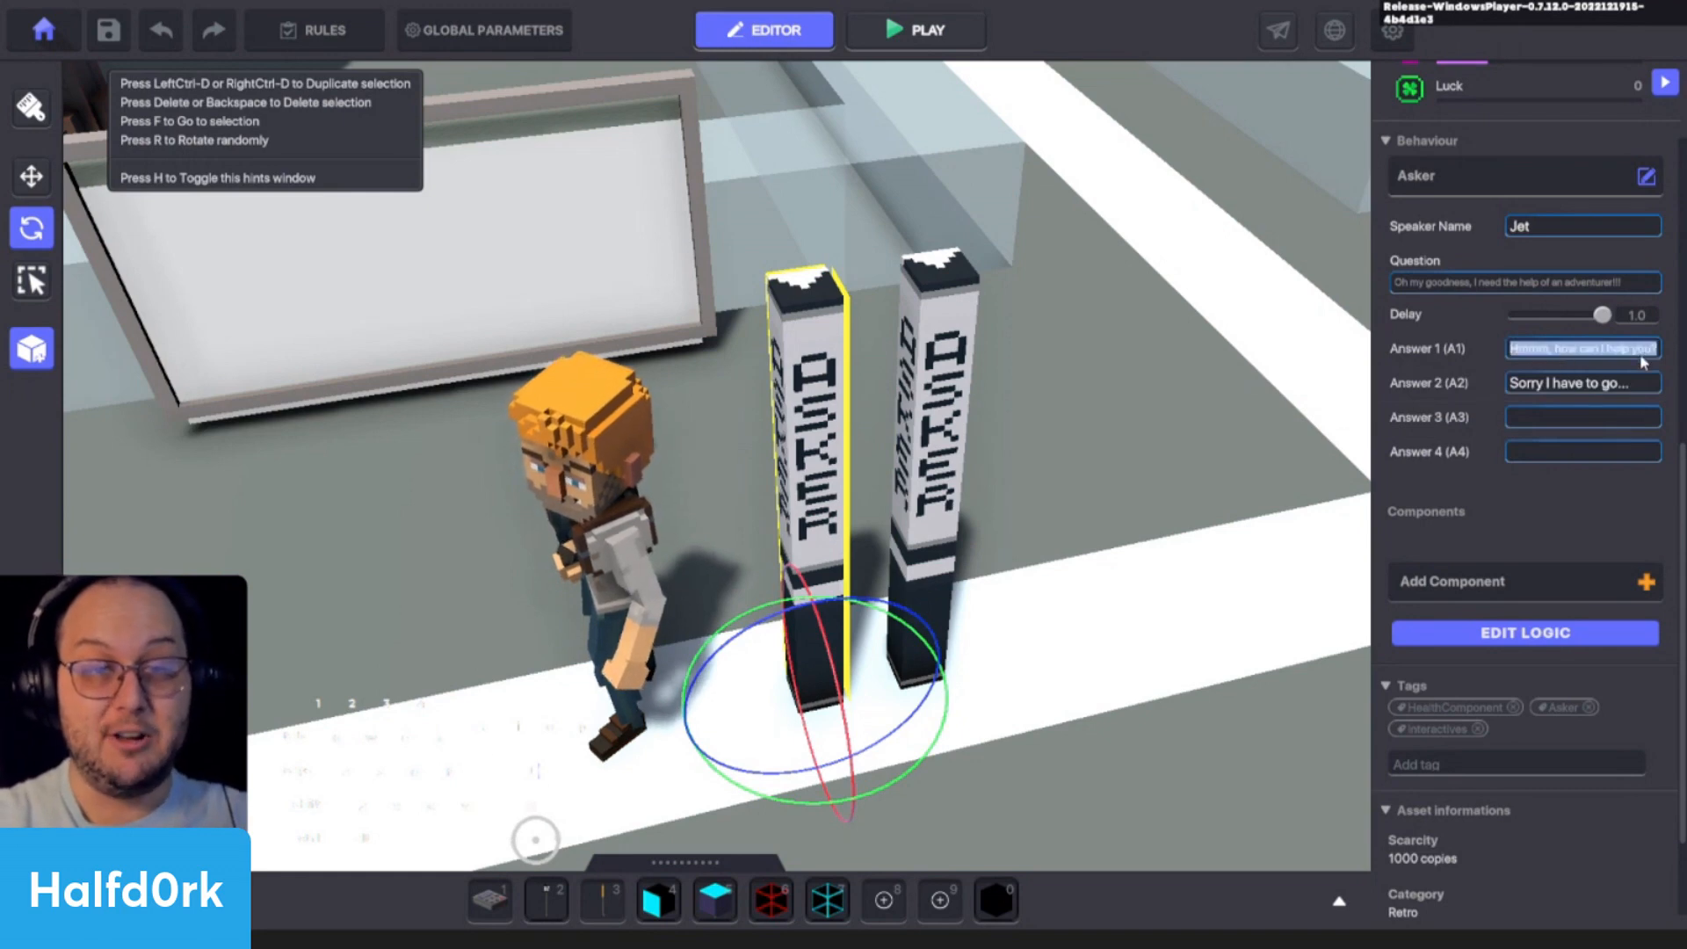
left_click(1488, 370)
- Set the second Asker lamp's question to "Oh thank you! I need a soccer ball, not just any soccer ball. My long lost granddaddy's soccer ball!"
left_click(954, 390)
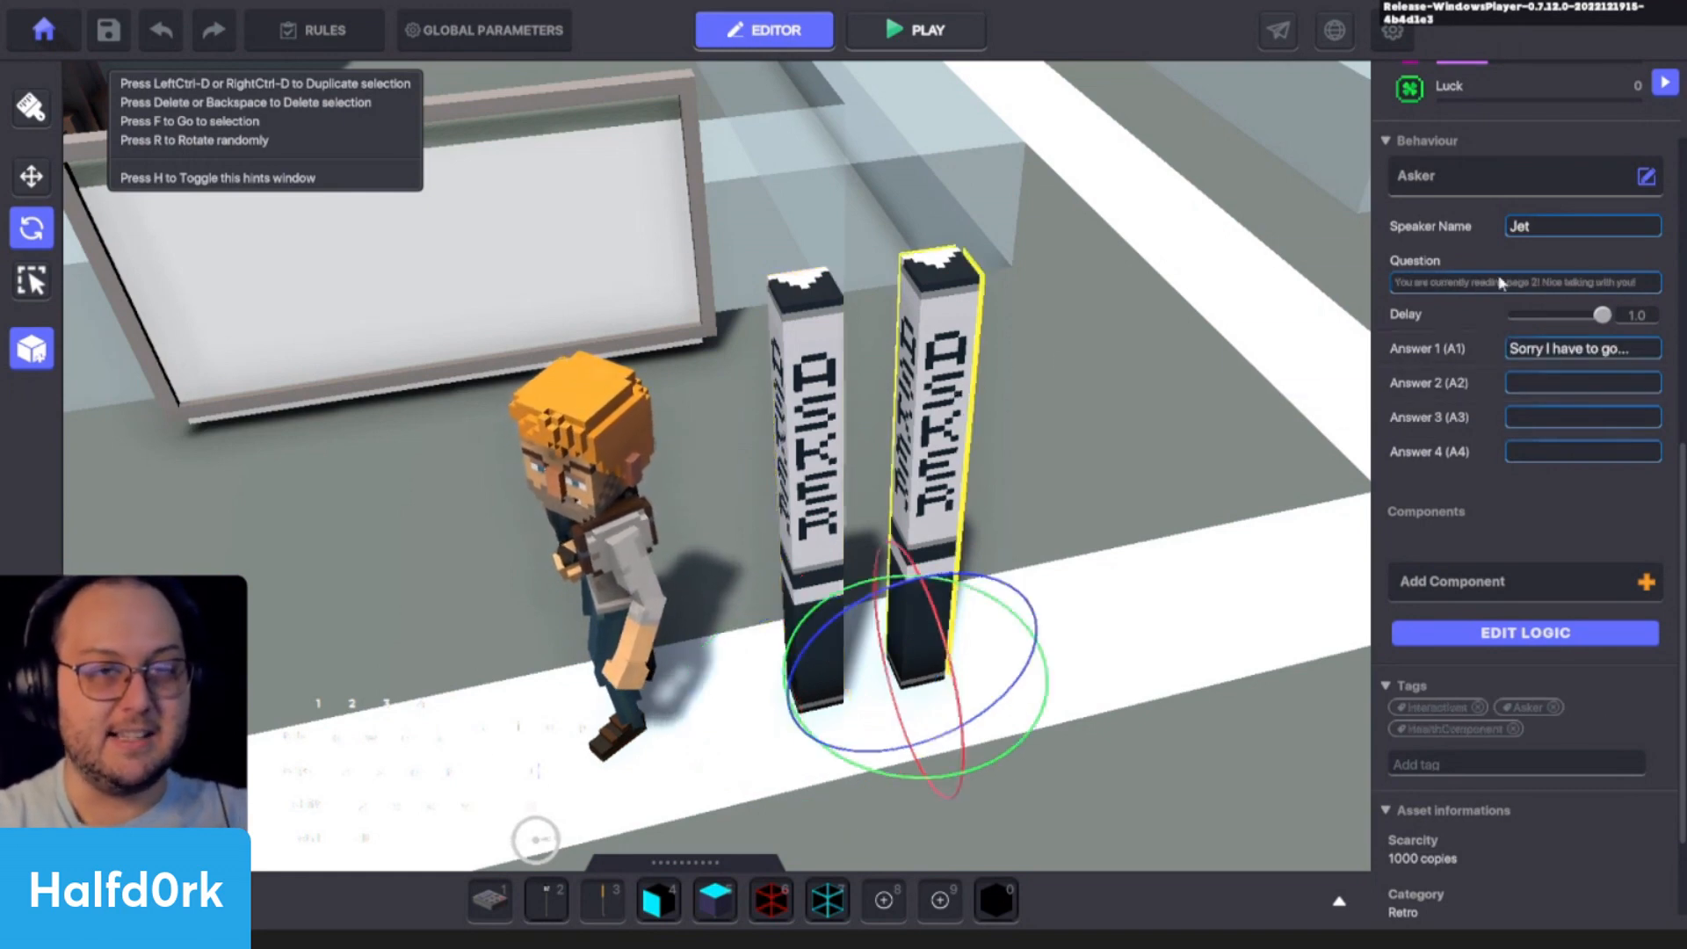
left_click(1506, 285)
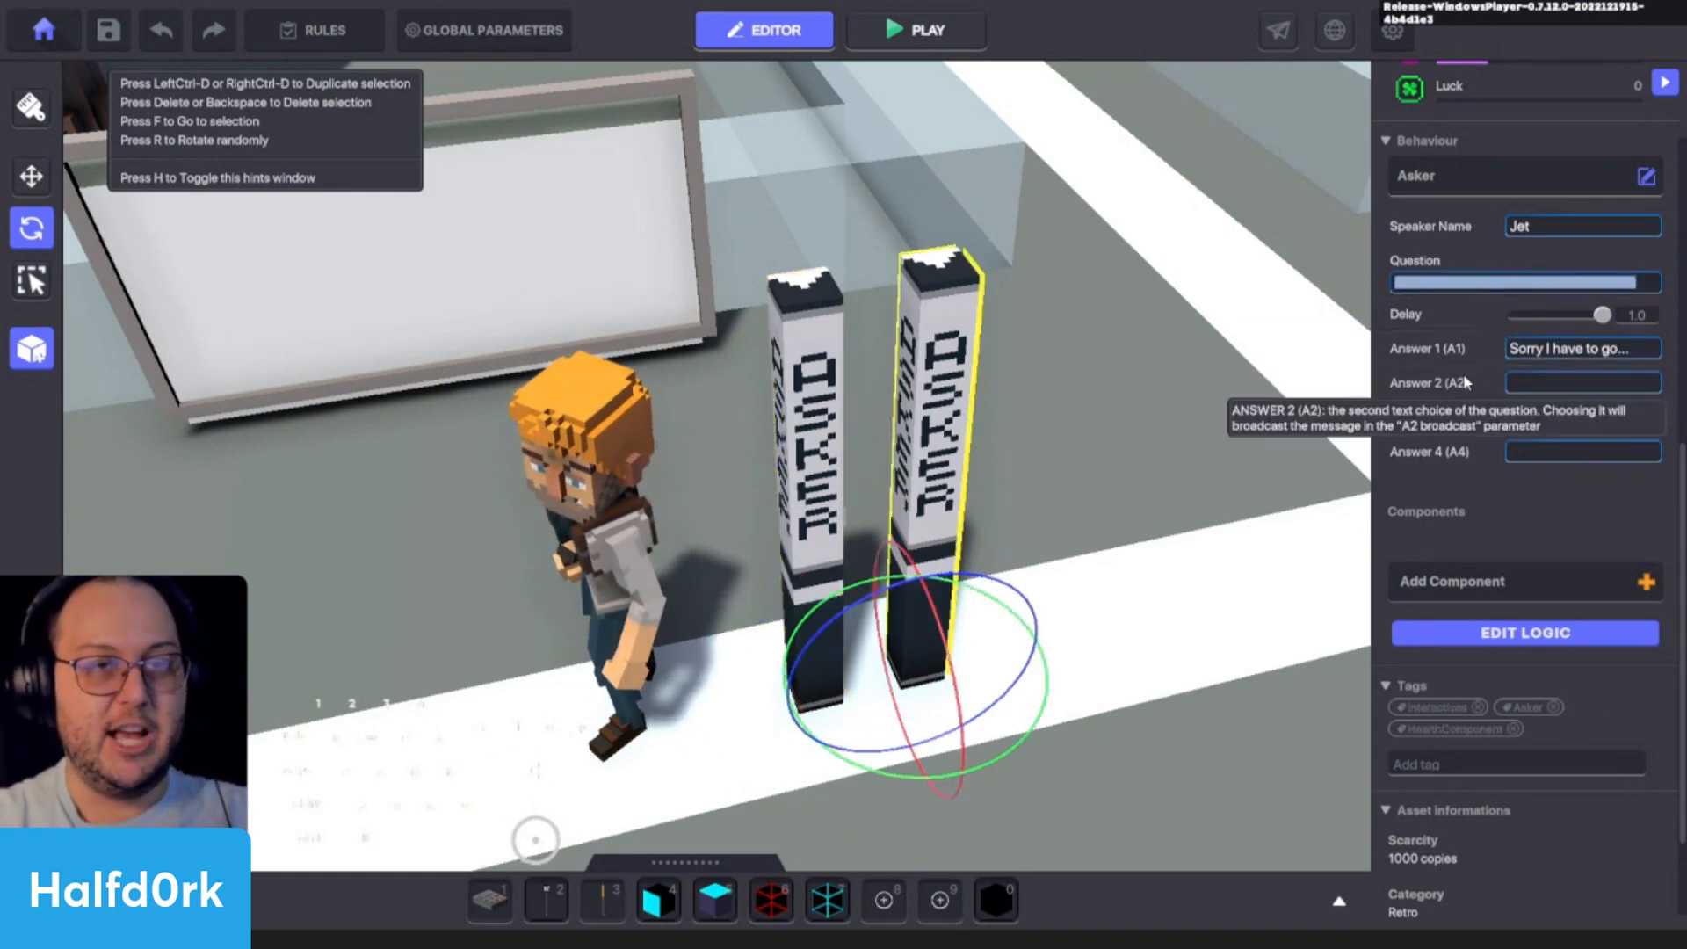
type("Oh")
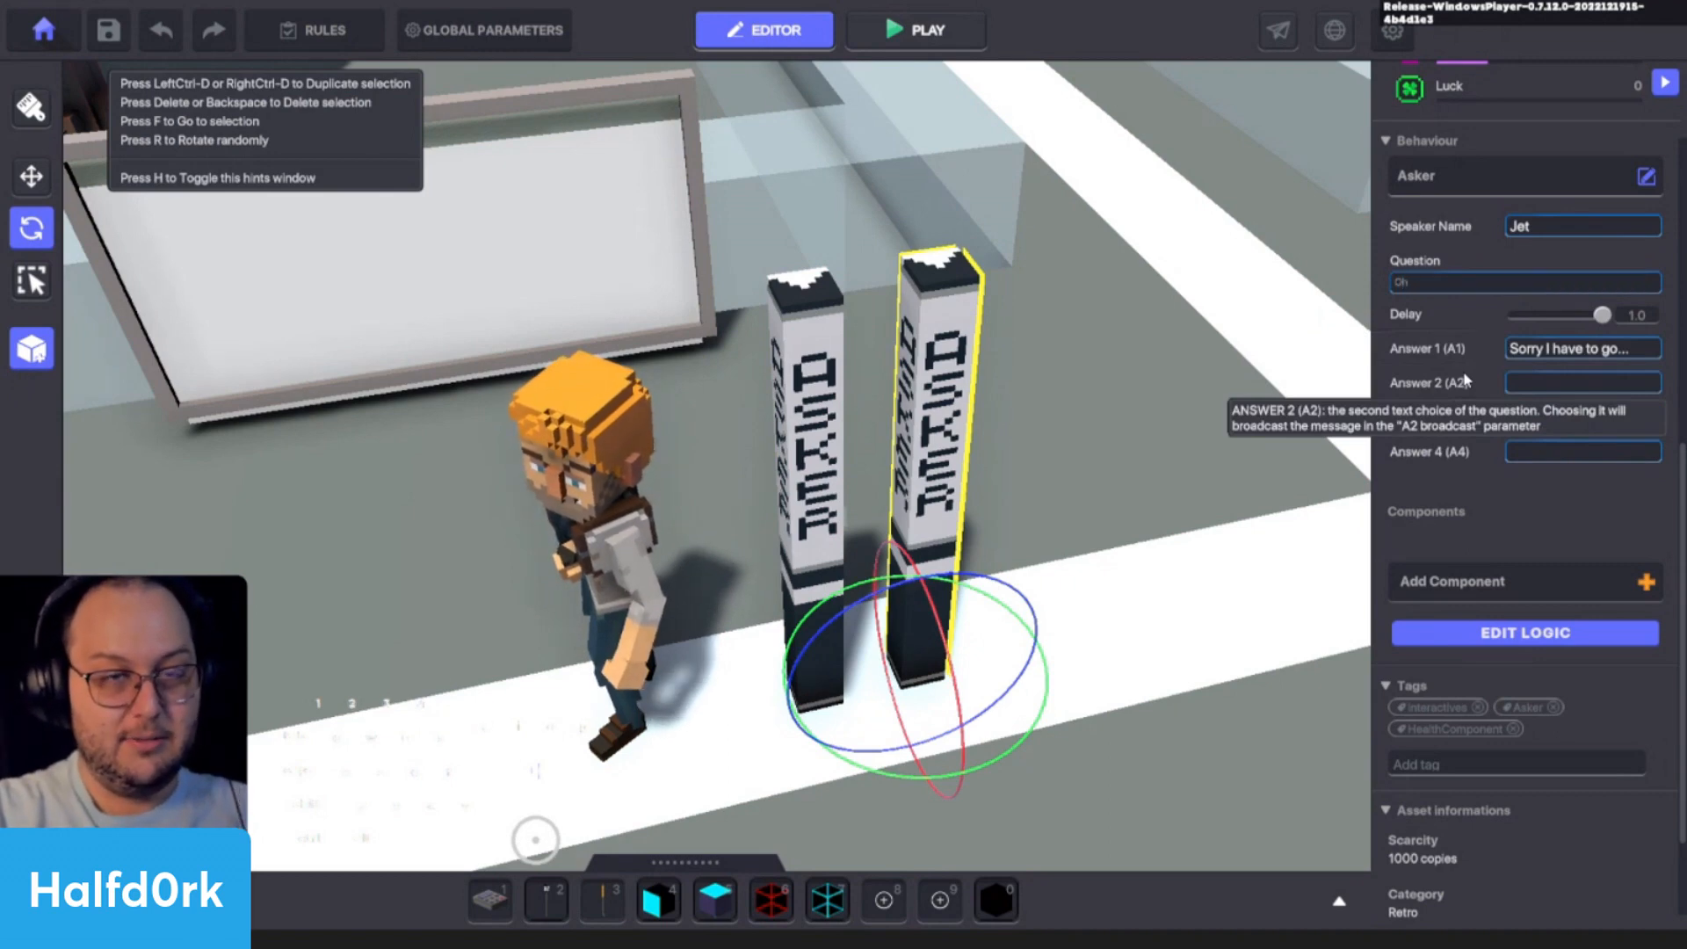
type(" thank you")
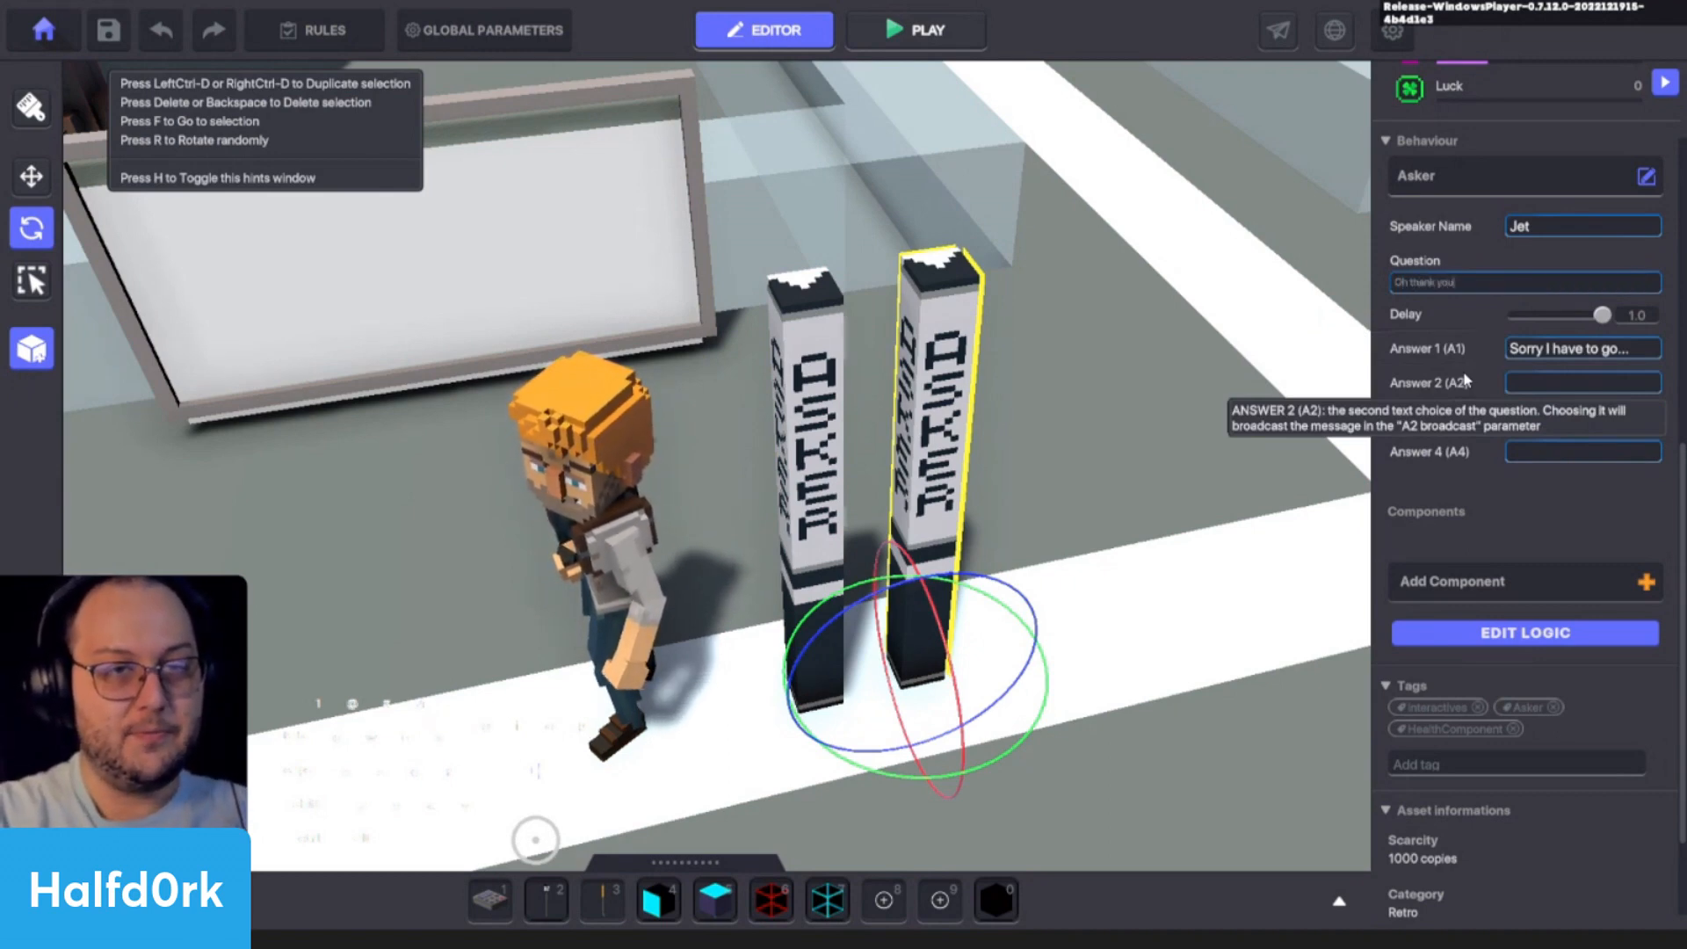
type("! I need")
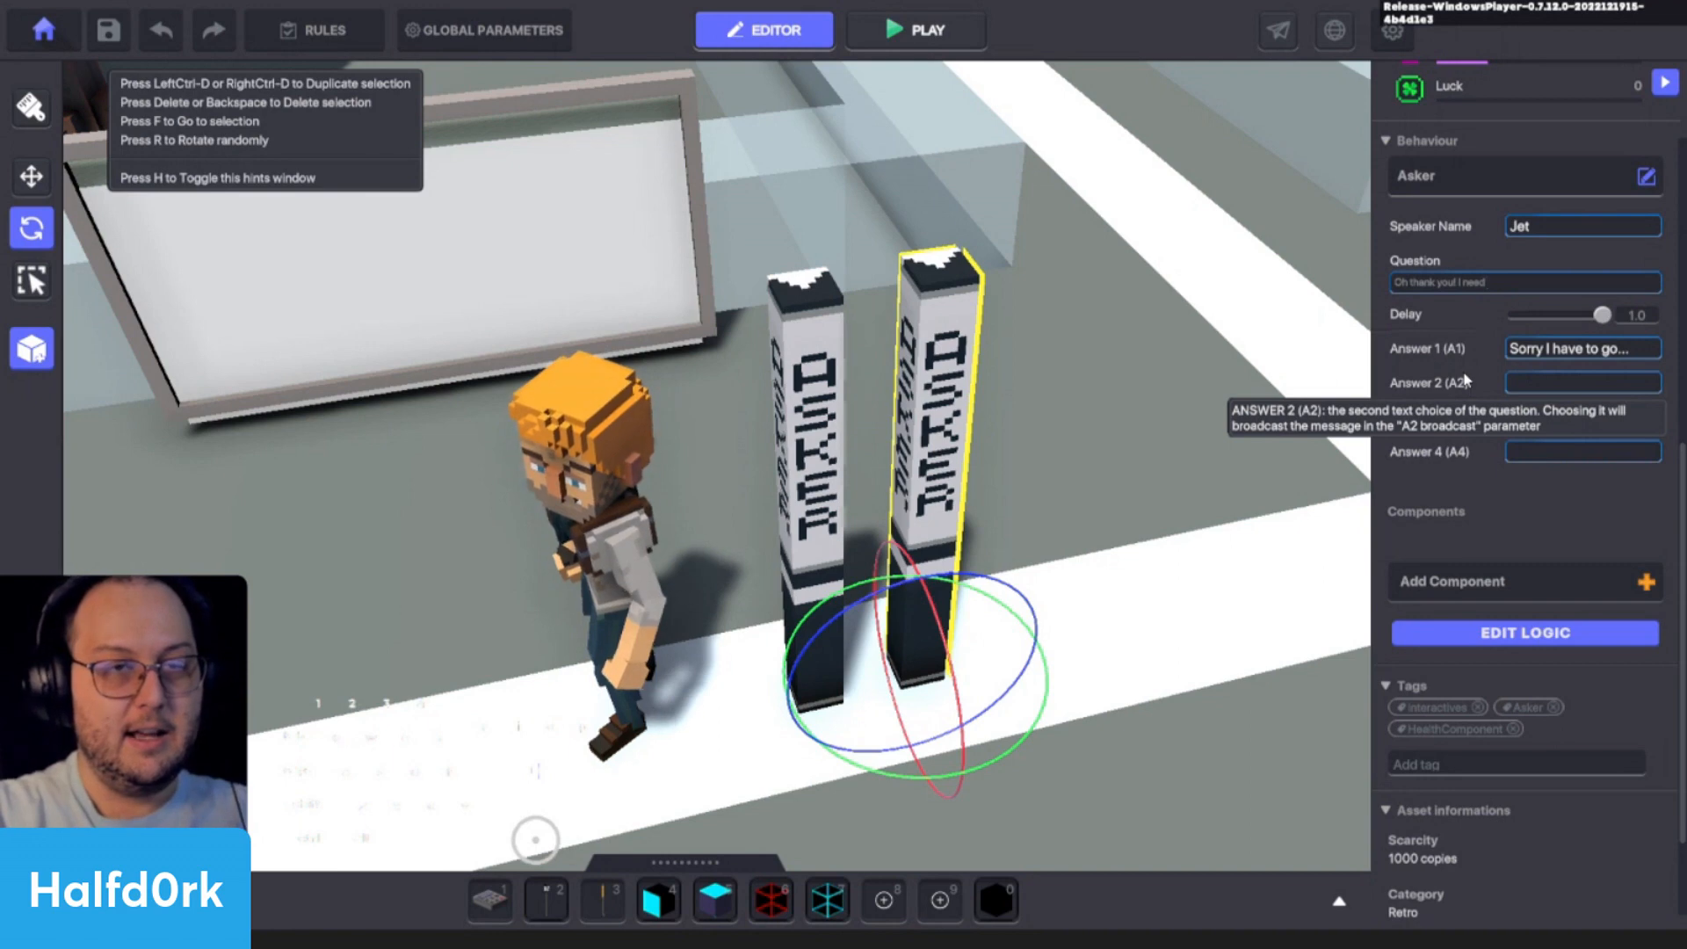
type(" a soccer")
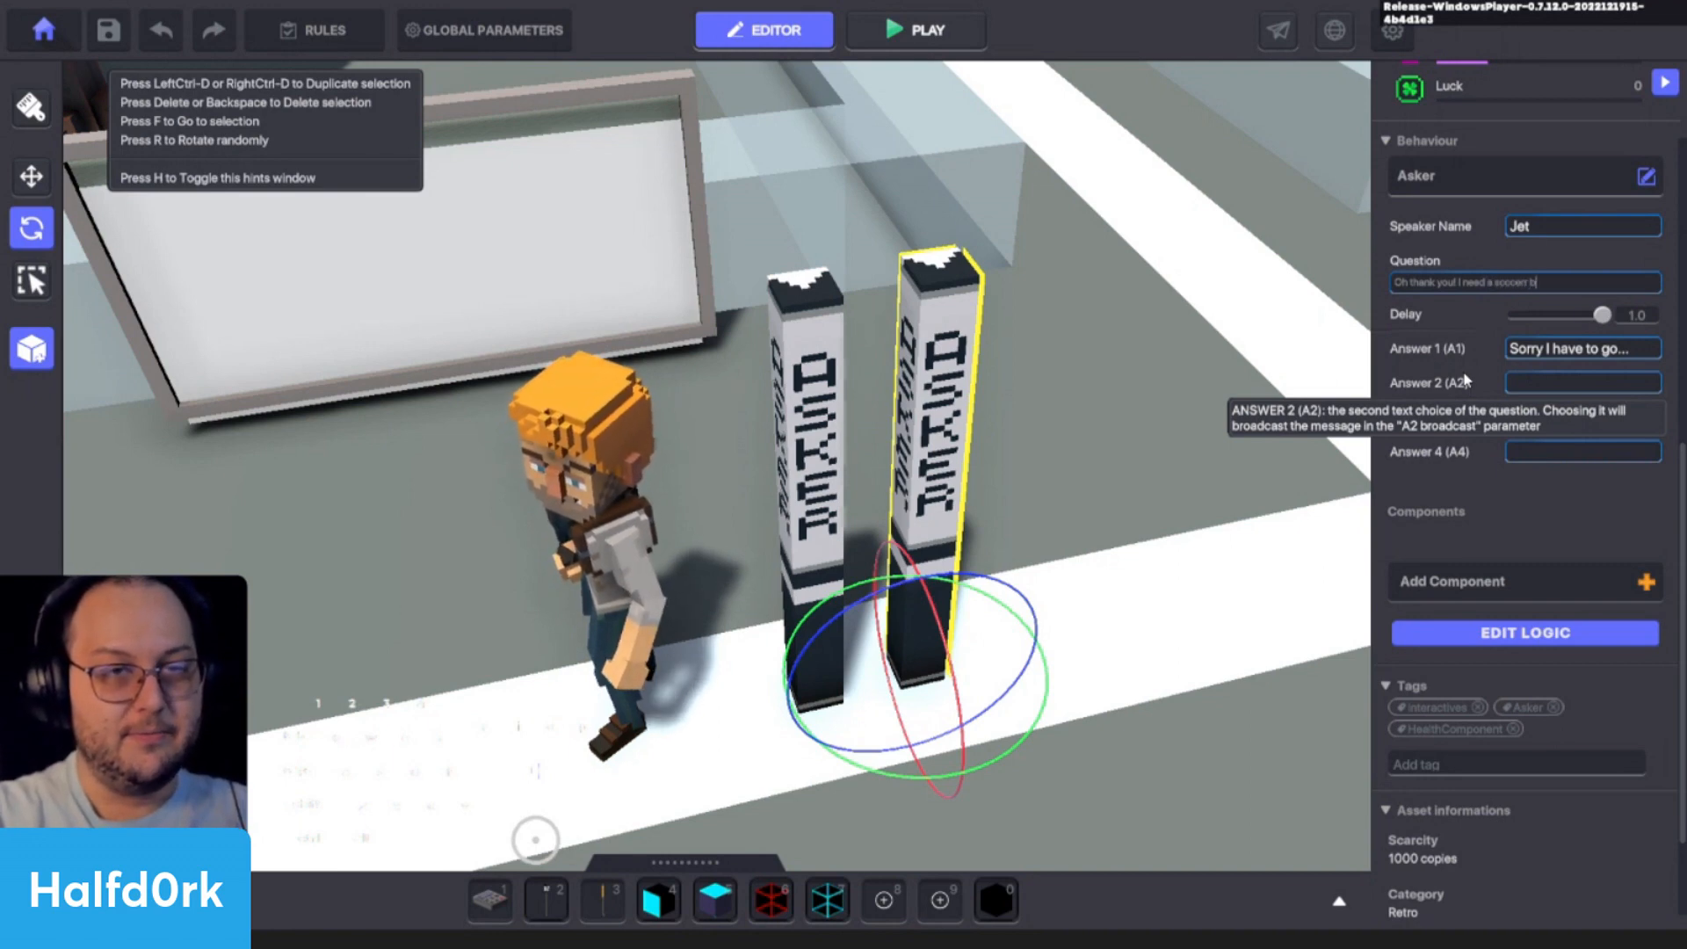
type(" ball, not just any soccer ball")
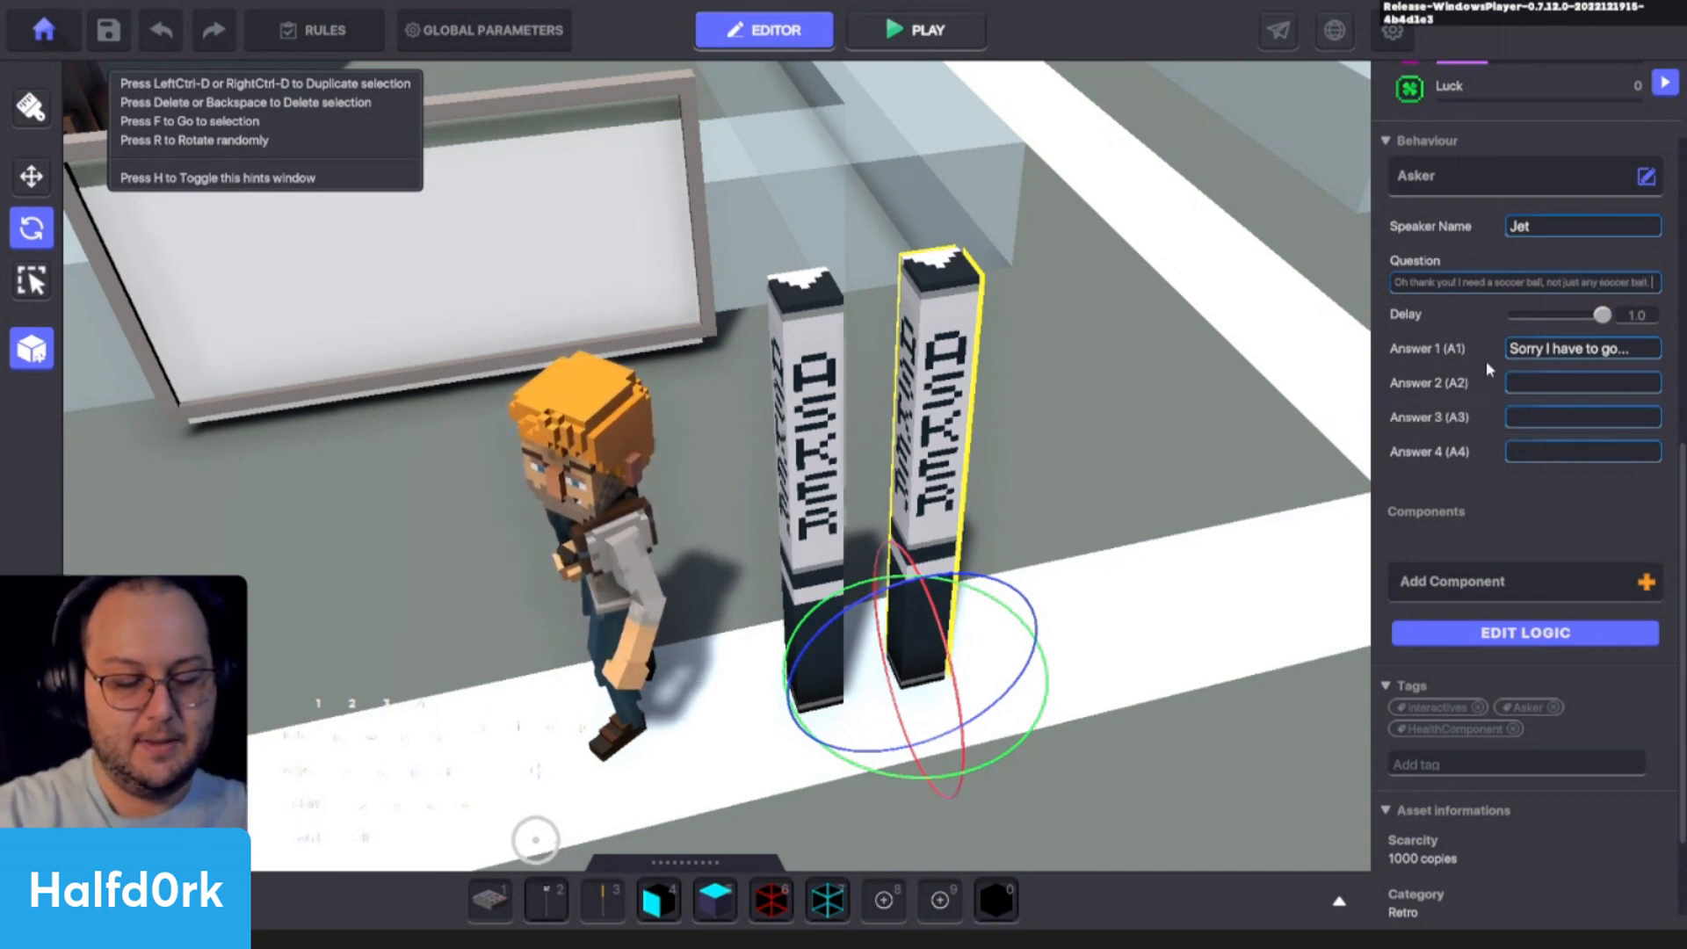
type(". My long ")
type("lost granddad")
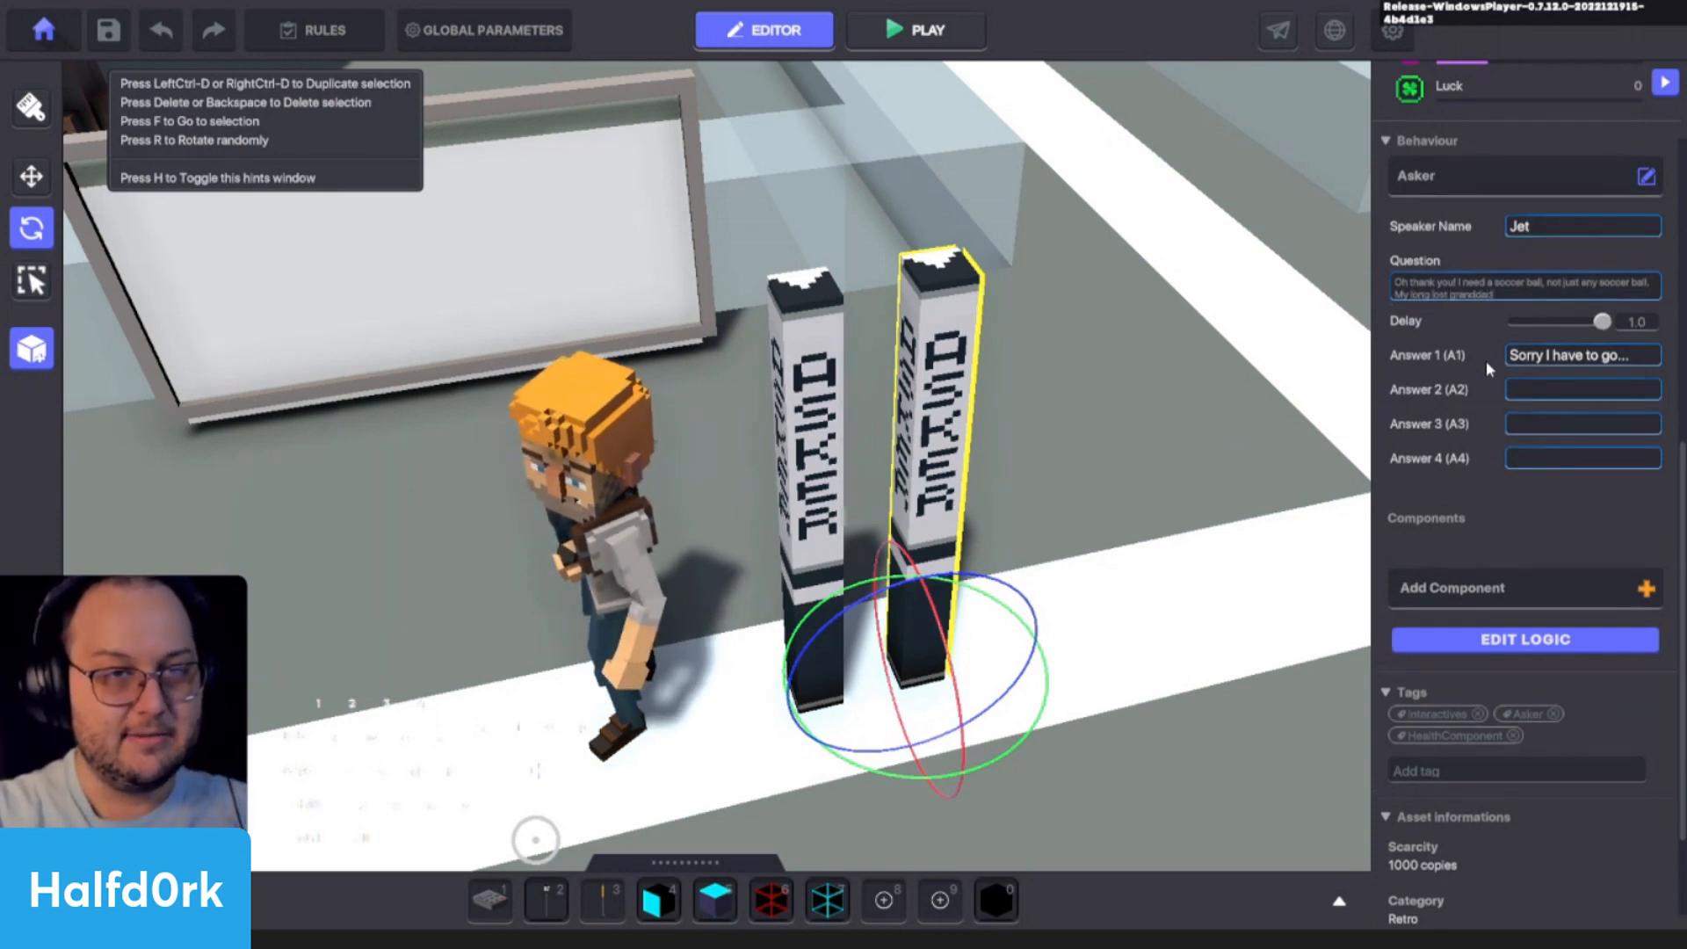
type("dy's soc")
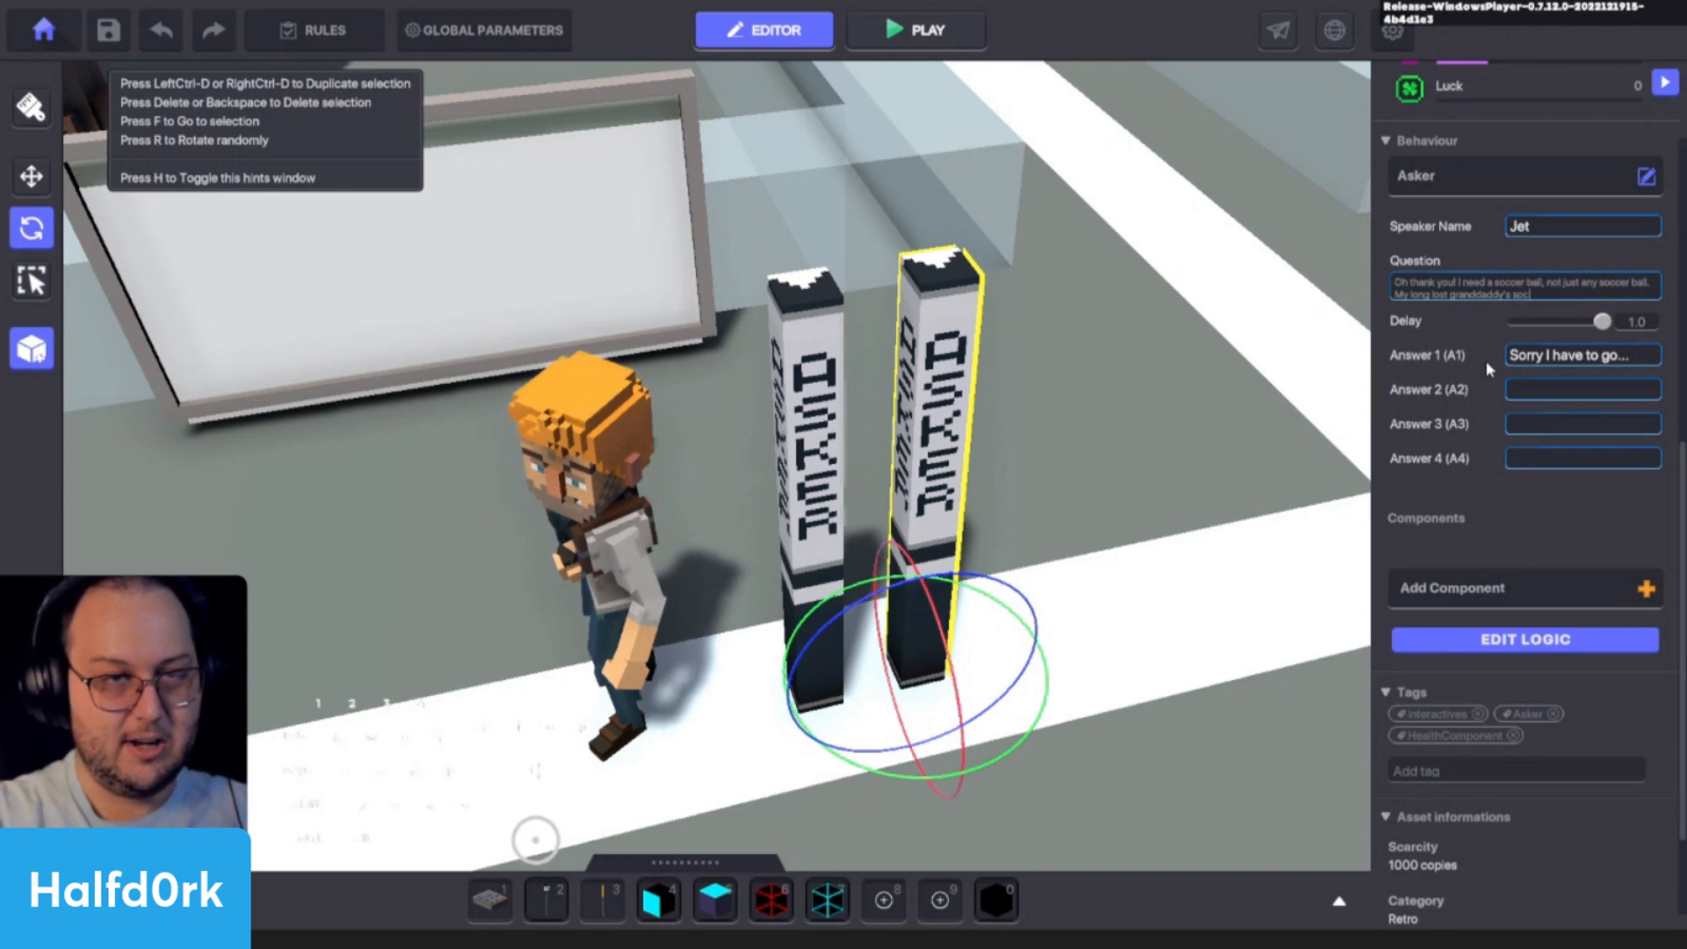
type("cer ball!")
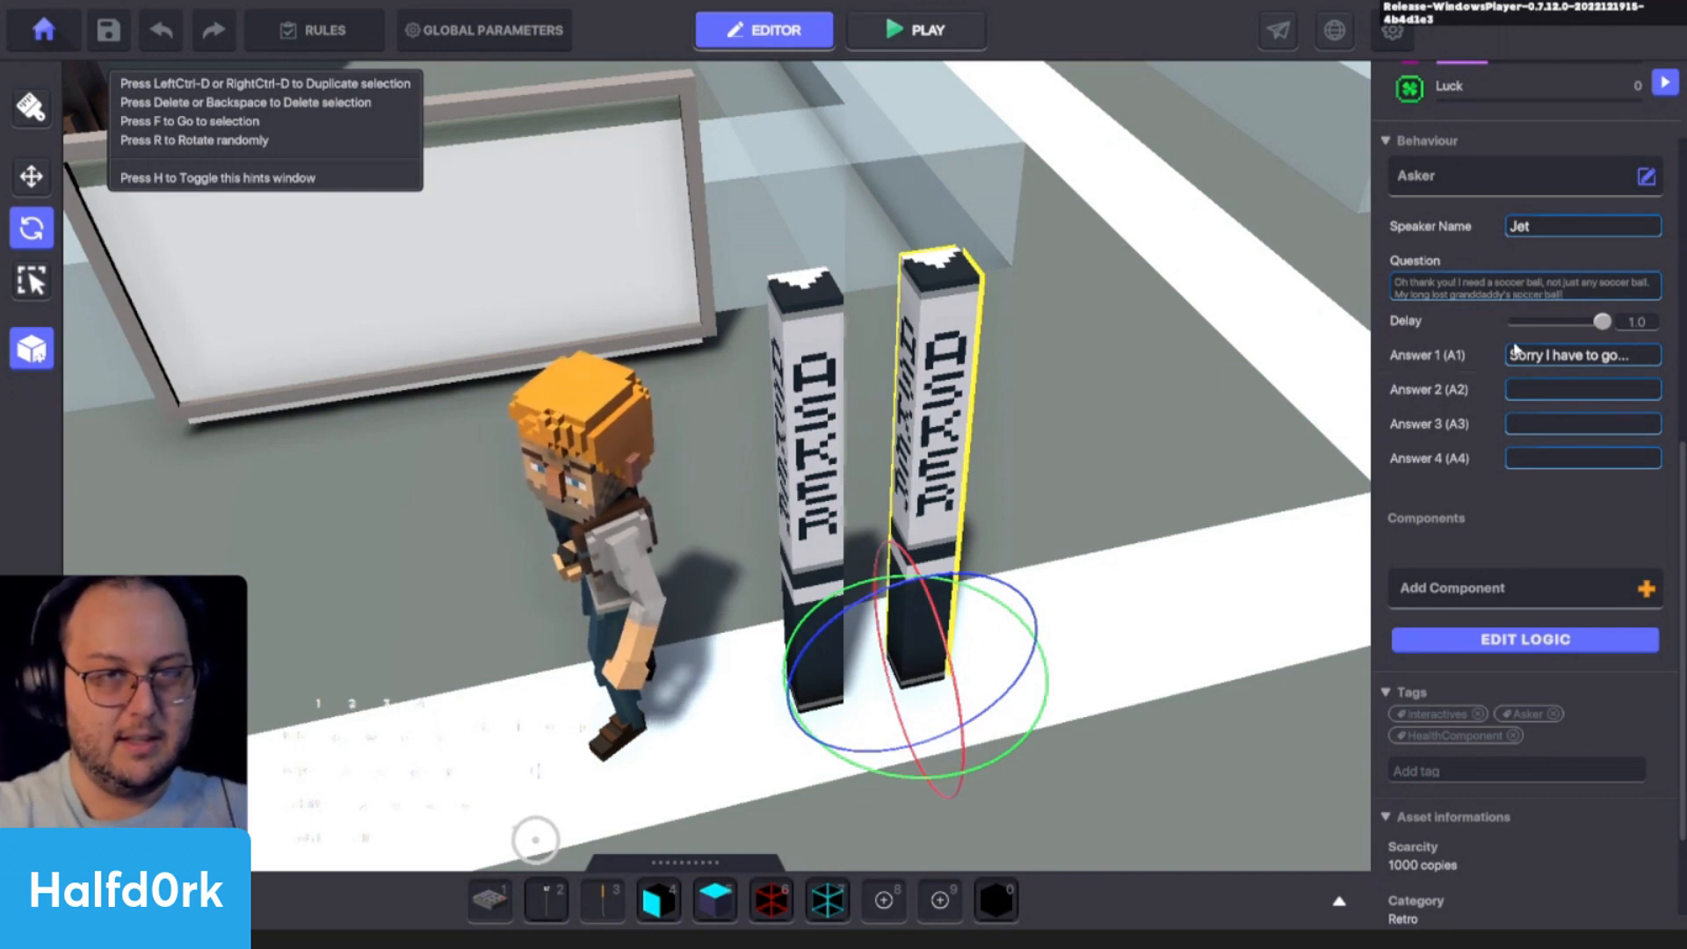
- Change the second Asker lamp's first answer to "I'll see if I can find it..."
left_click(1548, 354)
type("I'l")
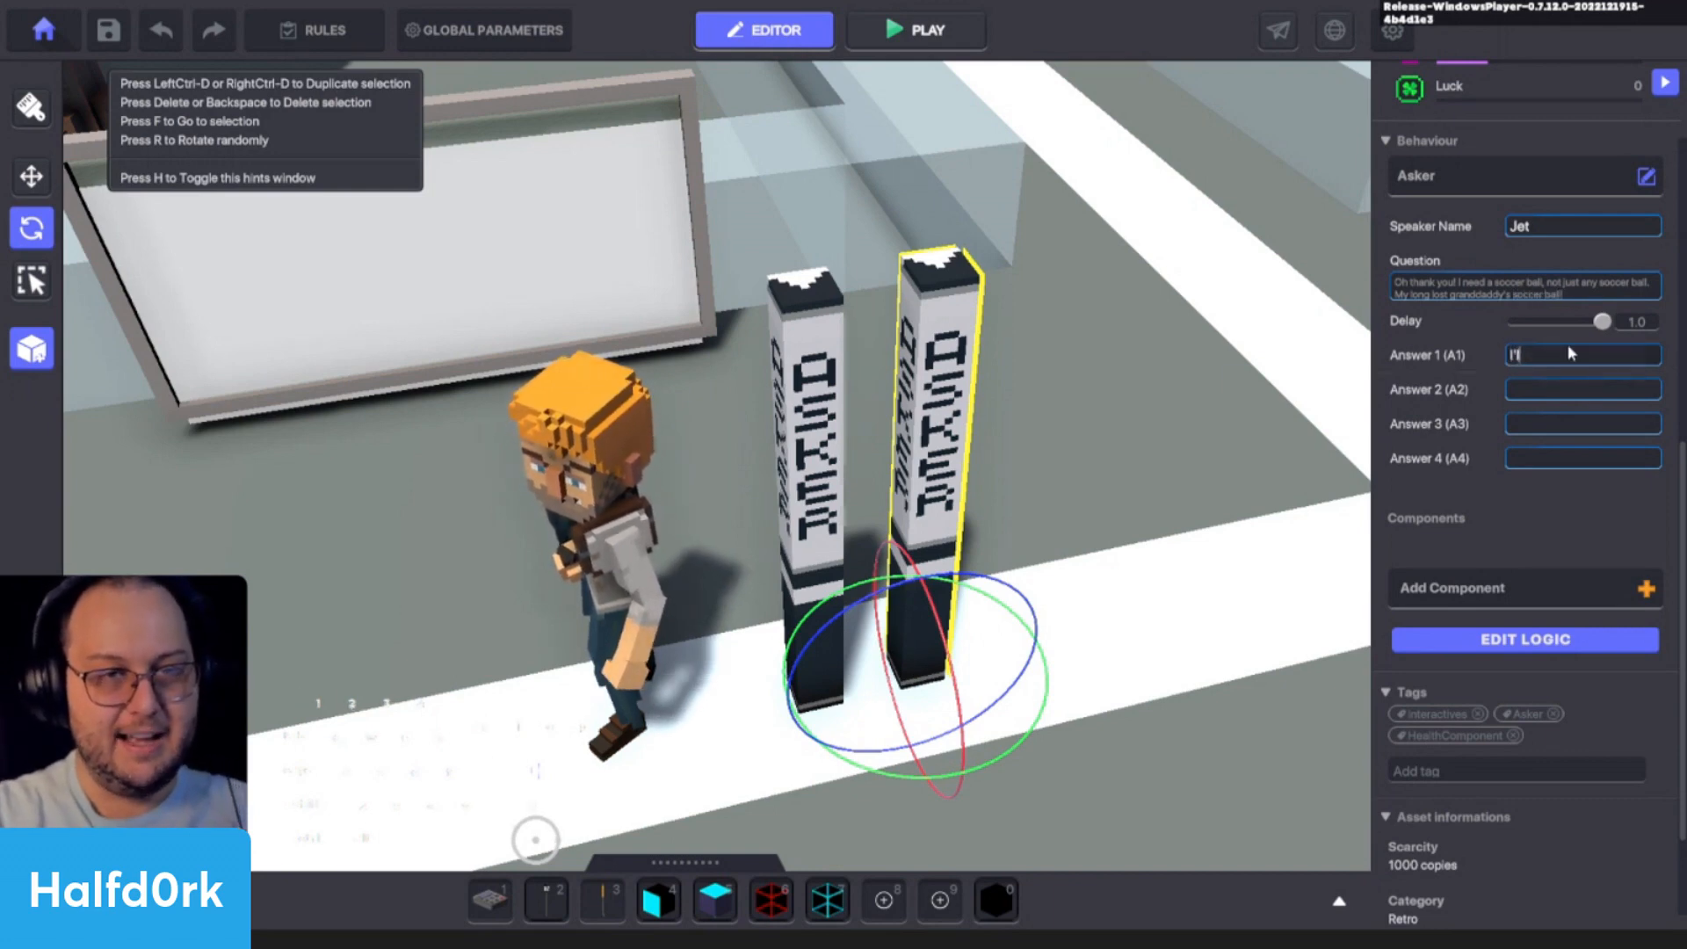
type("l see if I can find it...")
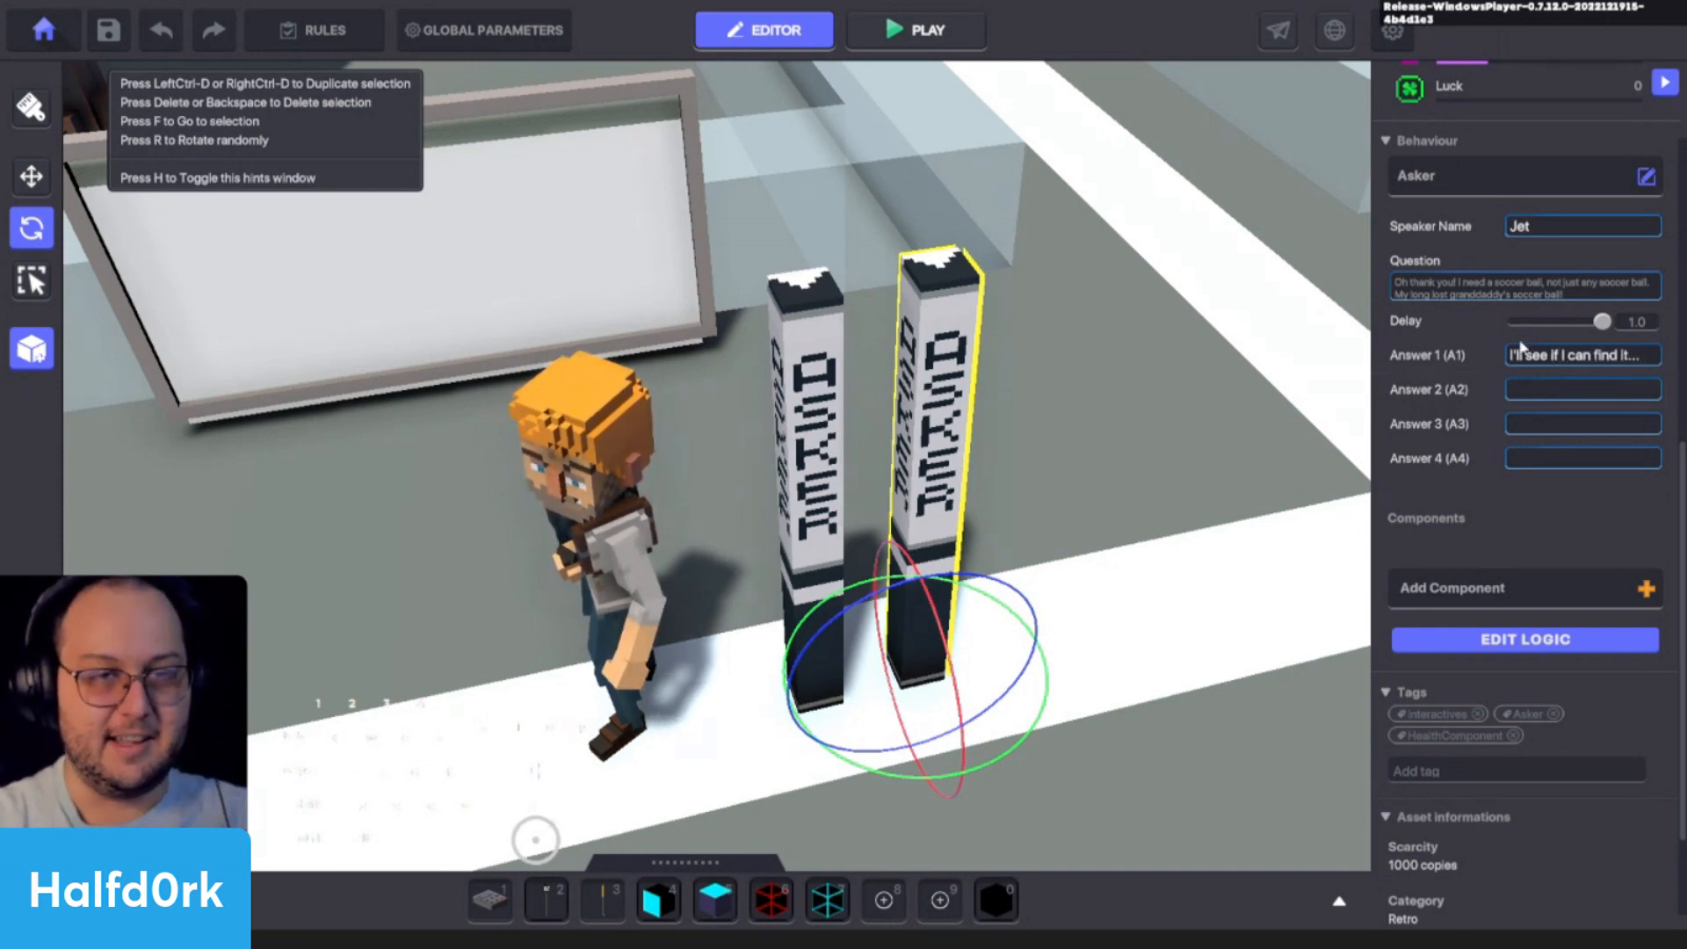
left_click(1473, 425)
left_click(1561, 356)
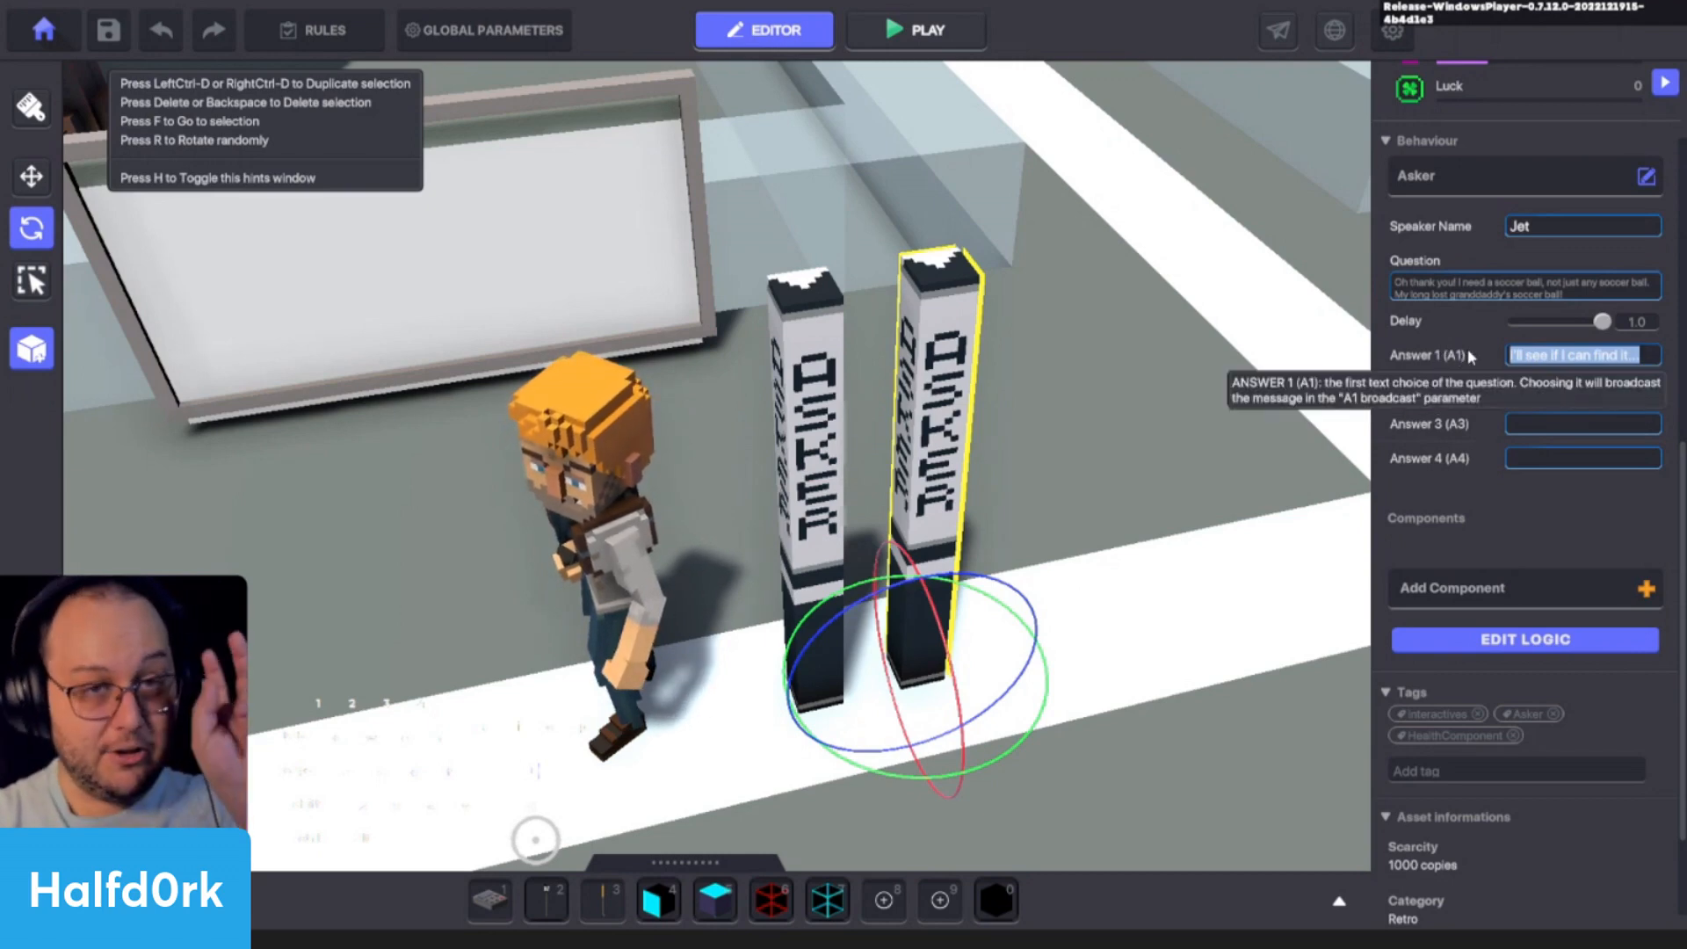
- Make the second Asker lamp's first answer send a new message named jet.quest
left_click(1493, 638)
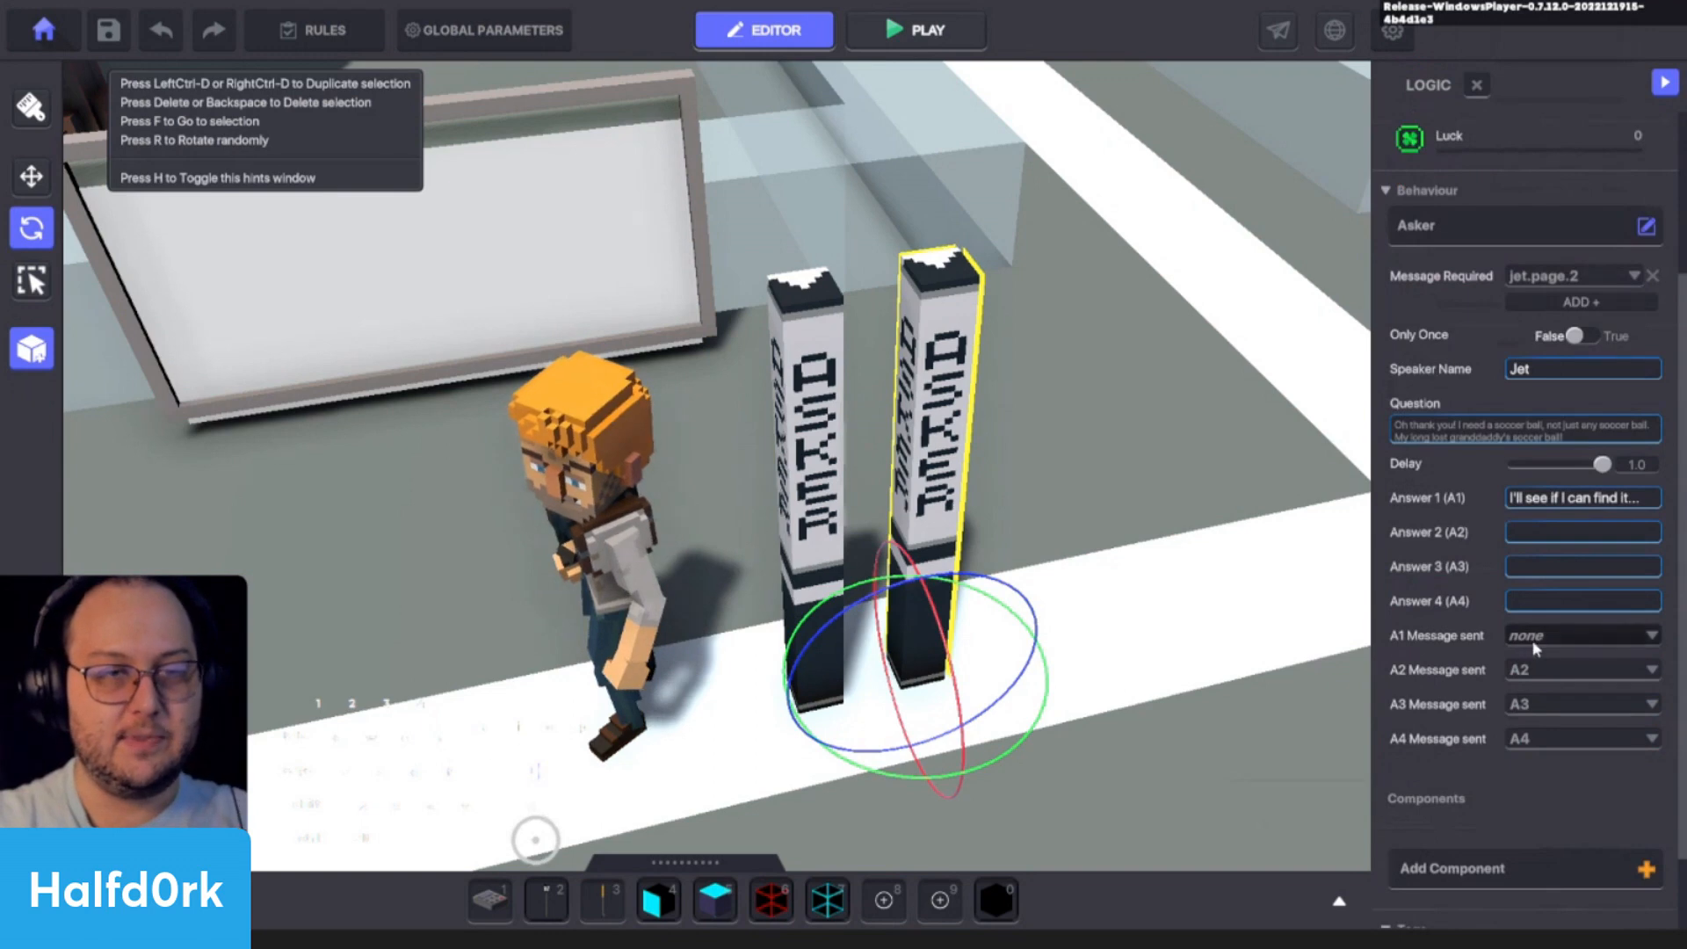
left_click(1533, 636)
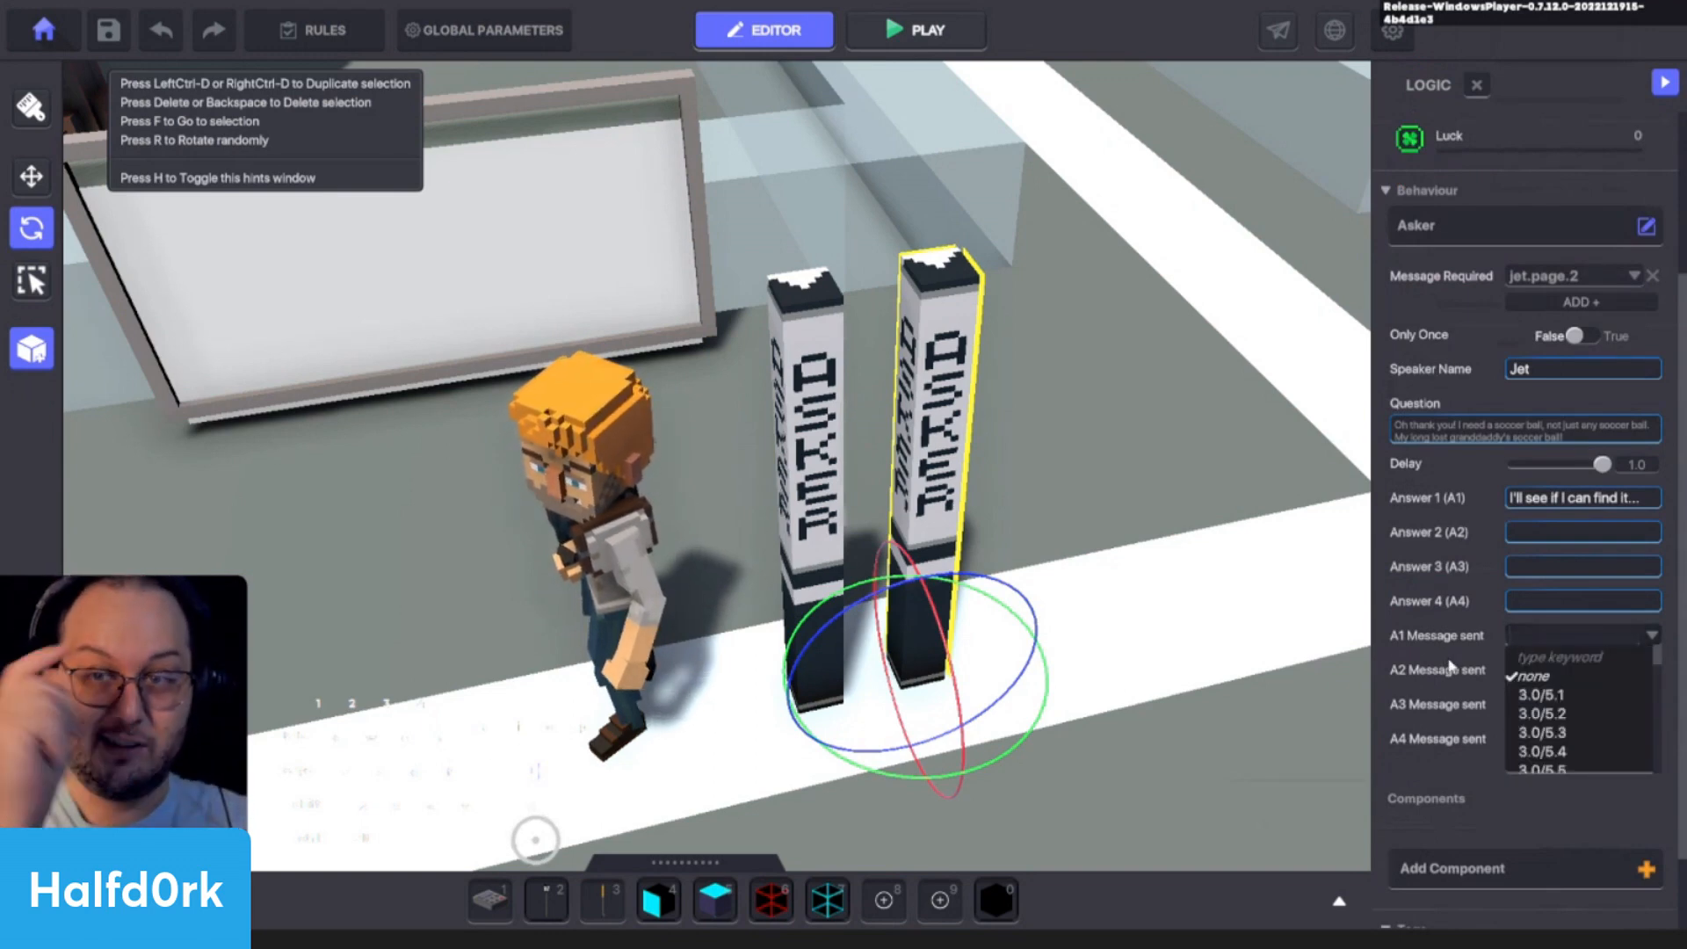
type("j")
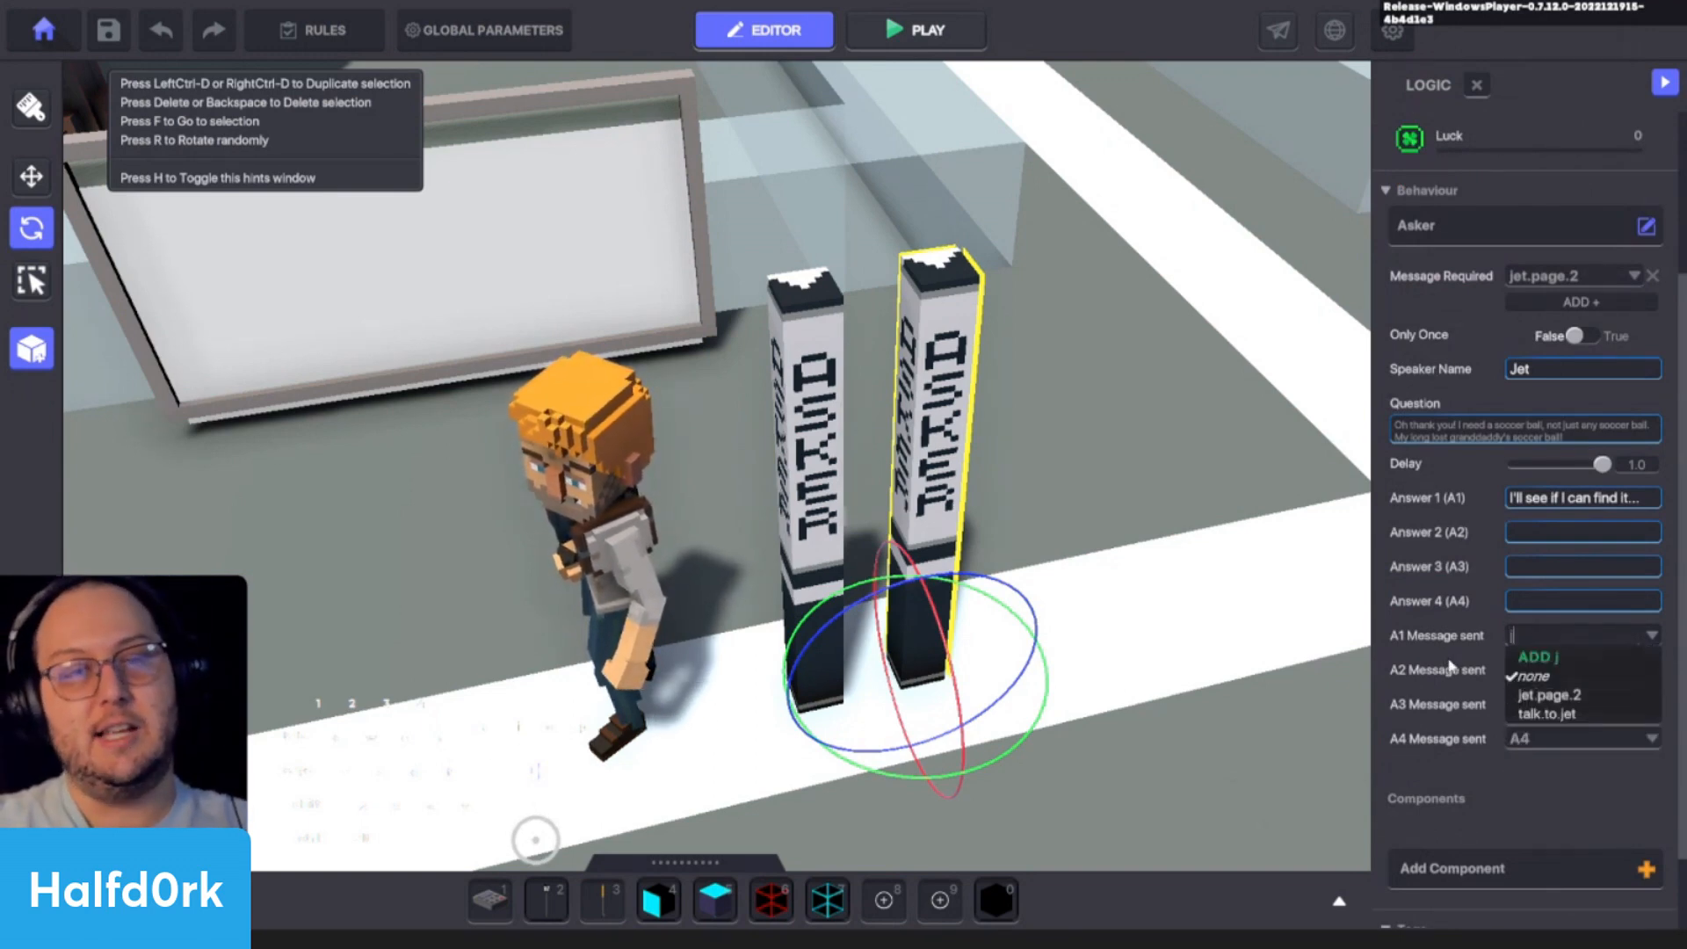
type("et.quest")
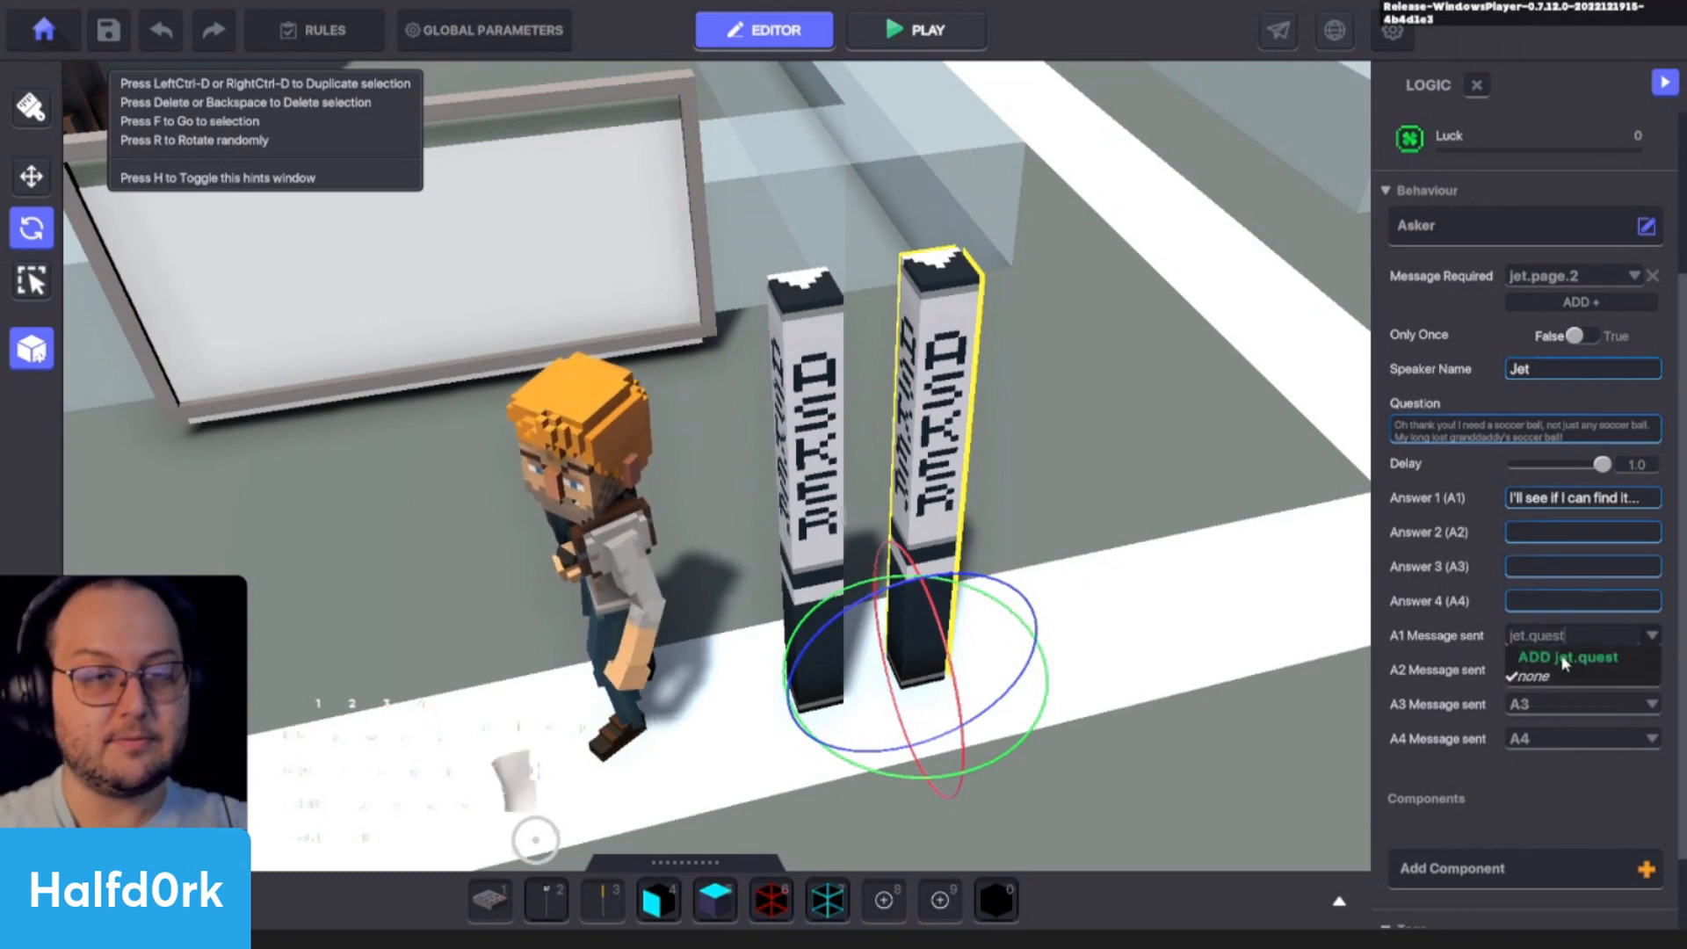
key("Return")
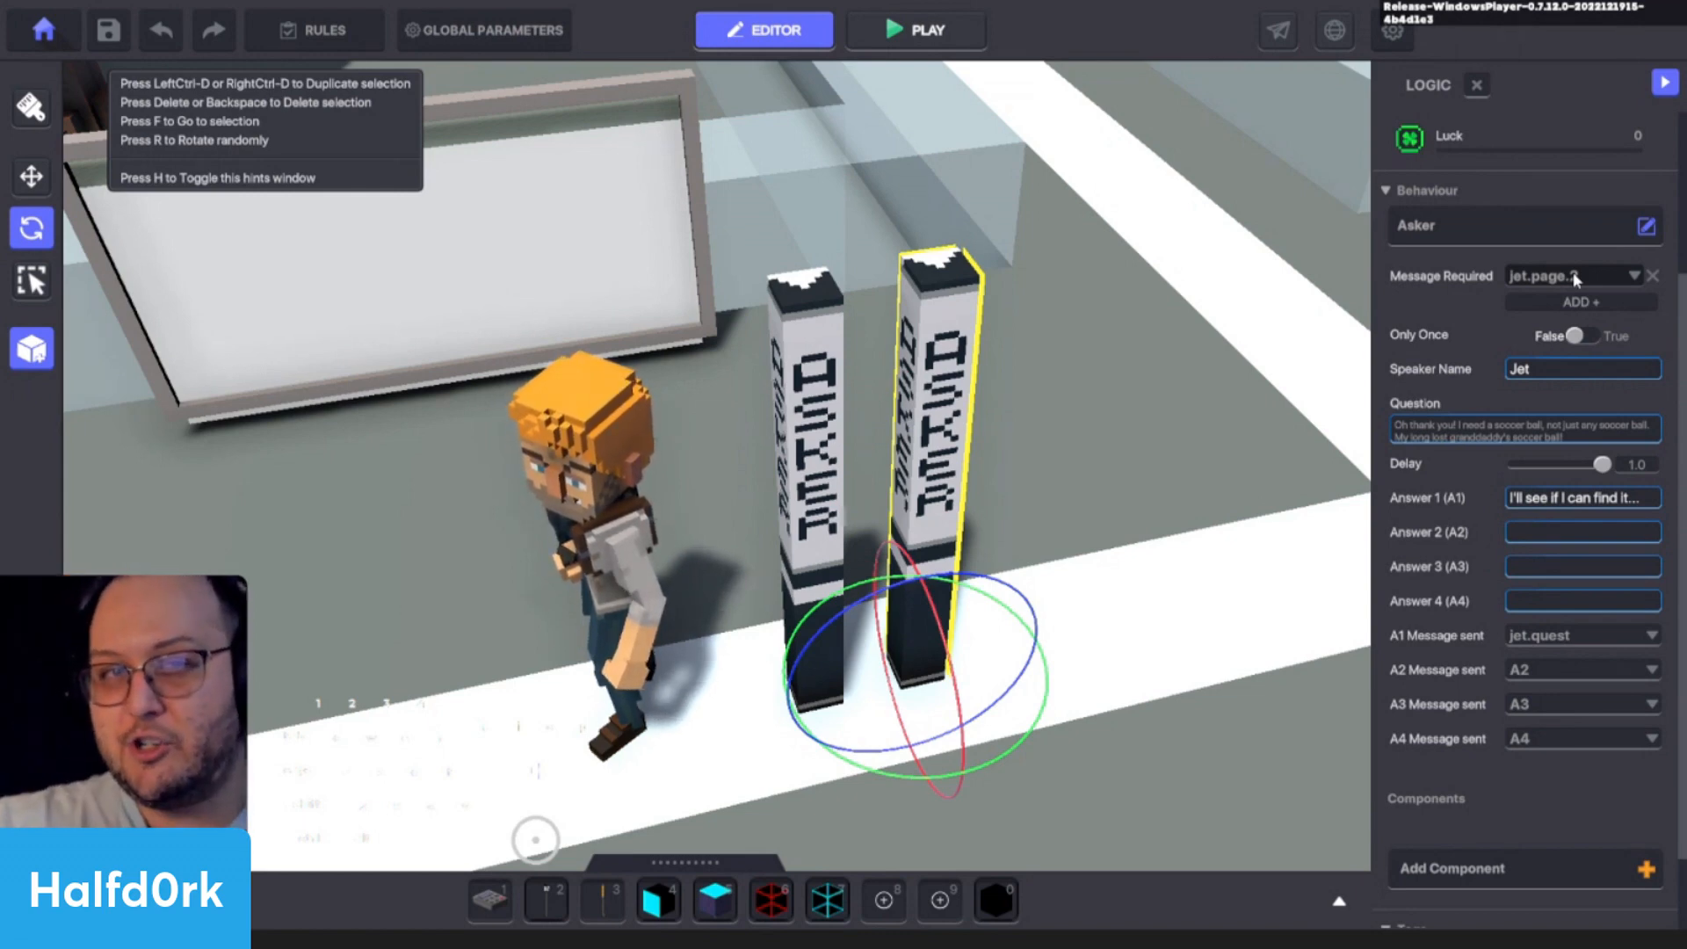
- Play-test Jet's dialogue, answering "Hmmm, how can I help you?" and "I'll see if I can find it...", and return to editing
middle_click_drag(797, 509, 813, 511)
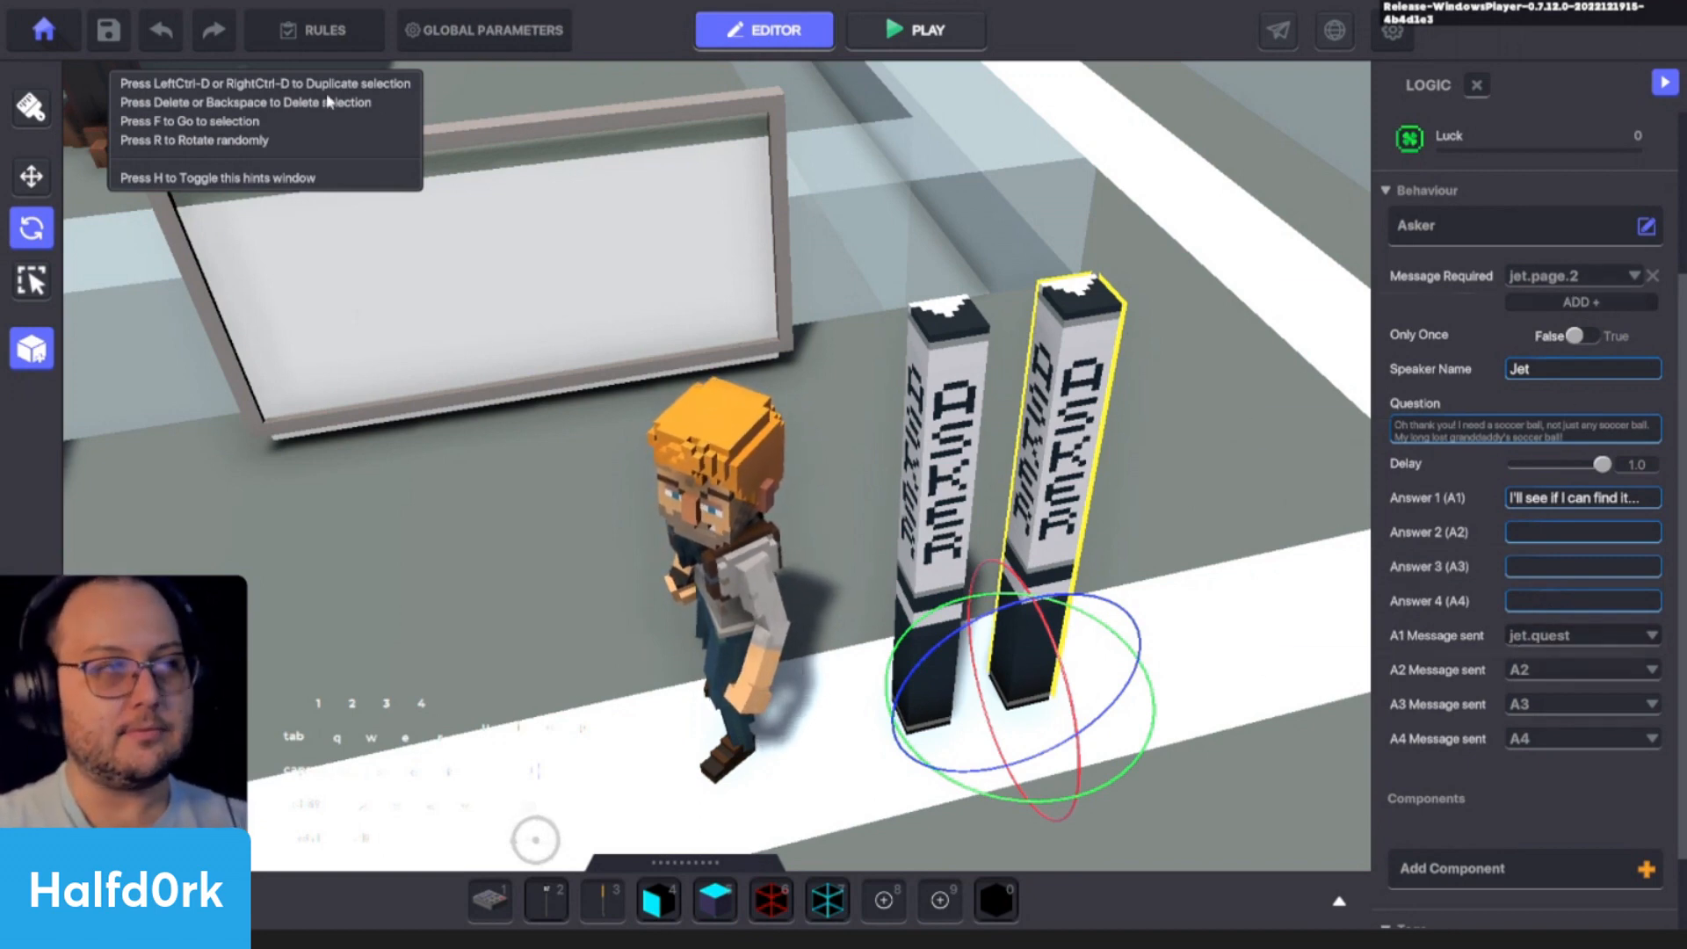
left_click(916, 31)
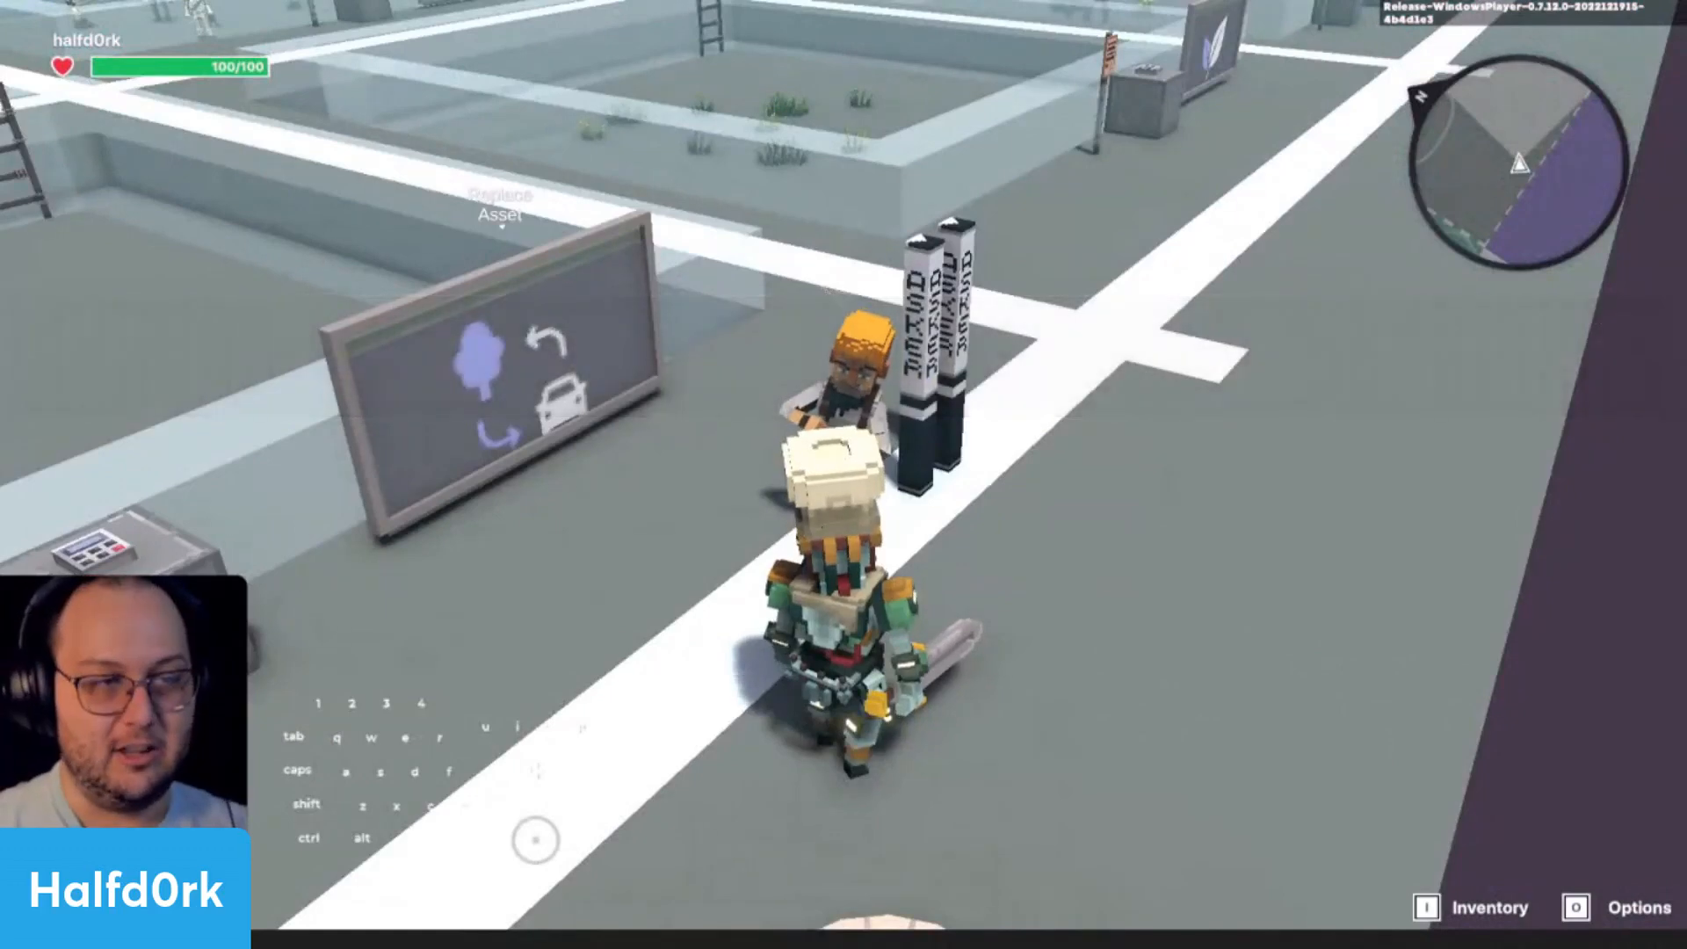
key("w")
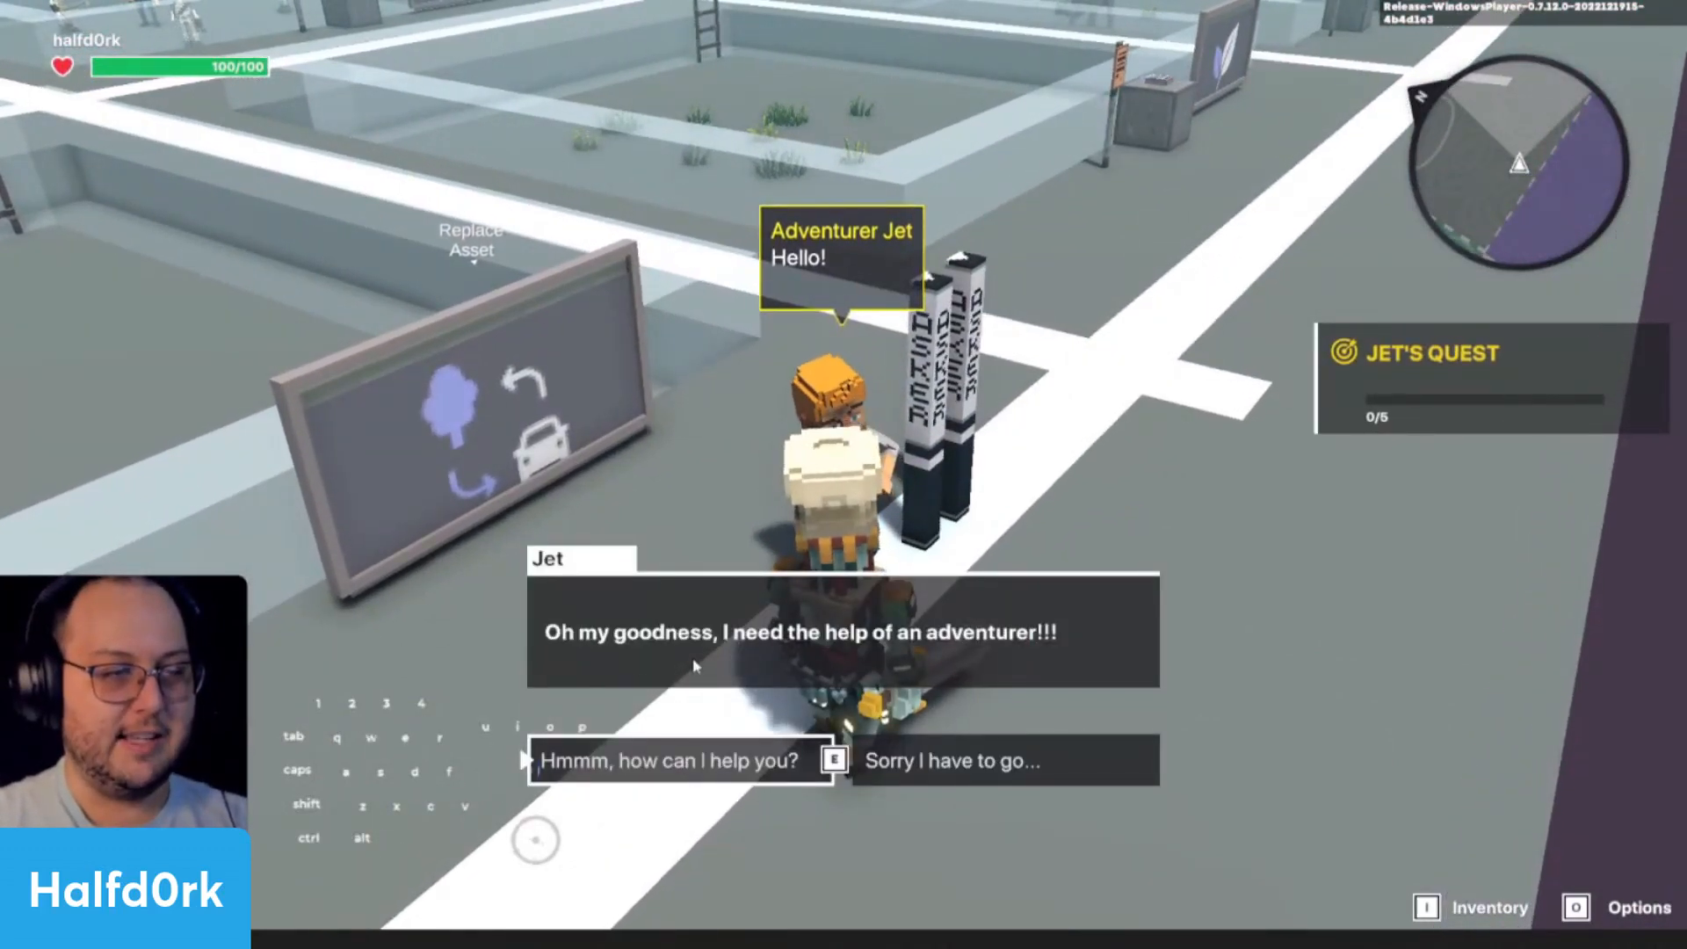
key("e")
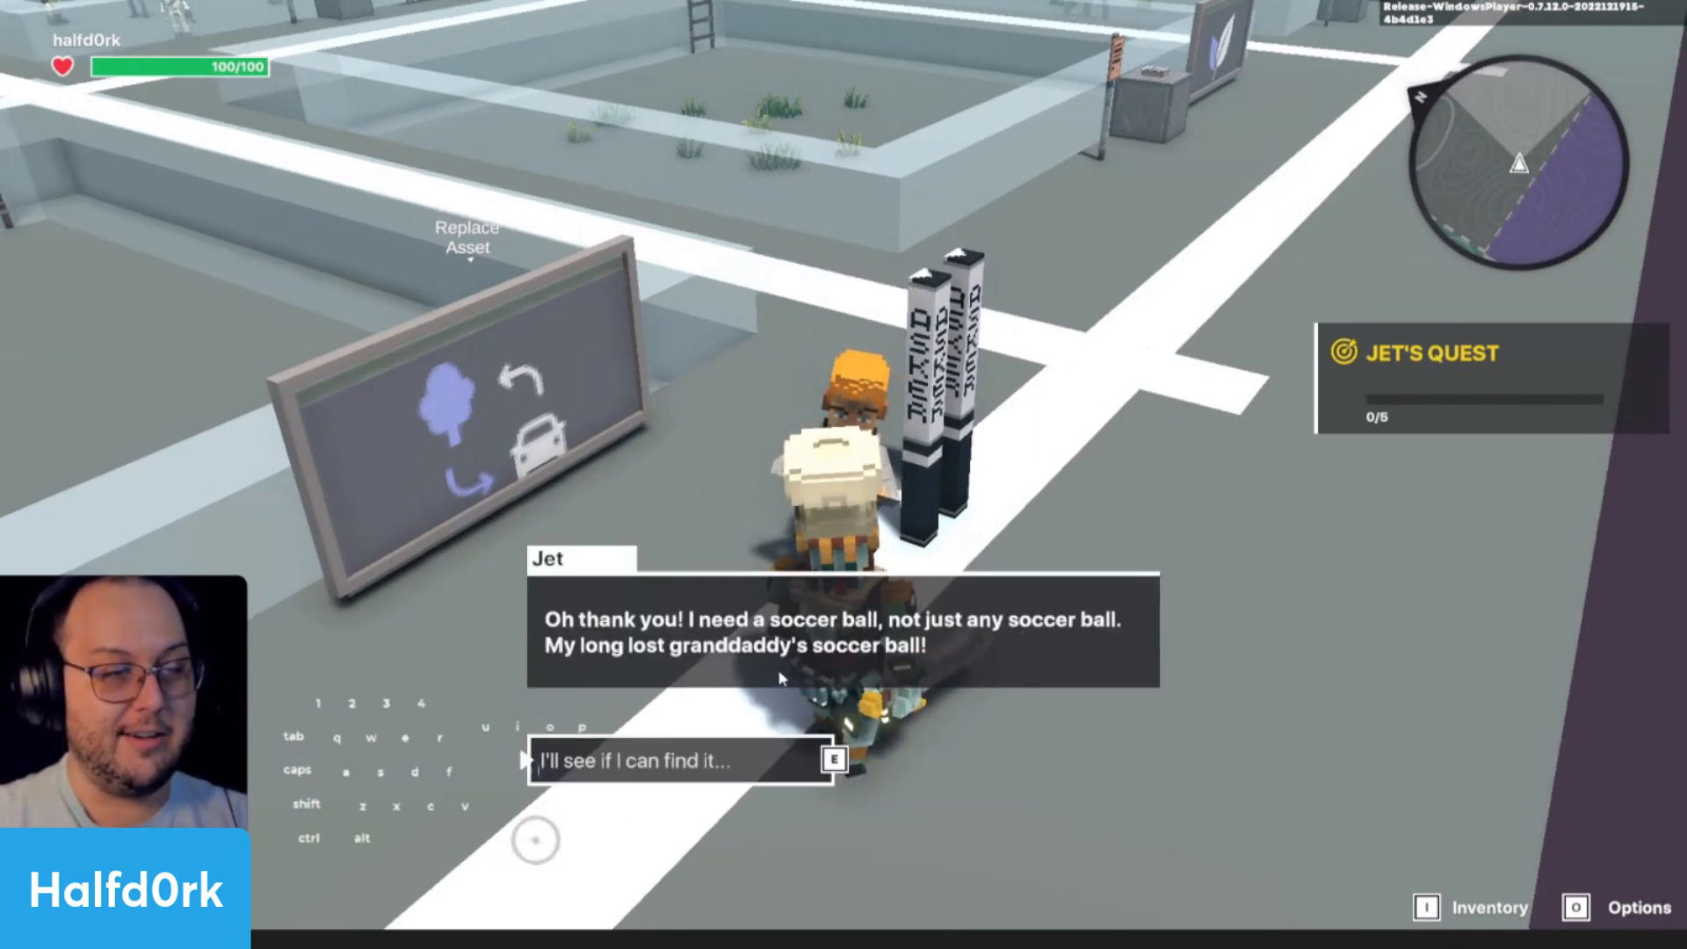
key("e")
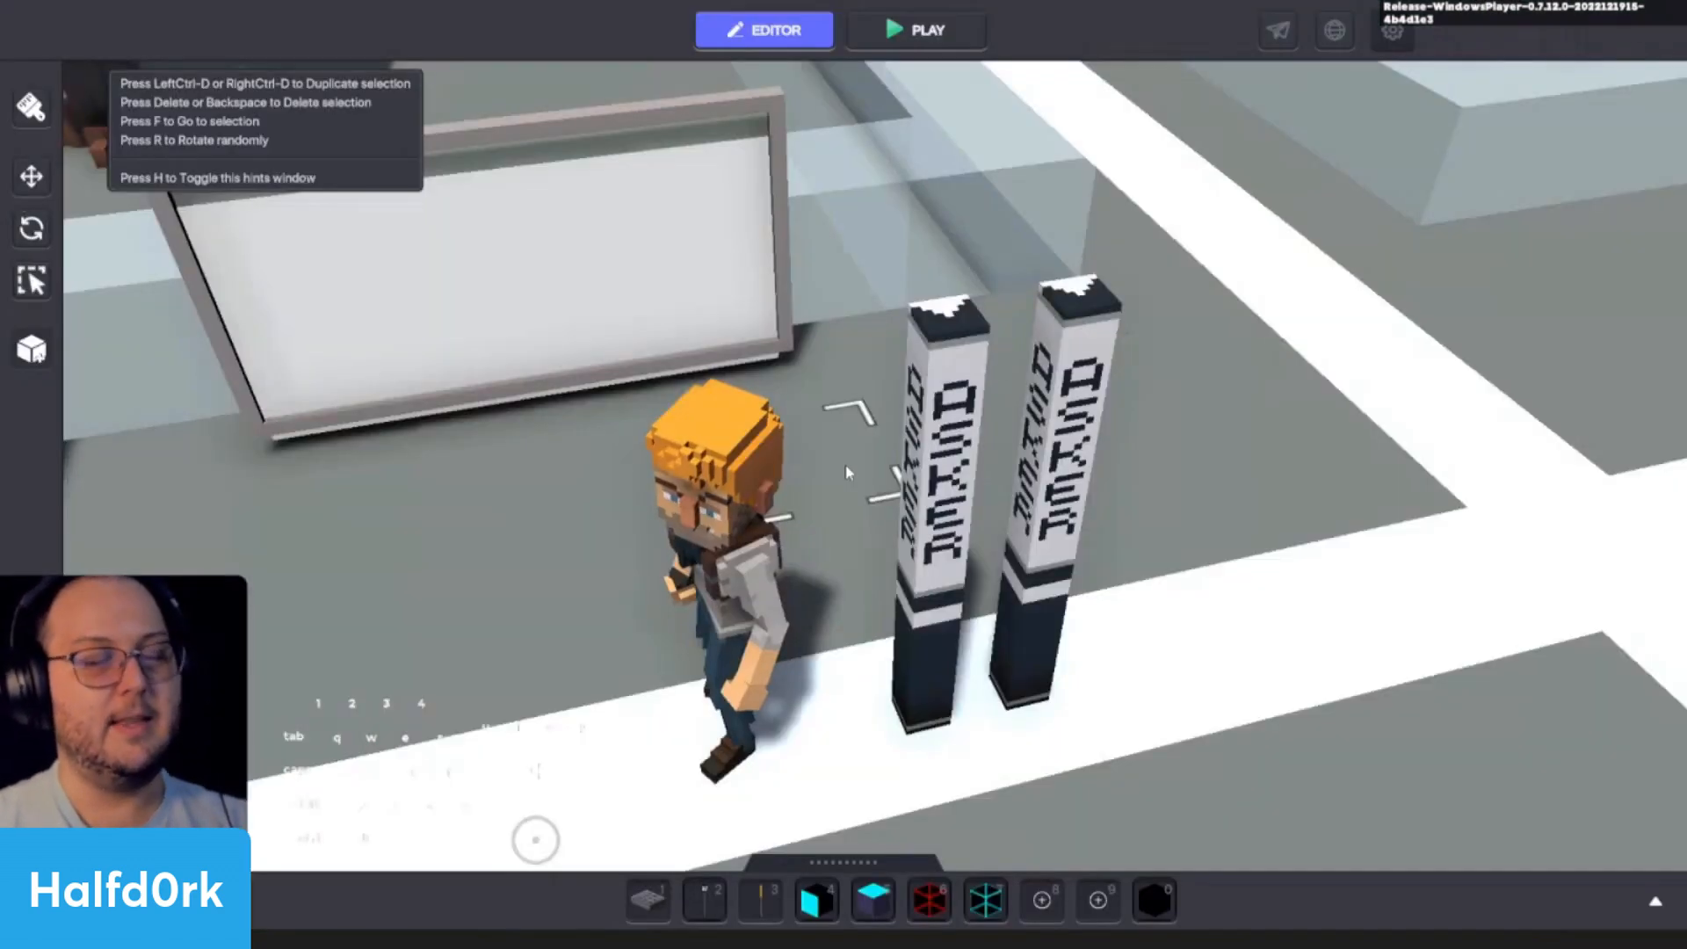
- Open Jet's Quest in the game rules and set its launch condition to Requires Message
left_click(311, 40)
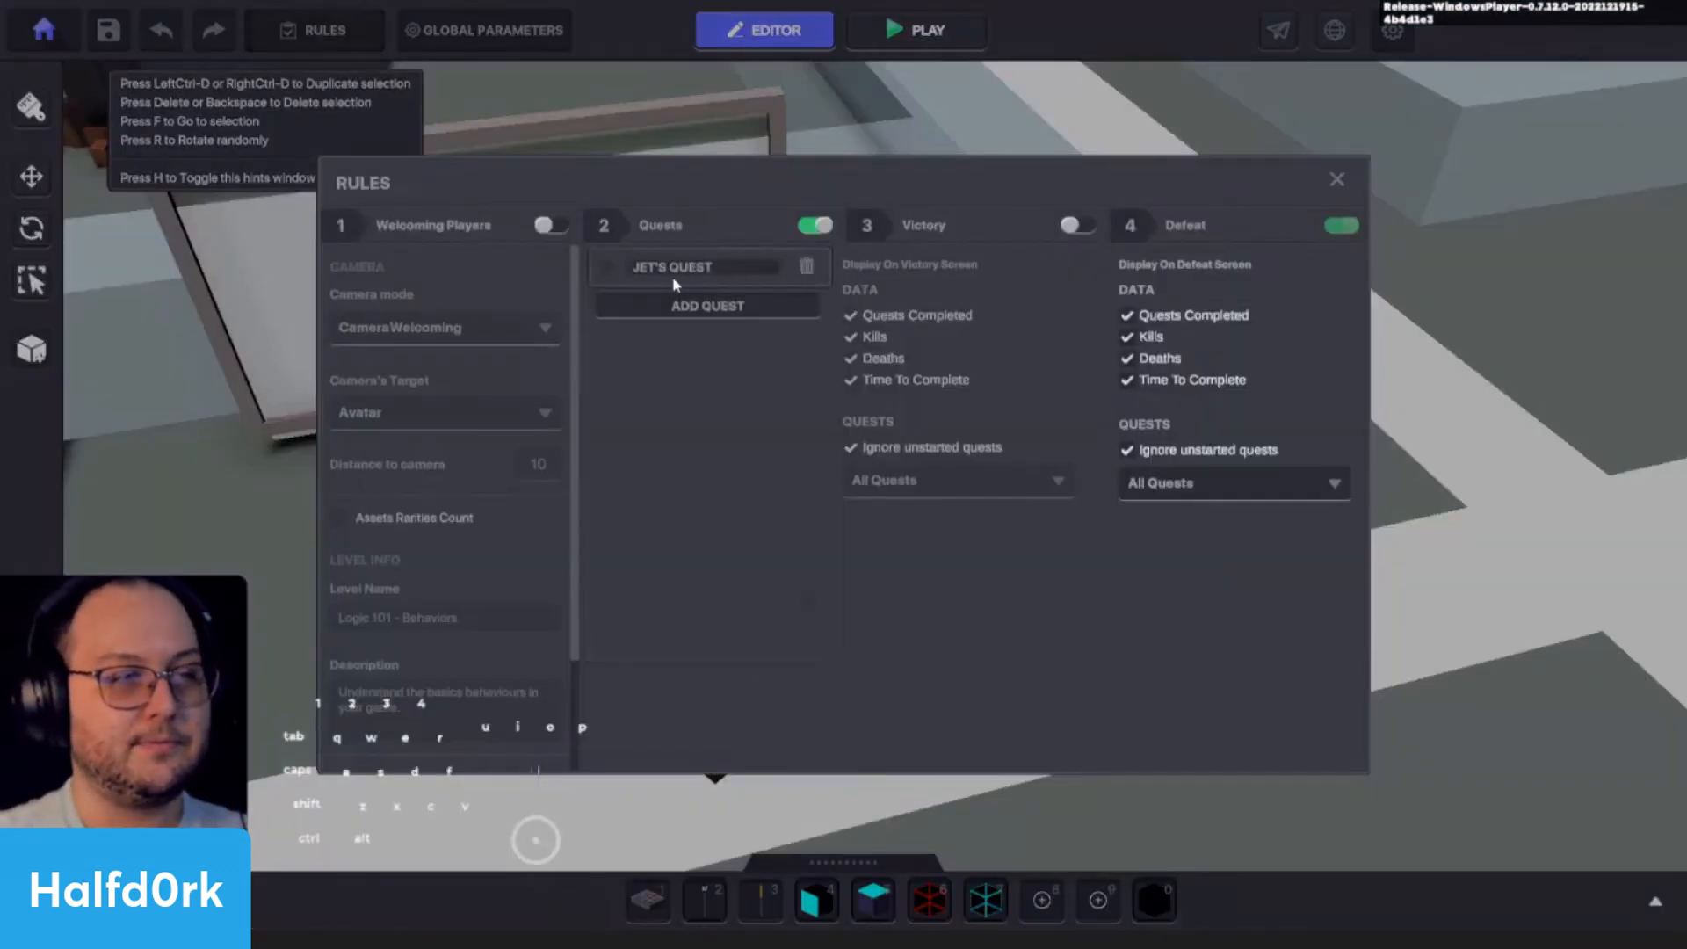
left_click(608, 267)
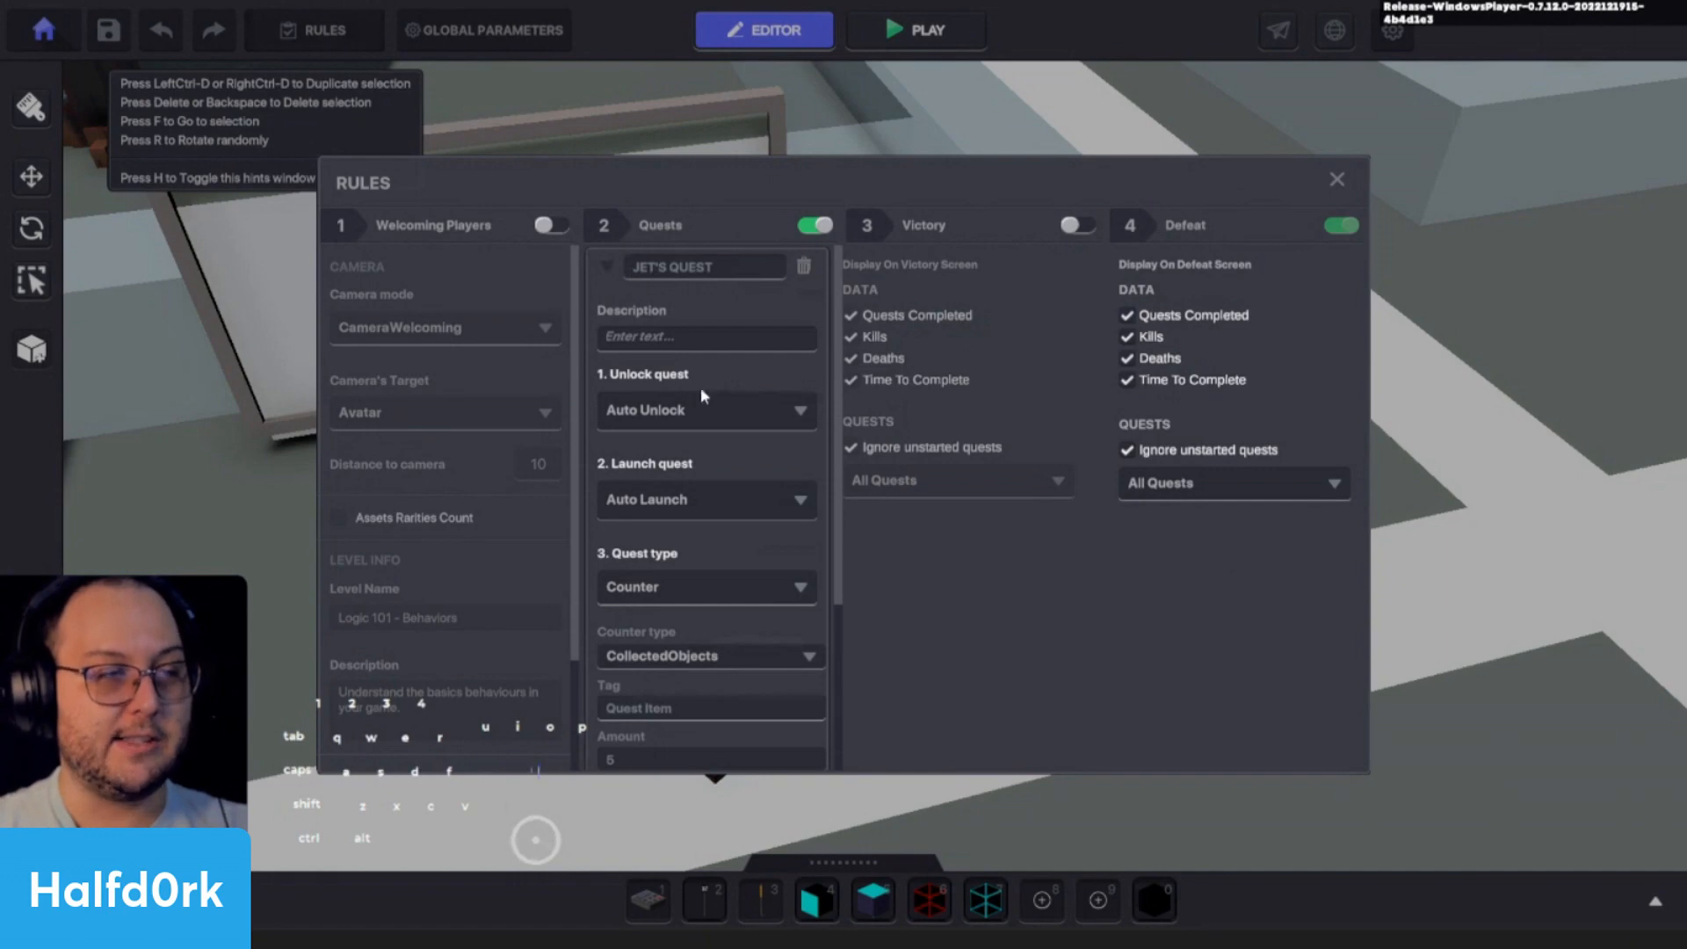
left_click(659, 415)
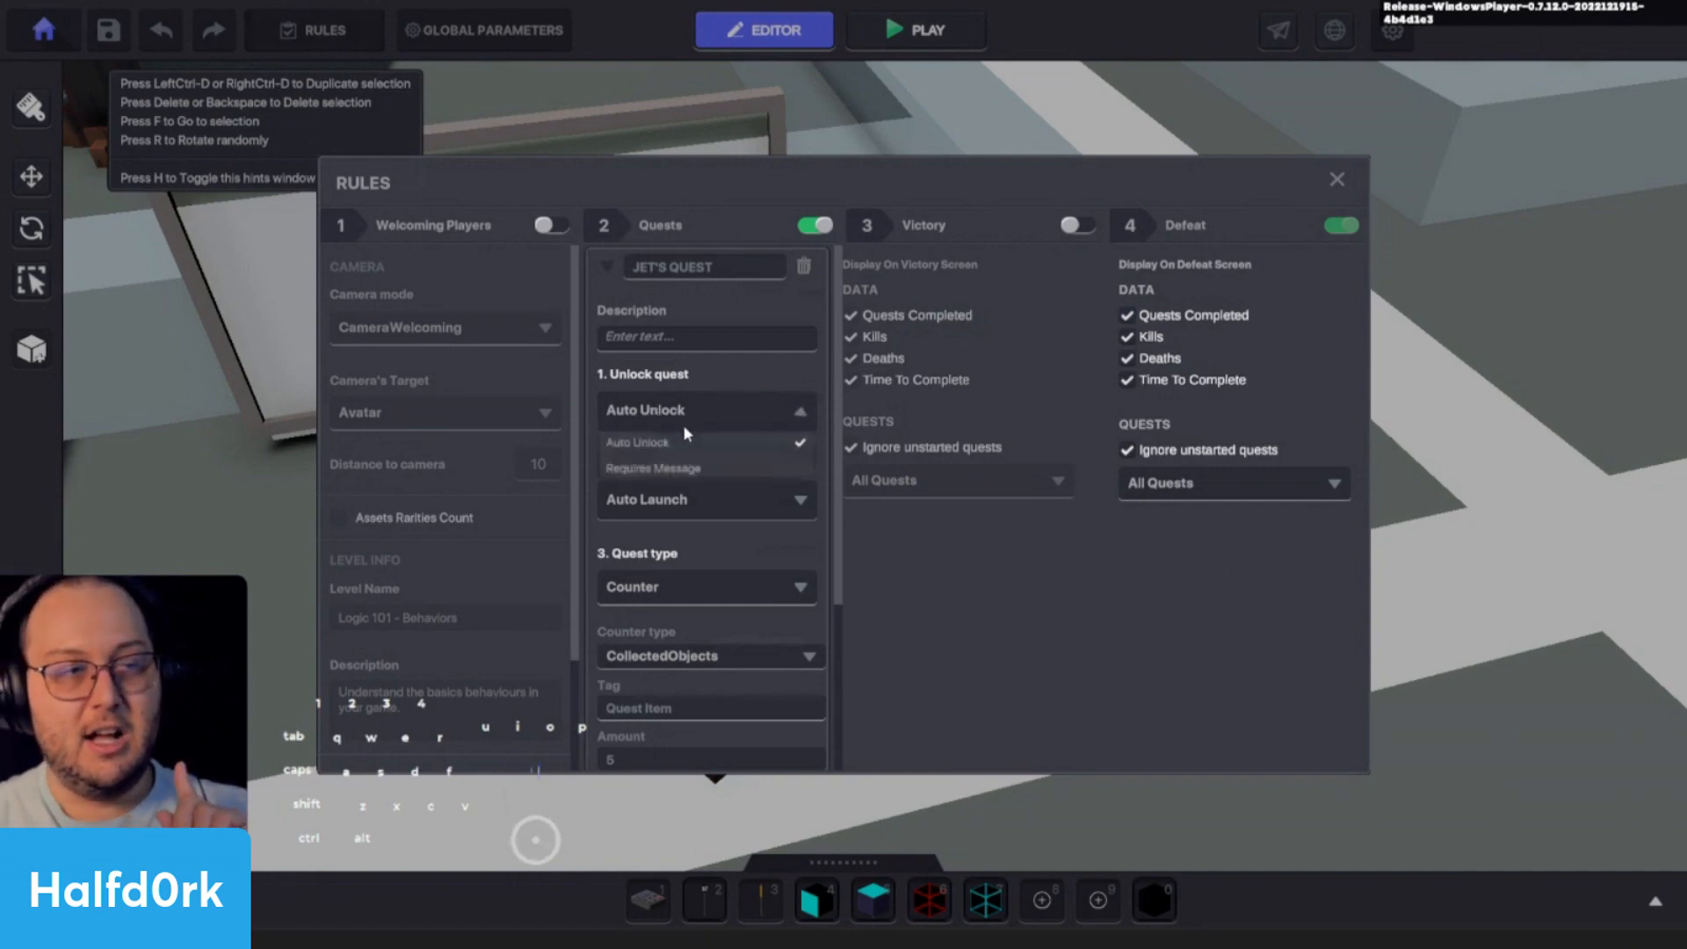
left_click(718, 377)
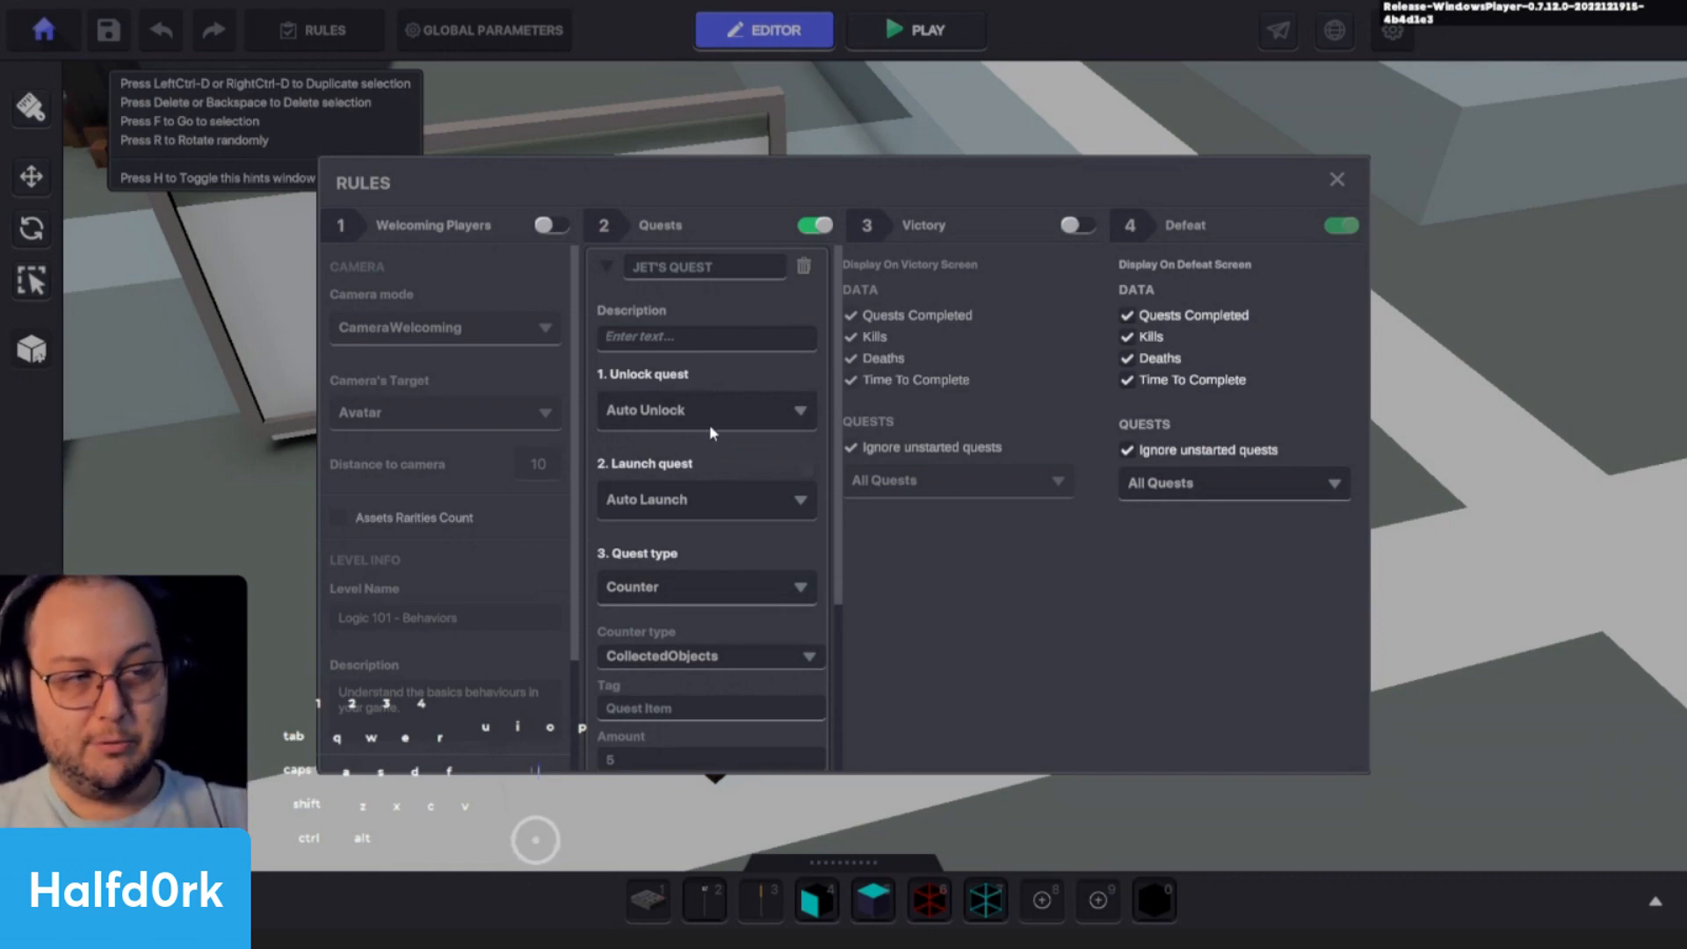
scroll(715, 447, "down", 1)
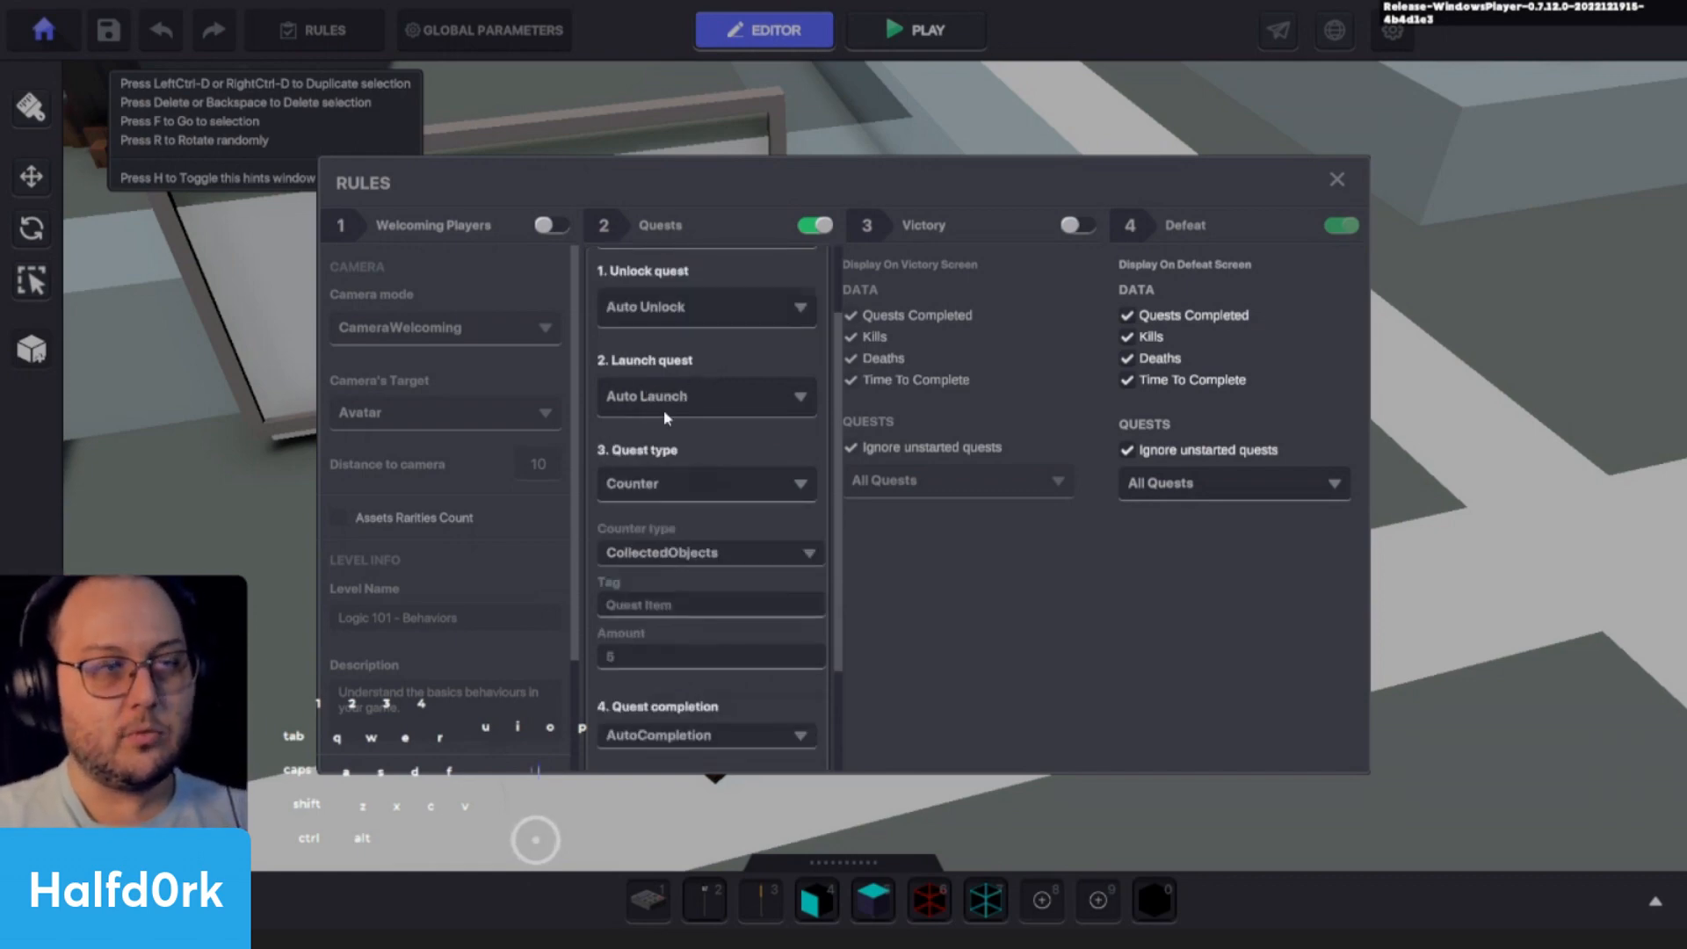
left_click(667, 405)
left_click(669, 429)
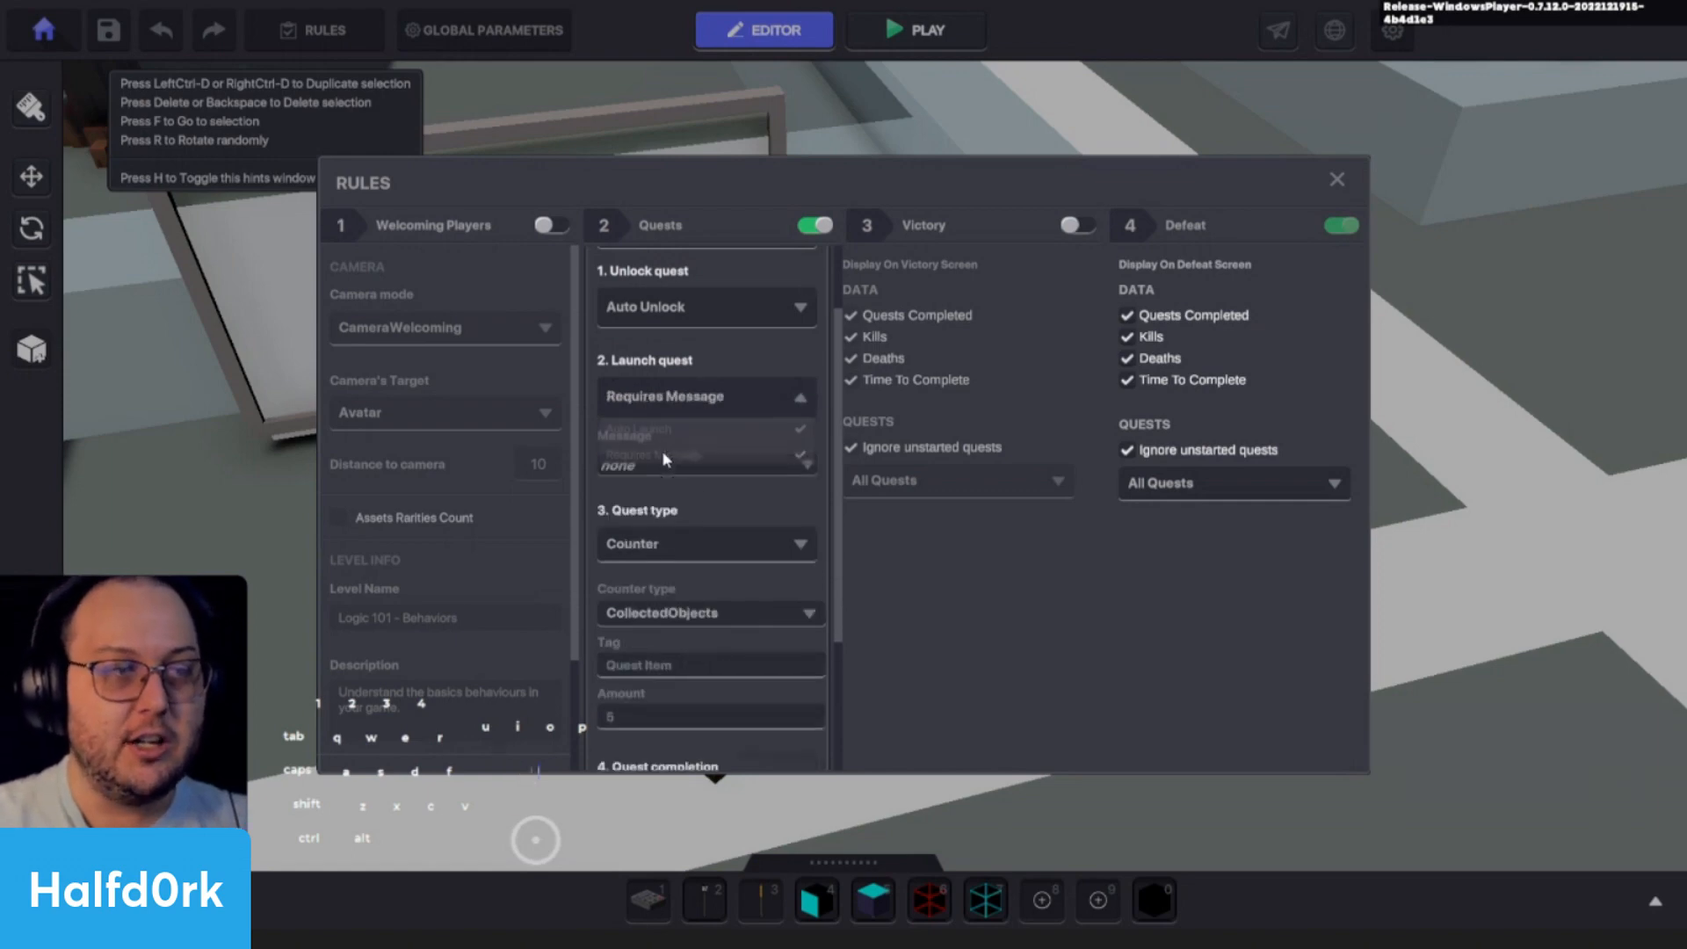
- Set the existing jet.quest message as the one that launches Jet's Quest
left_click(652, 468)
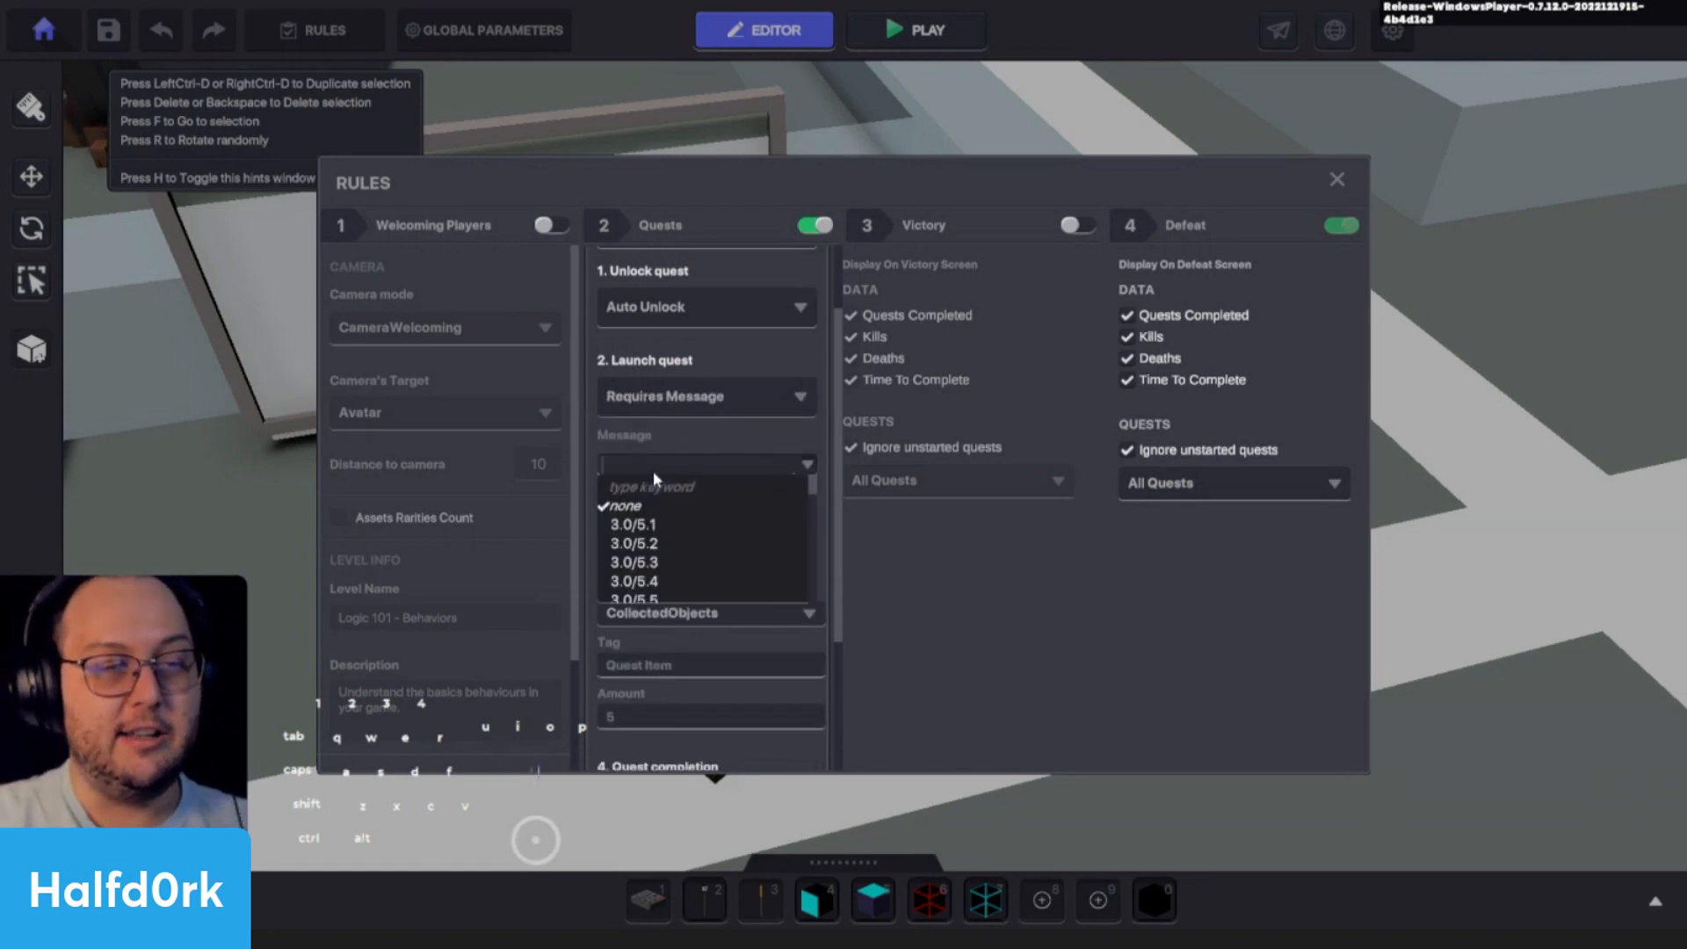
left_click(652, 467)
left_click(652, 467)
type("jet.")
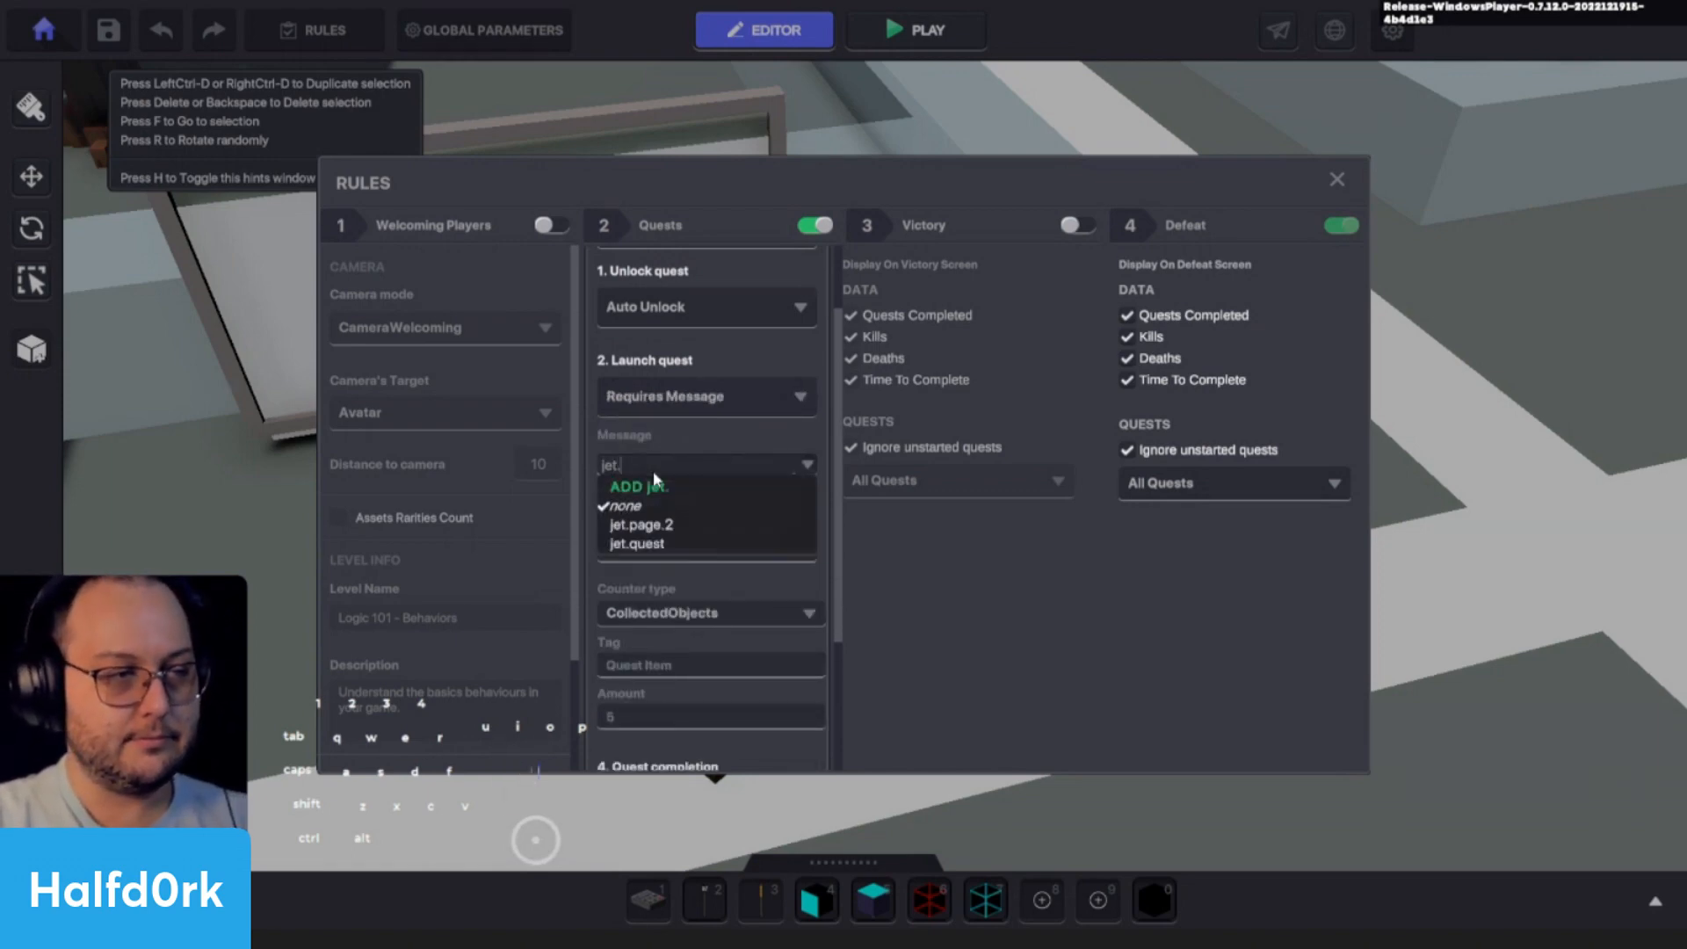
type("quest")
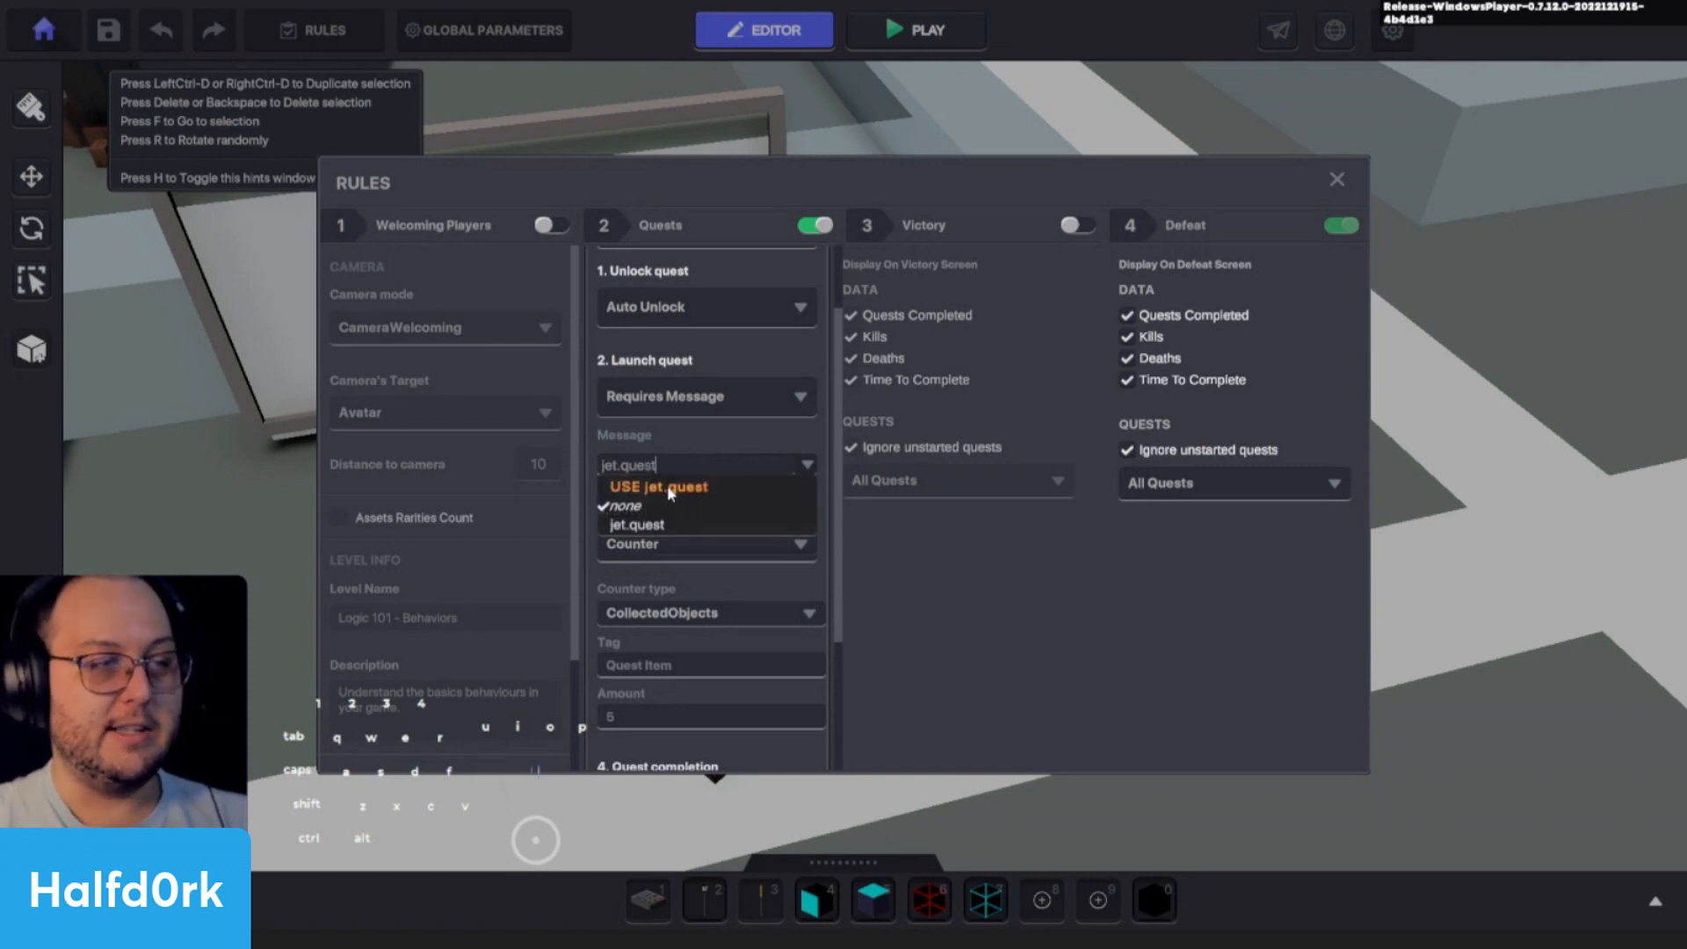
key("Return")
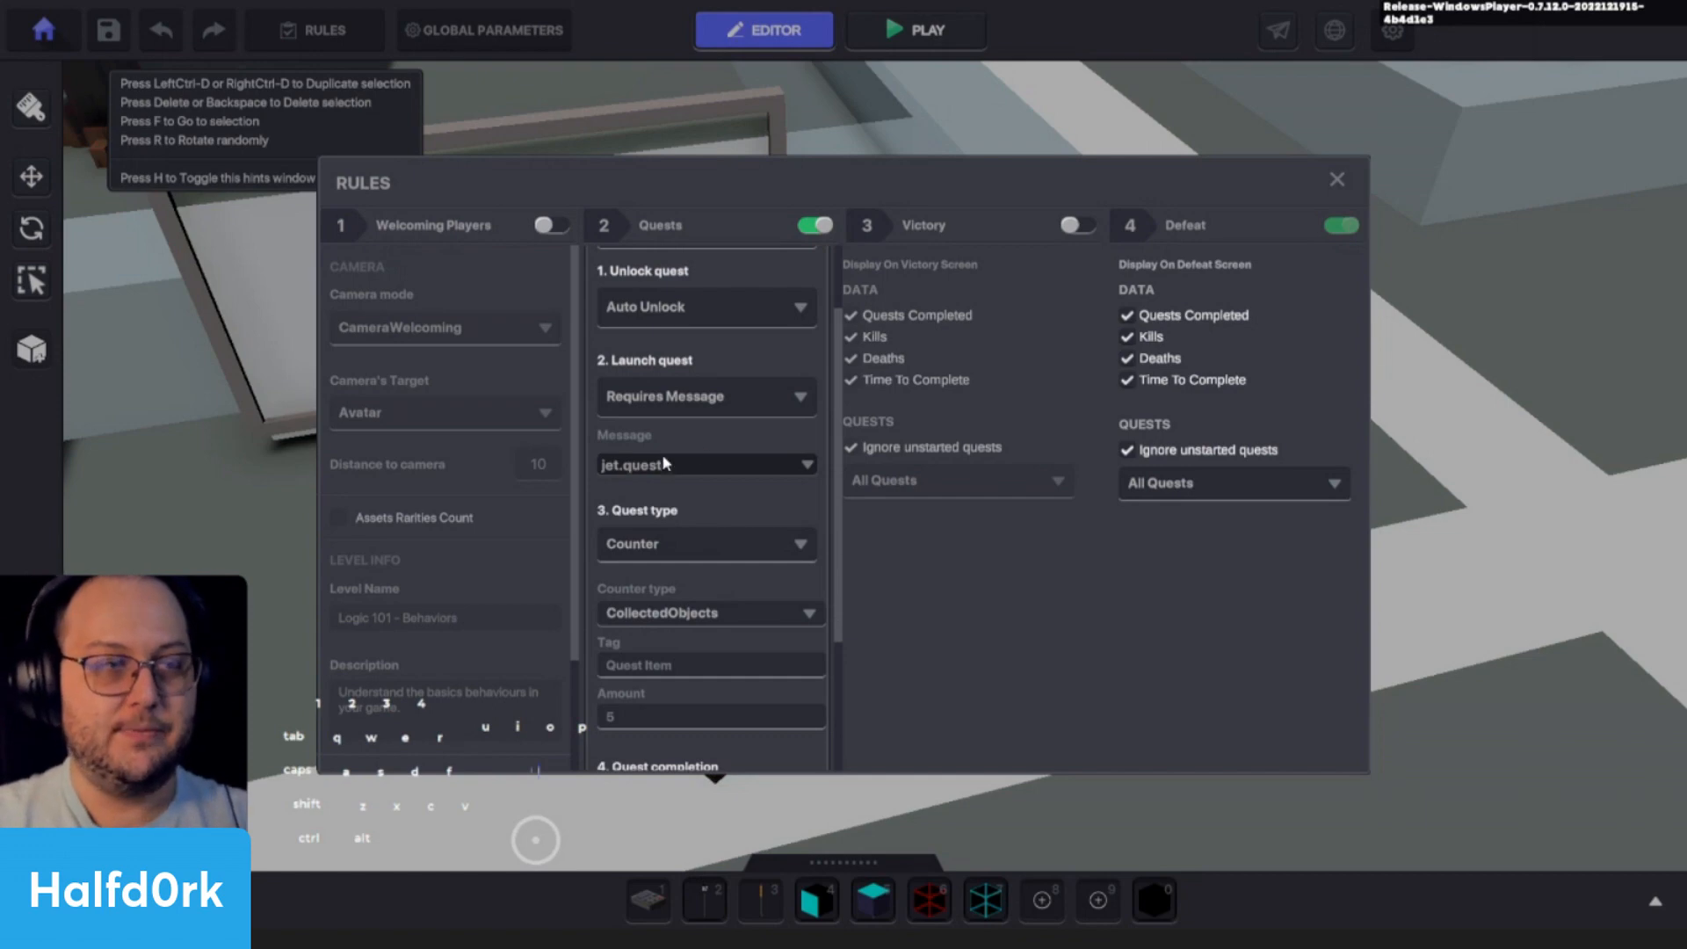
- Set the collected-objects counter of Jet's Quest to the tag "ball" with an amount of 1
scroll(689, 487, "down", 1)
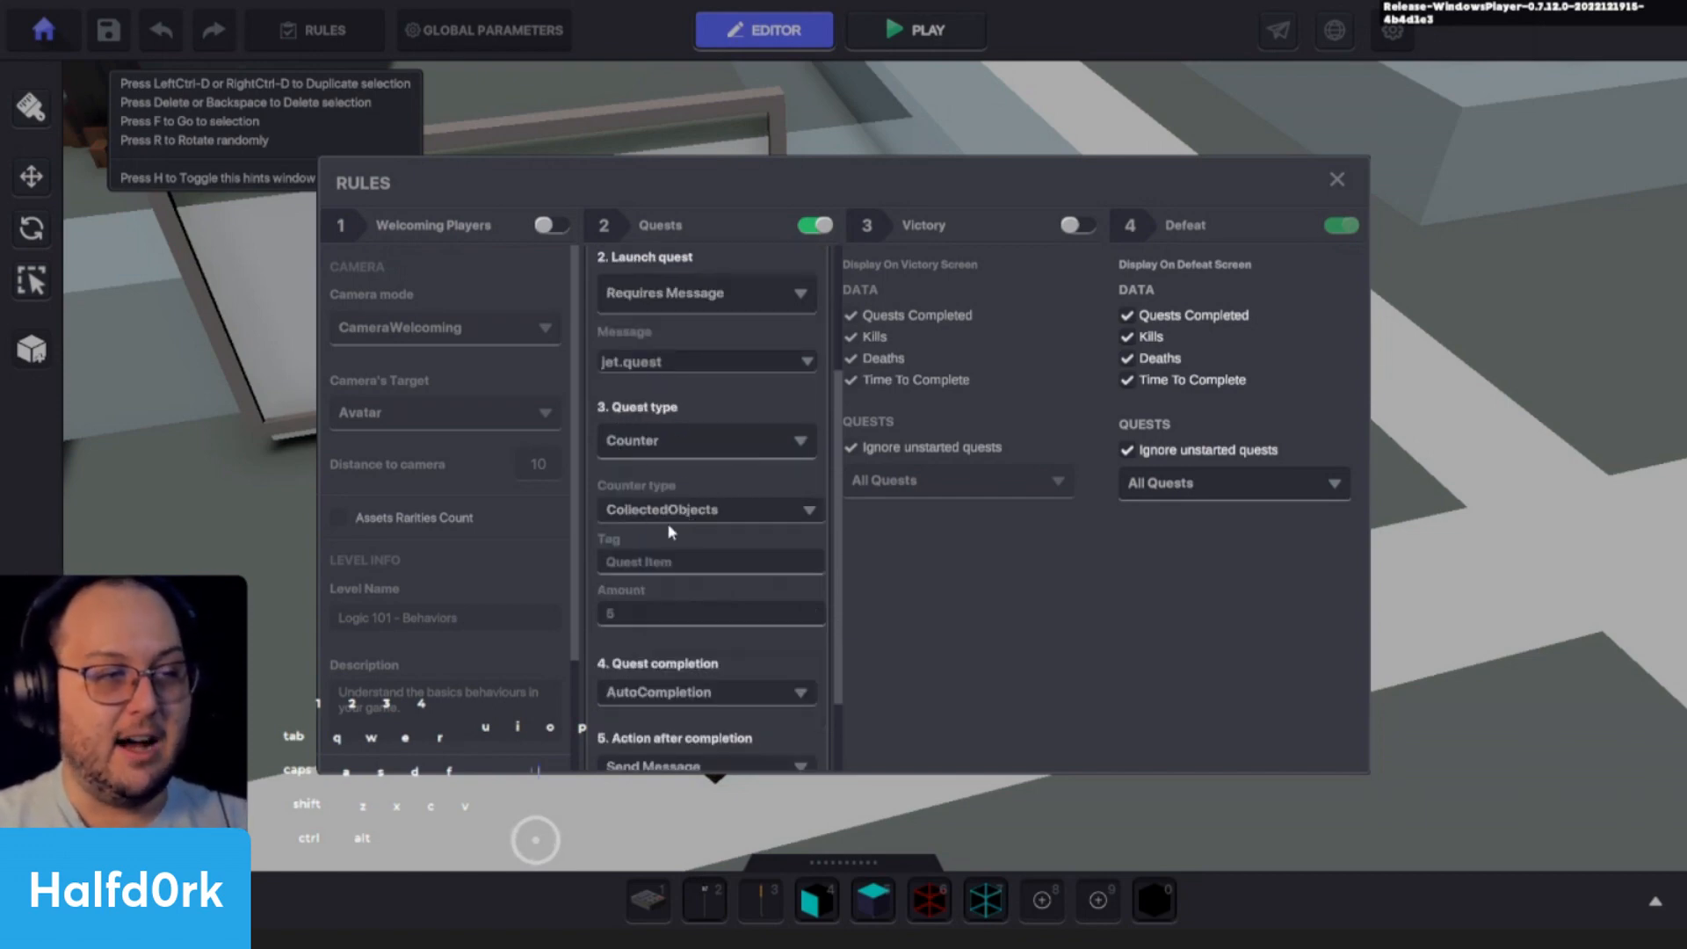
scroll(668, 538, "down", 1)
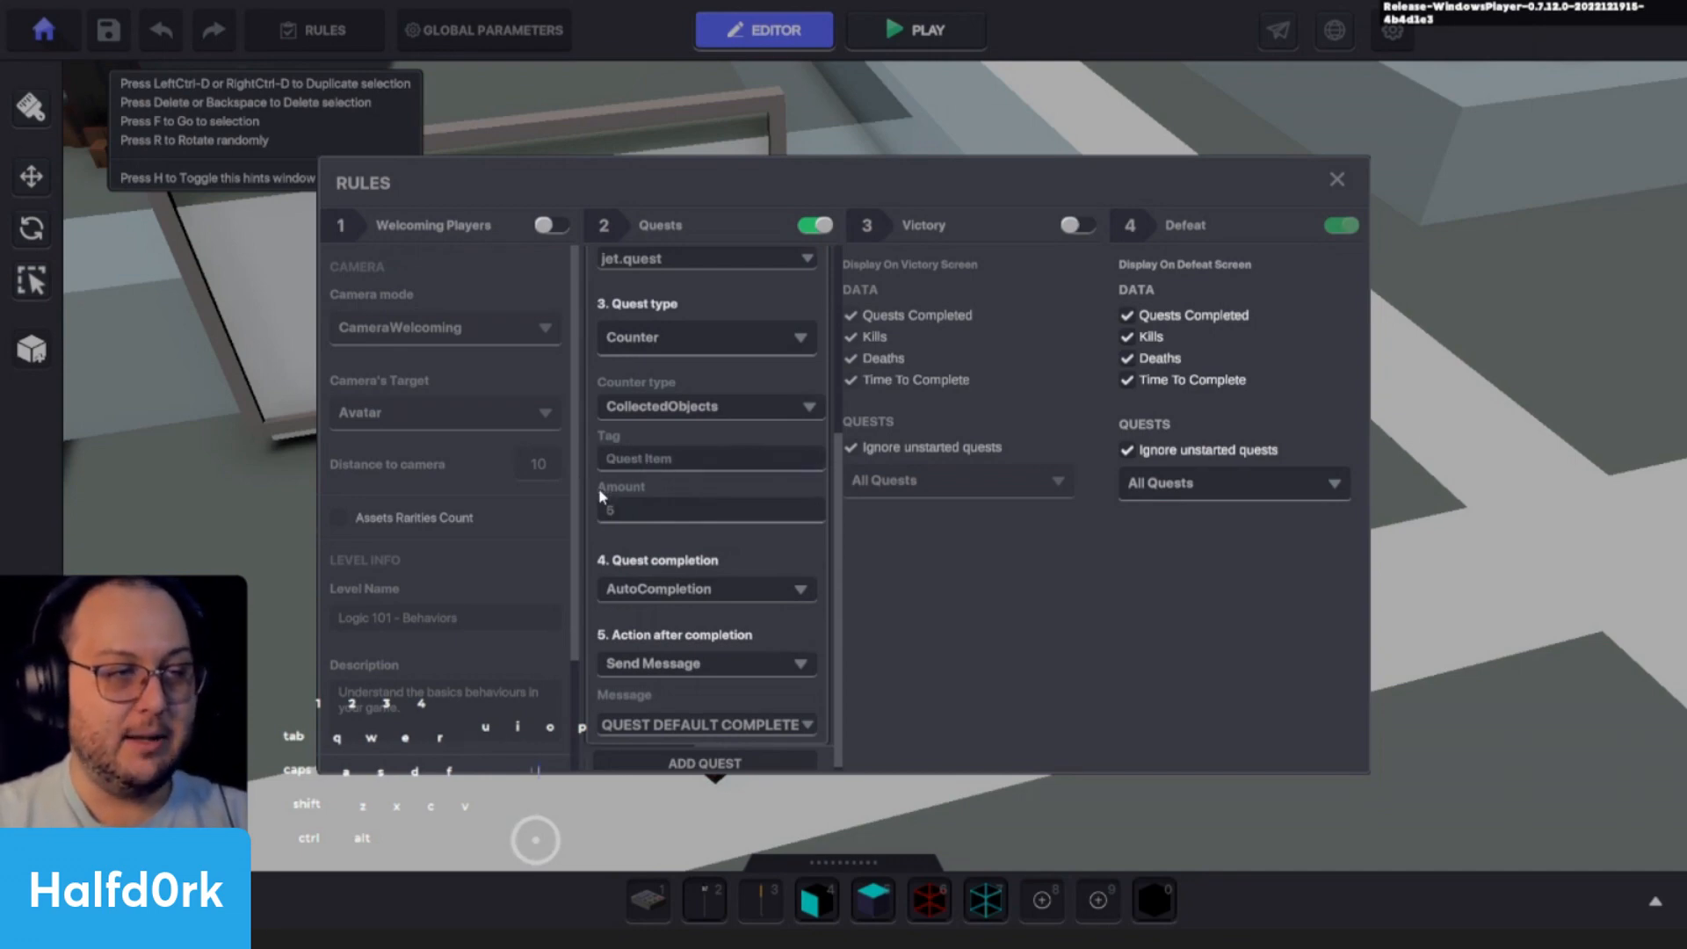
left_click(637, 462)
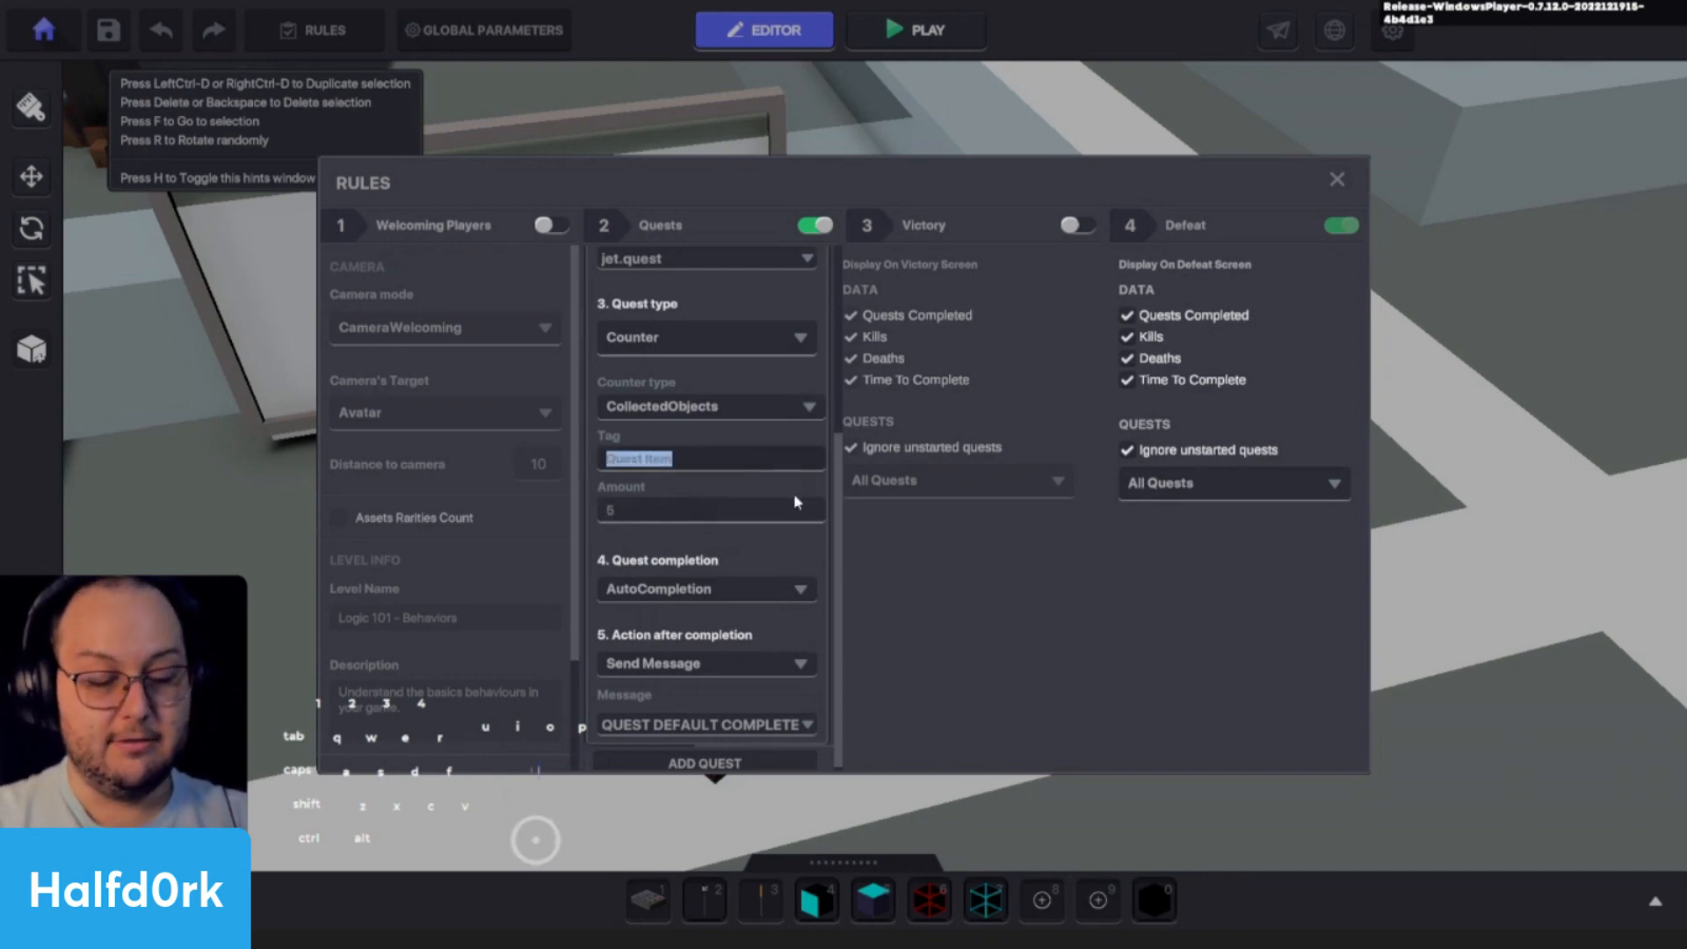
type("ball")
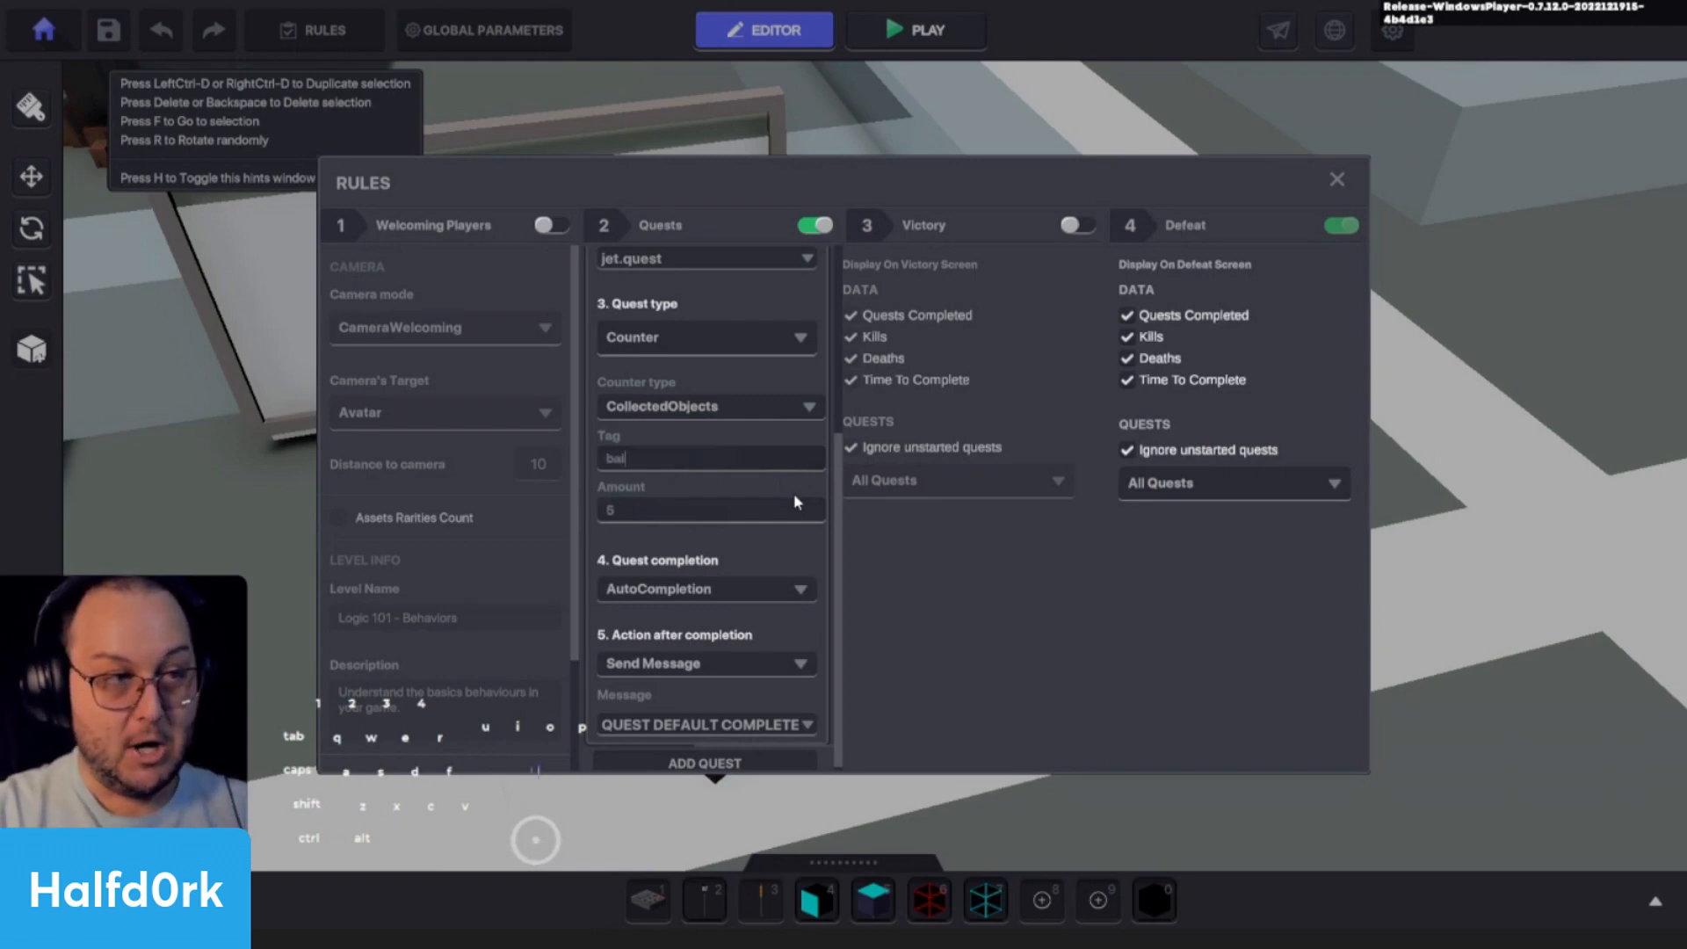
left_click(736, 511)
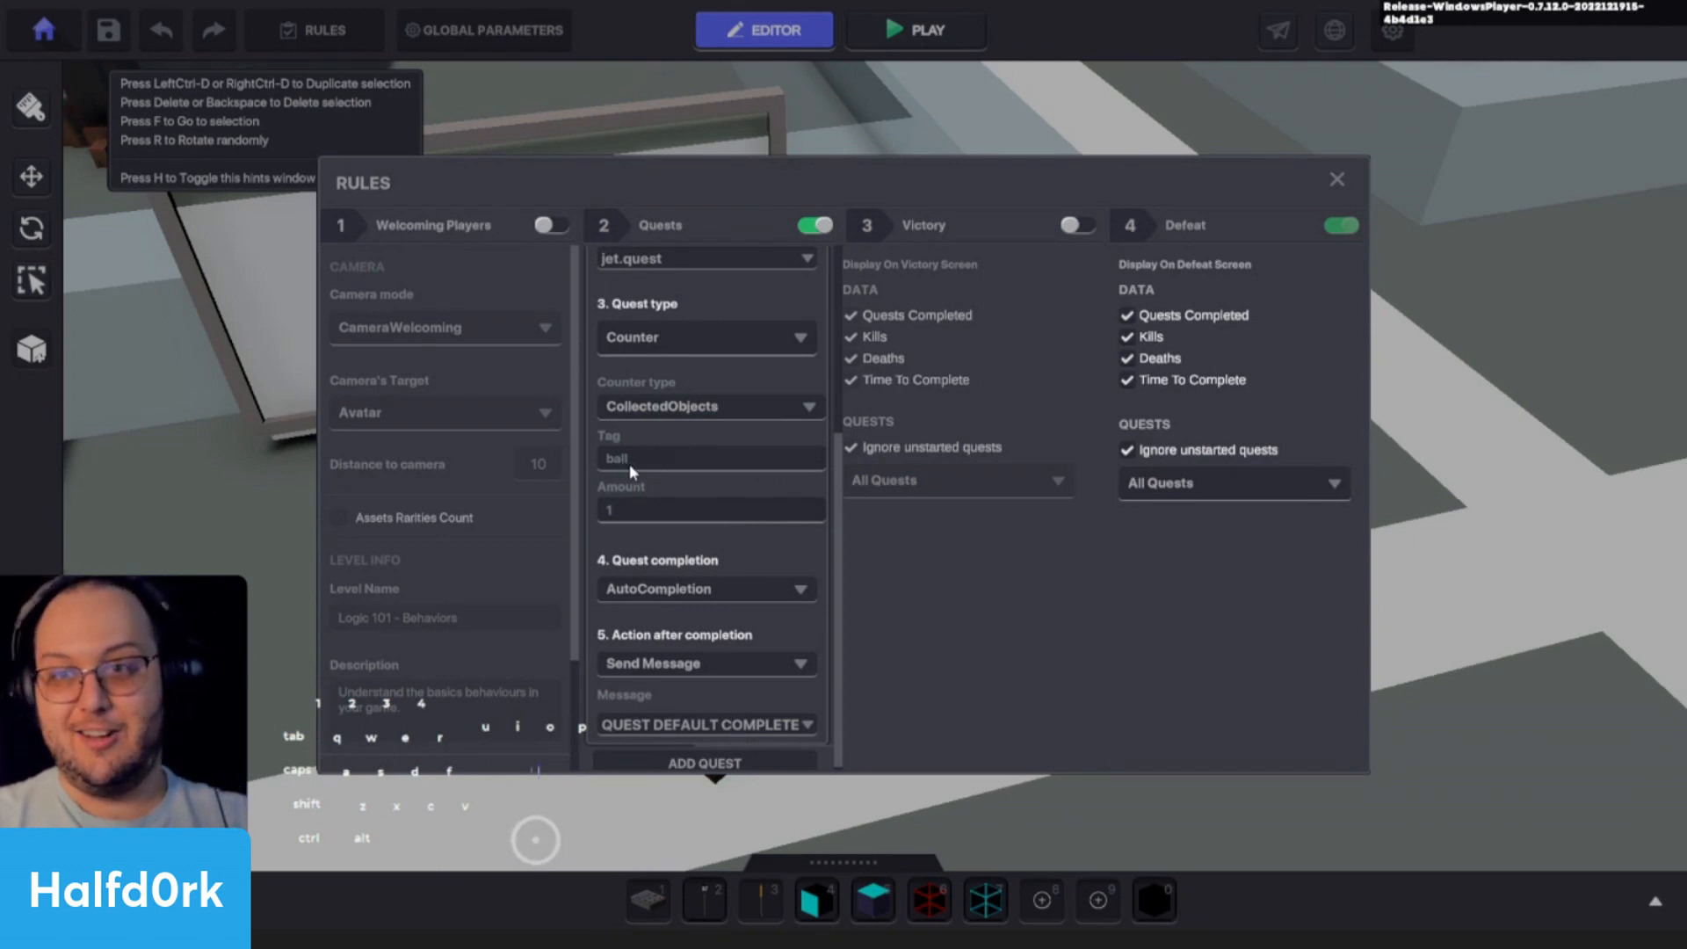
scroll(636, 506, "down", 1)
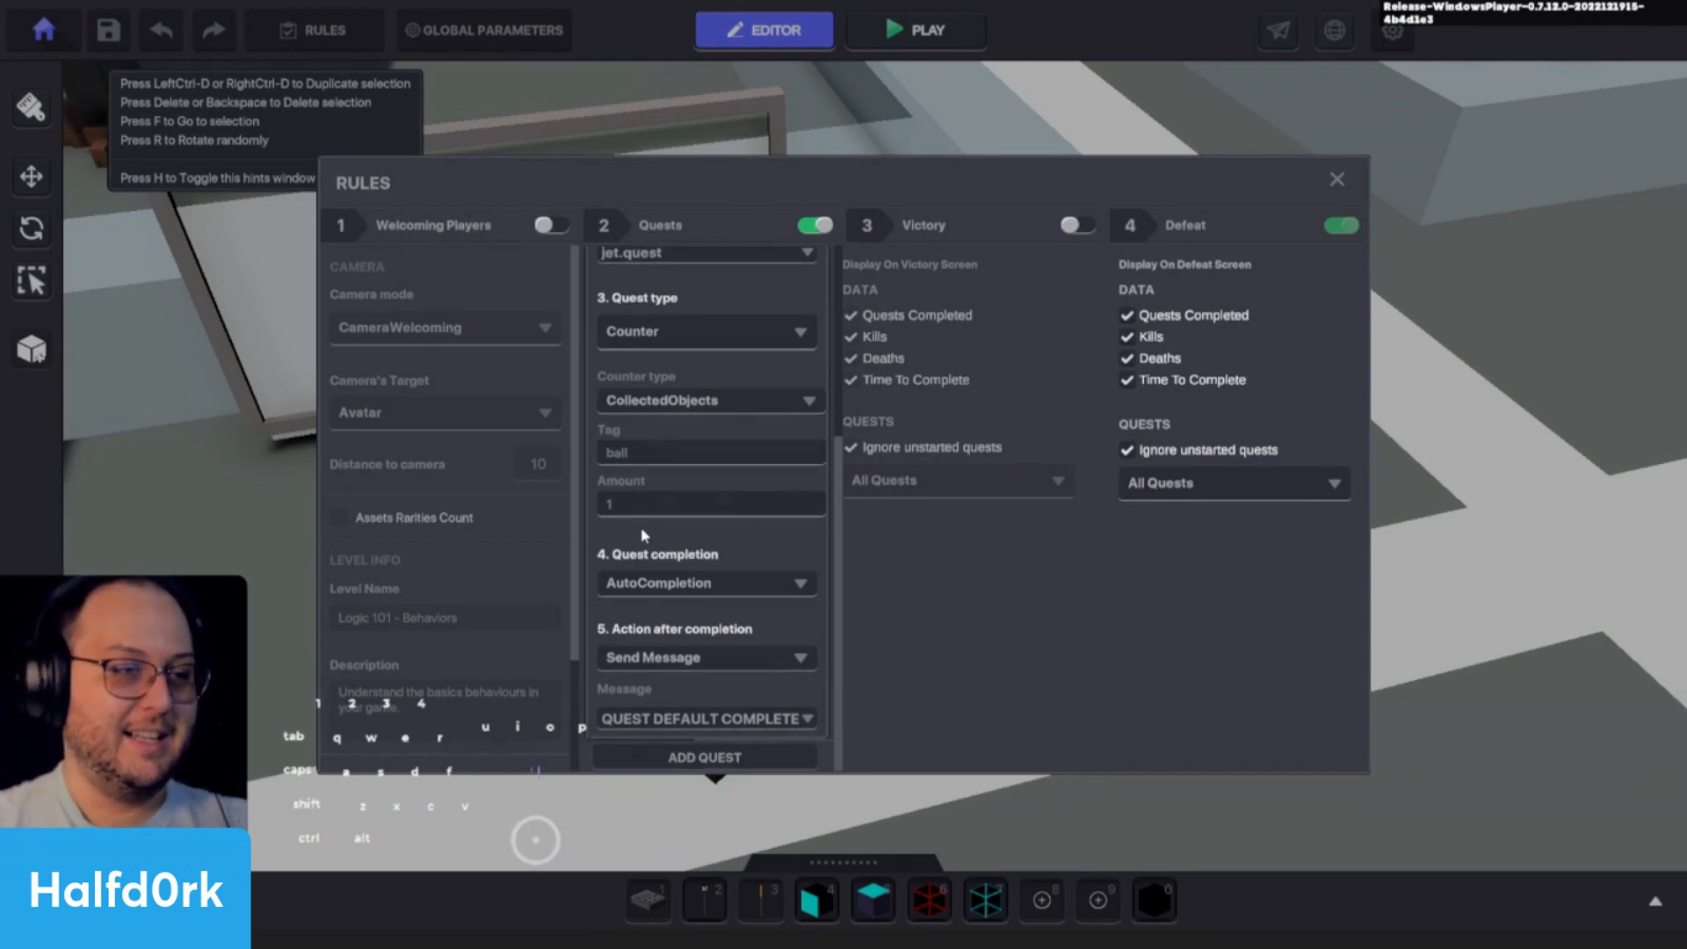
left_click(646, 589)
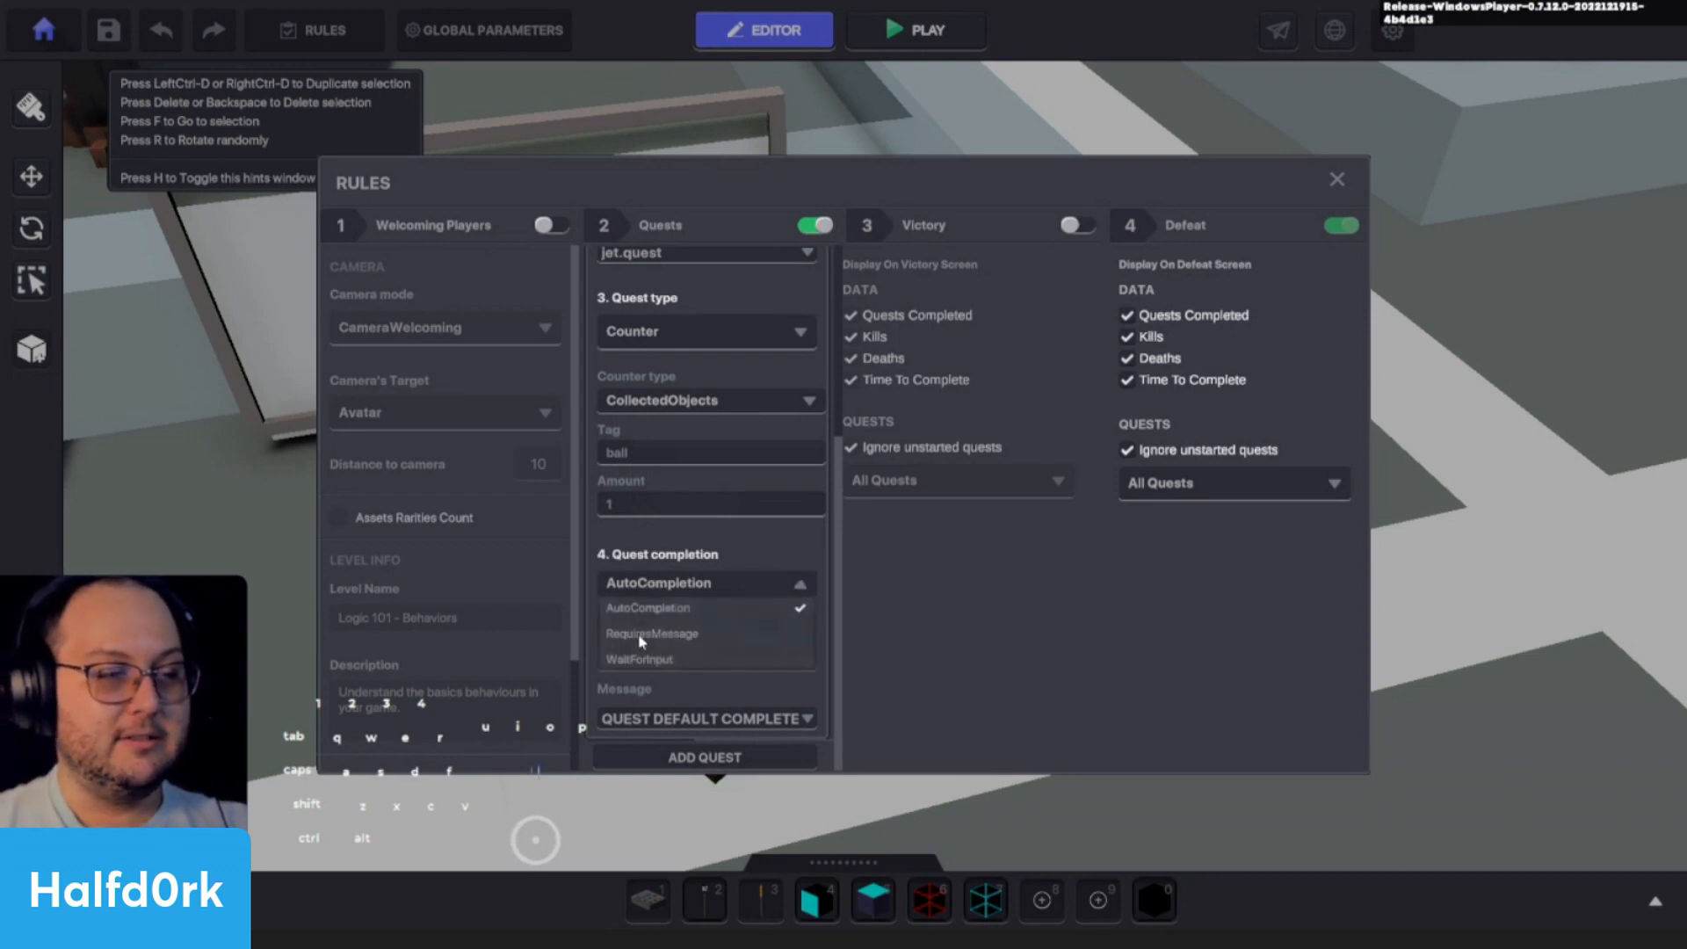
left_click(665, 582)
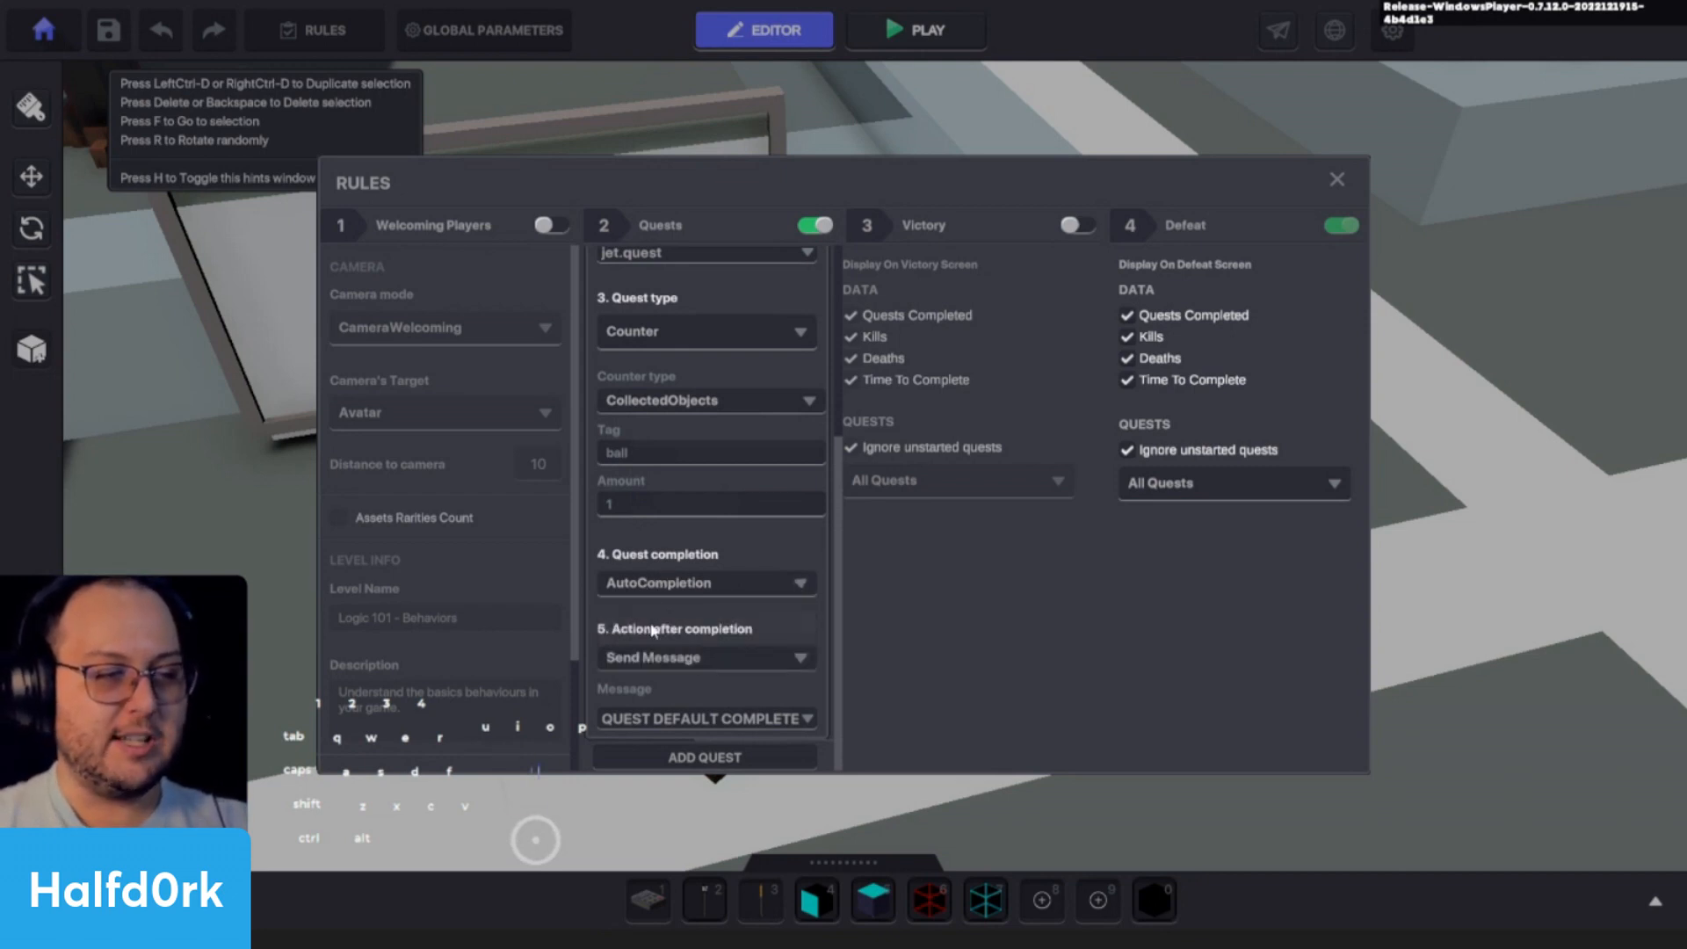
- Enter "Find the lost soccer ball" as the description of Jet's Quest
scroll(616, 499, "up", 5)
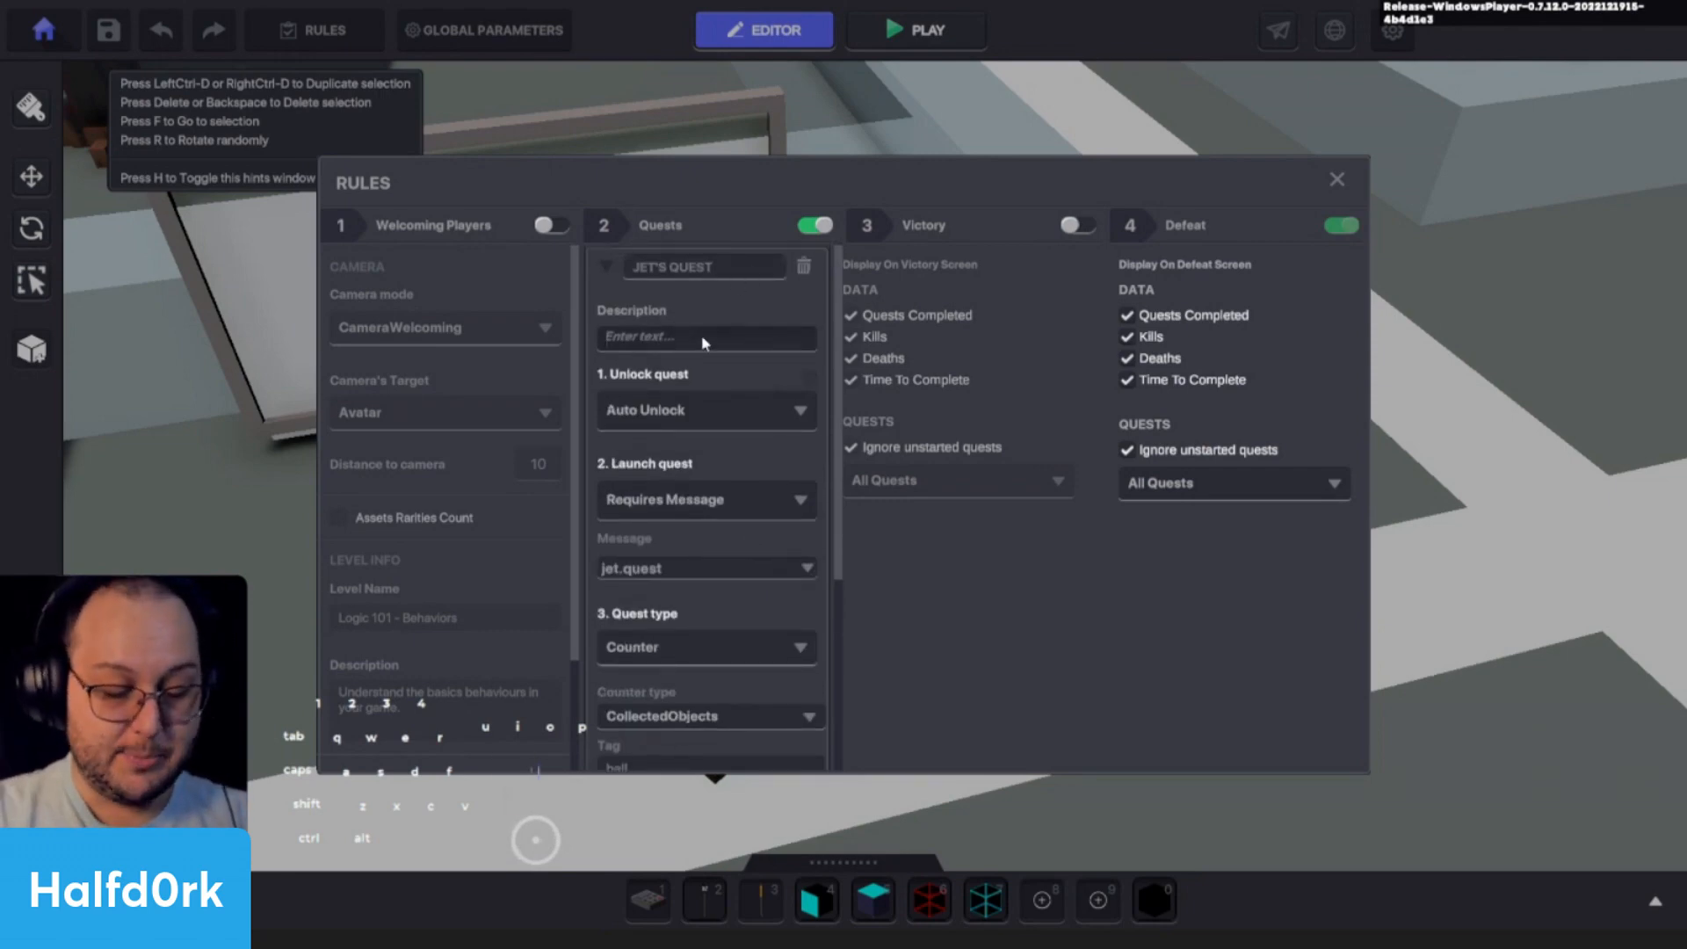
type("Find the lo")
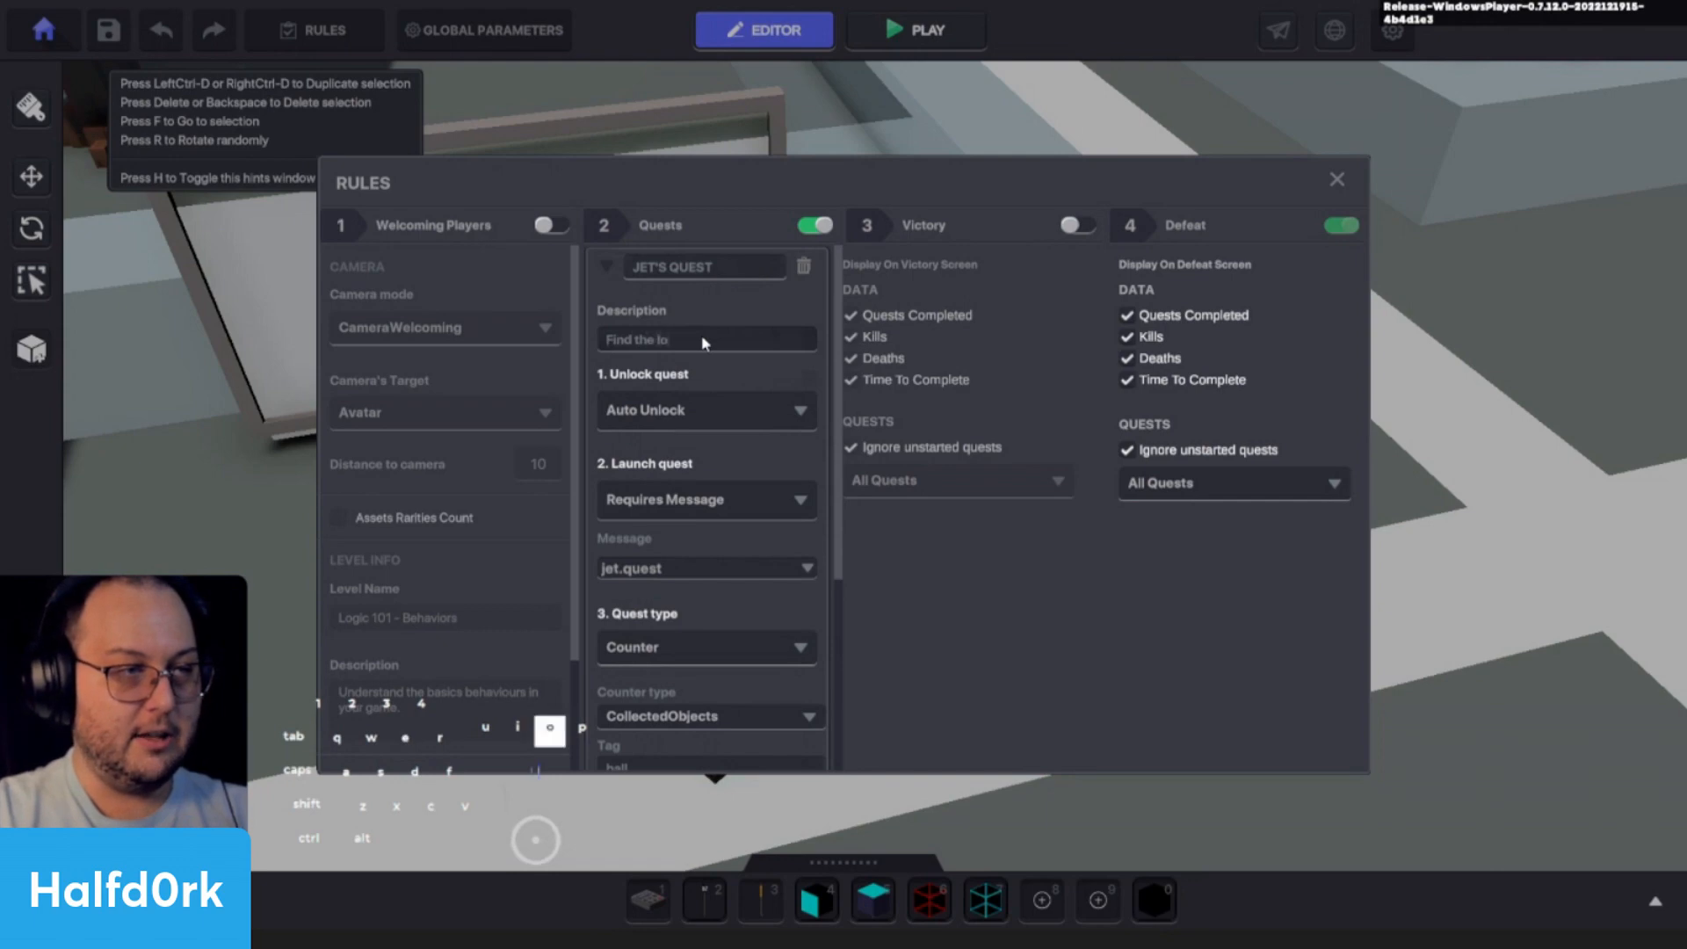
type("st soccer ball")
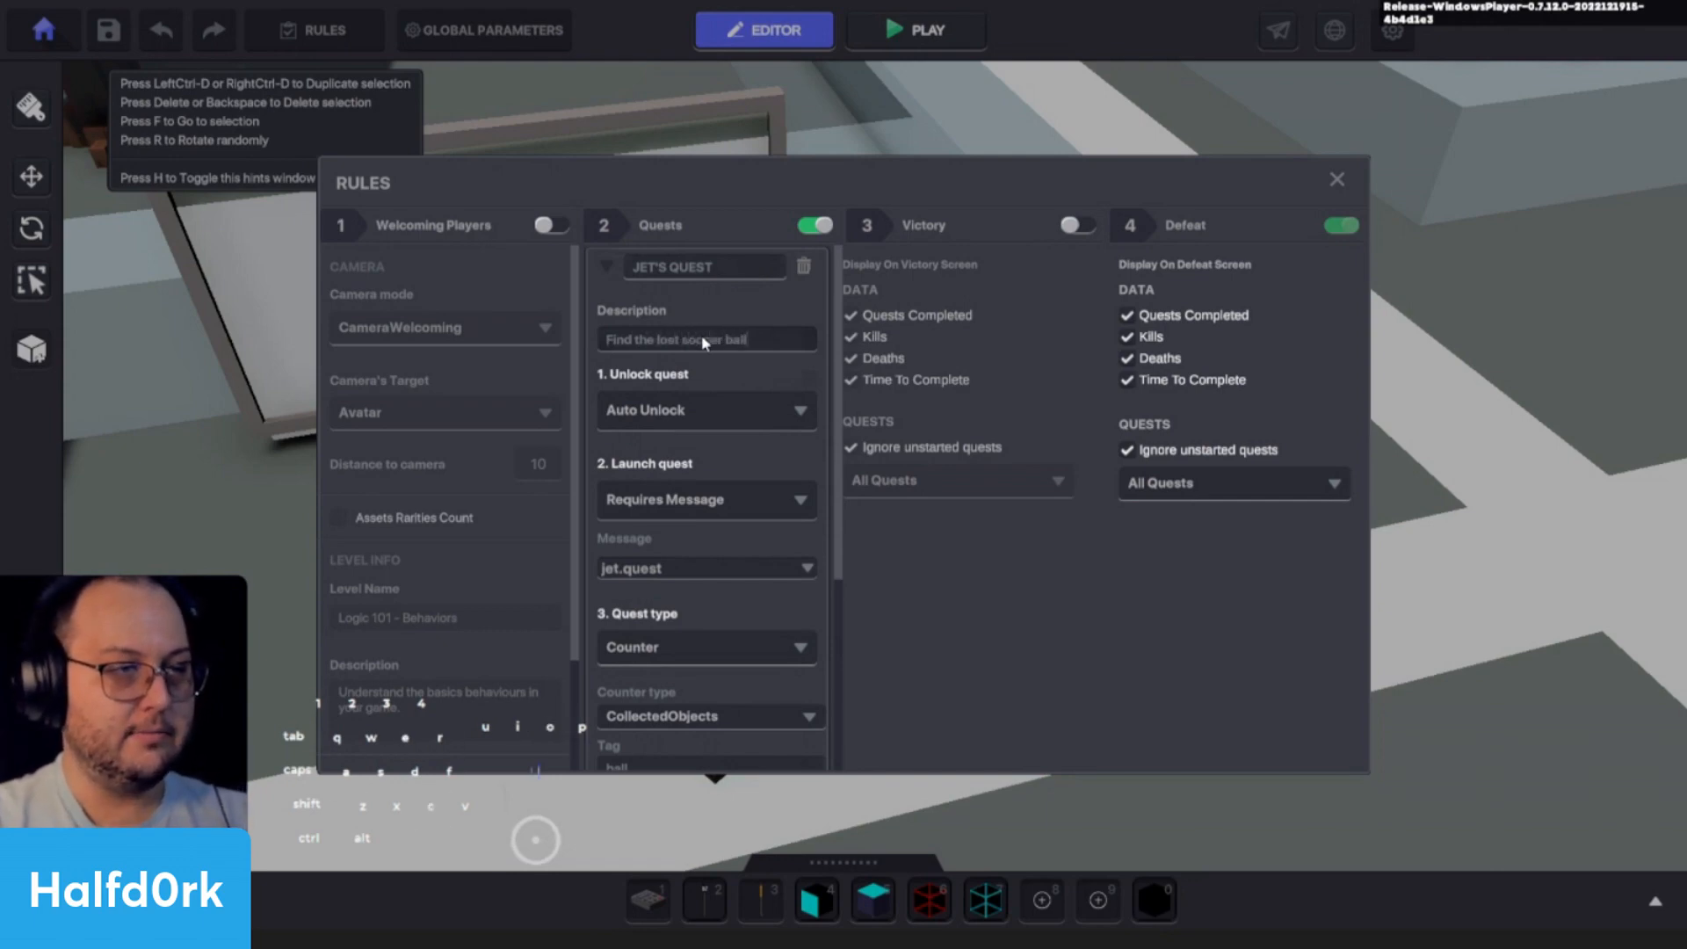
type(".")
left_click(745, 333)
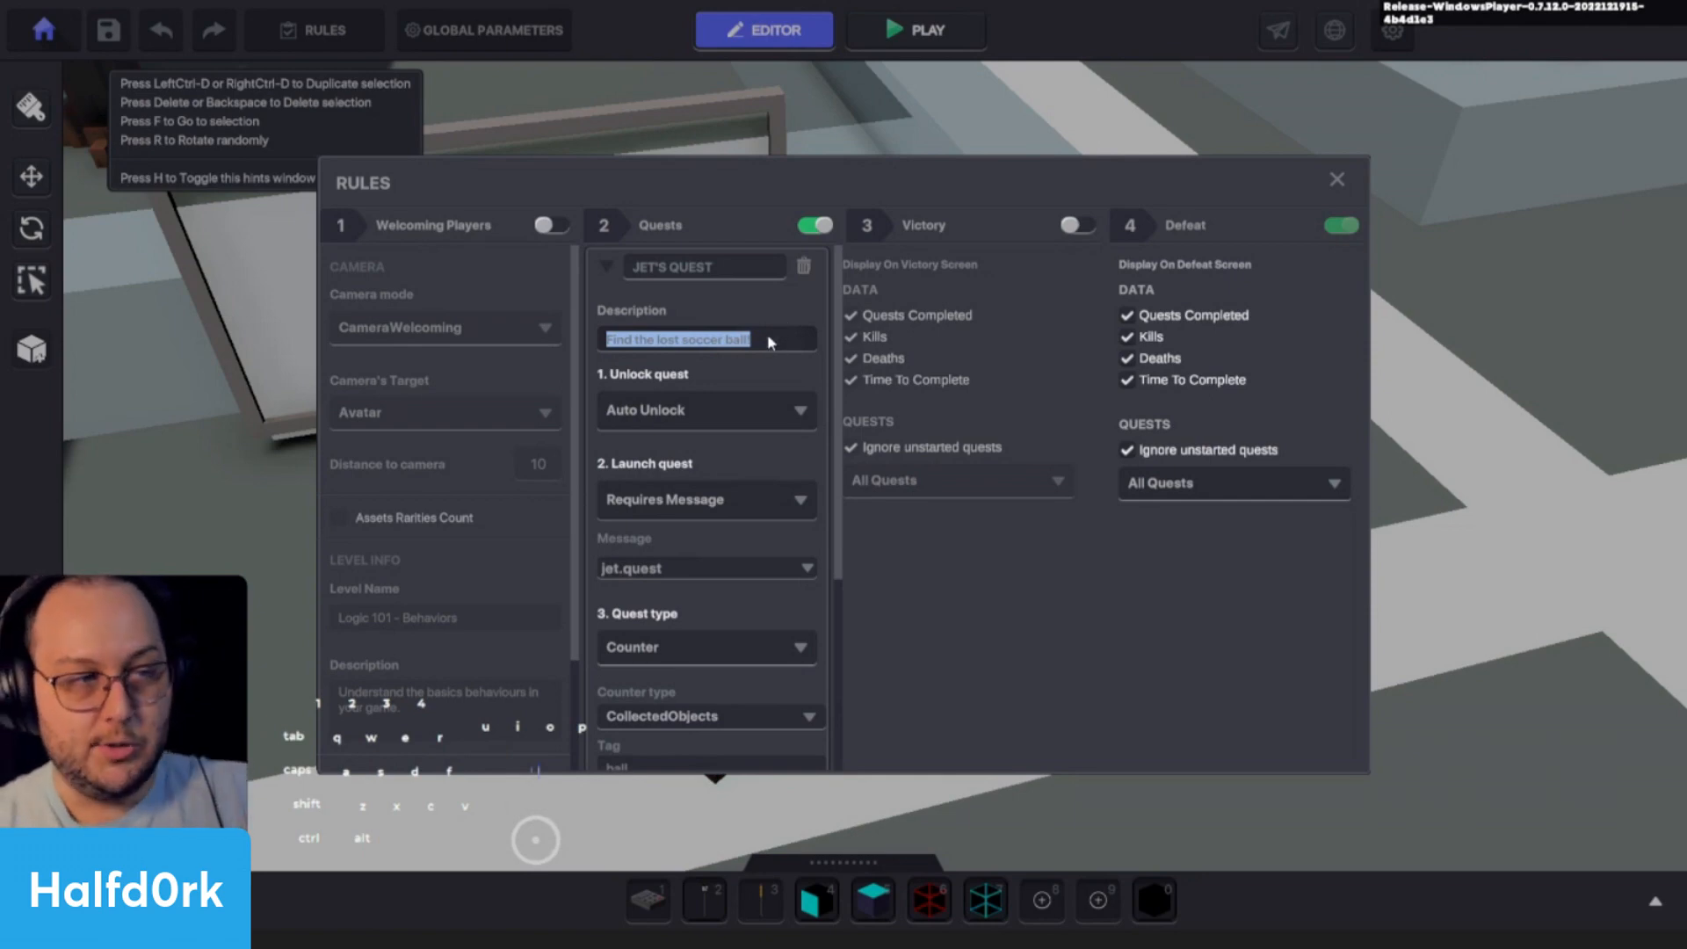
scroll(701, 382, "down", 2)
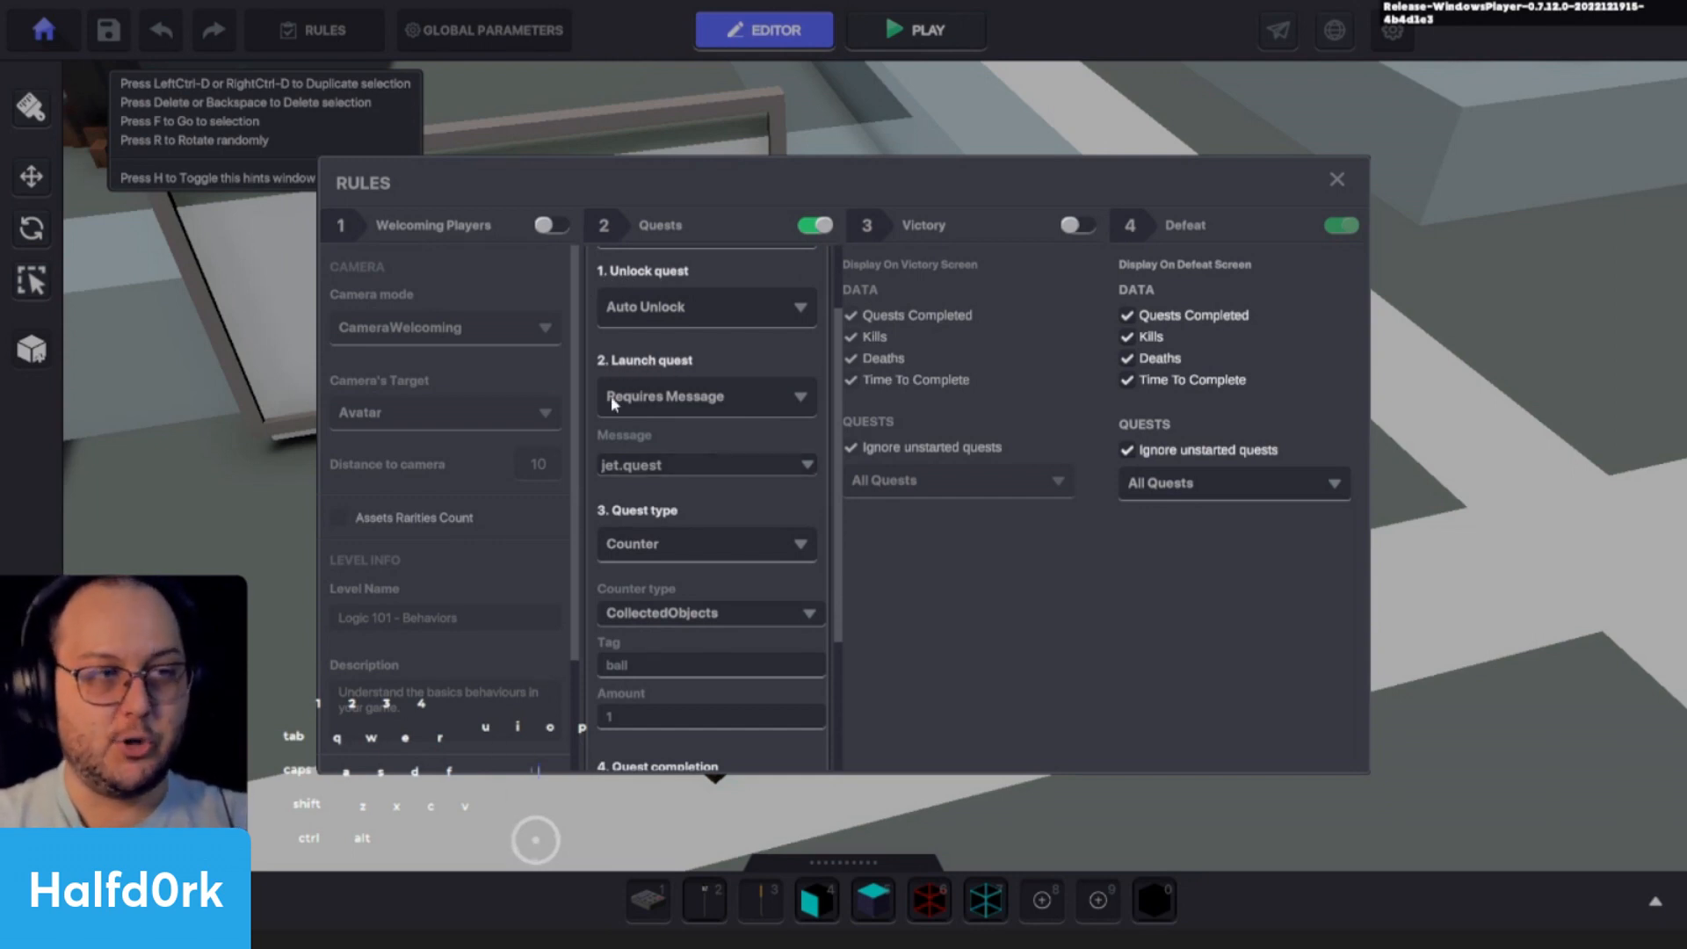
left_click(698, 400)
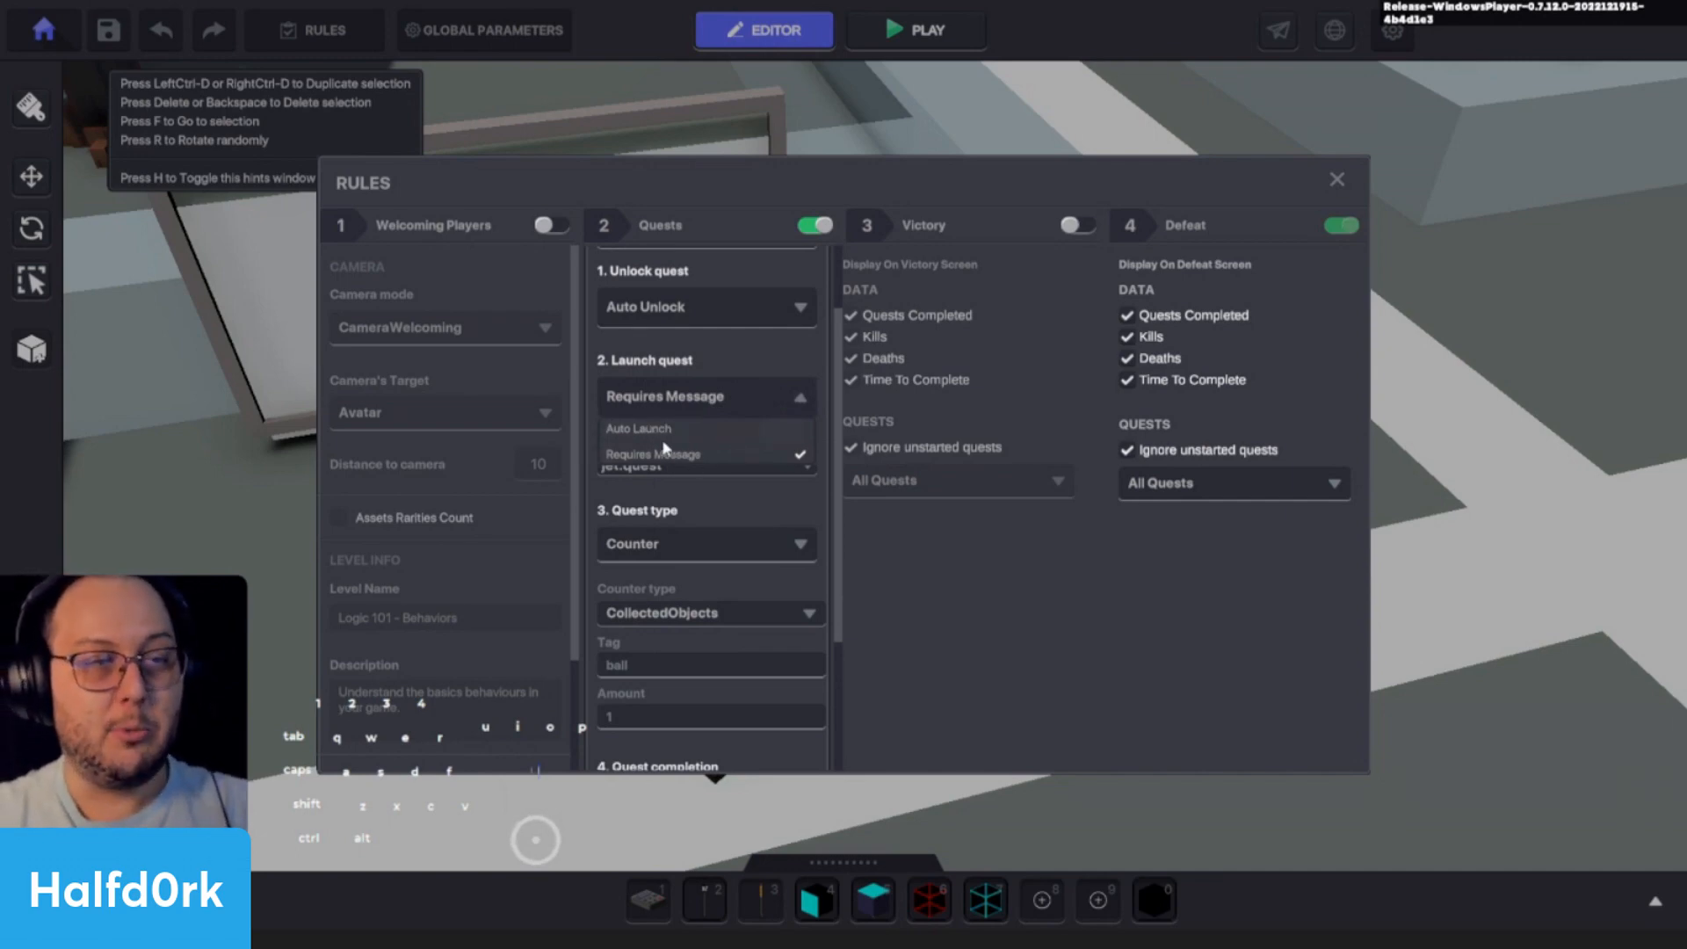
left_click(661, 453)
scroll(652, 453, "down", 2)
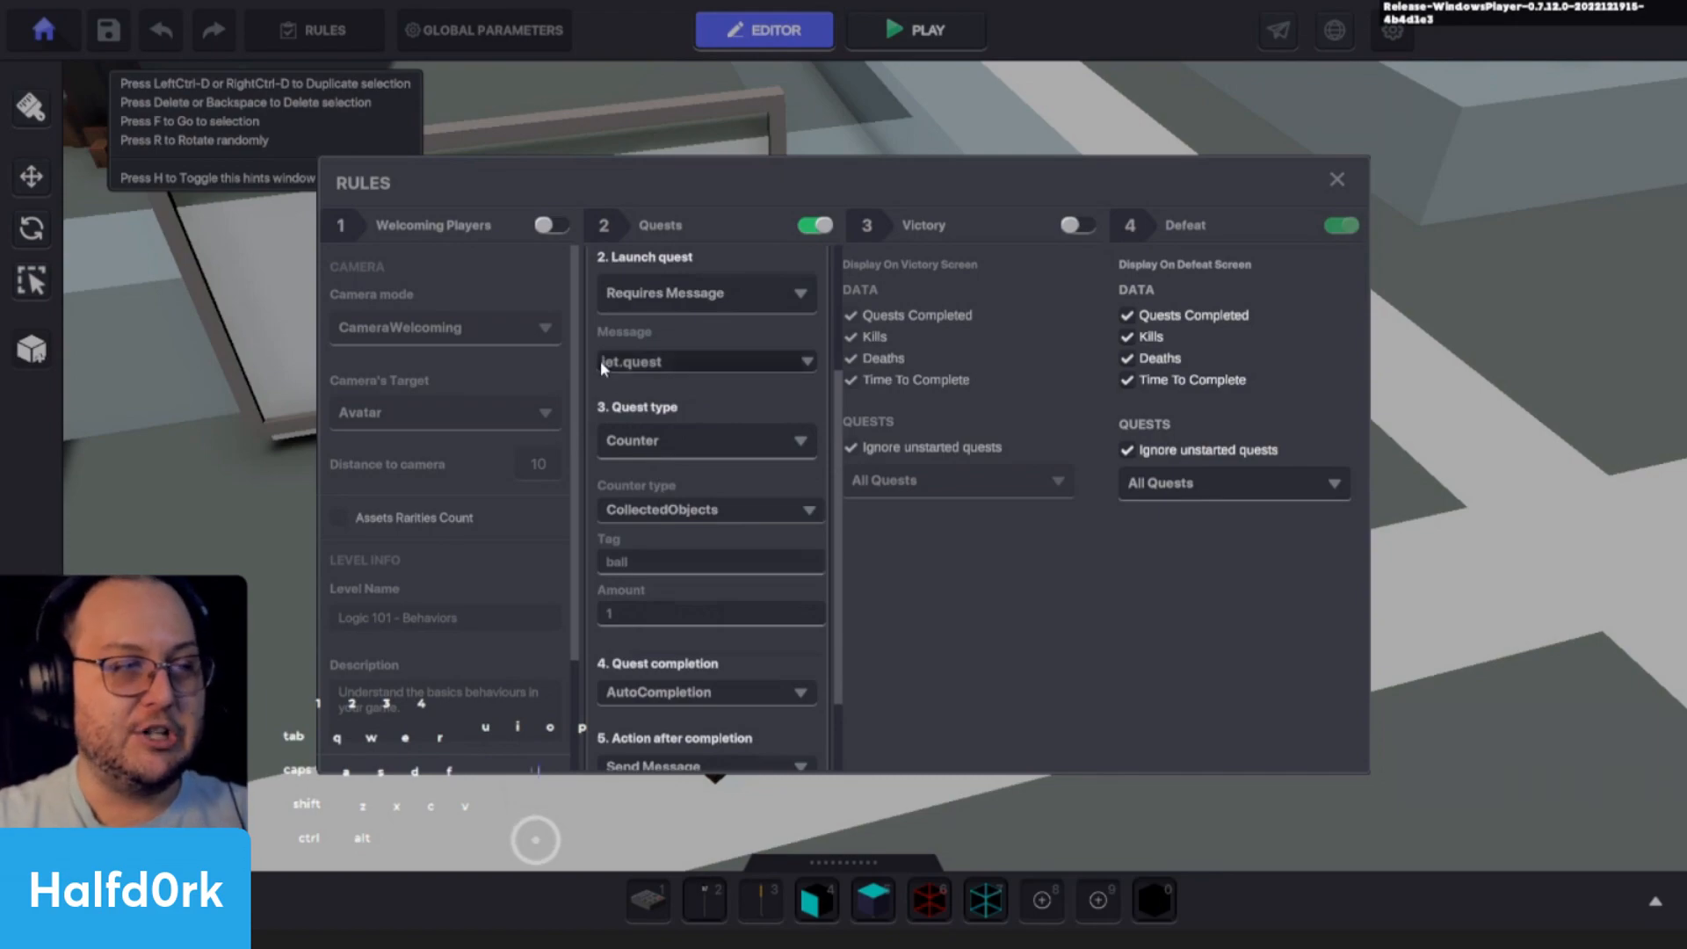
- Close the rules, playtest the level and talk to Jet, answering "Hmmm, how can I help you?" and "I'll see if I can find it..."
left_click(1335, 181)
key("ctrl+p")
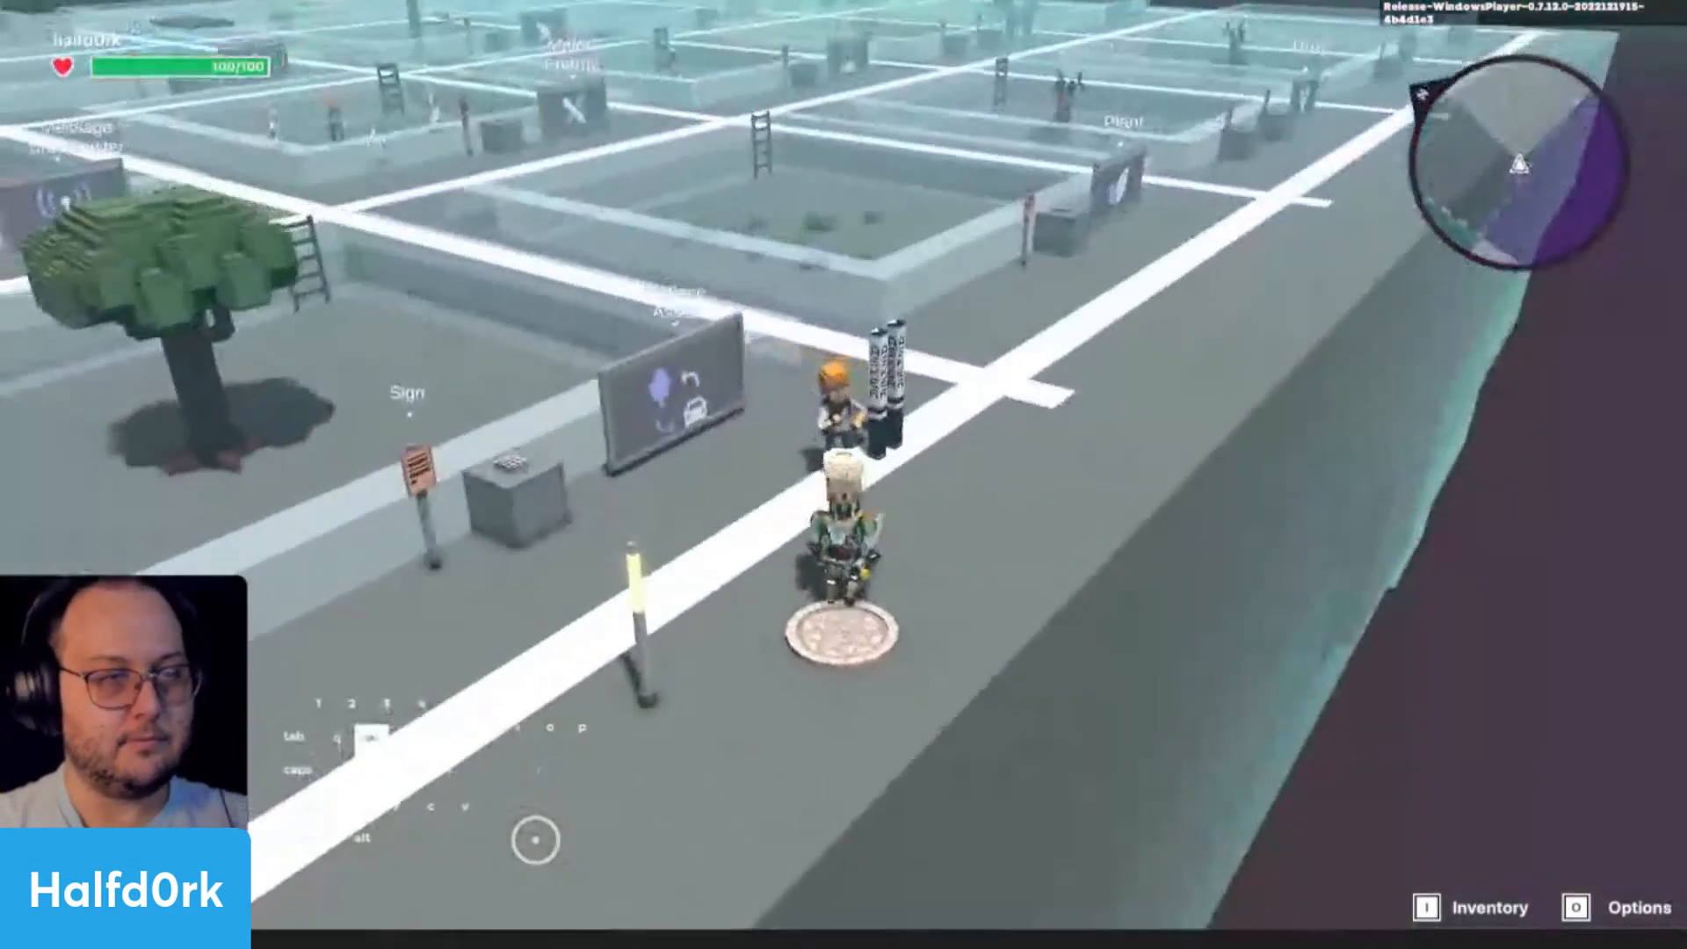
key("w")
key("f")
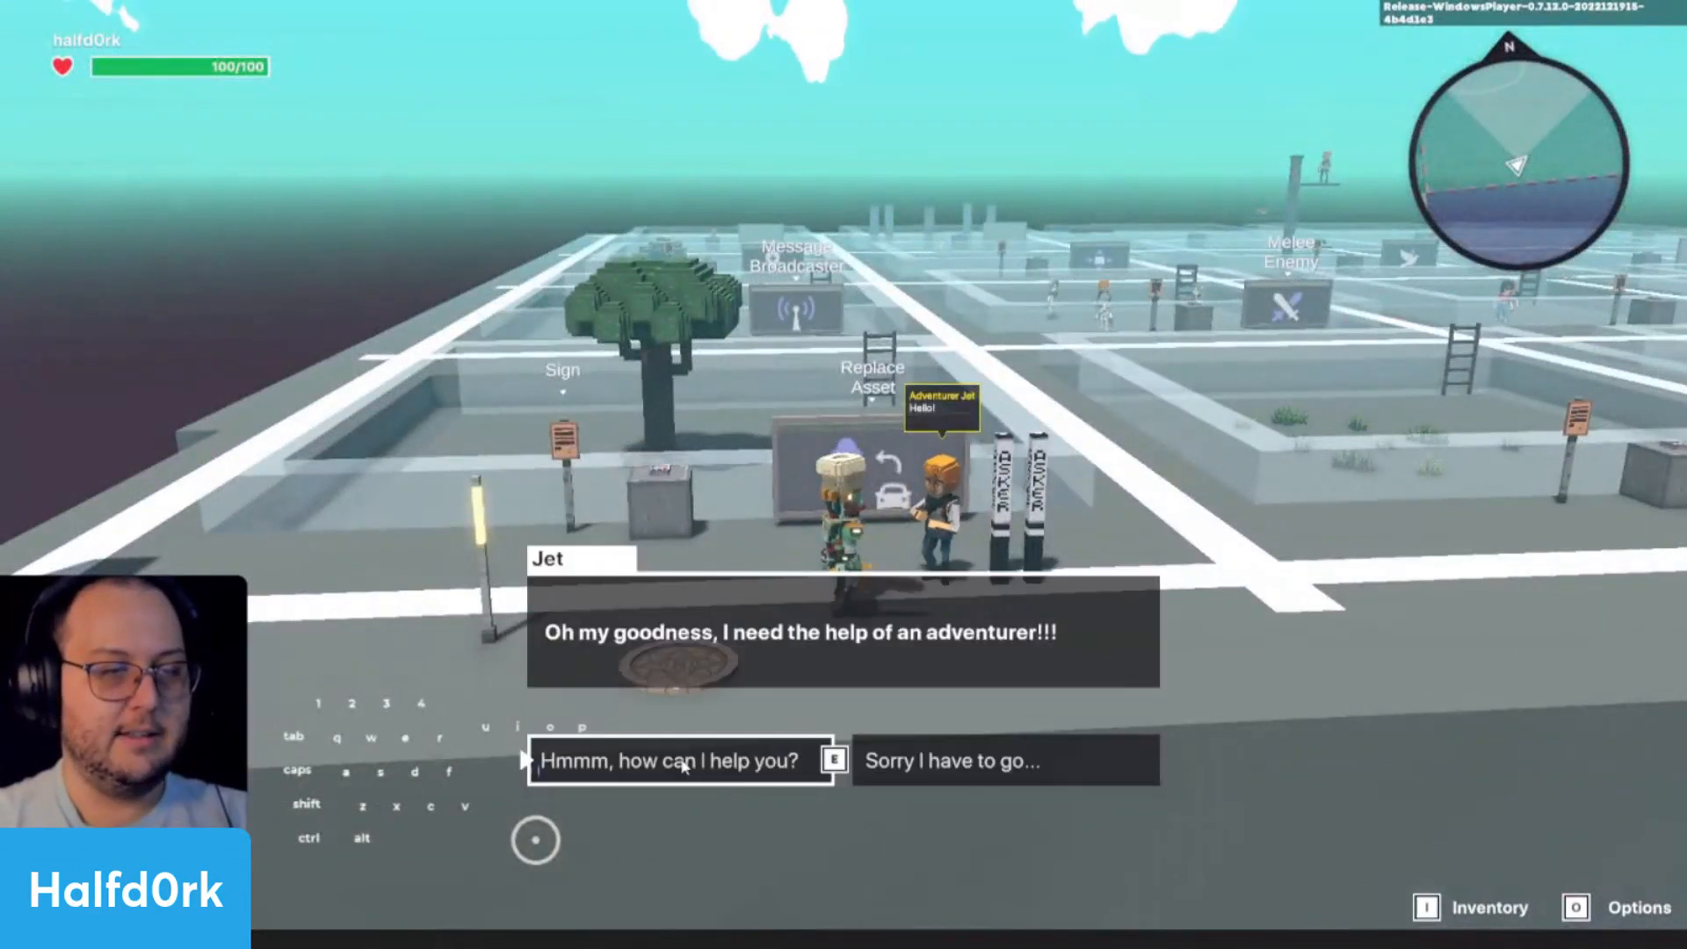
left_click(684, 764)
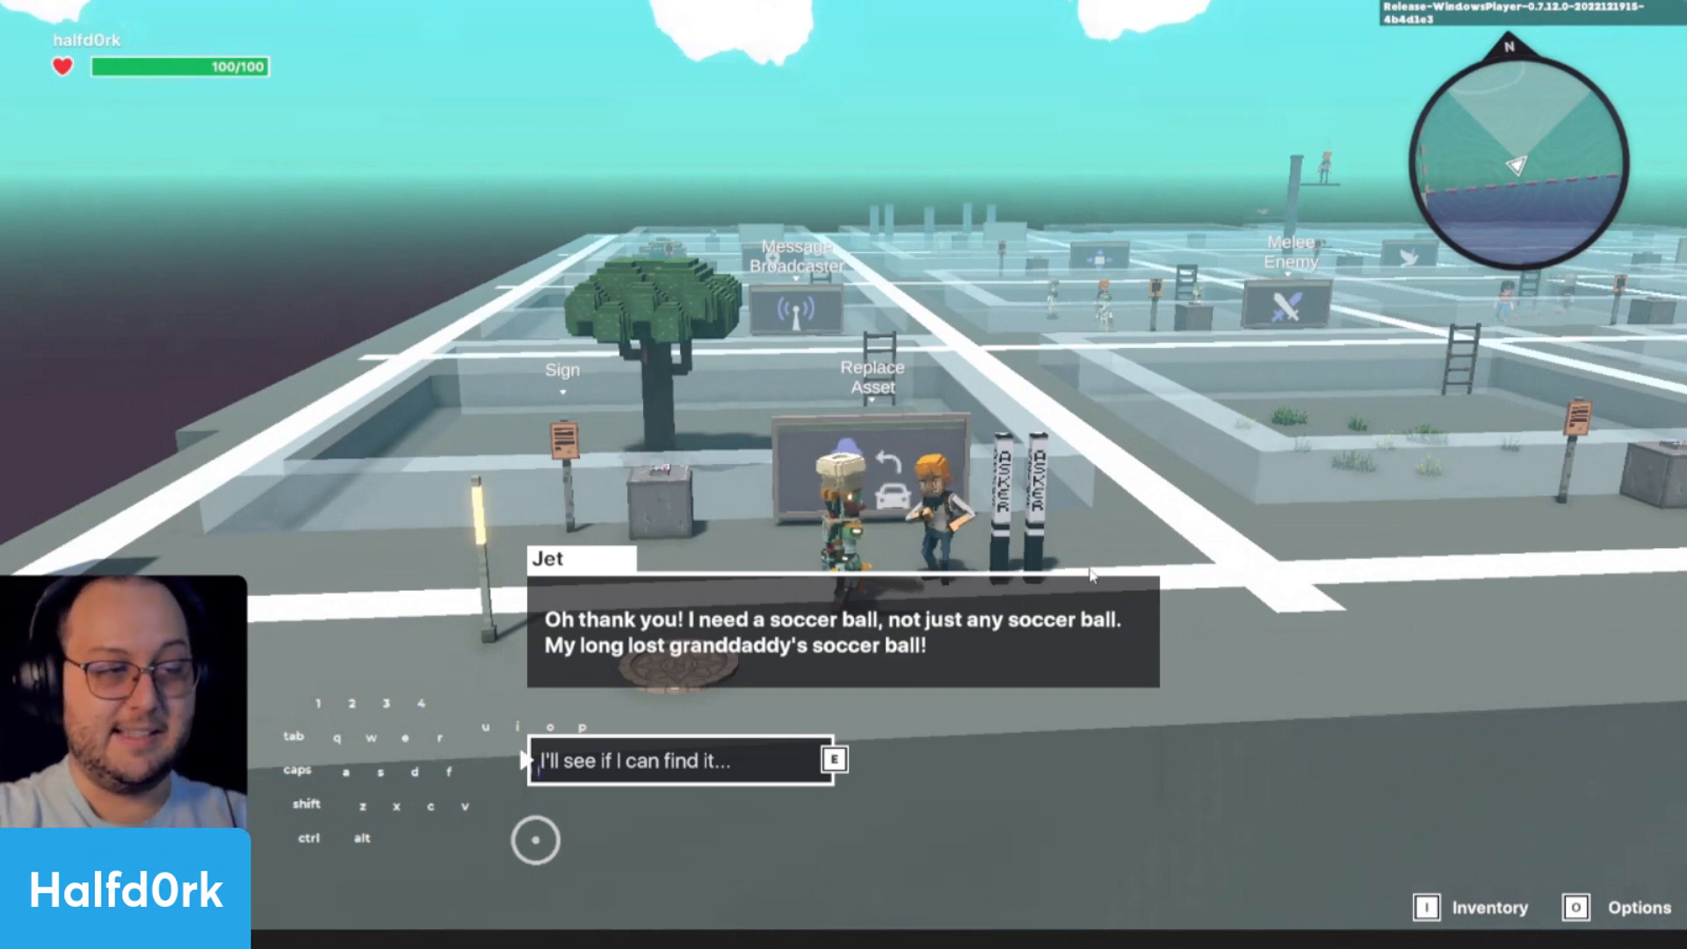
key("e")
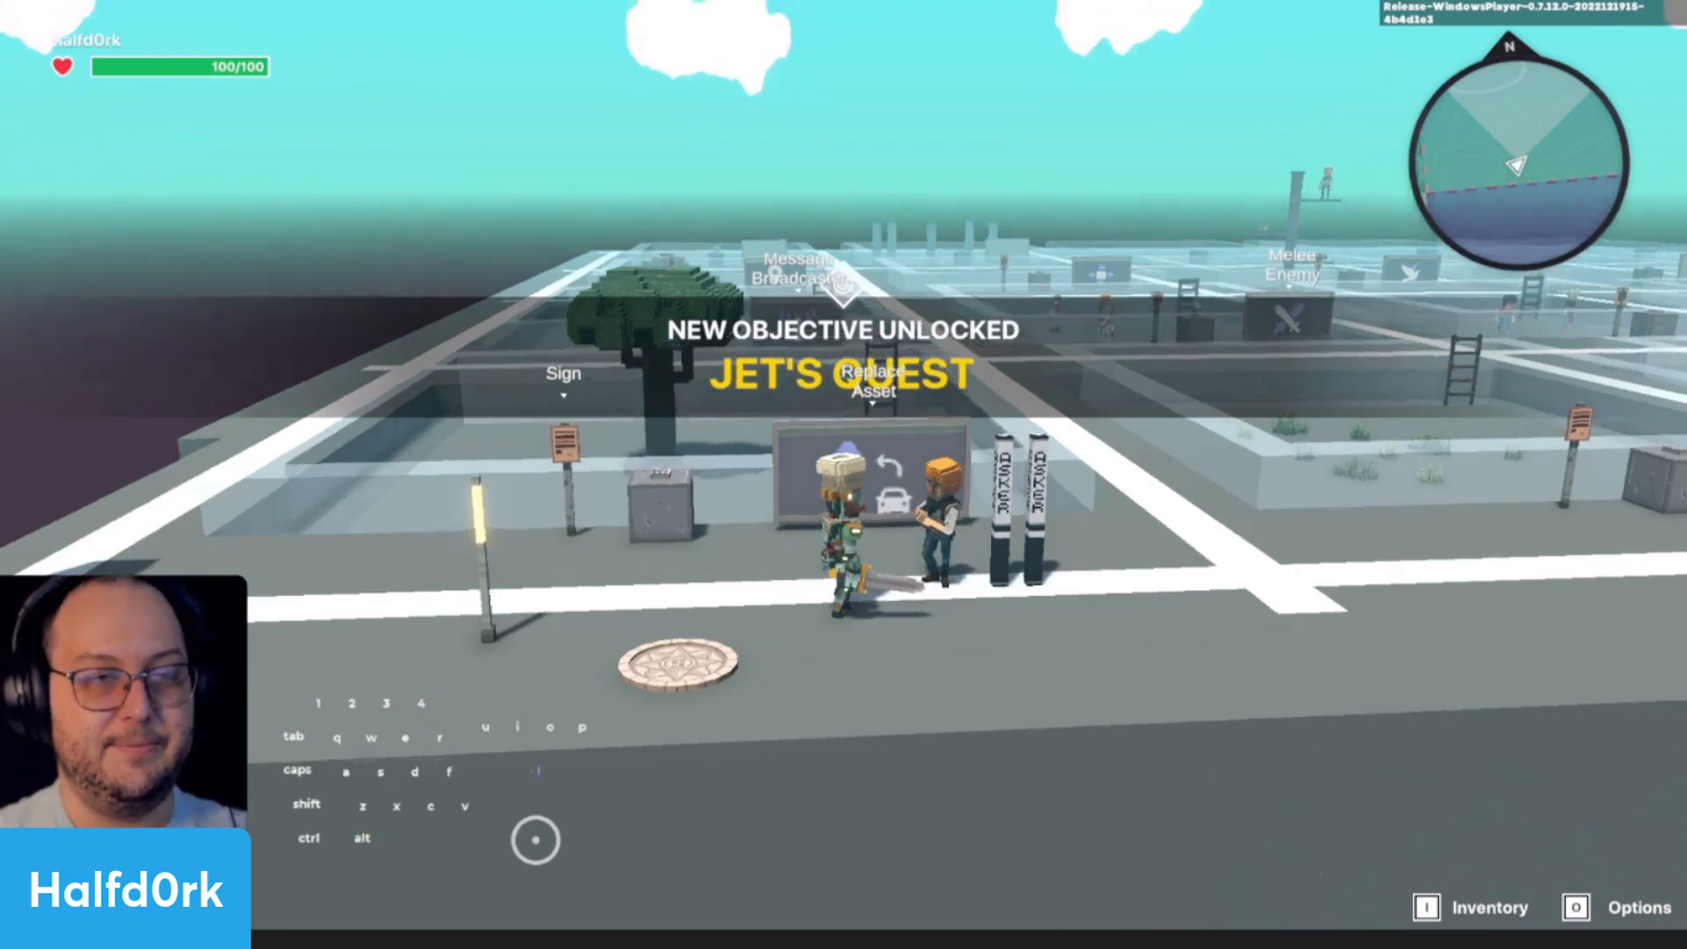
- Walk around the start area, talk to Jet again and leave the conversation with "Sorry I have to go..."
scroll(844, 475, "up", 3)
scroll(844, 474, "down", 4)
key("a")
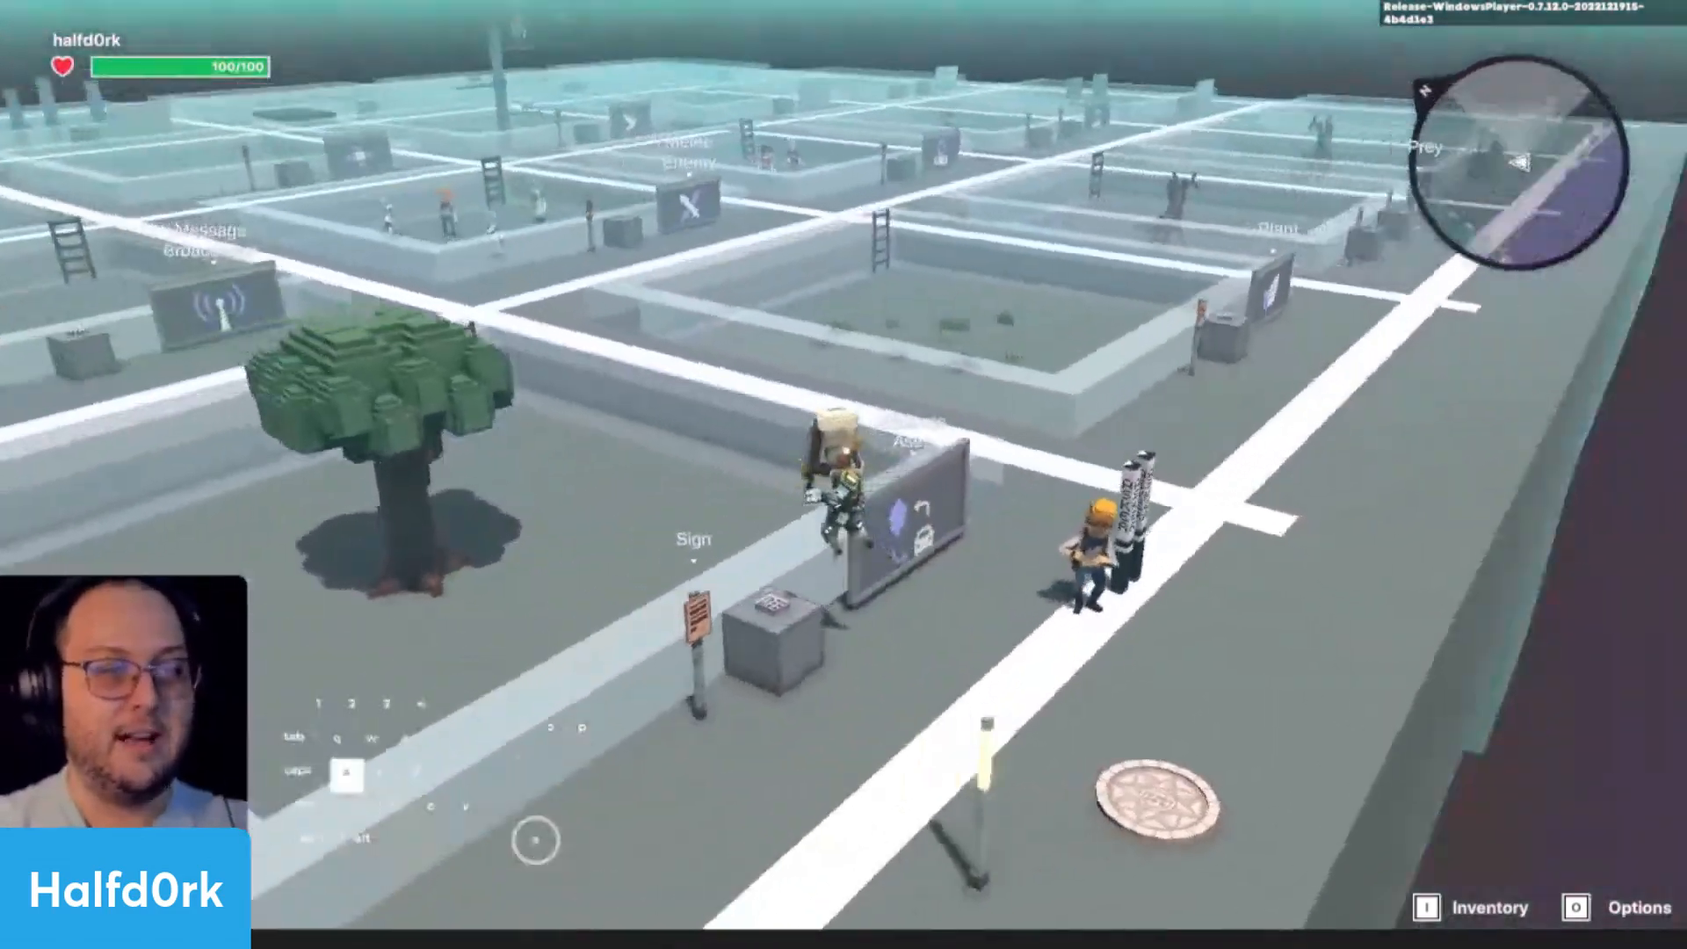
key("d")
key("w")
key("d")
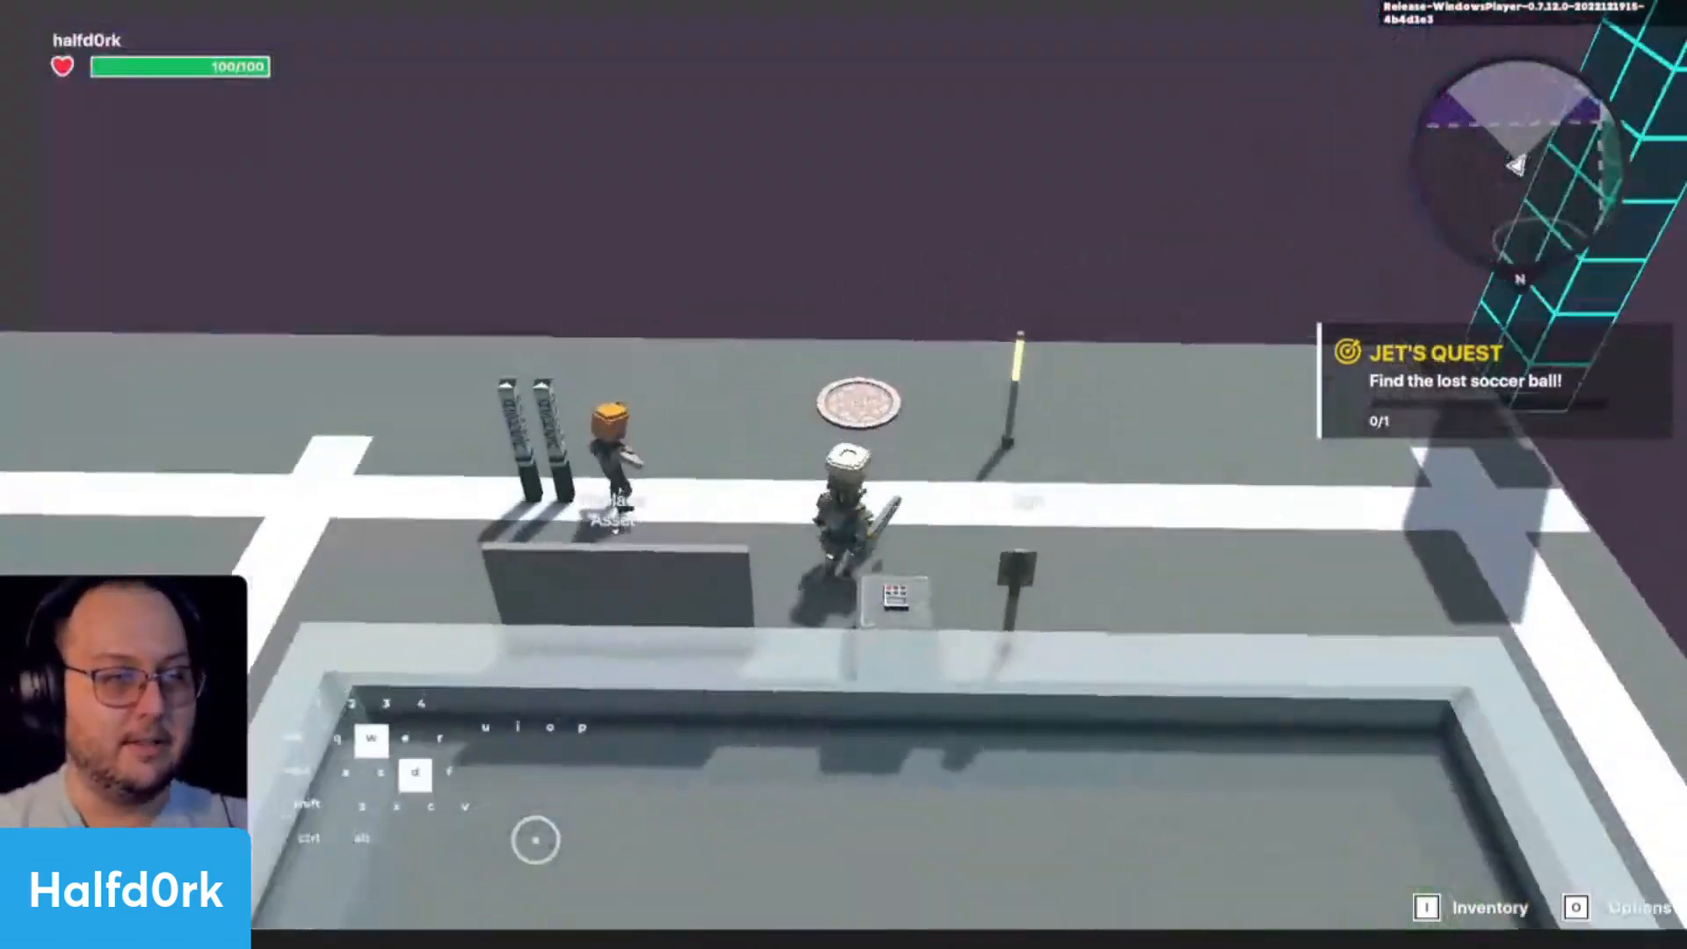
key("e")
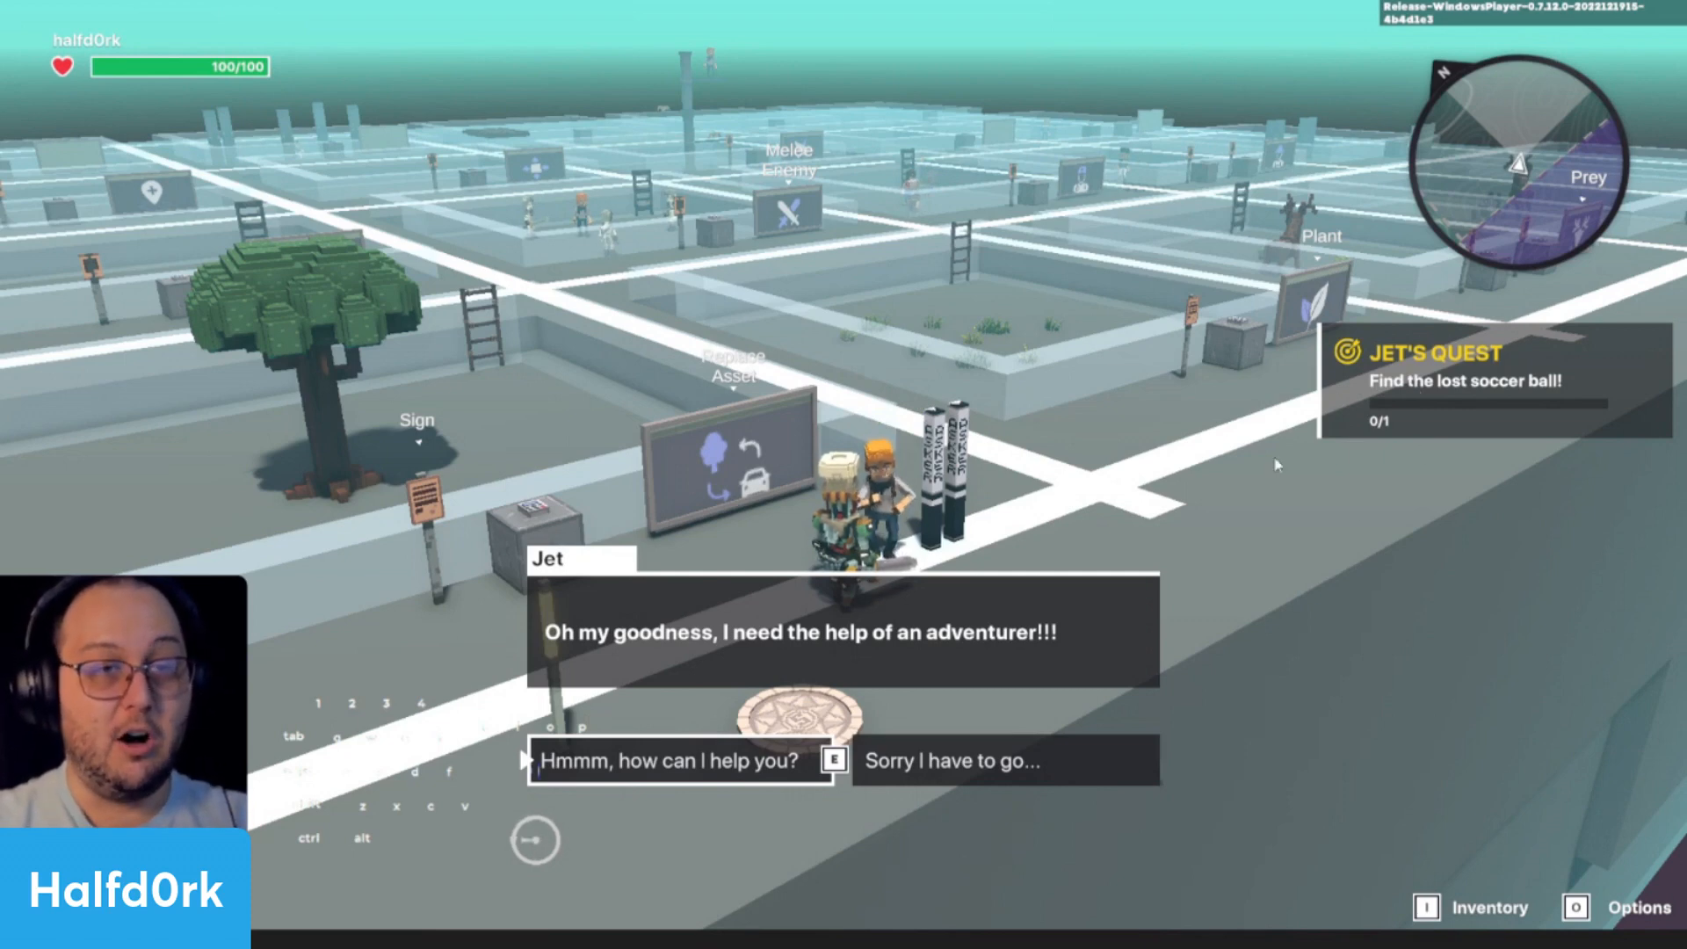
left_click(868, 778)
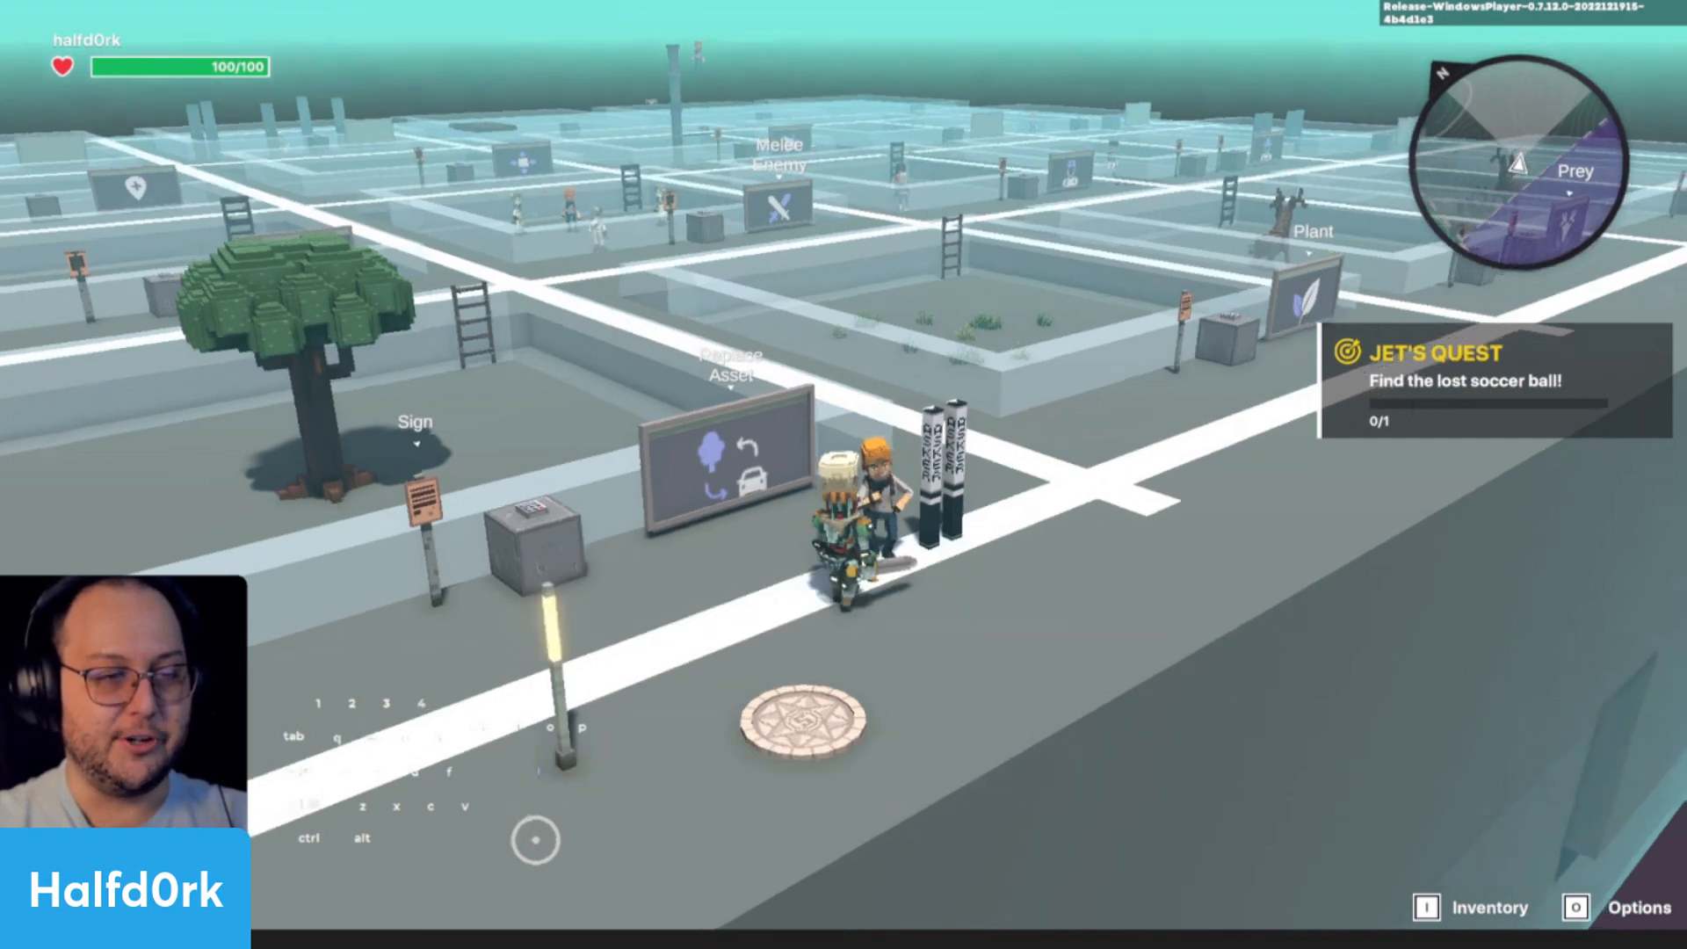
- Return to the editor, search the assets for "ball" and place a Soccer Ball on the ground beside the tree trunk
key("Tab")
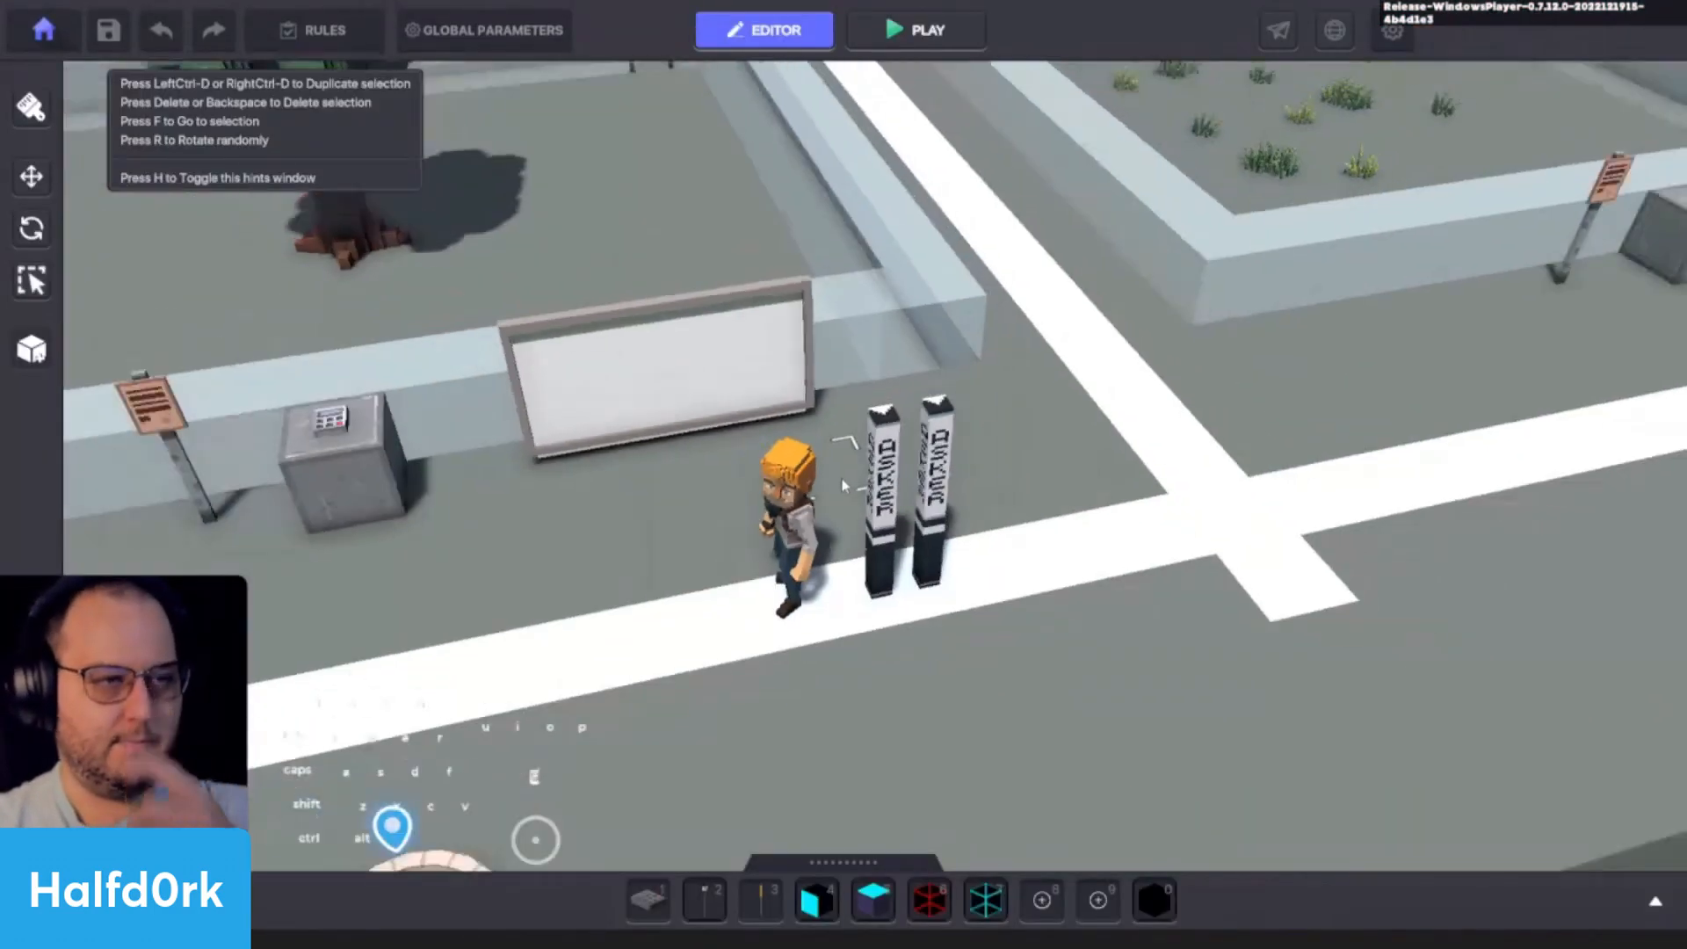
key("a")
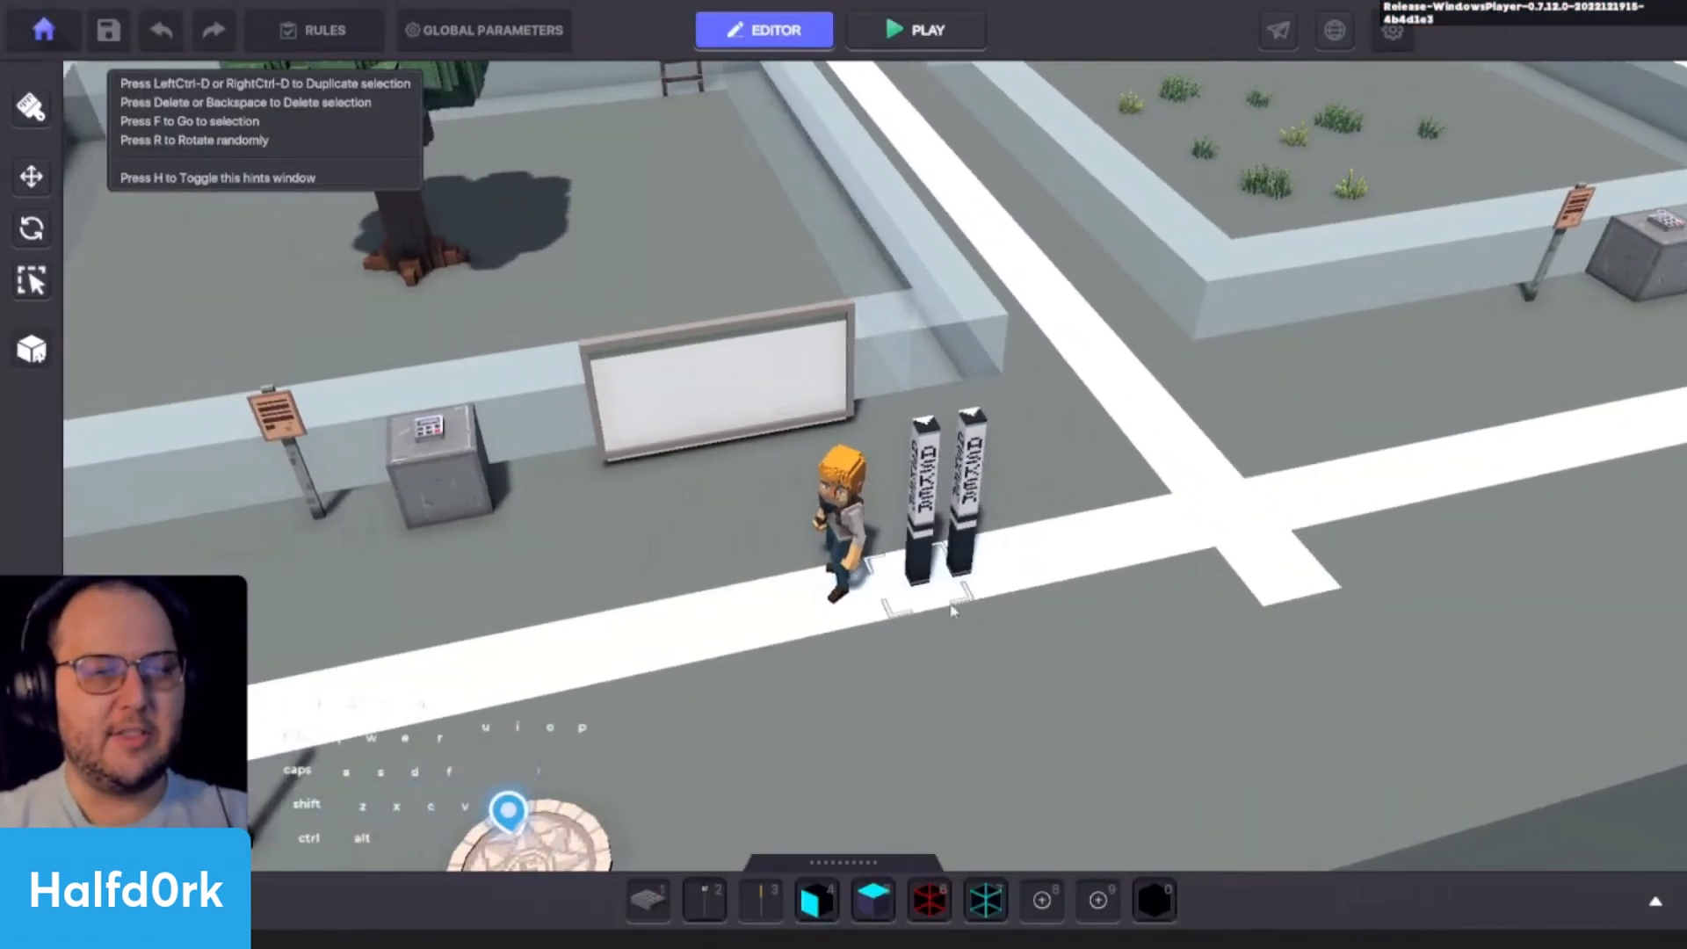
key("a")
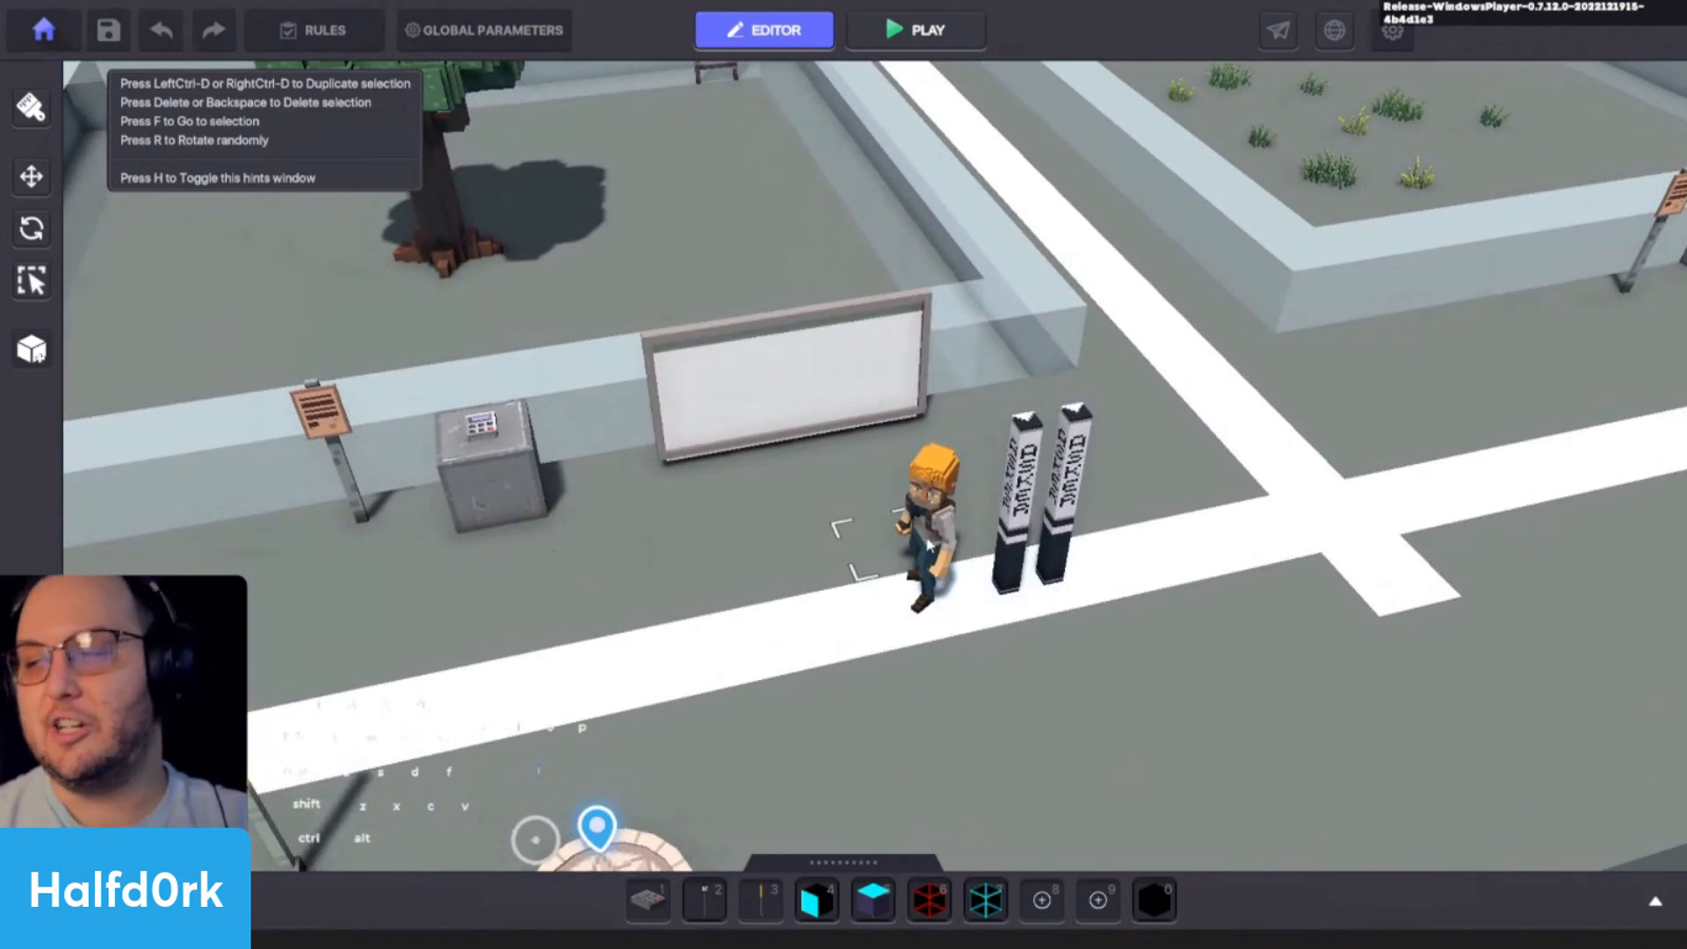
scroll(1228, 626, "down", 2)
left_click_drag(1044, 616, 1038, 601, "alt")
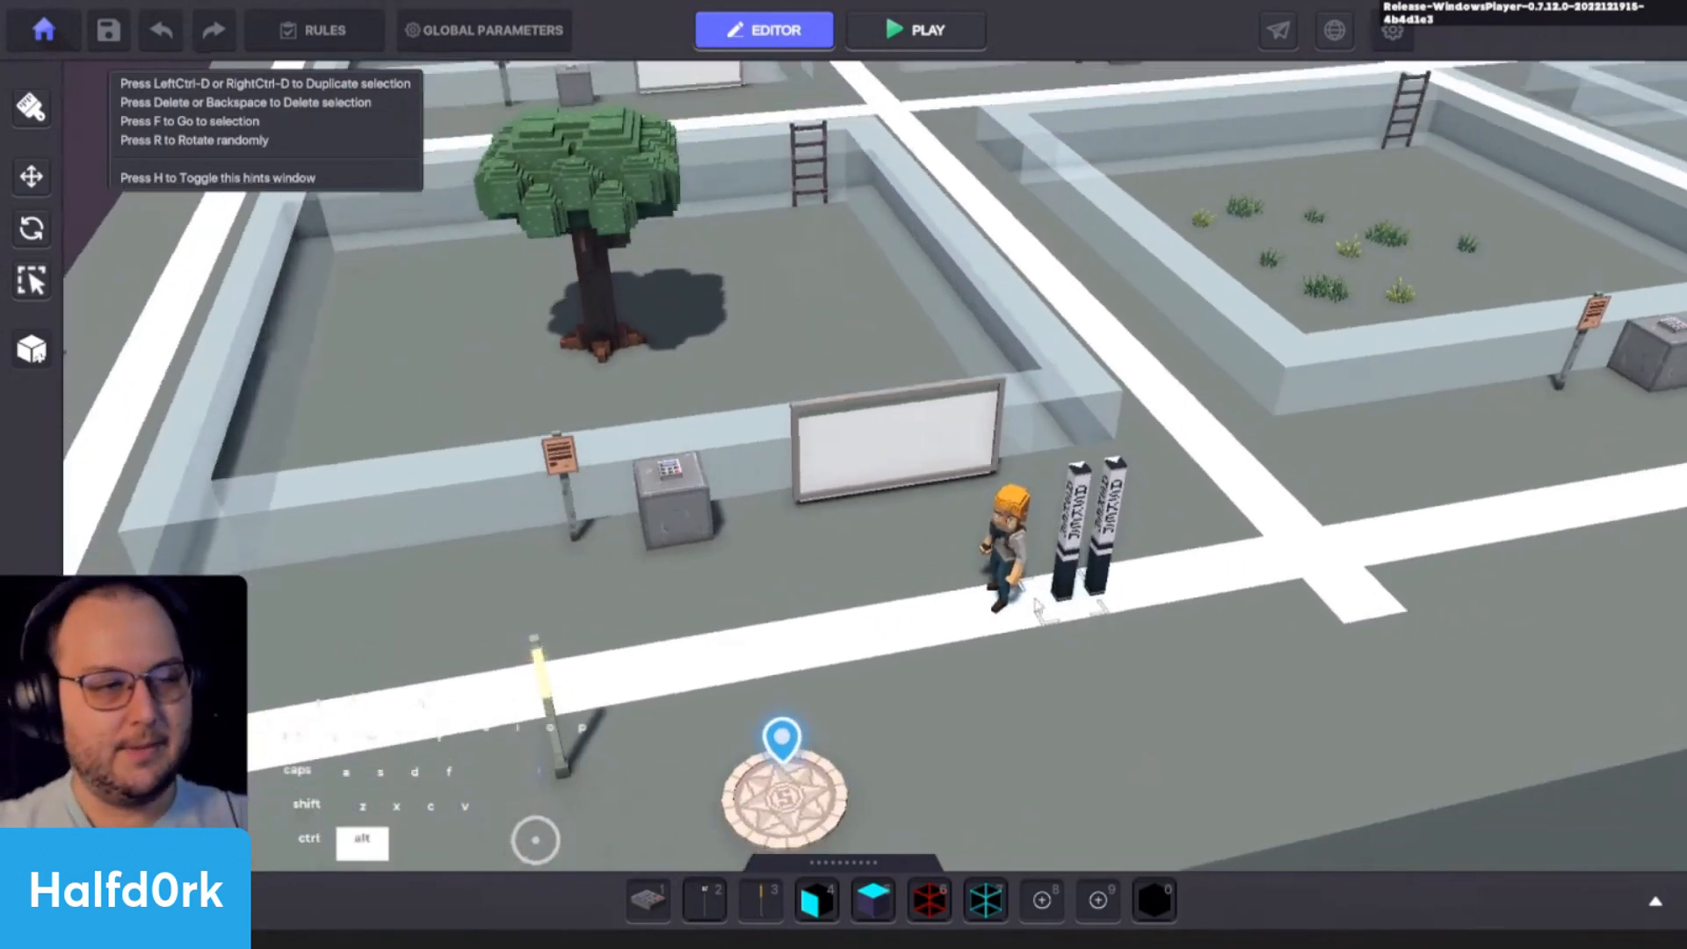
key("Tab")
left_click(392, 456)
type("ball")
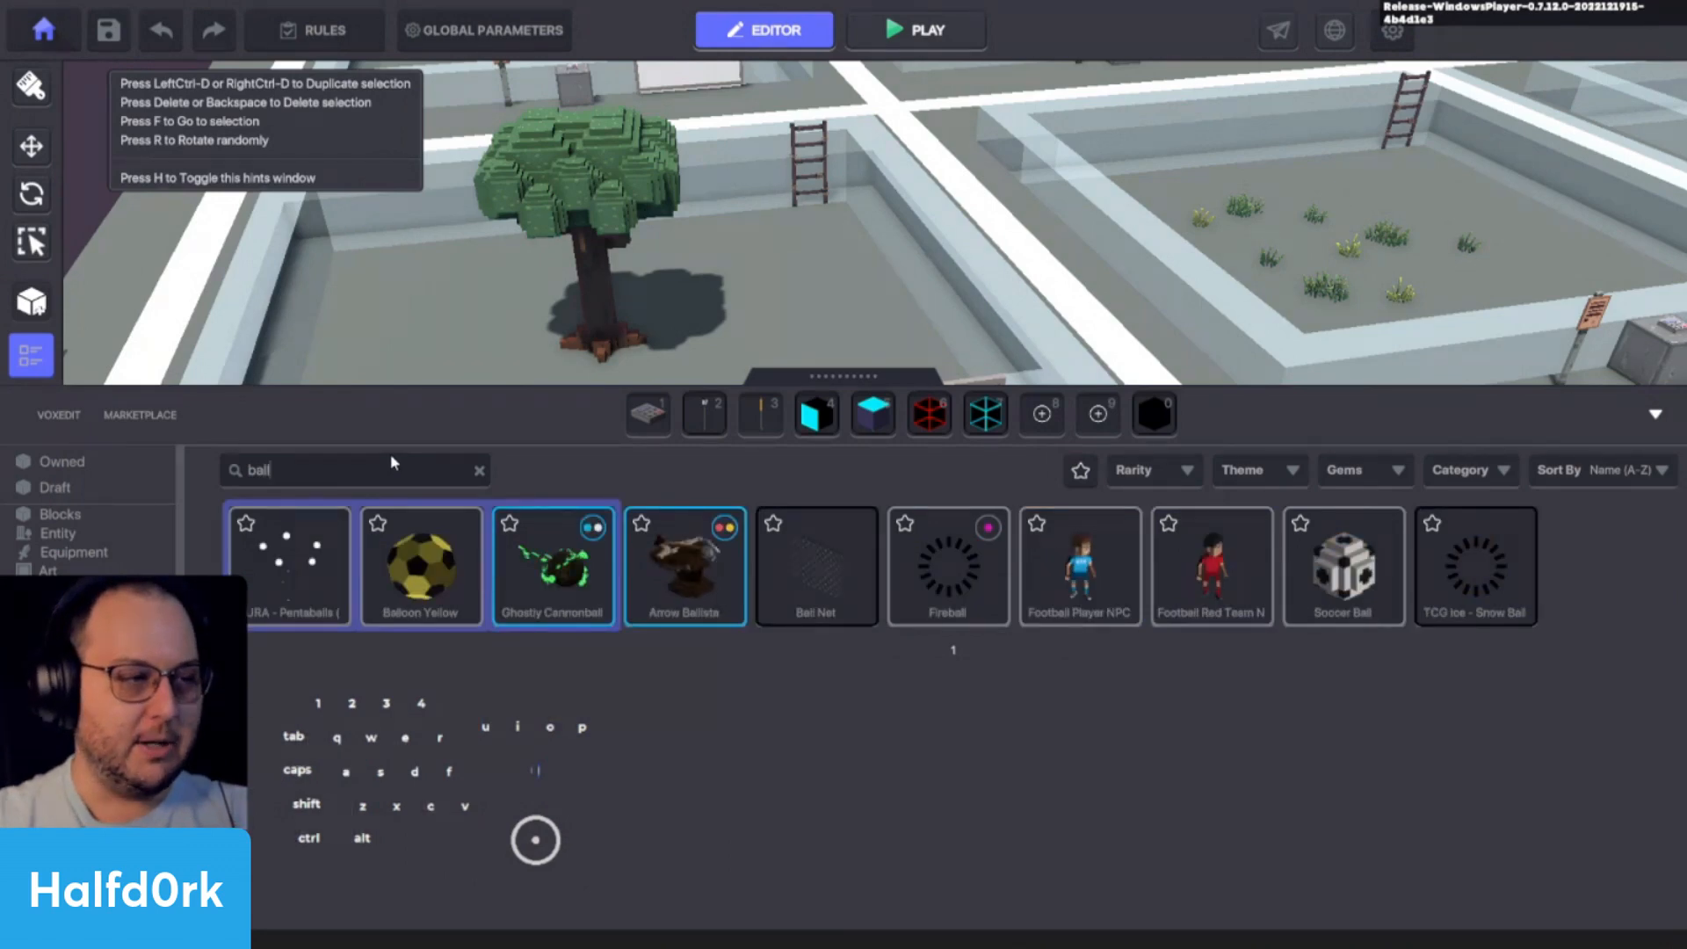
key("shift+a")
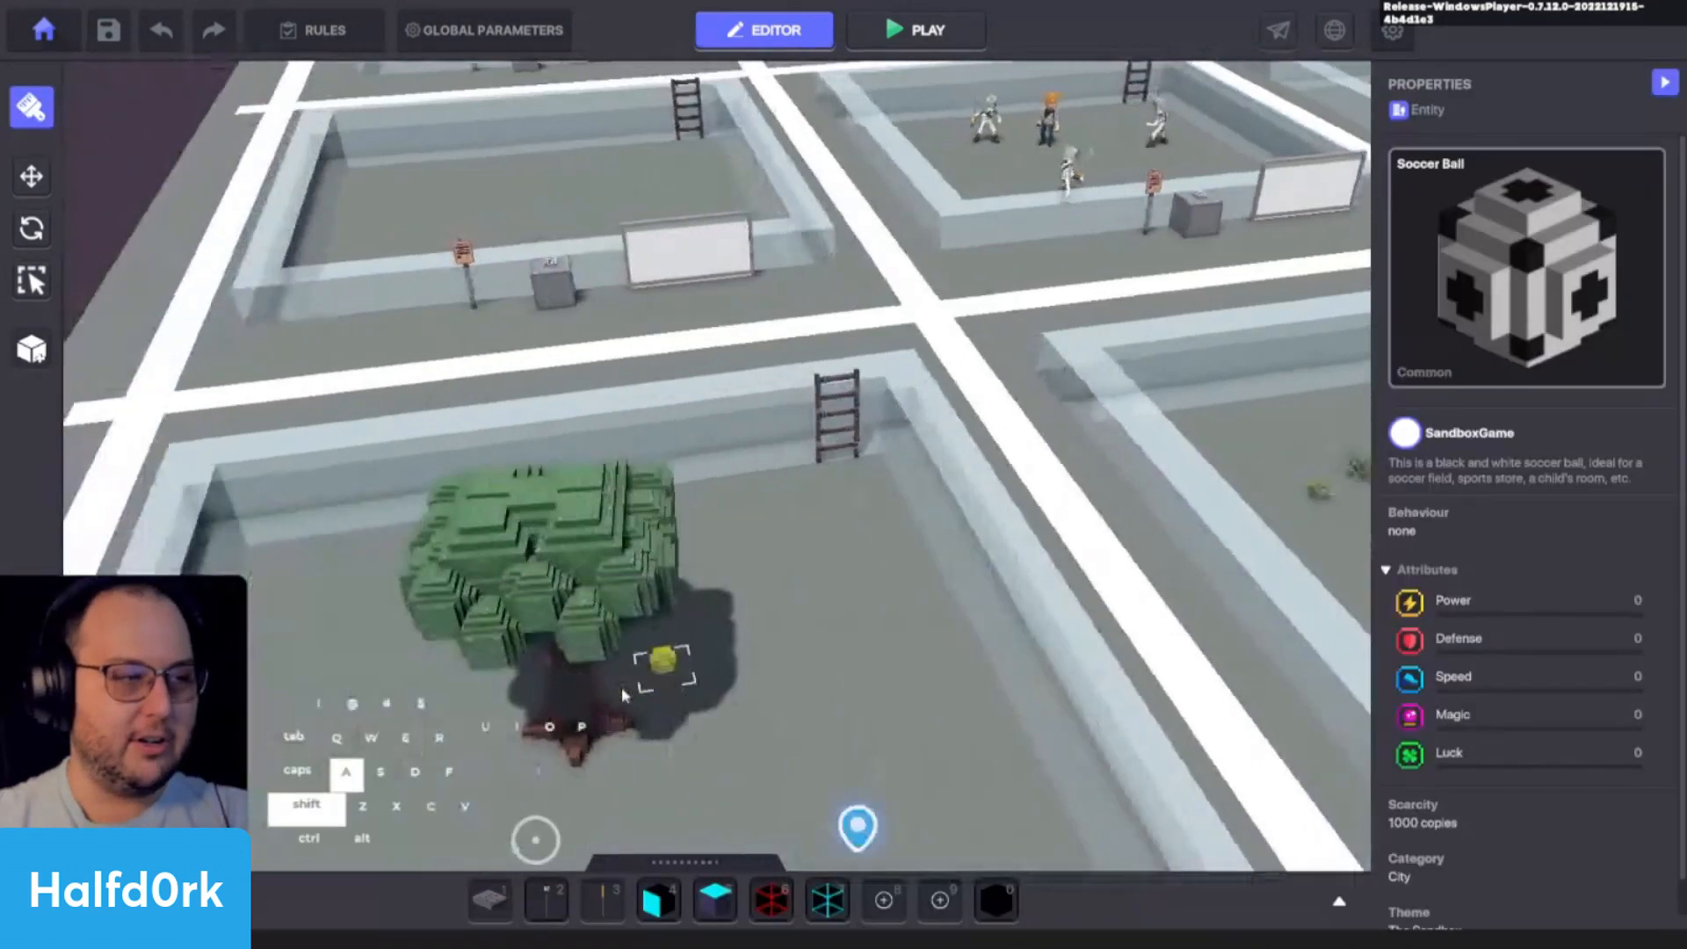
left_click(670, 591)
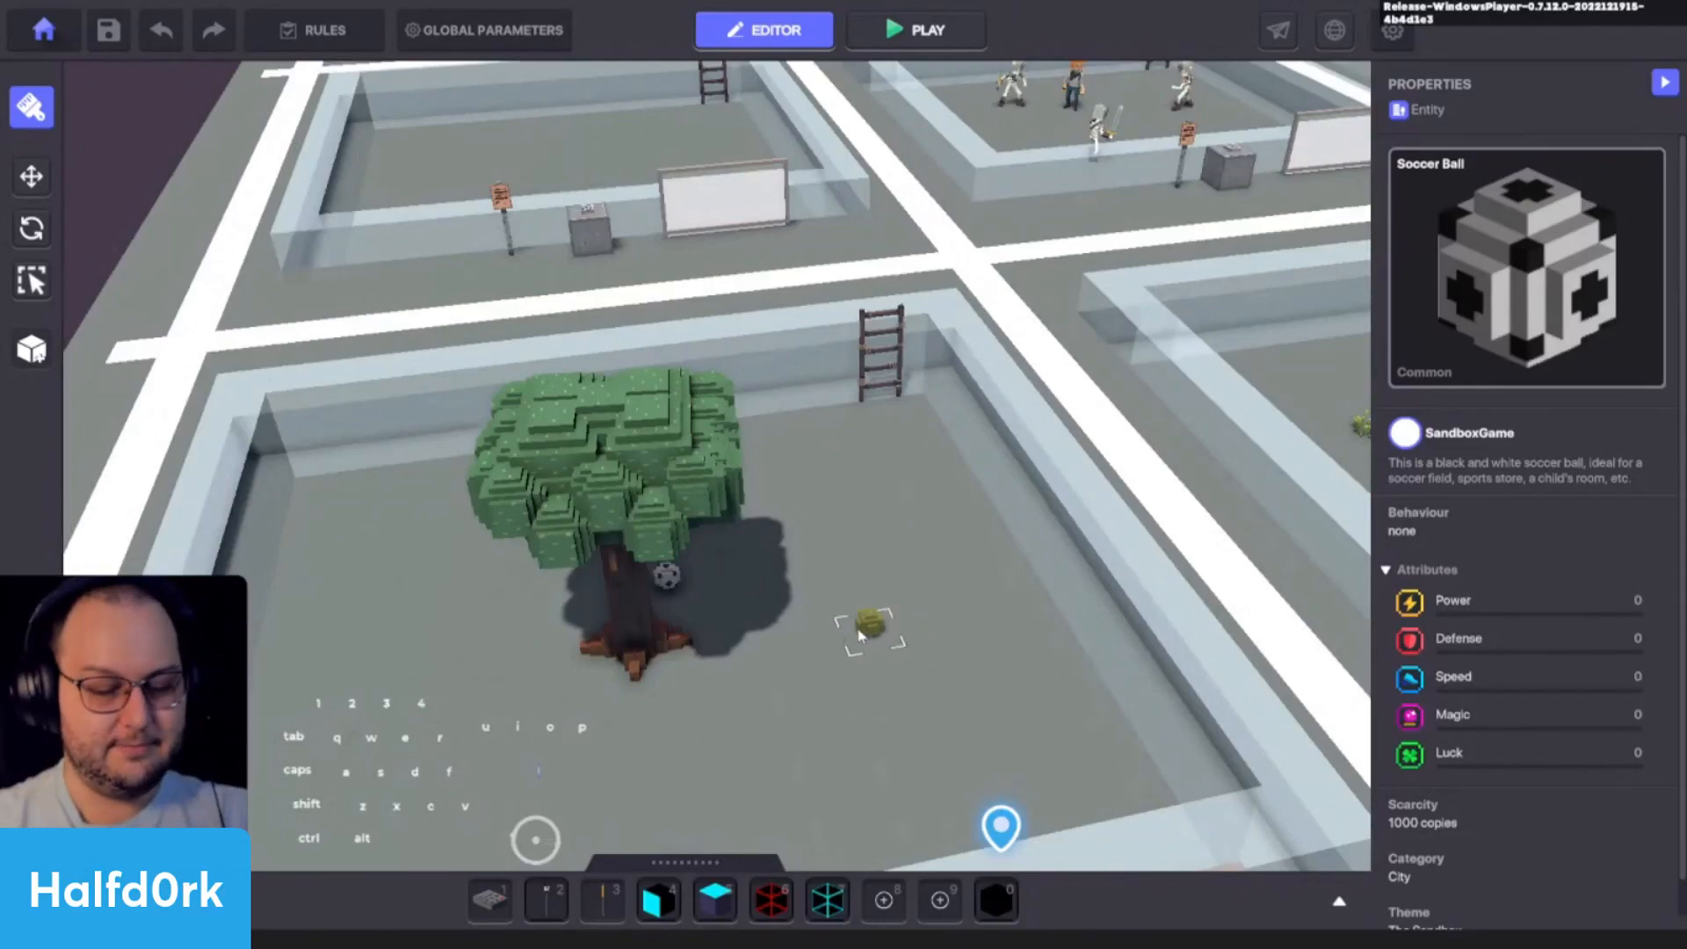
key("Escape")
- Select the soccer ball beside the tree and add the tag "ball" to it
left_click(683, 588)
left_click_drag(679, 586, 975, 599, "alt")
key("w")
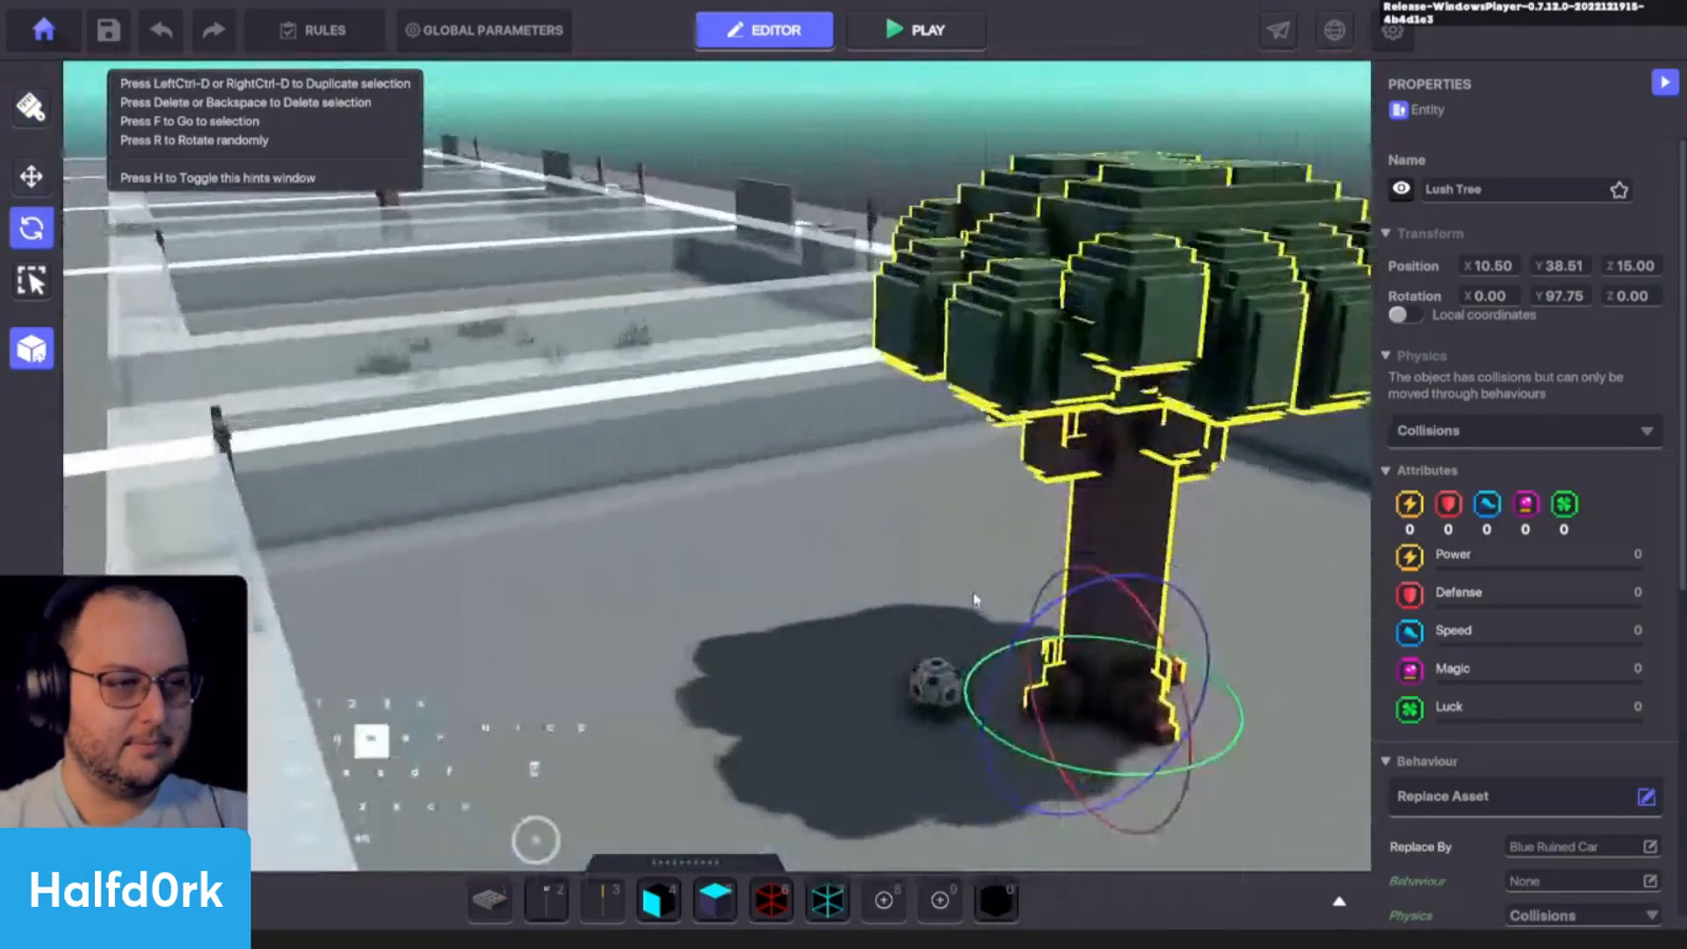
left_click(916, 710)
left_click(940, 694)
scroll(1594, 701, "down", 5)
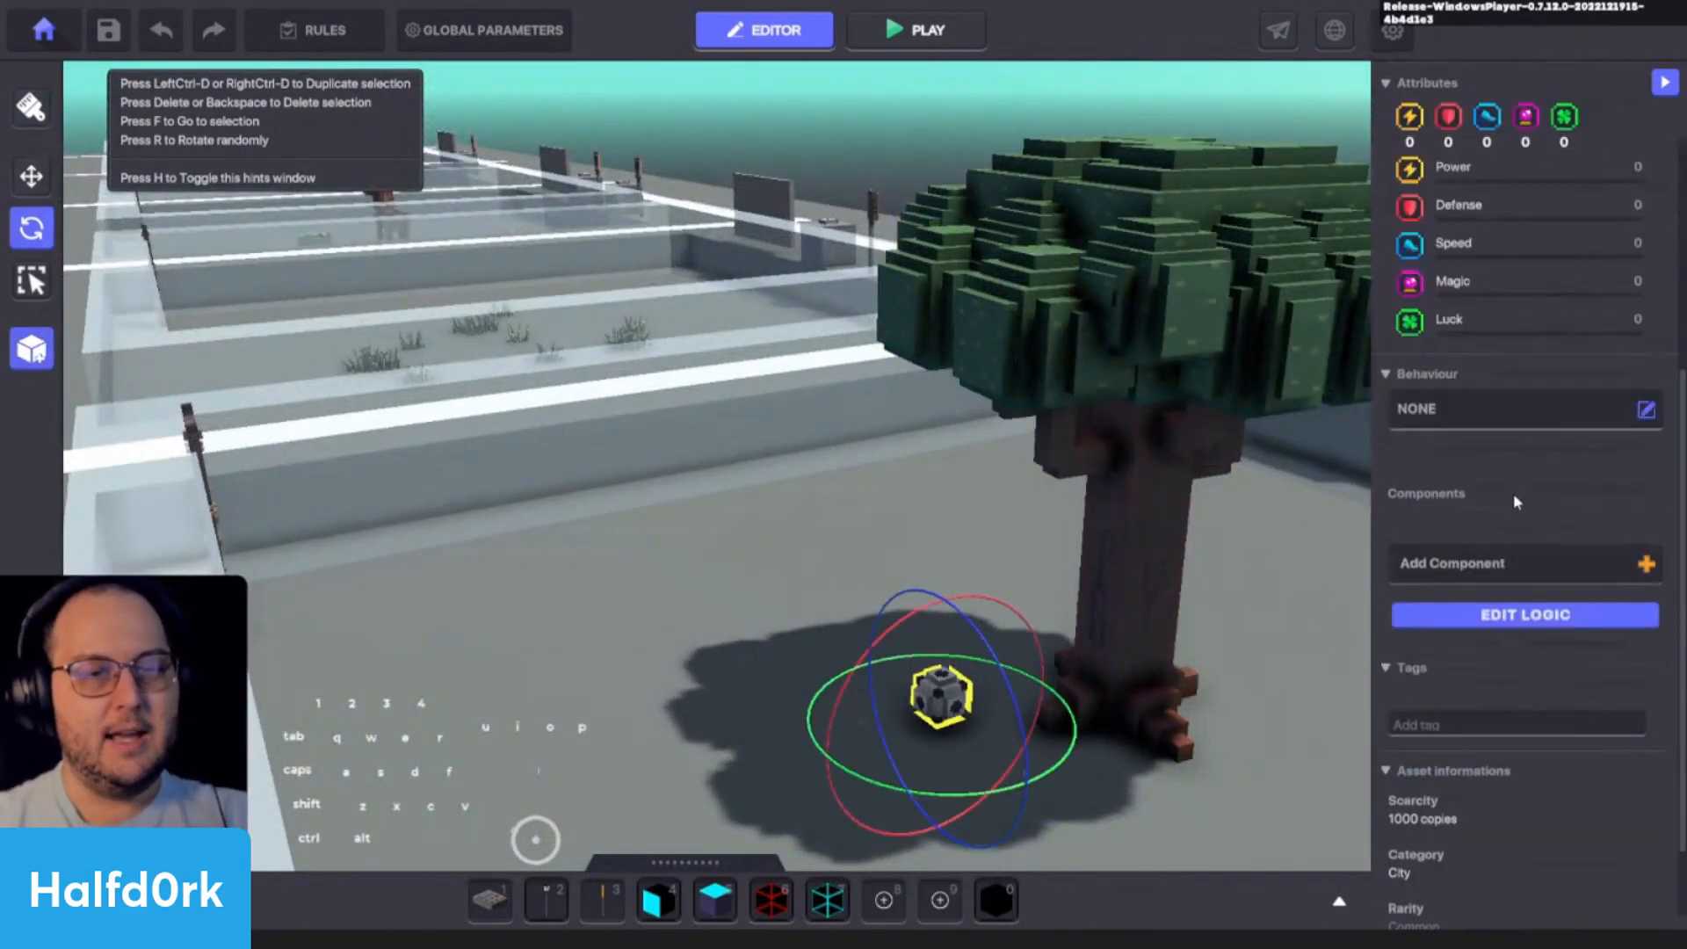
left_click(1539, 719)
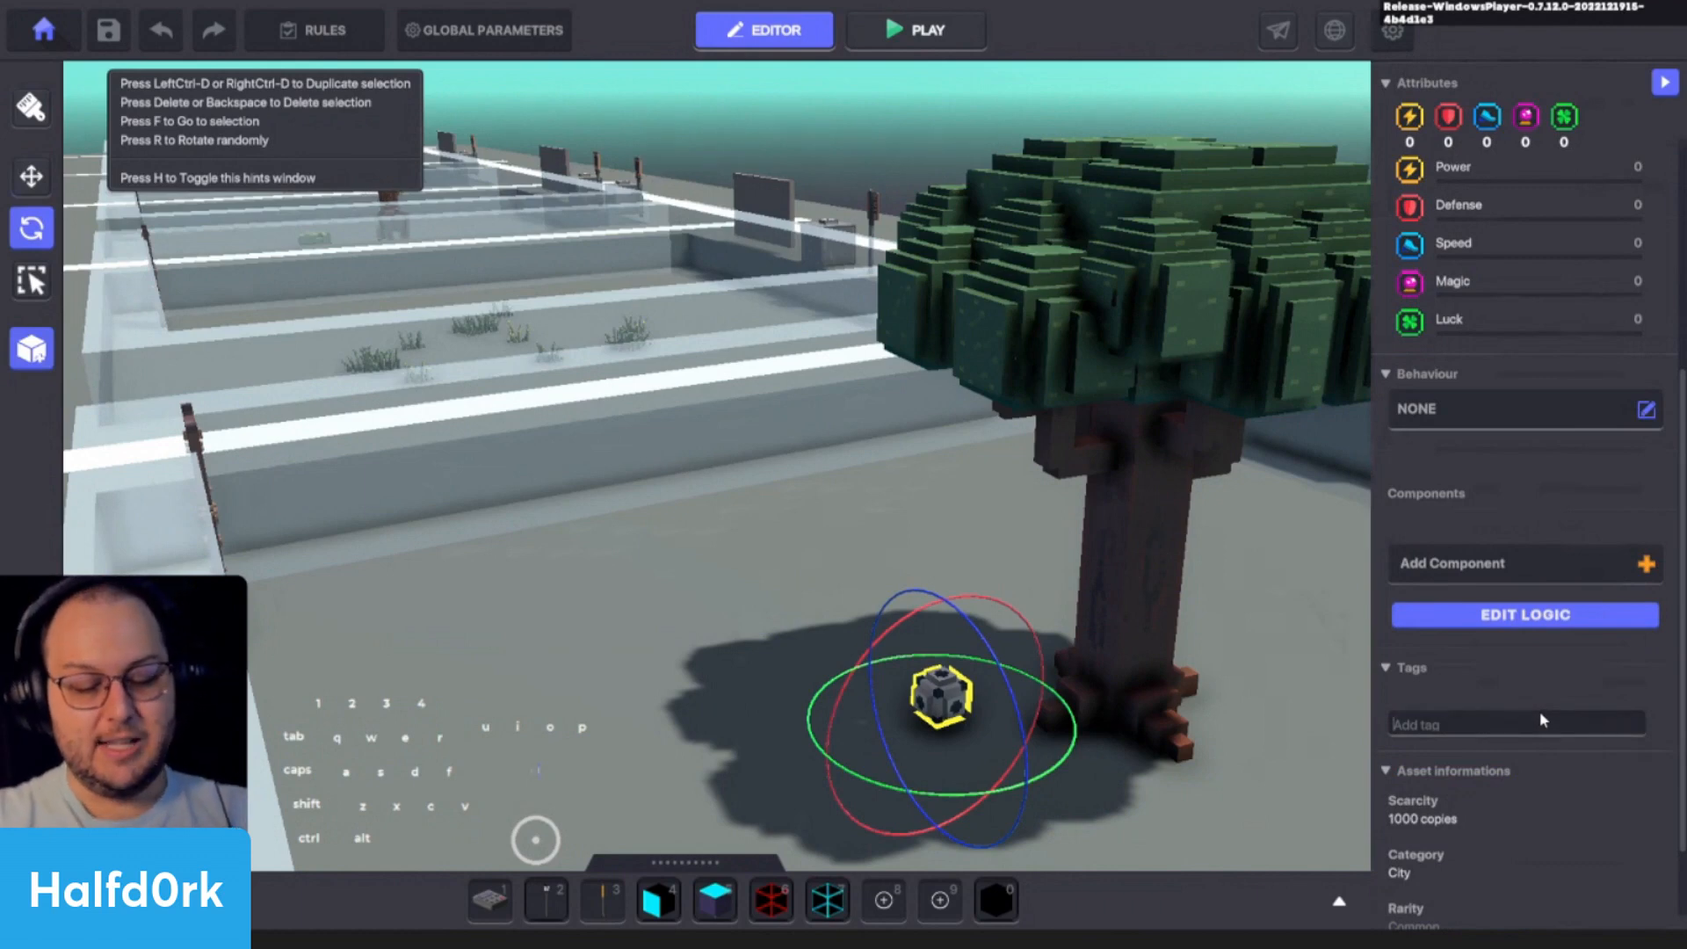
type("ball")
key("Return")
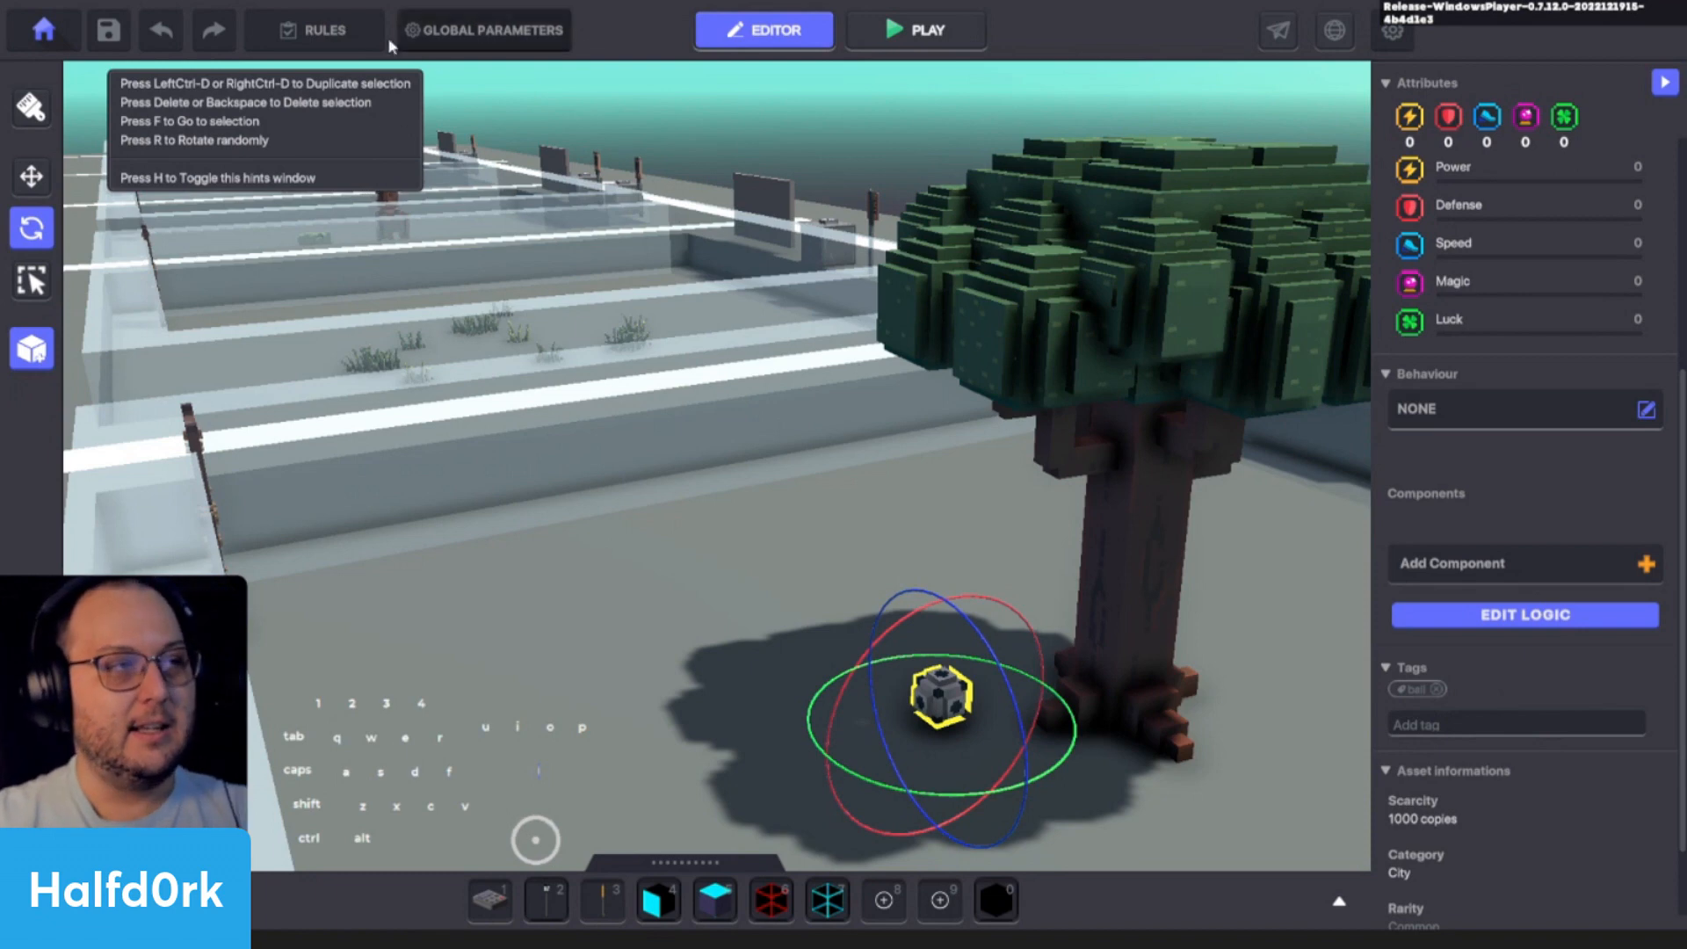
- Open Jet's Quest in the game rules and change its counter tag to "soccer.ball"
left_click(327, 32)
left_click(625, 266)
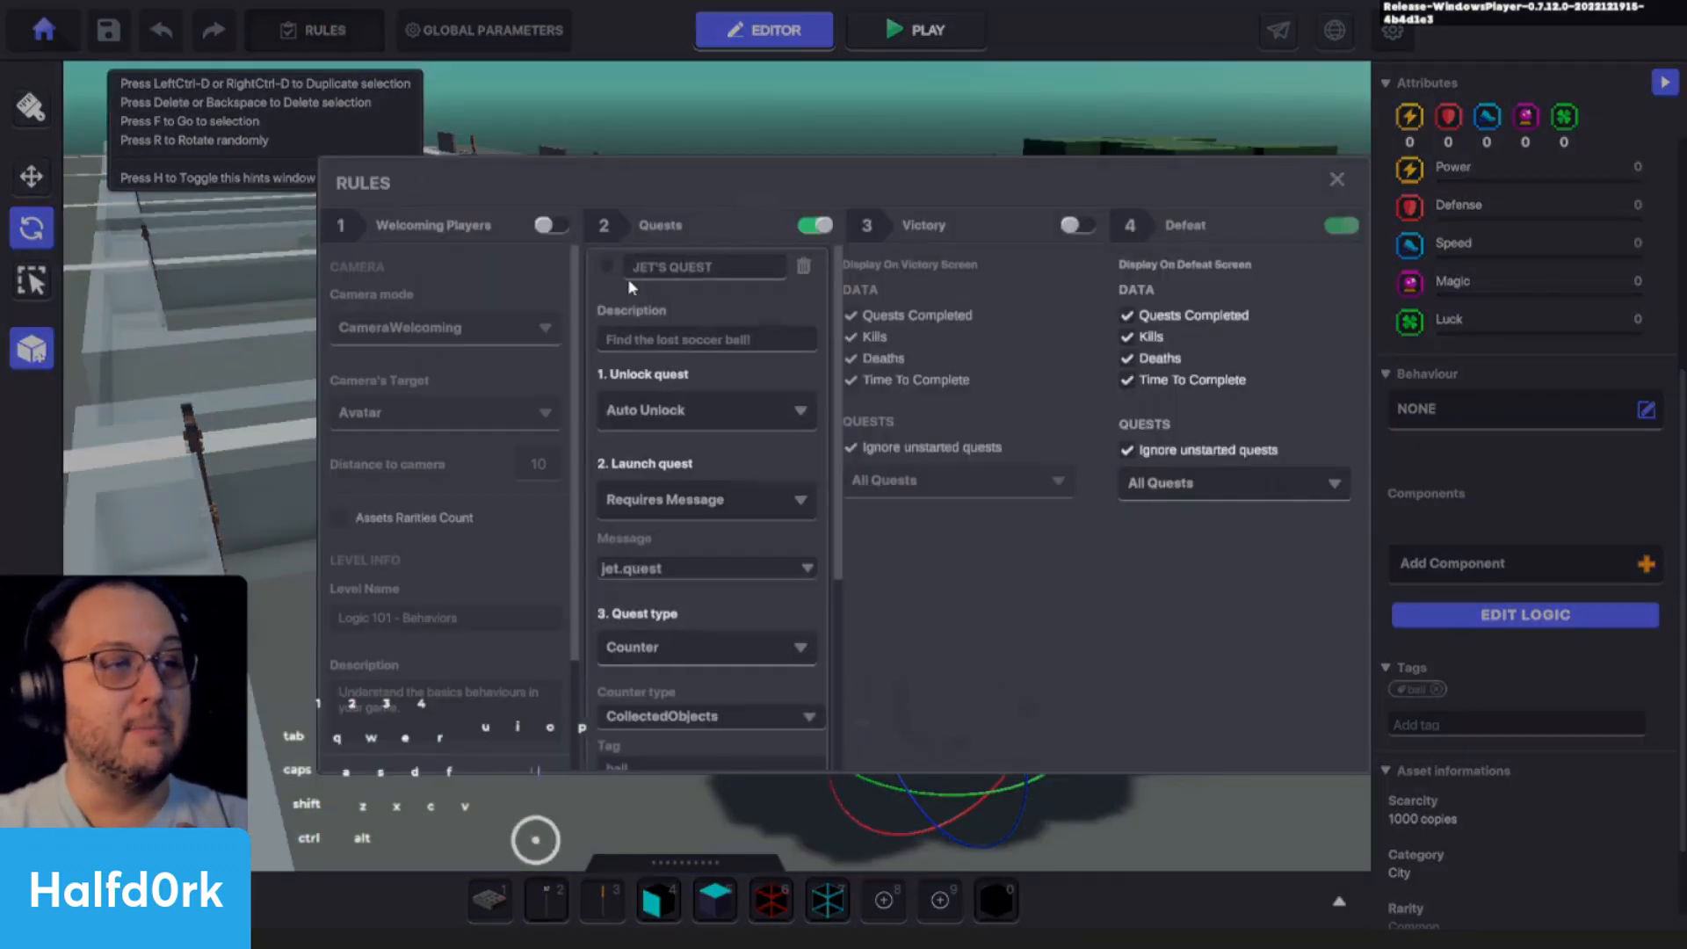
scroll(704, 346, "down", 3)
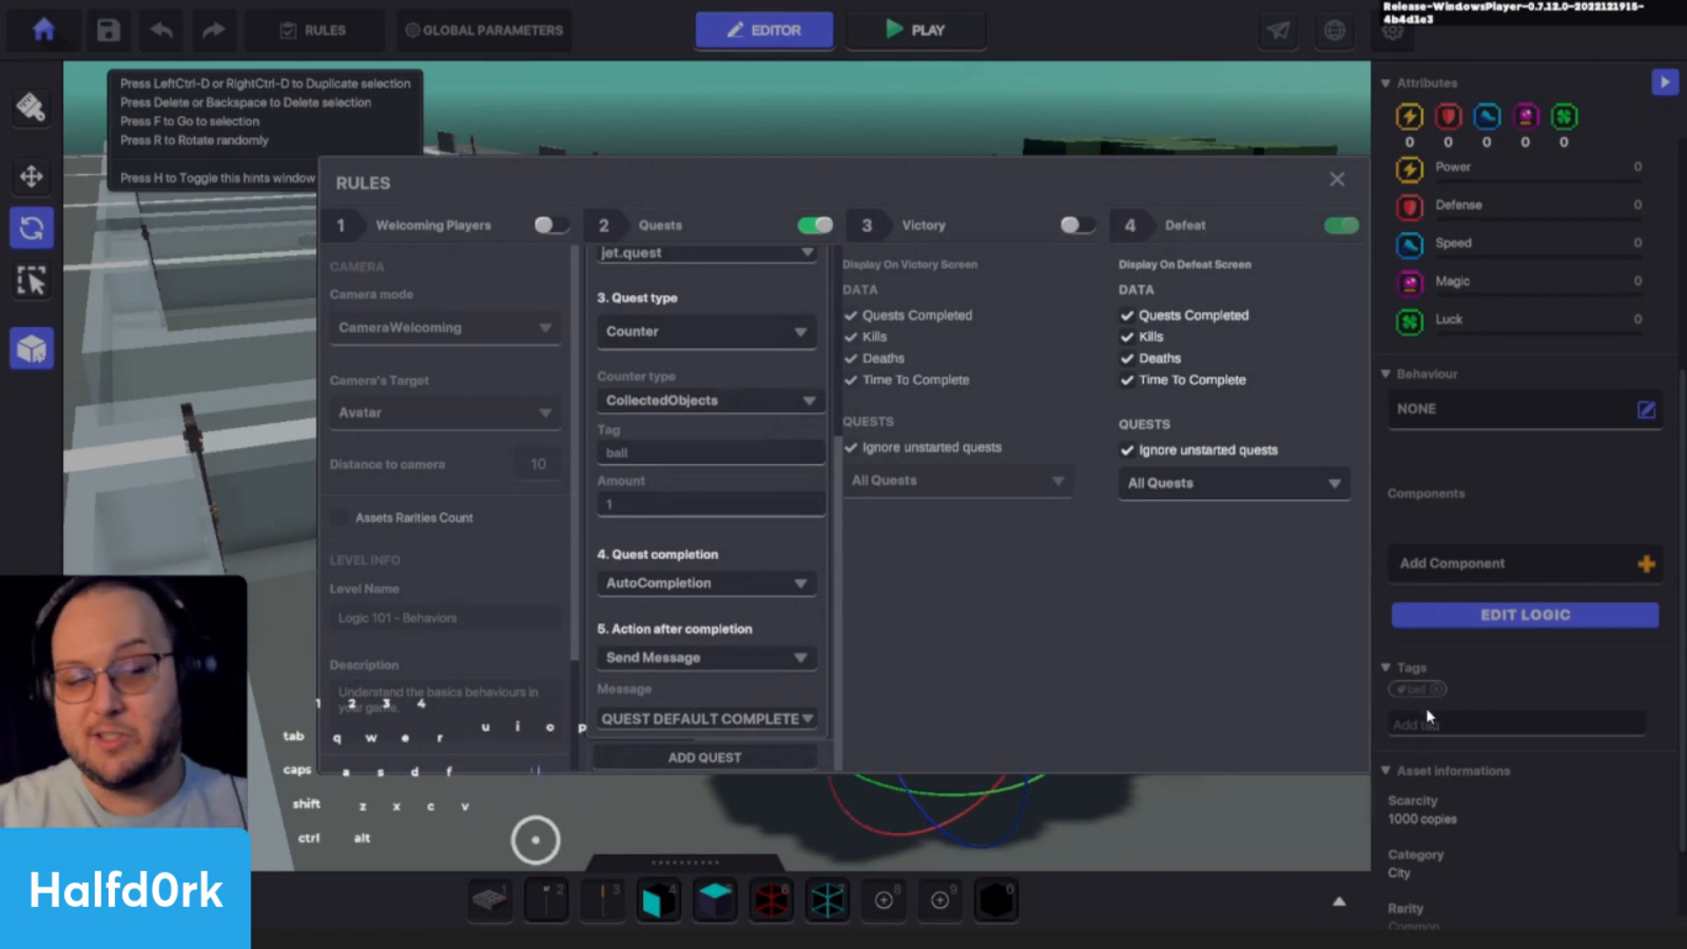
left_click(684, 459)
type("soc")
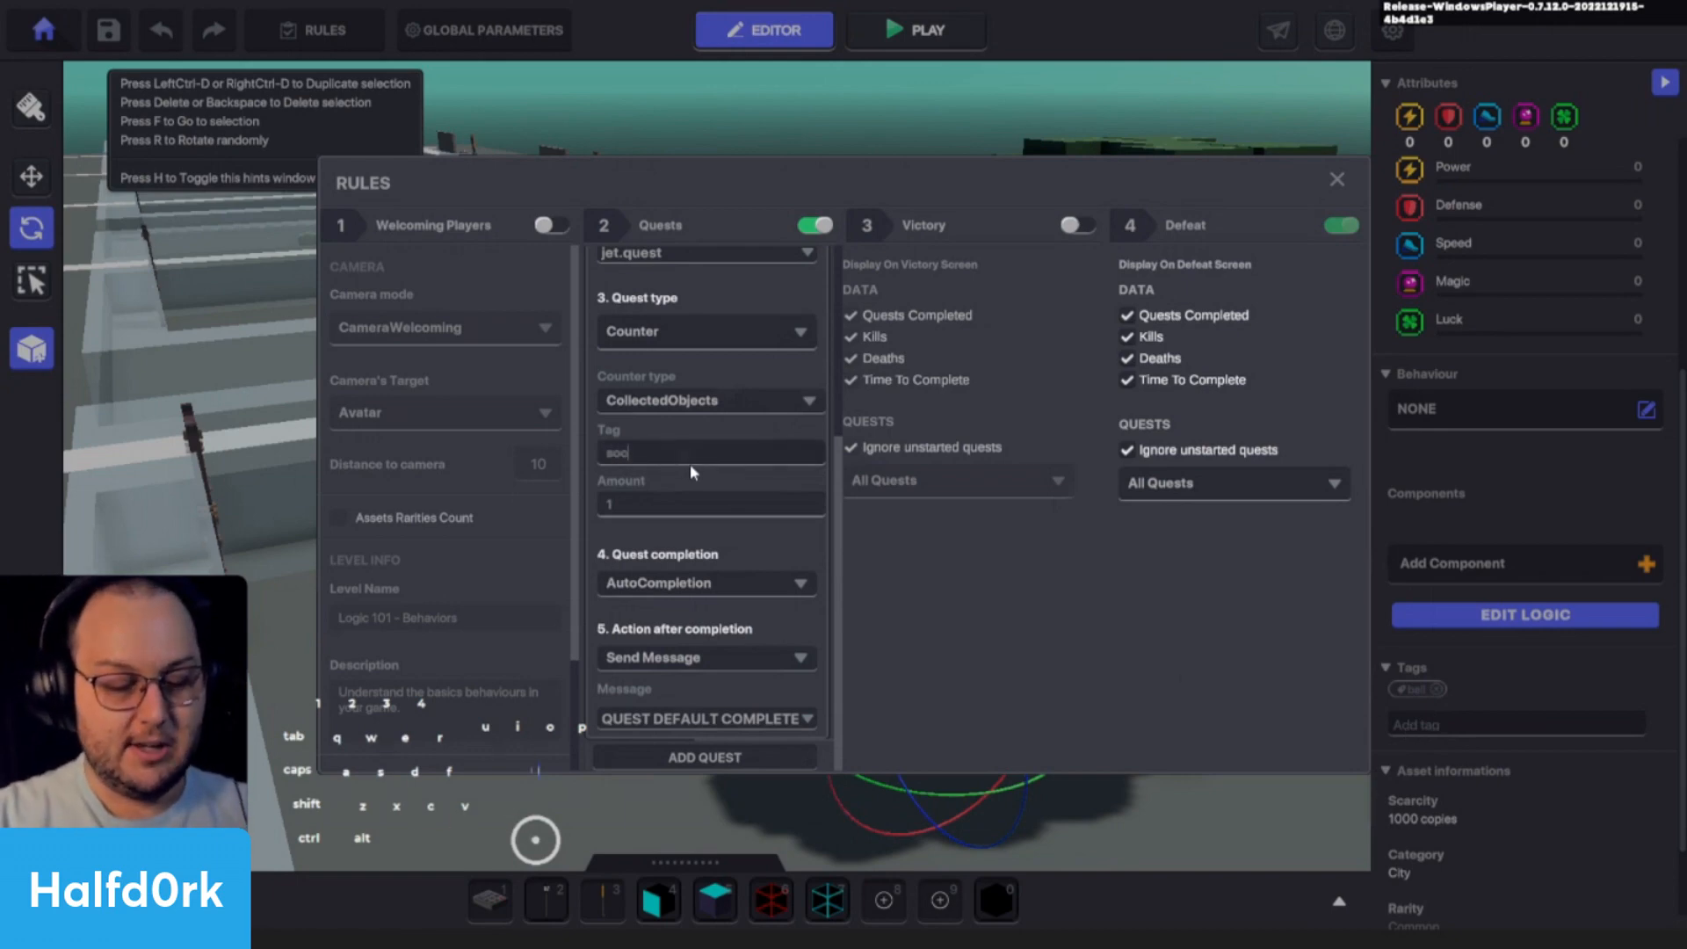
type("cer.")
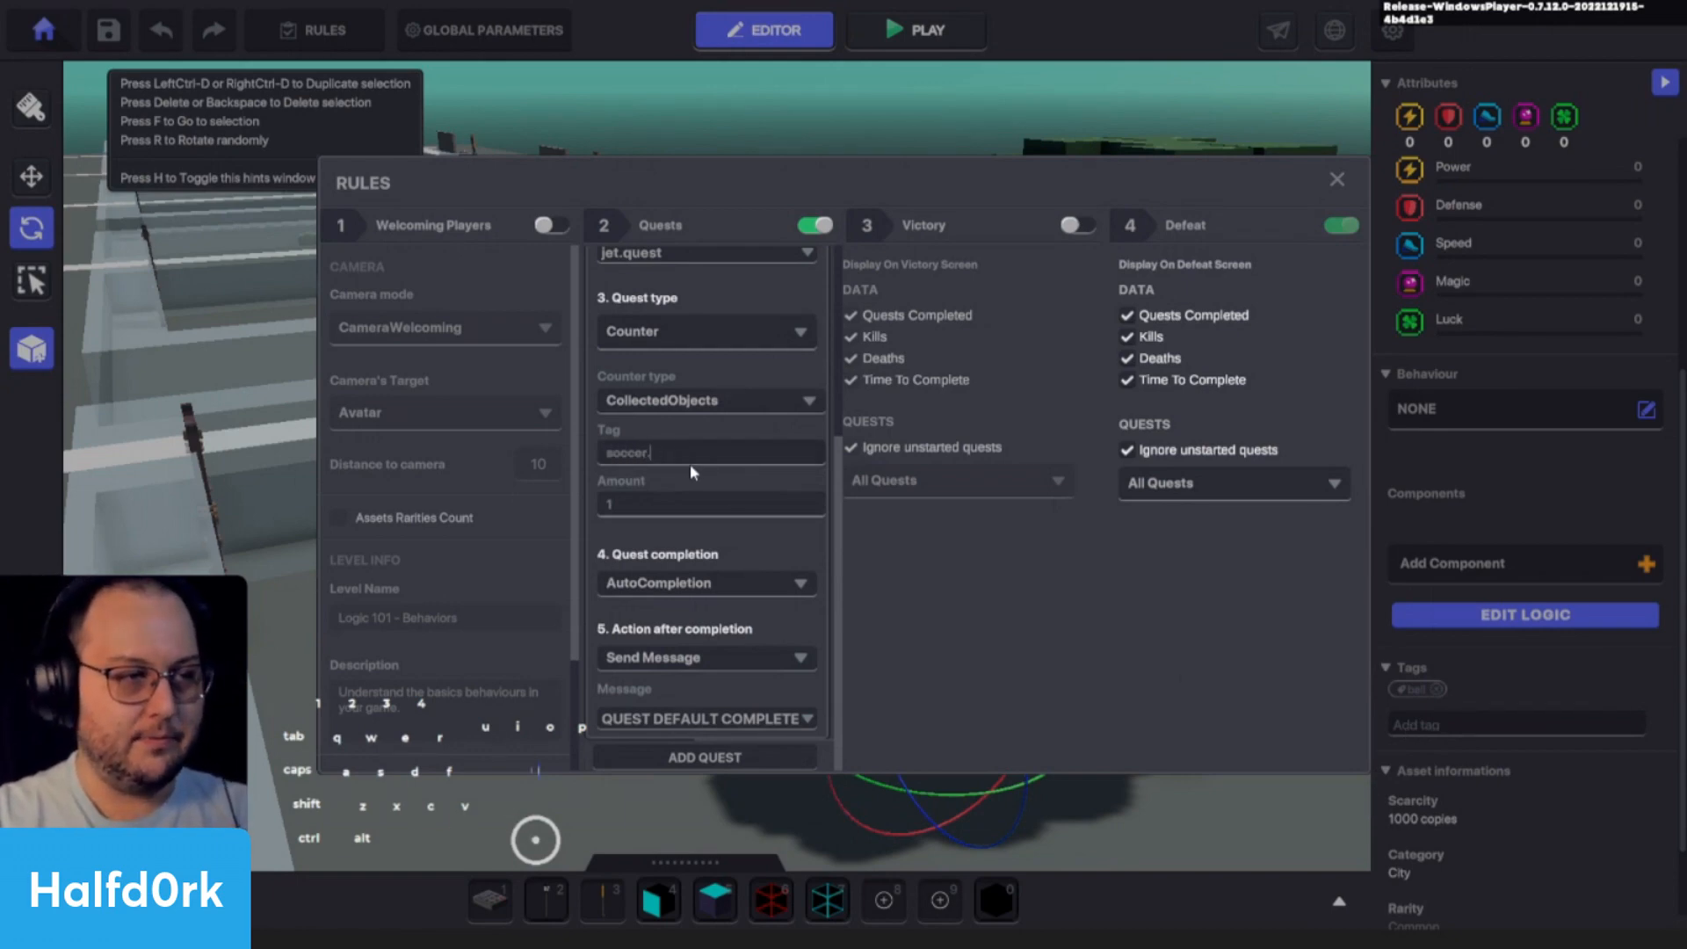
type("ball")
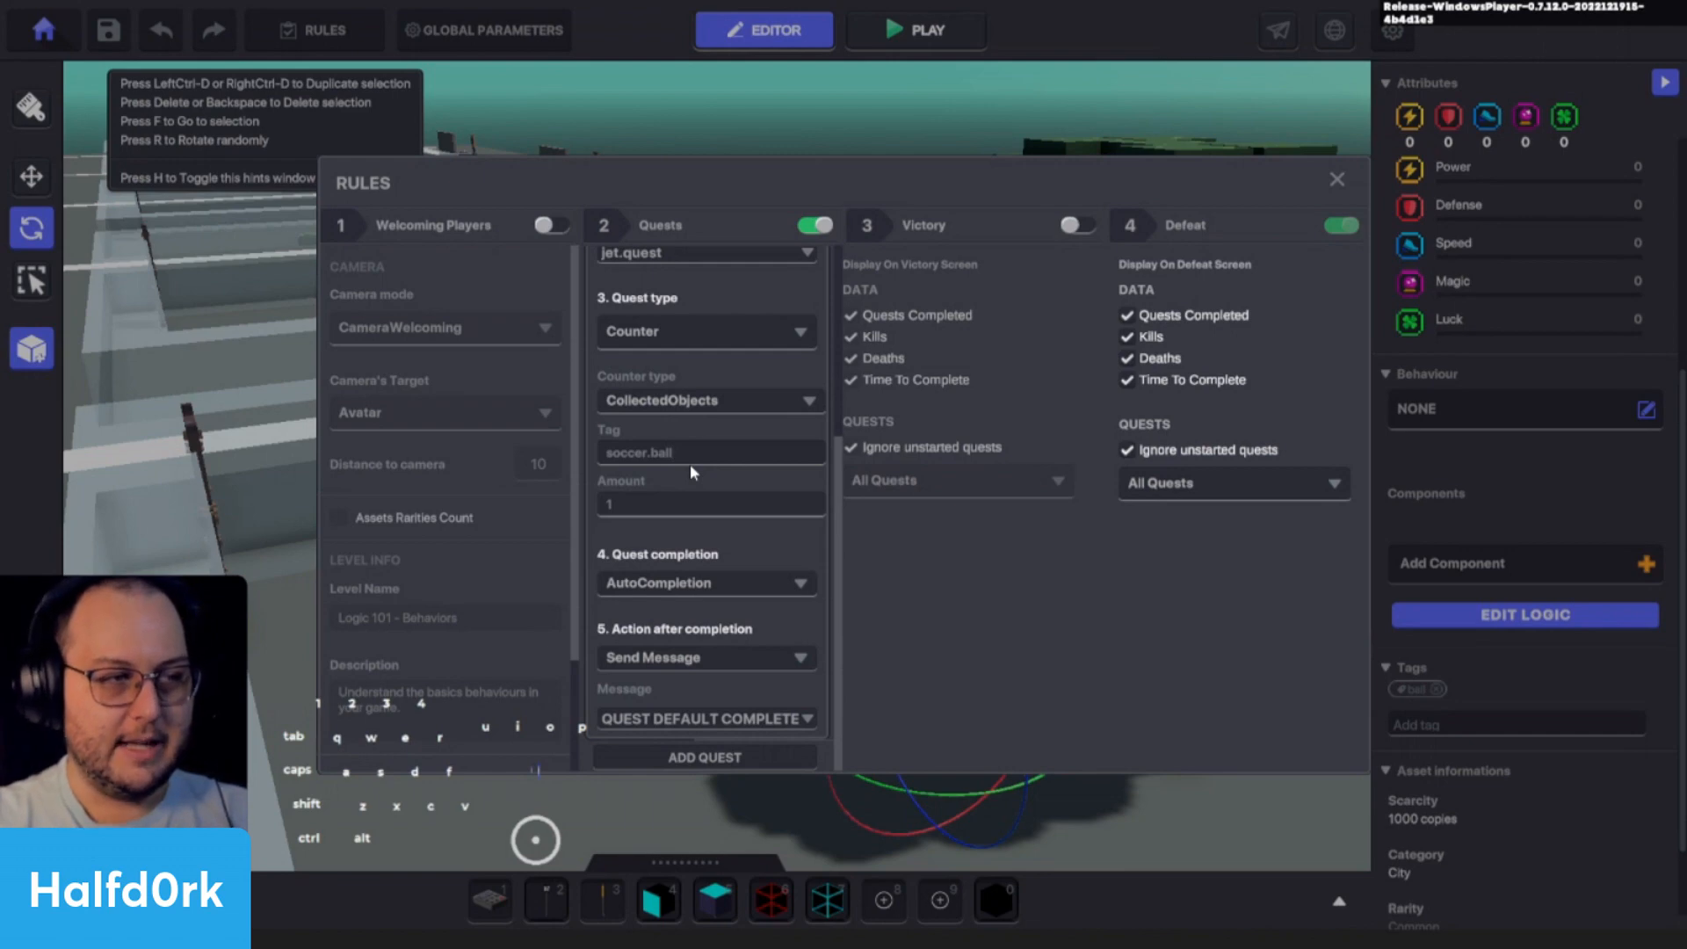
- Set the counter tag of Jet's Quest back to "ball" and close the rules
key("ctrl+a")
key("BackSpace")
type("ba")
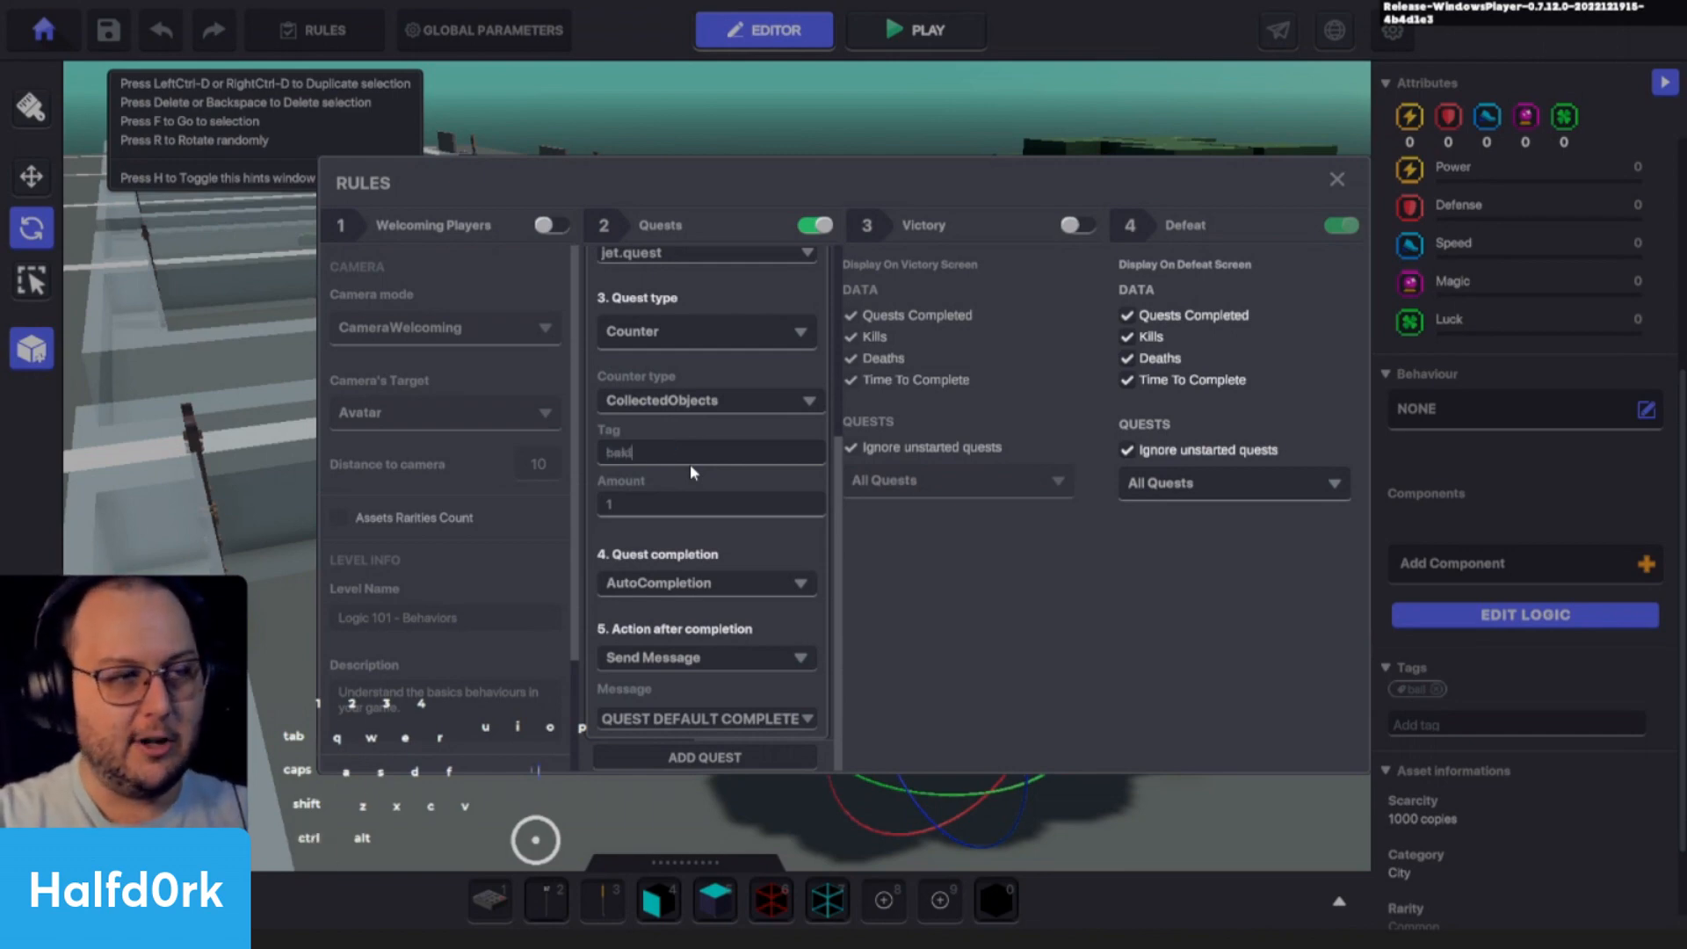
type("ll")
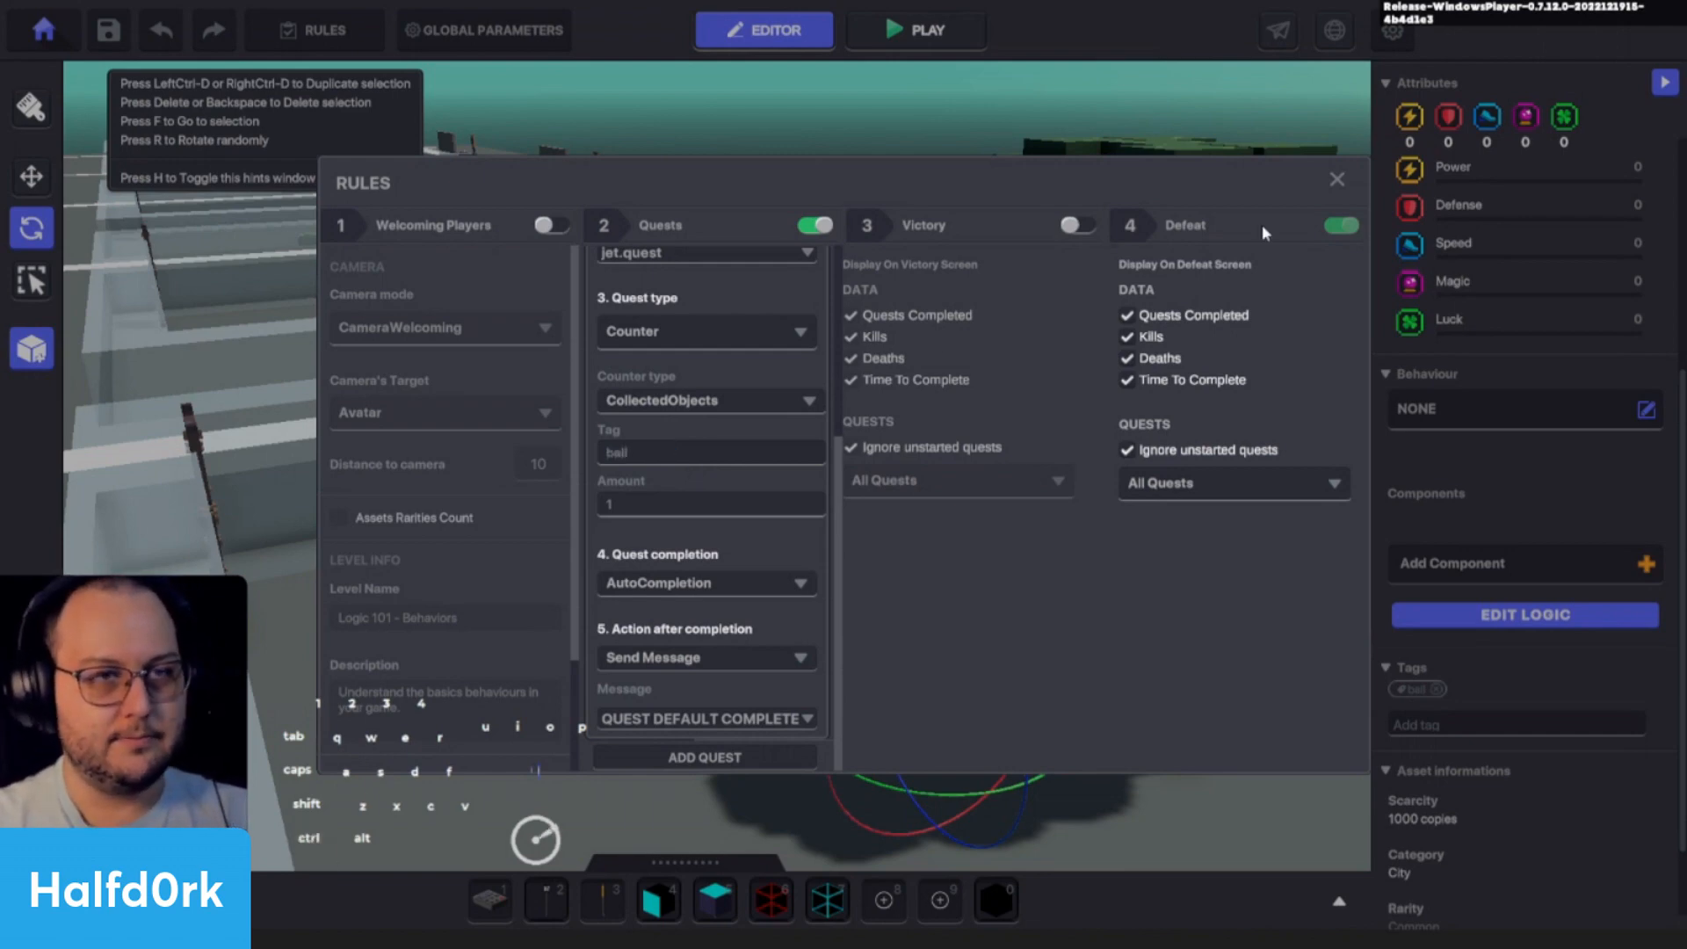
left_click(1338, 177)
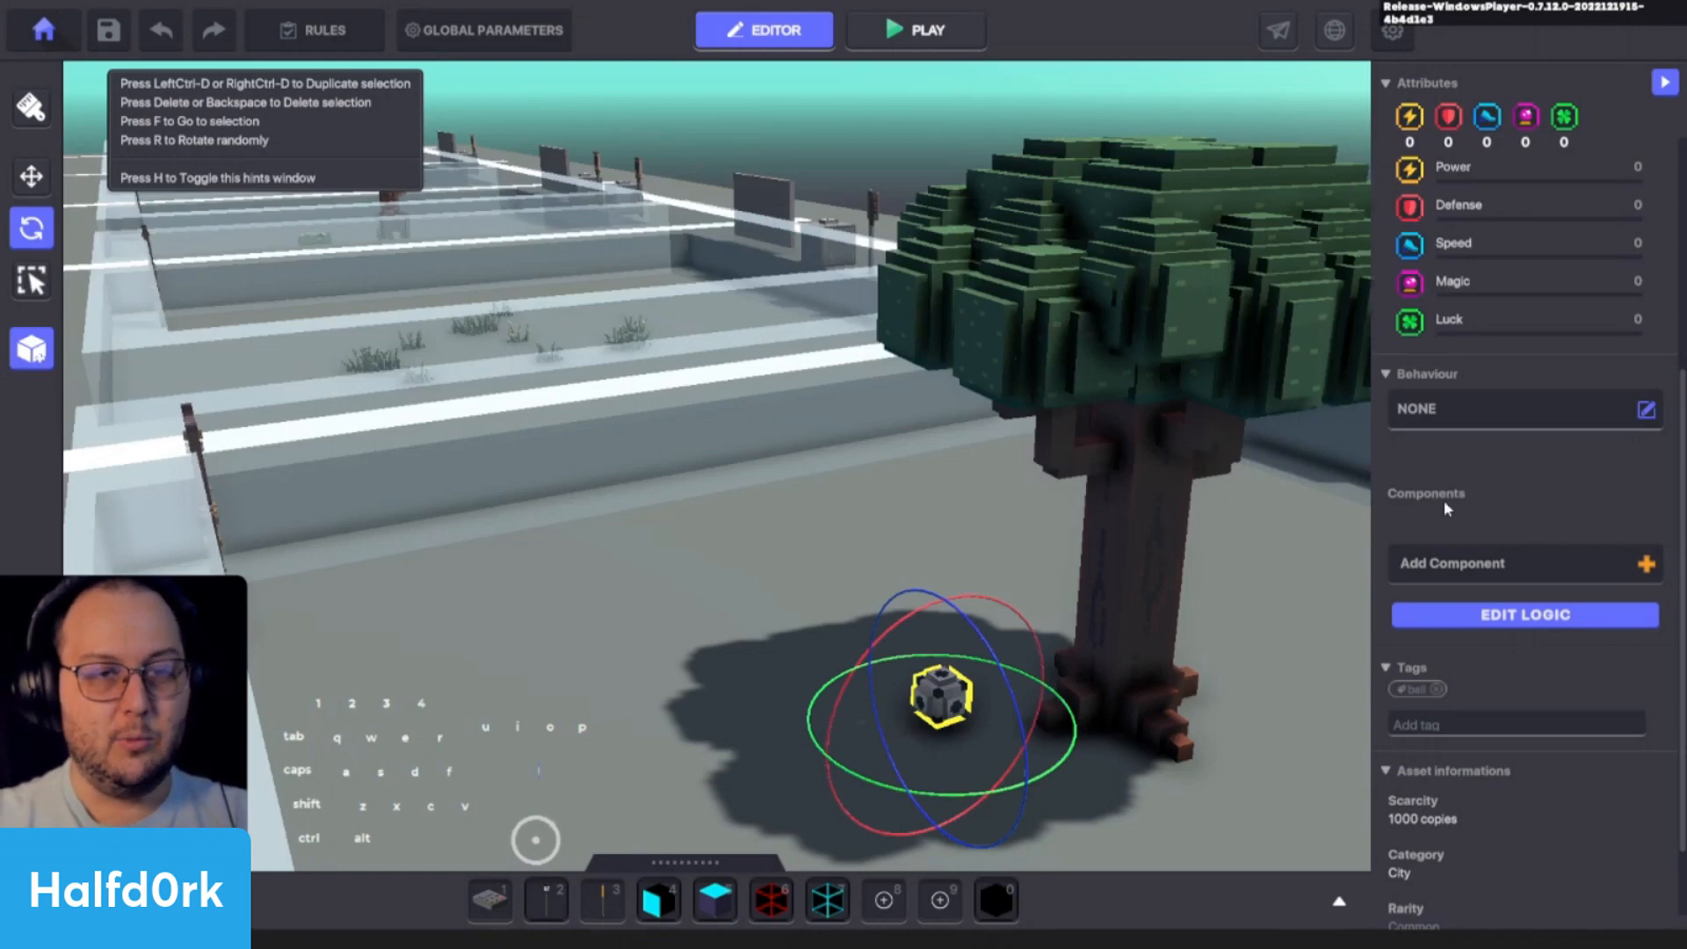
- Add a Collectible component to the soccer ball, keeping Collision as the required collect action
left_click(1459, 555)
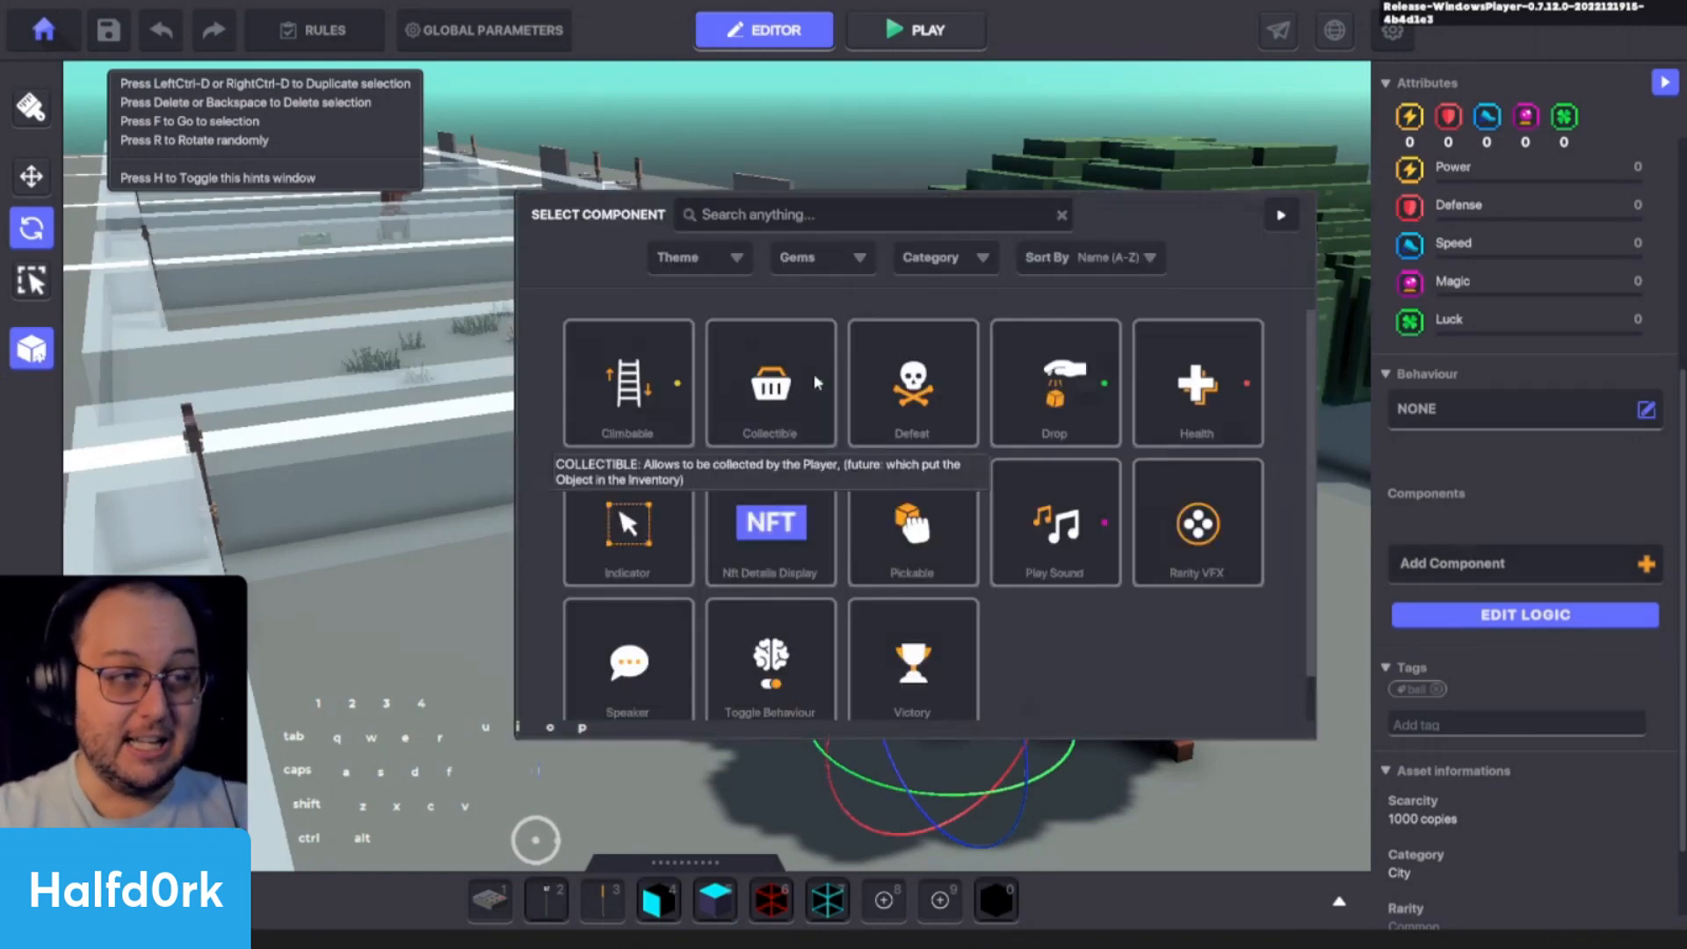
left_click(768, 385)
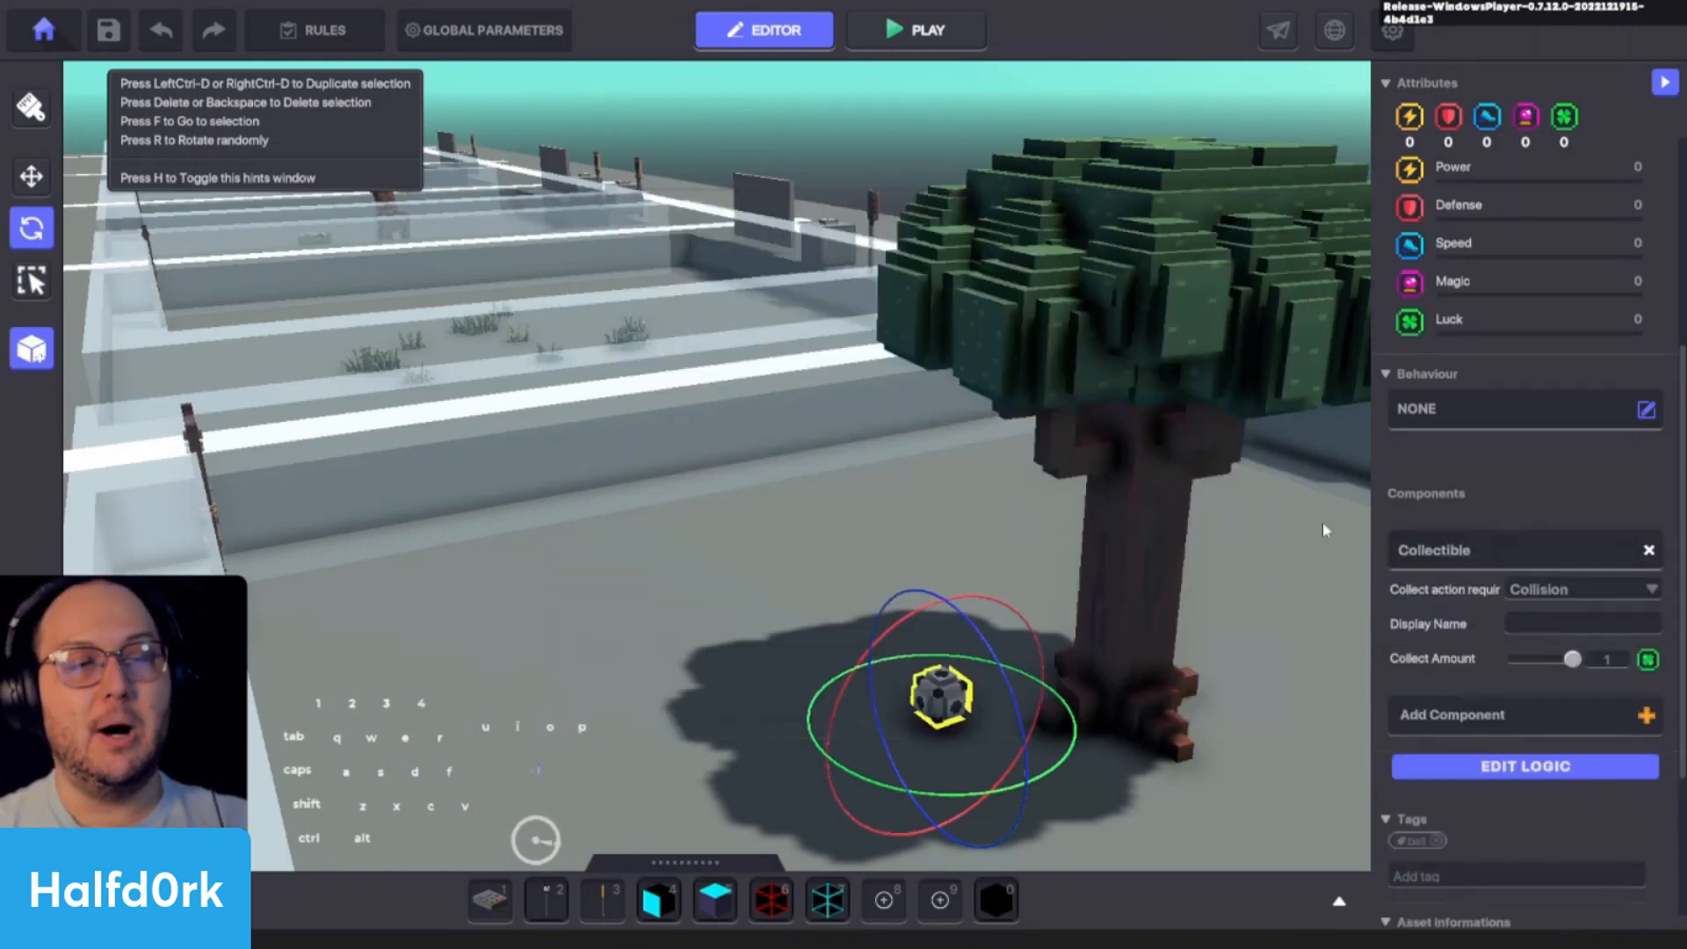
left_click(1574, 590)
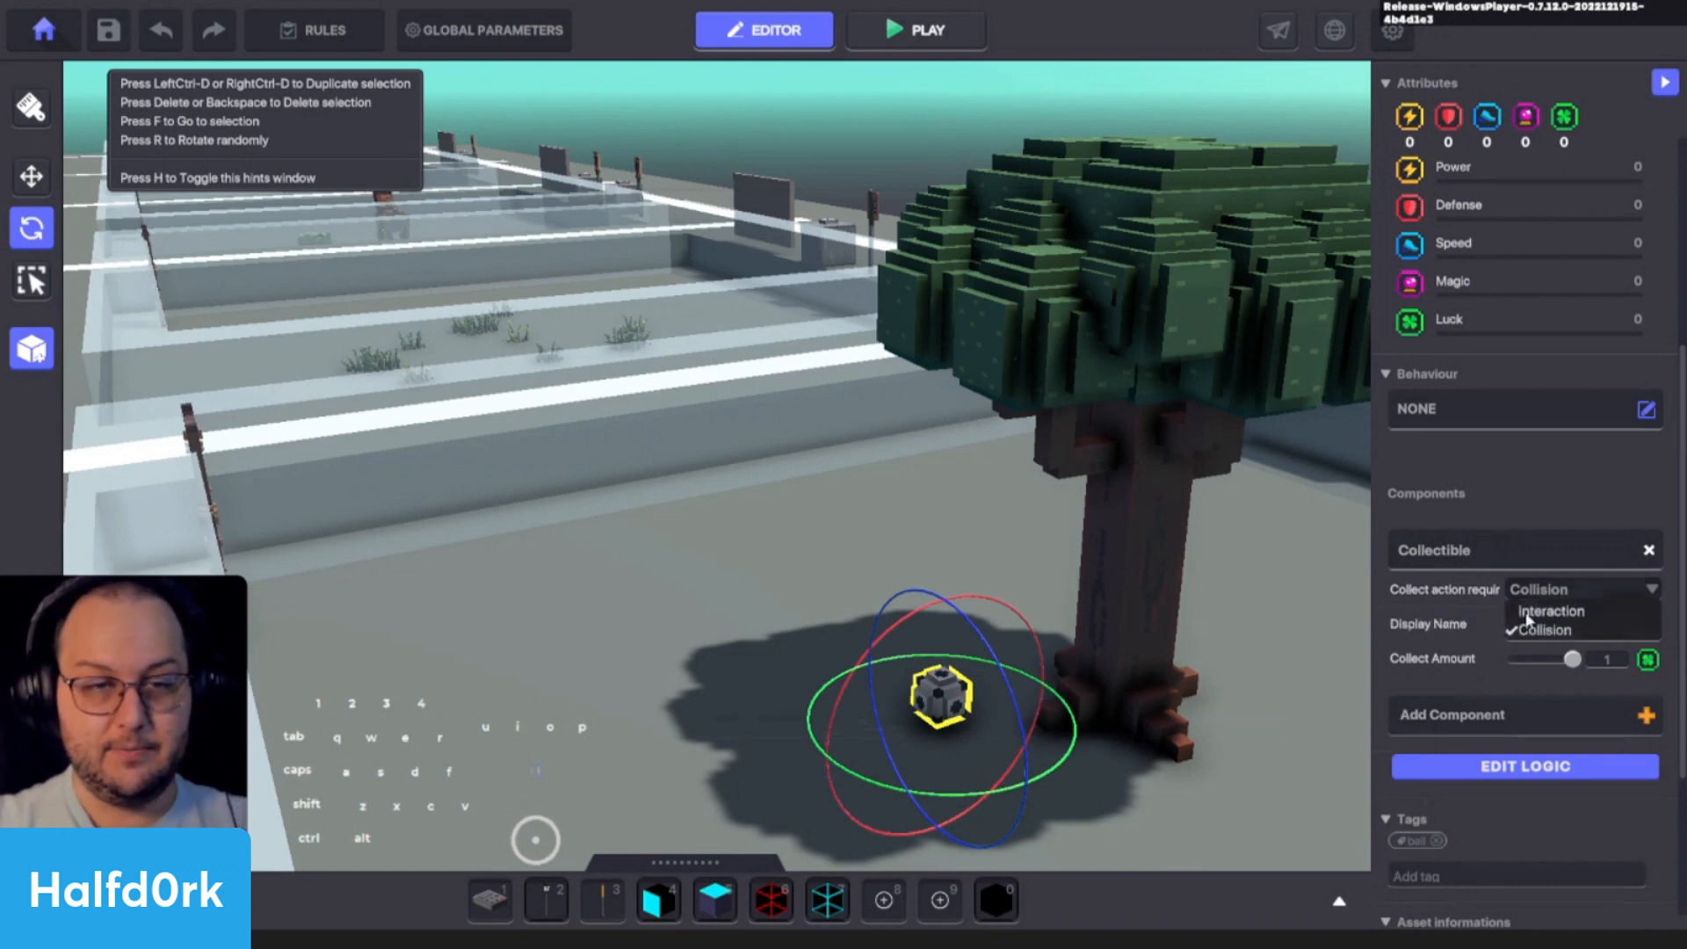
left_click(1570, 589)
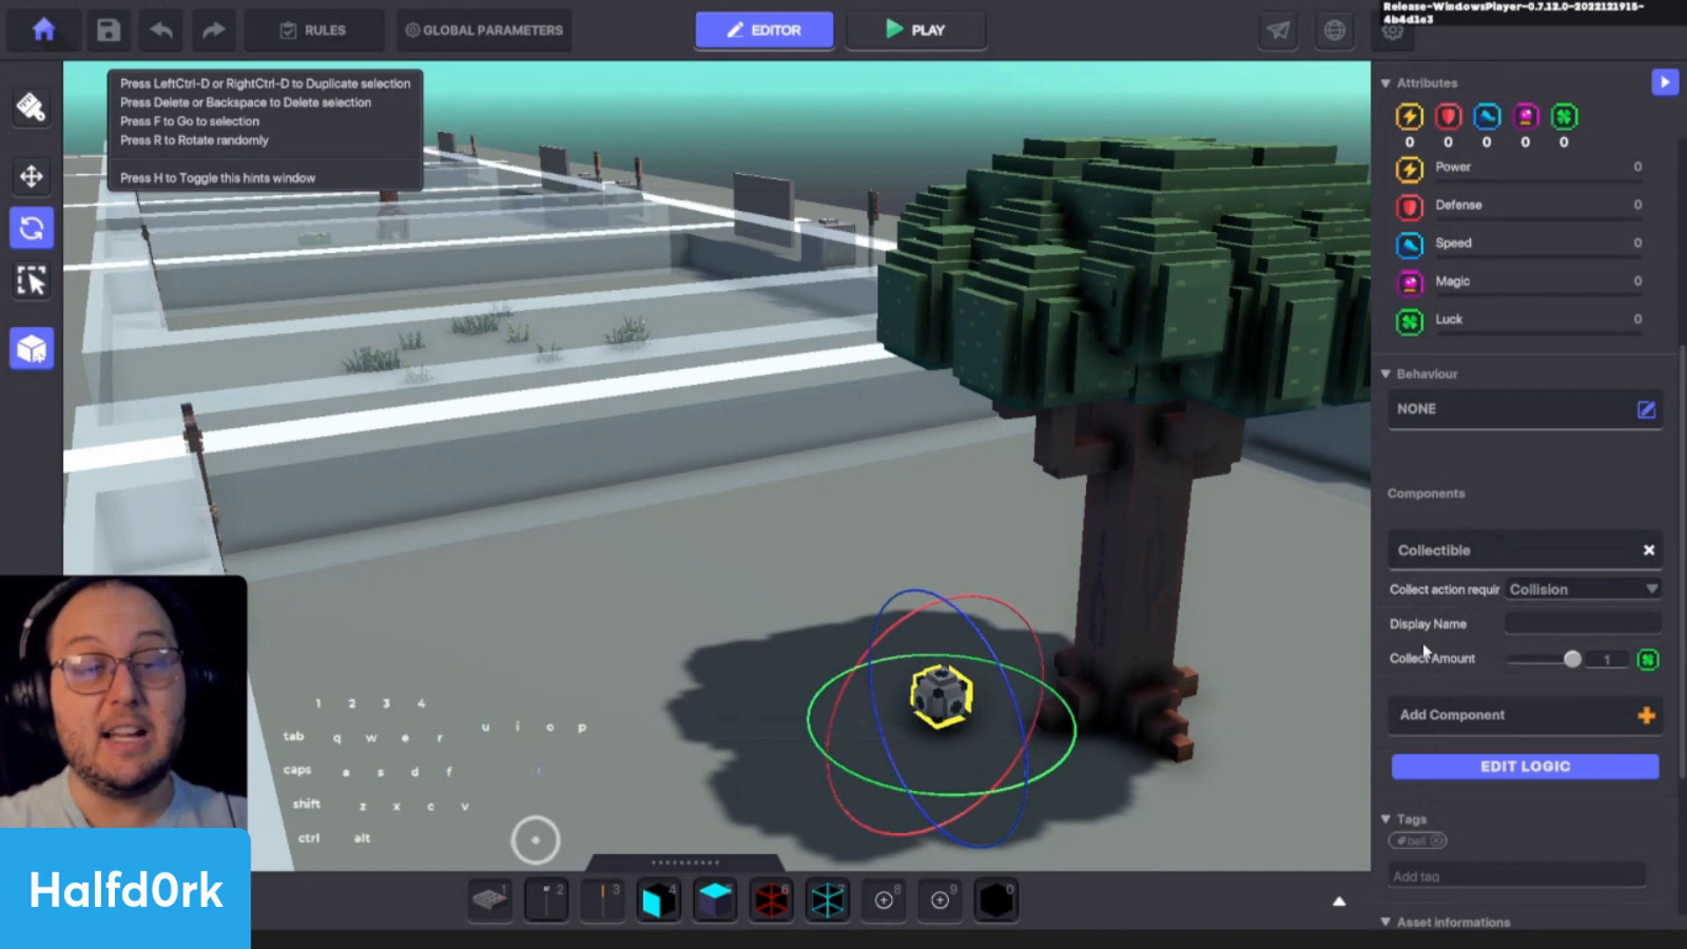
- Playtest the level from the start point and talk to Jet, choosing the replies that accept the soccer ball quest
key("d")
left_click_drag(1164, 602, 952, 592, "alt")
key("d")
key("shift+d")
right_click_drag(972, 604, 578, 562)
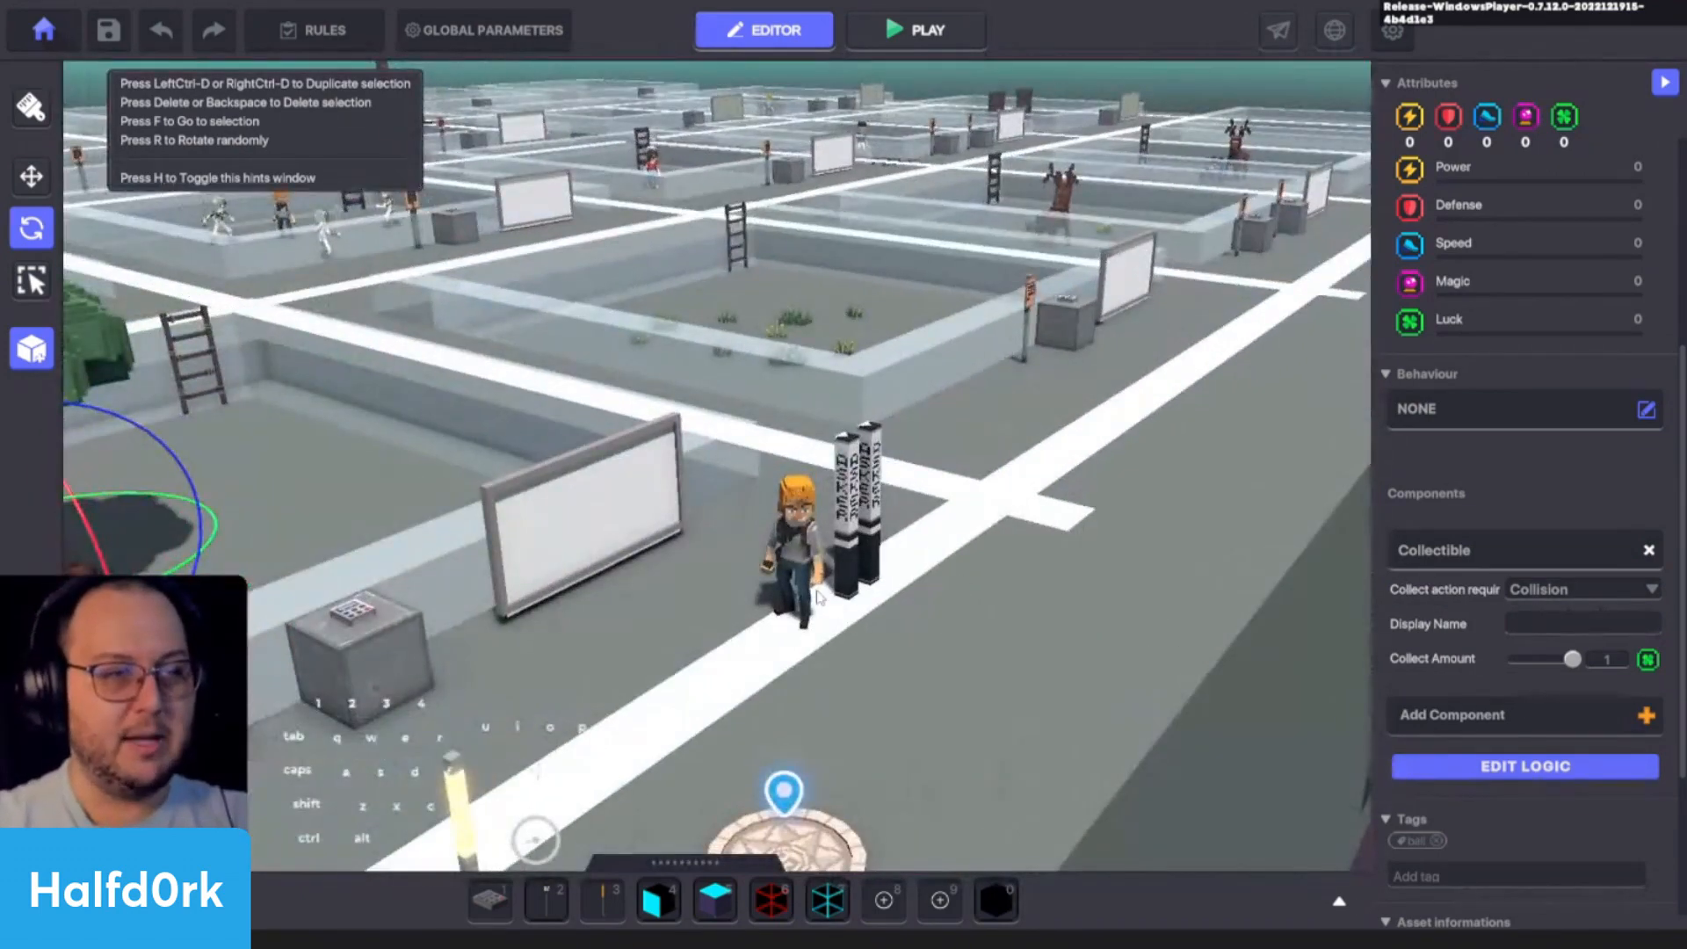
key("w")
key("ctrl+p")
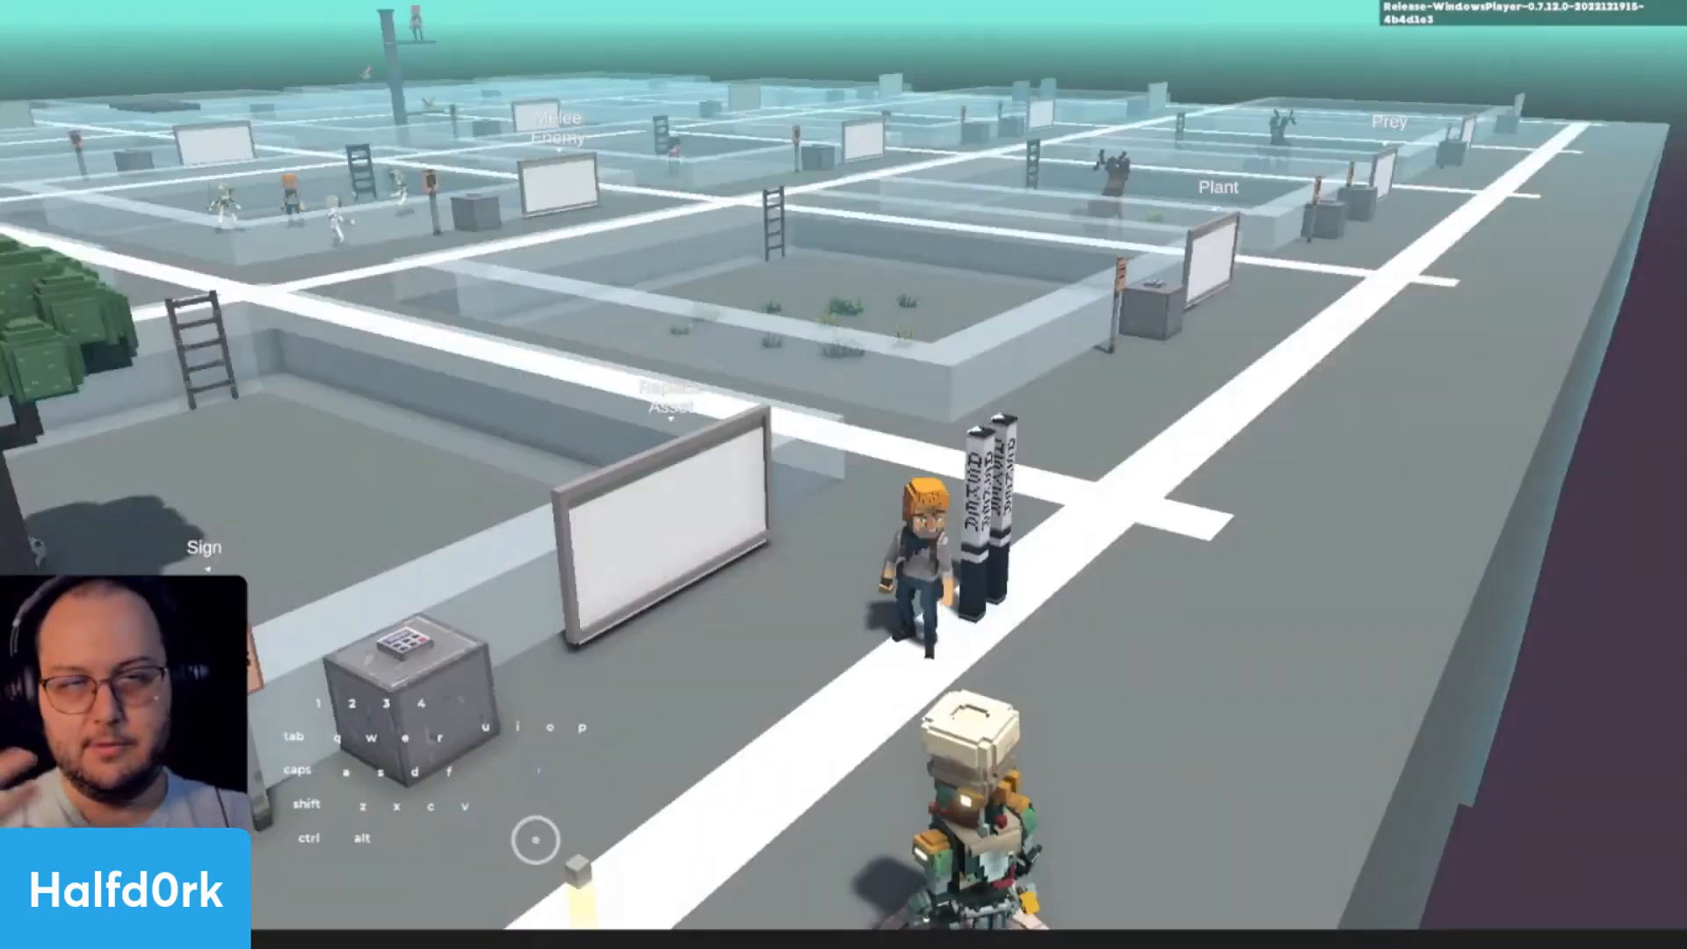
key("w")
key("e")
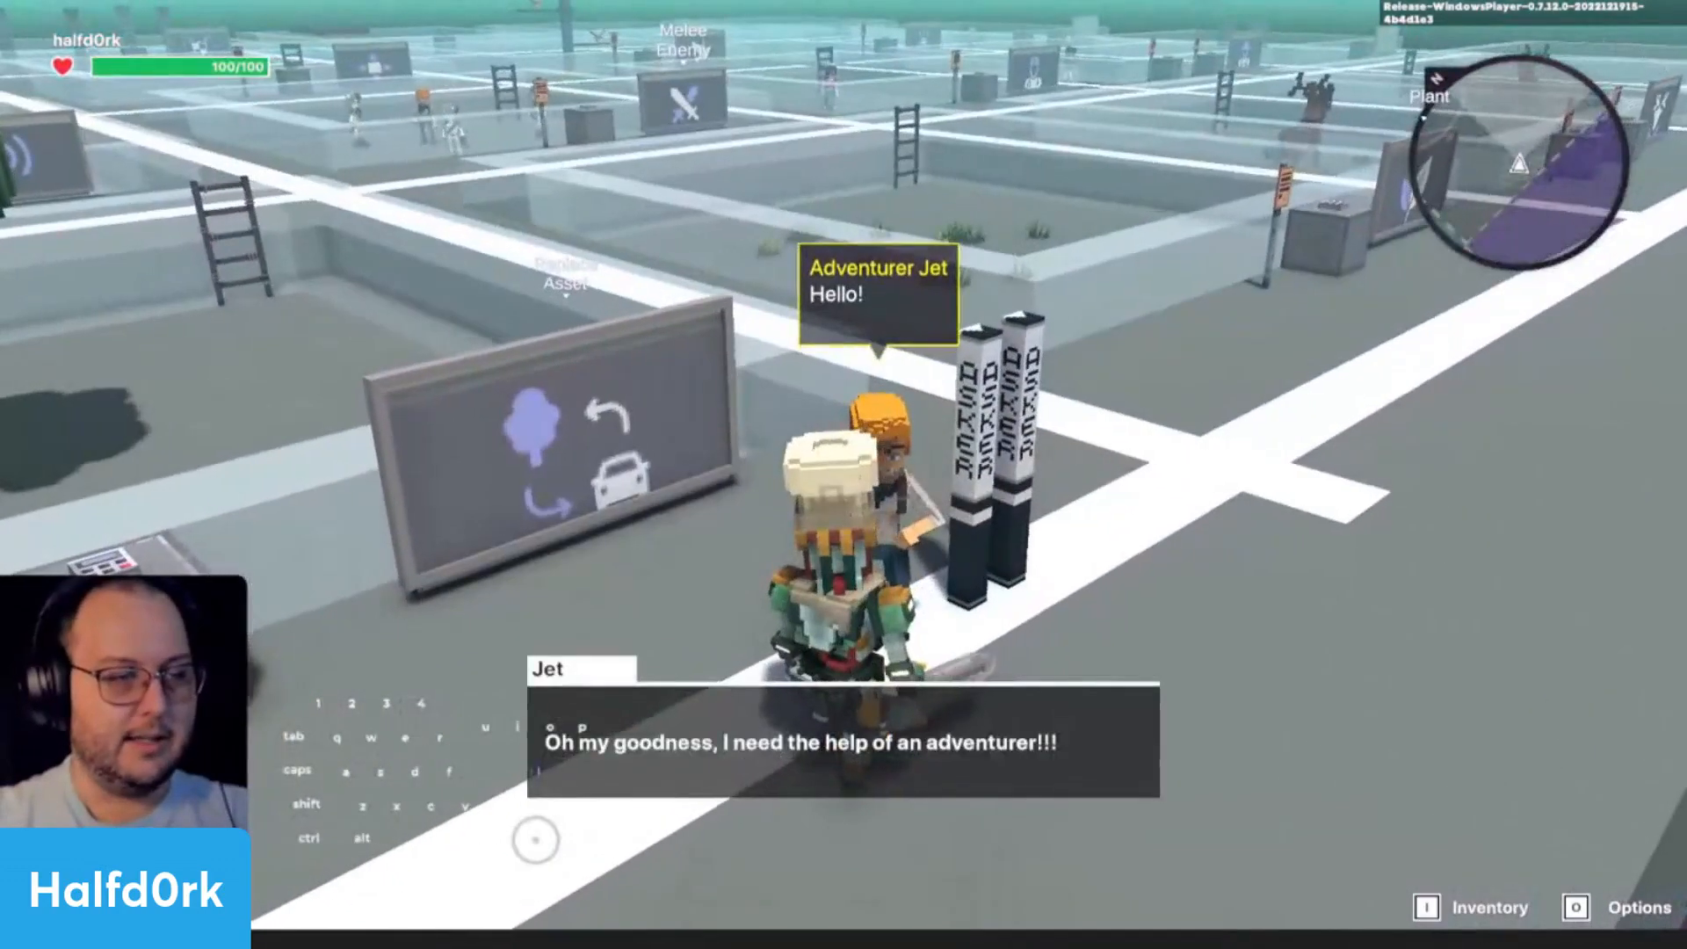
left_click(683, 766)
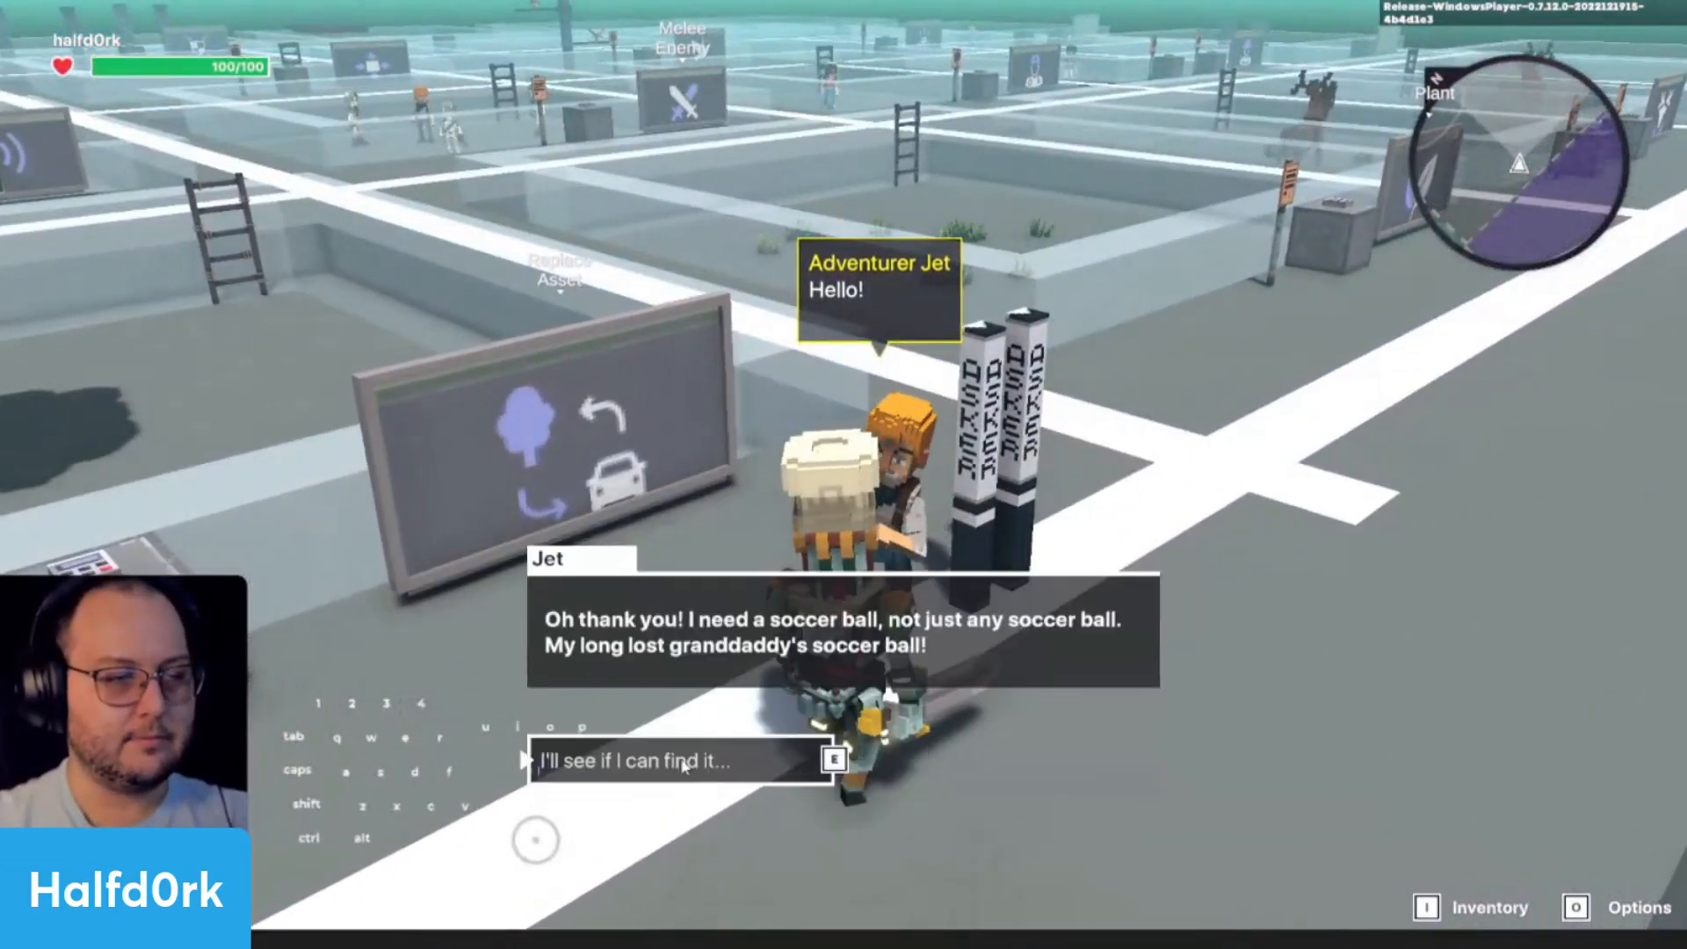
left_click(684, 766)
- Collect the soccer ball beside the tree, return to Jet and end the playtest
key("w")
key("d")
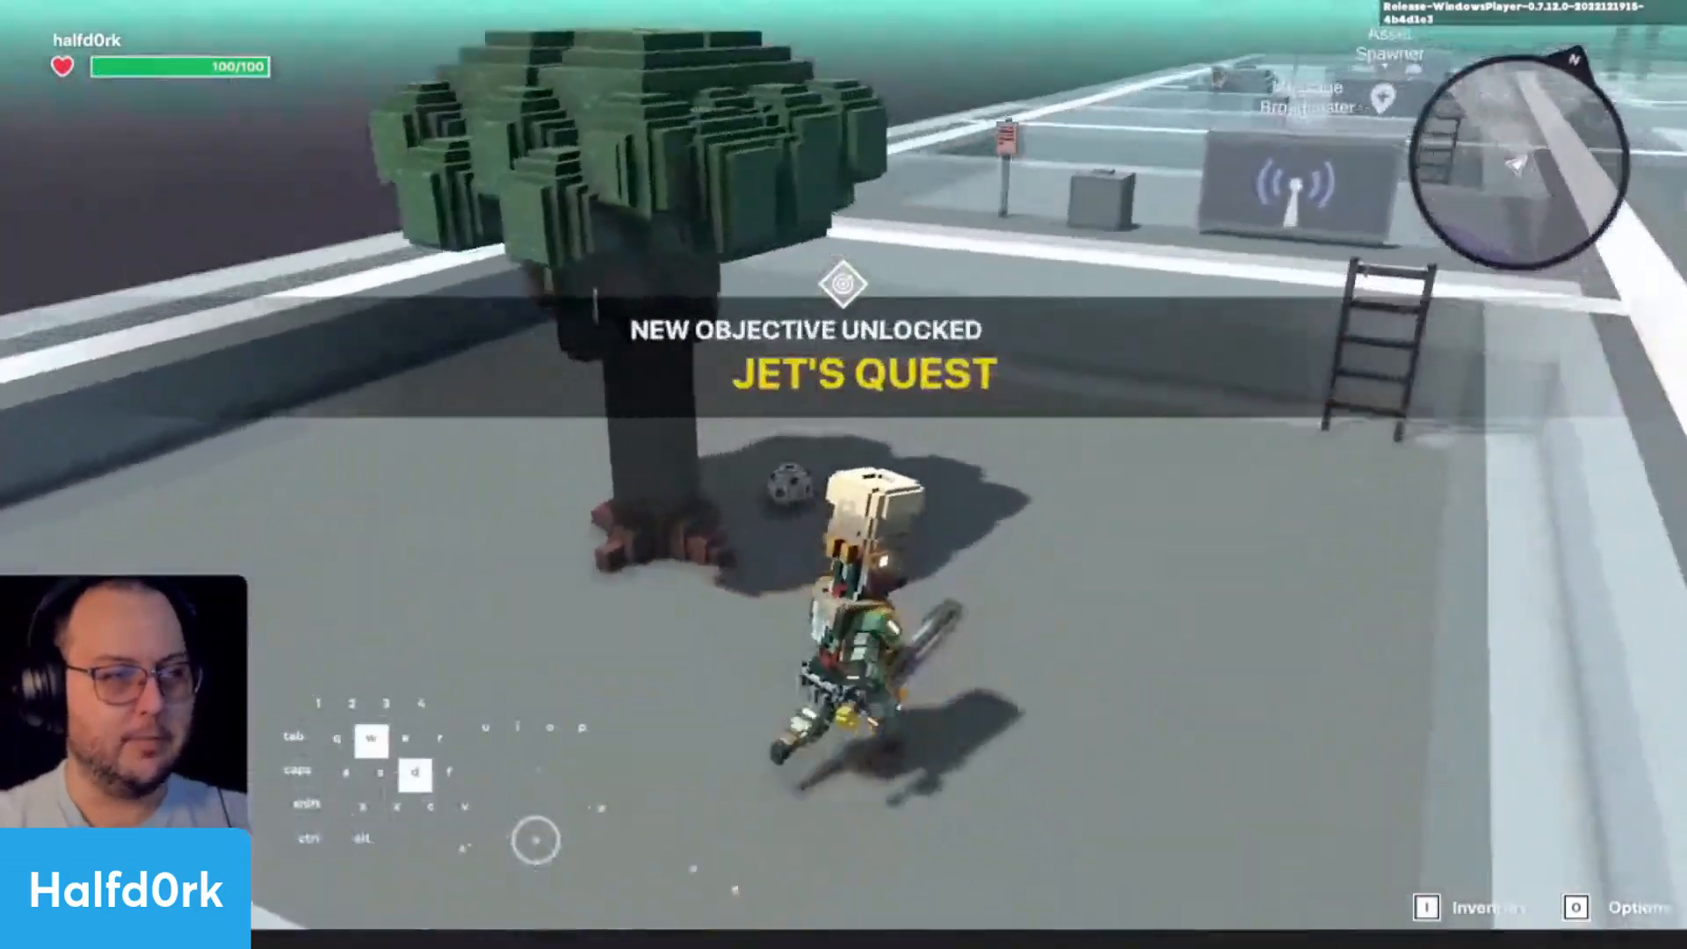
key("w")
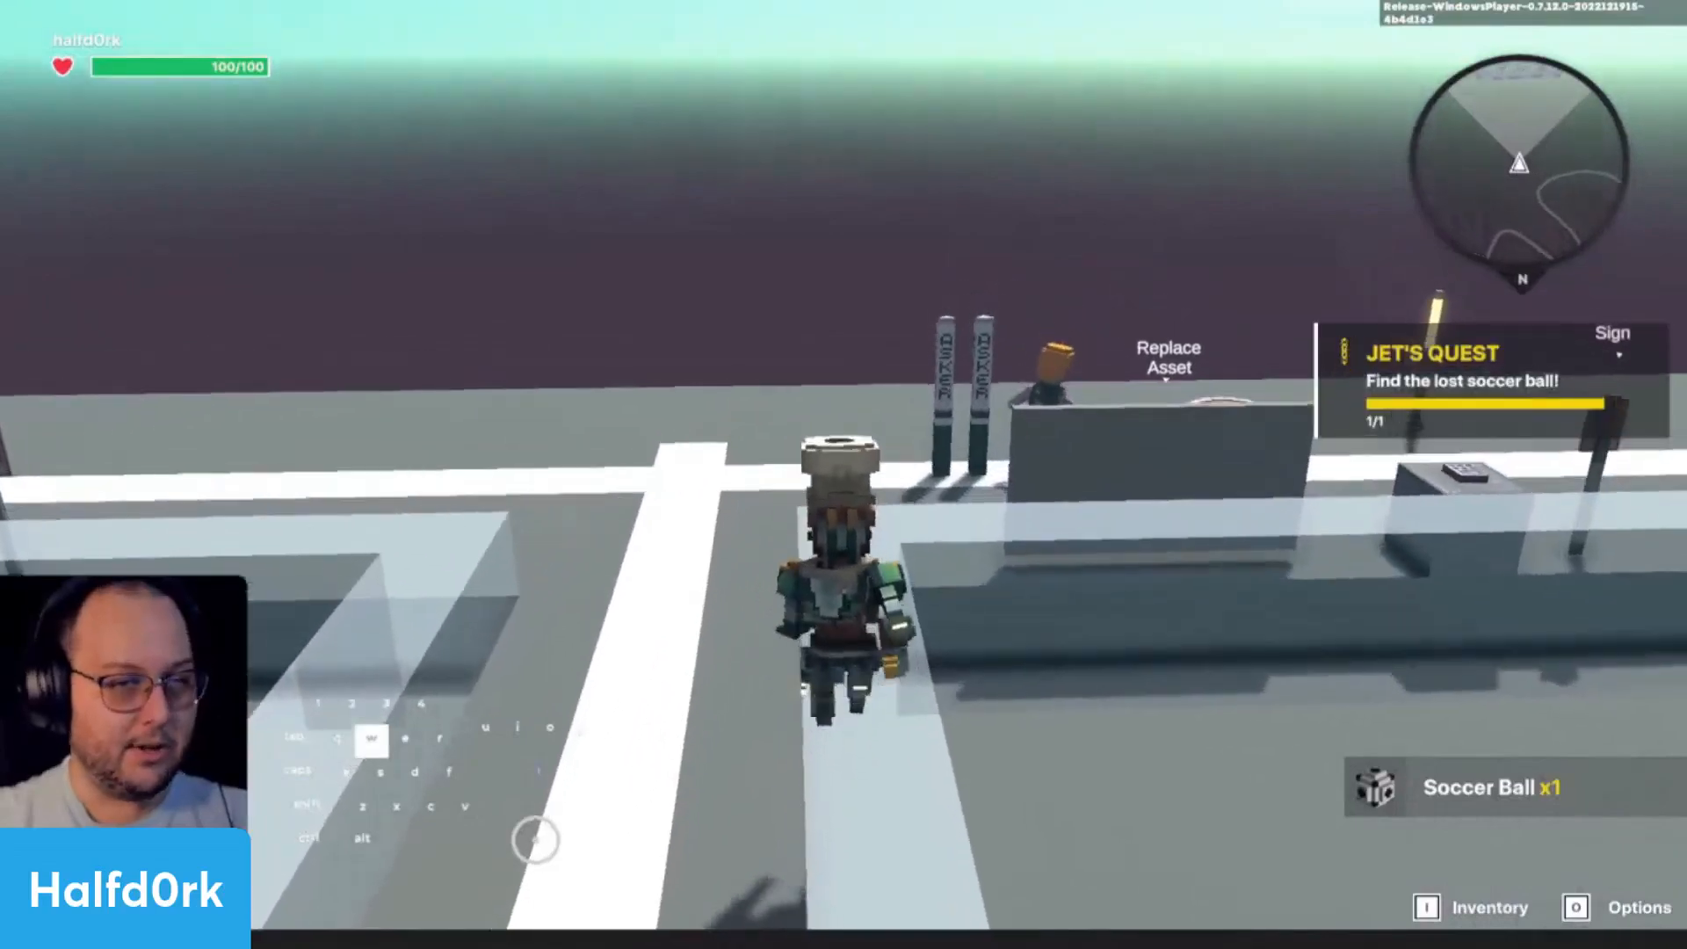
key("a")
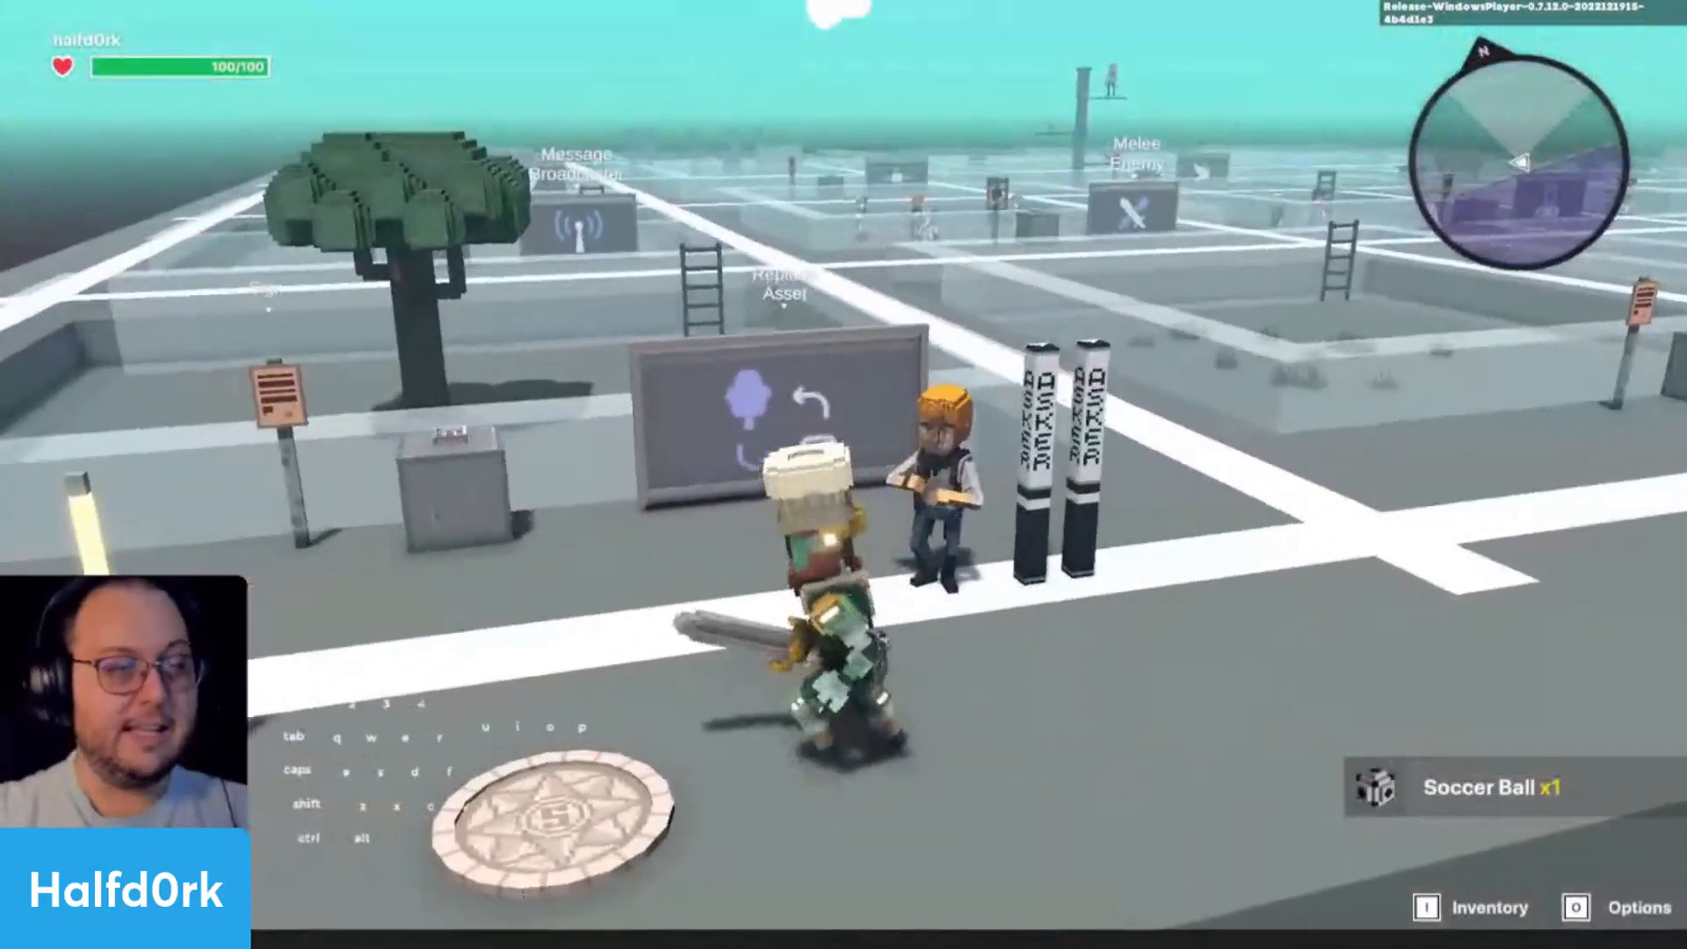
key("w")
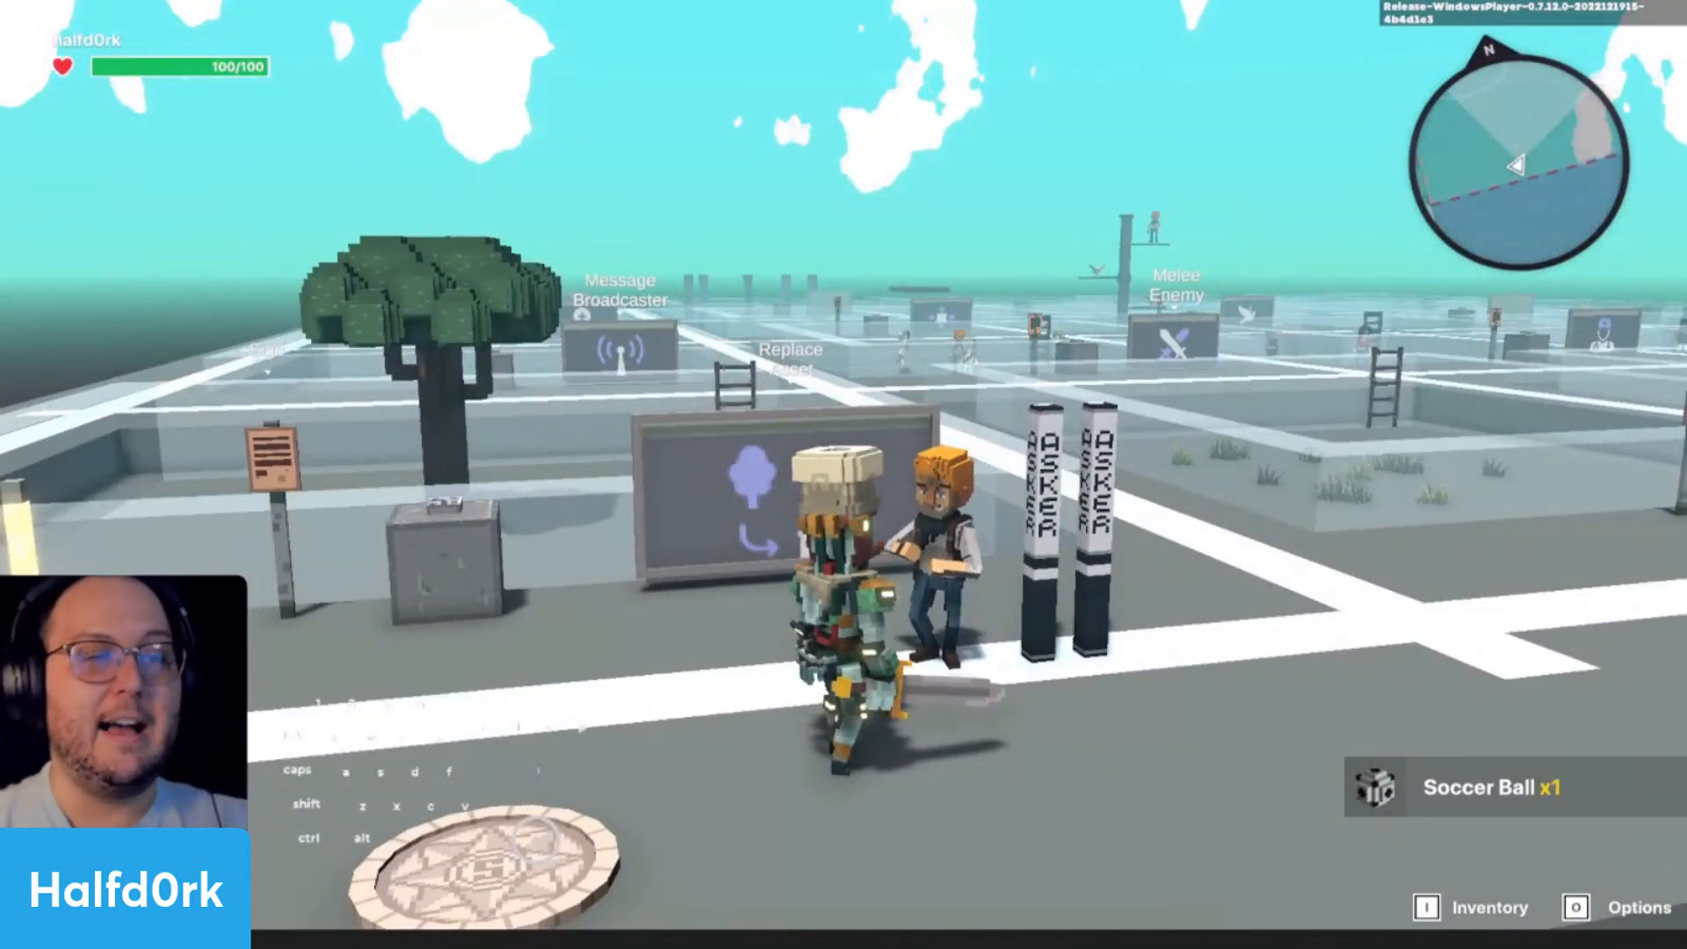
key("Escape")
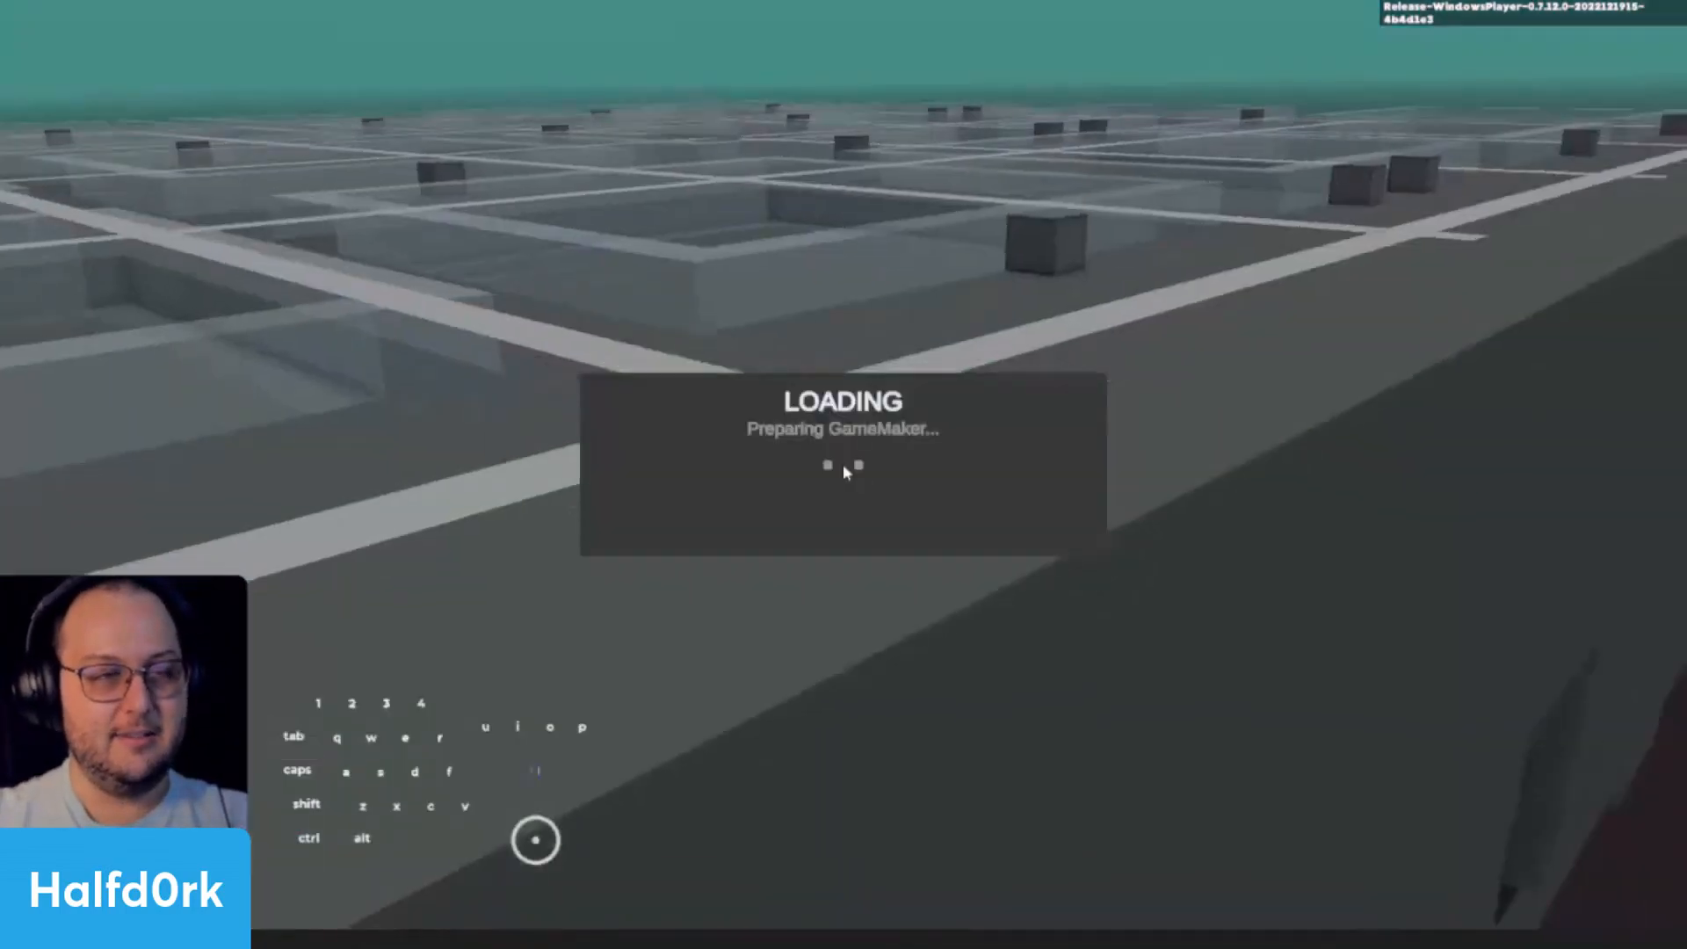
- In the game rules, set the completion of Jet's Quest to RequiresMessage with the message talk.to.jet
left_click(314, 30)
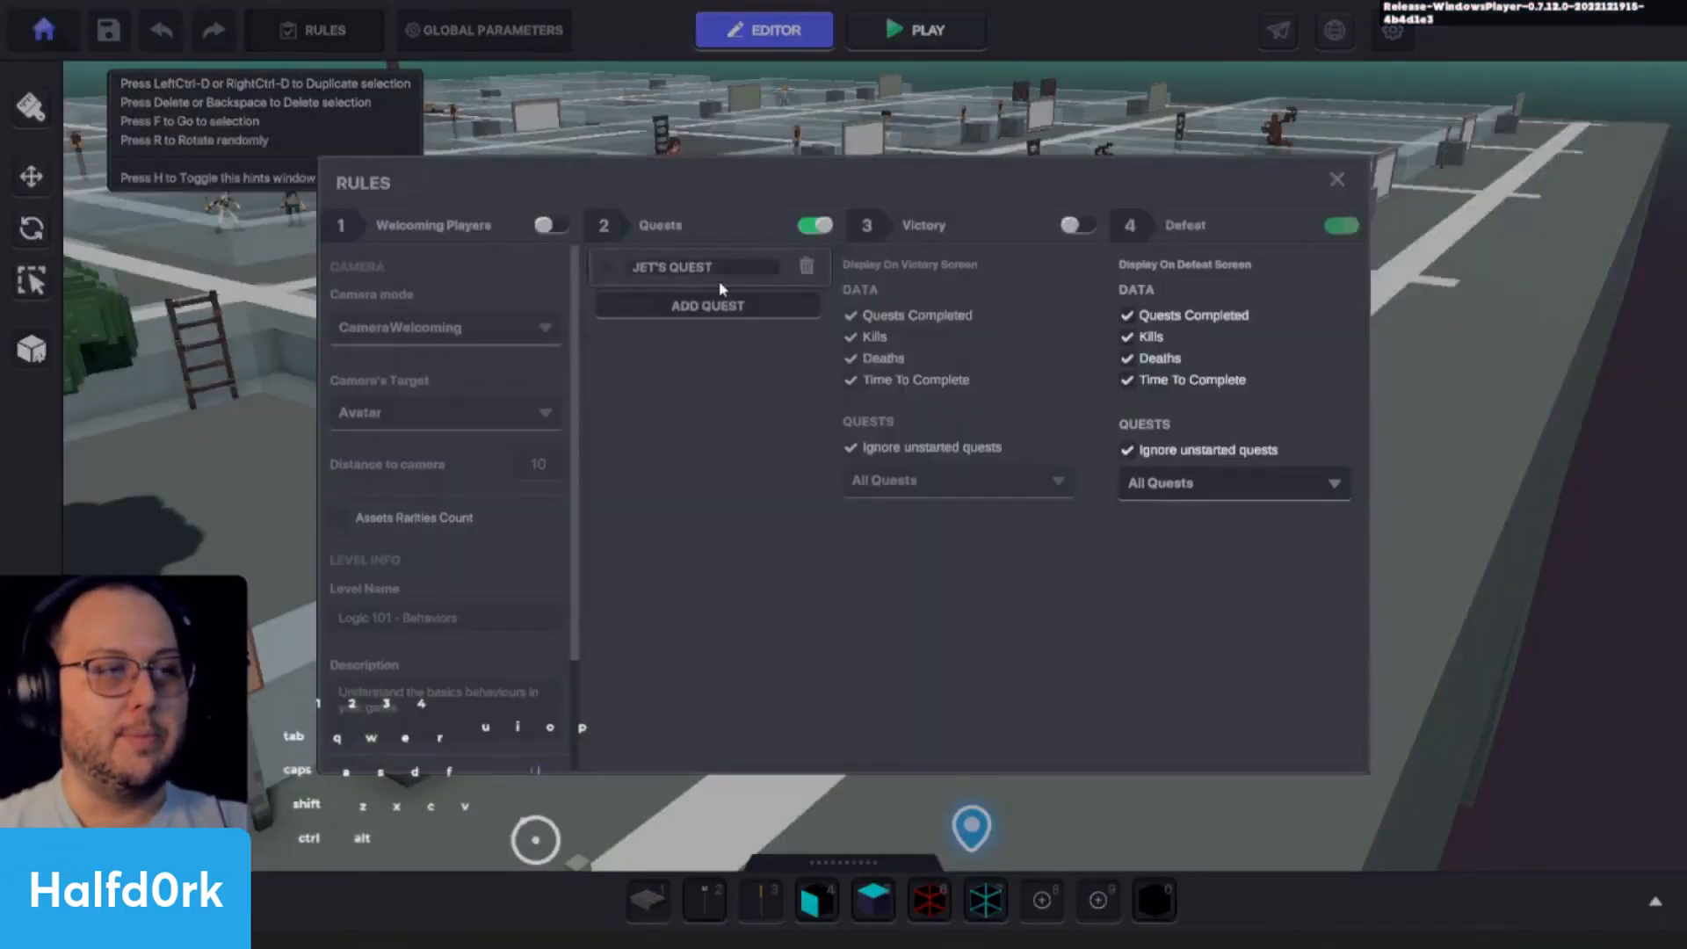
left_click(608, 268)
scroll(762, 541, "down", 3)
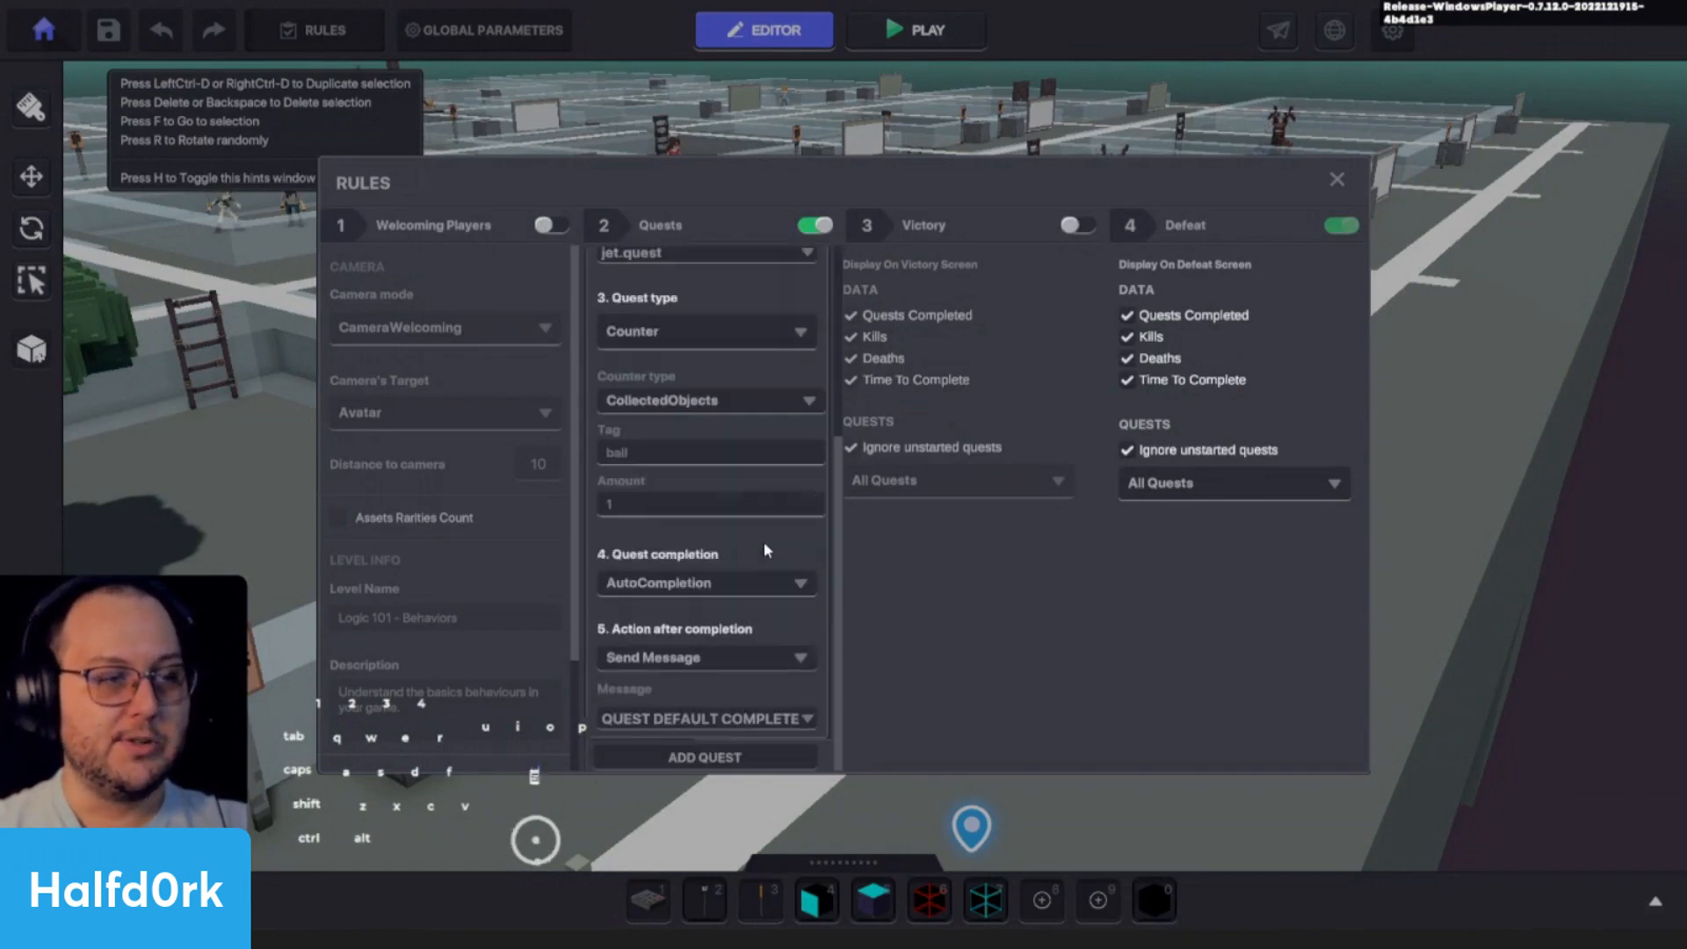
left_click(650, 585)
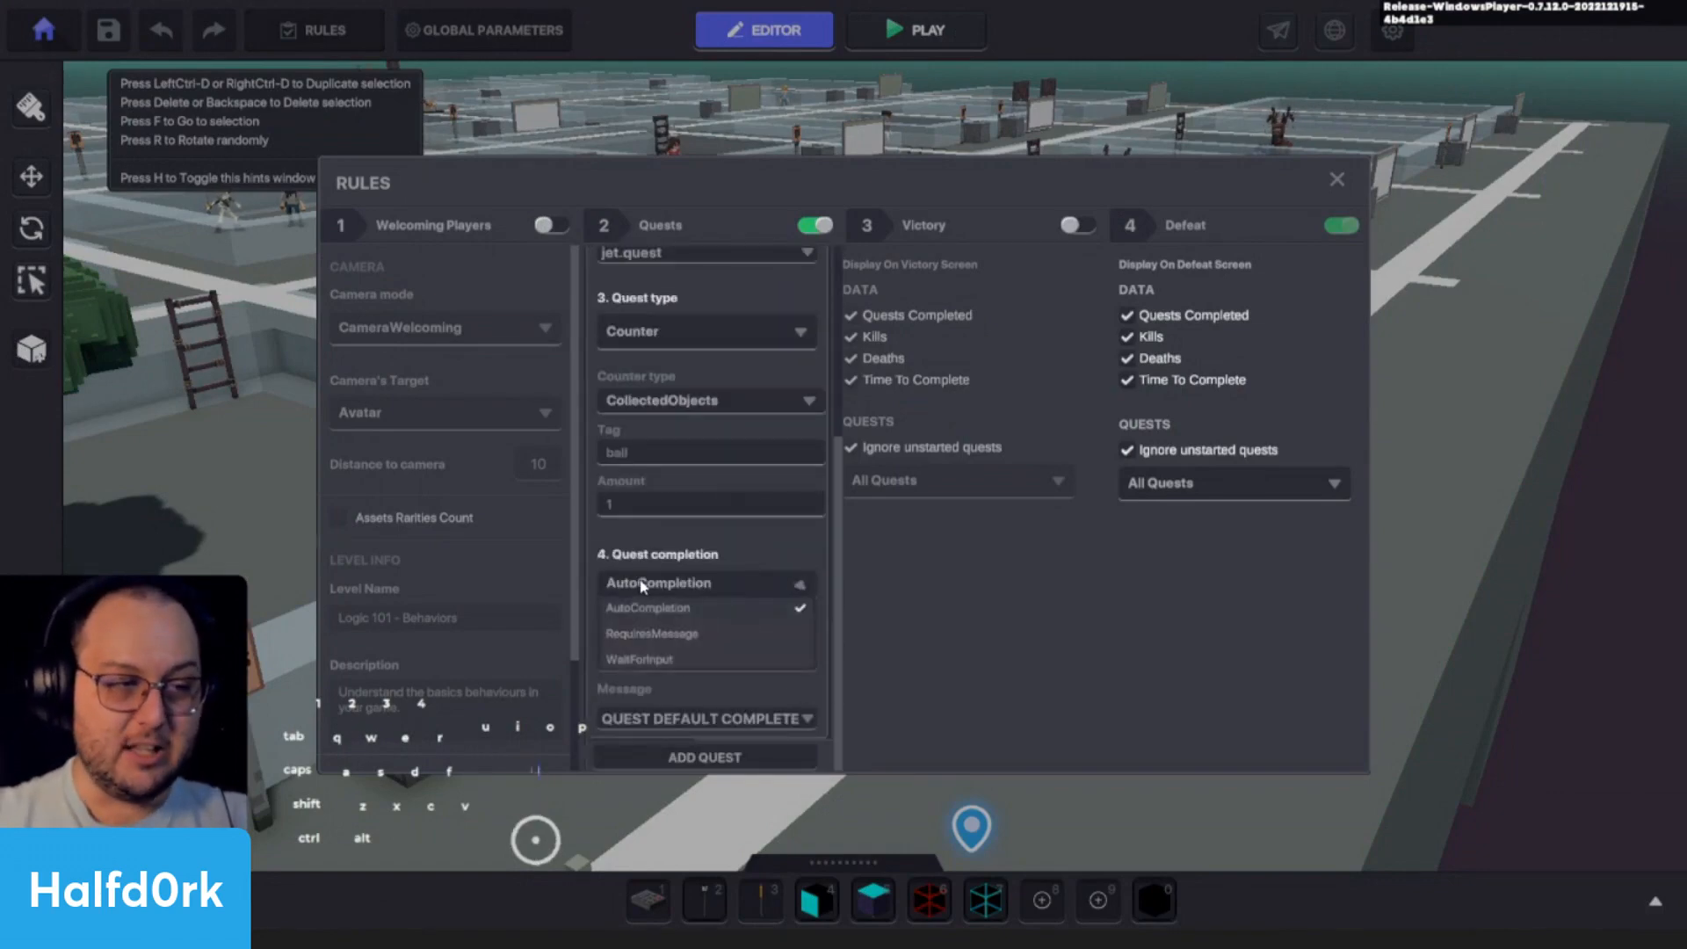
left_click(654, 633)
scroll(704, 601, "down", 1)
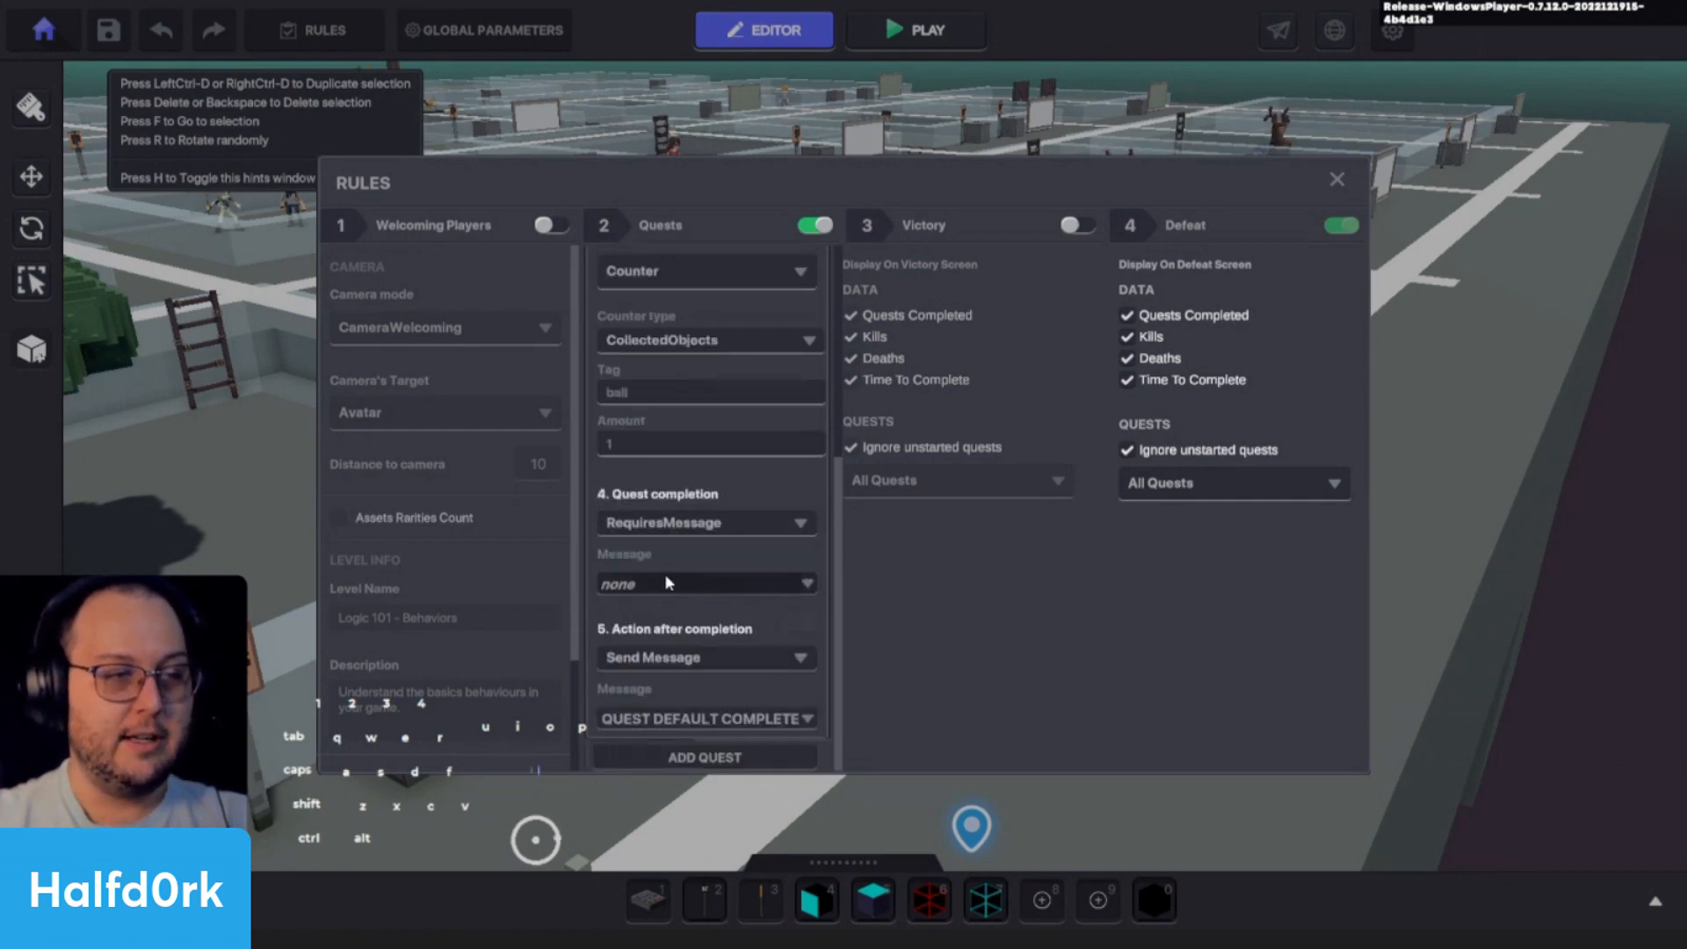
left_click(786, 600)
type("talk")
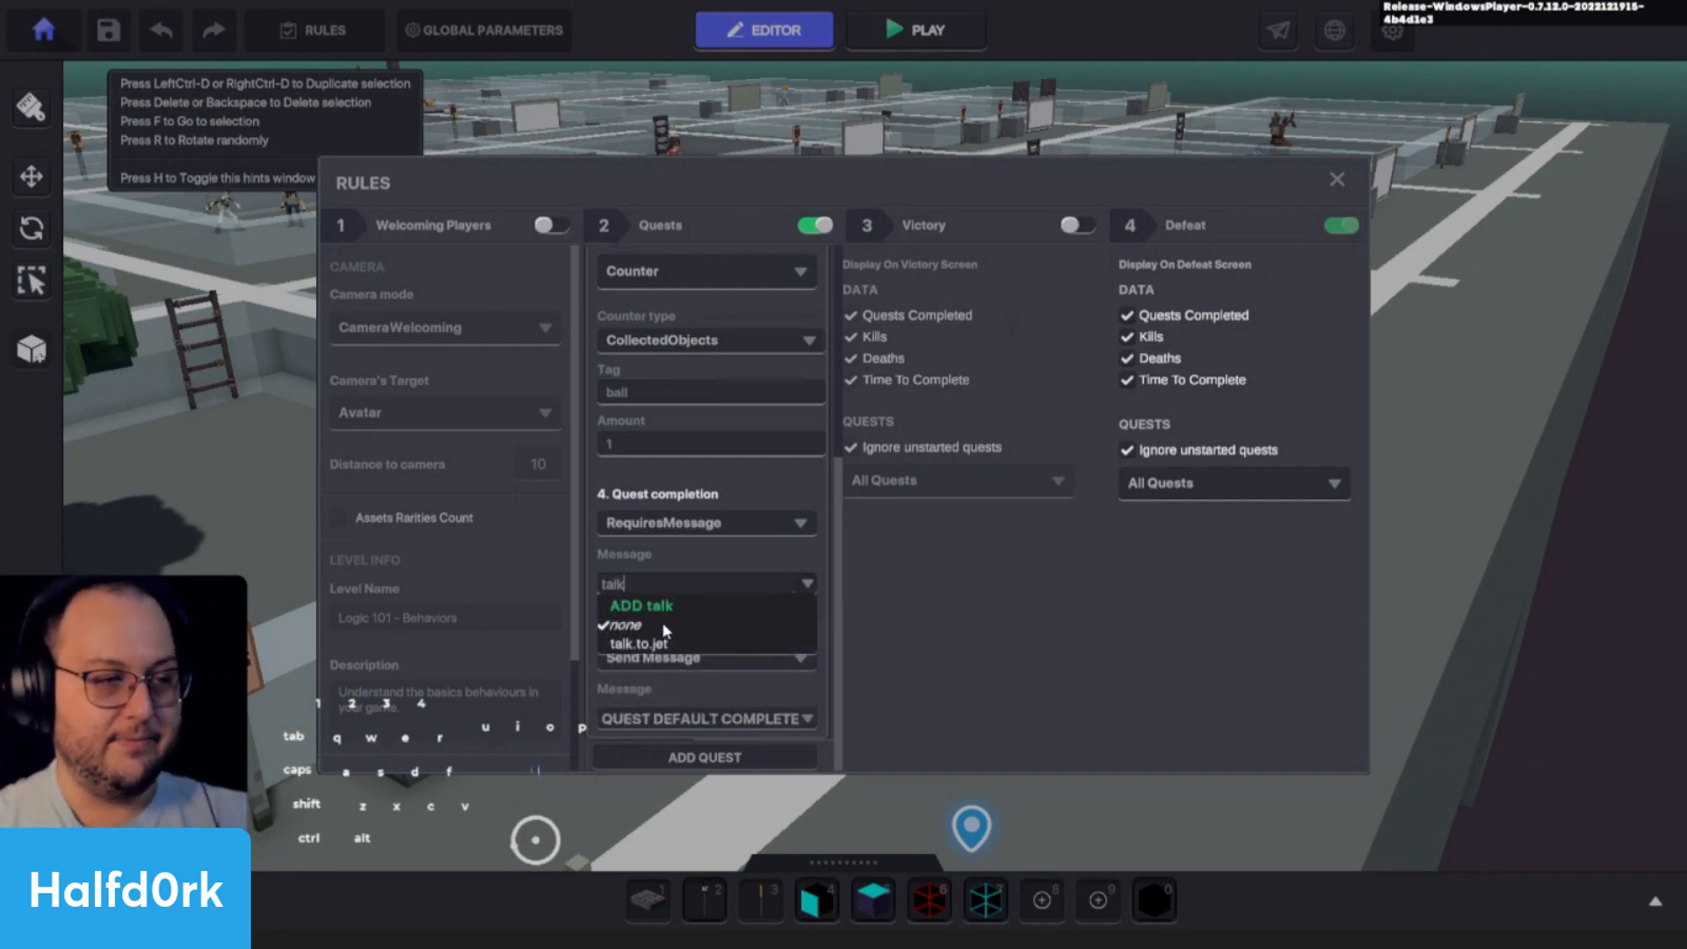
left_click(638, 649)
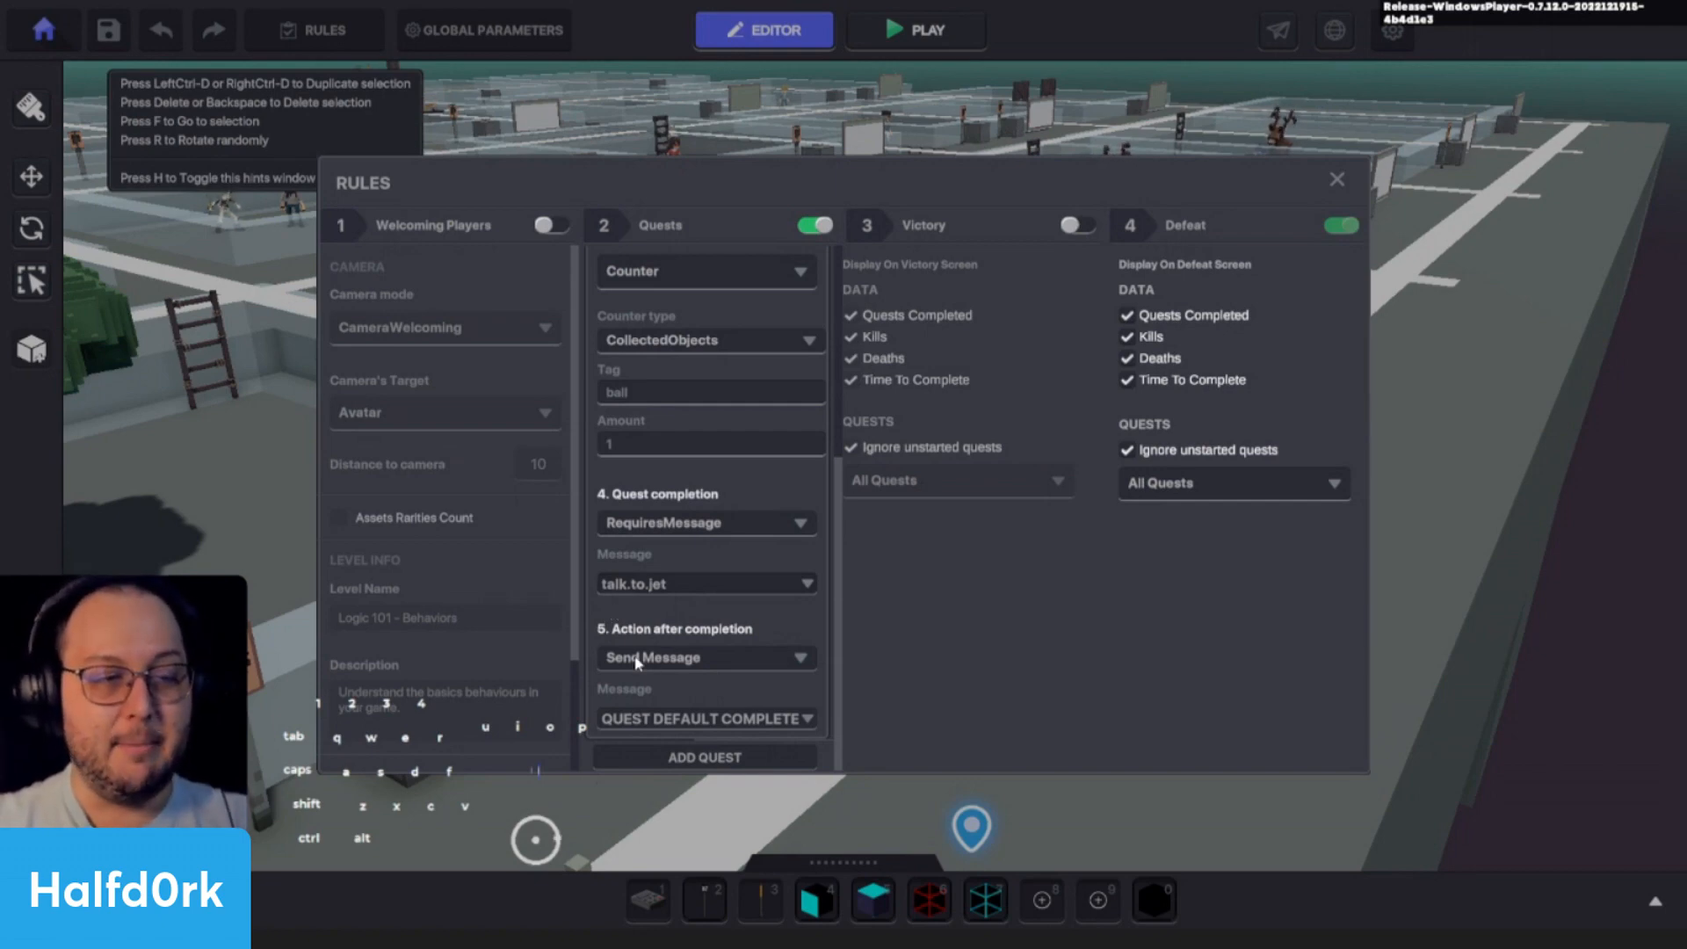
- Create the message jet.quest.complete as the one Jet's Quest sends after completion
scroll(707, 670, "up", 5)
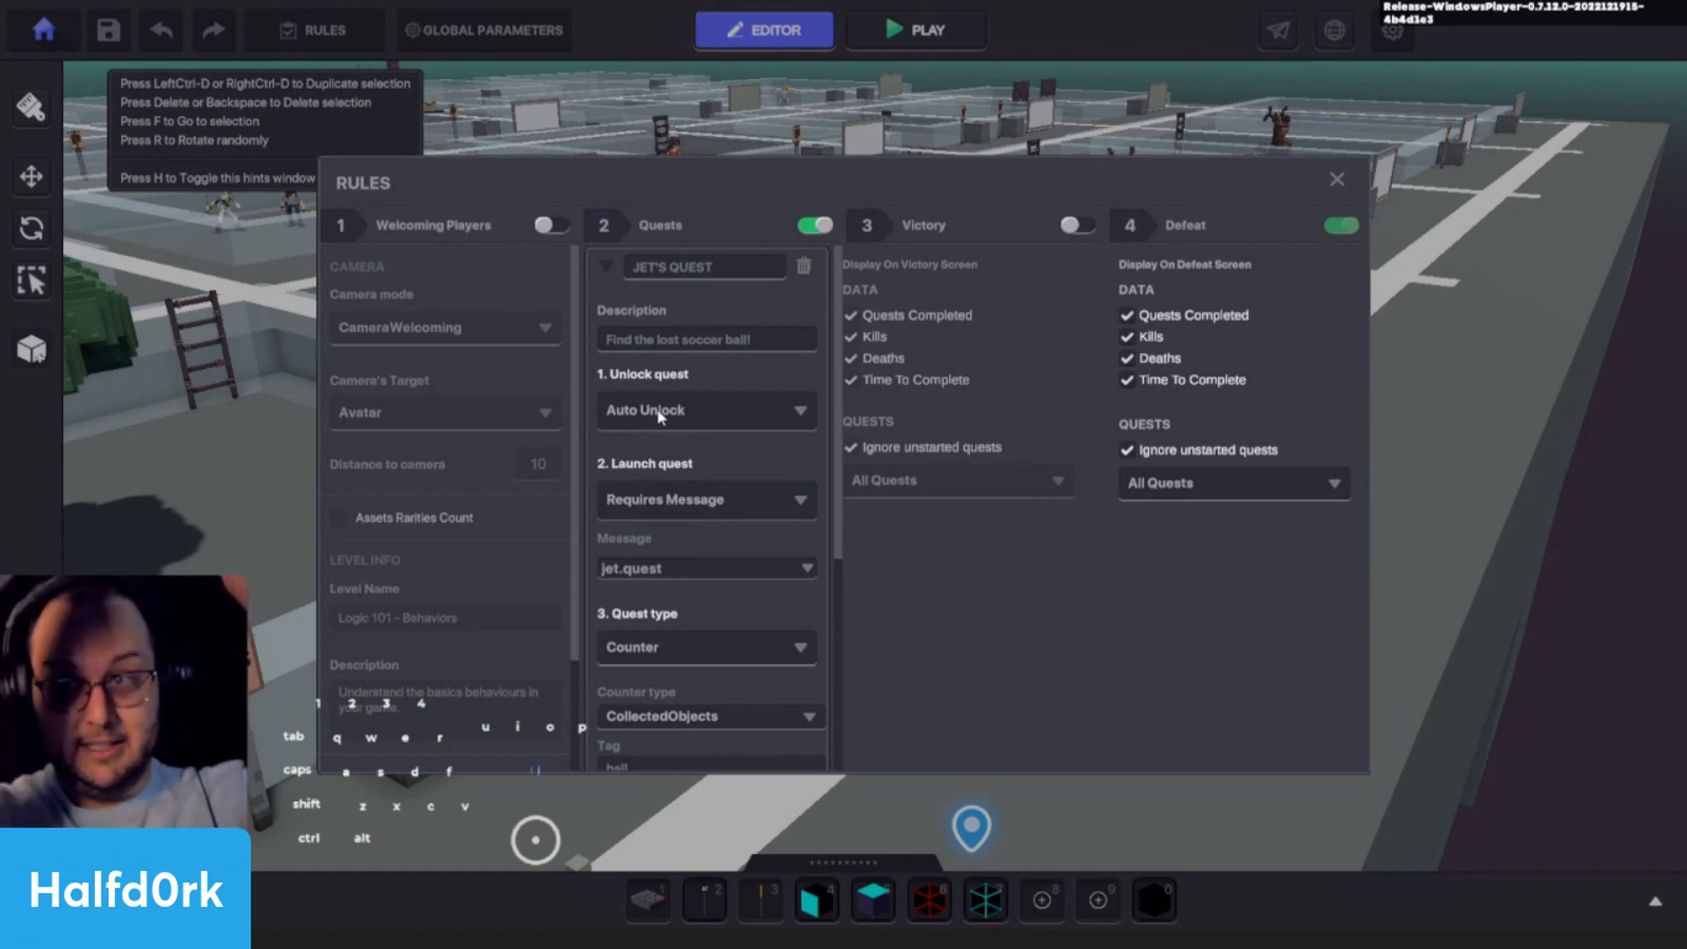
scroll(698, 564, "down", 5)
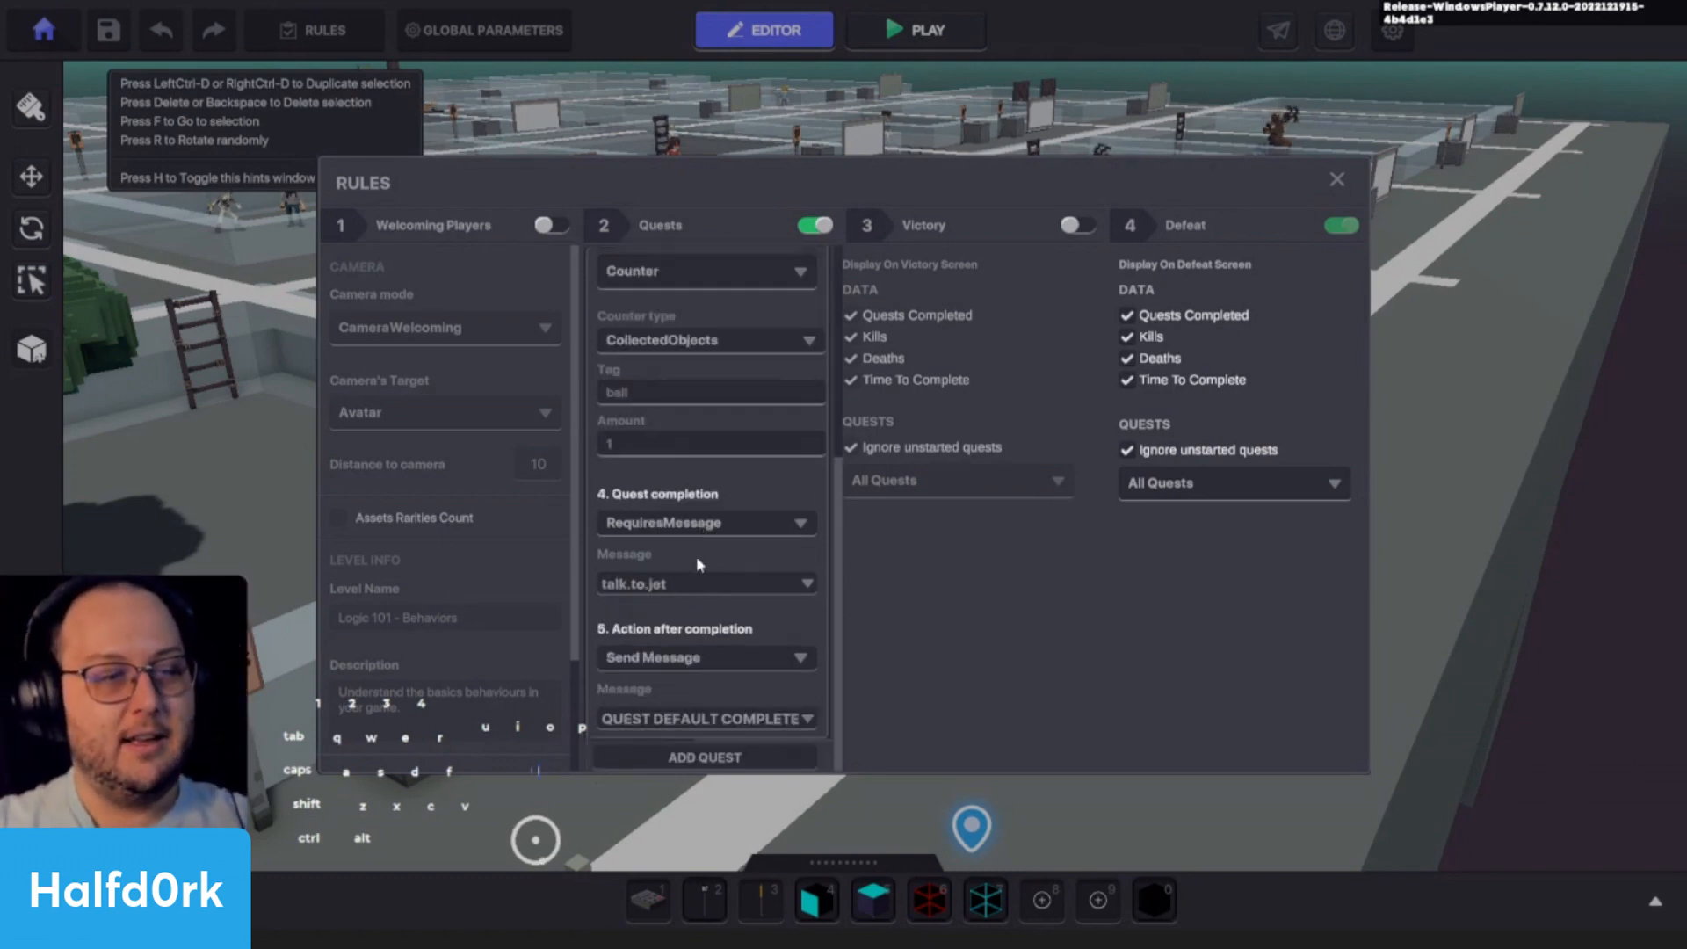
left_click(670, 724)
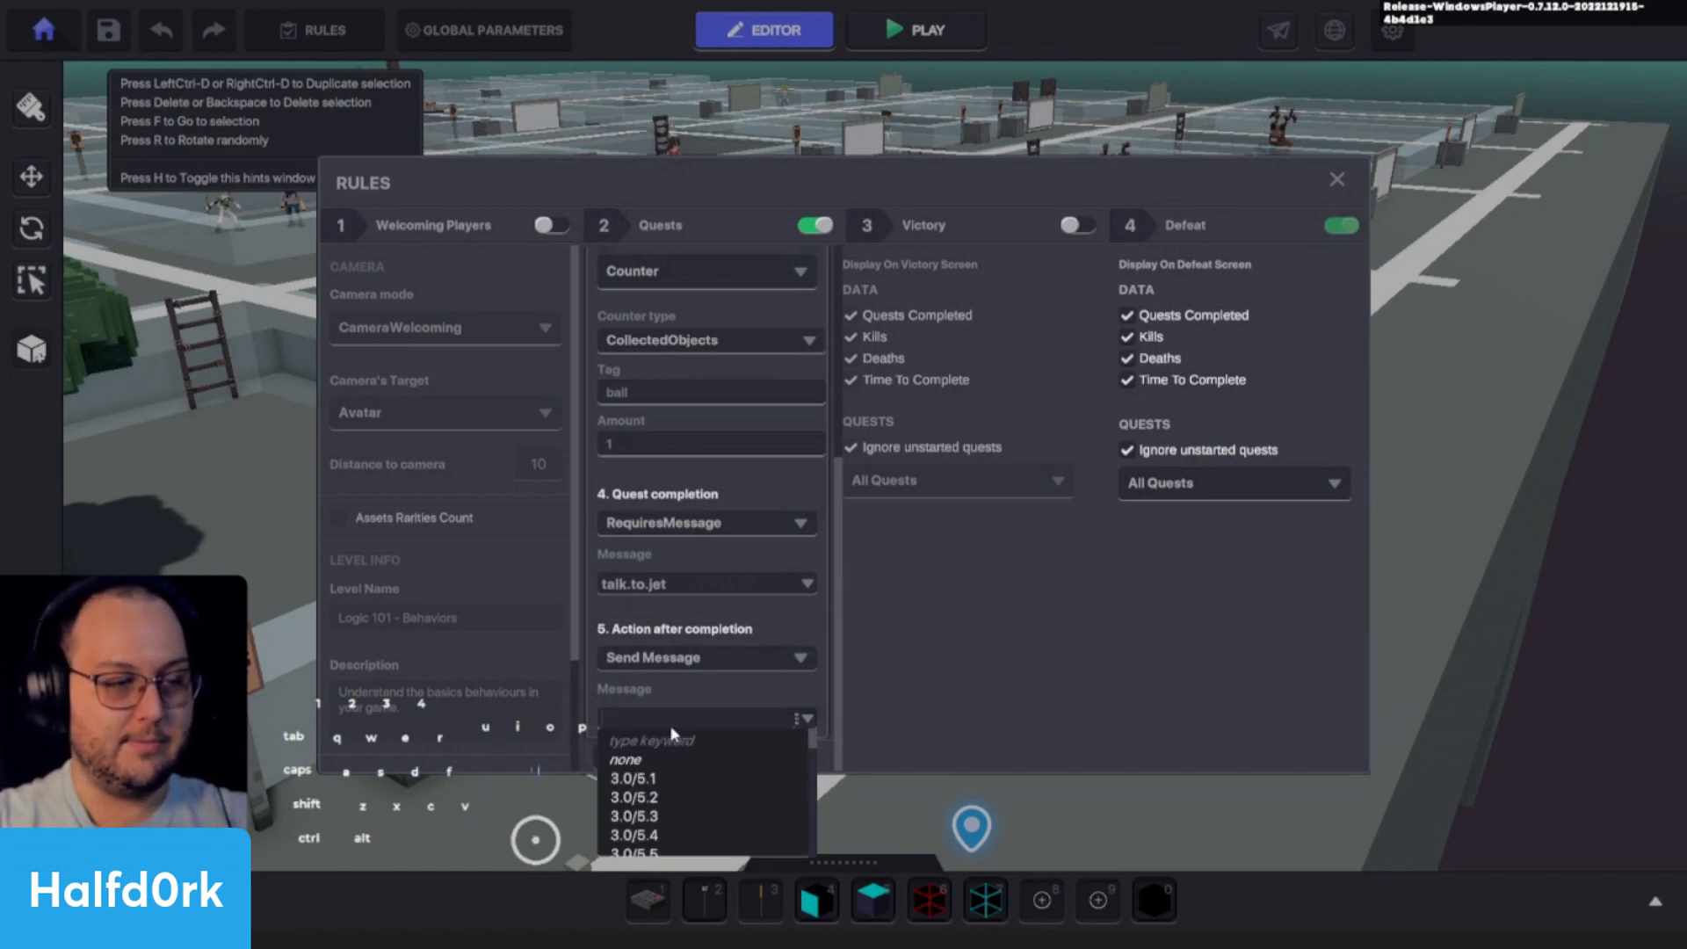
type("jet.quest.complete")
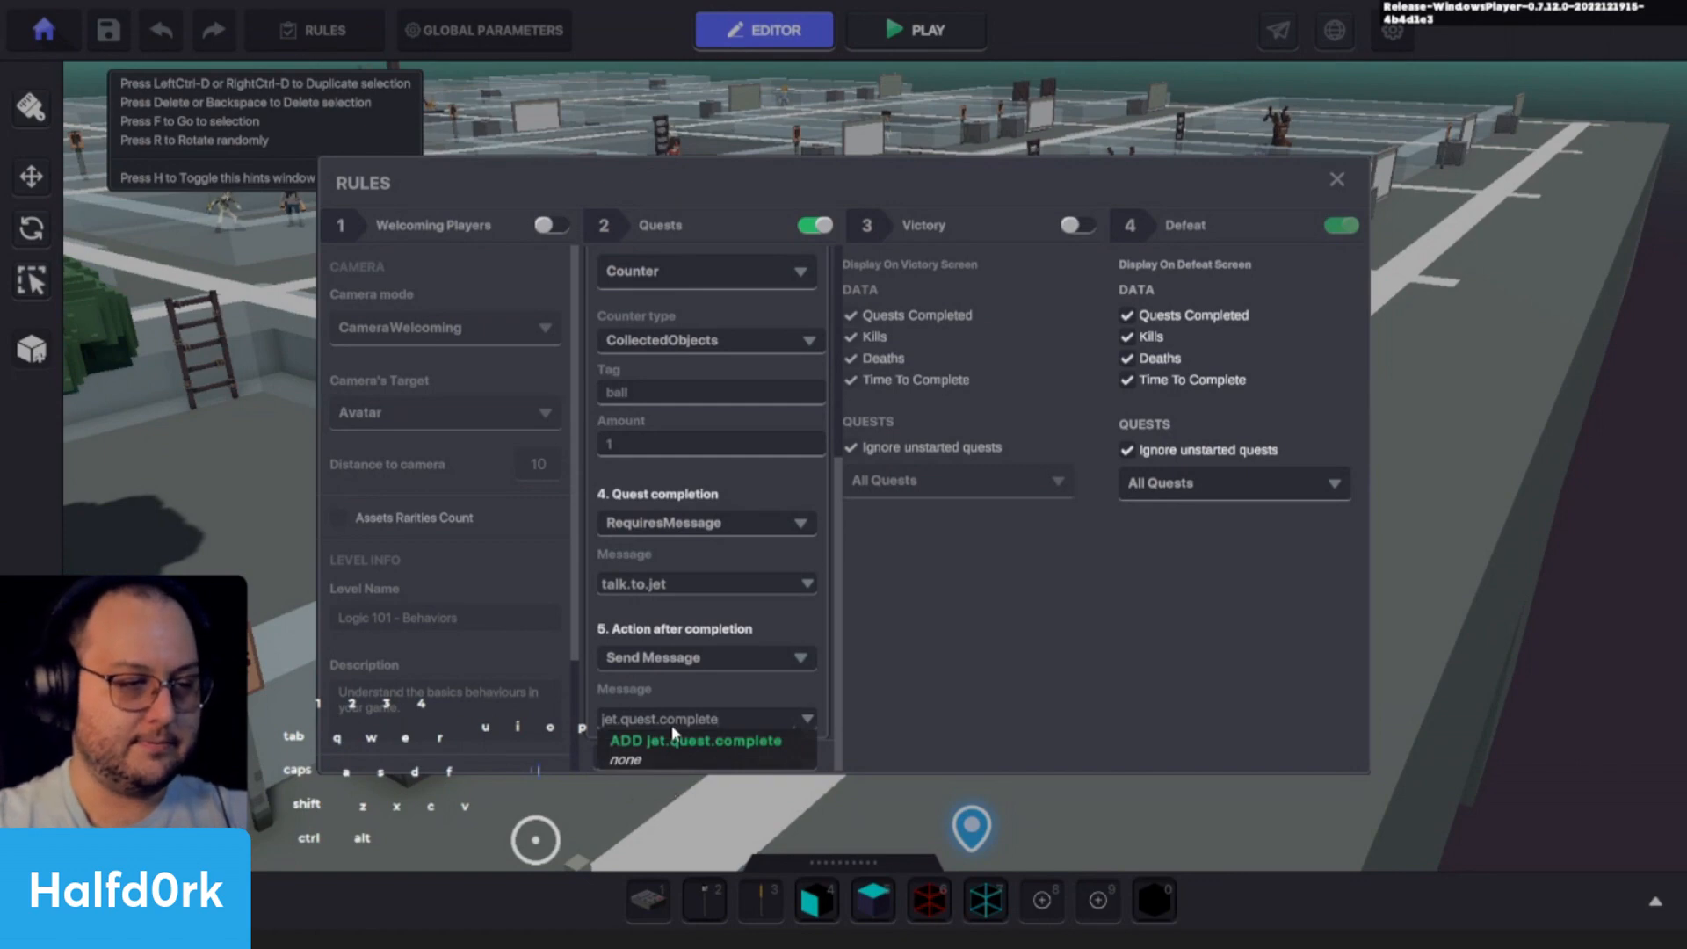
left_click(682, 738)
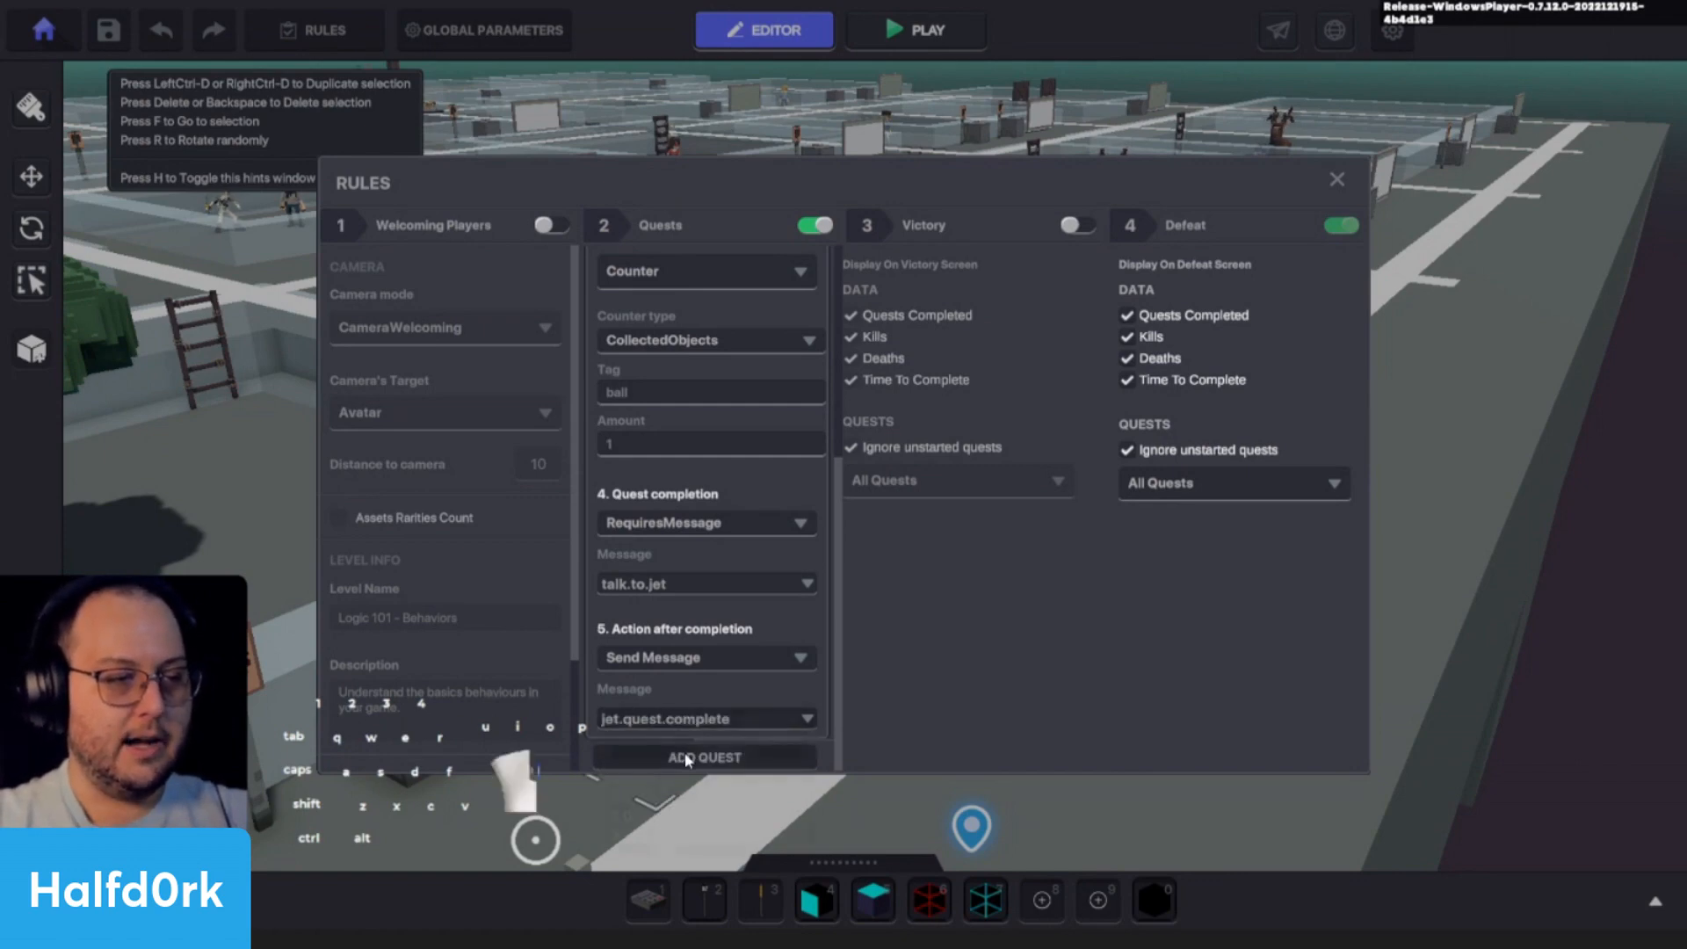
- Add a second quest to the rules and name it "Mary's Quest"
left_click(684, 755)
scroll(673, 525, "up", 3)
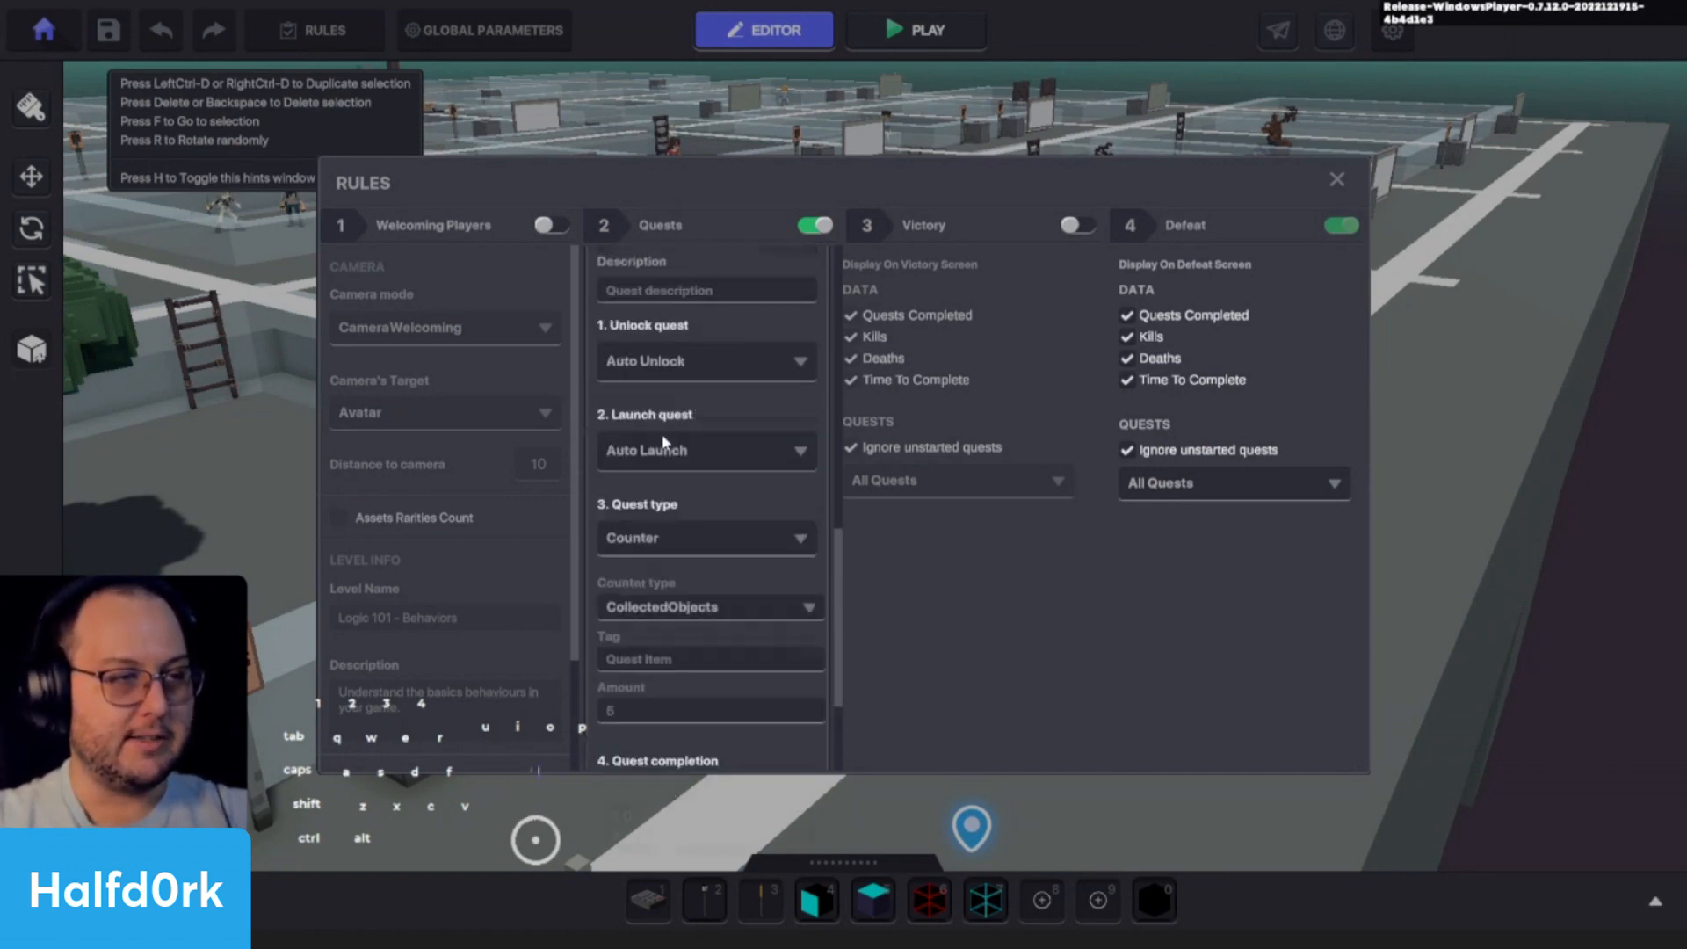
scroll(664, 441, "up", 2)
left_click(702, 321)
type("Ma")
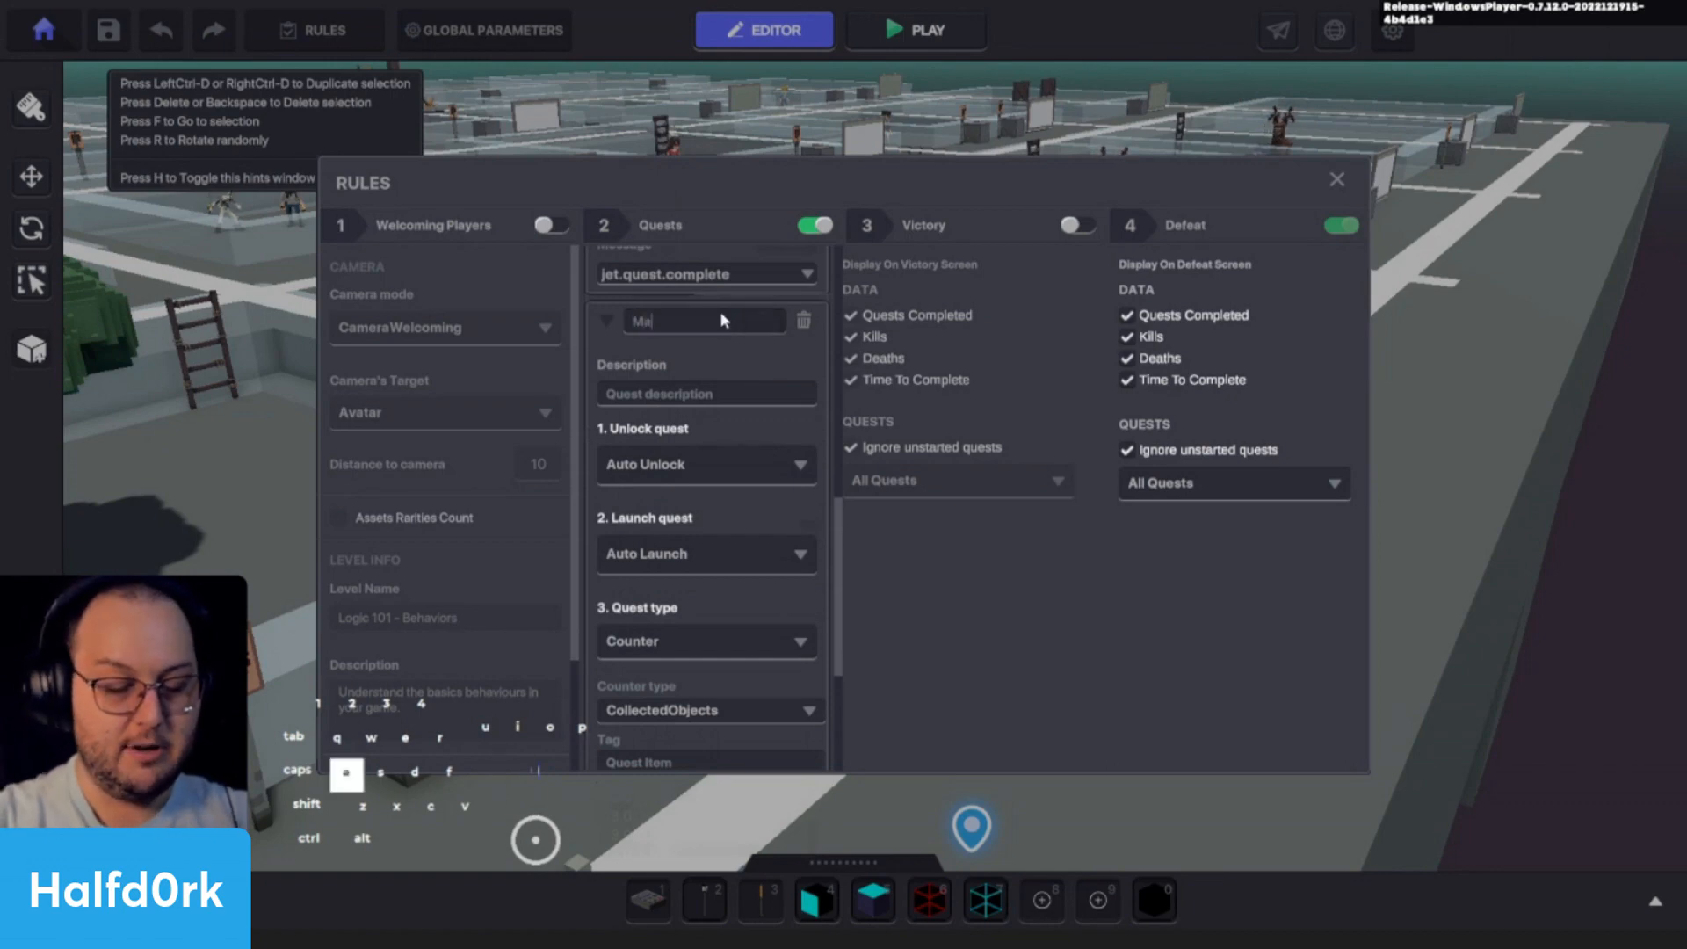
type("ry's Quest")
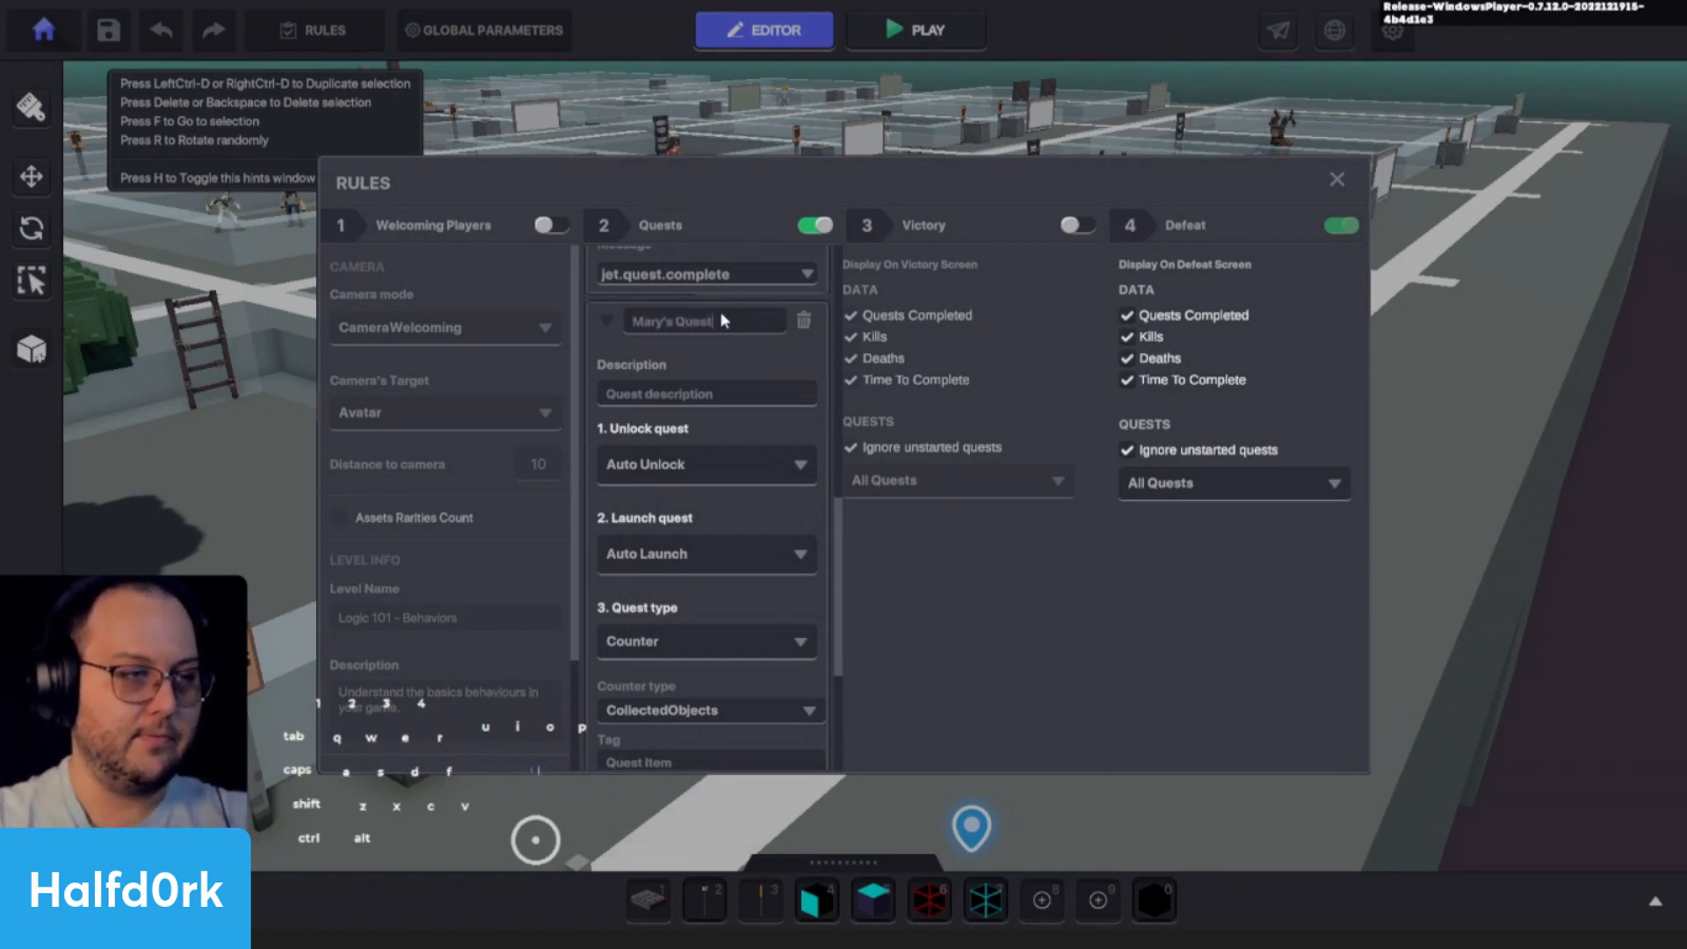
- Set Mary's Quest to unlock through Requires Message with the message jet.quest.complete
left_click(685, 452)
left_click(653, 523)
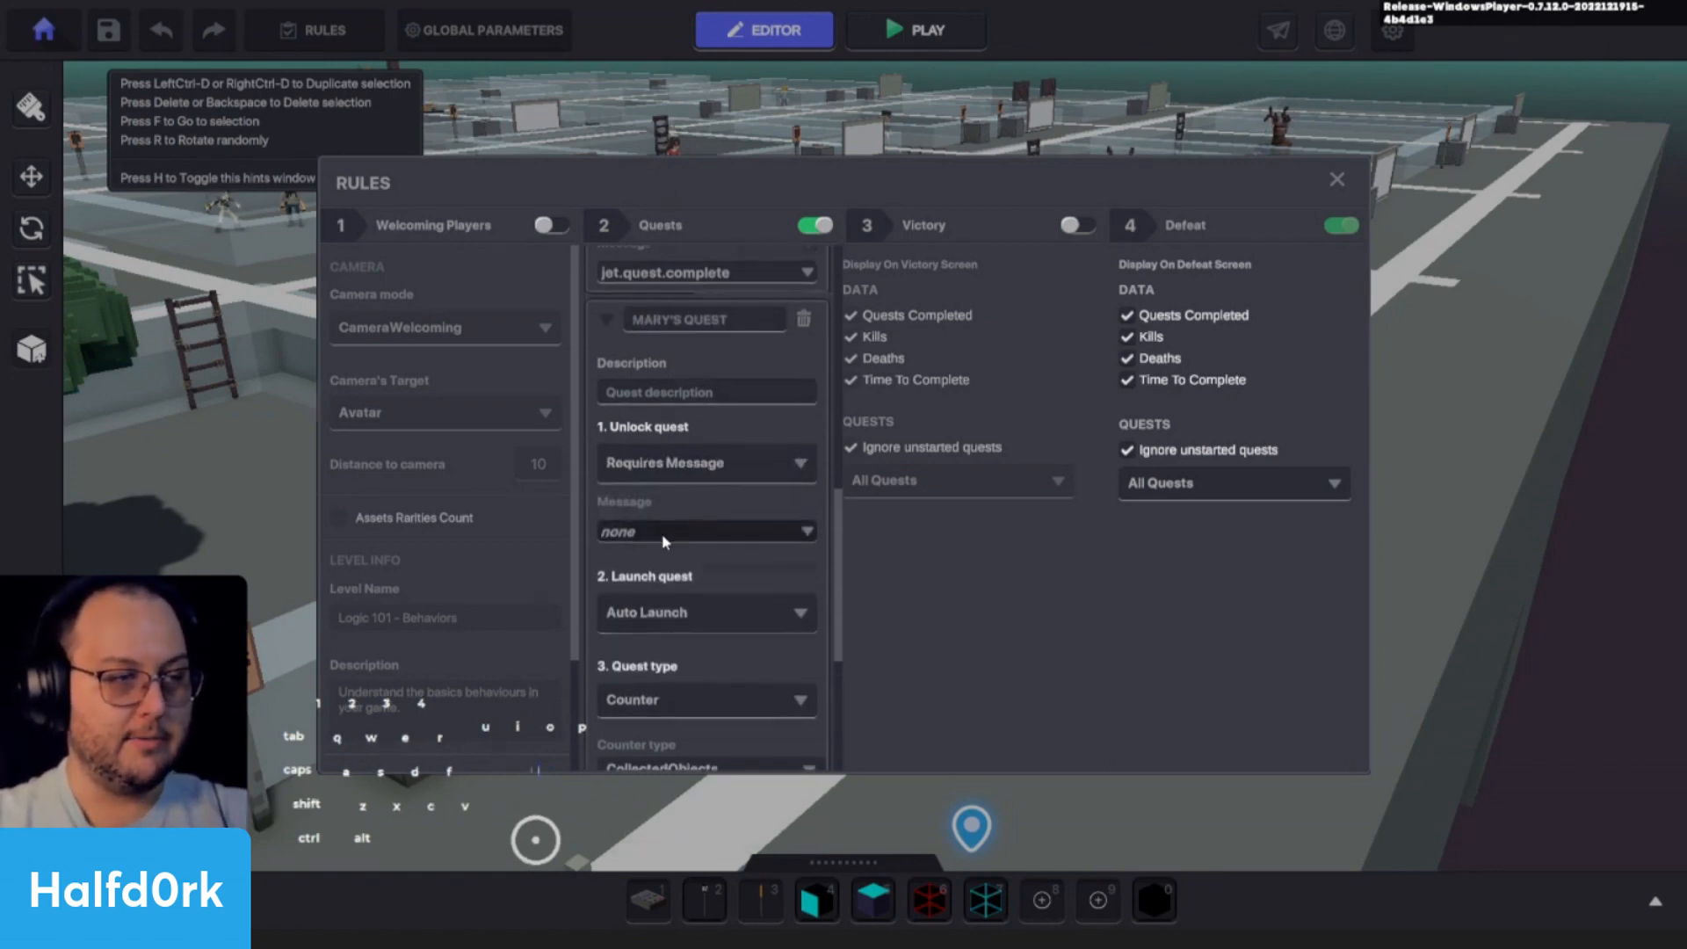
left_click(667, 530)
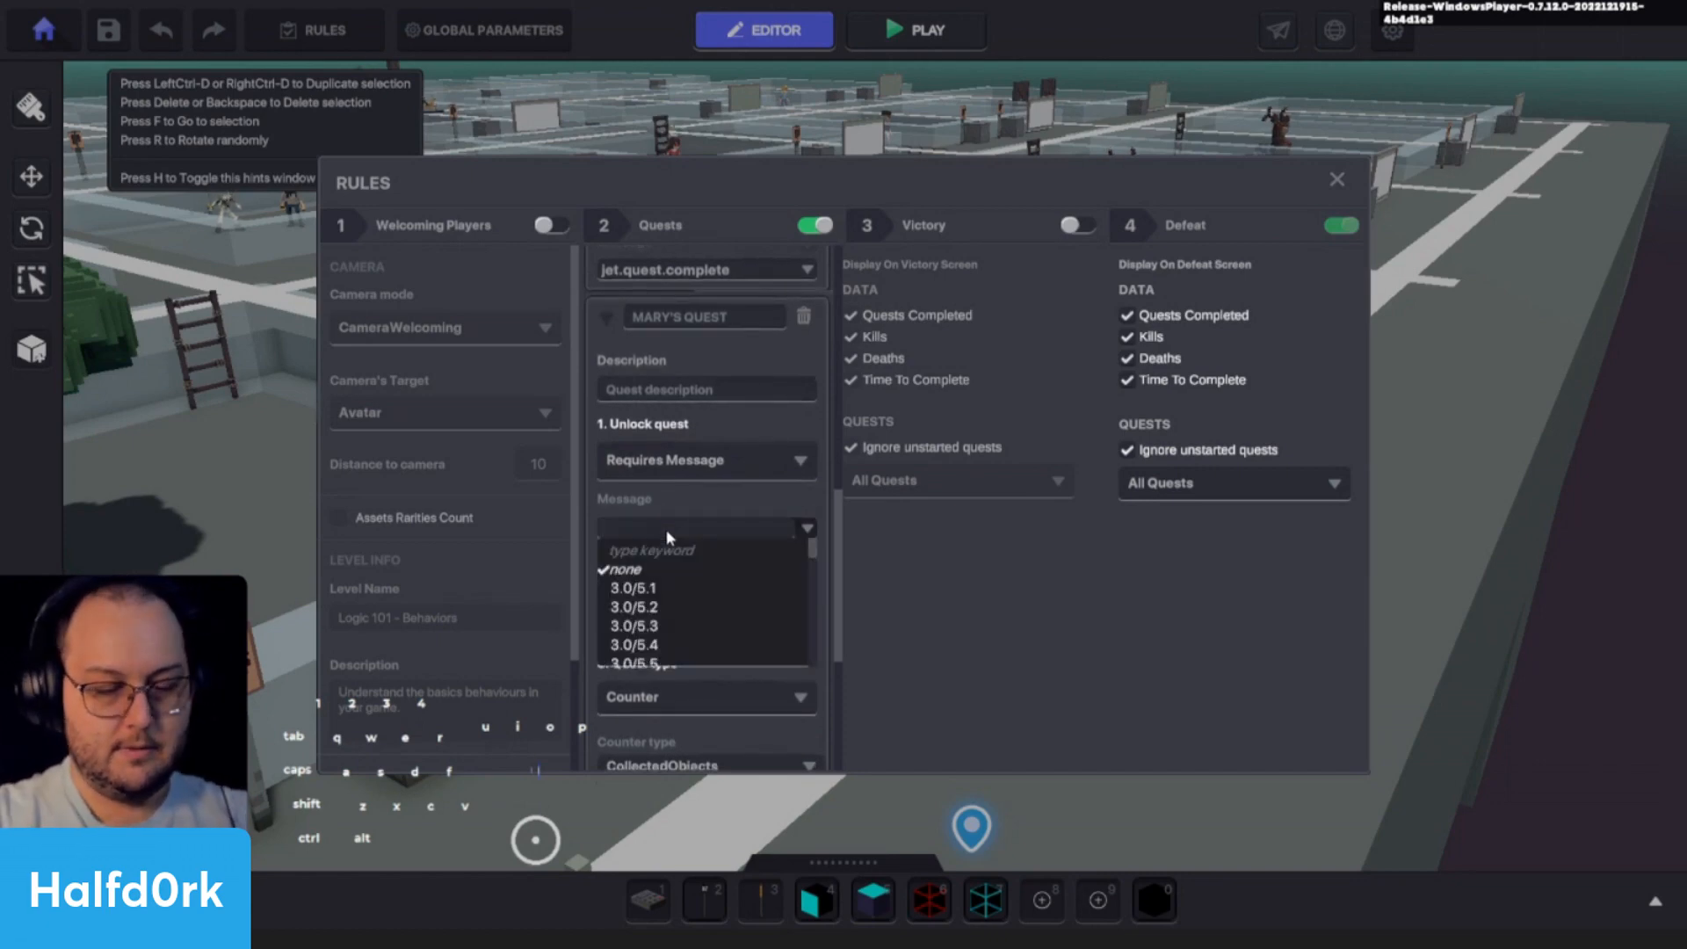
type("jet.ques")
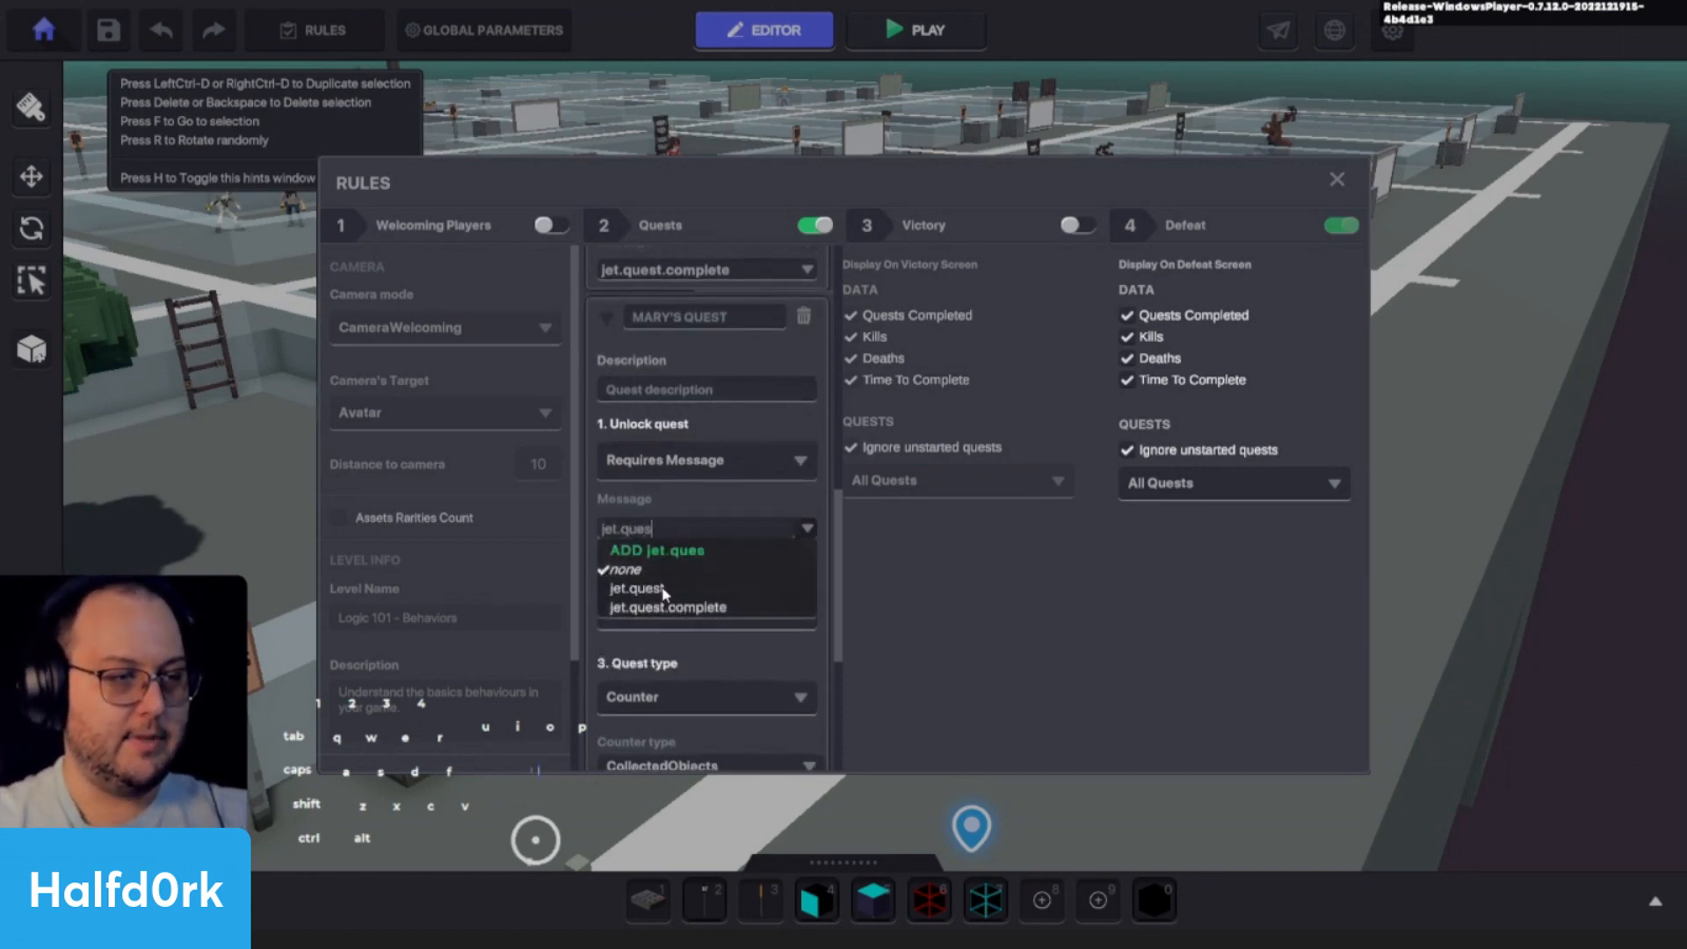
left_click(659, 607)
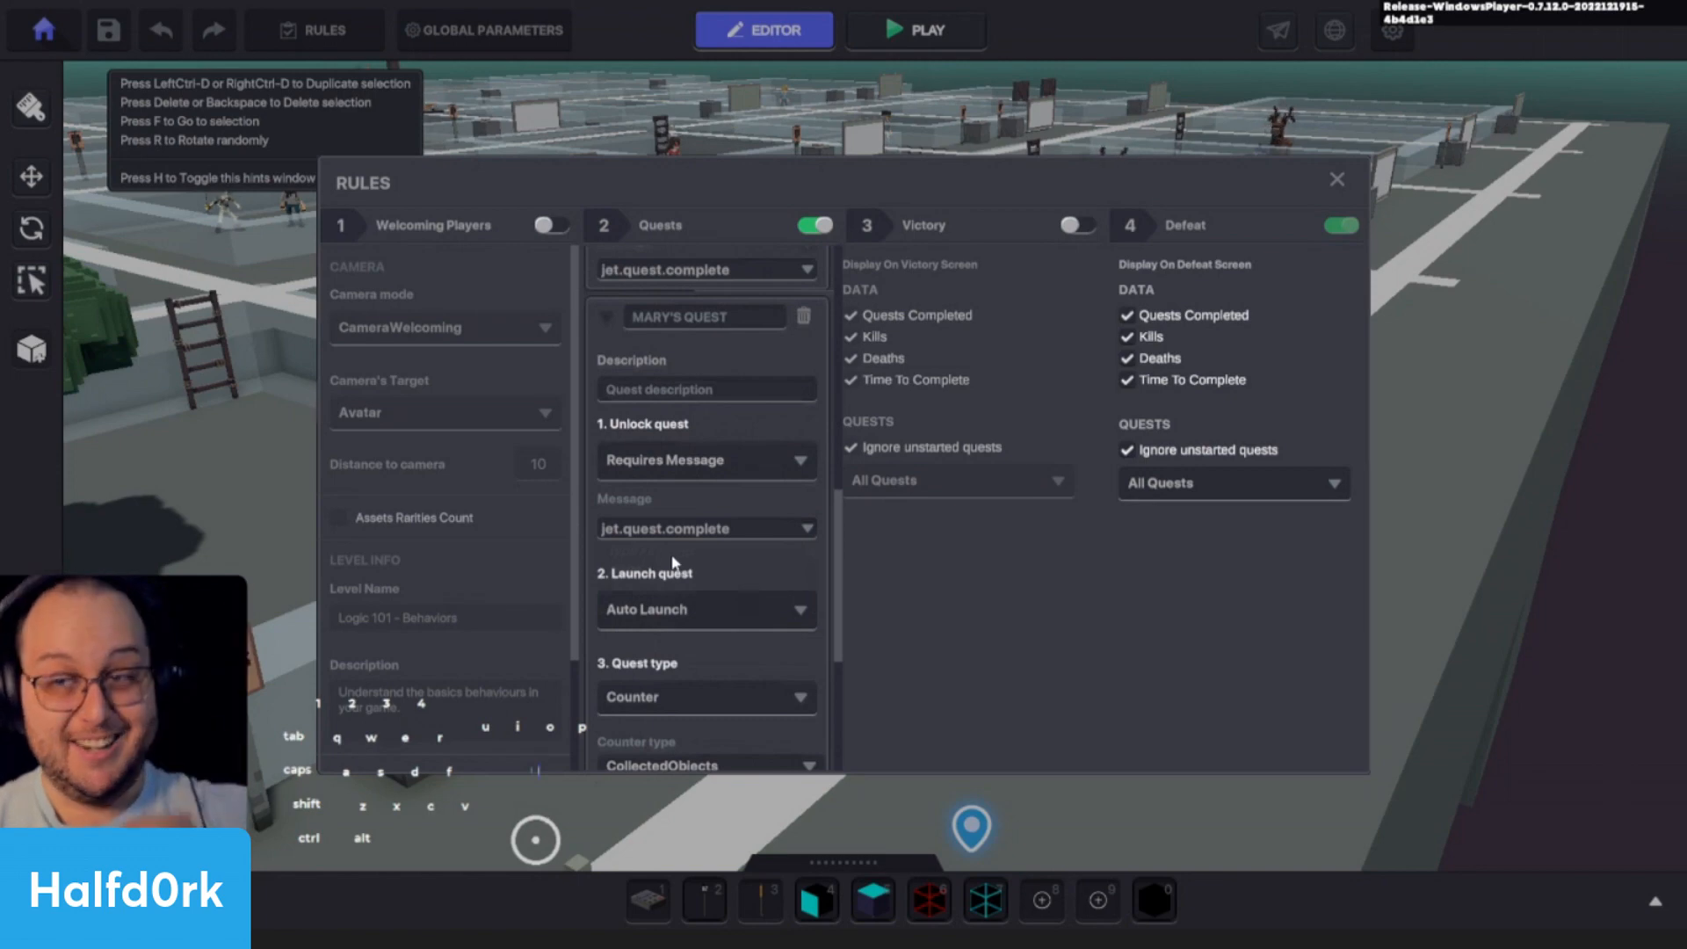
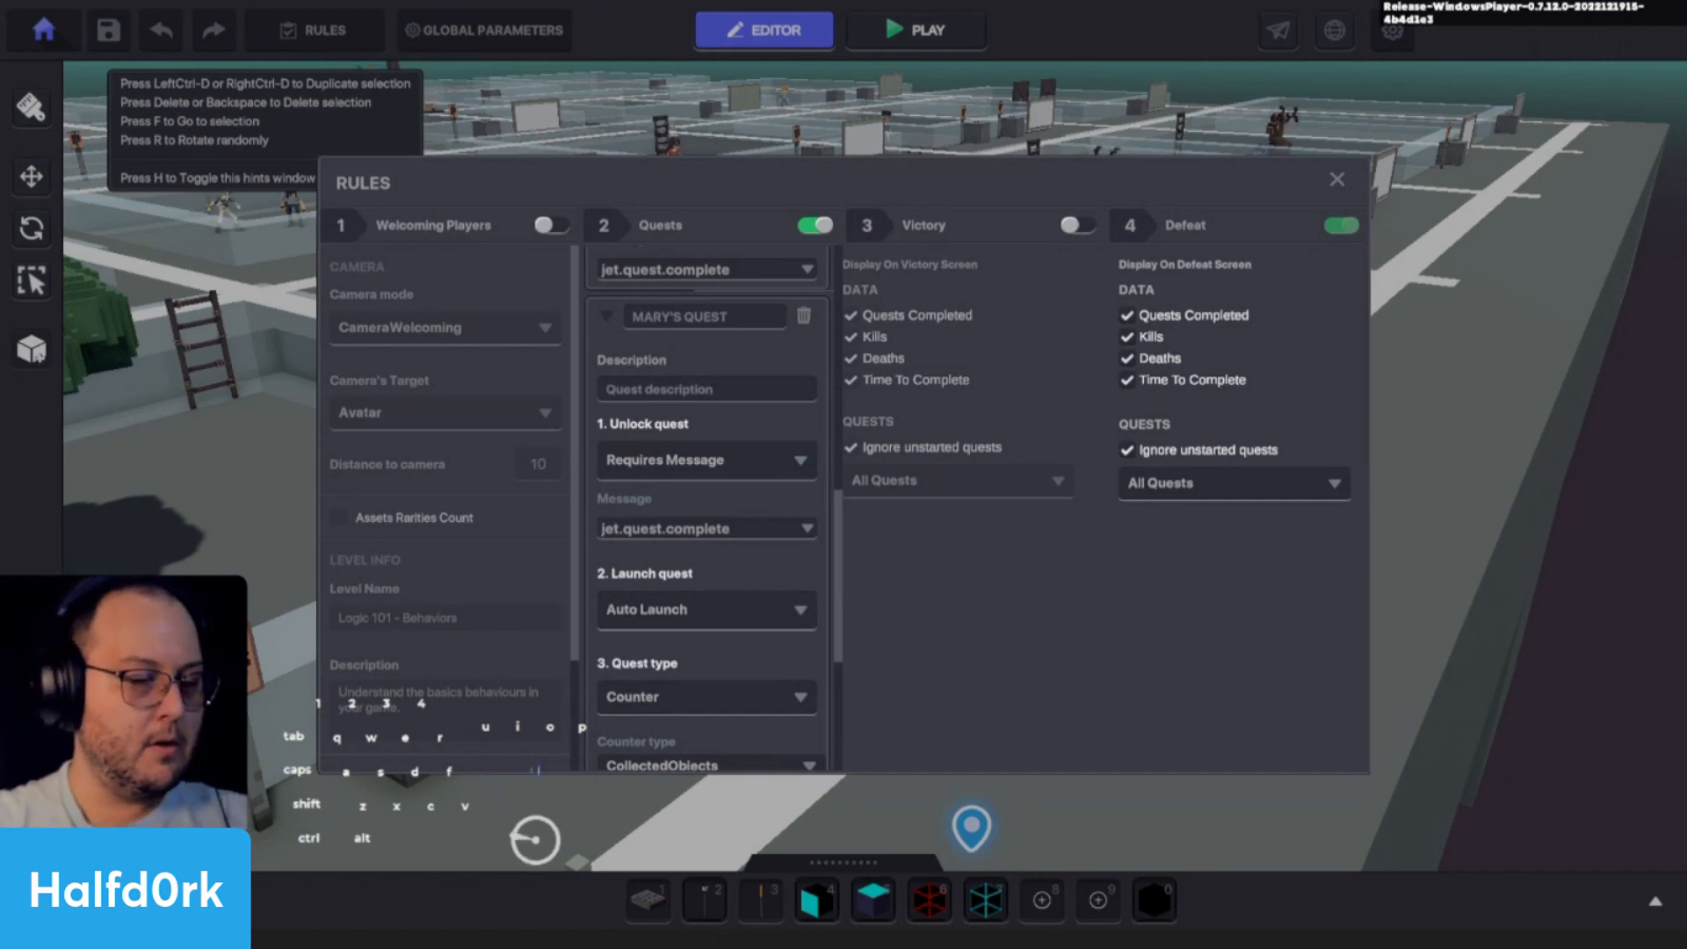
- Collapse the Mary's Quest entry, review Jet's Quest completion settings and close the game rules
scroll(715, 489, "up", 4)
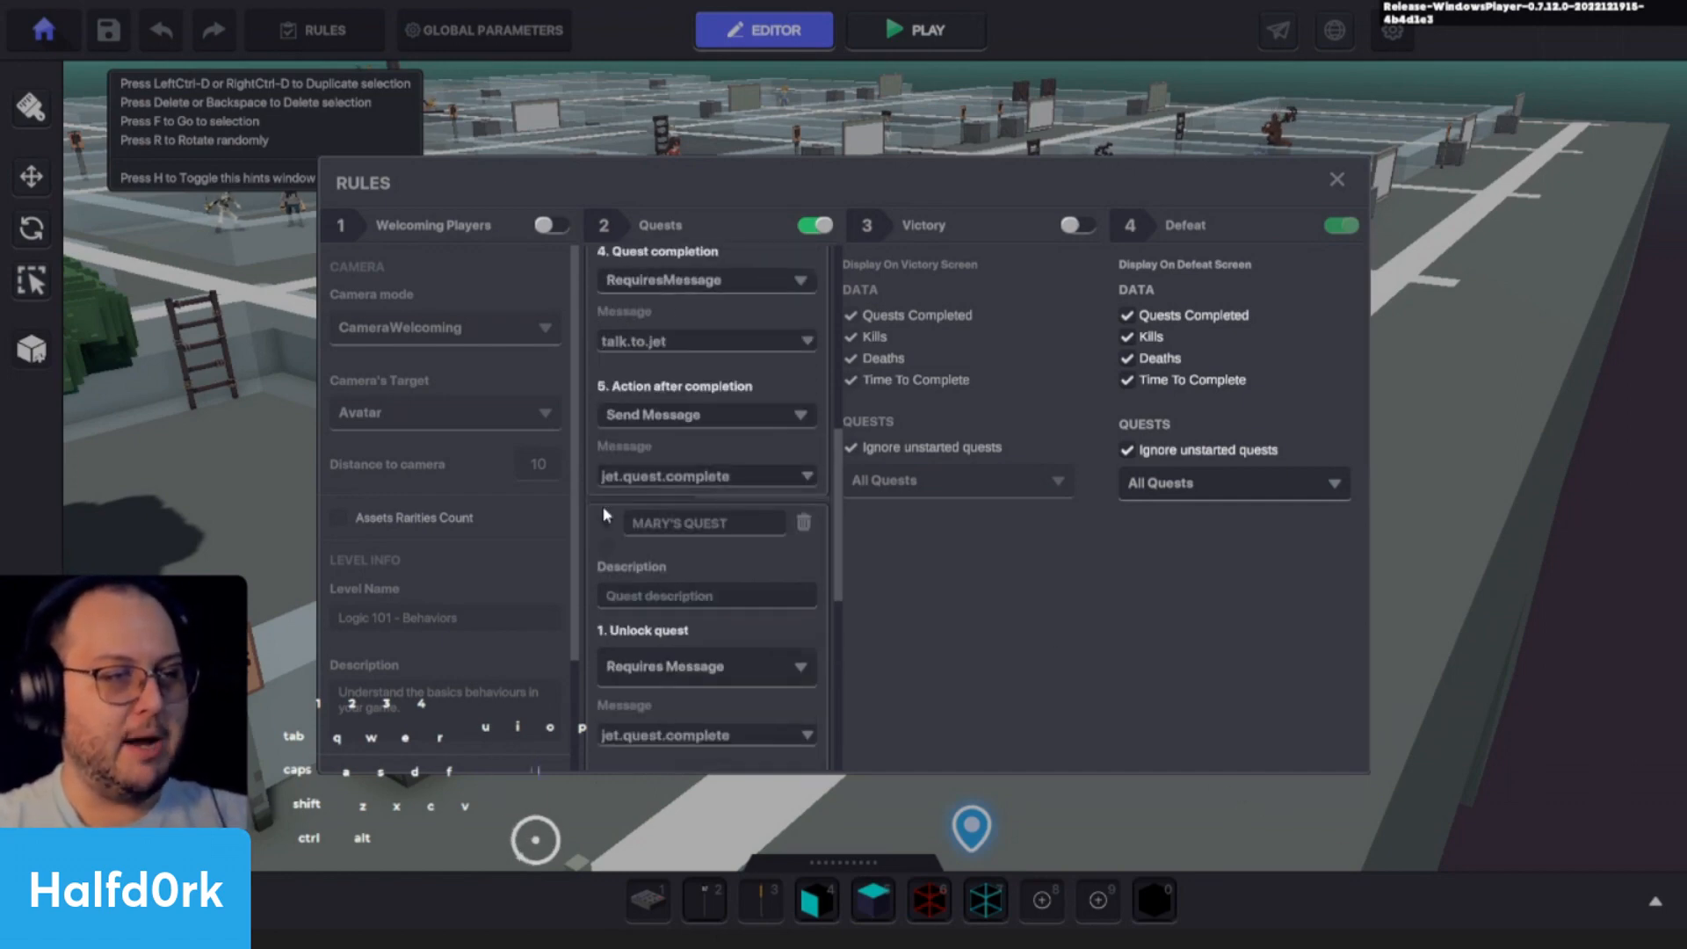
left_click(597, 525)
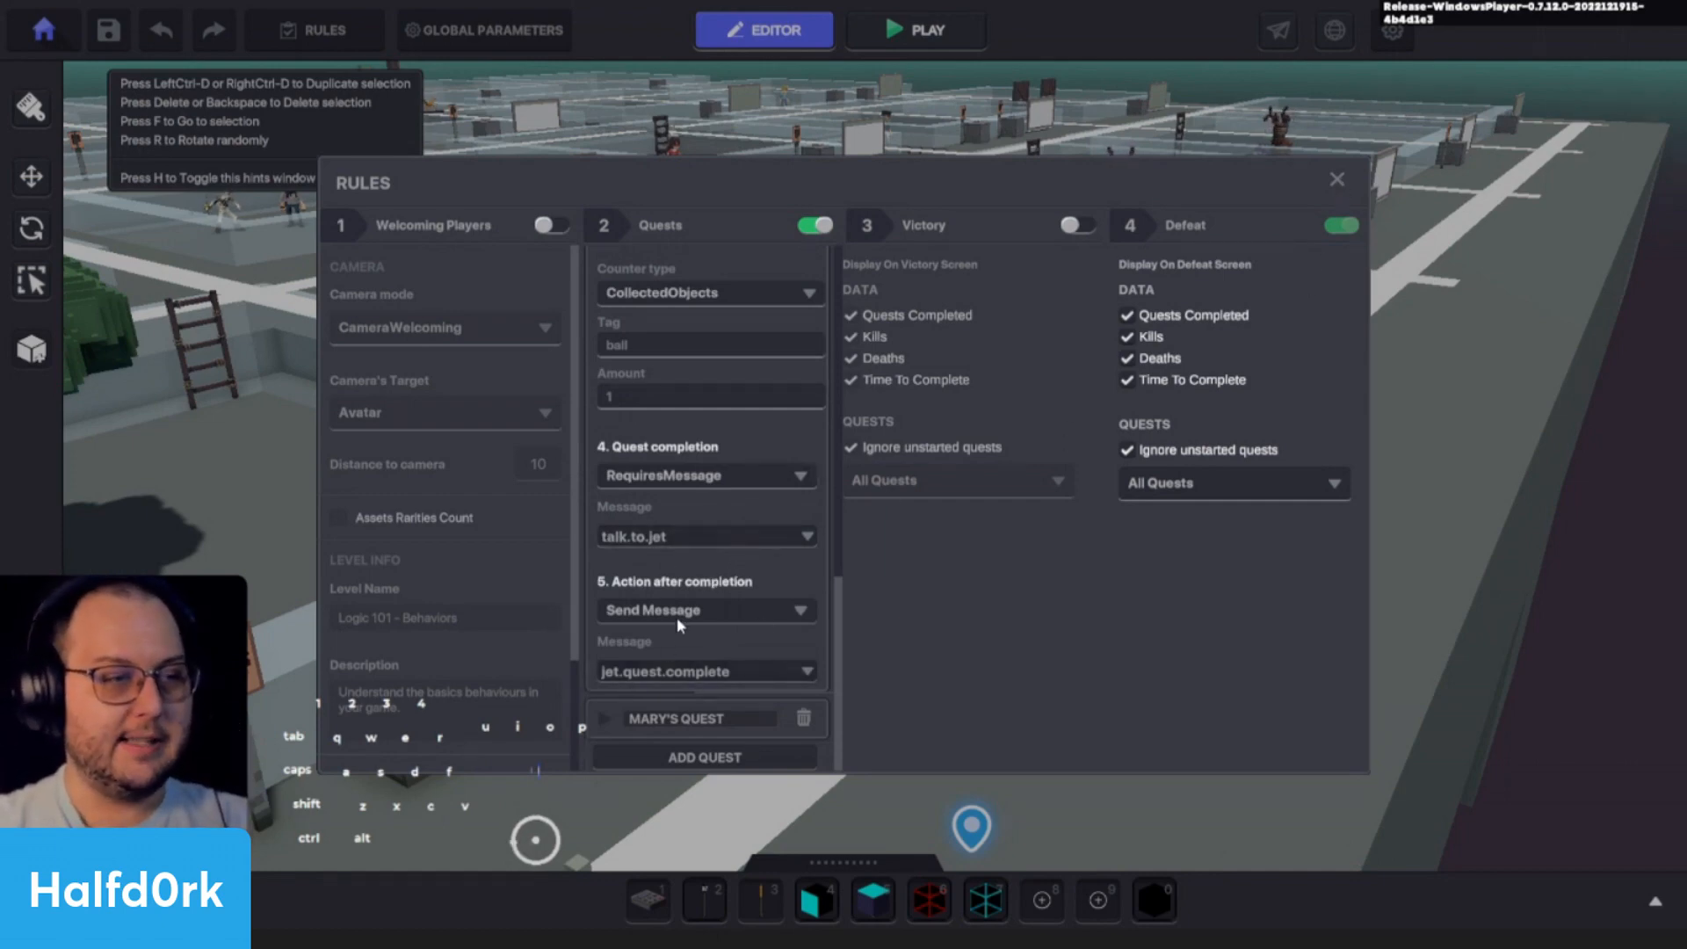
left_click(1340, 183)
- Start a playtest, talk to Jet and offer to help him find the soccer ball
key("ctrl+p")
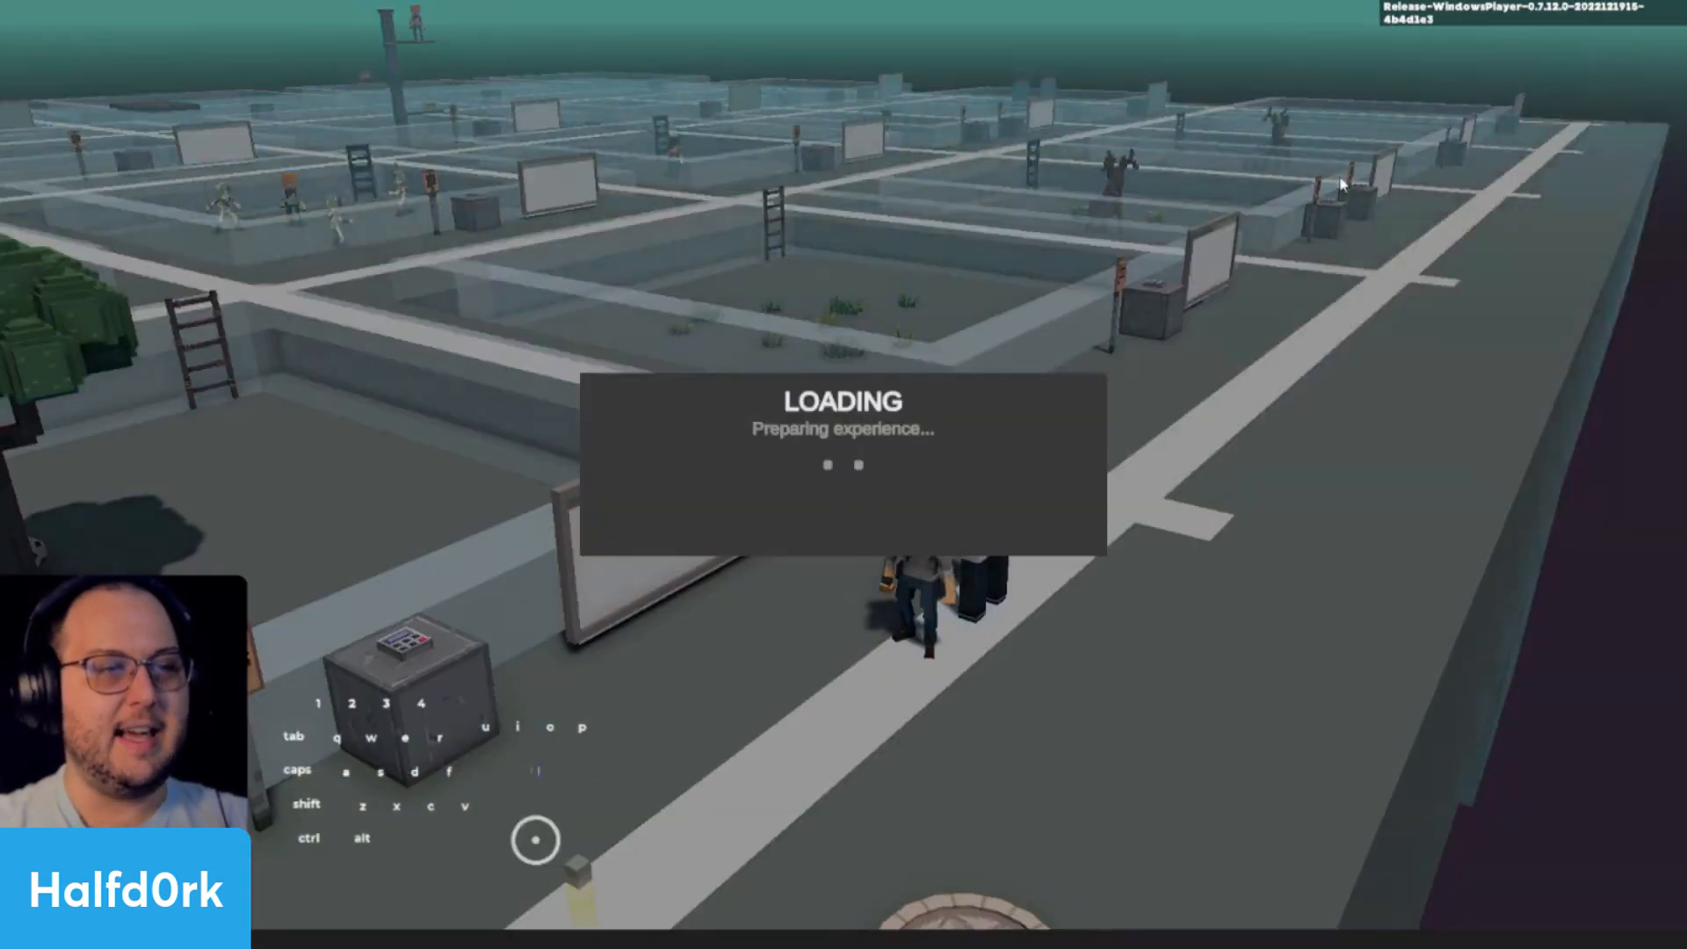
key("w")
key("e")
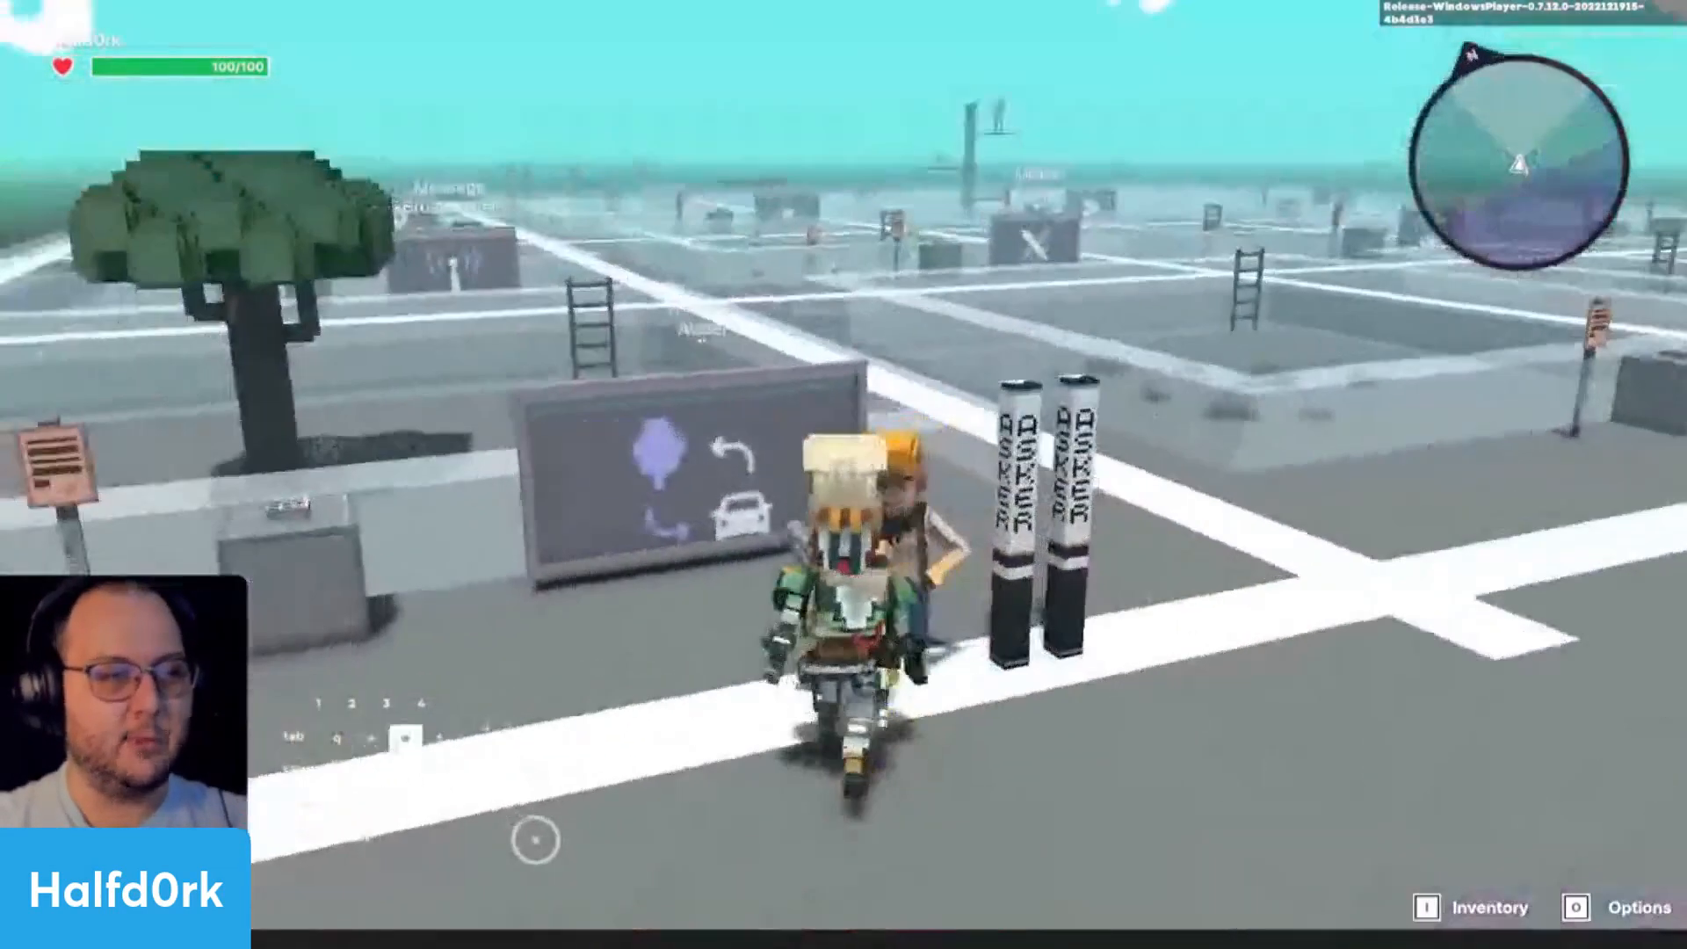
key("e")
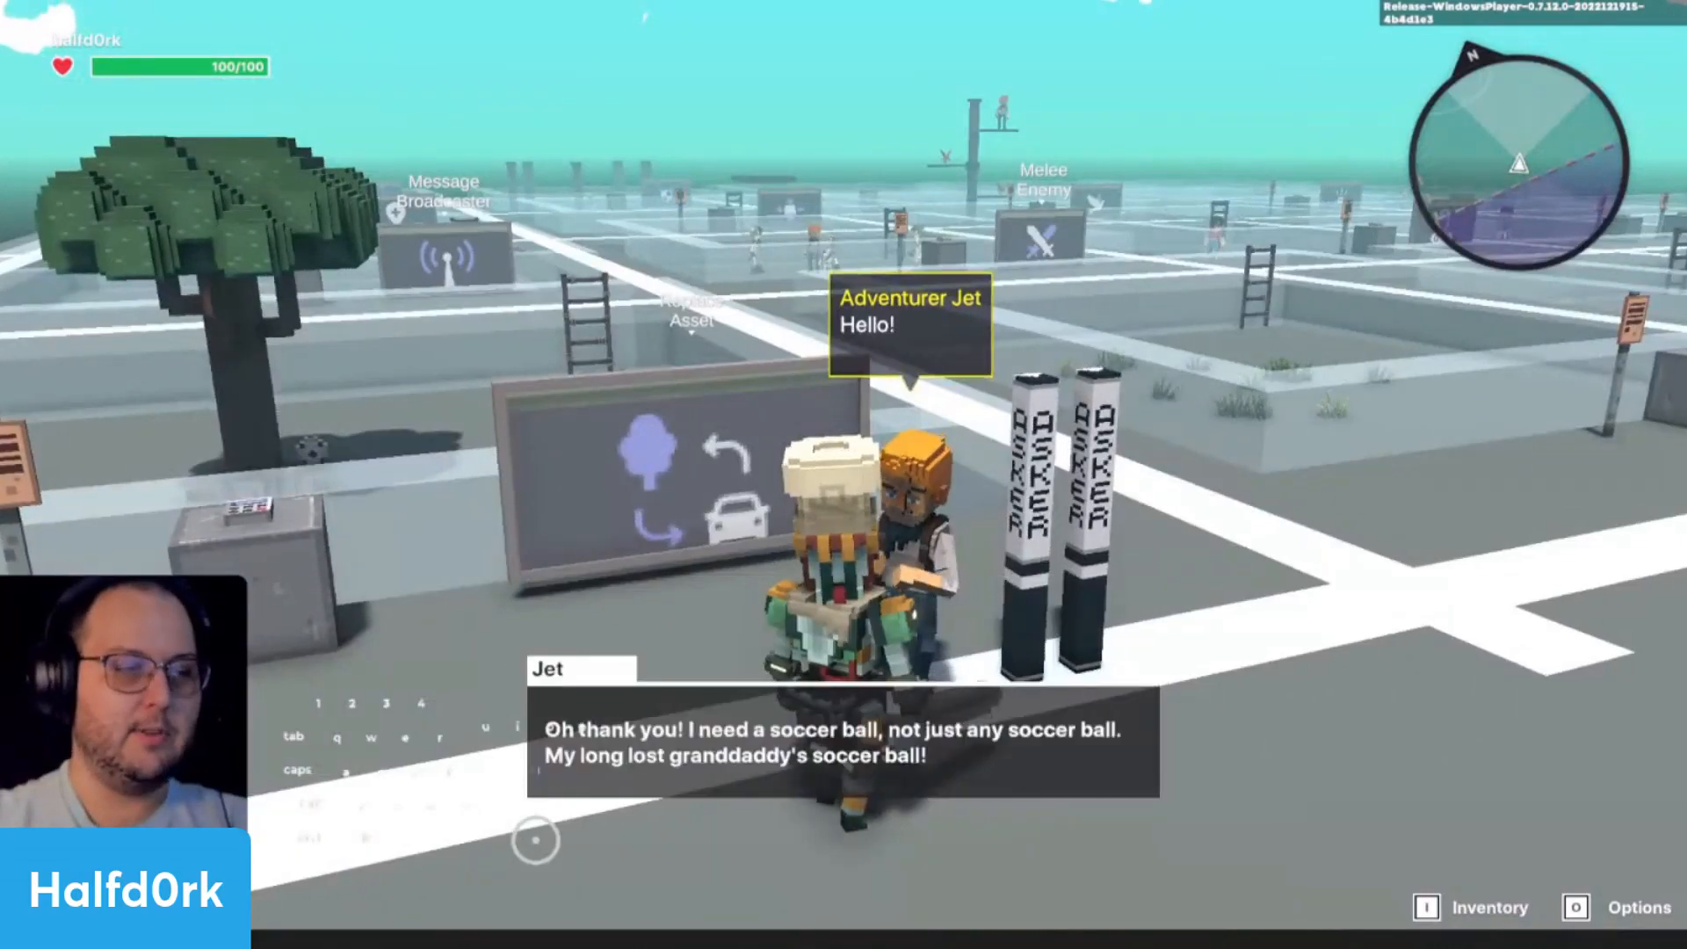
key("e")
- Run to the tree in the pit behind the sign and collect the soccer ball
key("a")
key("w")
key("space")
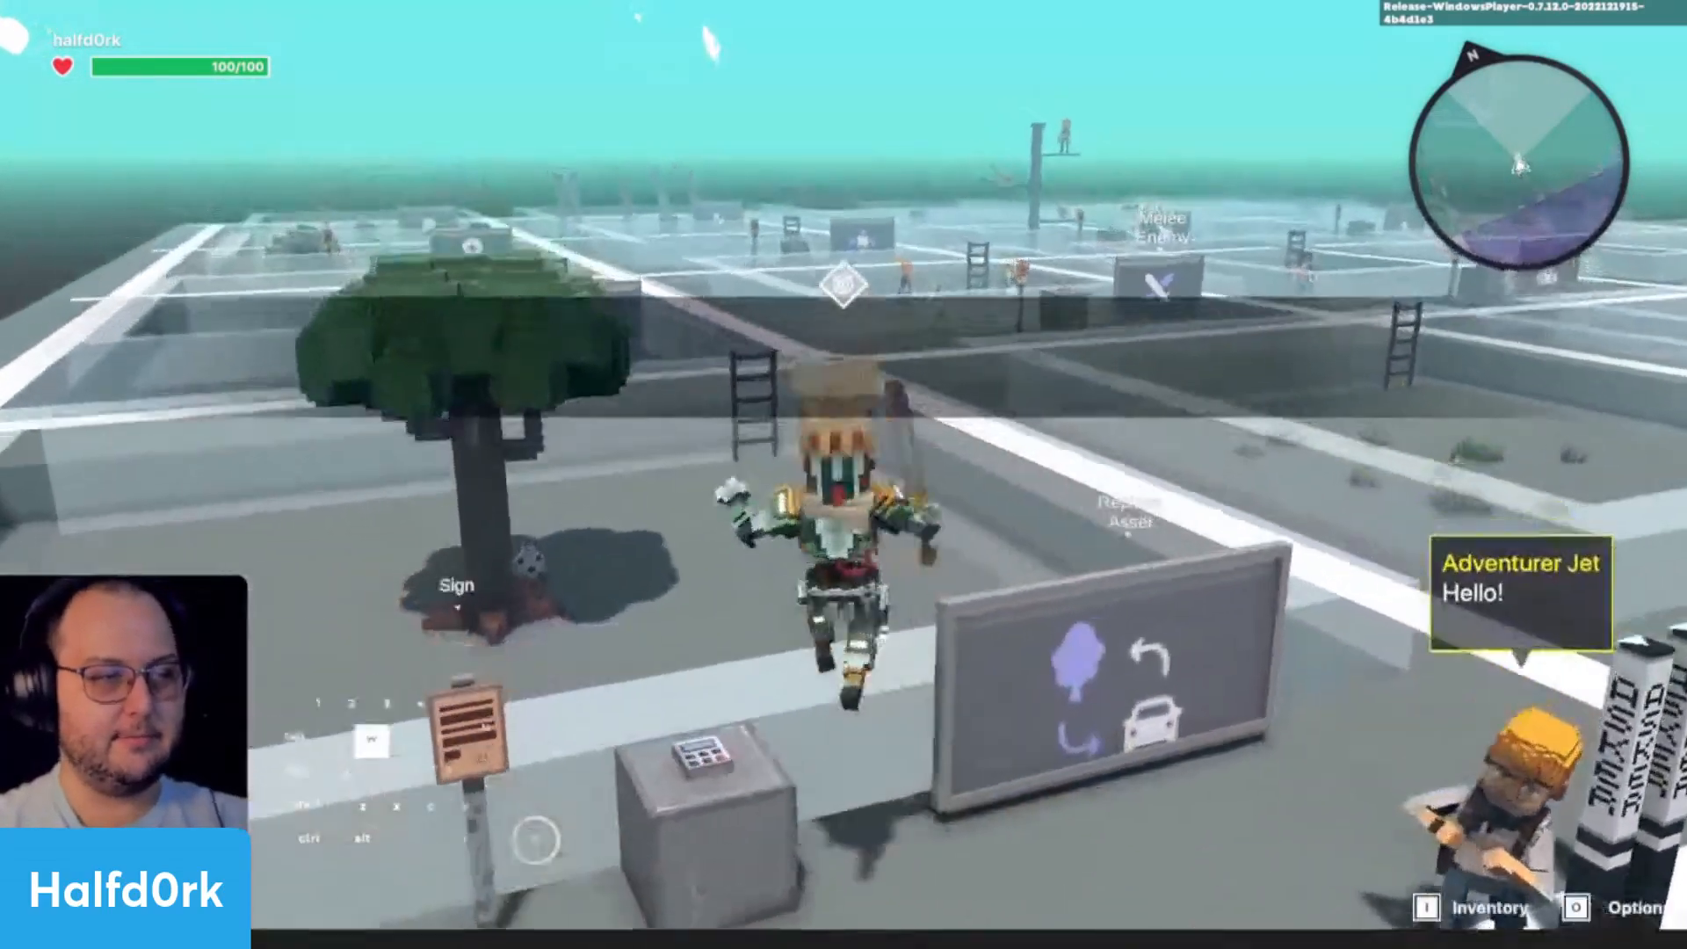
key("d")
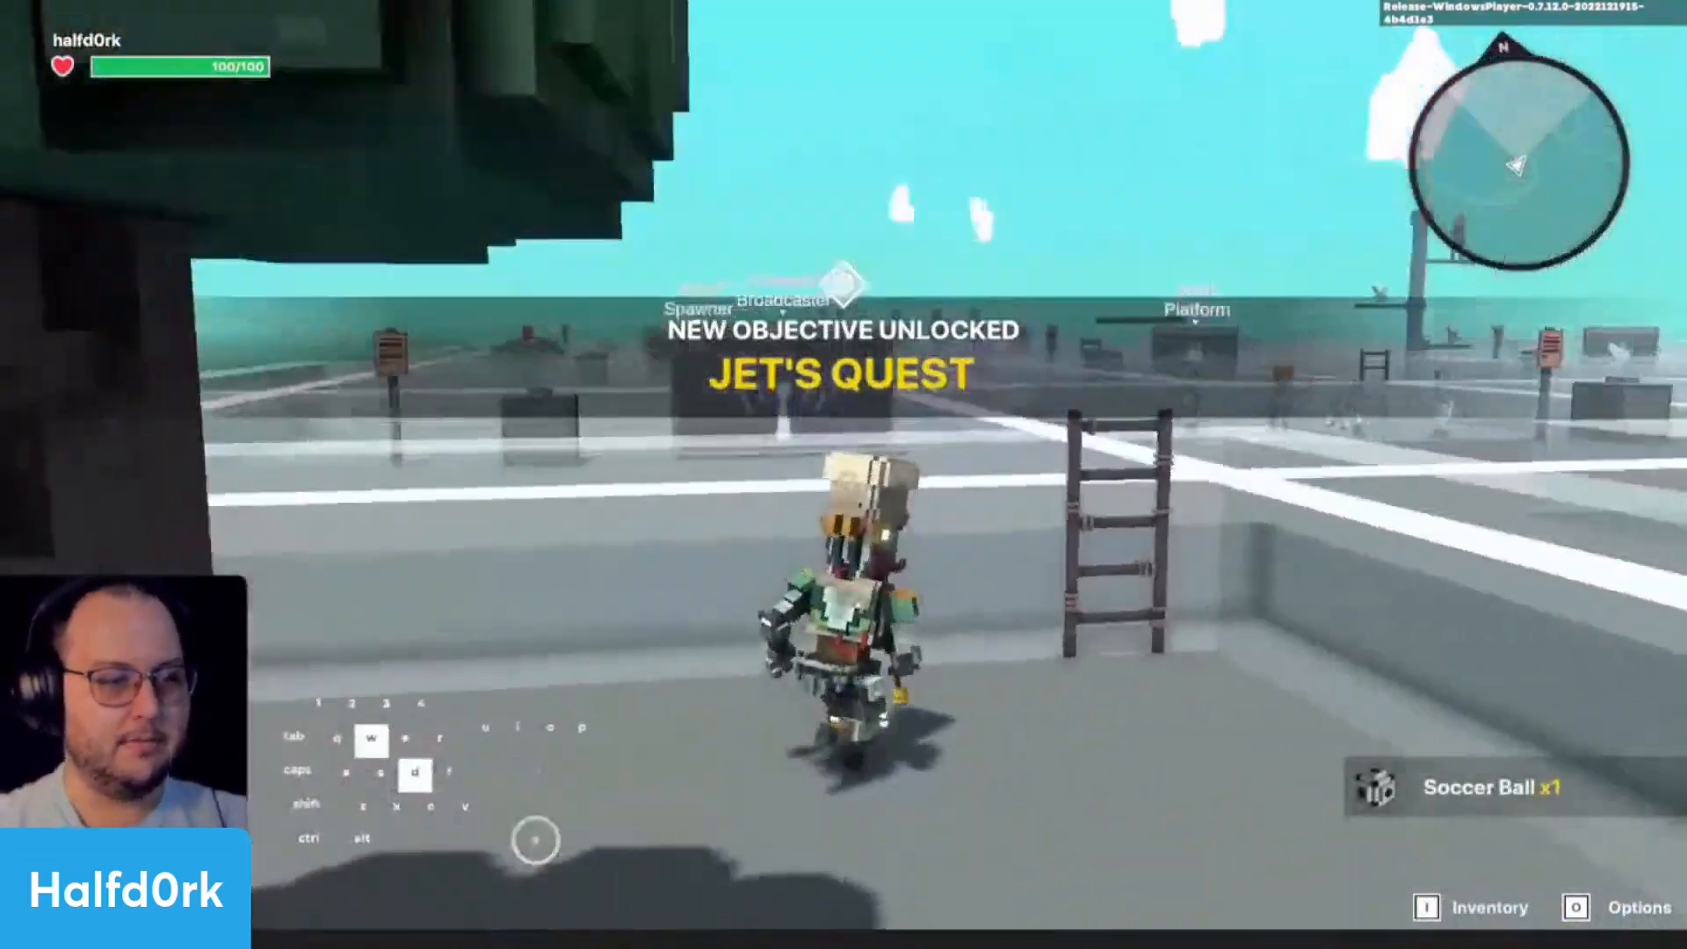
- Climb out of the pit, bring the soccer ball back to Jet and end the playtest
key("space")
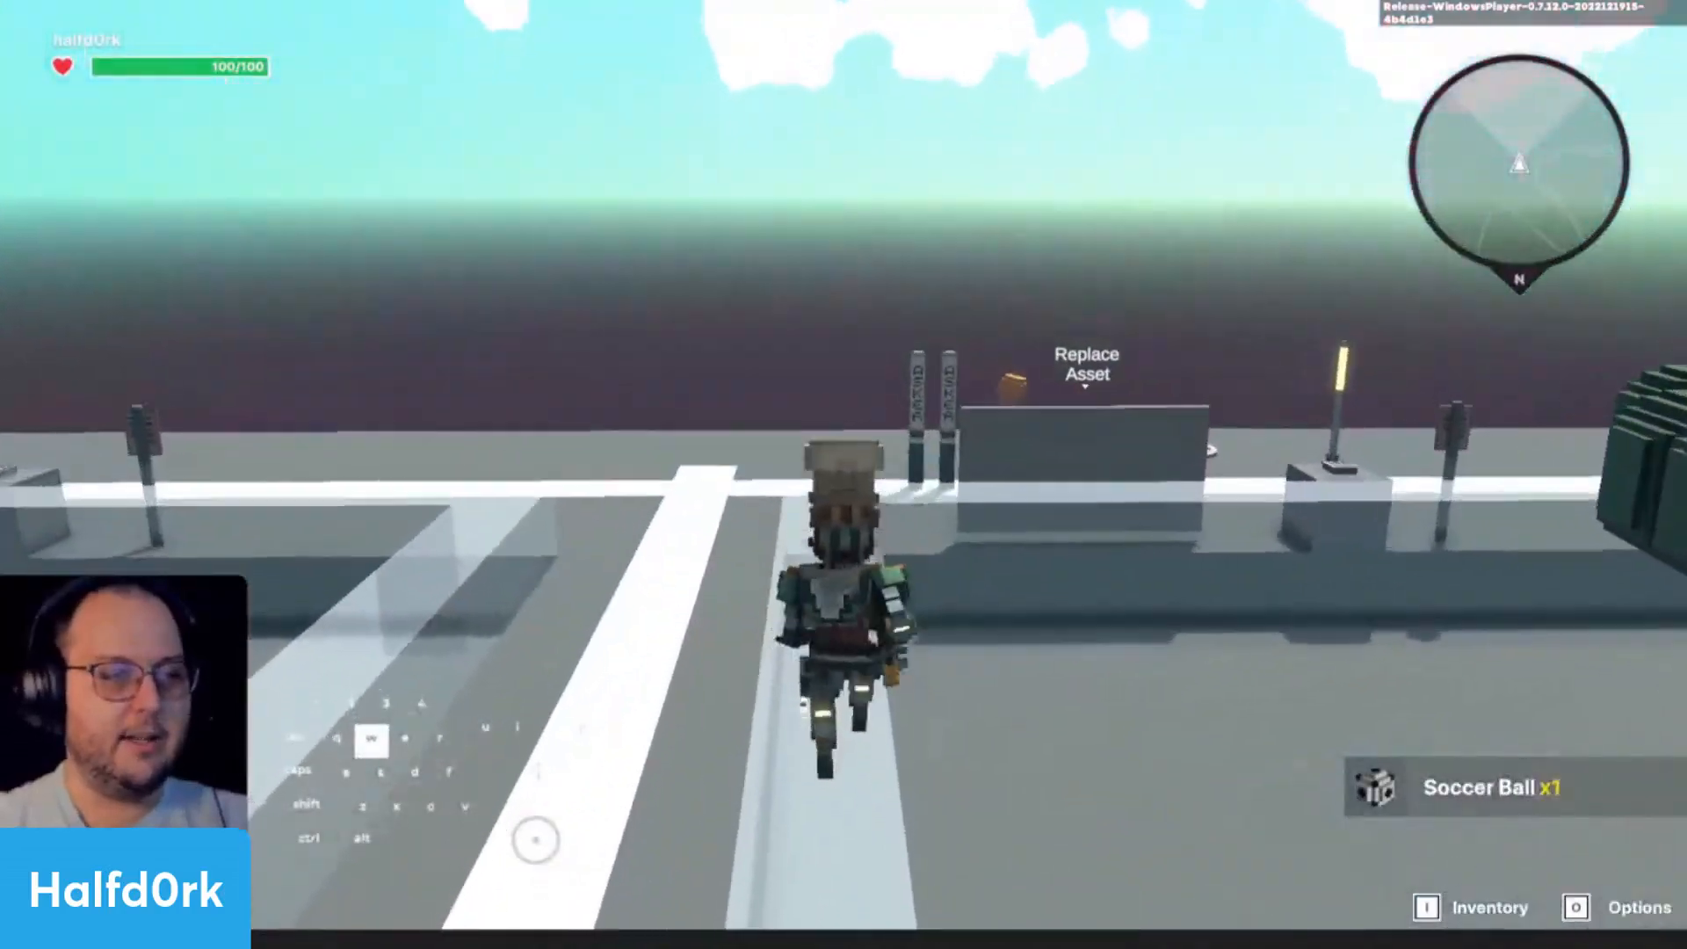
key("space")
key("d")
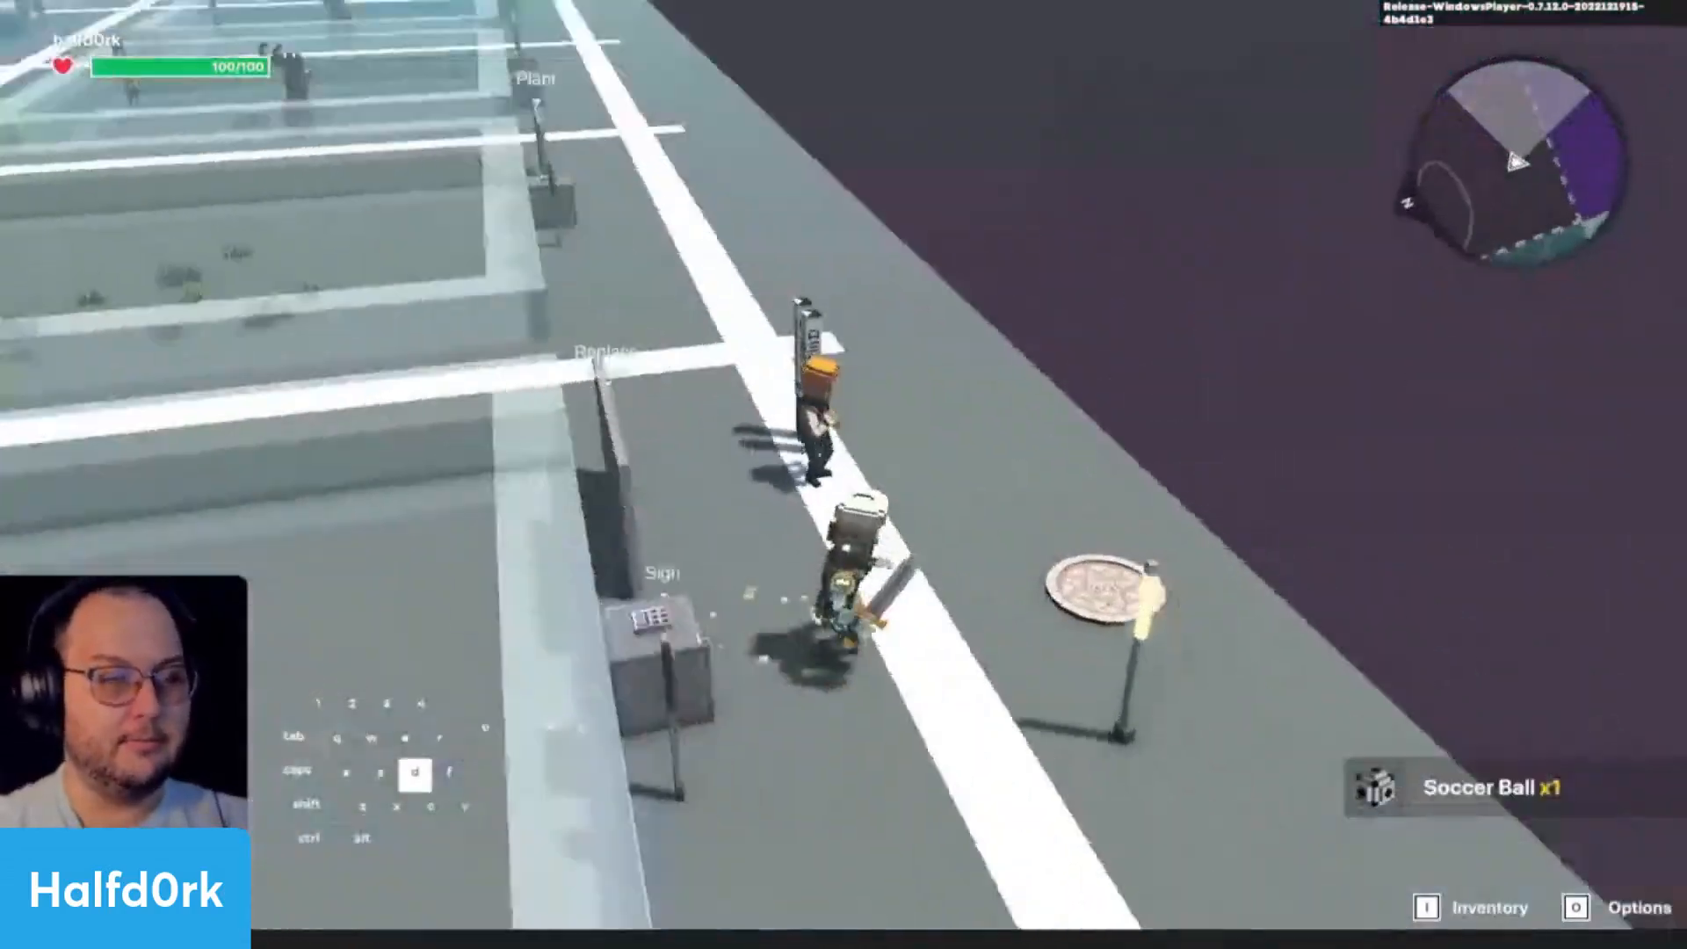
key("q")
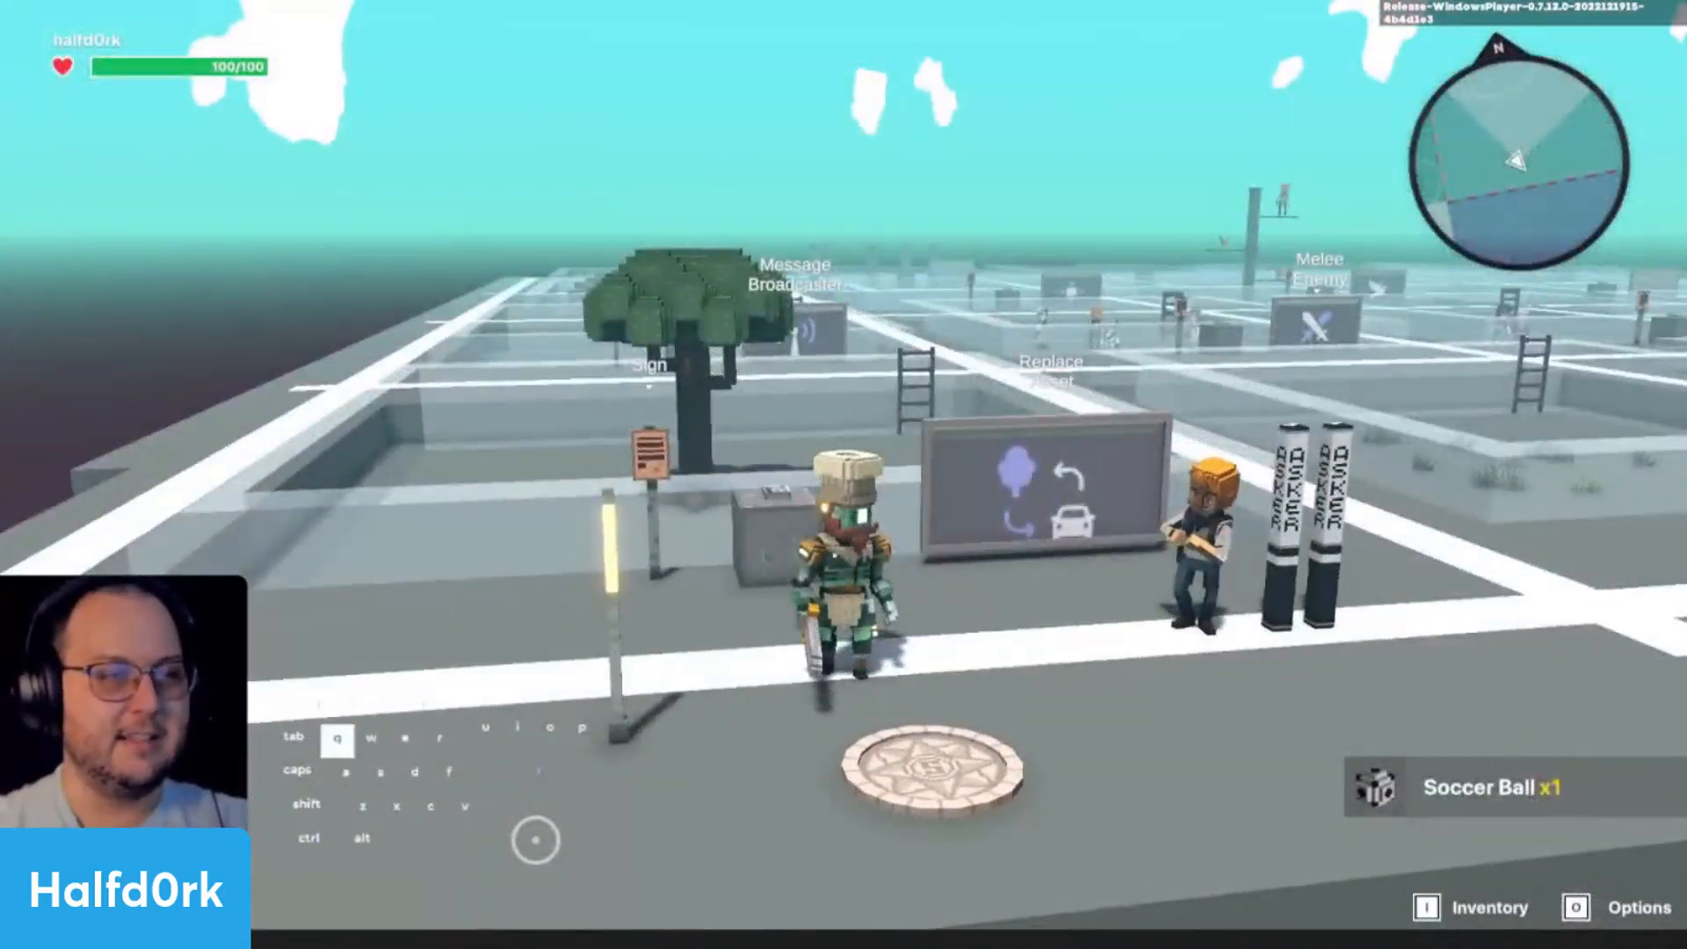
key("d")
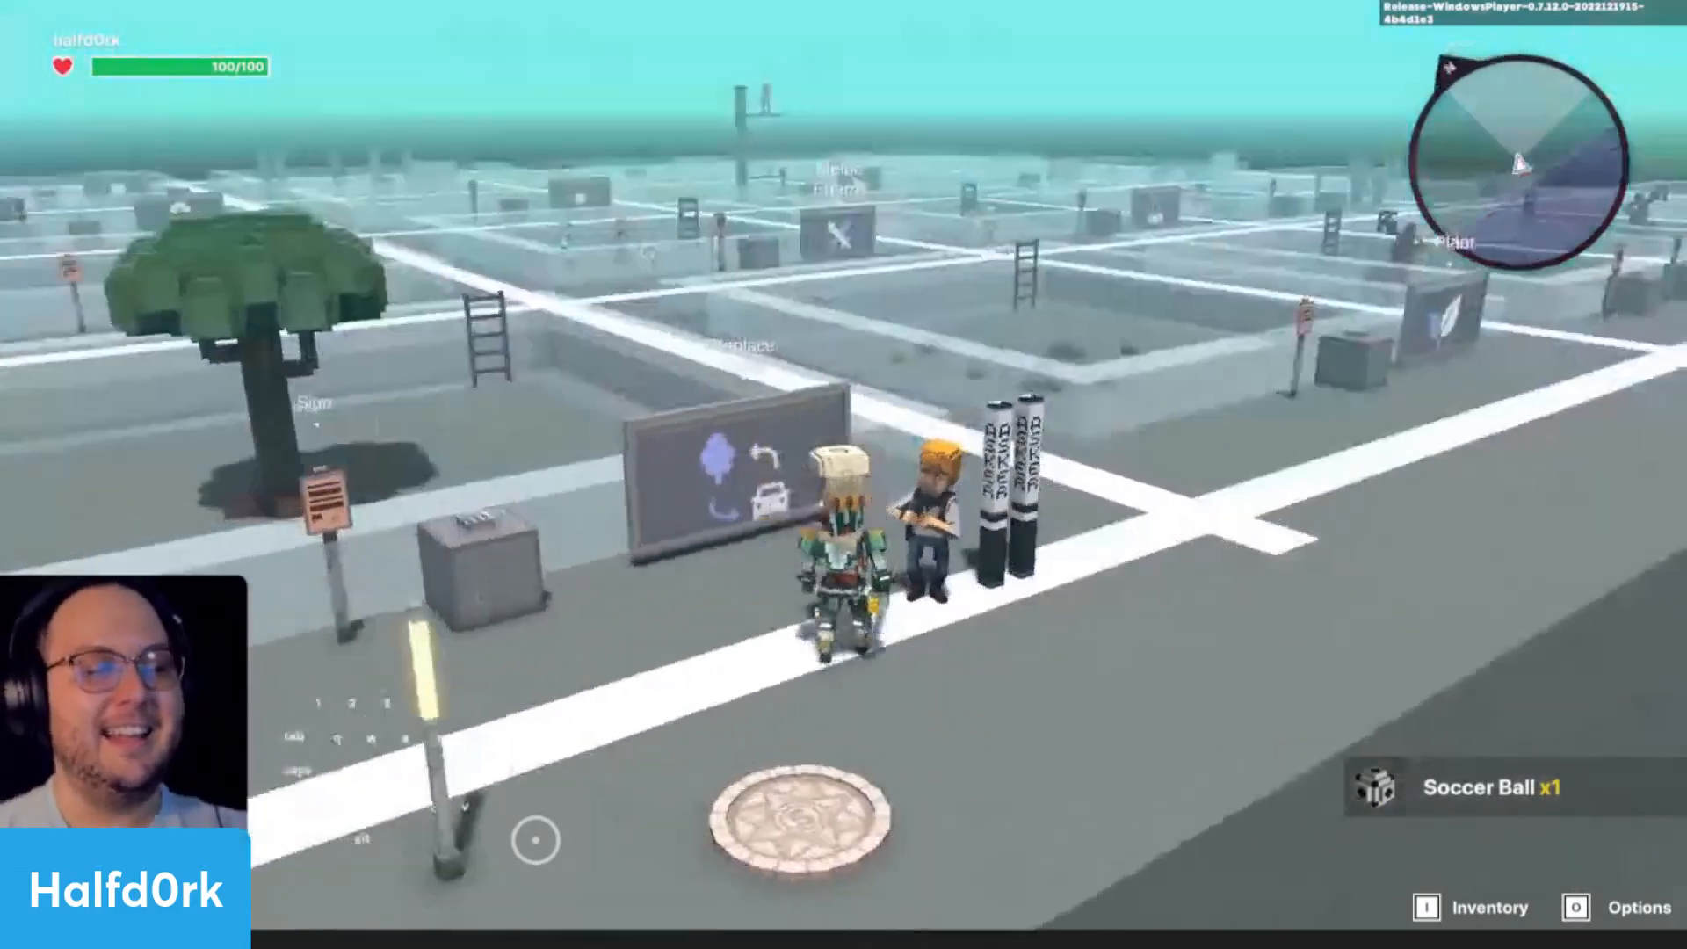
key("Escape")
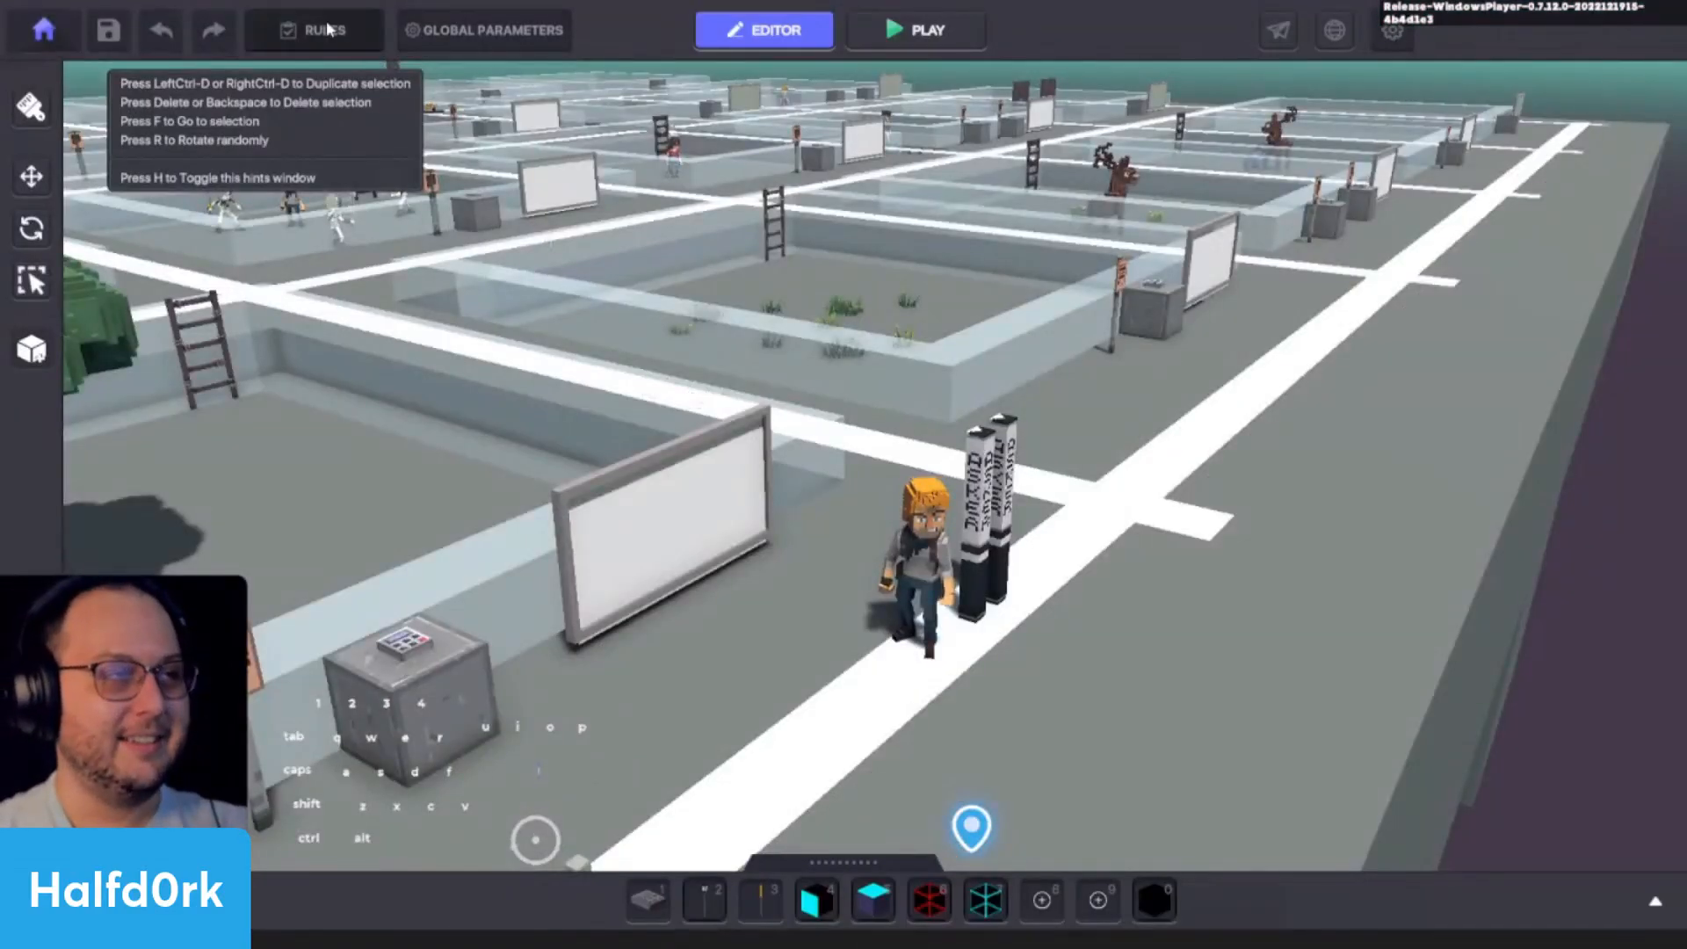
- Check the counter, completion and after-completion settings of Jet's Quest in the game rules
left_click(323, 30)
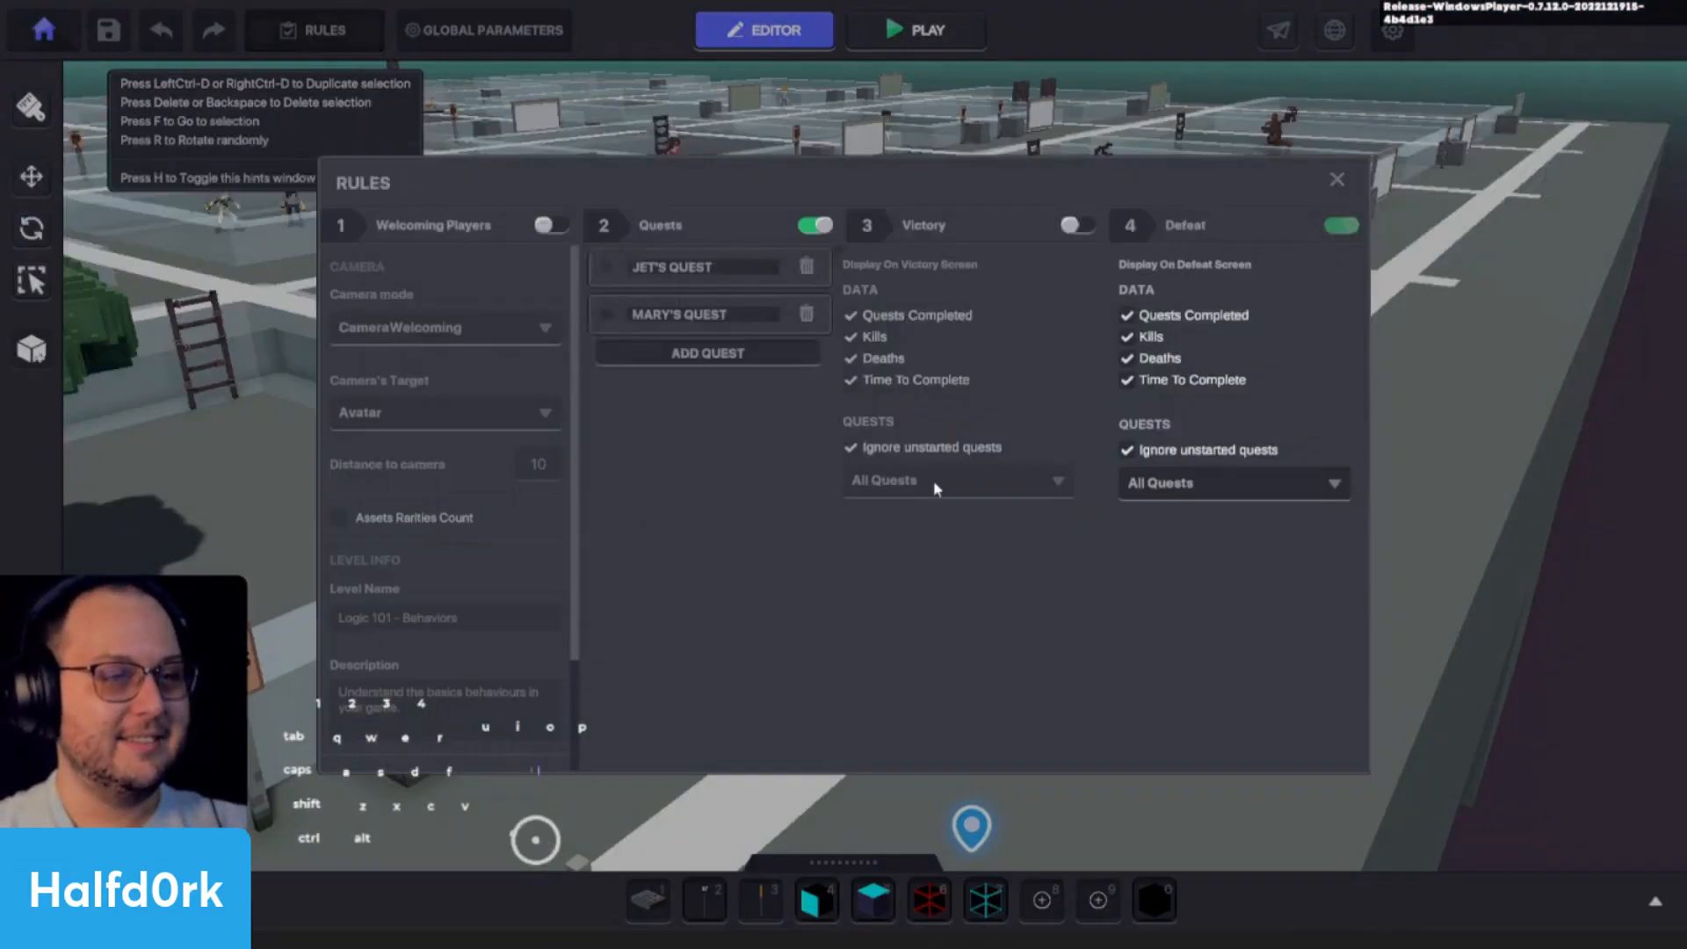
left_click(606, 266)
scroll(703, 439, "down", 5)
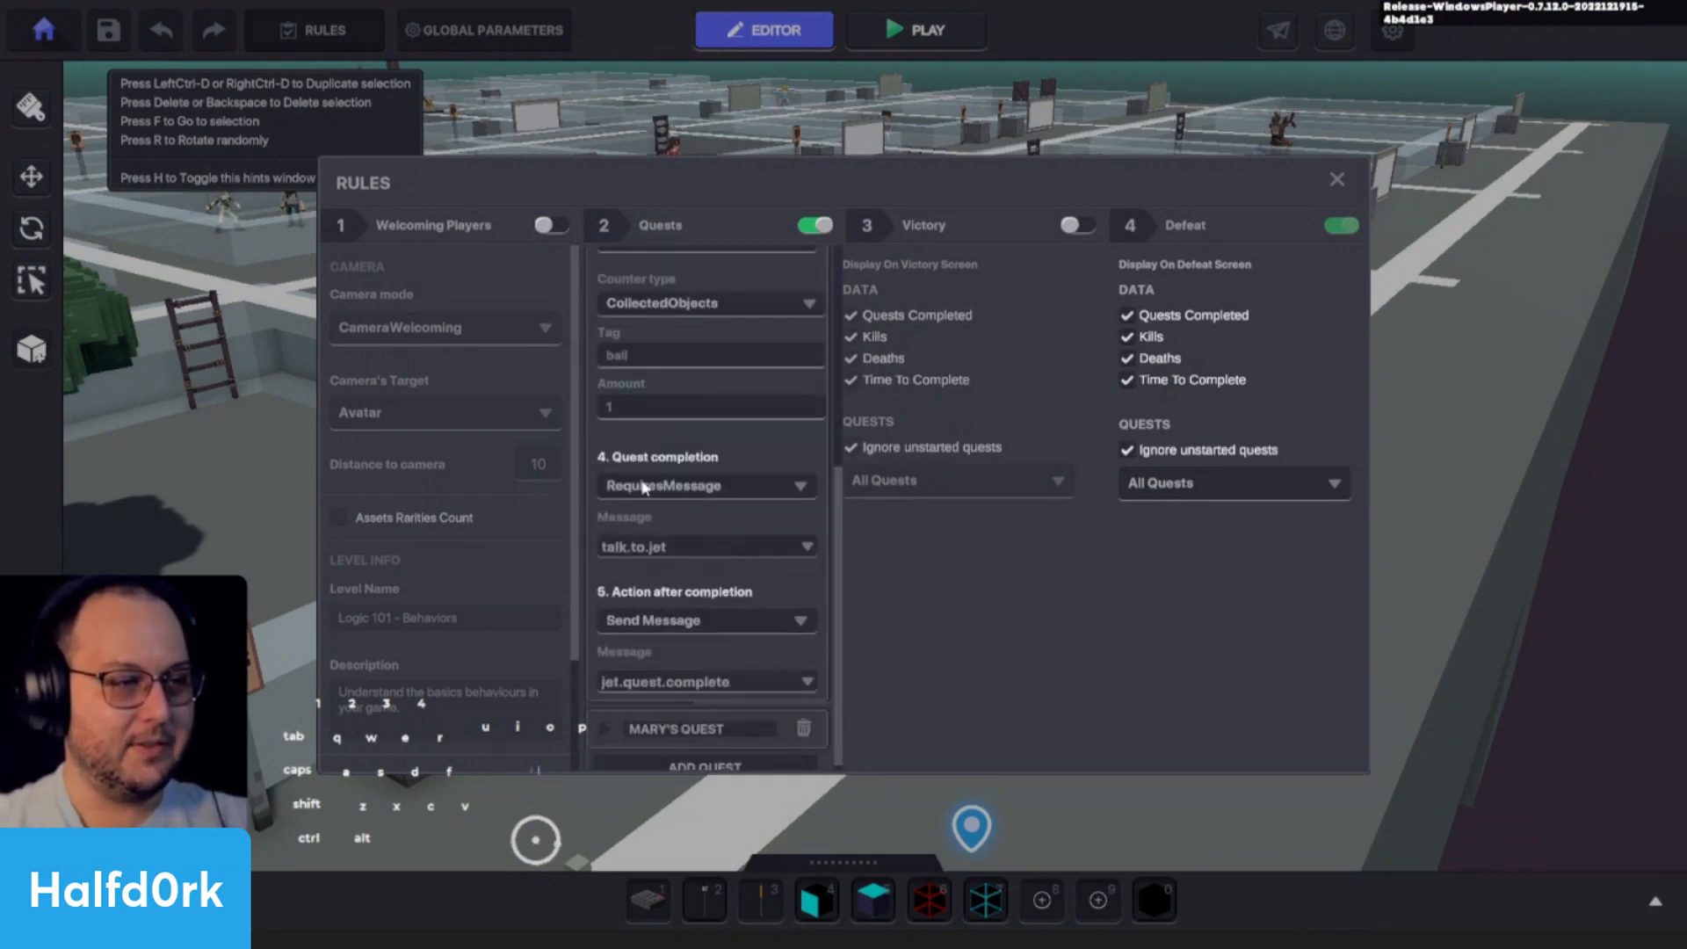
left_click(1336, 179)
- Playtest again and answer Jet with "Hmmm, how can I help you?" to take on his quest
key("w")
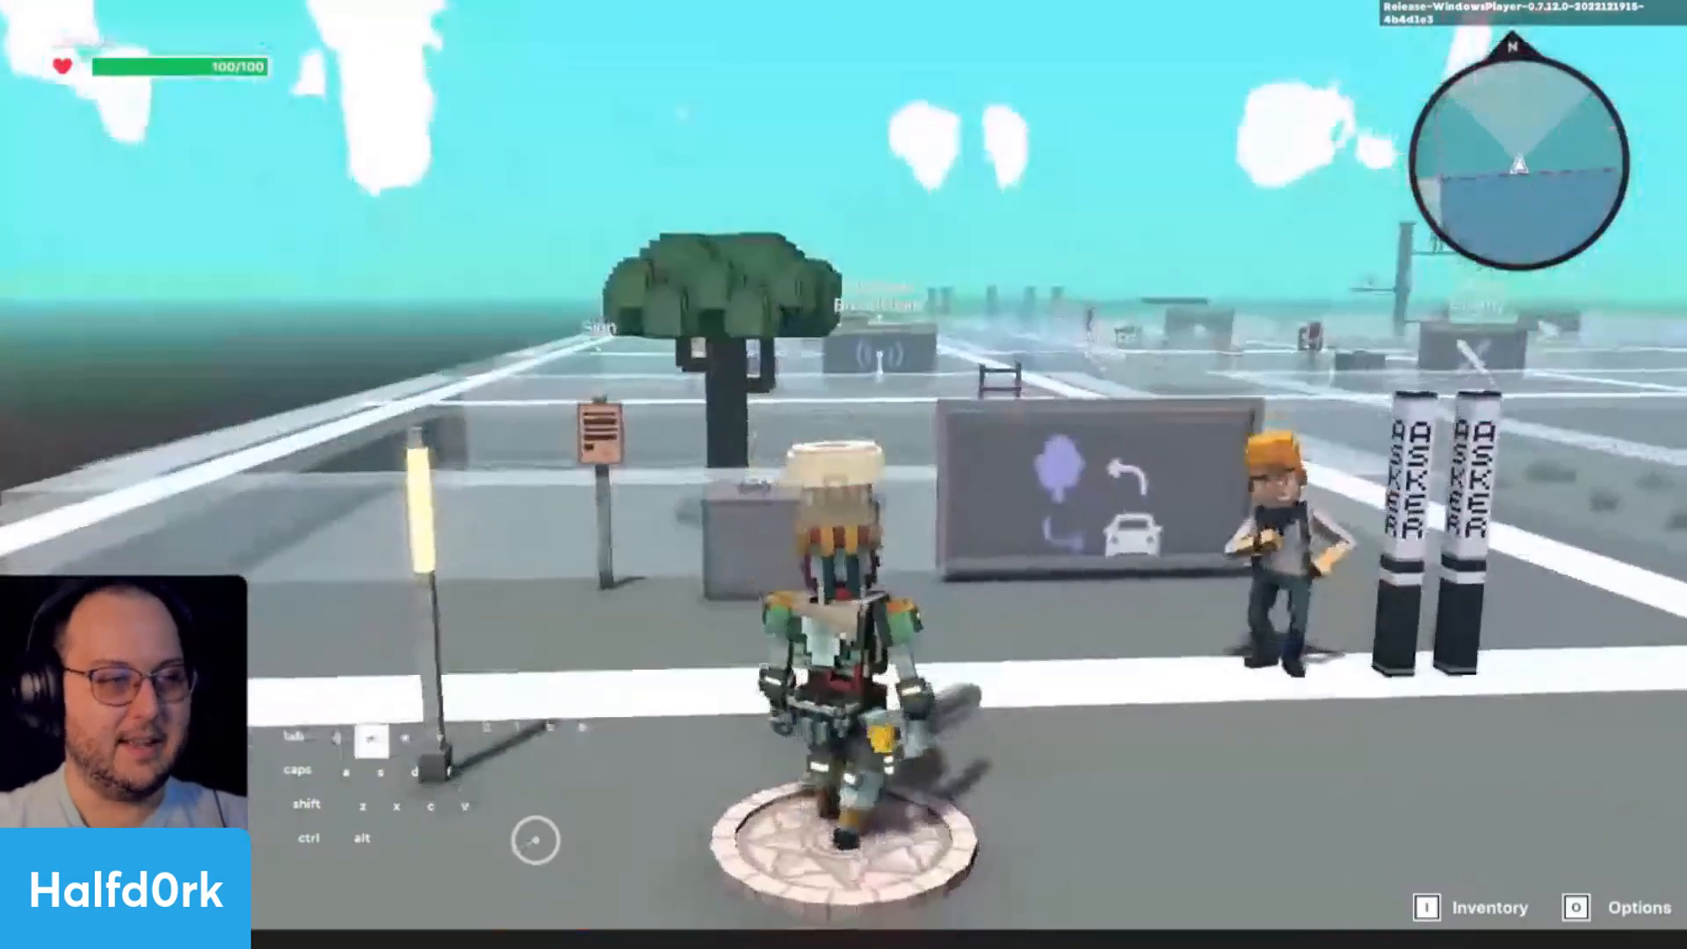
key("f")
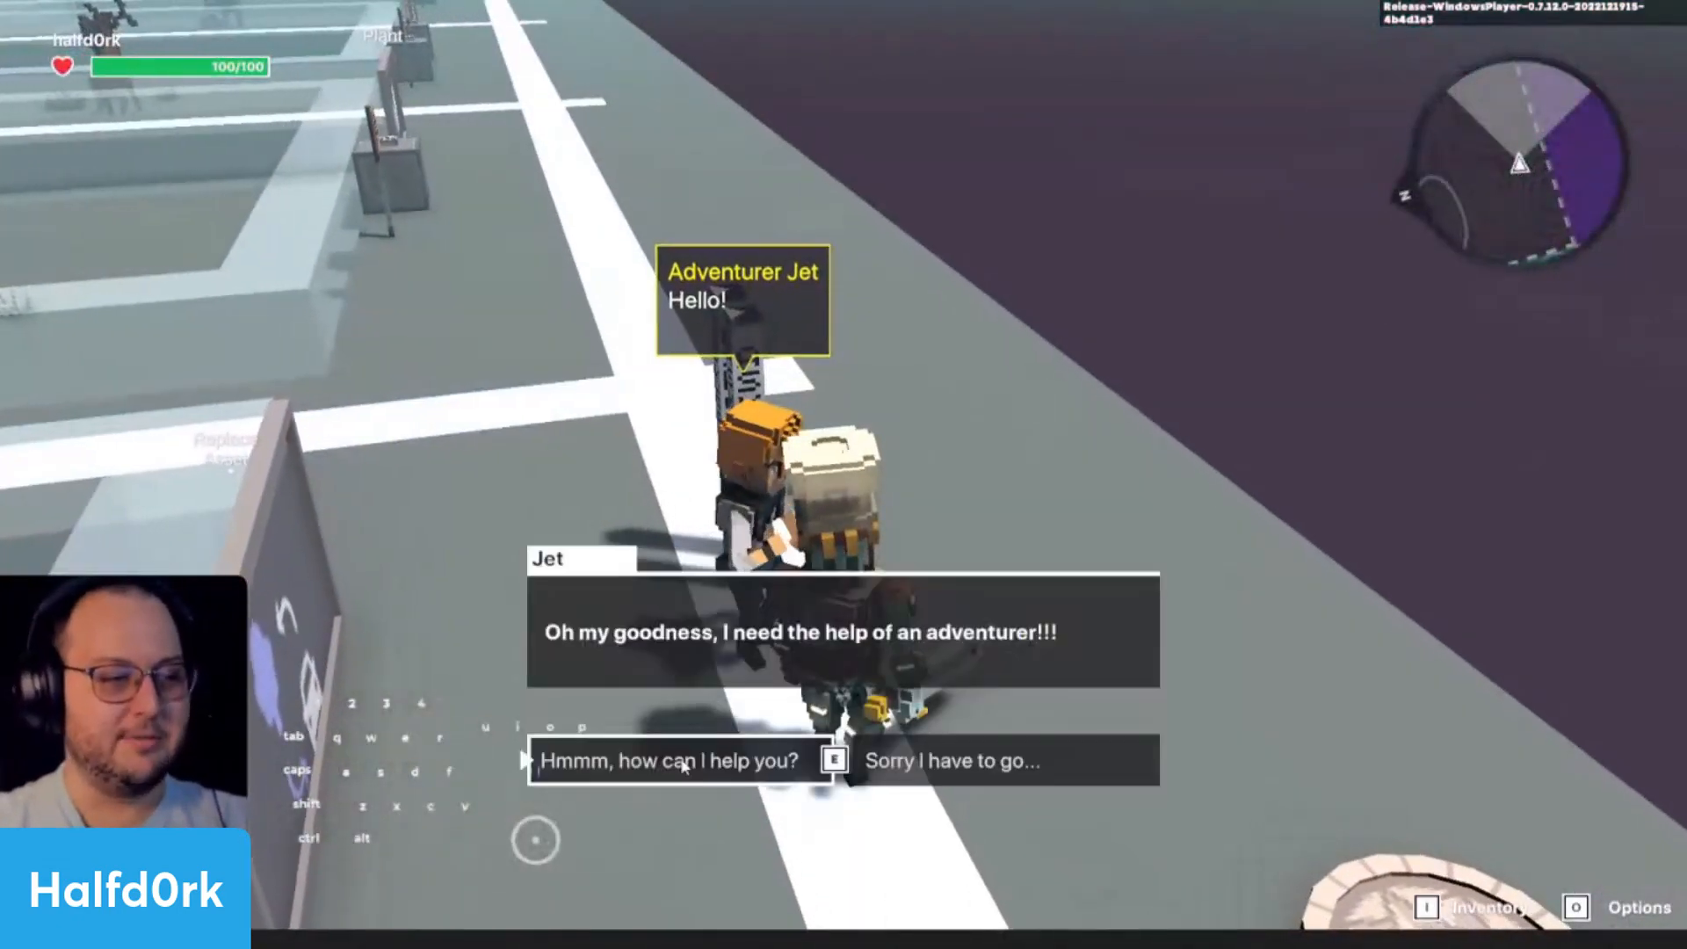
left_click(685, 767)
key("f")
key("w")
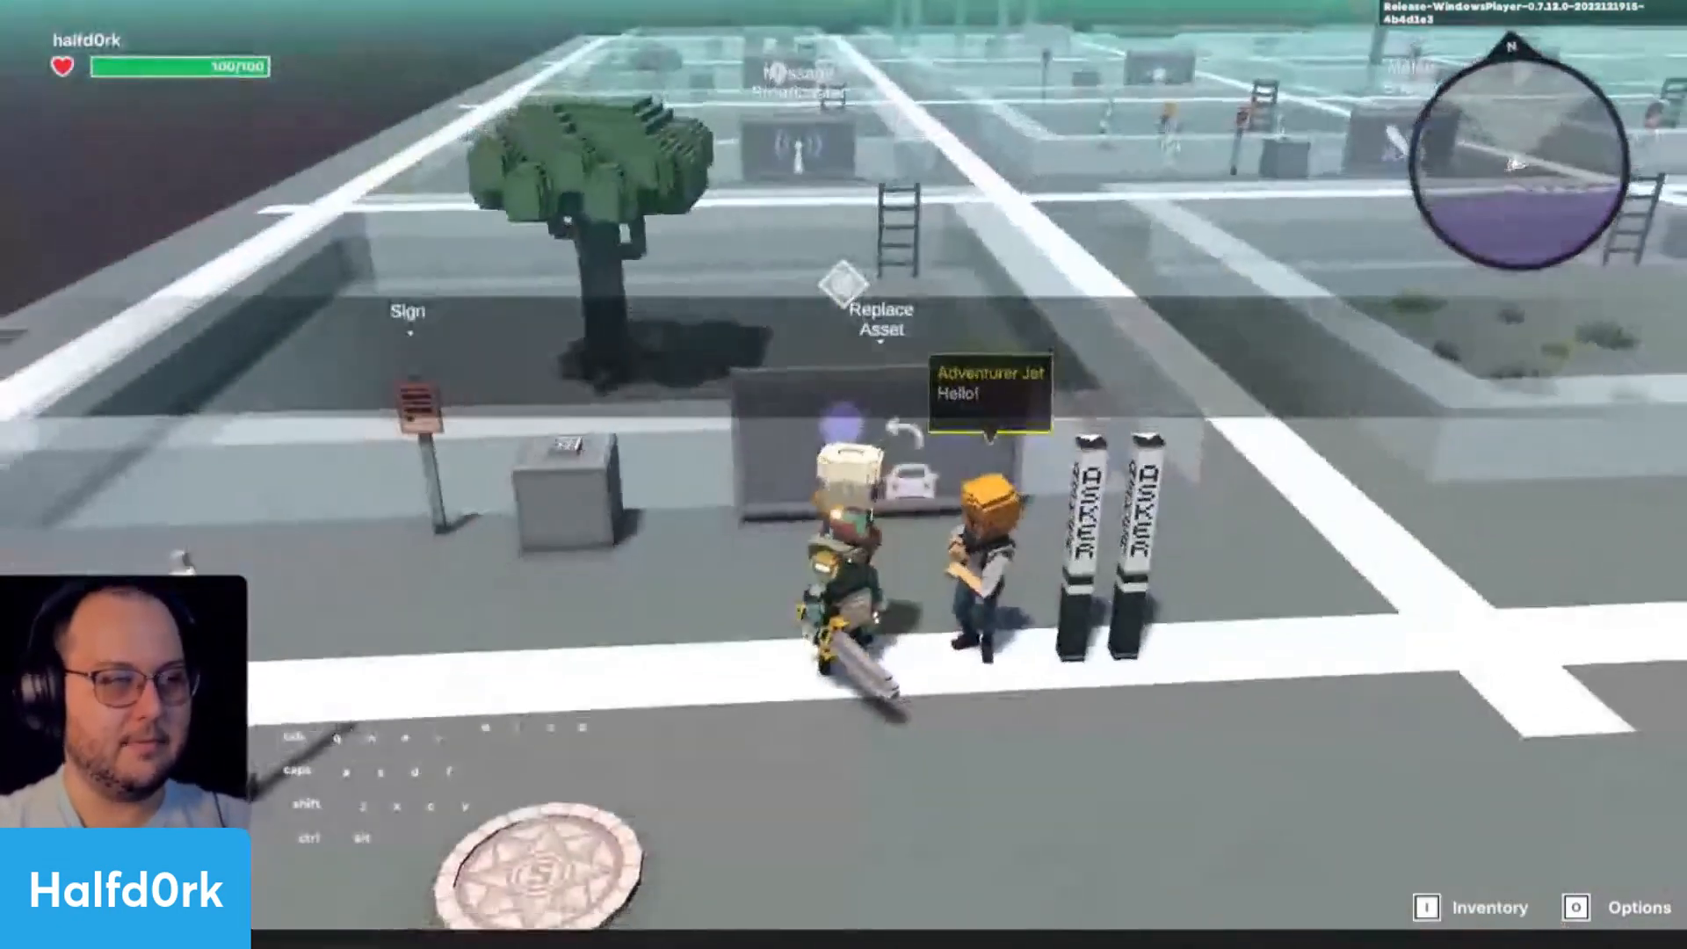
- Wait for Jet's Quest to start, pick up the soccer ball beside the tree and head up the ladder
key("space")
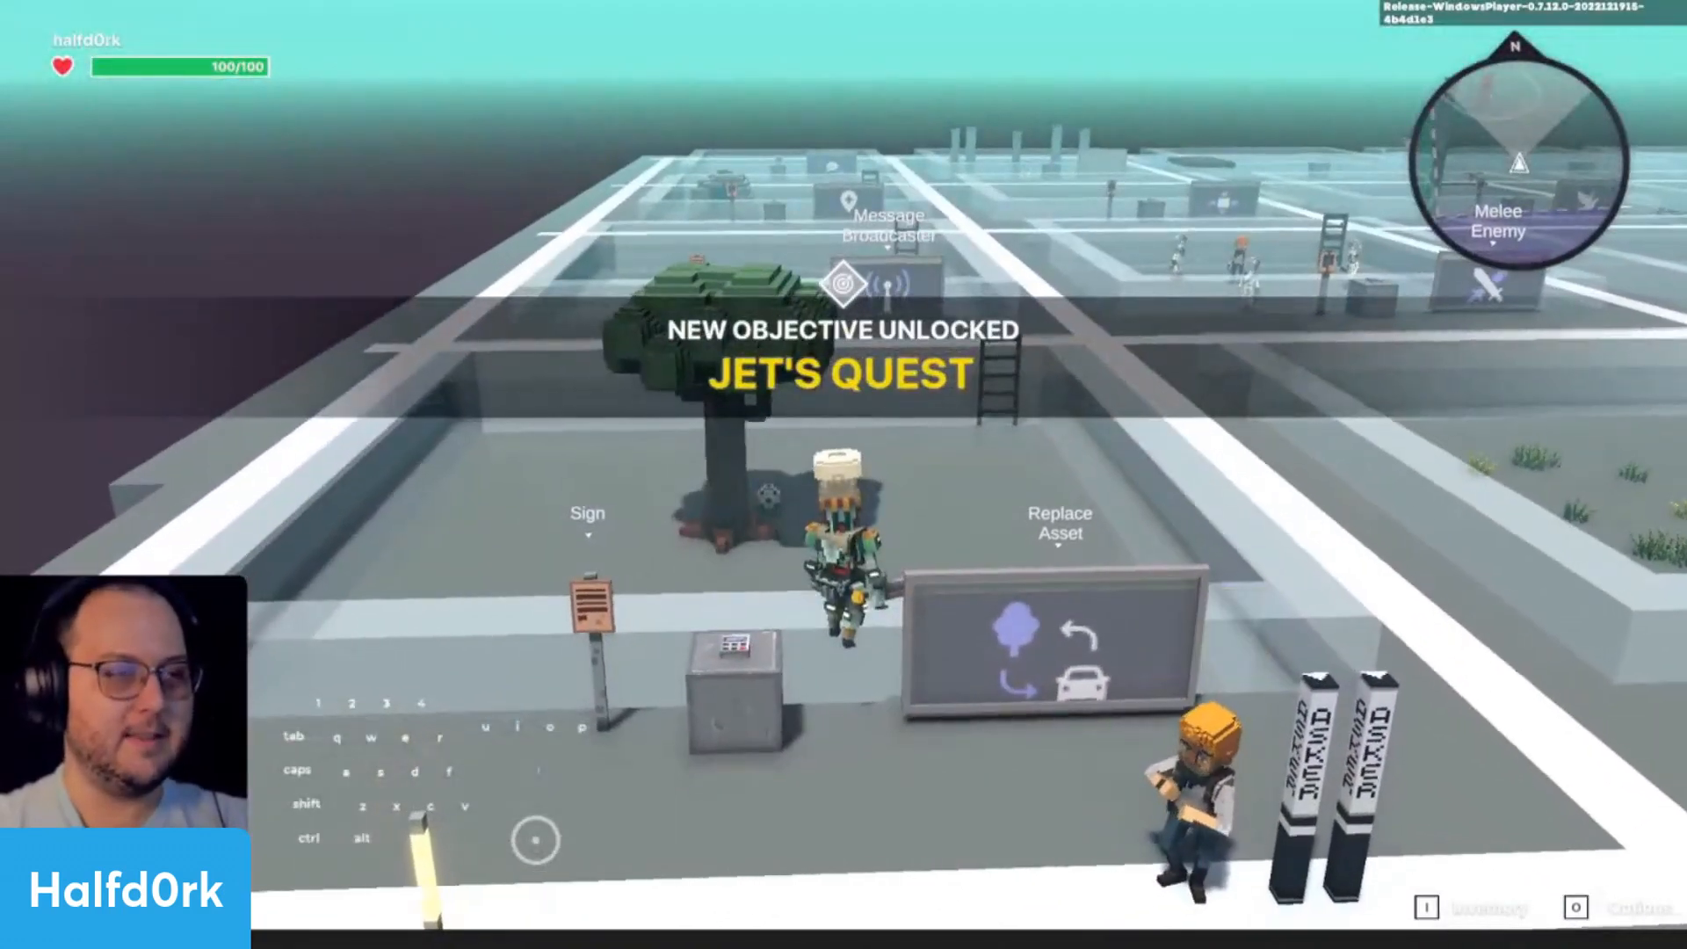
key("q")
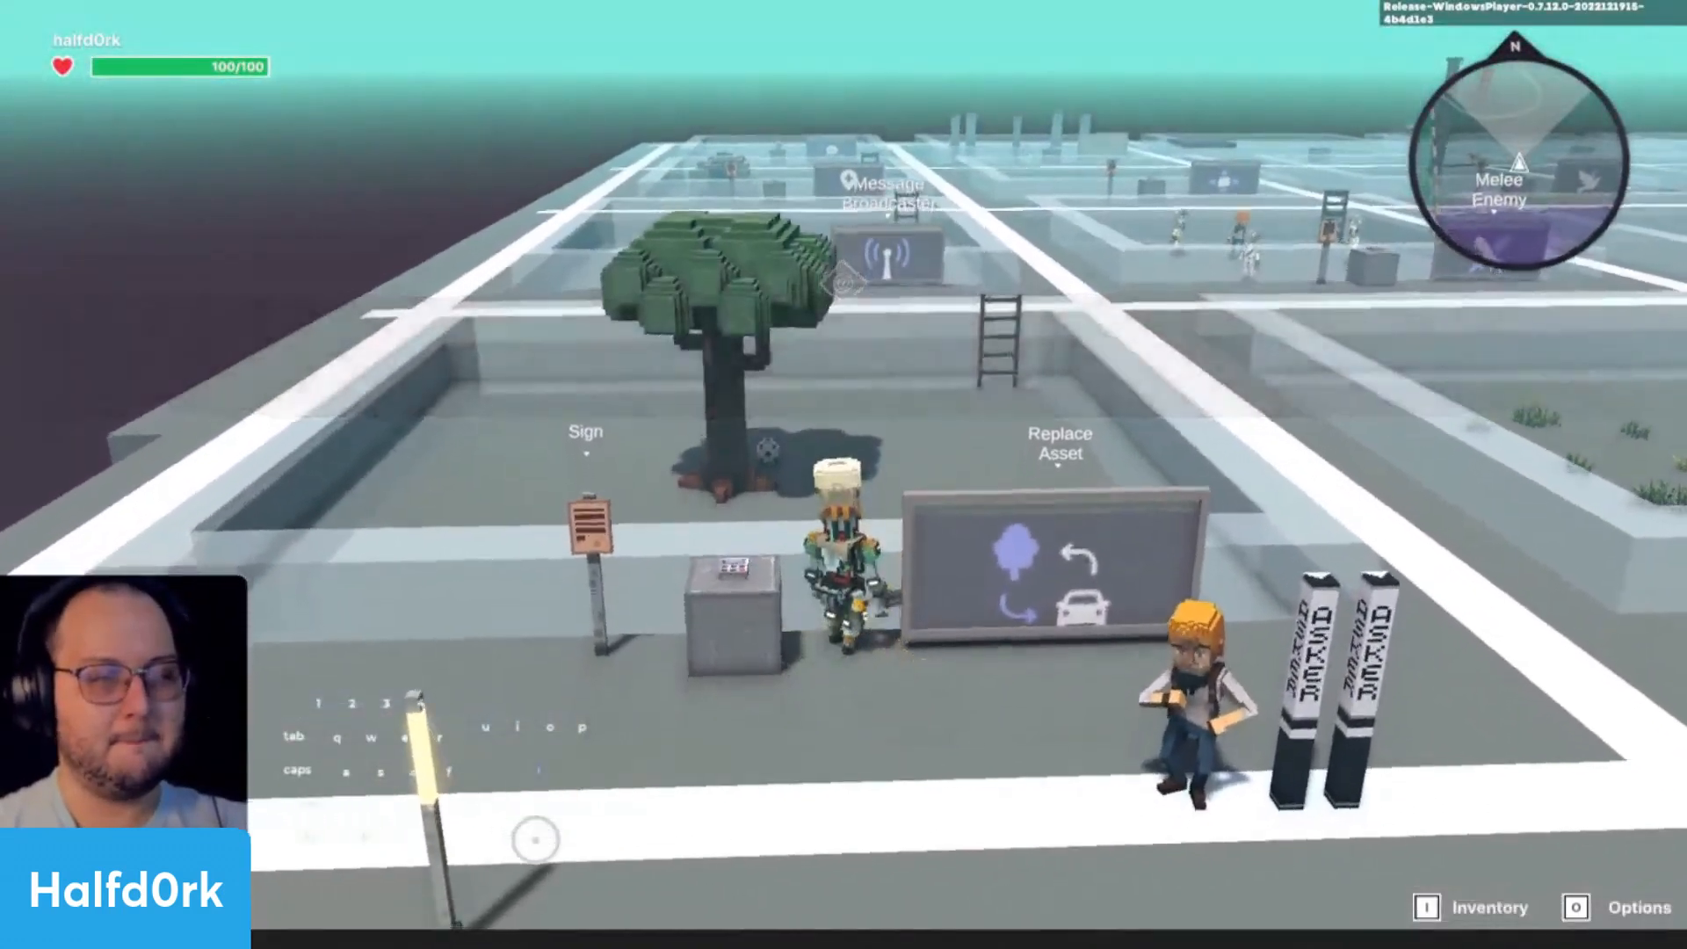
key("space")
key("w")
key("d")
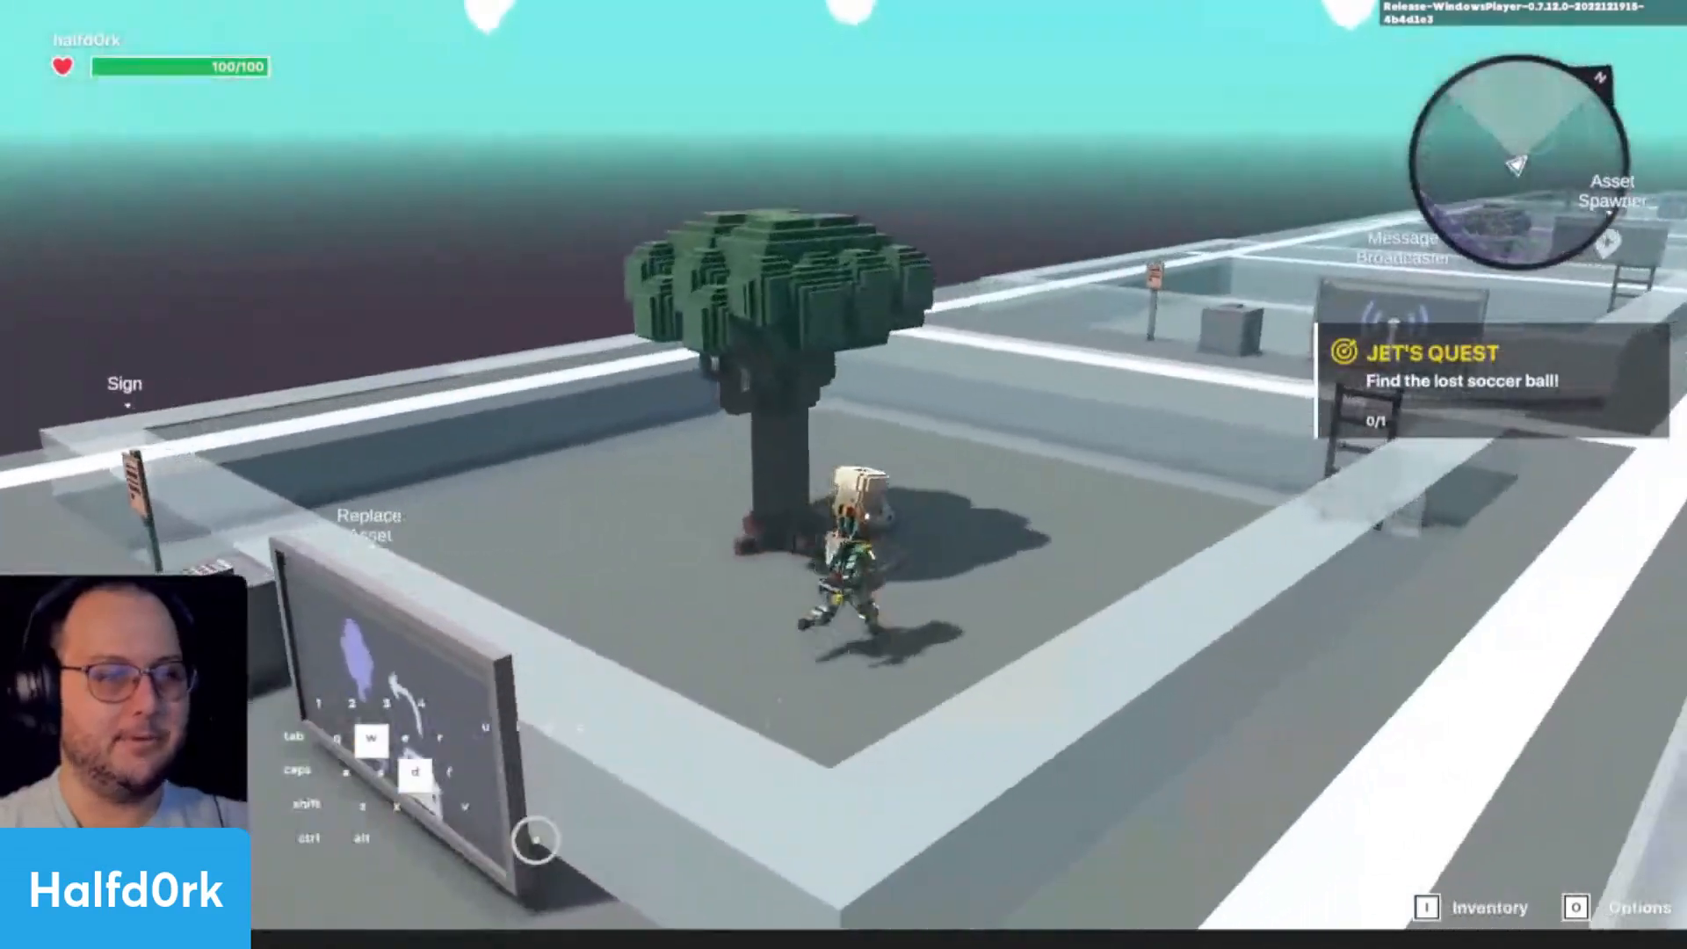
key("d")
key("space")
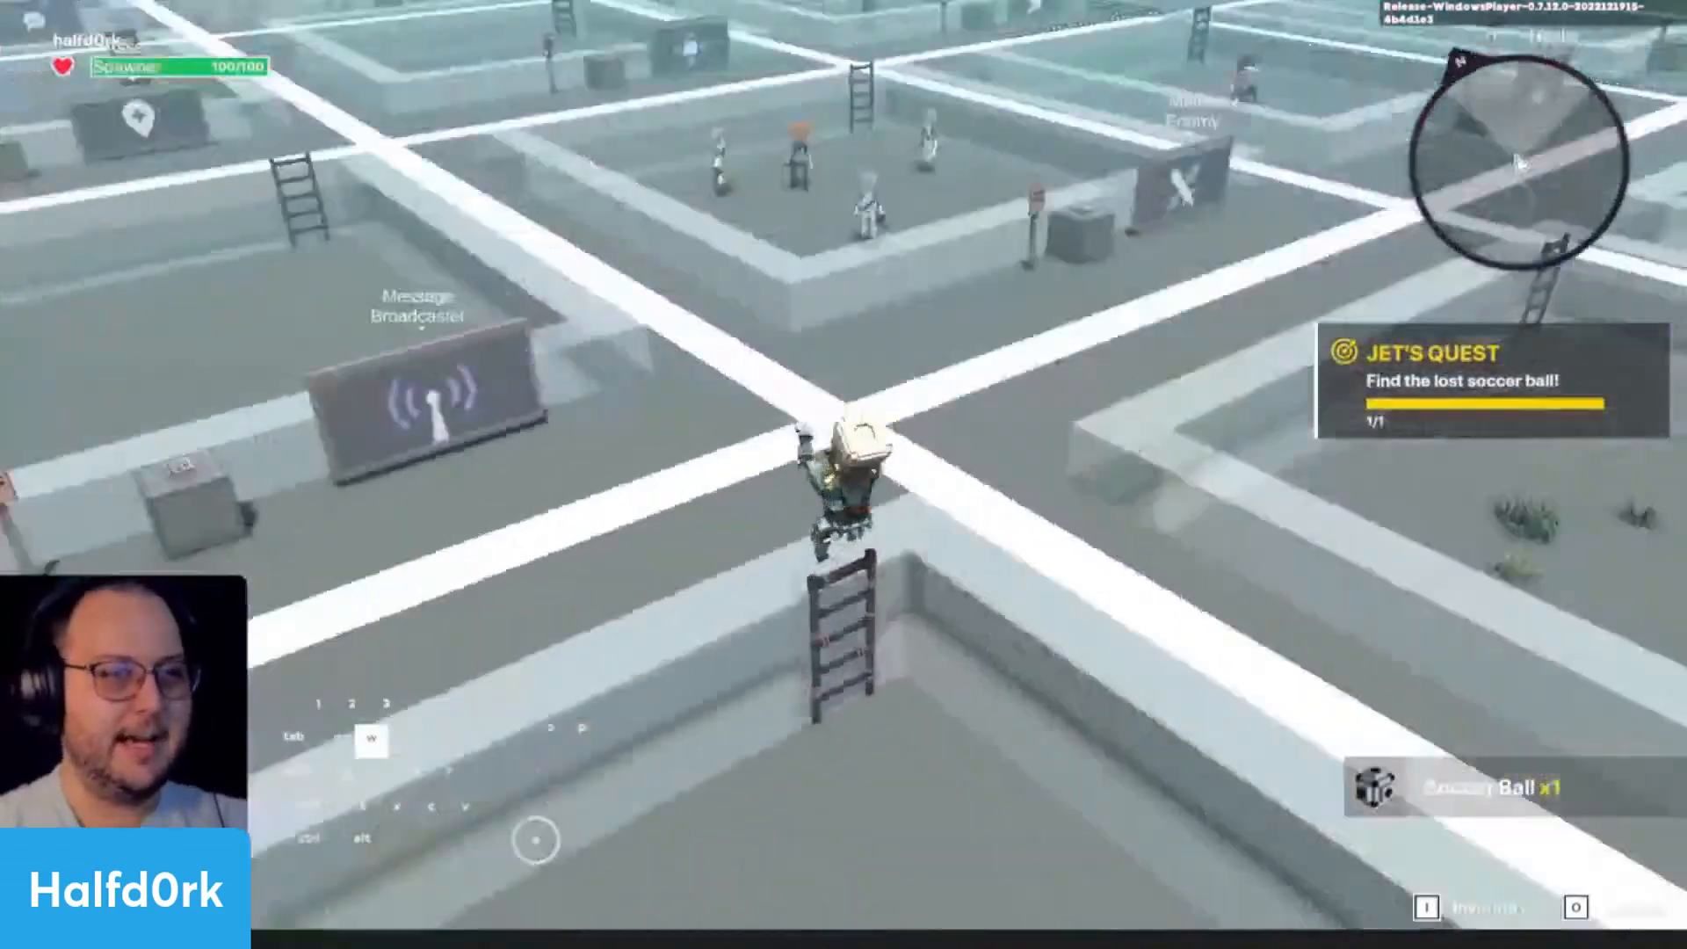
- Return to Jet with the soccer ball and talk to him to complete the quest
key("w")
key("d")
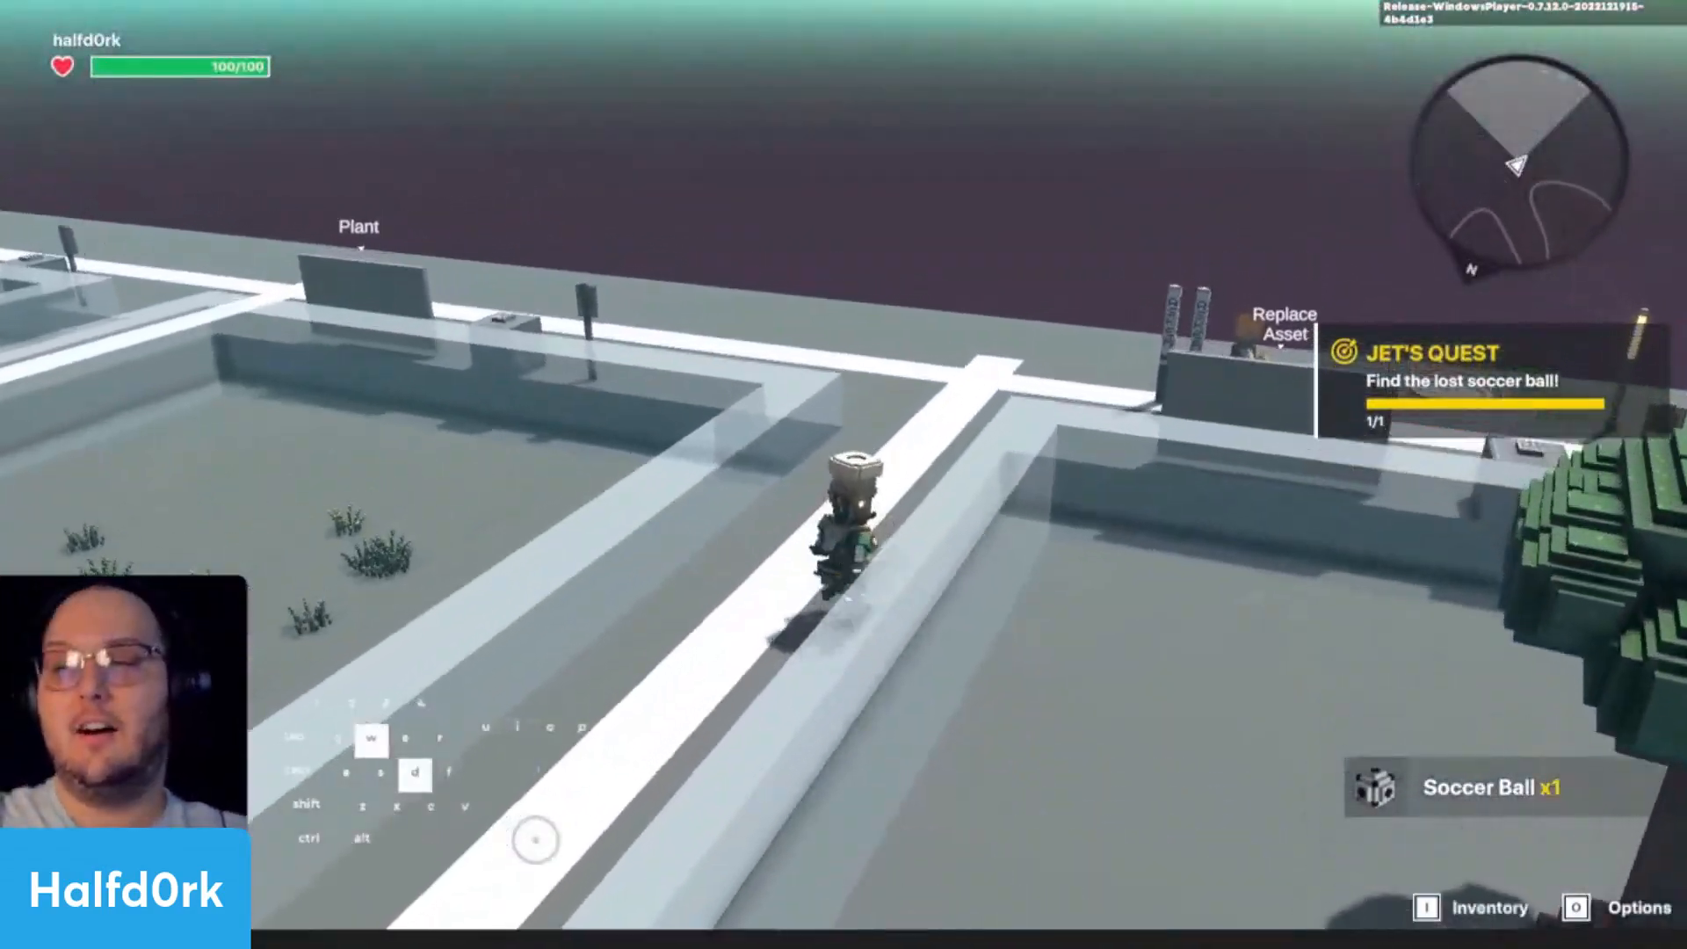
key("space")
key("a")
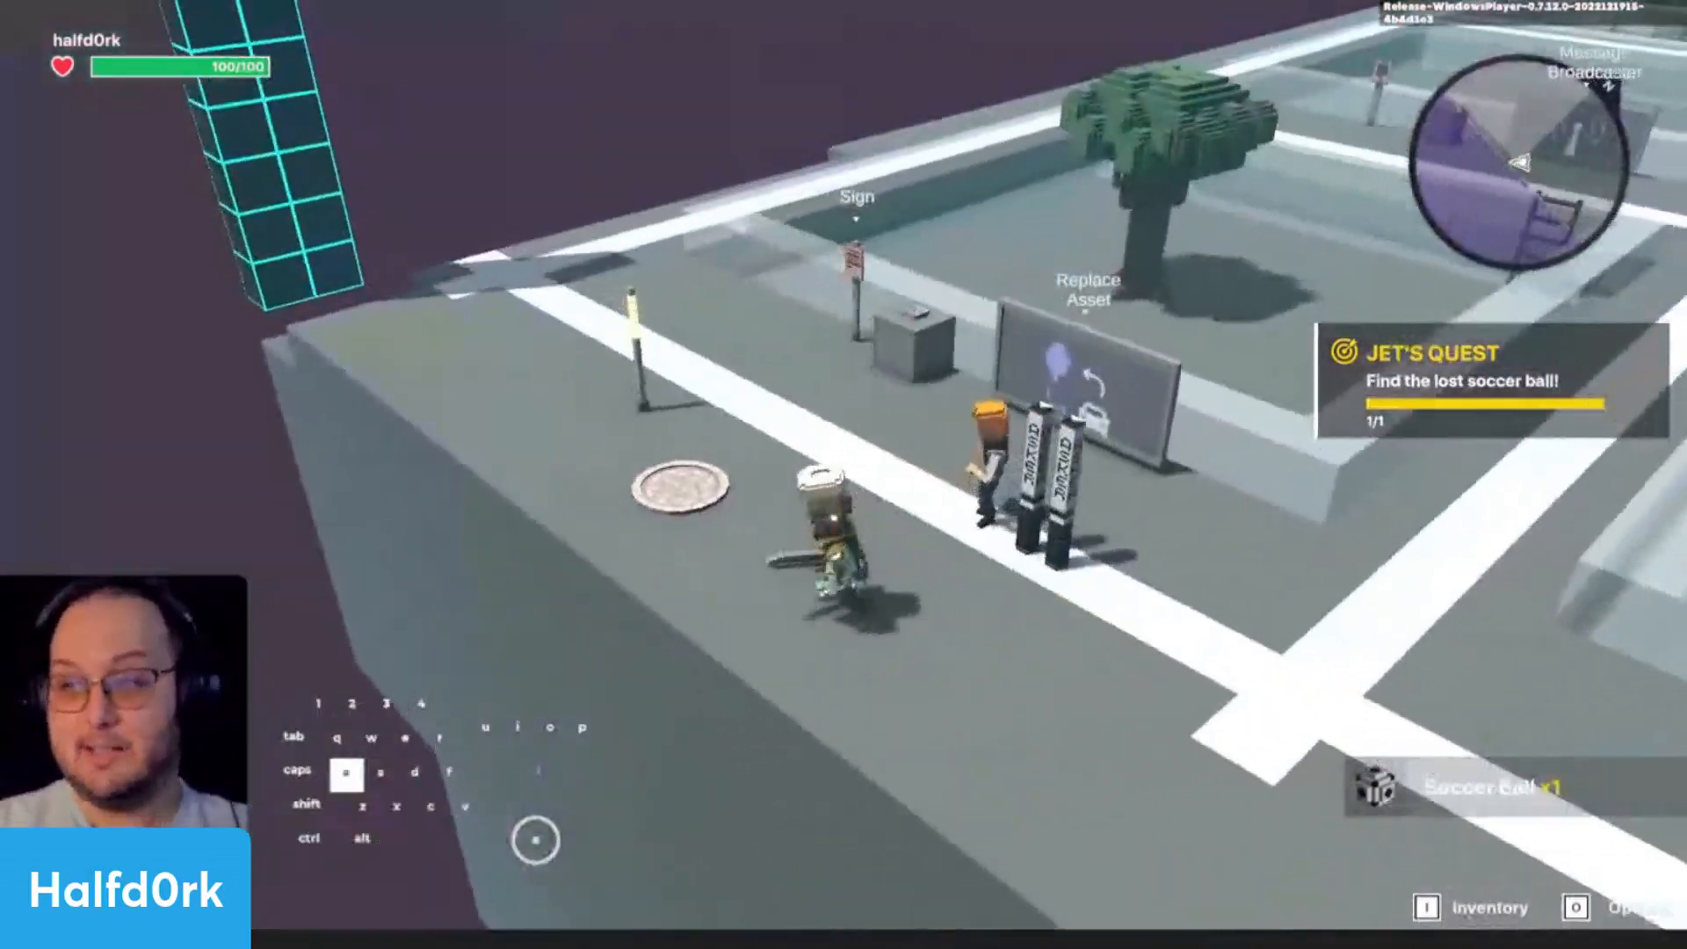
key("w")
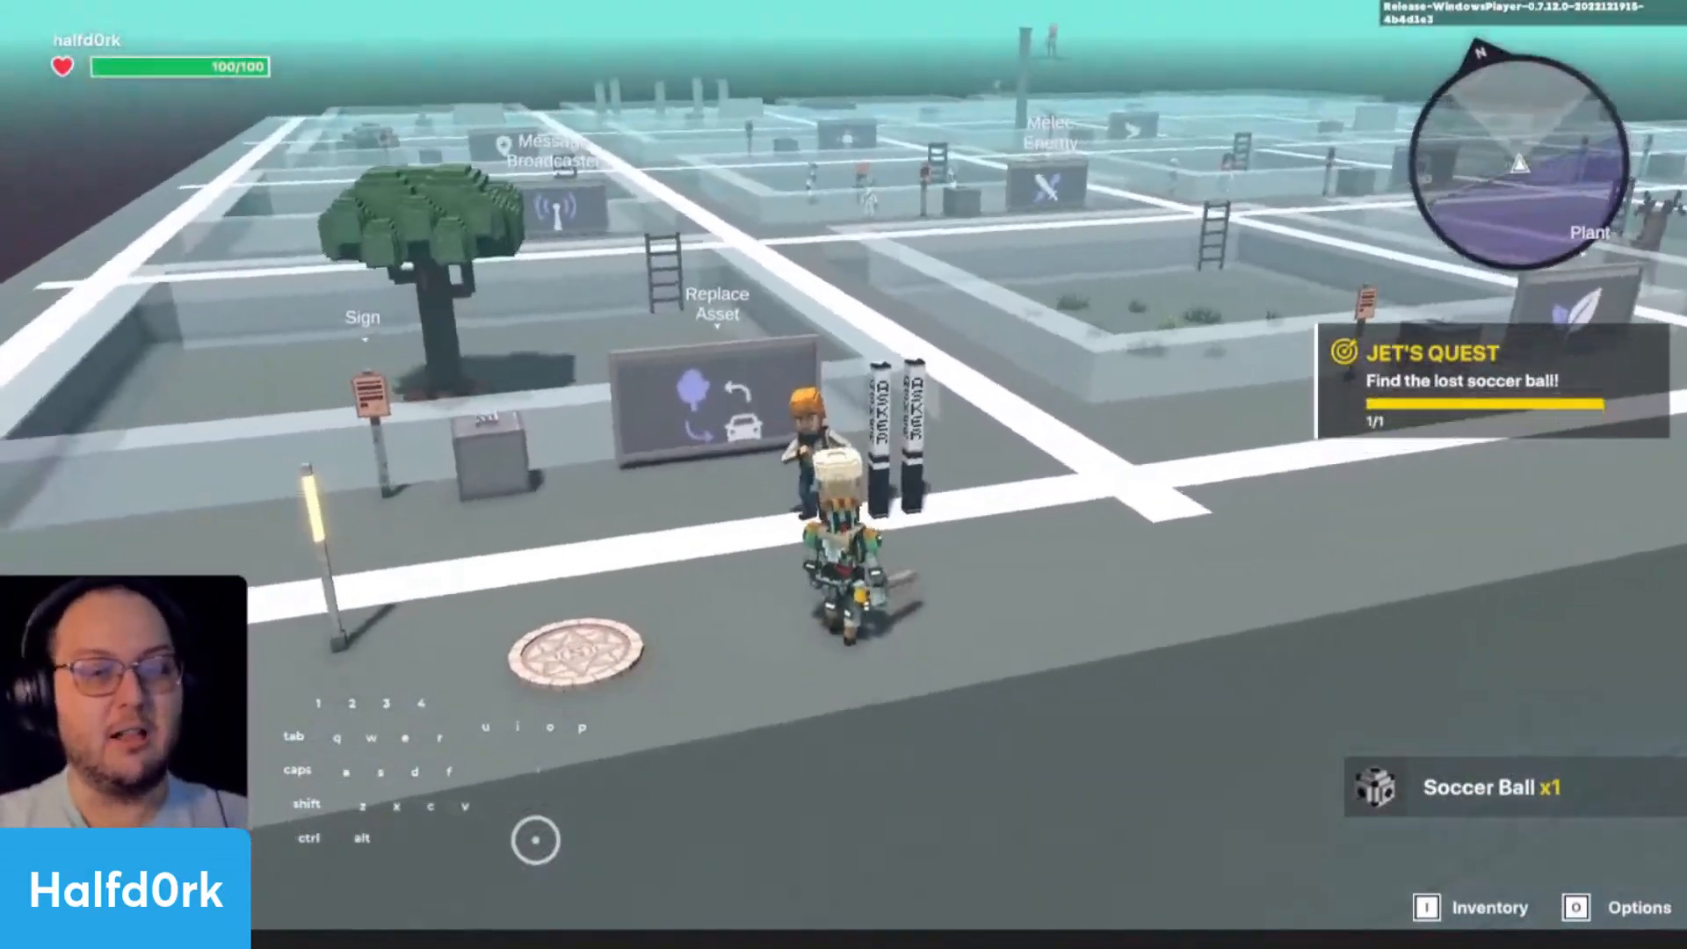
key("w")
key("e")
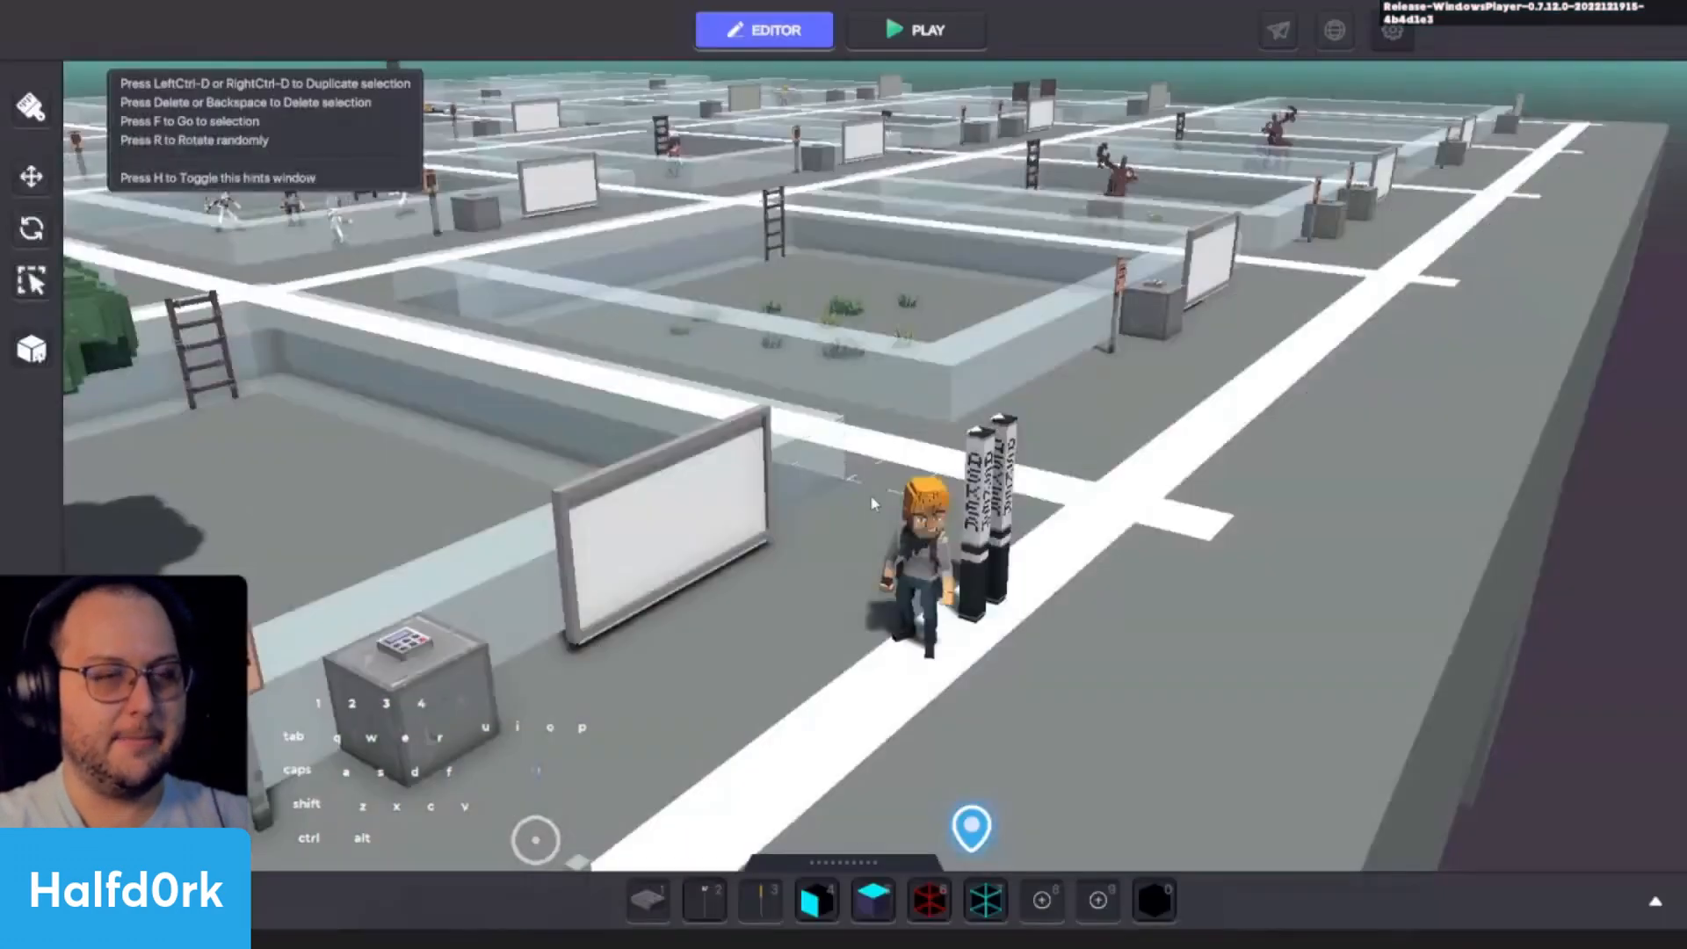
- Inspect the properties of the Asker lamp nearest Jet in the editor, then clear the selection
left_click_drag(977, 551, 838, 356, "alt")
scroll(838, 356, "down", 3)
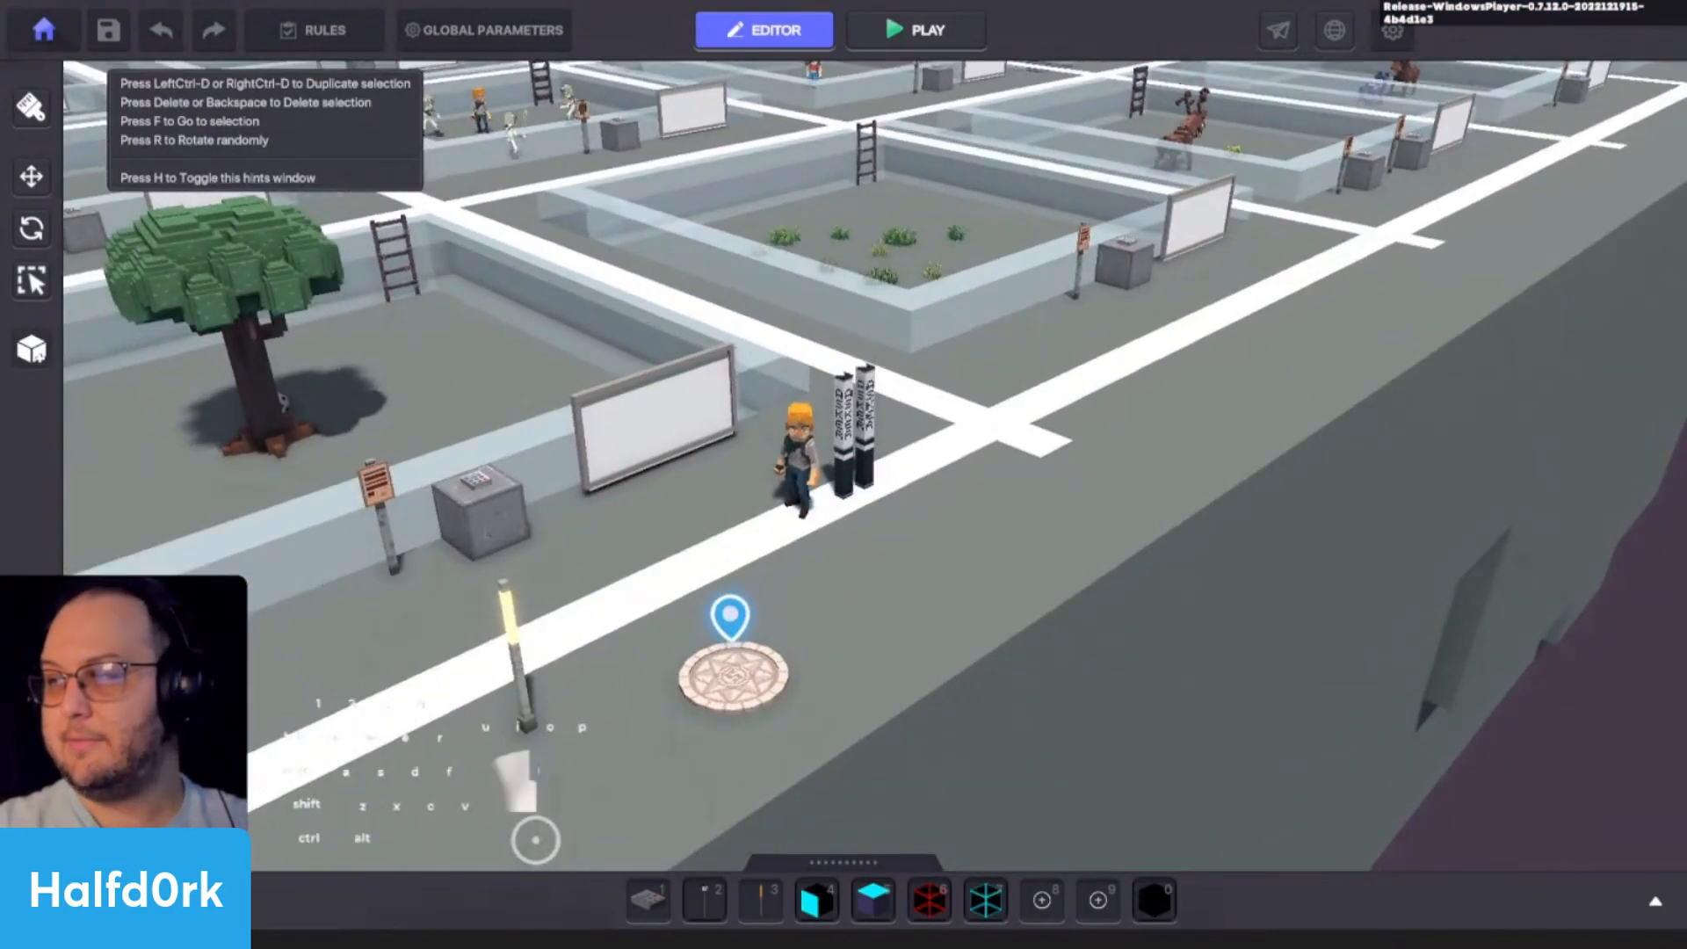
key("a")
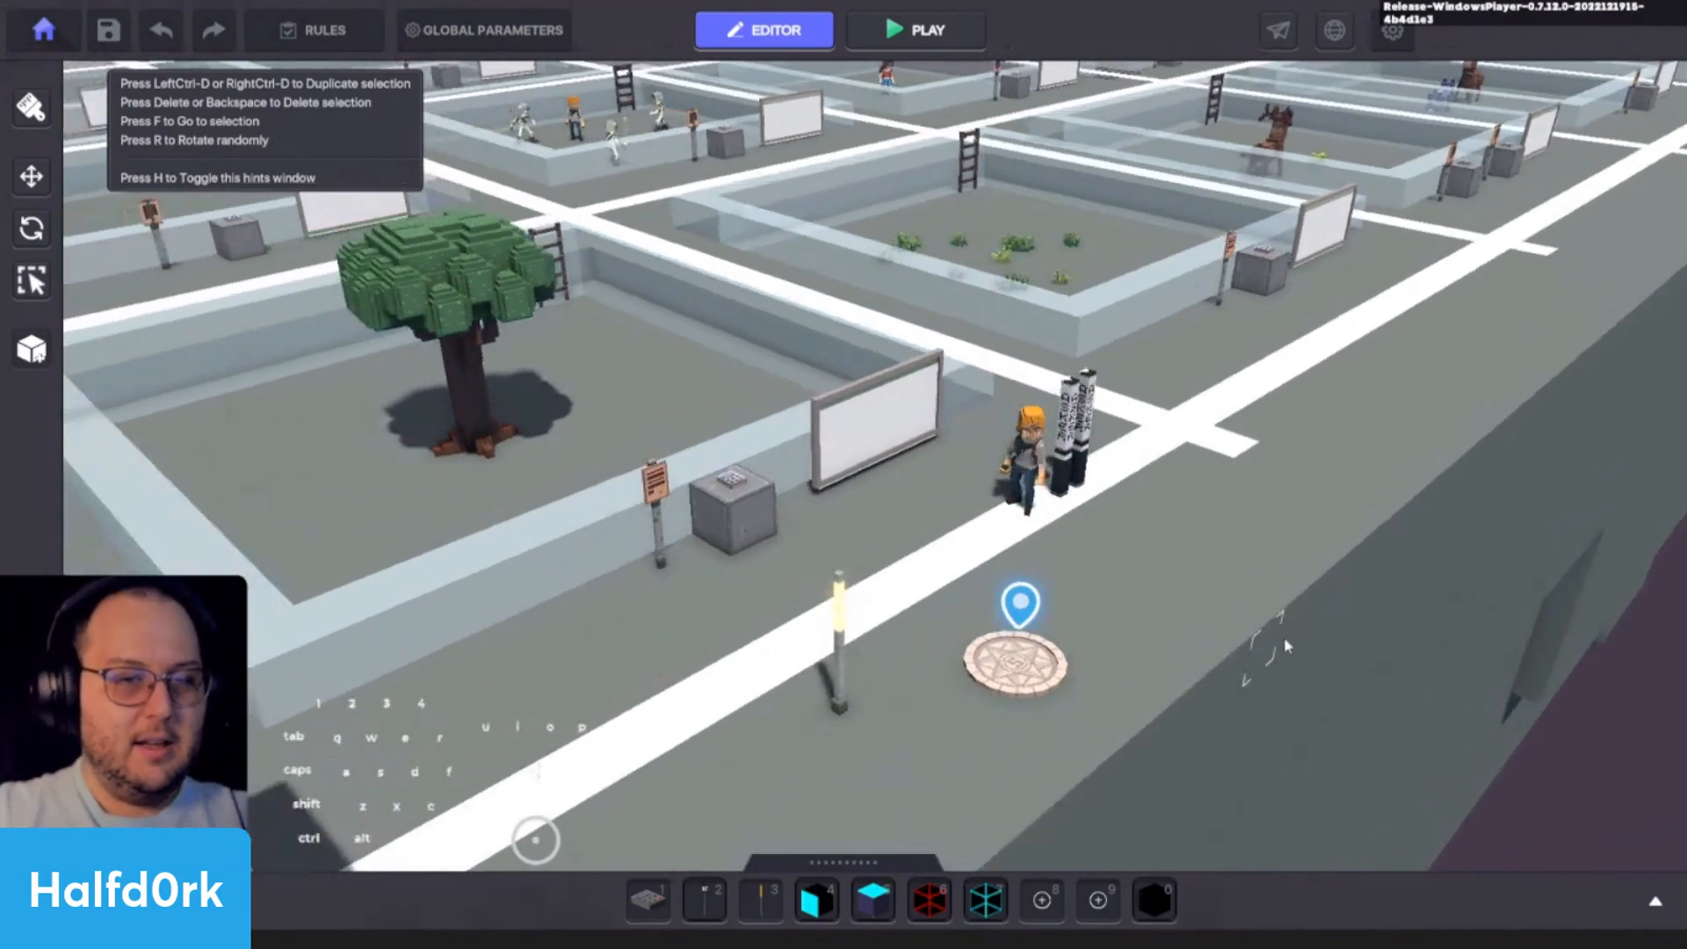
left_click_drag(1283, 644, 1192, 608, "alt")
scroll(1189, 603, "down", 3)
scroll(1188, 590, "up", 3)
scroll(1177, 611, "down", 2)
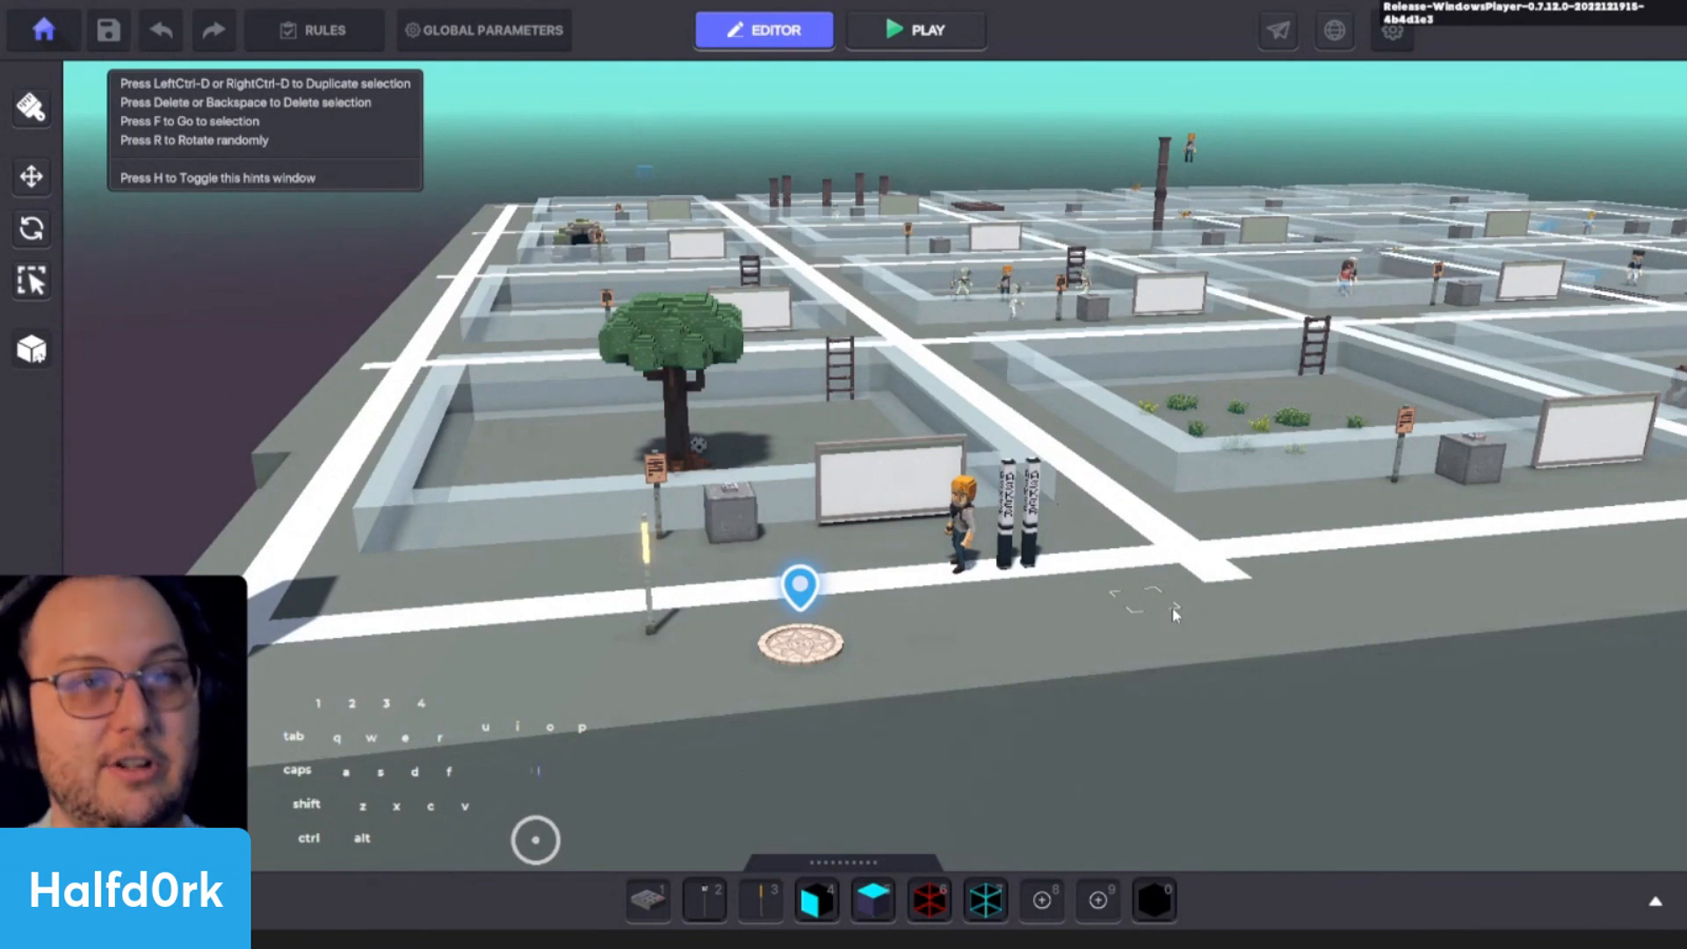
scroll(1007, 536, "up", 2)
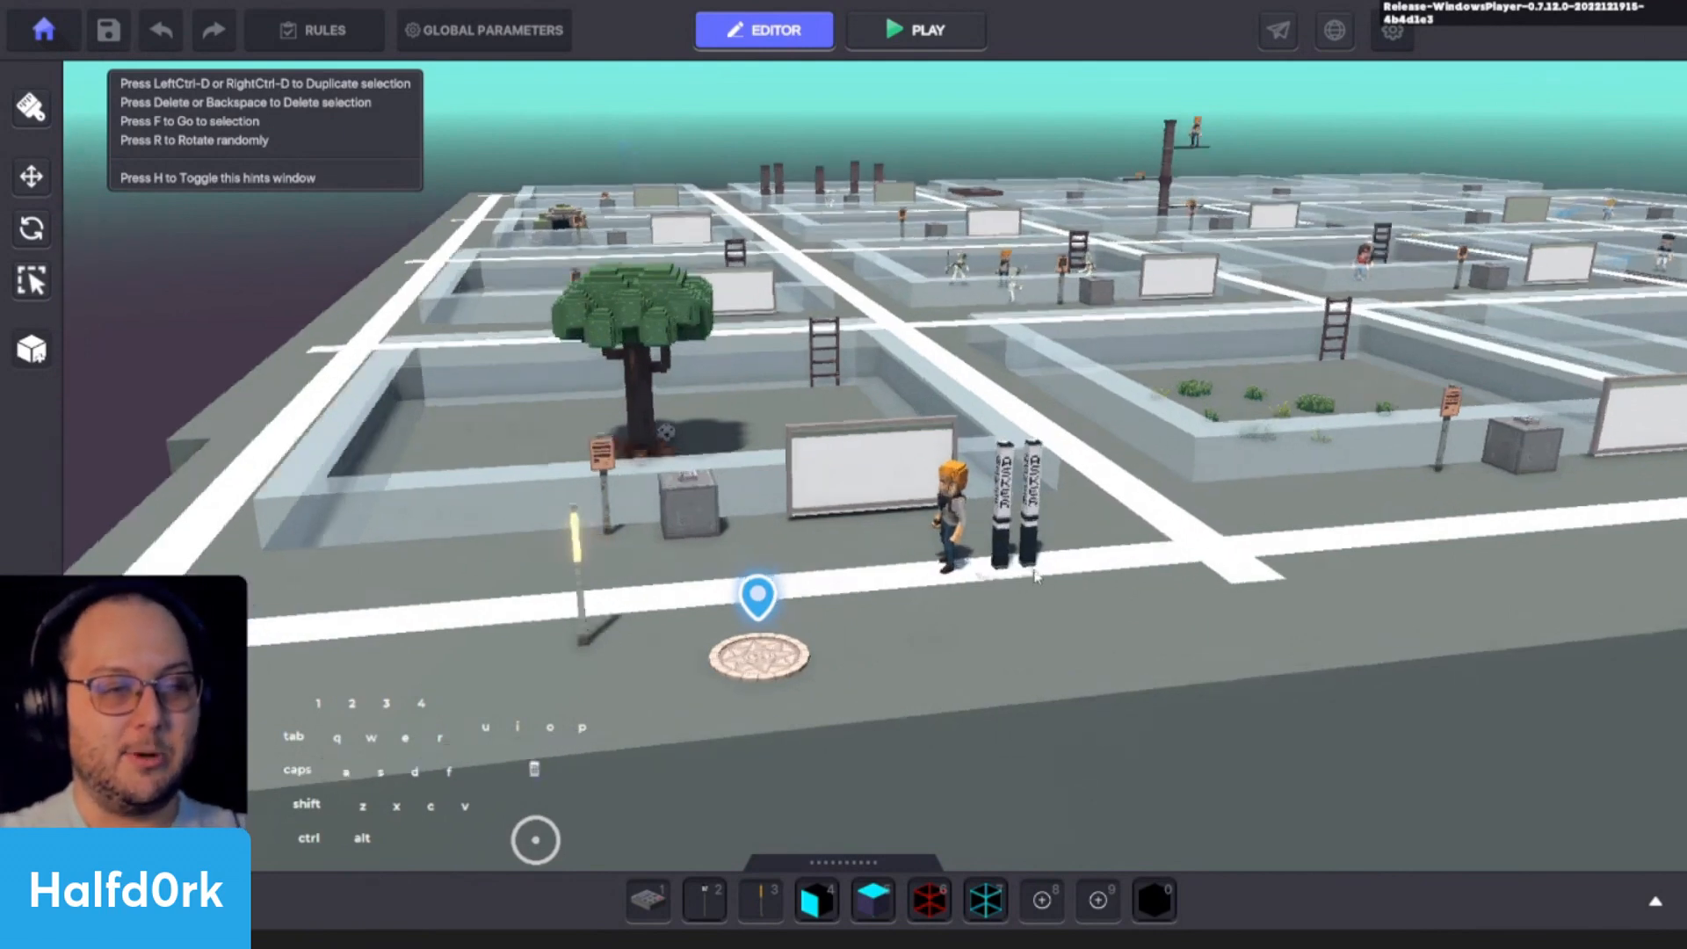
left_click(997, 525)
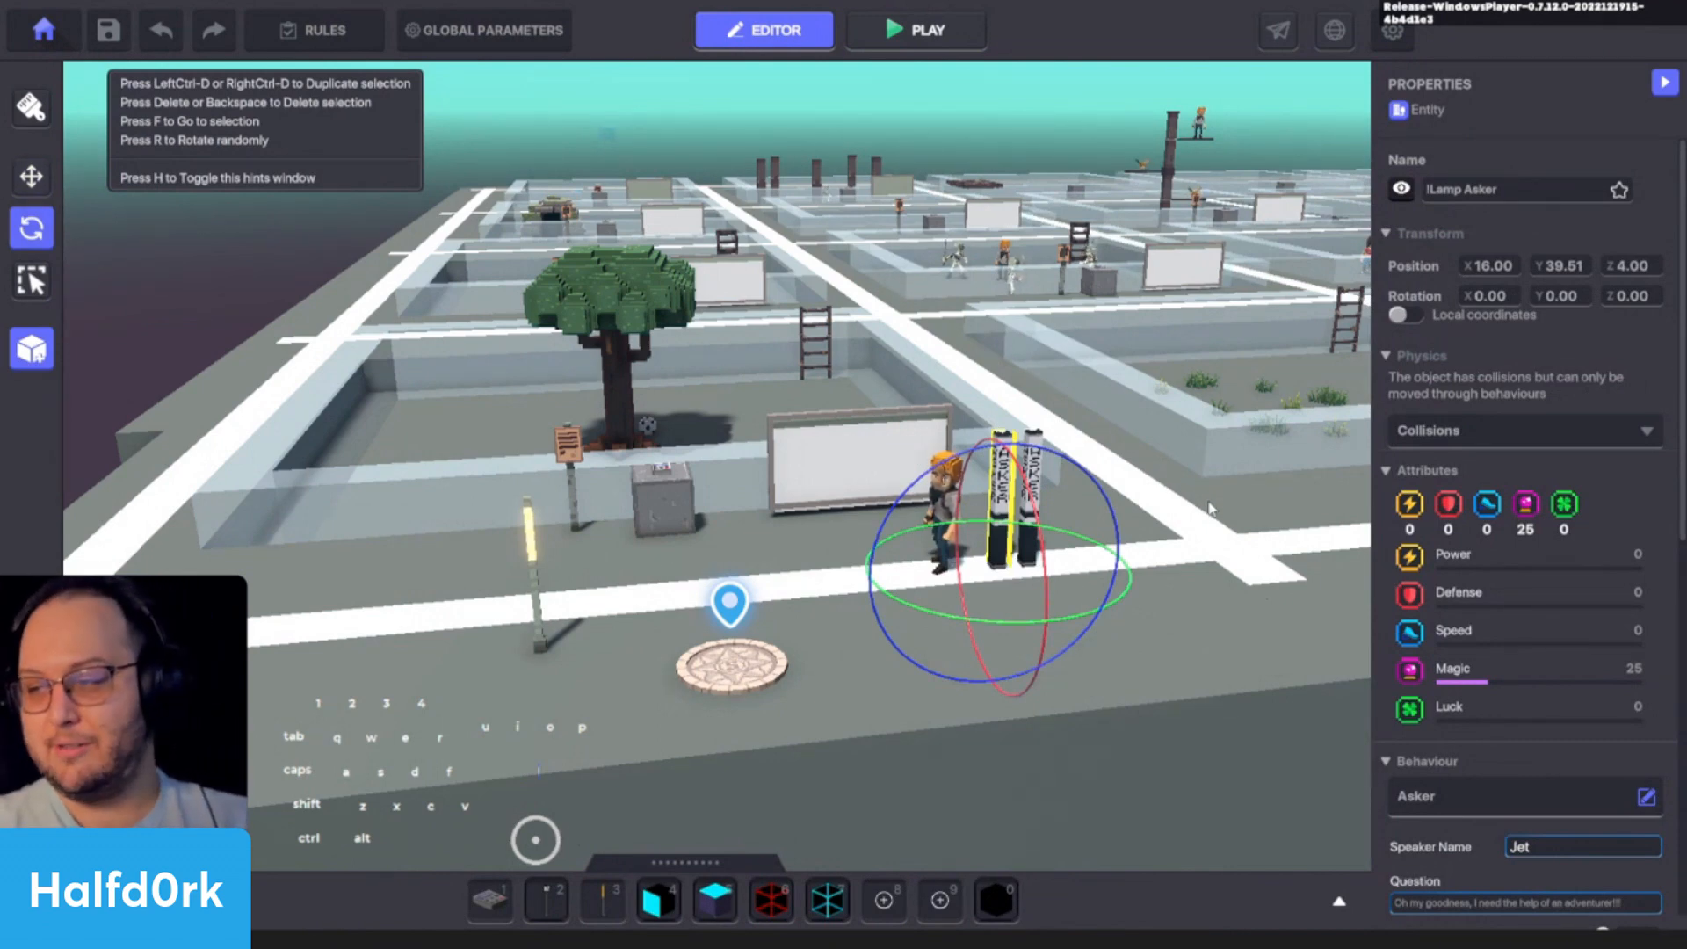
left_click(1166, 506)
key("w")
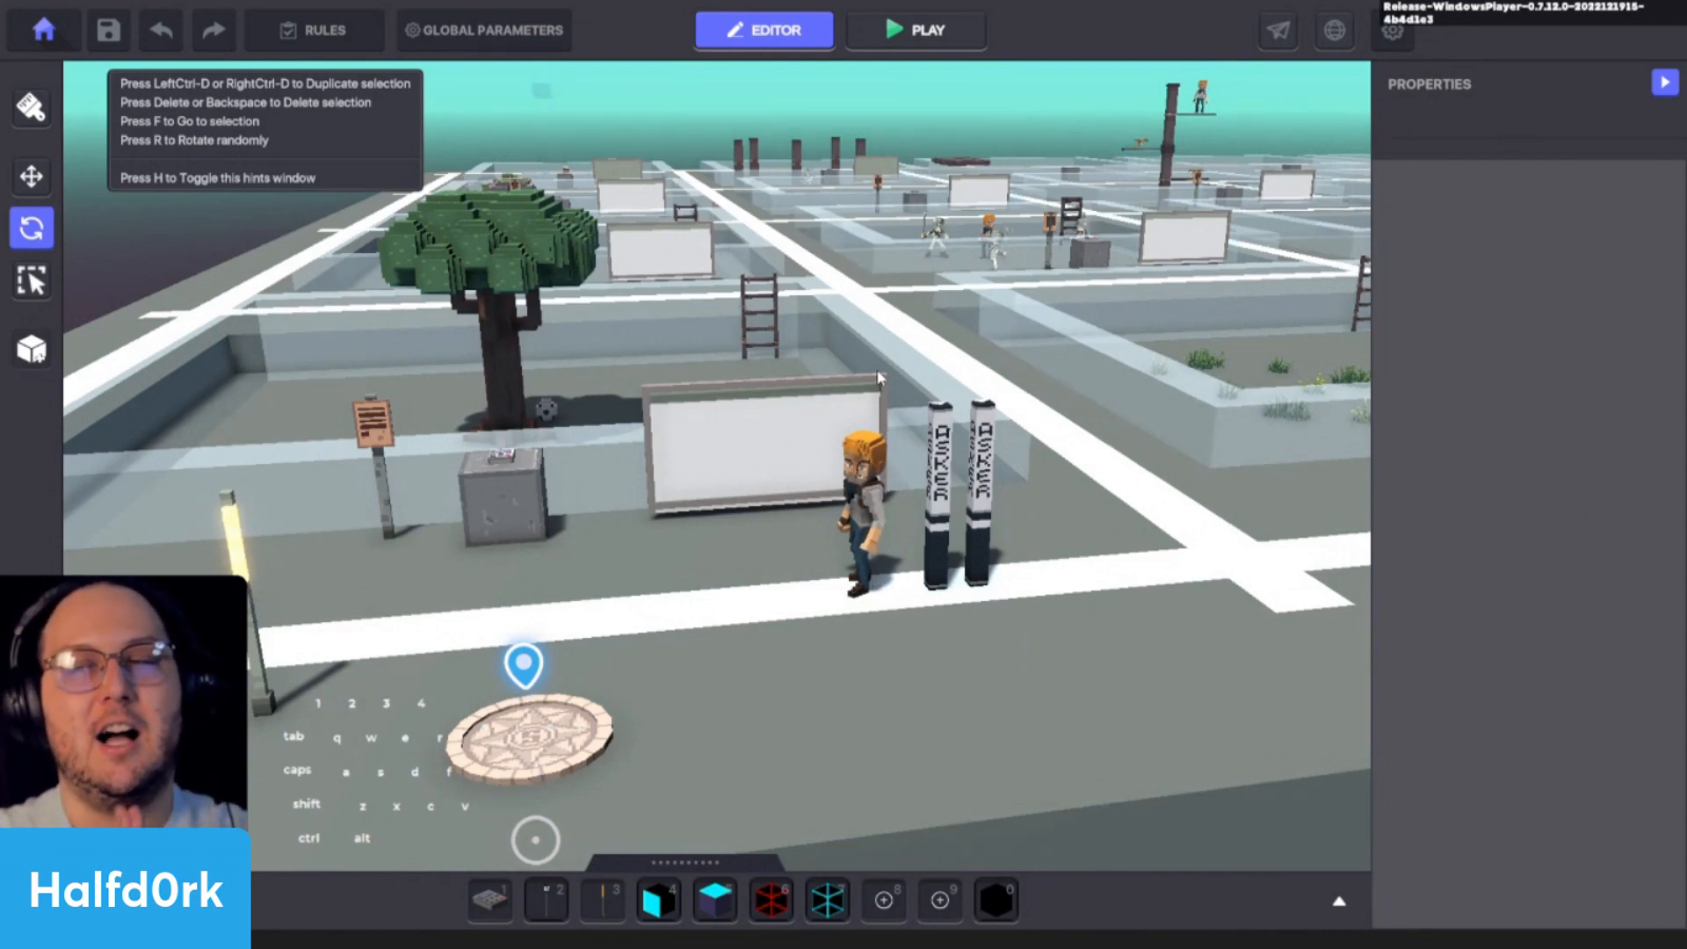
- Review the Adventure/RPG controller's behaviour values and the avatar settings in the global parameters
left_click(485, 30)
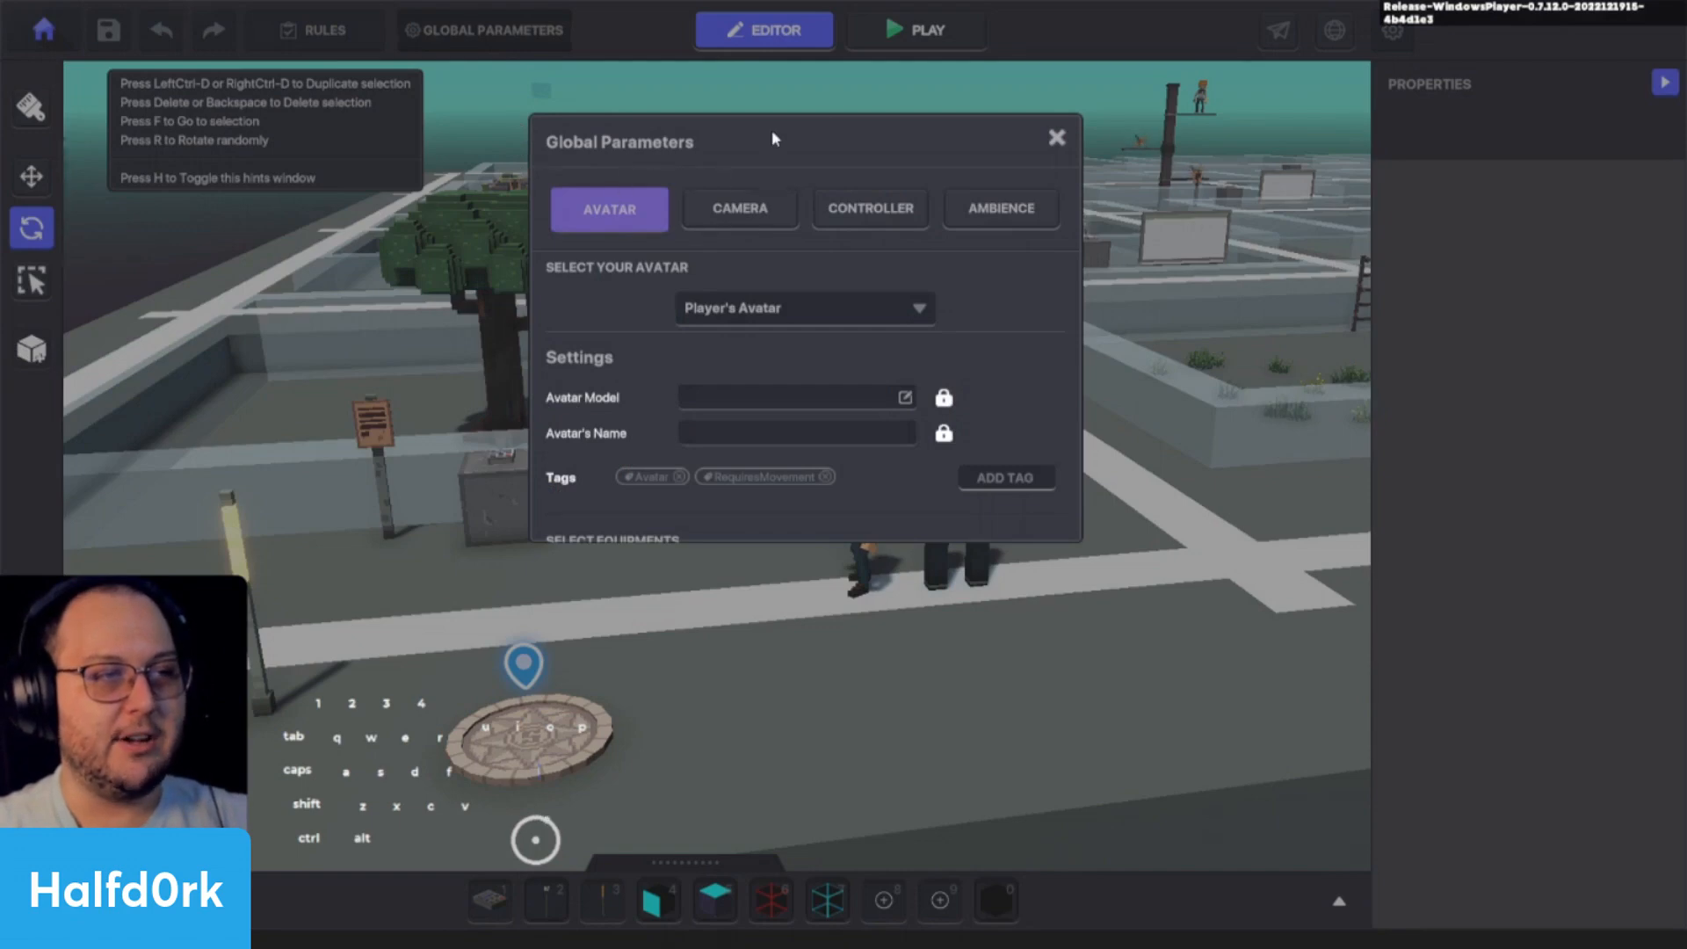
left_click(877, 211)
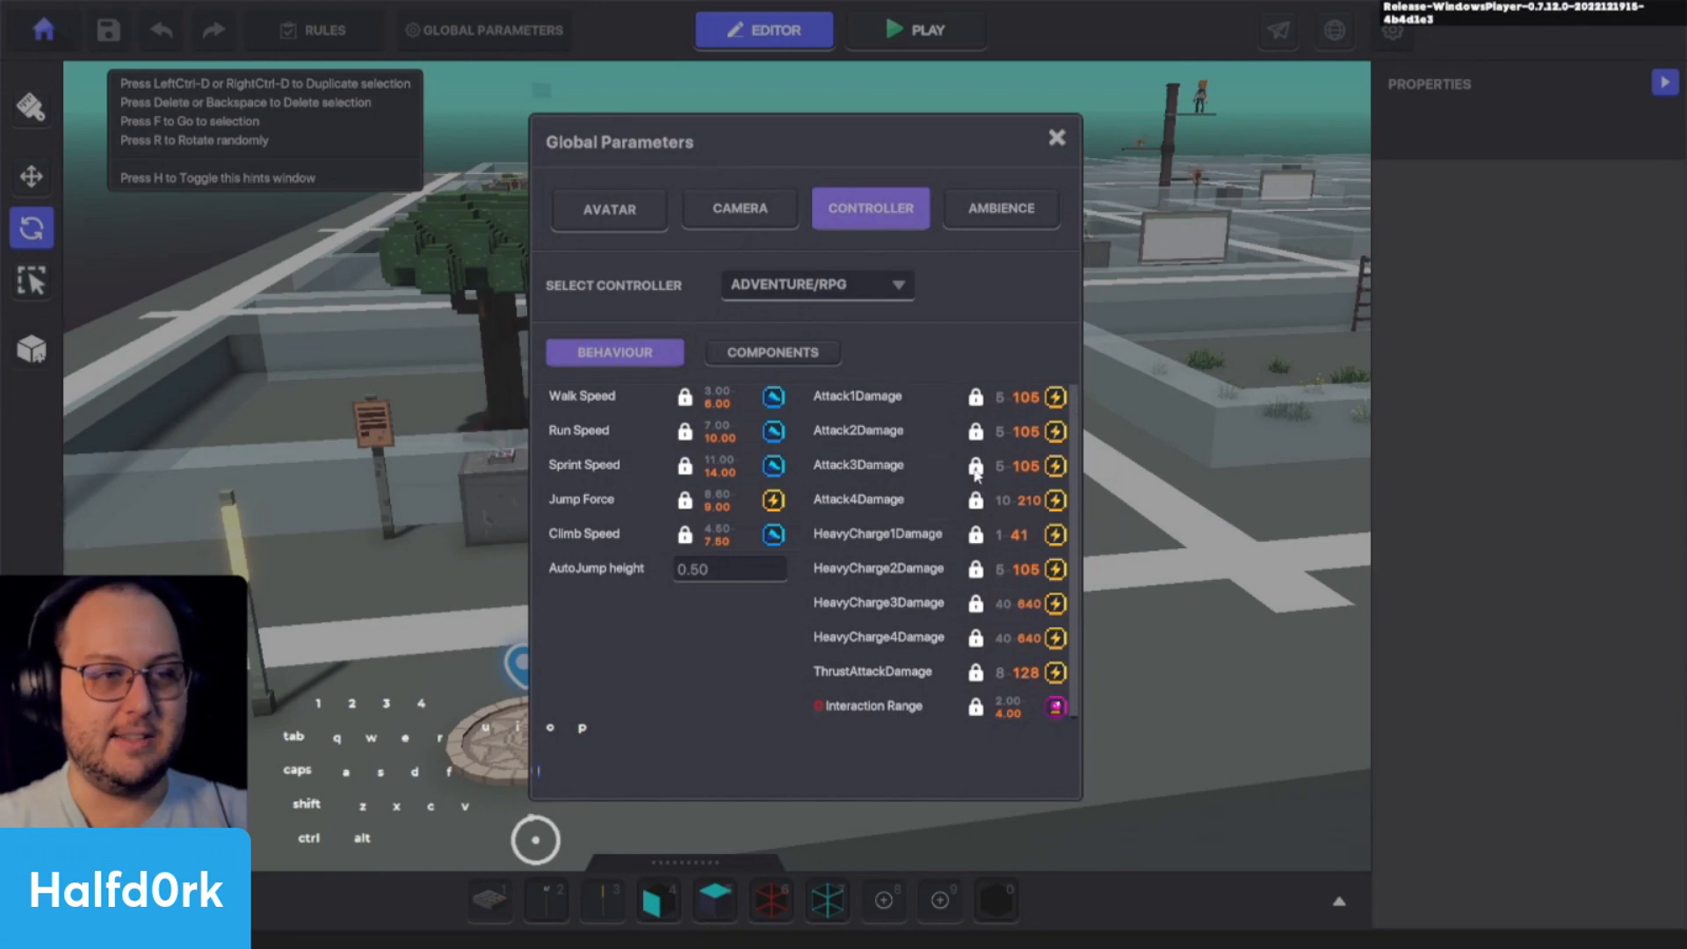
scroll(965, 562, "down", 2)
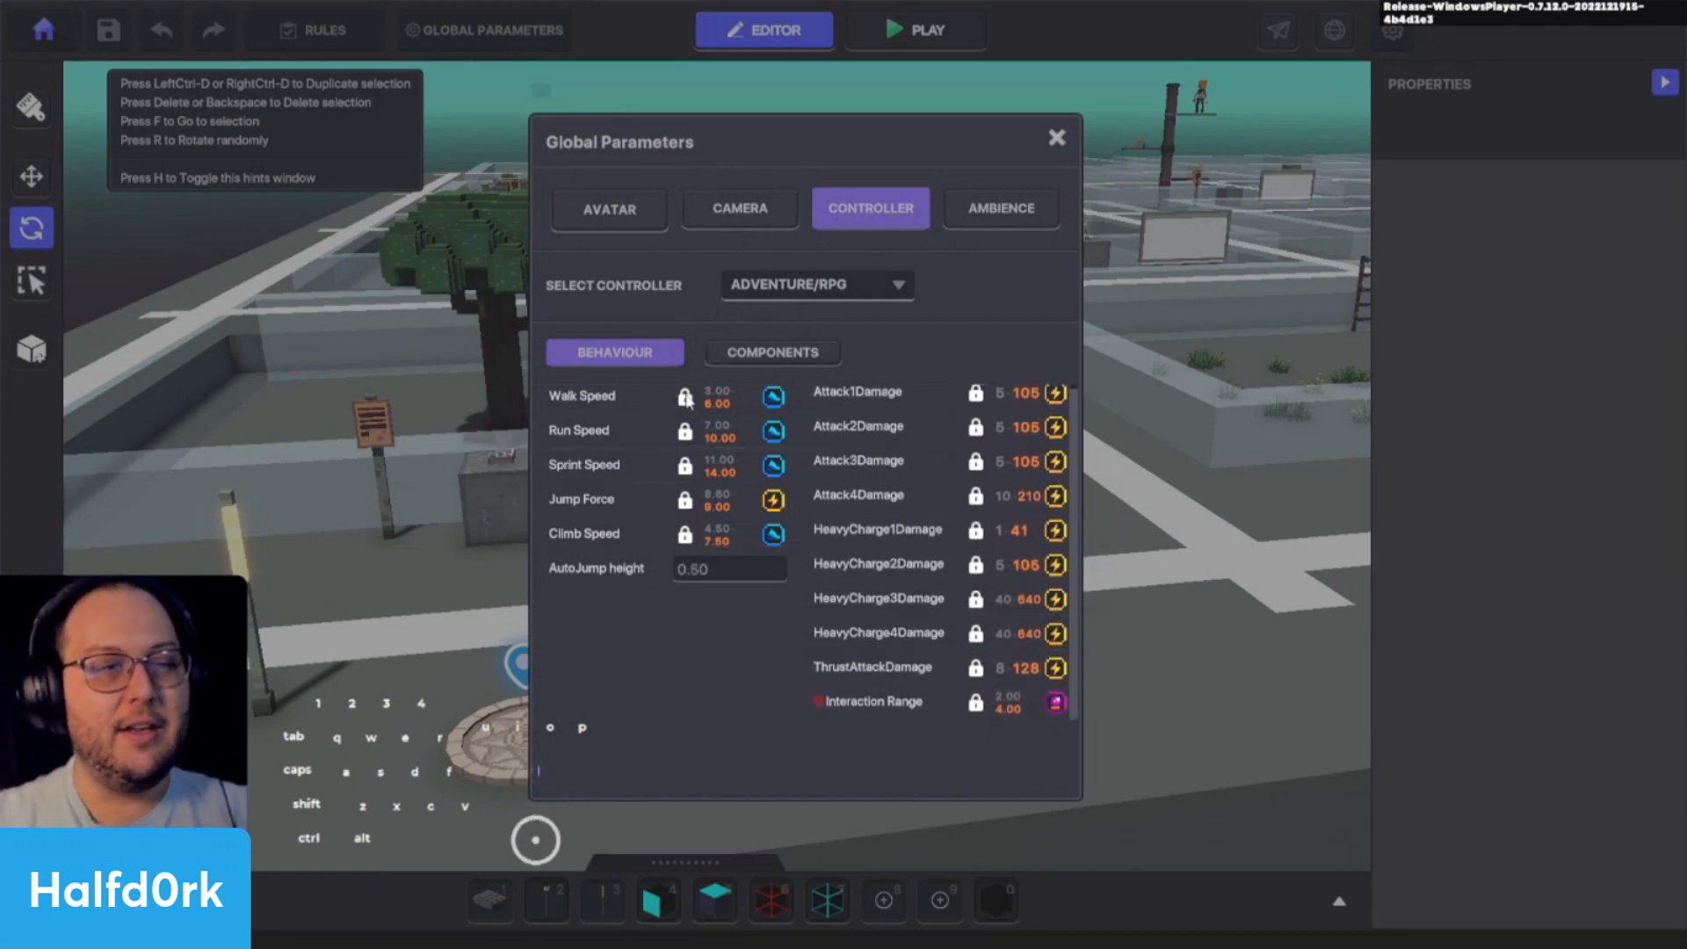
left_click(663, 206)
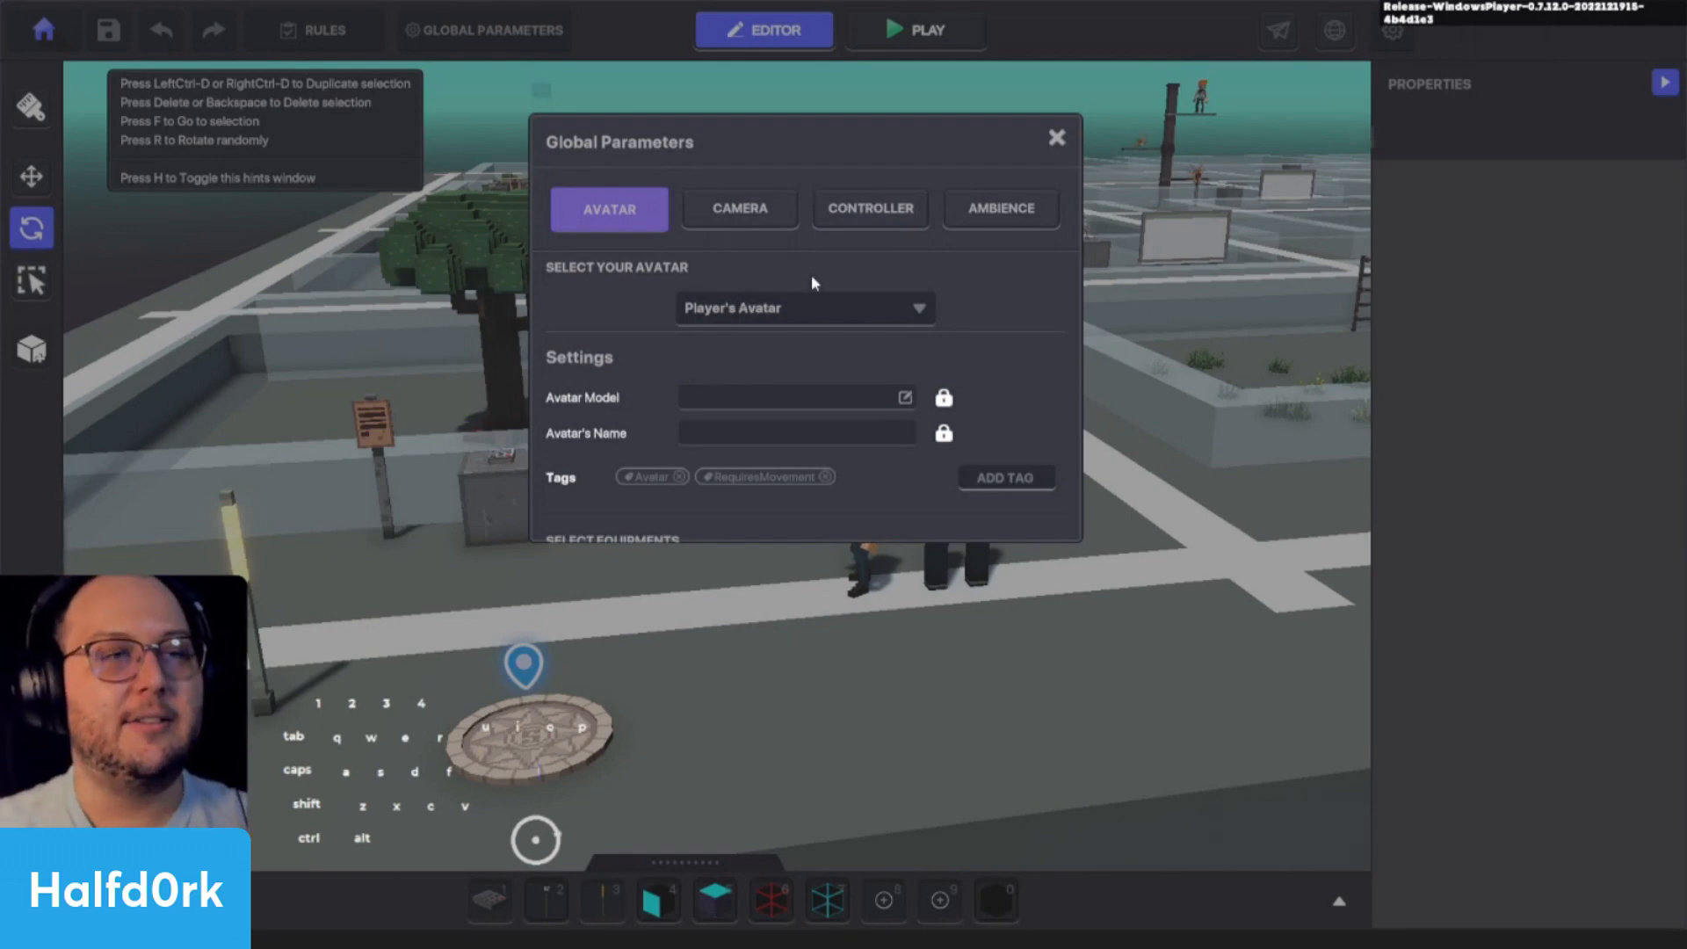
- Compare the Adventure/RPG controller's behaviour and component settings with the avatar settings in the global parameters
left_click(872, 211)
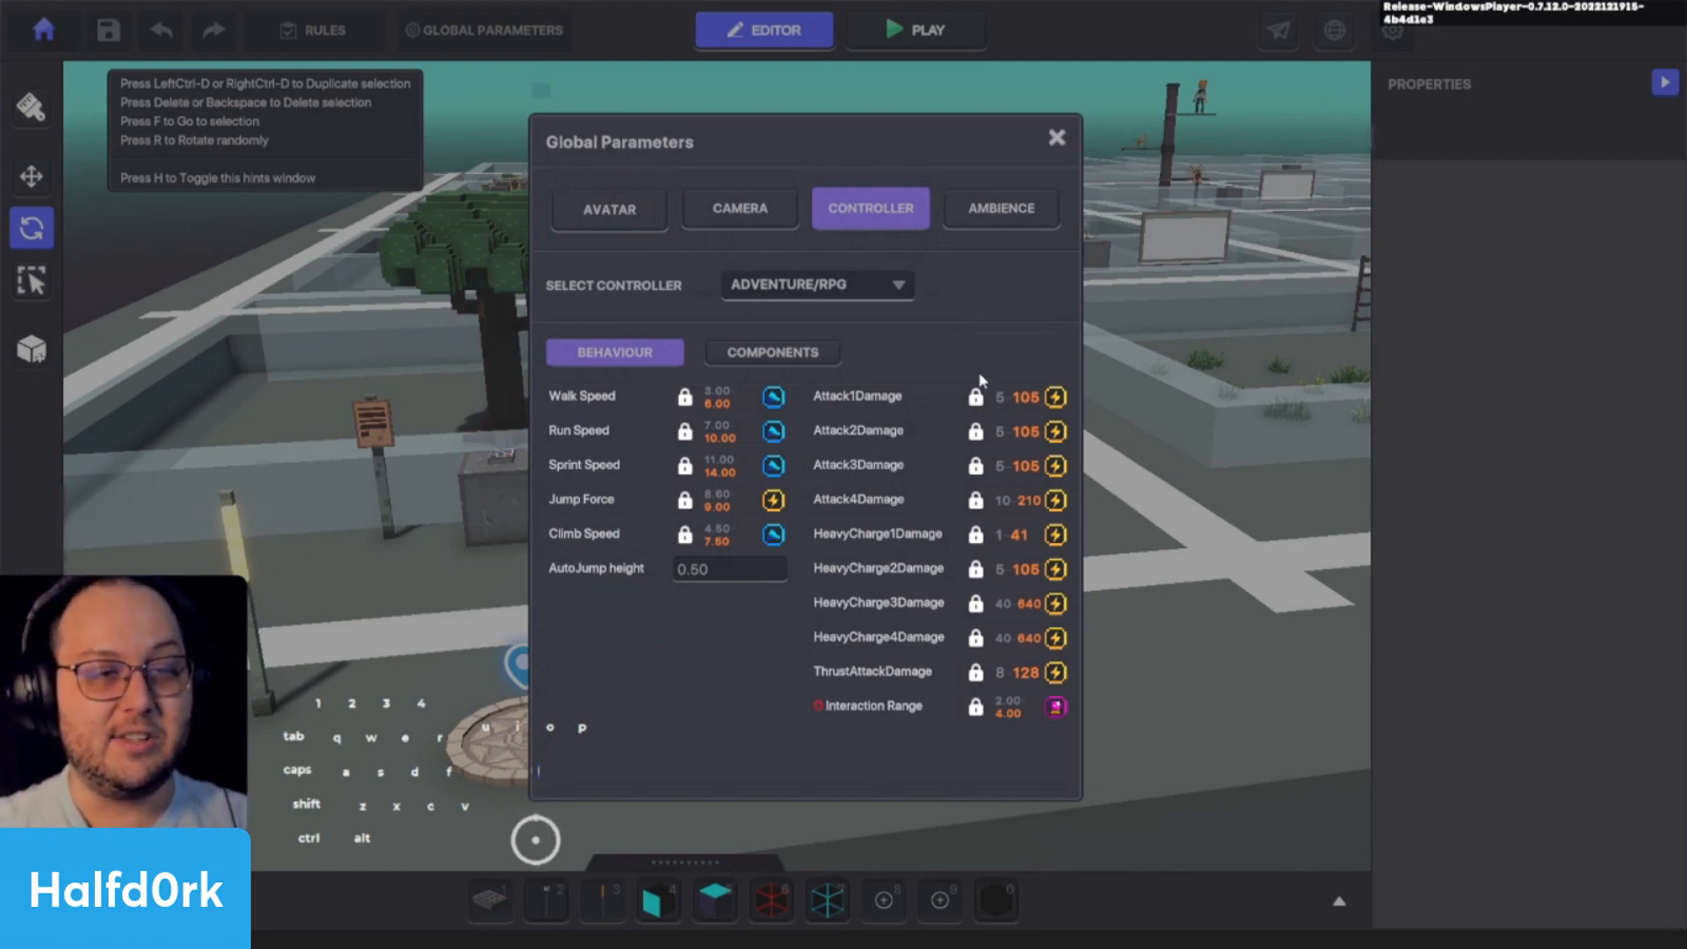
left_click(636, 199)
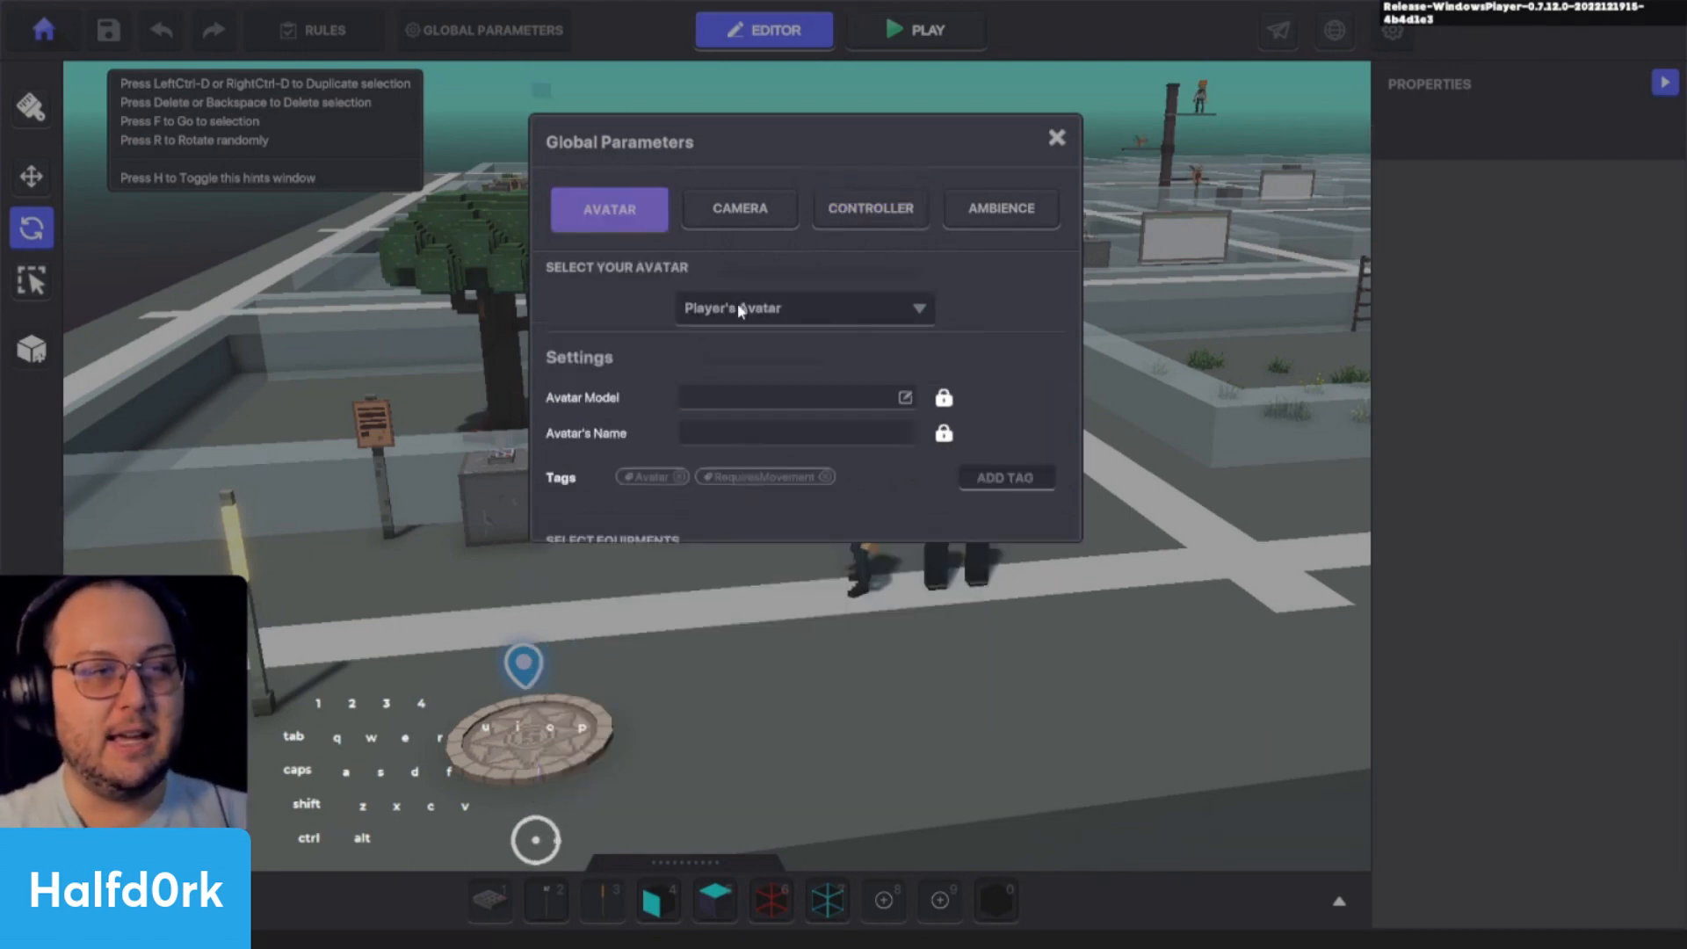
left_click(734, 339)
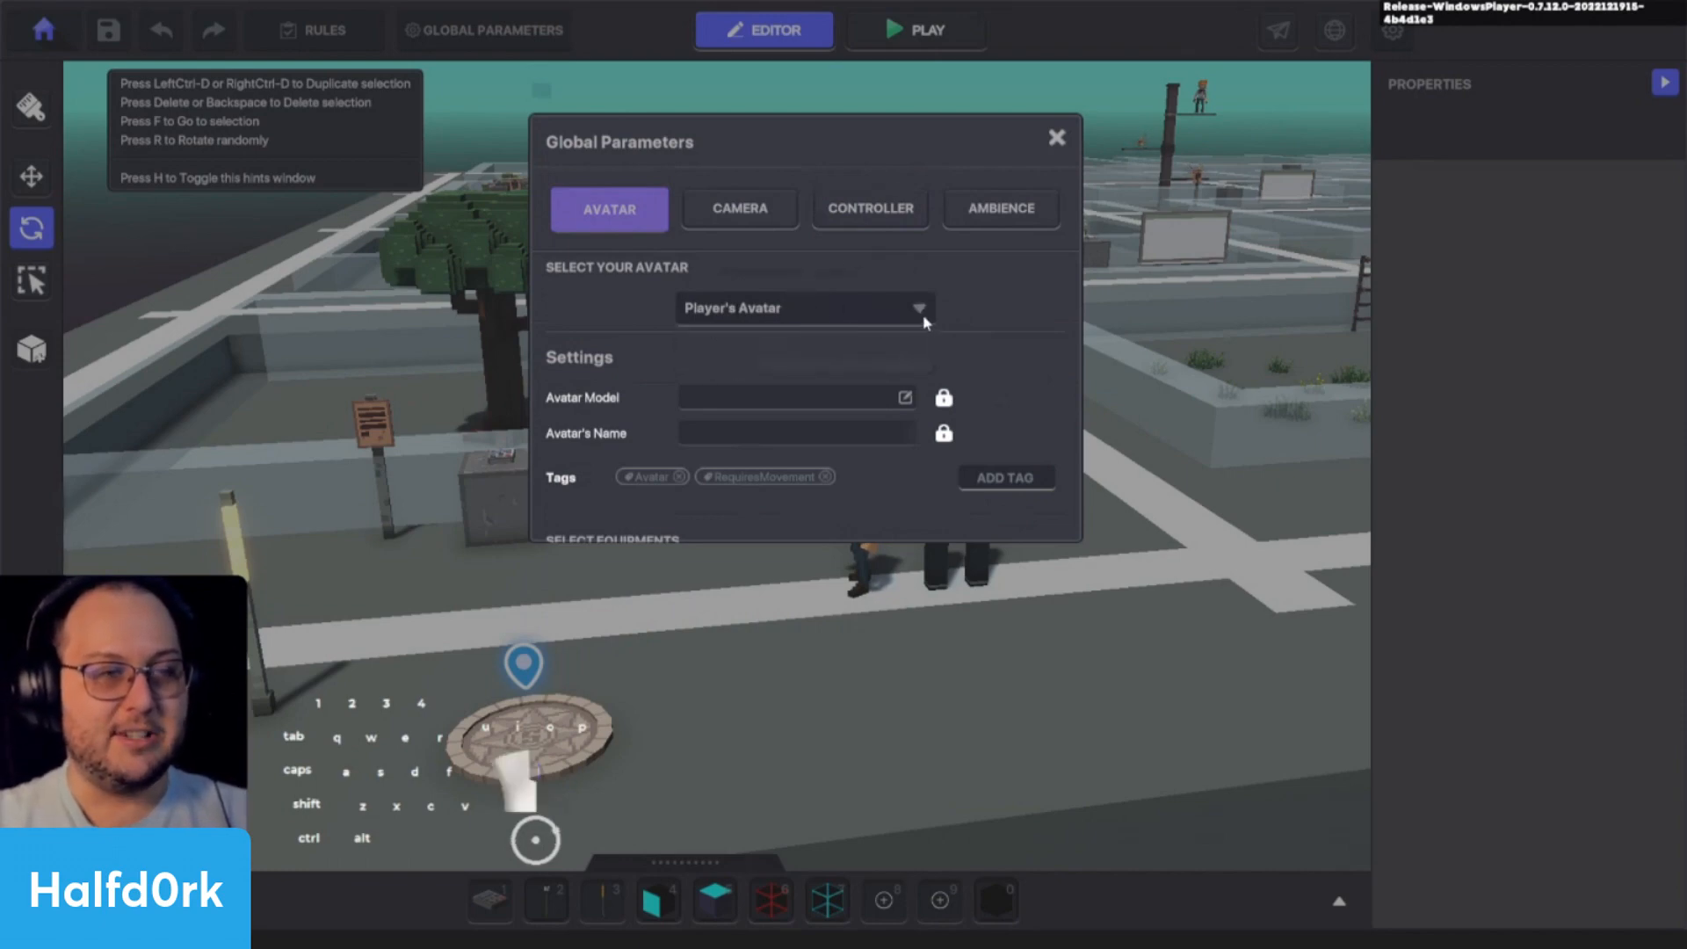
left_click(920, 313)
left_click(903, 274)
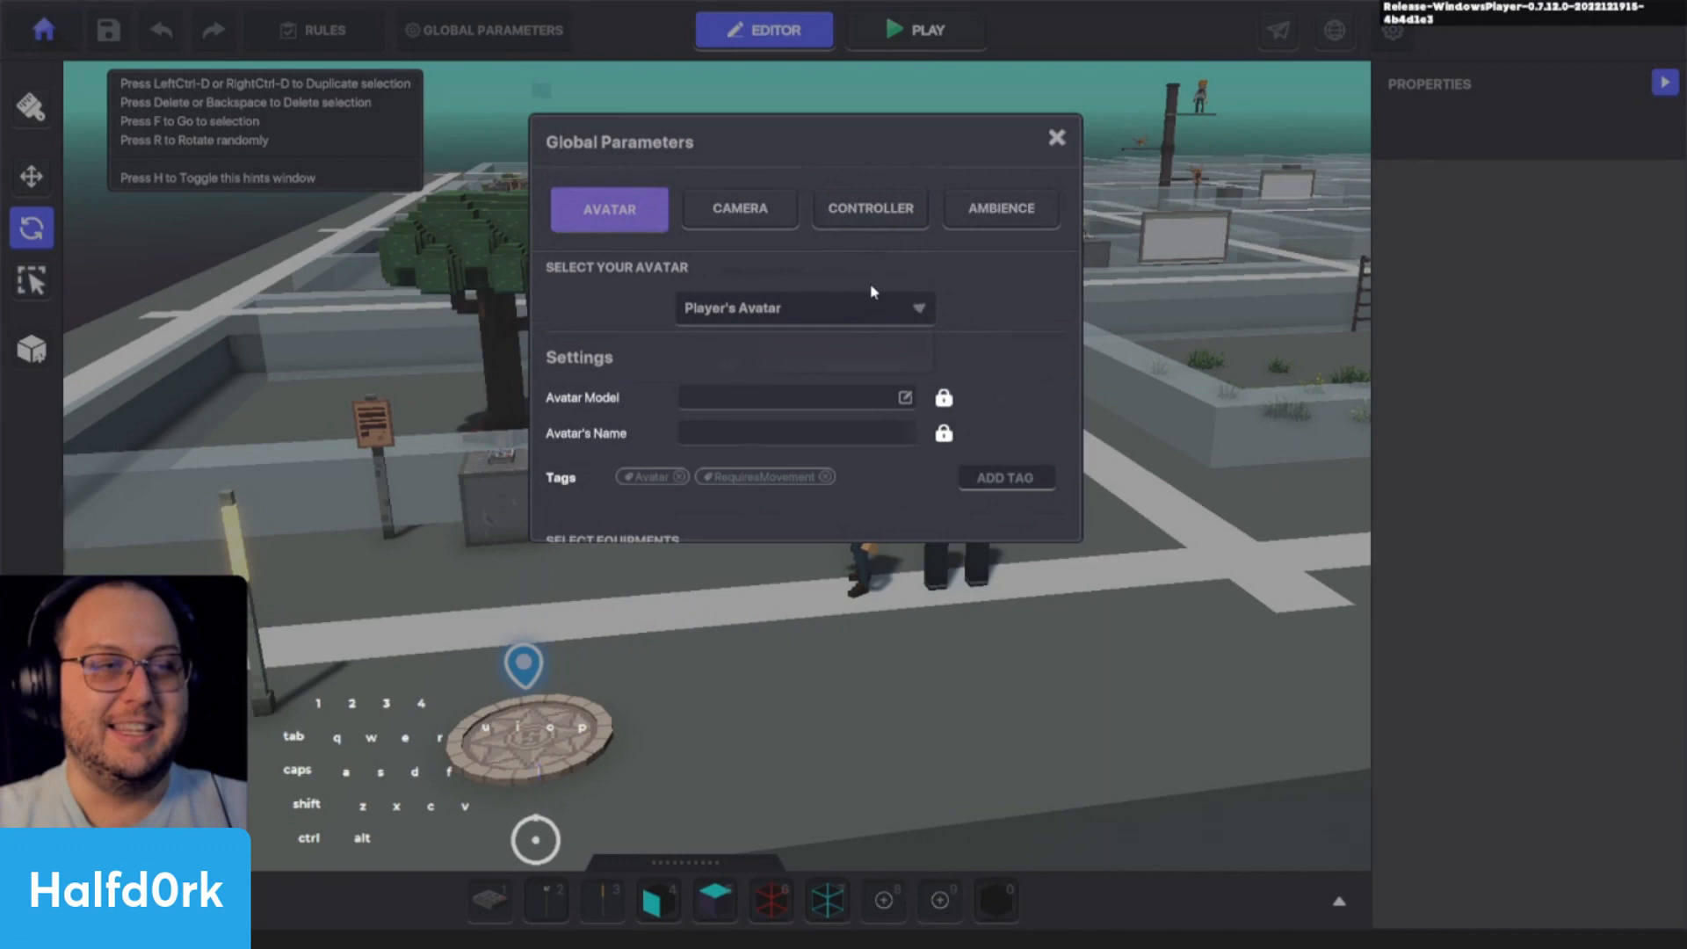
left_click(881, 208)
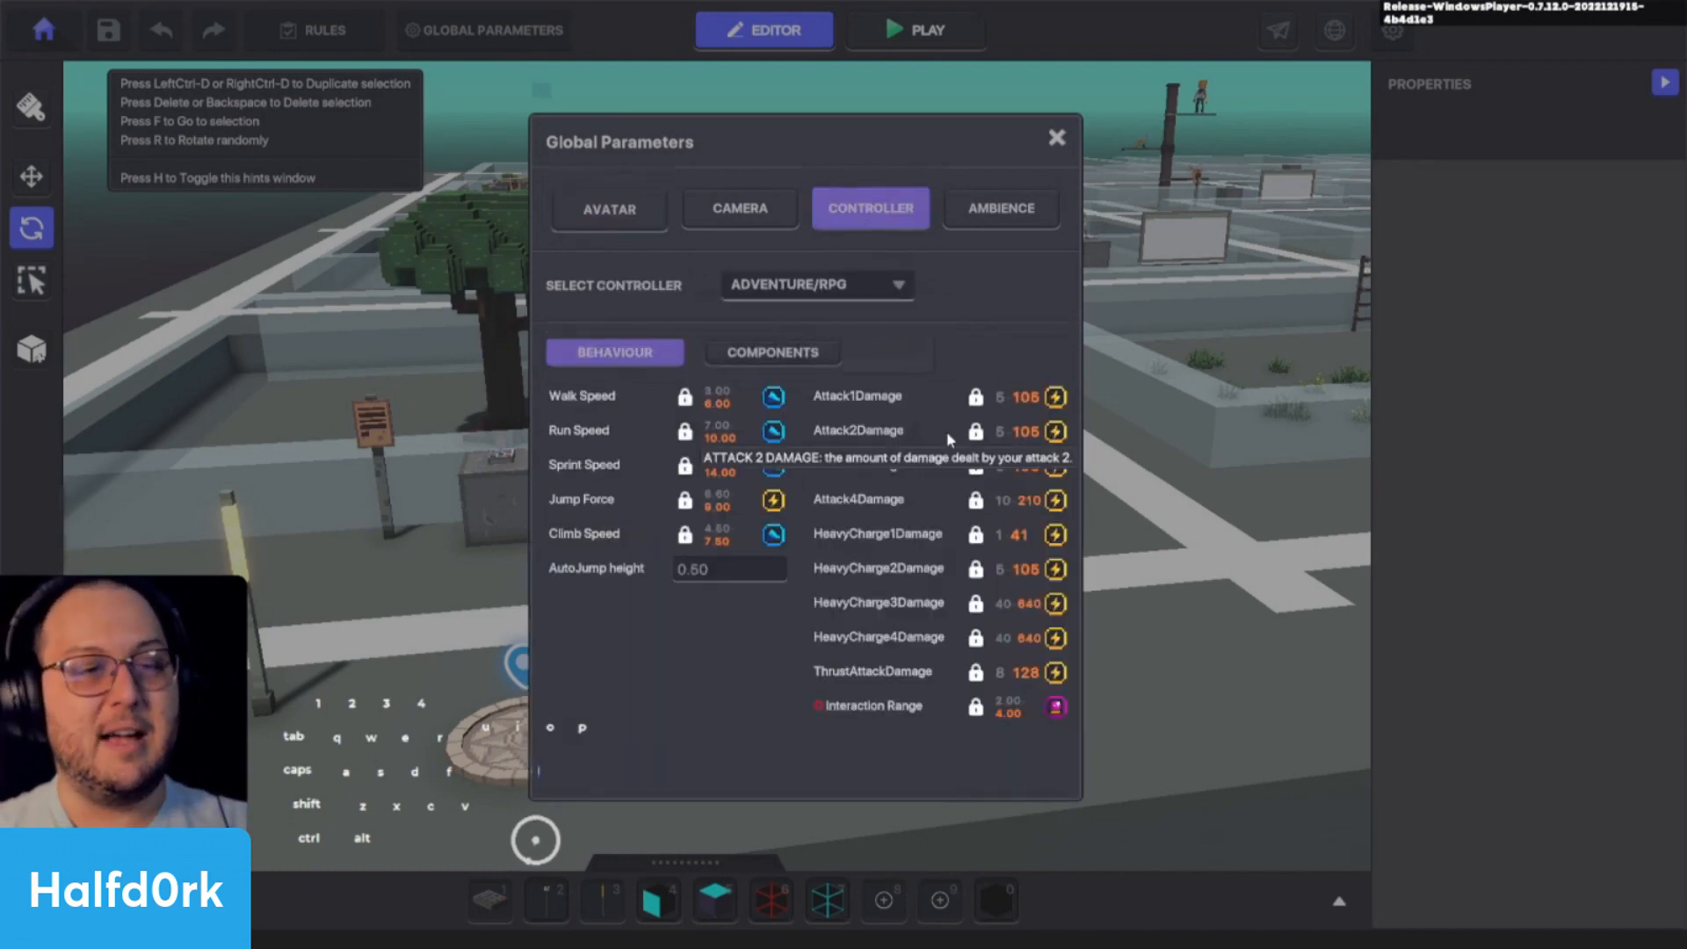
left_click(773, 352)
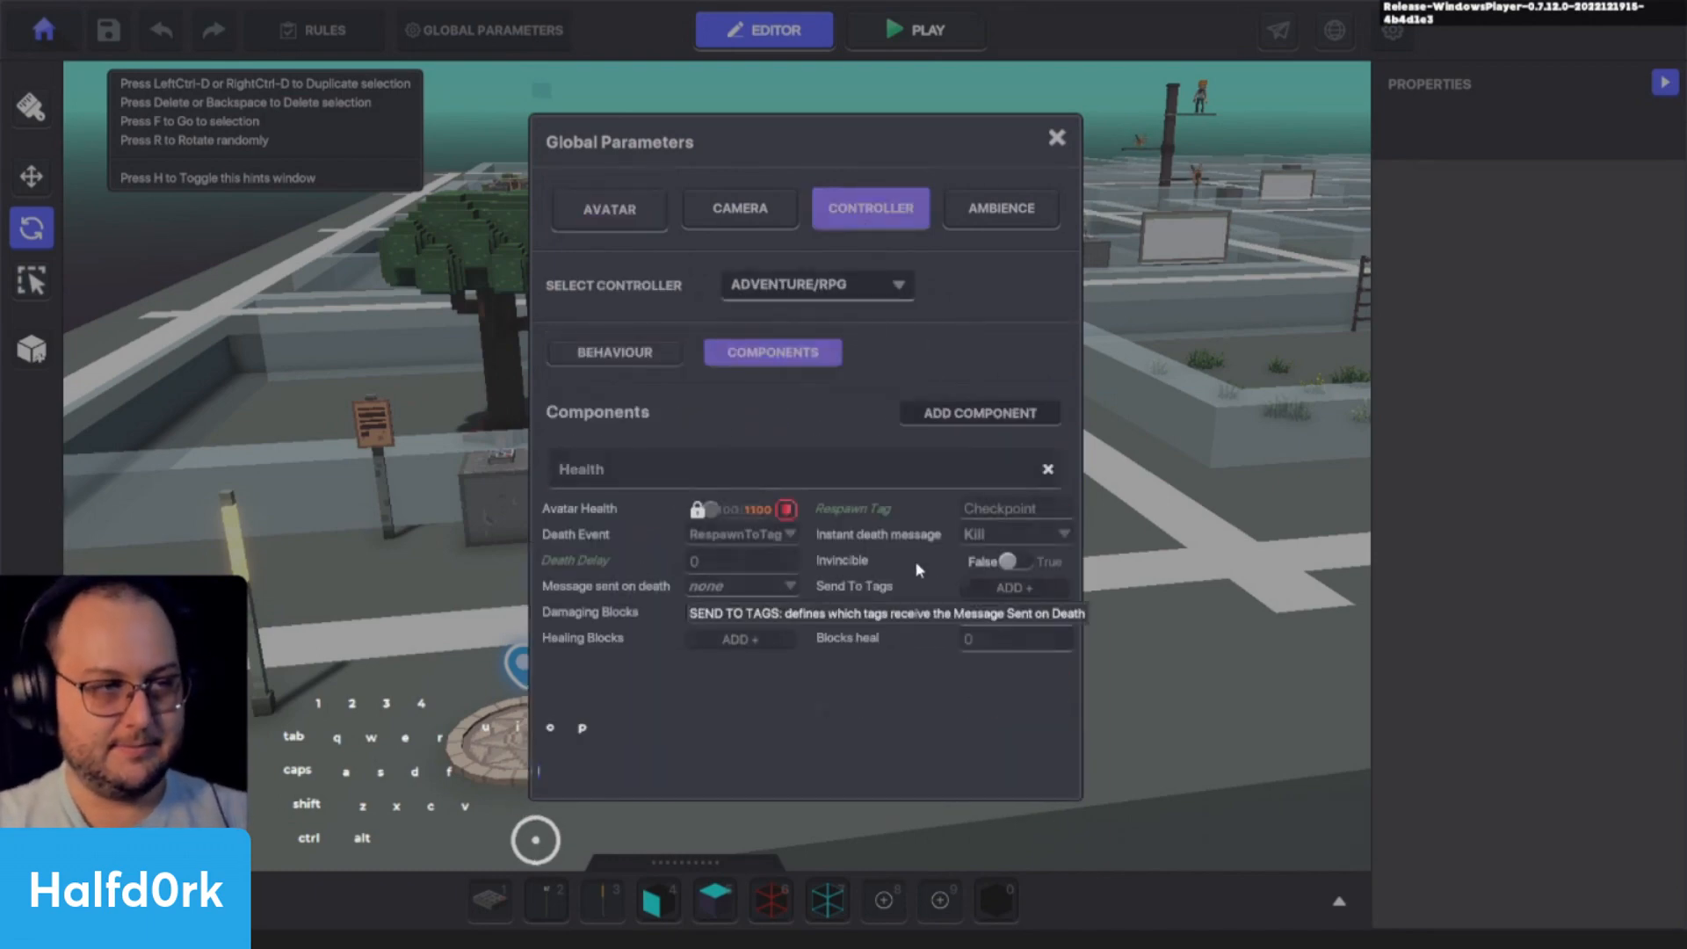
left_click(606, 352)
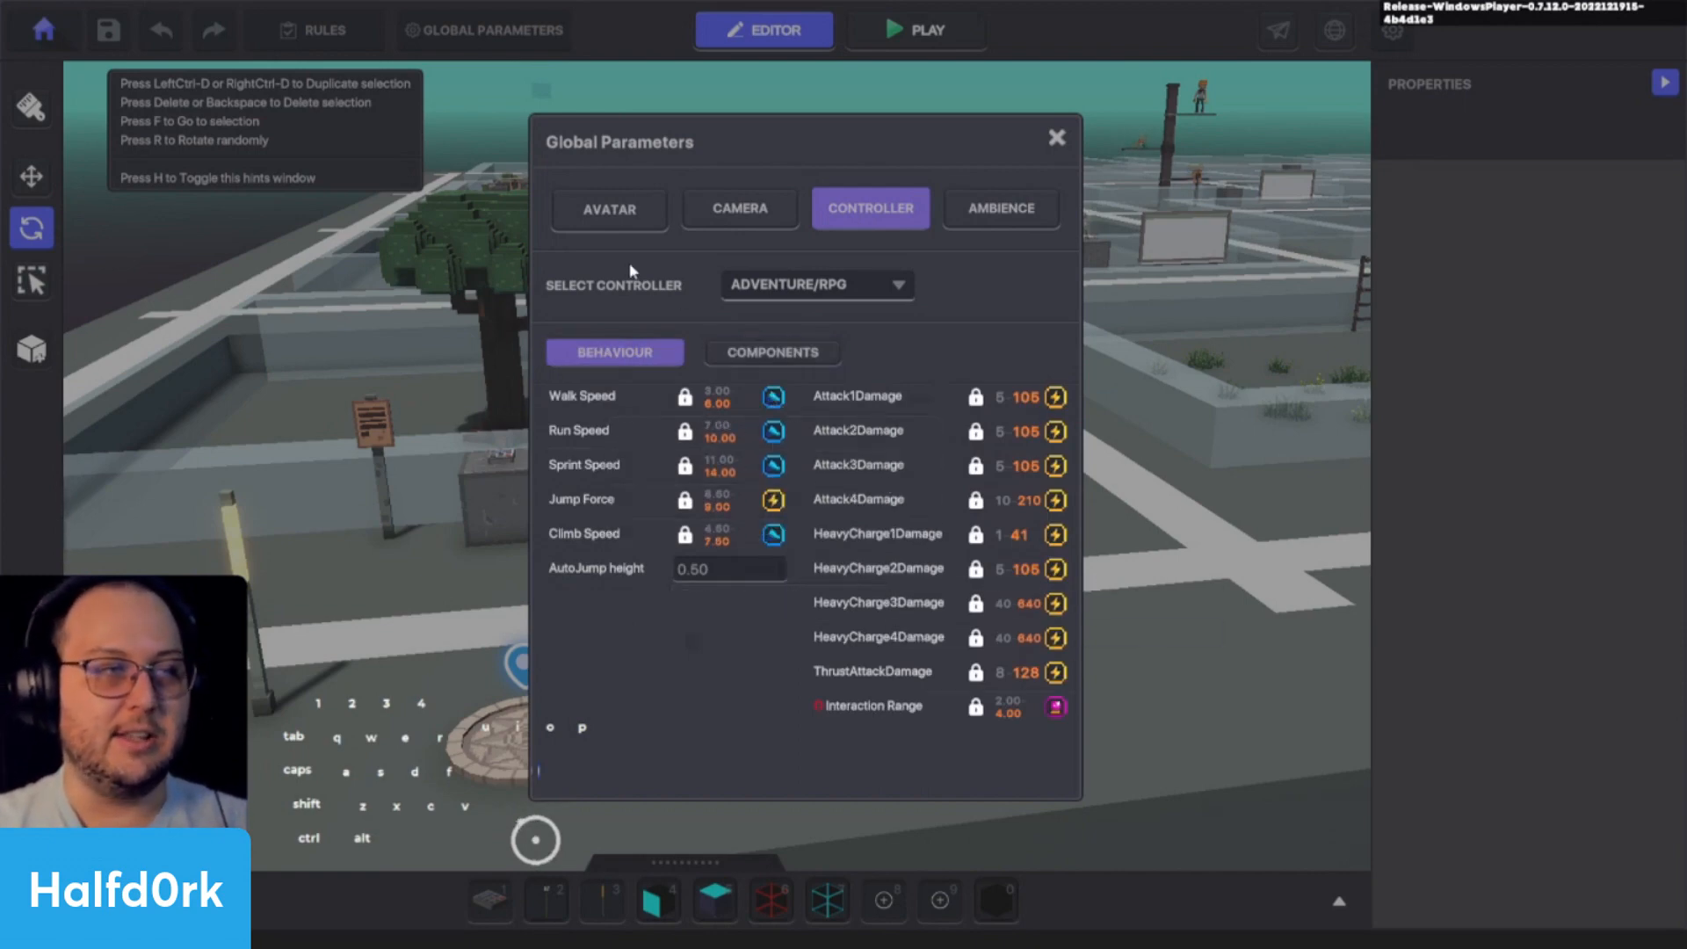
- Try the Custom Avatar option and browse its models, restoring Player's Avatar before closing the global parameters
left_click(624, 220)
left_click(893, 314)
left_click(777, 364)
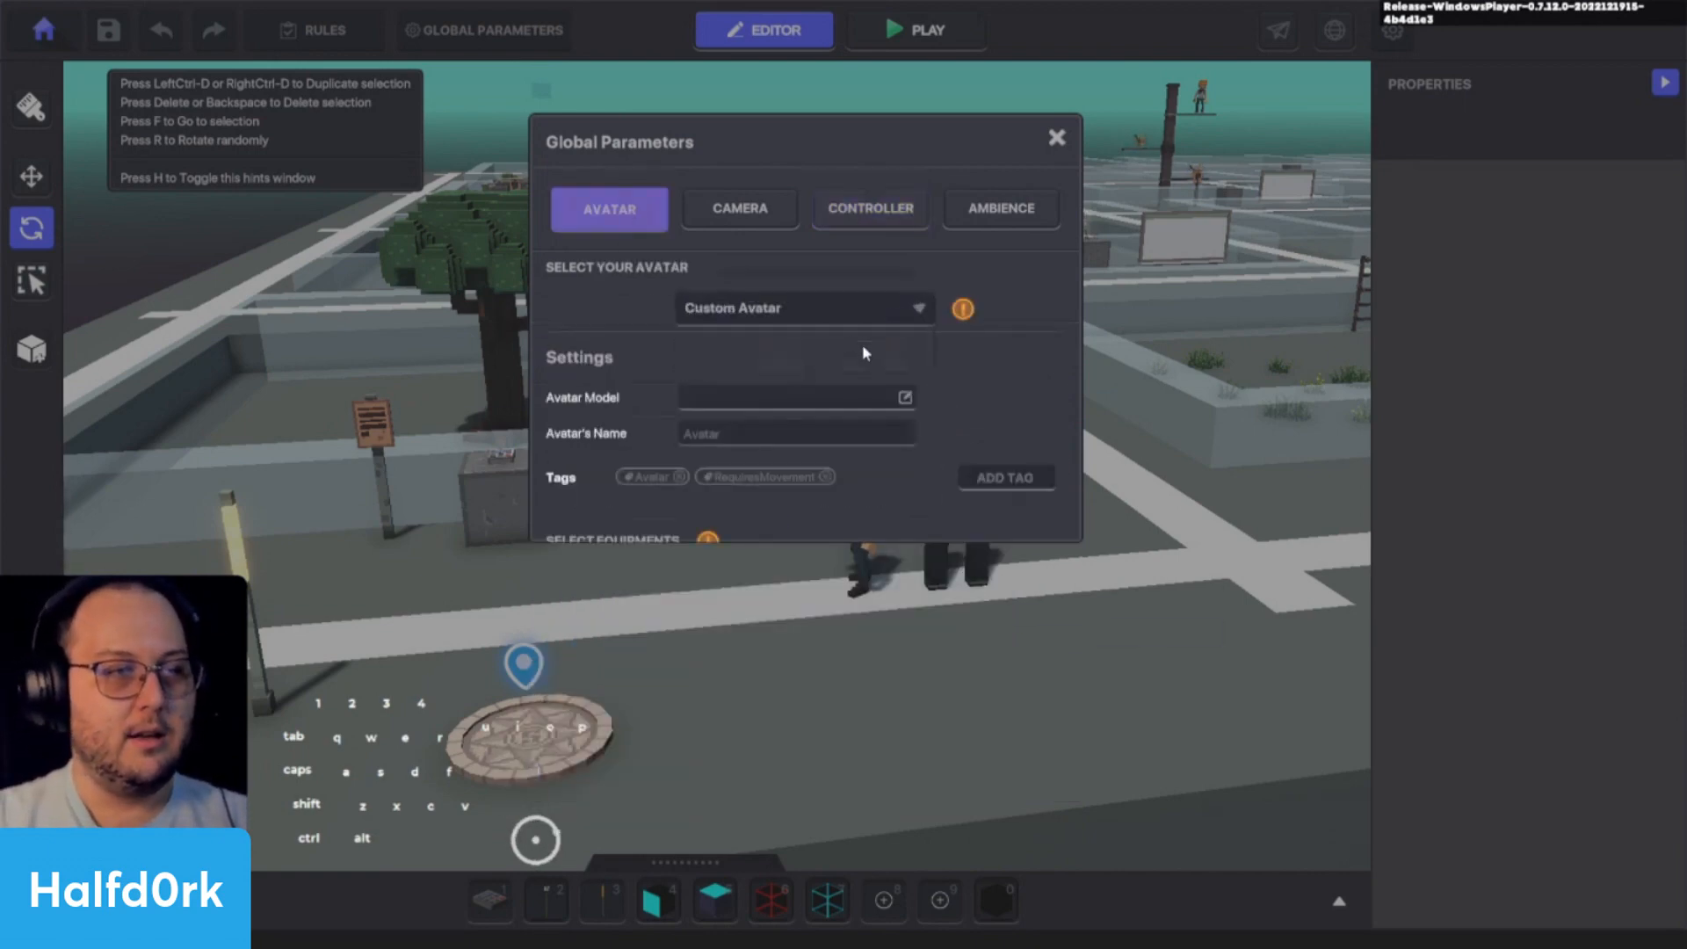
left_click(778, 402)
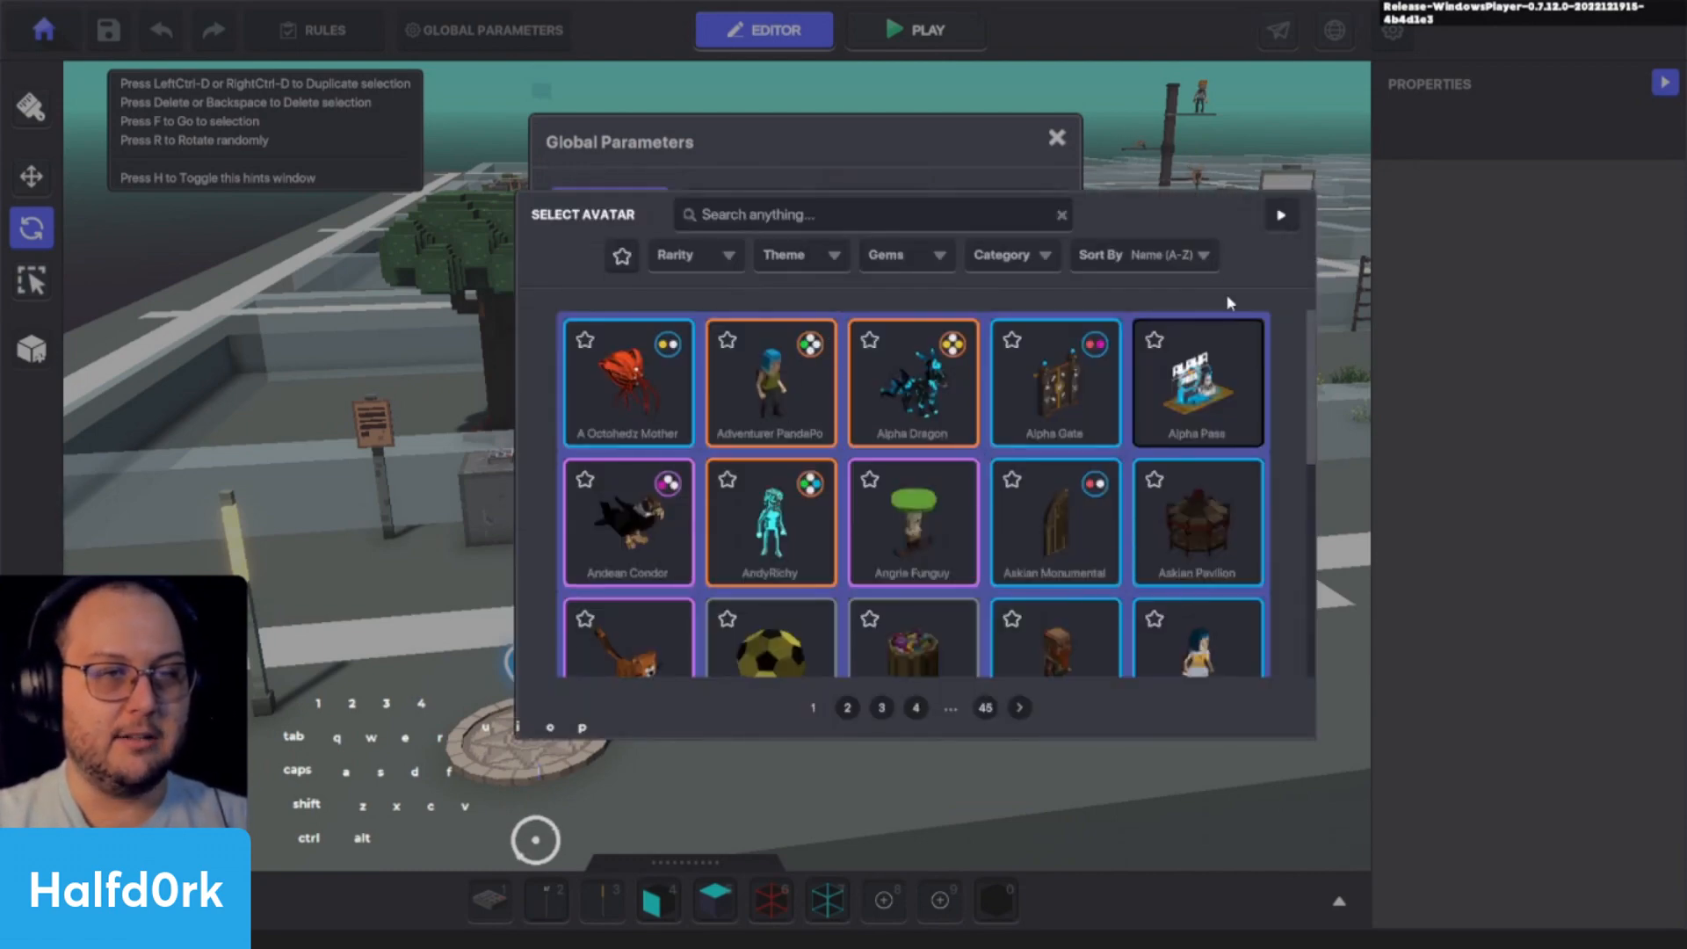
left_click(1279, 216)
left_click(755, 313)
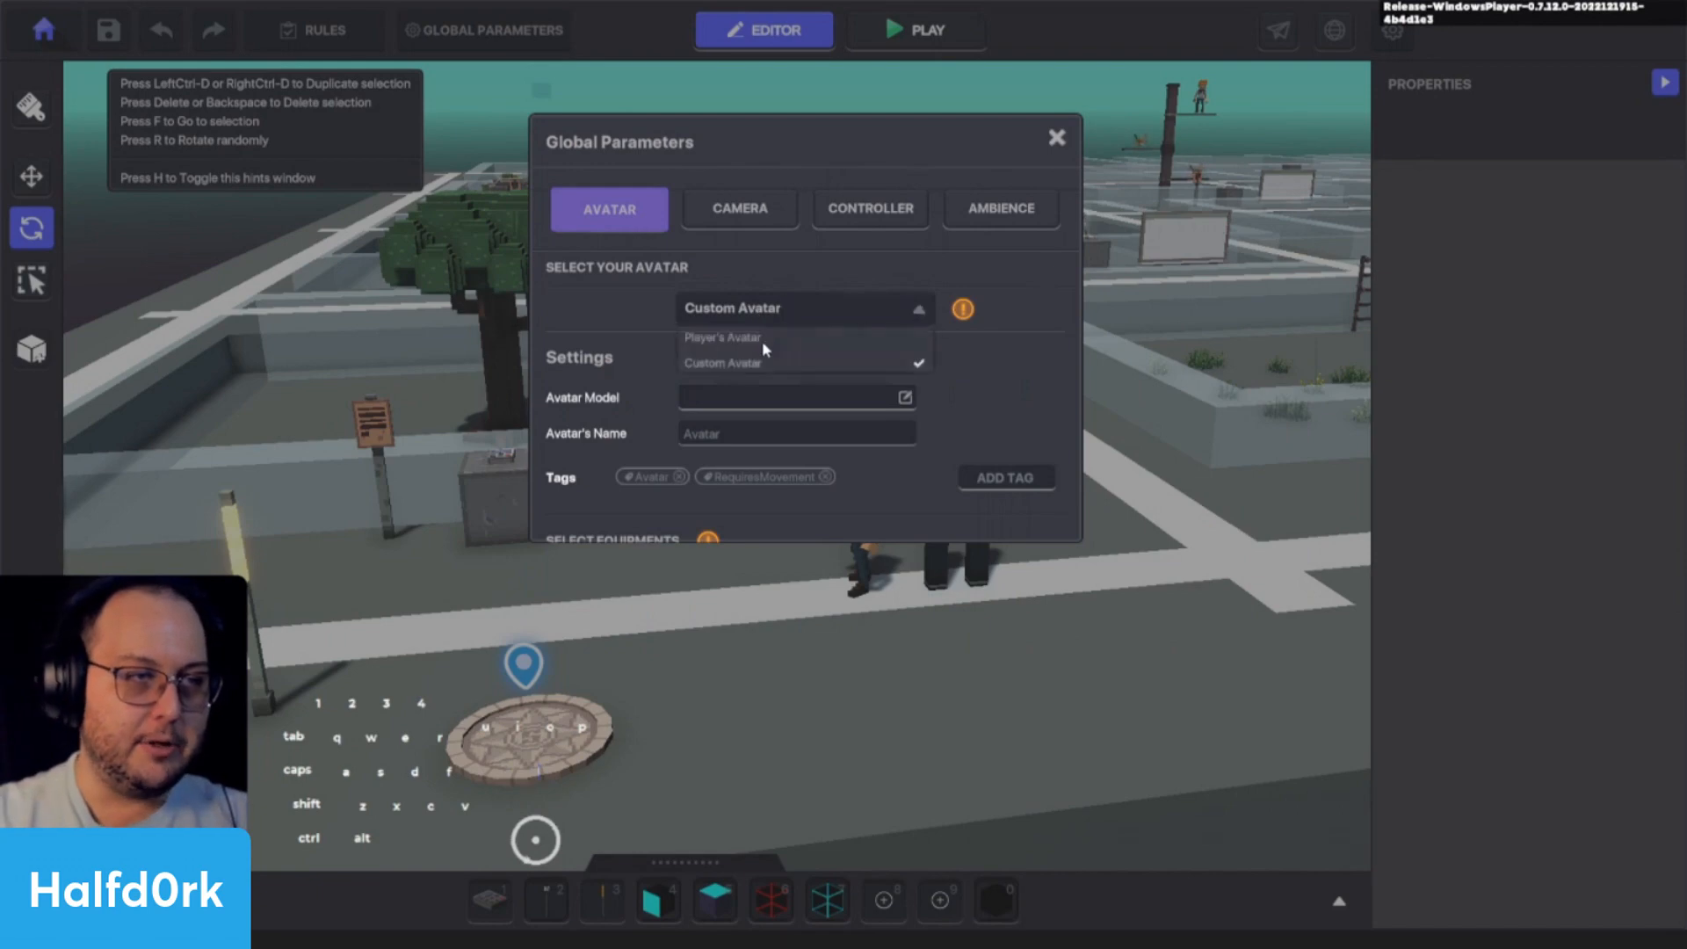
left_click(736, 339)
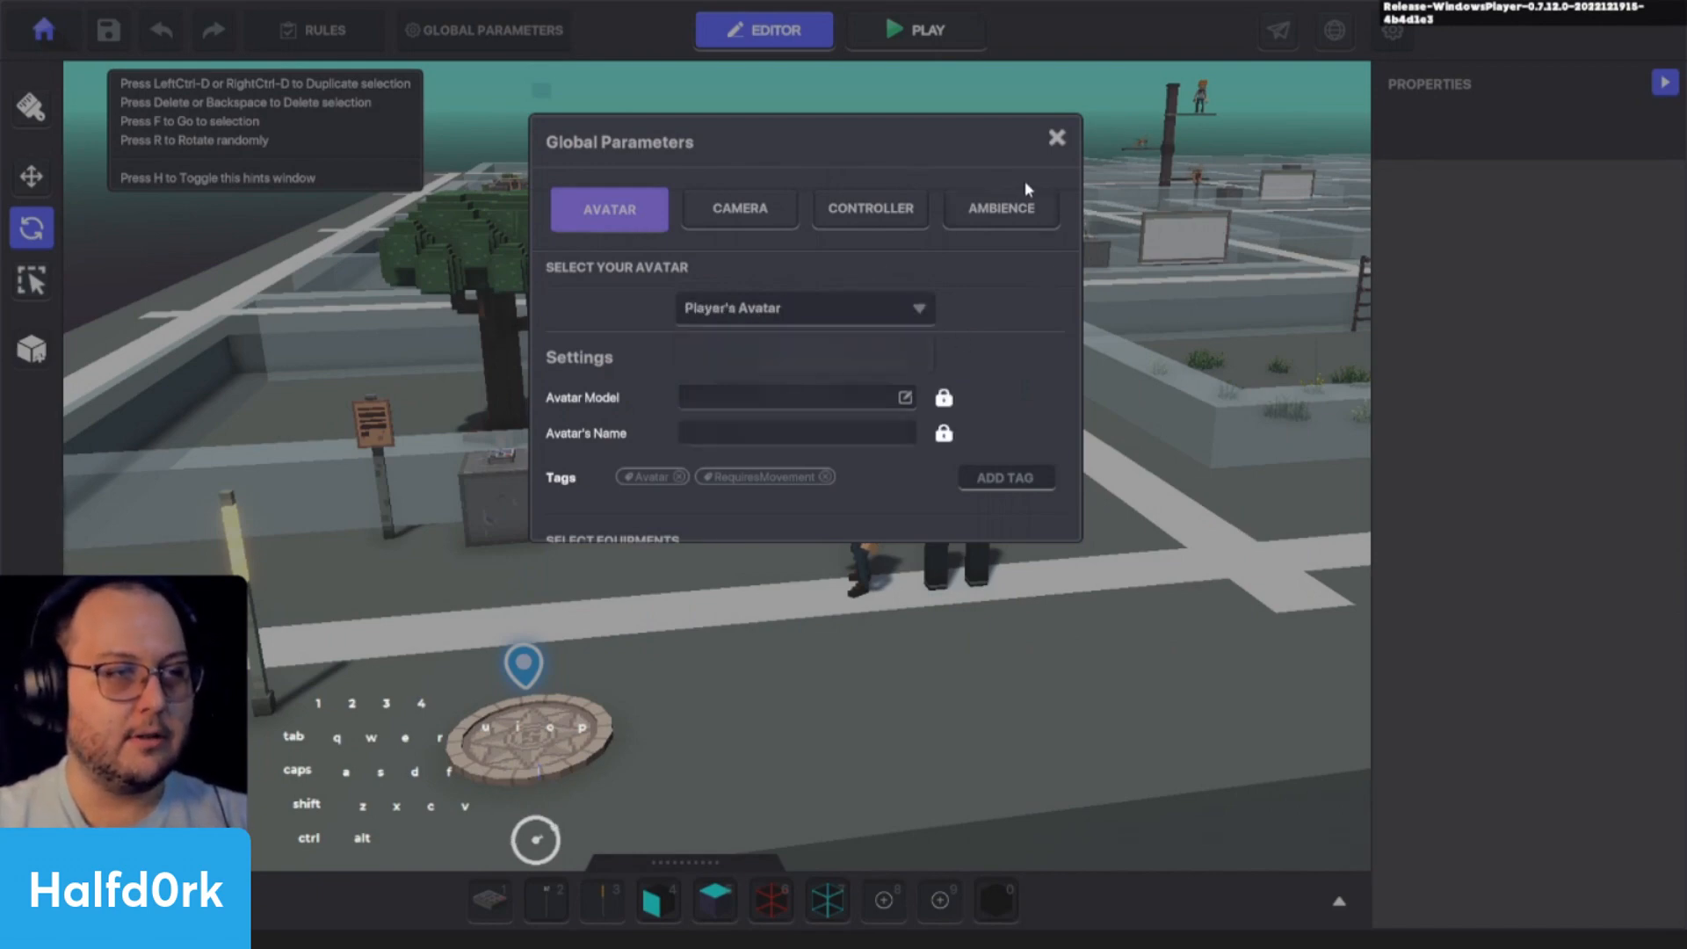
left_click(1056, 138)
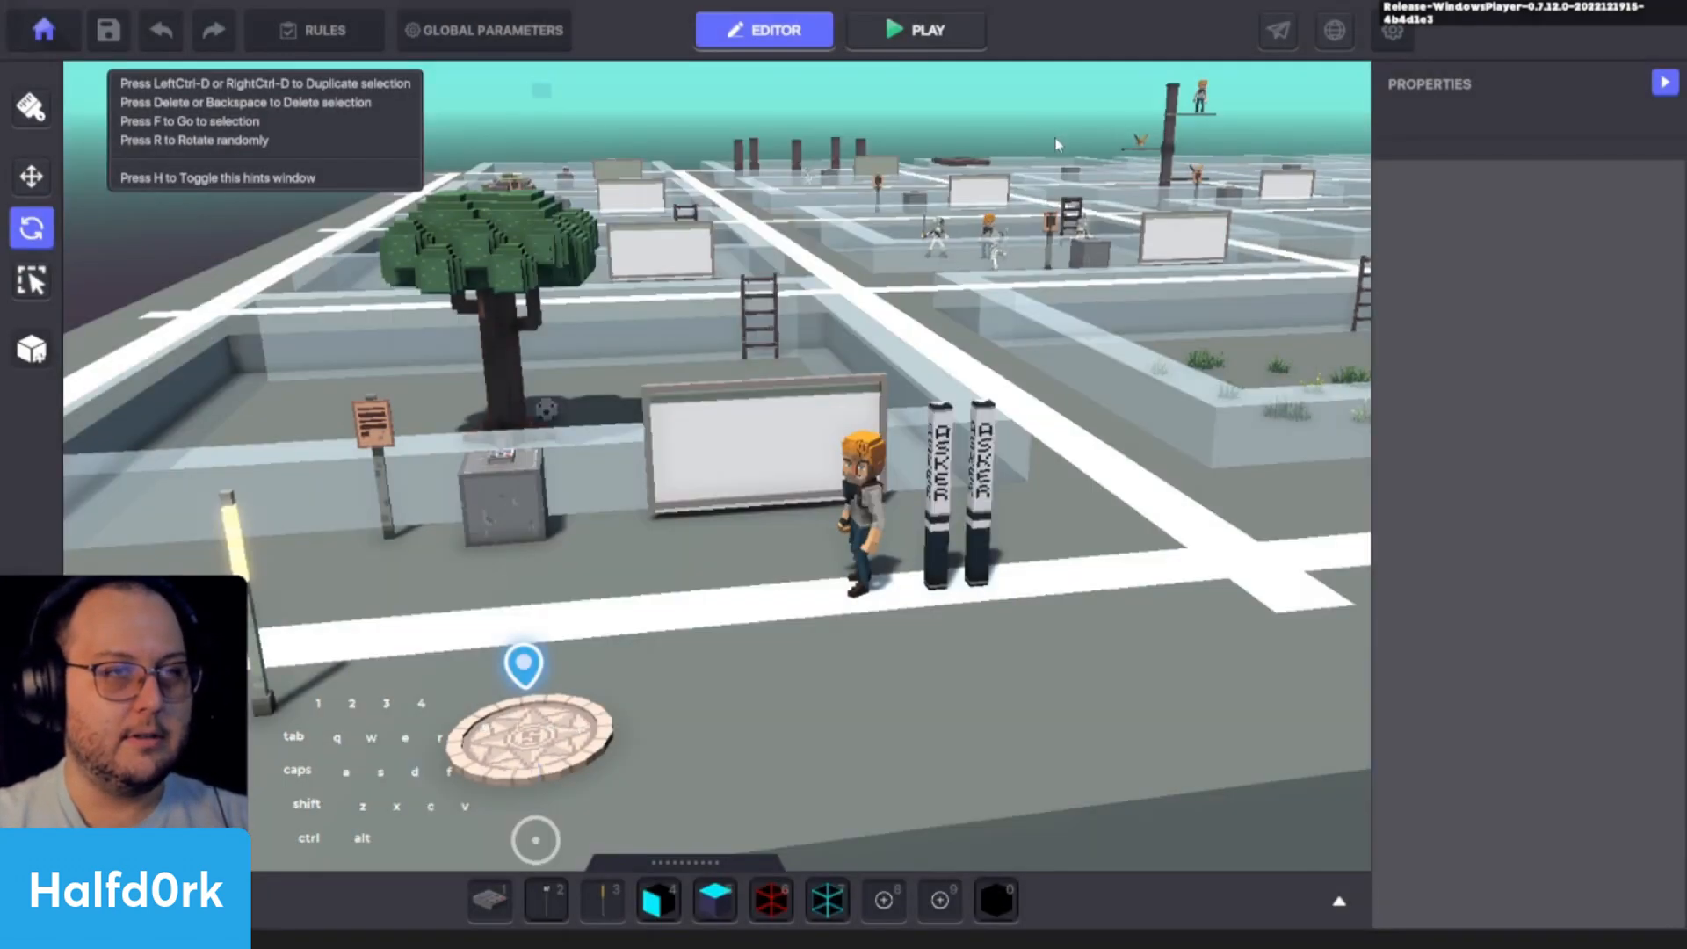
- Examine the controller's Health component settings, including the respawn tag, instant death message and blocks damage
left_click(318, 30)
left_click(1339, 183)
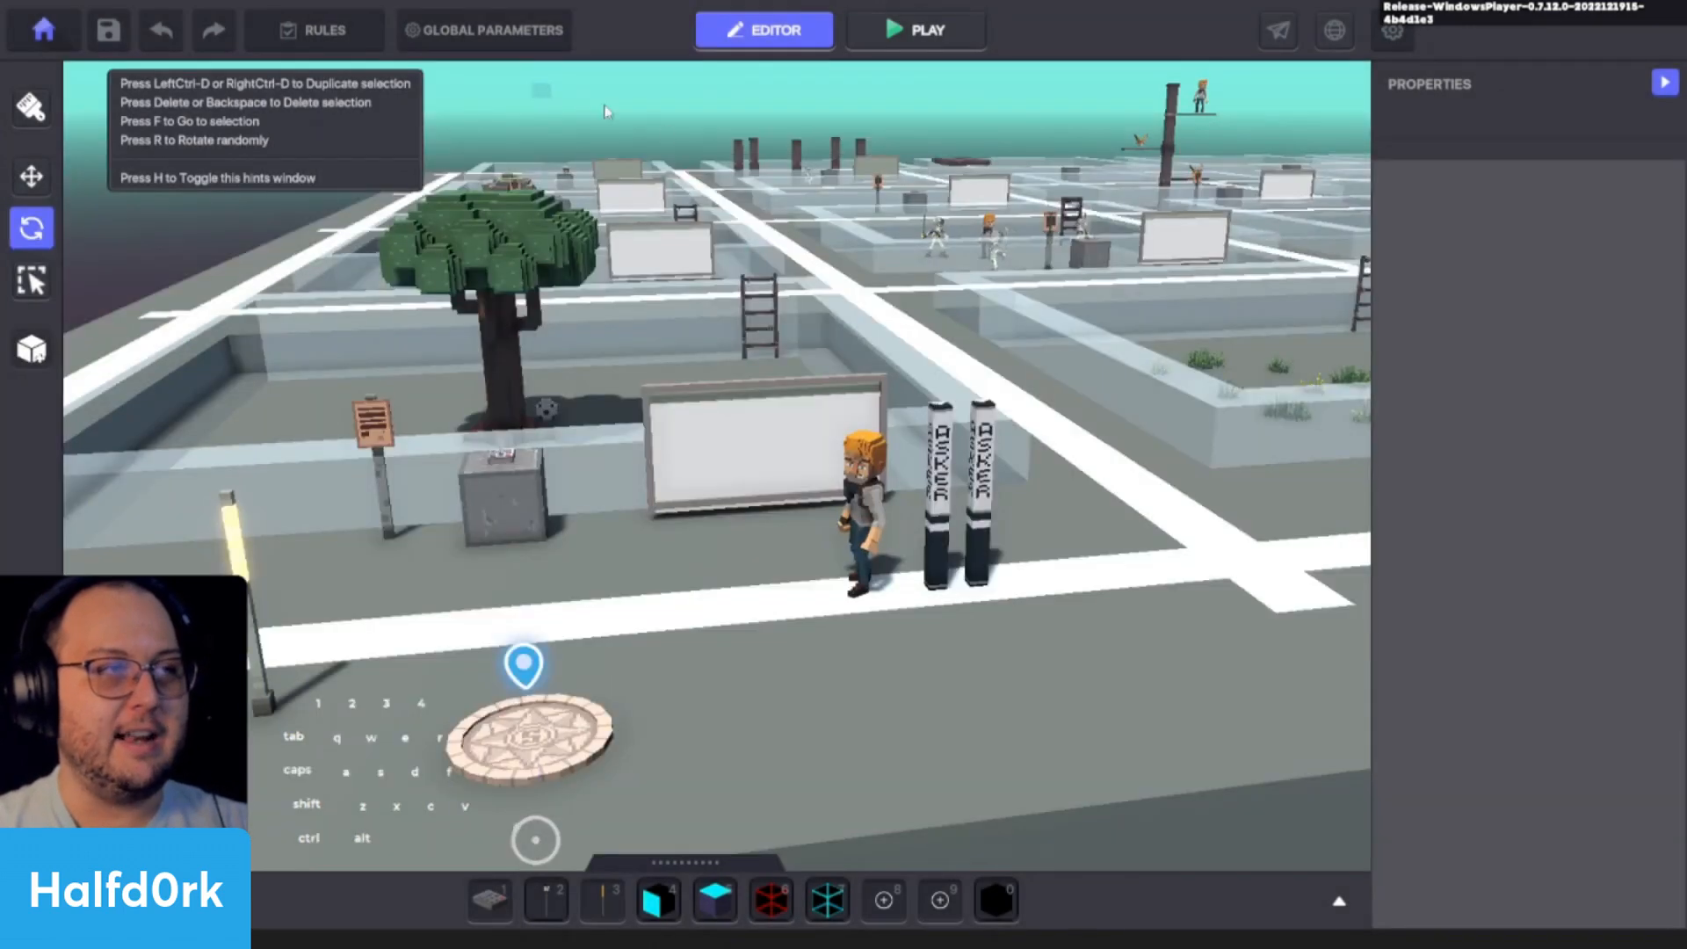
left_click(483, 29)
left_click(869, 208)
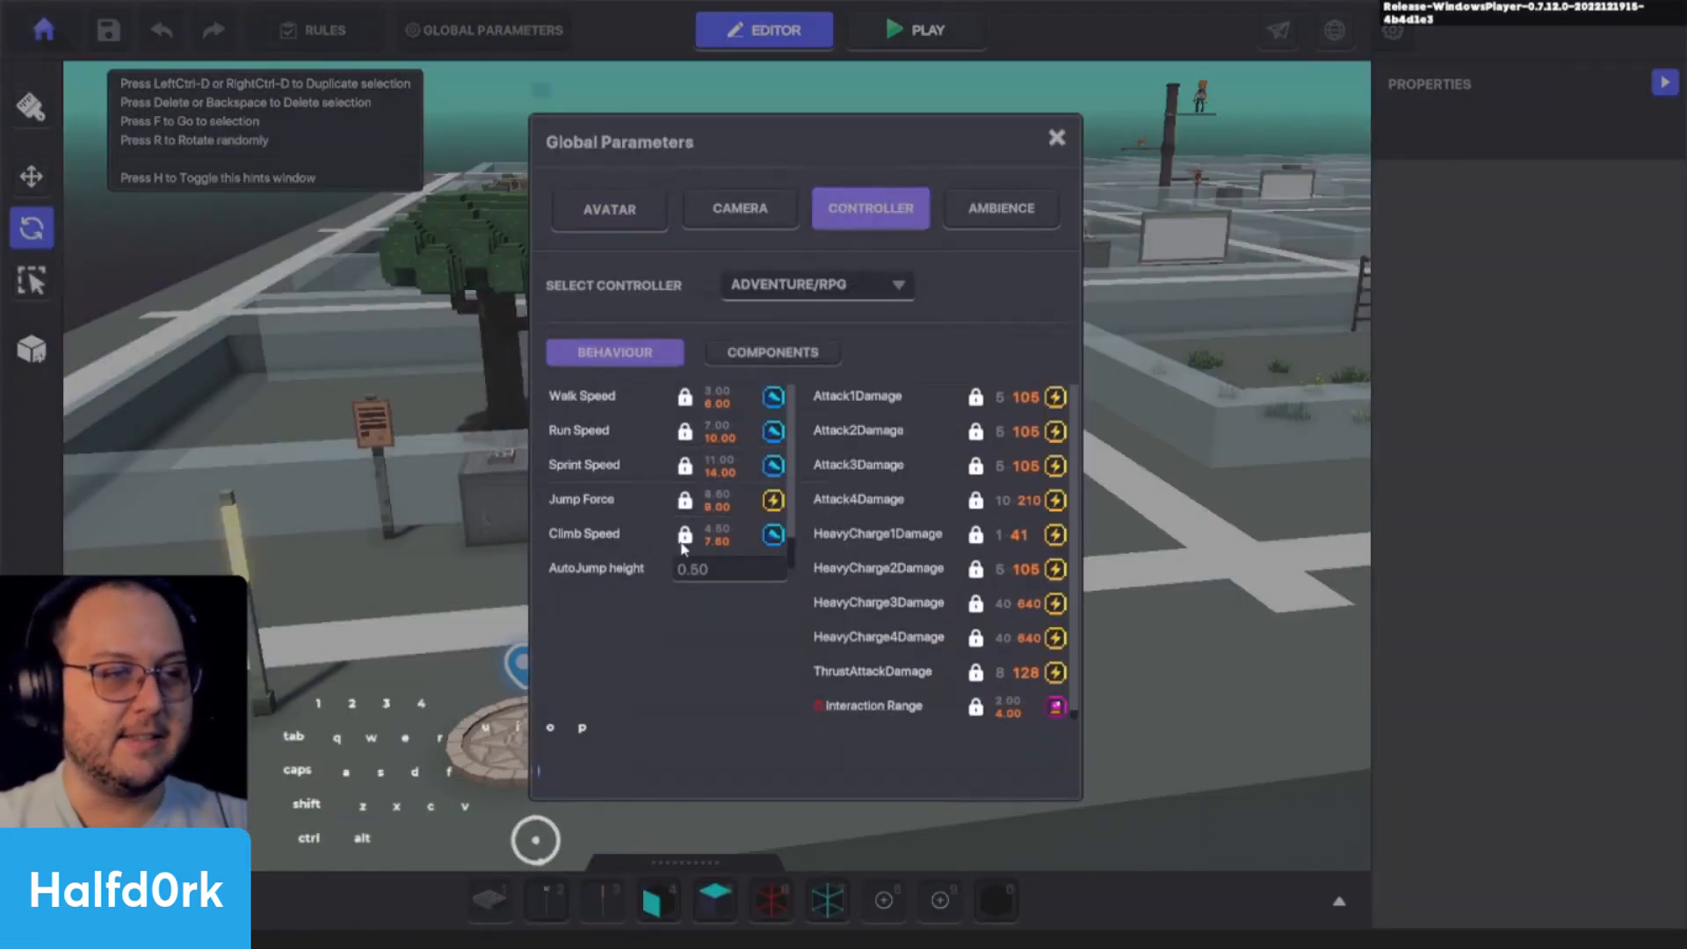
left_click(770, 353)
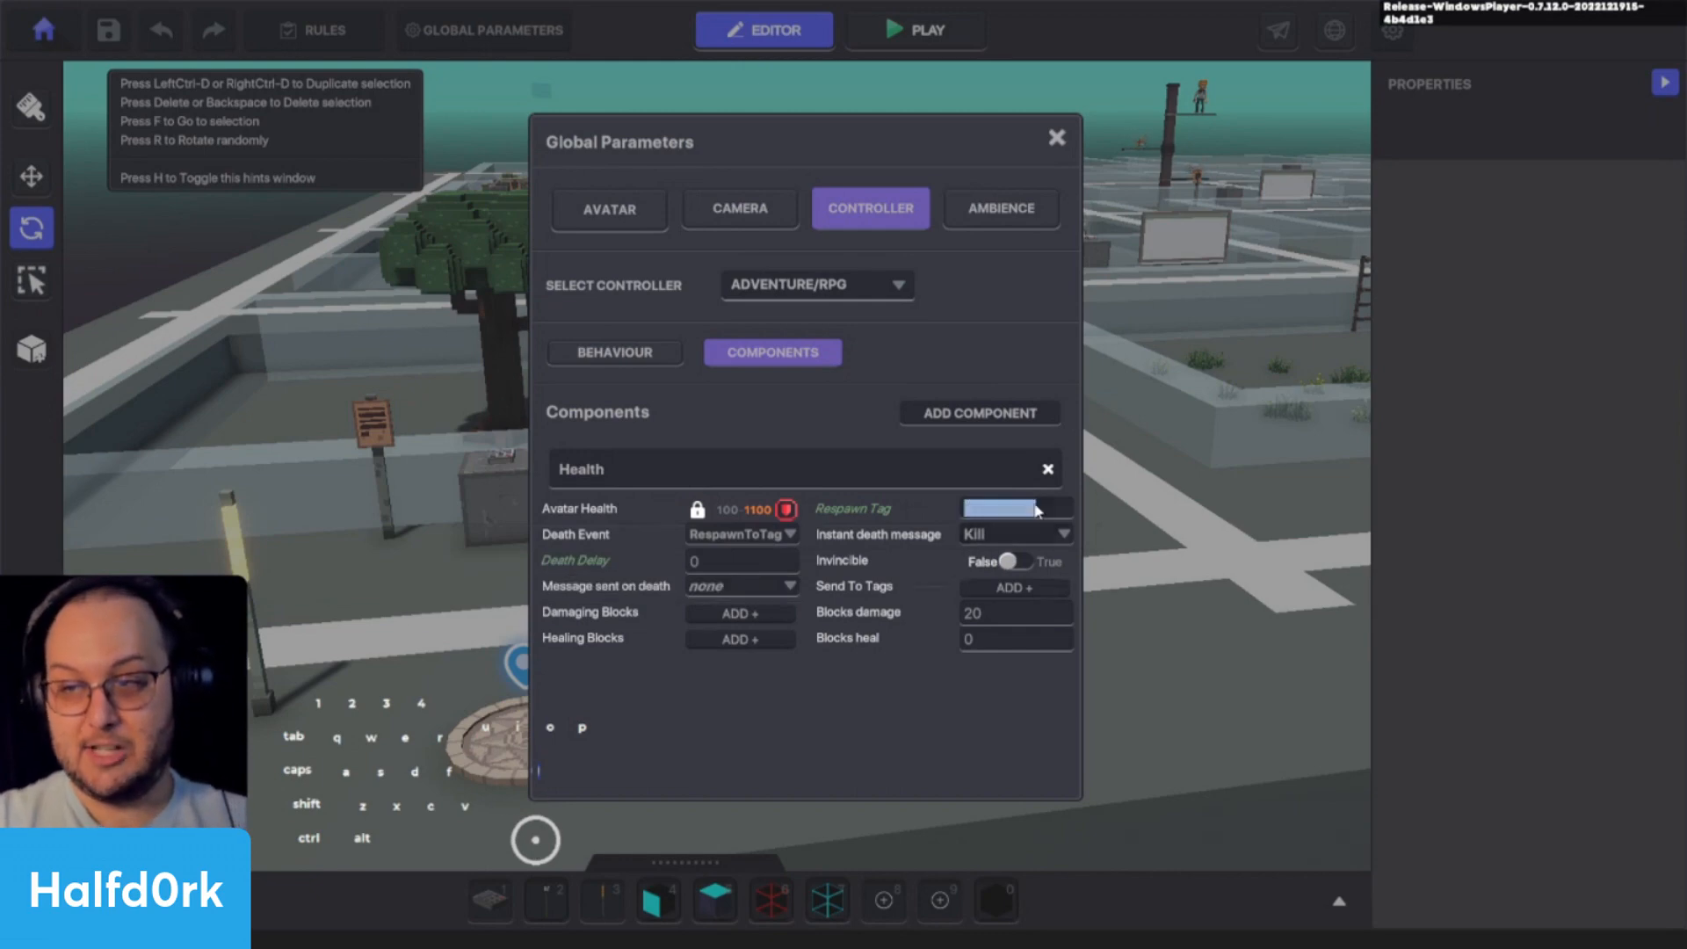
left_click(954, 503)
left_click(984, 506)
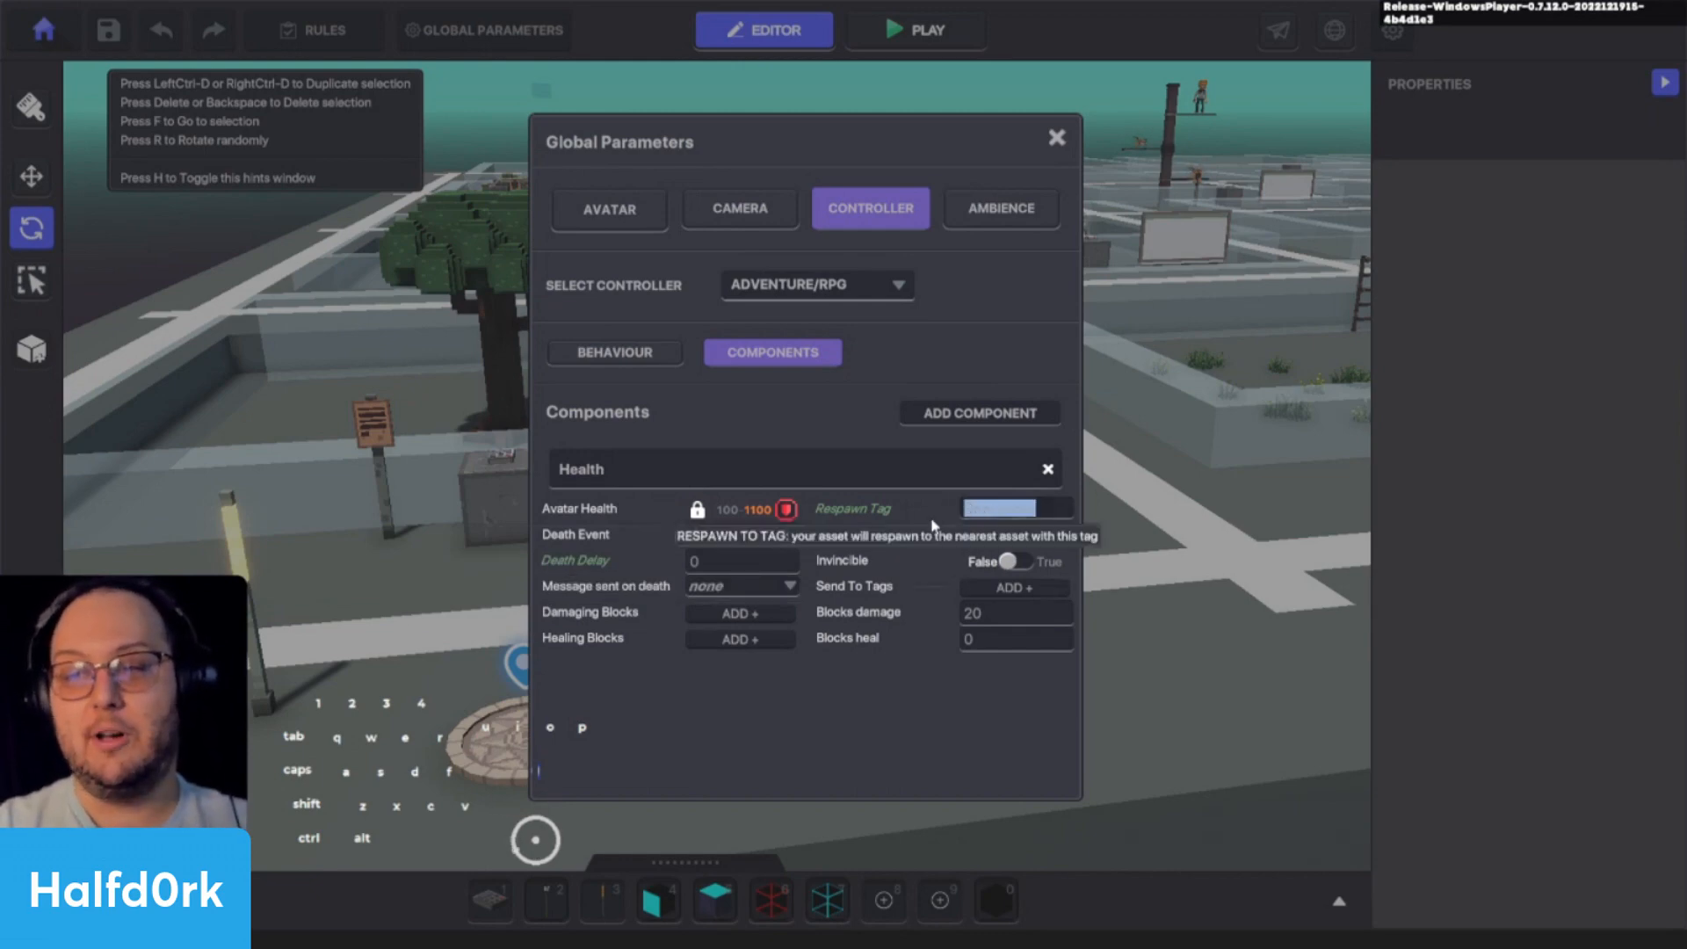
left_click(835, 545)
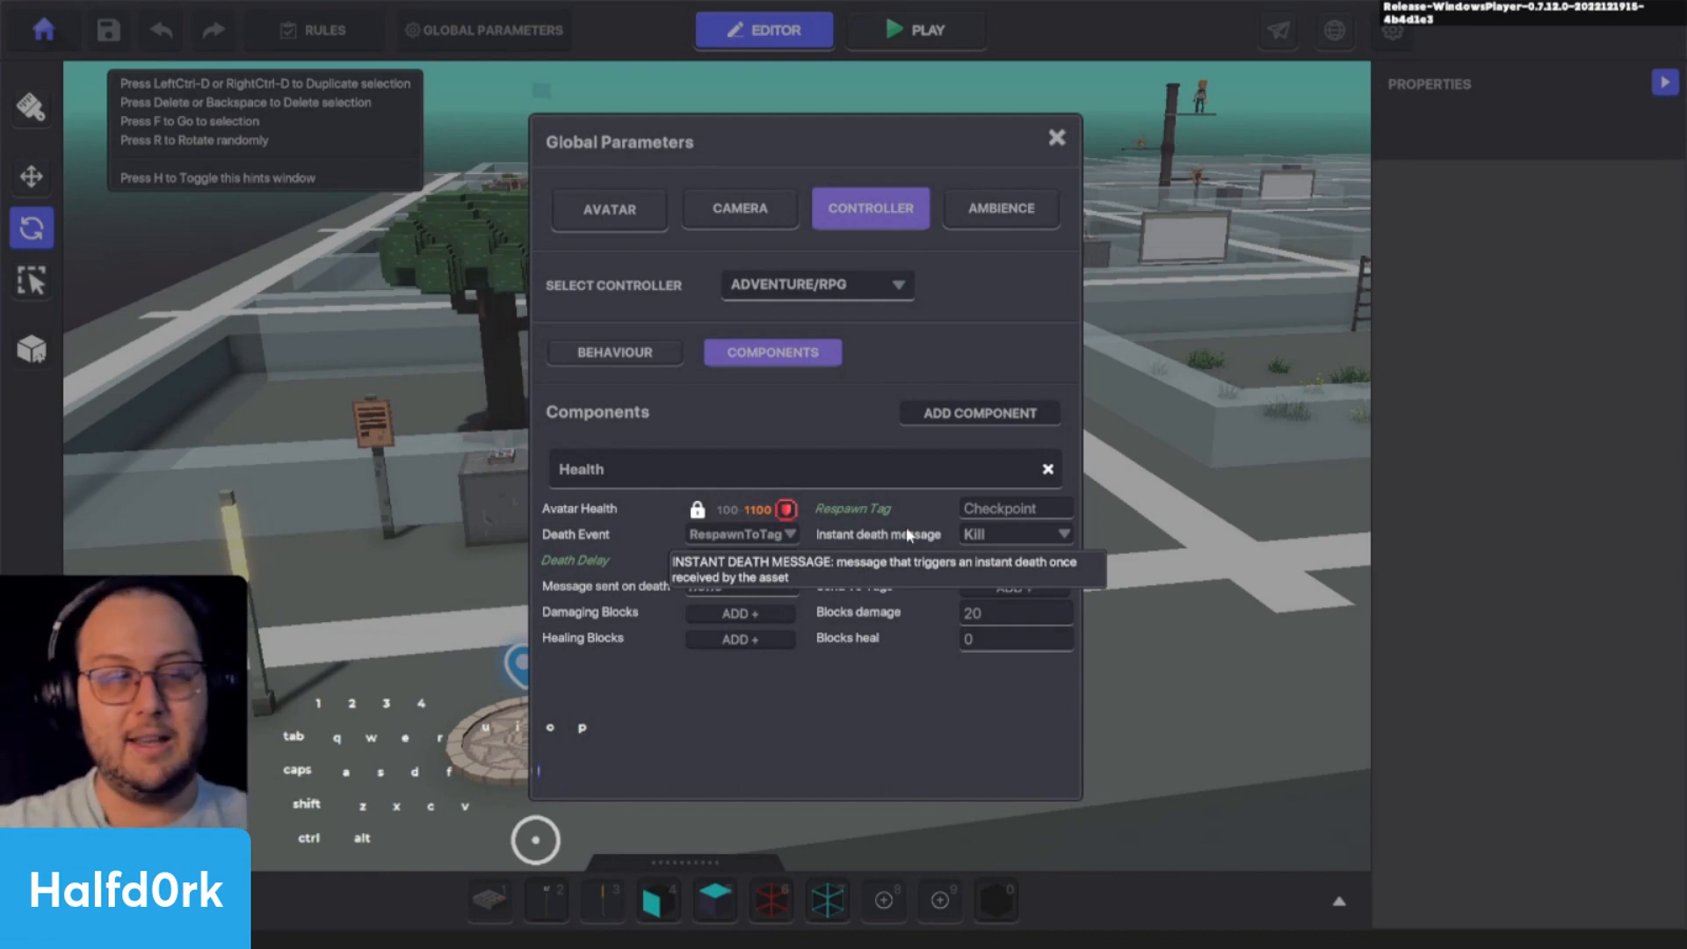
mouse_move(912, 597)
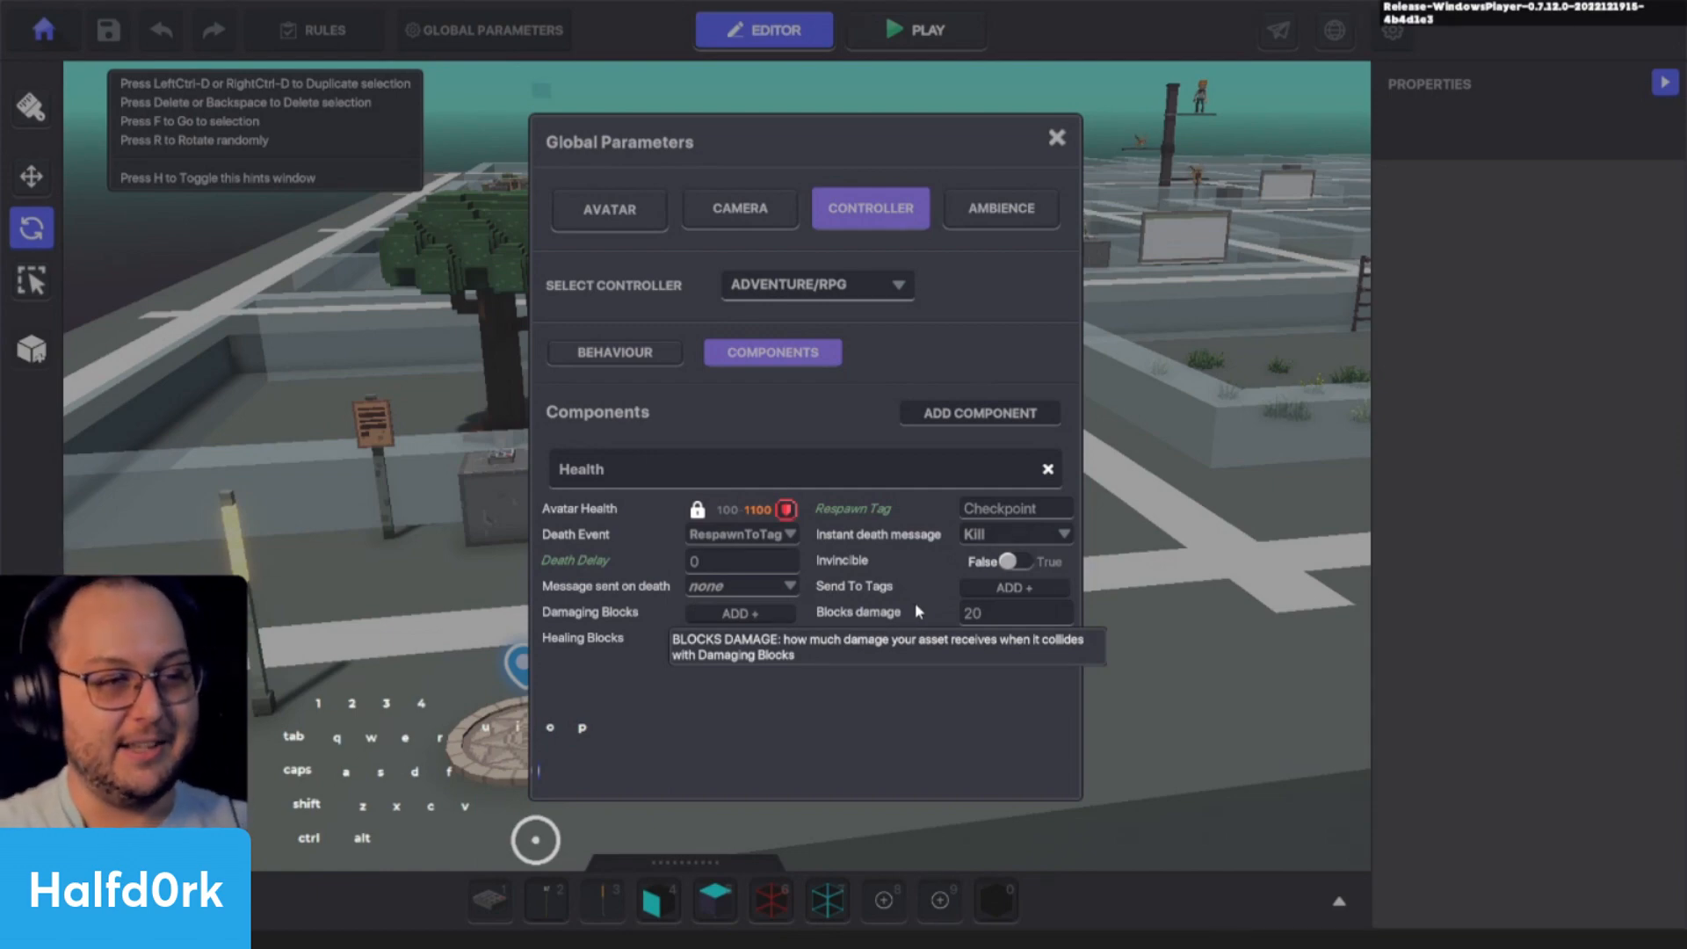
mouse_move(660, 579)
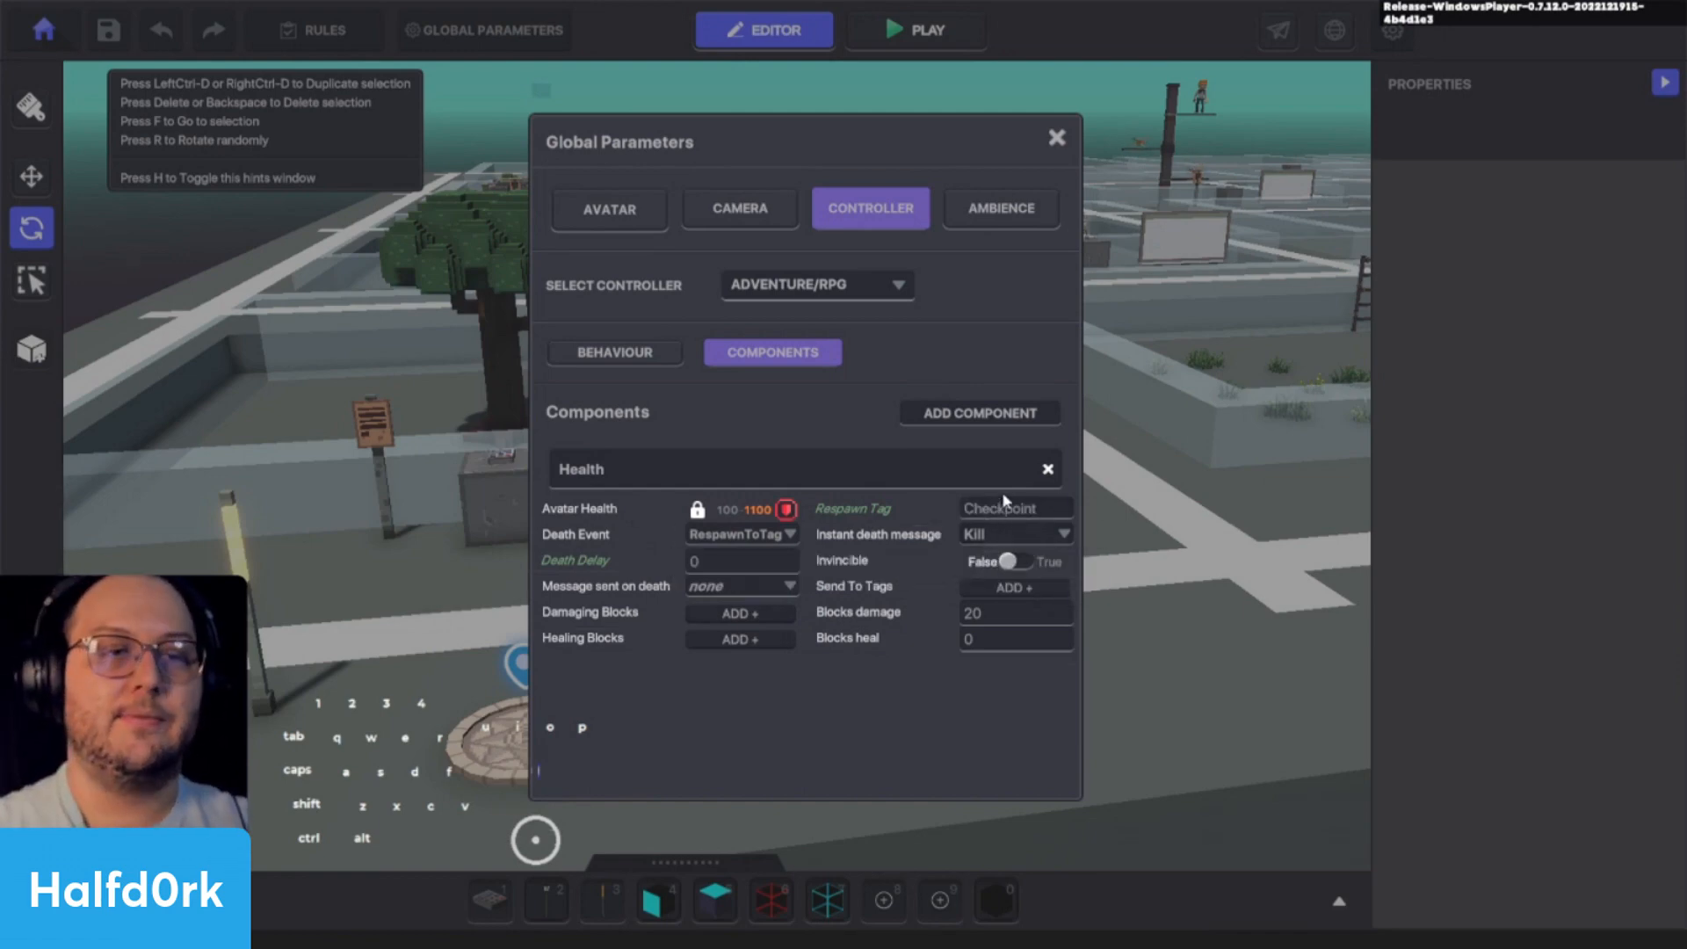
mouse_move(915, 518)
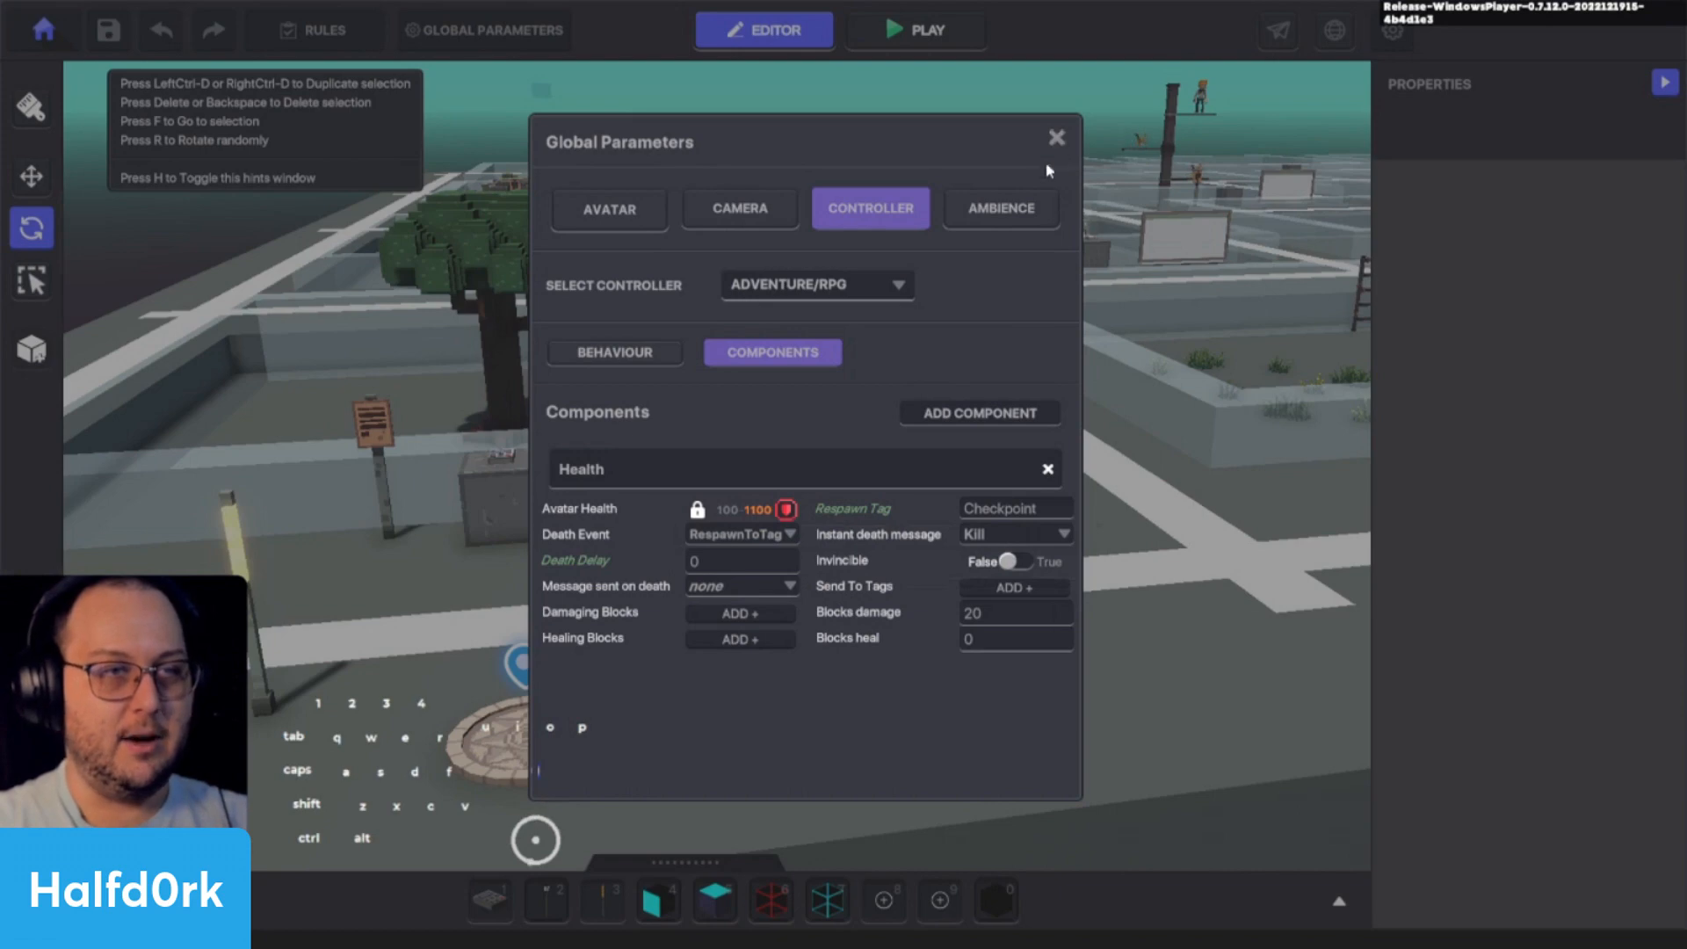
left_click(1056, 138)
- Move the Avatar's Portal away from Jet, past the glowing lamp, to about X 7, Z 1
key("d")
key("s")
key("a")
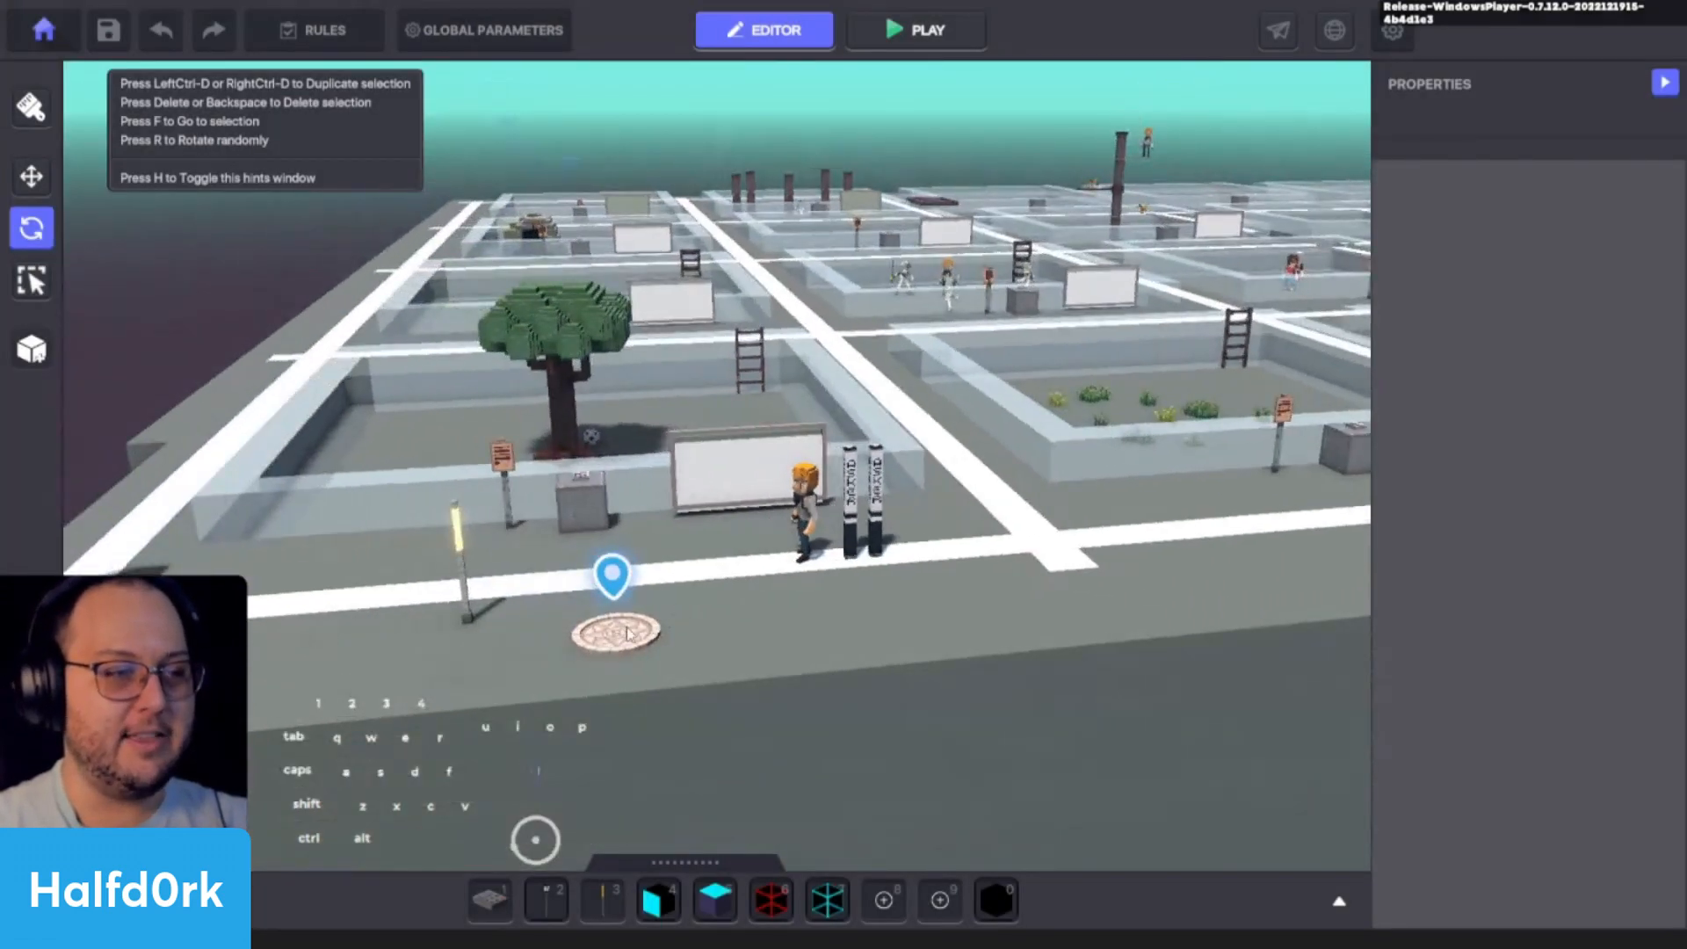
left_click(629, 635)
key("t")
left_click_drag(650, 648, 348, 688, "shift")
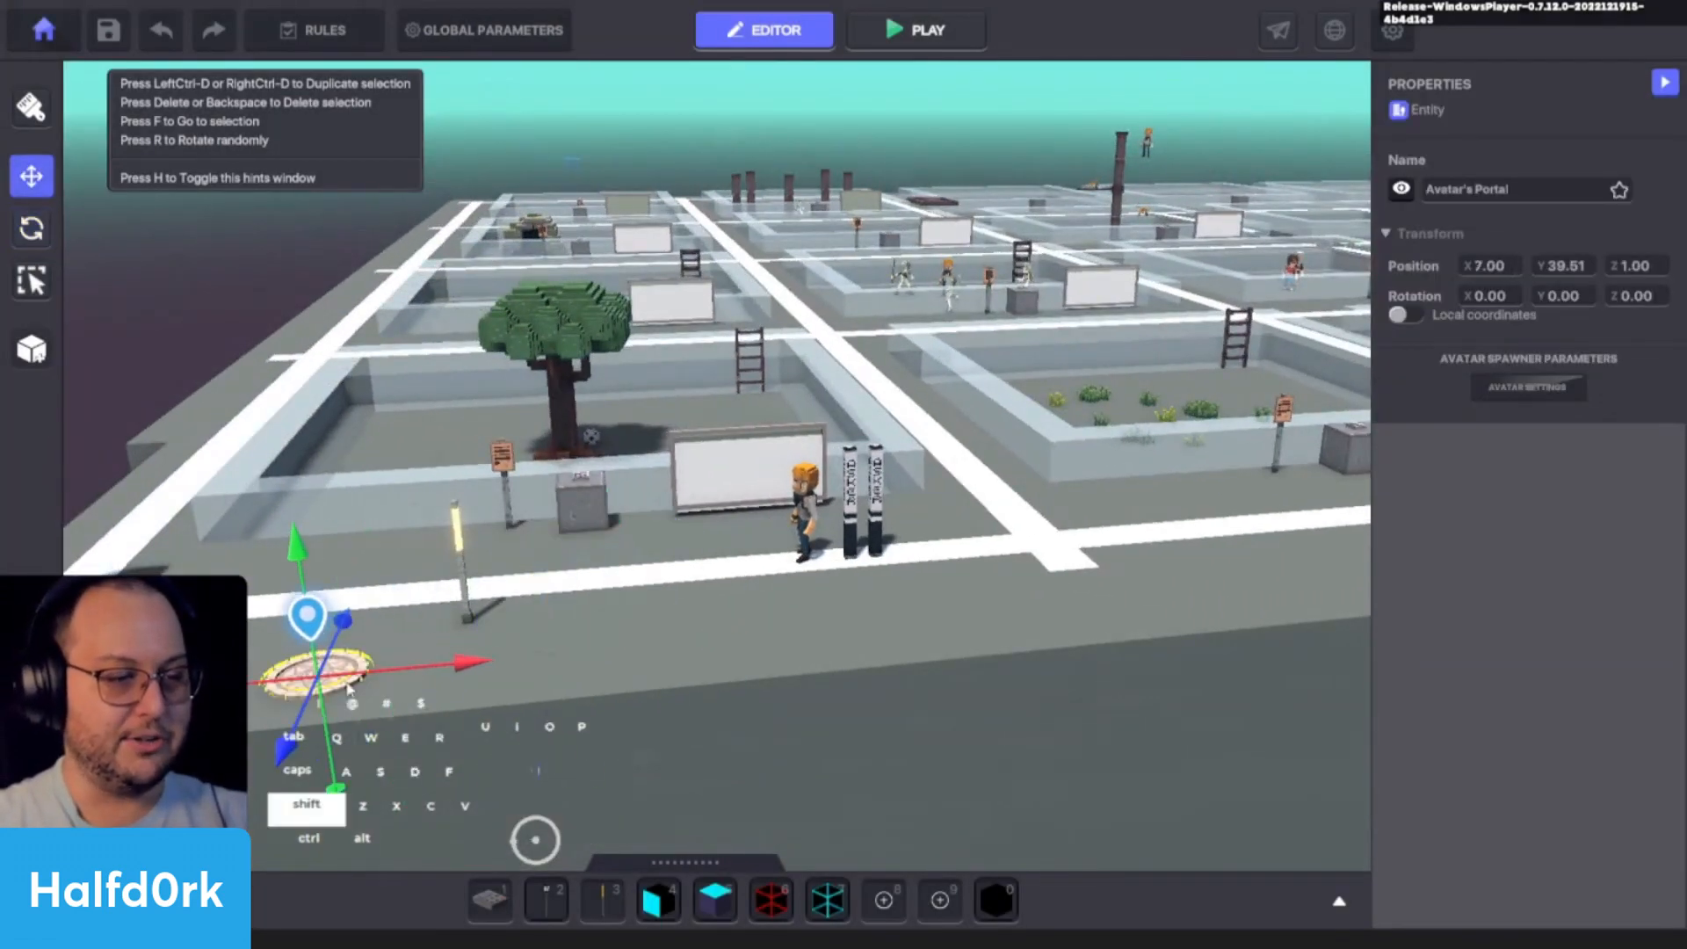
- Search the asset library for lava and assign the Lava block to hotbar slot 2
key("a")
key("Tab")
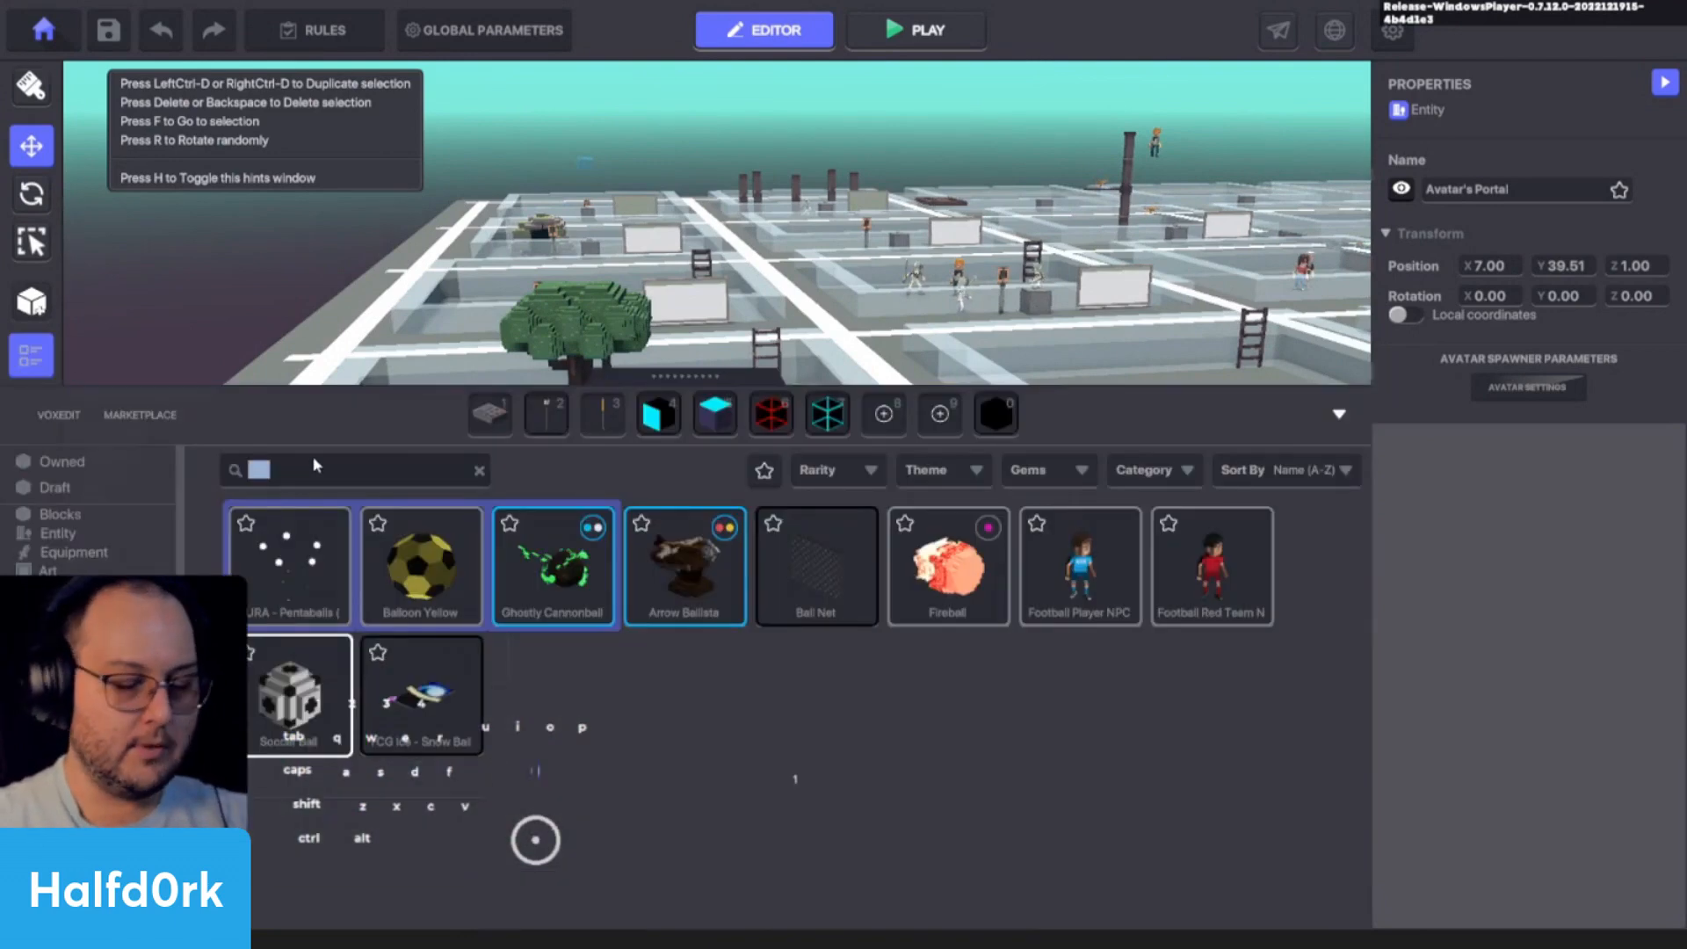
type("lava")
left_click(318, 601)
left_click_drag(318, 601, 555, 426)
- Paint a rectangular patch of Lava blocks into the ground beside the Asker lamps
key("2")
key("3")
key("2")
key("Tab")
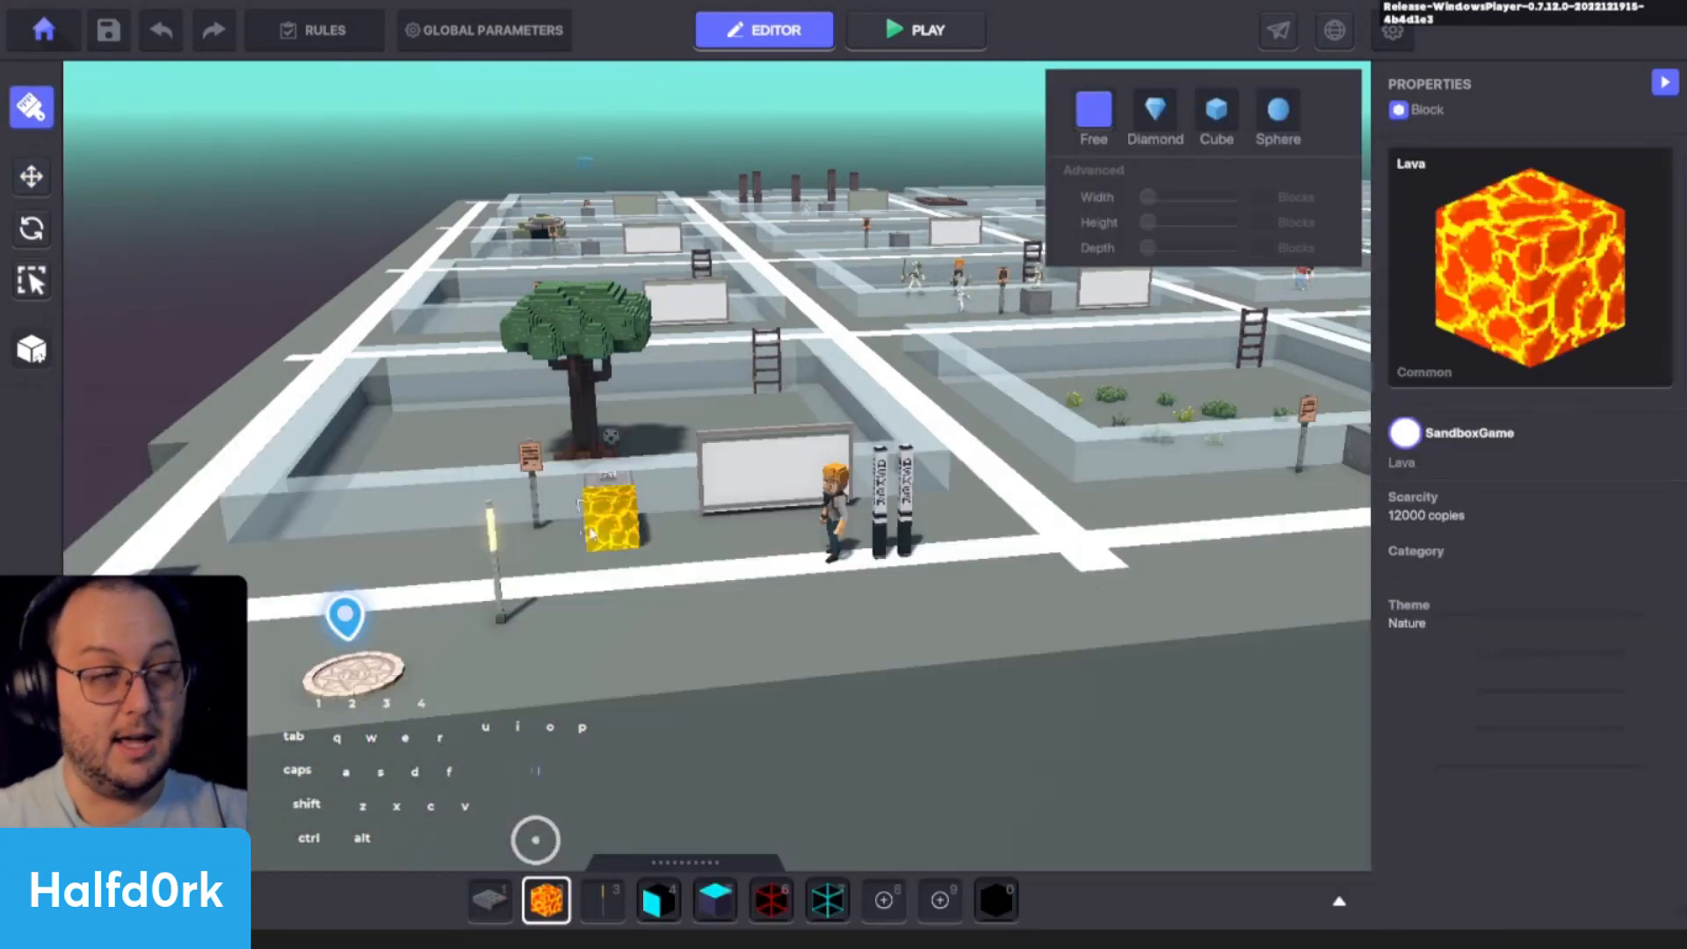
key("ctrl")
left_click_drag(959, 596, 1142, 605, "ctrl")
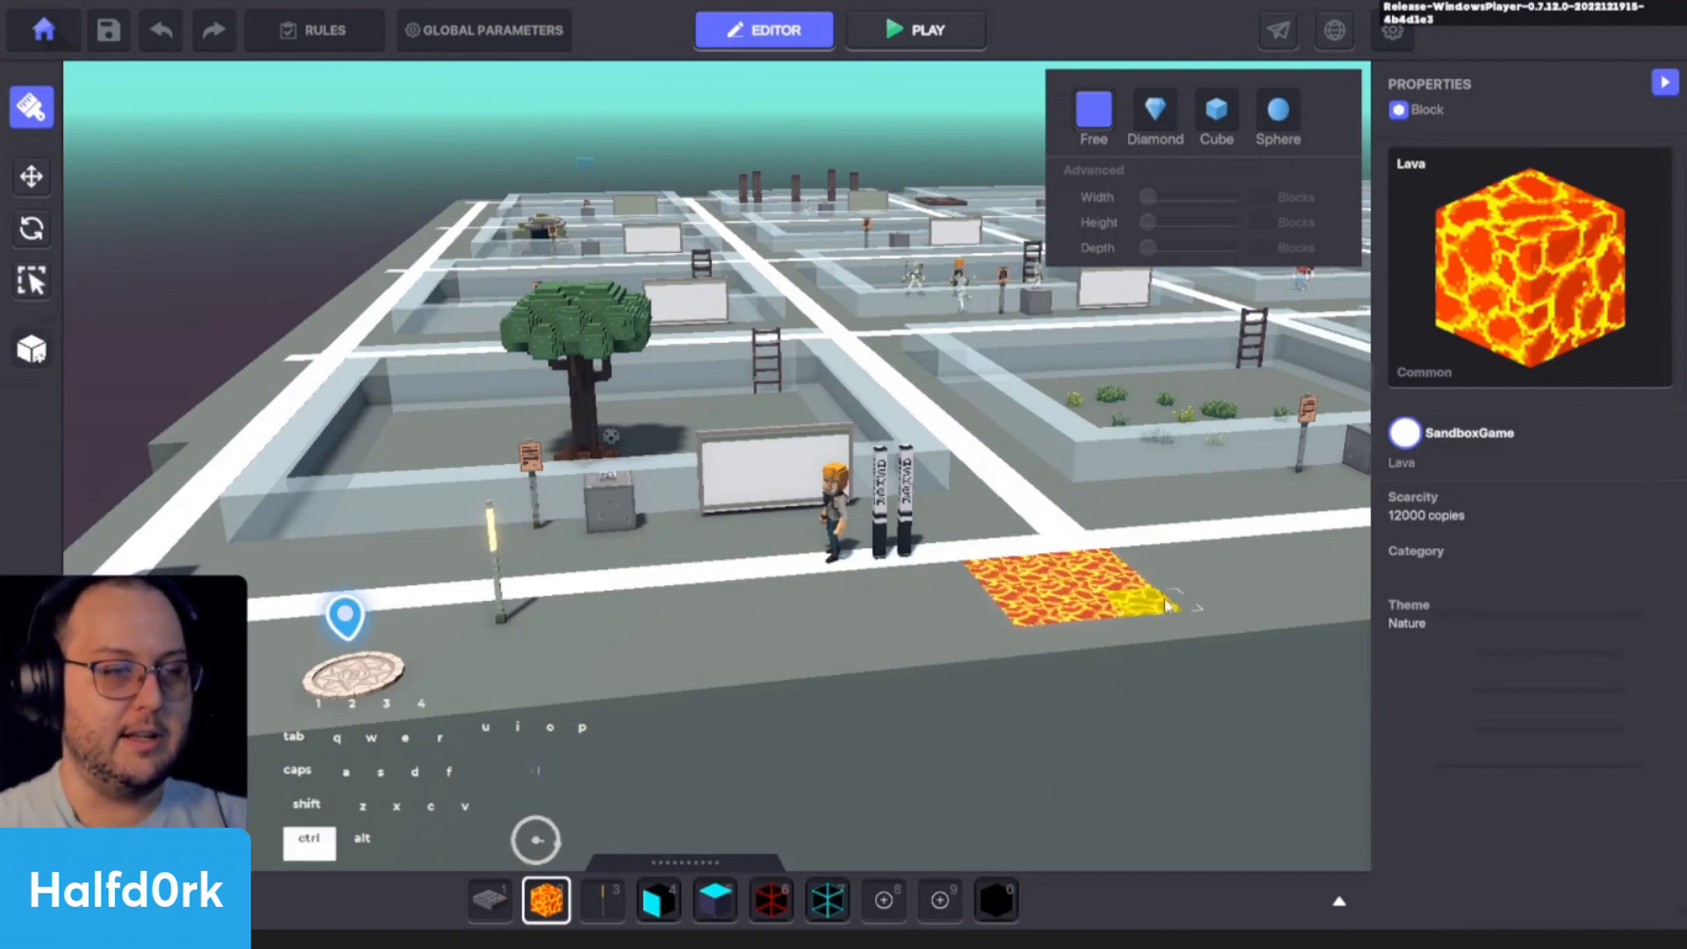
- Playtest the experience by walking the avatar onto the lava patch, and return to the editor
key("ctrl+p")
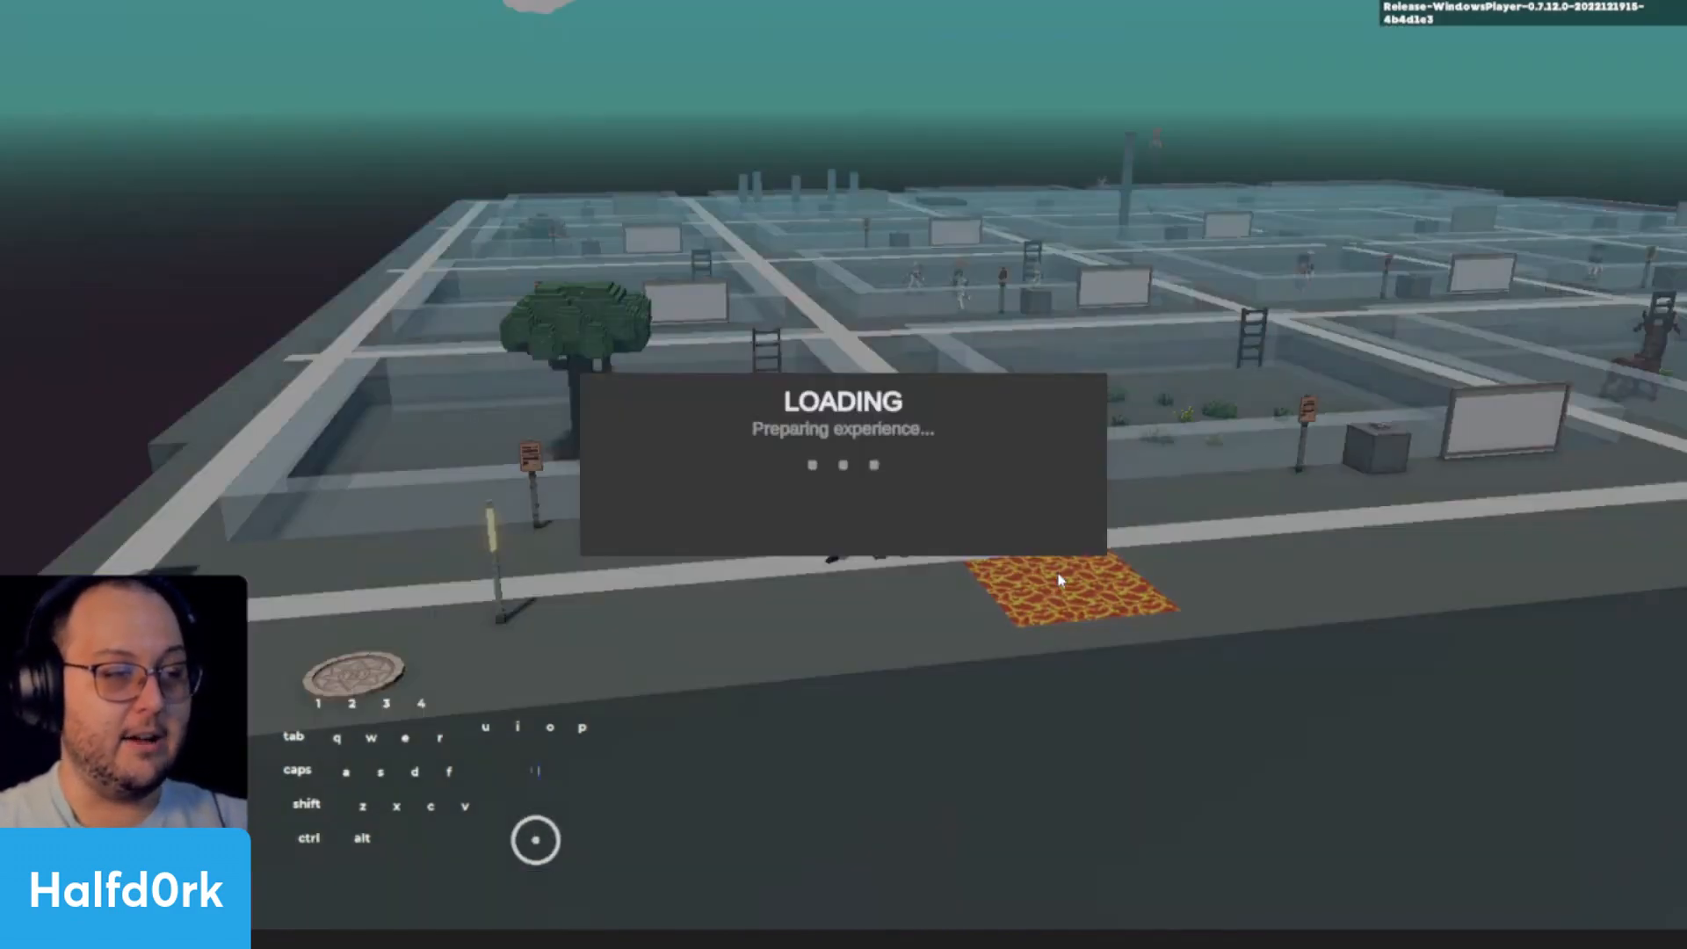
key("w")
key("d")
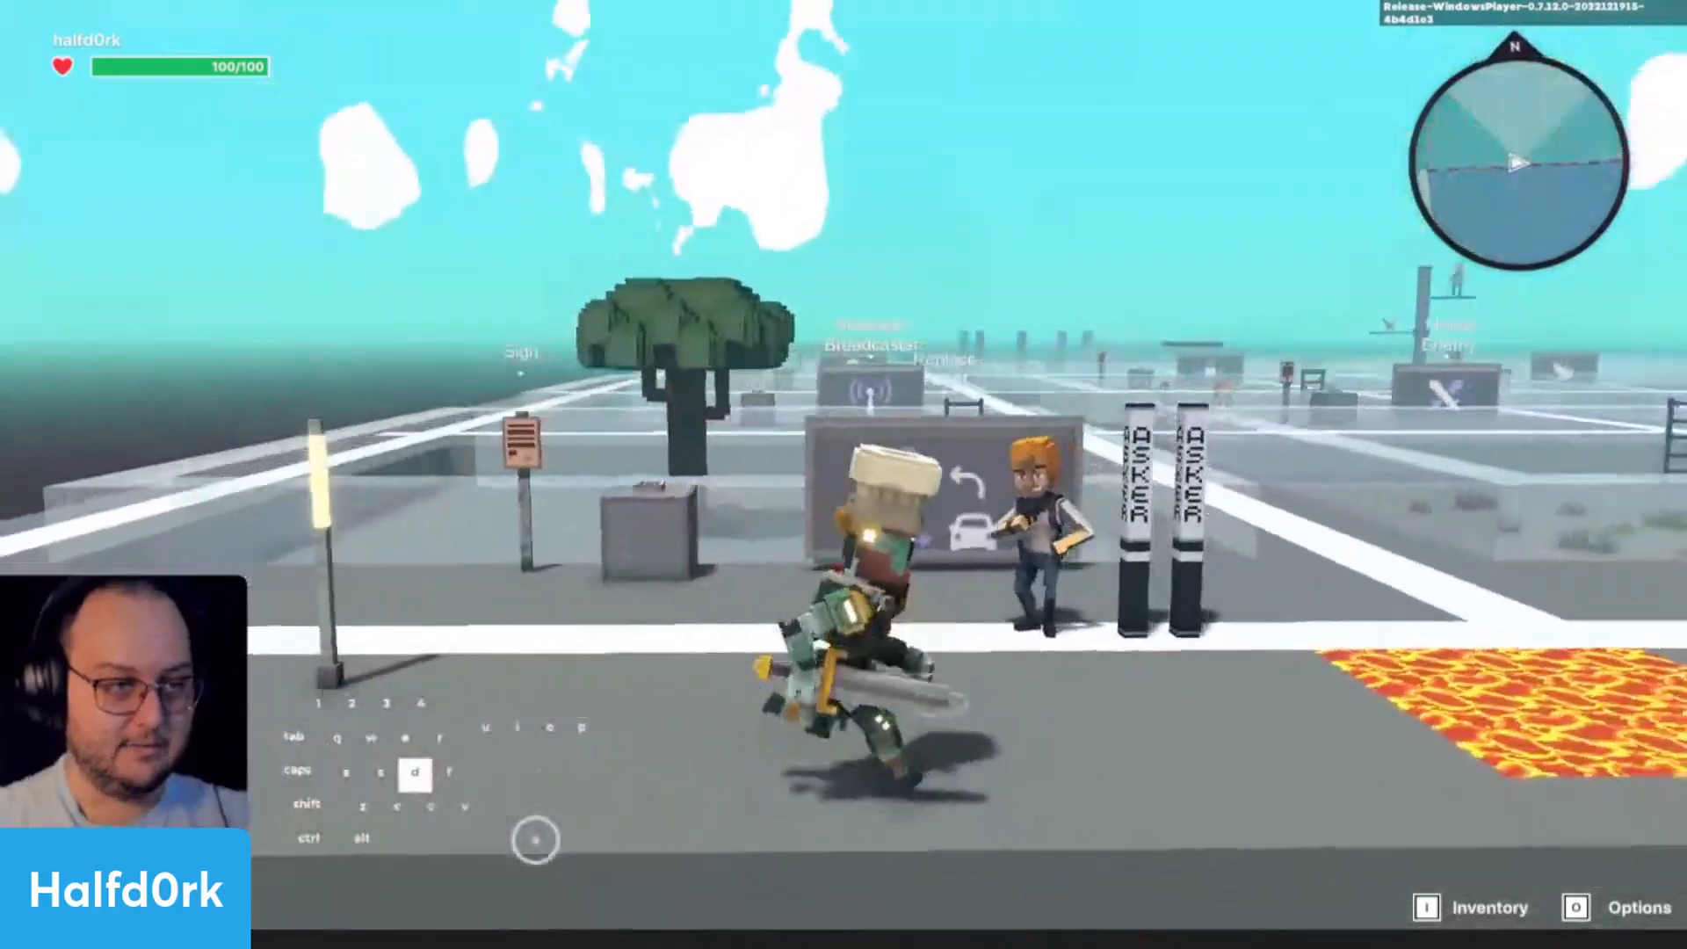
key("s")
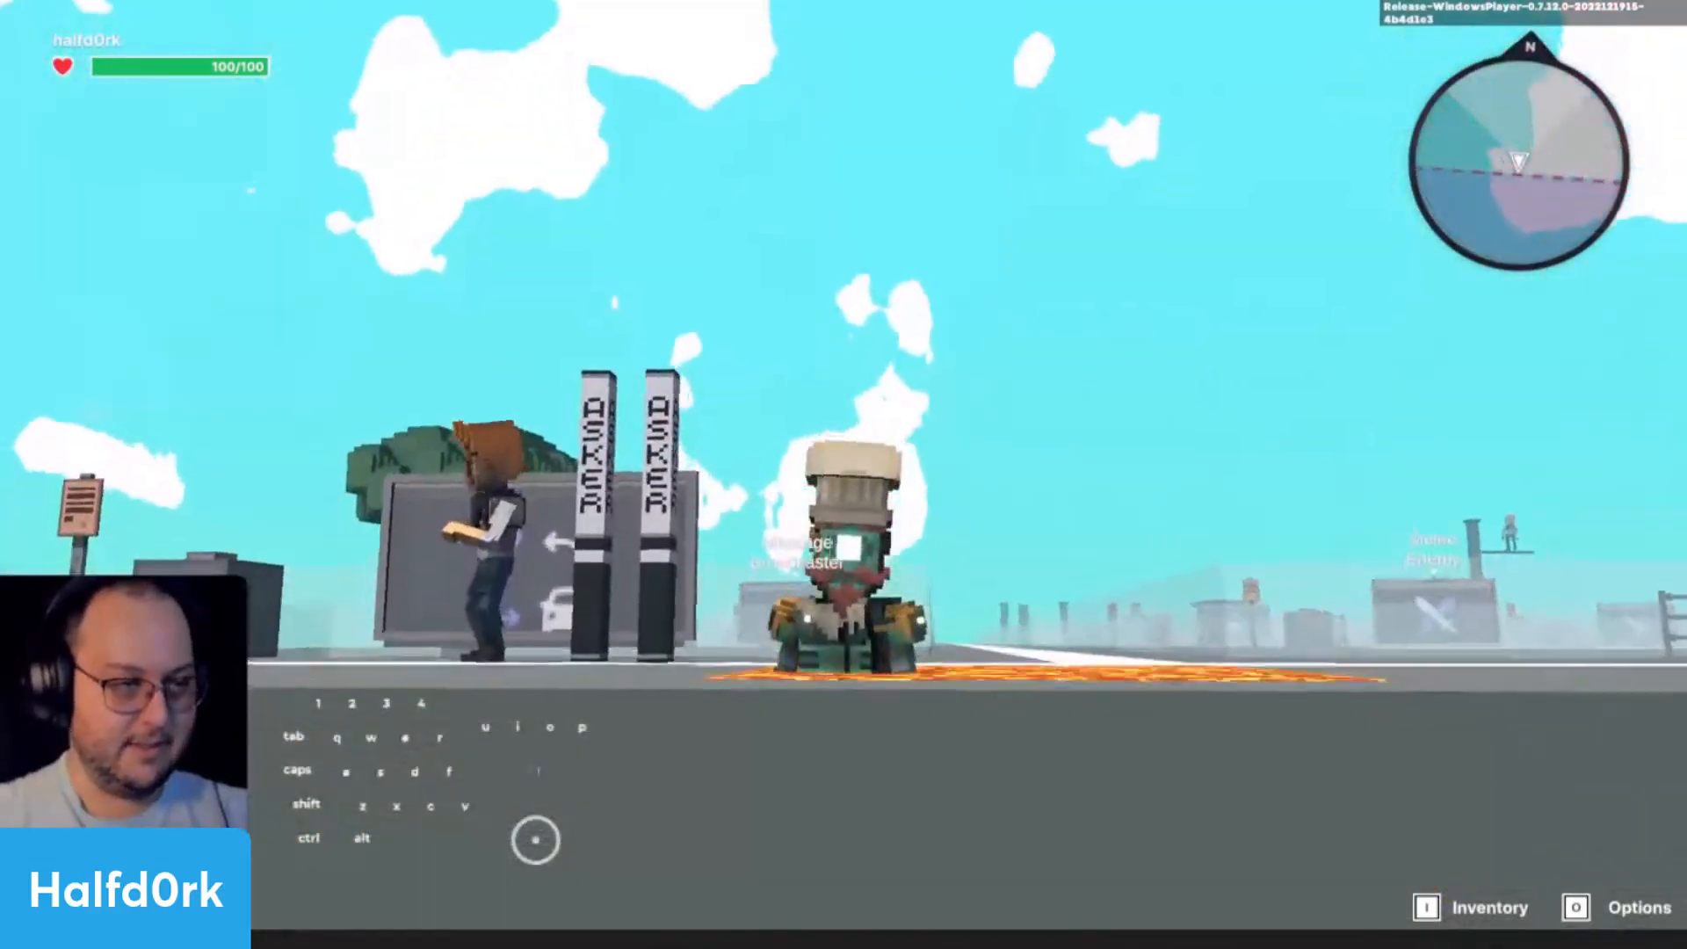
key("d")
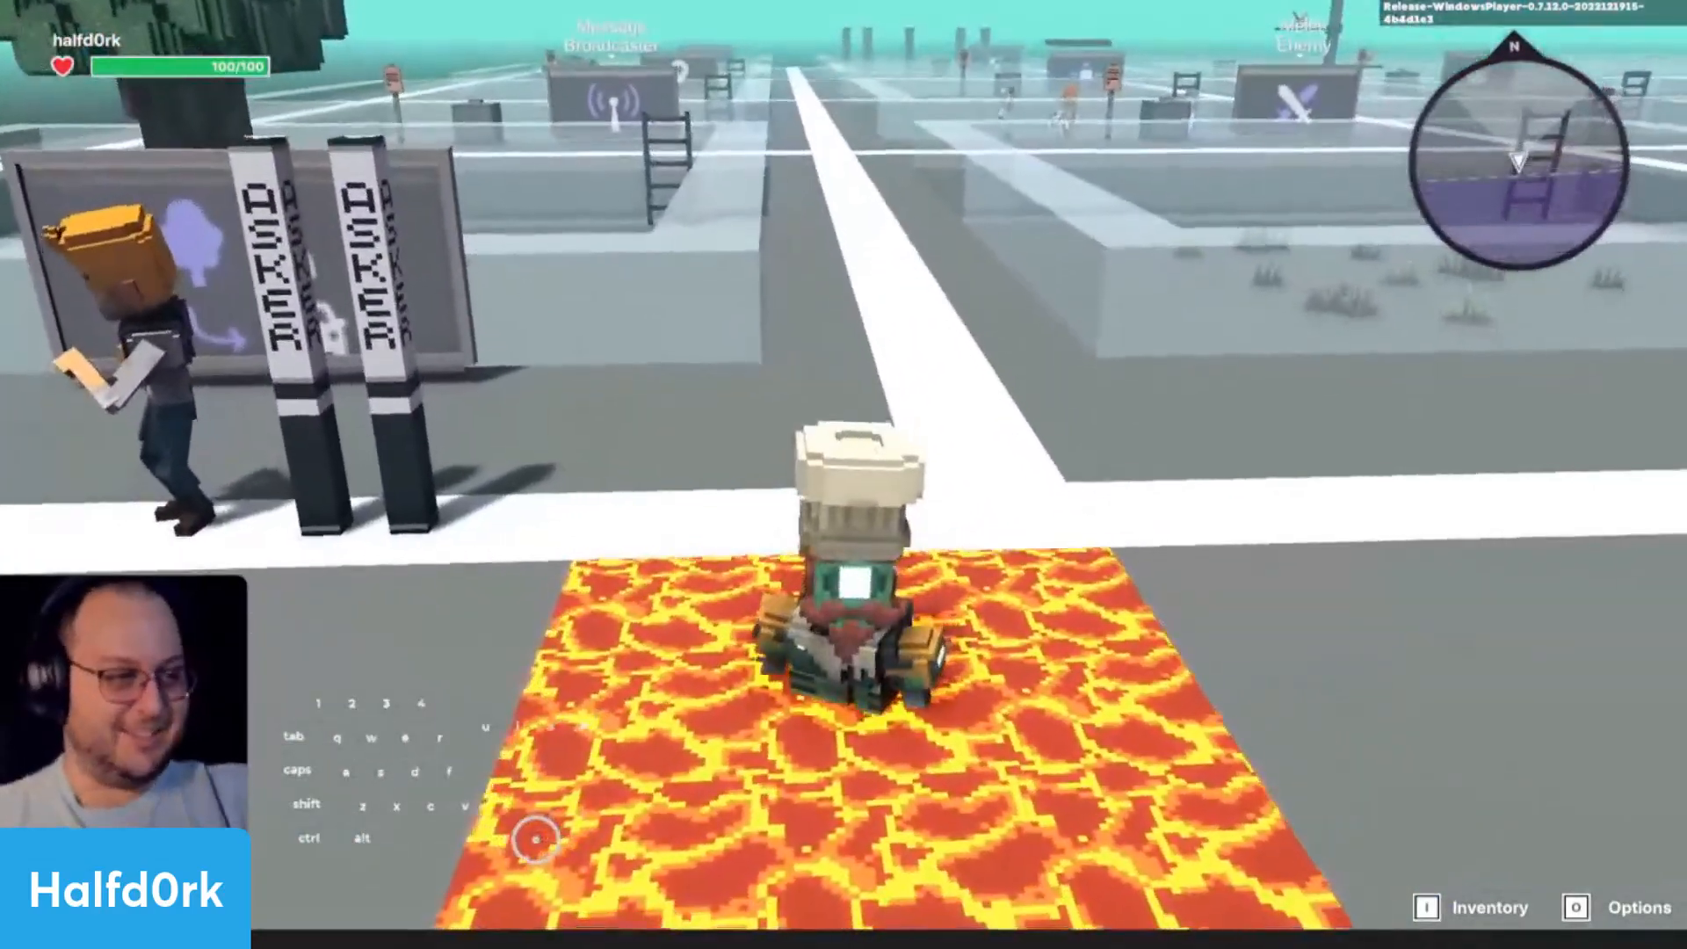
scroll(843, 474, "up", 4)
scroll(843, 475, "down", 6)
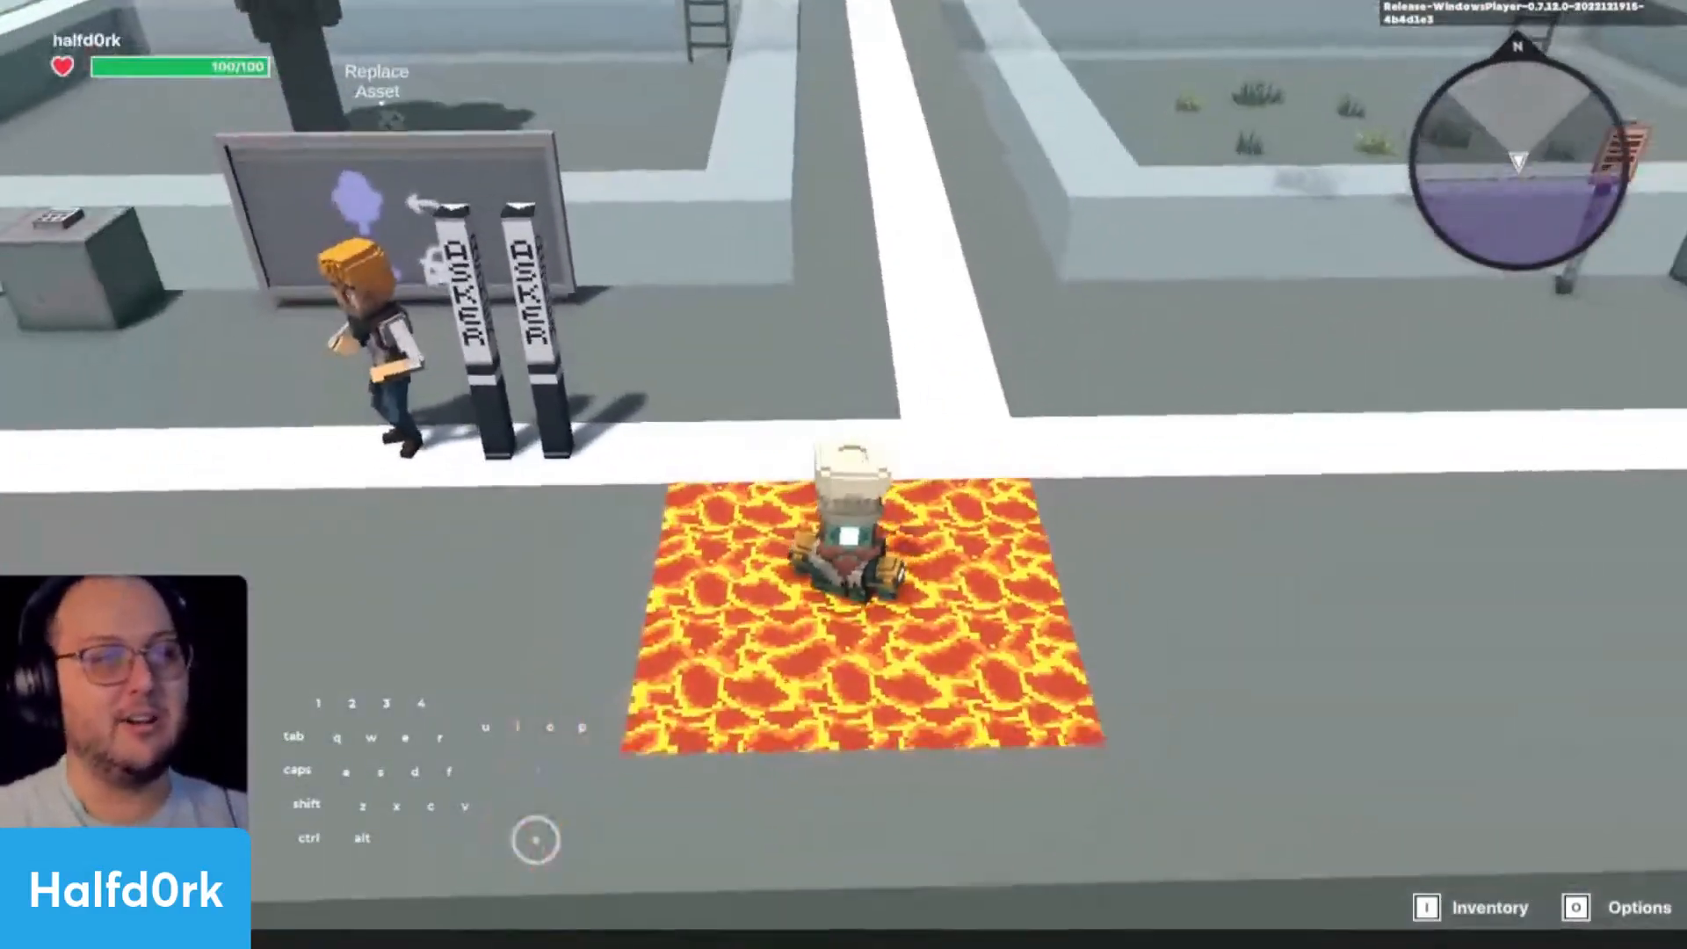
key("ctrl+p")
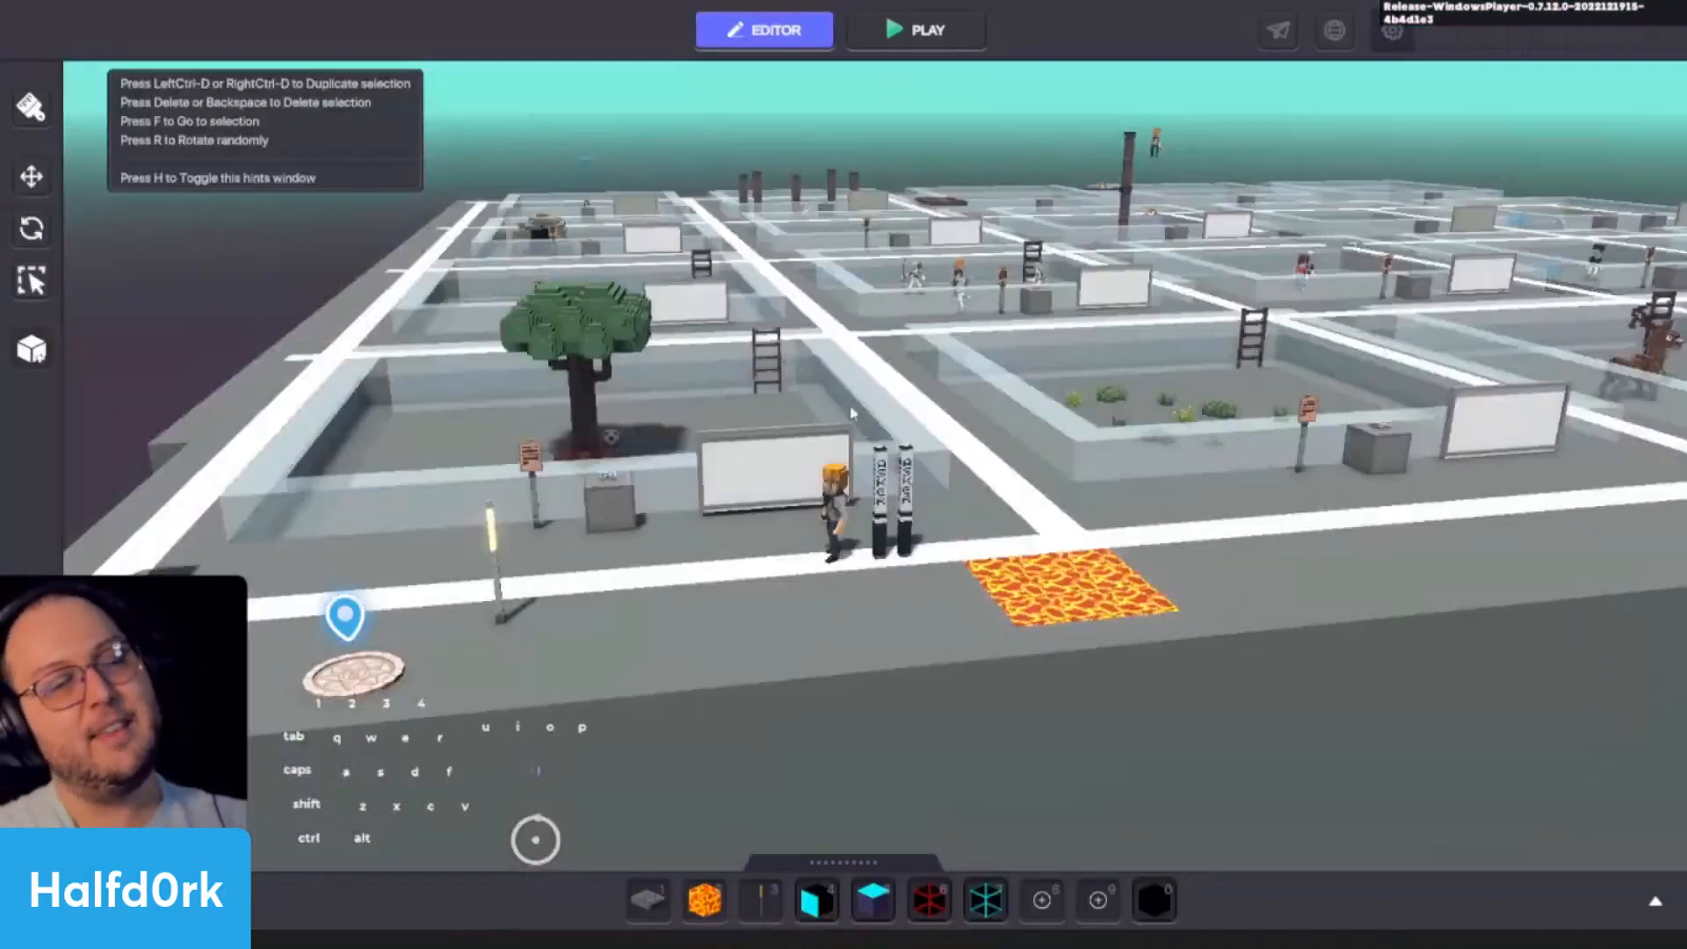
- Add Lava as a damaging block in the Adventure/RPG controller's Health component
left_click(450, 29)
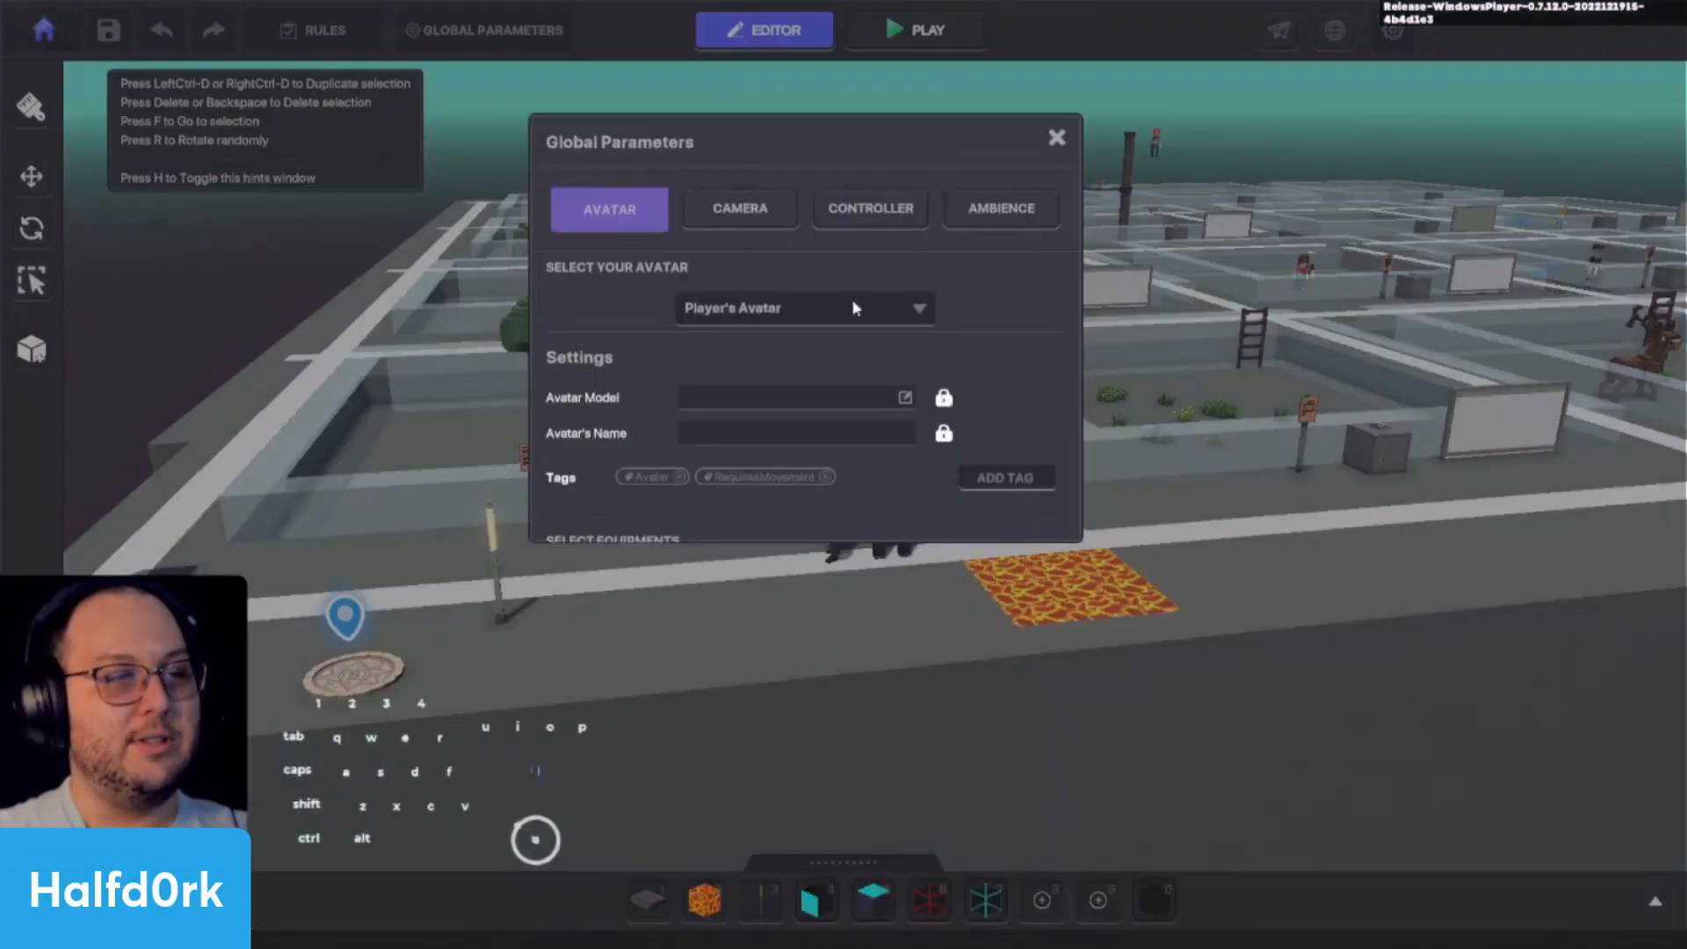
left_click(885, 210)
left_click(833, 351)
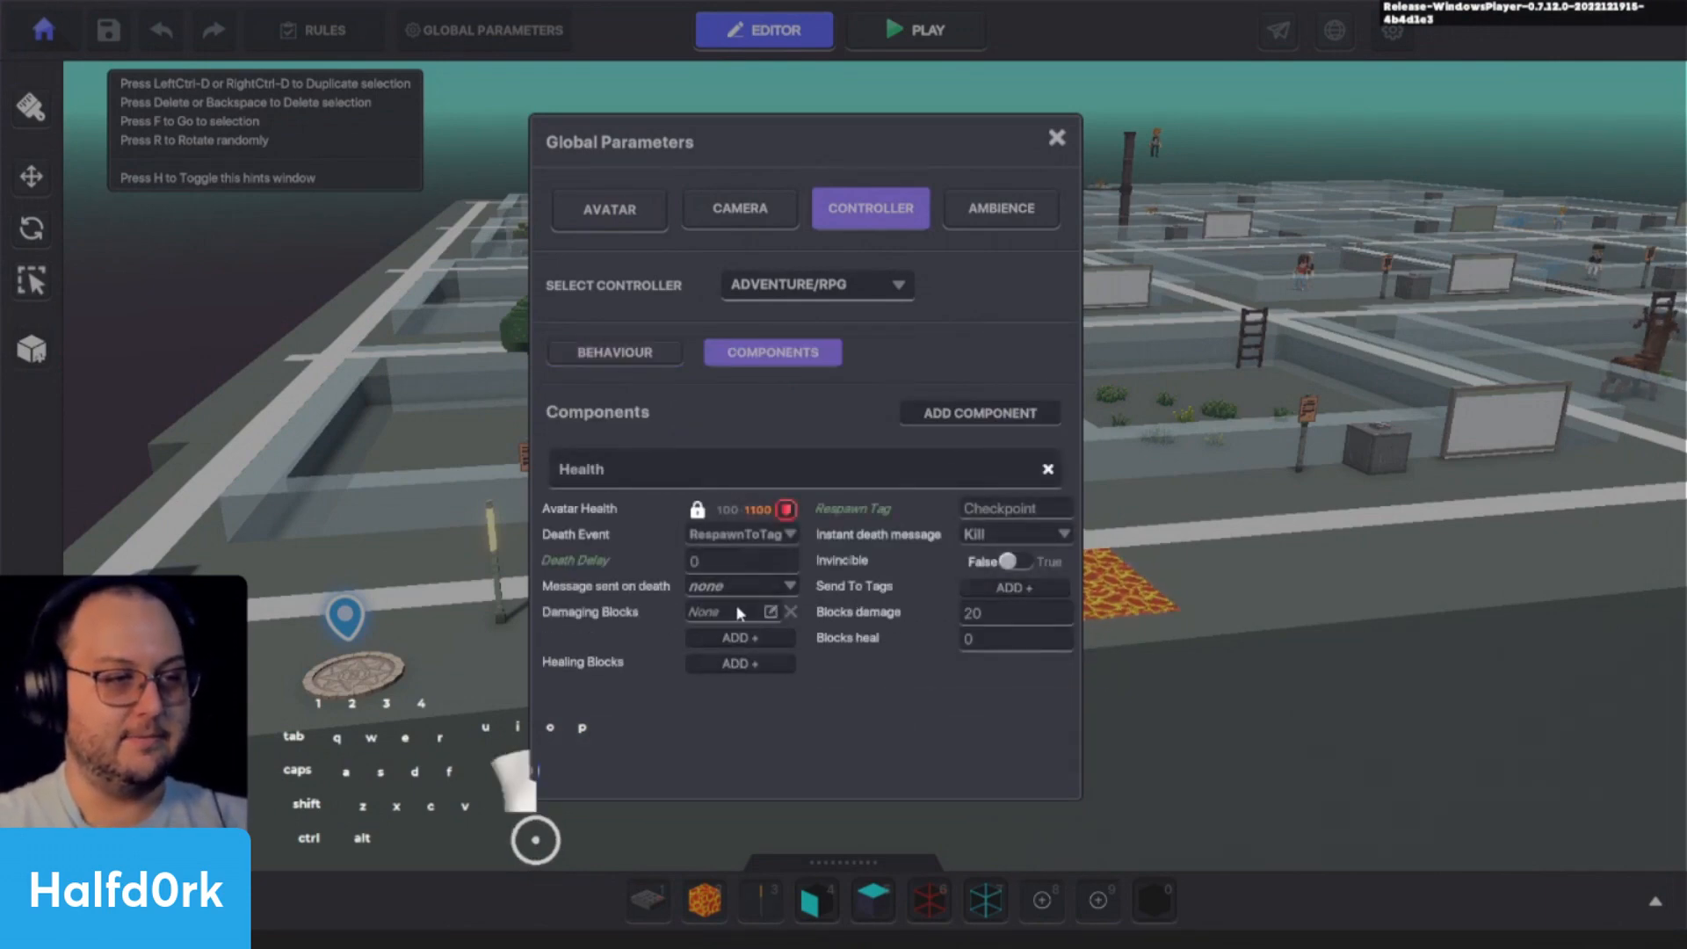
left_click(739, 612)
left_click(817, 214)
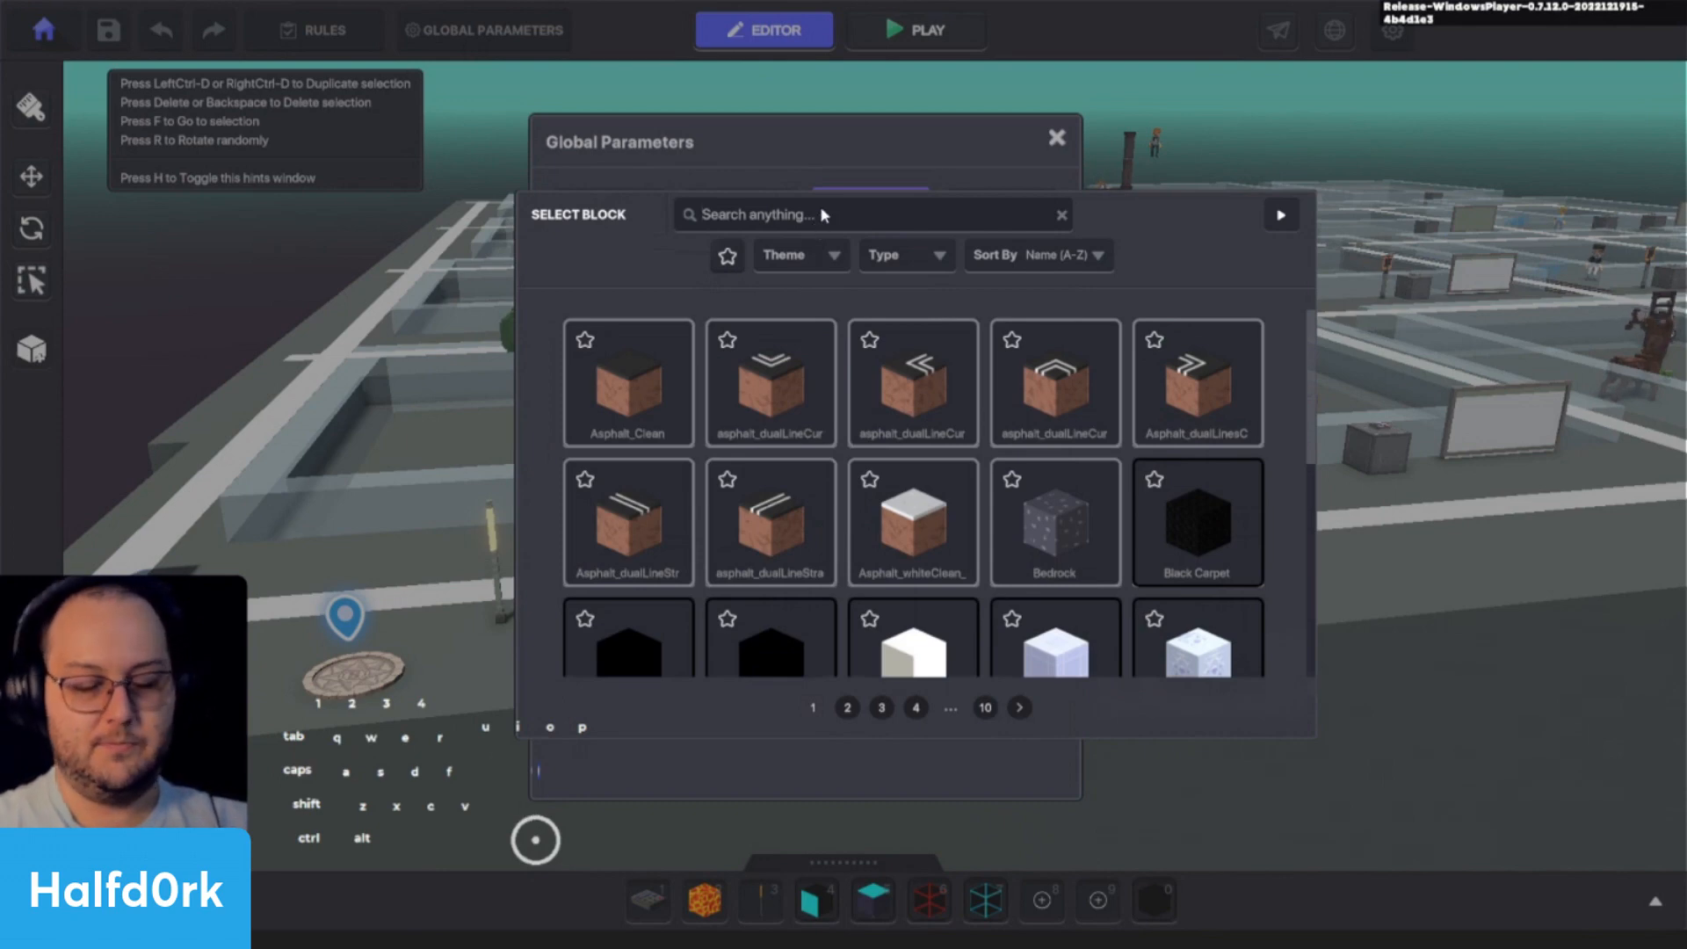
type("lava")
left_click(627, 382)
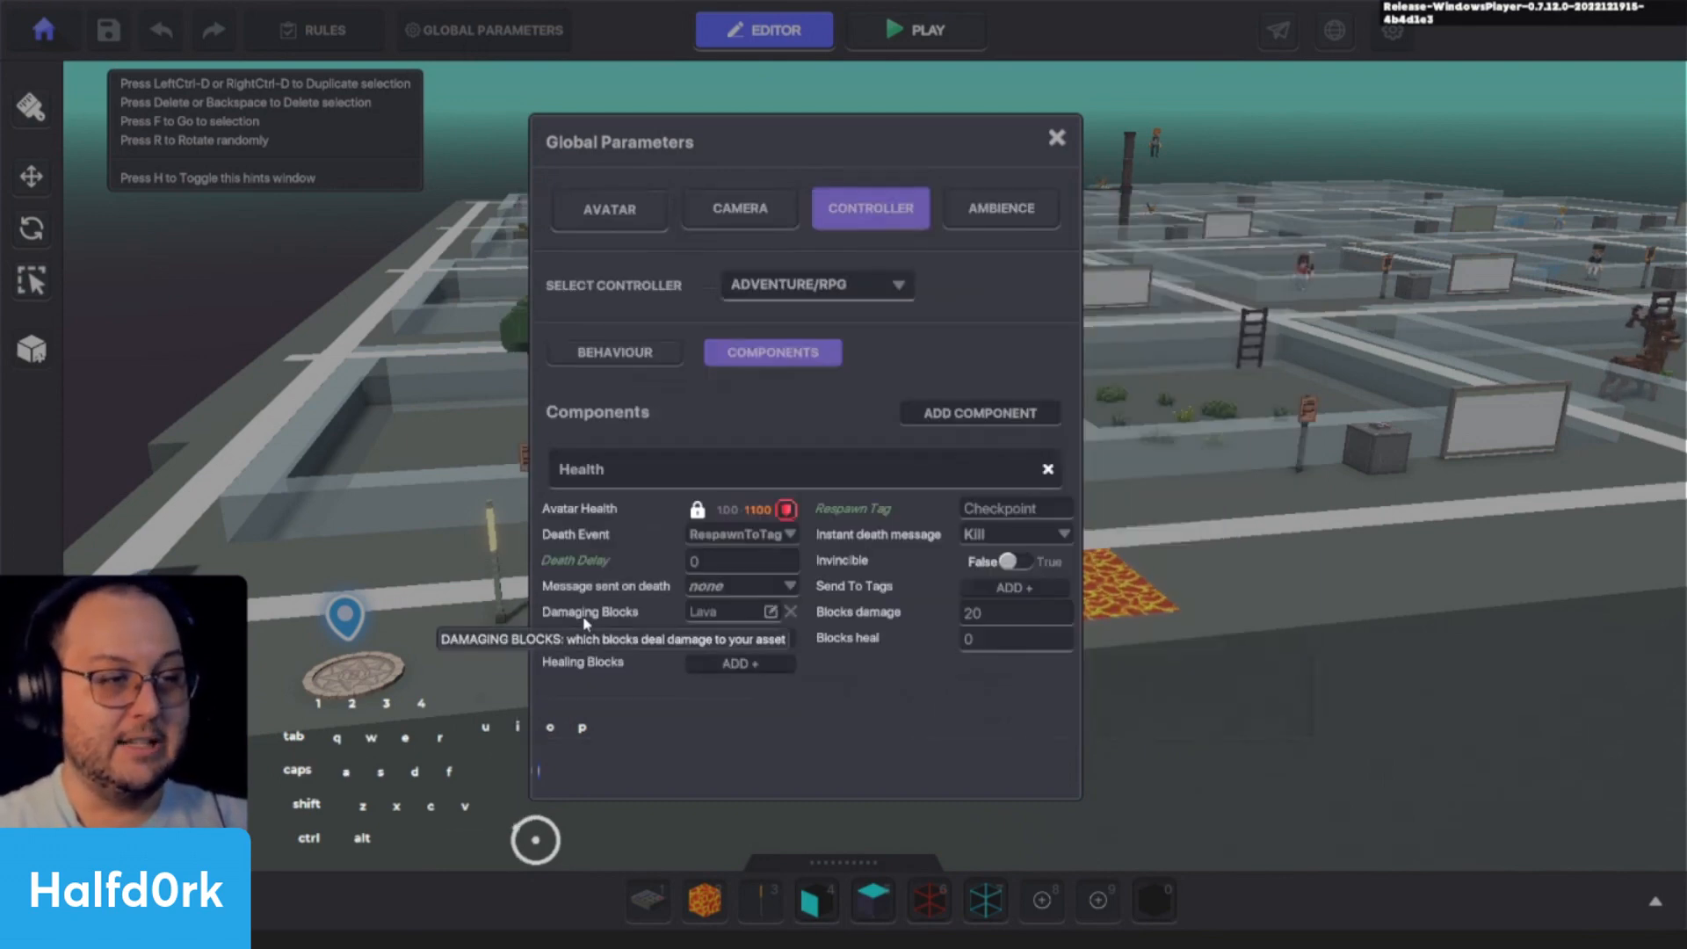
- Set the Health component's Blocks damage to 100 and check its Respawn Tag
left_click(1038, 619)
type("100")
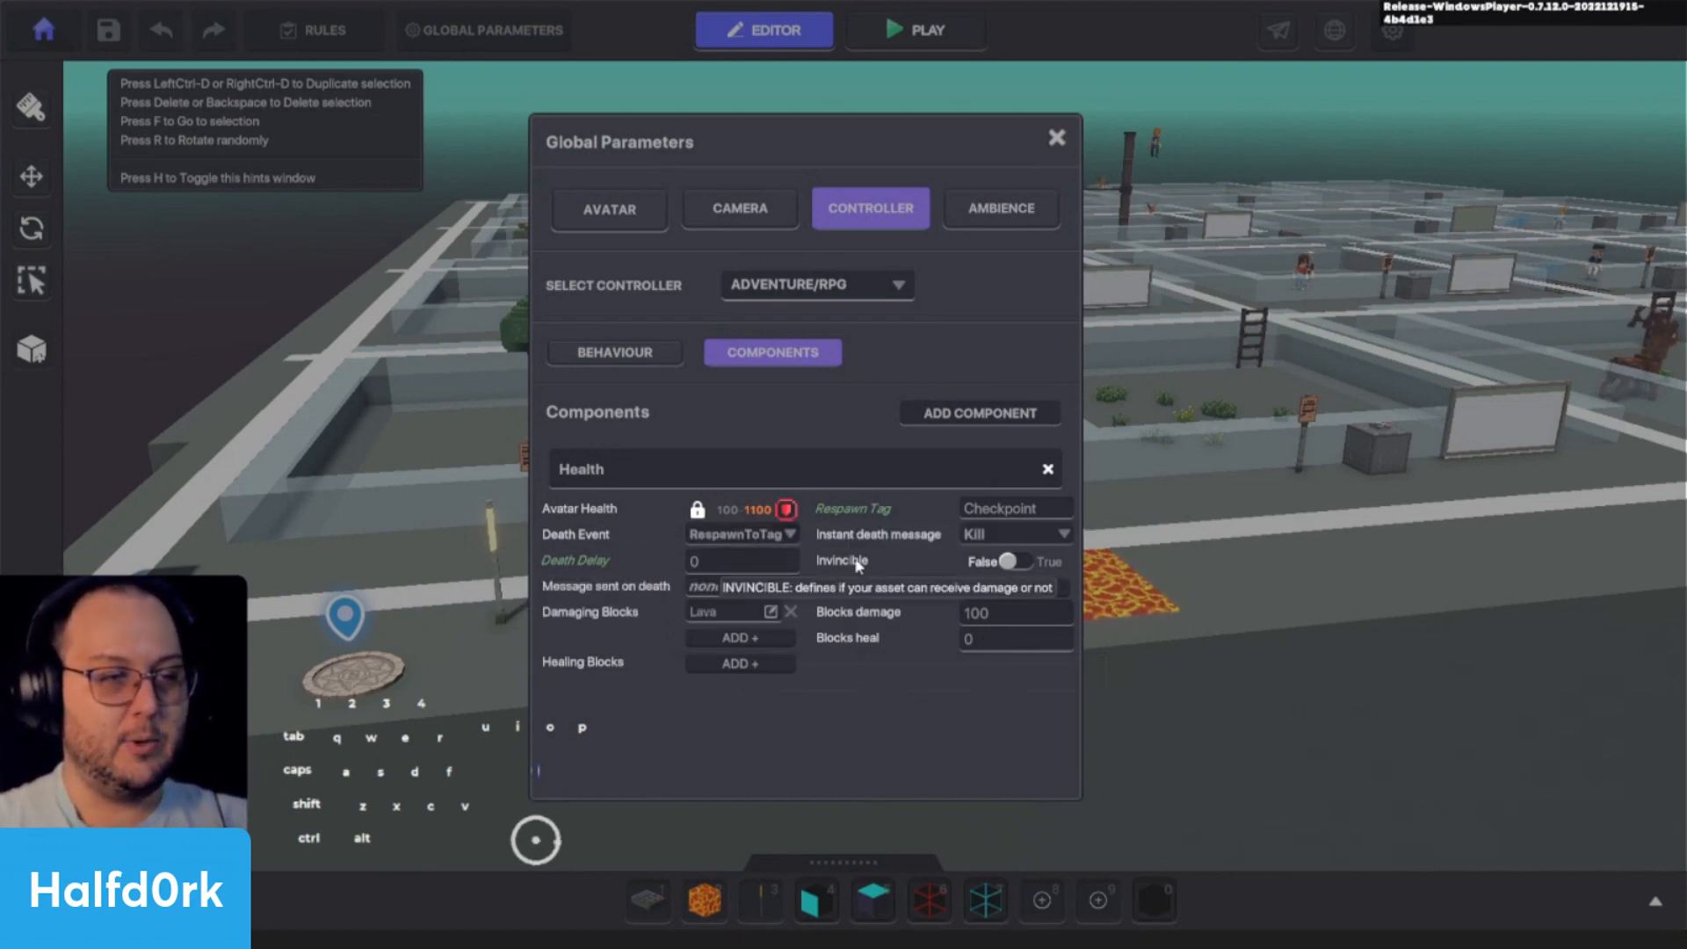
left_click(1001, 517)
left_click(914, 544)
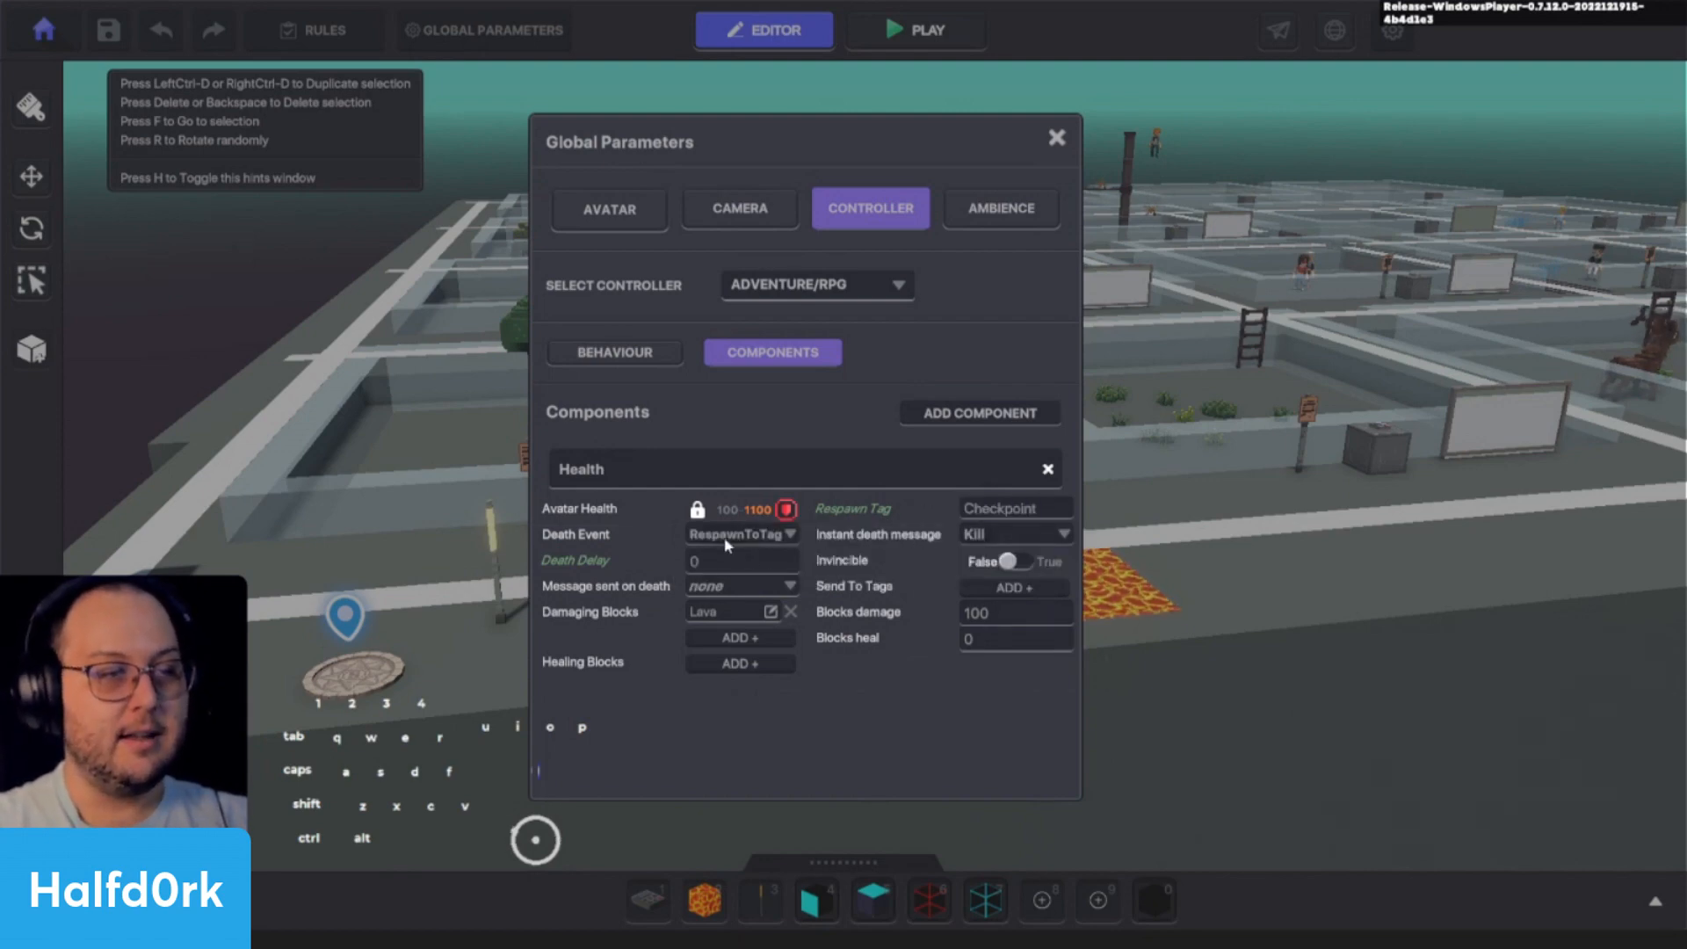
- Set the Health component's Death Event to Destroy and close the global parameters
left_click(758, 534)
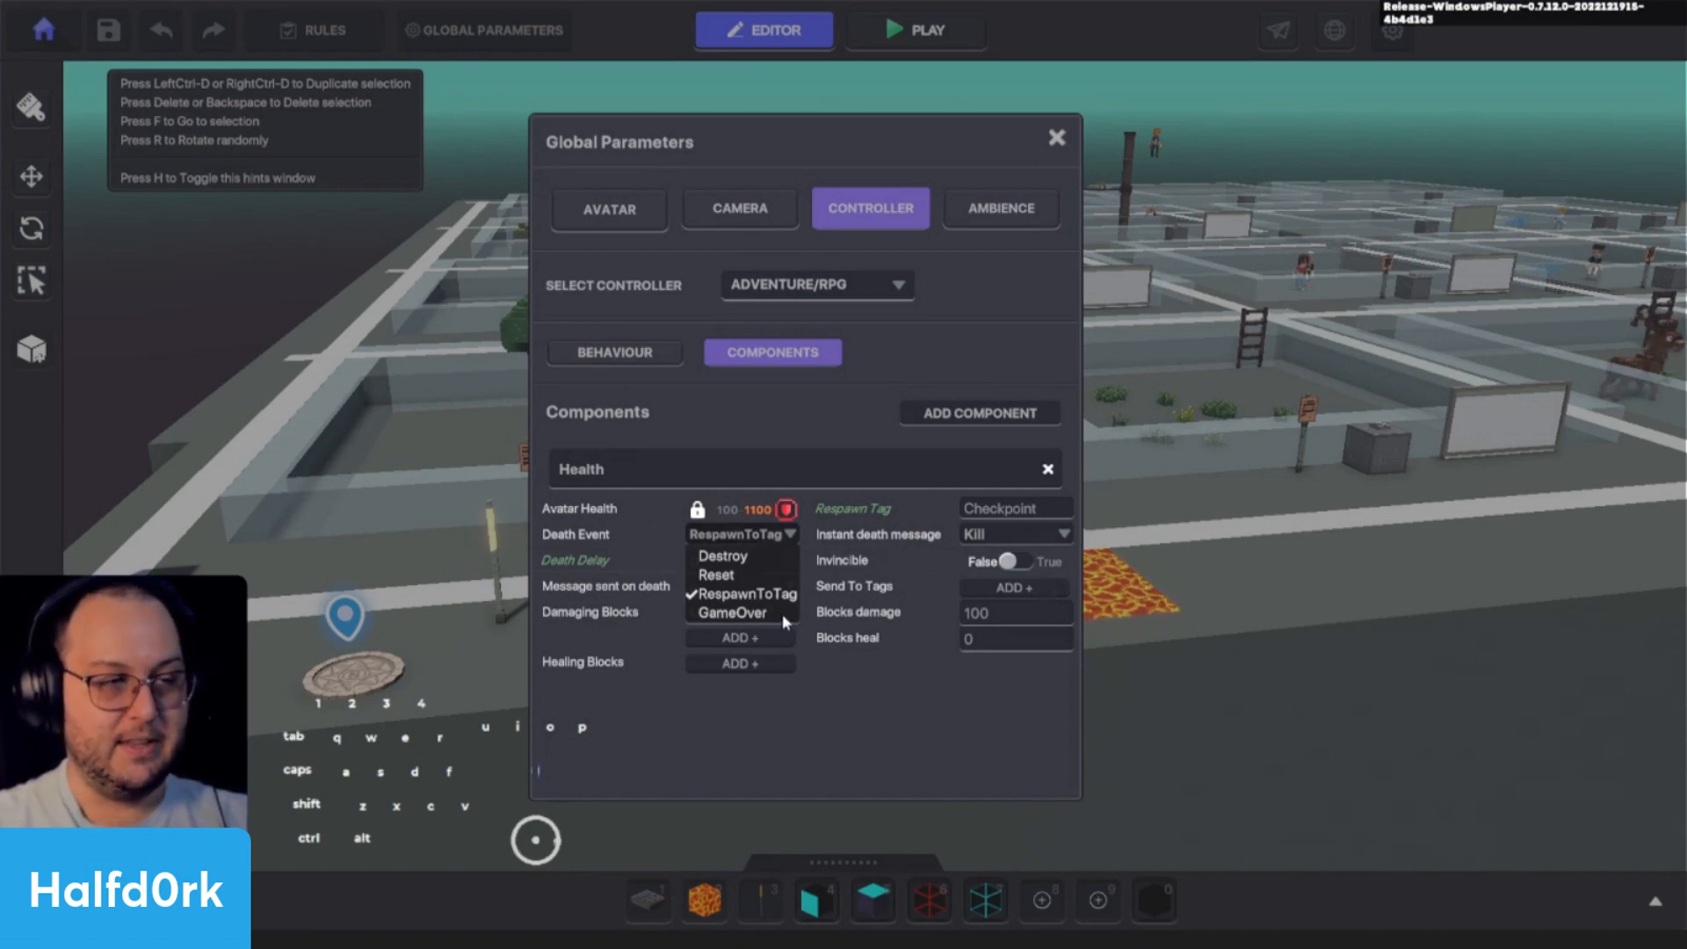
left_click(885, 617)
left_click(737, 539)
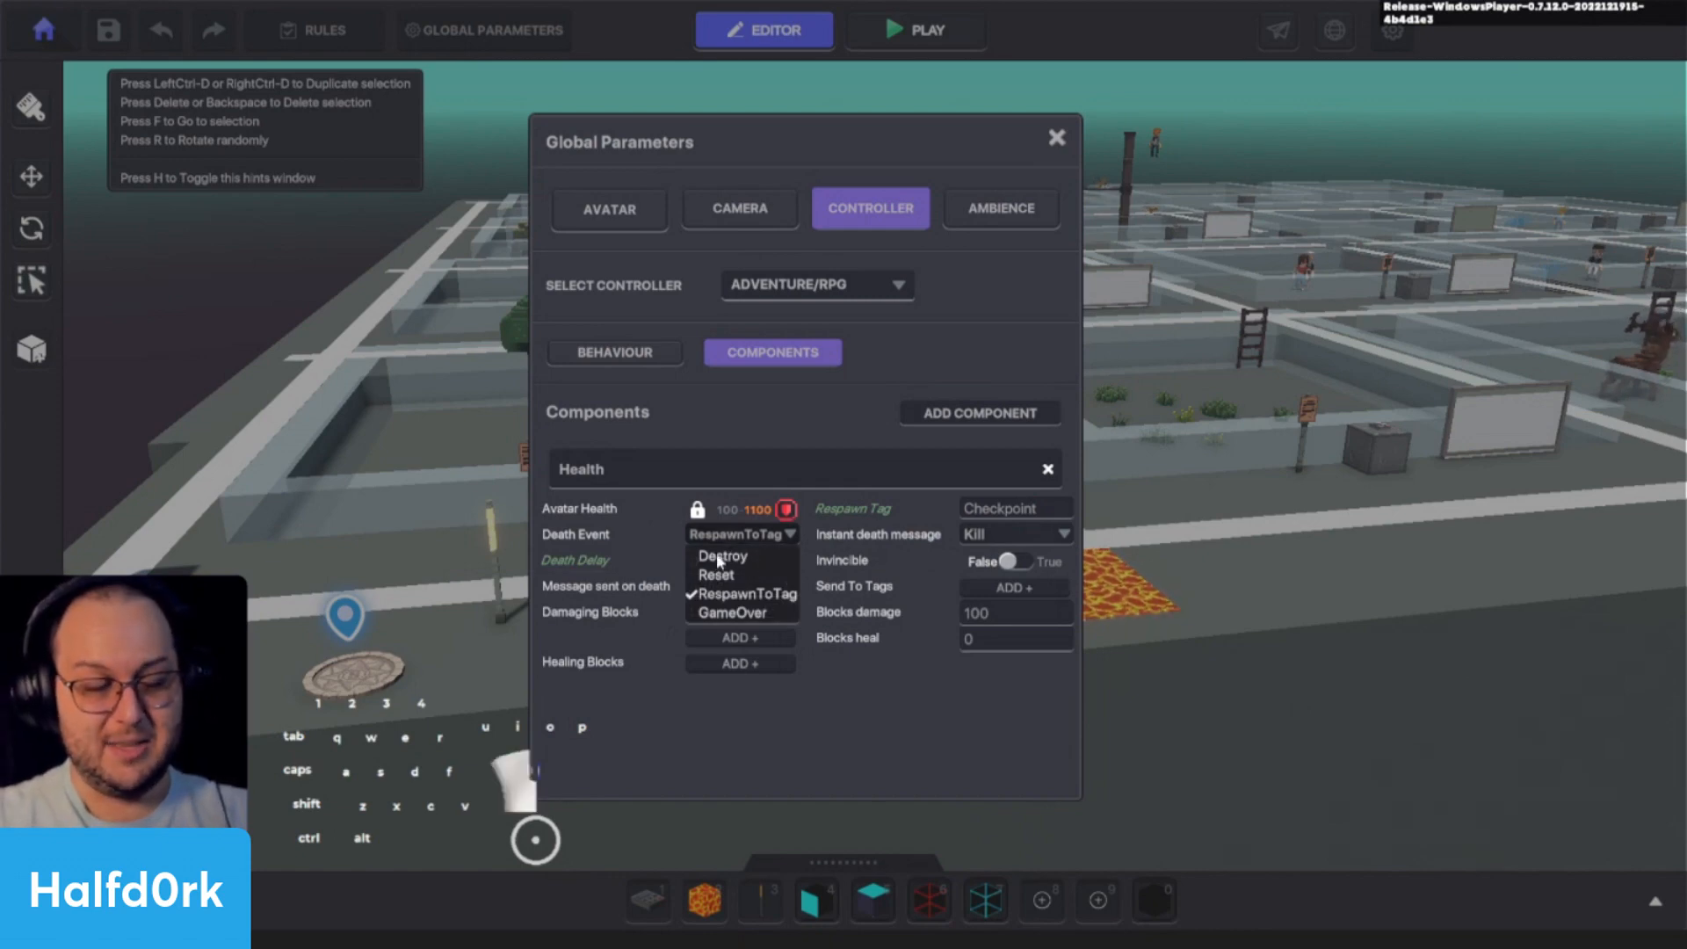
left_click(721, 557)
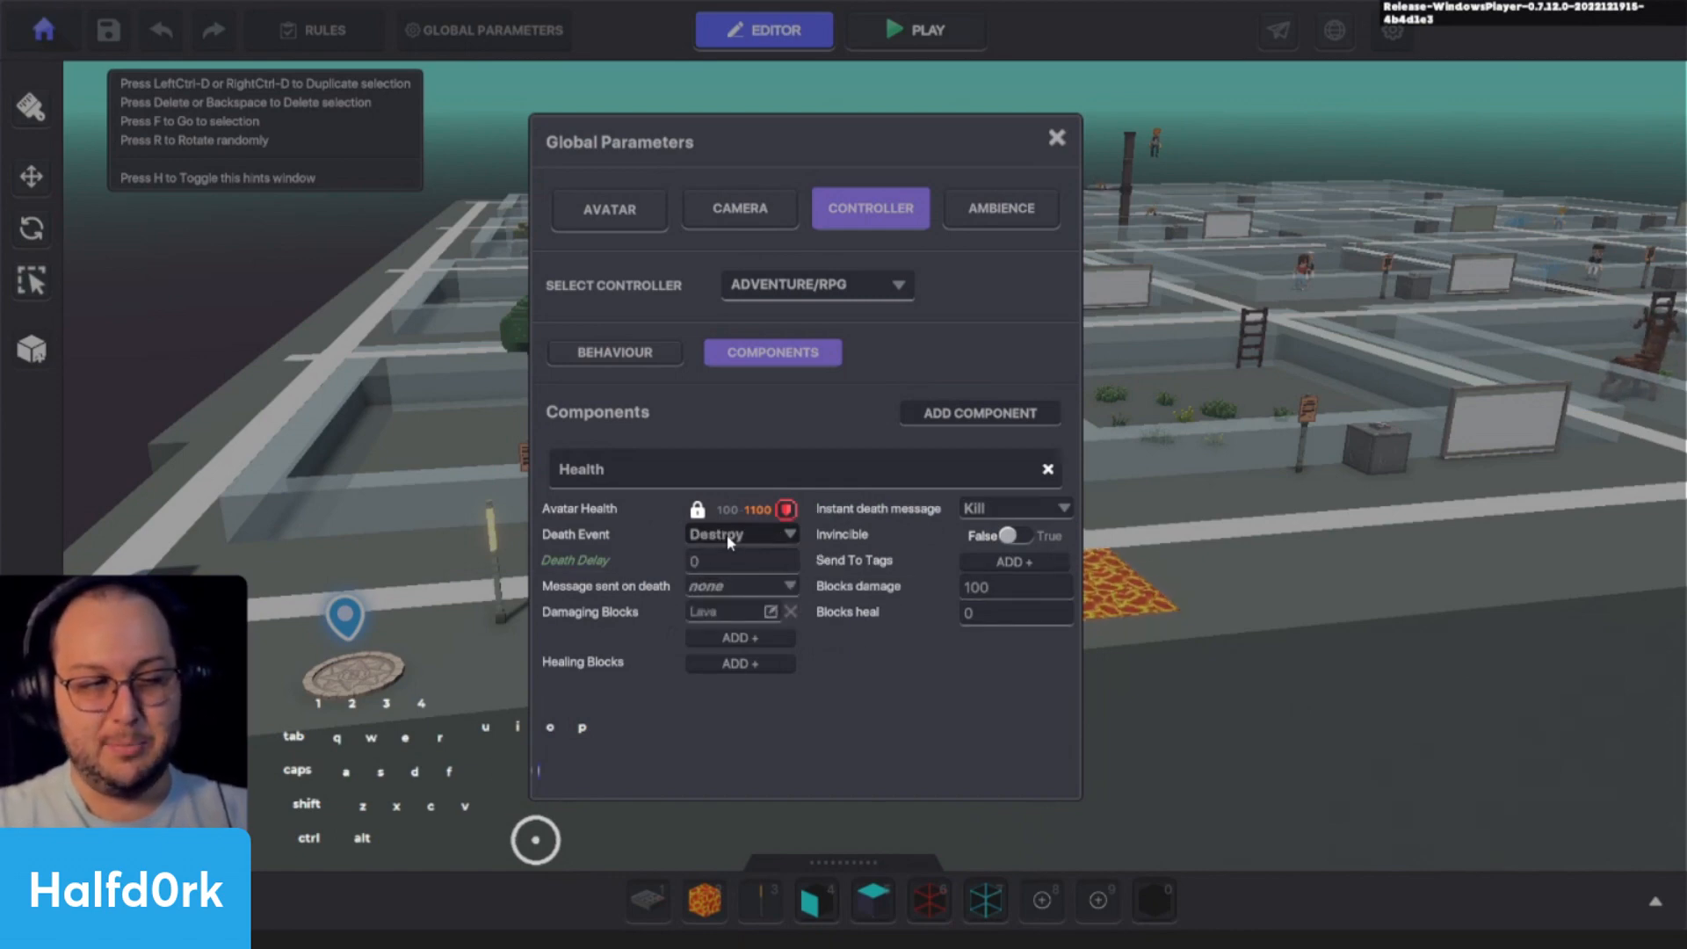
left_click(1056, 139)
- Save and playtest the experience with the Destroy death event by walking the avatar onto the lava patch, and return to the editor
key("ctrl+s")
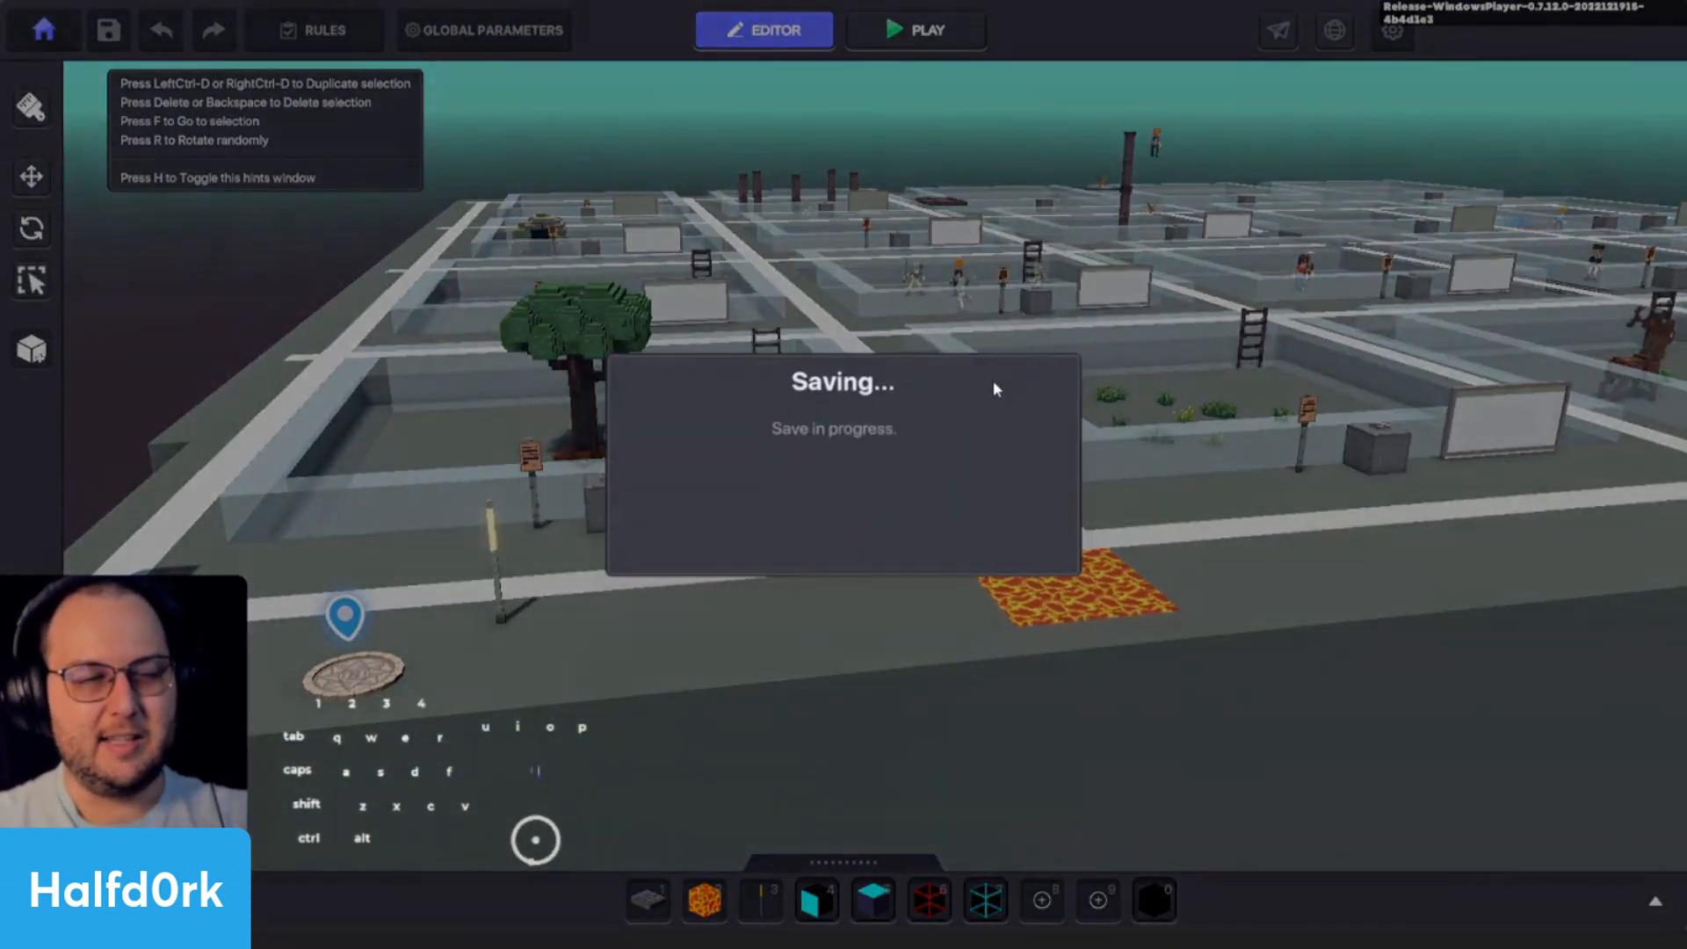
left_click(886, 549)
key("d")
key("ctrl+p")
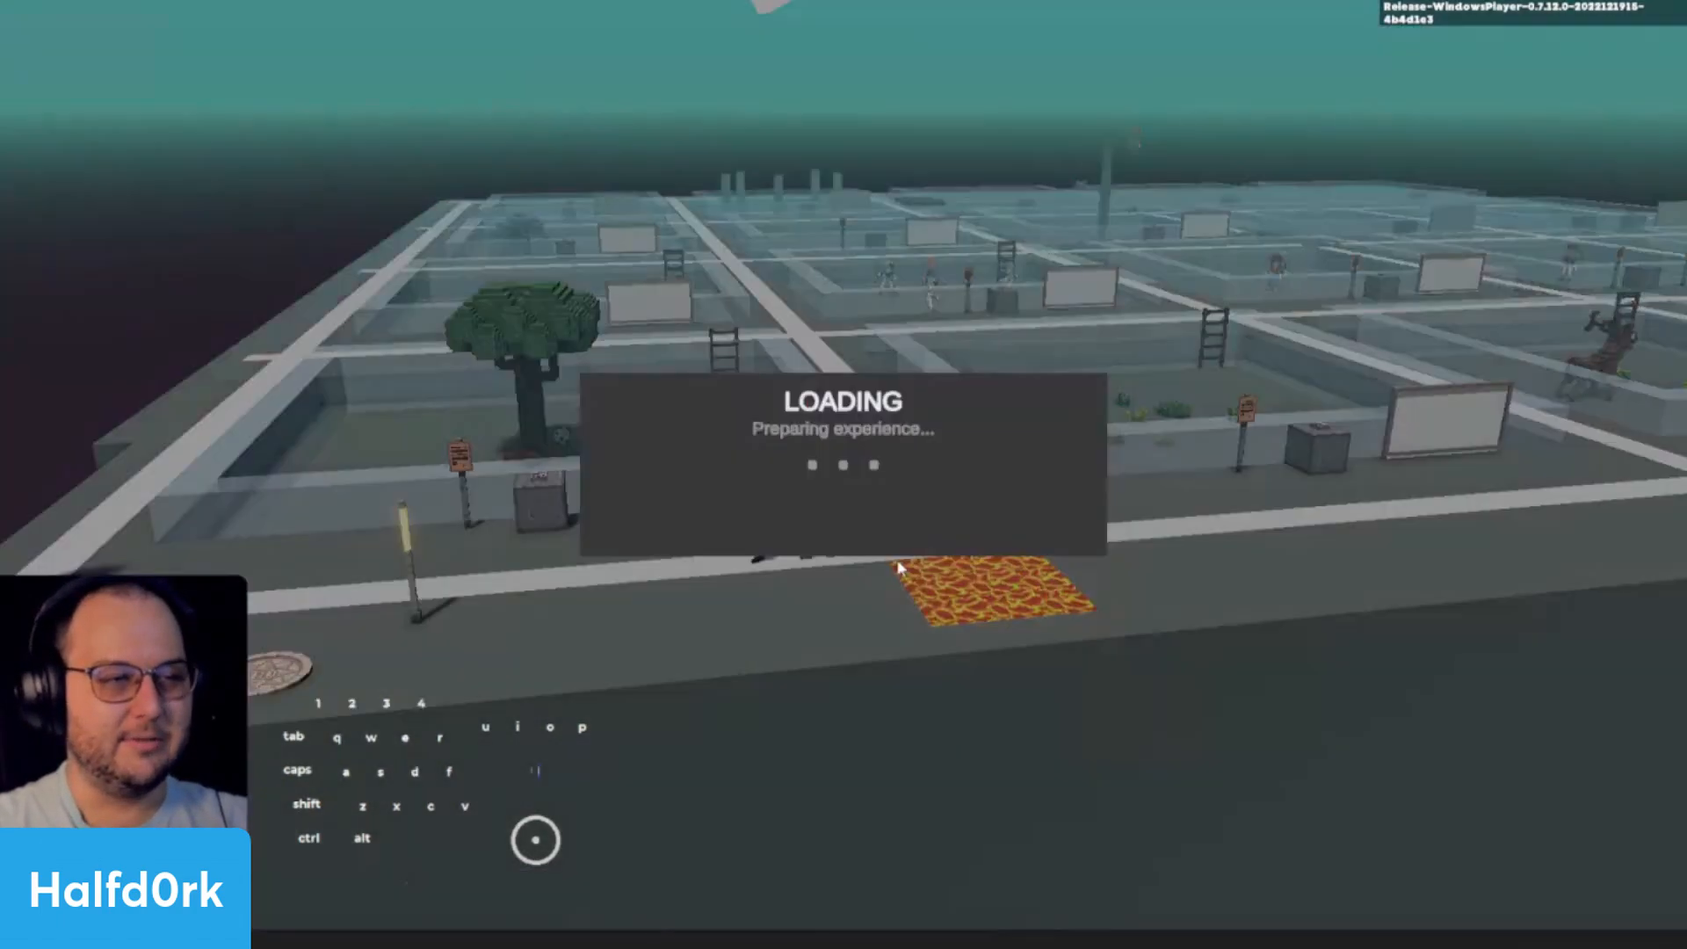
key("d")
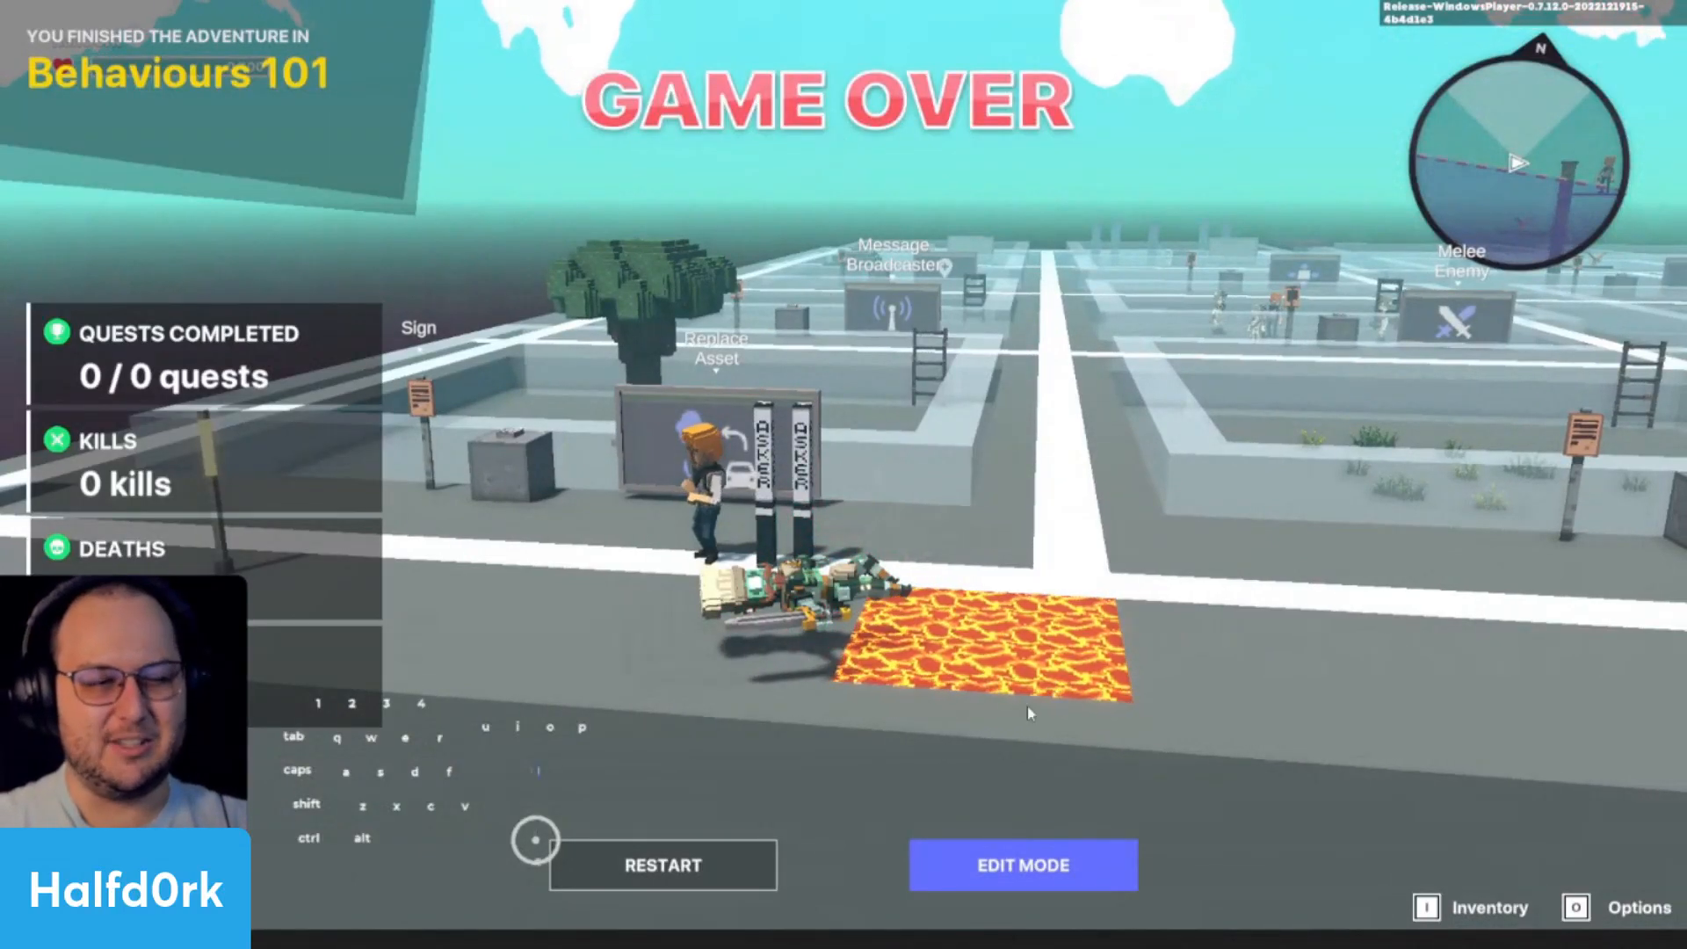
left_click(1024, 866)
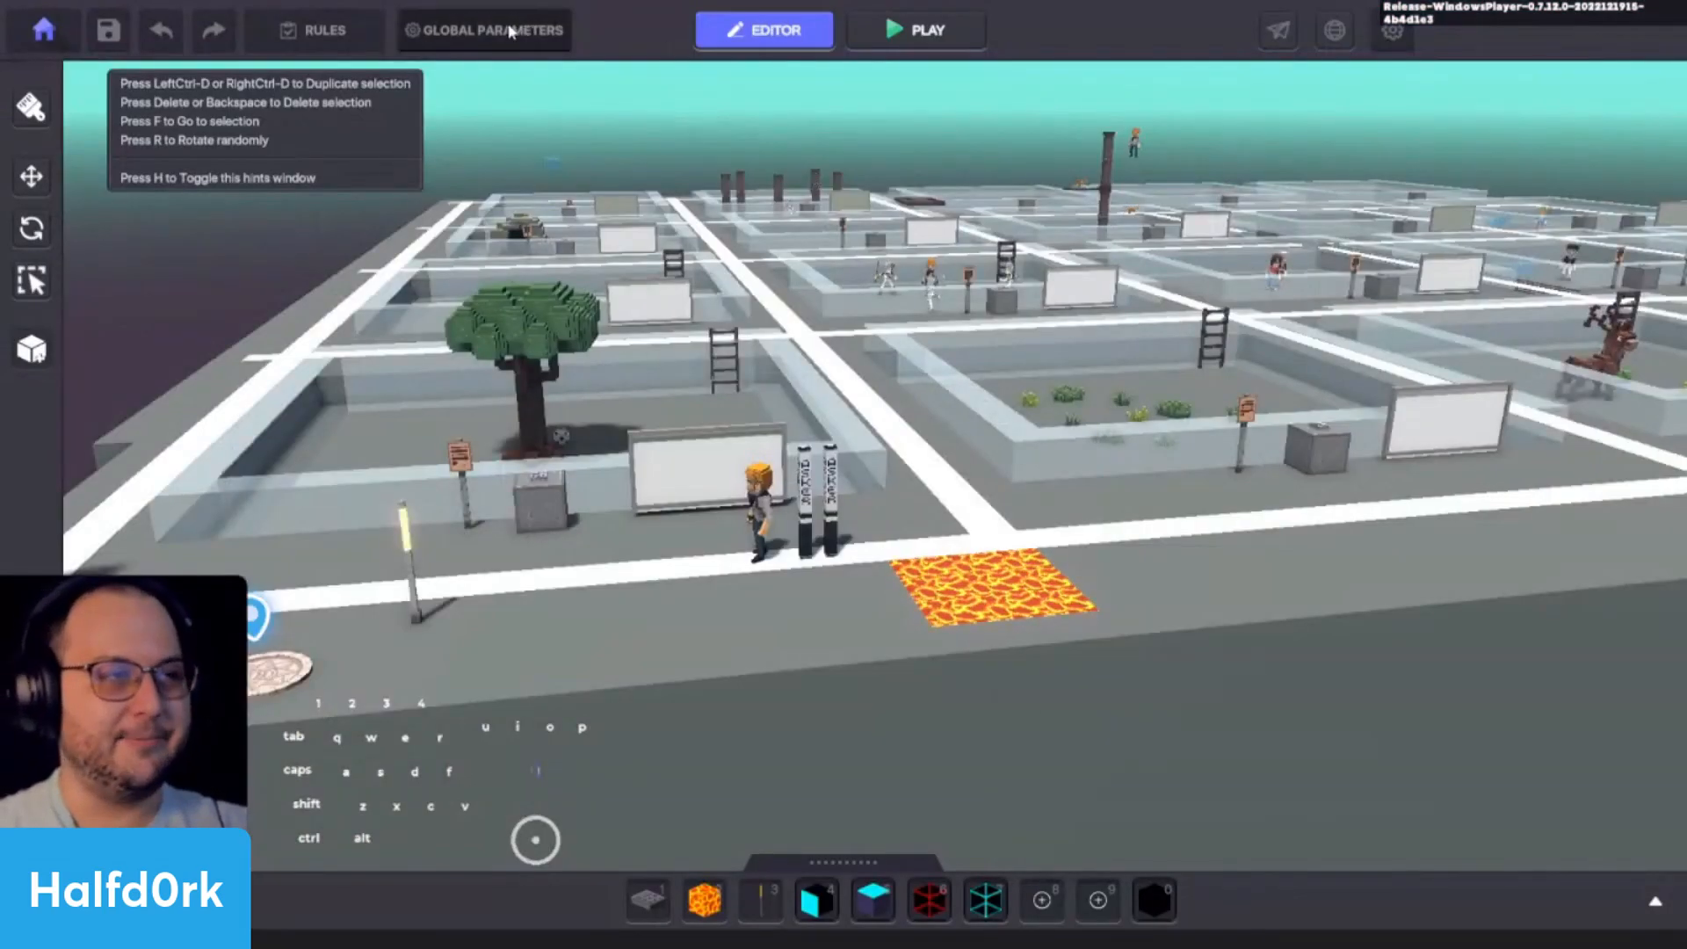
- Set the Death Event in the controller's Health component to Reset and close the global parameters
left_click(483, 30)
left_click(870, 208)
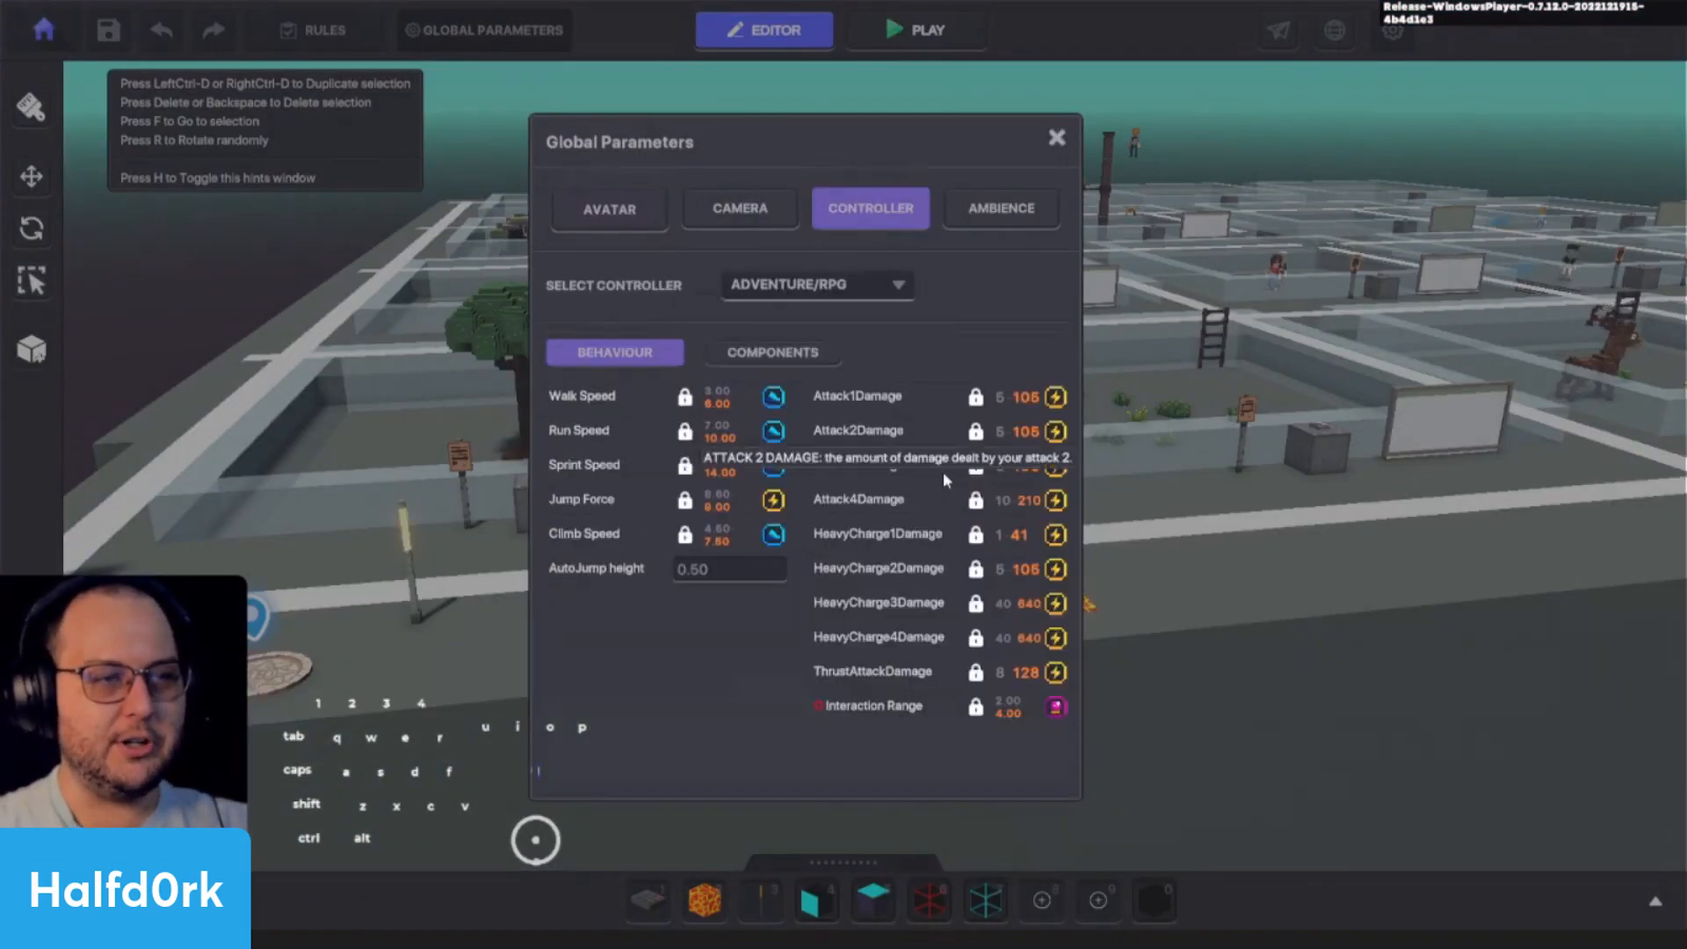
left_click(782, 351)
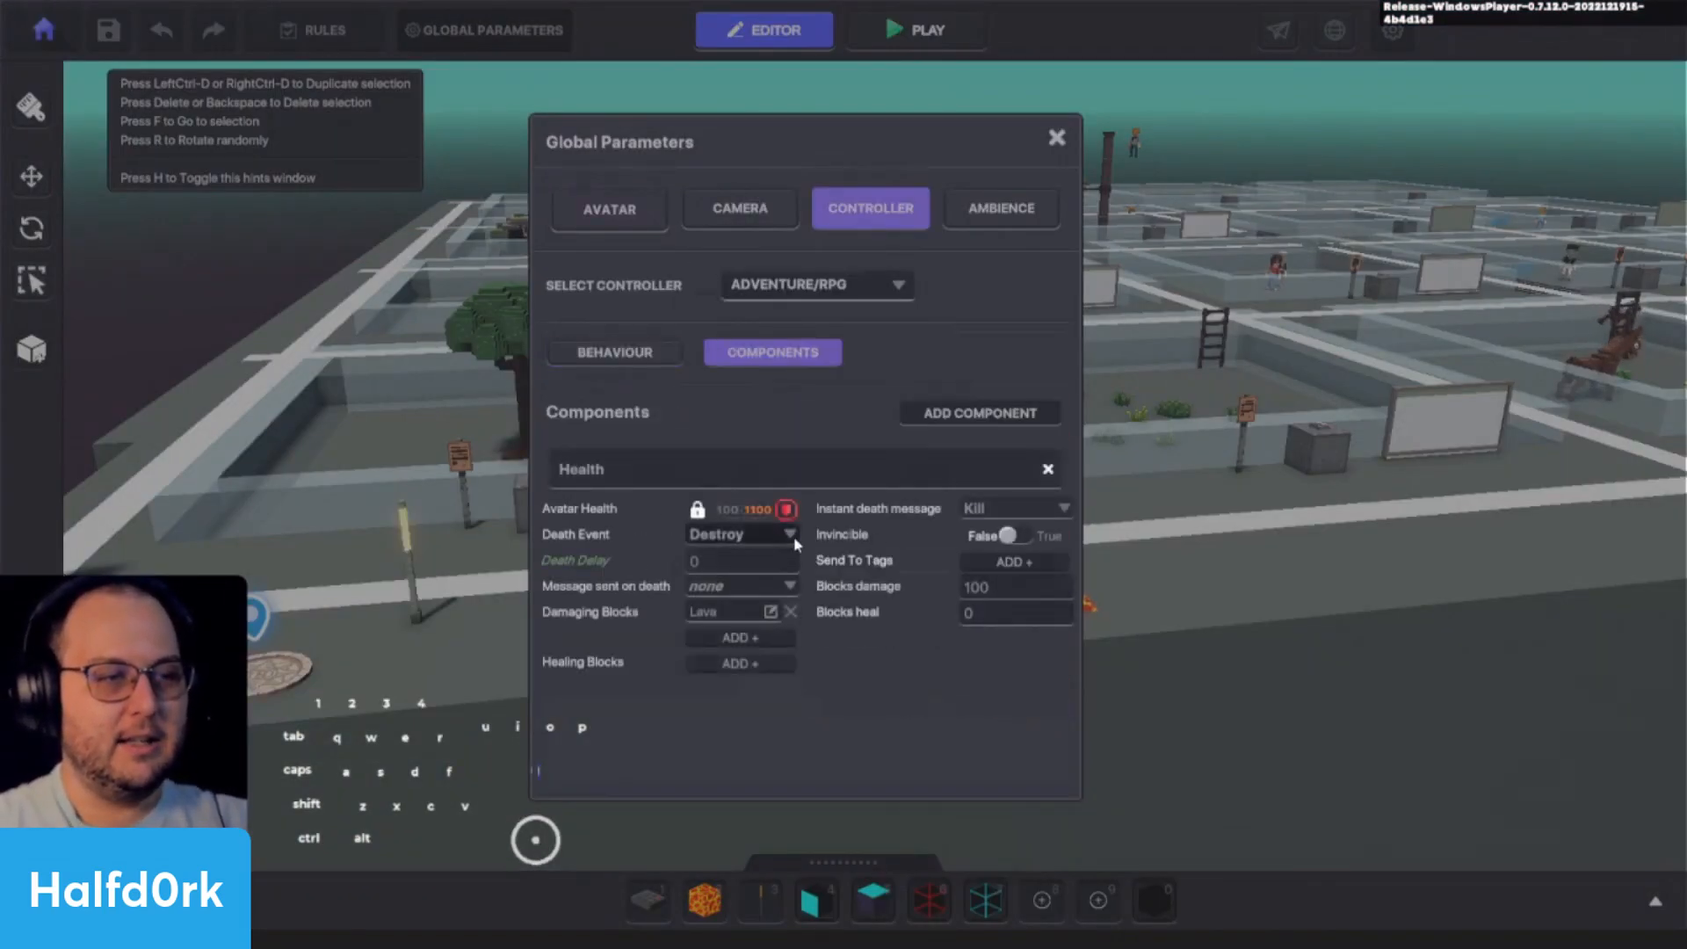
left_click(790, 535)
left_click(713, 575)
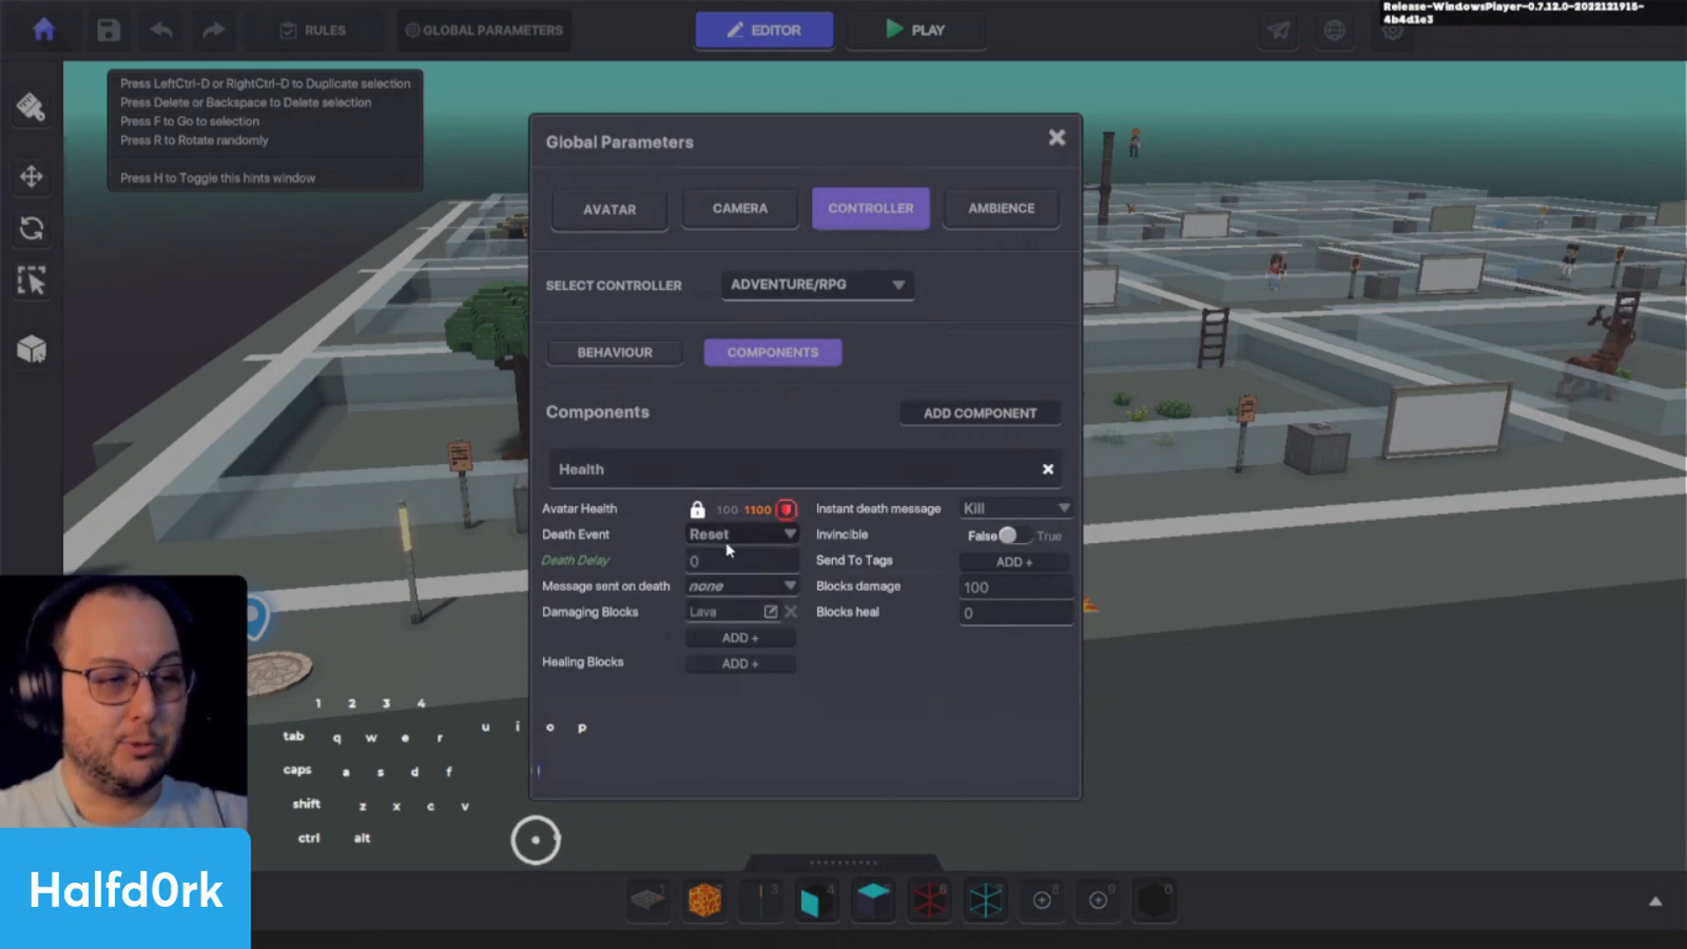
left_click(1057, 138)
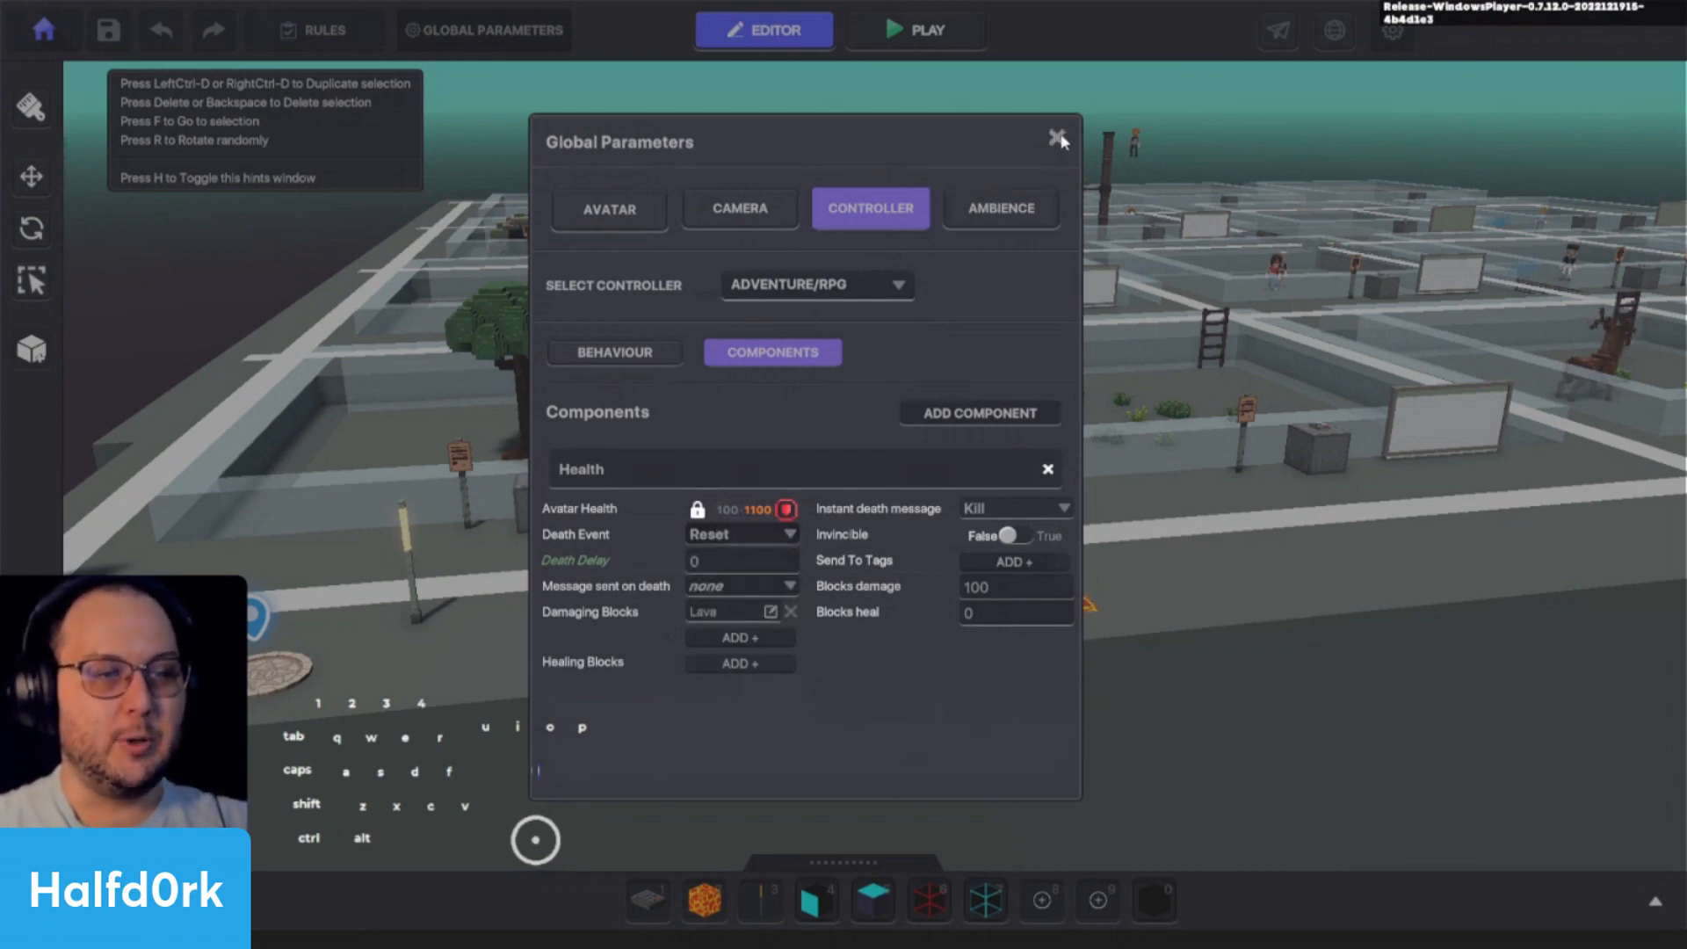
- Playtest the Reset death event by running the avatar onto the lava patch twice, and return to the editor
key("ctrl+p")
key("d")
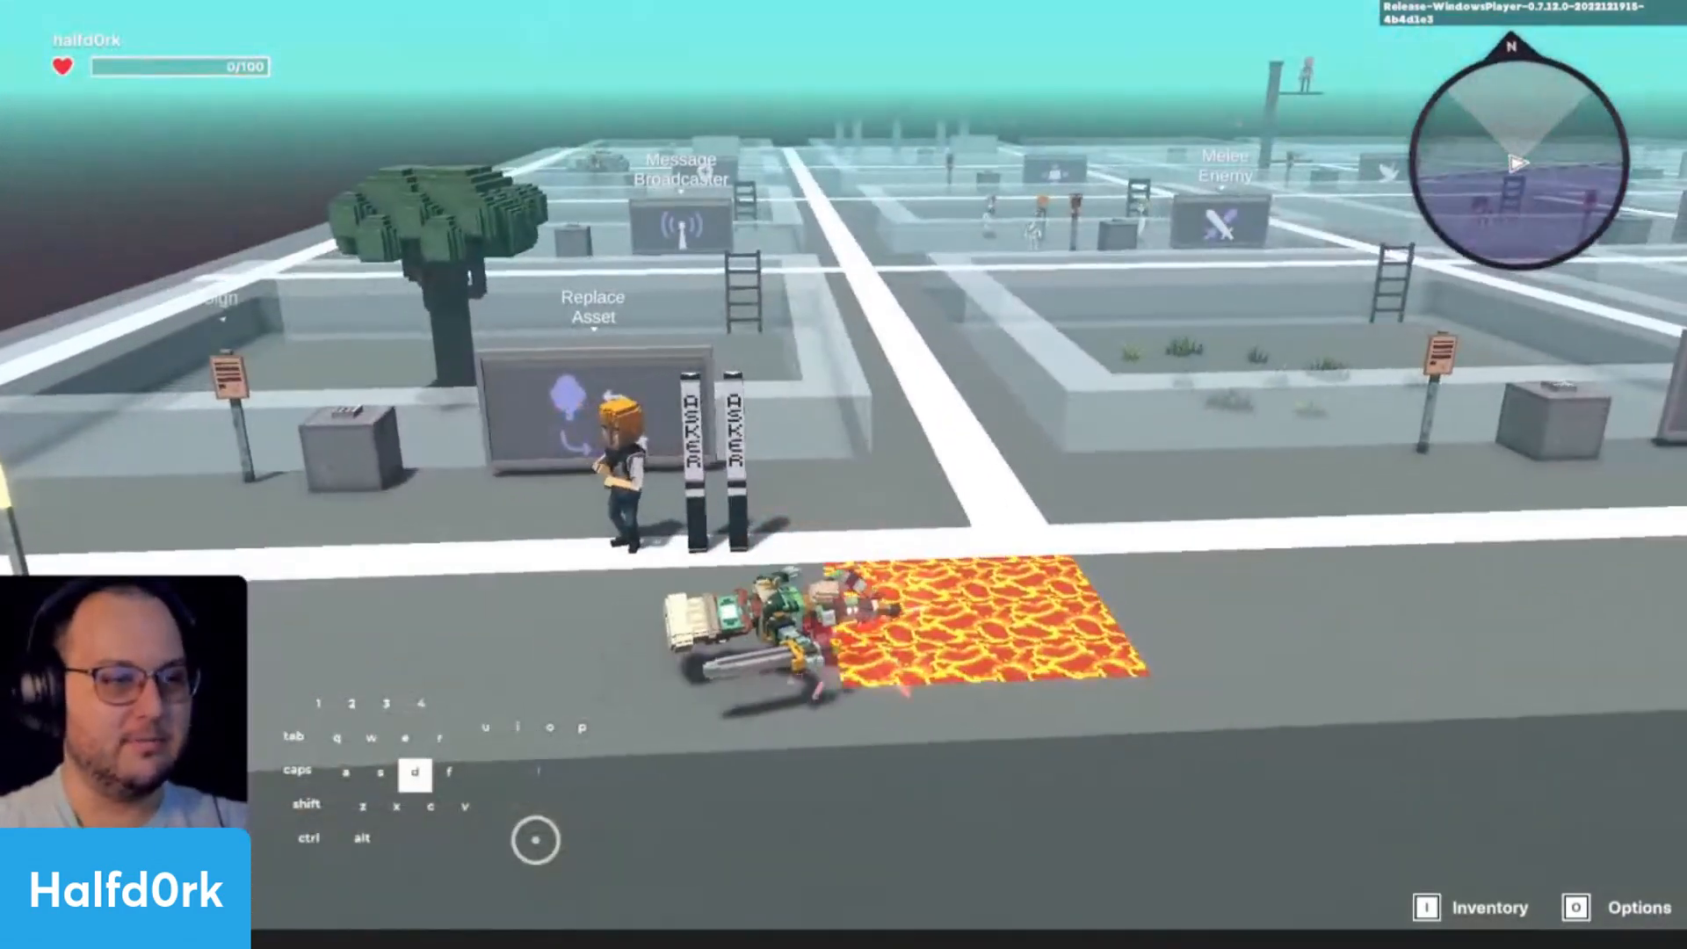
key("shift+w")
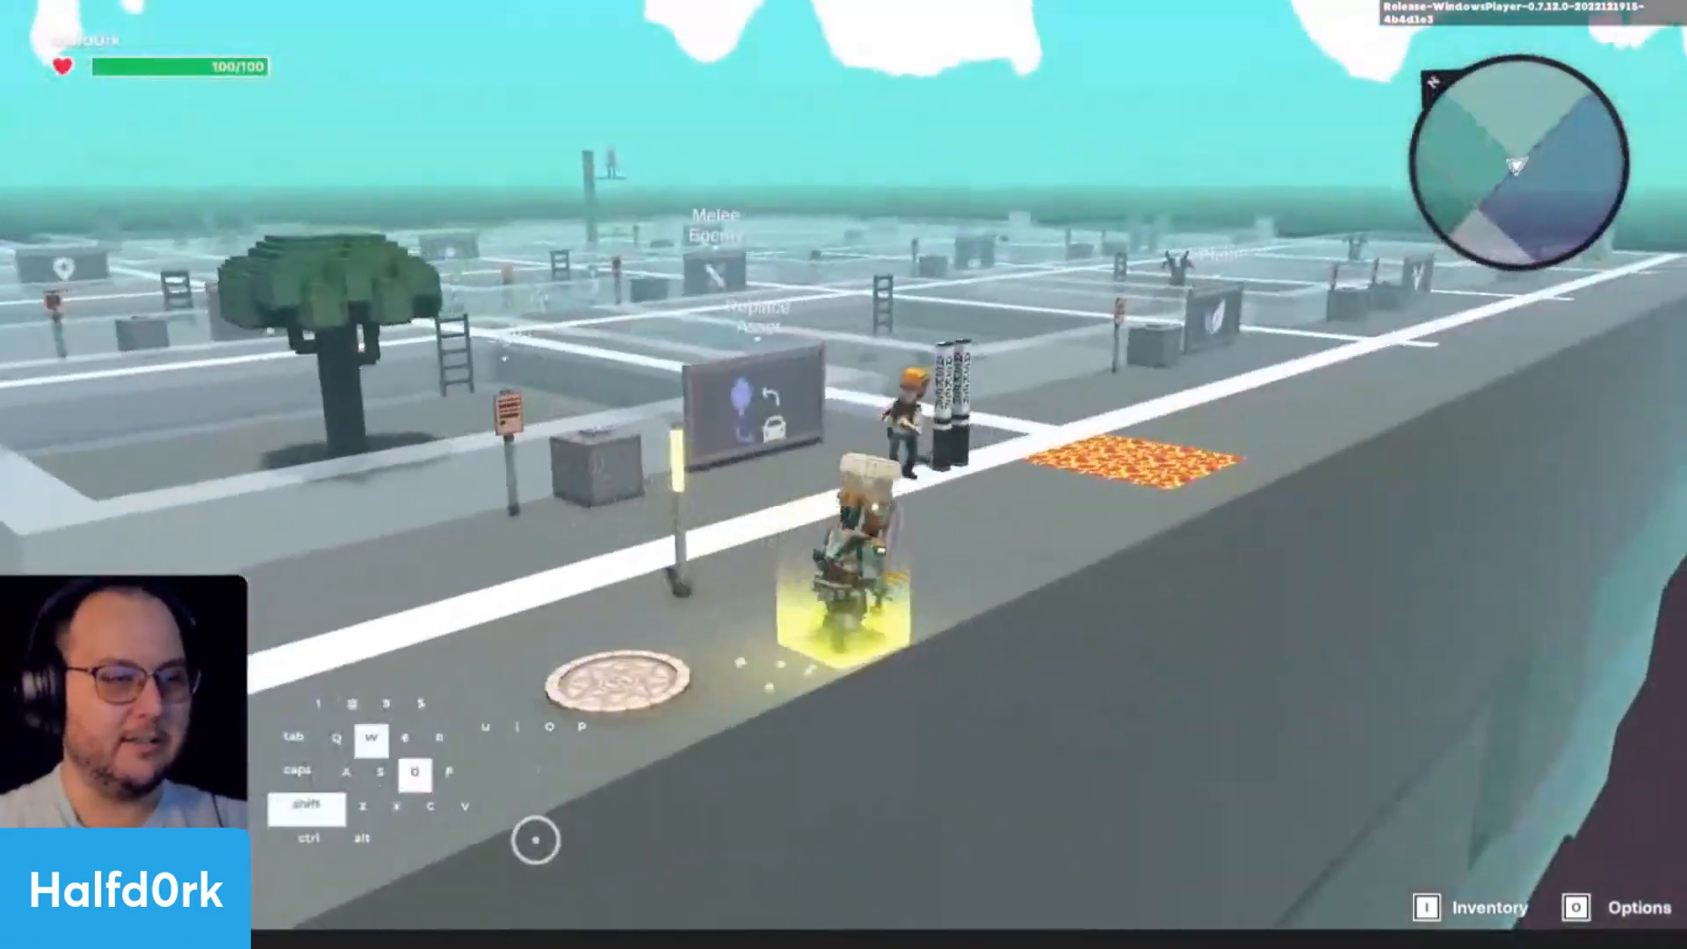
key("d")
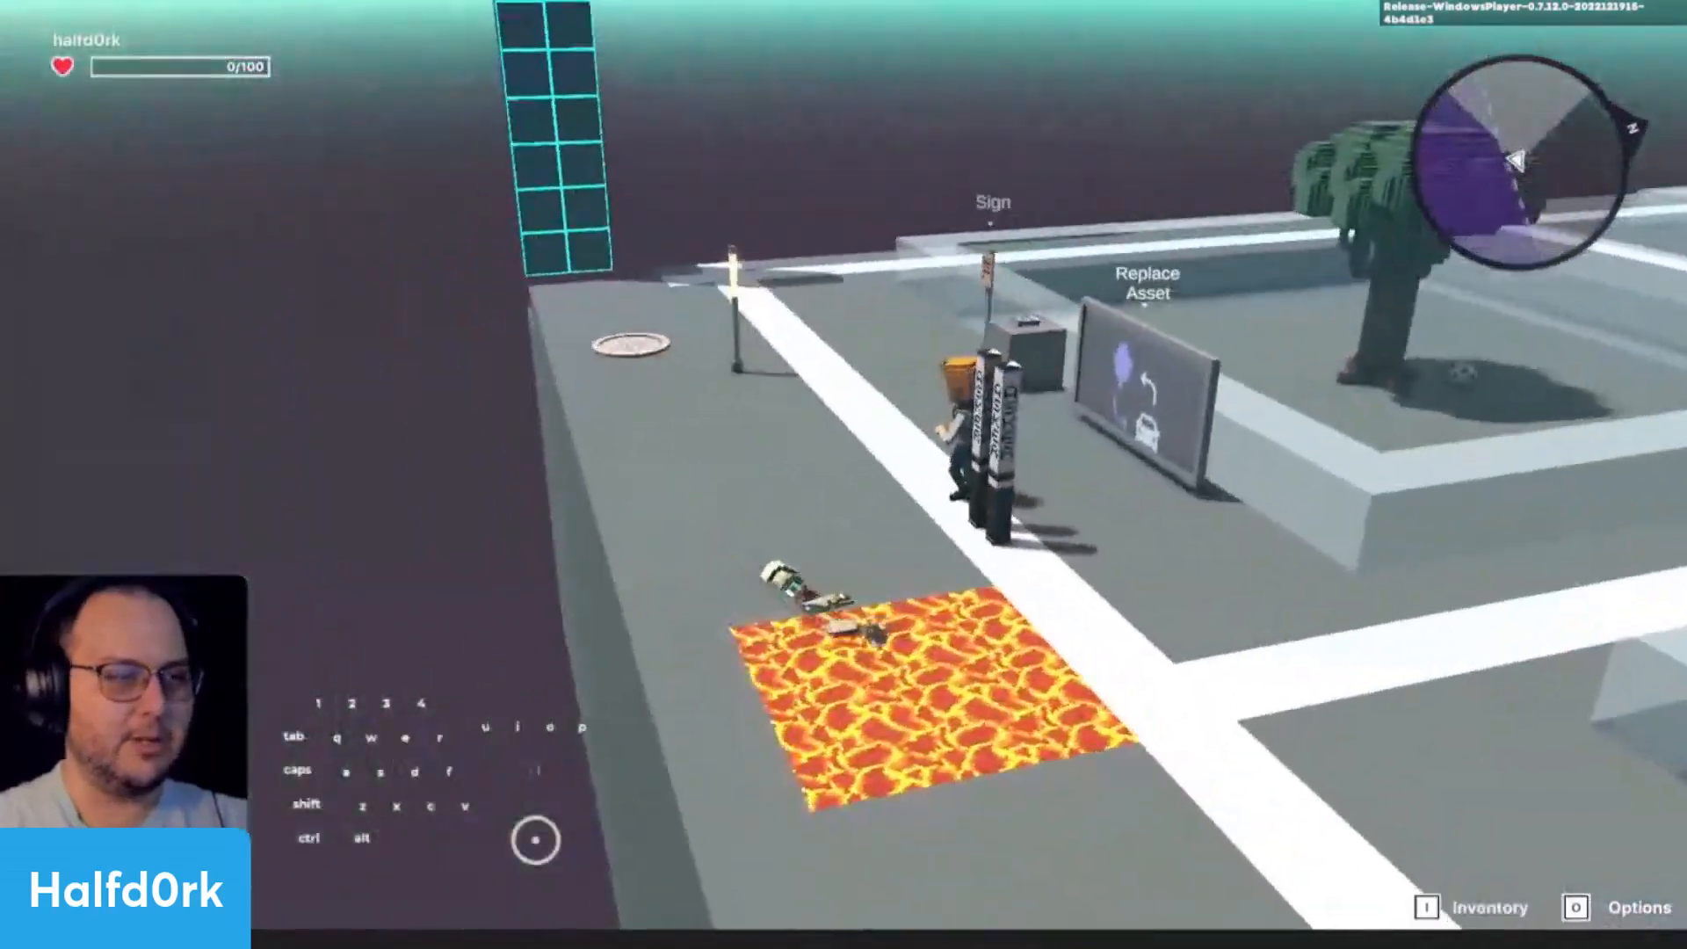
key("Escape")
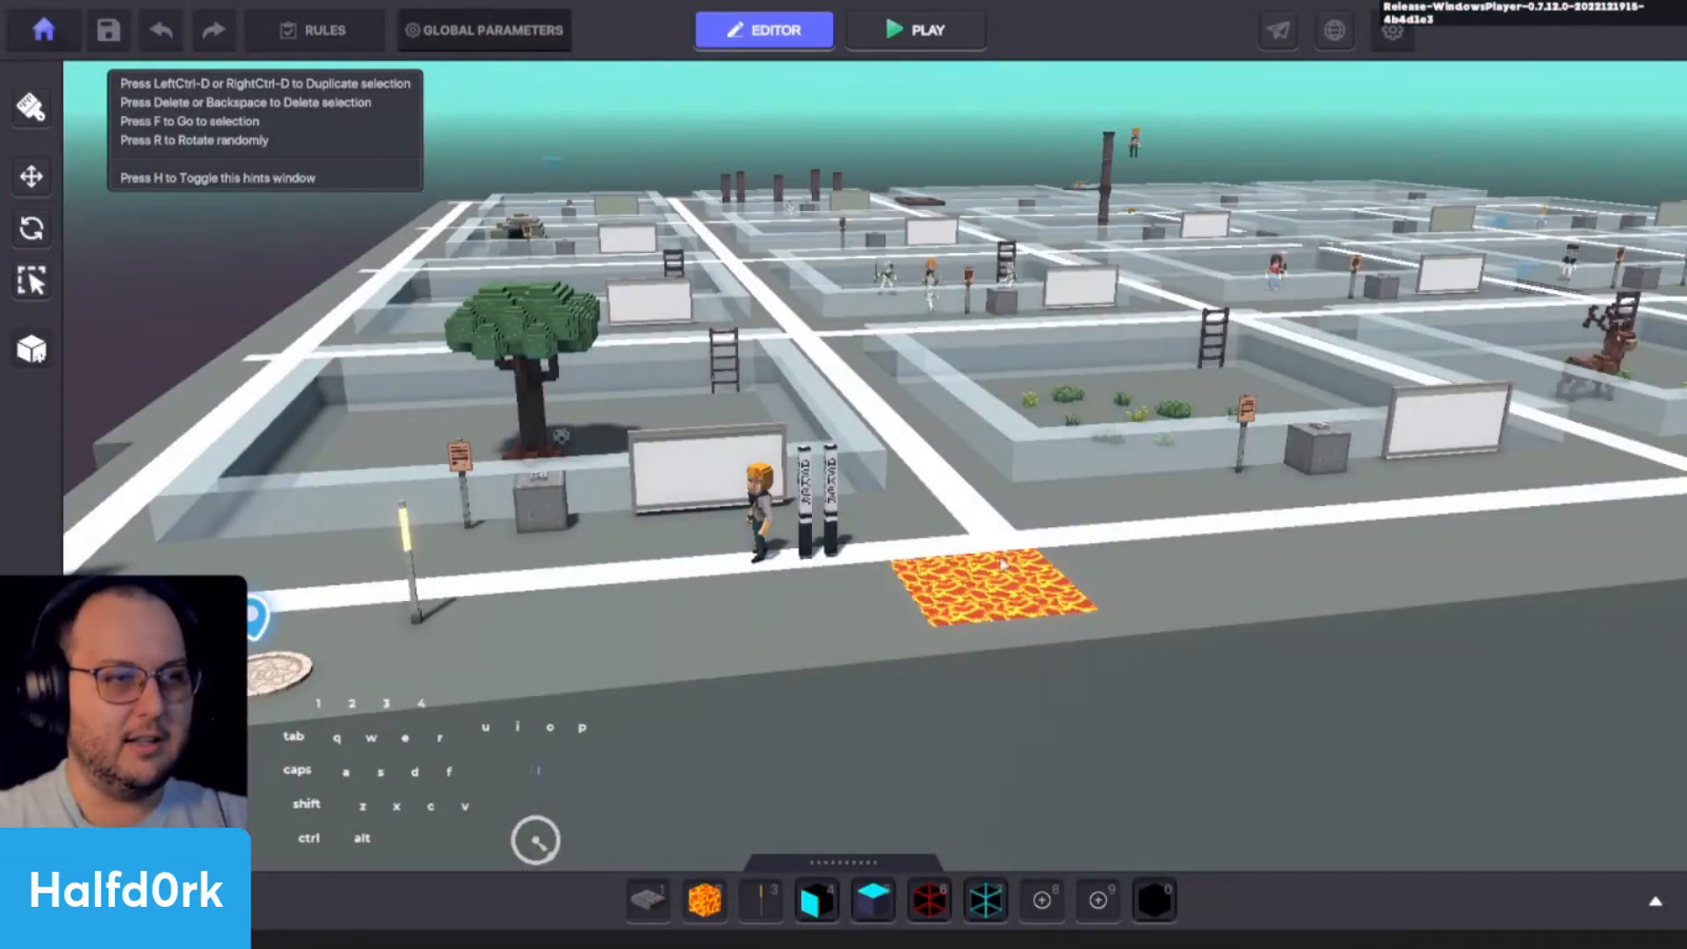
- Set the Death Delay in the controller's Health component to -2 and close the global parameters
left_click(514, 33)
left_click(846, 224)
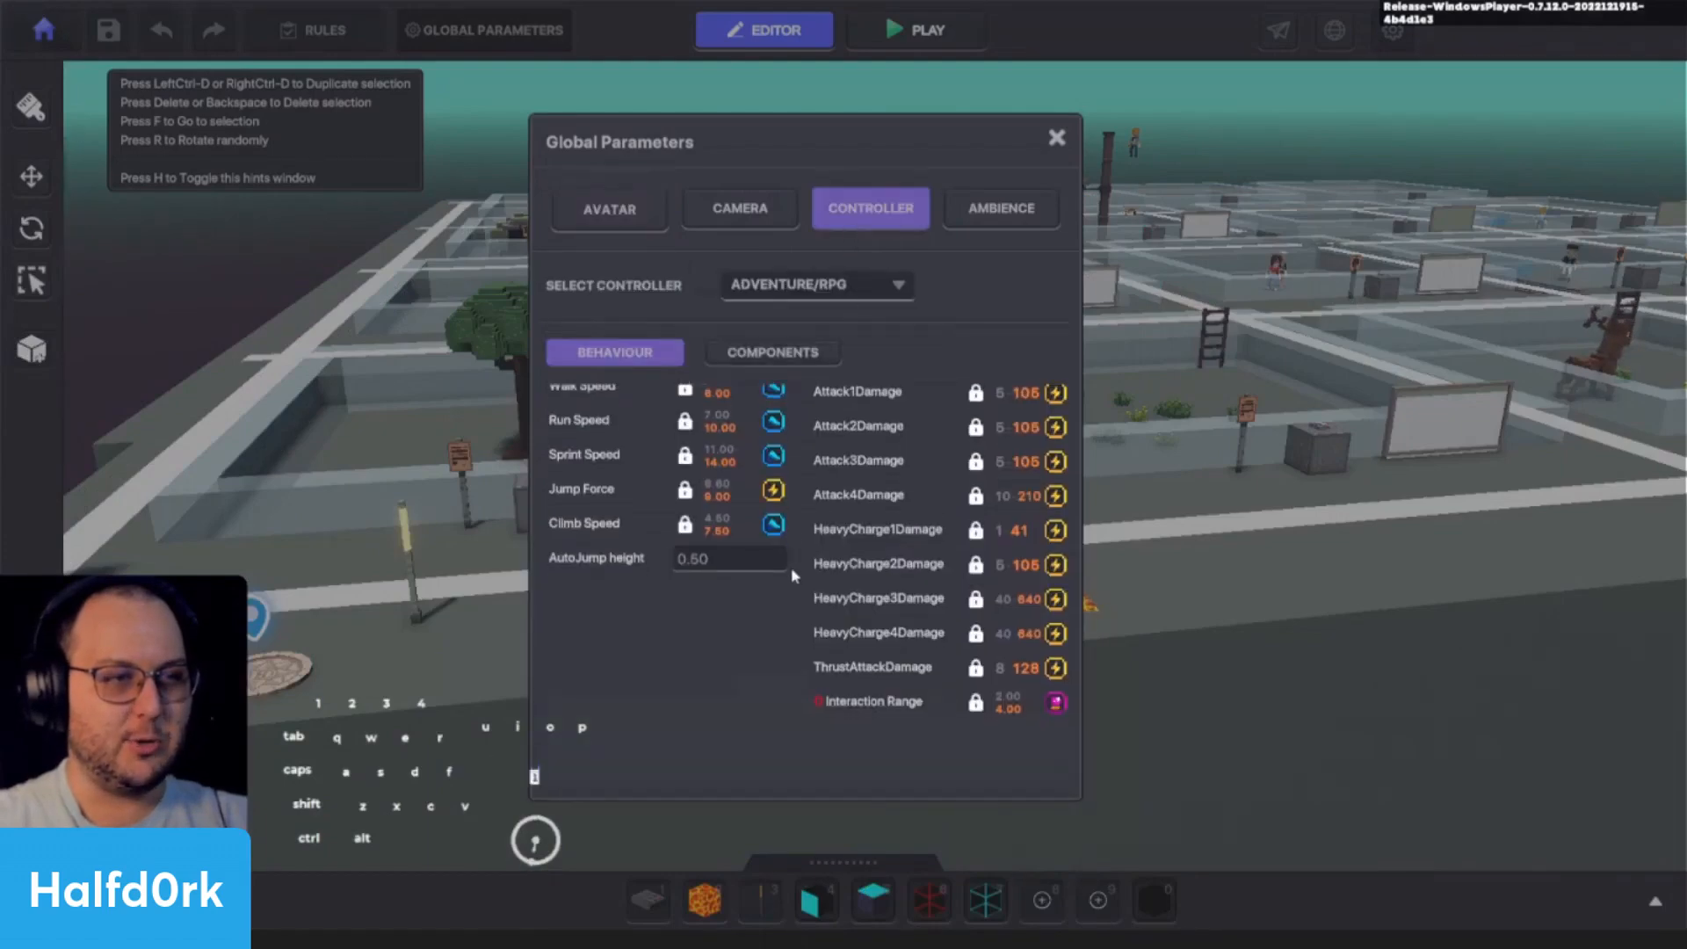
left_click(769, 358)
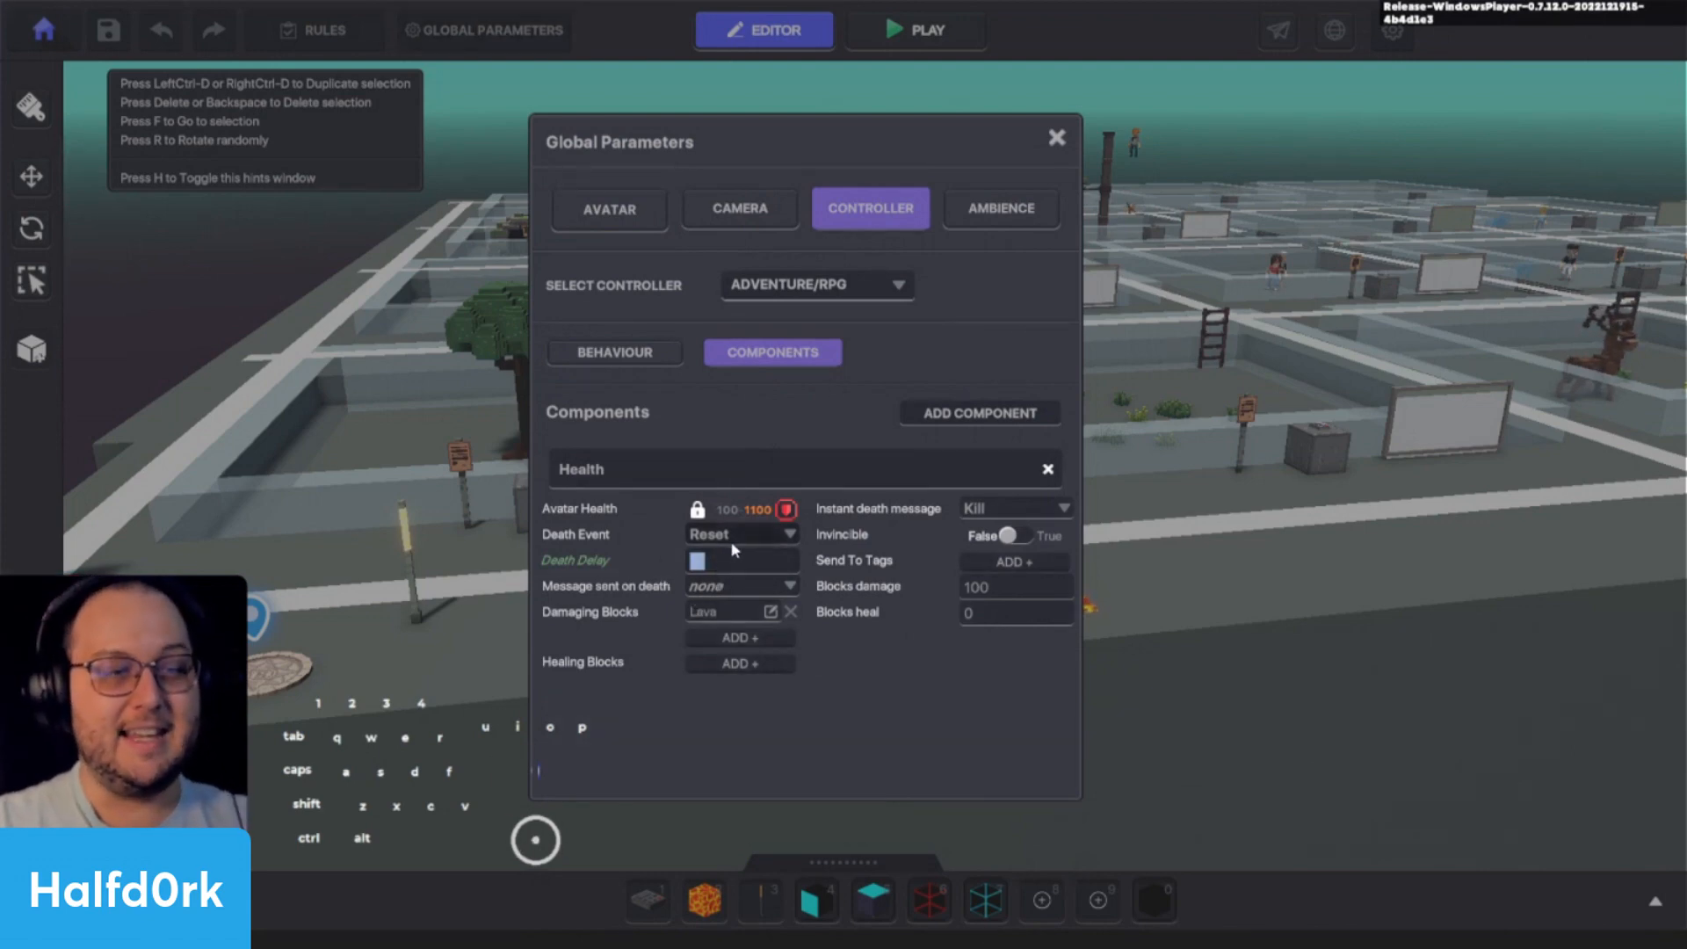
type("-2")
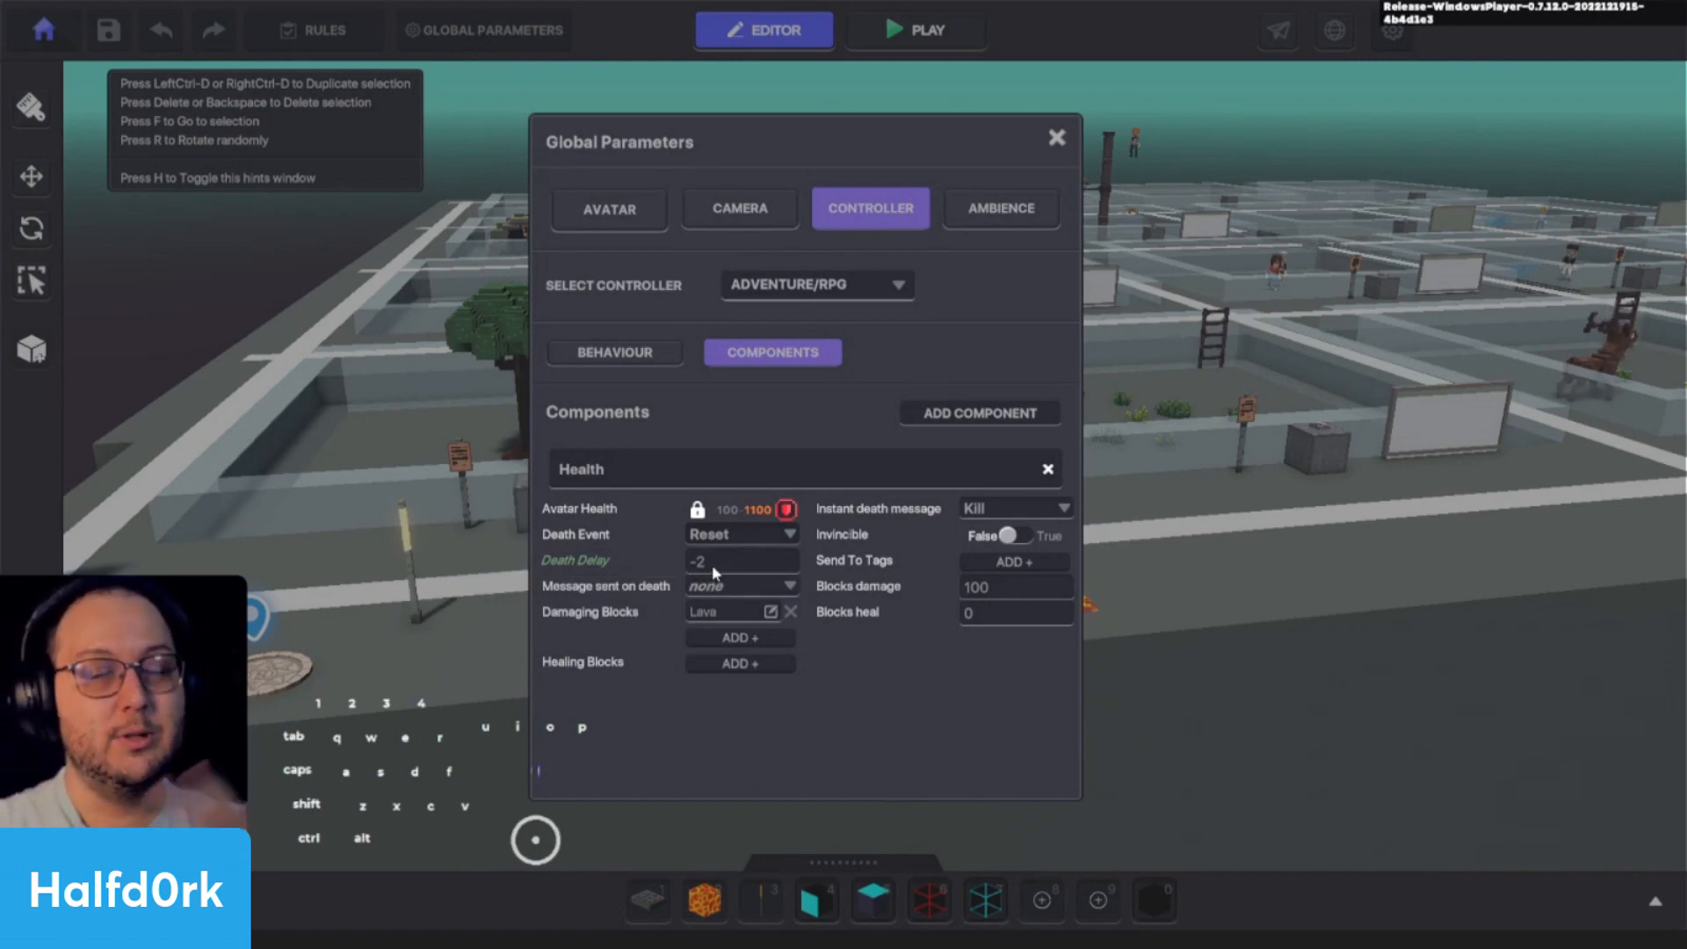
double_click(712, 564)
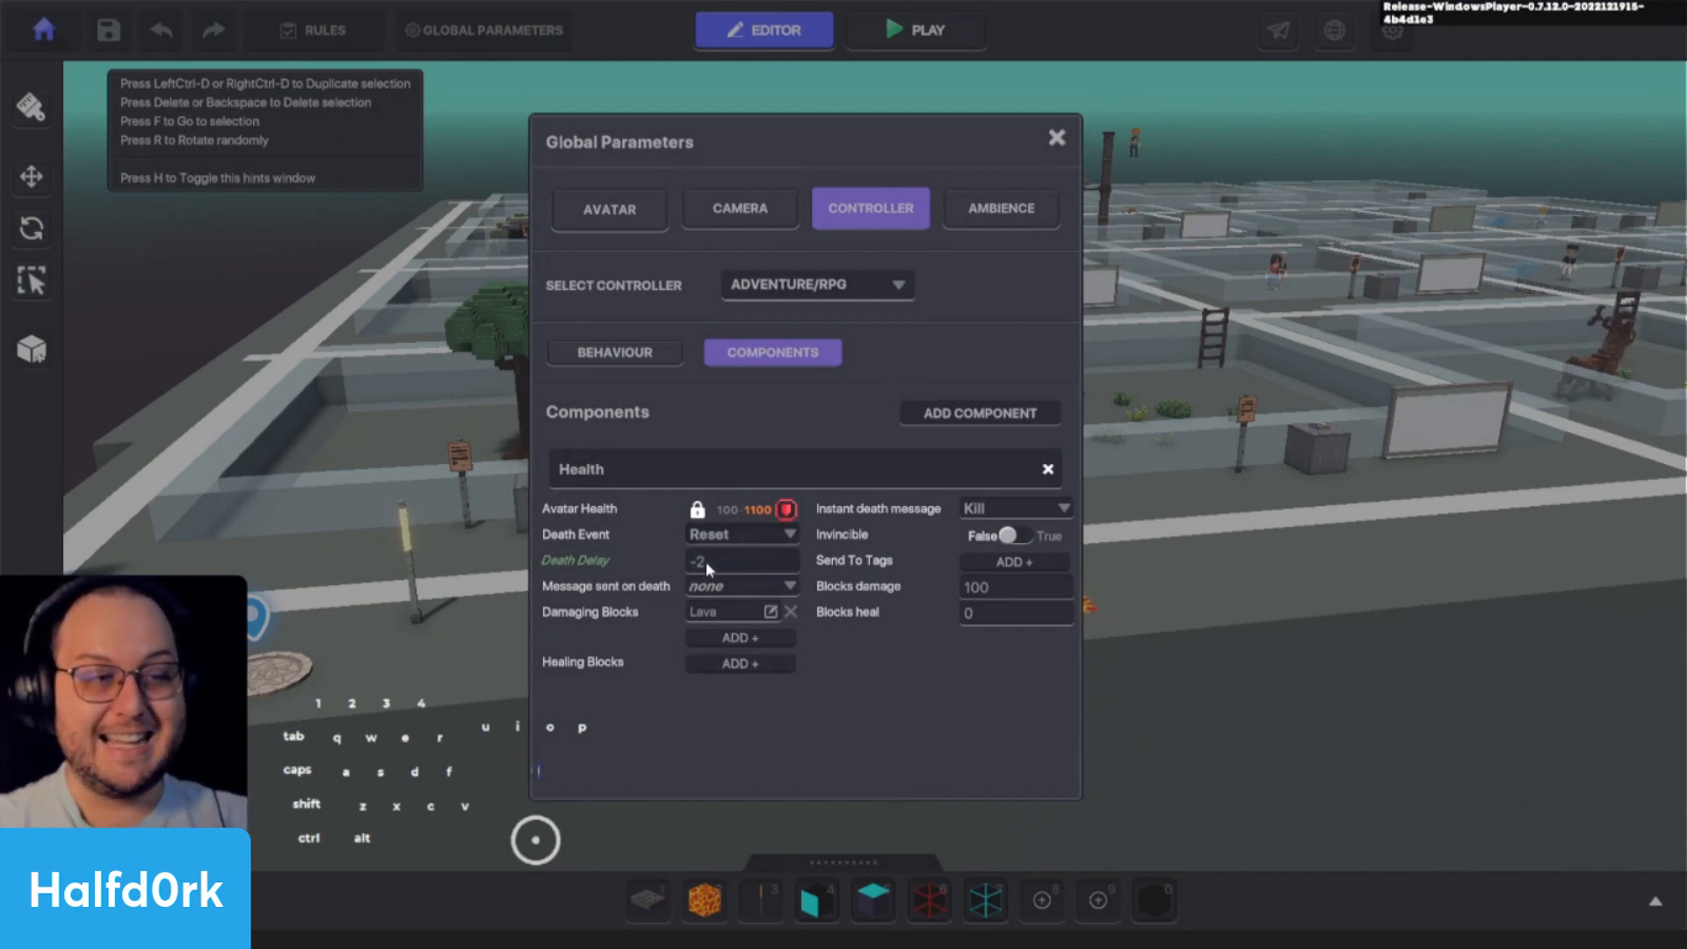
left_click(1057, 139)
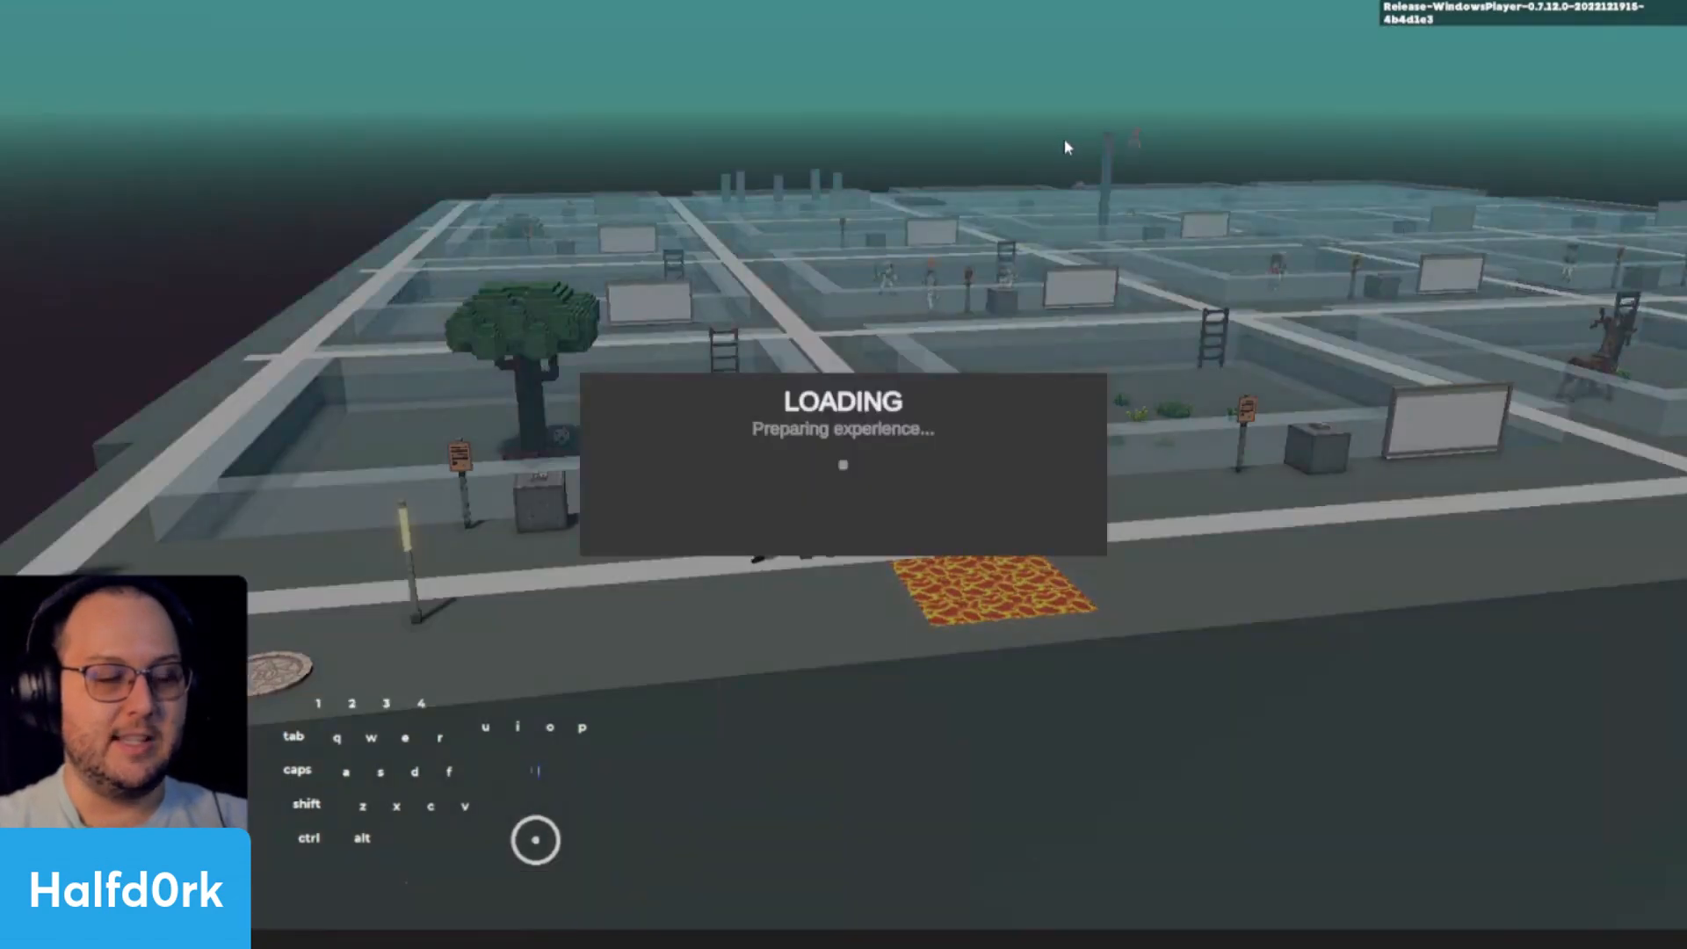
- Playtest the negative death delay by walking the avatar onto the lava patch, and return to the editor
key("d")
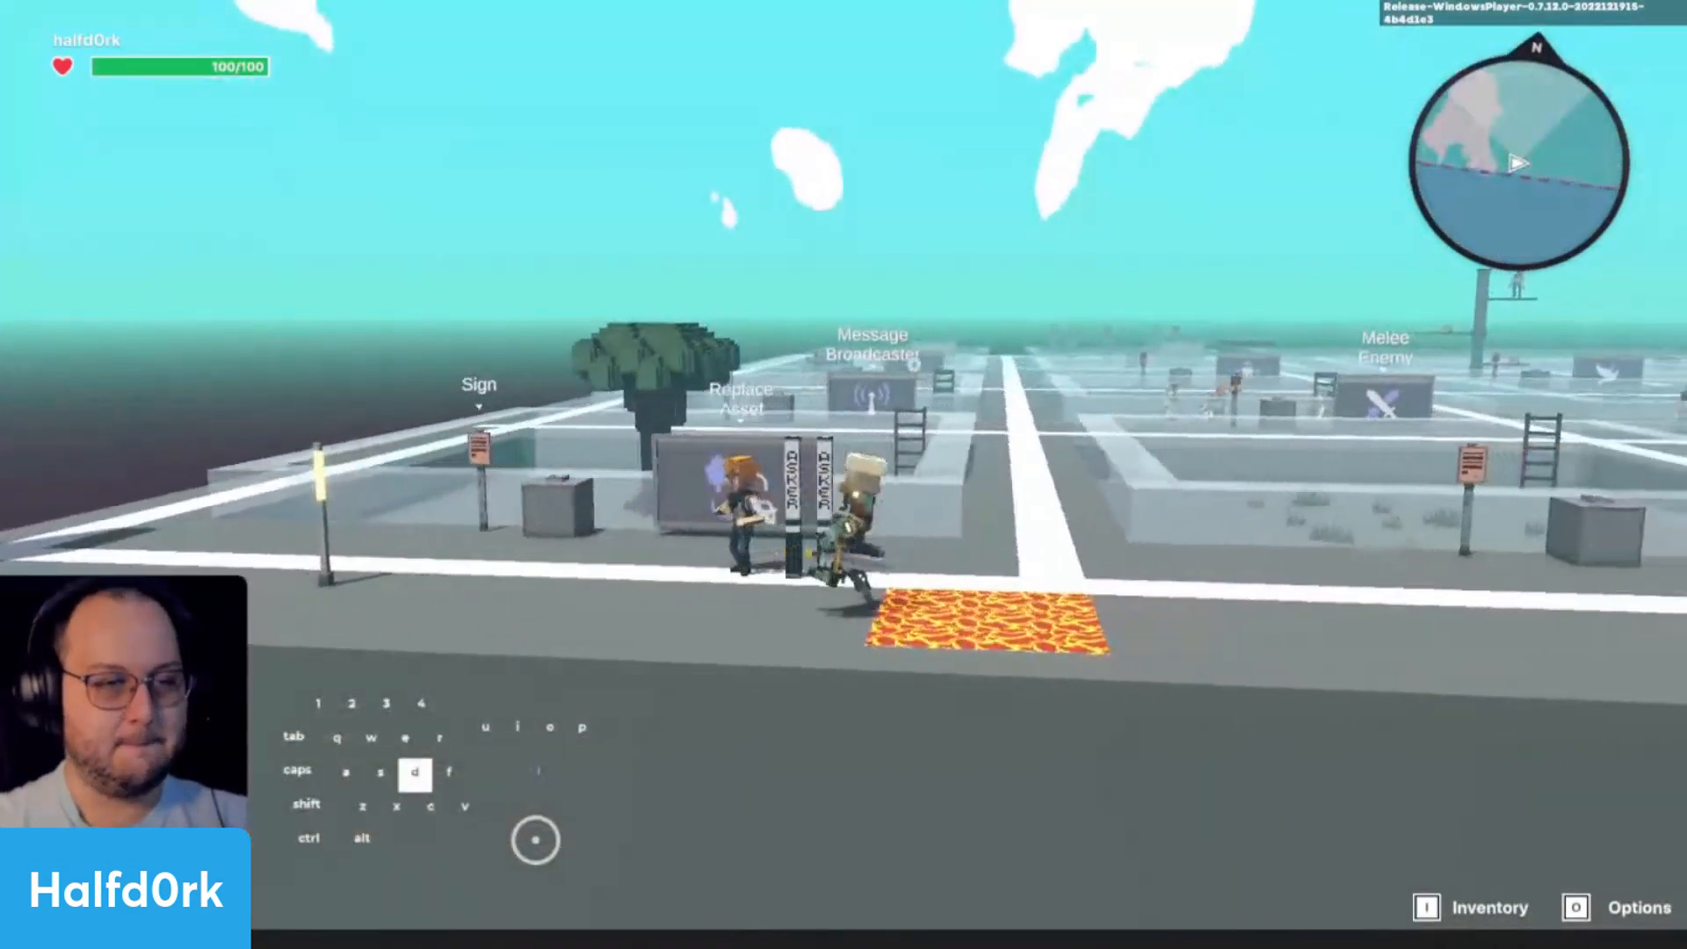
key("d")
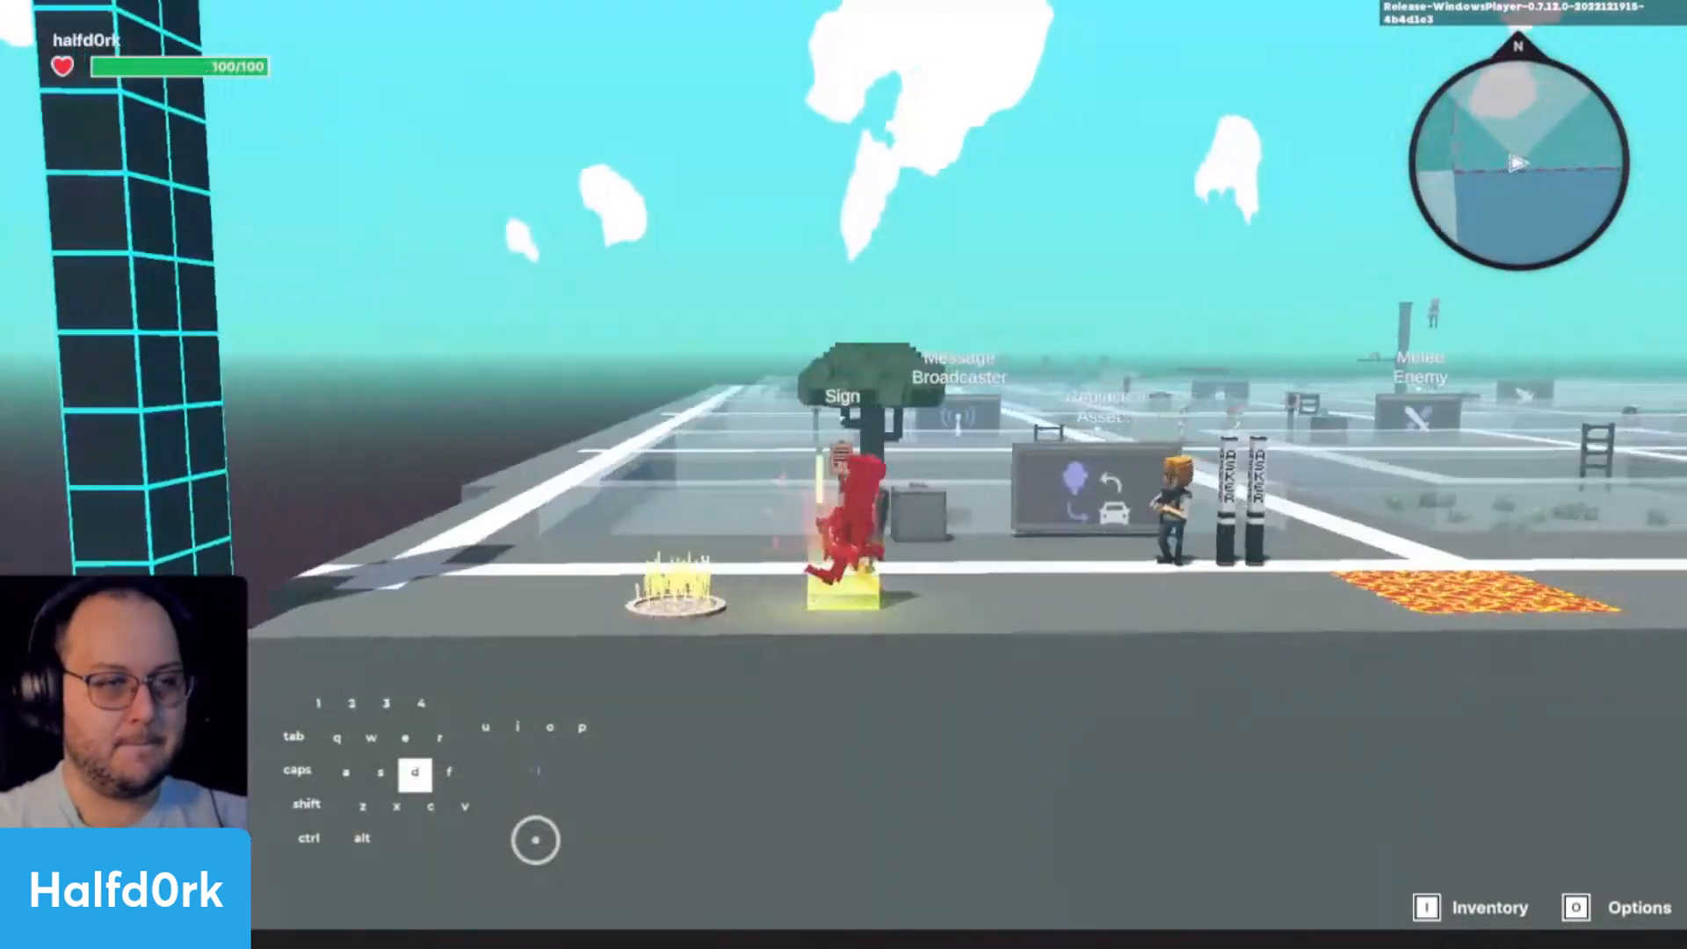
key("a")
key("d")
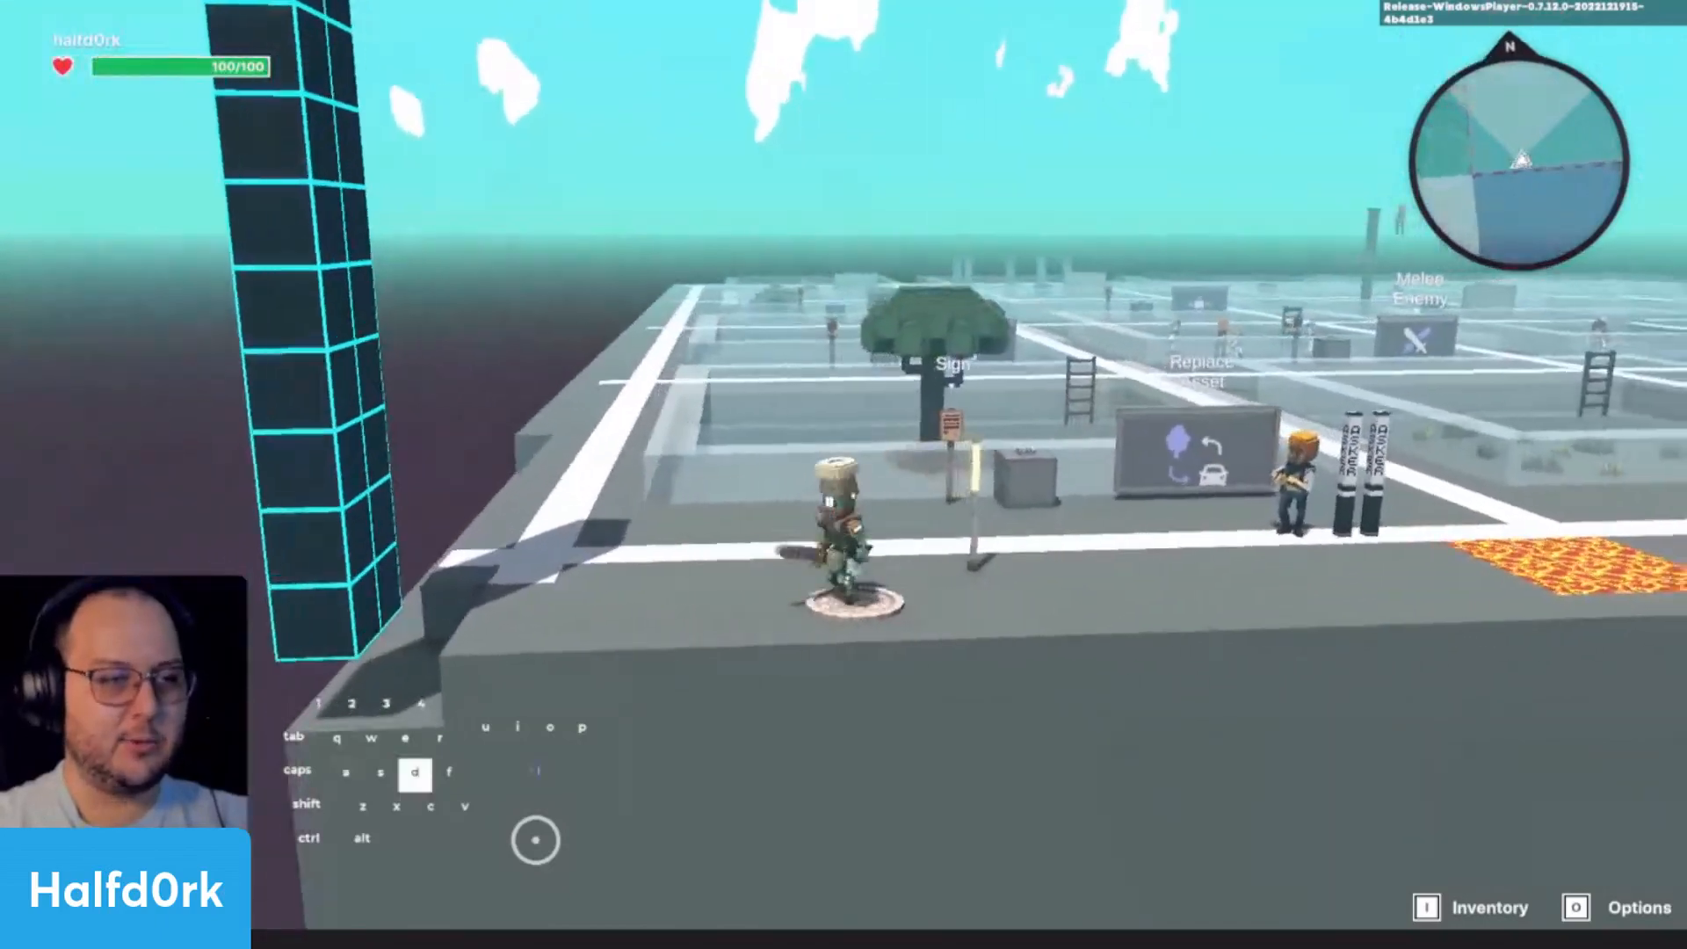
key("Escape")
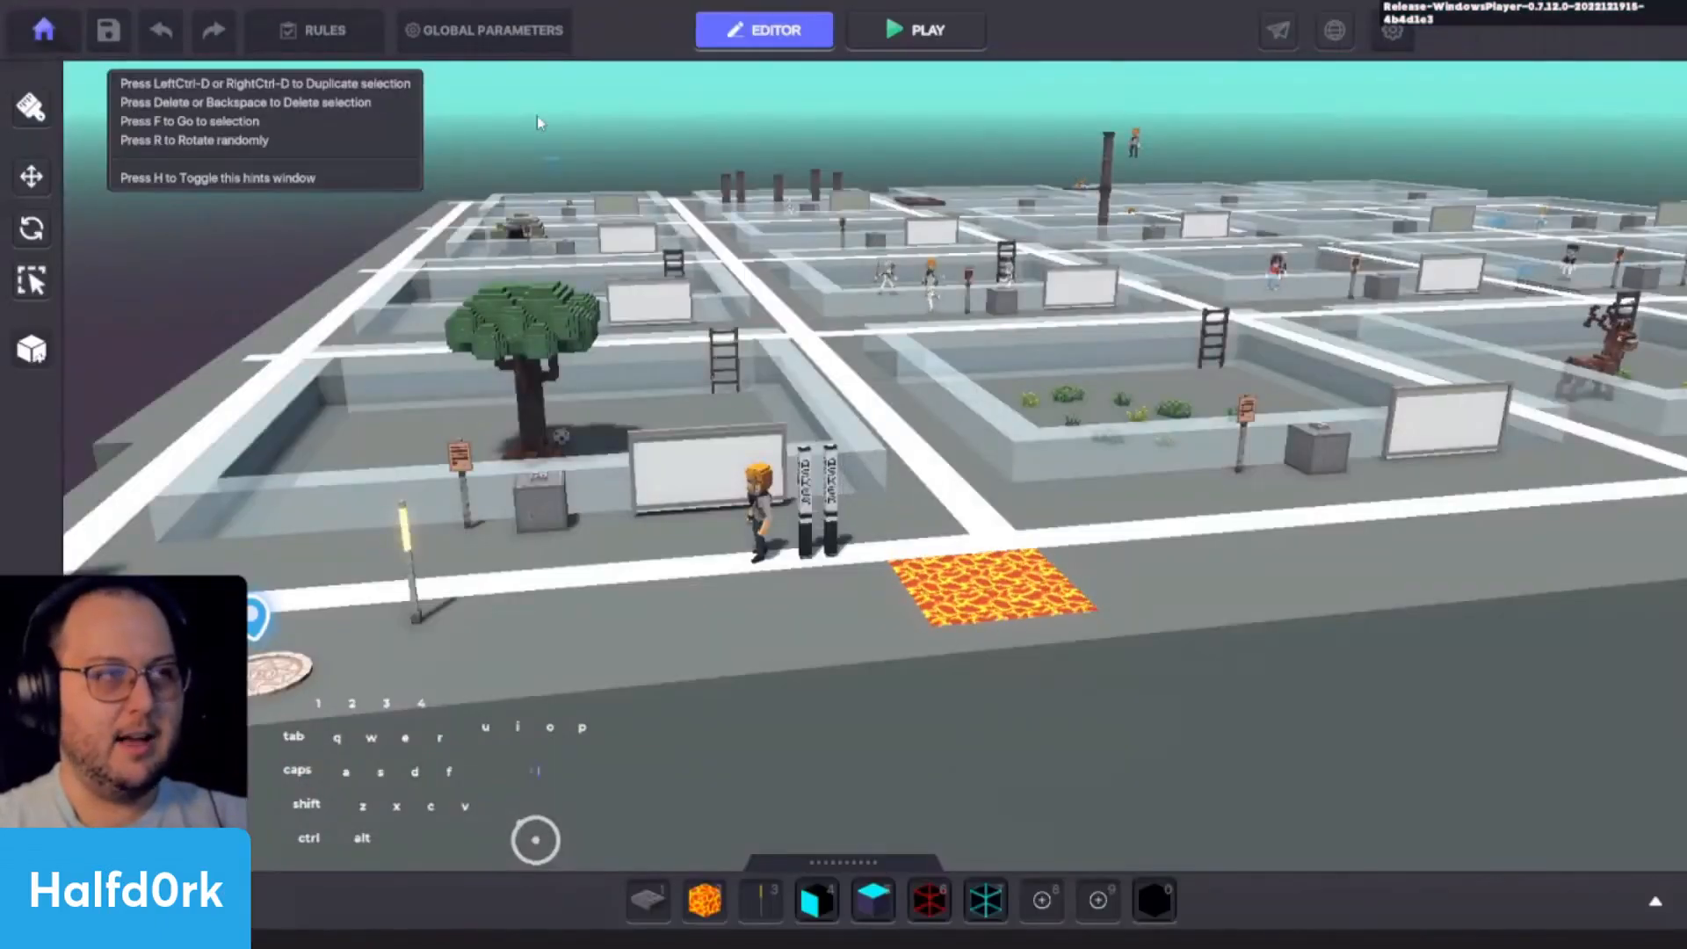
- Set the Death Event in the controller's Health component to RespawnToTag, keeping the Checkpoint respawn tag, and close the global parameters
left_click(492, 30)
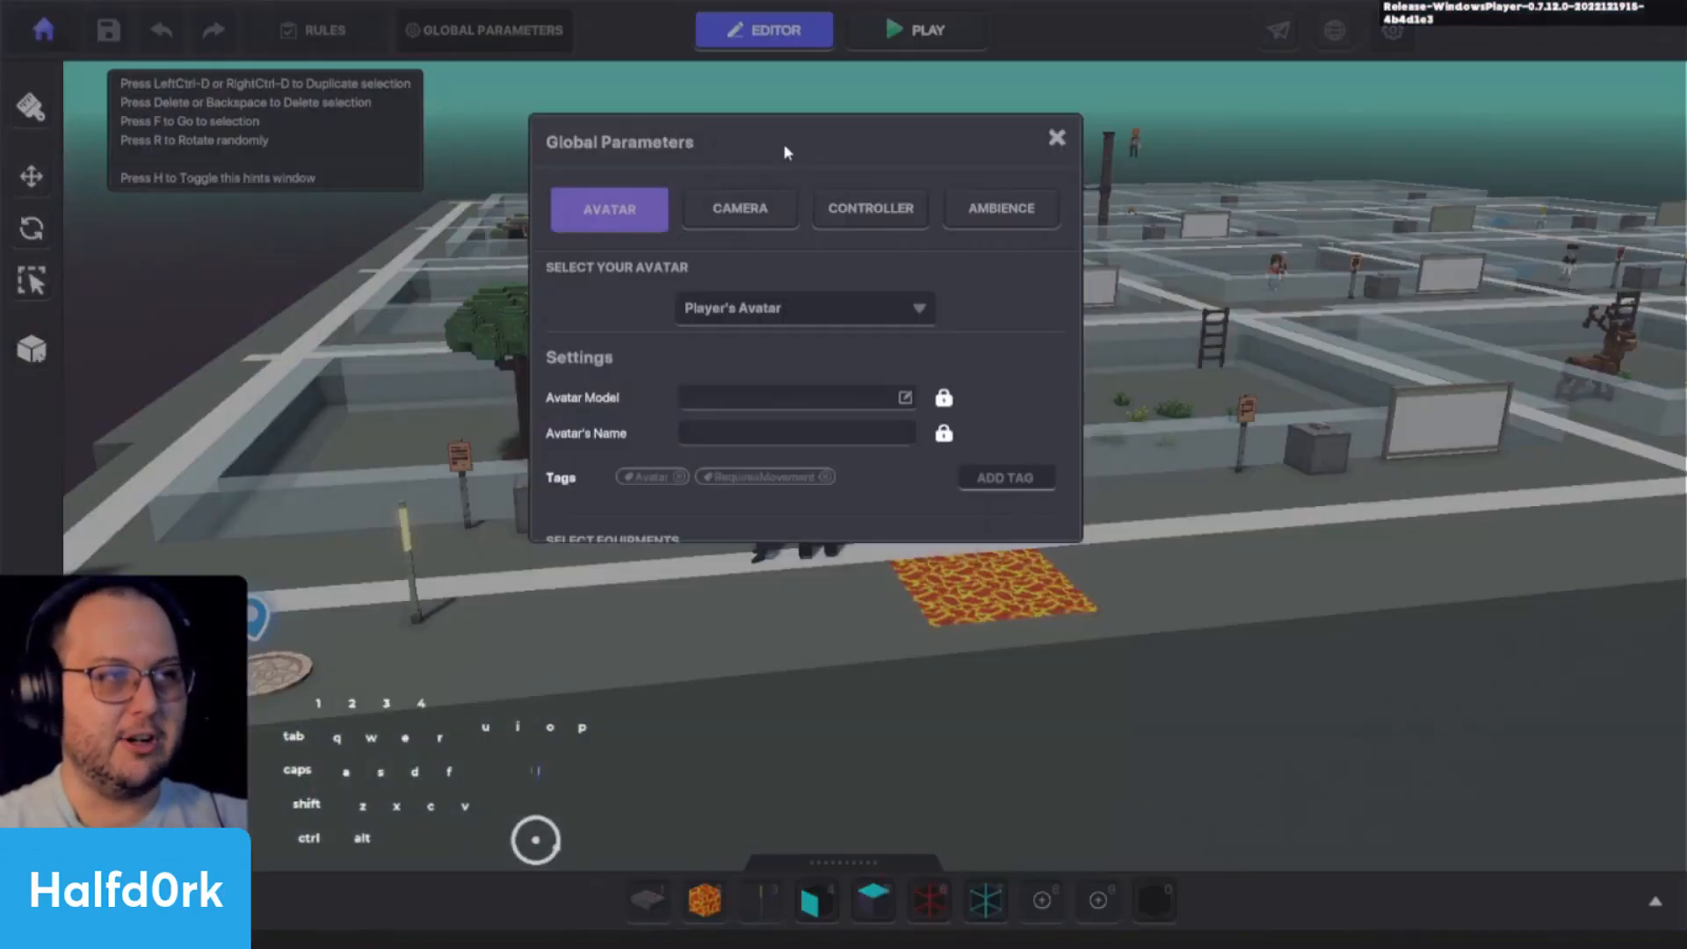
left_click(870, 209)
left_click(824, 362)
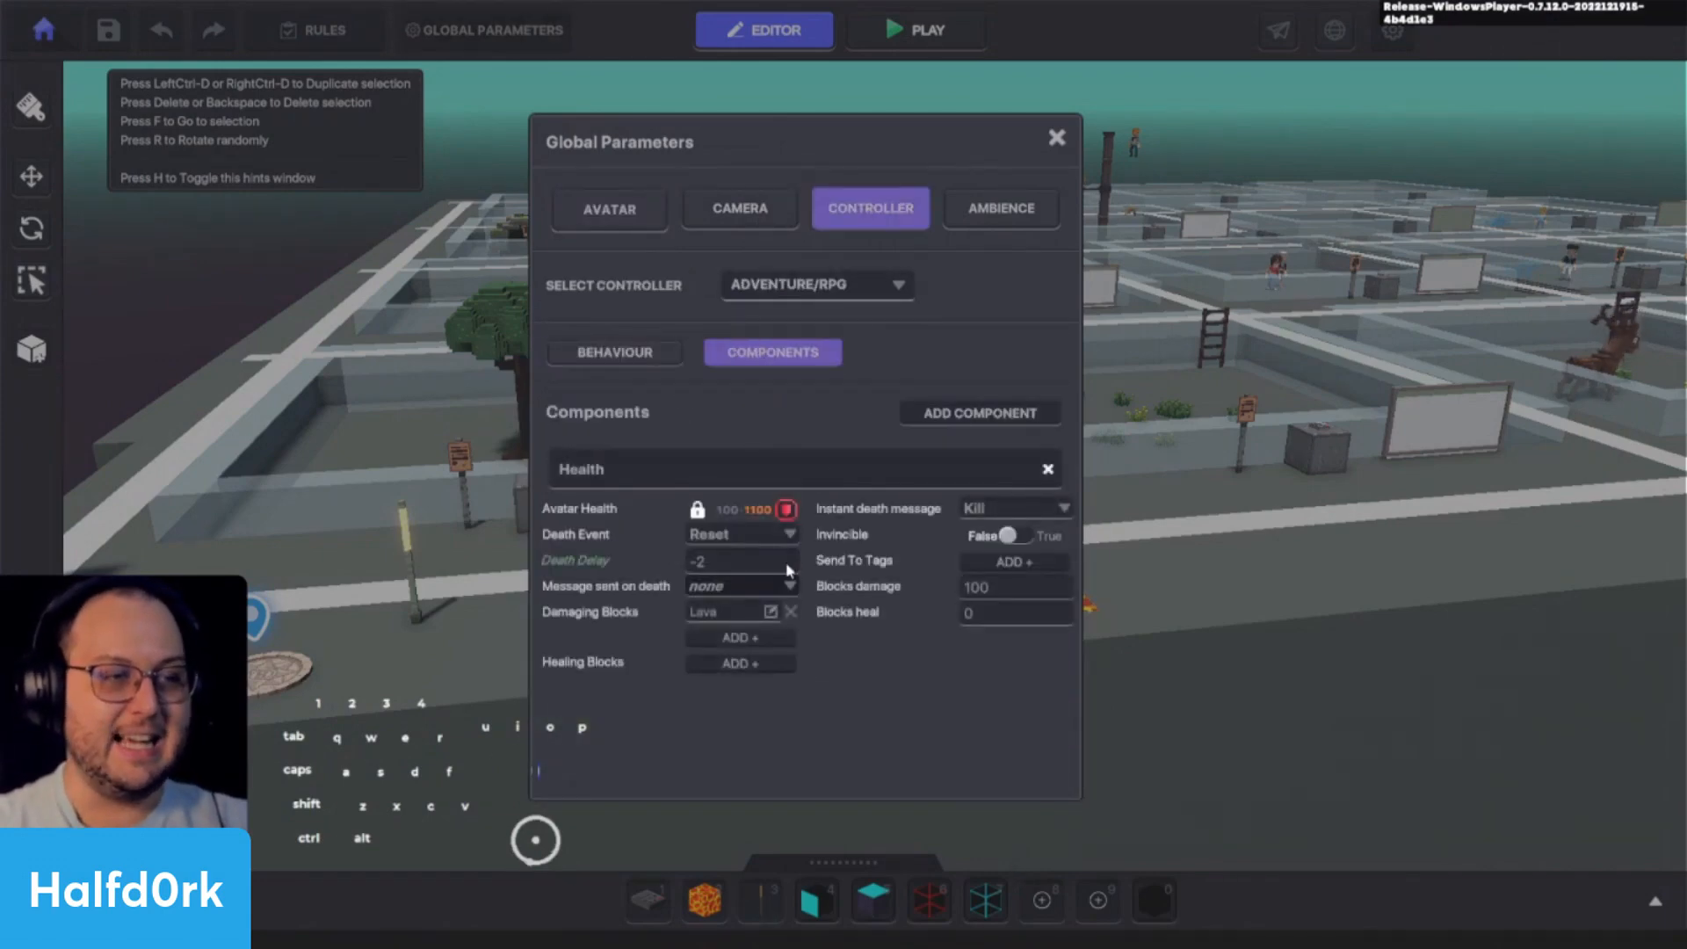
left_click(789, 533)
left_click(746, 594)
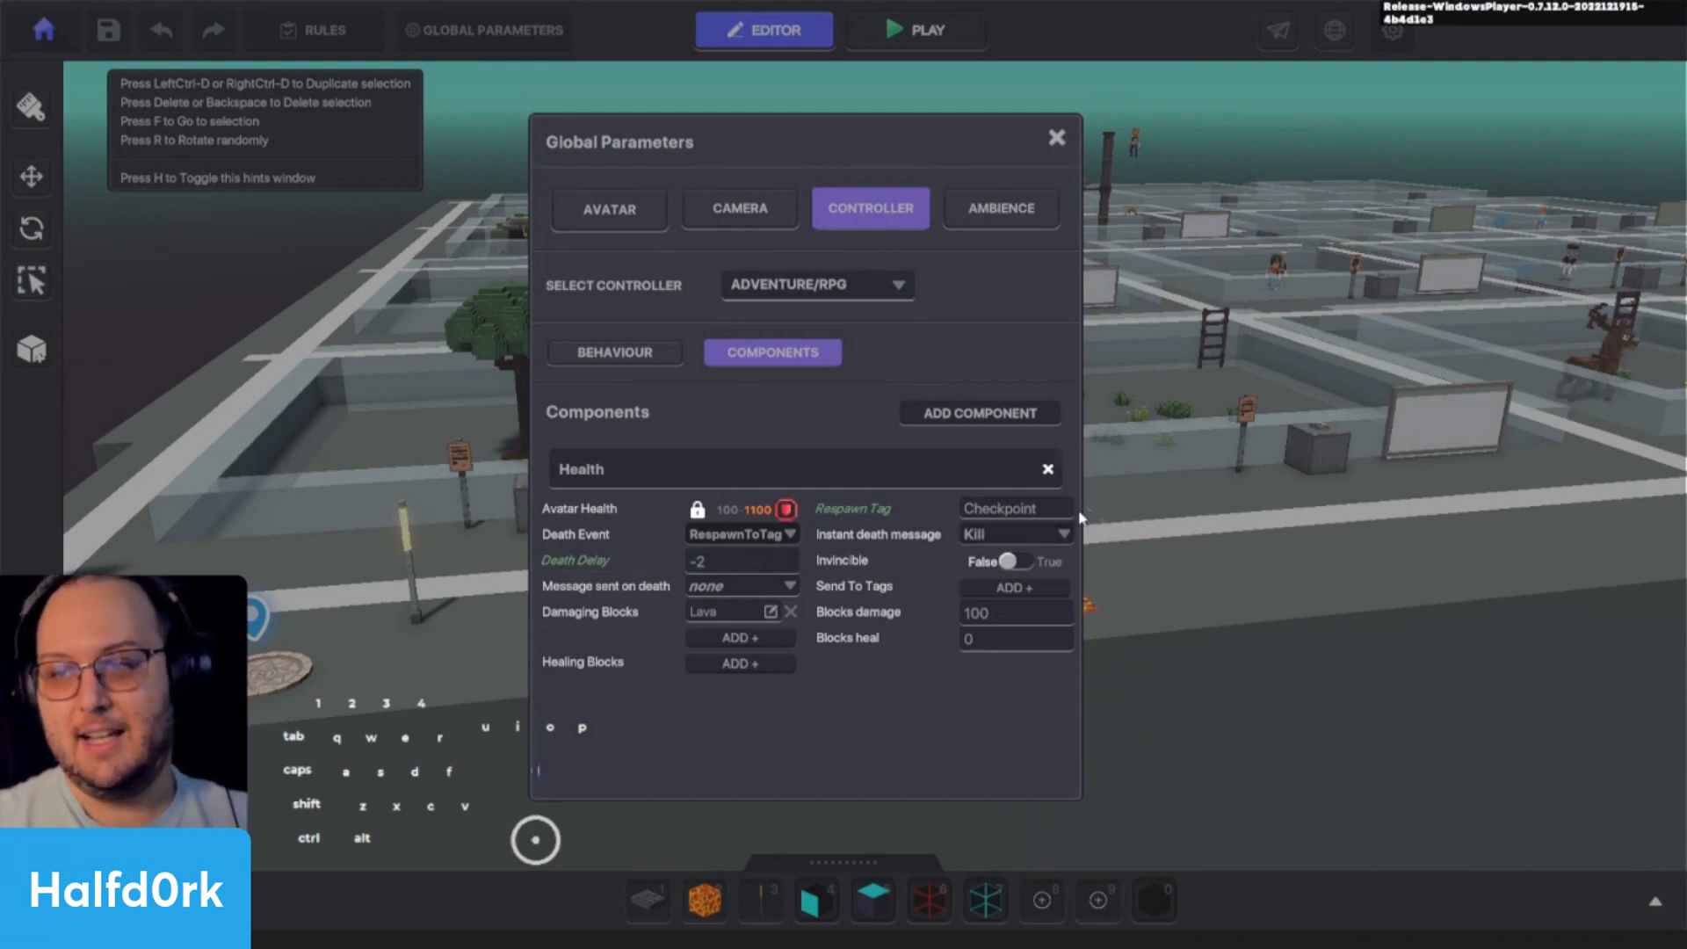
left_click(1050, 515)
left_click(894, 541)
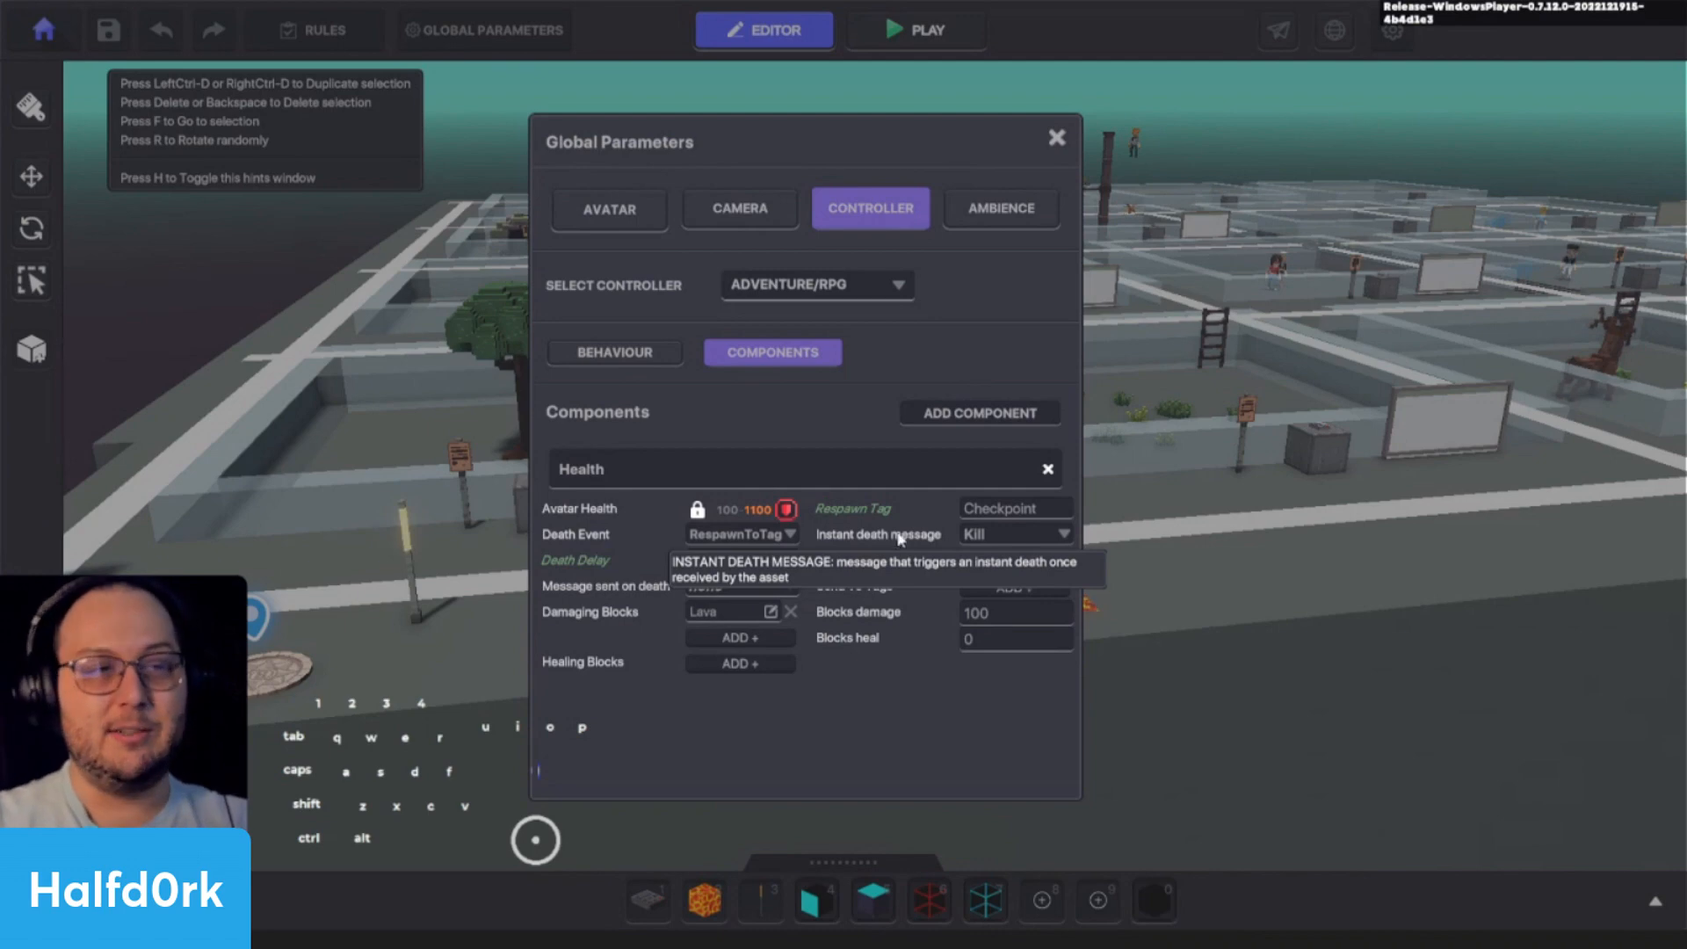
left_click(1061, 141)
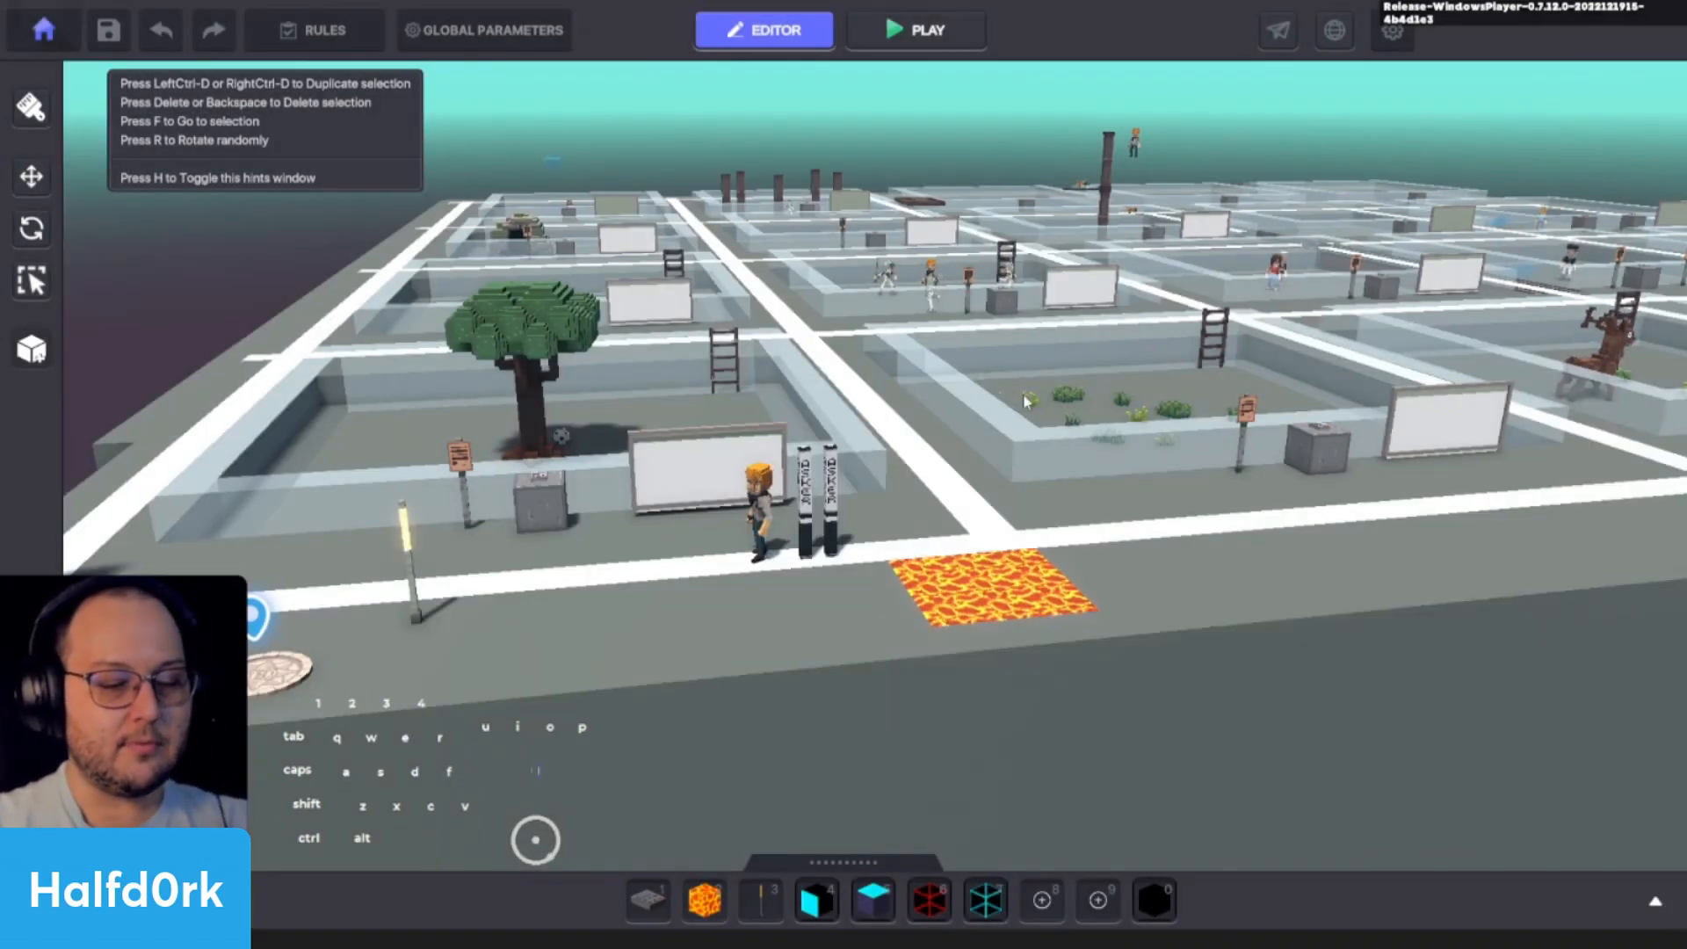
- Search the asset library for "spawn" and pick the Spawning Point asset for placement
key("Tab")
left_click(378, 481)
key("BackSpace")
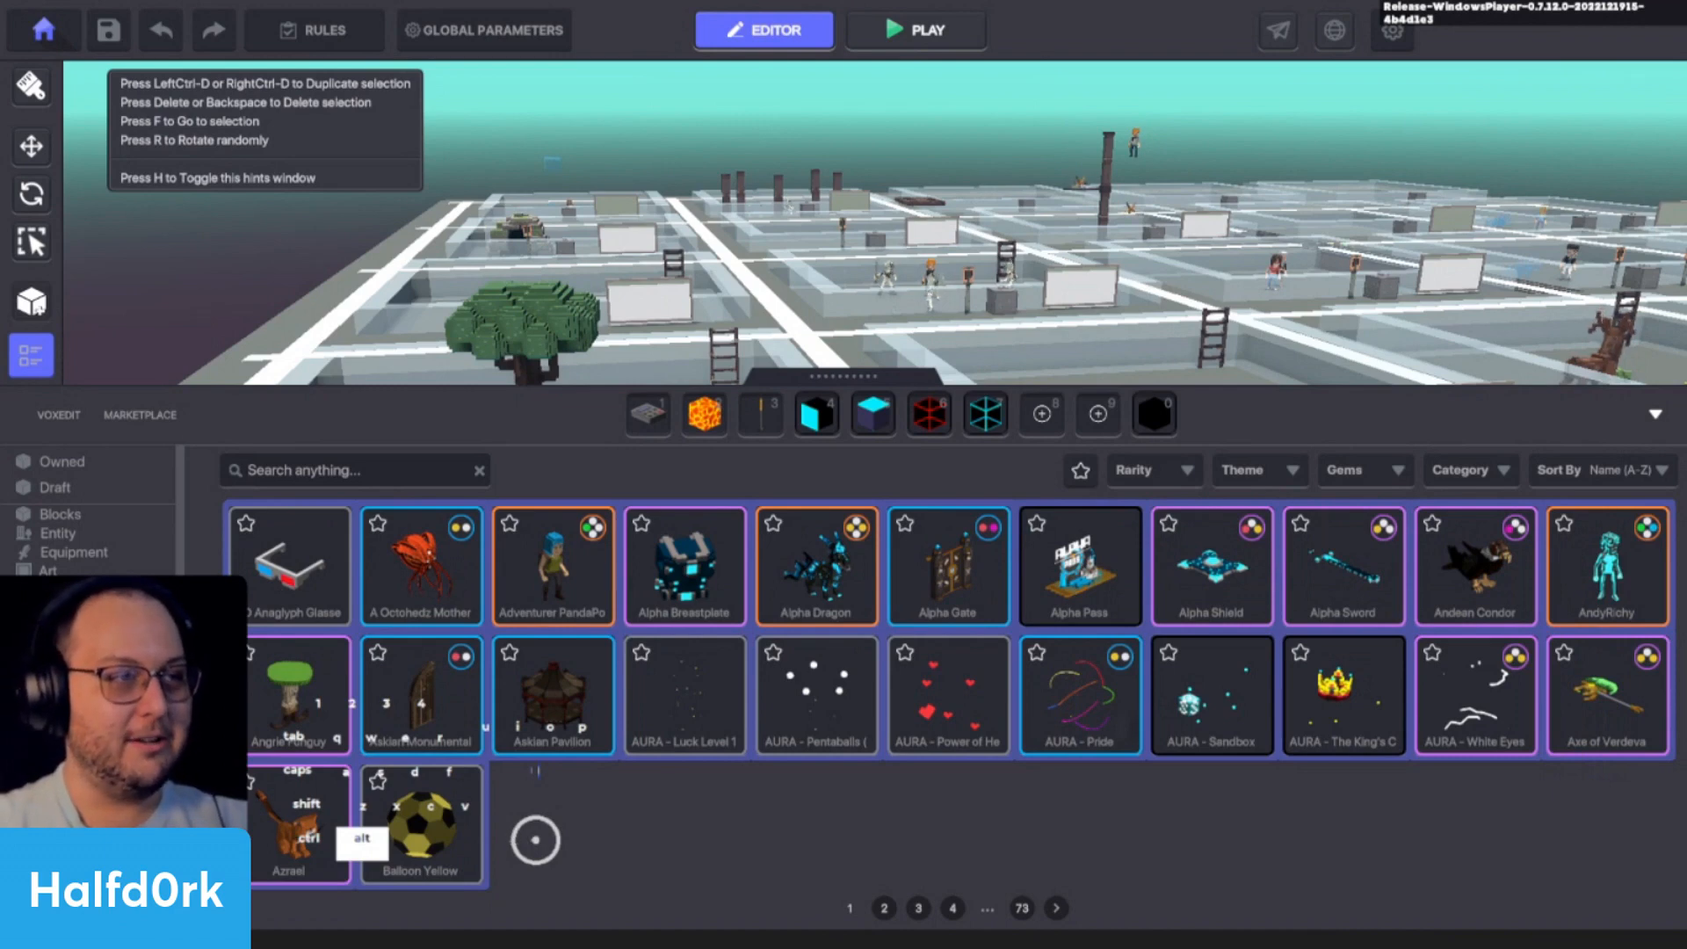
left_click(448, 460)
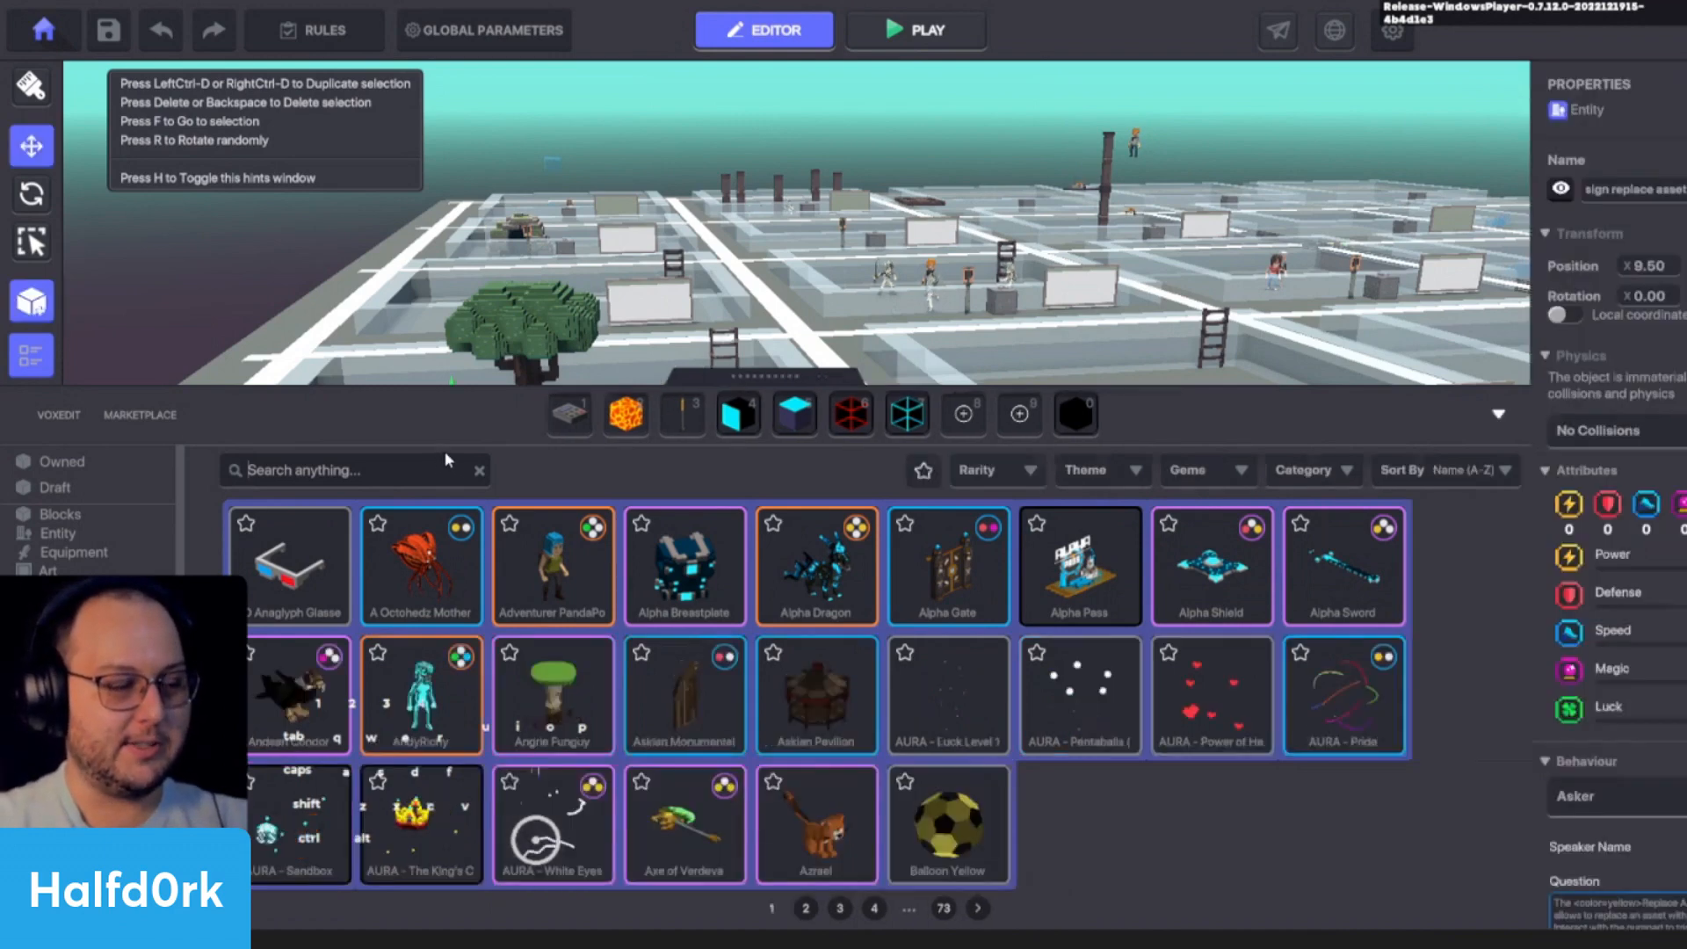
type("wn")
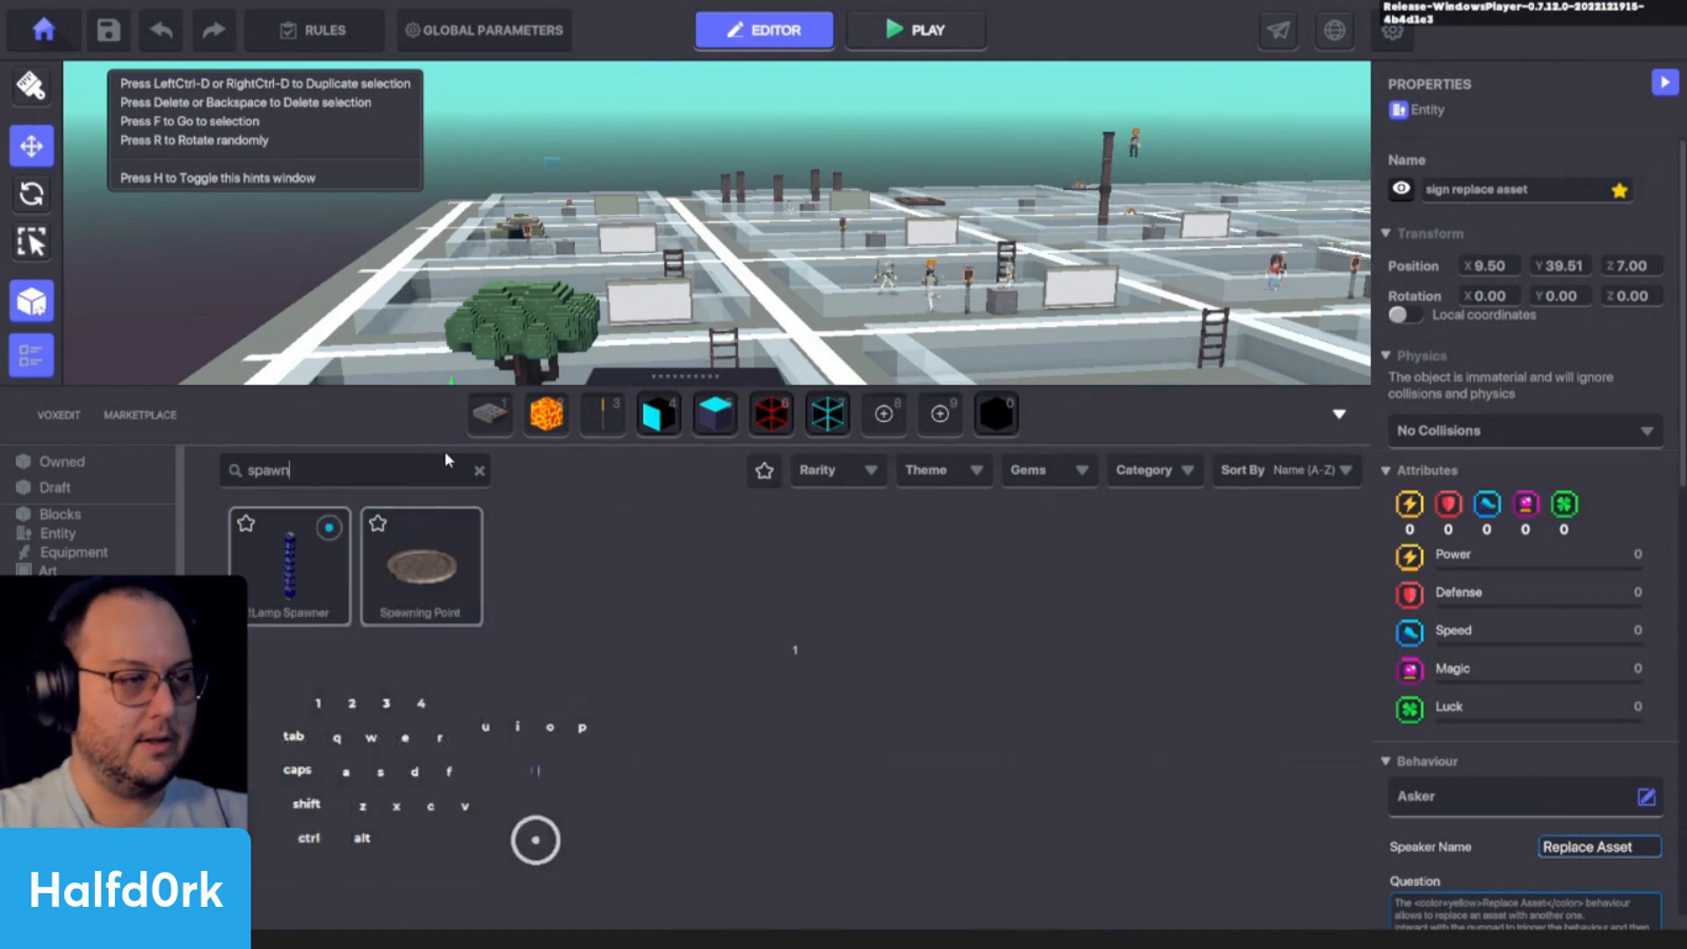
left_click(443, 539)
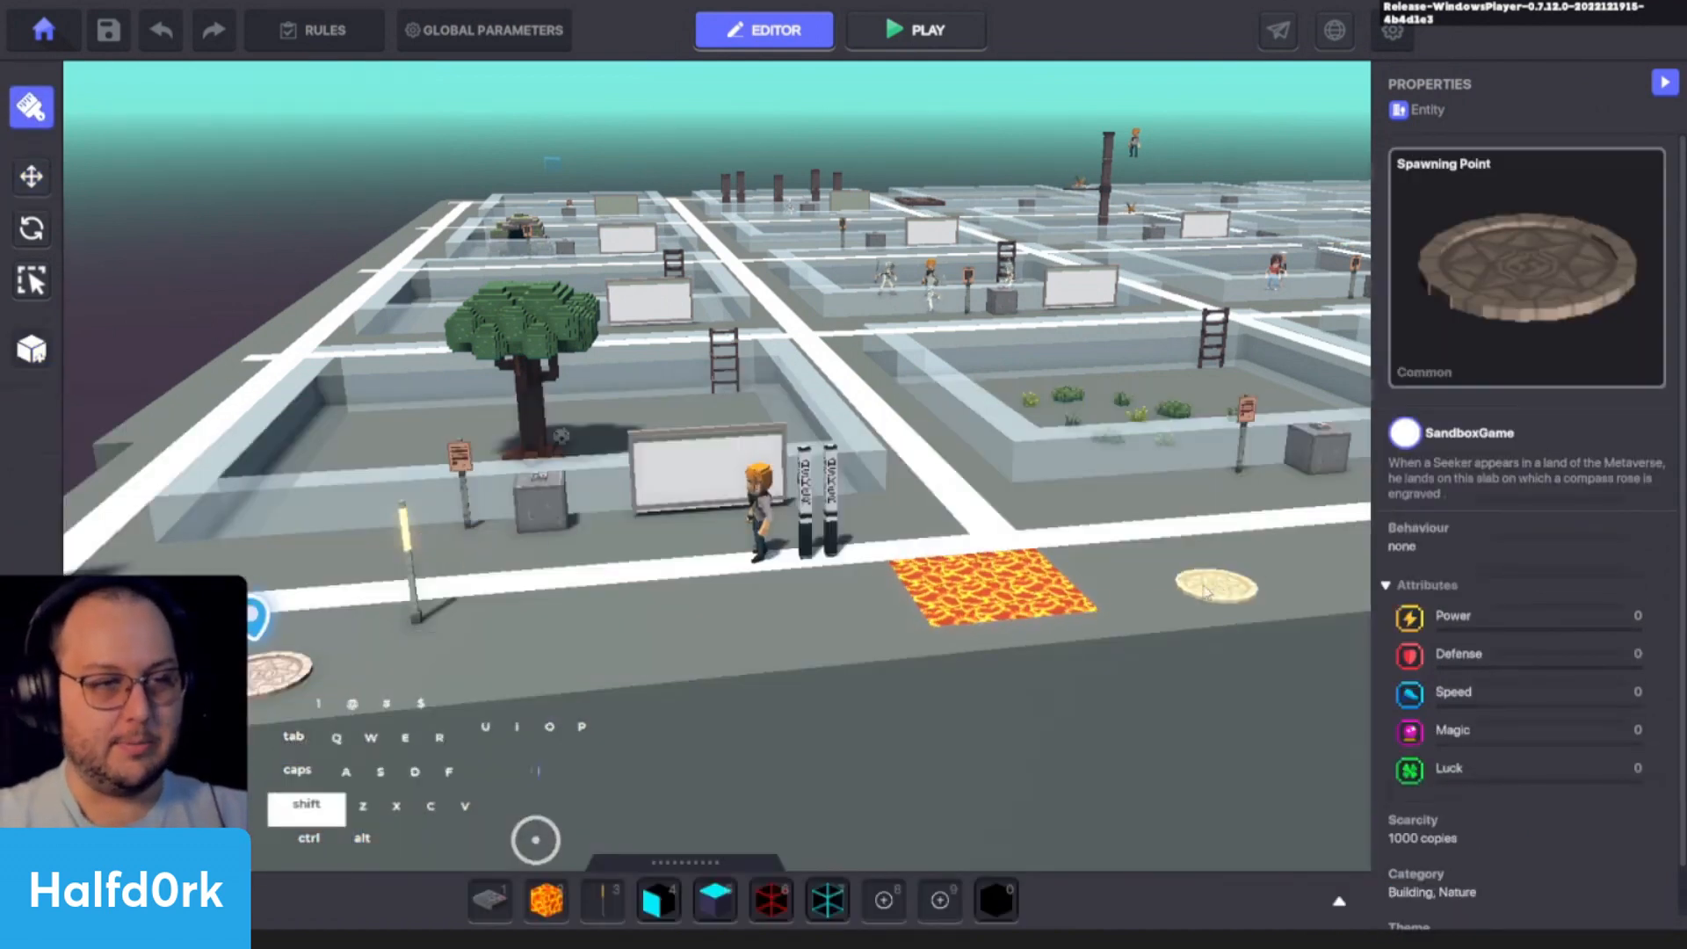
- Place the Spawning Point on the ground beside the lava patch and add the tag Checkpoint to it
left_click(1130, 578, "shift")
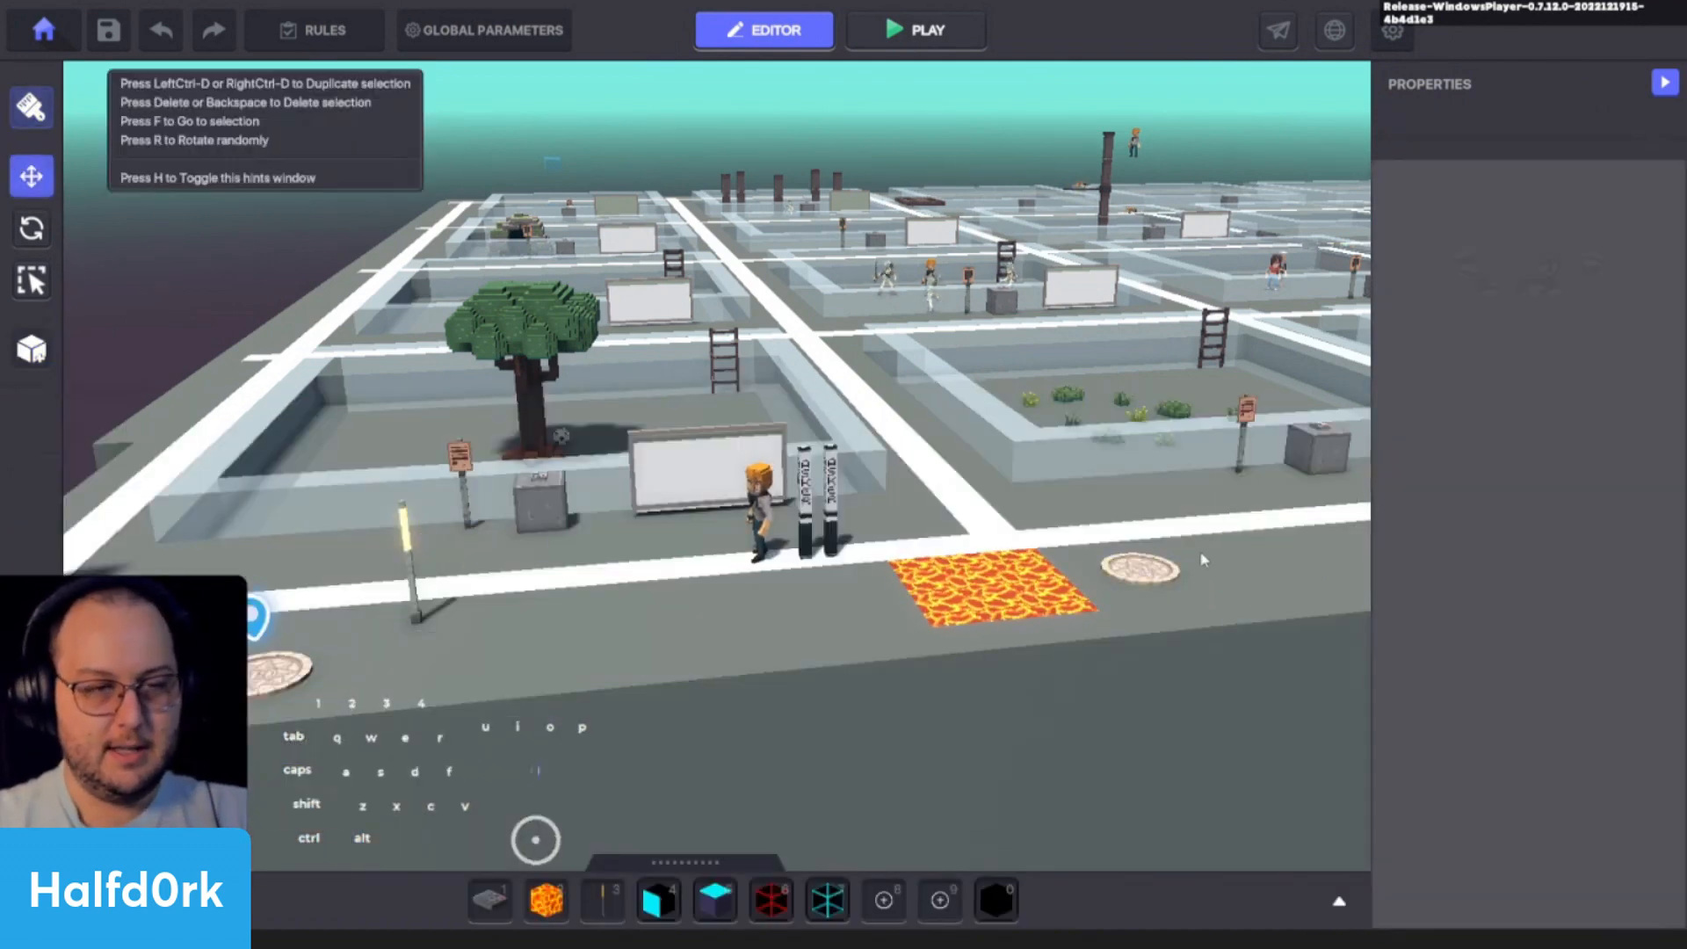
left_click(1137, 571)
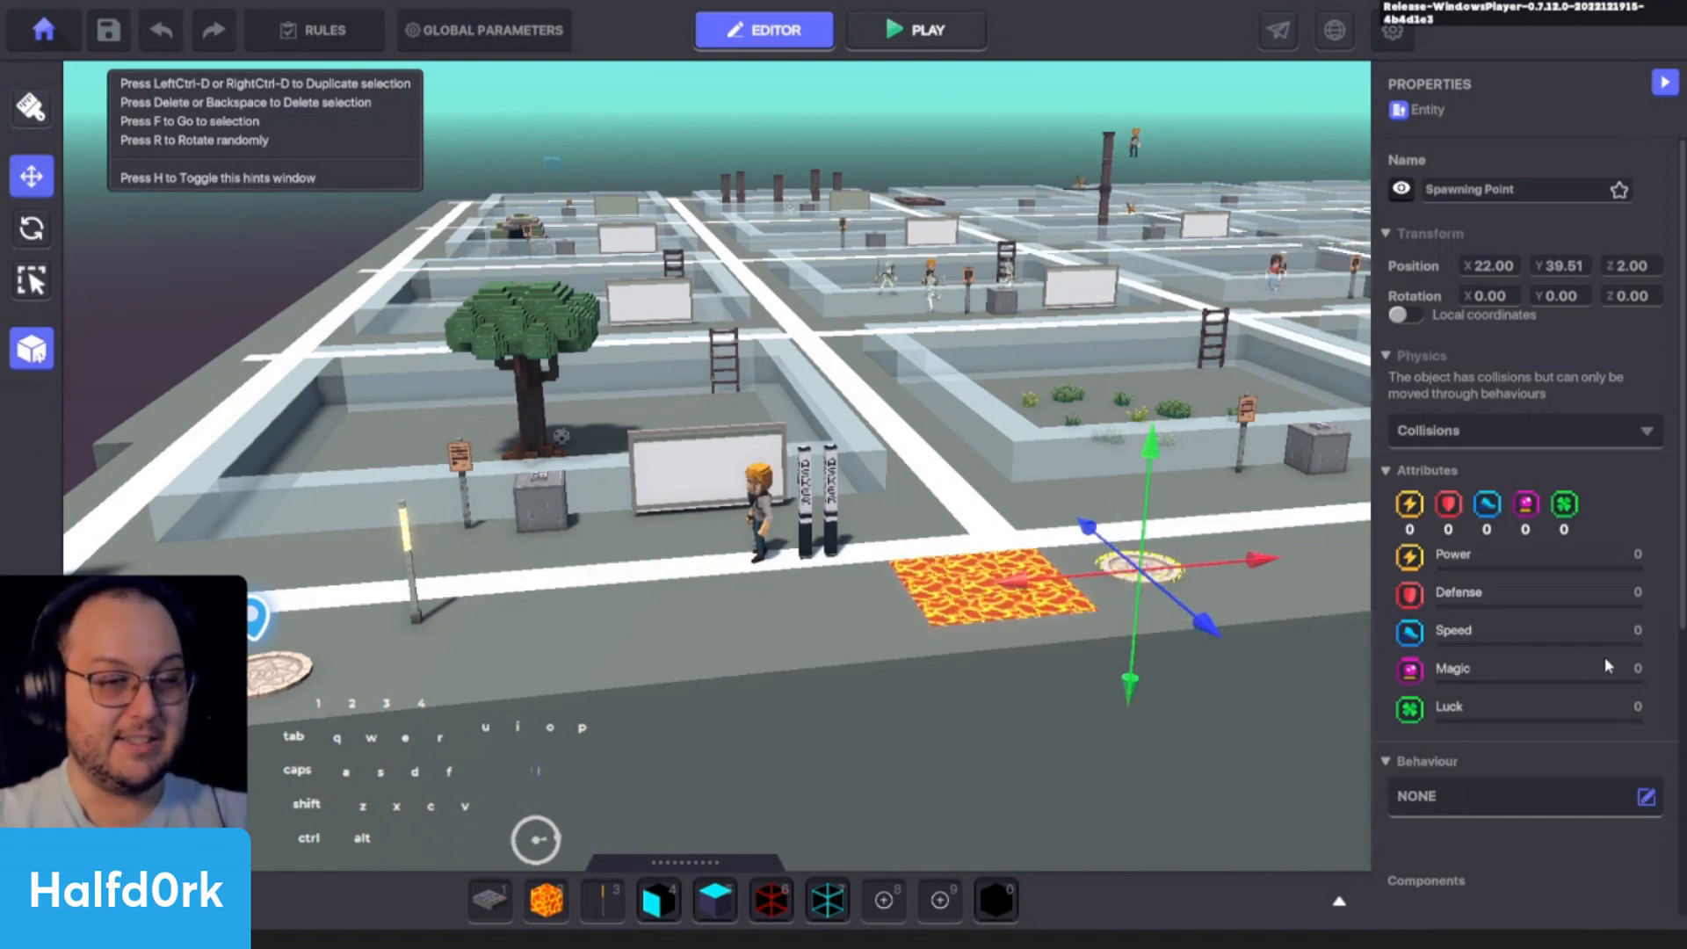
scroll(1604, 656, "down", 5)
type("Check")
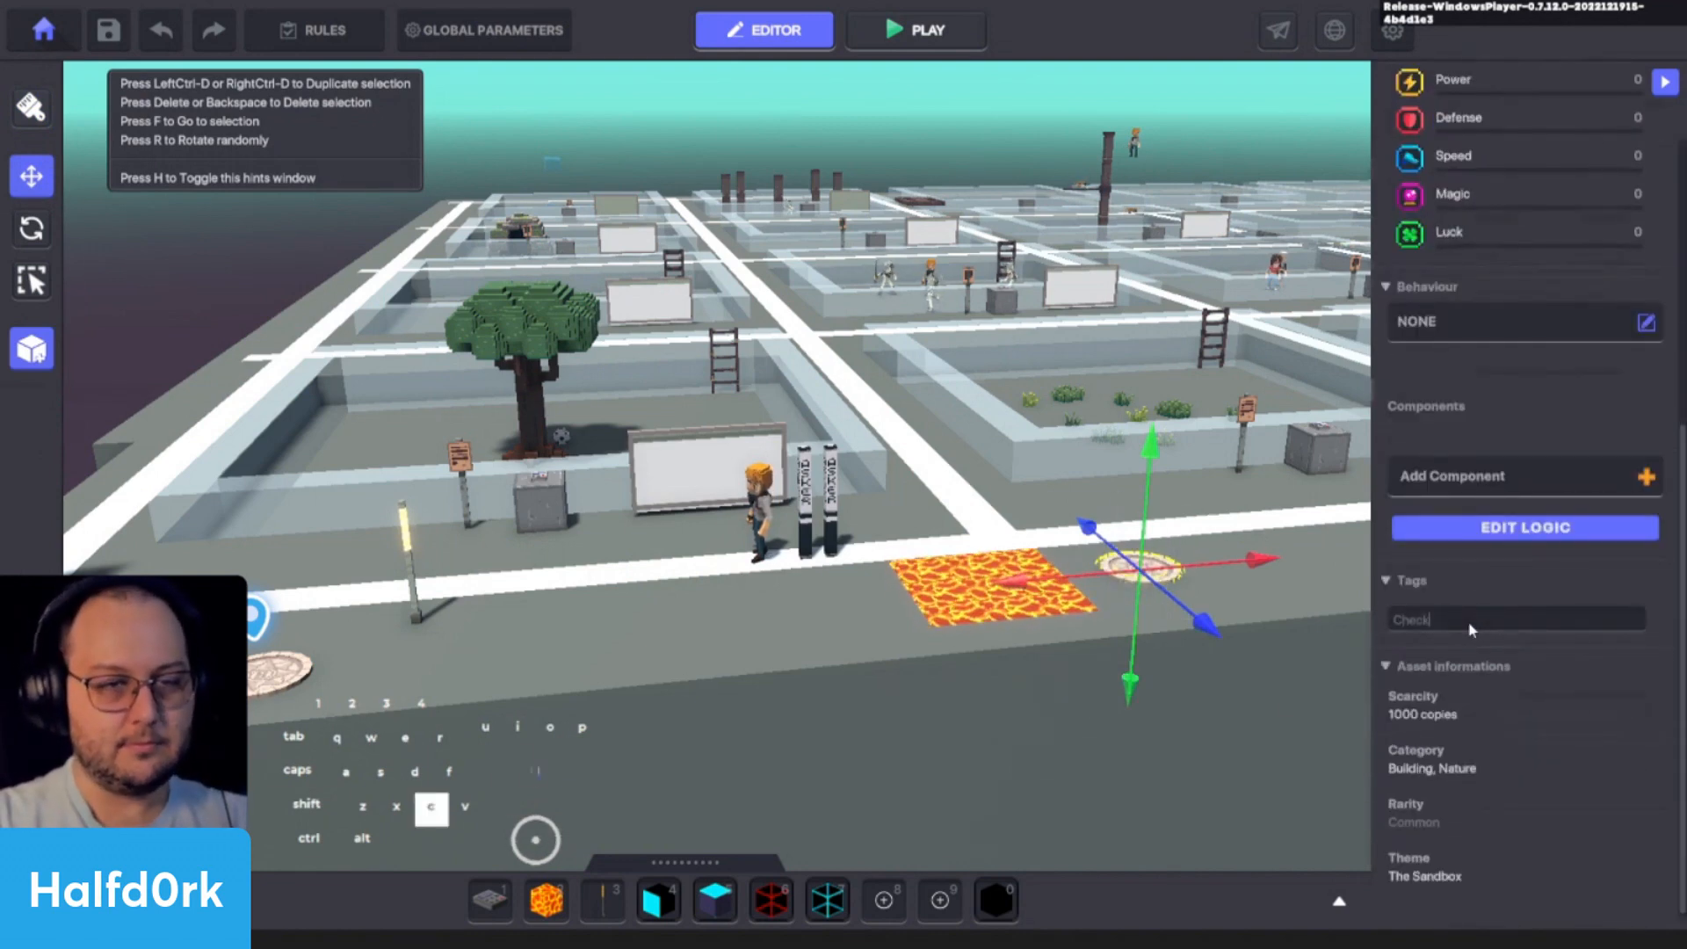
type("point")
key("Return")
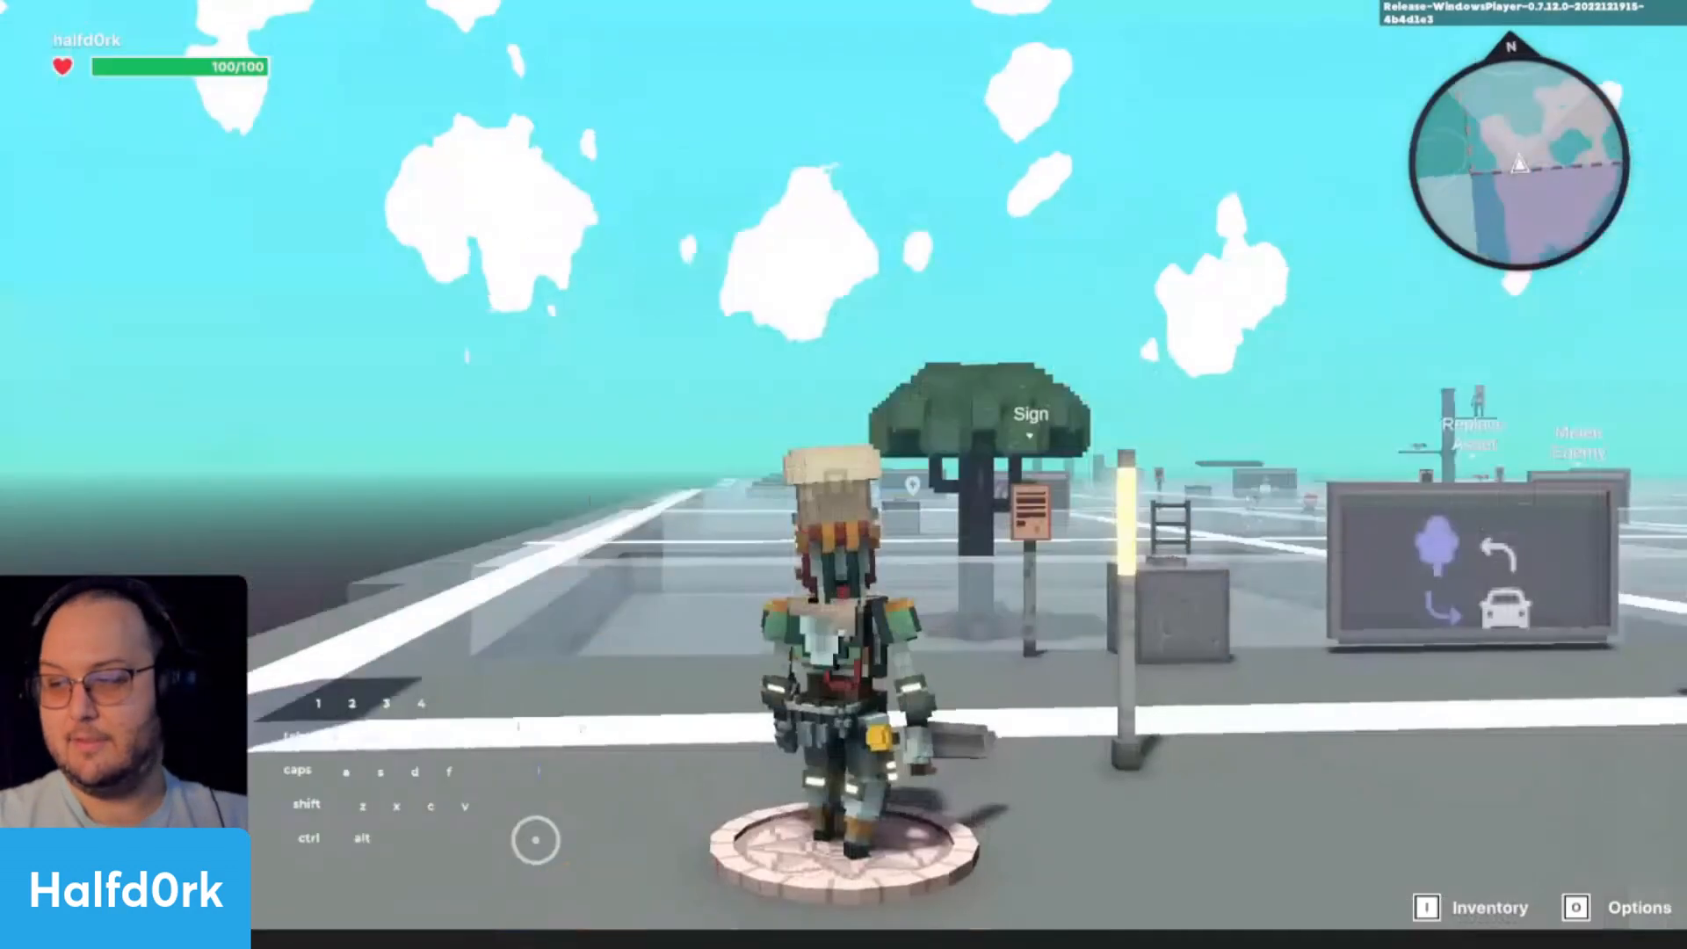
- Playtest the tagged respawn by walking the avatar over the lava patch, and return to the editor
key("d")
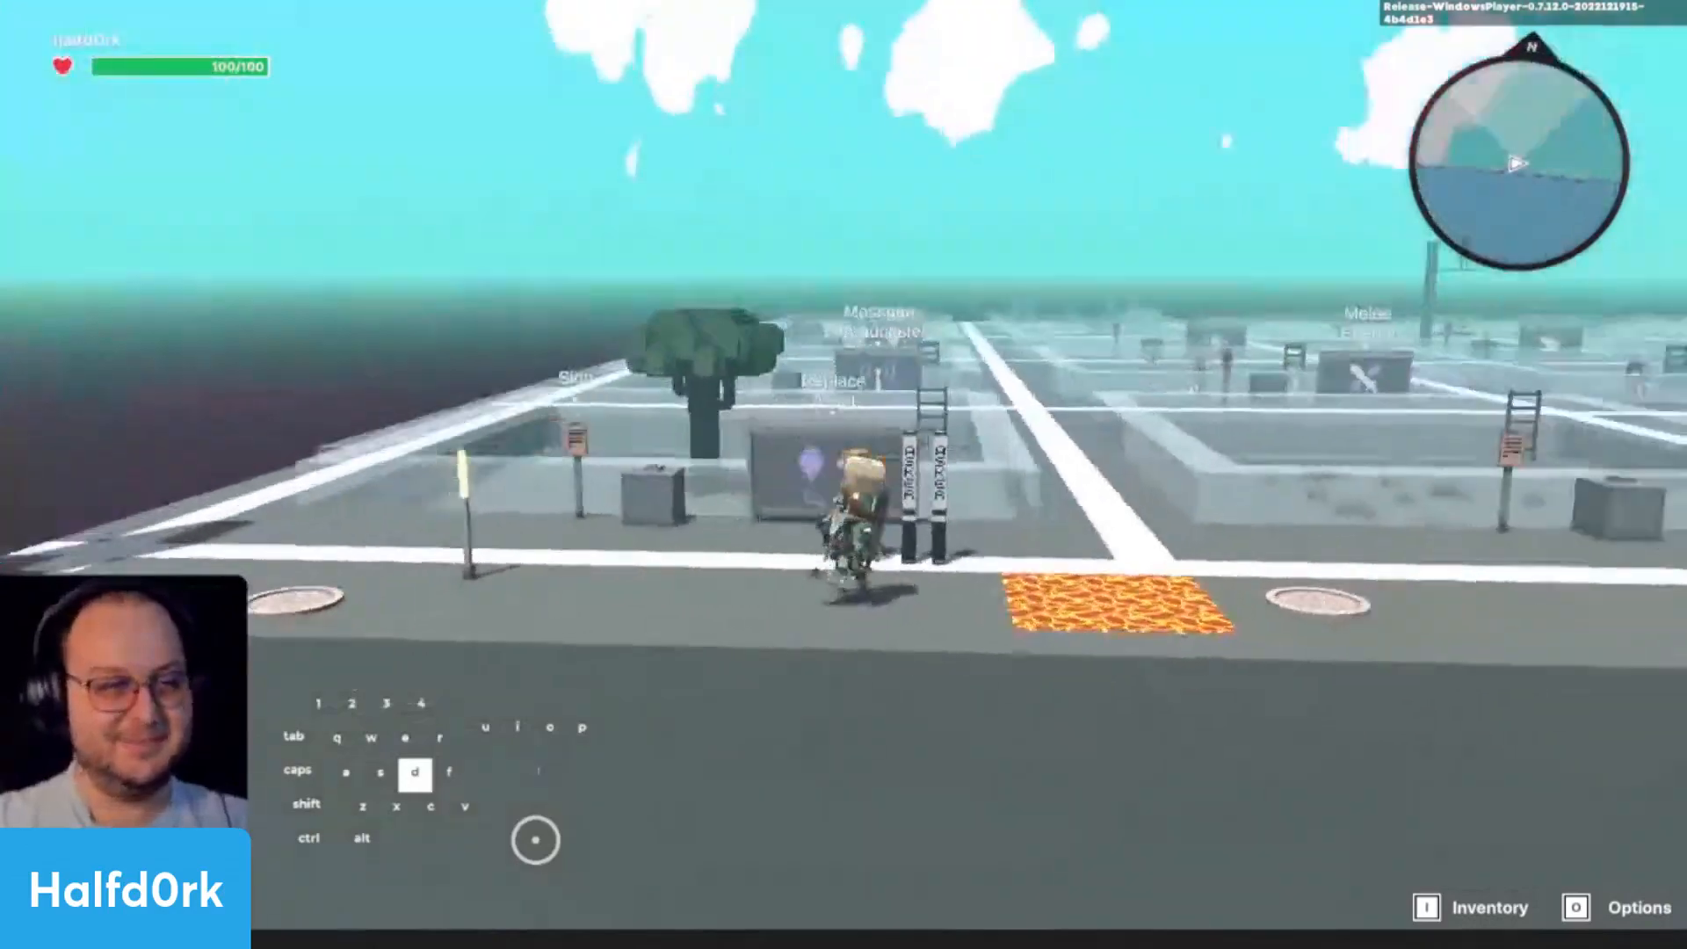
key("a")
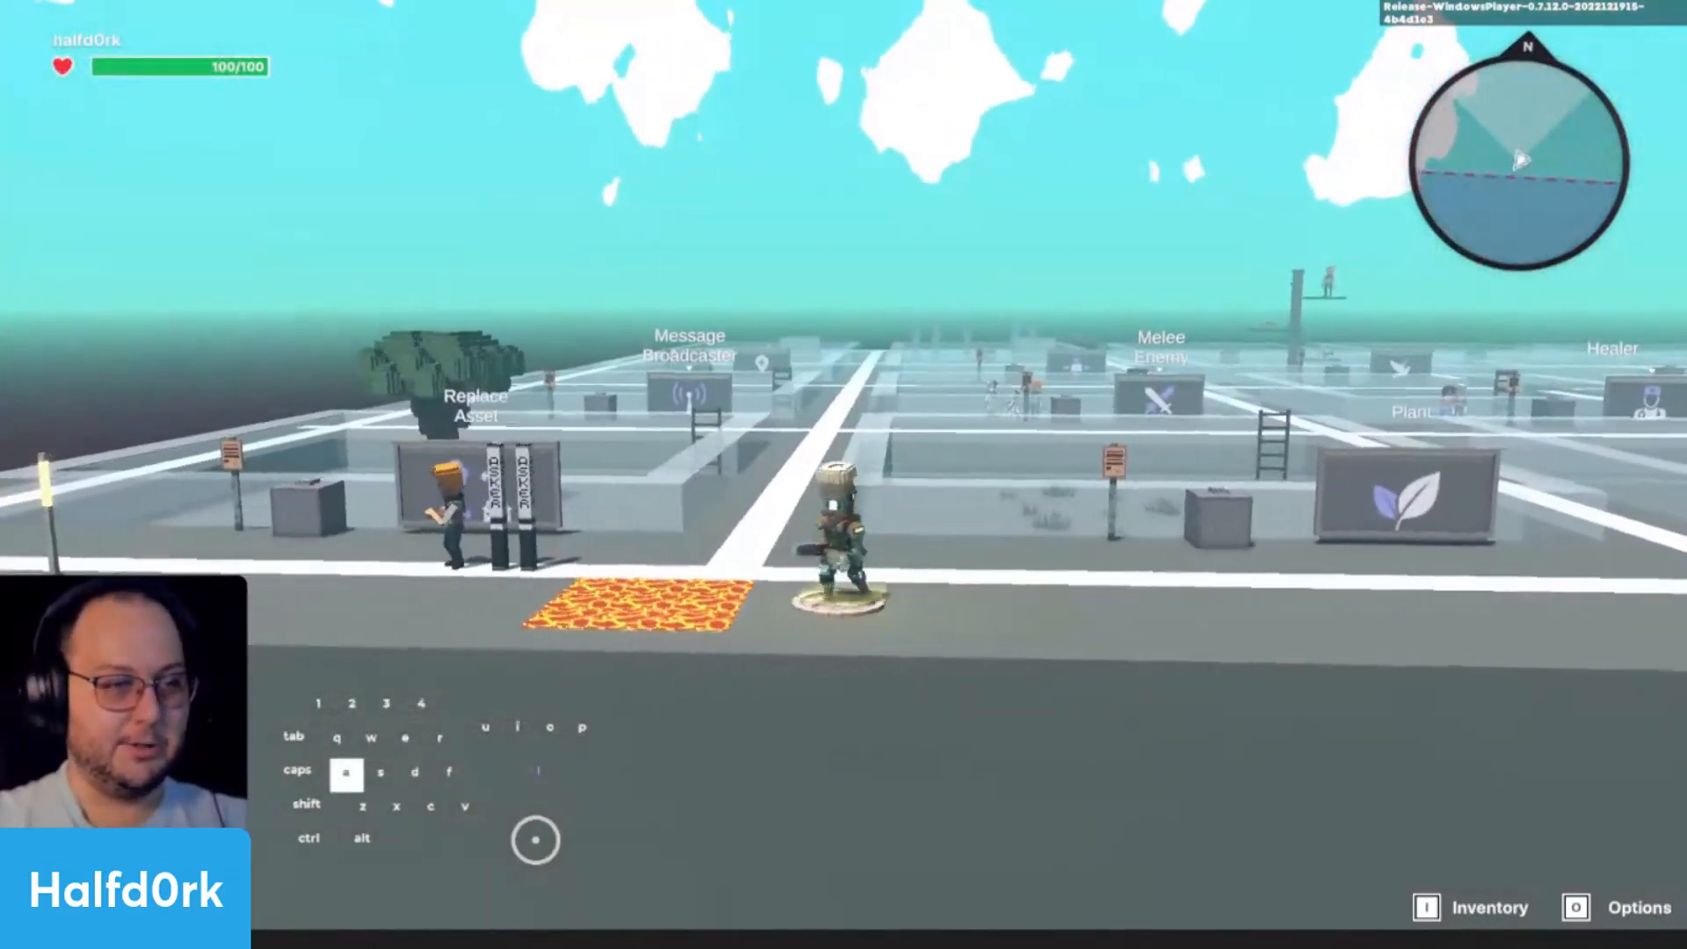
key("a")
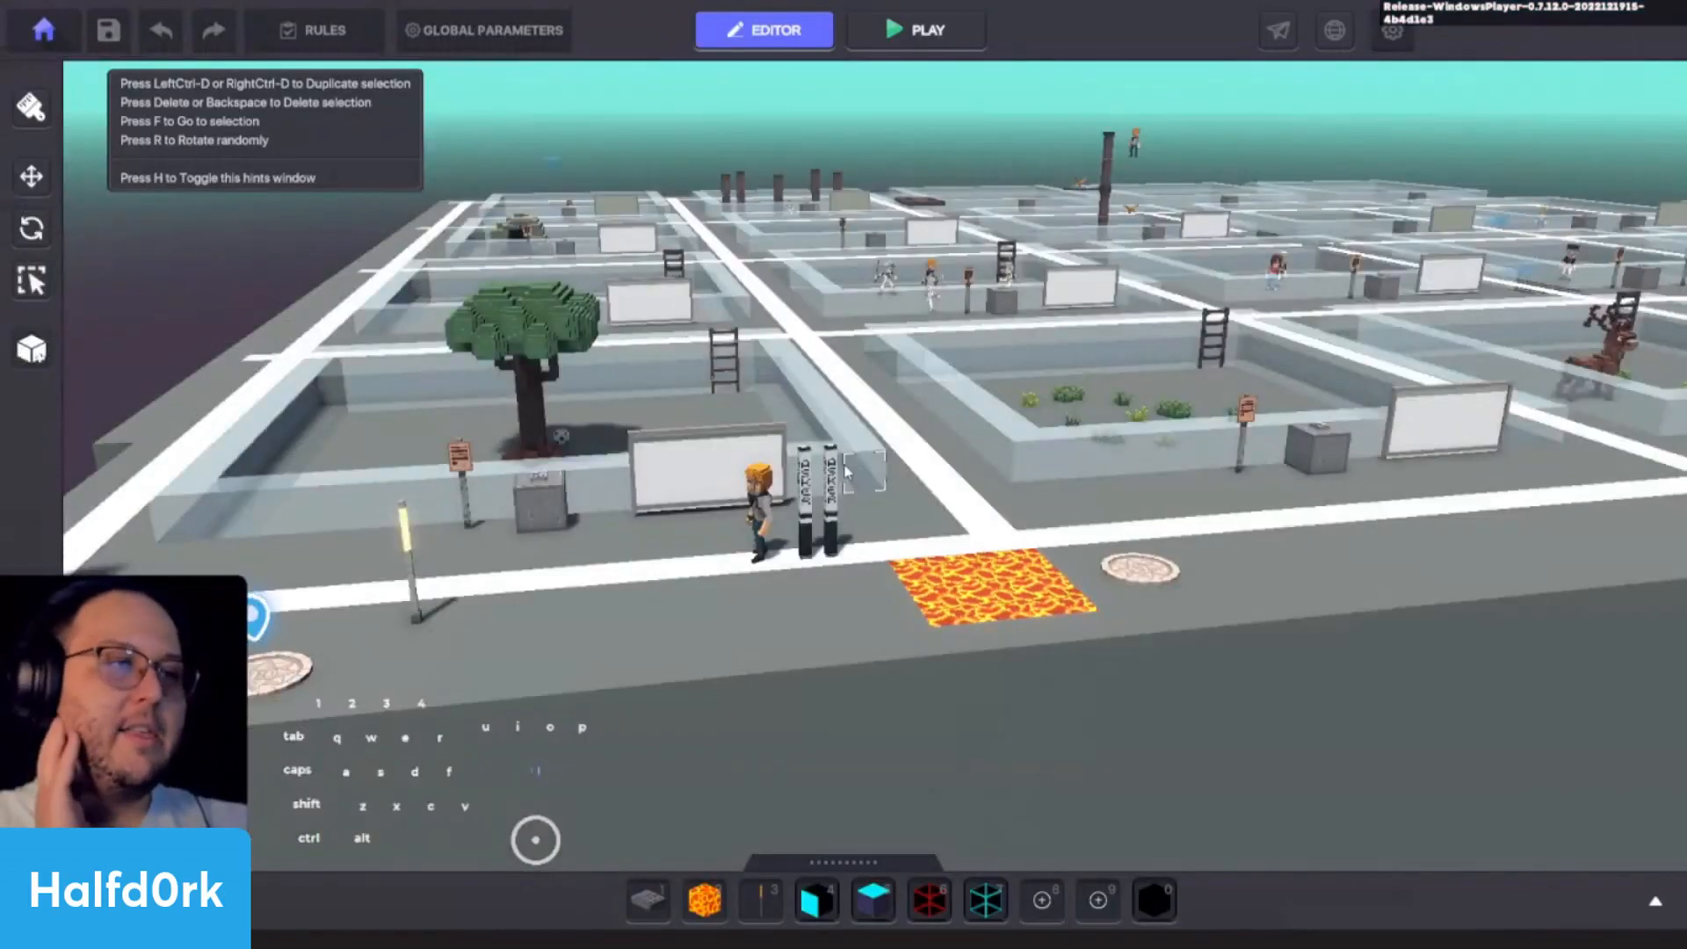
- Paint a second lava patch beside the first, playtest respawning by walking onto the lava, and return to the editor
key("2")
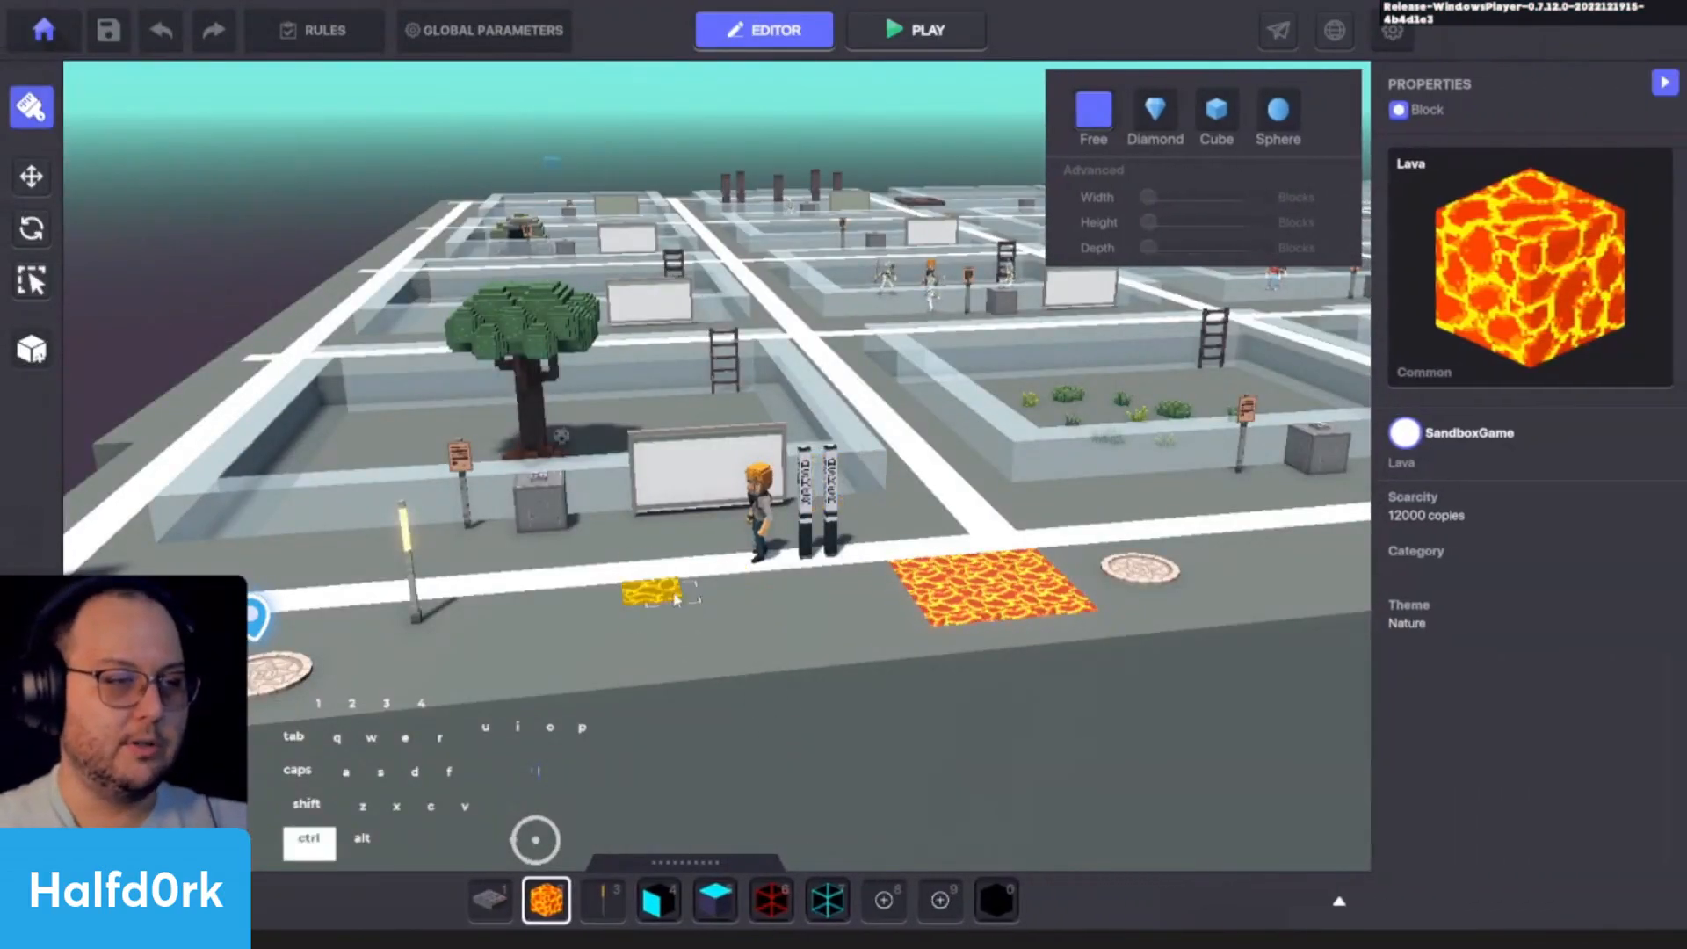
left_click_drag(758, 625, 761, 624, "ctrl")
key("ctrl+p")
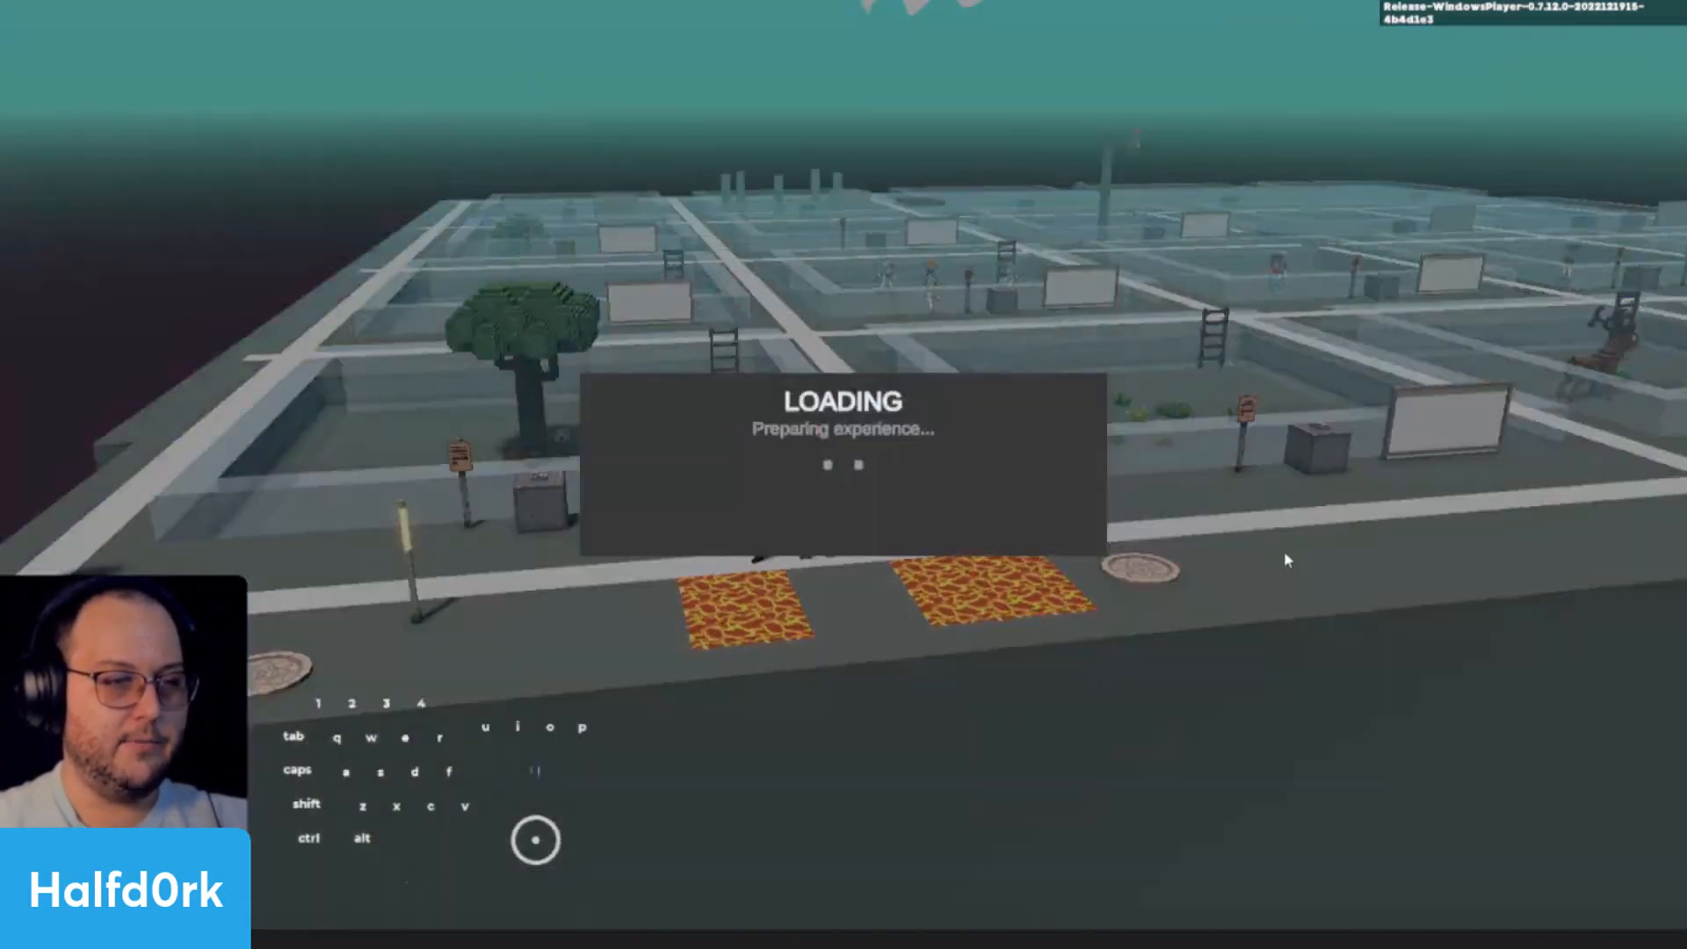
key("d")
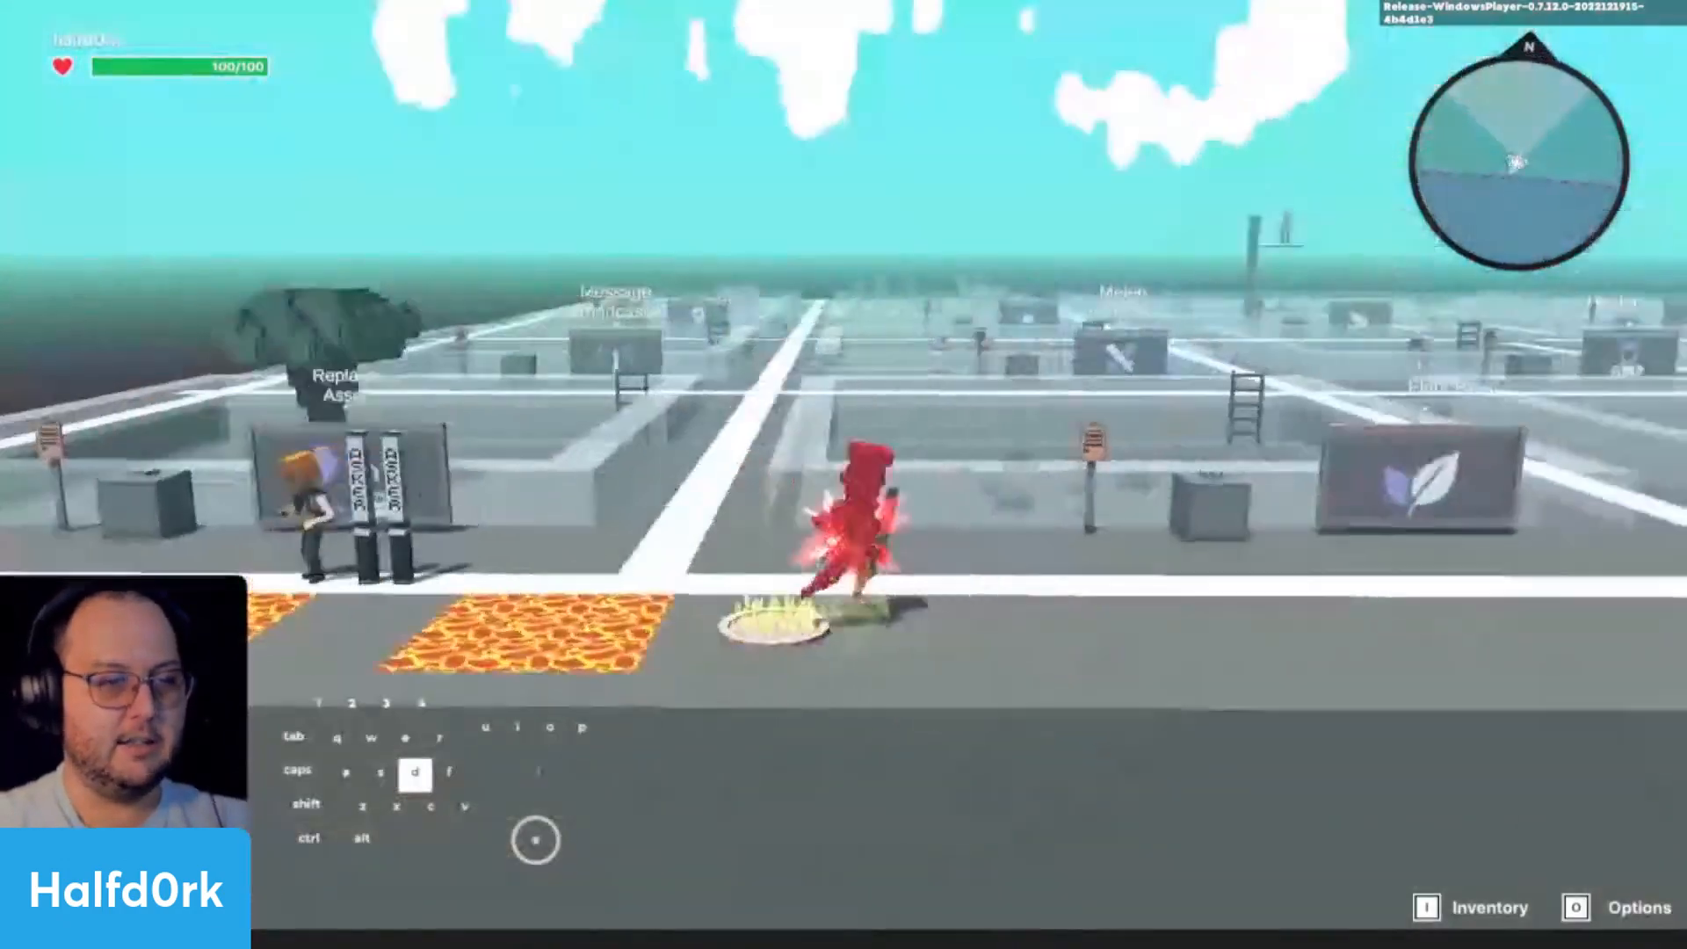
key("a")
key("w")
key("a")
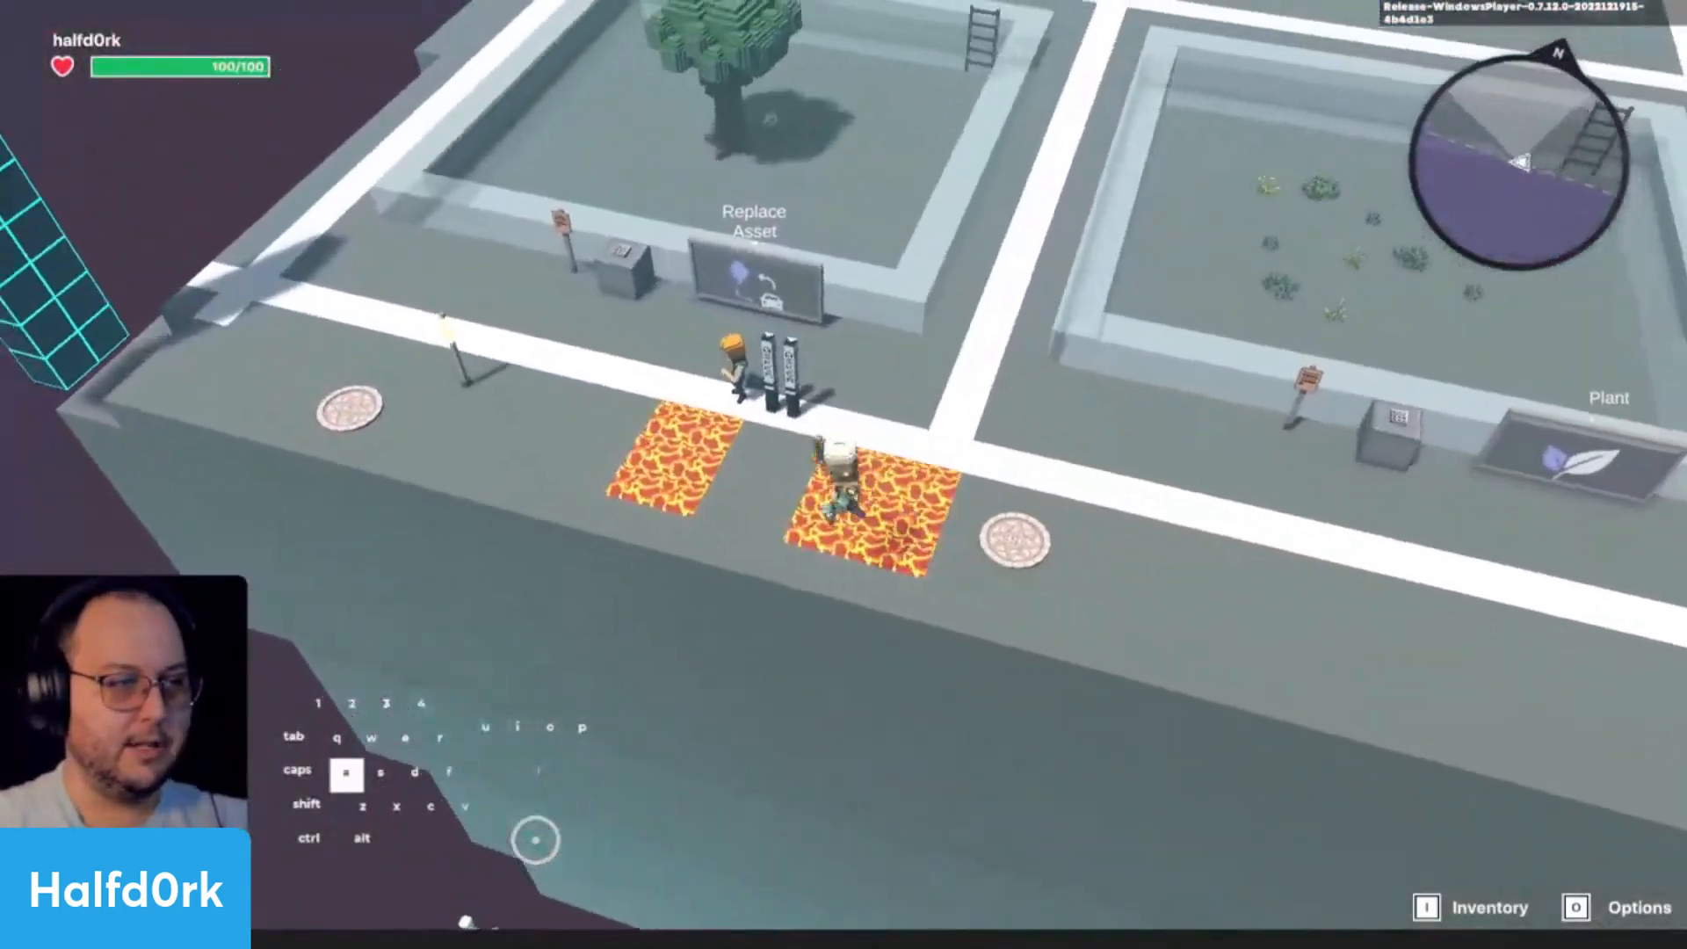
key("d")
key("w")
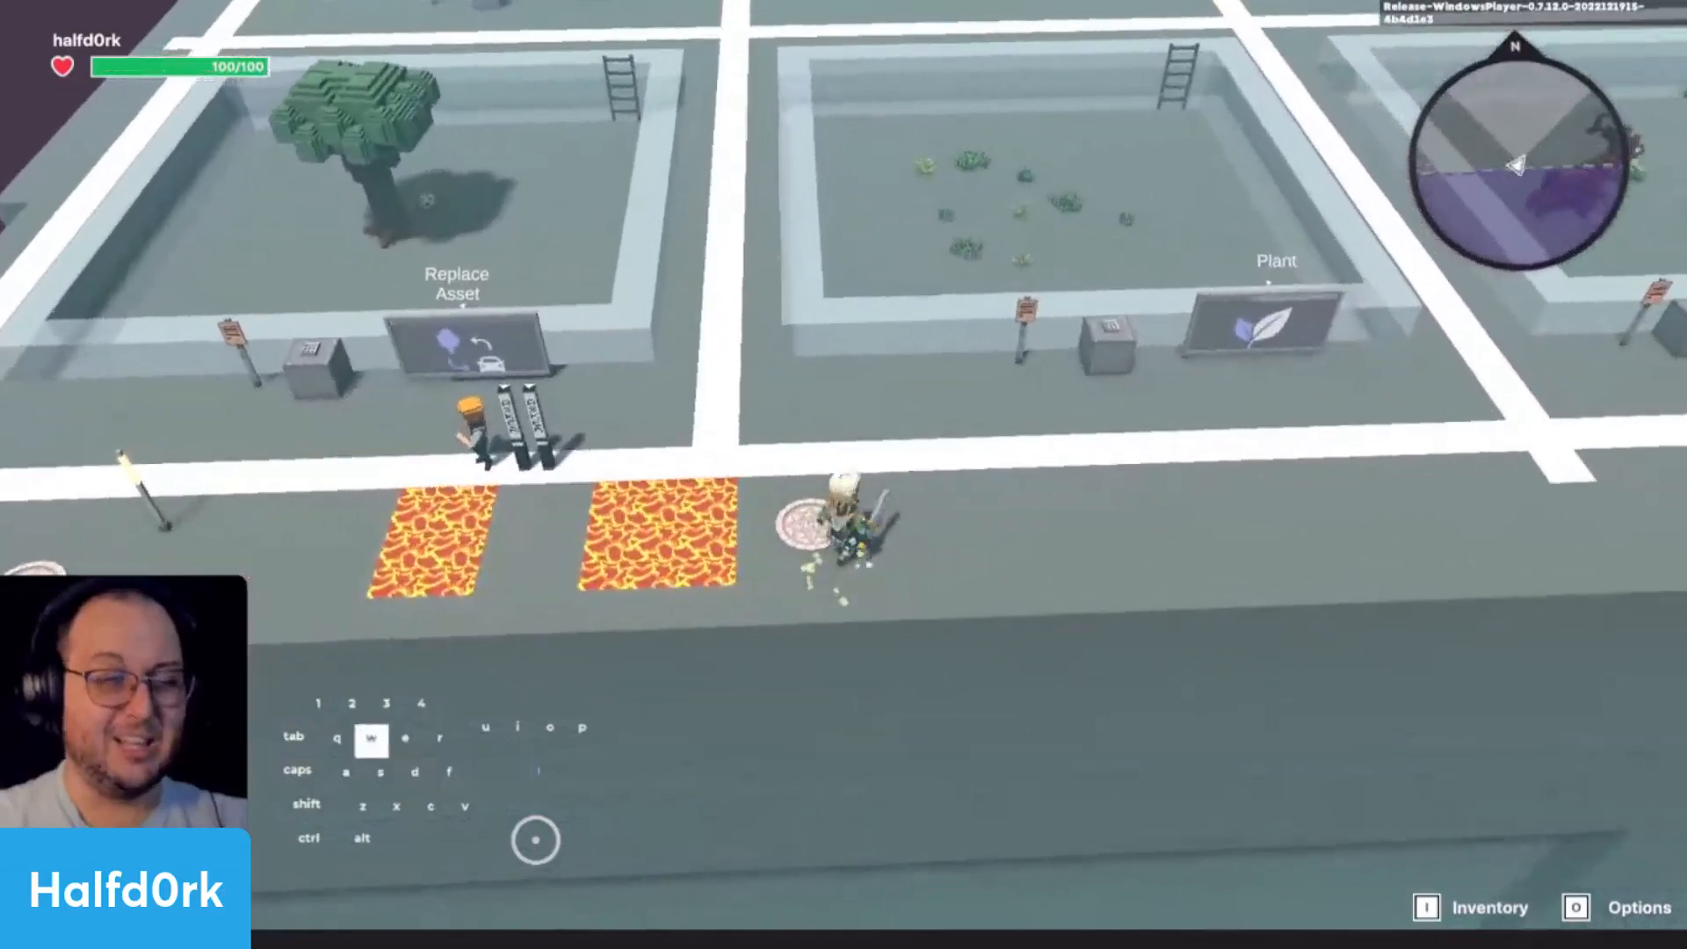
key("ctrl+p")
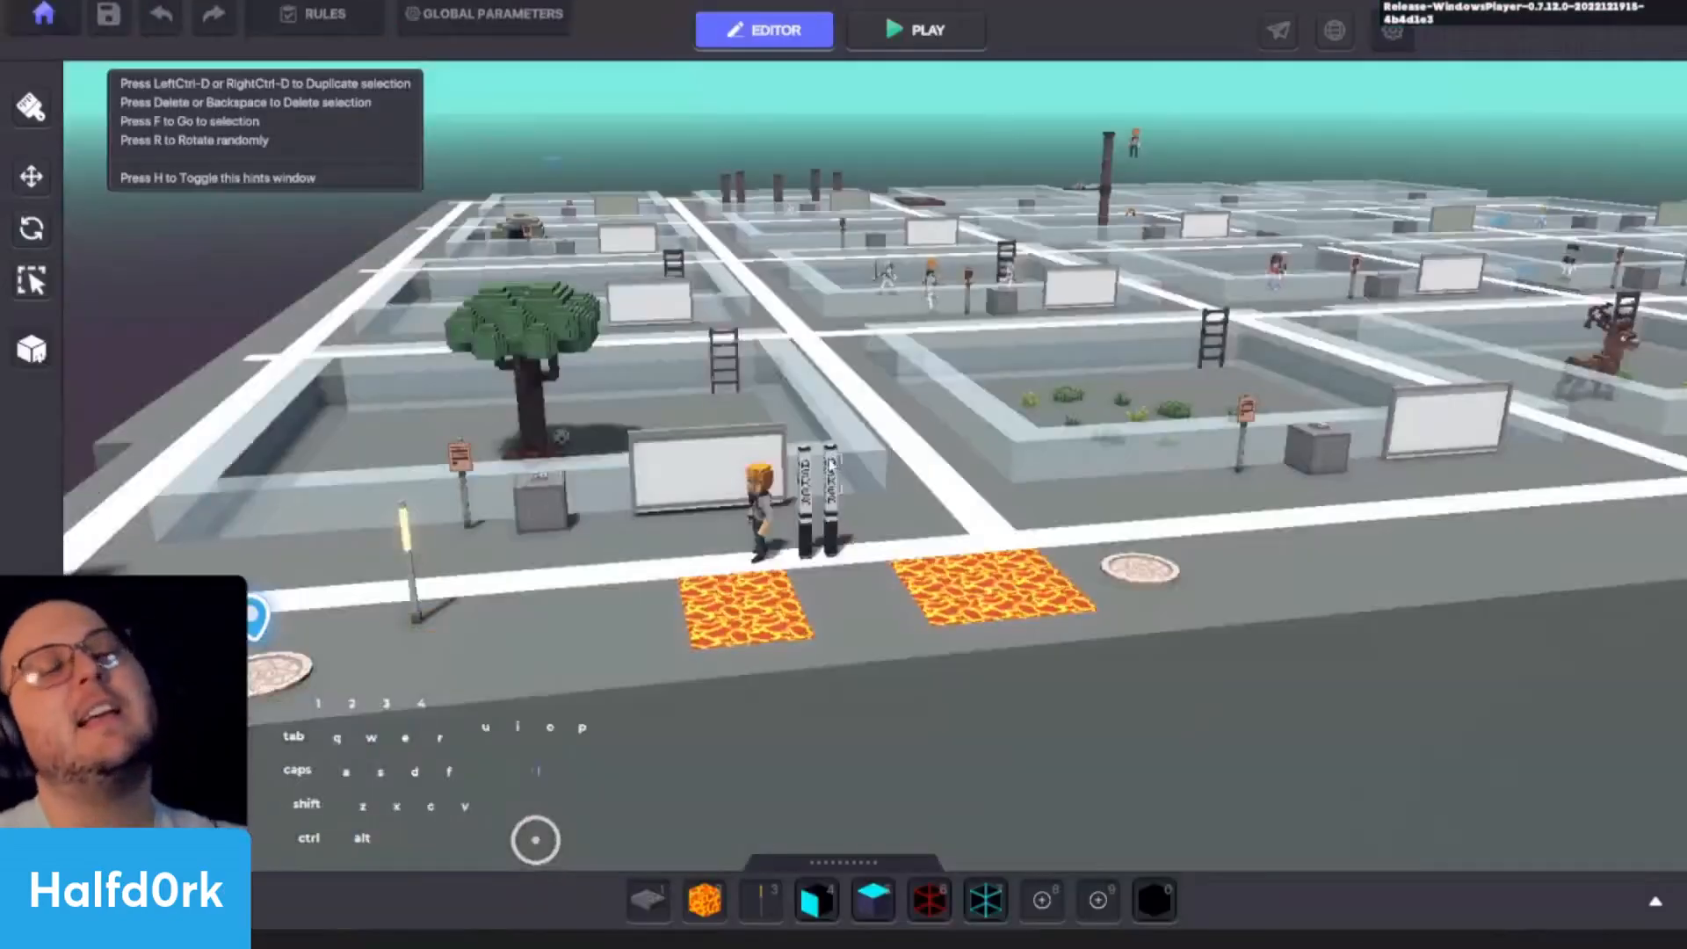
- Focus on the Spawning Point beside the lava and examine its properties down to the tags
left_click(1139, 568)
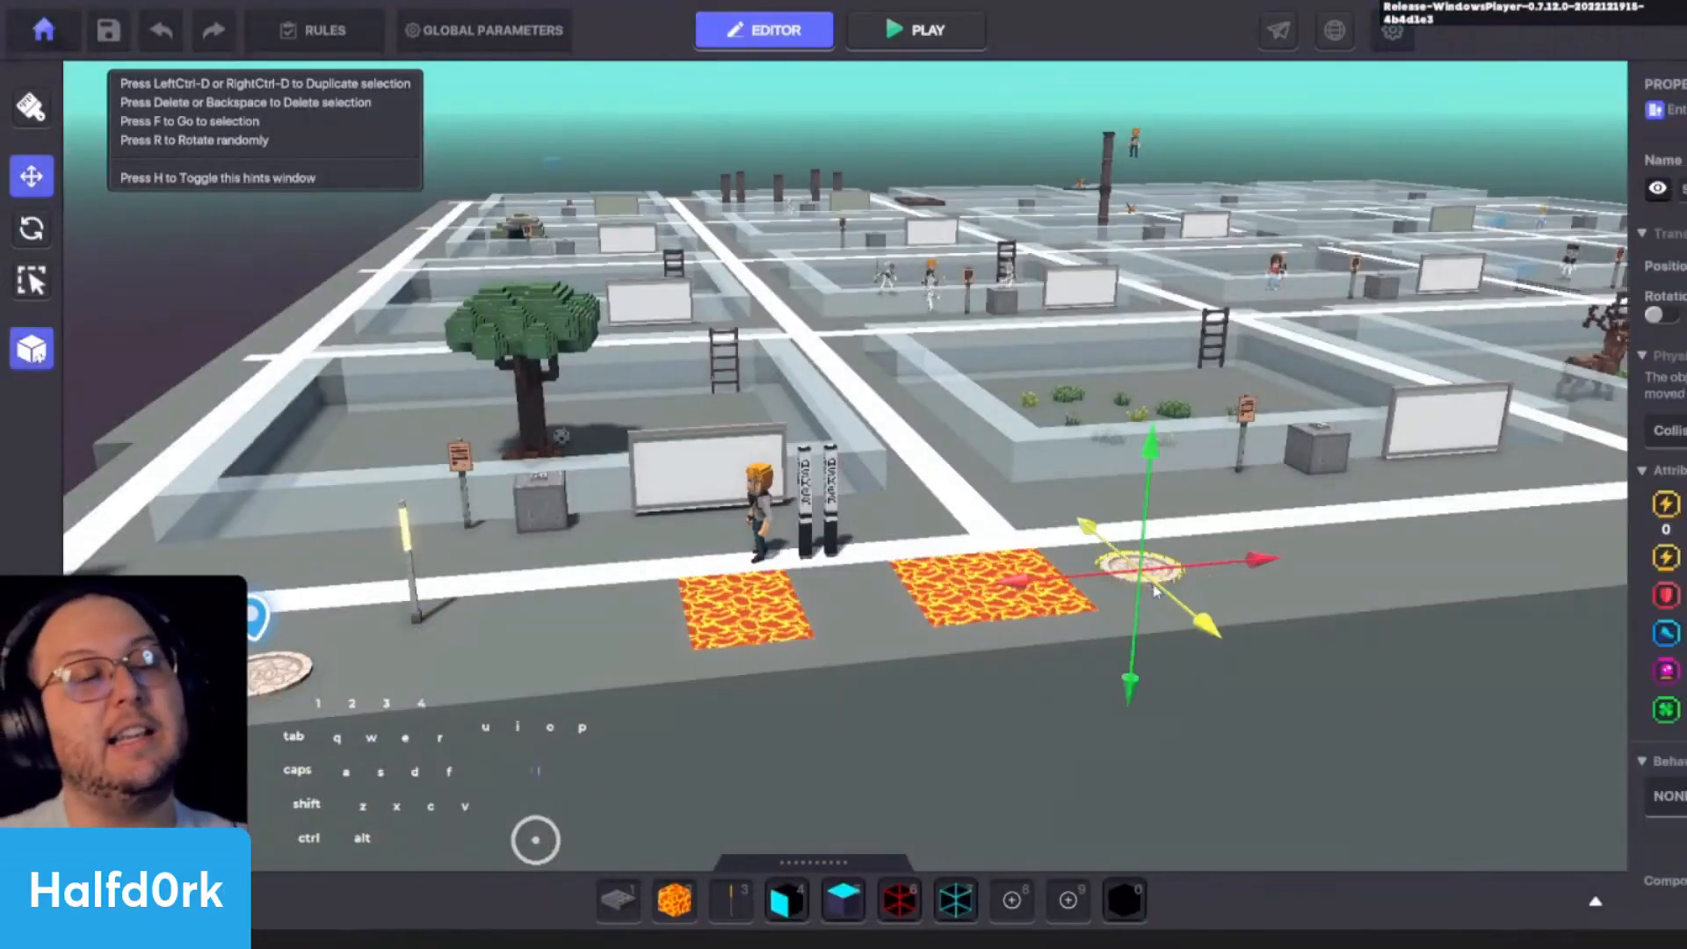
key("f")
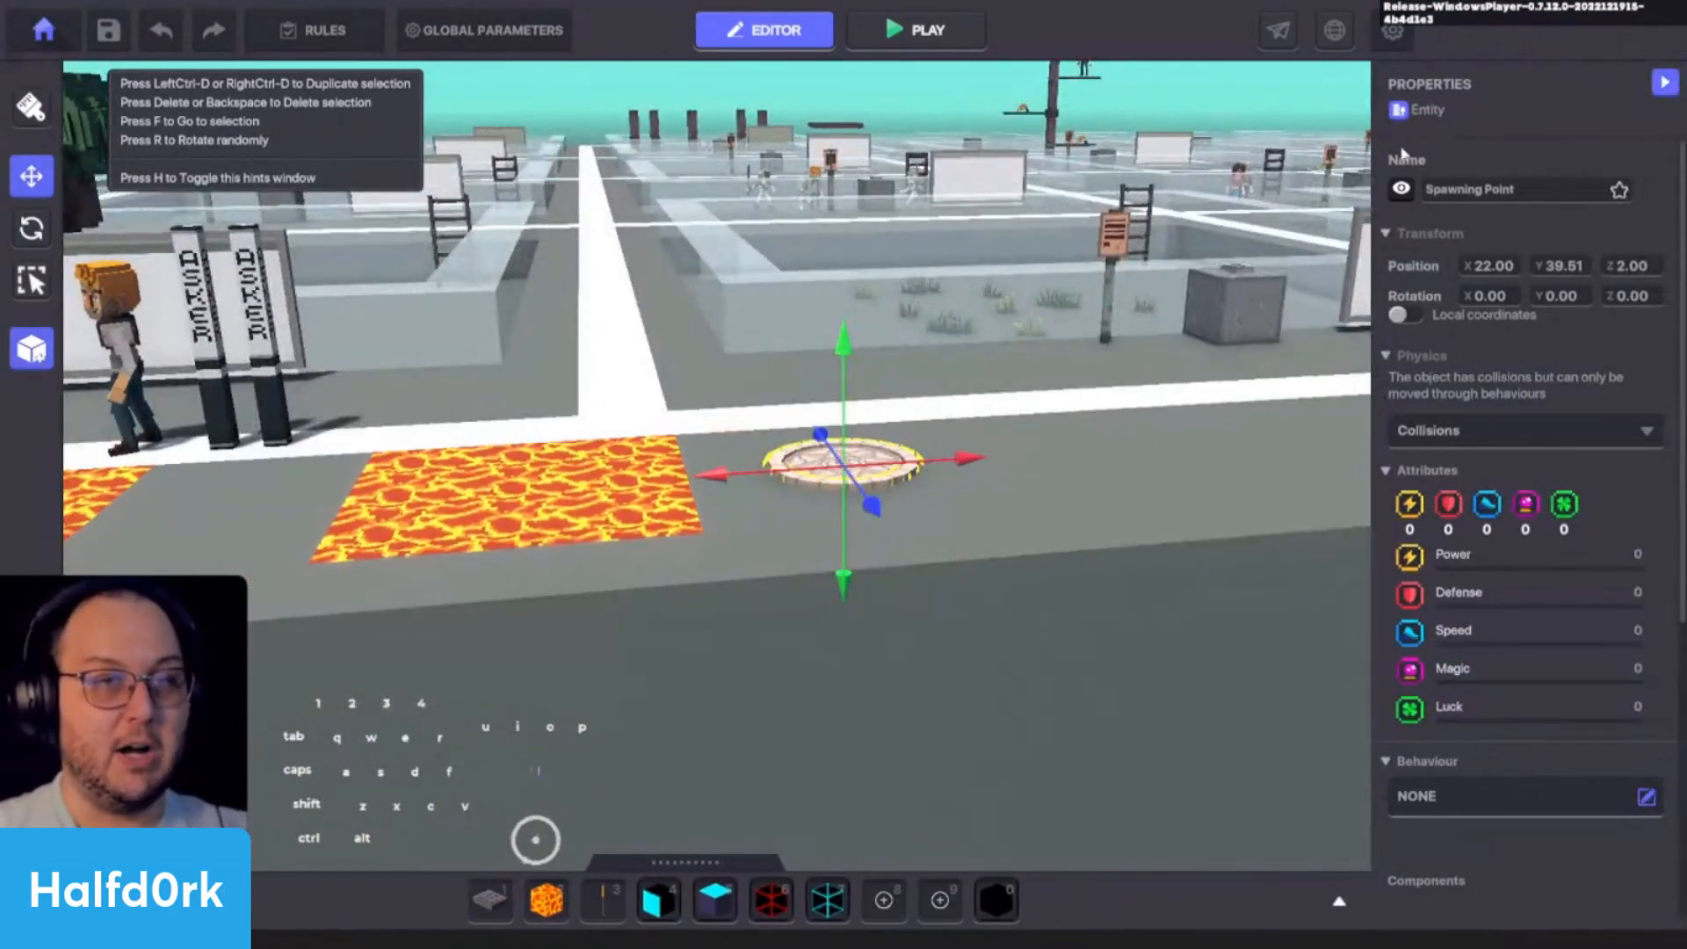
scroll(1496, 556, "down", 3)
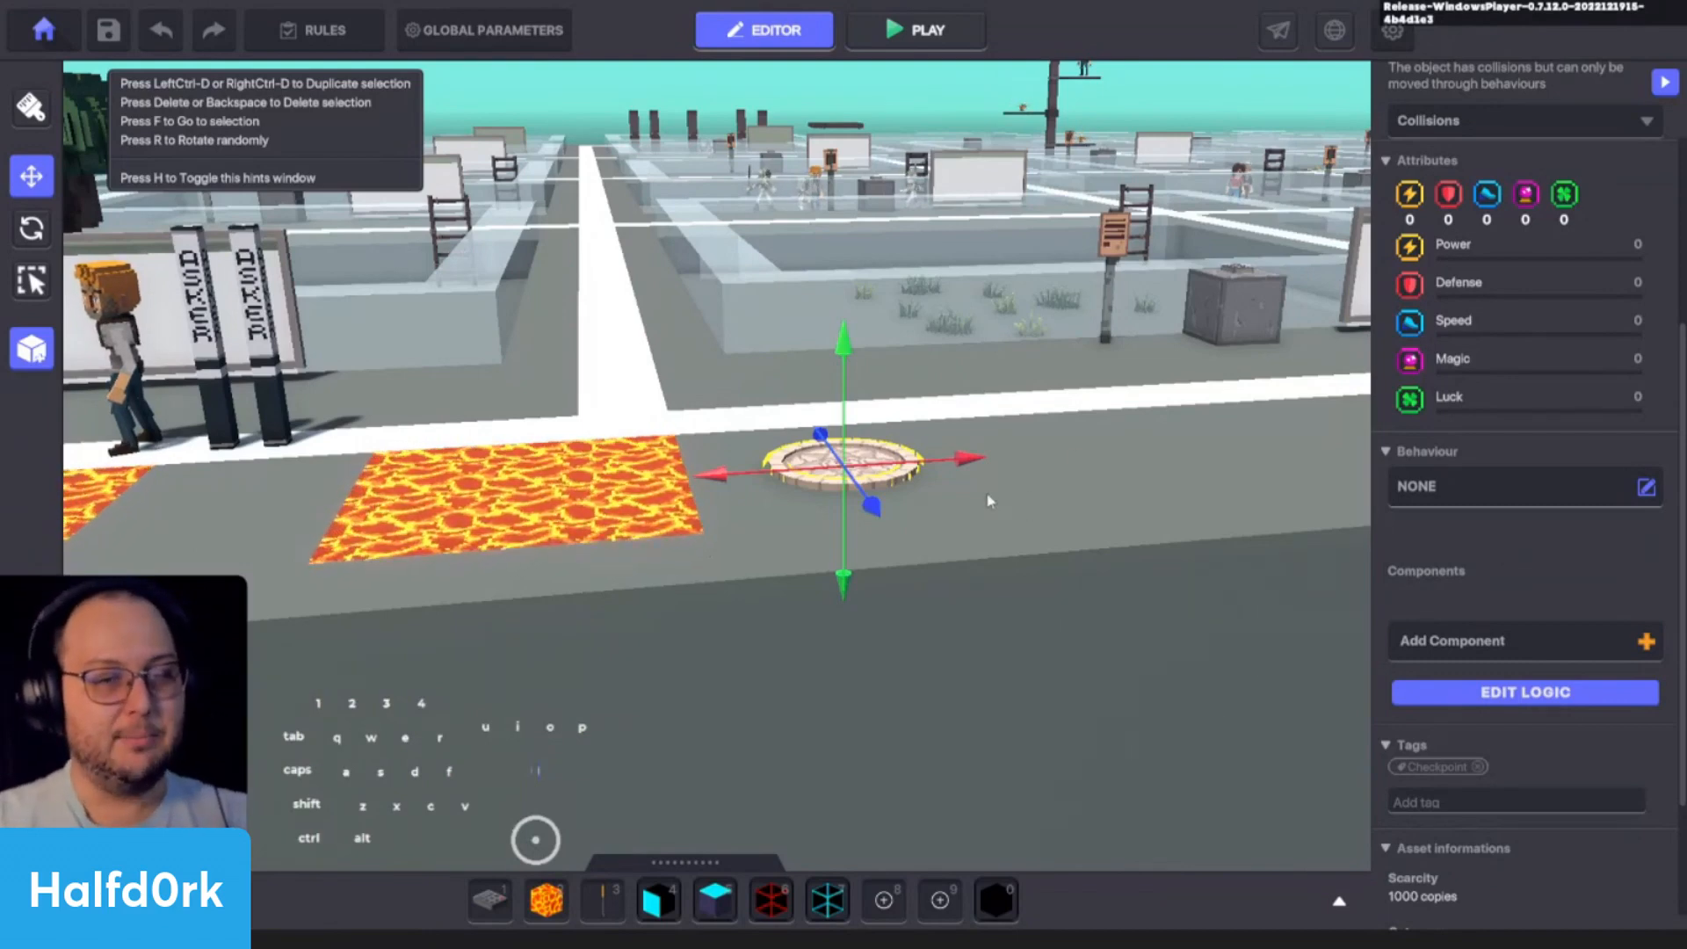
- Try placing the !Lamp Spawner asset just behind the Spawning Point
key("Tab")
left_click(338, 570)
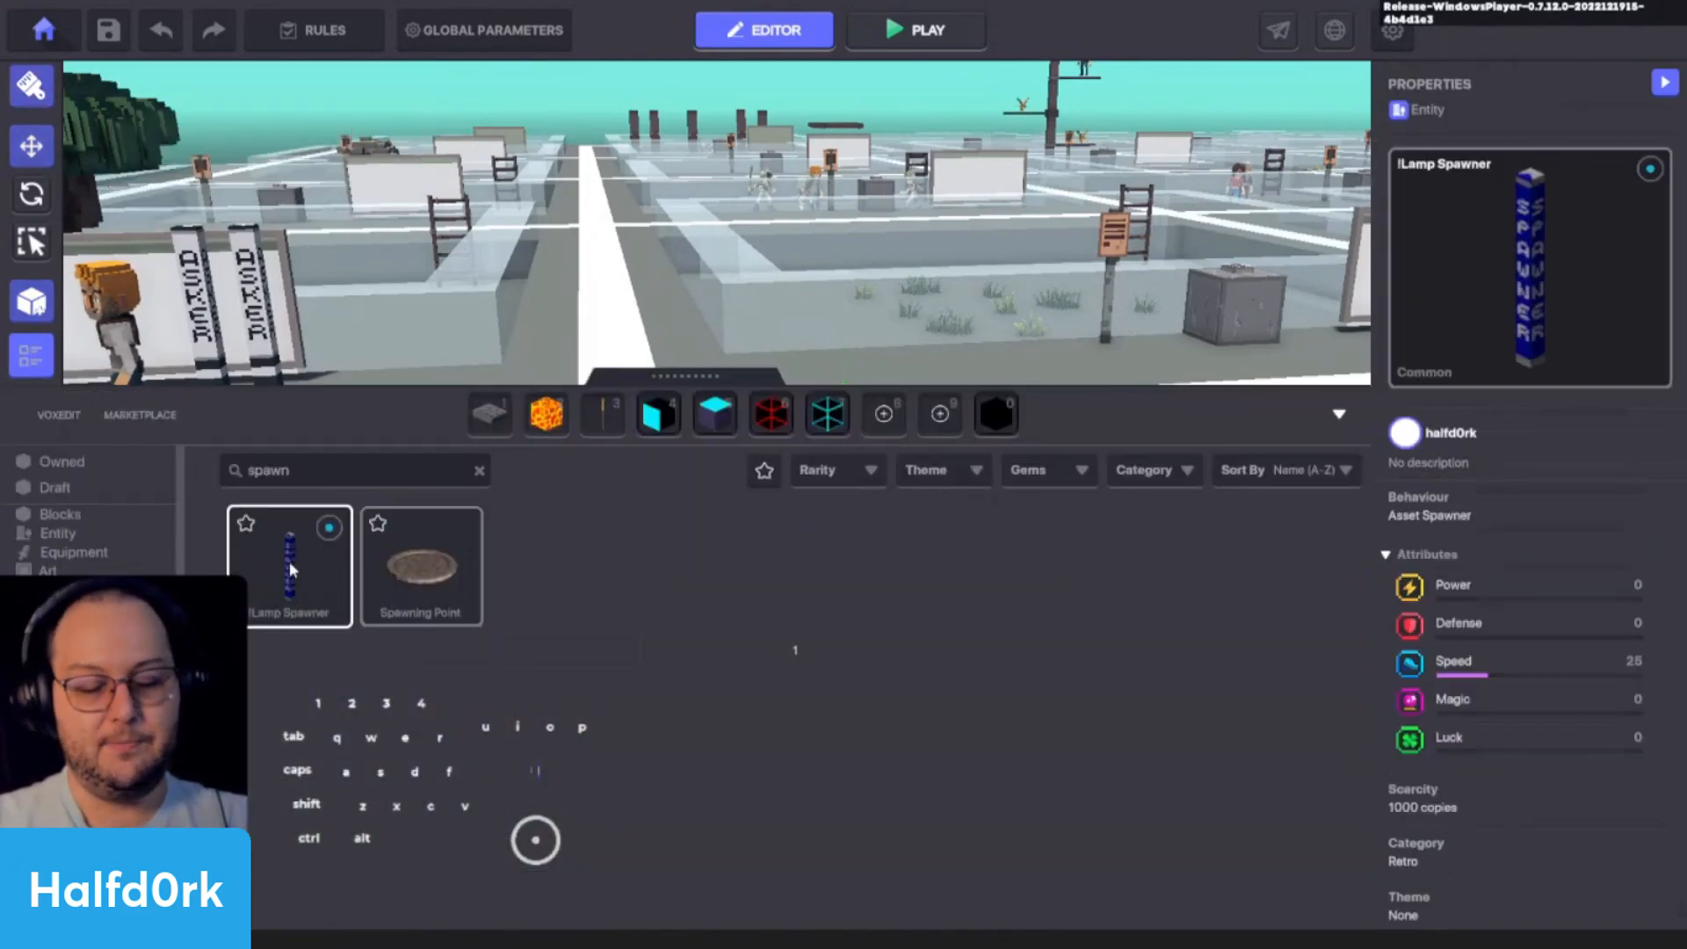
key("Tab")
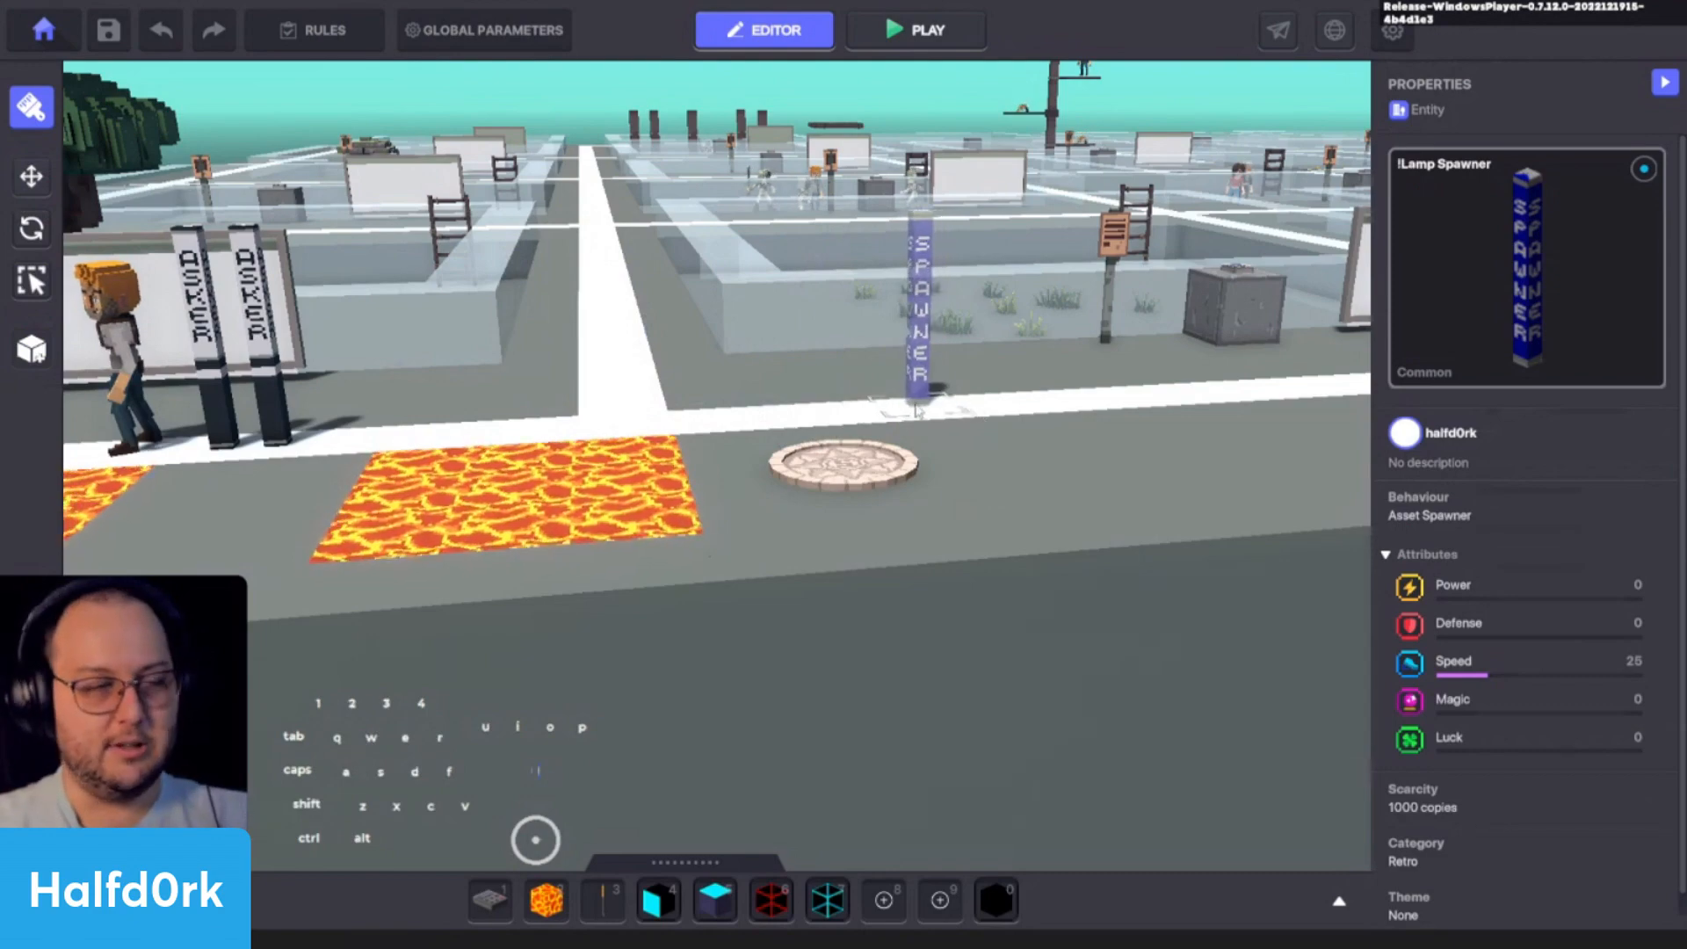
left_click(823, 426)
key("Escape")
scroll(847, 392, "up", 3)
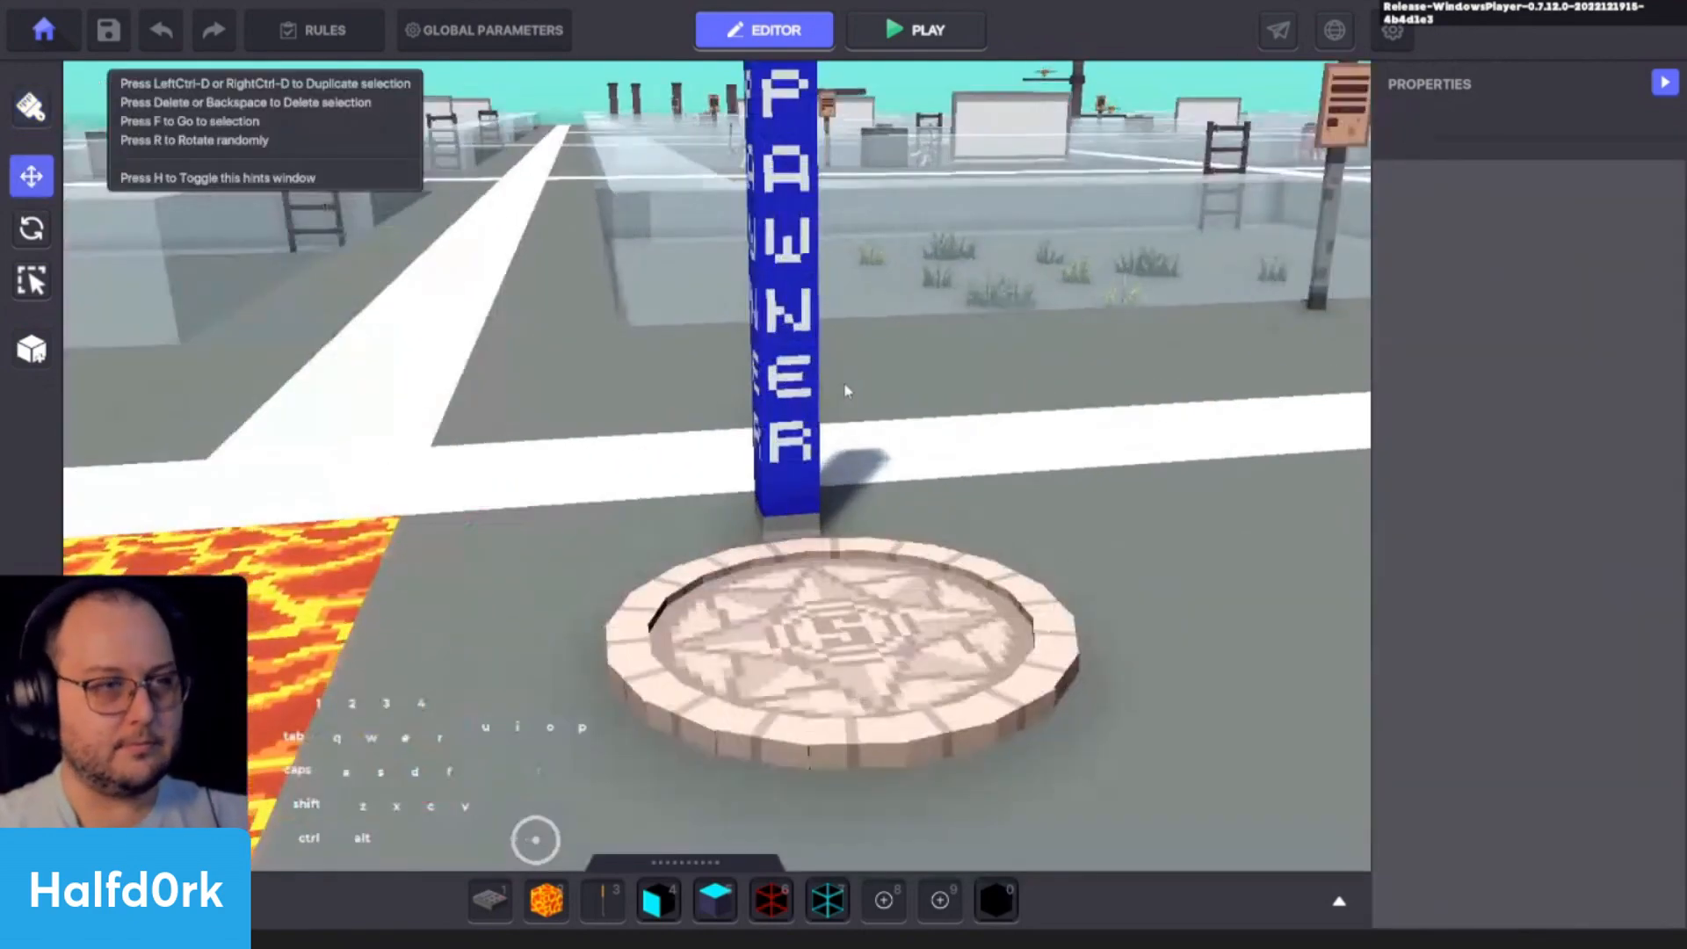
scroll(817, 407, "down", 2)
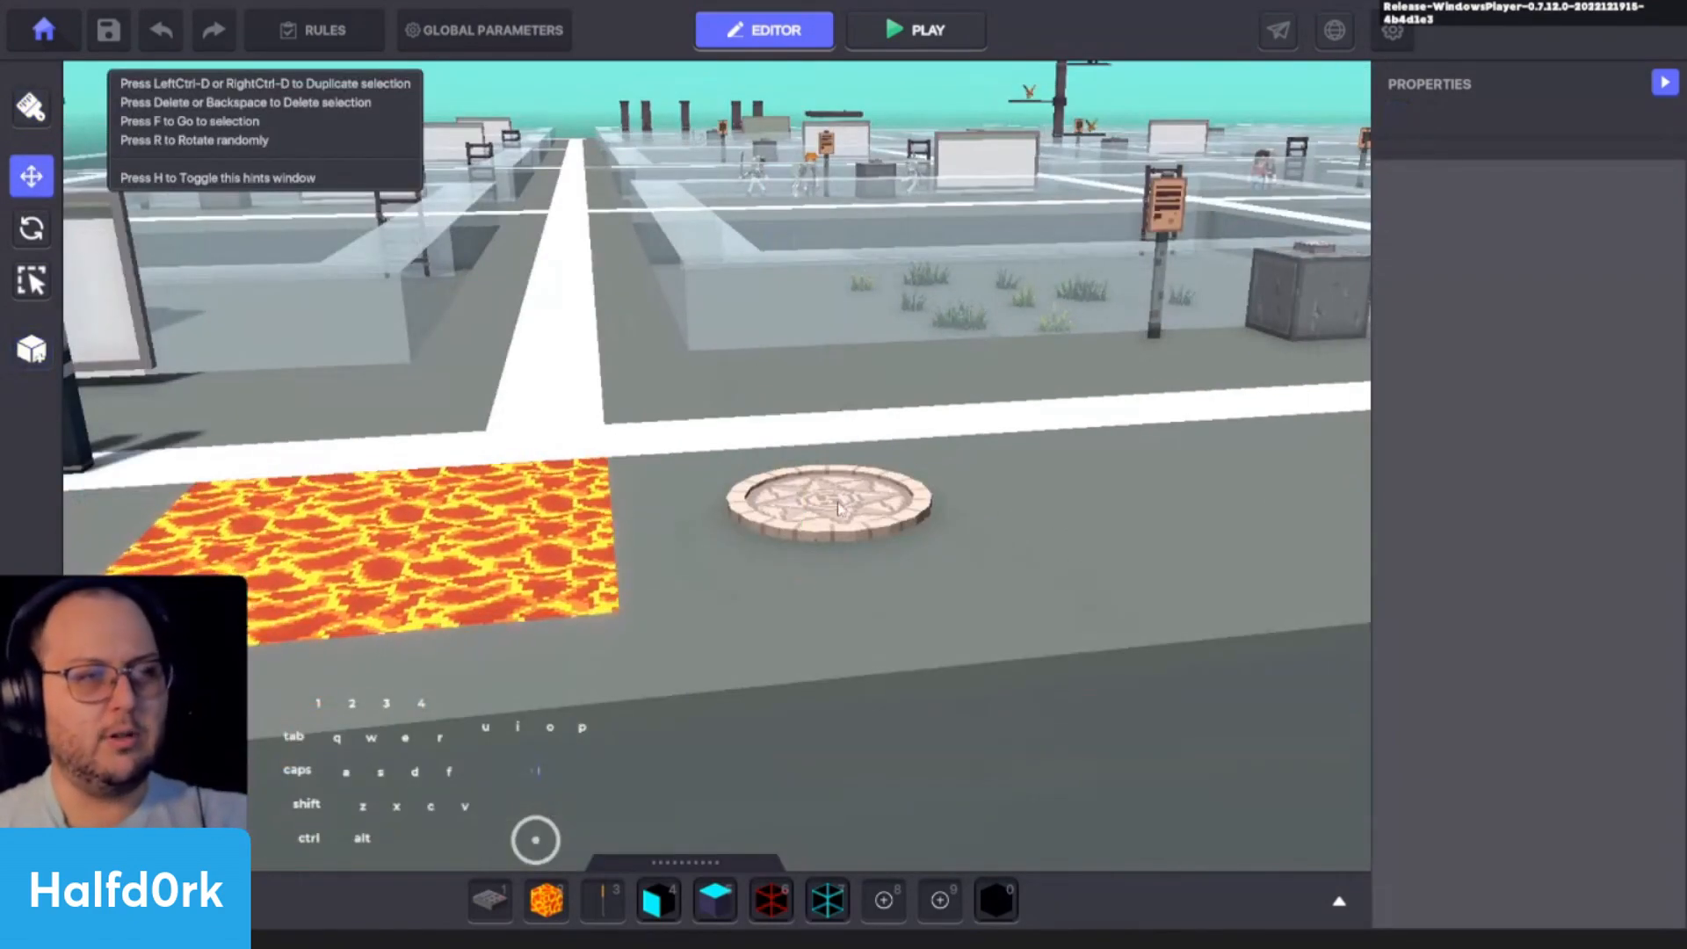
- Remove the Checkpoint tag from the Spawning Point and assign it the Asset Spawner behaviour
left_click(828, 499)
scroll(1555, 508, "down", 3)
scroll(1549, 556, "down", 3)
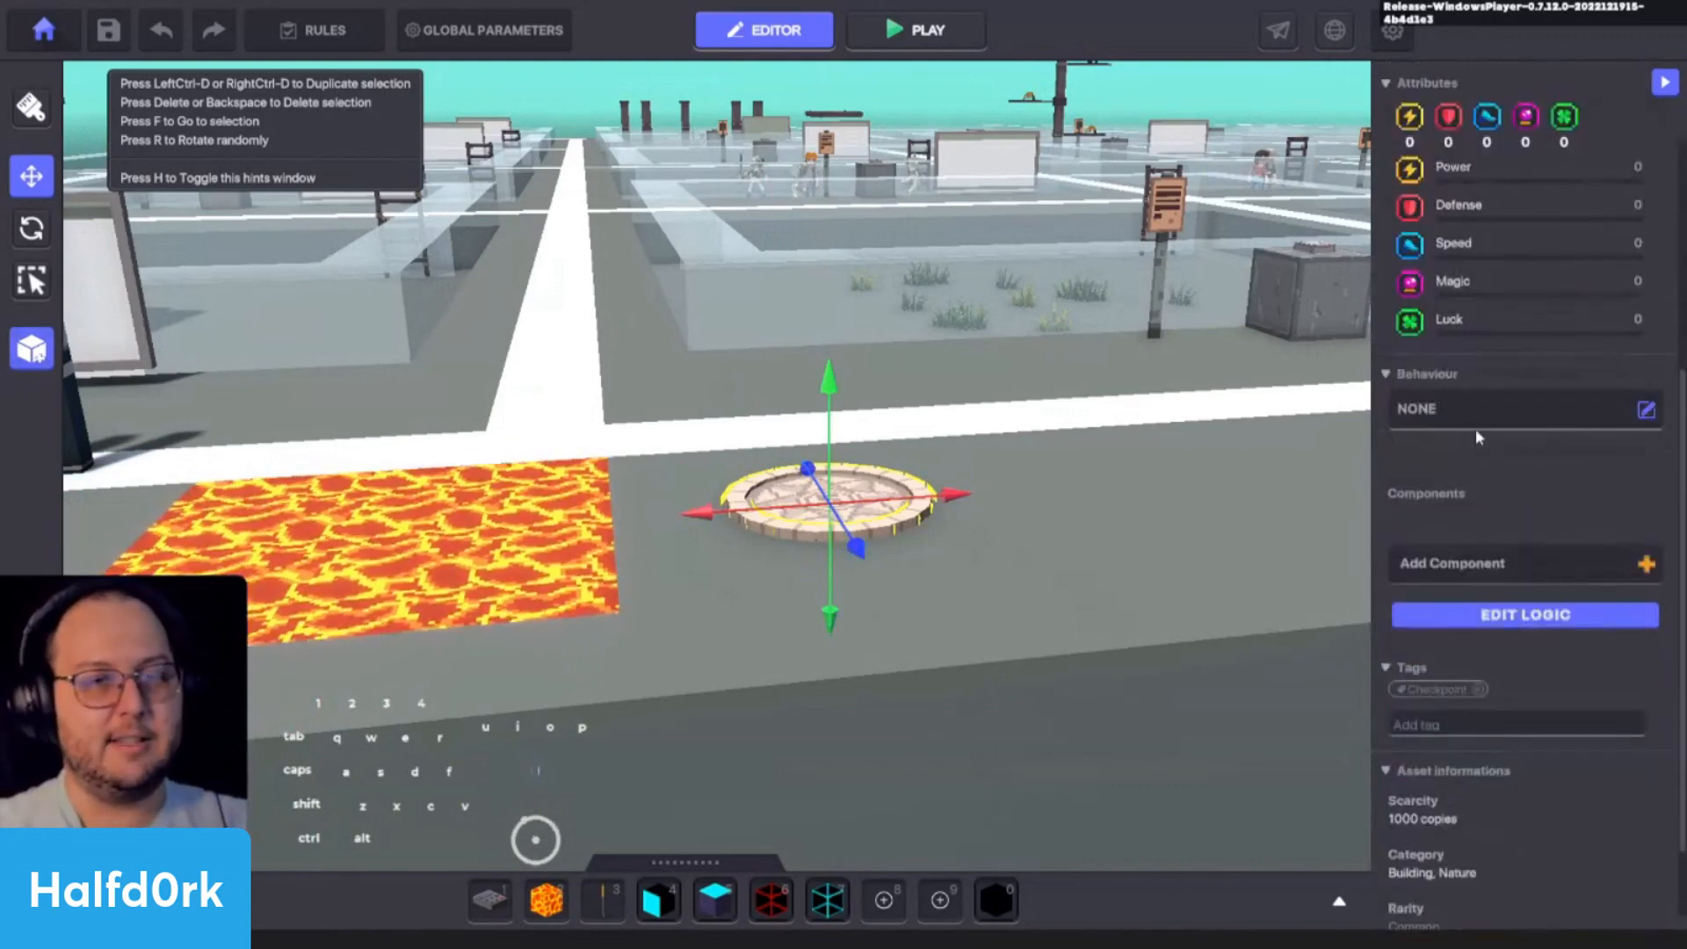
left_click(1480, 688)
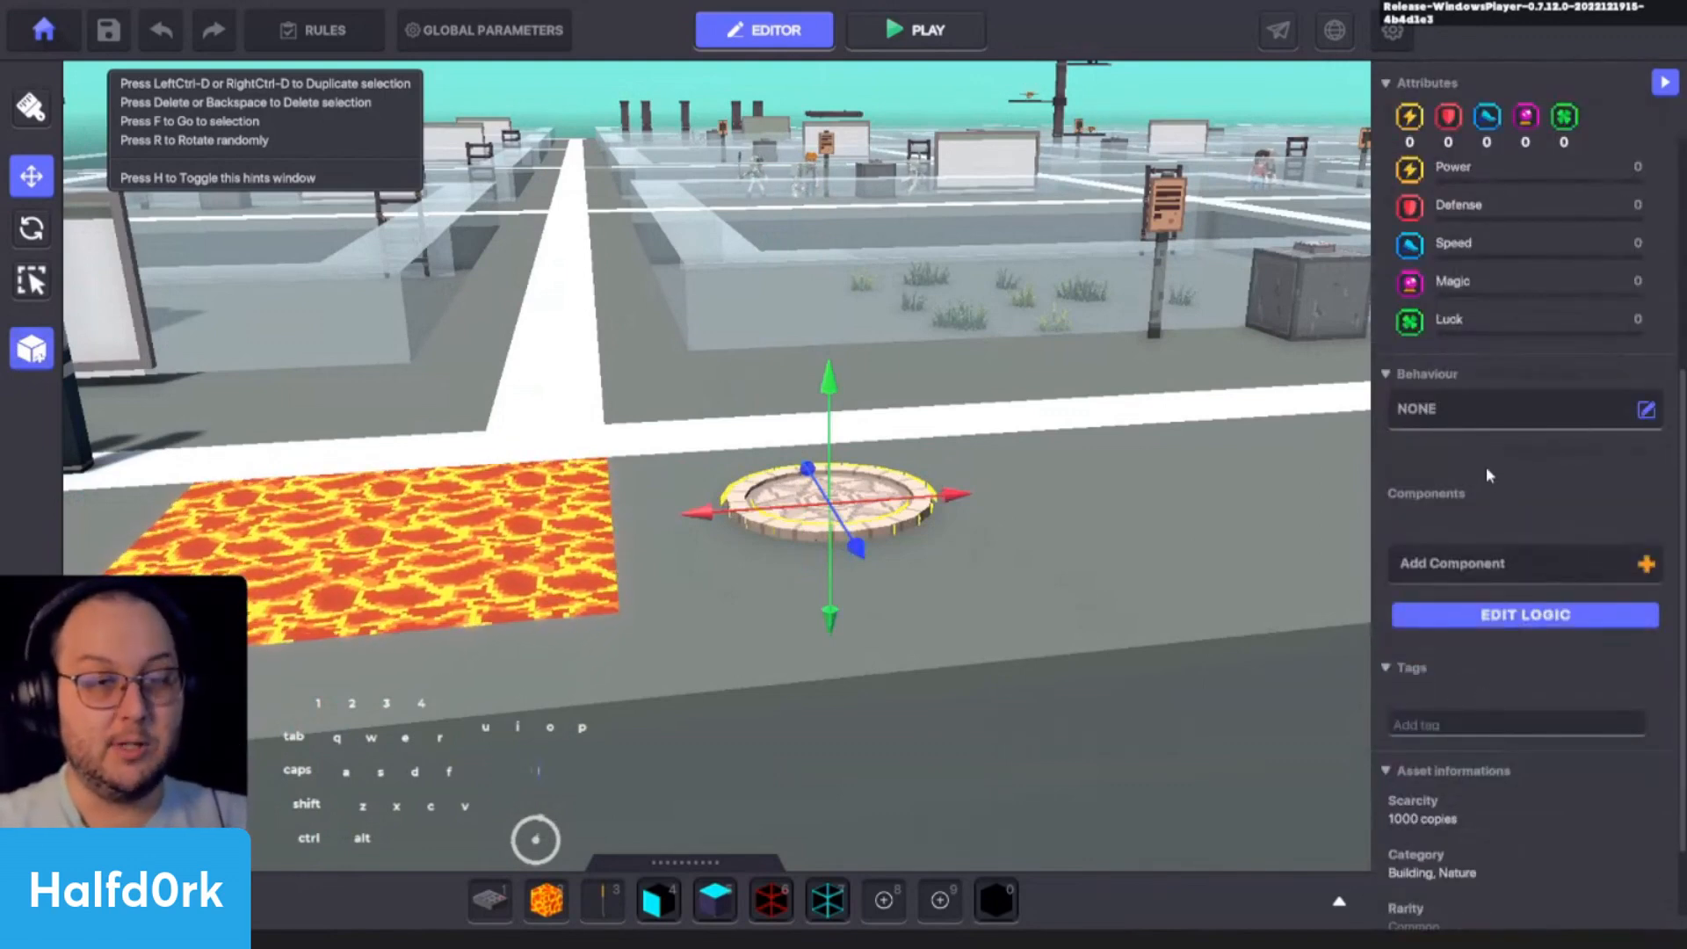
left_click(1479, 397)
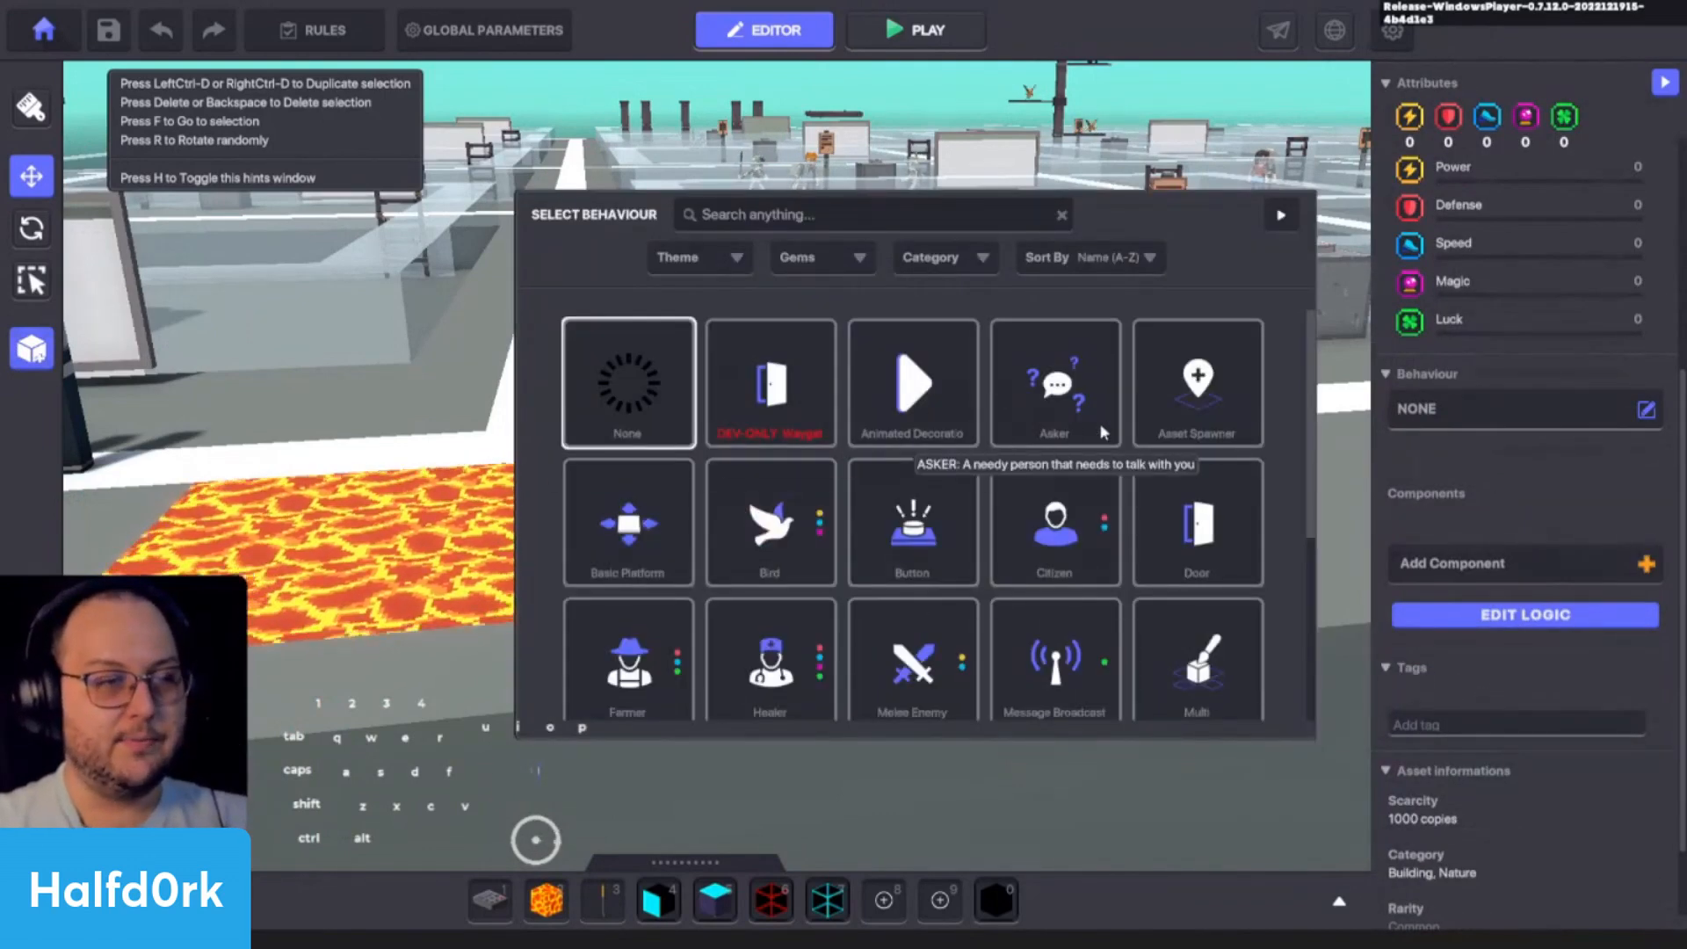
left_click(1221, 401)
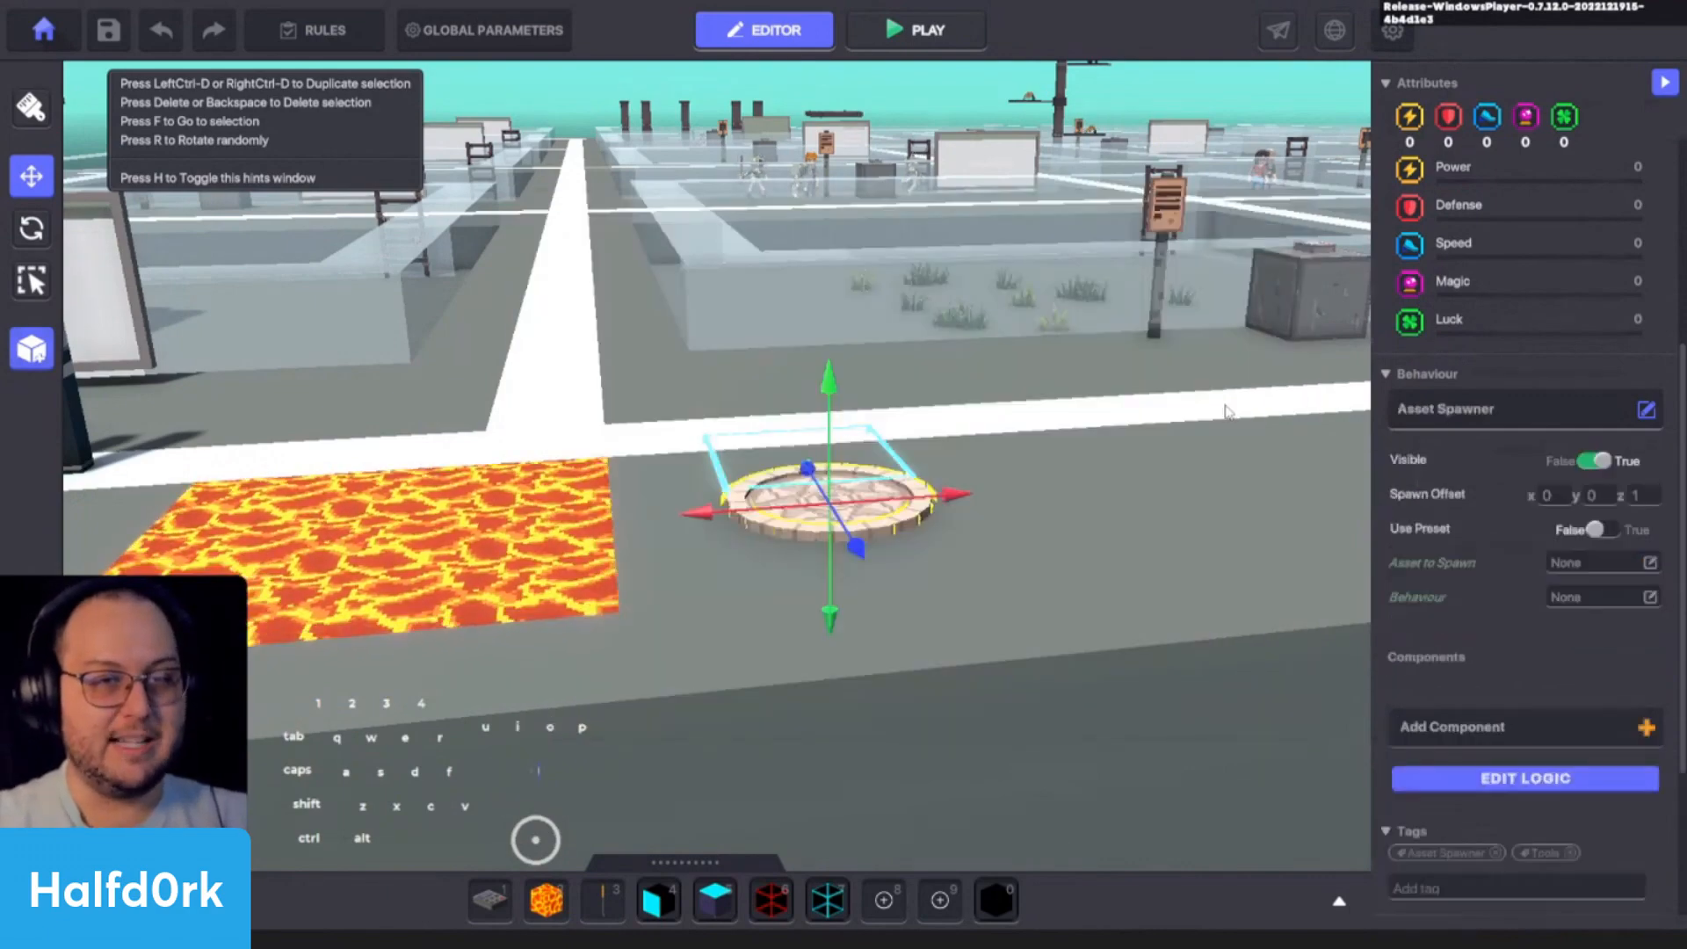
- Set the Asset Spawner's Spawn Offset Z to 0 and choose NumPad Switch as the asset to spawn
middle_click_drag(1127, 525, 1197, 565)
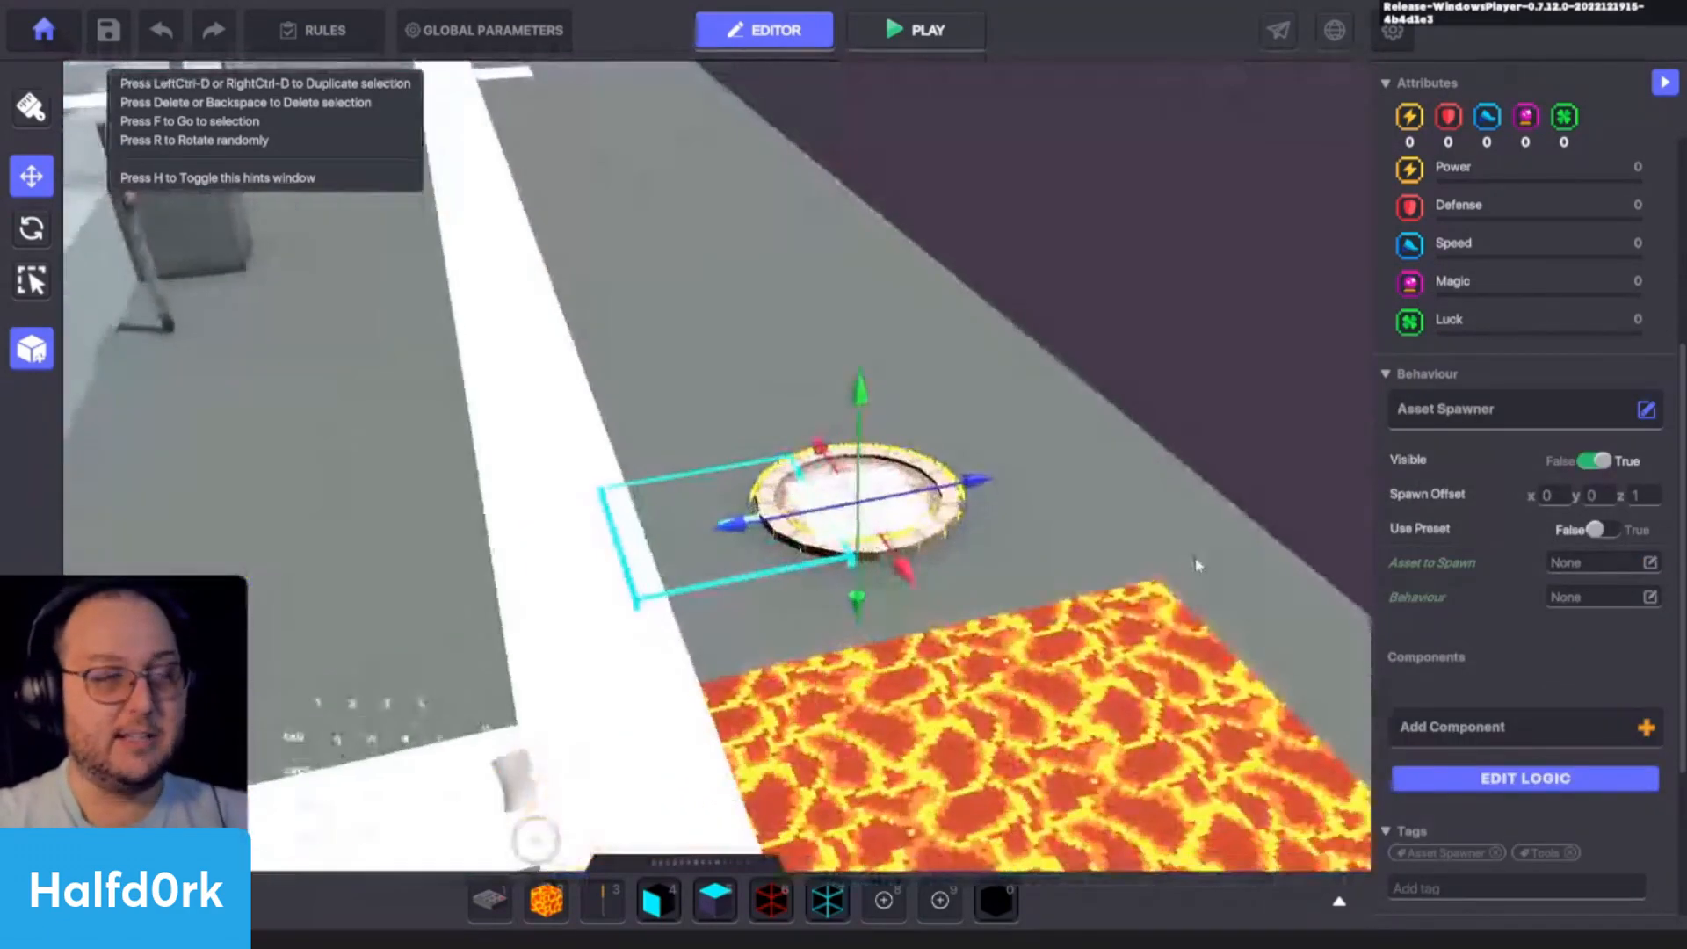
left_click_drag(1629, 496, 1658, 496)
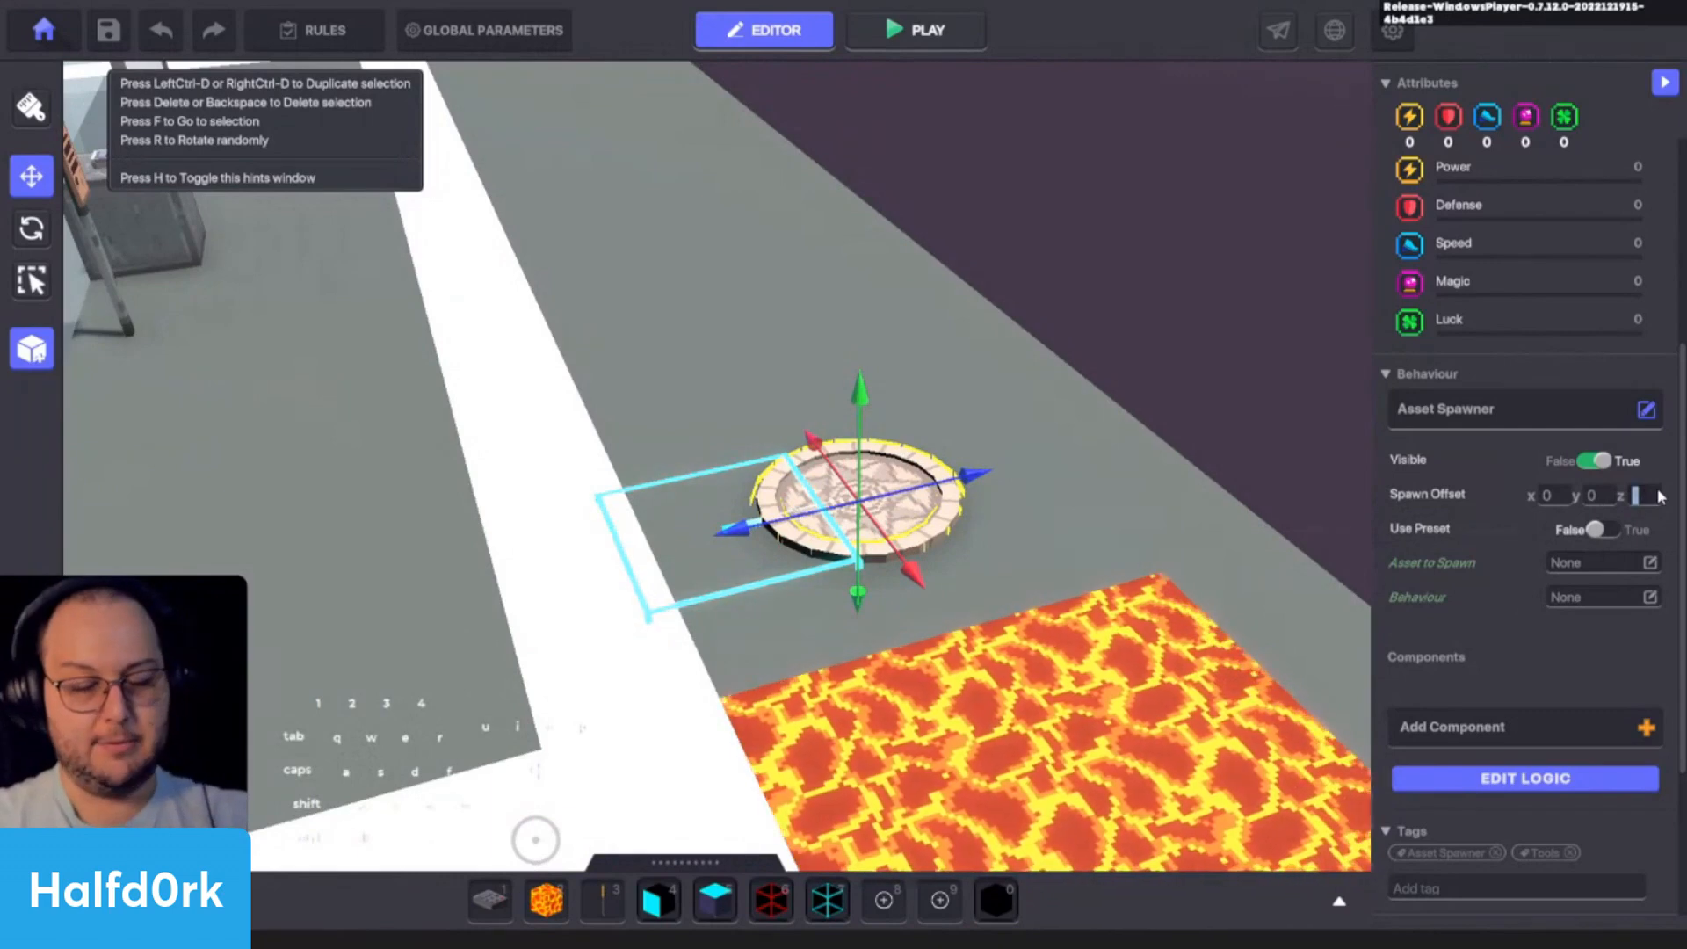
type("0")
left_click(1648, 562)
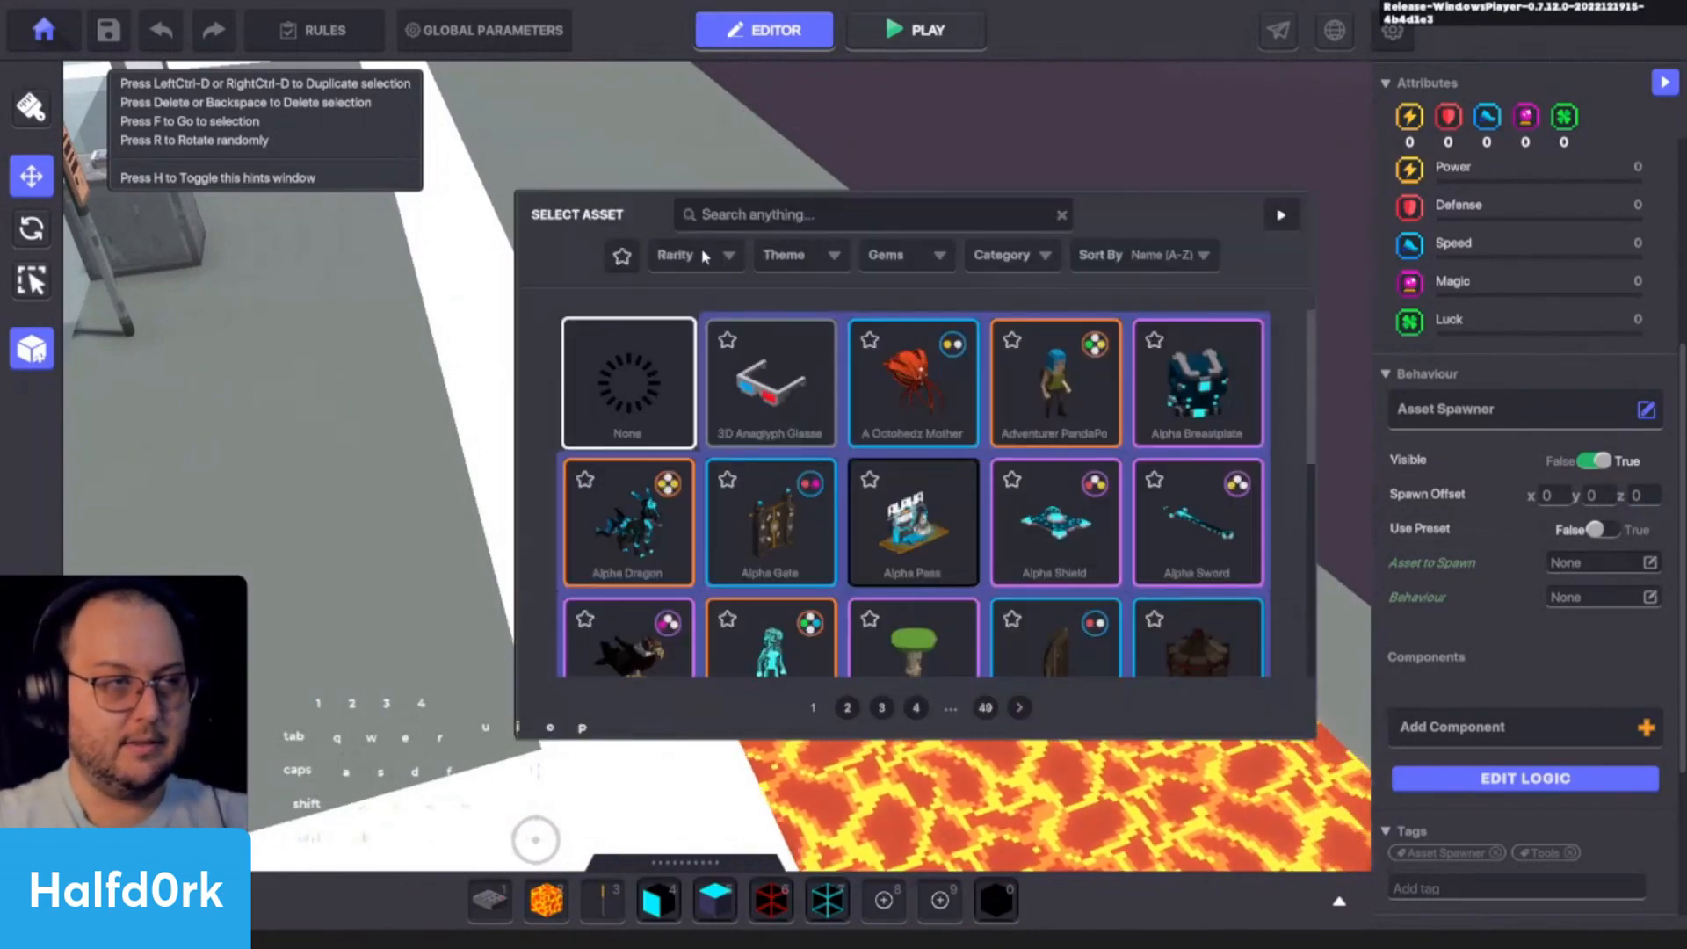
left_click(738, 214)
type("num")
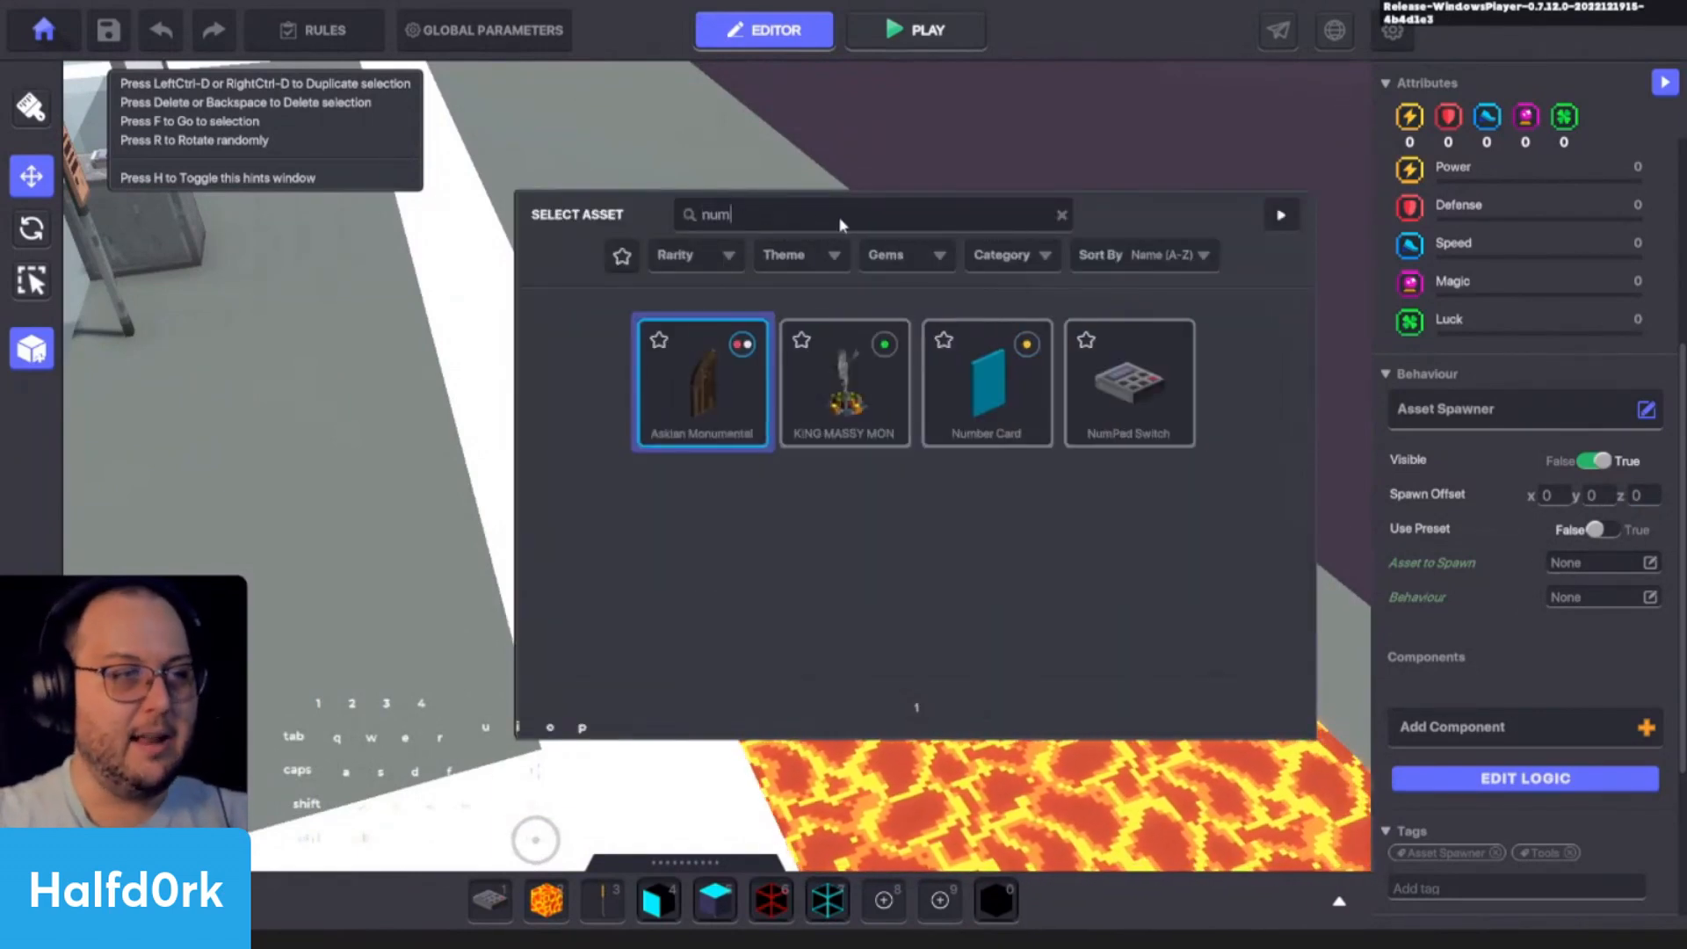
left_click(1157, 396)
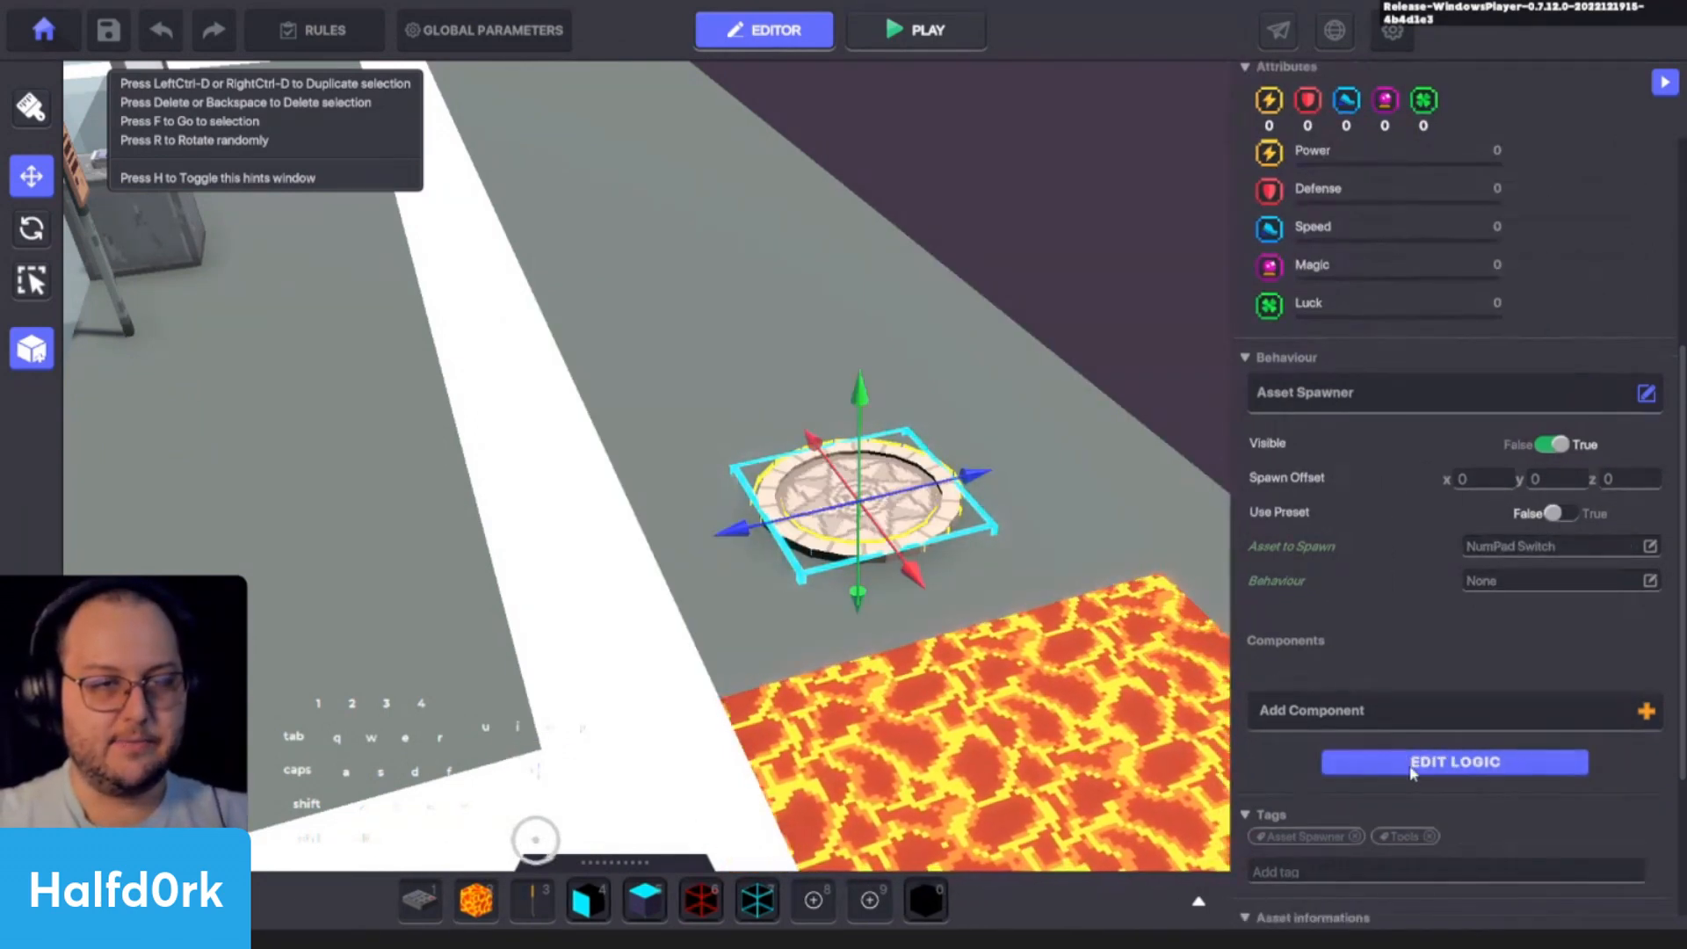
- Open the Spawning Point's logic and remove the Trigger, Interact and Spawn messages from Message Required
left_click(1415, 775)
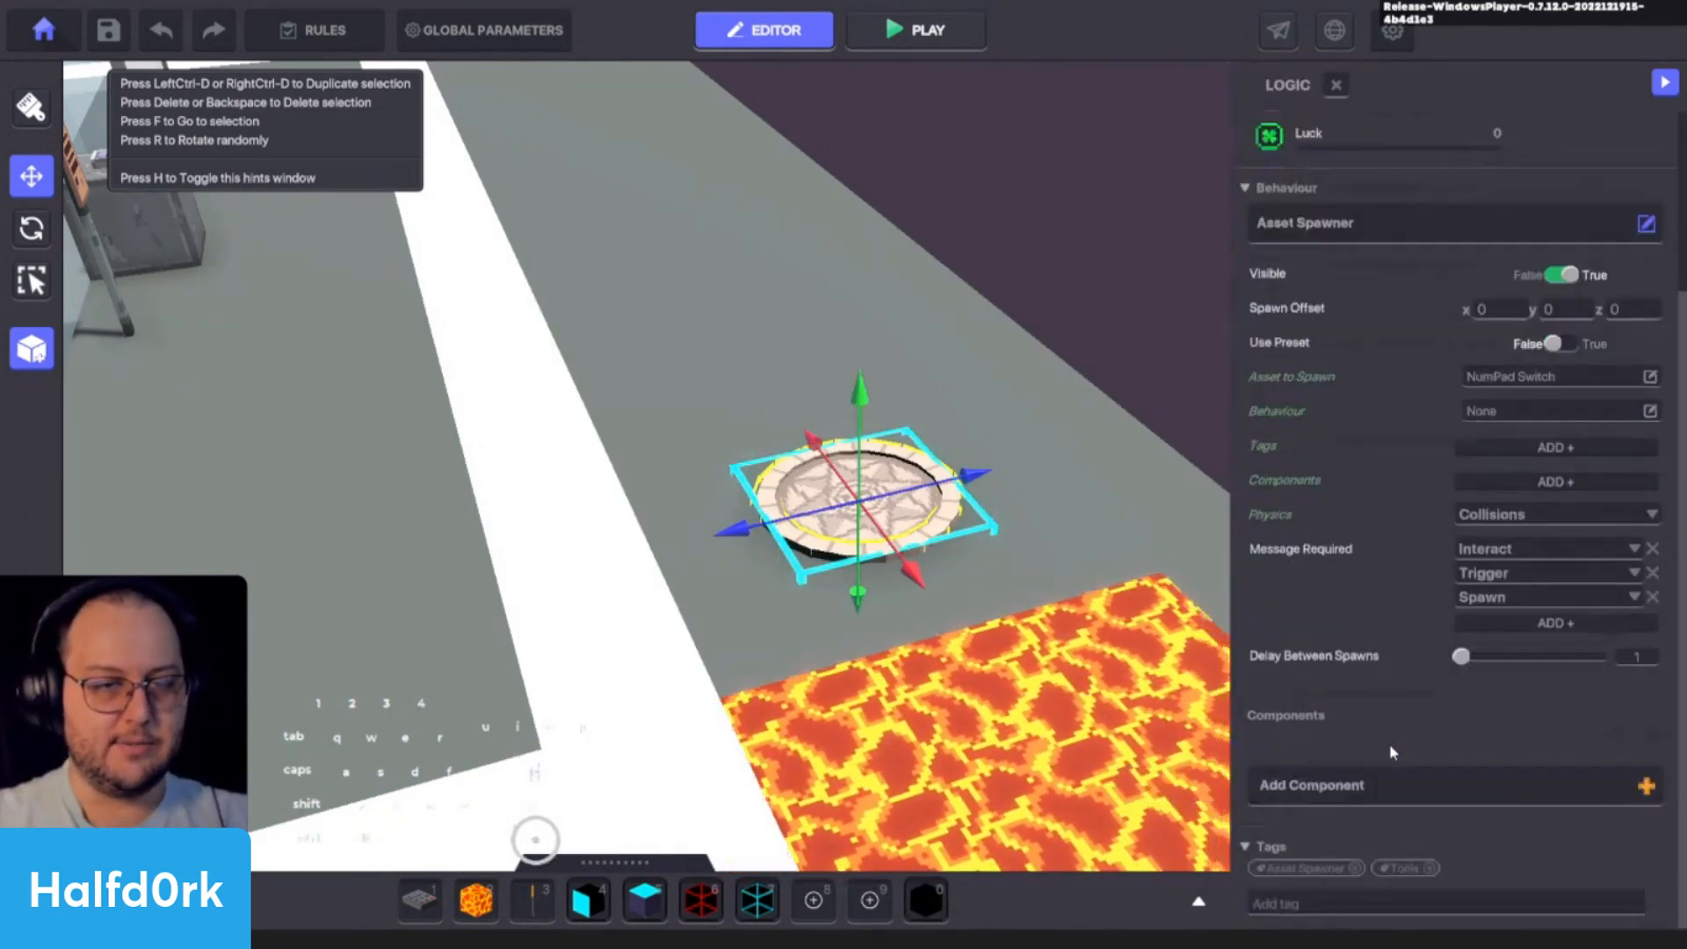
left_click(1651, 573)
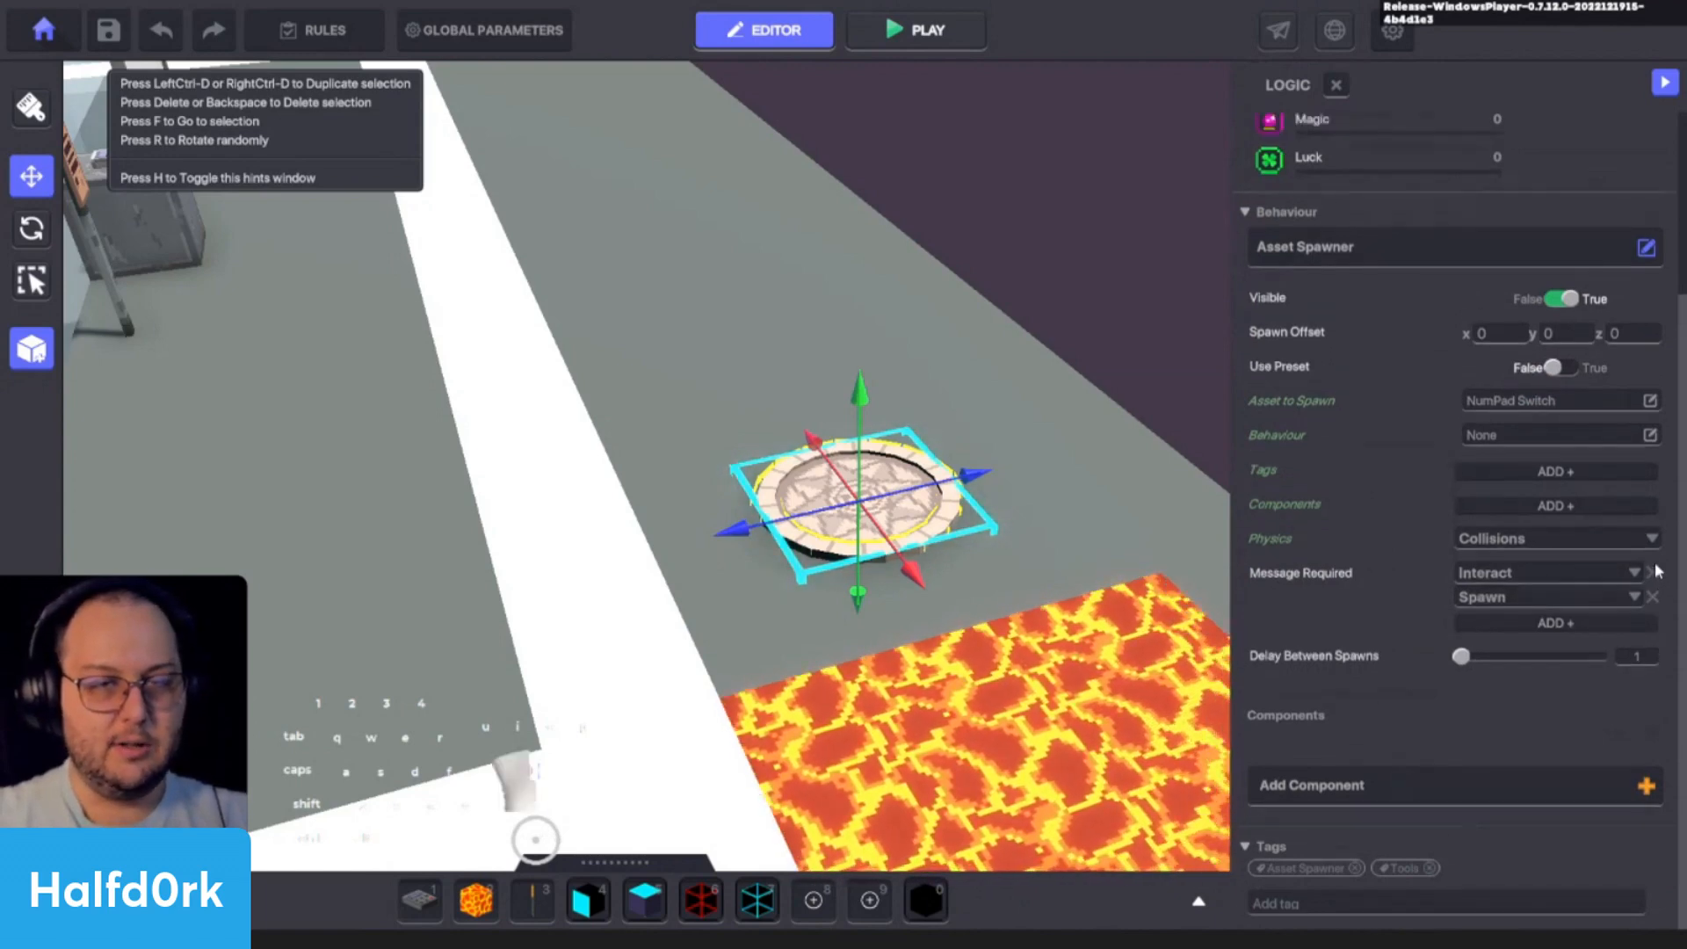
left_click(1652, 573)
left_click(1652, 596)
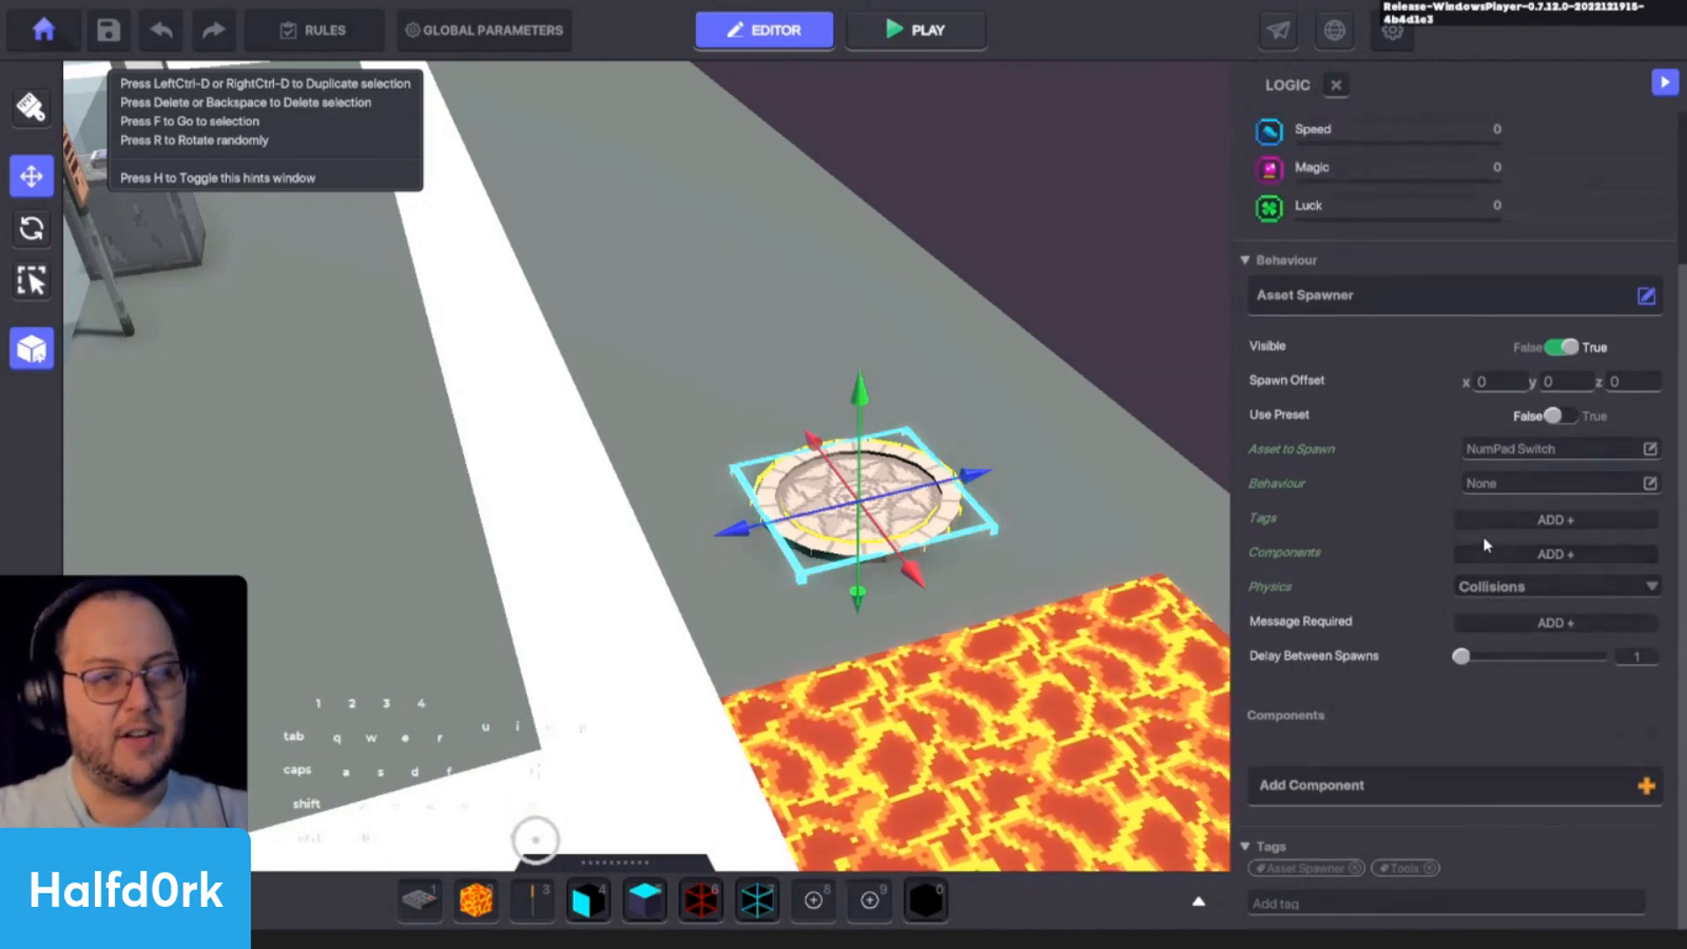
- Add the tag Checkpoint to the asset spawned by the Asset Spawner
left_click(1507, 519)
type("Check")
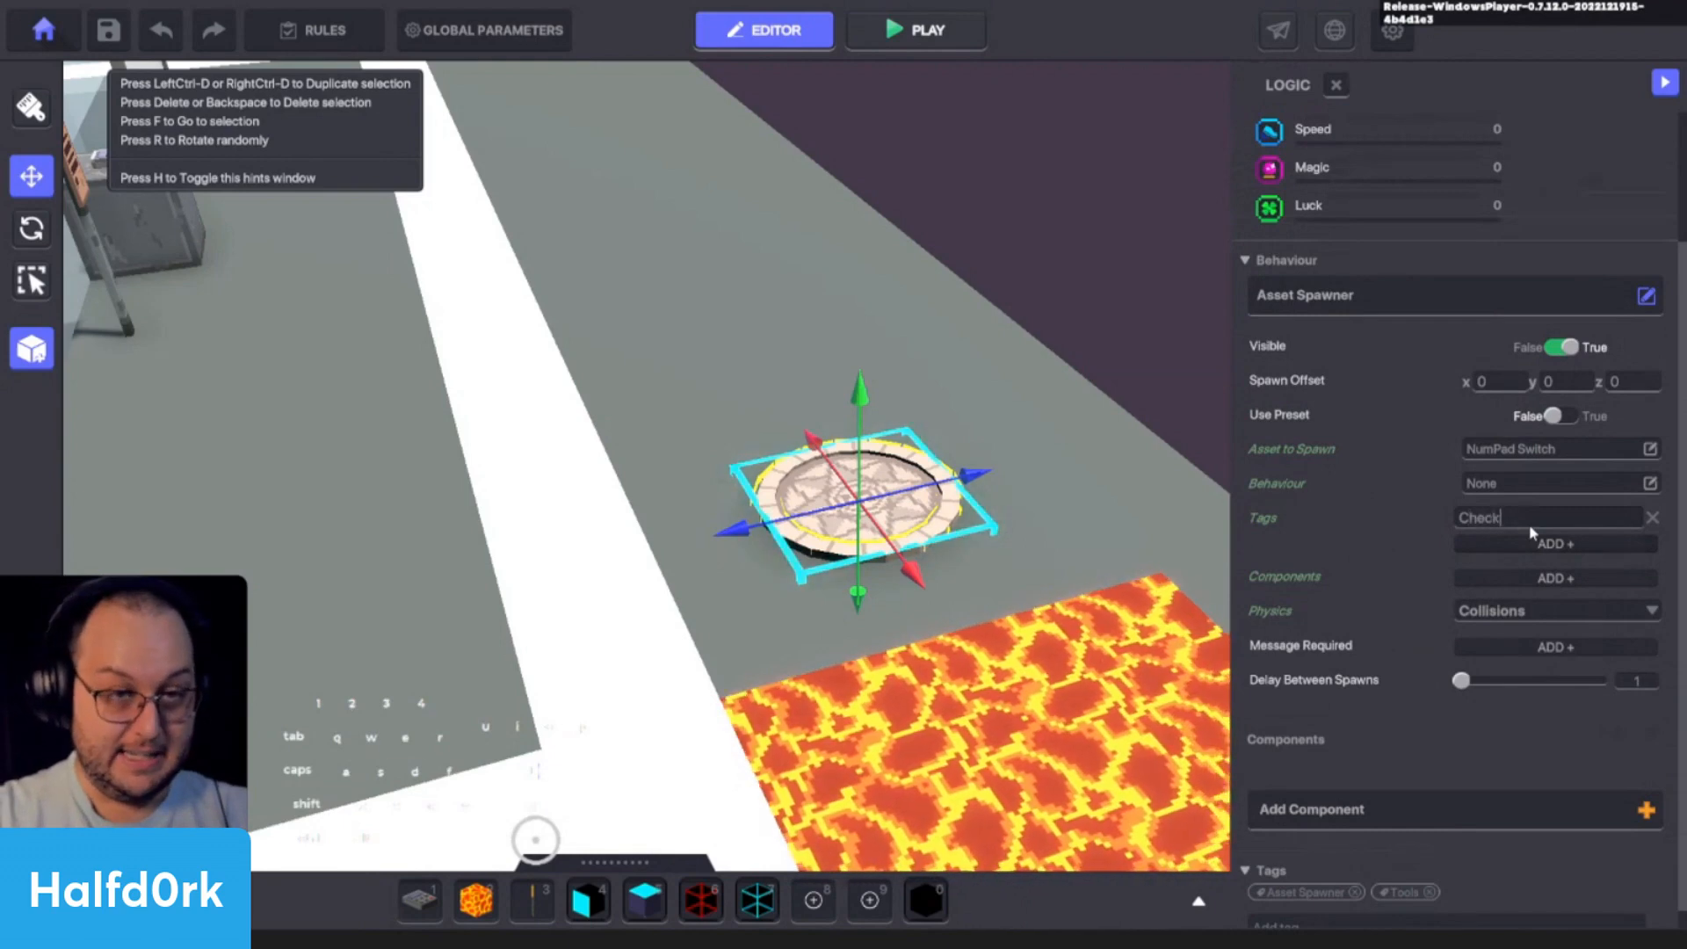
type("point")
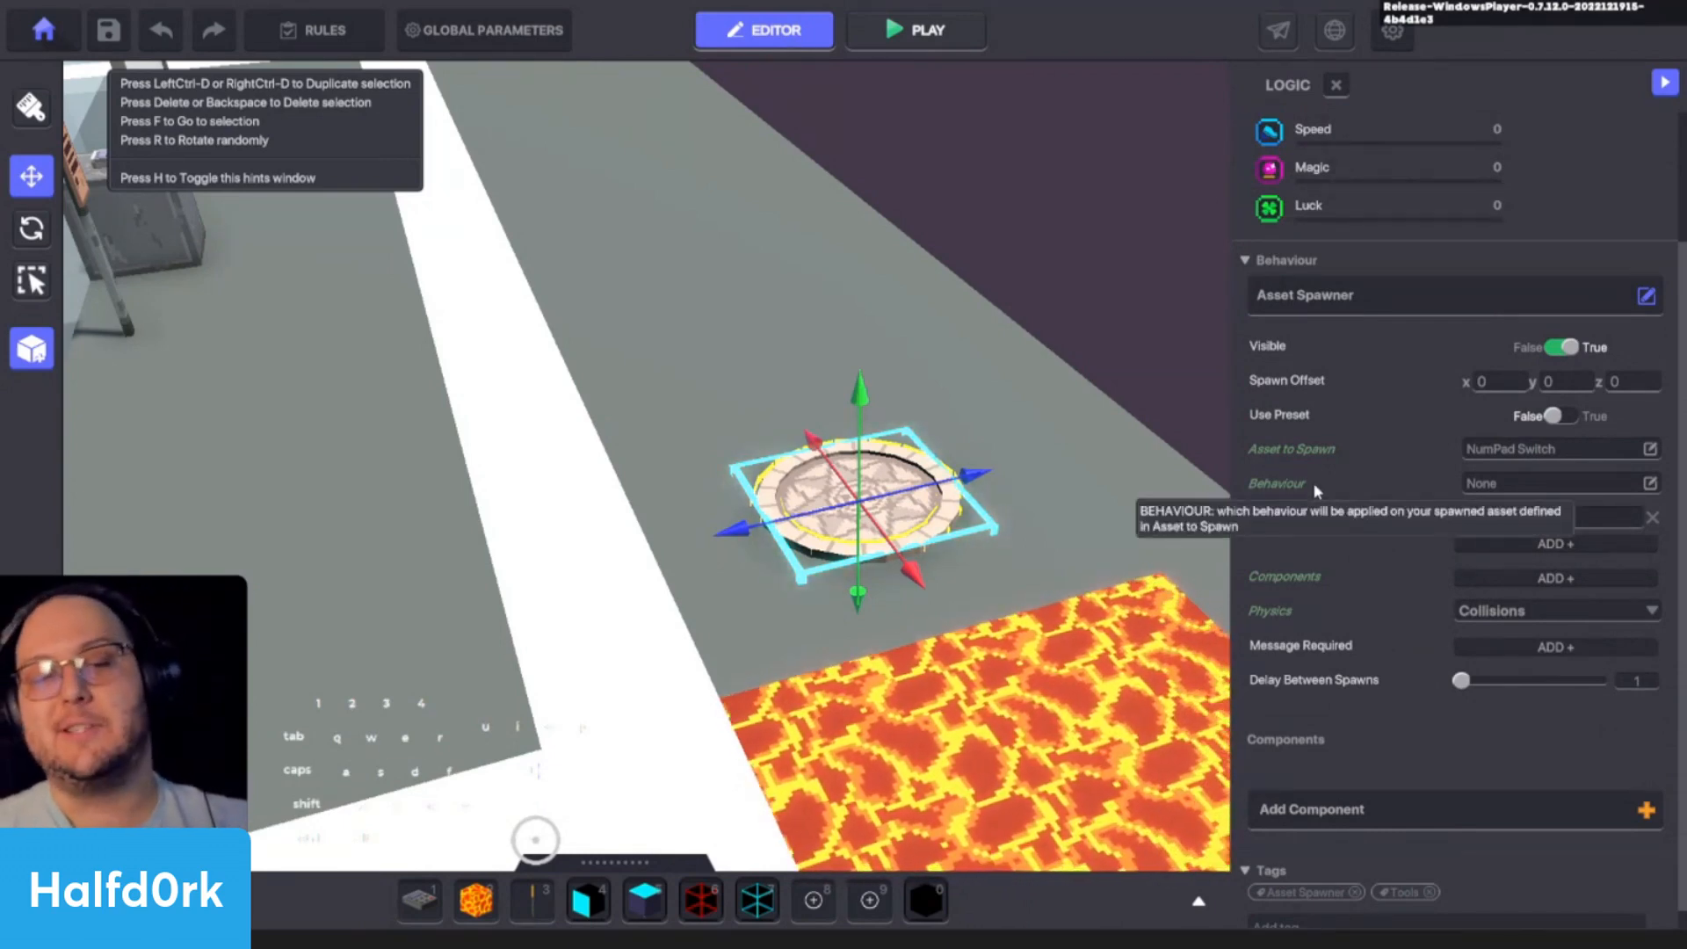
- Add a new message named cp.1 to the Message Required setting of the Spawning Point's Asset Spawner
left_click_drag(1010, 491, 928, 540, "alt")
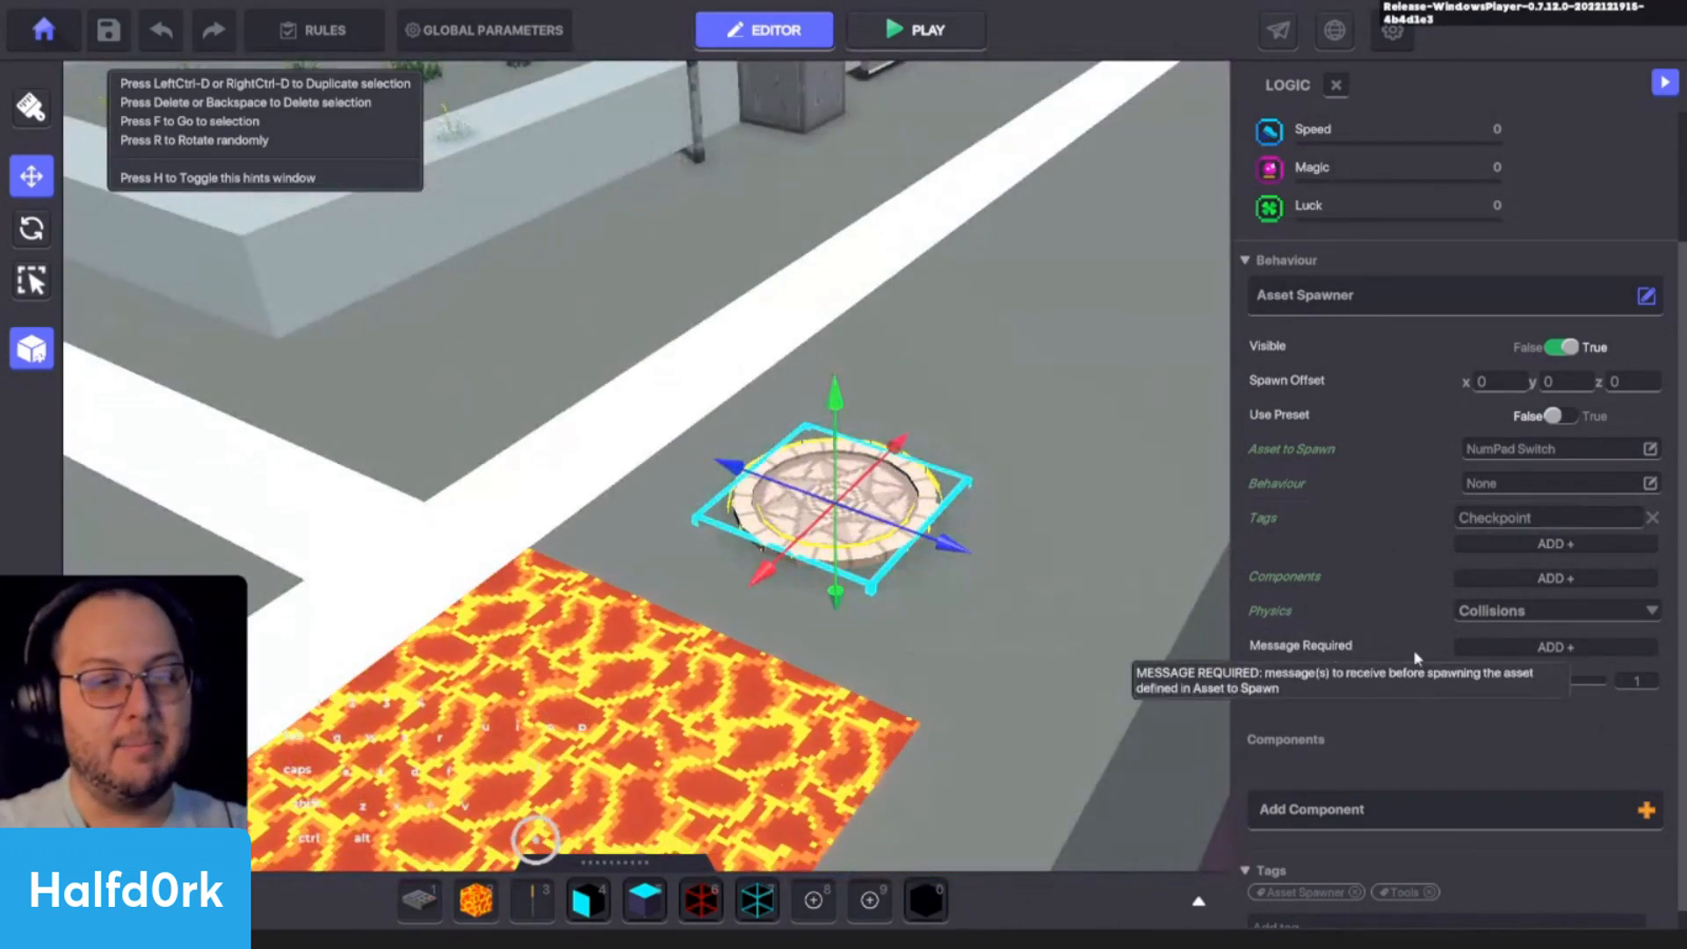
left_click(1483, 647)
left_click(1482, 648)
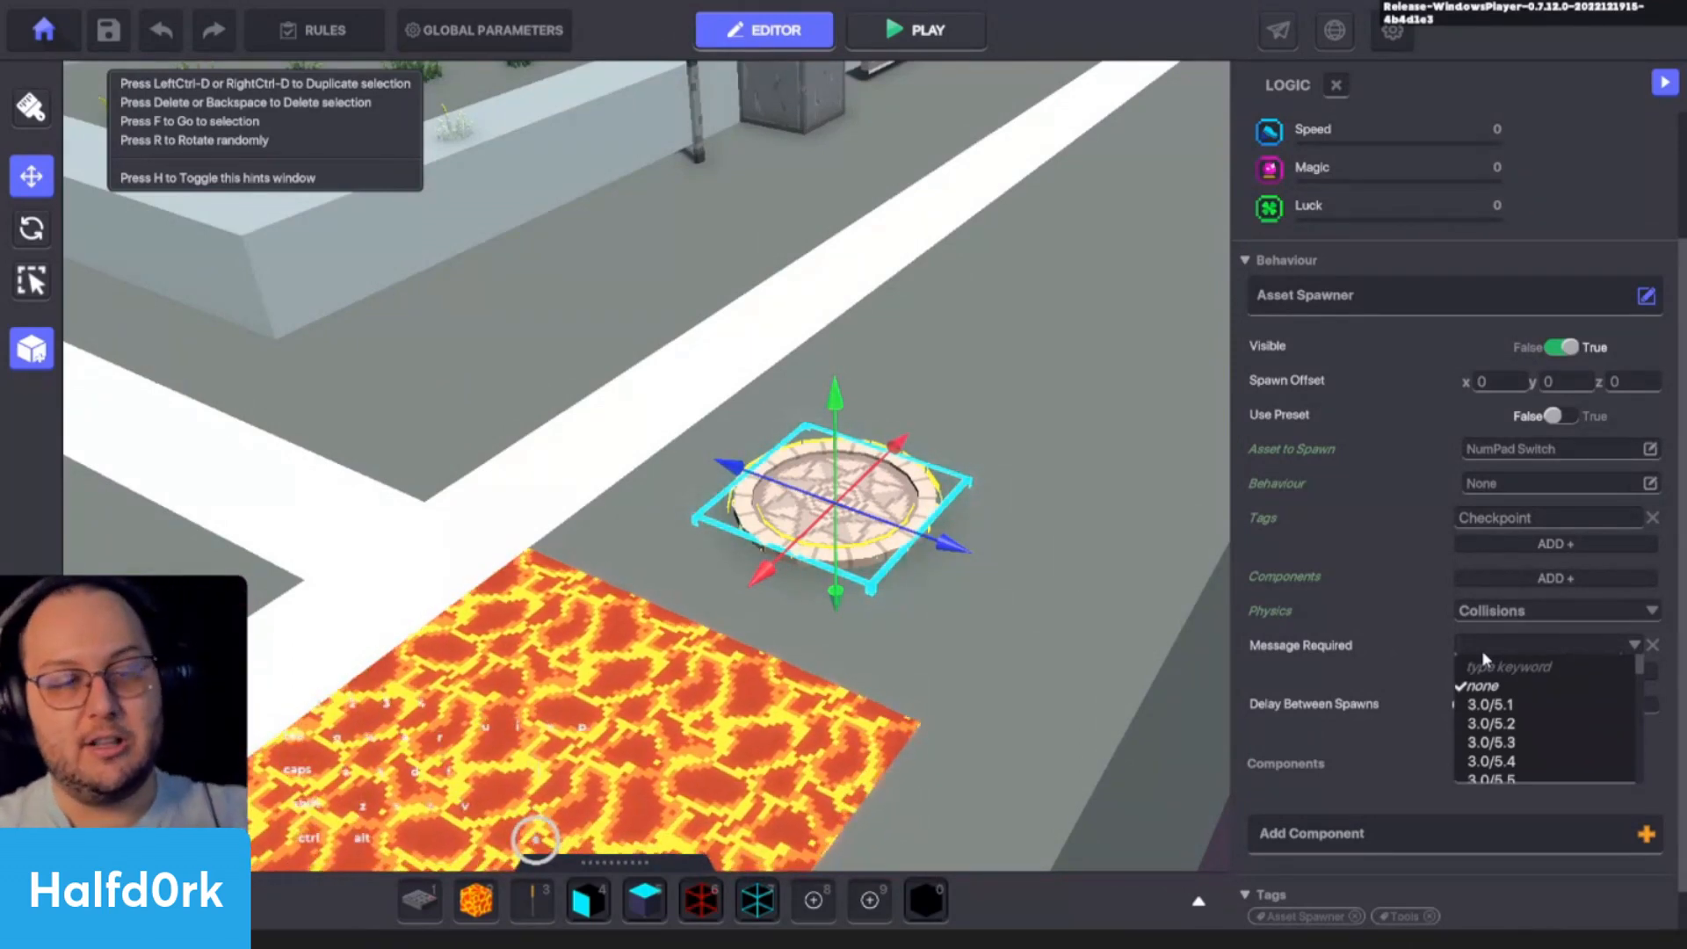
type("c")
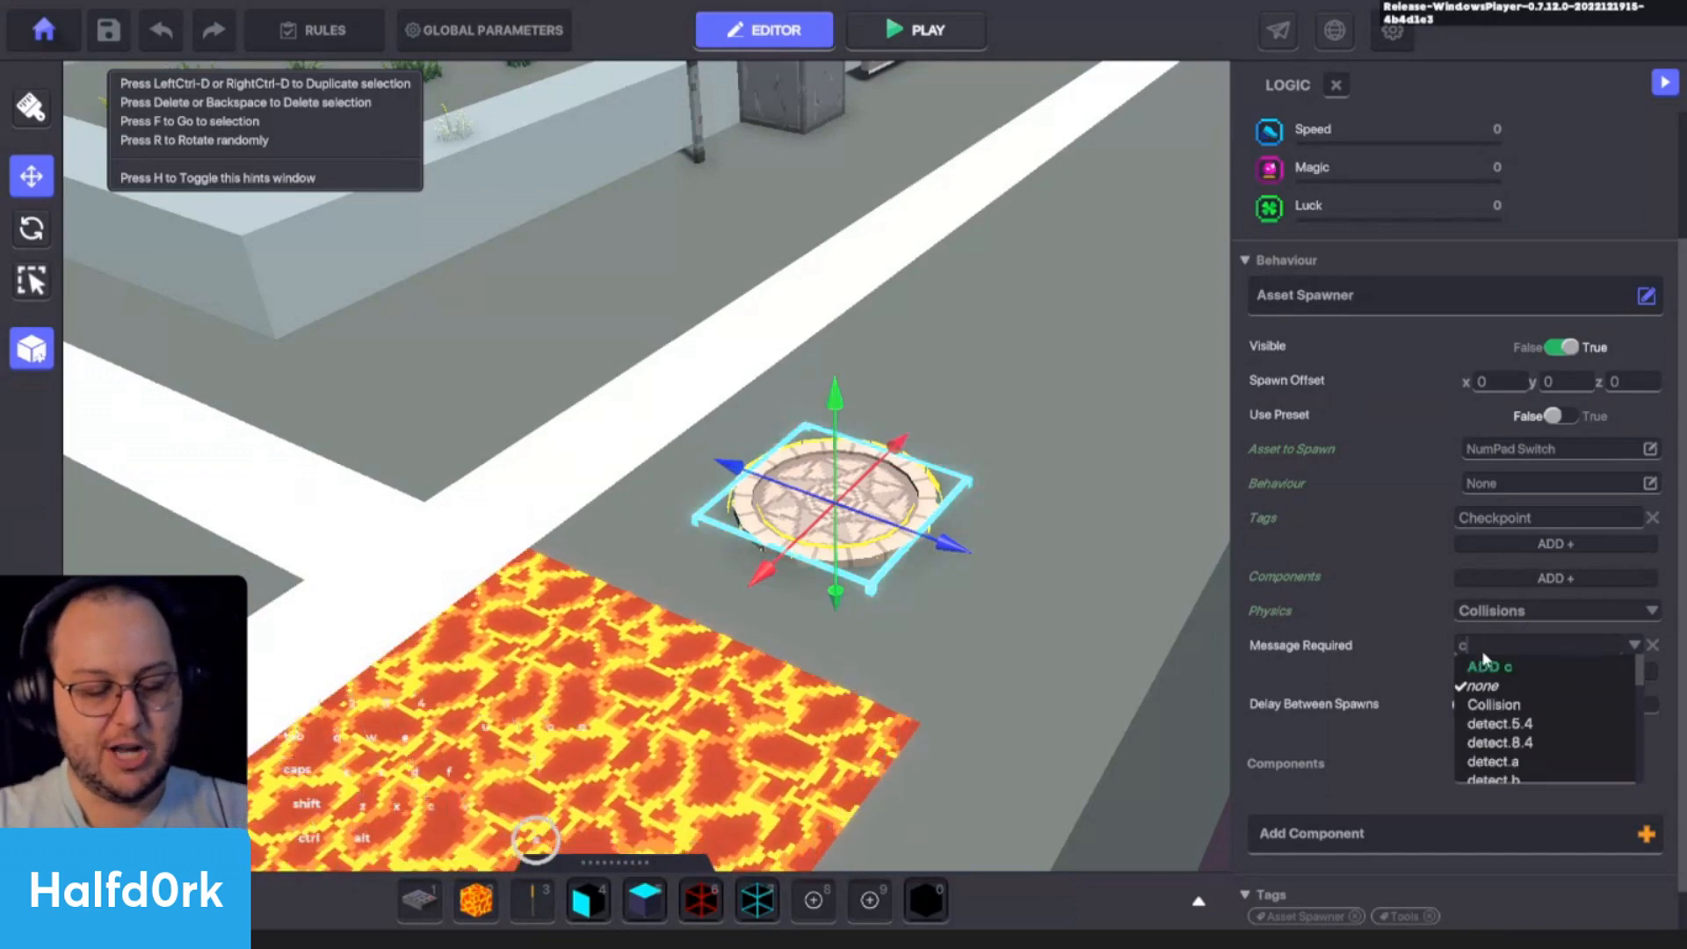
type("p.1")
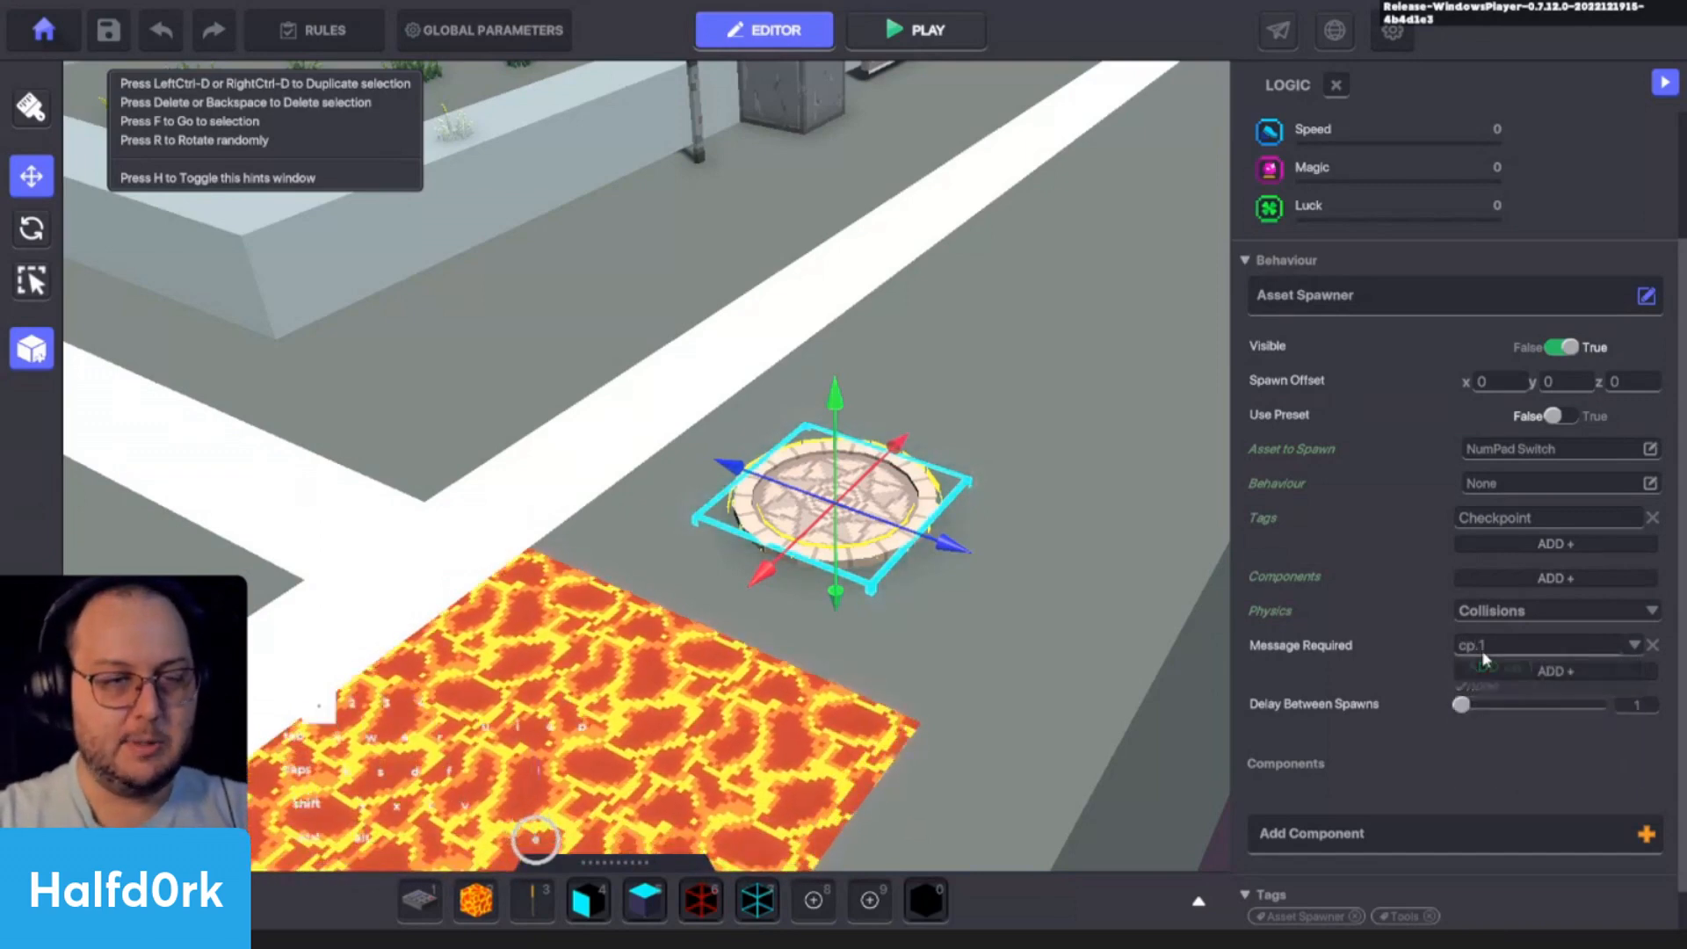
left_click(1491, 667)
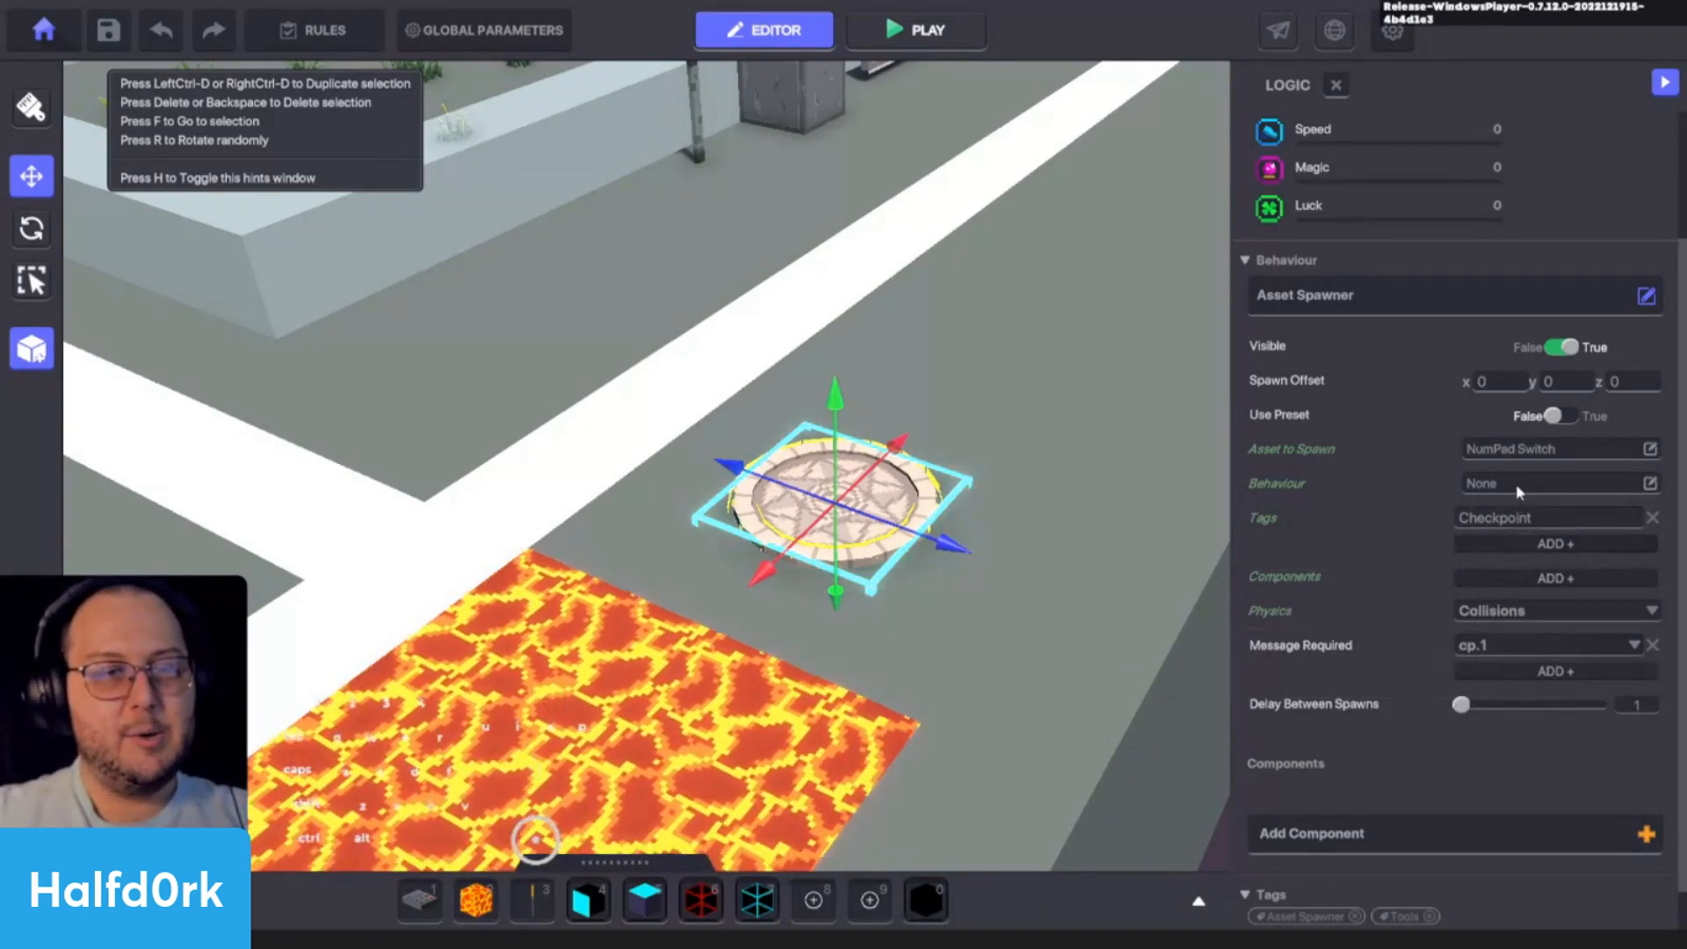
- Leave the spawned asset's behaviour at None and add the Health component to it
left_click(1512, 483)
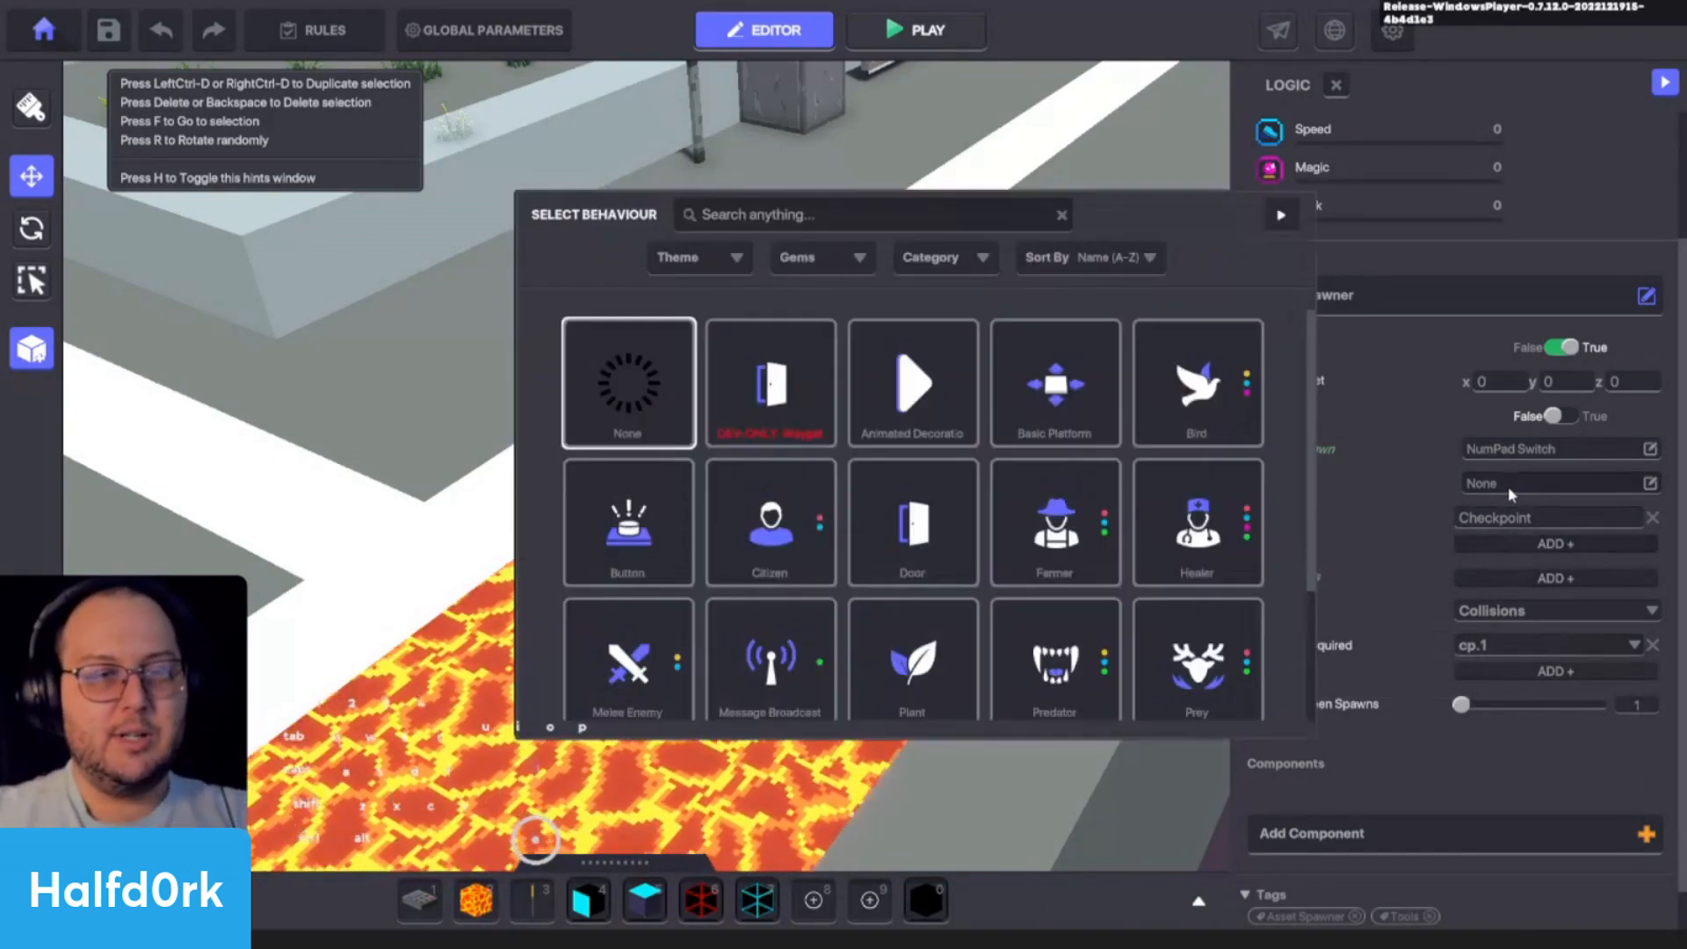
left_click(1284, 214)
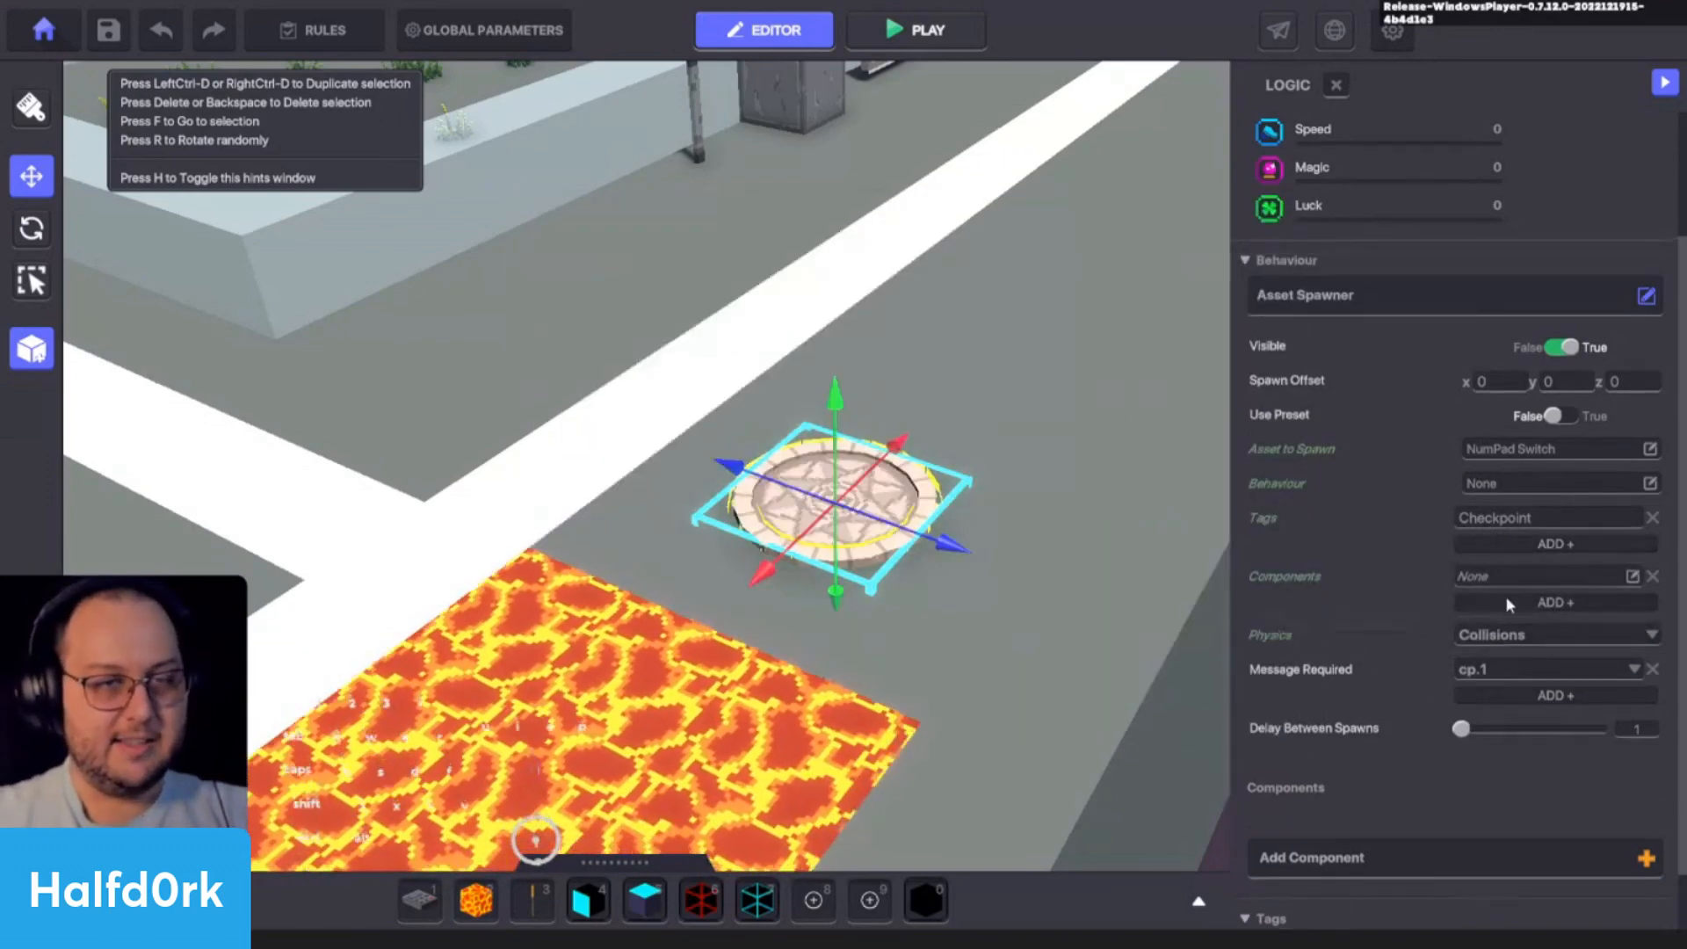
left_click(1518, 572)
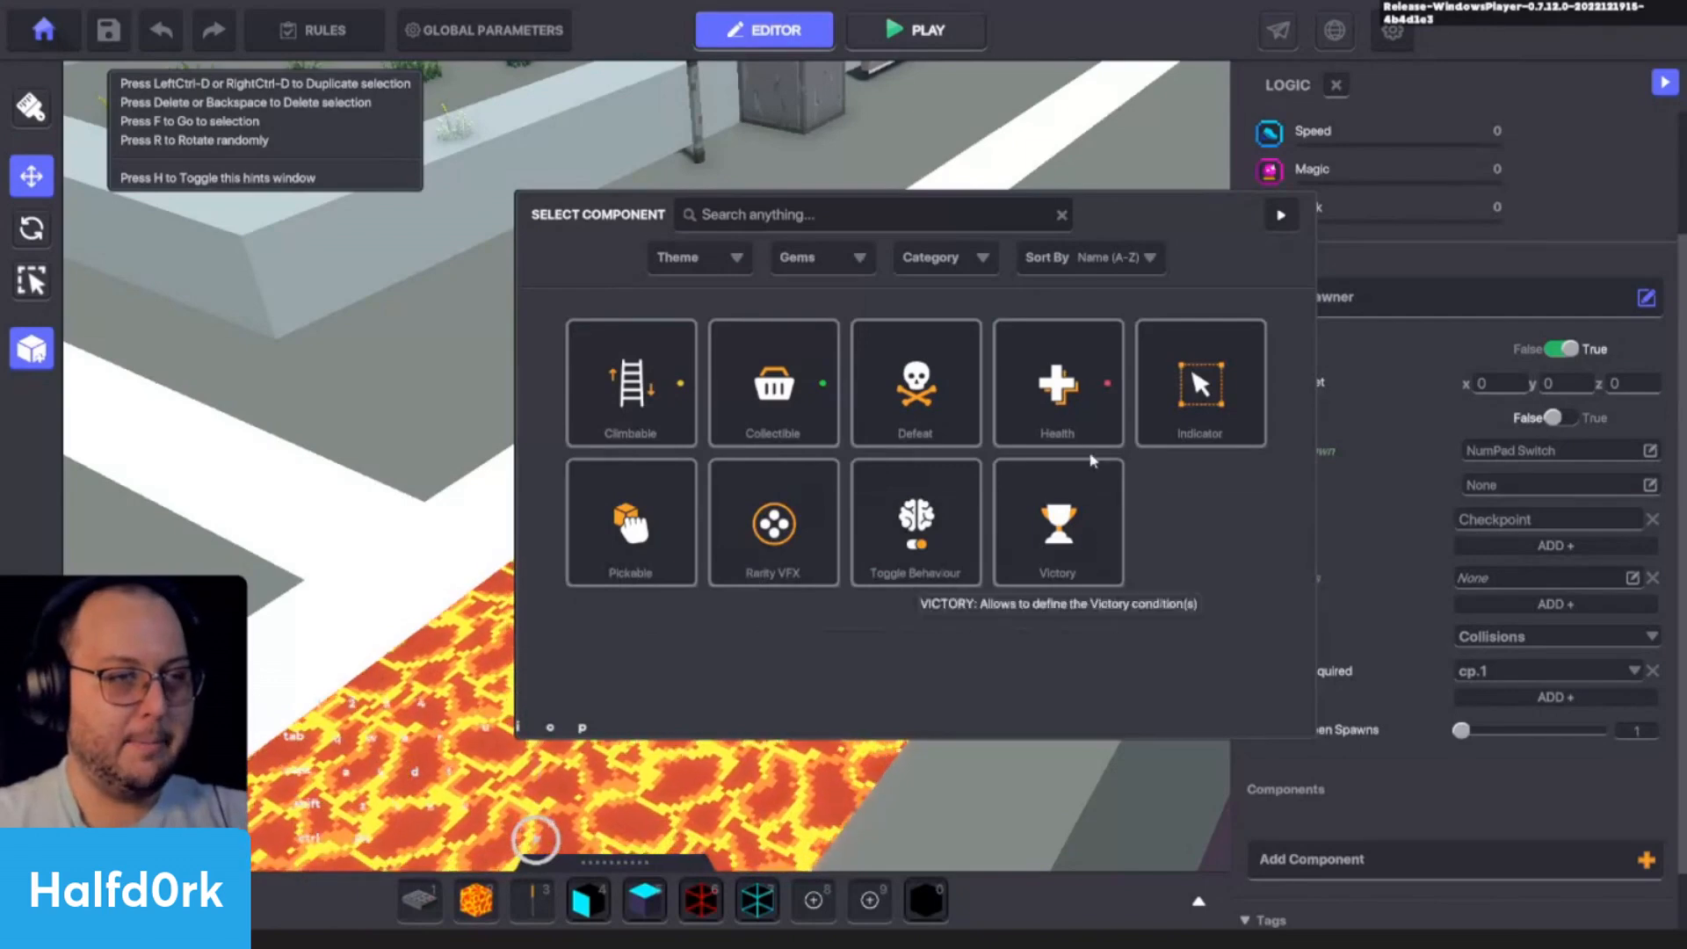
left_click(1068, 441)
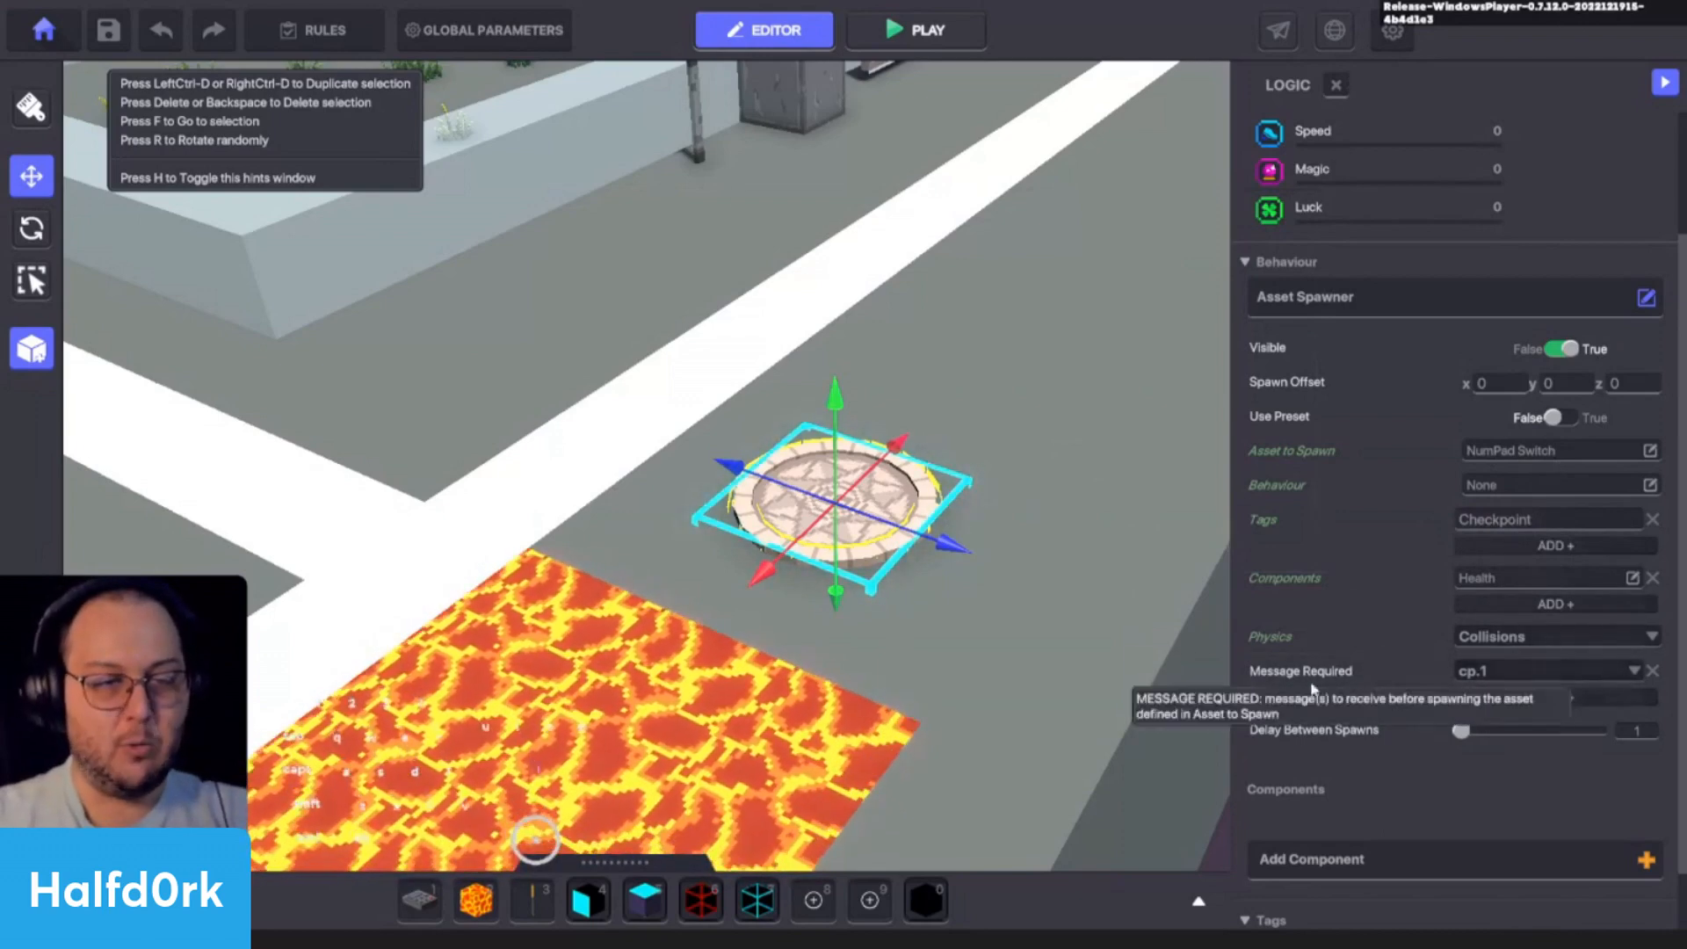
- Place an Interior Lamp A right behind the Spawning Point and select the placed lamp
left_click_drag(1024, 645, 885, 621, "alt")
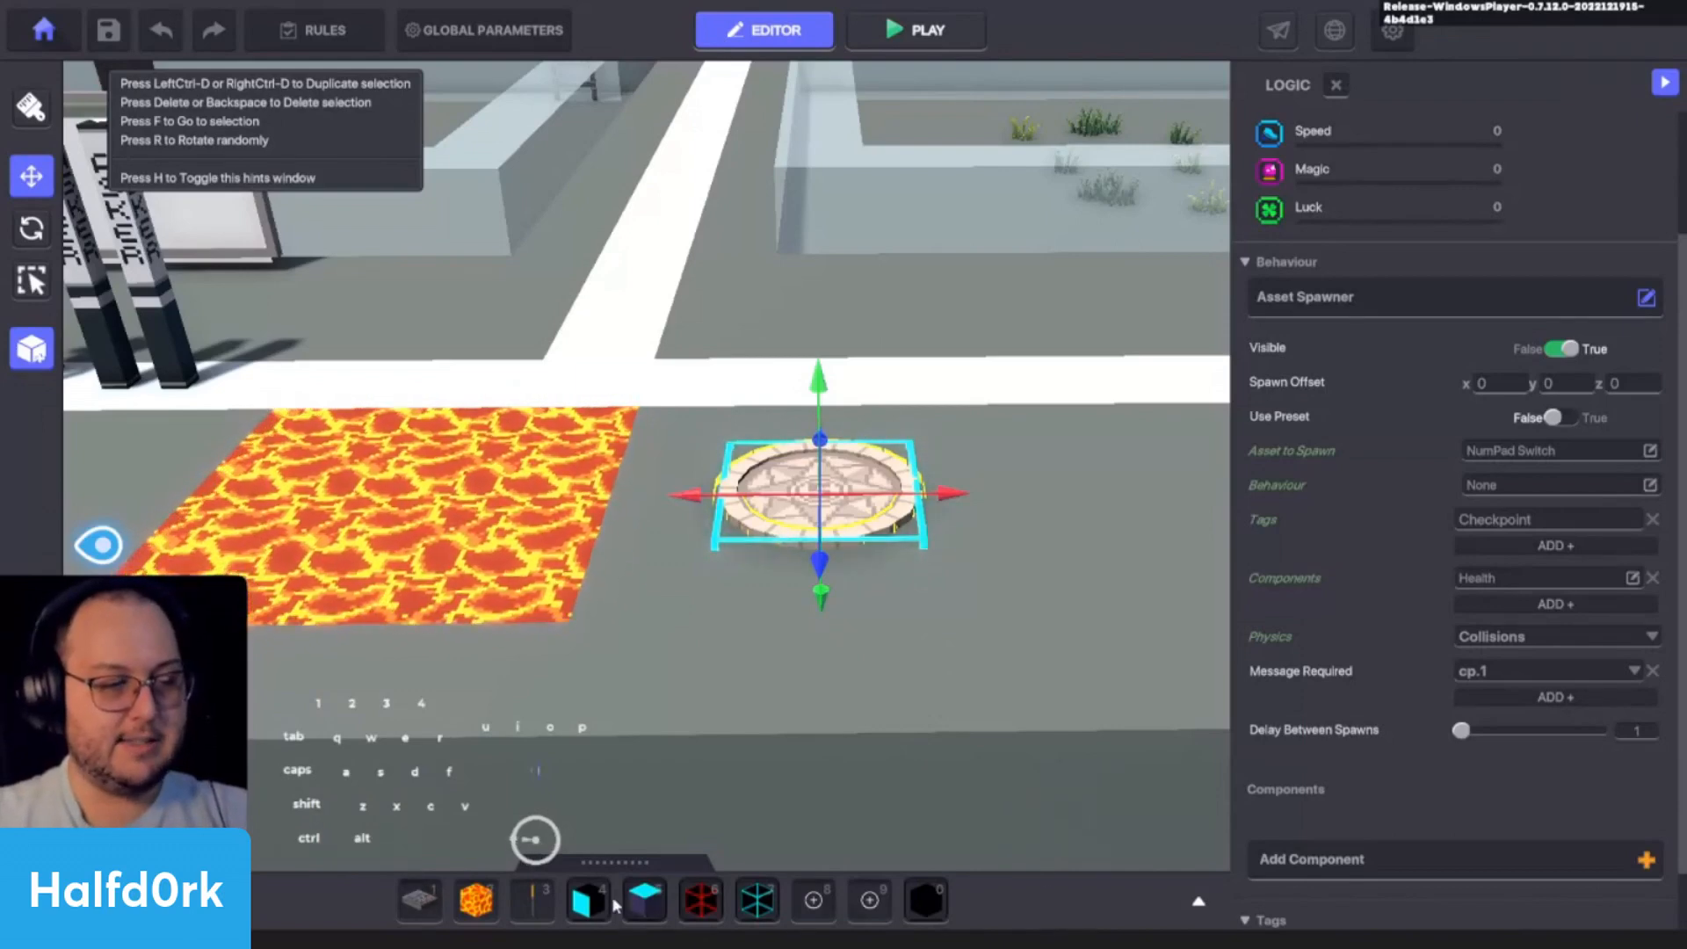
key("3")
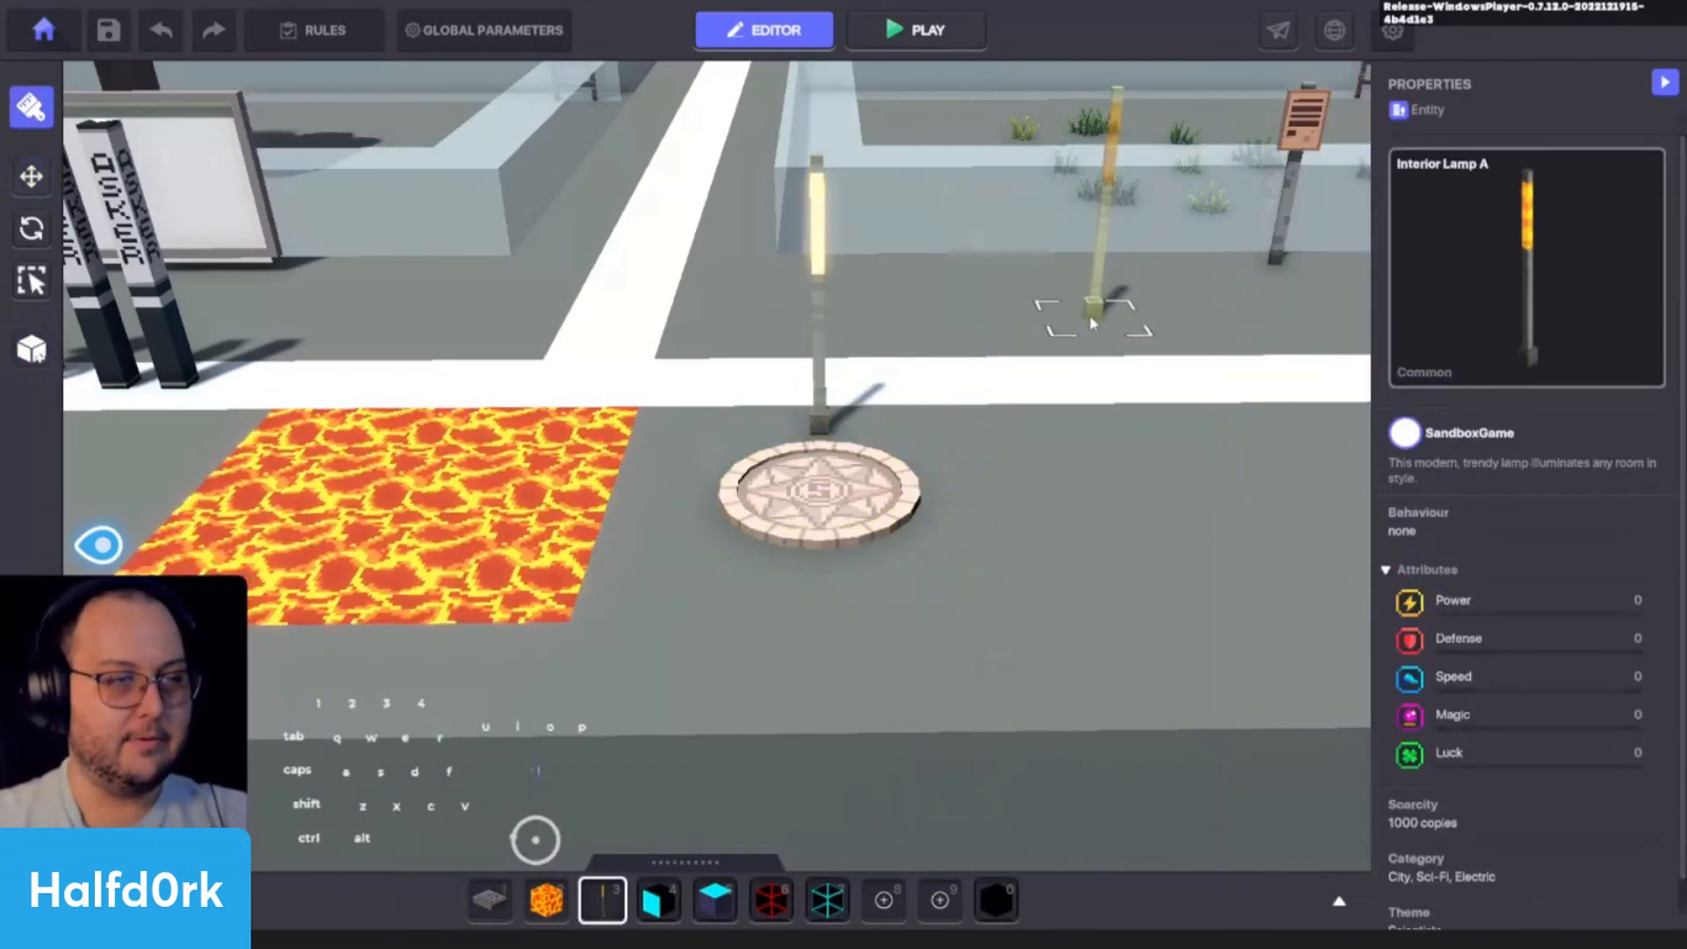
key("o")
key("i")
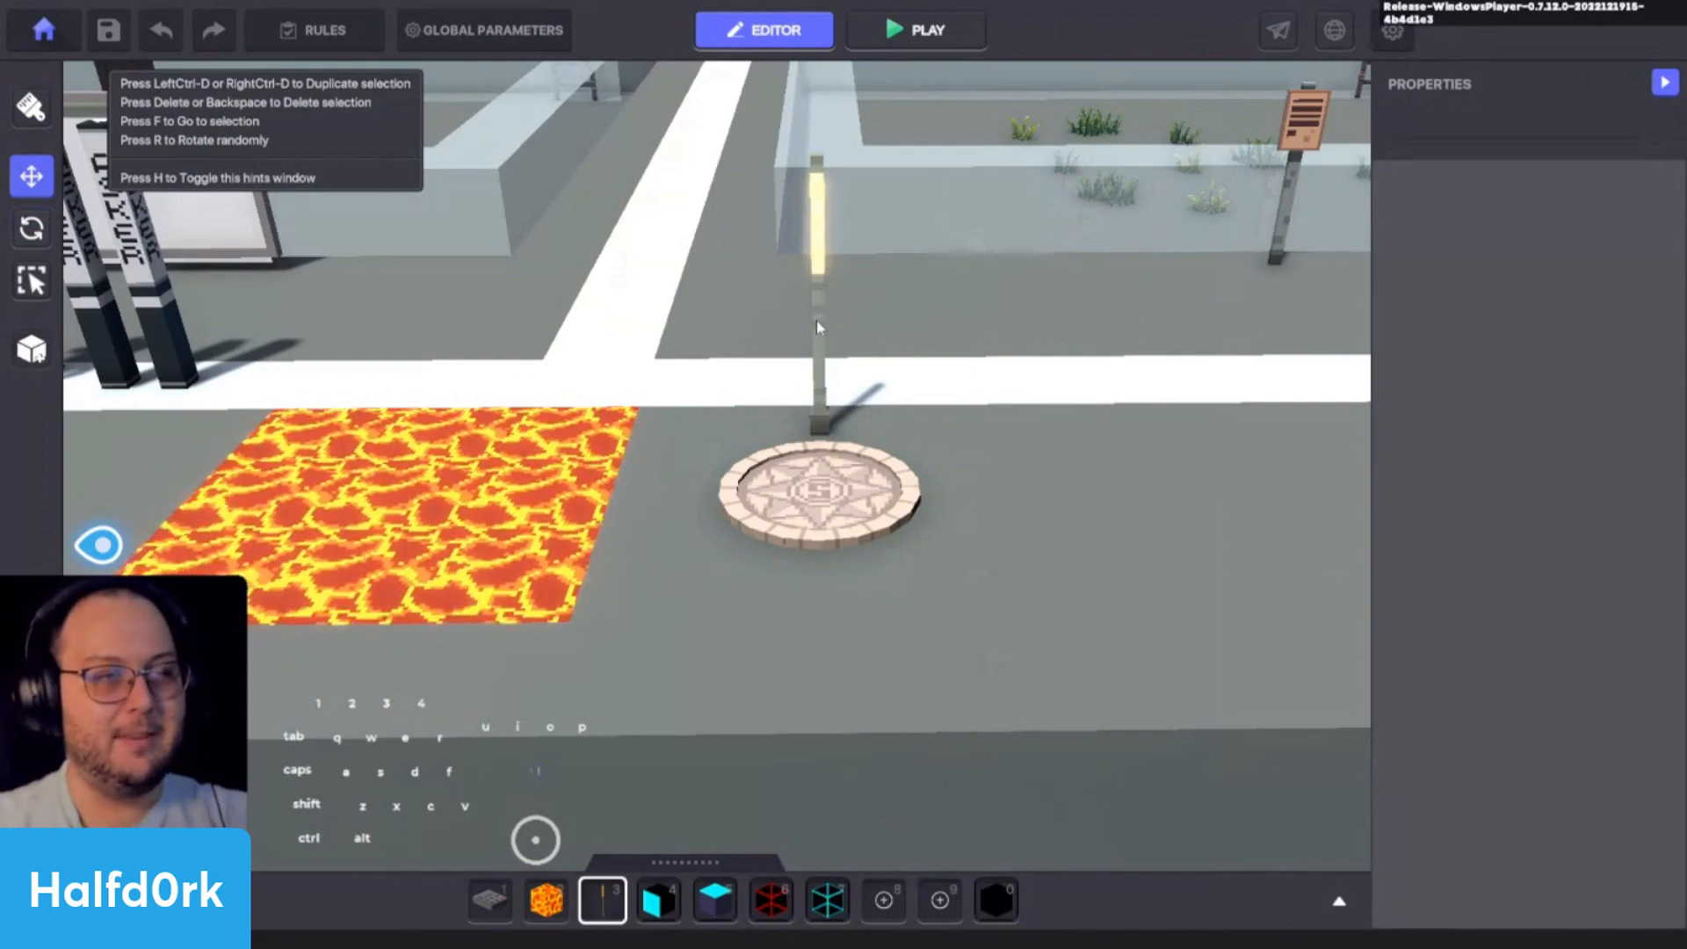
left_click(816, 325)
key("f")
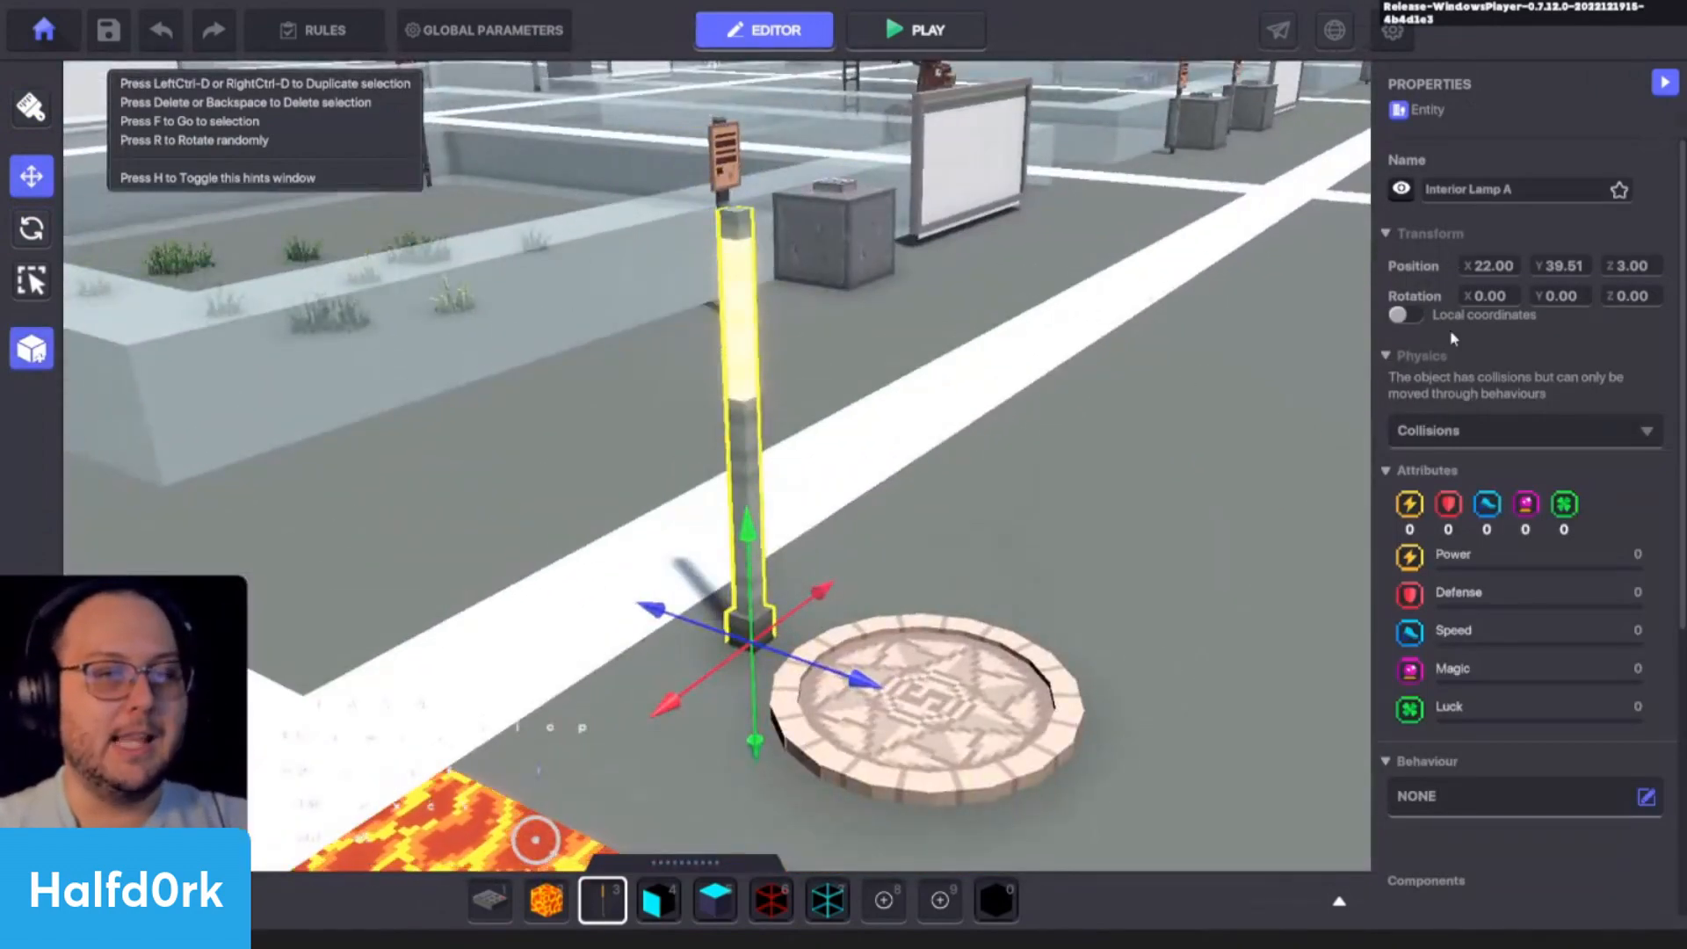
- Add a Speaker component to the lamp with the display text "Checkpoint reached!"
scroll(1483, 436, "down", 4)
left_click(1492, 573)
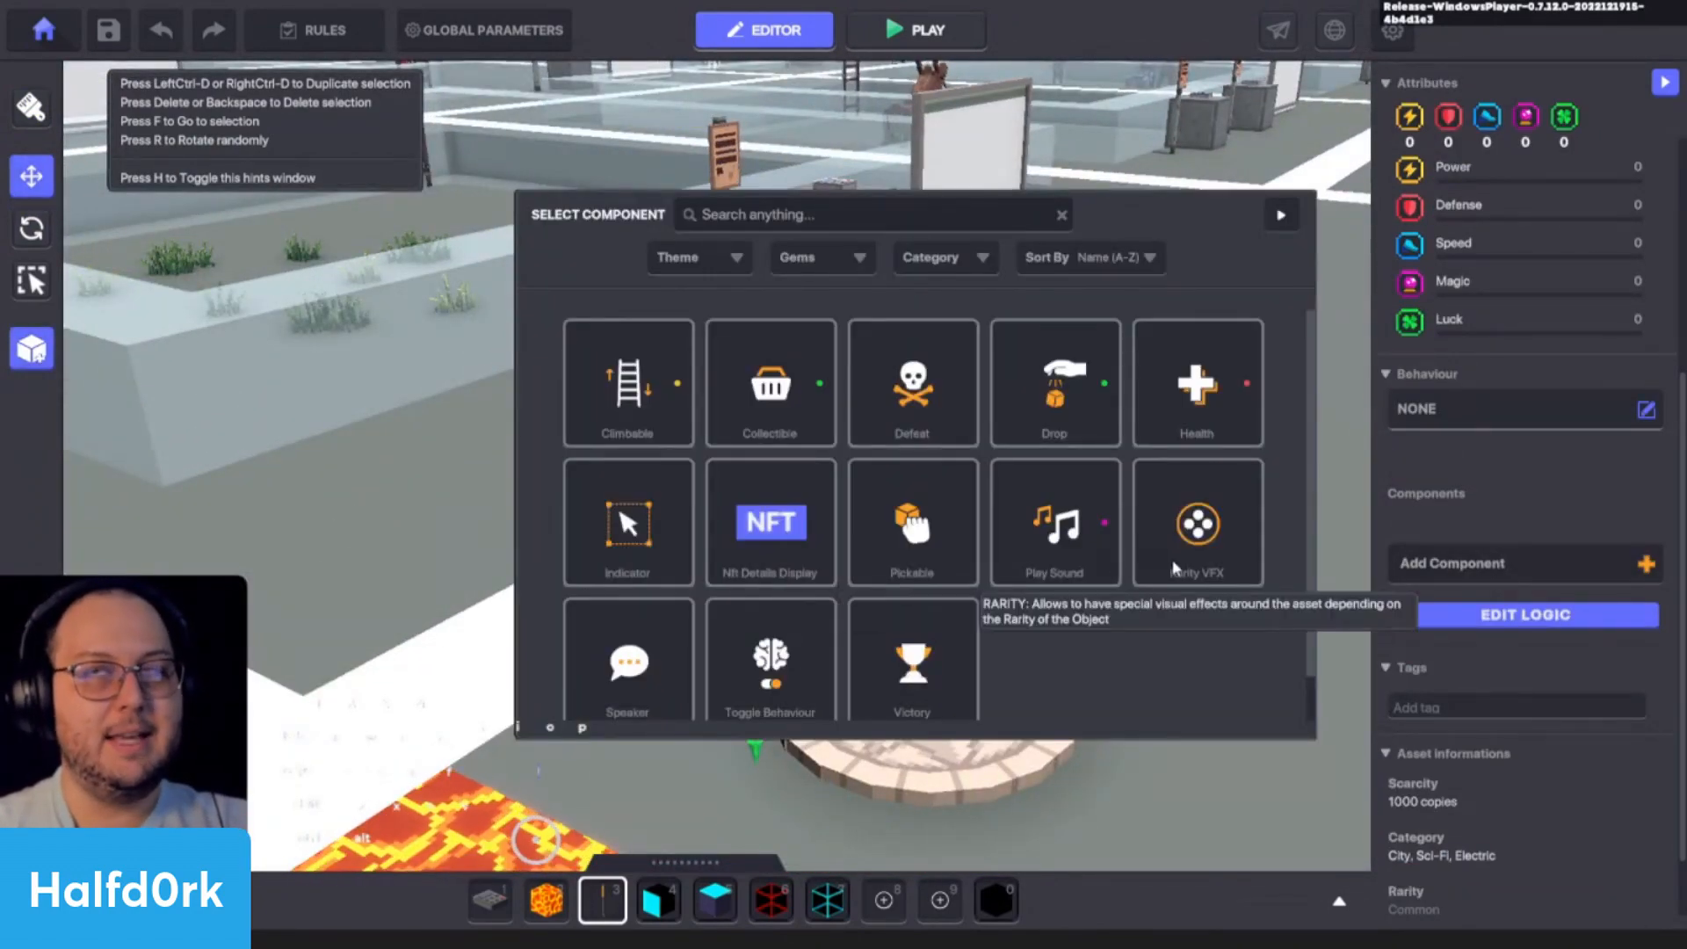
scroll(1182, 580, "down", 1)
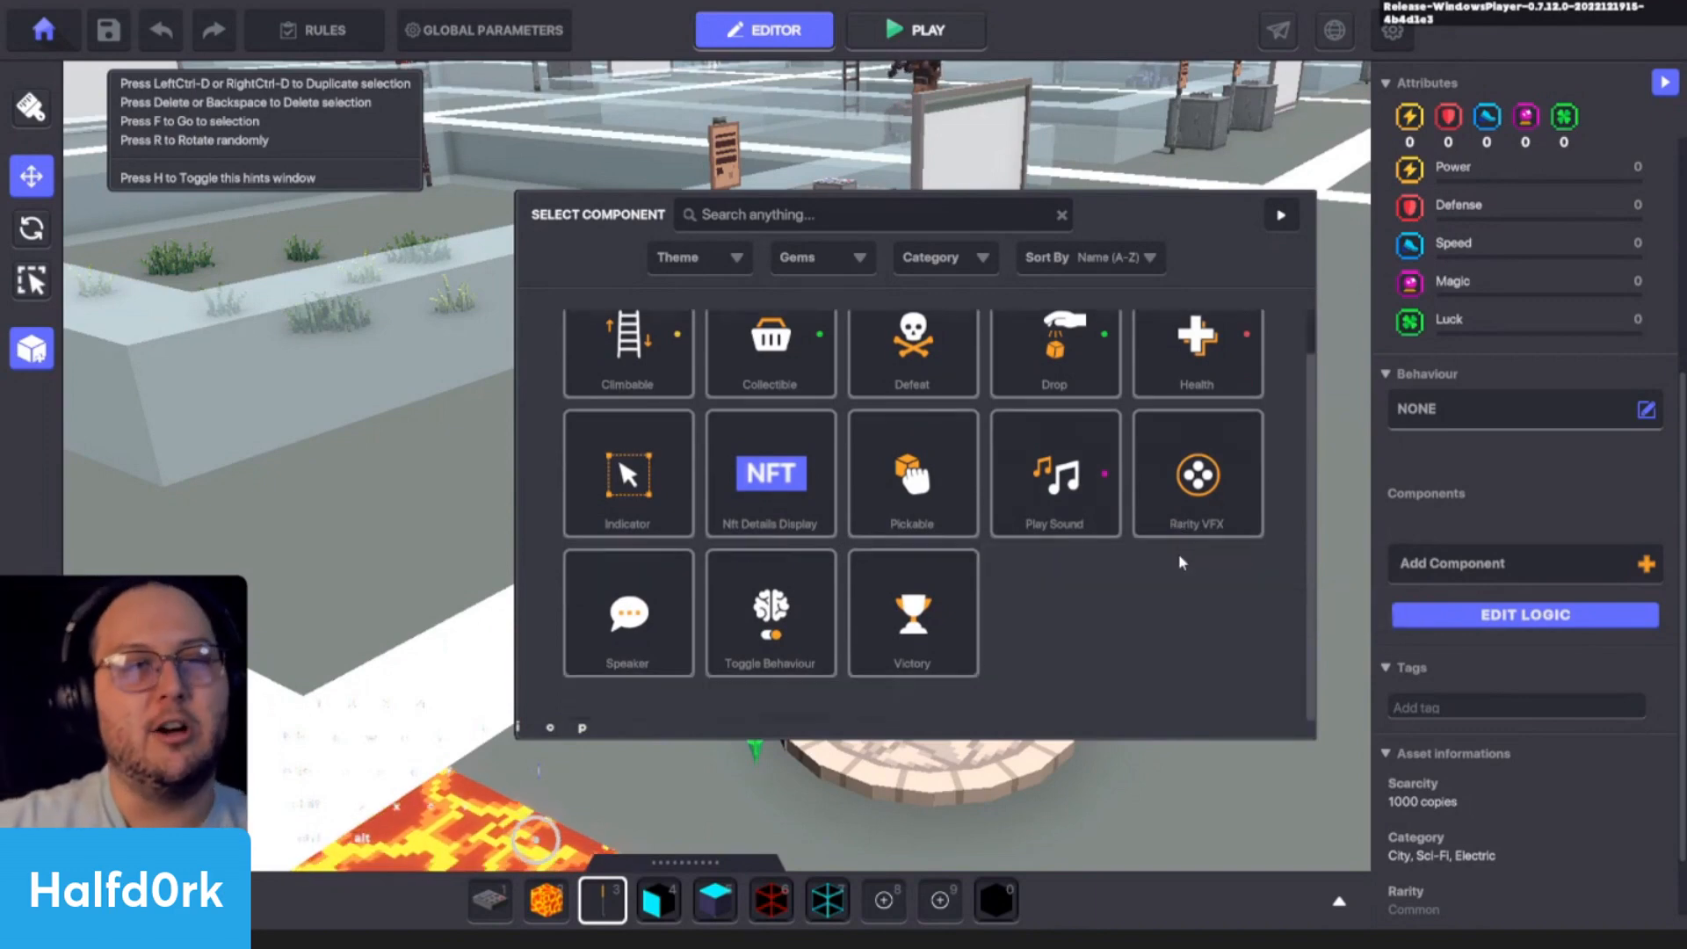
left_click(666, 650)
scroll(1486, 524, "down", 2)
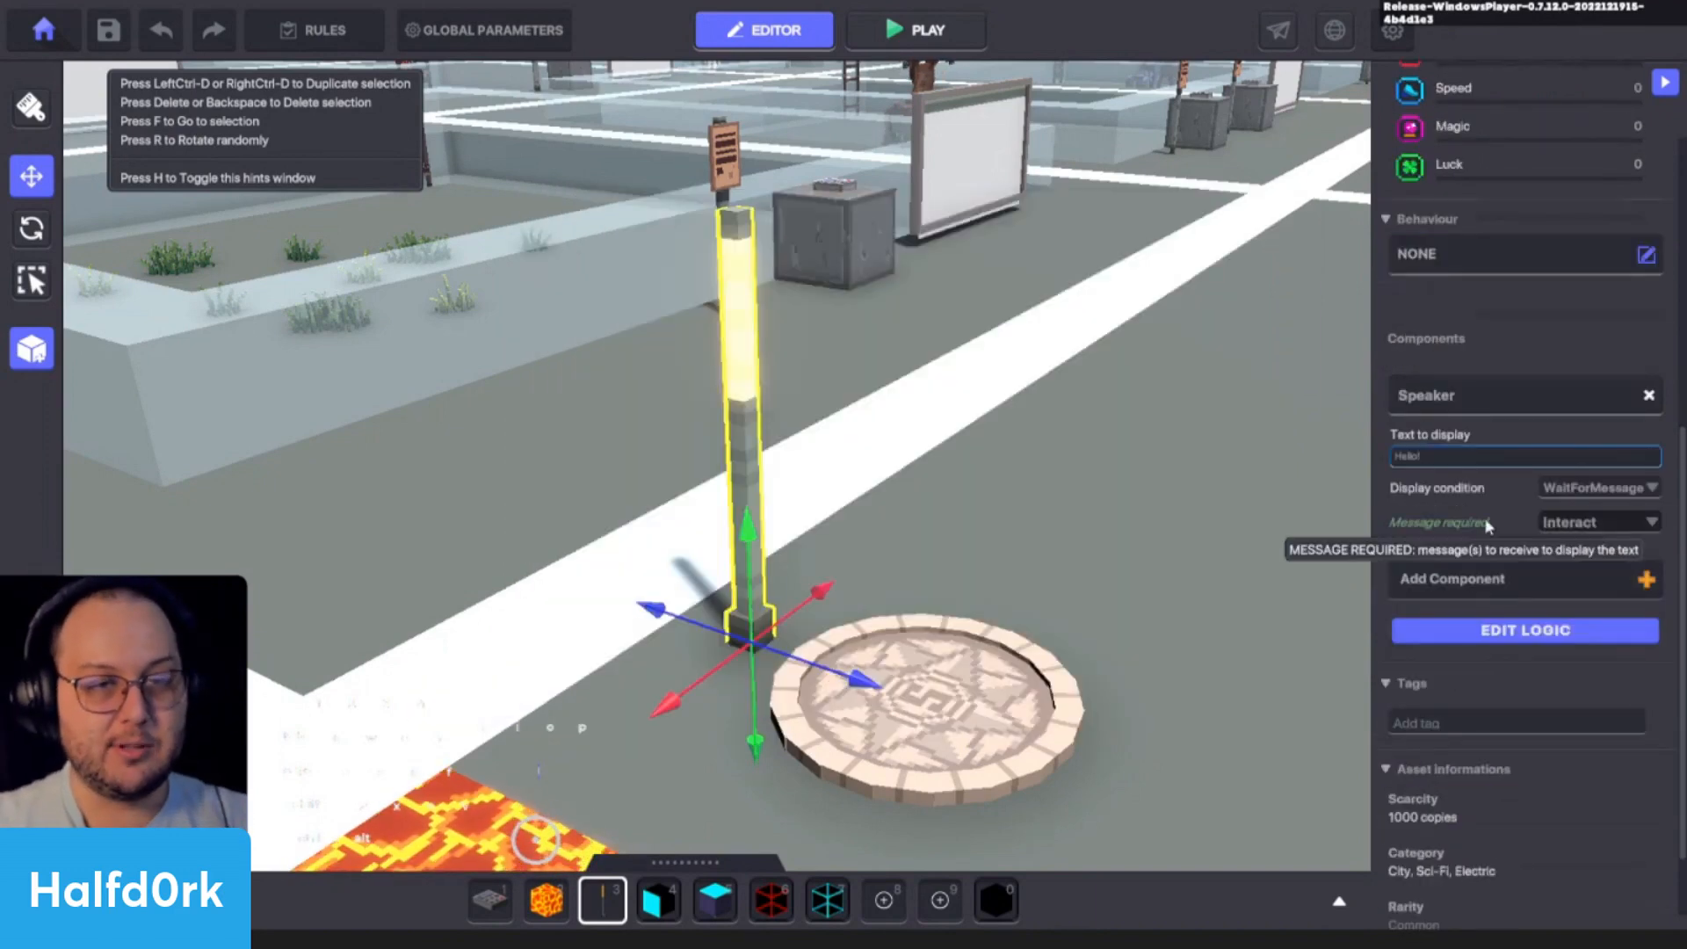
left_click(1472, 456)
type("Checkpoint")
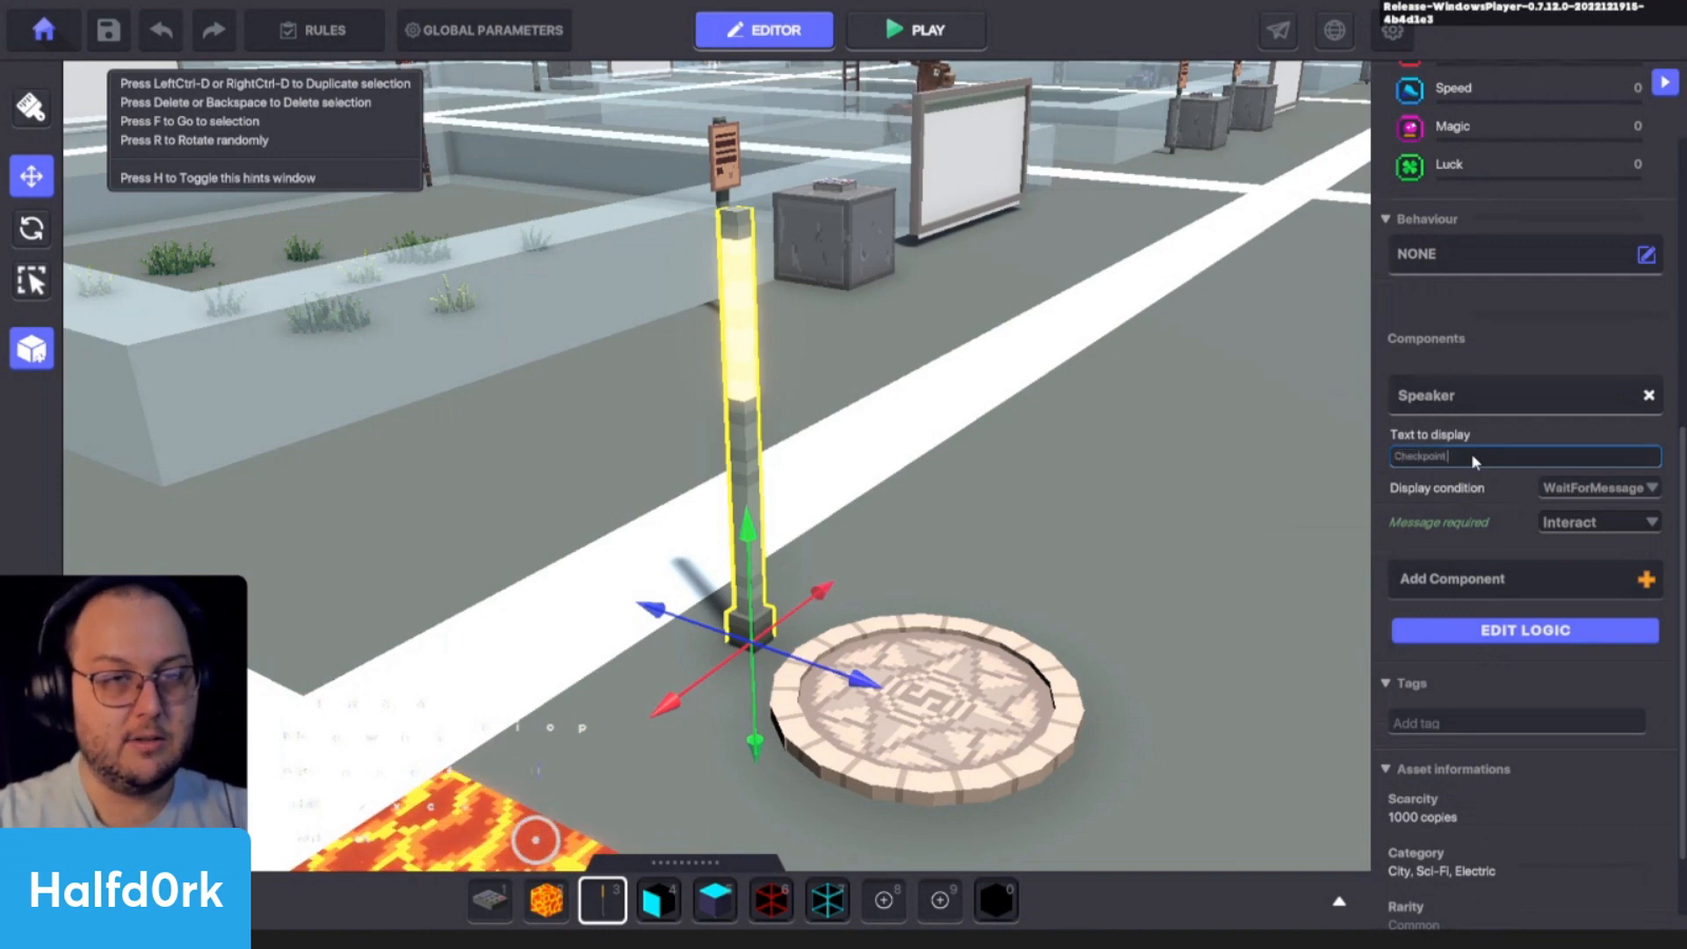
type(" reached!")
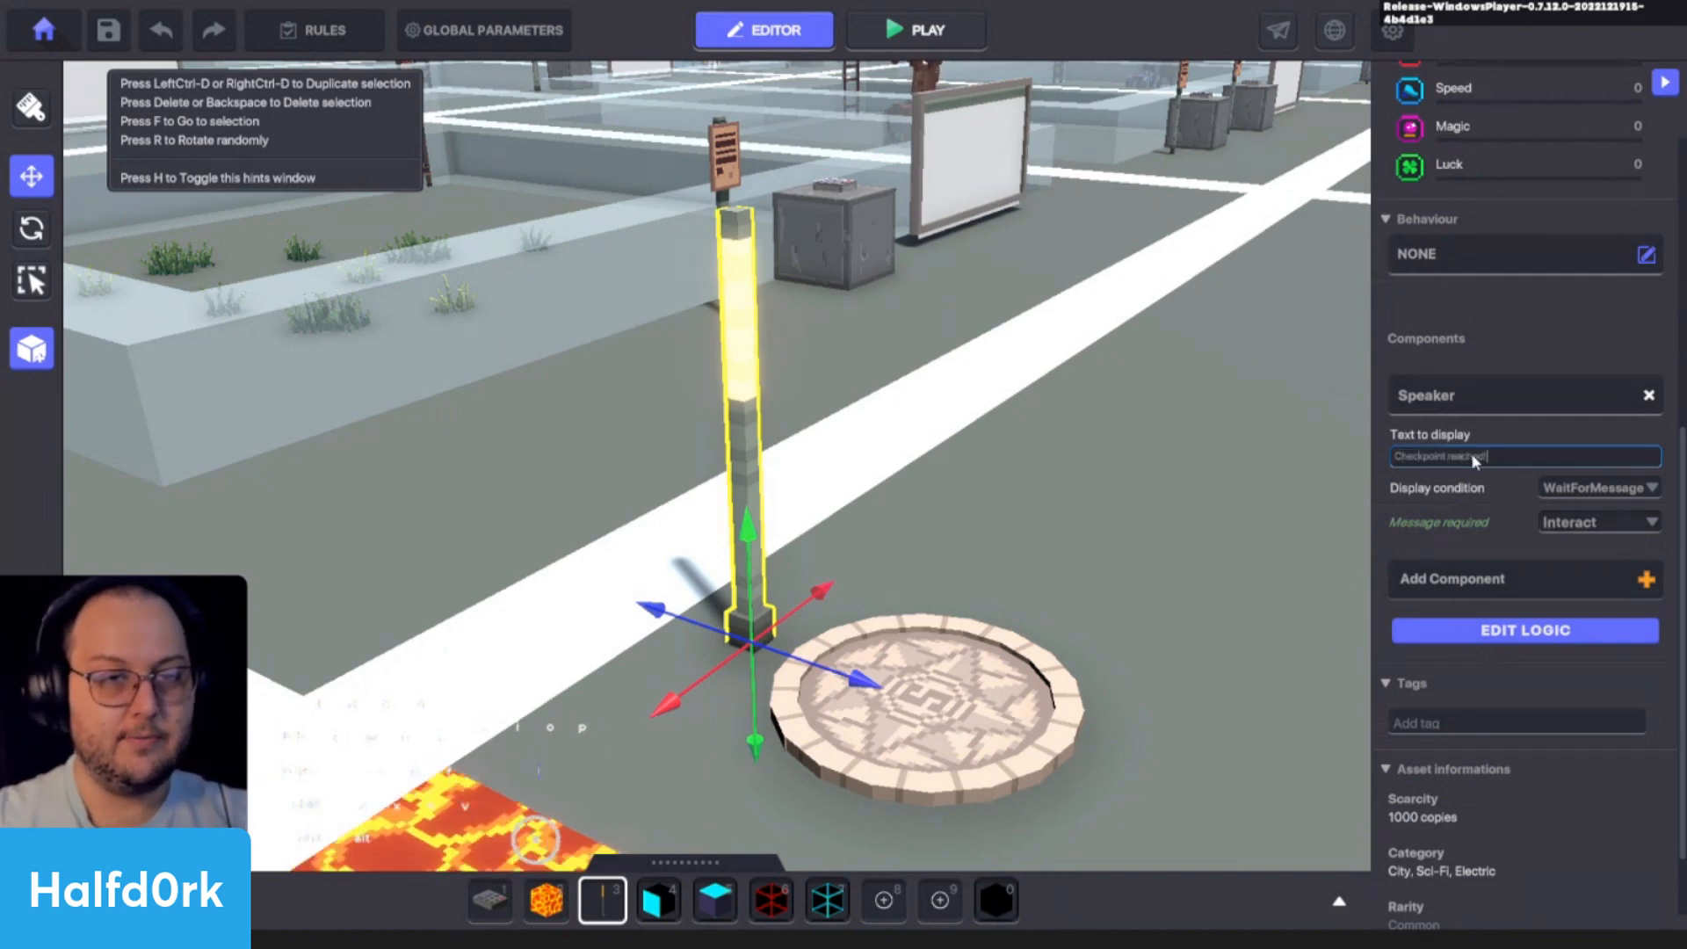
- Set the Speaker's display condition to DetectEntity with a detection range of 2
left_click(1581, 487)
left_click(1489, 508)
scroll(1036, 545, "down", 4)
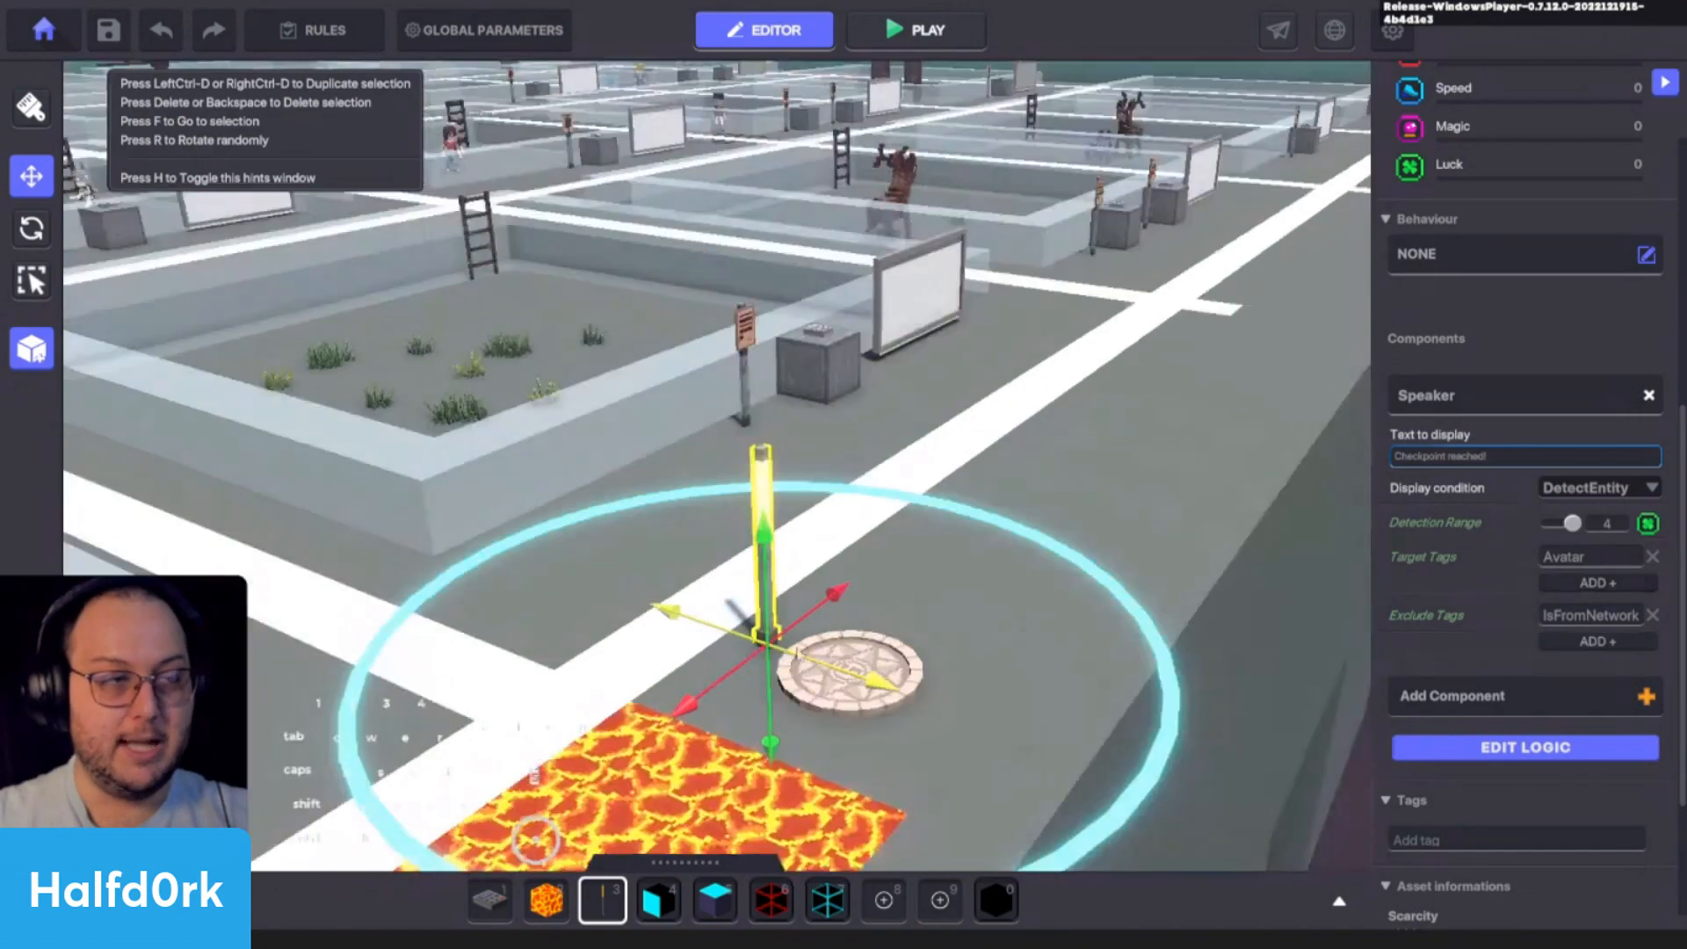
left_click_drag(993, 562, 778, 797, "alt")
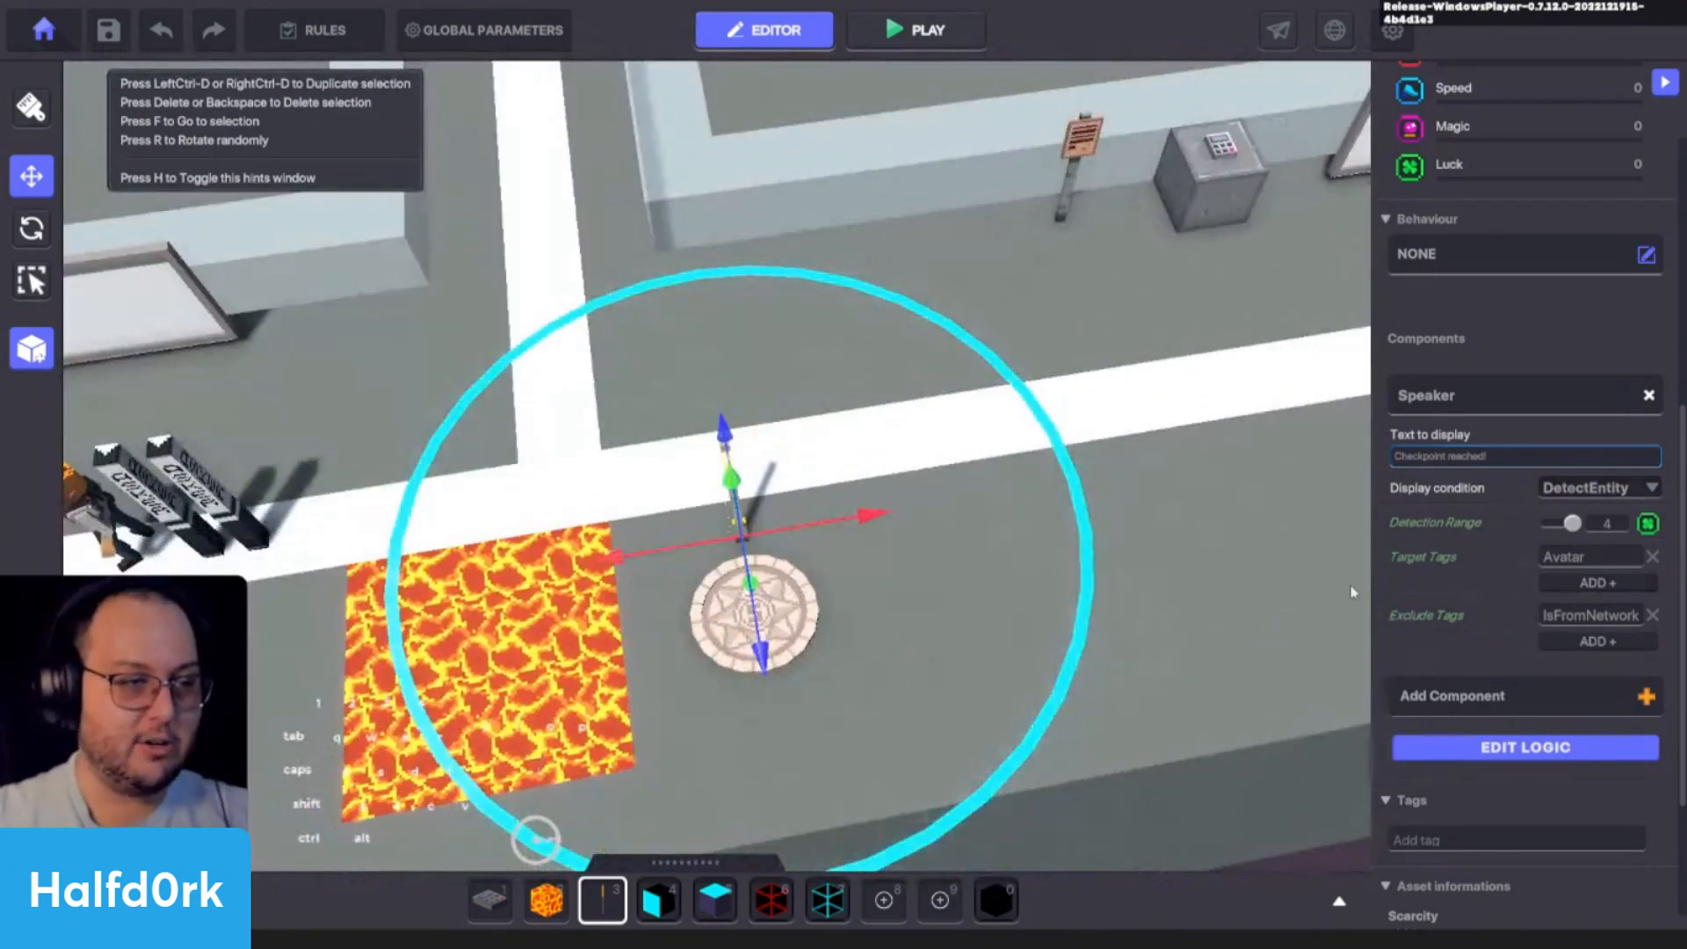
left_click_drag(1573, 525, 1558, 529)
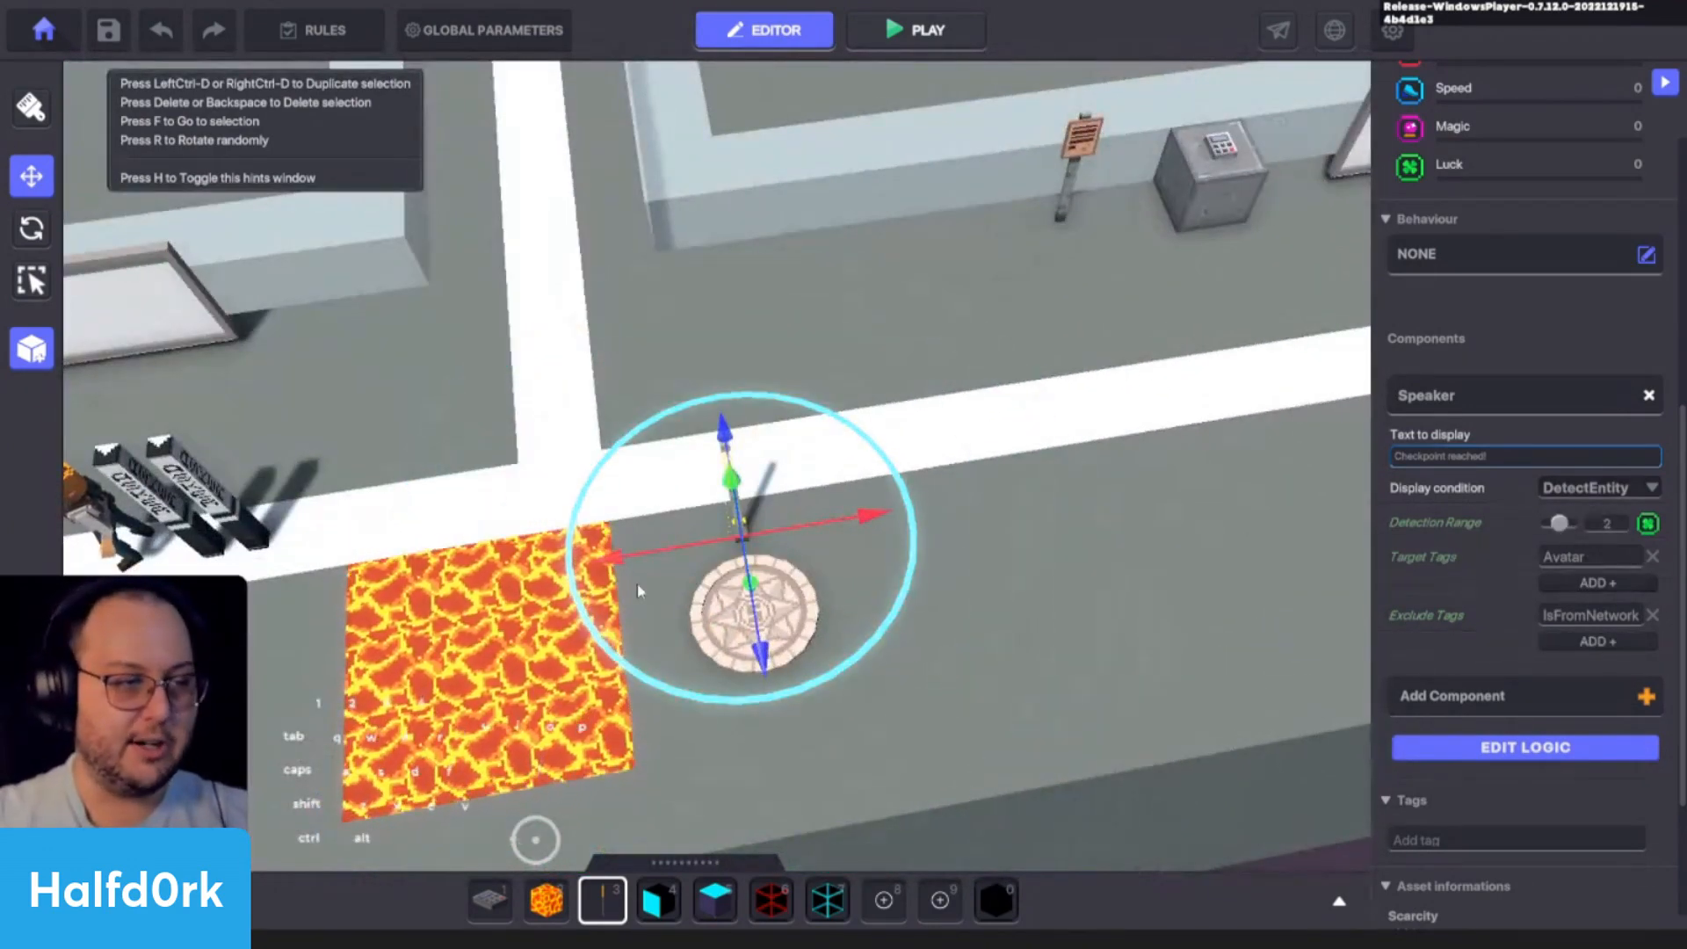
- Open the lamp's logic and have its Speaker send the message cp.1 through the Message When setting
left_click(1473, 754)
left_click(1539, 726)
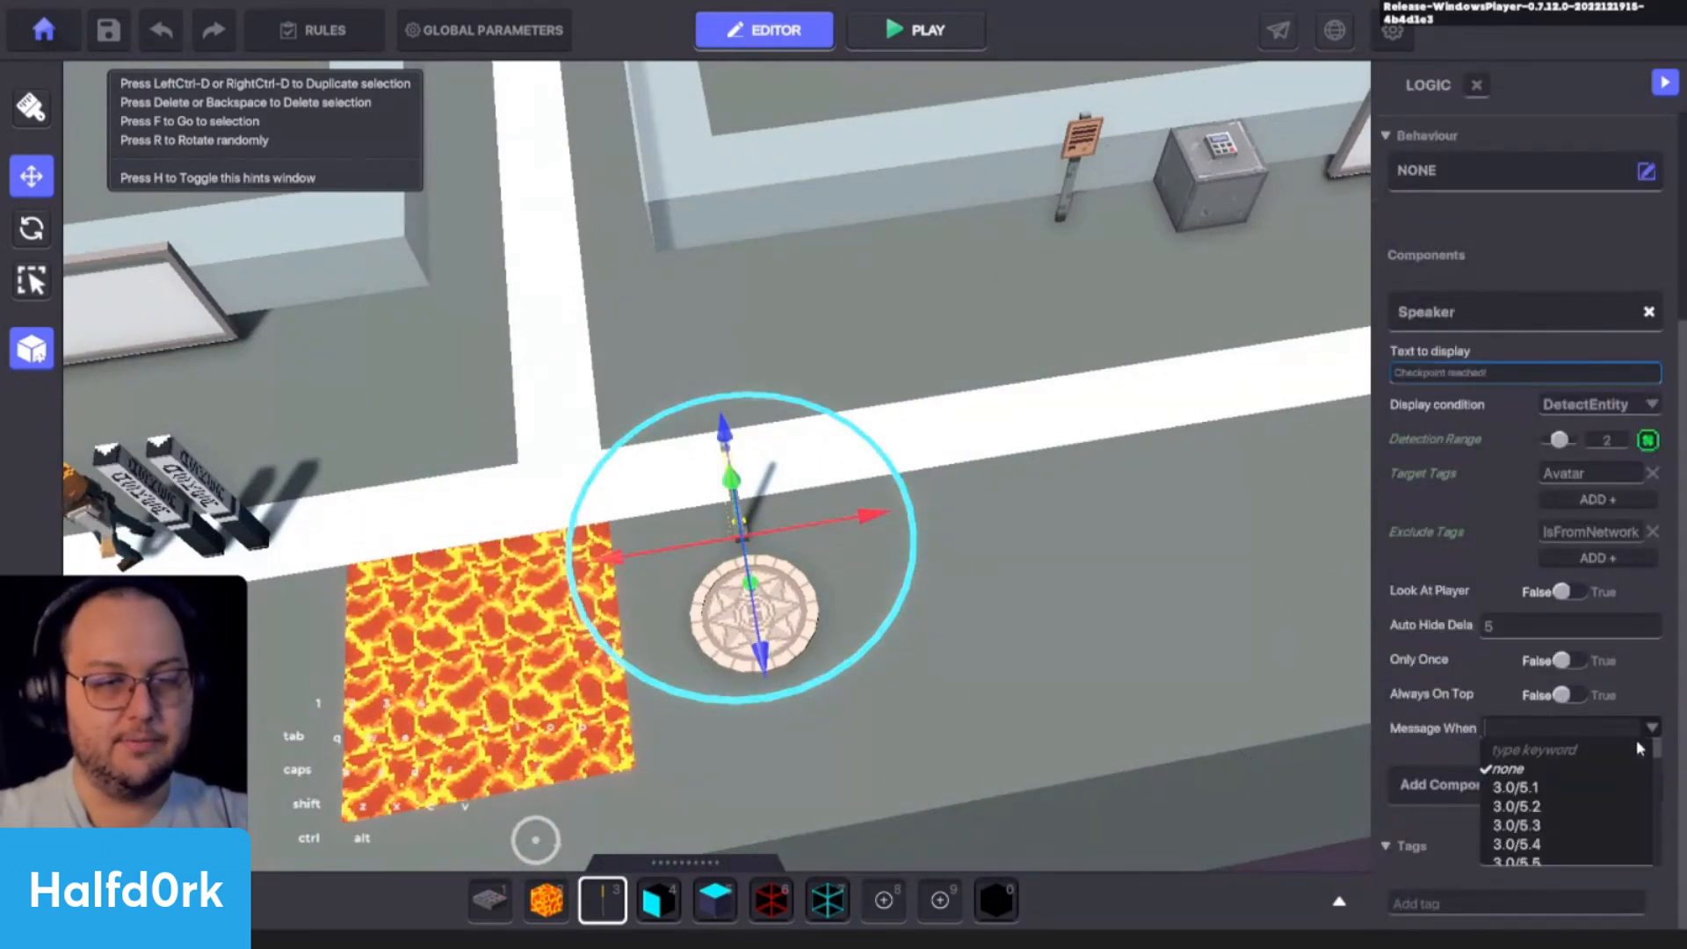
type("cp.1")
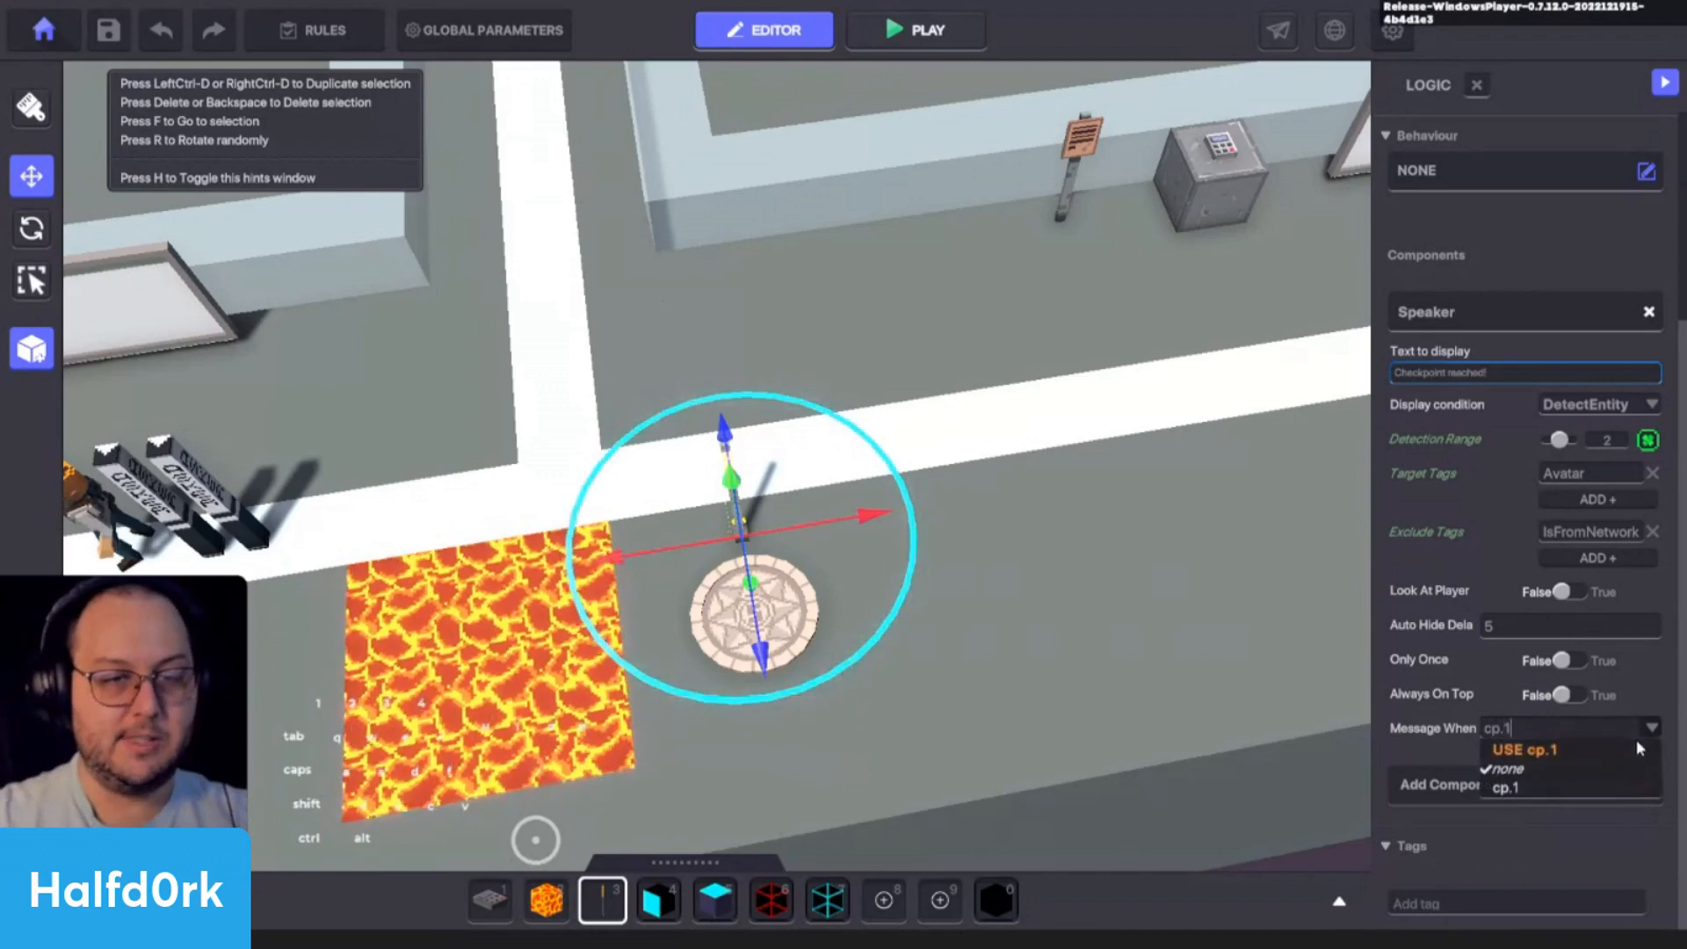
left_click(1541, 748)
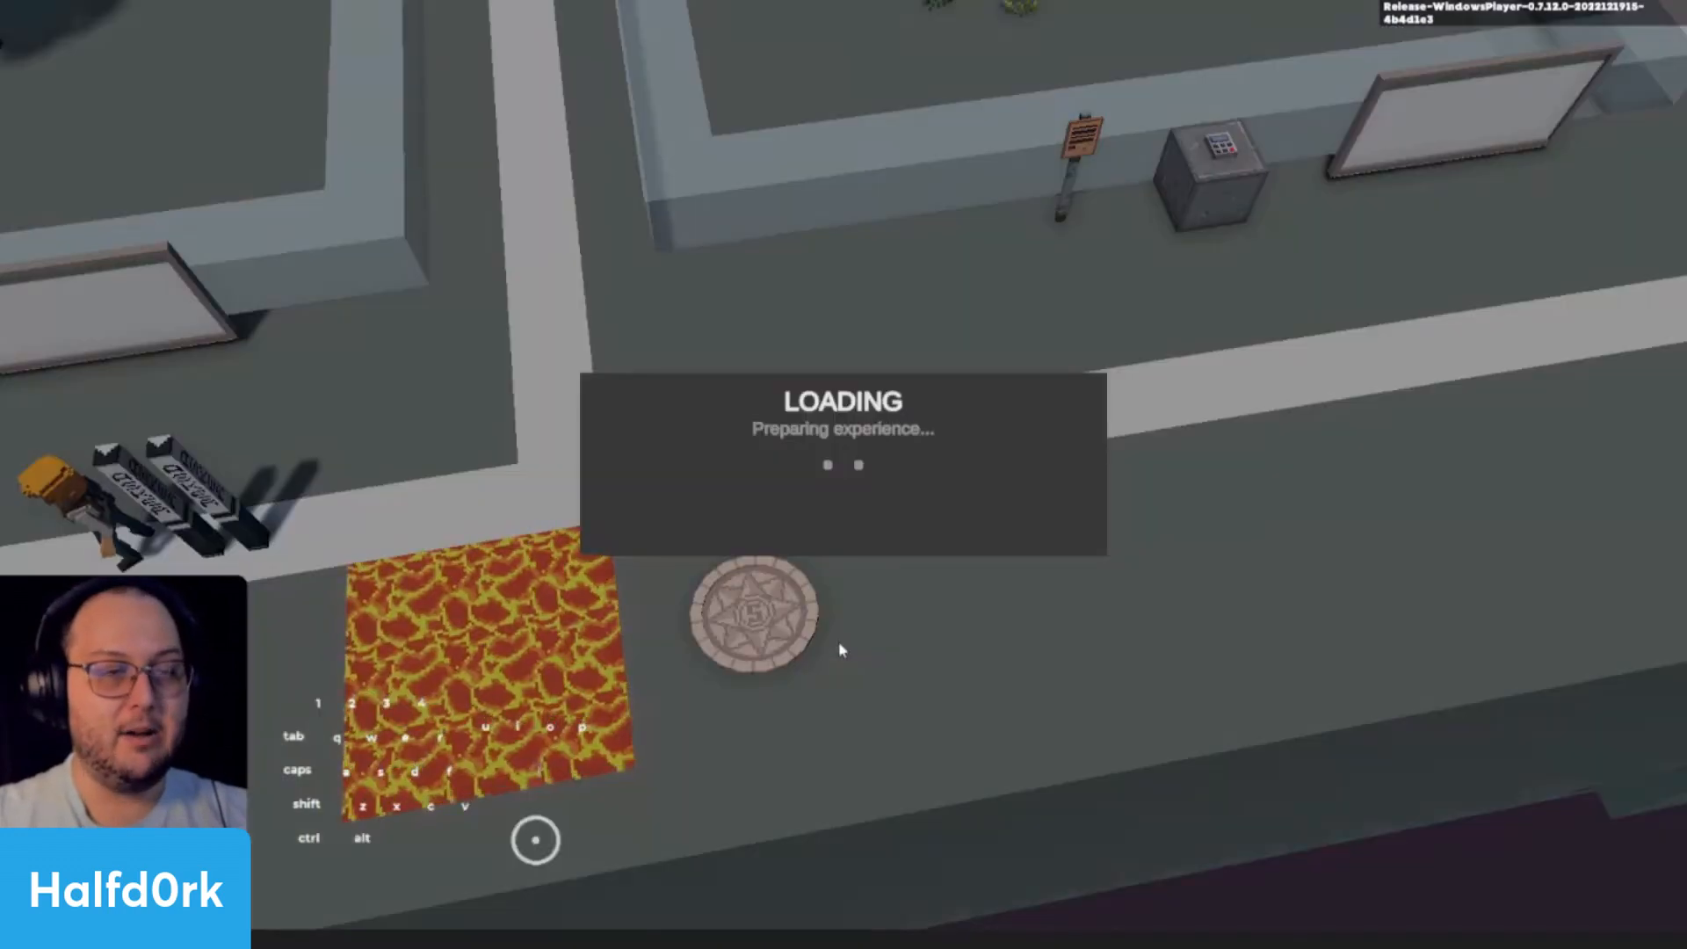
- Playtest the checkpoint by crossing the lava to the lamp, walking back into the lava to respawn, and returning to the editor
key("w")
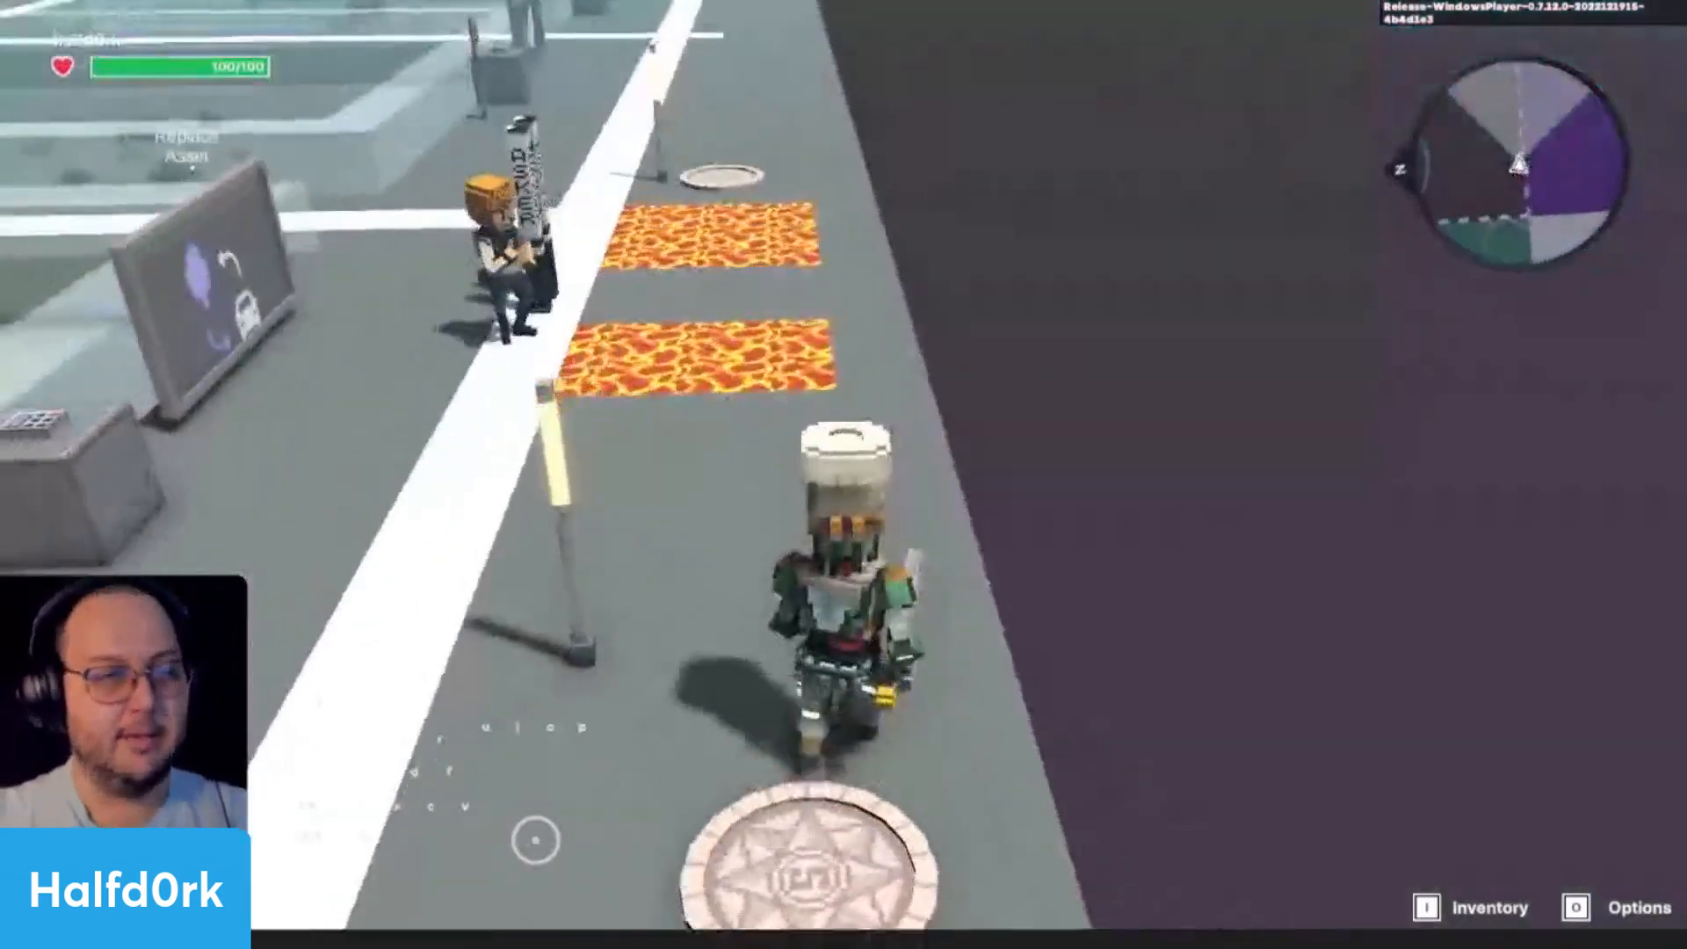
key("space")
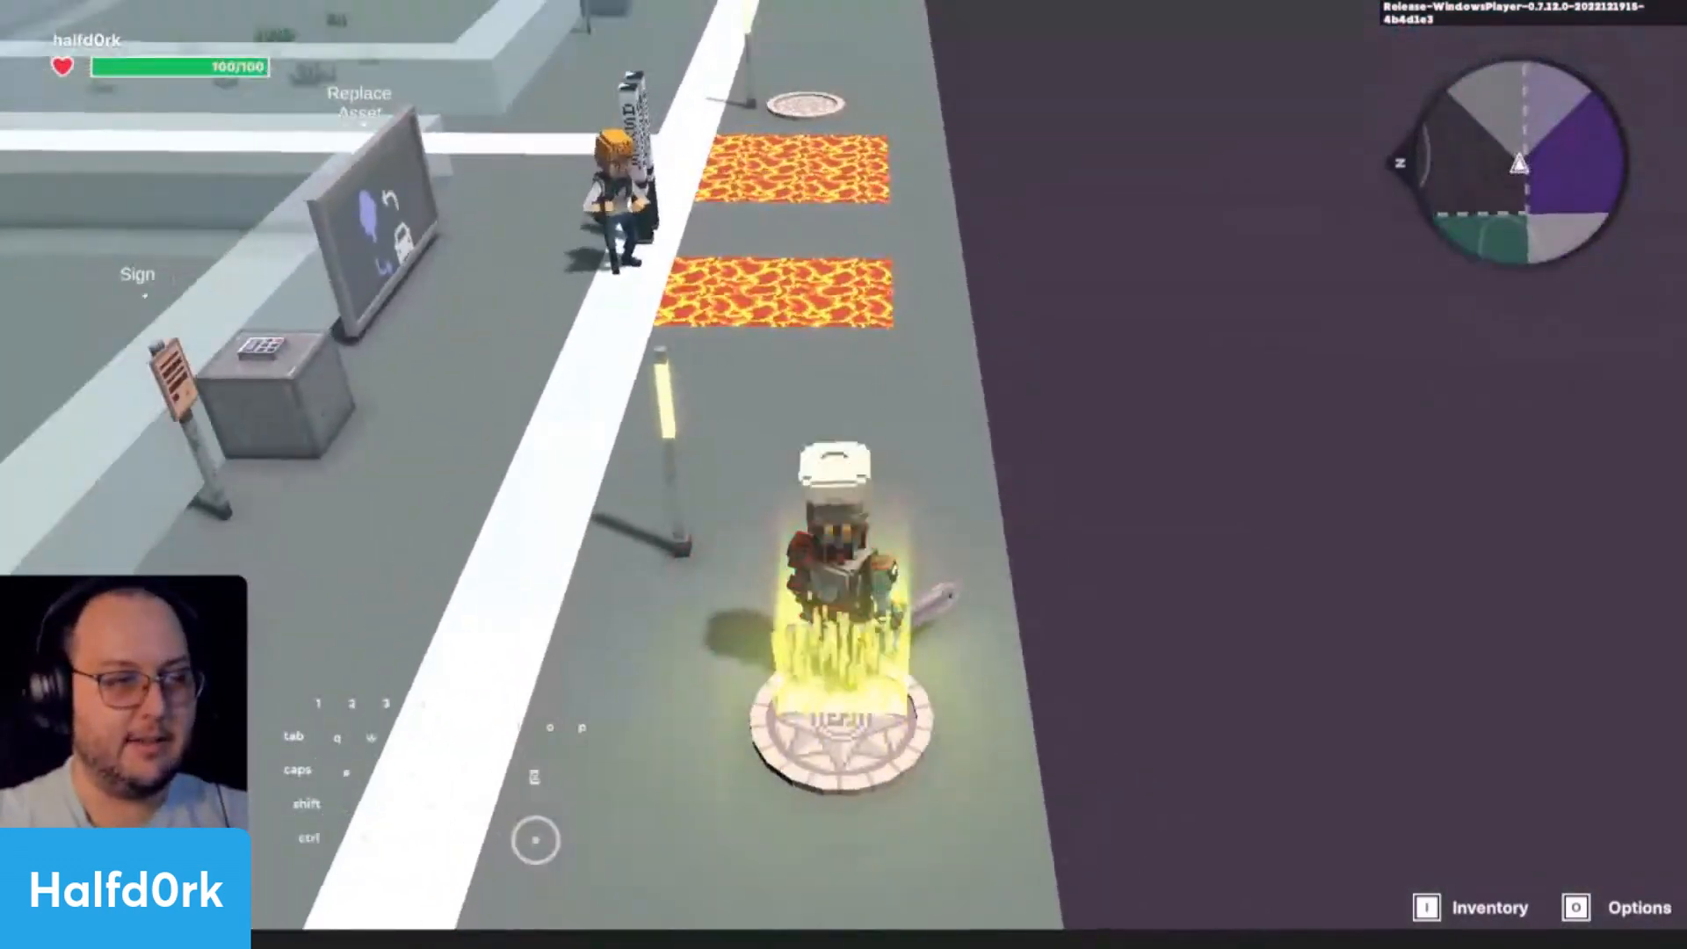
key("w")
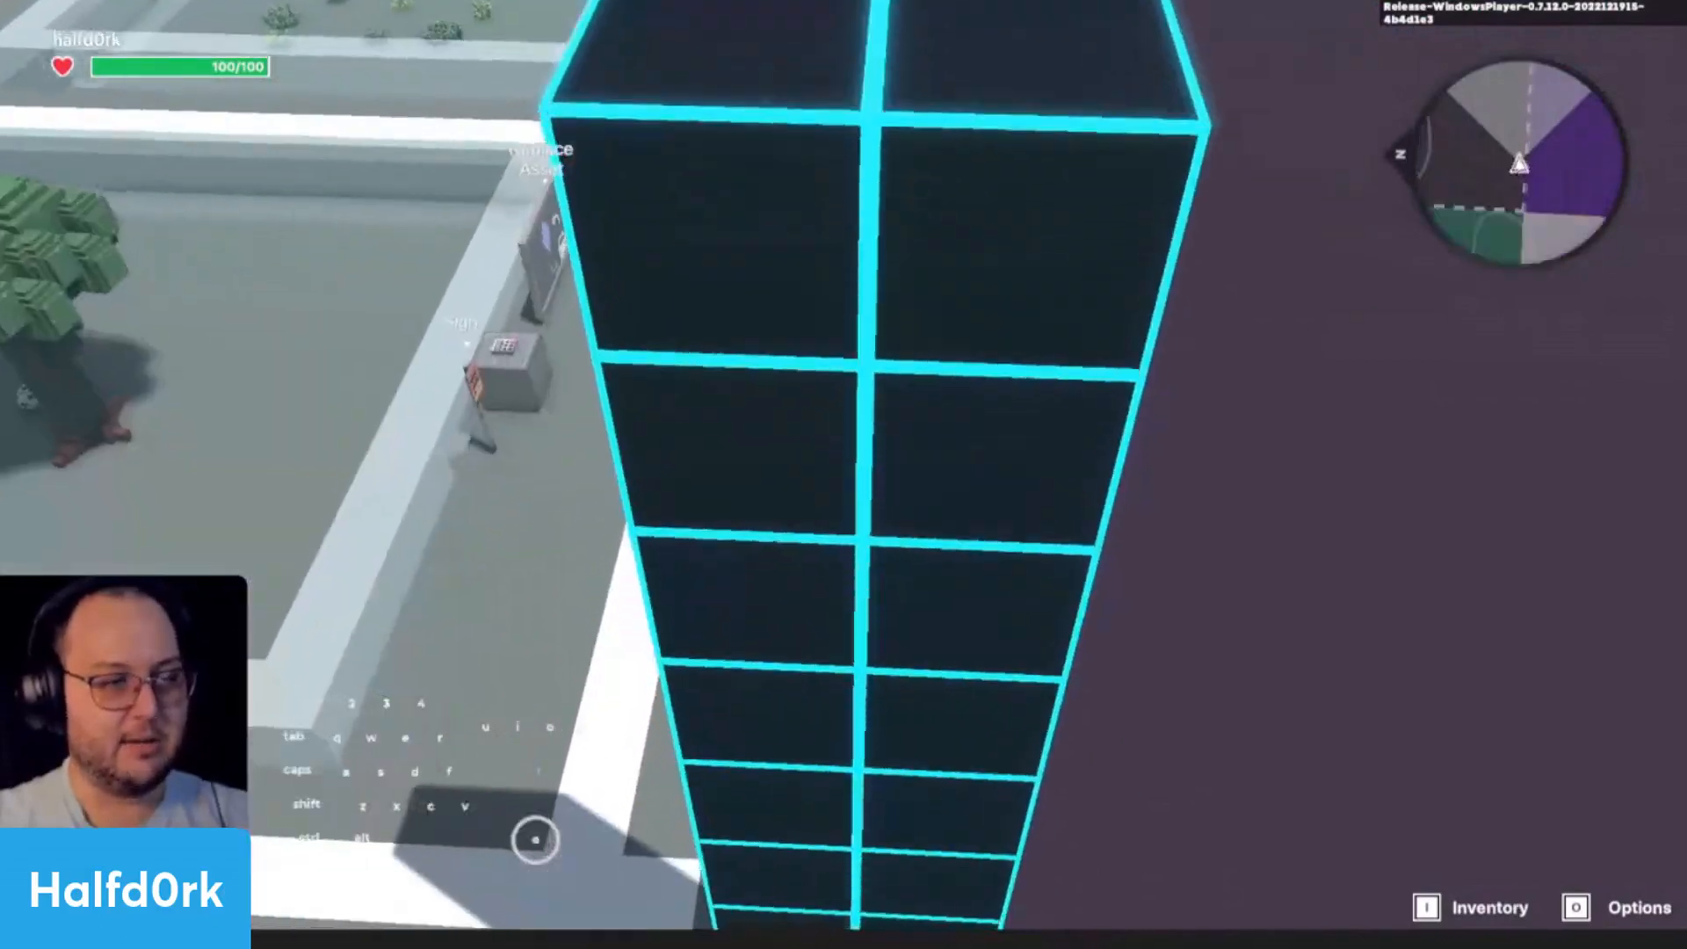
key("w")
key("space")
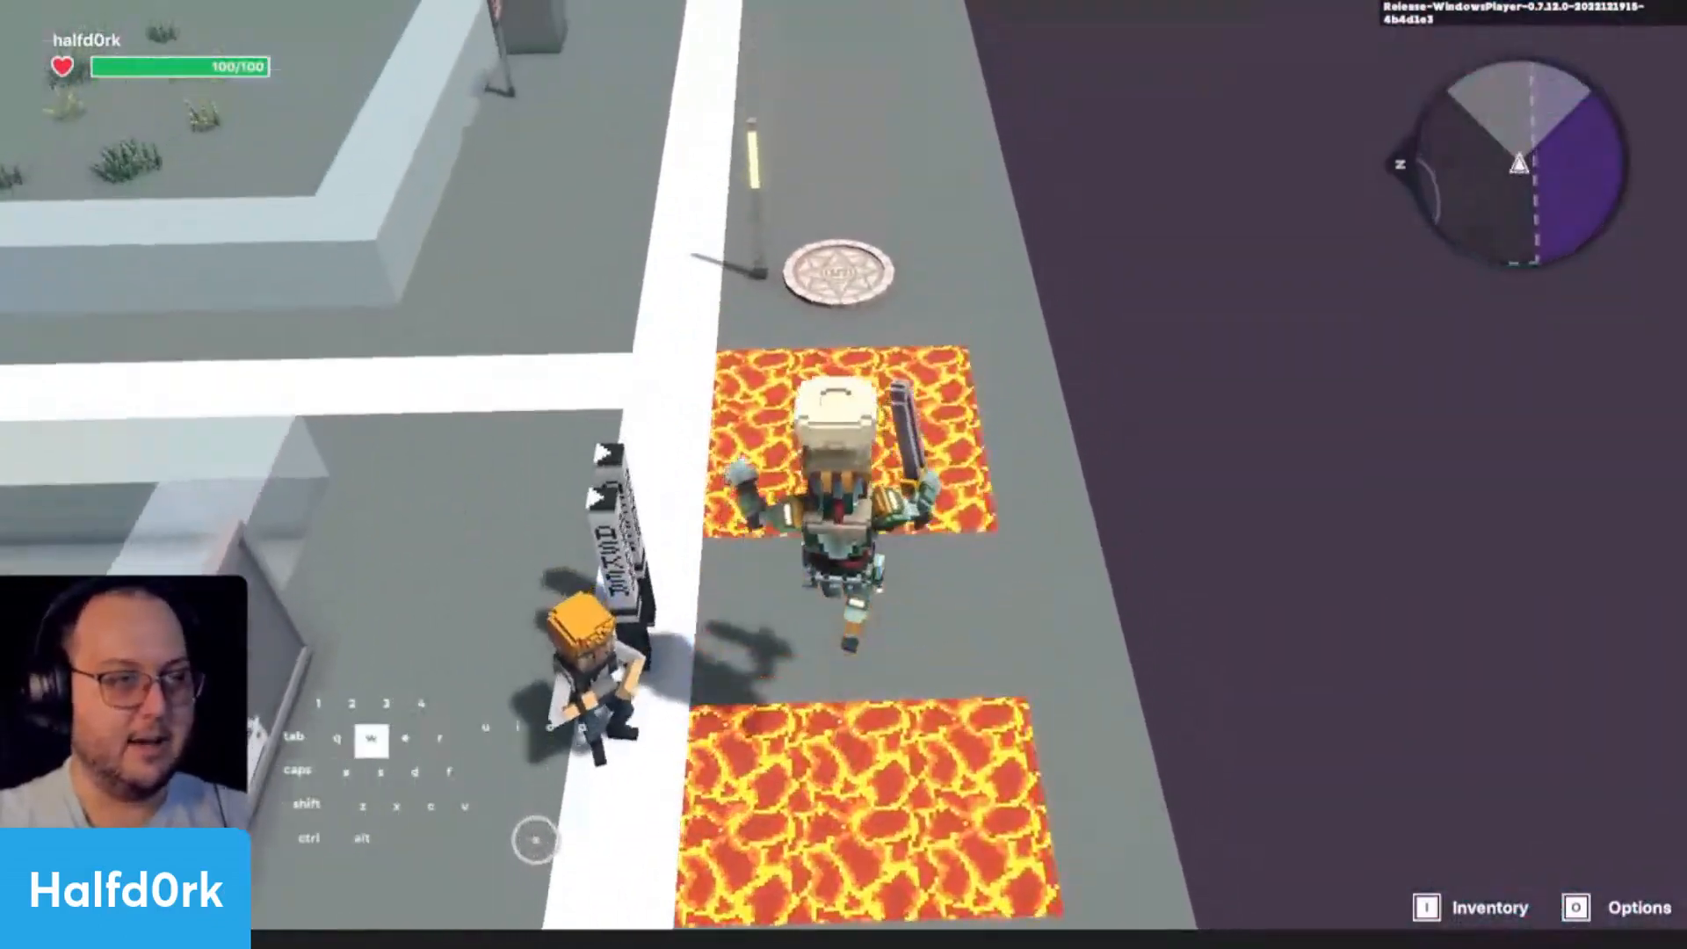
key("w")
key("w")
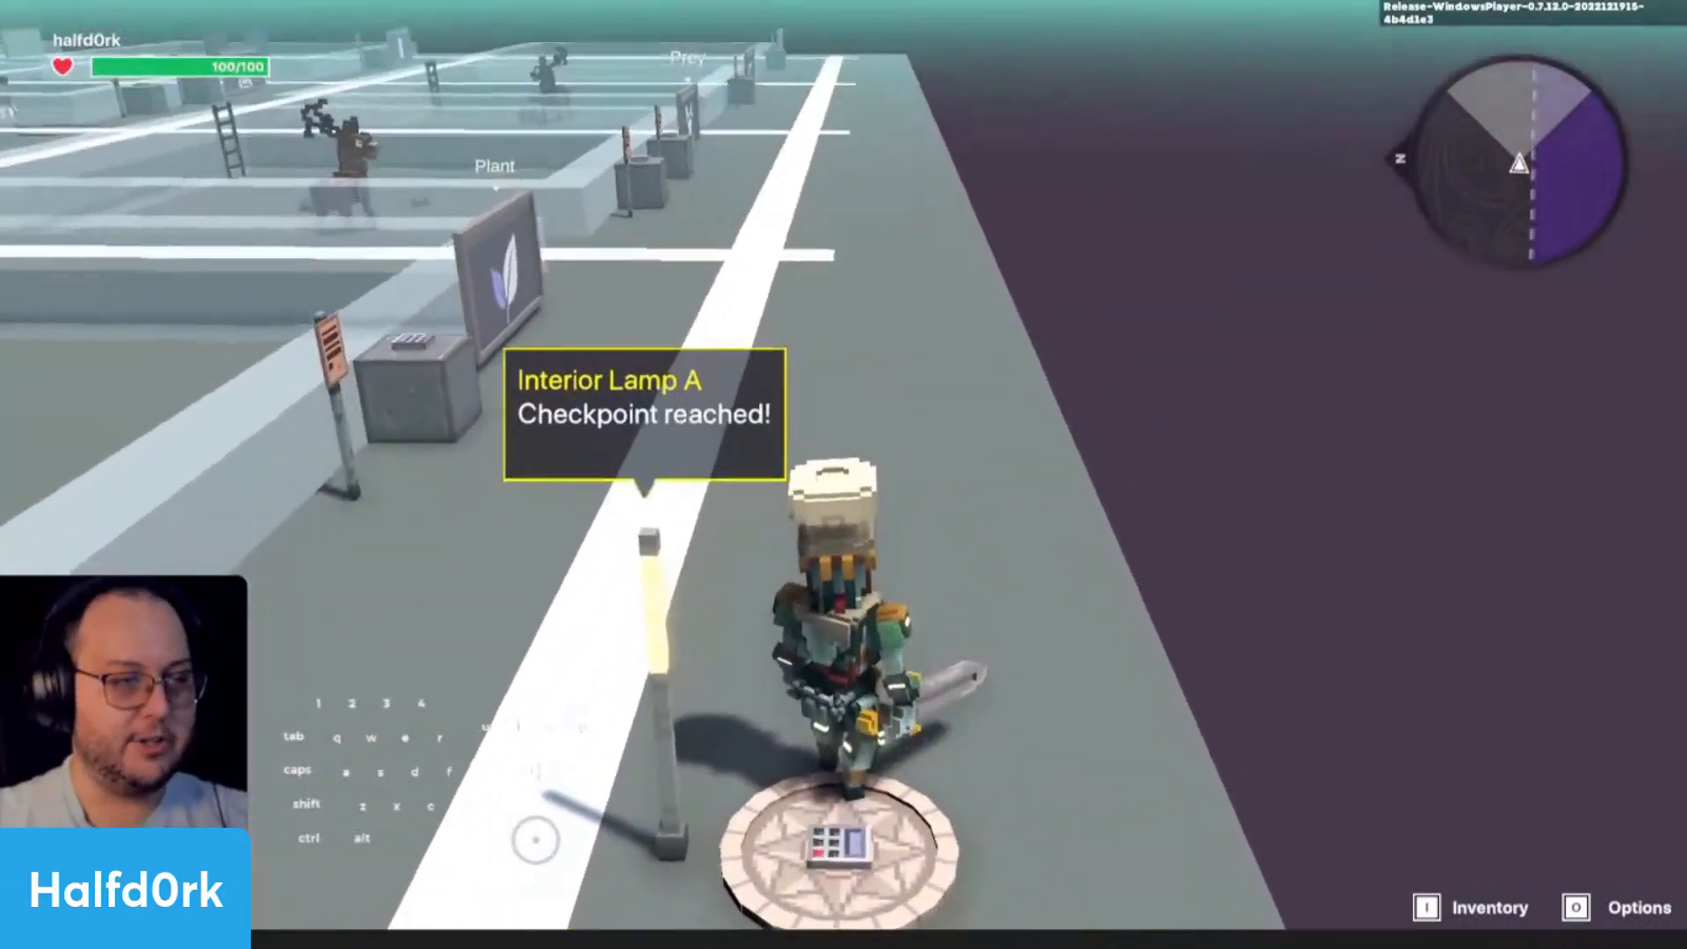
key("a")
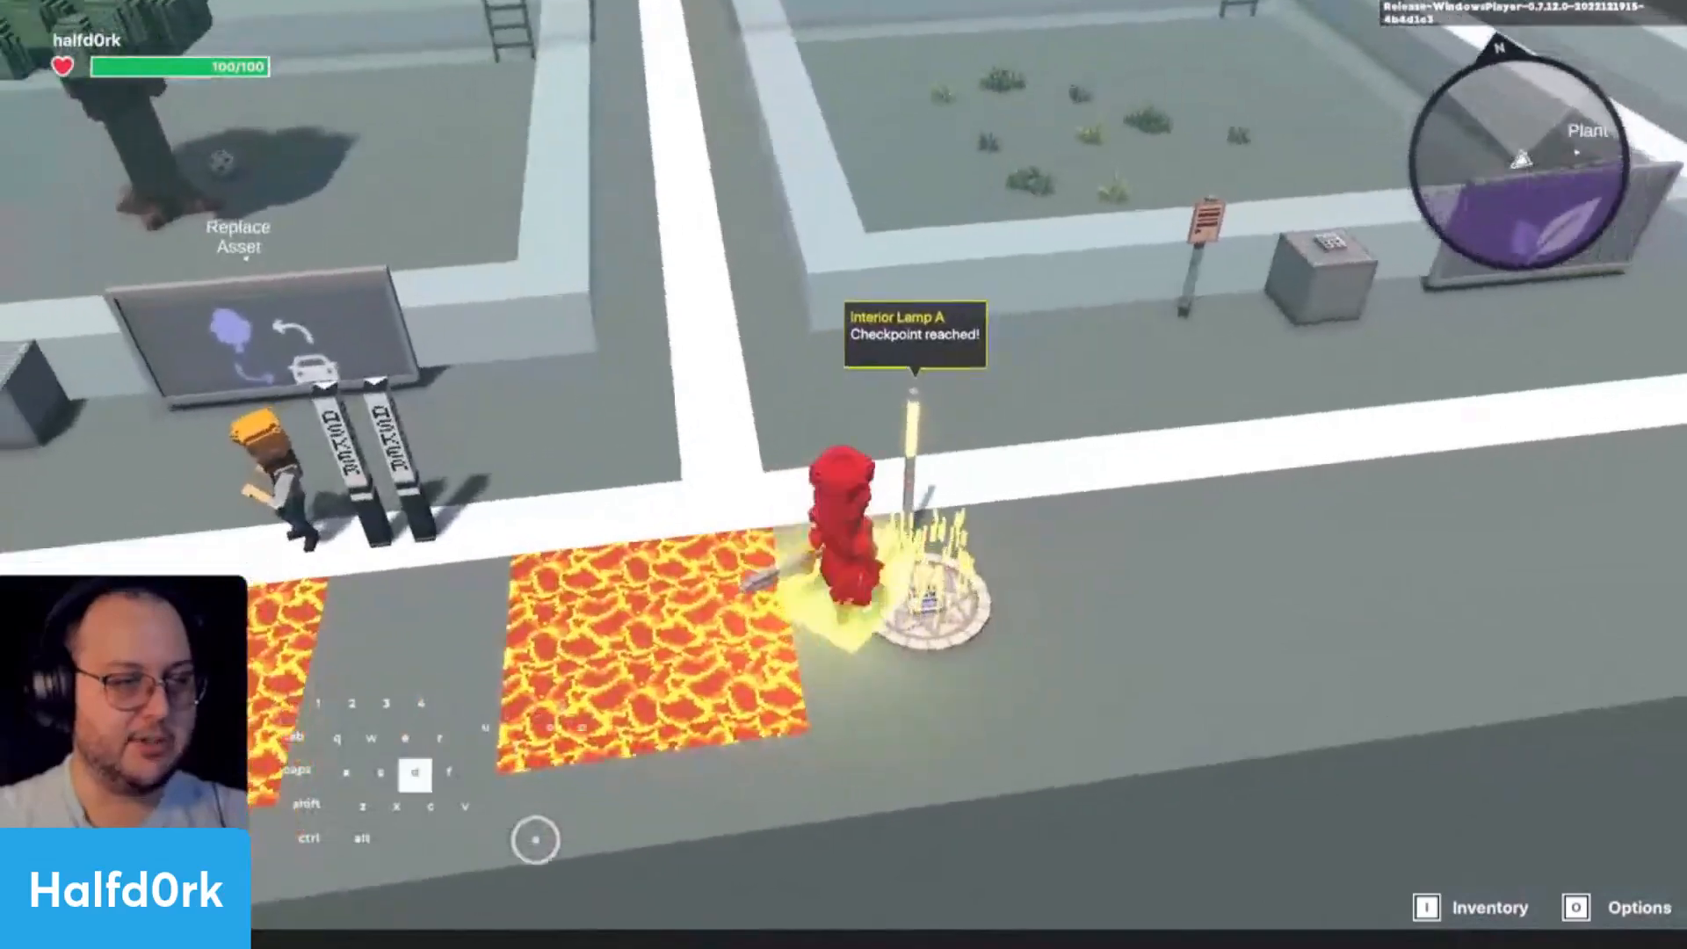
key("d")
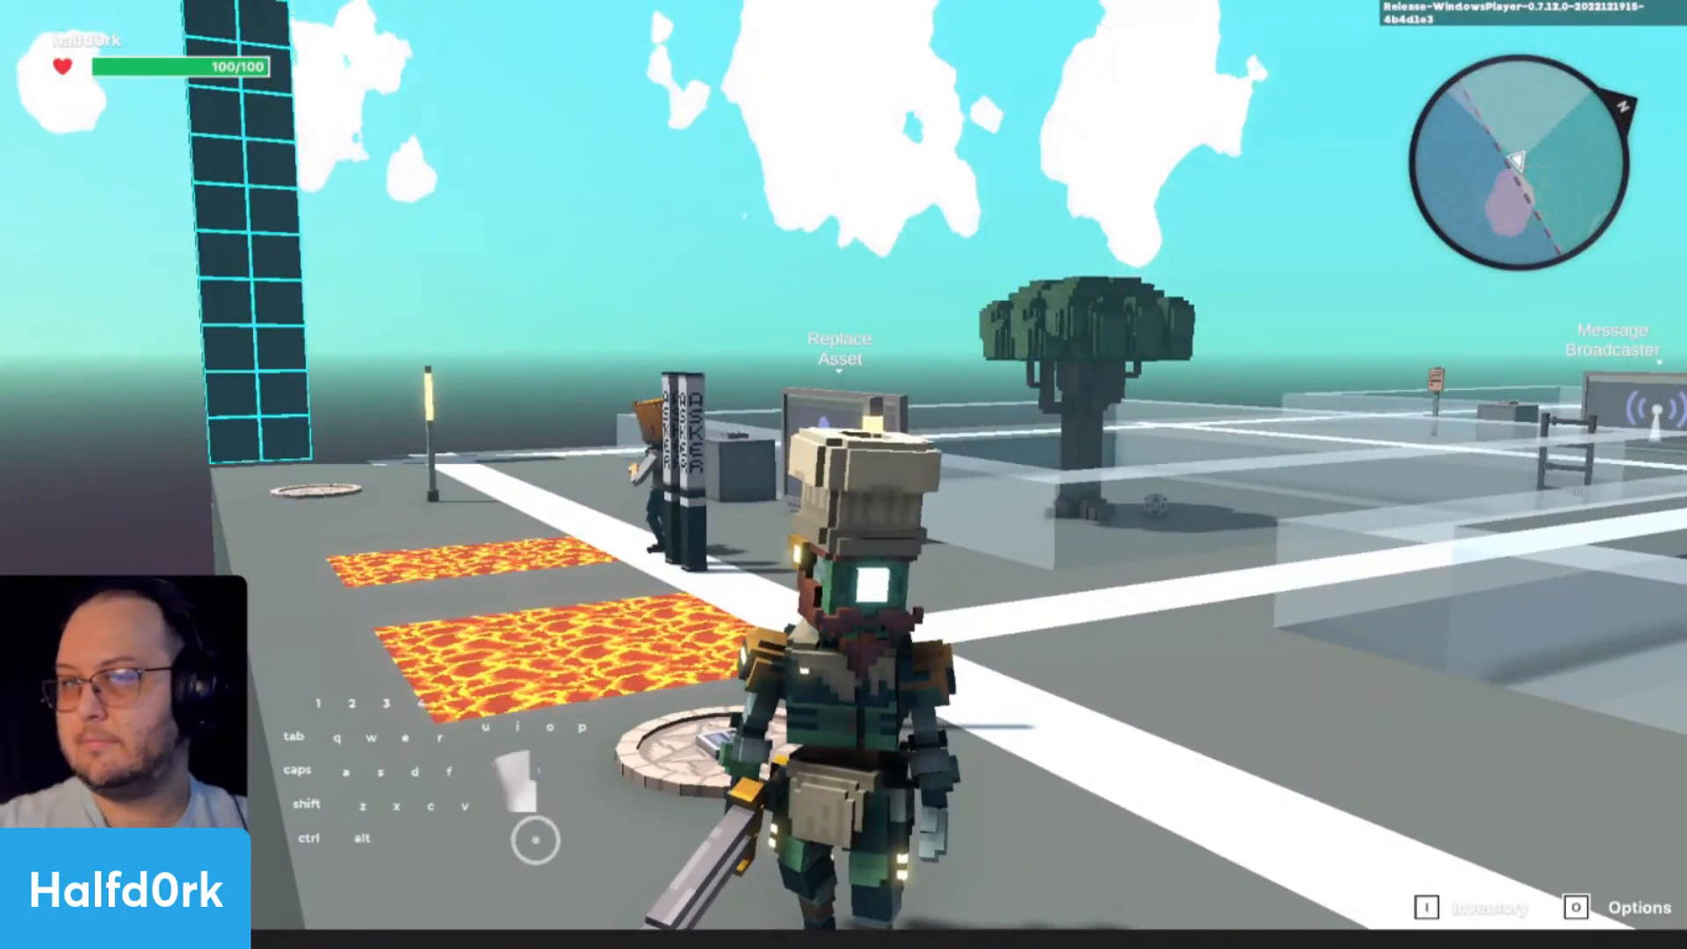
key("Escape")
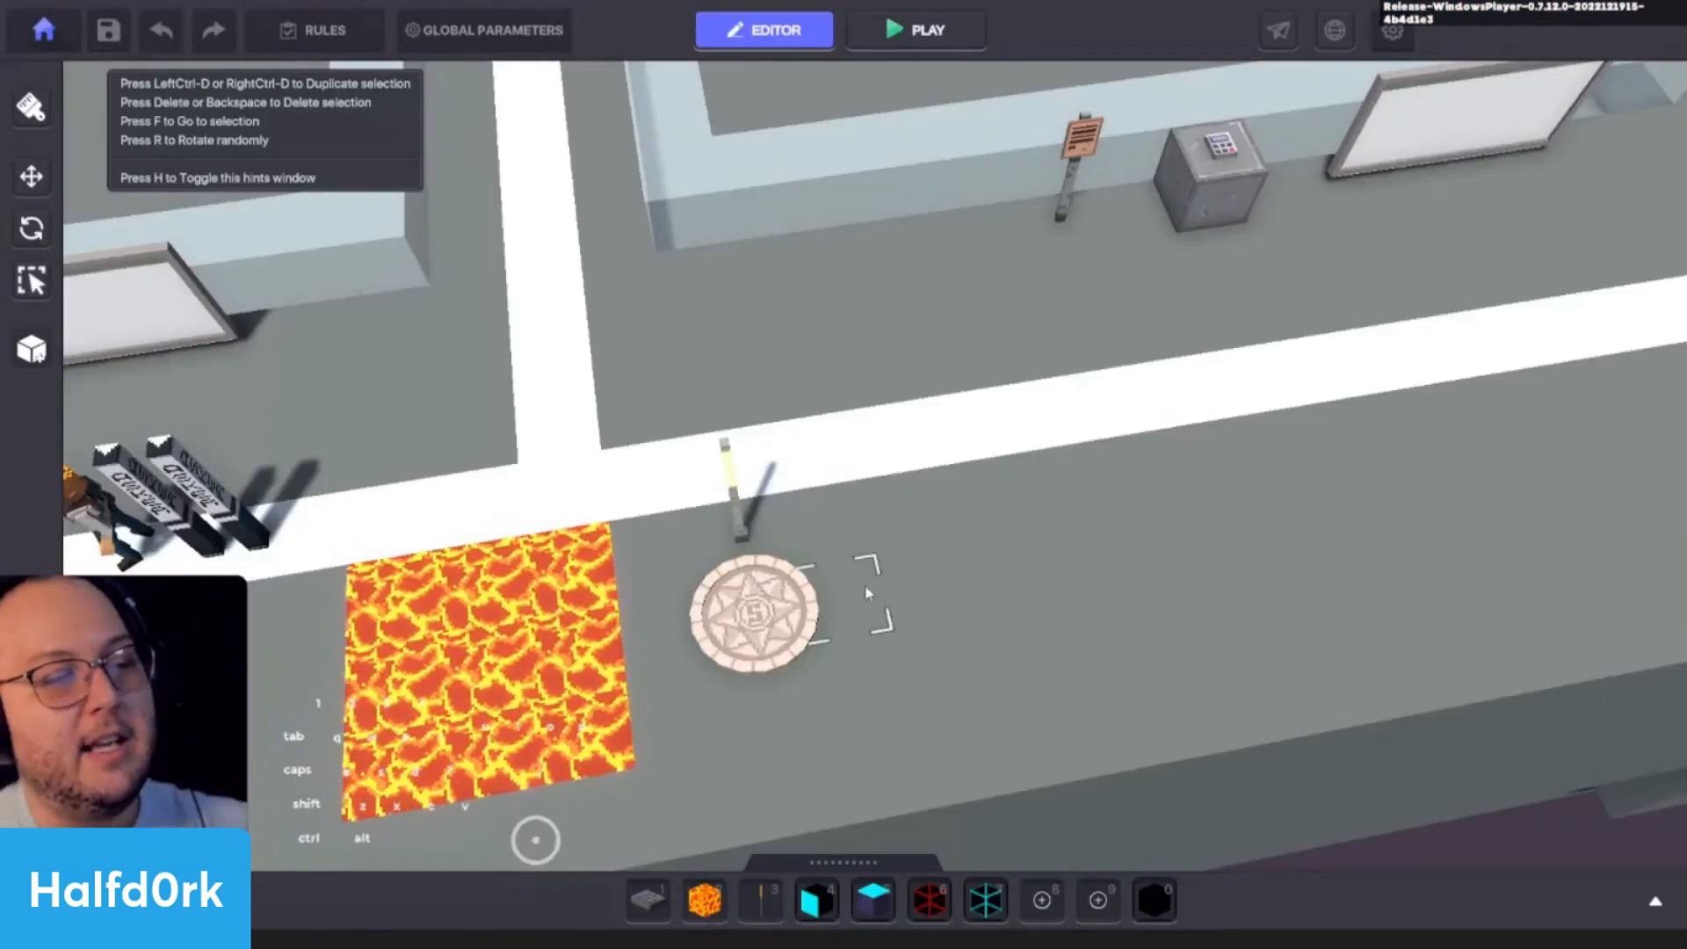
- Paint two more separate Lava patches on the walkway beyond the Spawning Point and lamp
left_click(785, 593)
left_click_drag(1023, 560, 1034, 486)
key("w")
key("s")
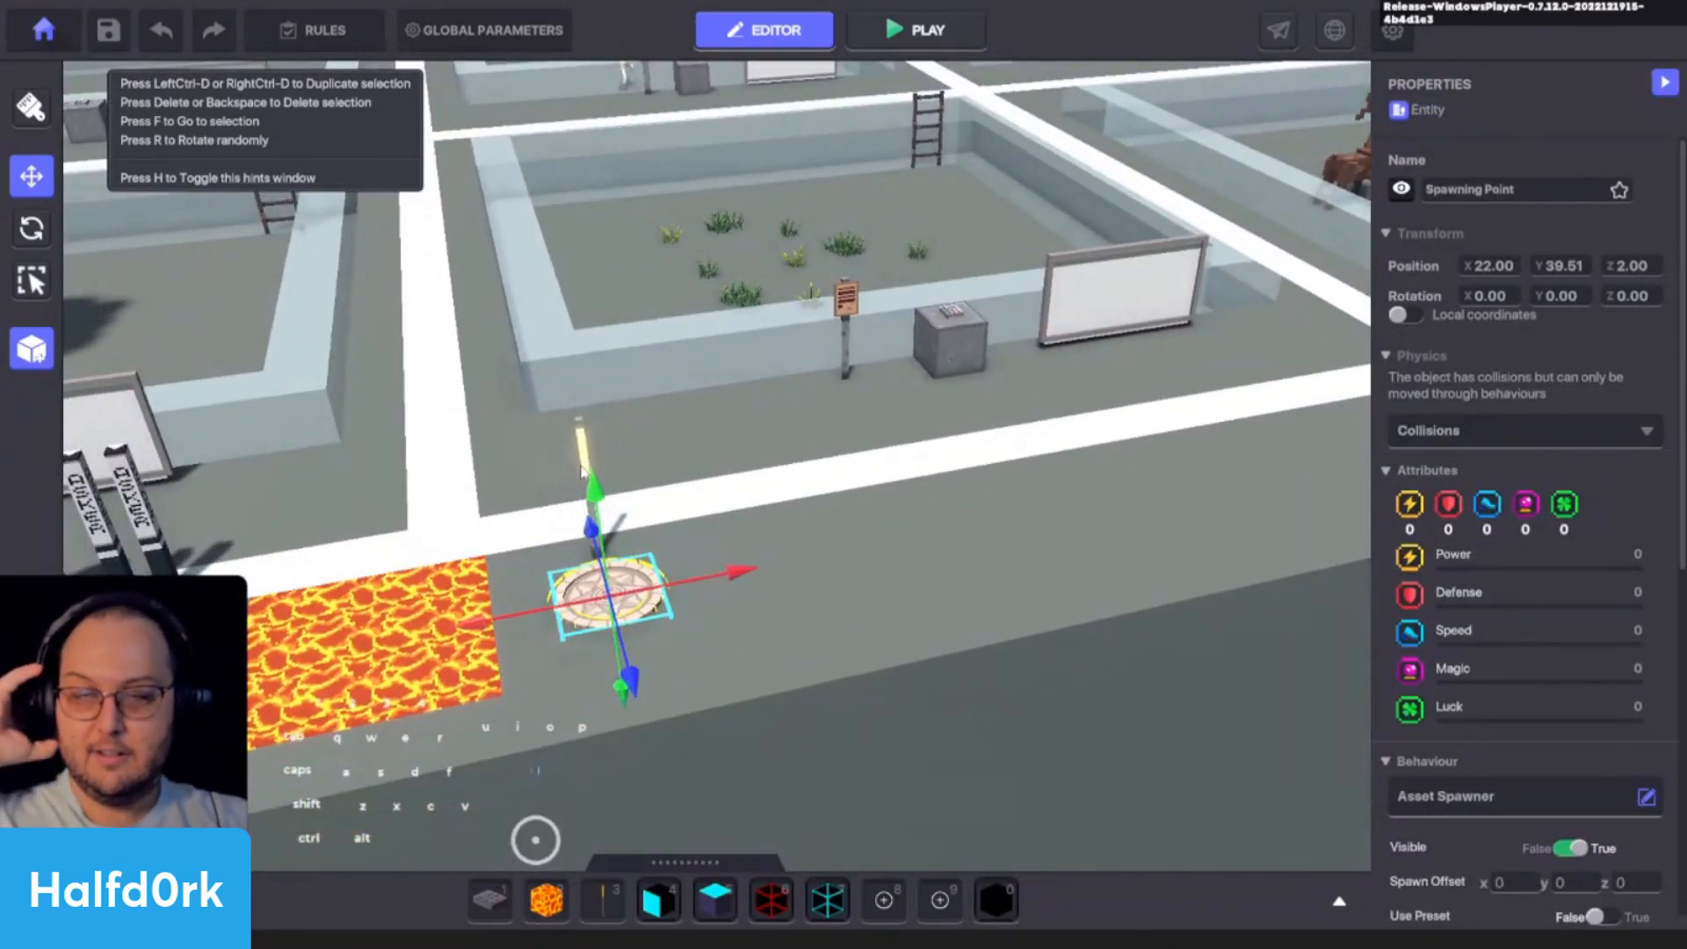
key("s")
key("d")
key("1")
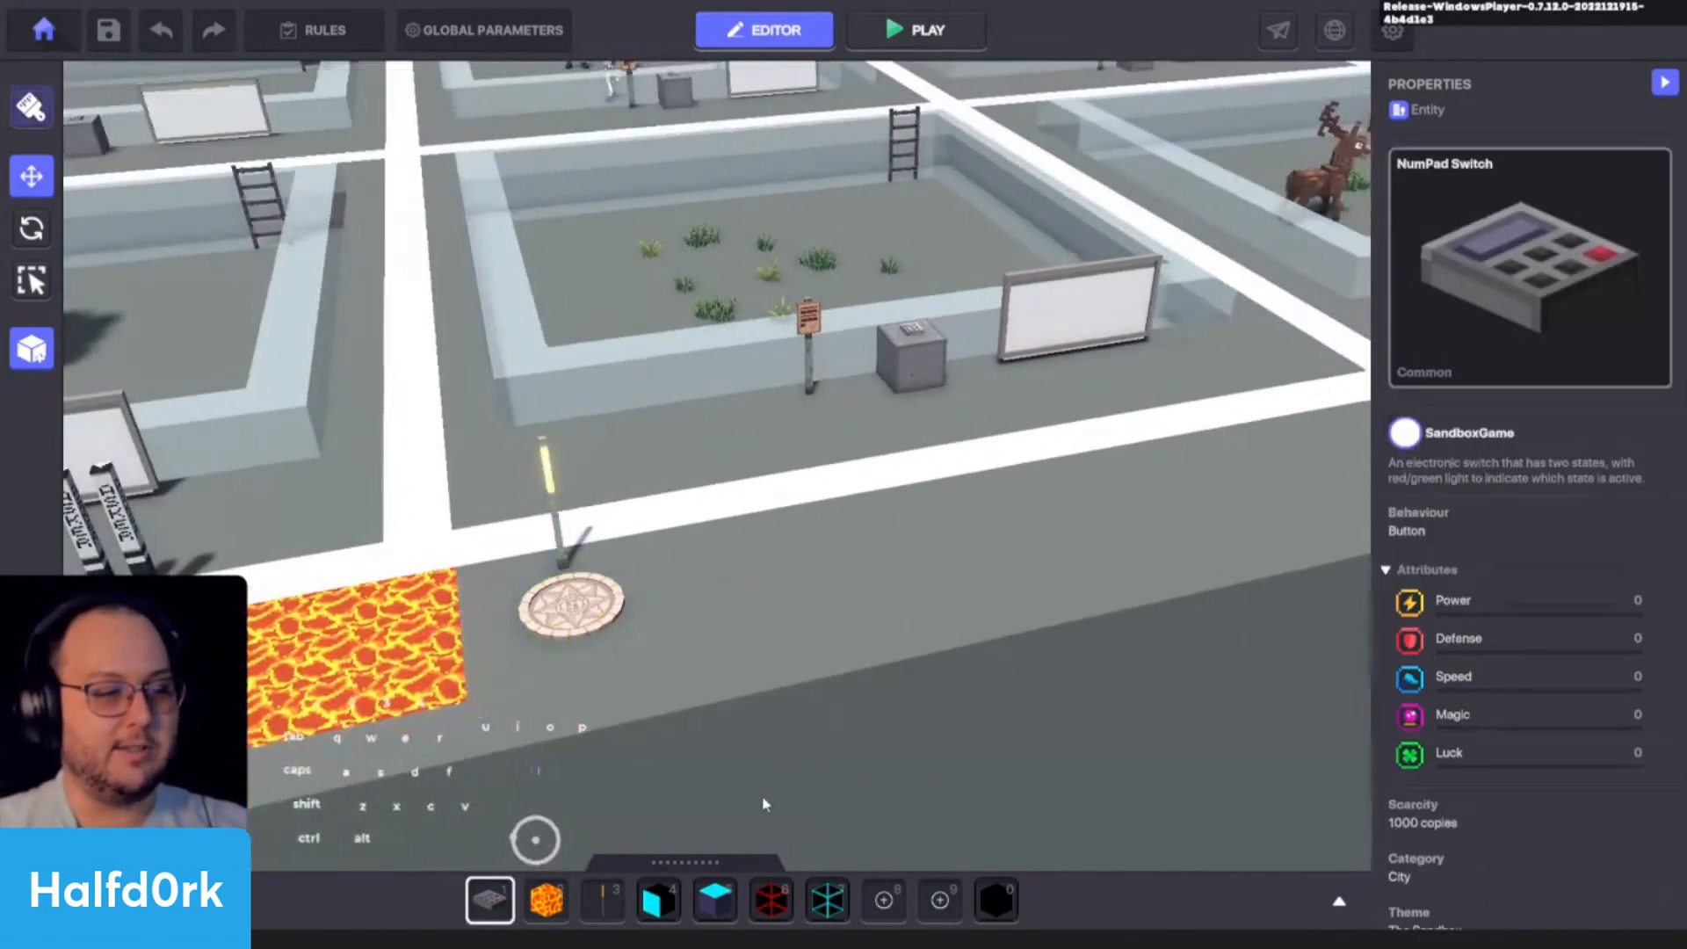
key("2")
left_click_drag(961, 635, 913, 612, "alt")
key("d")
left_click_drag(984, 567, 1051, 666, "ctrl")
left_click_drag(1256, 657, 1199, 643, "alt")
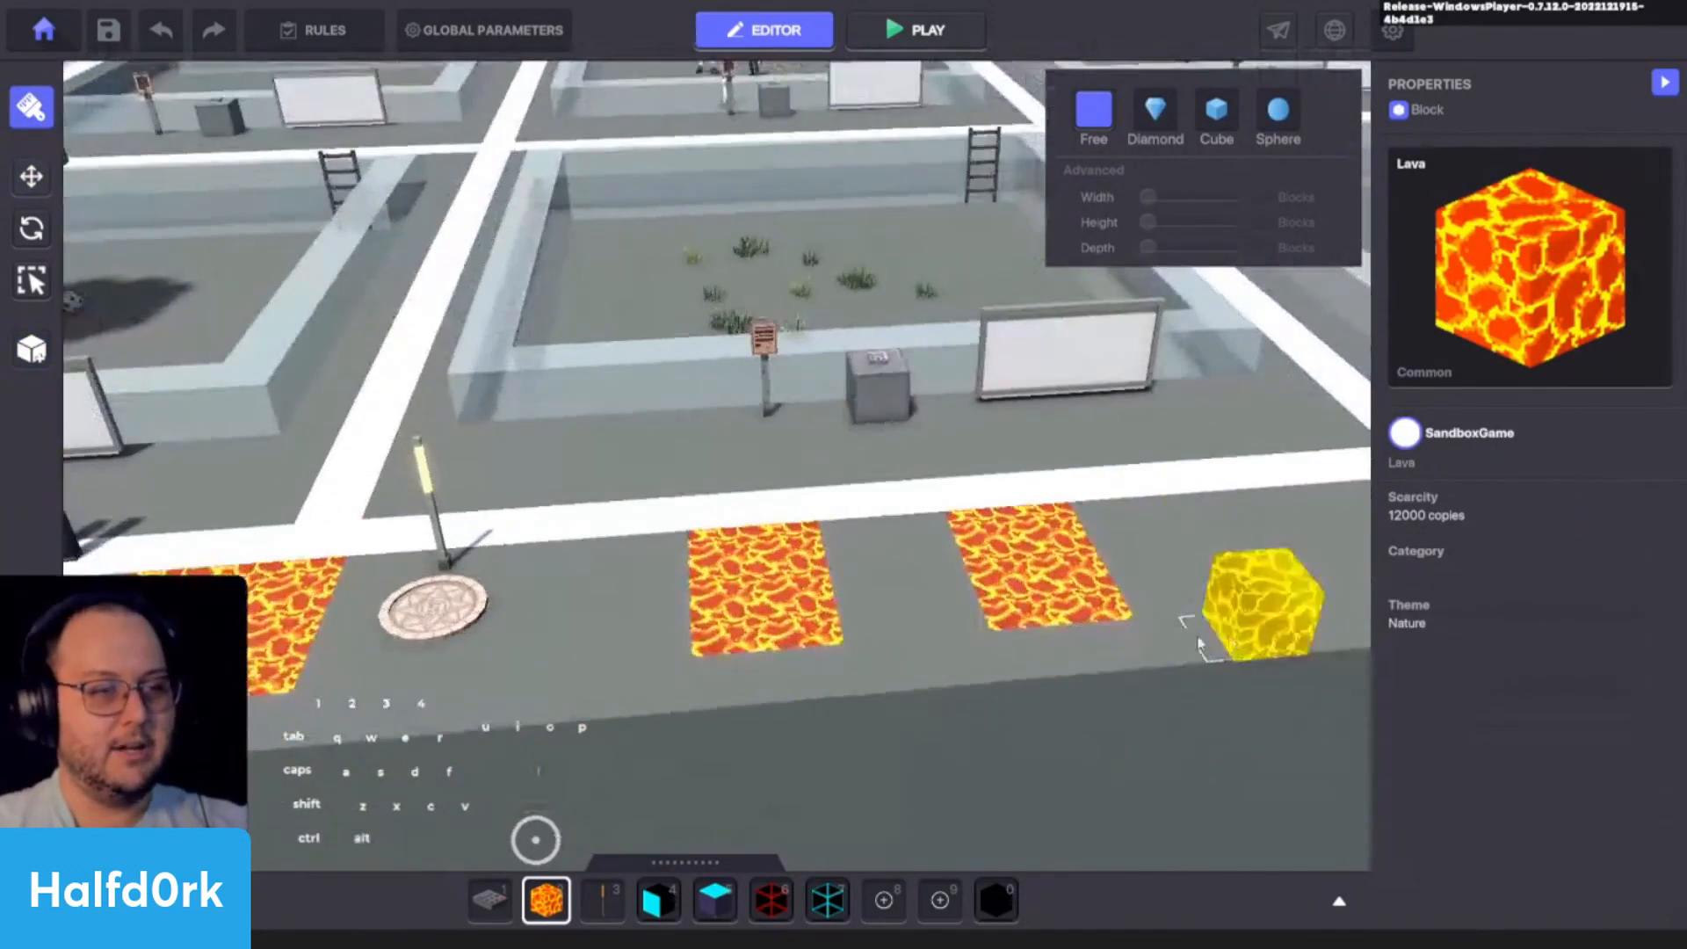
- Open the logic of the Spawning Point beside the lamp and set its Asset Spawner's Spawn Offset Y to -0.5
key("d")
key("Escape")
left_click(332, 606)
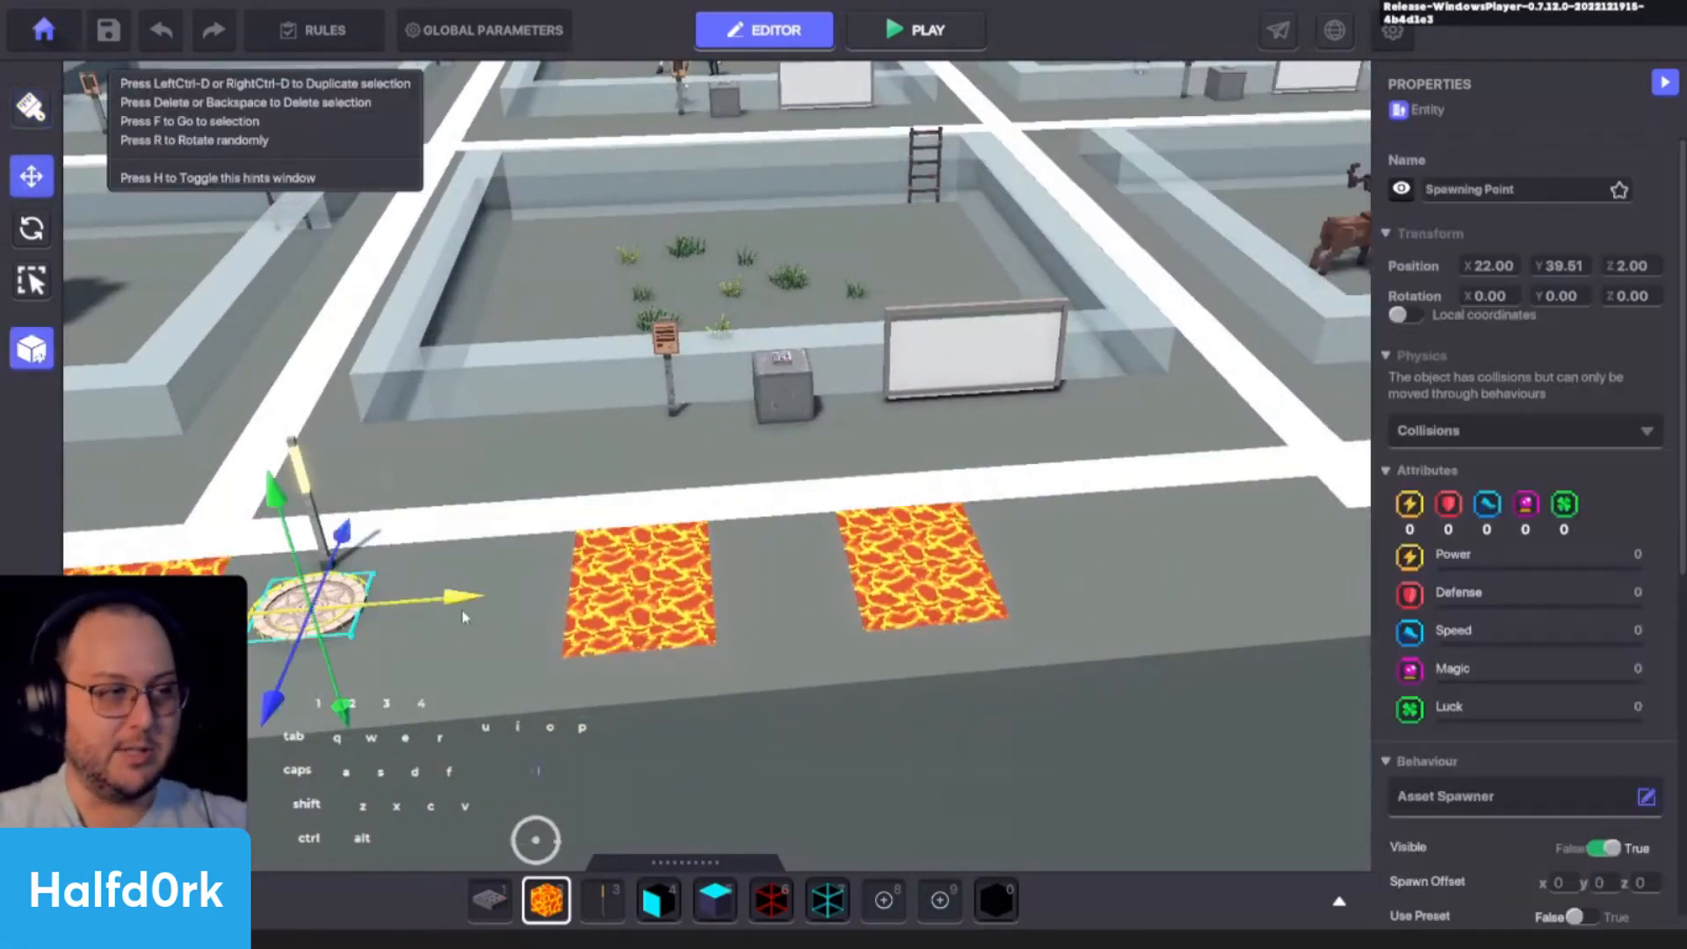
key("f")
scroll(1581, 632, "down", 6)
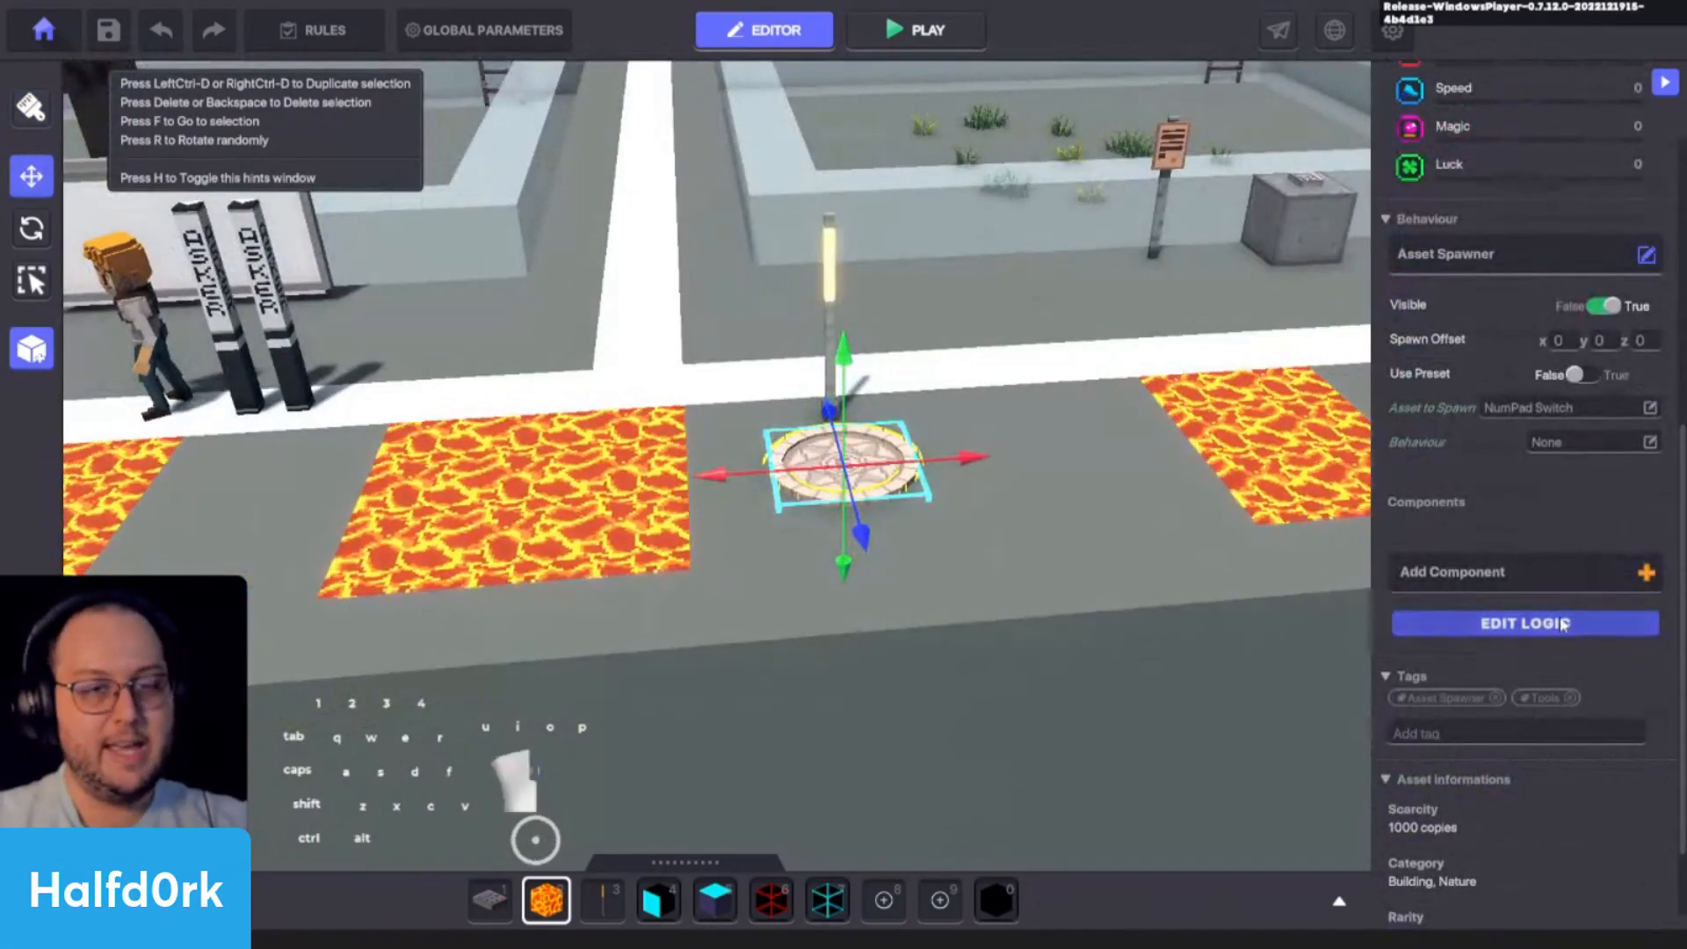
left_click(1555, 631)
scroll(1511, 645, "down", 3)
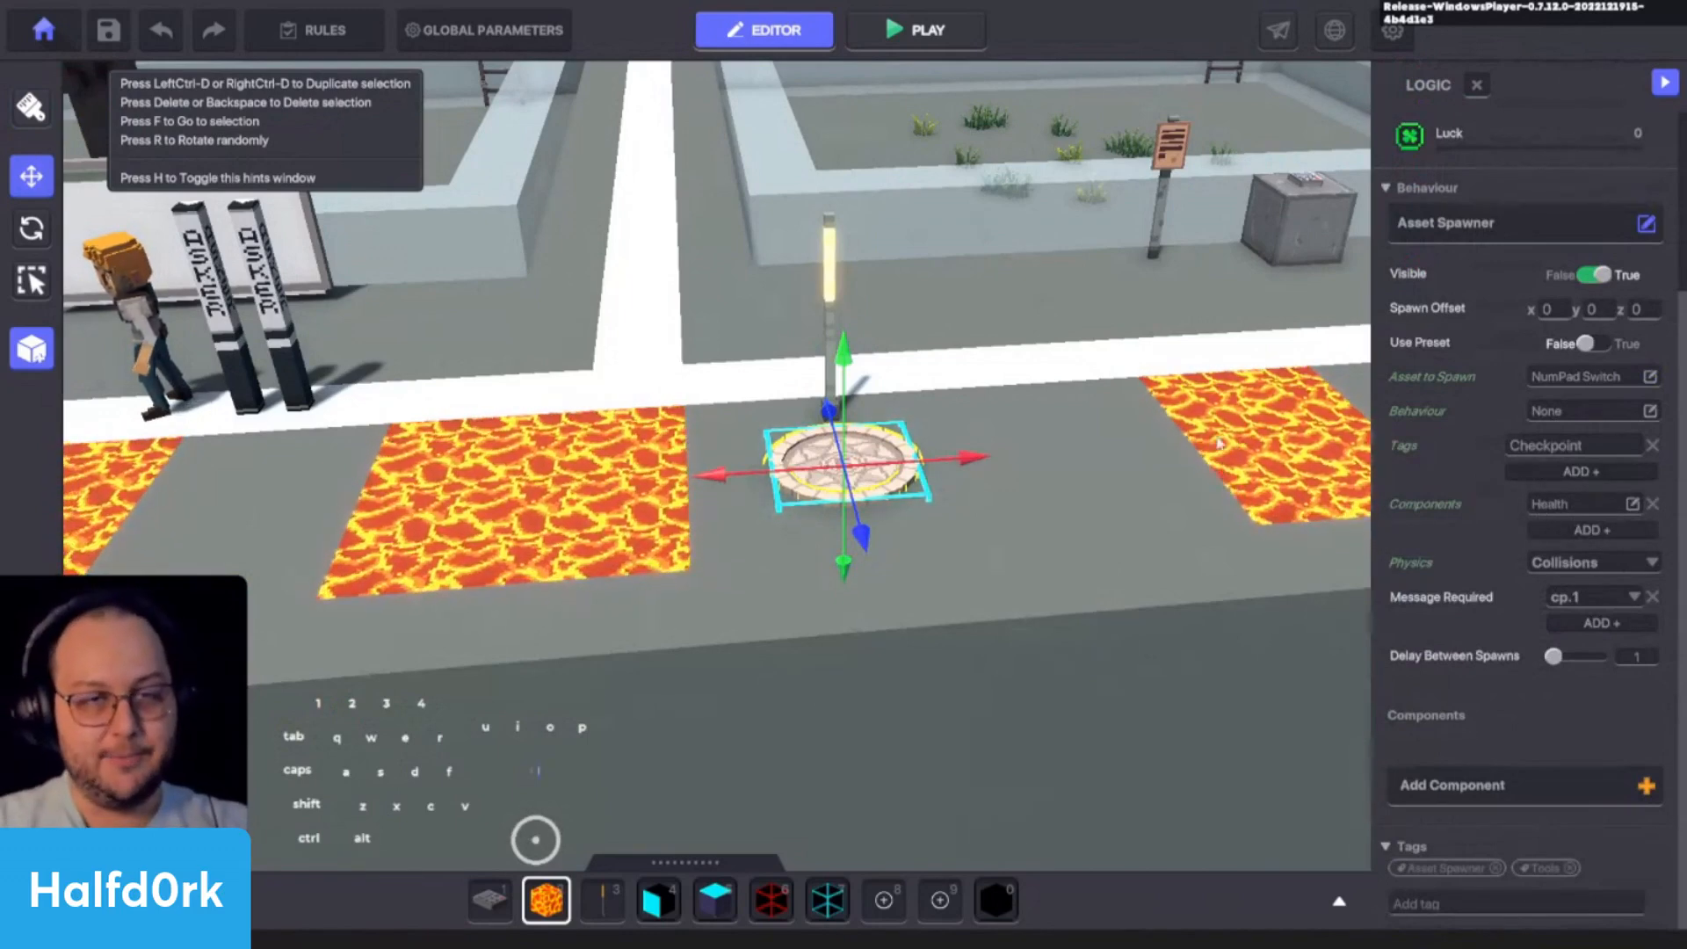
scroll(813, 387, "up", 4)
scroll(957, 474, "down", 3)
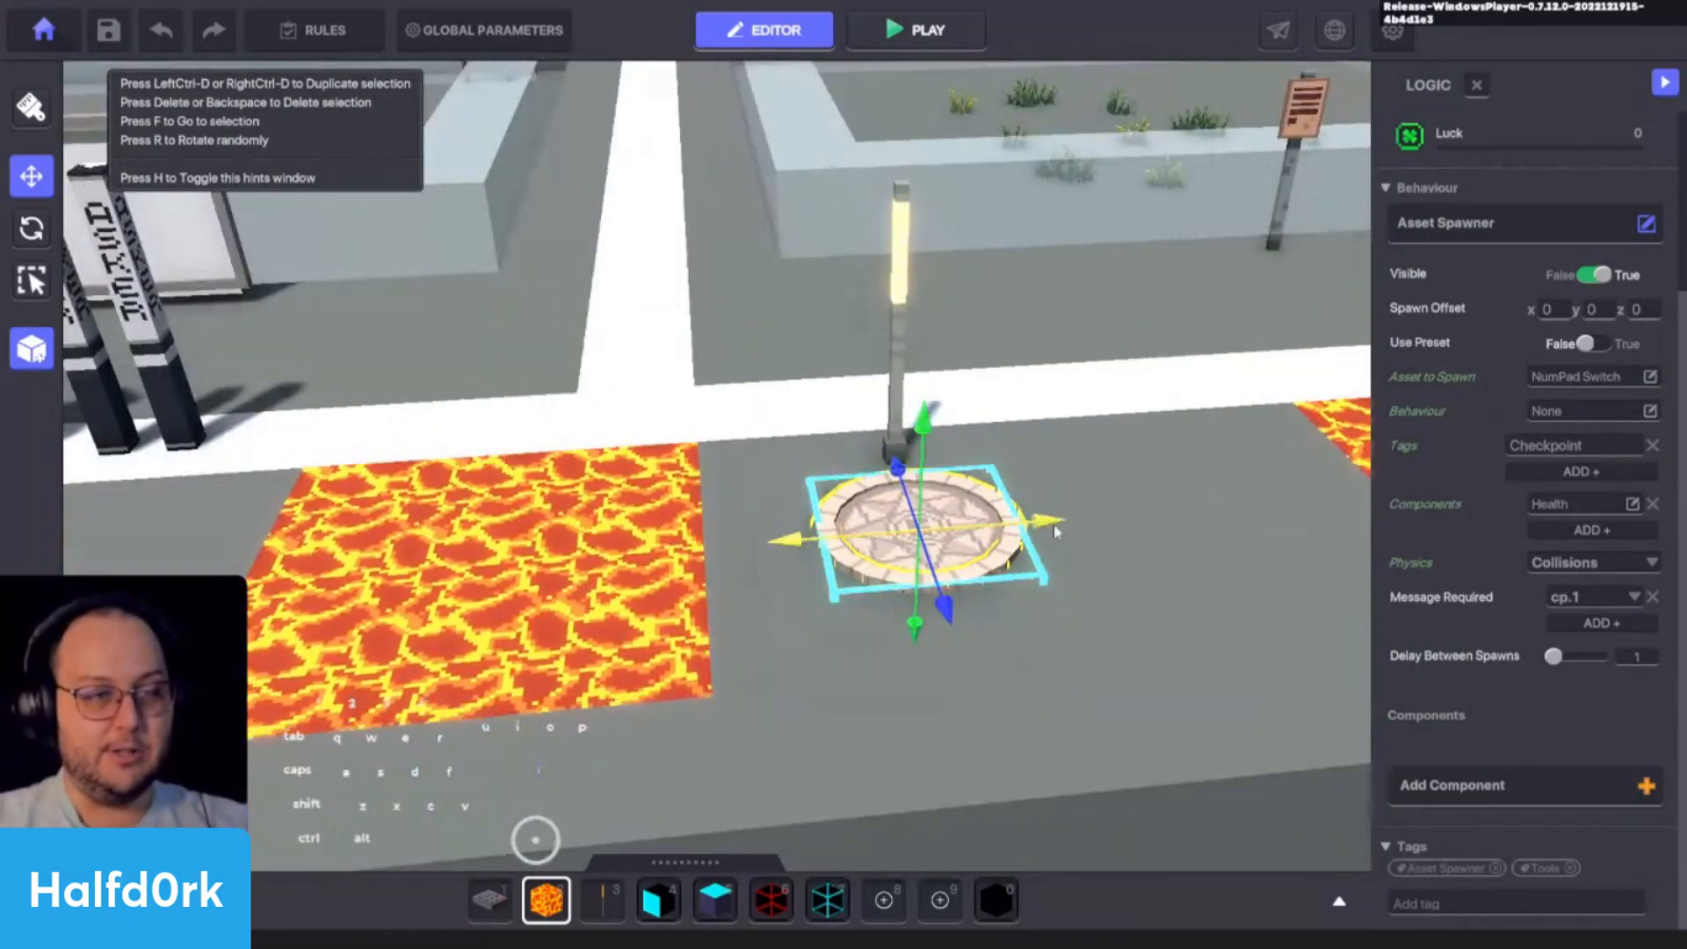
left_click(1595, 309)
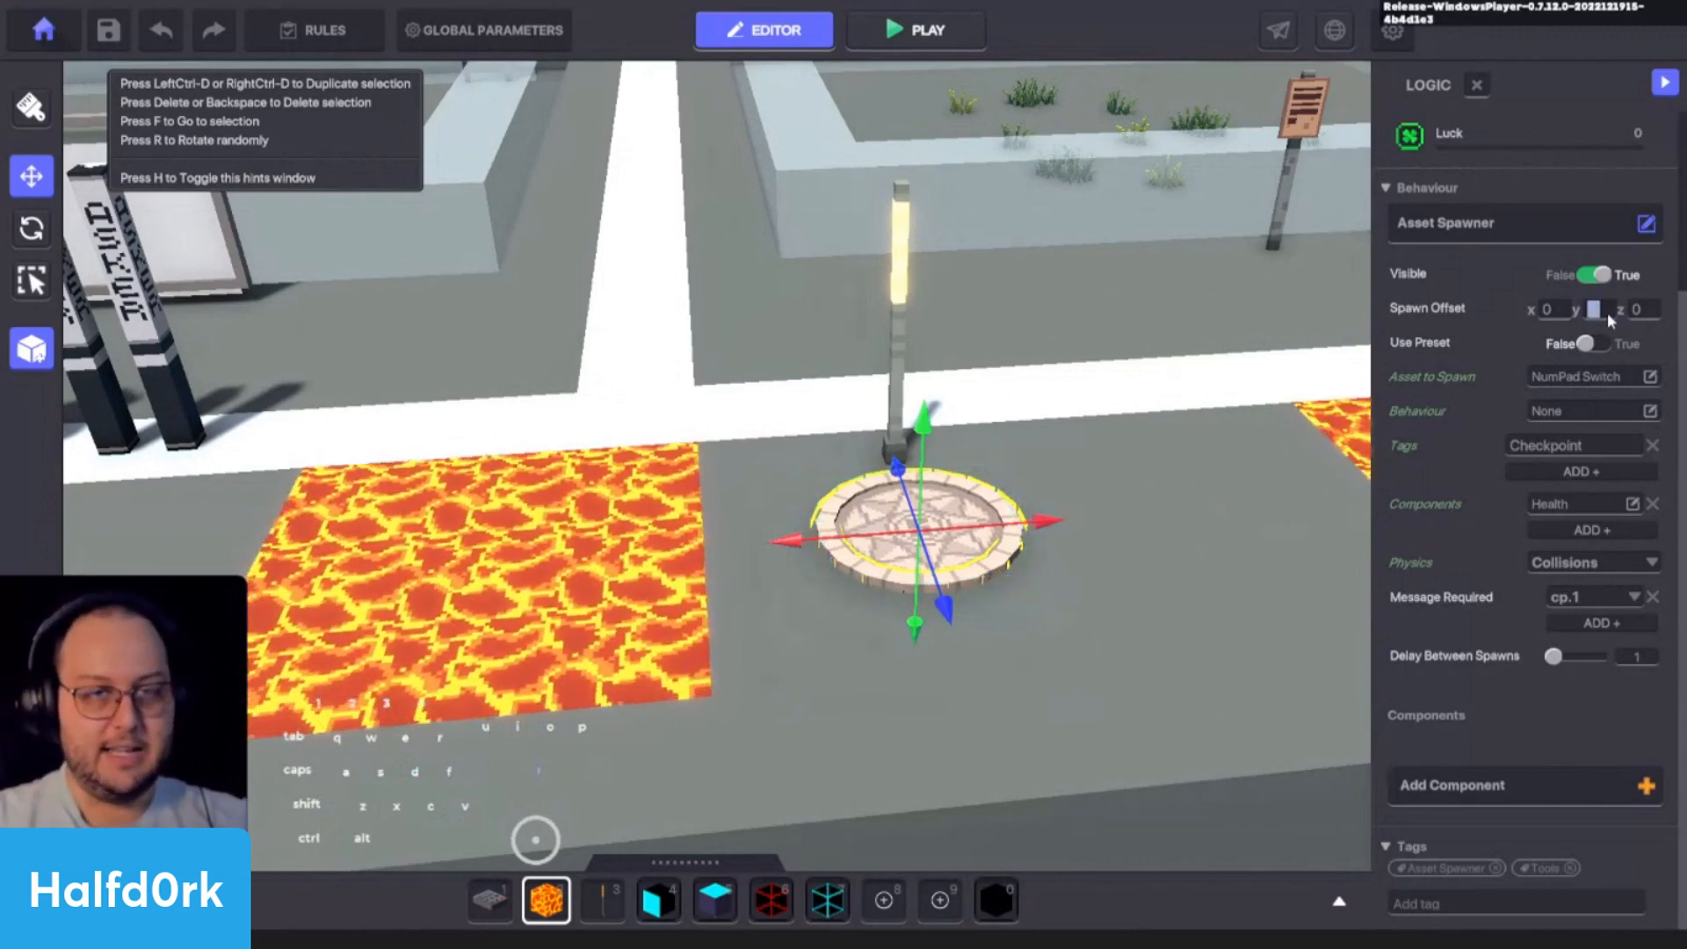
type("-0")
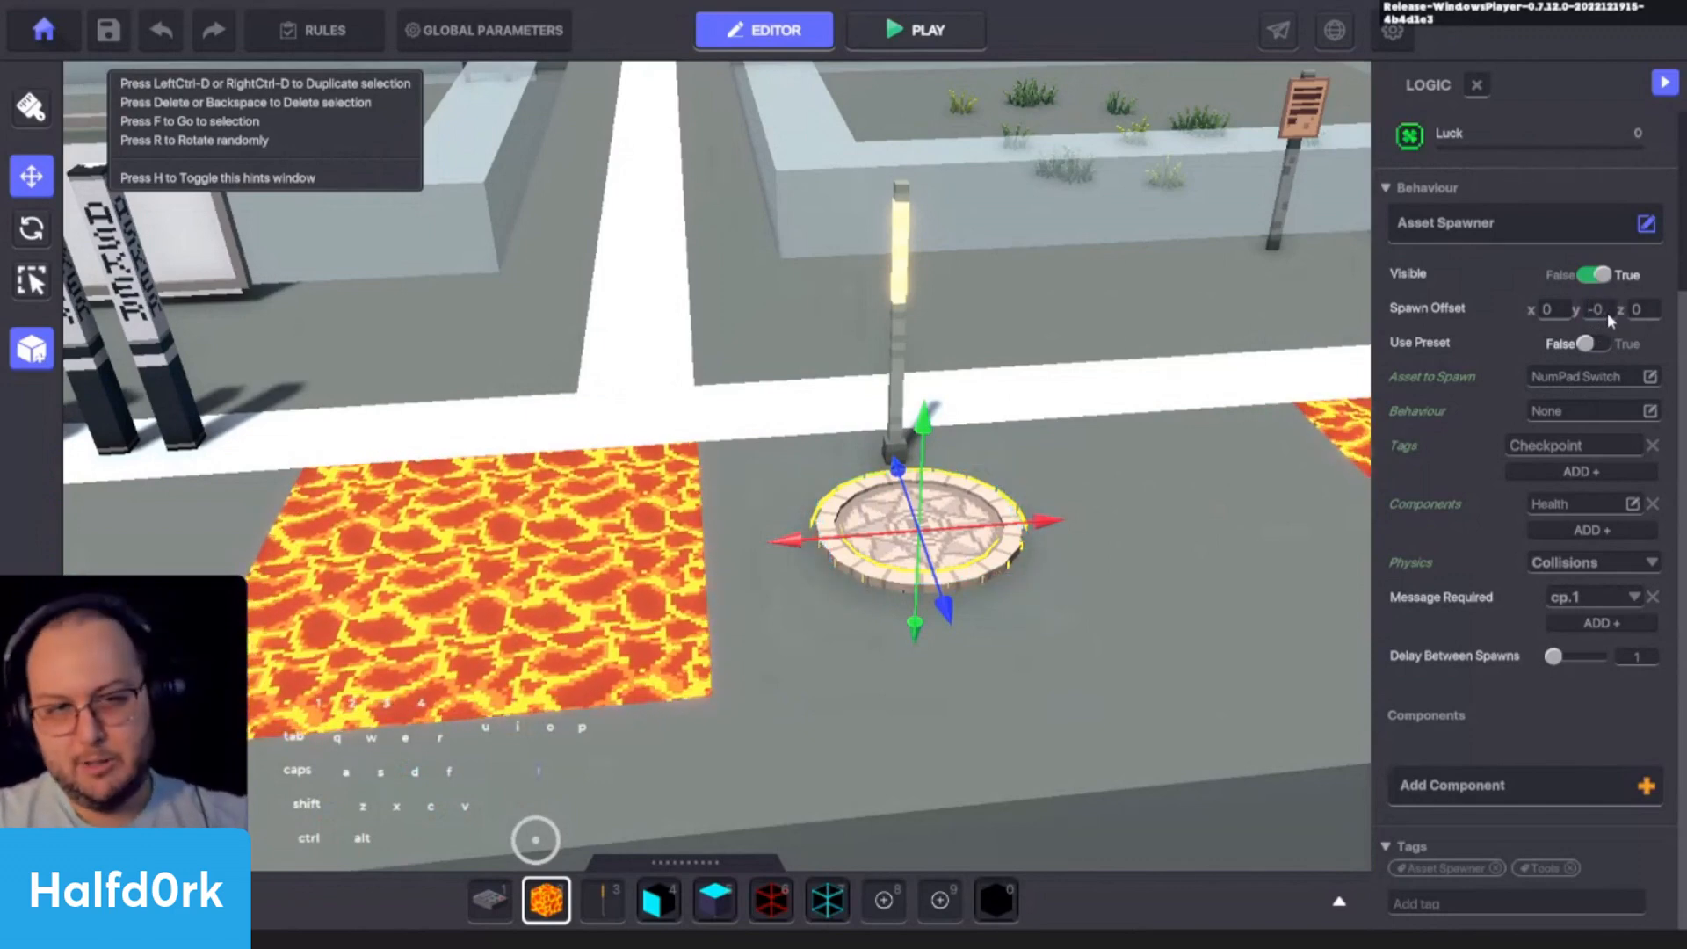
type(".5")
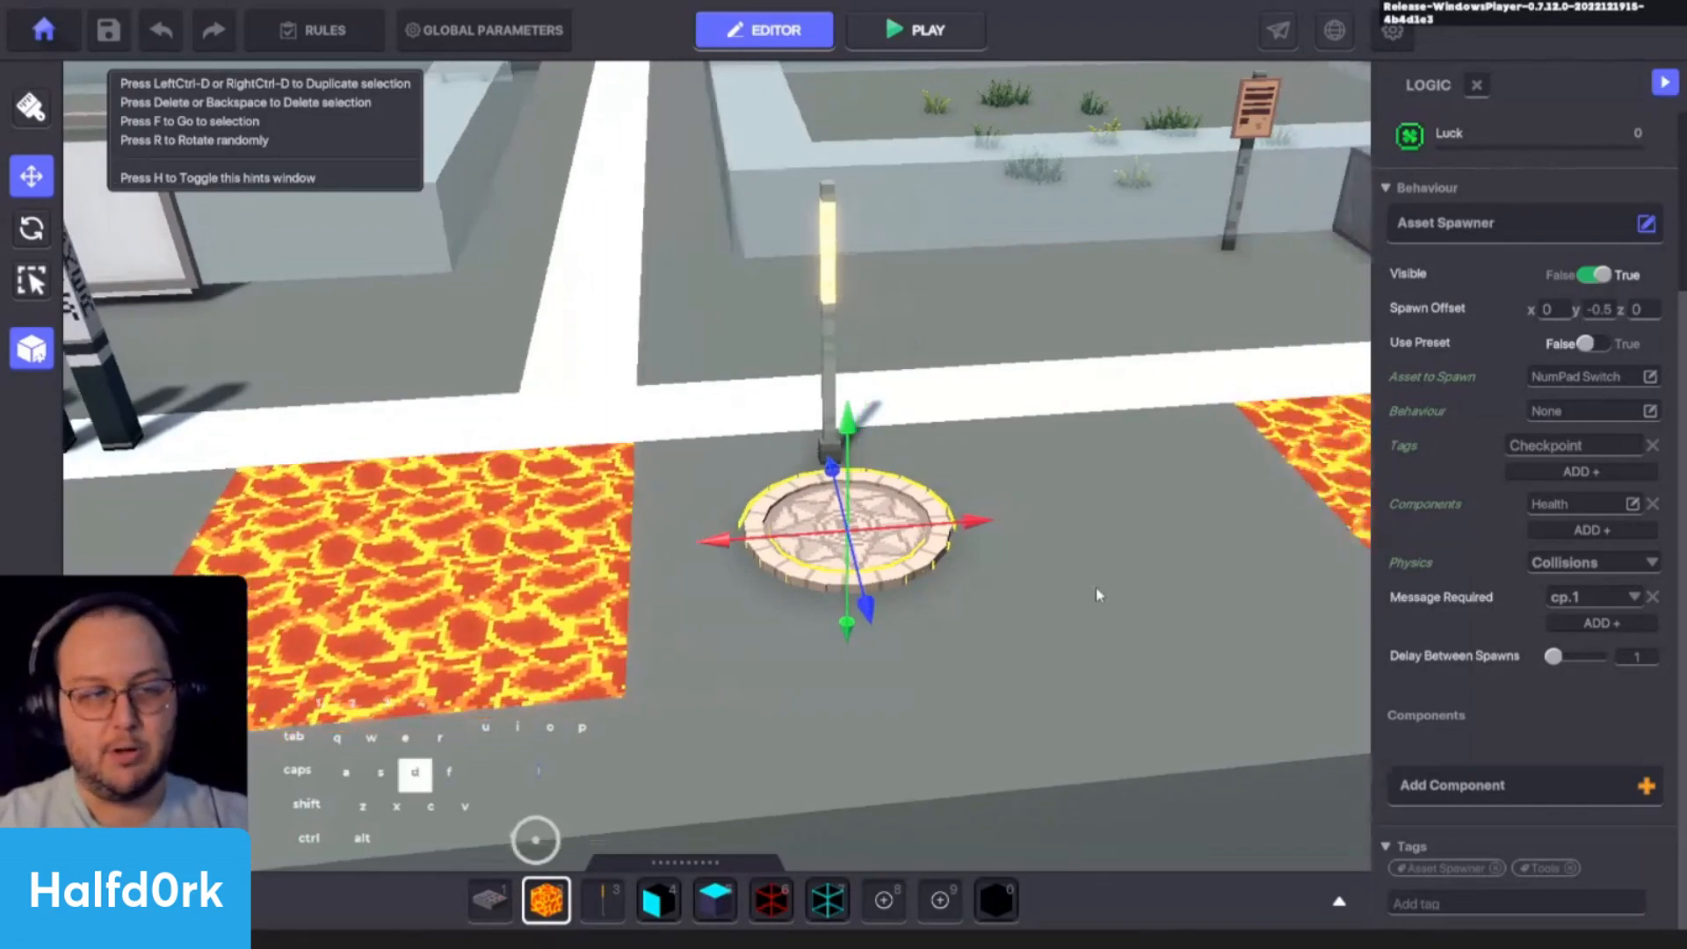
type("ds")
left_click_drag(1097, 588, 1148, 499, "alt")
key("w")
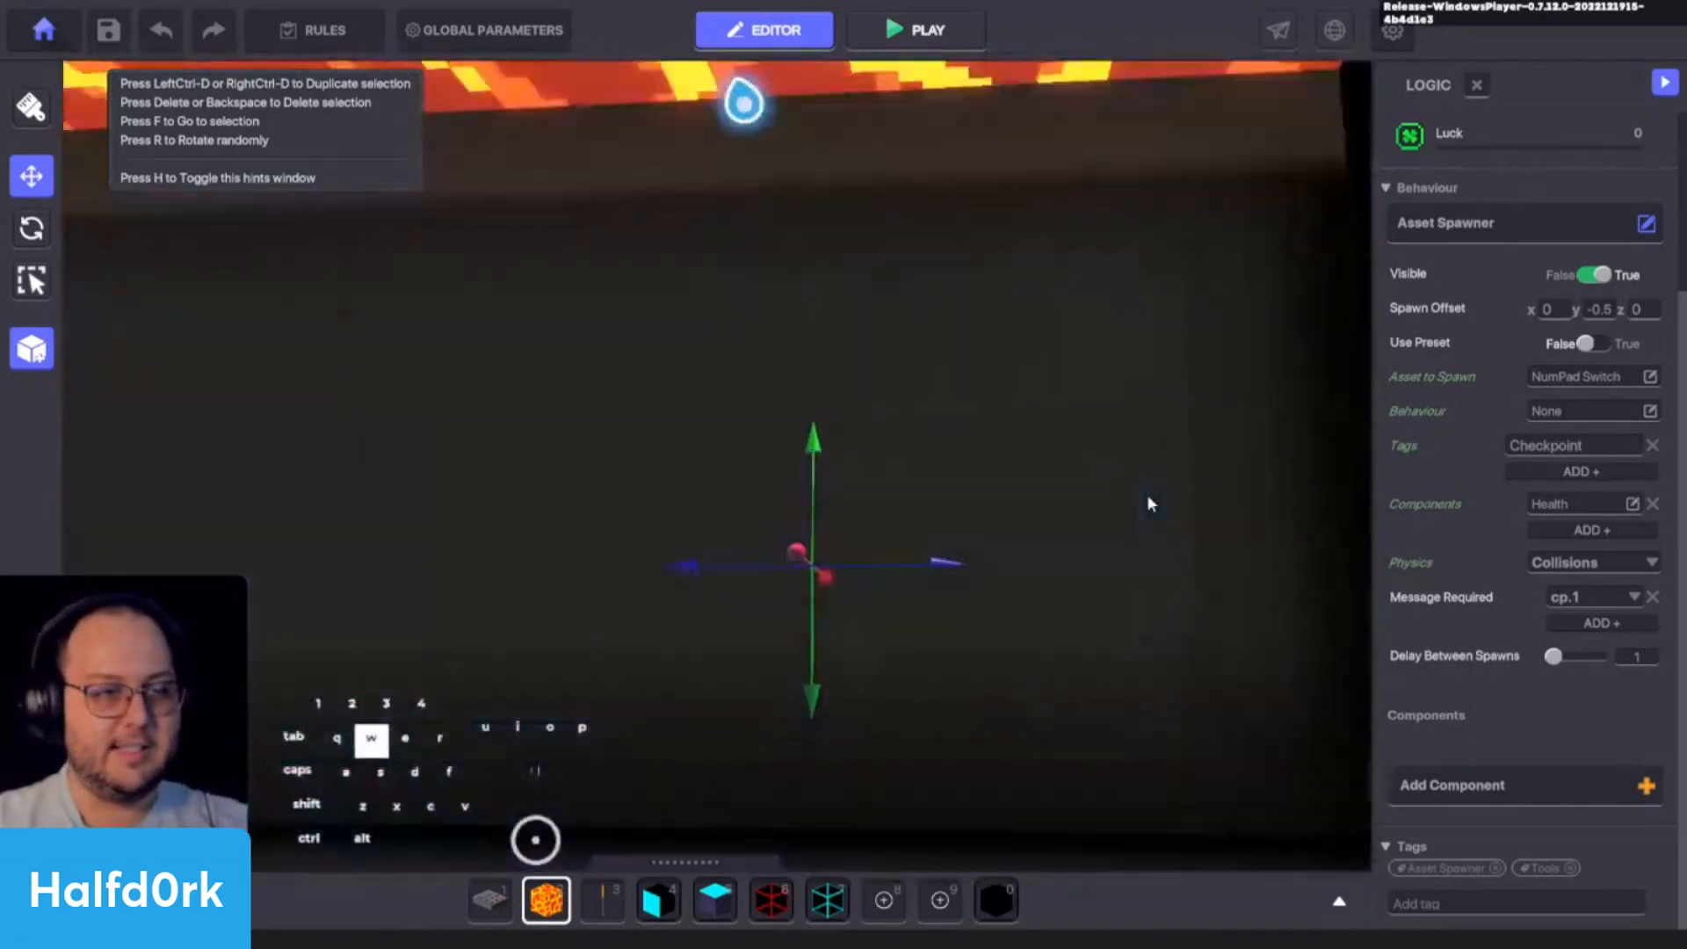
right_click_drag(1147, 497, 822, 485)
key("a")
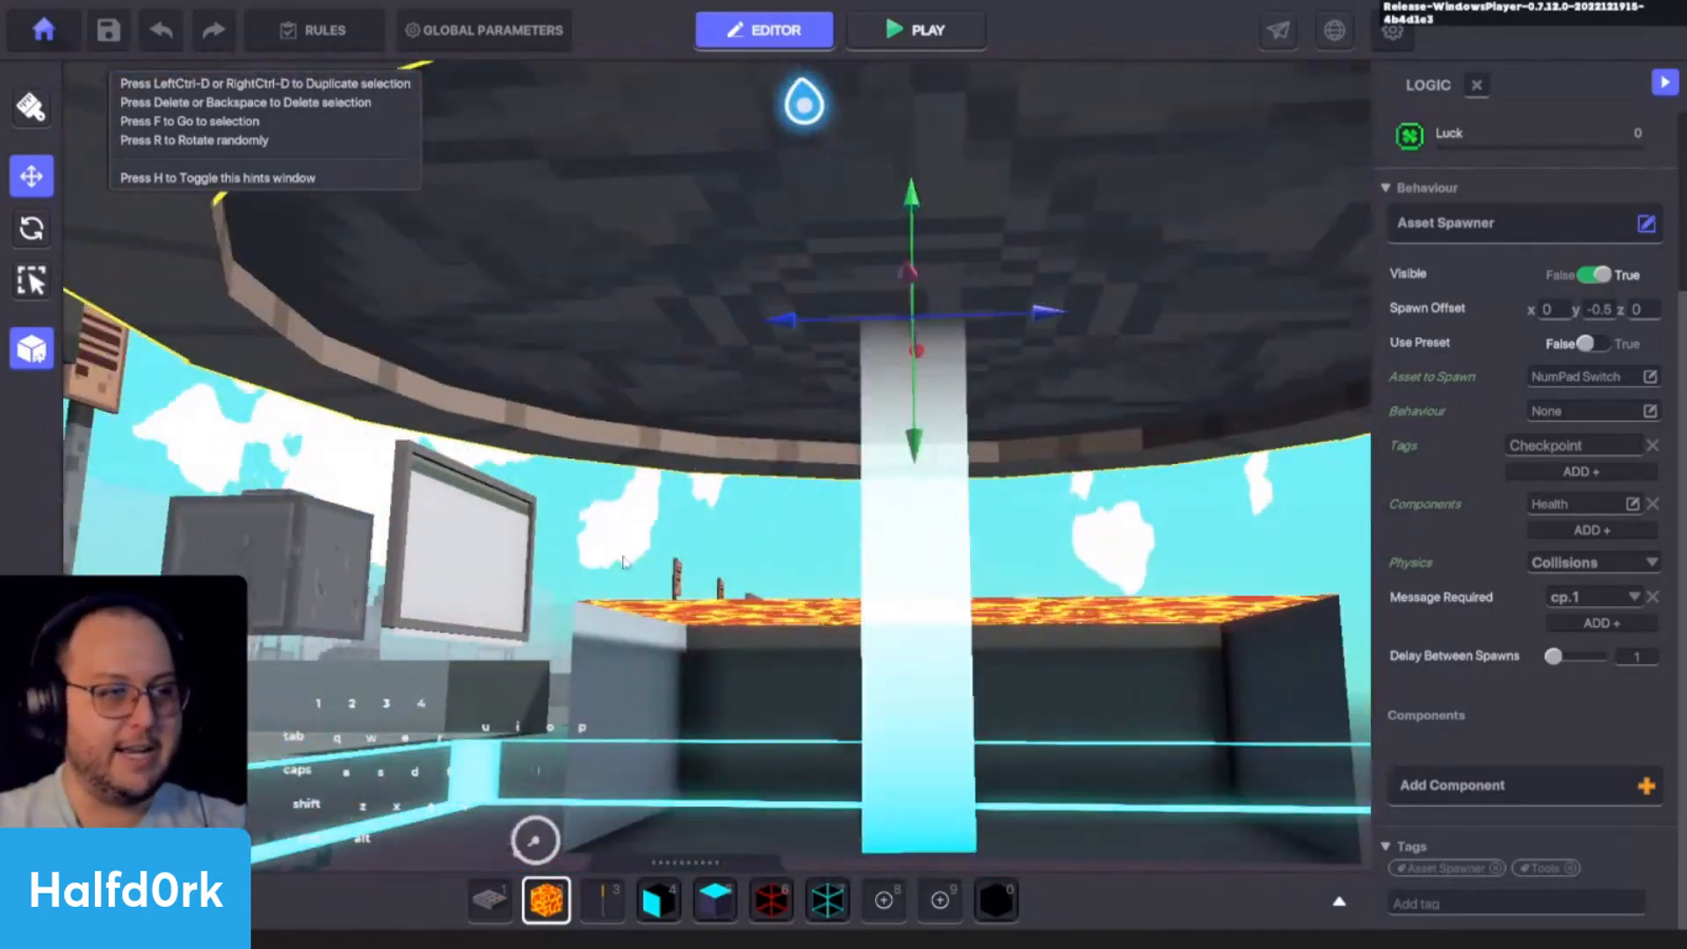
key("f")
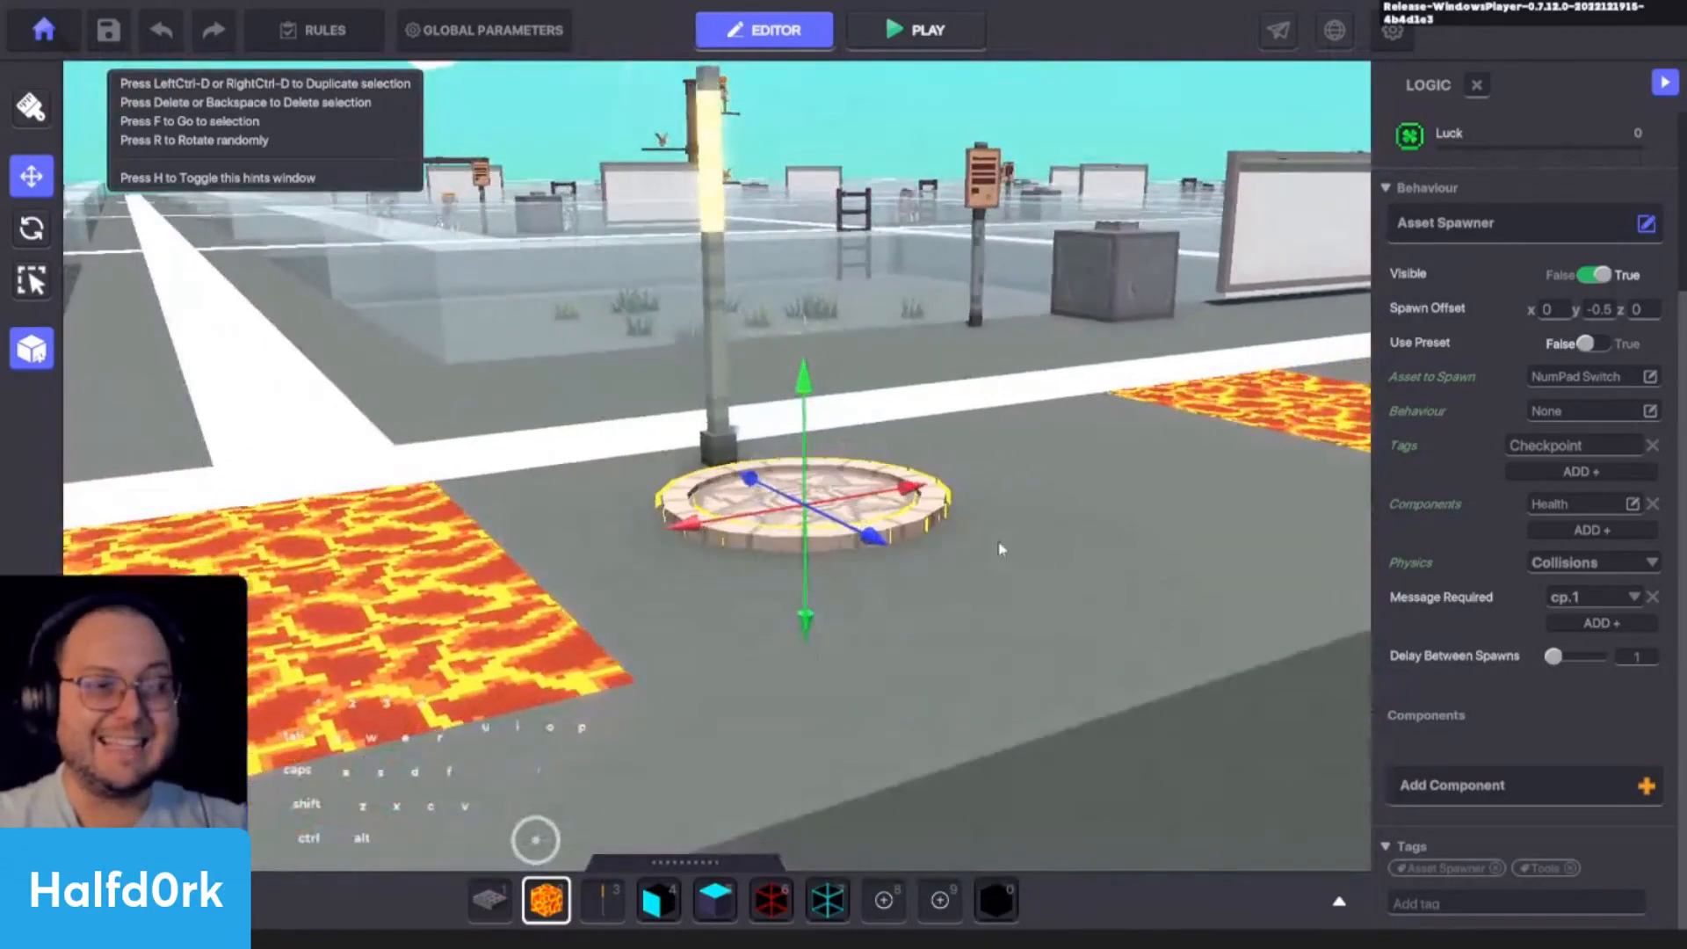
- Open the lamp's logic and set its Speaker's Only Once option to True
left_click_drag(1000, 549, 1010, 560, "alt")
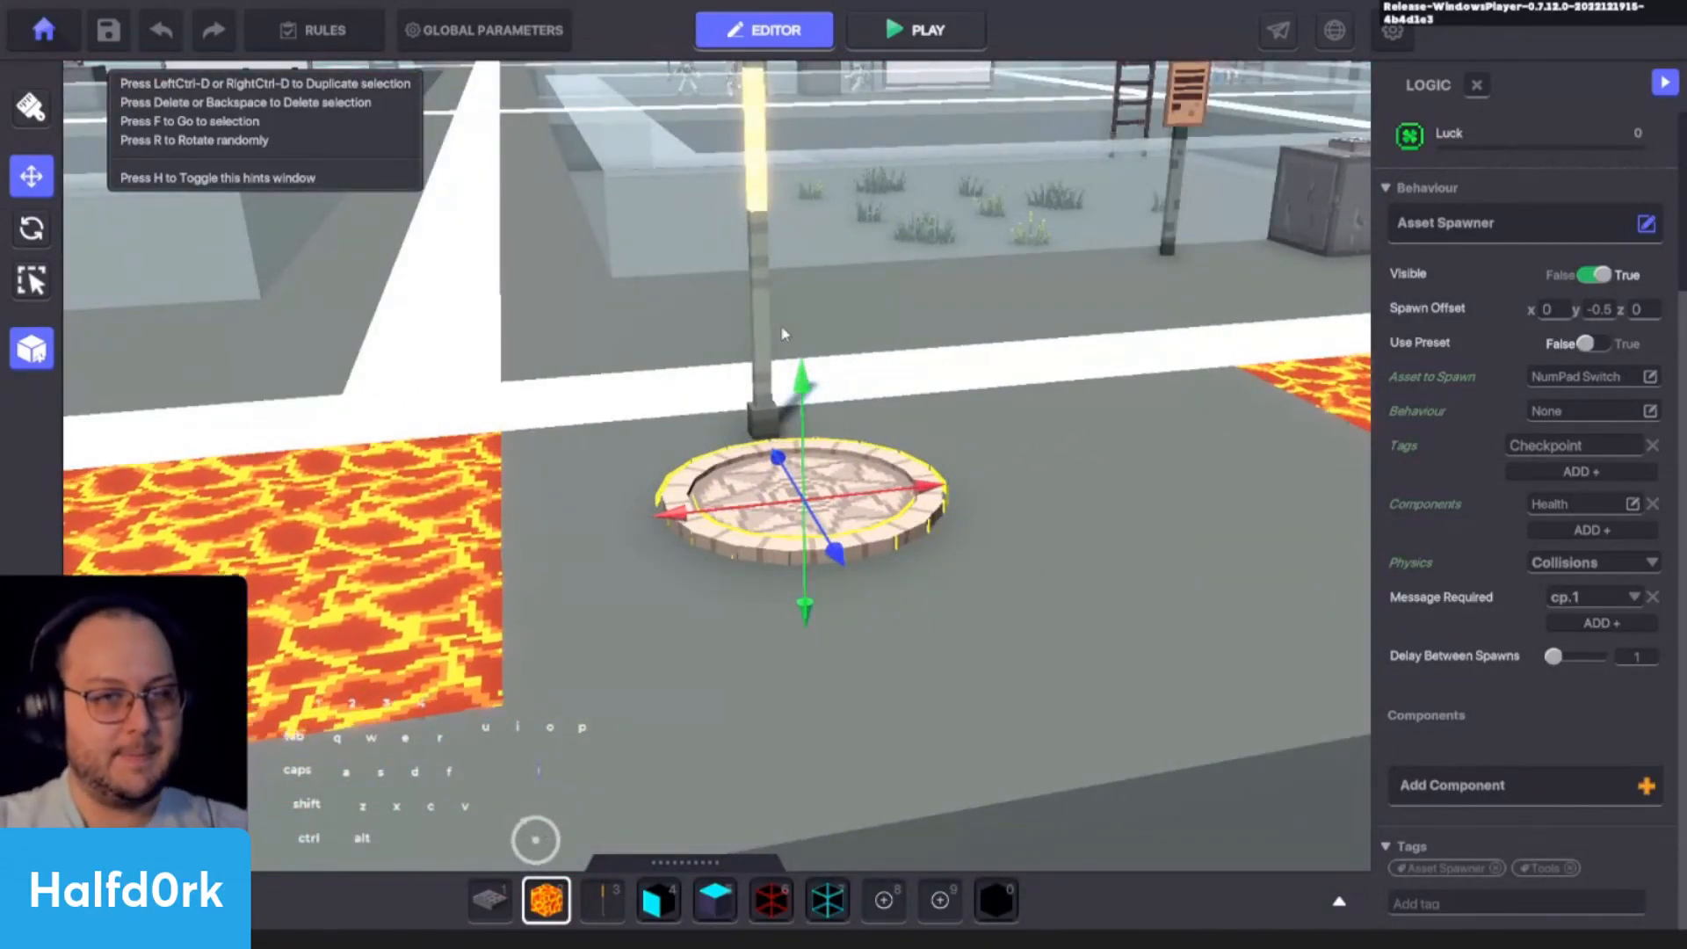
left_click(756, 327)
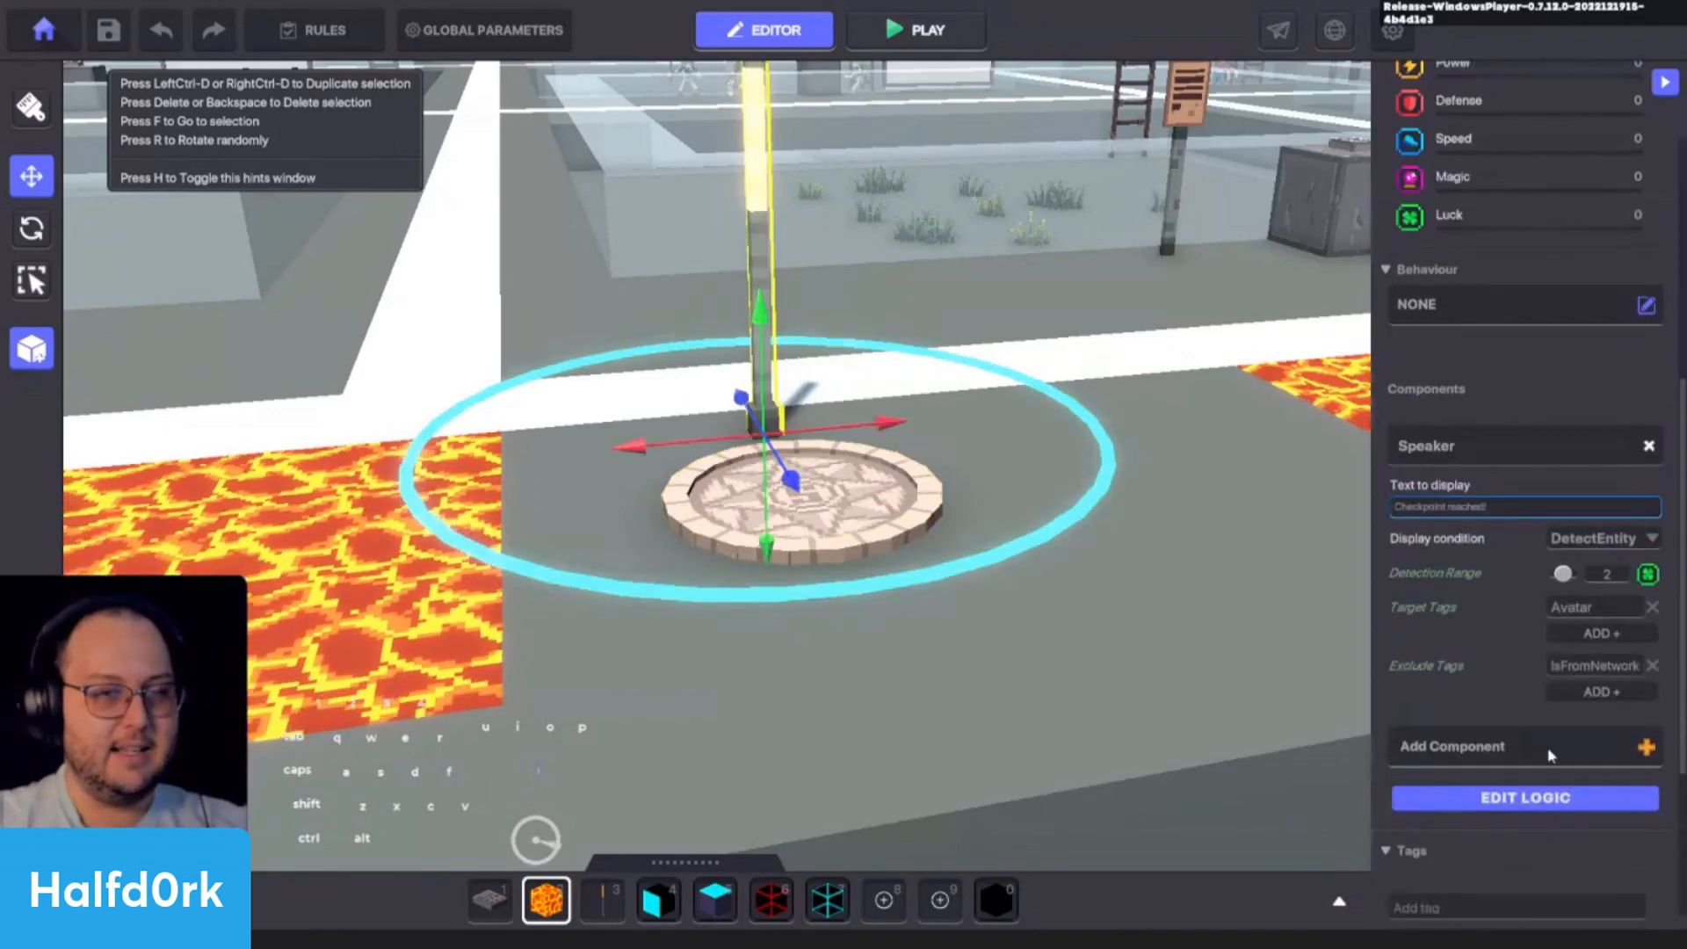
left_click(1526, 797)
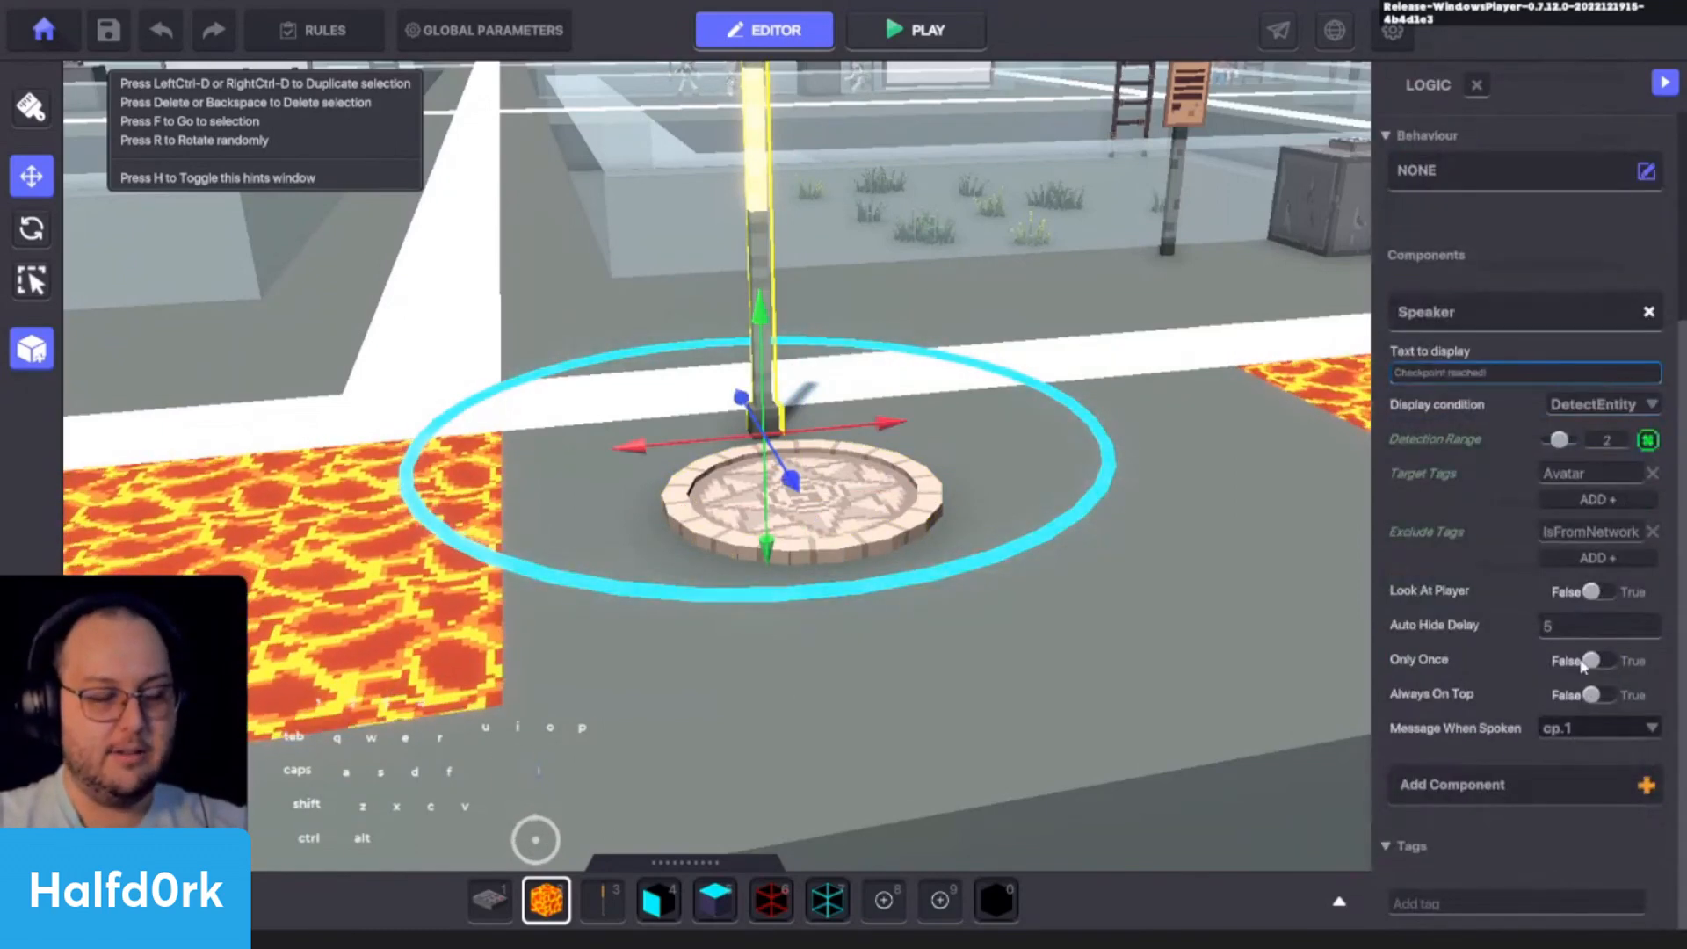
left_click(1594, 660)
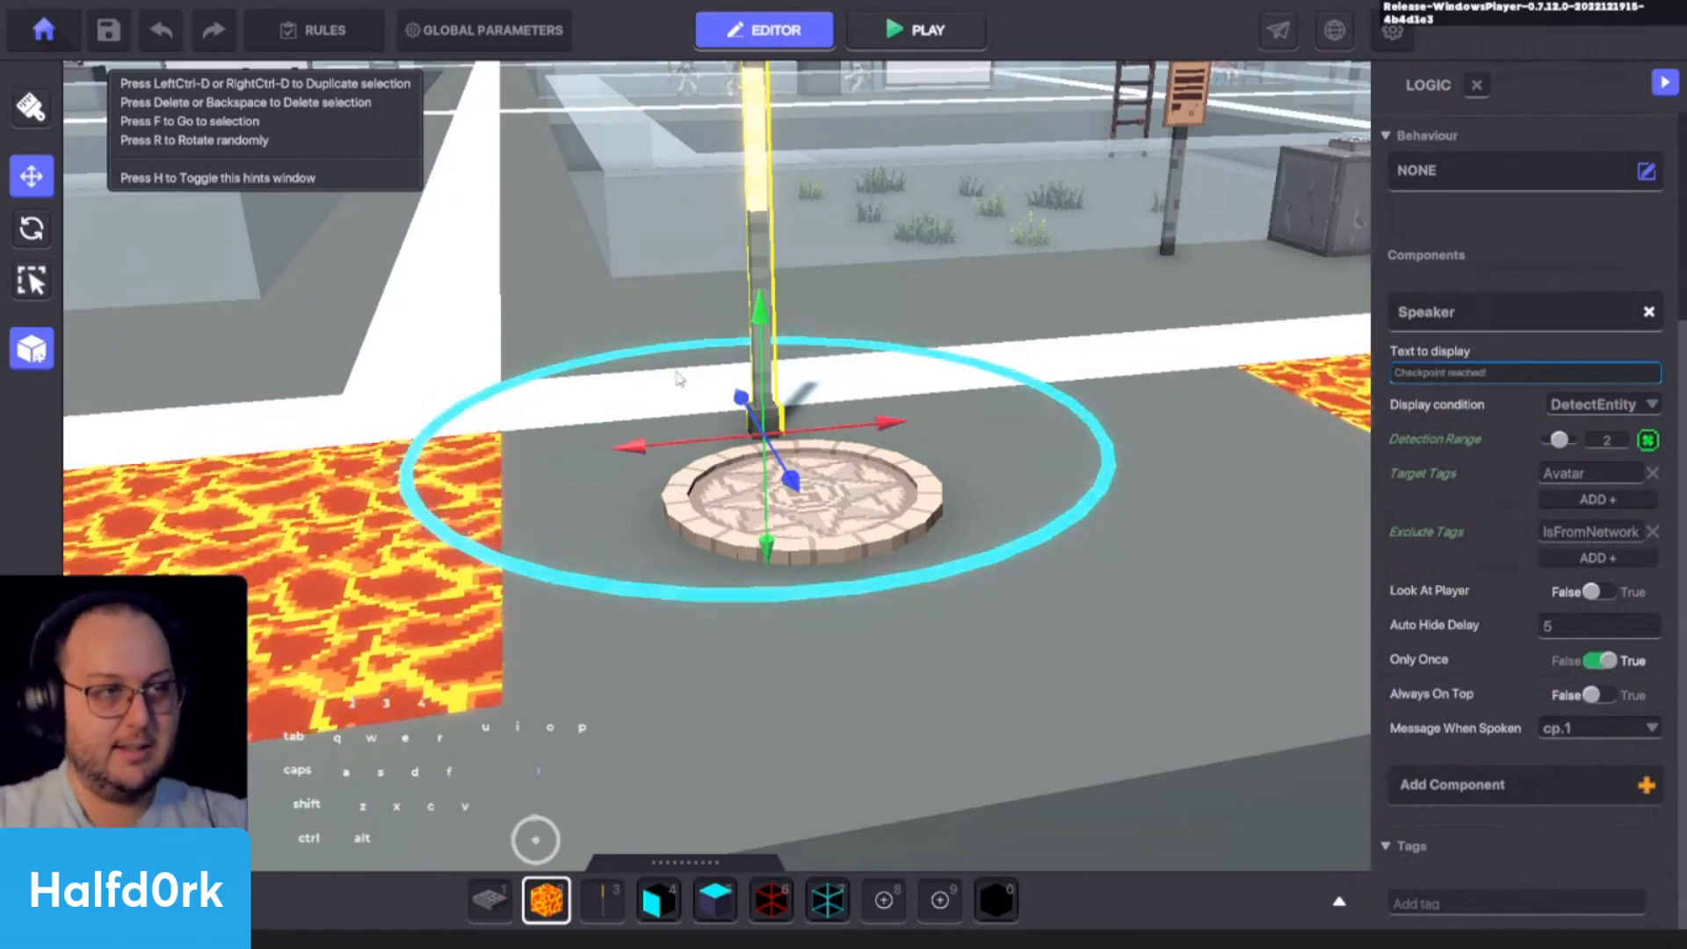
- Look over the lava course from the first Spawning Point and lamp to the Lava patches beyond the checkpoint
scroll(679, 379, "down", 5)
right_click_drag(986, 440, 884, 534)
scroll(885, 535, "down", 2)
key("s")
key("a")
key("d")
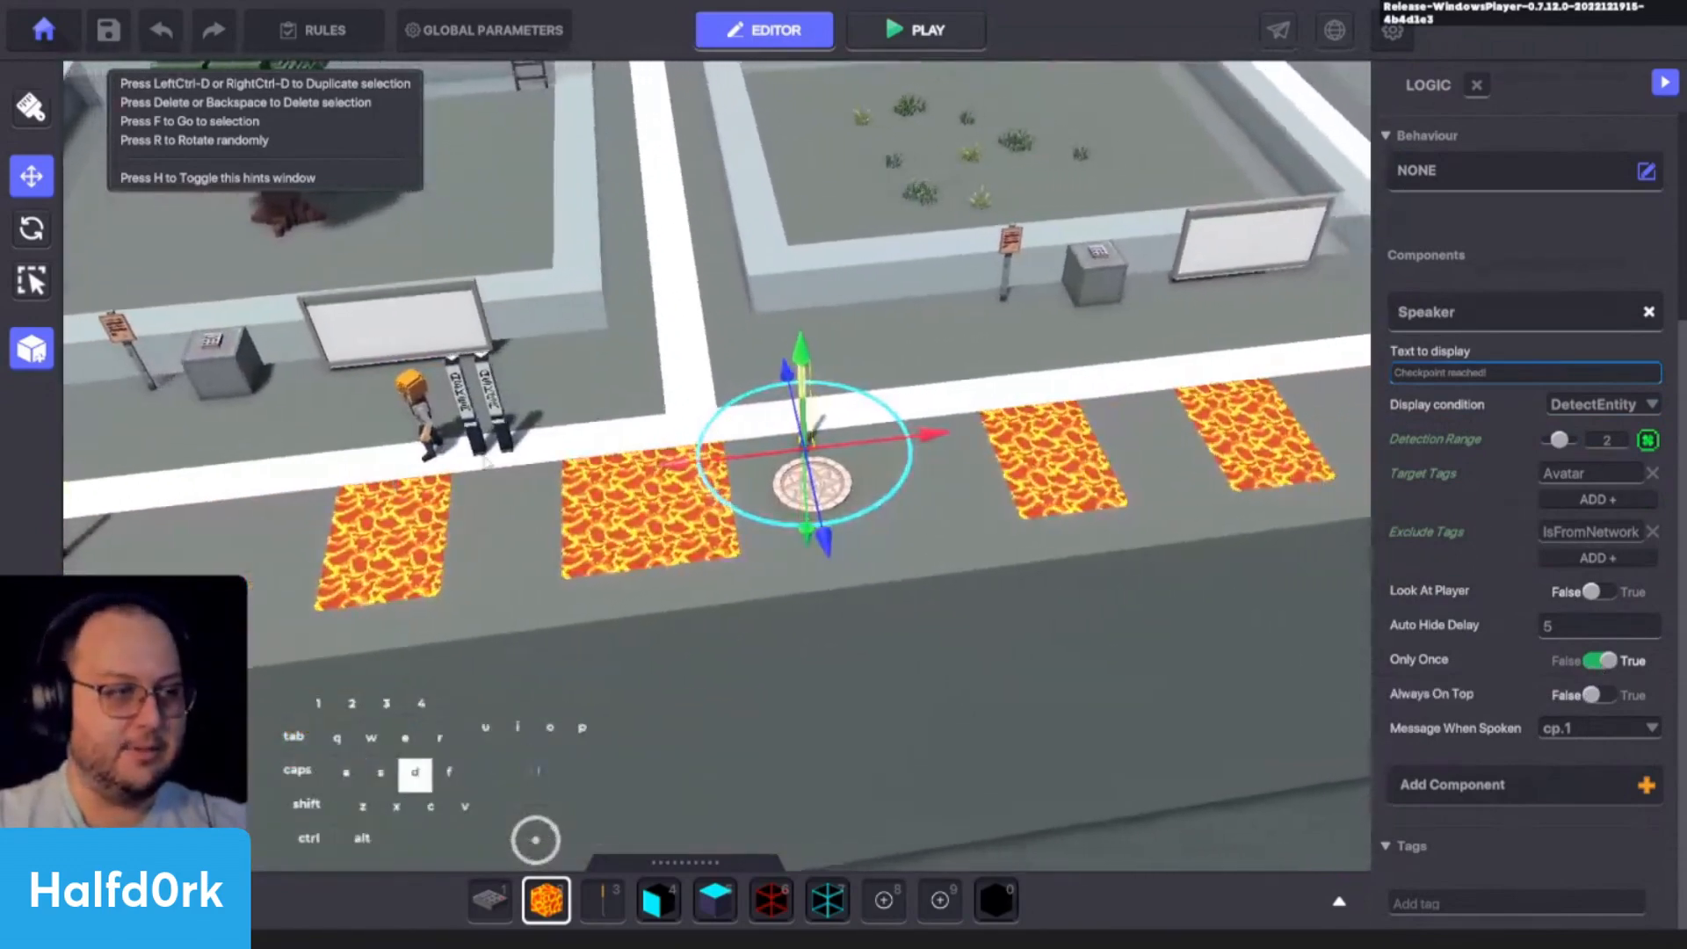
key("a")
key("shift+a")
key("shift+d")
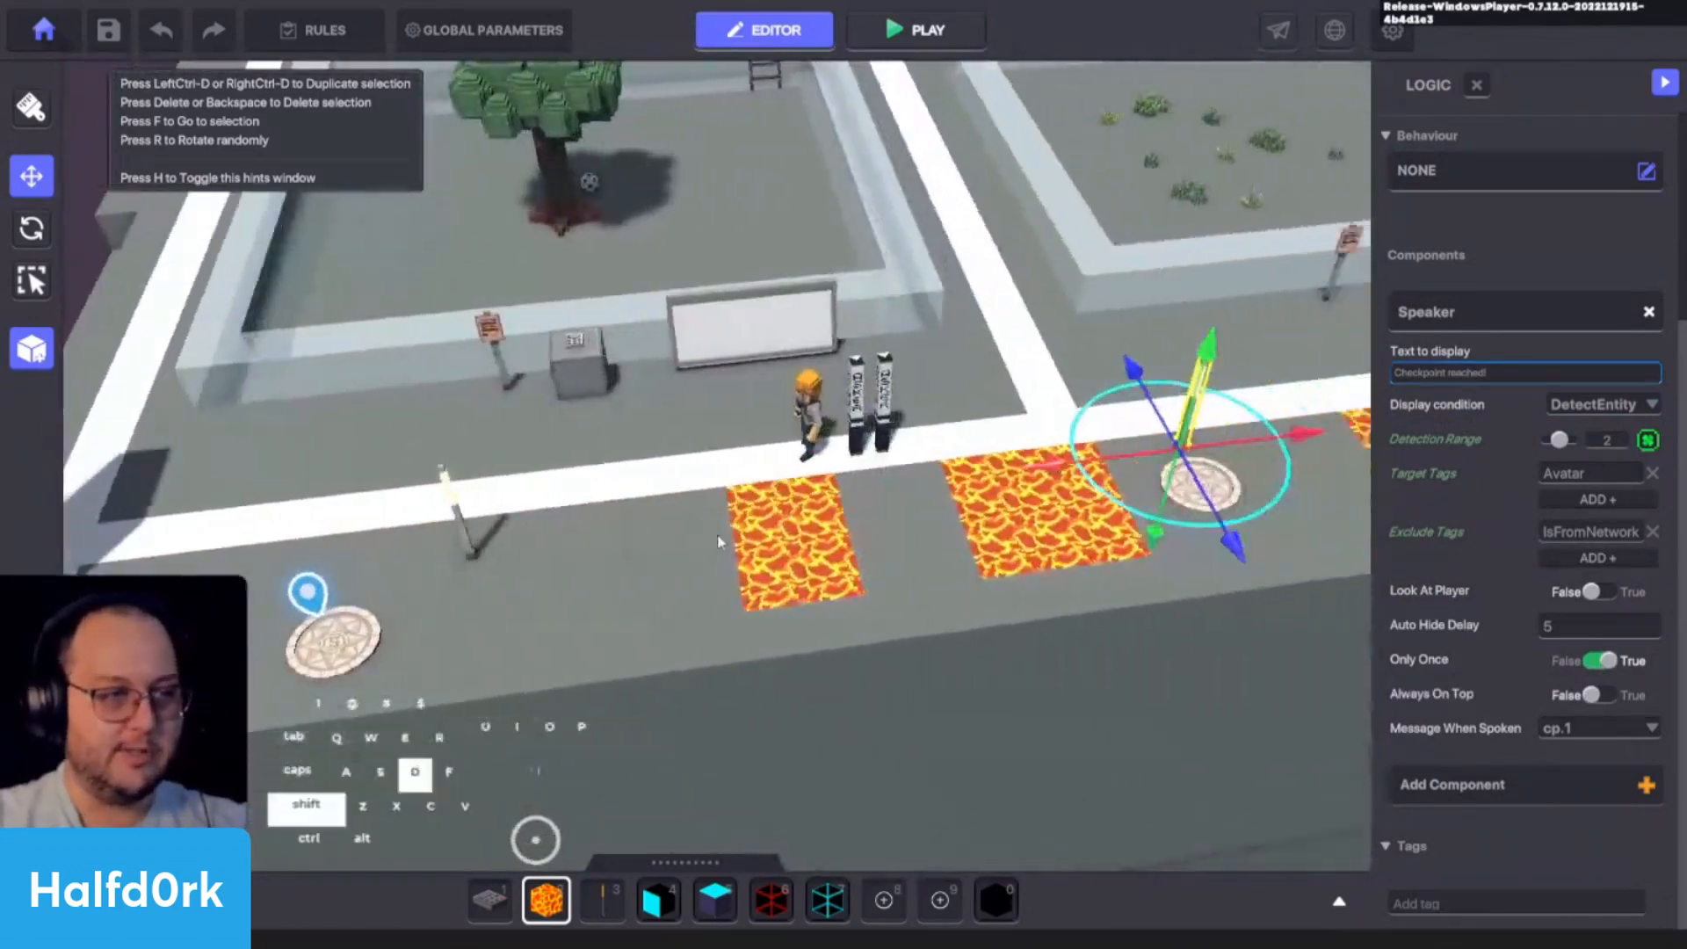
left_click(692, 562)
scroll(715, 568, "up", 3)
key("w")
key("a")
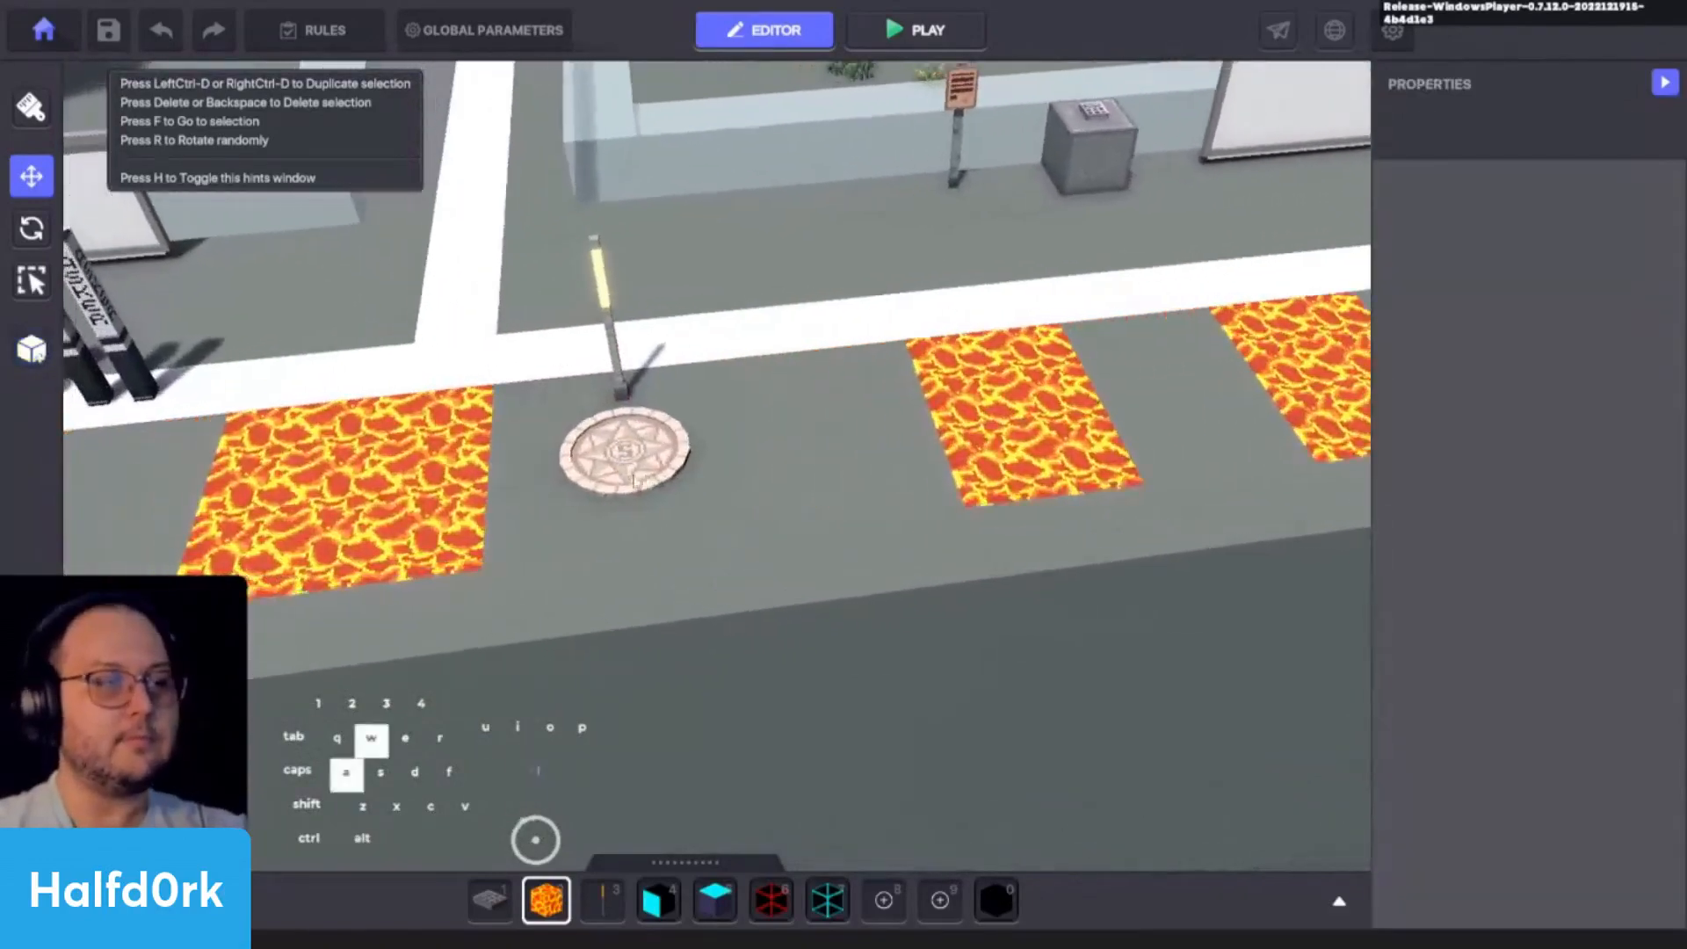
left_click(681, 461)
left_click(621, 280, "shift")
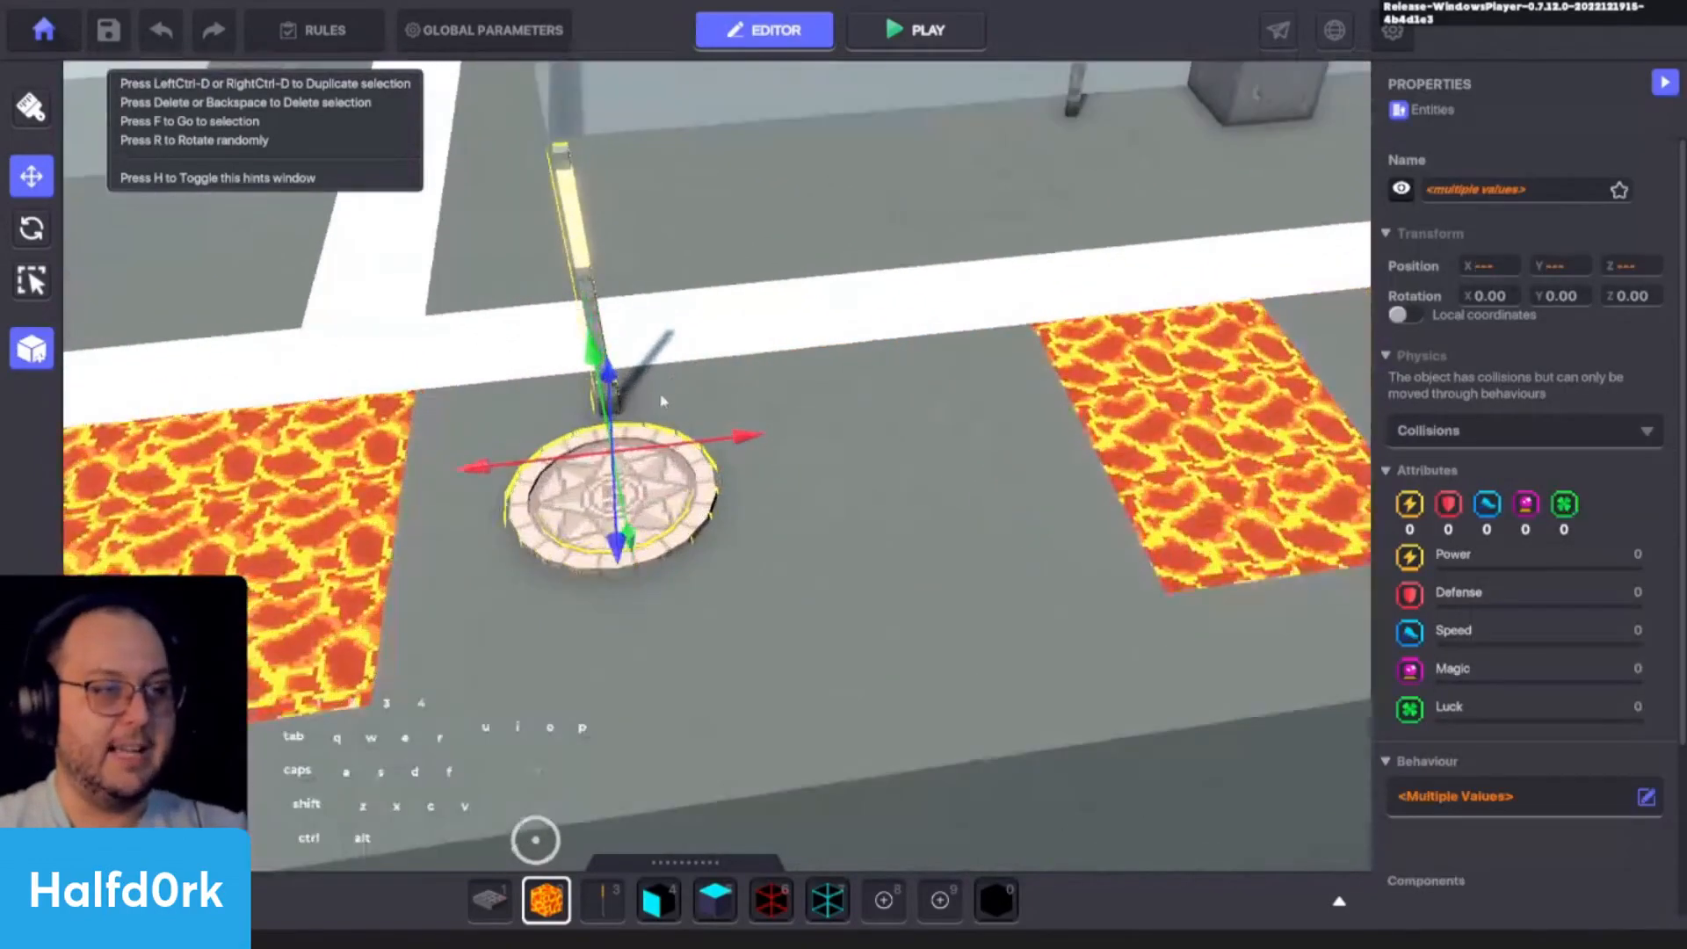
key("f")
scroll(788, 380, "up", 3)
key("space")
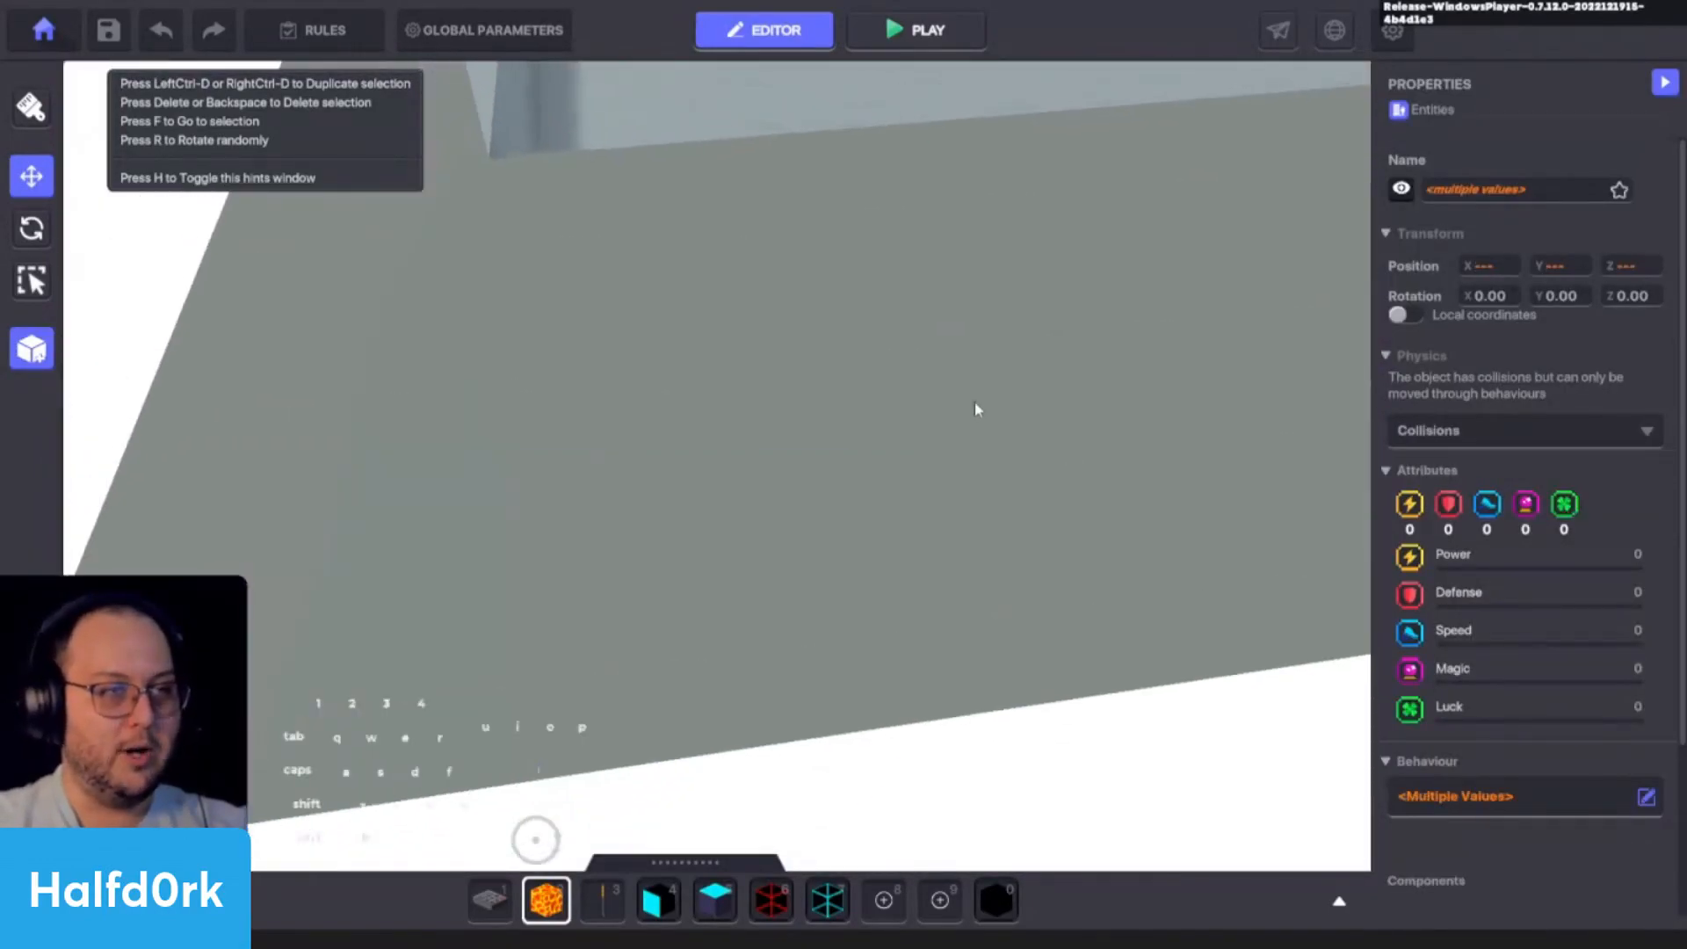
left_click(952, 577)
key("s")
- Examine the checkpoint lamp's Speaker settings, including its Target Tags and Exclude Tags
left_click(773, 405)
scroll(1435, 588, "down", 5)
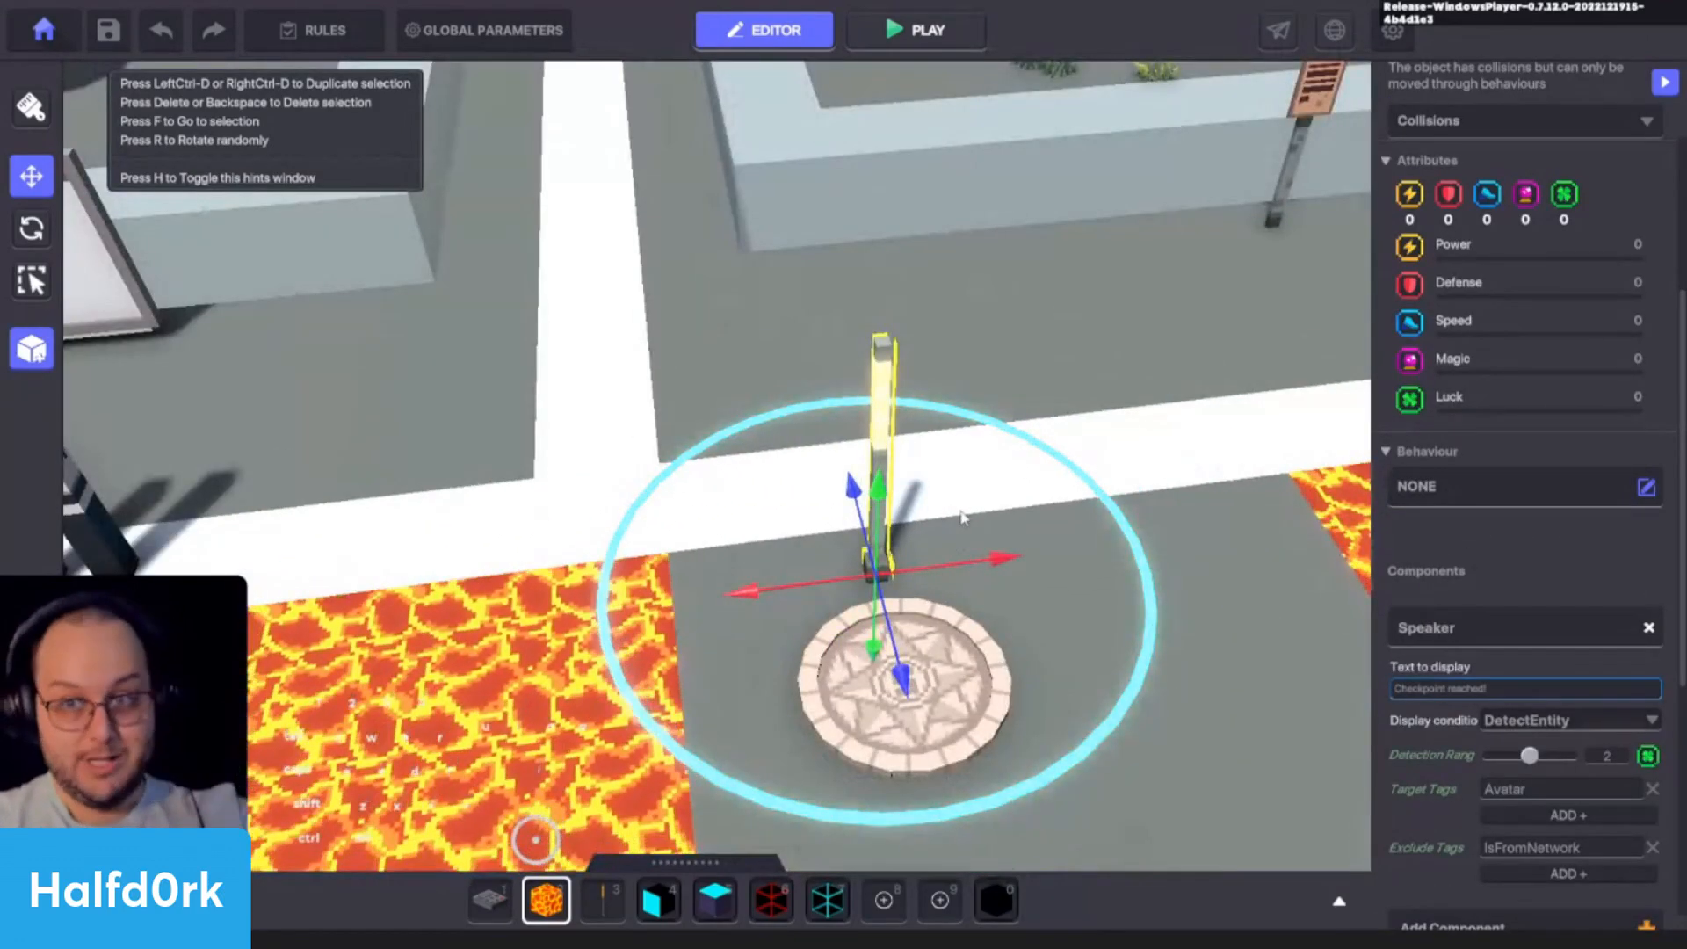
scroll(1452, 721, "down", 5)
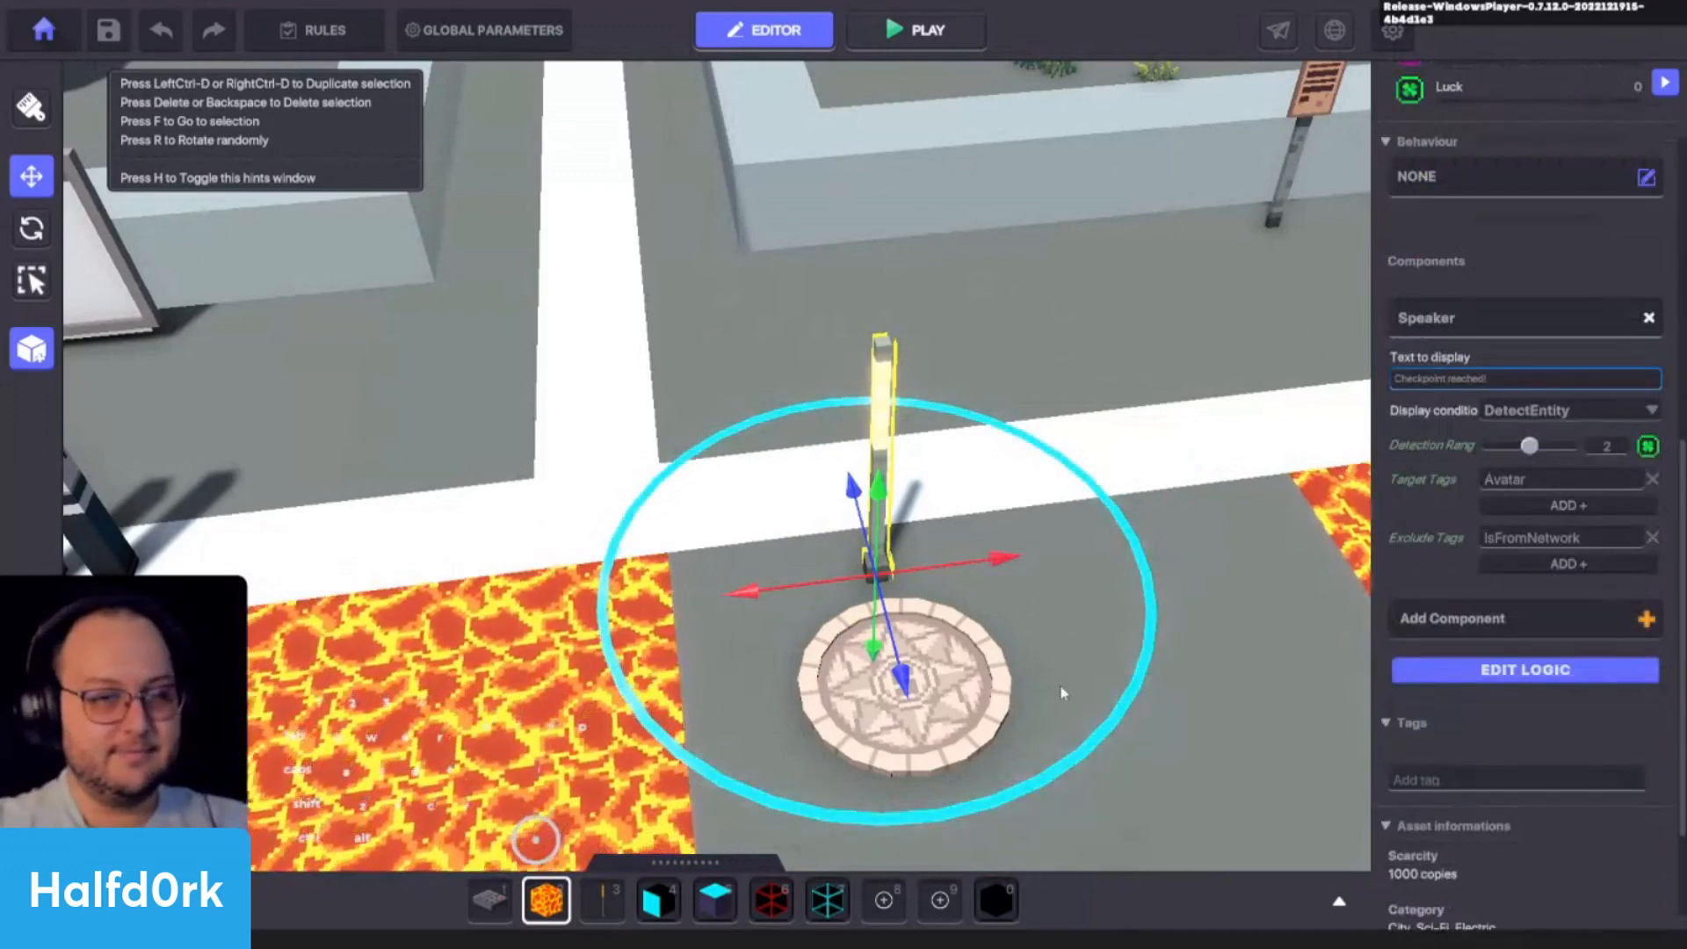
middle_click_drag(1062, 689, 1019, 544)
mouse_move(1432, 541)
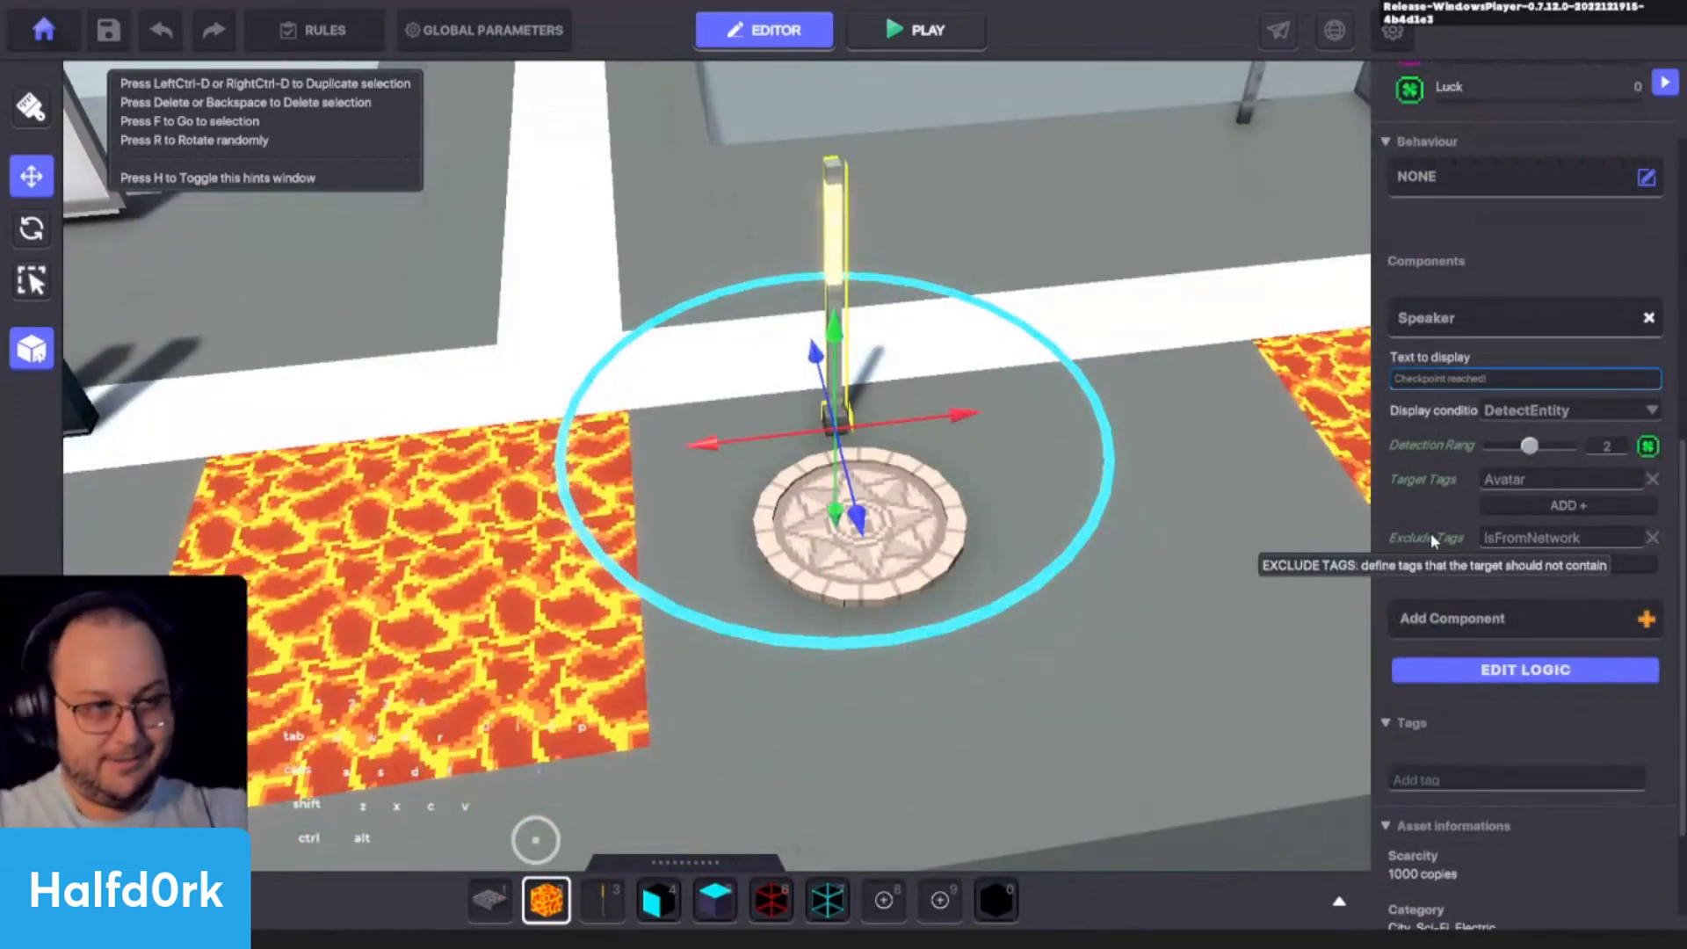
- Duplicate the checkpoint's Spawning Point and lamp together and move the copy past the two new Lava patches, to about X 33.5
left_click(918, 549)
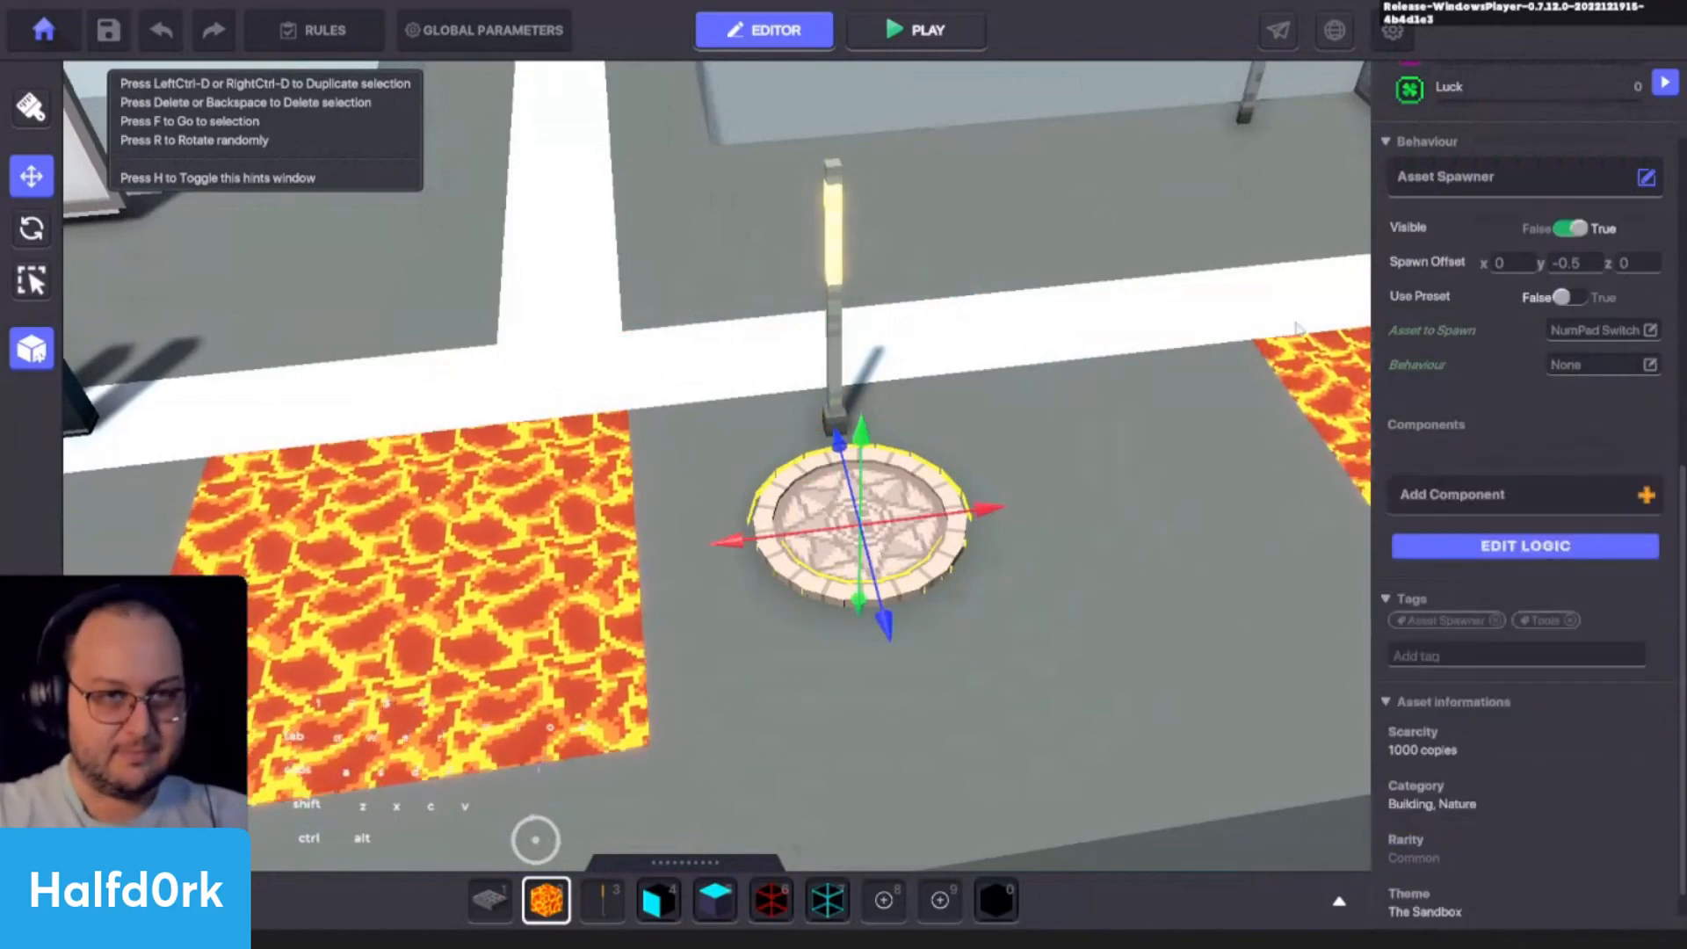
key("f")
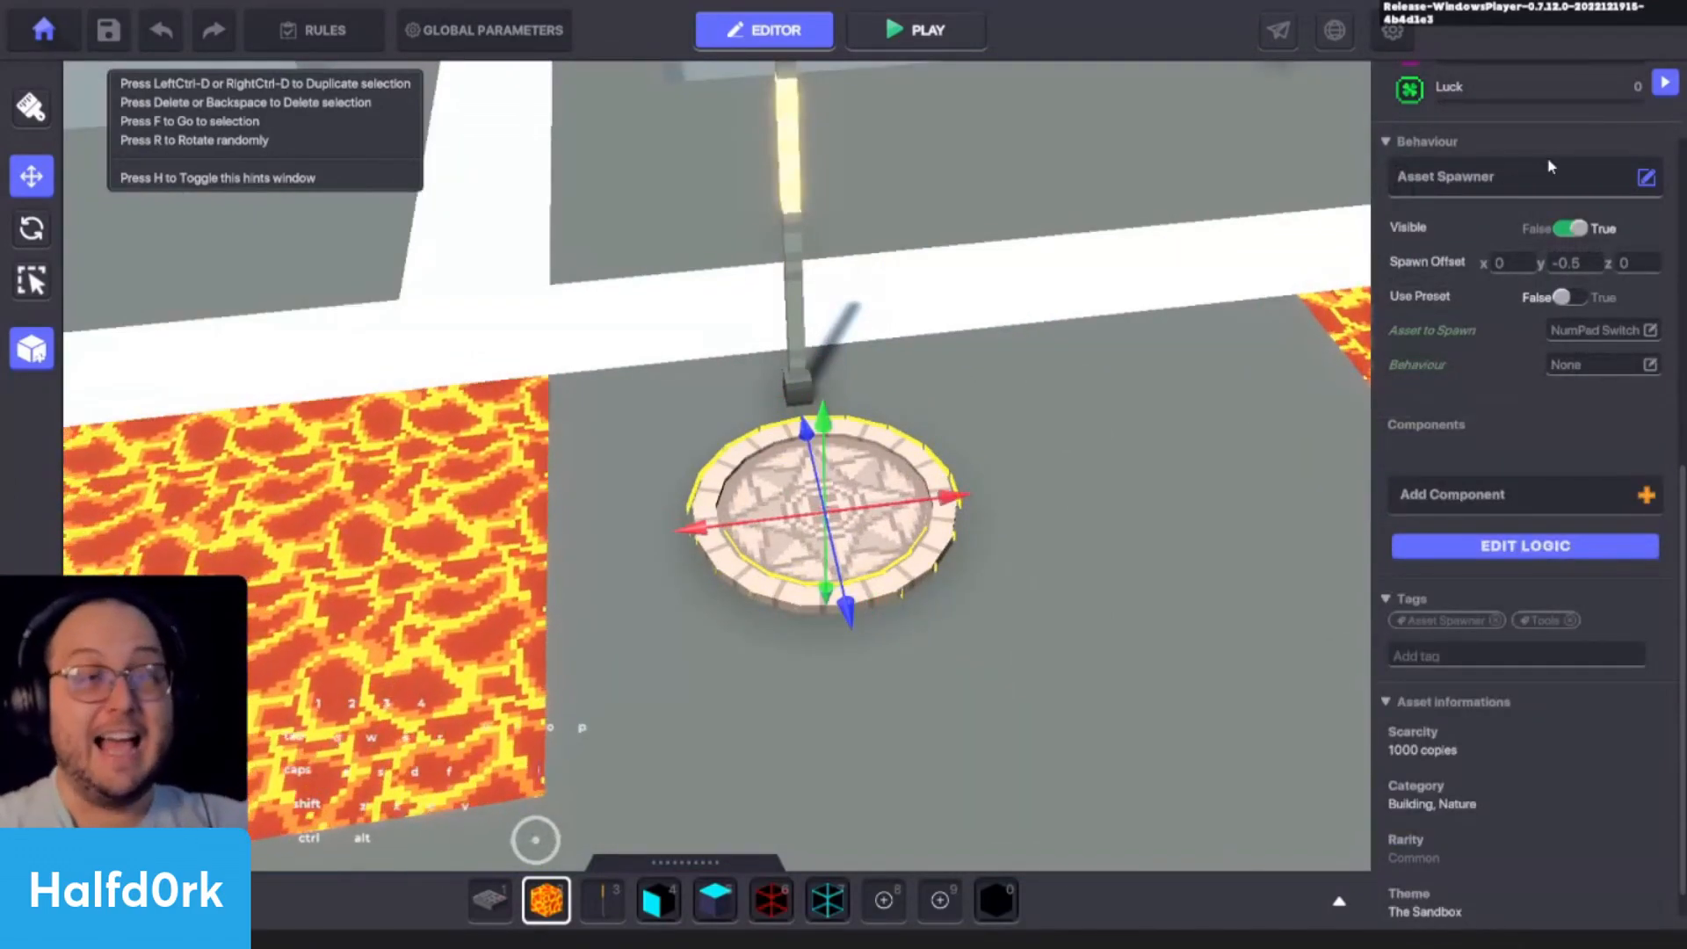
left_click_drag(1076, 597, 1197, 486, "alt")
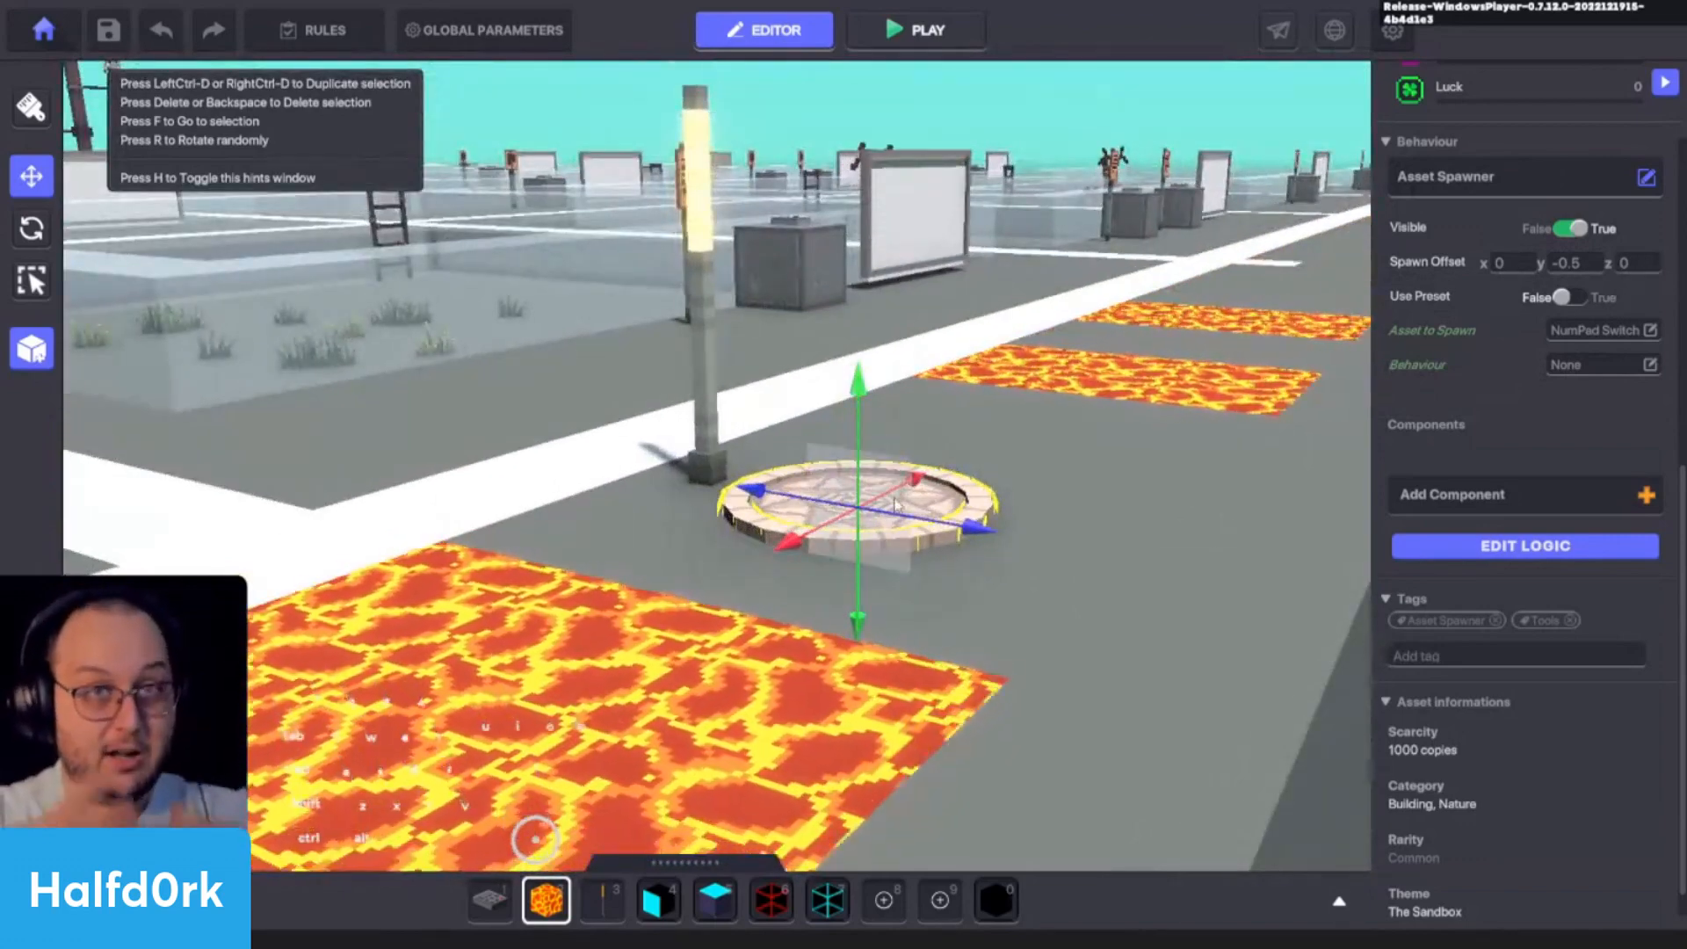
left_click_drag(896, 504, 870, 571, "alt")
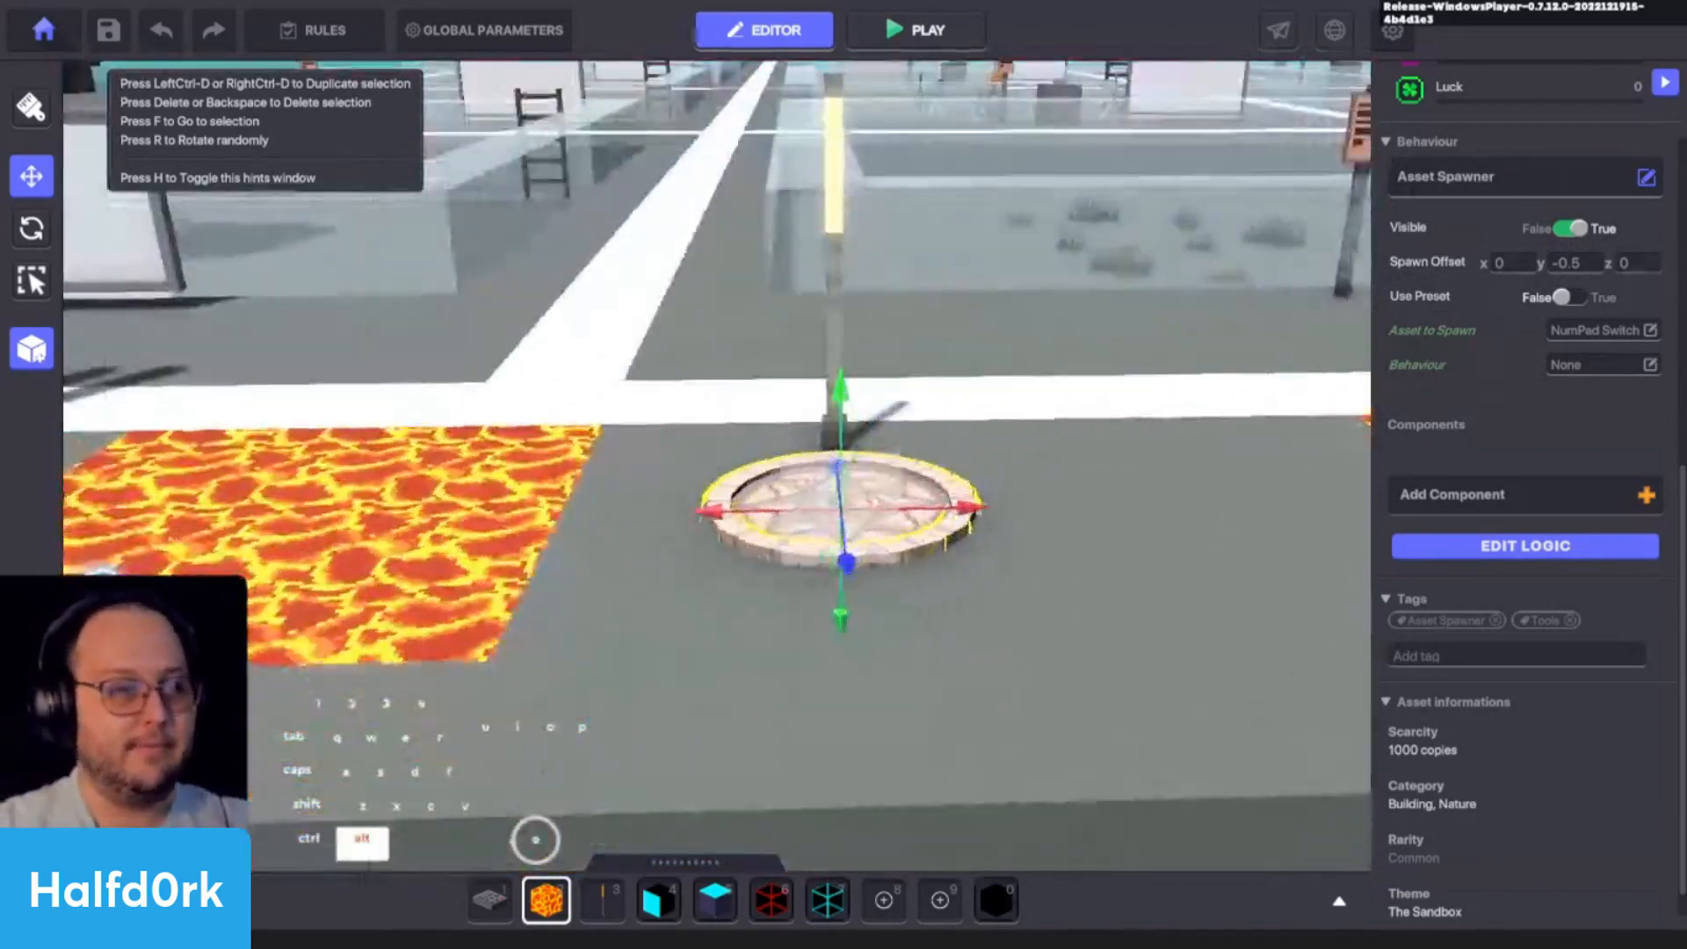
left_click(843, 231, "shift")
scroll(843, 231, "down", 3)
key("d")
key("ctrl+d")
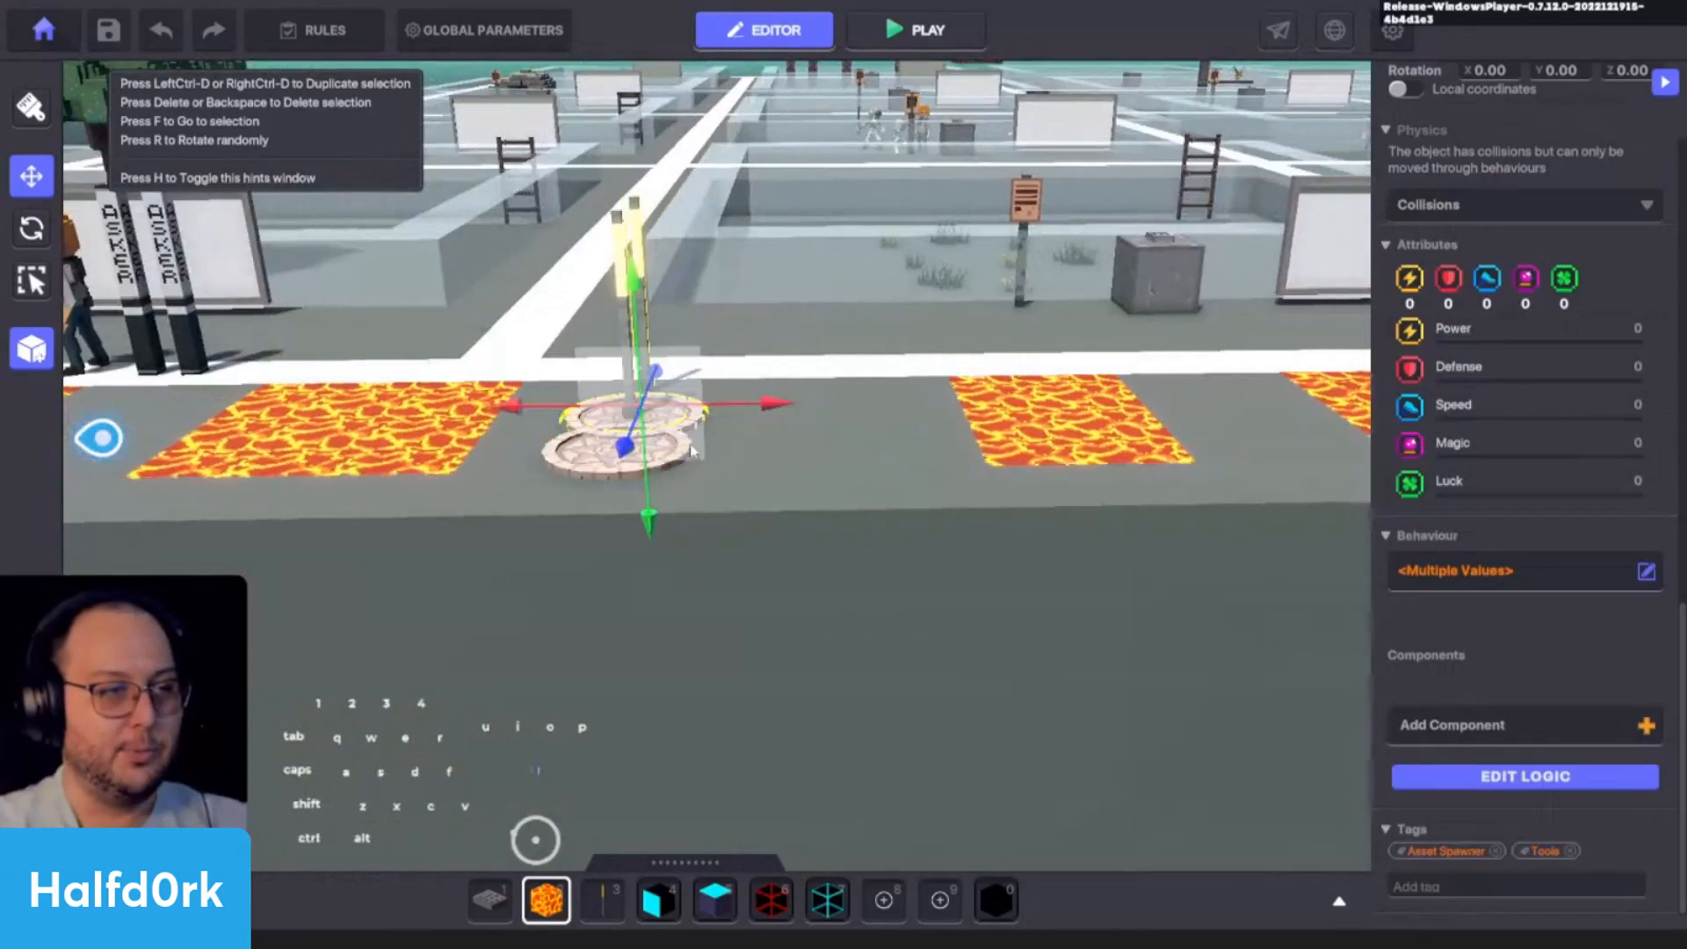
key("shift+d")
left_click_drag(757, 405, 856, 414, "shift")
key("shift+a")
left_click(720, 450)
left_click(719, 332, "shift")
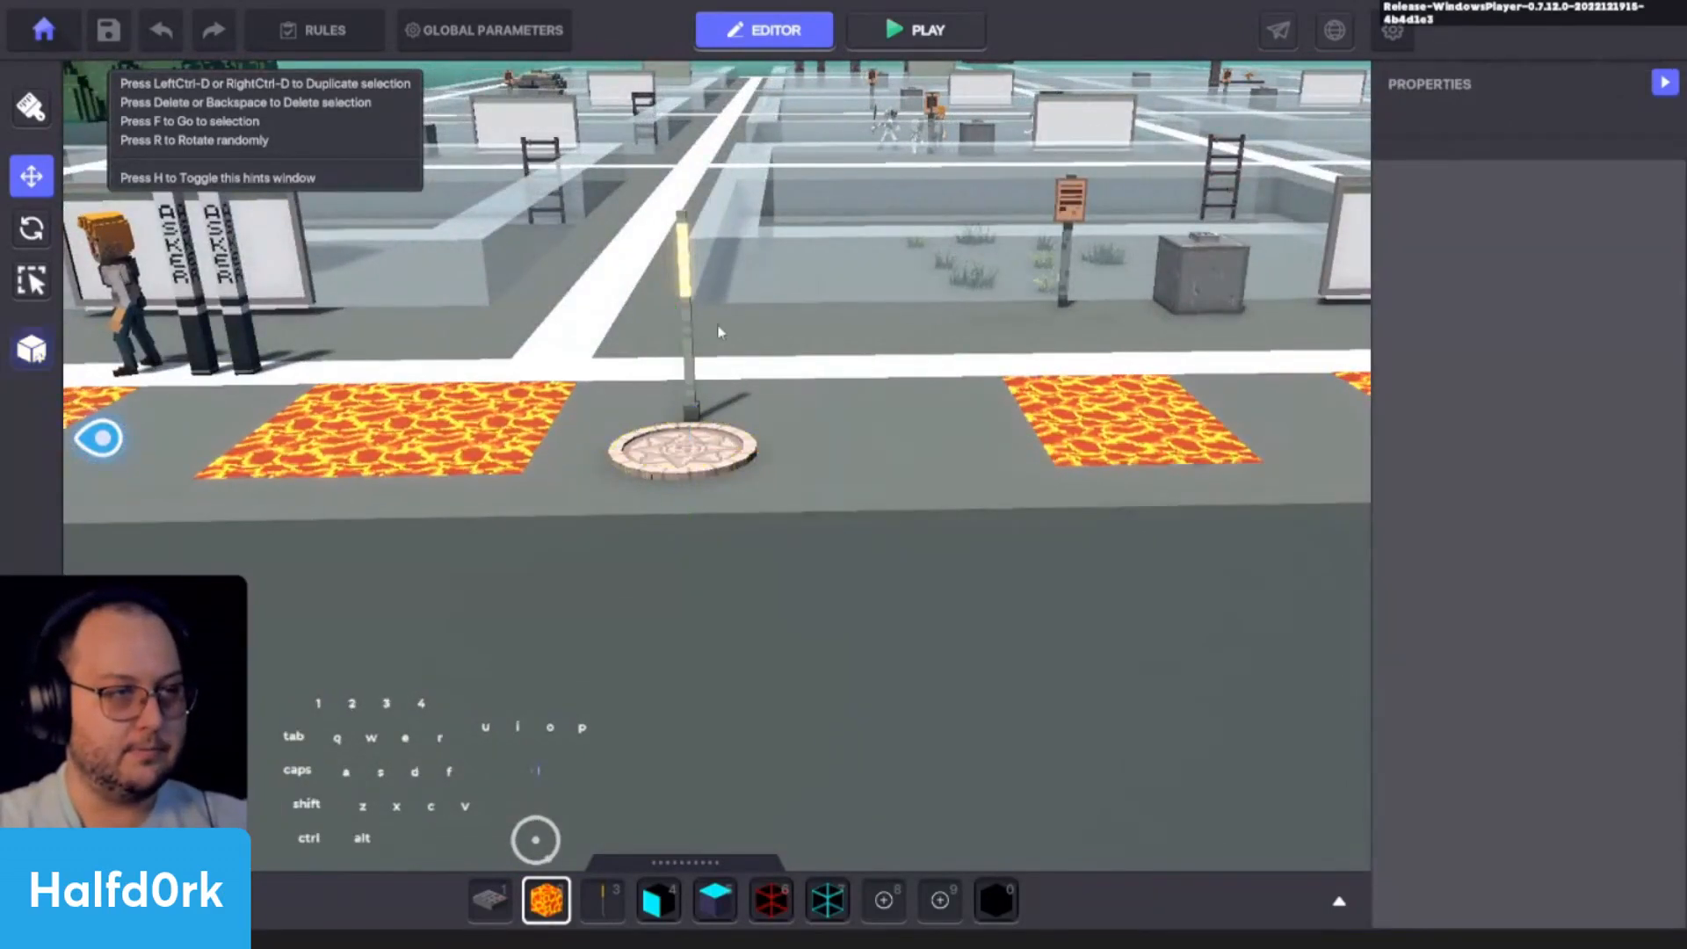
- Select the Spawning Point and lamp of the earlier checkpoint together and shift them along the Z axis toward the white line
left_click_drag(747, 369, 1019, 527, "alt")
left_click(834, 561)
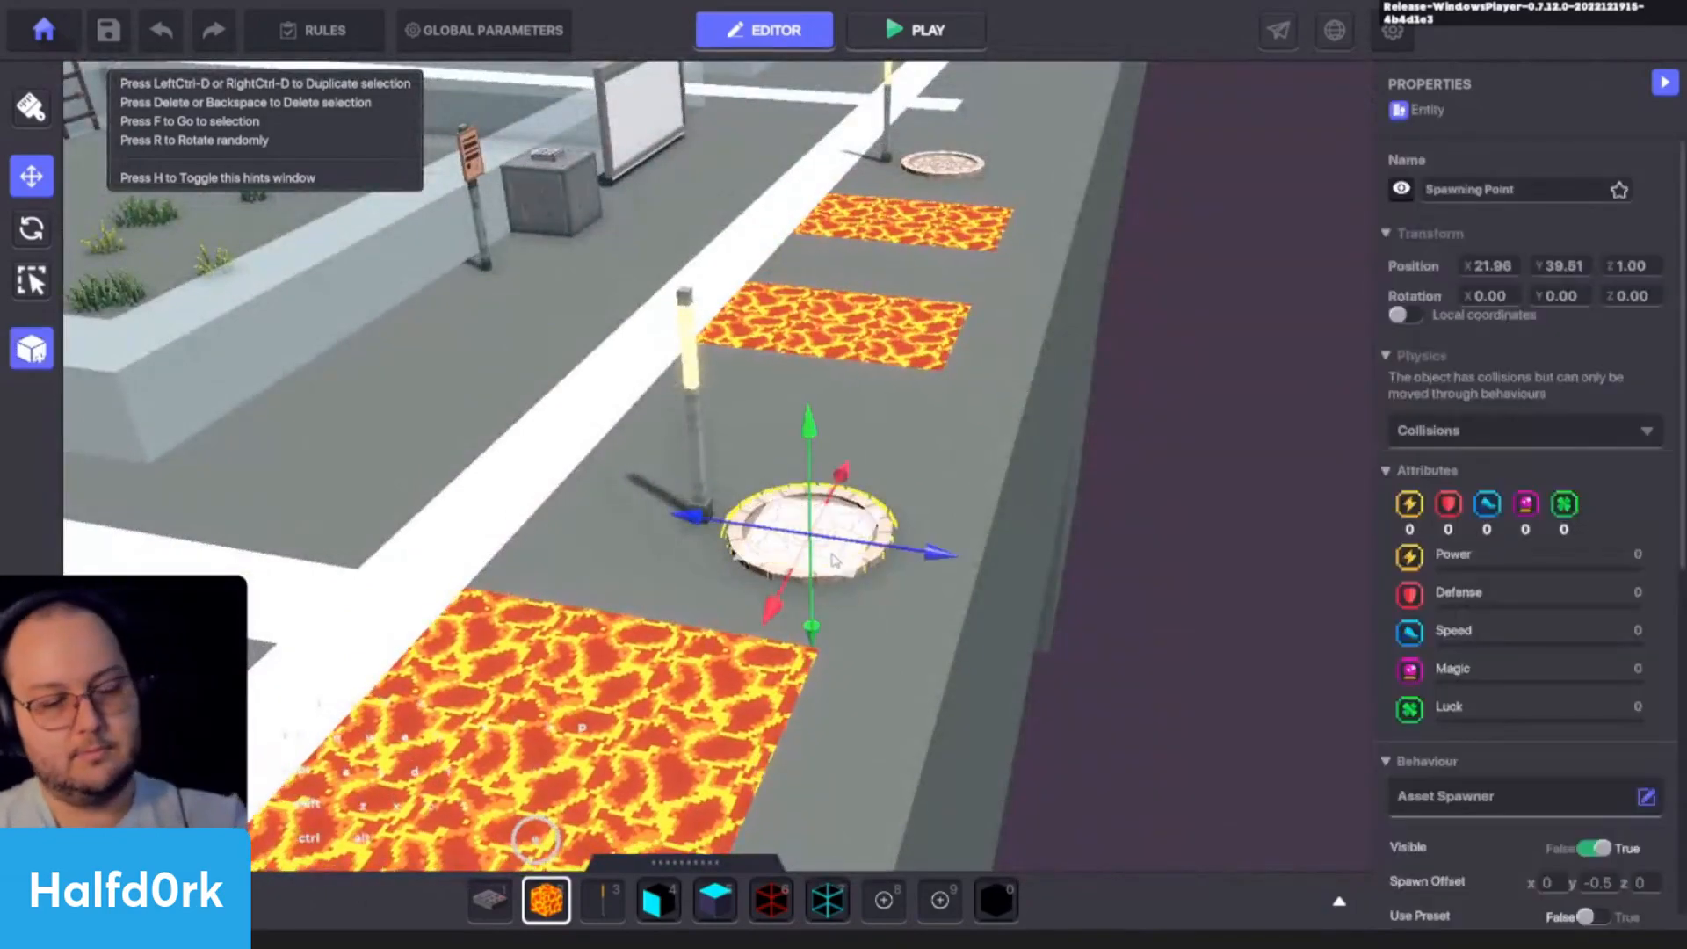
left_click(689, 386, "shift")
left_click_drag(878, 539, 828, 532)
left_click_drag(1027, 388, 990, 387, "alt")
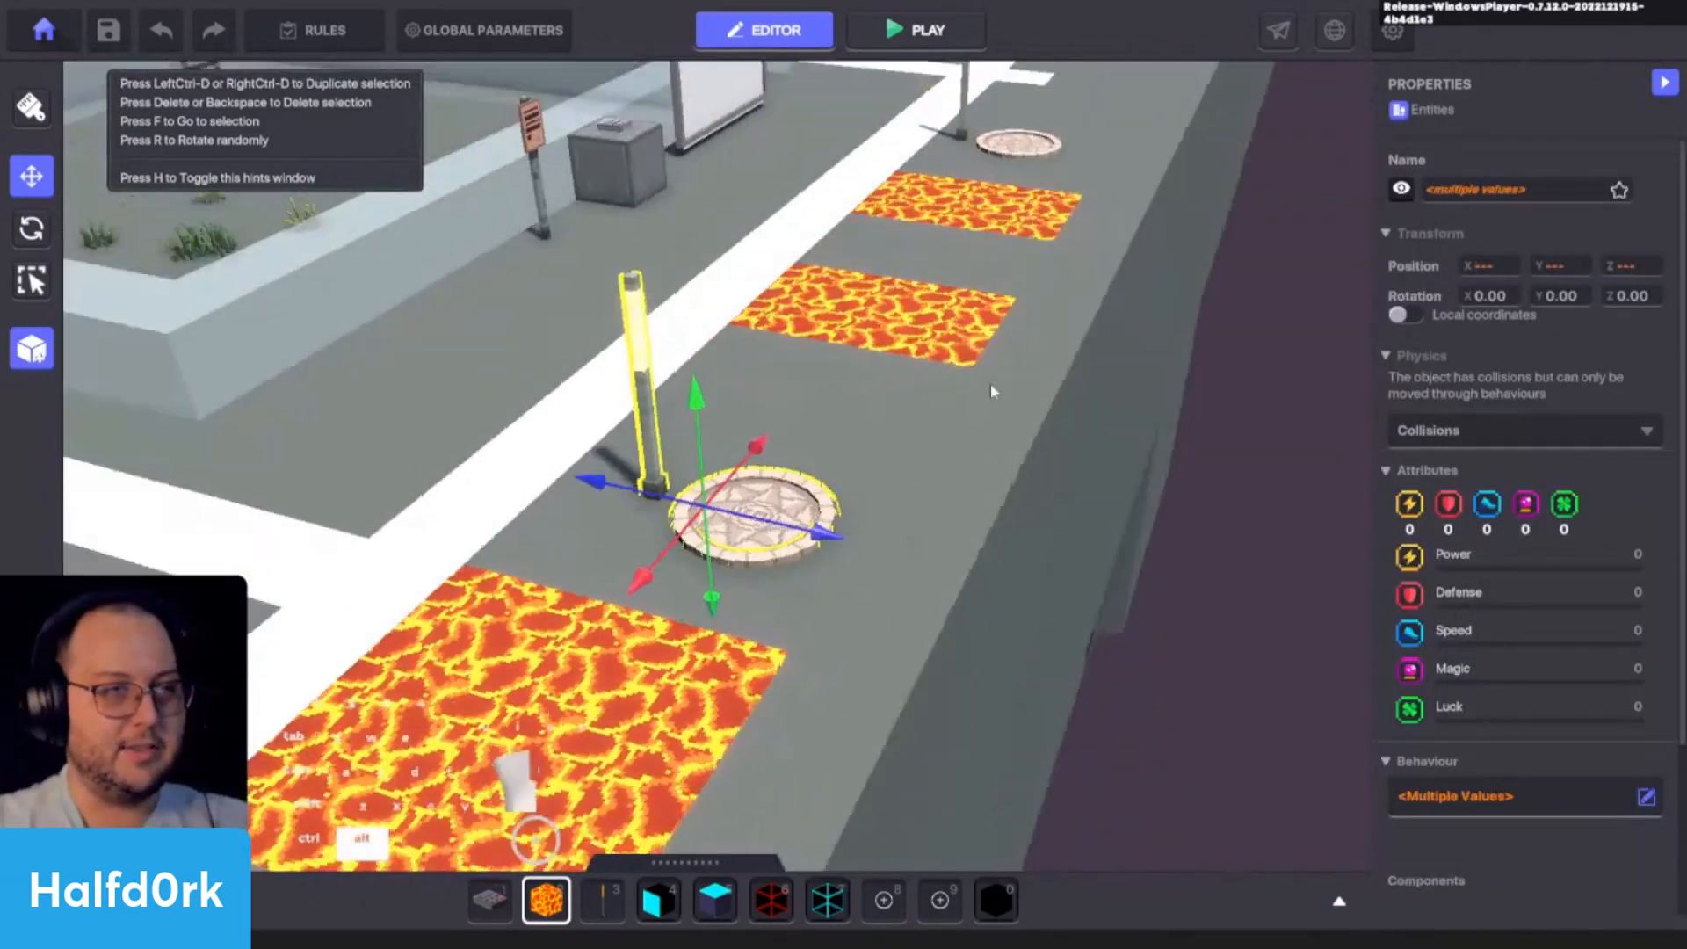
- Set the Speaker's Message When Spoken to cp.2 on the lamp of the copied checkpoint at X 33.5
key("f")
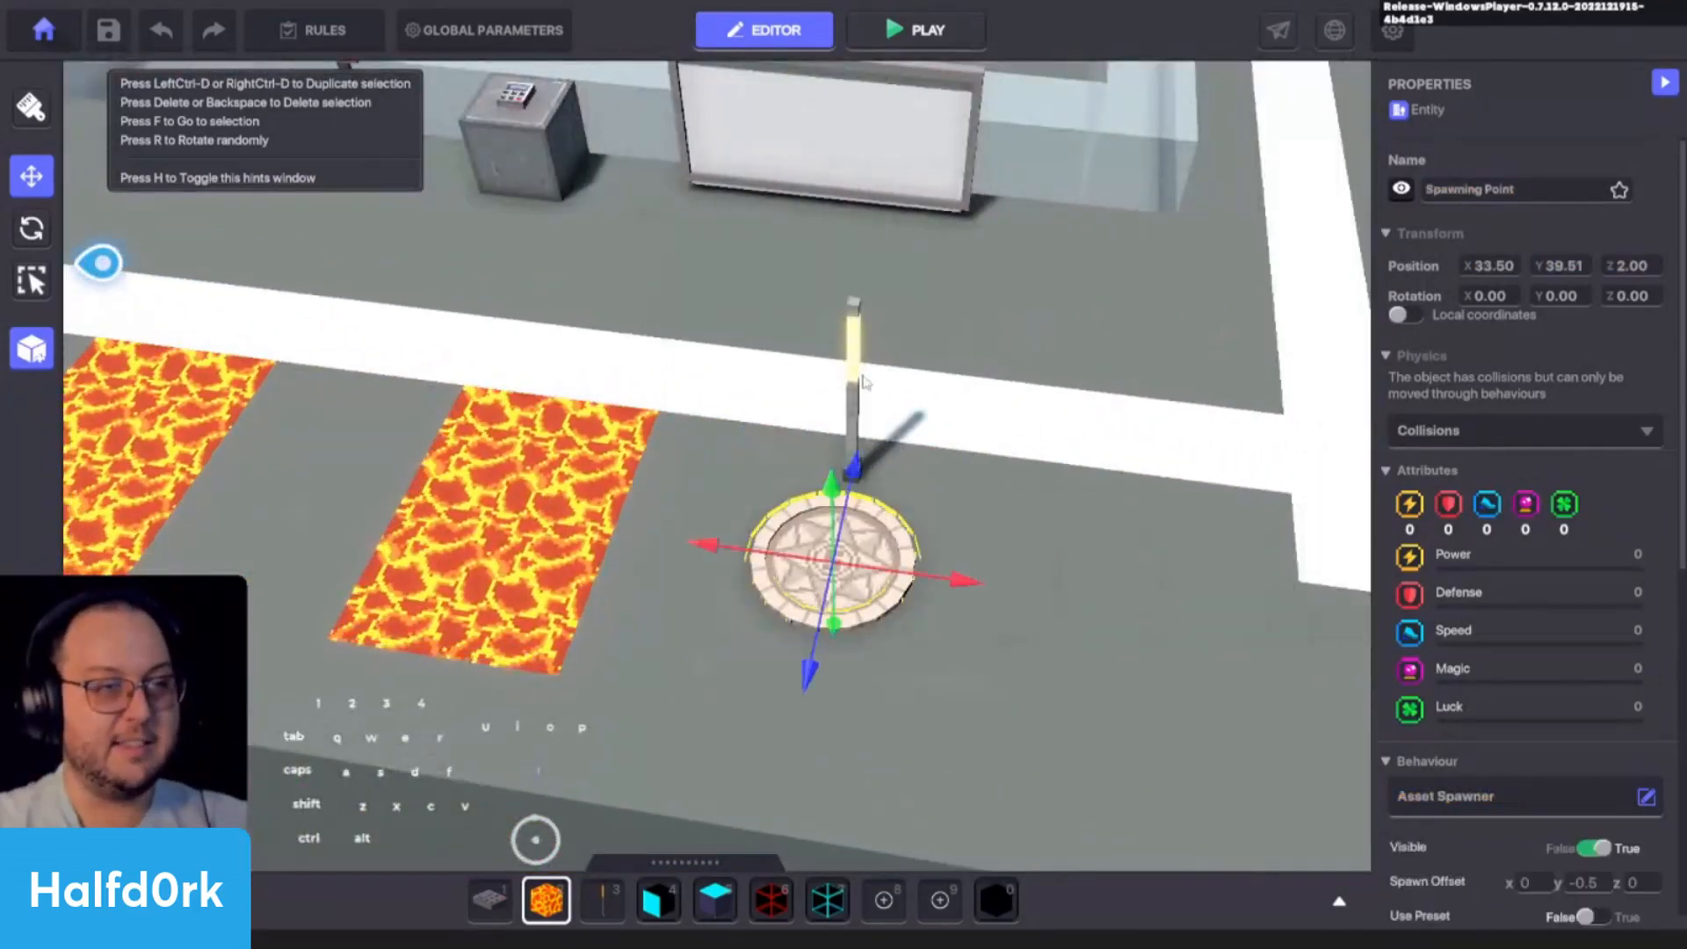
scroll(1528, 439, "down", 5)
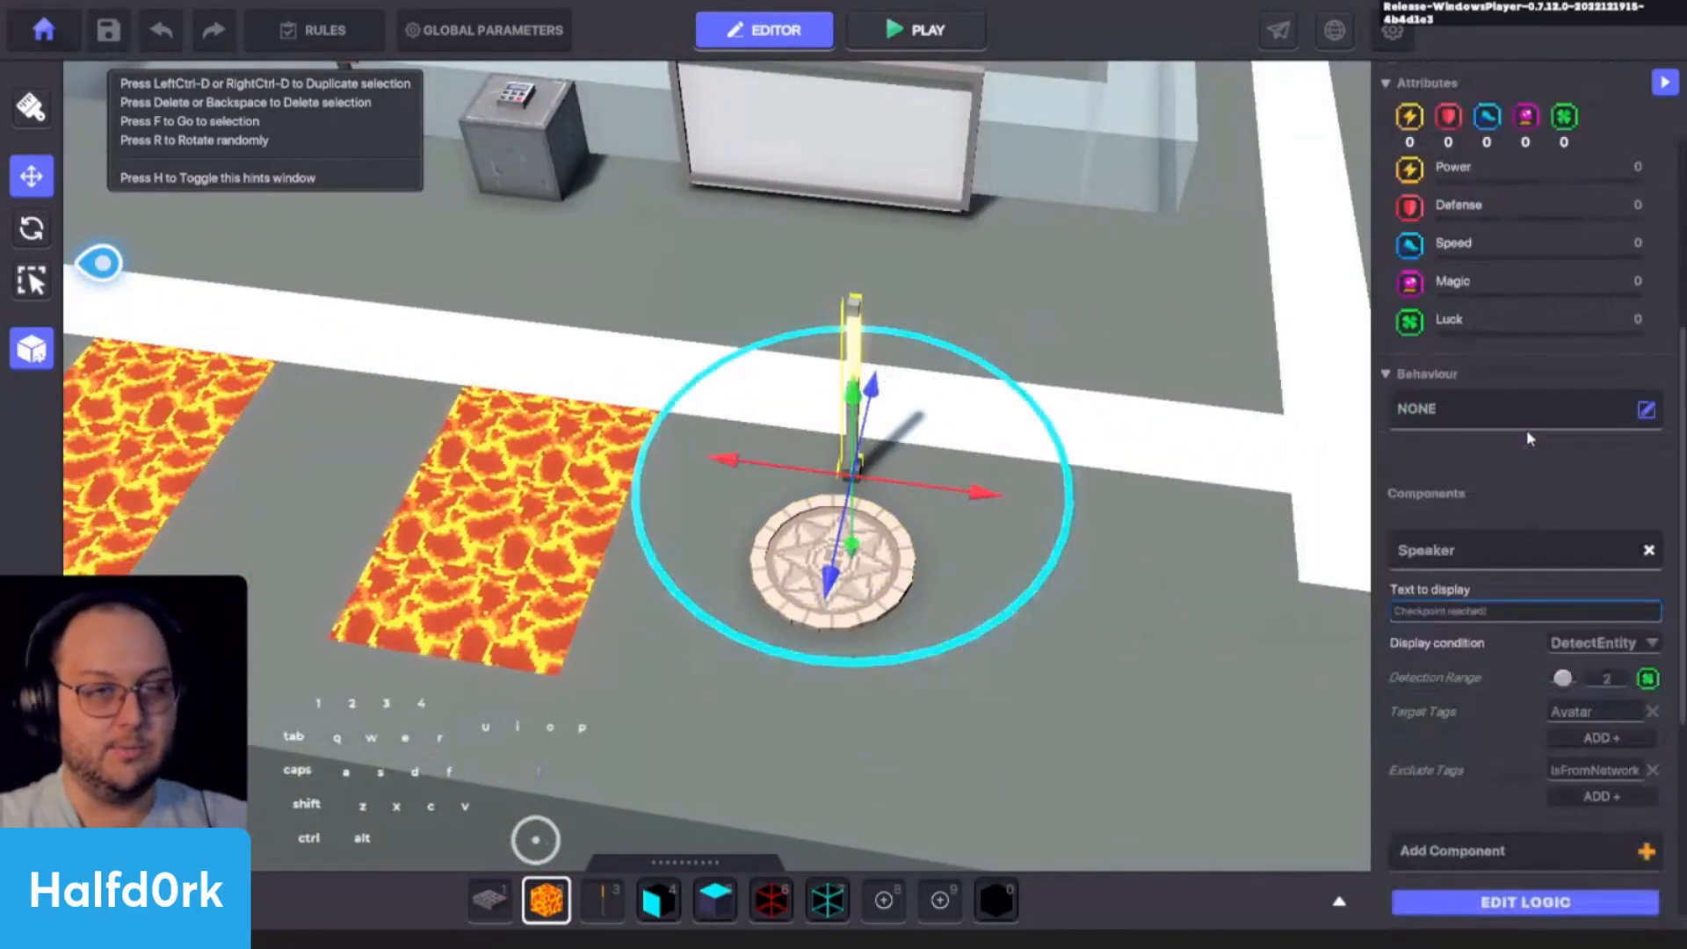
scroll(1475, 611, "down", 4)
left_click(1460, 597)
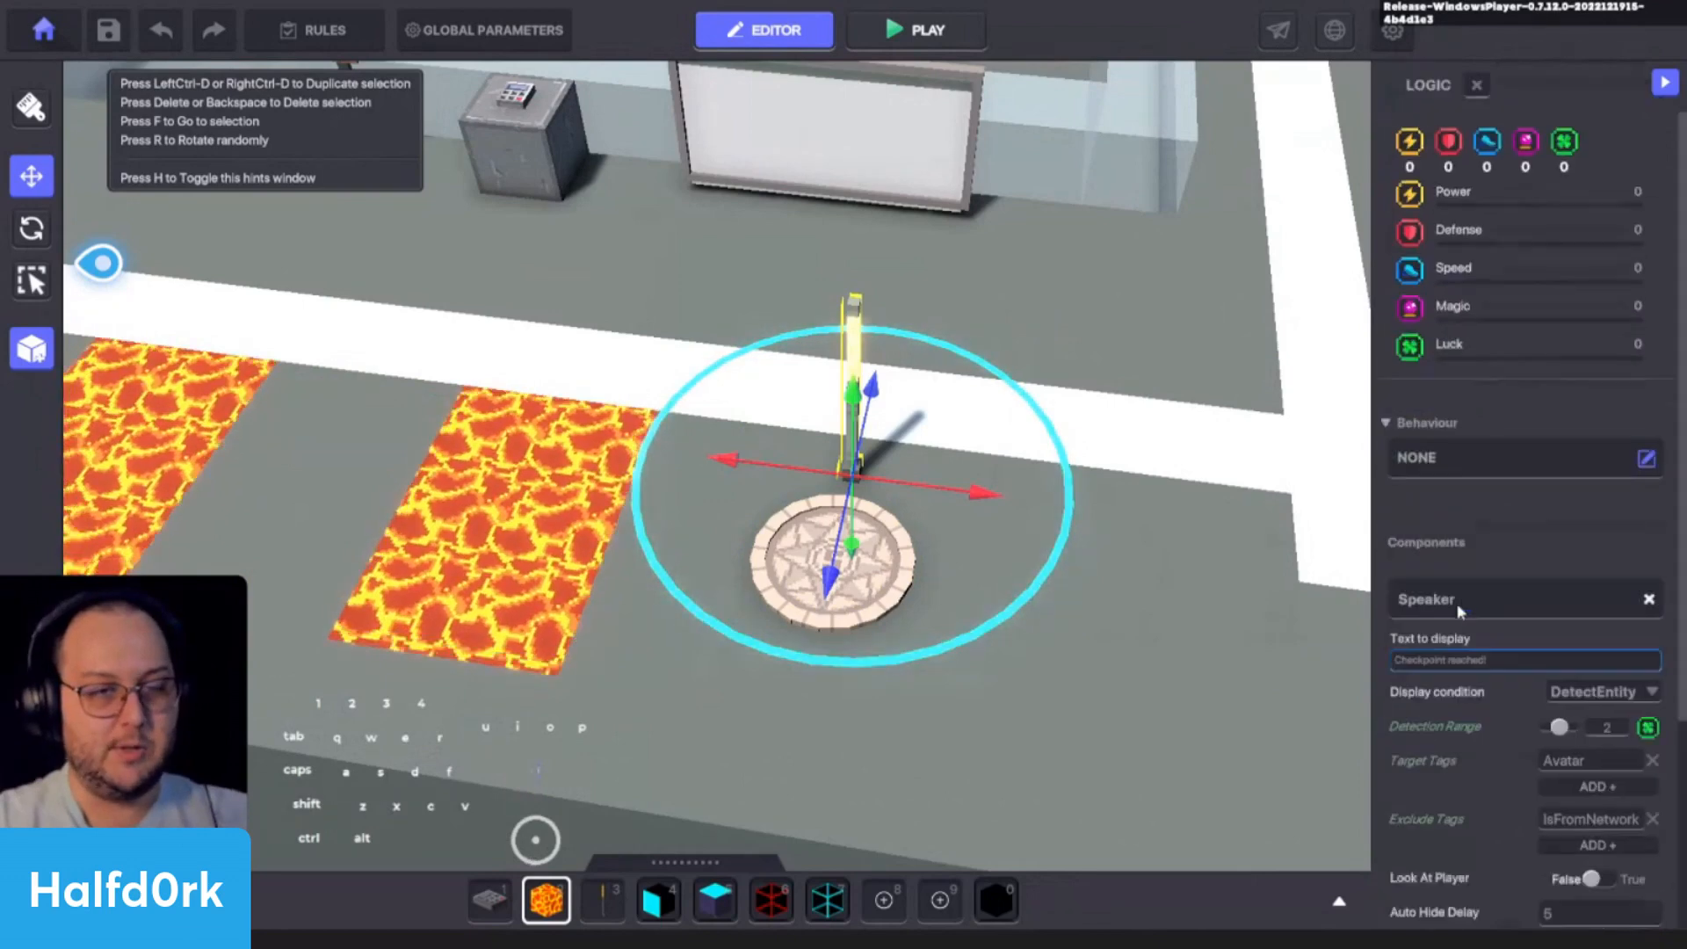
scroll(1445, 626, "down", 4)
left_click(1565, 730)
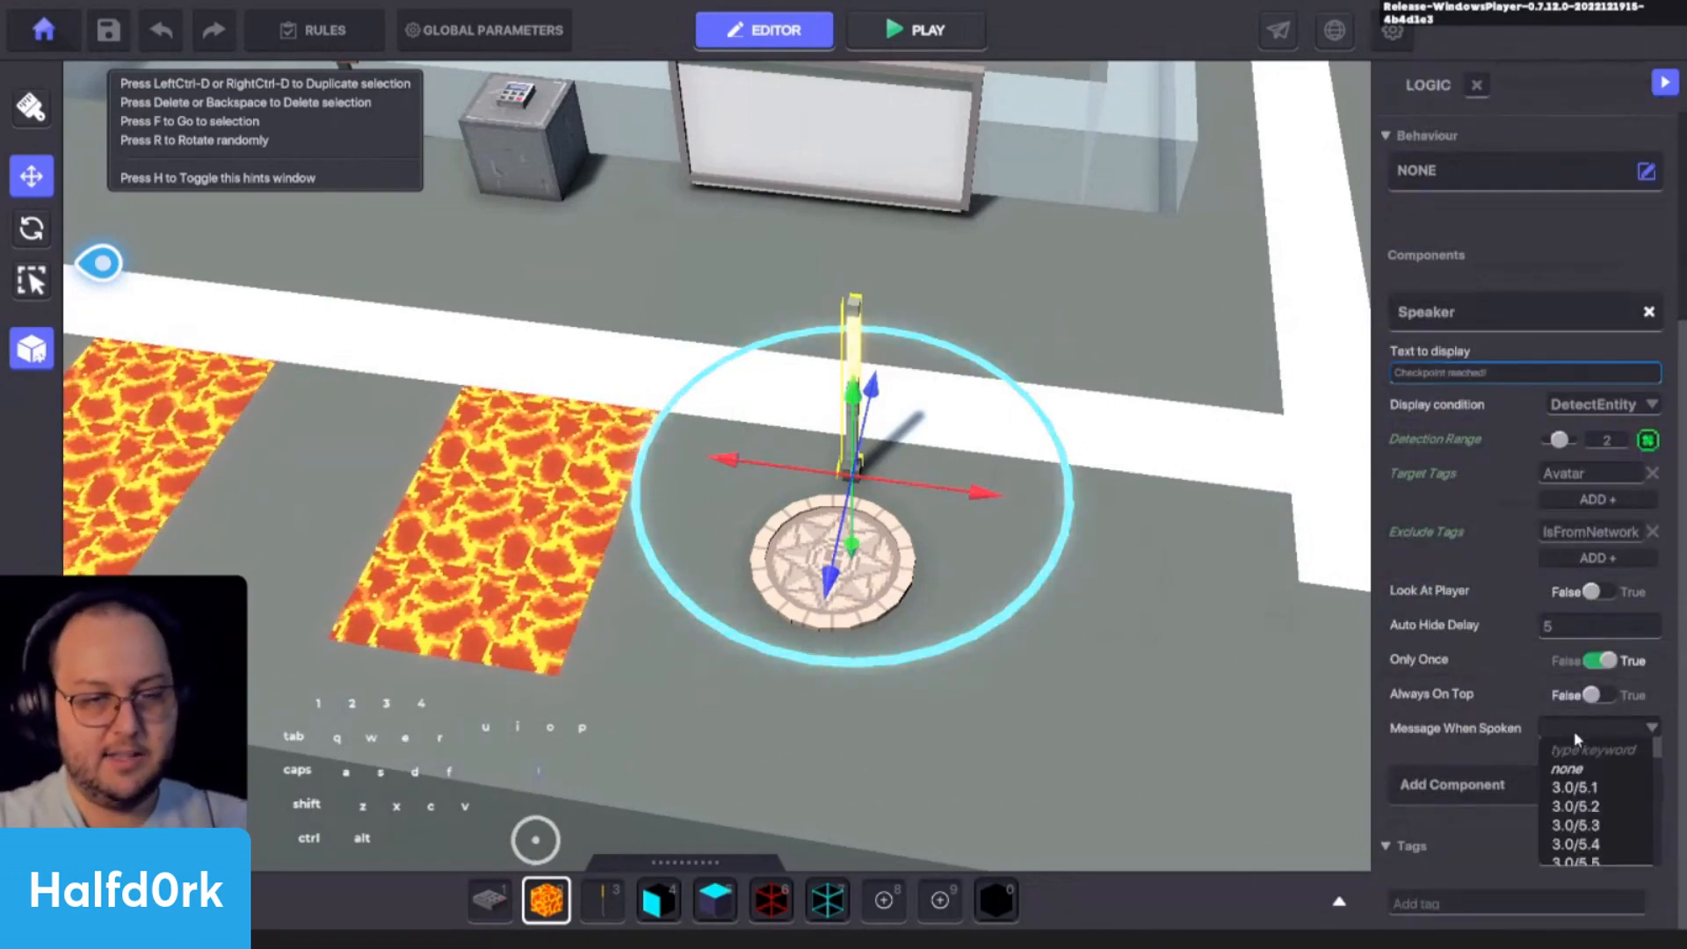
type(".2")
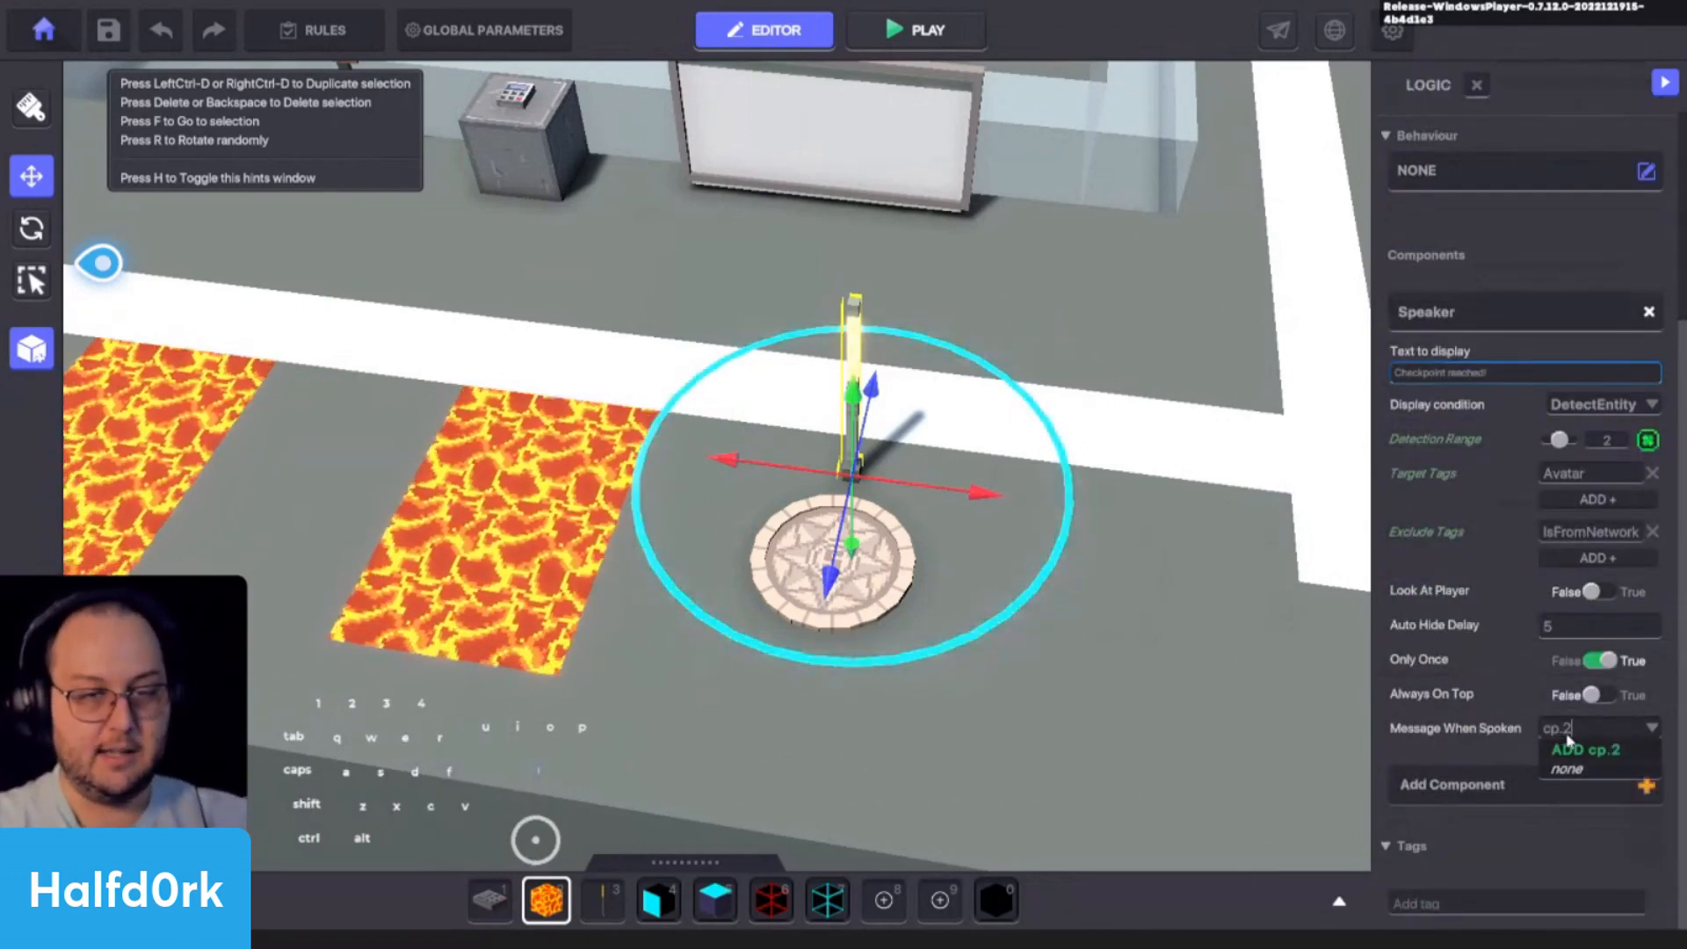
scroll(1399, 428, "up", 4)
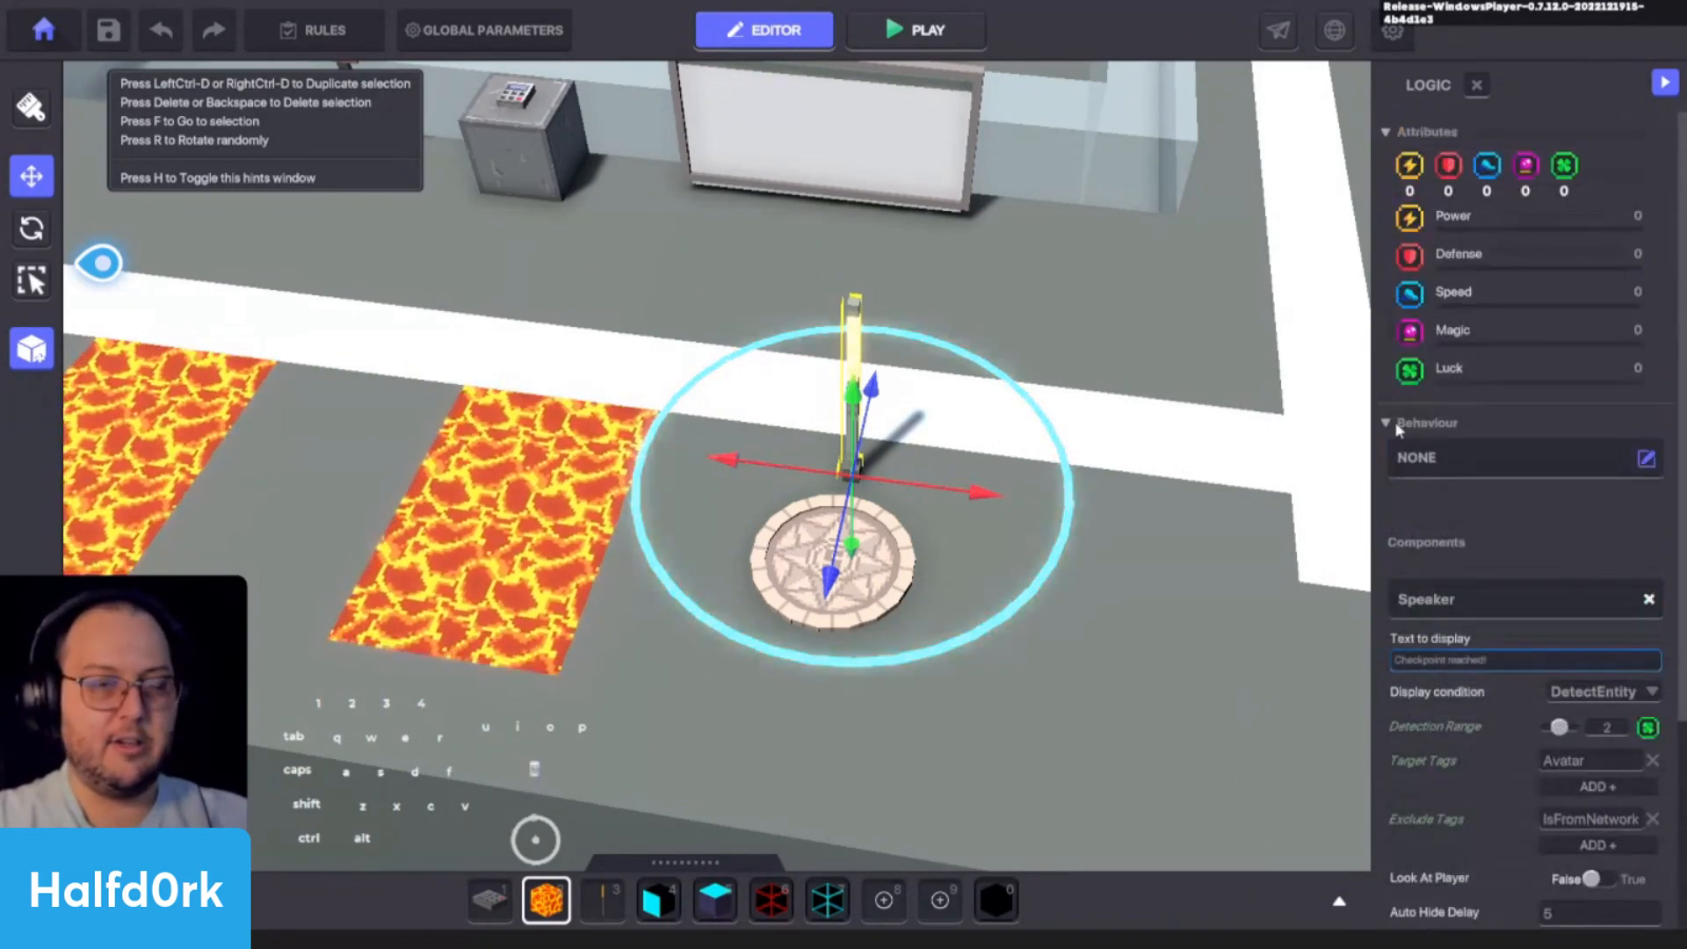
scroll(1483, 104, "down", 4)
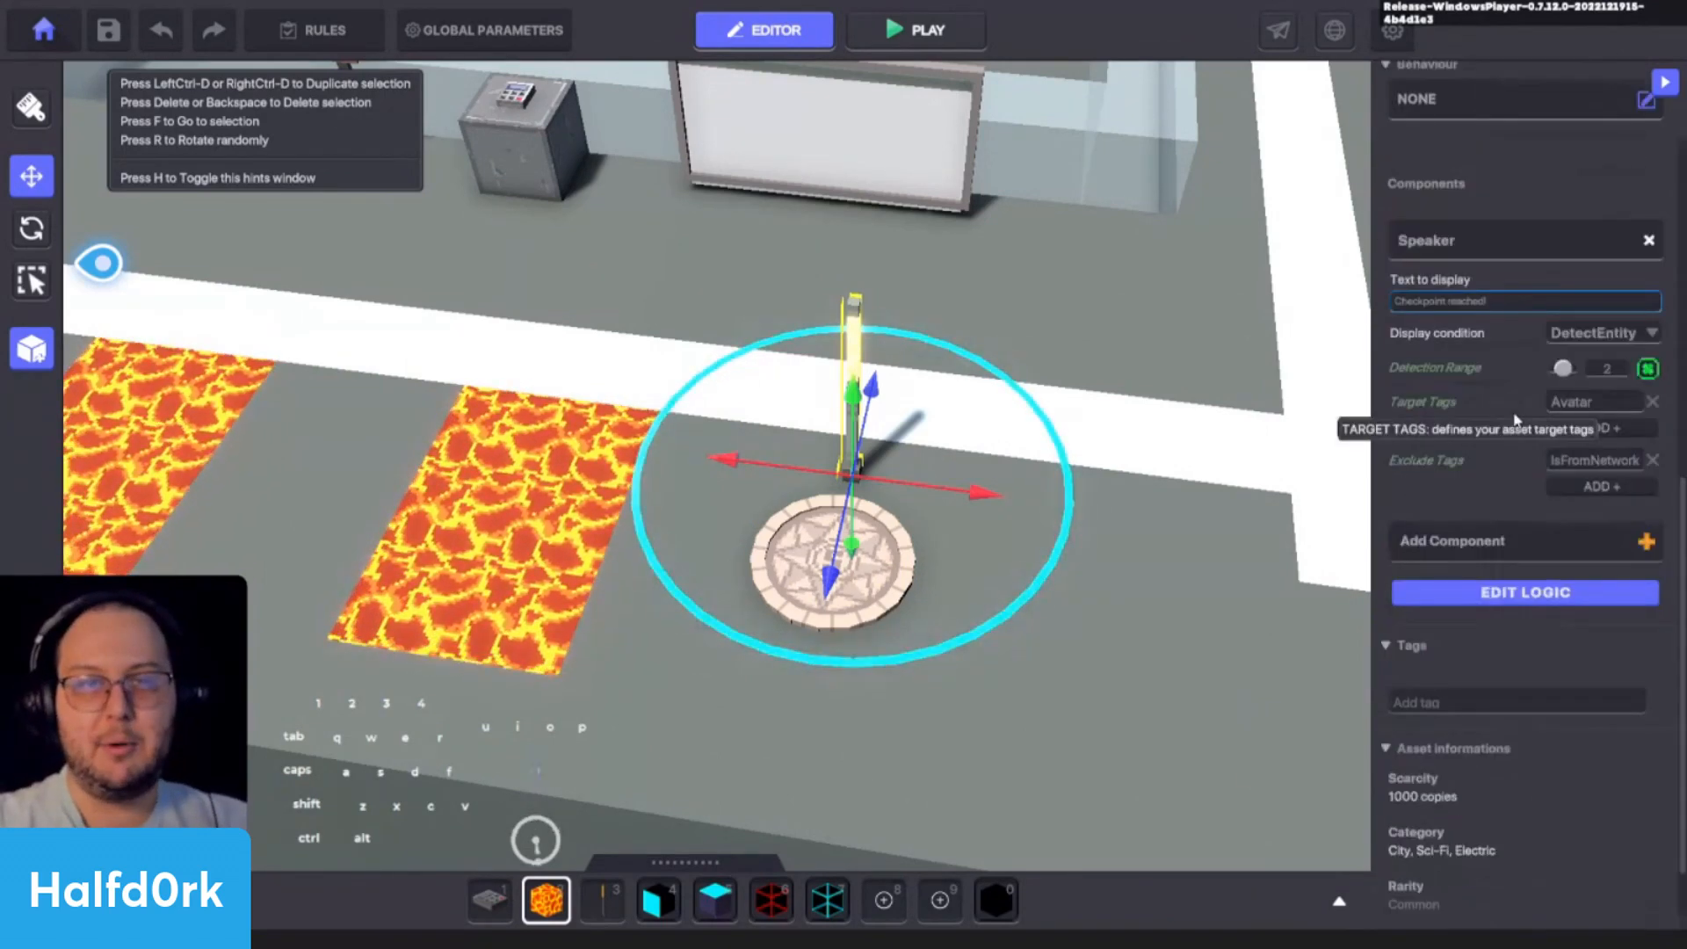
scroll(1524, 334, "up", 8)
- Change the Message Required of the copied checkpoint's Spawning Point, past the last Lava patch, to cp.2
right_click_drag(1045, 505, 1133, 505)
key("a")
left_click(831, 497)
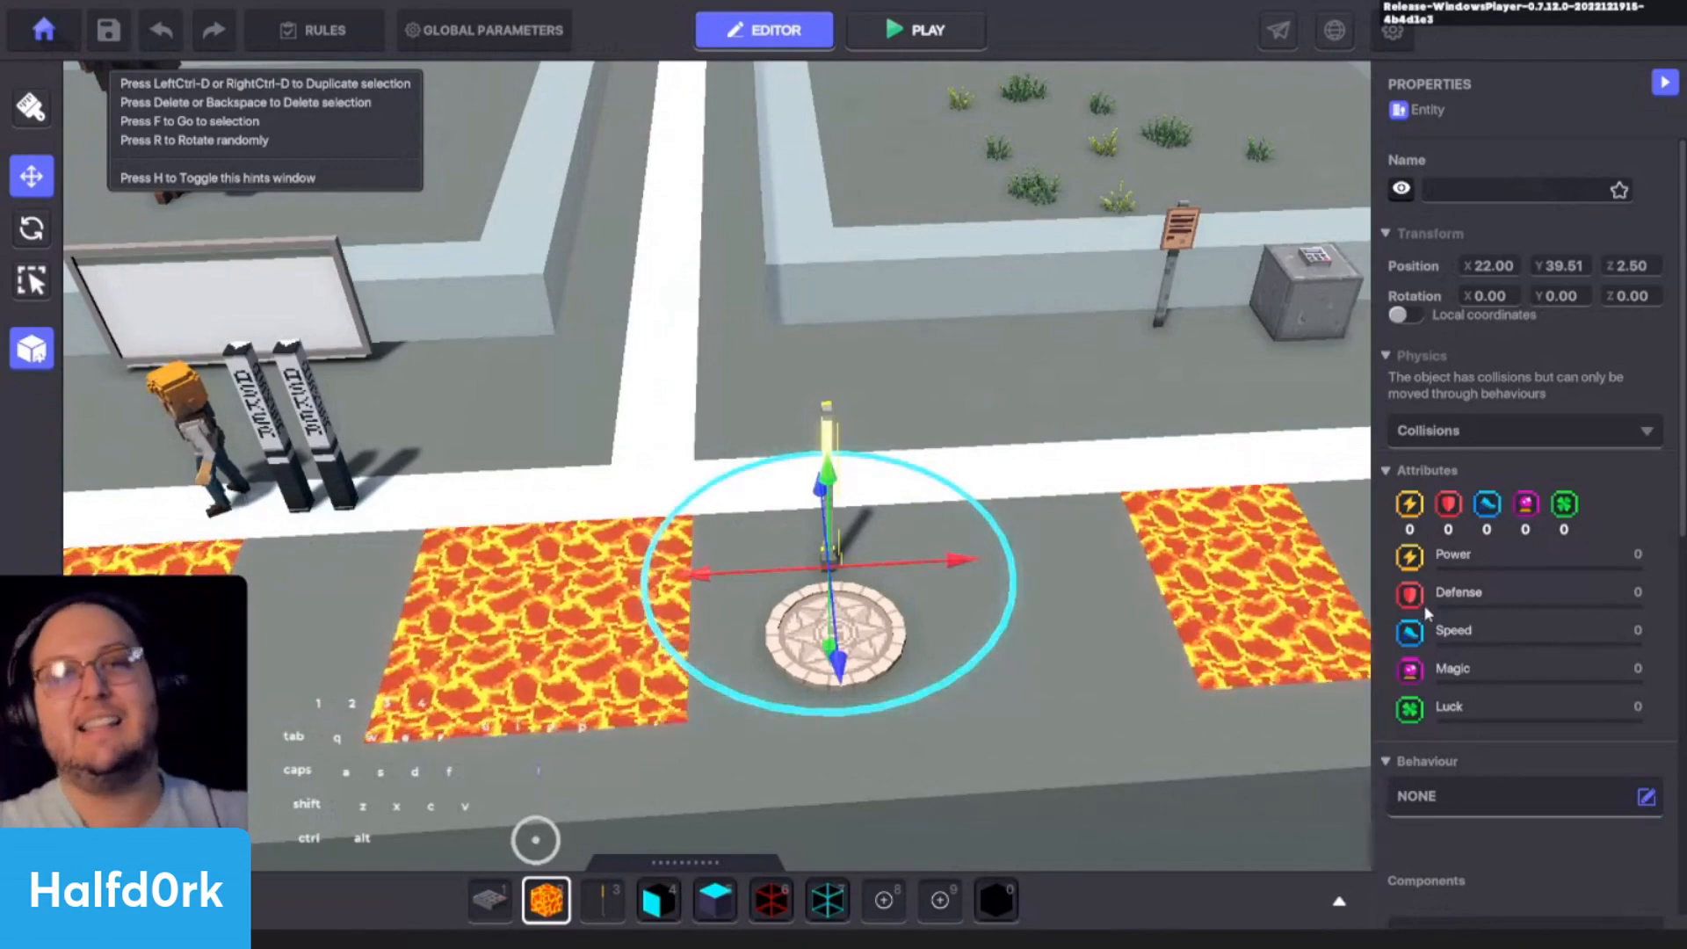
scroll(1423, 604, "down", 3)
middle_click_drag(1252, 643, 959, 649)
left_click(400, 496)
key("f")
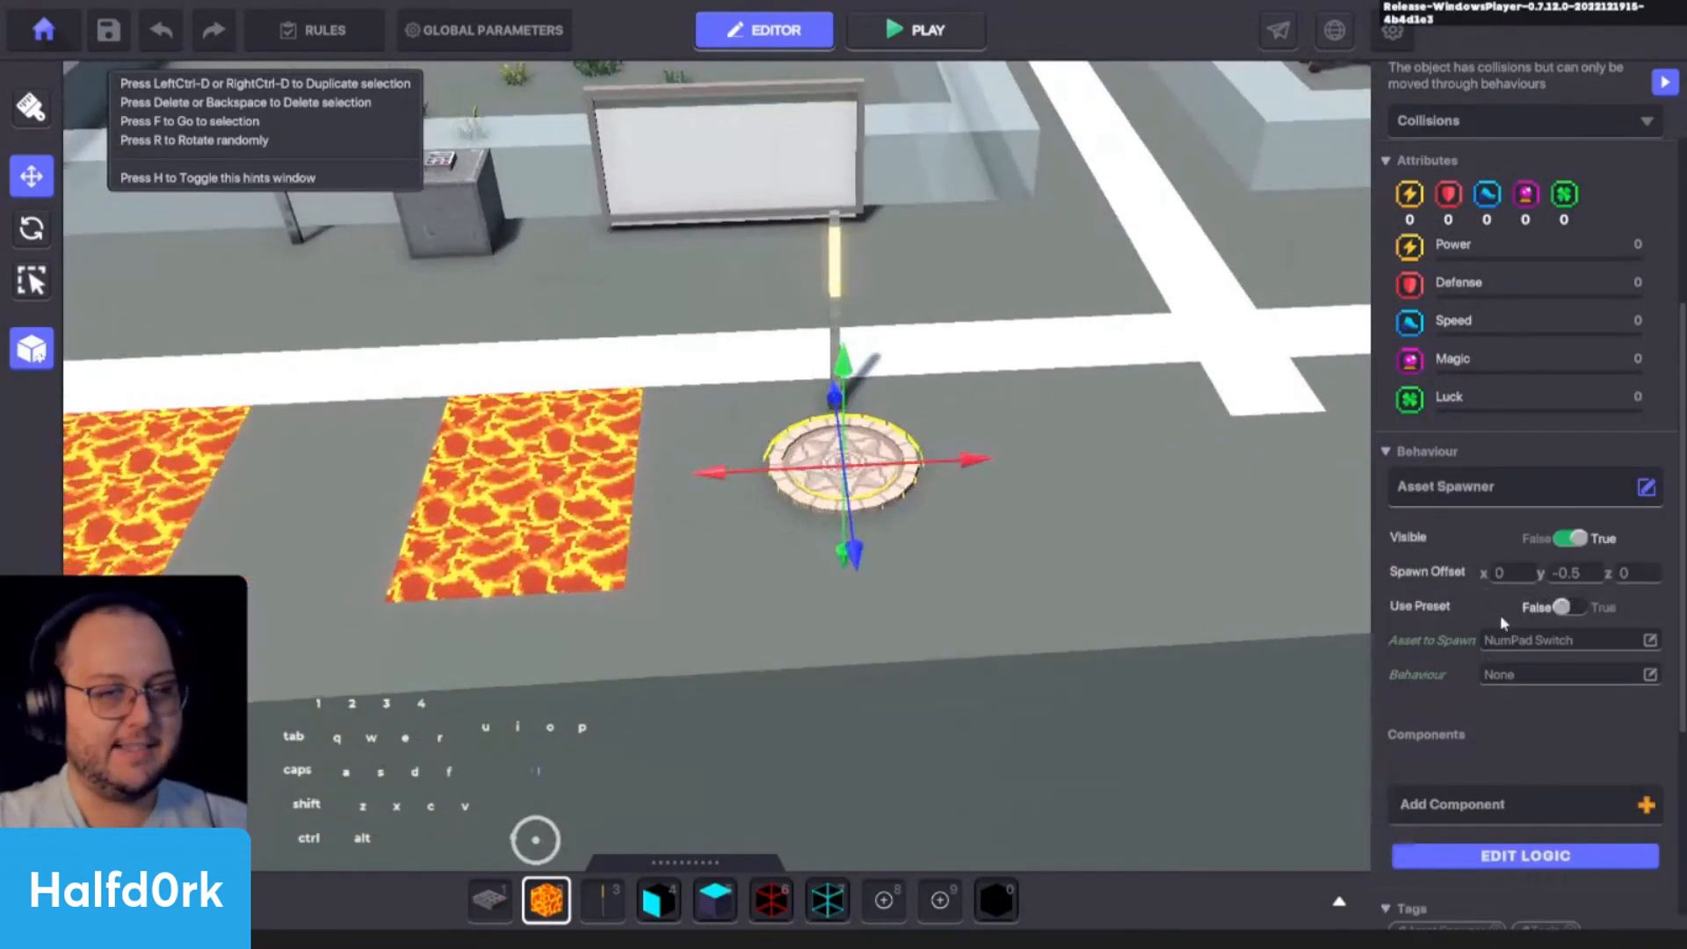
left_click(1506, 857)
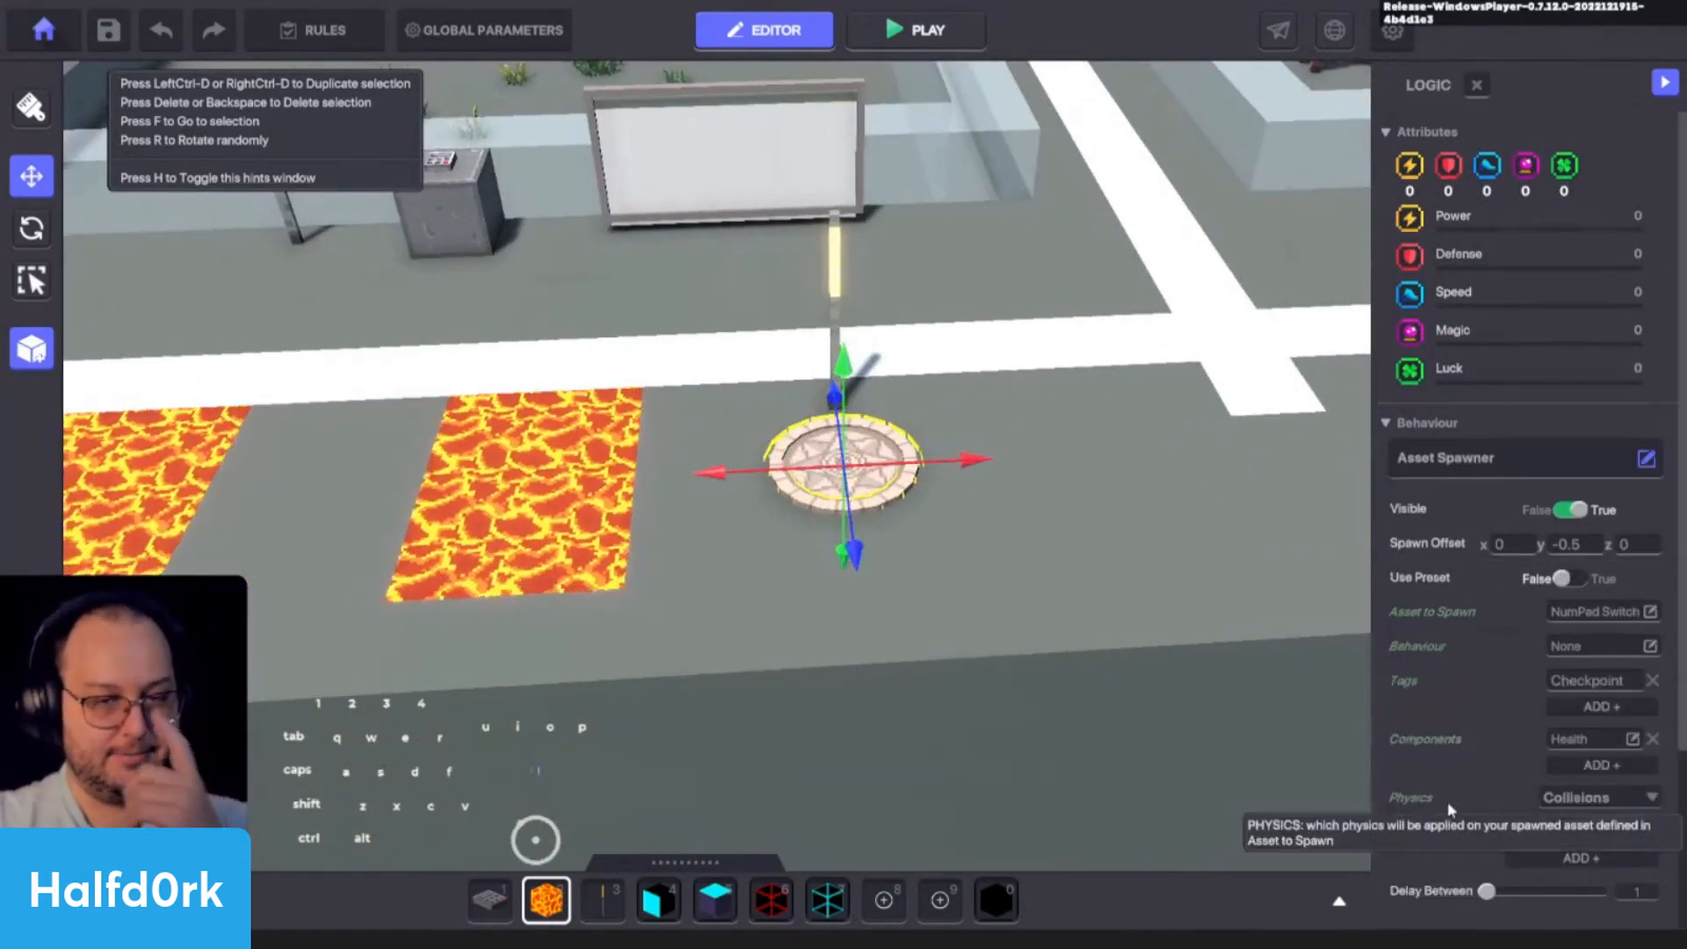
scroll(1446, 801, "down", 3)
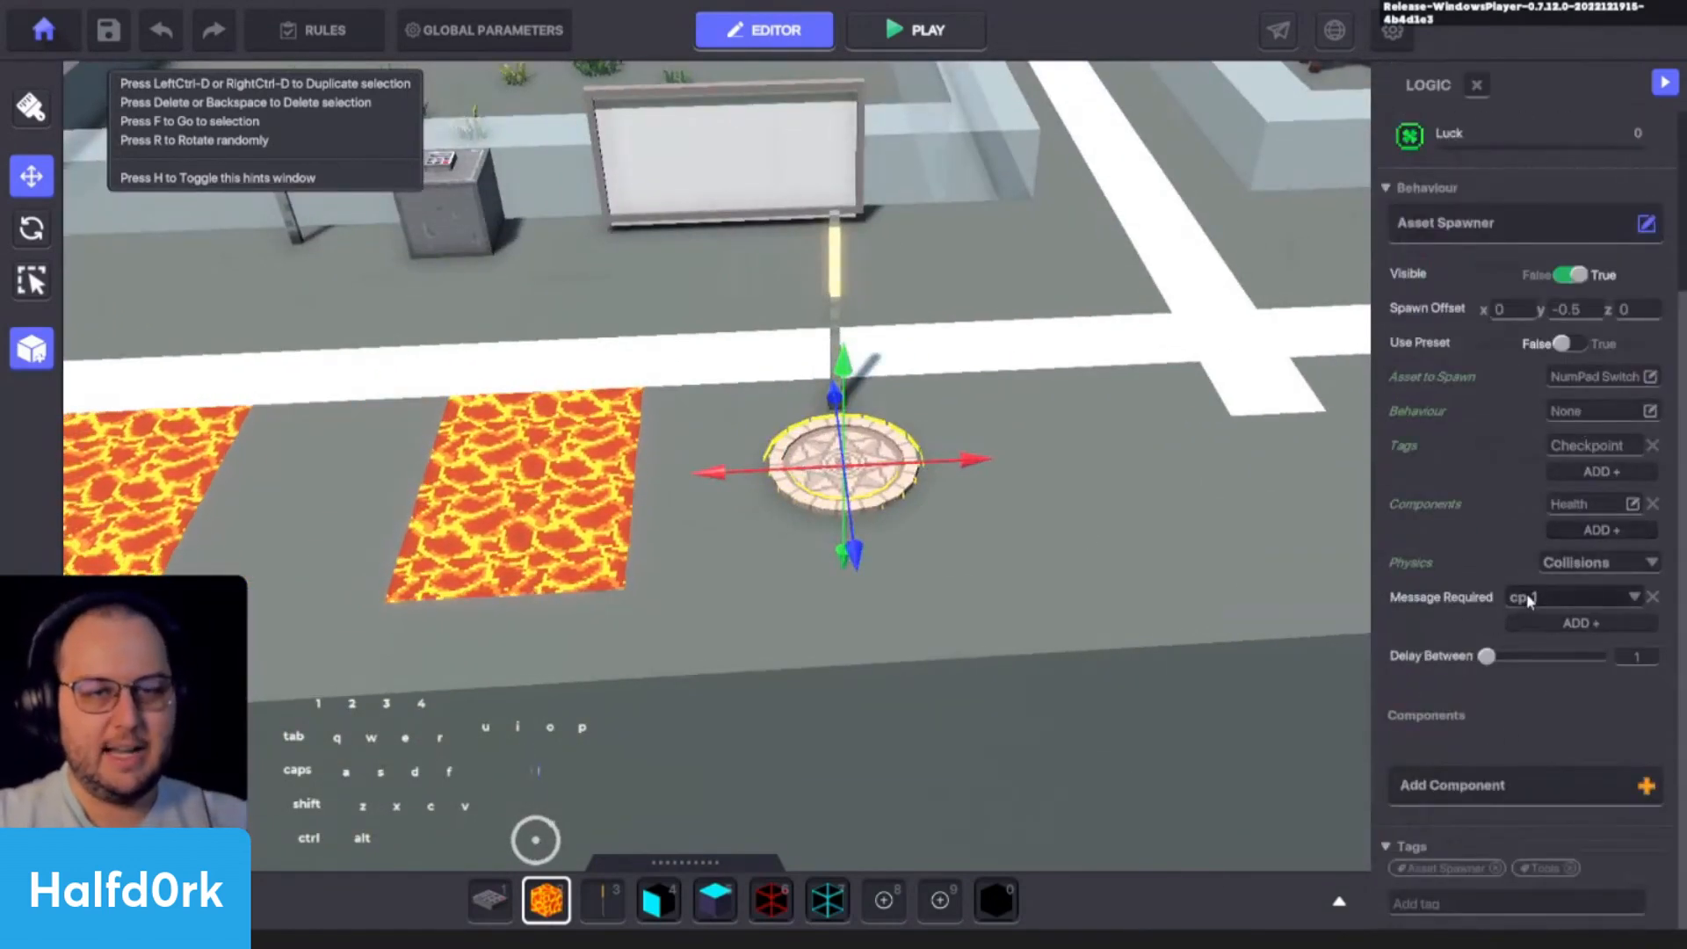
type("c")
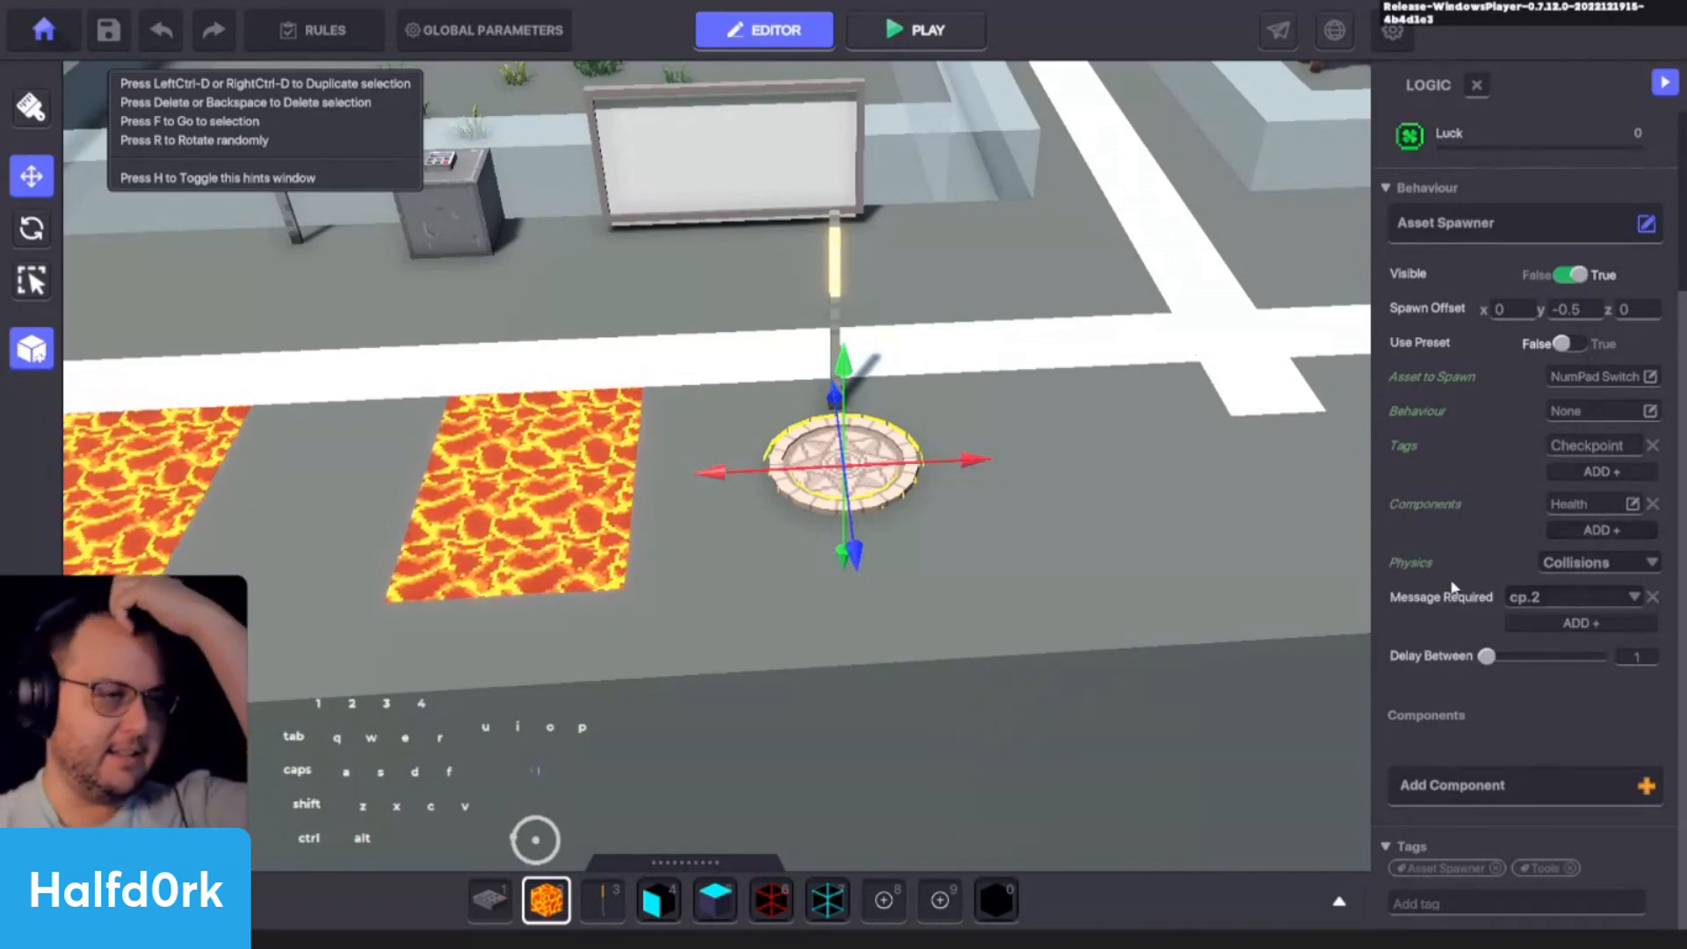
- Look over the lava course between the first checkpoint and the second one
middle_click_drag(939, 455, 841, 533)
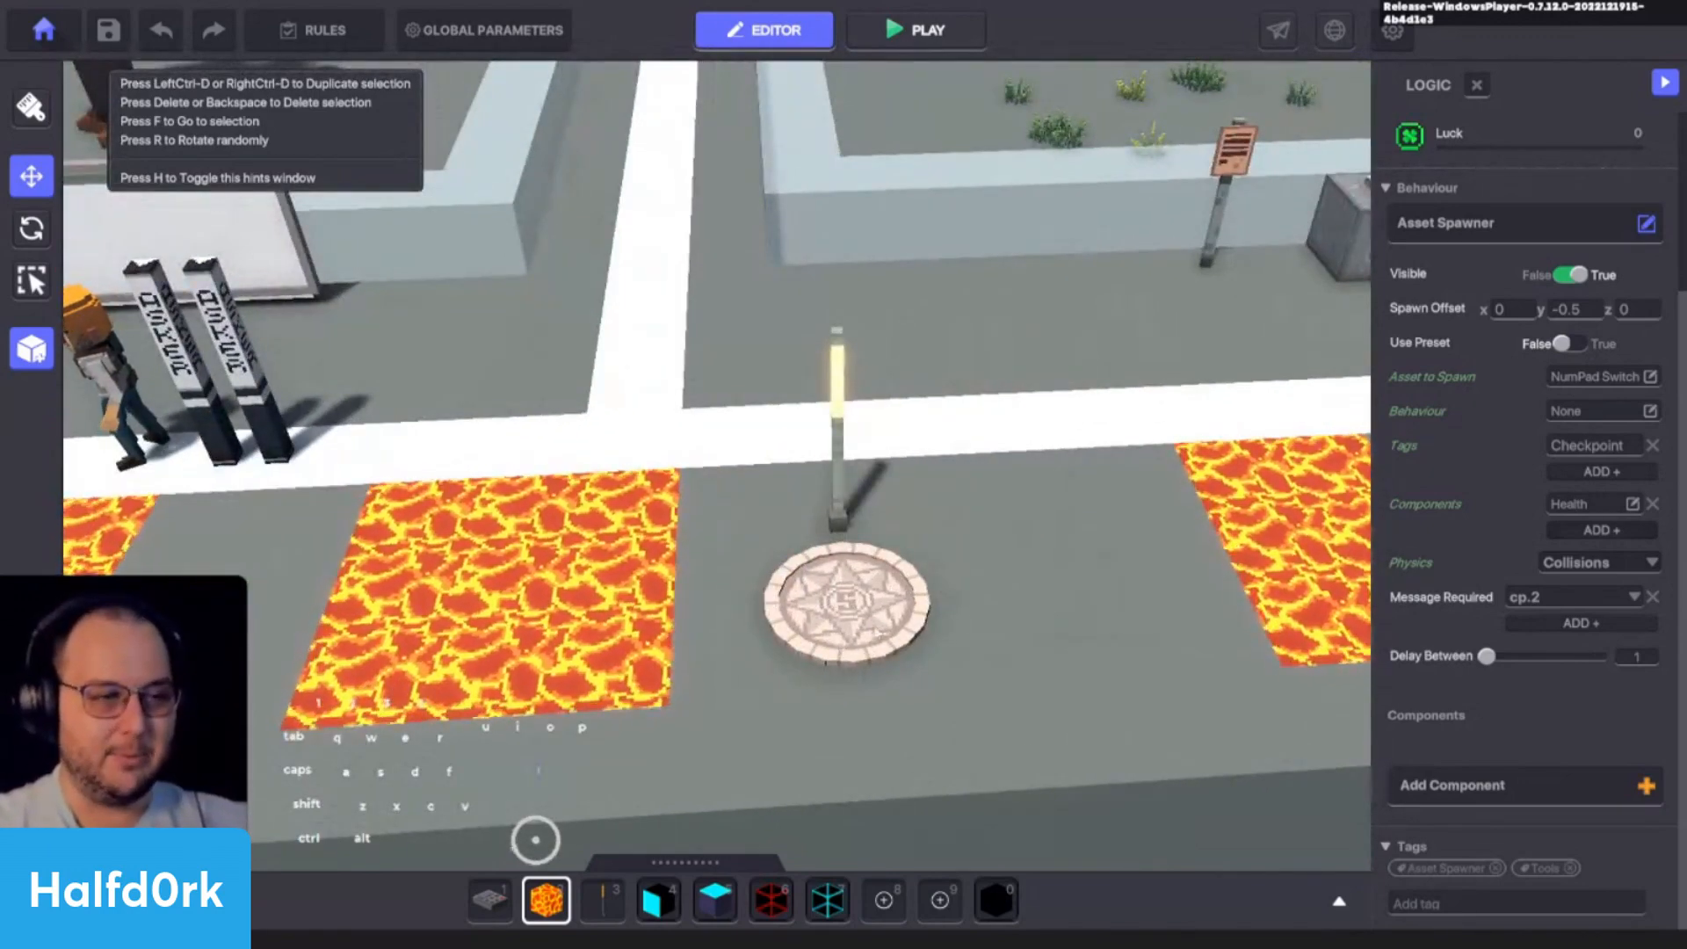
middle_click_drag(833, 624, 1245, 604)
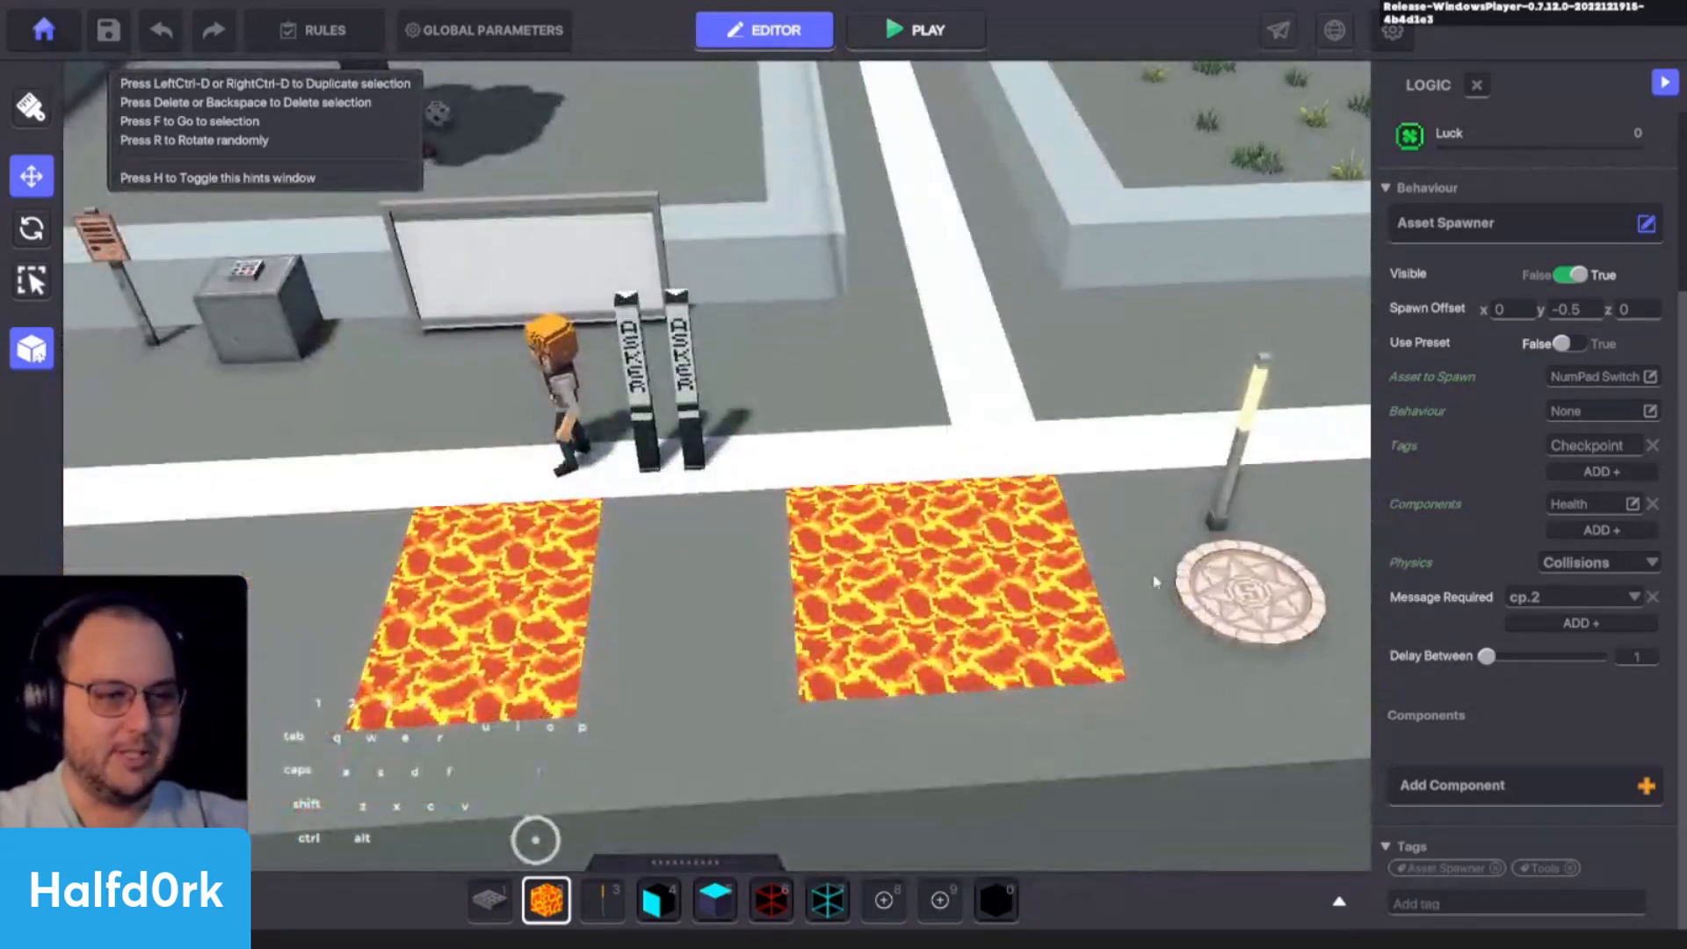
key("f")
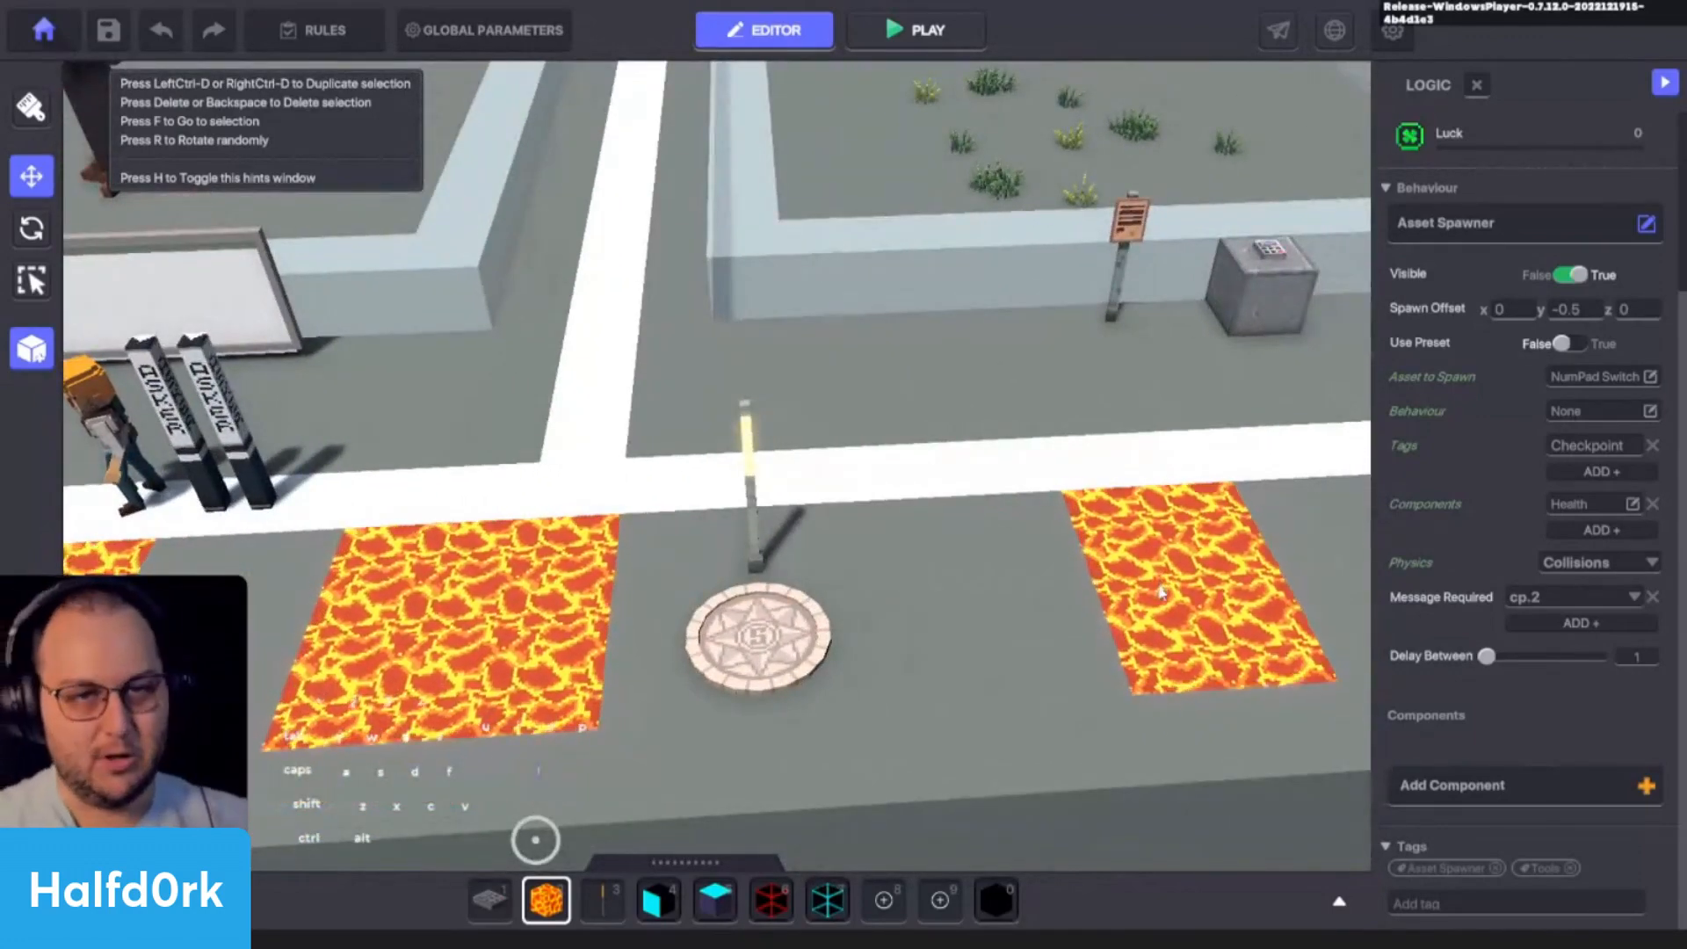
middle_click_drag(1161, 593, 968, 563)
scroll(944, 584, "up", 1)
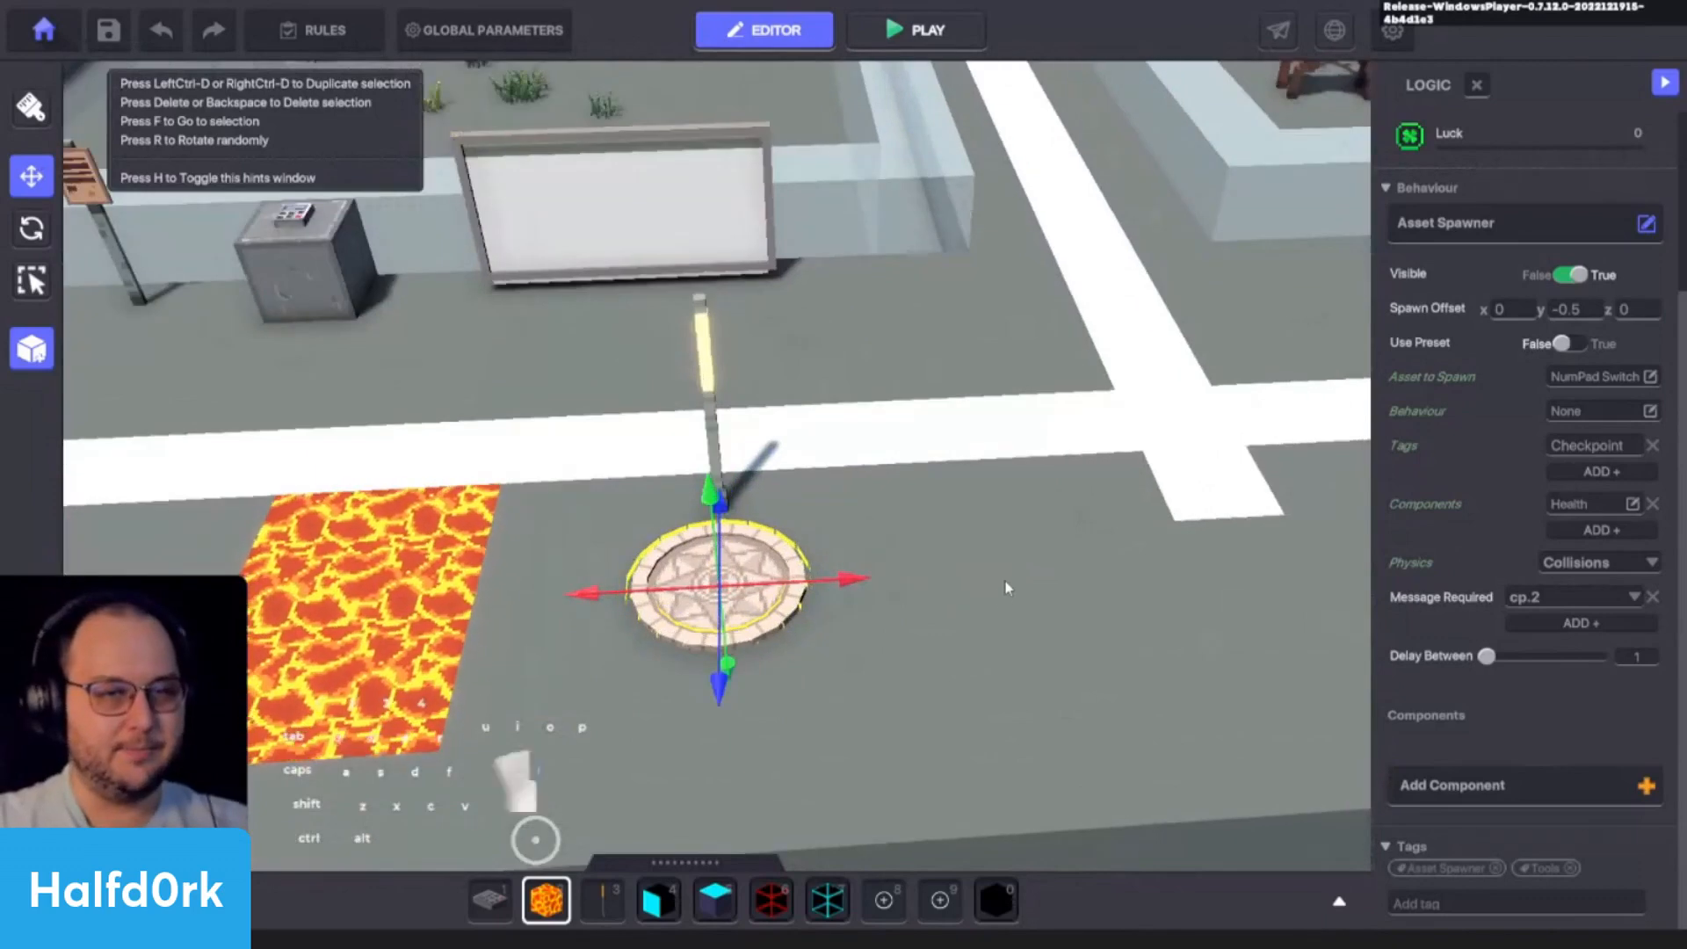
- Examine the second checkpoint's Message Required on the Spawning Point and Message When Spoken on the lamp
left_click(1005, 583)
left_click(717, 492)
scroll(794, 482, "up", 3)
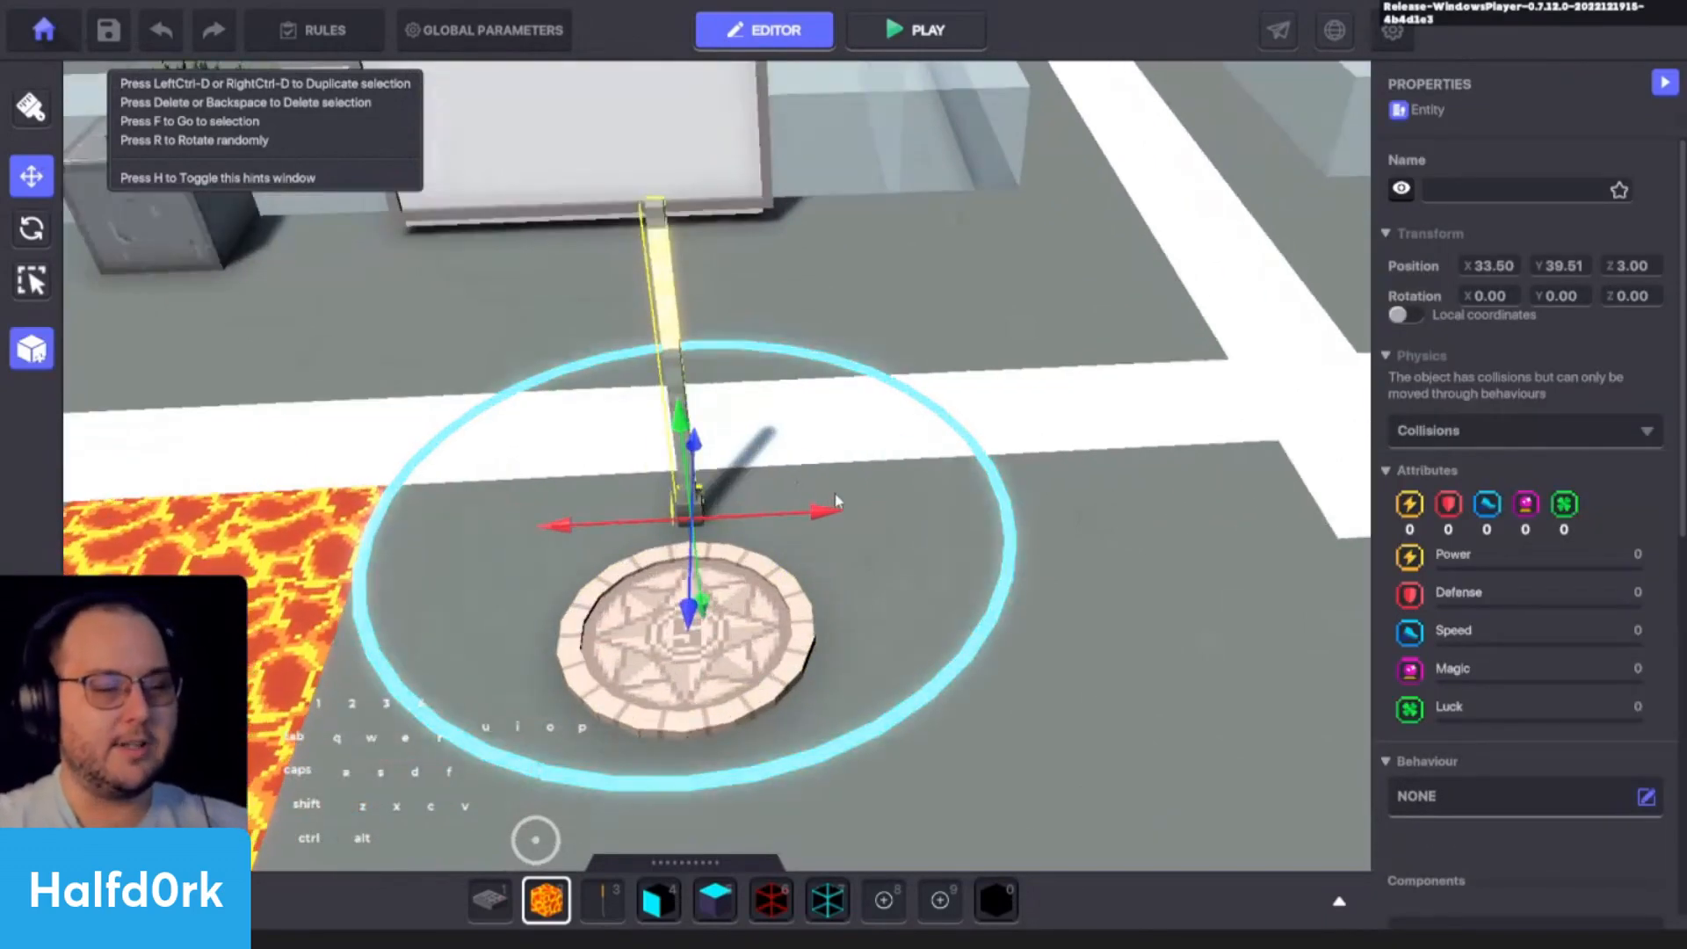
left_click(970, 545)
left_click(722, 636)
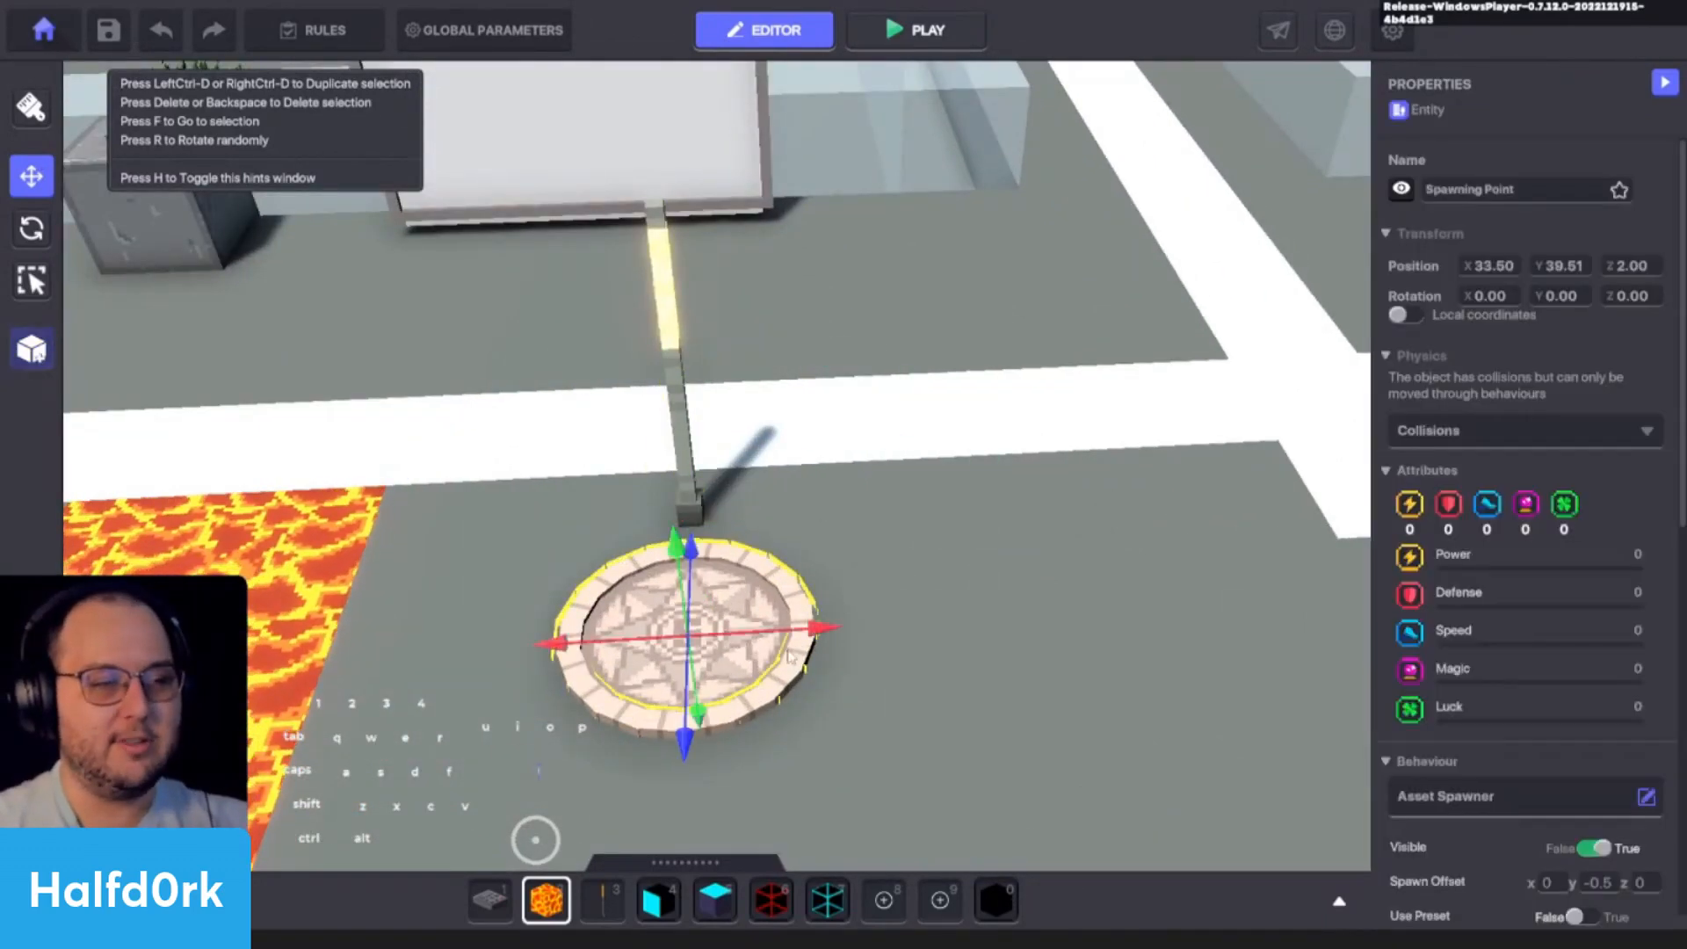
scroll(1550, 691, "down", 3)
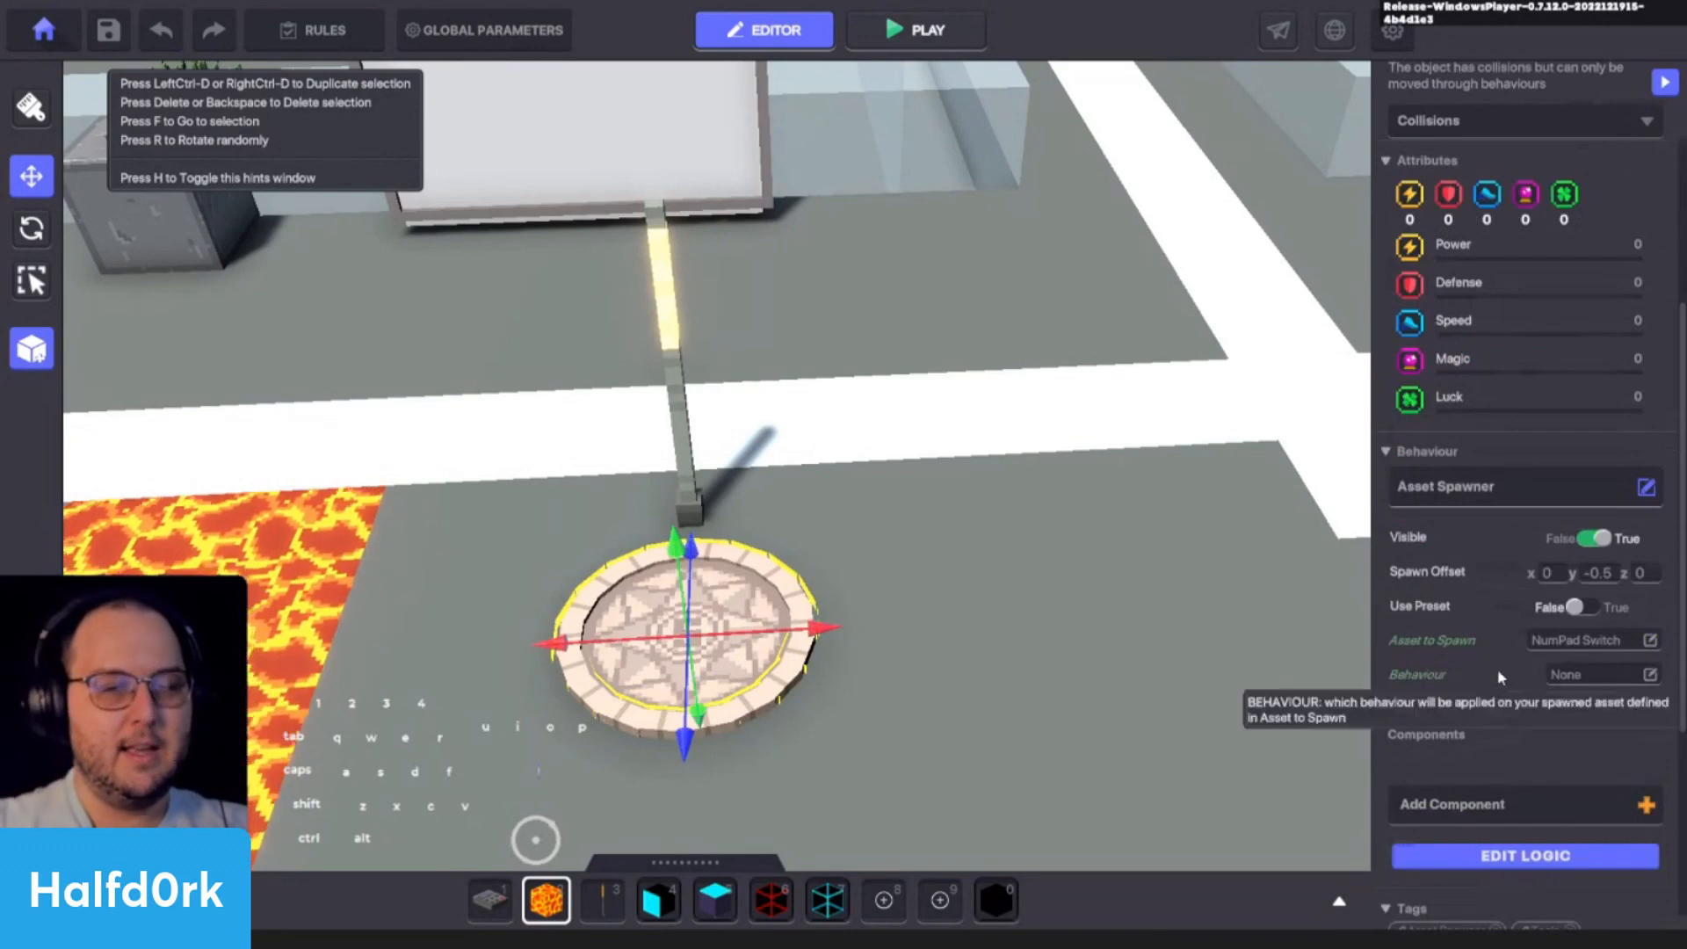
left_click(1484, 859)
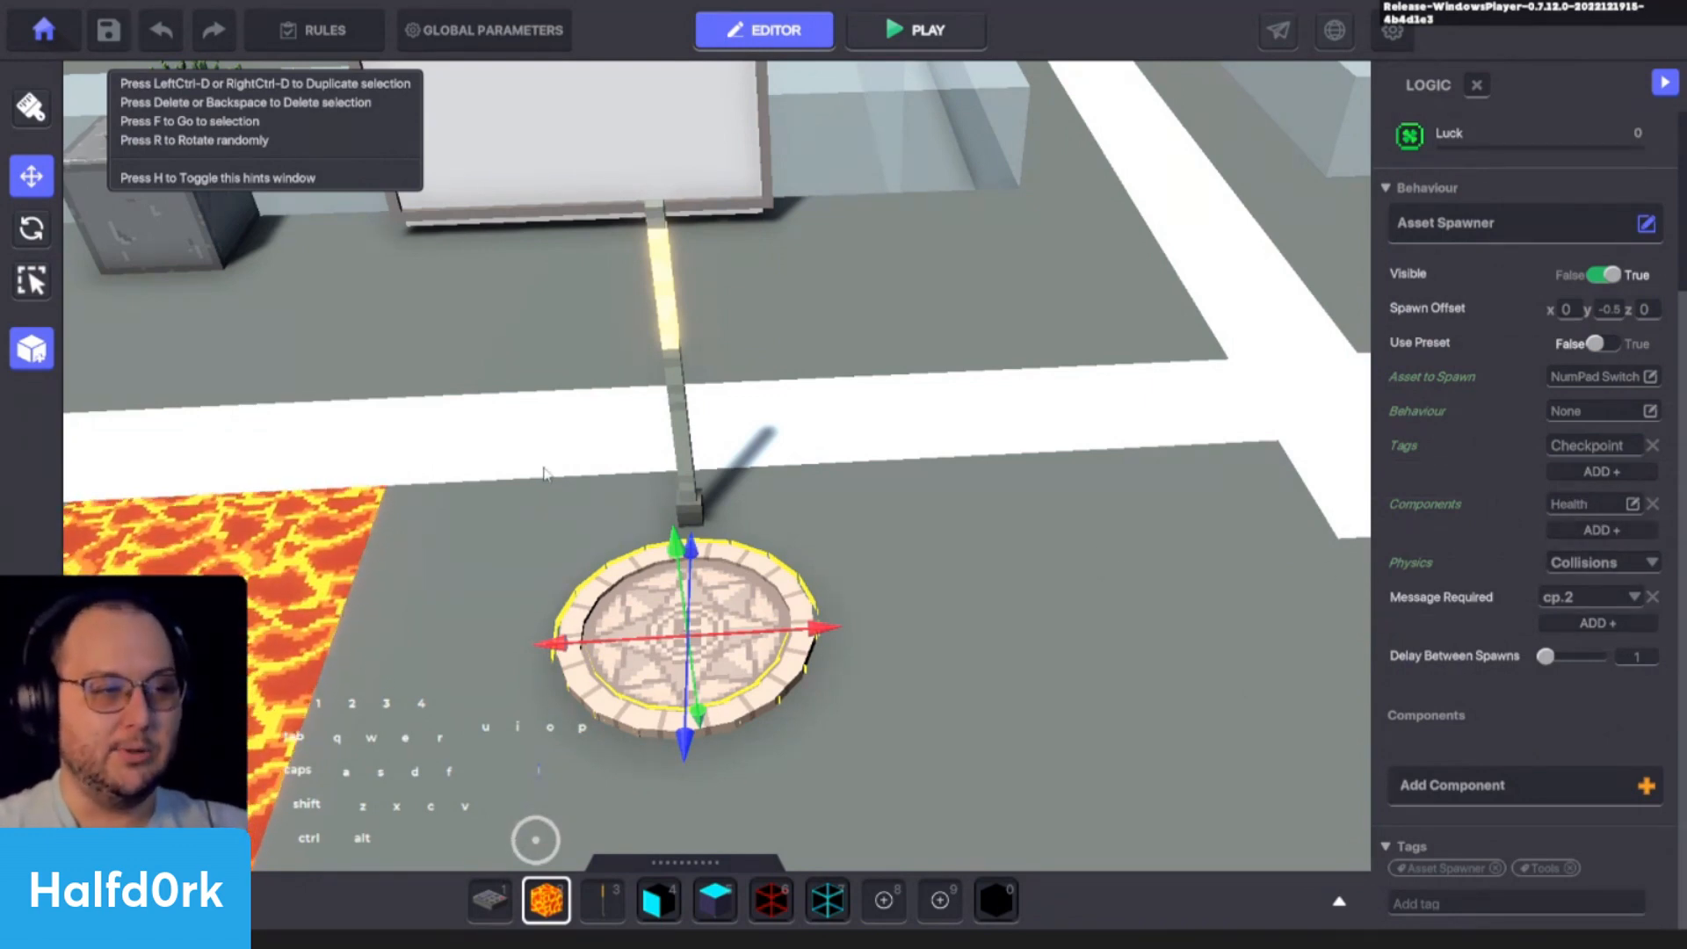
left_click(691, 499)
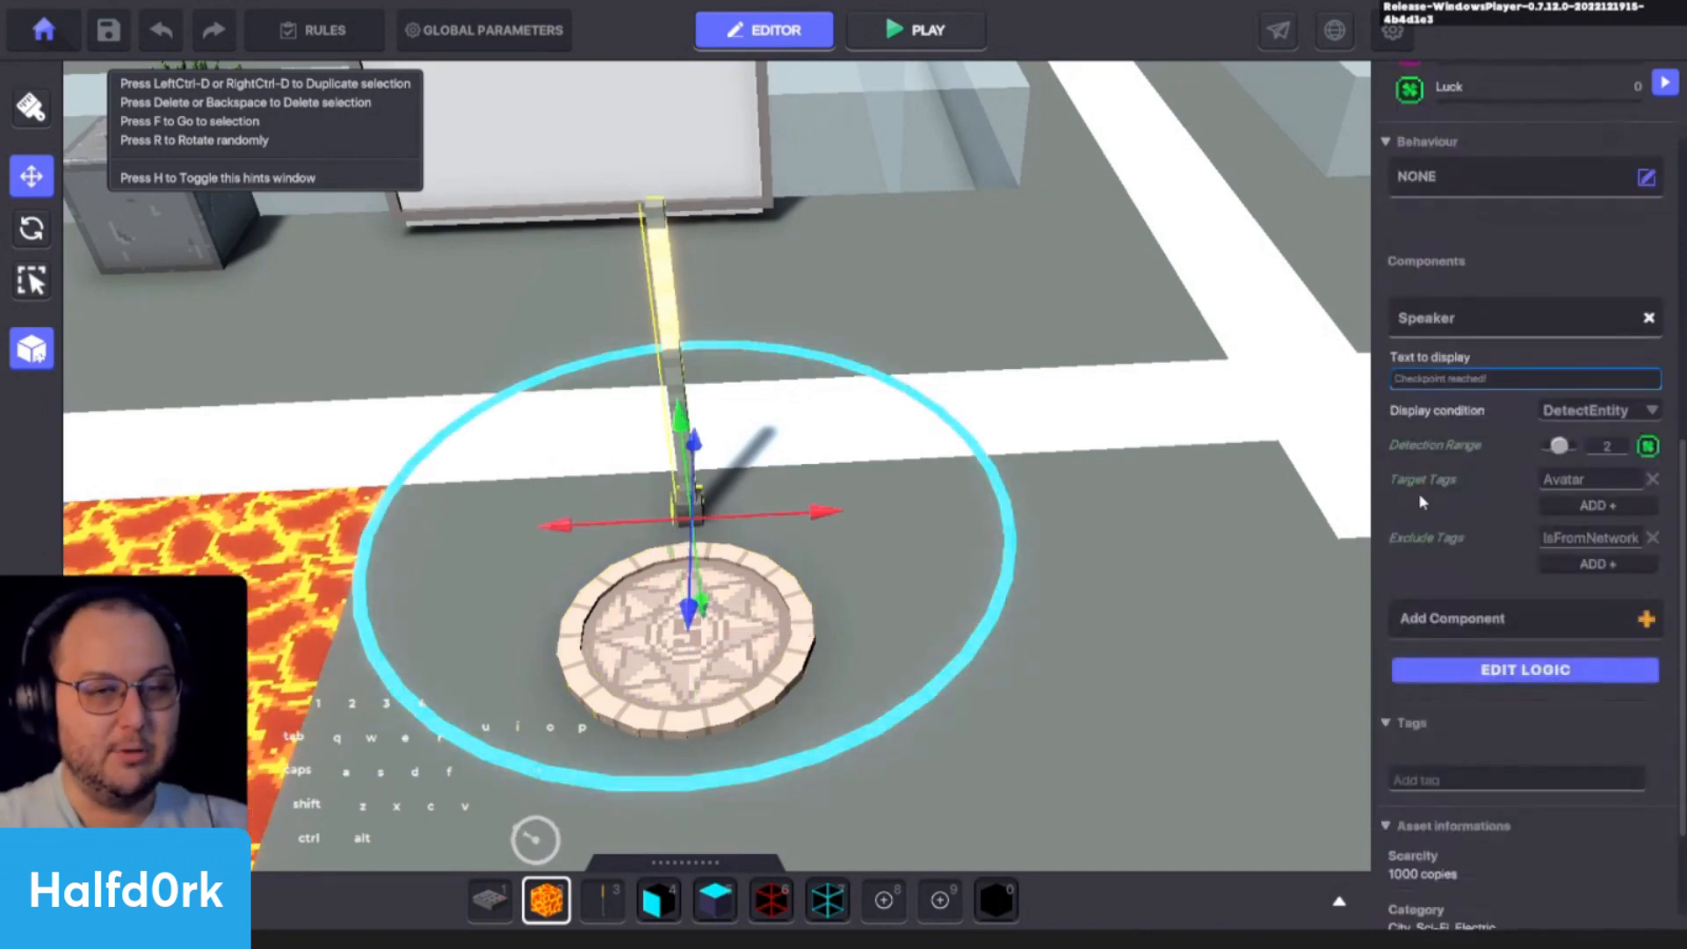
left_click(1518, 673)
scroll(1506, 703, "down", 3)
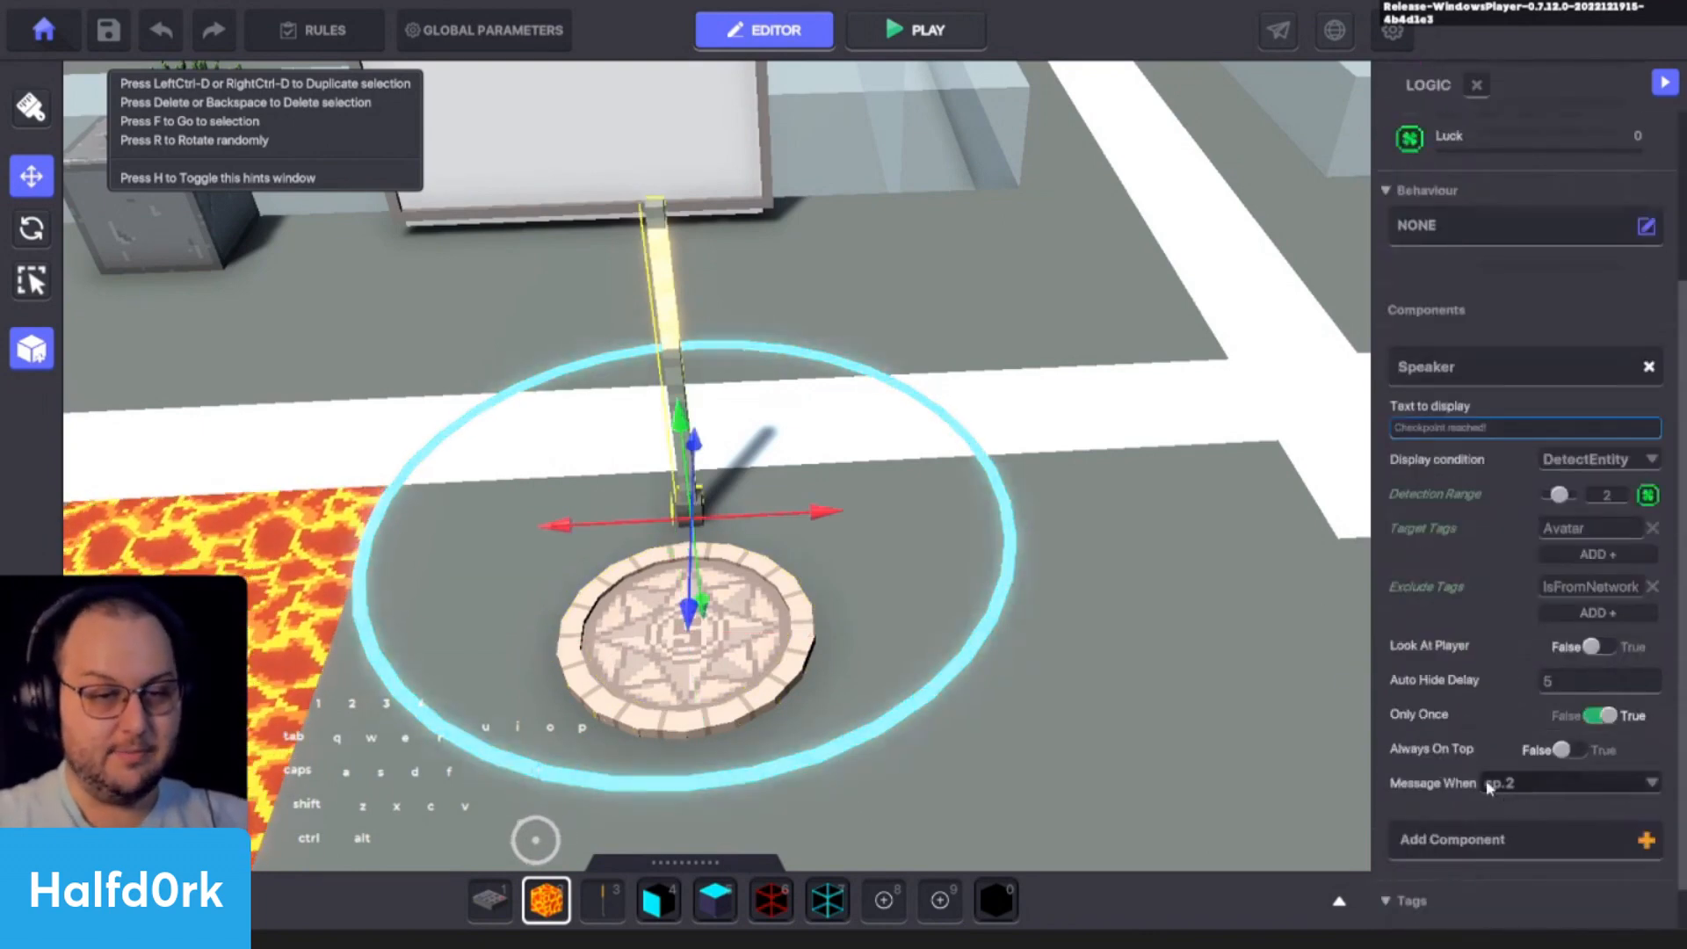
middle_click_drag(325, 628, 709, 567)
- Place a NumPad Switch on the ground beside the first checkpoint's lamp and Spawning Point
left_click(703, 589)
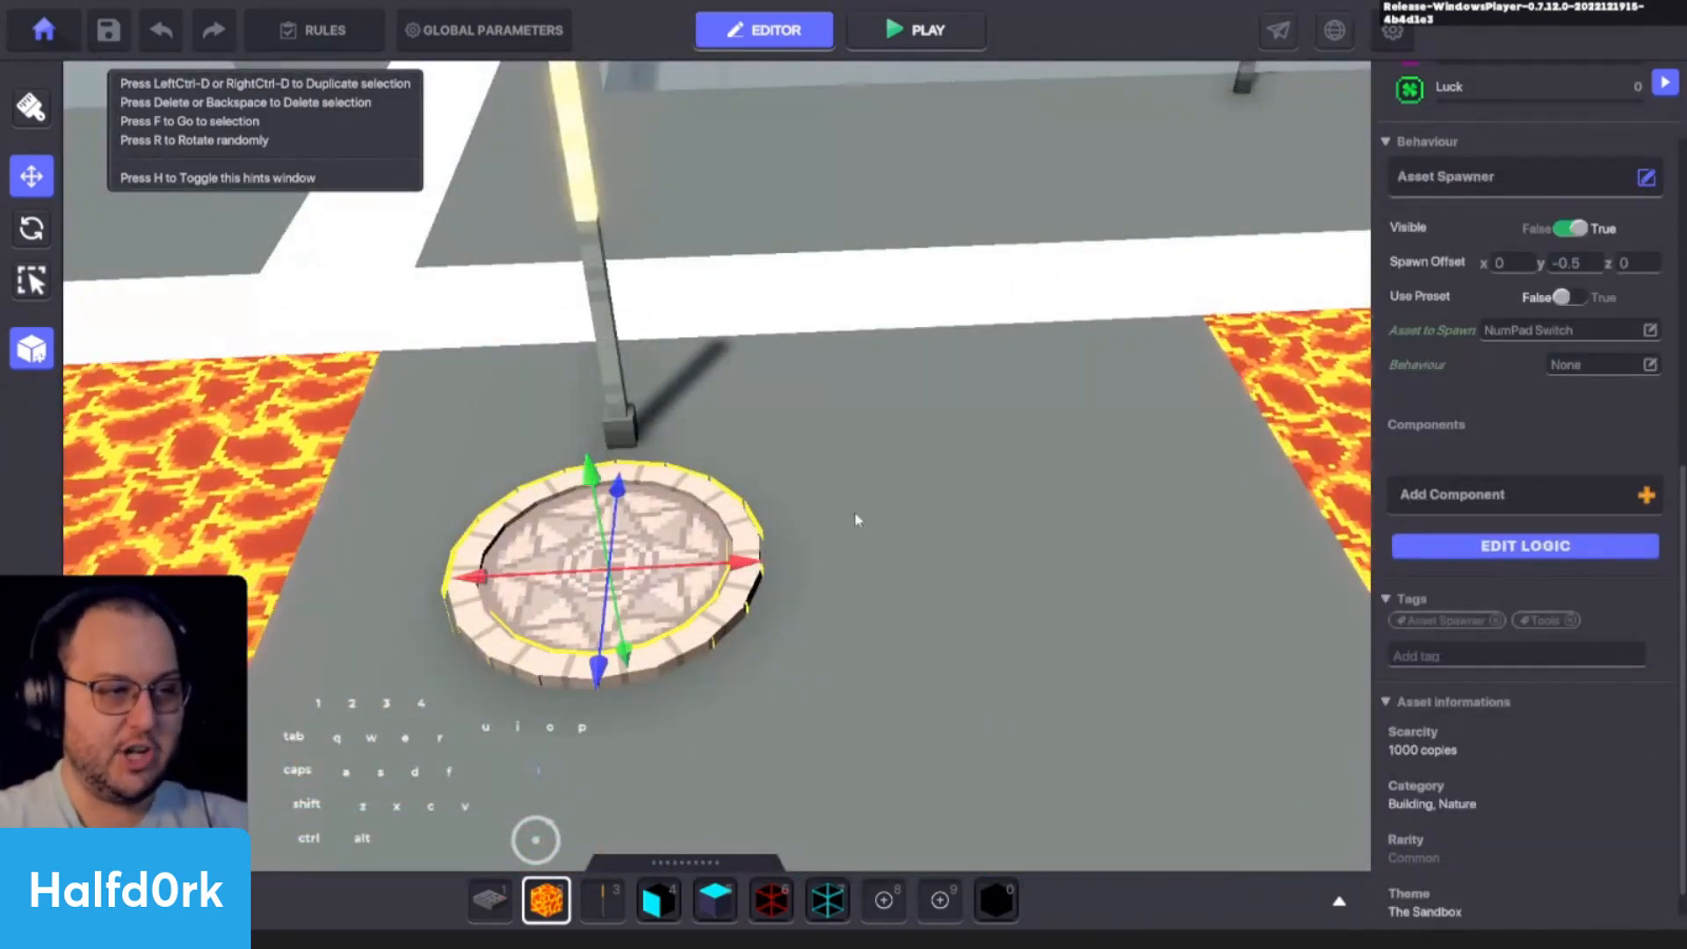
key("w")
scroll(864, 520, "down", 4)
key("Tab")
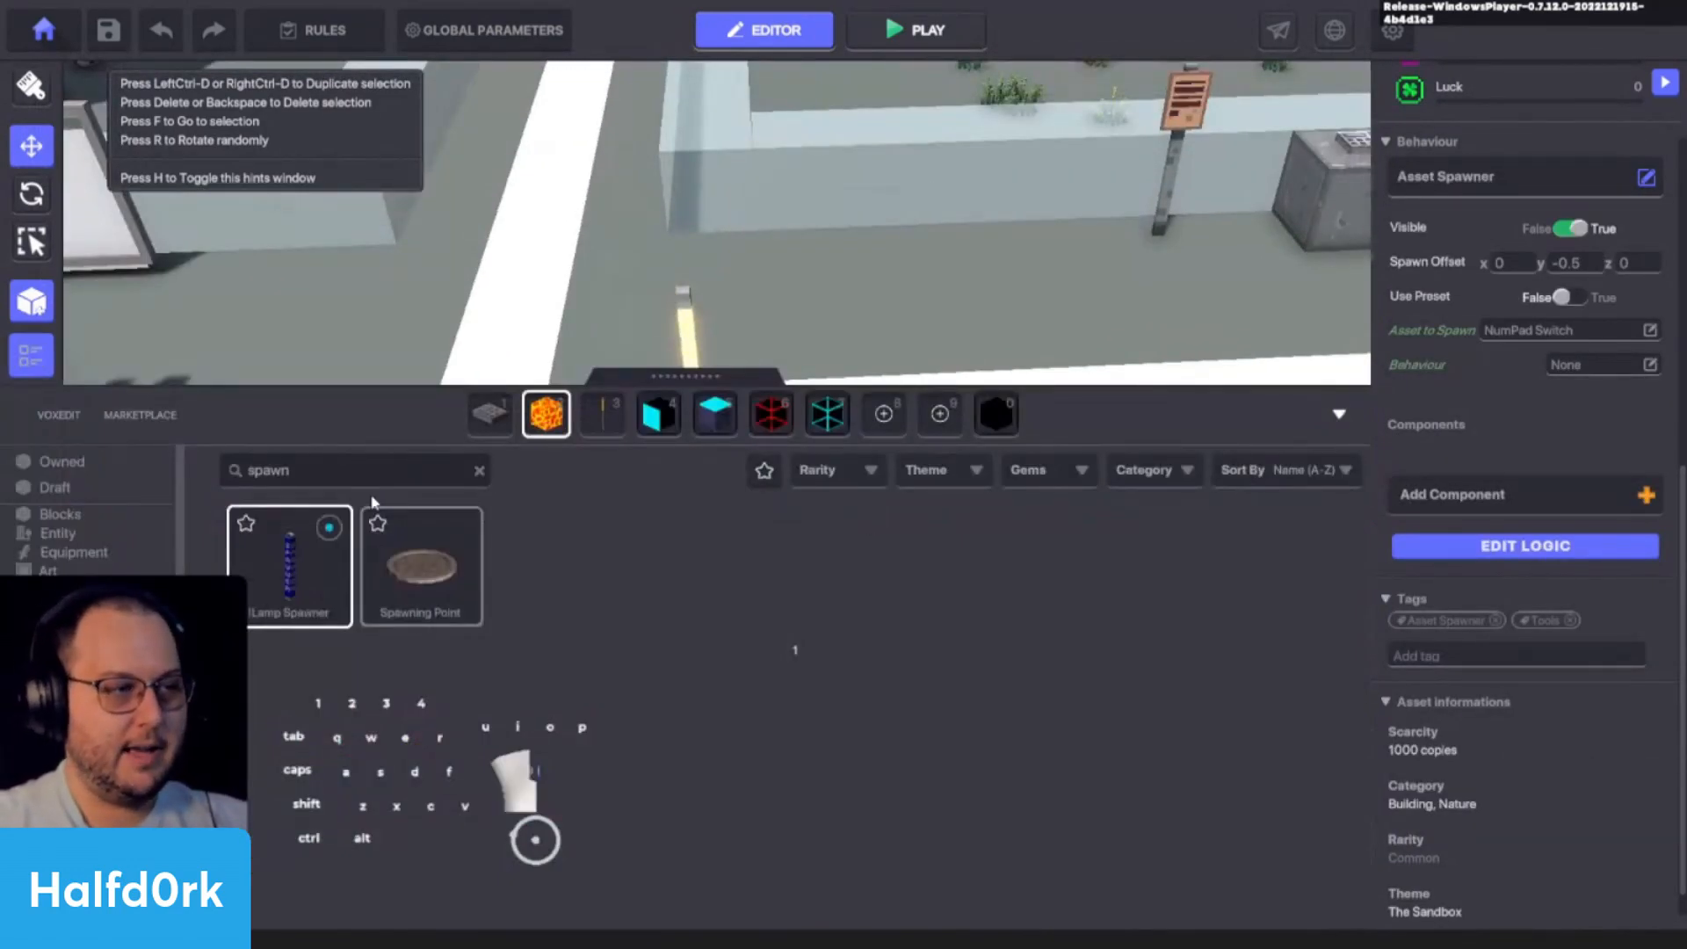
left_click(490, 427)
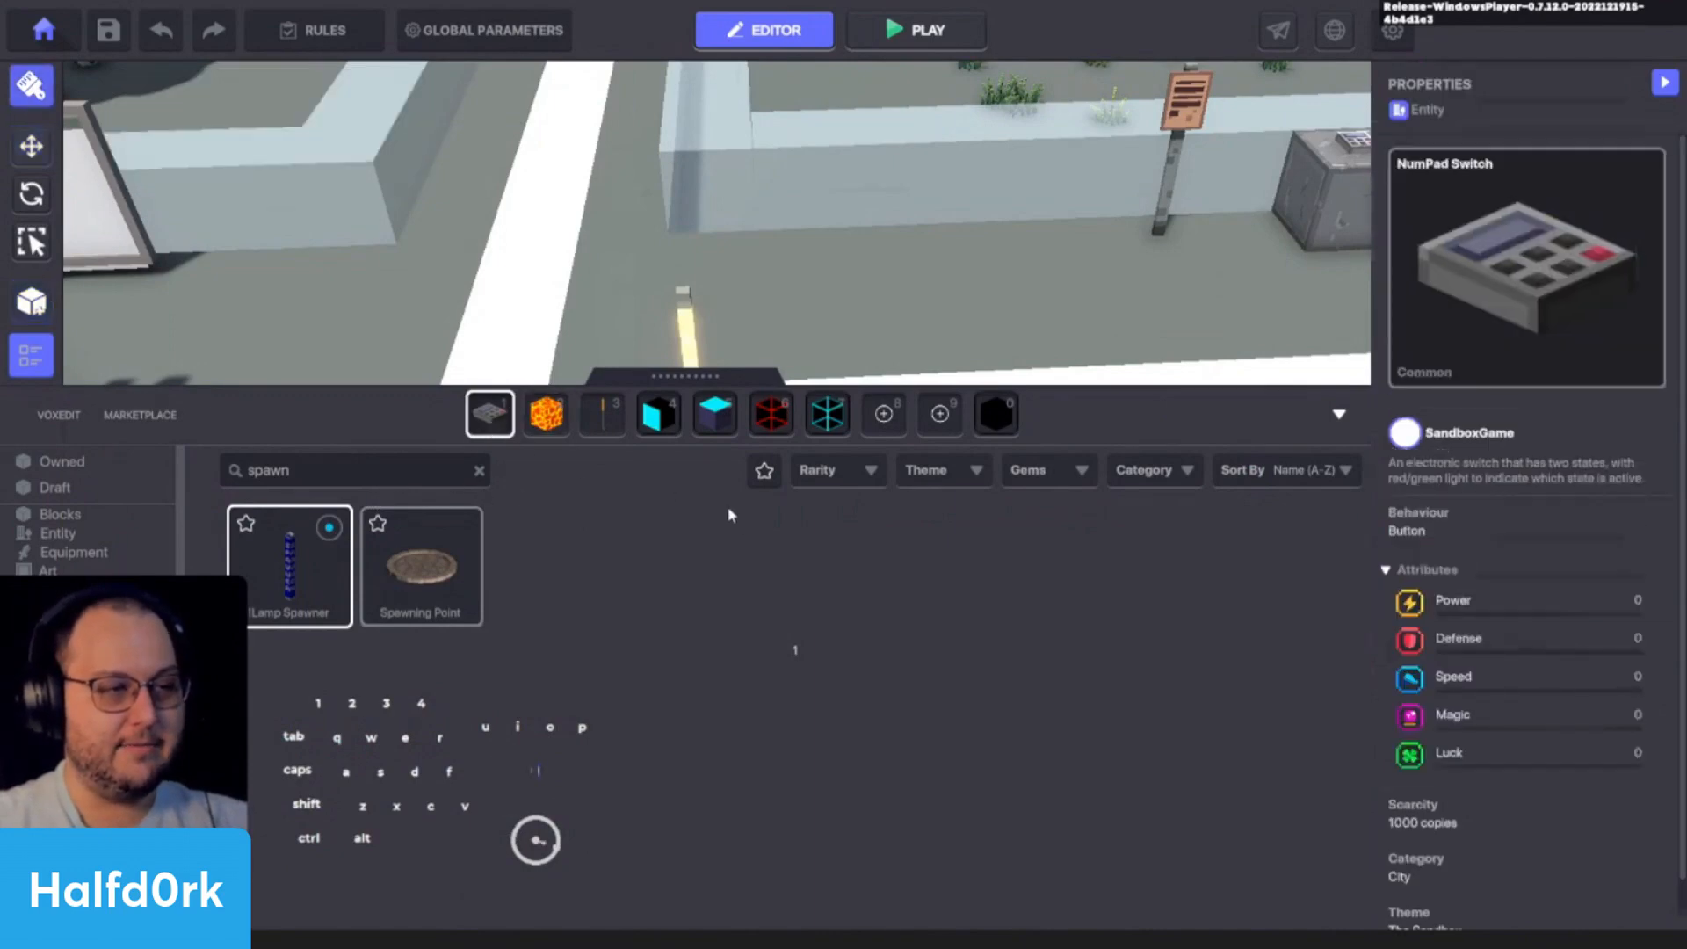
key("Tab")
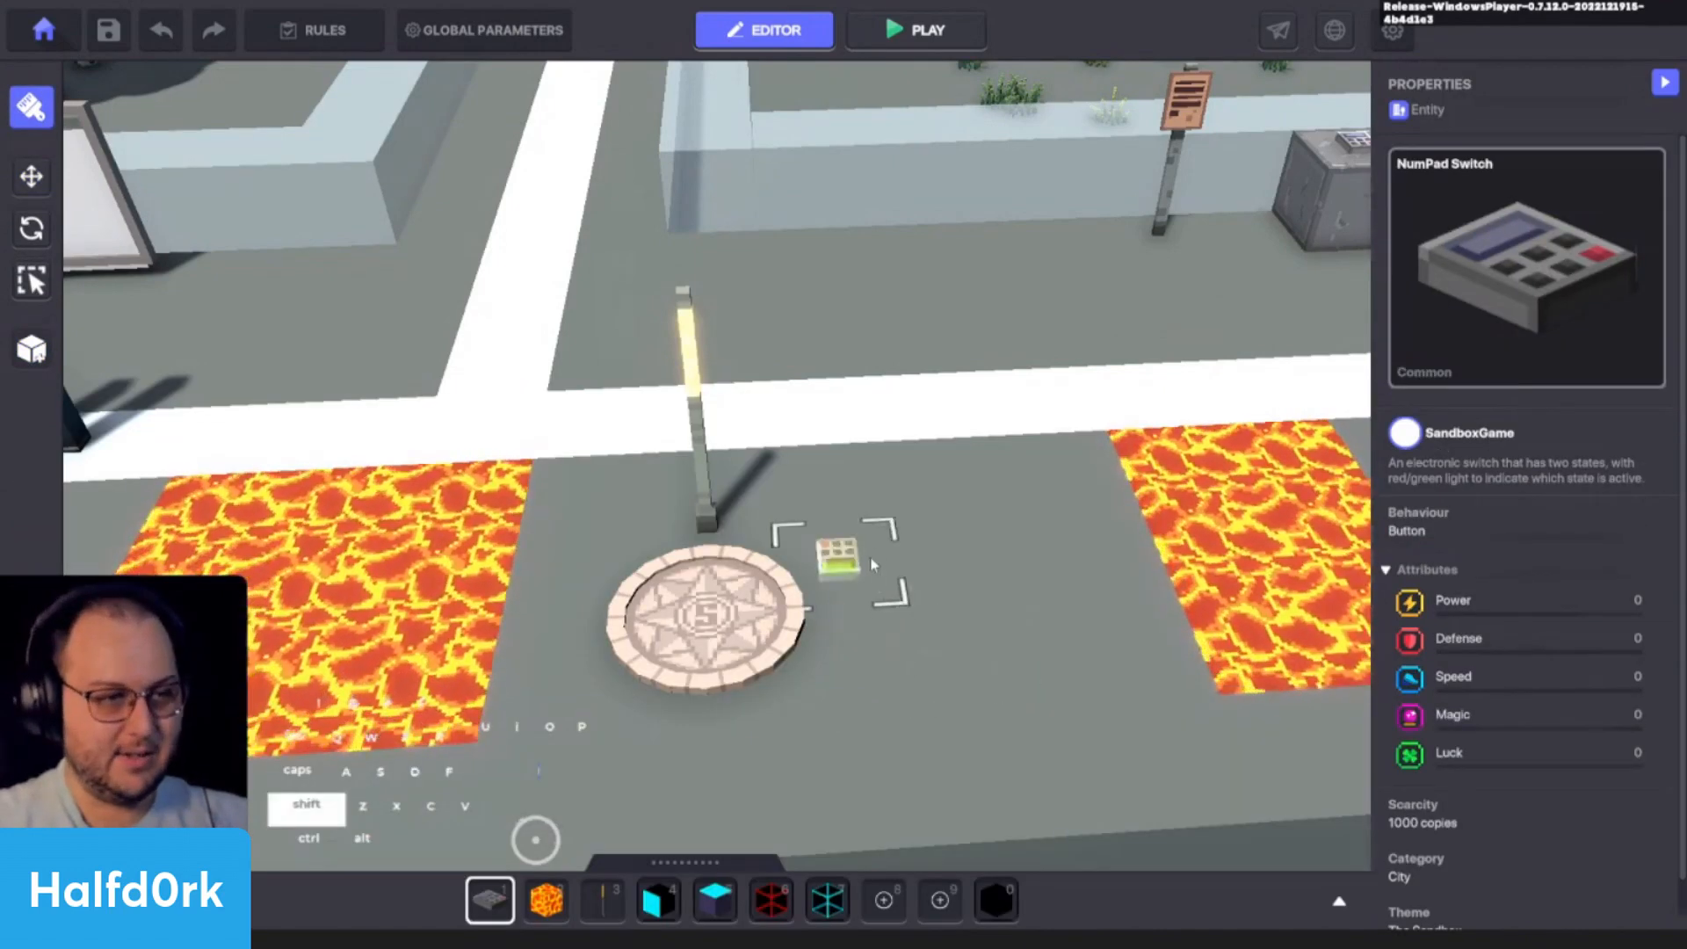
left_click(870, 508)
- Remove the Button behaviour from the newly placed NumPad Switch, leaving its Behaviour at NONE
key("w")
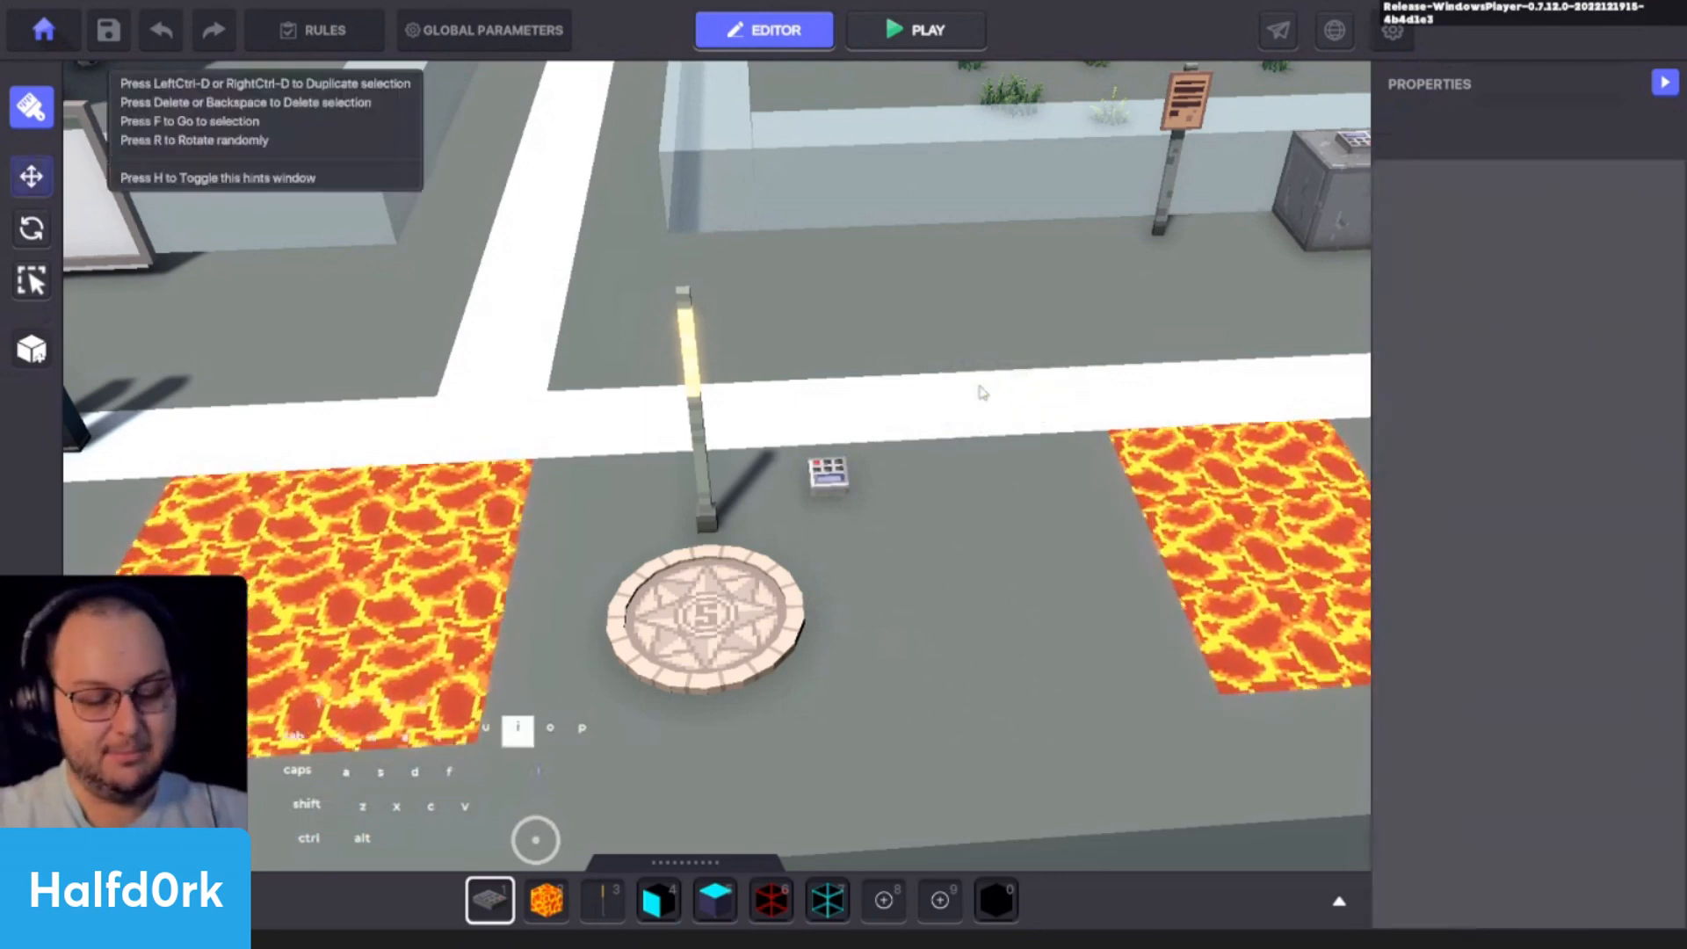
left_click(827, 474)
scroll(1532, 633, "down", 5)
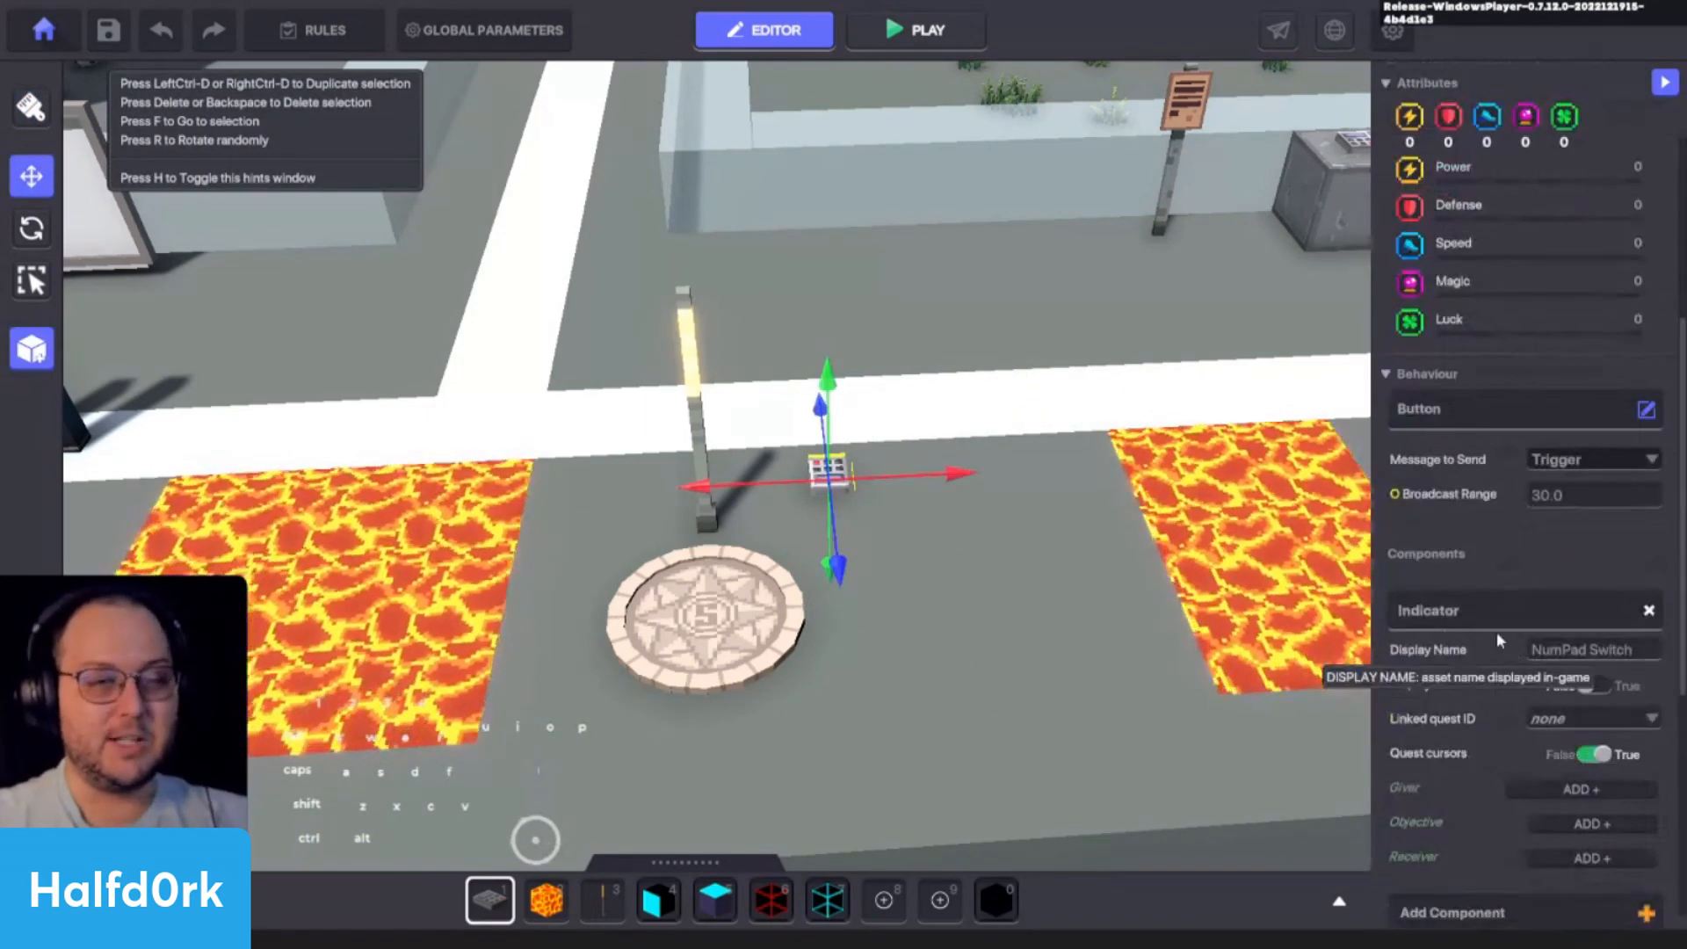
left_click(1645, 410)
key("Escape")
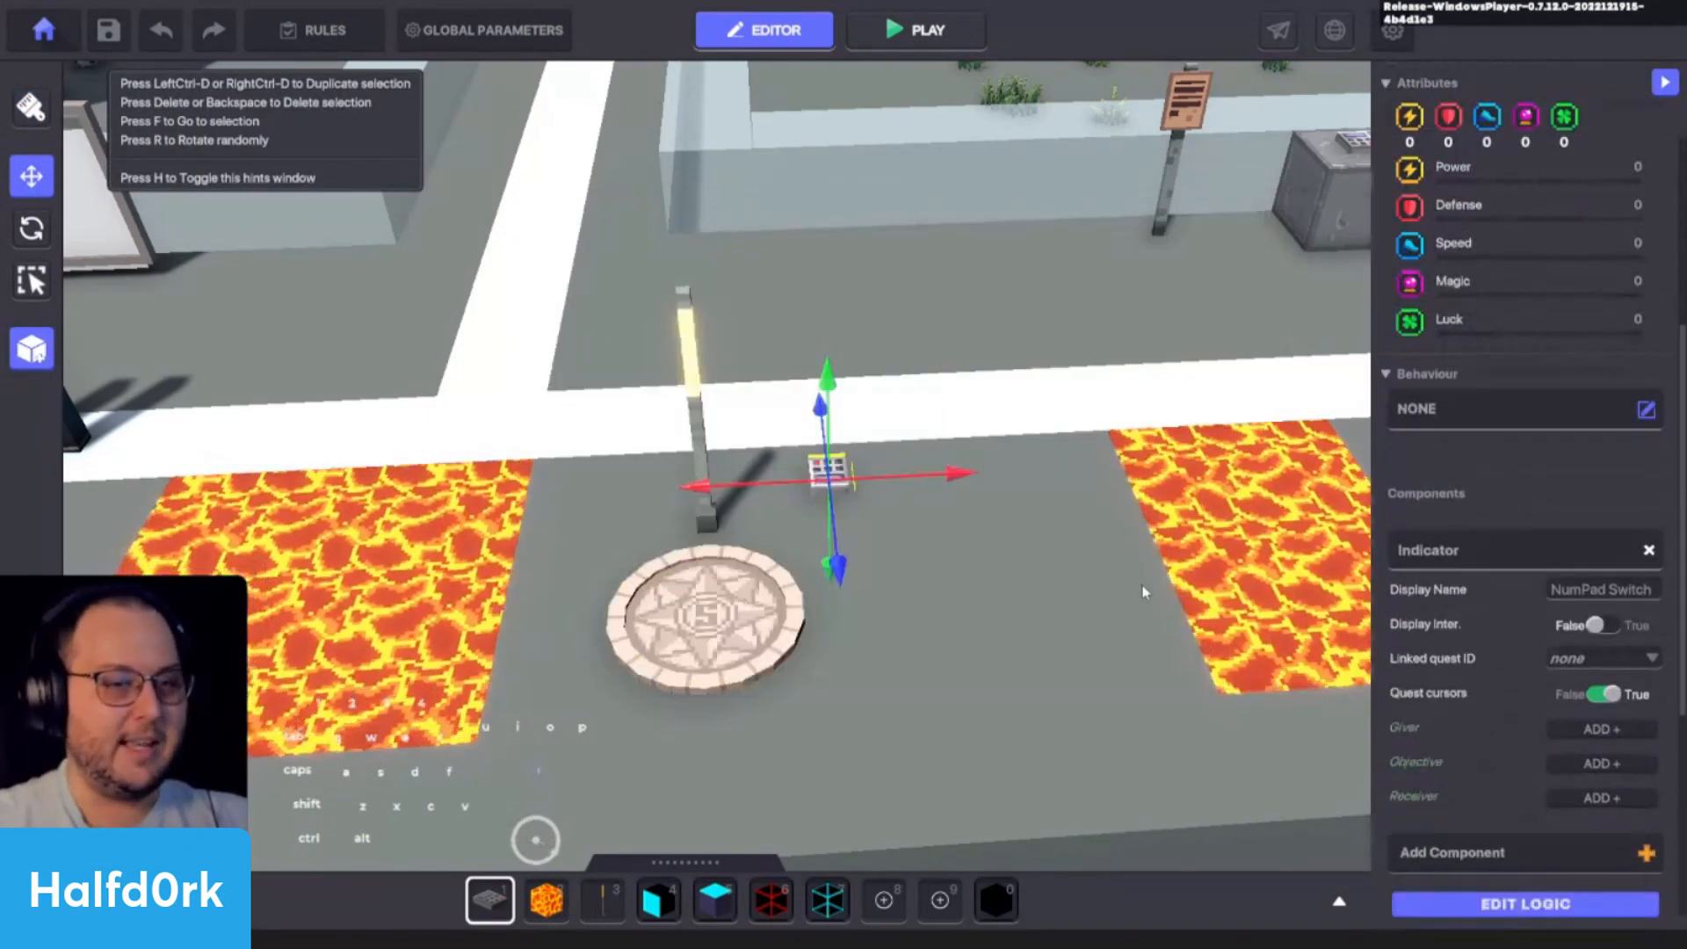
- Examine the full Asset Spawner logic of the first checkpoint's Spawning Point, including its Tags and Components
left_click(699, 619)
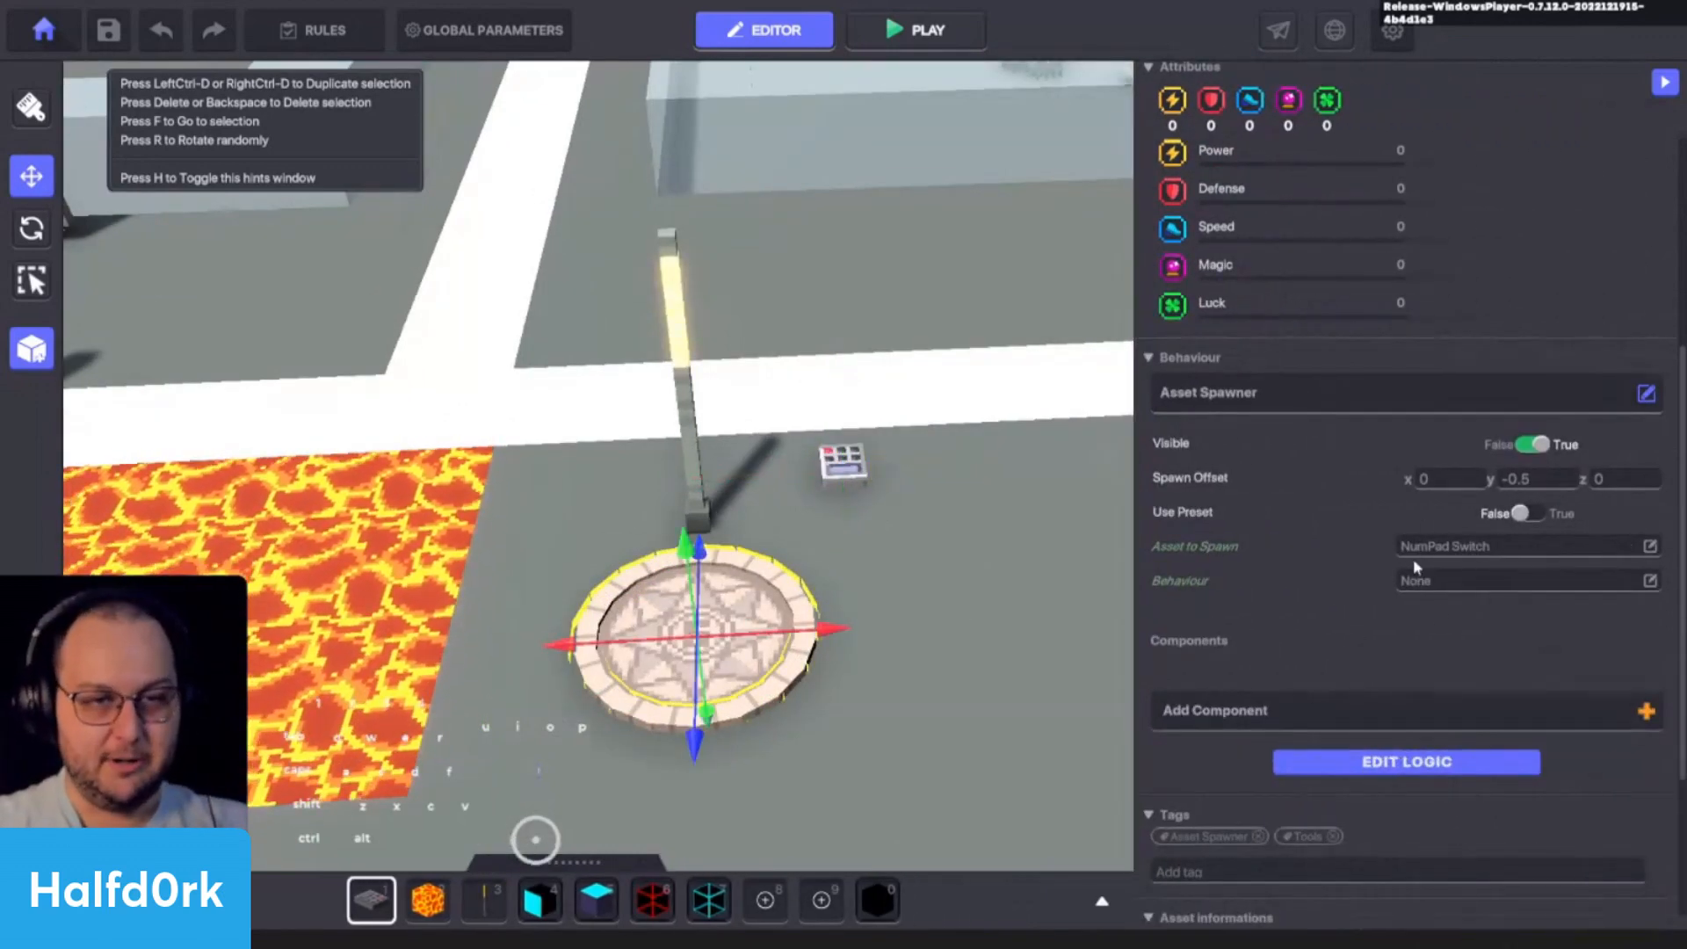
left_click(1396, 765)
scroll(1396, 773, "down", 2)
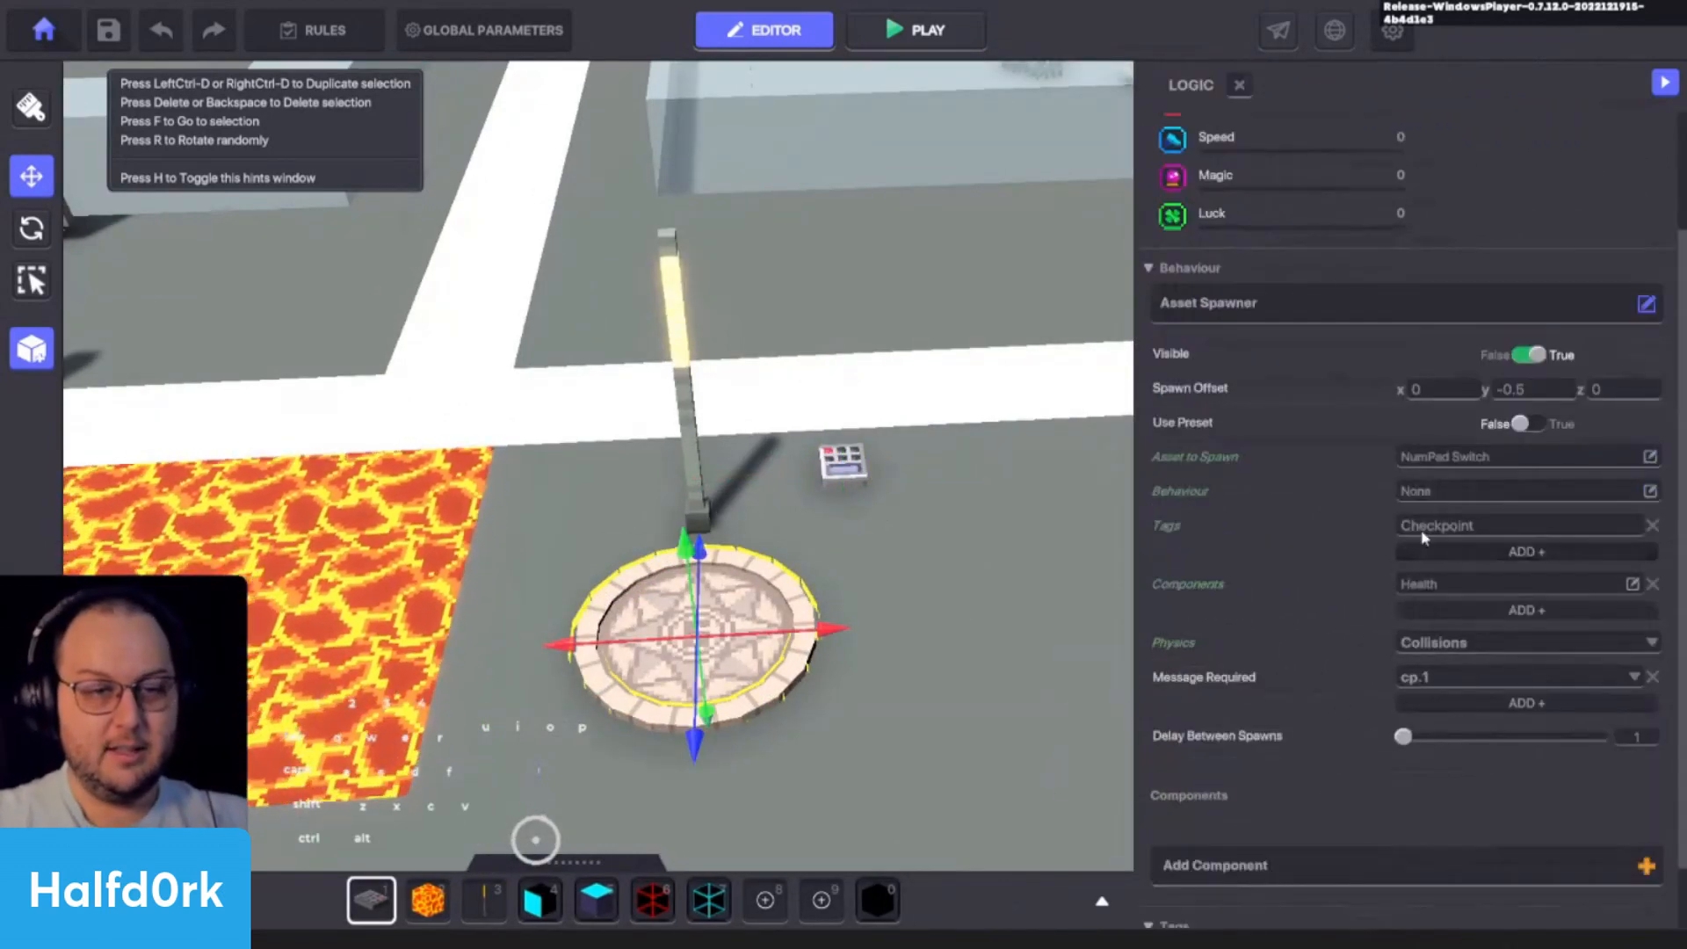
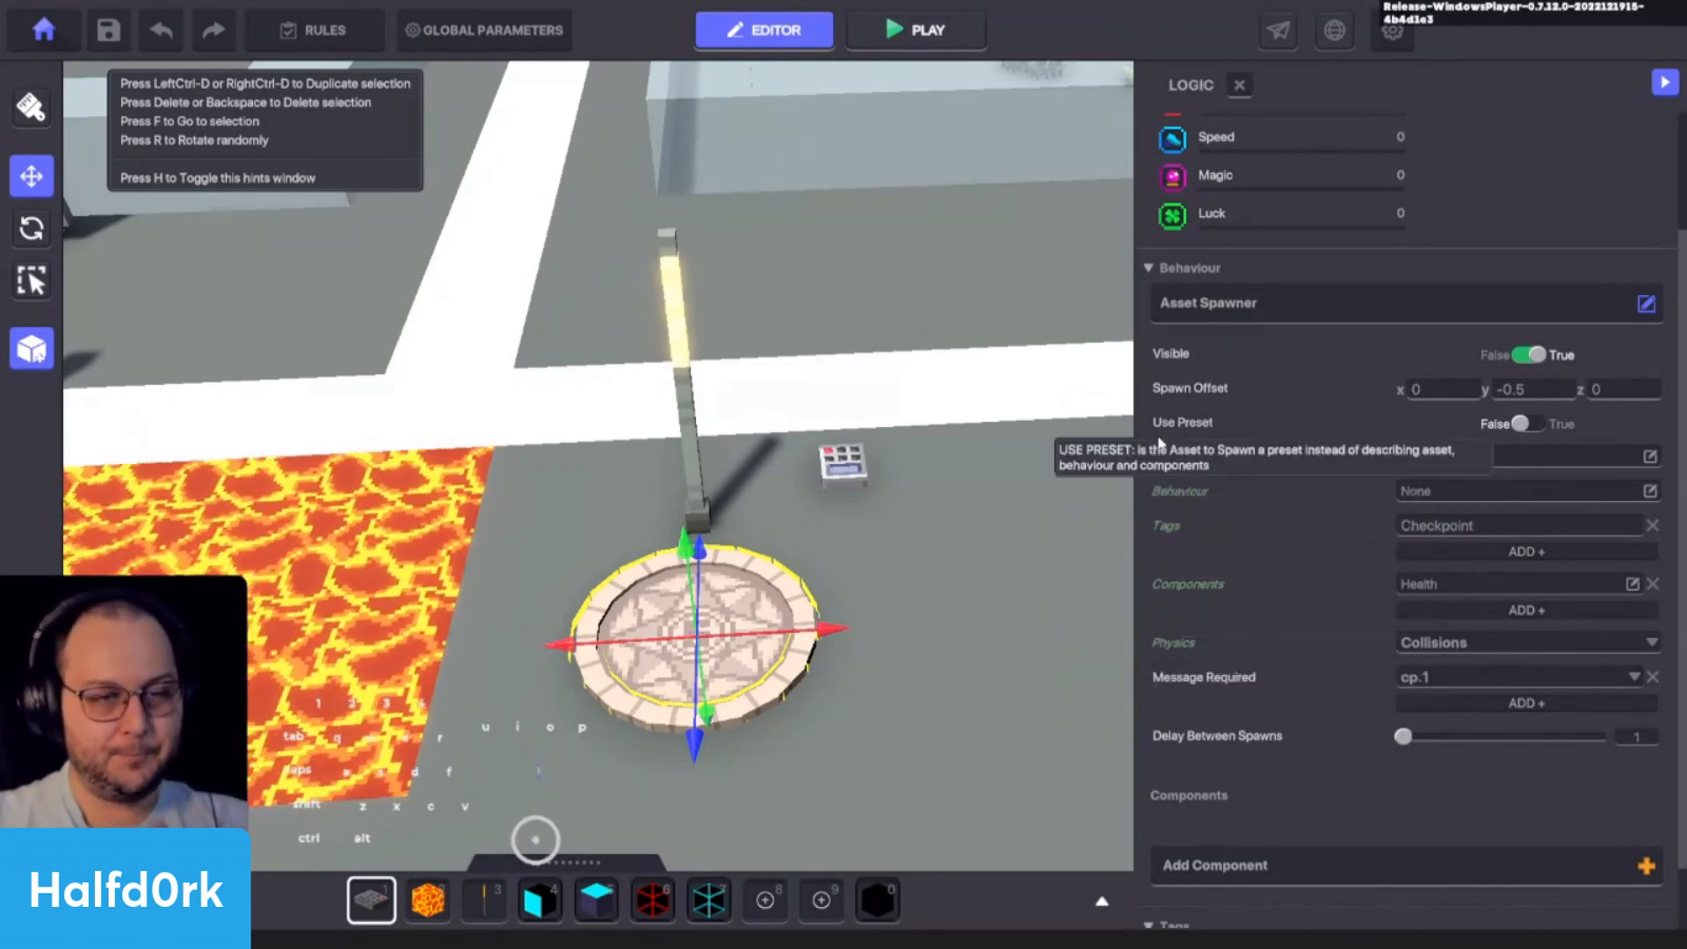
- Remove the Indicator component from the placed NumPad Switch and add a Health component to it
left_click(850, 468)
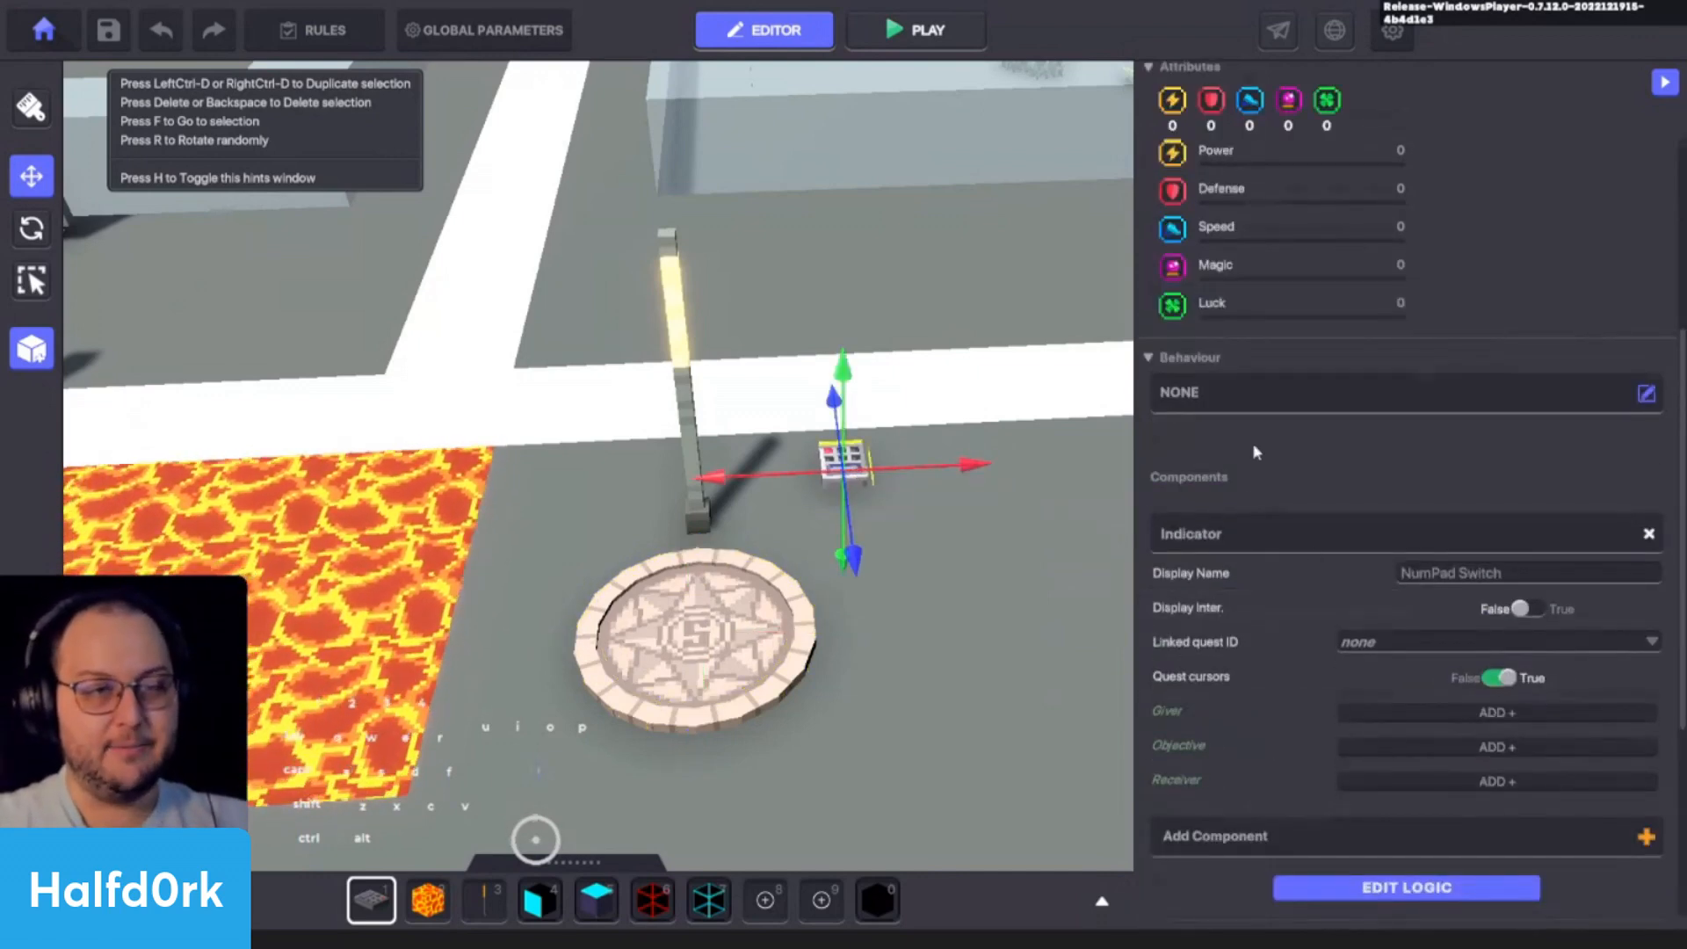
scroll(1561, 392, "down", 2)
left_click(1649, 379)
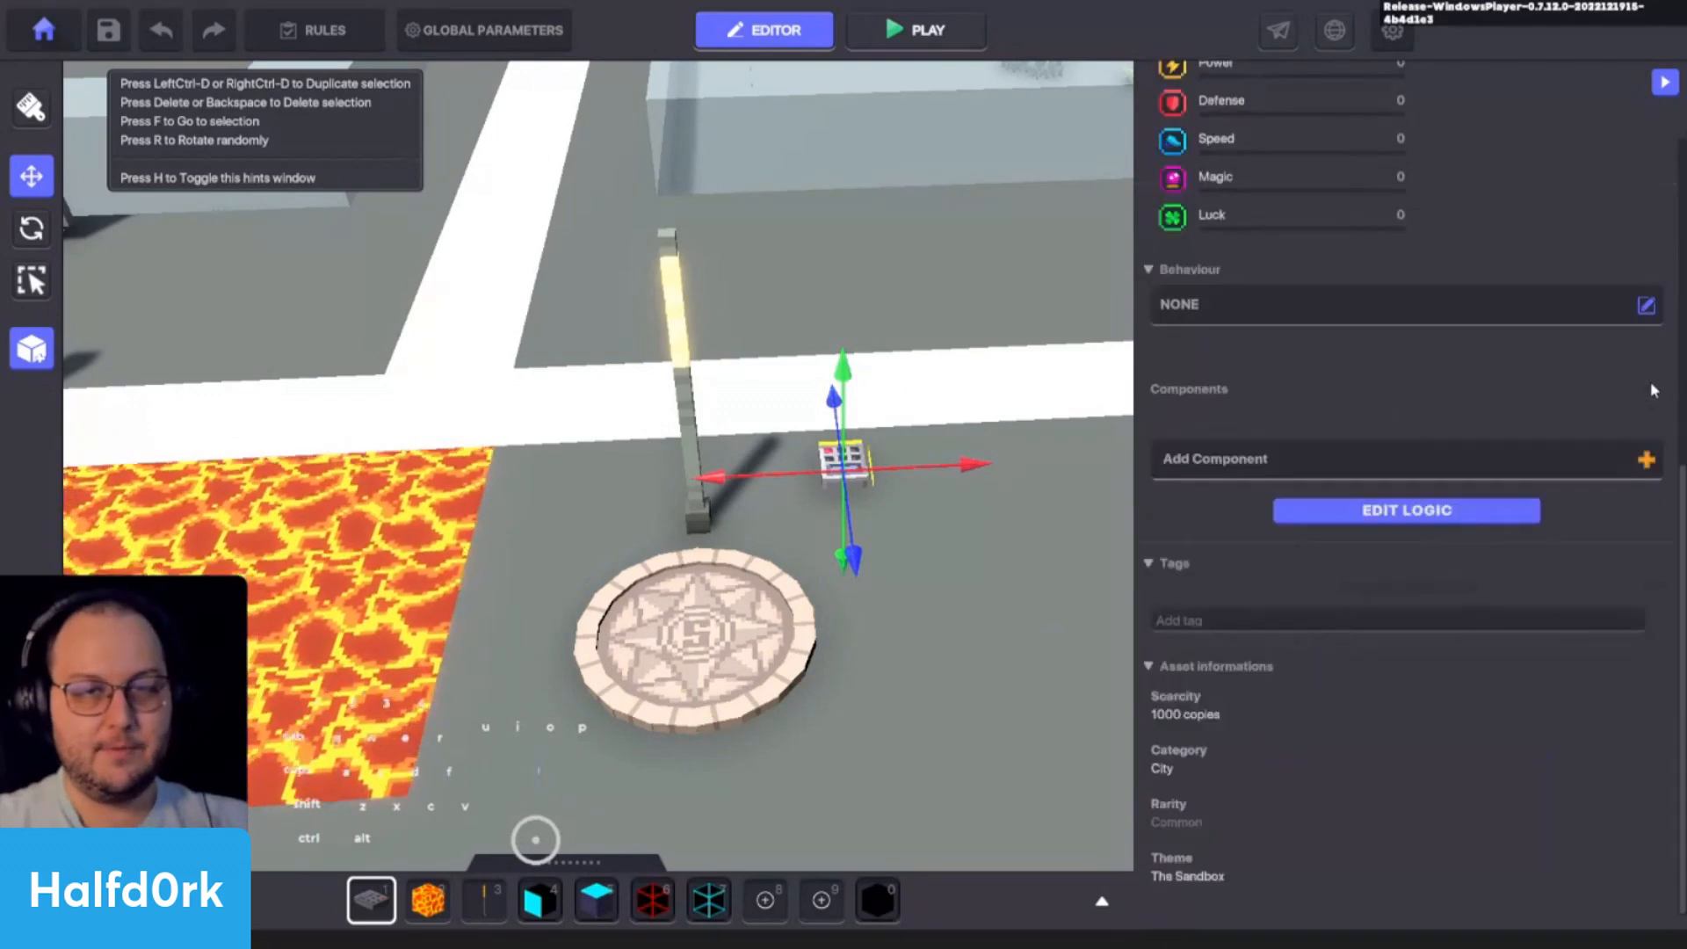
left_click(1357, 459)
left_click(1198, 338)
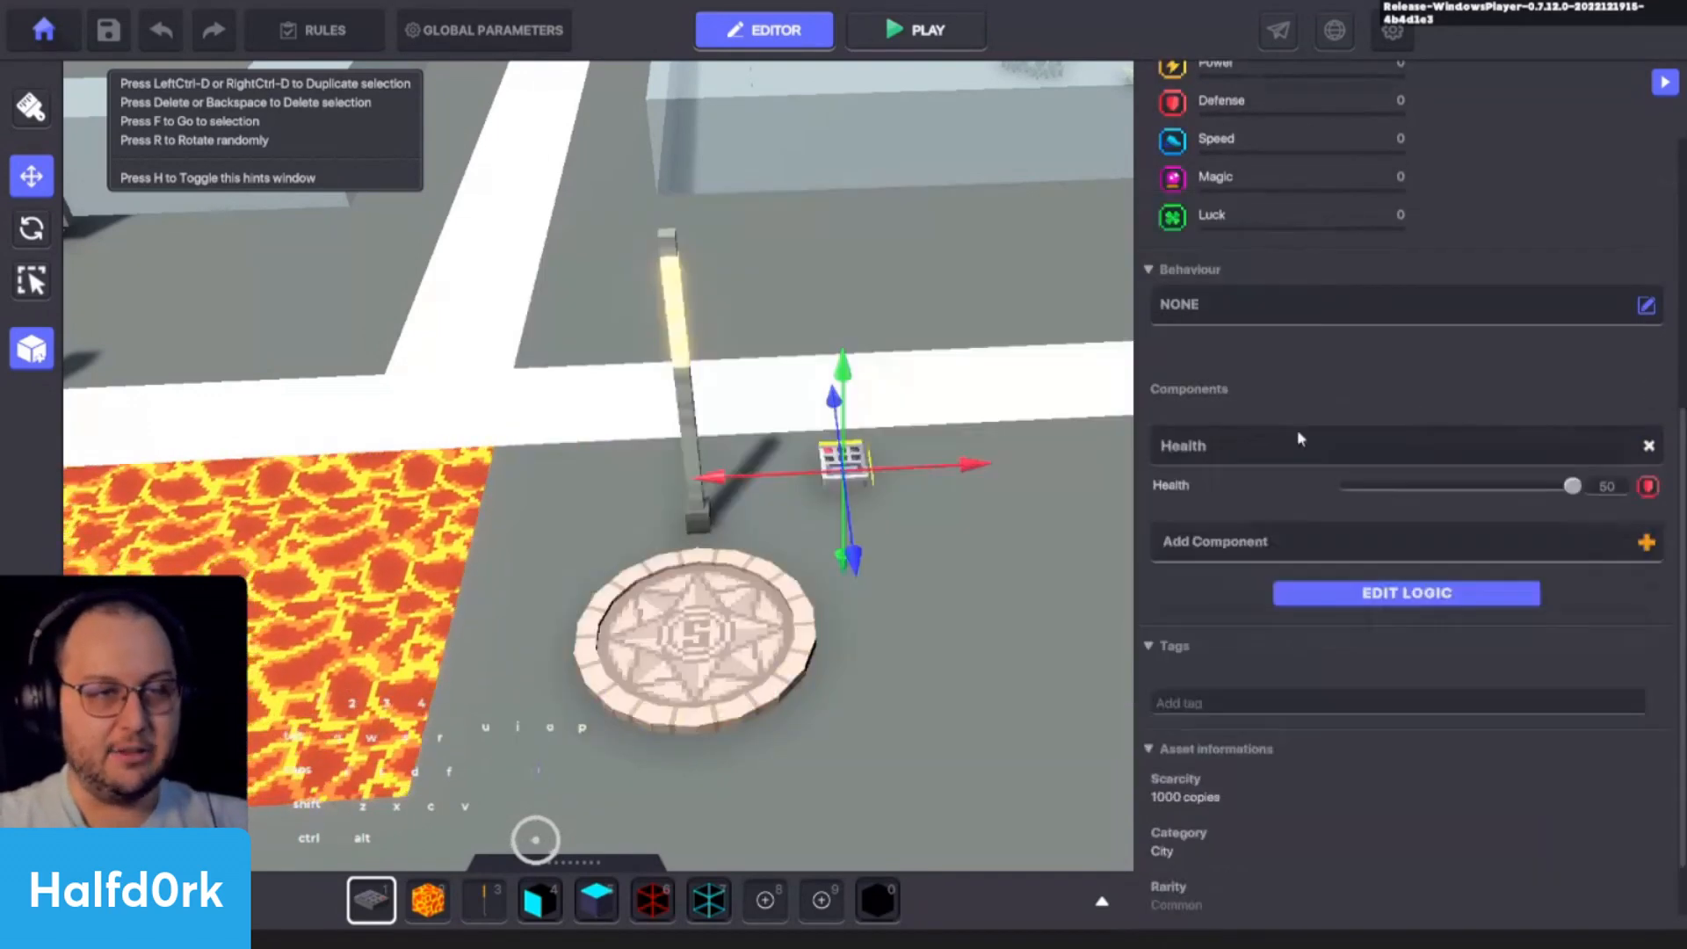
left_click(1375, 543)
left_click(1280, 216)
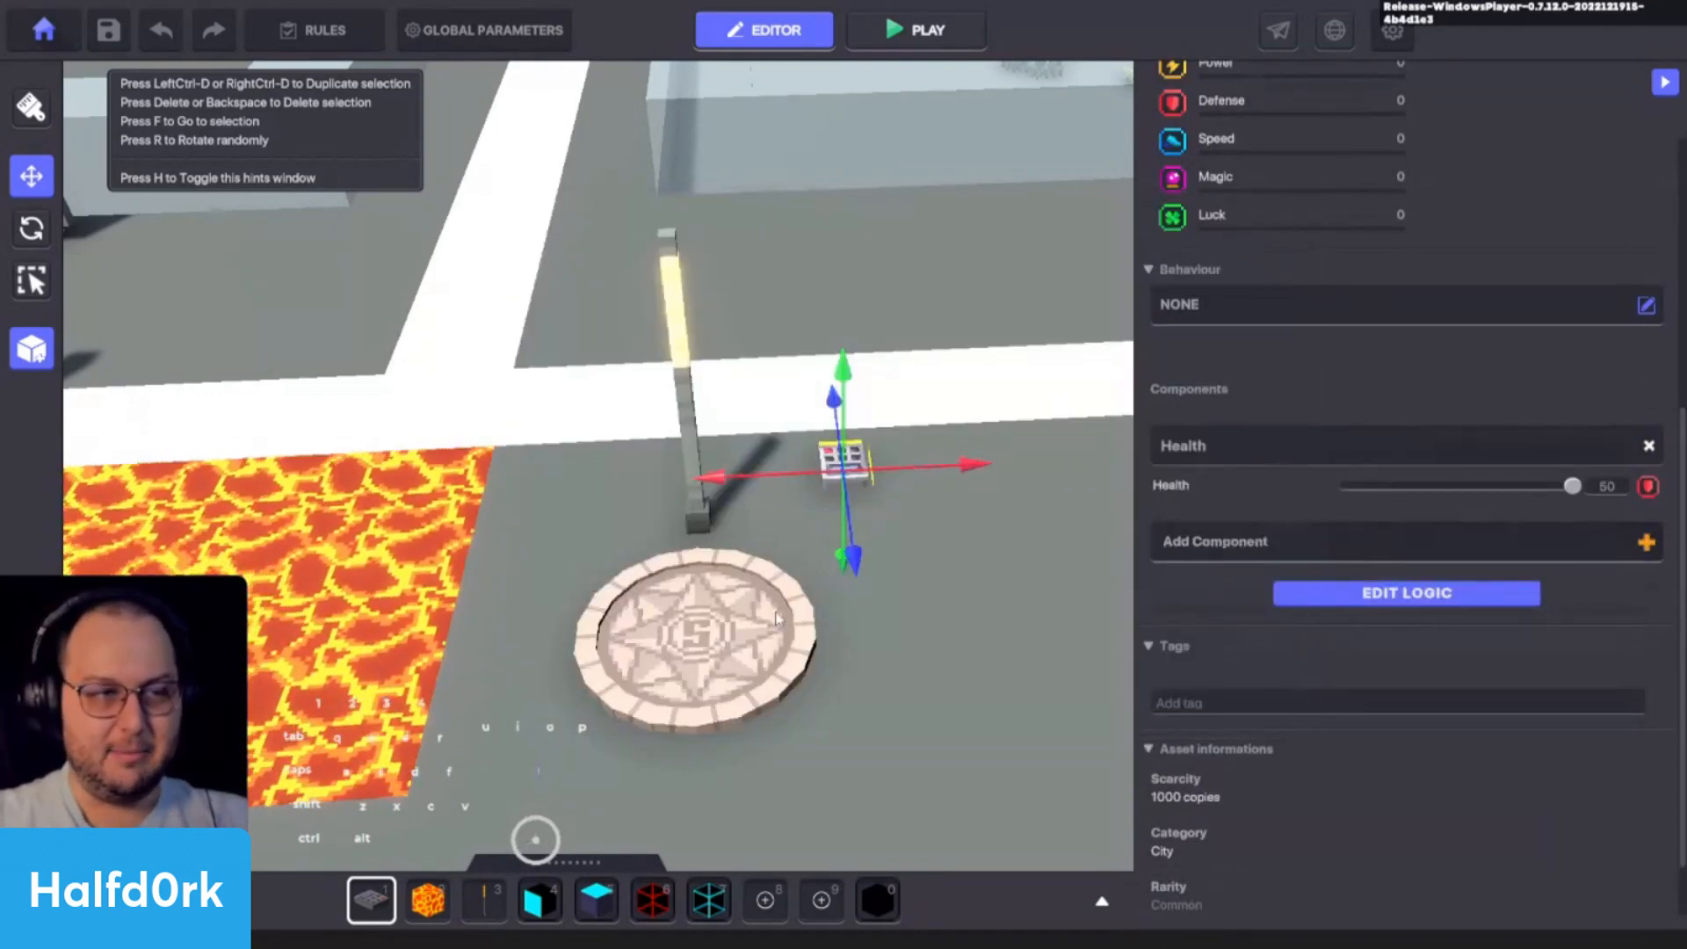
- Check the tag used by the first checkpoint's Spawning Point and add the same Checkpoint tag to the placed NumPad Switch
left_click(777, 619)
left_click(1382, 674)
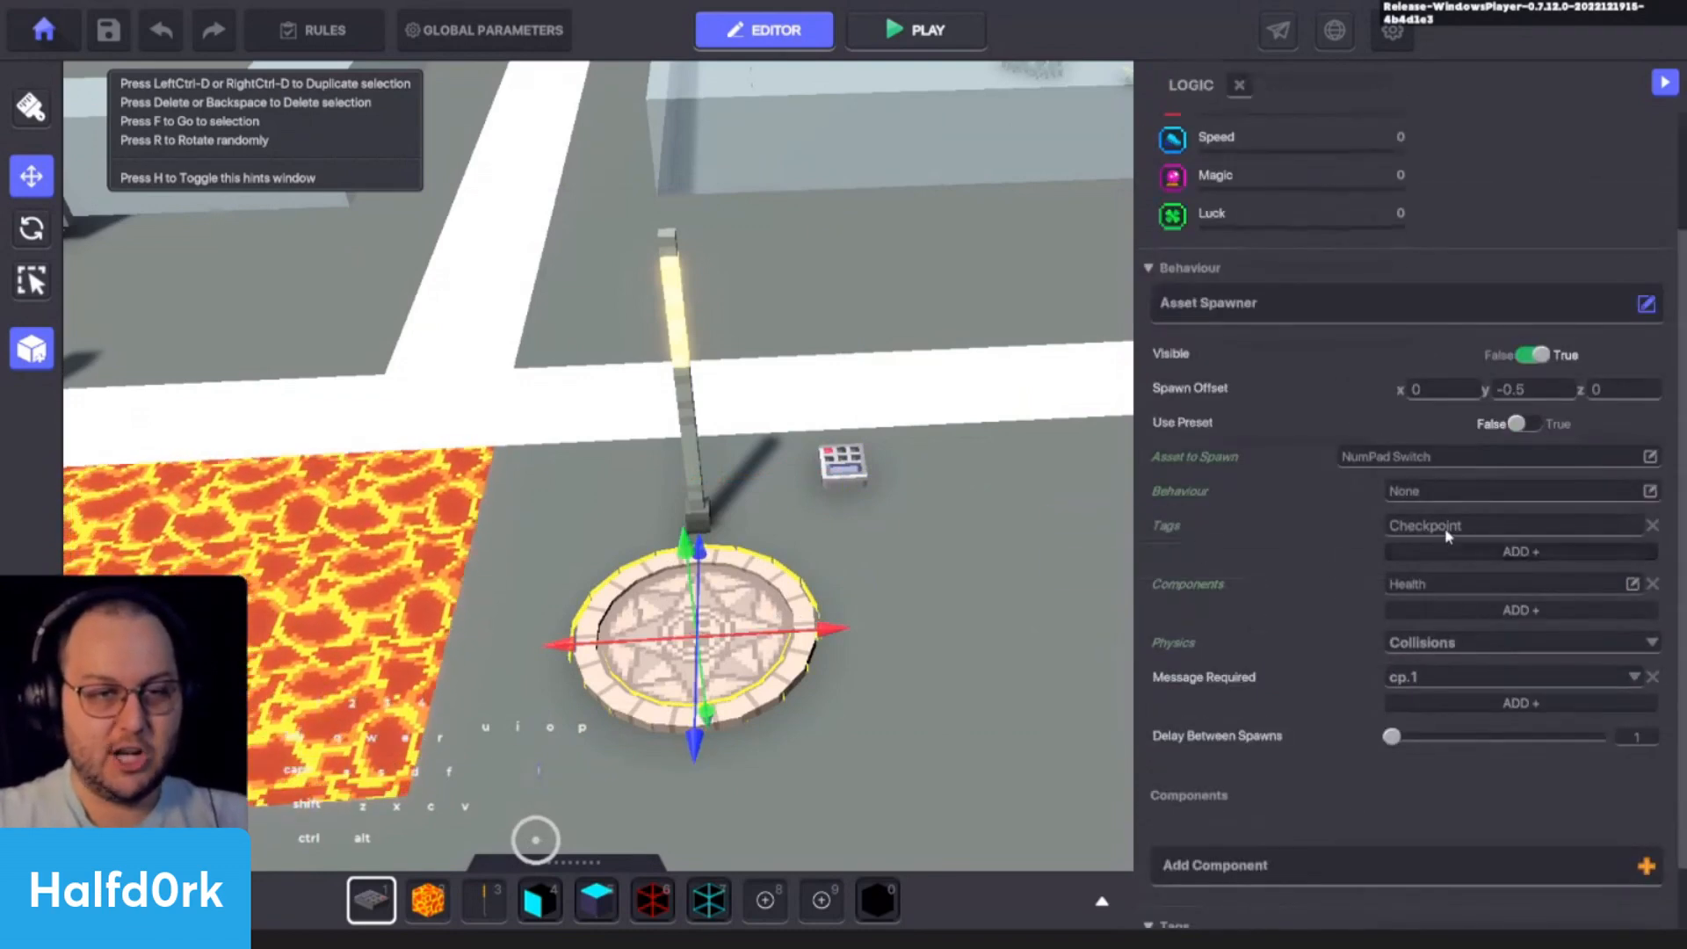
left_click(843, 466)
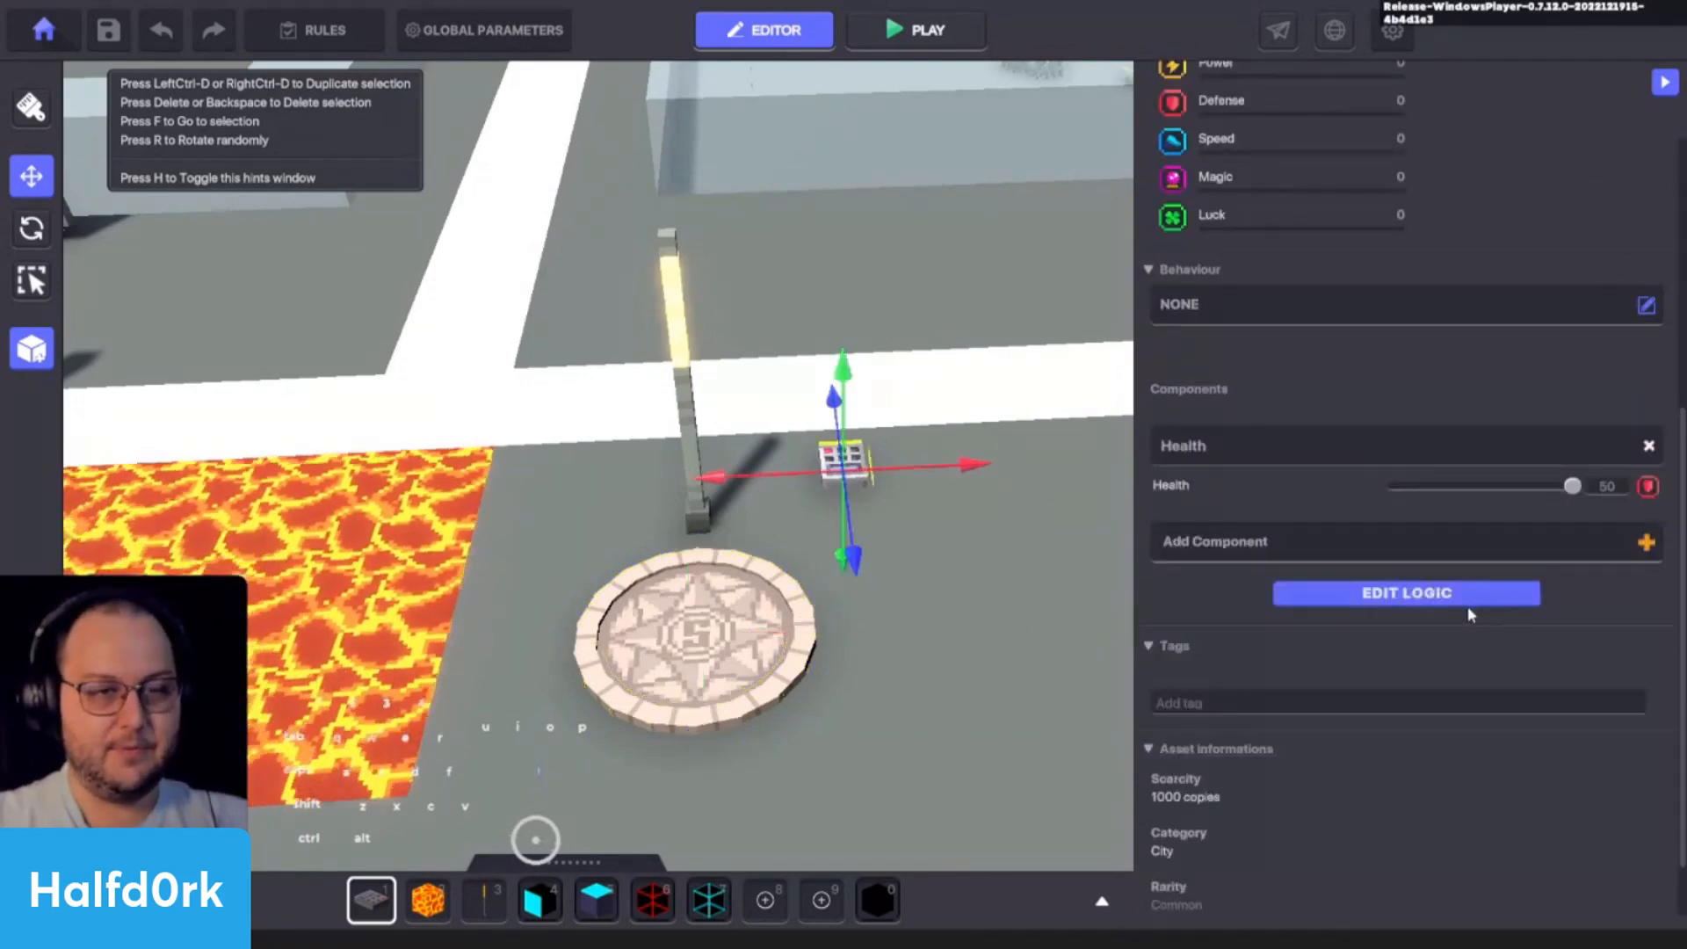
left_click(1466, 604)
scroll(1210, 341, "down", 3)
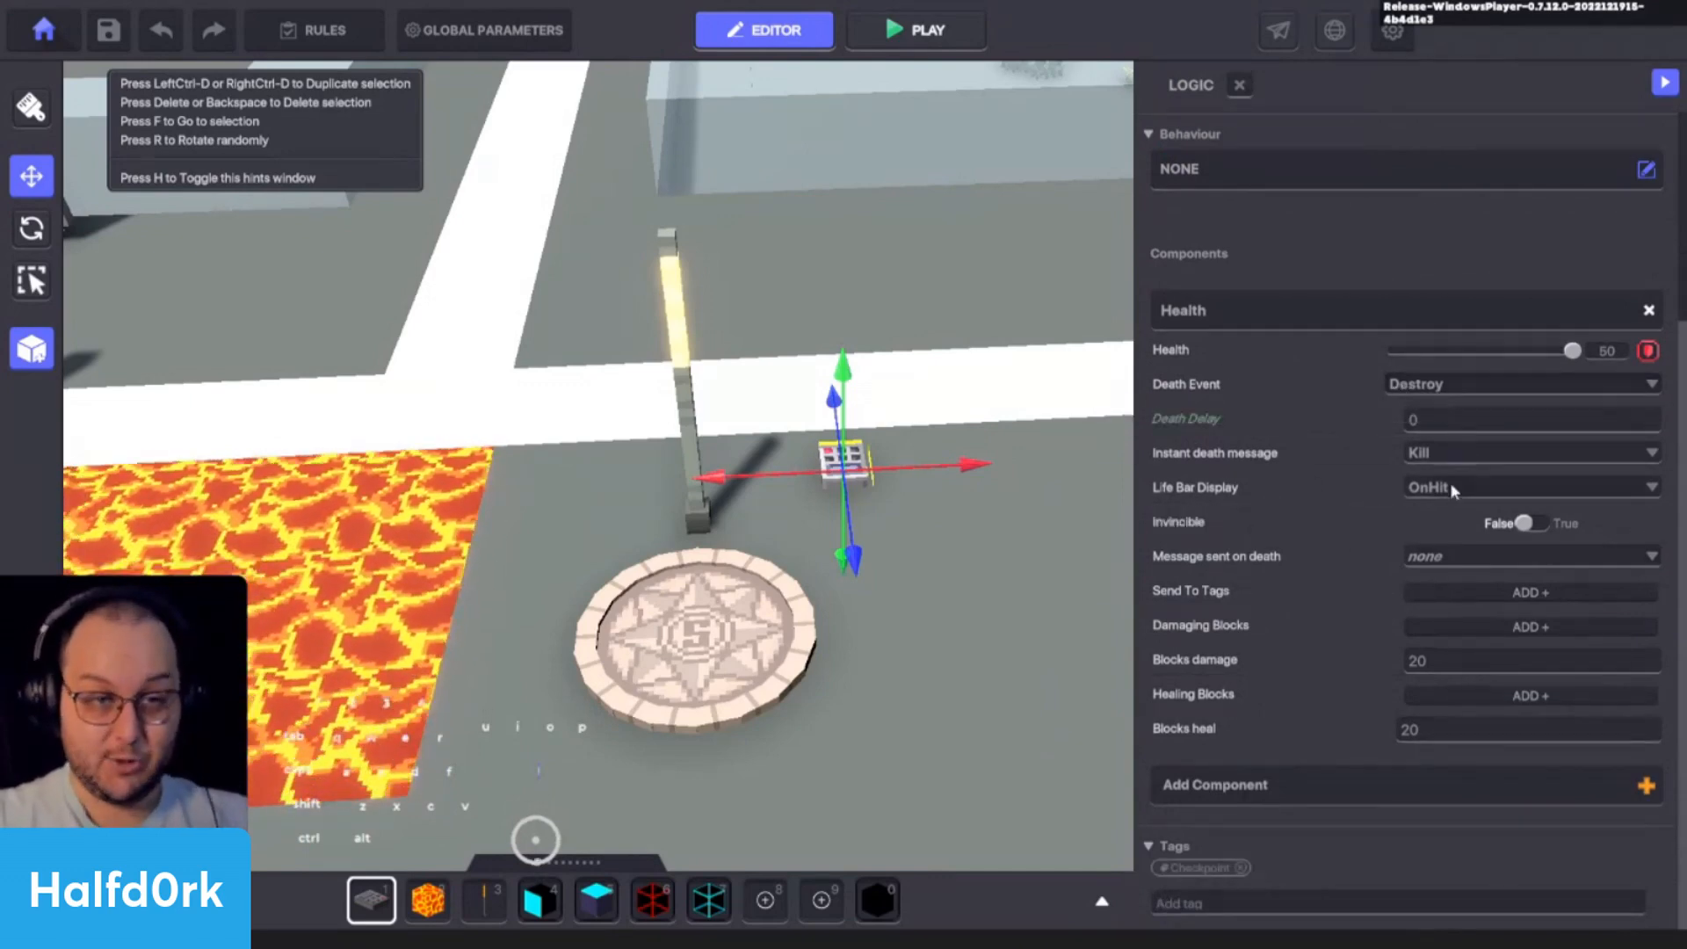
- Set the NumPad Switch's Health component to Life Bar Display Hidden and Instant death message cp.2
left_click(1441, 546)
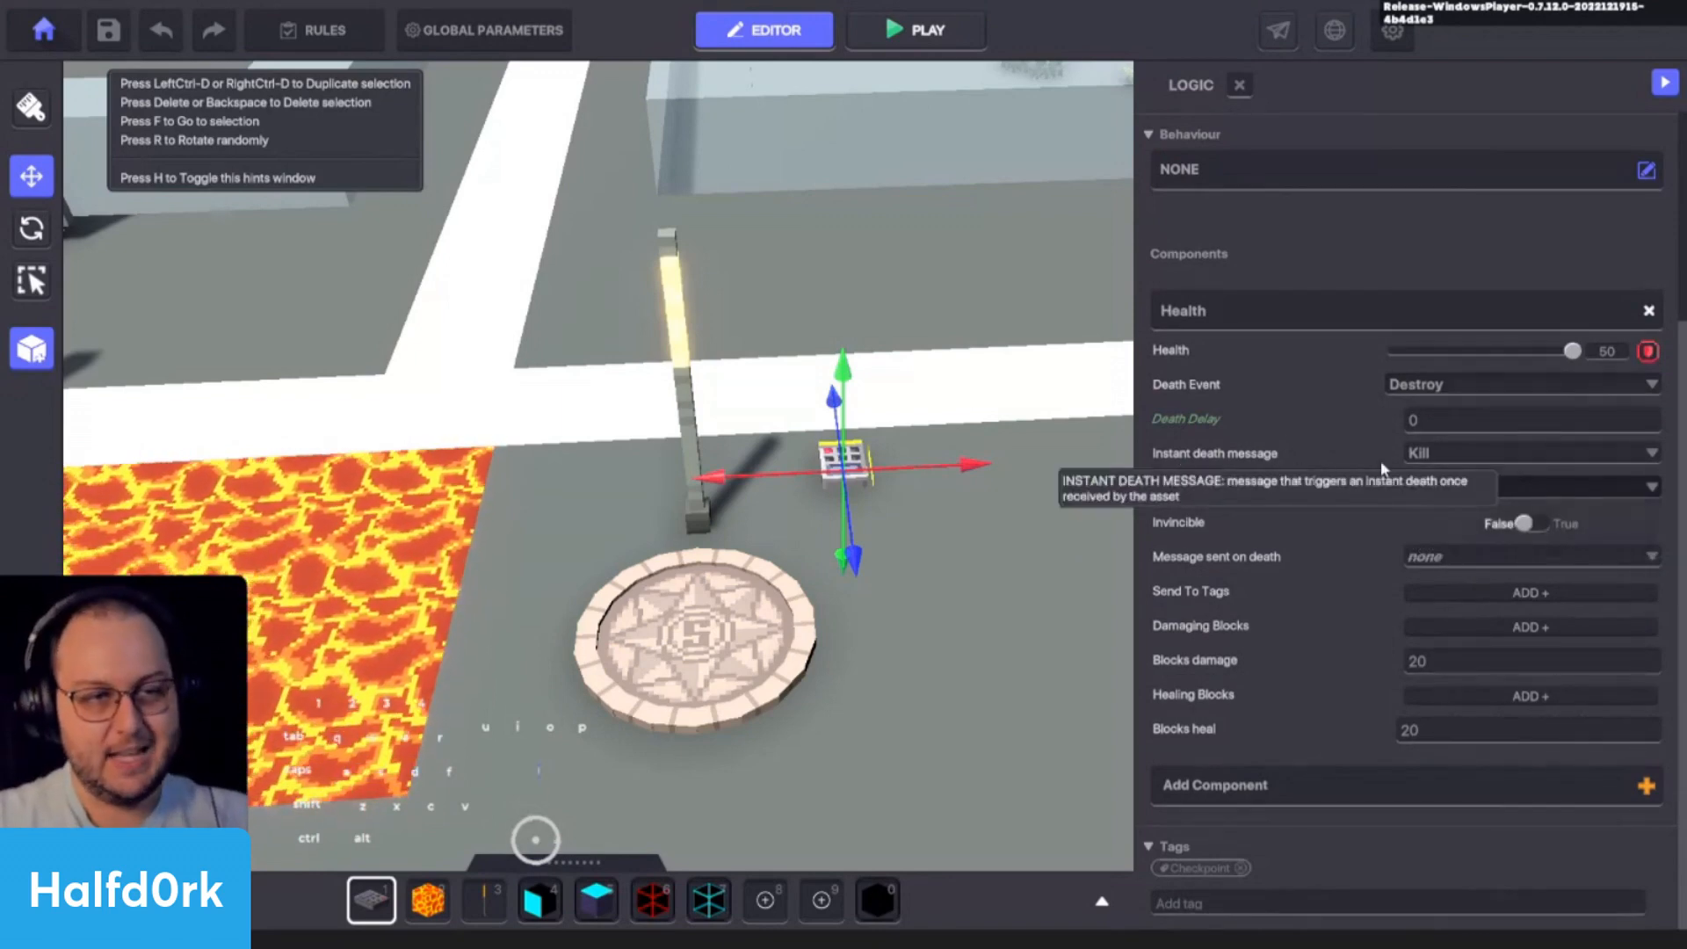
left_click(1510, 452)
type("cp.2")
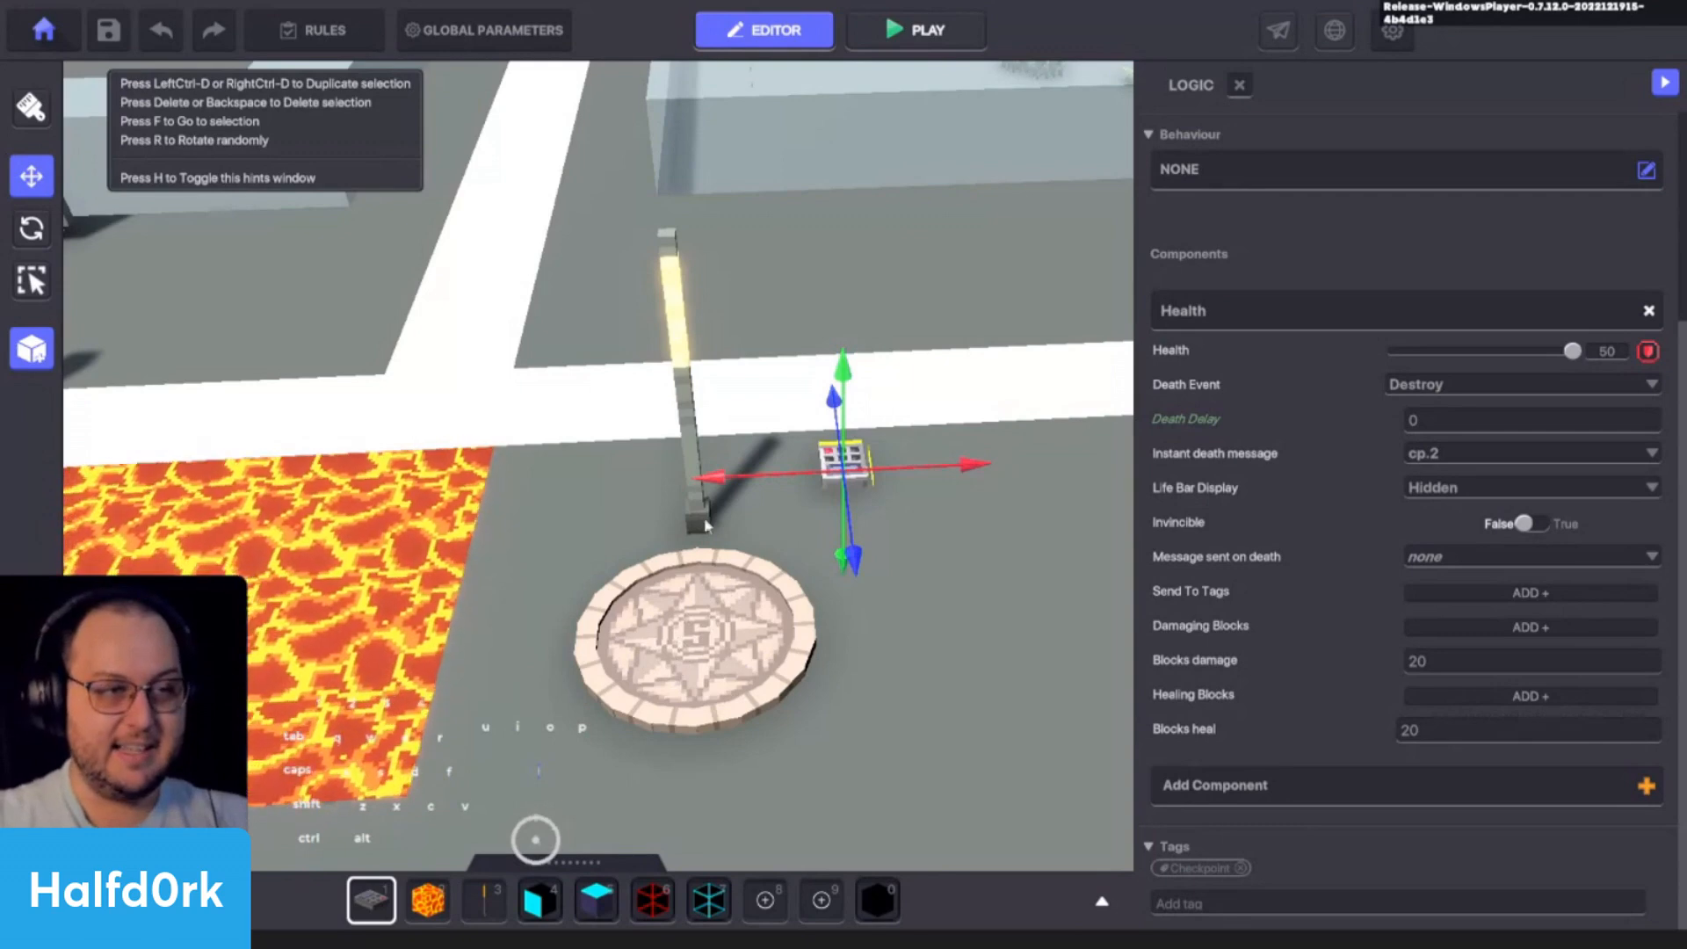
- Review the first Spawning Point's spawner settings and the NumPad Switch's Health settings, and survey the lava course between the checkpoints
left_click(762, 632)
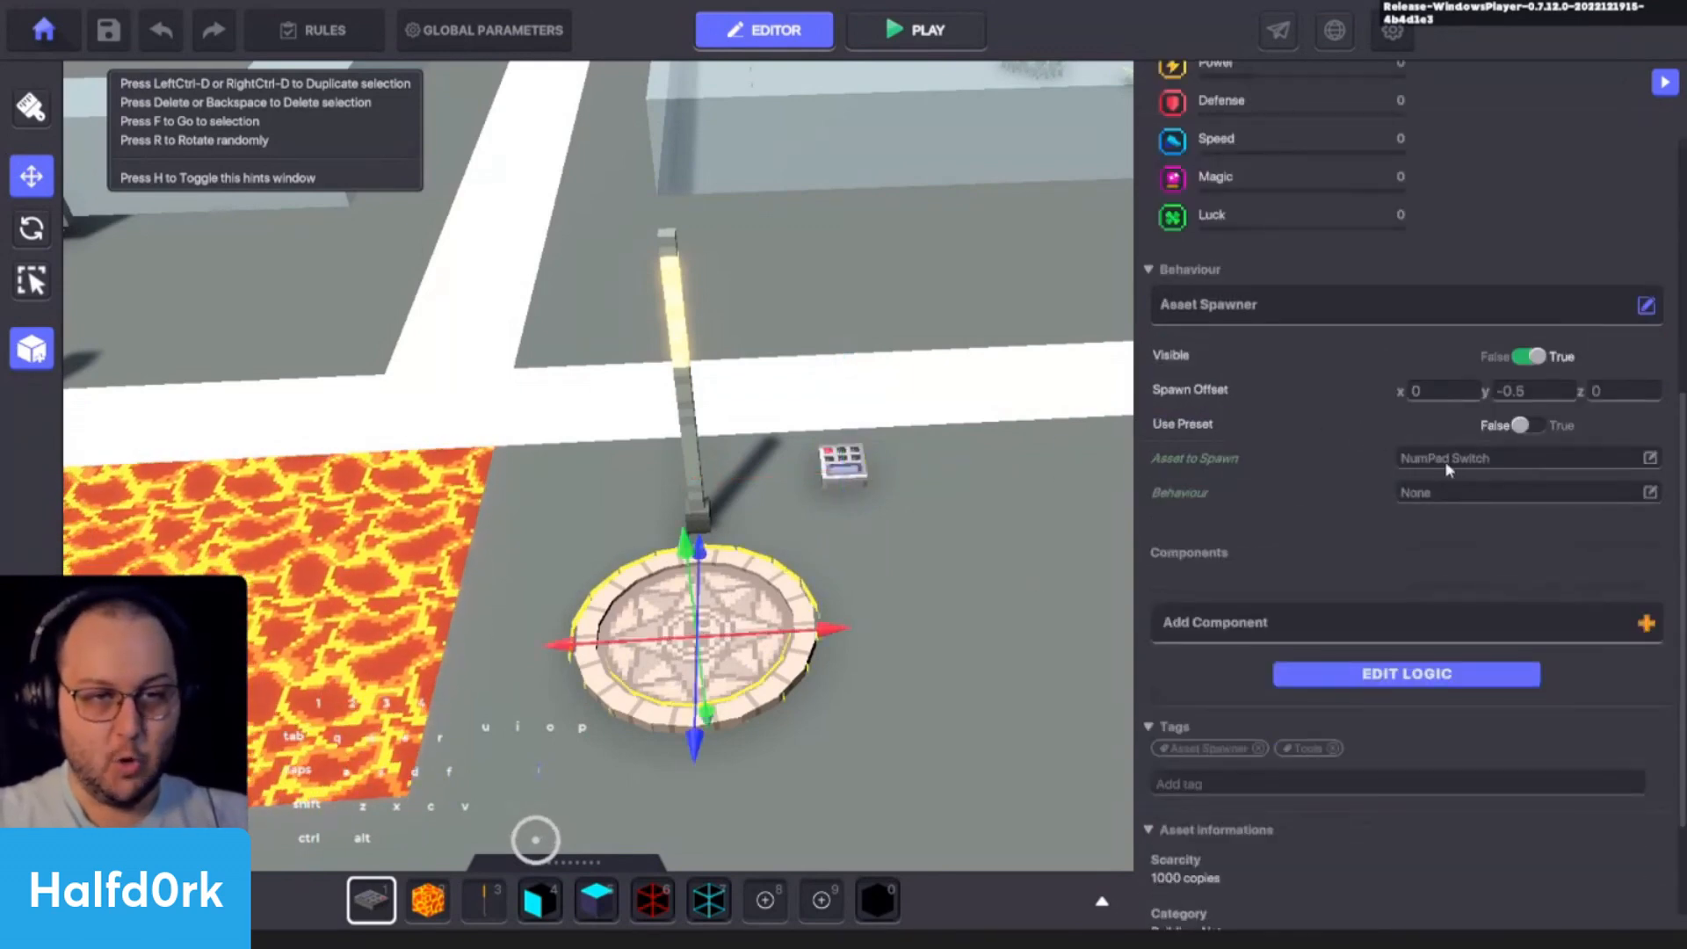
left_click(844, 466)
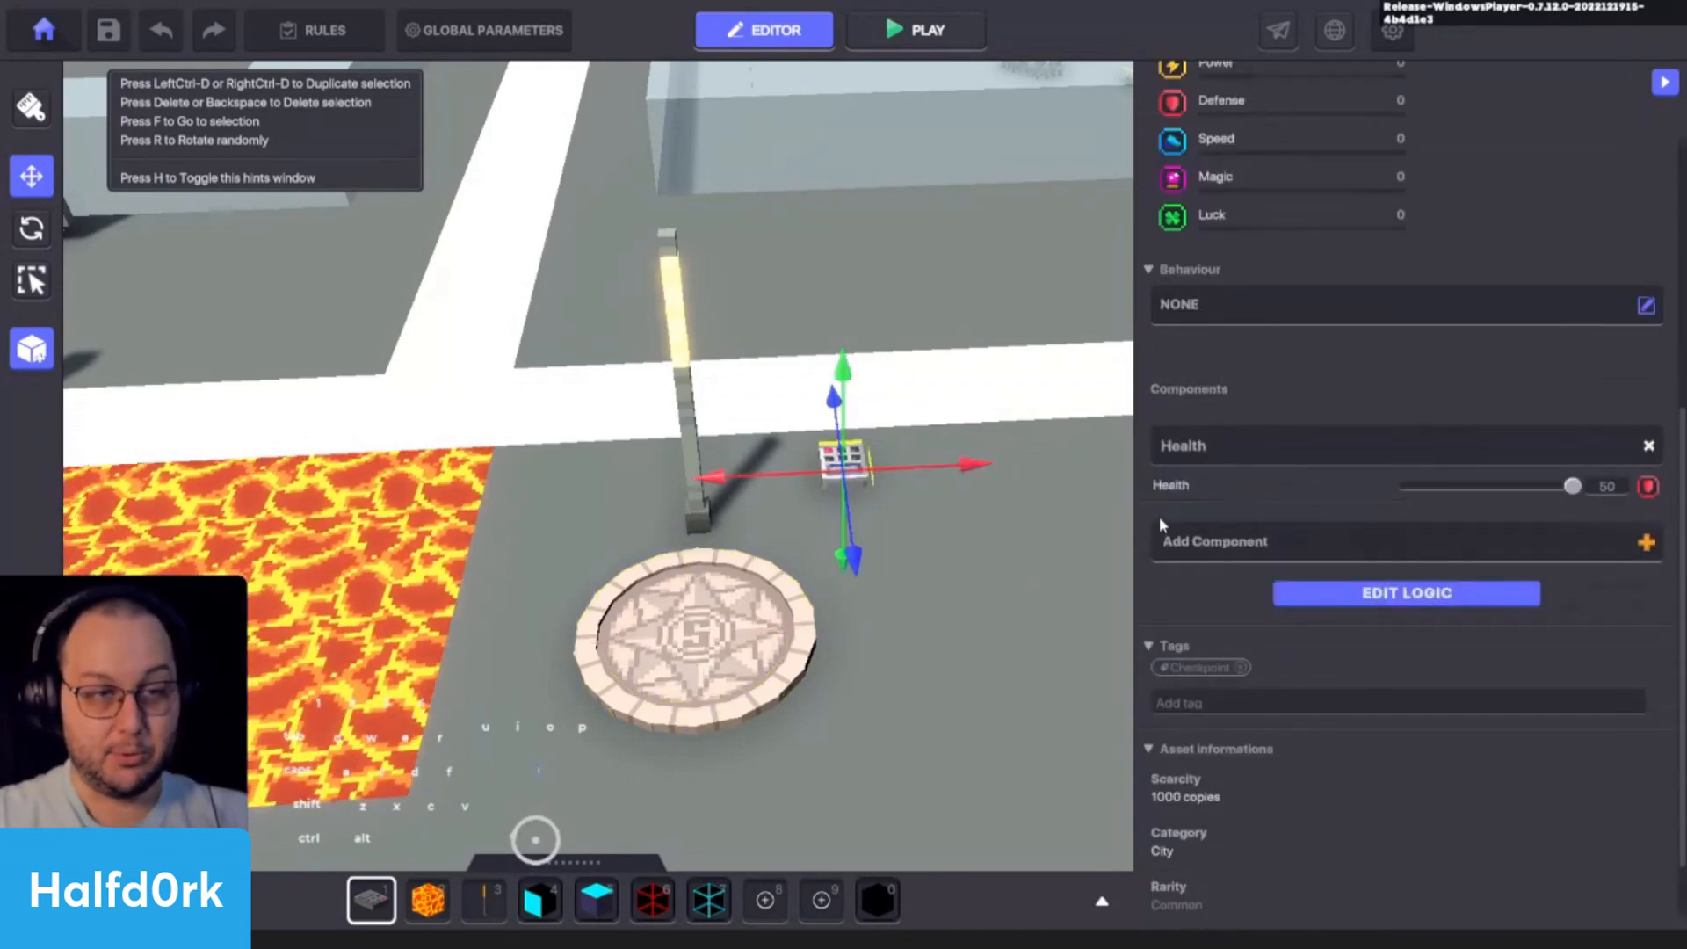
left_click(1386, 601)
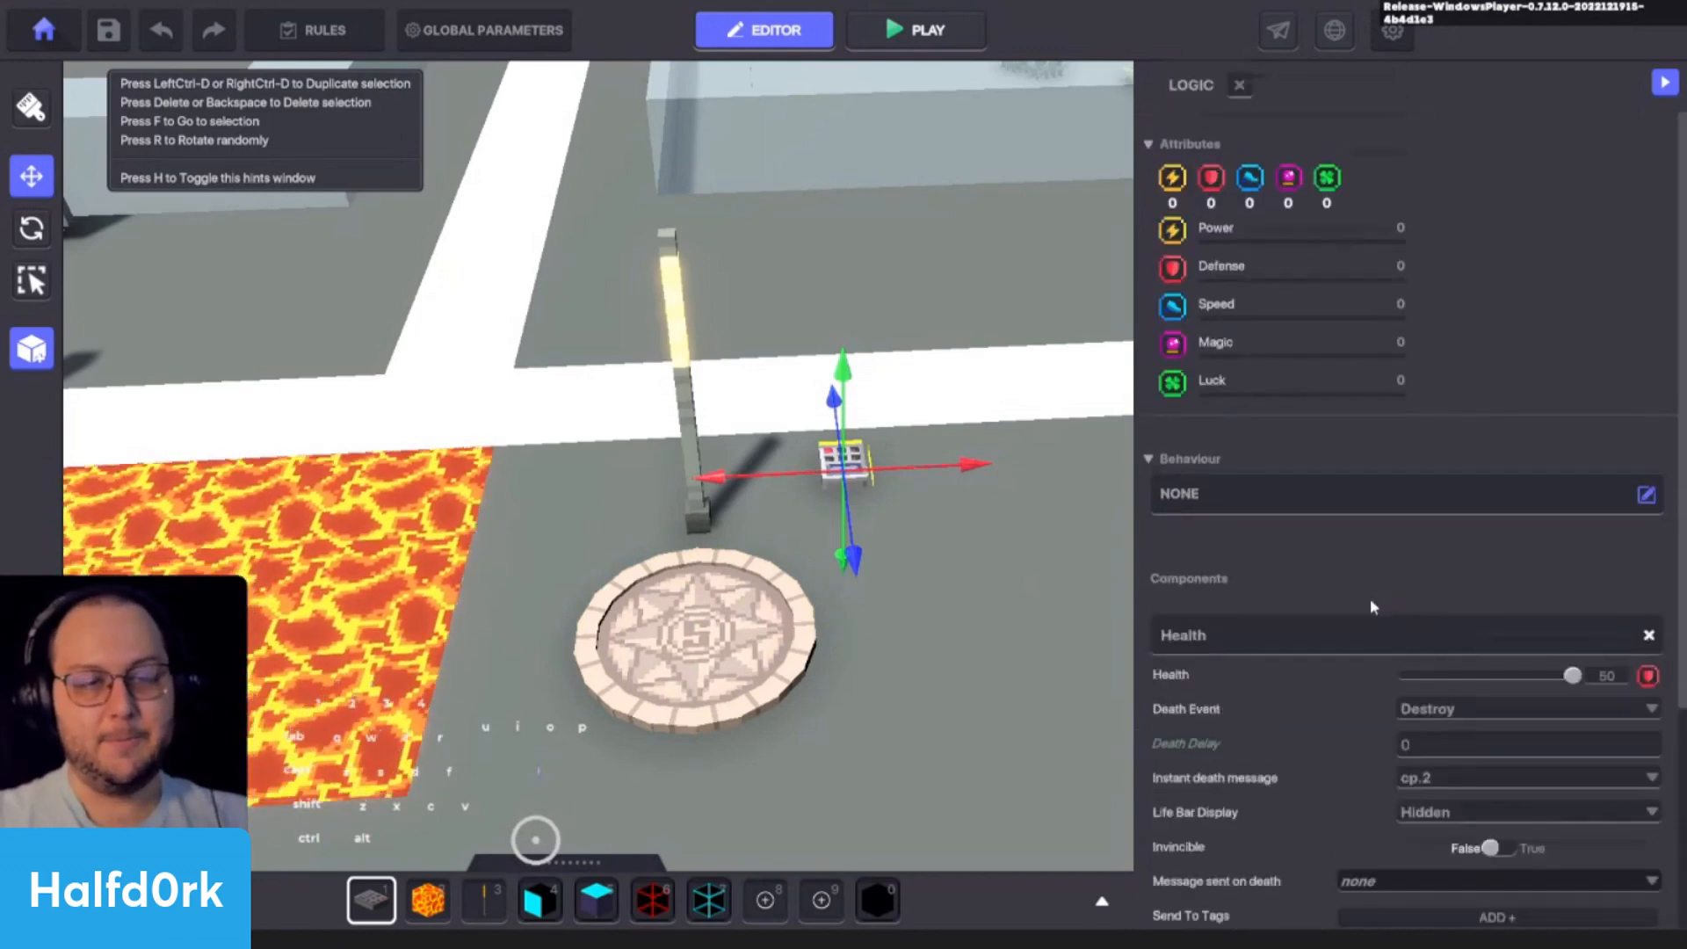
scroll(1369, 597, "down", 4)
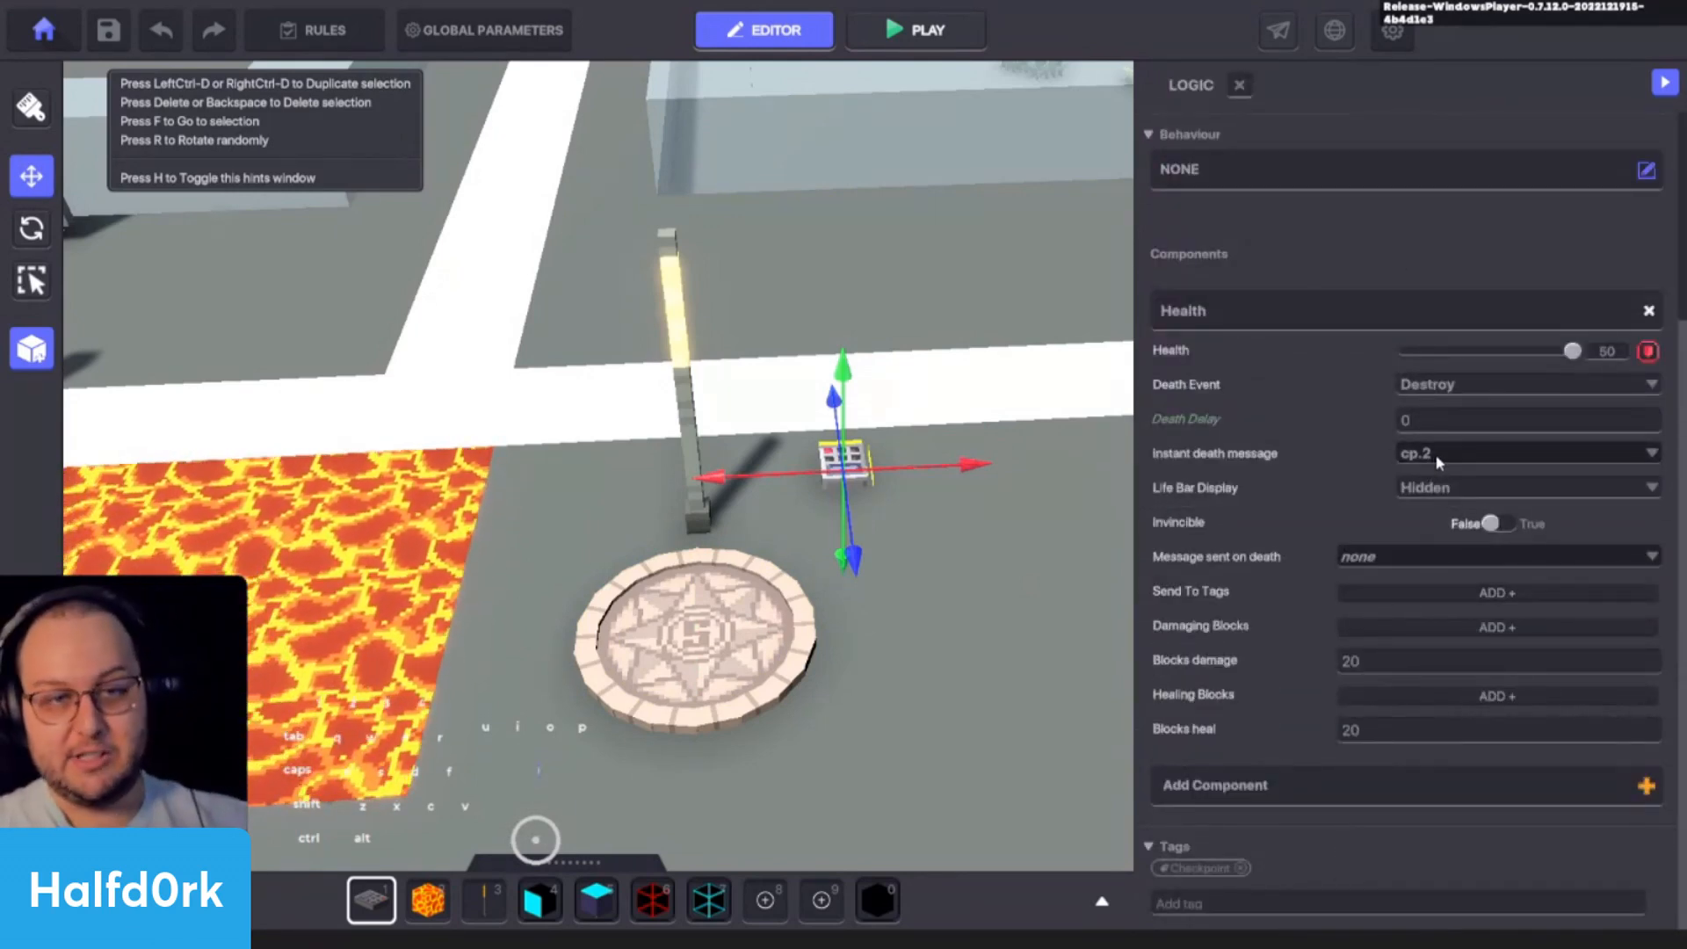
key("shift+d")
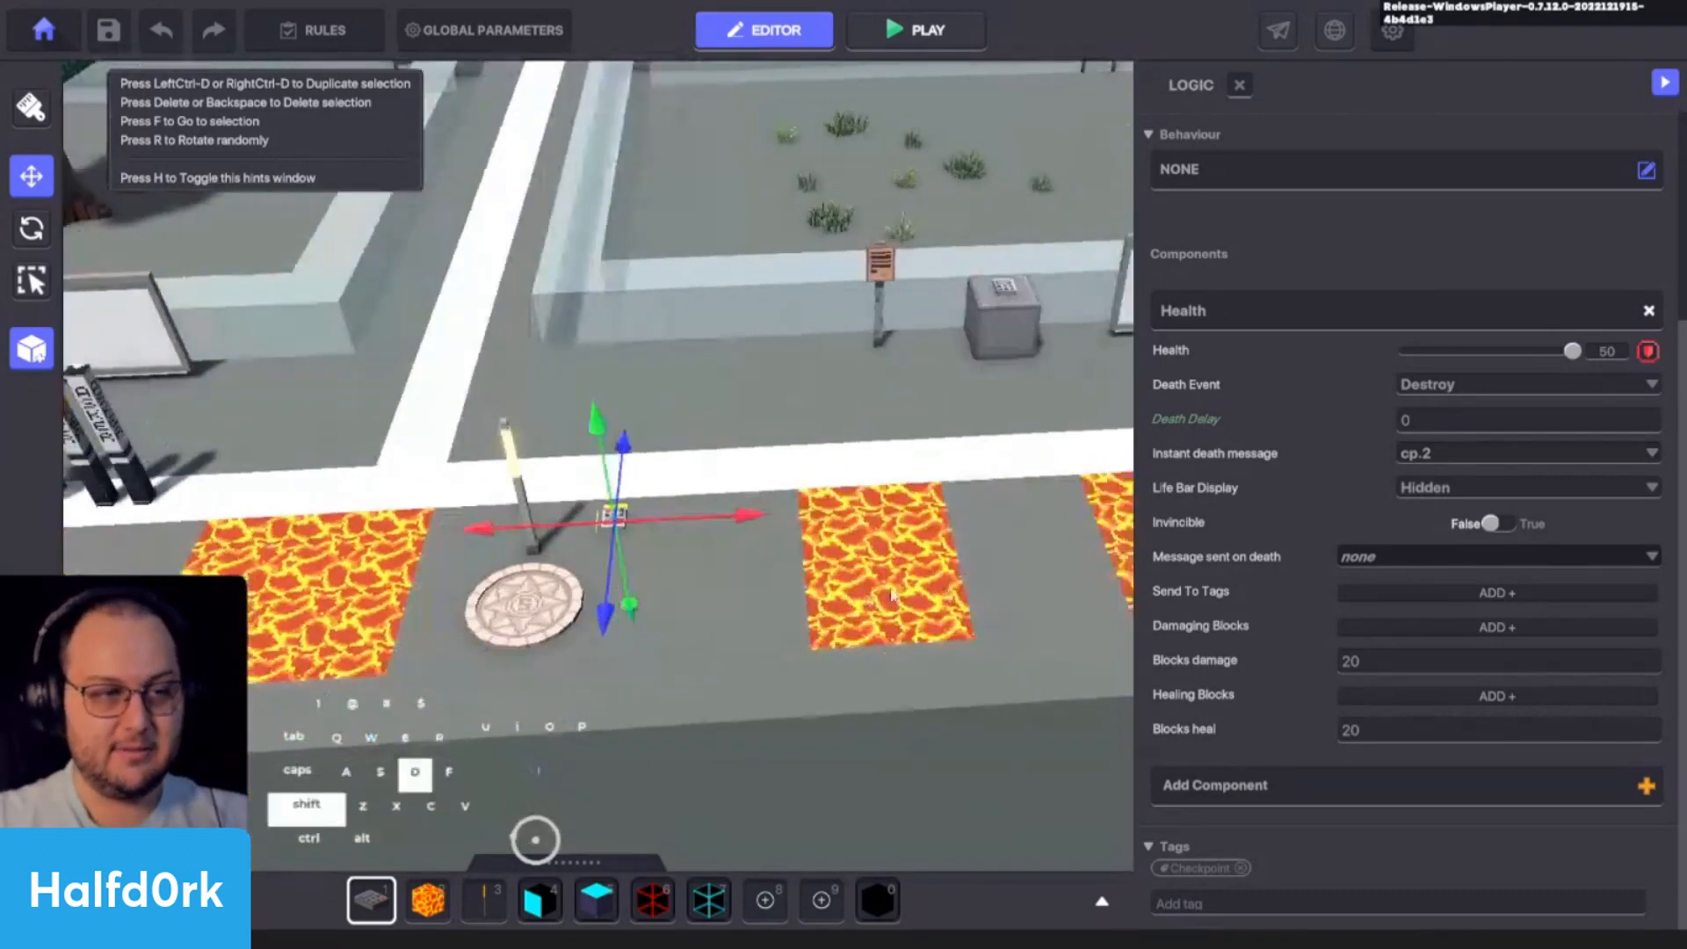
key("shift+d")
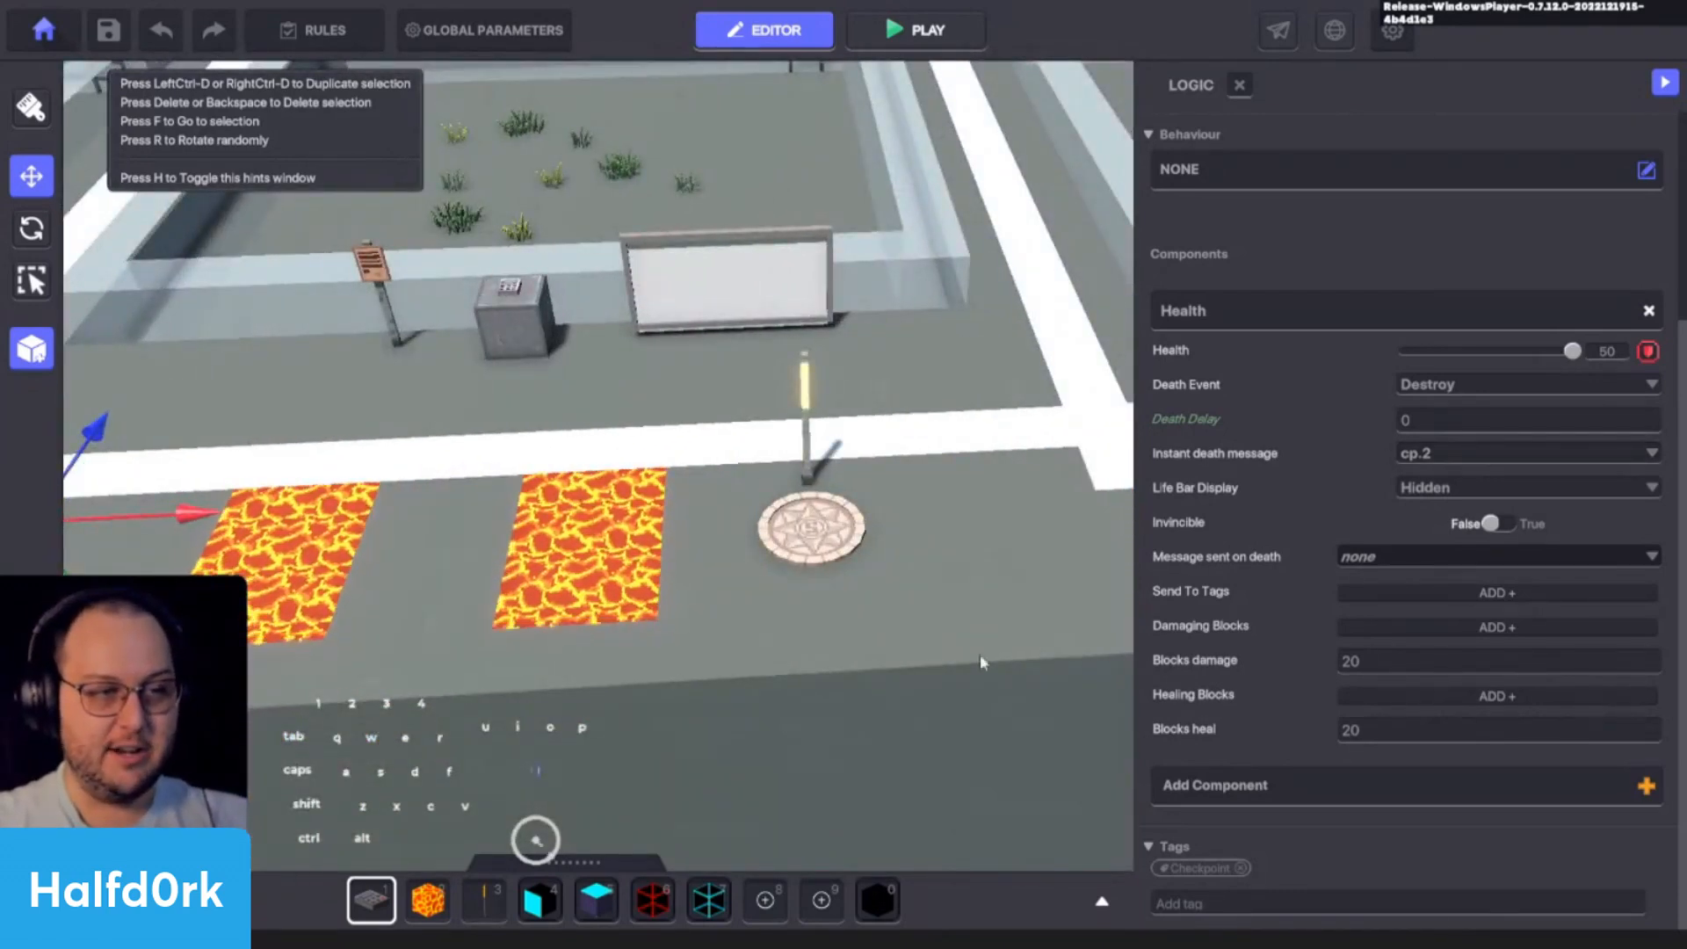
key("f")
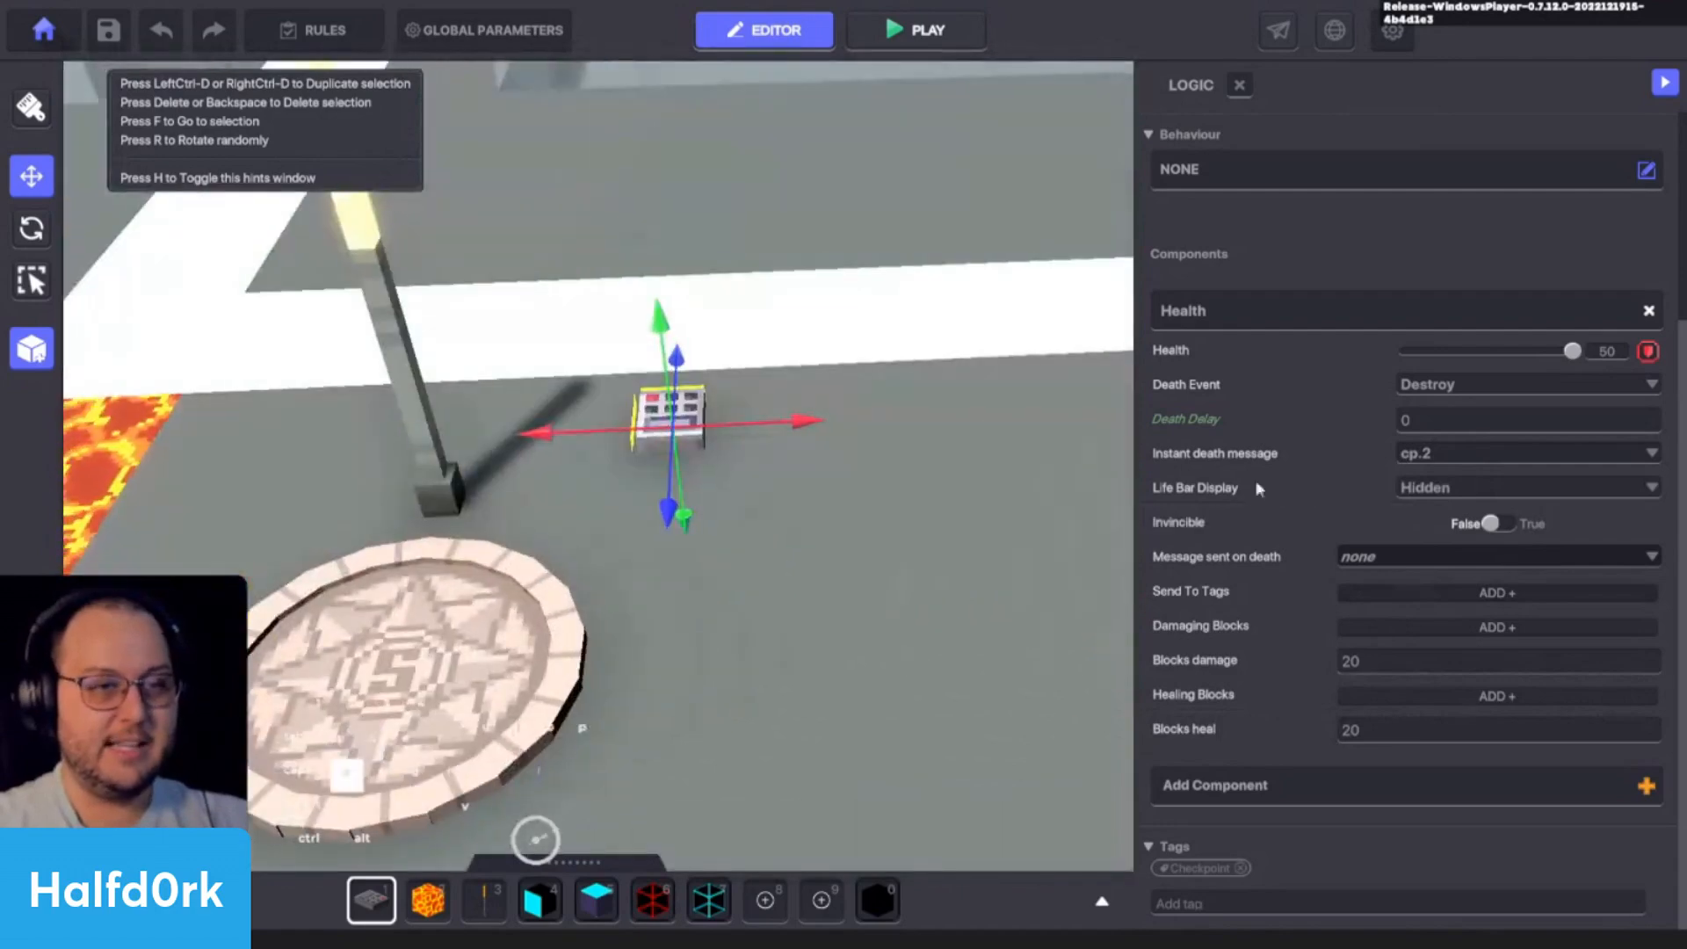
key("shift+a")
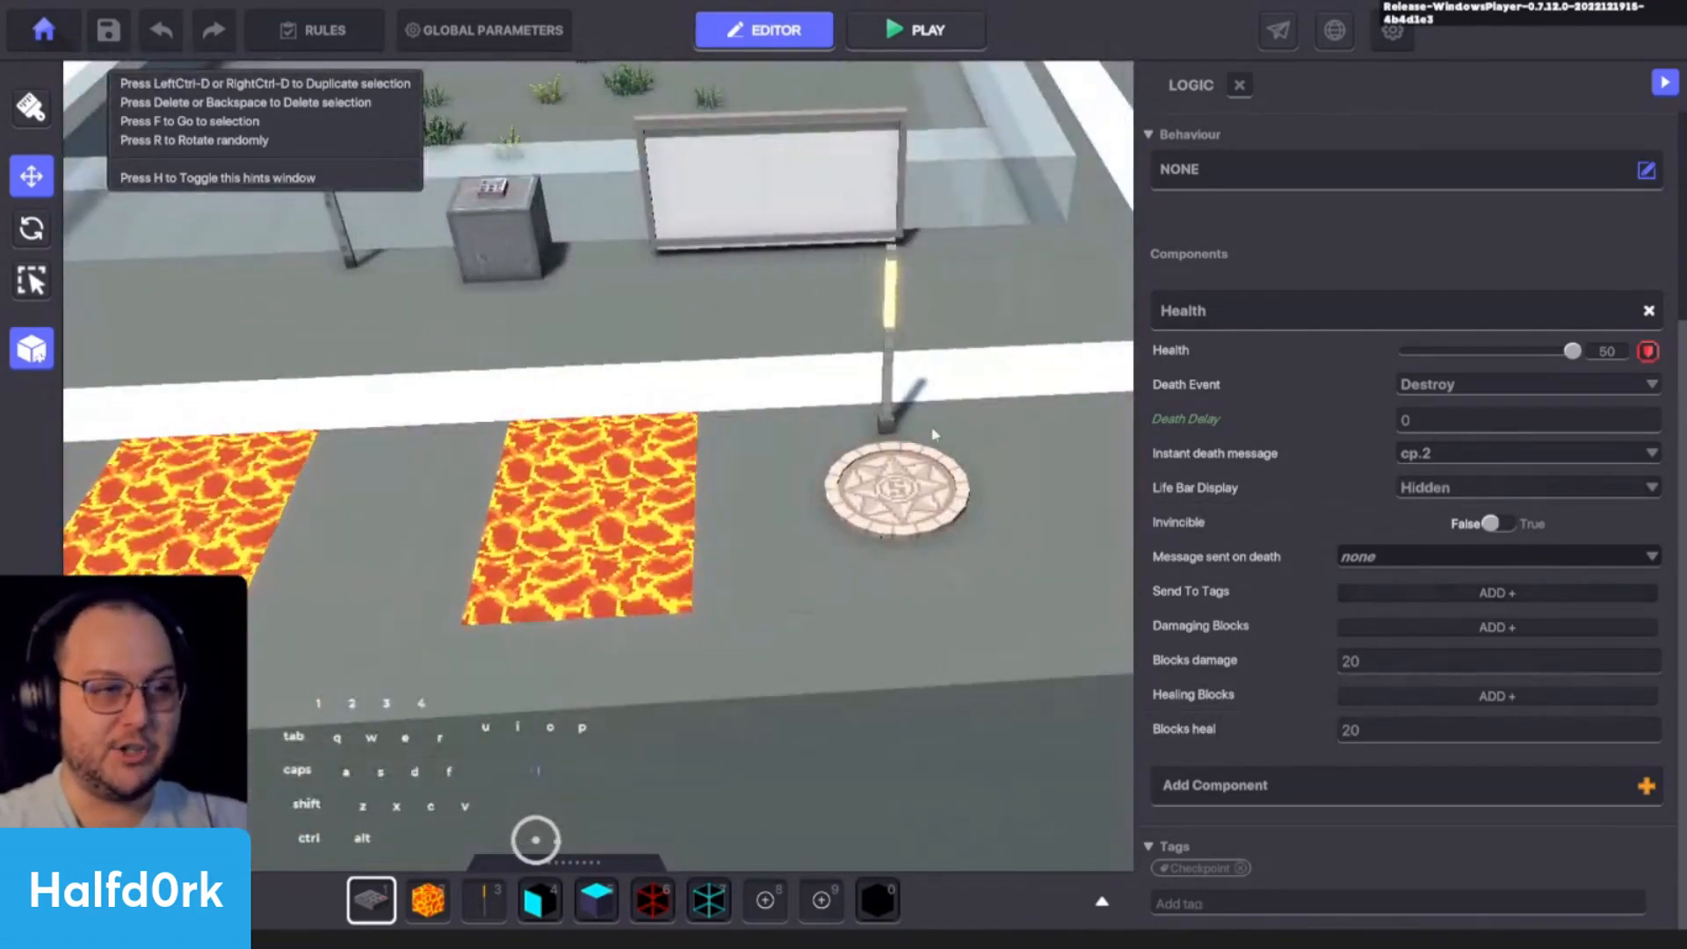
key("d")
key("s")
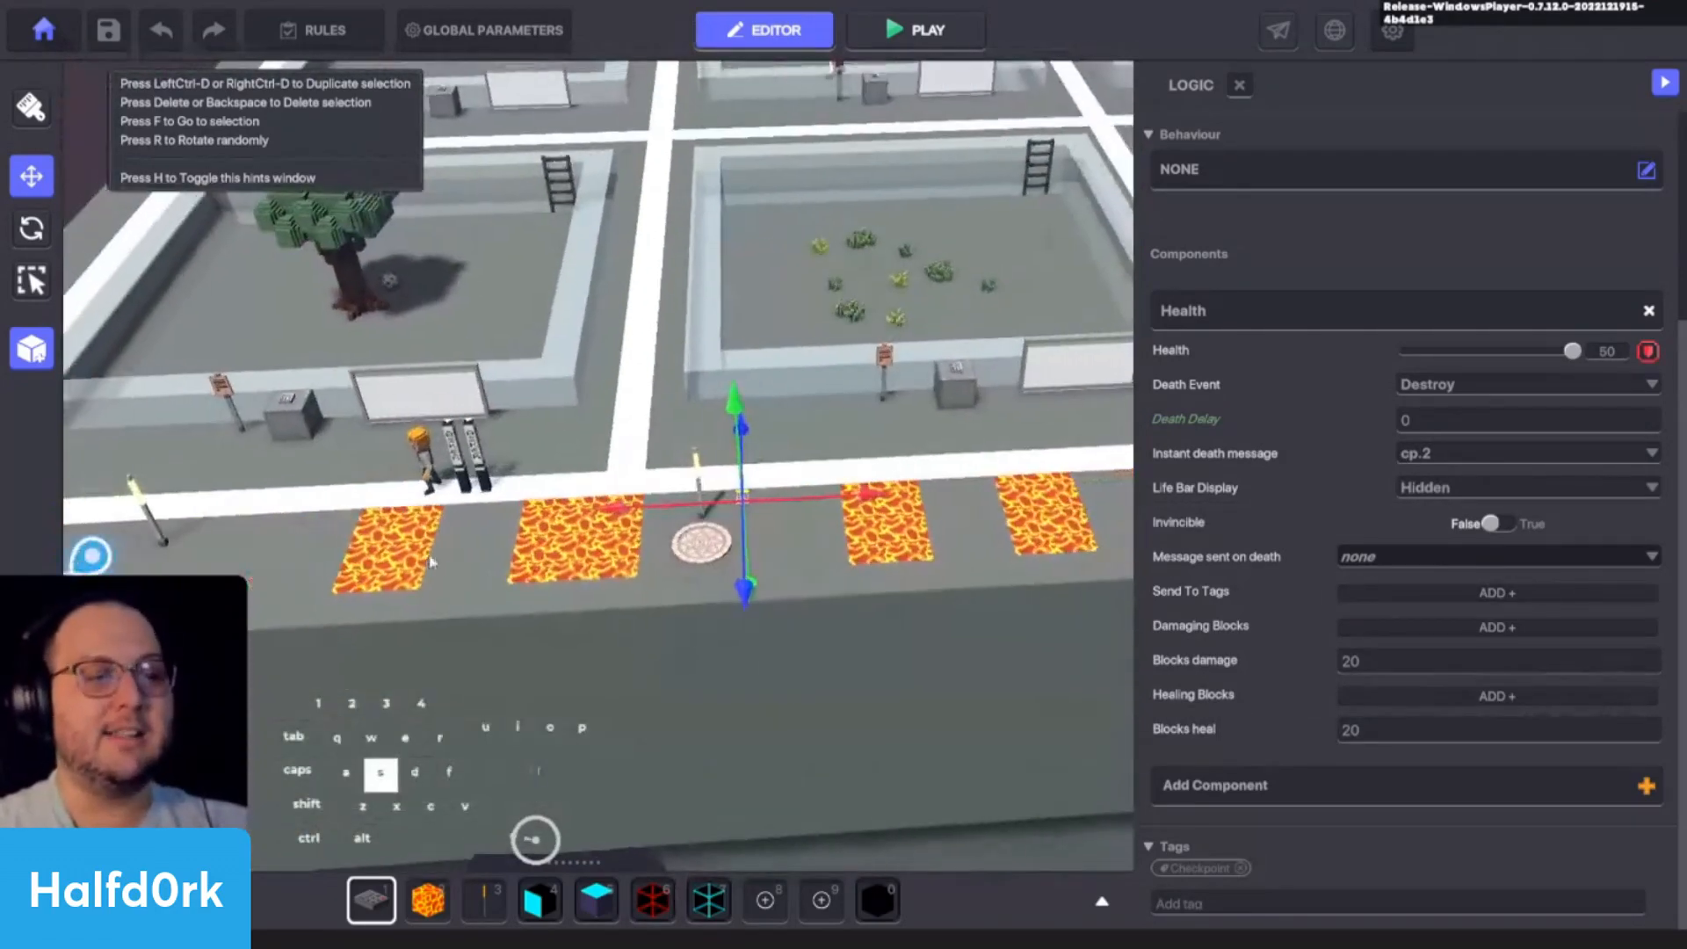
key("d")
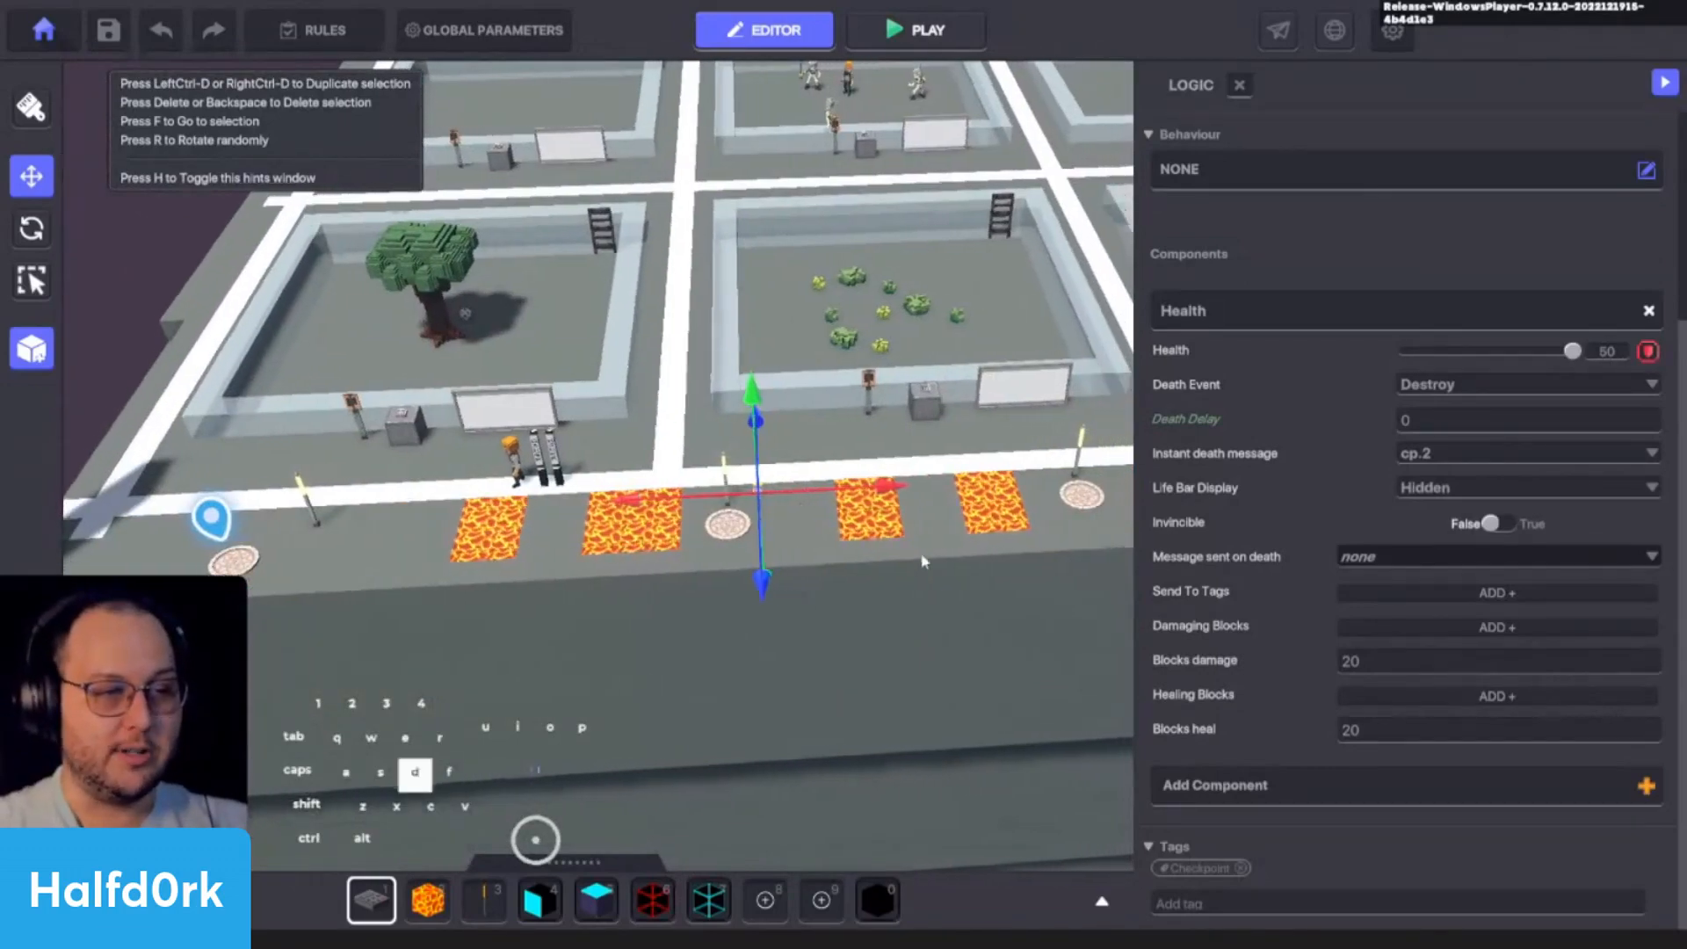
key("w")
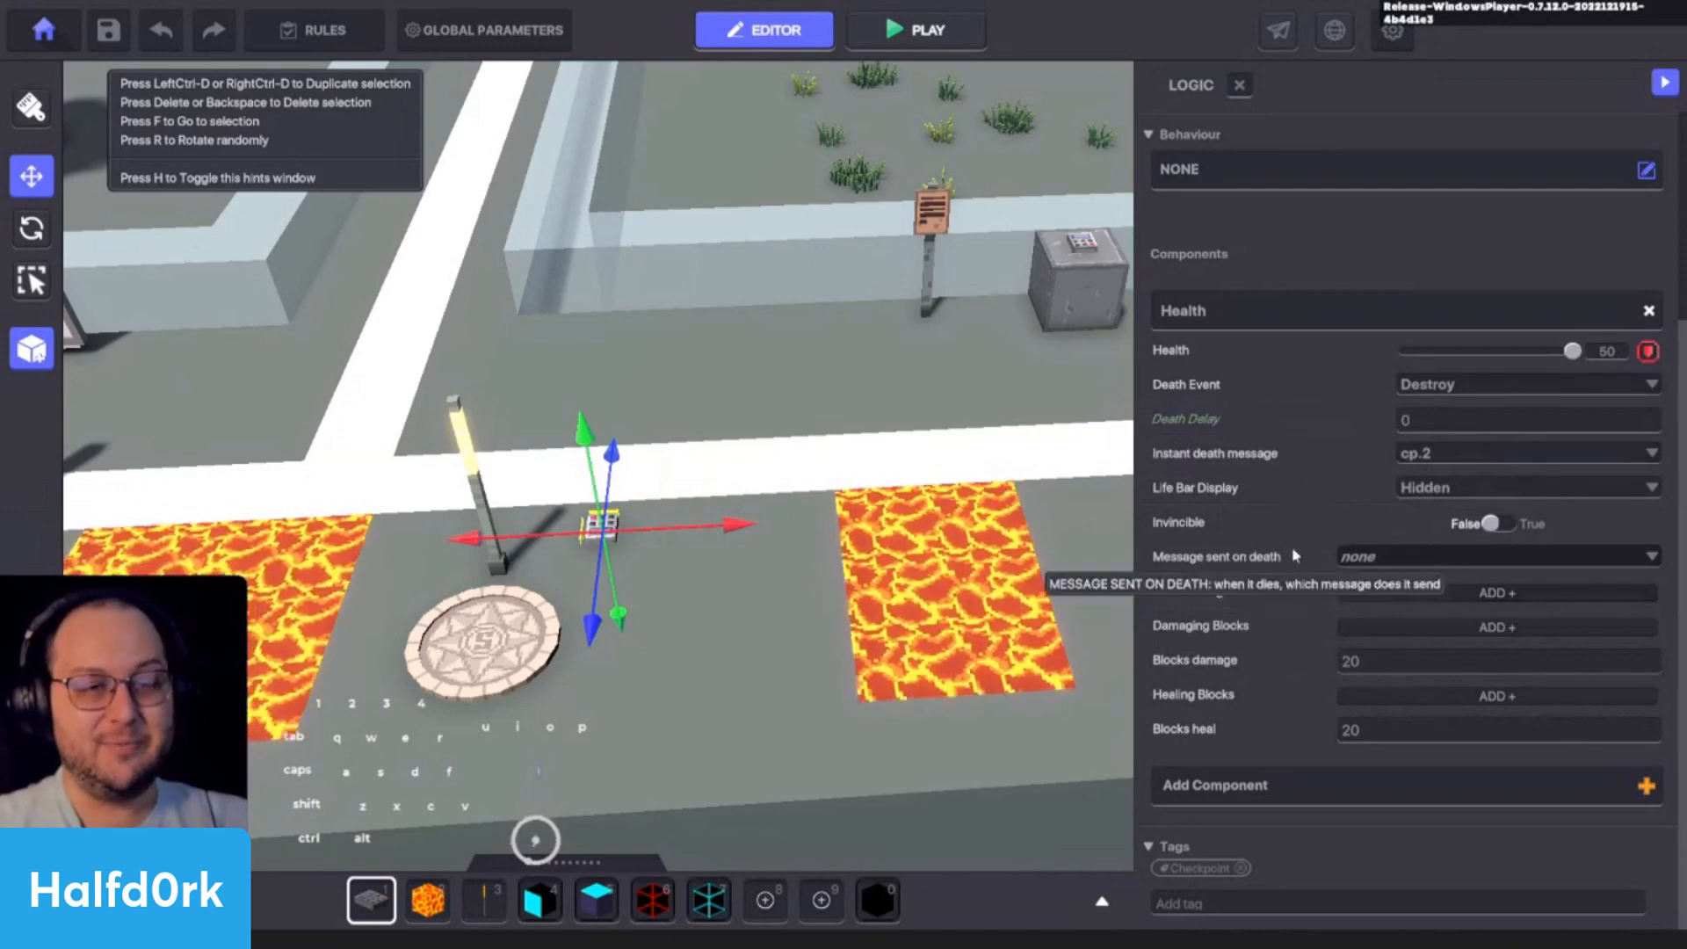
- Save the configured NumPad Switch as a new preset named "cp.1 numpad"
left_click(46, 356)
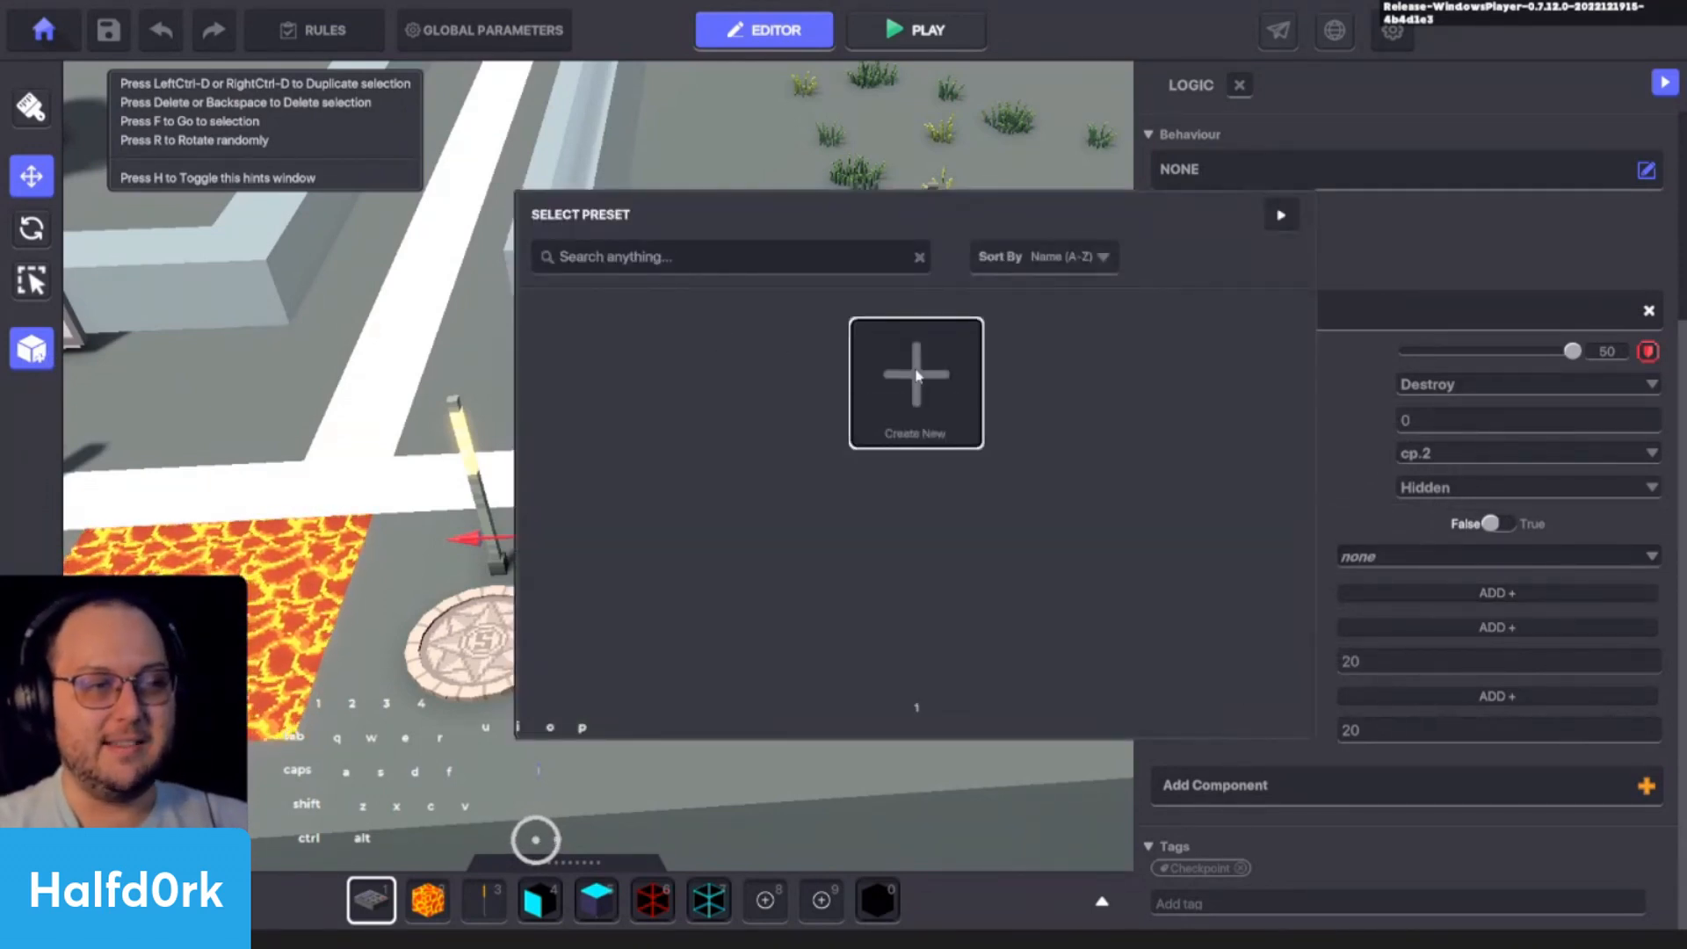
left_click(949, 395)
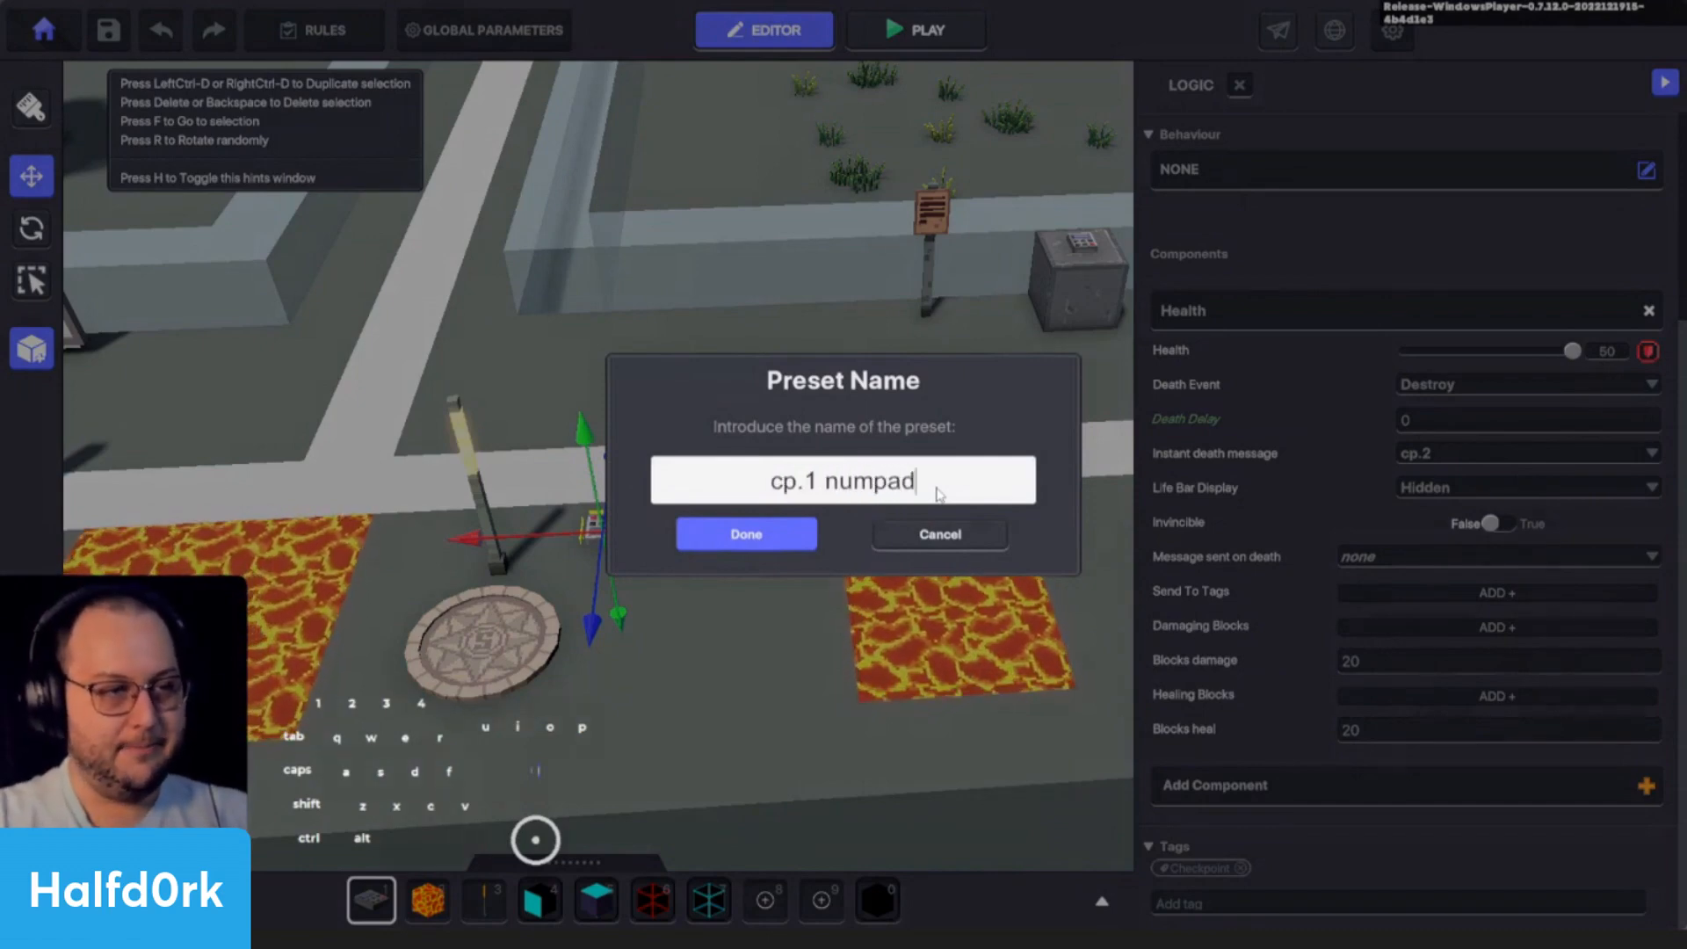
left_click(791, 541)
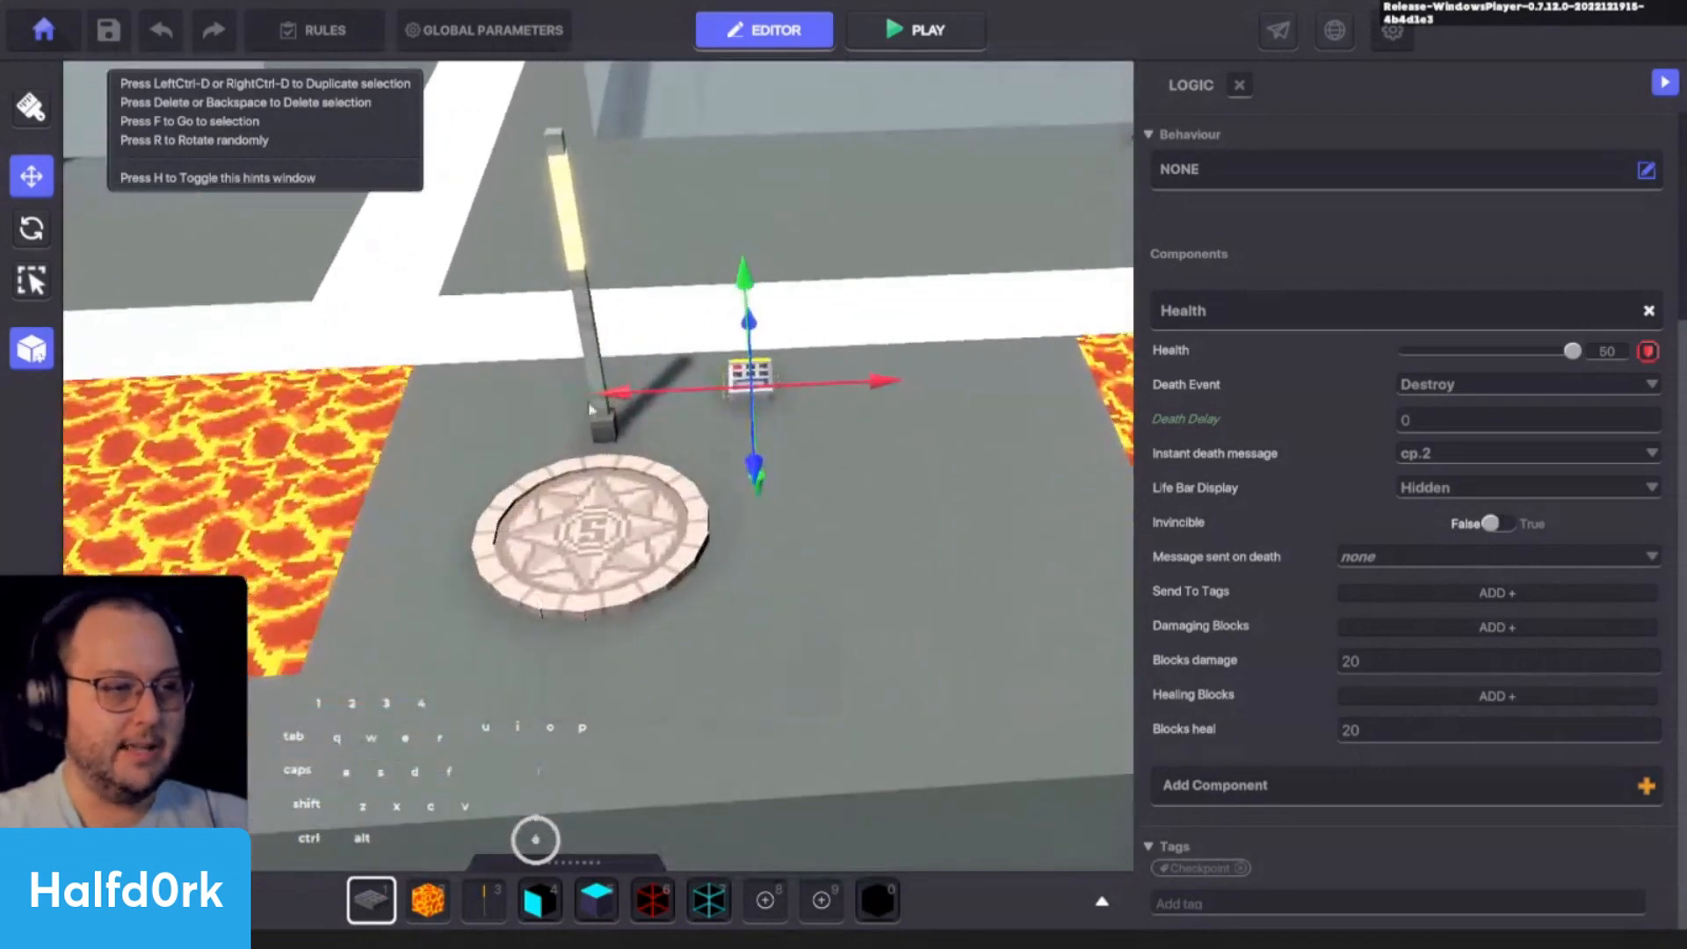
- Make the first checkpoint's Spawning Point spawn the "cp.1 numpad" preset, and delete the NumPad Switch placed beside it
left_click(600, 516)
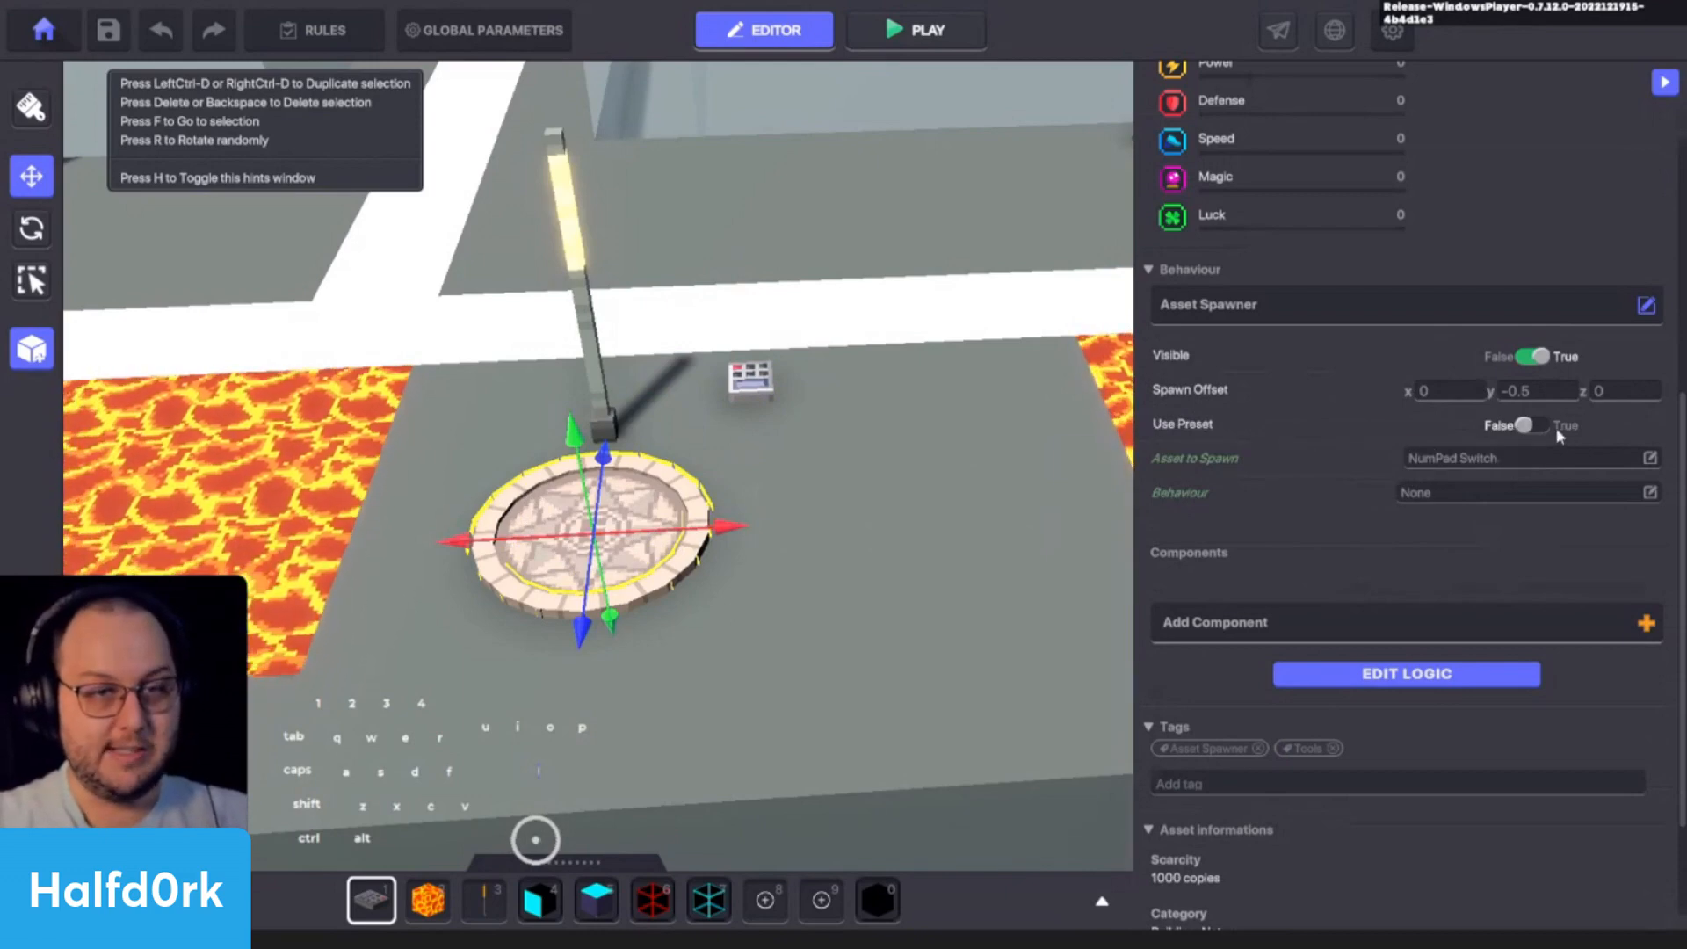
left_click(1528, 427)
left_click(1517, 455)
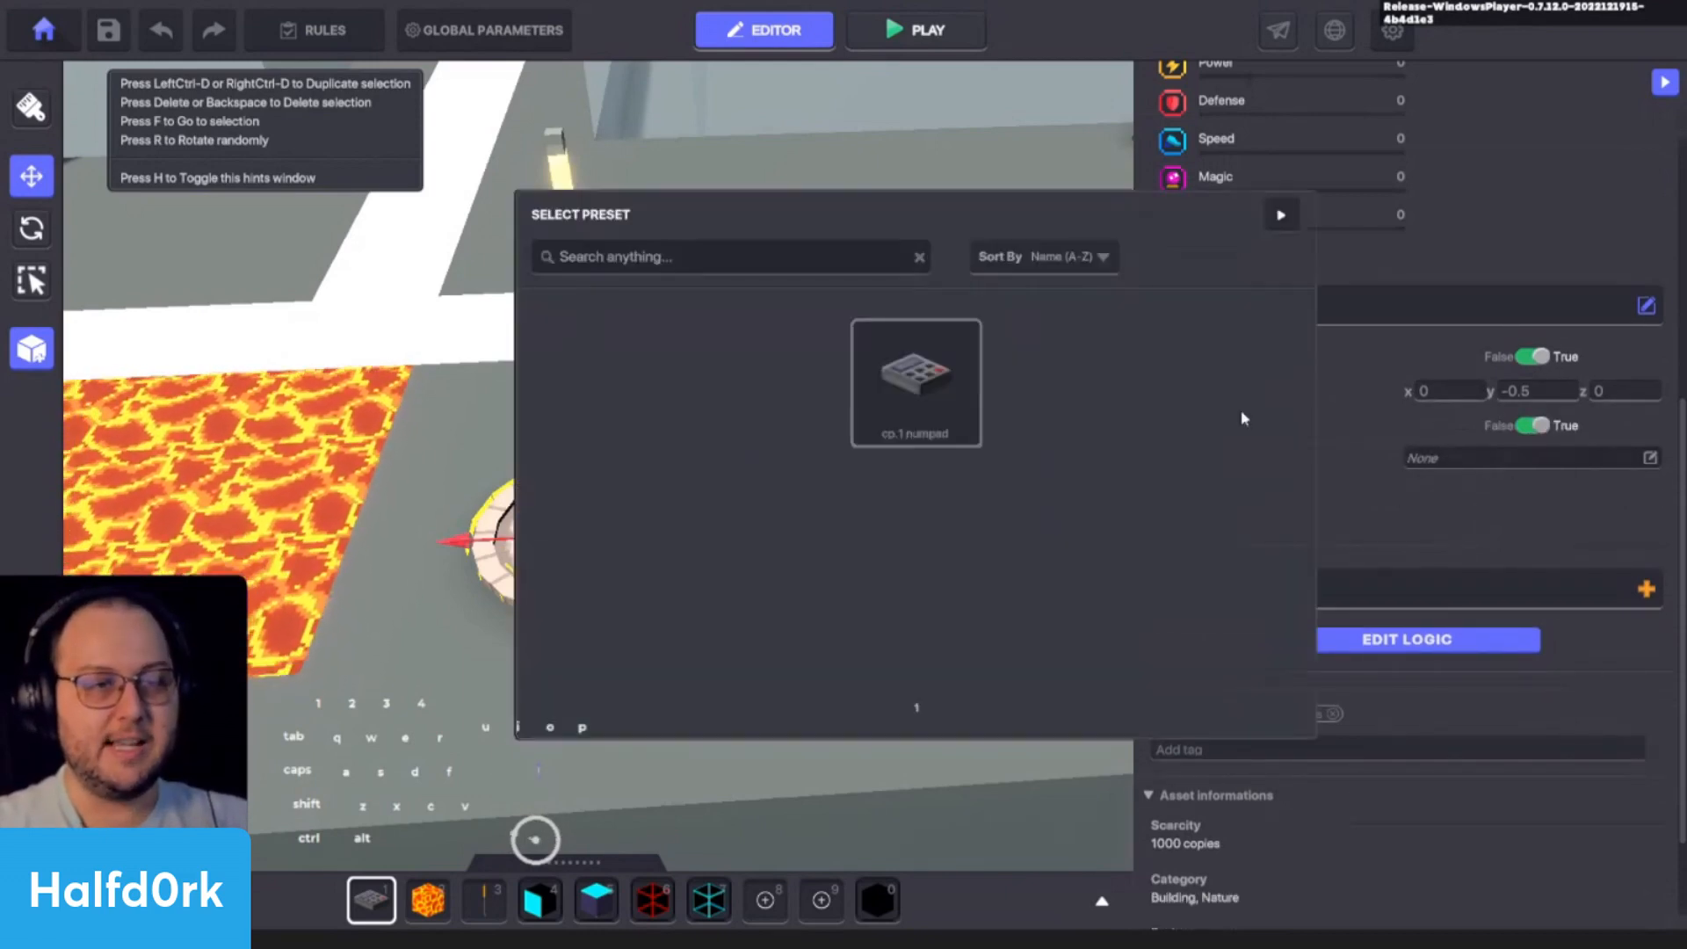
left_click(904, 387)
left_click(1430, 639)
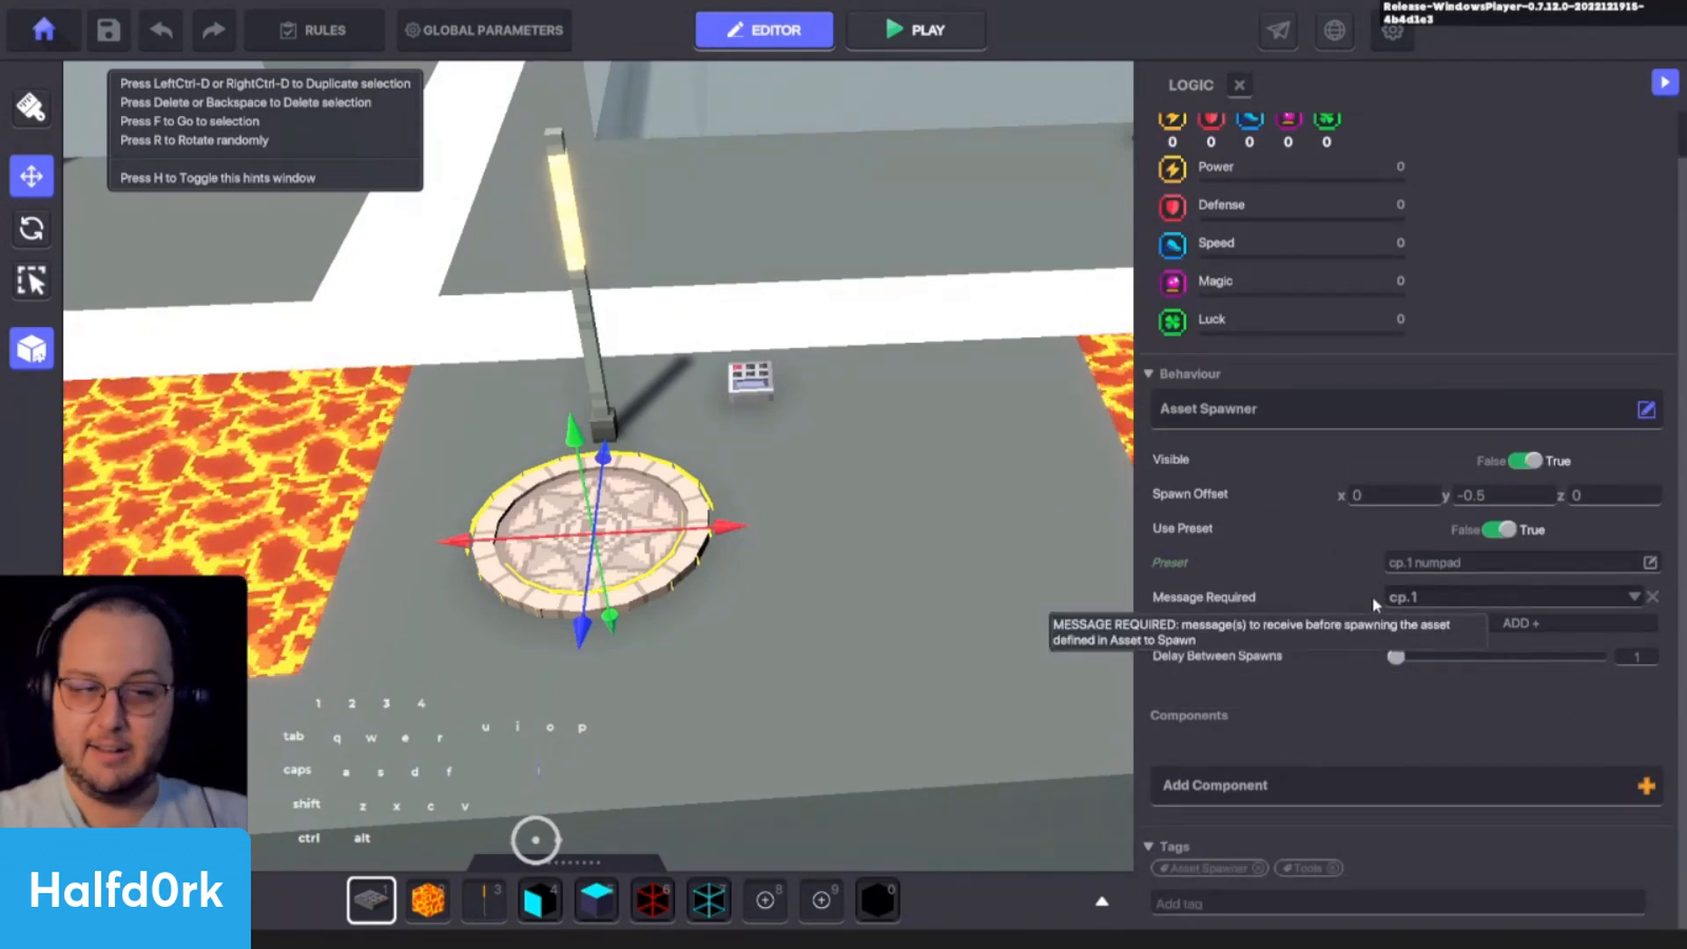
left_click(757, 398)
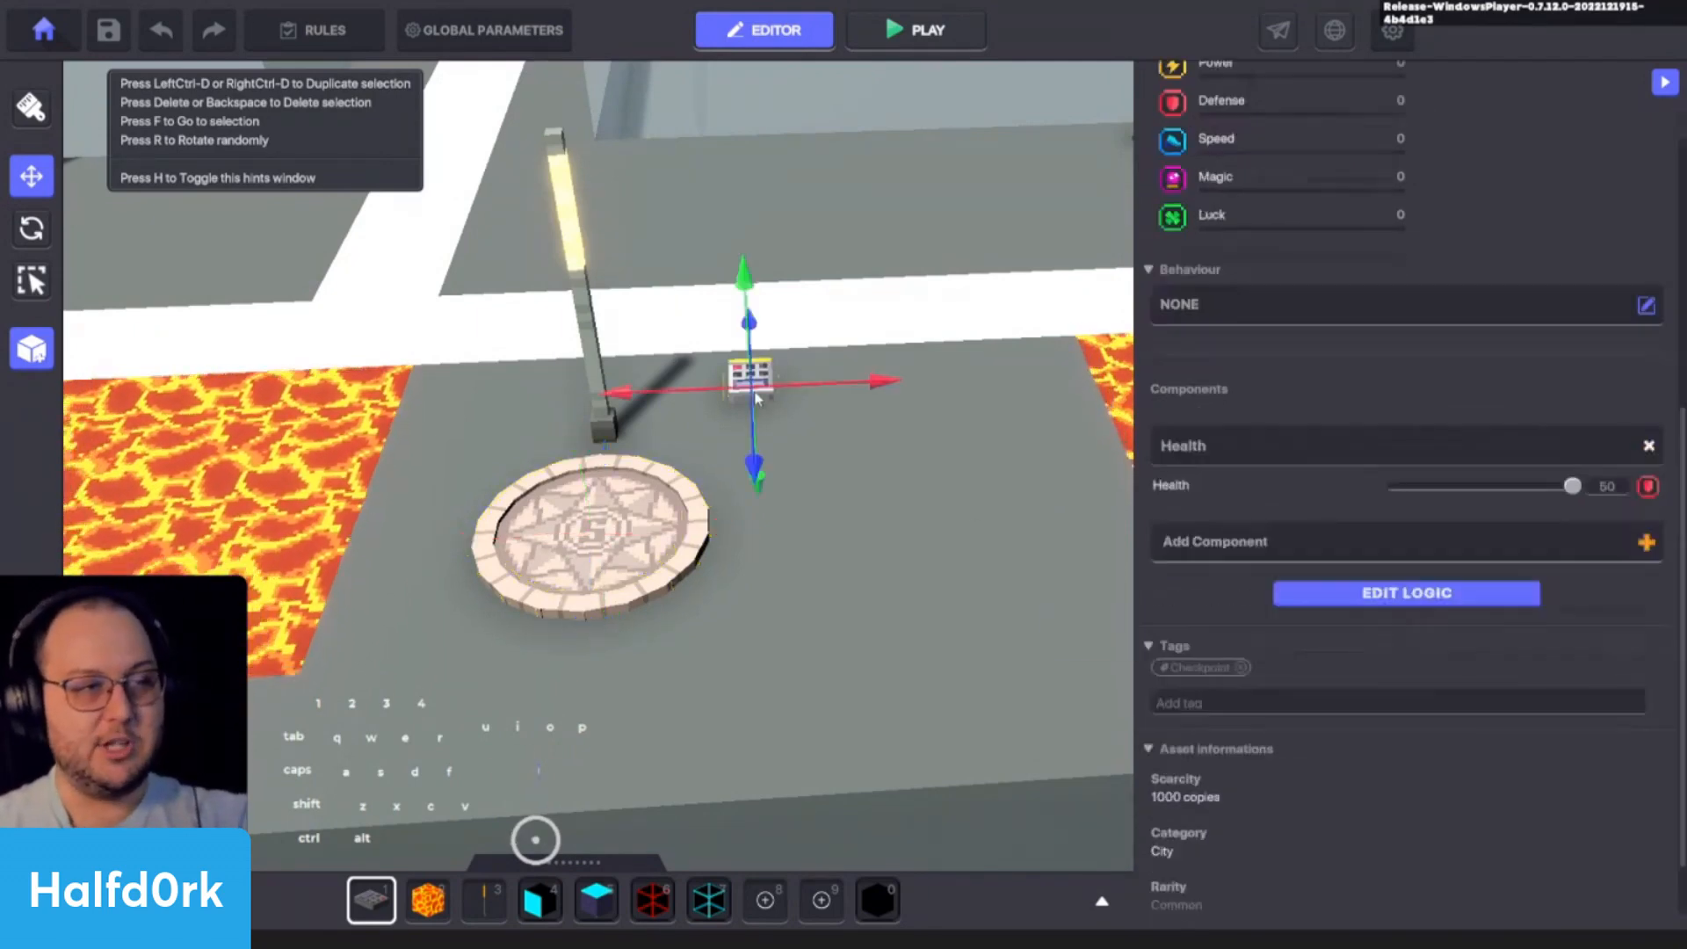
key("Delete")
- Playtest the first checkpoint by crossing the lava to reach it, and stepping back into the lava to respawn
key("ctrl+p")
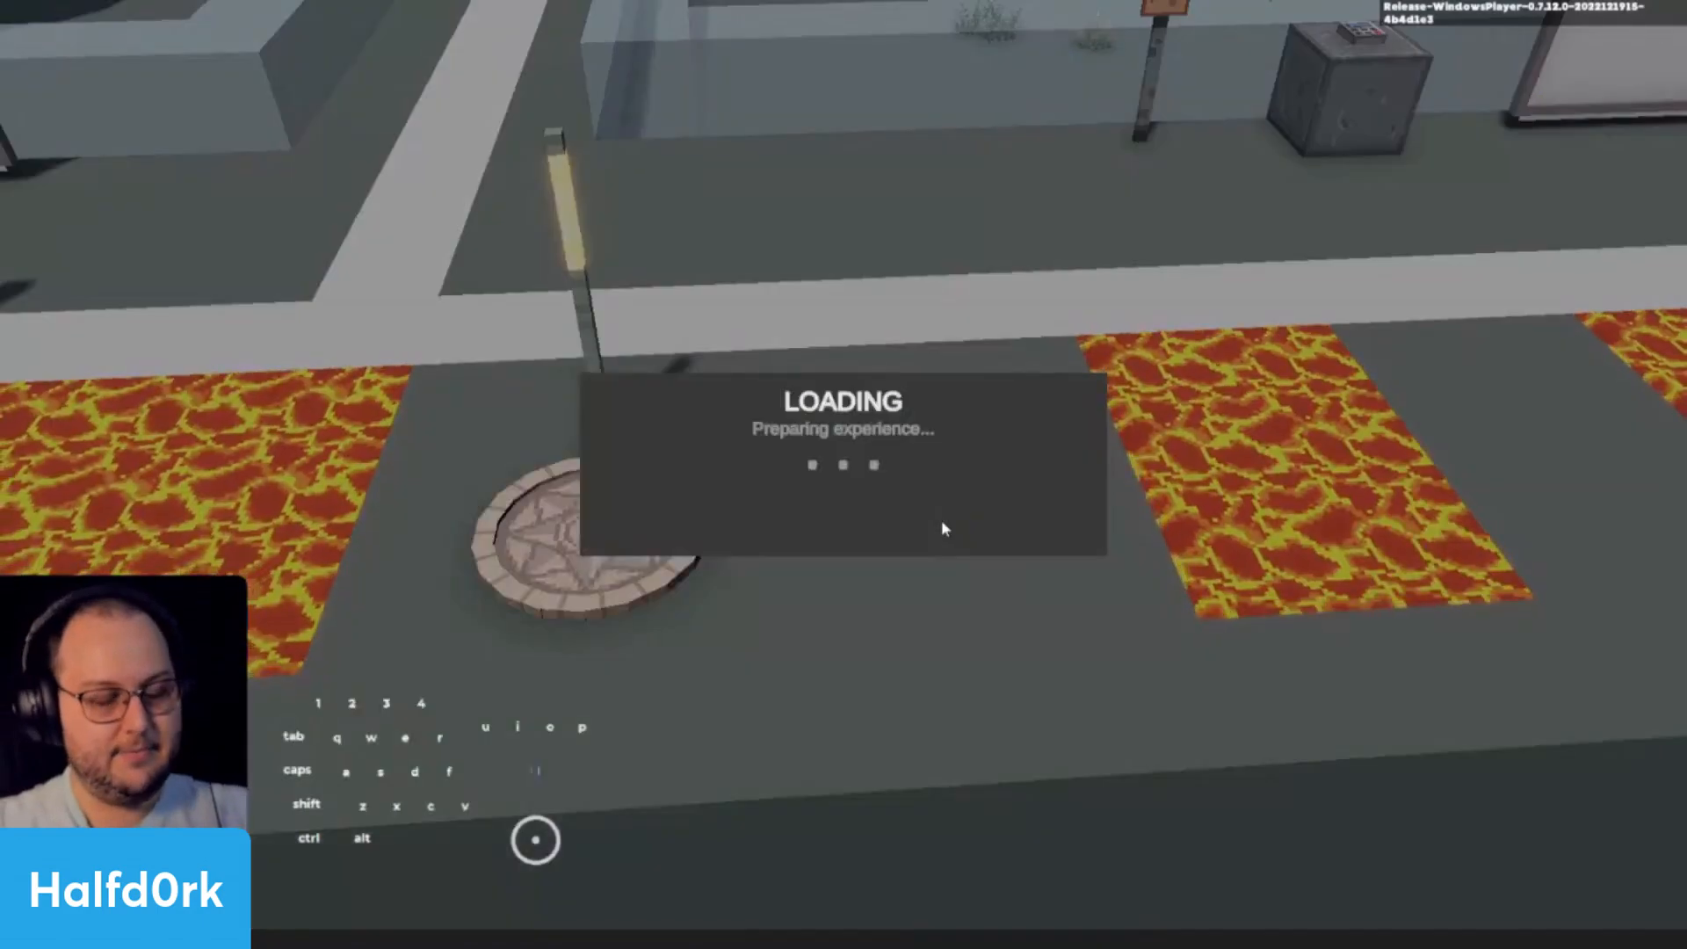
key("w")
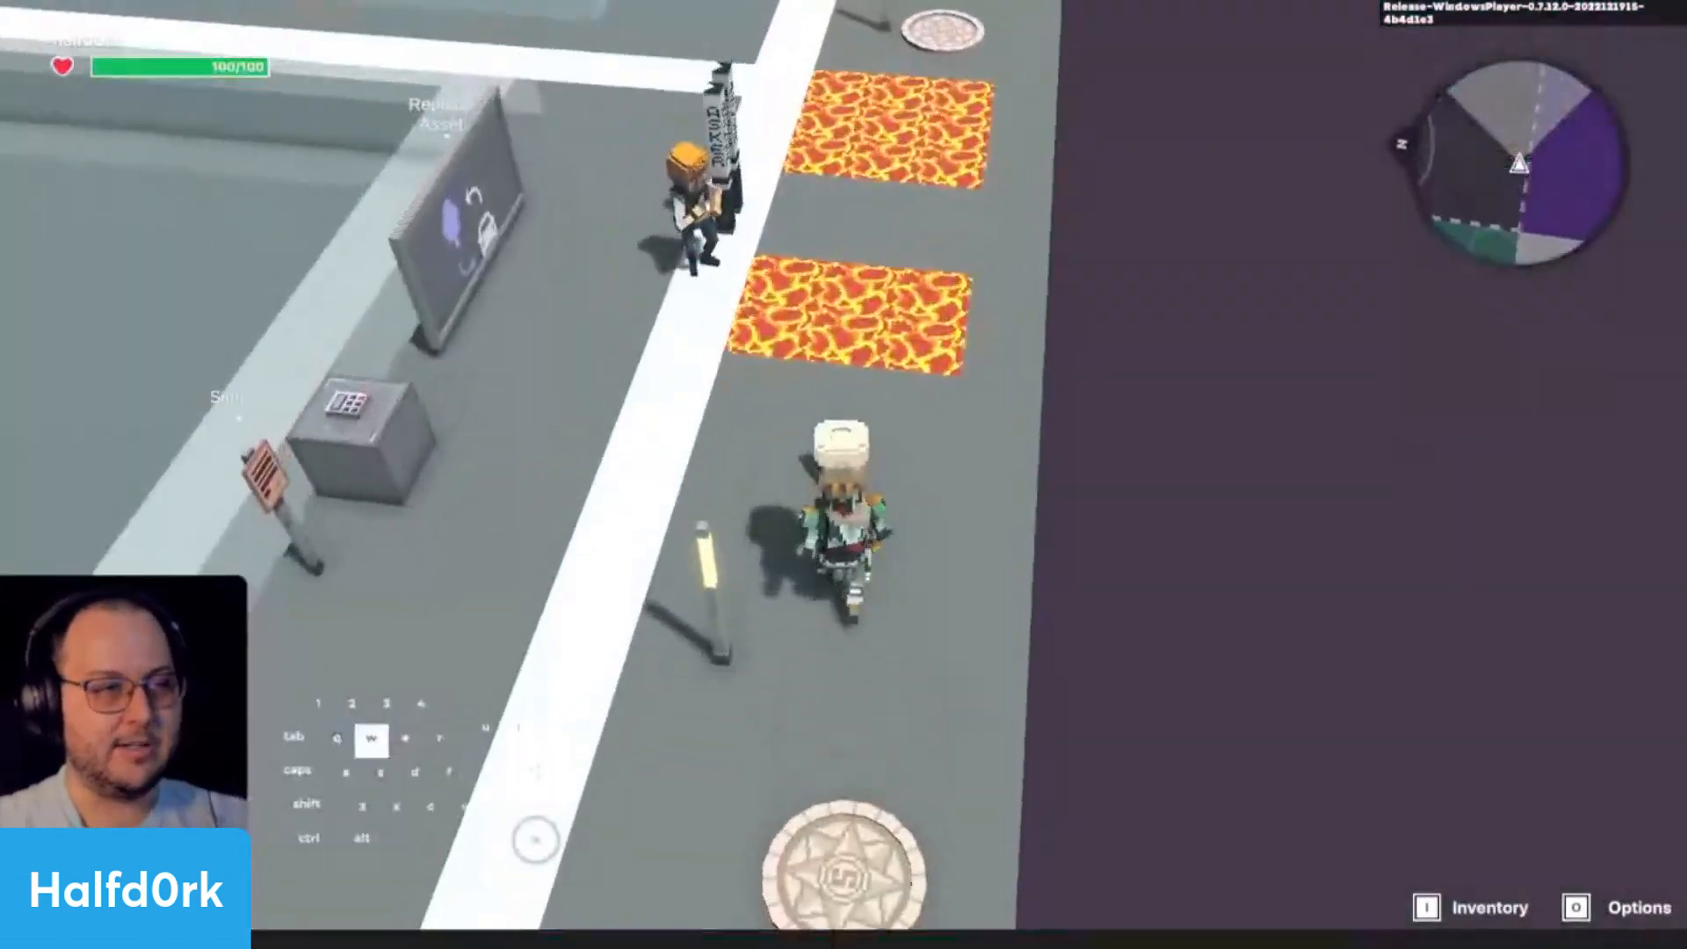
key("space")
key("w")
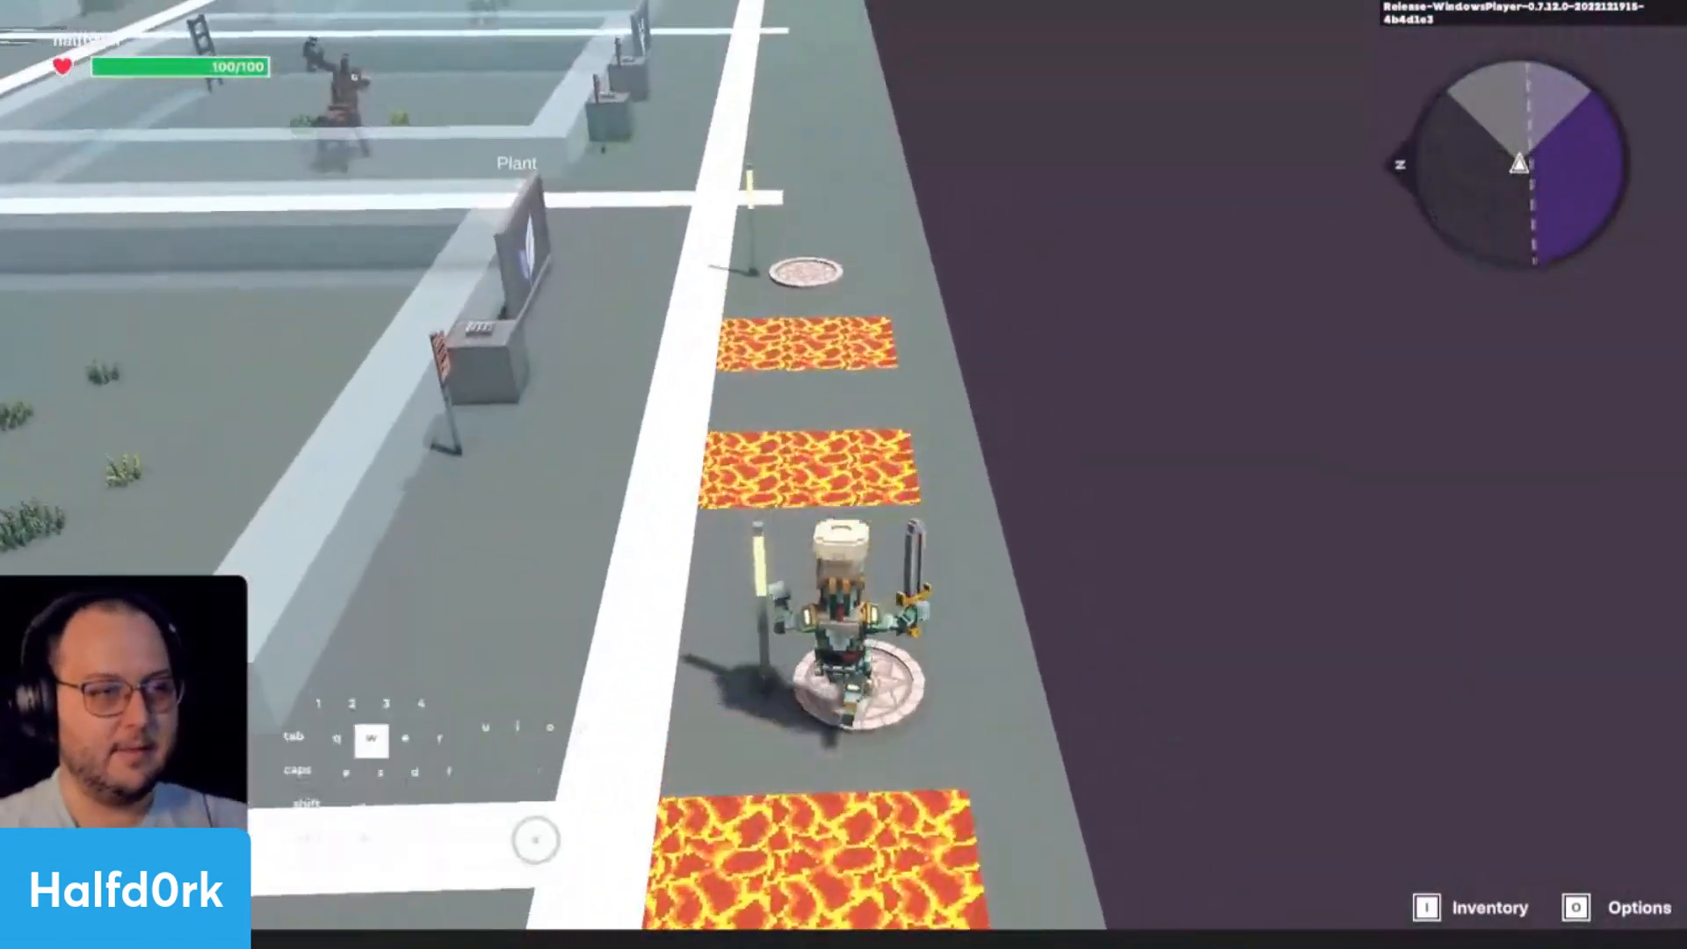
key("s")
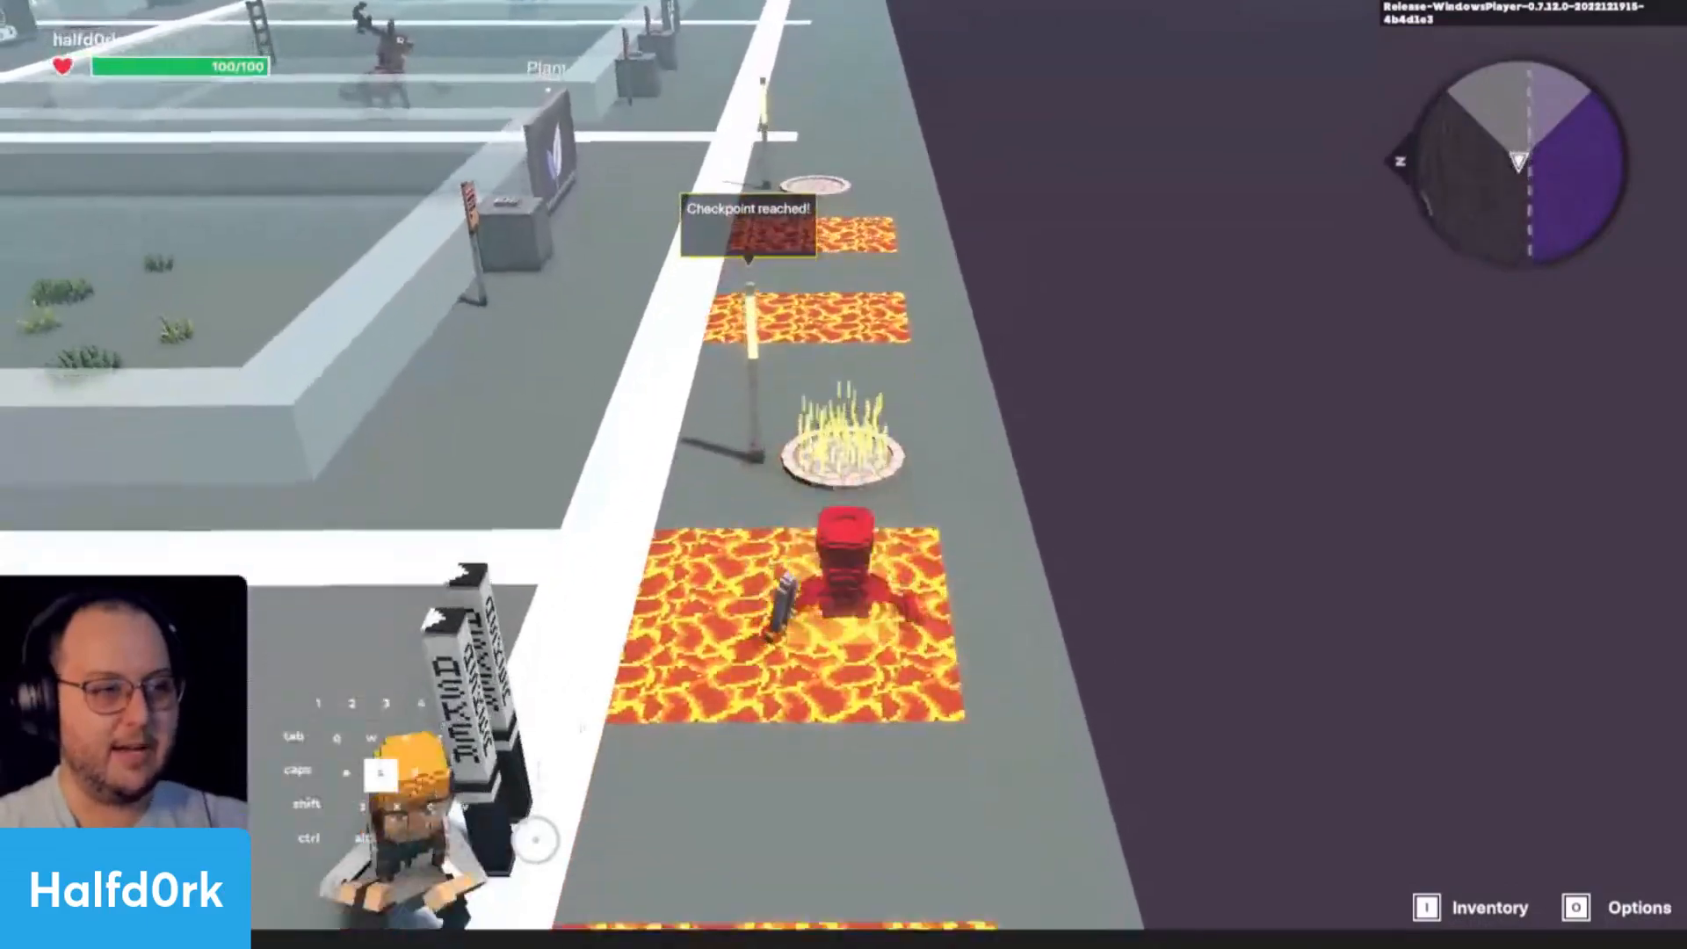
key("s")
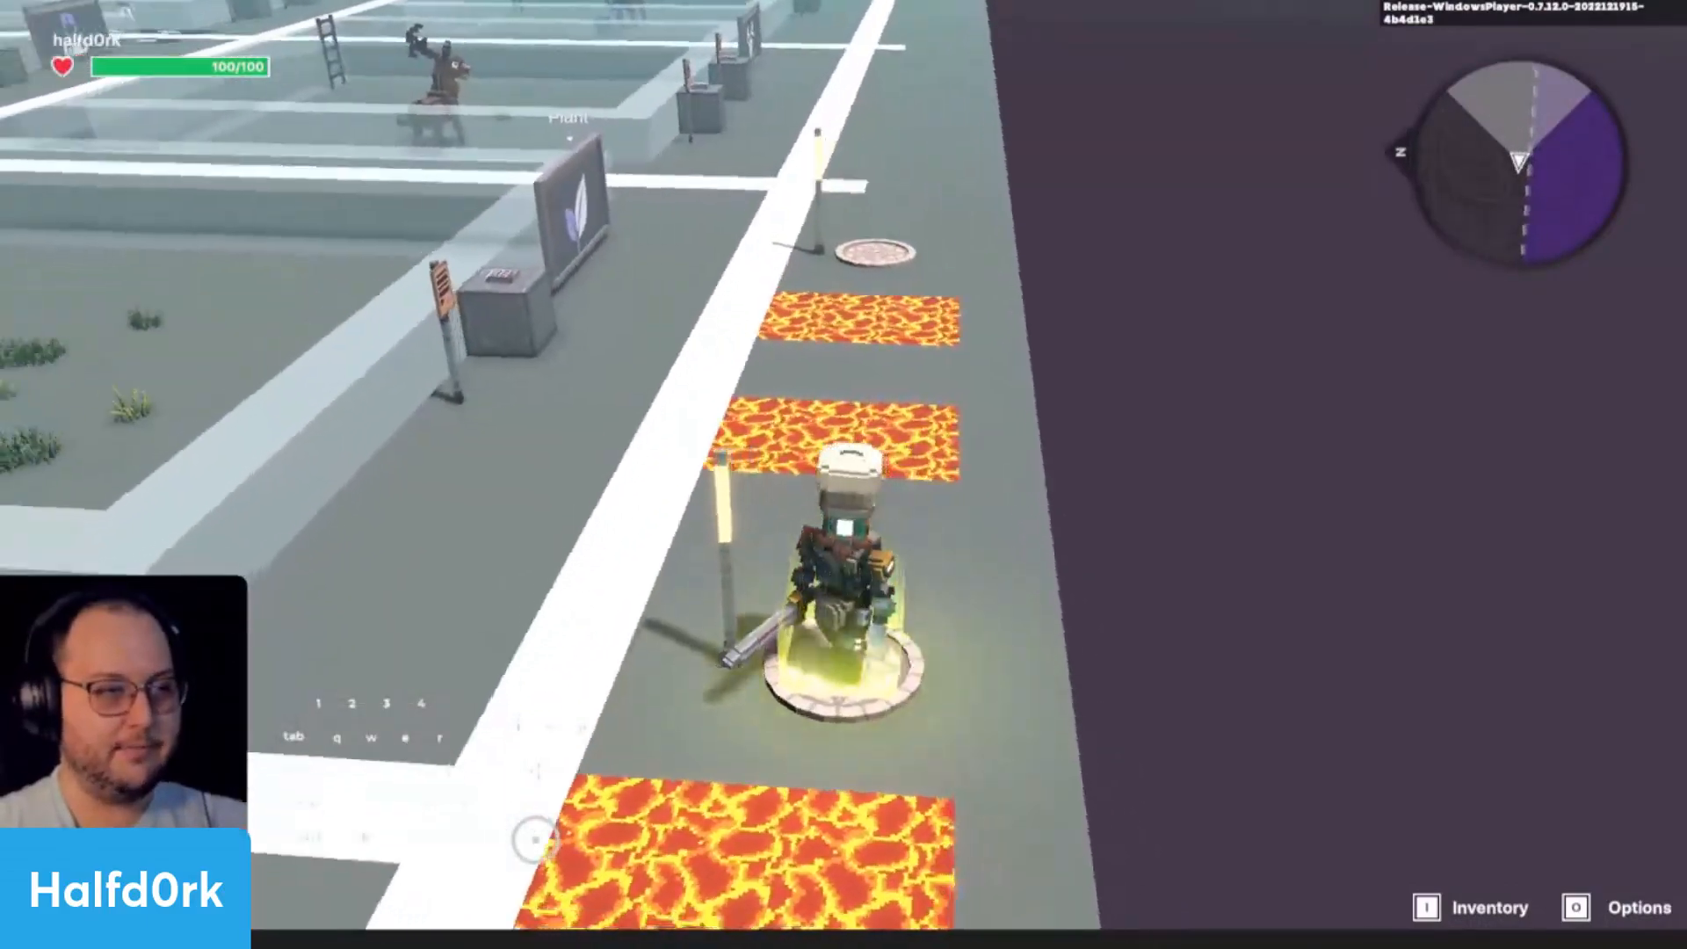
- Continue the playtest across the next lava patches to the second checkpoint and move back toward the lava to test its respawn
key("w")
key("w")
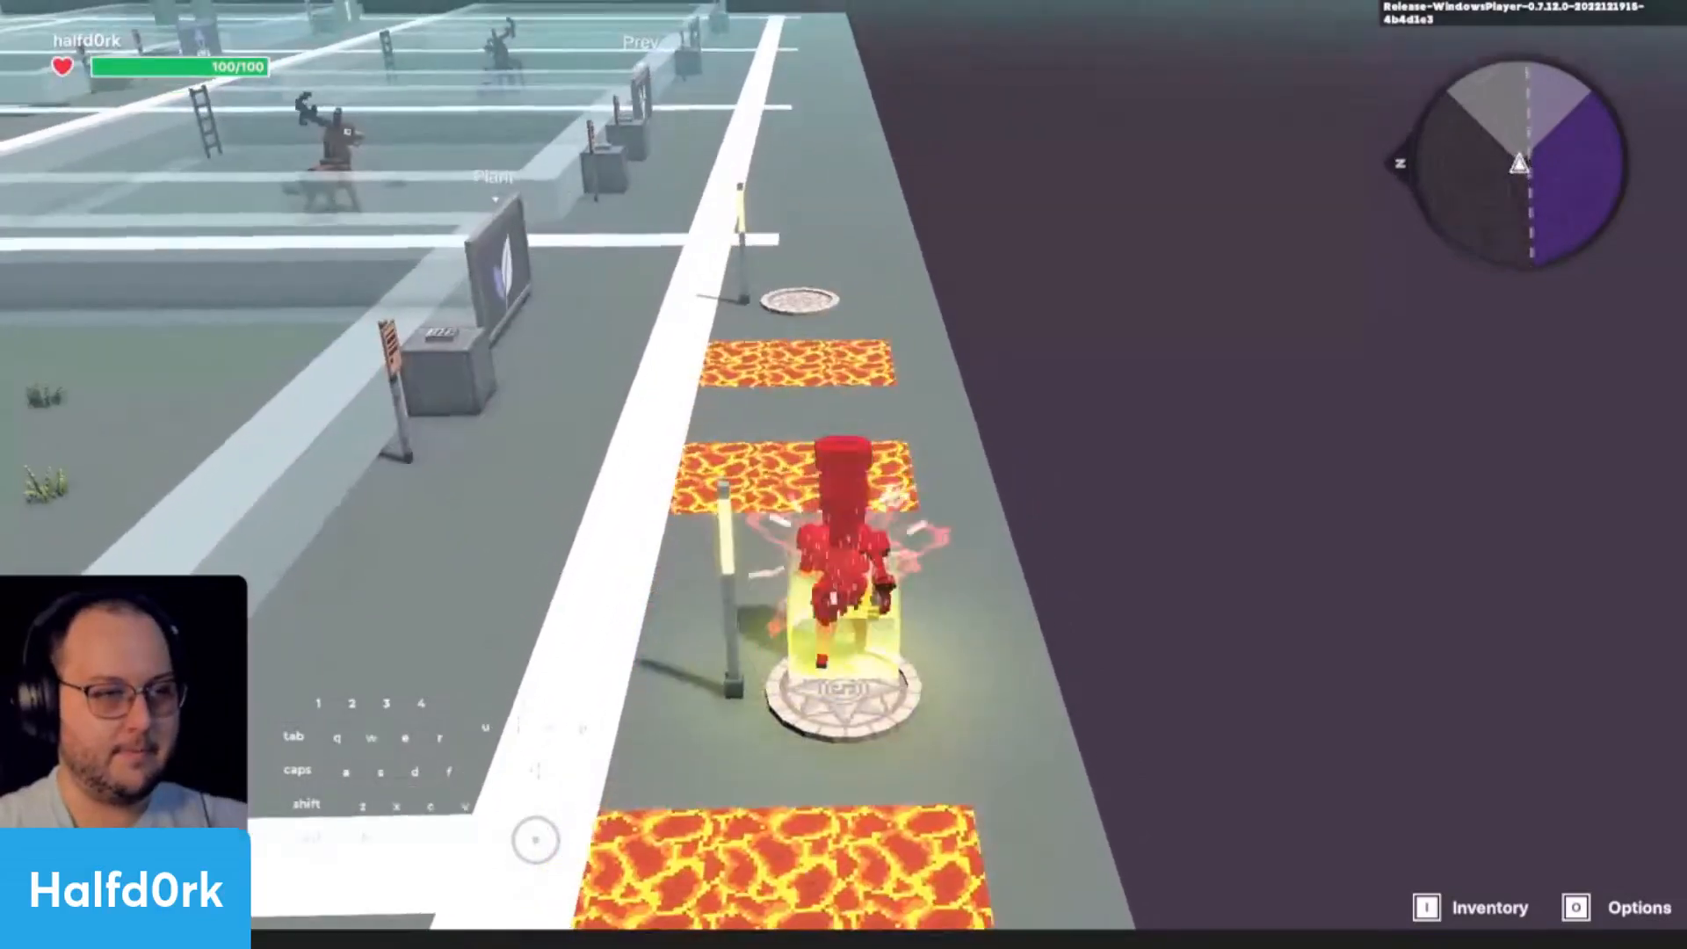
key("w")
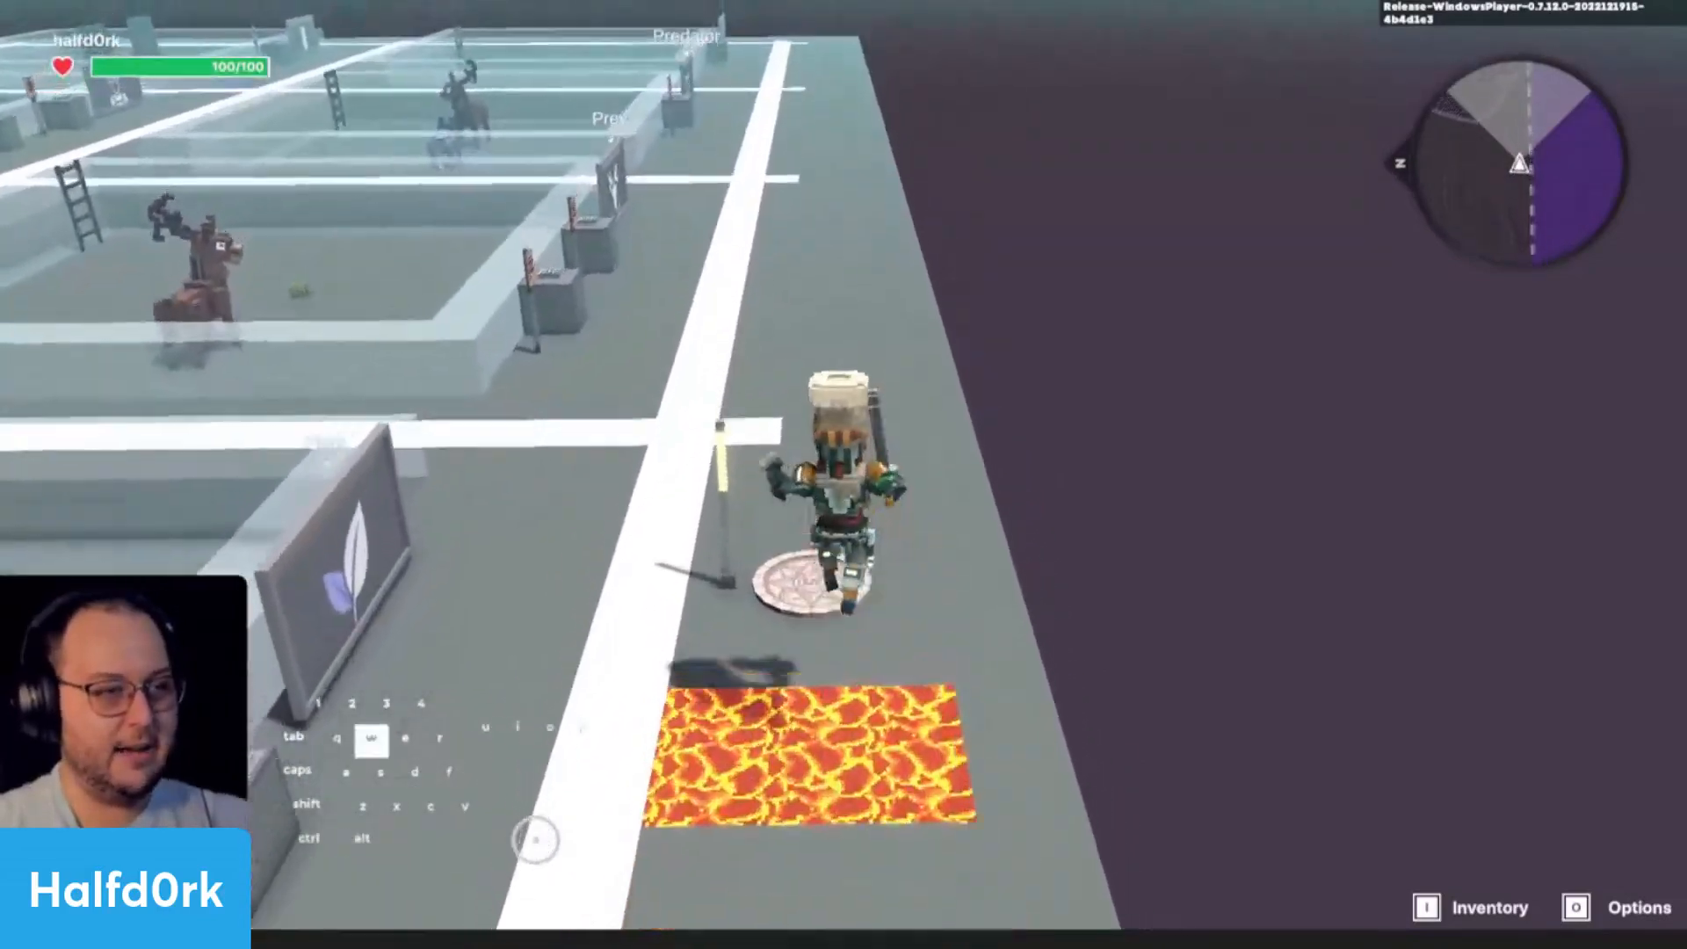
key("s")
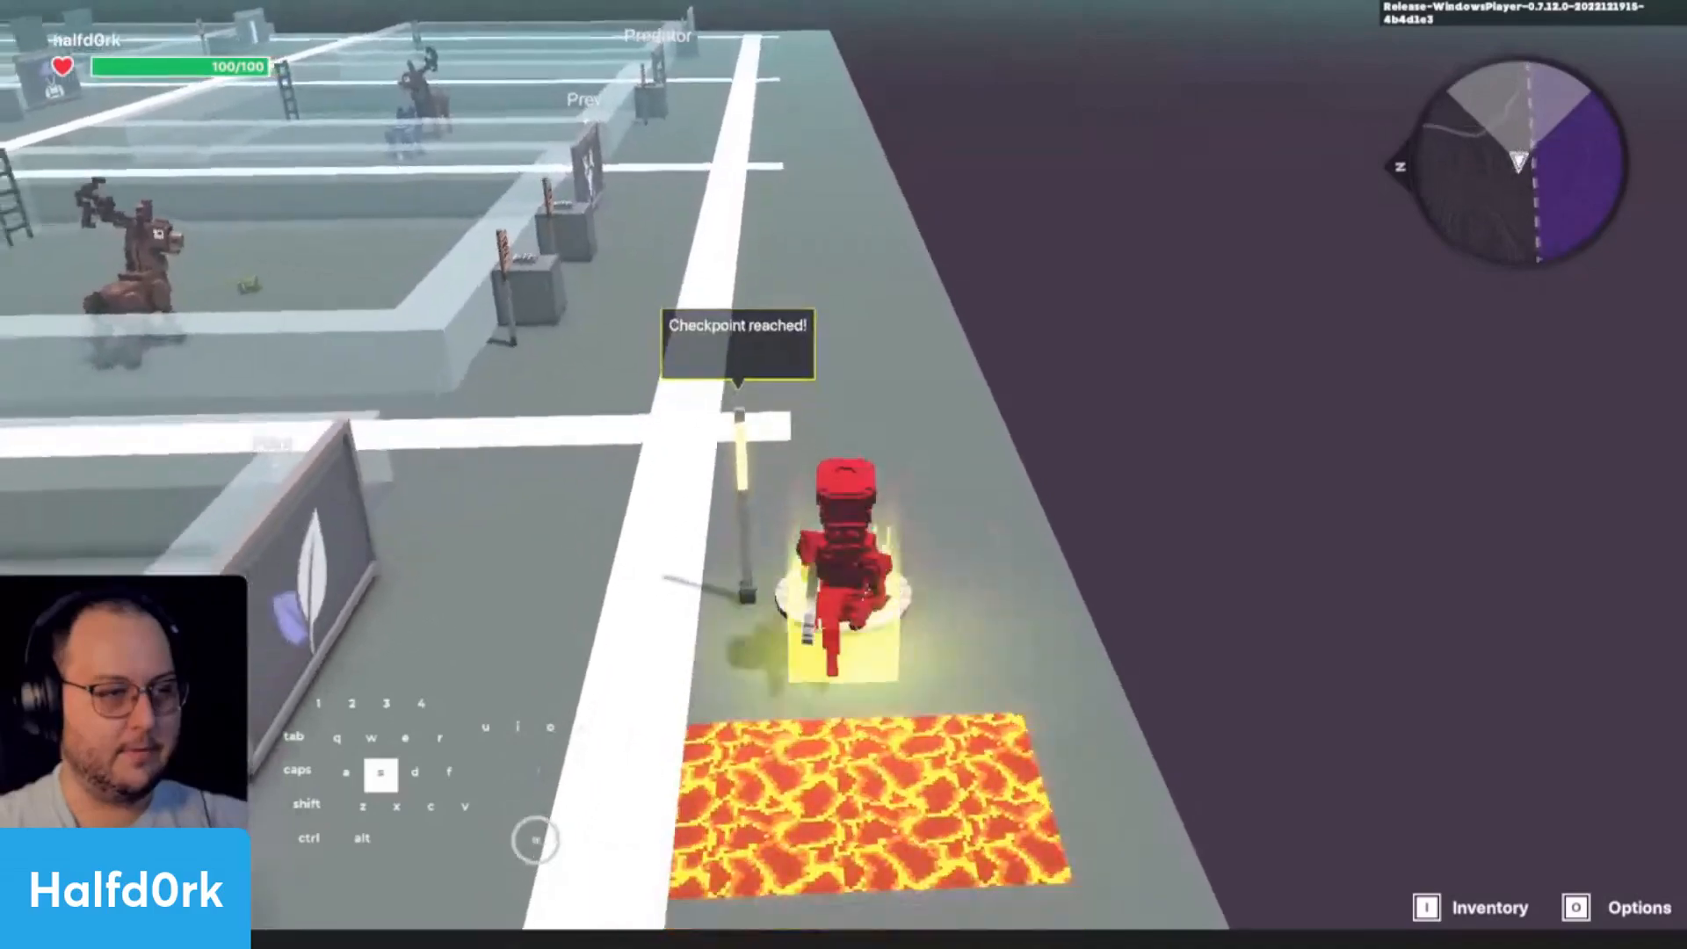
- Back into the lava to test the second checkpoint's respawn, and run the avatar back along the lane and up to the checkpoint again
key("s")
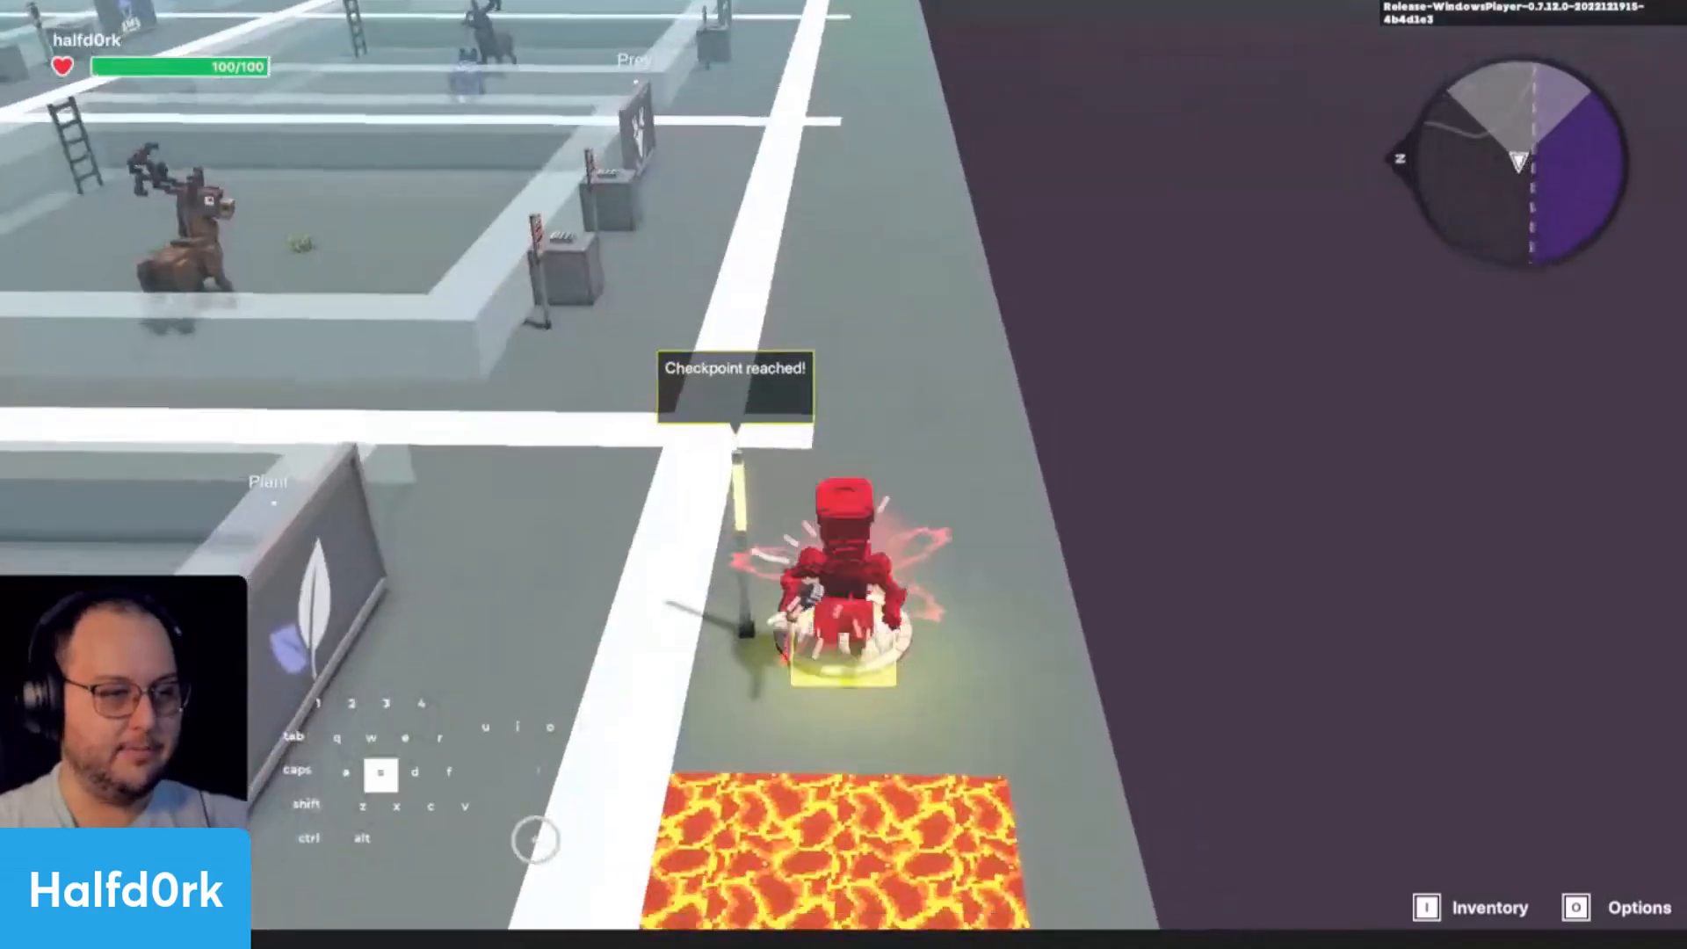
key("s")
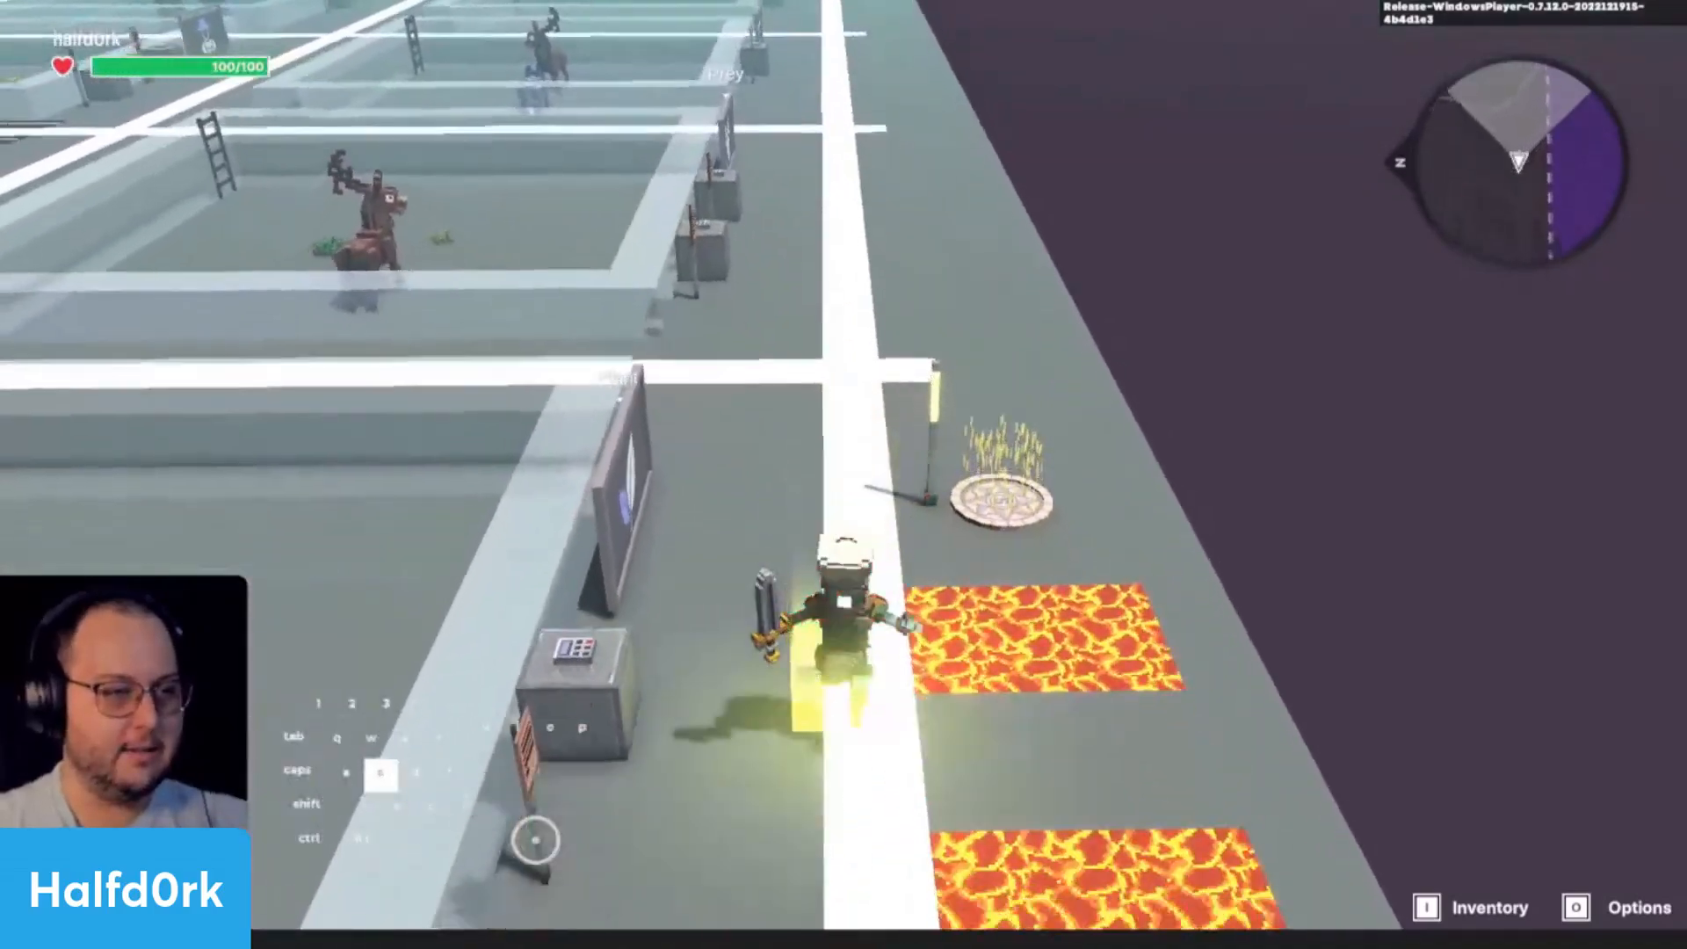
key("shift")
key("d")
key("w")
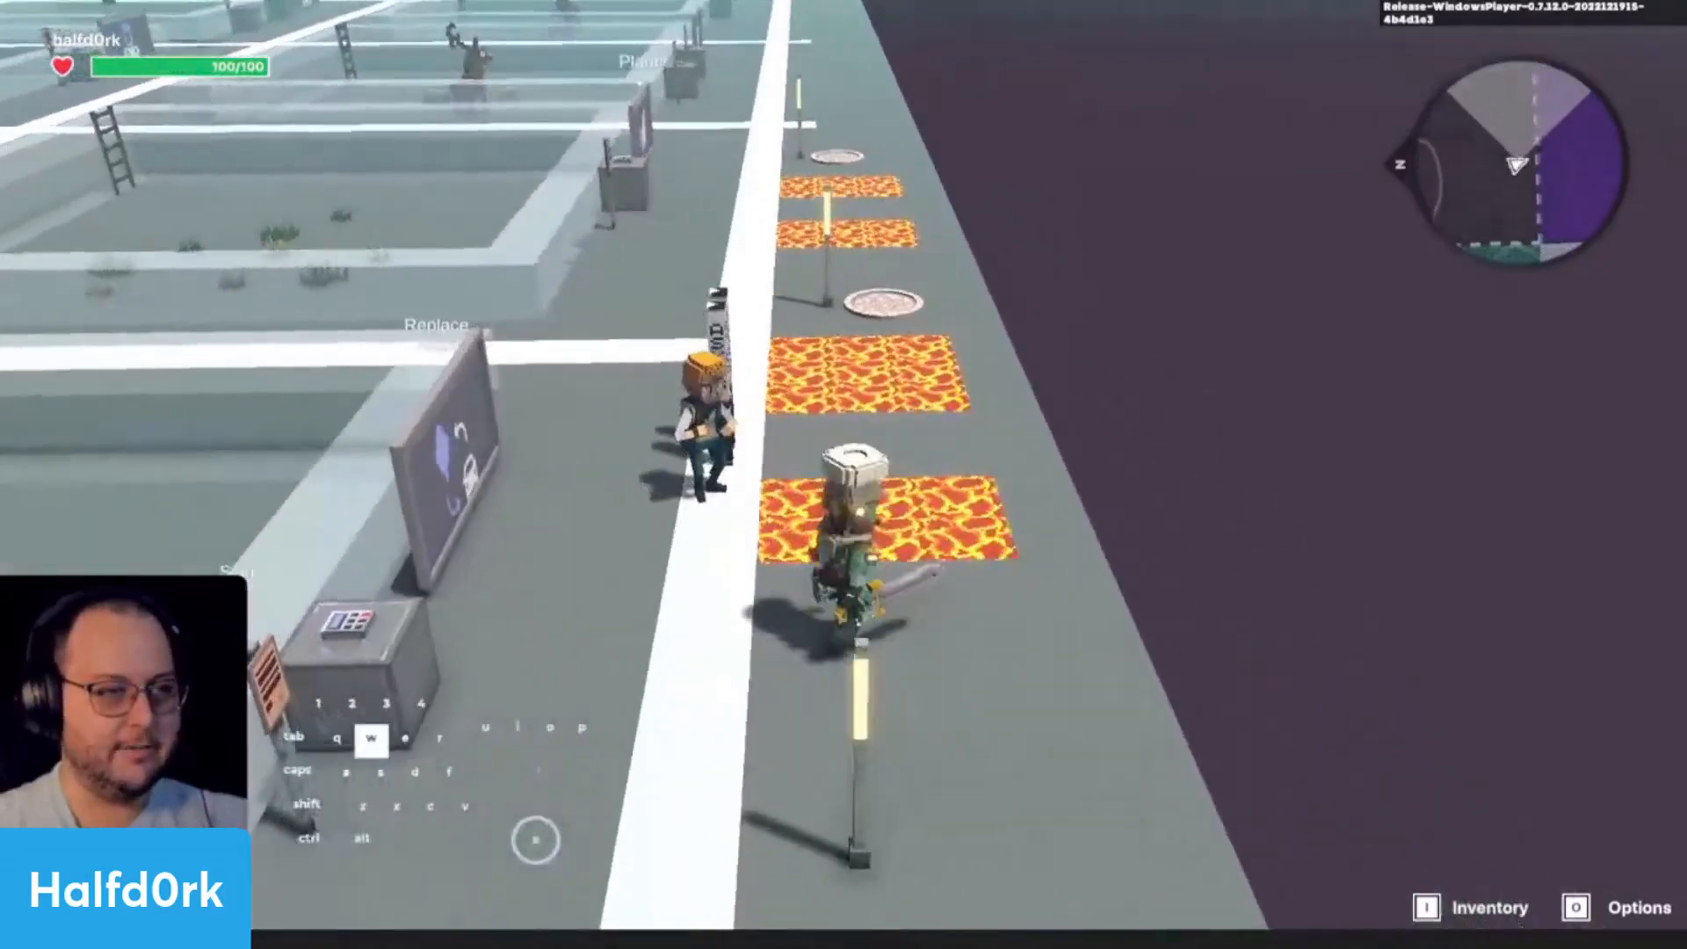
key("shift")
key("a")
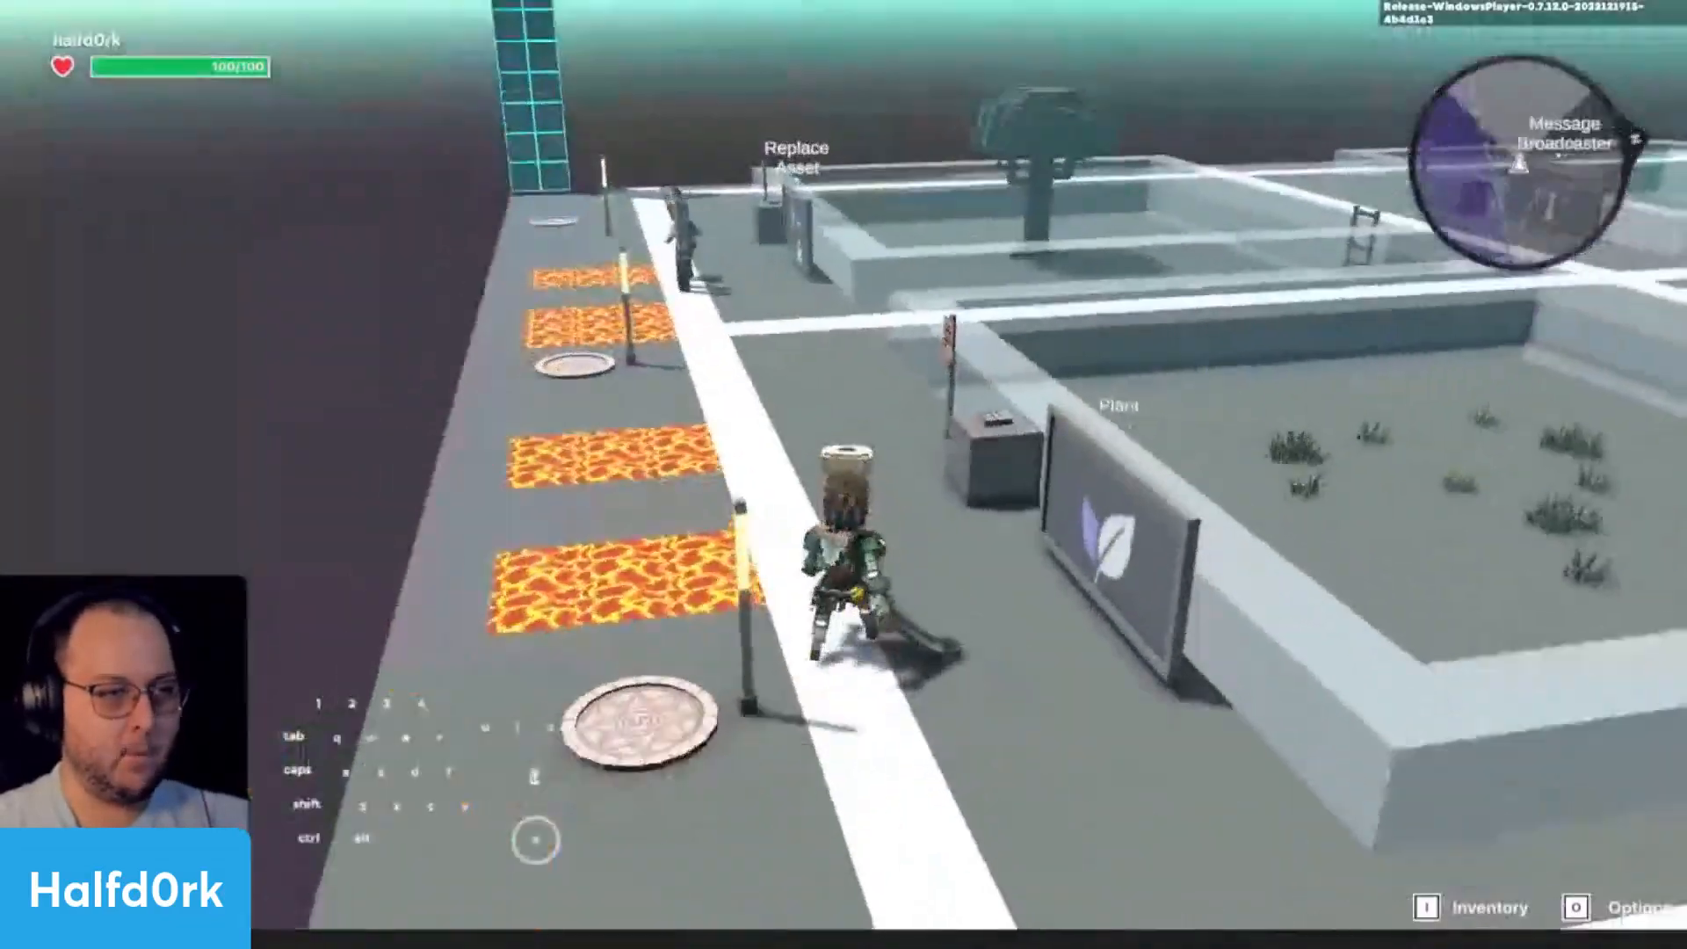
- View the lava course from beside the second checkpoint, walk back along it, and end the playtest
key("t")
left_click(648, 379)
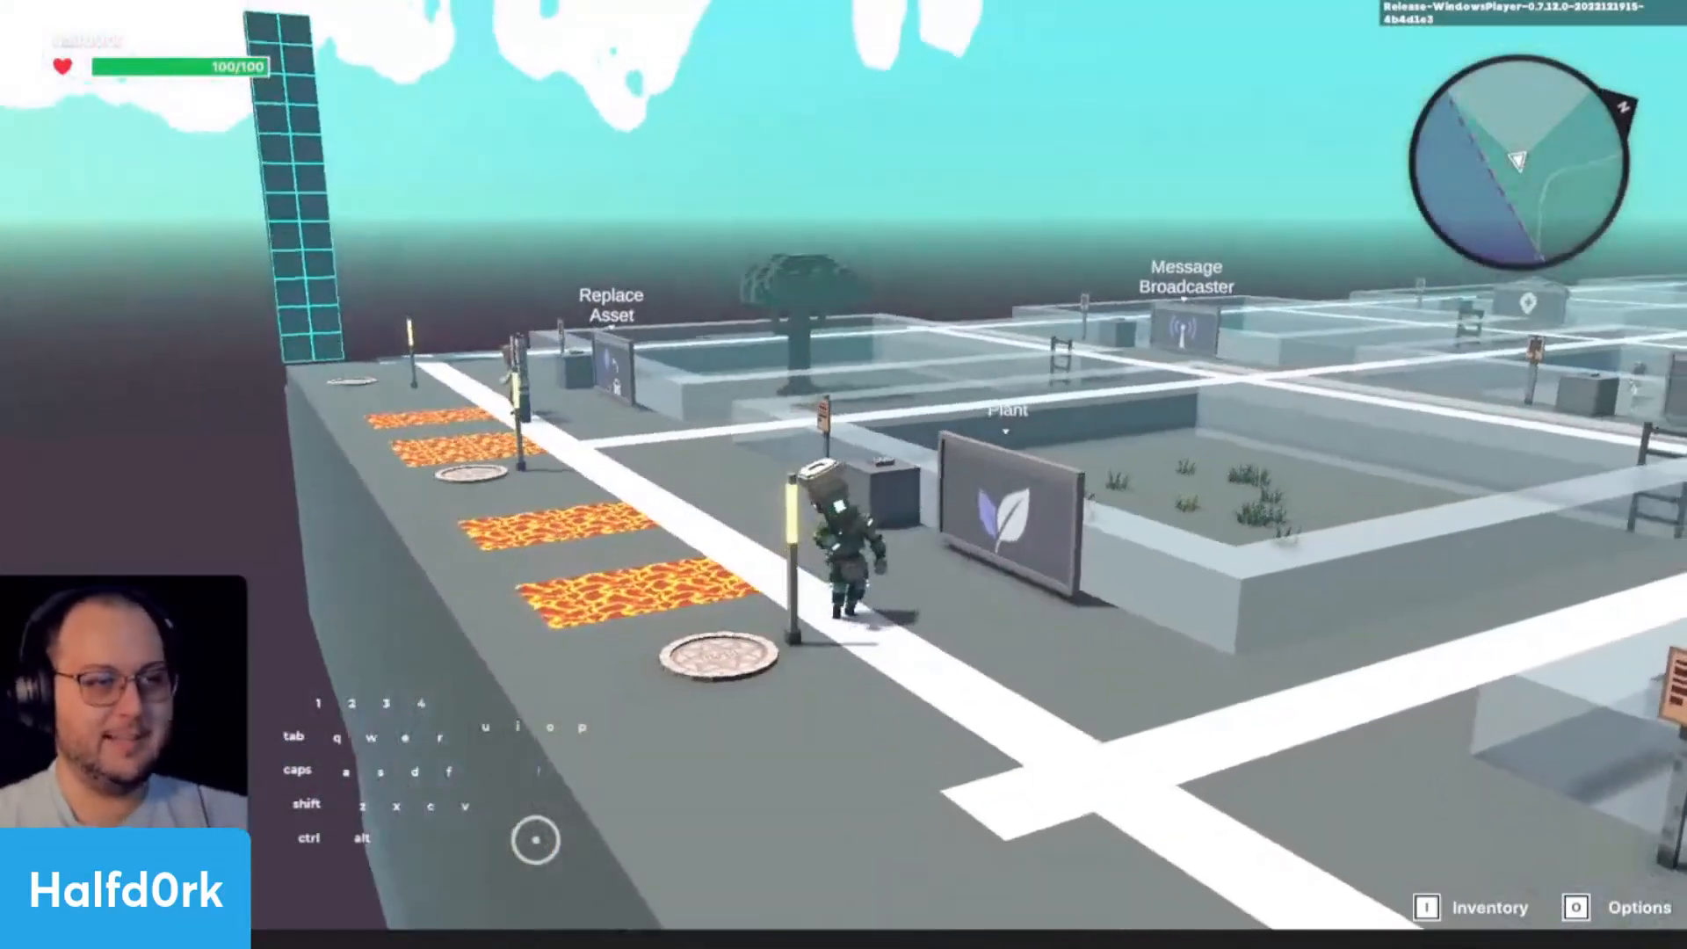
scroll(843, 475, "up", 5)
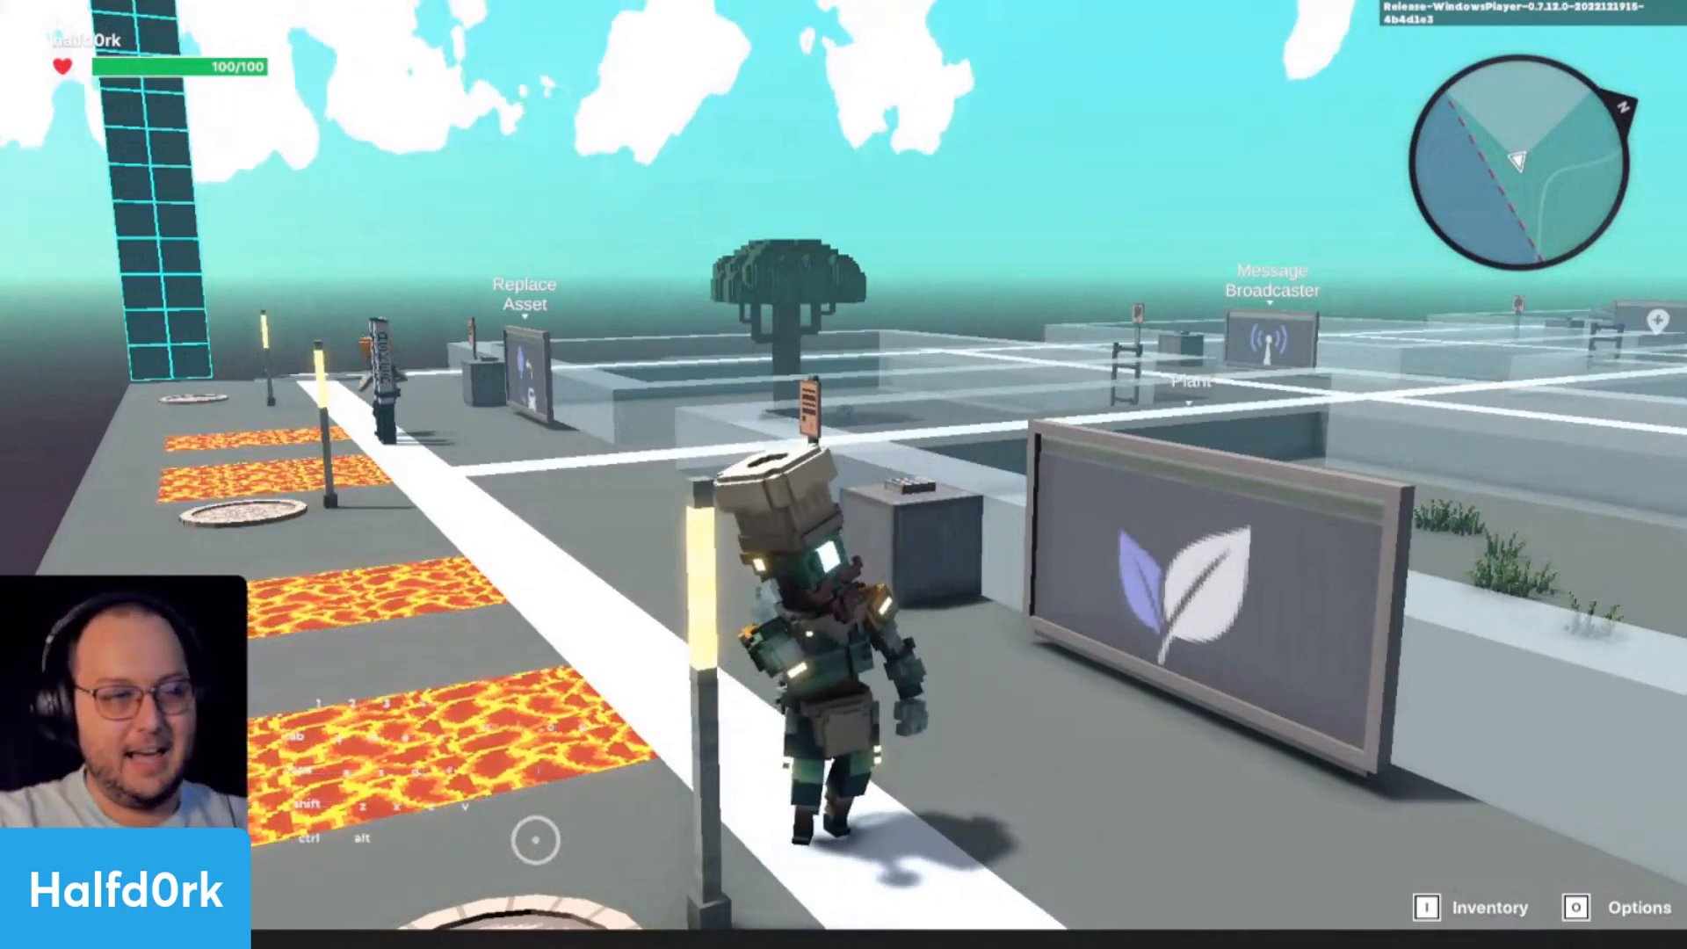
key("w")
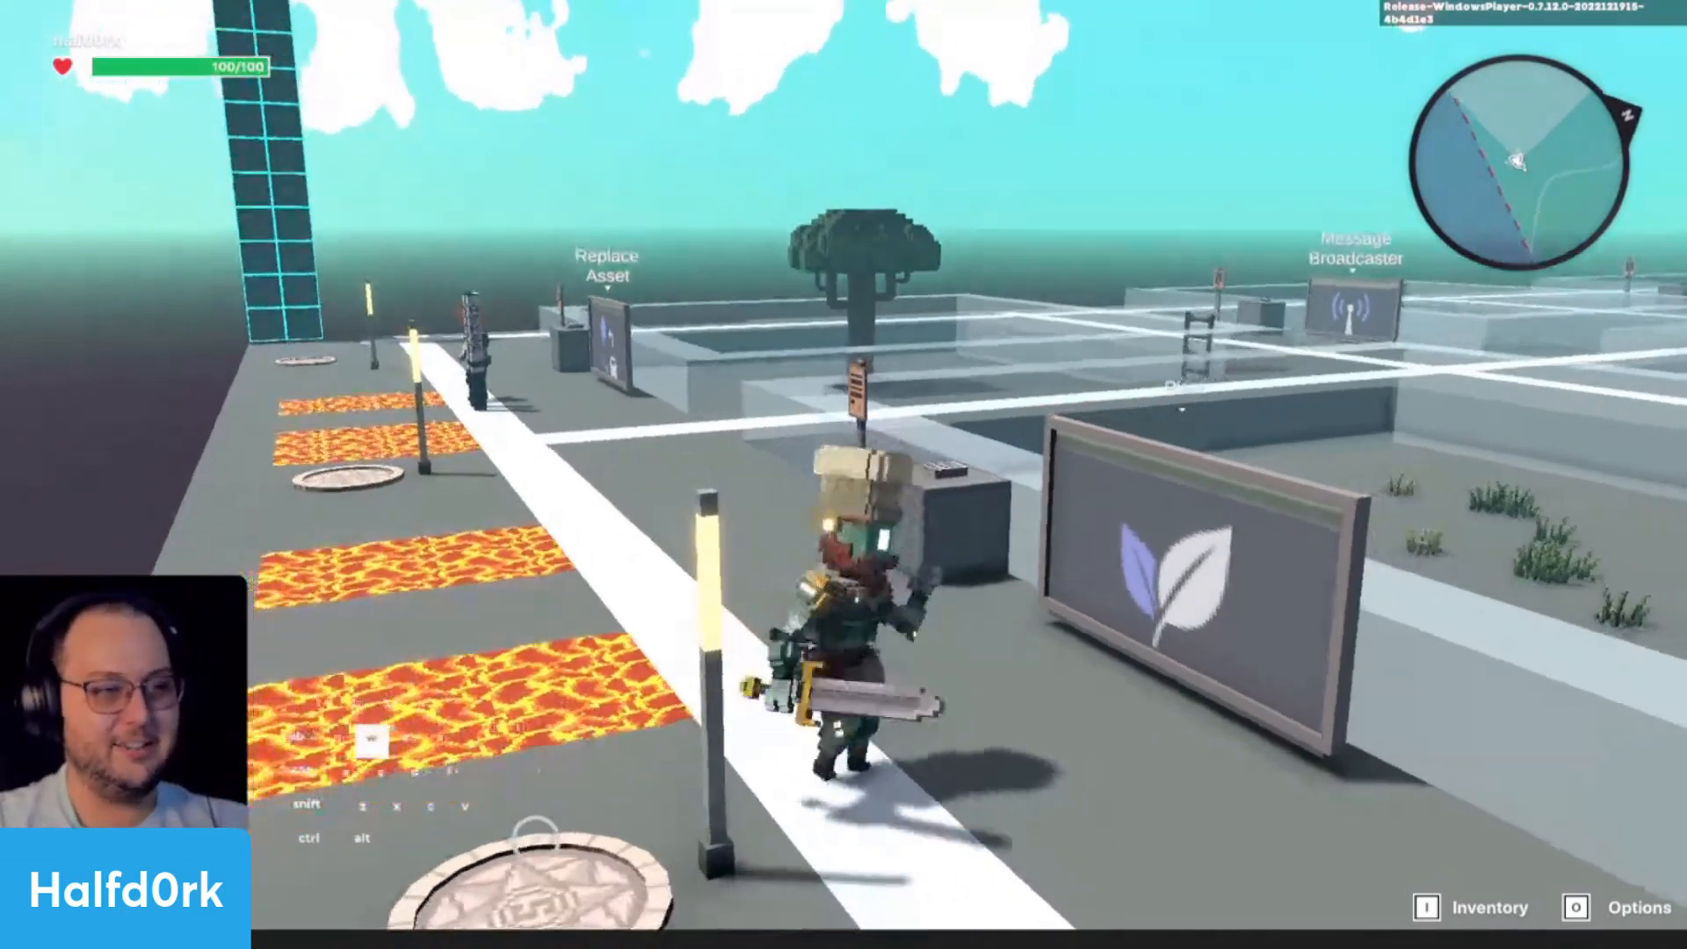
key("space")
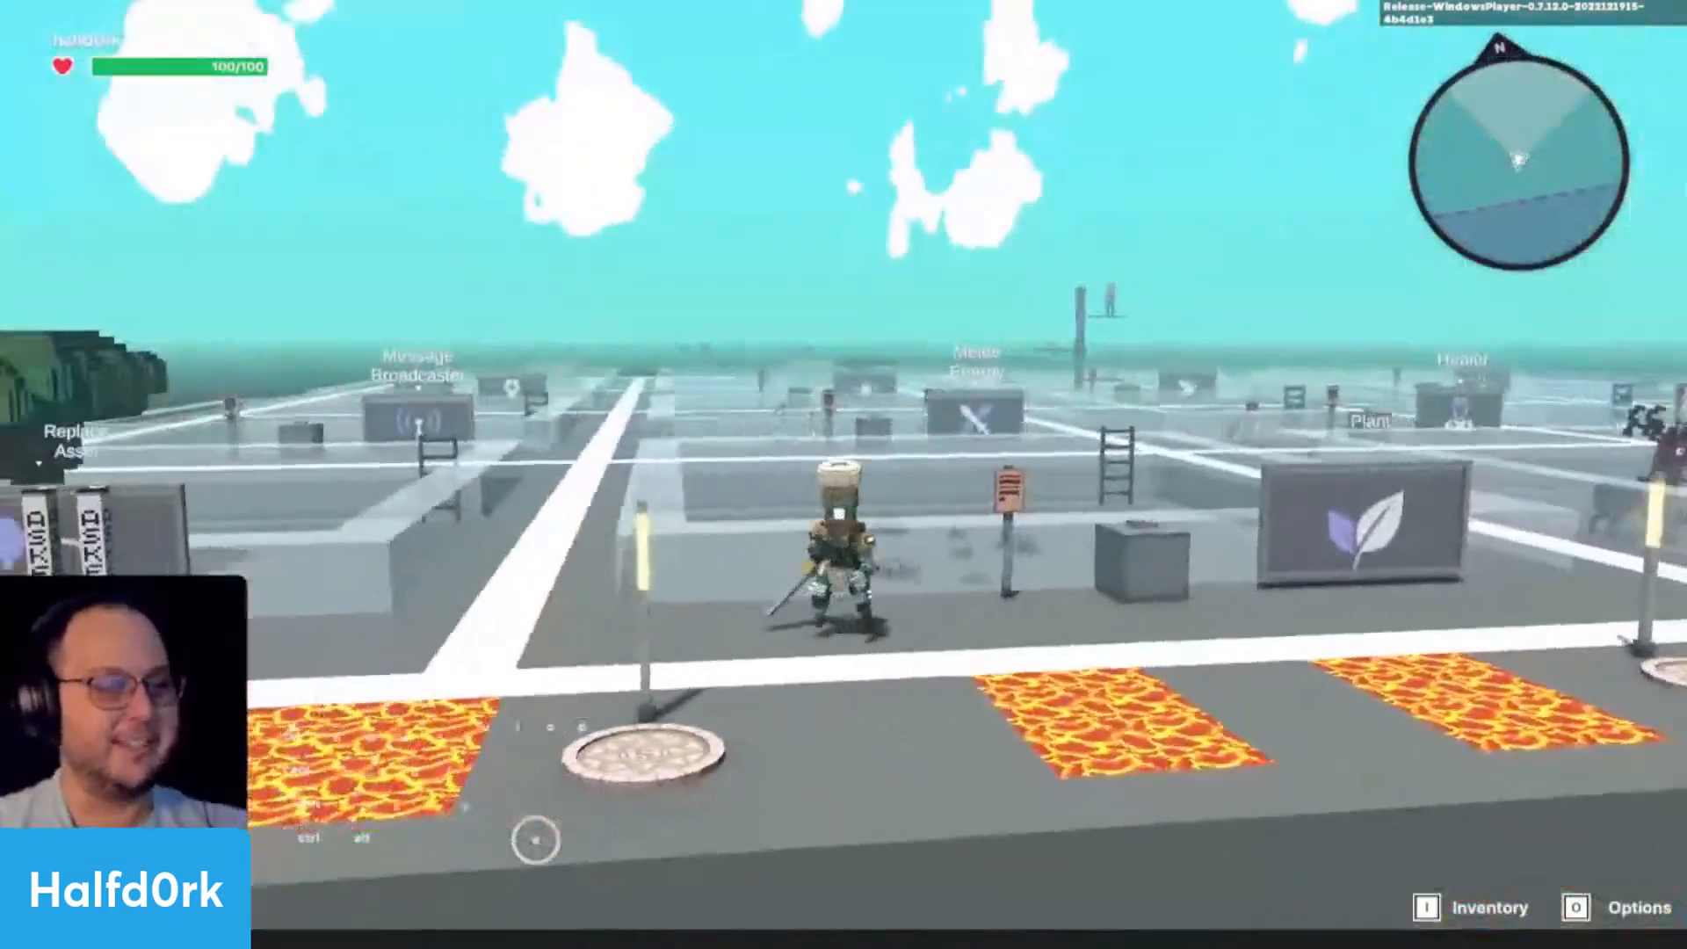
key("ctrl+p")
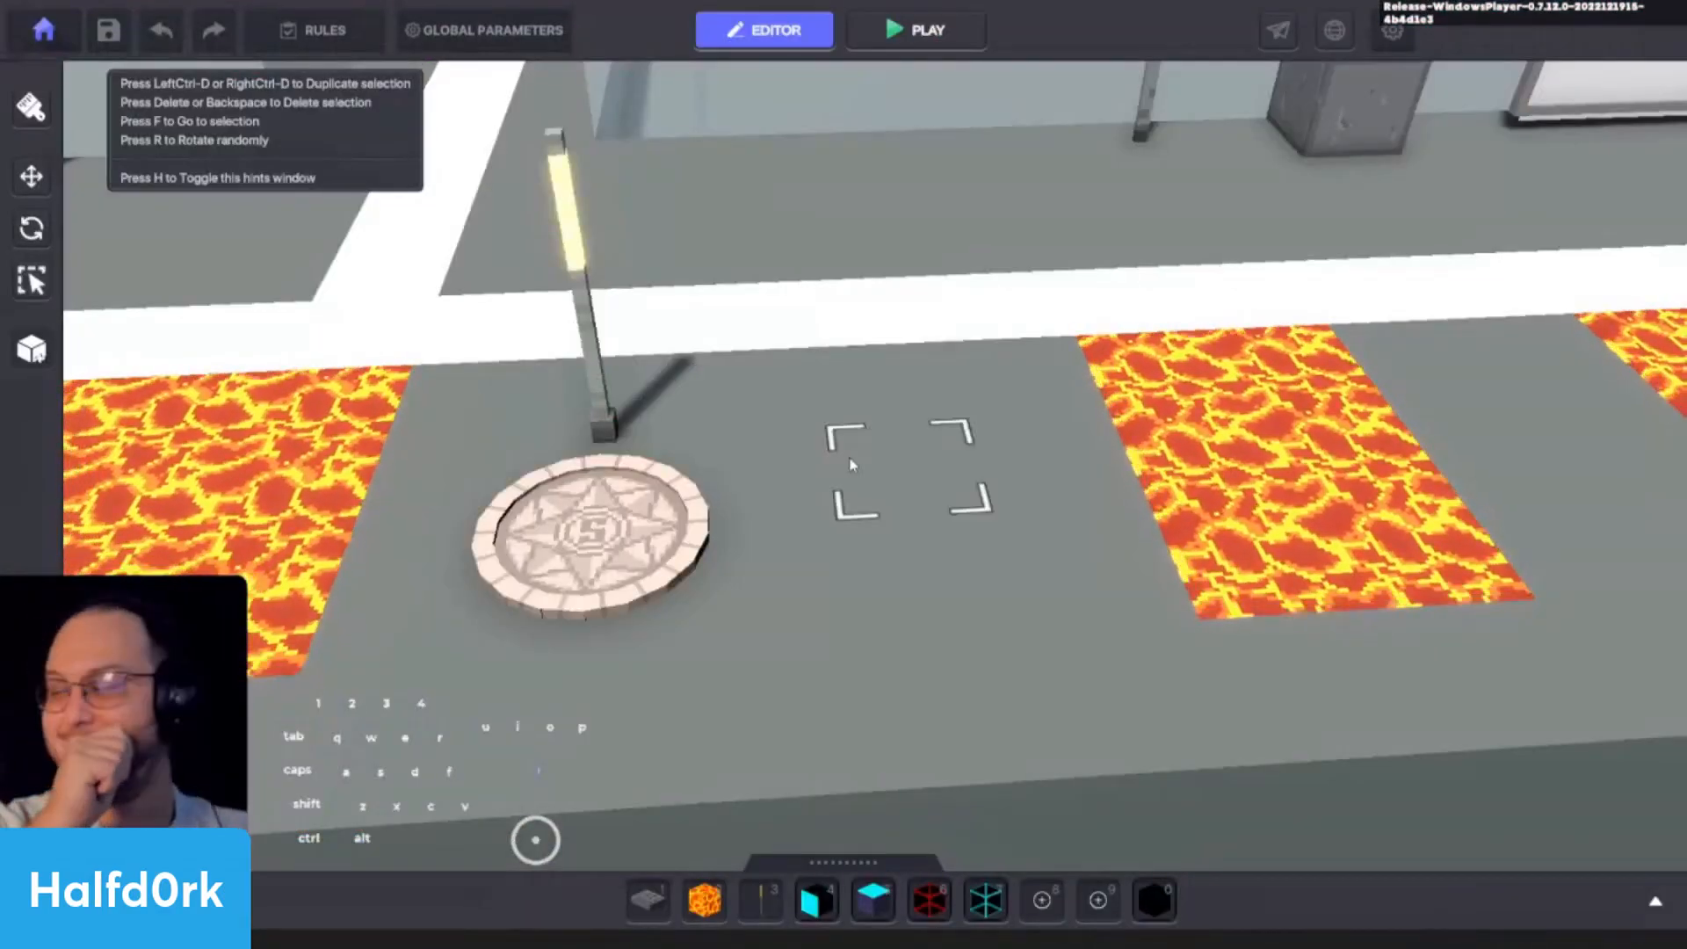
- Open the Adventure/RPG controller's Health component in the Global Parameters
scroll(935, 549, "down", 4)
key("a")
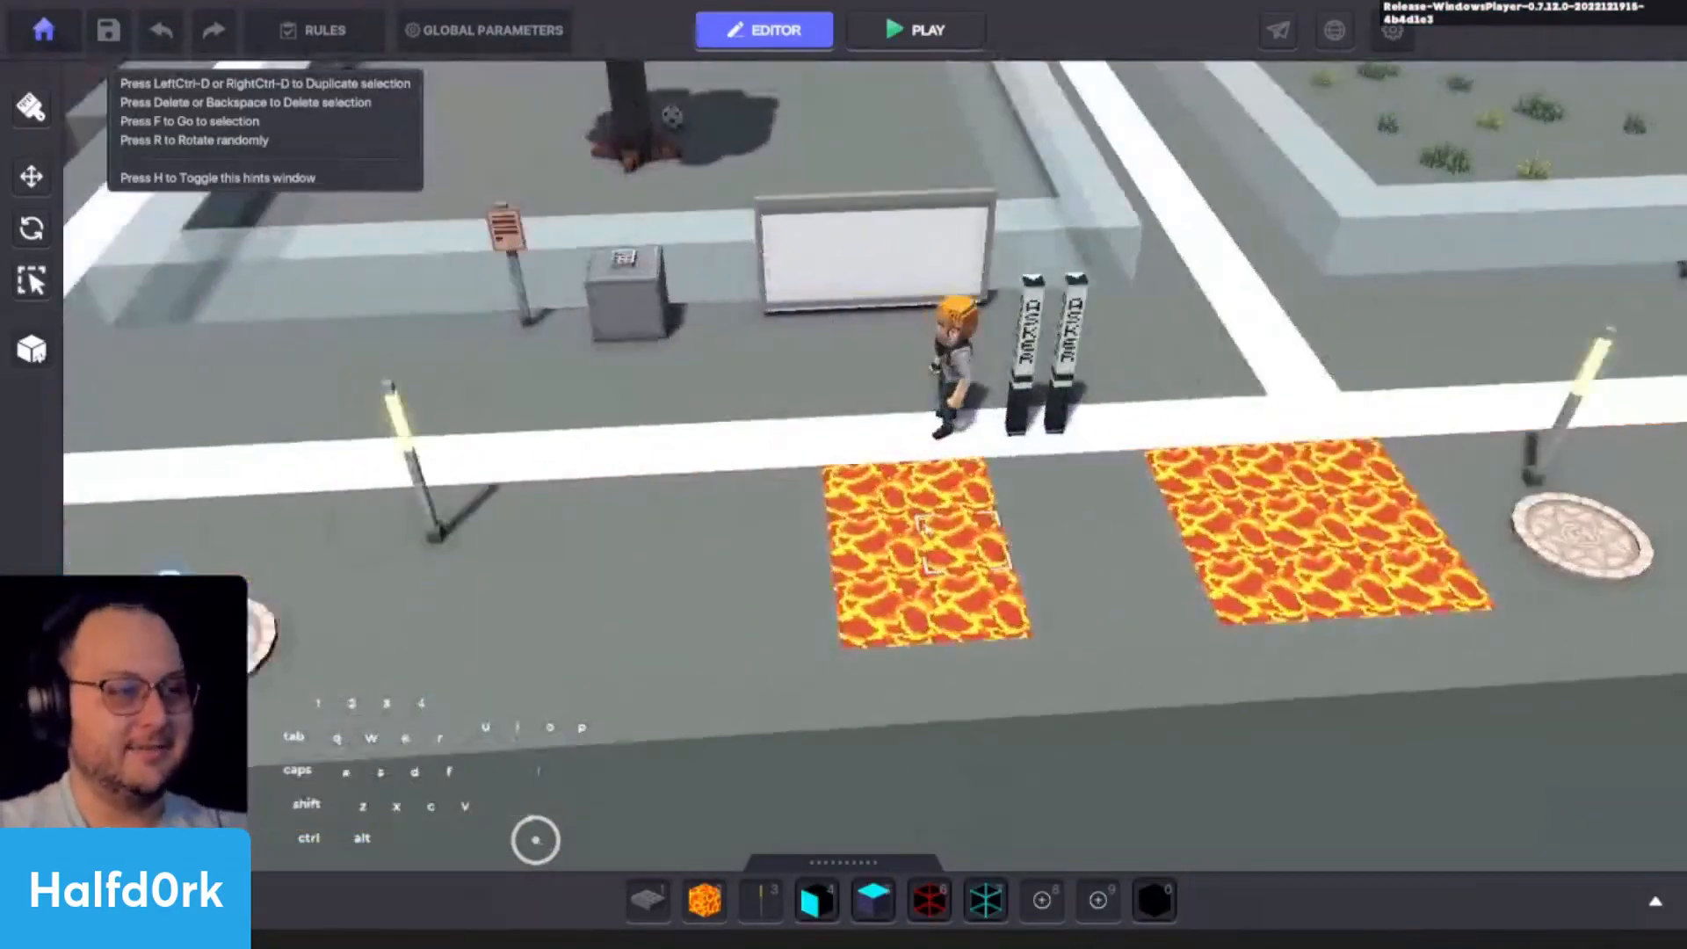
scroll(892, 483, "down", 4, "shift")
key("d")
key("w")
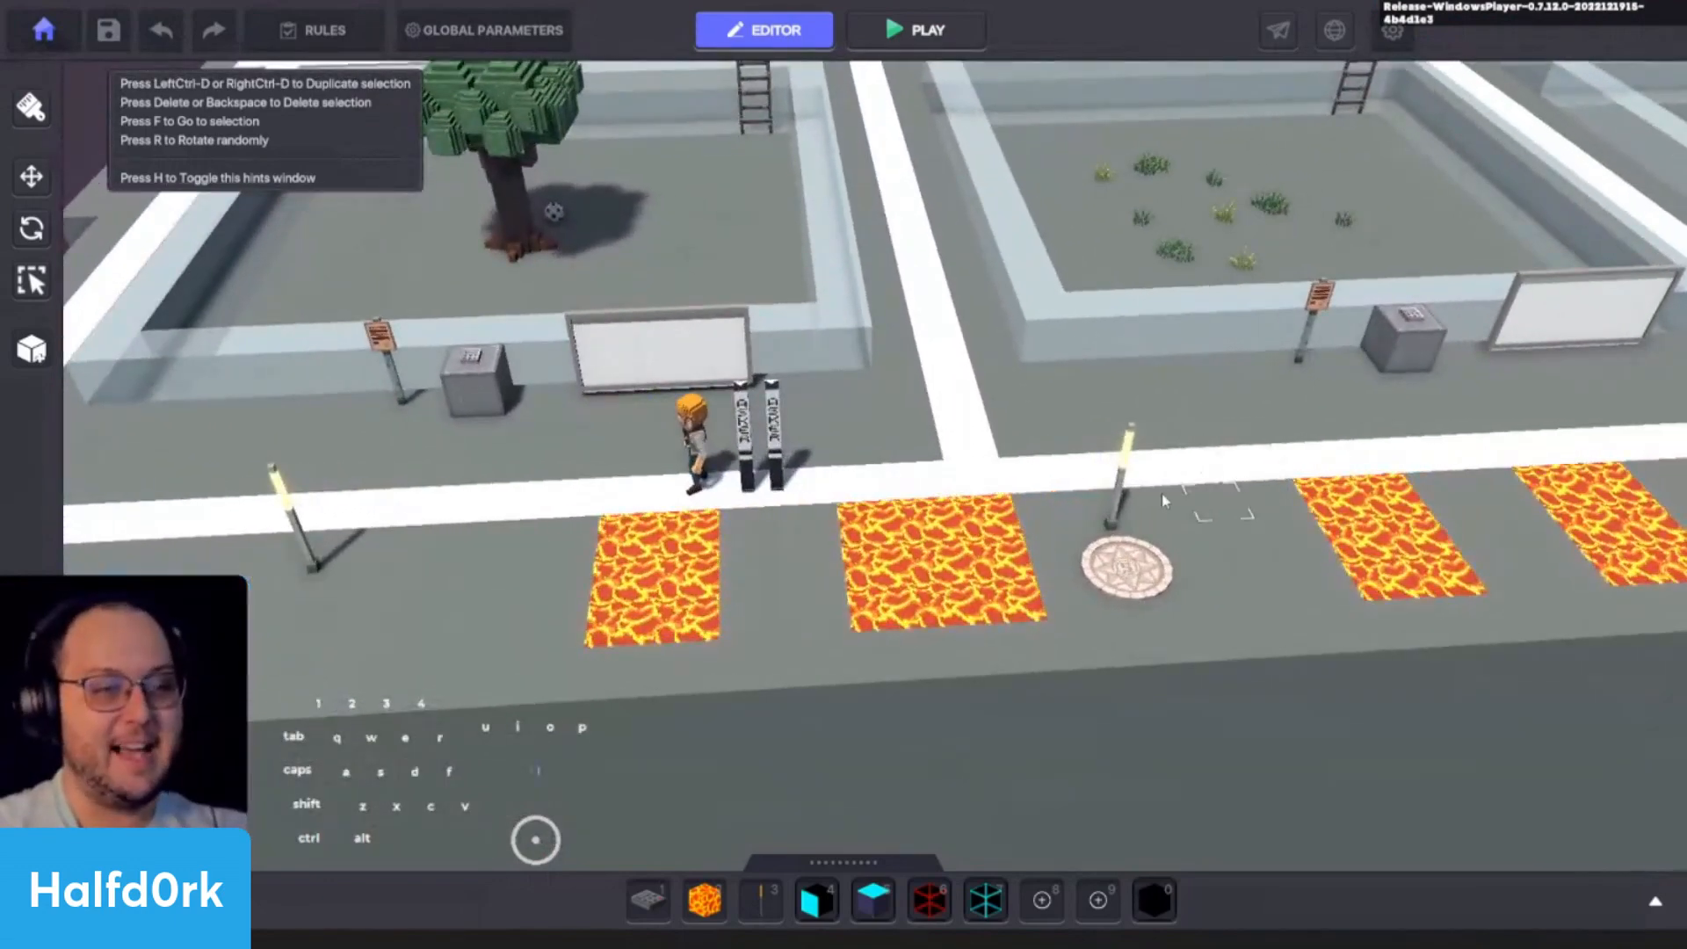
left_click(474, 30)
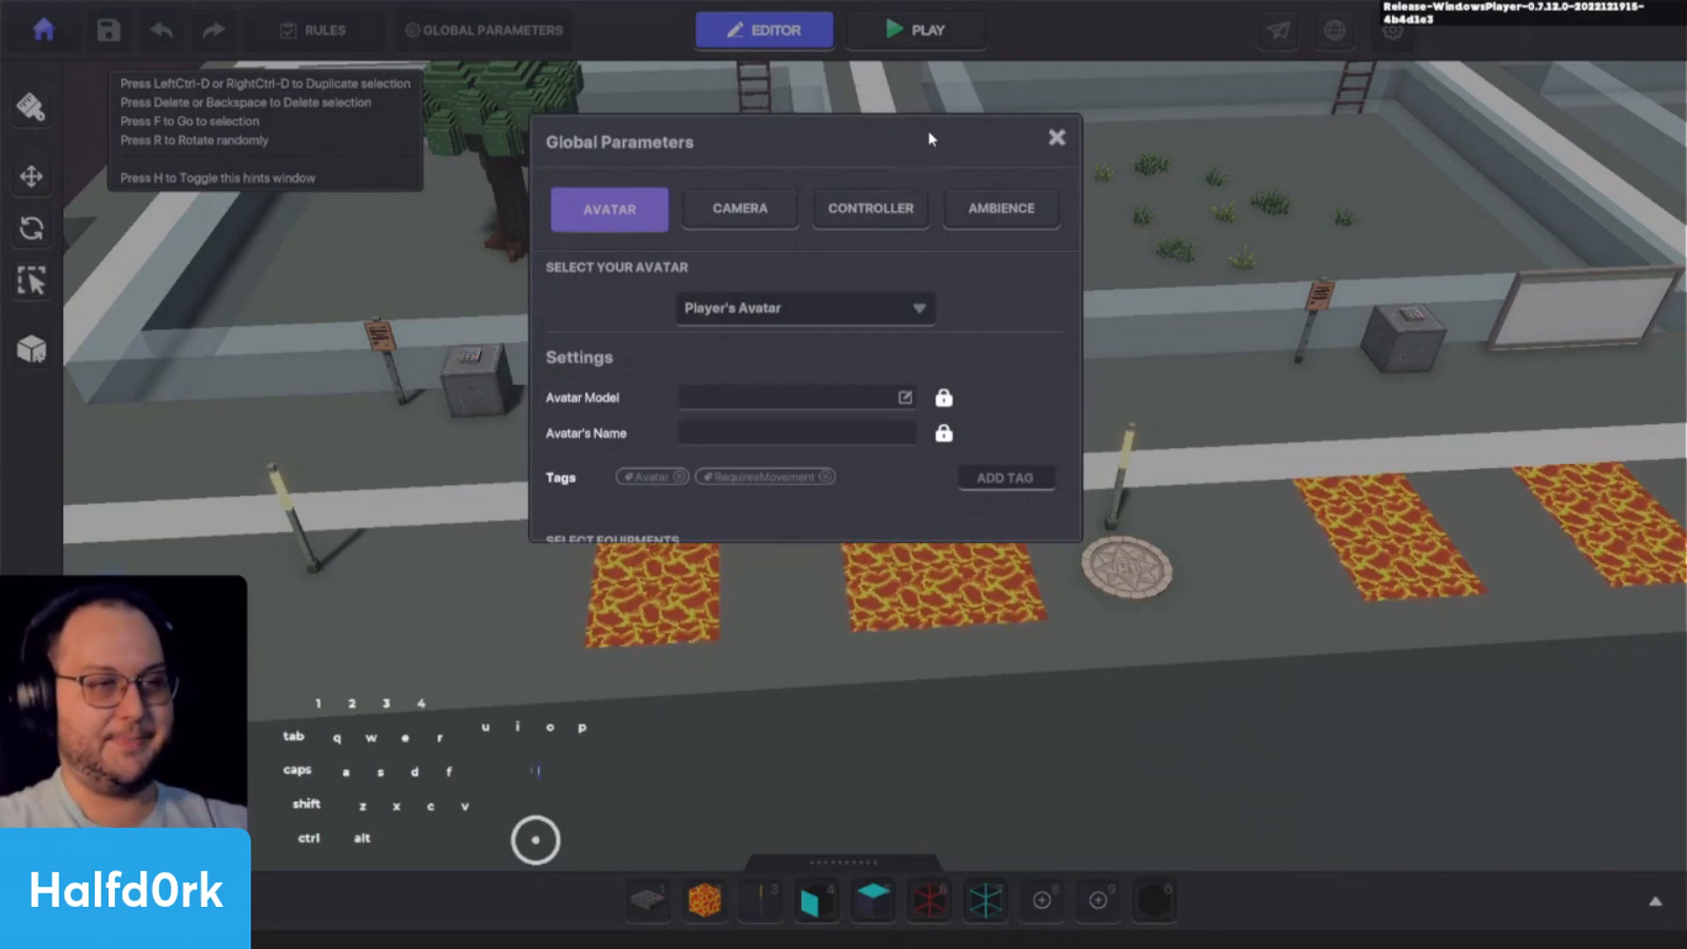
left_click(869, 208)
left_click(799, 355)
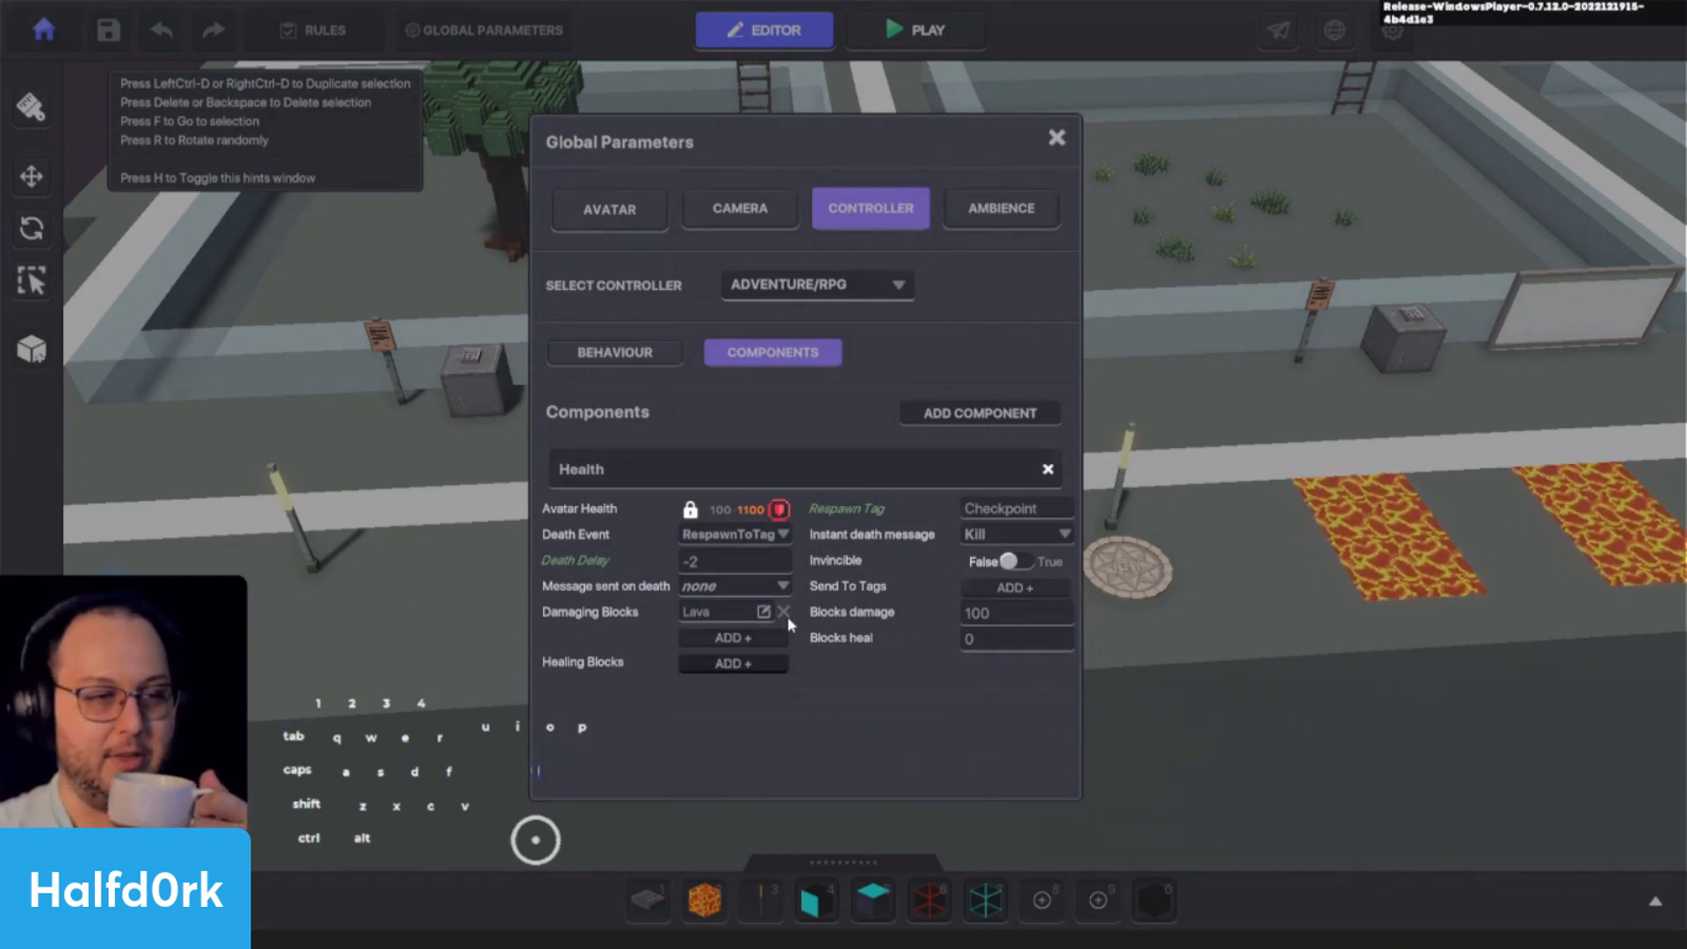
- Add a Healing Blocks entry without choosing a block, and set Invincible to True in the avatar's Health component
left_click(732, 663)
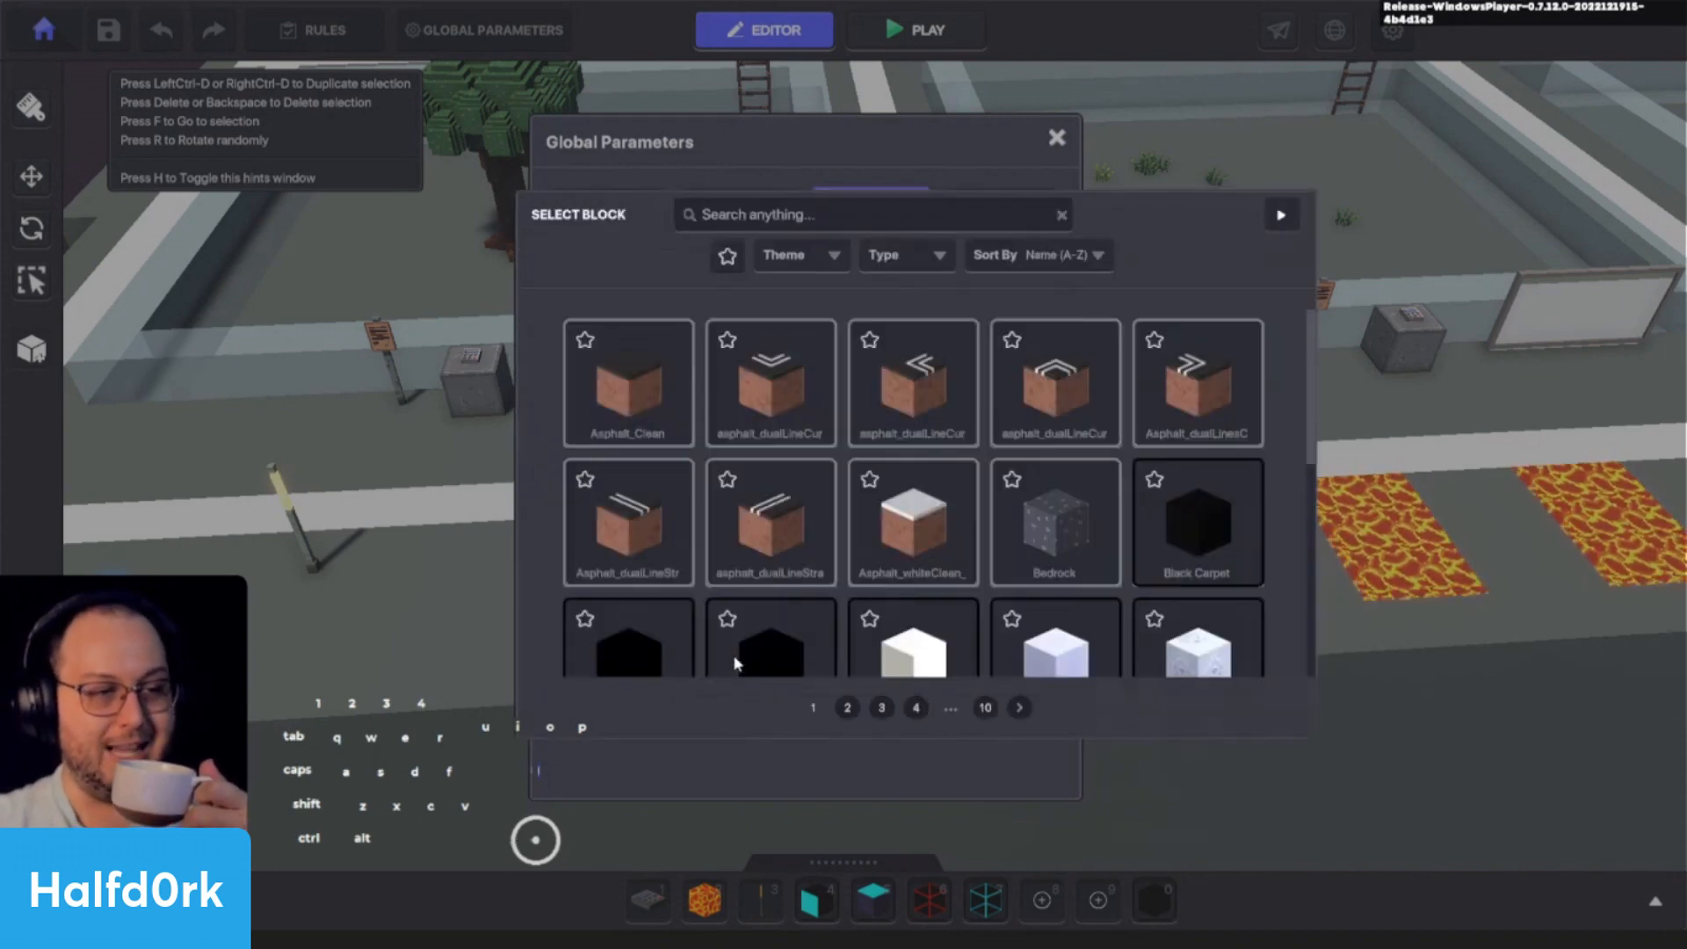
scroll(1047, 615, "down", 5)
scroll(1047, 604, "up", 5)
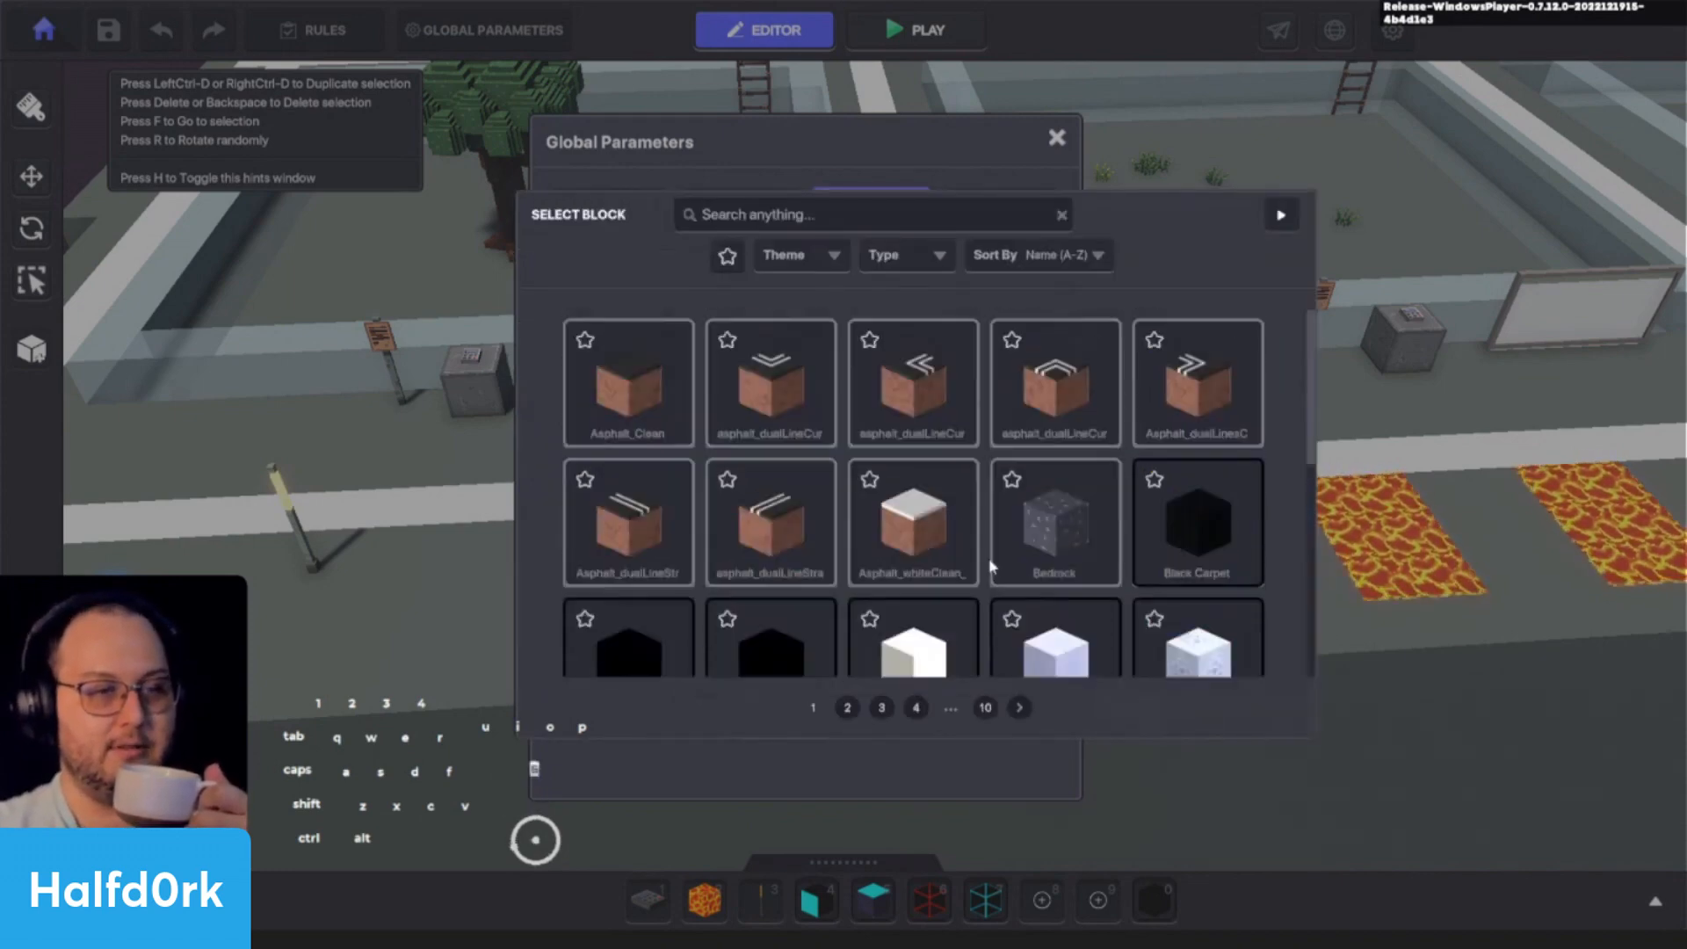
left_click(1280, 216)
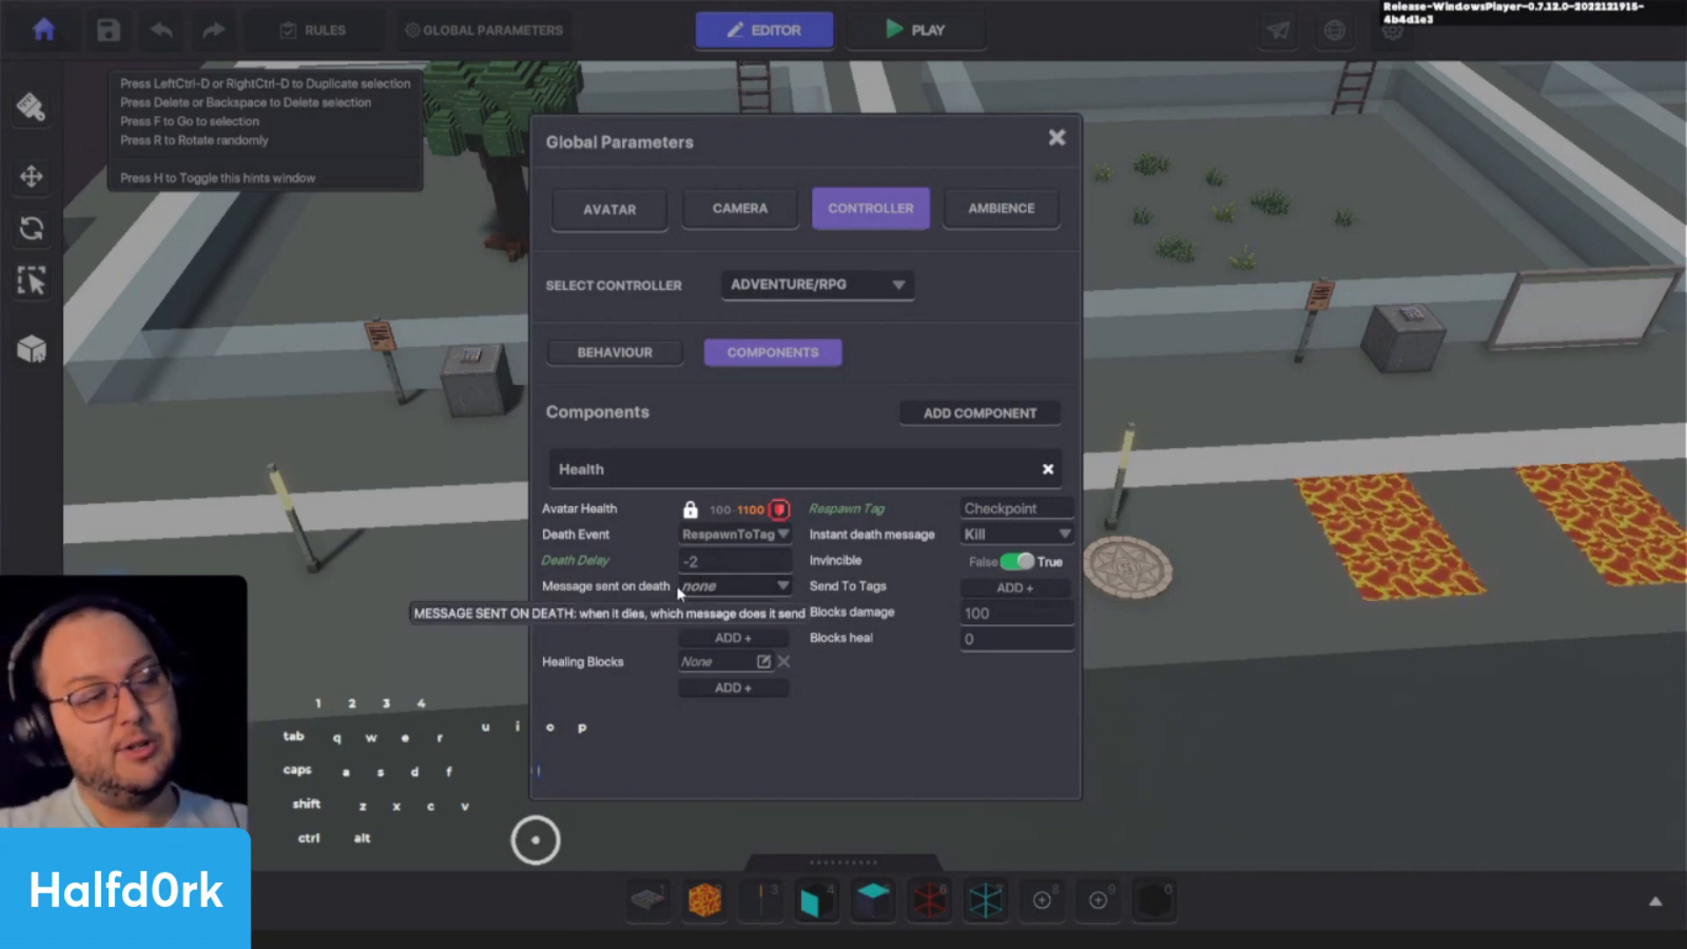
left_click(746, 580)
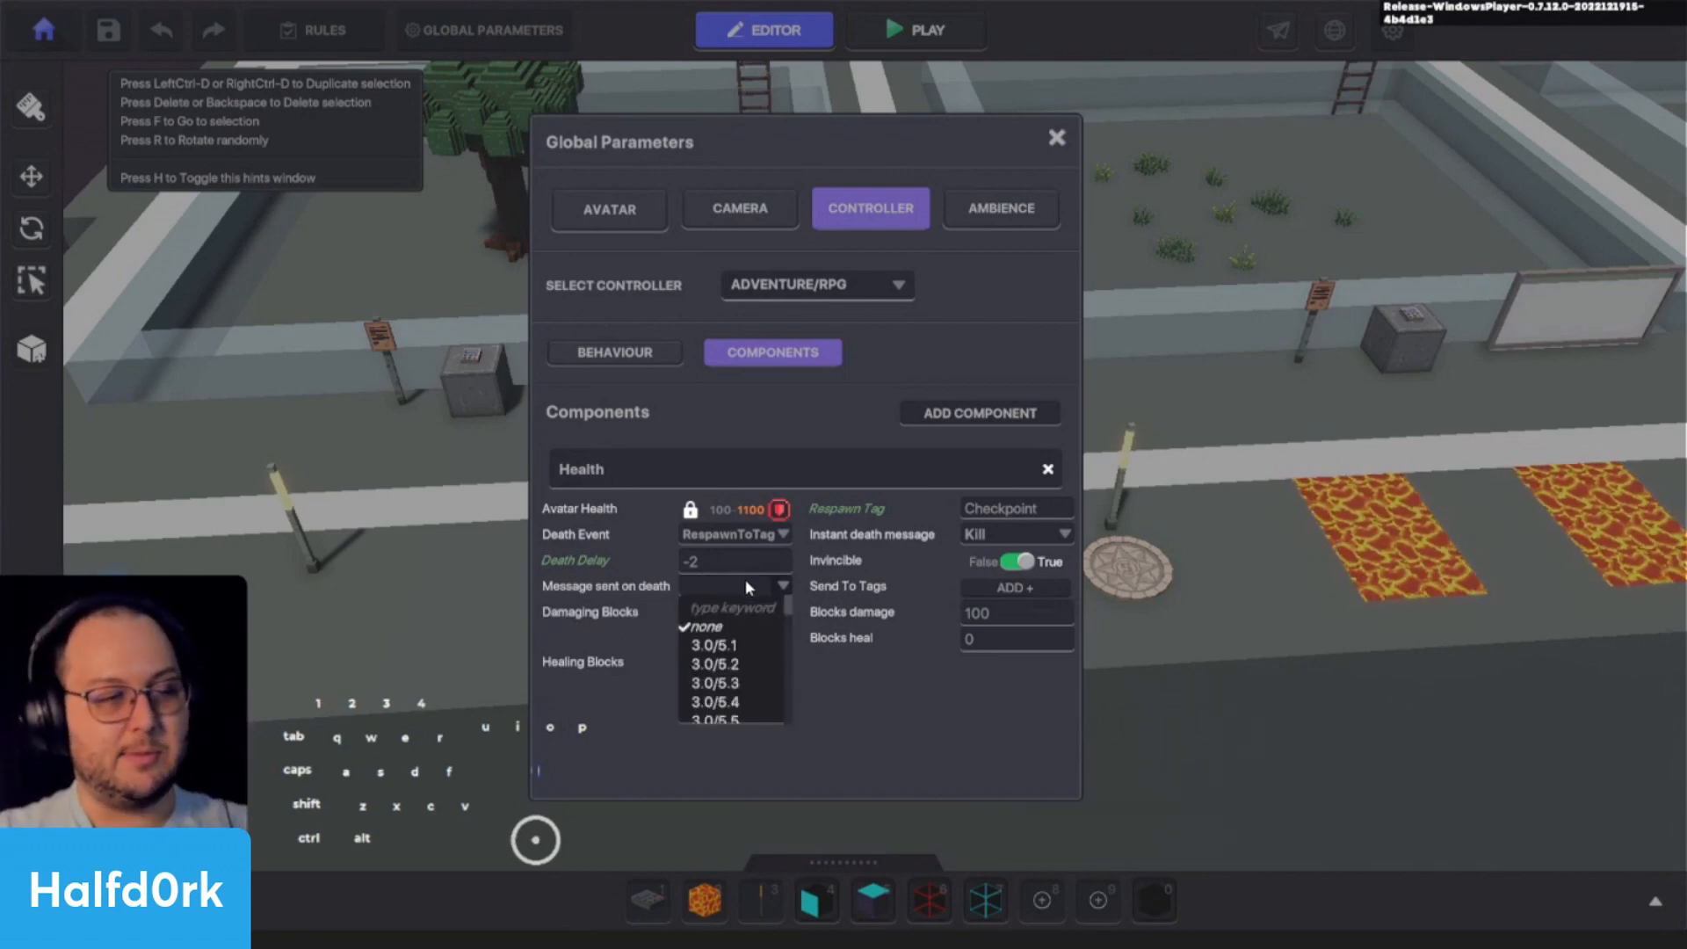
left_click(702, 582)
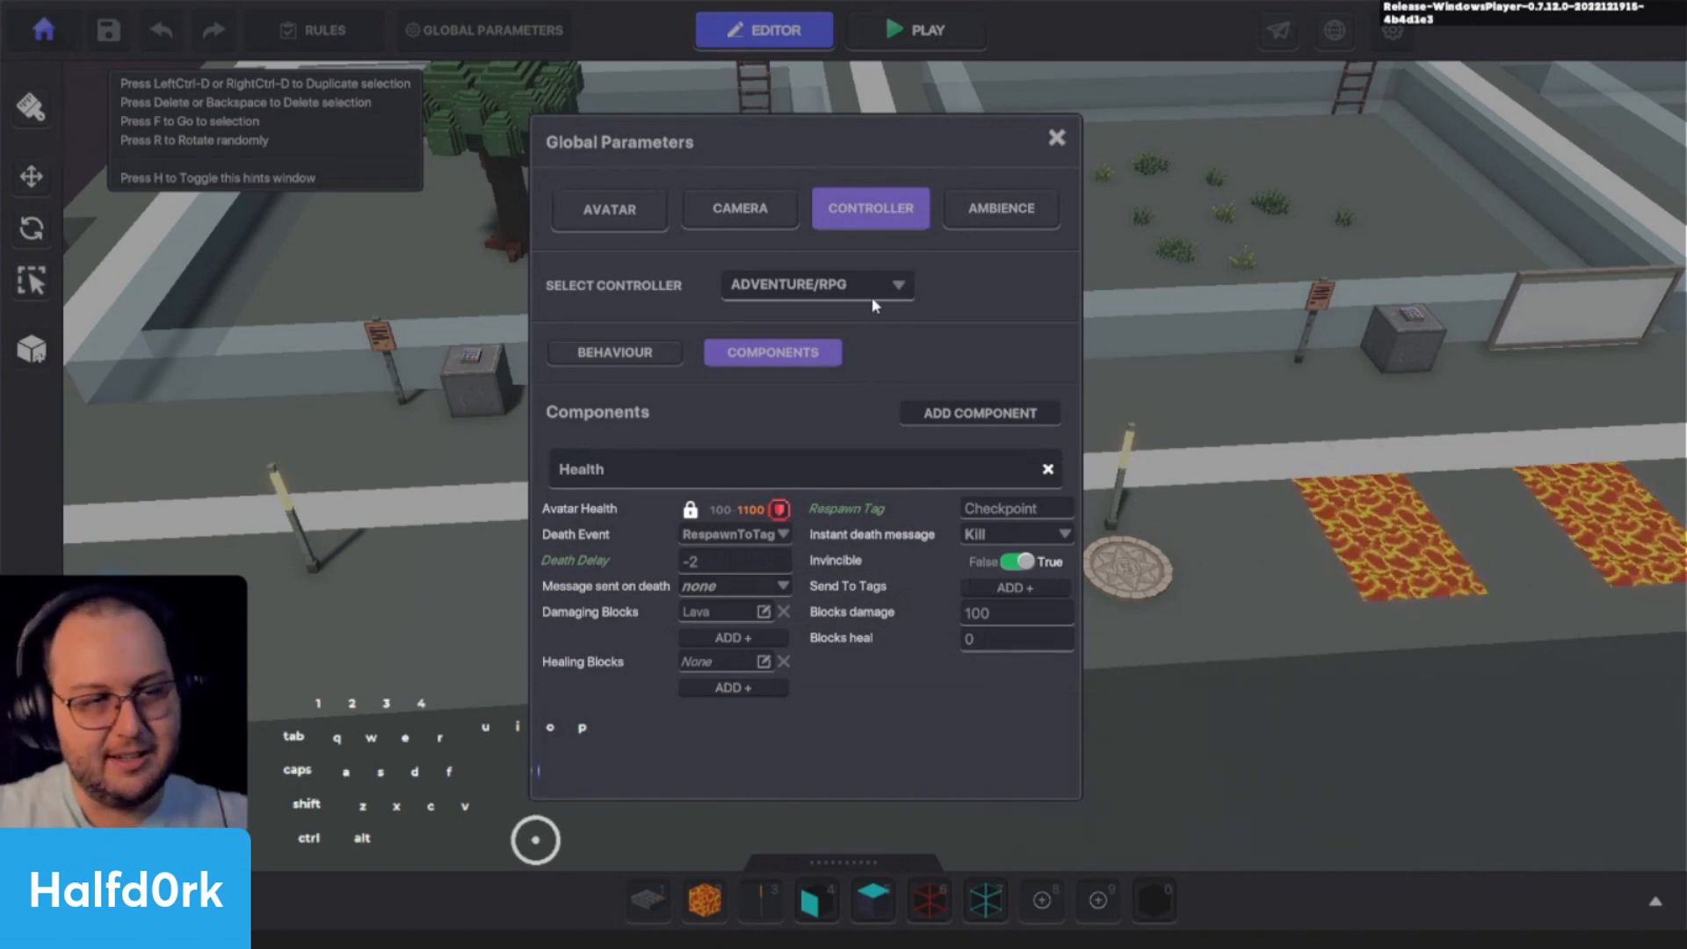
- Review the lighting choices in the Ambience settings, keeping Neutral selected
left_click(968, 214)
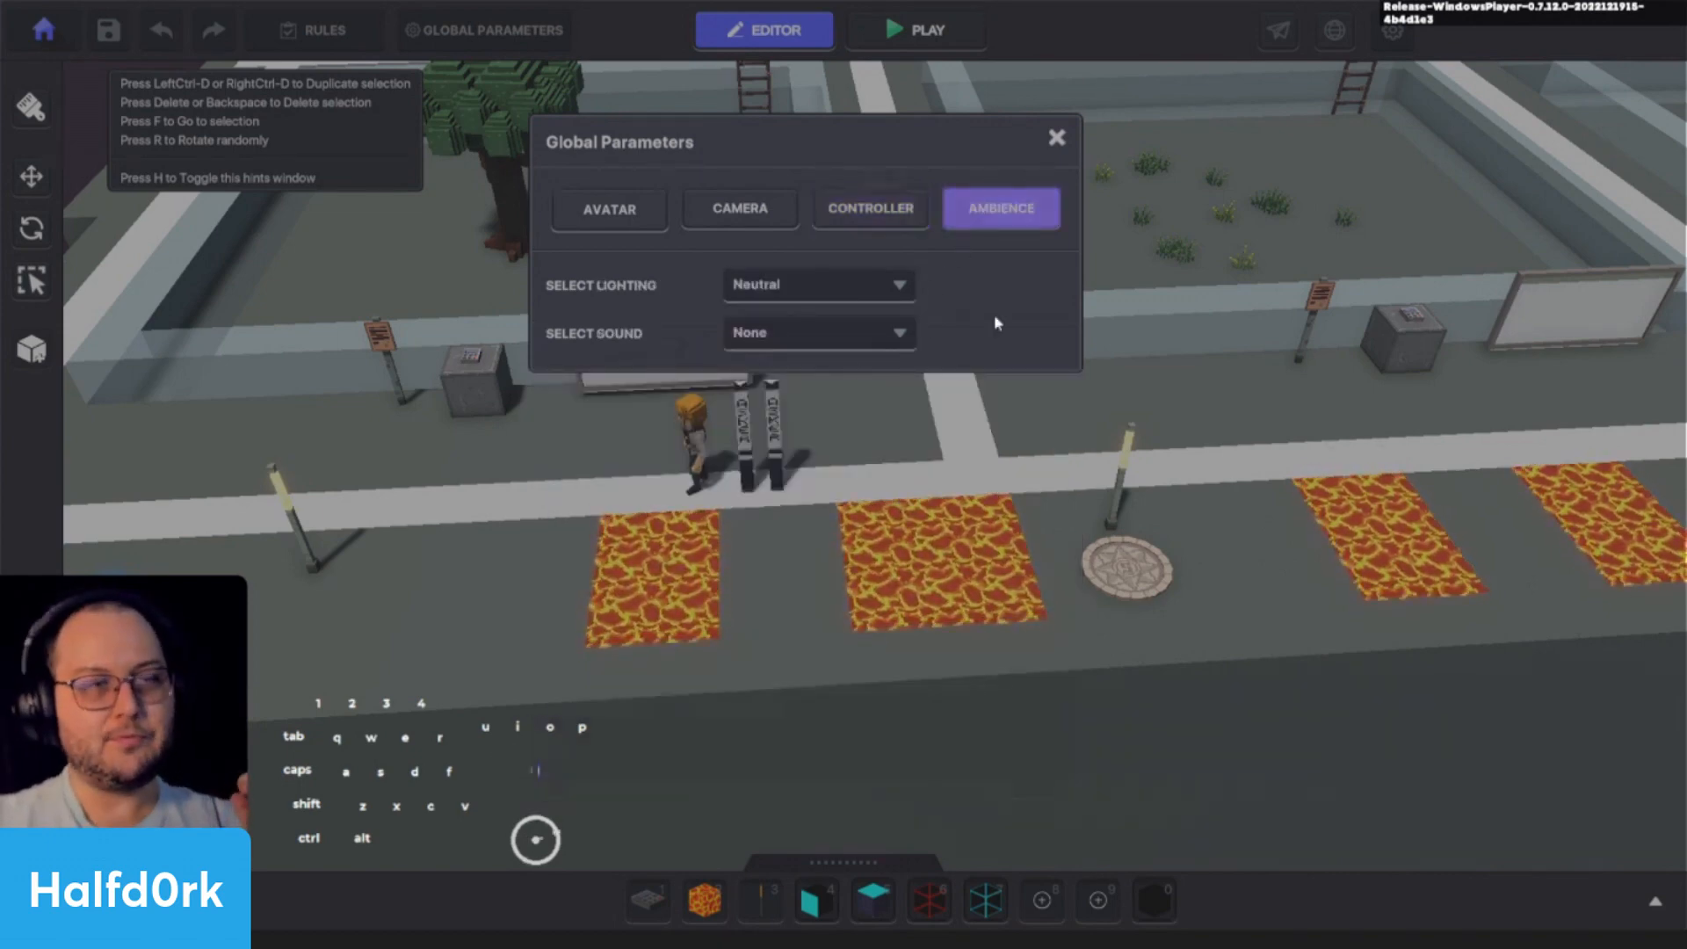
left_click(850, 284)
left_click(877, 322)
left_click(877, 323)
left_click(870, 342)
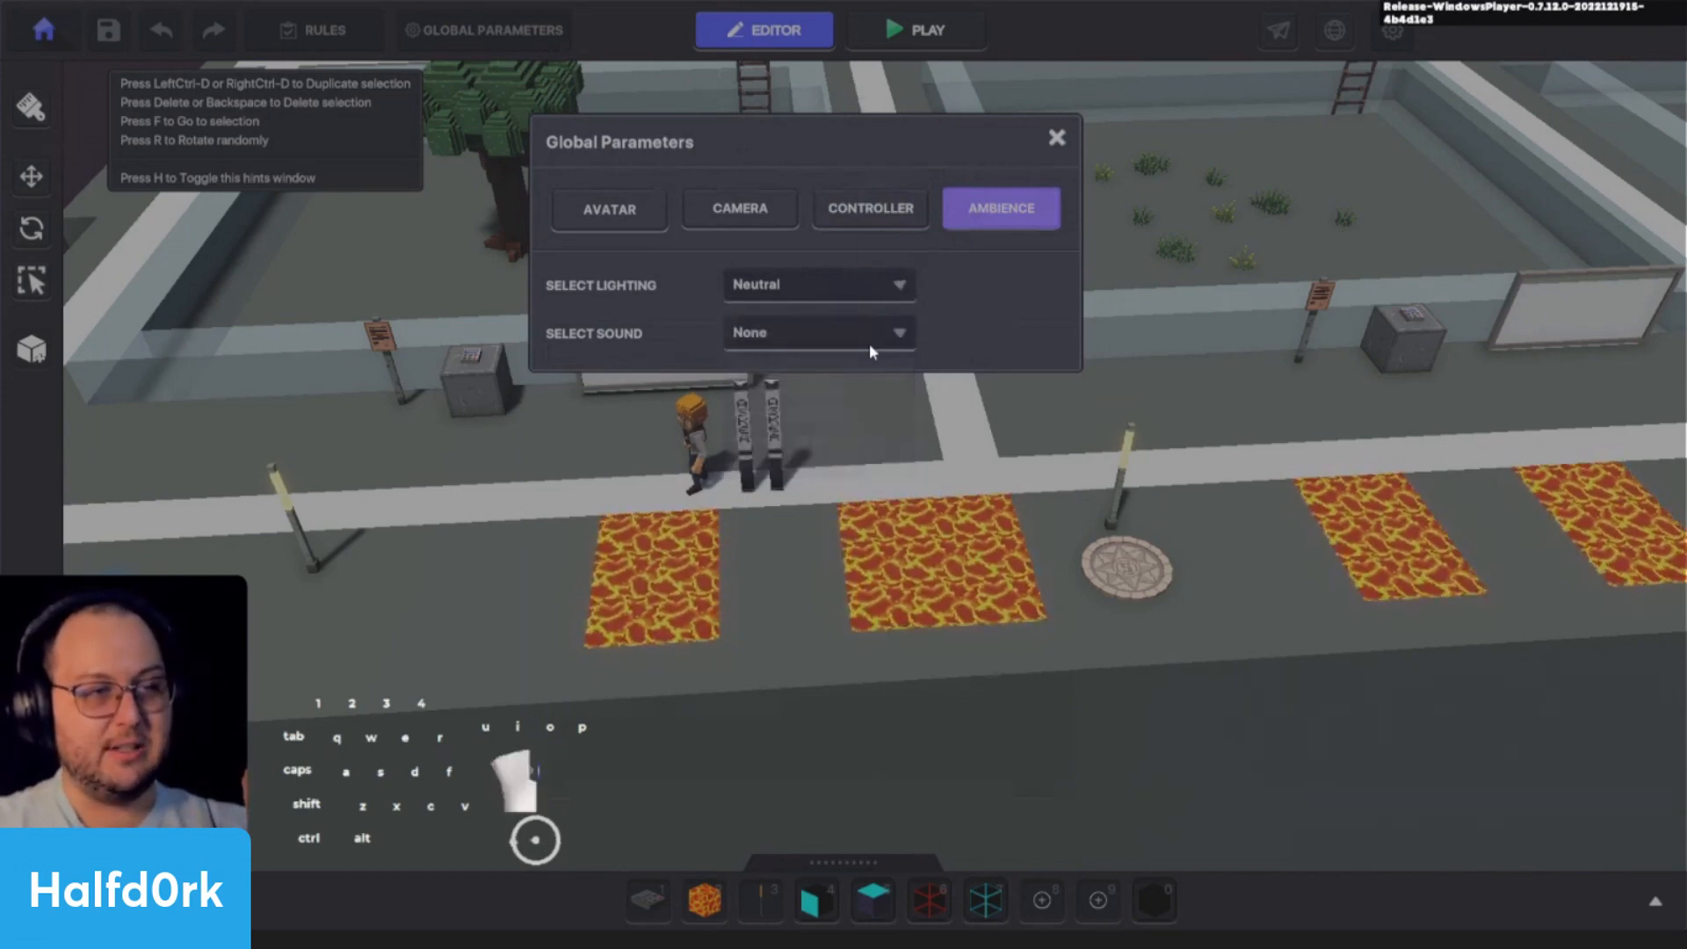
left_click(839, 295)
left_click(949, 313)
- Browse the list of ambience sounds and music tracks available for the experience
left_click(847, 333)
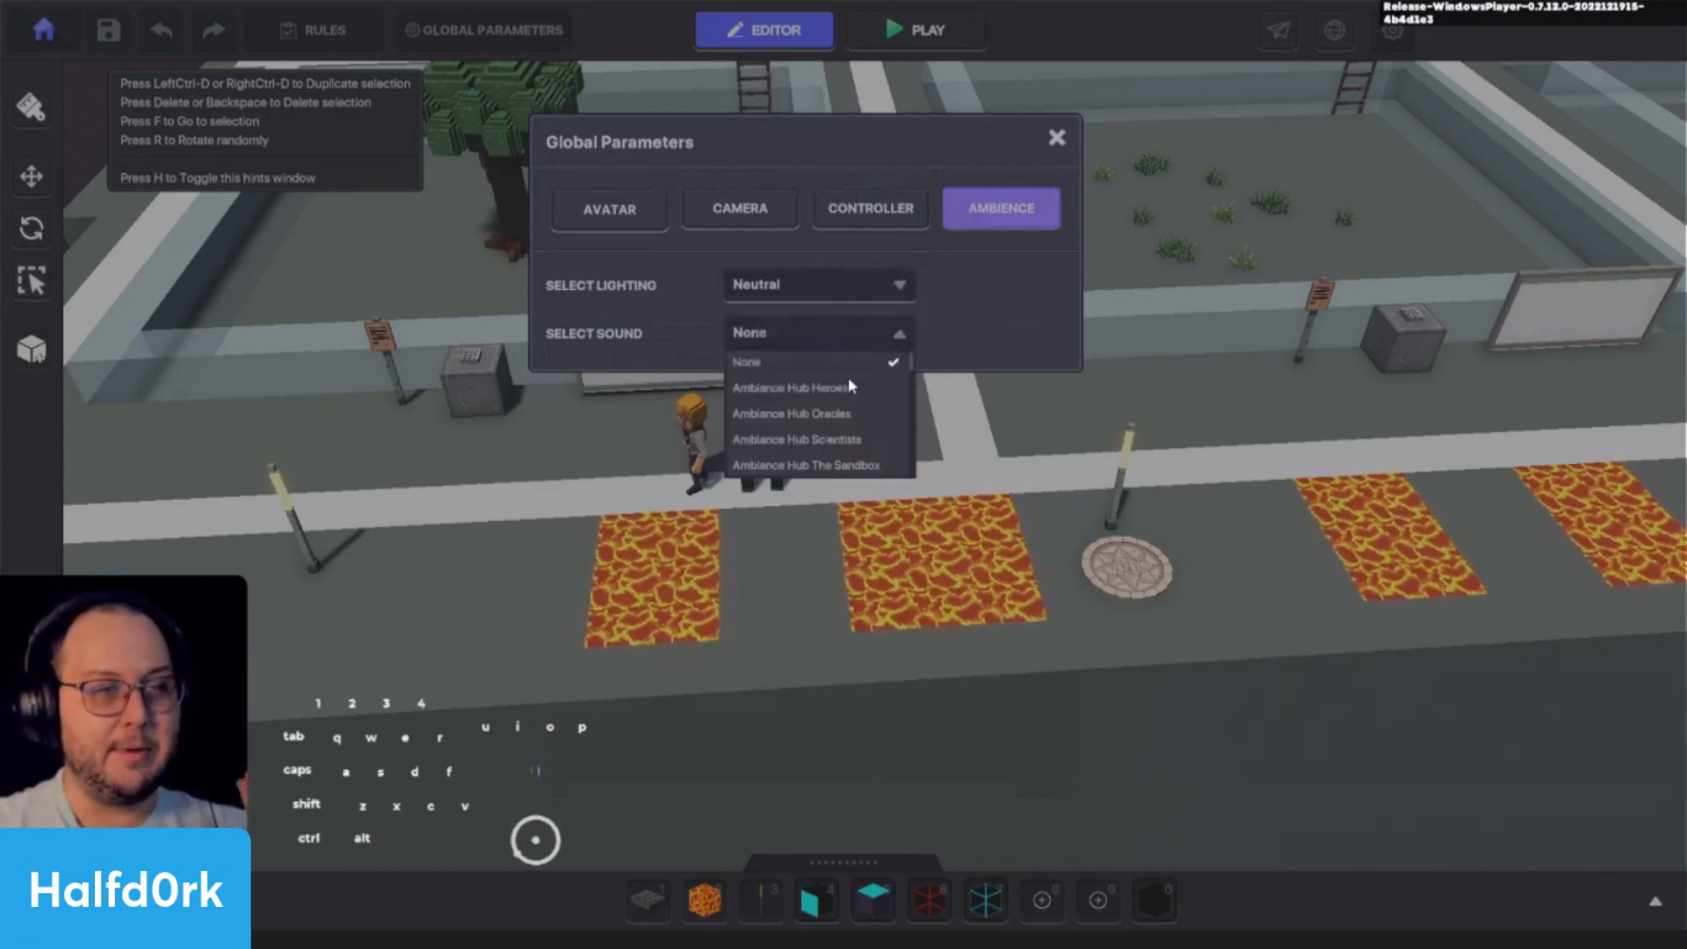
scroll(858, 425, "down", 5)
scroll(857, 429, "down", 6)
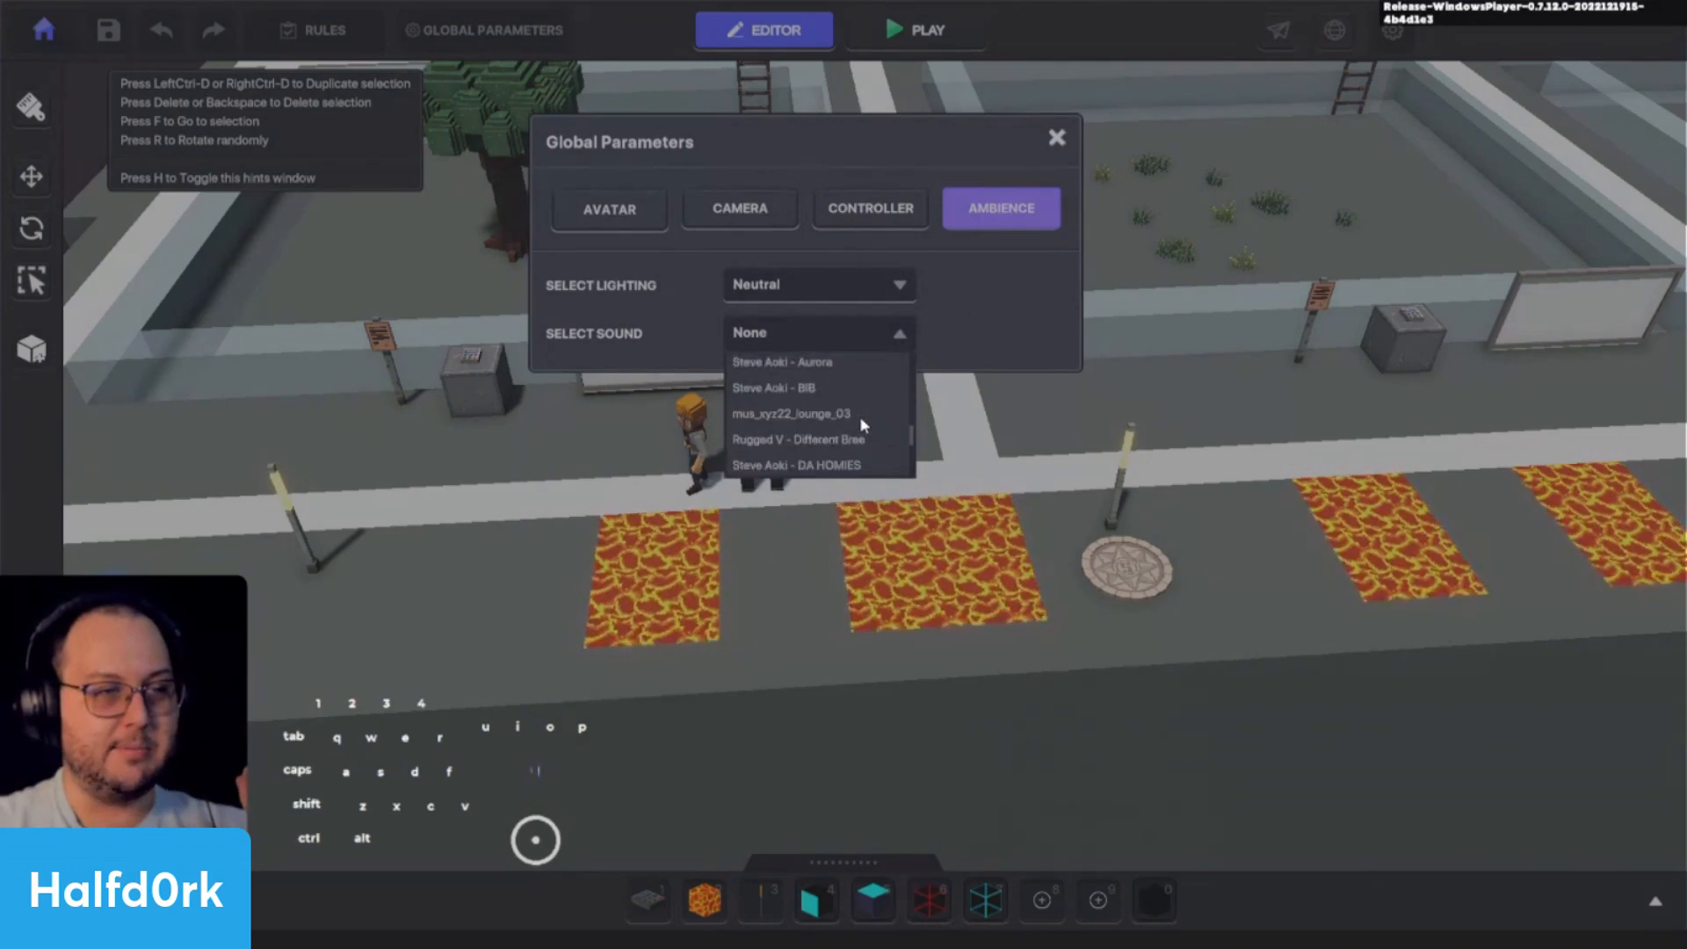
scroll(862, 429, "up", 5)
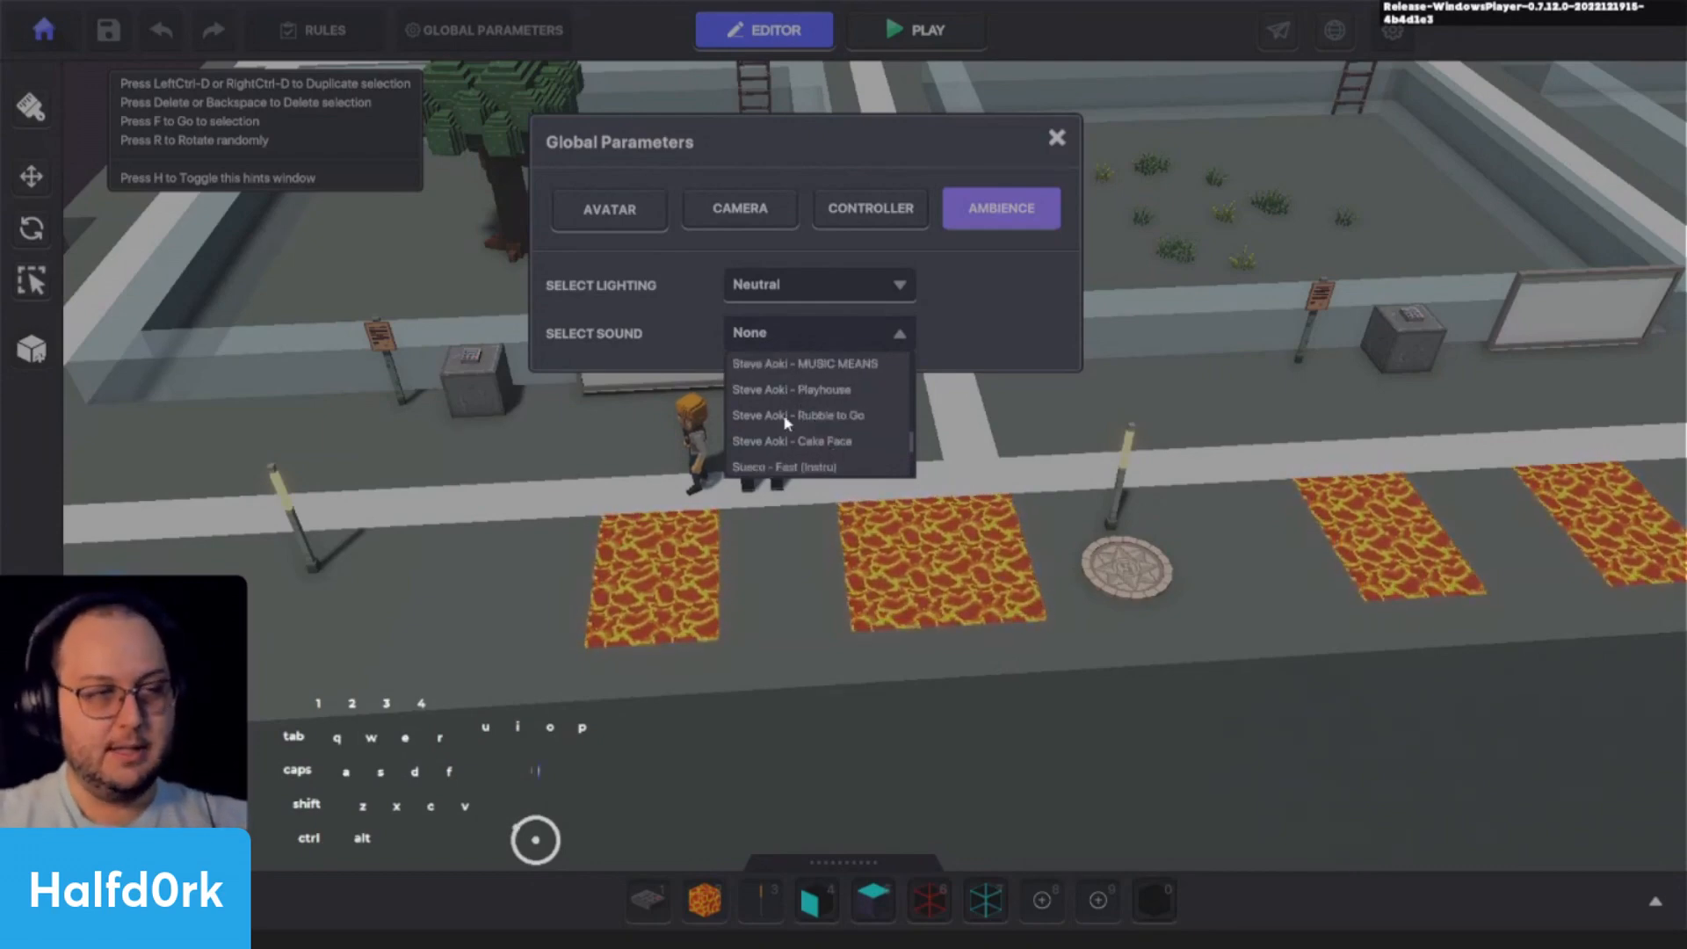
scroll(784, 439, "down", 6)
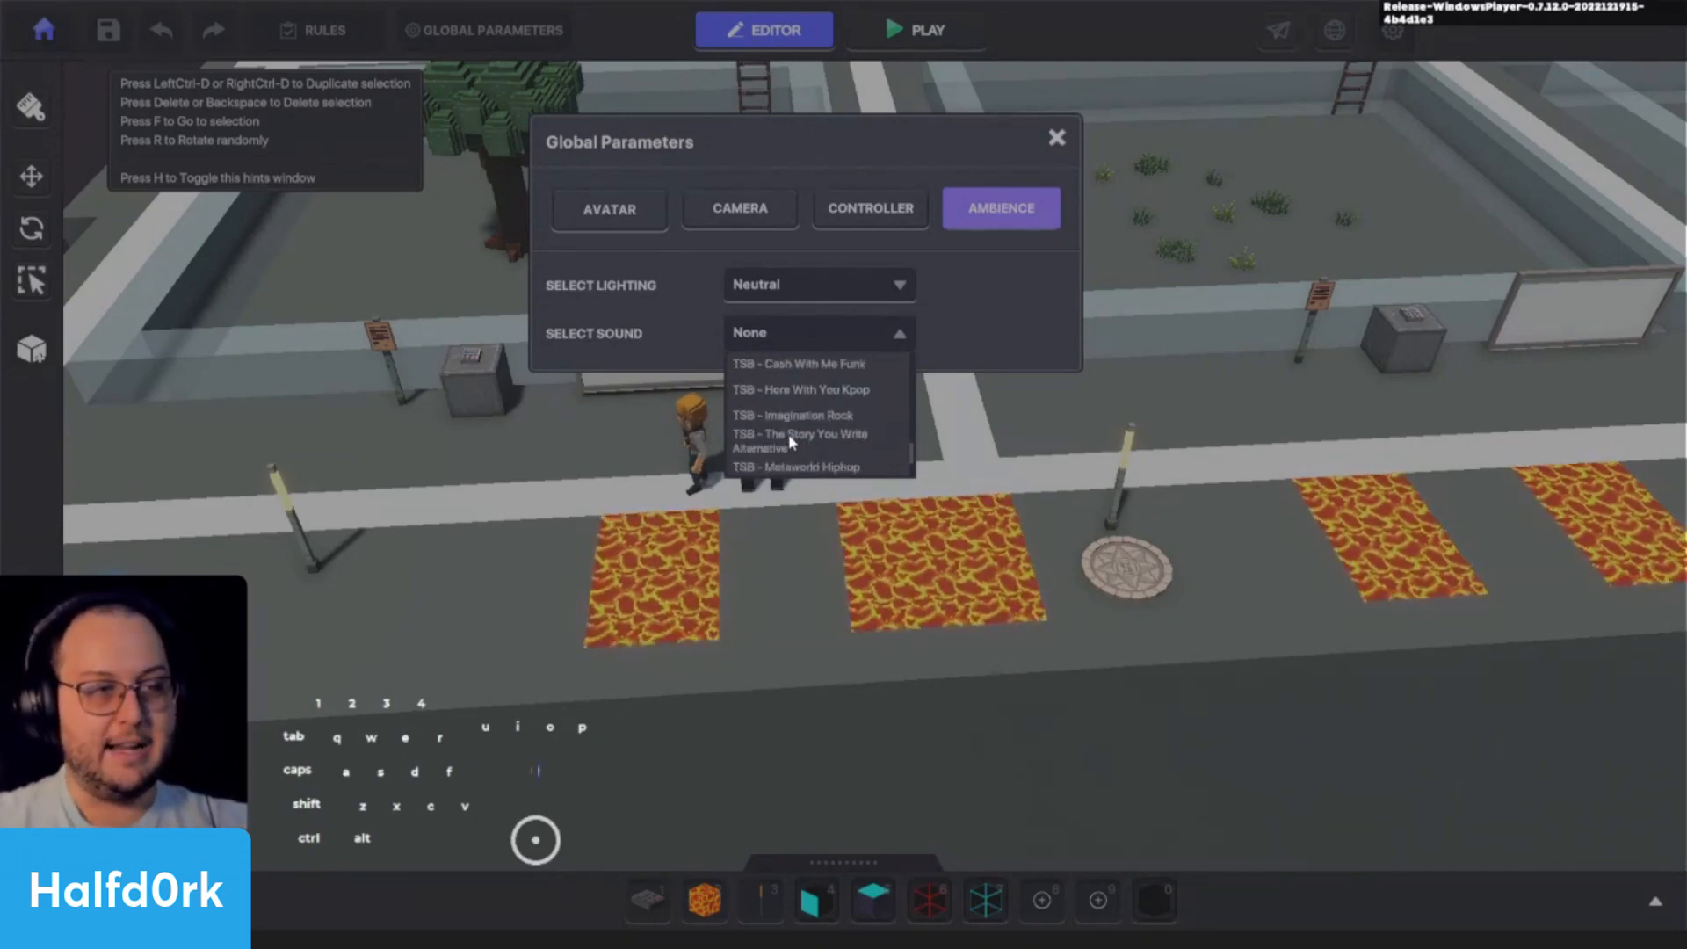
scroll(789, 442, "down", 3)
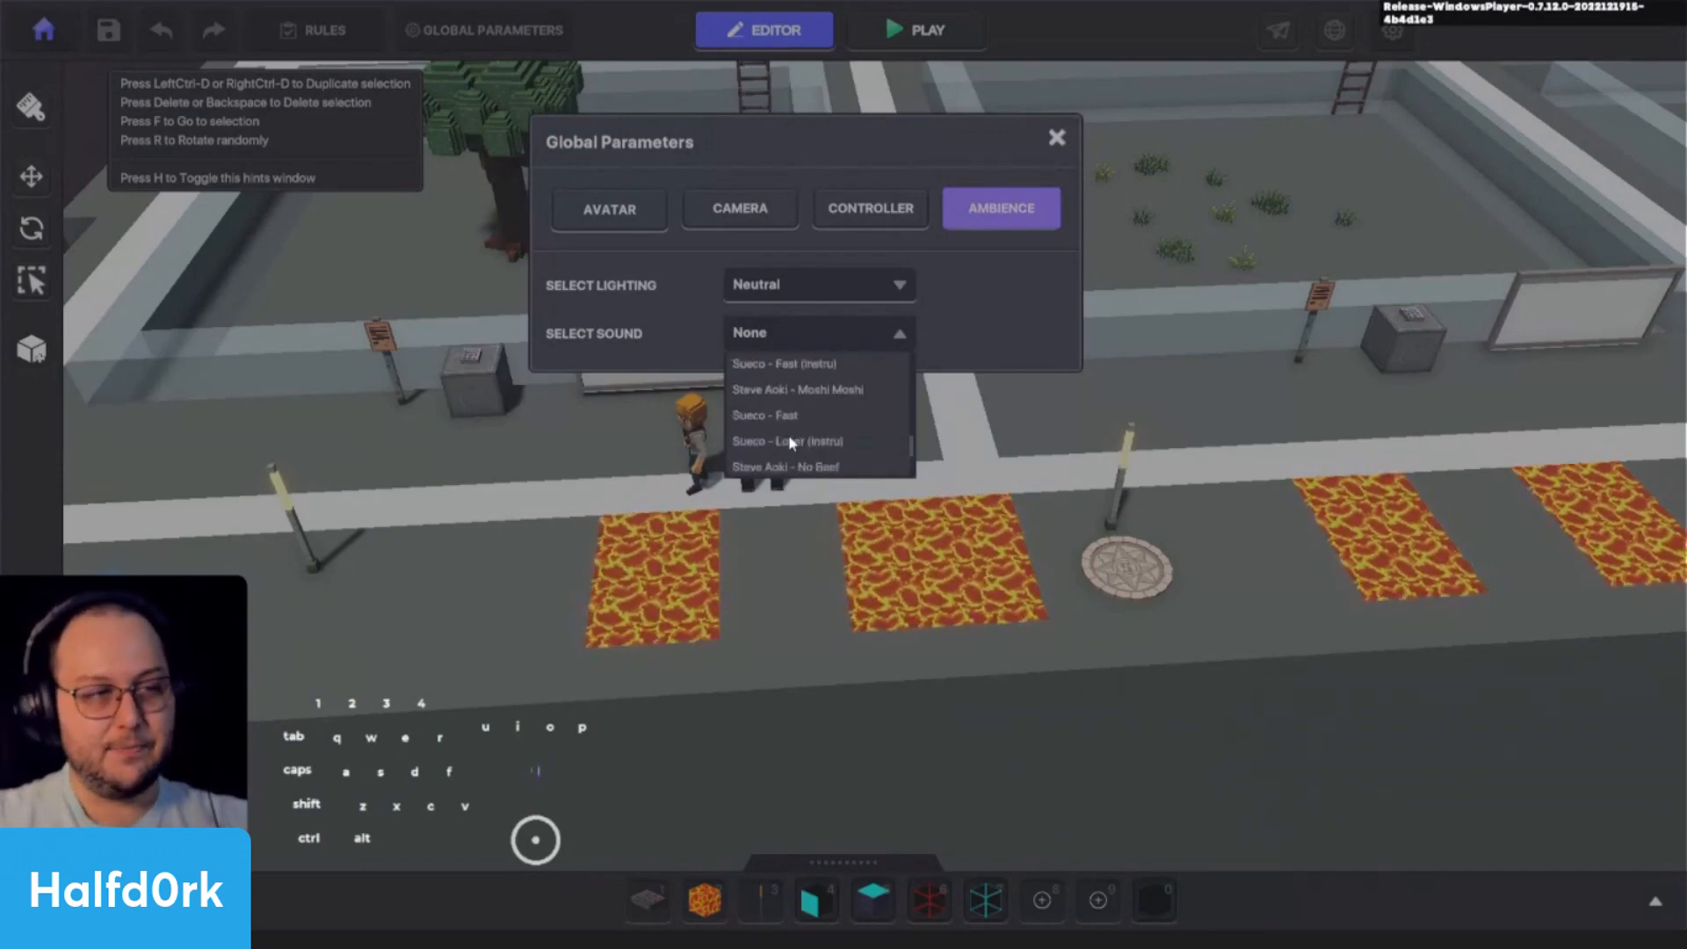
scroll(789, 441, "up", 2)
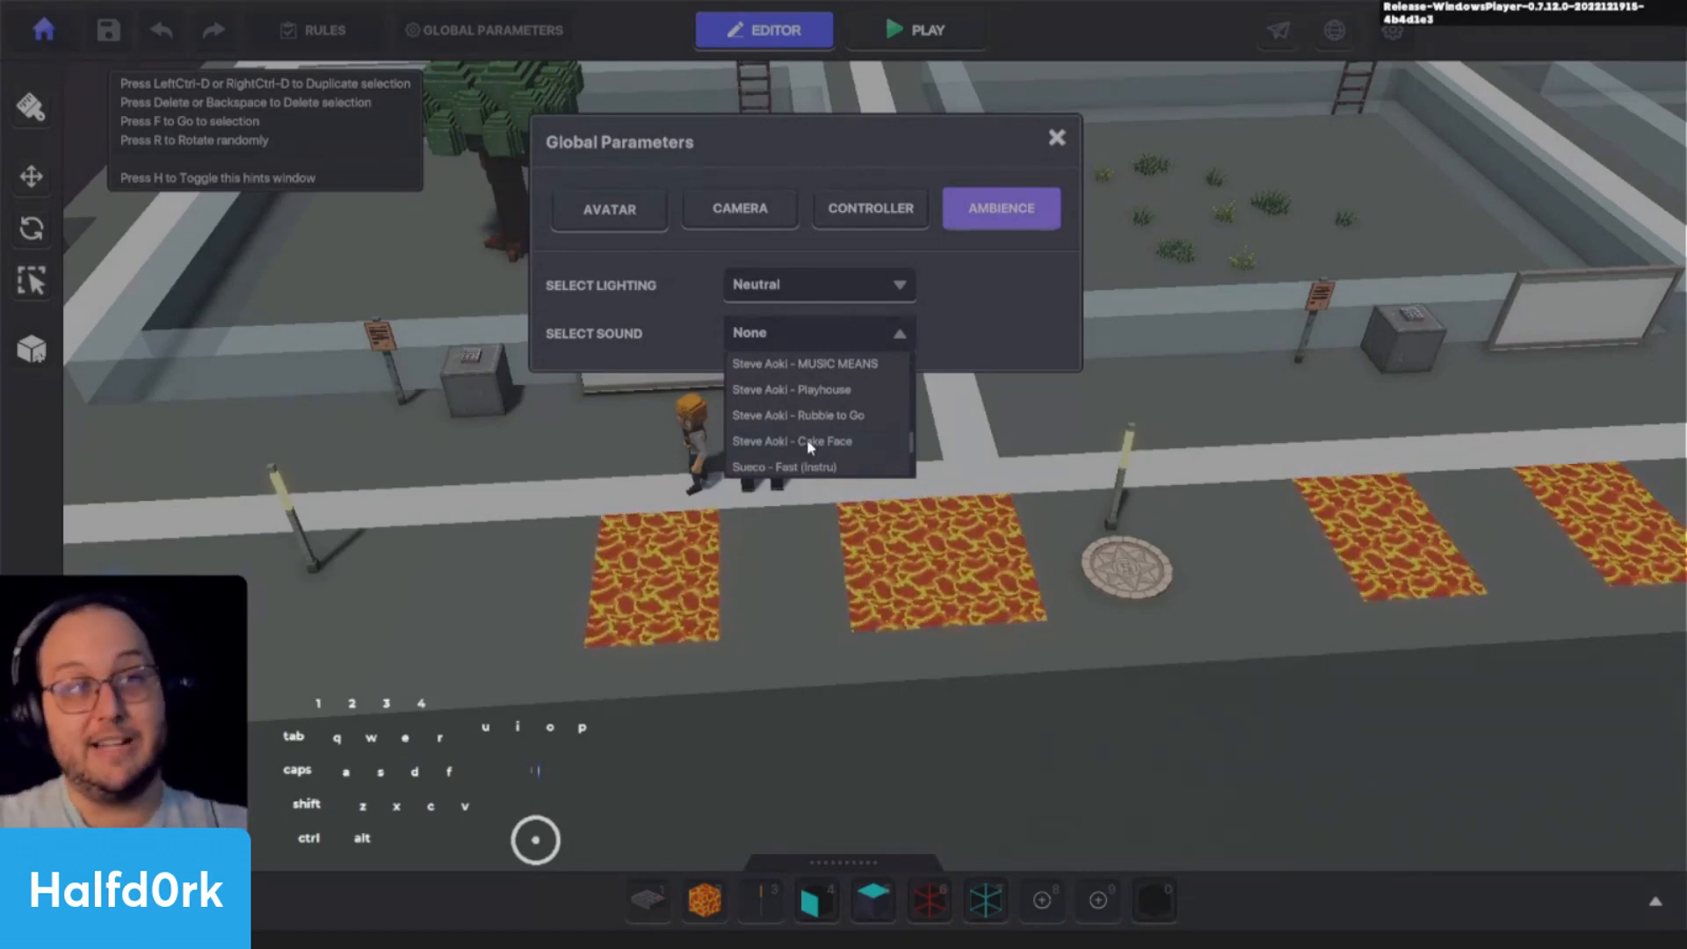
scroll(823, 391, "up", 5)
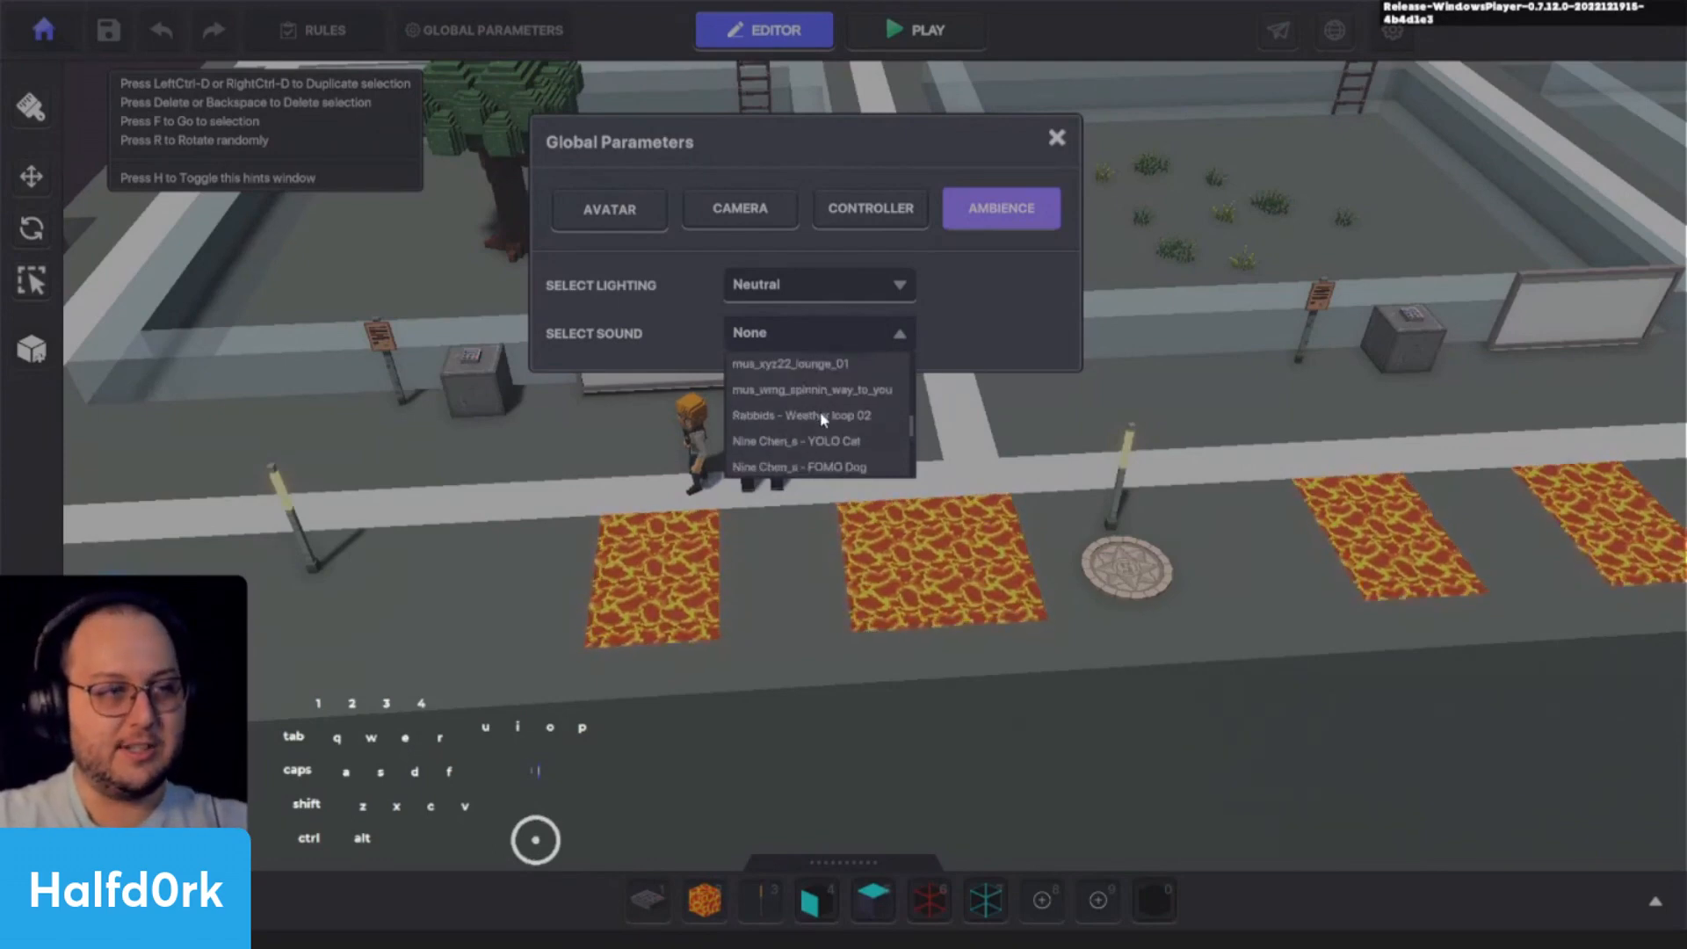
scroll(813, 399, "up", 3)
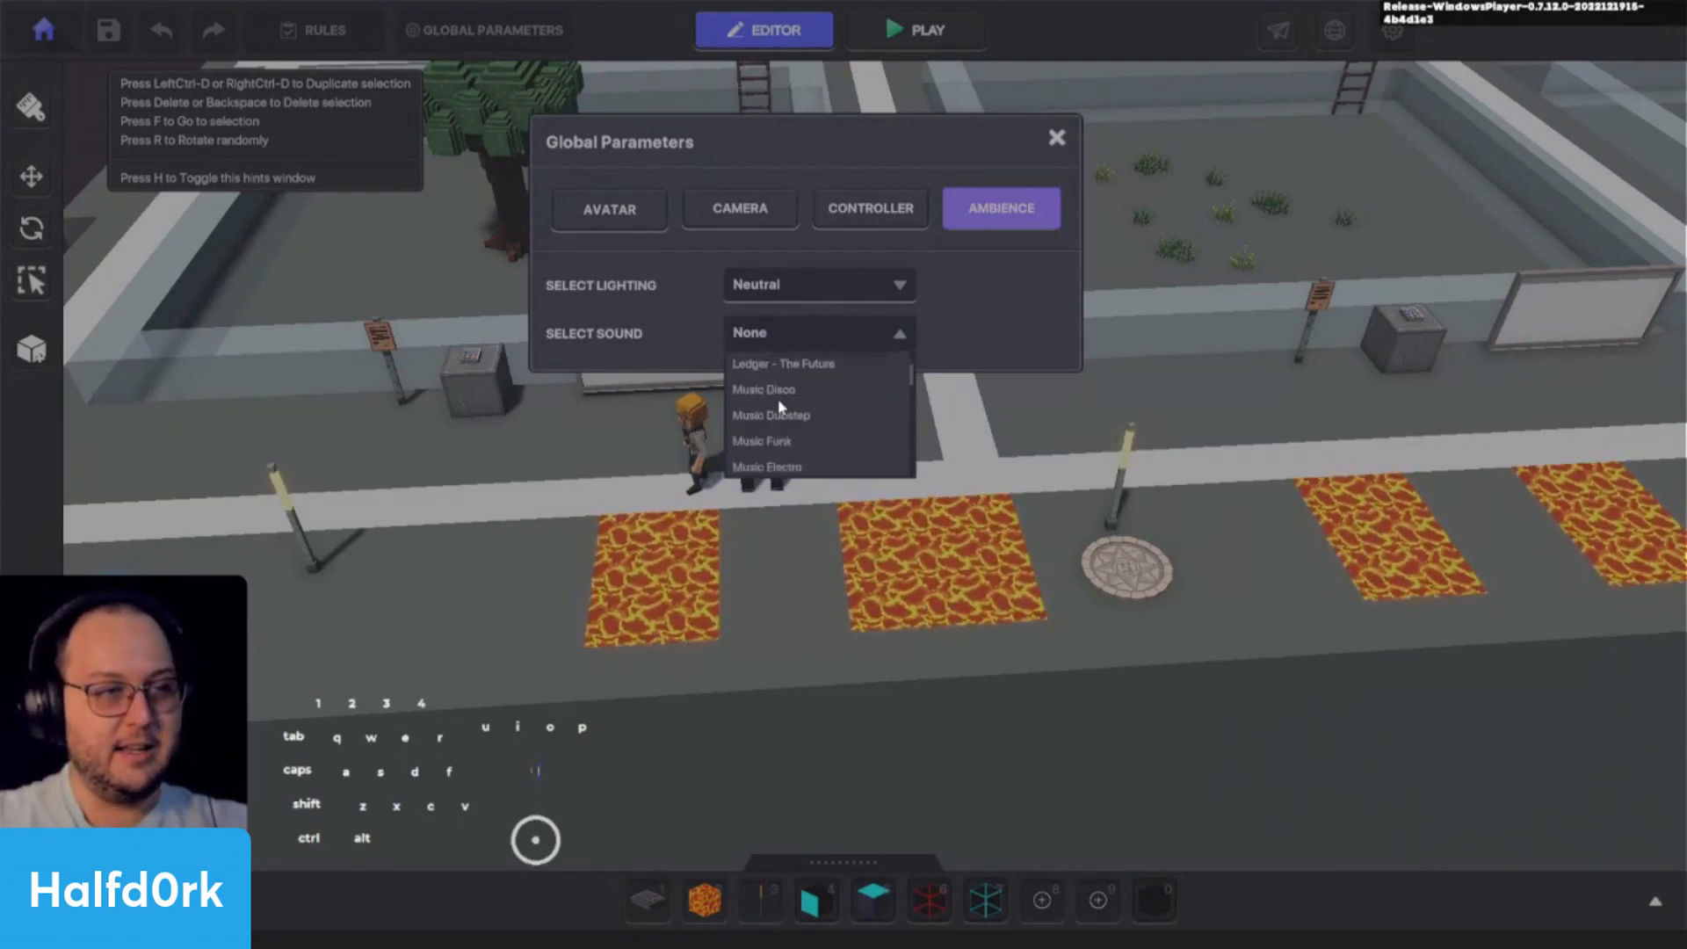
scroll(768, 426, "down", 3)
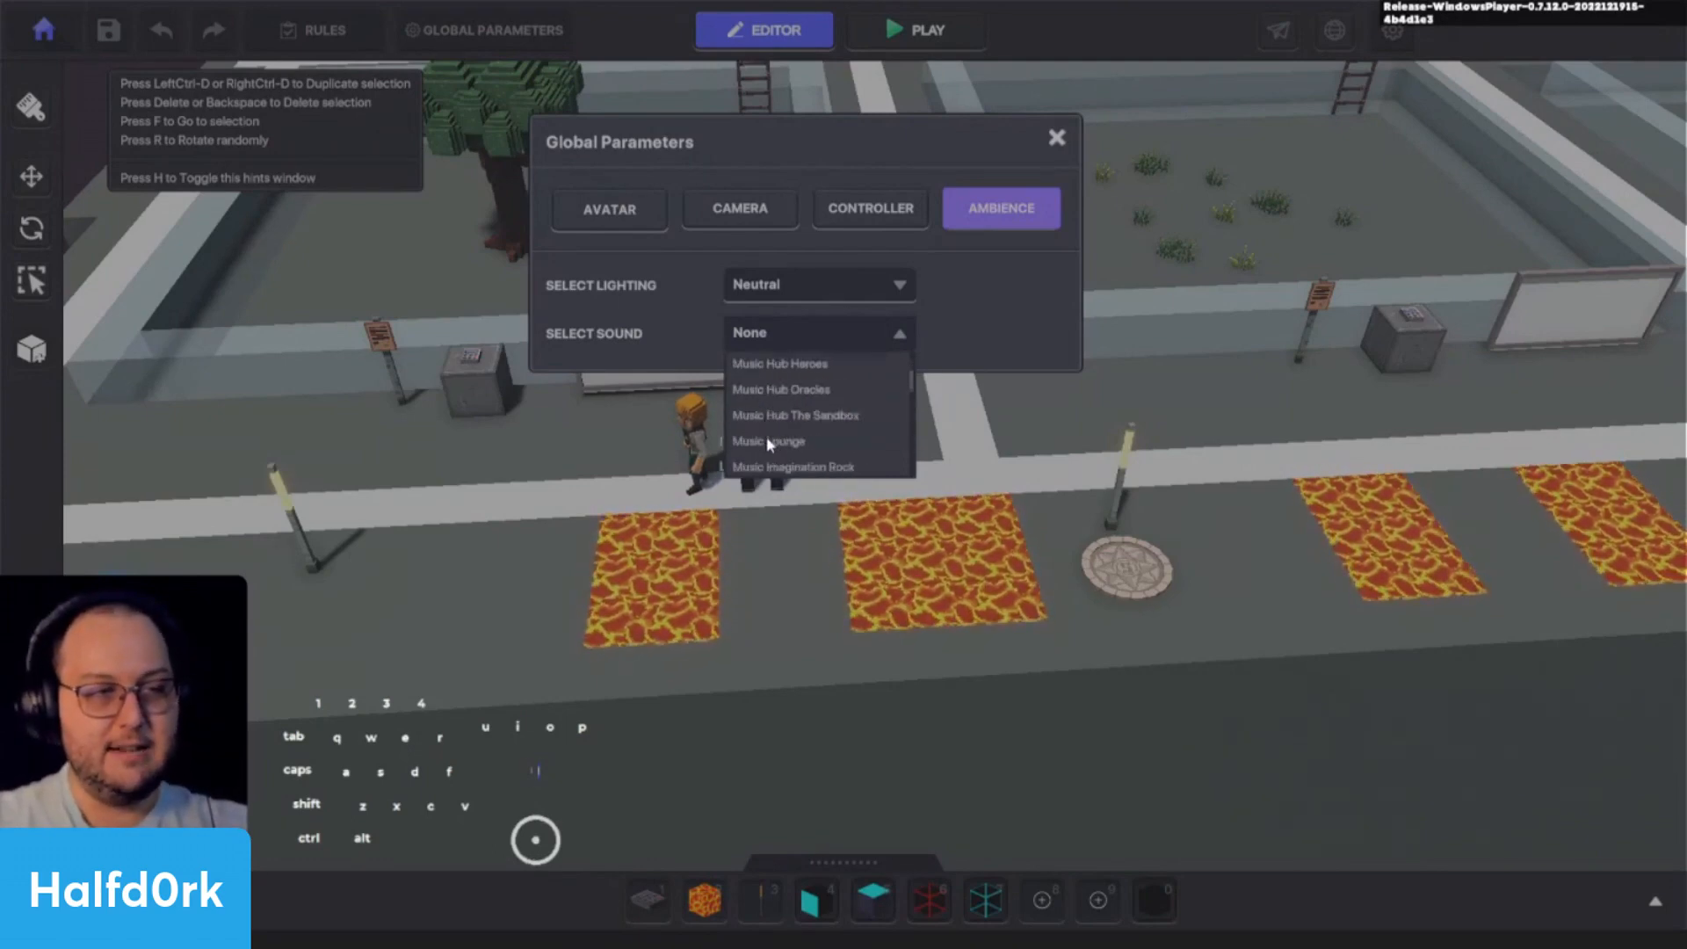
scroll(788, 442, "down", 2)
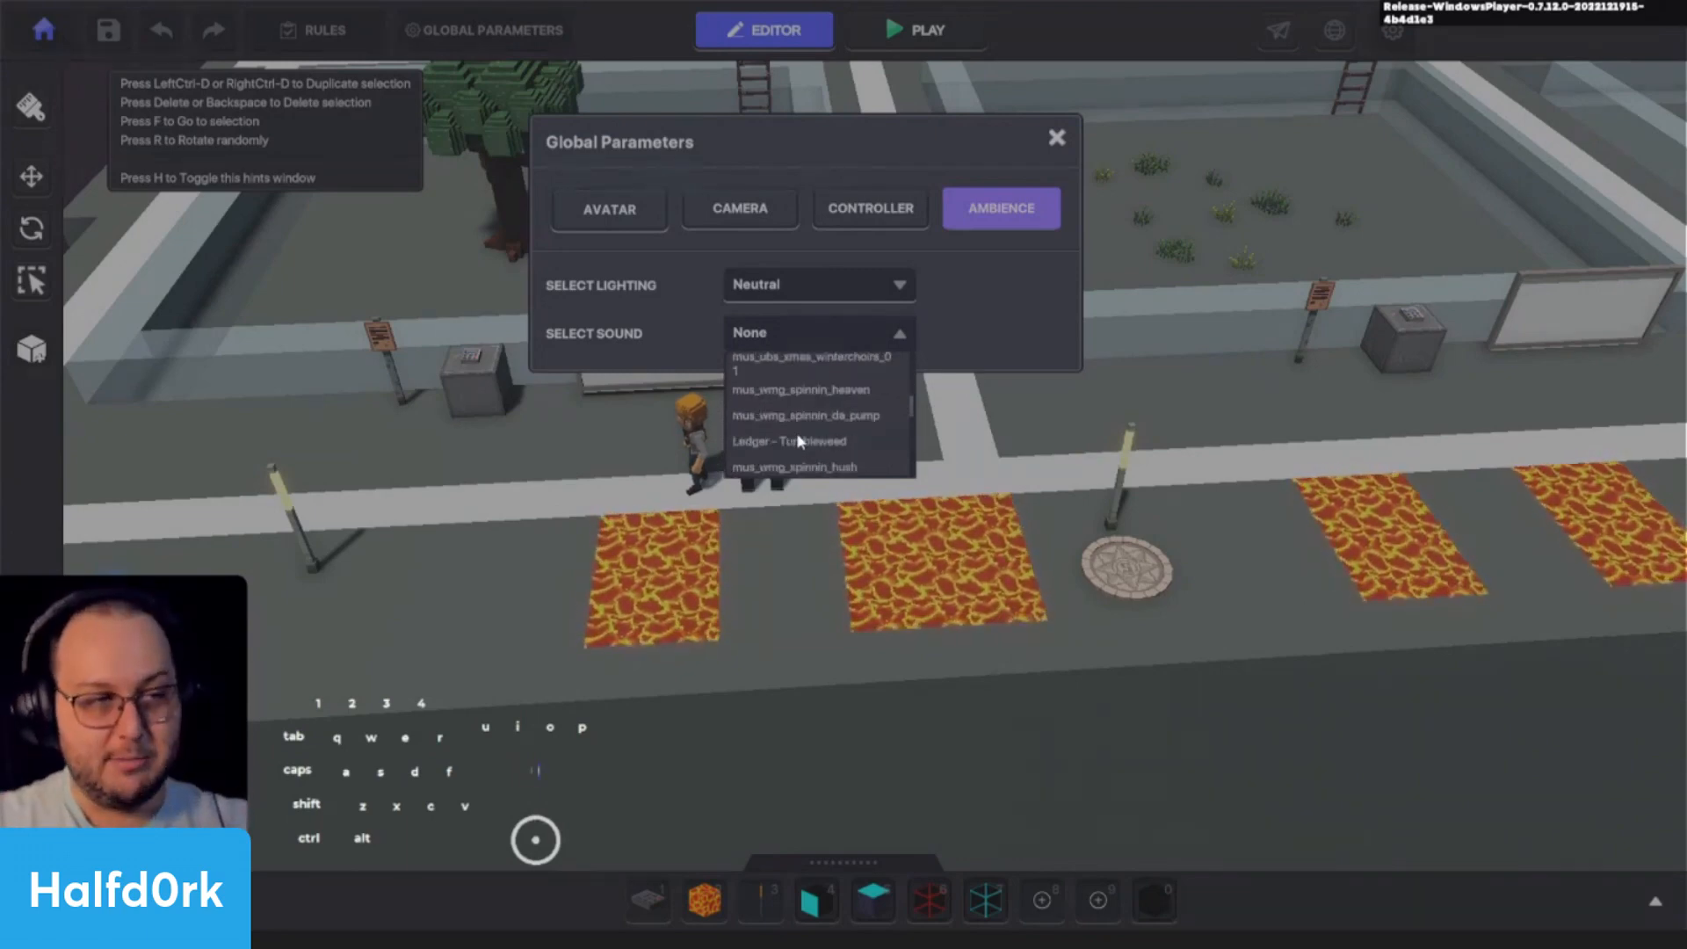
scroll(858, 453, "down", 2)
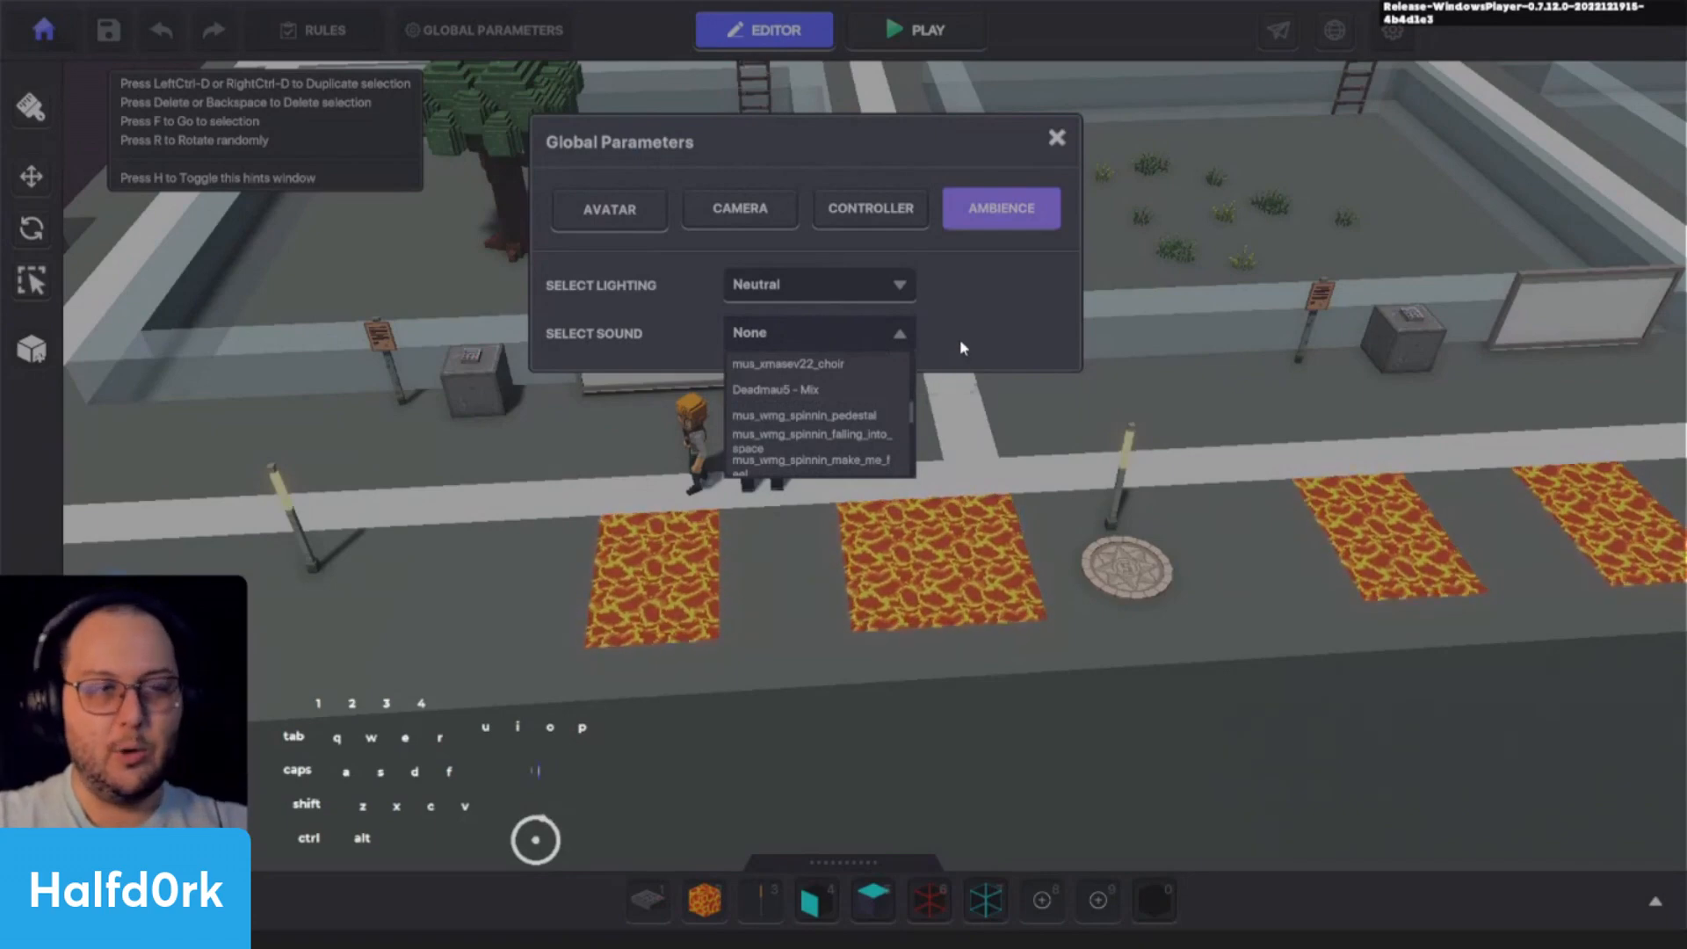
- Examine the lighting options once more without changing them, and close the Global Parameters
left_click(909, 334)
left_click(898, 295)
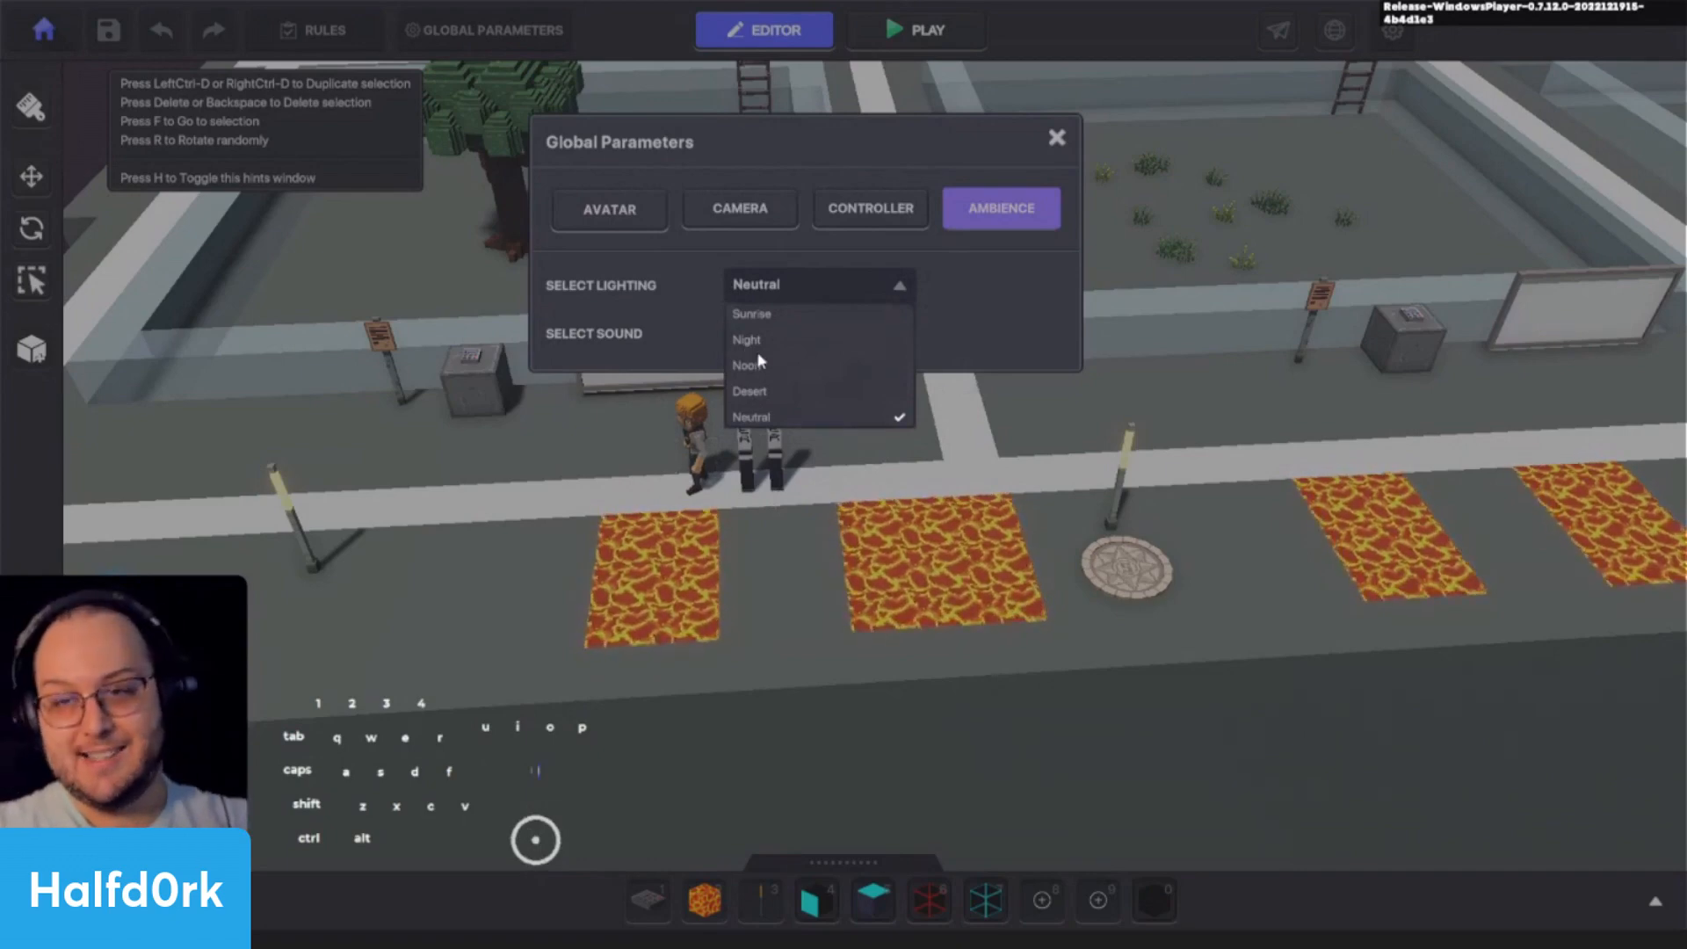
left_click(1091, 295)
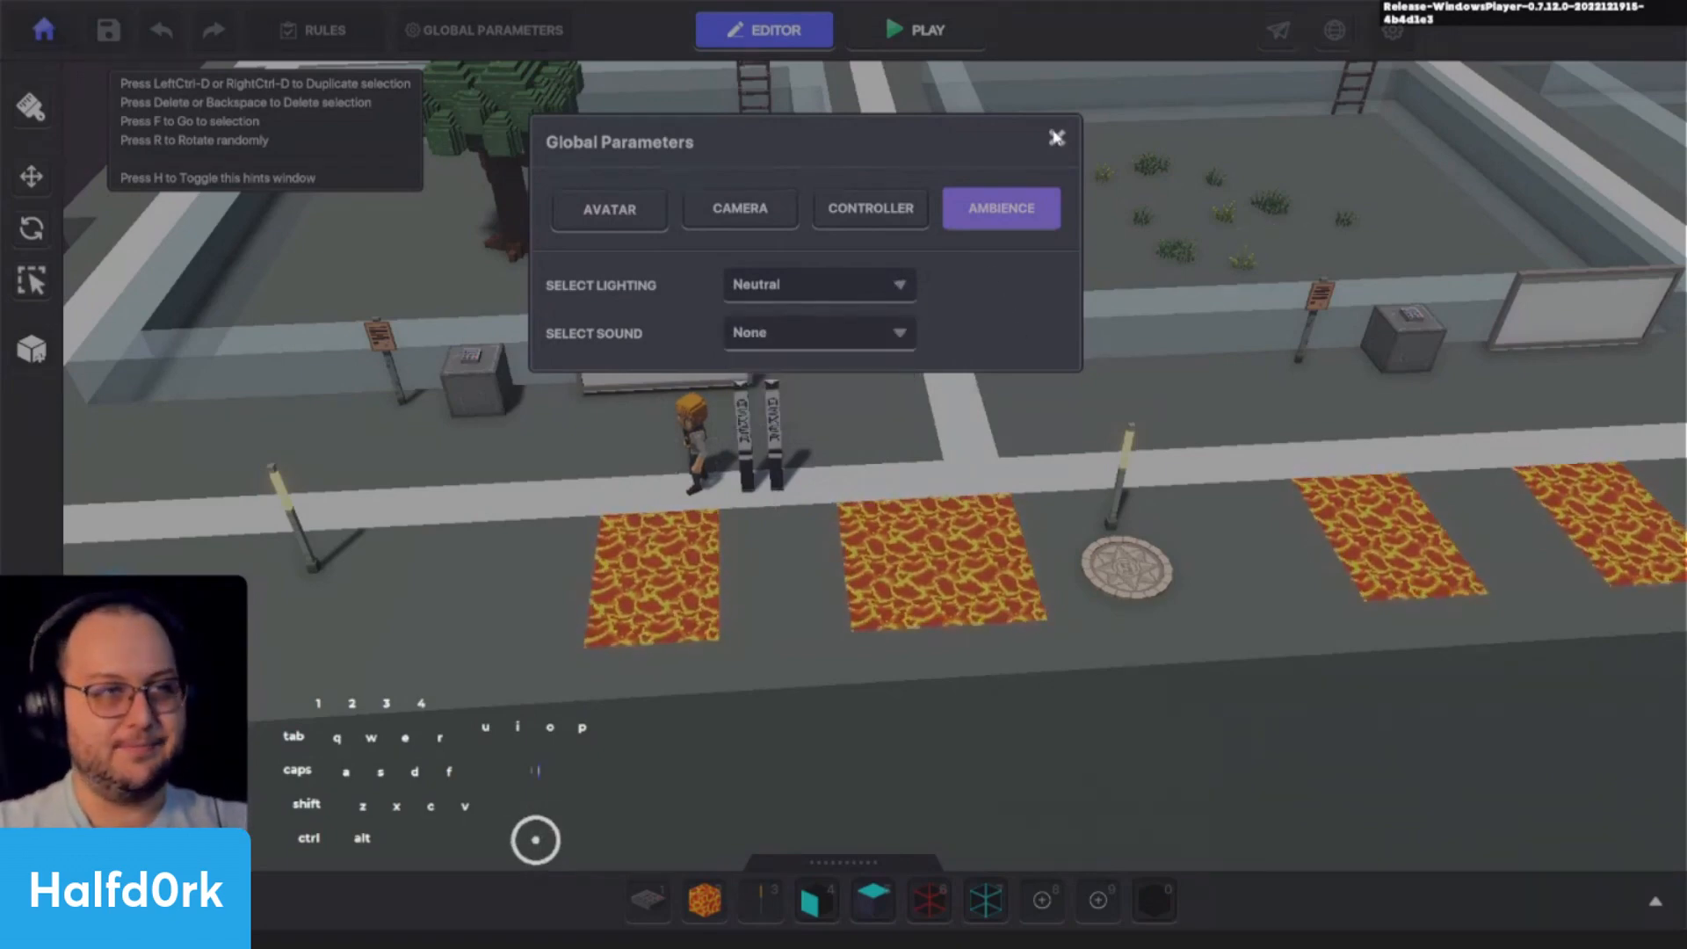
left_click(1057, 139)
- Delete the two spawning points and their lamps beside the lava patches, keeping the ones at the starting location
key("shift+s+d")
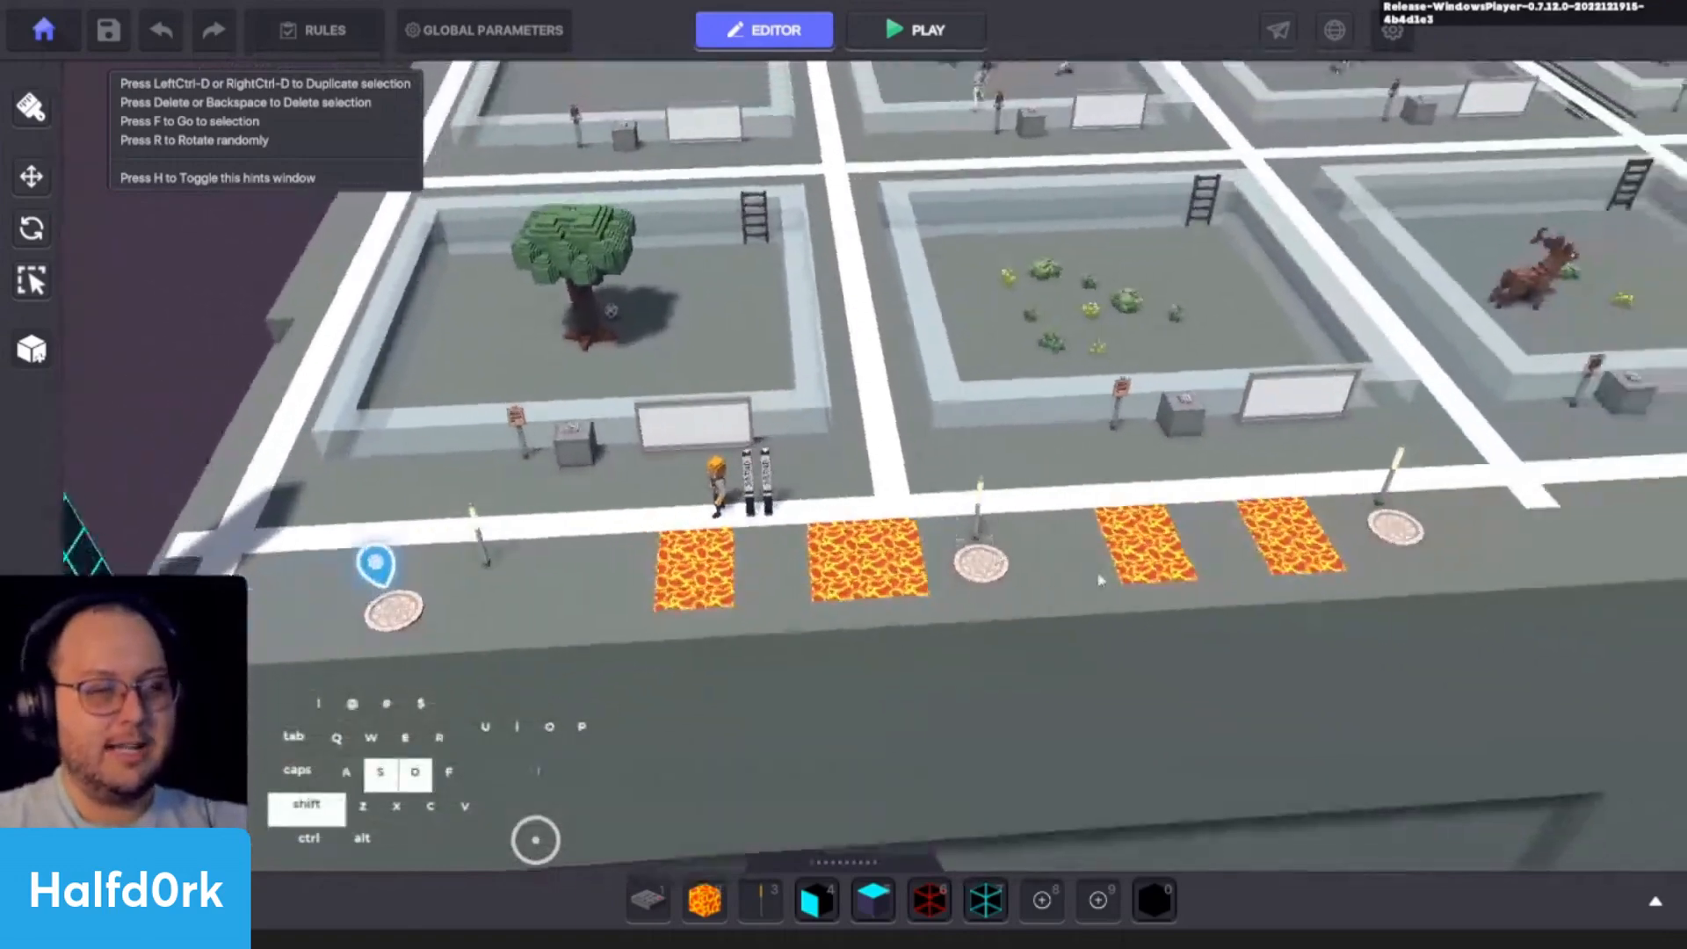
left_click(1347, 582)
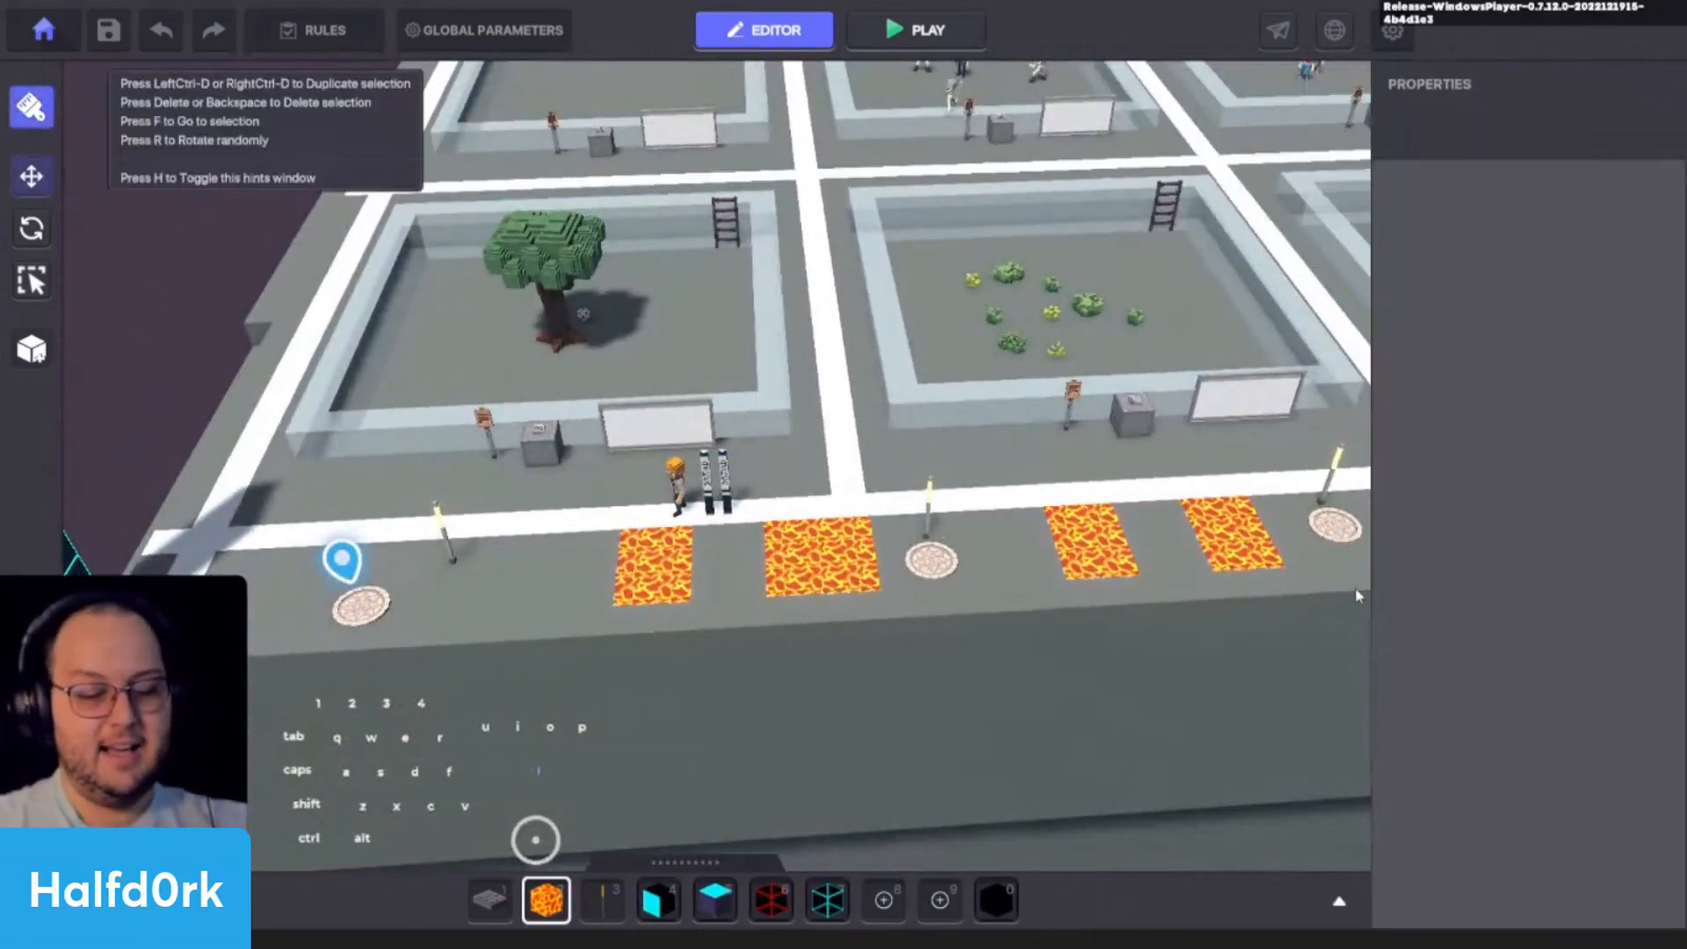
key("f")
left_click_drag(1054, 407, 704, 406, "alt")
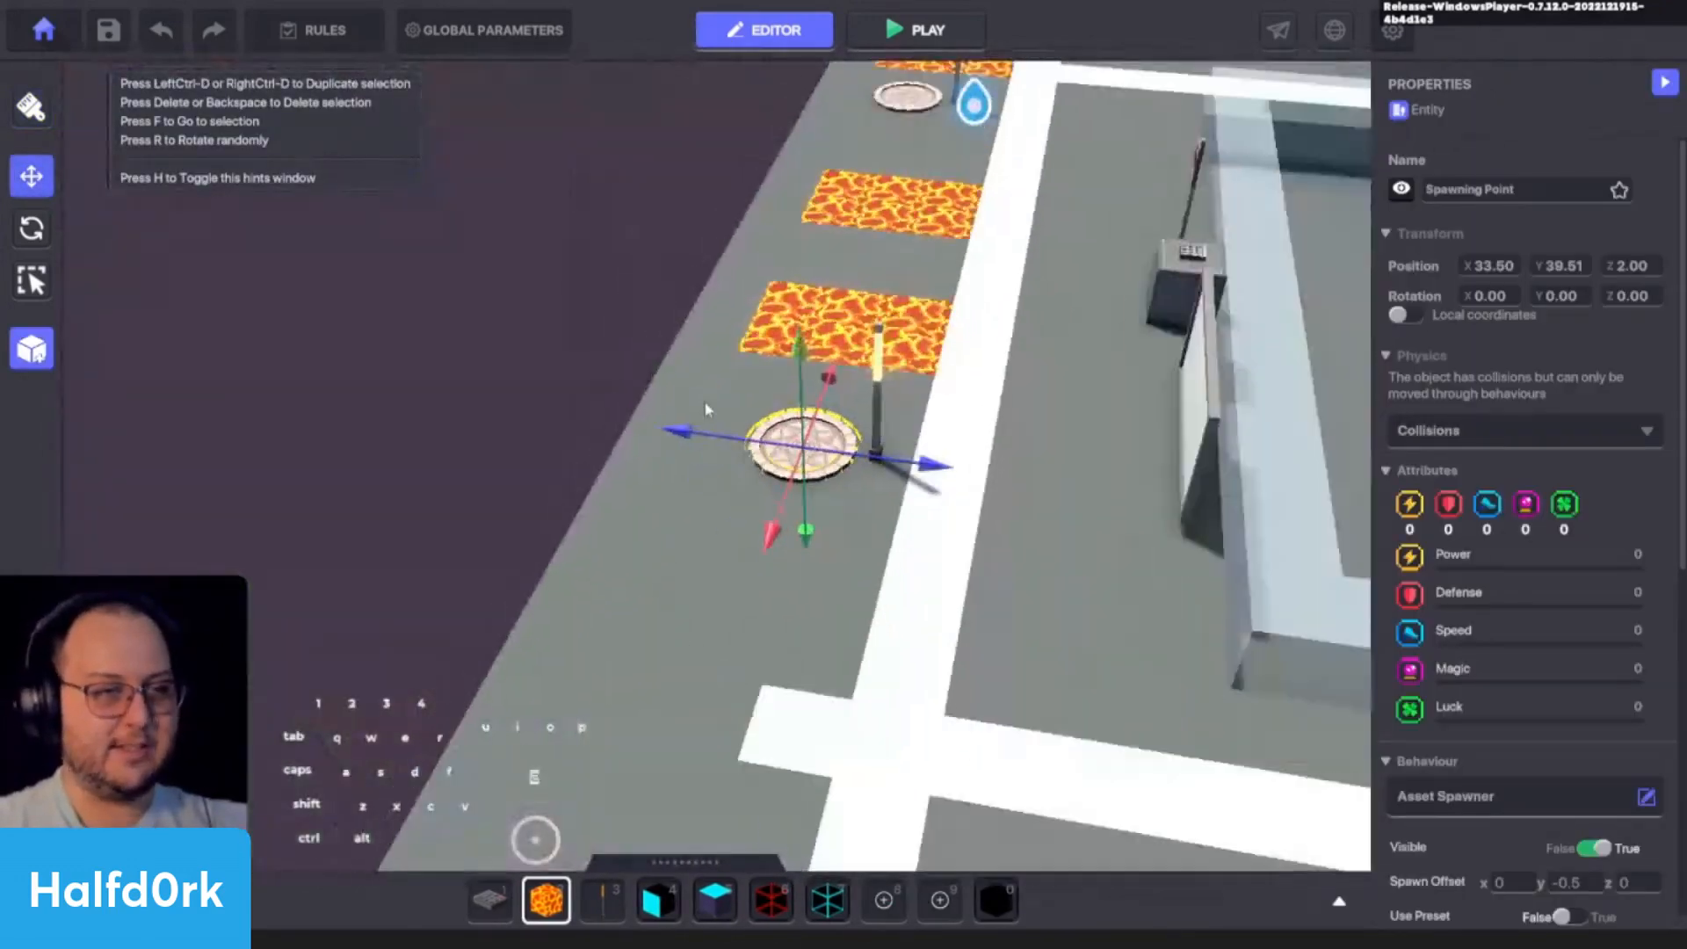
key("shift+s+space")
left_click_drag(641, 218, 968, 715)
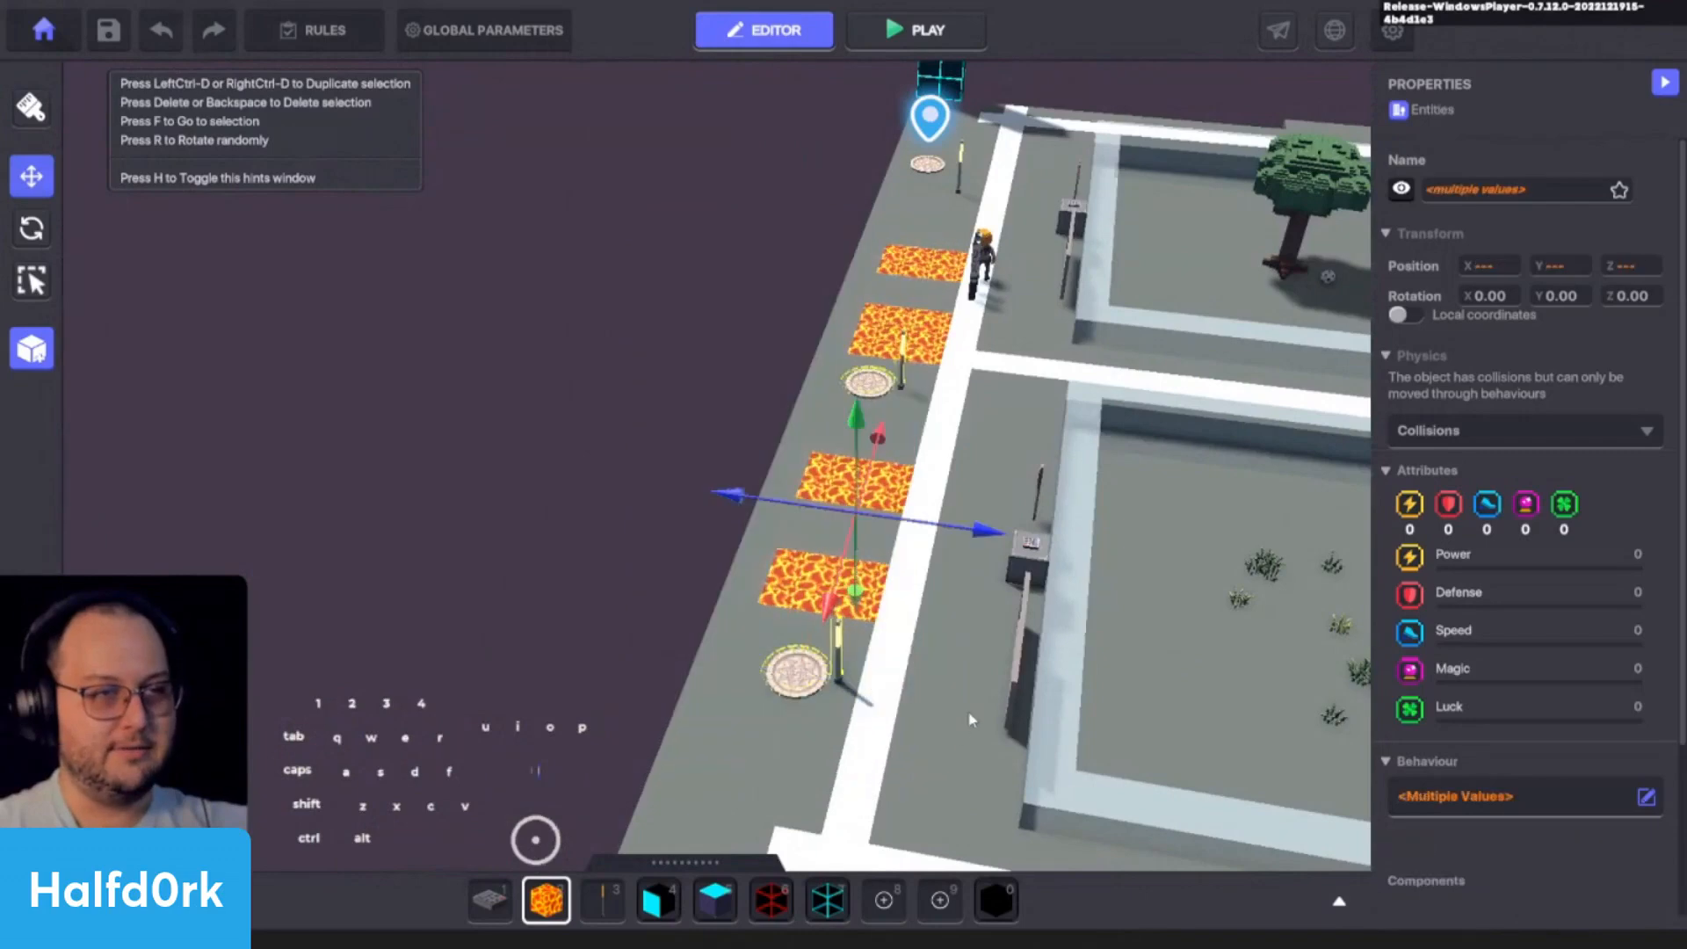
key("Delete")
- Search the asset library for gray, then grey, and choose the C_Grey_03 block for painting
key("1")
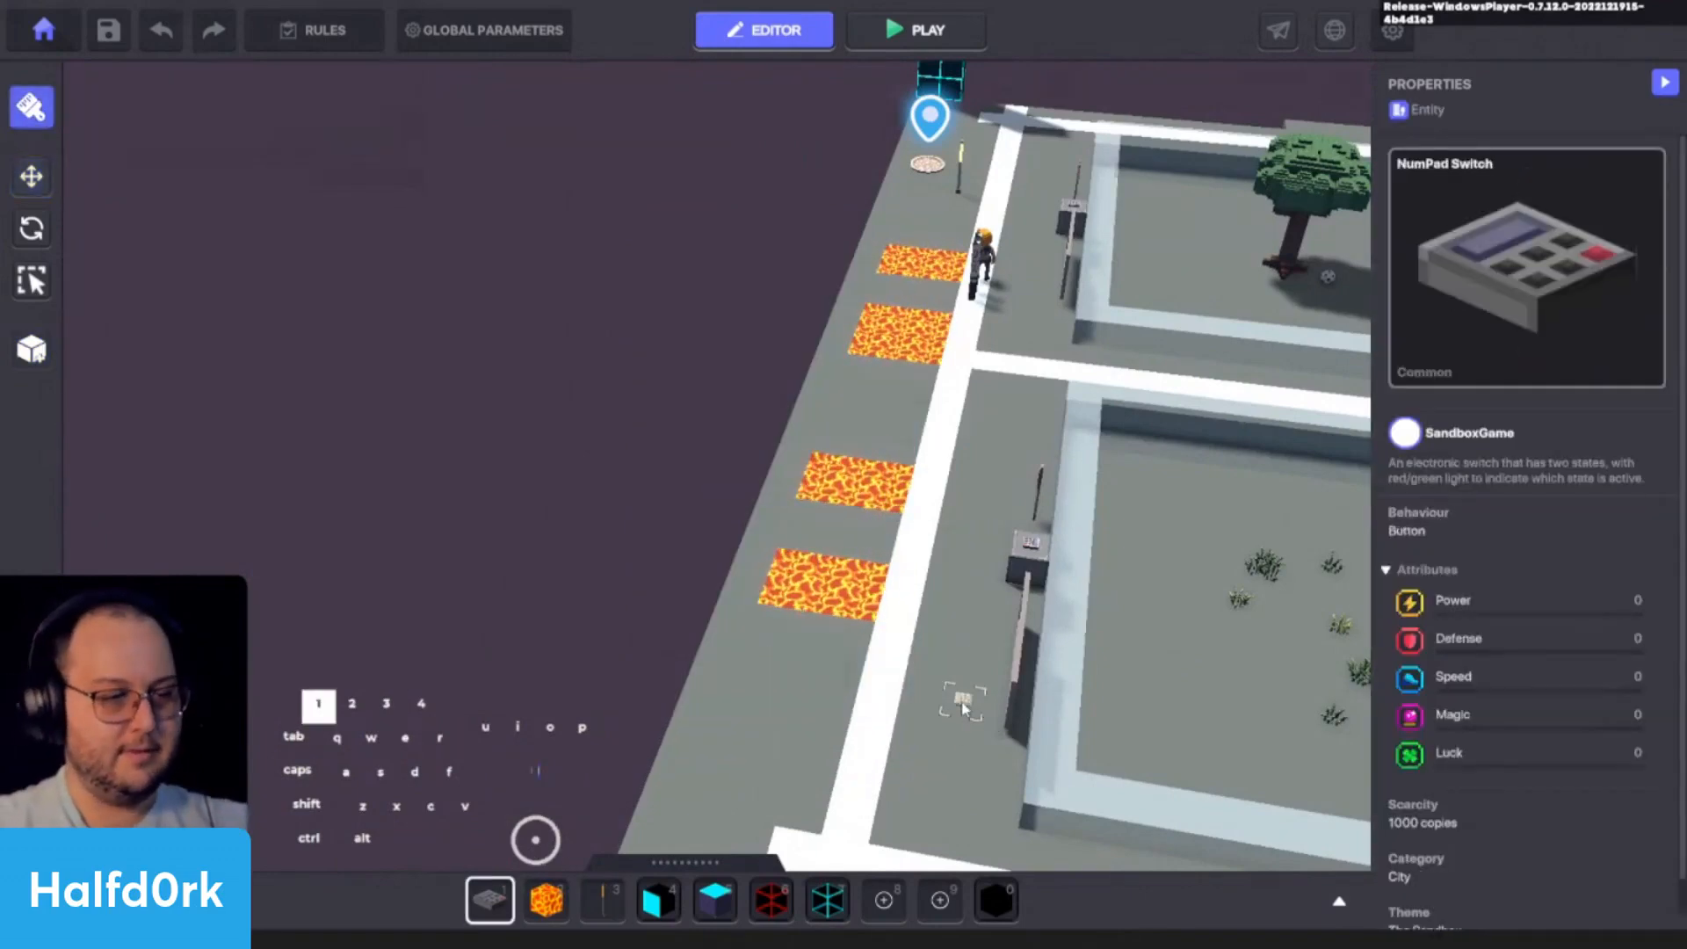
key("Tab")
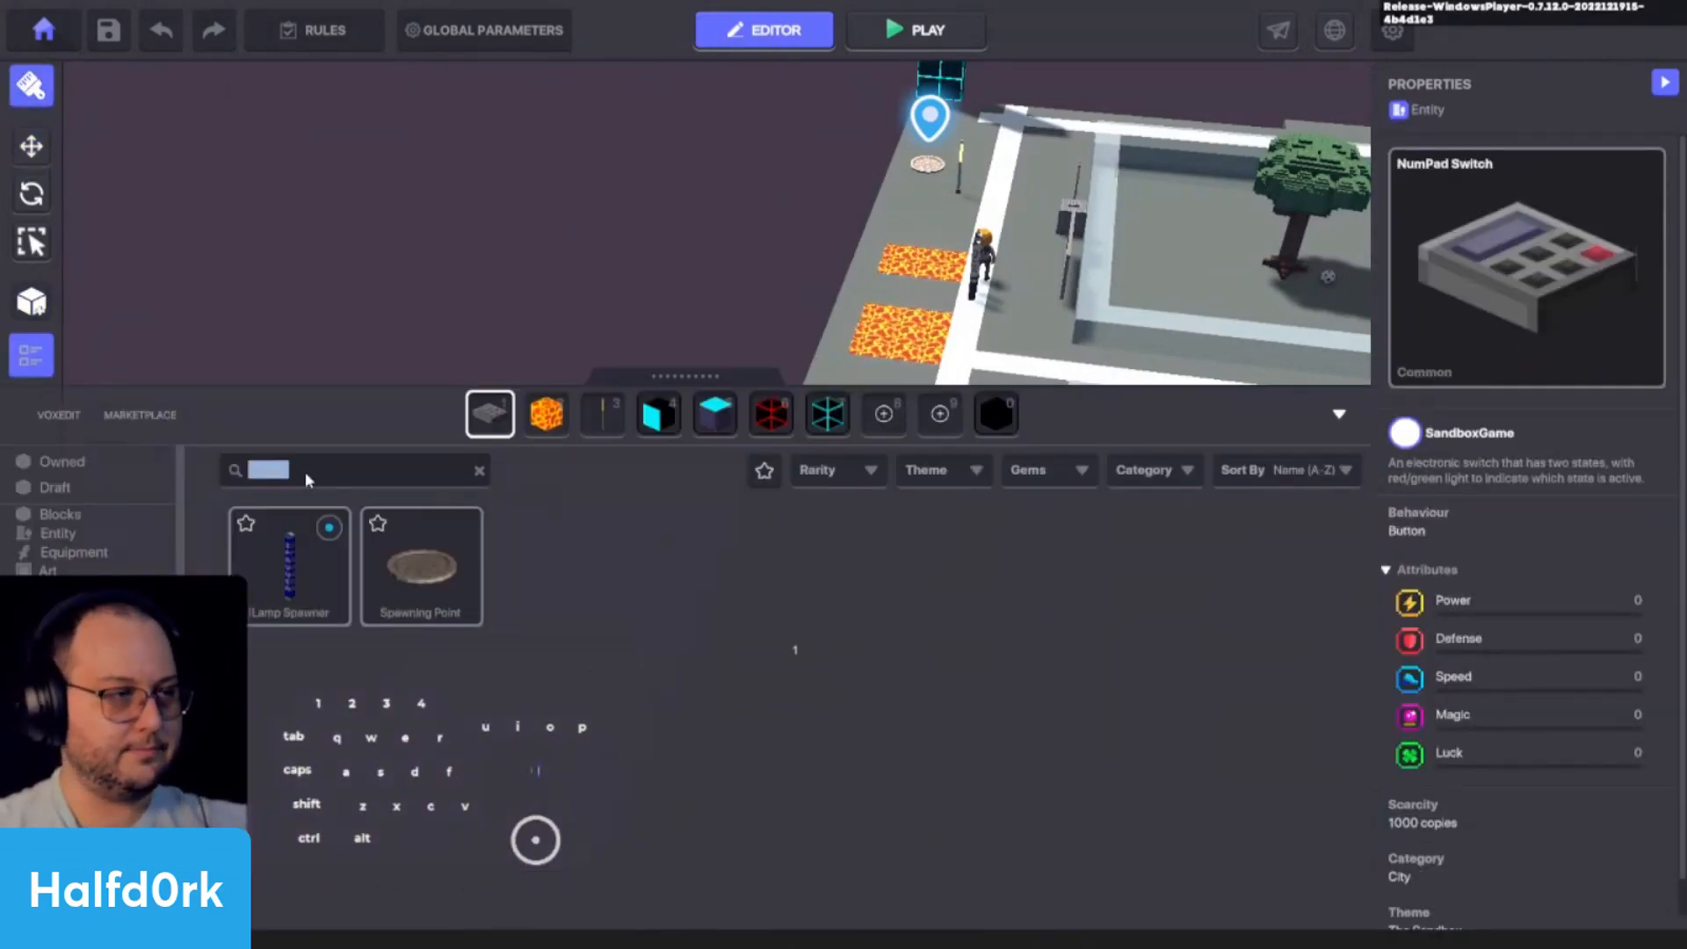
type("gray")
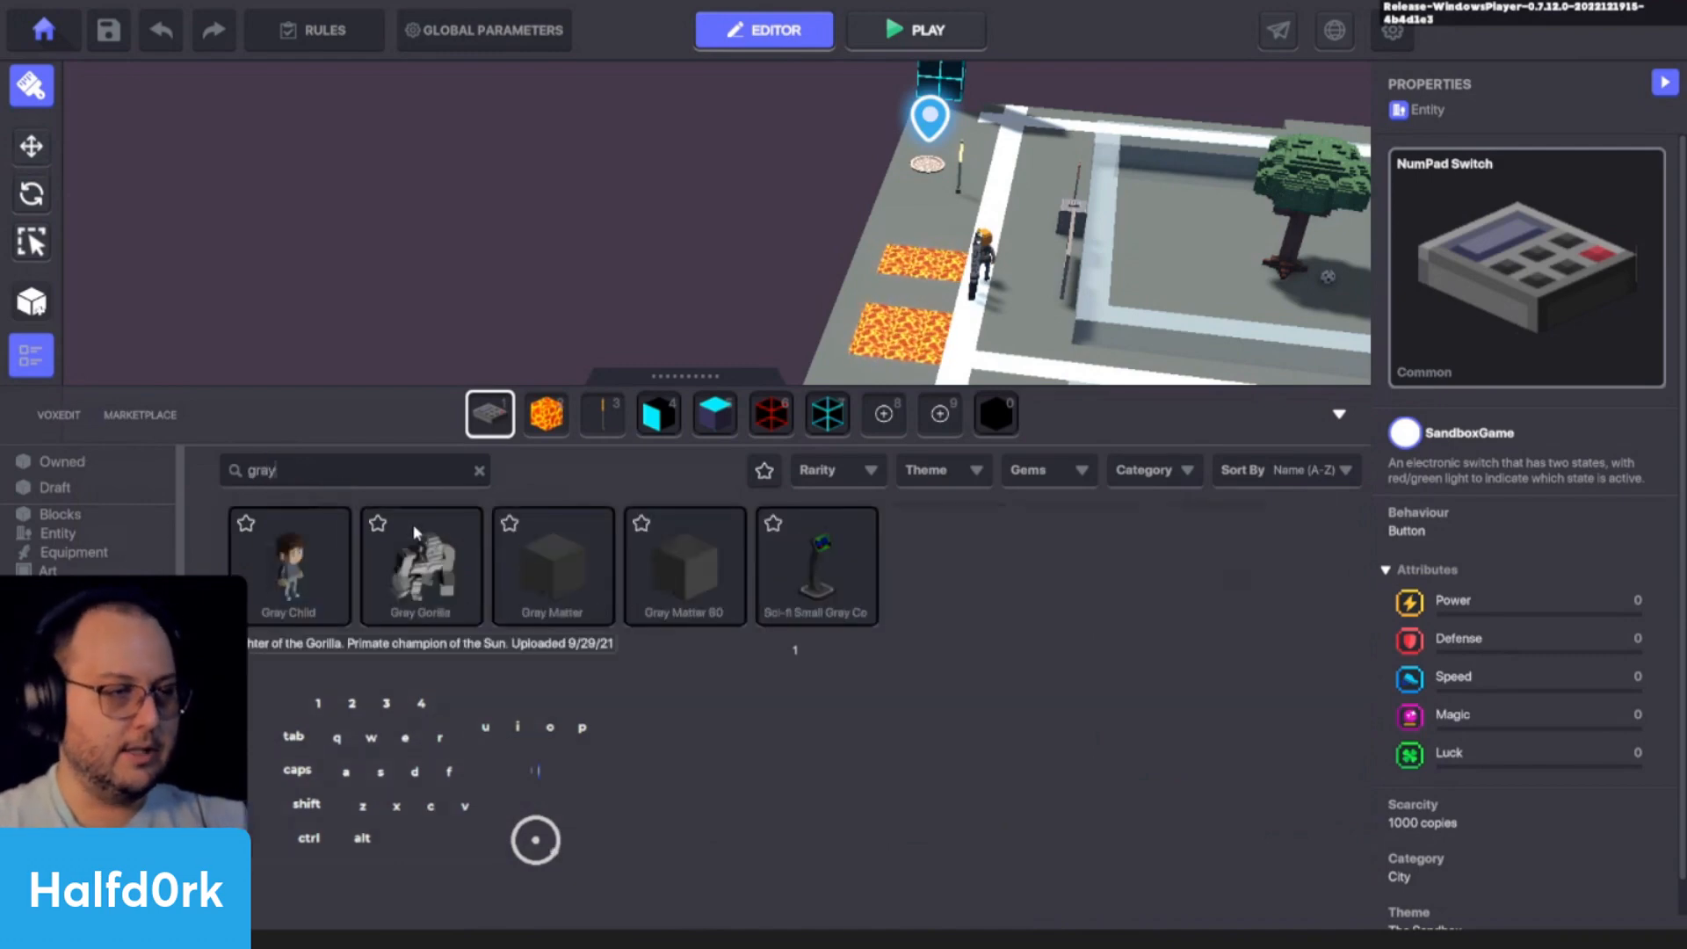
left_click_drag(524, 586, 591, 443)
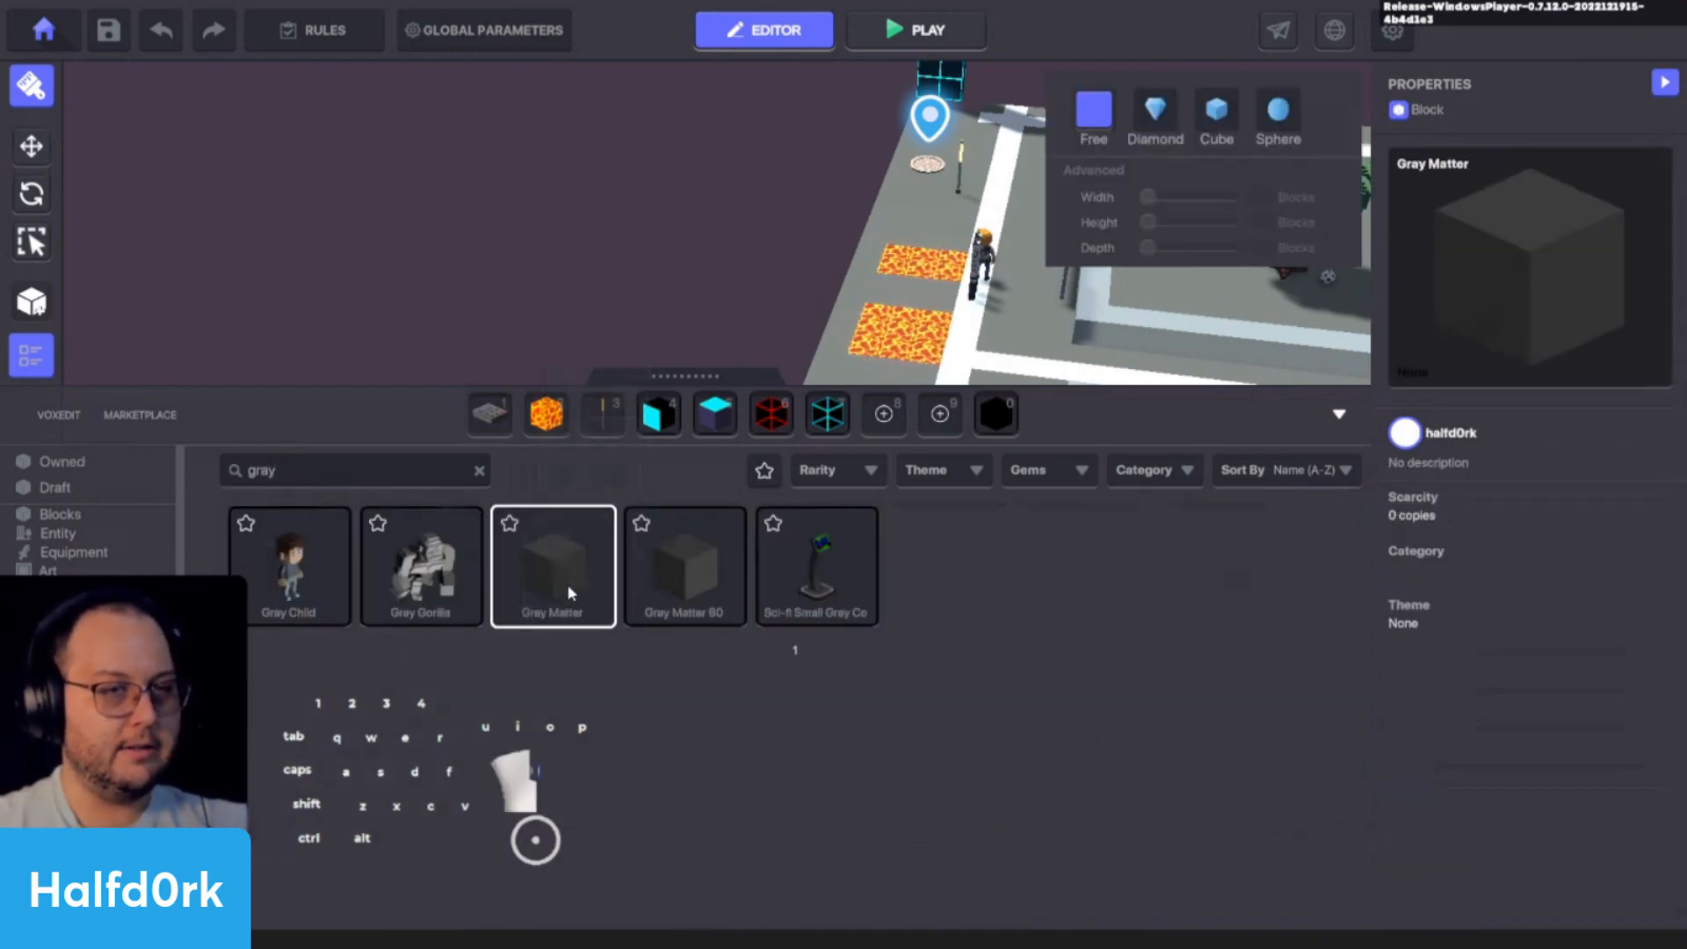
left_click(370, 466)
type("grey")
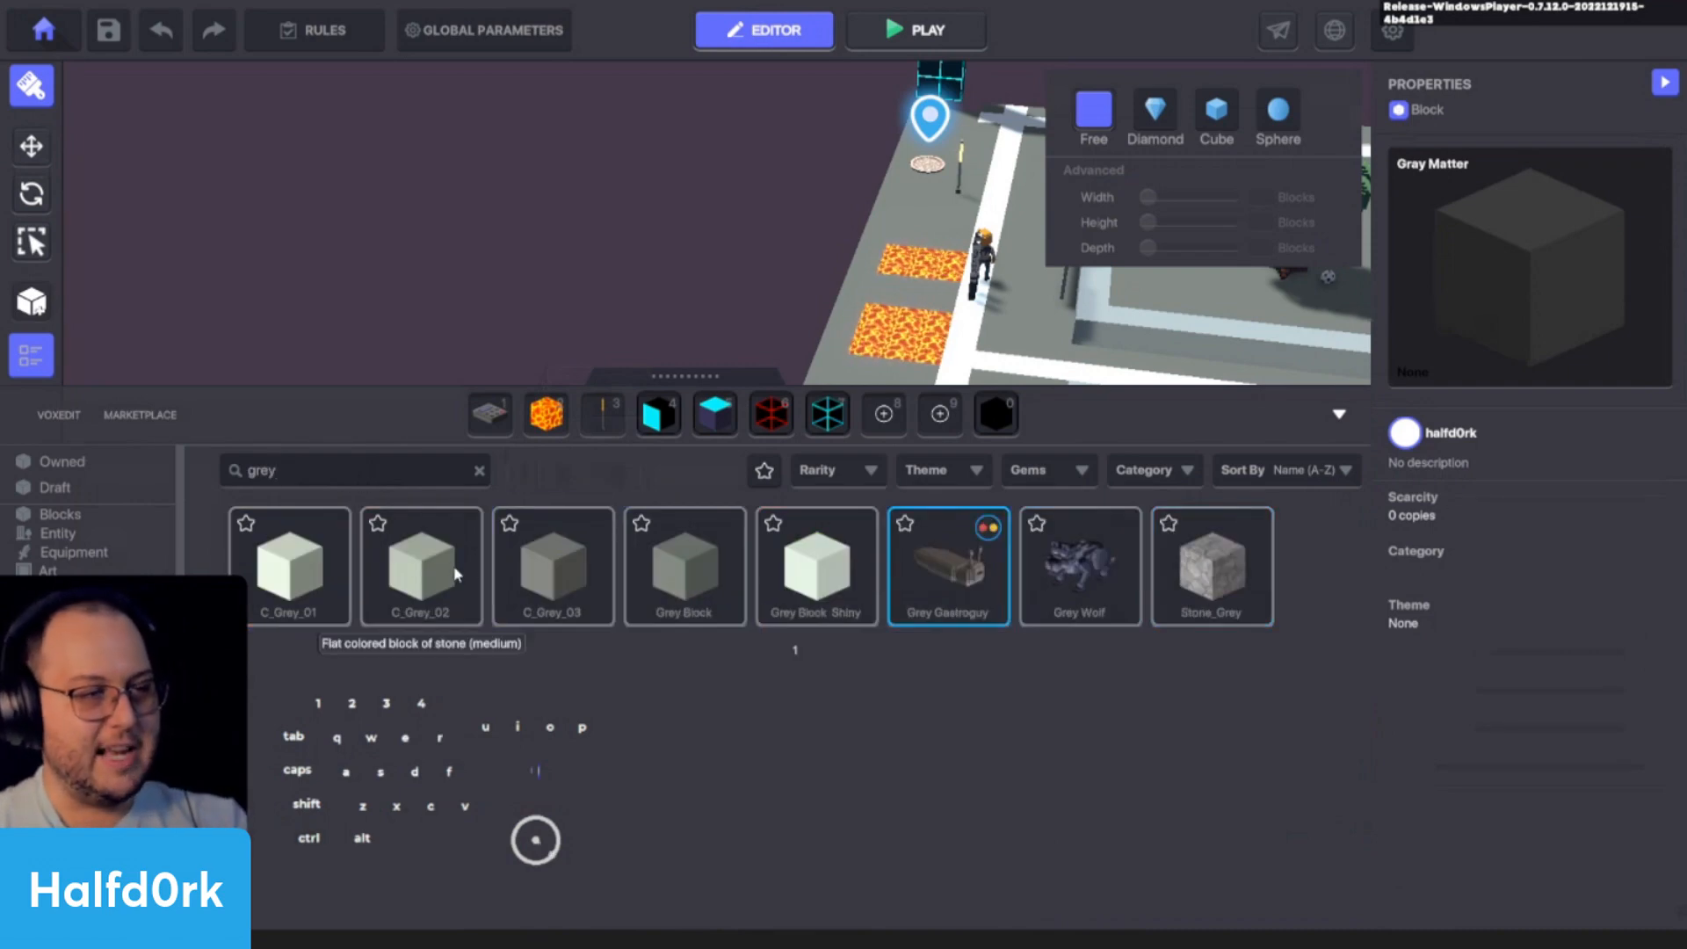
left_click(549, 575)
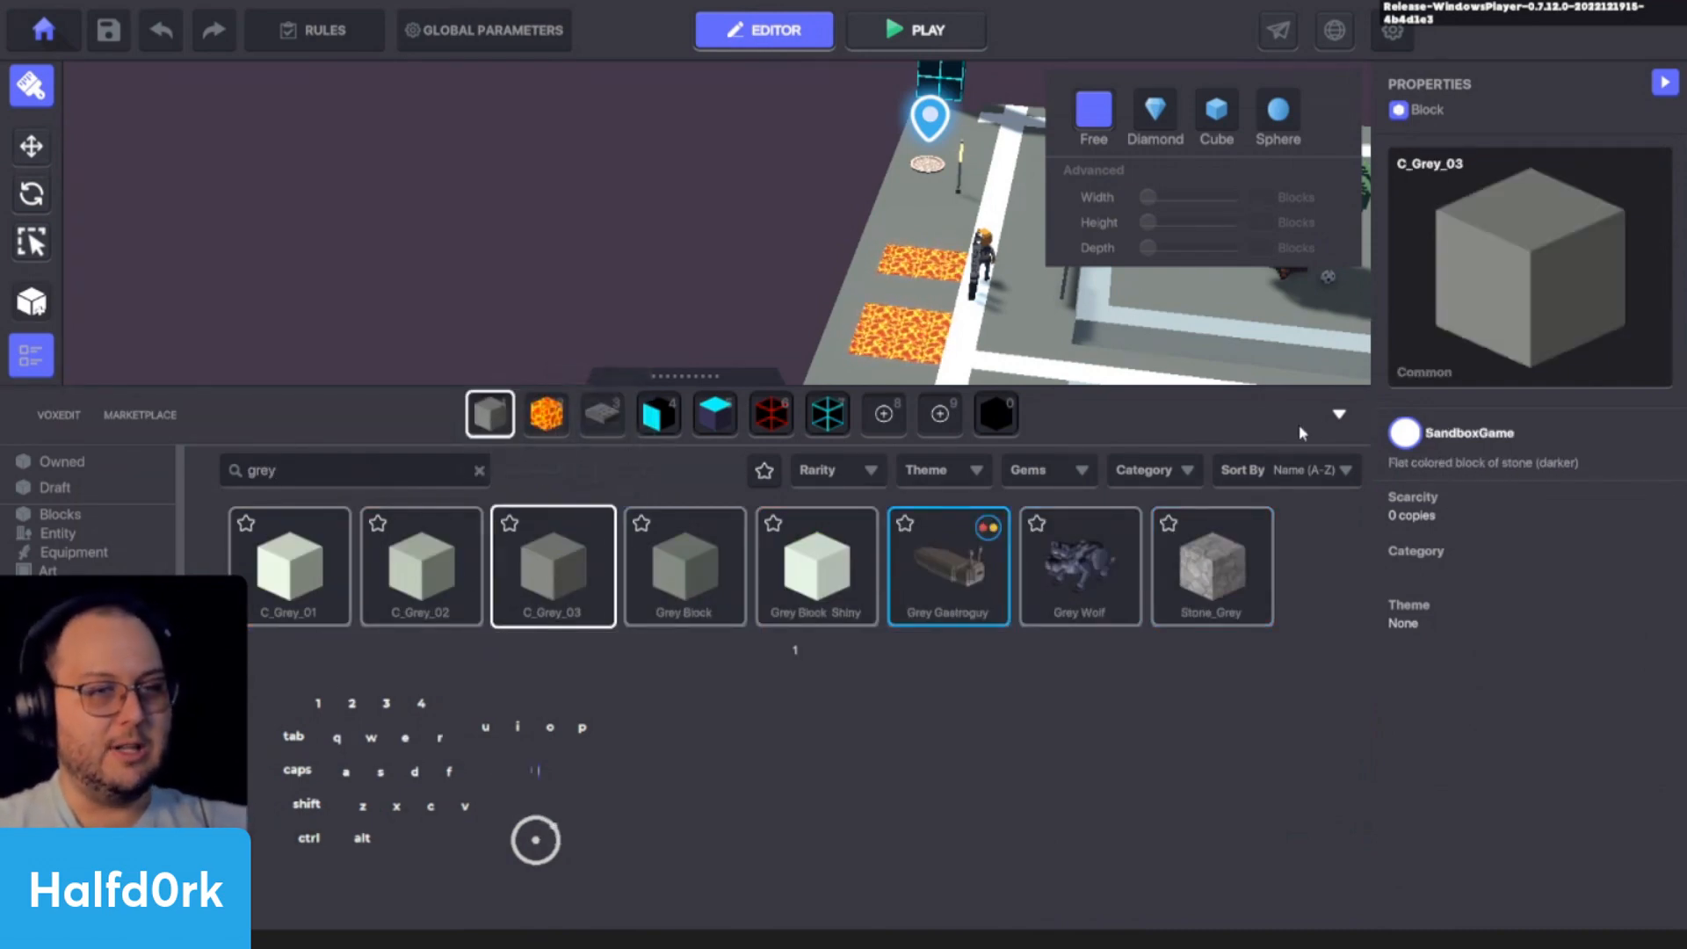
left_click(1339, 413)
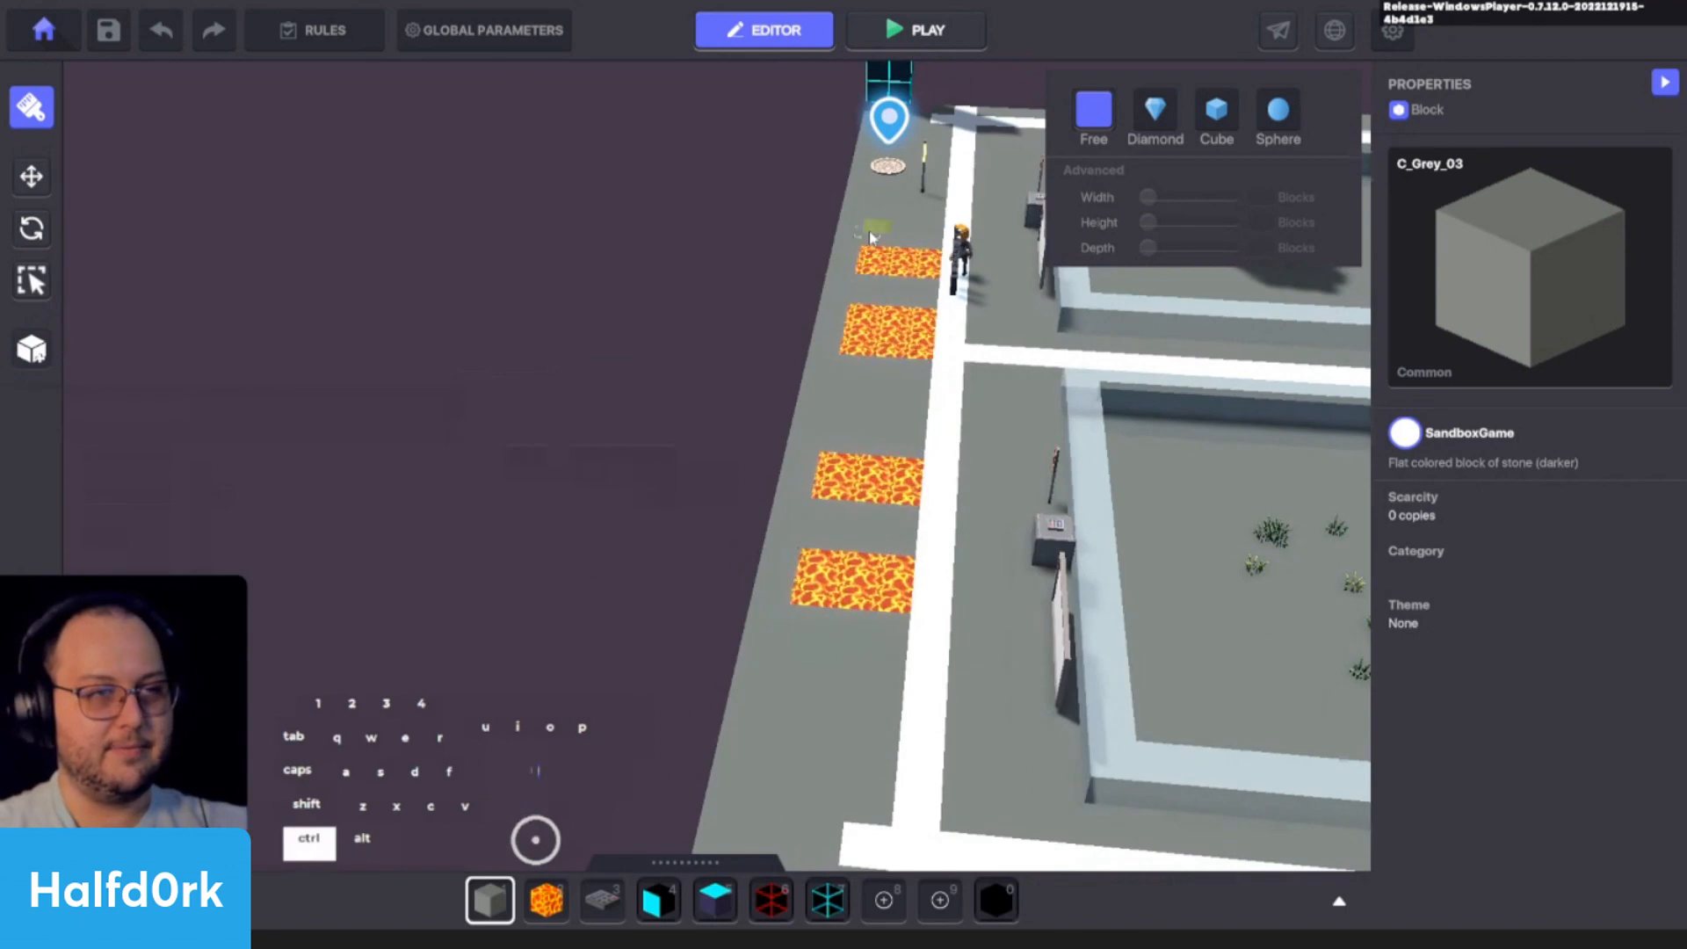
- Cover all four lava patches along the walkway with C_Grey_03 blocks and leave block painting
left_click_drag(870, 238, 905, 641, "ctrl")
left_click_drag(795, 738, 1098, 703, "alt")
key("shift+a")
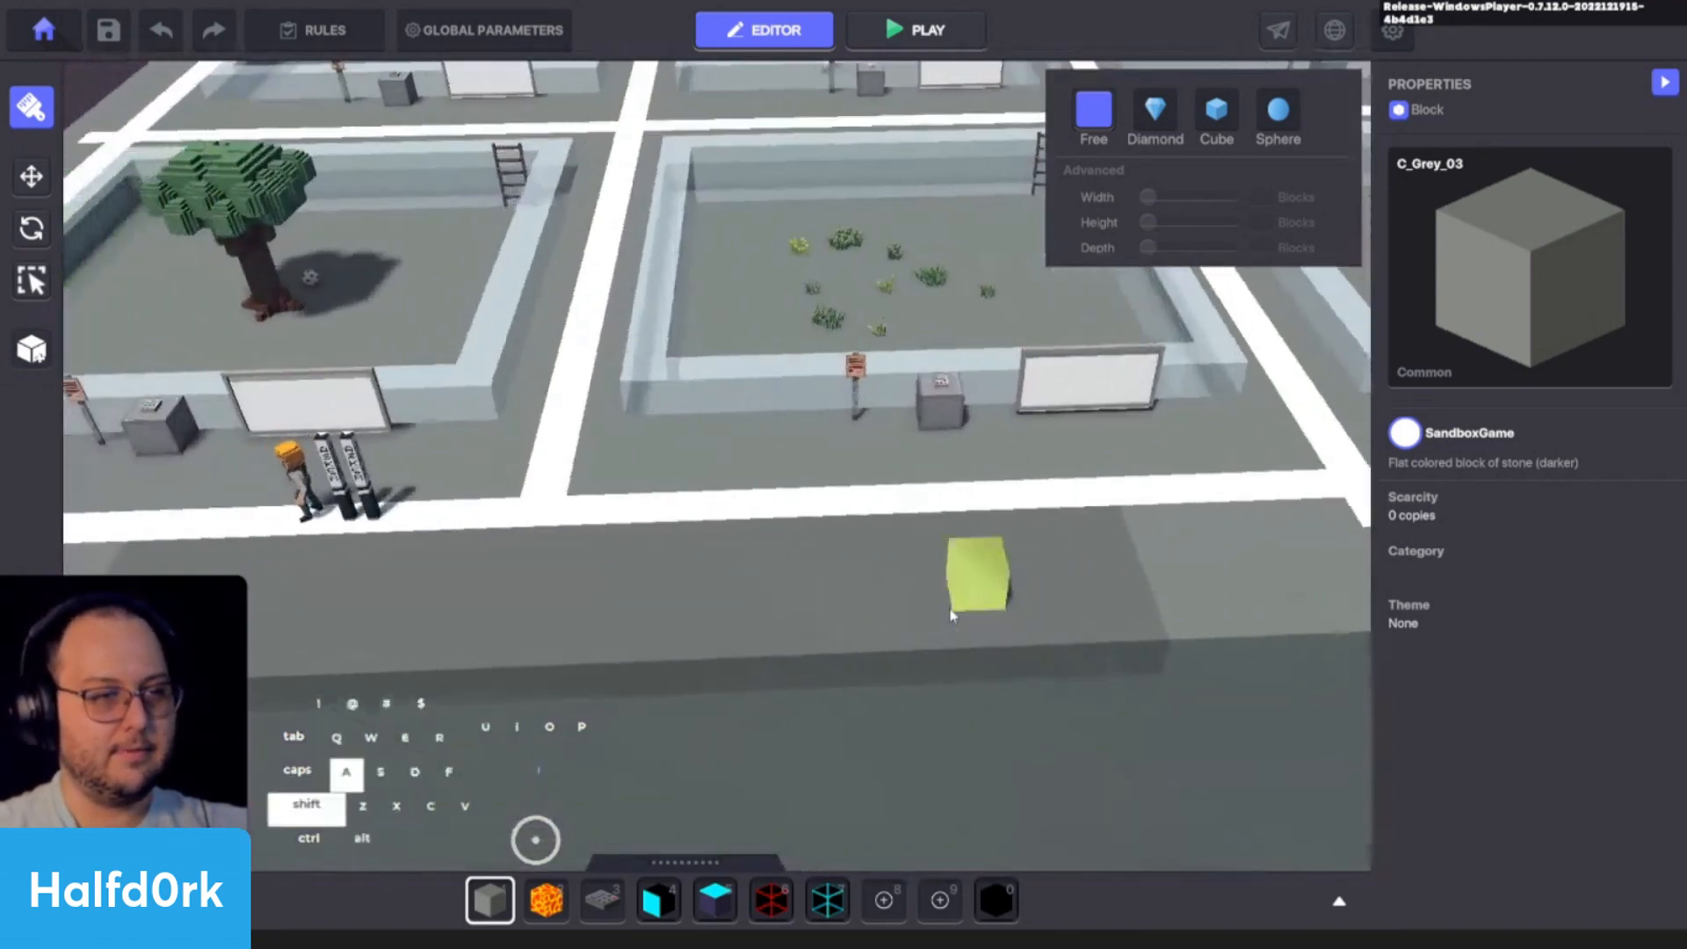
key("i")
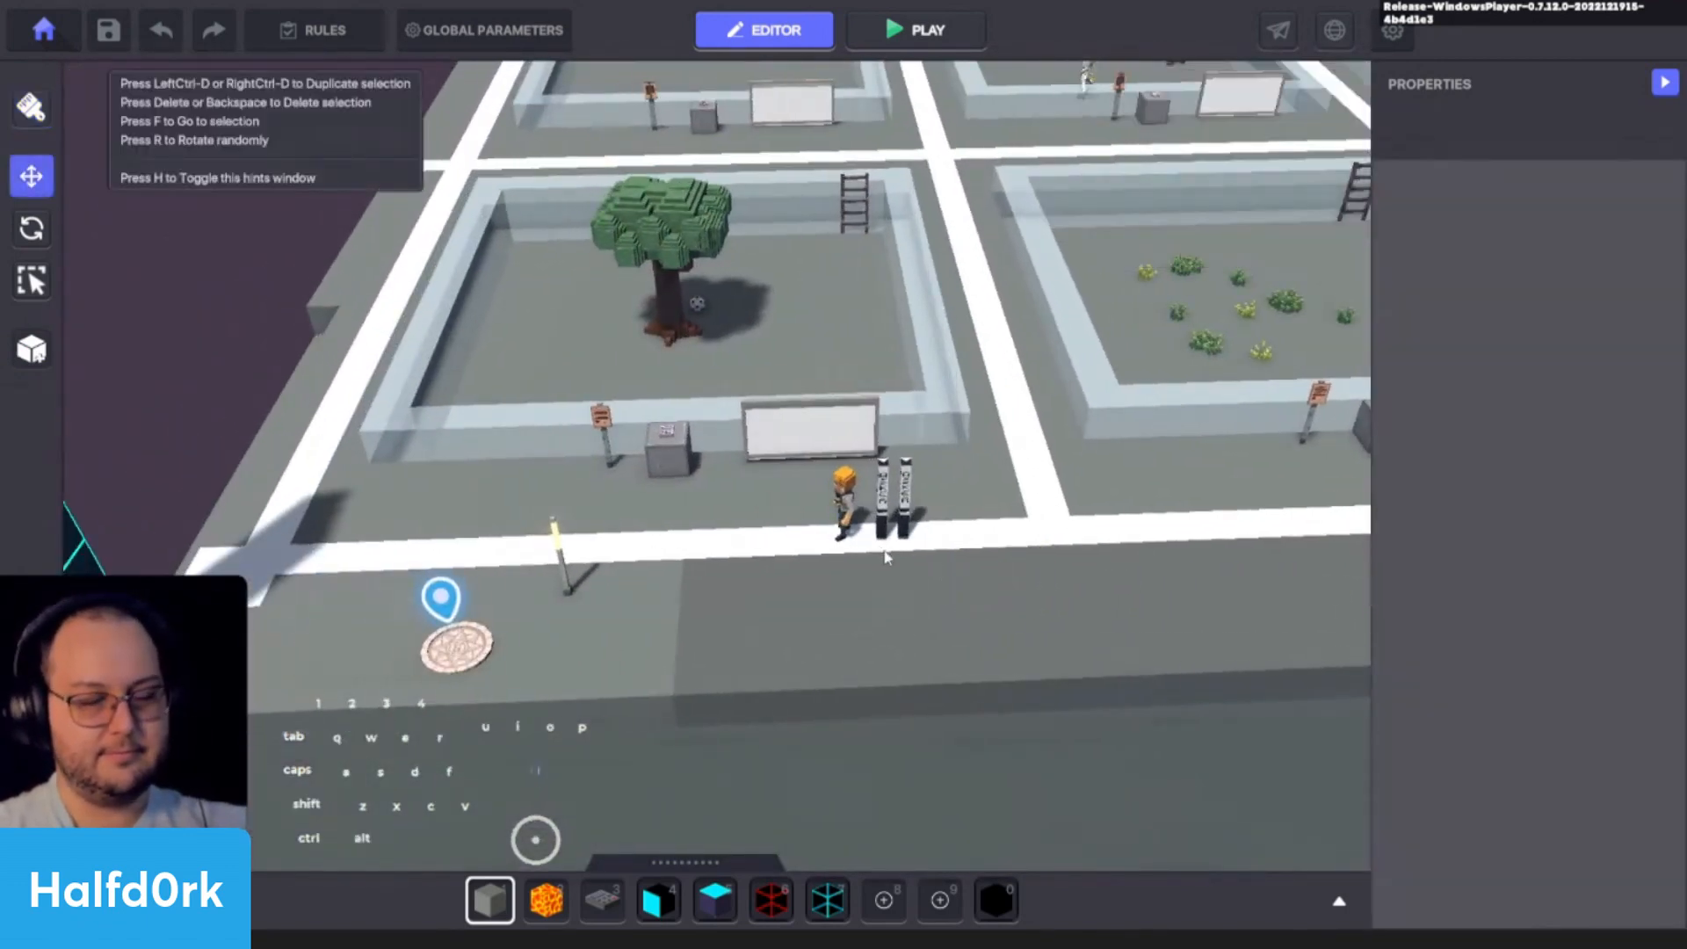
- Select the Asker lamp nearest the avatar and examine its attributes and Asker behaviour settings
scroll(886, 557, "up", 3)
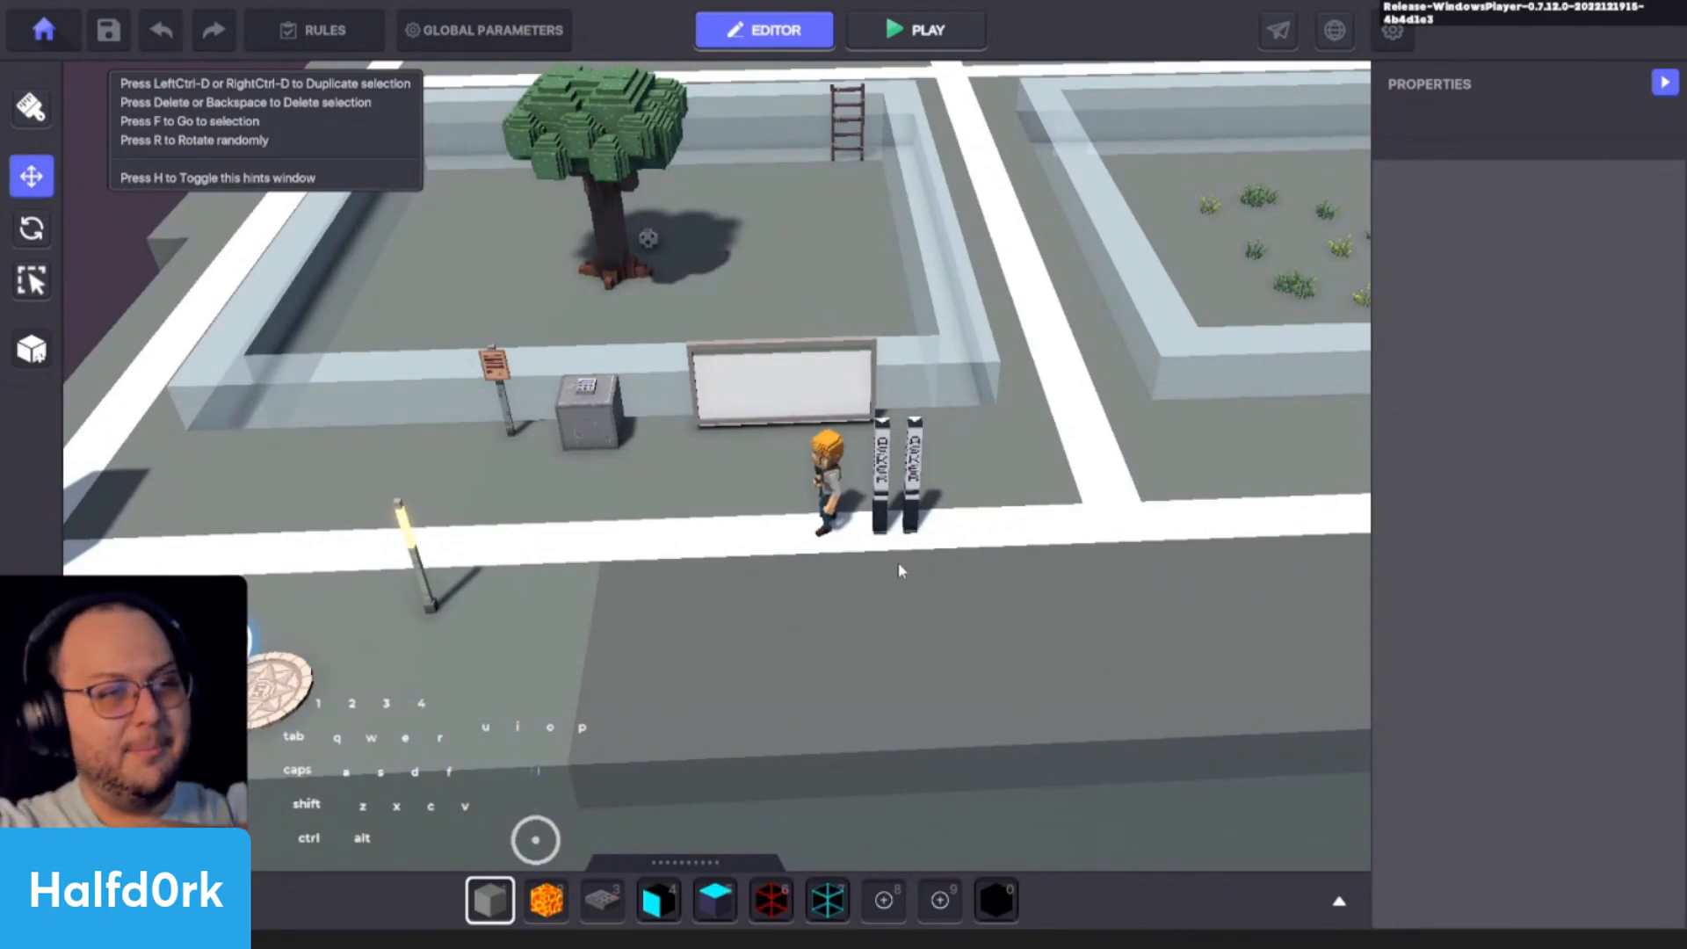
key("w")
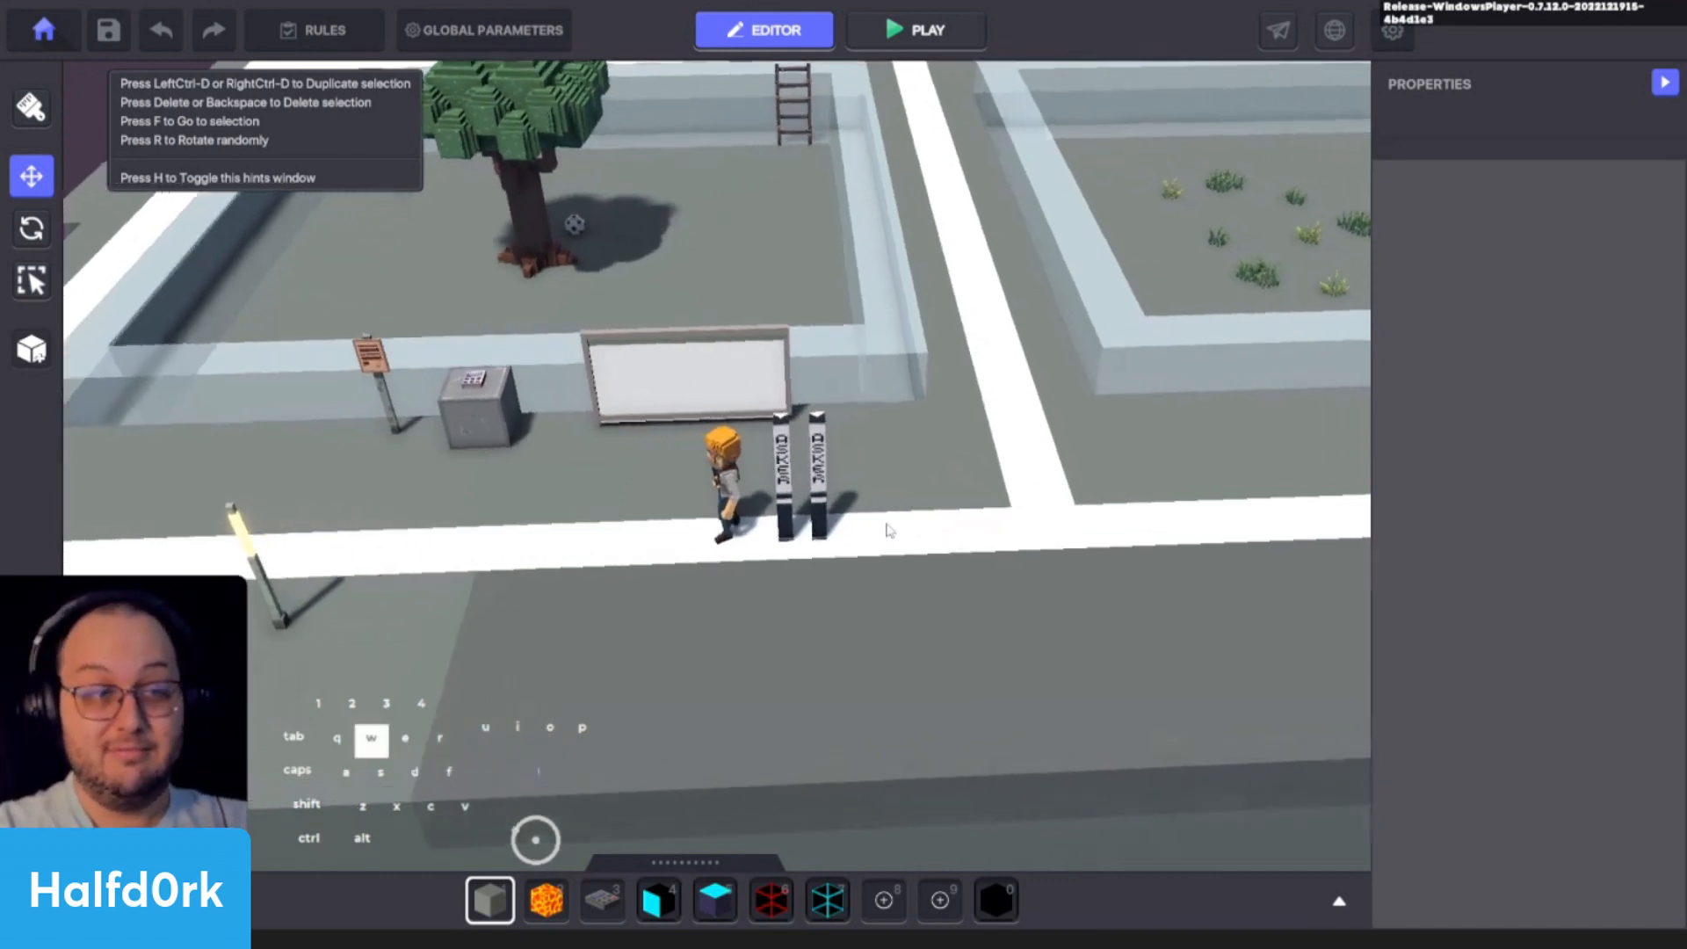
left_click_drag(852, 536, 827, 503, "alt")
key("w")
key("a")
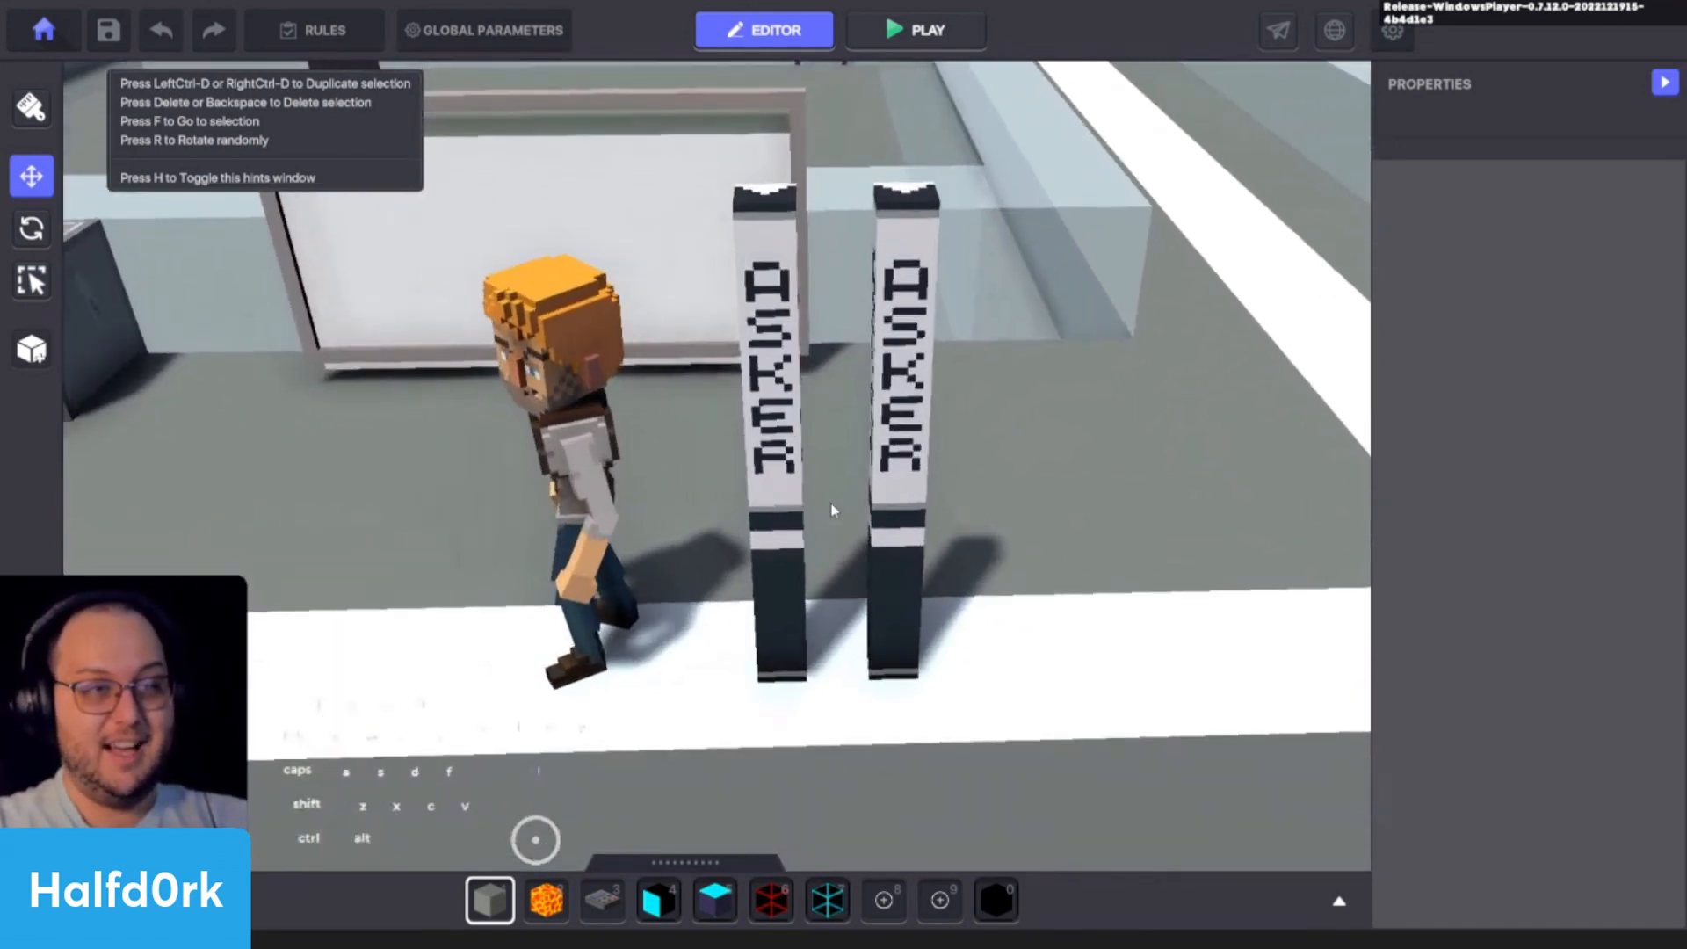
key("s")
key("s")
key("d")
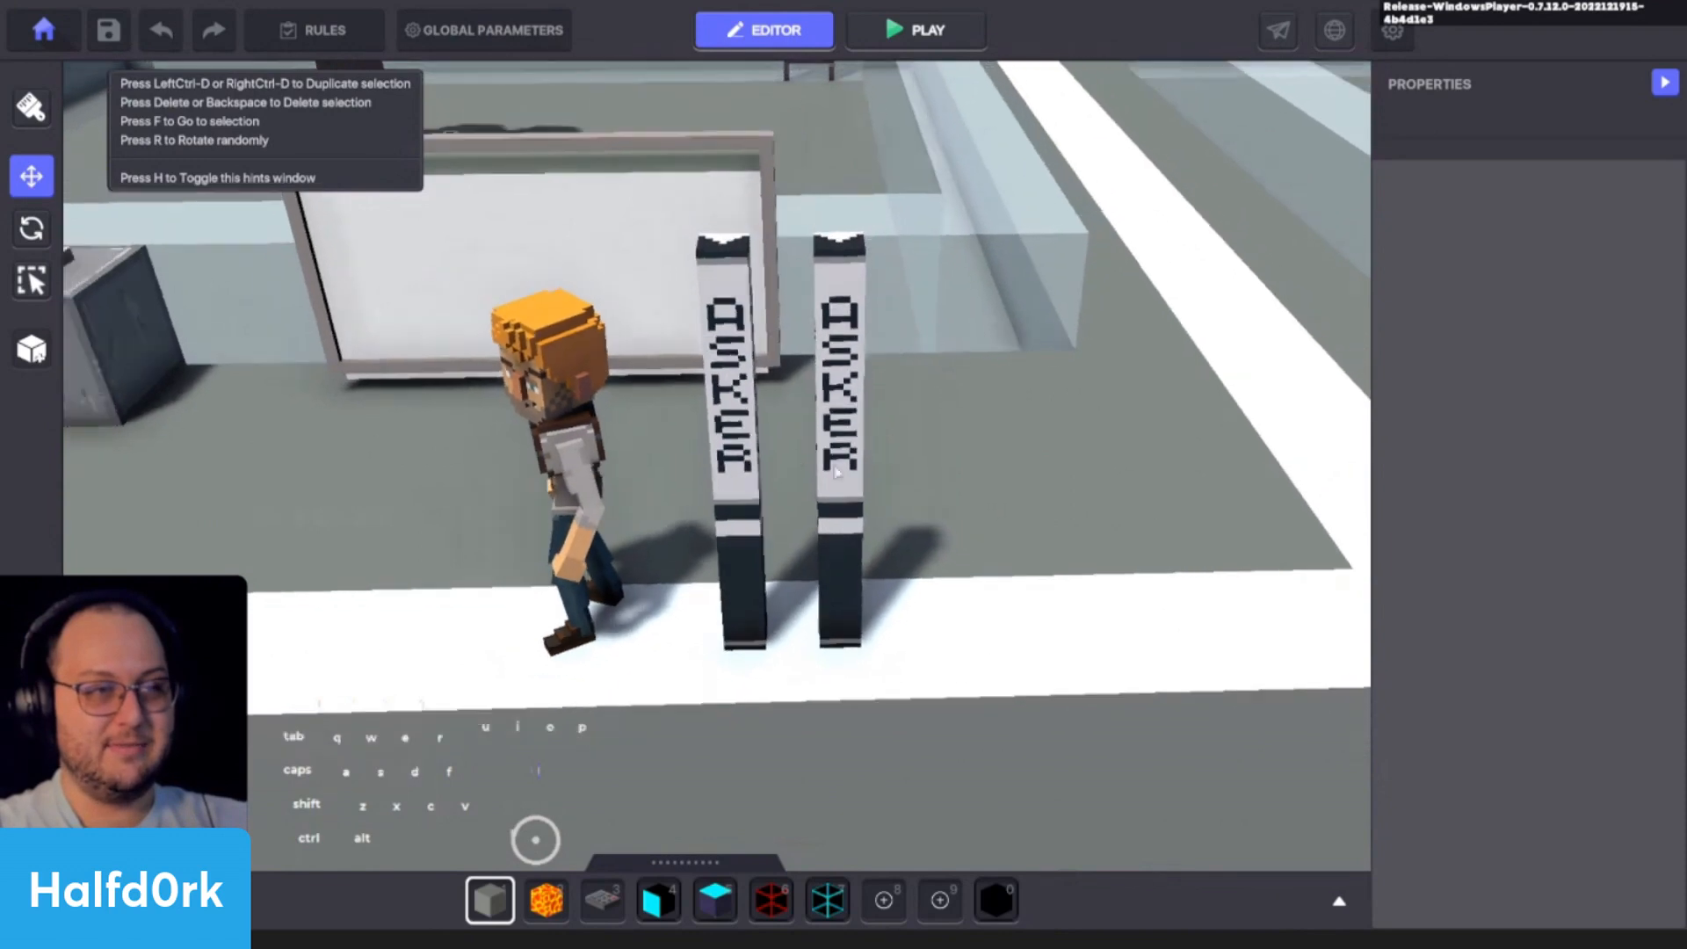
left_click(746, 446)
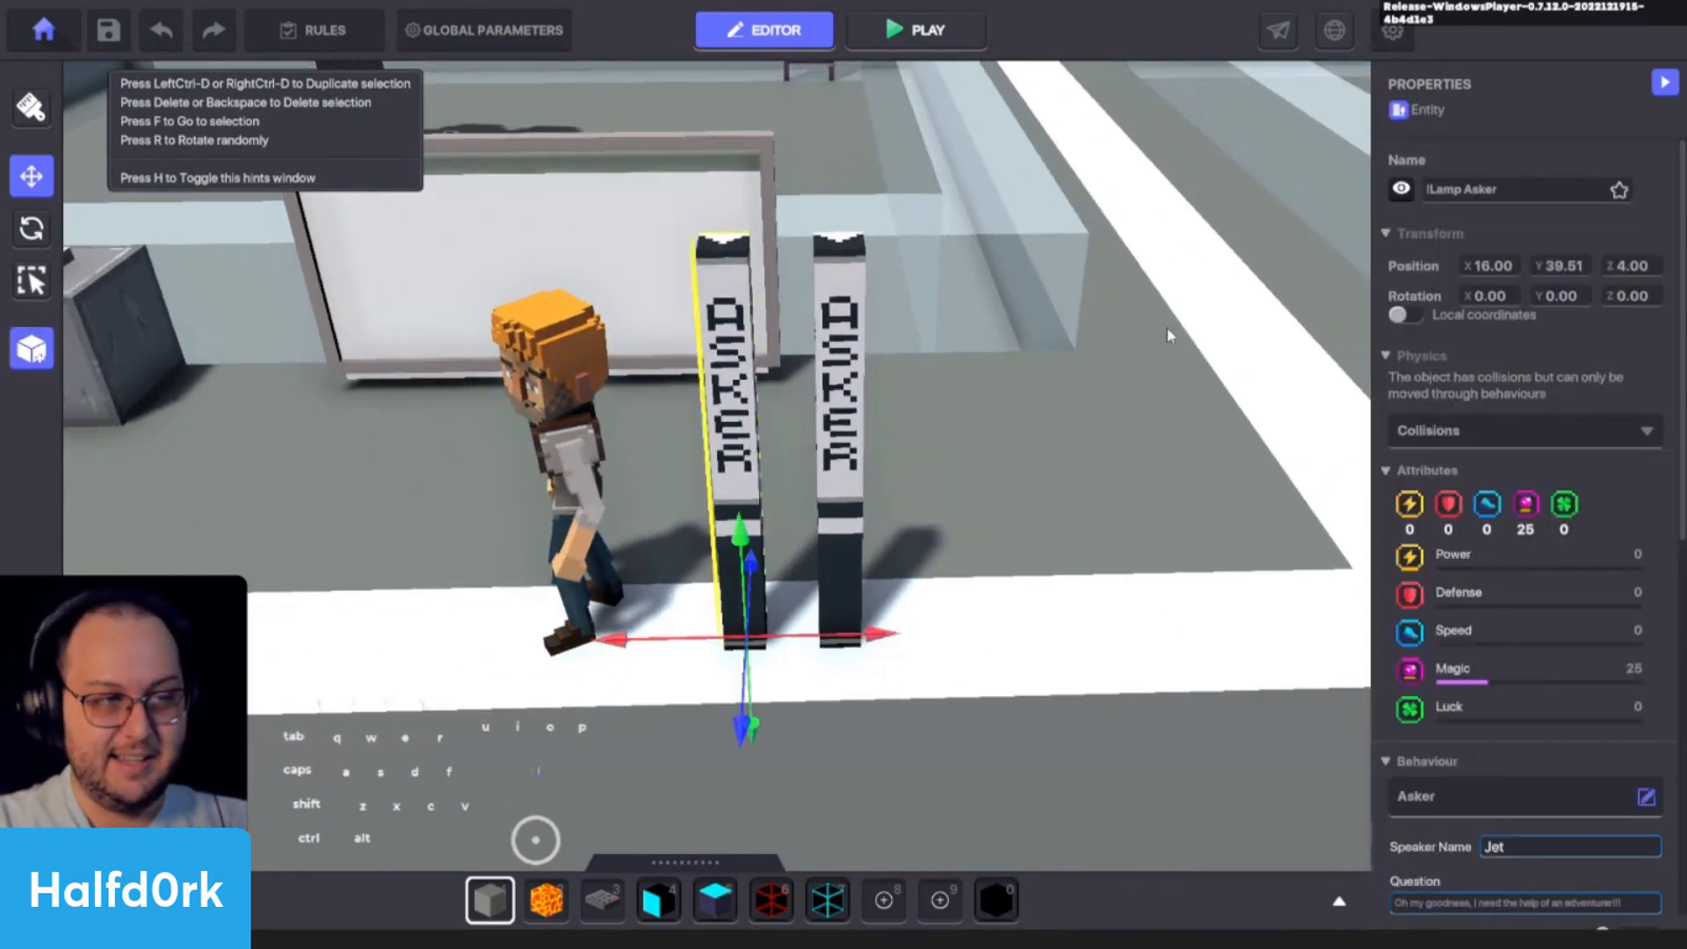
scroll(1241, 339, "down", 1)
scroll(1232, 376, "up", 1)
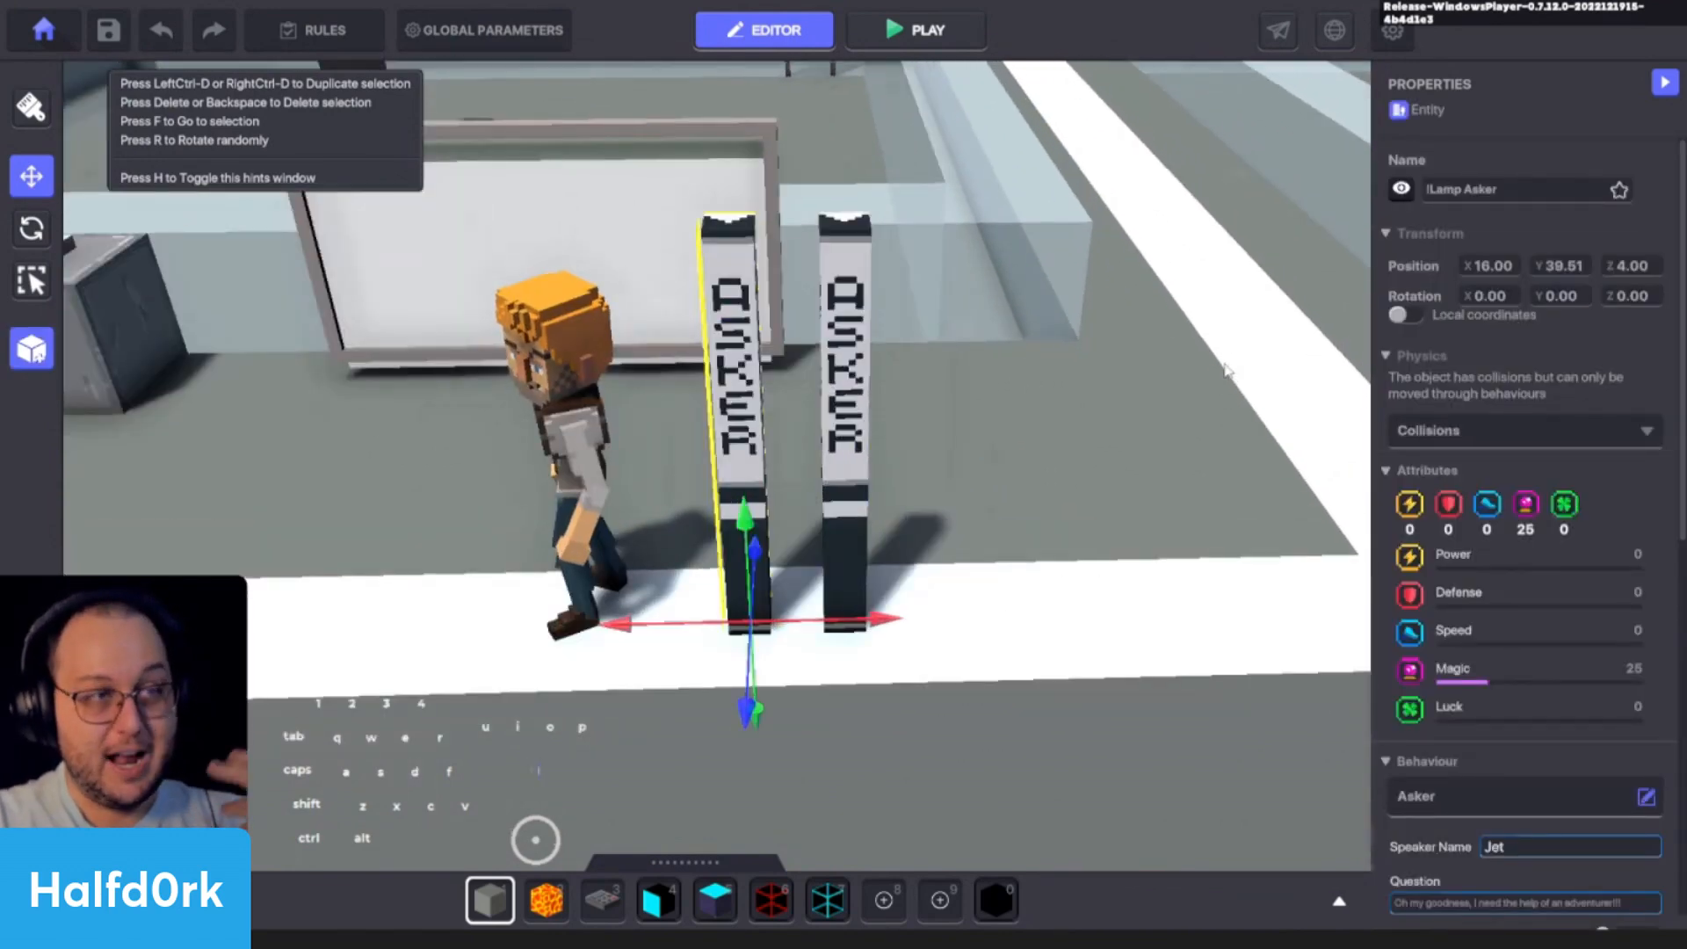
- Search the asset library for lamp and place one Interior Lamp A in front of the Asker lamp nearest the avatar
key("Tab")
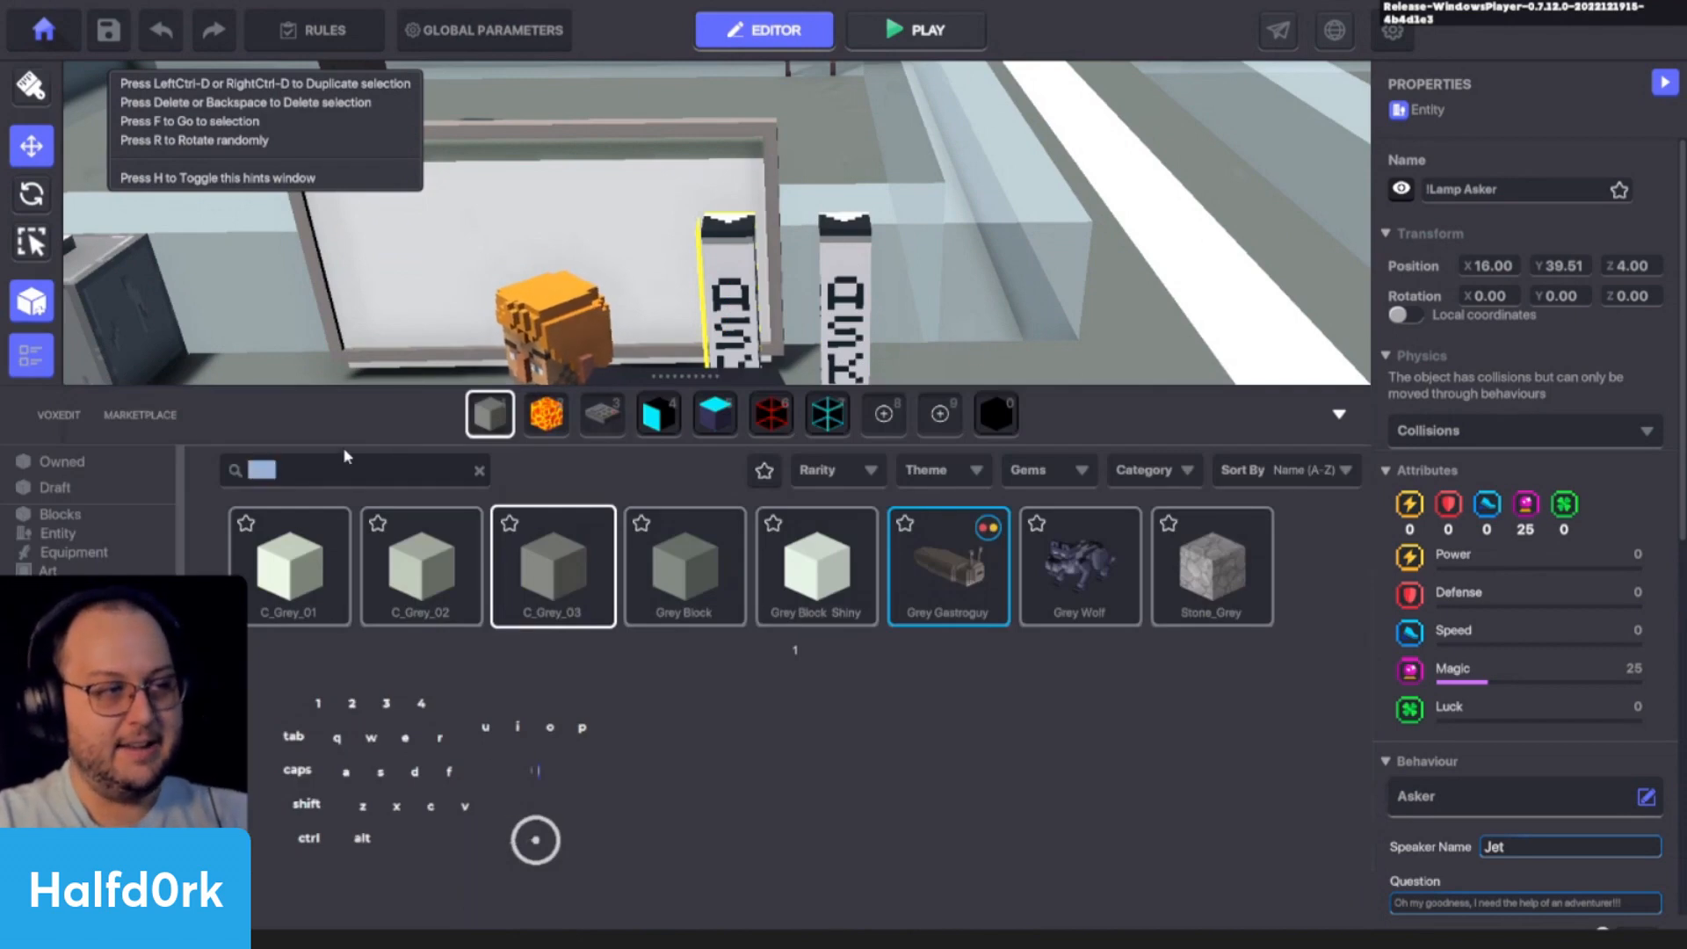
type("lamp")
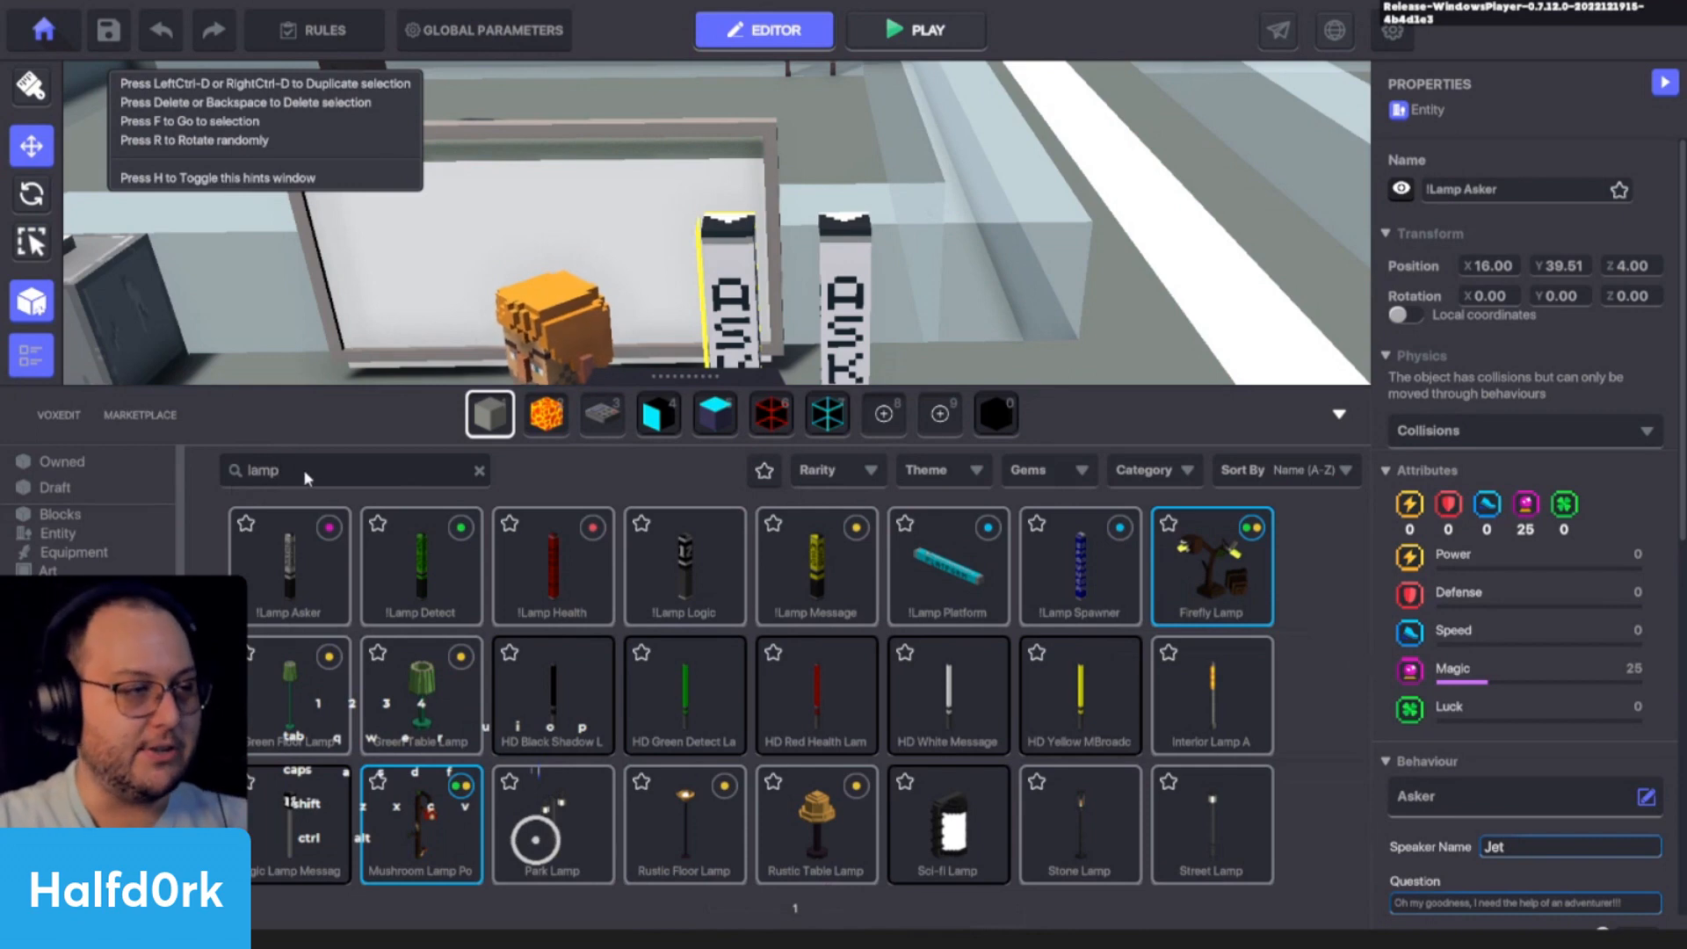
left_click(1210, 710)
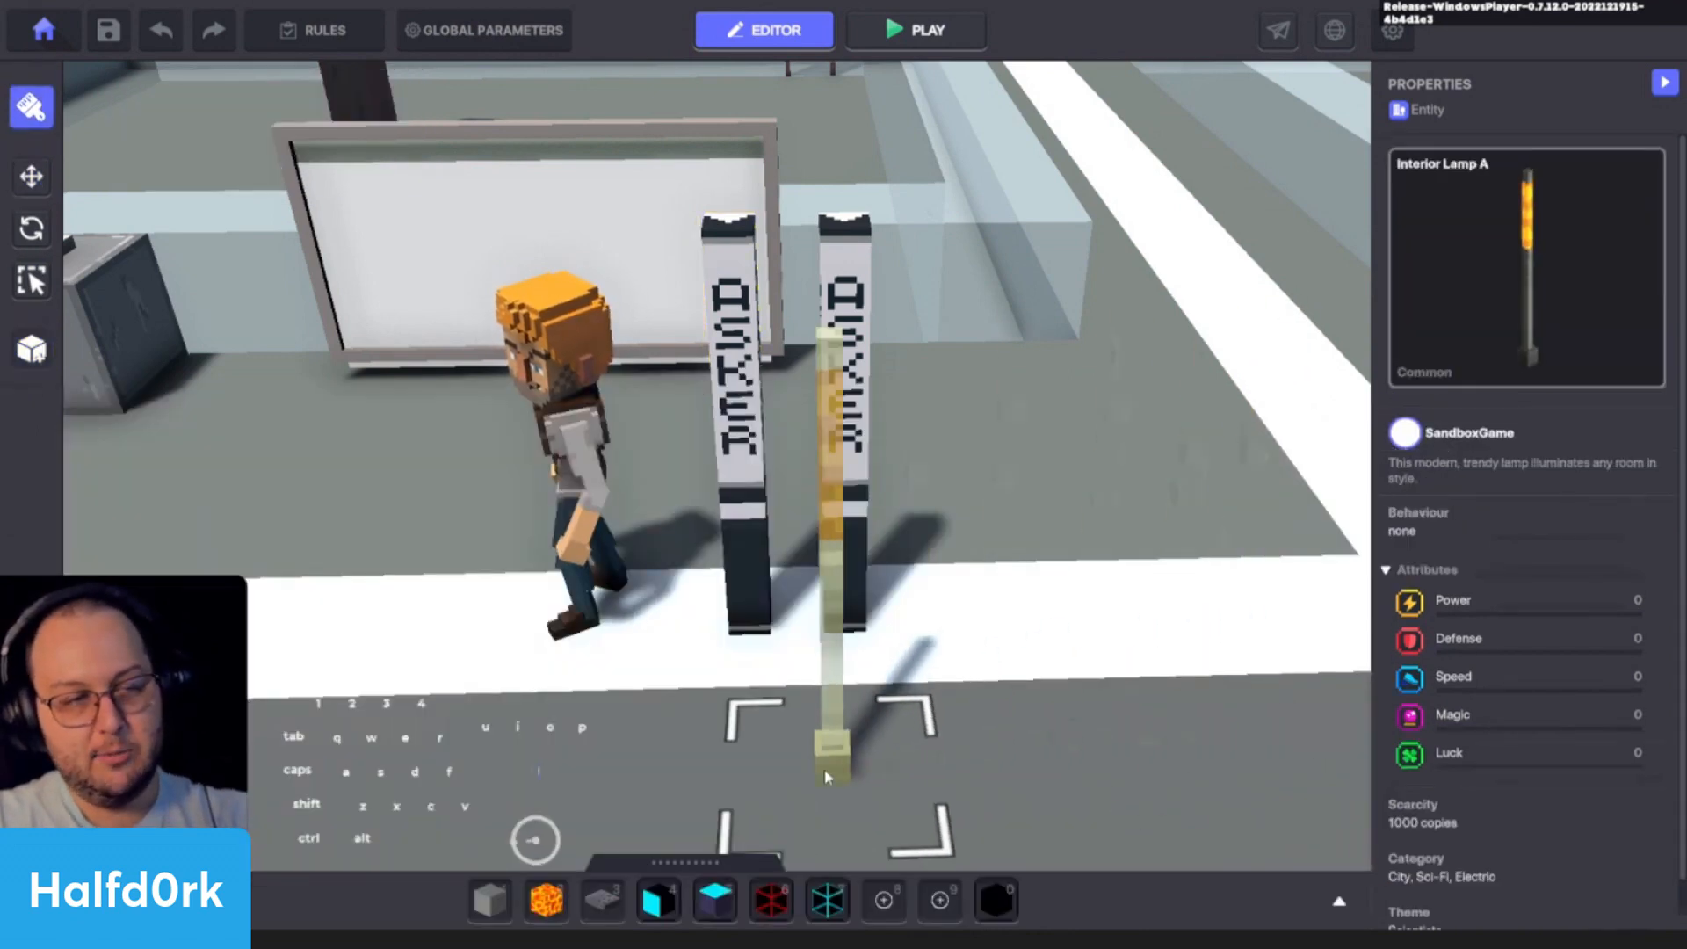
key("Escape")
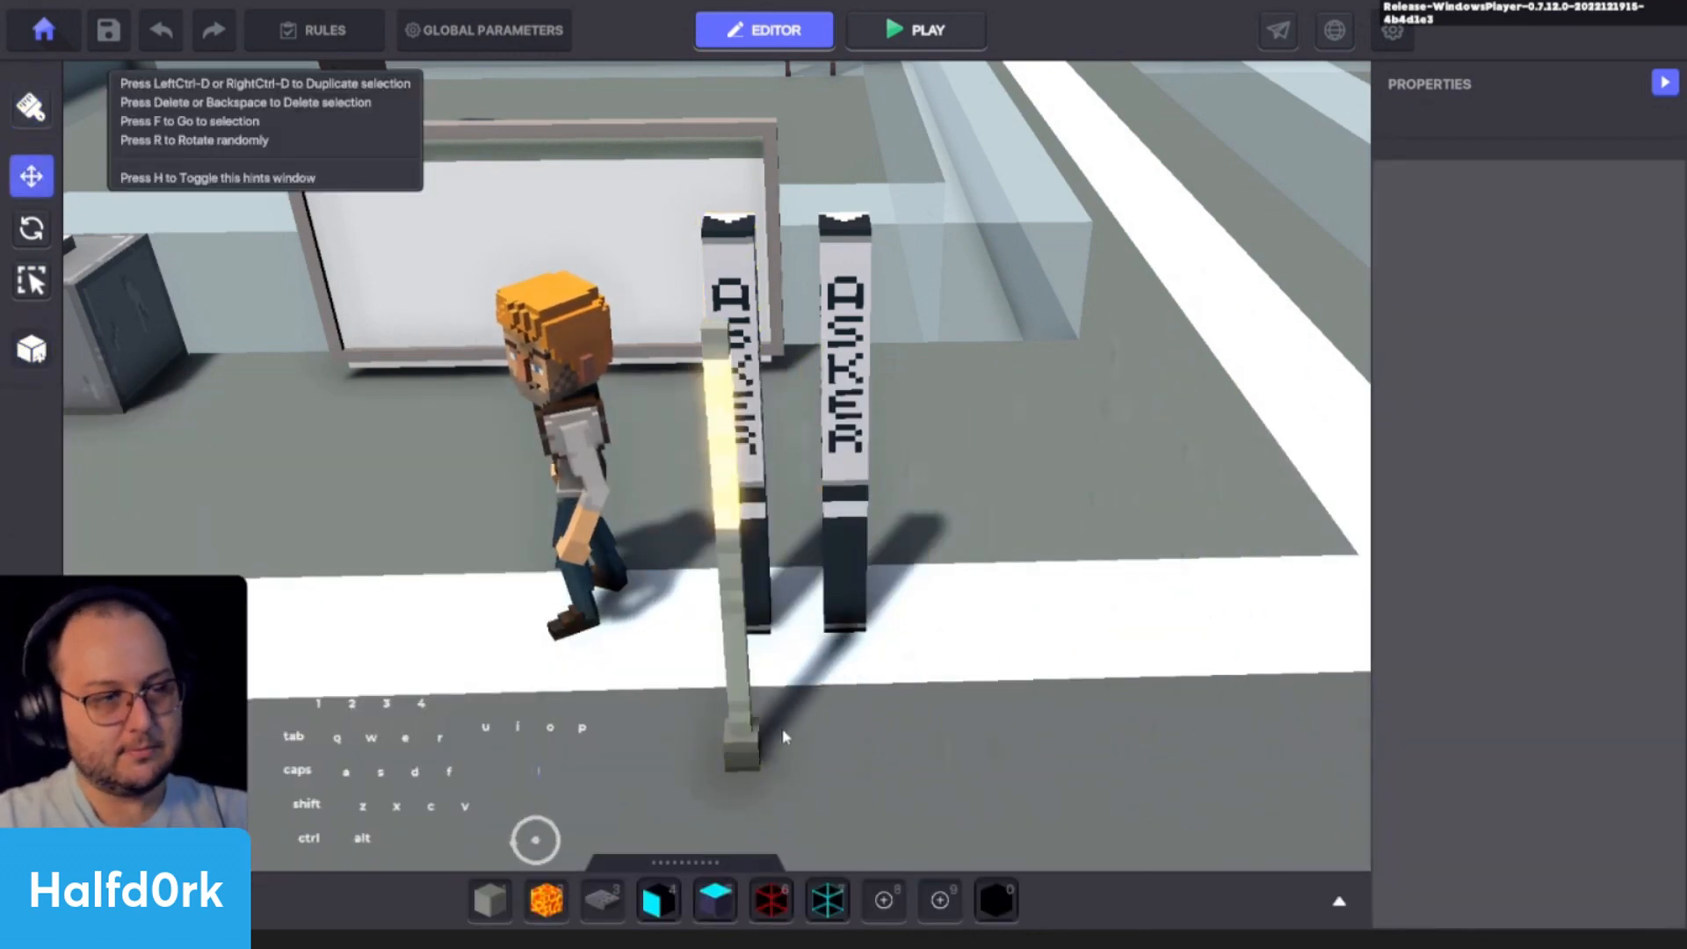
- Select the placed Interior Lamp A and review its attributes, behaviour and components
left_click(749, 736)
left_click_drag(910, 713, 1198, 676, "alt")
scroll(1037, 619, "up", 2)
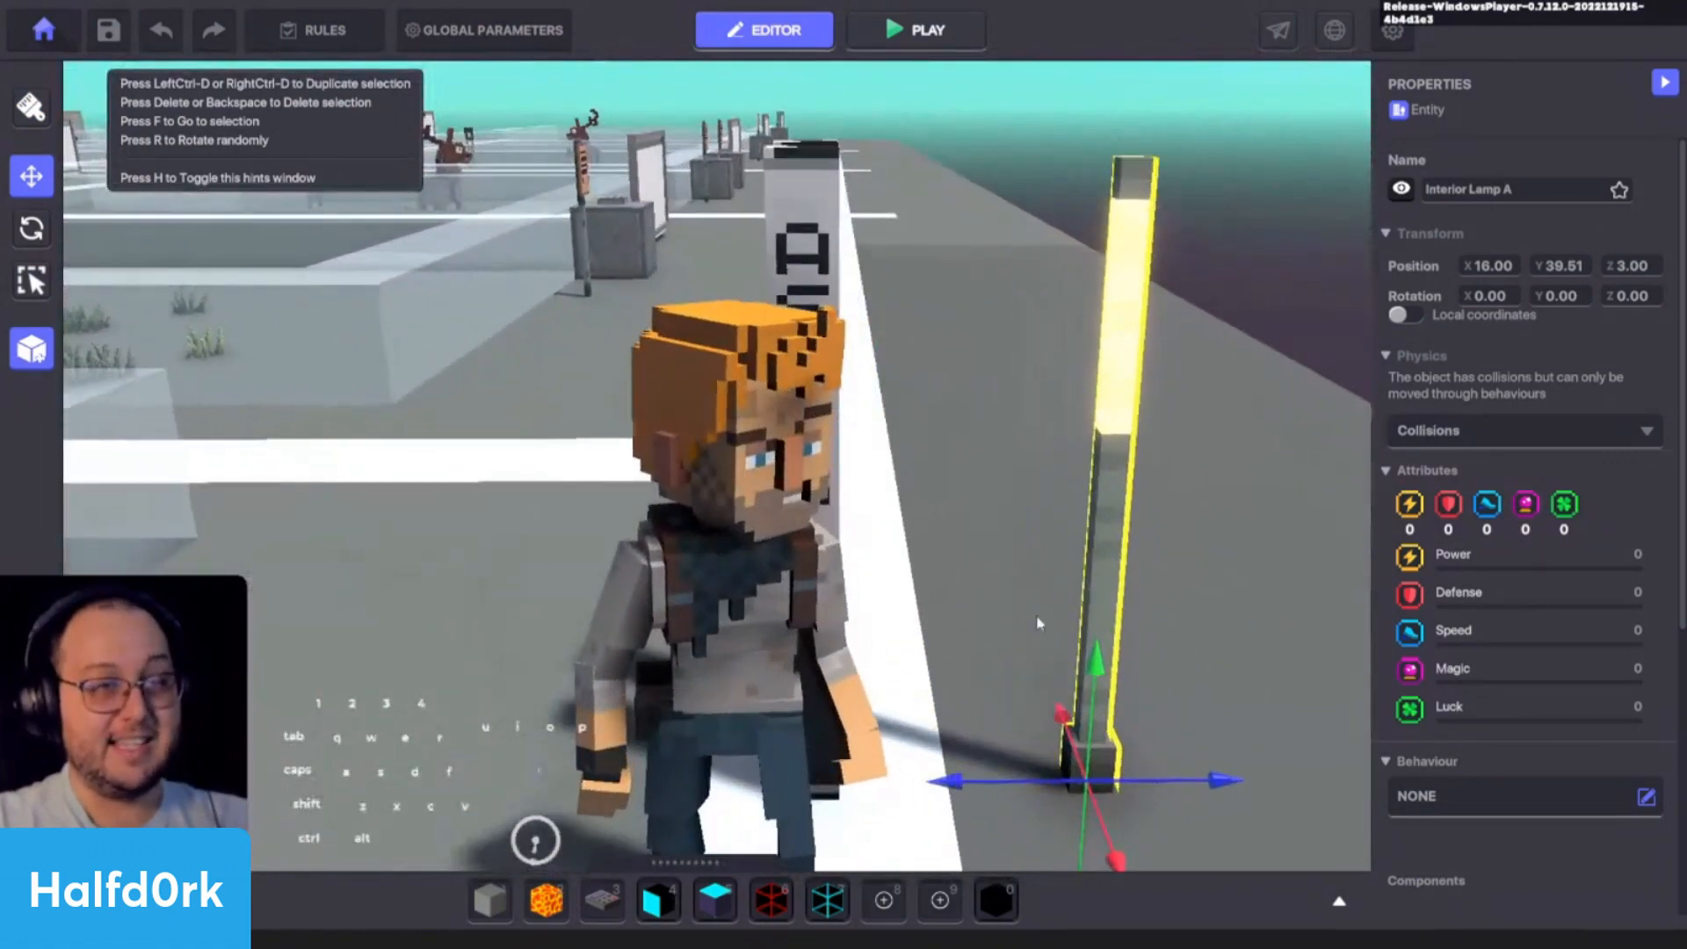
key("d")
scroll(995, 606, "up", 2)
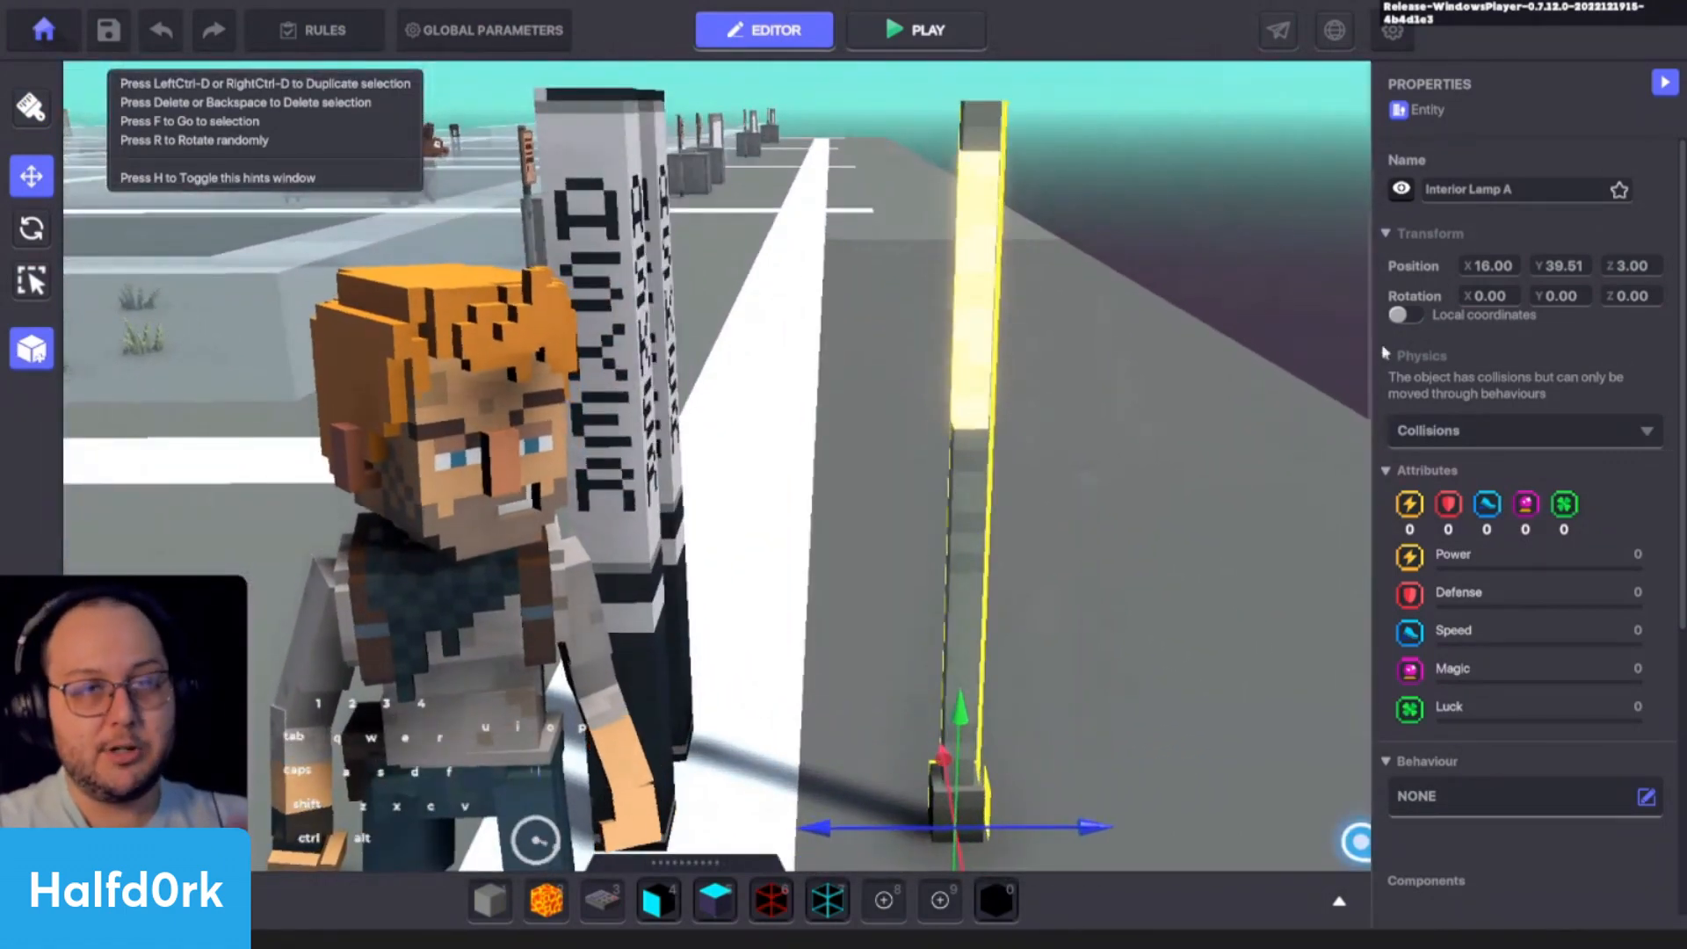
scroll(1476, 474, "down", 1)
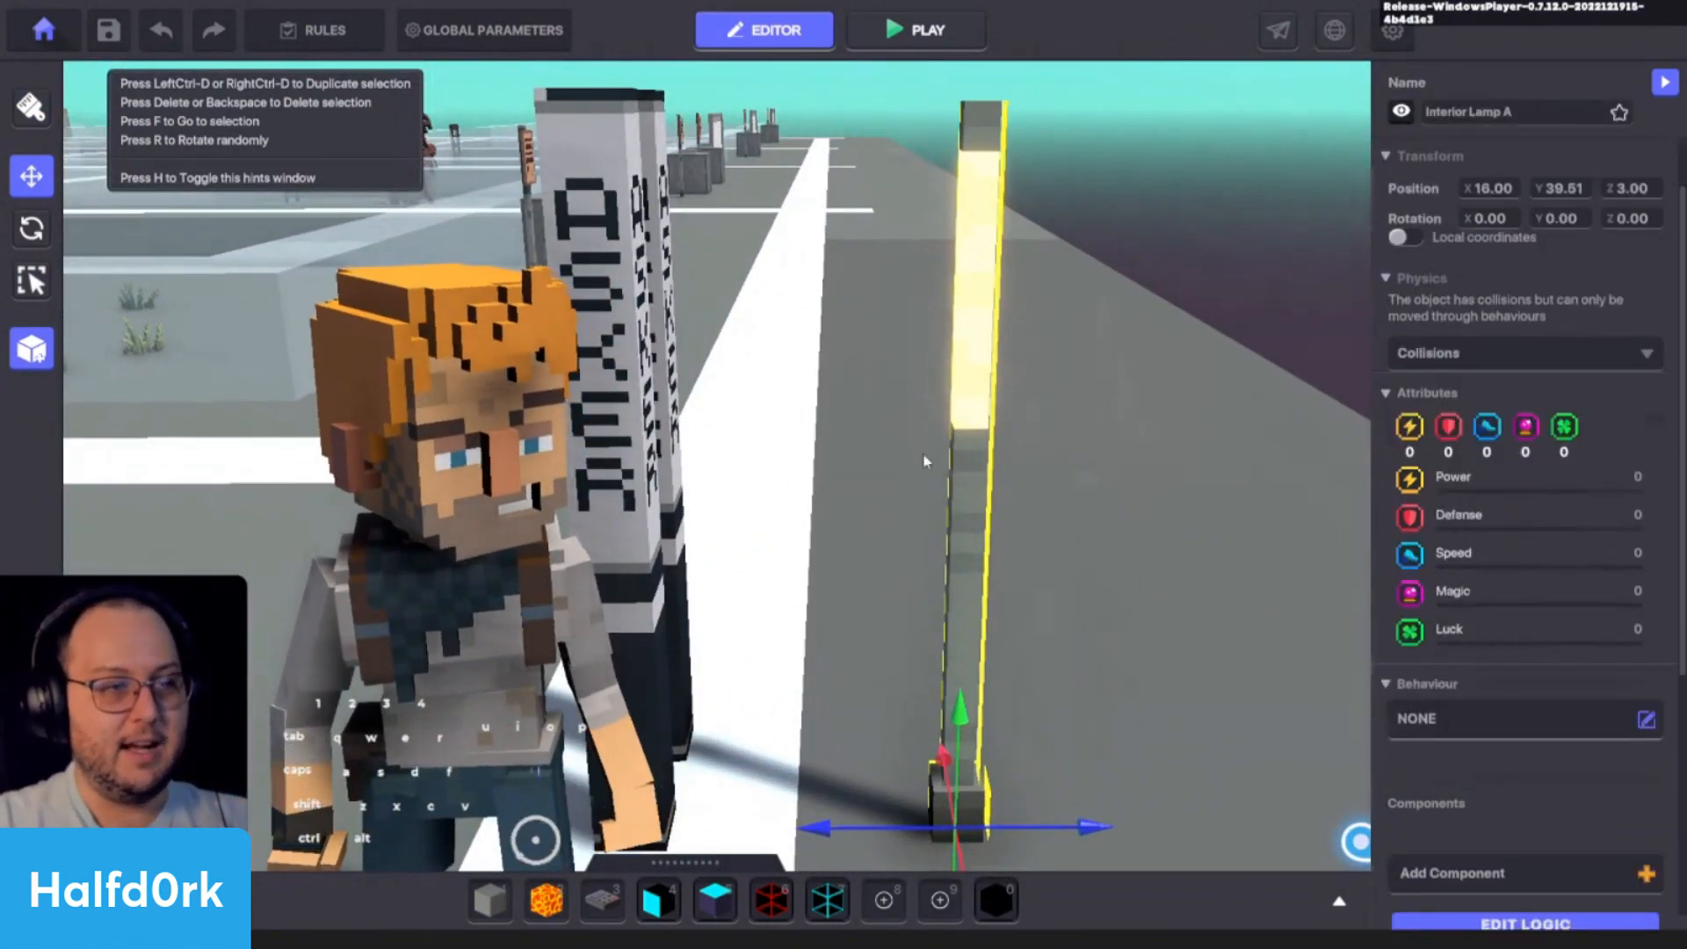
- Select the Asker lamp nearest the avatar and compare its model and properties with the Interior Lamp A
left_click(518, 518)
left_click_drag(518, 505, 1010, 561, "alt")
left_click(843, 450)
key("w")
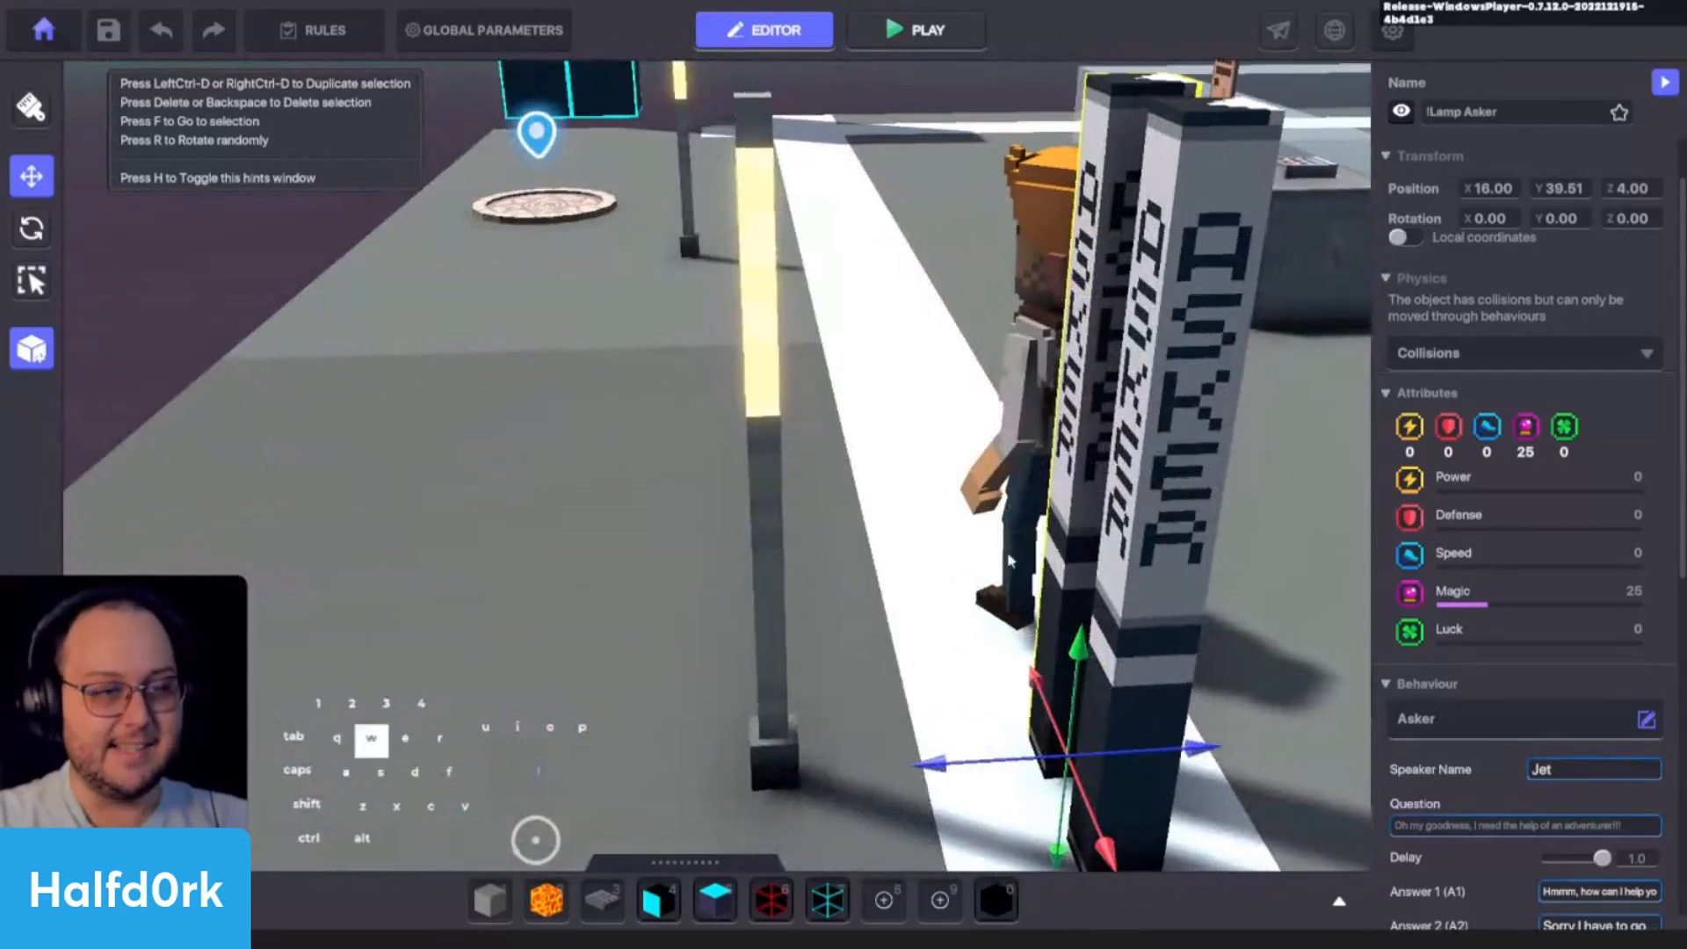
key("c")
key("space")
- Select the Interior Lamp A and inspect its base and stem up close from several sides
left_click(686, 475)
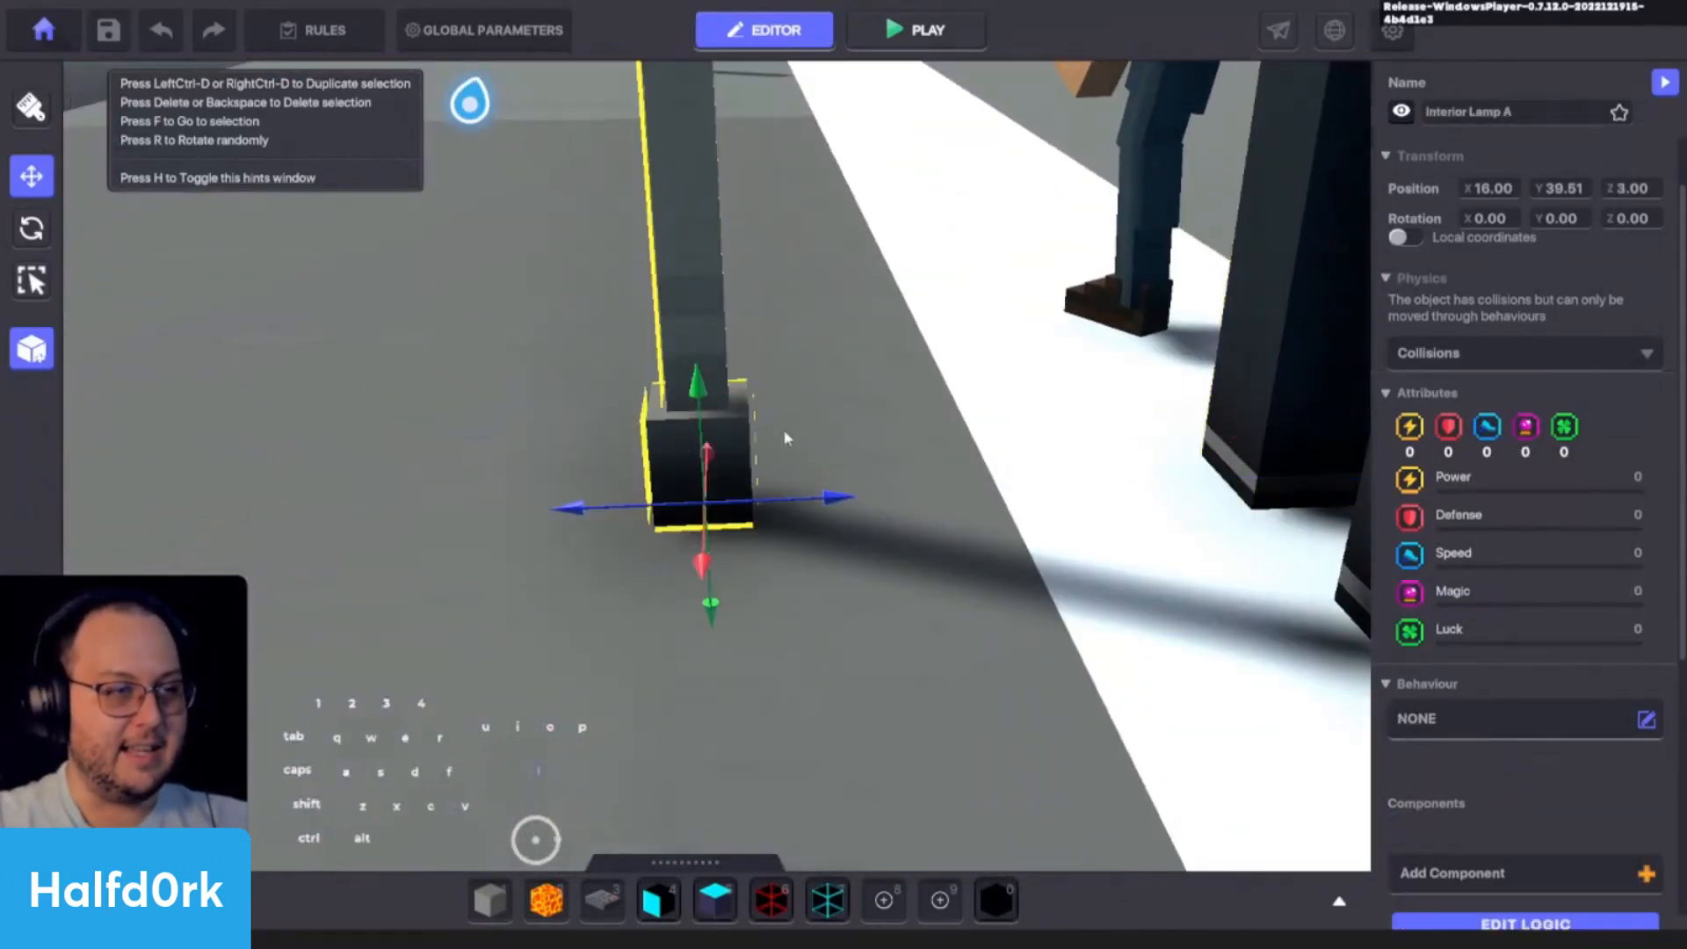
left_click_drag(726, 430, 817, 556, "alt")
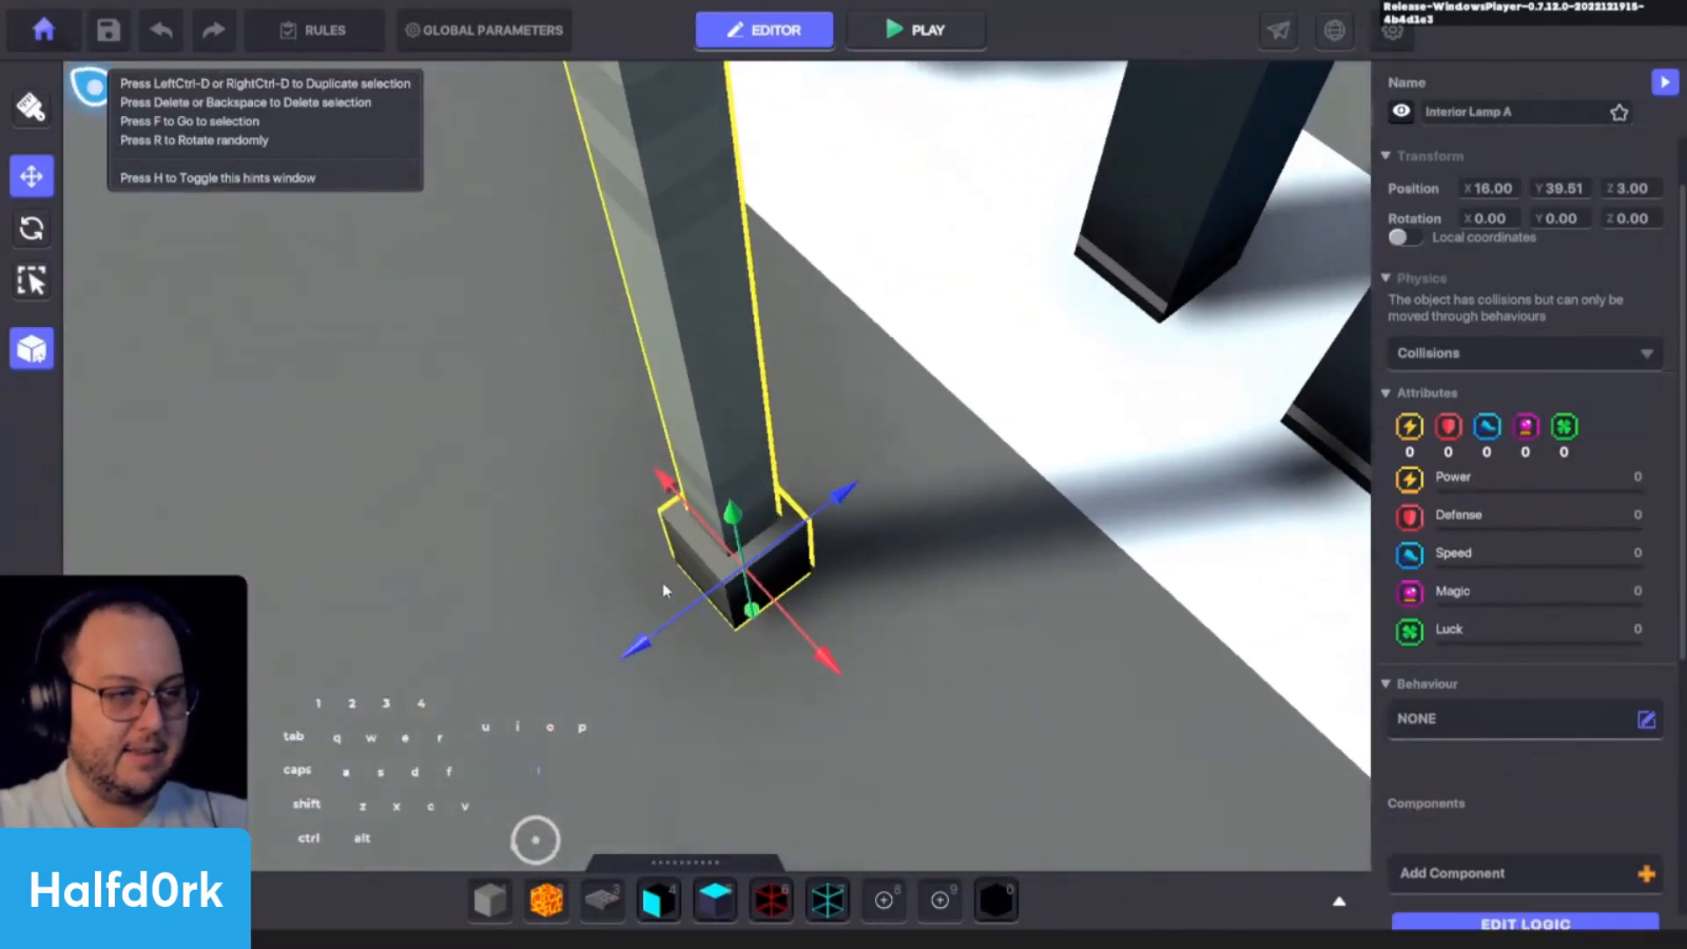
left_click_drag(663, 590, 1201, 628, "alt")
scroll(1069, 579, "down", 5)
scroll(1008, 569, "up", 6)
key("a")
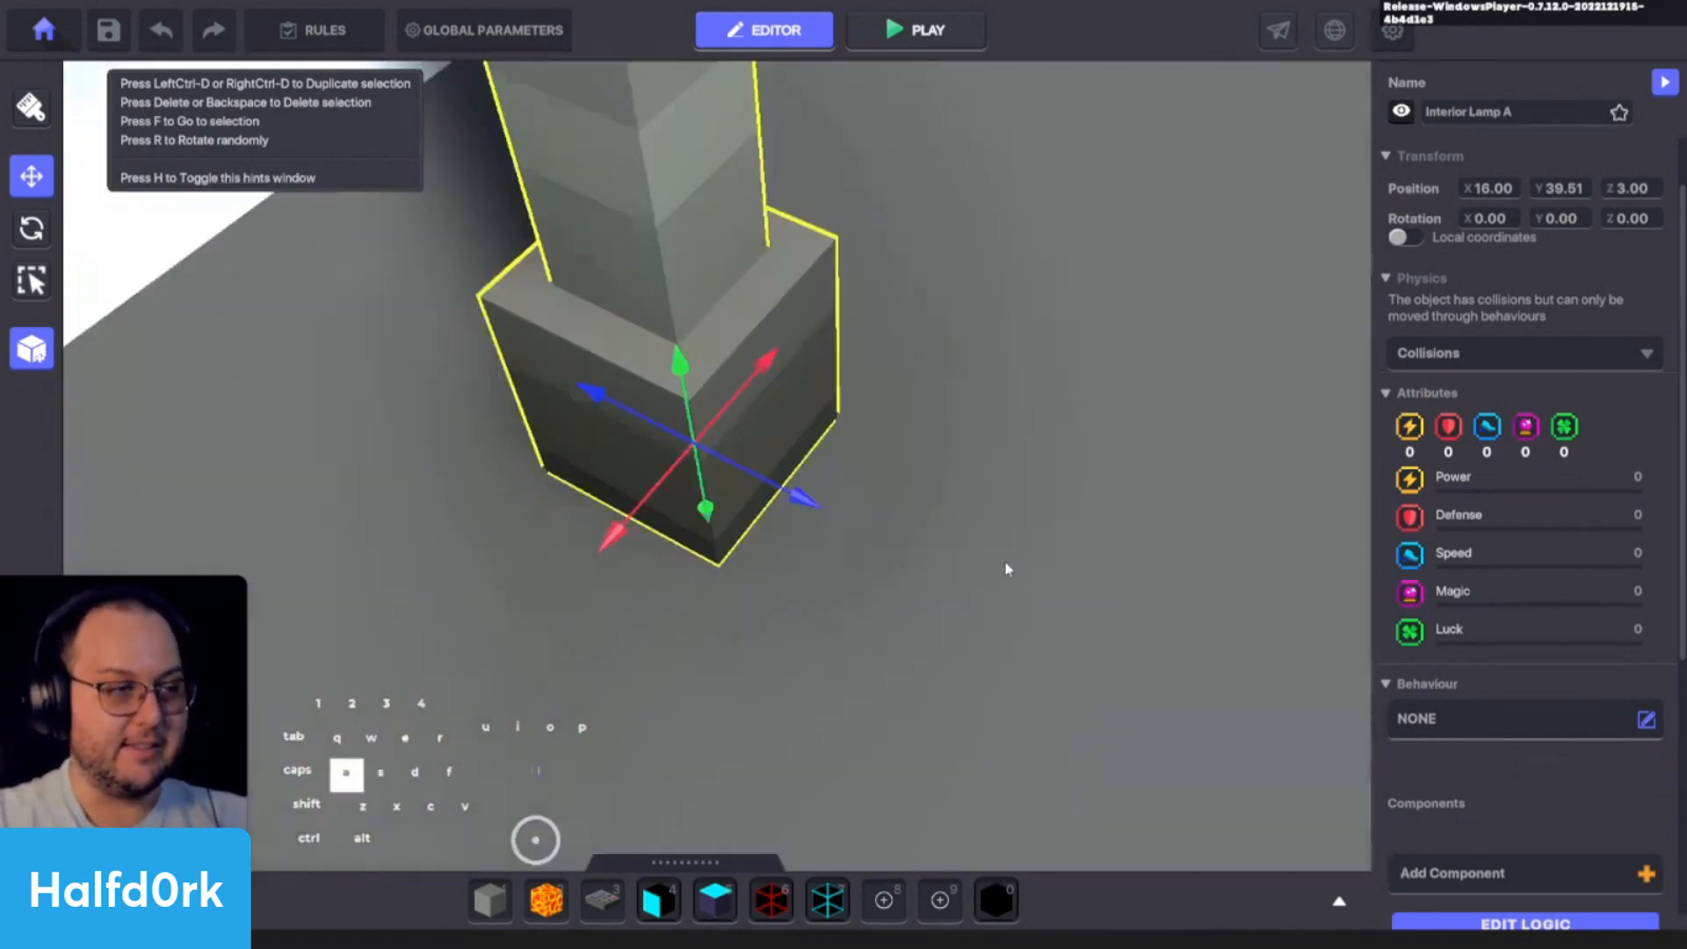
key("d")
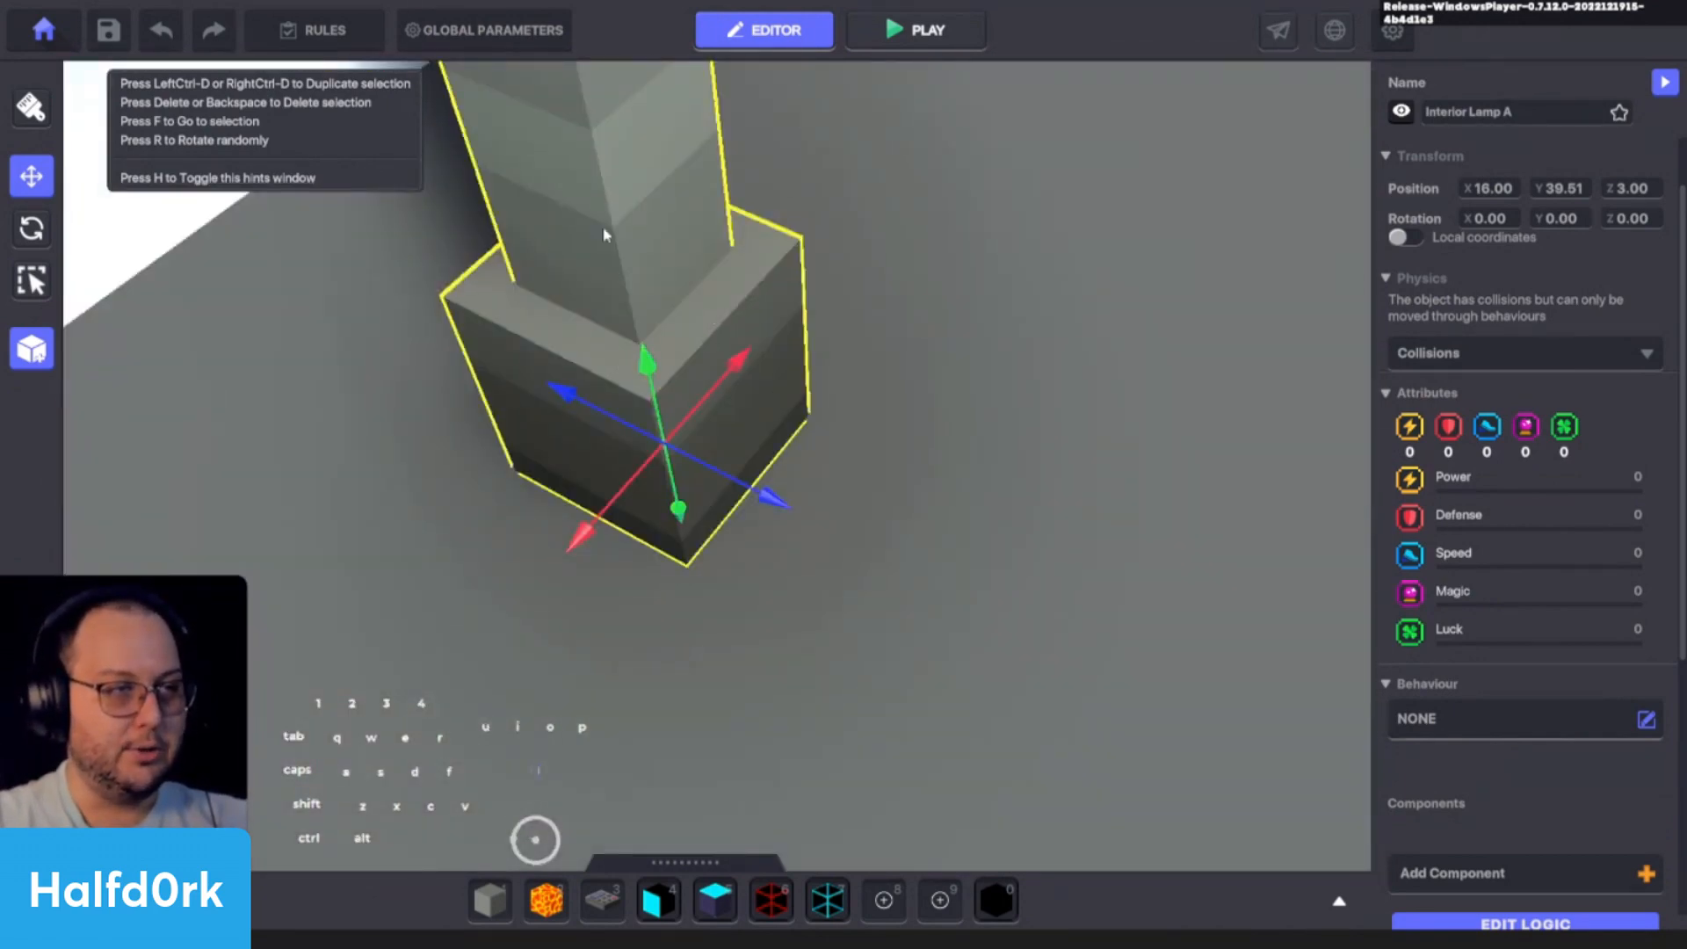
left_click_drag(675, 442, 1093, 426, "alt")
left_click_drag(862, 387, 1019, 305, "alt")
left_click_drag(1020, 387, 1024, 211, "alt")
key("f")
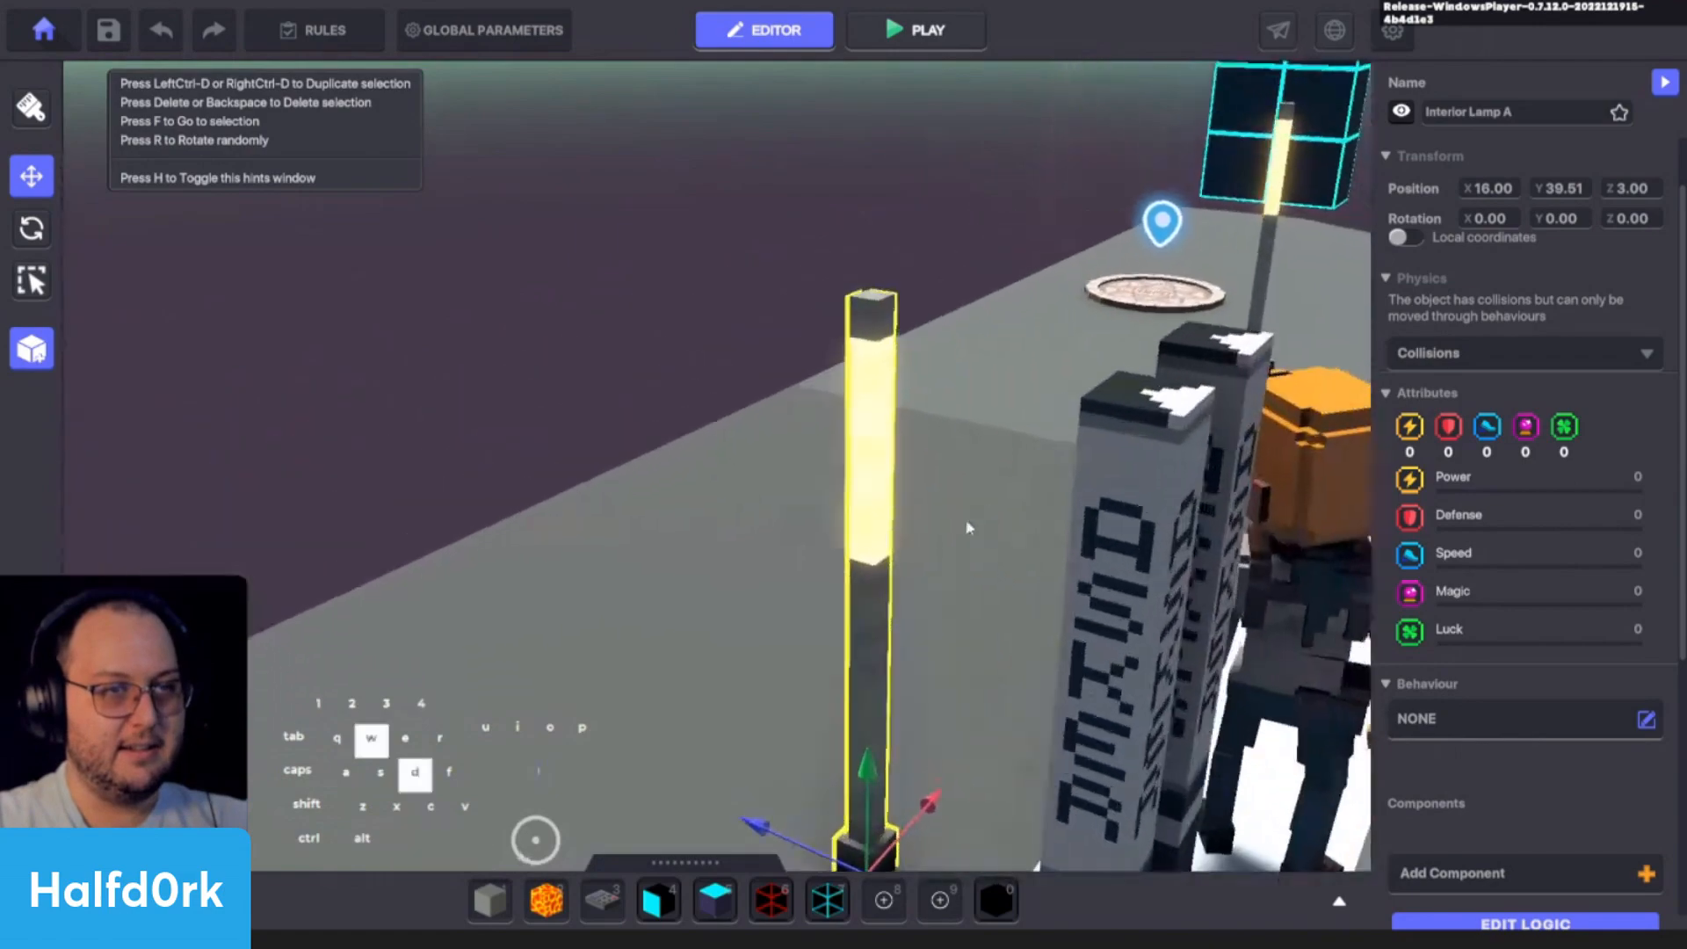
- Examine the Asker lamps from above and reselect the one nearest the avatar
left_click_drag(880, 476, 1095, 442, "alt")
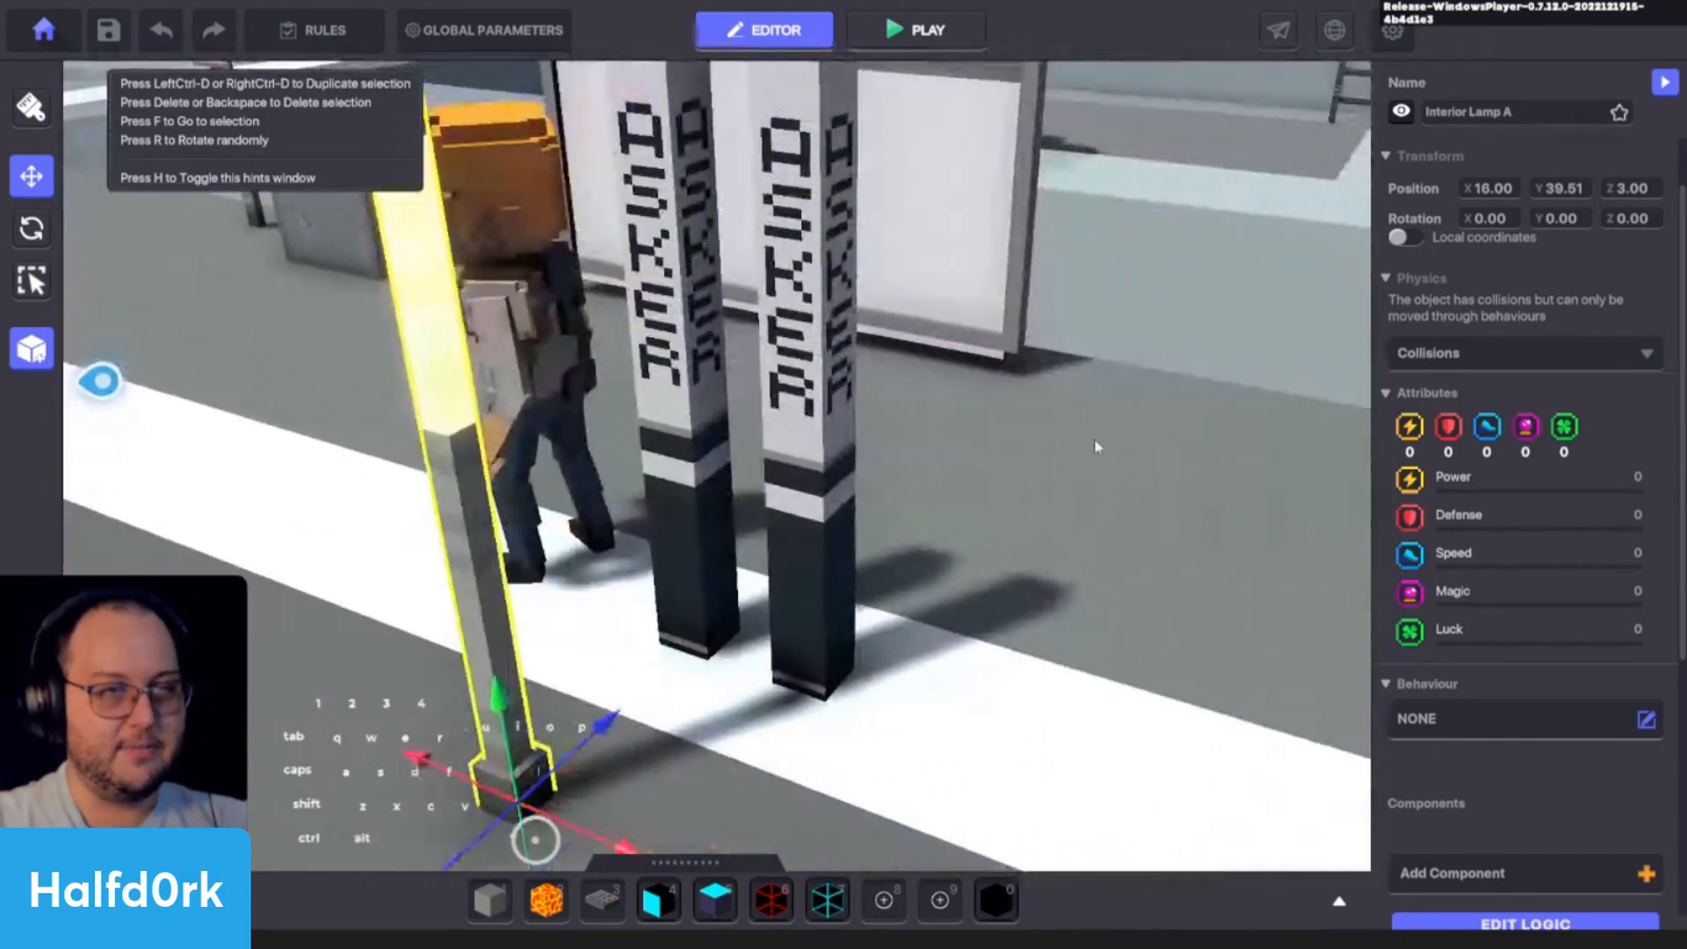
key("a")
left_click_drag(709, 380, 1079, 453, "alt")
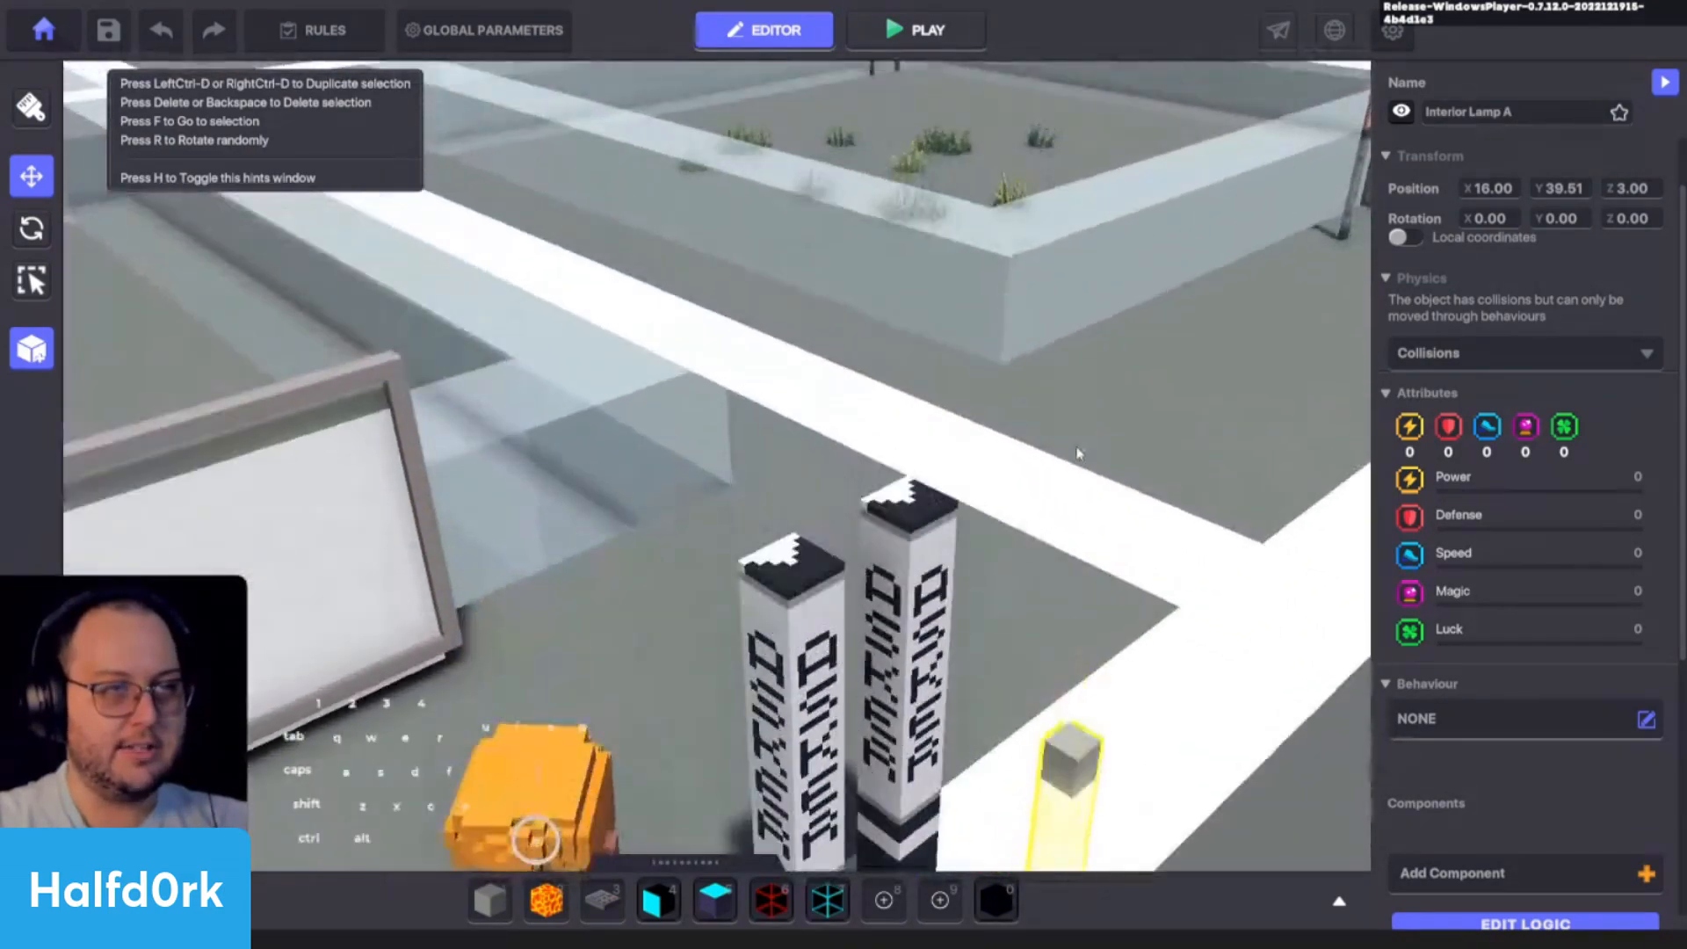
key("q")
left_click(810, 534)
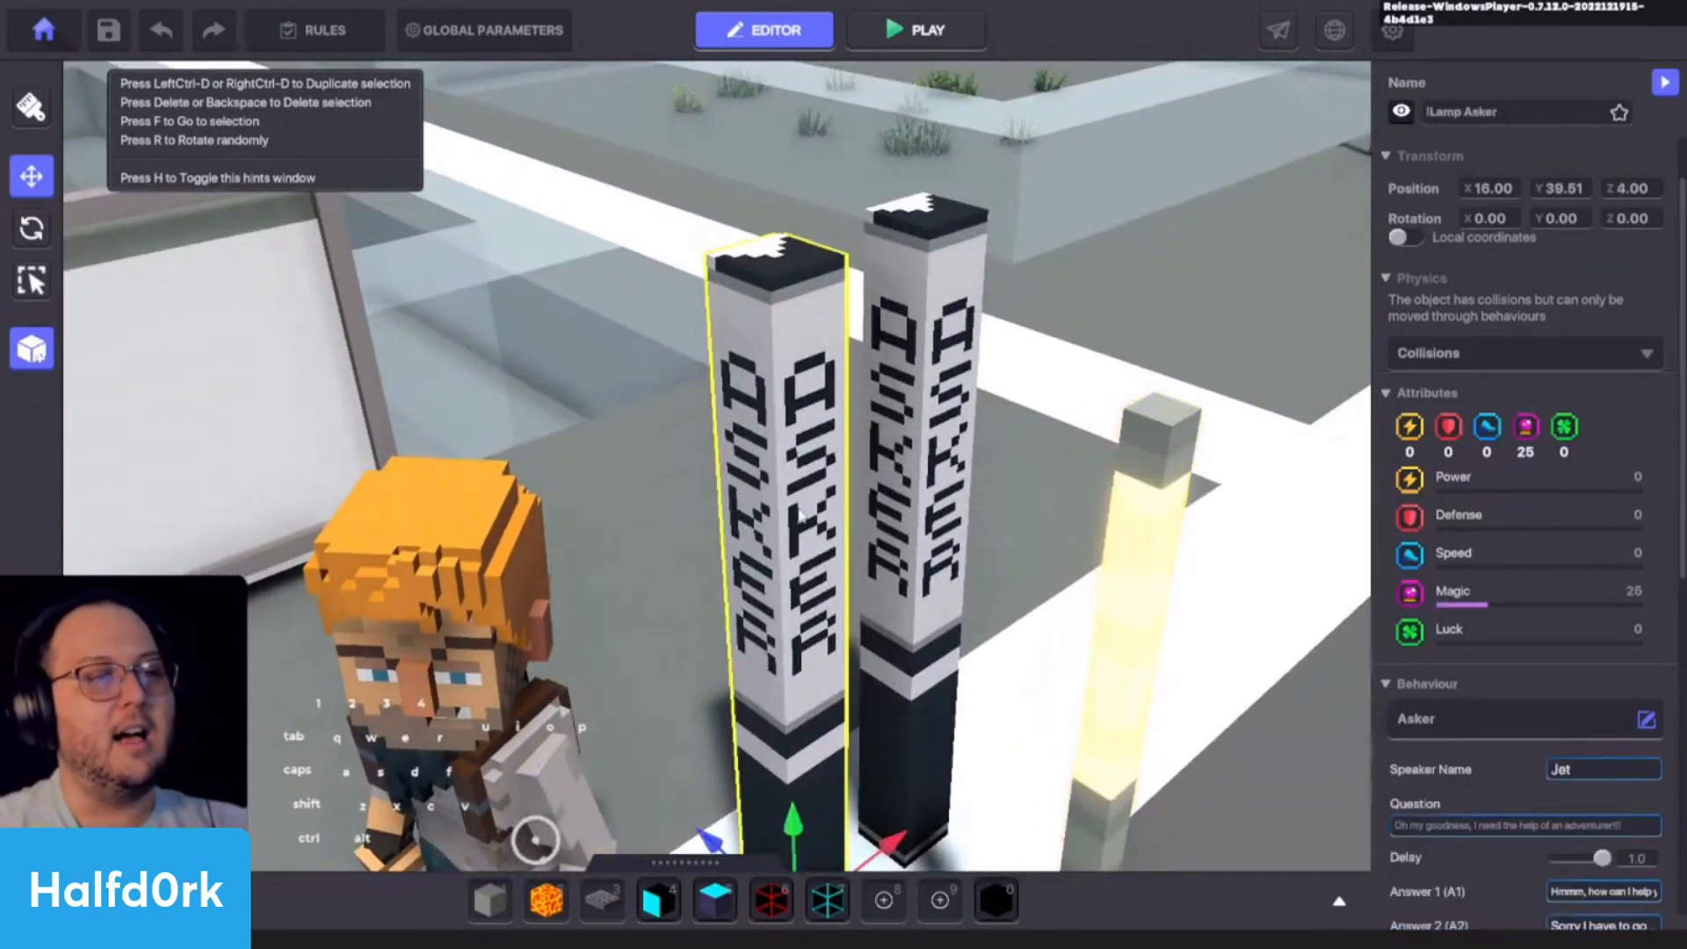
- Compare the two Asker lamps and their settings, viewing them from above and from the opposite side
left_click_drag(810, 534, 1077, 327, "alt")
left_click_drag(1058, 509, 1156, 499, "alt")
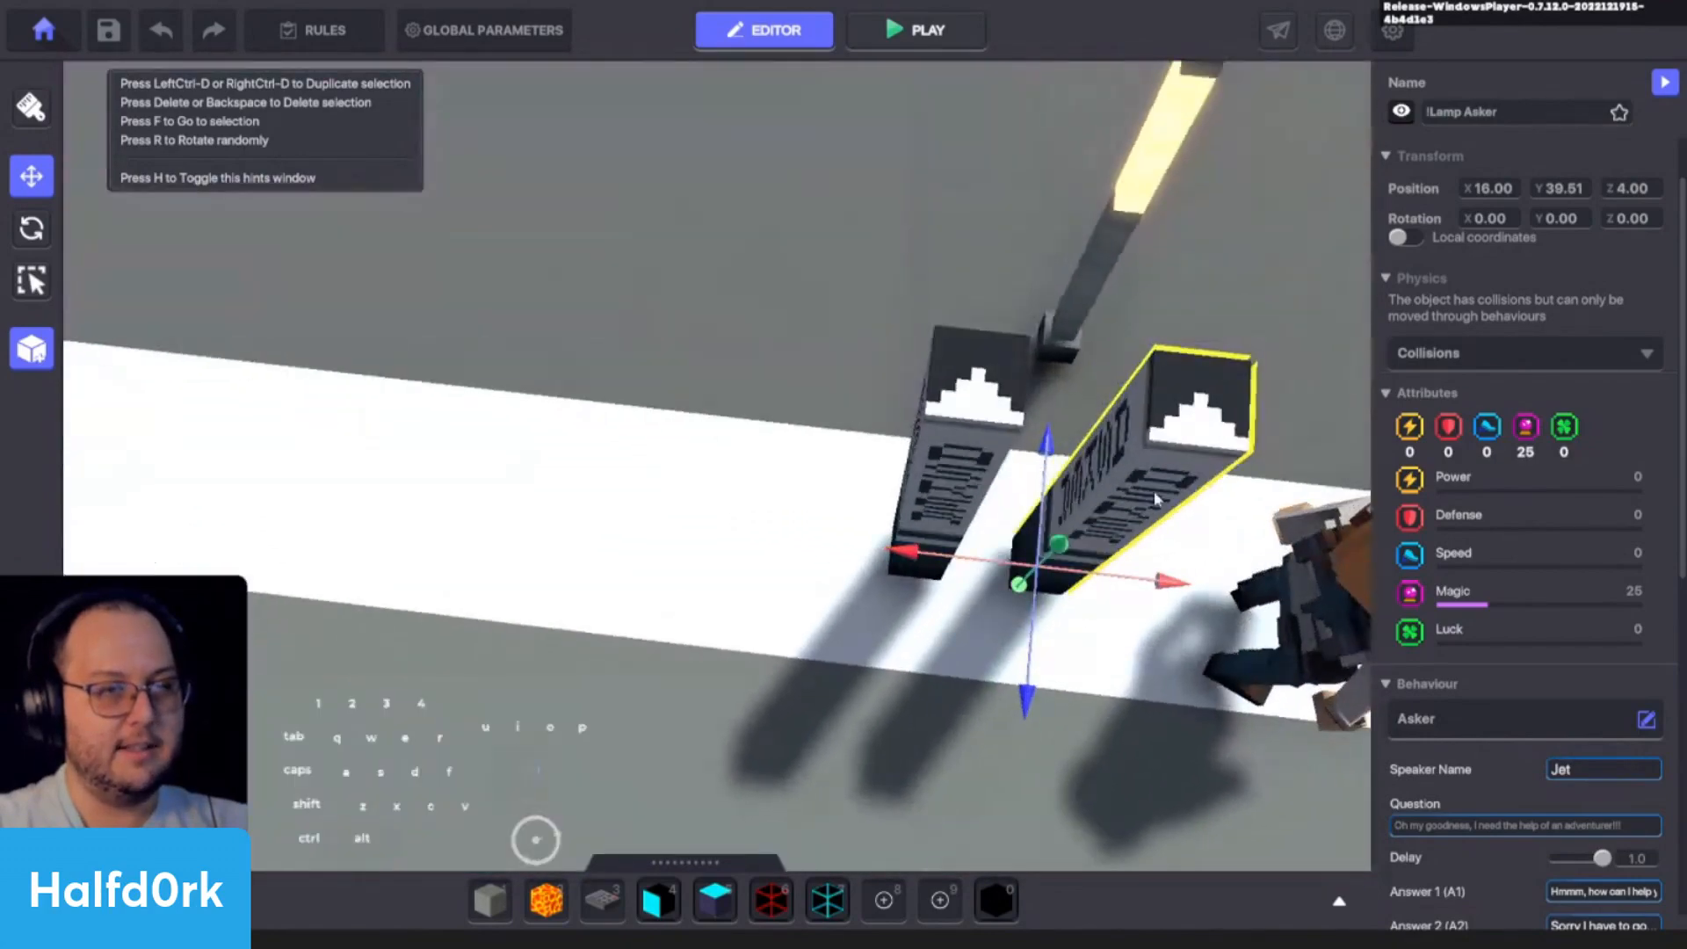
left_click_drag(1193, 410, 584, 556, "alt")
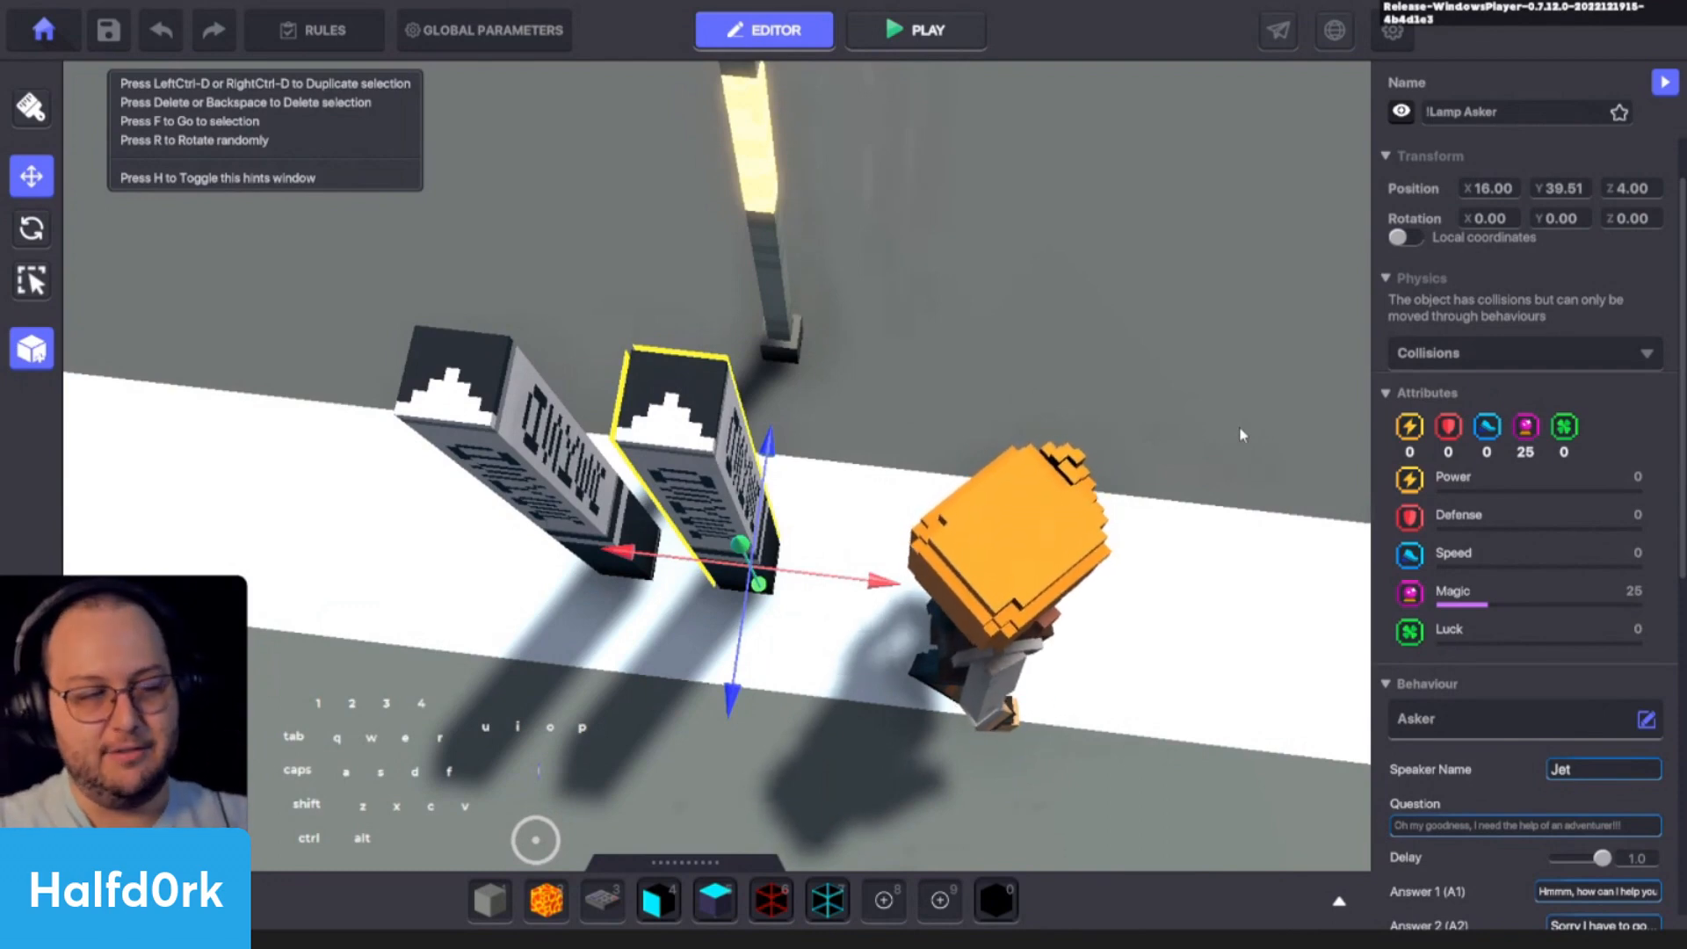
left_click_drag(1239, 425, 1207, 339, "alt")
left_click(1146, 218)
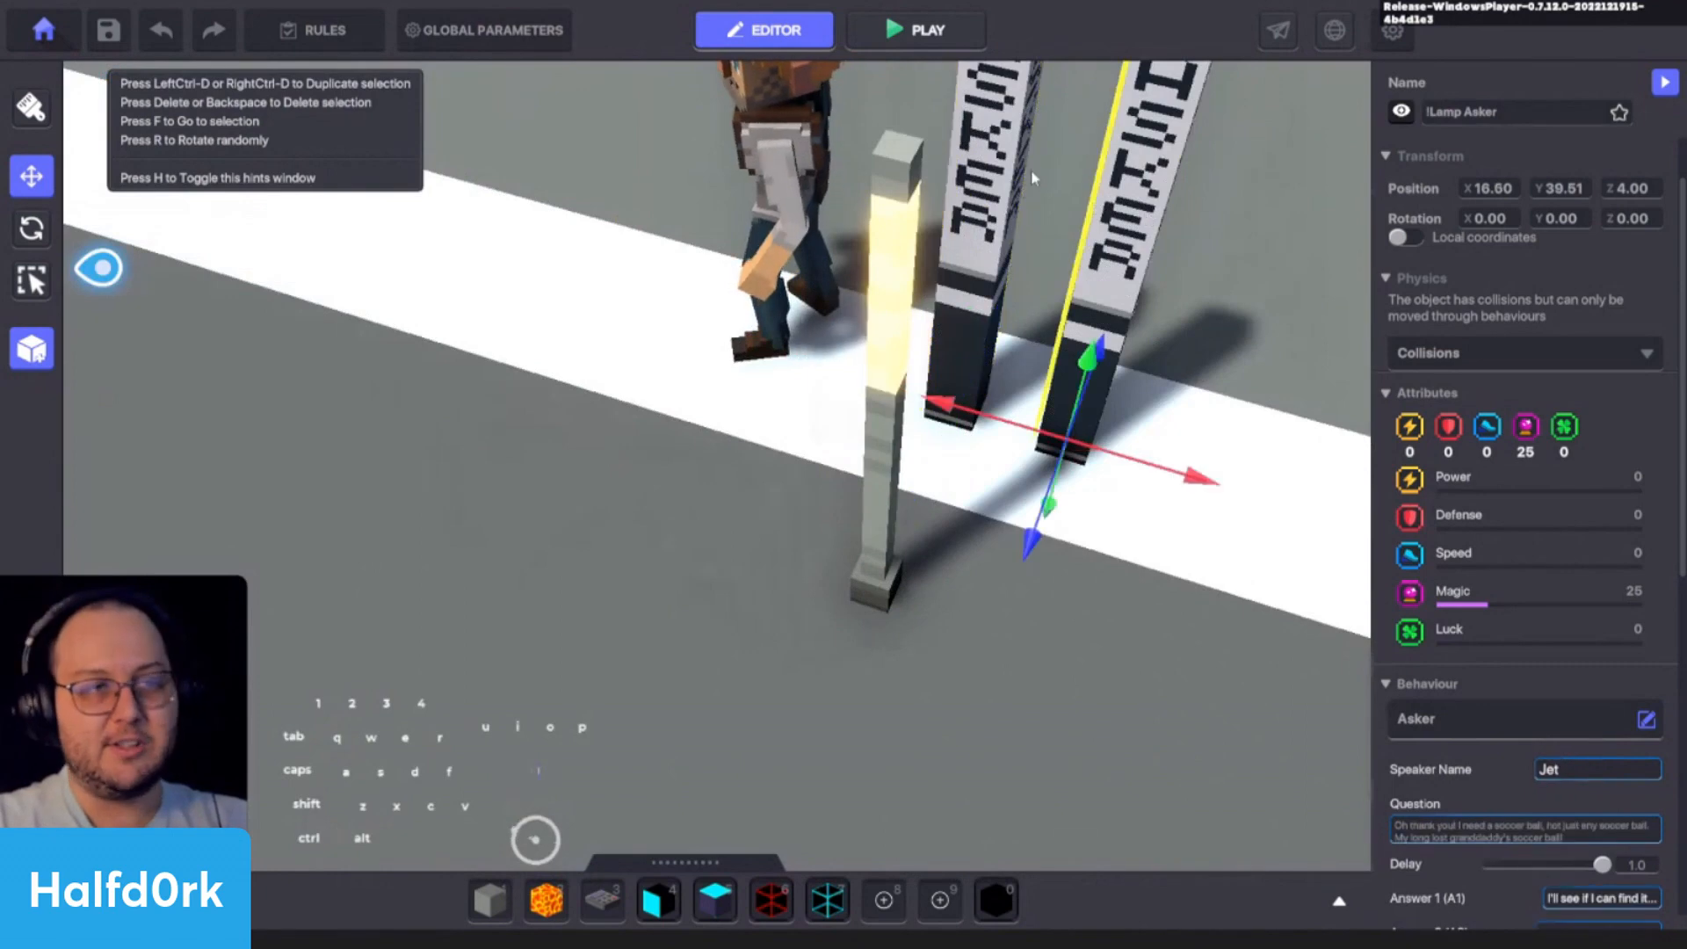
left_click(1014, 226)
key("d")
right_click_drag(1015, 226, 903, 462)
- Place a !Lamp Logic entity from the lamp assets between the Interior Lamp A and the Asker lamps
key("Tab")
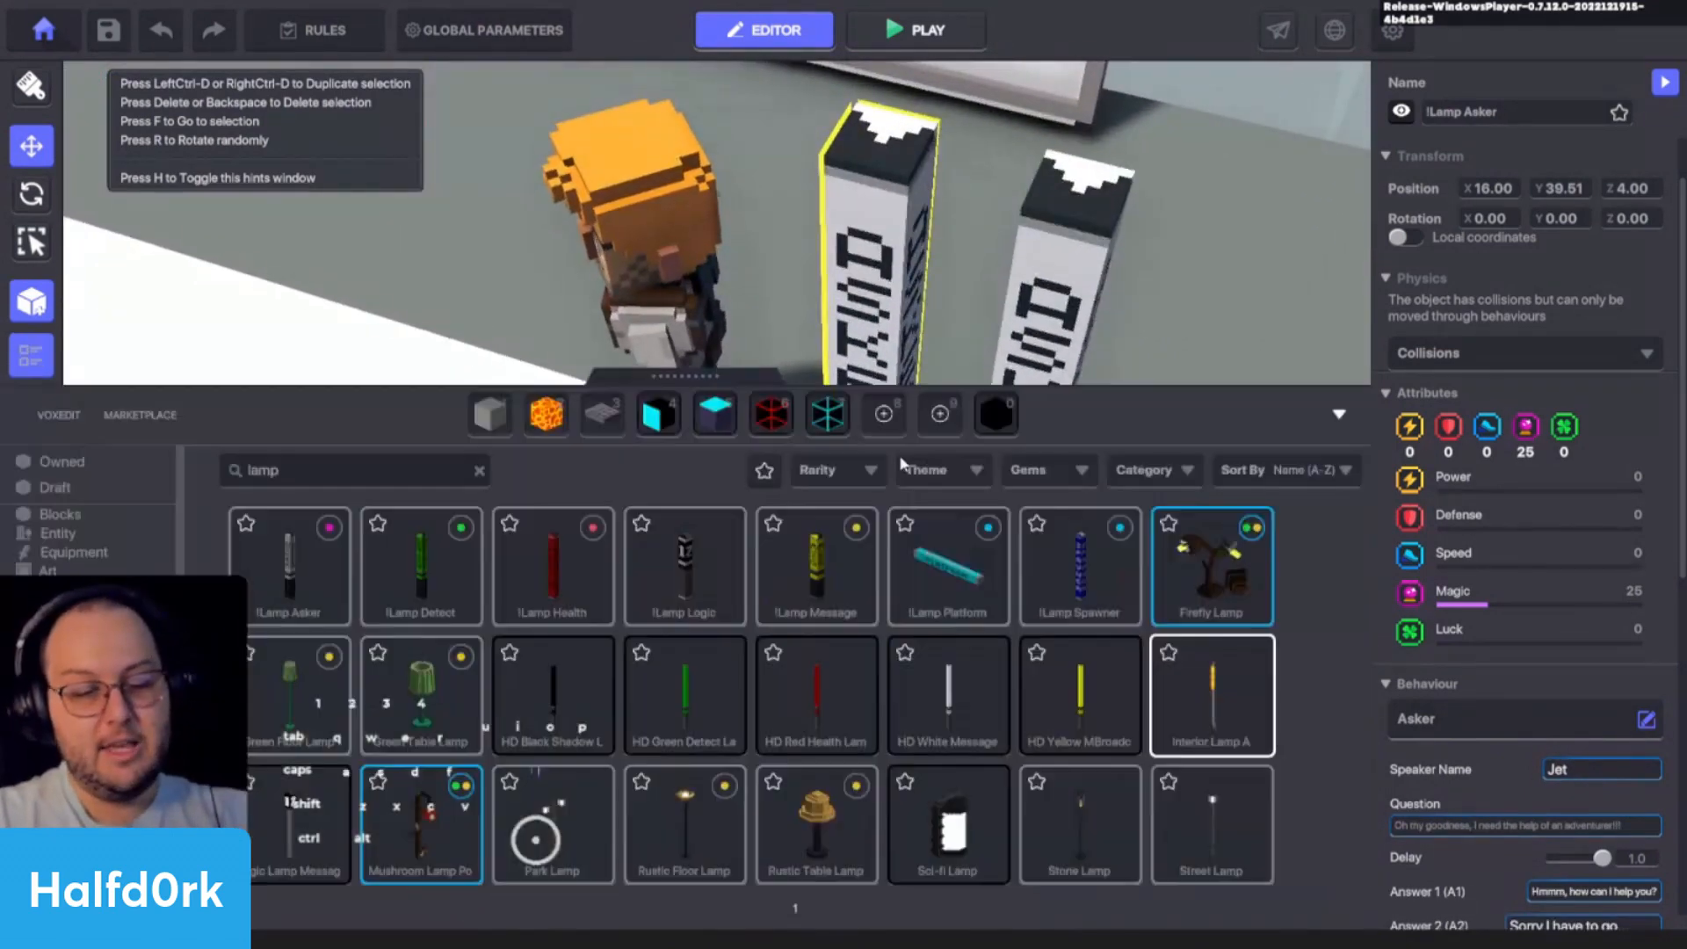
left_click(685, 614)
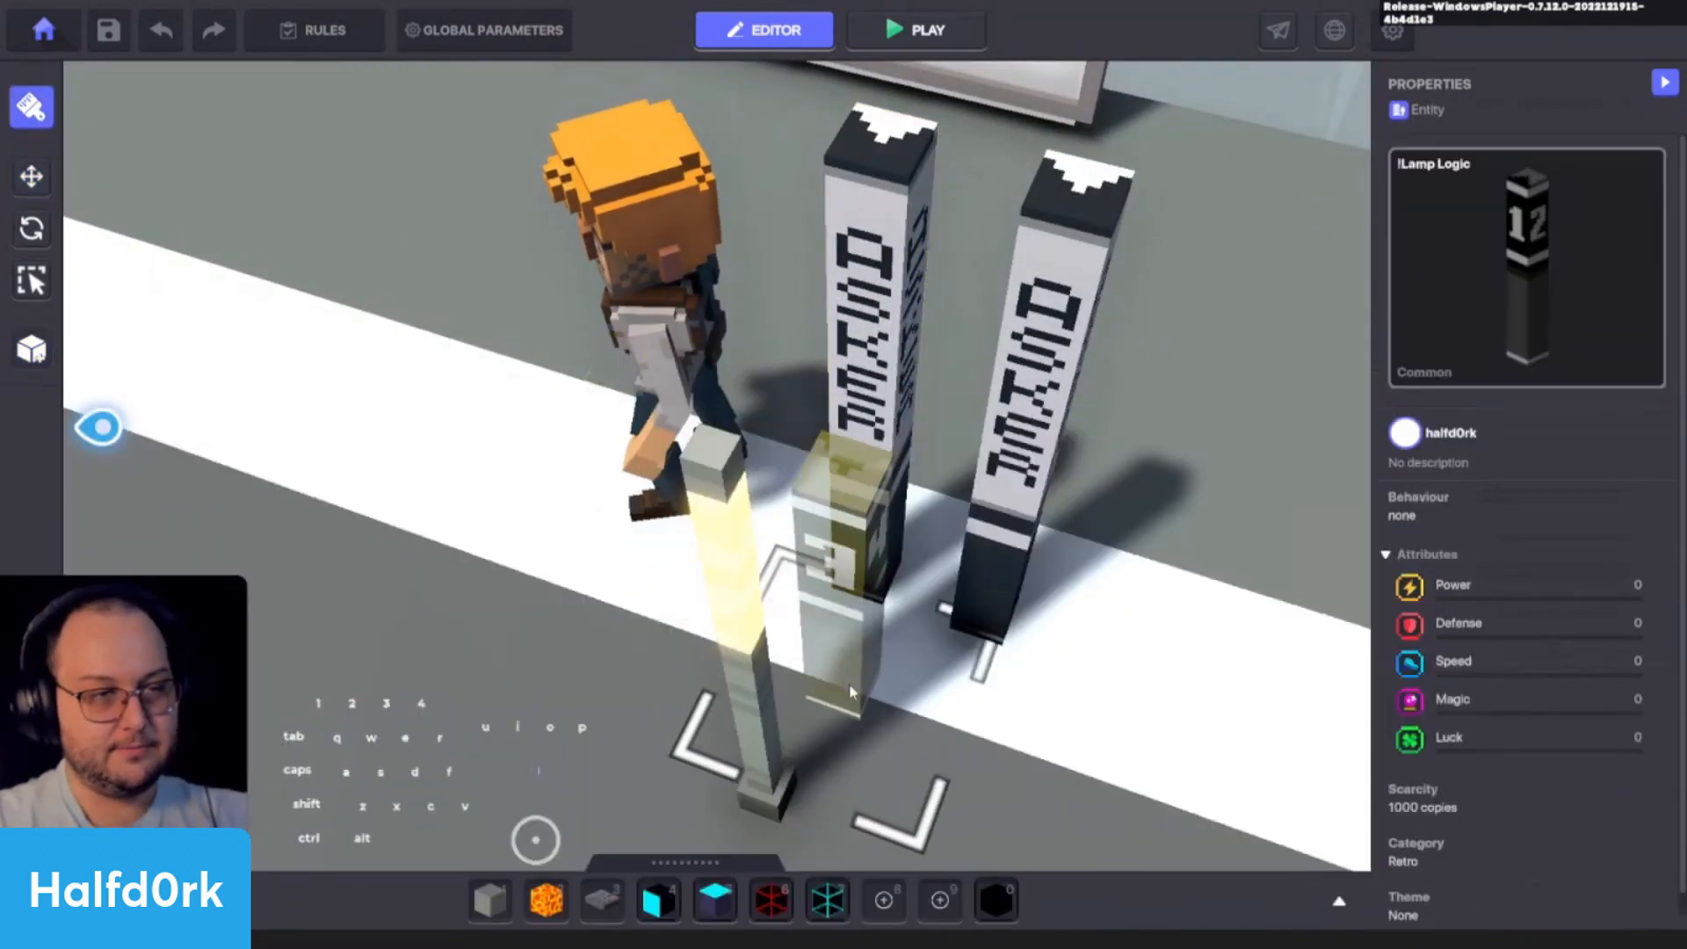
left_click(911, 781)
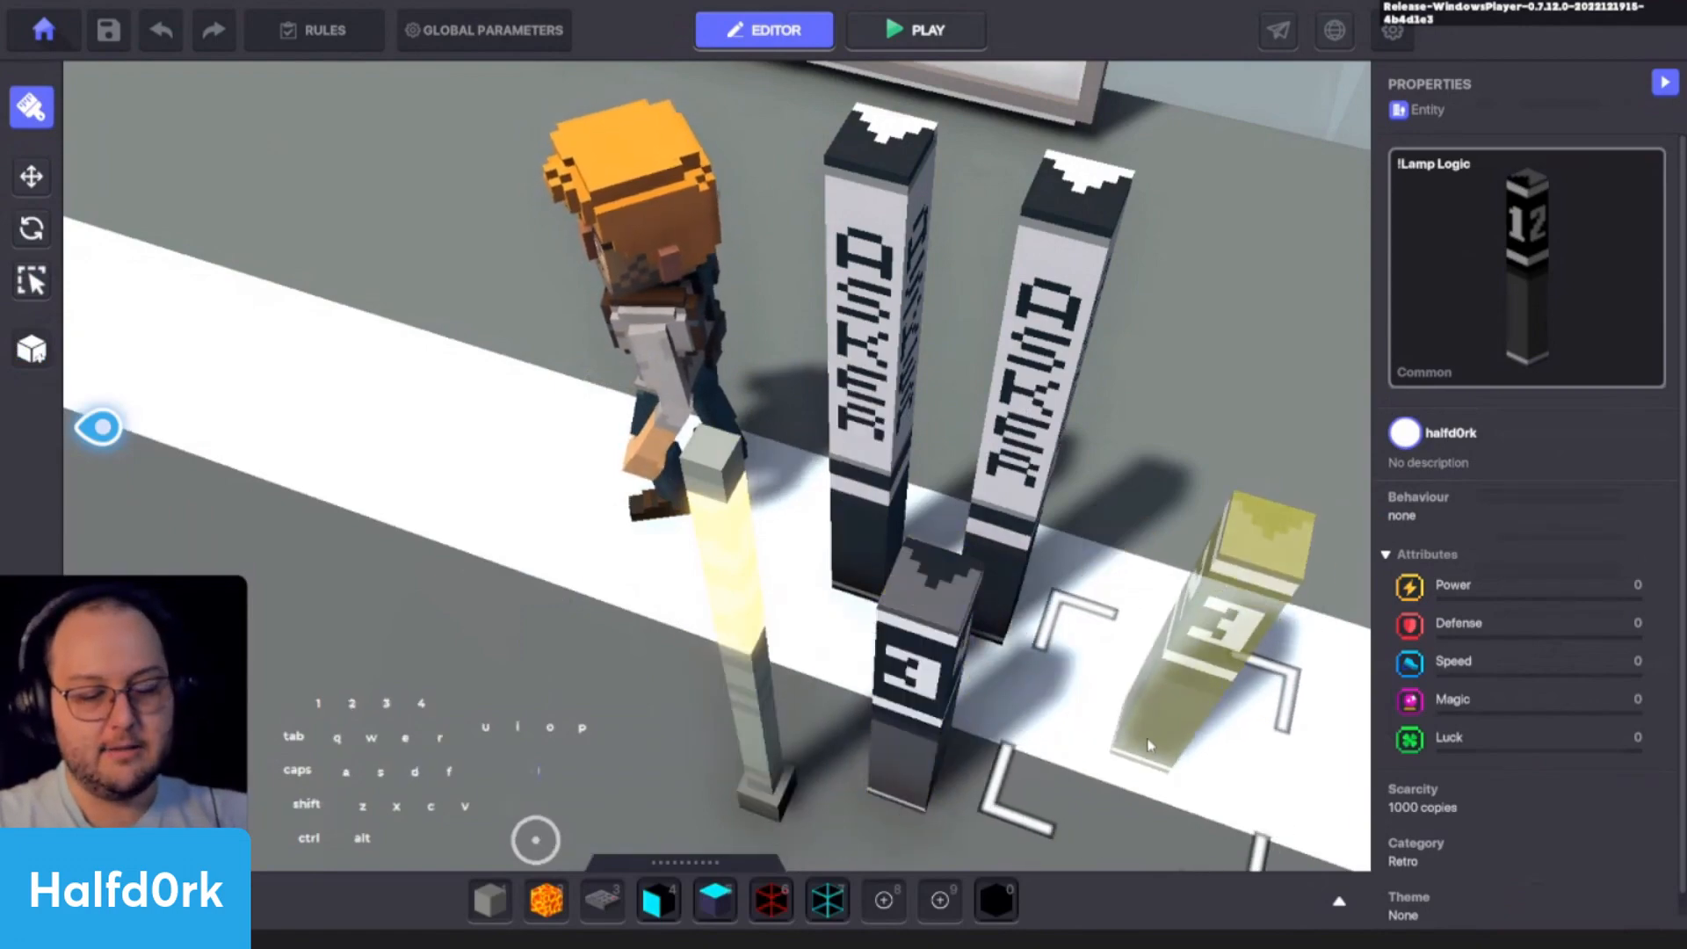
key("Escape")
- Rotate the placed !Lamp Logic to 180 degrees about Y so its opposite numbered sides face front
left_click(936, 754)
left_click_drag(1102, 744, 572, 584, "alt")
key("w")
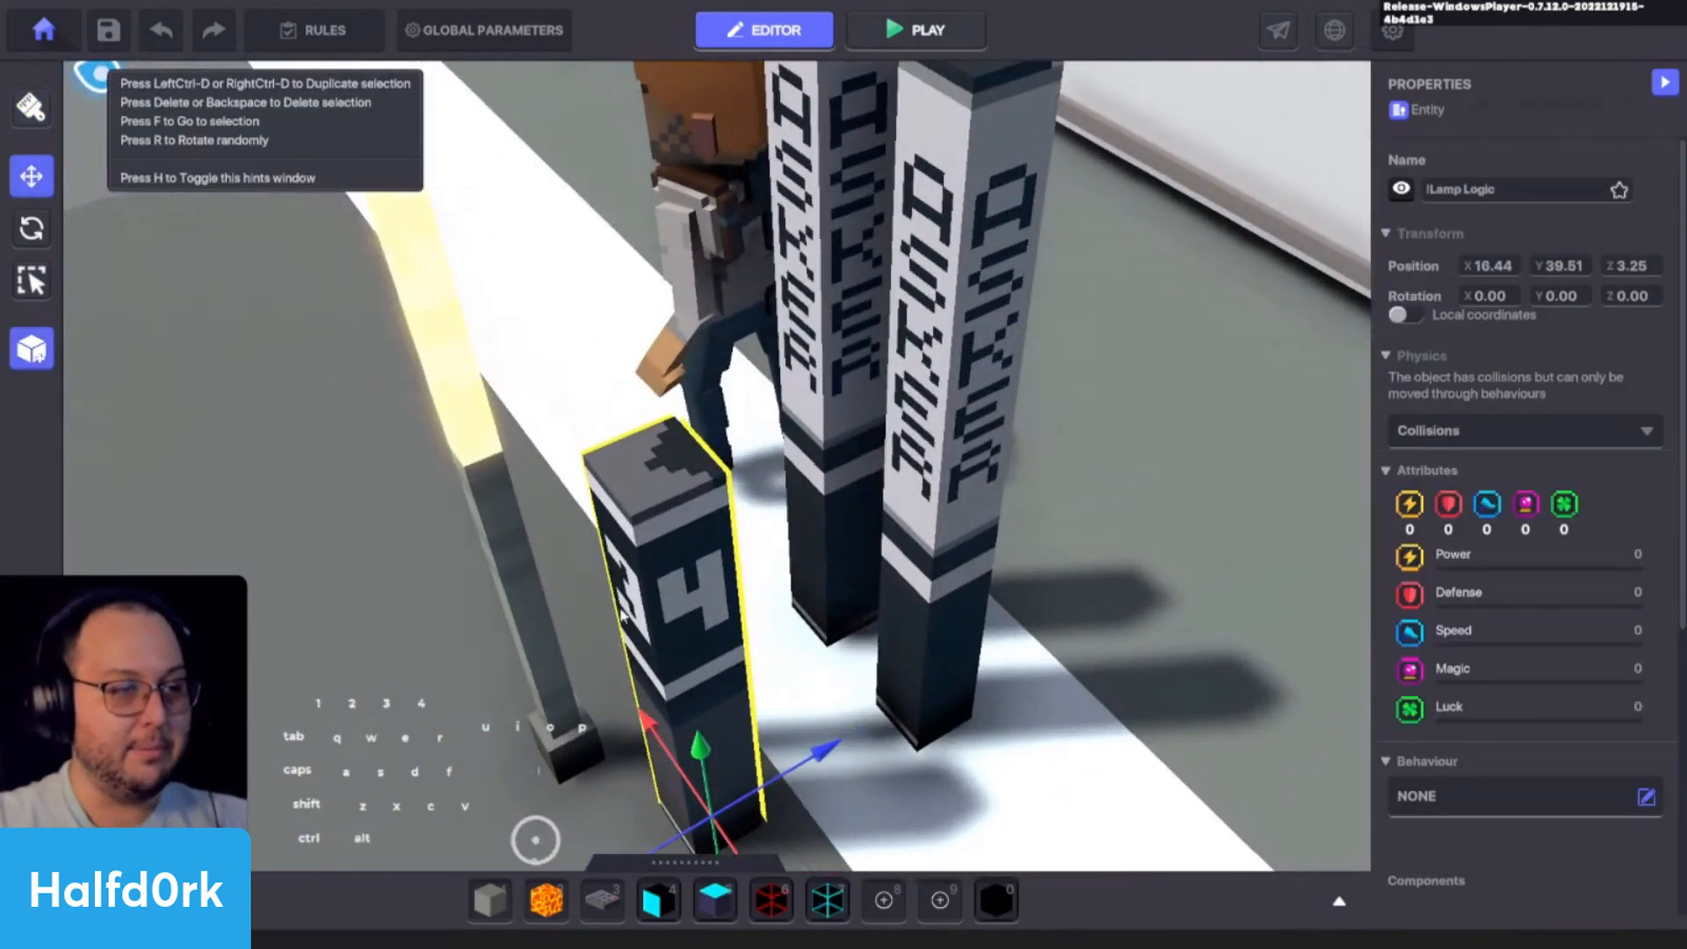
key("a")
key("c")
key("e")
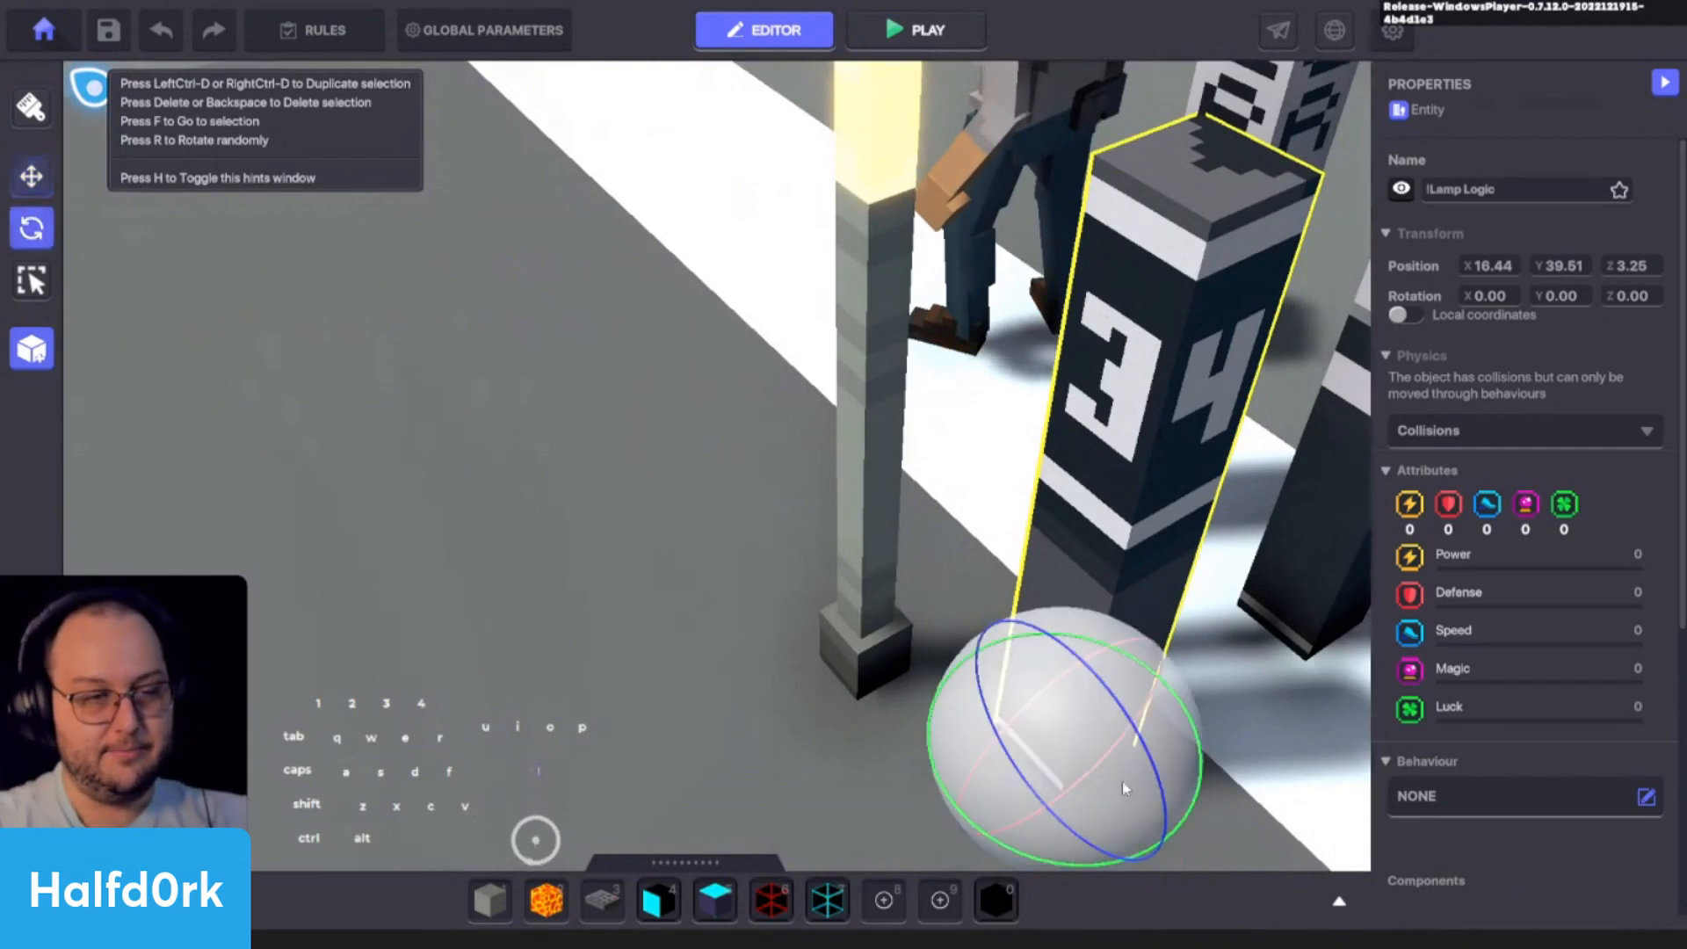
left_click_drag(1065, 872, 1040, 634, "shift")
key("s")
key("space")
key("d")
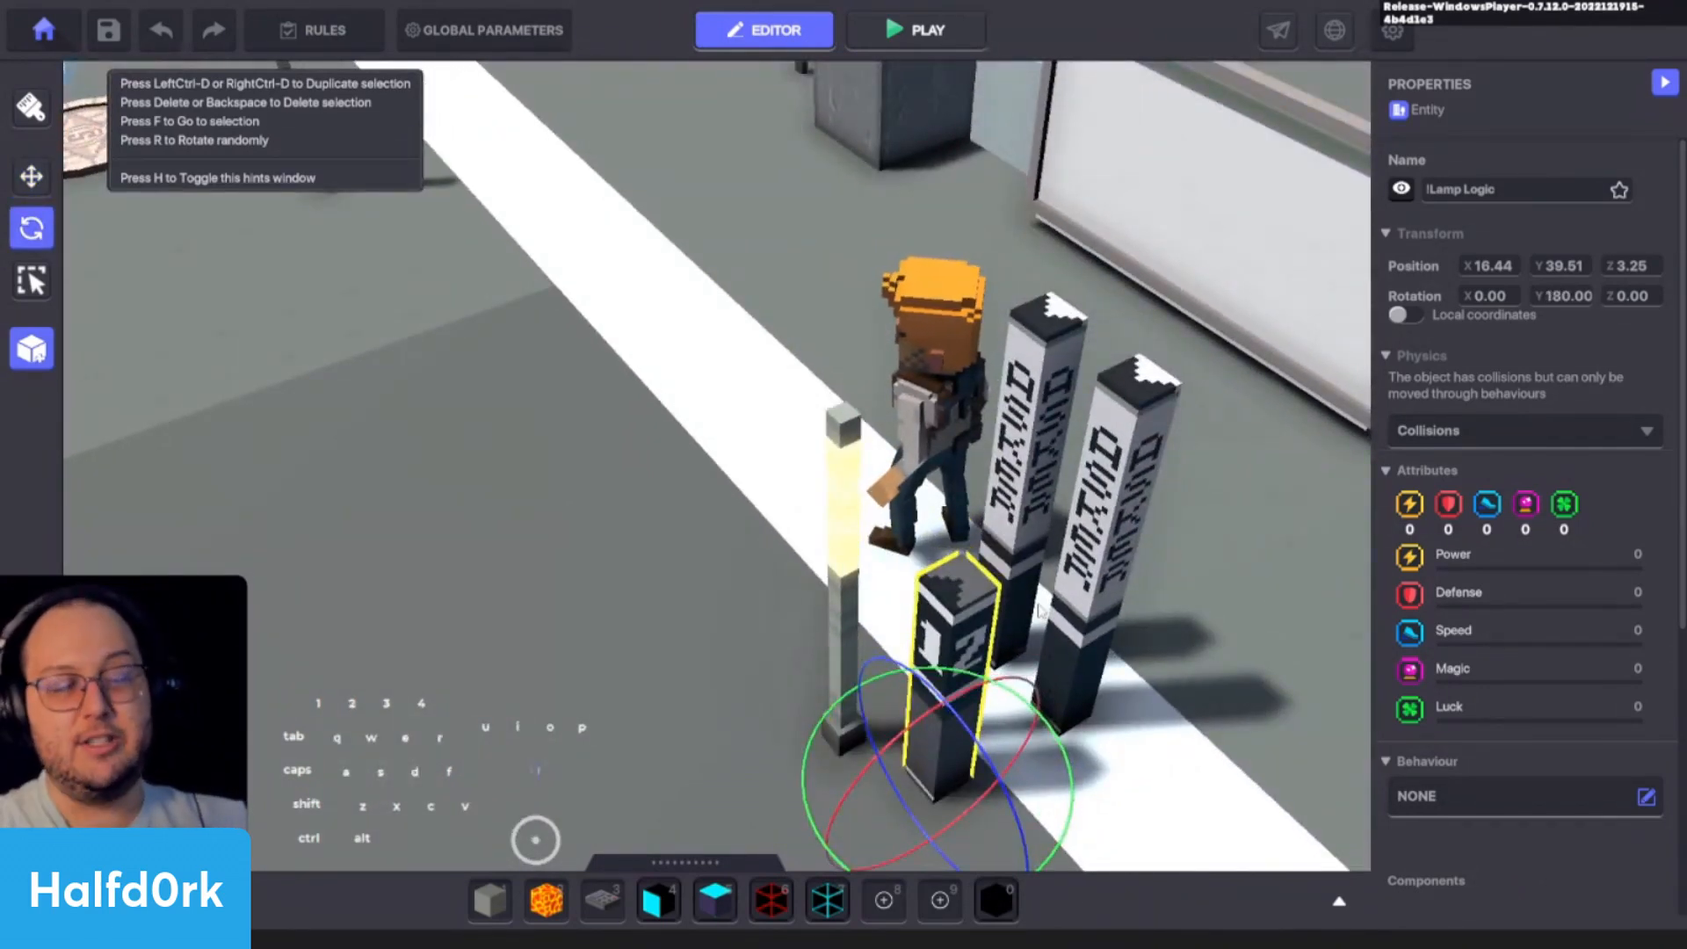
key("w")
- Place a !Lamp Health on the white line, on the avatar's side away from the Asker lamps
left_click(1006, 566)
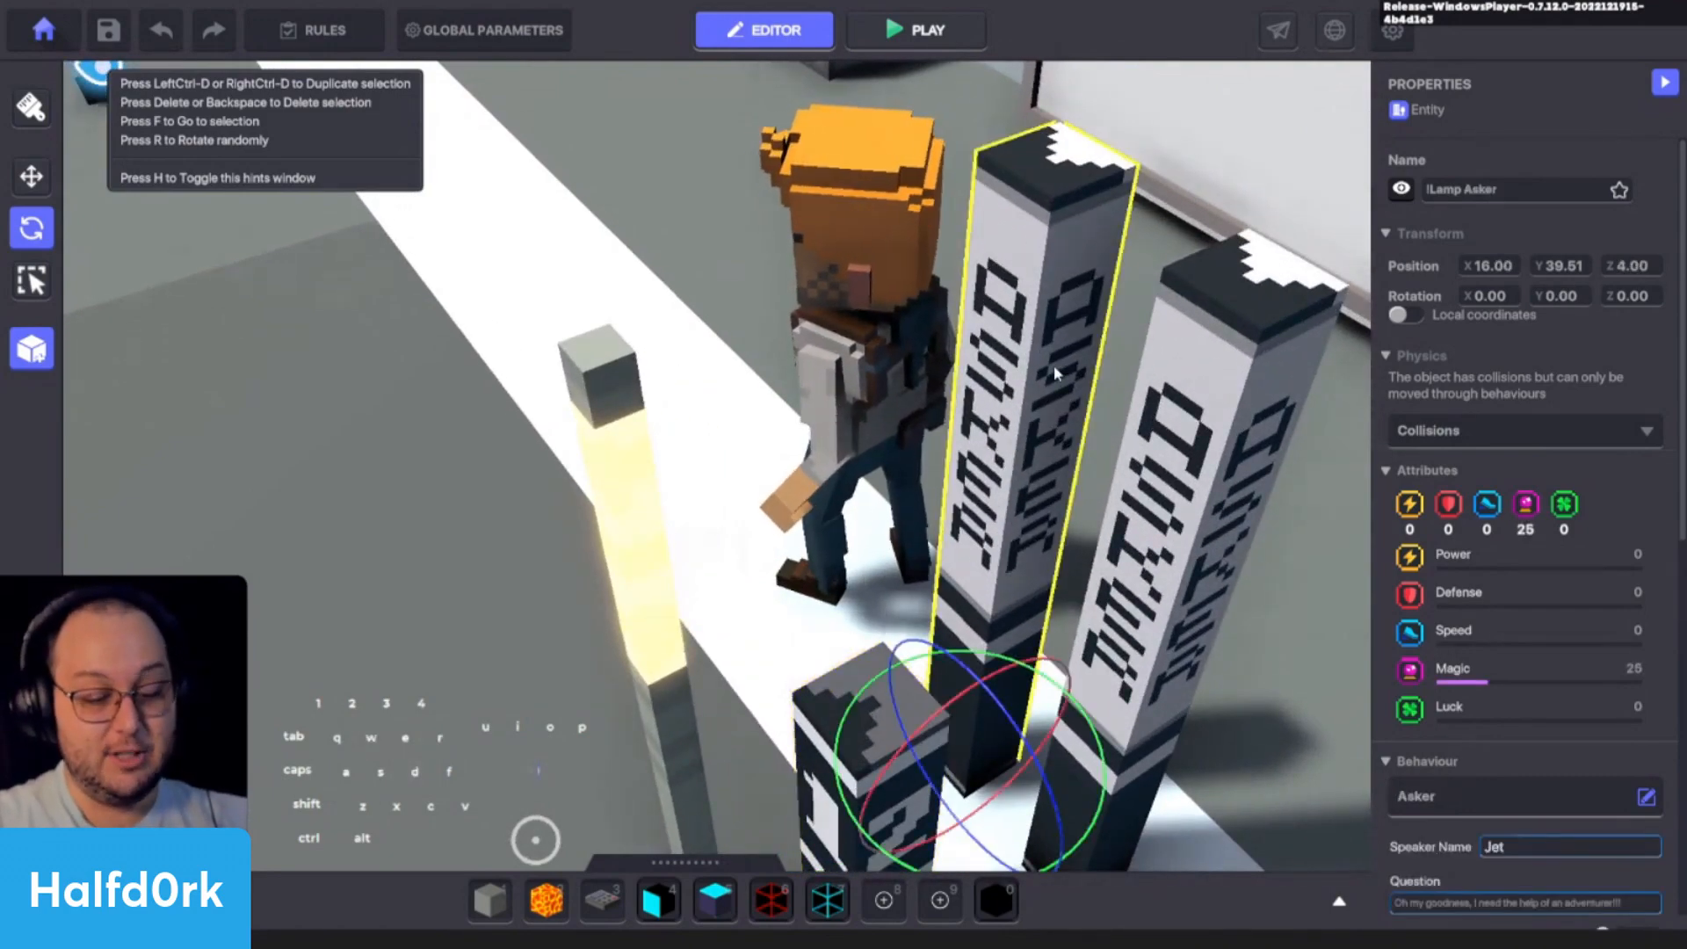
key("Tab")
left_click(585, 551)
key("Tab")
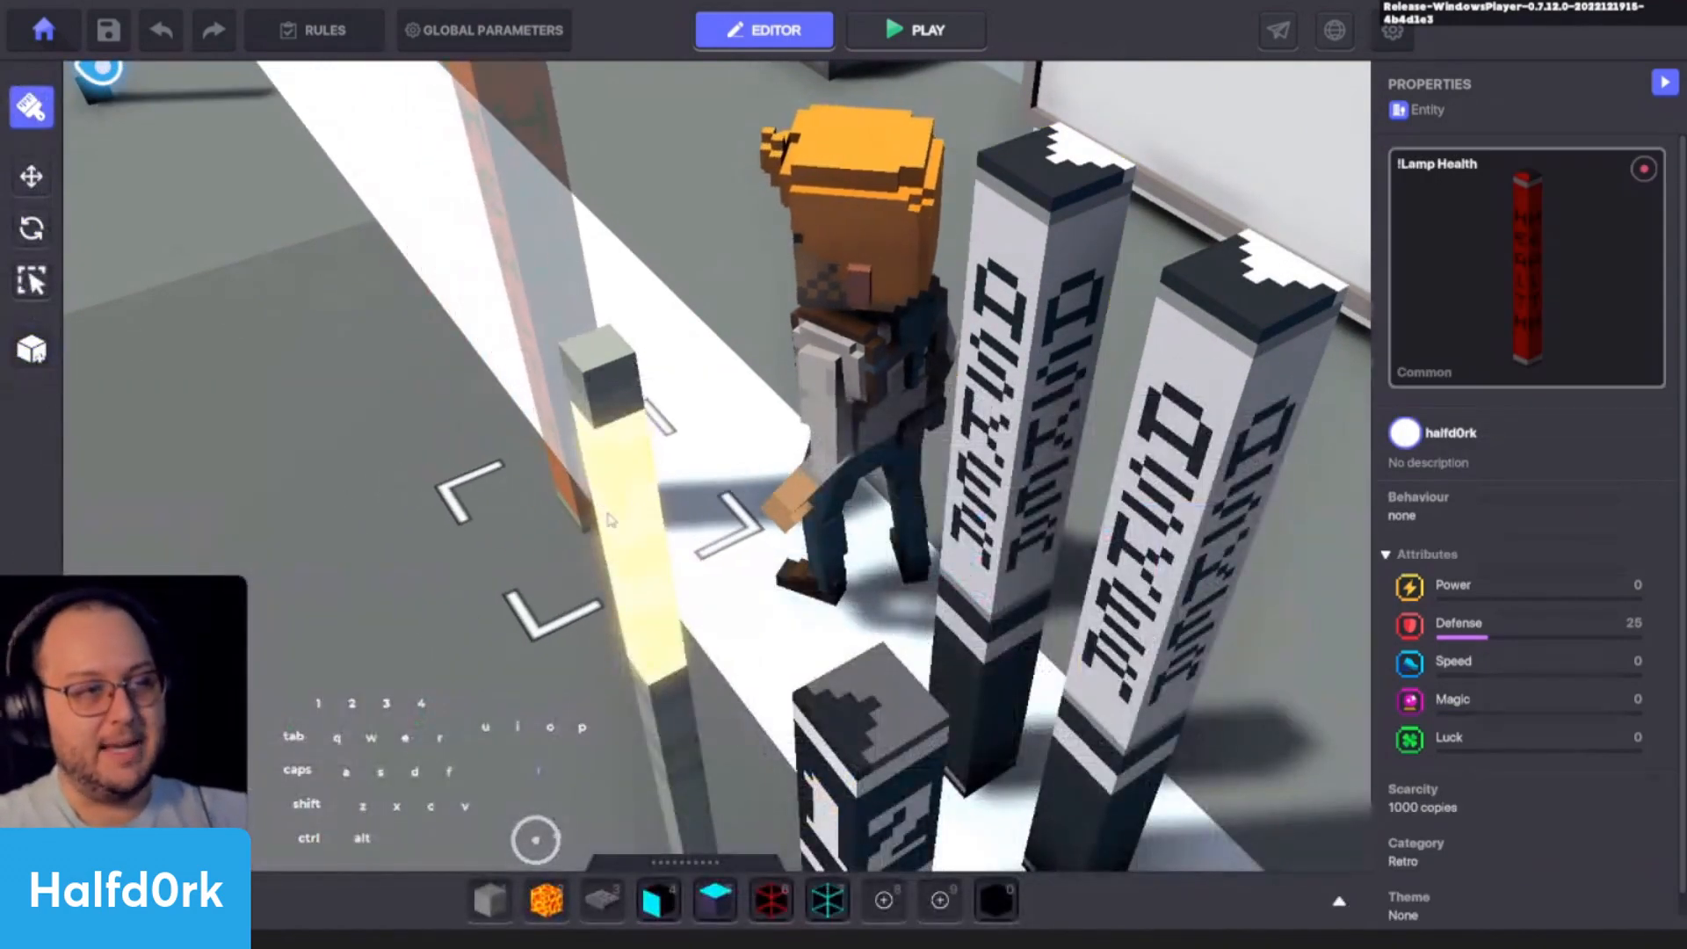
left_click_drag(546, 585, 784, 411, "alt")
key("Escape")
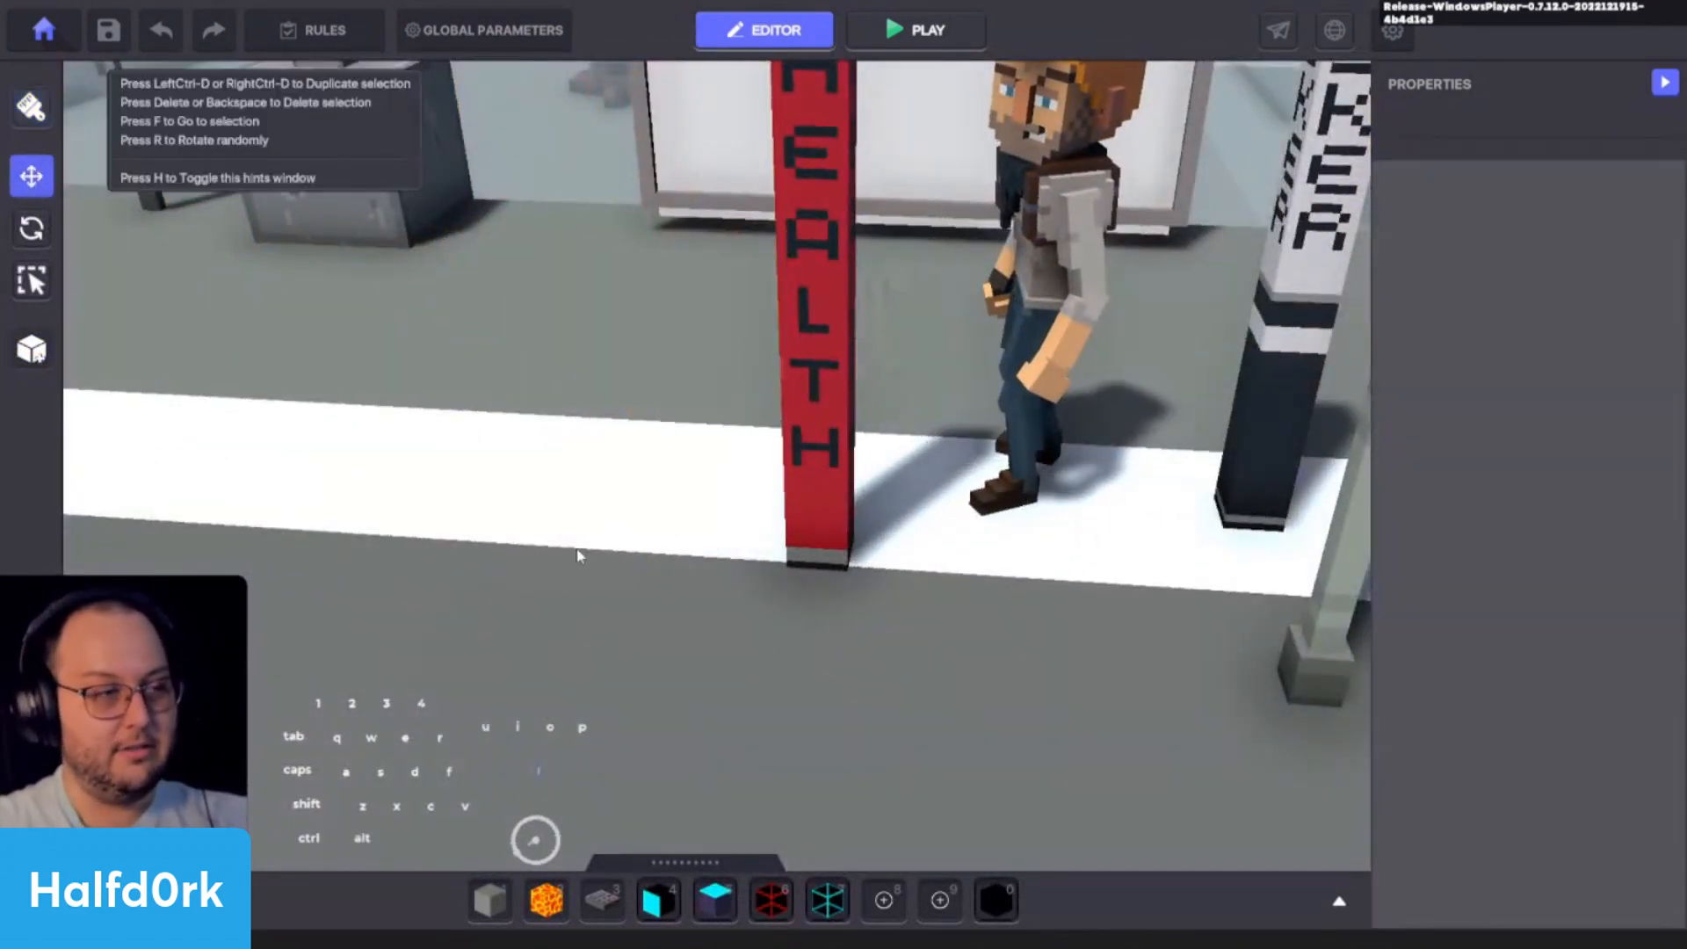
- Place a !Lamp Detect next to the red Health lamp, on its side away from the avatar
key("Tab")
left_click(421, 562)
key("Tab")
scroll(662, 618, "down", 5)
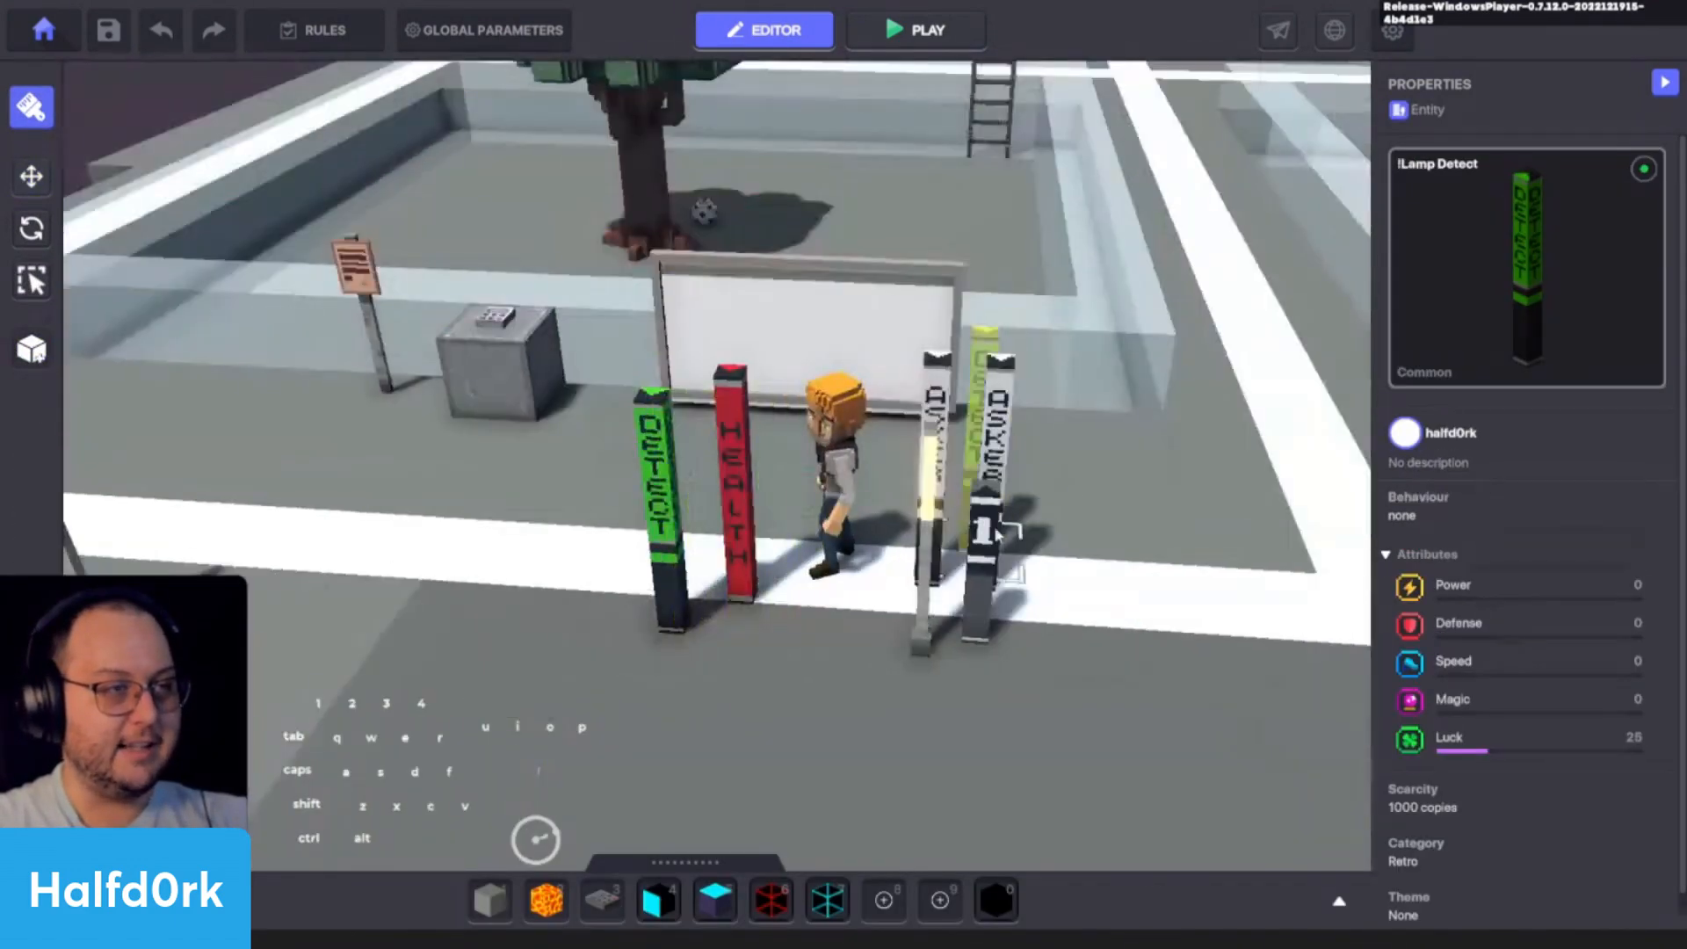
- Place a !Lamp Message in front of the Health lamp, beside the Detect lamp
key("Tab")
left_click(306, 556)
left_click(809, 576)
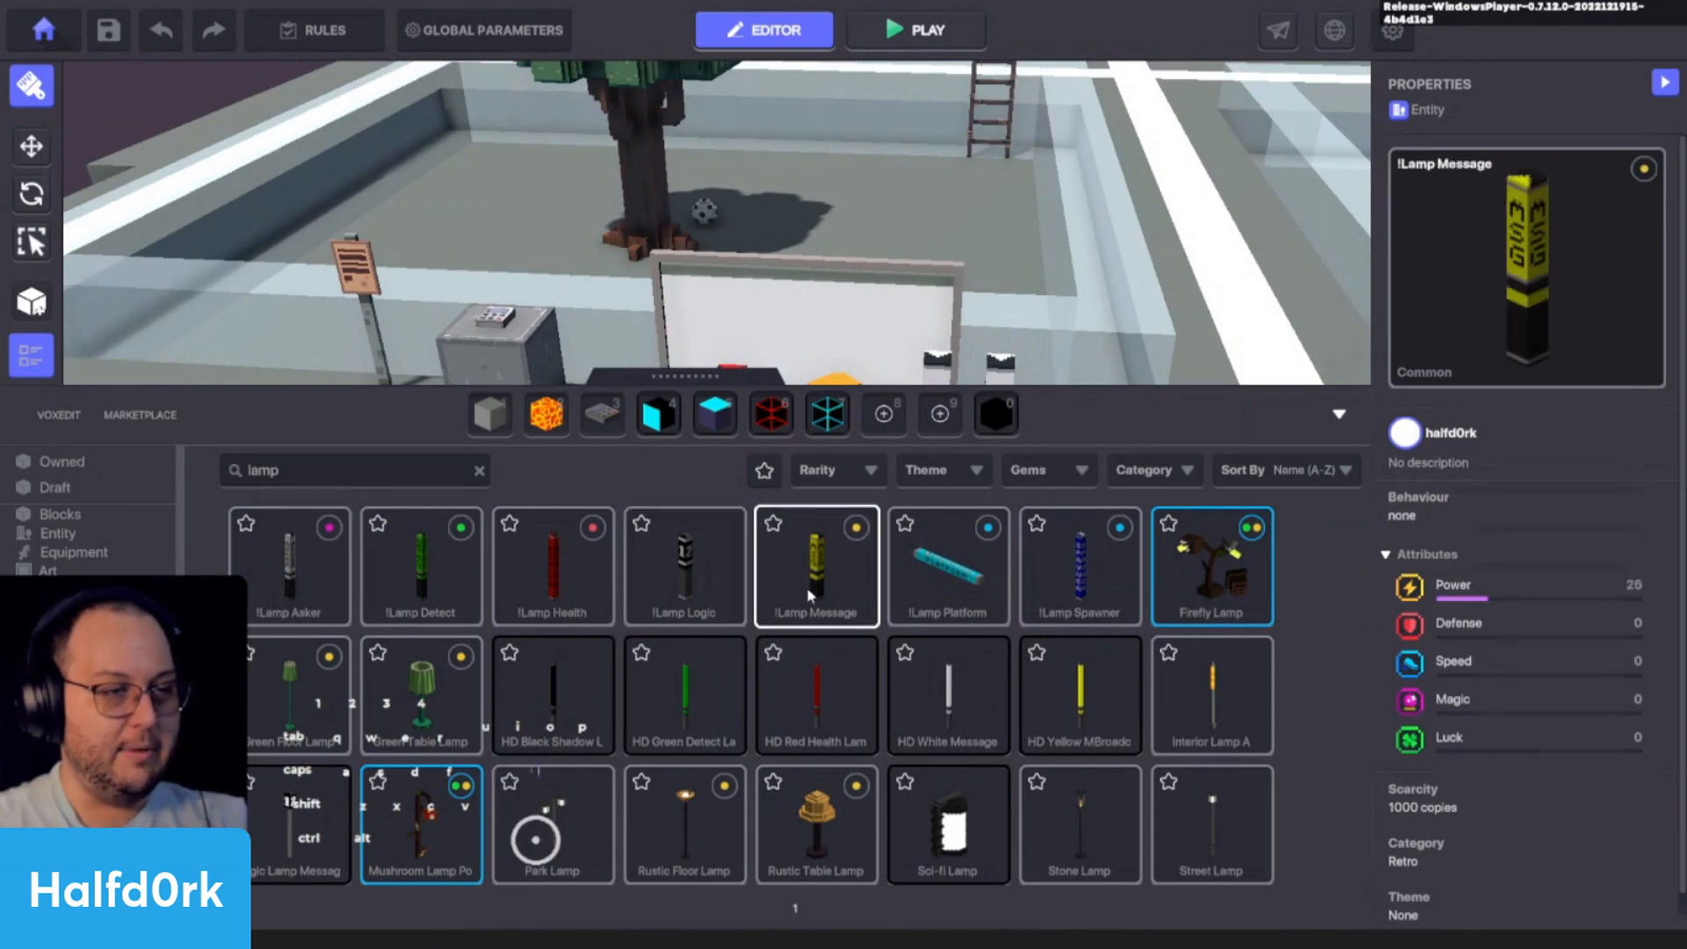
key("Tab")
scroll(873, 659, "up", 4)
key("Tab")
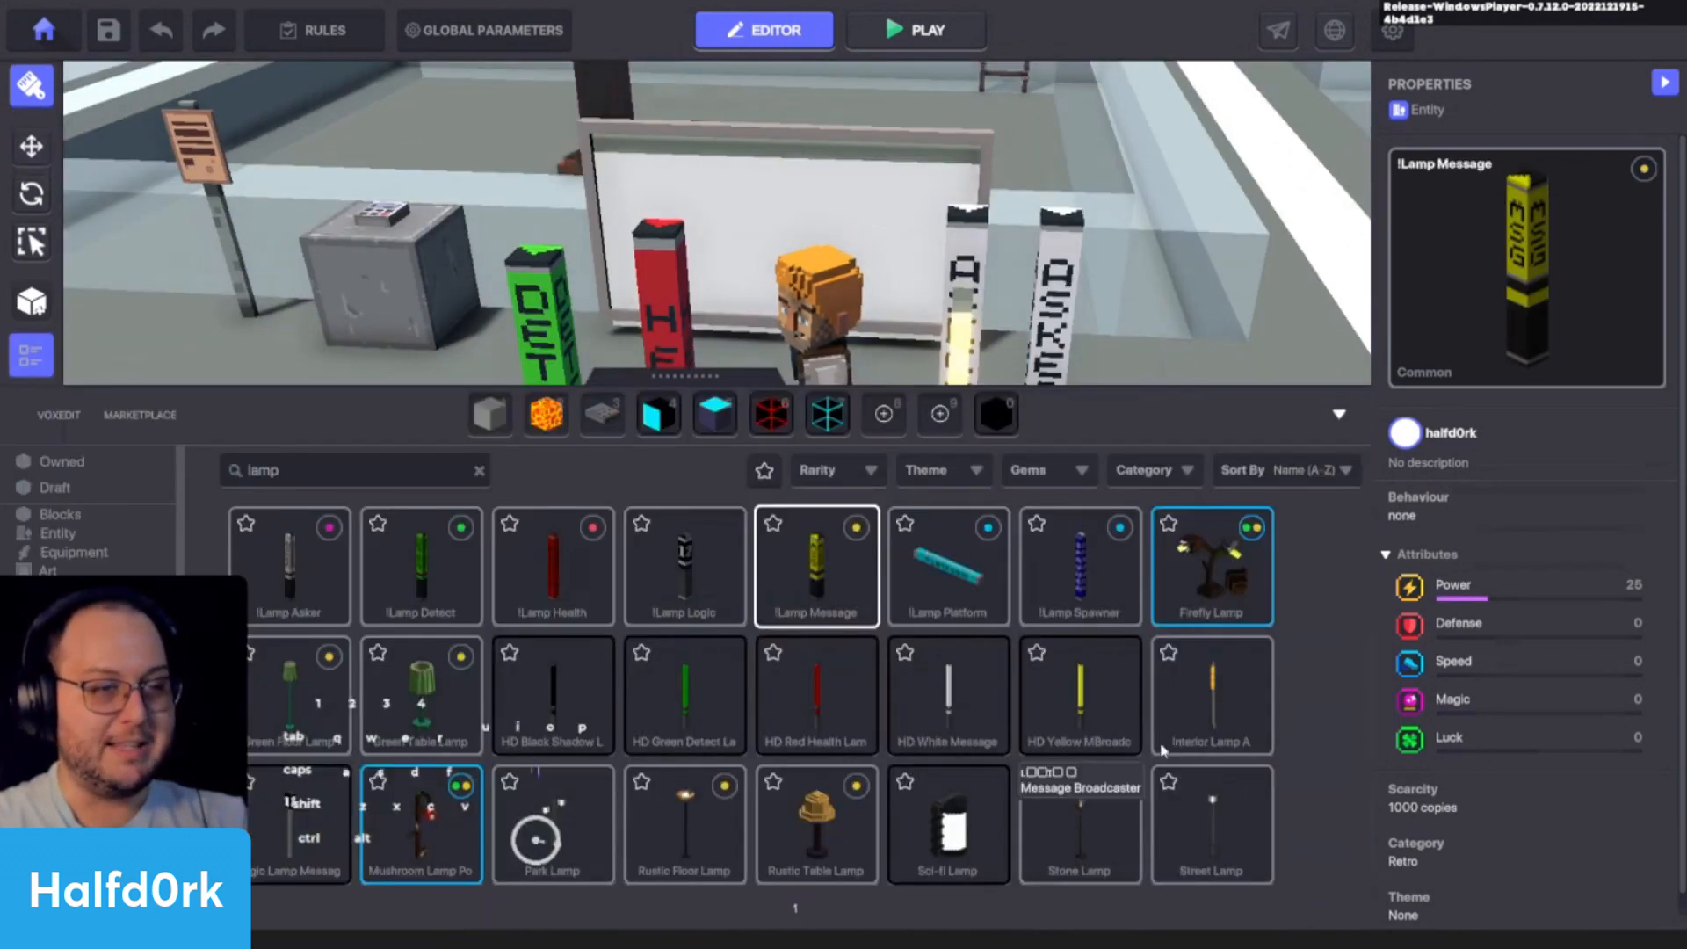
key("Tab")
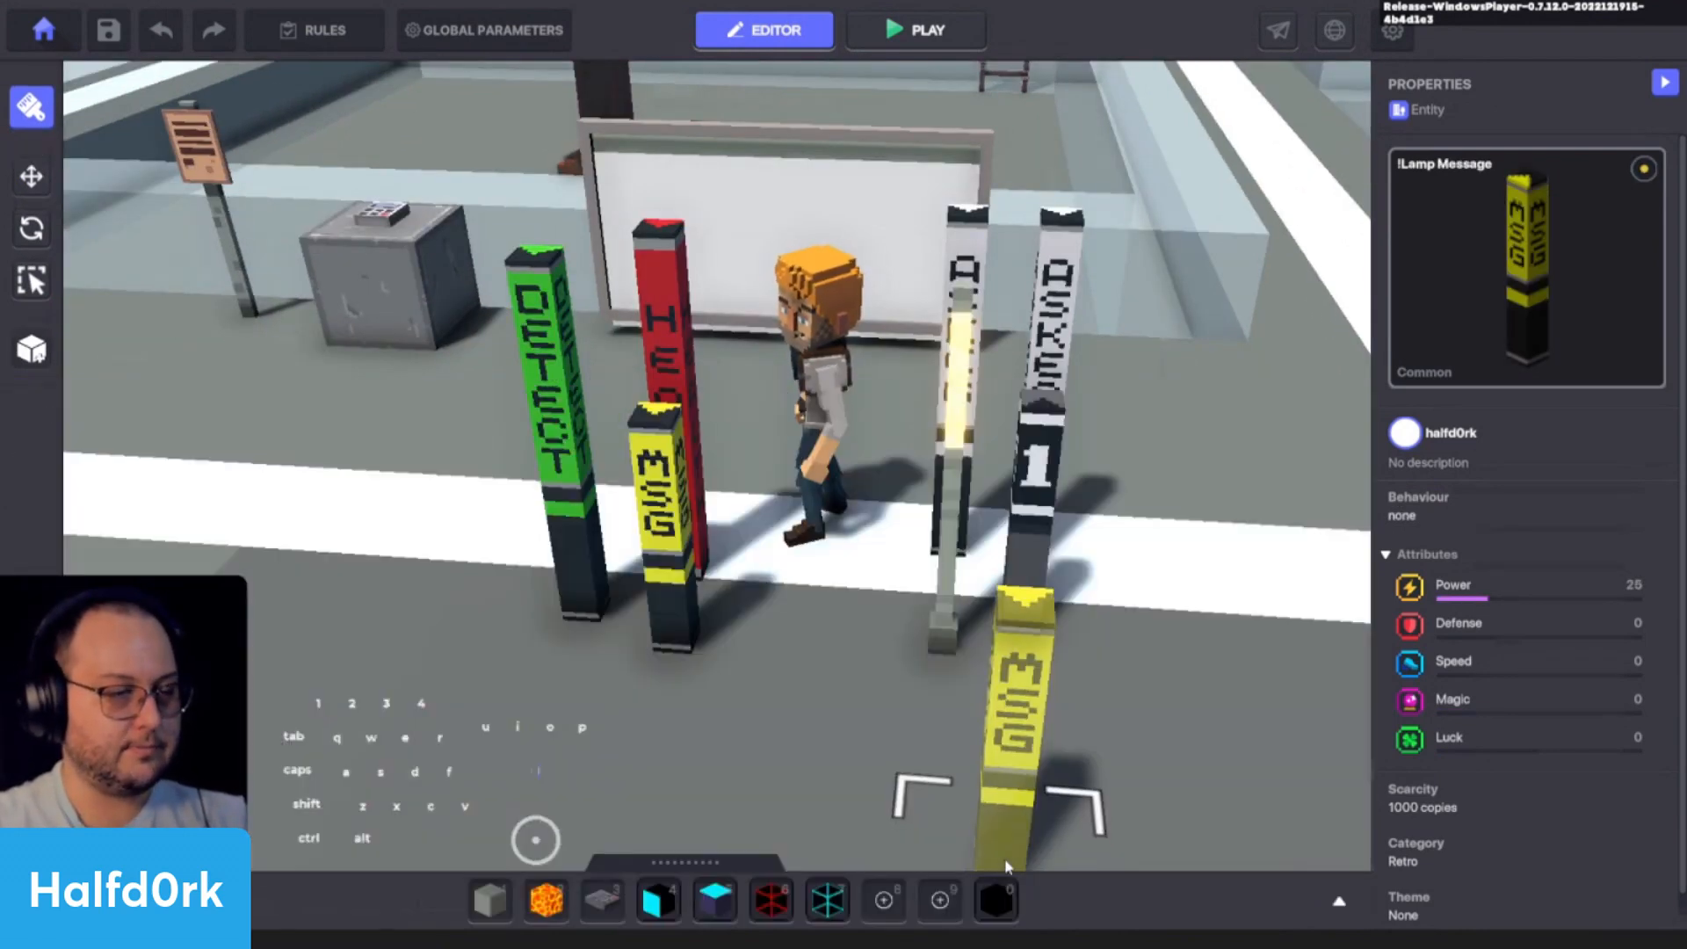
- Move the !Lamp Logic out in front of the other lamps to X 15.50, Z 2.00
key("i")
left_click(1054, 513)
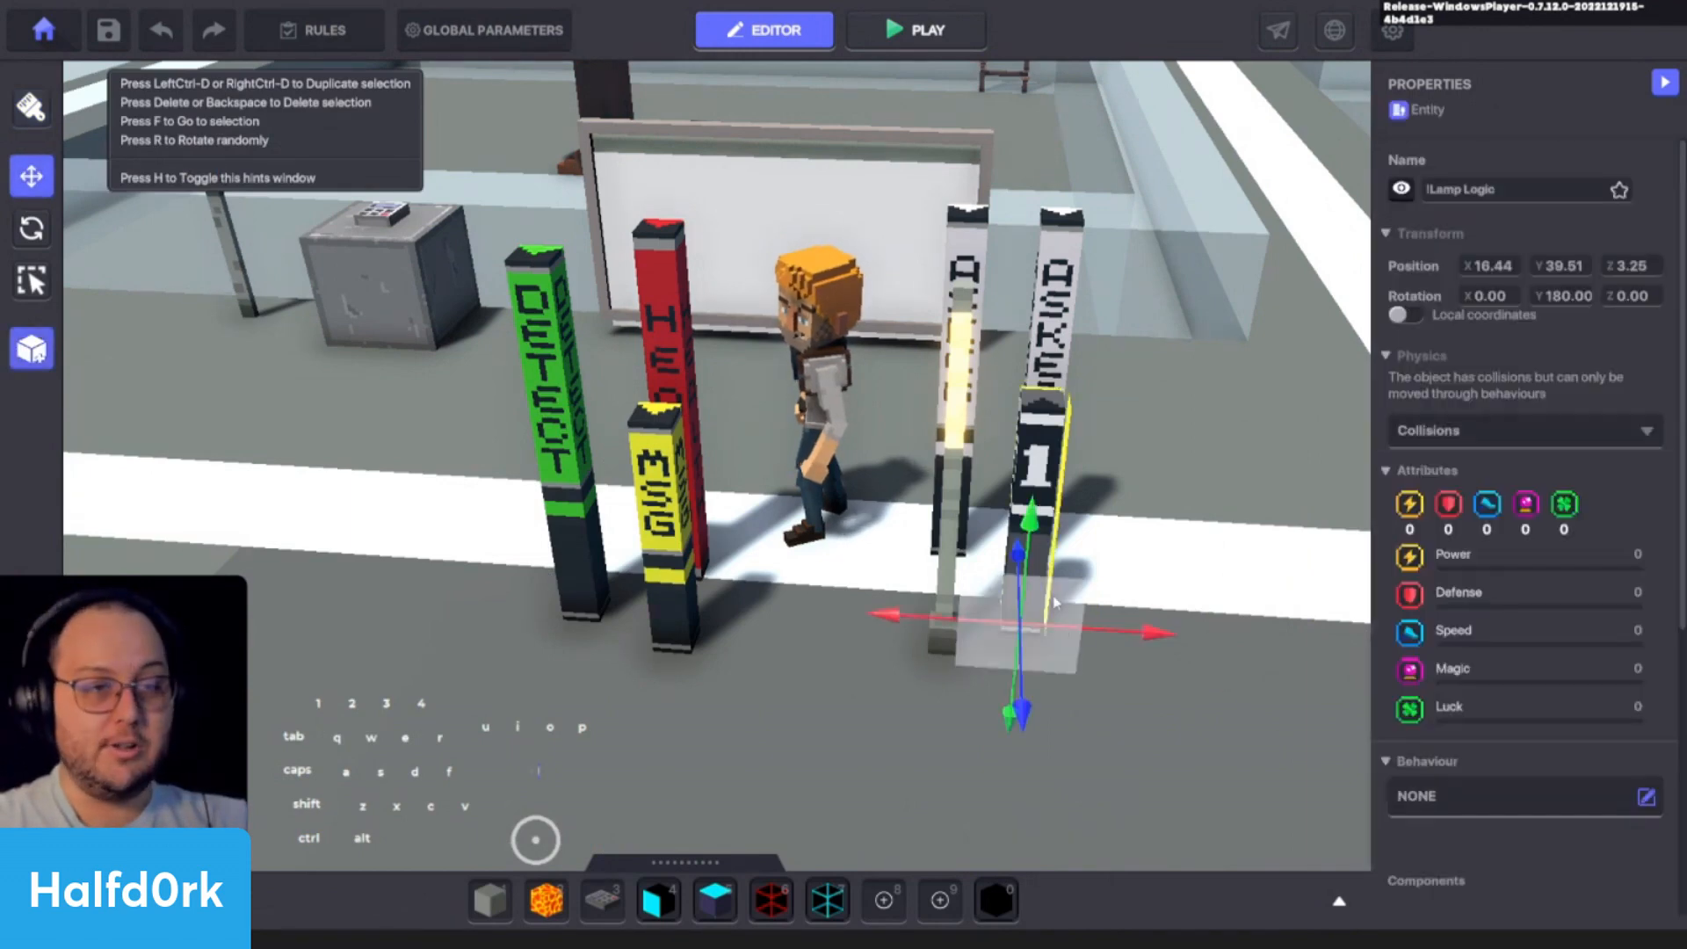
left_click_drag(1026, 631, 839, 772, "shift")
scroll(808, 518, "up", 2)
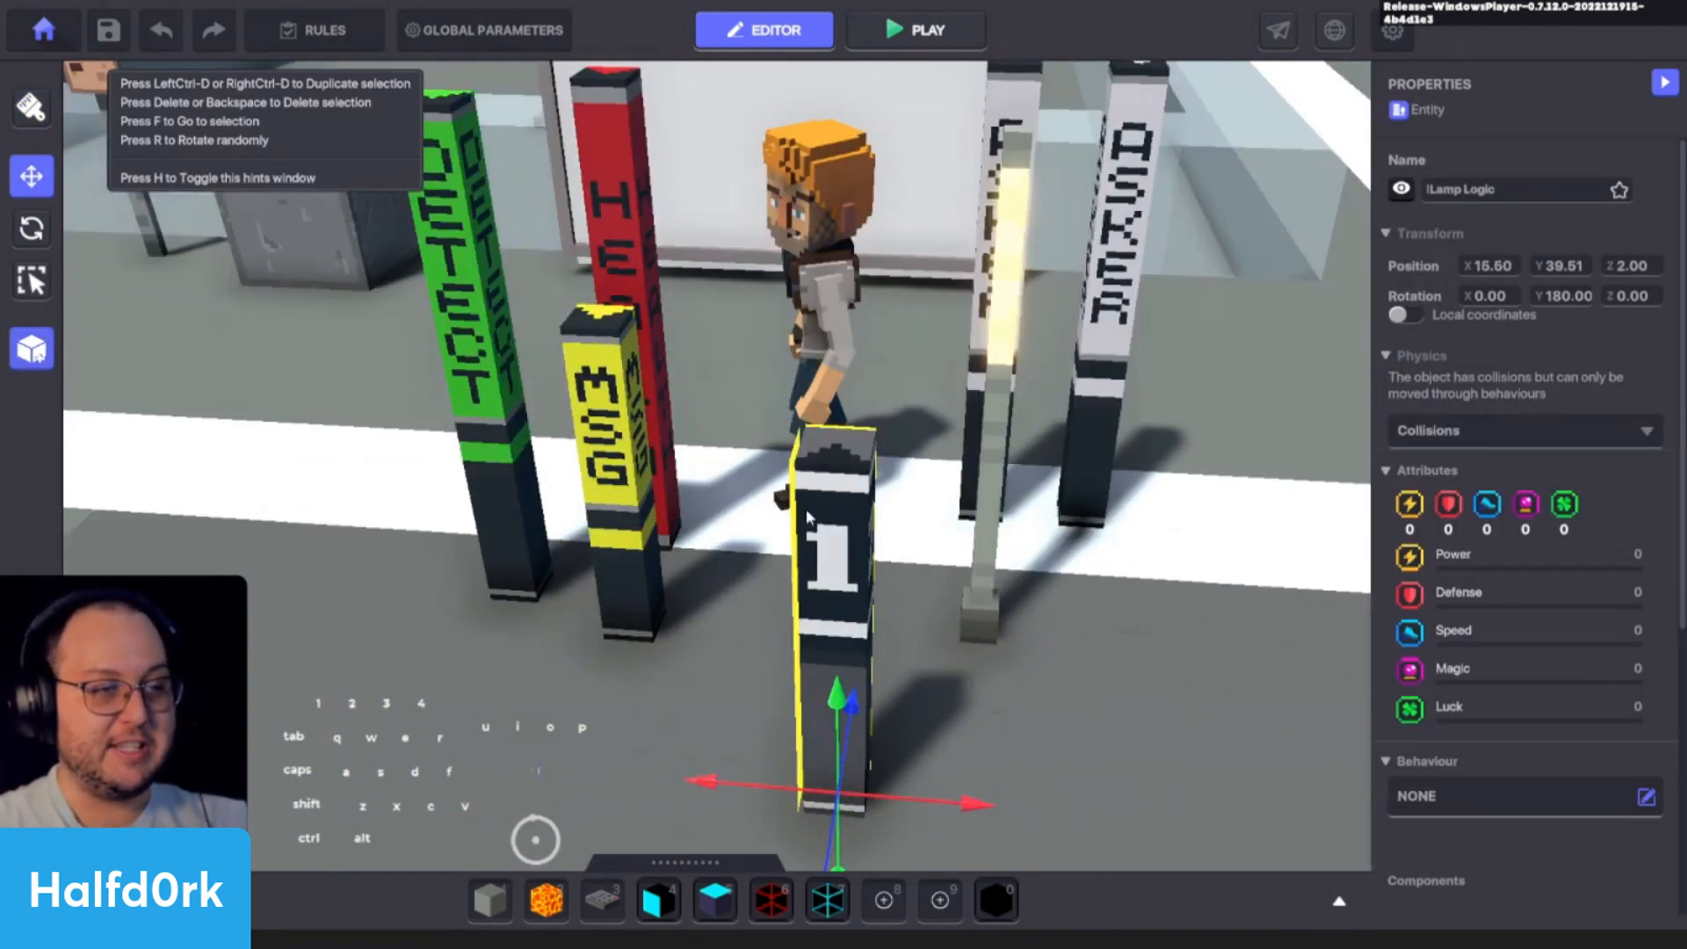
scroll(924, 608, "down", 1)
key("q")
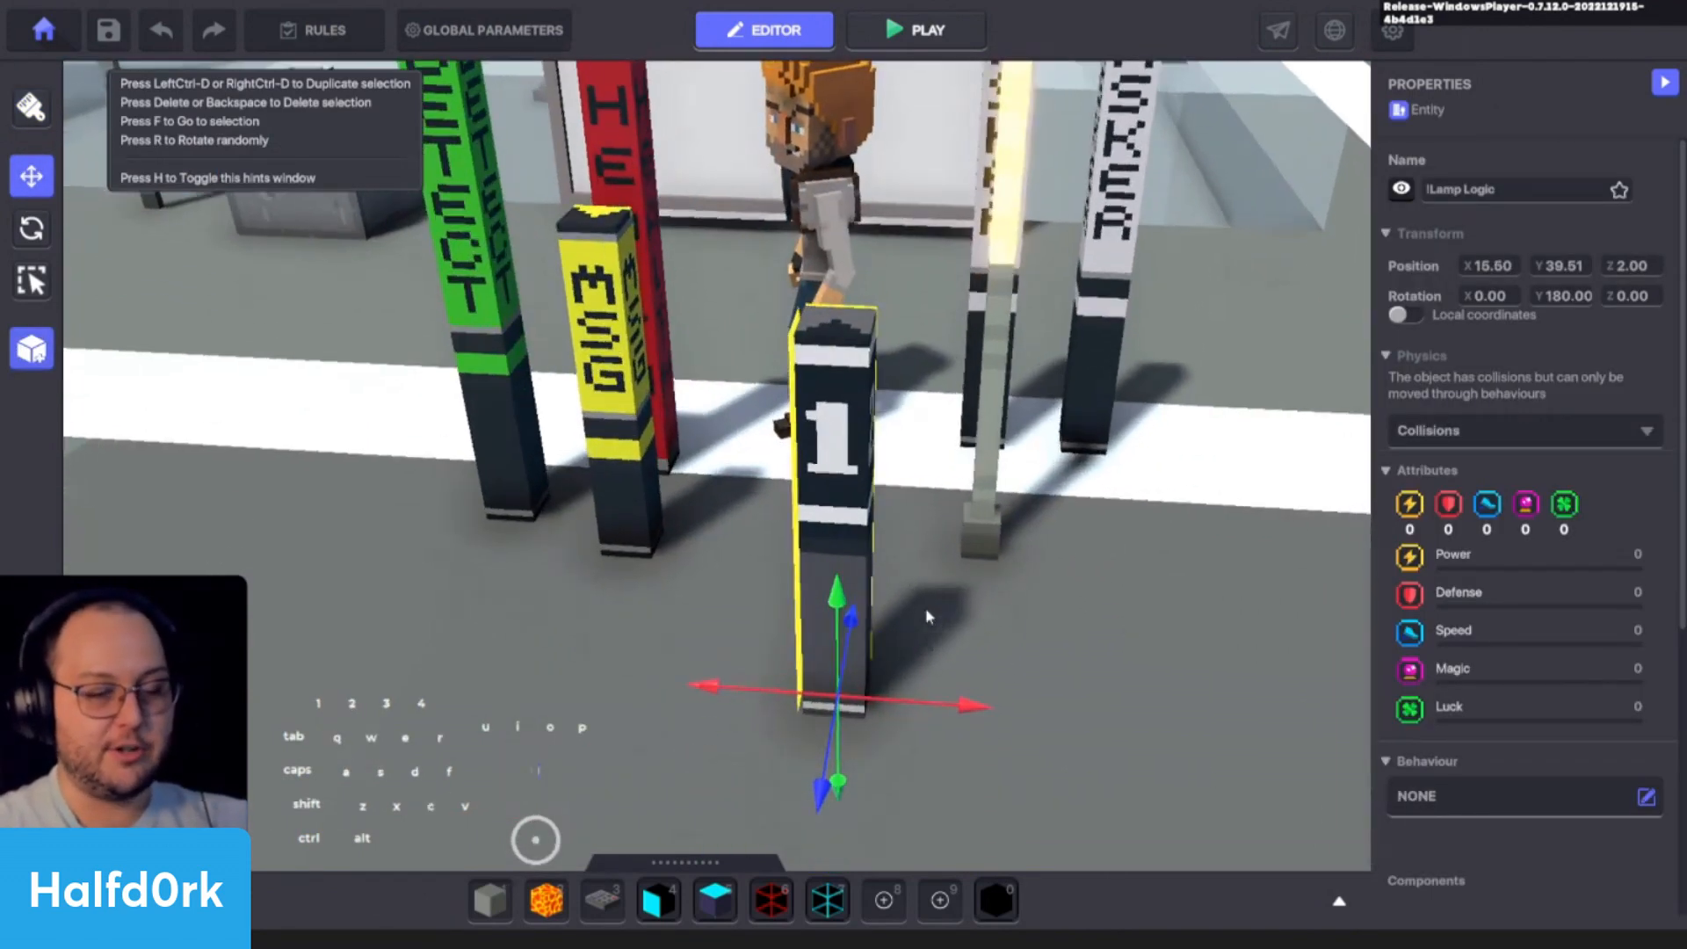
- Place a second Interior Lamp A right beside the !Lamp Logic at X 16.00, Z 2.00, and compare the two
key("Tab")
left_click(1230, 690)
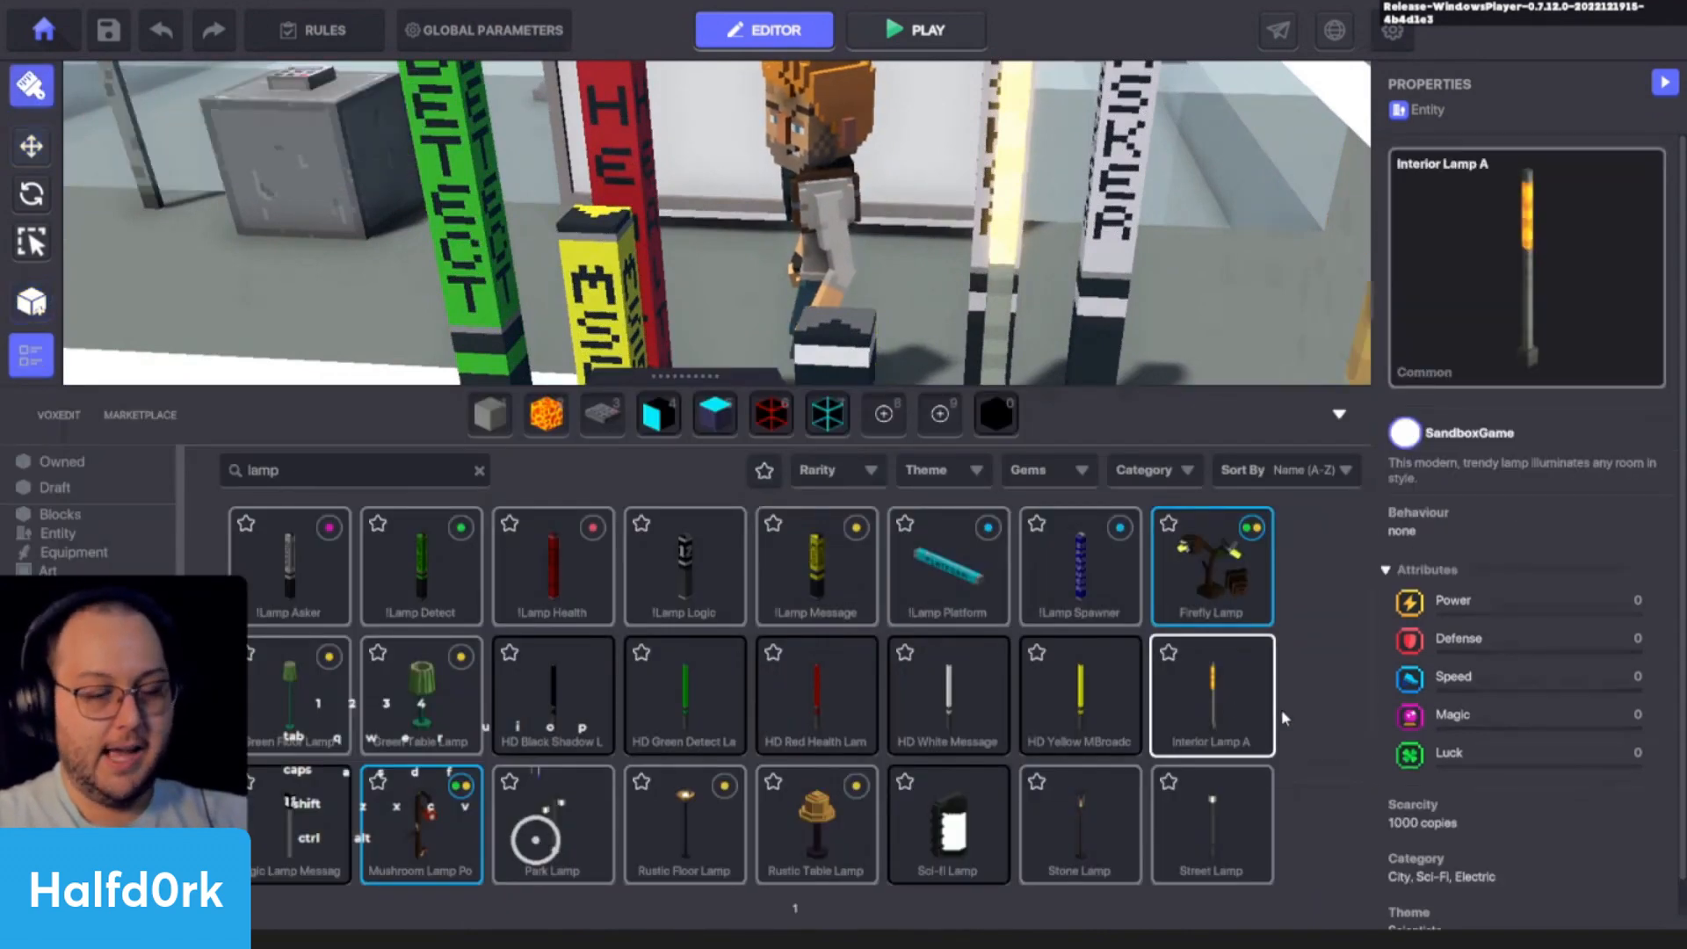
key("Tab")
left_click(1009, 707, "shift")
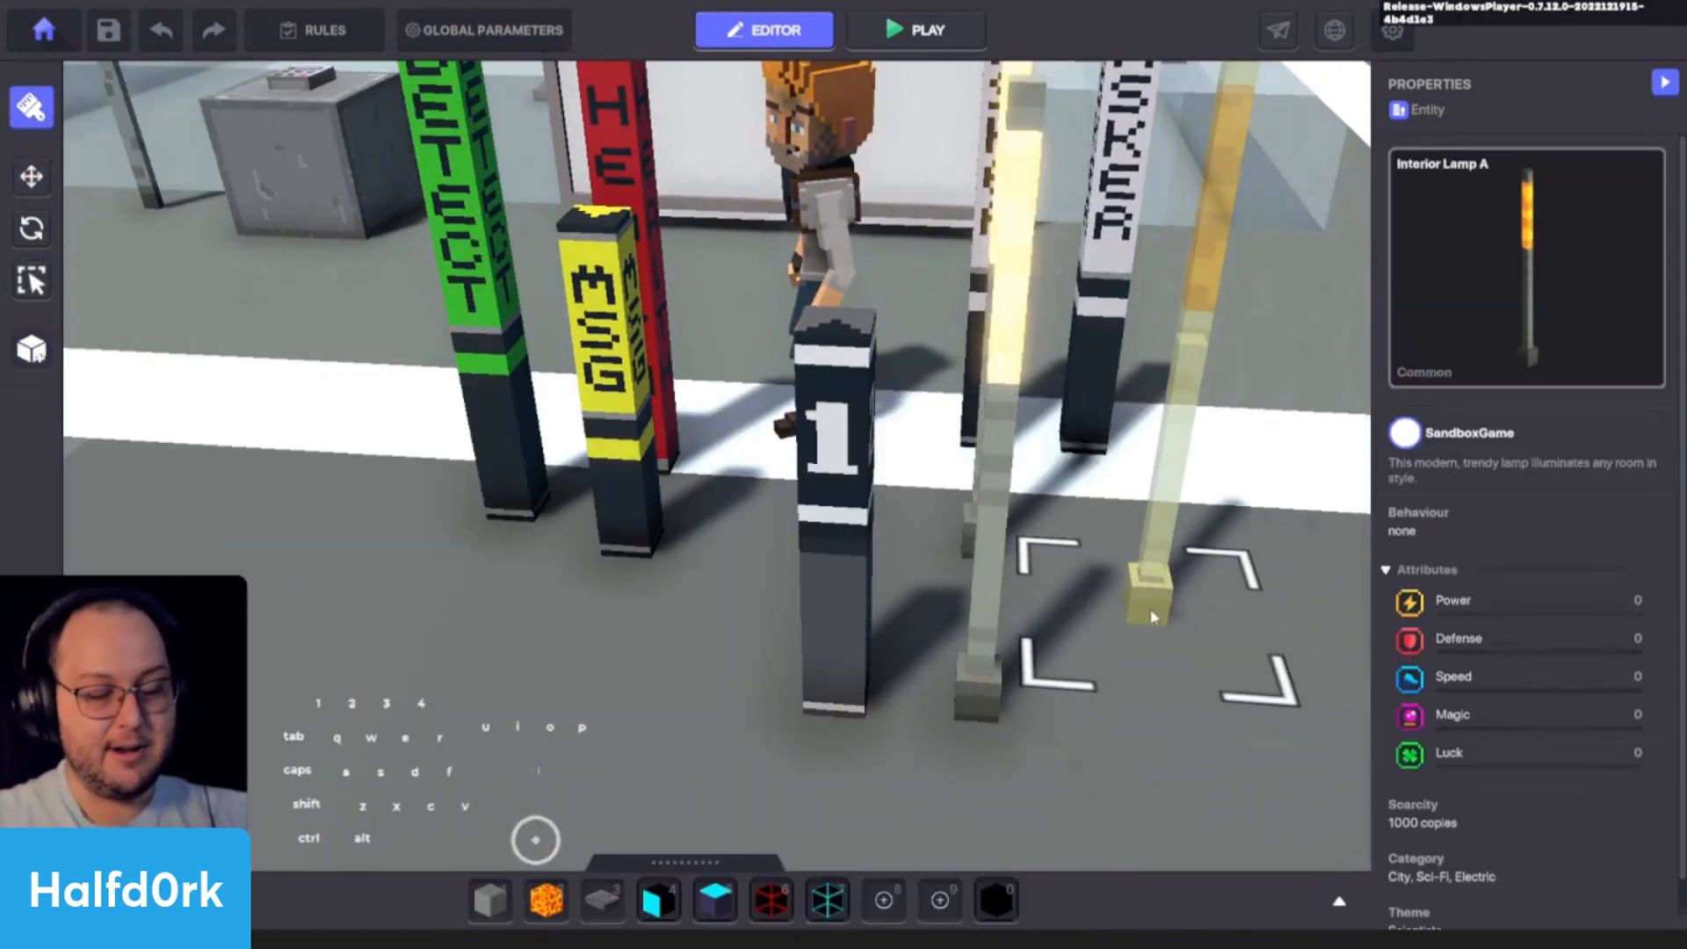
key("i")
left_click(995, 625)
left_click_drag(1129, 625, 982, 580, "alt")
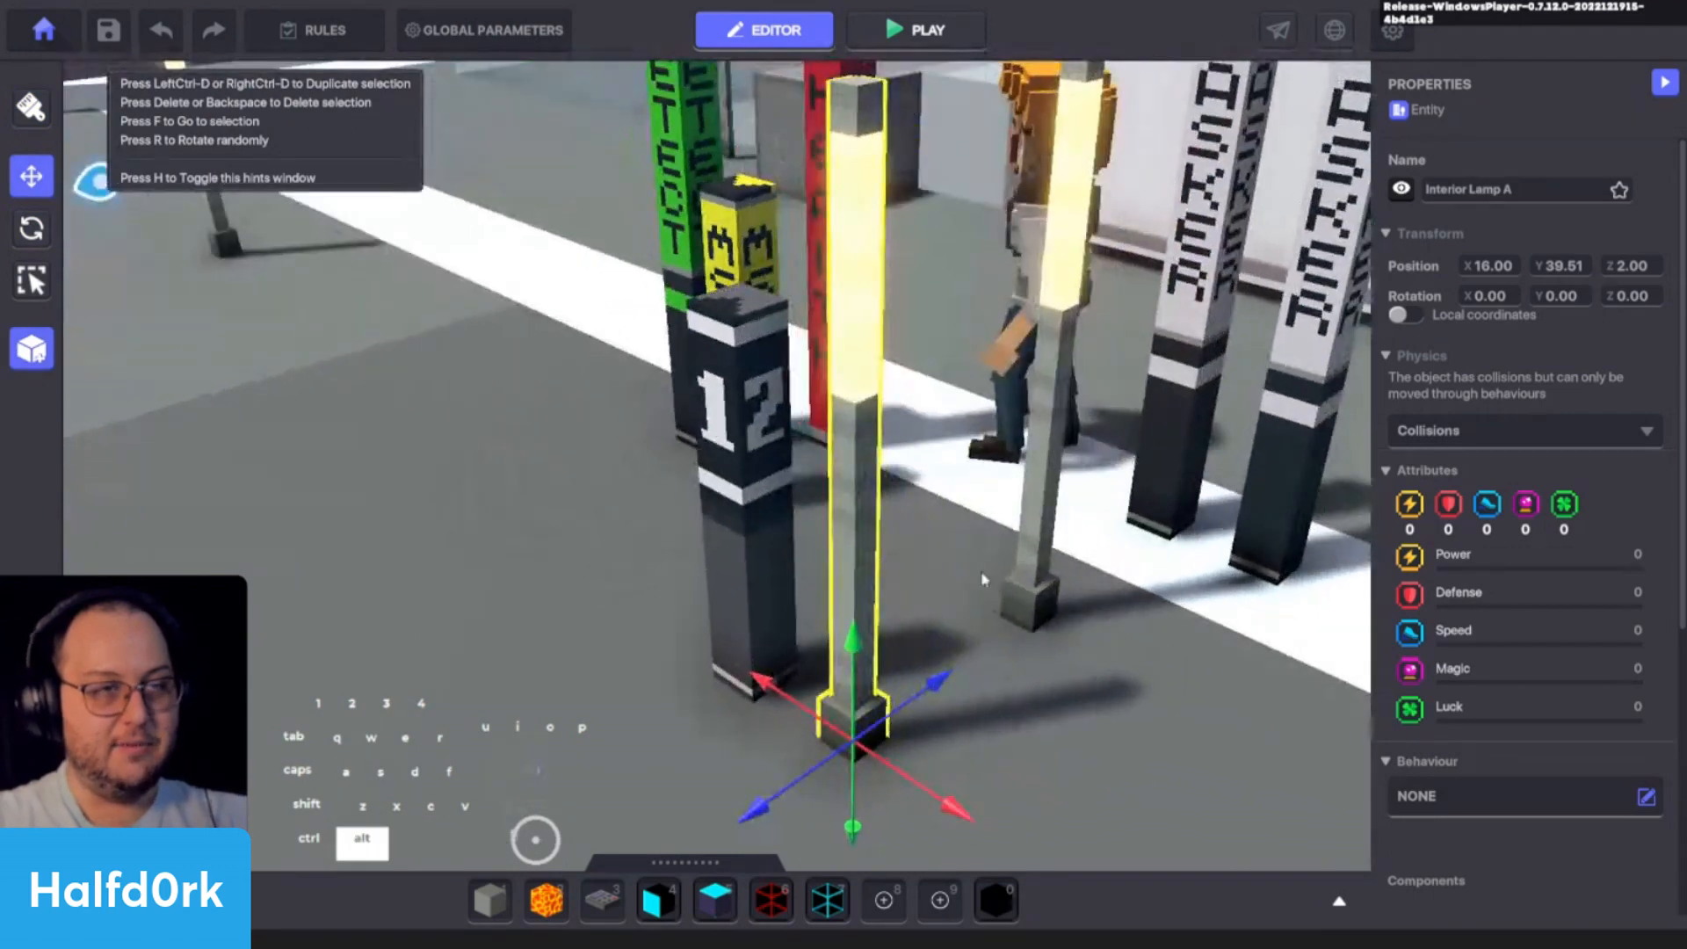
- Search the assets for "num" and place a NumPad Switch on the ground in front of the !Lamp Logic
key("Tab")
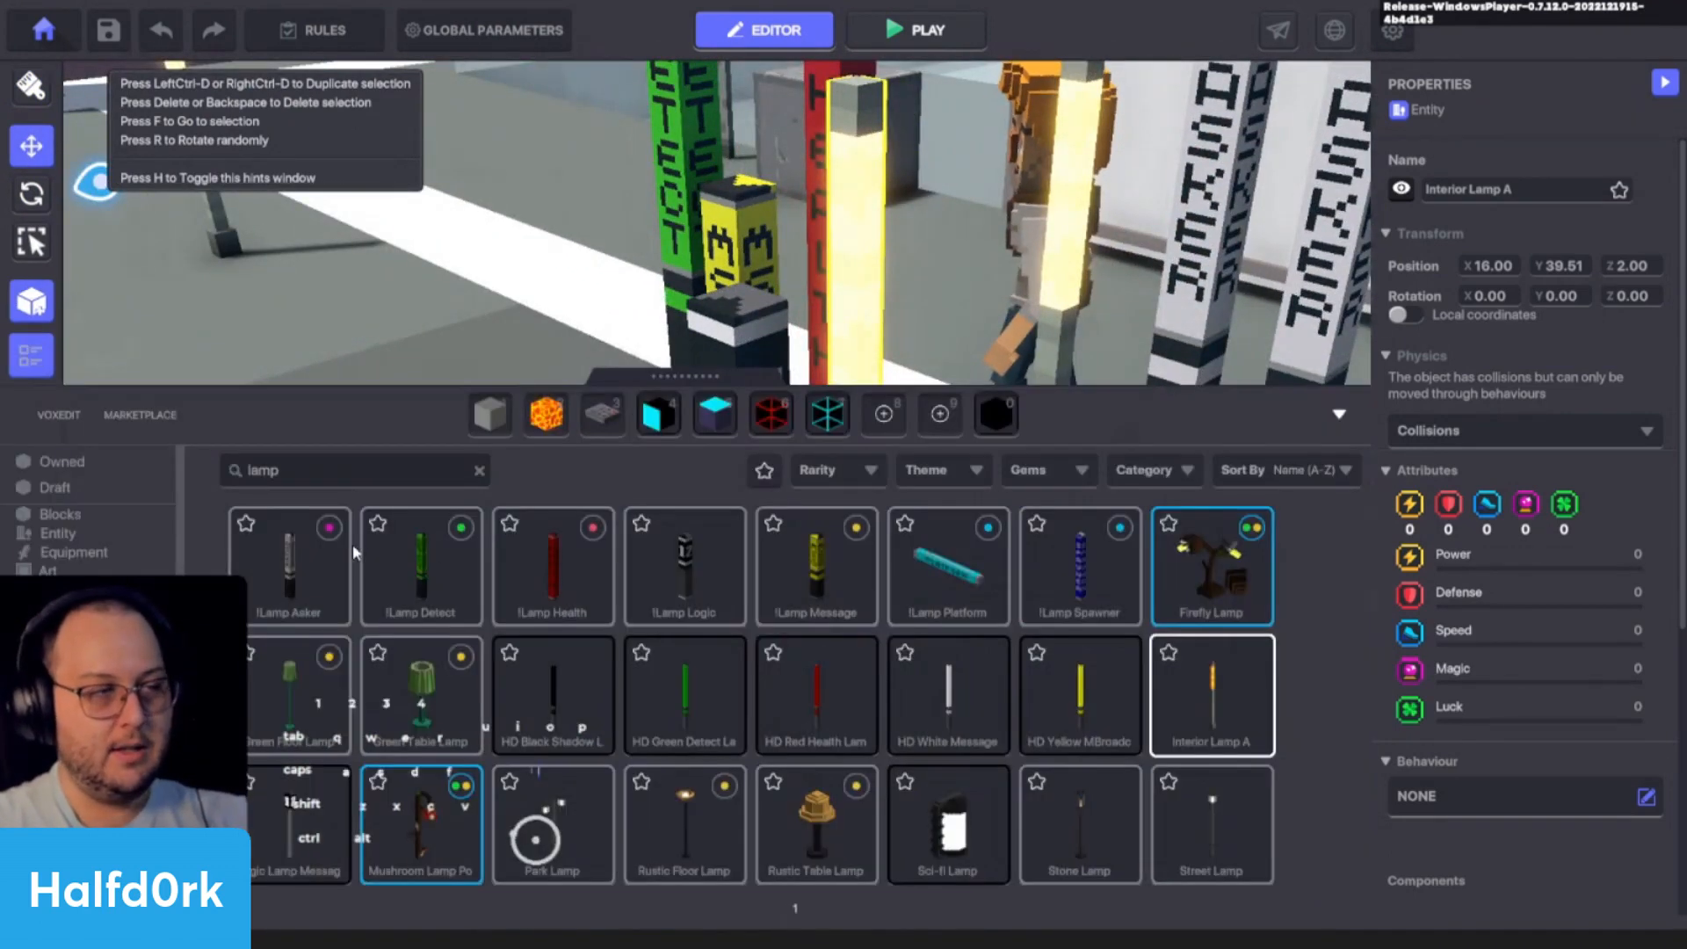
left_click(390, 478)
type("num")
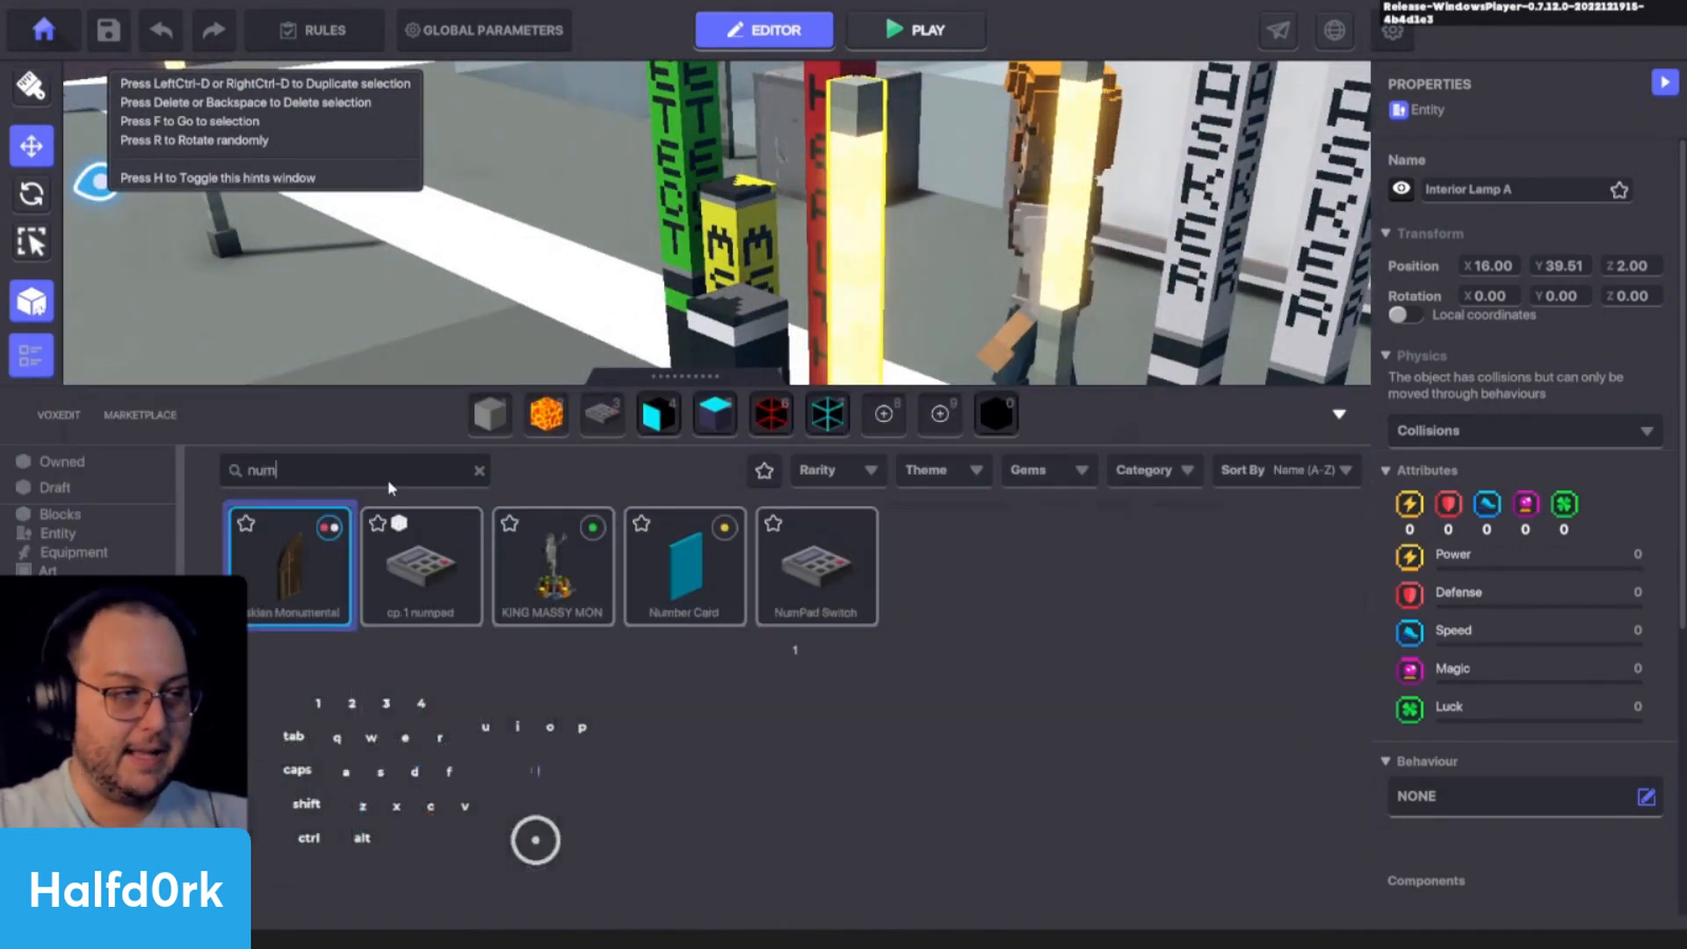
left_click(815, 567)
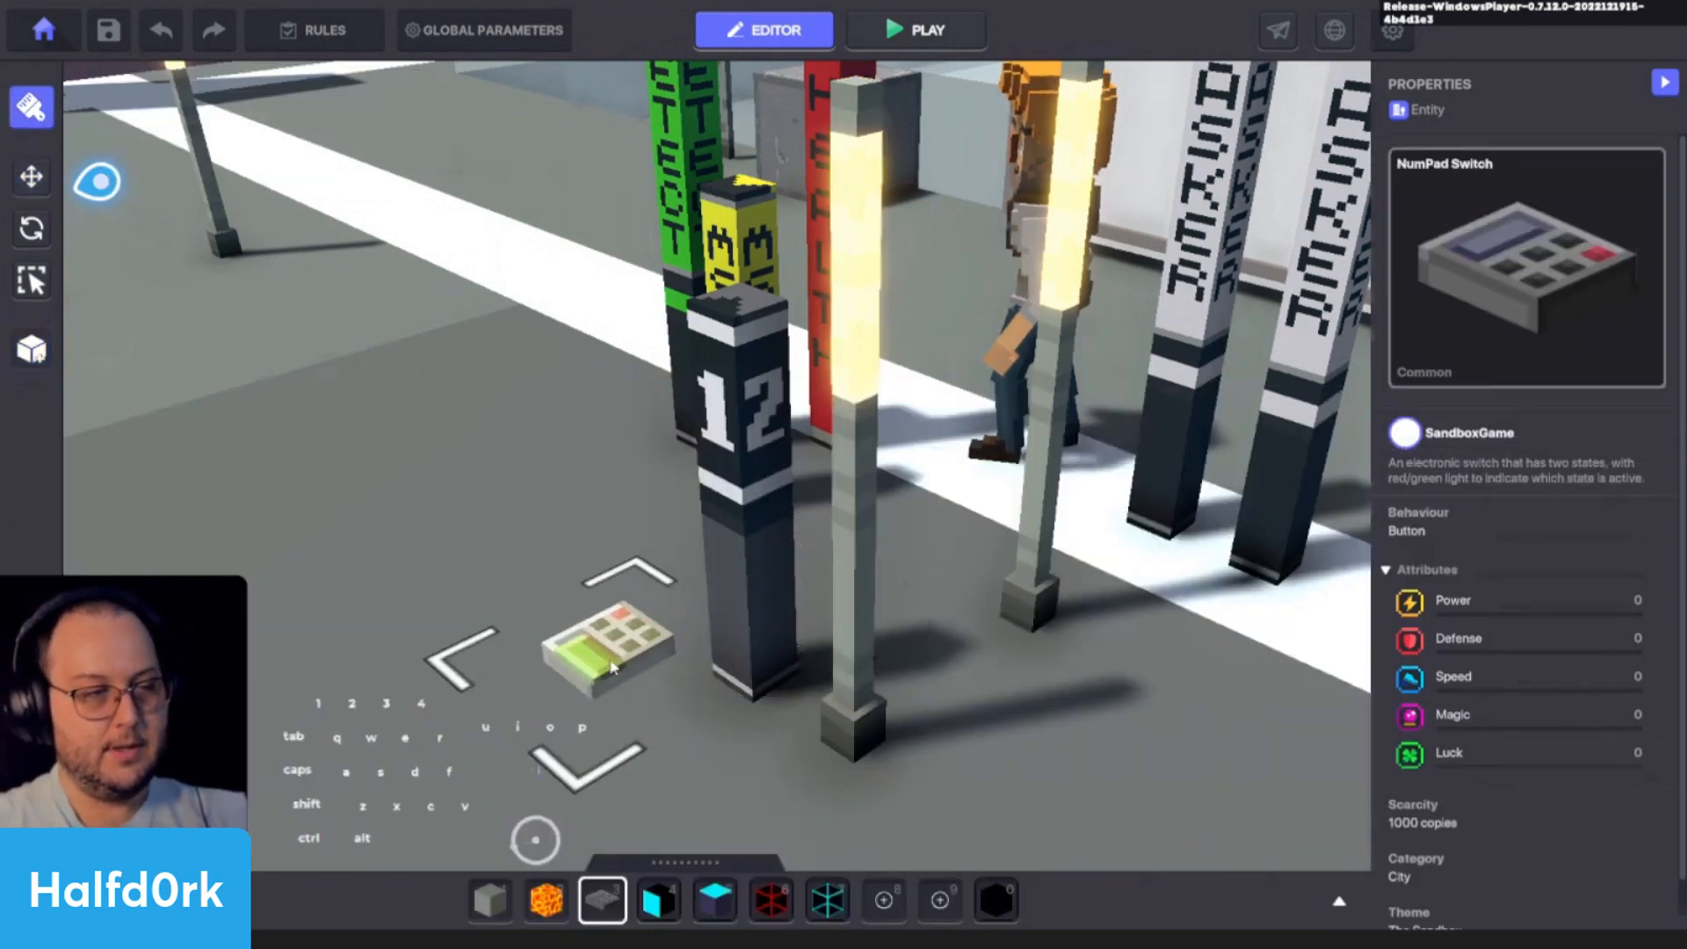
left_click(604, 749)
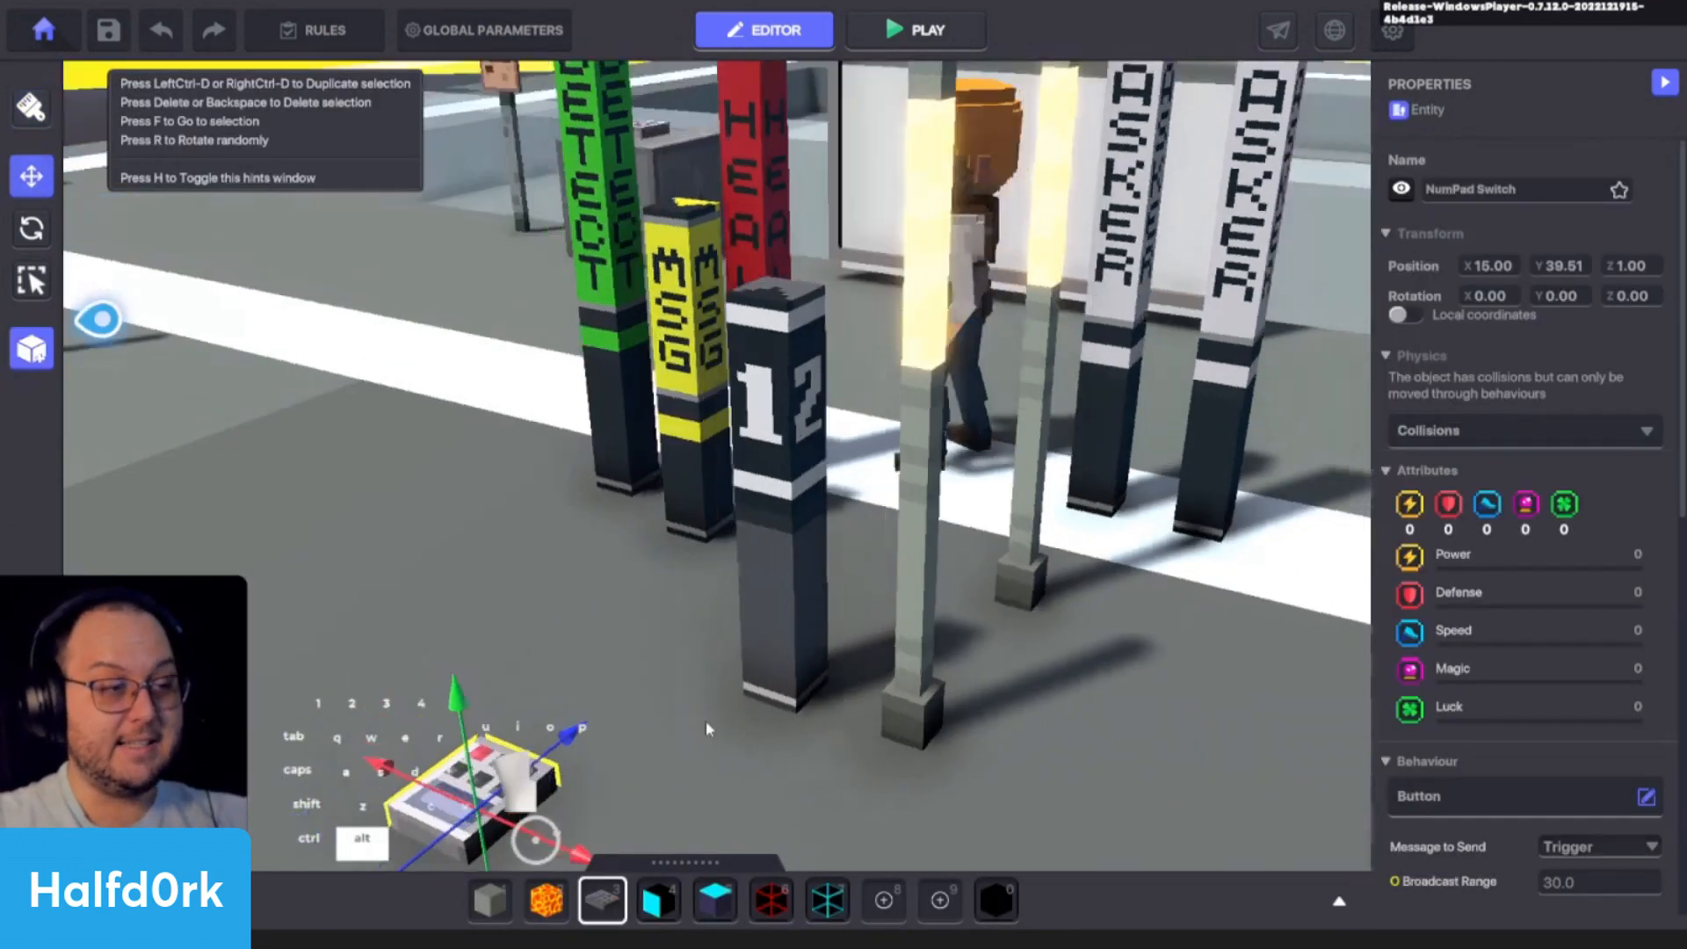
- Examine the NumPad Switch up close at ground level from the front and the side
left_click_drag(708, 729, 750, 696, "alt")
key("c")
key("a")
key("w")
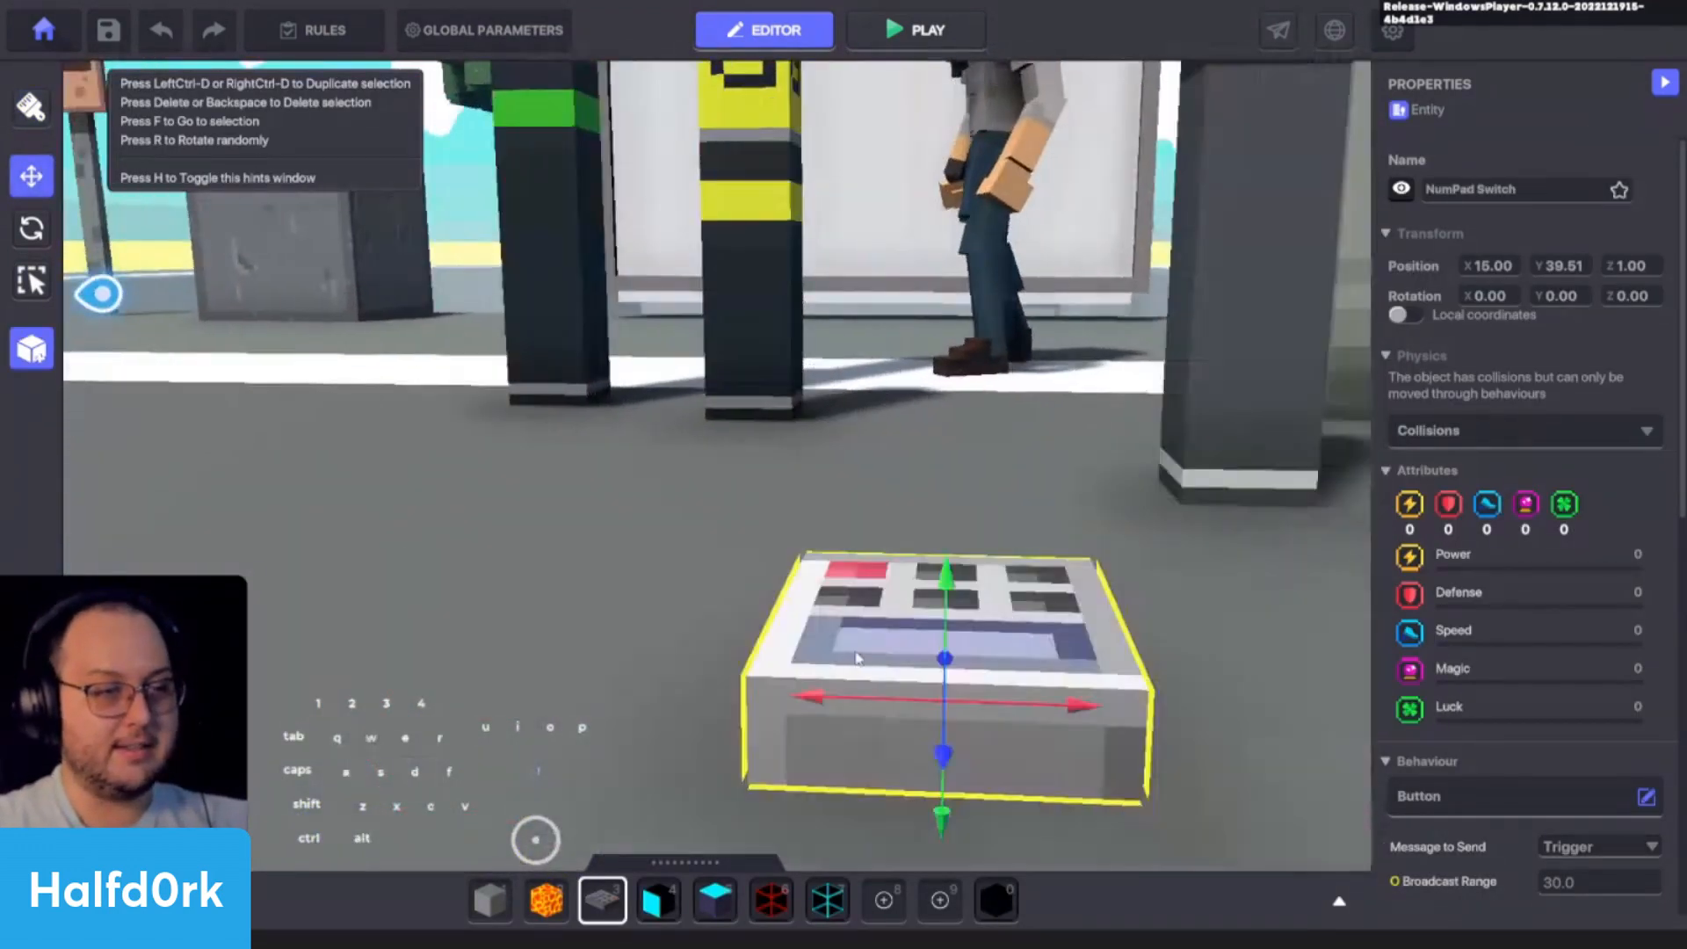
right_click_drag(857, 658, 631, 650, "alt")
left_click_drag(631, 650, 399, 666, "alt")
key("a")
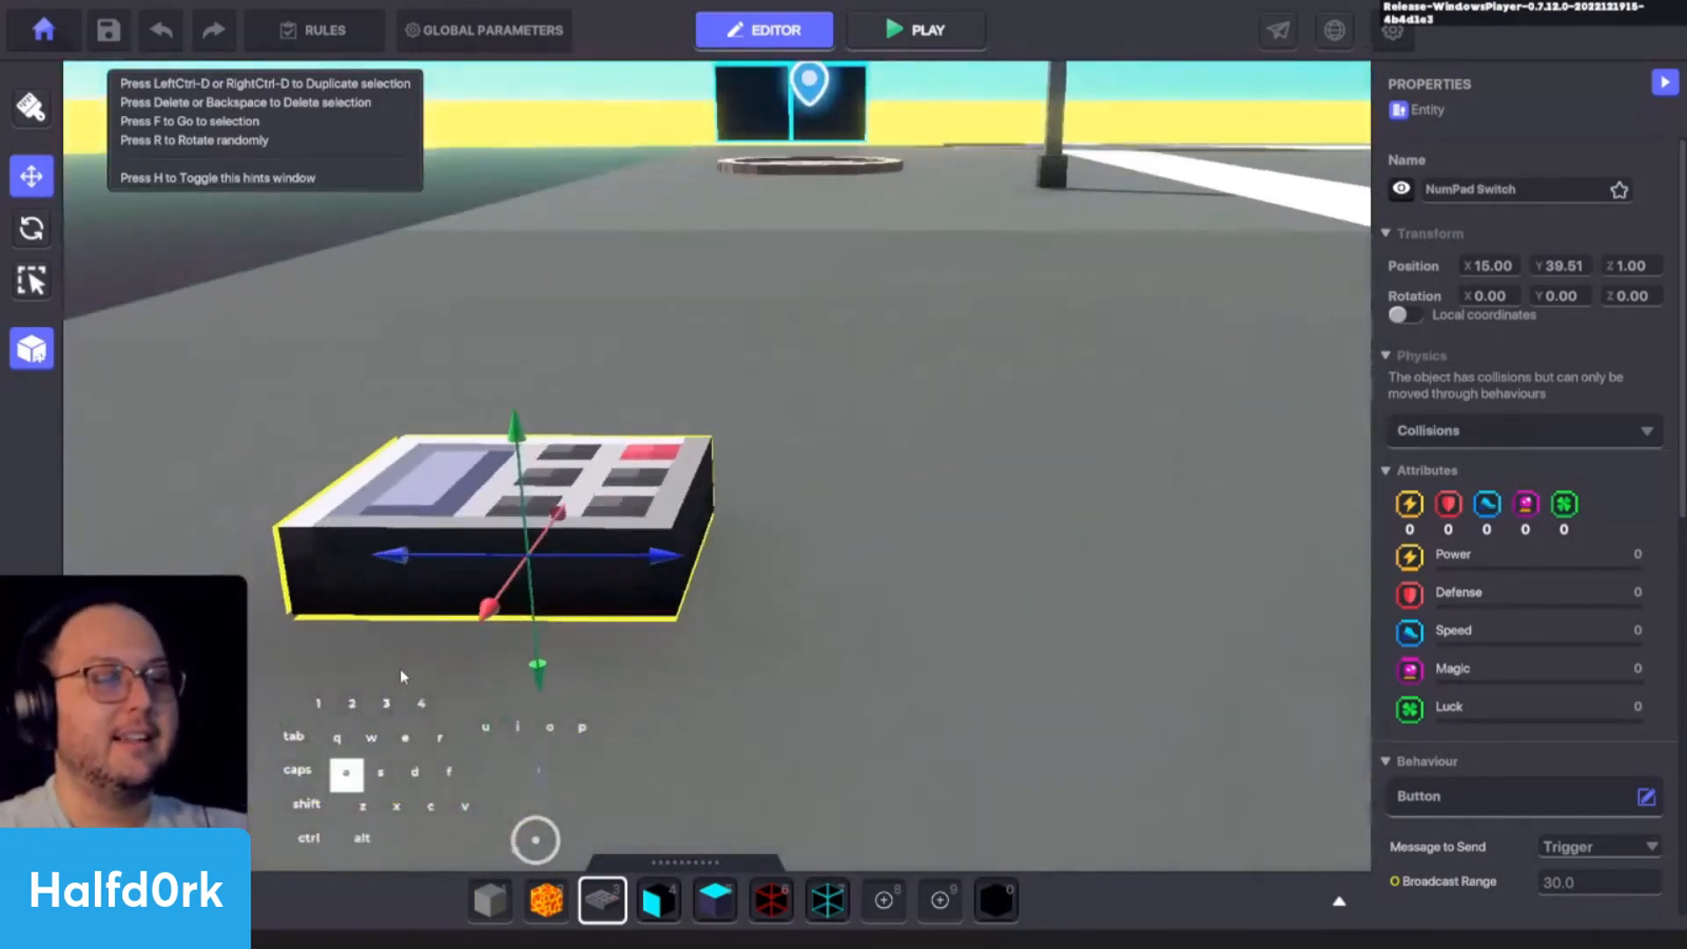
key("d")
key("f")
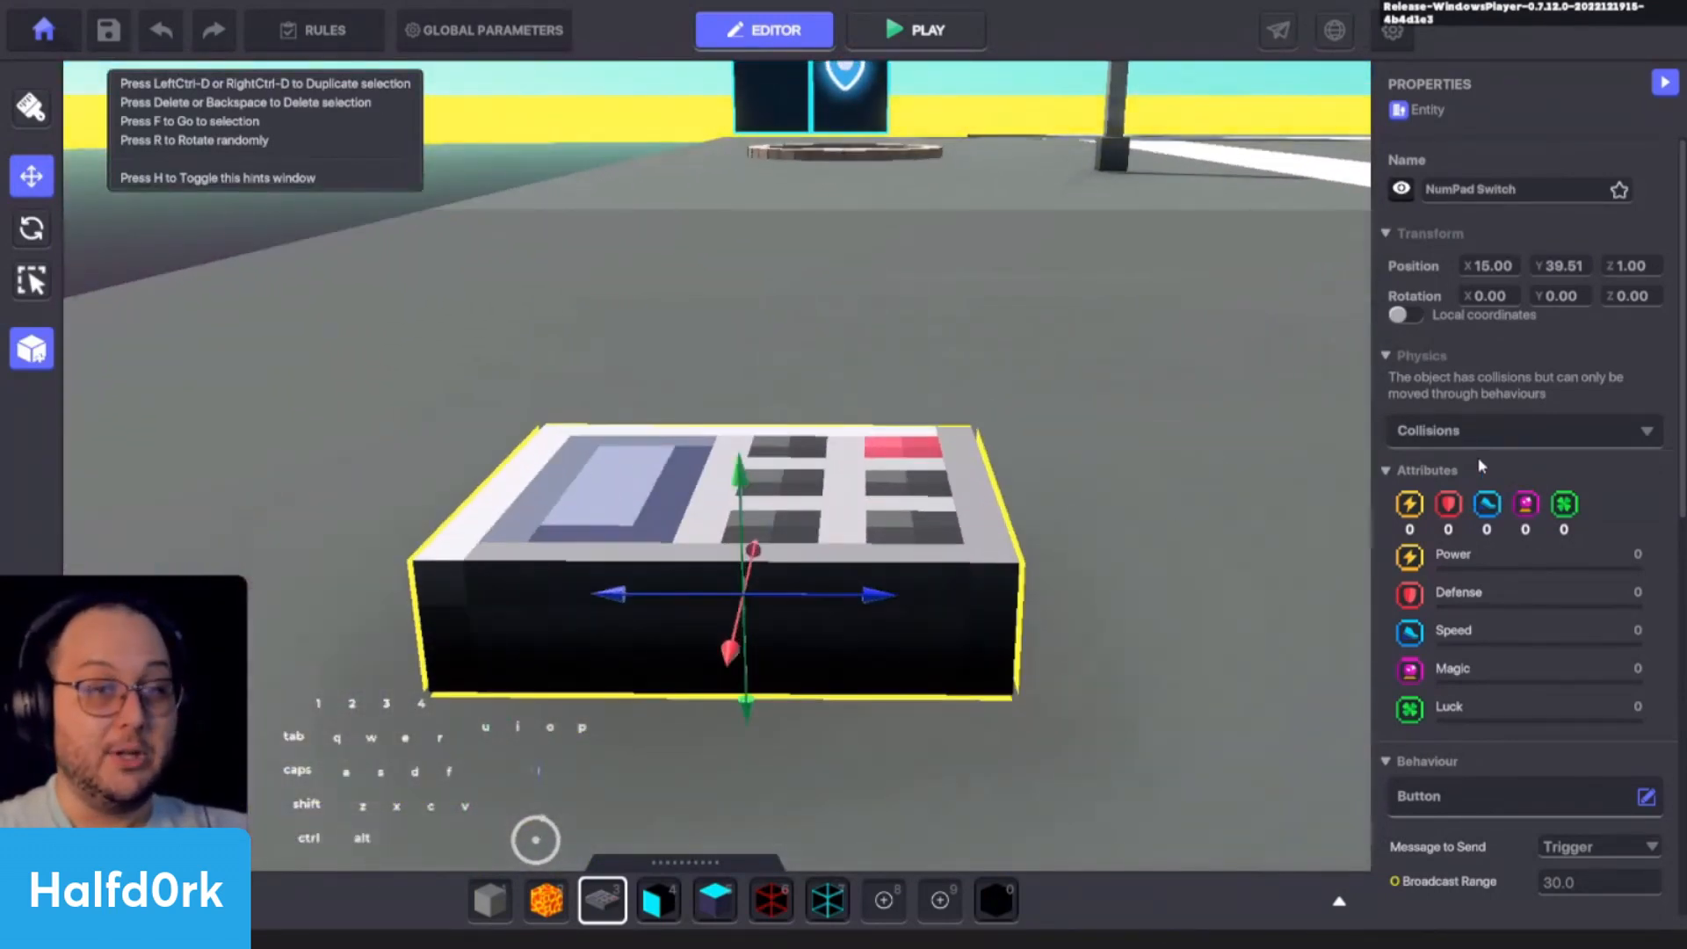
- Change the NumPad Switch's behaviour from Button to Animated Decoration
left_click(1489, 794)
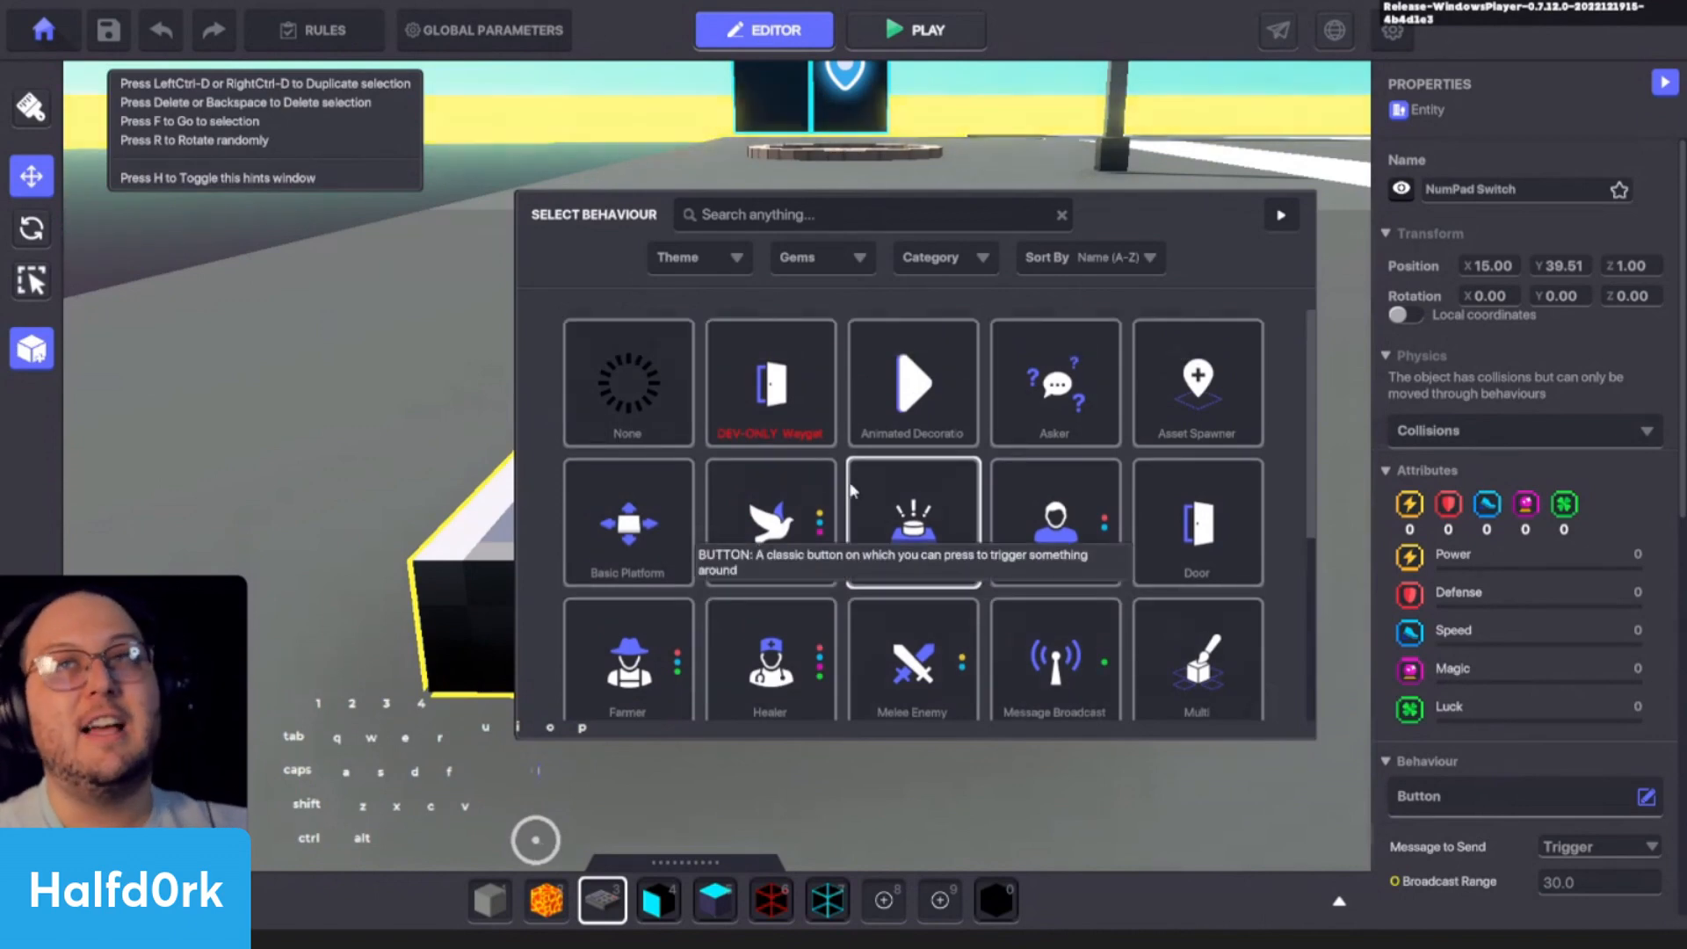
left_click(912, 382)
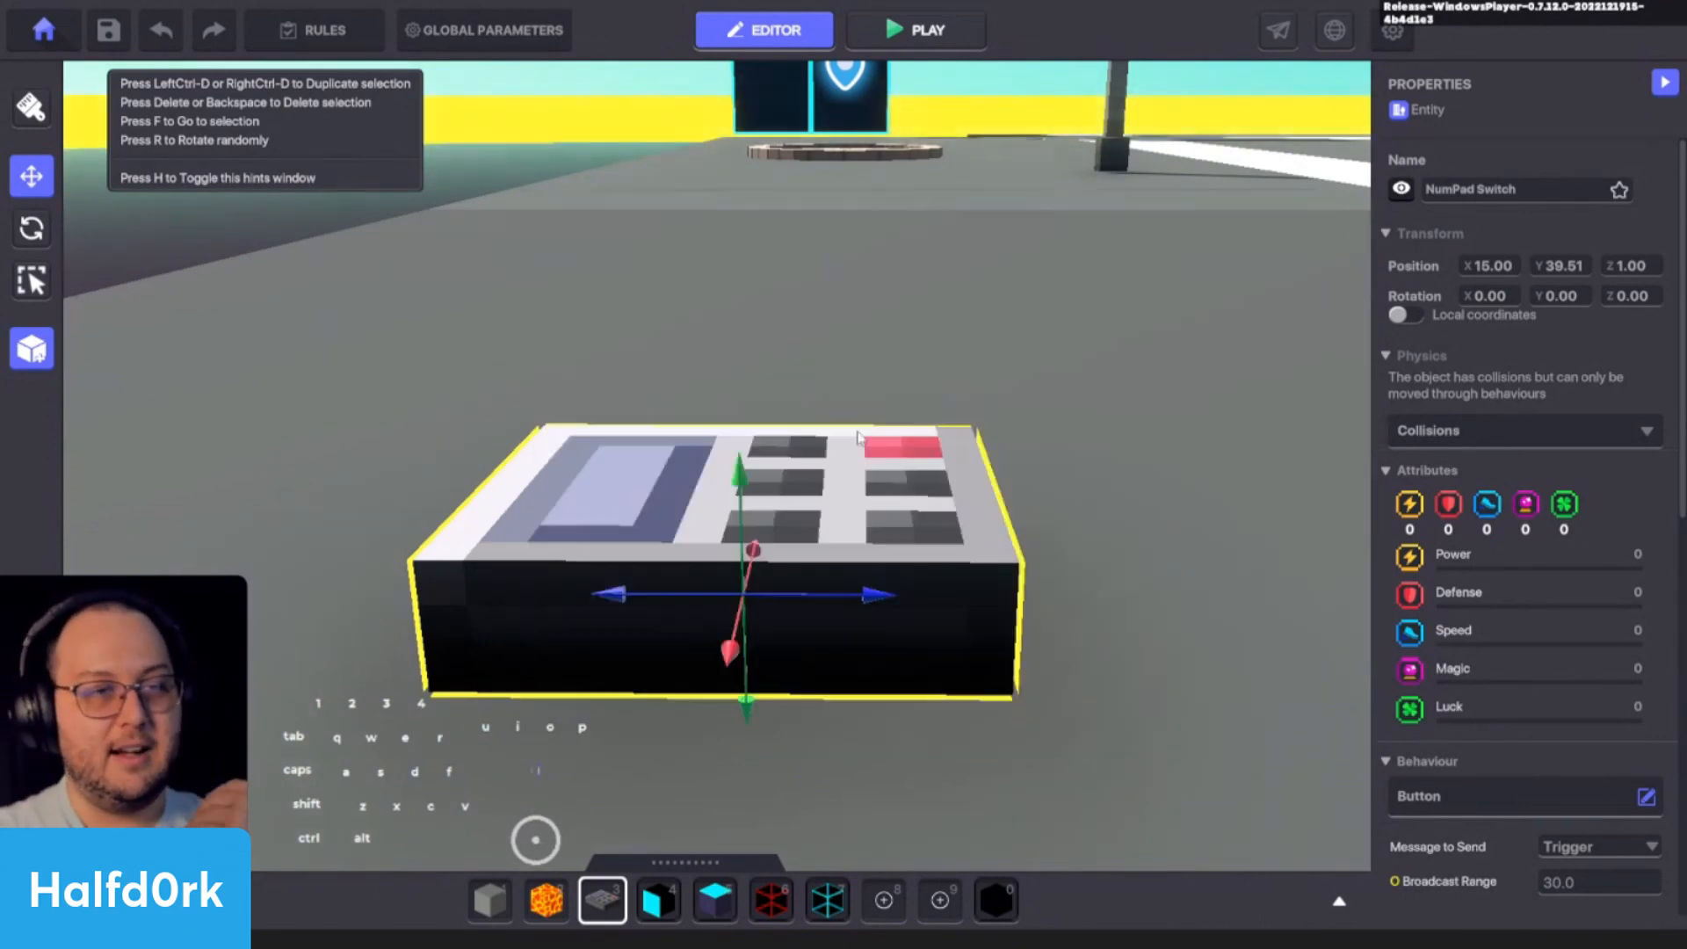
scroll(1557, 627, "down", 2)
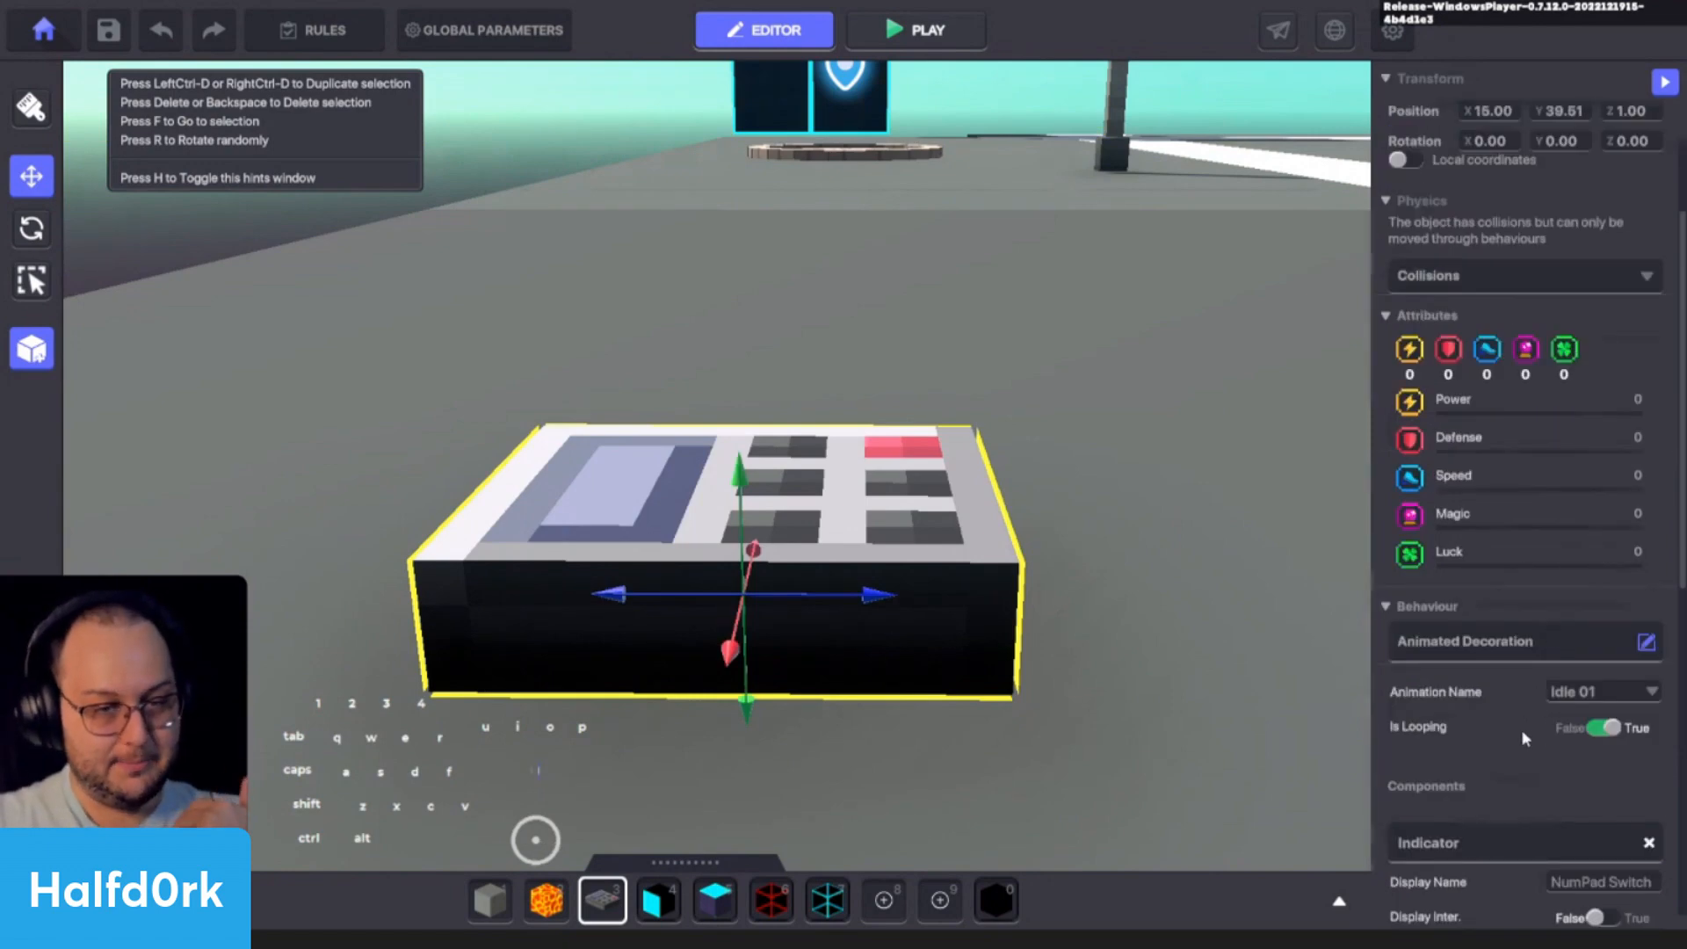
- Turn off the NumPad Switch's visibility and check its Animated Decoration settings
scroll(1521, 729, "up", 2)
left_click(1415, 187)
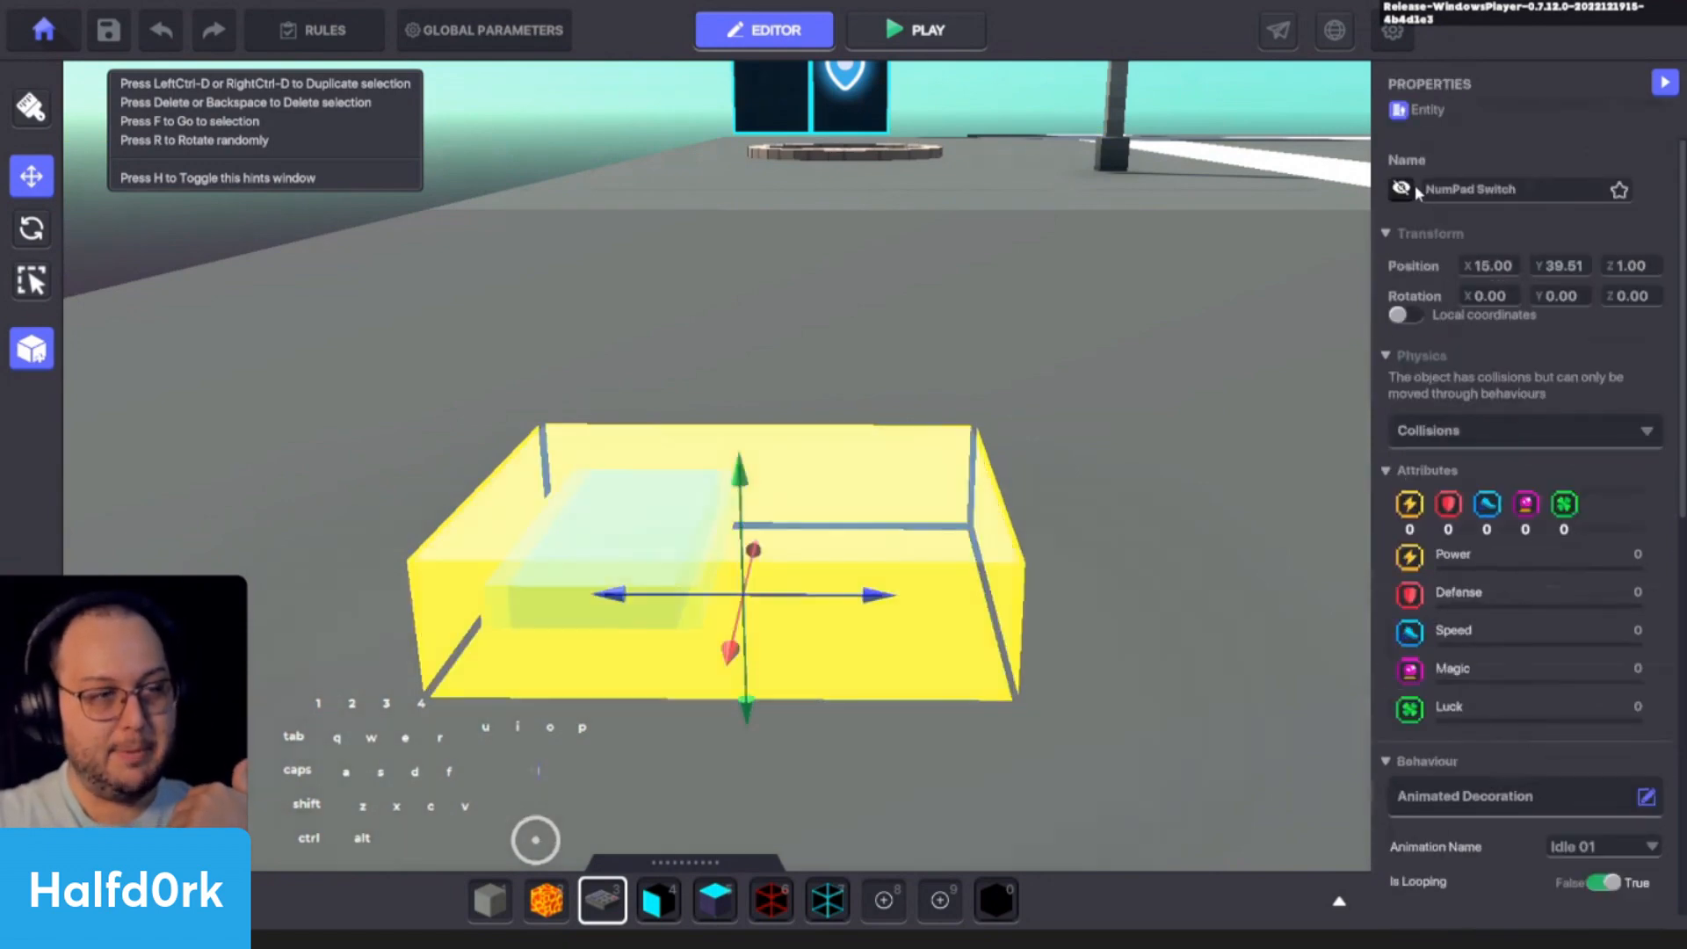
left_click(1114, 392)
left_click(668, 541)
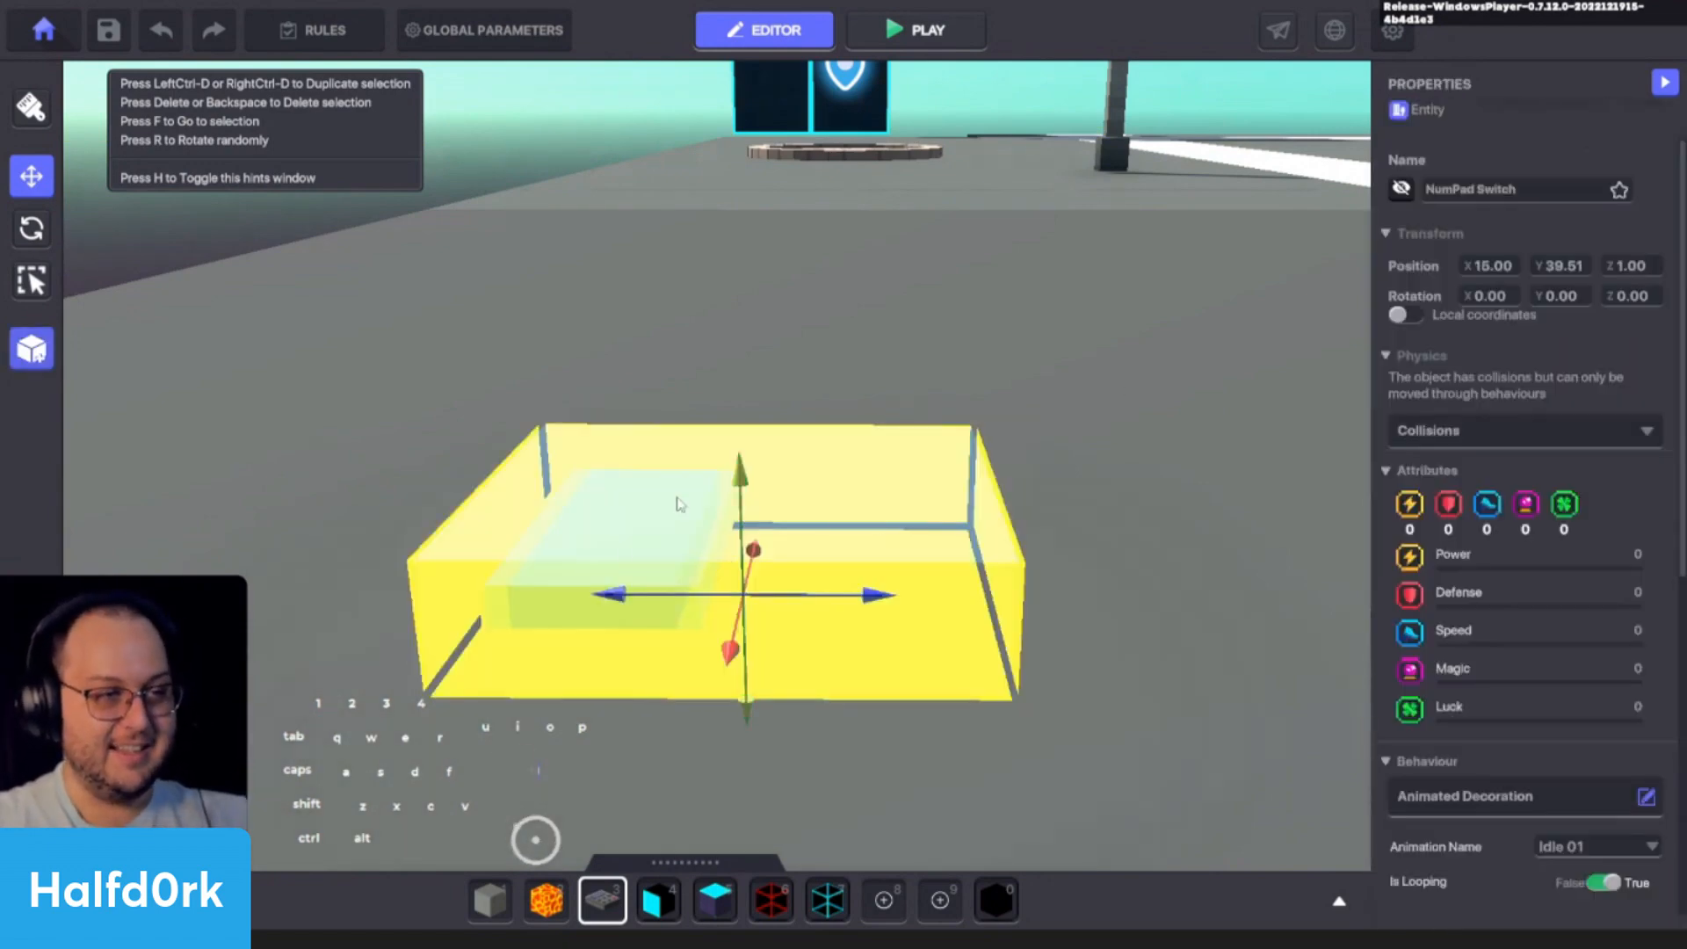
scroll(1491, 630, "down", 3)
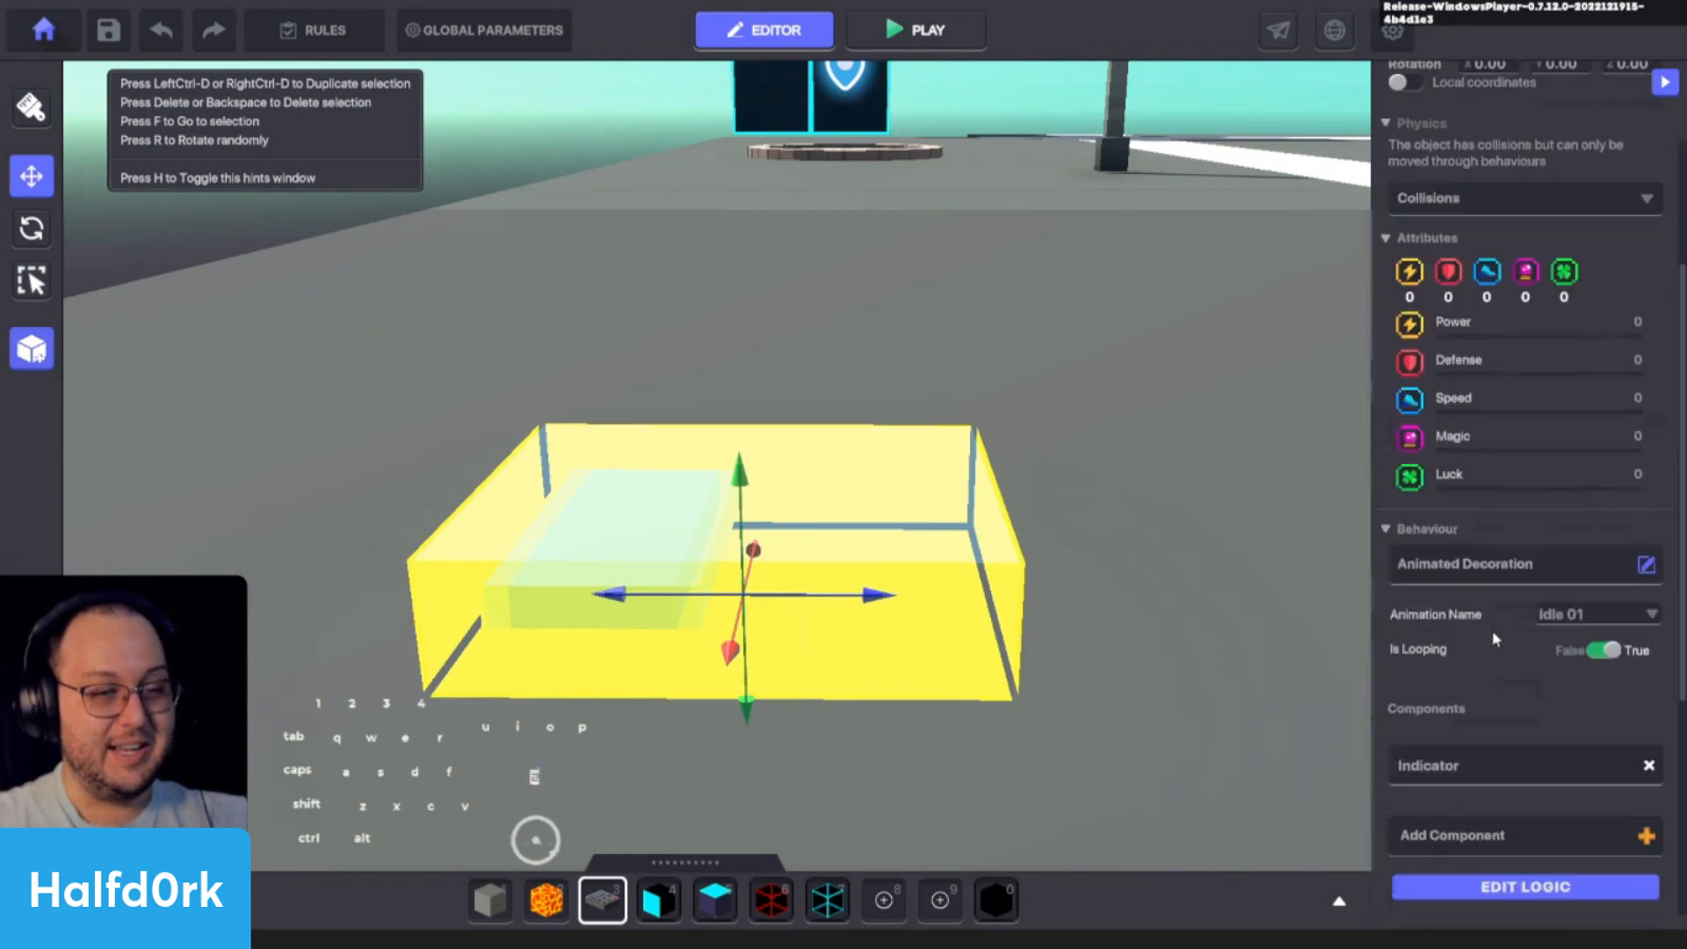
- Set the NumPad Switch's animation to Turn On 01 and make the switch visible again
left_click(1568, 615)
left_click(1579, 692)
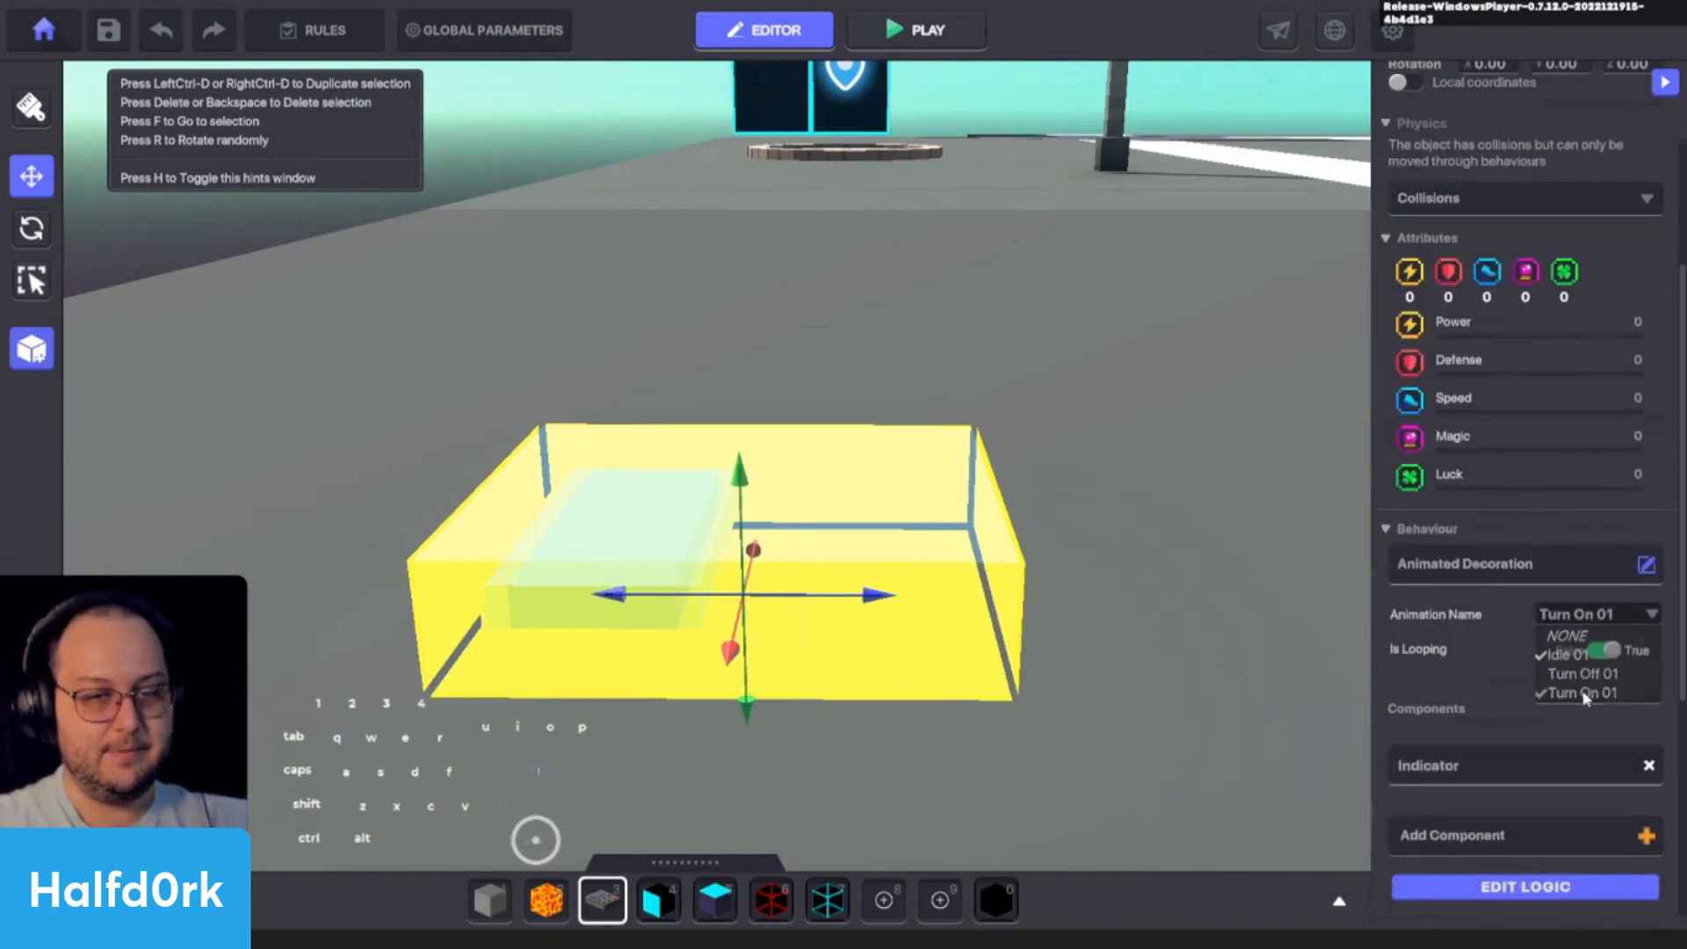
left_click(1584, 615)
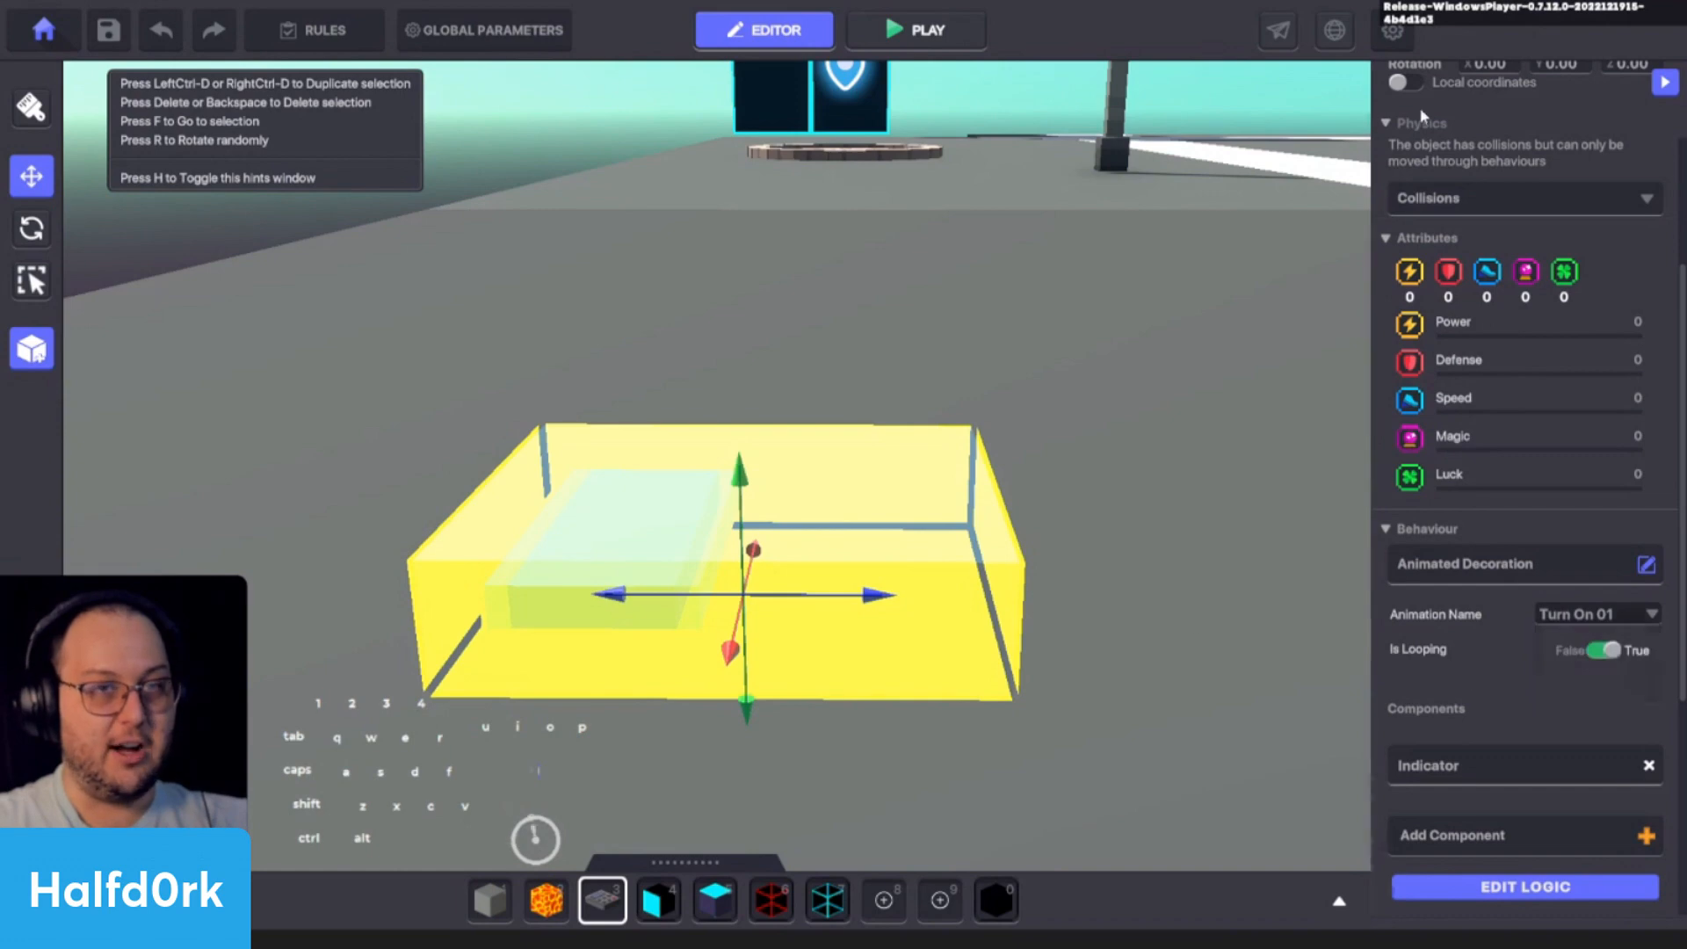
scroll(1424, 123, "up", 3)
left_click(1400, 193)
- Duplicate the NumPad Switch so that a copy sits beside the original on the ground
key("d")
left_click_drag(783, 403, 749, 541, "alt")
scroll(748, 541, "down", 5)
key("a")
right_click_drag(748, 541, 1103, 563)
key("d")
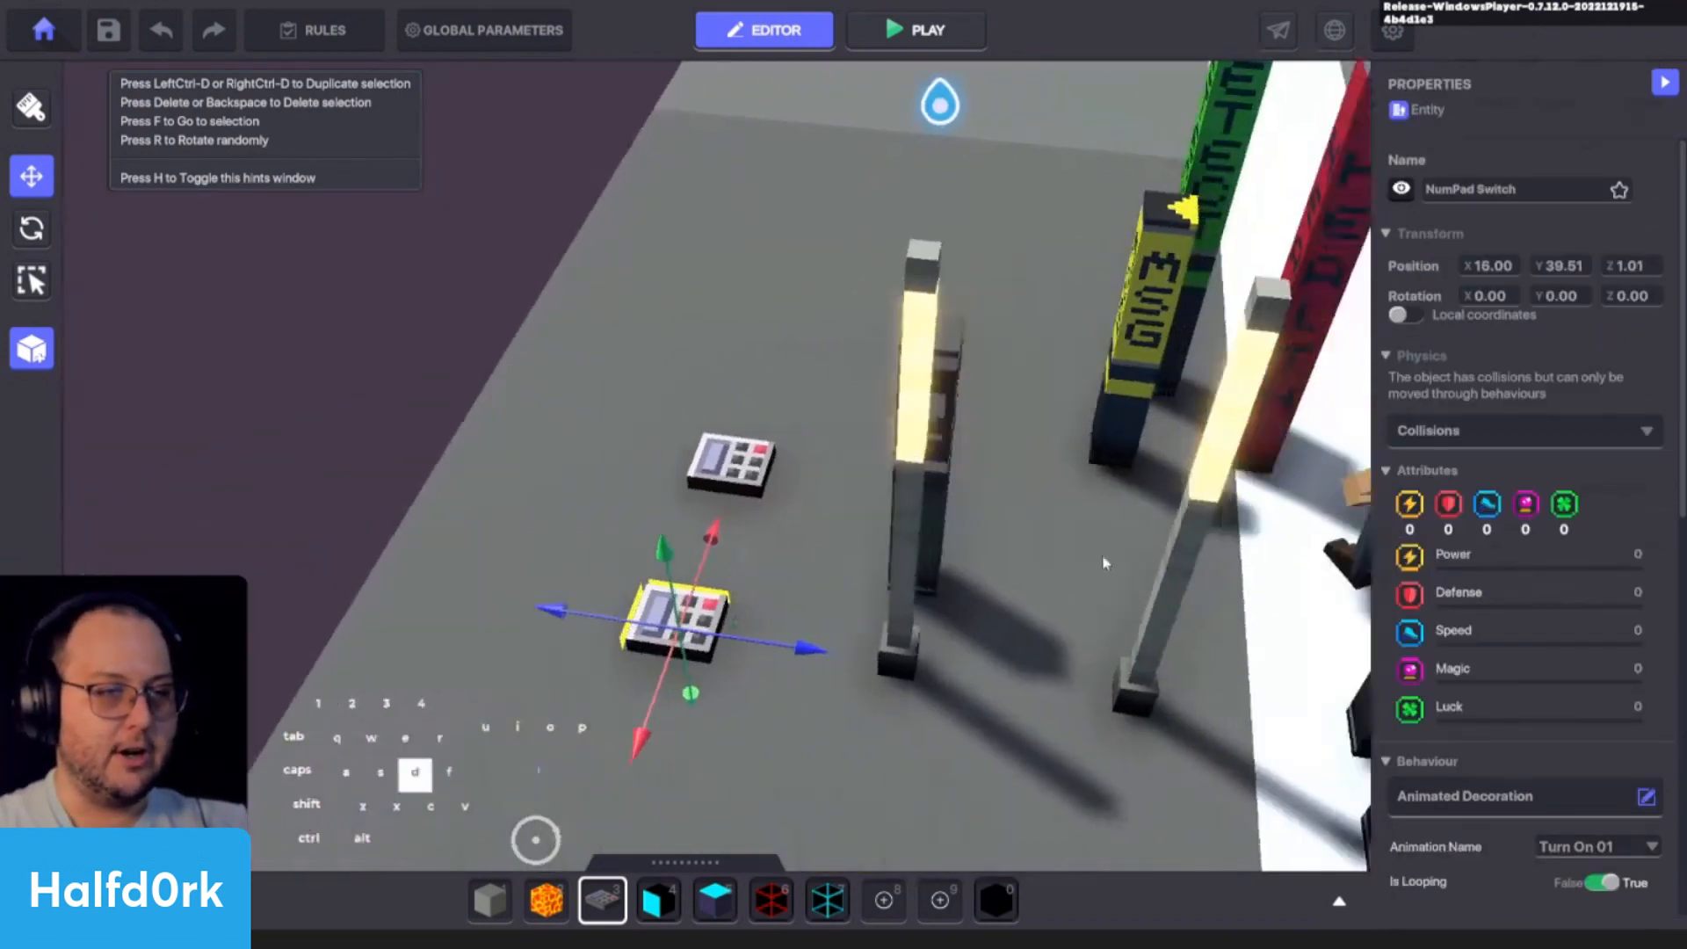
- Delete the lit lamps and the dark lamp standing next to the NumPad Switches
left_click(766, 430)
key("Delete")
left_click(793, 434)
key("Delete")
left_click(1073, 417)
key("Delete")
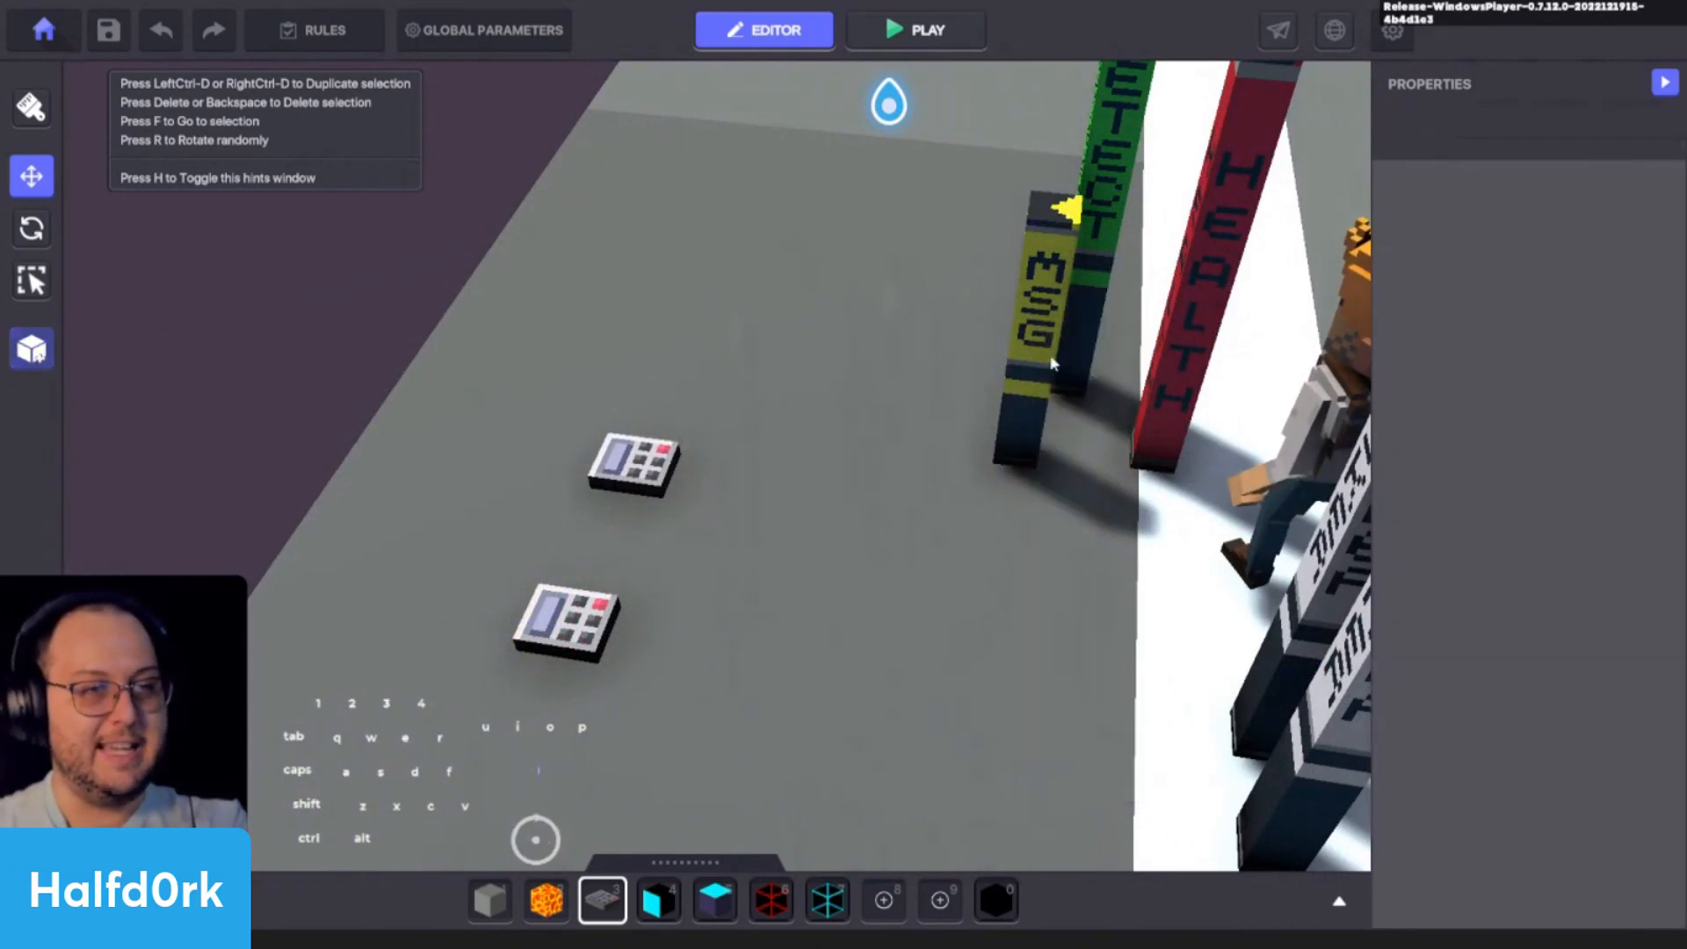
- Delete the MSG, HEALTH and DETECT label lamps, leaving the two ASKER lamps in place
left_click(1051, 362)
key("Delete")
left_click(1164, 378)
key("Delete")
left_click(1109, 323)
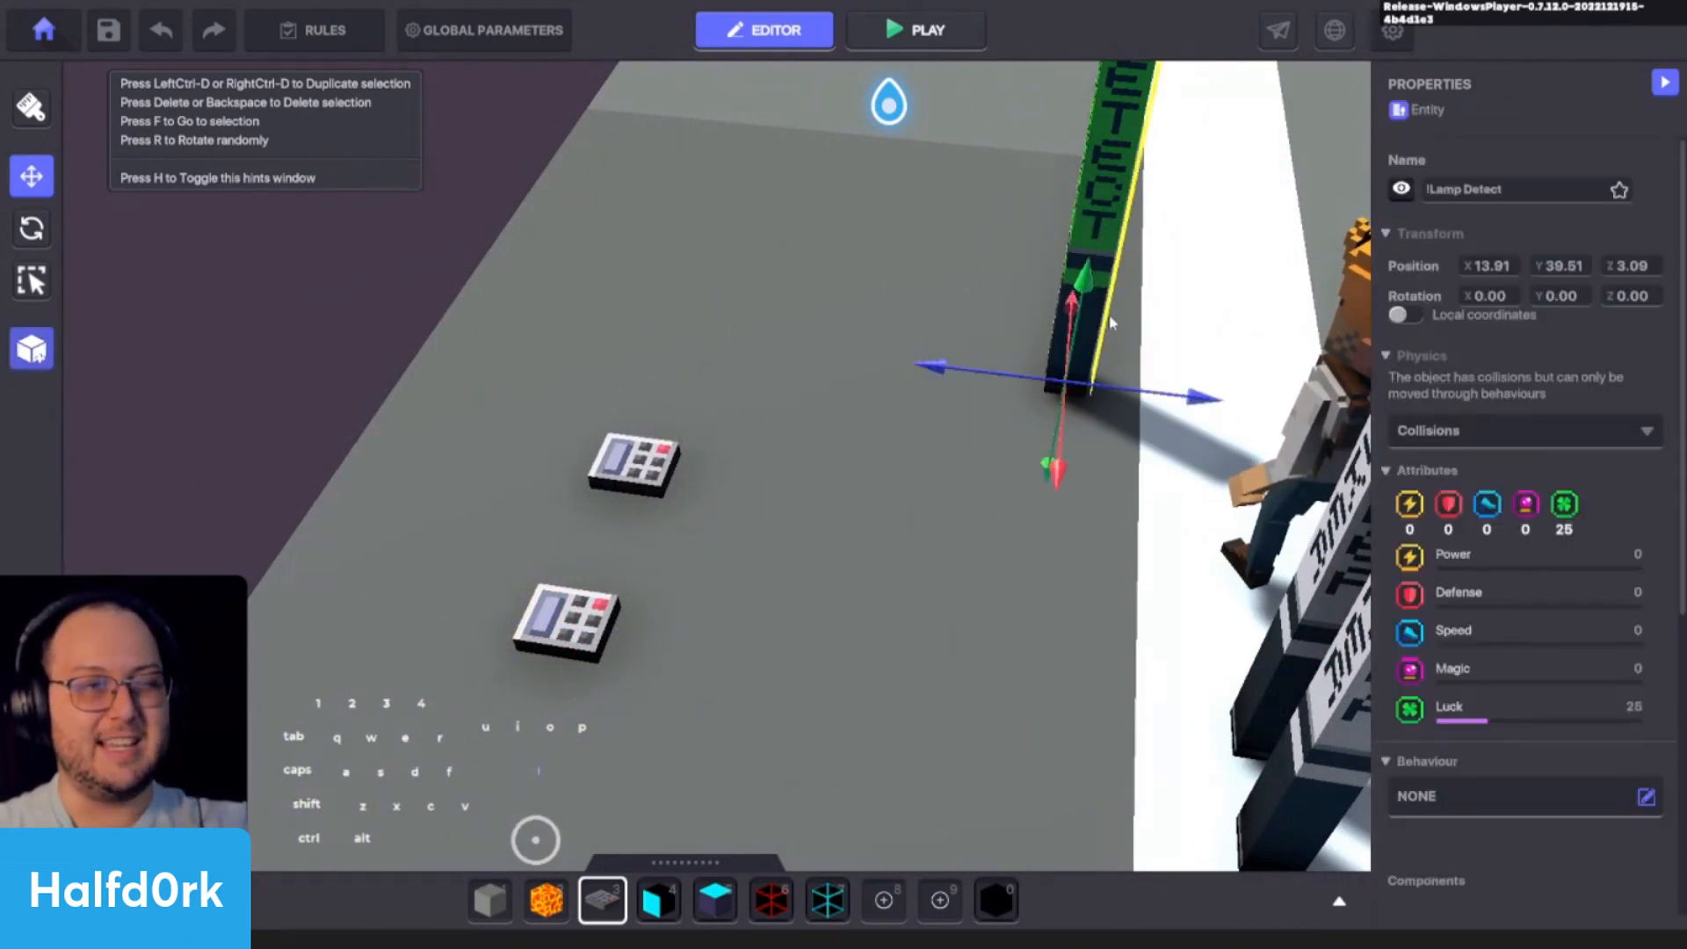
middle_click_drag(1109, 324, 905, 442)
scroll(906, 443, "down", 3)
key("Delete")
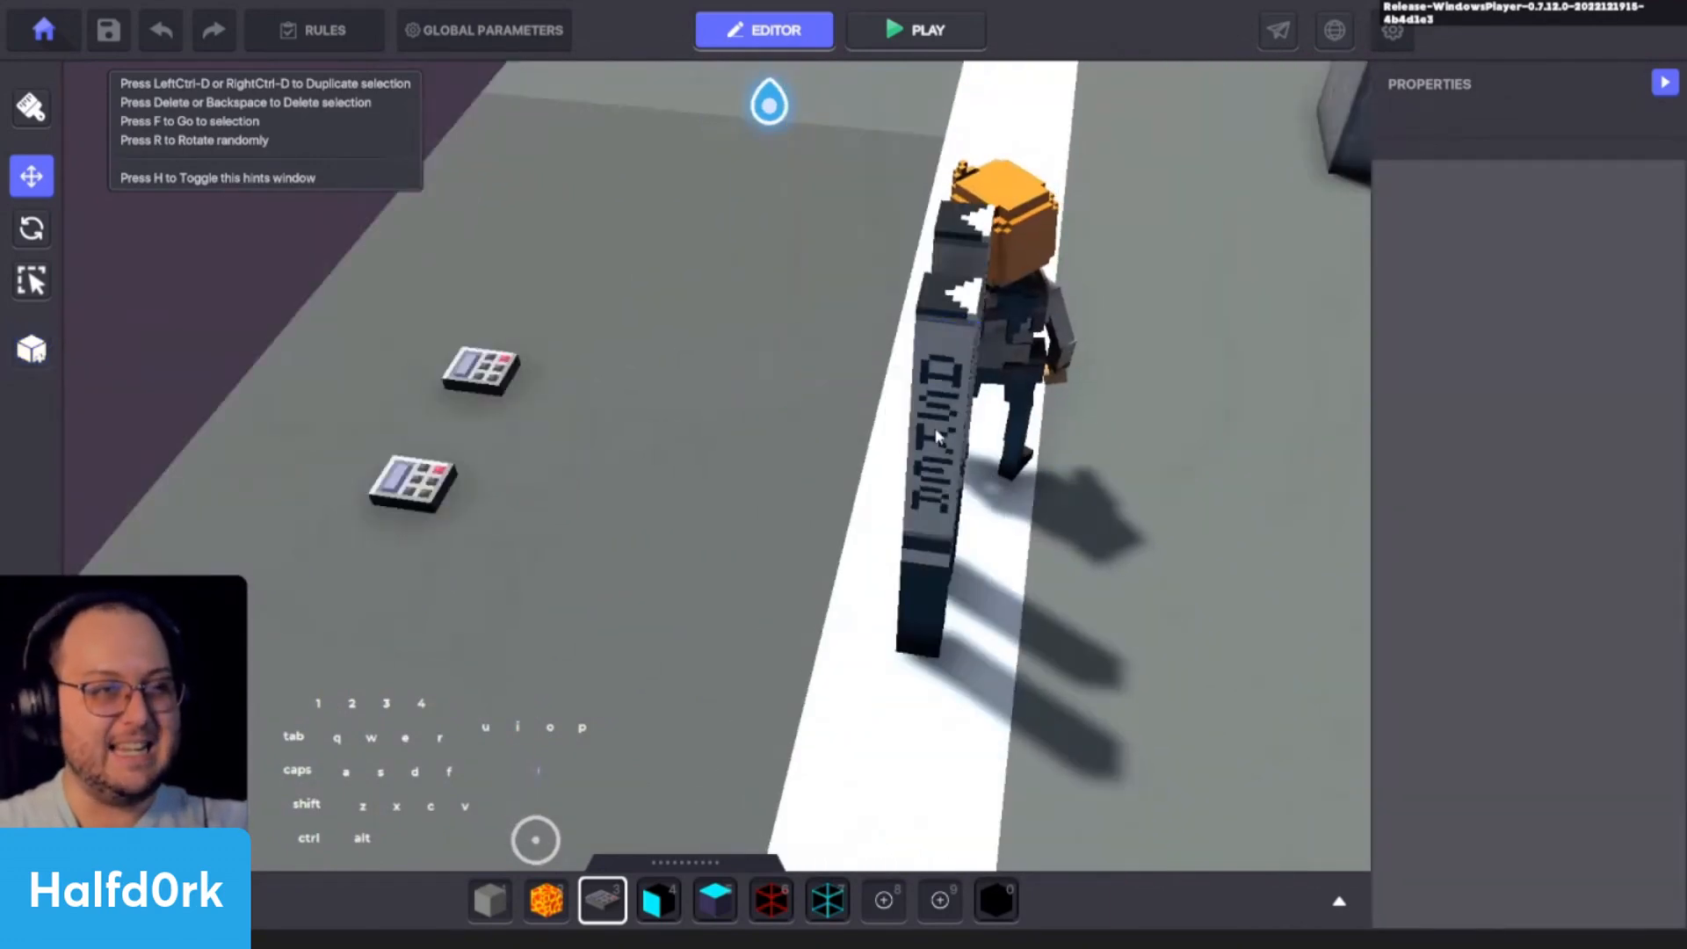
left_click(938, 436)
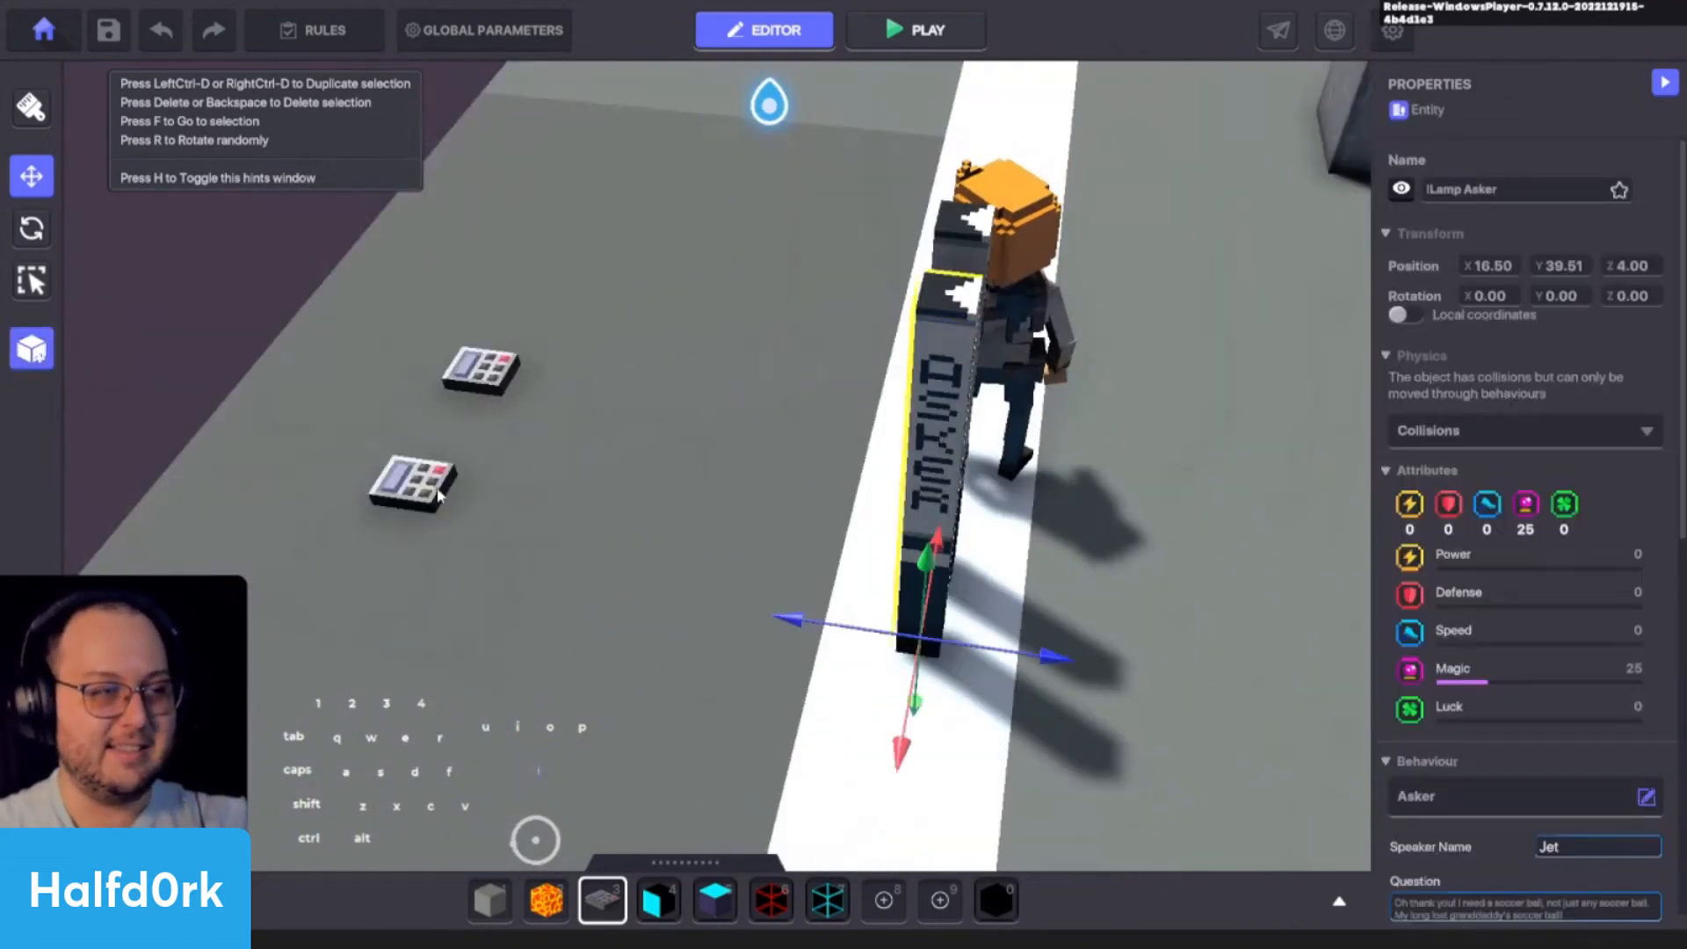
- Set the animation of the duplicated NumPad Switch to Turn Off 01
left_click(413, 481)
key("f")
key("a")
scroll(1513, 773, "down", 4)
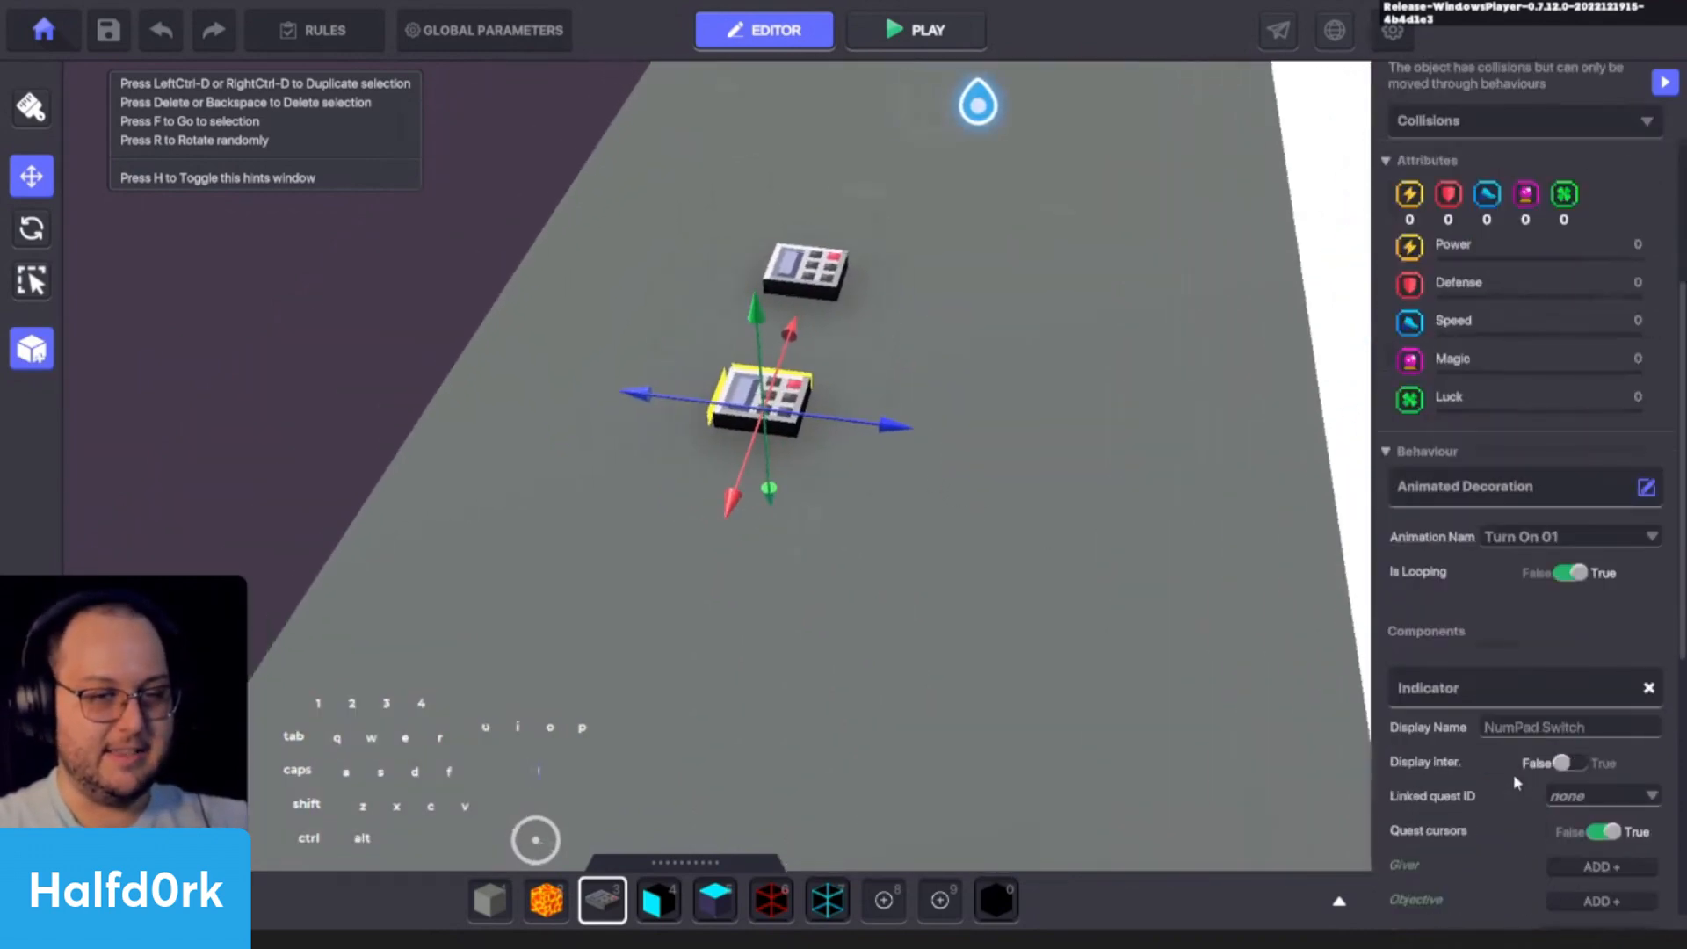
left_click(1533, 536)
left_click(1526, 597)
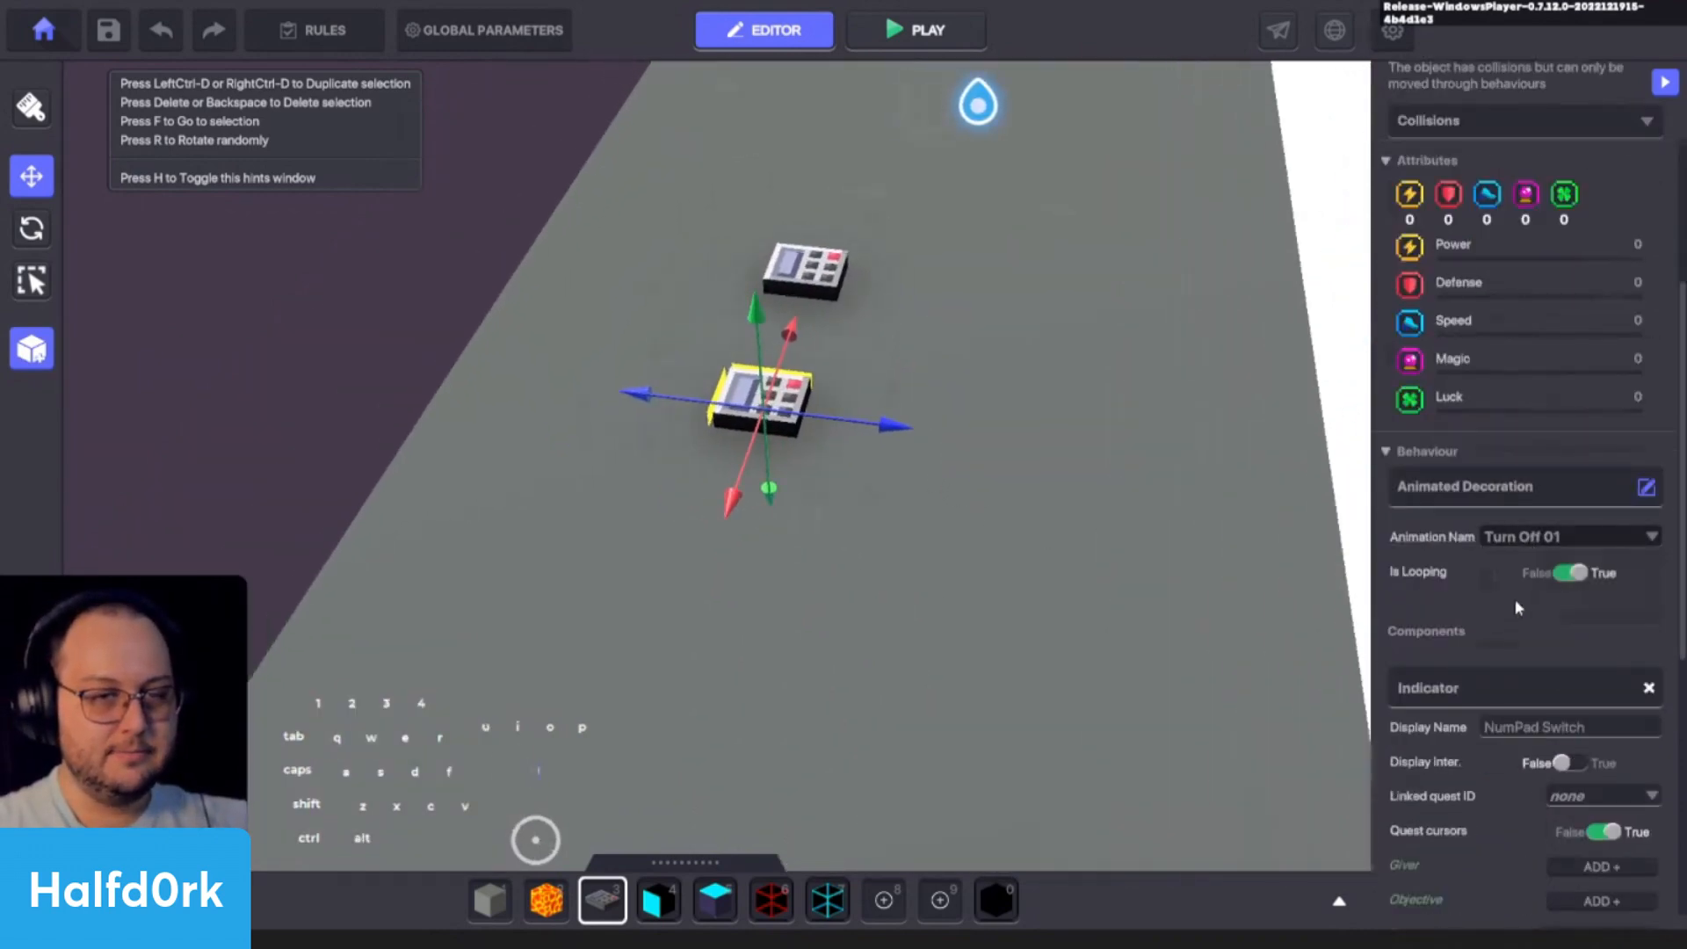
- Duplicate the Turn Off 01 NumPad Switch and set the new copy's animation to Idle 01
key("ctrl+d")
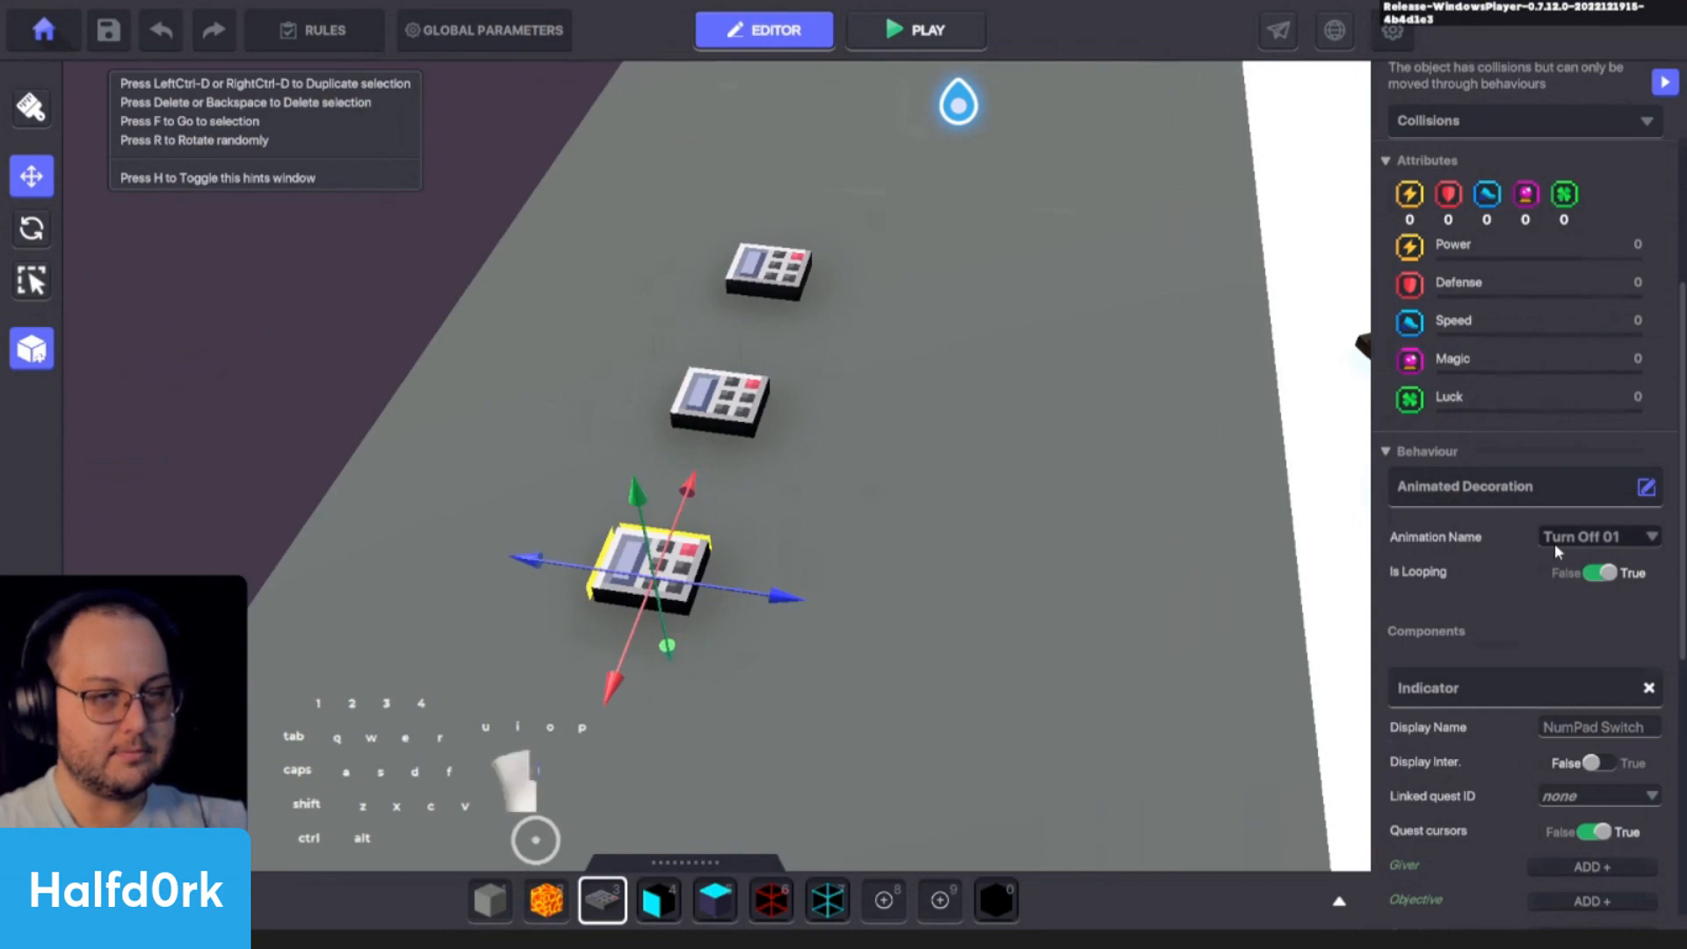
left_click(1555, 542)
left_click(1559, 578)
- Play the experience, walk to the three NumPad Switches to compare their animations, and return to the editor
key("ctrl+p")
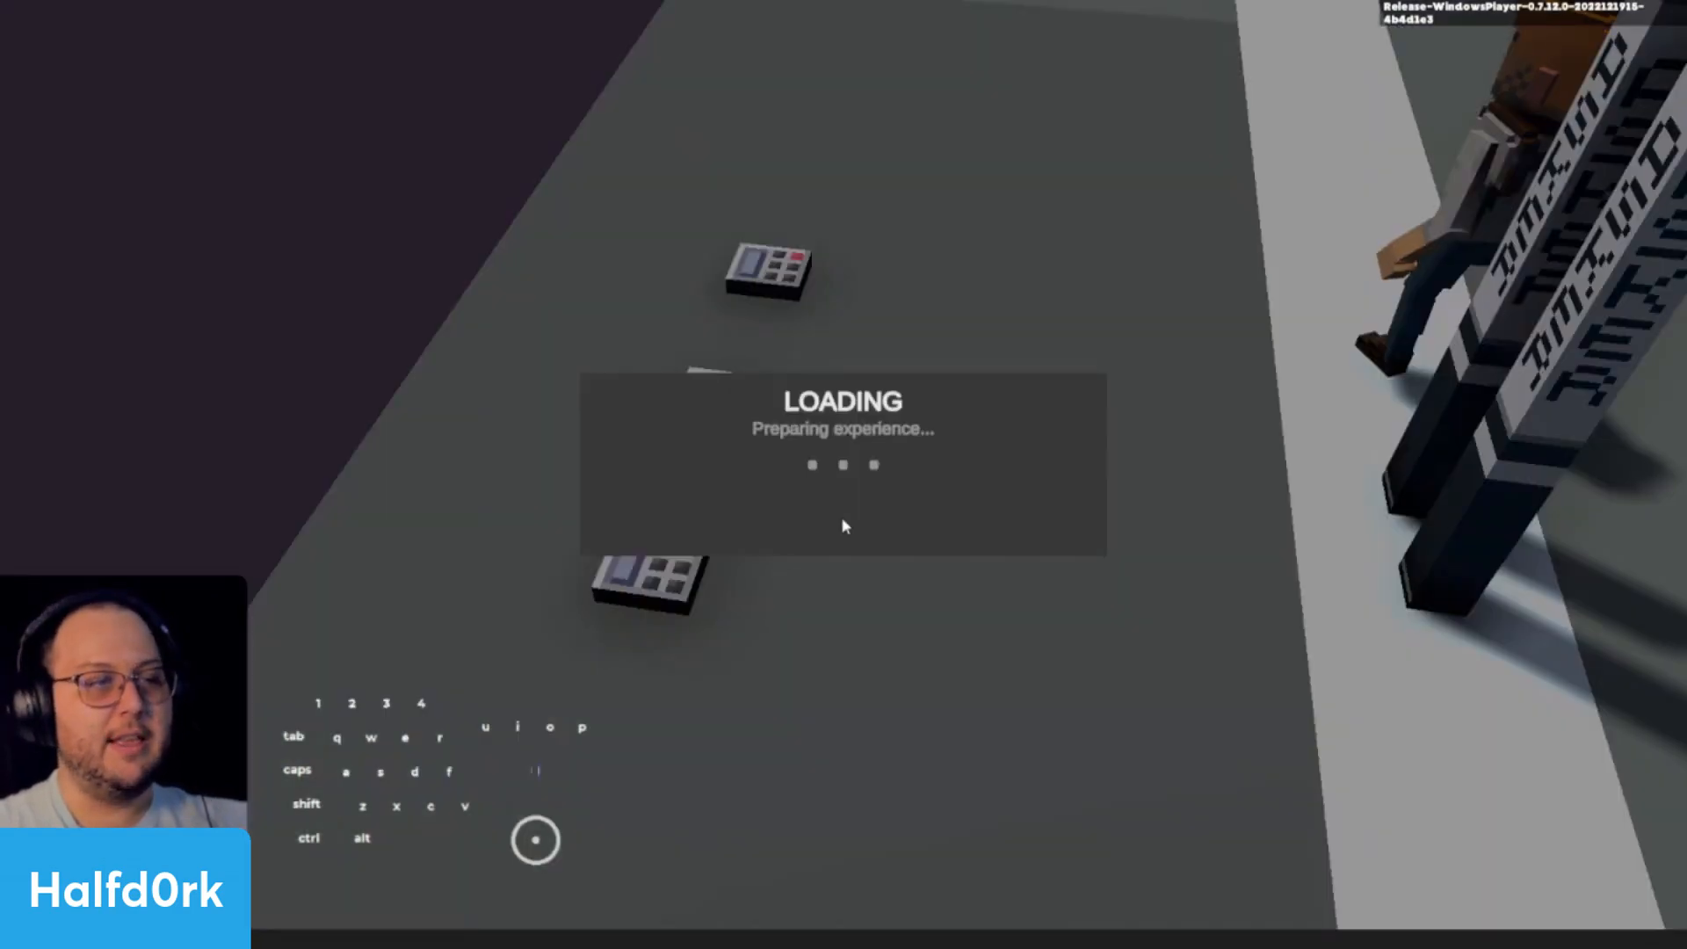
key("d")
key("w")
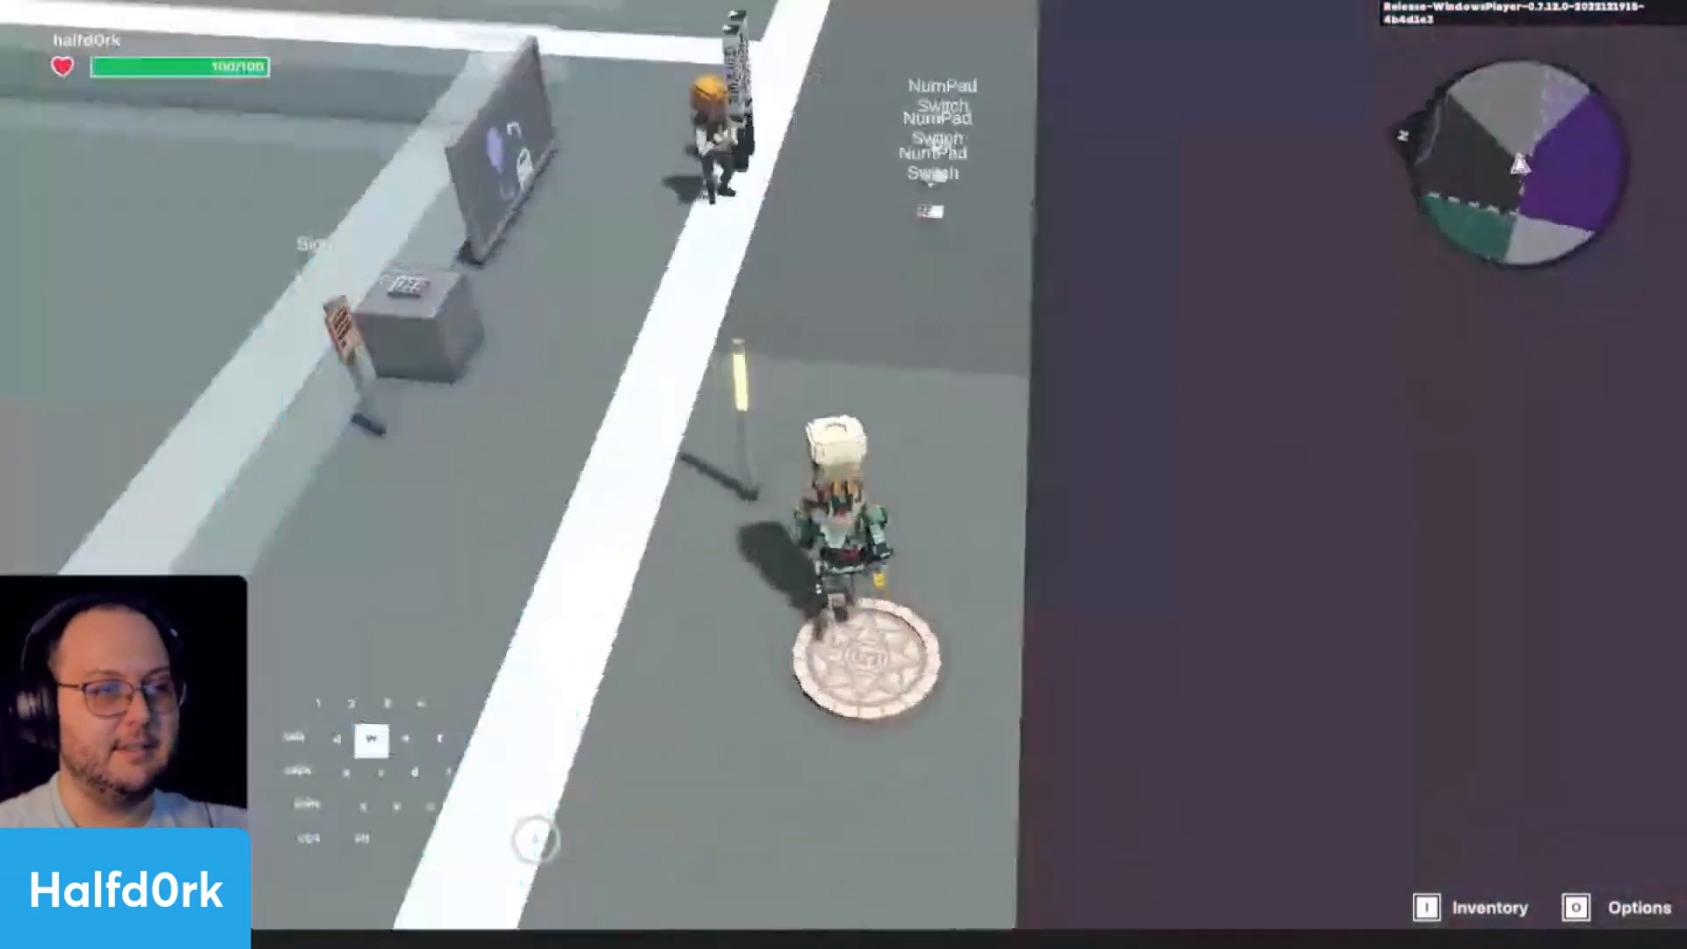
key("s")
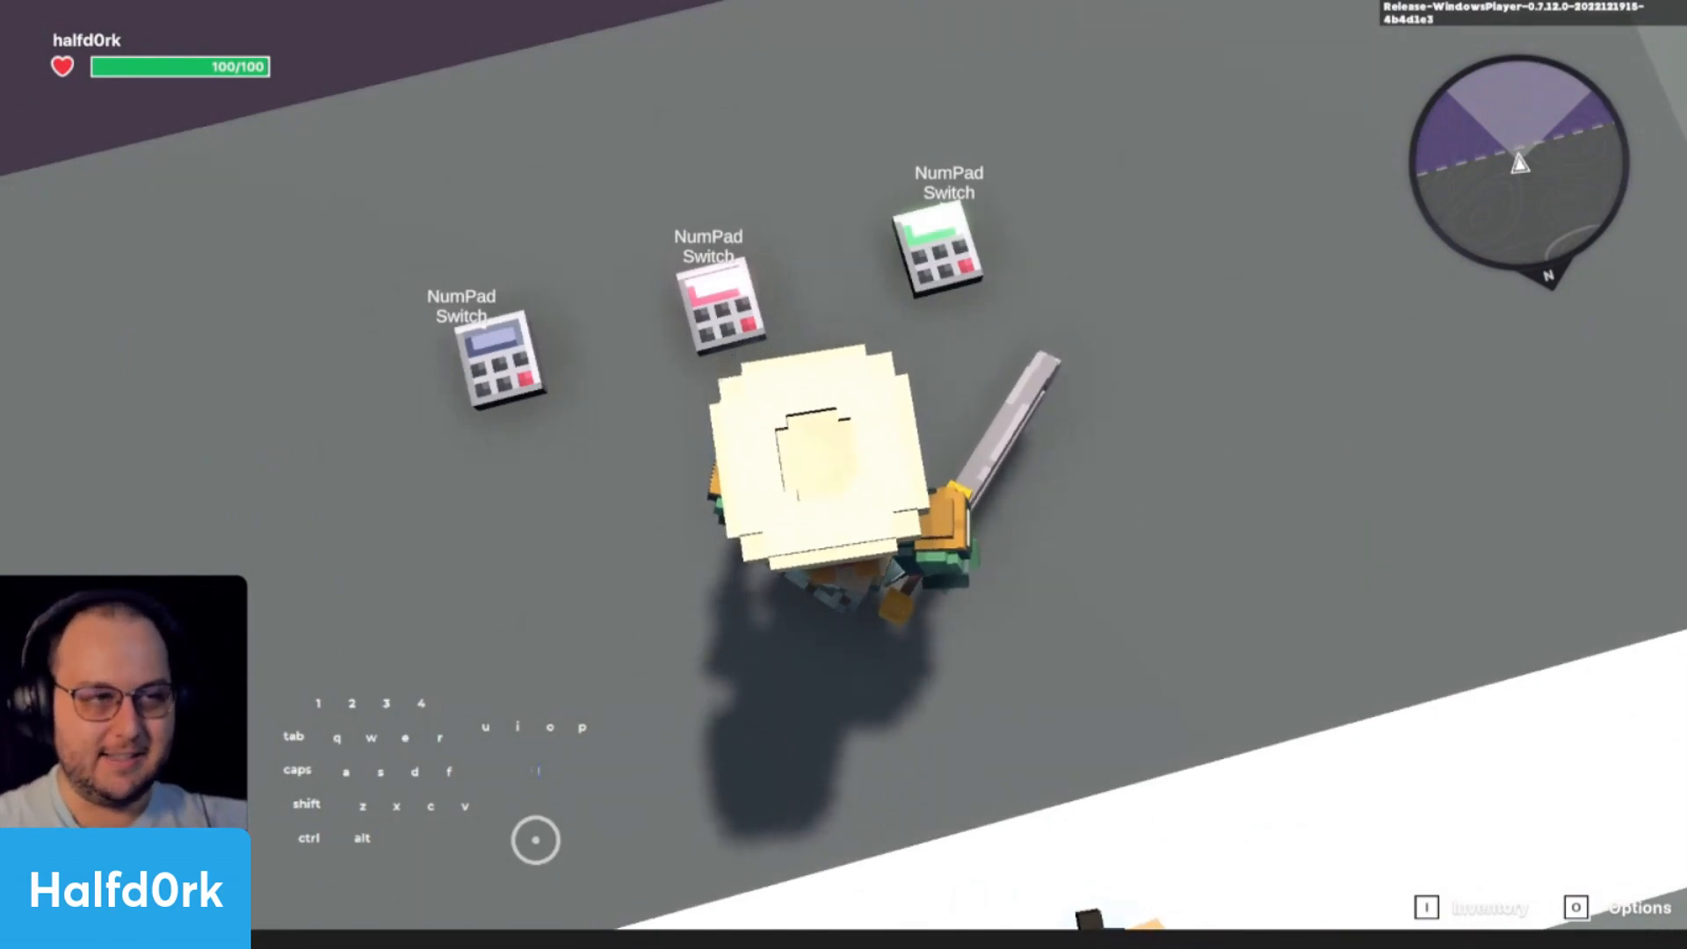
key("Escape")
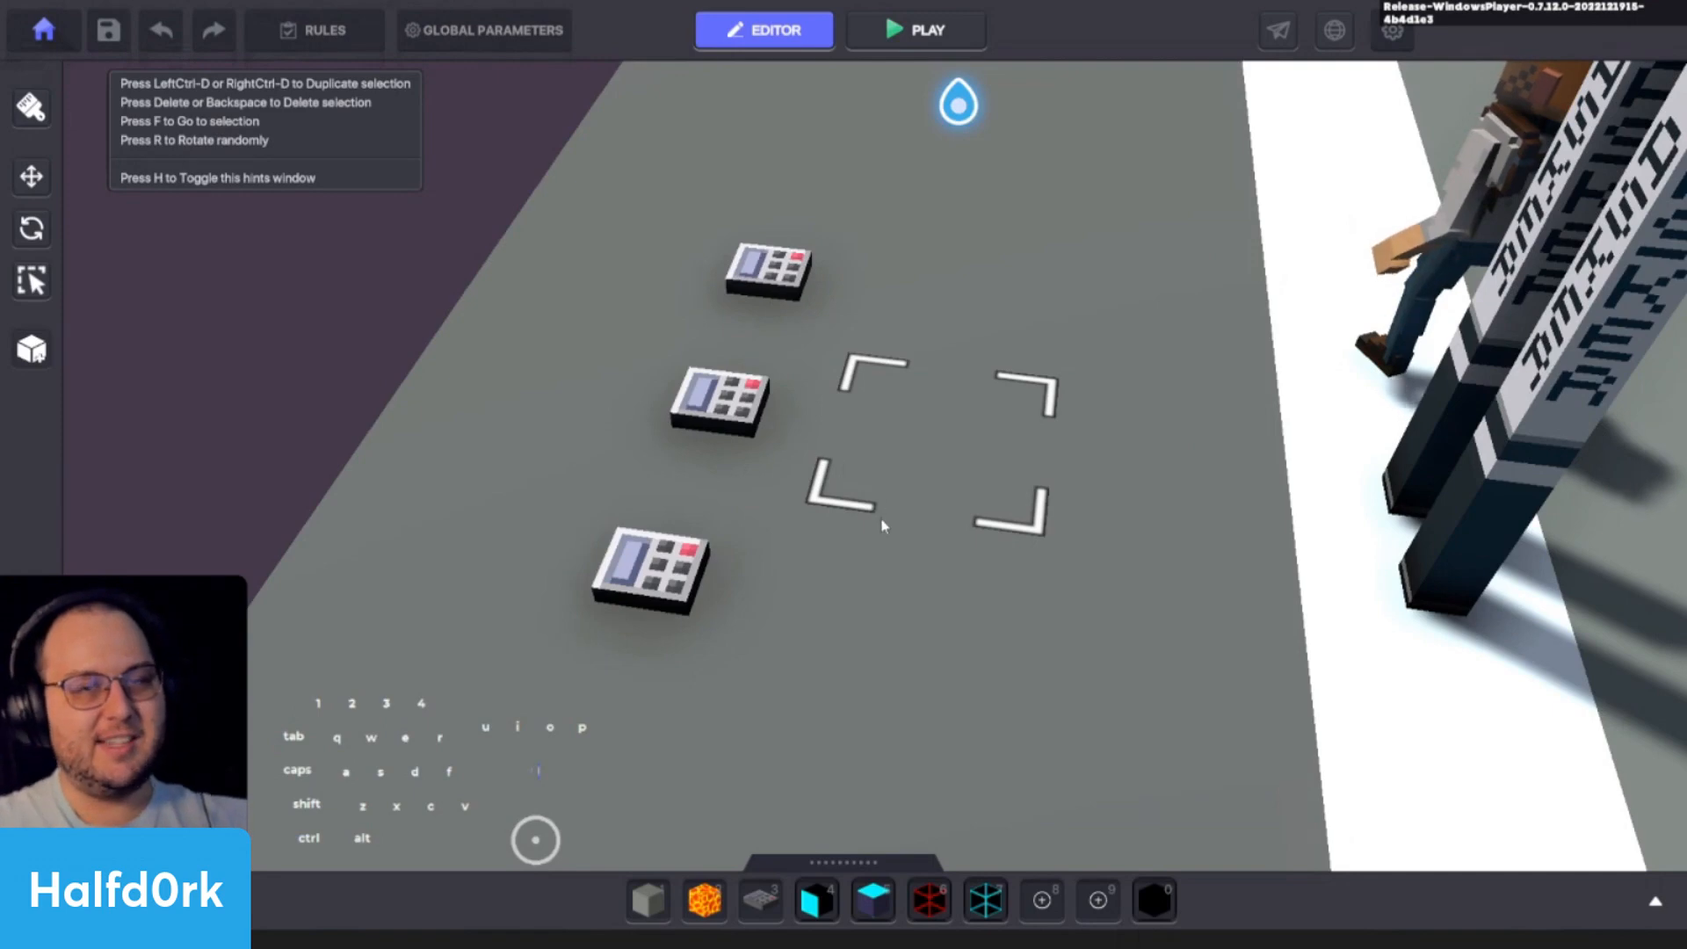
- Delete all three NumPad Switches from the ground
left_click(715, 475)
left_click(677, 581)
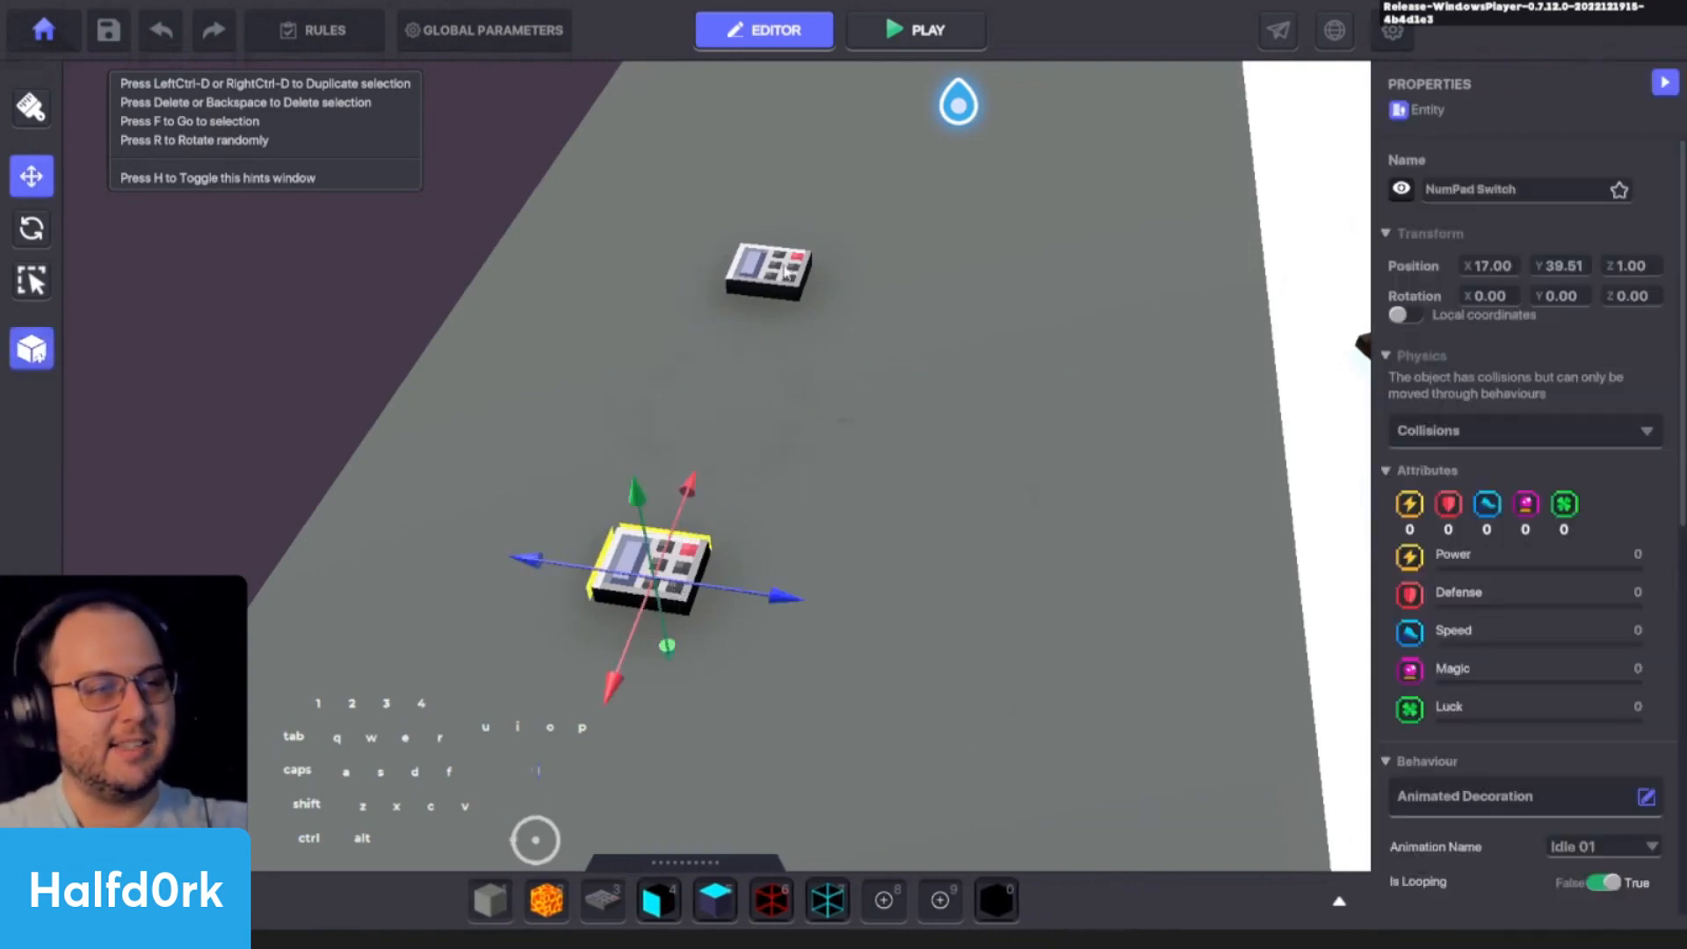
left_click(770, 271)
key("Delete")
left_click(650, 569)
key("Delete")
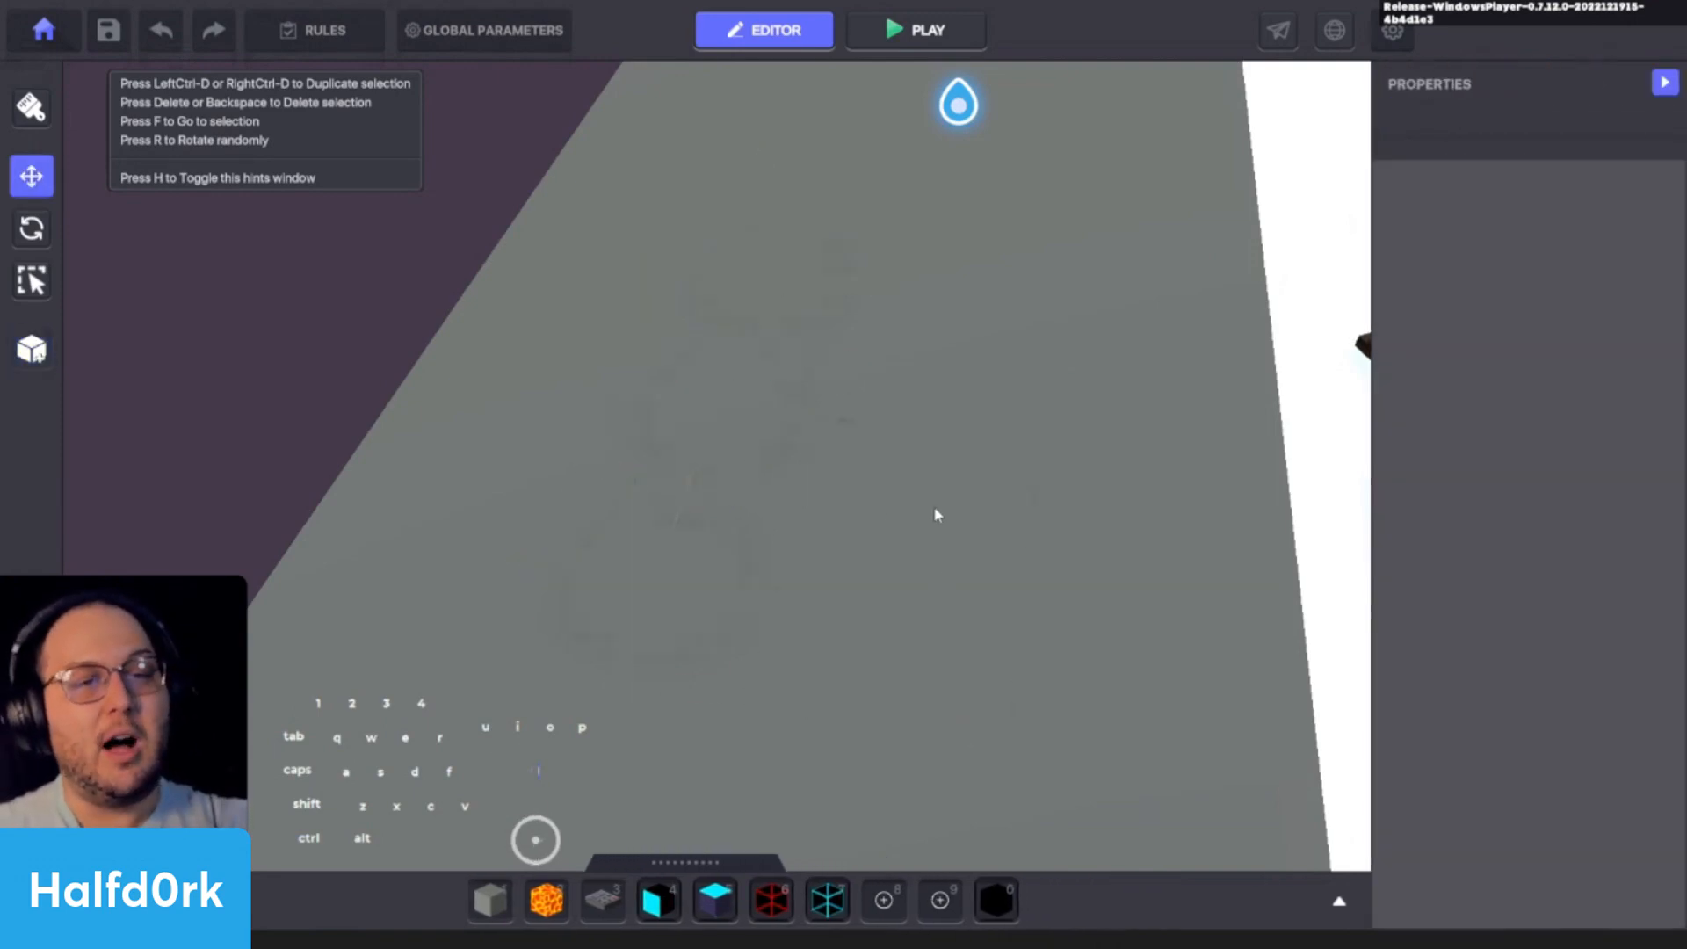
- Examine the two ASKER lamps standing beside the orange-haired character near the whiteboard
middle_click_drag(937, 512, 870, 500)
left_click(835, 452)
left_click_drag(831, 456, 979, 429, "alt")
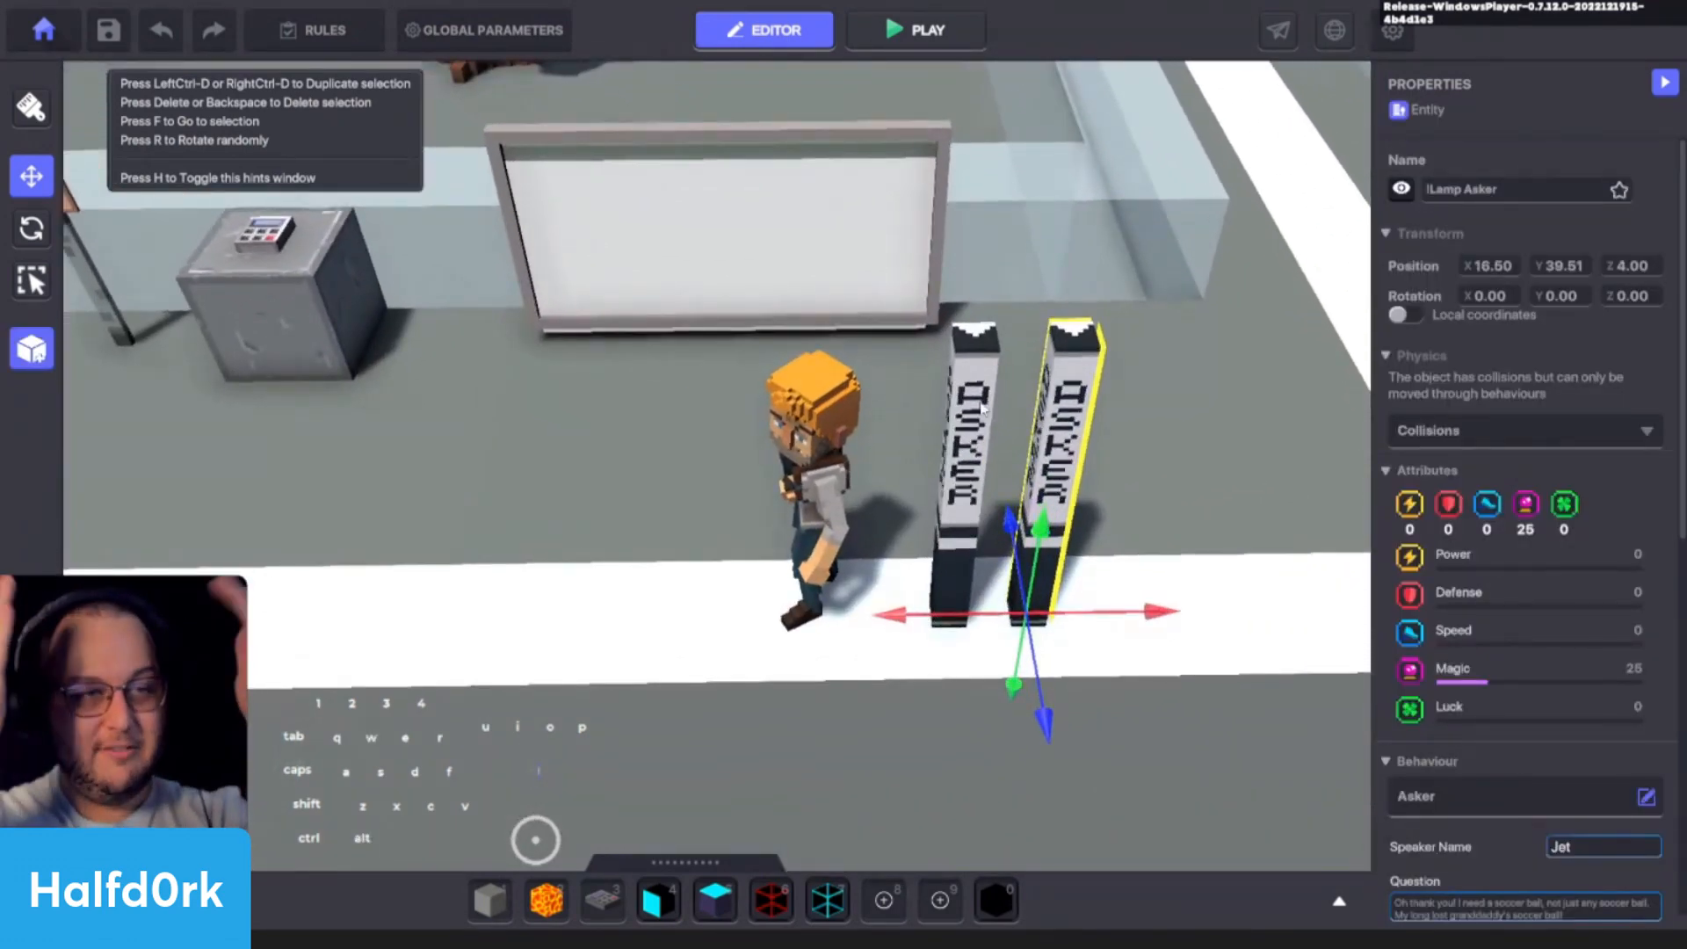
key("d")
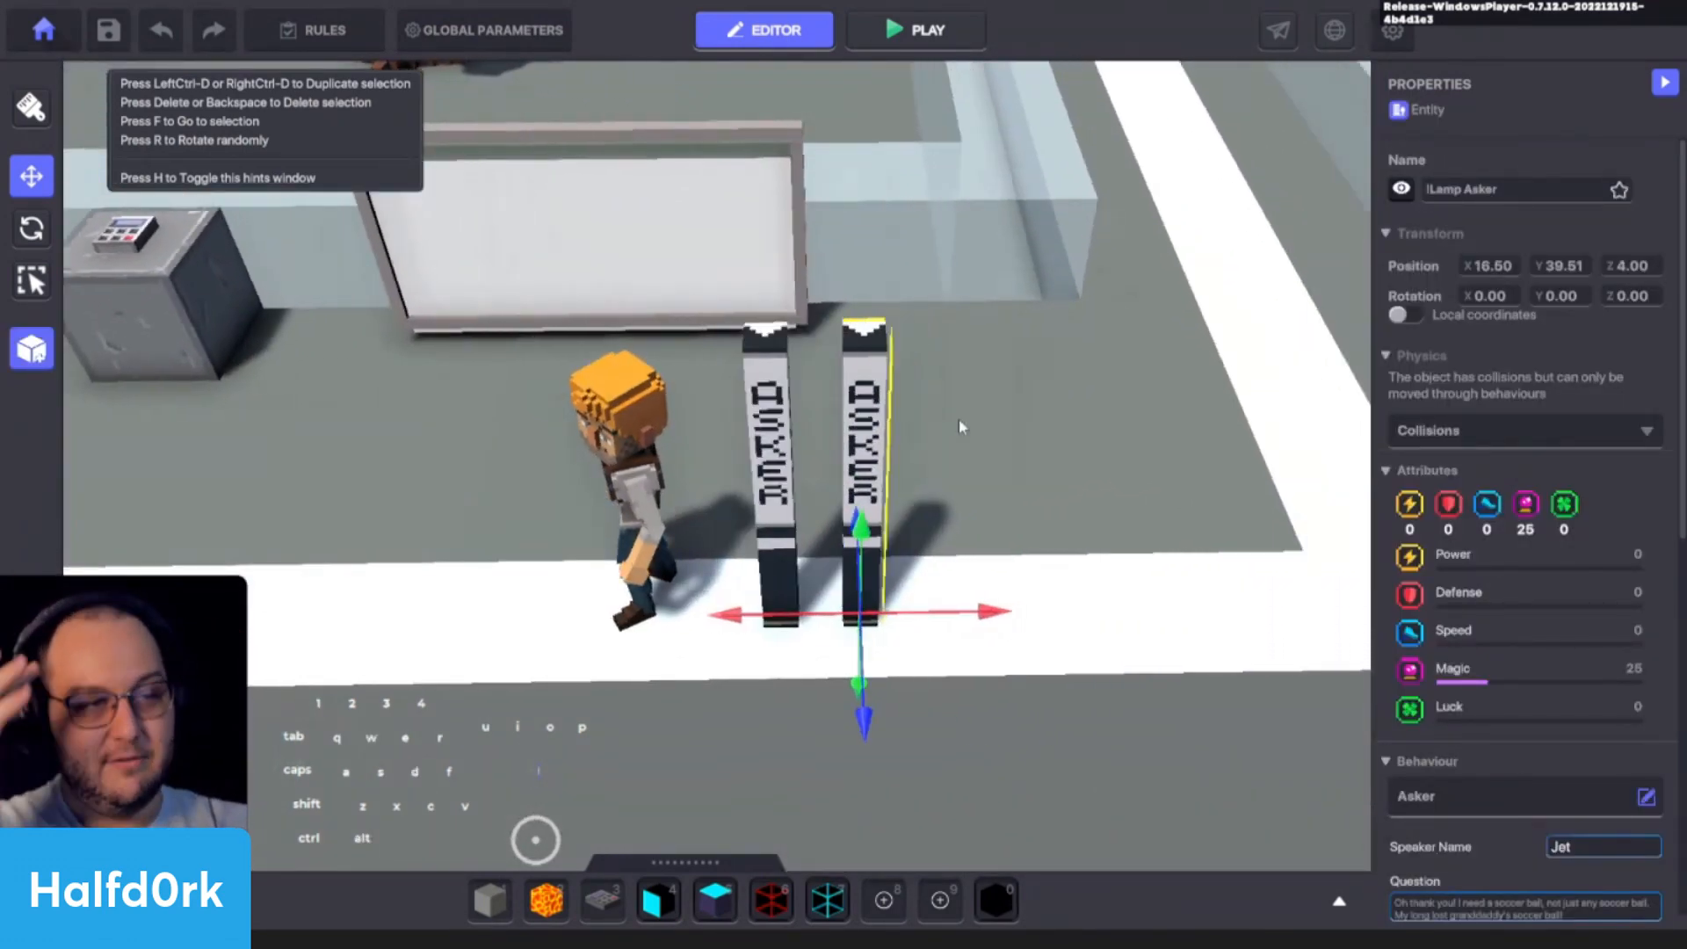
key("w")
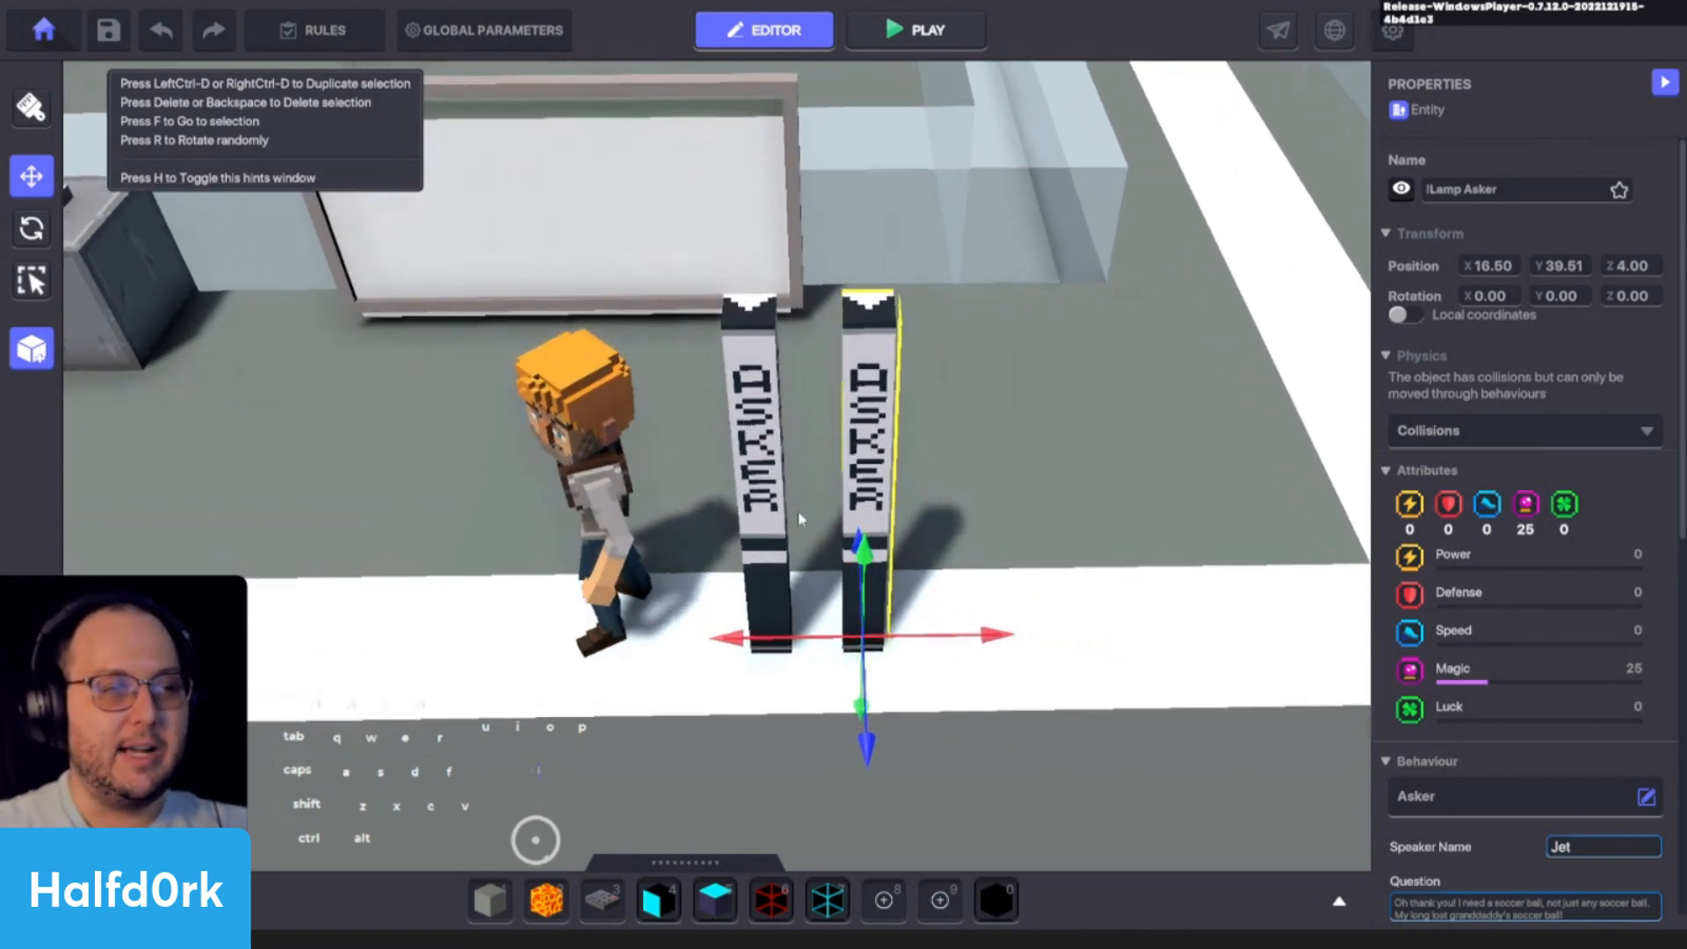
left_click(773, 518)
left_click_drag(883, 640, 900, 645, "shift")
left_click(684, 421)
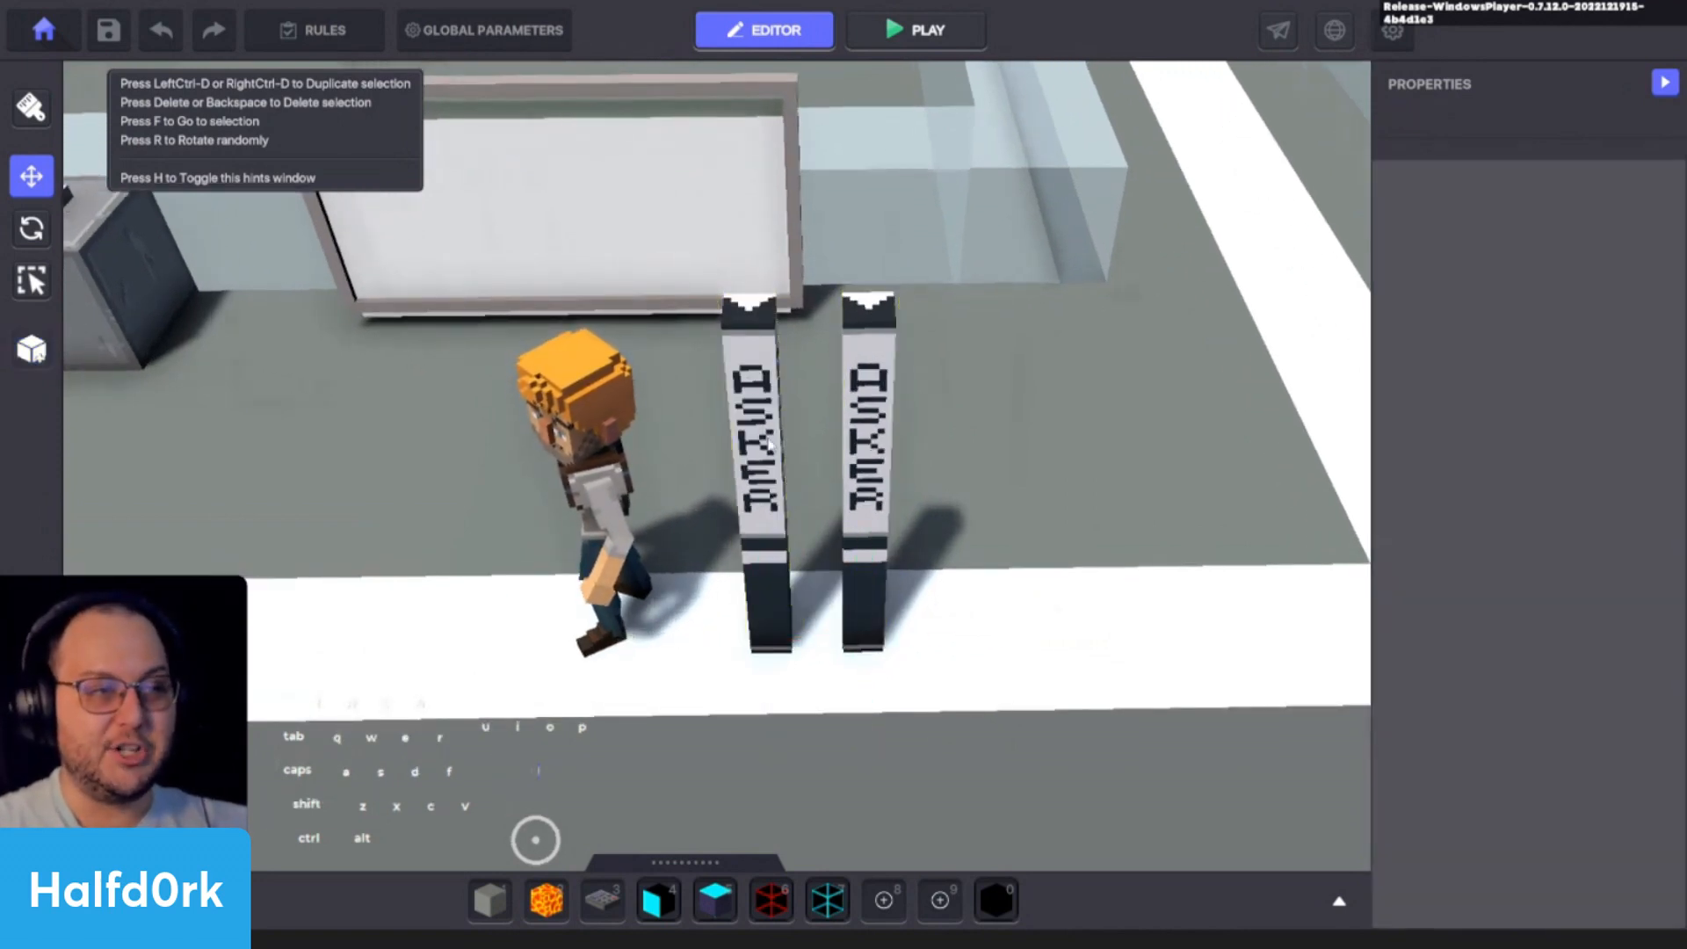
left_click(863, 444)
left_click(1108, 437)
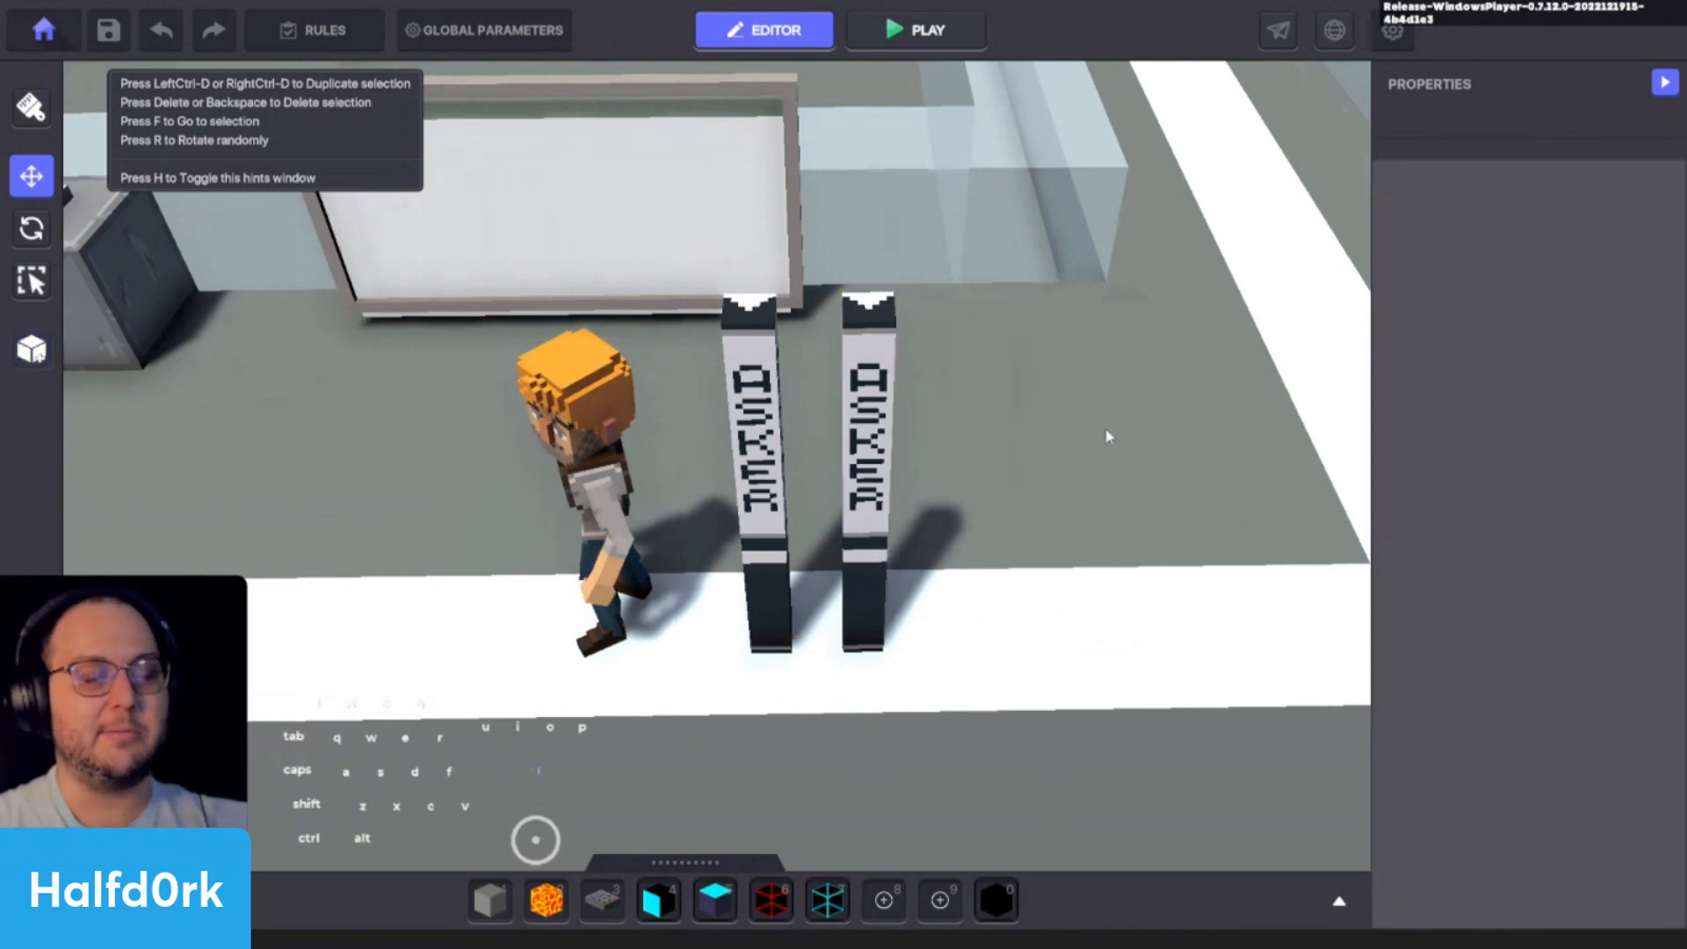
- Search the assets for "dete" and place a !Lamp Detect beside the orange-haired character
key("Tab")
left_click(416, 478)
type("dete")
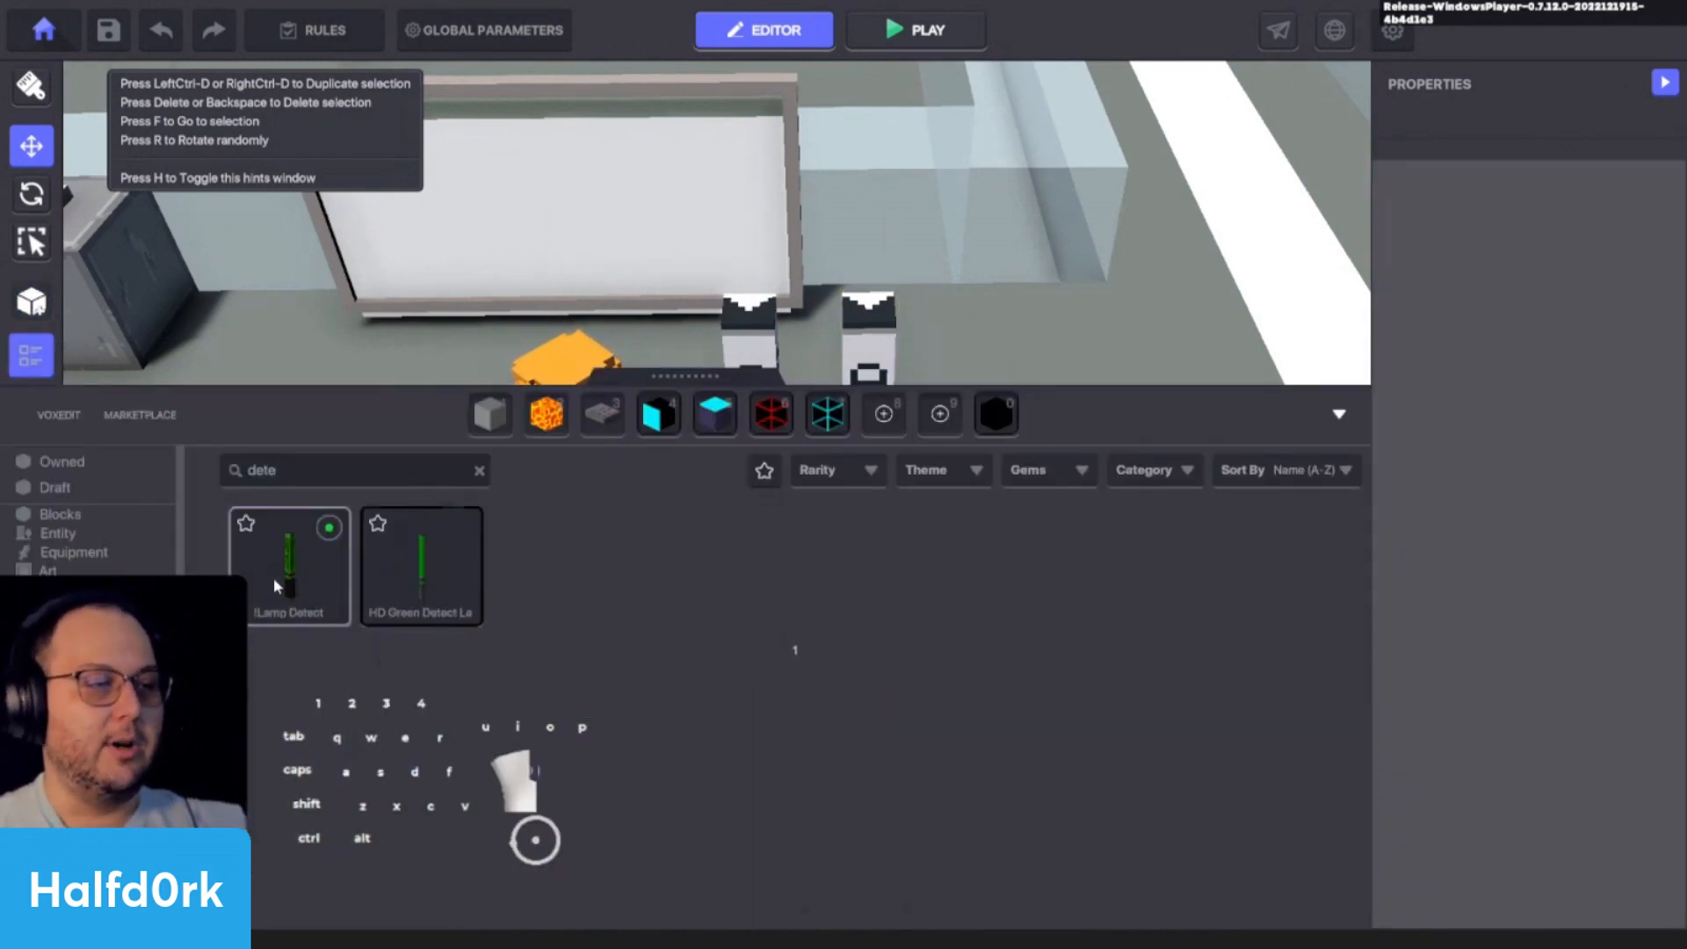
left_click(274, 575)
left_click(579, 615)
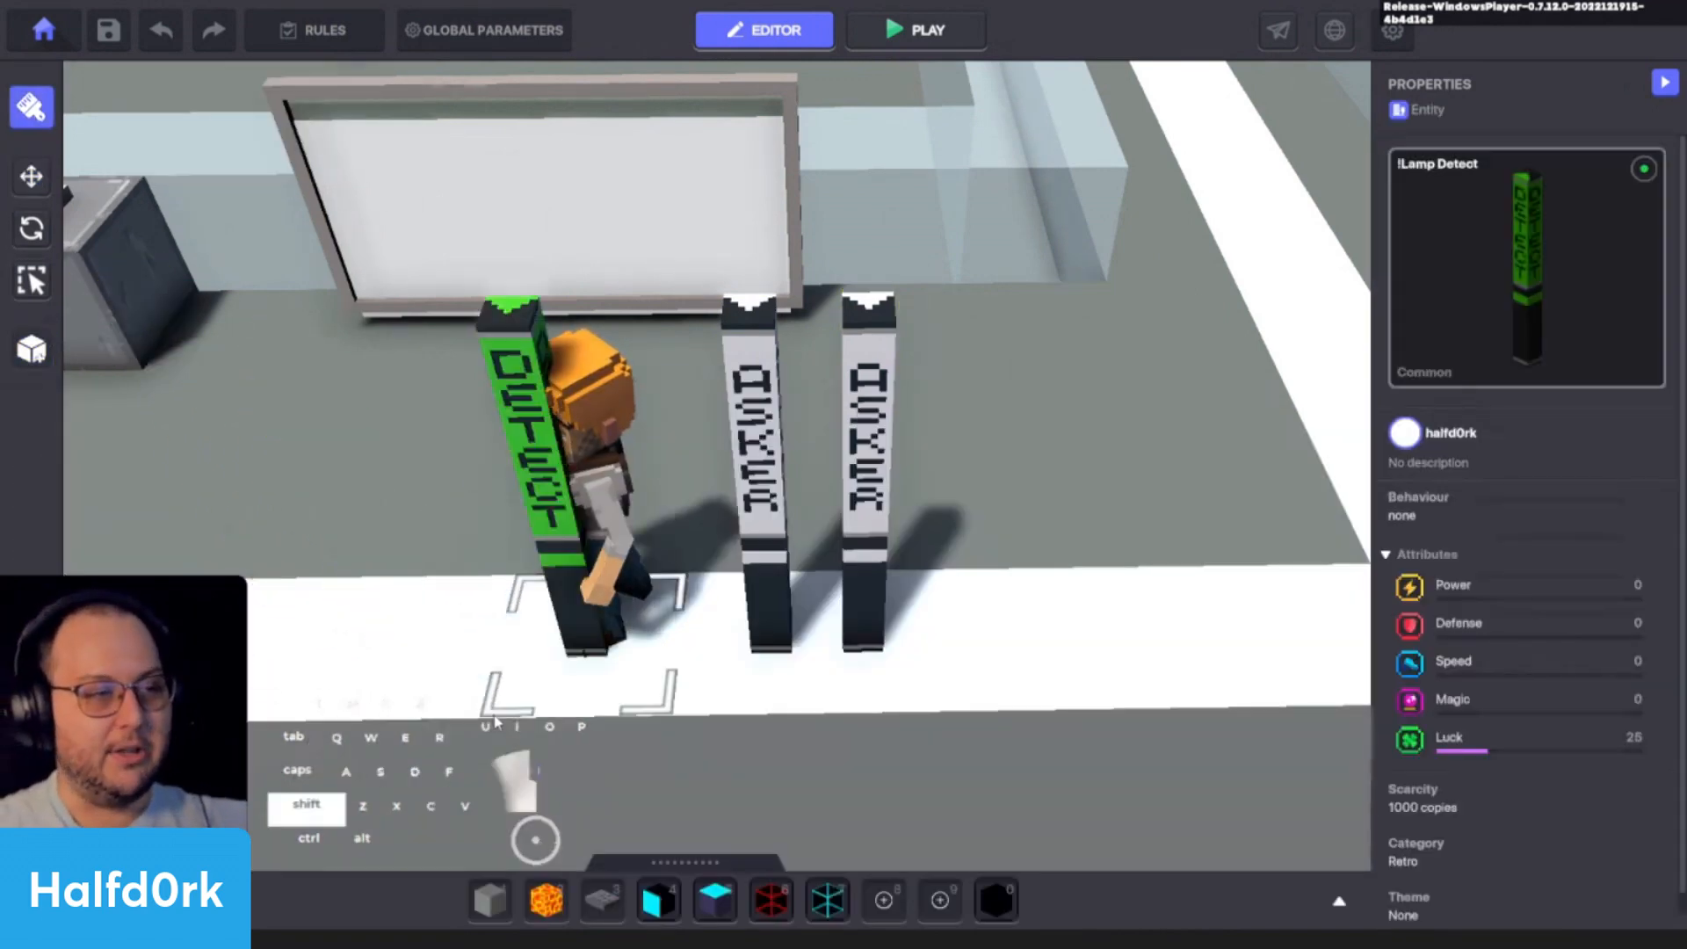
- Move the !Lamp Detect behind the character to Z 4.50 and turn off its visibility
key("i")
left_click(528, 413)
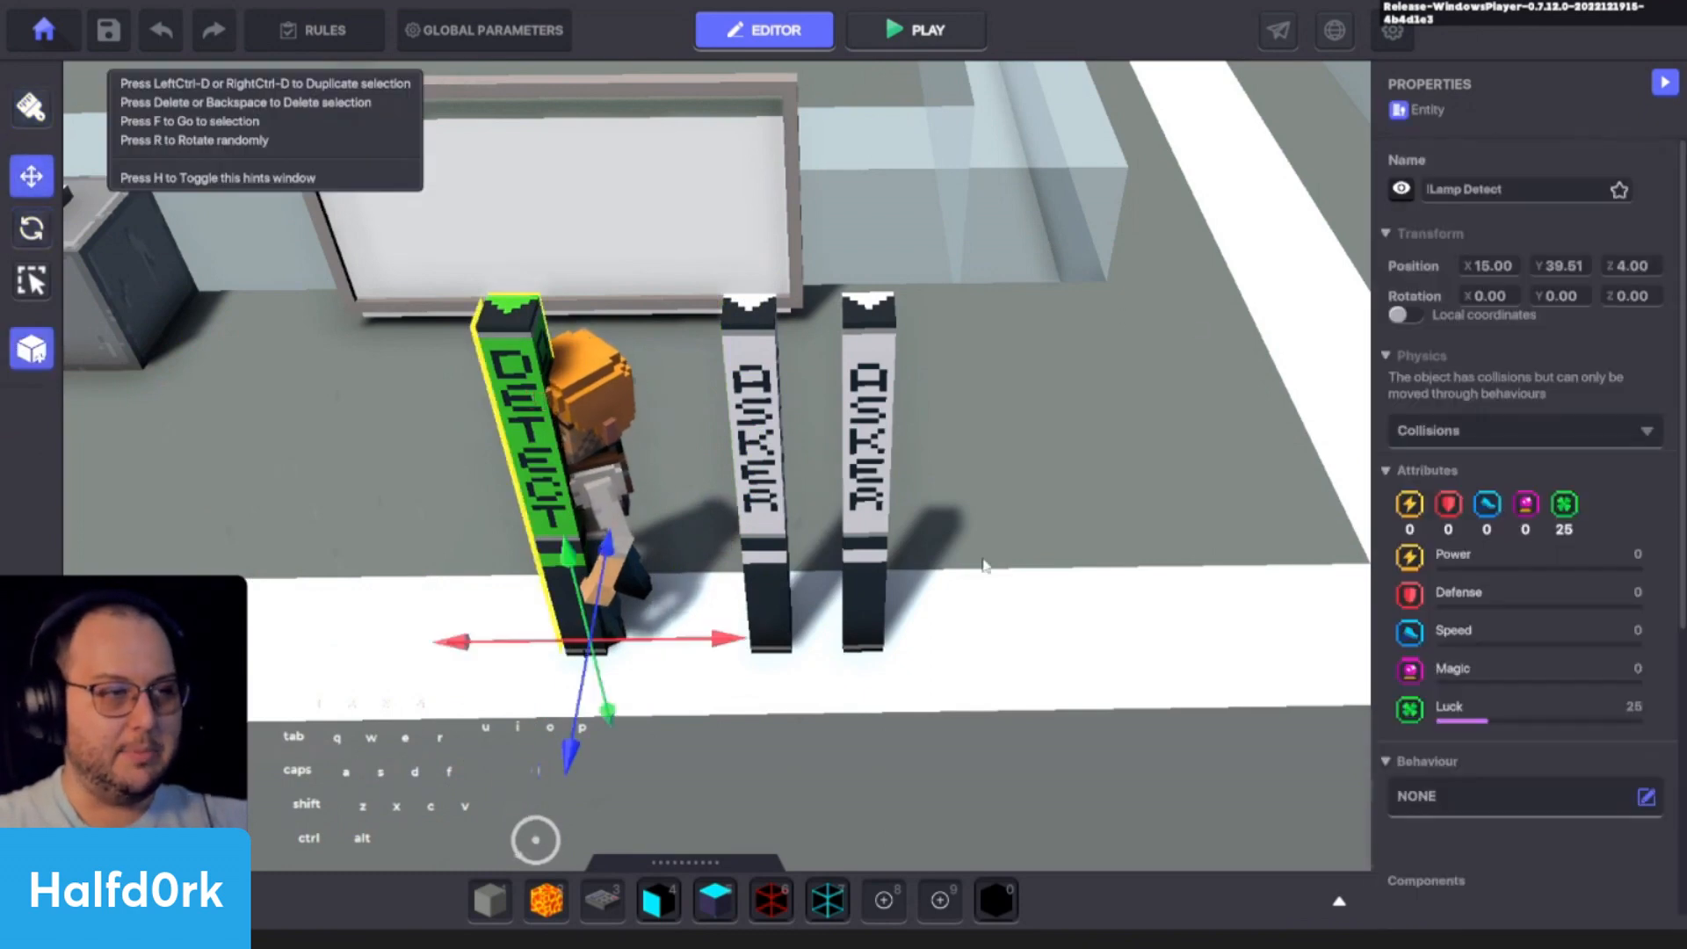
left_click_drag(662, 639, 674, 572, "shift")
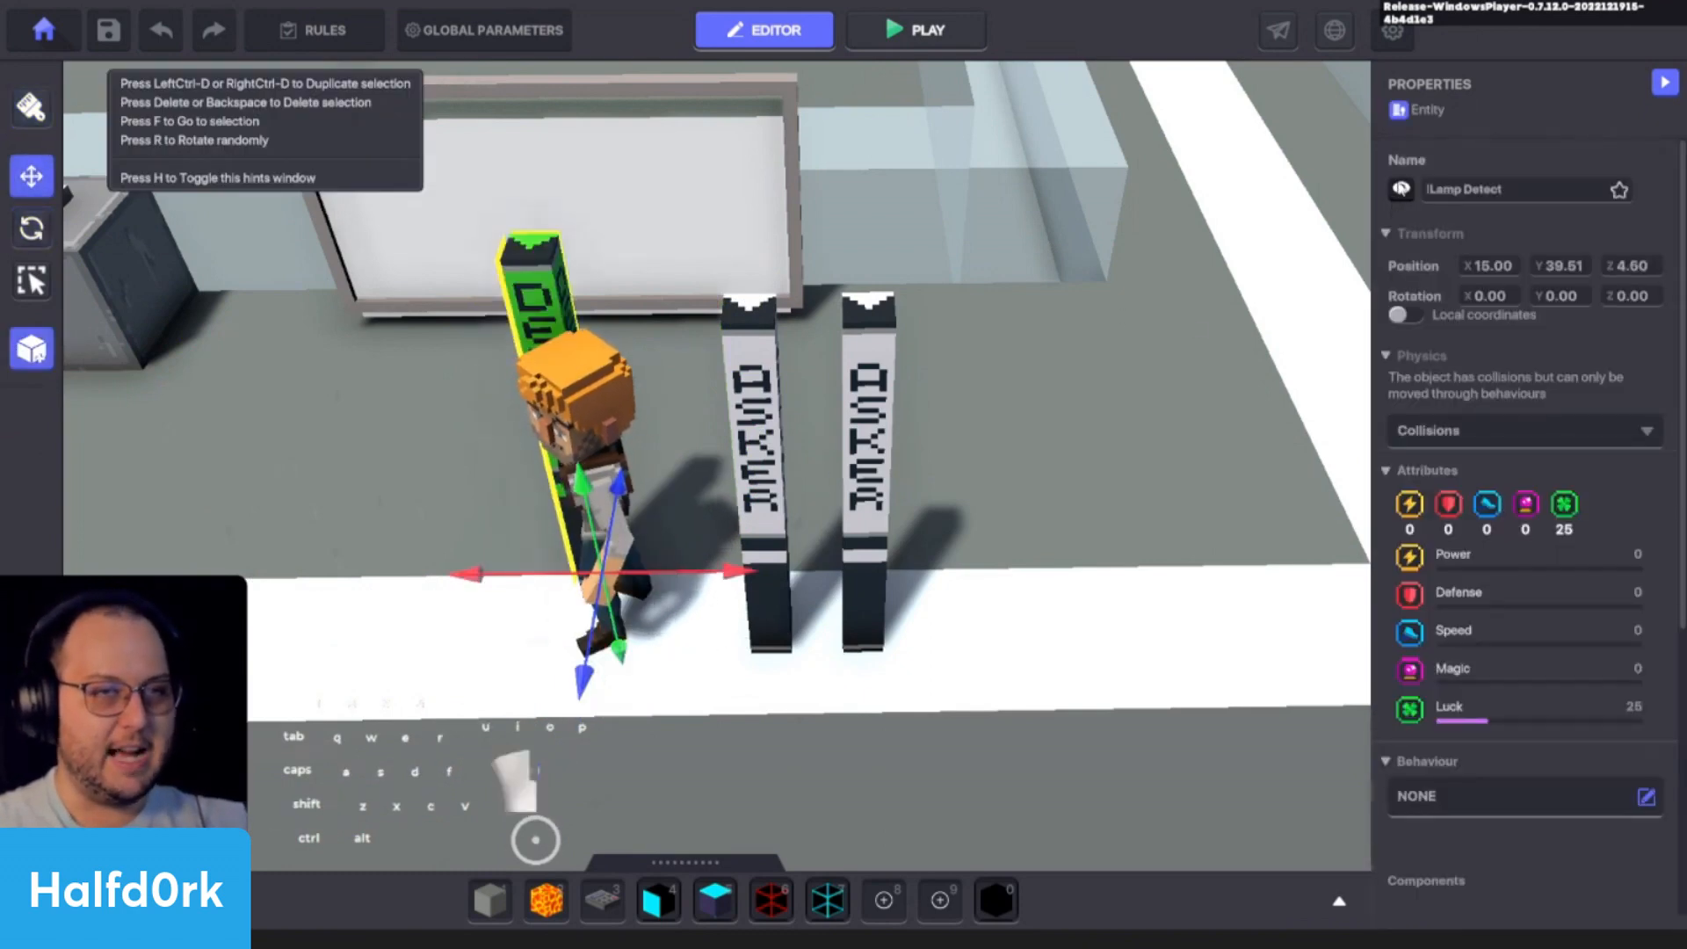
left_click(1400, 189)
key("a")
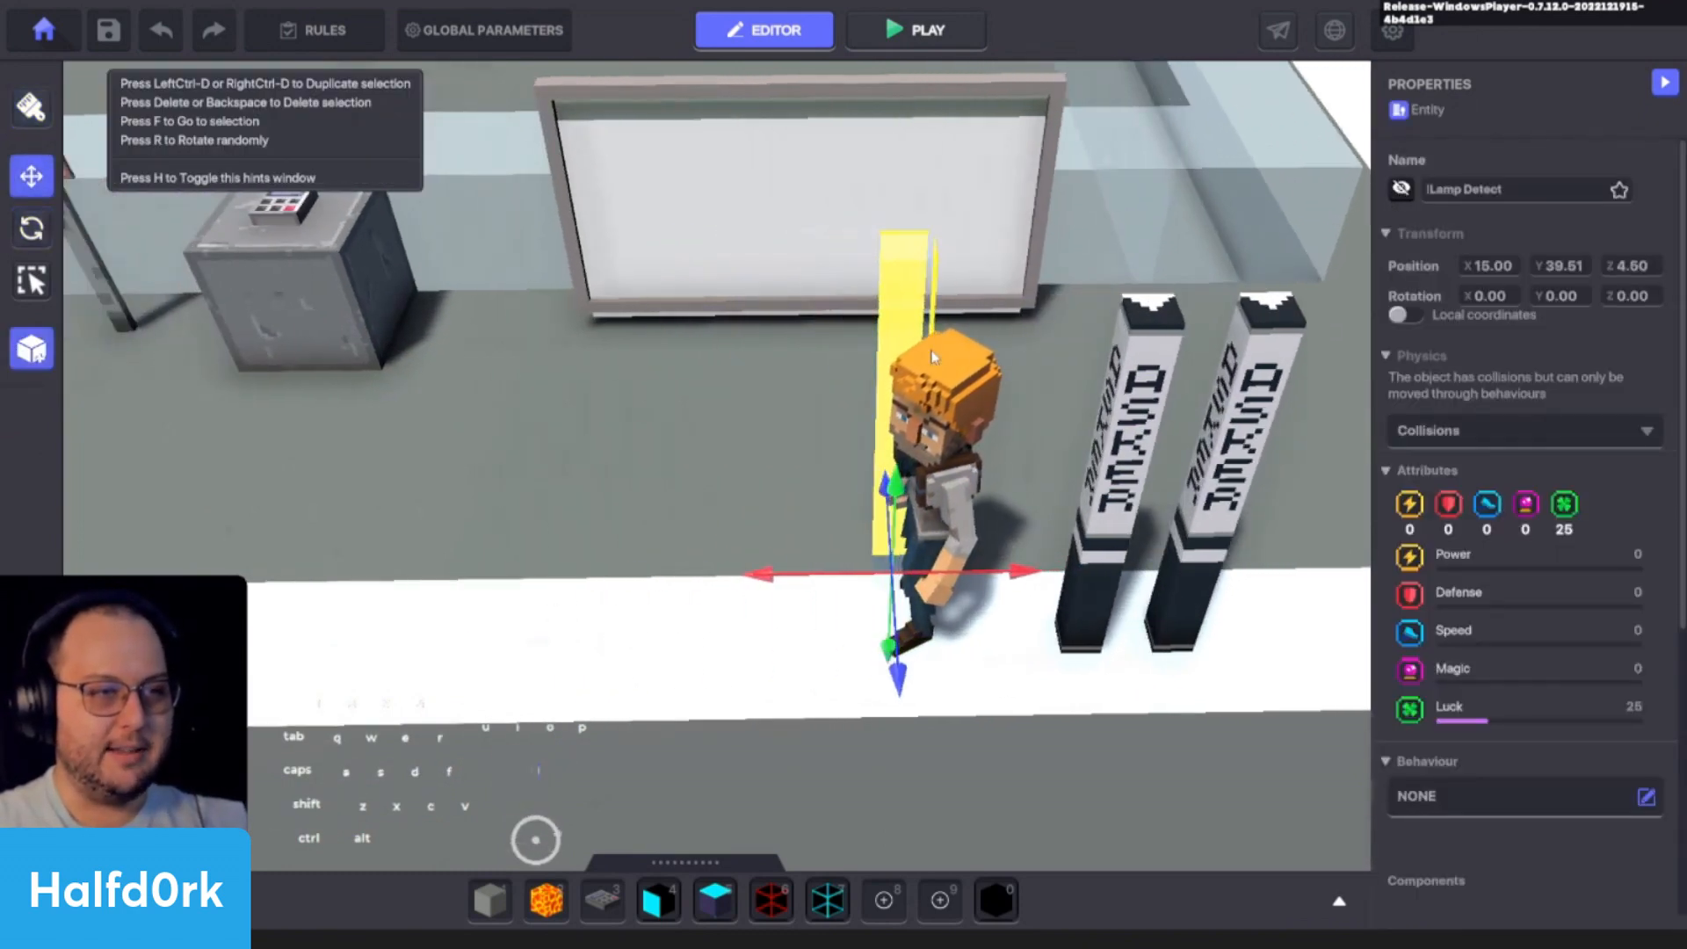
- Turn the !Lamp Detect's visibility back on and delete the lamp
left_click(1400, 189)
key("Delete")
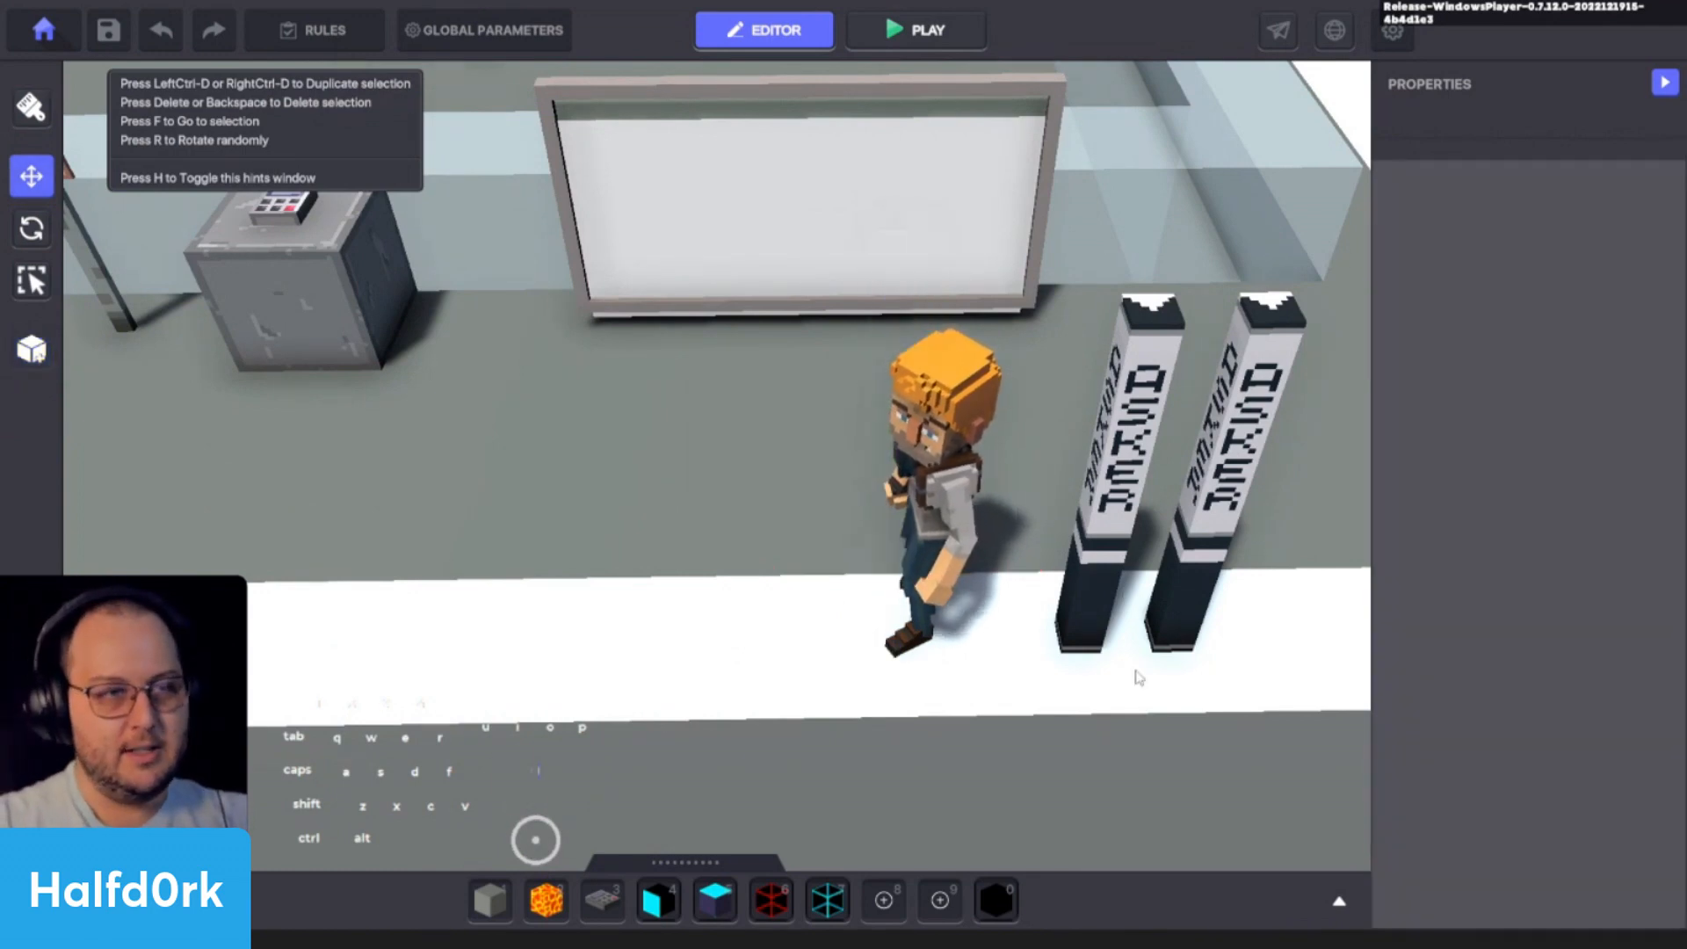
- Save the experience and close the save confirmation
key("shift+s")
key("shift+d")
key("ctrl+s")
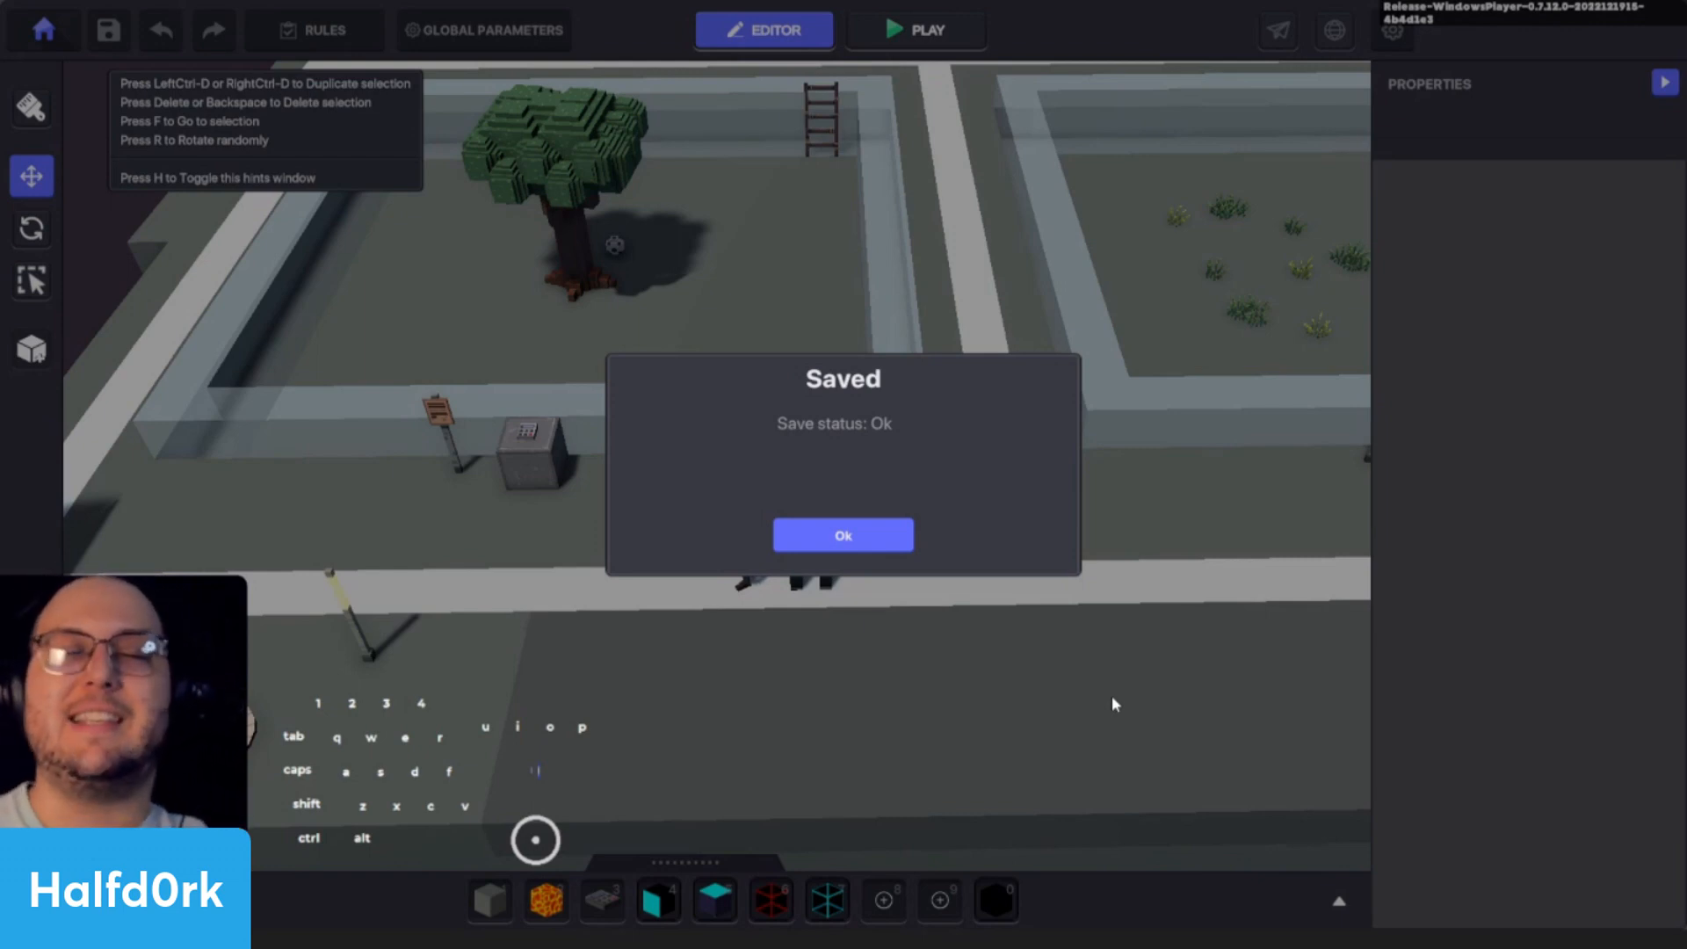
left_click(844, 536)
- Search the assets for "heal" and place a !Lamp Health on the ground in front of the neighbouring grass pen's sign
key("shift+w")
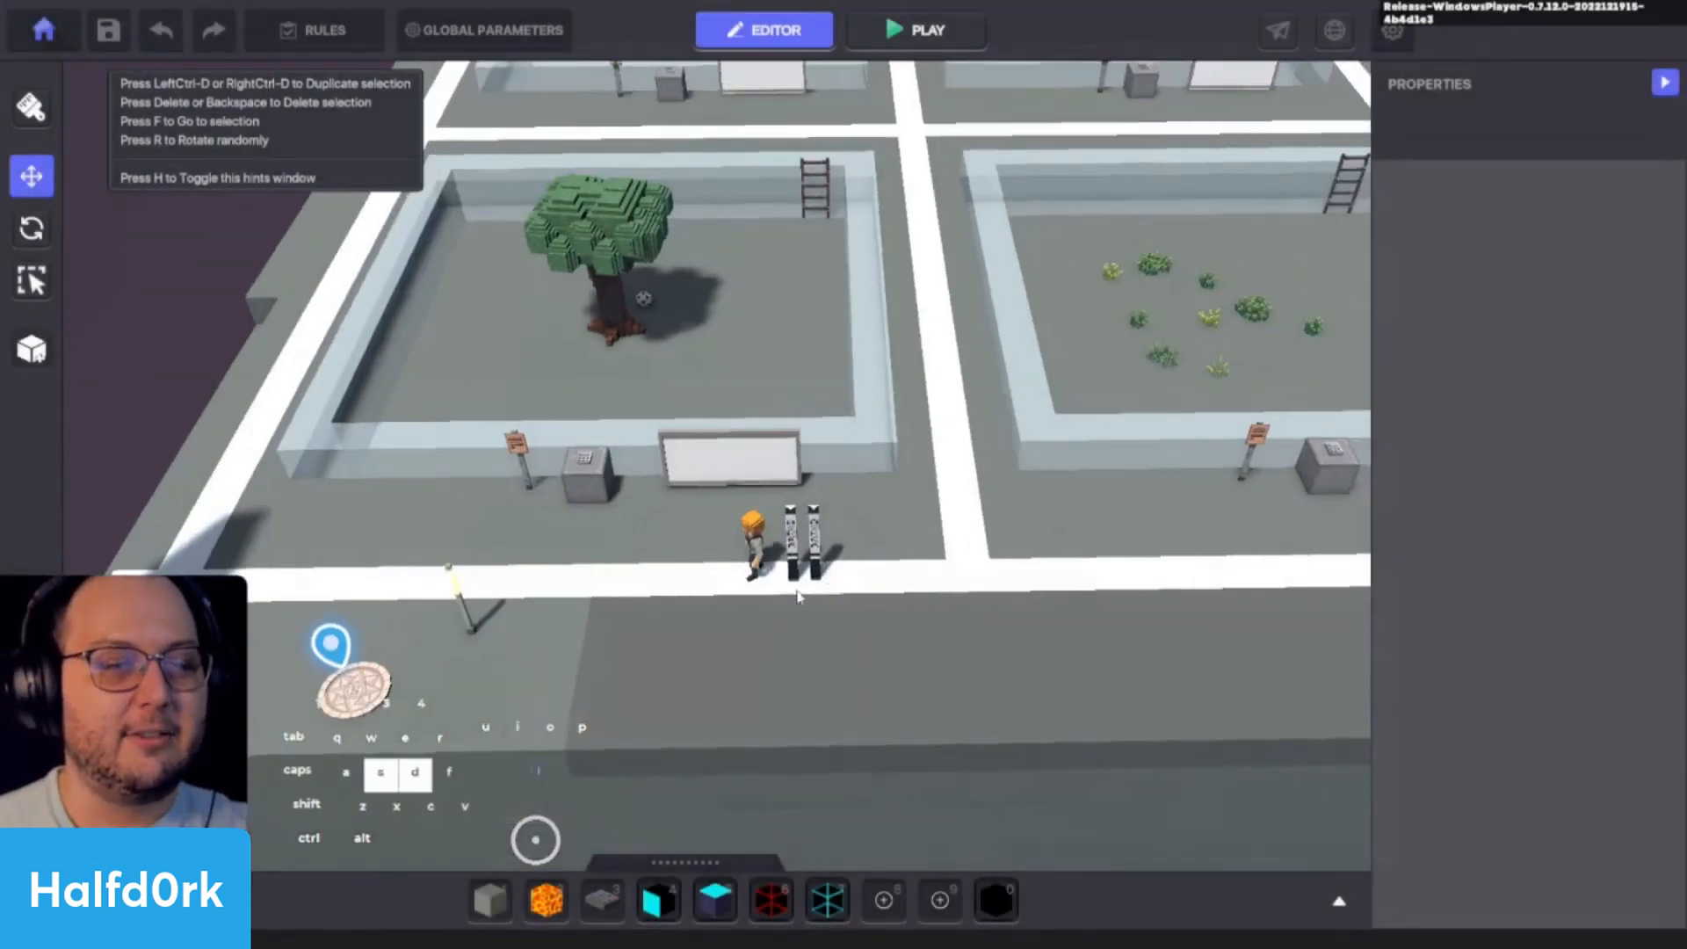
key("s")
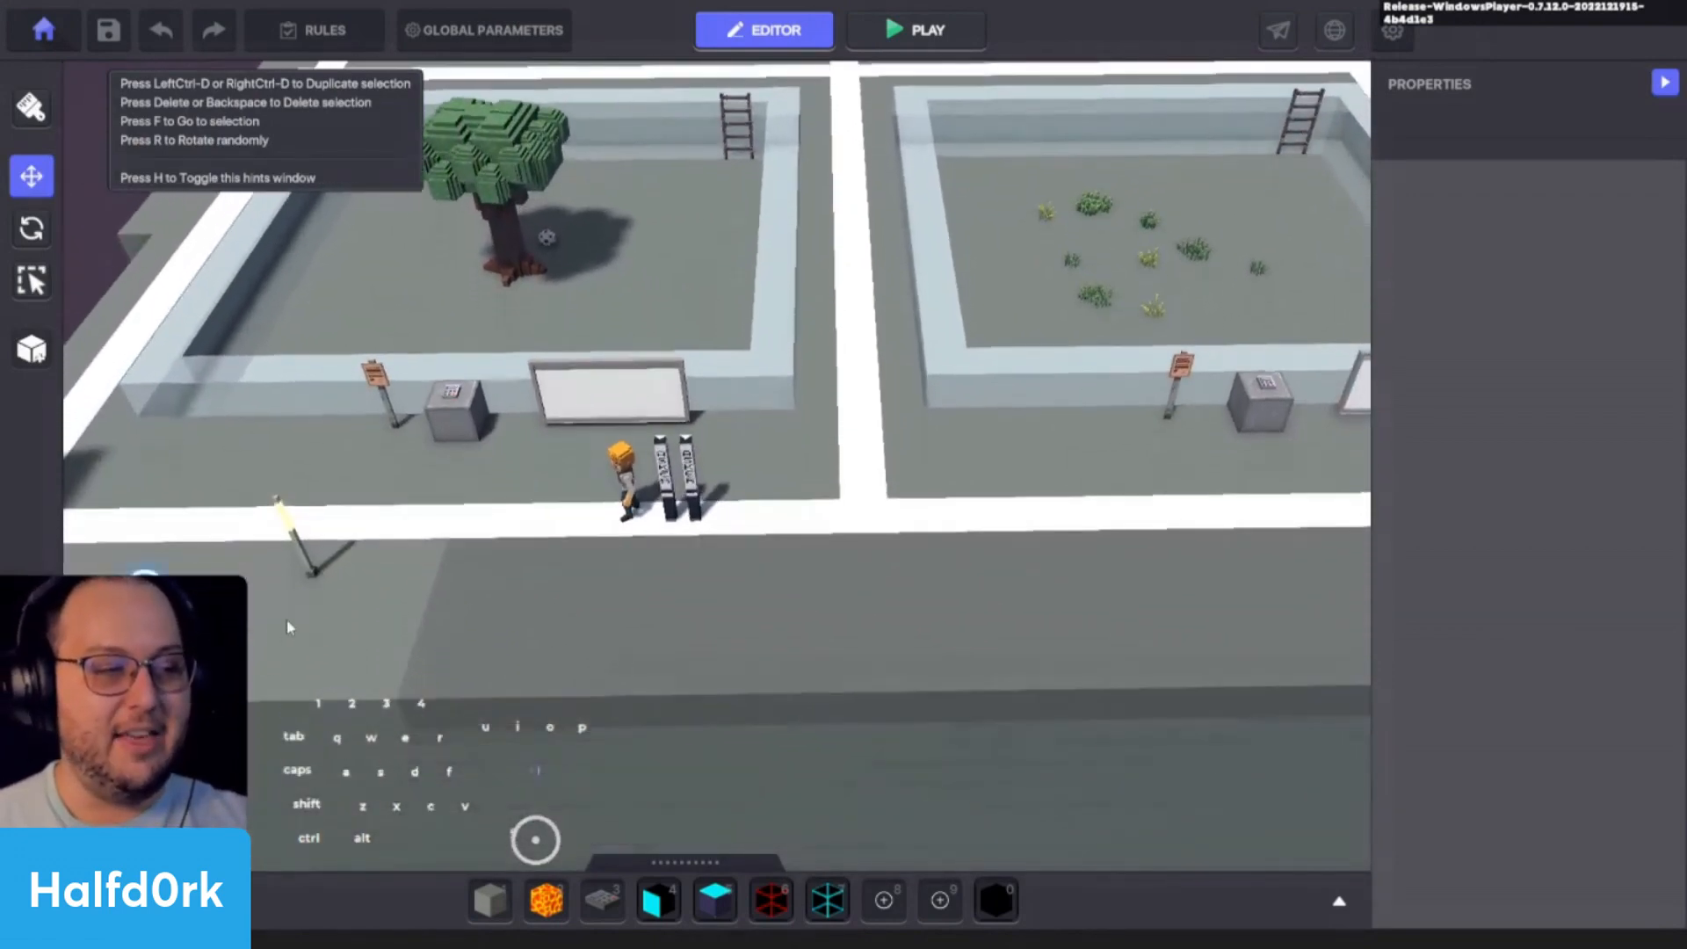
key("d")
key("w")
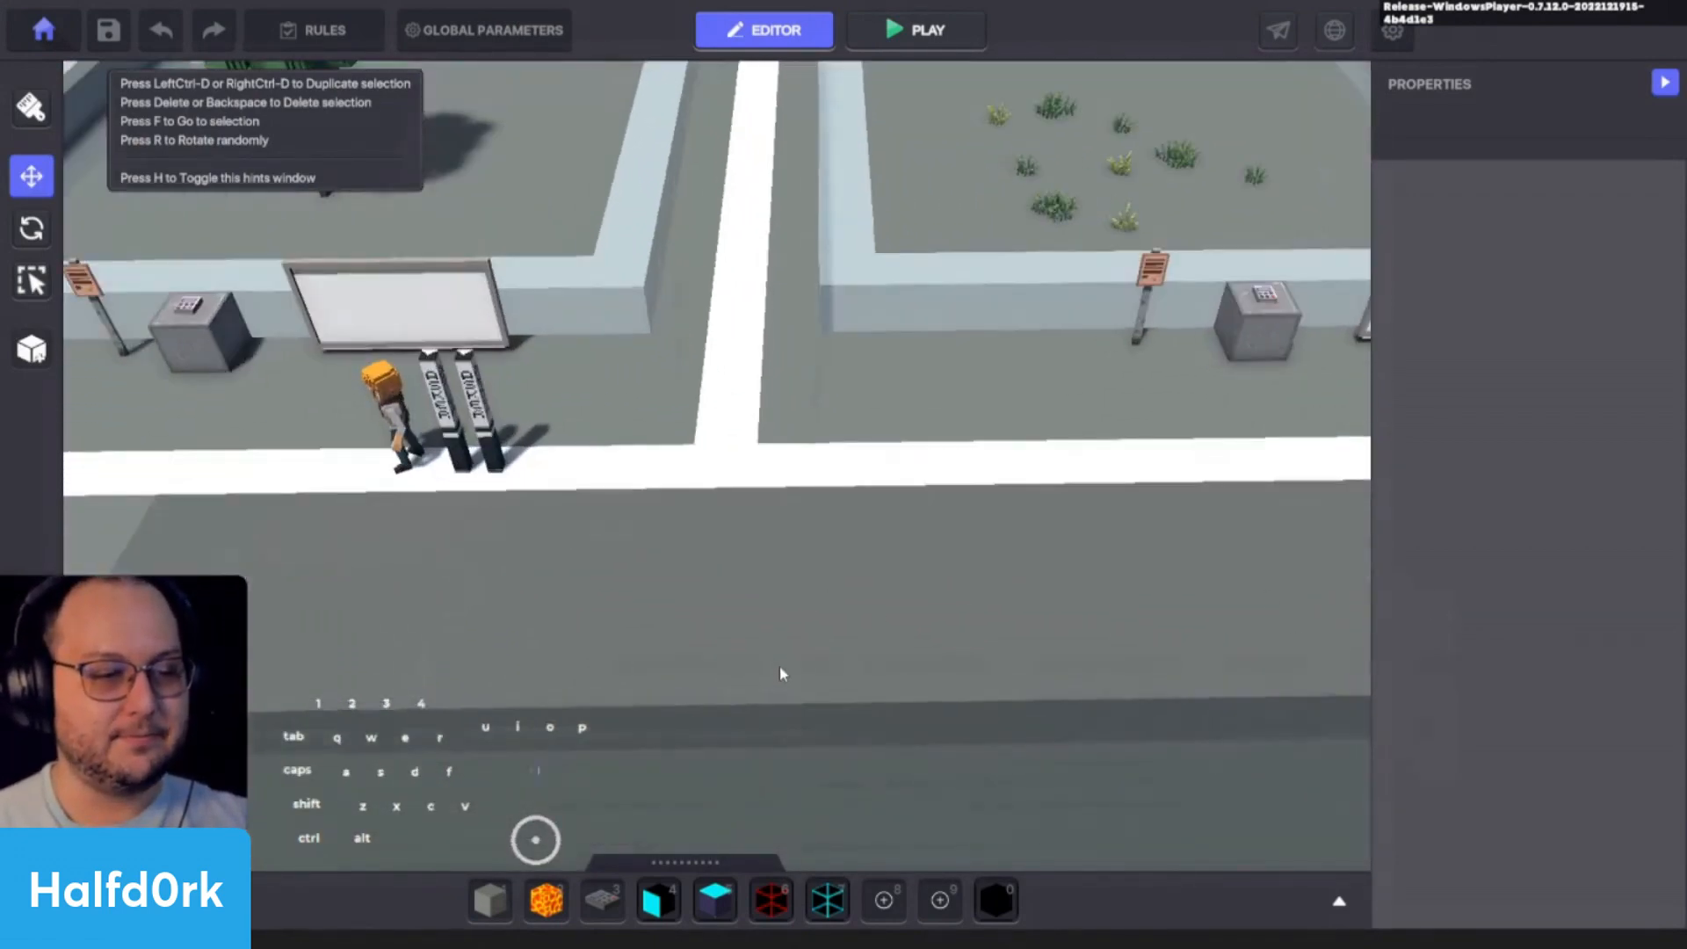
key("a")
key("d")
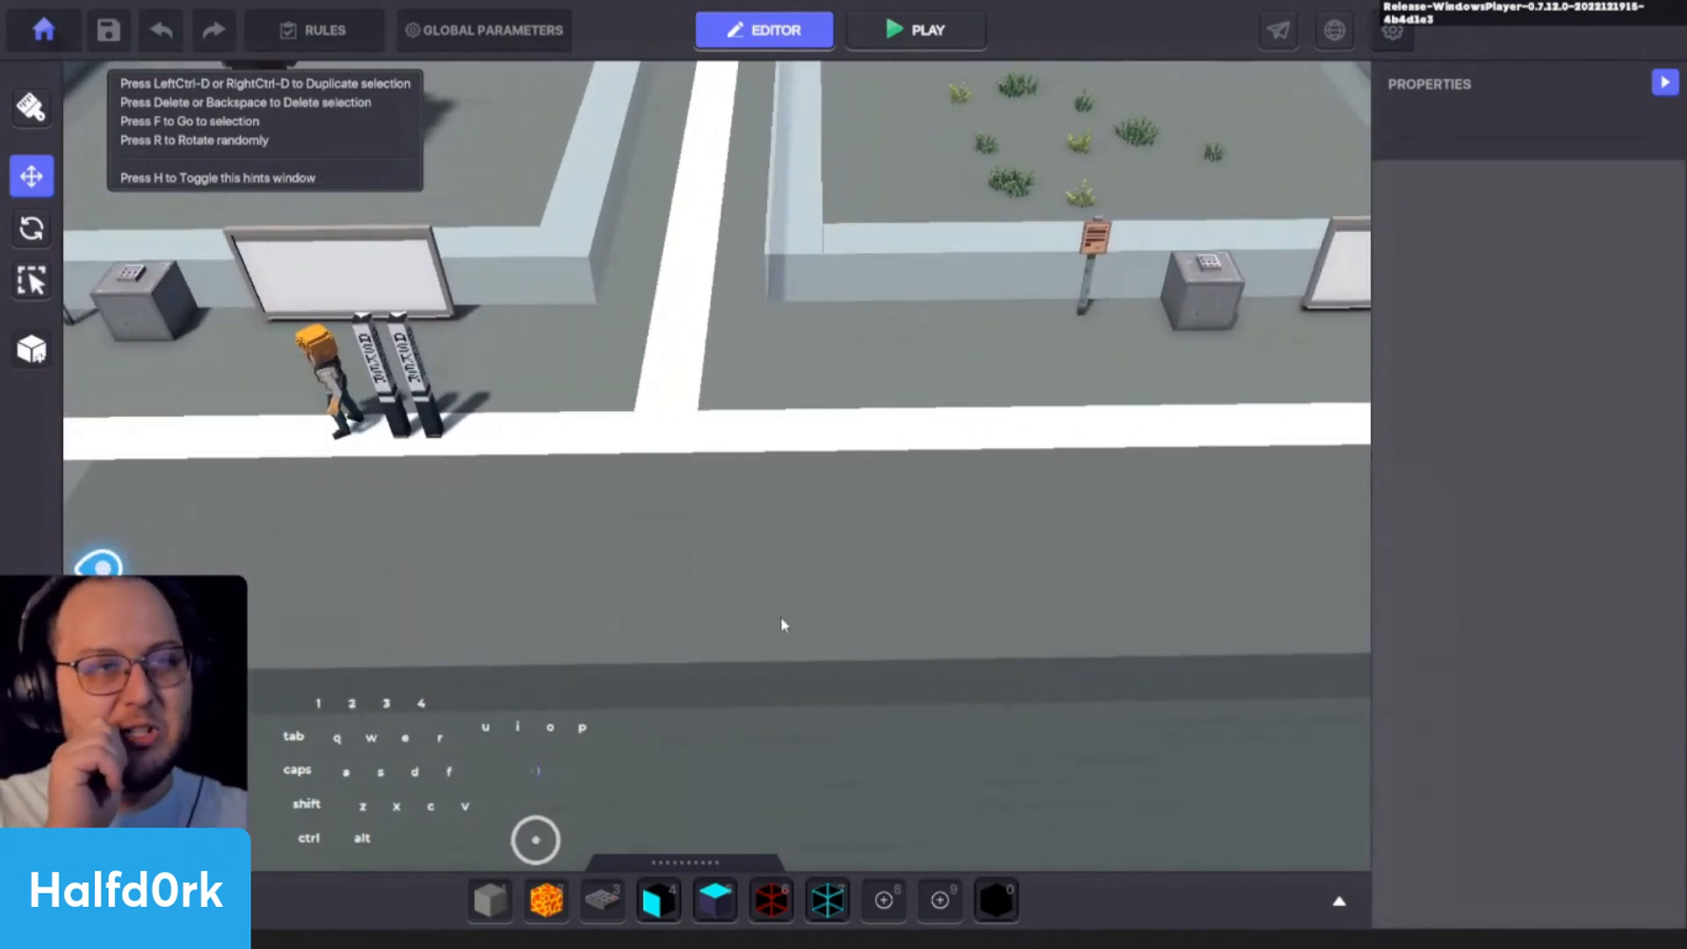
key("d")
key("w")
key("Tab")
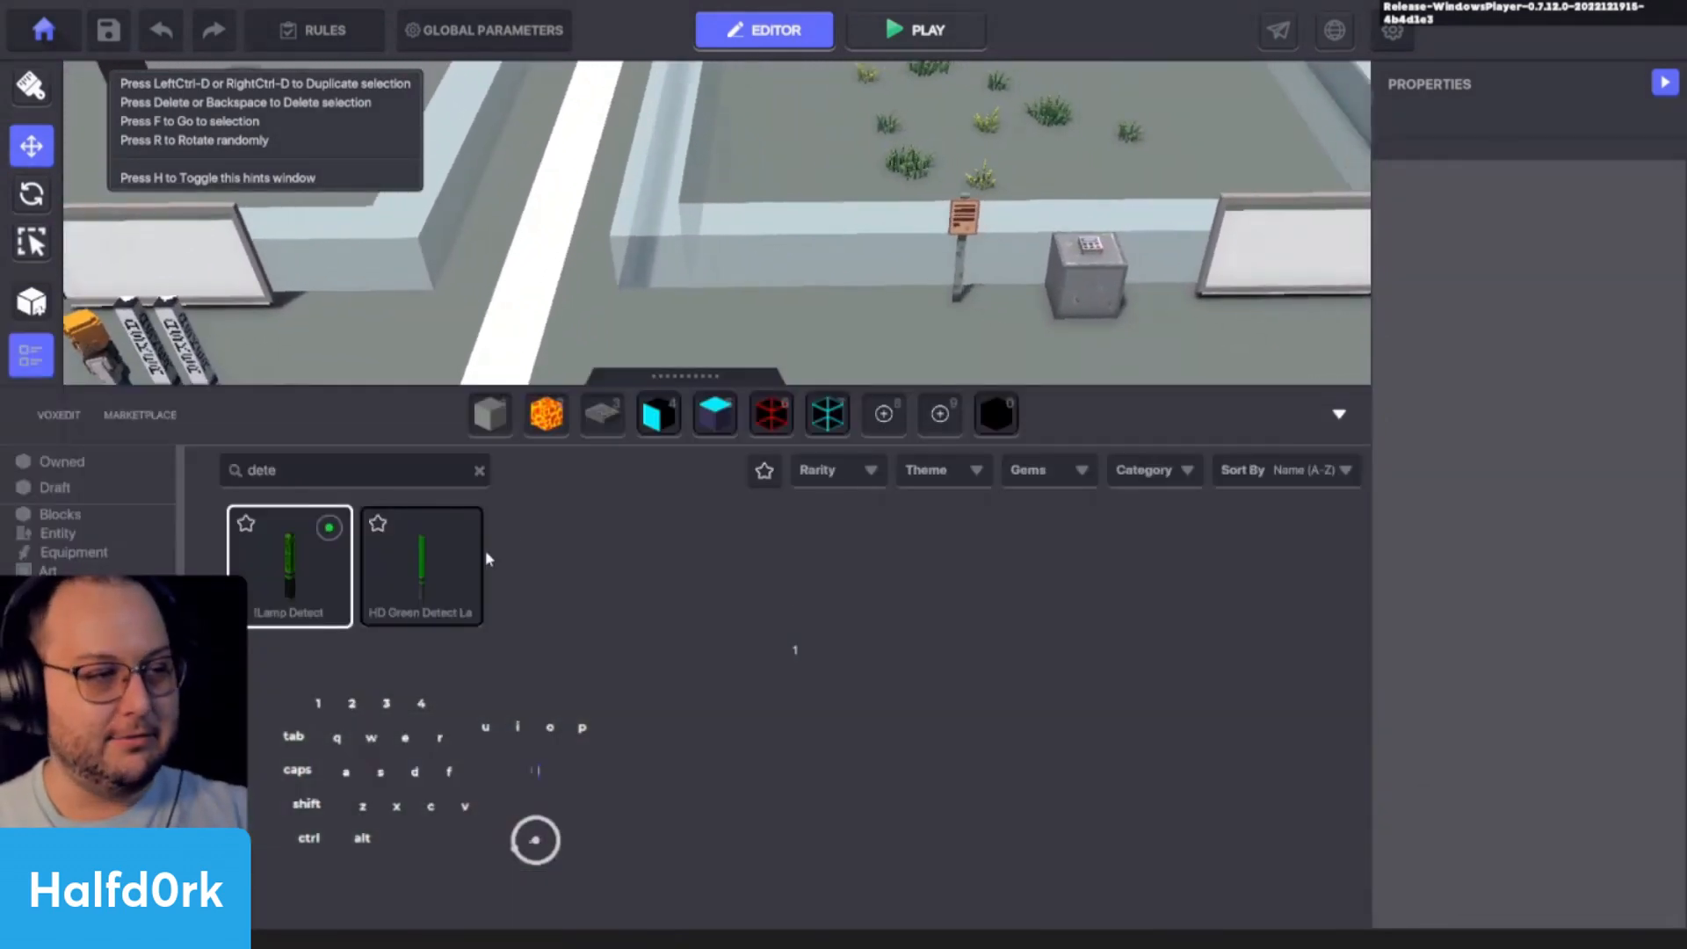
type("heal")
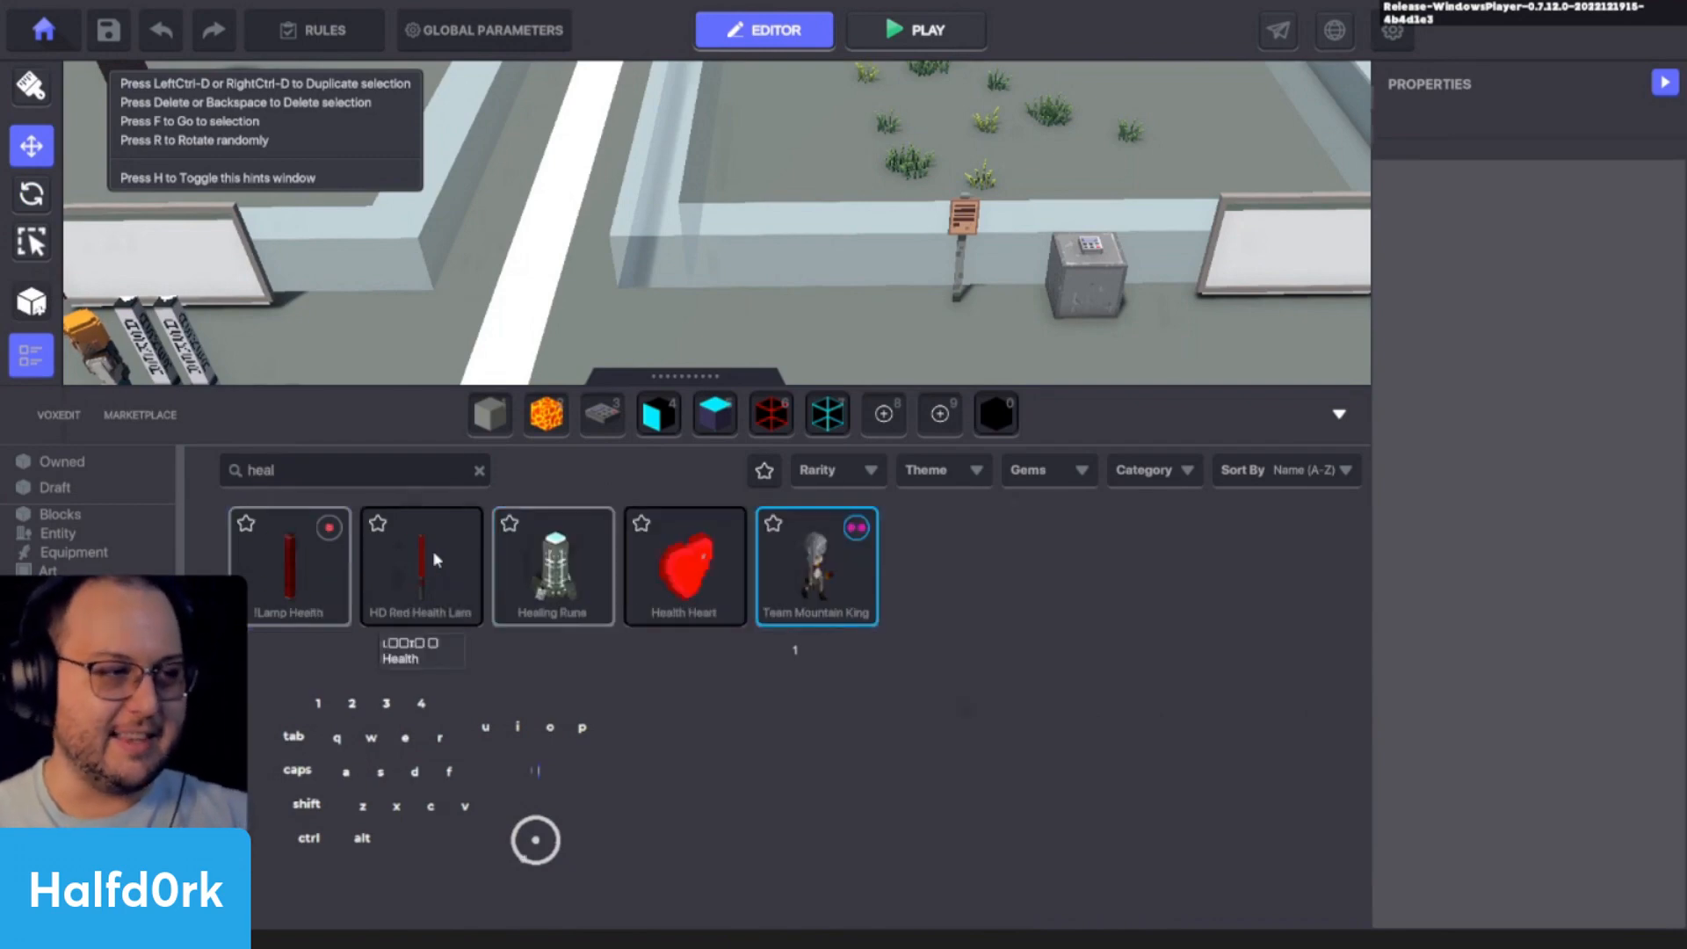
left_click(320, 586)
left_click(916, 474, "shift")
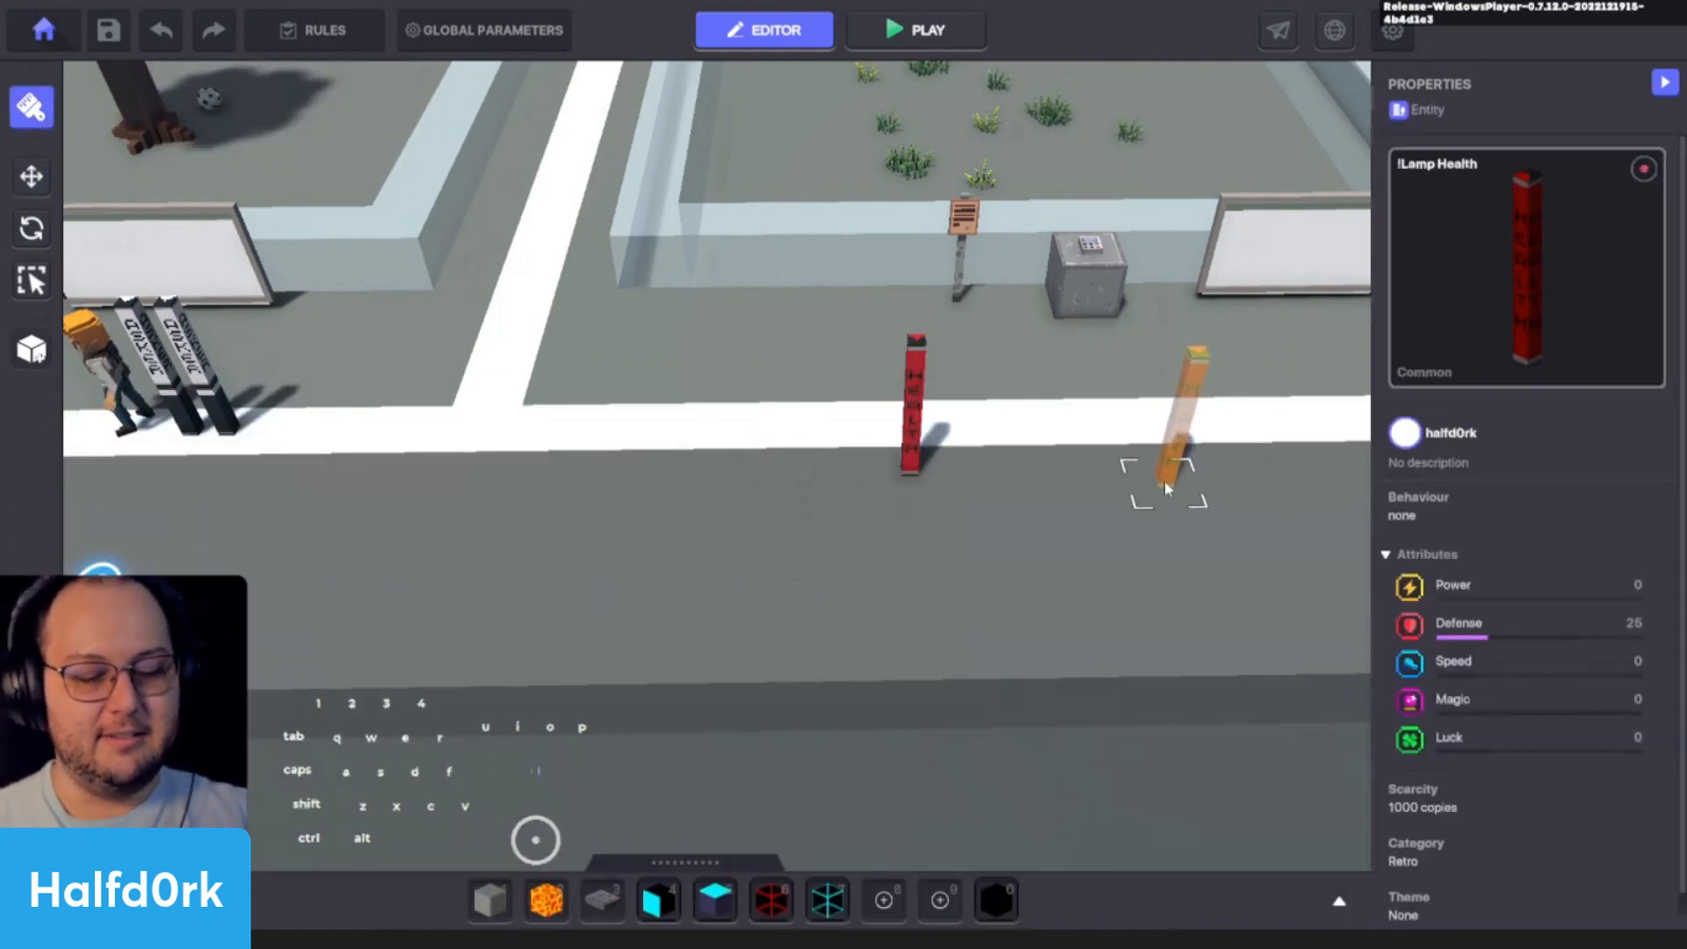
key("Escape")
- Search the assets for "spawn" and place a Spawning Point on the grey ground near the white path junction beside the asker lamps
left_click(916, 404)
key("f")
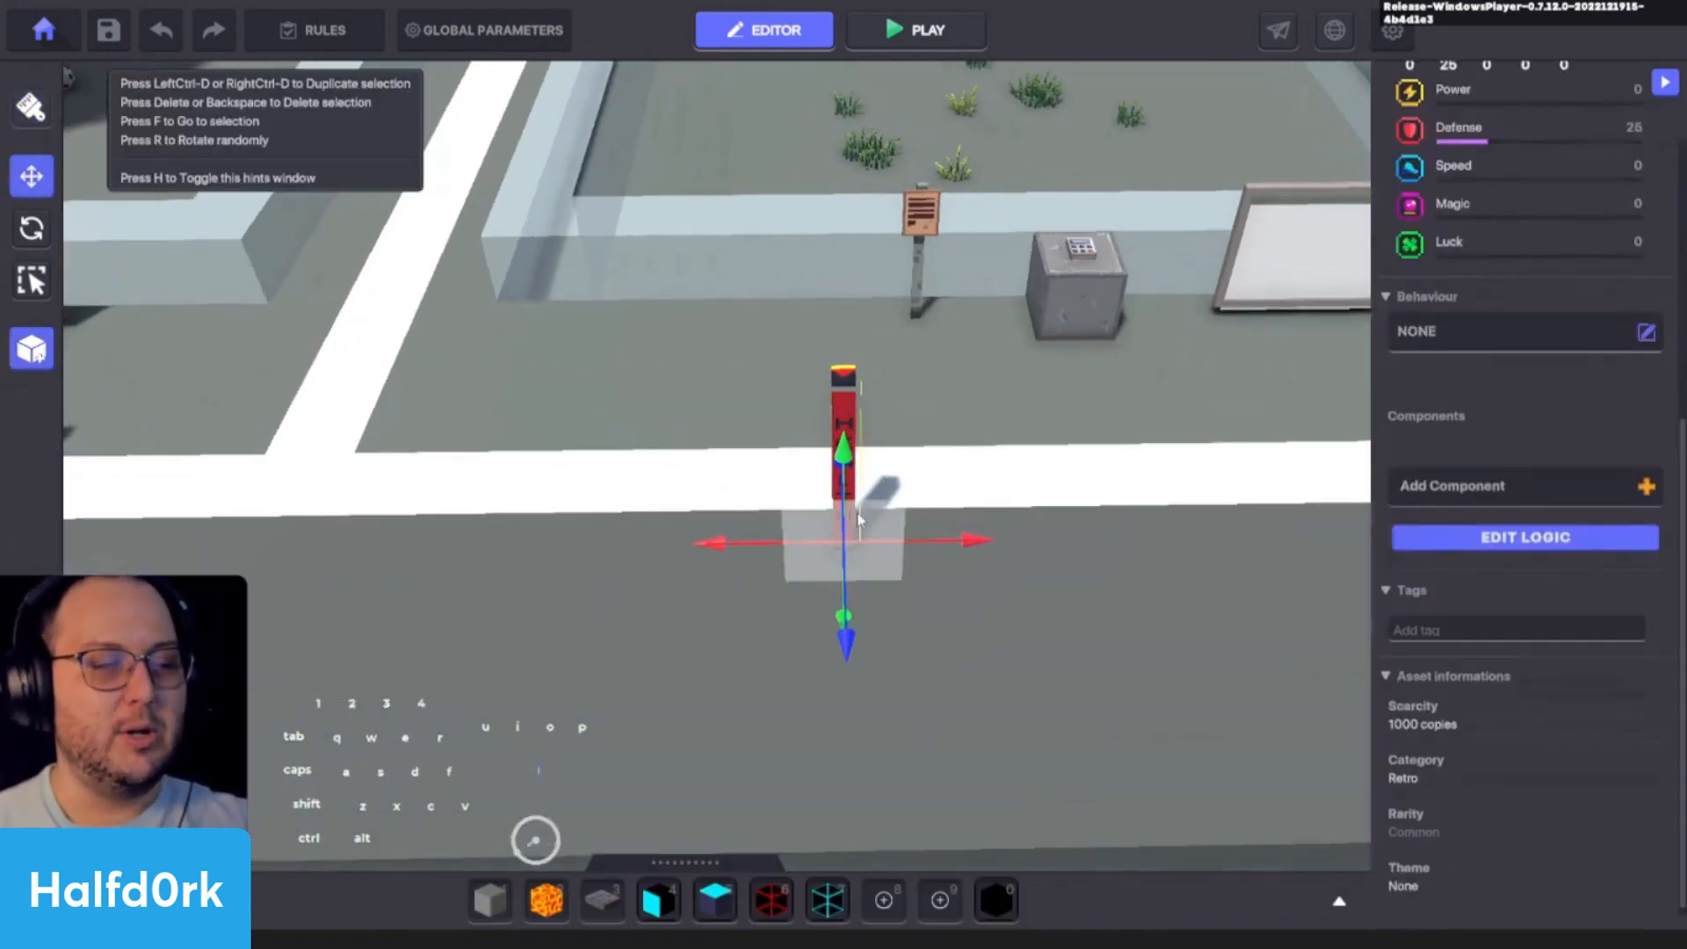
key("a")
mouse_move(1091, 586)
middle_mouse_down()
mouse_move(846, 730)
mouse_move(788, 622)
middle_mouse_up()
key("c")
left_click(325, 467)
type("s")
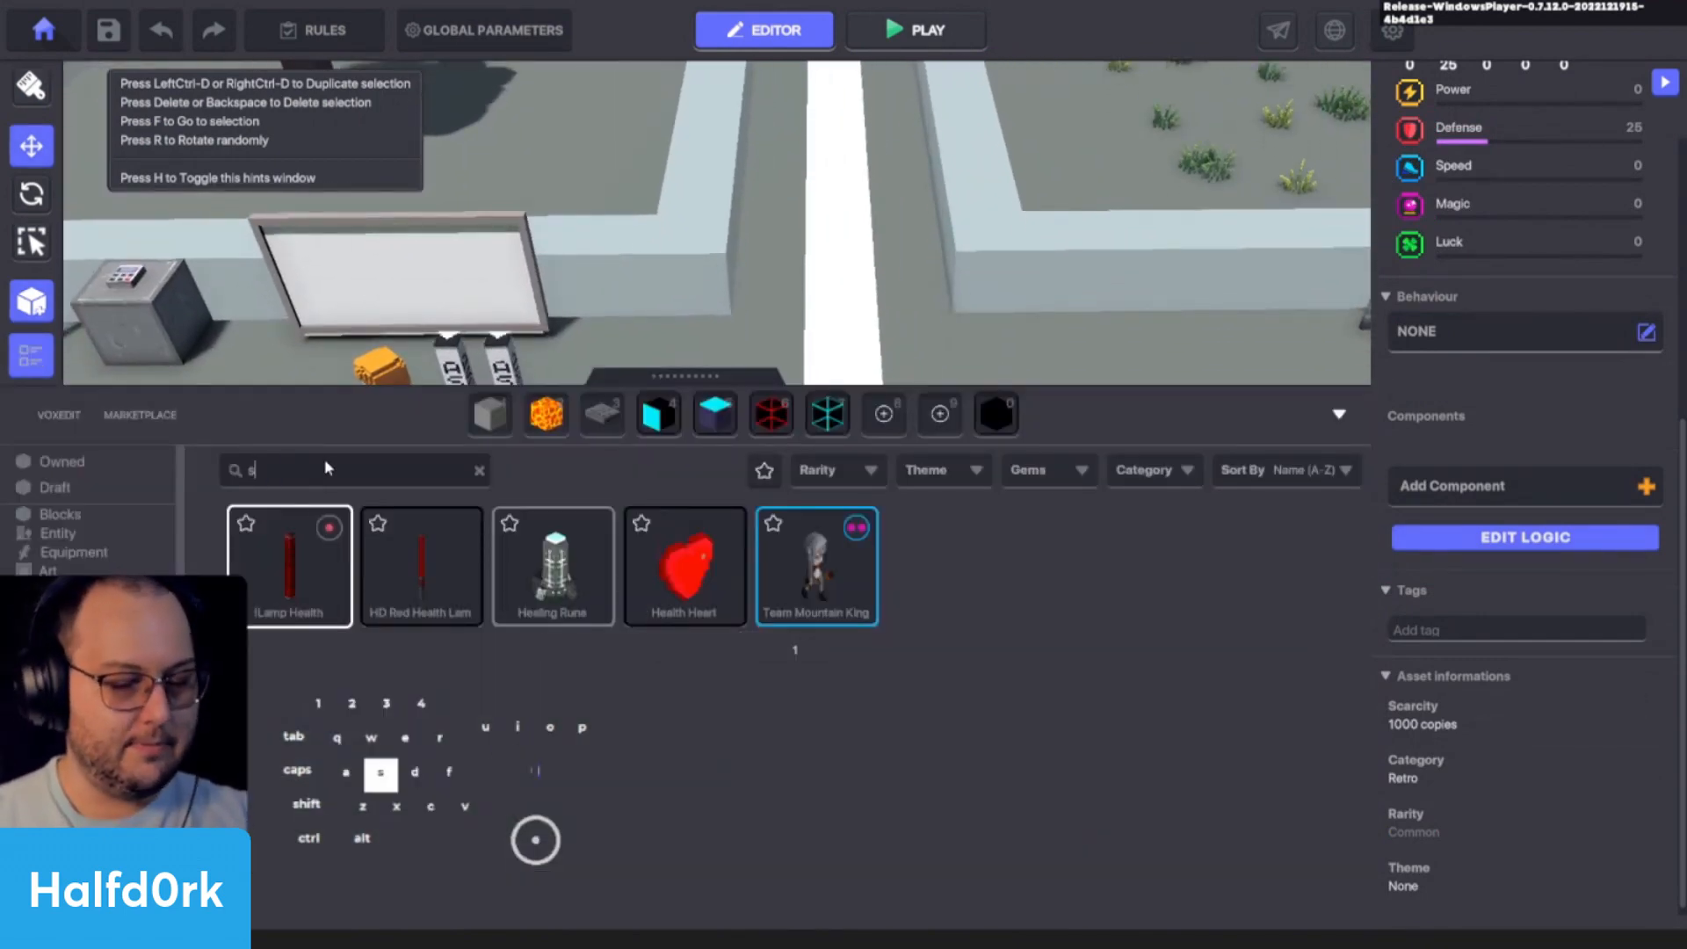
type("pawn")
left_click(436, 589)
key("c")
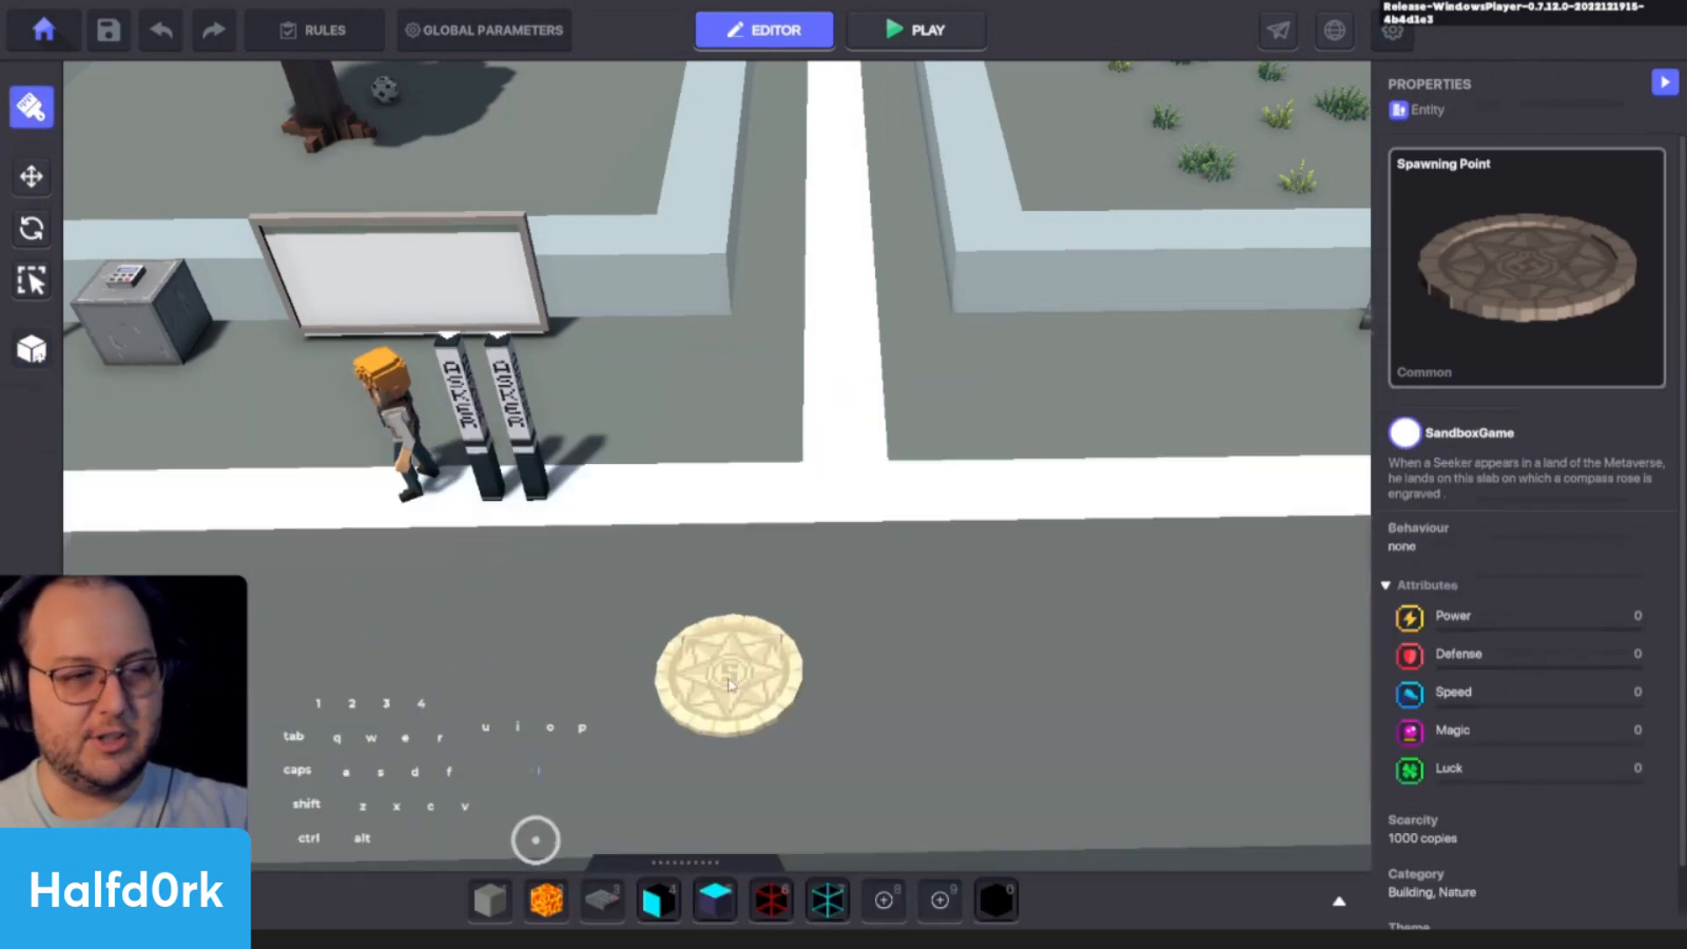
left_click(850, 636, "shift")
key("Escape")
- Search the assets for "lamp" and place an Interior Lamp A directly behind the Spawning Point
type("c")
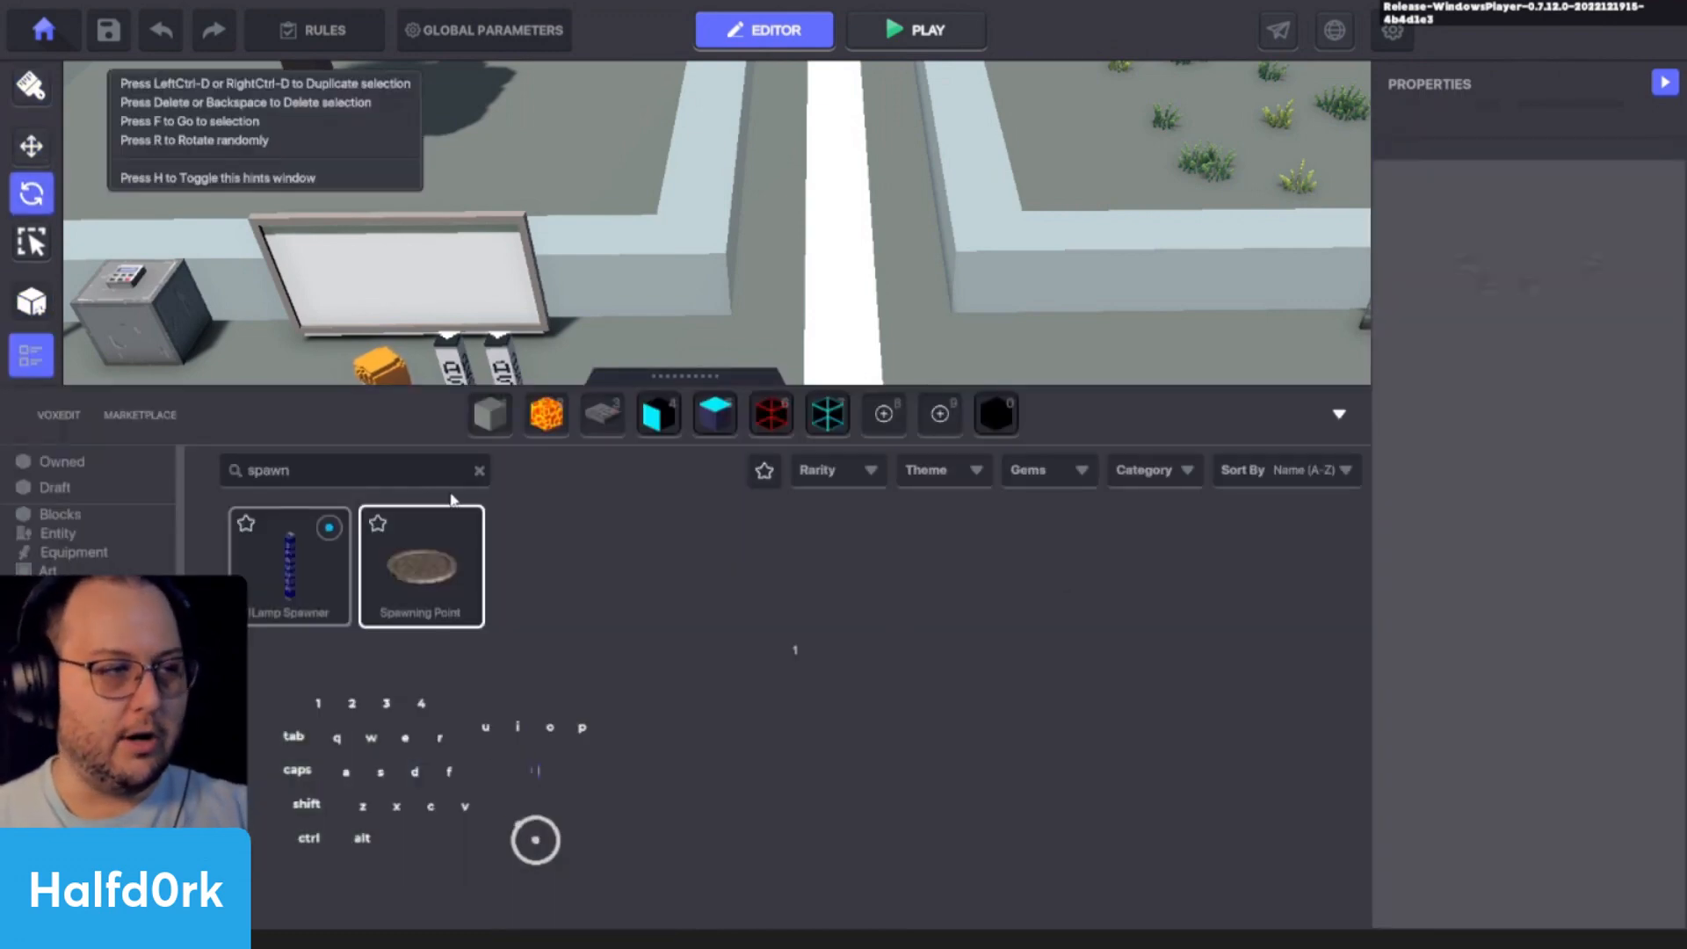
type("lam")
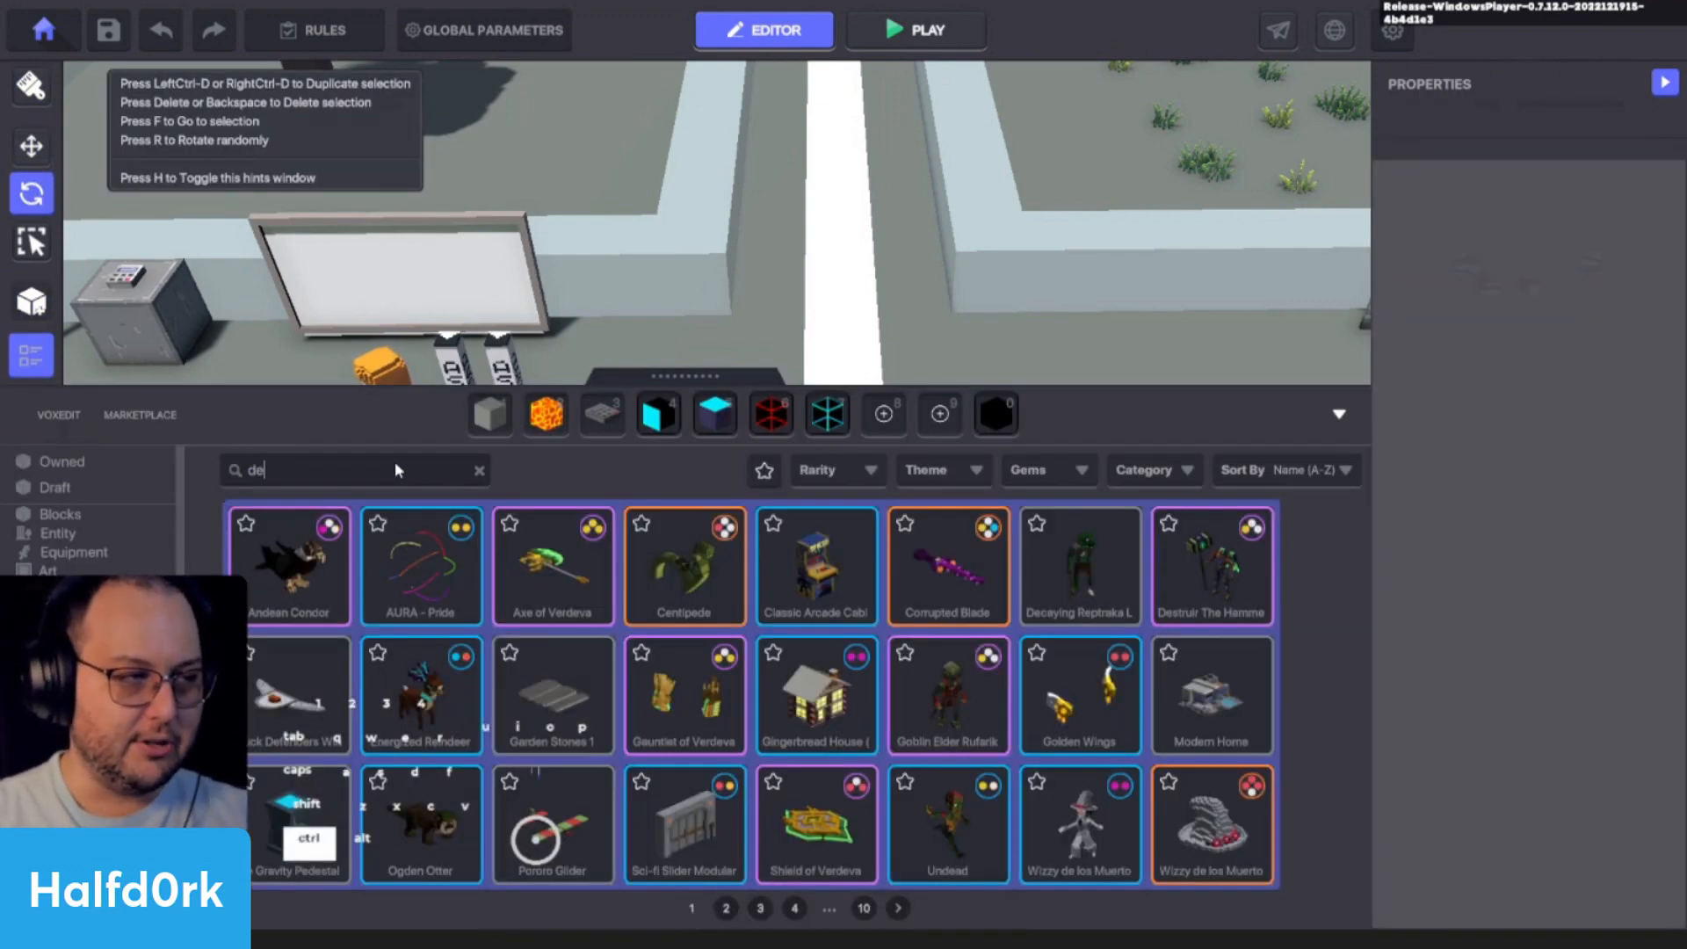
type("p")
left_click(1211, 694)
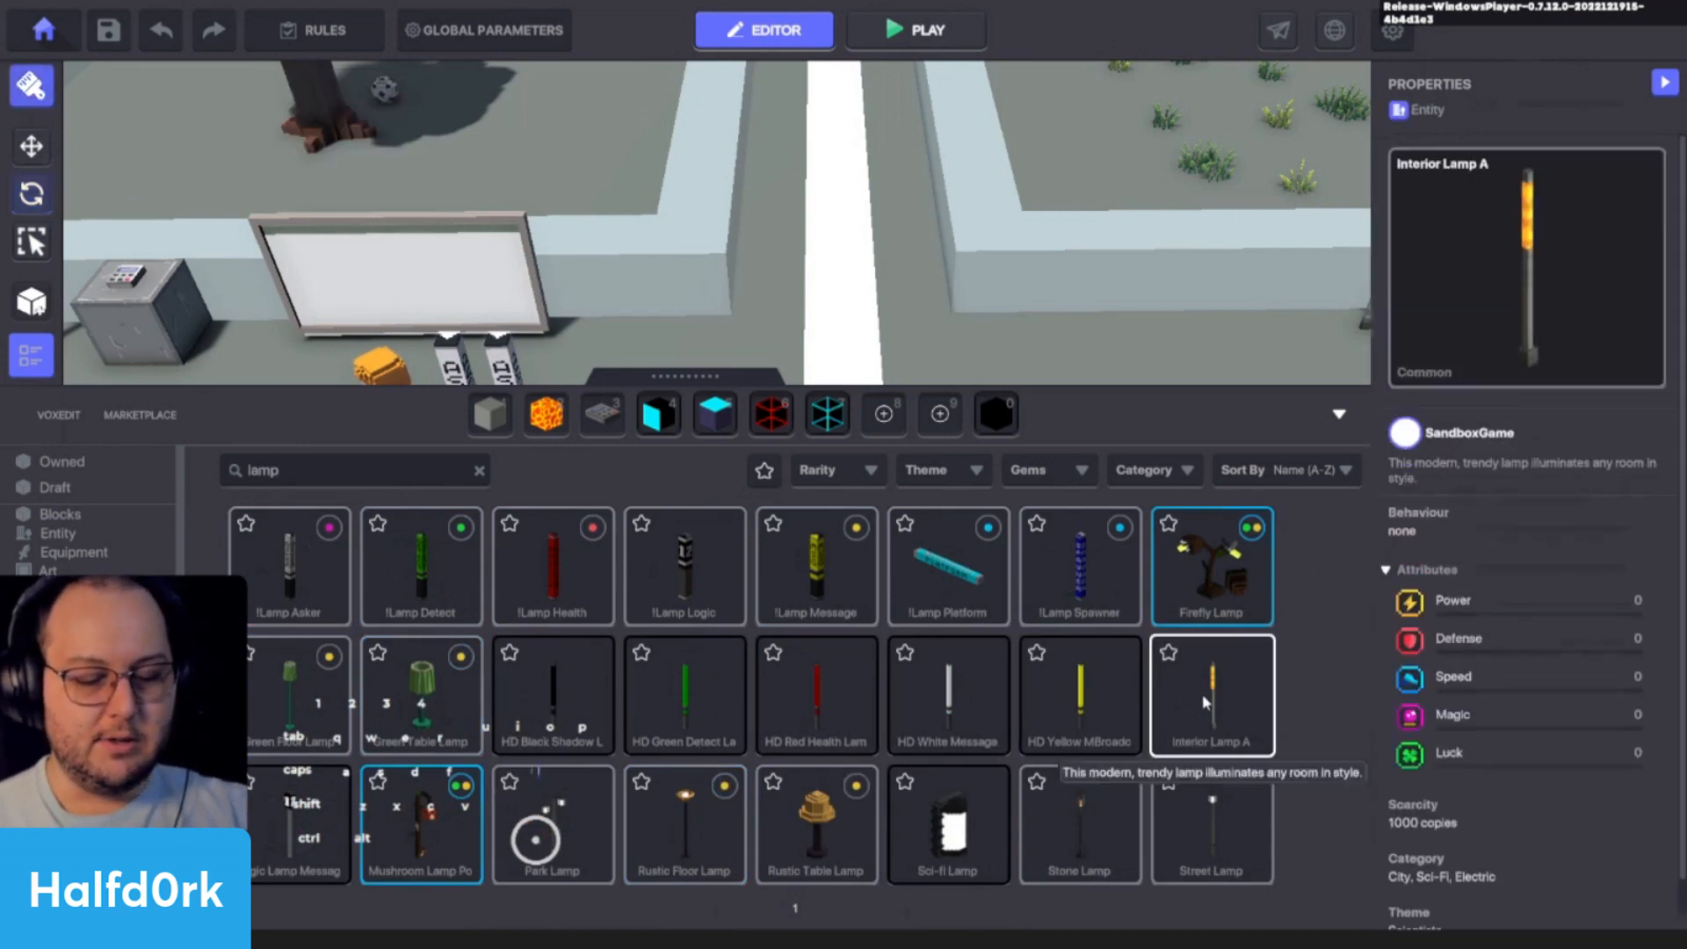
key("c")
key("o")
key("i")
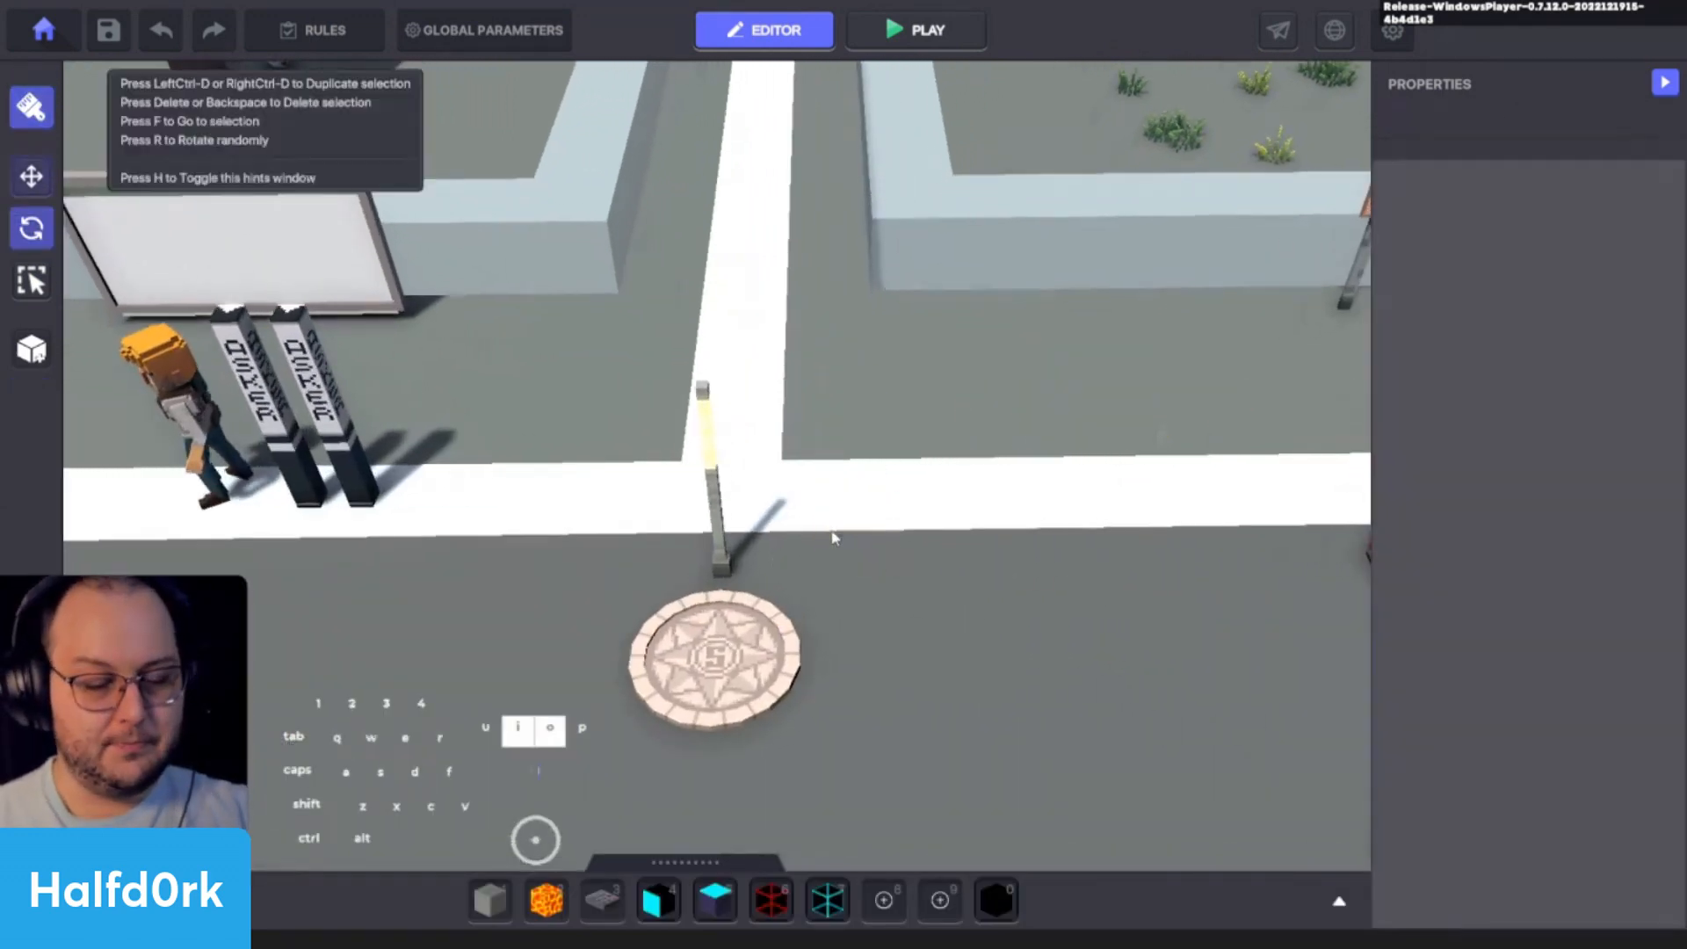
- Add a Speaker component to the Interior Lamp A with the text "Checkpoint Reached!"
left_click(703, 512)
scroll(1525, 629, "down", 5)
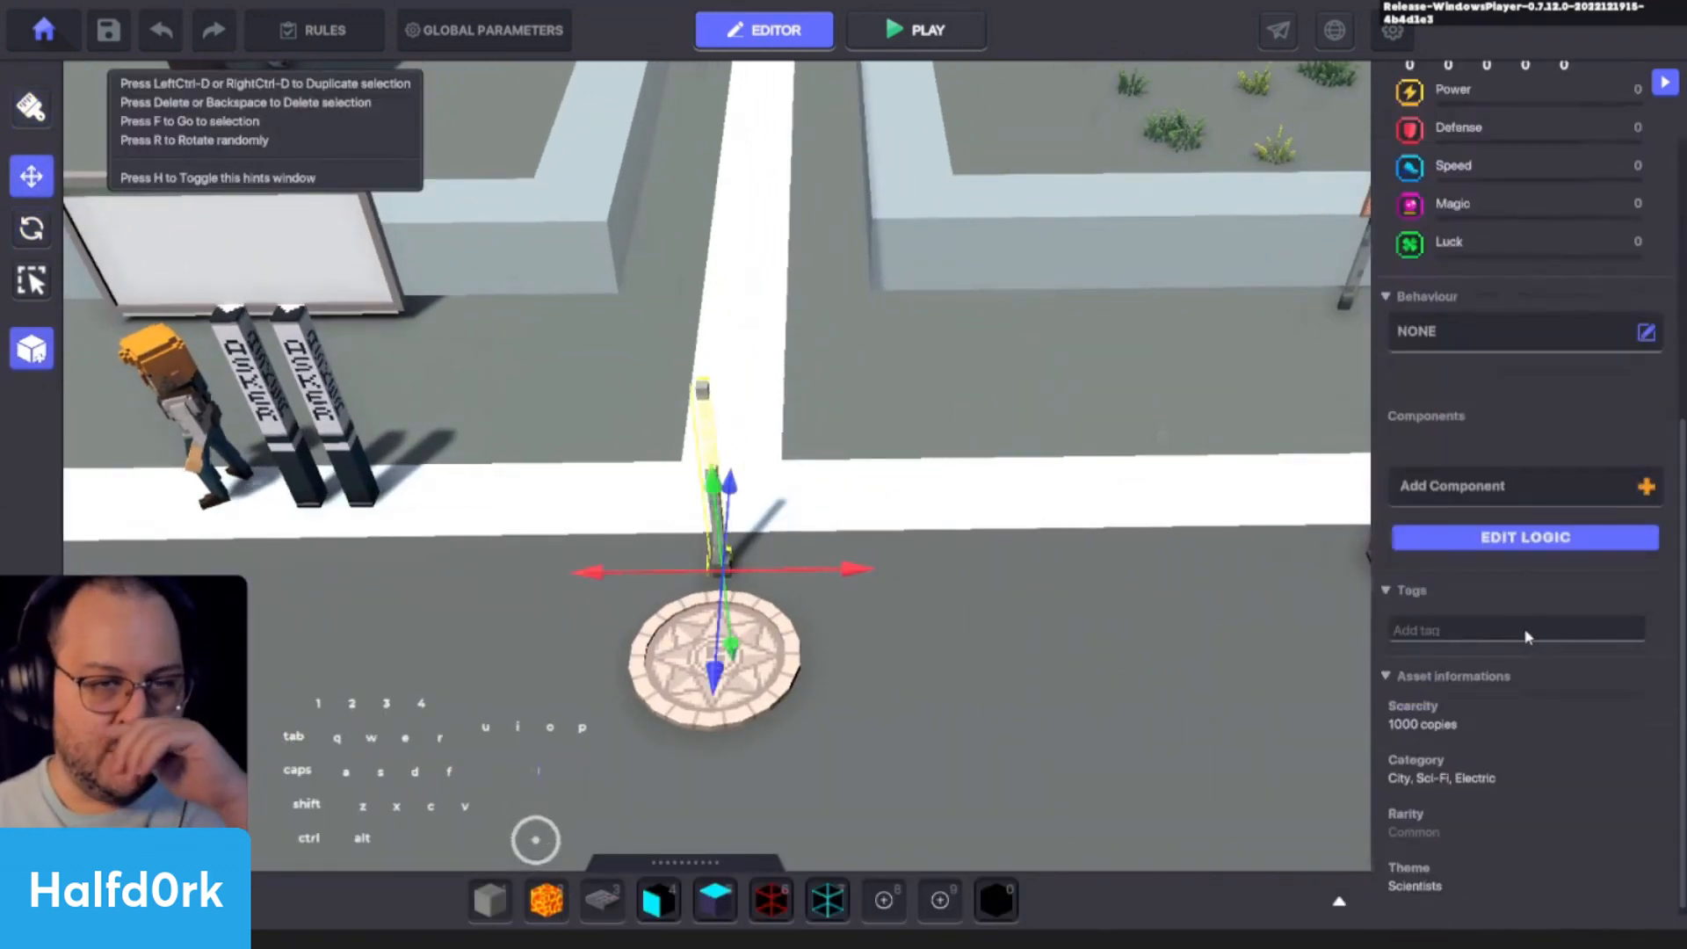
left_click(1481, 488)
left_click(615, 672)
left_click(1501, 538)
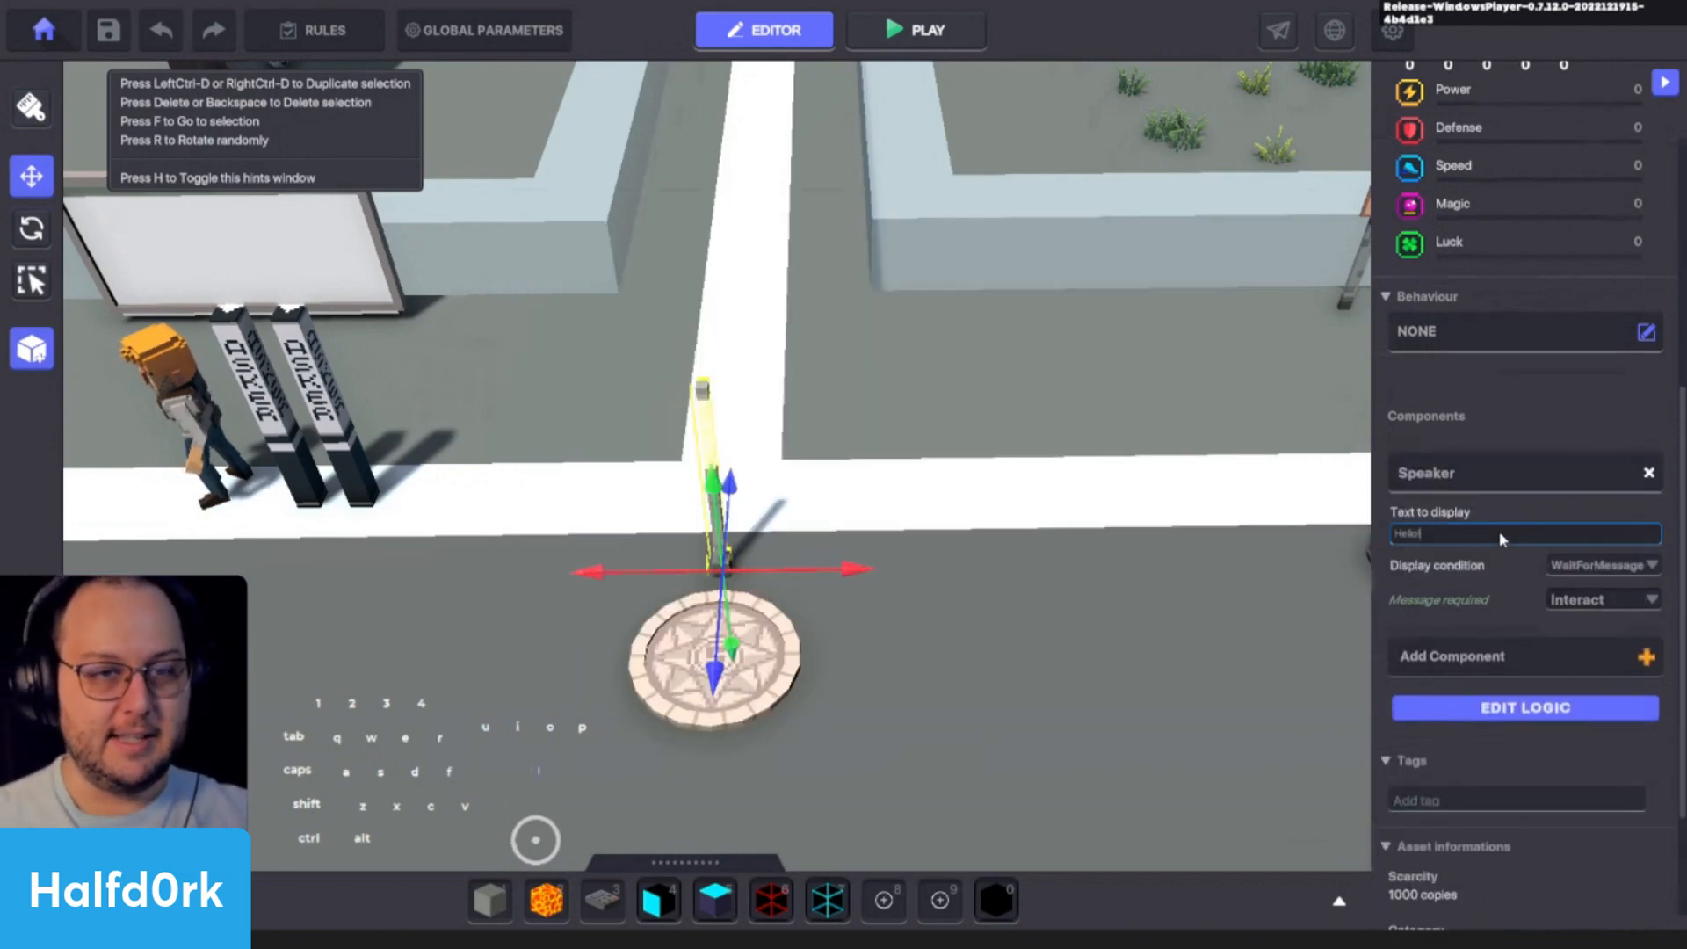
key("ctrl+a")
type("Ch")
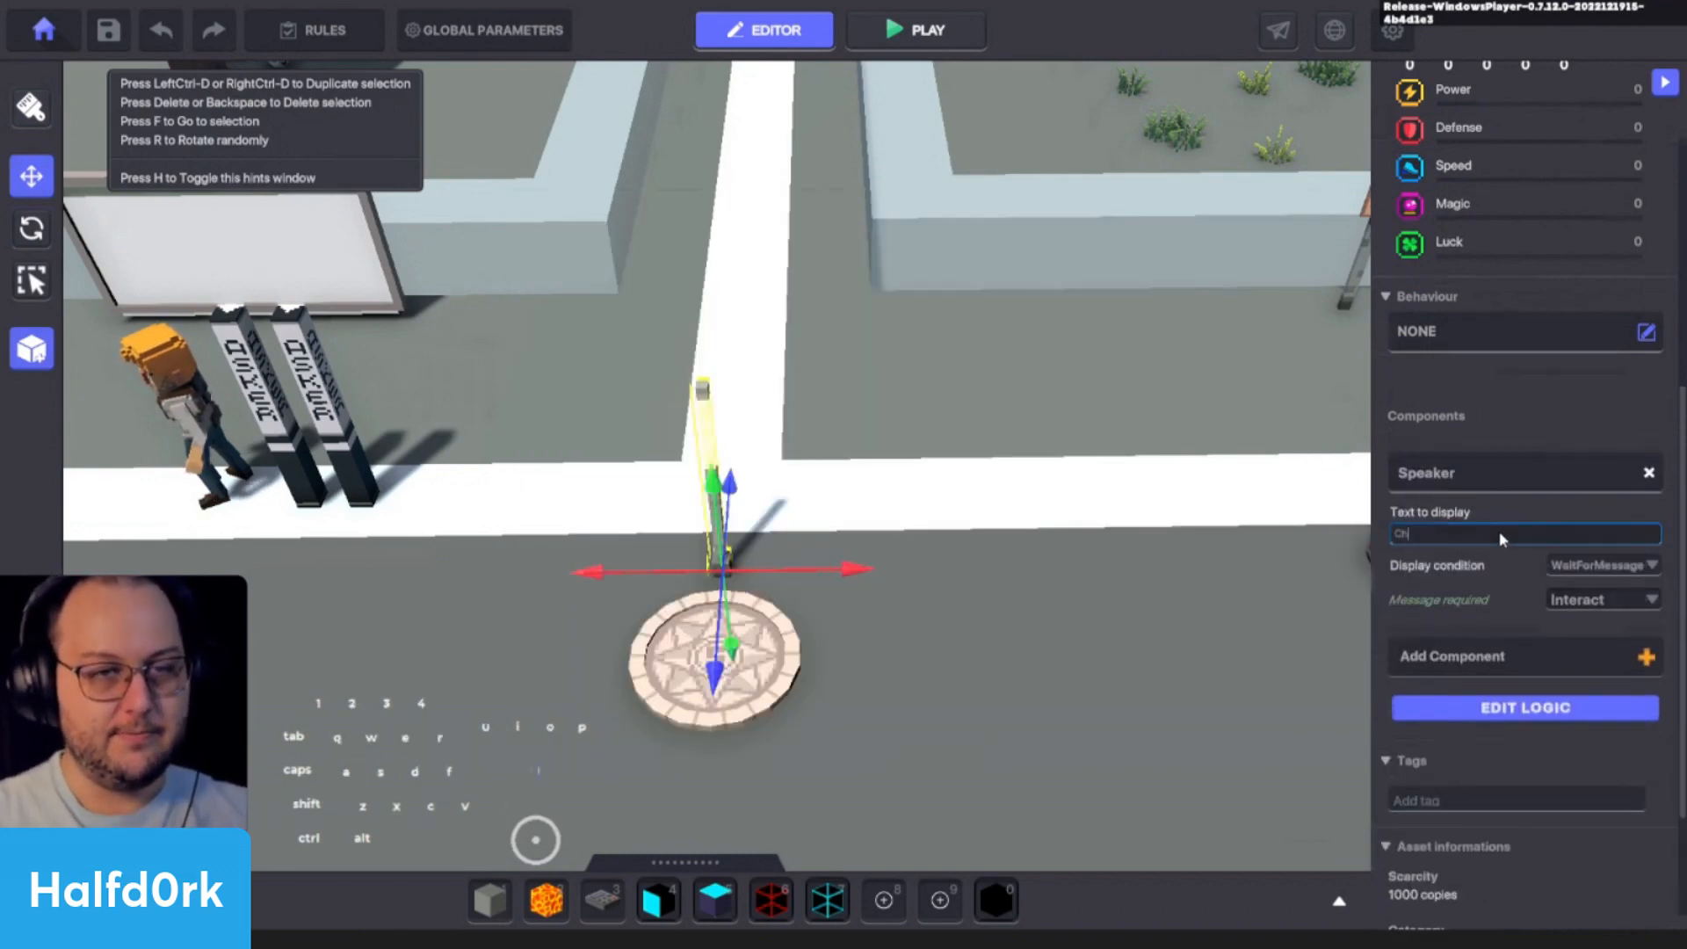
type("eckpoint Reached!")
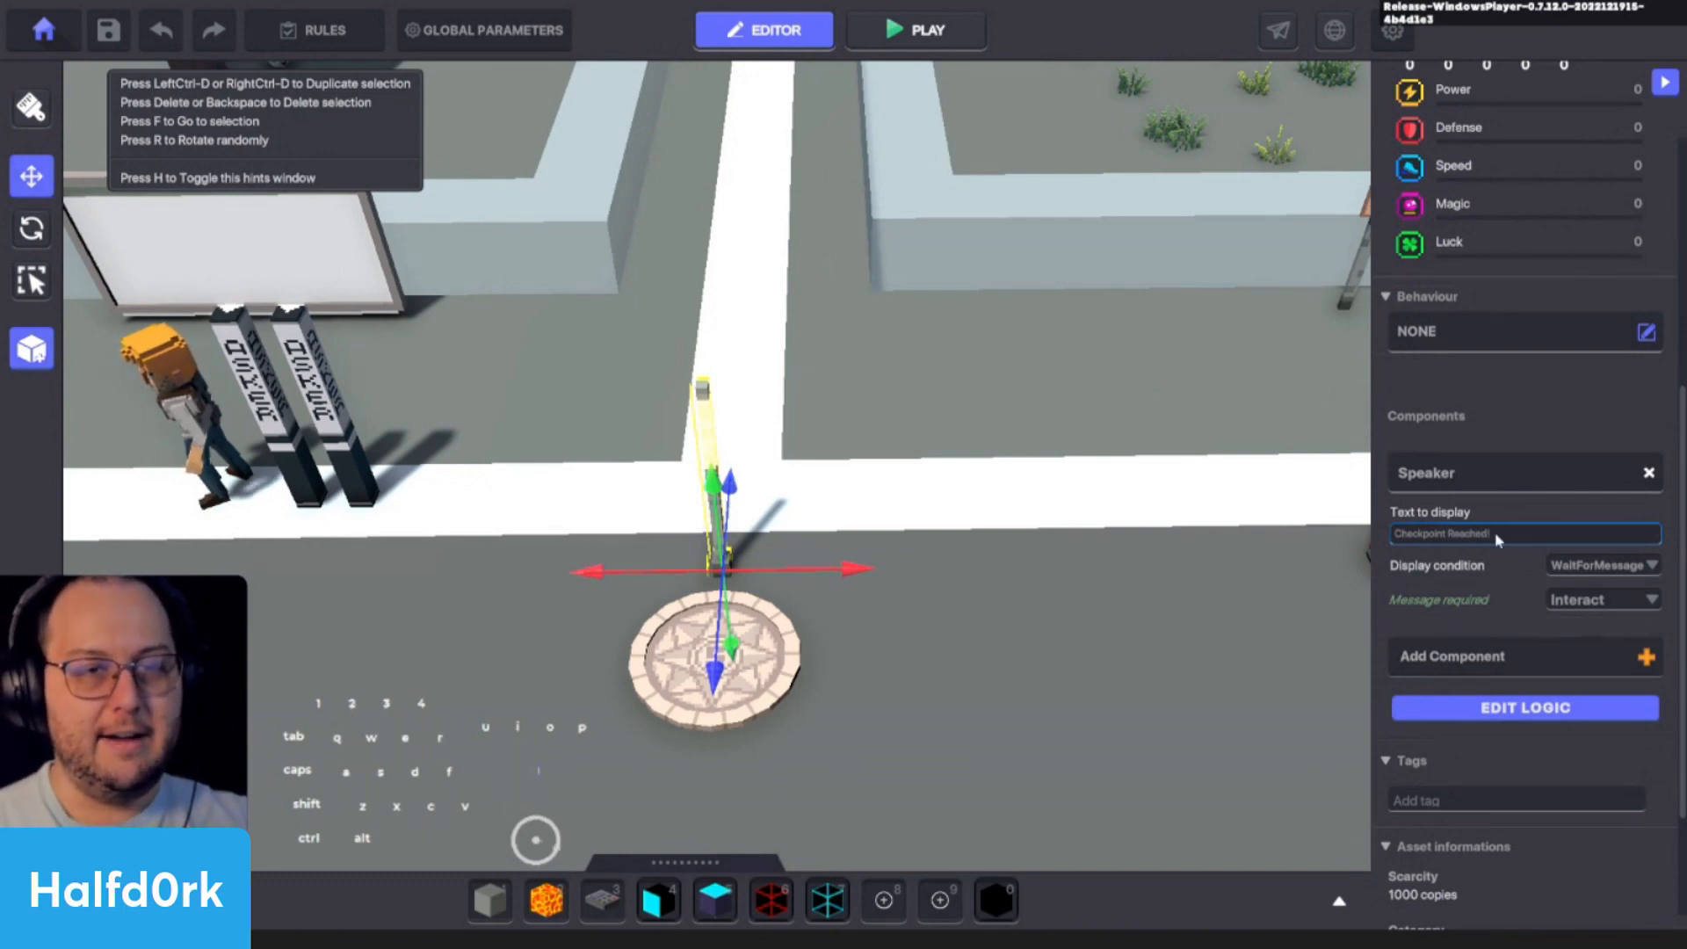
- Add a Health component to the Interior Lamp A and reselect that lamp after checking the !Lamp Health
left_click(1493, 657)
left_click(1184, 399)
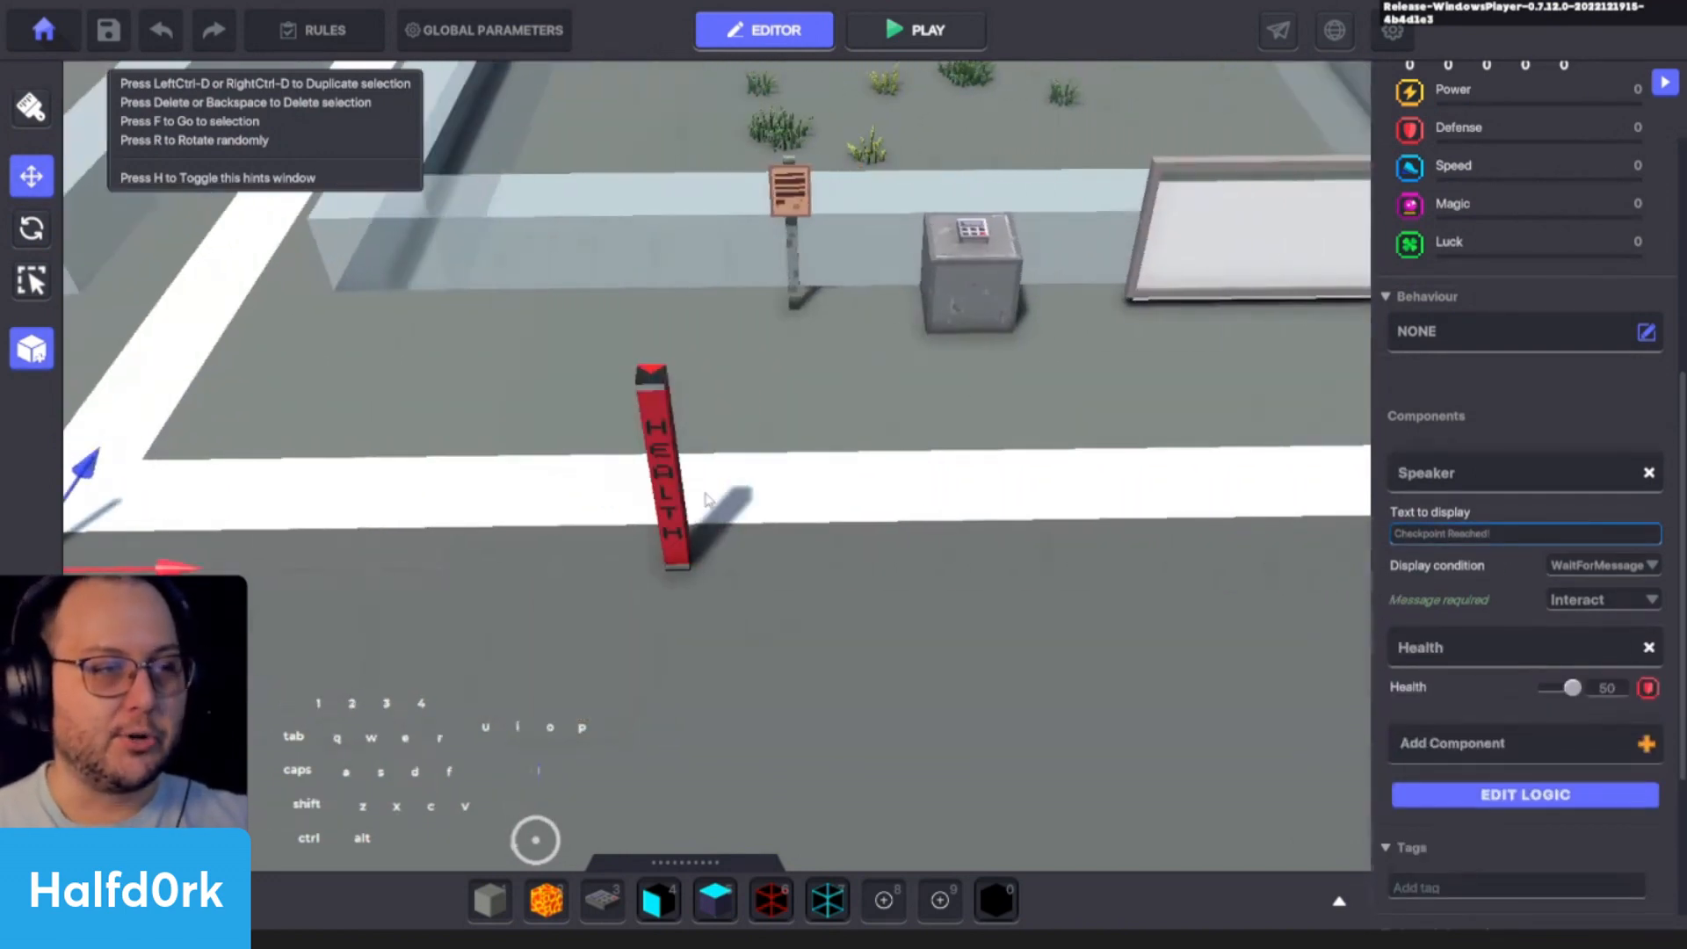
left_click(685, 529)
key("a")
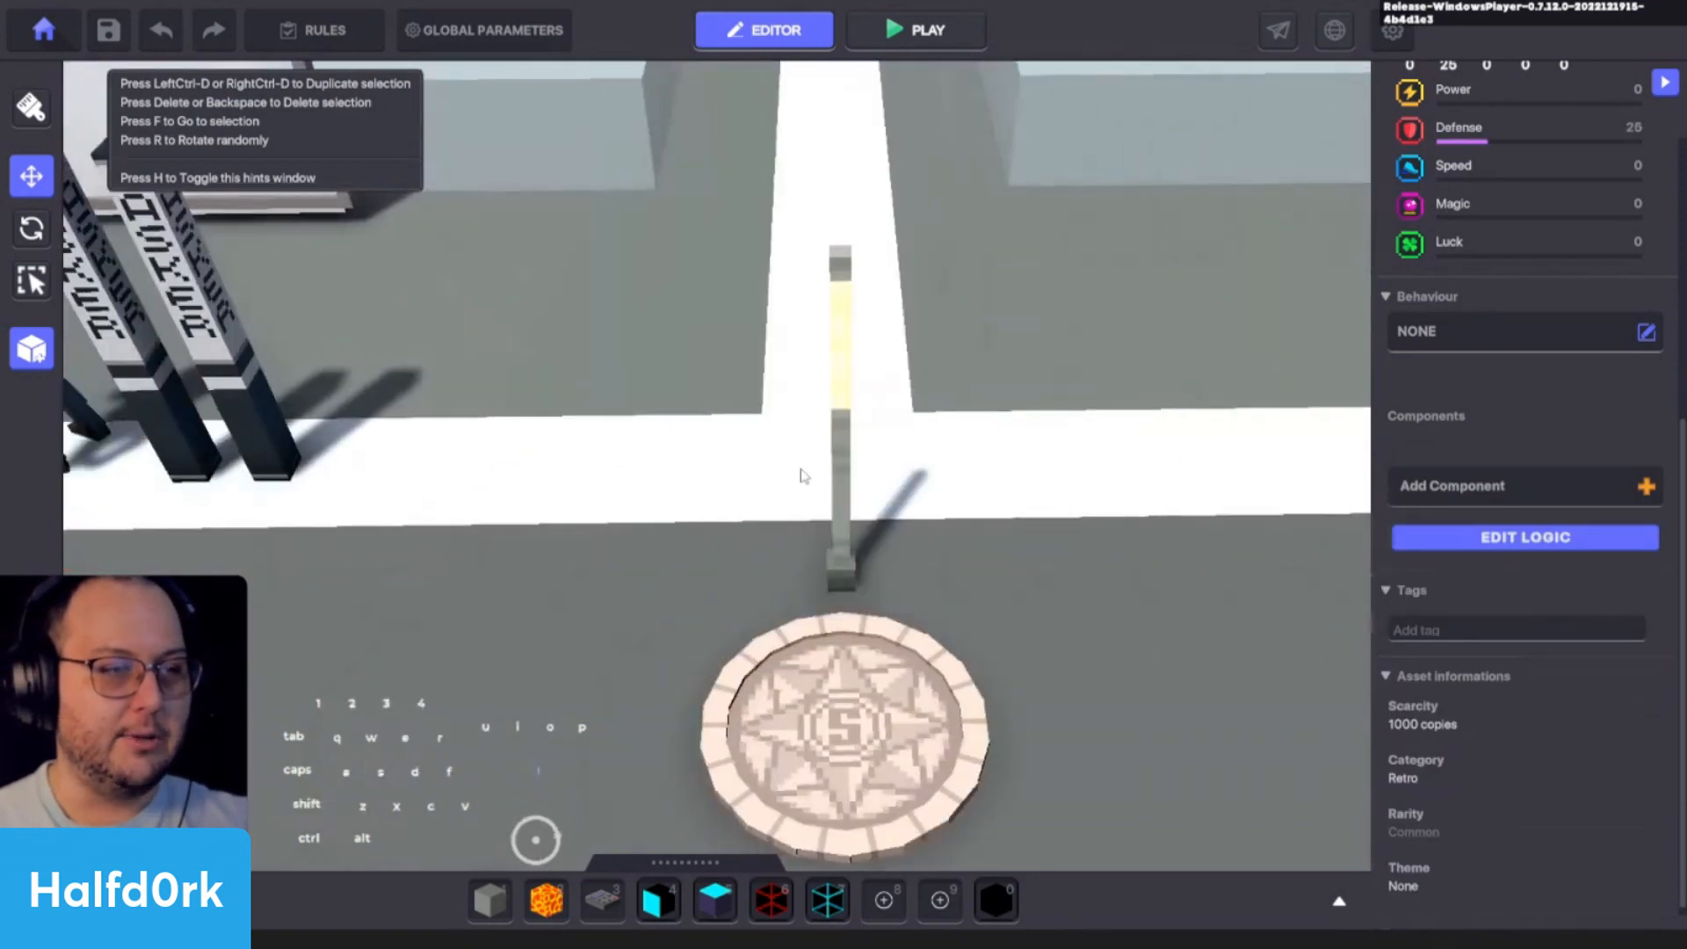
left_click(839, 497)
- Open the Interior Lamp A's full logic settings, widen the parameter area and view the available presets
left_click(1470, 795)
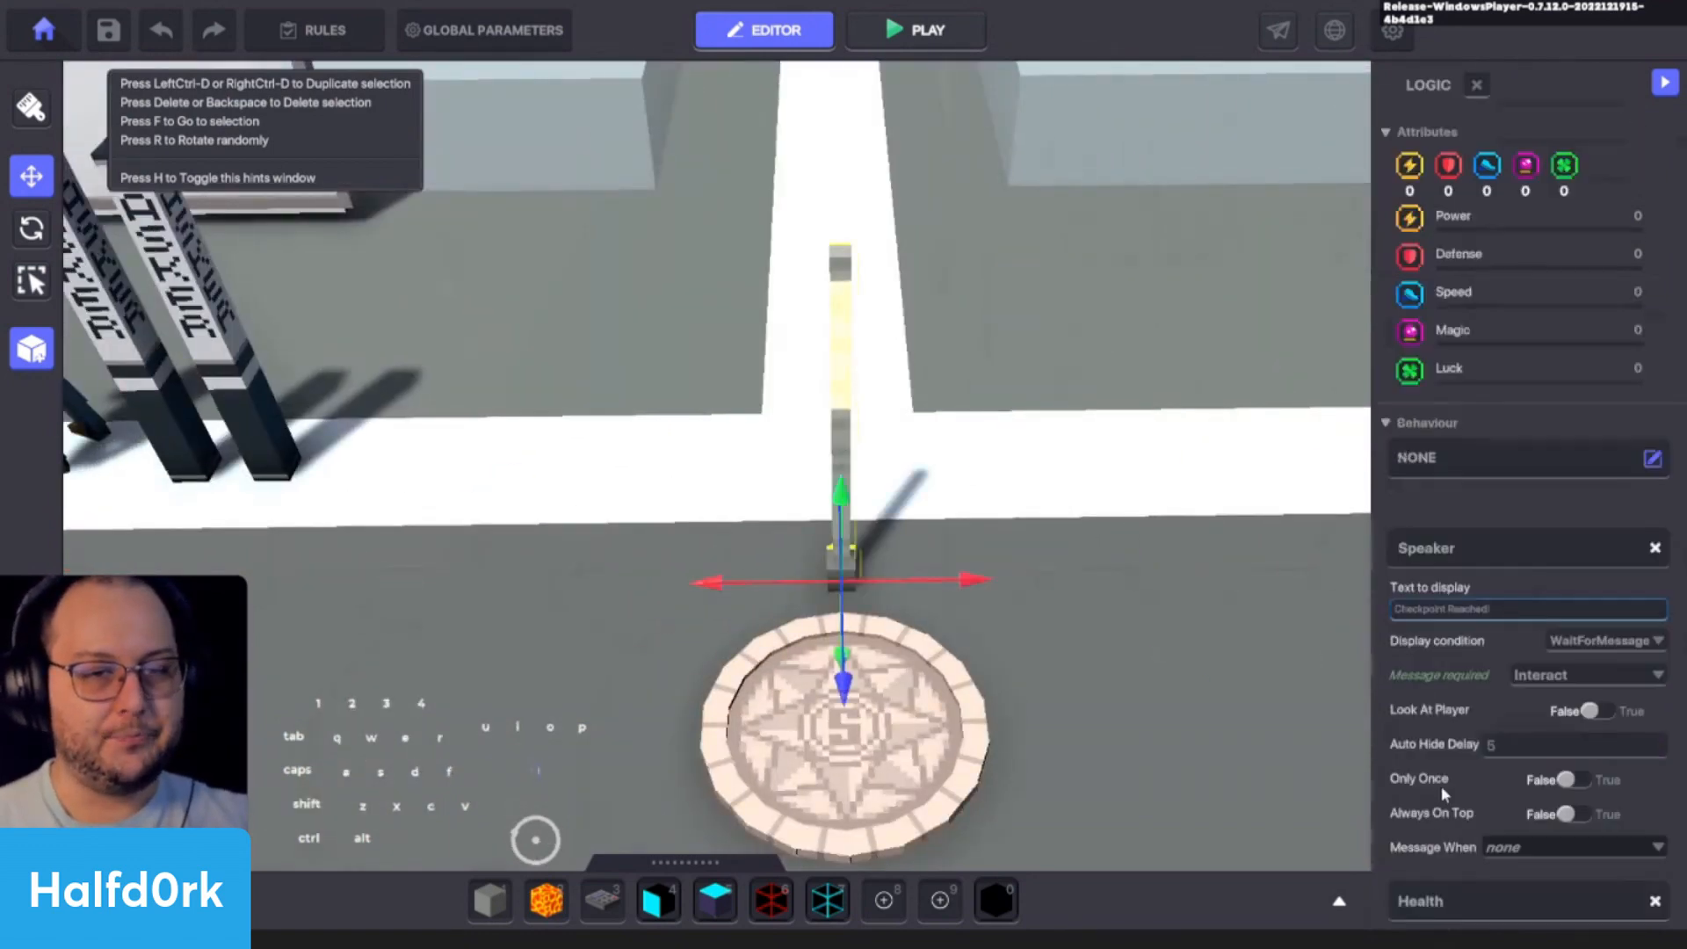
scroll(1444, 799, "down", 8)
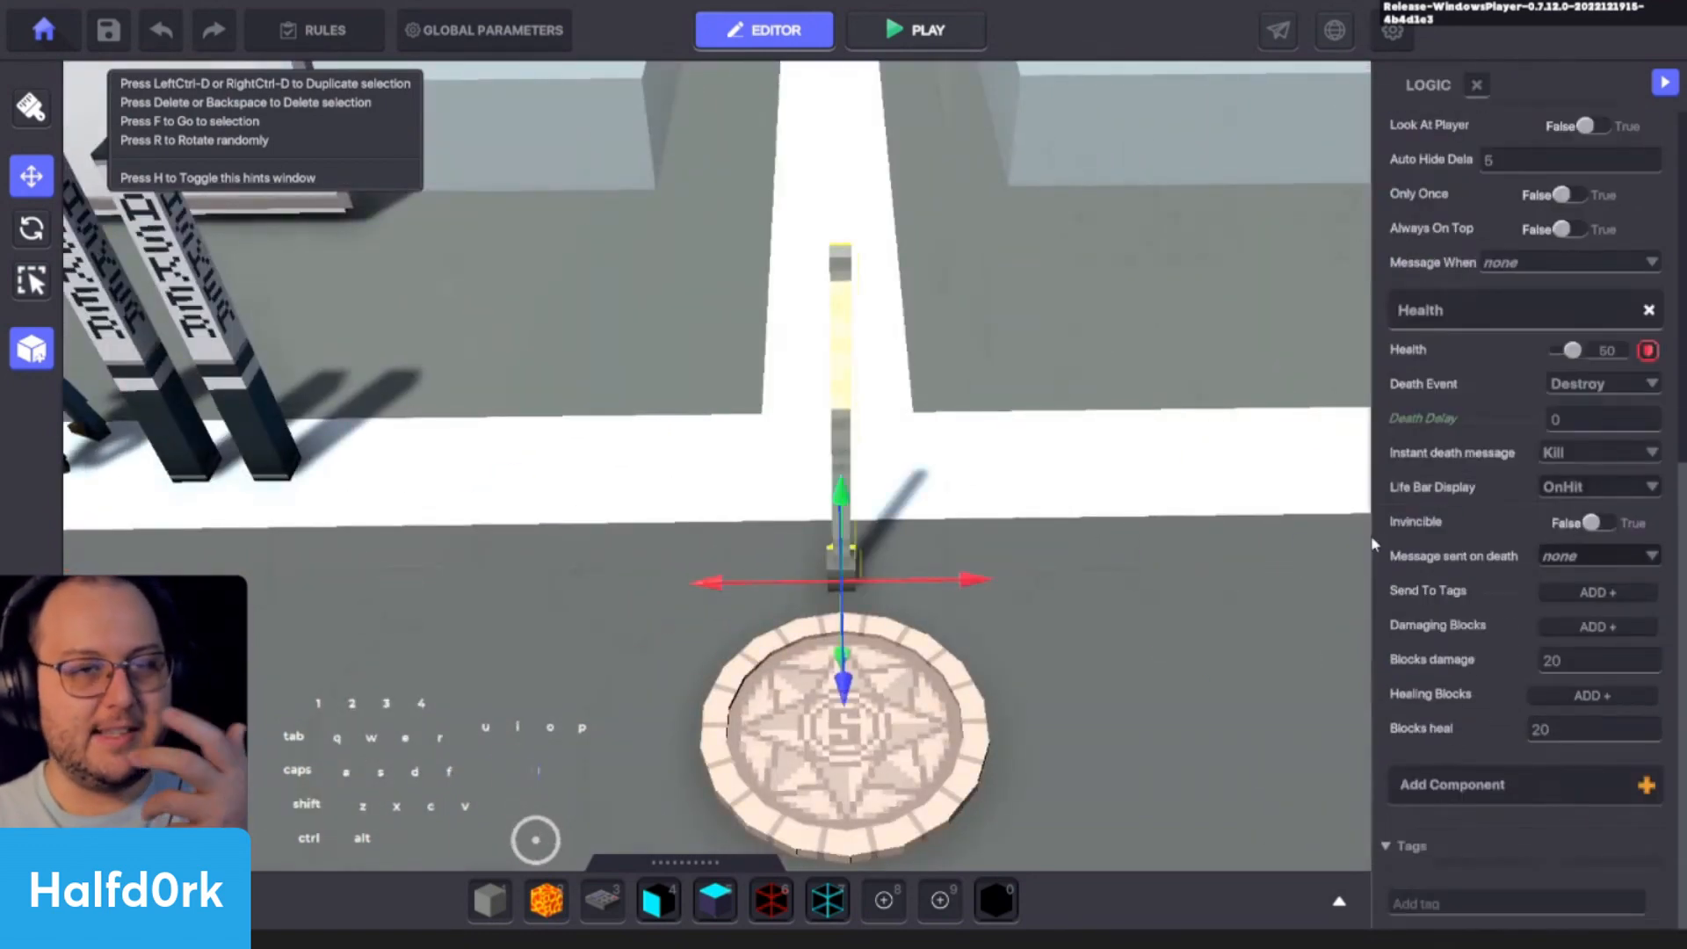
left_click_drag(1376, 544, 1184, 544)
left_click(34, 351)
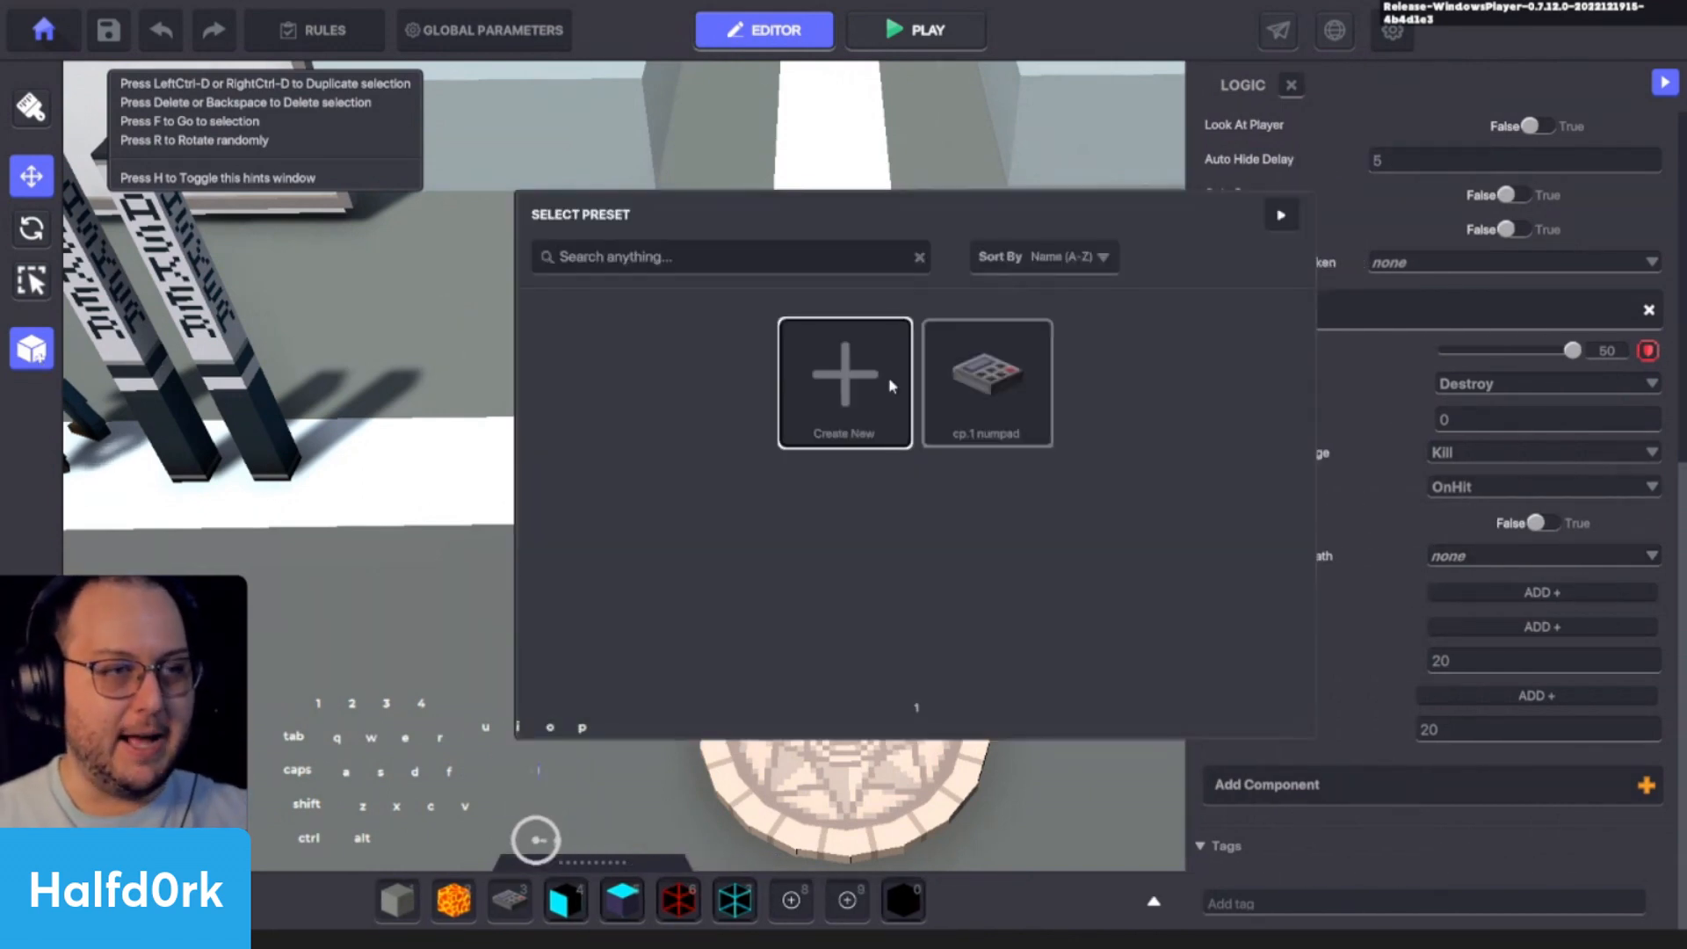
left_click(1280, 215)
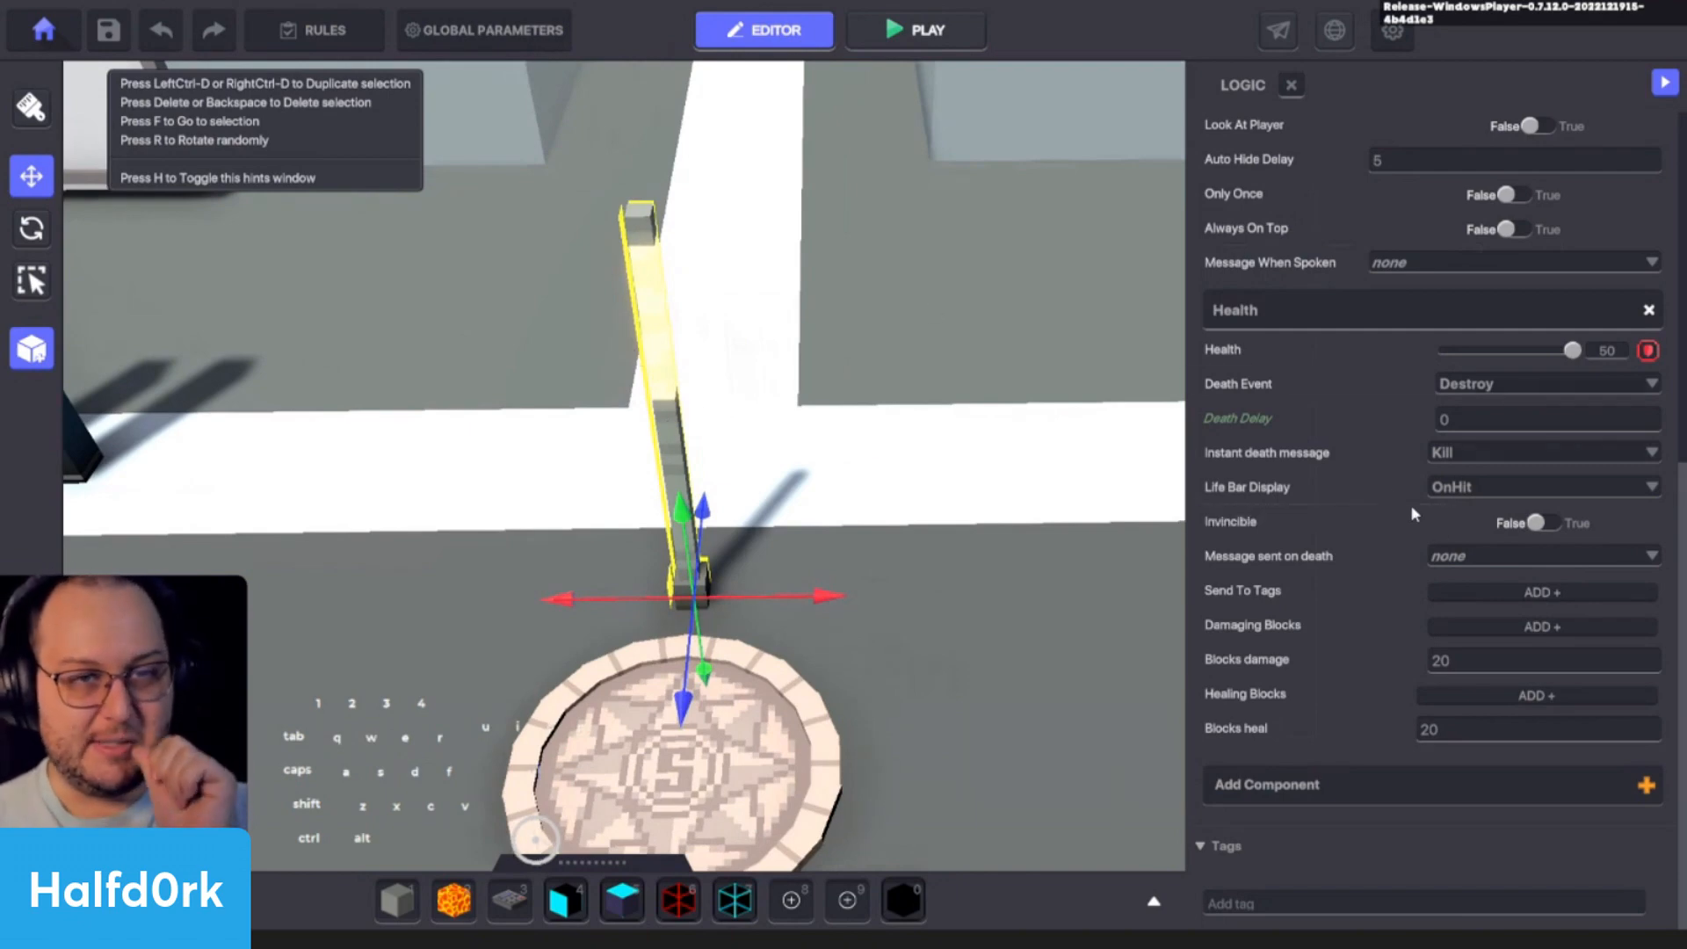
- Examine the Interior Lamp A by the Spawning Point and compare it with the !Lamp Health in front of the pen
scroll(709, 760, "down", 3)
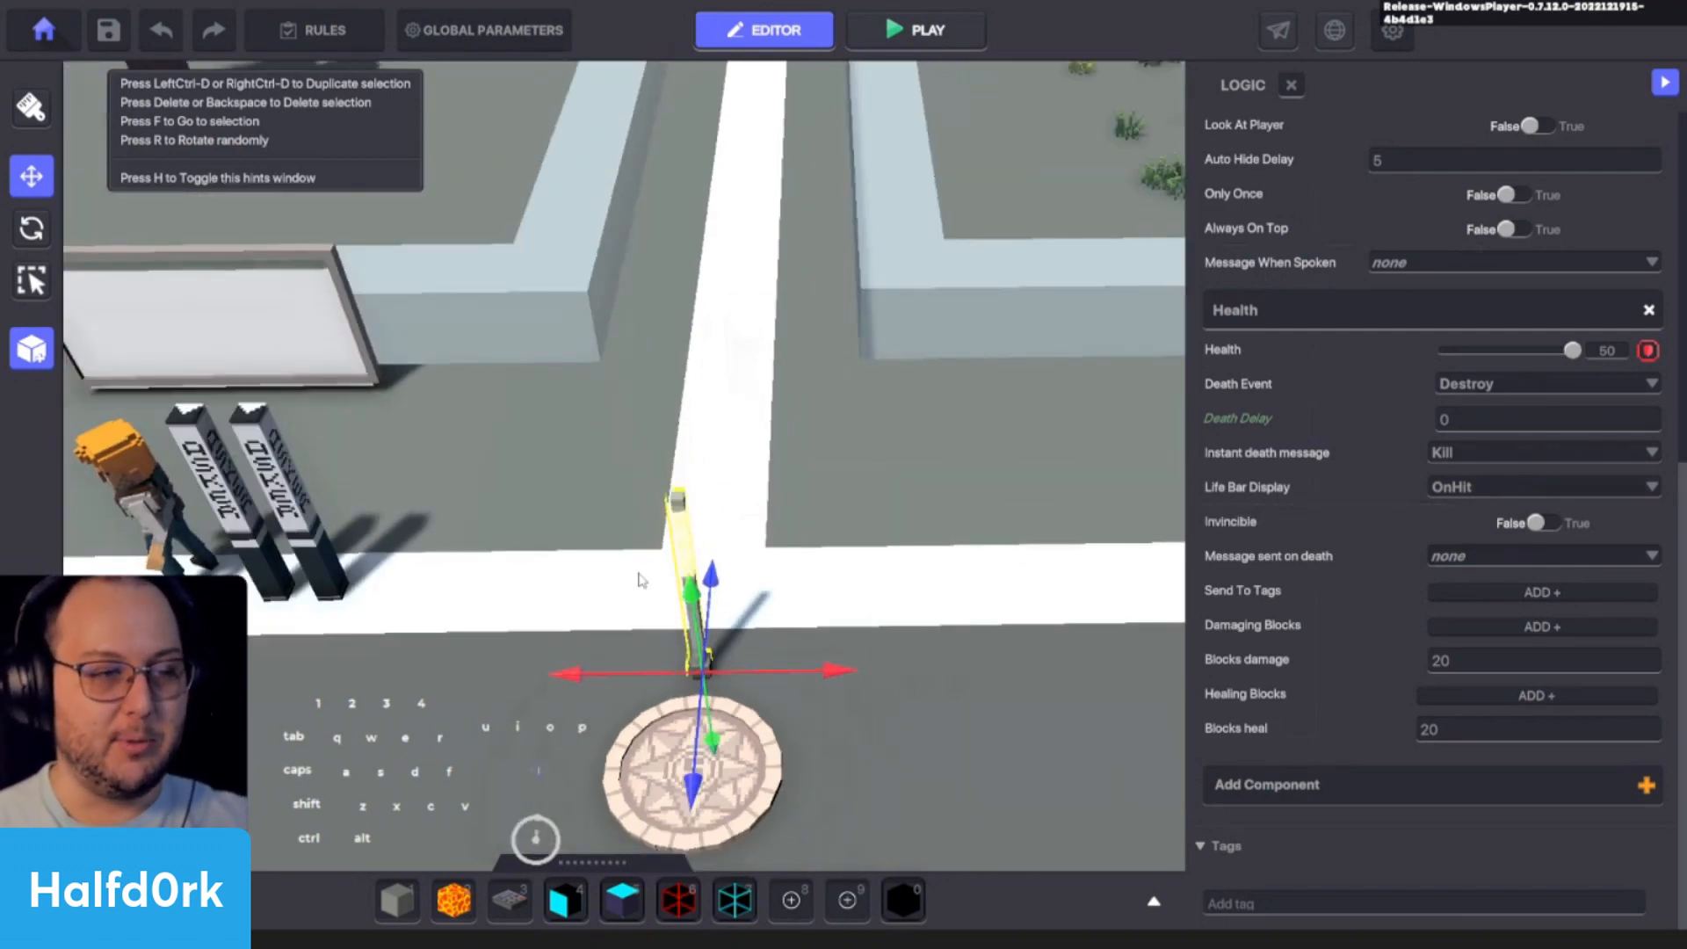
scroll(655, 654, "up", 3)
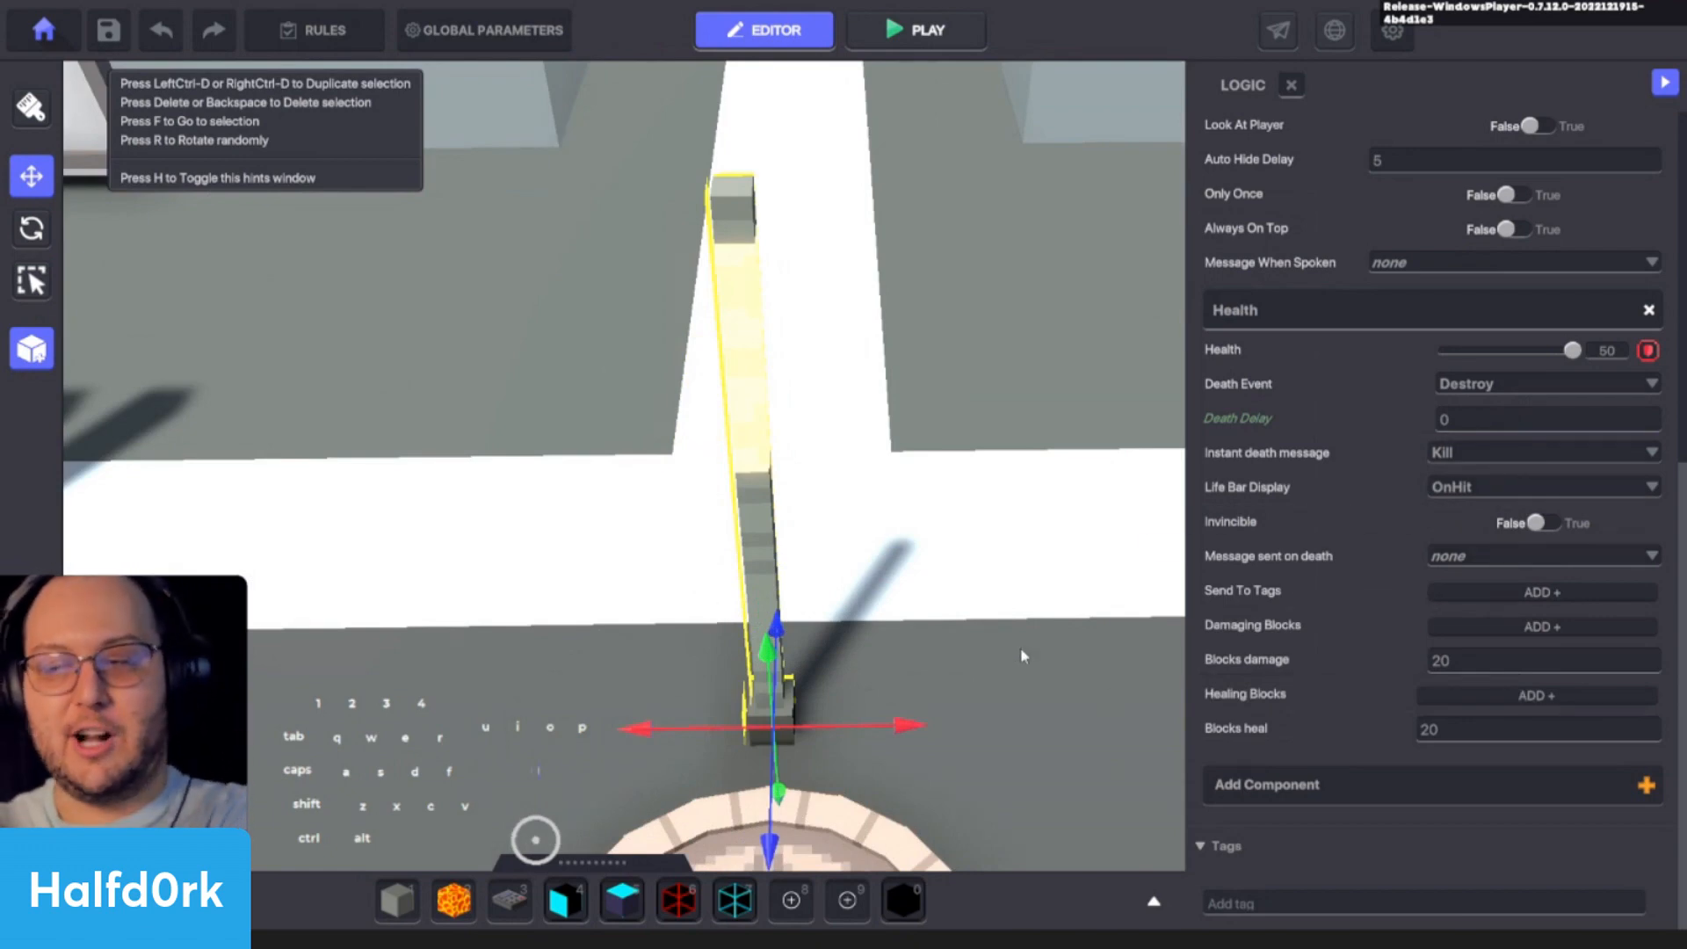
scroll(1023, 643, "down", 3)
key("d")
key("s")
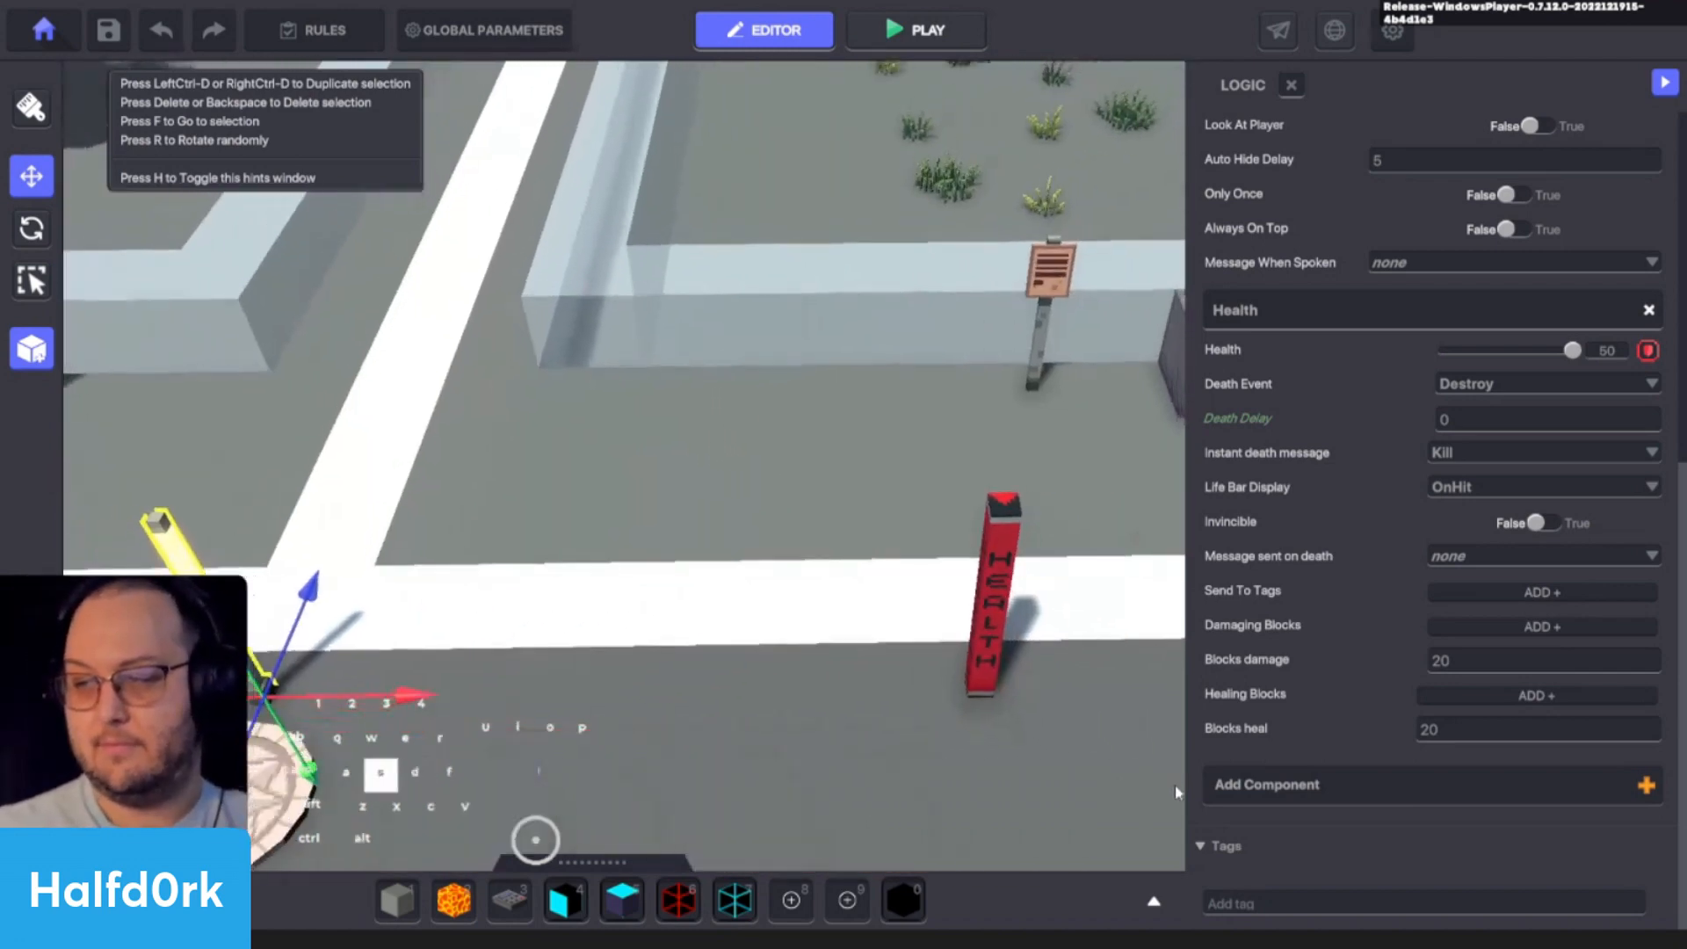
key("a")
key("w")
scroll(1175, 793, "up", 2)
key("d")
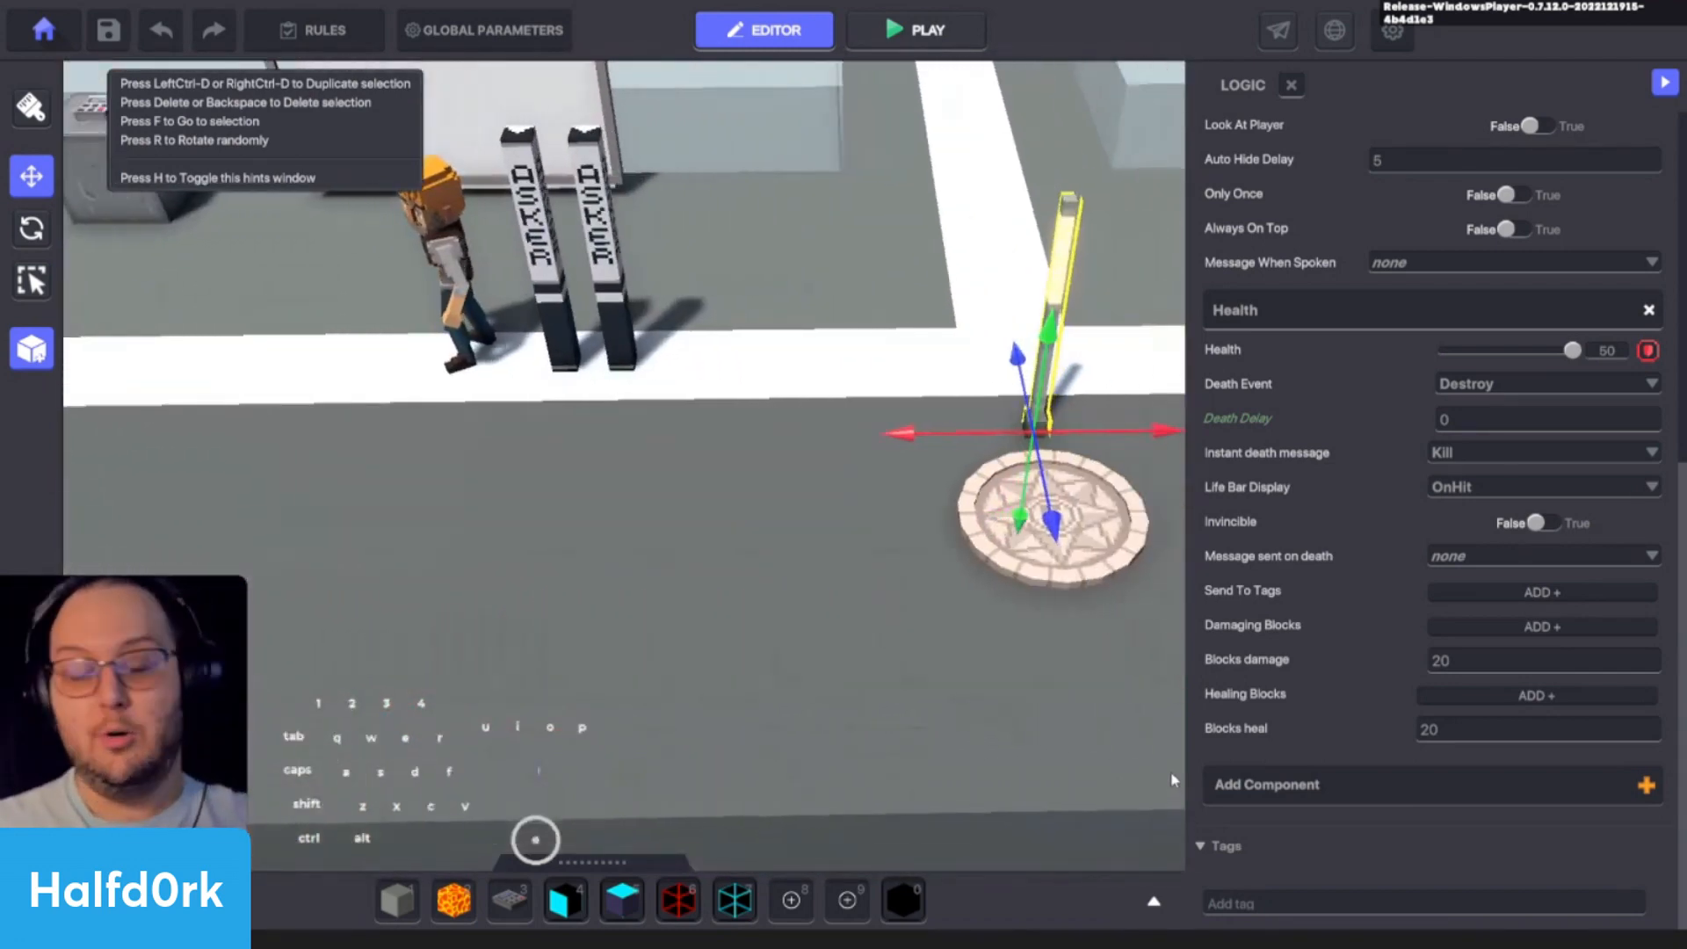
- Search the assets for "pole" and place a Pole on the ground between the asker lamps and the Spawning Point
key("Tab")
left_click(362, 471)
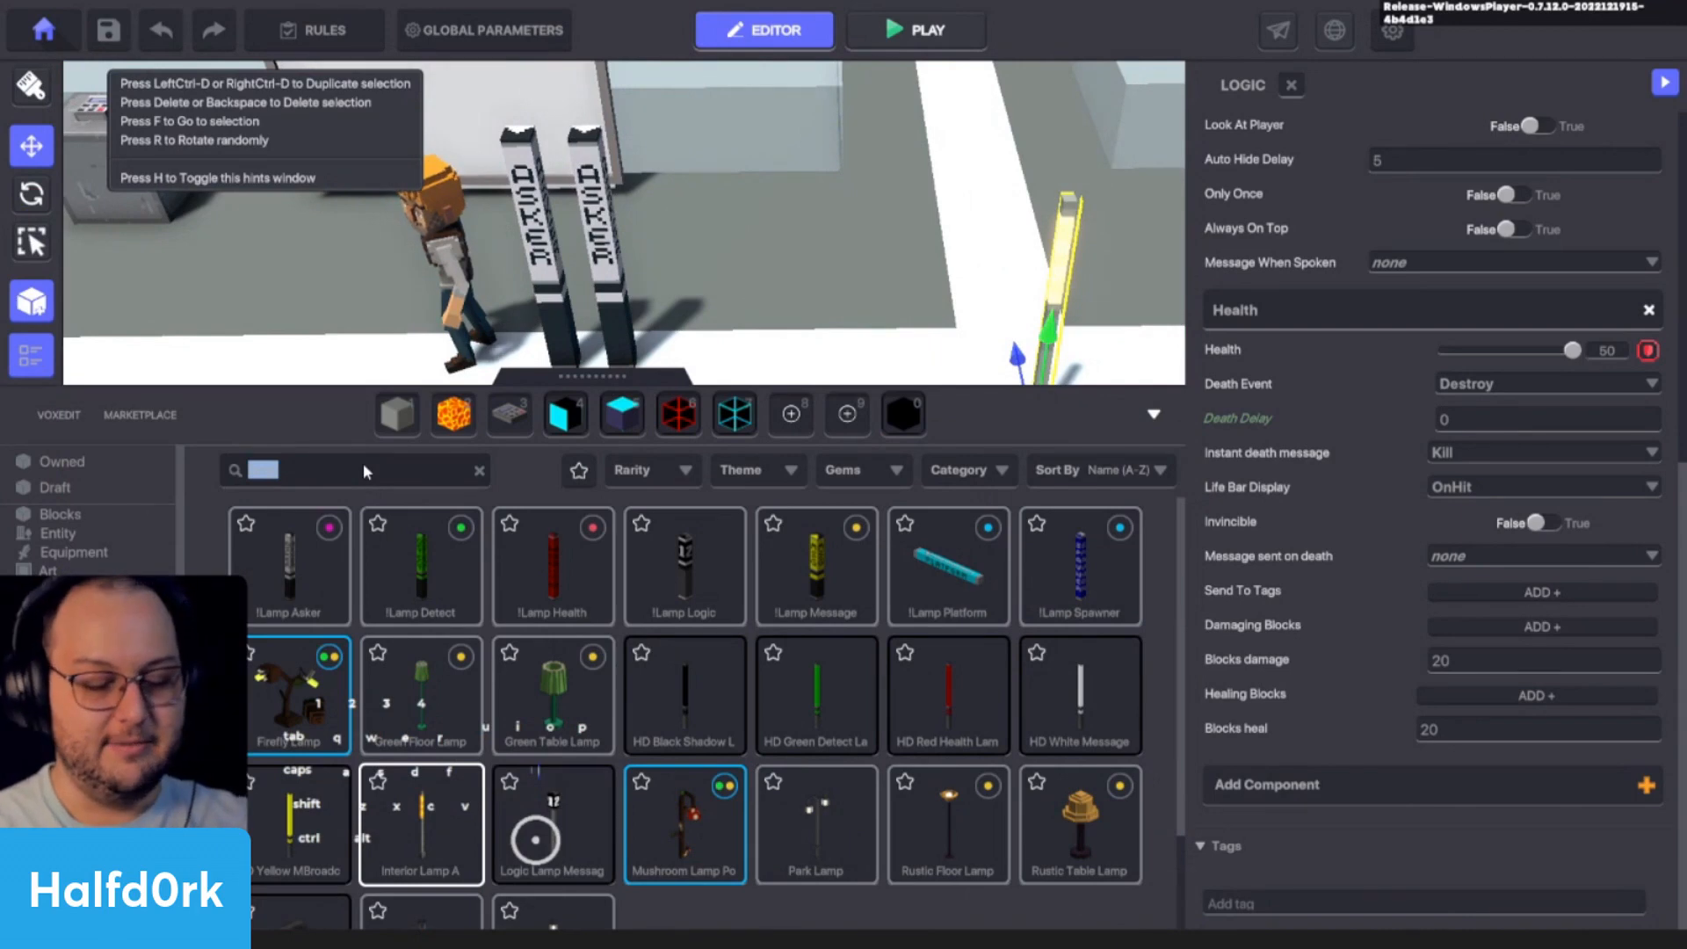
type("pole")
left_click(290, 566)
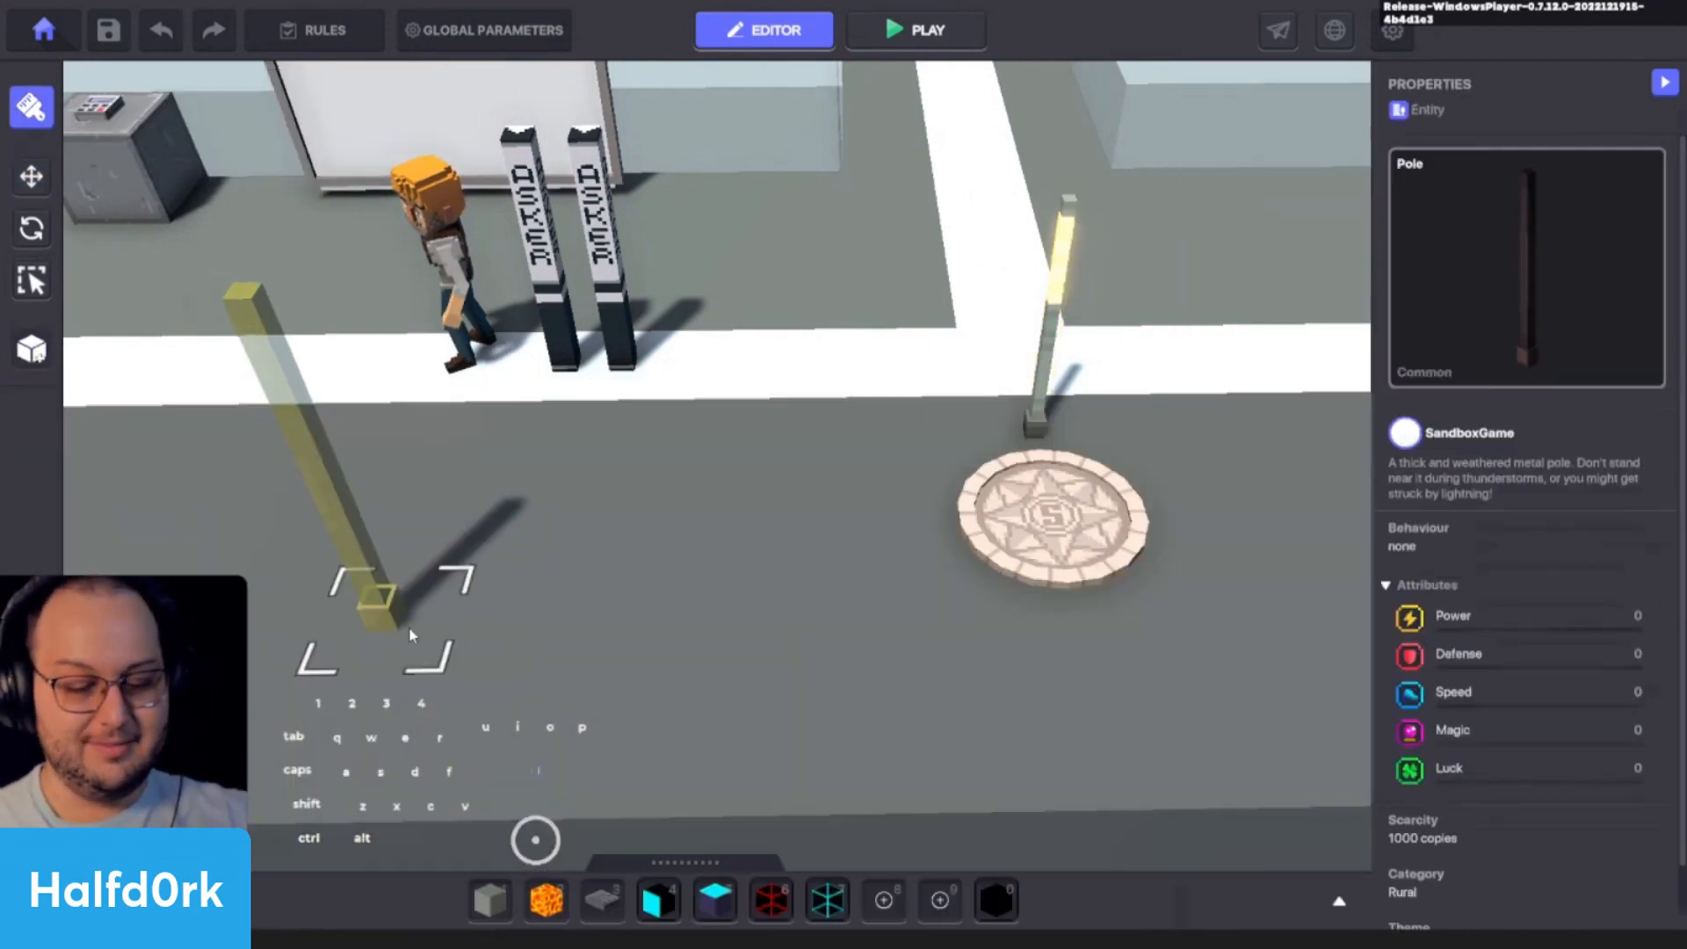
left_click(702, 587)
key("Escape")
- Inspect the placed Pole up close, checking its shaft and base and its entity properties
scroll(1034, 640, "up", 1)
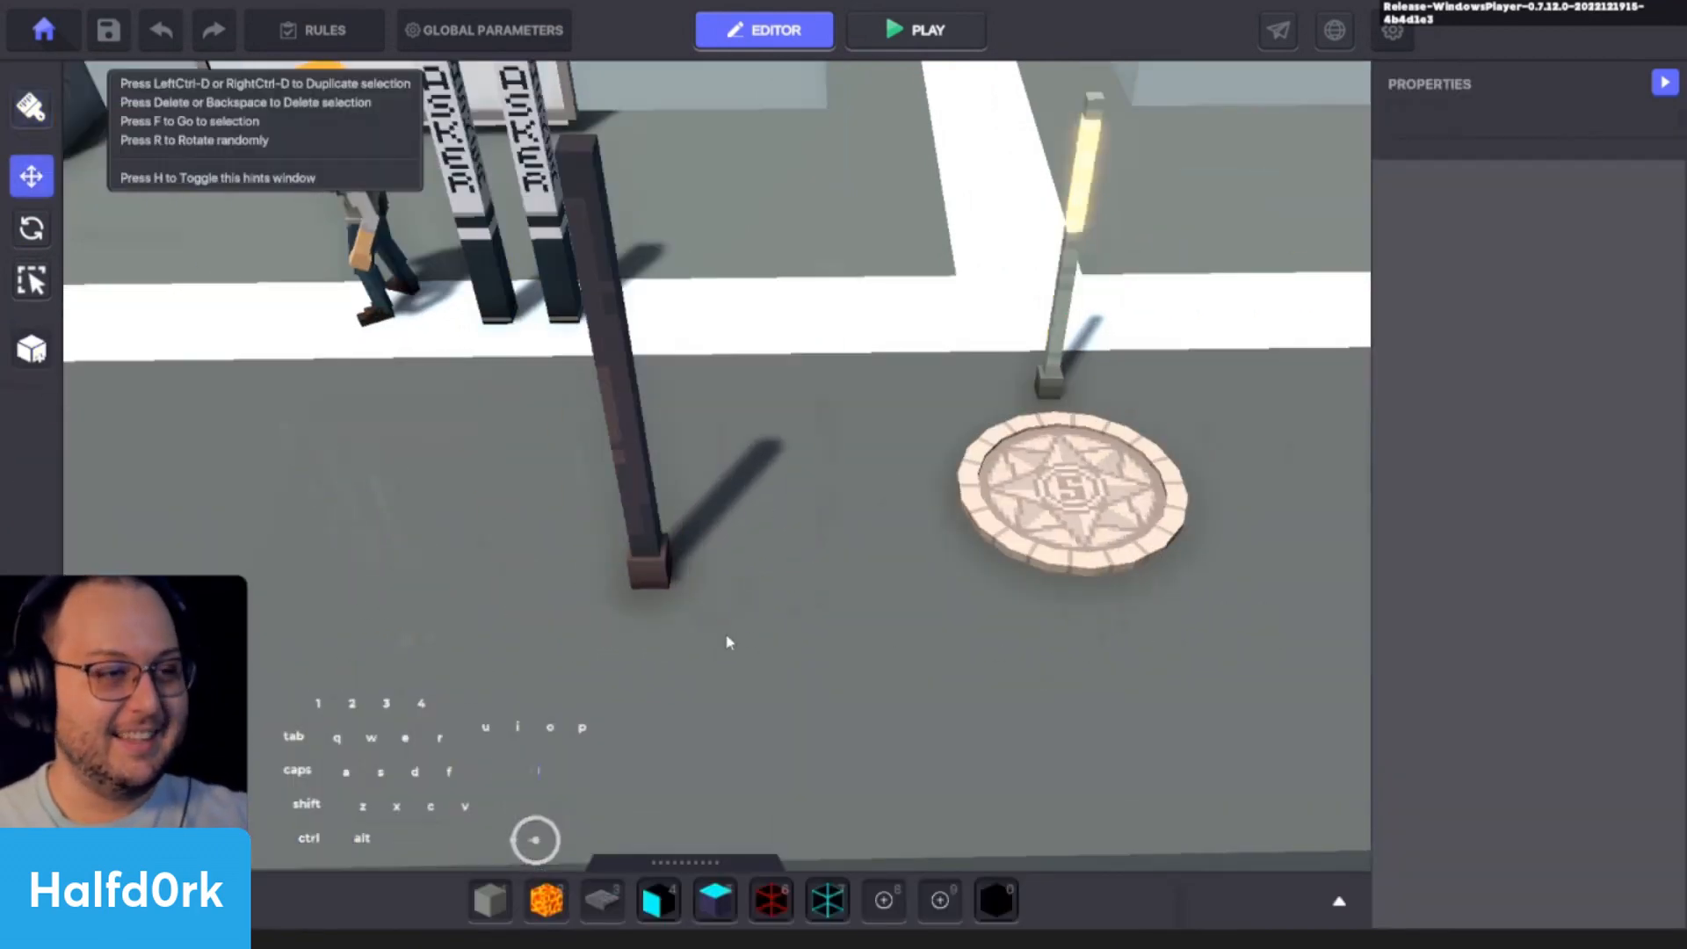
key("w")
key("a")
scroll(810, 626, "up", 2)
left_click(769, 646)
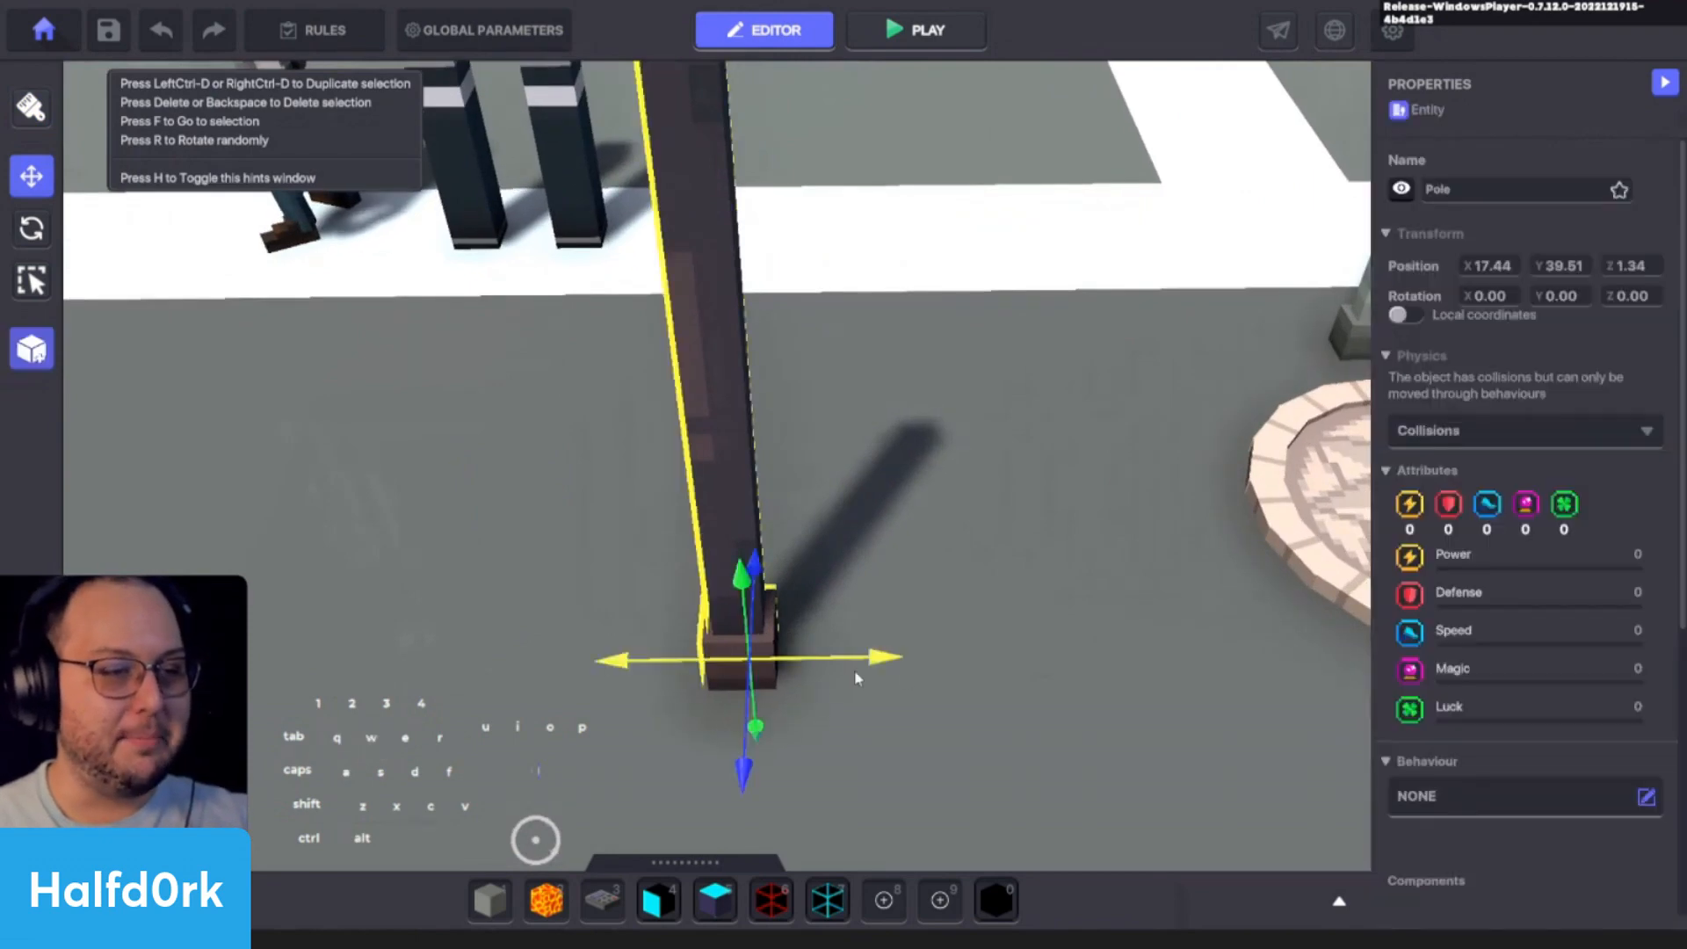
left_click_drag(853, 670, 975, 707, "alt")
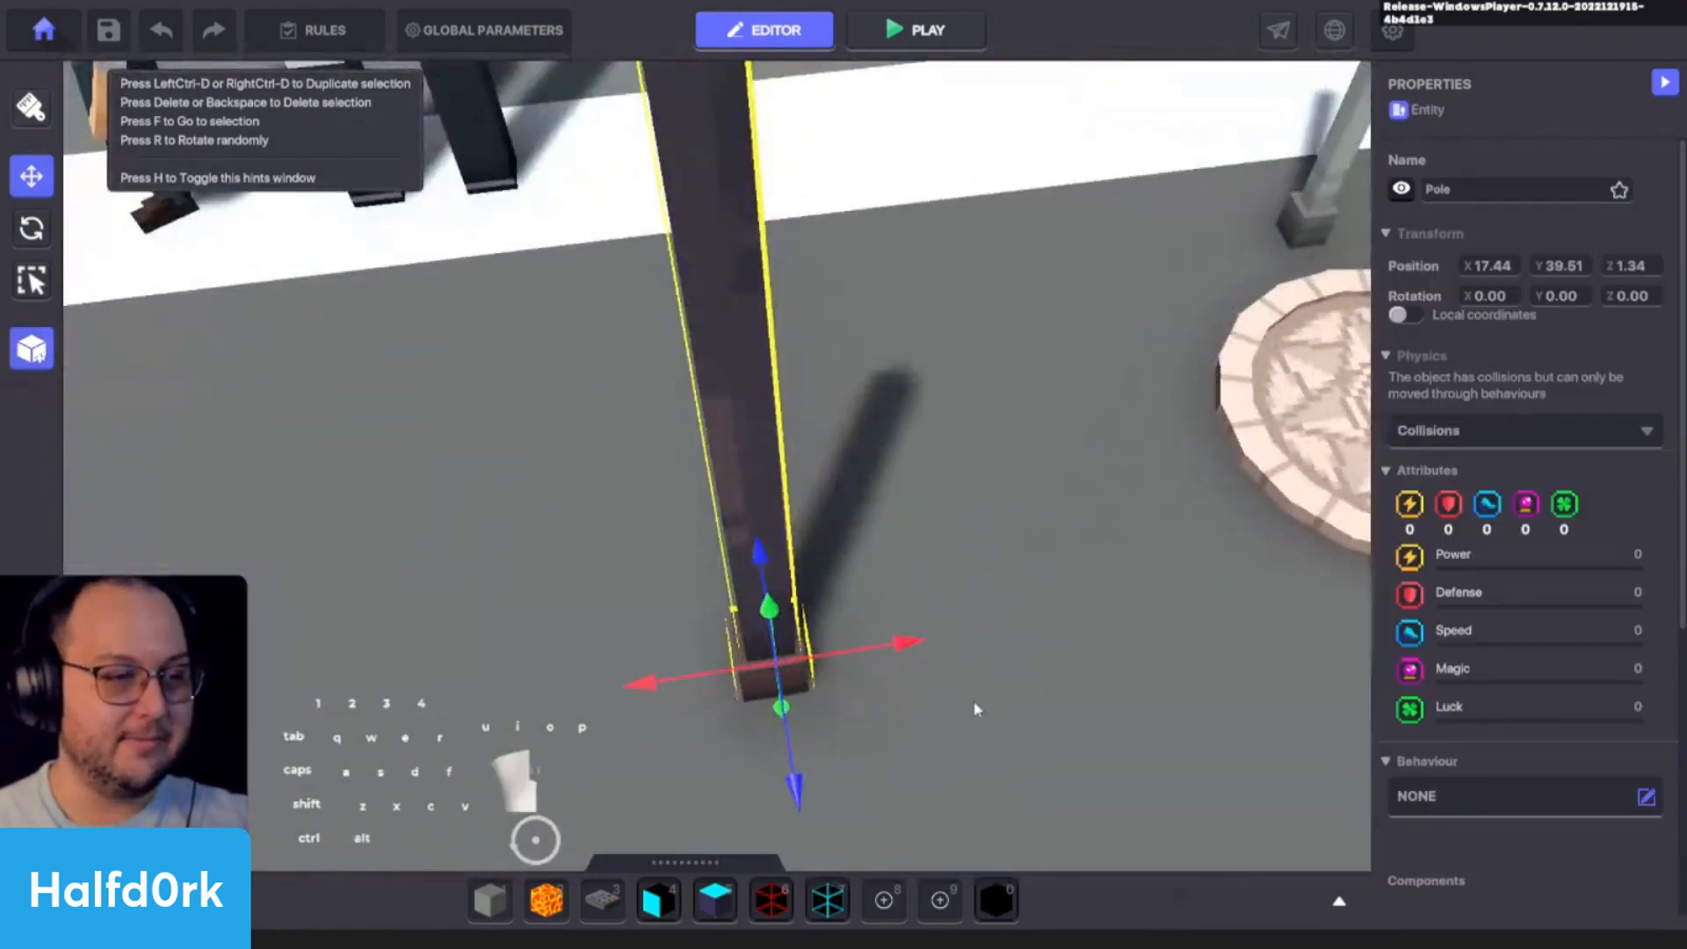
left_click(975, 708)
scroll(704, 743, "up", 3)
key("s")
scroll(858, 369, "up", 1)
key("w")
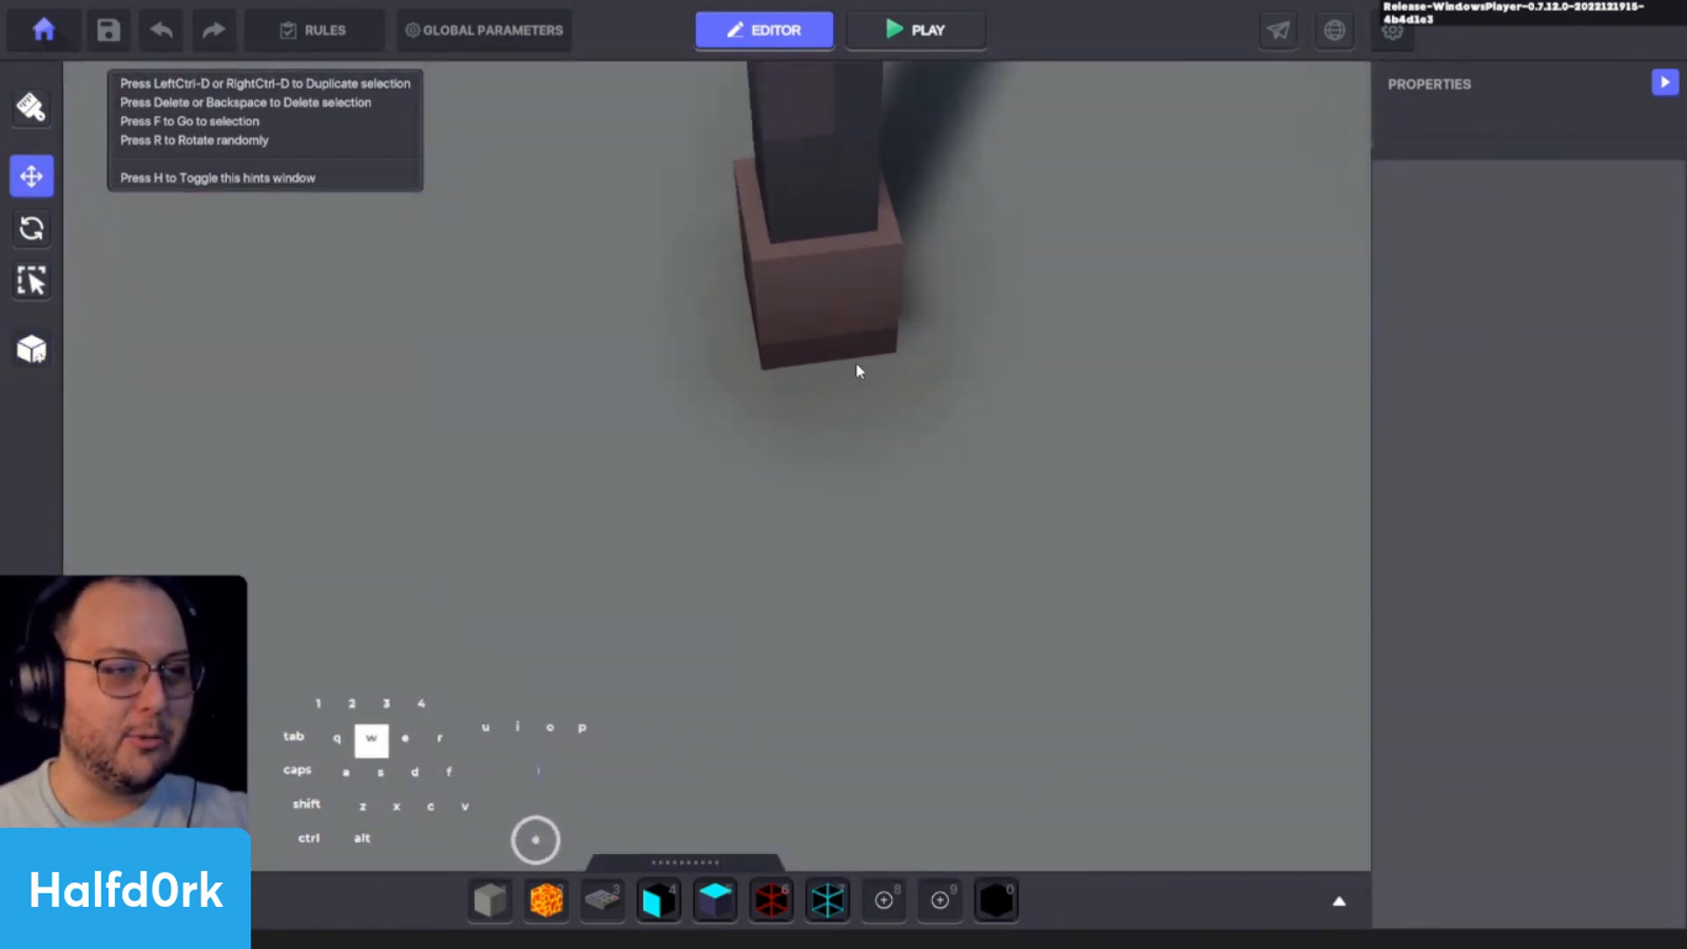
key("s")
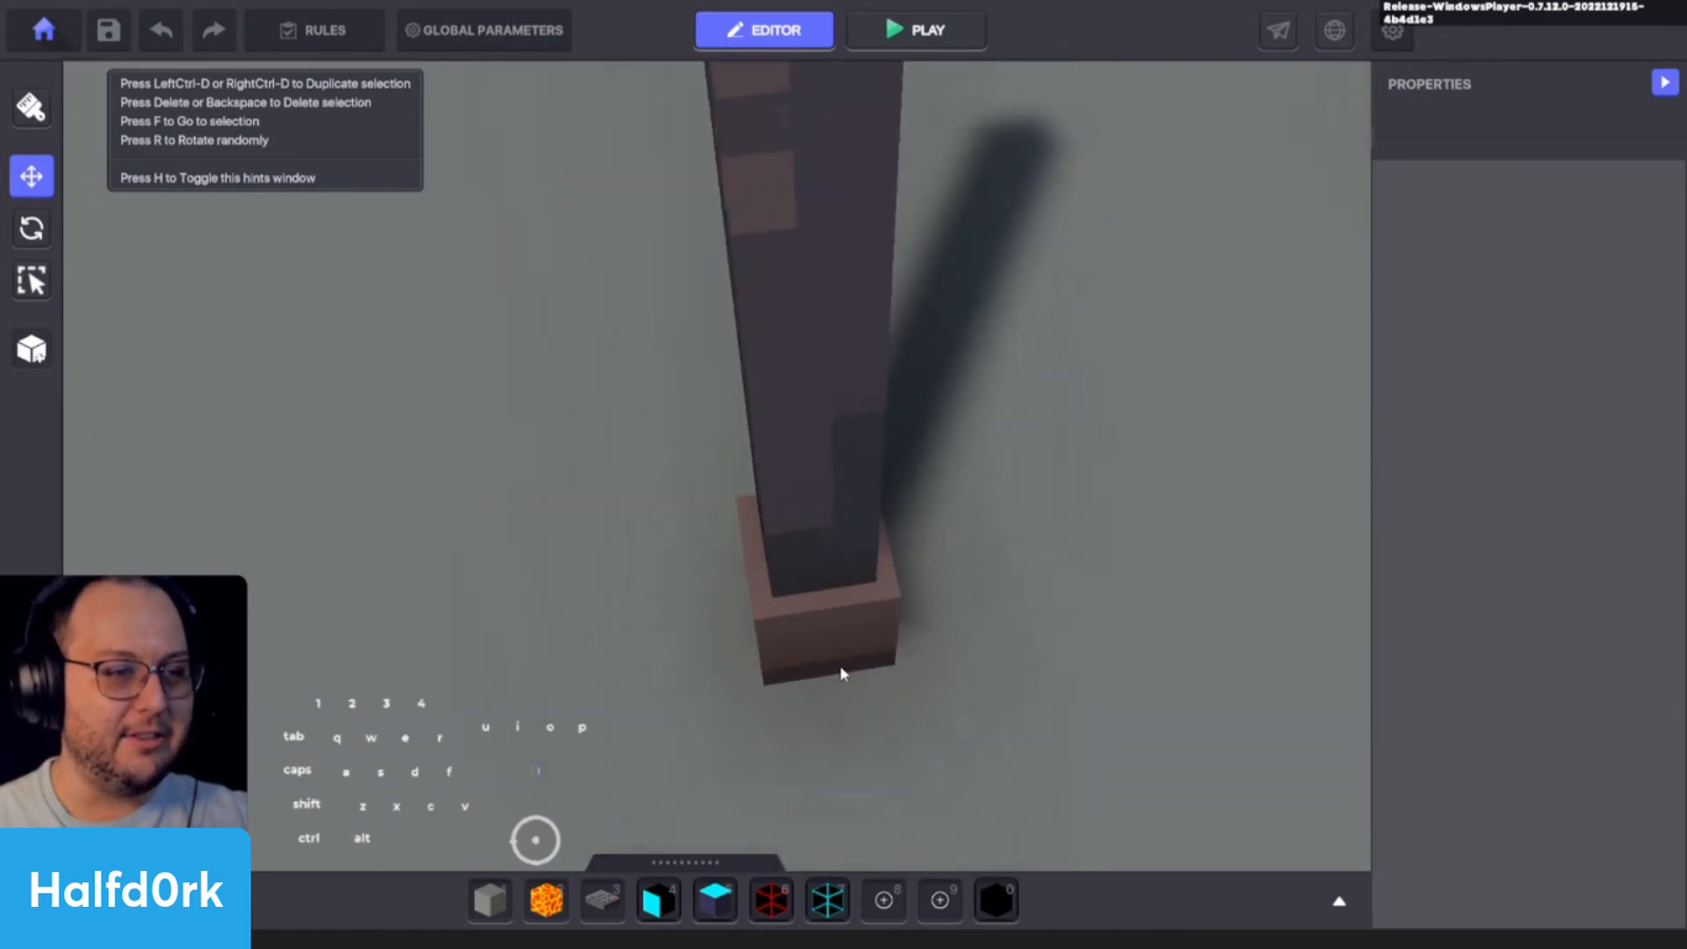
left_click(839, 594)
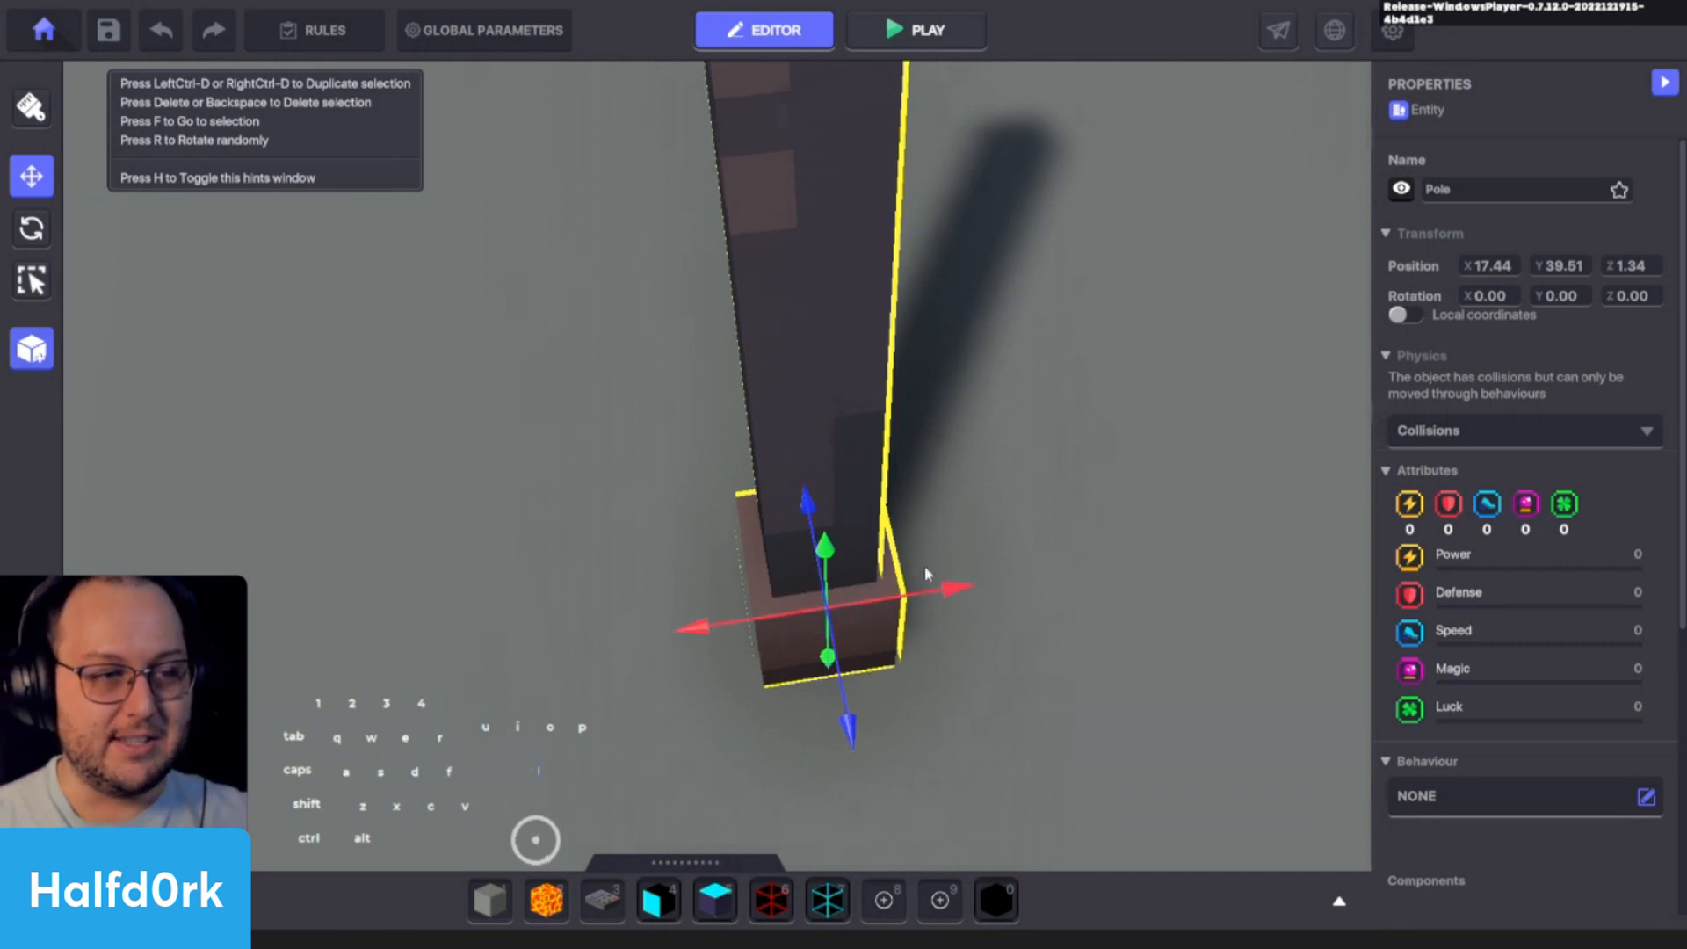
scroll(967, 508, "down", 2)
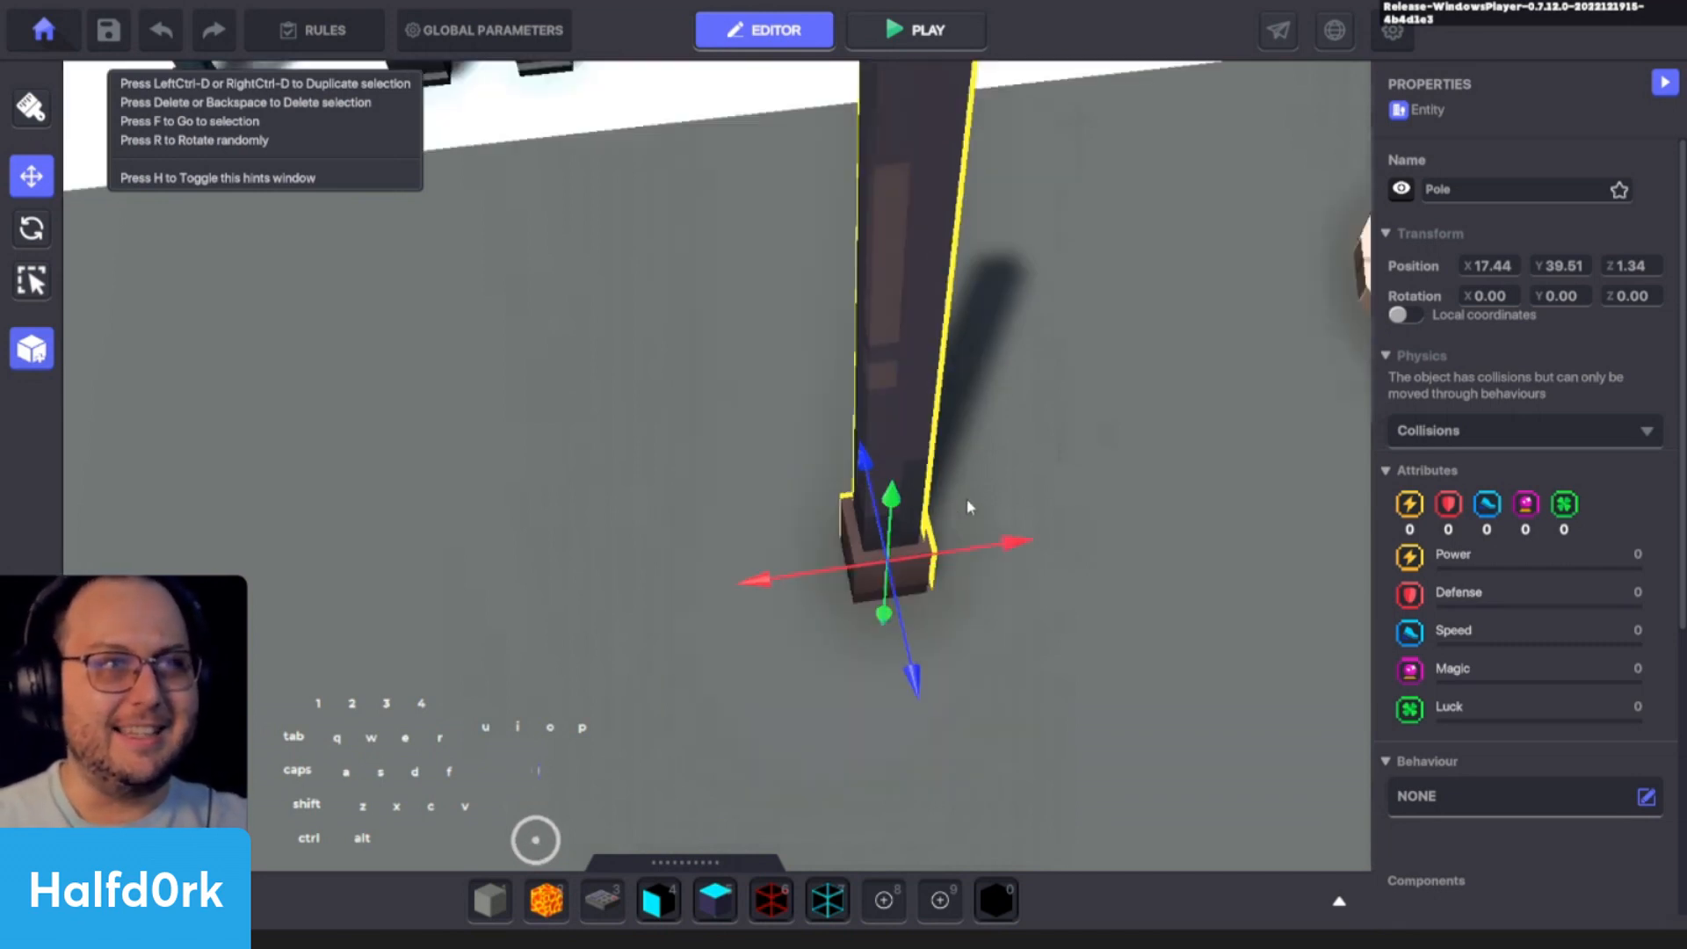
- Search the assets for "ask", place a !Lamp Asker beside the Pole for comparison and delete it
key("Tab")
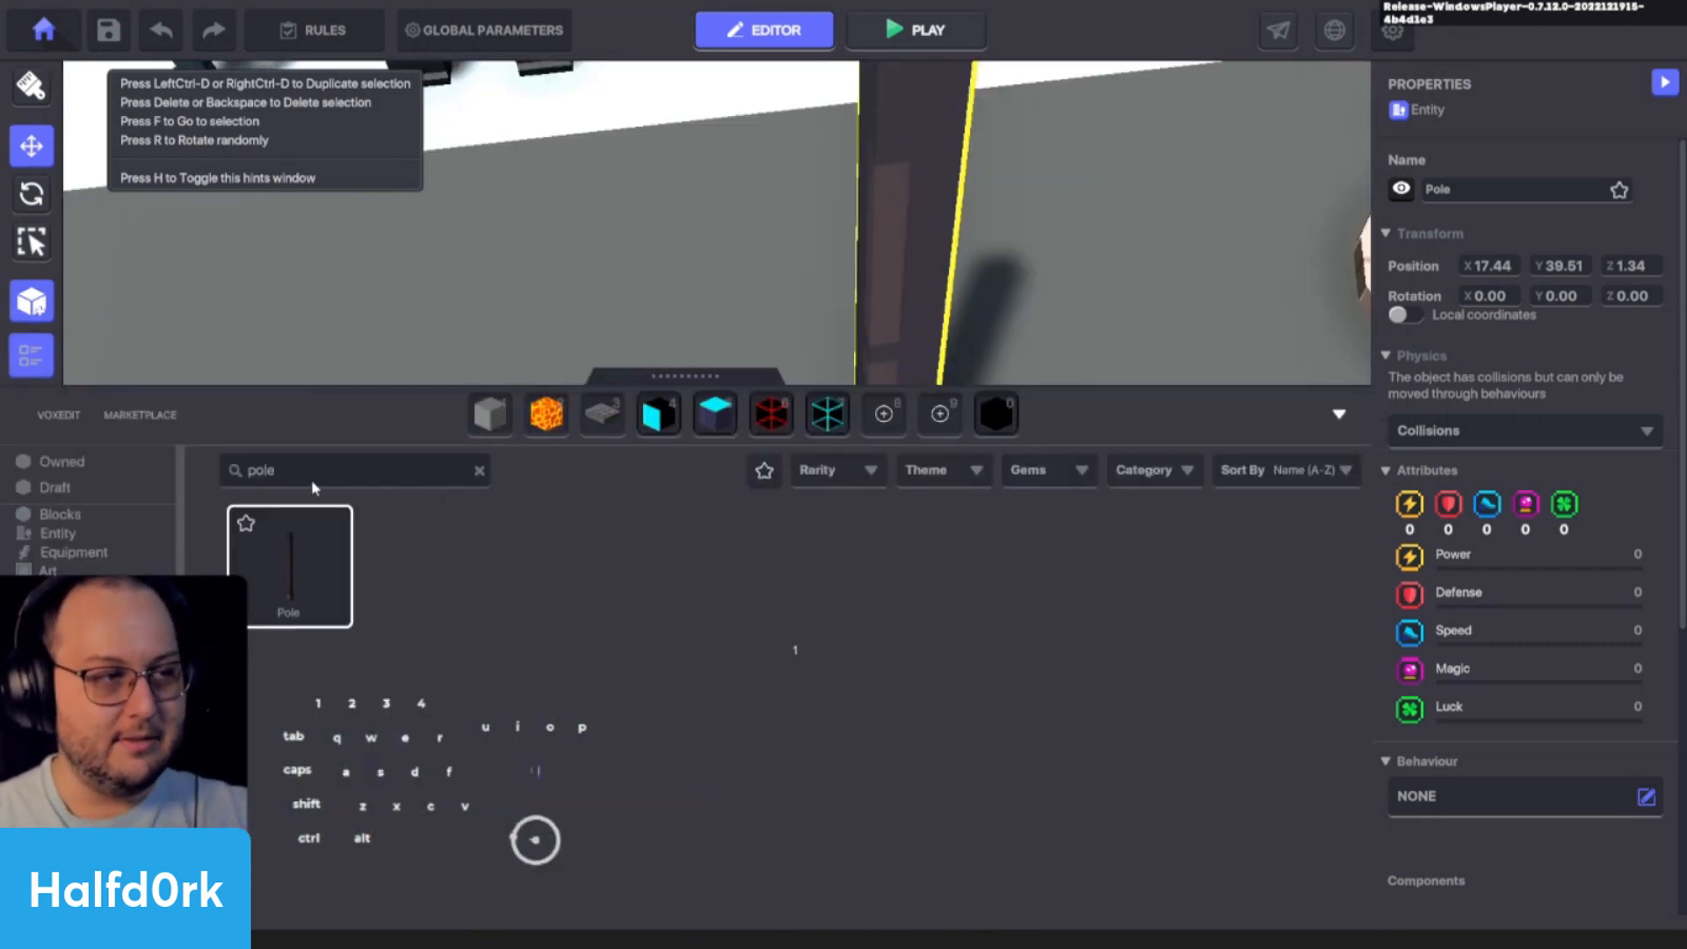
key("ctrl+a")
type("ask")
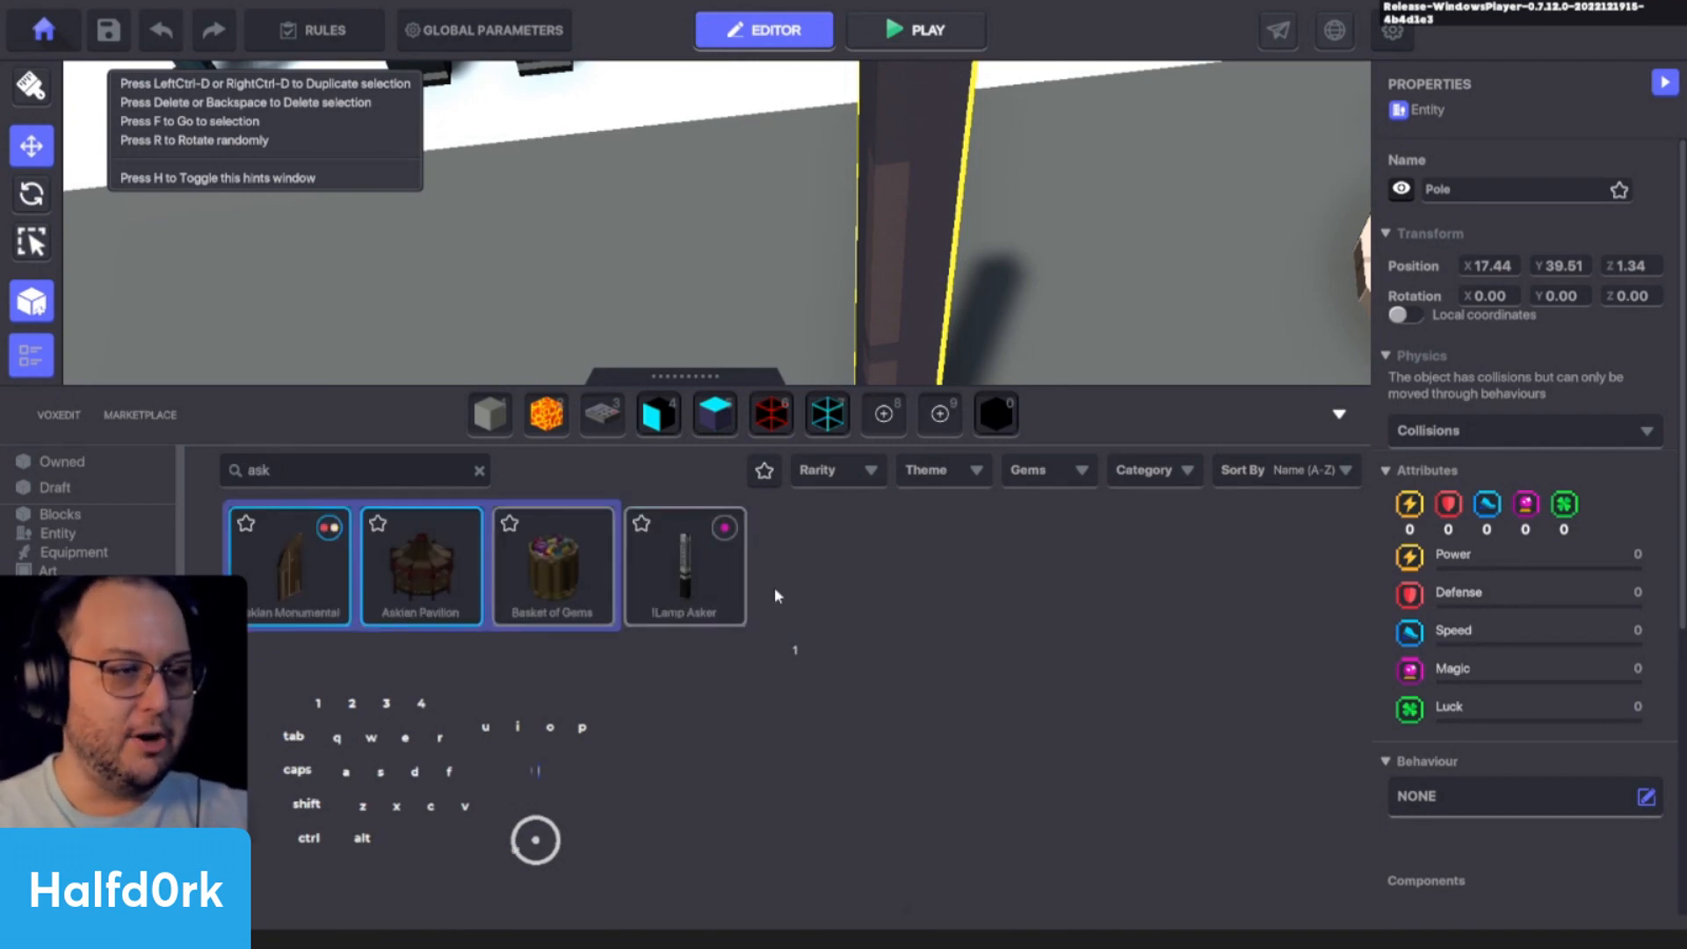
left_click(727, 583)
scroll(1142, 492, "down", 2)
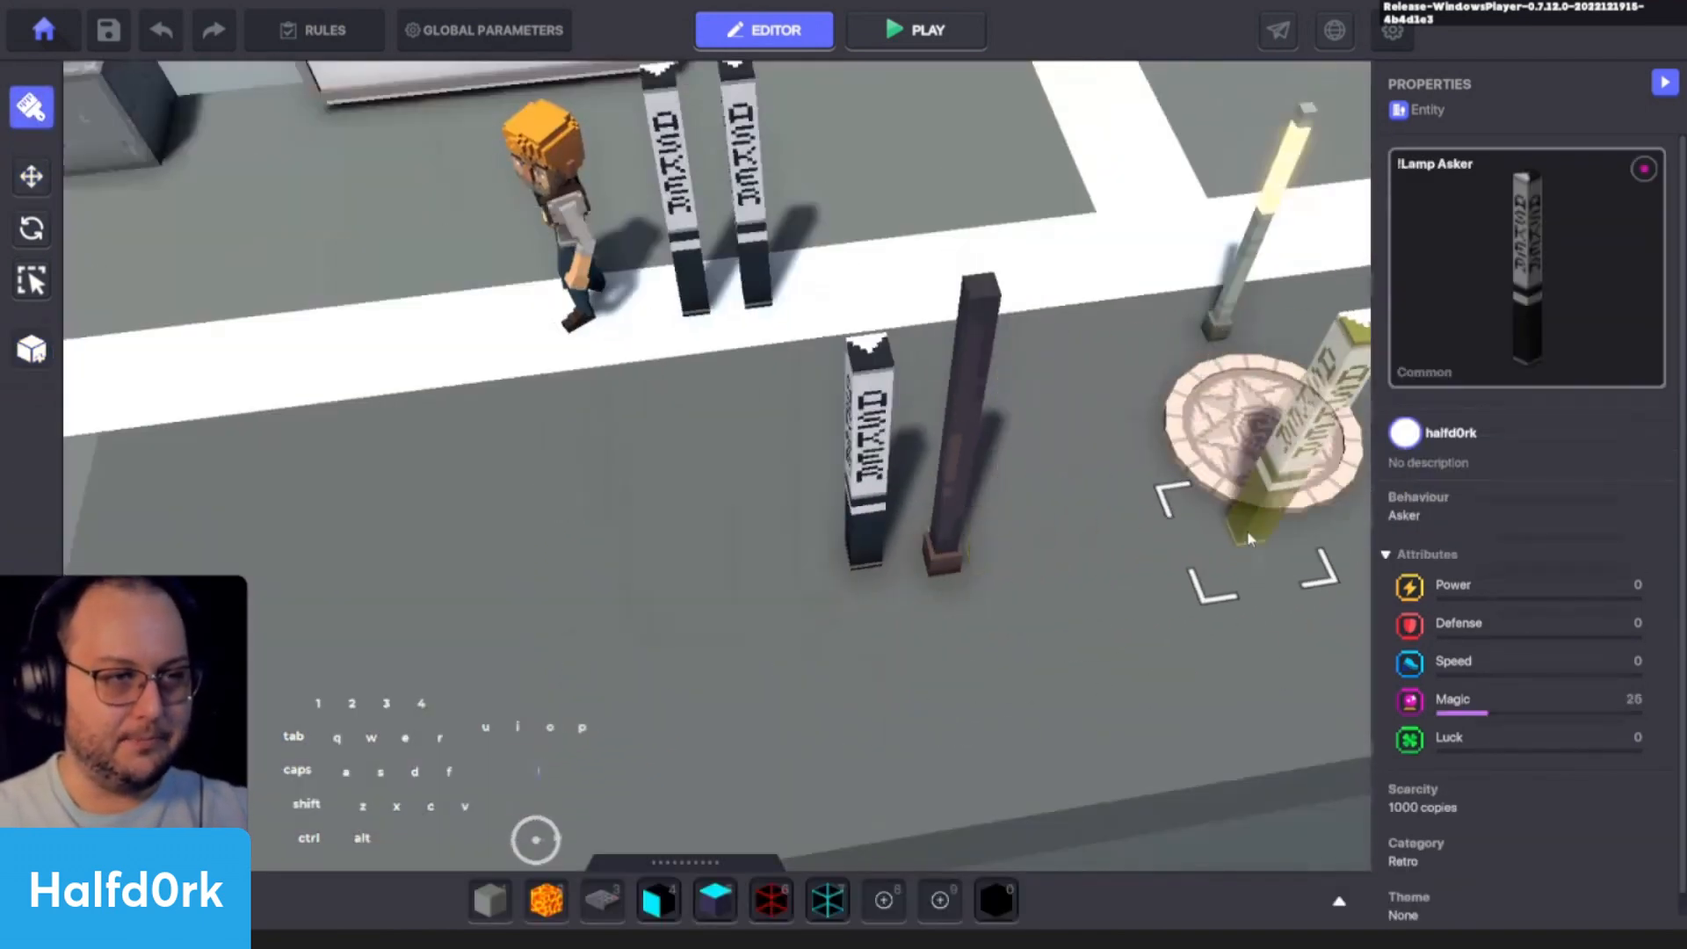
key("i")
scroll(1102, 529, "up", 1)
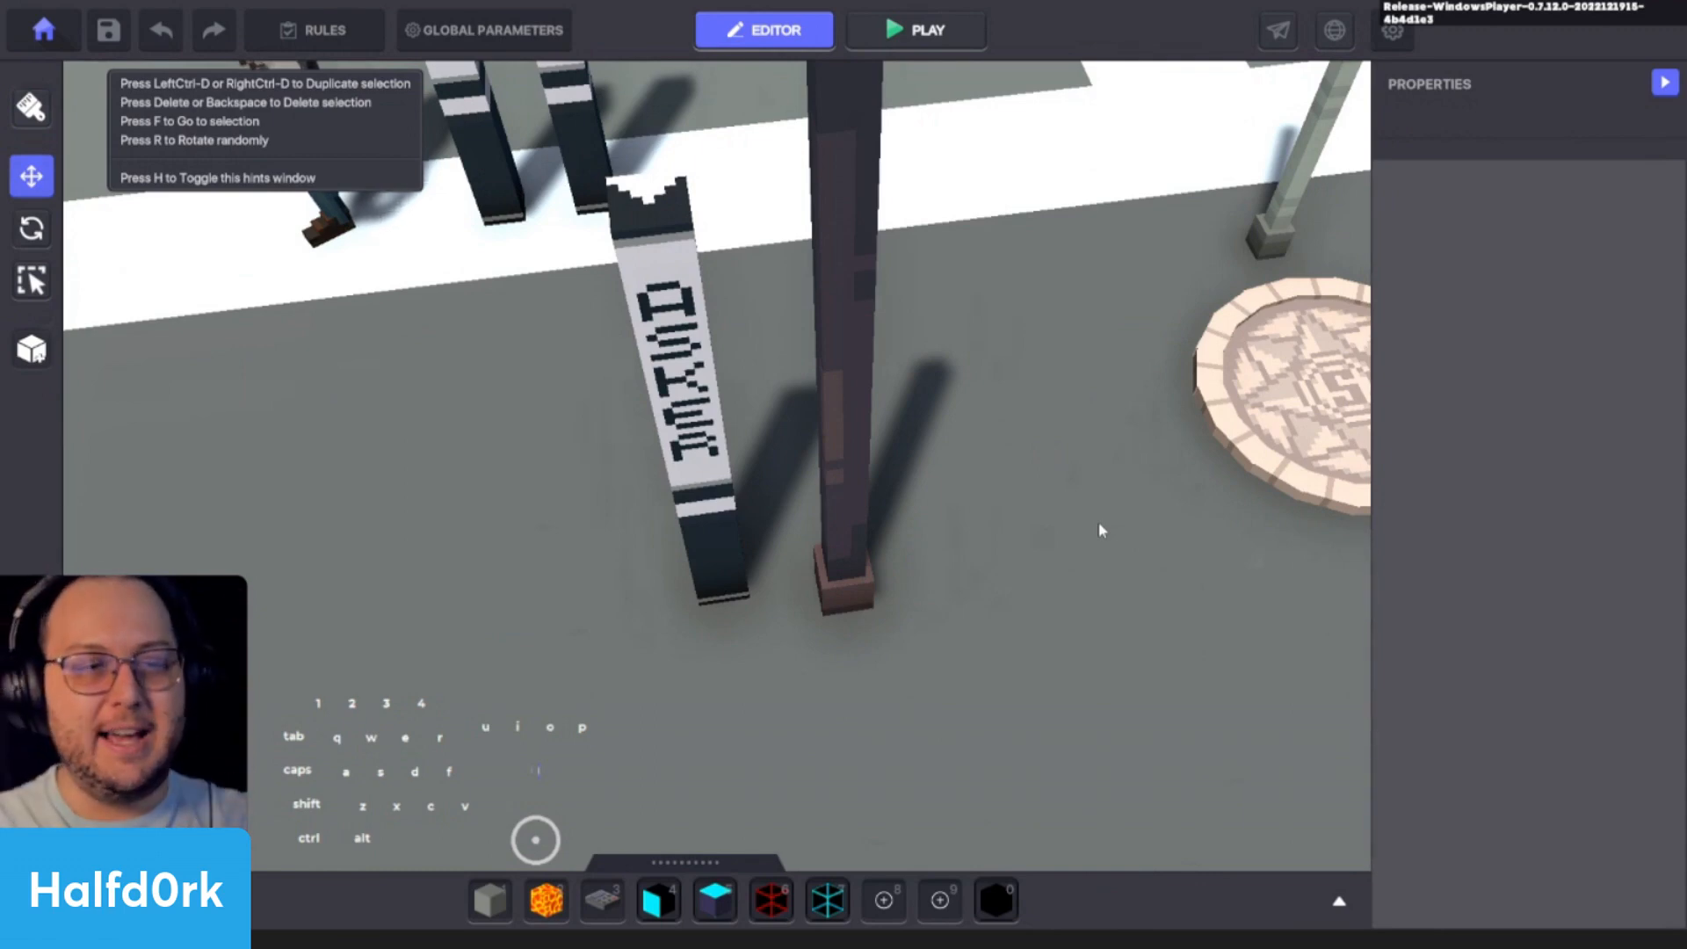
left_click(702, 498)
left_click(1020, 482)
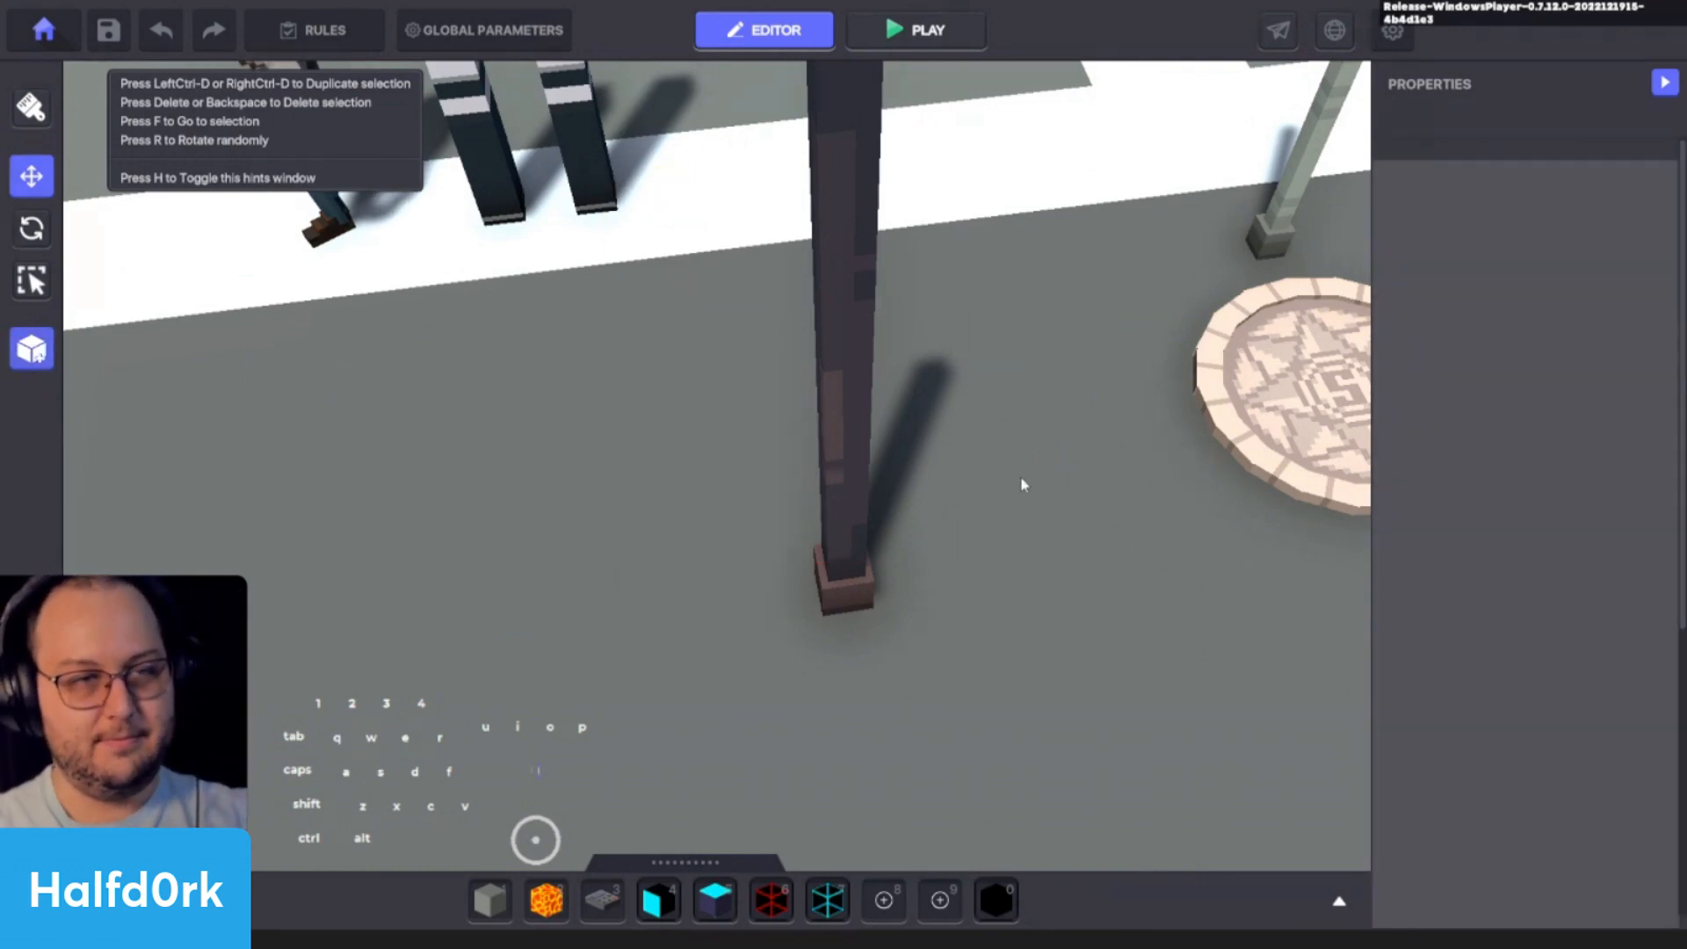
- Delete the Pole in front of the asker lamps and the red !Lamp Health beyond the Spawning Point
scroll(1045, 492, "down", 3)
scroll(987, 479, "up", 2)
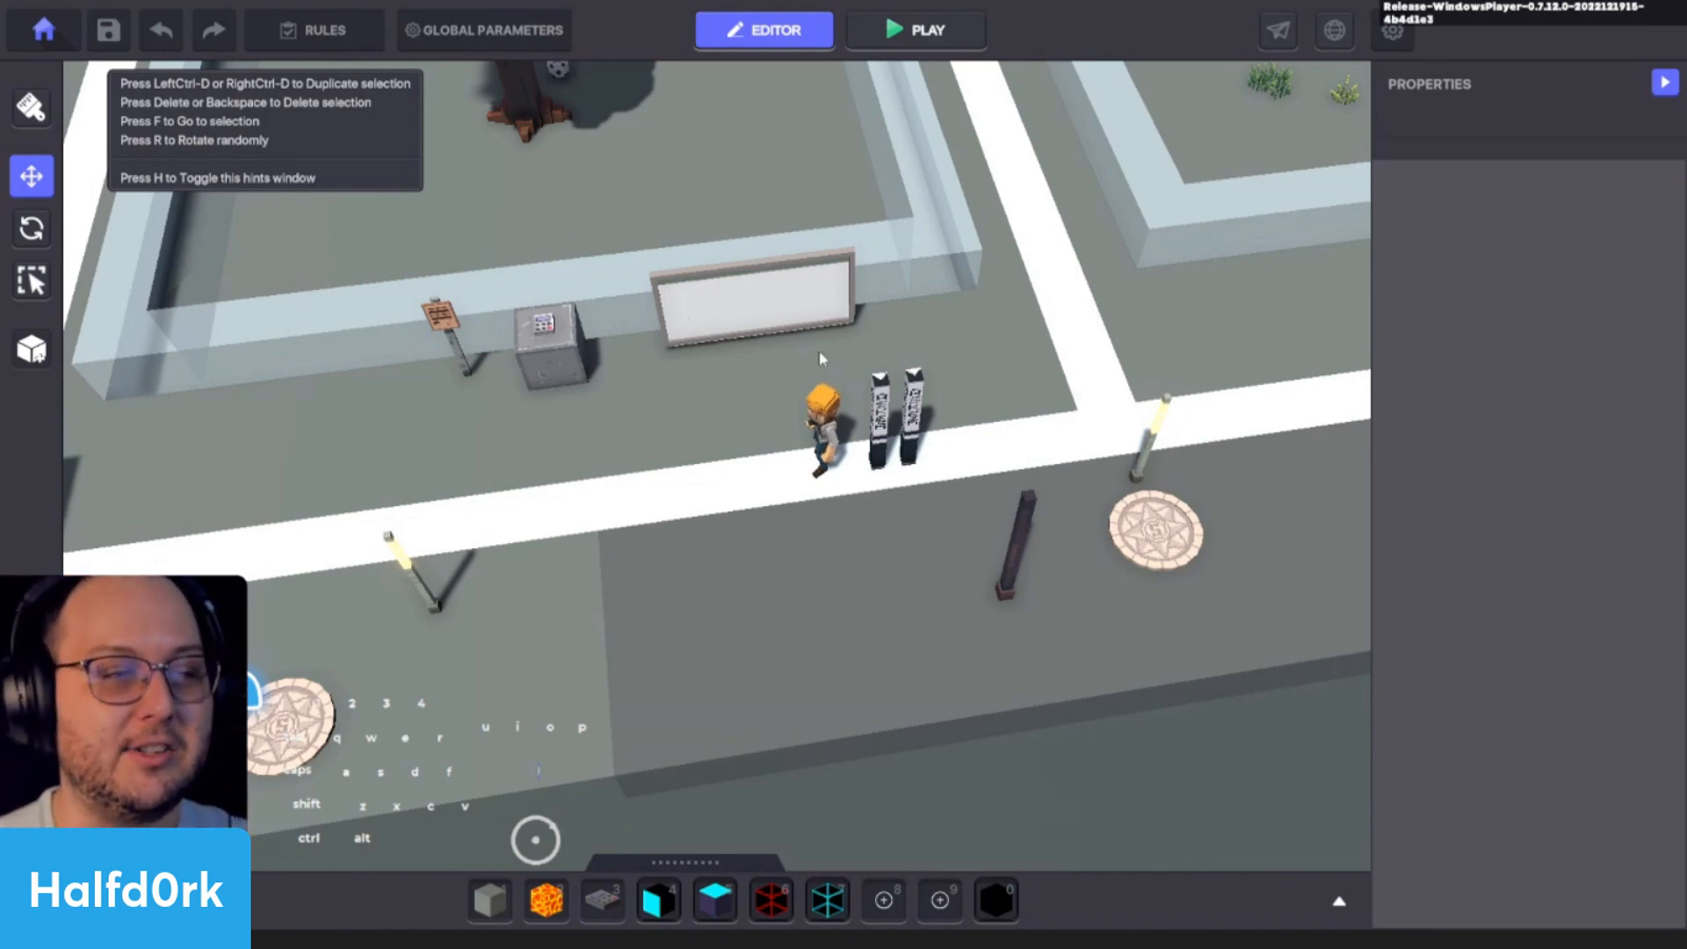
key("d")
key("a")
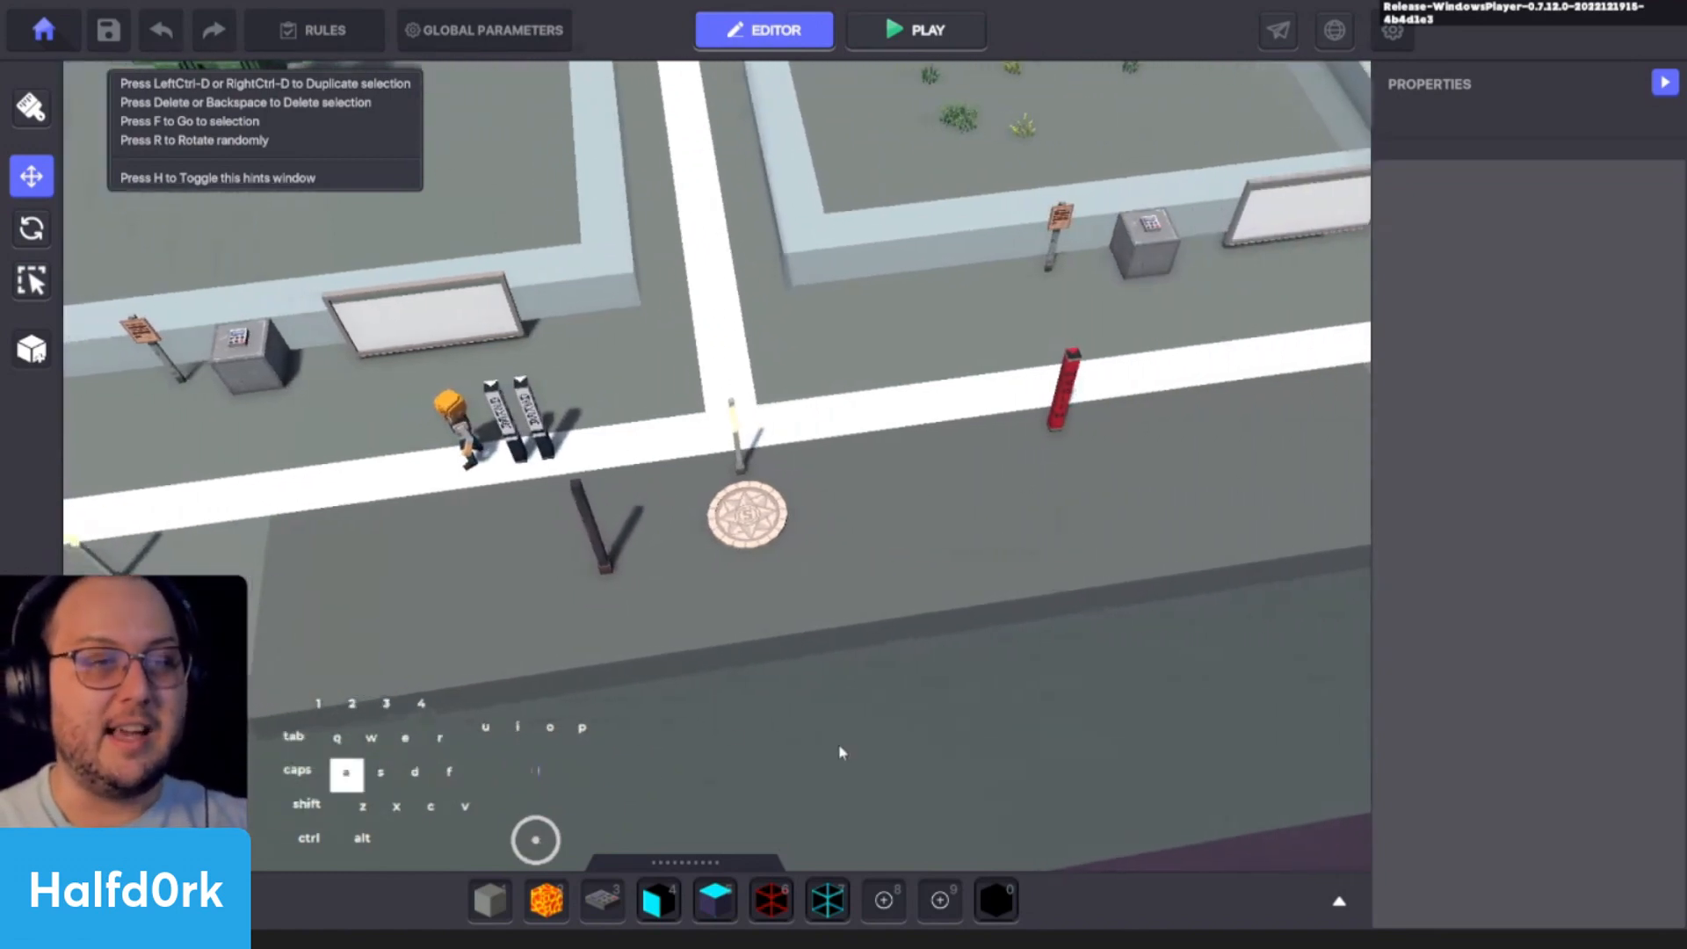
key("d")
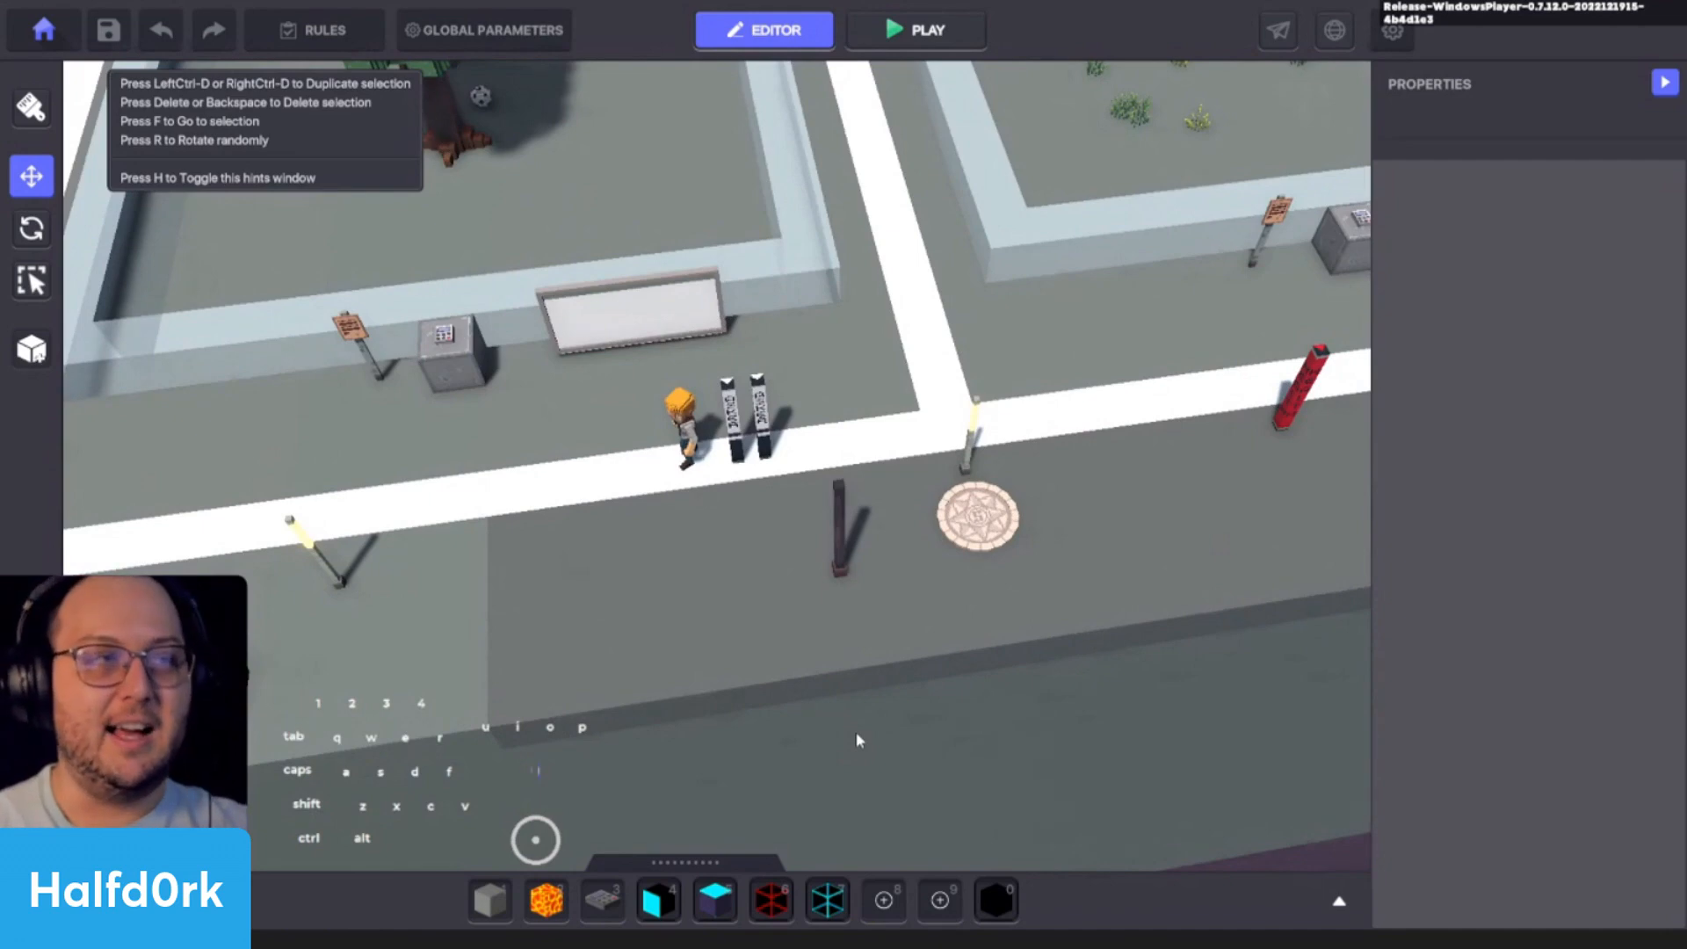
scroll(958, 601, "up", 2)
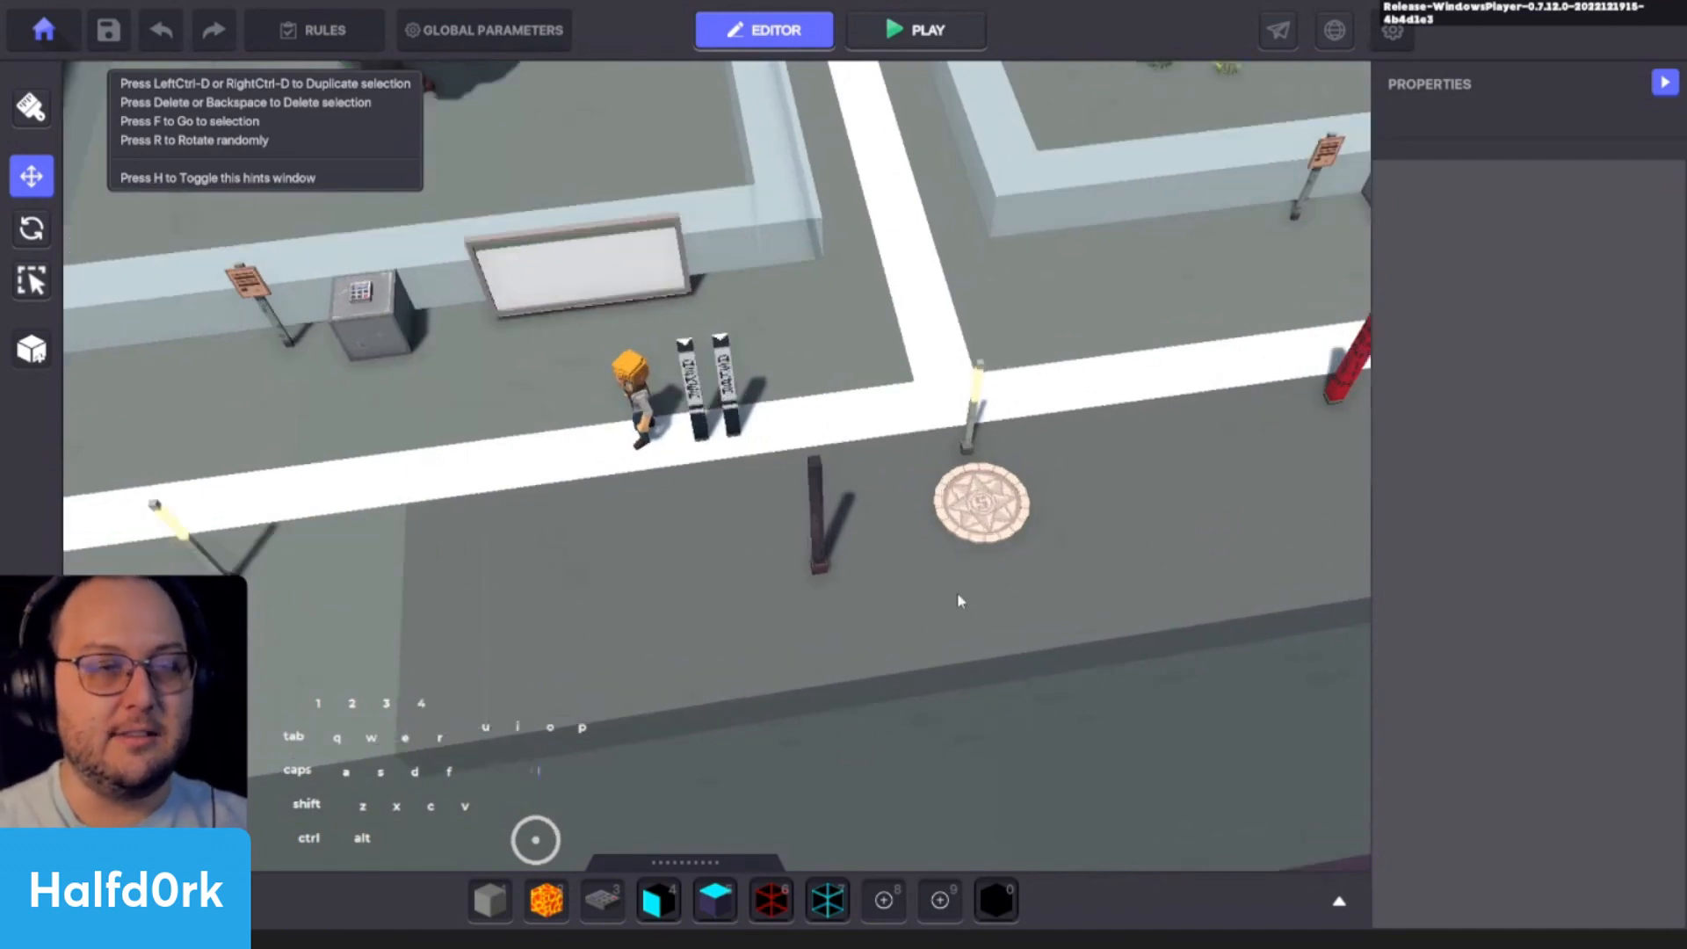
left_click(833, 545)
key("Delete")
key("d")
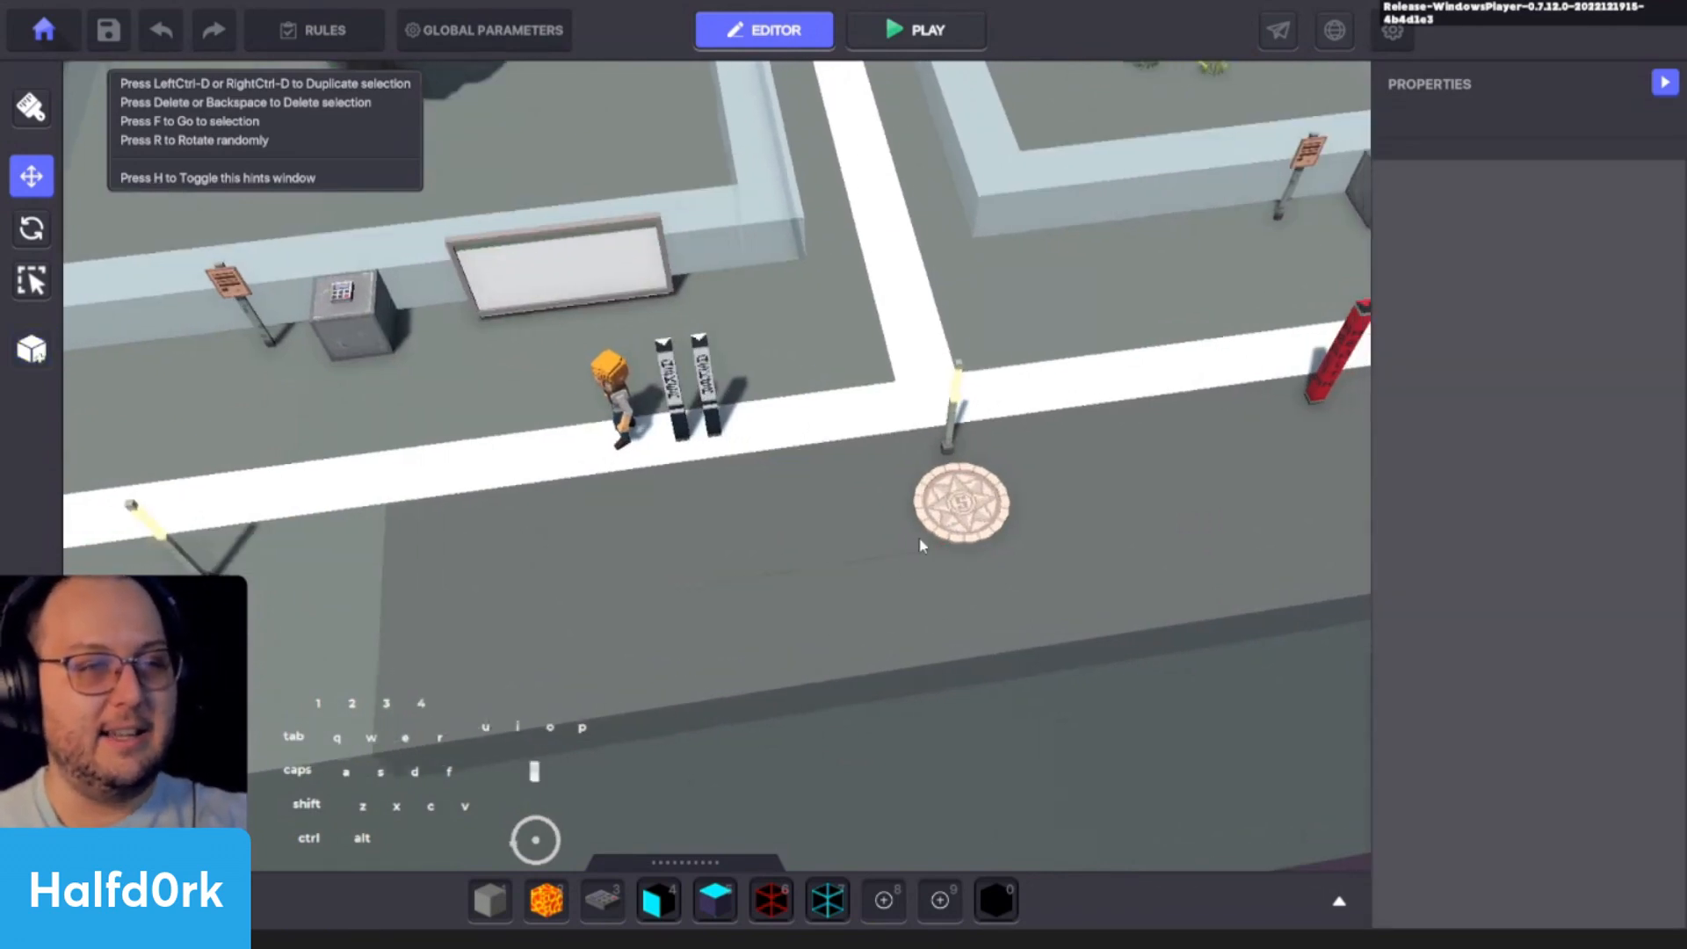
left_click(1162, 378)
key("Delete")
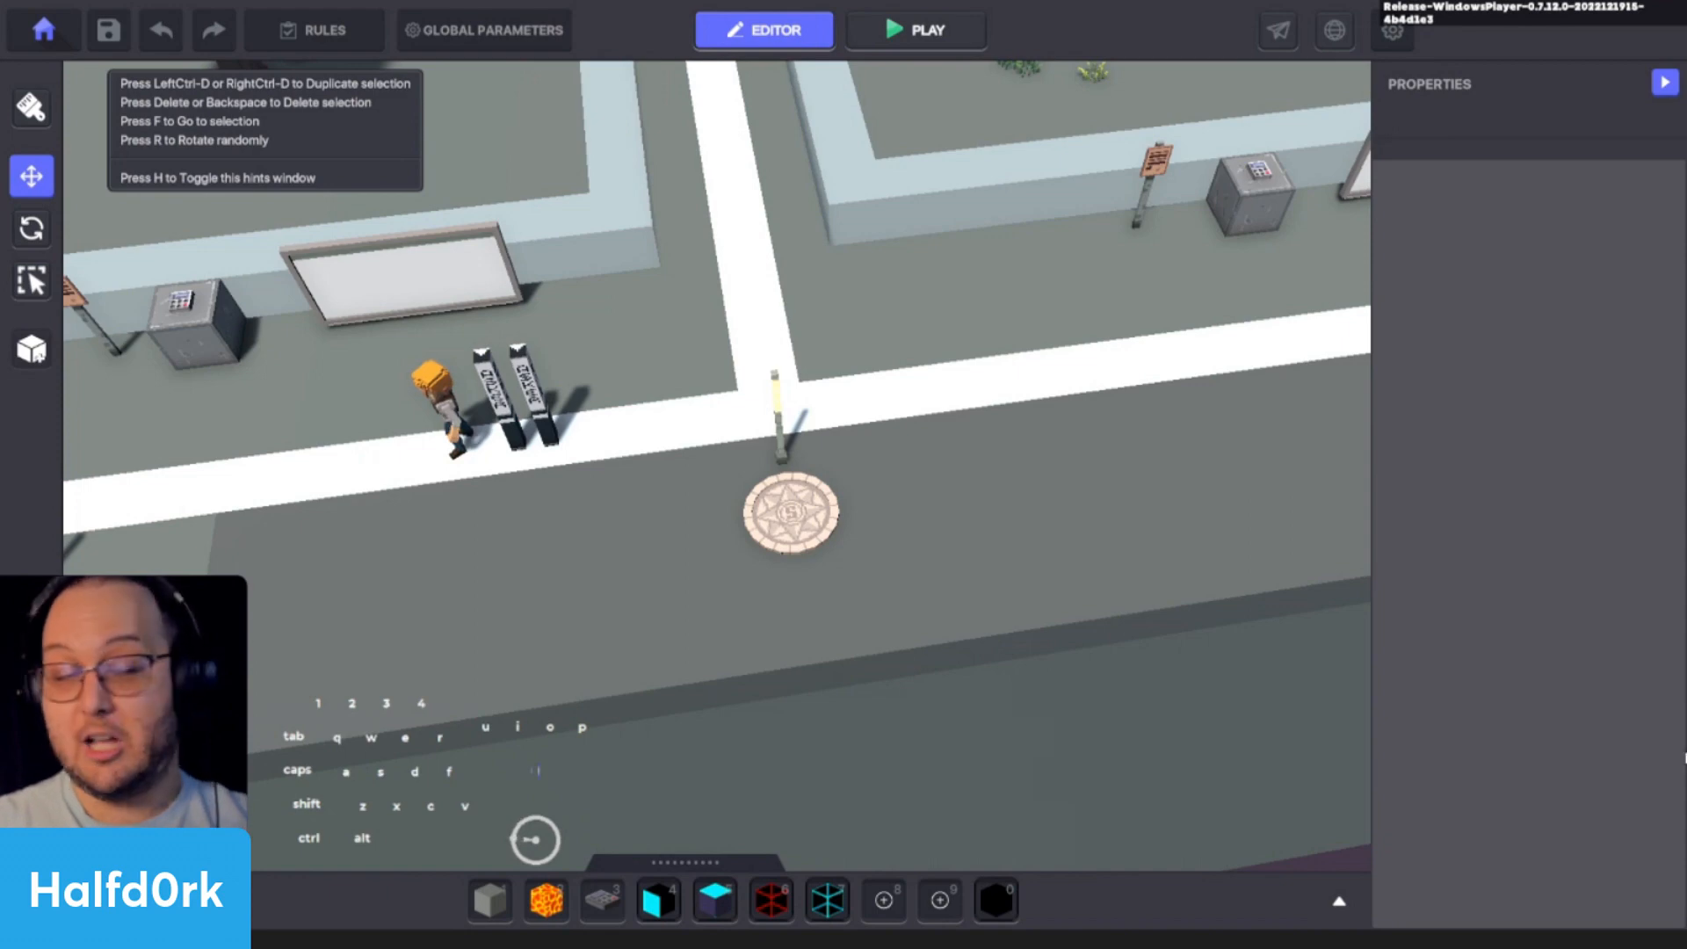
- Search the assets for "conc" and place a Concrete Floor Tile on the ground in front of the asker lamps
left_click(1077, 576)
key("Tab")
double_click(329, 459)
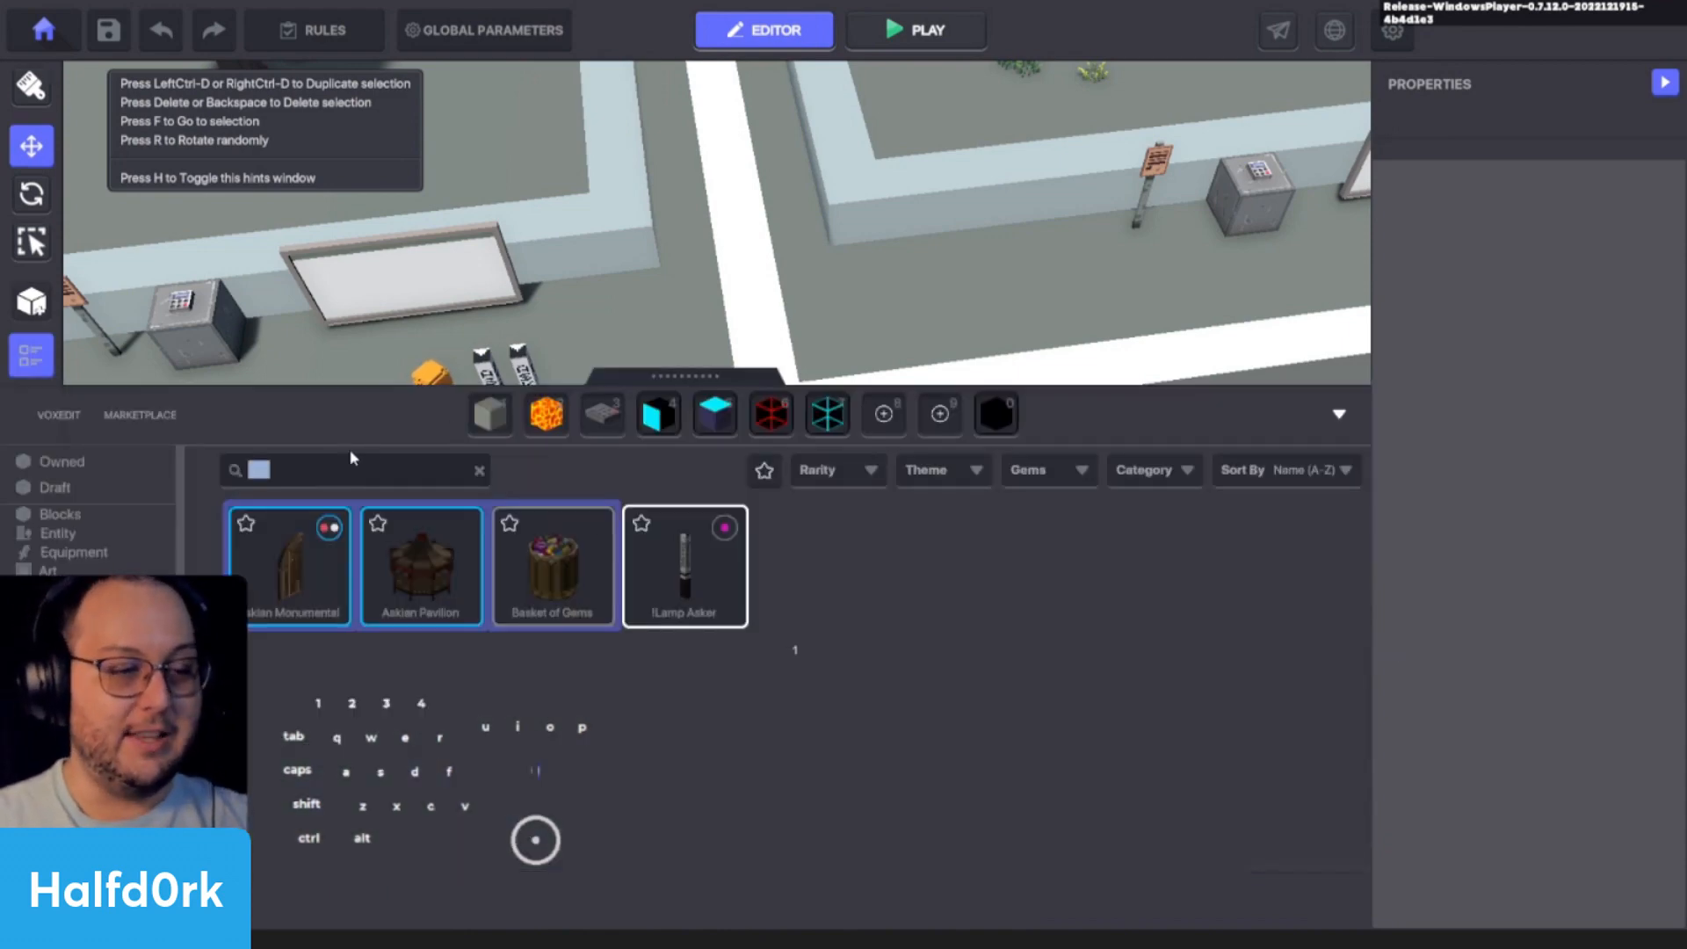
type("conc")
left_click(282, 582)
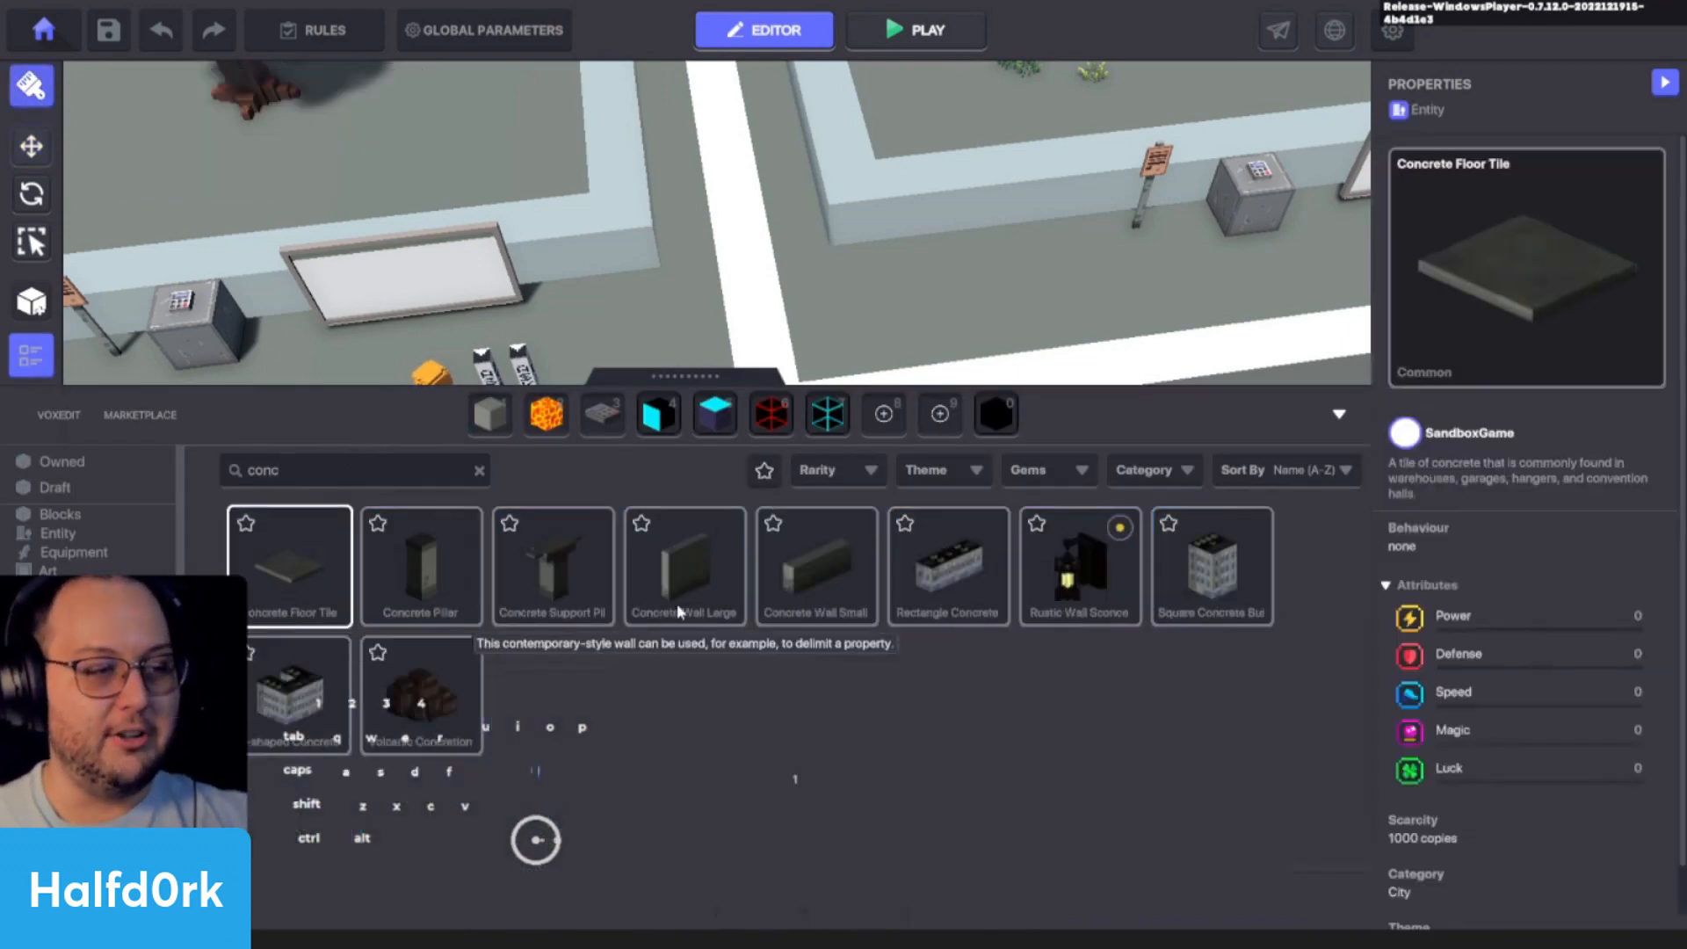
left_click(575, 567)
key("w")
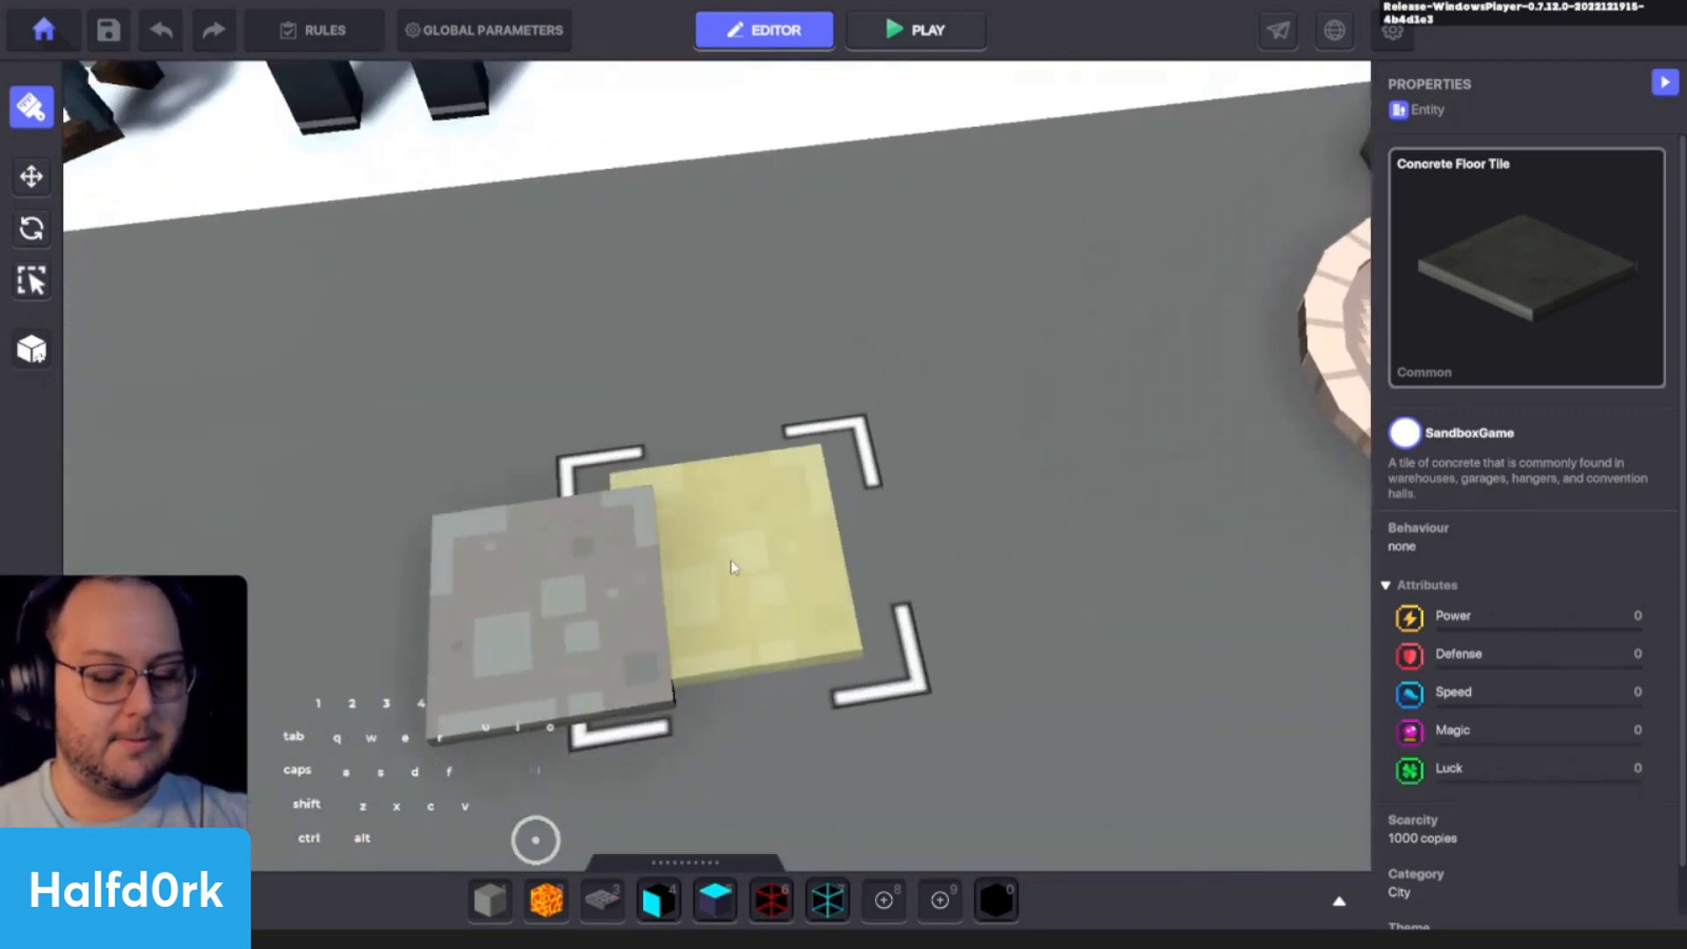
key("Escape")
- Raise the Concrete Floor Tile off the ground to a height of about Y 40
left_click(632, 534)
mouse_move(850, 562)
left_mouse_down("alt")
mouse_move(858, 539)
mouse_move(736, 437)
left_mouse_up("alt")
left_click(595, 440, "shift")
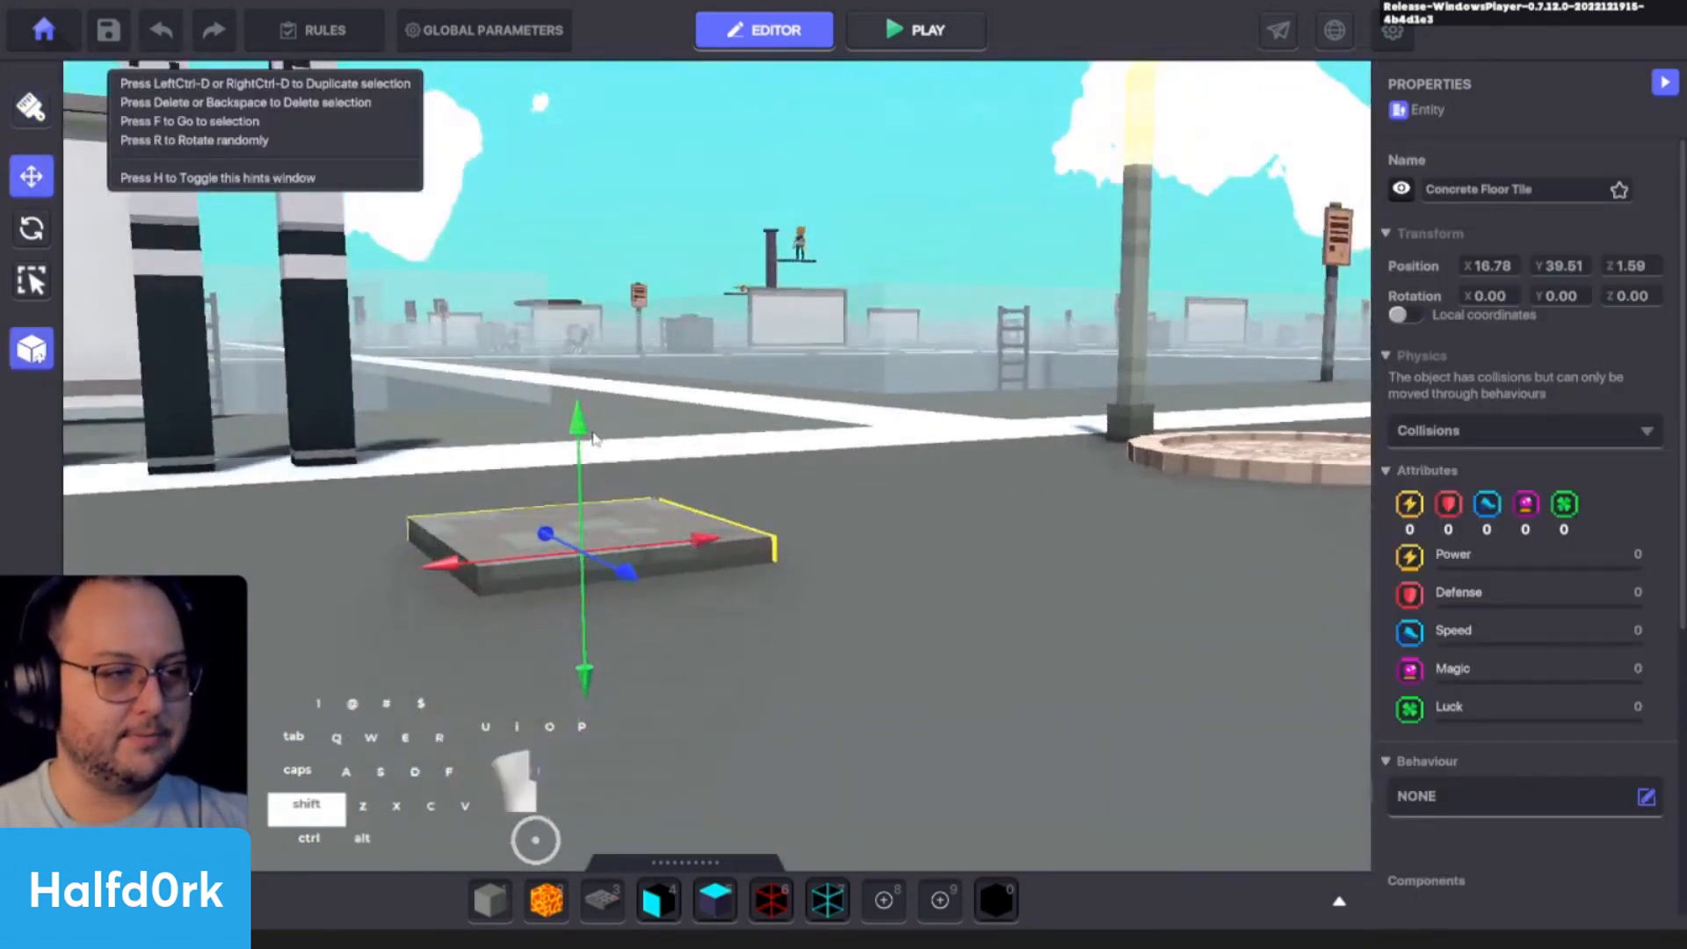
left_click(577, 520)
left_click_drag(579, 432, 595, 305, "shift")
left_click(825, 440)
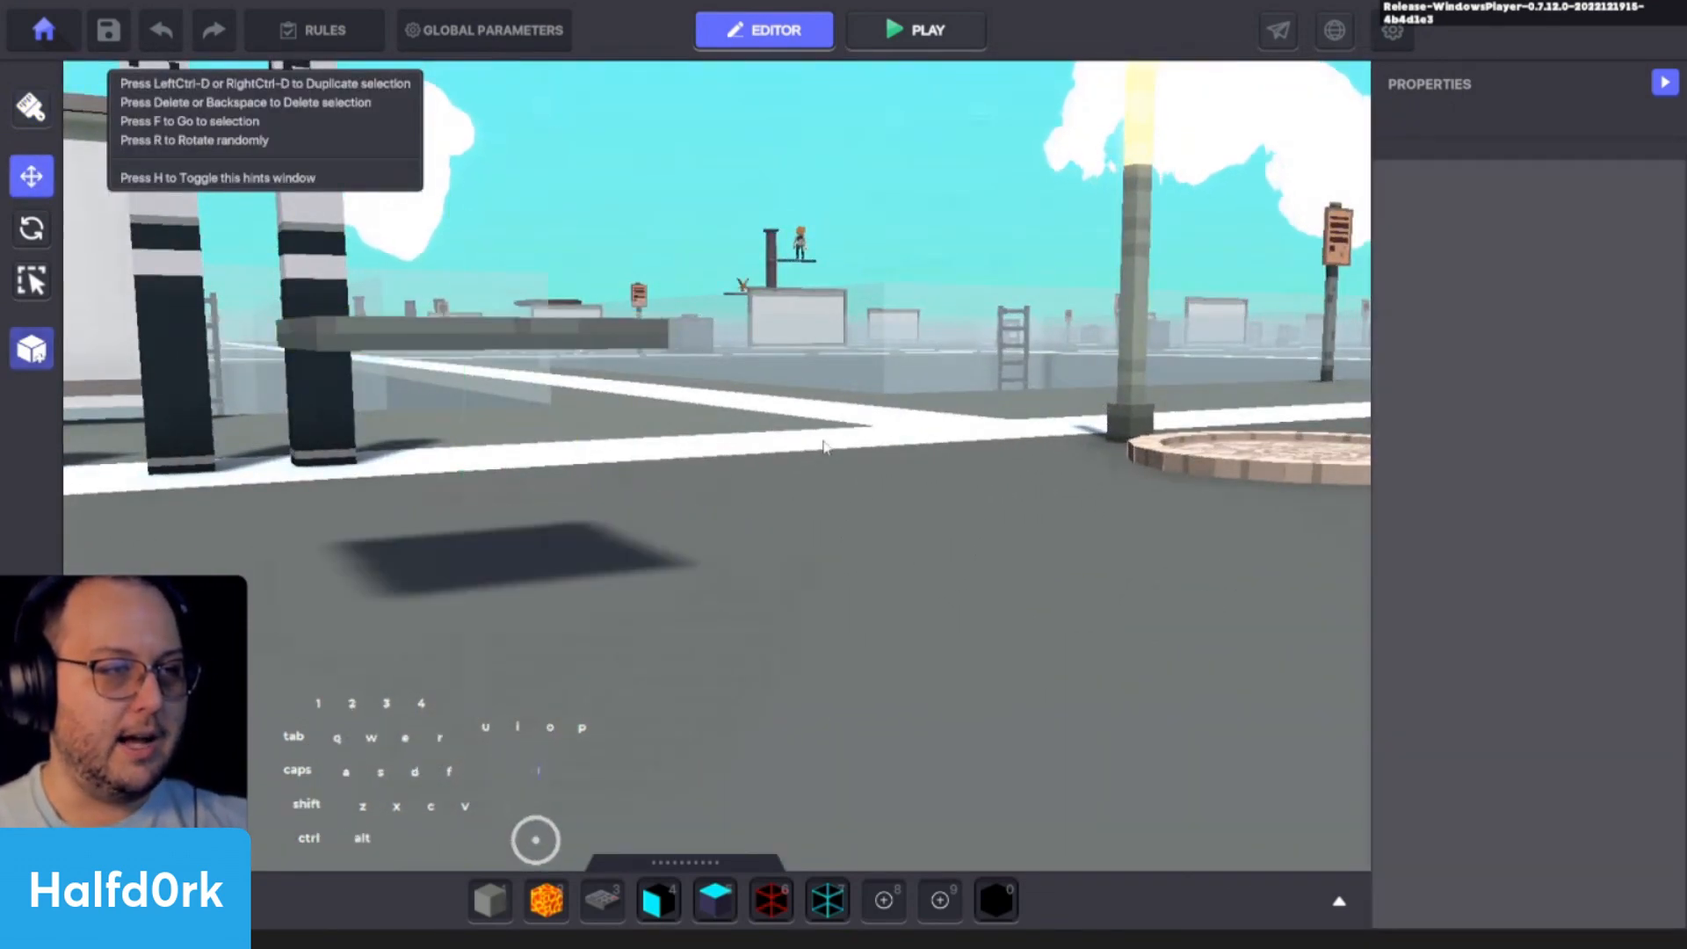
key("a")
left_click(1120, 334)
left_click_drag(773, 400, 726, 591, "alt")
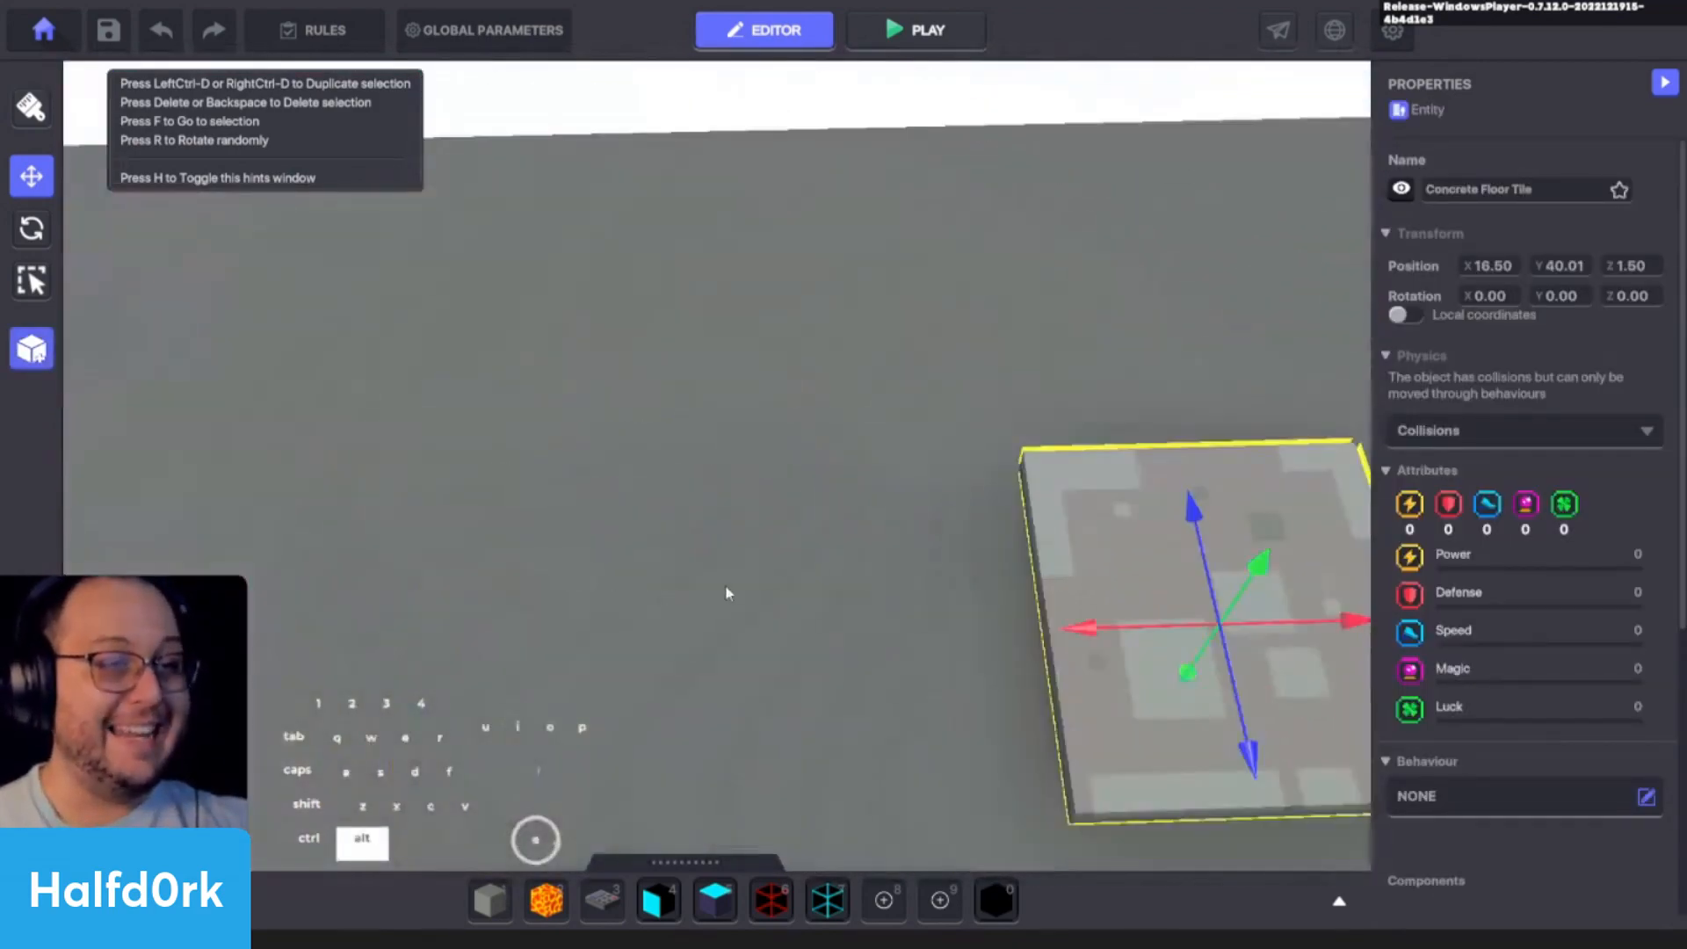
left_click(728, 590)
scroll(773, 571, "down", 5)
key("d")
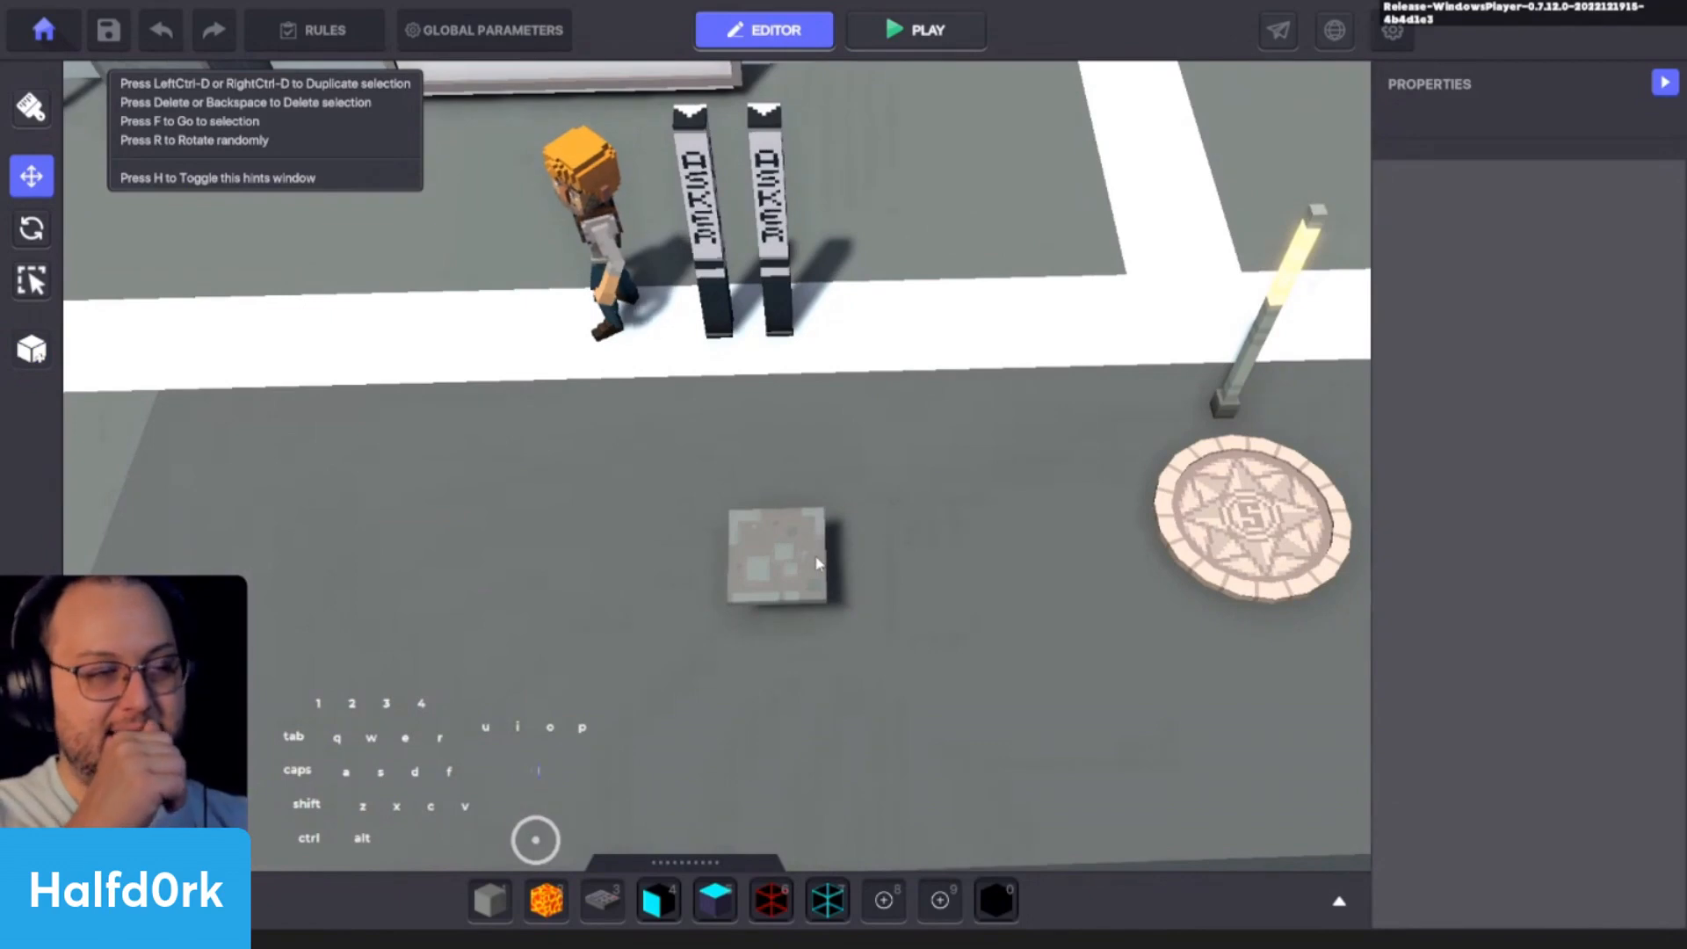
- Try shifting the !Lamp Asker nearest the Spawning Point sideways and undo the move
left_click_drag(777, 281, 1119, 293)
key("ctrl+z")
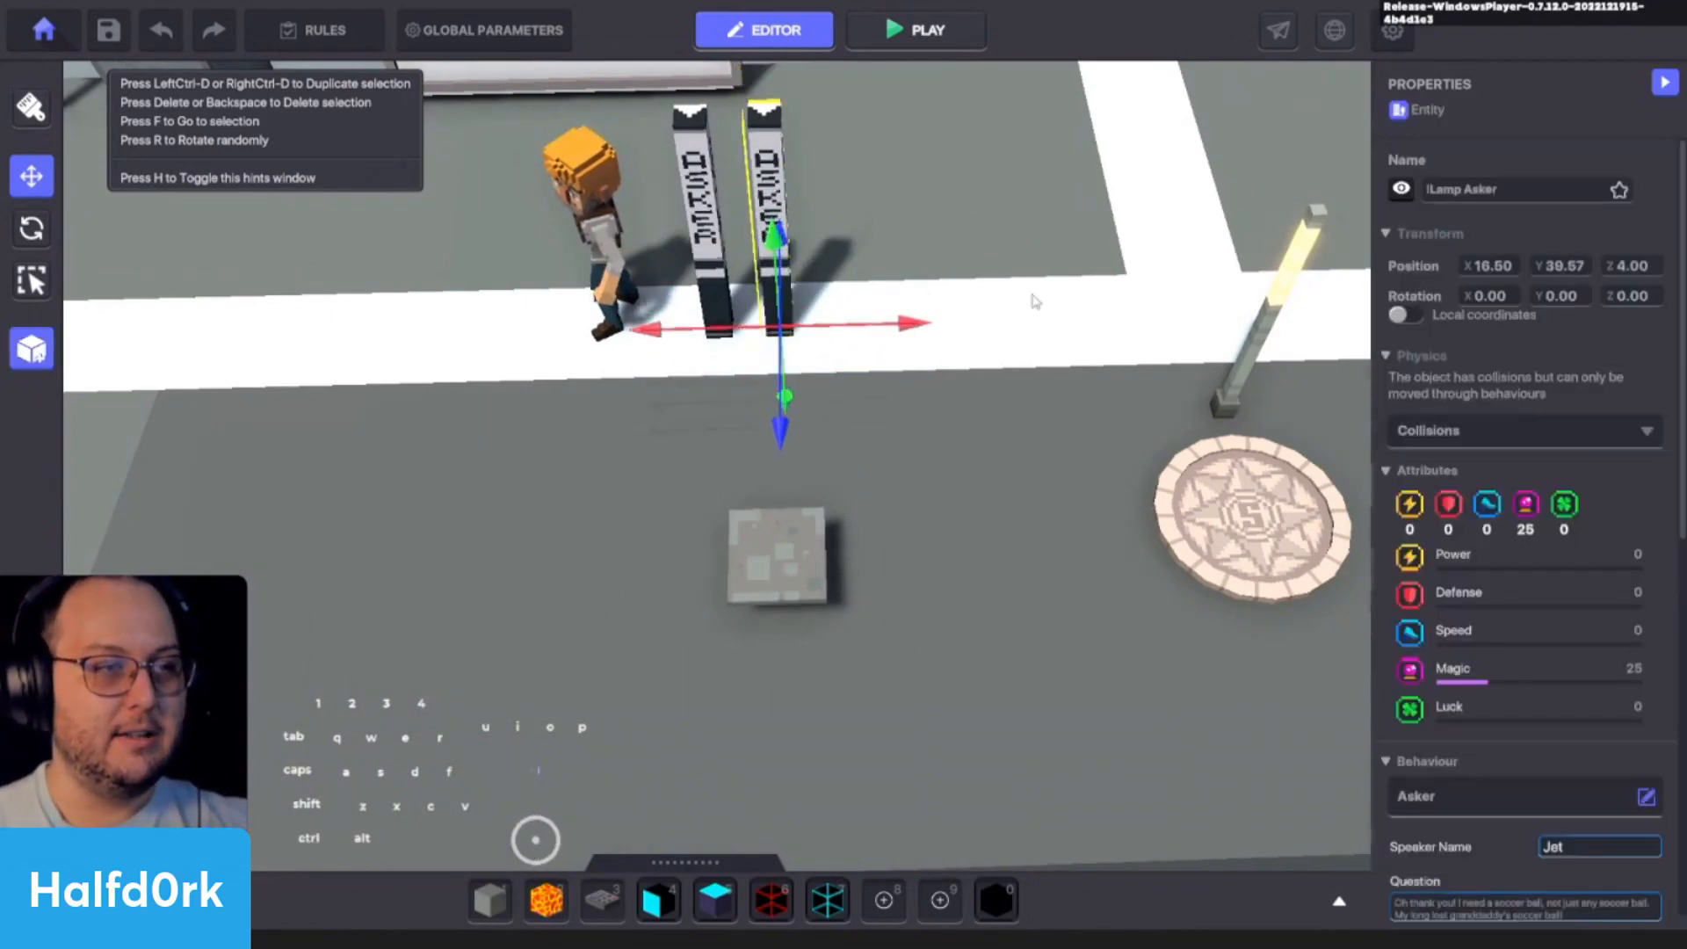
scroll(1001, 296, "up", 3)
key("a")
left_click(1129, 354)
scroll(1049, 534, "down", 5)
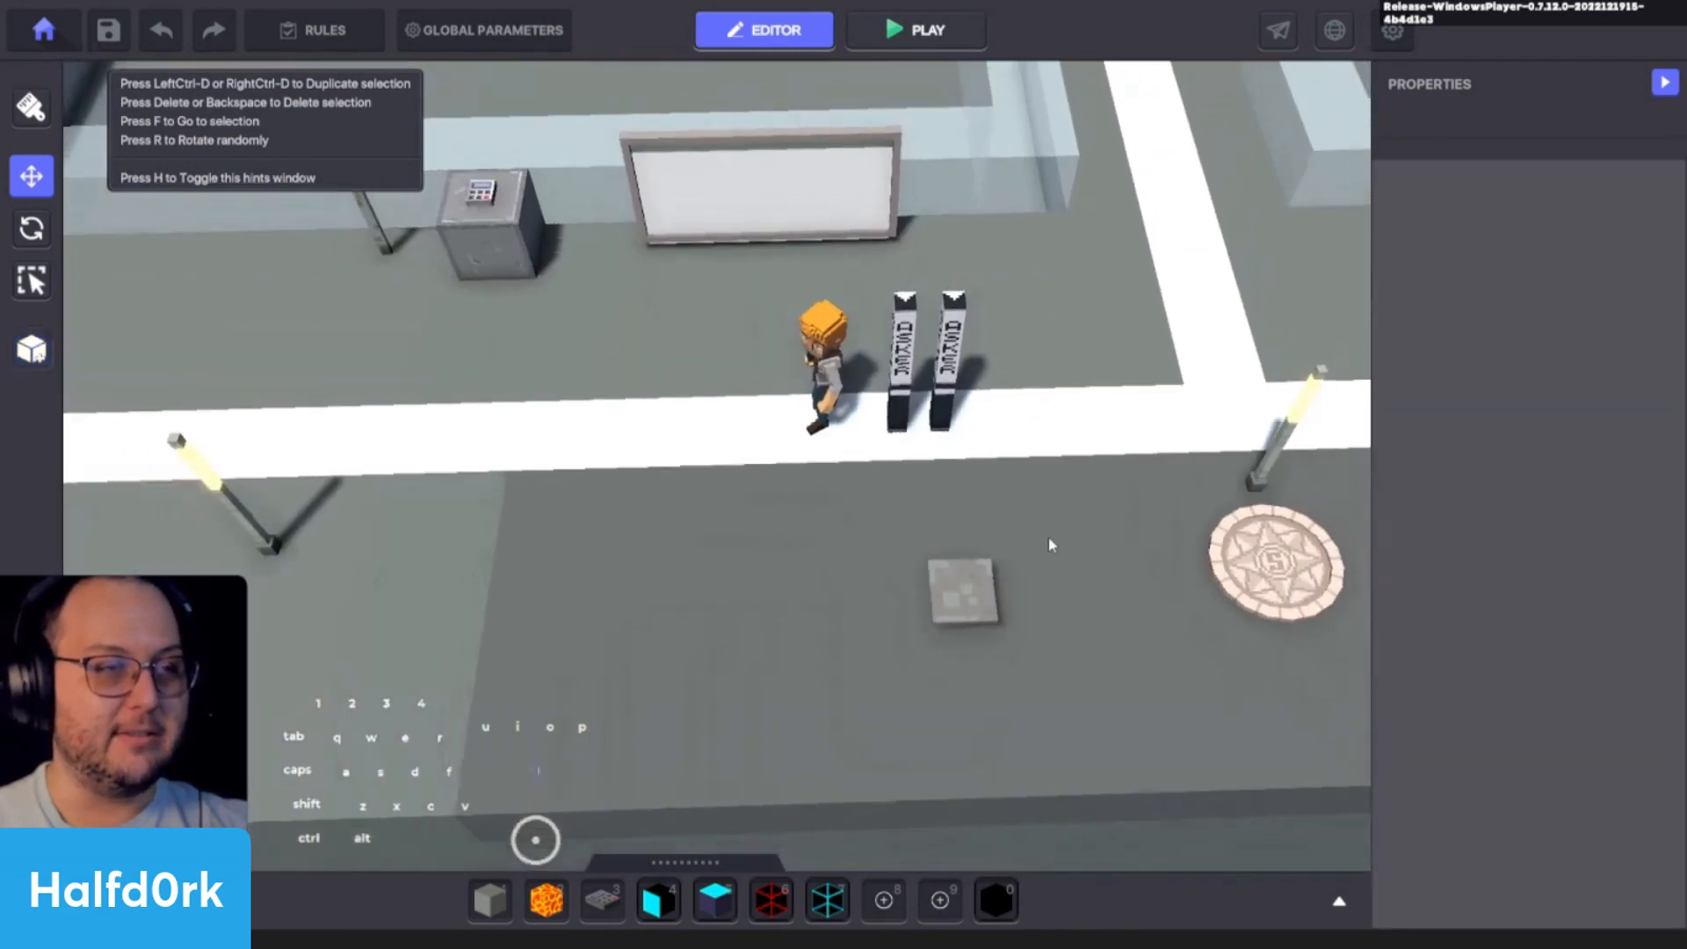
- Shift the distant lamp near the pin-marked round plate slightly sideways along the ground
left_click_drag(1048, 535, 795, 405, "alt")
left_click(377, 485)
left_click(321, 457)
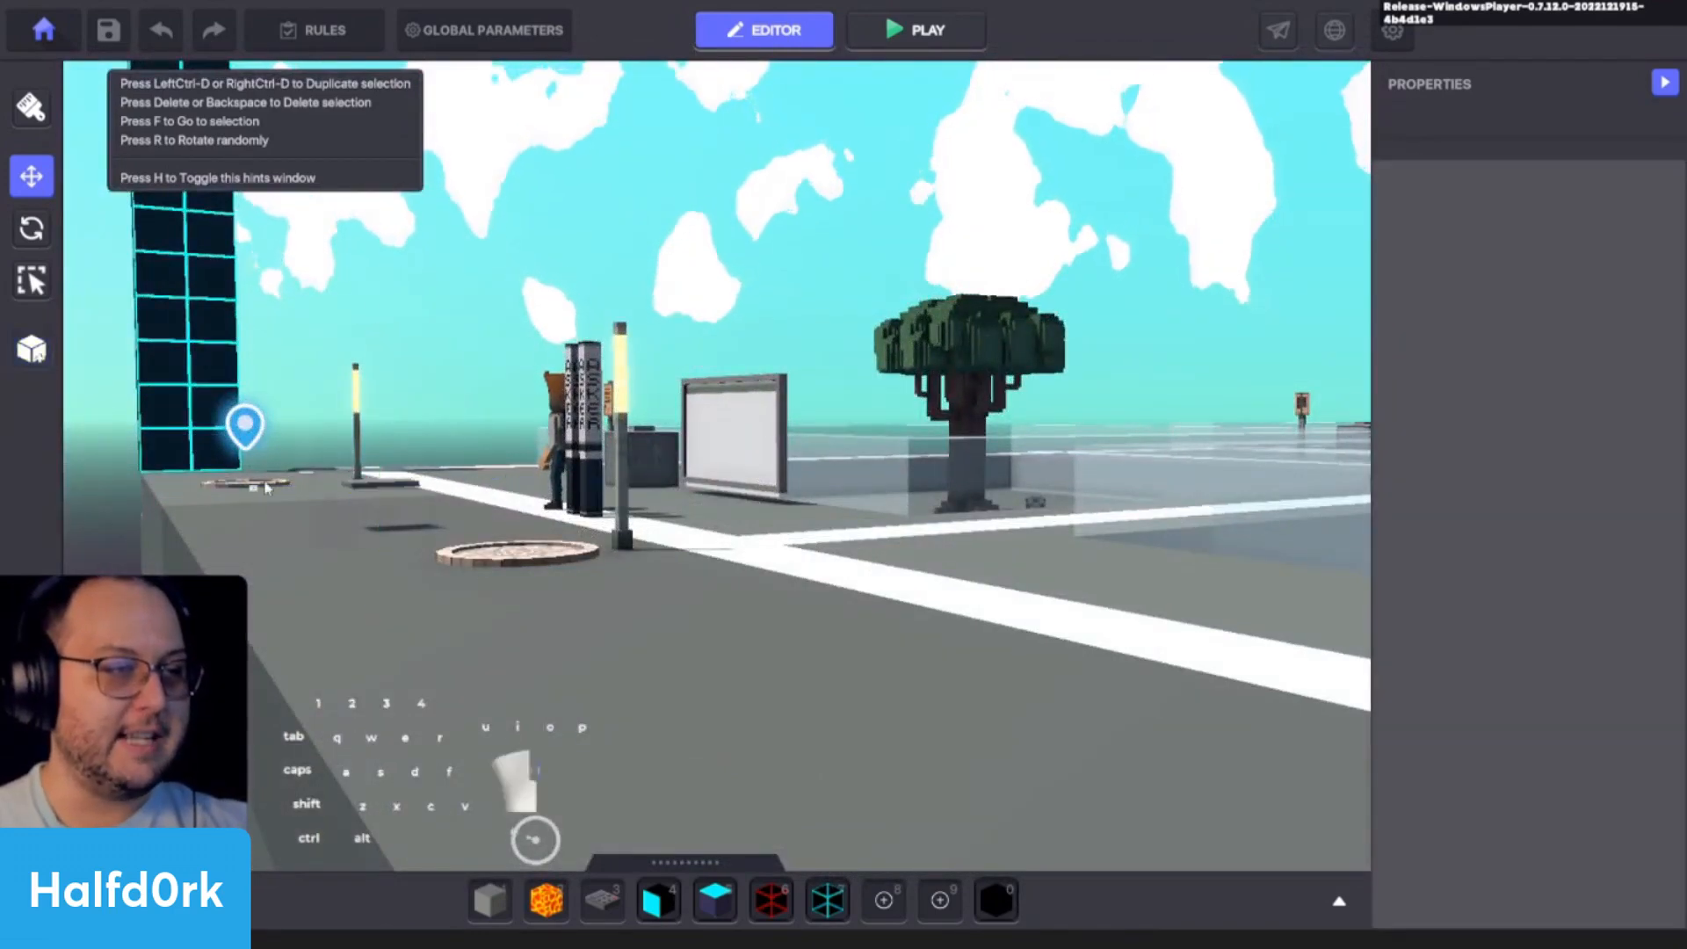
left_click_drag(356, 453, 384, 456)
left_click(457, 533)
left_click(457, 532)
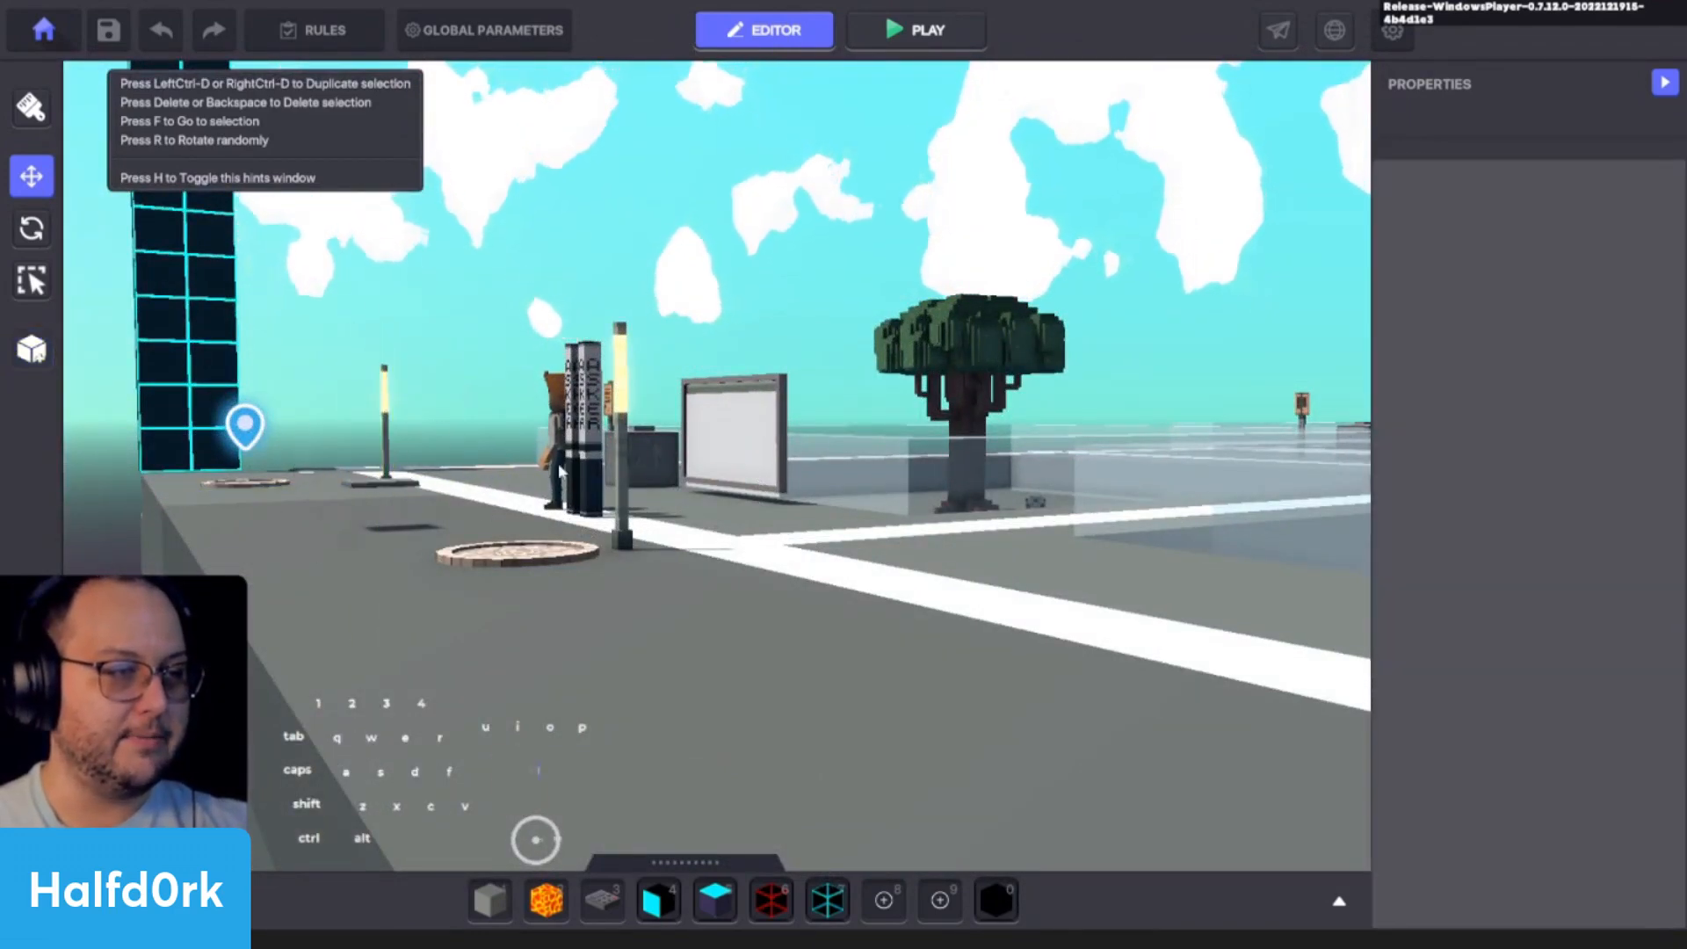
- Examine the floating Concrete Floor Tile and its entity properties from several angles beside the asker lamps
left_click_drag(457, 532, 567, 654, "alt")
key("a")
left_click(730, 629)
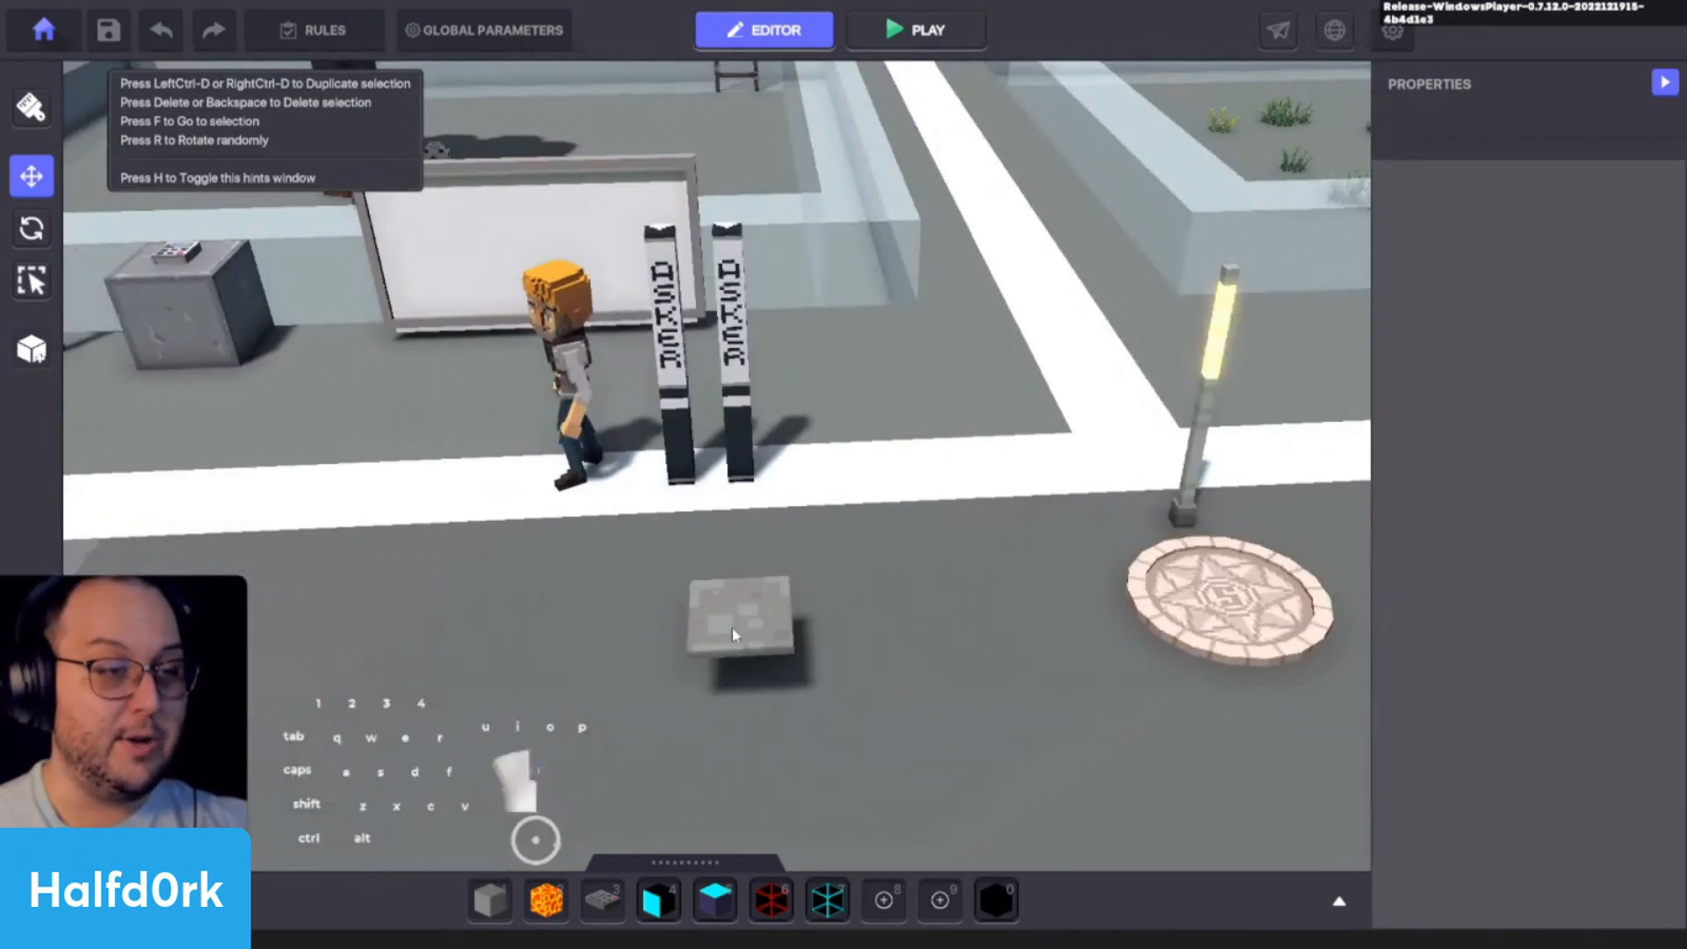
left_click_drag(731, 629, 1060, 577, "alt")
key("a")
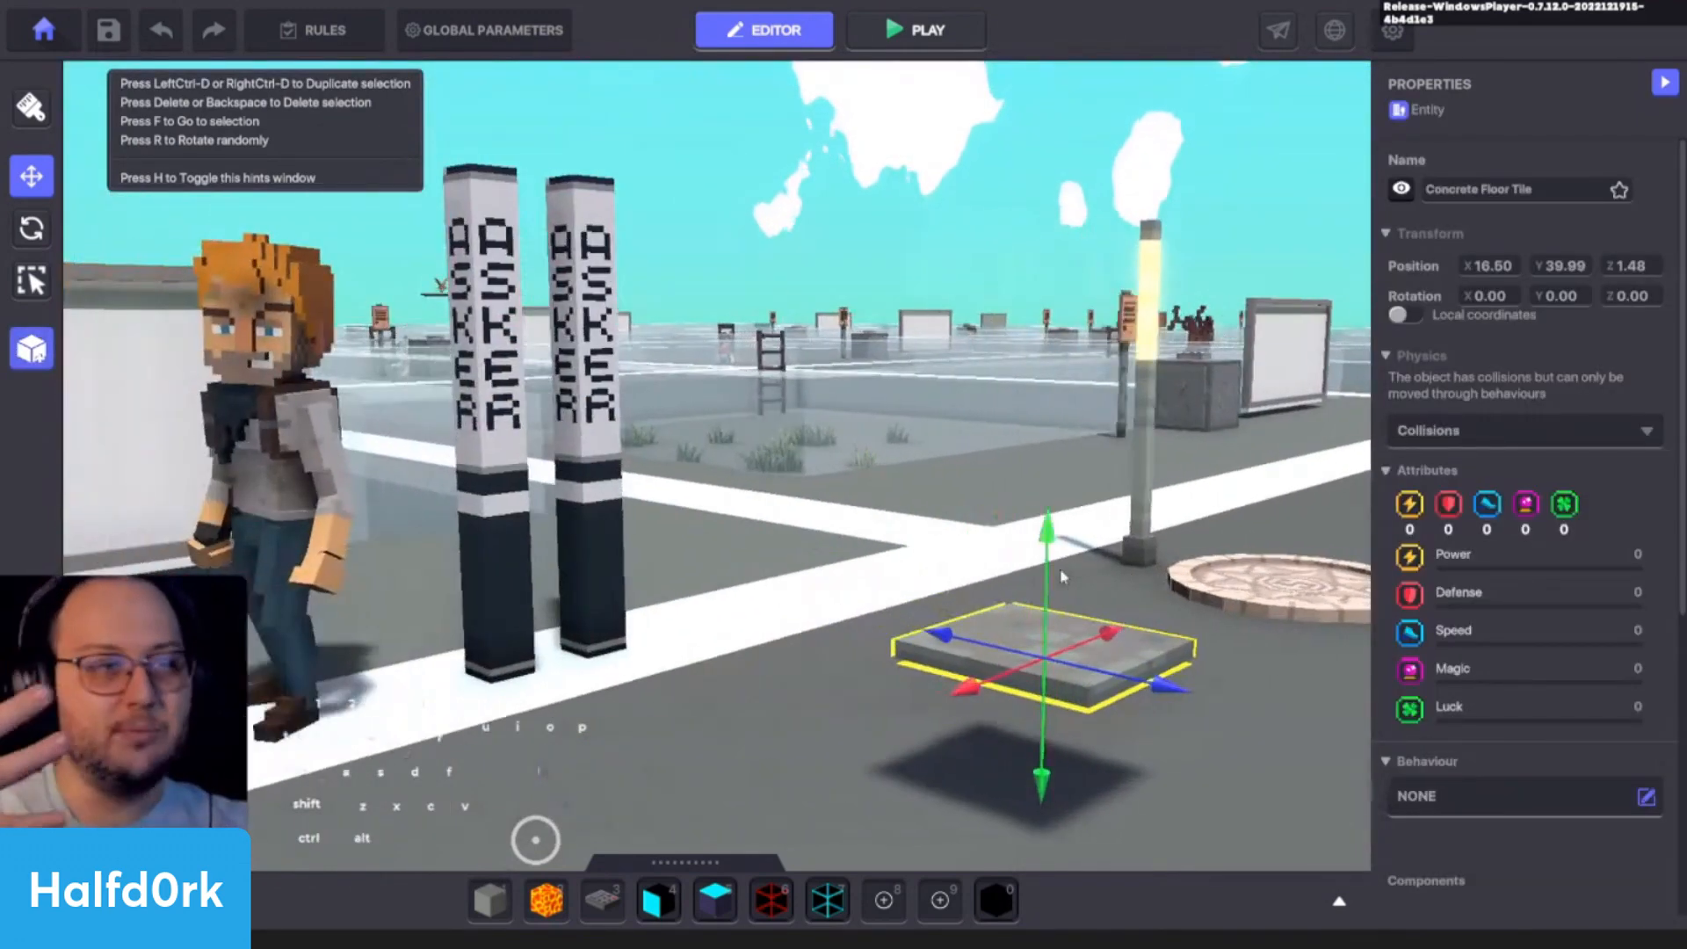
key("q")
key("s")
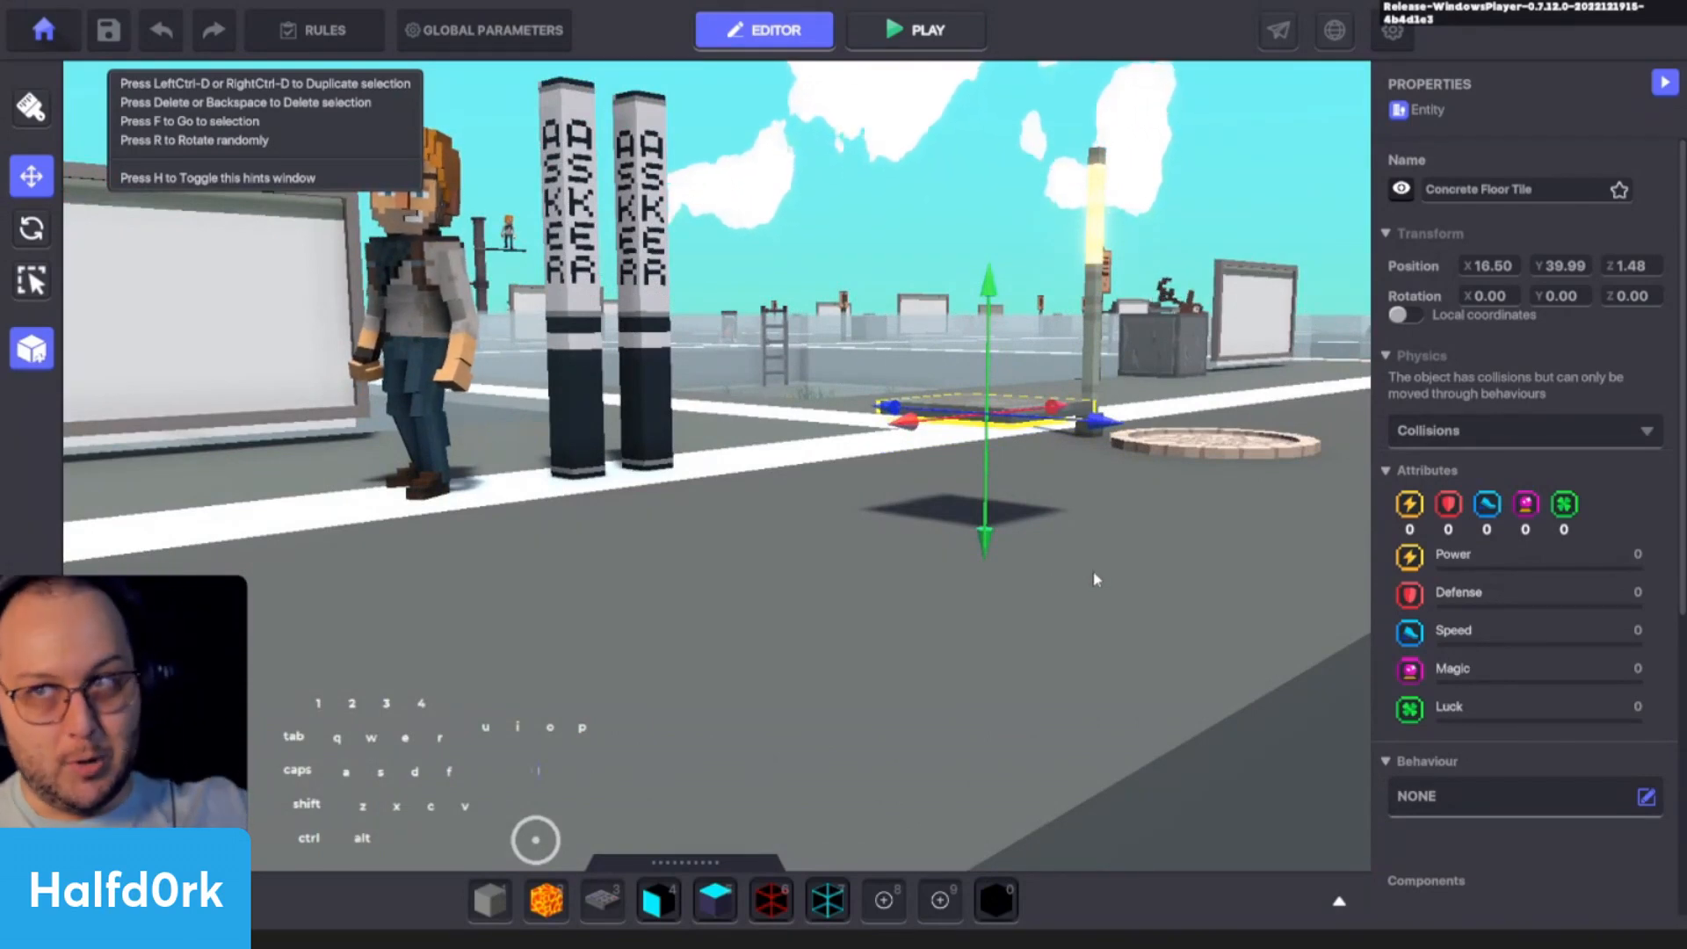
left_click(1120, 540)
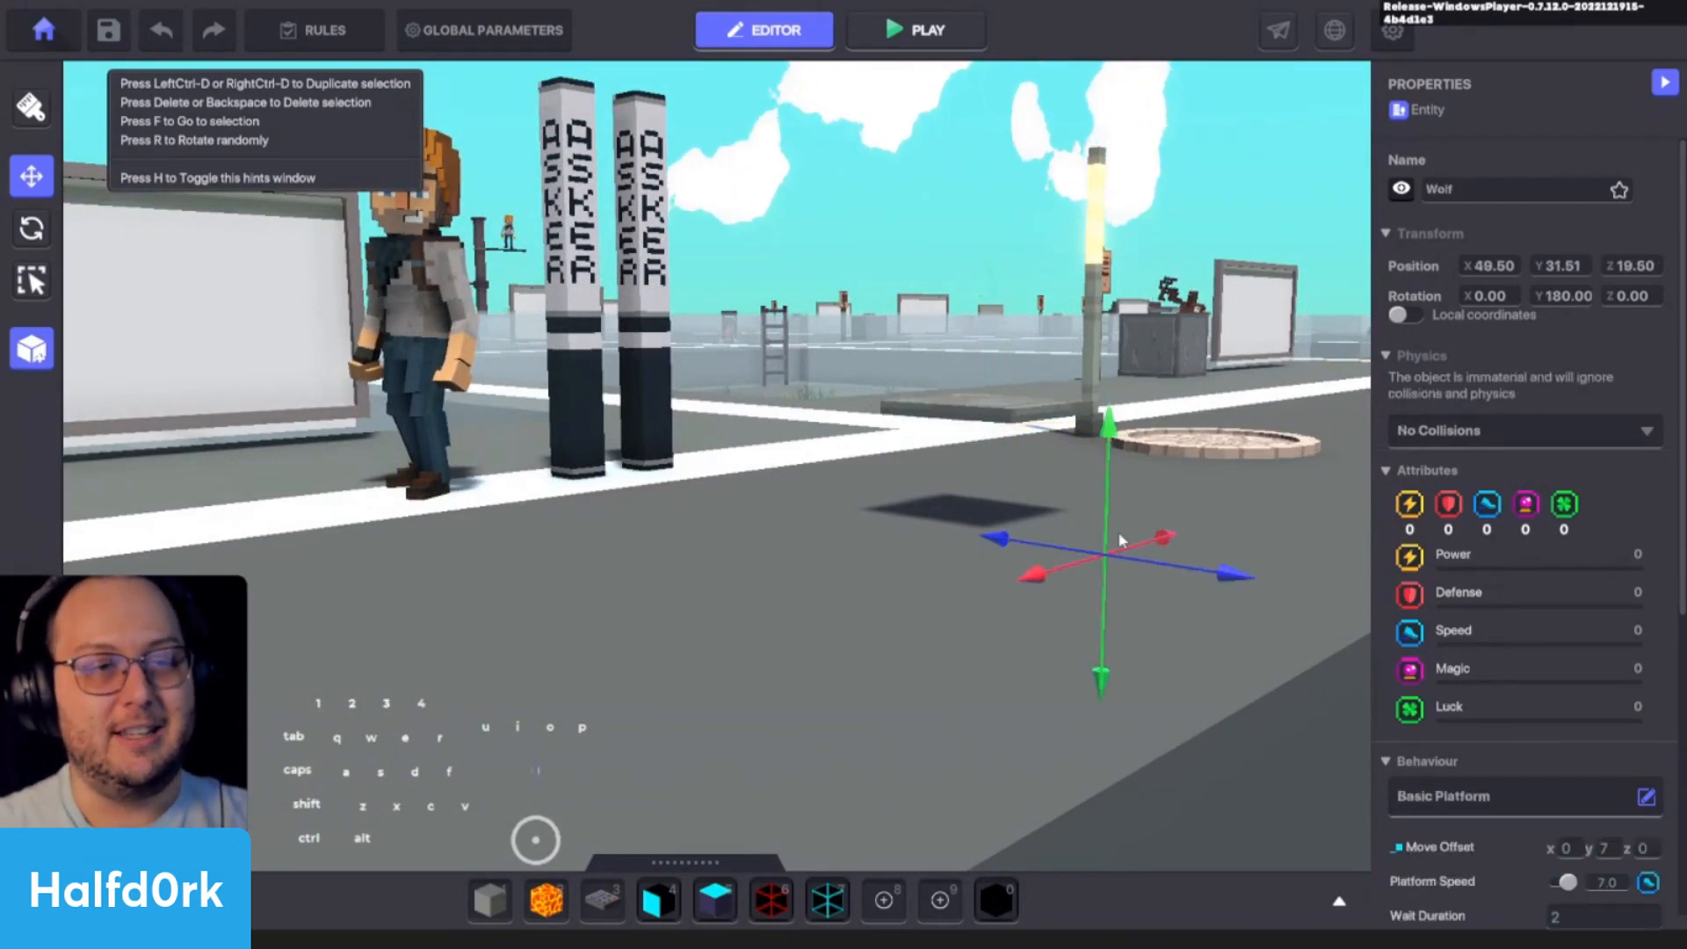
left_click_drag(1120, 540, 964, 583, "alt")
key("s")
key("a")
left_click(724, 600)
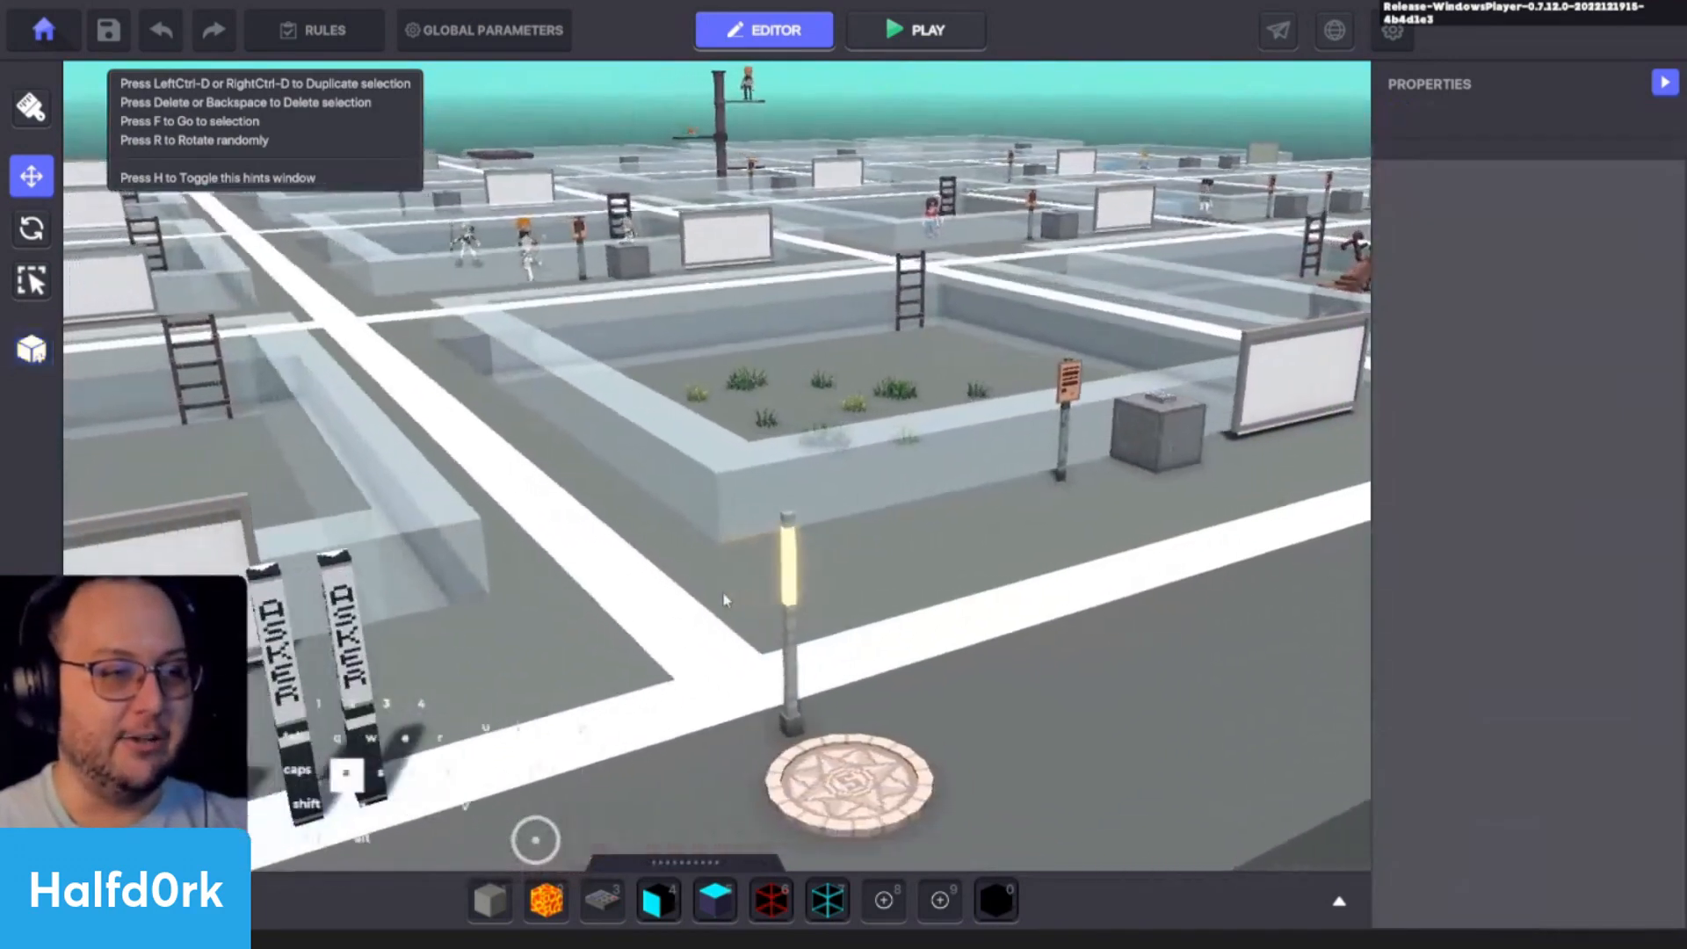
- Duplicate the Concrete Floor Tile and position the copy just beneath the original, raised to about Y 39.84
key("q")
left_click(794, 627)
left_click_drag(794, 627, 813, 460, "alt")
key("ctrl+d")
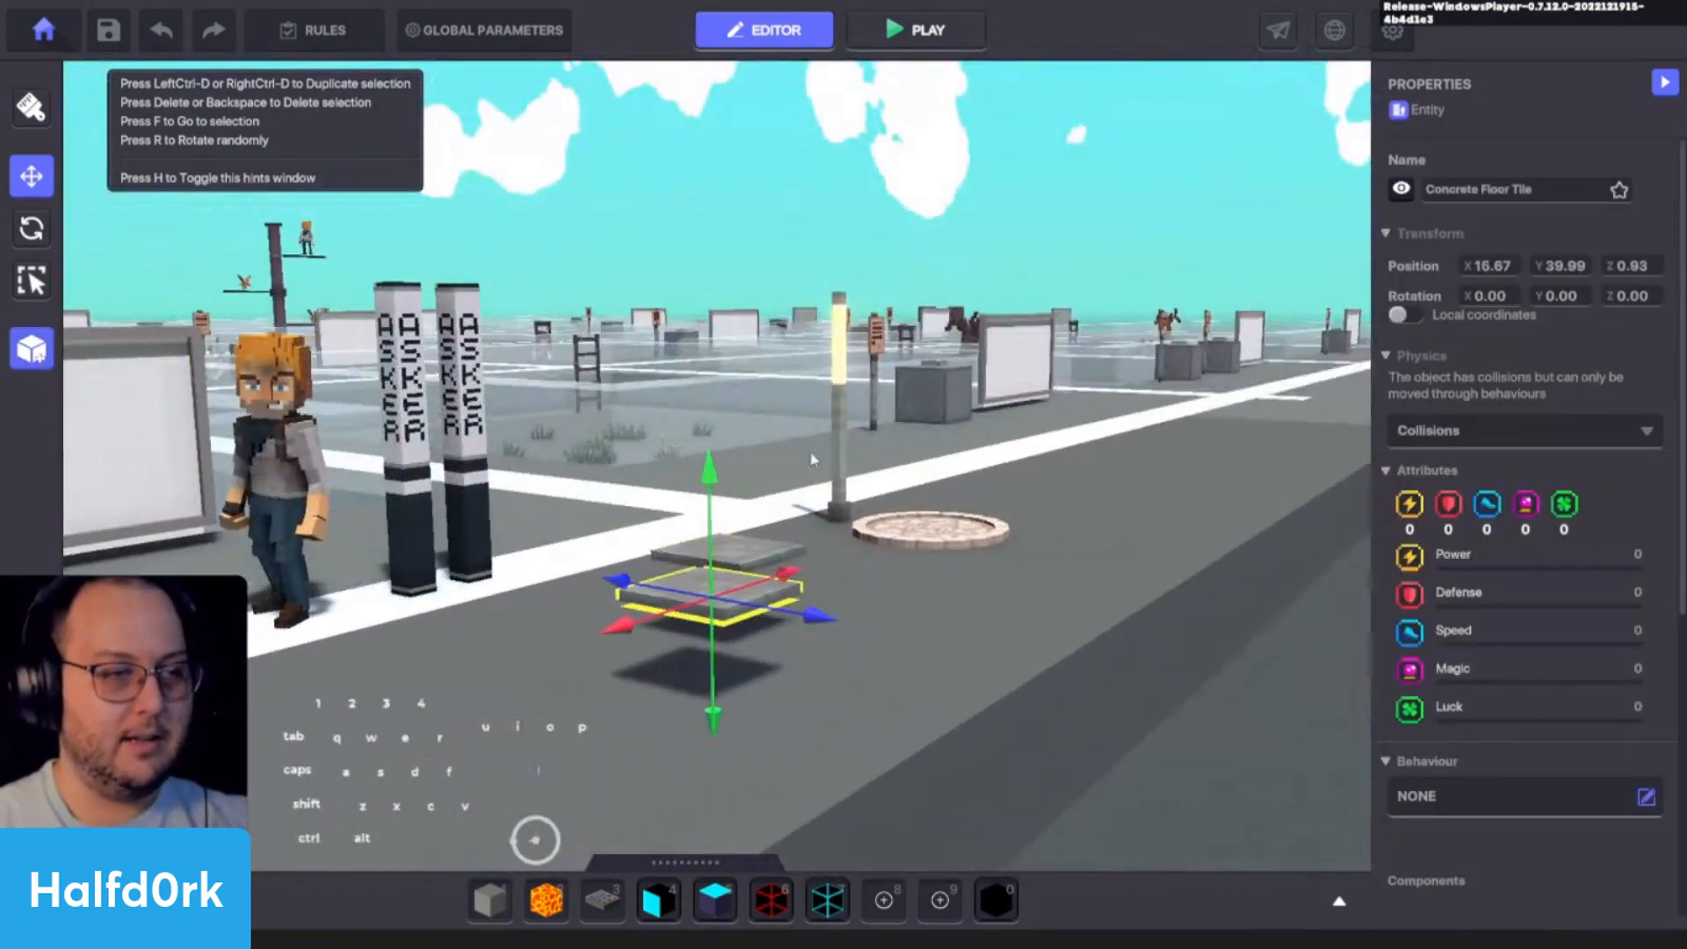
left_click_drag(690, 606, 729, 682, "shift")
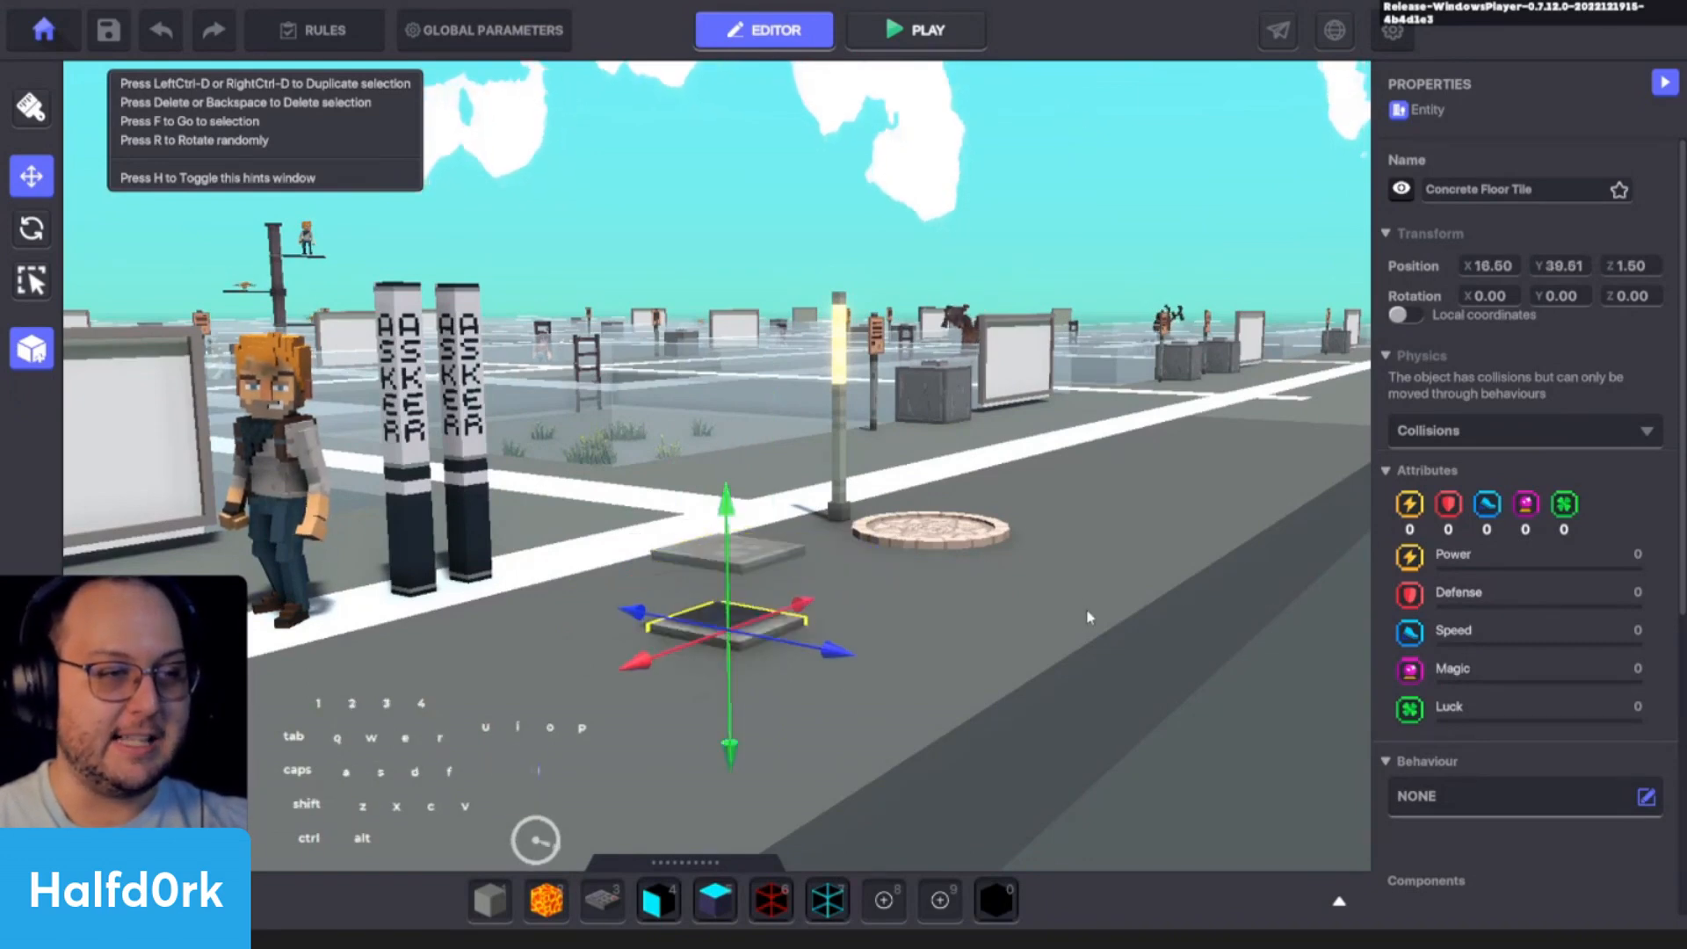
left_click(1086, 611)
left_click(783, 624)
left_click_drag(729, 515, 742, 466)
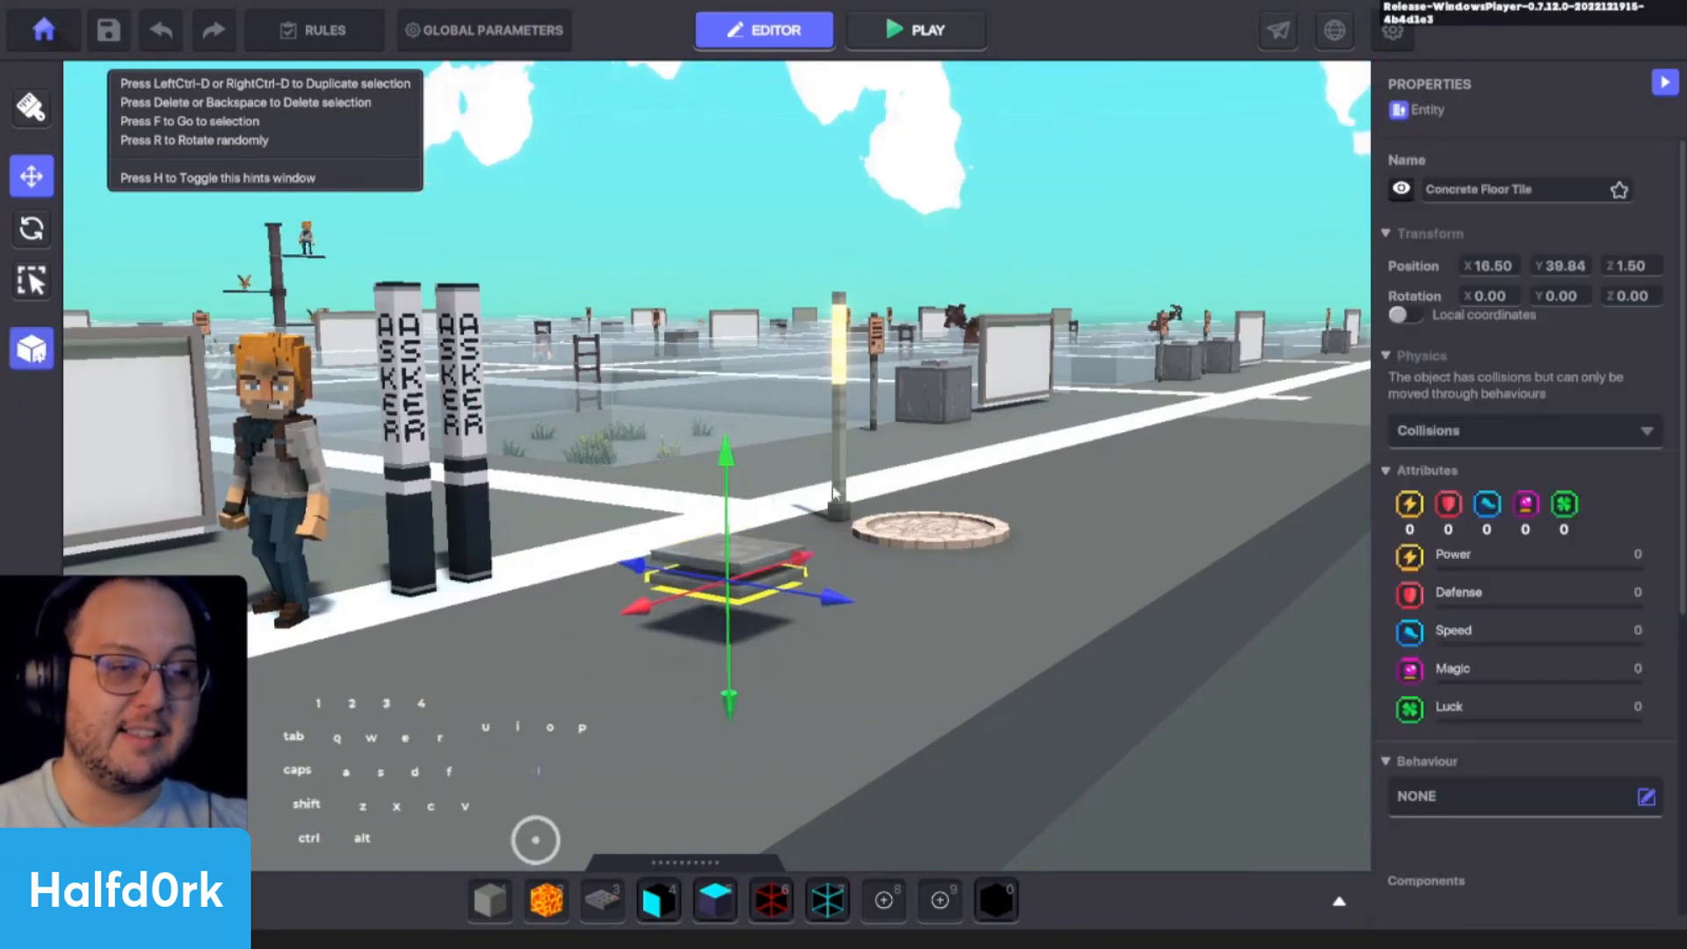
- Delete both stacked Concrete Floor Tiles in front of the asker lamps
left_click(936, 529)
key("w")
key("d")
key("a")
left_click(1045, 650)
left_click(828, 610)
left_click(1143, 699)
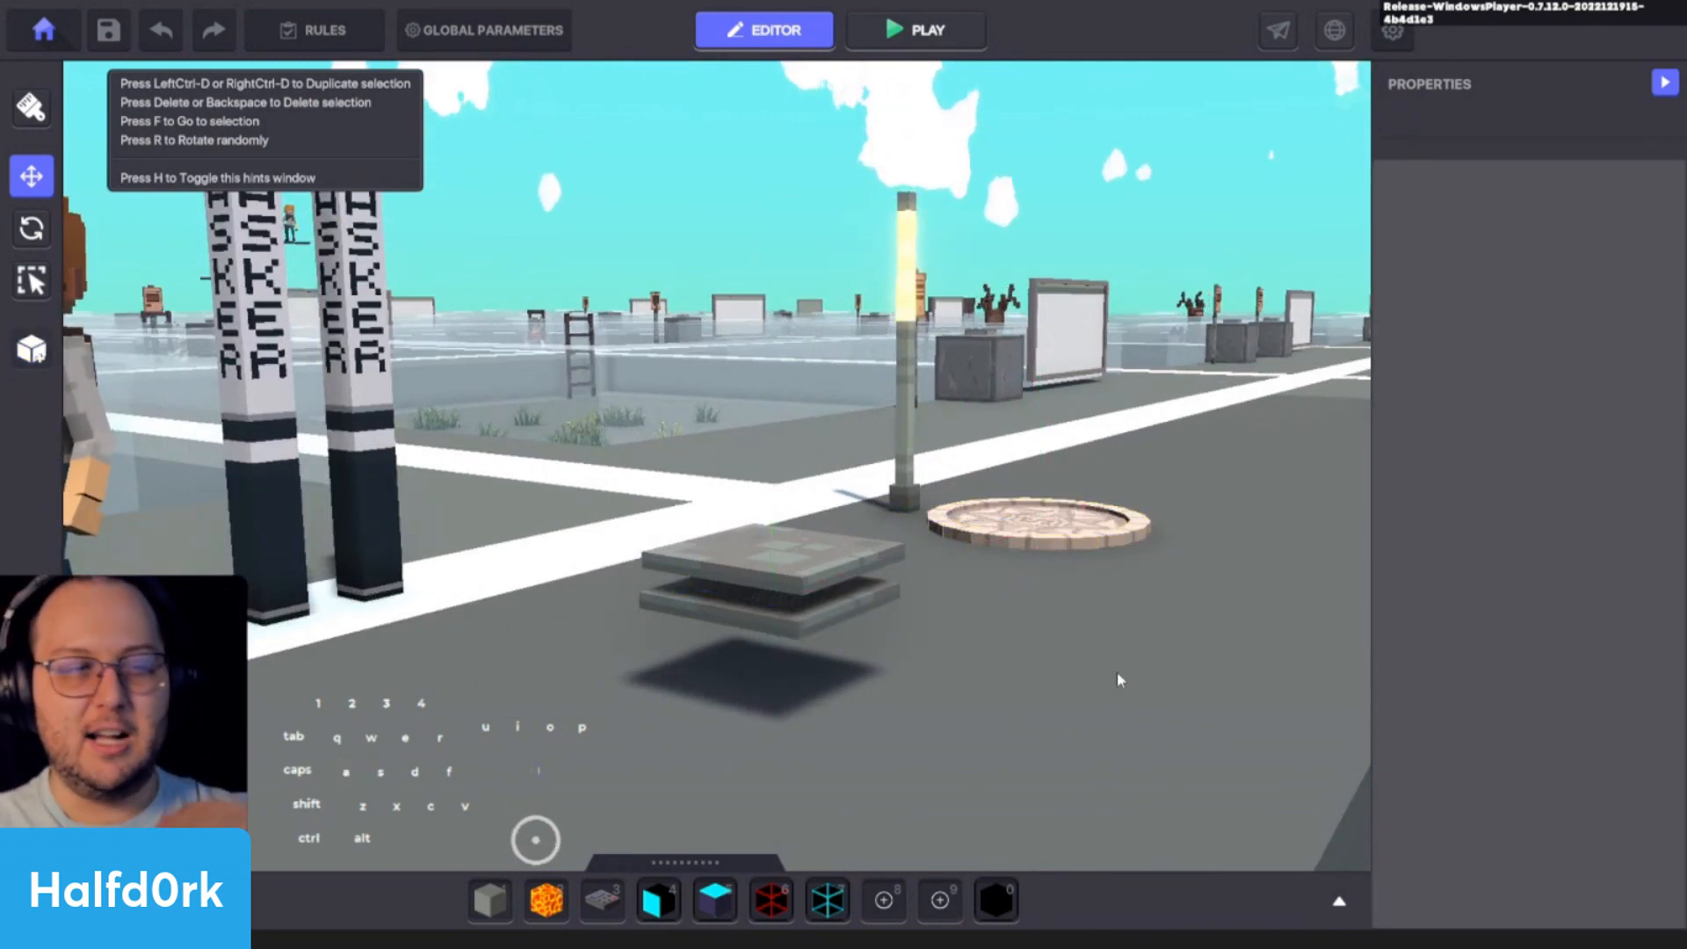
left_click(774, 621)
key("Delete")
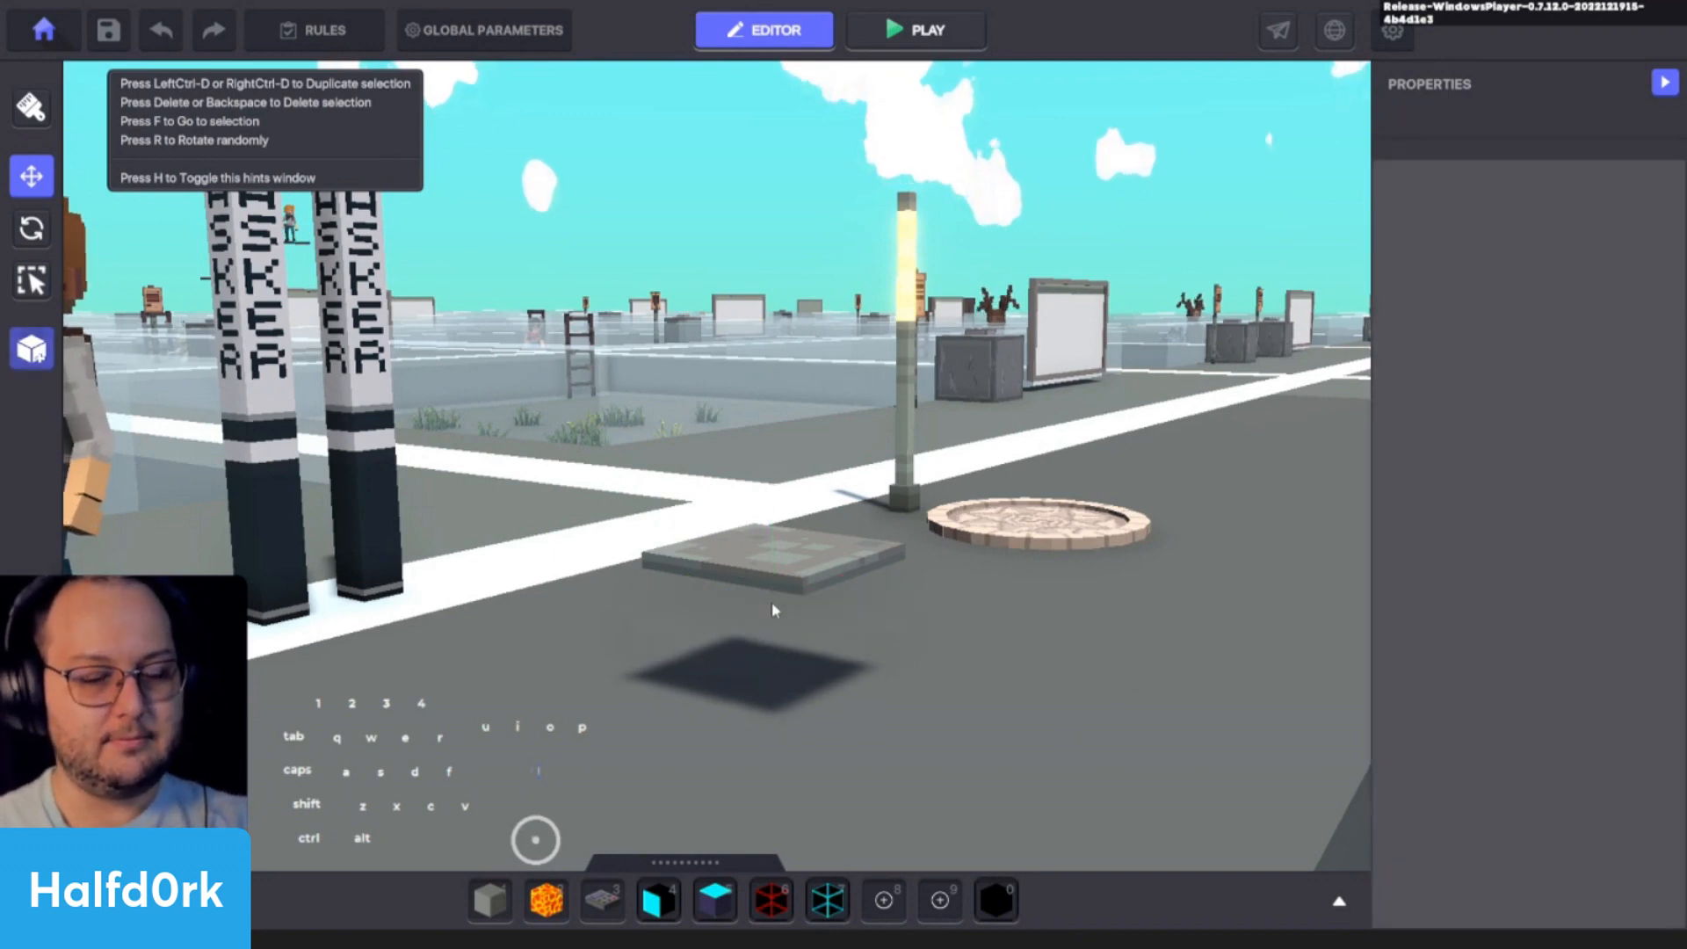
left_click(775, 583)
key("Delete")
- Place a Concrete Wall Large on the ground between the asker lamps and the Spawning Point
key("Tab")
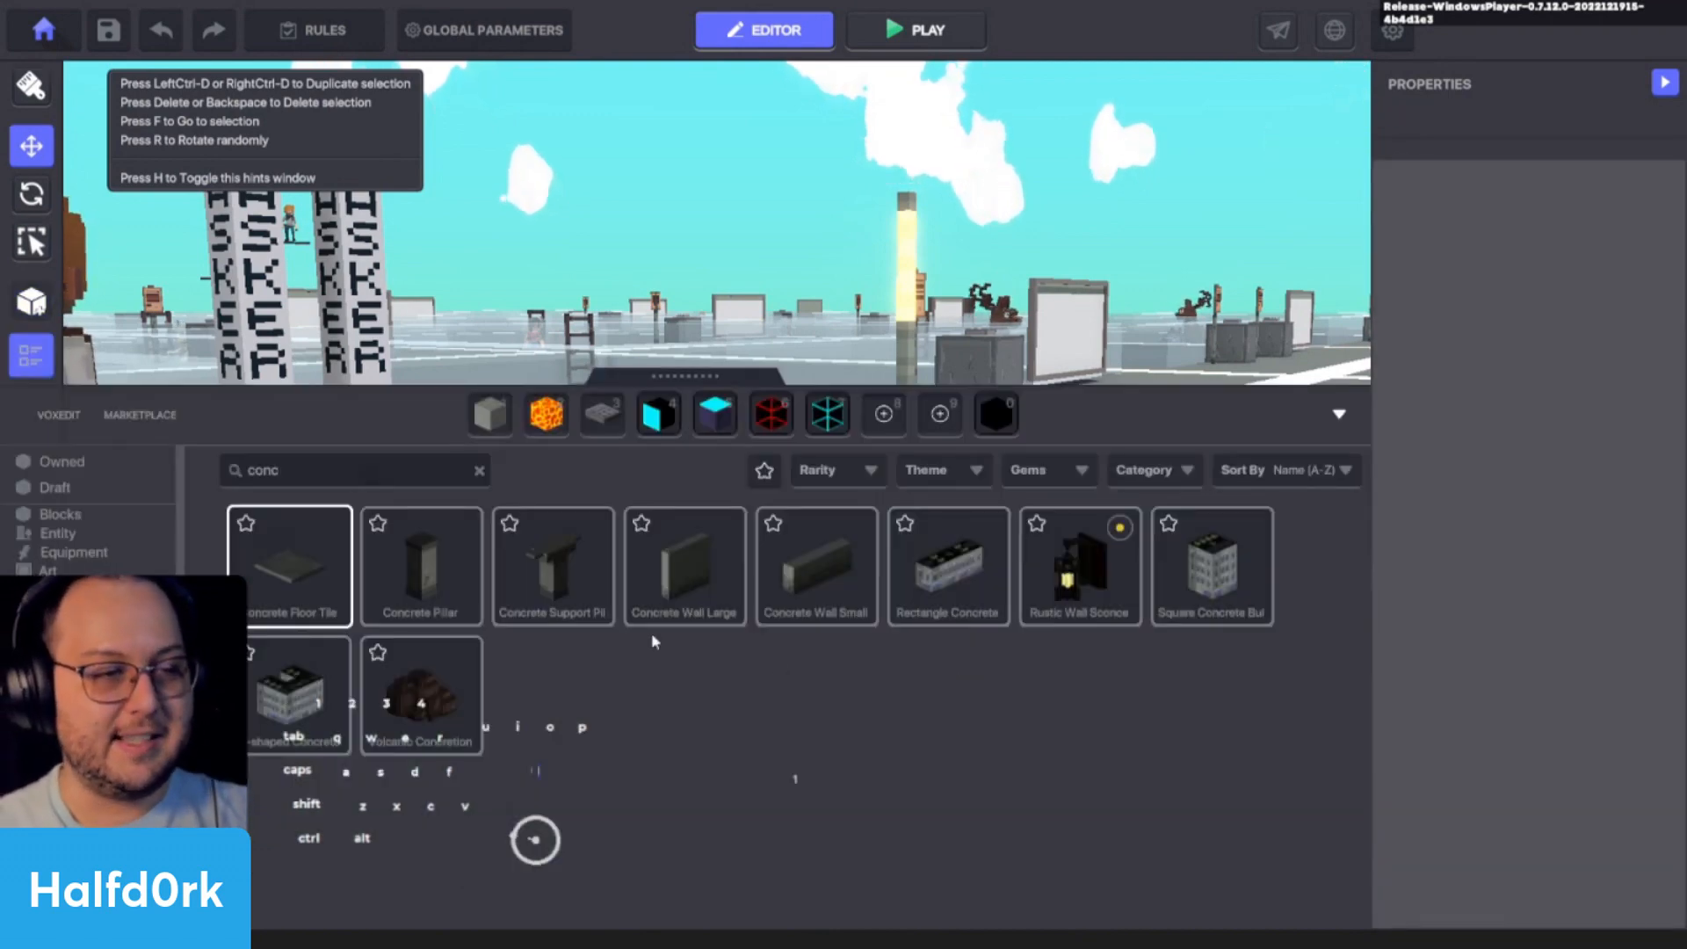
left_click(682, 582)
key("Tab")
left_click(813, 682)
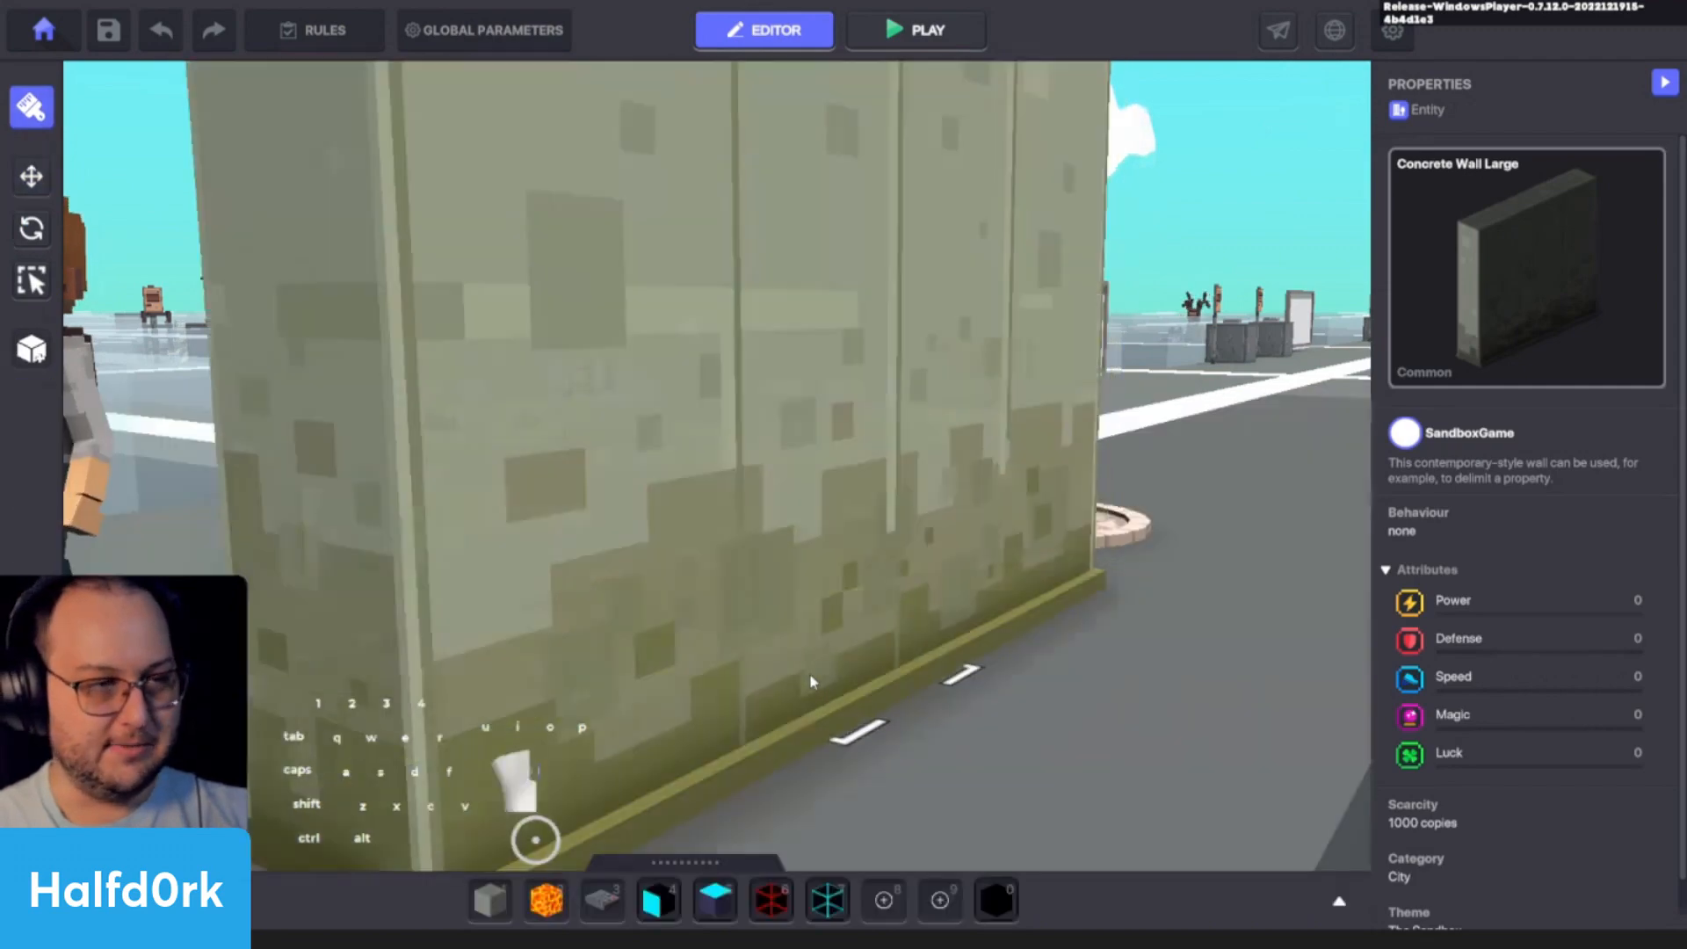
scroll(1122, 585, "down", 5)
key("i")
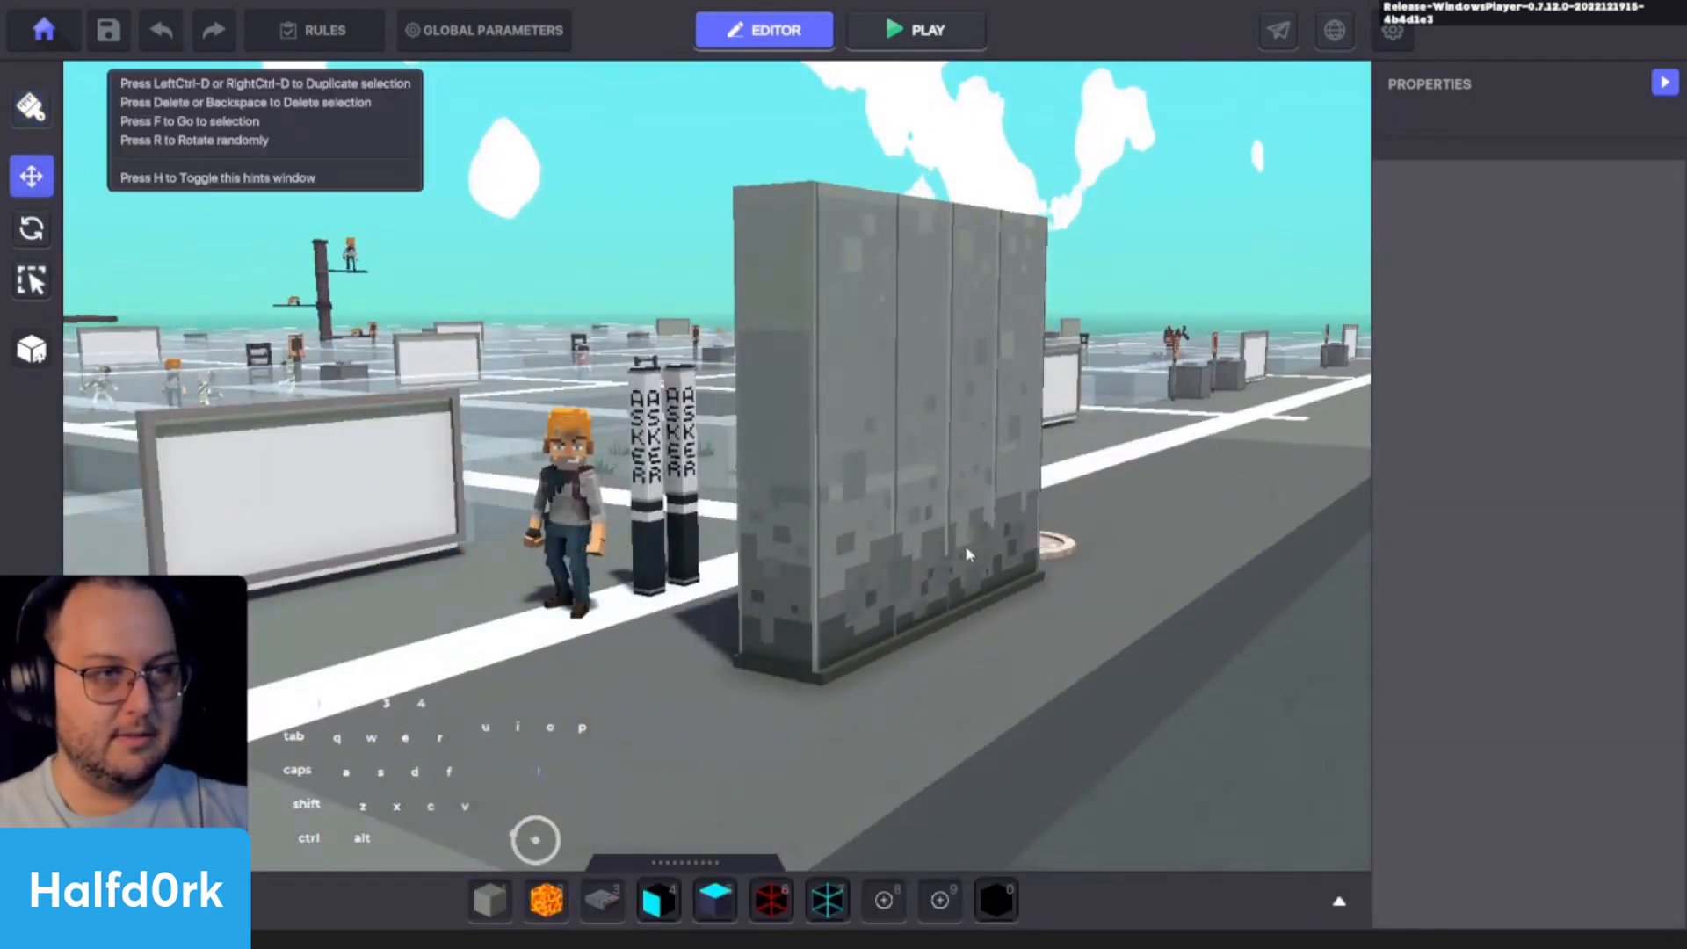
- Inspect the Concrete Wall Large up close with its entity properties and delete it
left_click(967, 553)
scroll(1133, 586, "up", 5)
key("a")
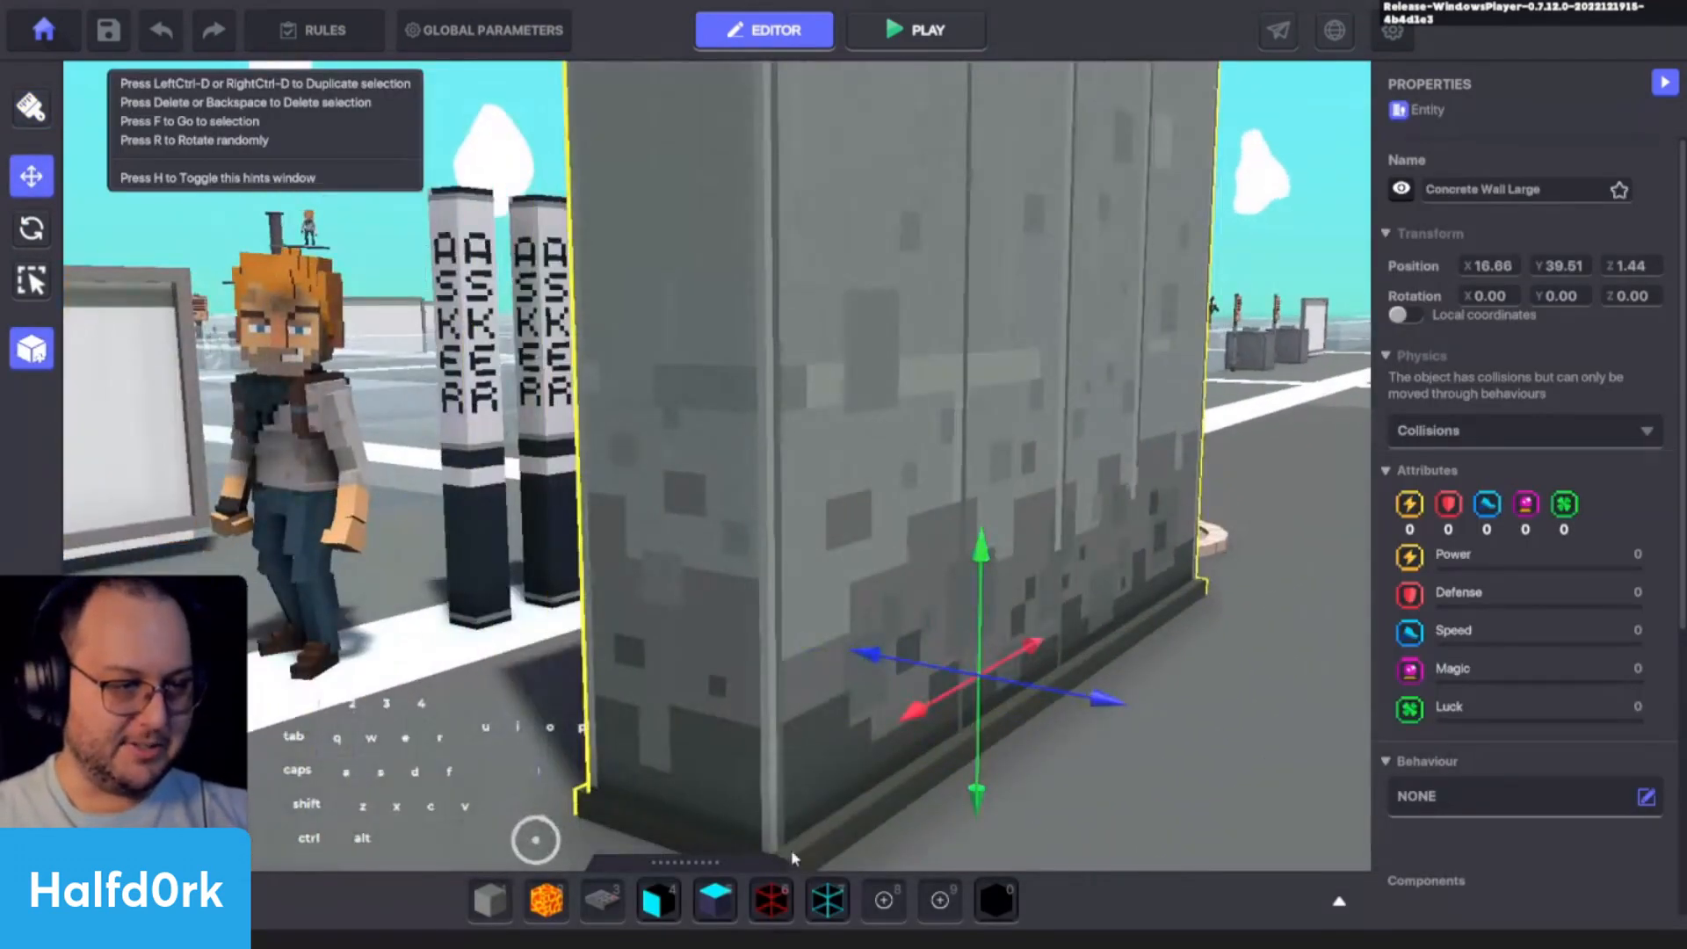
middle_click_drag(791, 848, 781, 685)
left_click_drag(824, 713, 481, 706, "alt")
left_click_drag(664, 702, 808, 718, "alt")
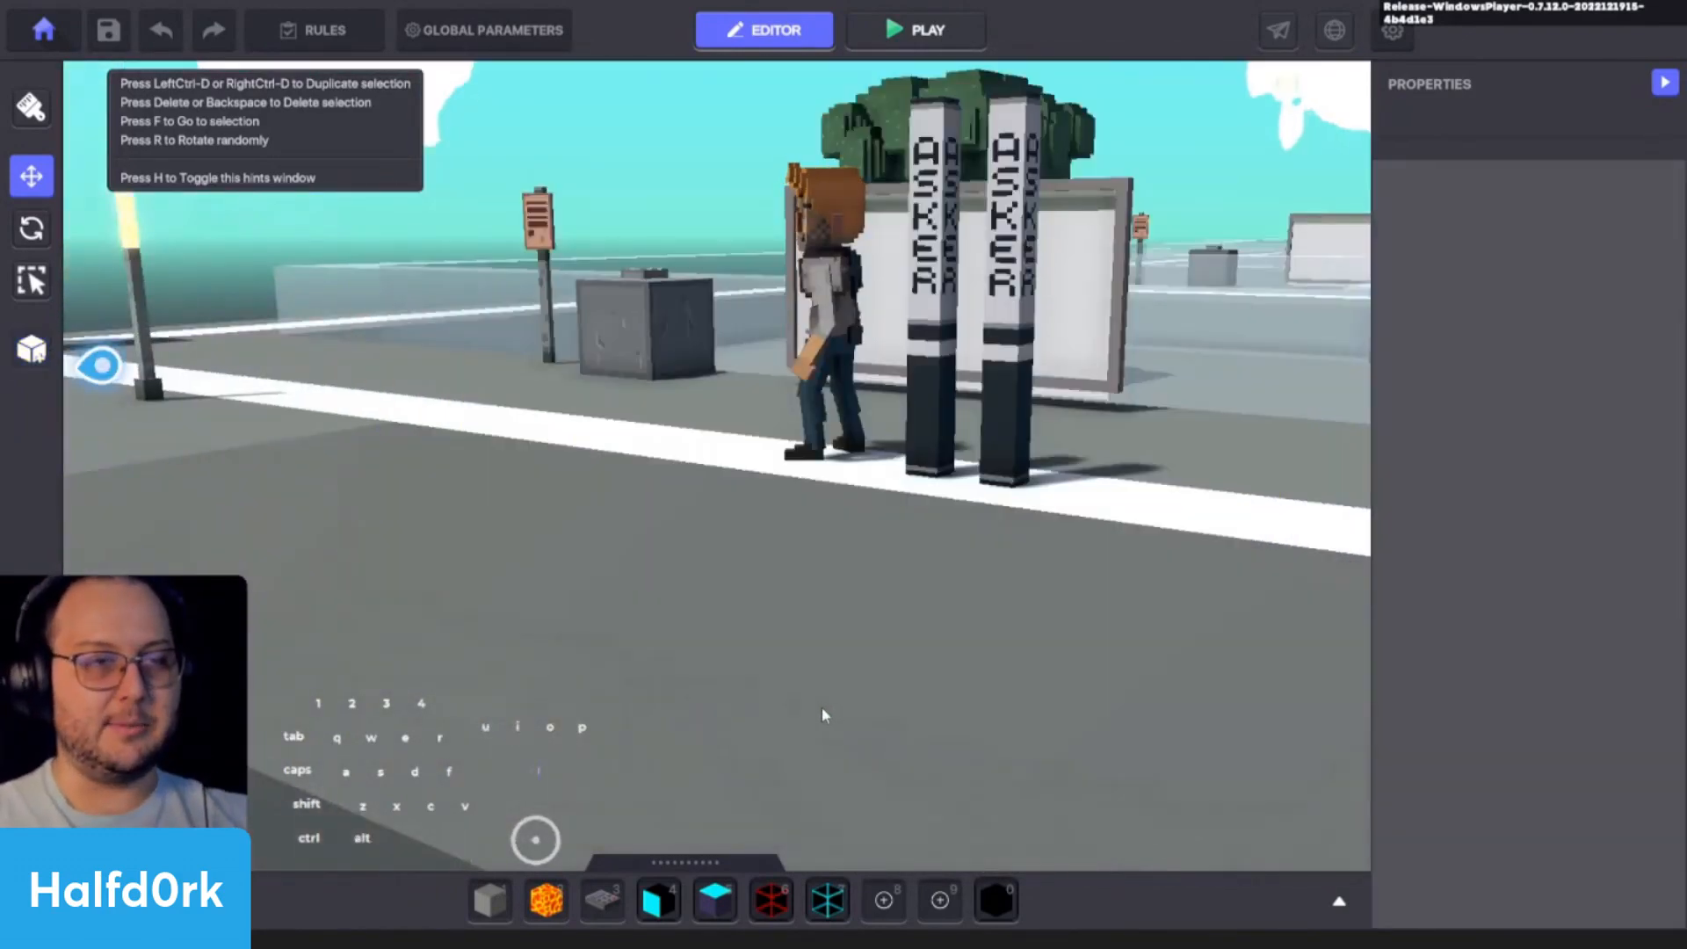
key("s")
left_click_drag(821, 707, 975, 648, "alt")
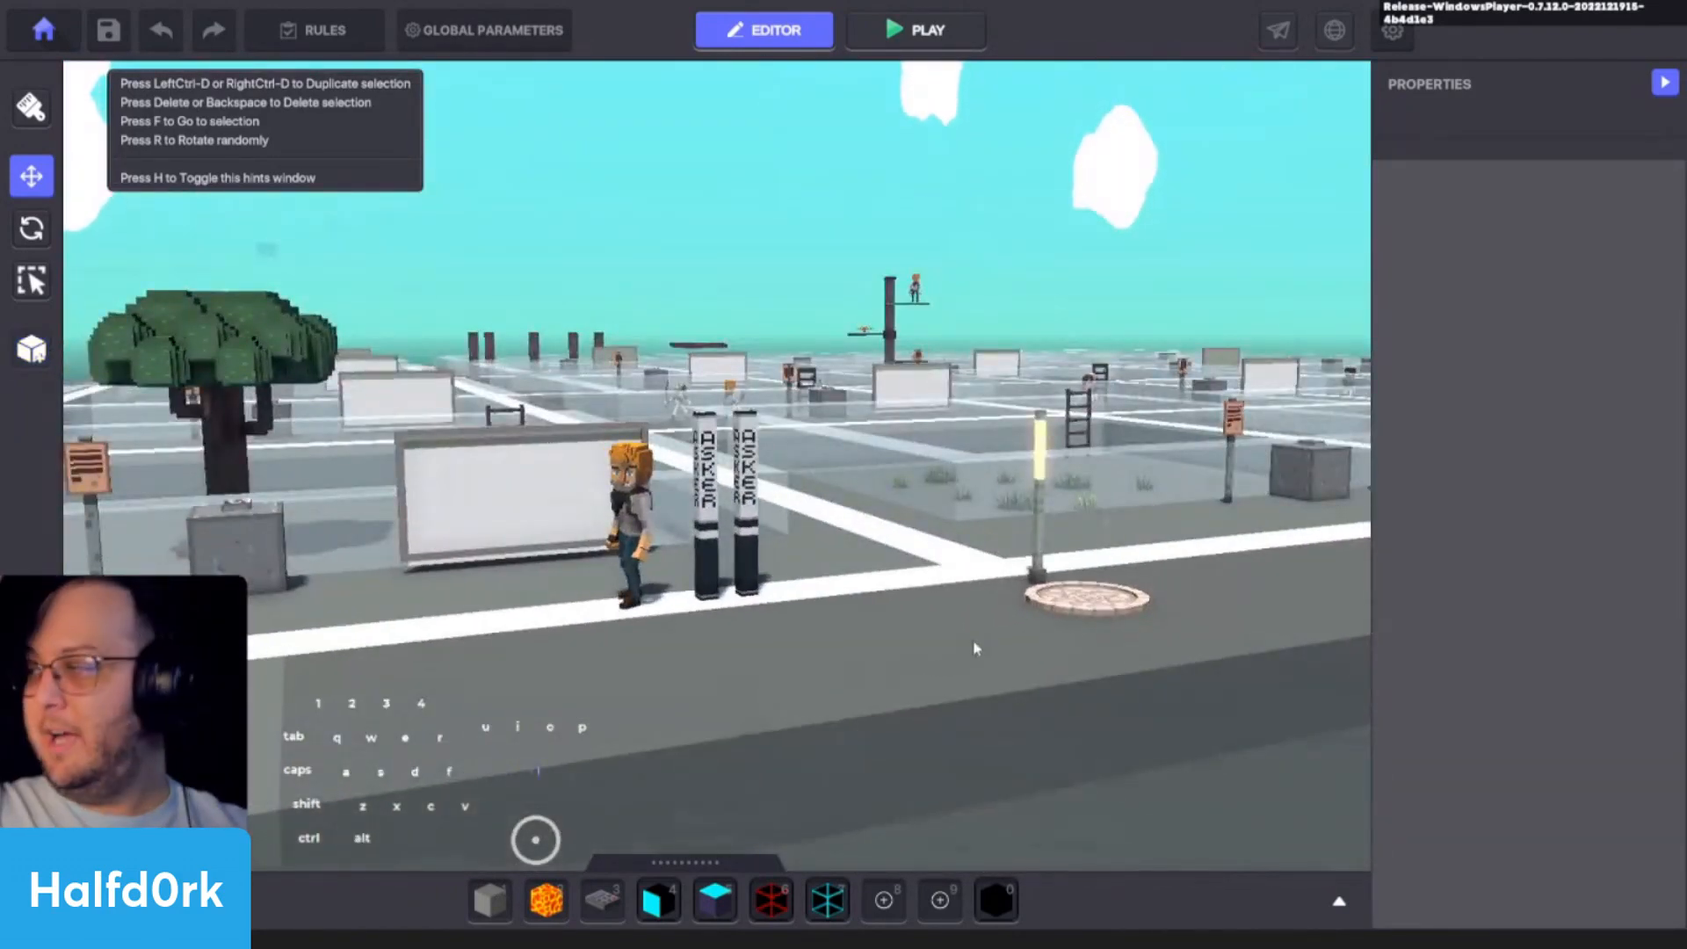